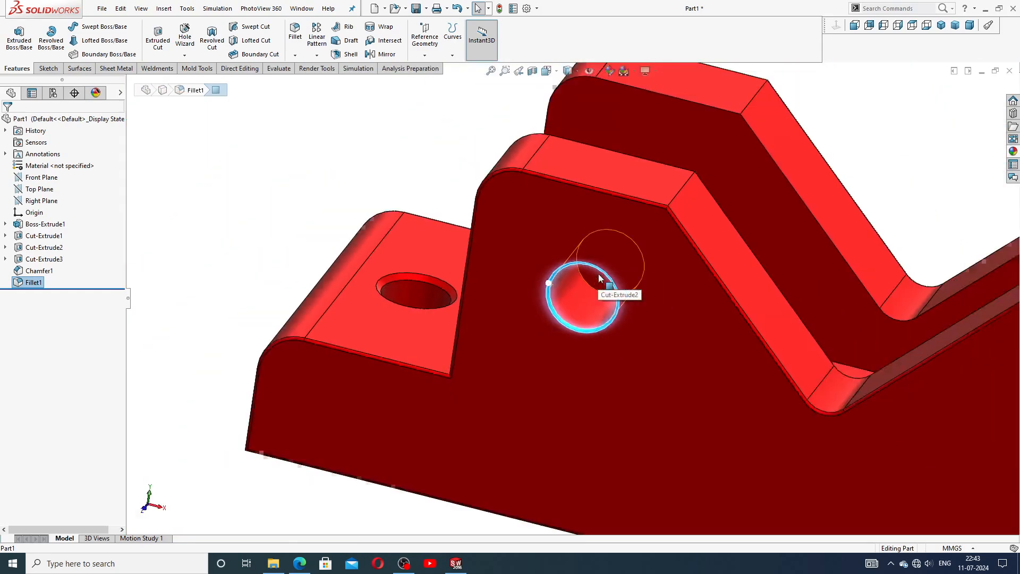
Review the finished fixed jaw in the trimetric view and close the part without saving it.
key("Escape")
middle_click_drag(744, 276, 714, 287)
scroll(780, 321, "up", 4)
middle_click_drag(780, 321, 683, 451)
left_click(955, 26)
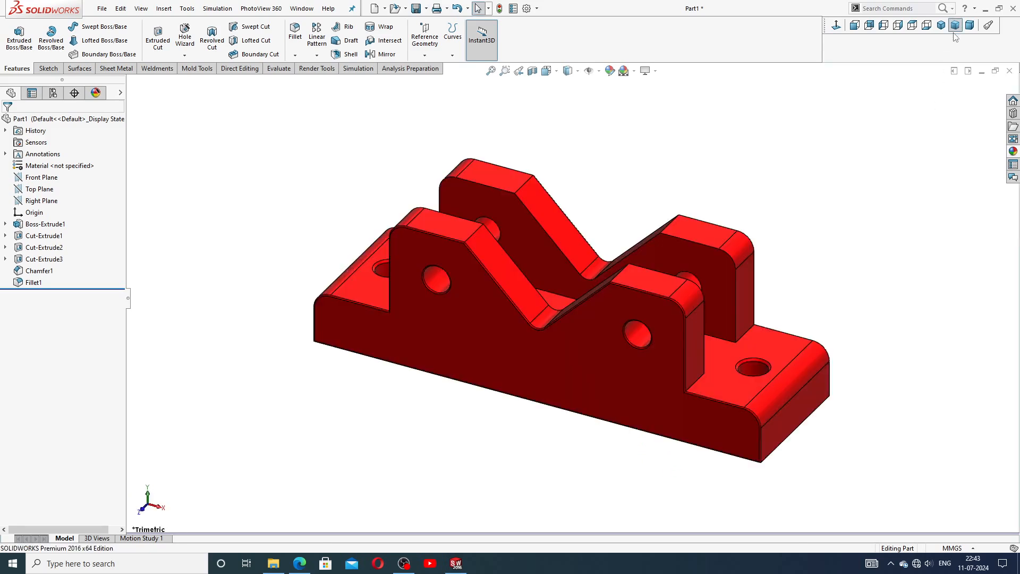
scroll(629, 282, "down", 1)
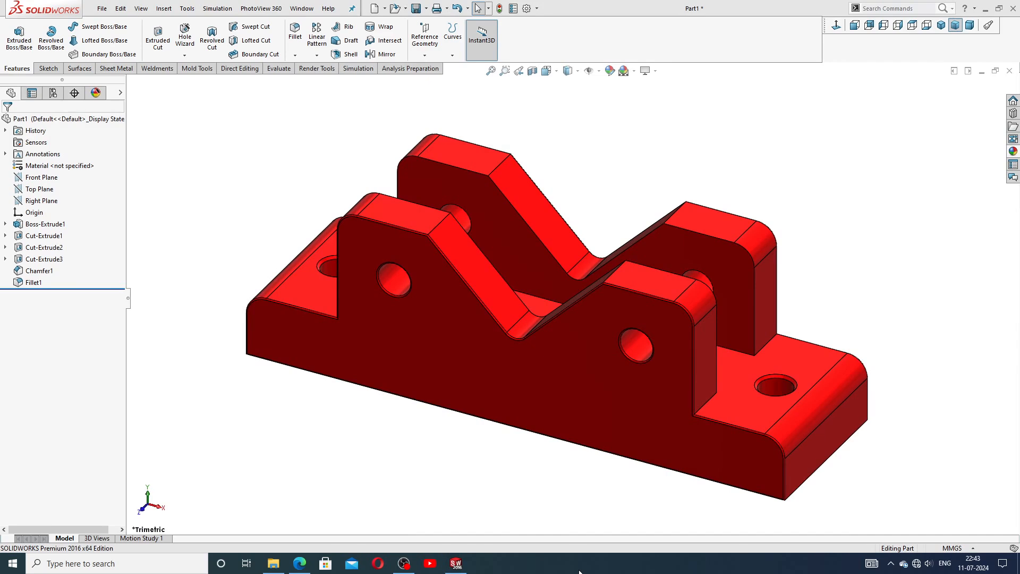
left_click(1009, 71)
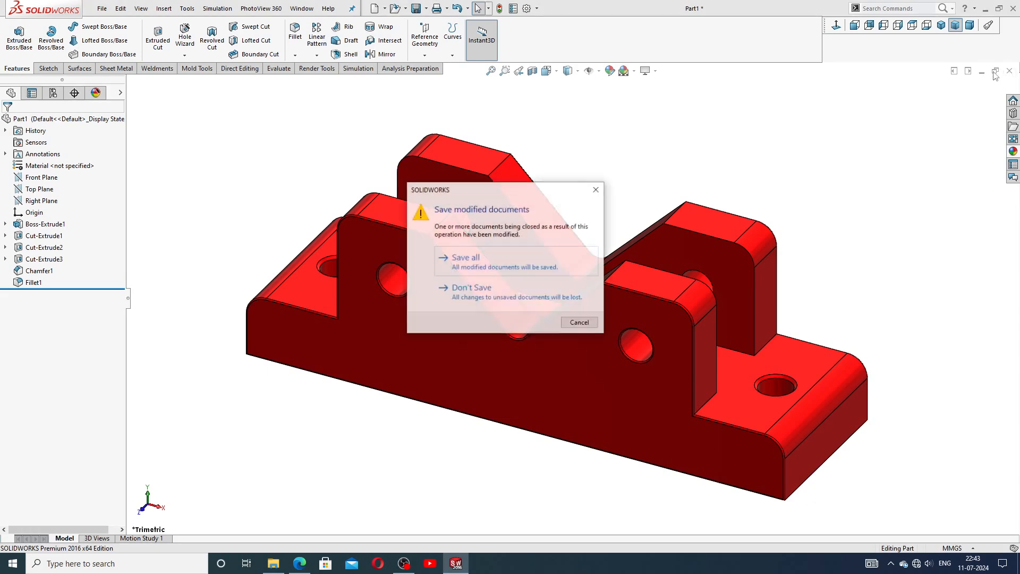
left_click(472, 288)
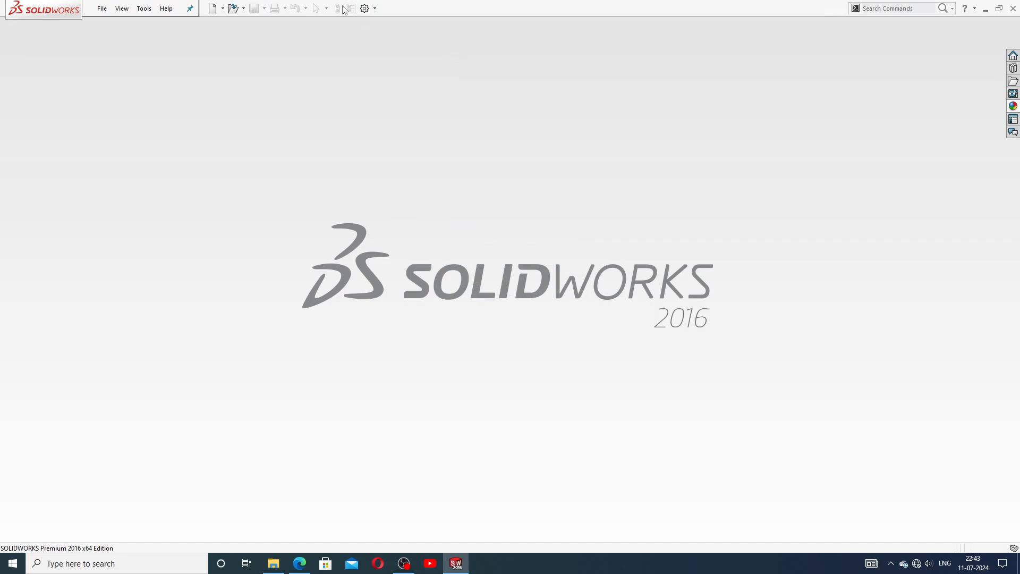
Create a new part document and give it a plain white scene background.
left_click(213, 9)
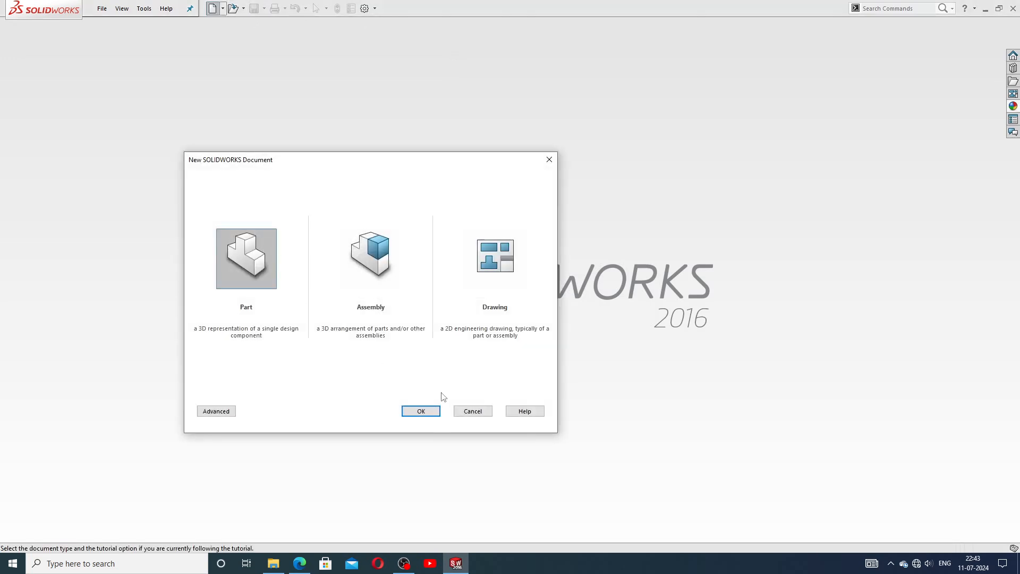
left_click(420, 411)
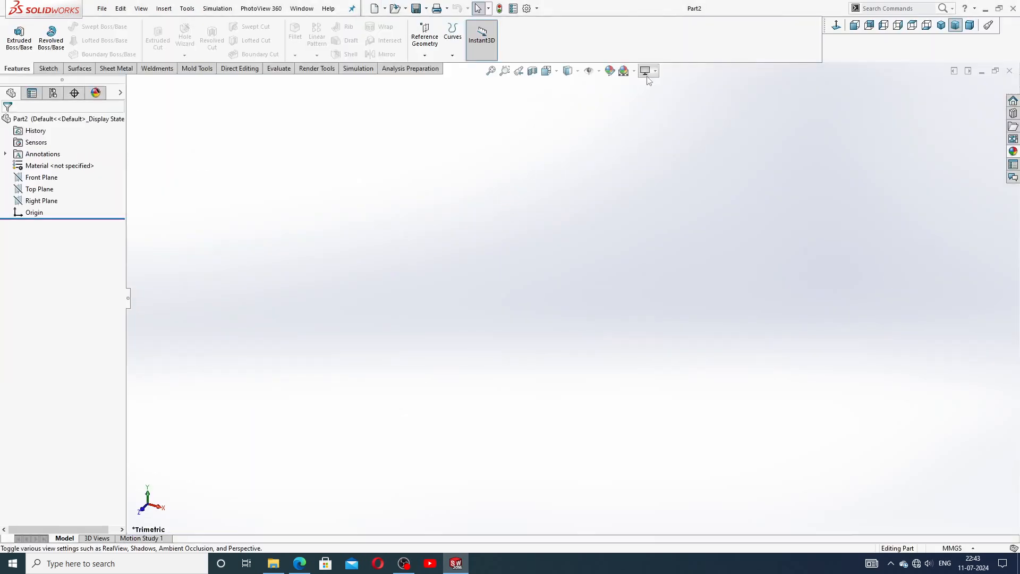
left_click(633, 70)
left_click(637, 30)
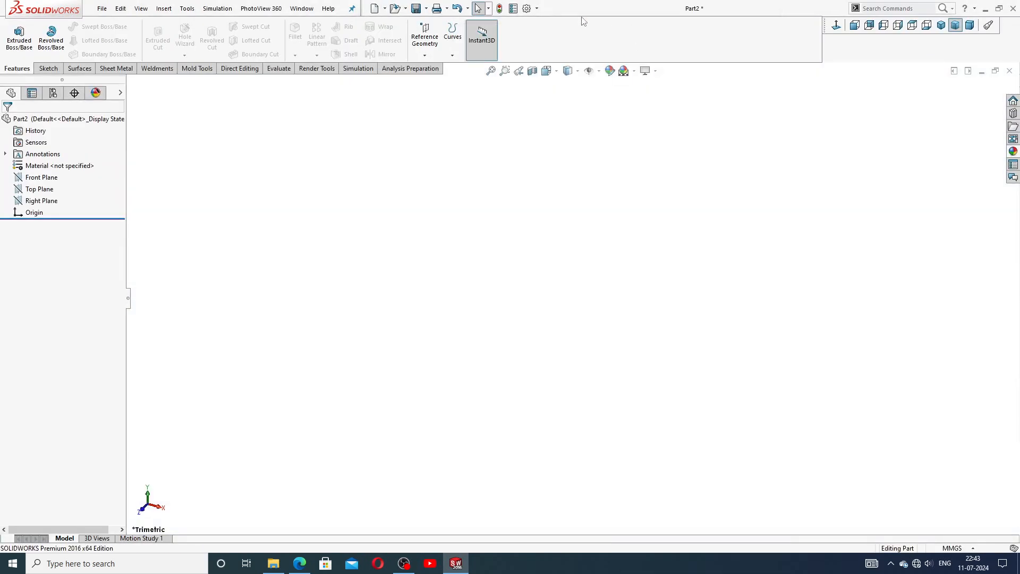
Set the document's shaded and wireframe image quality to the highest resolution.
left_click(526, 9)
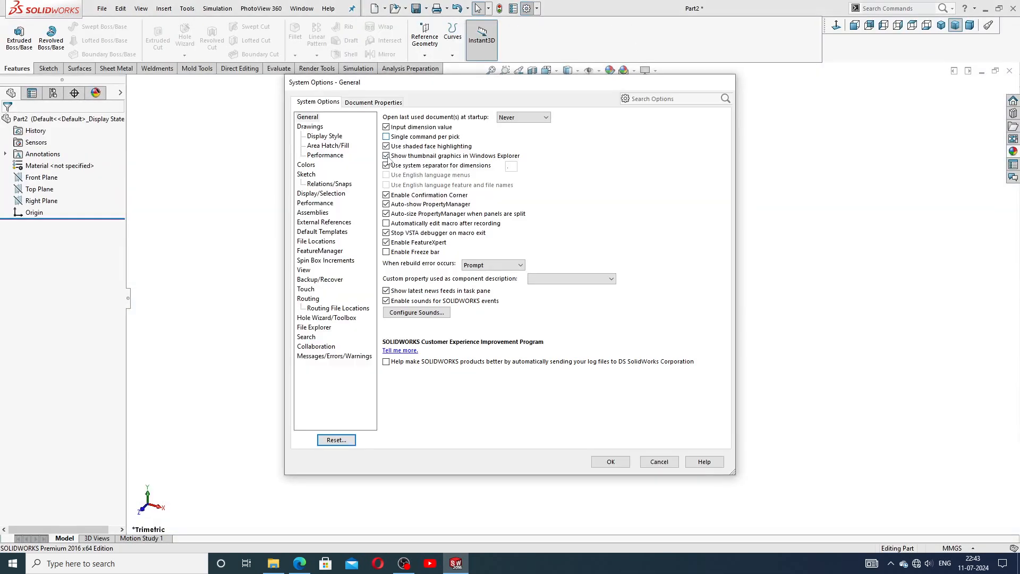
left_click(399, 104)
left_click(317, 223)
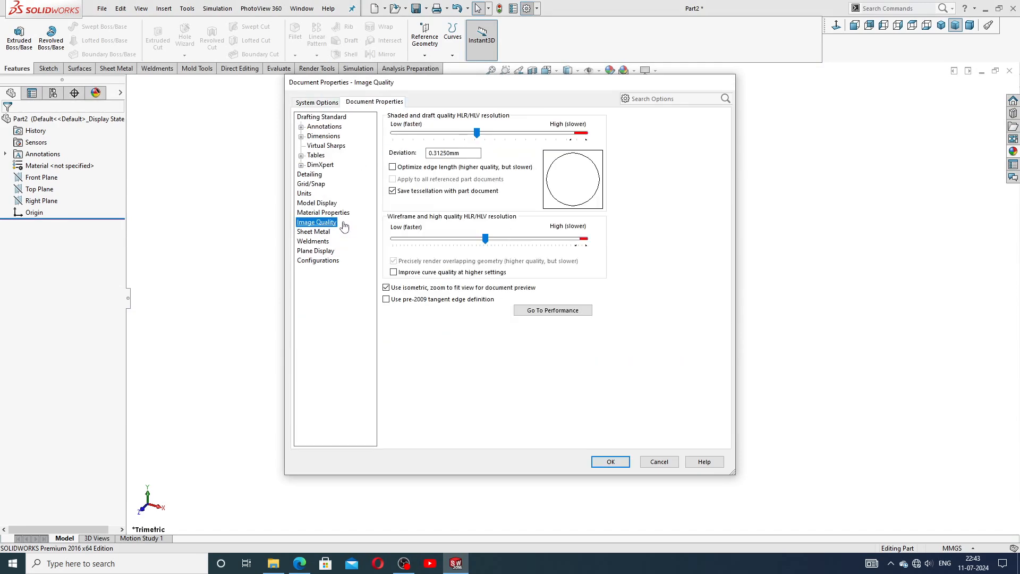
left_click_drag(477, 134, 585, 133)
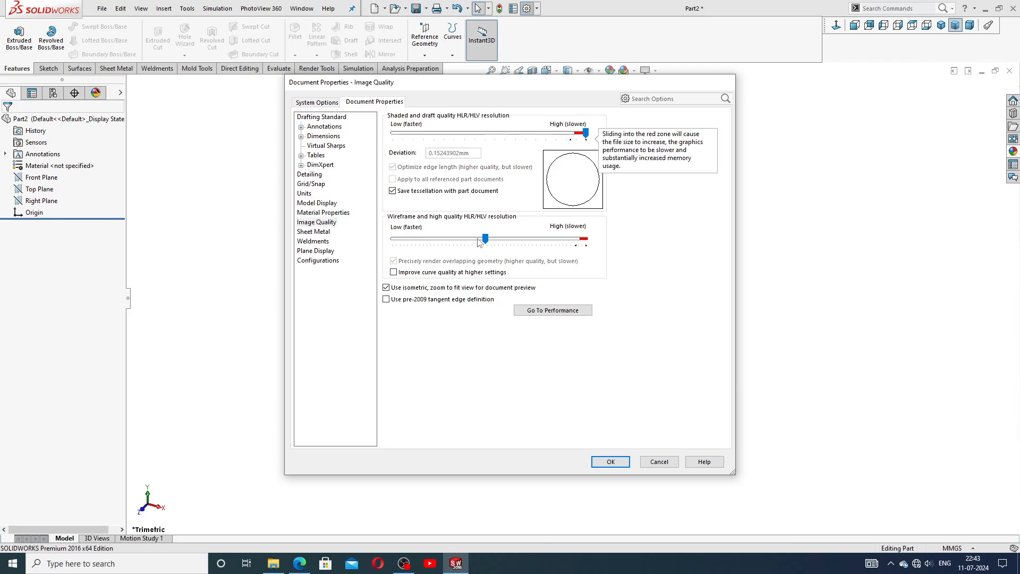
left_click_drag(485, 239, 586, 239)
left_click(610, 461)
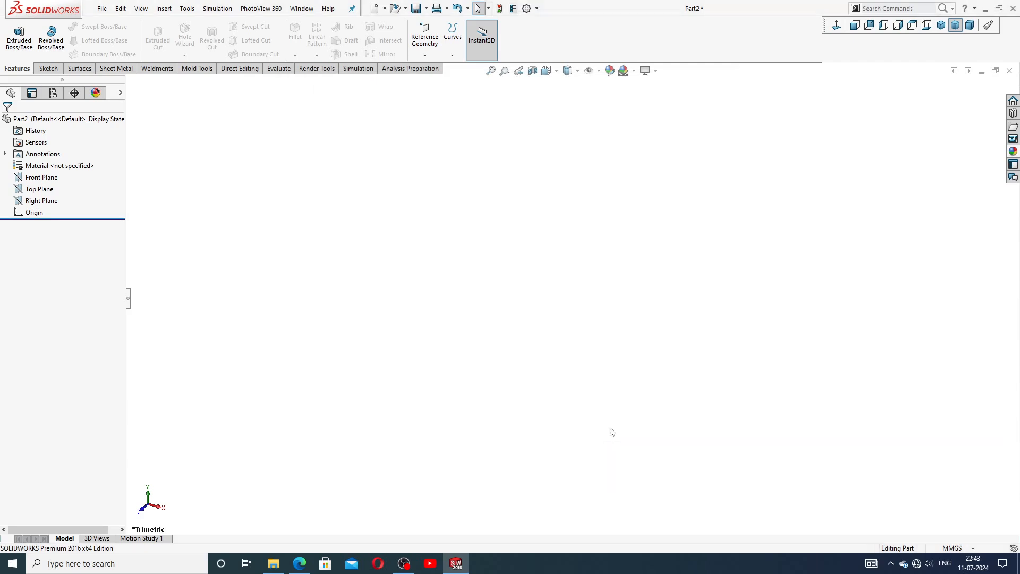
Check the PART-10, FIXED JAW drawing PDF in the browser and start a sketch on the Front Plane in SOLIDWORKS.
left_click(299, 564)
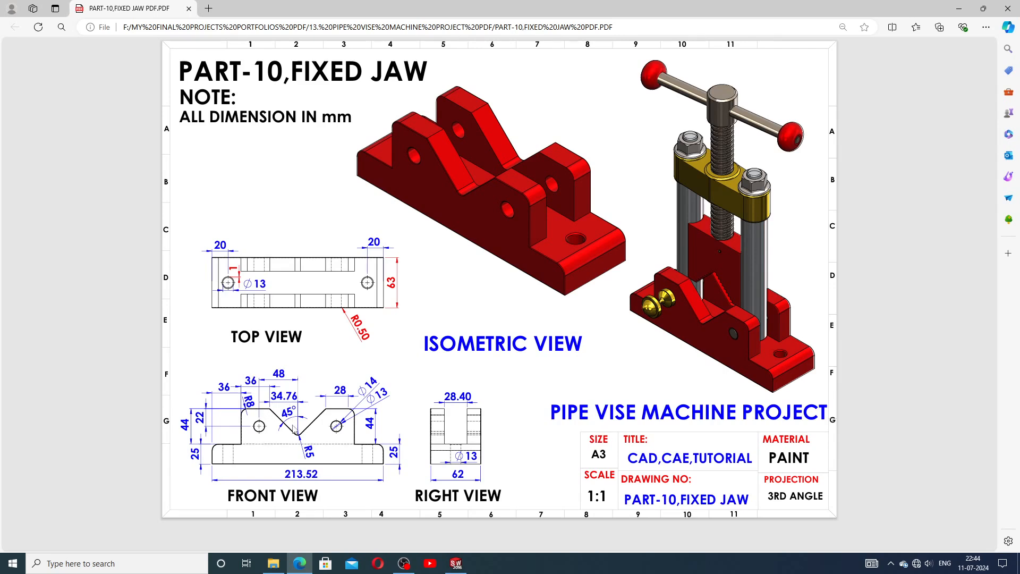
left_click(460, 558)
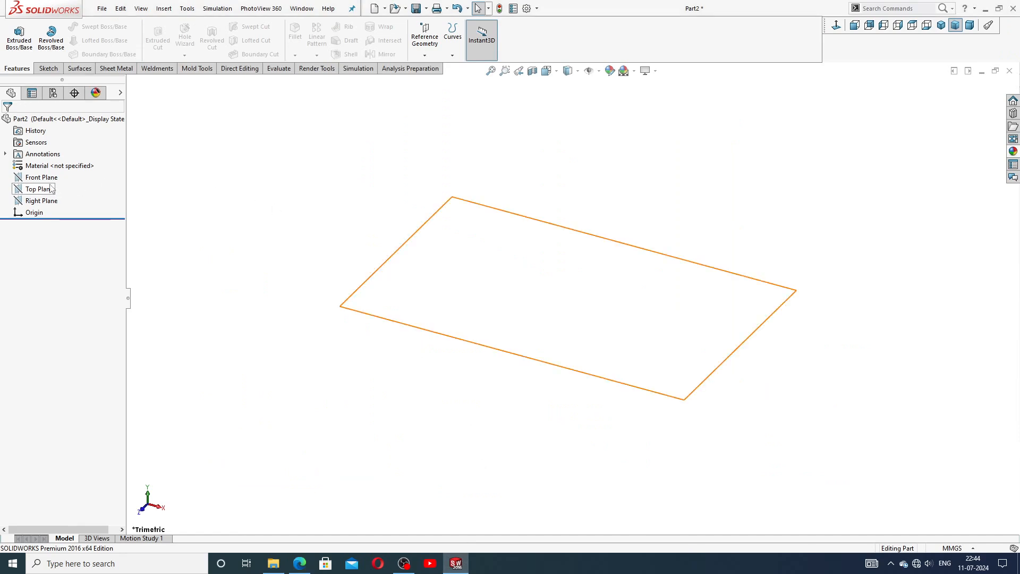
left_click(48, 178)
left_click(69, 163)
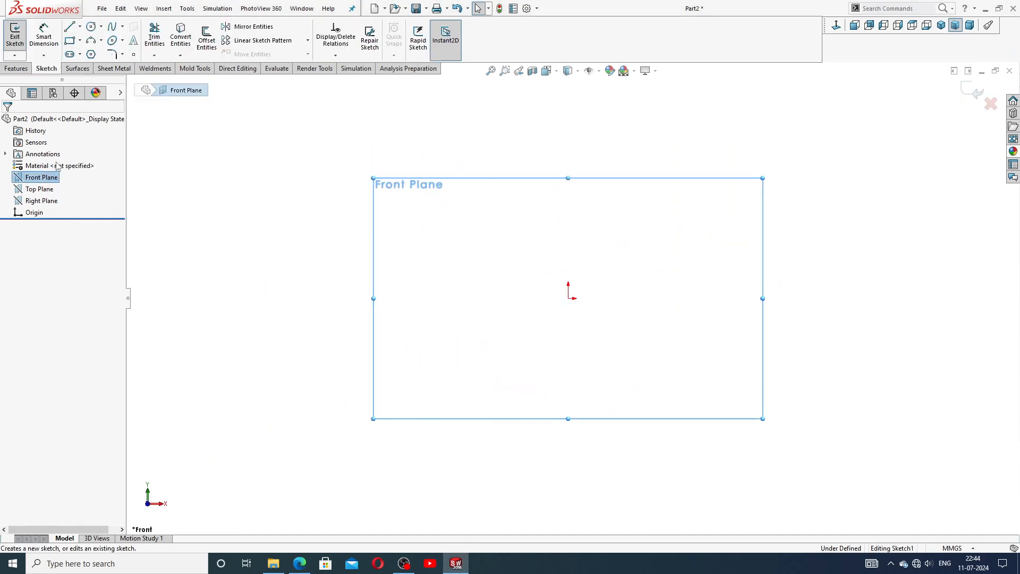
Draw a vertical centerline ending at the origin and a horizontal centerline extending right from the origin.
left_click(80, 26)
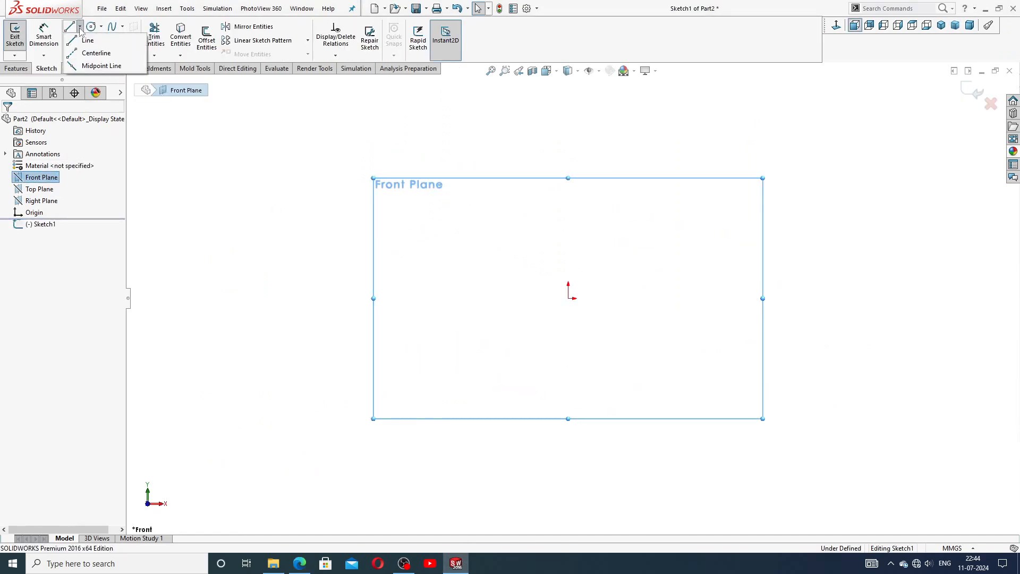
left_click(93, 51)
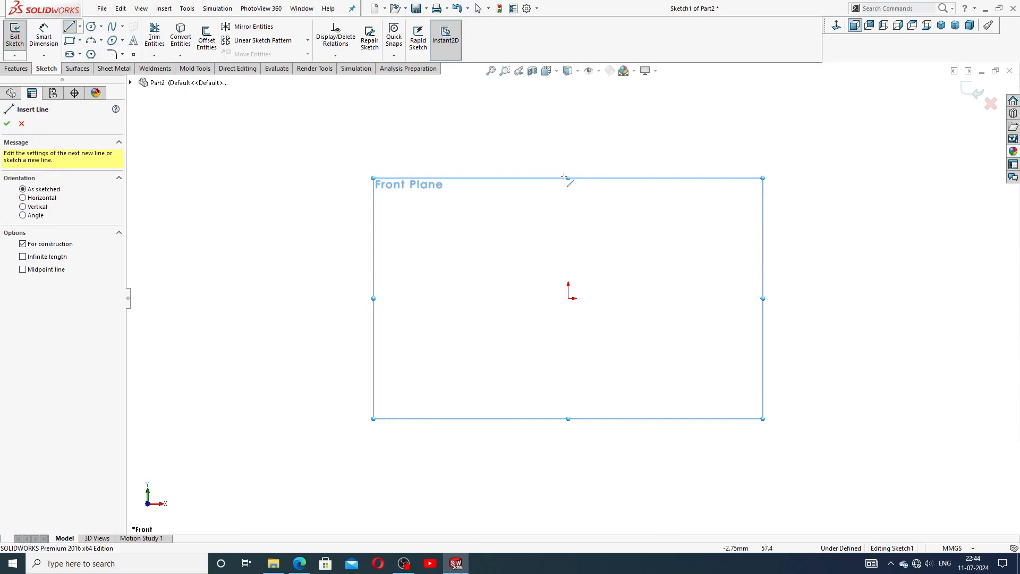
left_click(568, 155)
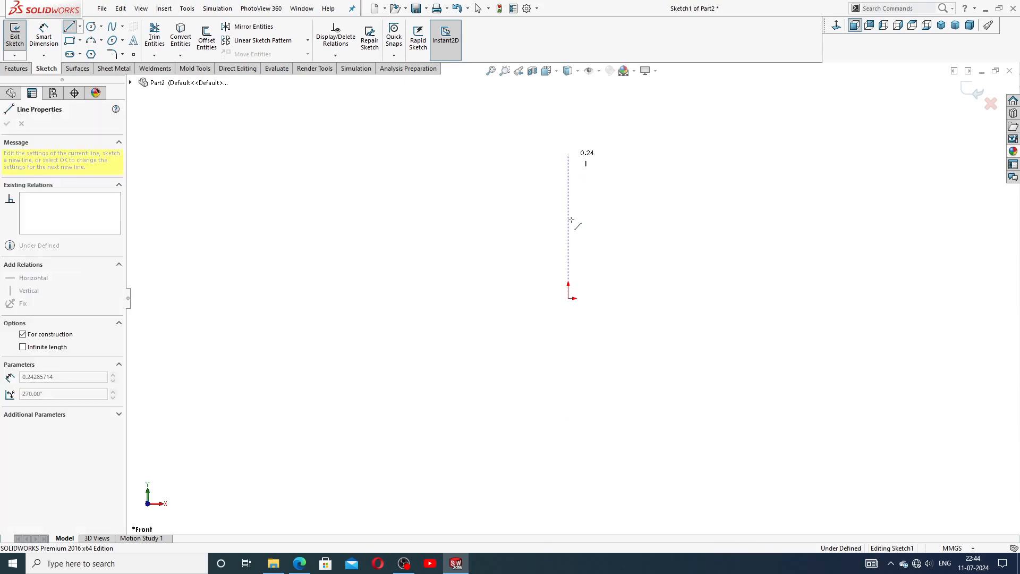
left_click(568, 298)
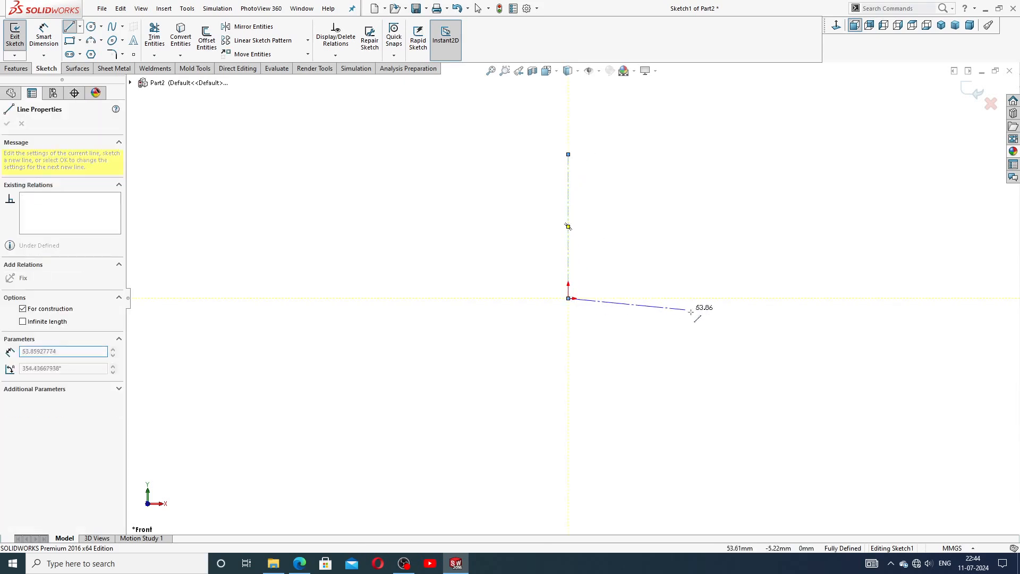
left_click(866, 298)
right_click(875, 240)
left_click(902, 249)
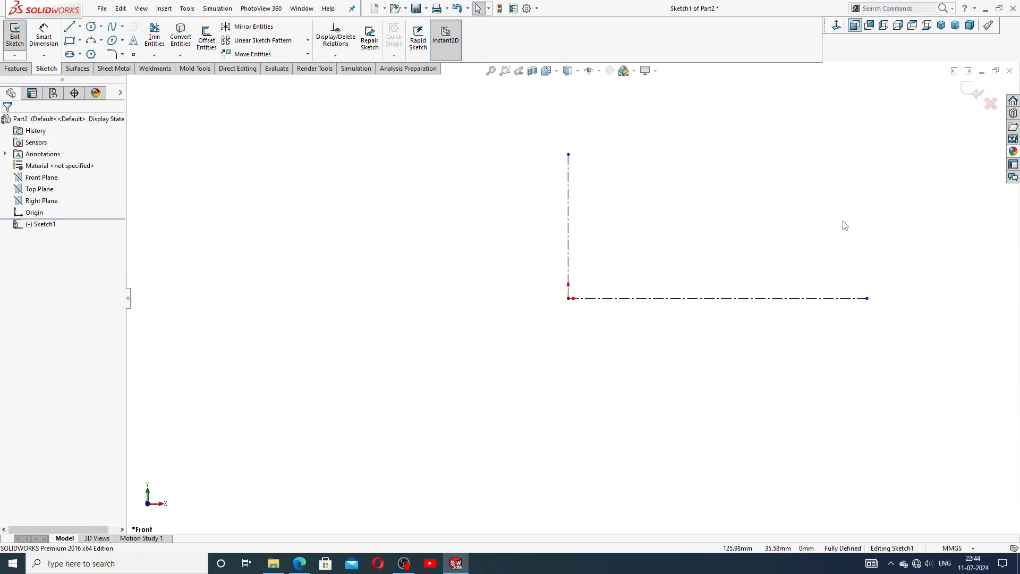
Shorten the horizontal centerline slightly by moving its free end toward the origin.
key("f")
scroll(717, 247, "down", 1)
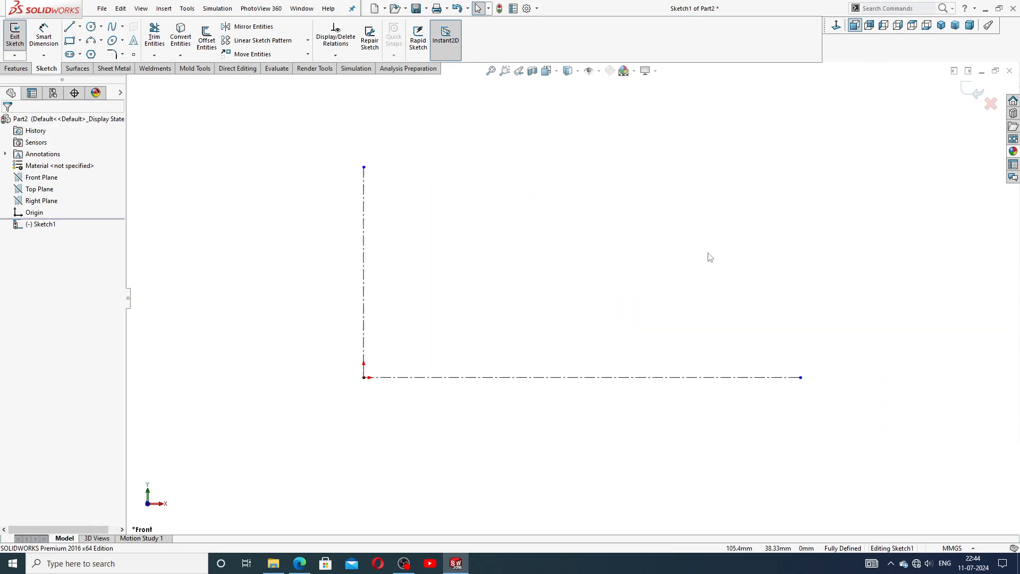
scroll(674, 231, "up", 1)
left_click_drag(764, 366, 718, 366)
left_click(540, 274)
scroll(493, 315, "down", 1)
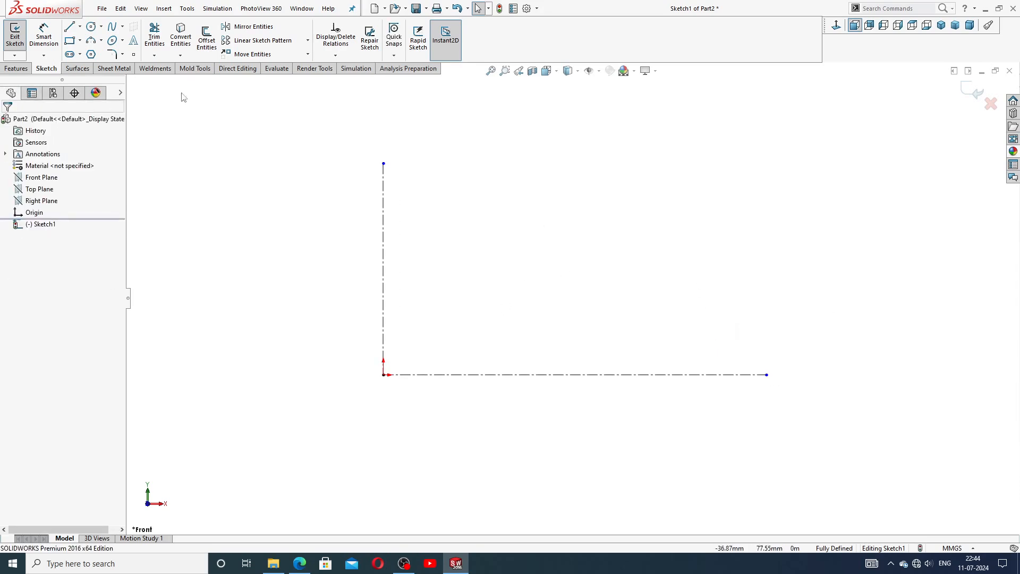
Sketch the stepped half profile from the origin: about 43.5 mm up, 28.3 mm right, up, right, and diagonally down.
left_click(69, 28)
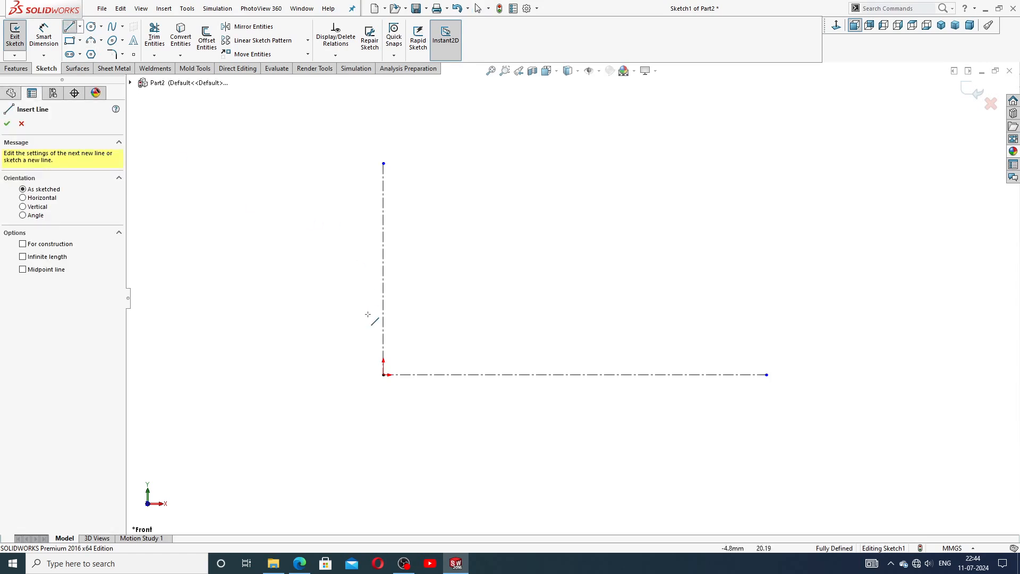
left_click(383, 375)
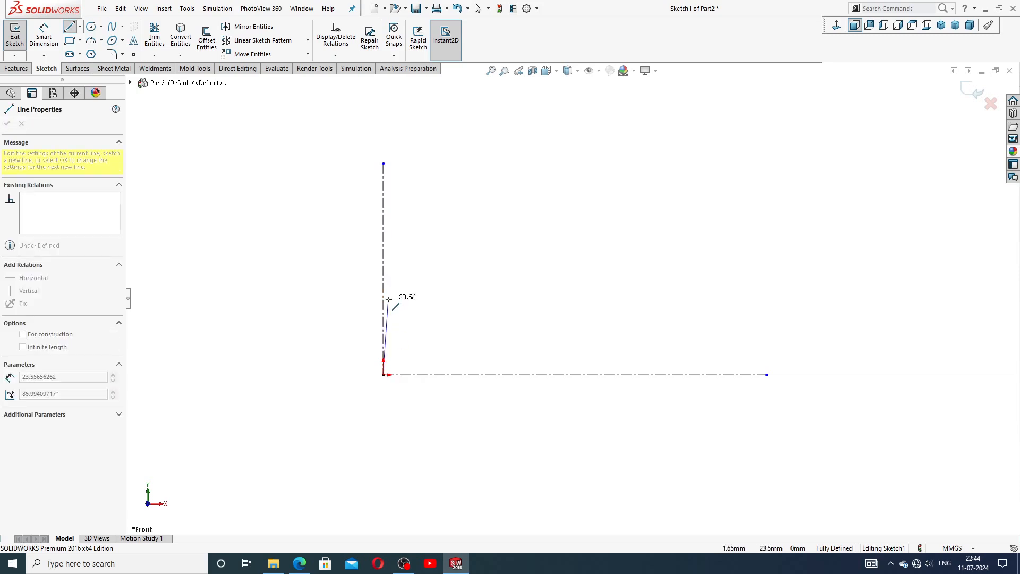
left_click(383, 234)
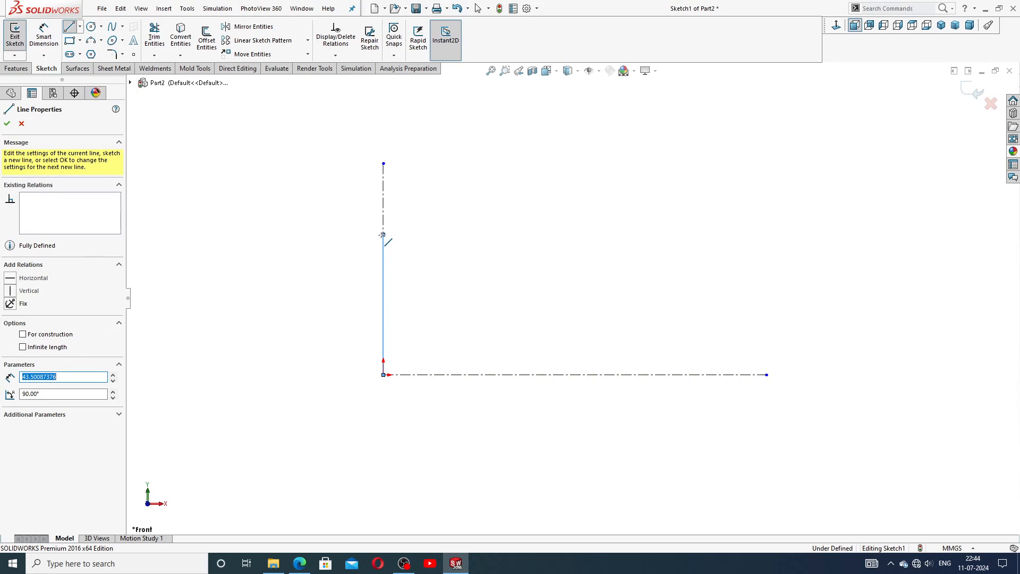
left_click(473, 234)
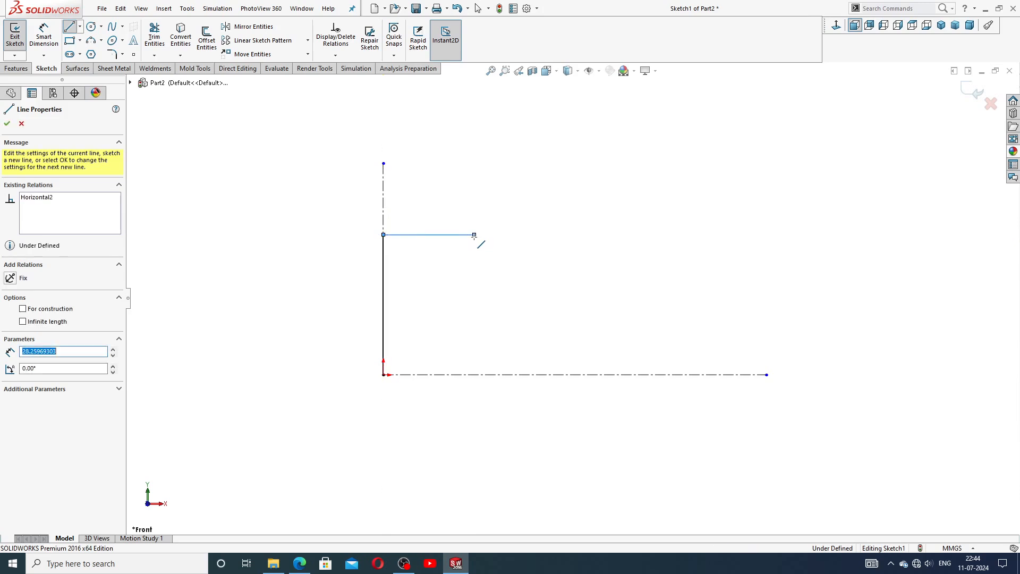
left_click(473, 152)
left_click(586, 152)
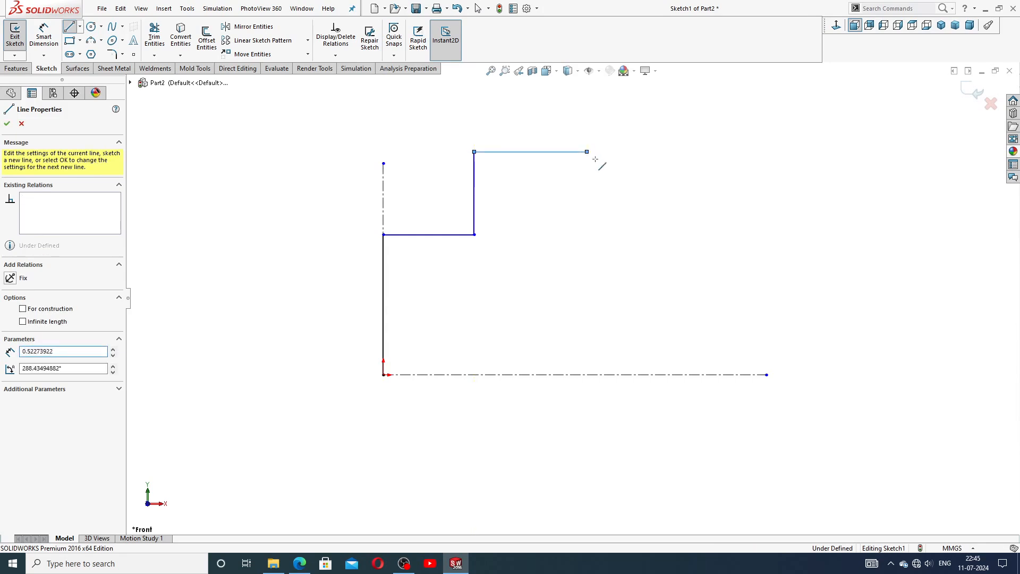
left_click(670, 249)
right_click(722, 234)
left_click(747, 240)
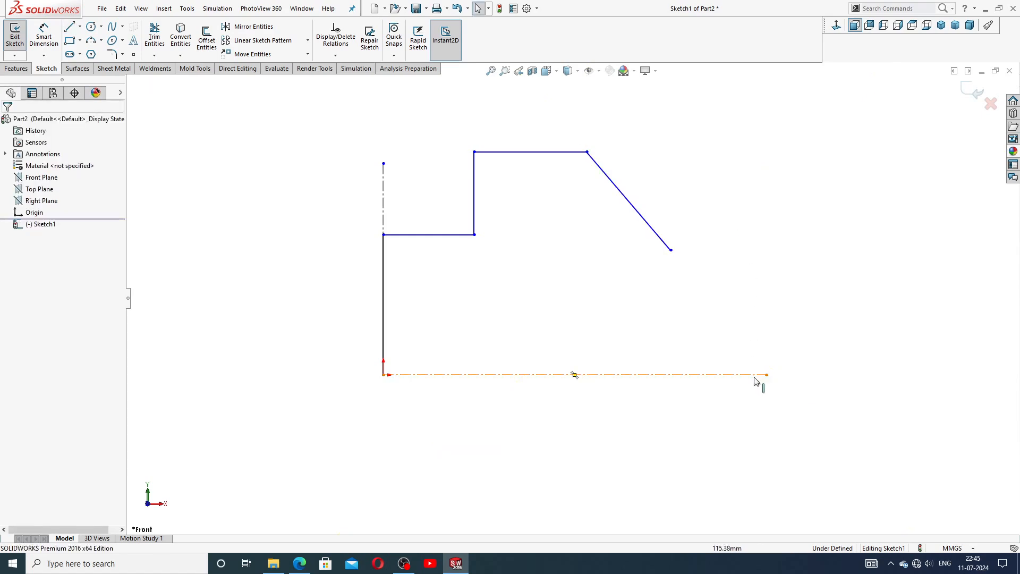
Shorten the horizontal centerline so its free end lies directly below the lower end of the sloped line.
left_click_drag(766, 375, 671, 375)
left_click(721, 246)
scroll(658, 234, "down", 1)
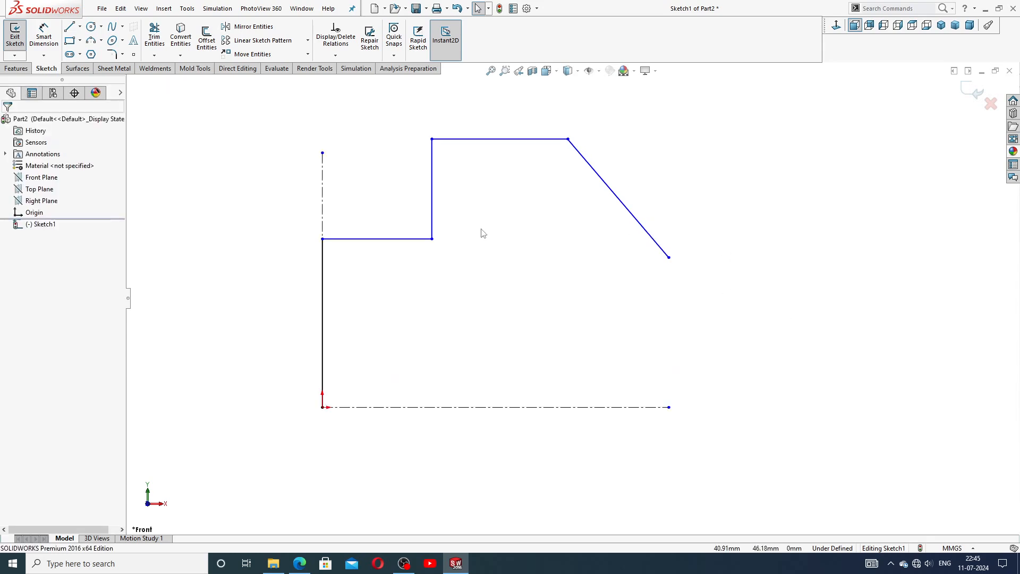
scroll(480, 229, "up", 1)
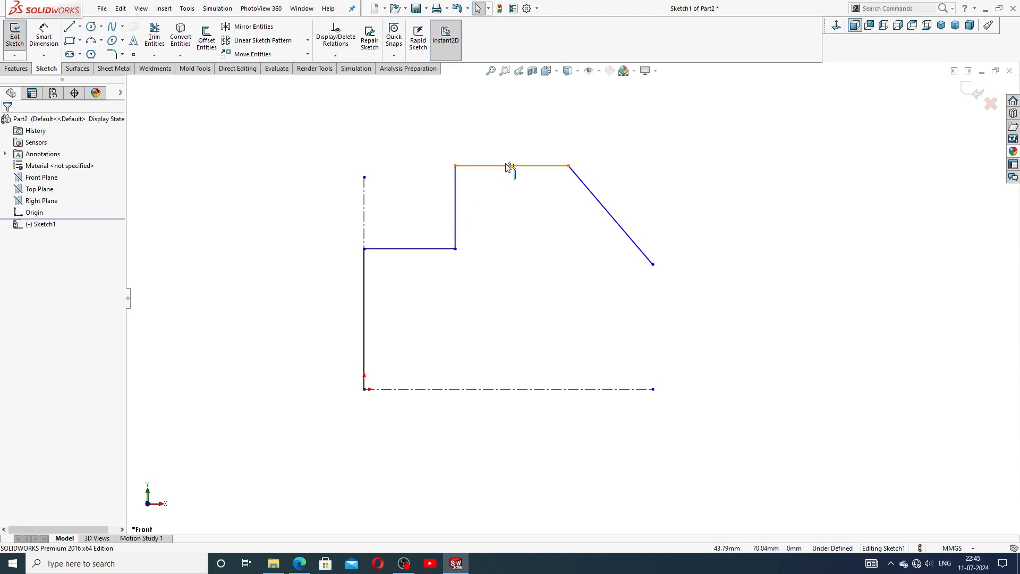
scroll(570, 296, "up", 1)
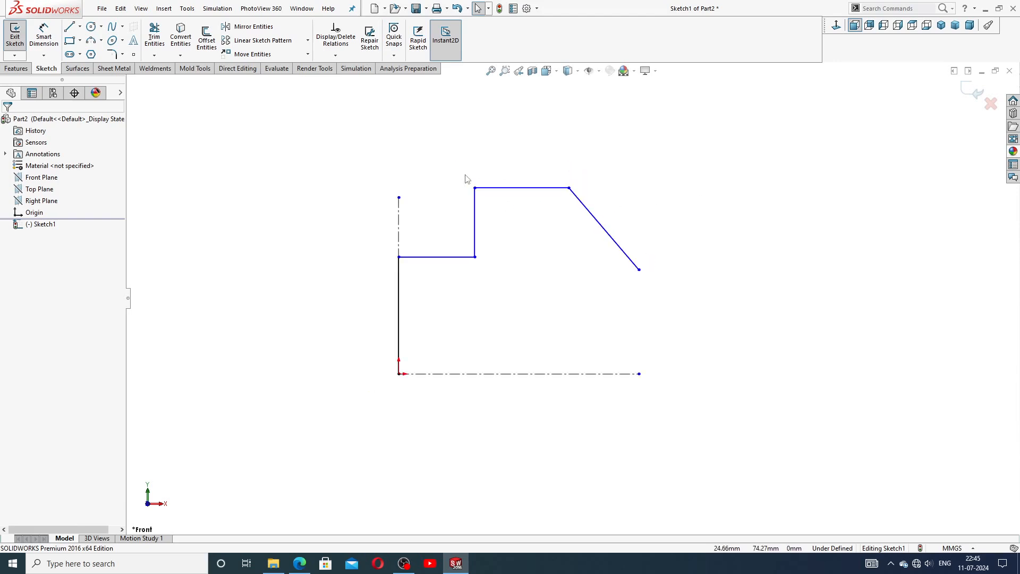
Draw a vertical centerline about 87 mm long from the horizontal centerline's free end up through the sloped line's lower end.
left_click(80, 26)
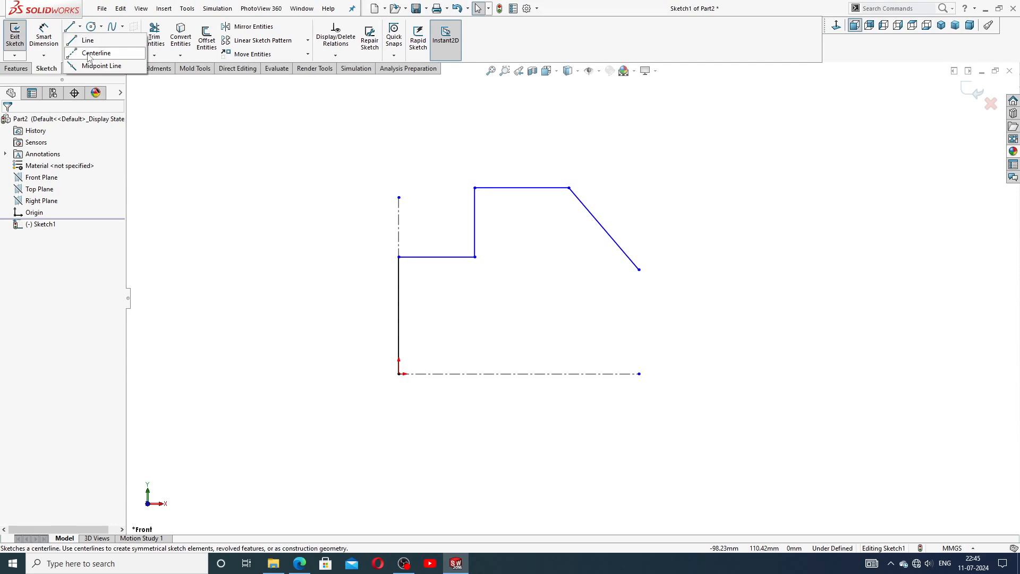
left_click(90, 51)
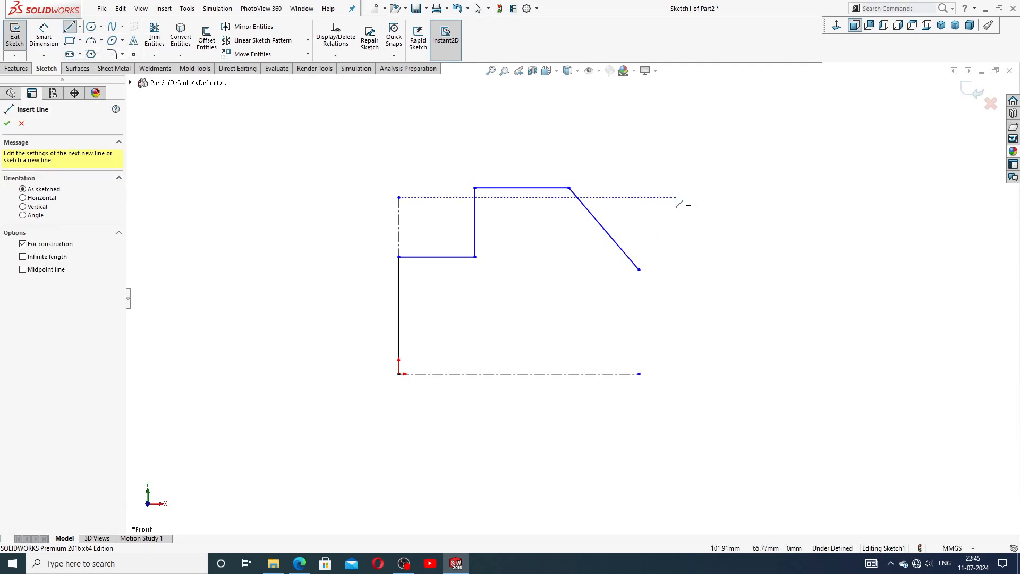
left_click(639, 373)
left_click(638, 140)
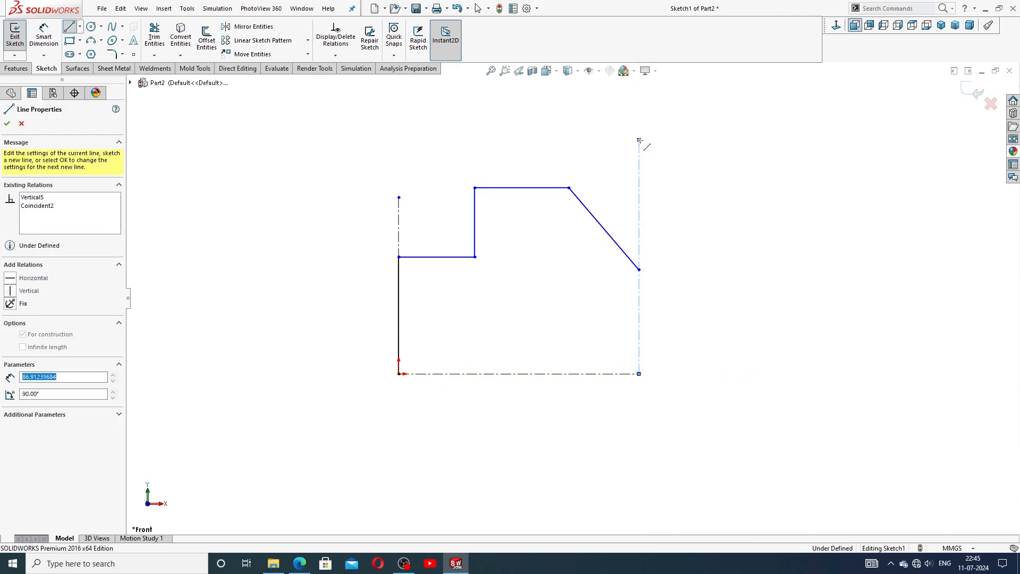
right_click(673, 162)
left_click(685, 169)
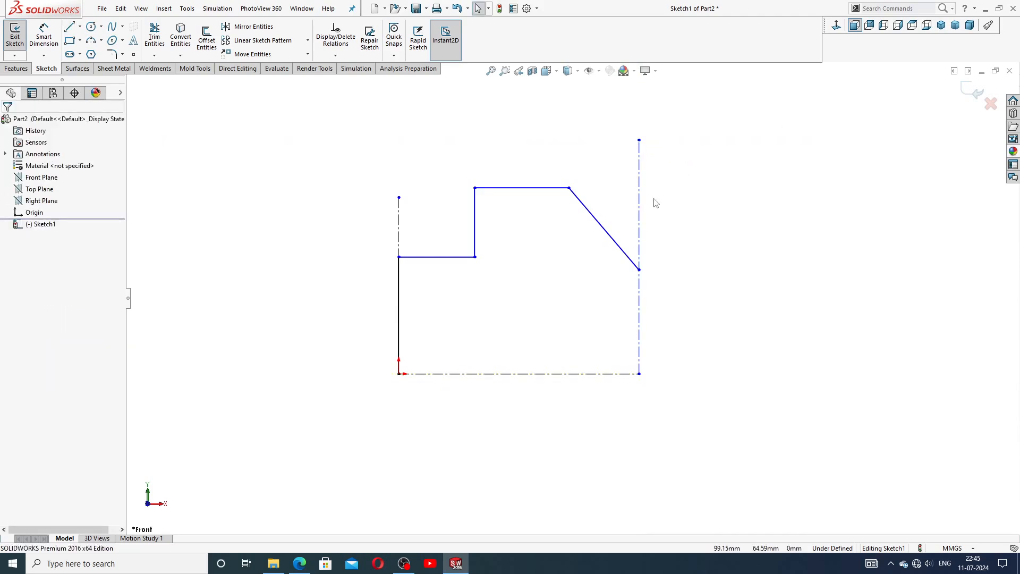
Dimension the vertical line rising from the origin to 25 mm and slide its dimension text slightly lower.
middle_click_drag(653, 198, 633, 220, "ctrl")
scroll(557, 232, "down", 1)
left_click(44, 36)
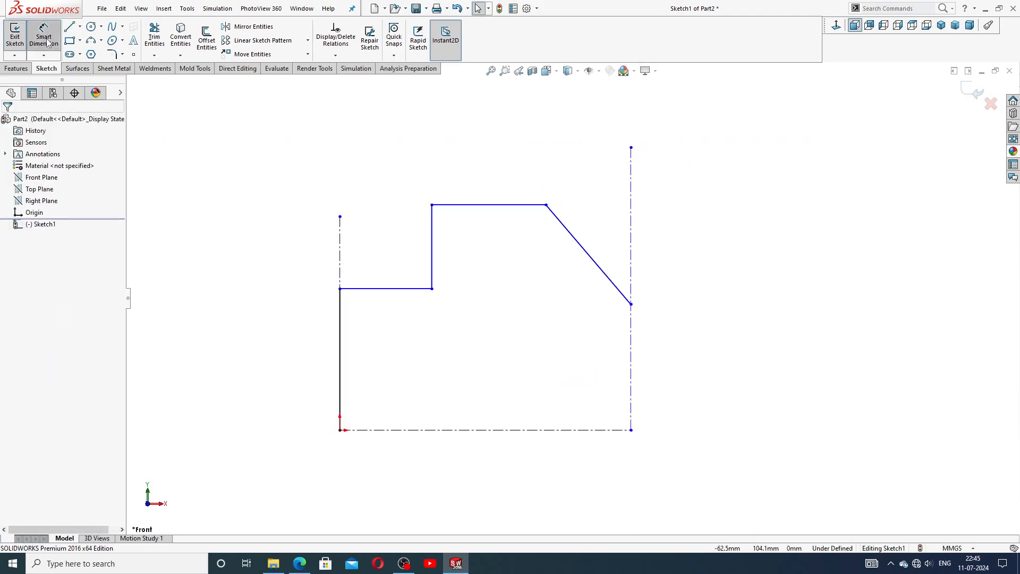
left_click(340, 327)
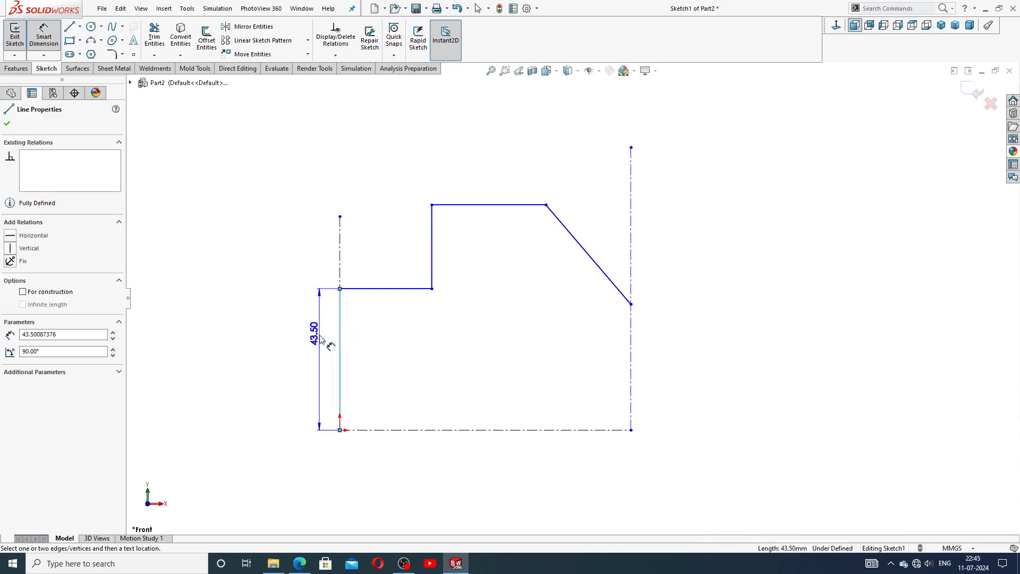
left_click(319, 344)
type("2")
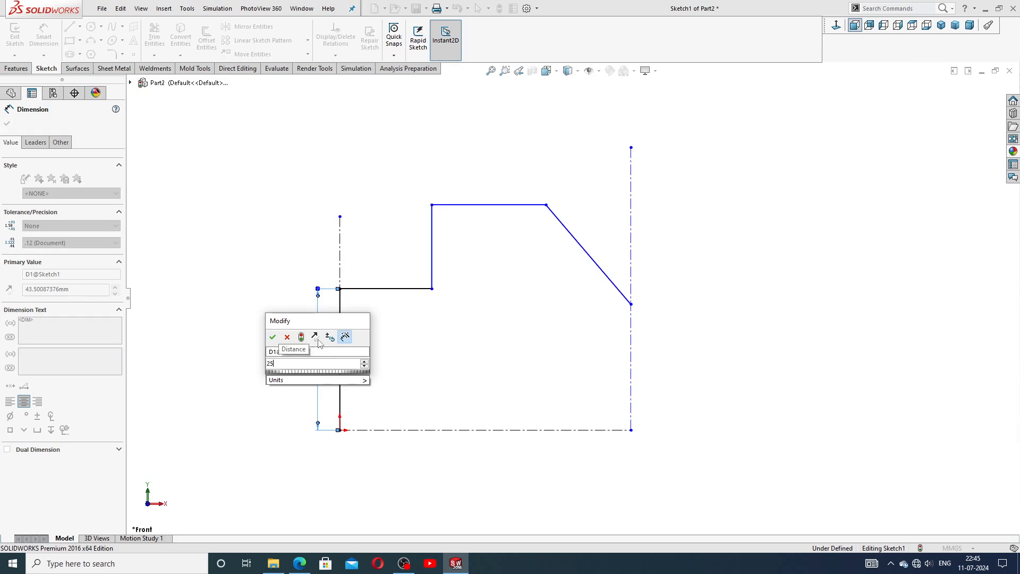
type("5")
key("Return")
left_click_drag(314, 347, 313, 359)
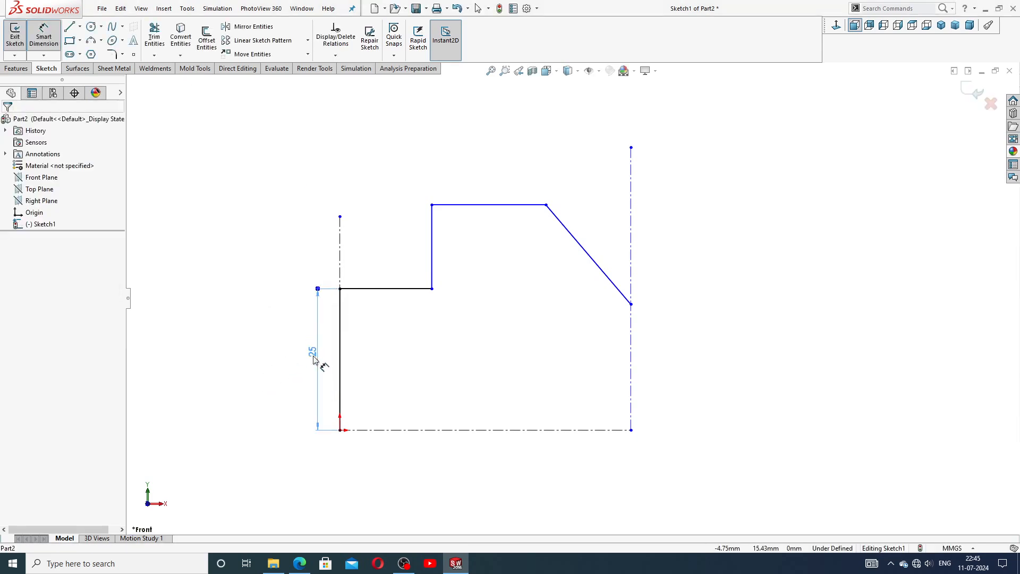
left_click(371, 349)
Dimension the lower horizontal step line, starting at the top of the 25 mm line, to 36 mm.
left_click(396, 288)
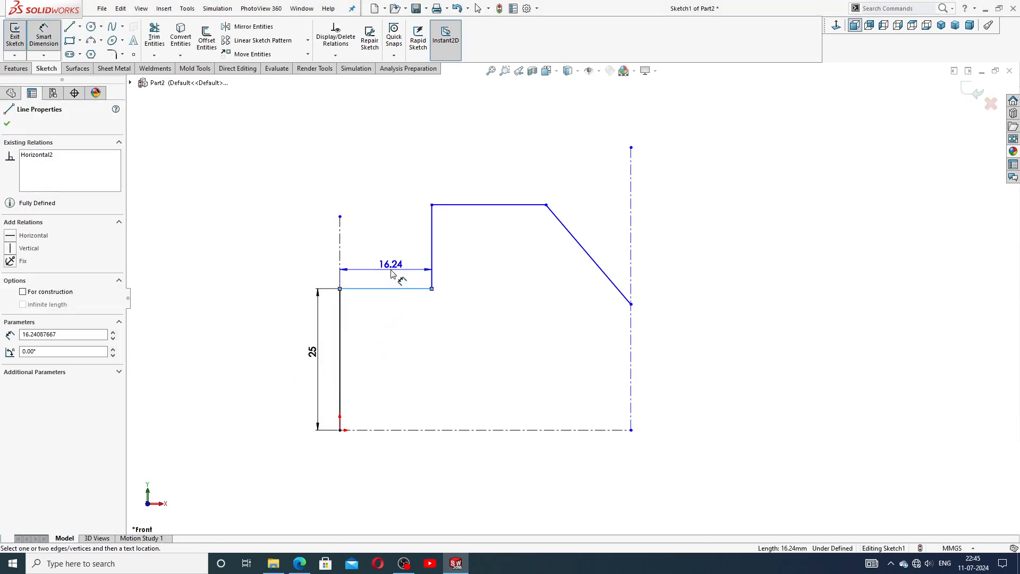
left_click(391, 275)
type("36")
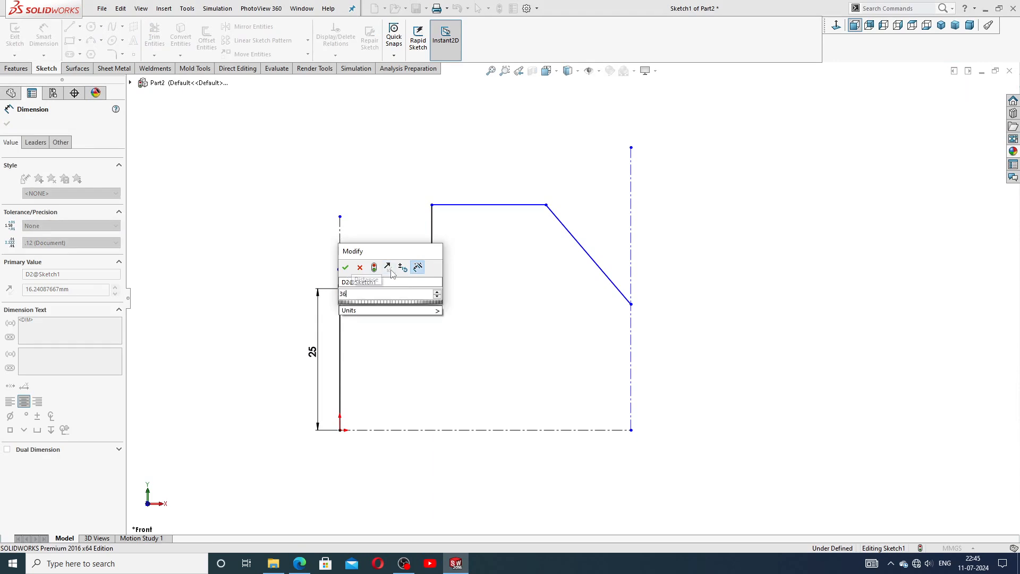
key("Return")
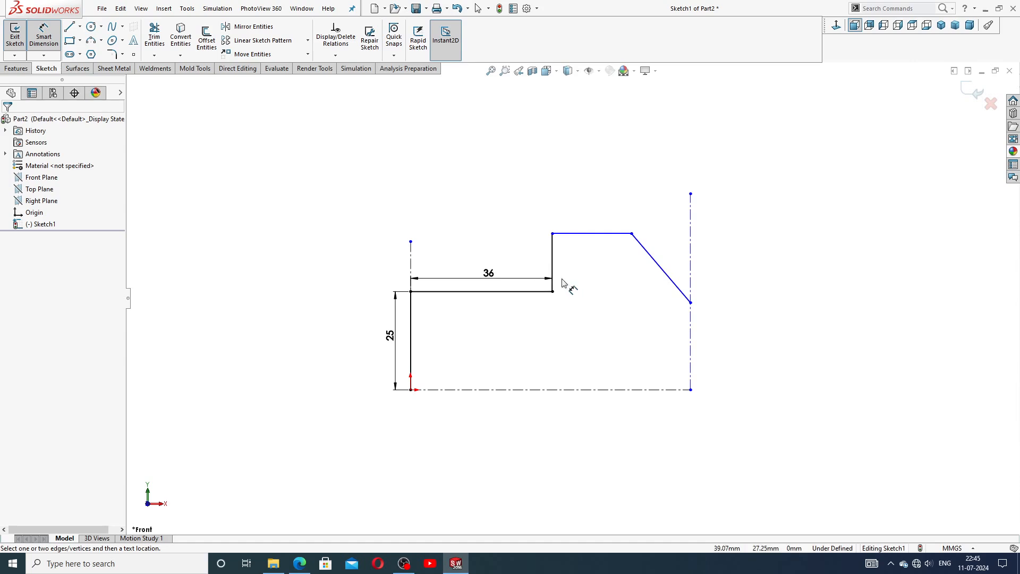
Dimension the vertical line between the lower step and the top line to 44 mm, placing the dimension outside the profile.
left_click(552, 249)
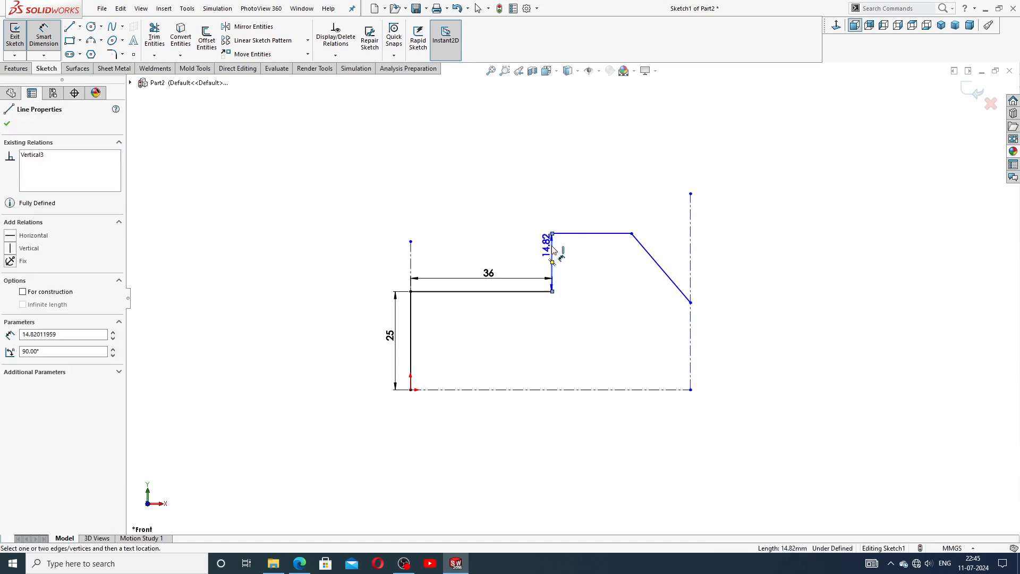
left_click(376, 264)
key("Return")
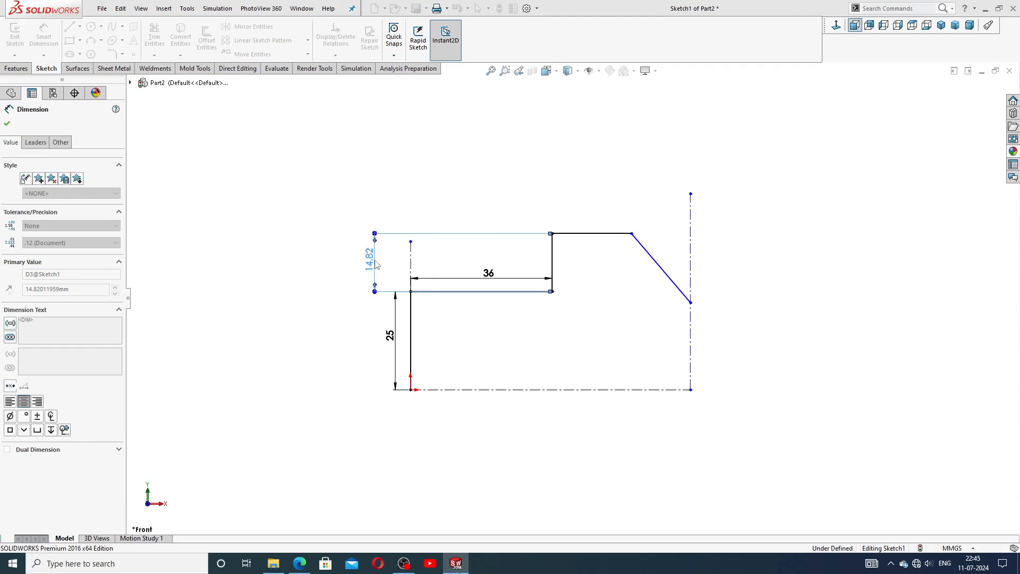
left_click(629, 244)
scroll(624, 236, "up", 3)
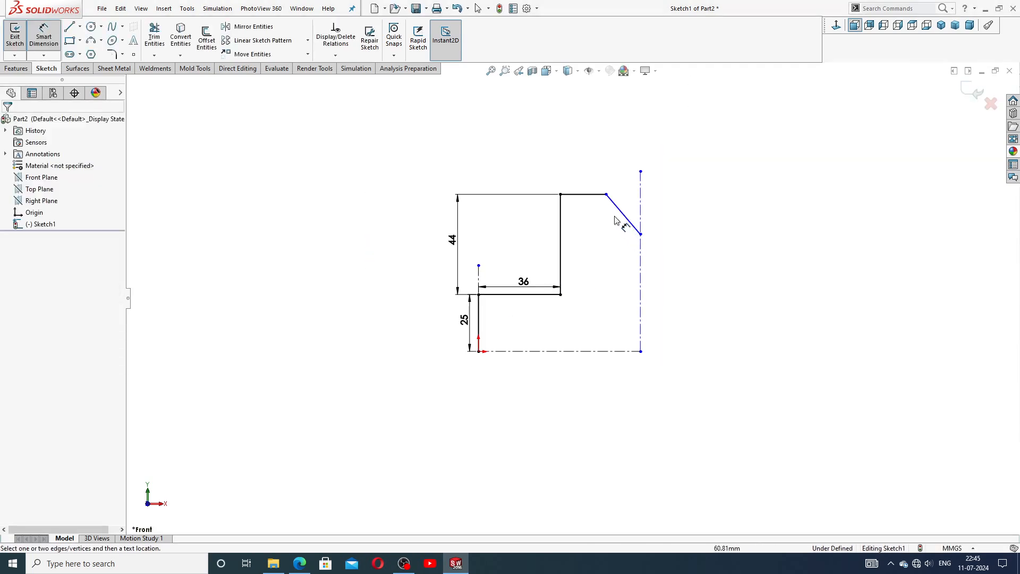
Dimension the top horizontal line of the profile to 36 mm, with the dimension above it.
left_click(592, 194)
left_click(585, 176)
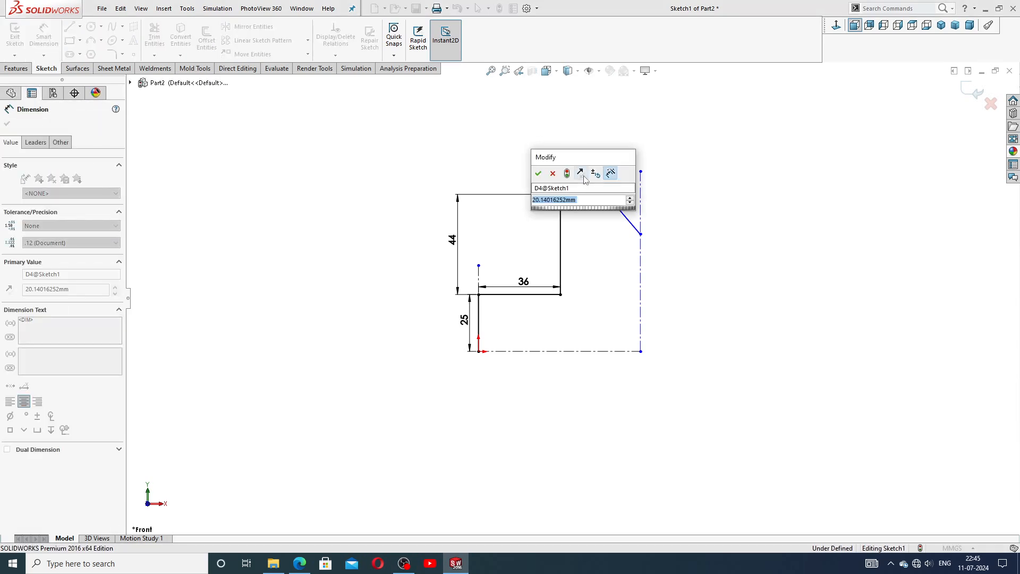
type("36")
key("Return")
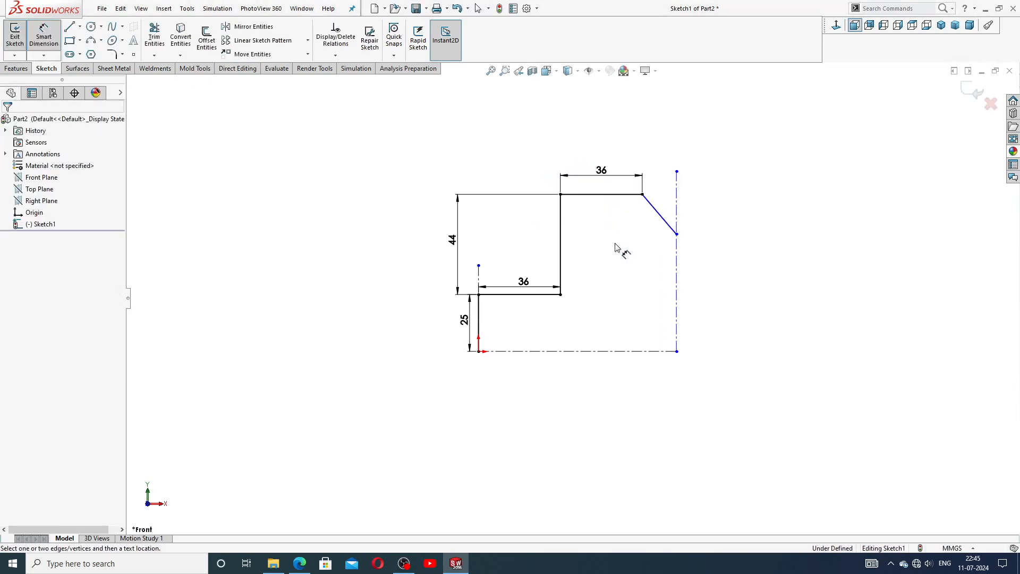
Set the angle between the sloped line and the long vertical centerline to 45 degrees.
scroll(668, 238, "down", 3)
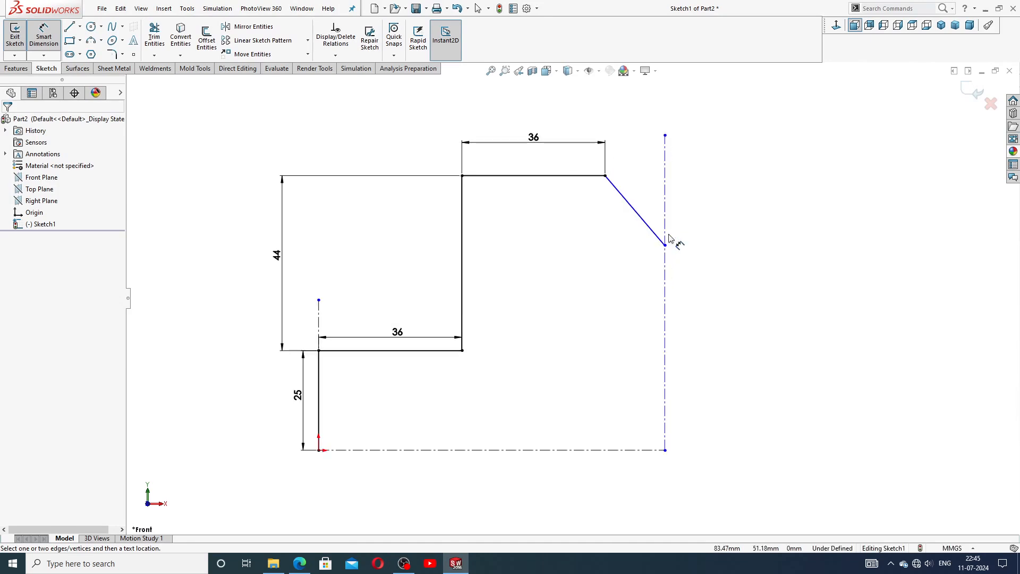
left_click(649, 227)
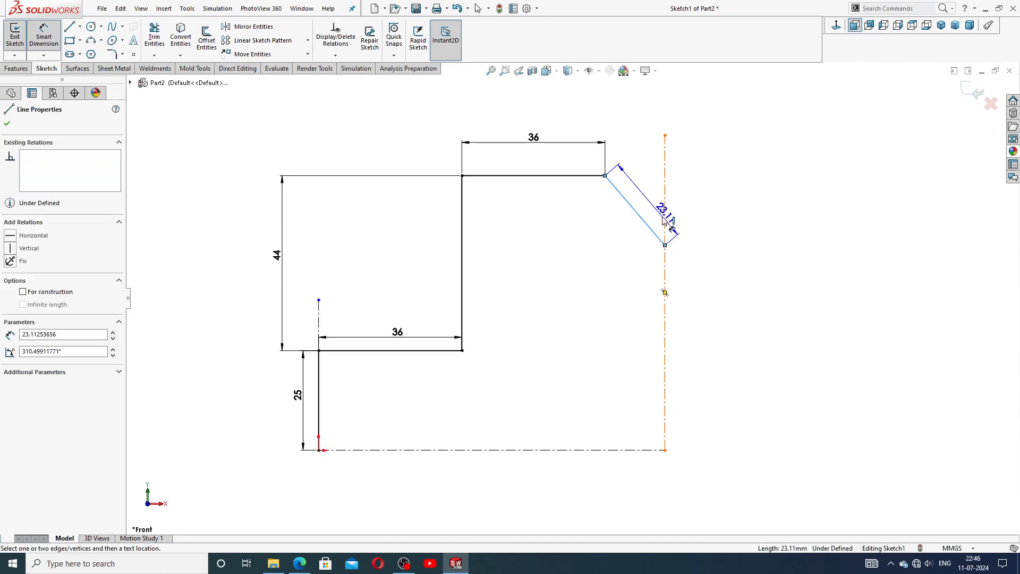
left_click(665, 220)
left_click(645, 198)
type("4")
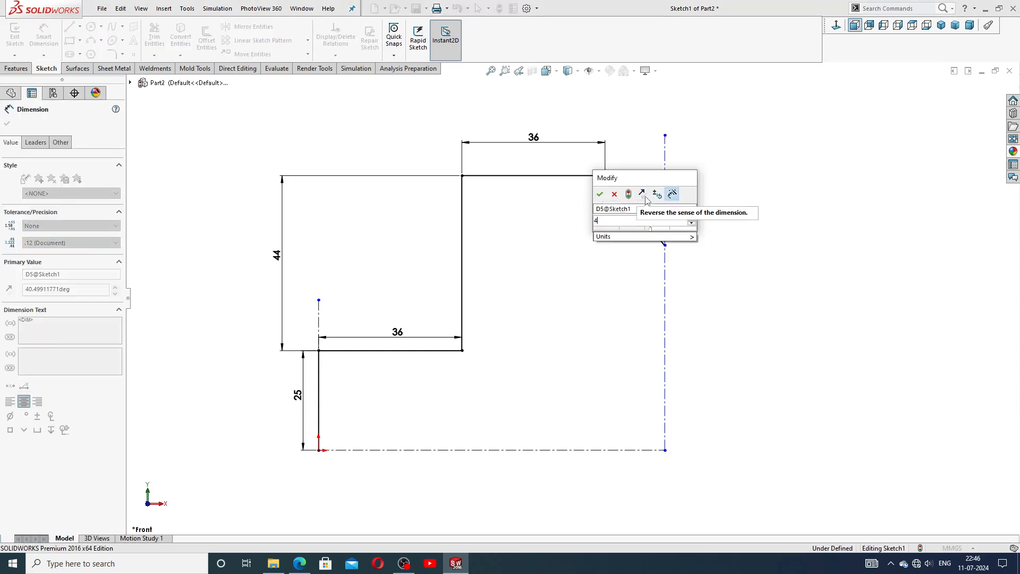
type("5")
key("Return")
Dimension the horizontal distance from the sloped line's upper end to the long vertical centerline as 34.76 mm.
scroll(635, 193, "down", 3)
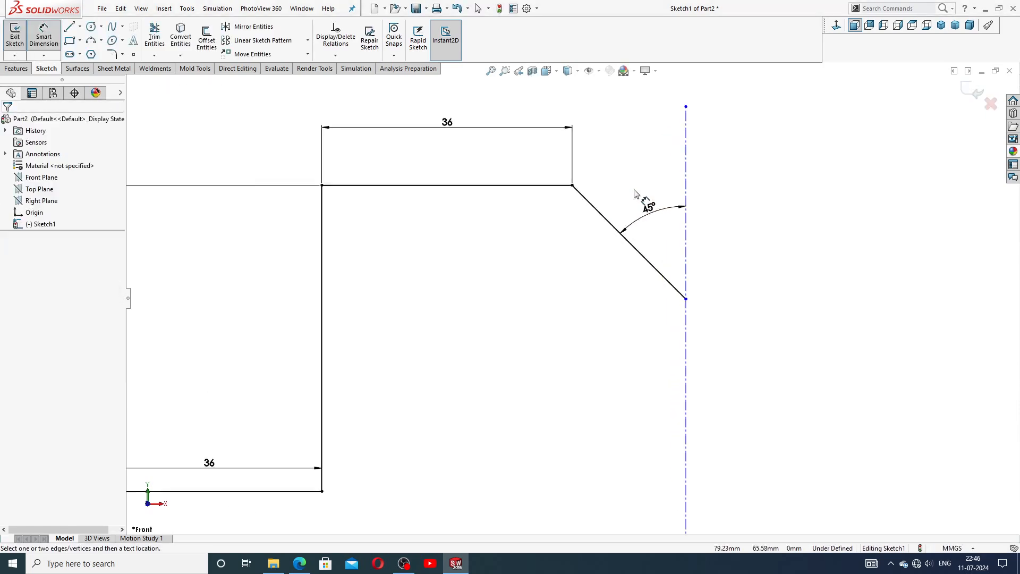
scroll(635, 193, "down", 1)
left_click(556, 189)
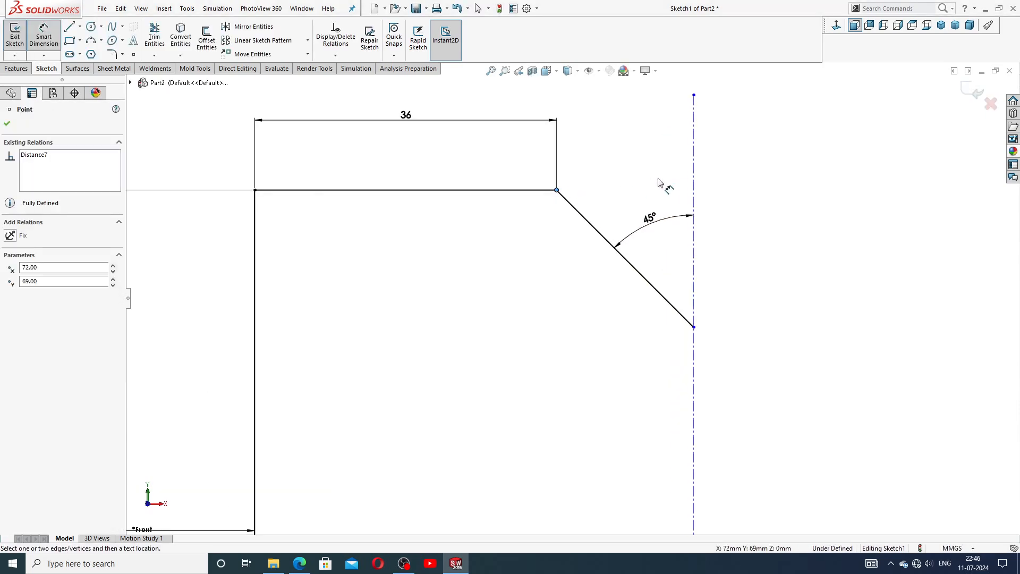
left_click(693, 192)
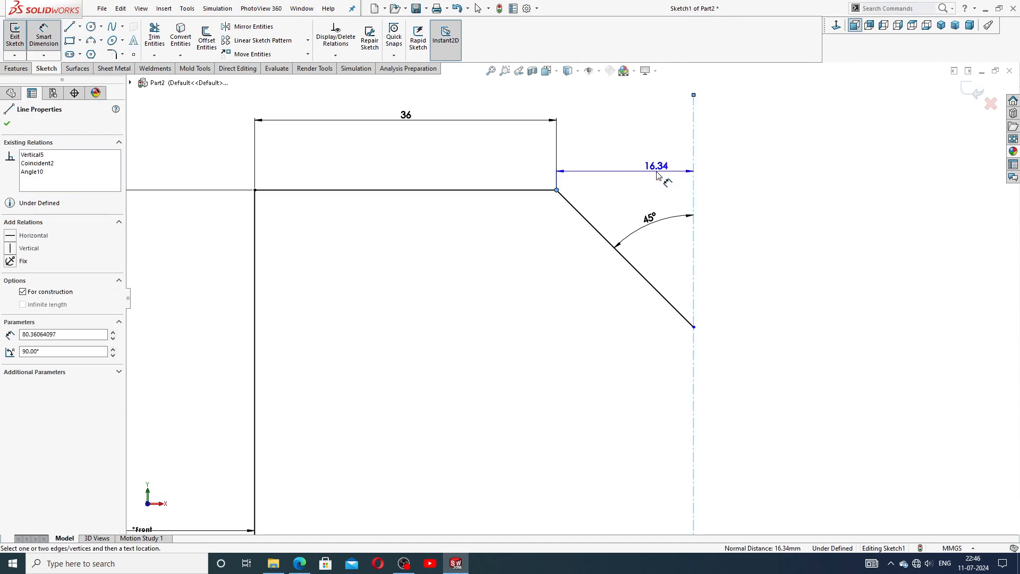
left_click(622, 175)
type("3")
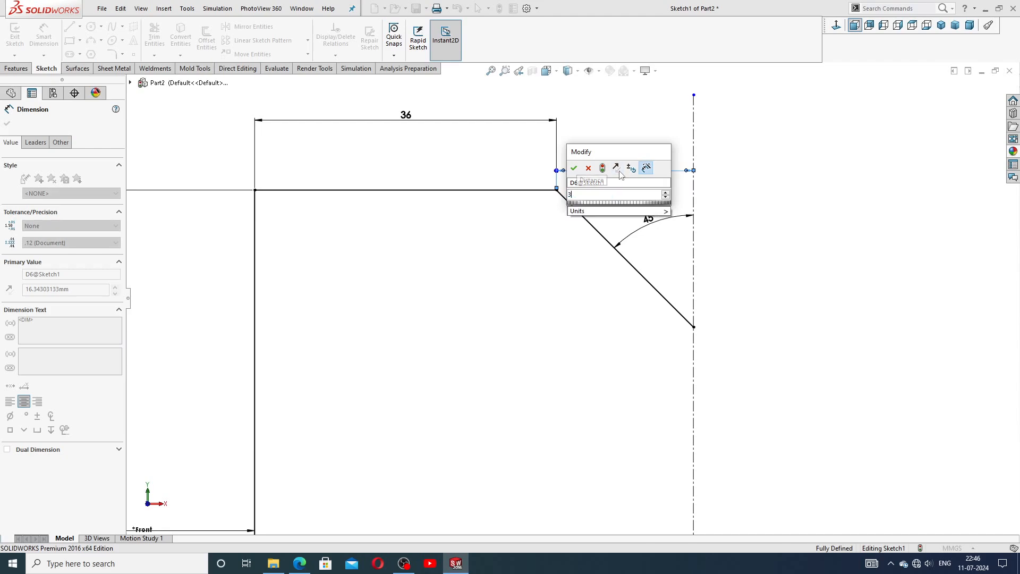
type("4.76")
key("Return")
left_click(750, 273)
Tidy the layout by raising the 34.76 dimension, moving the lower step's 36 above the profile, and moving the 25 slightly outward.
scroll(690, 261, "up", 3)
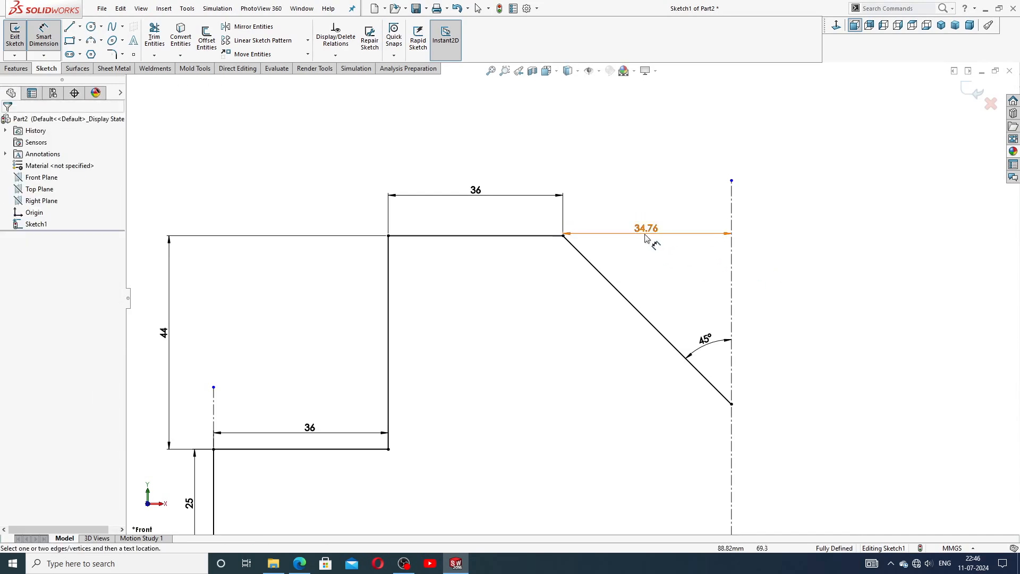
left_click_drag(649, 228, 645, 212)
left_click(610, 342)
scroll(584, 372, "up", 3)
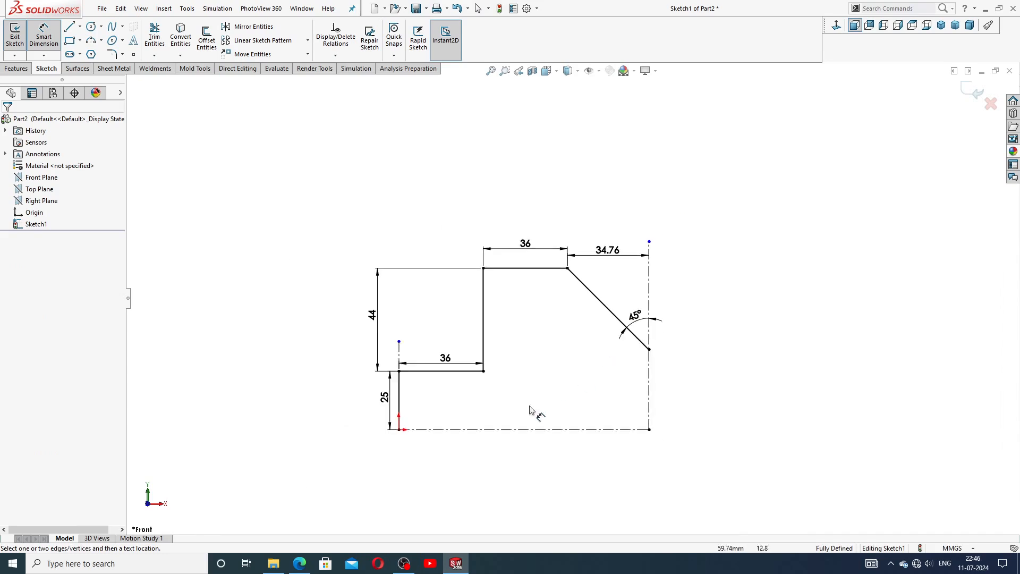
scroll(510, 395, "down", 1)
left_click_drag(432, 345, 433, 215)
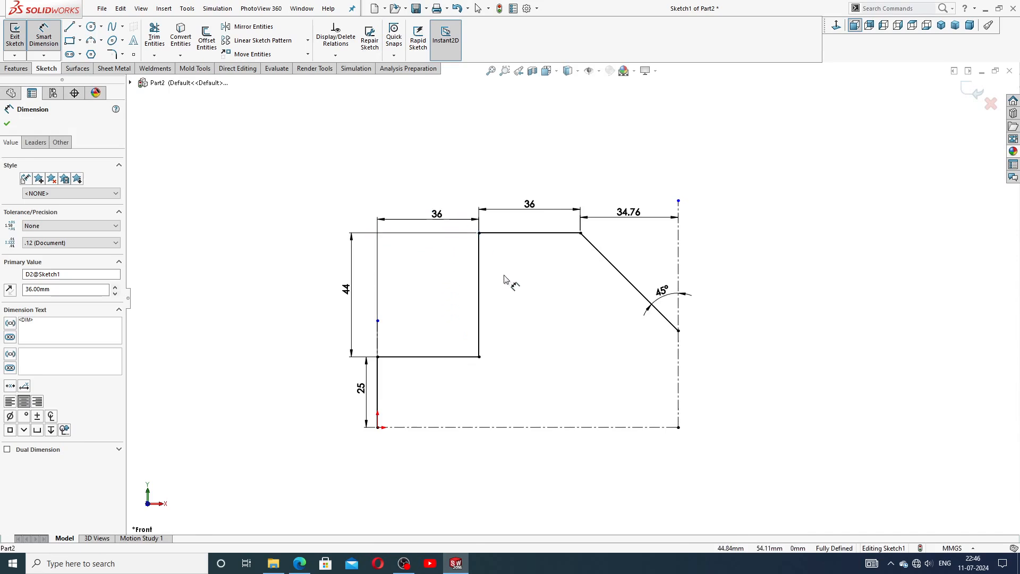
left_click(516, 286)
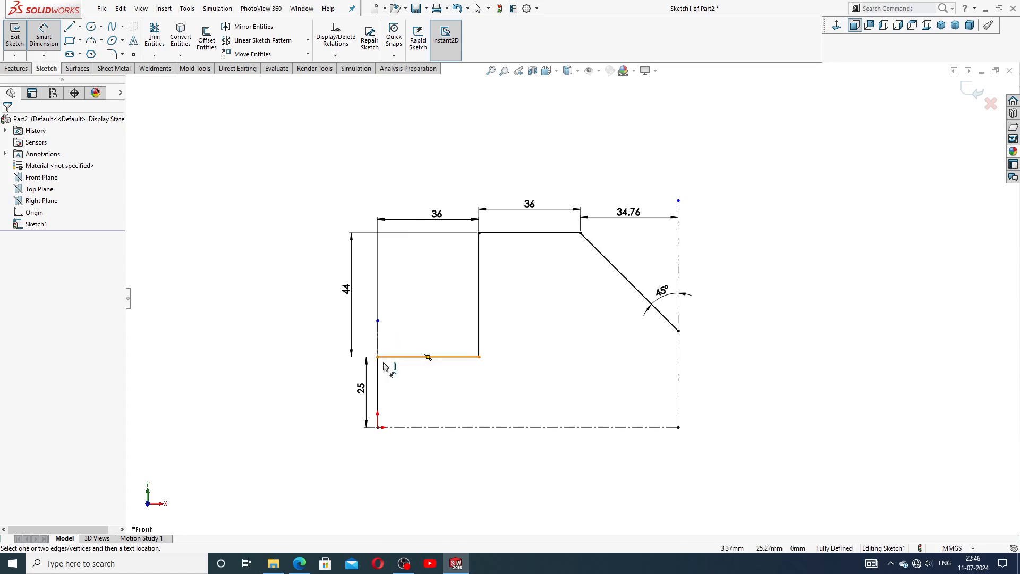
left_click_drag(365, 389, 362, 389)
left_click(485, 376)
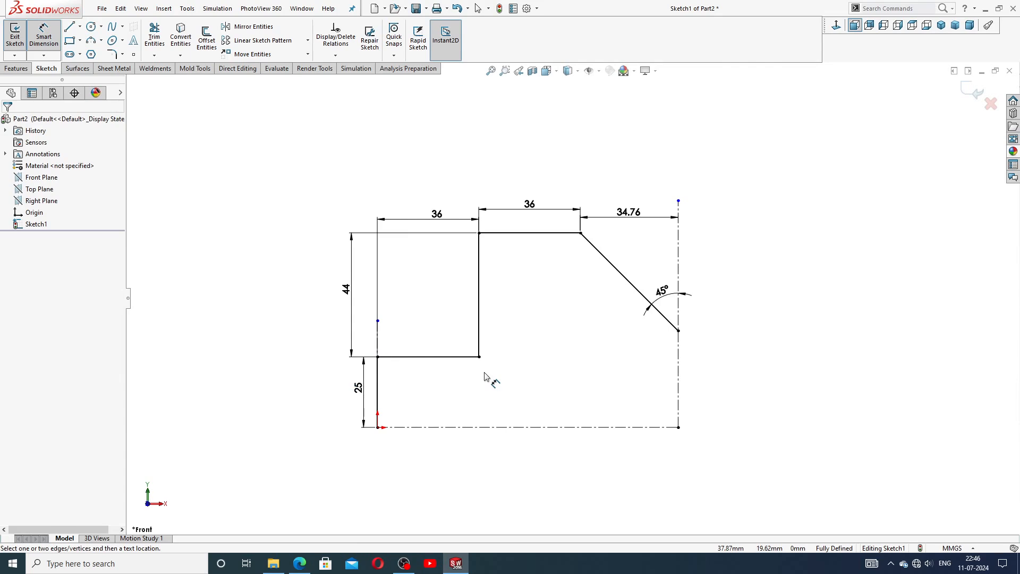
Exit Smart Dimension and raise the three horizontal dimensions above the profile slightly for clearer spacing.
scroll(542, 367, "down", 2)
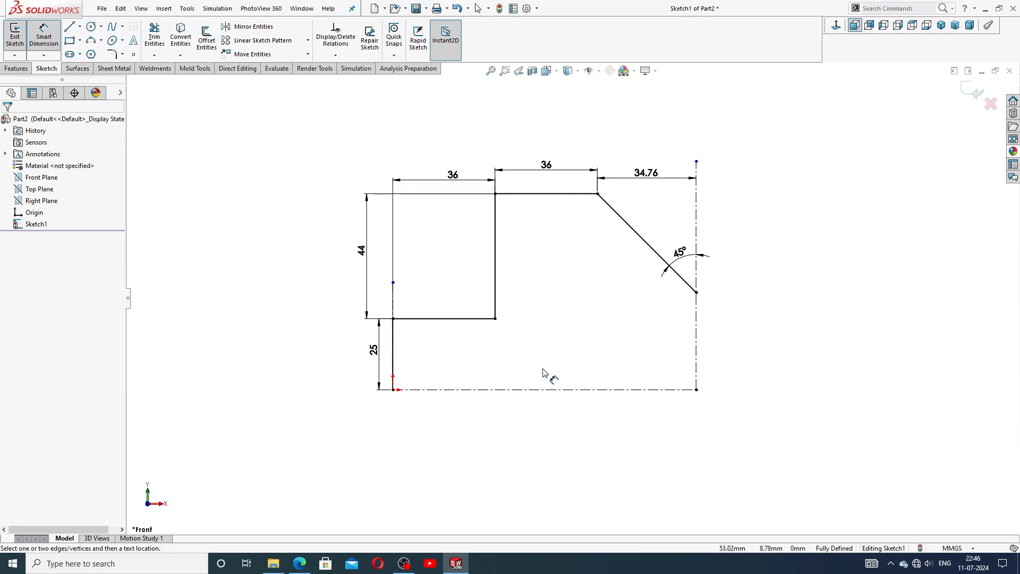
right_click(742, 209)
left_click(774, 158)
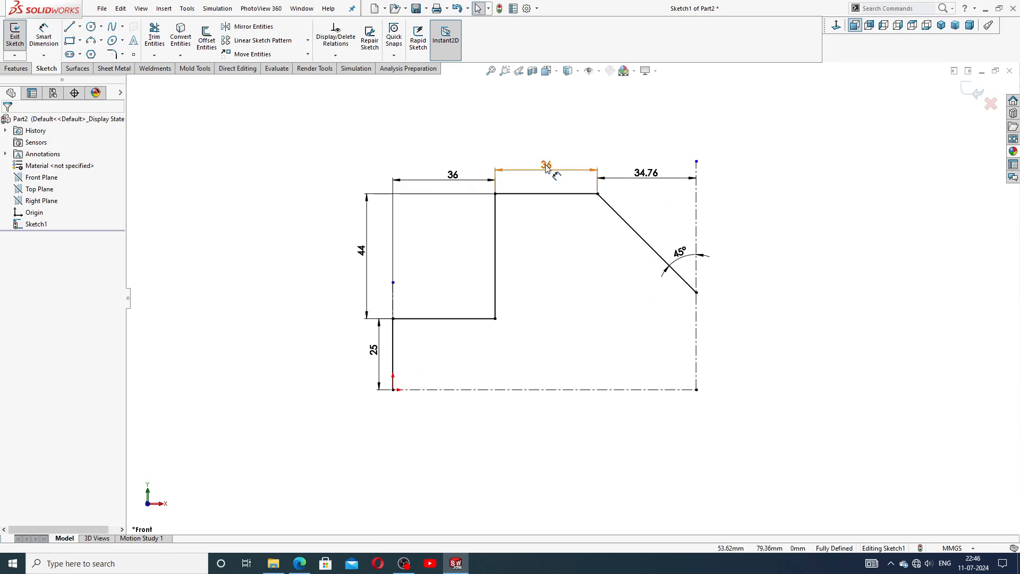
left_click_drag(547, 166, 547, 159)
left_click_drag(454, 181, 452, 170)
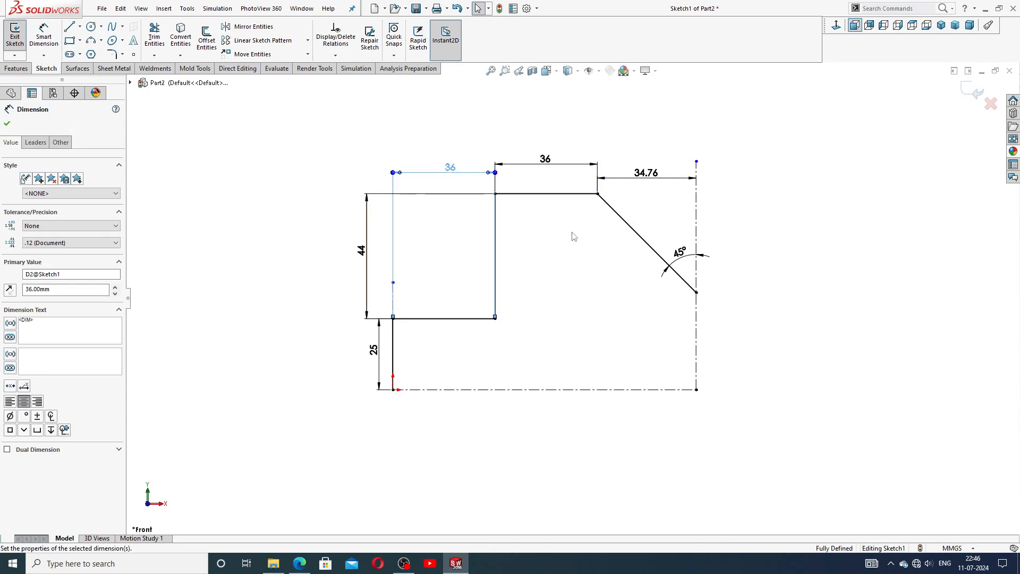
left_click(573, 234)
left_click_drag(657, 180, 653, 171)
left_click(731, 193)
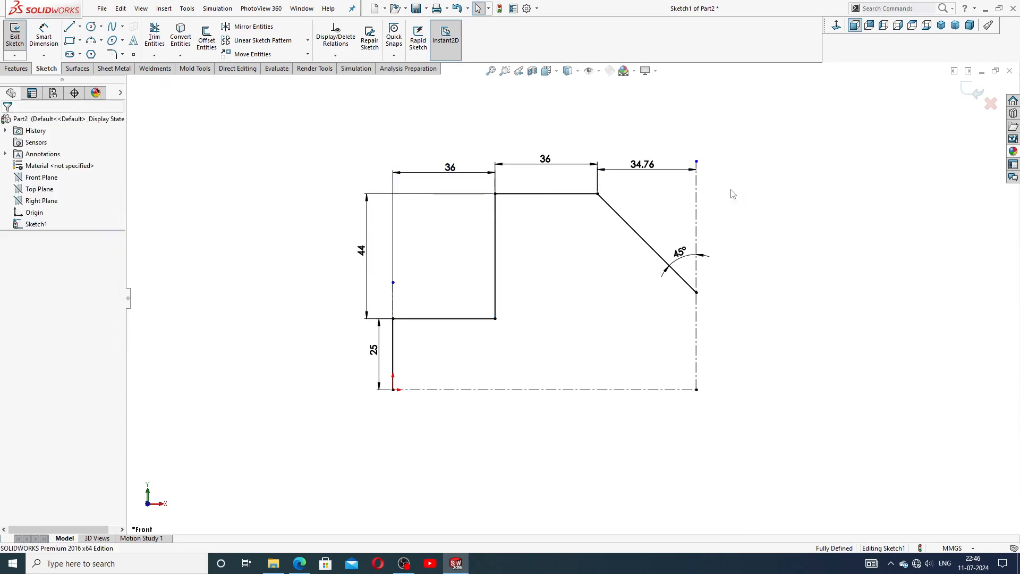
Switch to the browser to check the fixed jaw PDF drawing's front view, and return to the SOLIDWORKS sketch.
scroll(626, 194, "down", 1)
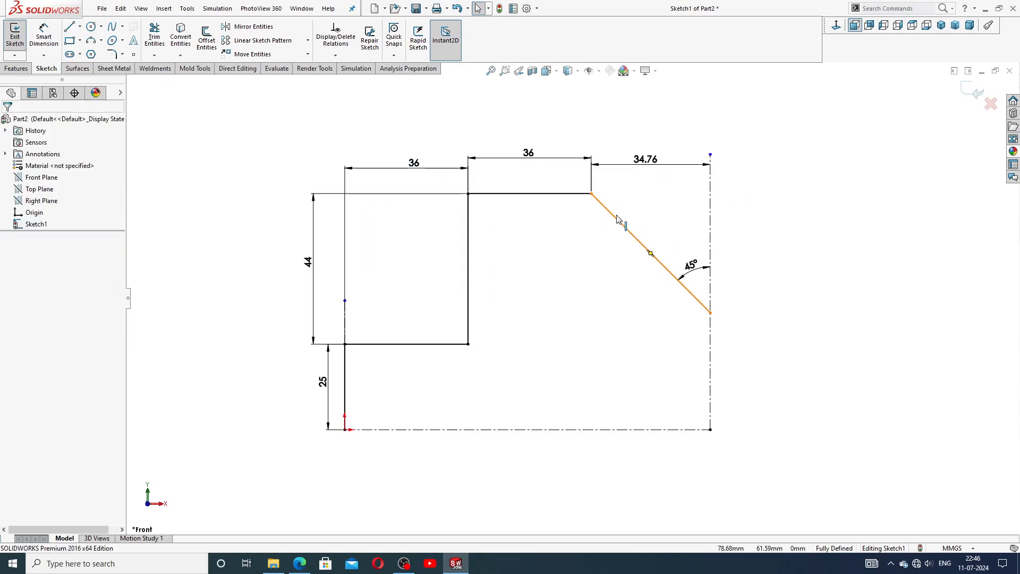
left_click(300, 563)
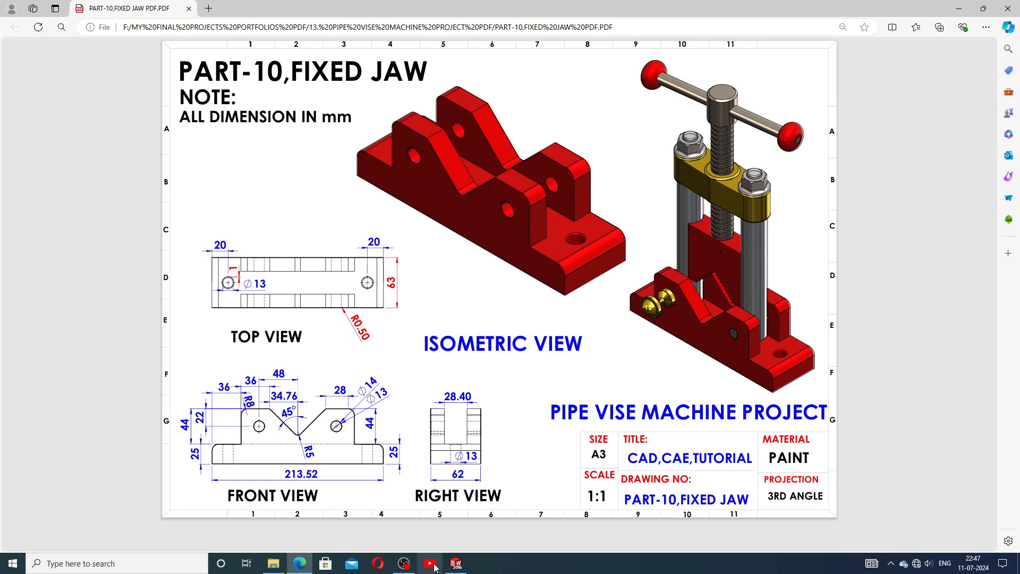
left_click(456, 563)
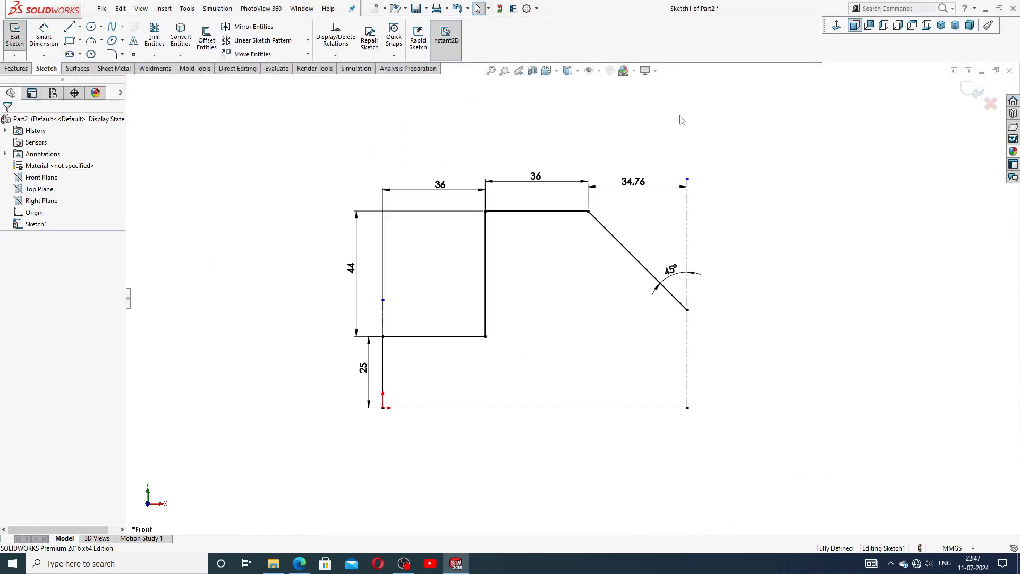
Try to mirror the half profile with the short vertical centerline at the origin included in the selection, and undo the mirror.
mouse_move(682, 118)
left_mouse_down()
mouse_move(733, 282)
mouse_move(580, 432)
mouse_move(366, 417)
mouse_move(319, 249)
mouse_move(340, 133)
left_mouse_up()
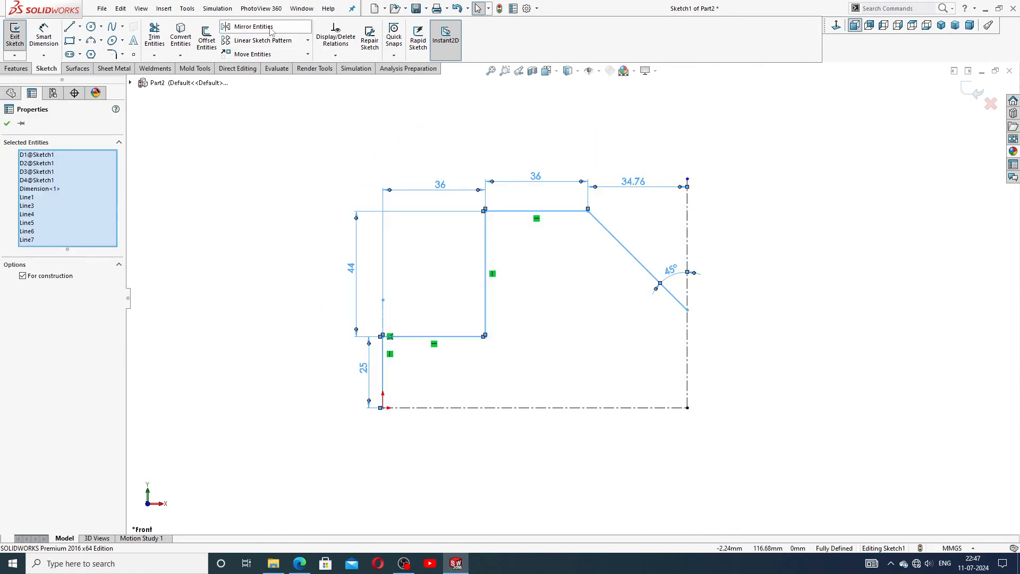
left_click(248, 26)
scroll(359, 217, "up", 2)
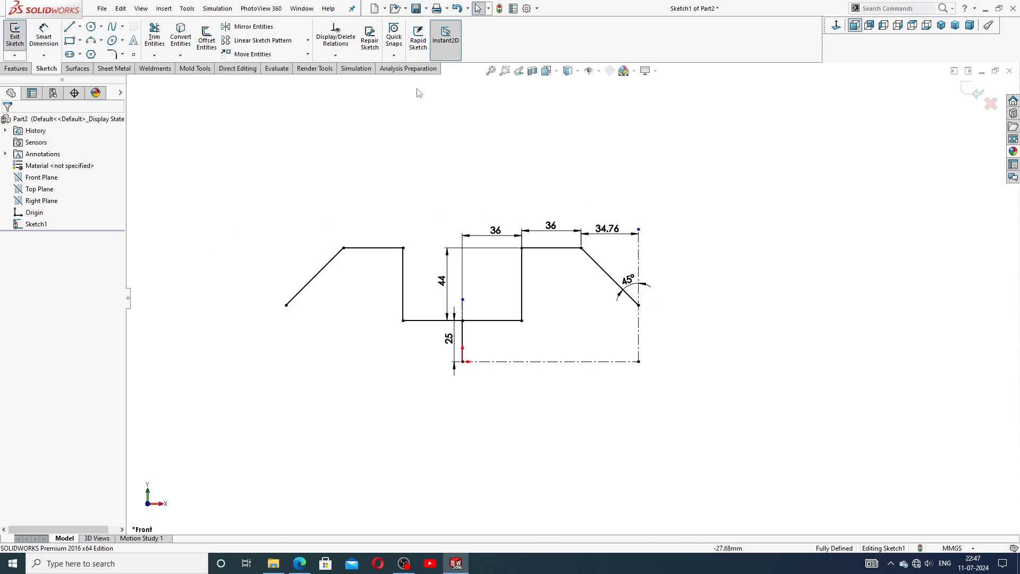
left_click(457, 11)
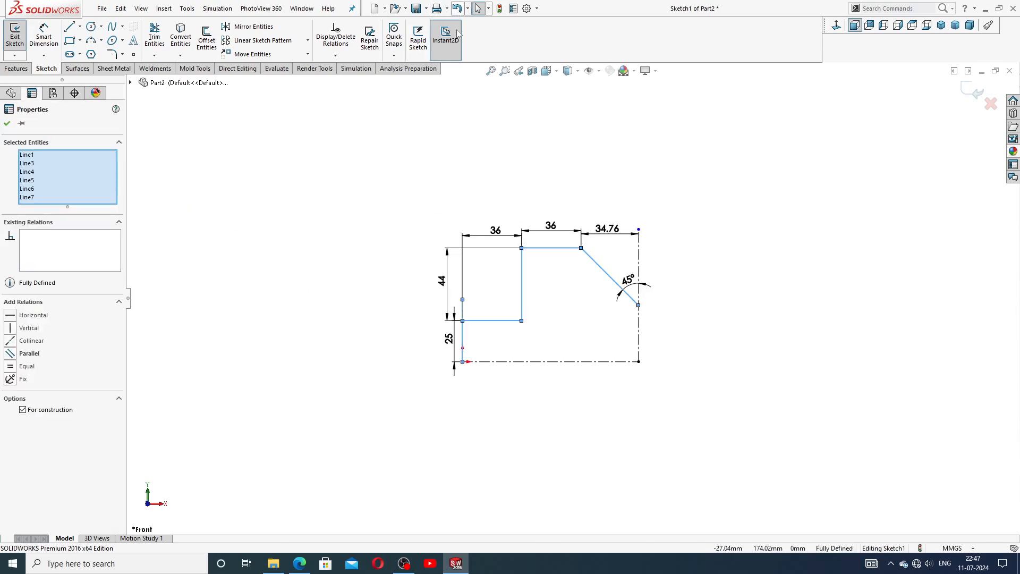
scroll(396, 291, "down", 1)
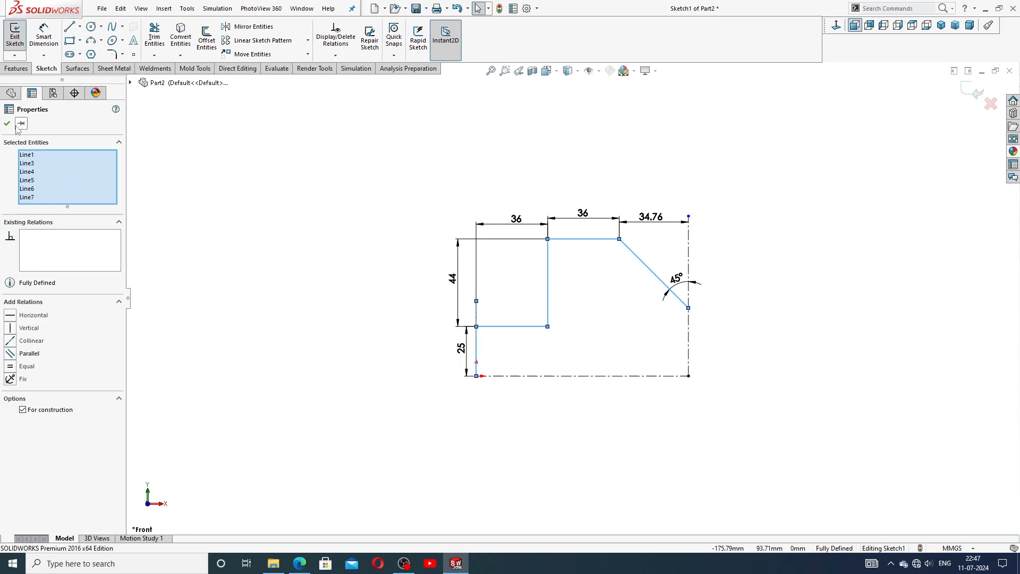
Try to mirror the entire half profile, including the base centerline, about the tall vertical centerline, and undo the mirror.
left_click(245, 152)
scroll(478, 327, "down", 1)
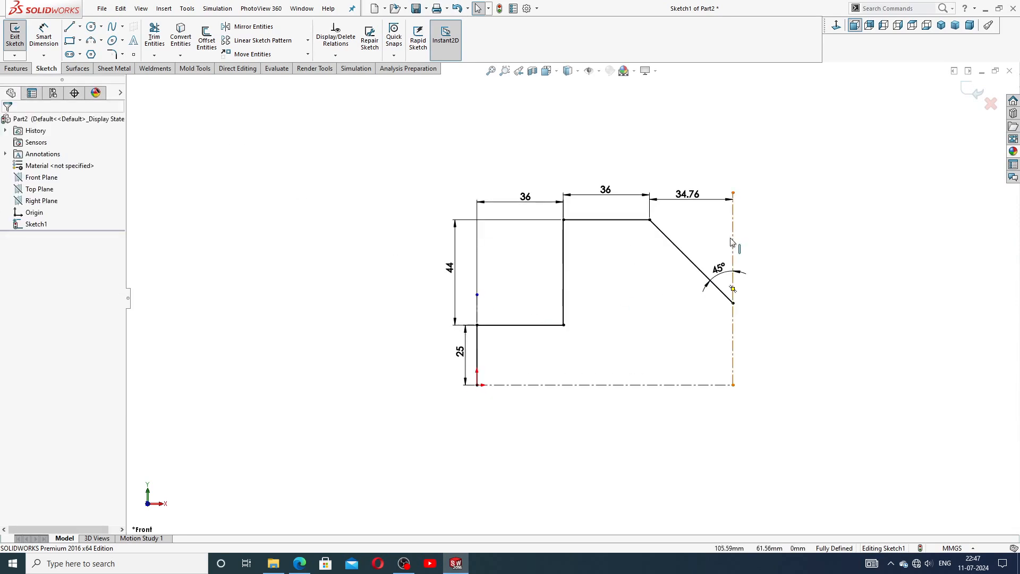
mouse_move(440, 179)
left_mouse_down()
mouse_move(425, 394)
mouse_move(674, 412)
mouse_move(758, 201)
mouse_move(714, 153)
left_mouse_up()
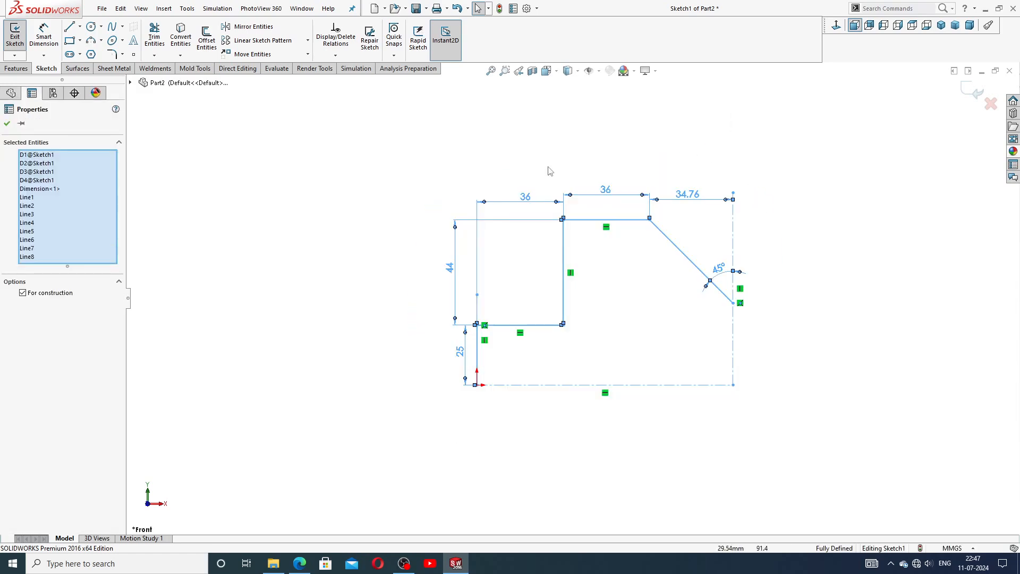
left_click(267, 29)
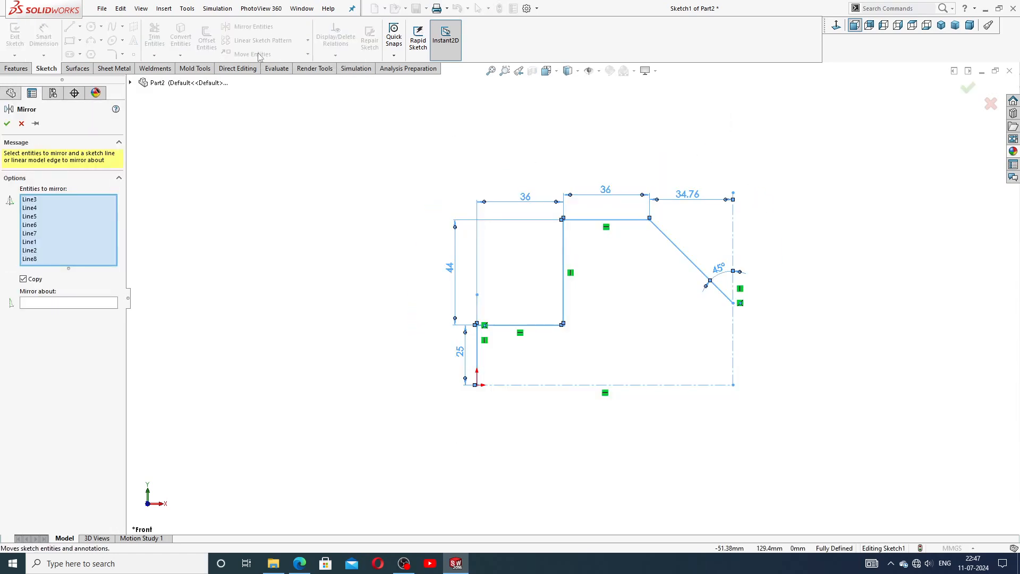
left_click(93, 304)
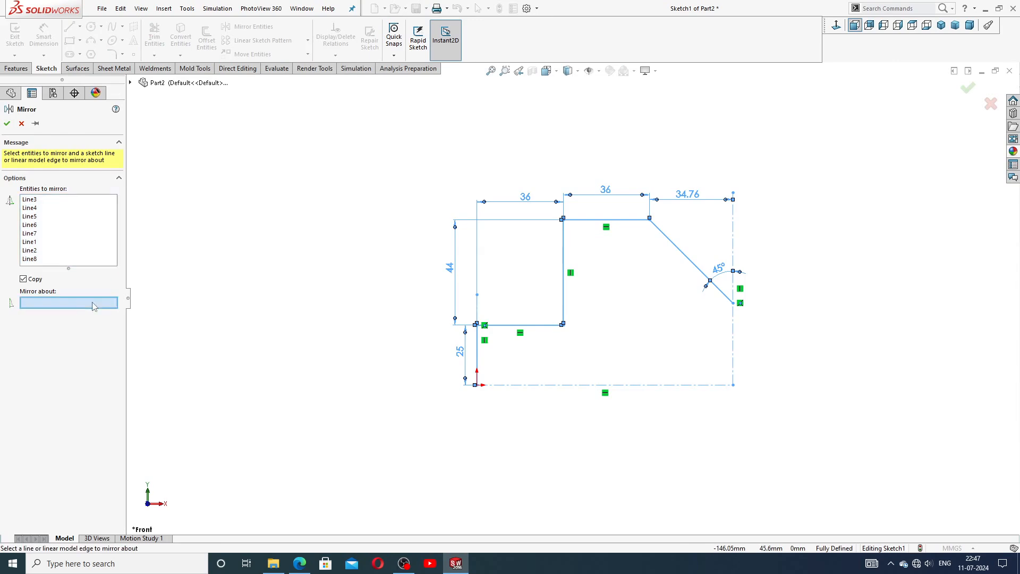
left_click(733, 322)
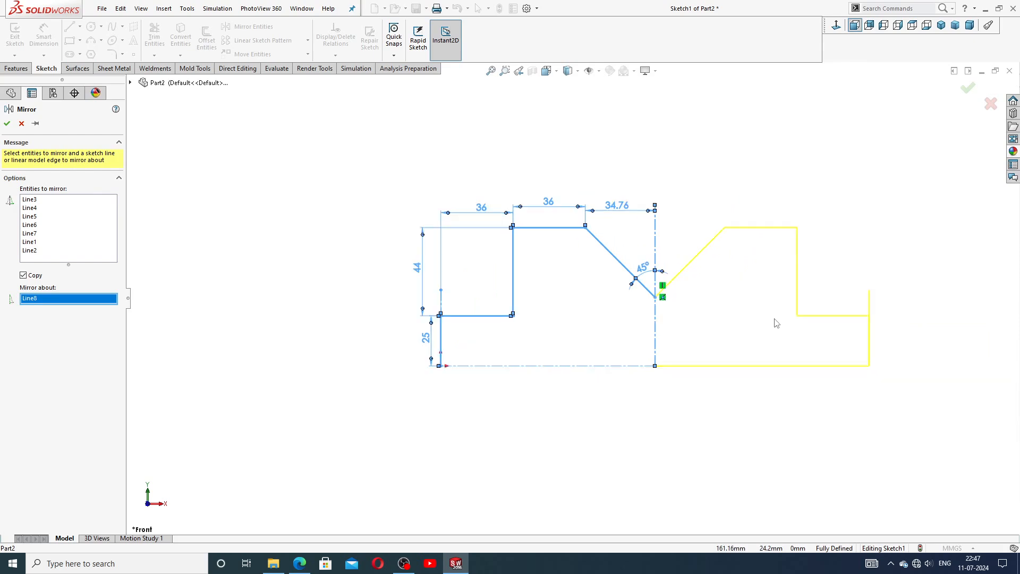
left_click(7, 124)
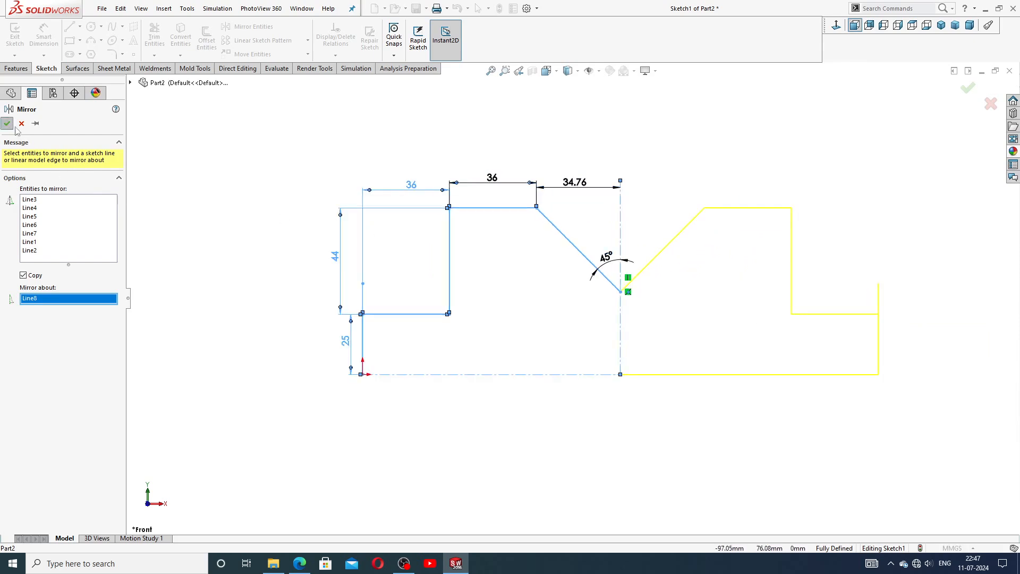
scroll(710, 184, "down", 1)
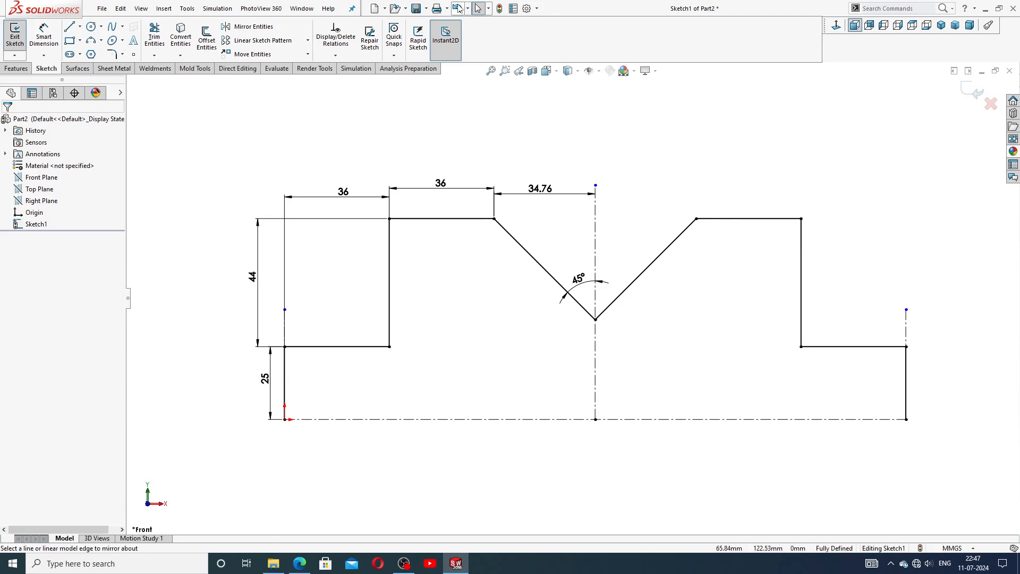
left_click(458, 8)
left_click(621, 158)
scroll(461, 297, "up", 1)
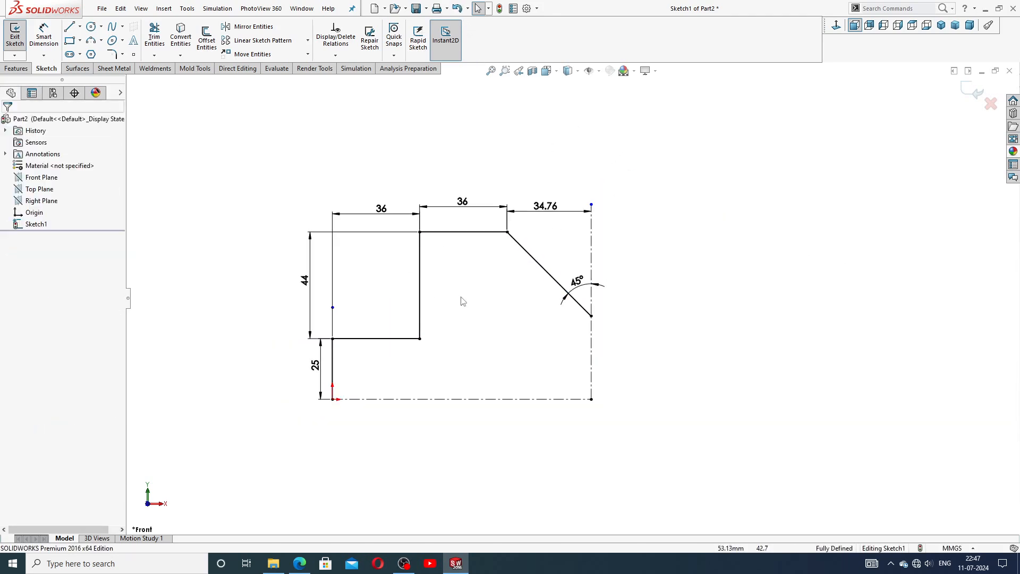
Add 8 mm sketch fillets to the outer corners of both steps, checking the PDF drawing in the browser, and move the R8 label slightly outward.
scroll(441, 316, "up", 1)
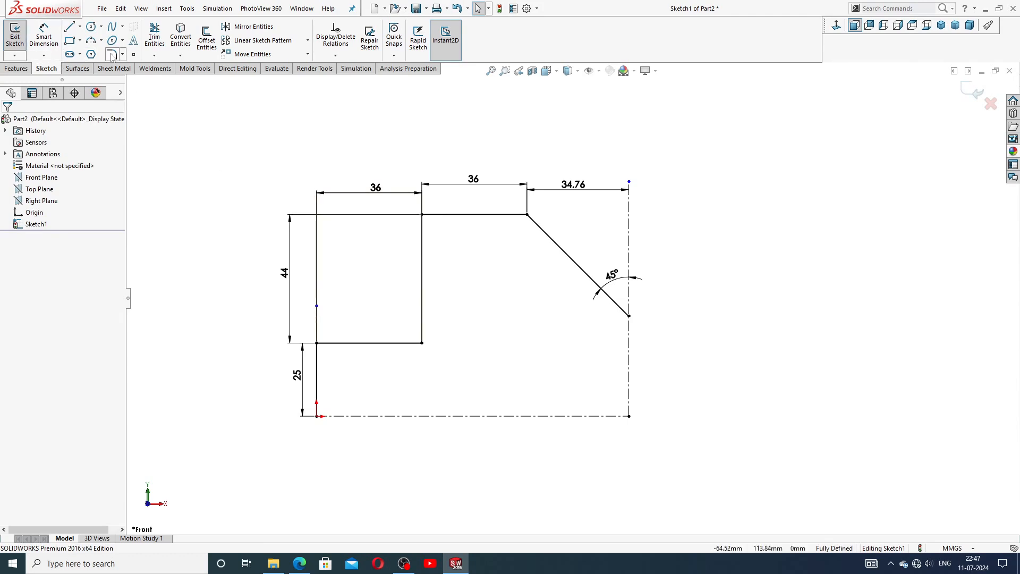
left_click(112, 54)
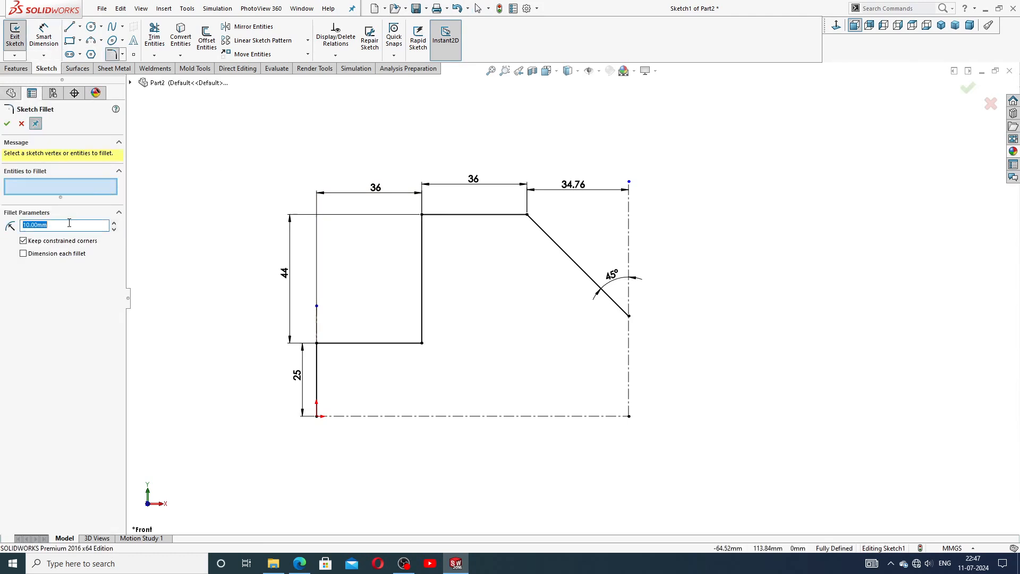
type("8")
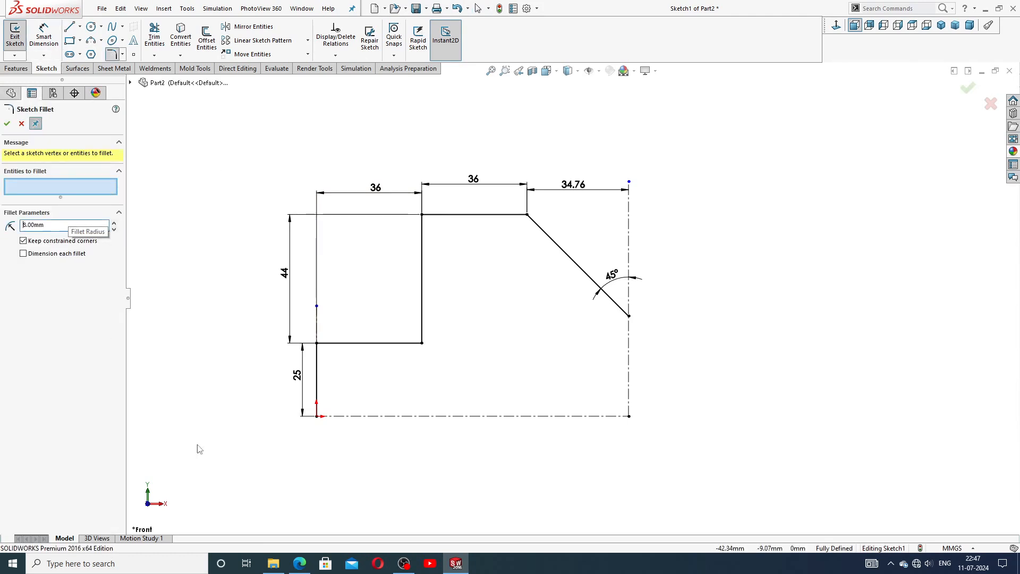
left_click(299, 563)
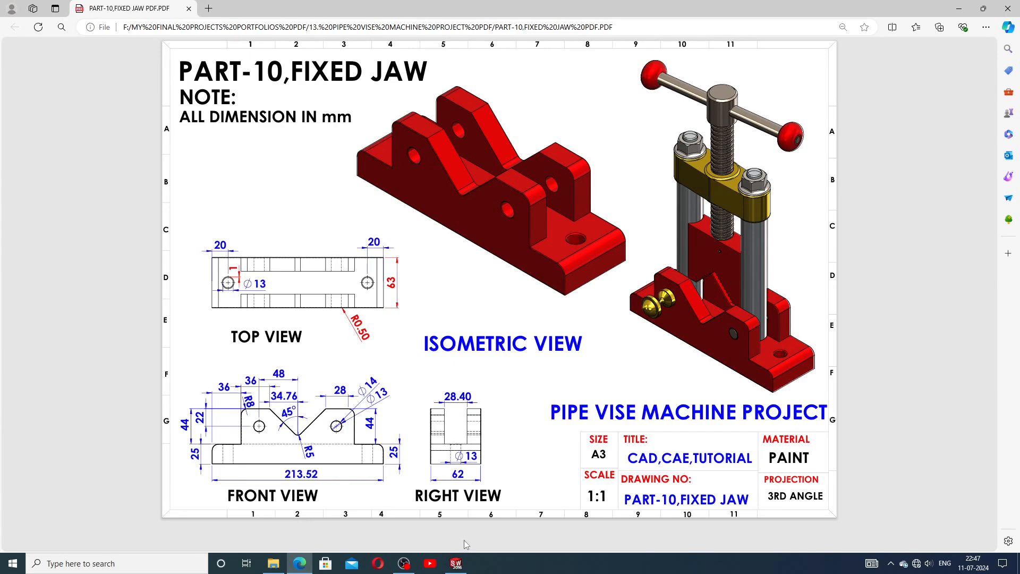
left_click(456, 563)
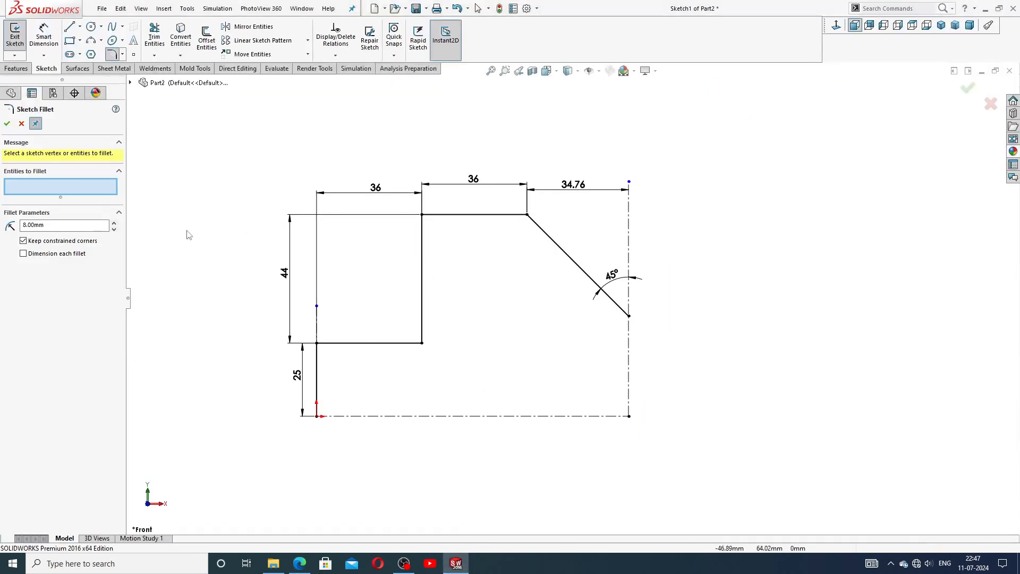
left_click(317, 344)
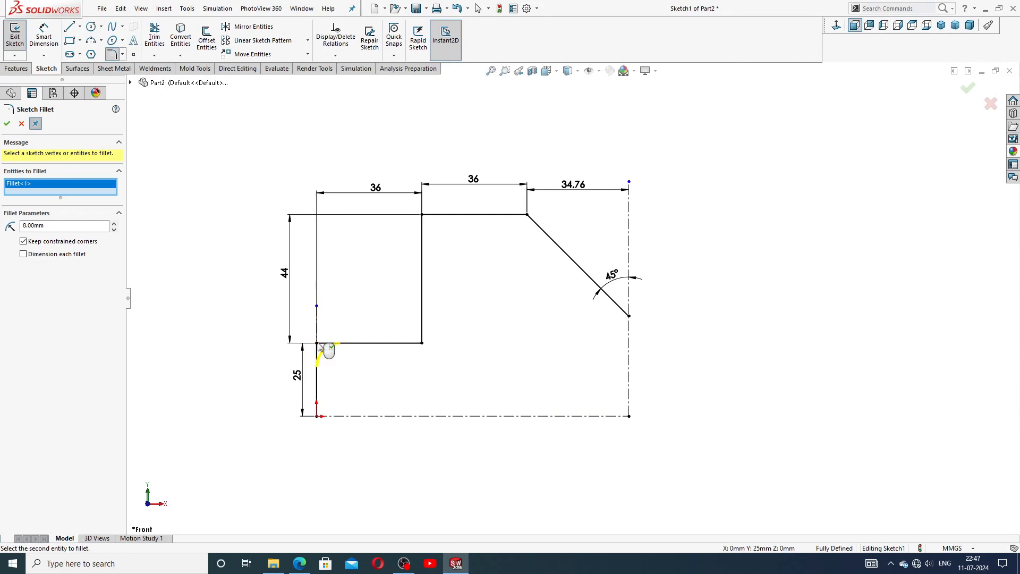
left_click(421, 217)
left_click(7, 124)
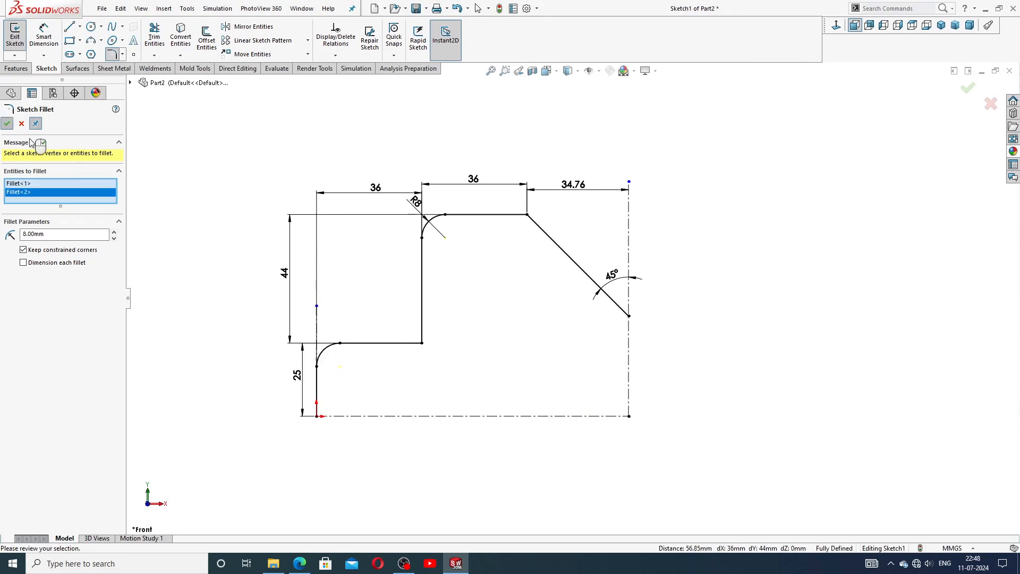
left_click(8, 124)
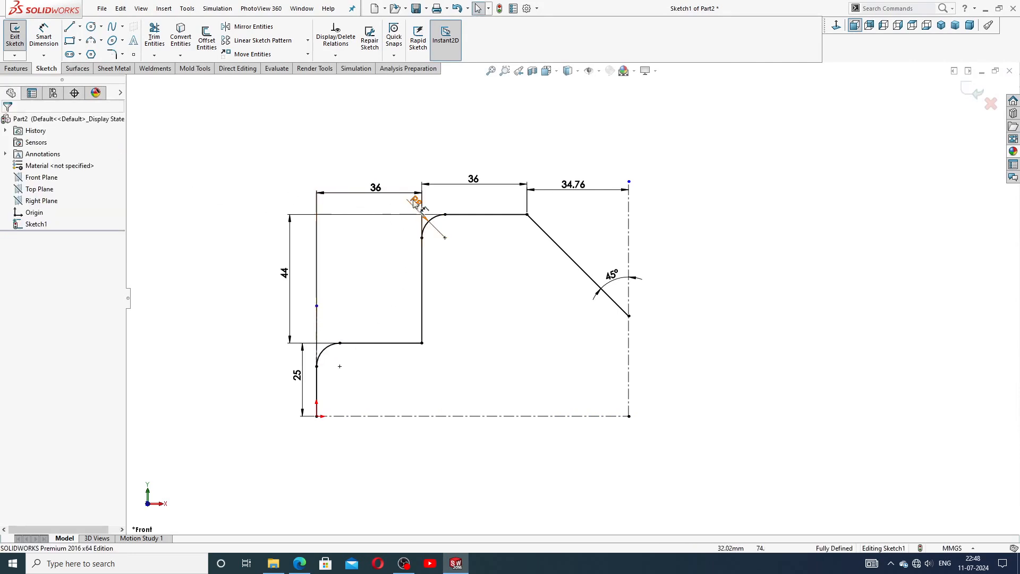
left_click_drag(417, 200, 404, 204)
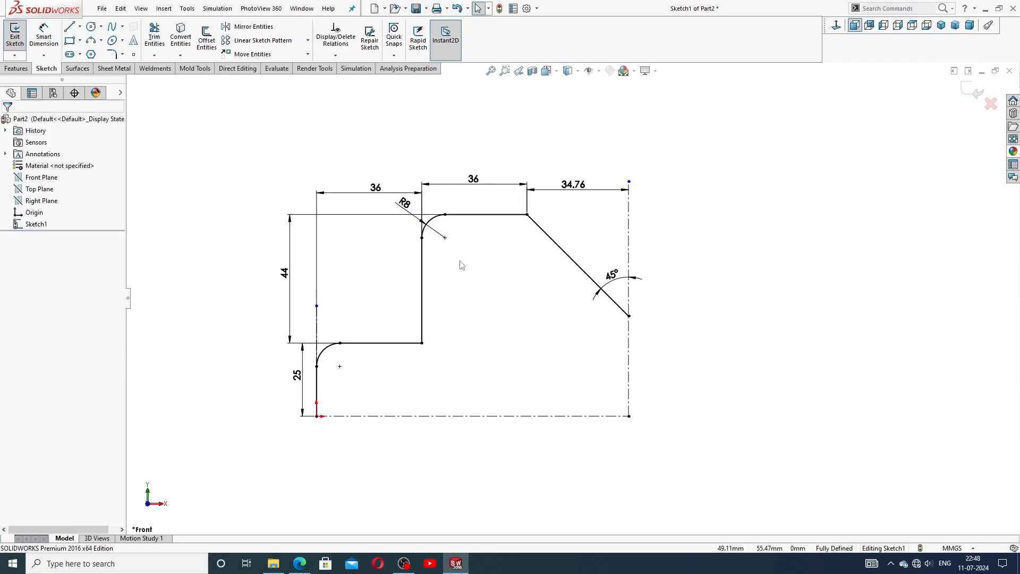
scroll(478, 304, "down", 1)
scroll(571, 297, "up", 1)
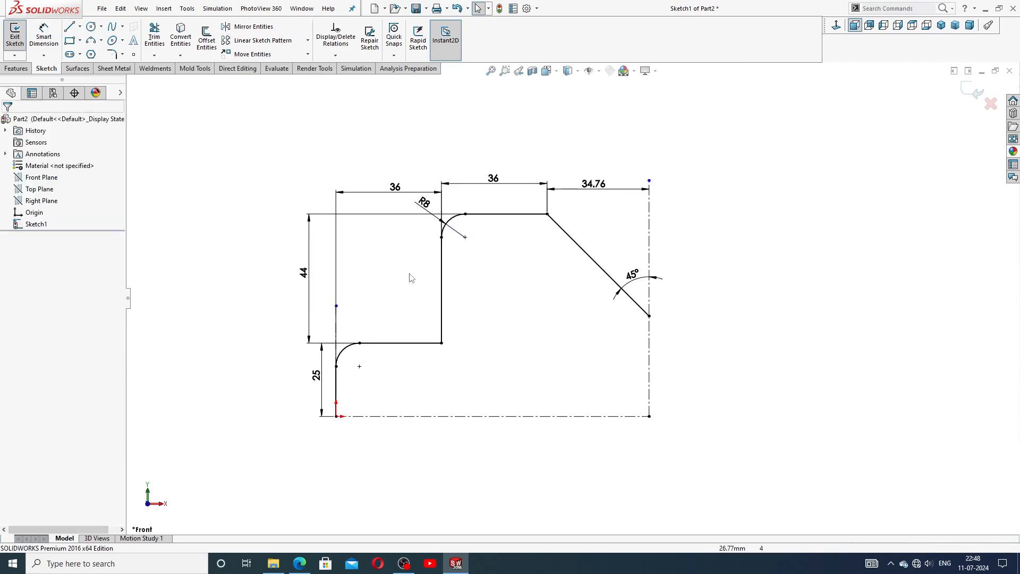
Mirror the filleted half profile about the tall vertical centerline at the V-notch, keeping the original half.
mouse_move(269, 289)
left_mouse_down()
mouse_move(321, 425)
mouse_move(616, 390)
mouse_move(661, 204)
mouse_move(539, 143)
left_mouse_up()
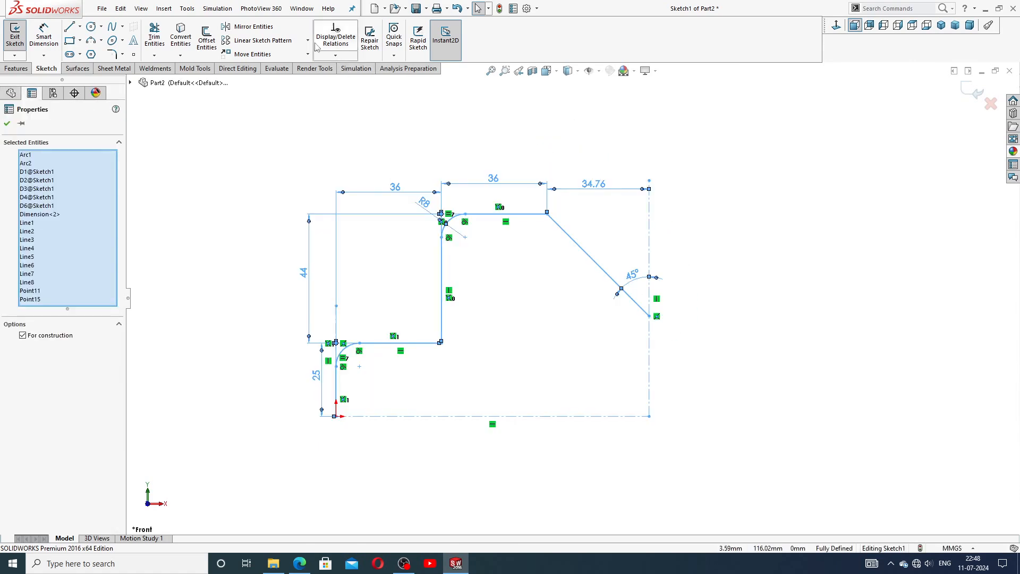
left_click(247, 26)
left_click(53, 338)
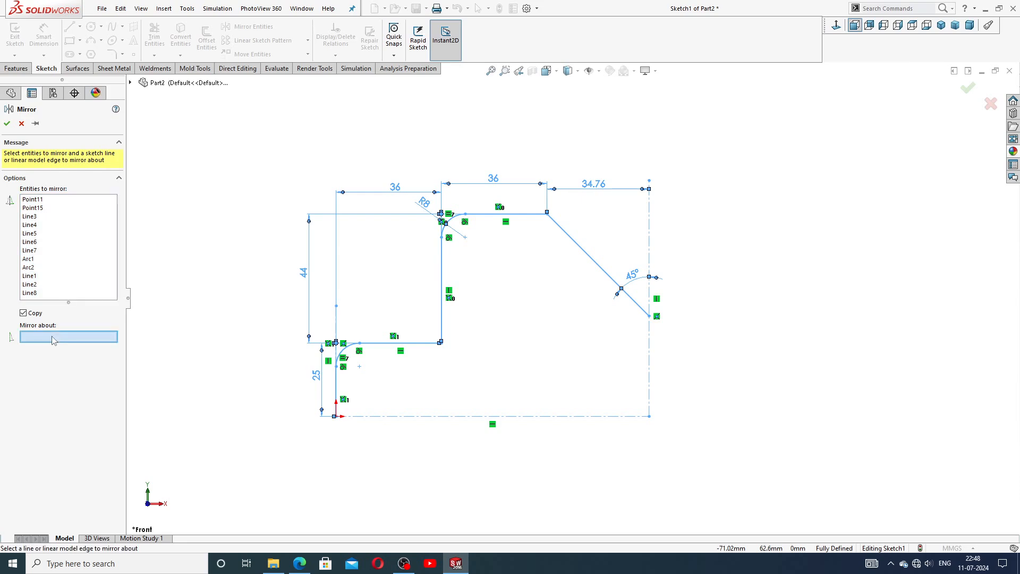
left_click(648, 340)
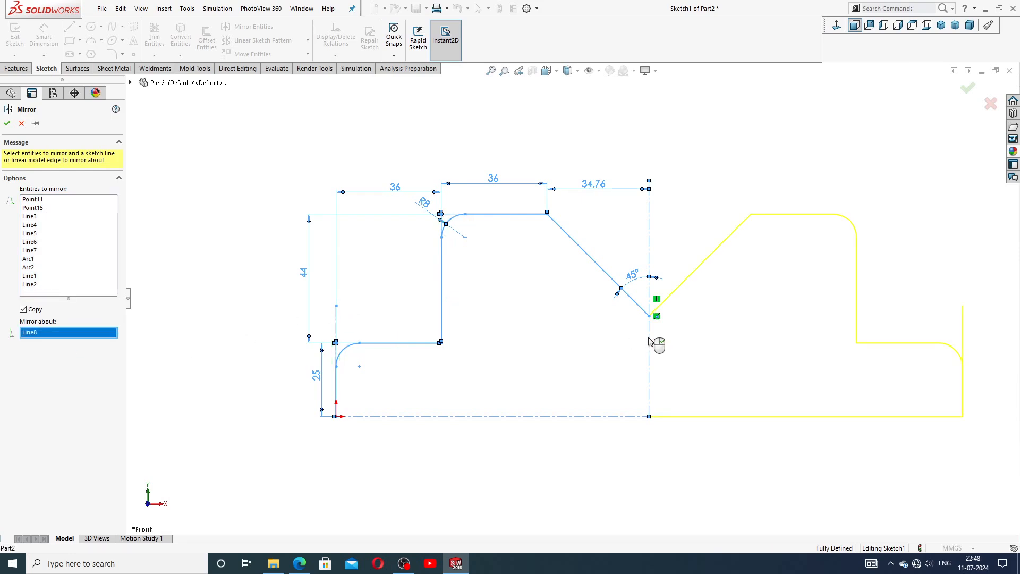
key("z")
left_click(7, 125)
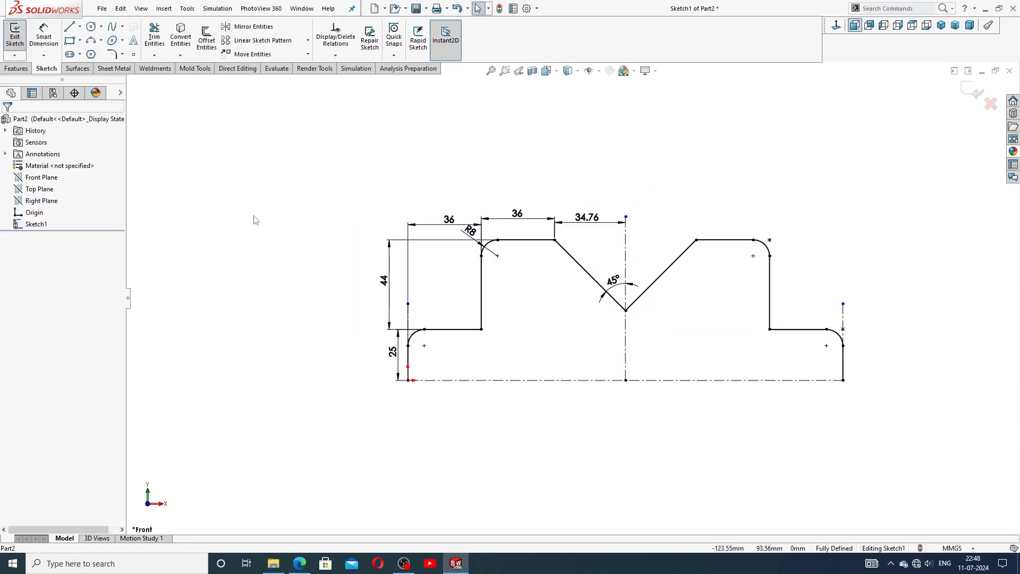
scroll(754, 369, "down", 1)
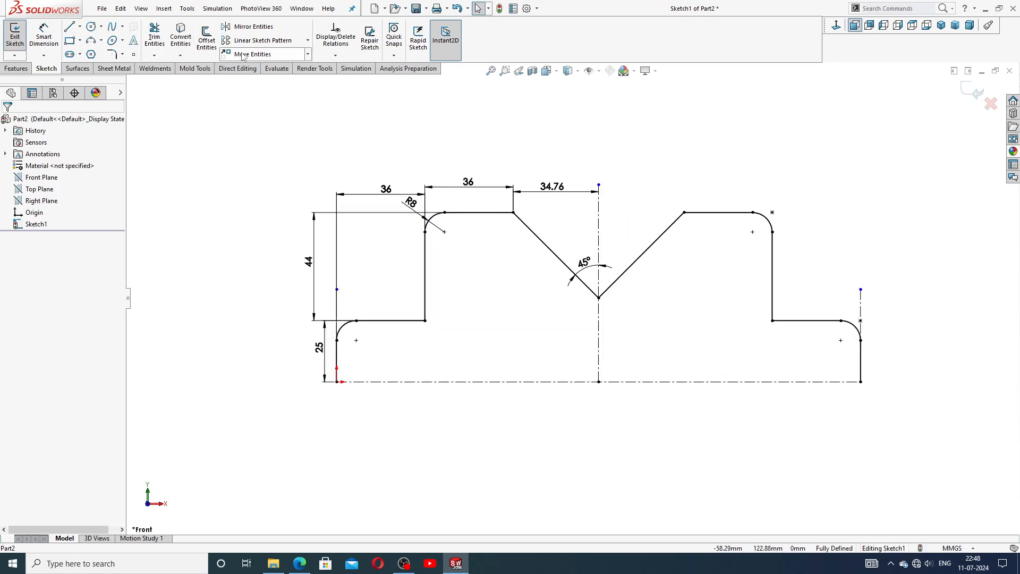
Round the bottom of the V-notch with a 5 mm sketch fillet and move its R5 label down beside the centerline.
left_click(114, 54)
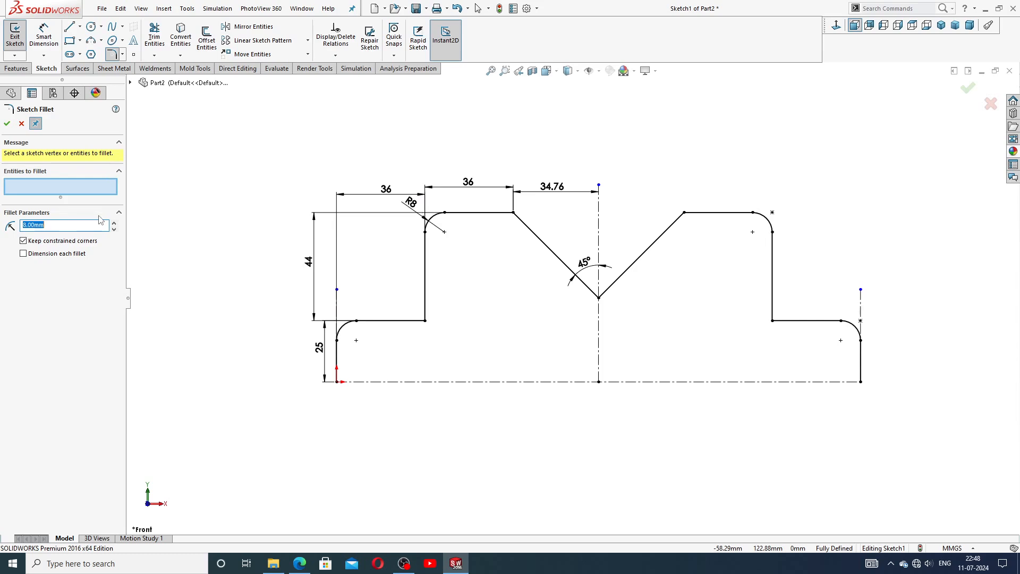
type("5")
left_click(599, 296)
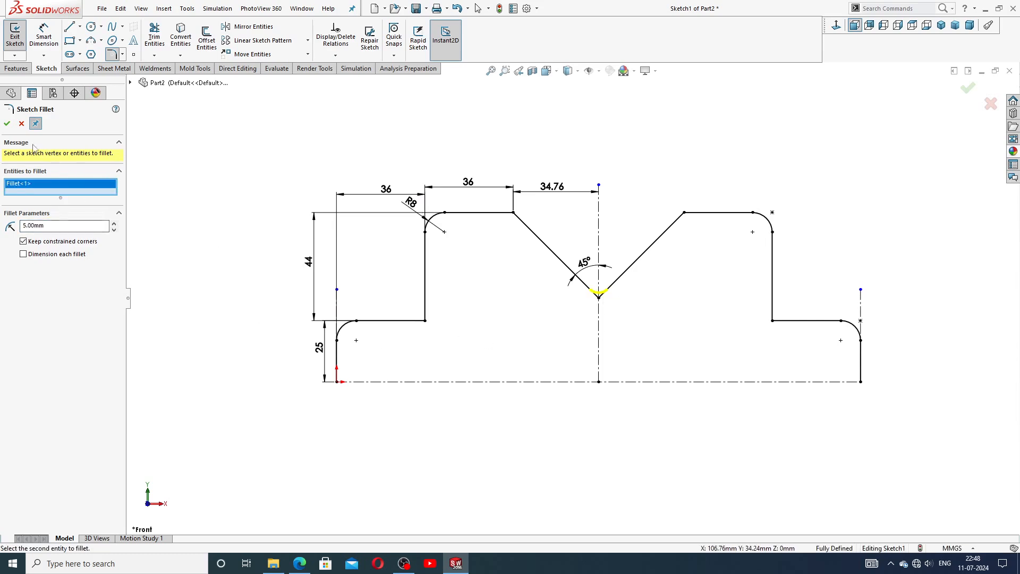
left_click(7, 124)
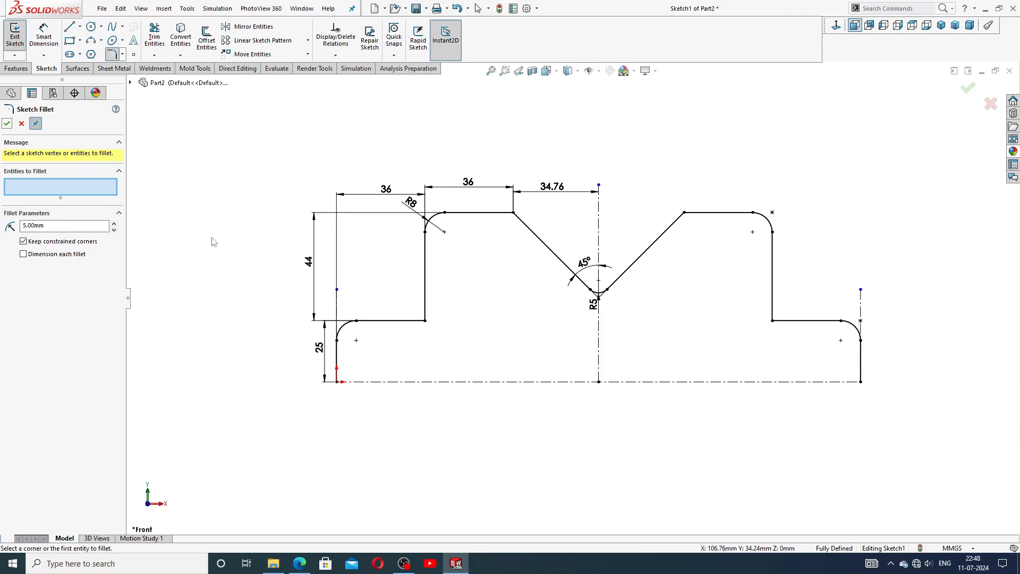
left_click(7, 124)
scroll(606, 340, "down", 2)
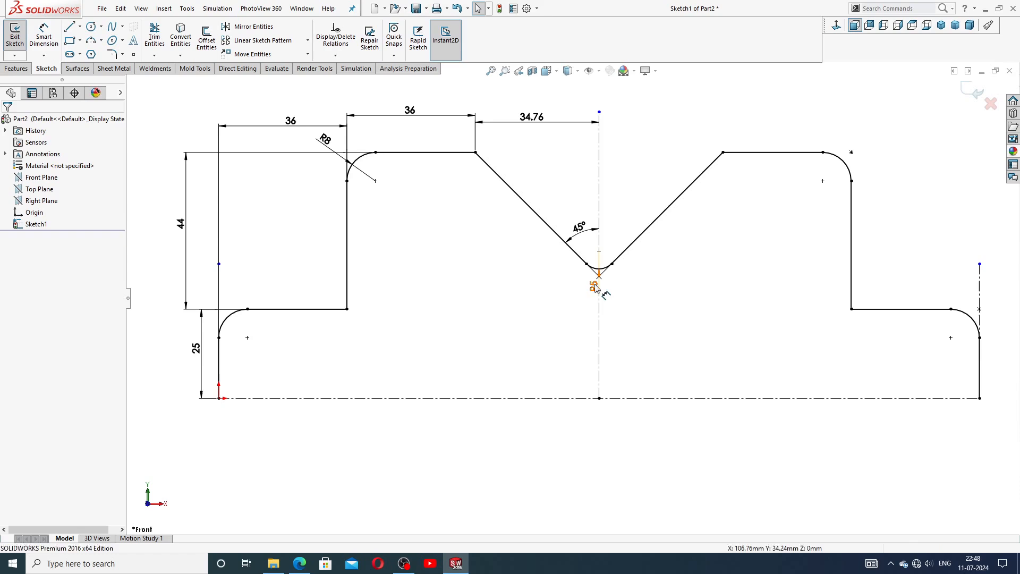
left_click_drag(593, 287, 571, 295)
scroll(569, 295, "up", 2)
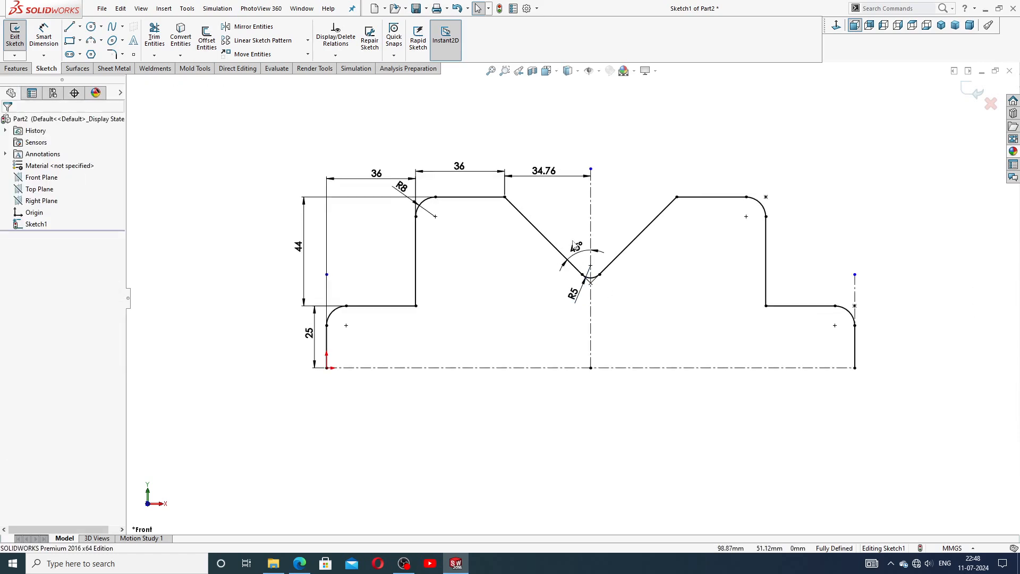
scroll(526, 296, "down", 1)
scroll(566, 318, "up", 1)
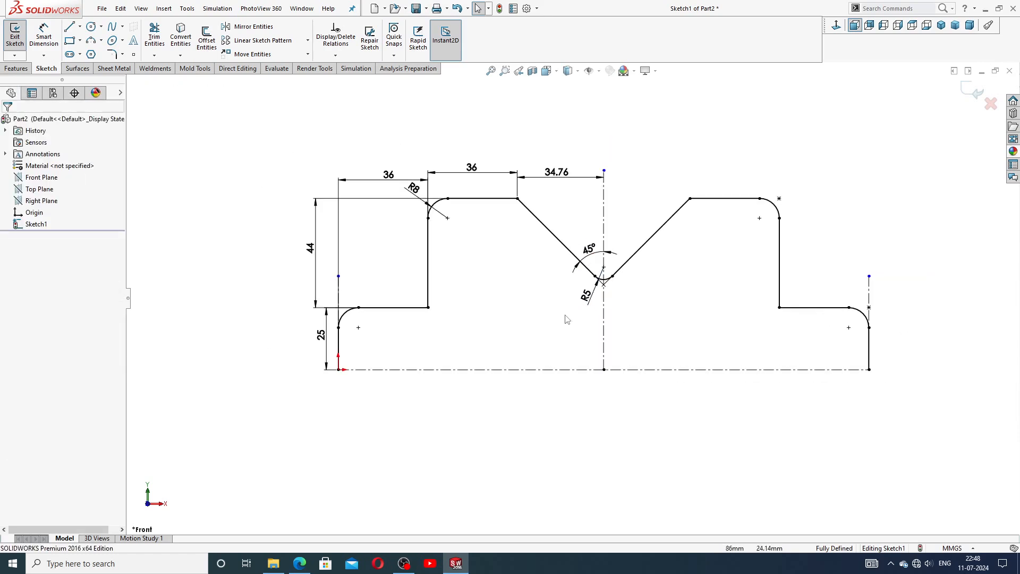
Close the profile with a solid horizontal line from the origin to the far lower corner of the mirrored half.
left_click(70, 27)
left_click(338, 369)
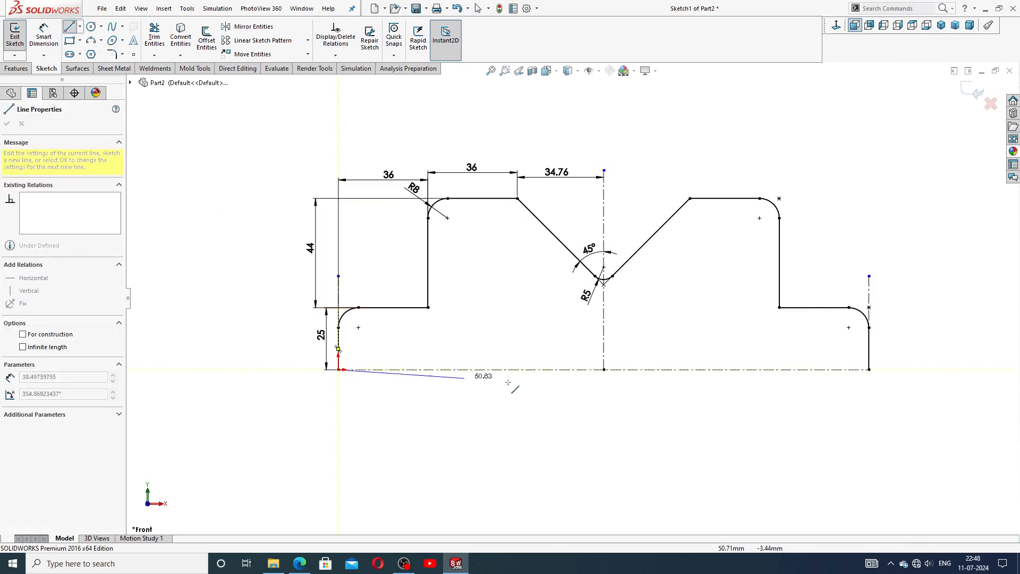
left_click(869, 369)
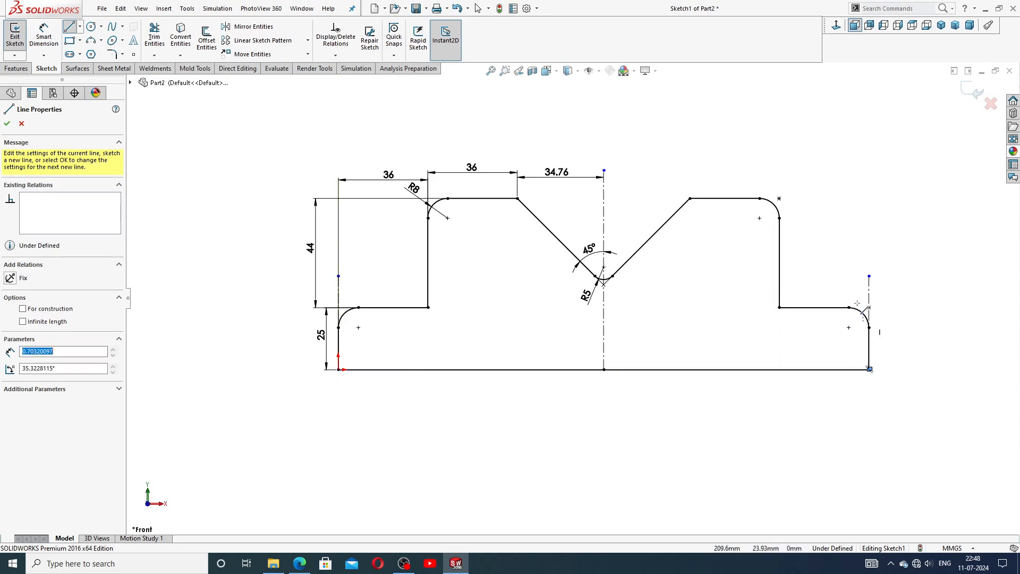
right_click(856, 249)
left_click(870, 256)
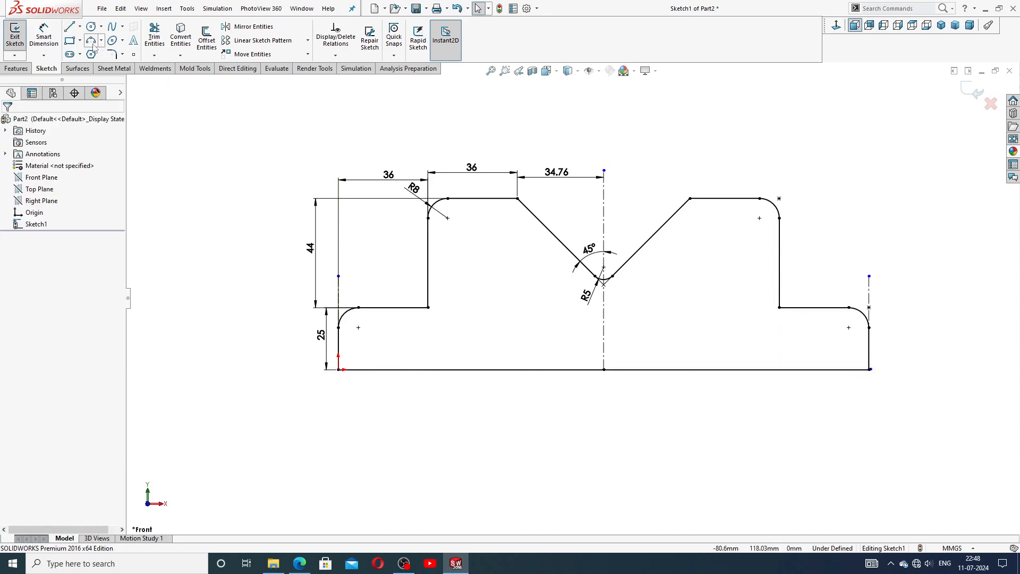
Dimension the overall length of the base line as a driven dimension placed below the profile.
left_click(44, 38)
left_click(644, 369)
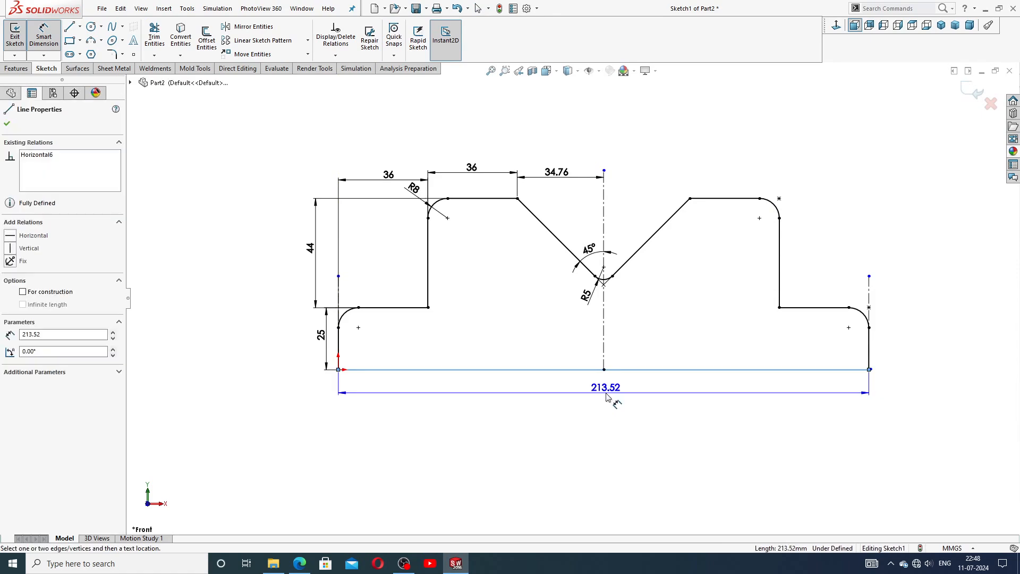
left_click(607, 397)
left_click(575, 278)
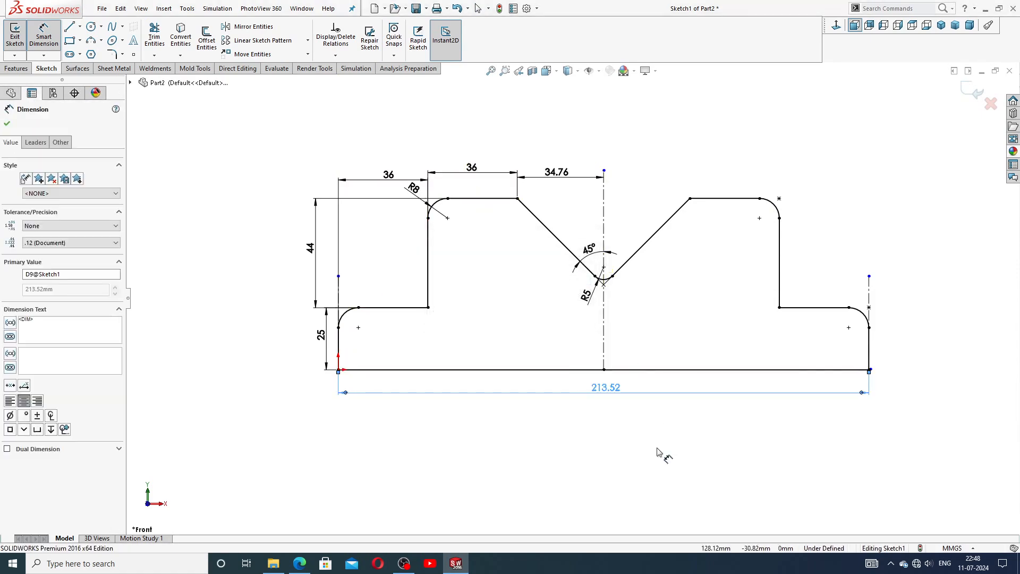
left_click(651, 419)
scroll(620, 278, "up", 2)
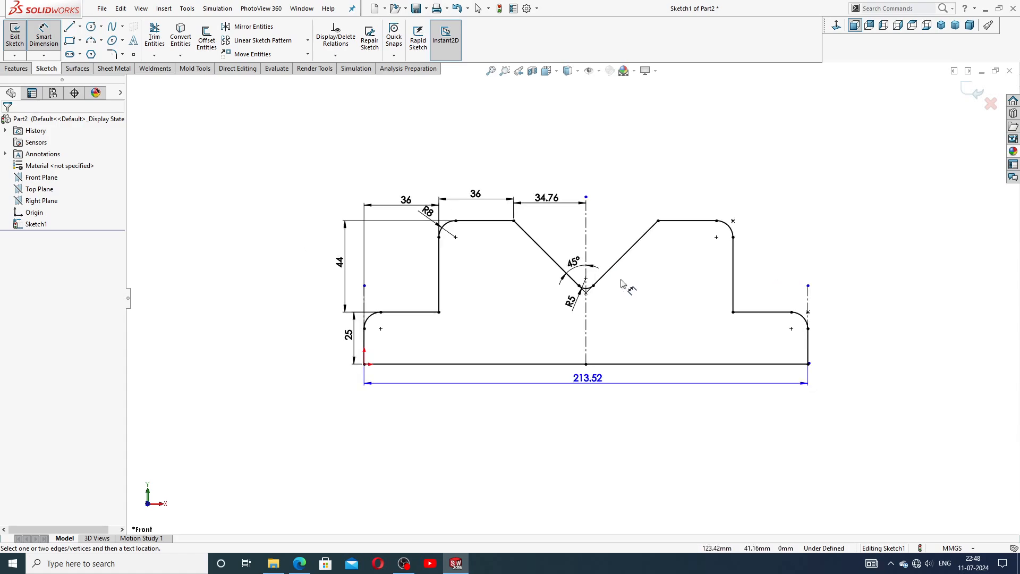
Finish dimensioning the profile and check it against the PART-10 fixed jaw PDF drawing.
scroll(621, 284, "down", 1)
right_click(733, 155)
left_click(769, 163)
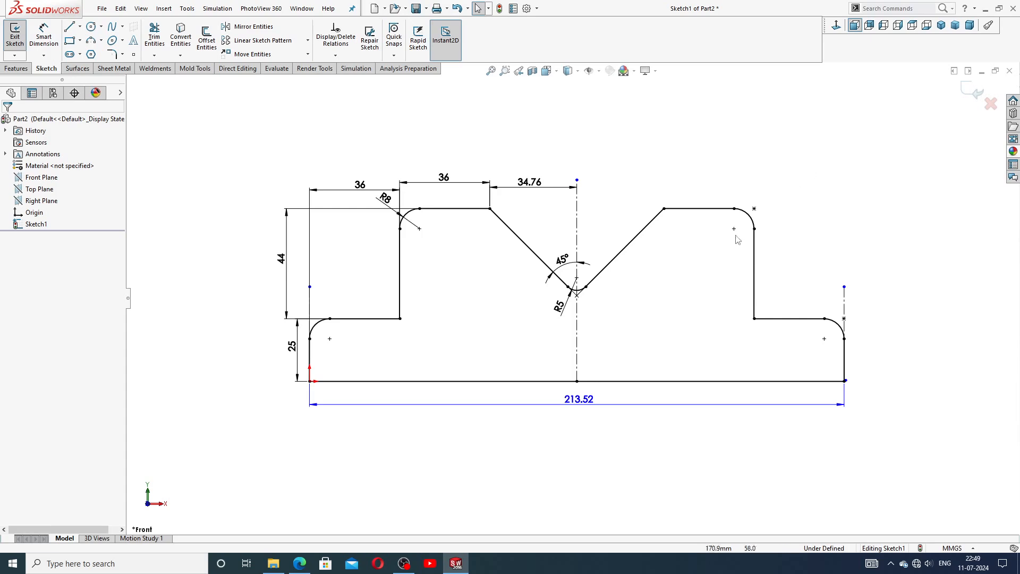
left_click(299, 563)
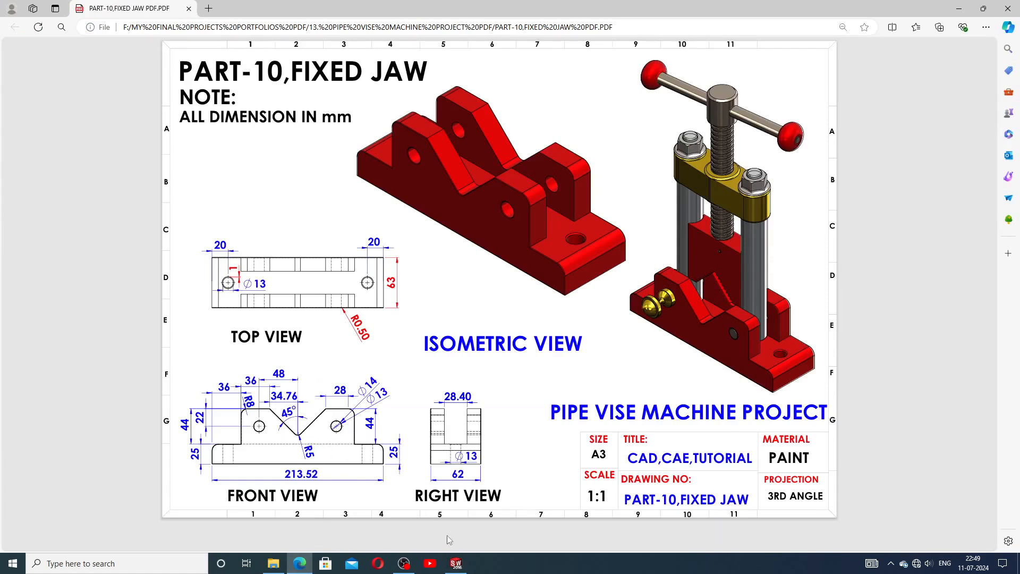
left_click(456, 563)
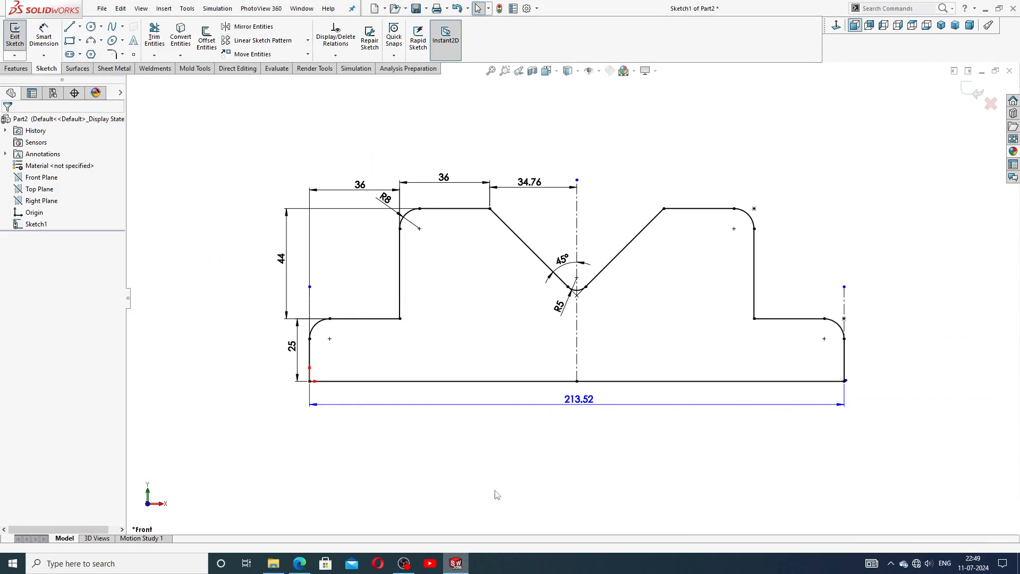
Extrude the closed profile region as a Mid Plane boss with a depth of 63 mm, taking the width from the PDF drawing.
left_click(21, 69)
left_click(19, 37)
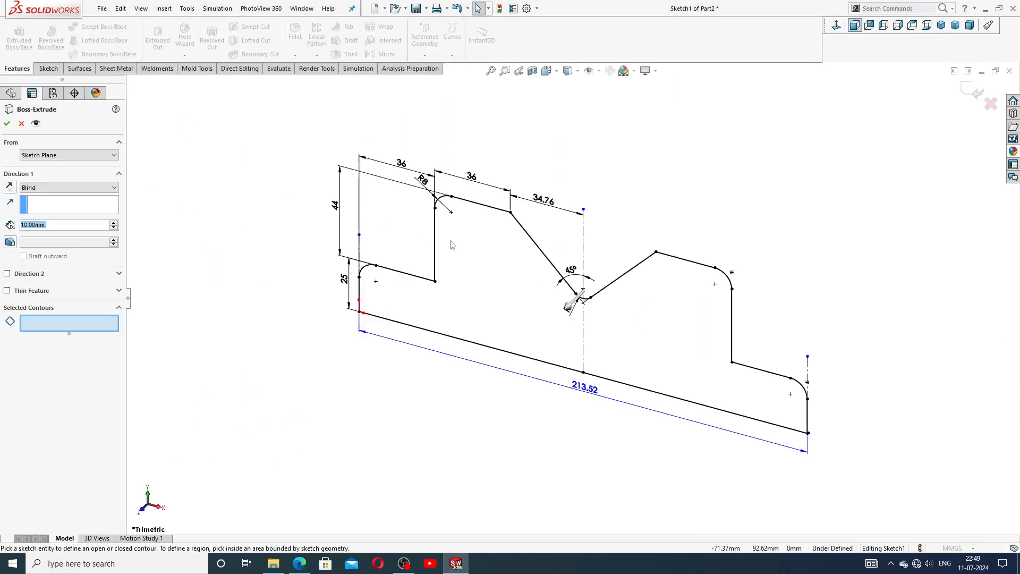
left_click(530, 294)
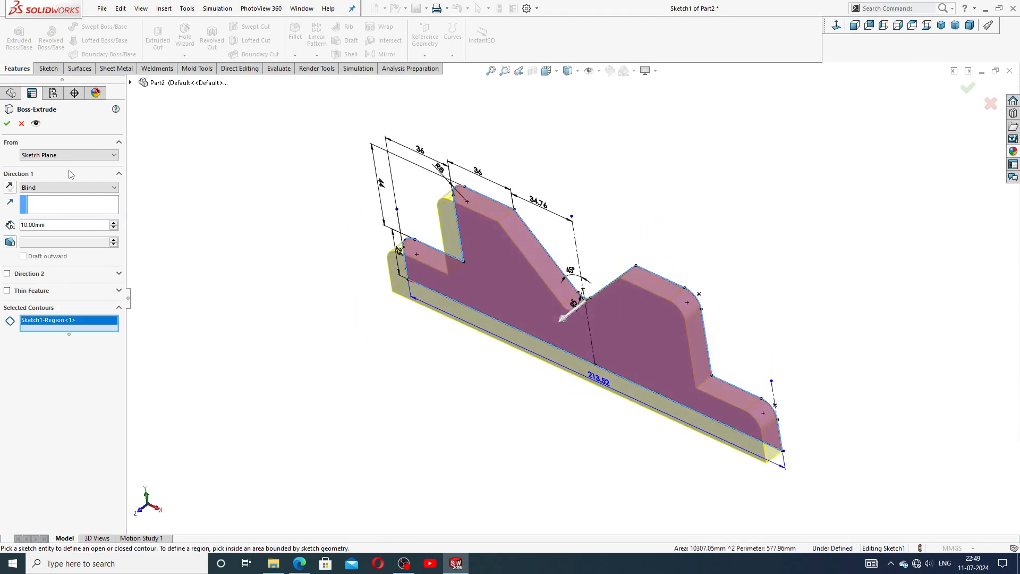
left_click(63, 186)
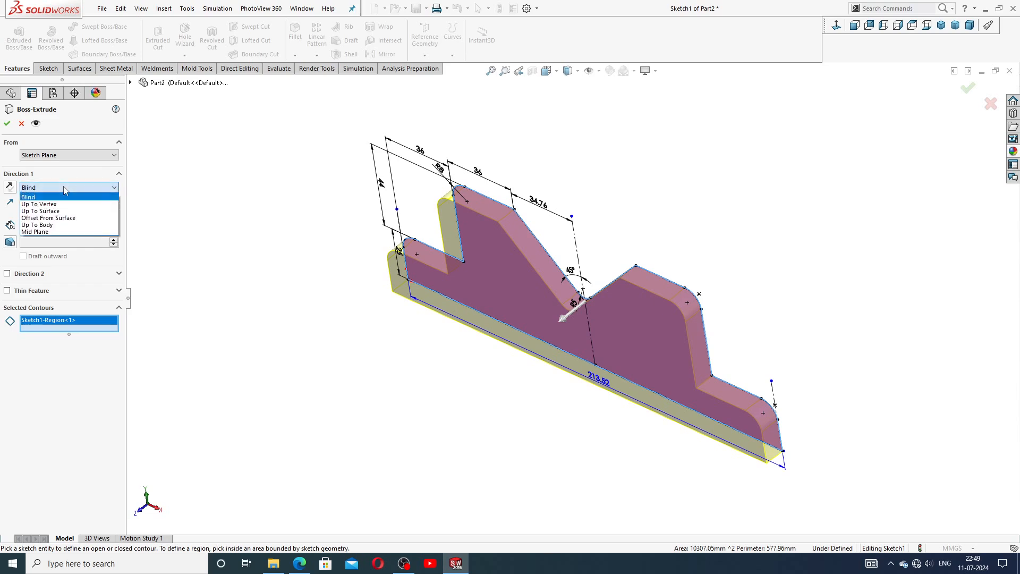
left_click(59, 232)
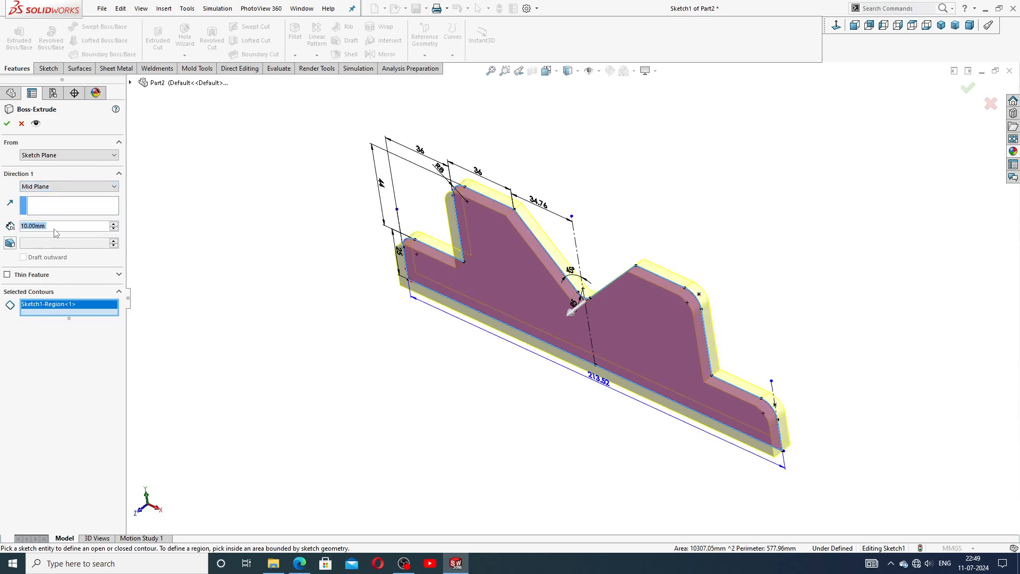
left_click(299, 562)
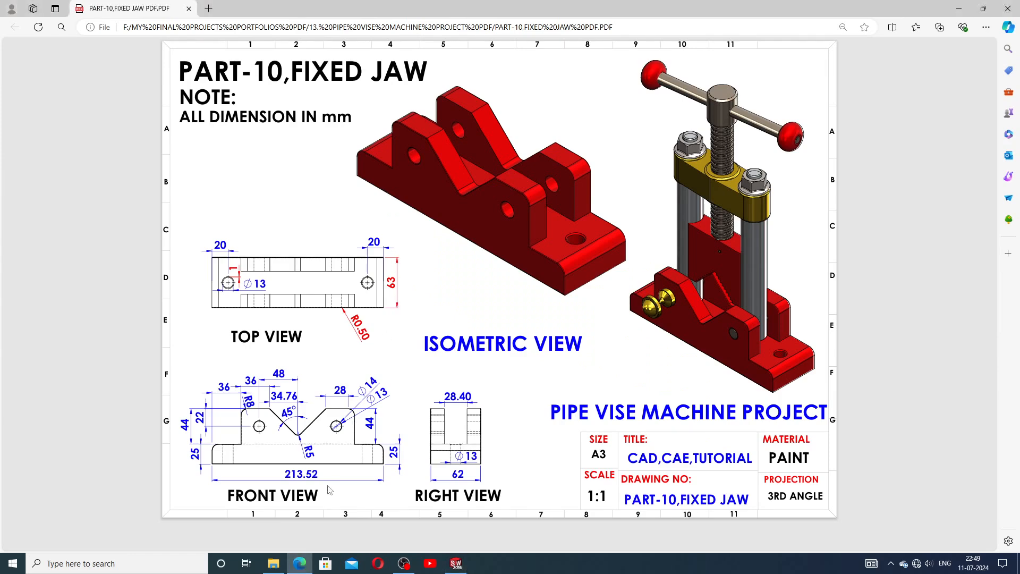
key("alt+Tab")
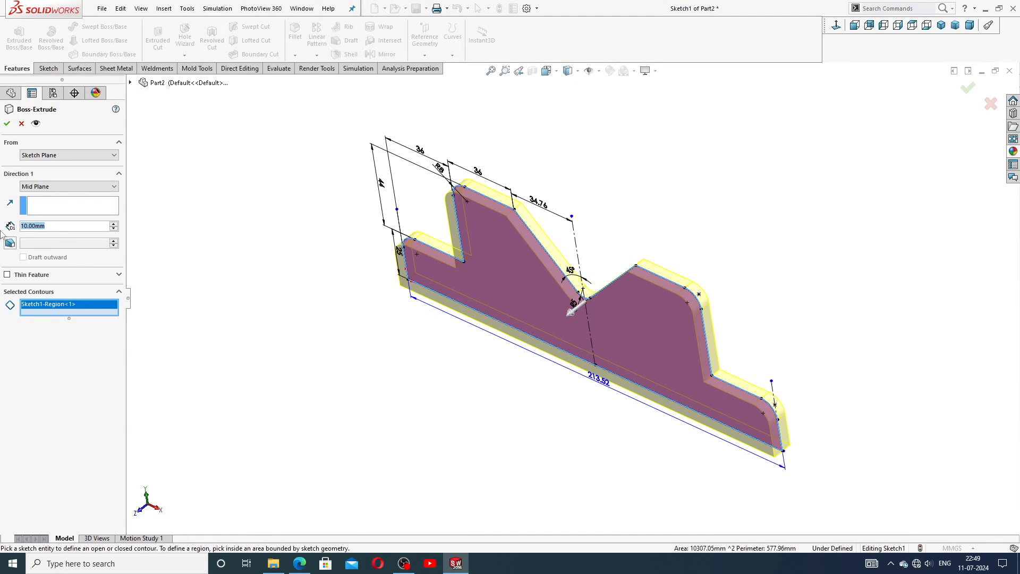
type("63")
key("Return")
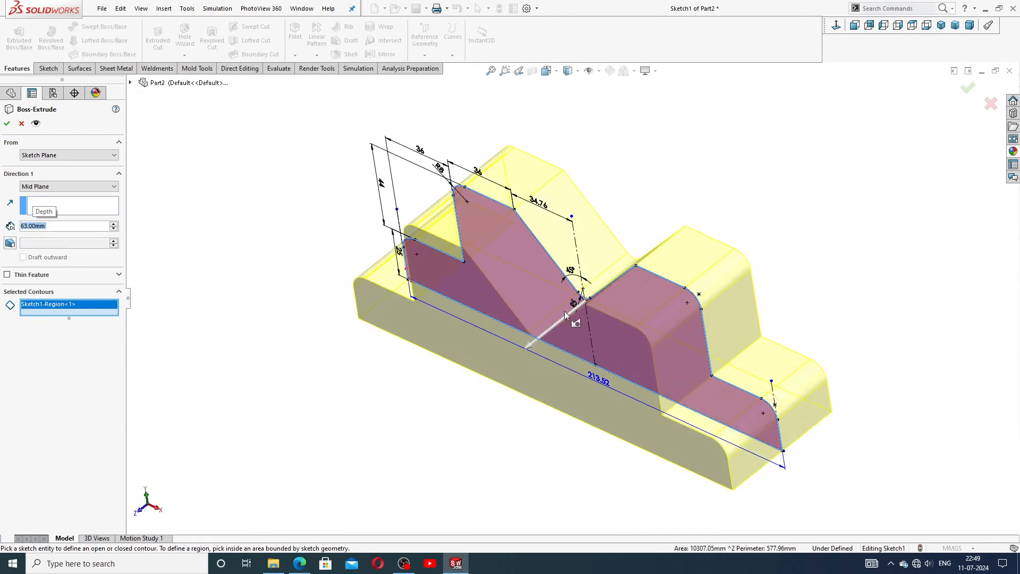
middle_click_drag(564, 315, 566, 293)
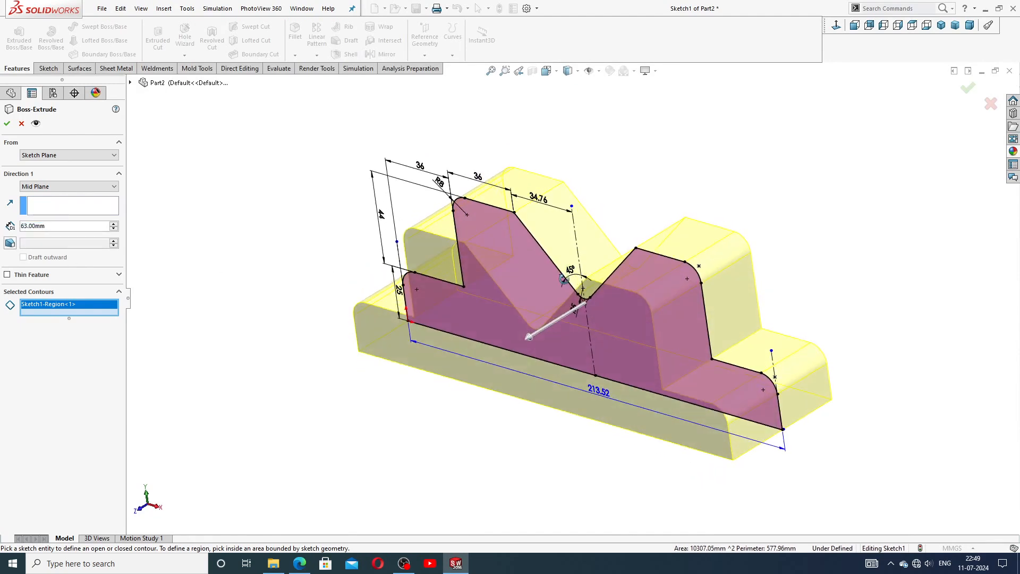
left_click(7, 124)
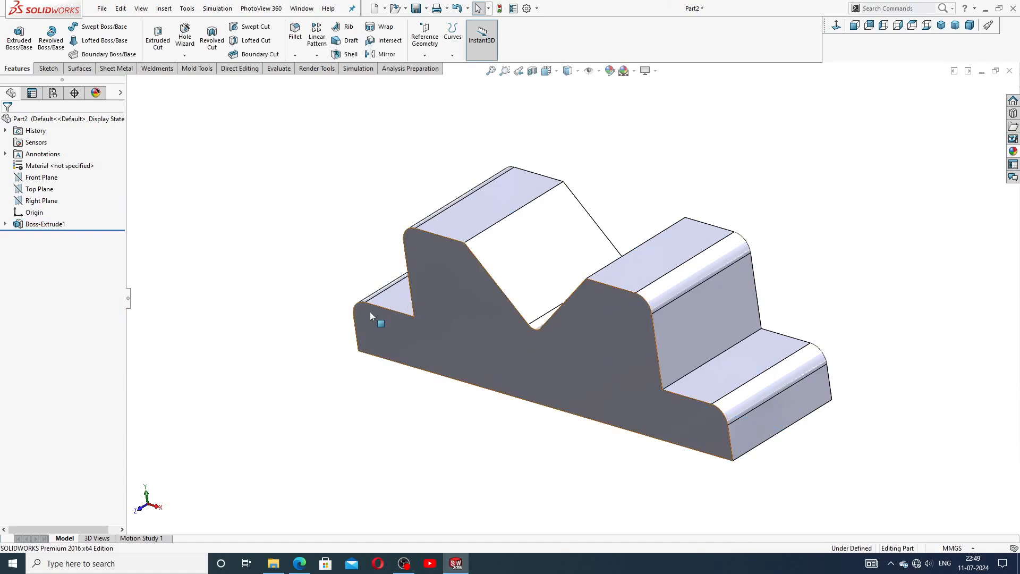
Apply the candy apple red painted appearance to the extruded jaw body.
middle_click_drag(370, 312, 390, 296)
middle_click_drag(604, 230, 758, 264)
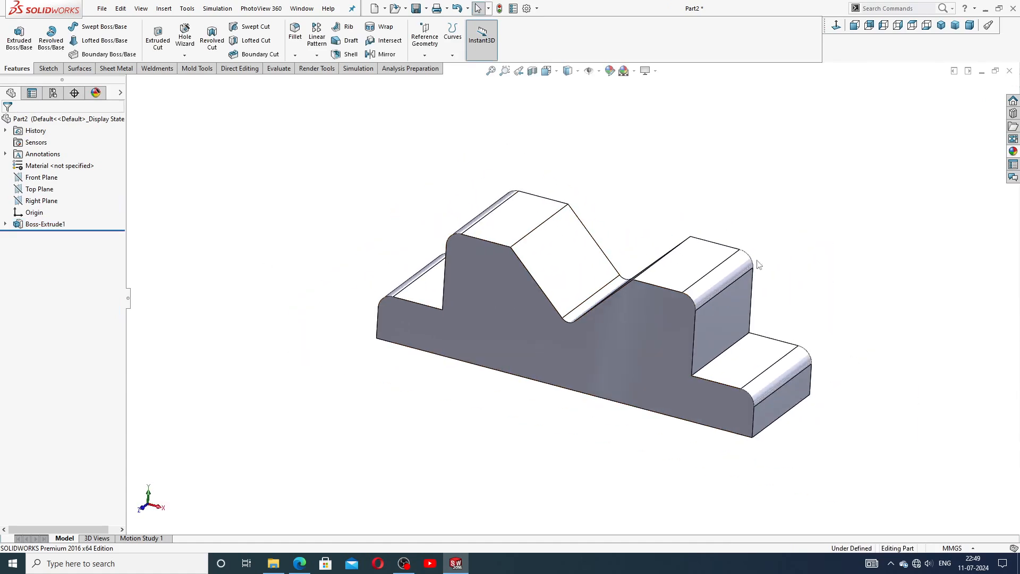
left_click(1012, 151)
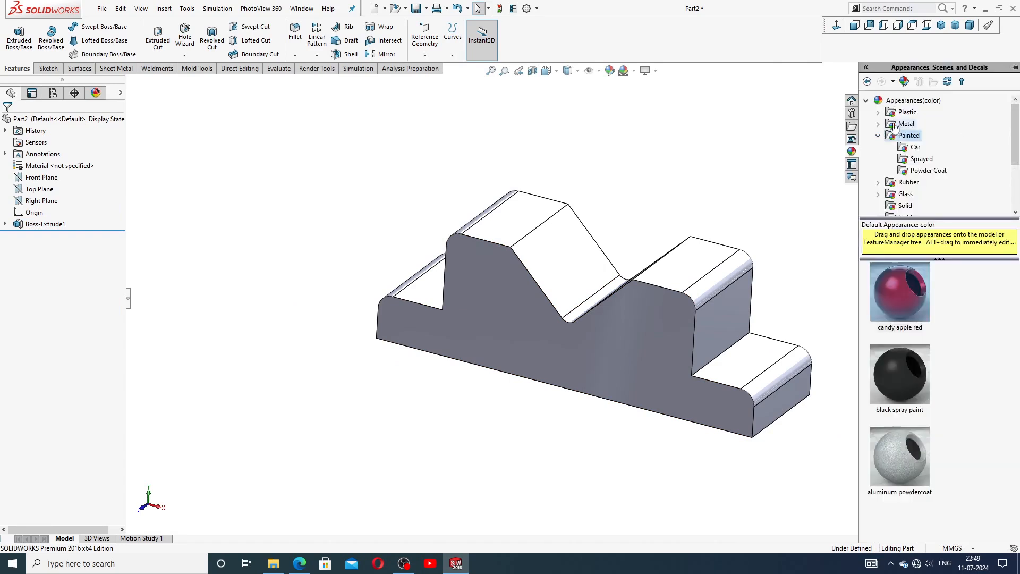
left_click(867, 101)
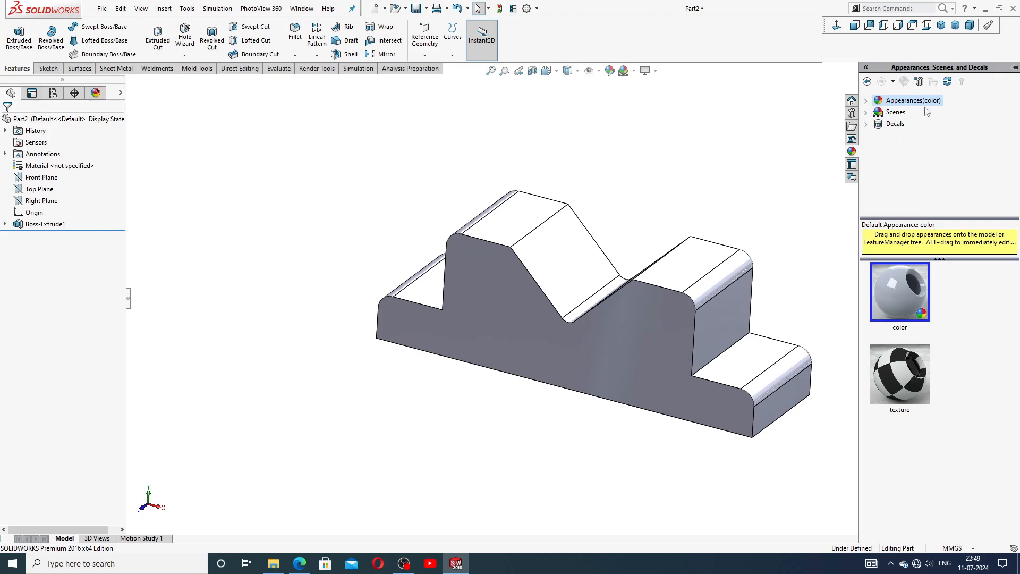
left_click(866, 101)
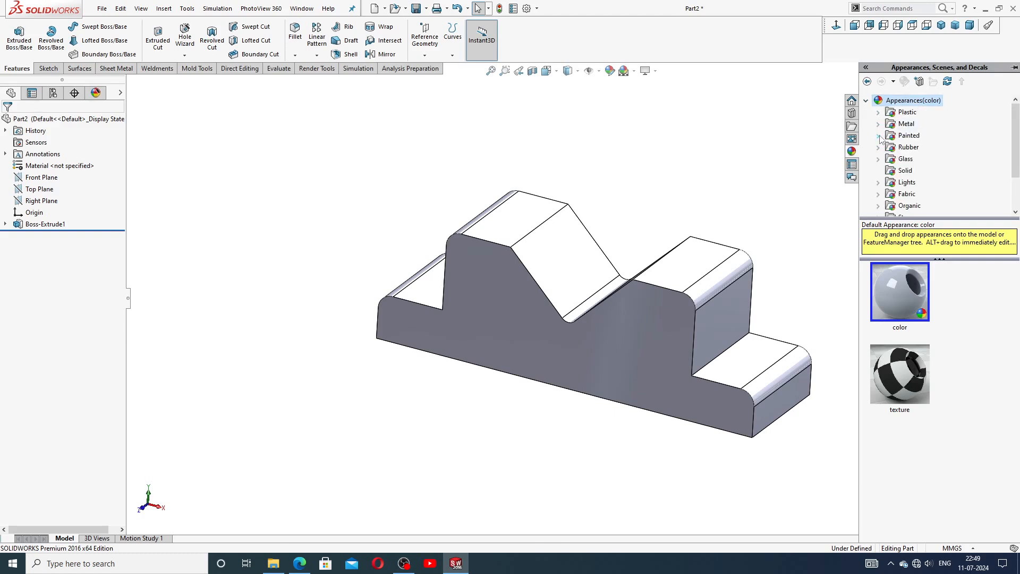
double_click(904, 140)
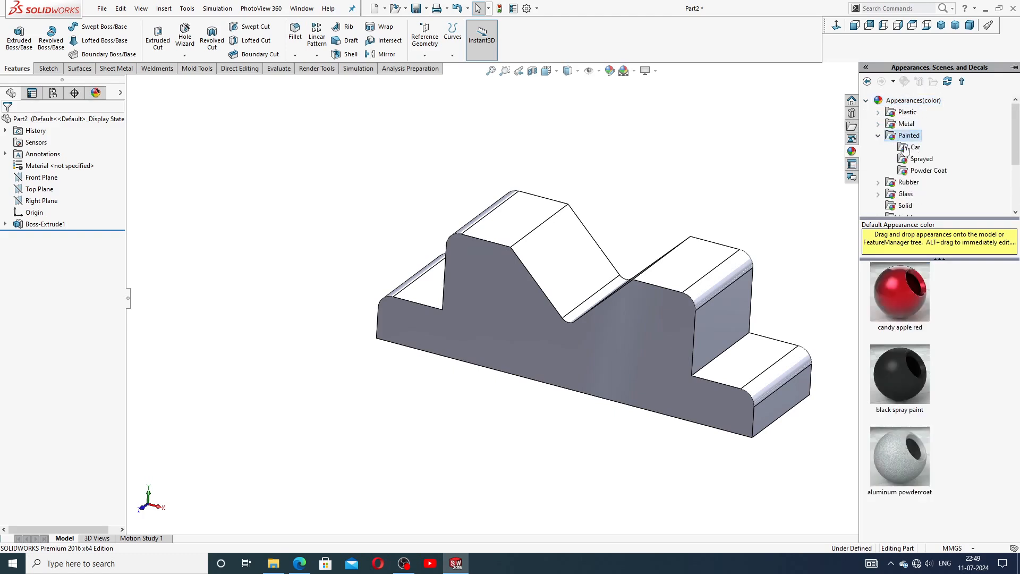
double_click(906, 294)
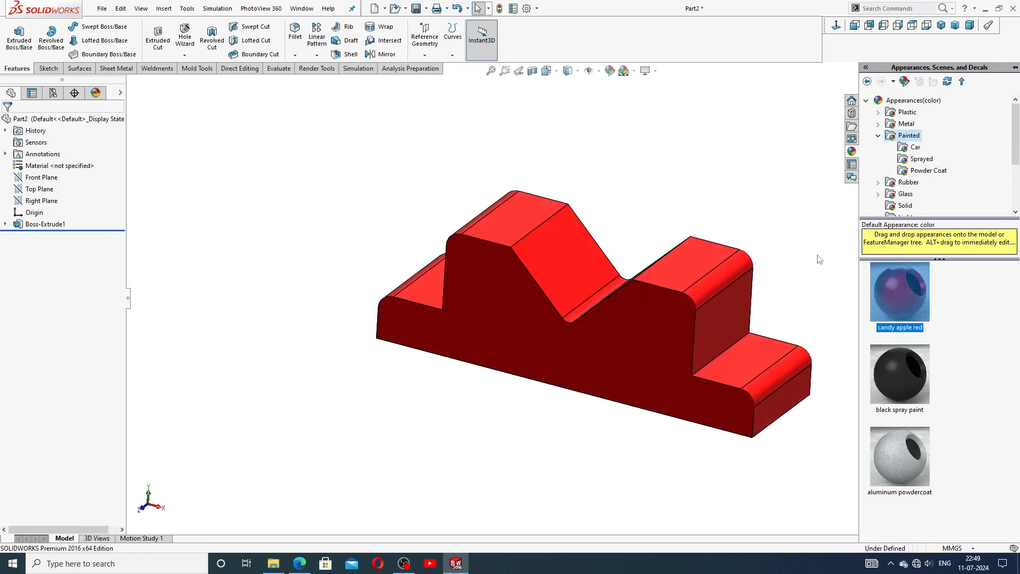
Consult the PDF drawing from an isometric model view and open a sketch on the raised block's vertical end face above the base step.
middle_click_drag(771, 237, 672, 281)
scroll(671, 282, "down", 3)
scroll(774, 269, "up", 3)
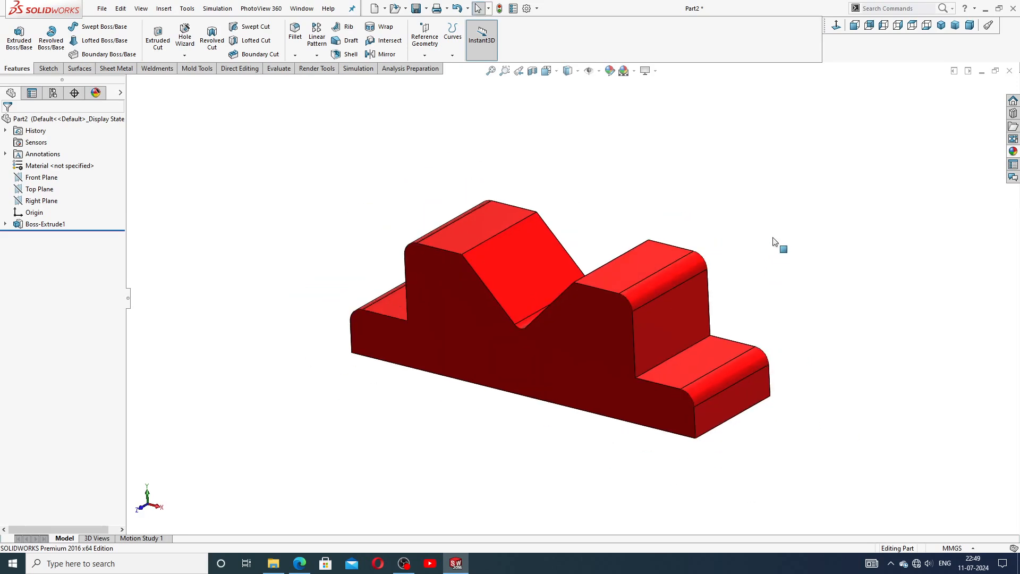
left_click(940, 25)
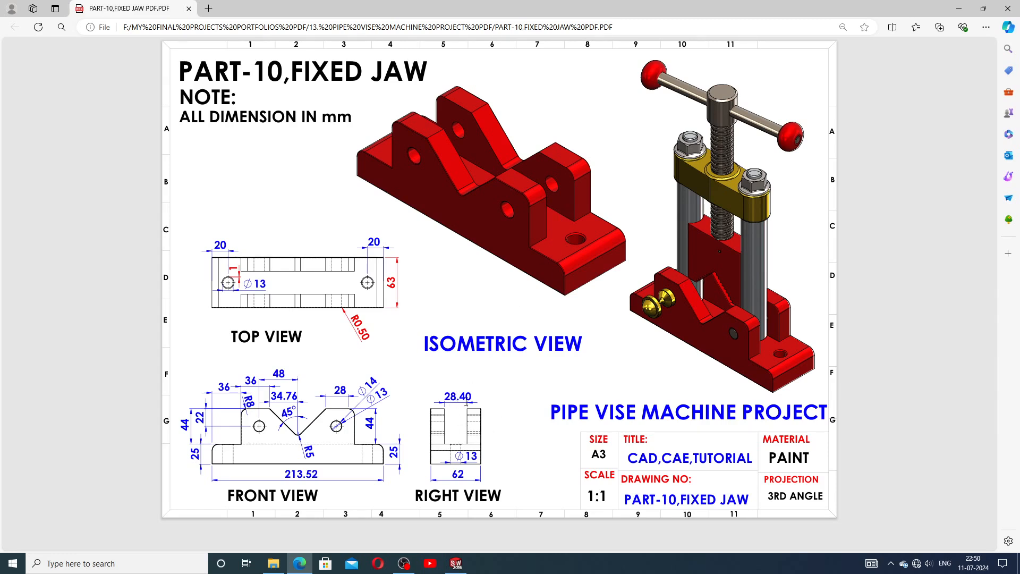
left_click(455, 563)
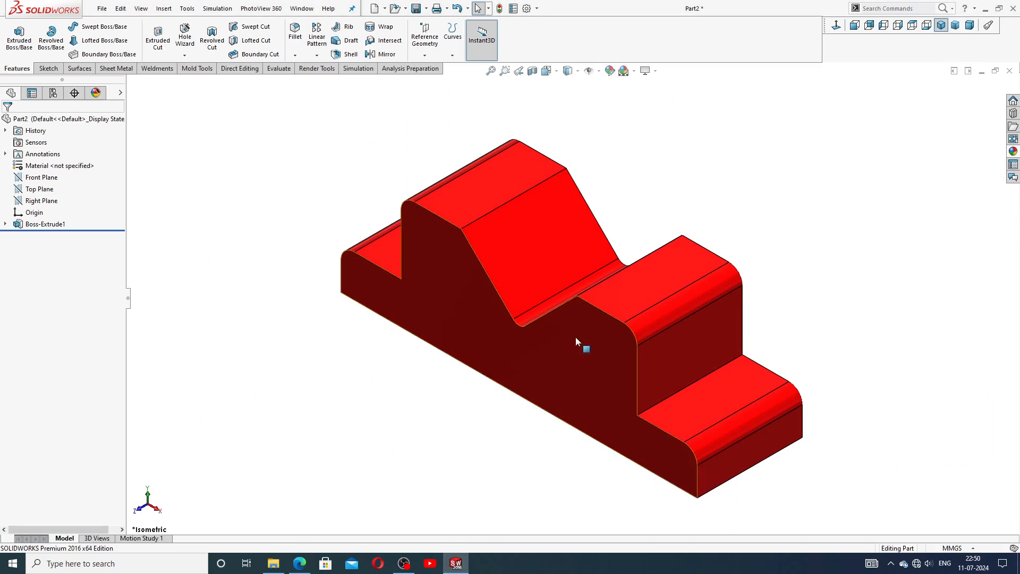
left_click(704, 348)
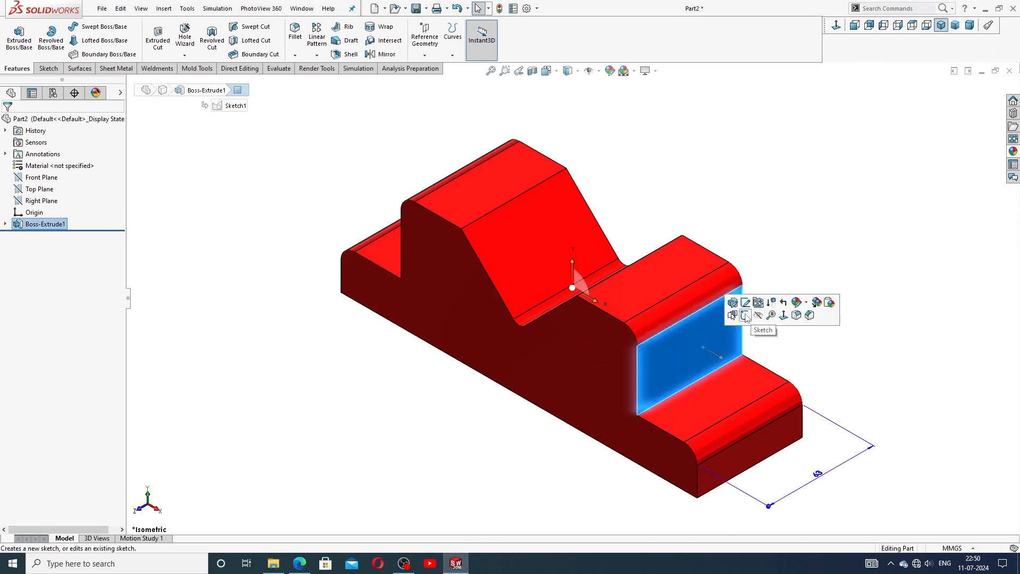
left_click(746, 316)
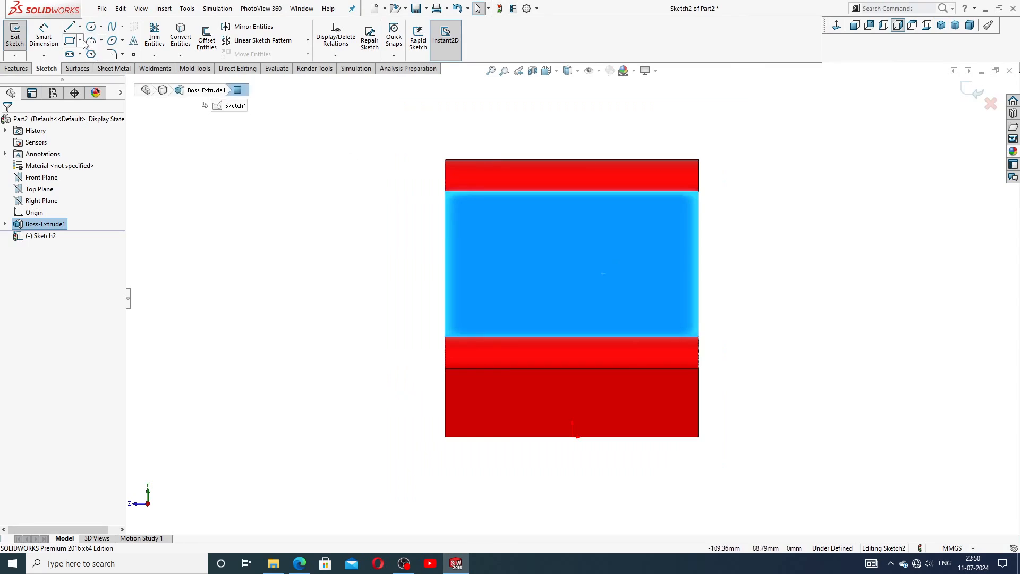
Sketch a corner rectangle about 39 mm wide and 44 mm high from the face's lower edge up to the jaw's top edge.
left_click(80, 40)
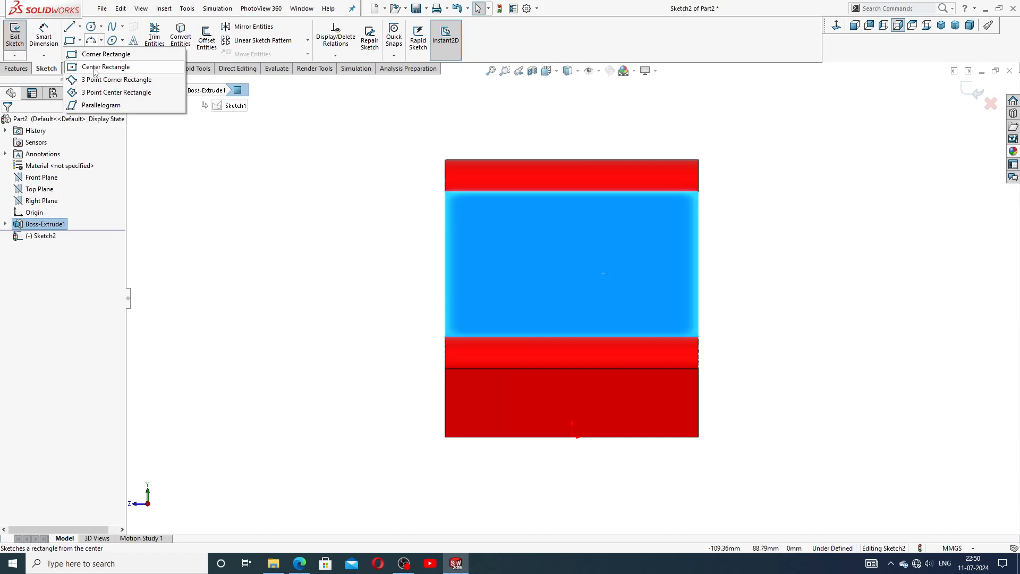
left_click(98, 55)
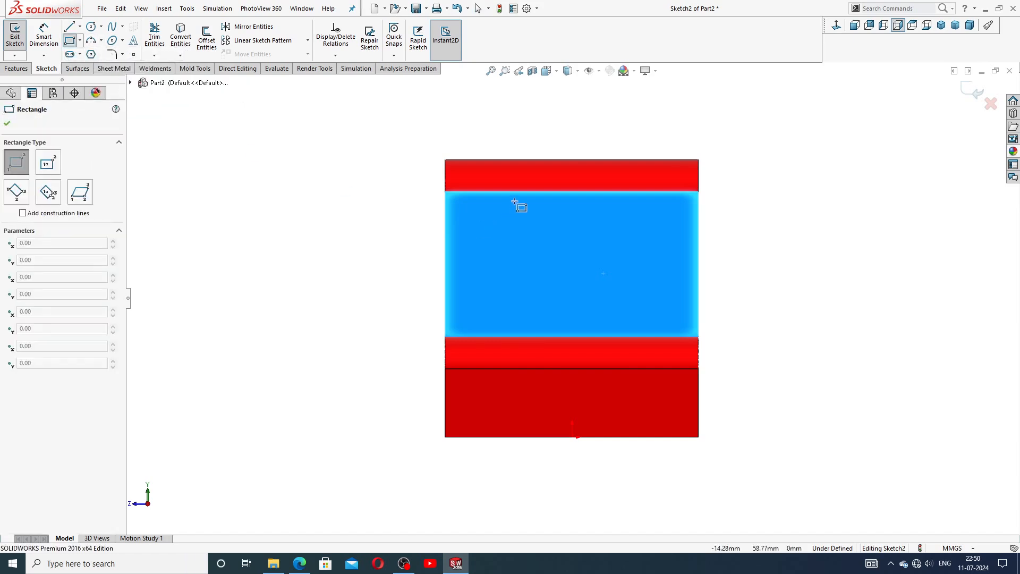
left_click(490, 336)
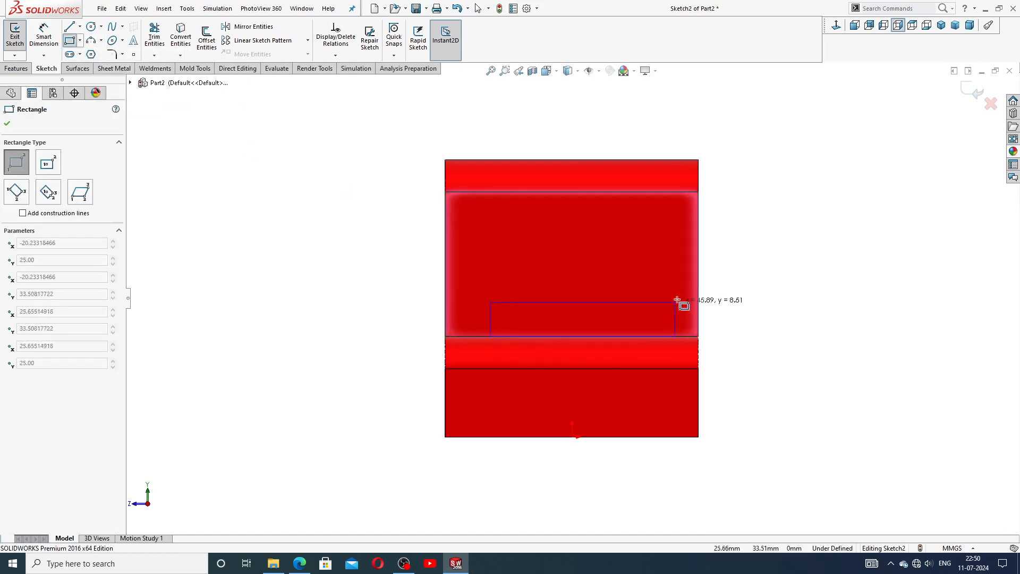
left_click(646, 160)
right_click(730, 125)
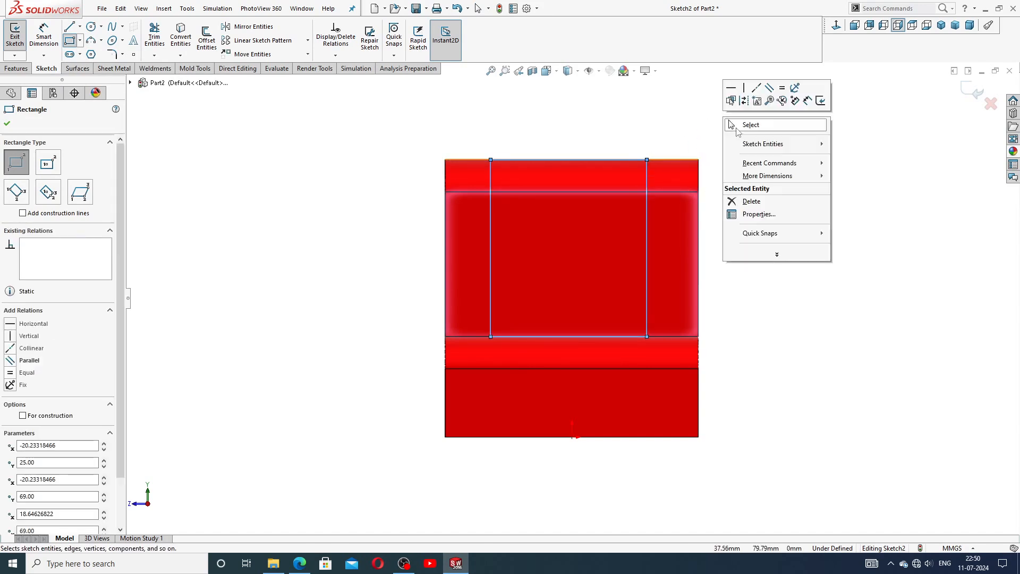
left_click(729, 125)
Draw two construction centerlines along the rectangle's diagonals, joining its opposite corners.
key("f")
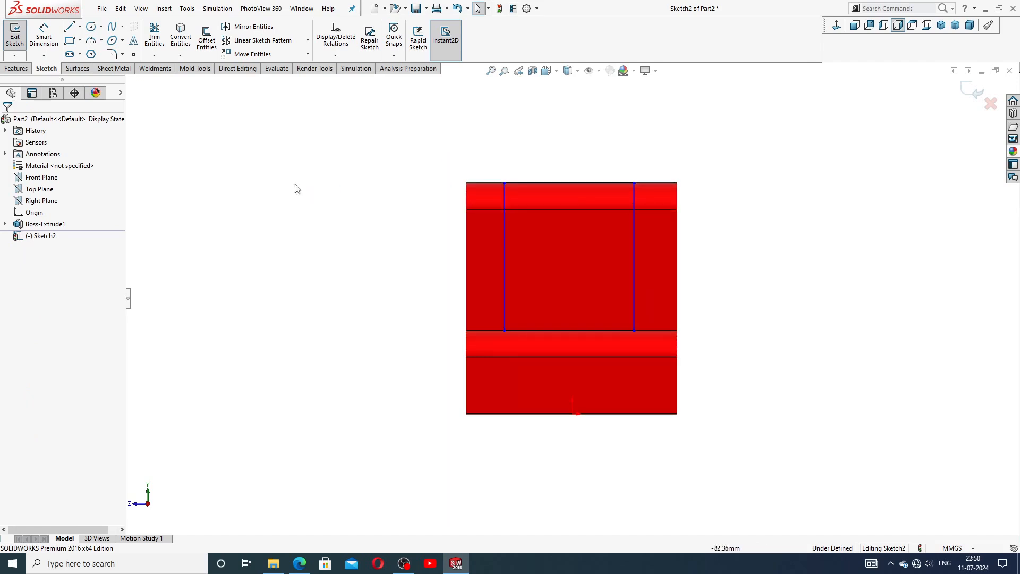
scroll(448, 218, "down", 1)
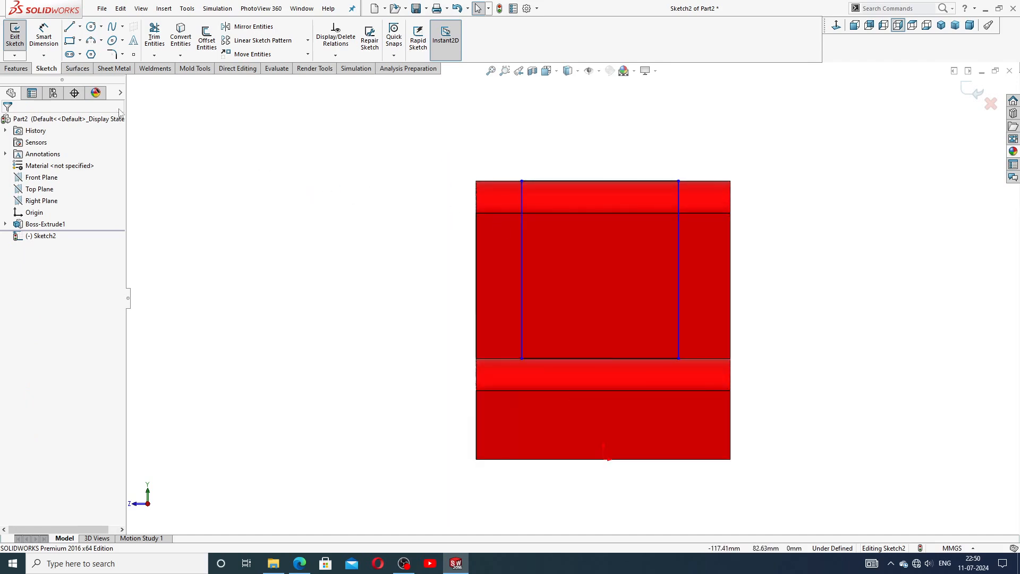
left_click(81, 27)
left_click(87, 51)
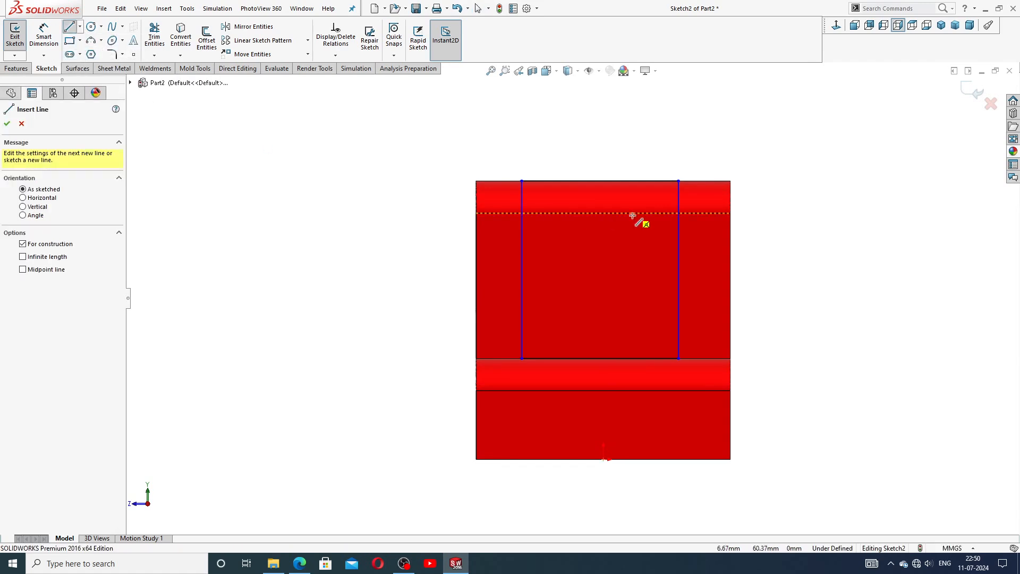
mouse_move(521, 181)
left_mouse_down()
mouse_move(667, 326)
mouse_move(678, 358)
left_mouse_up()
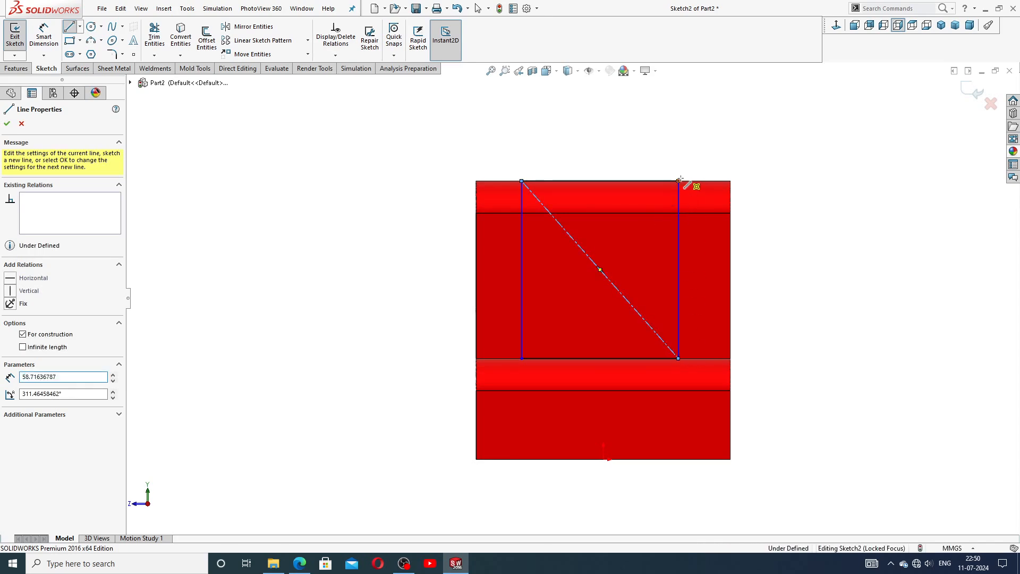
mouse_move(678, 182)
left_mouse_down()
mouse_move(569, 359)
mouse_move(526, 361)
left_mouse_up()
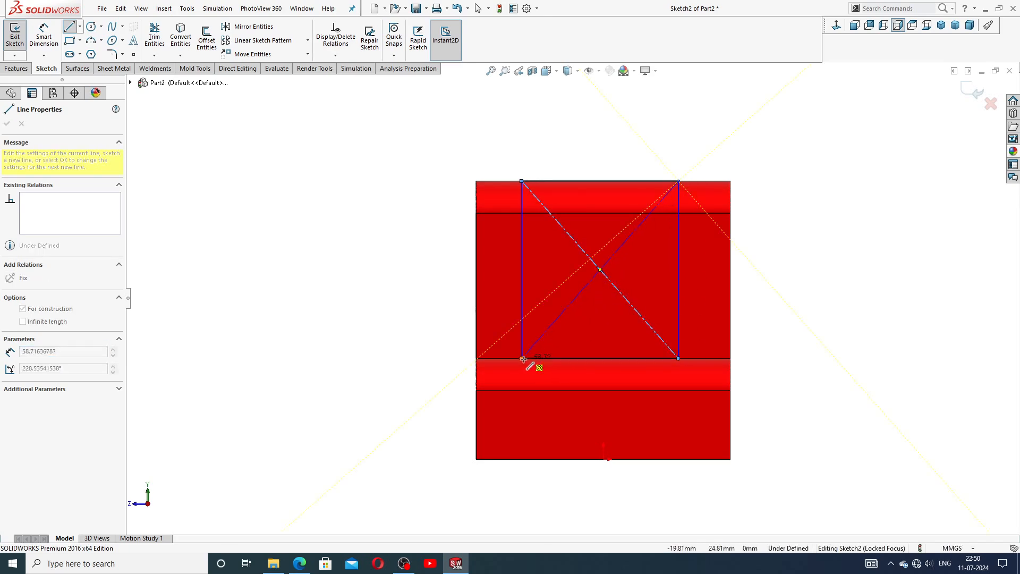
right_click(584, 334)
left_click(610, 341)
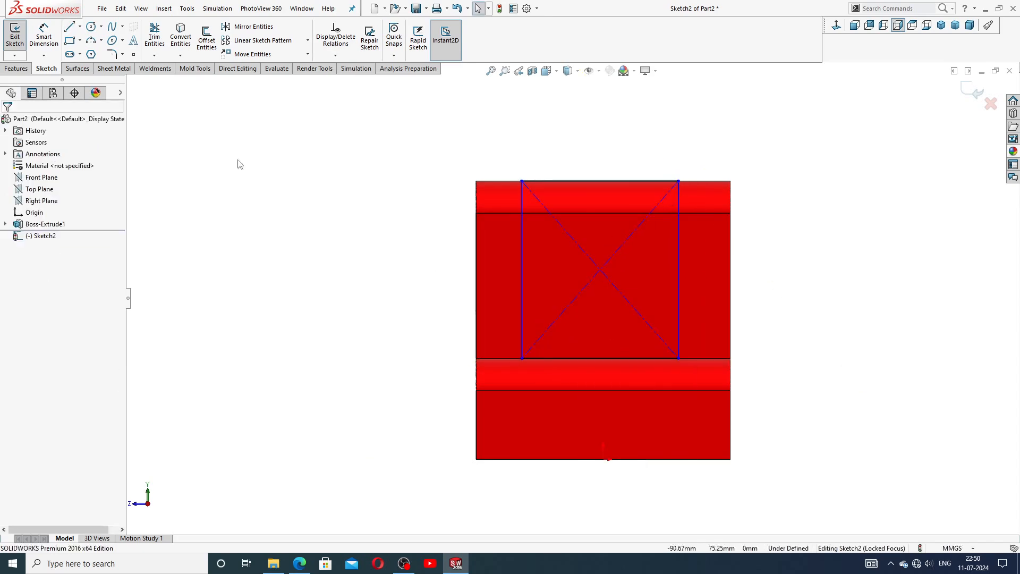
Draw a construction centerline from the midpoint of the base's bottom edge to the intersection of the rectangle's diagonals and make it vertical.
left_click(80, 26)
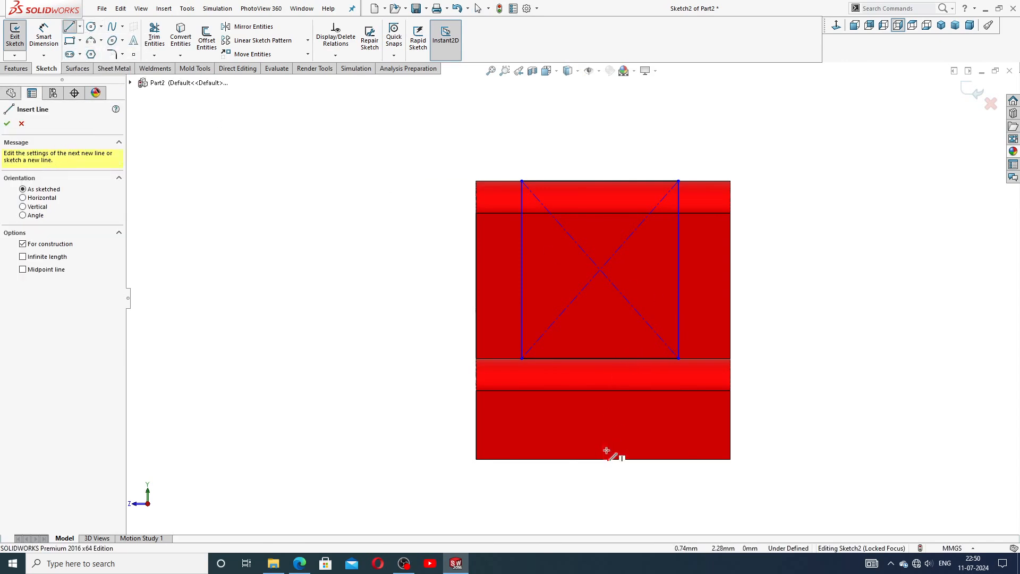
left_click(603, 460)
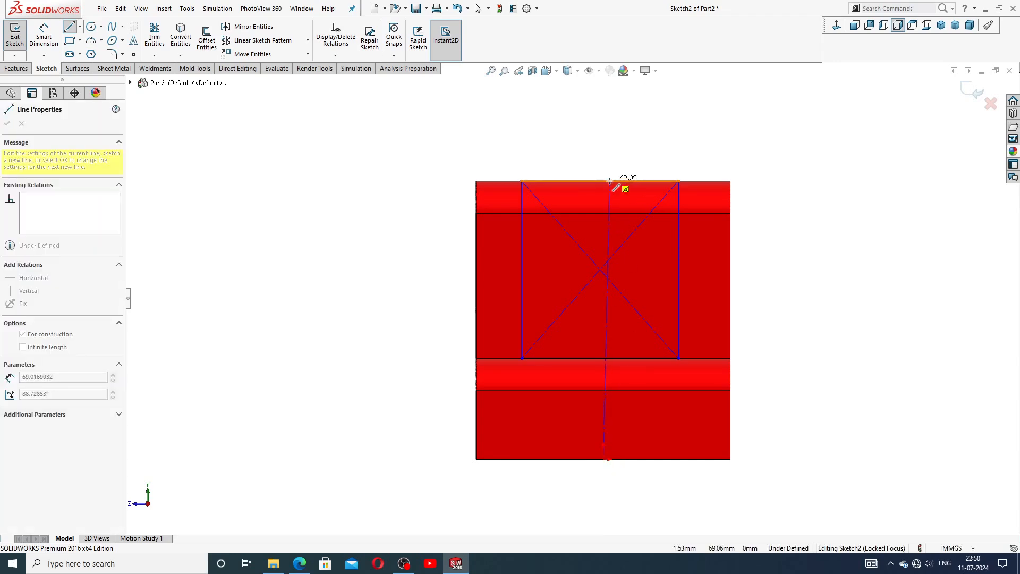
left_click(599, 270)
right_click(648, 277)
left_click(650, 279)
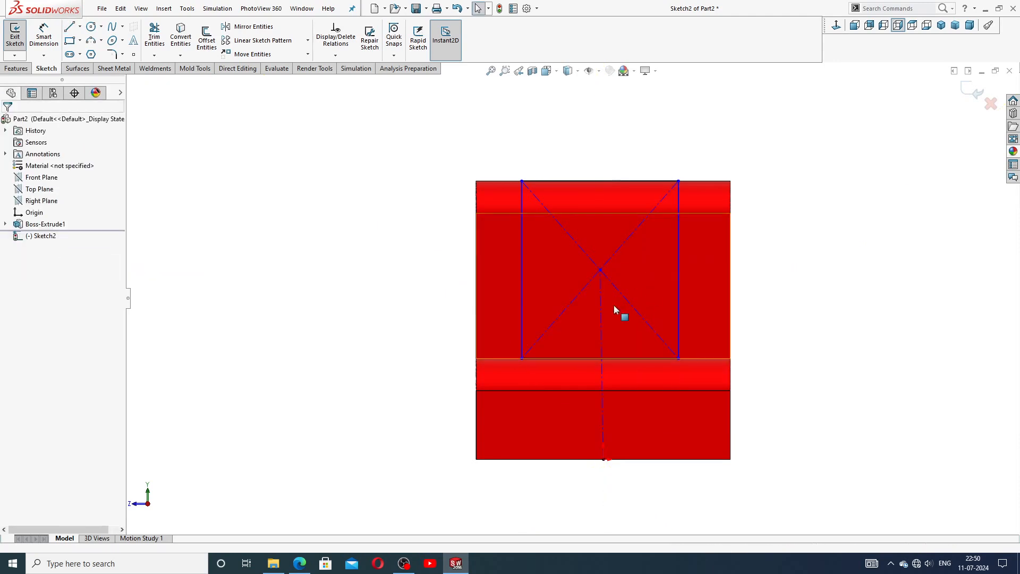
left_click(600, 308)
left_click(641, 264)
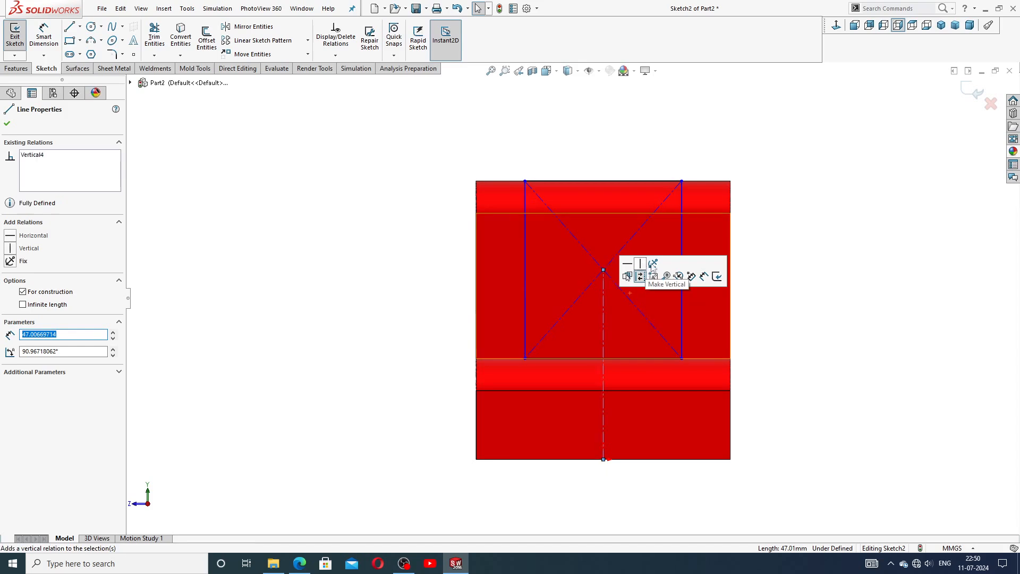
left_click(786, 254)
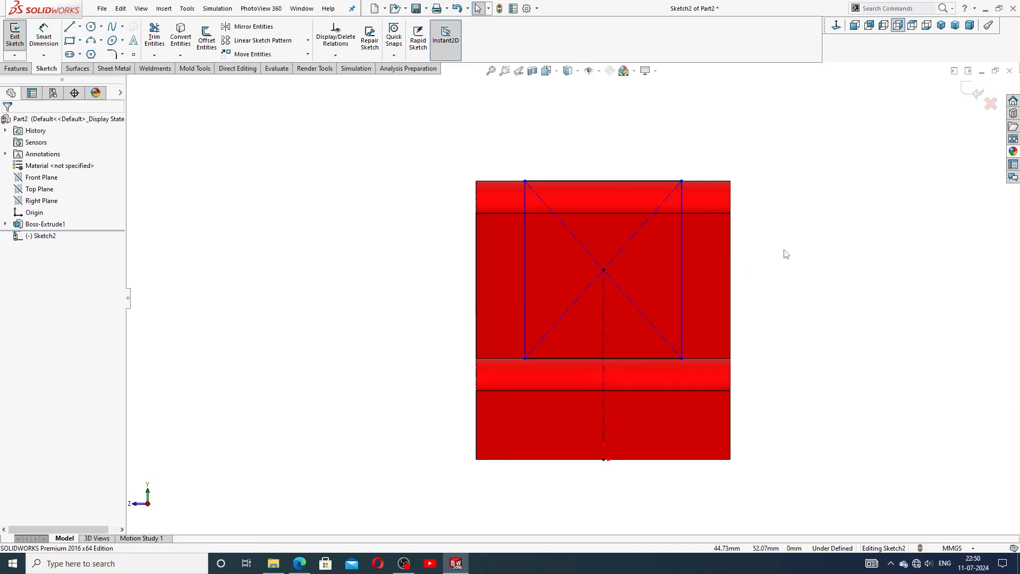
Consult the PDF drawing for the channel width and dimension the rectangle's top edge to 28.4 mm.
left_click(43, 36)
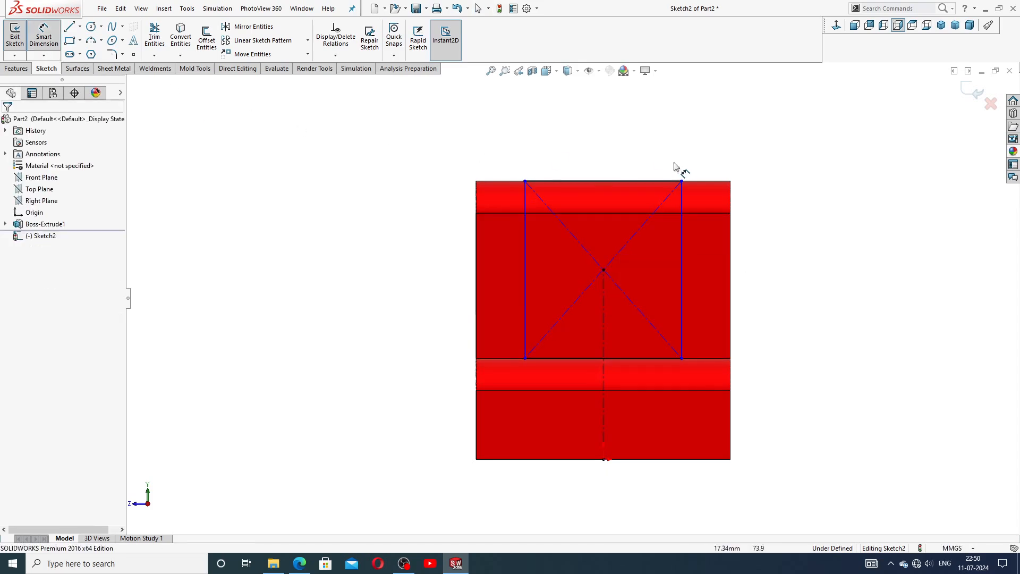
left_click(299, 564)
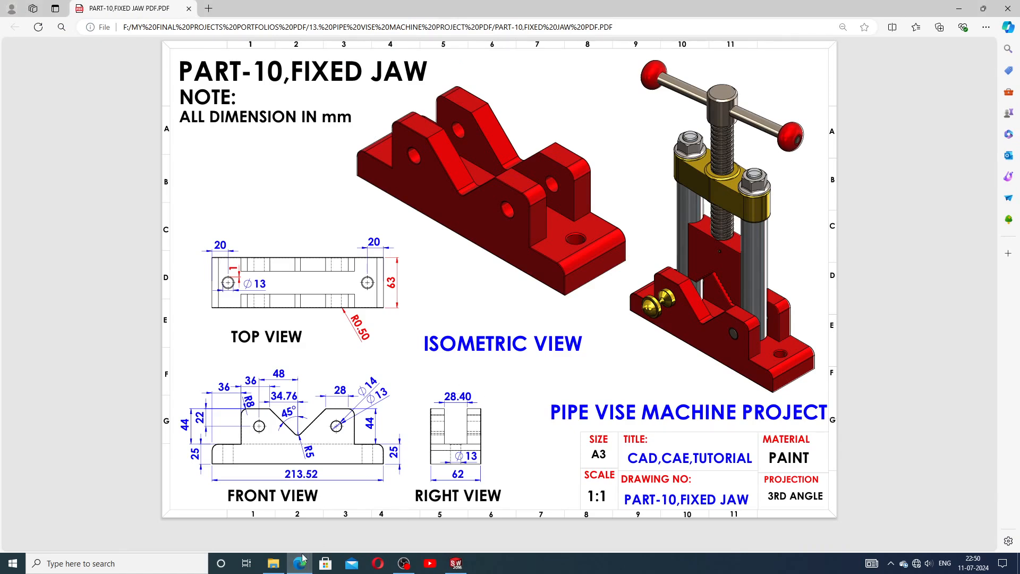
left_click(301, 562)
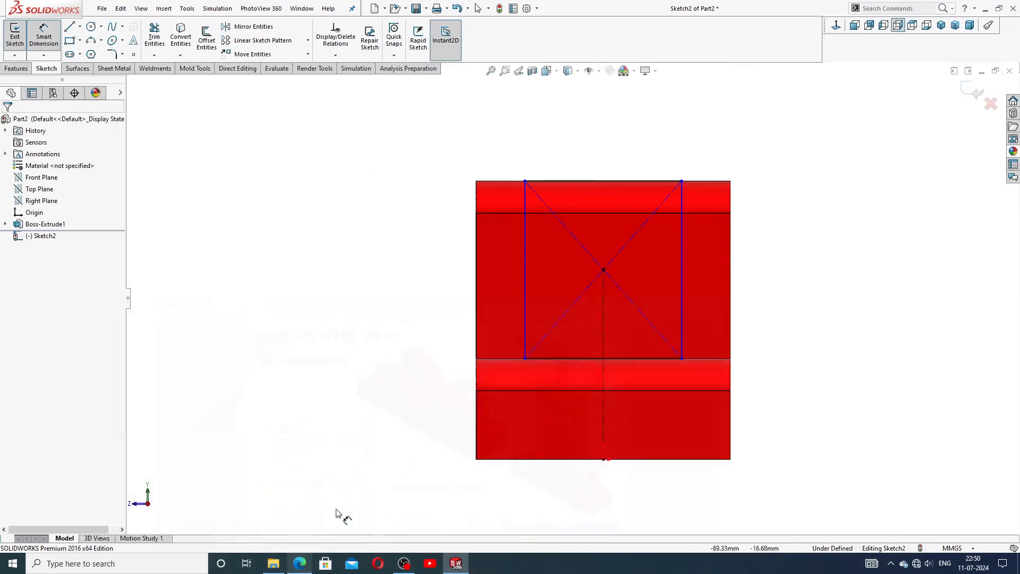
left_click(622, 181)
left_click(616, 160)
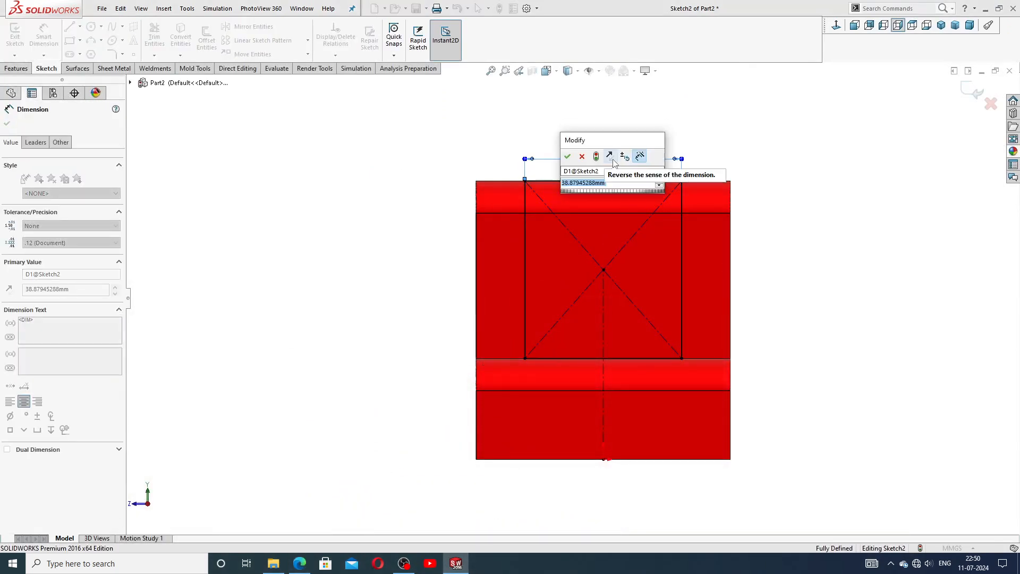
type("28.4")
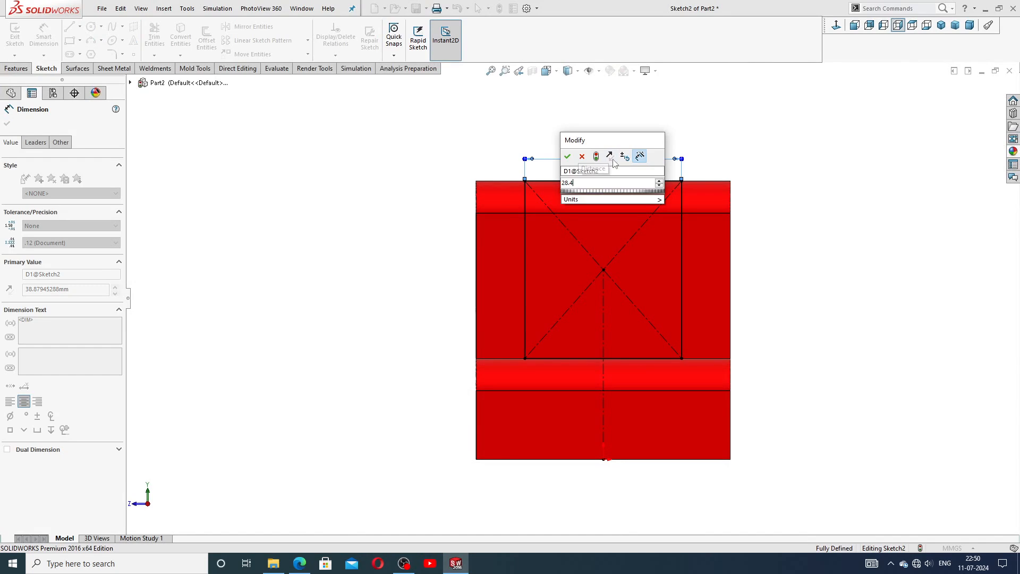
key("Return")
left_click(692, 141)
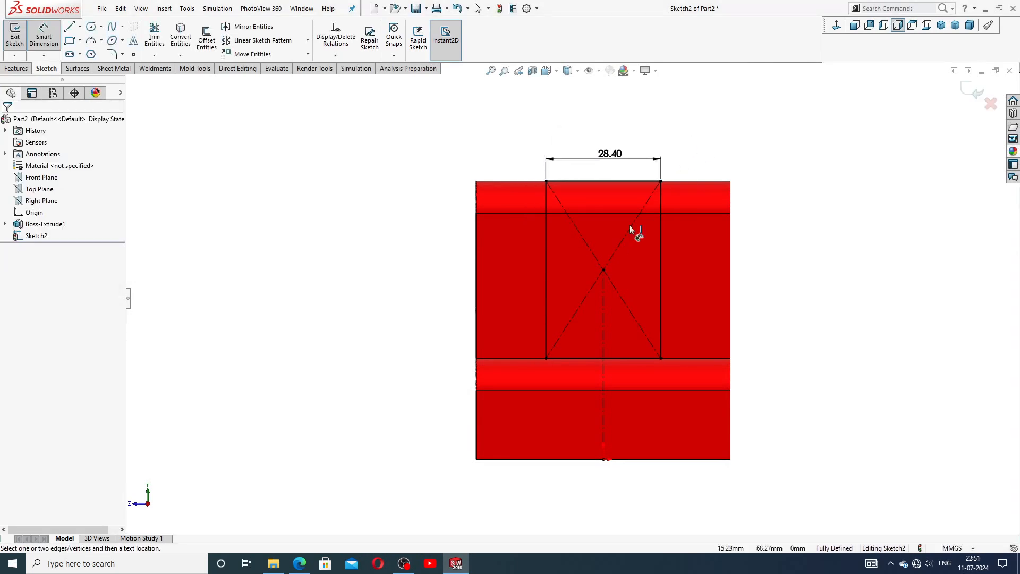
Recheck the channel width in the PDF drawing and reposition the width dimension slightly closer to the rectangle's top edge.
left_click(299, 562)
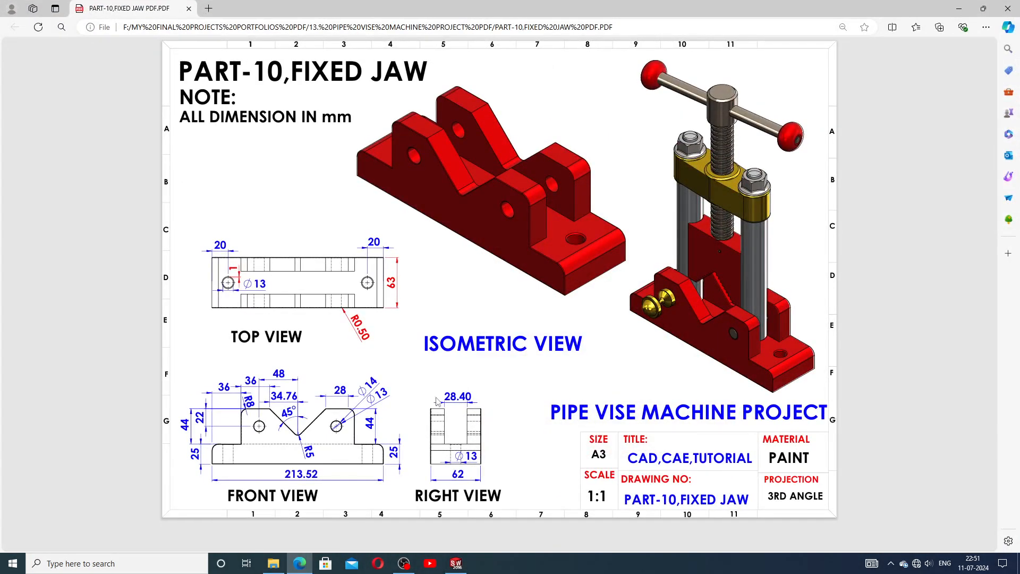
left_click(456, 563)
left_click(615, 162)
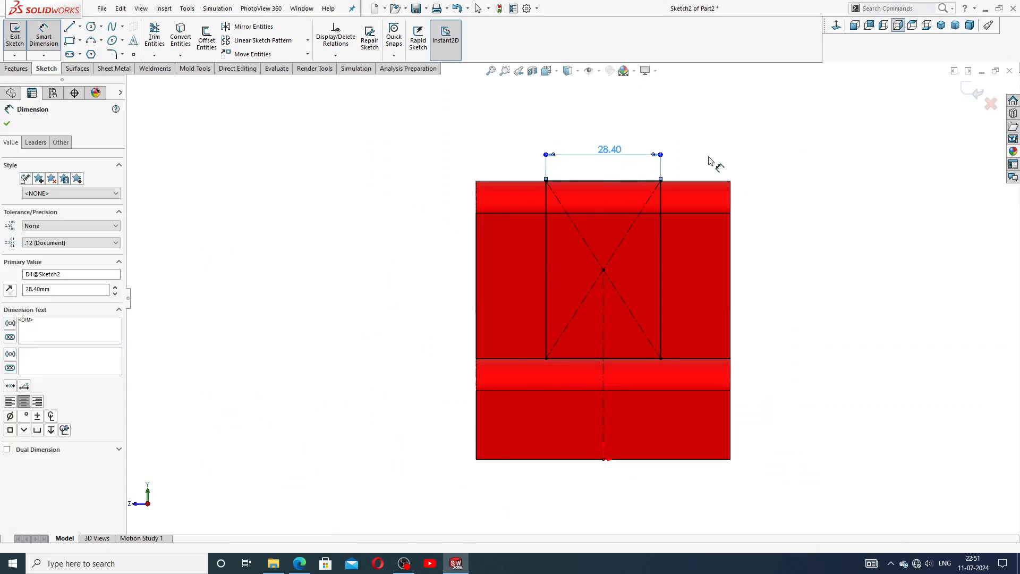
left_click(714, 165)
right_click(719, 143)
left_click(744, 158)
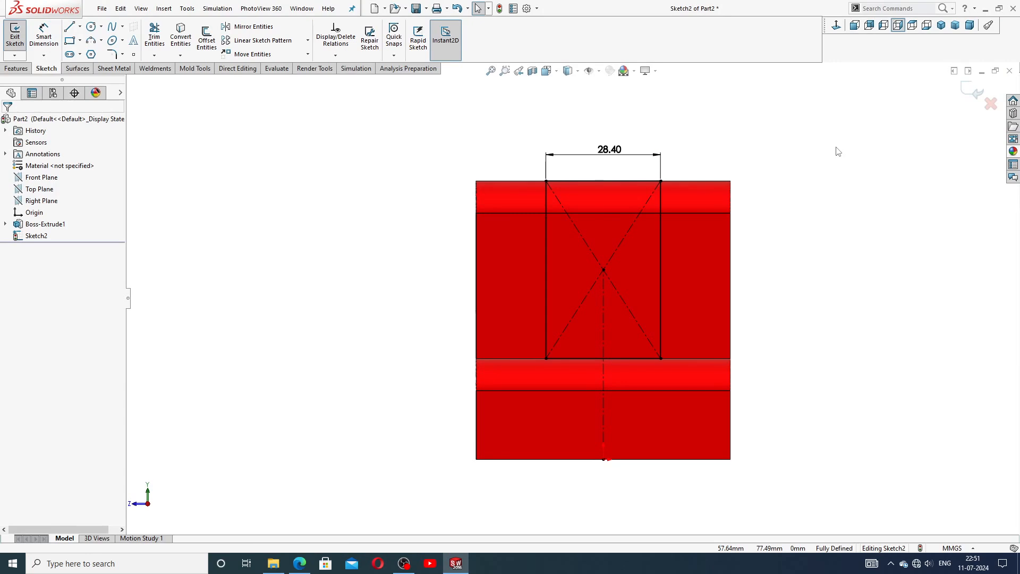
Cut-extrude the channel rectangle with the Through All end condition along the full length of the jaw.
left_click(16, 68)
left_click(158, 38)
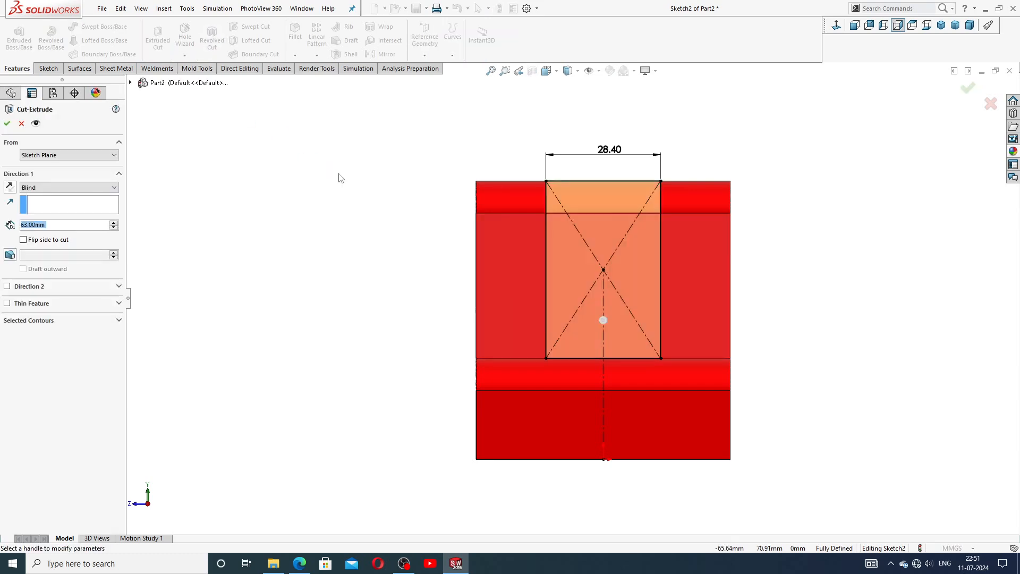
left_click(62, 188)
left_click(61, 205)
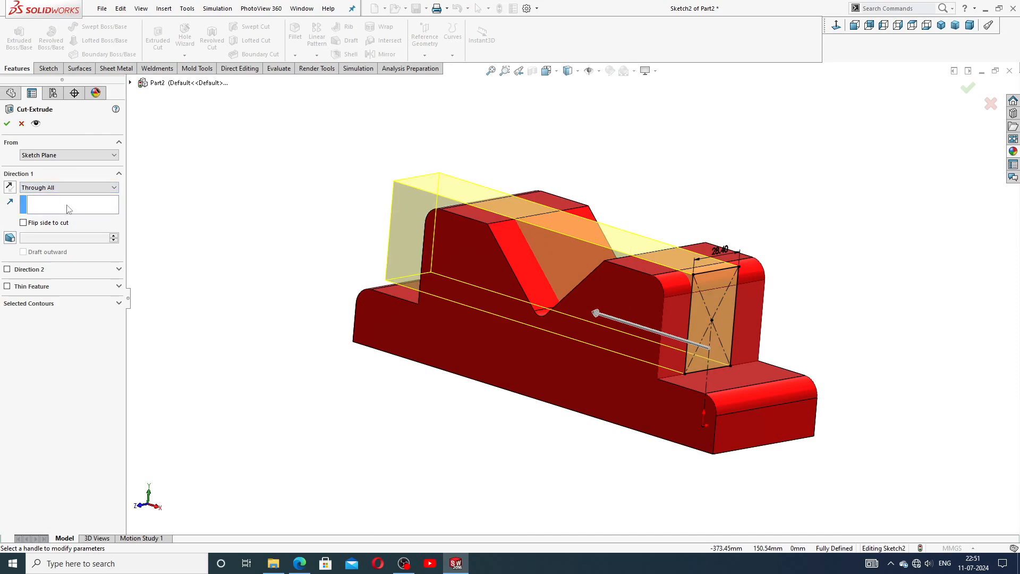
middle_click_drag(196, 204, 205, 254)
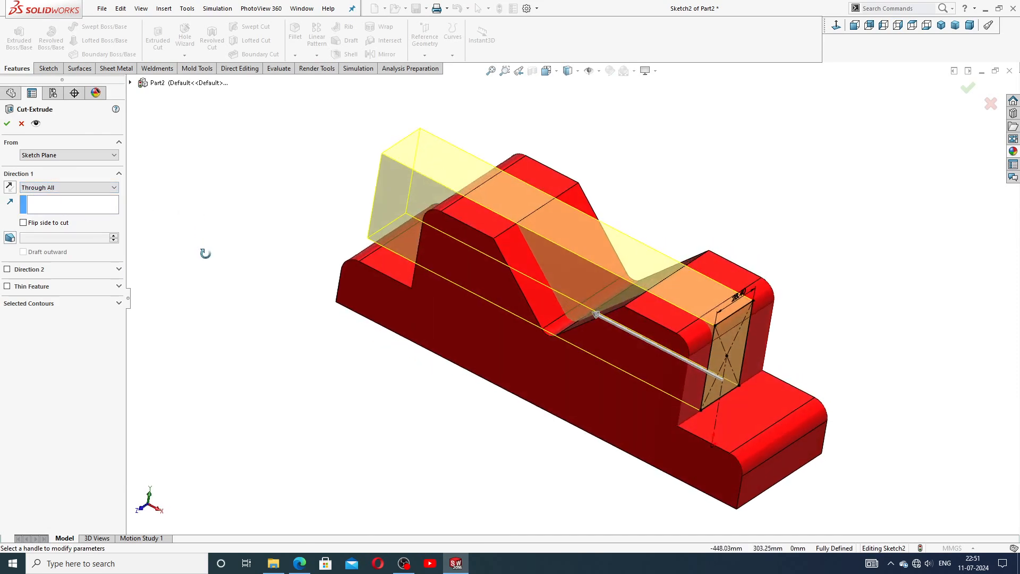
left_click(7, 125)
mouse_move(332, 219)
middle_mouse_down()
mouse_move(368, 291)
mouse_move(280, 174)
mouse_move(253, 220)
mouse_move(244, 192)
mouse_move(237, 212)
mouse_move(335, 180)
mouse_move(330, 199)
middle_mouse_up()
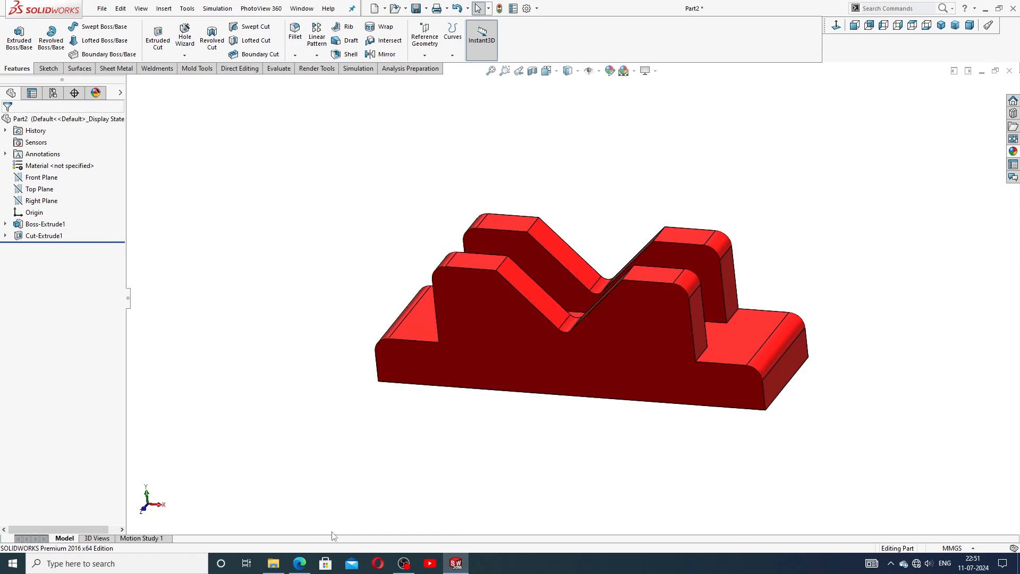
Consult the PDF drawing and open a sketch on the jaw's large front profile face, viewed straight on.
left_click(299, 563)
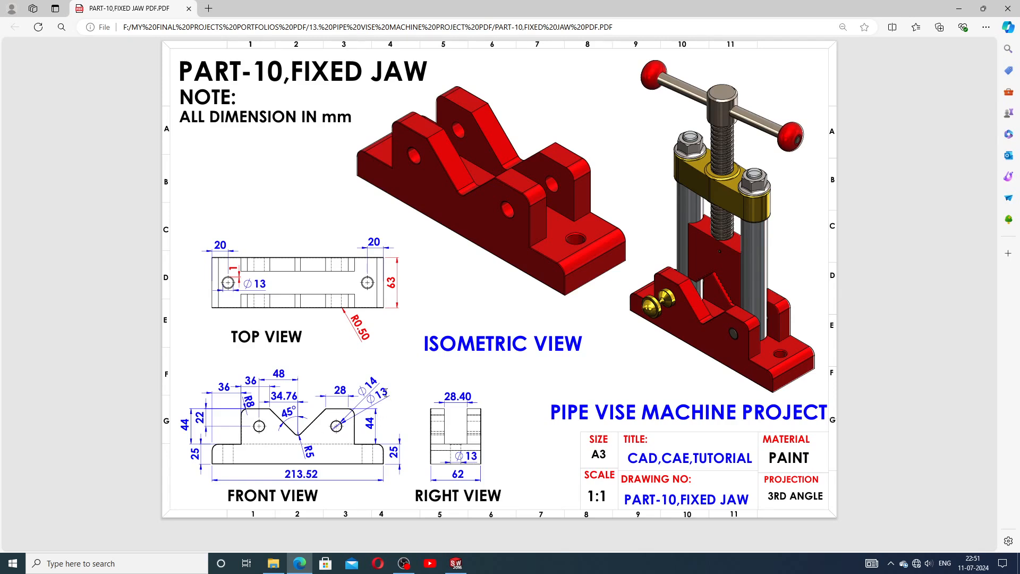
left_click(460, 565)
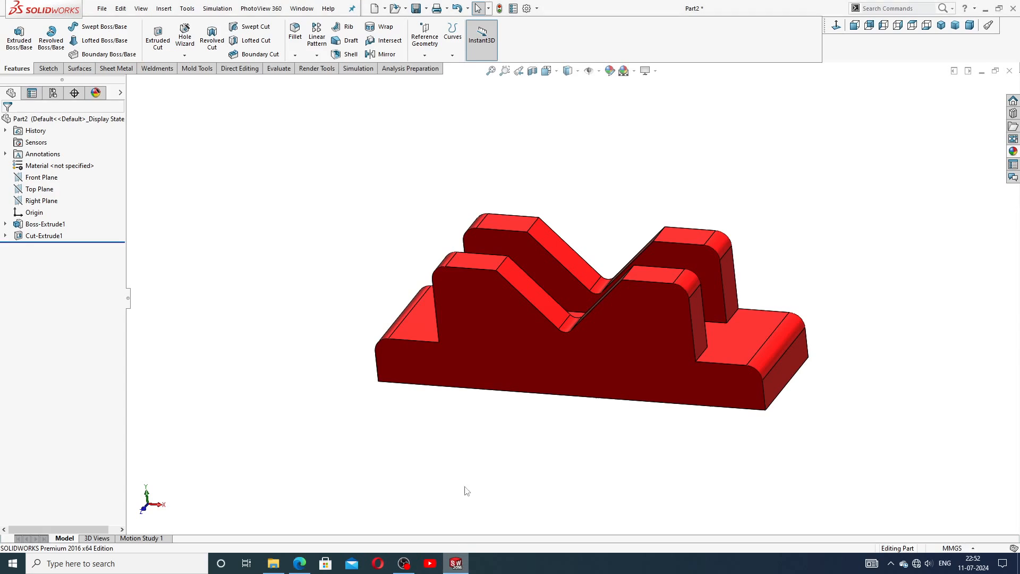
left_click(493, 303)
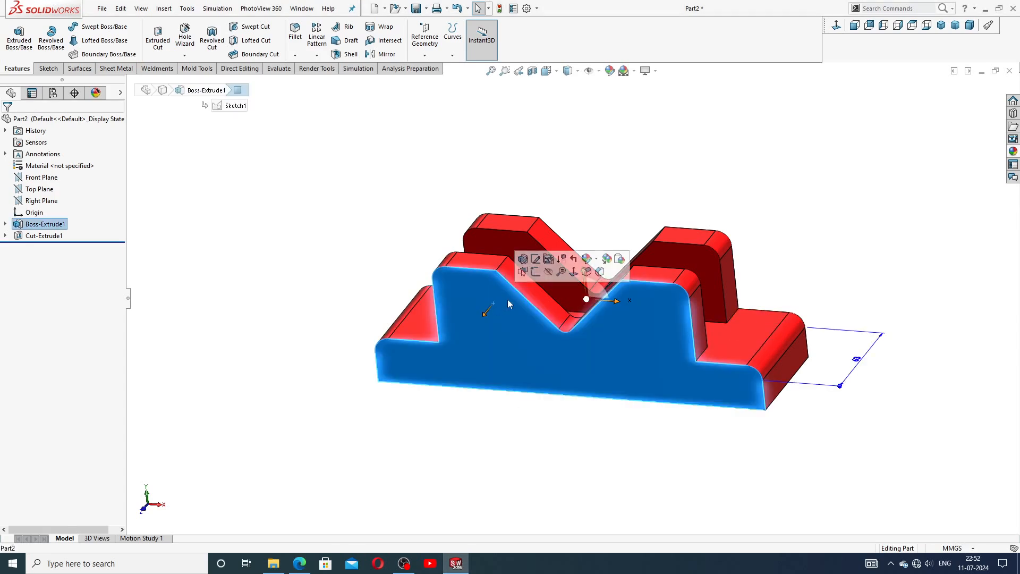
left_click(536, 277)
left_click(843, 31)
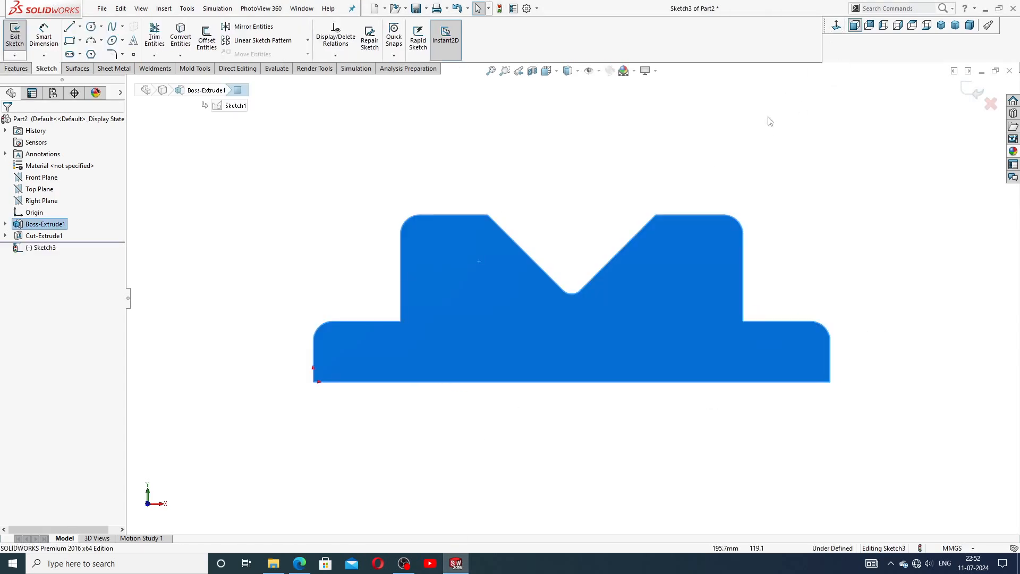
Sketch a circle about 16.7 mm in diameter on the raised block to the left of the V-notch.
left_click(91, 26)
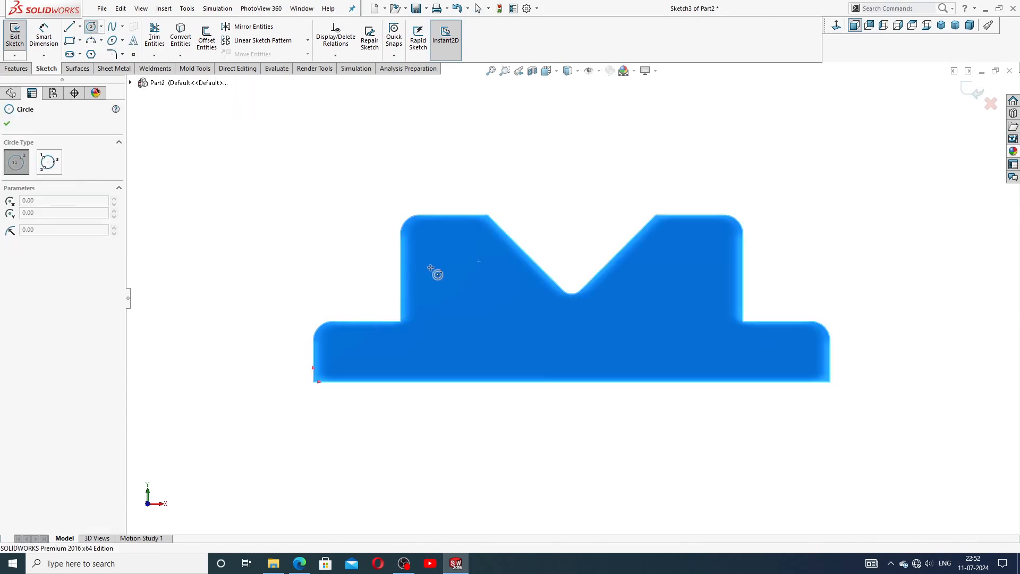
left_click(452, 264)
left_click(465, 250)
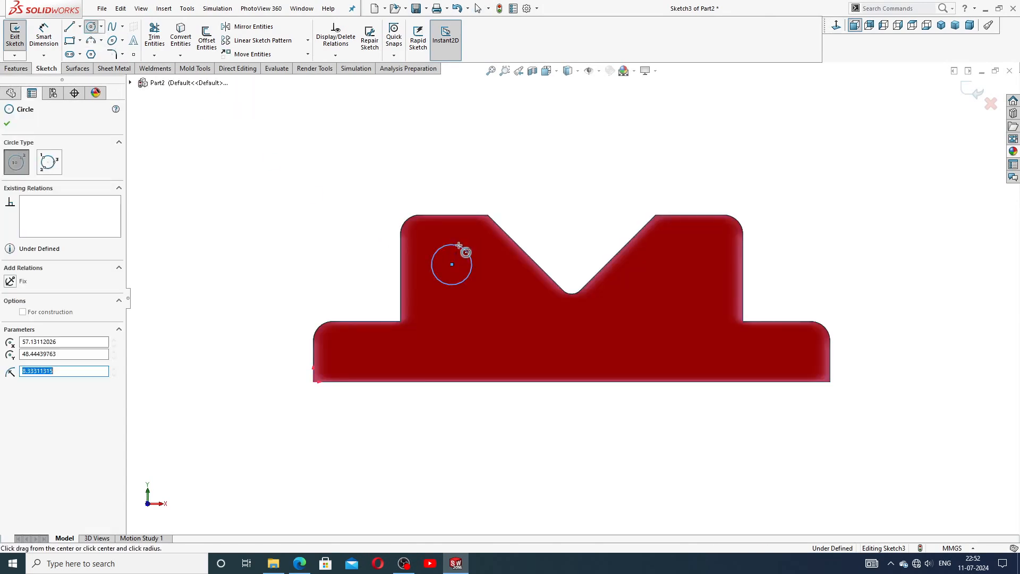
right_click(528, 198)
key("Escape")
key("Escape")
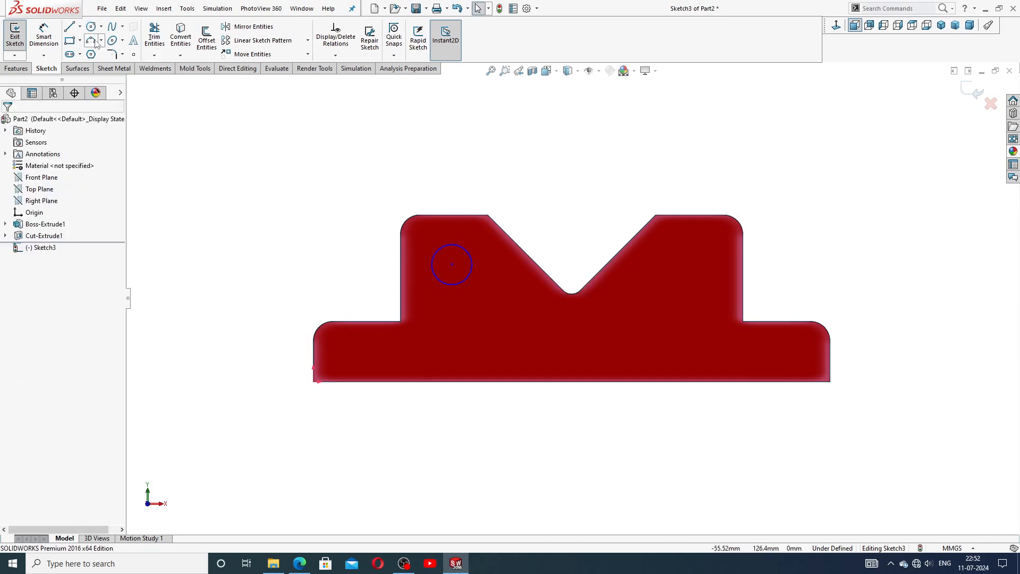
Draw a vertical construction centerline about 95 mm long from the bottom edge's midpoint up through the V-notch.
left_click(80, 26)
left_click(95, 53)
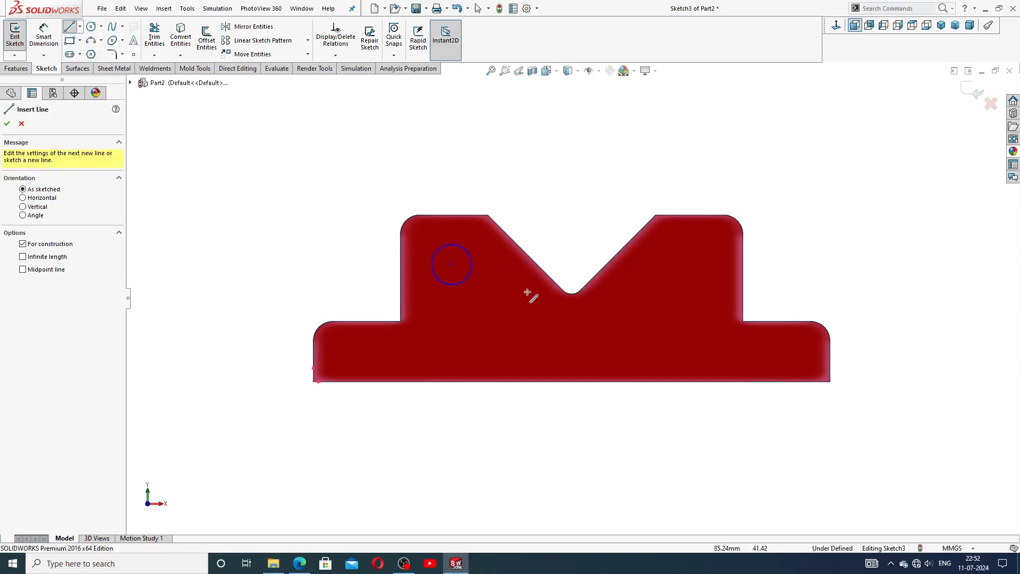
left_click(572, 382)
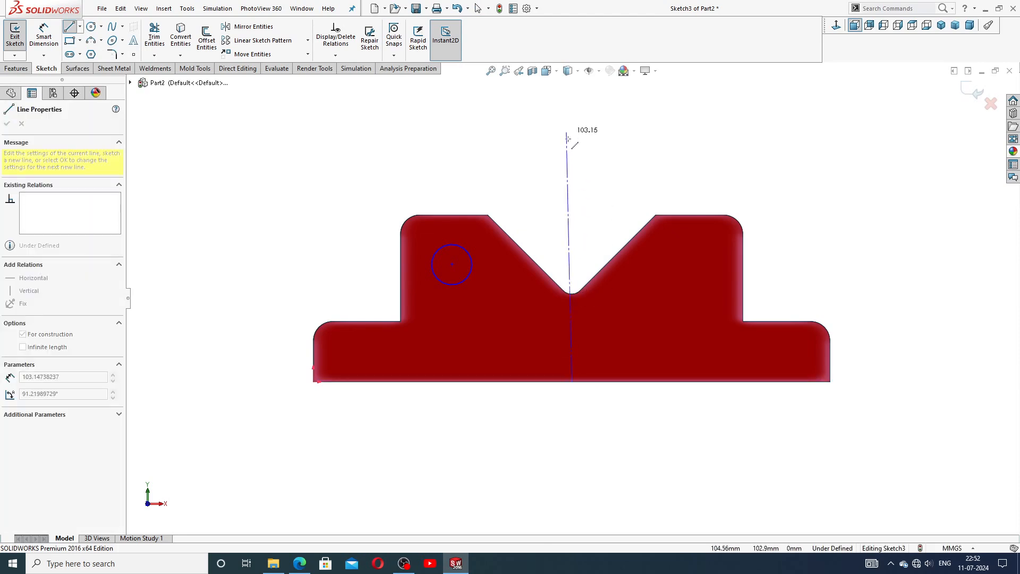
left_click(571, 151)
right_click(600, 162)
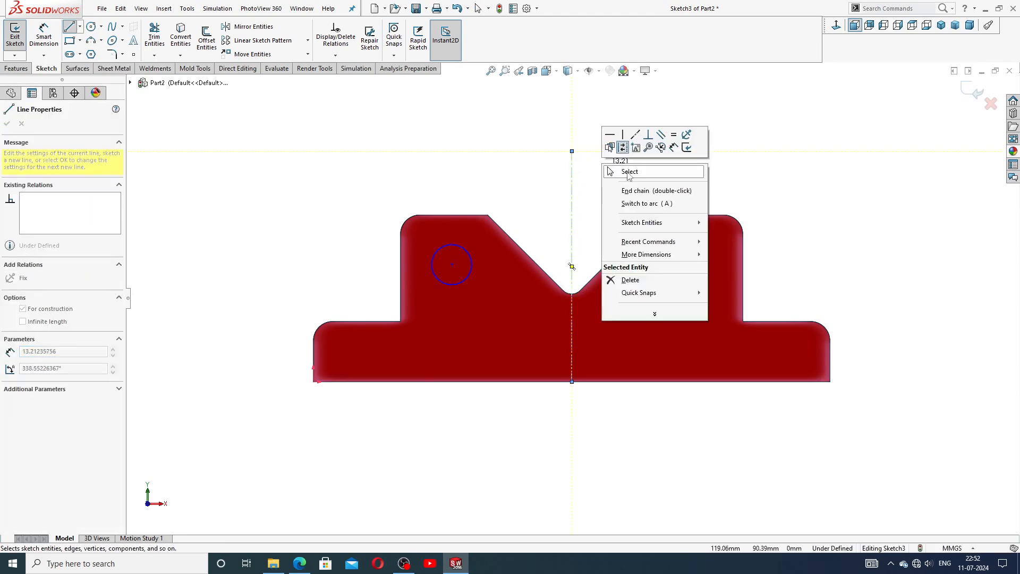
left_click(610, 171)
left_click(571, 175)
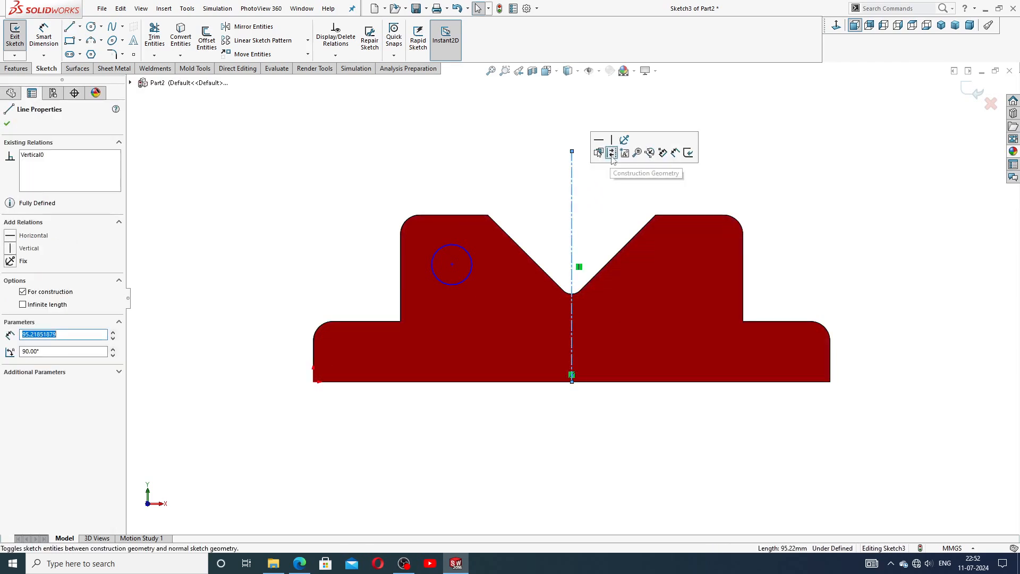
left_click(215, 184)
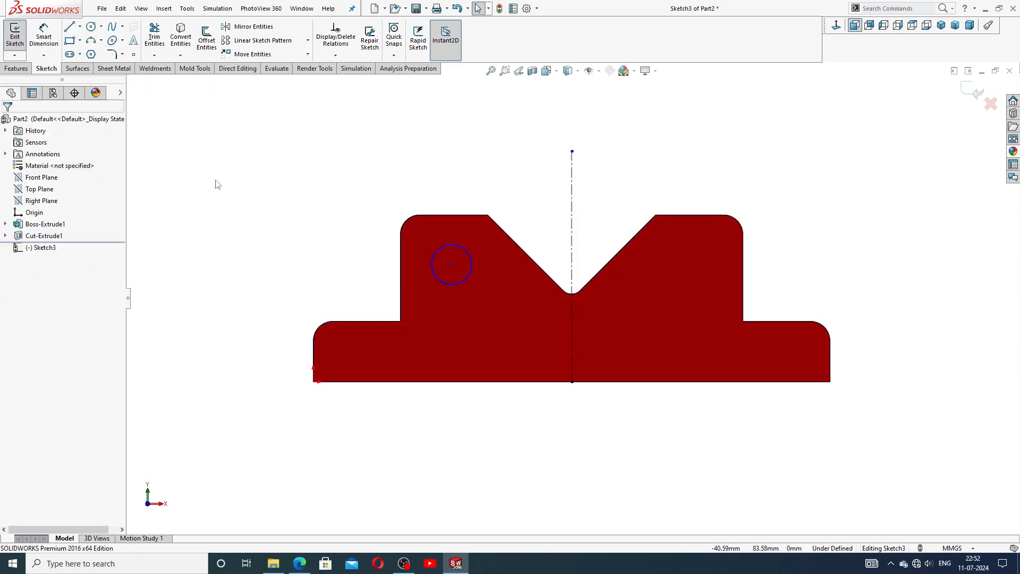
Dimension the horizontal distance from the circle's centre to the vertical centerline as 48 mm.
left_click(45, 43)
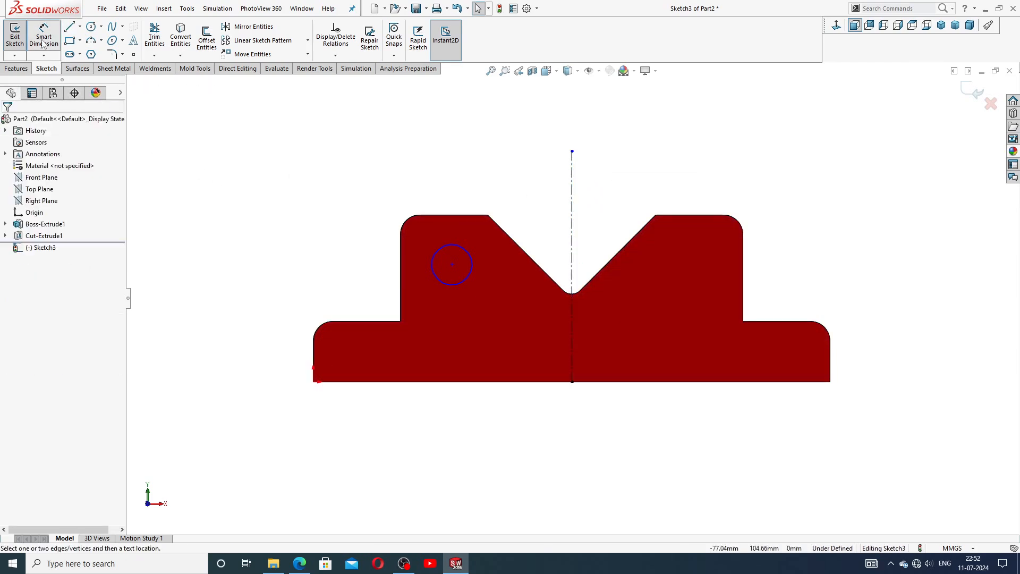
left_click(451, 264)
left_click(572, 255)
left_click(533, 196)
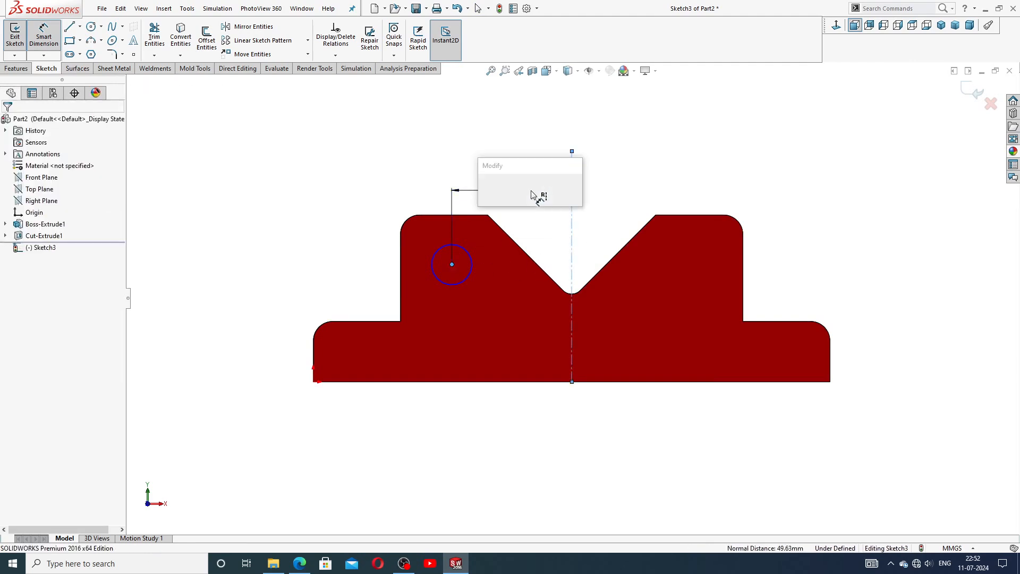
type("48")
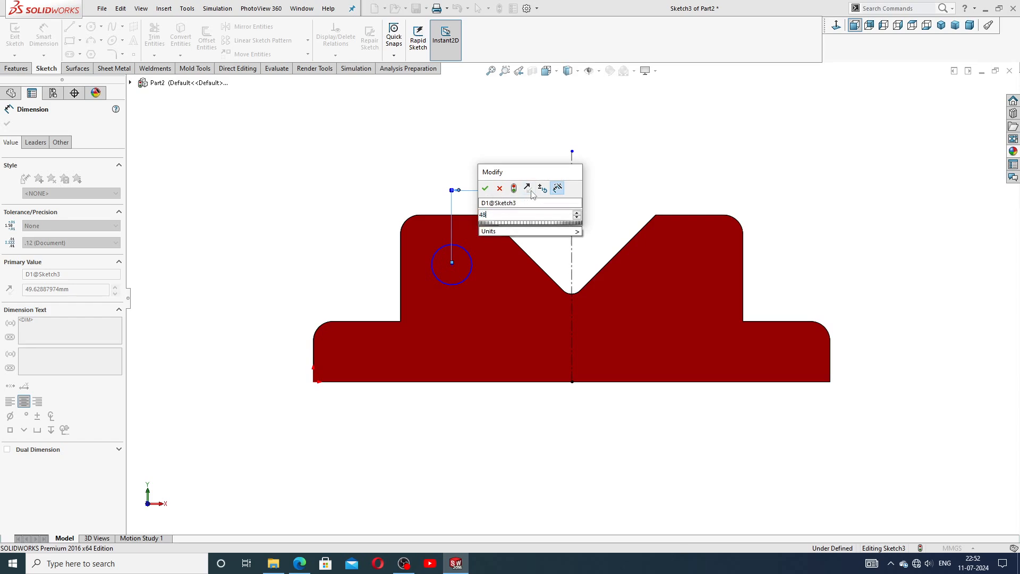
key("Return")
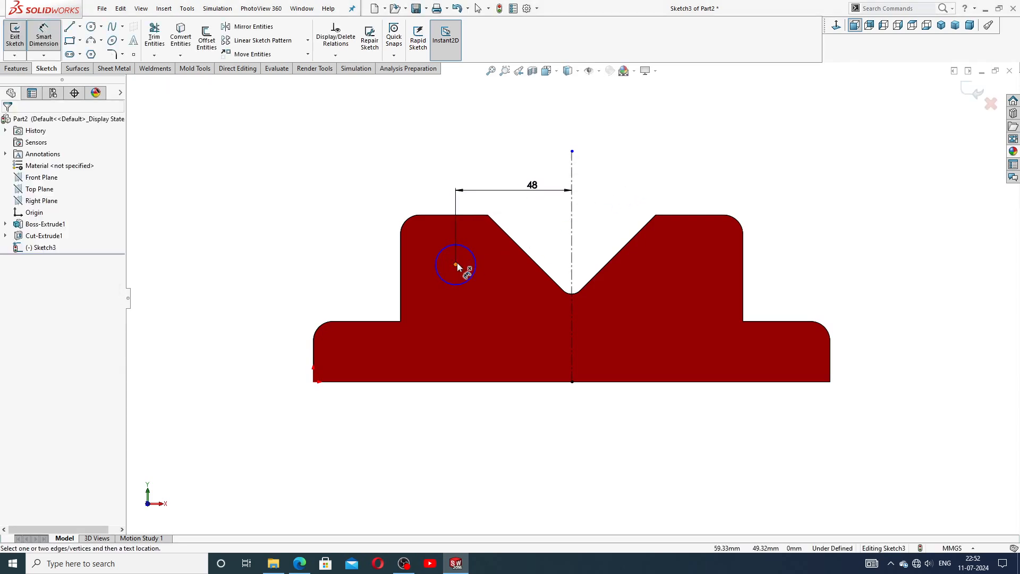
Dimension the circle's diameter as 13 mm and shift the dimension text slightly down its dimension line.
left_click(459, 245)
left_click(375, 263)
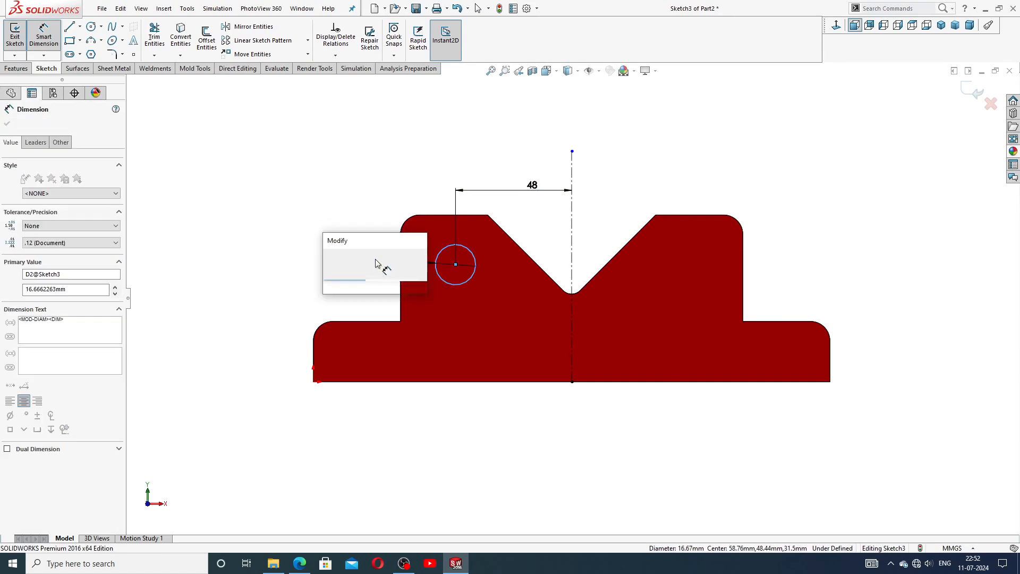
type("13")
key("Return")
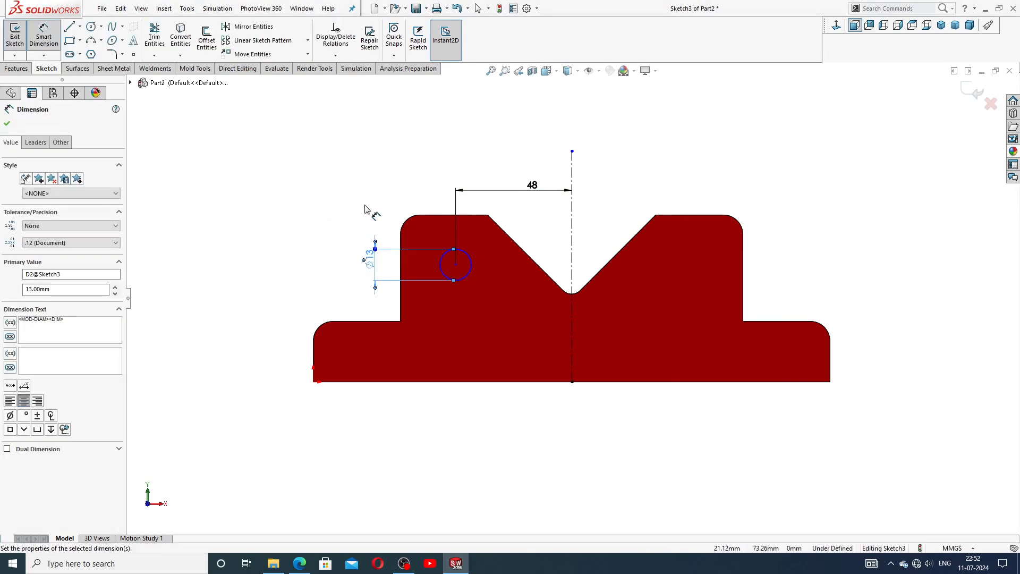
left_click(365, 210)
left_click_drag(371, 257, 371, 270)
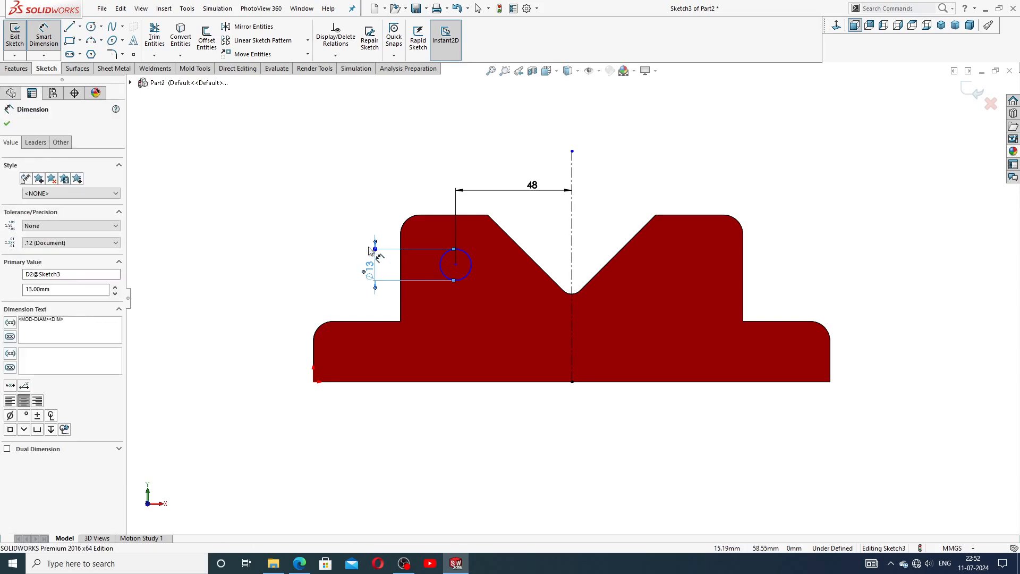
Dimension the vertical distance from the circle's centre to the raised block's top edge as 22 mm.
left_click(456, 264)
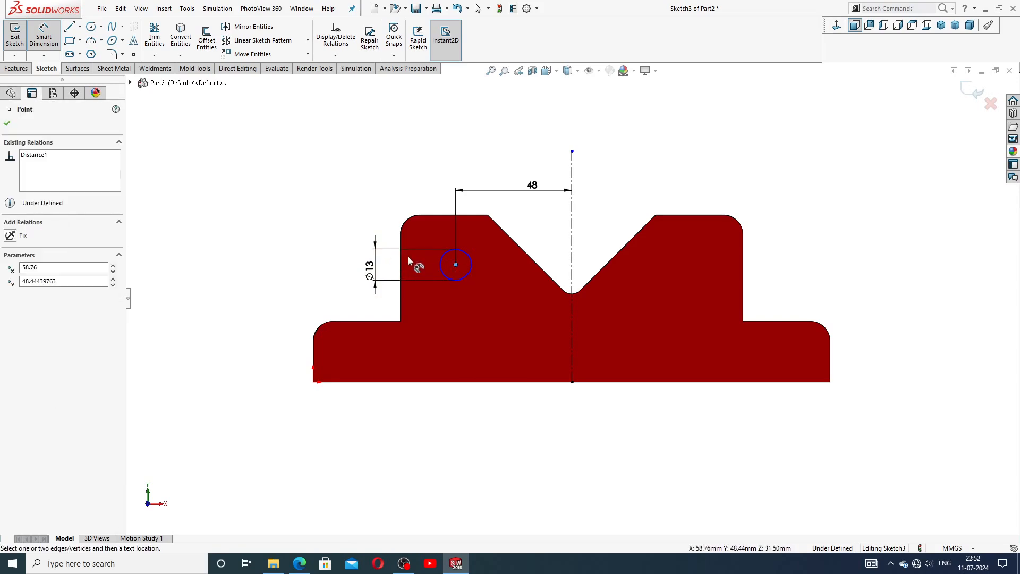
left_click(441, 215)
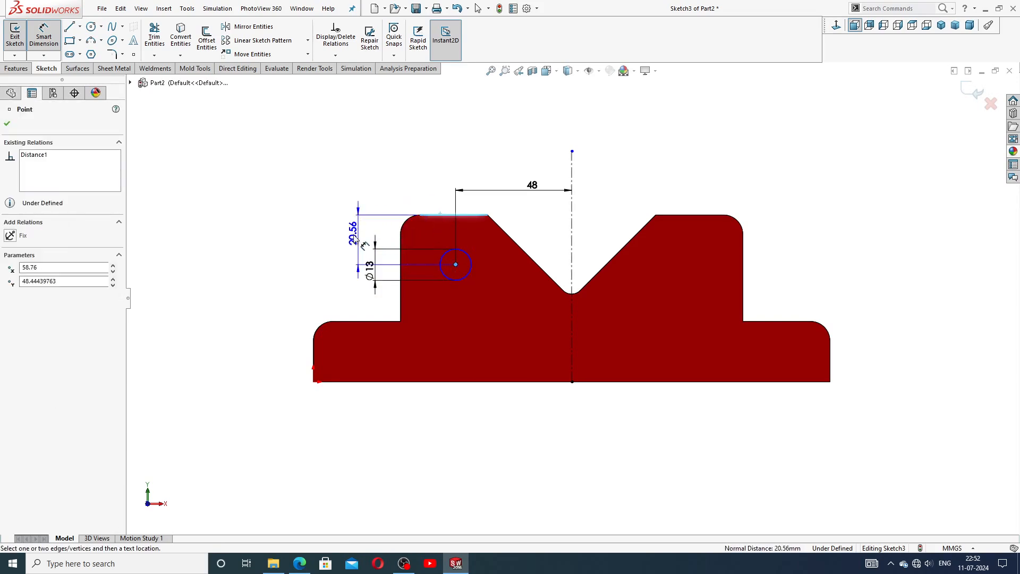
left_click(340, 239)
type("22")
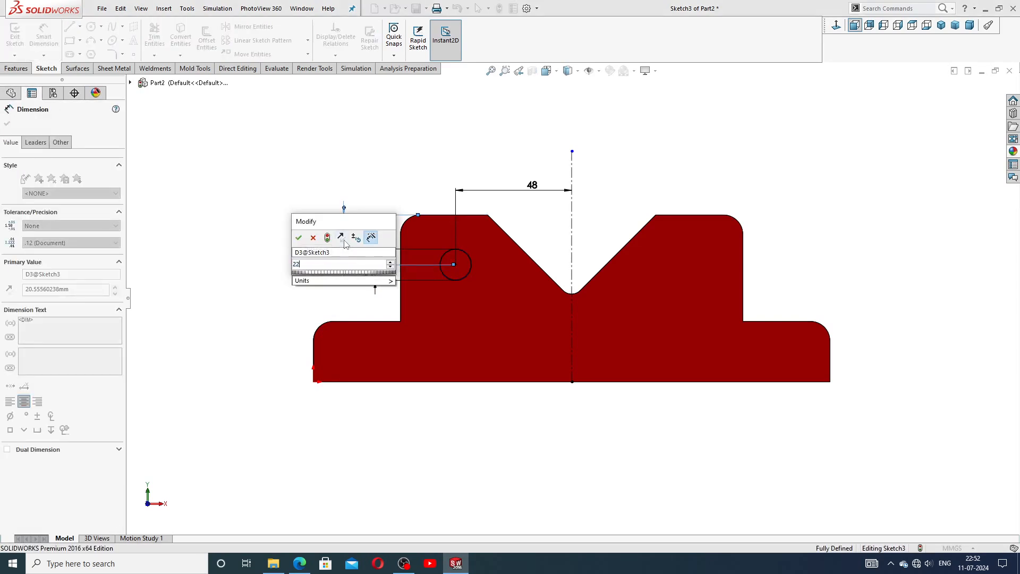
key("Return")
left_click(375, 192)
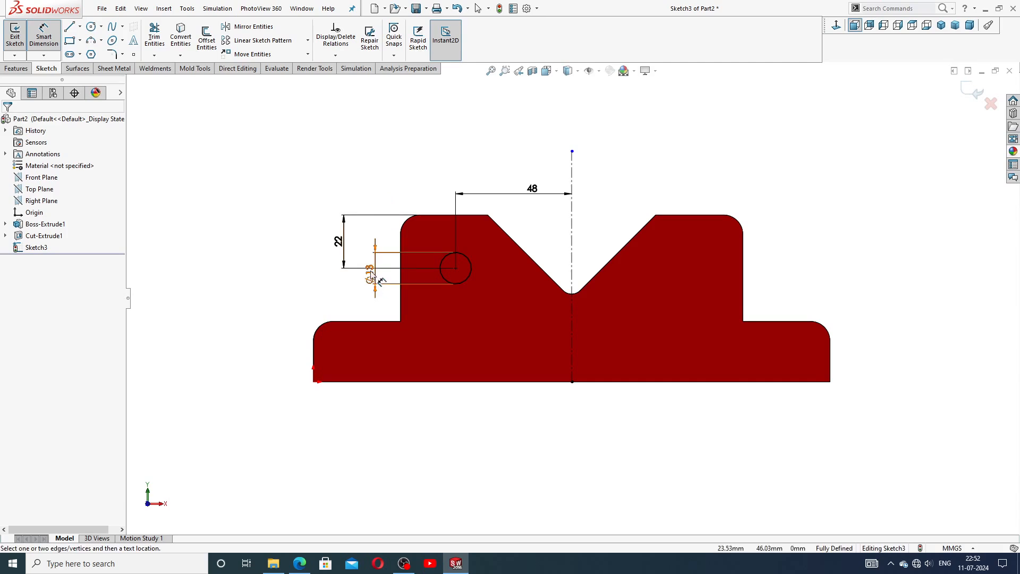
Move the diameter dimension to the right side of the circle and the 22 mm dimension closer to the block's left edge.
left_click_drag(370, 273, 489, 264)
left_click(547, 235)
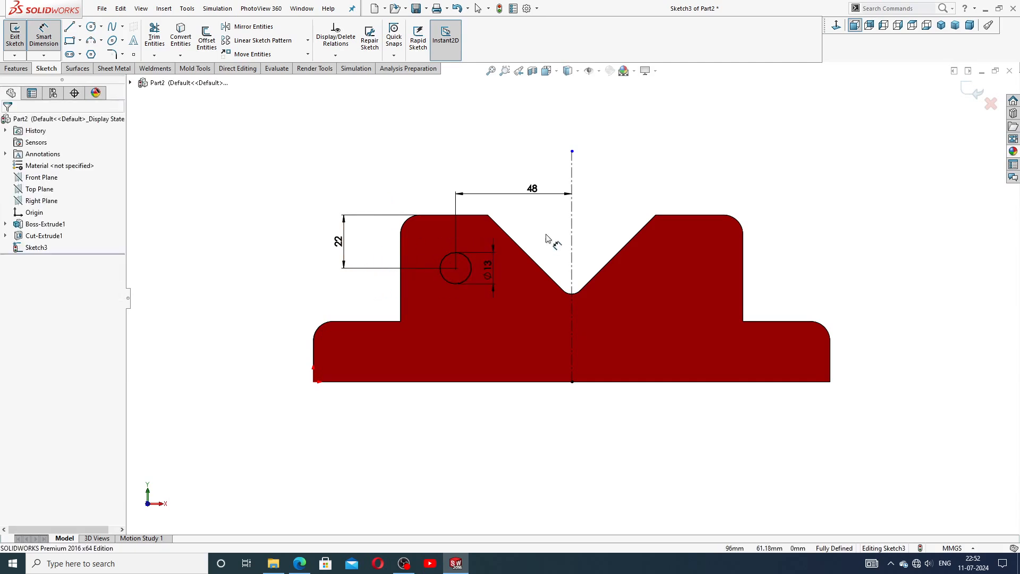
left_click_drag(338, 242, 382, 244)
left_click(544, 228)
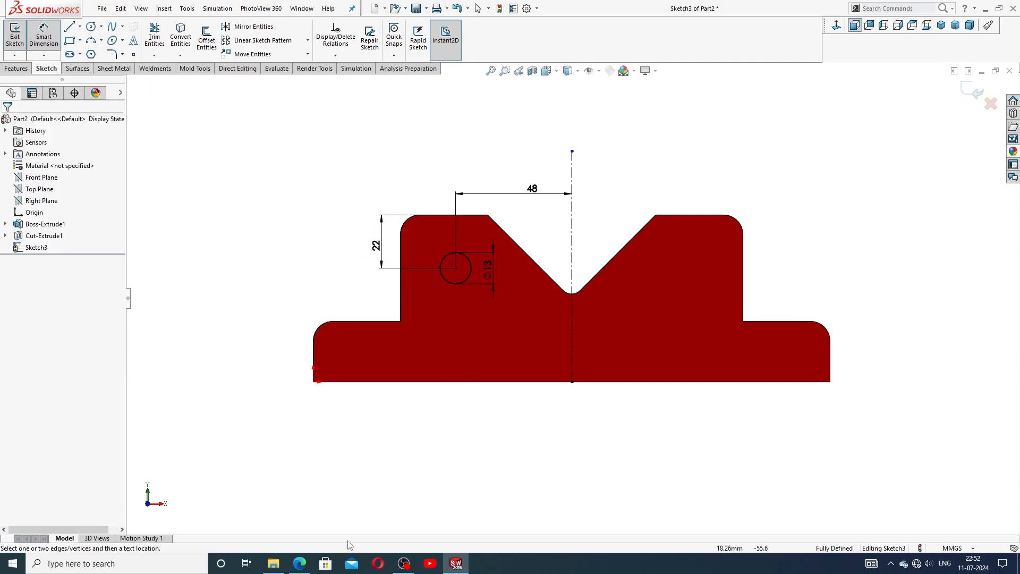
Consult the PDF drawing and mirror the 13 mm circle about the vertical centerline, keeping the original as a copy.
left_click(300, 563)
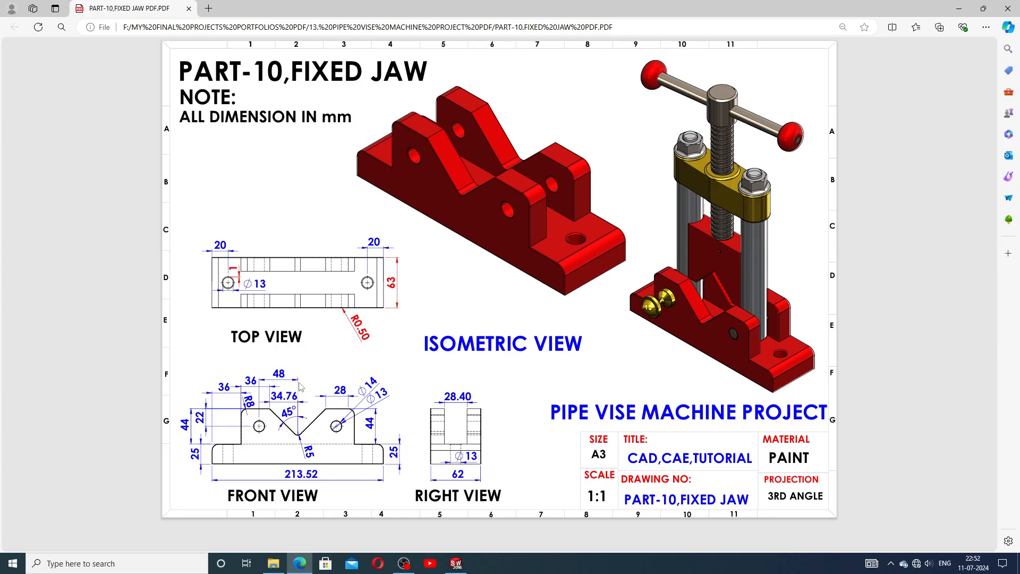
left_click(455, 563)
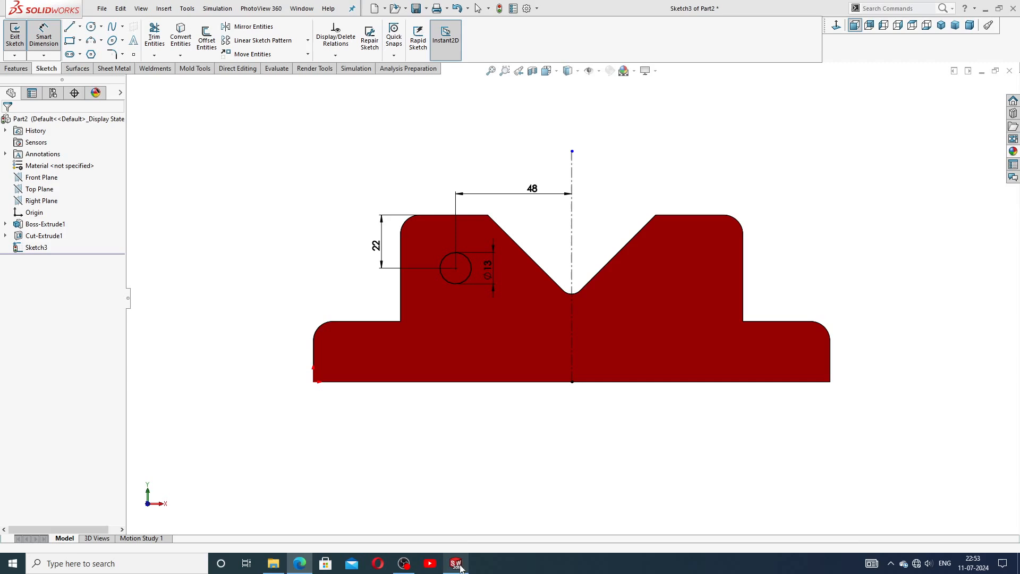
right_click(630, 162)
left_click(654, 157)
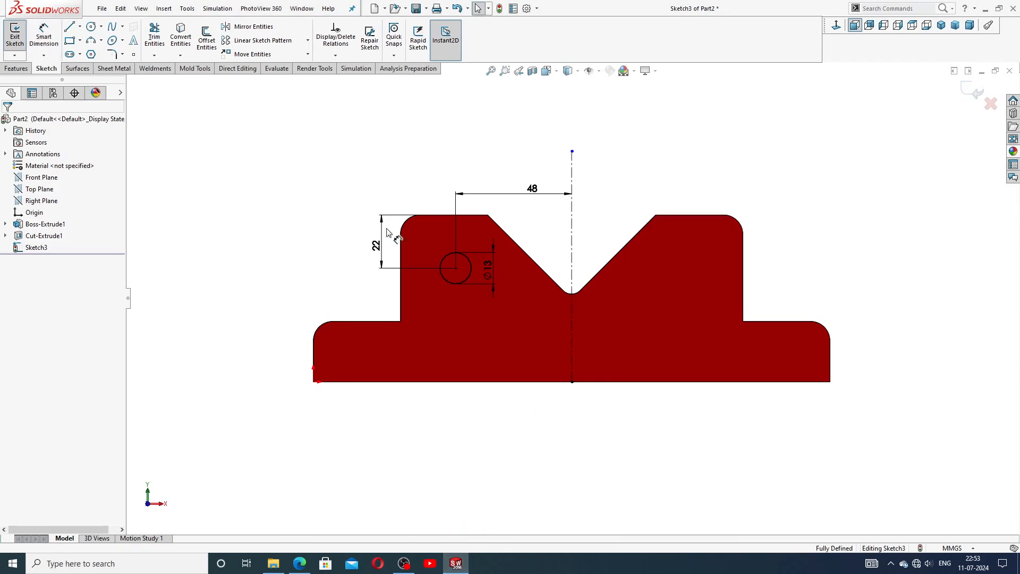
left_click(462, 257)
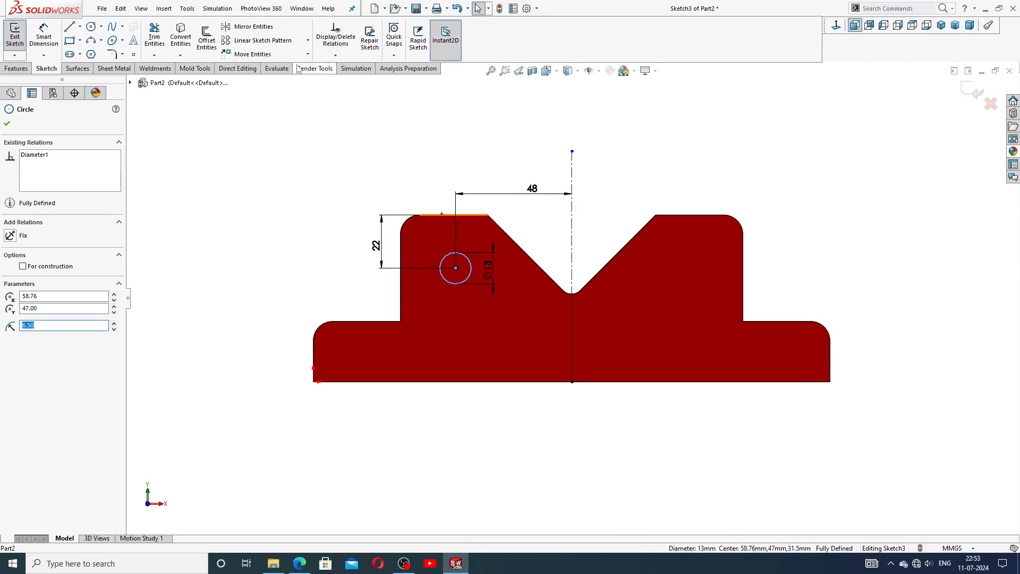
left_click(272, 29)
left_click(95, 248)
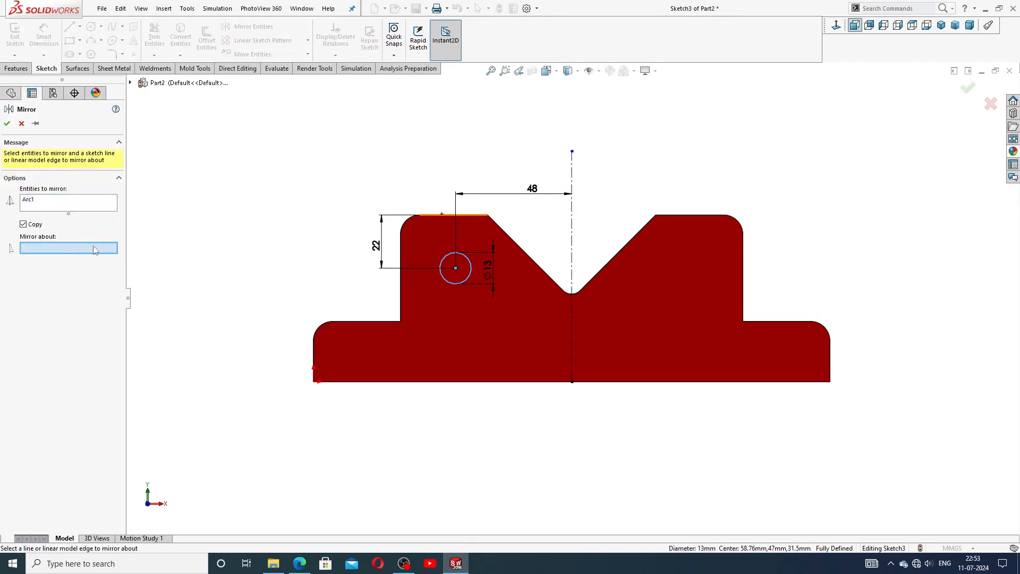
left_click(570, 228)
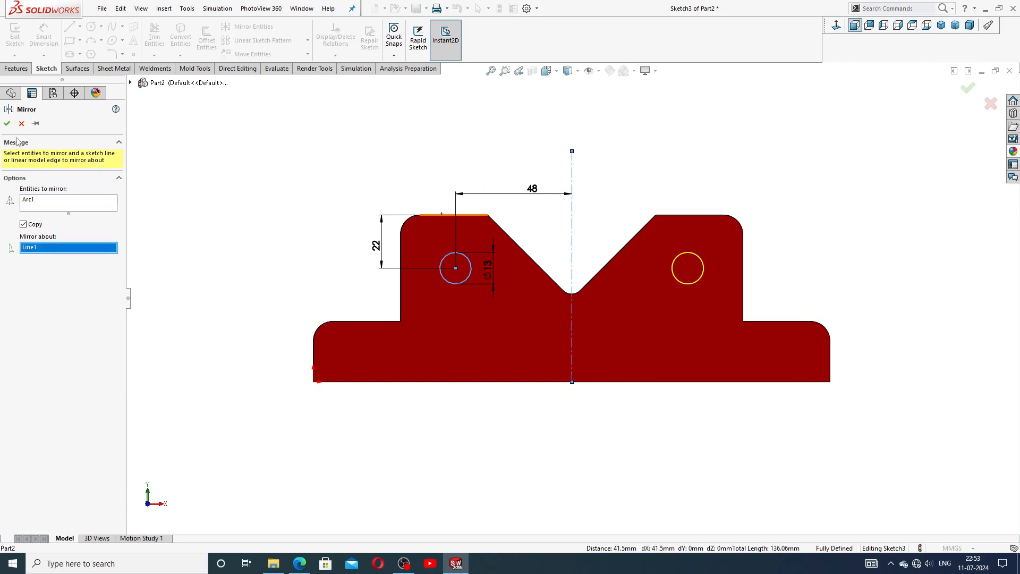
key("Return")
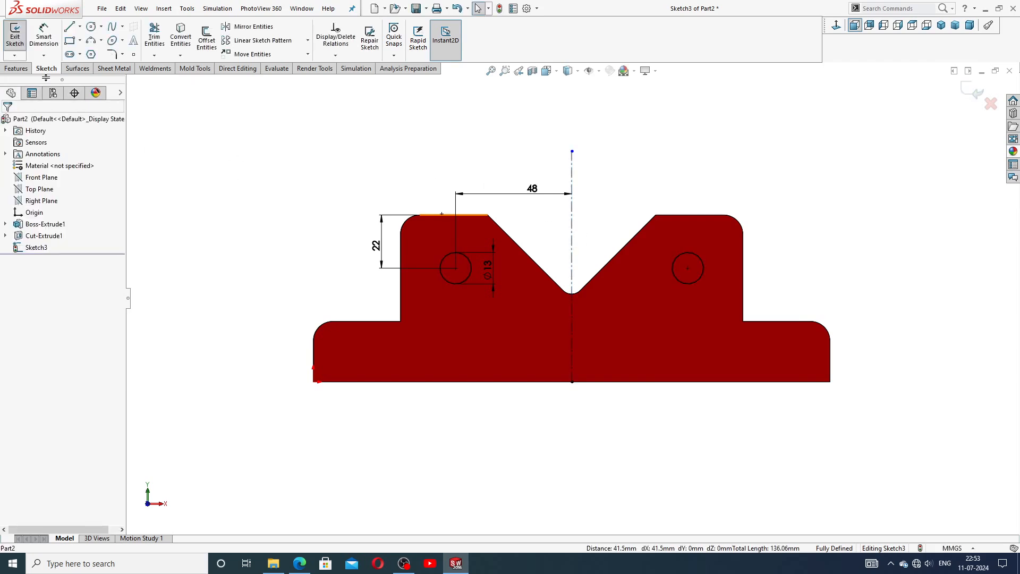
Cut both circles through the whole jaw with an Extruded Cut set to Through All.
left_click(16, 68)
left_click(158, 43)
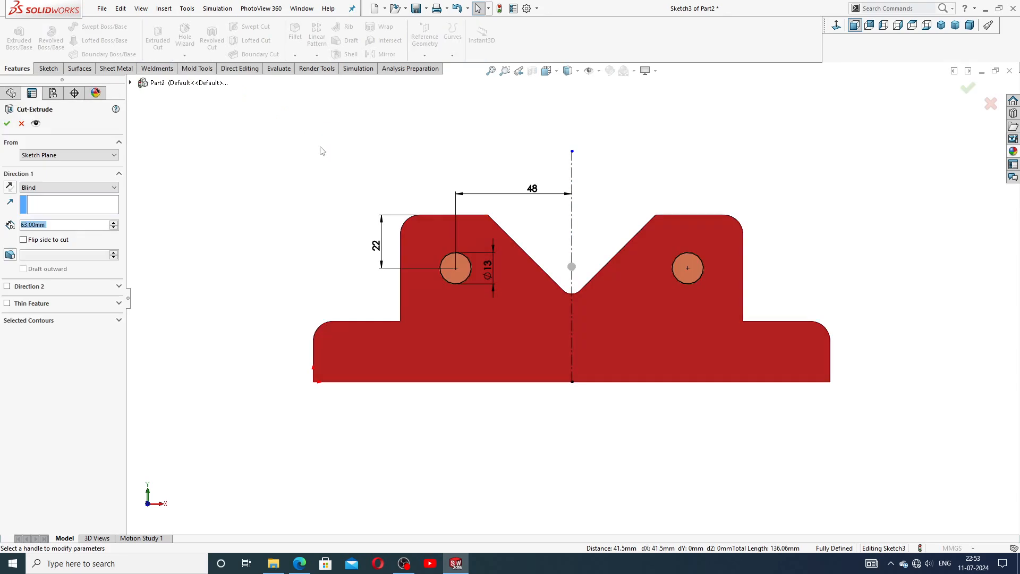
left_click(59, 188)
left_click(56, 207)
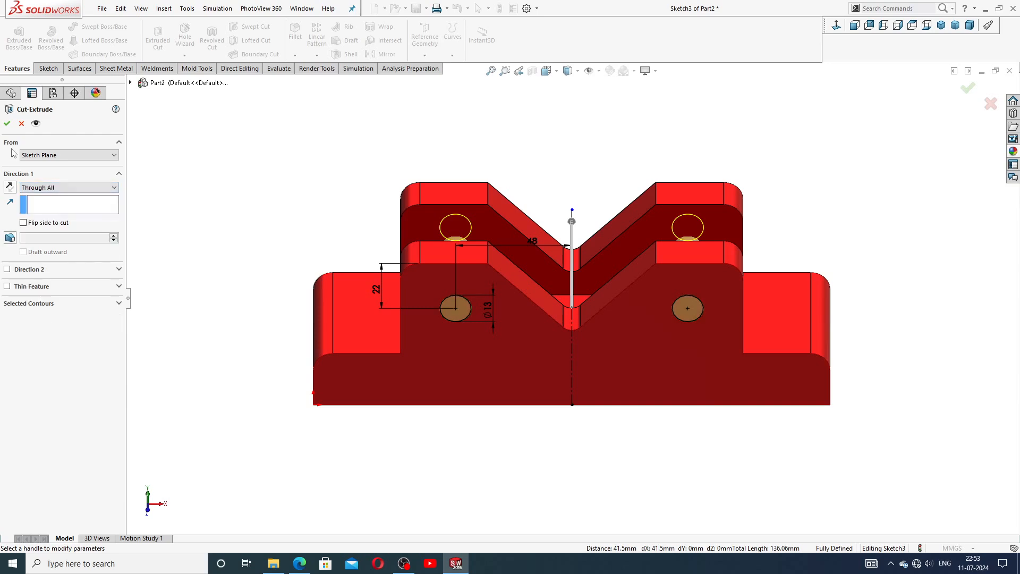
left_click(6, 124)
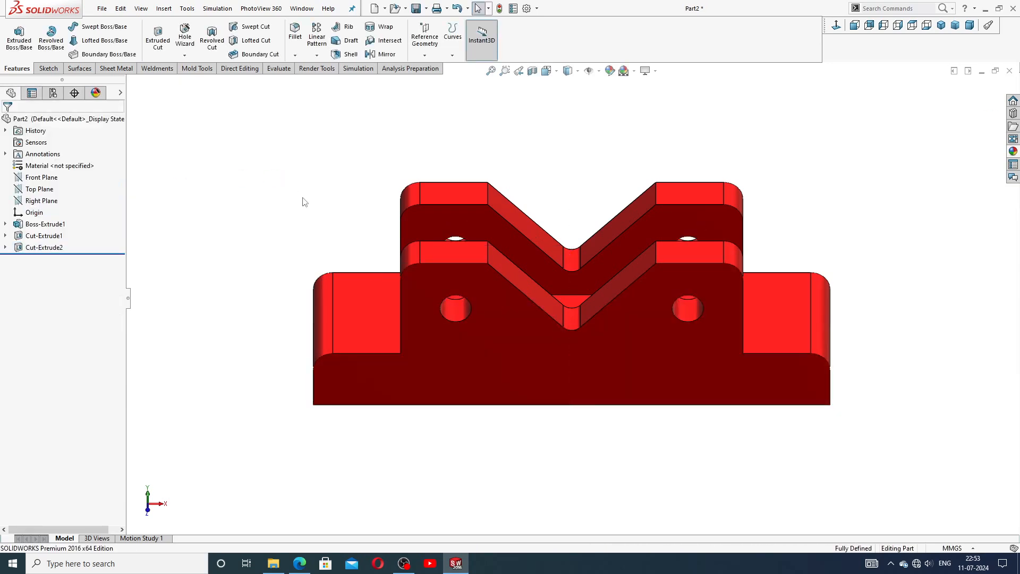
middle_click_drag(607, 321, 566, 252)
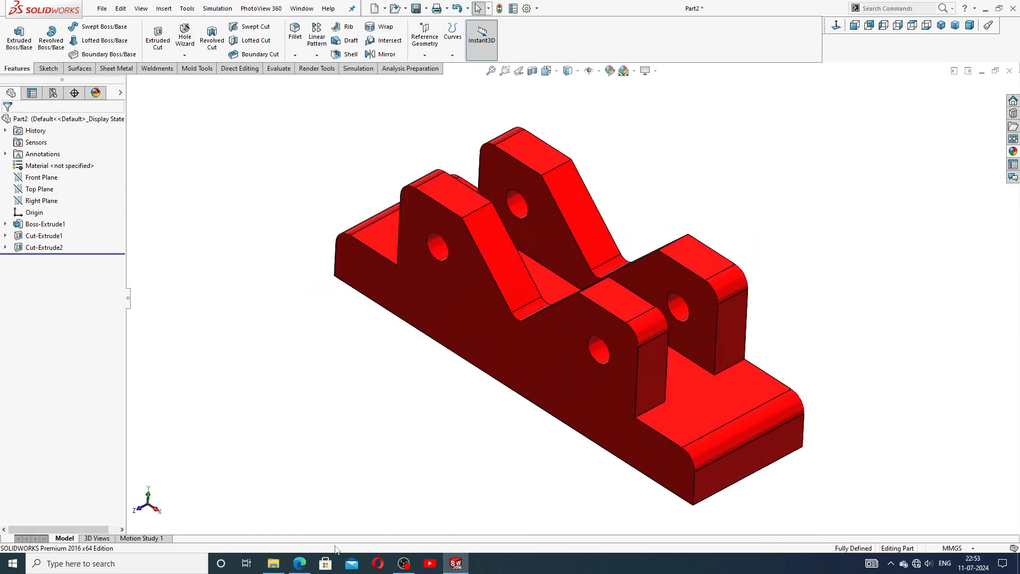
Consult the PDF drawing and open a sketch on the base's upper face between the jaw walls, viewed straight on.
left_click(299, 563)
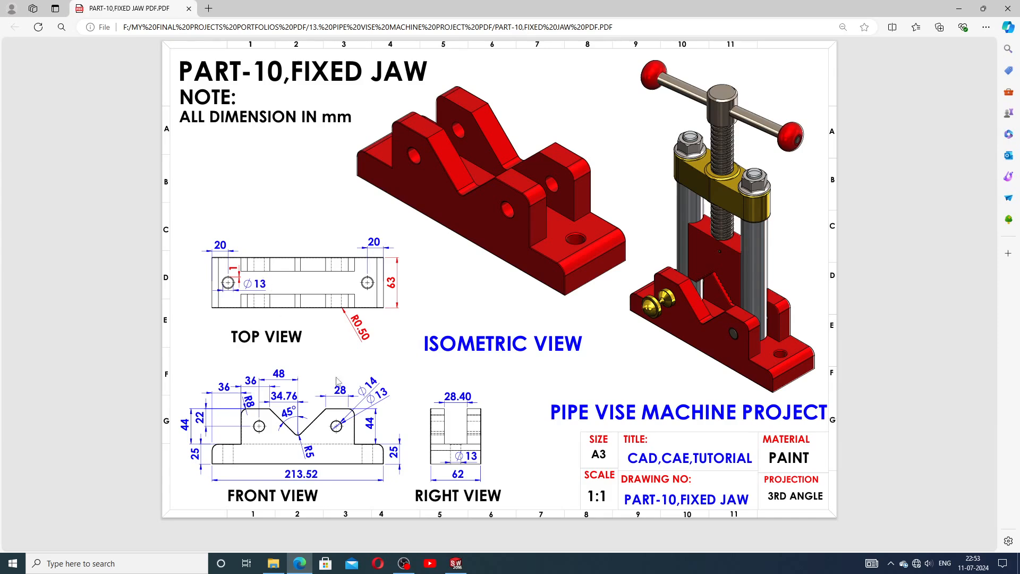
left_click(457, 559)
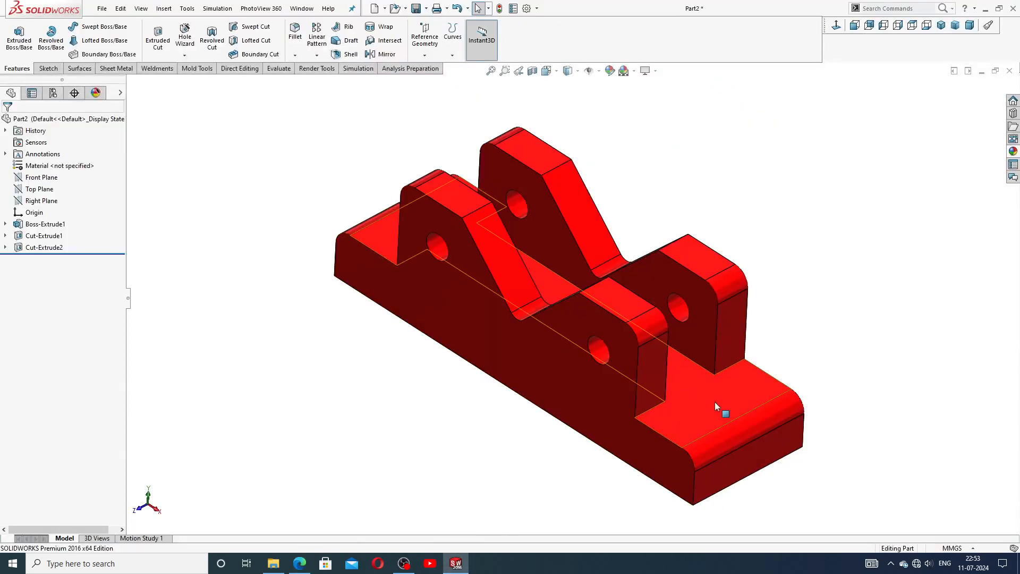
left_click(731, 397)
left_click(756, 370)
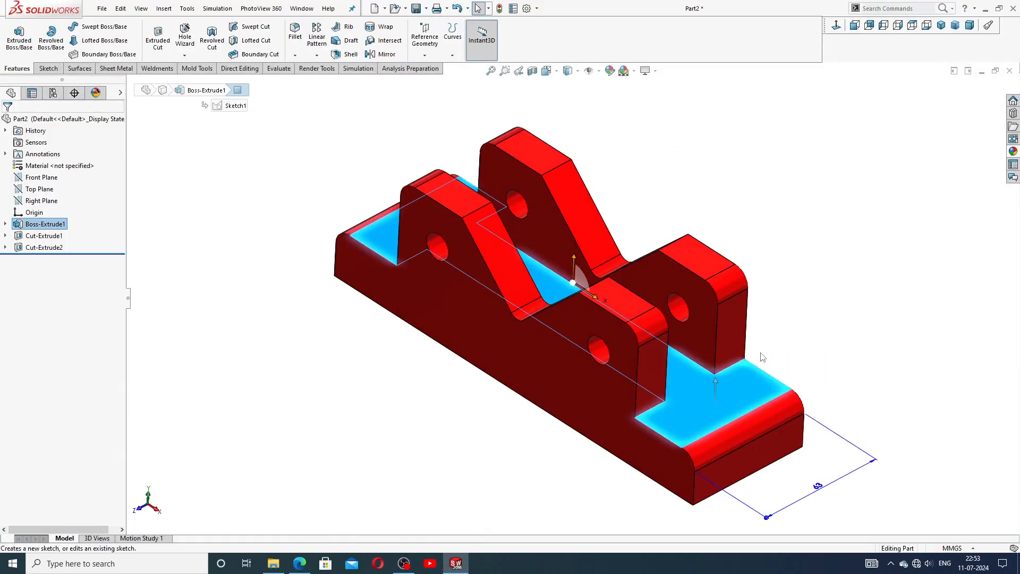
left_click(836, 25)
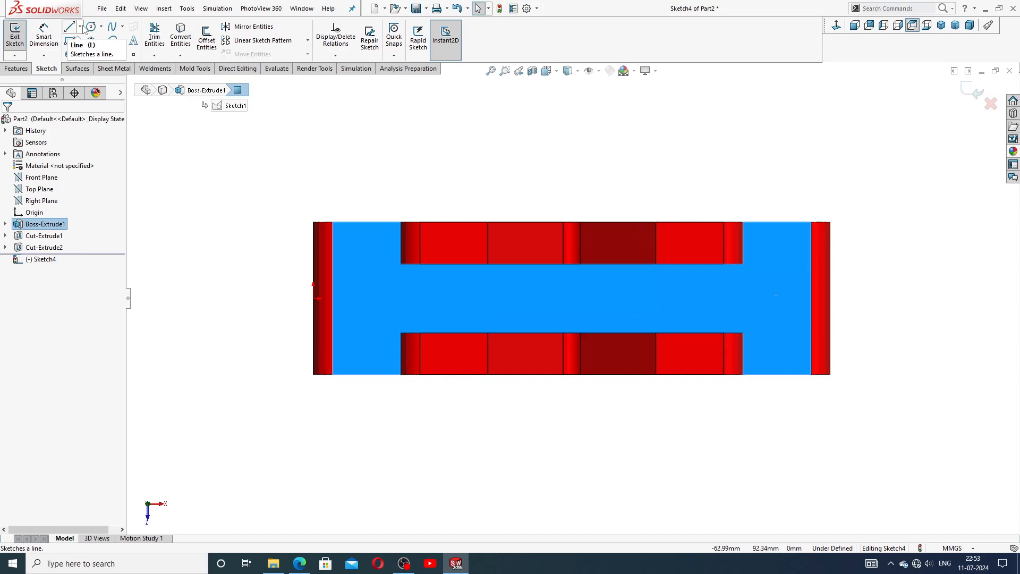
Sketch two circles level with the origin, about 14.7 mm in diameter near the base's left end and 17.2 mm near its right end.
left_click(91, 26)
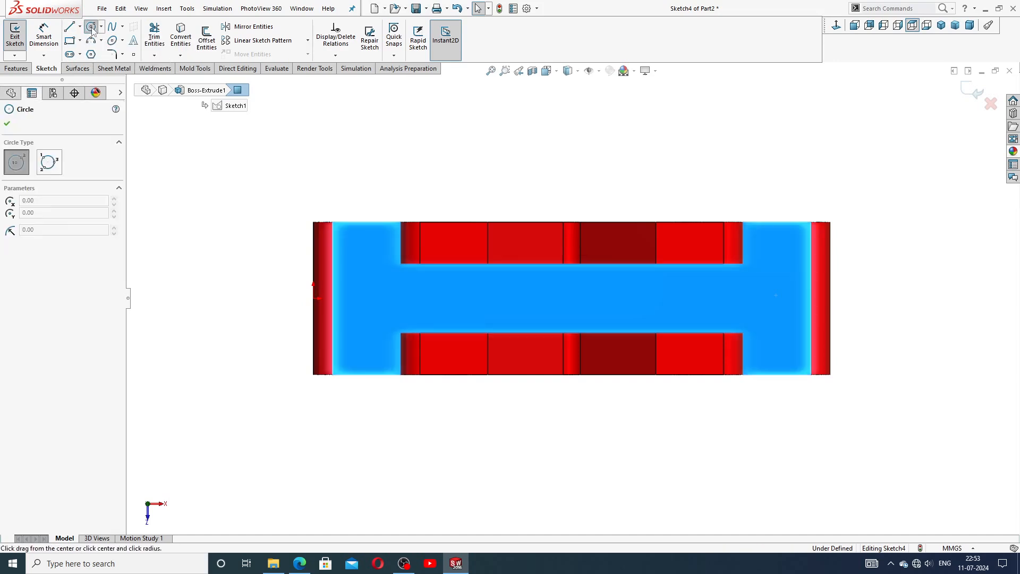
left_click(371, 298)
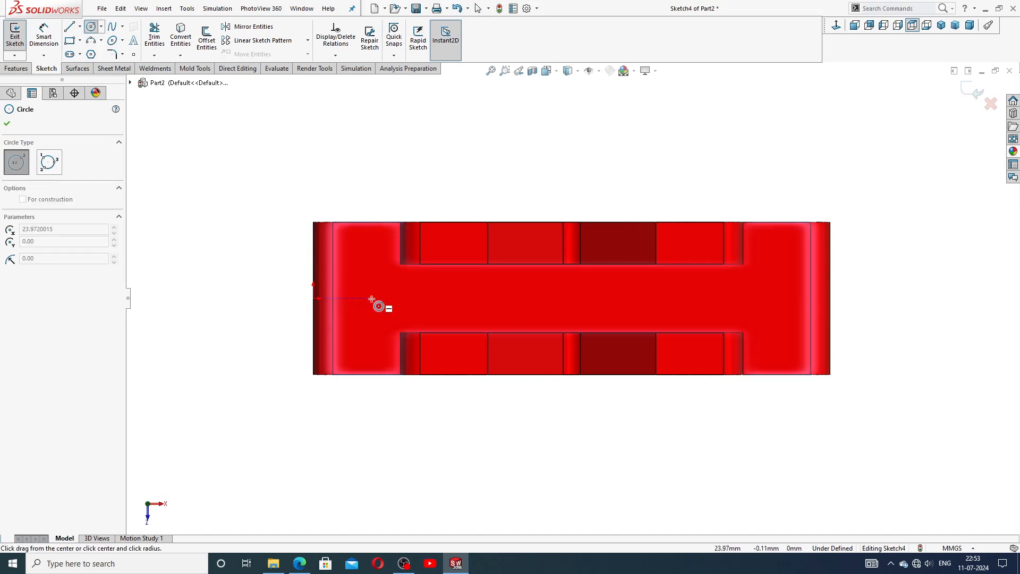
left_click(379, 281)
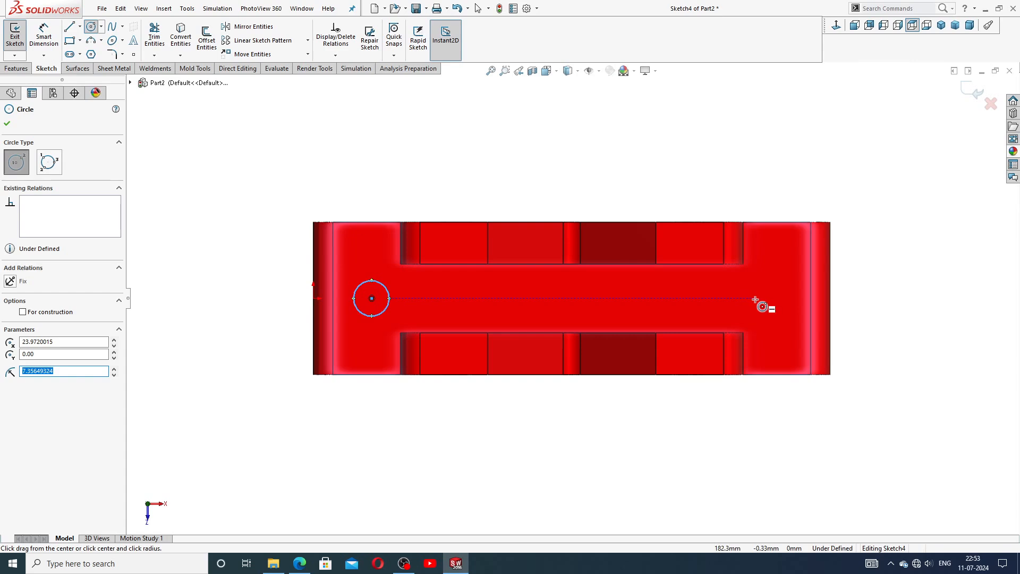
left_click(758, 298)
left_click(768, 280)
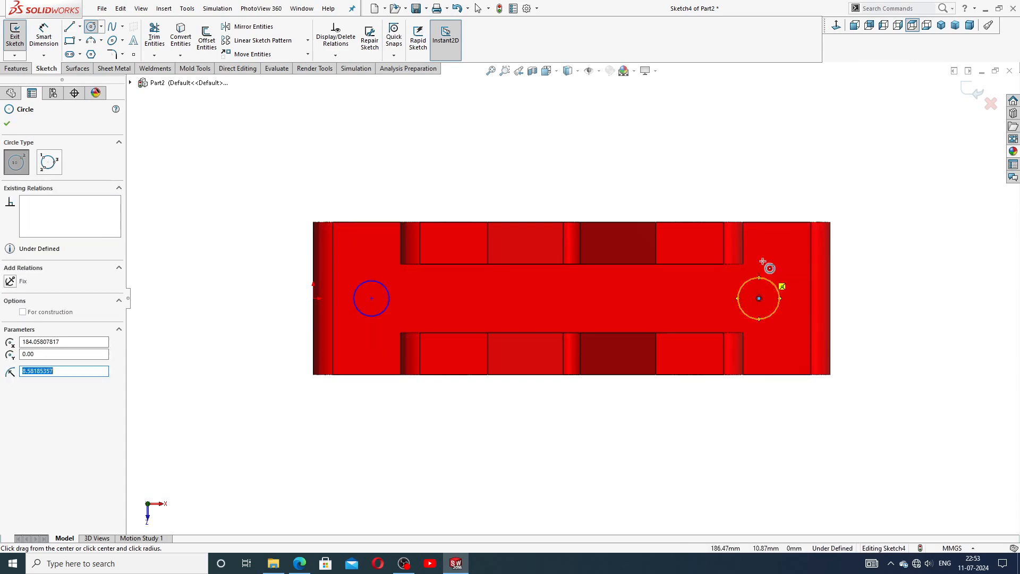
right_click(765, 201)
left_click(780, 208)
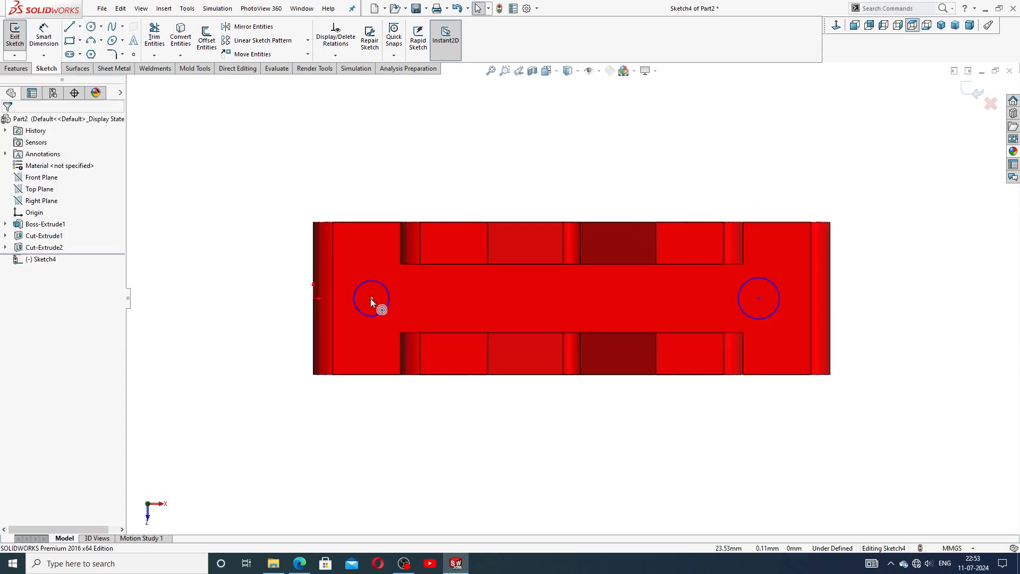
Add a Horizontal relation between the origin and the centres of both circles.
left_click(312, 299)
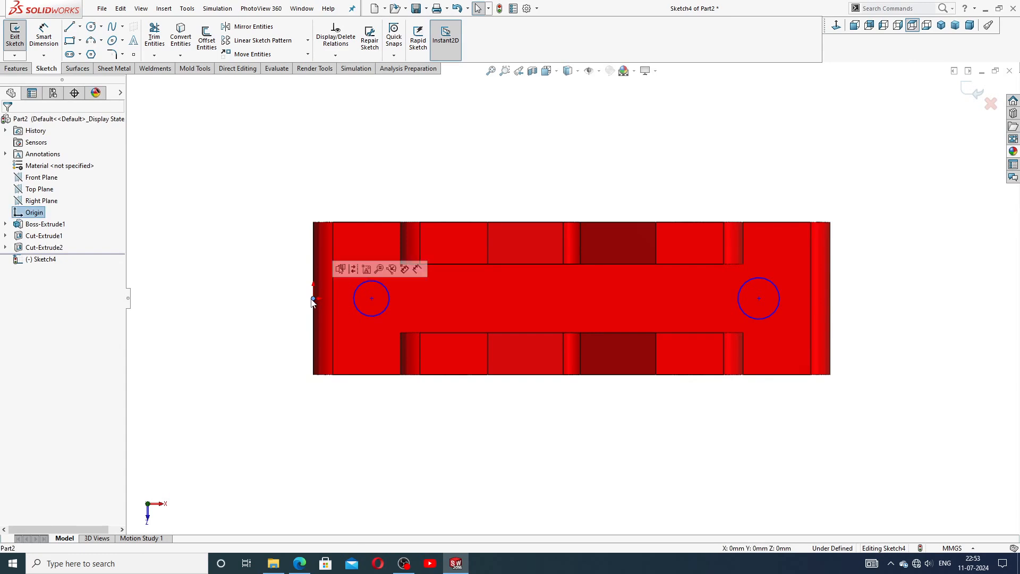
left_click(372, 298, "ctrl")
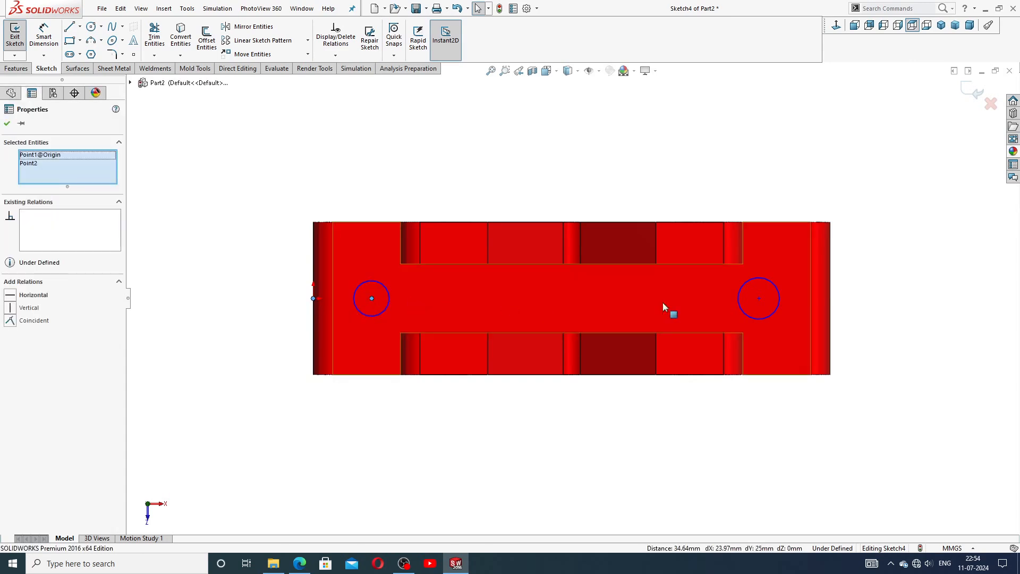
left_click(759, 298, "ctrl")
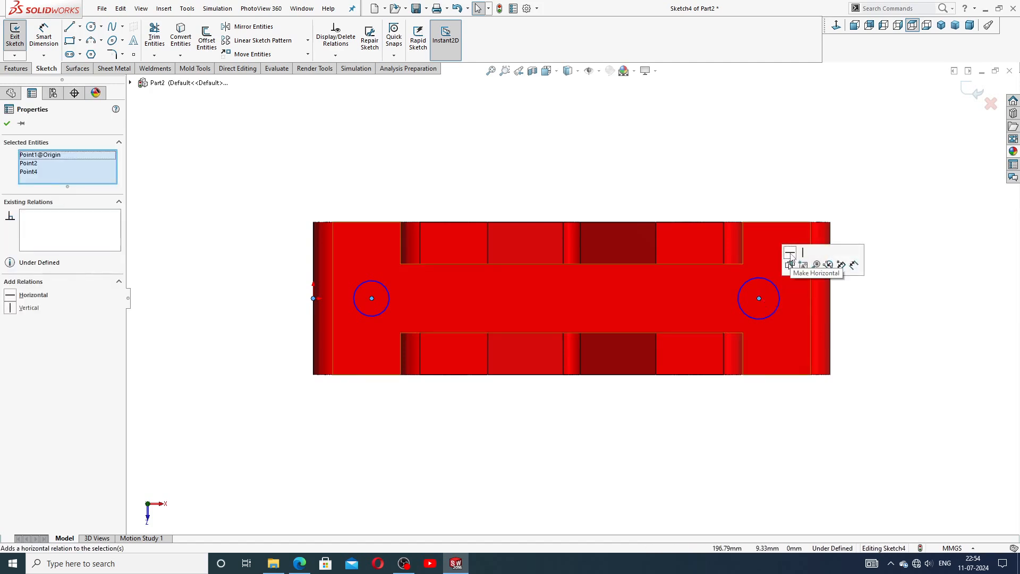
left_click(791, 254)
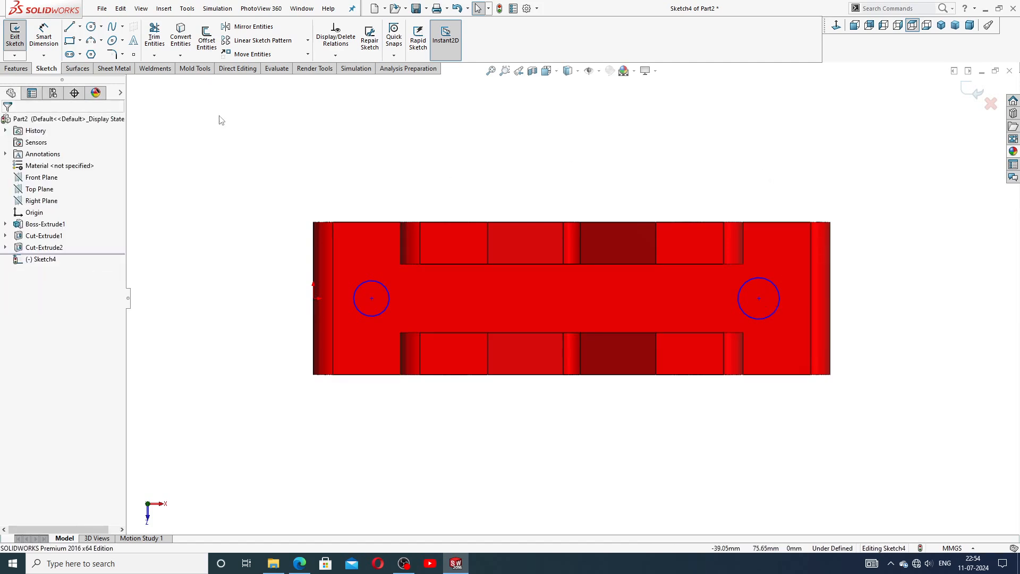
Dimension the left circle's centre 20 mm horizontally from the origin at the base's left end.
left_click(43, 40)
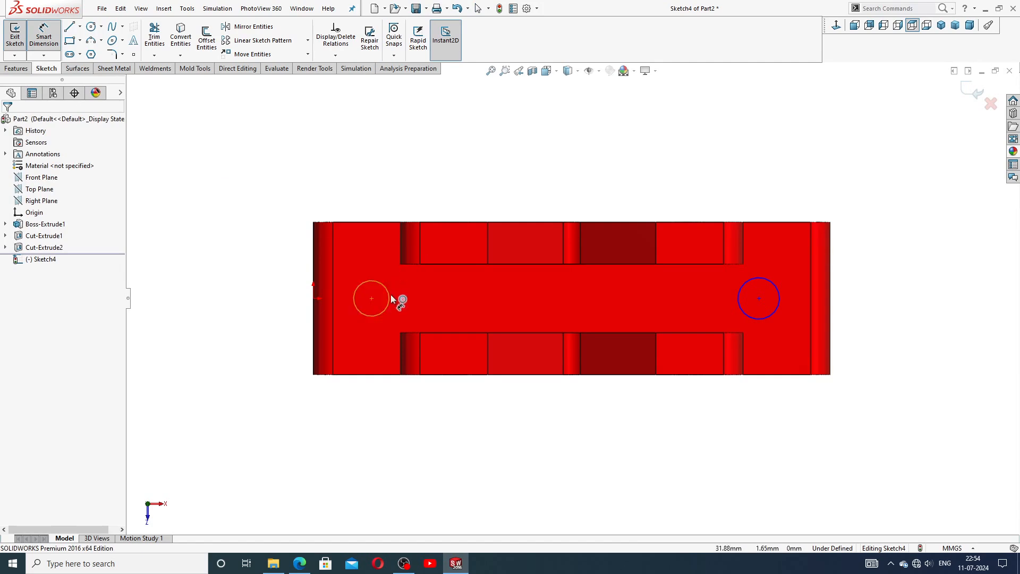
left_click(371, 299)
left_click(314, 302)
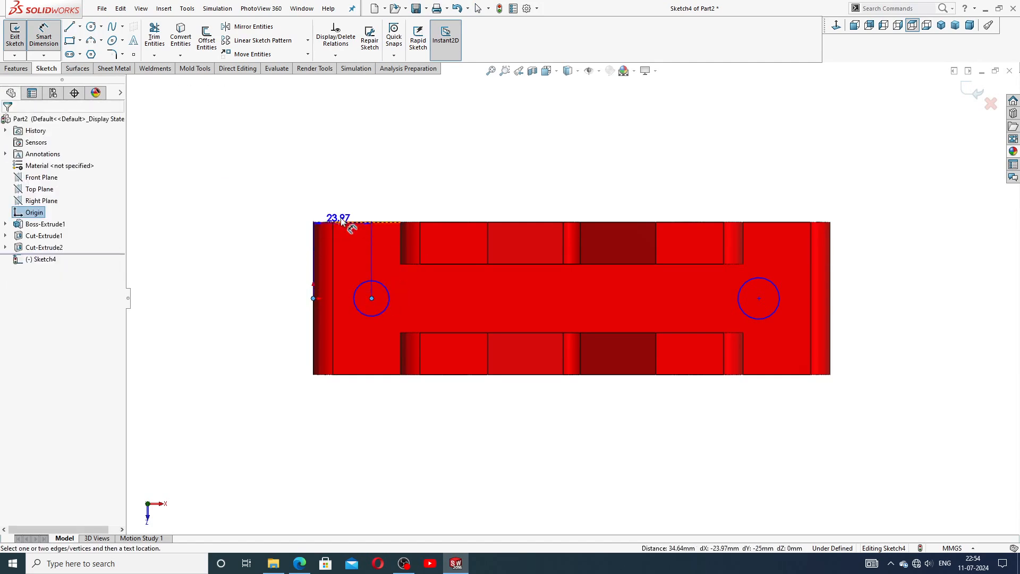
left_click(344, 211)
type("20")
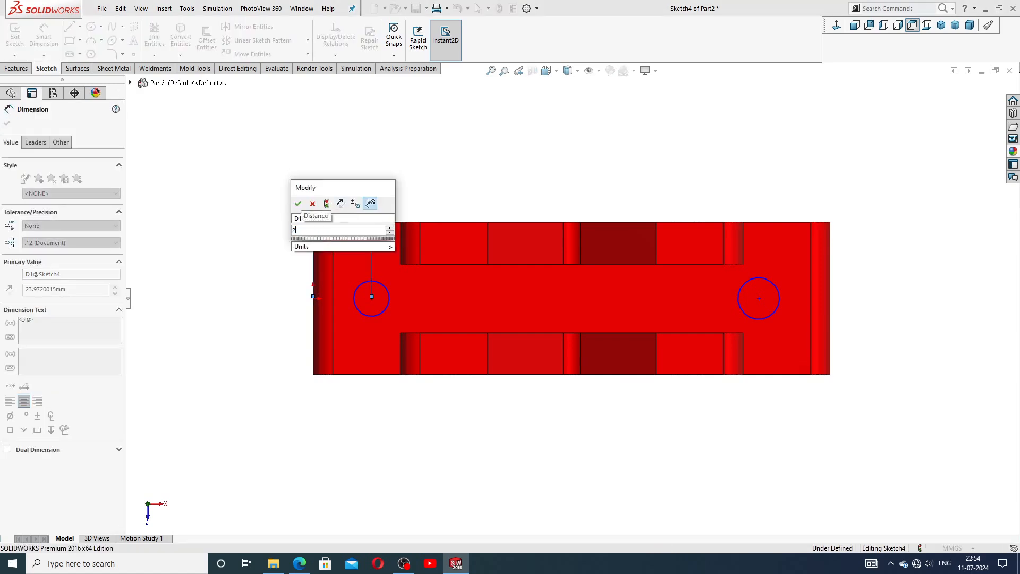
key("Return")
left_click(409, 199)
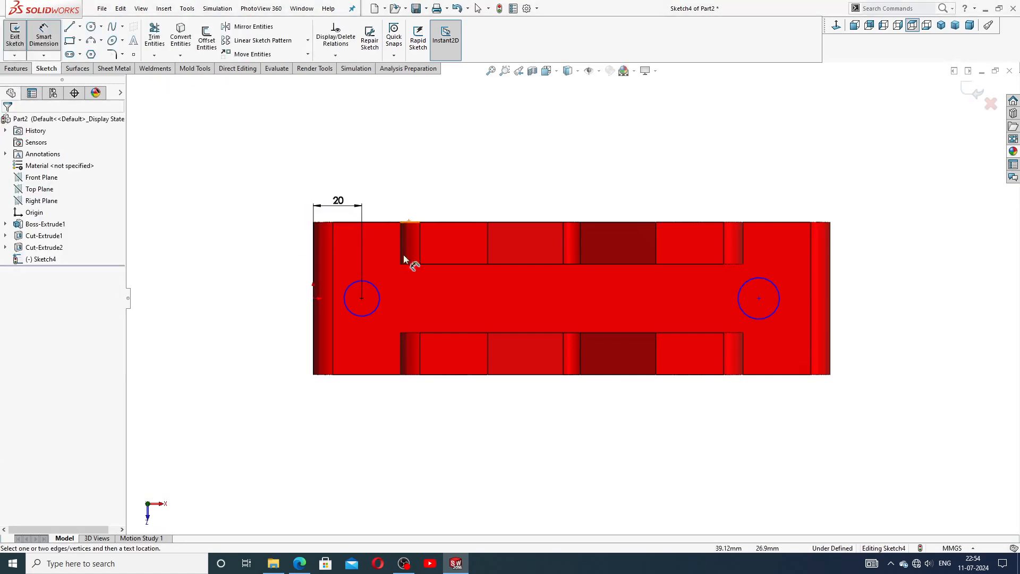
Set the left circle's diameter to 13 mm.
left_click(371, 287)
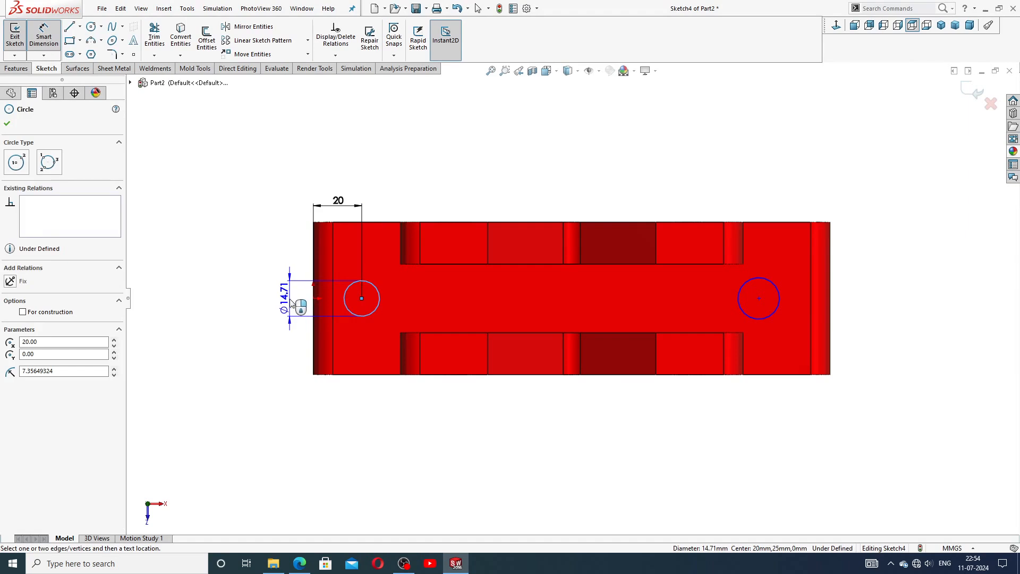
left_click(292, 303)
type("13")
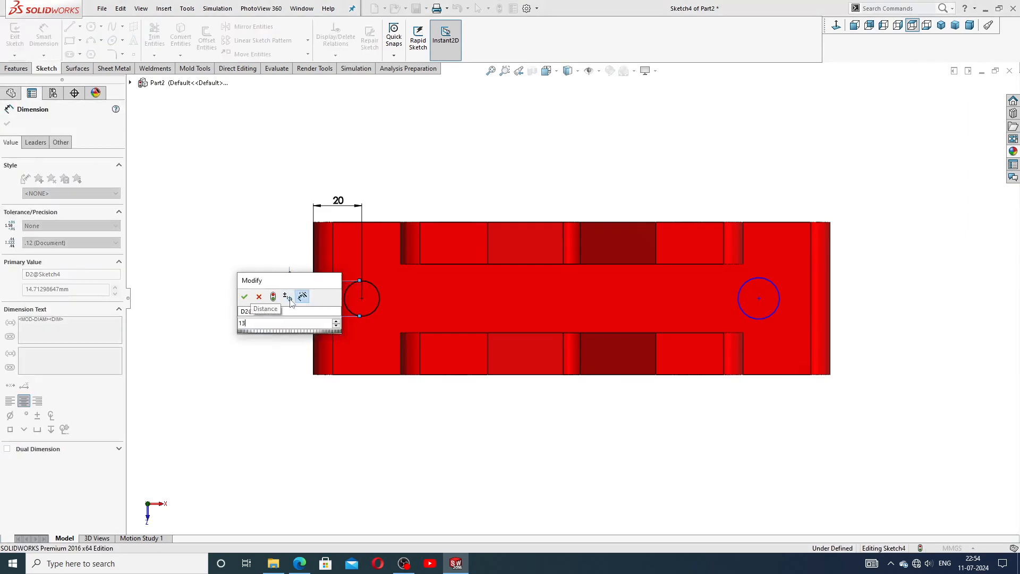
key("Return")
left_click(400, 199)
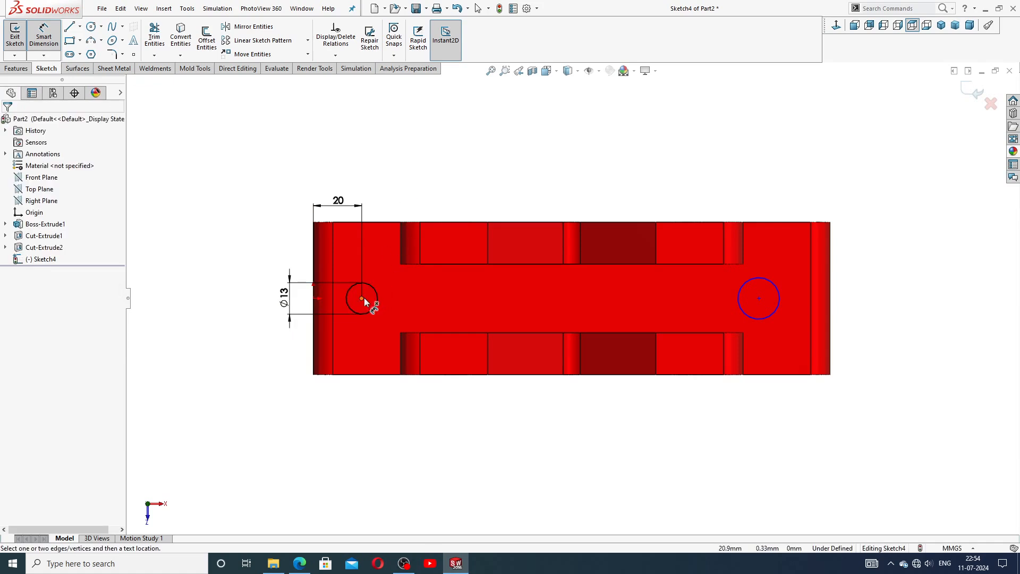
Add an Equal relation between the left and right circles.
right_click(415, 186)
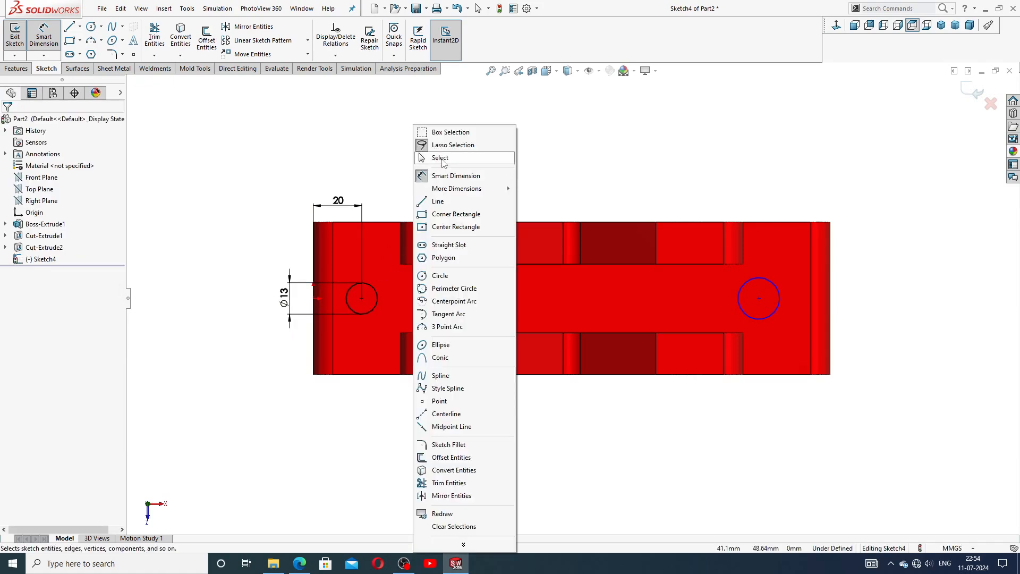
left_click(433, 130)
left_click(369, 287)
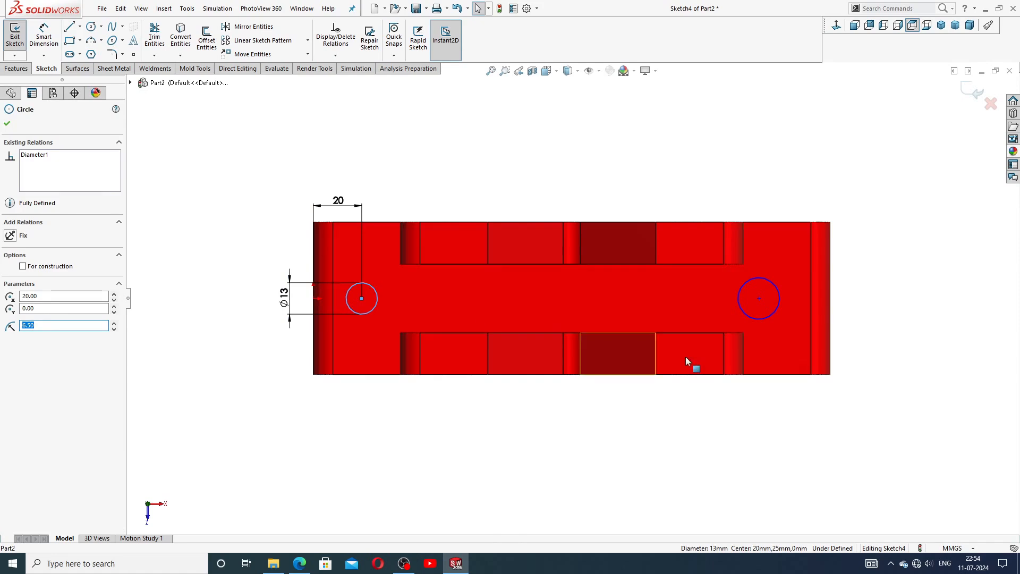
left_click(772, 285, "ctrl")
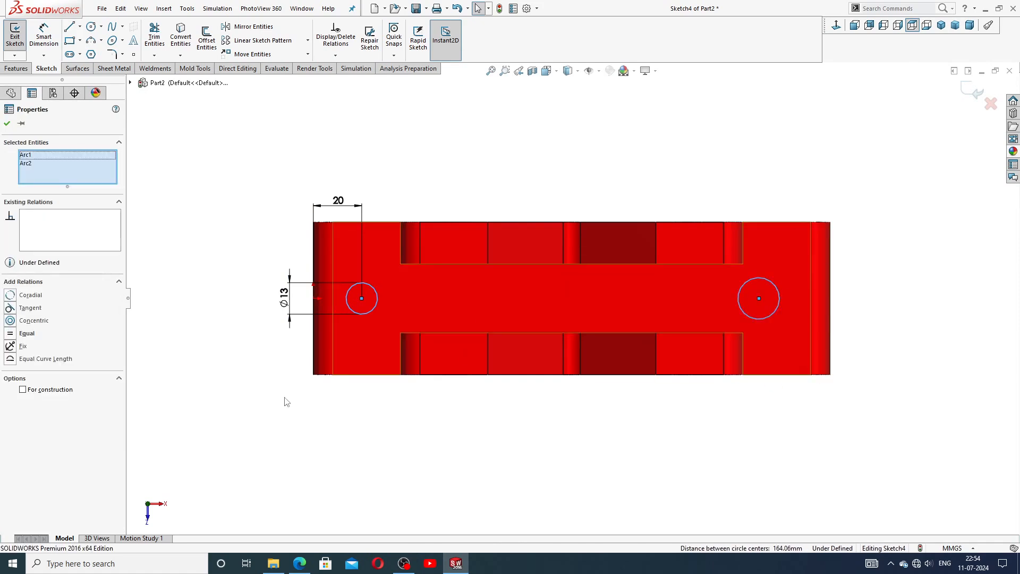
left_click(25, 334)
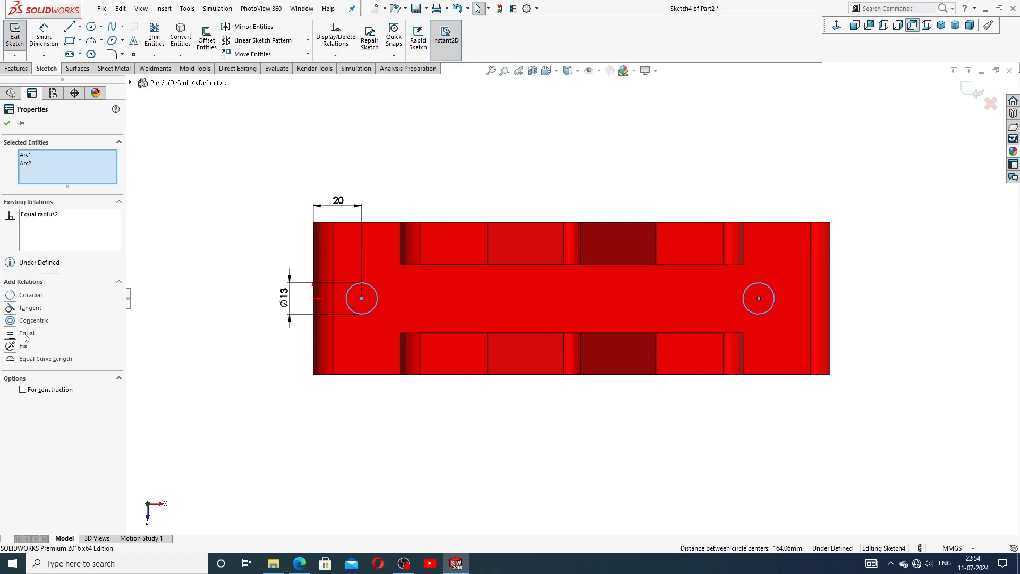
left_click(216, 361)
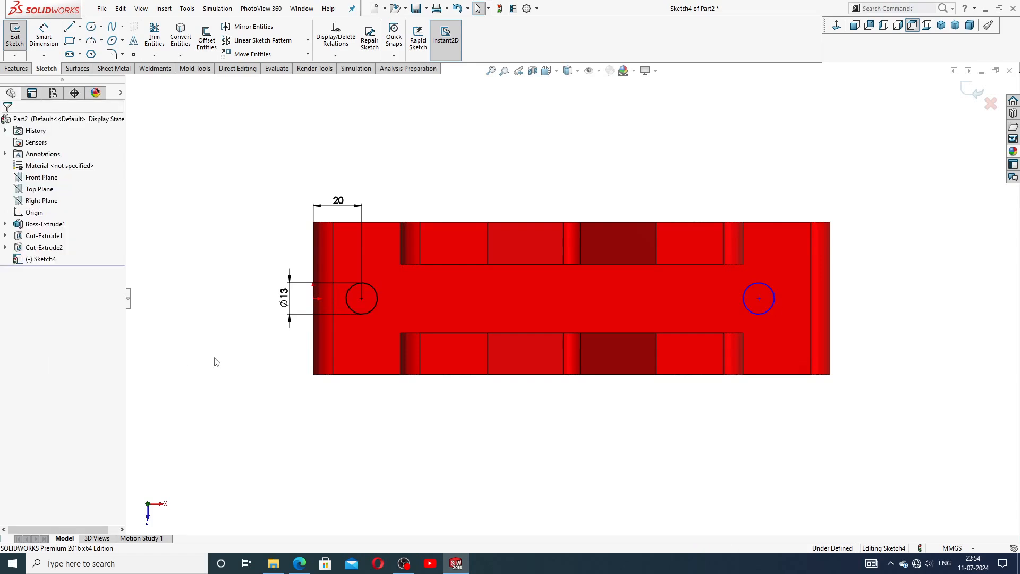
Dimension the right circle's centre 20 mm from the base's right end edge and leave the dimension command.
left_click(44, 40)
left_click(759, 299)
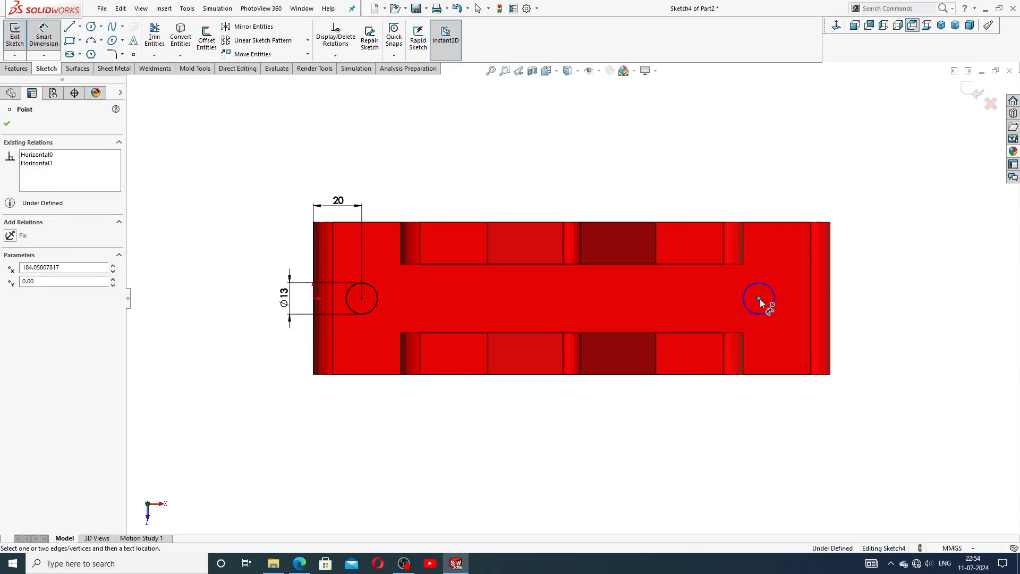
left_click(830, 300)
left_click(788, 202)
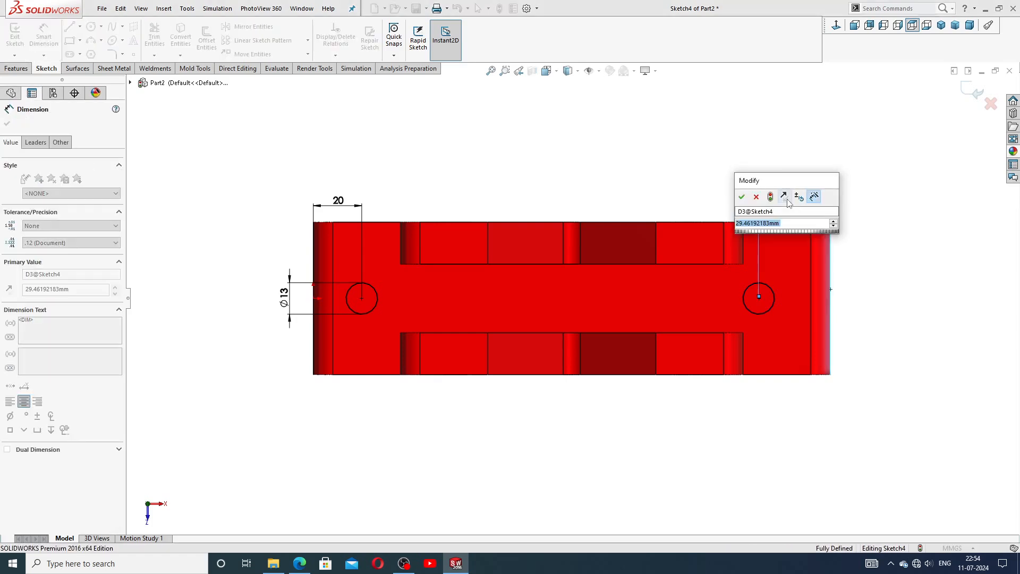
key("Return")
left_click(856, 163)
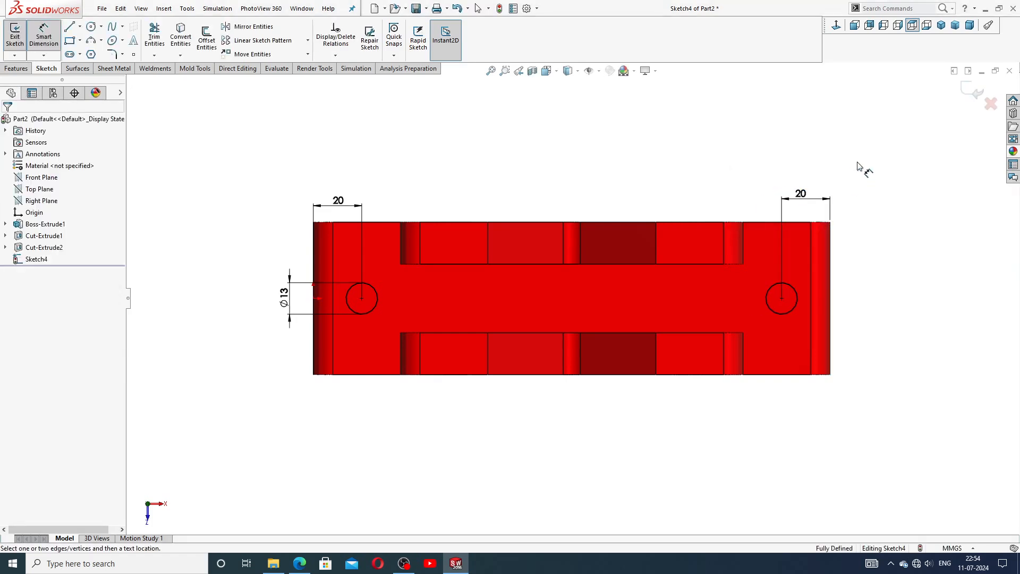
right_click(811, 146)
left_click(834, 158)
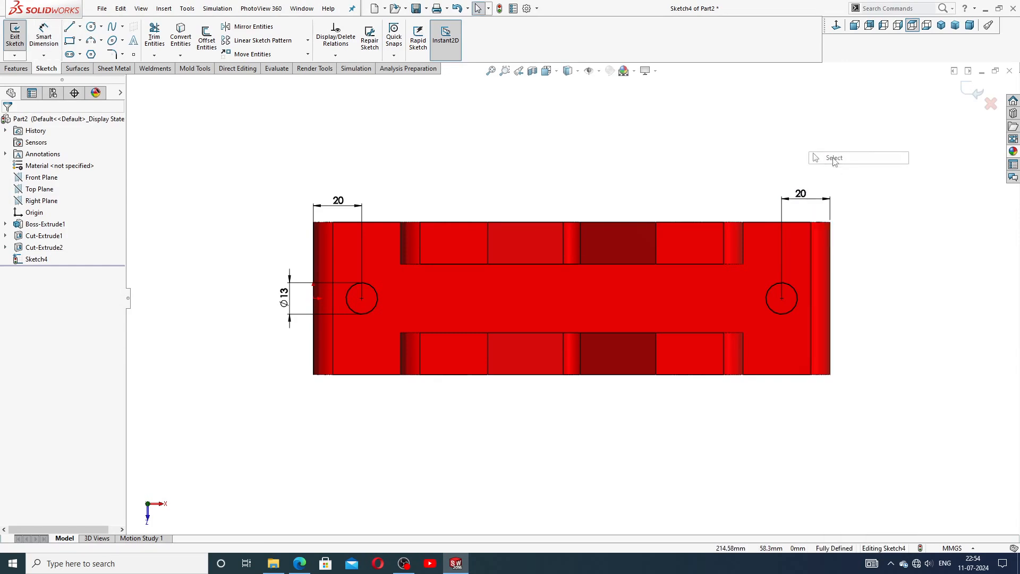
Reposition the right 20 mm dimension text and move the 13 mm diameter dimension to the inner side of the left circle.
left_click_drag(801, 195, 808, 198)
left_click(852, 195)
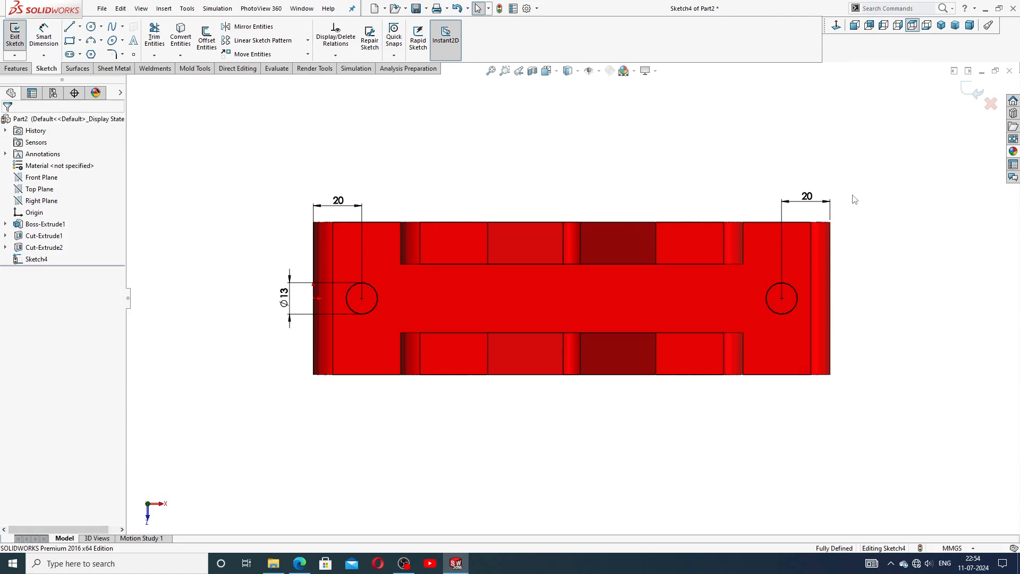
scroll(781, 297, "down", 2)
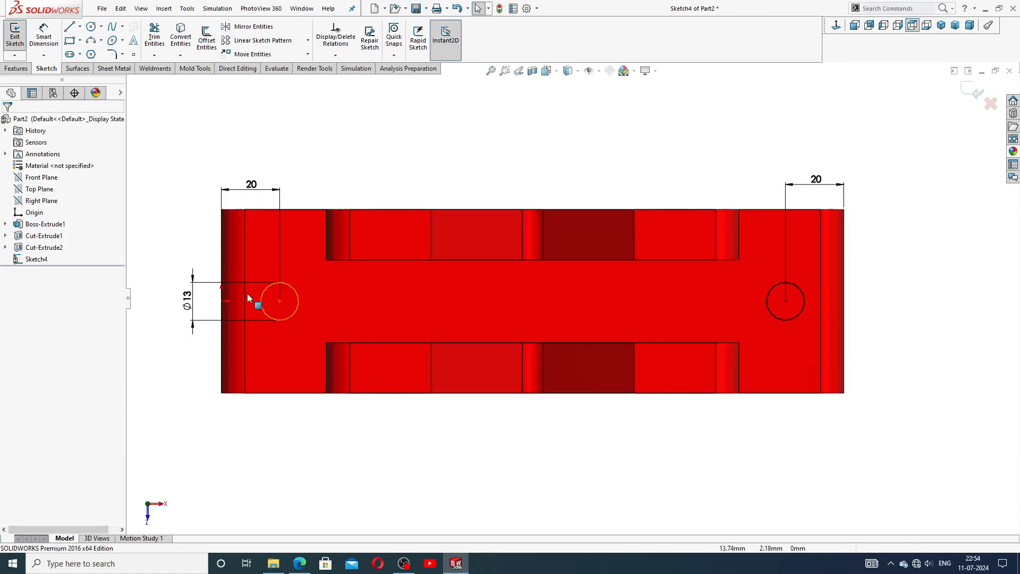
left_click_drag(192, 301, 314, 292)
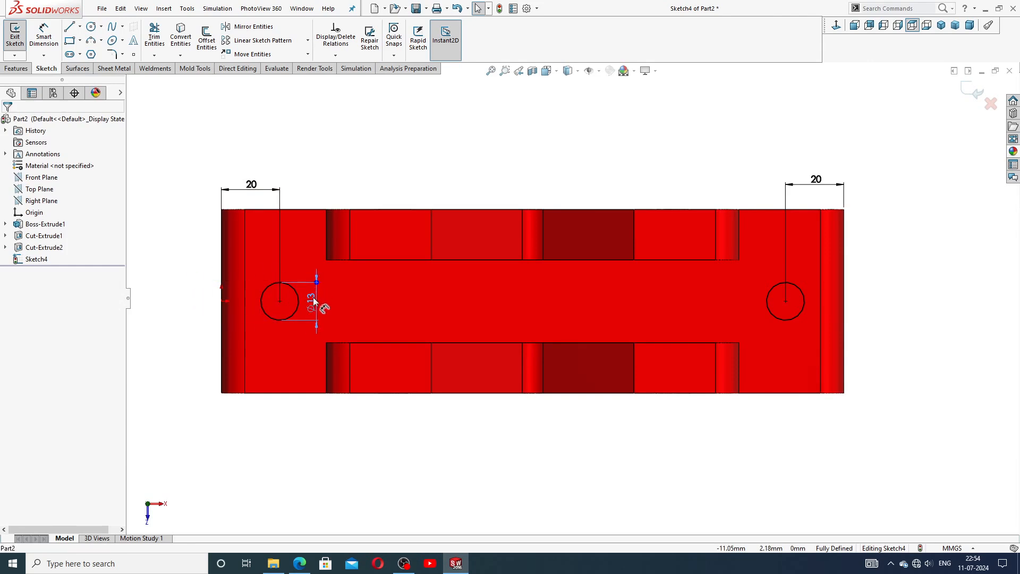
left_click(368, 191)
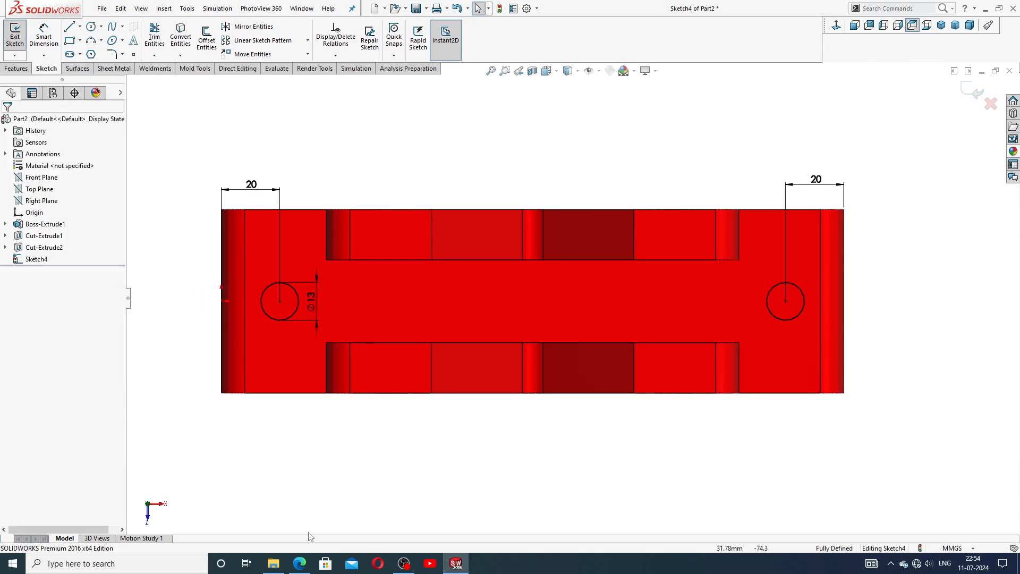
Check the hole dimensions in the PDF drawing and cut both circles through the base with an Extruded Cut set to Through All.
left_click(299, 564)
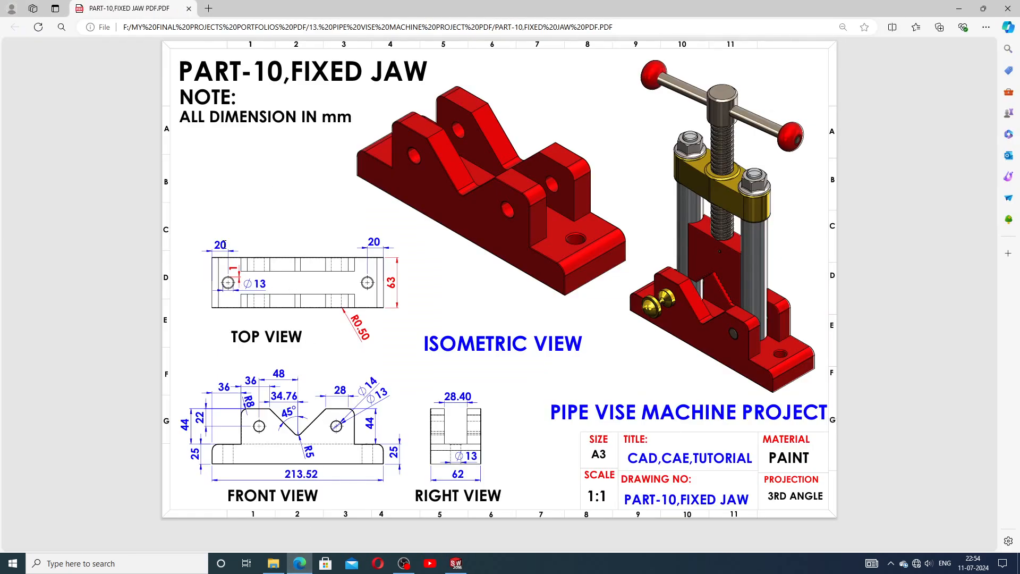
left_click(455, 563)
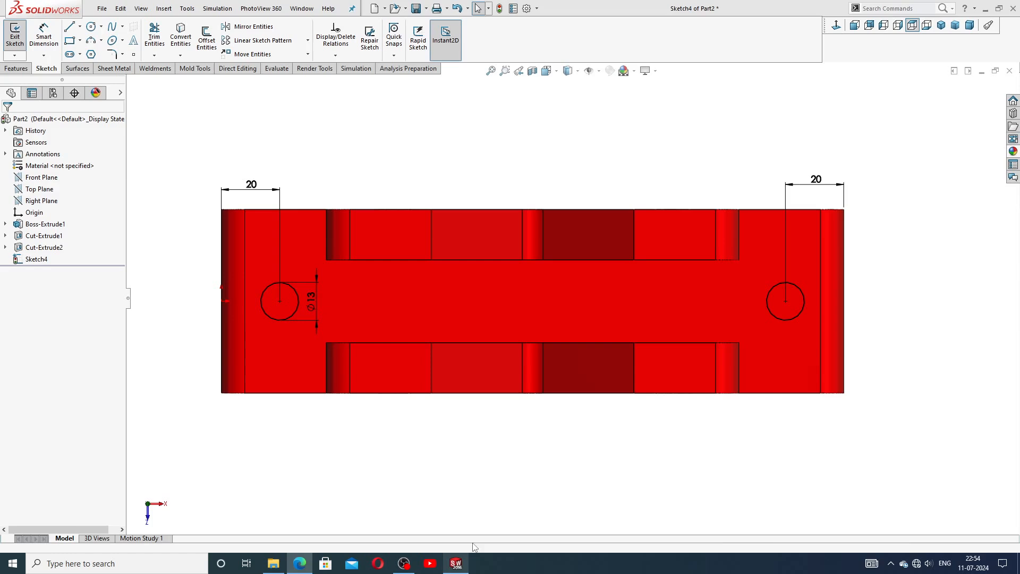
left_click(17, 68)
left_click(158, 38)
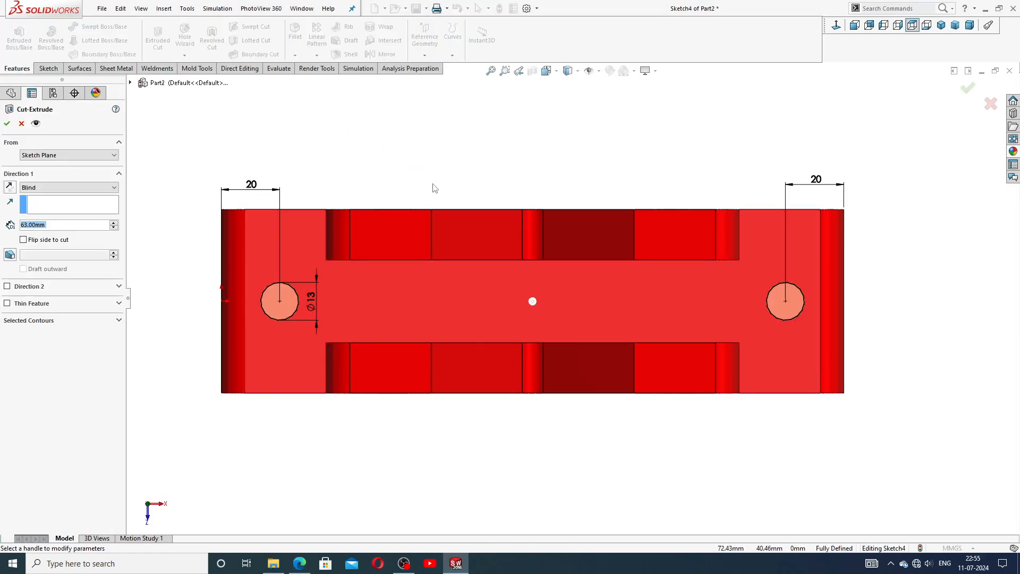
left_click(64, 187)
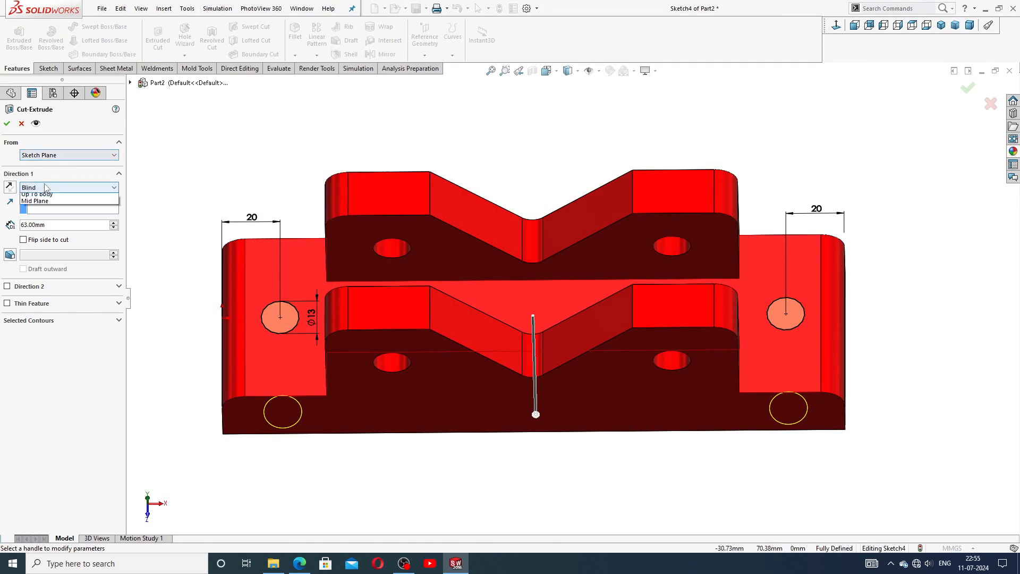
left_click(36, 196)
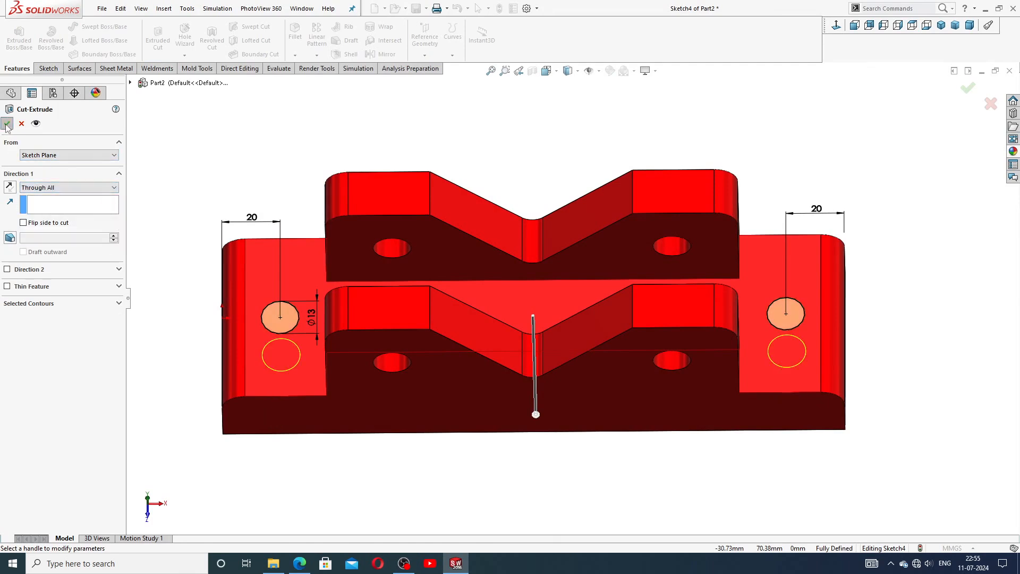
left_click(7, 124)
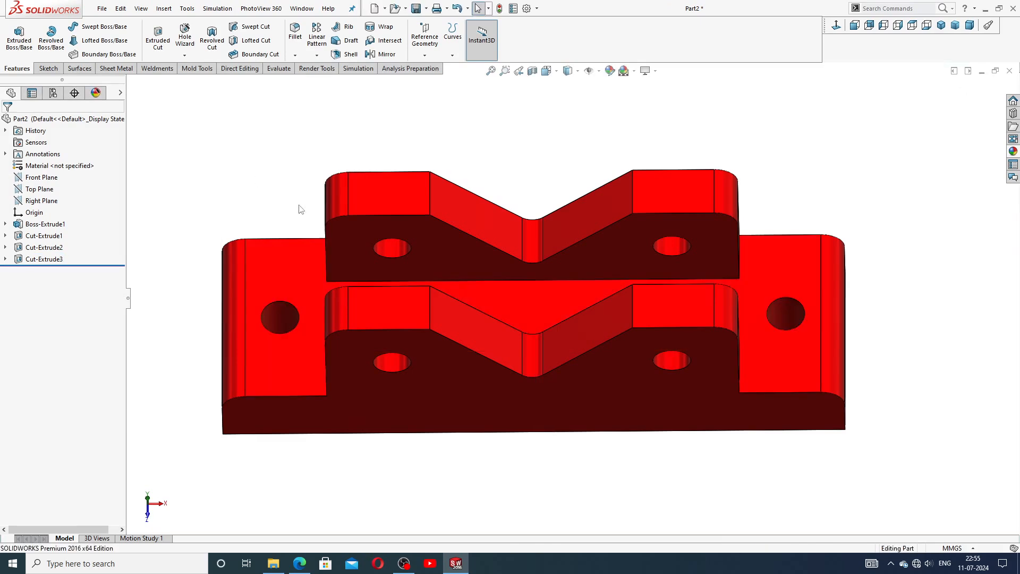
Fillet all edges of the jaw's two outer side faces with a 0.5 mm radius, checking the value against the PDF drawing.
middle_click_drag(445, 287, 429, 243)
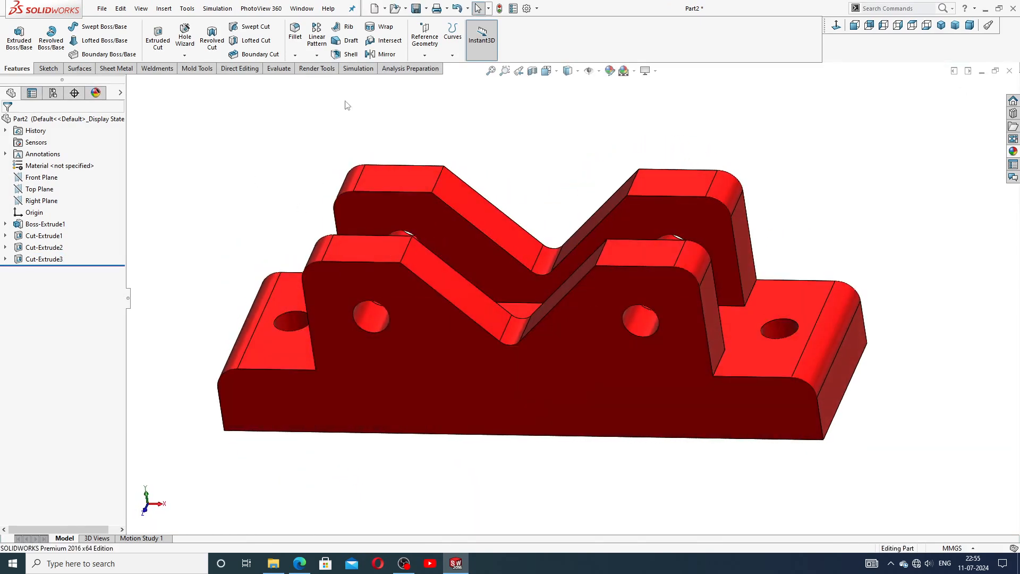
left_click(294, 32)
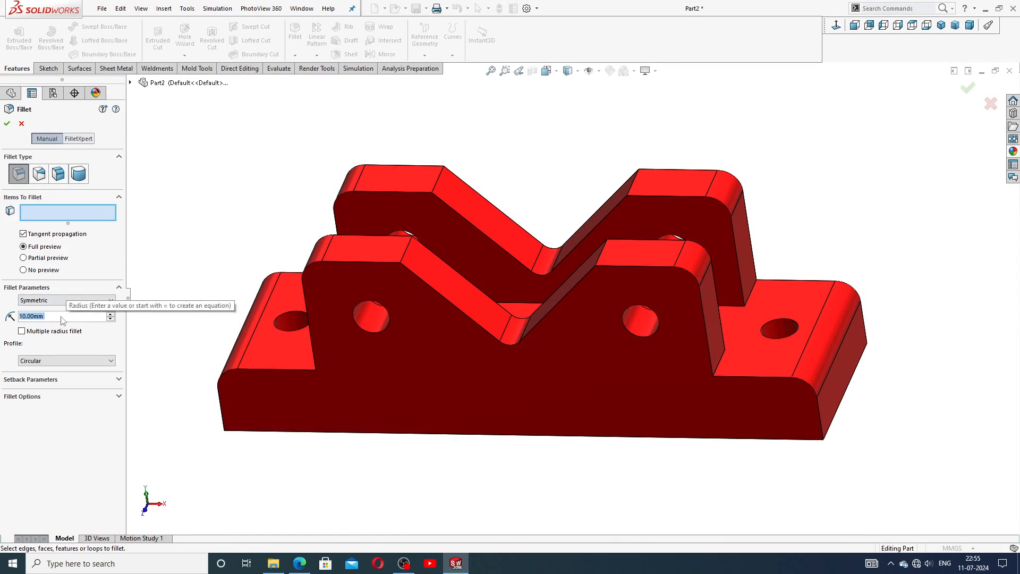
type("0.5")
key("Return")
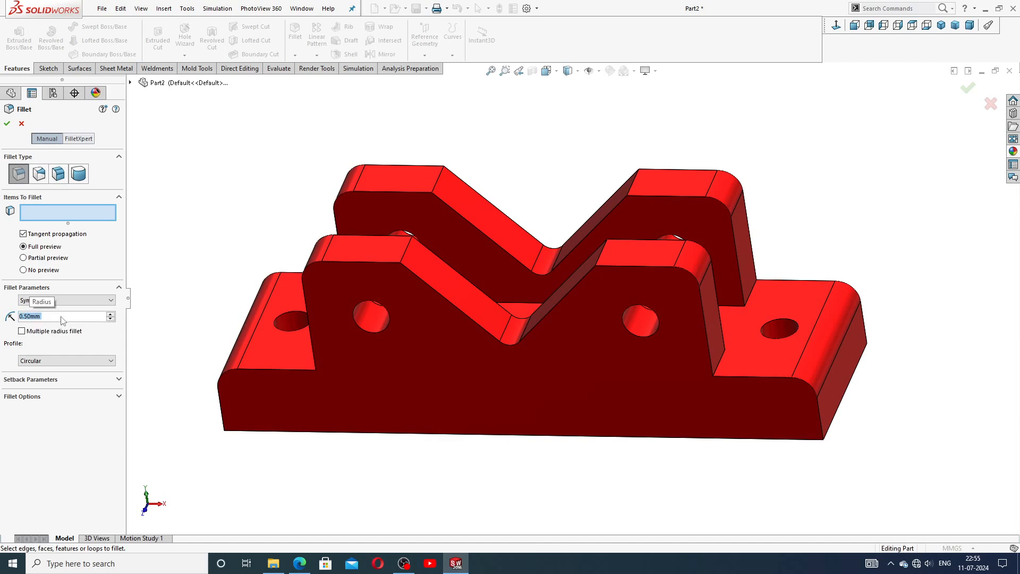
left_click(454, 353)
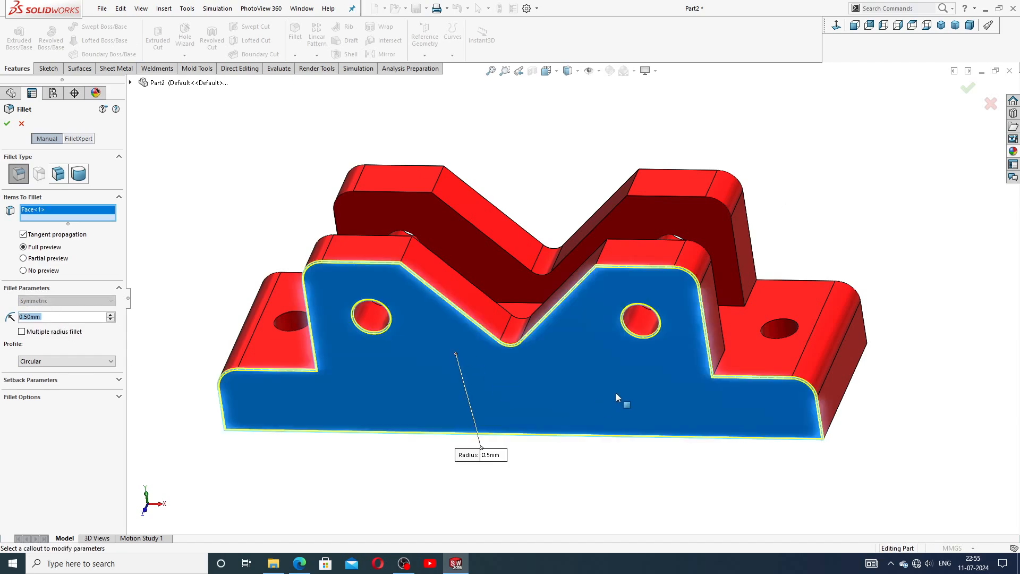
middle_click_drag(616, 393, 519, 439)
left_click(581, 317)
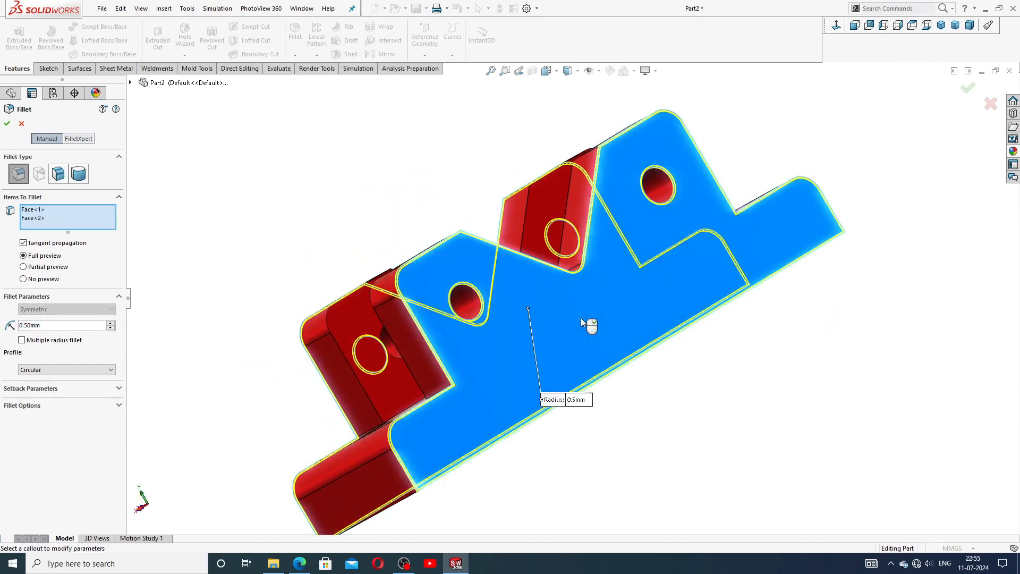
key("ctrl+7")
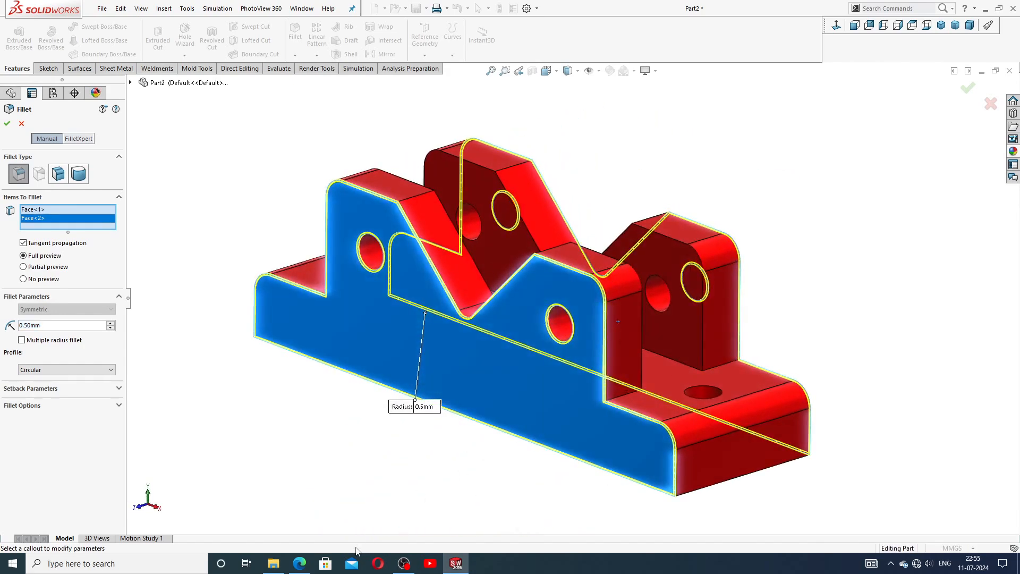
left_click(298, 564)
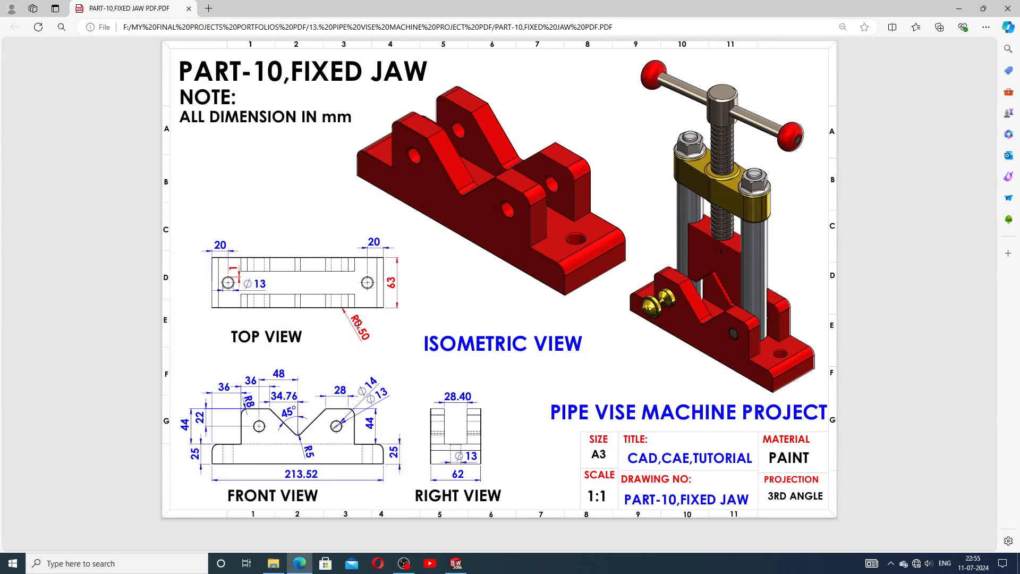
left_click(455, 563)
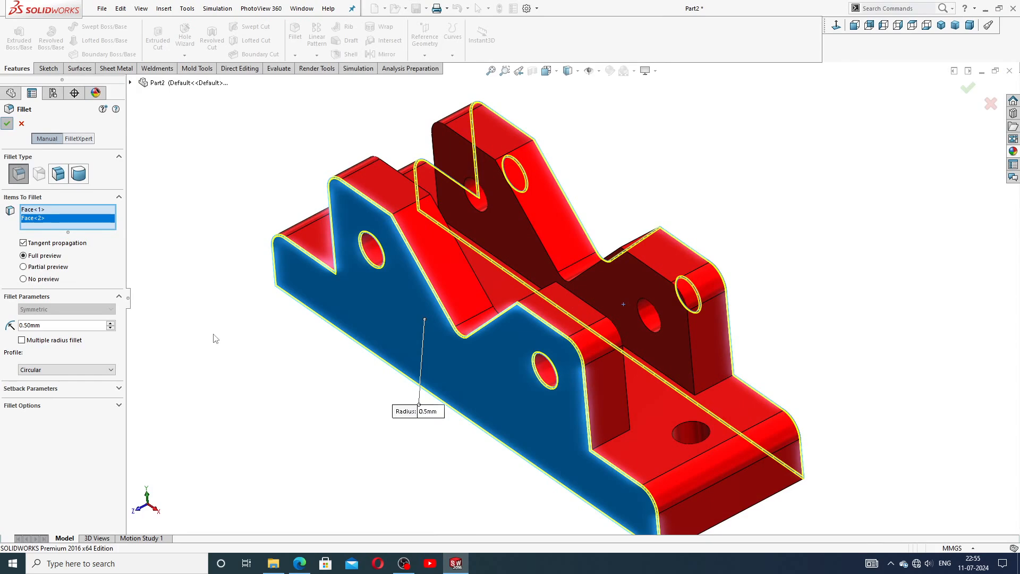
middle_click_drag(290, 410, 483, 307)
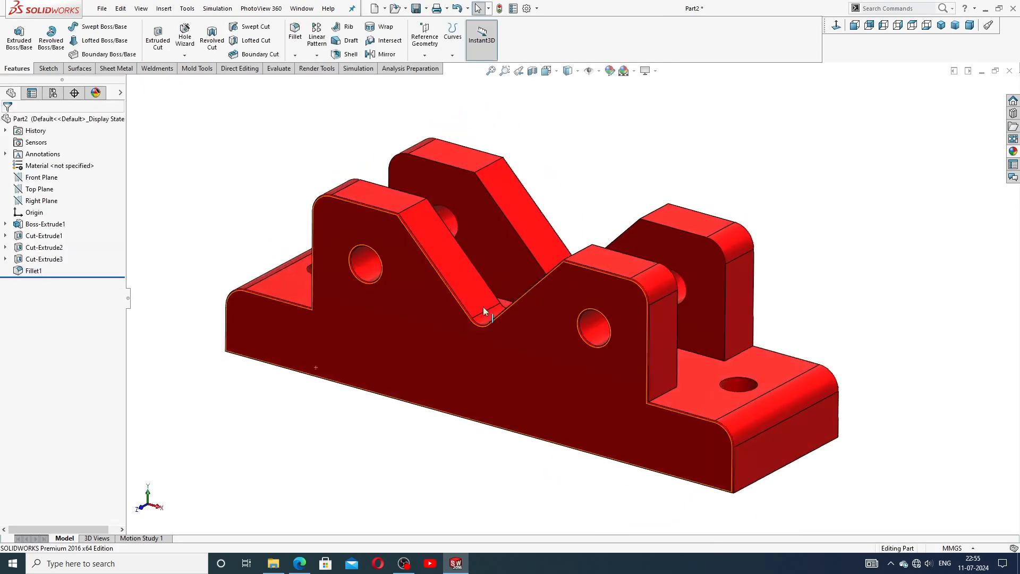
Inspect the front side face's rounded edge and chamfer the upper edges of both base mounting holes by 1 mm at 45 degrees.
scroll(619, 267, "down", 5)
left_click(646, 252)
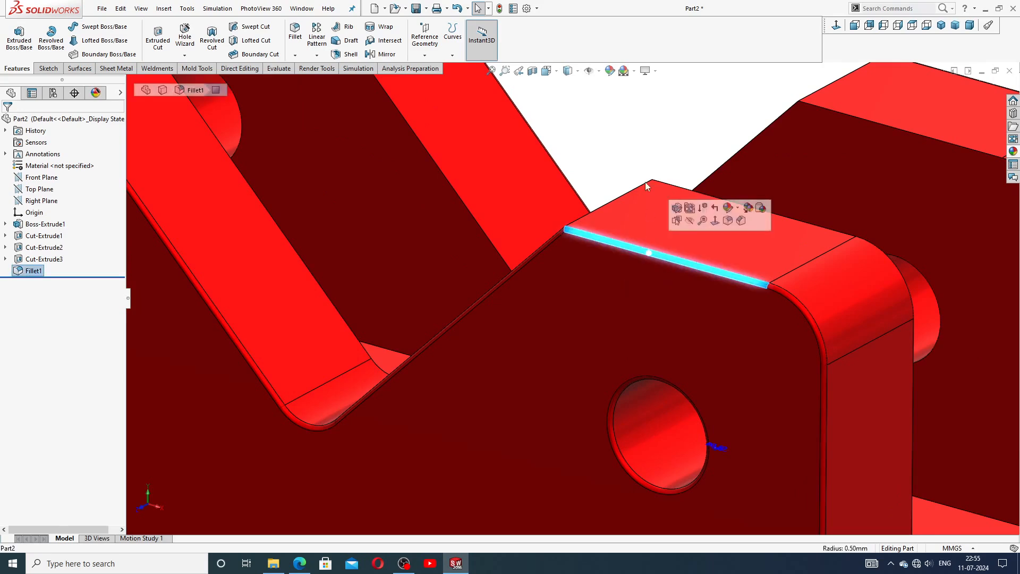
left_click(639, 133)
scroll(661, 262, "up", 6)
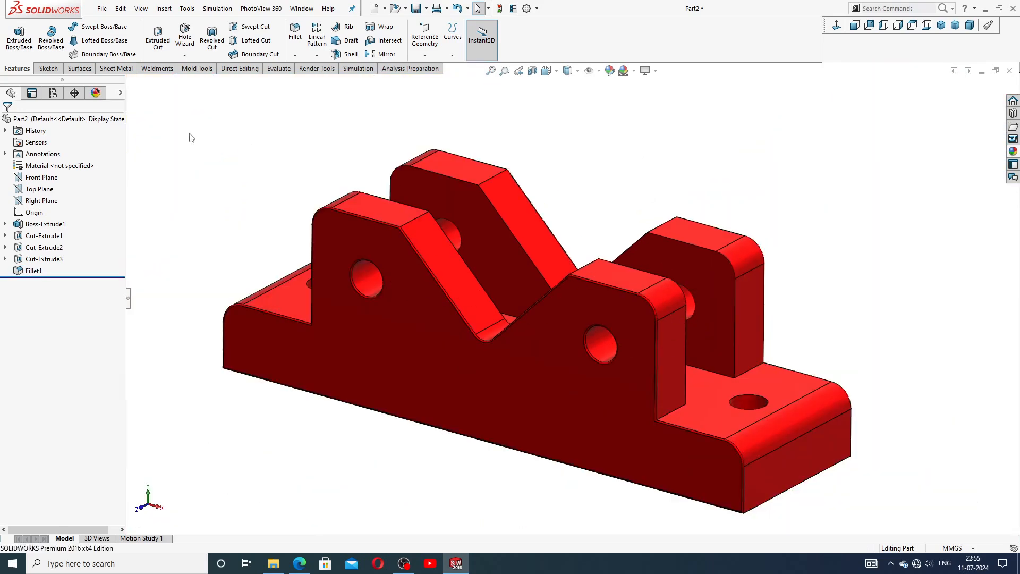
left_click(295, 56)
left_click(315, 83)
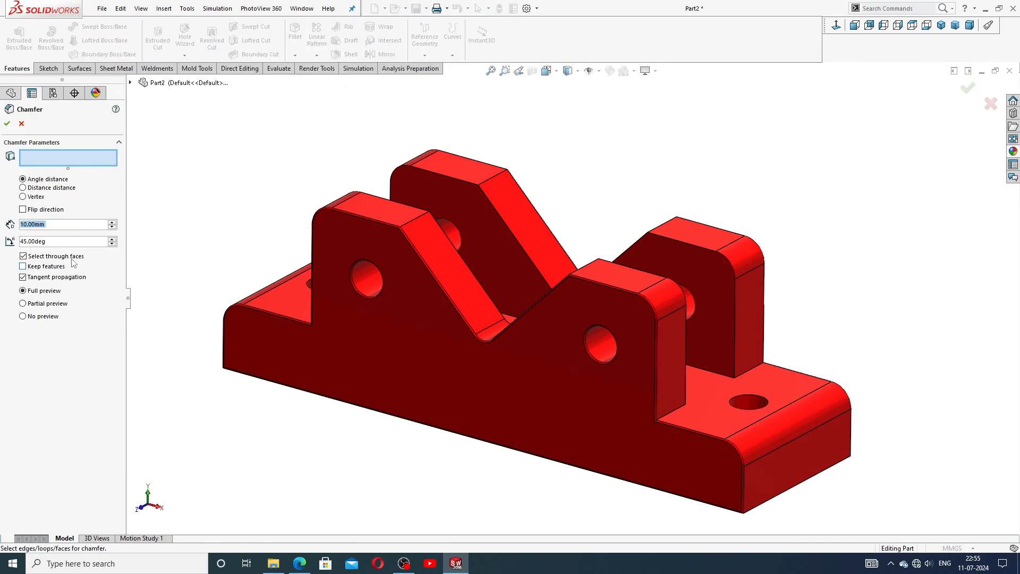
type("1")
key("Return")
left_click(747, 395)
middle_click_drag(332, 319, 302, 265)
left_click(301, 266)
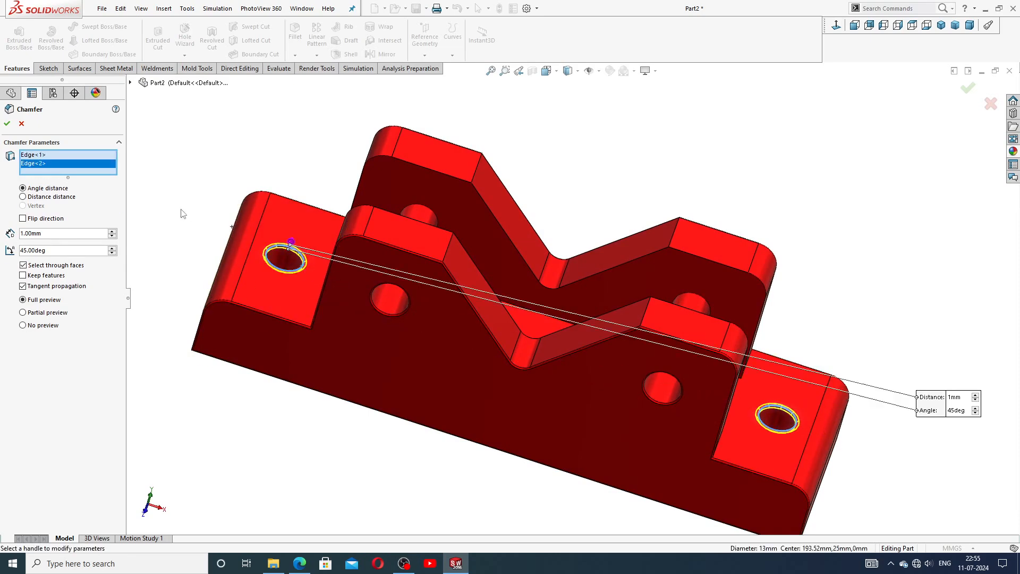
left_click(7, 124)
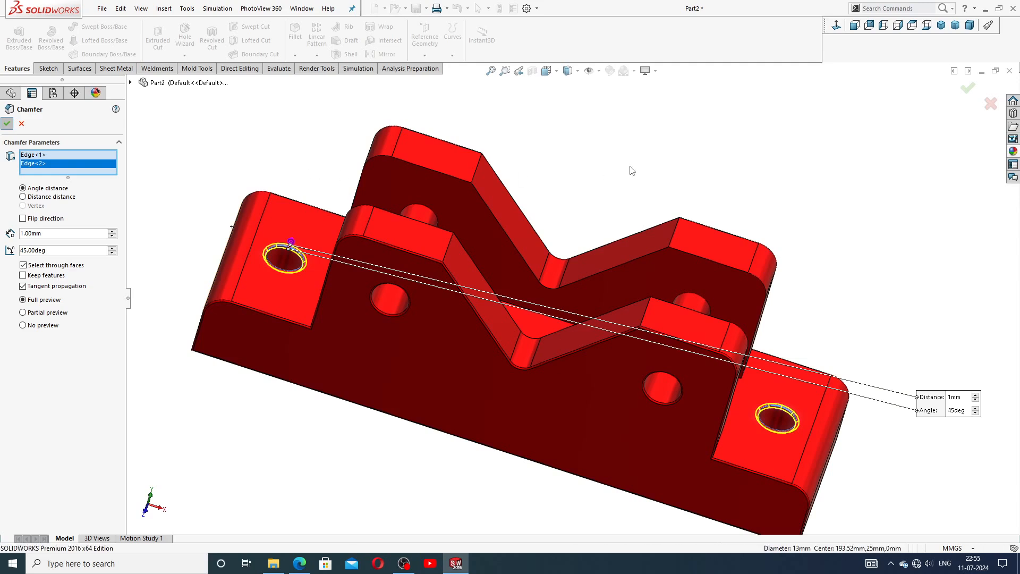
left_click(620, 188)
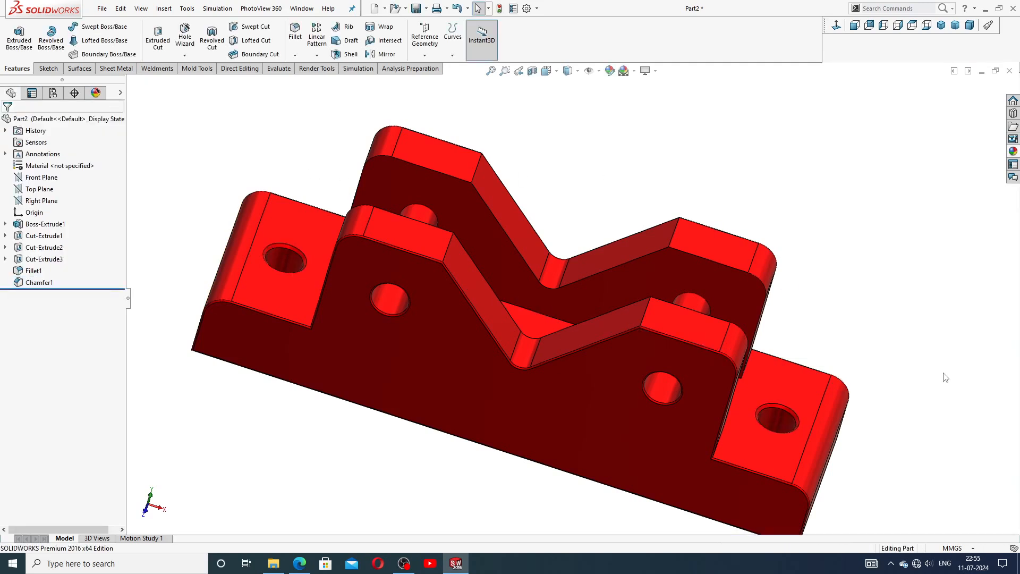
Examine the chamfered rim of the mounting hole at the base's right end.
middle_click_drag(848, 376, 813, 381)
scroll(813, 387, "down", 6)
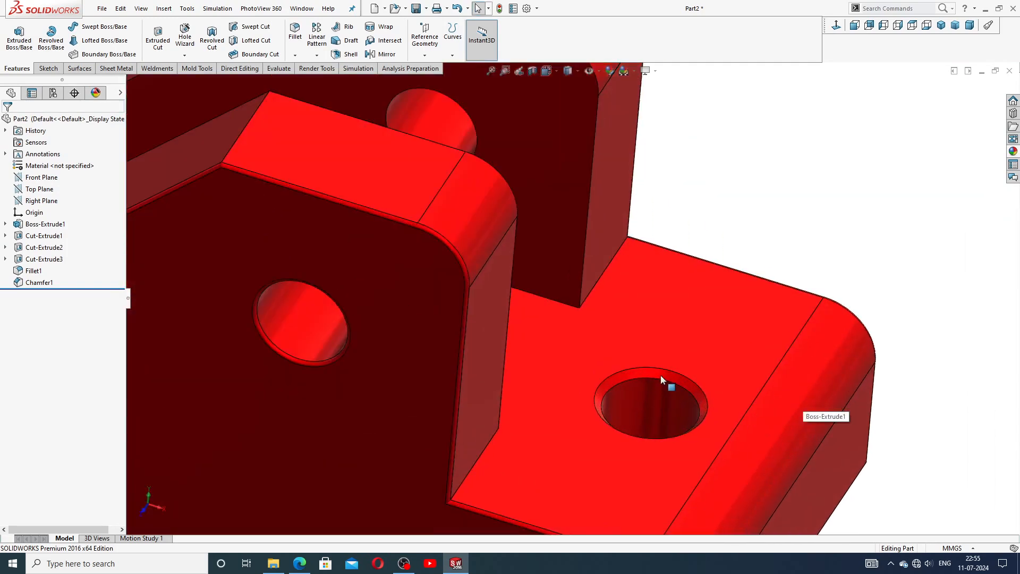
left_click(660, 372)
left_click(729, 228)
scroll(578, 324, "up", 3)
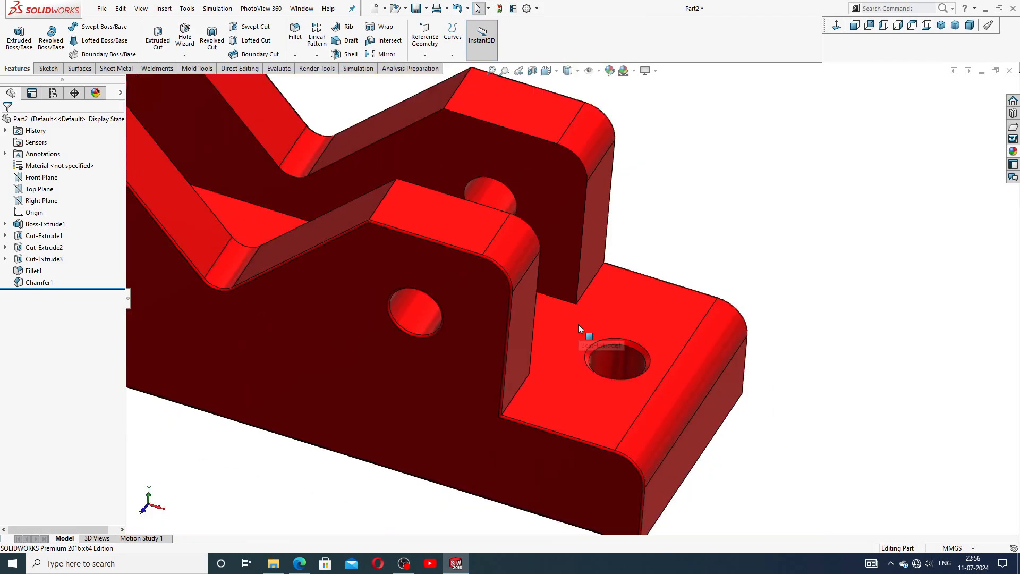
scroll(577, 324, "up", 5)
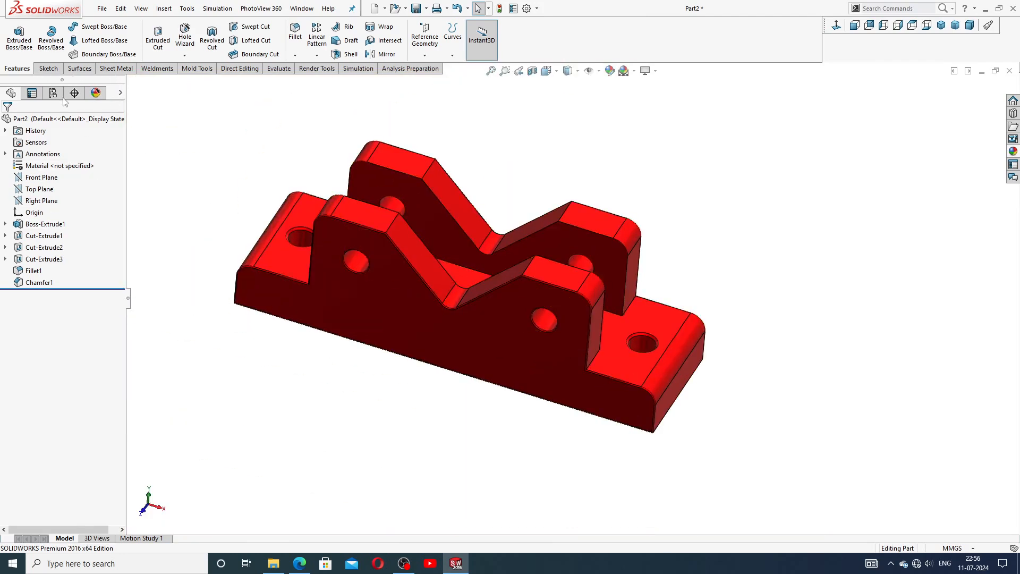
Compare the finished fixed jaw with its PDF drawing, viewing the model in isometric and trimetric orientation.
left_click(300, 563)
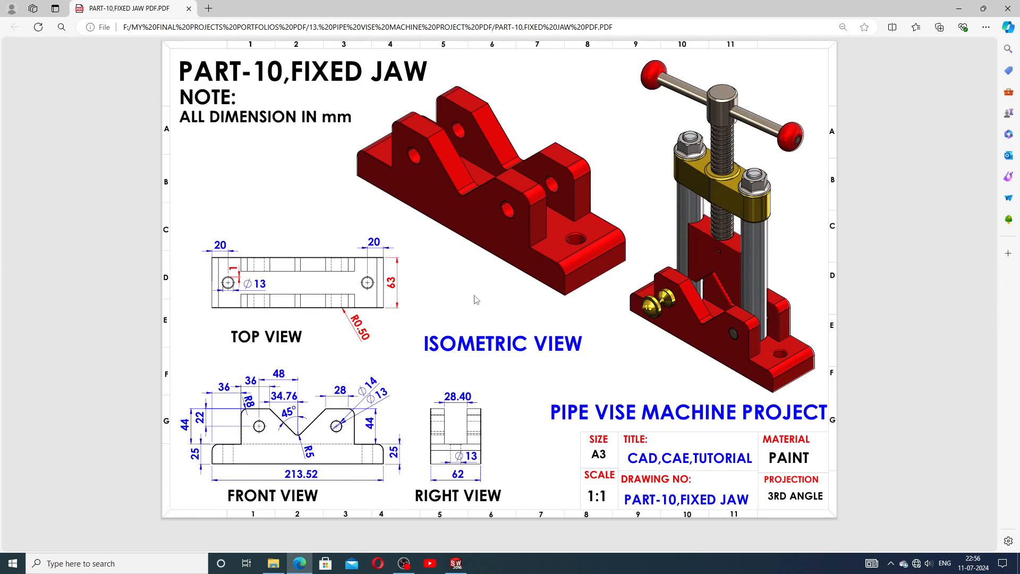
left_click(456, 562)
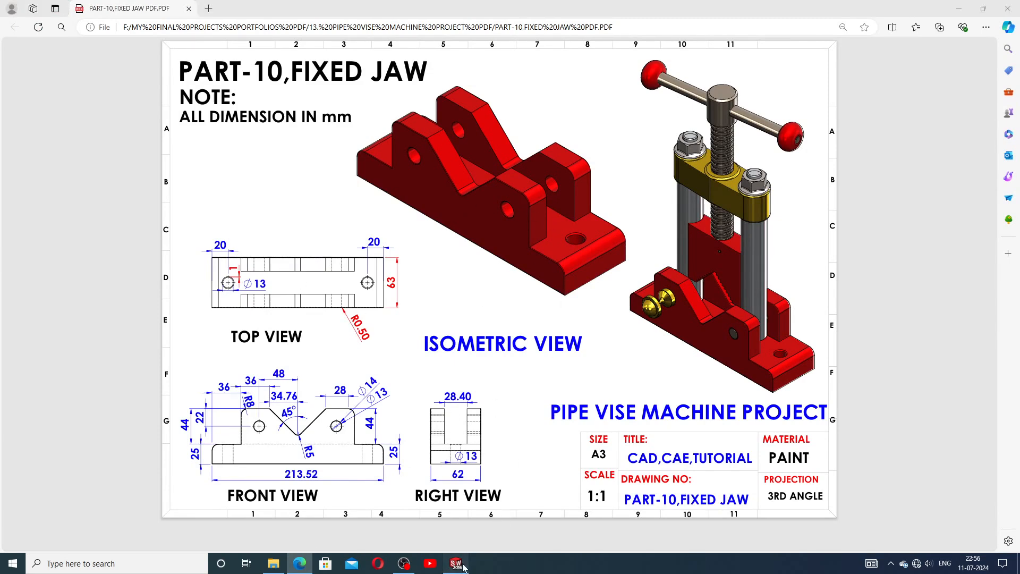
middle_click_drag(640, 397, 622, 331)
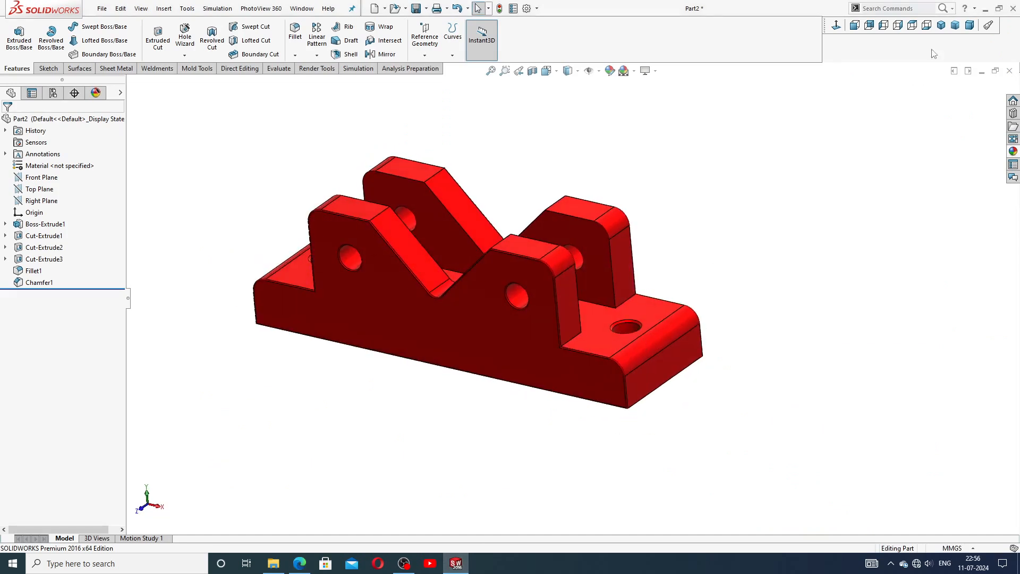
left_click(955, 27)
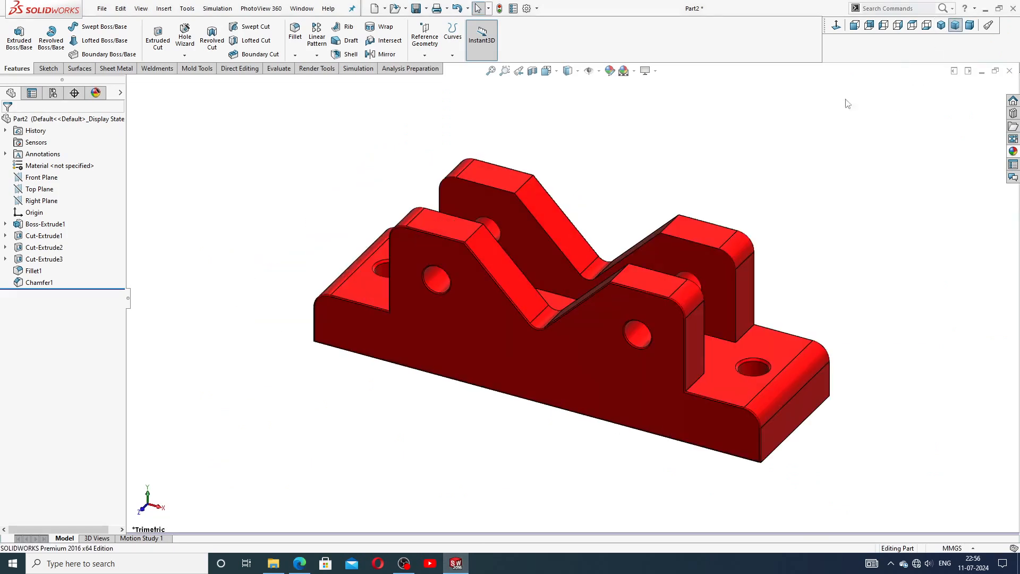
left_click(940, 27)
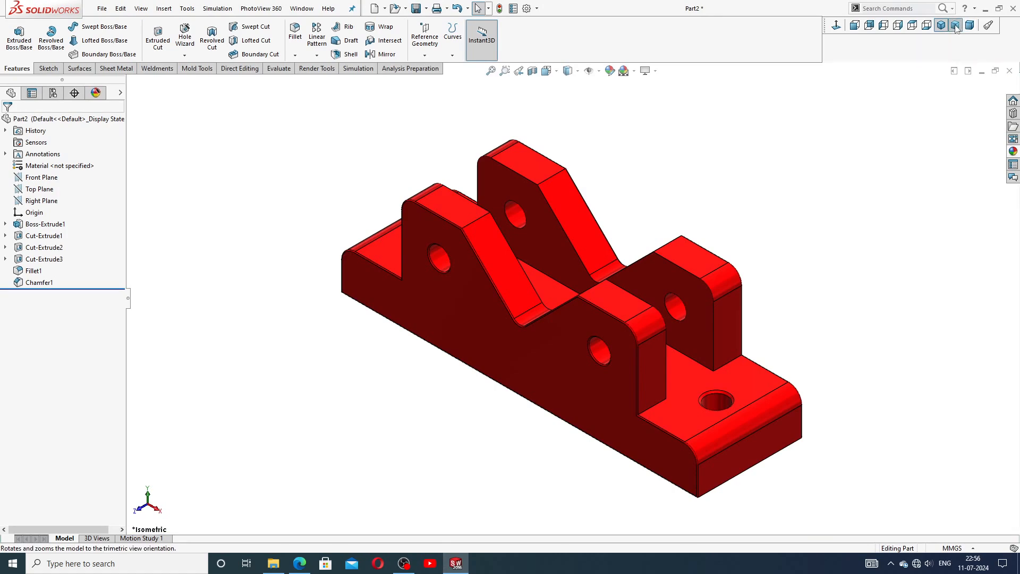
left_click(955, 27)
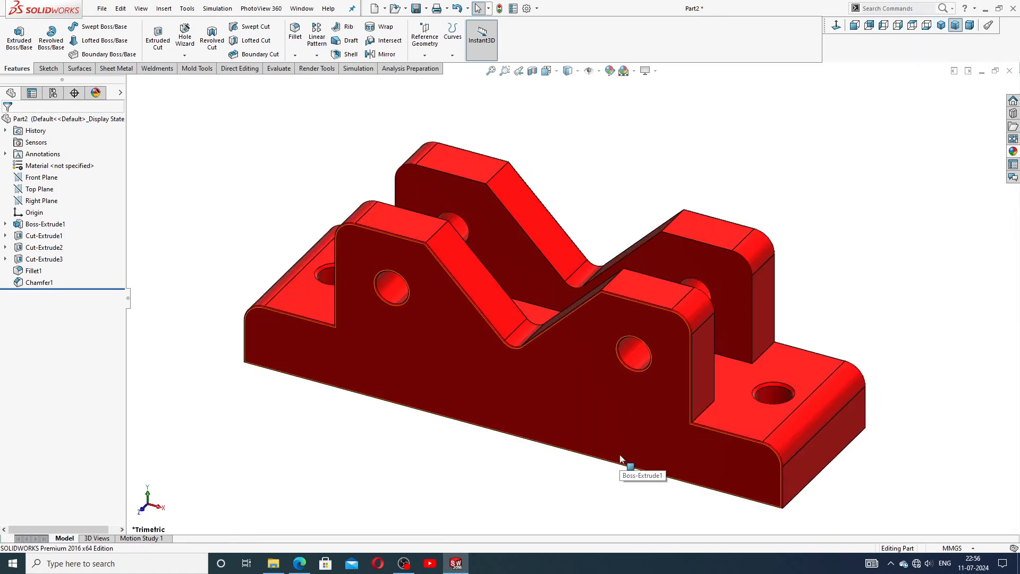
scroll(620, 455, "down", 1)
scroll(623, 443, "up", 1)
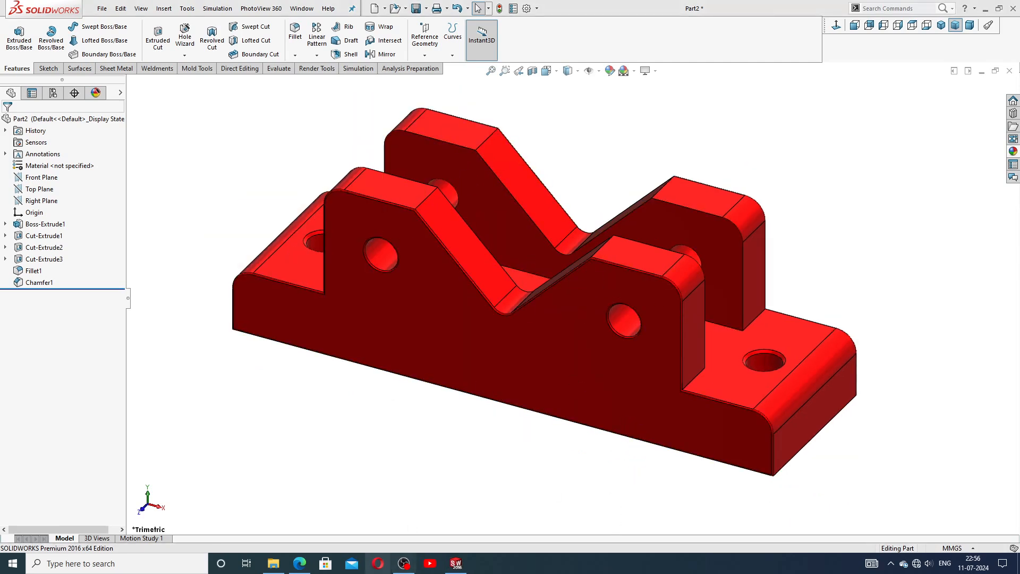
left_click(299, 563)
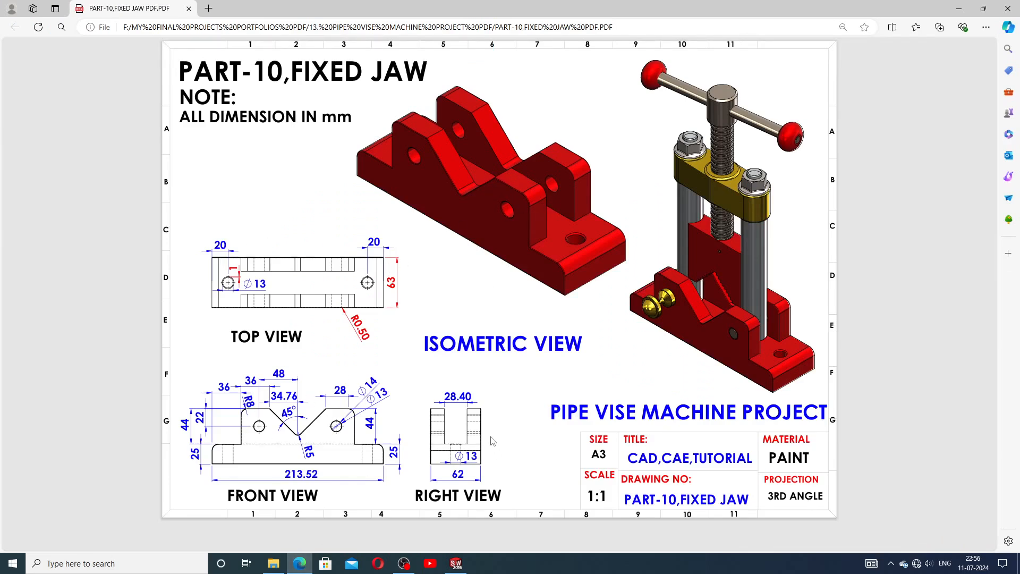
left_click(456, 563)
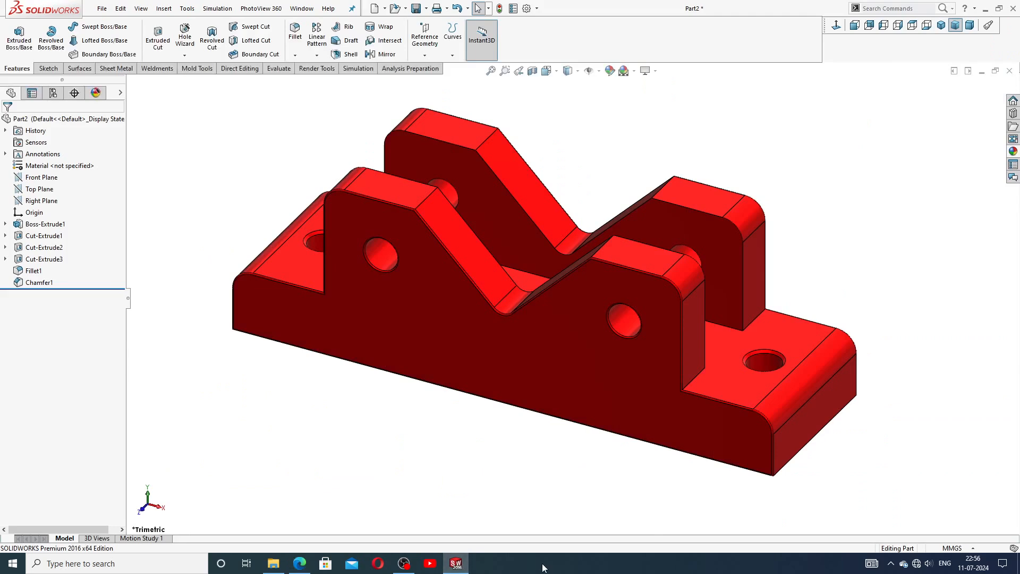
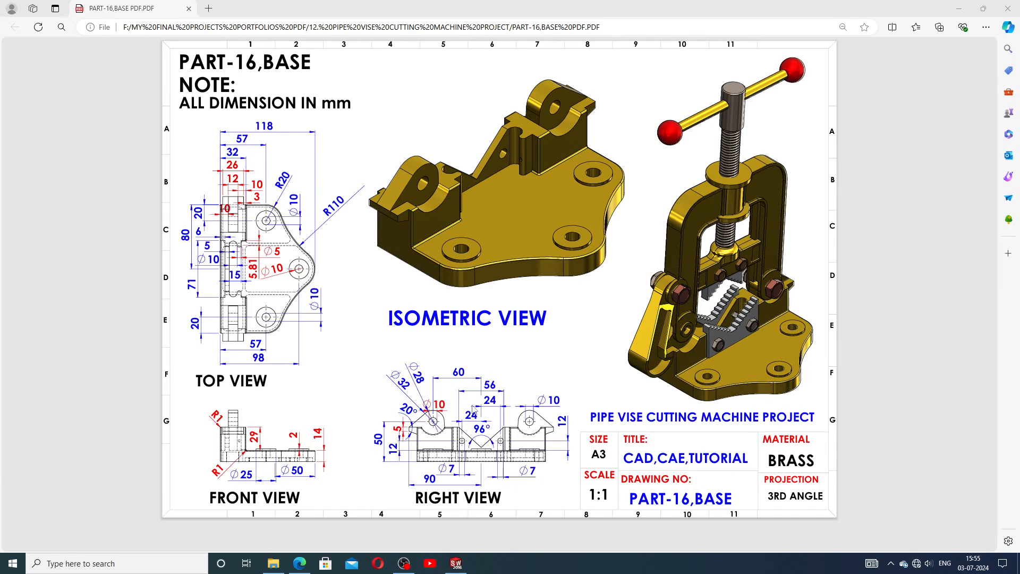
Examine the finished brass base model from its ribbed underside and in the isometric and trimetric views.
left_click(457, 561)
middle_click_drag(573, 378, 595, 204)
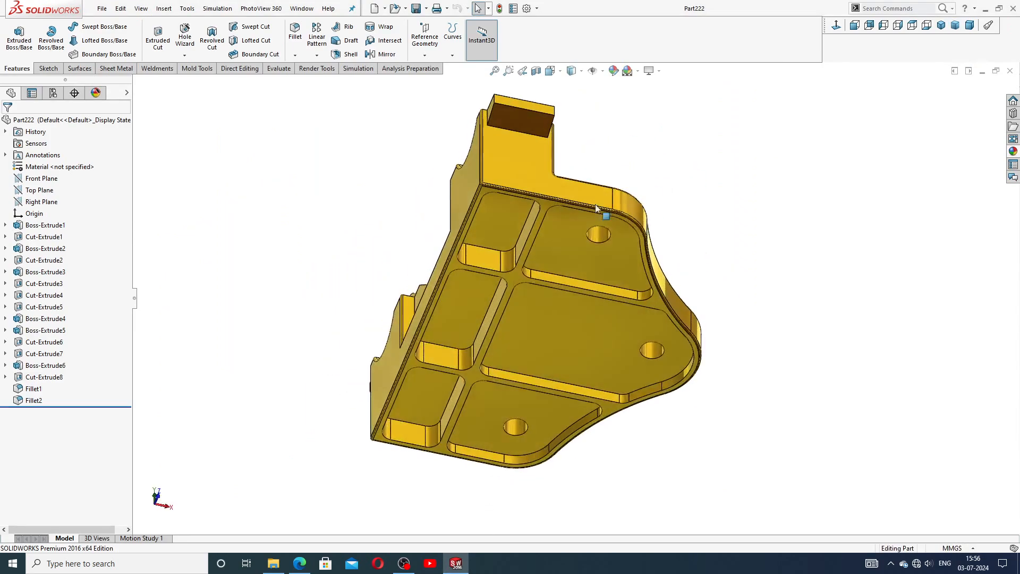
middle_click_drag(595, 279, 595, 257)
scroll(606, 308, "up", 3)
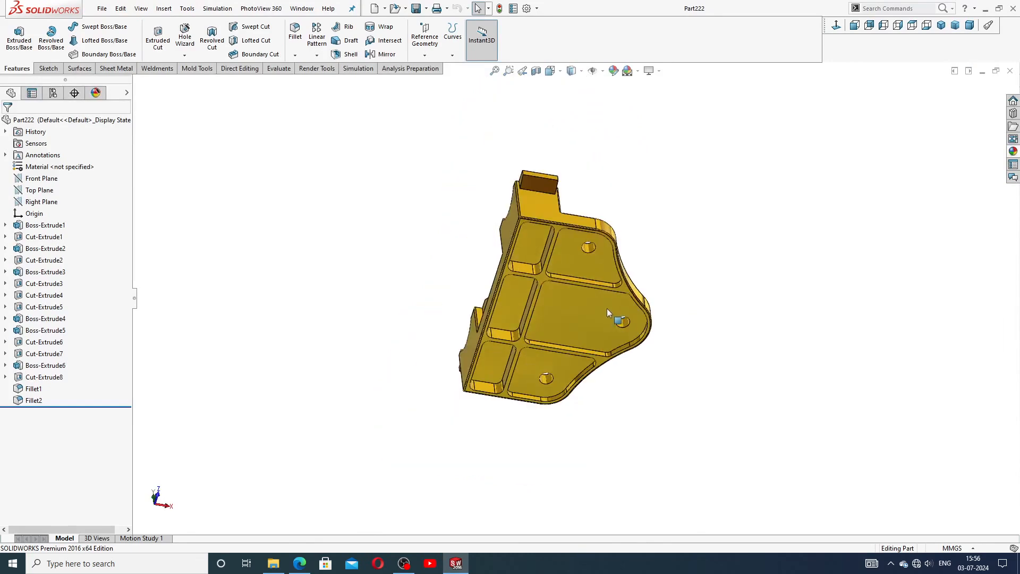
middle_click_drag(607, 308, 591, 220)
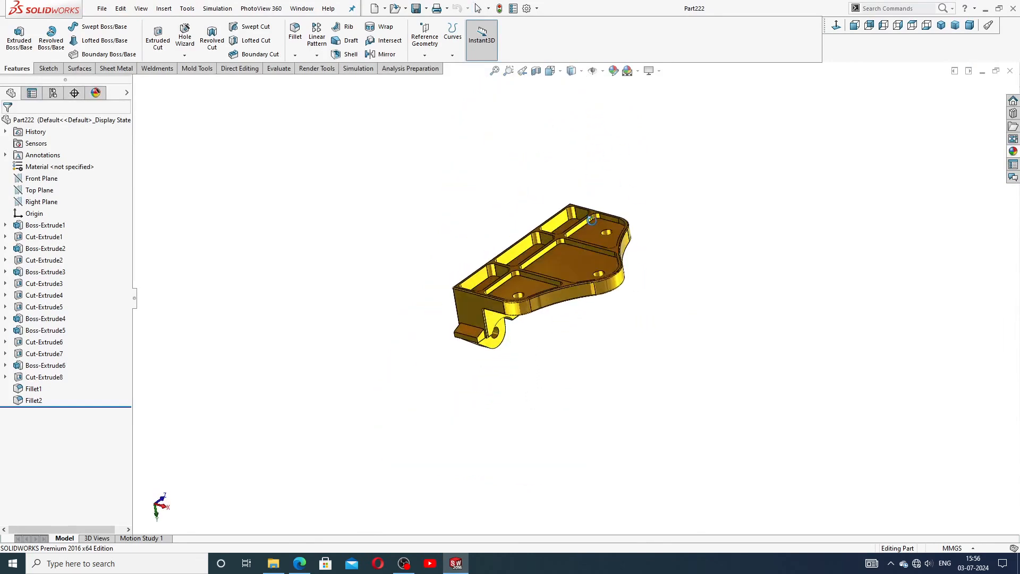
scroll(559, 258, "down", 5)
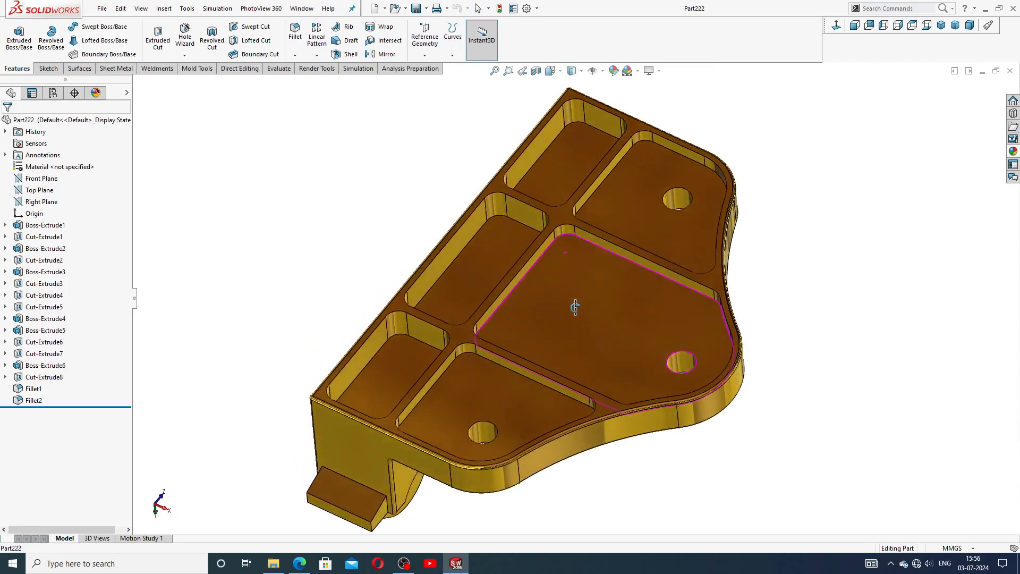
middle_click_drag(575, 307, 727, 316)
left_click(939, 24)
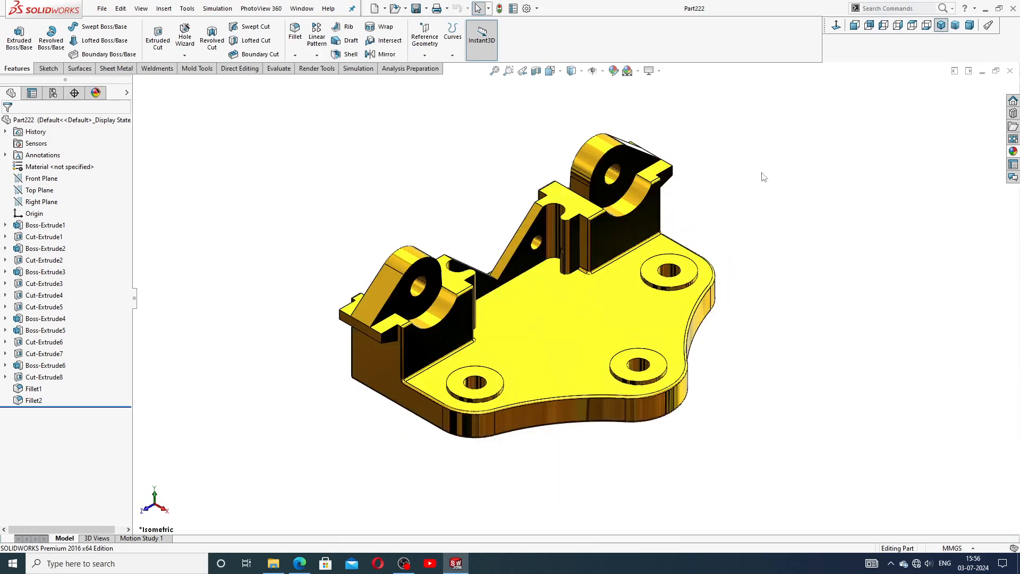
scroll(608, 235, "down", 2)
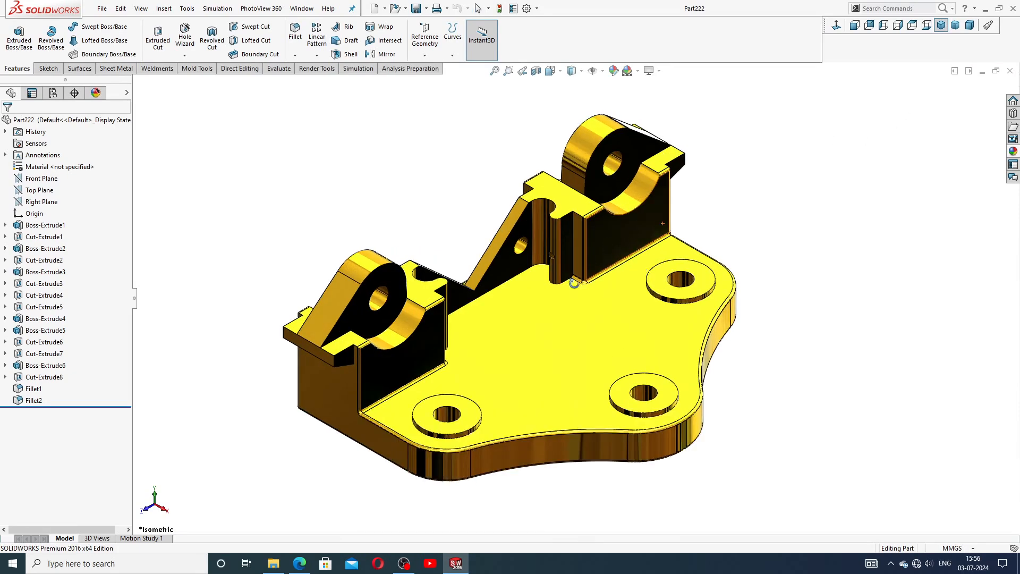
left_click(955, 25)
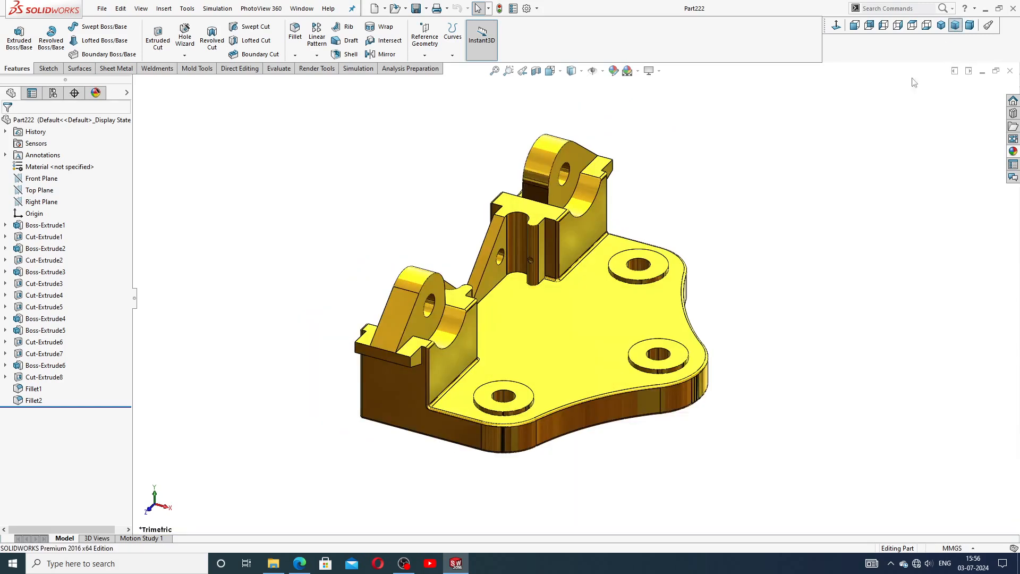
scroll(594, 256, "down", 1)
scroll(582, 365, "up", 1)
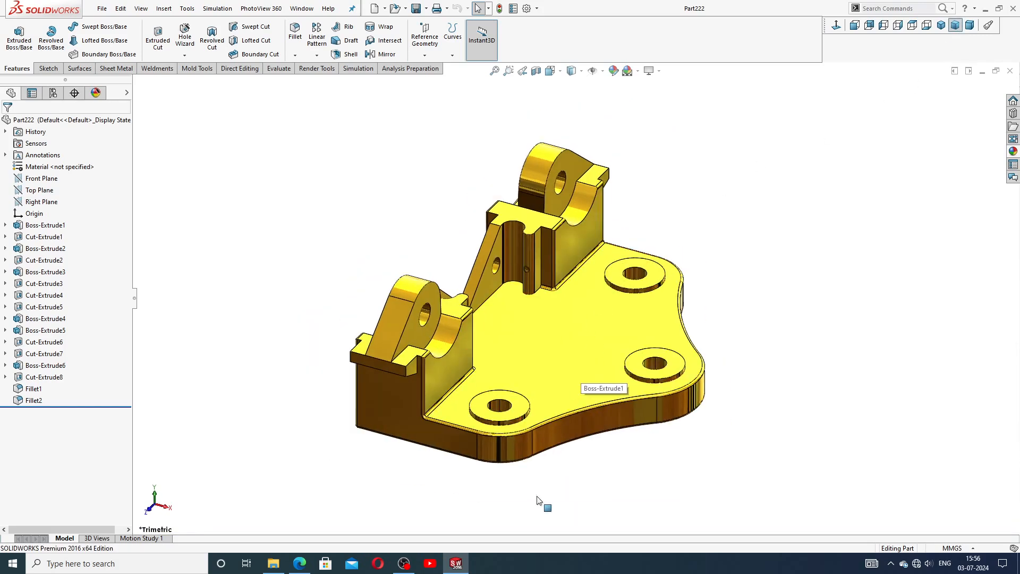
Close the finished base model and create a new part document with a plain white background.
left_click(1009, 71)
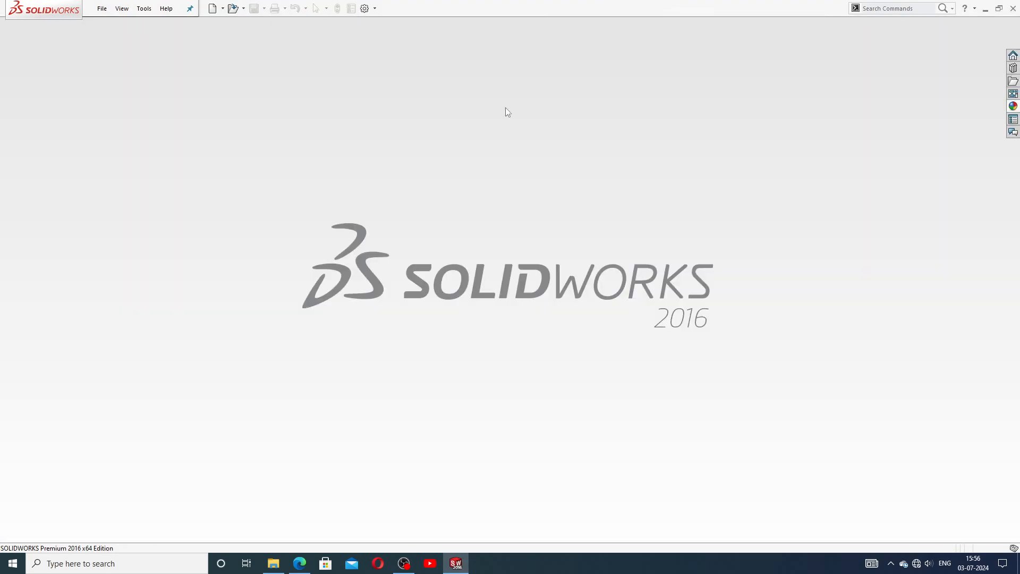
left_click(212, 8)
left_click(420, 411)
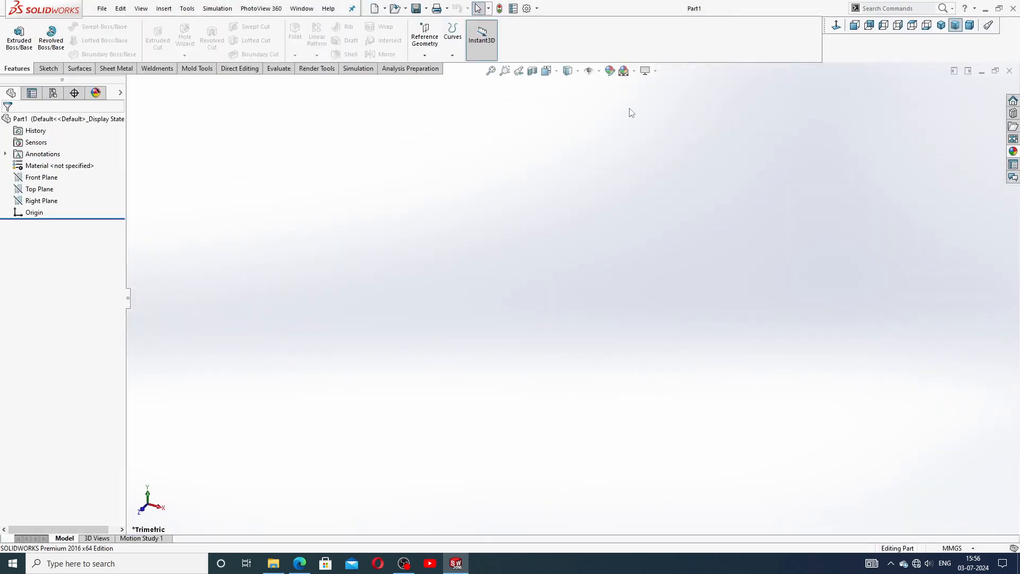
left_click(634, 70)
left_click(651, 29)
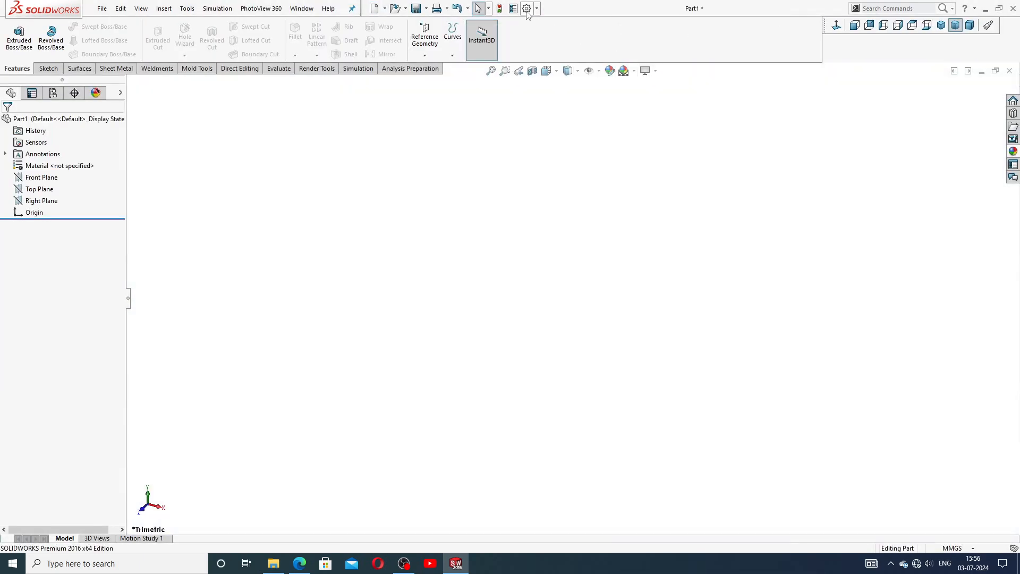
Set both image quality resolutions, shaded and wireframe, to the High (slower) maximum in the new part's document properties.
left_click(526, 8)
left_click(374, 103)
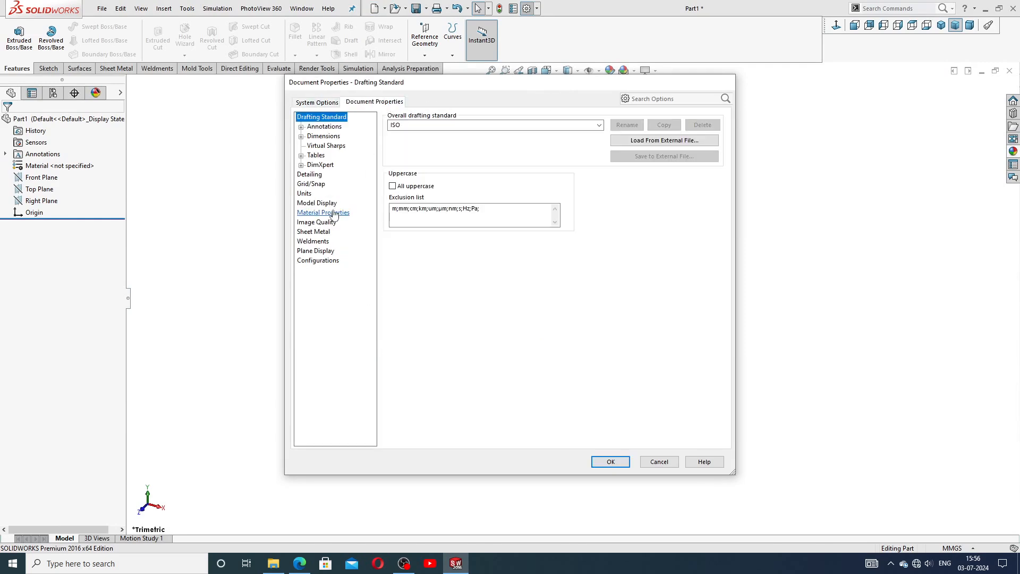
left_click(317, 222)
left_click_drag(476, 132, 585, 134)
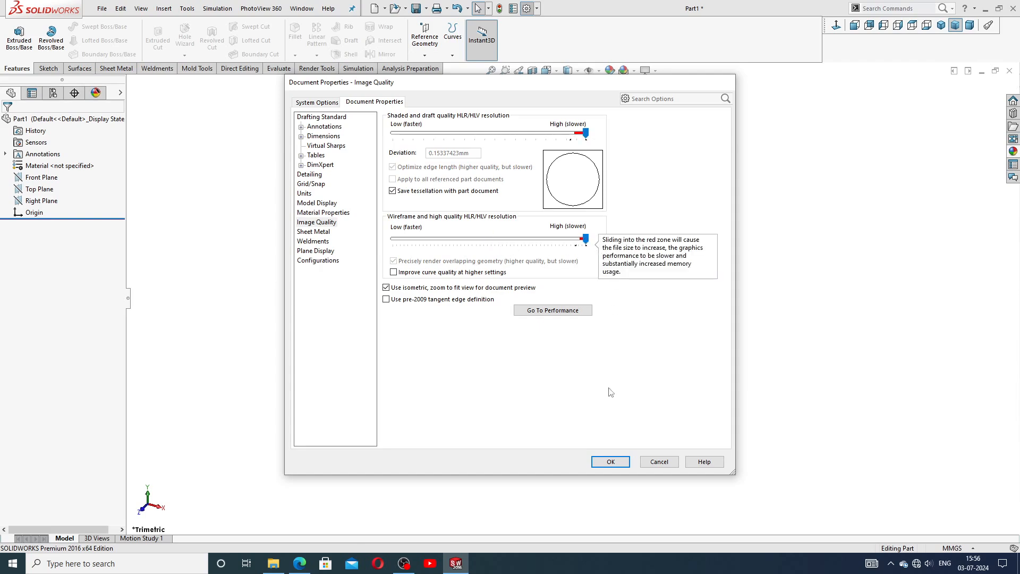
left_click(610, 461)
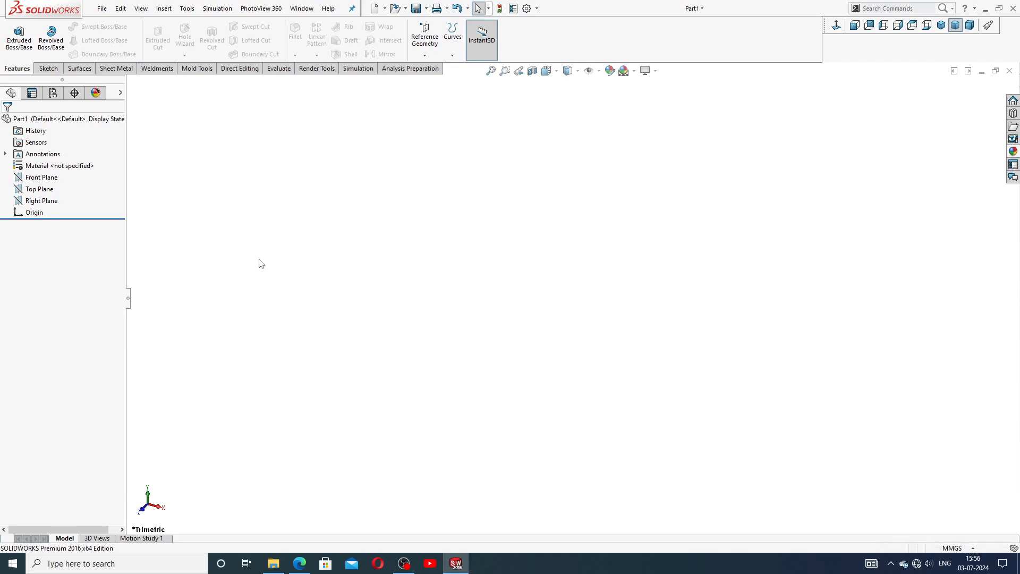
Check the PART-16 base dimensions in the PDF drawing and return to the empty part.
left_click(300, 562)
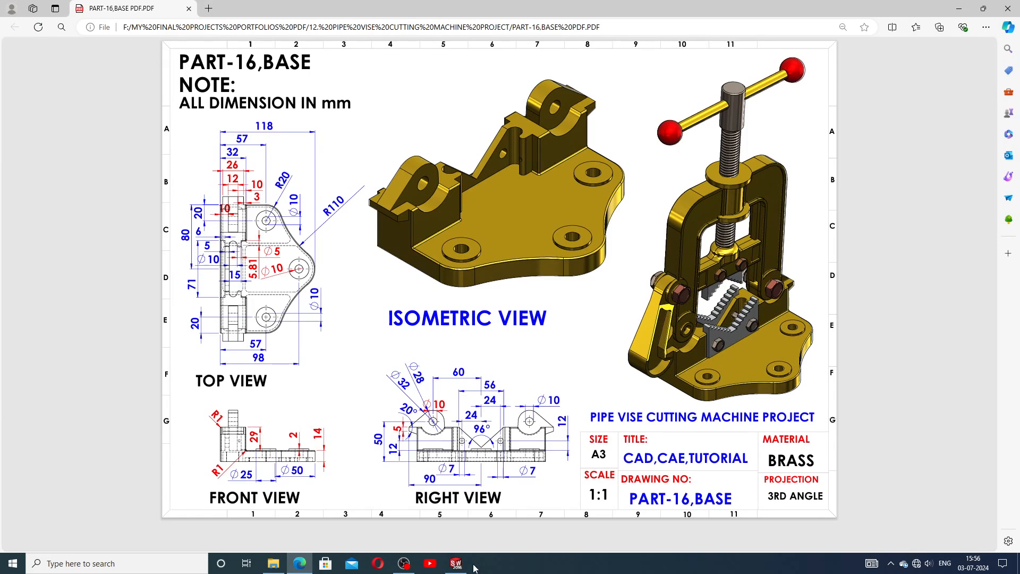
left_click(456, 563)
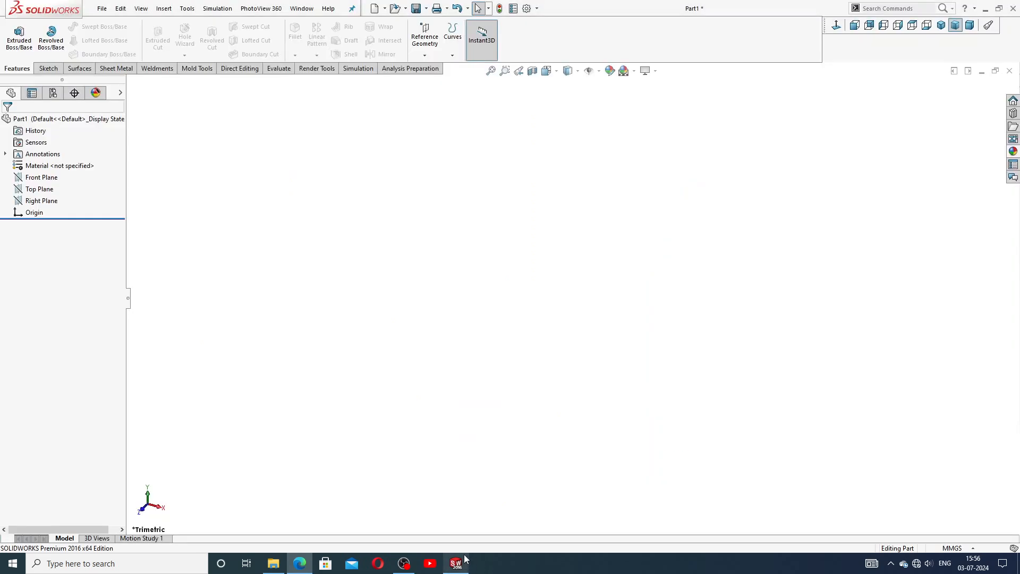
Start a sketch on the Top Plane and draw horizontal and vertical centerlines from the origin, about 72 mm and 74 mm long.
left_click(50, 190)
left_click(69, 173)
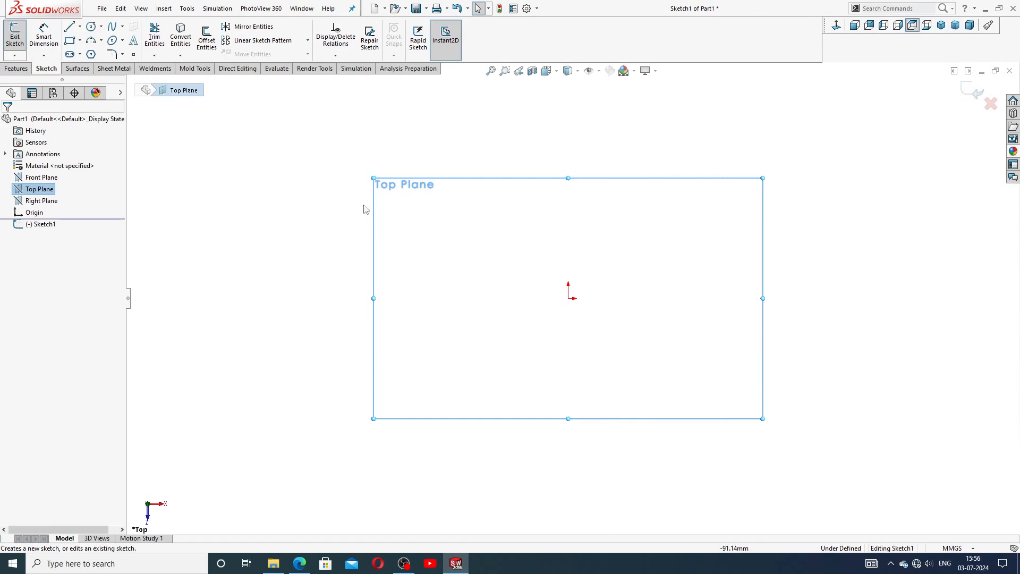
left_click(69, 26)
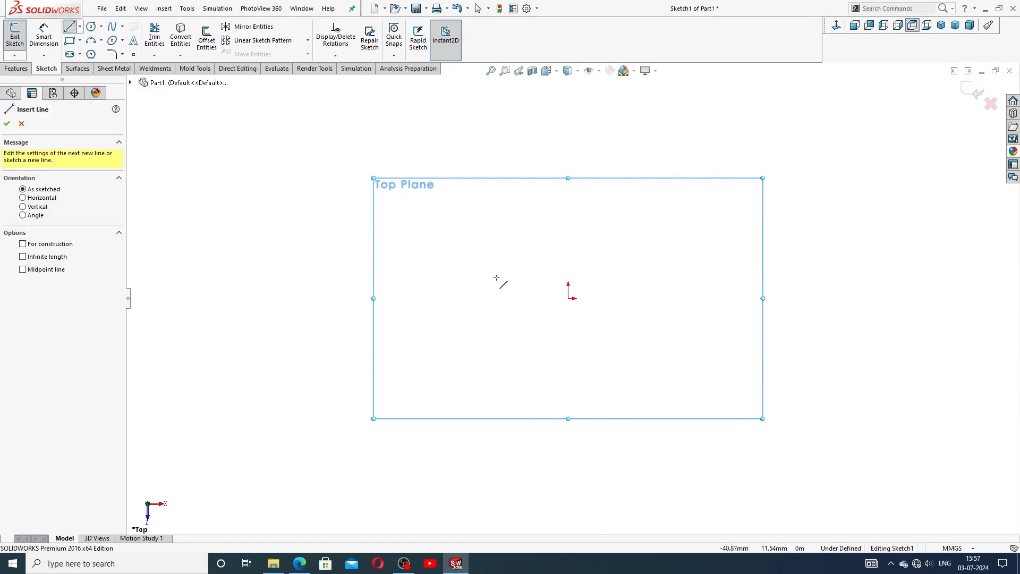
left_click(22, 124)
left_click(80, 27)
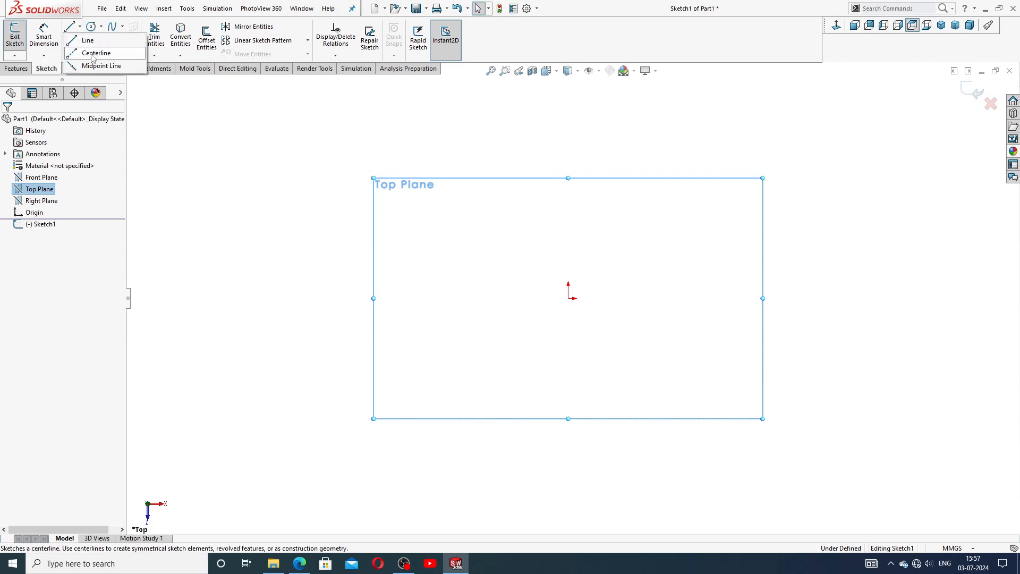
left_click(92, 54)
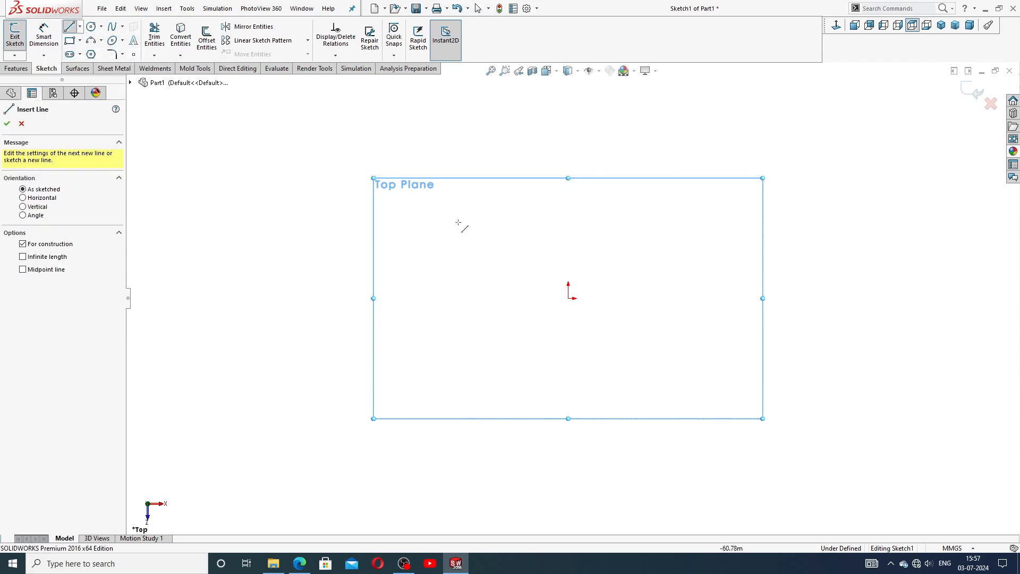
left_click(725, 298)
left_click(568, 297)
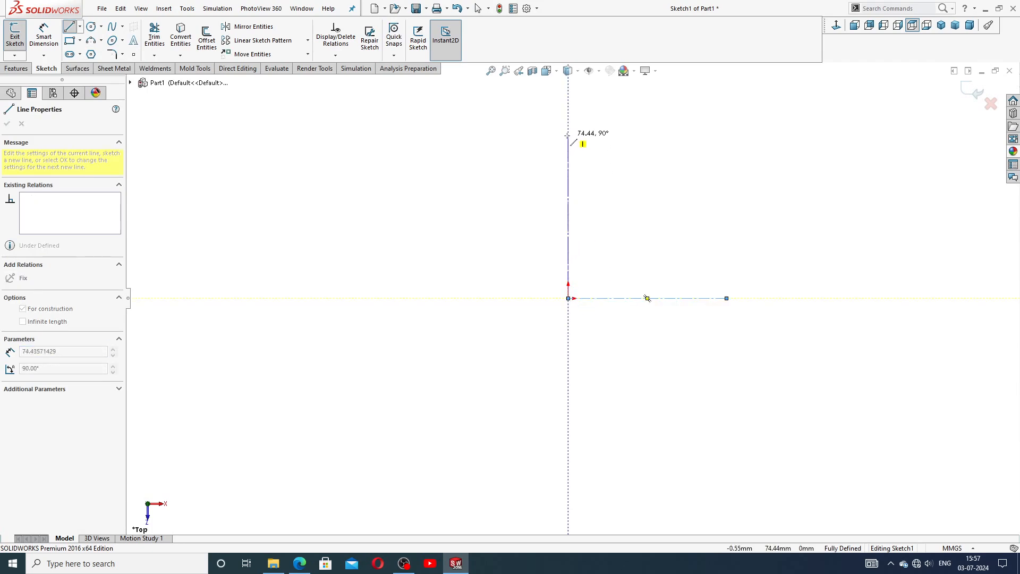
left_click(568, 135)
right_click(619, 152)
left_click(639, 156)
scroll(641, 154, "down", 2)
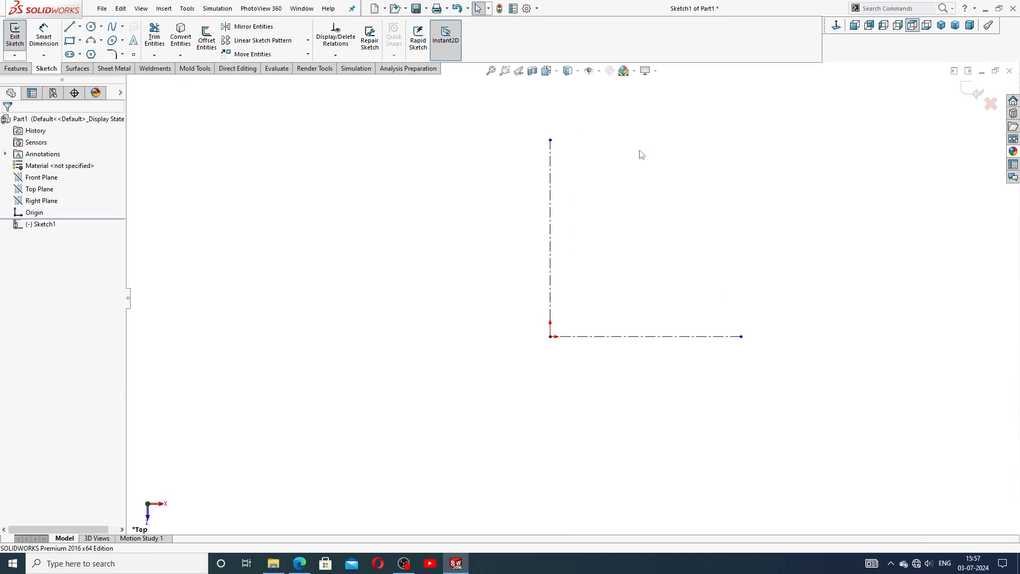
scroll(639, 151, "down", 1)
scroll(622, 191, "up", 1)
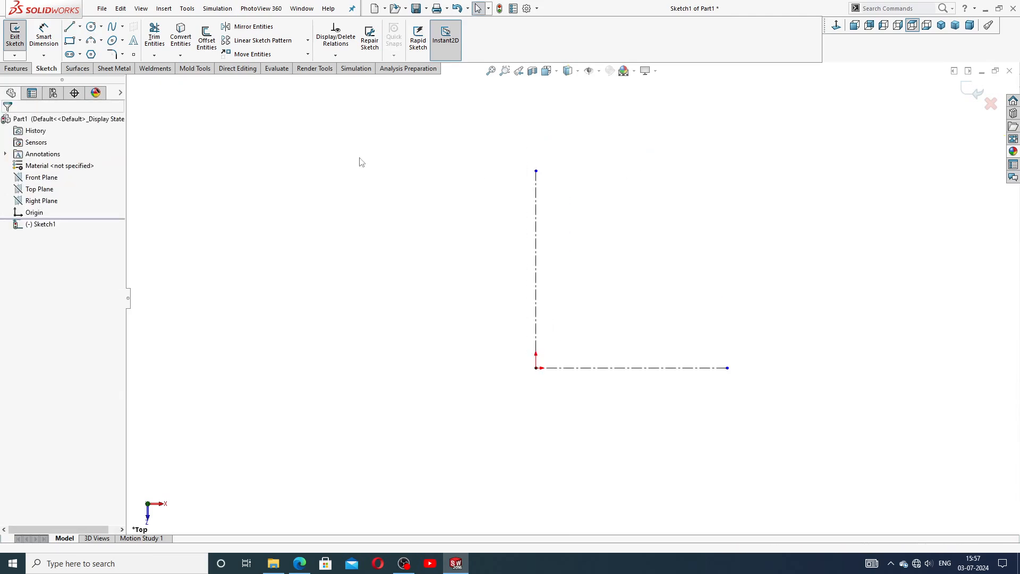
Sketch the profile from the origin: a line up the vertical centerline, a horizontal line about 42 mm long, and two tangent arcs forming an S-curve.
left_click(69, 28)
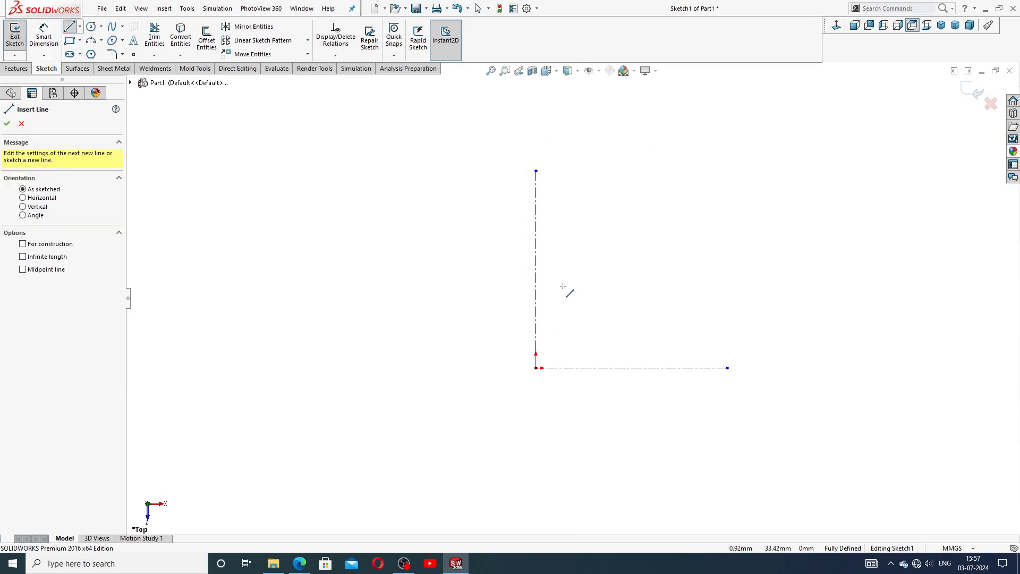
left_click(536, 367)
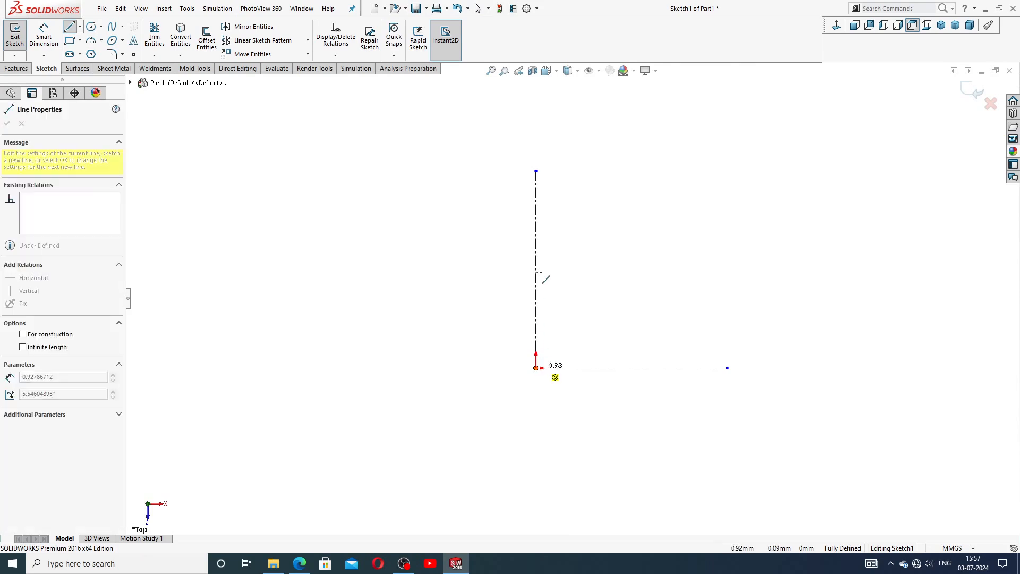
left_click(535, 170)
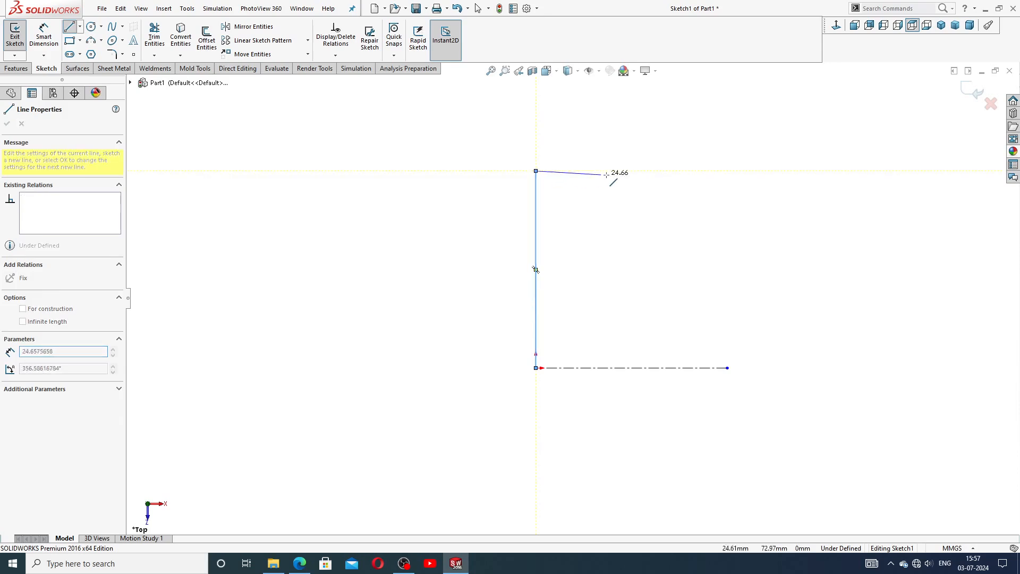
left_click(648, 170)
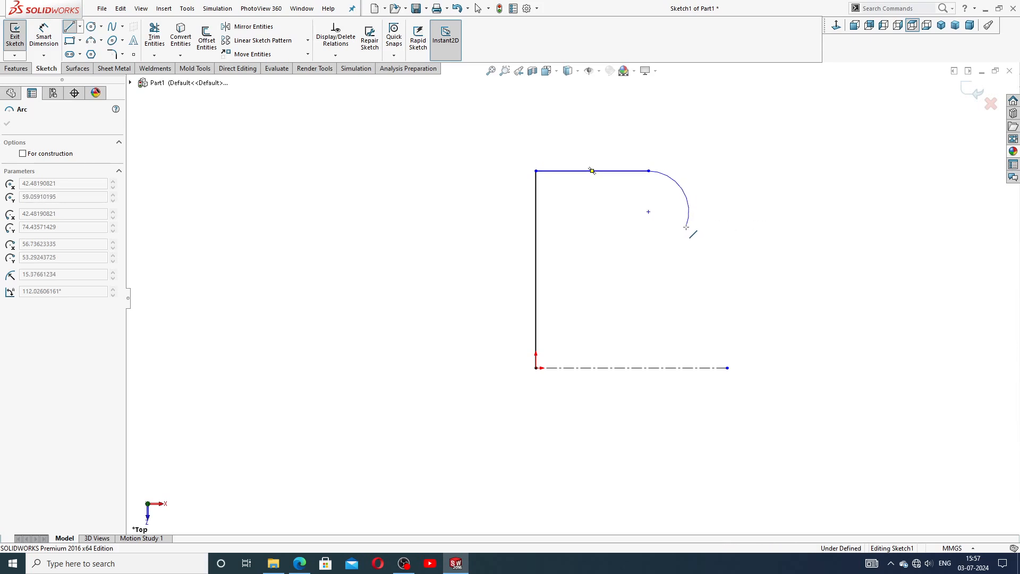
left_click(687, 226)
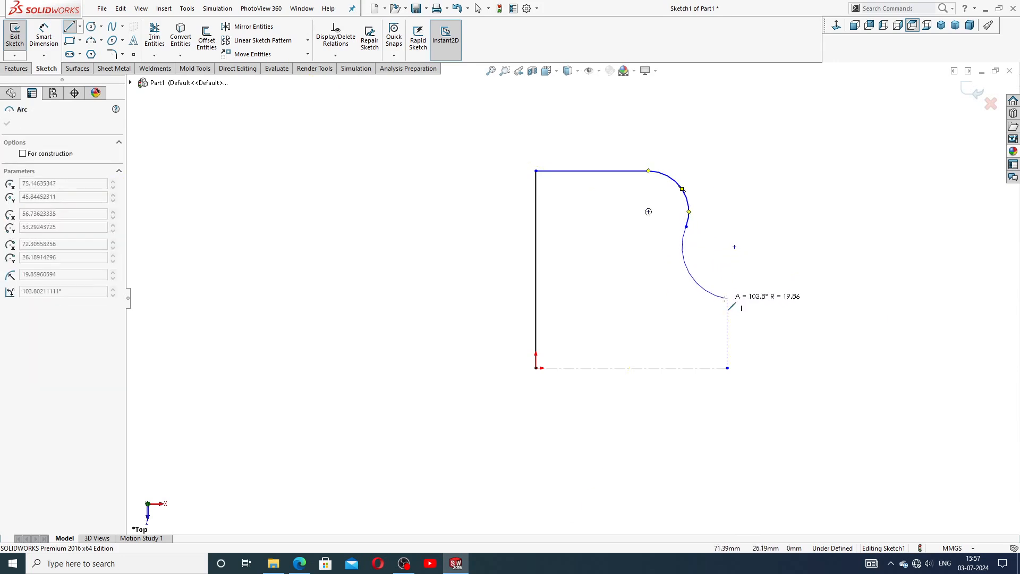
left_click(714, 296)
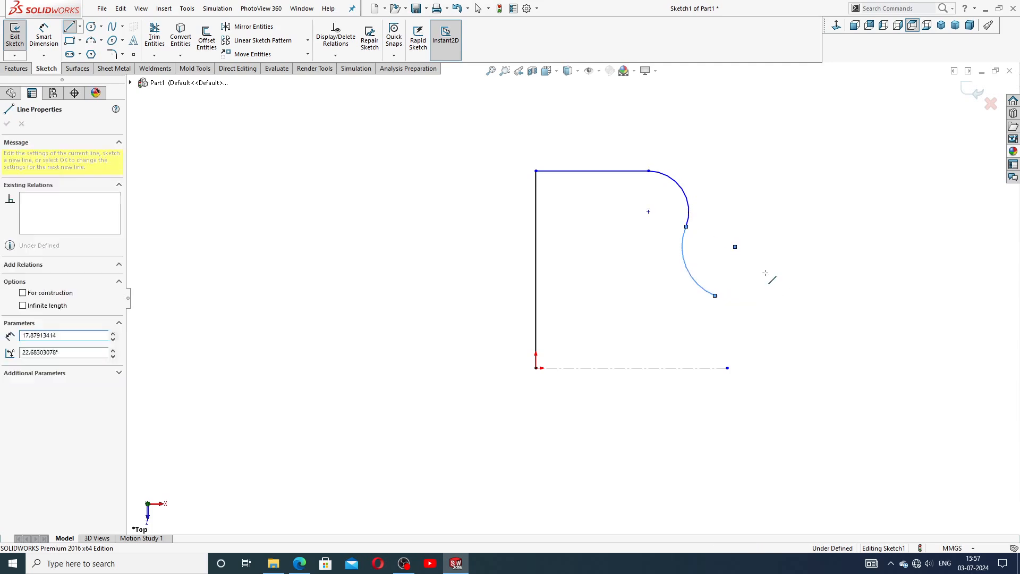
right_click(771, 278)
left_click(777, 278)
scroll(733, 287, "down", 2)
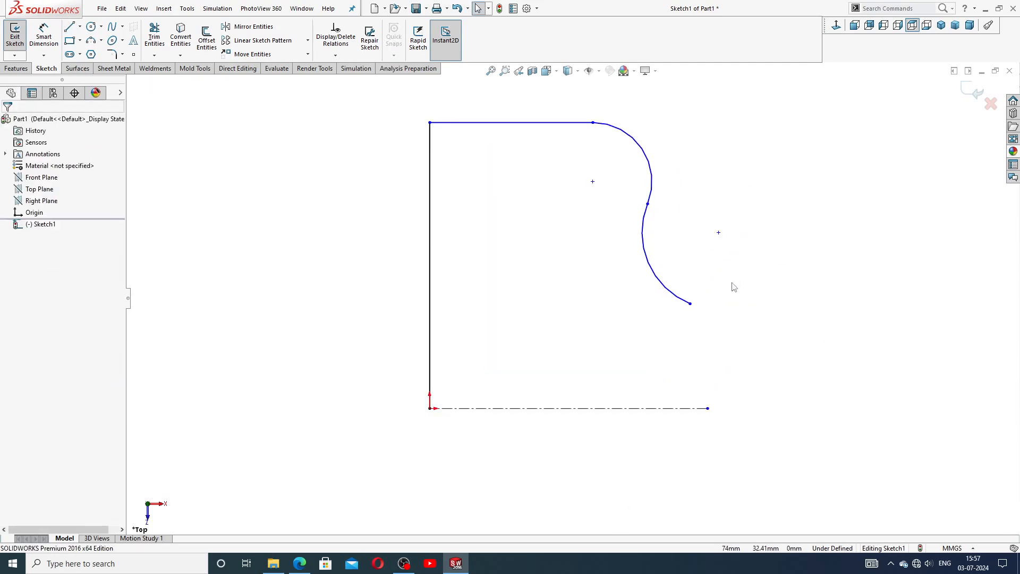
scroll(733, 286, "up", 2)
Sketch a circle of about 7.5 mm radius centred on the horizontal centerline and passing through its outer endpoint.
left_click(91, 26)
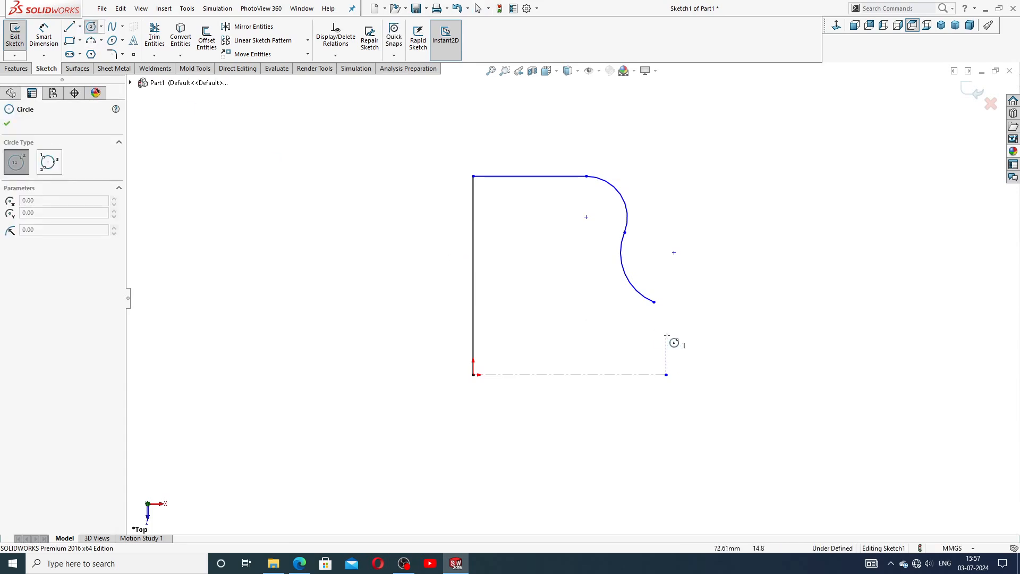
scroll(650, 368, "down", 2)
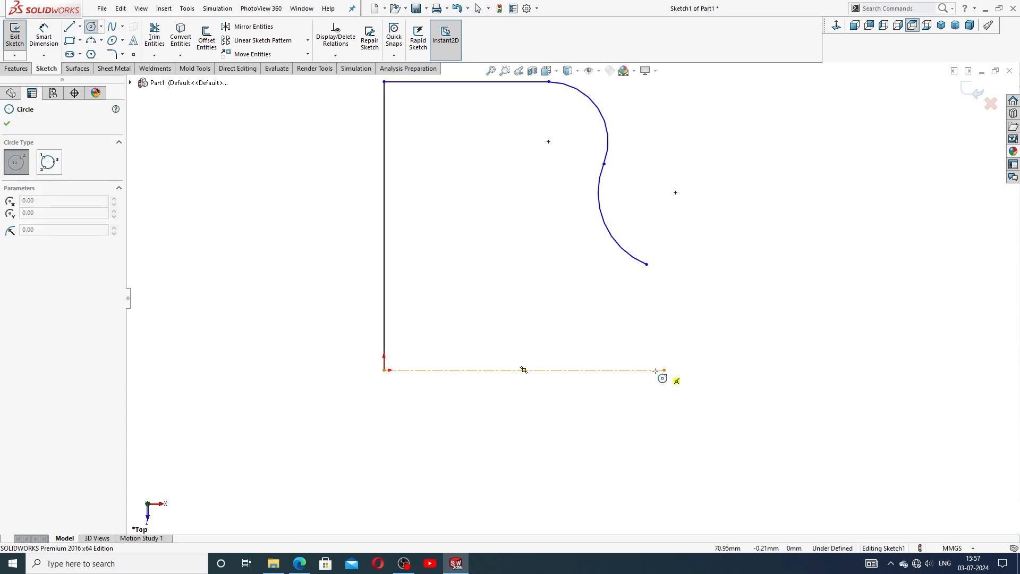
left_click(635, 369)
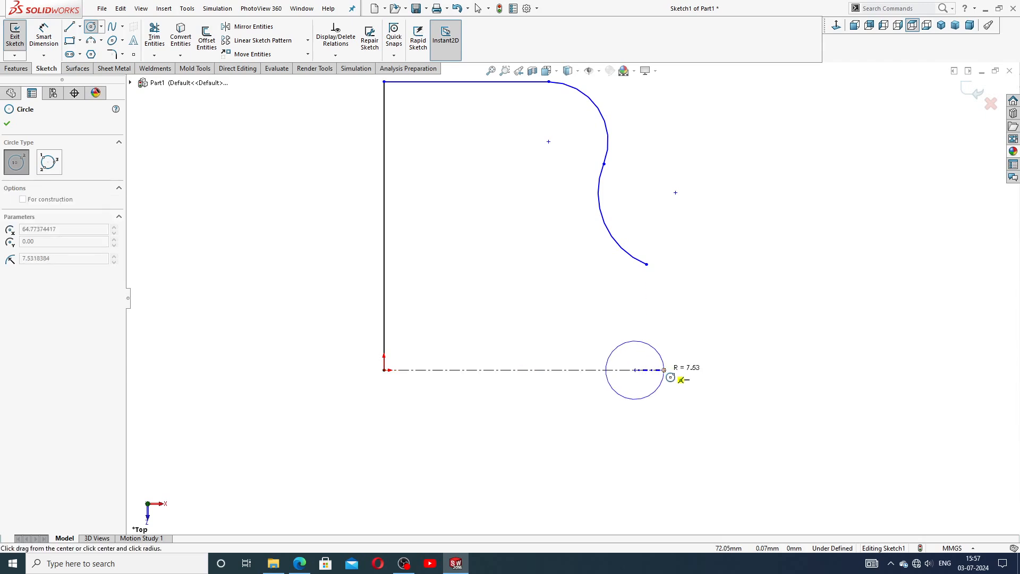
left_click(663, 370)
right_click(684, 353)
left_click(704, 343)
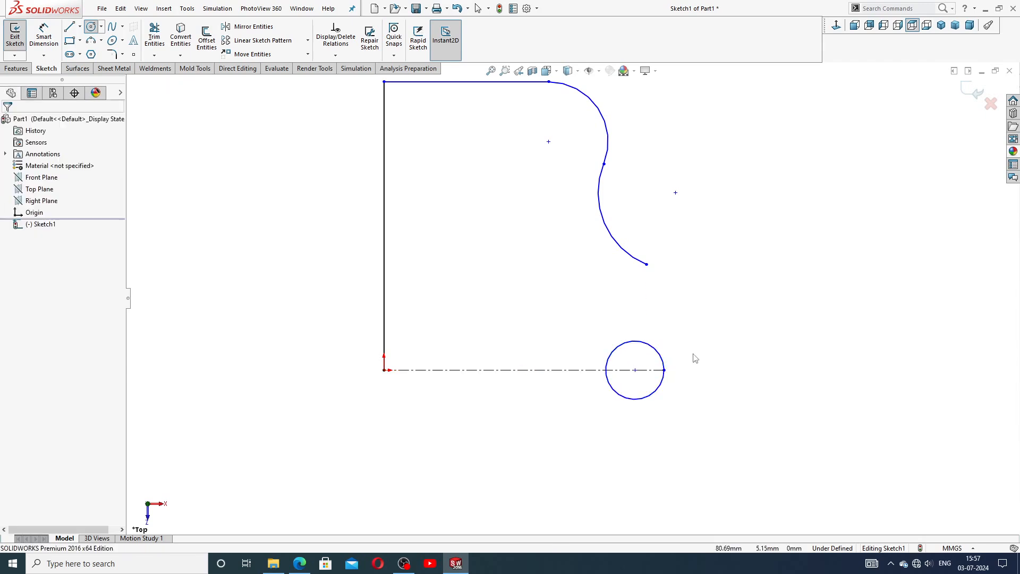
scroll(643, 329, "down", 1)
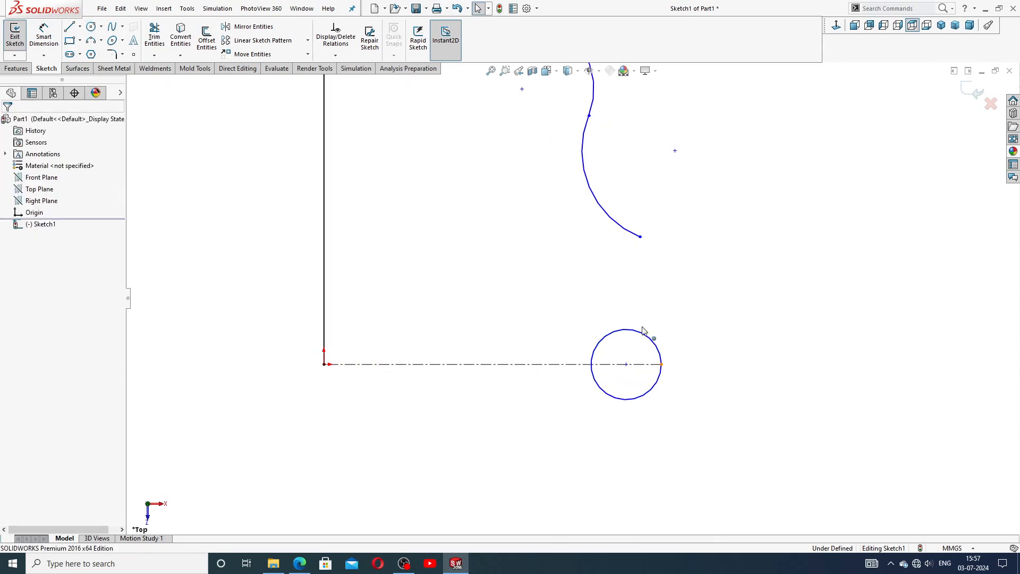
Draw a vertical centerline across the full diameter of the circle.
left_click(79, 26)
left_click(90, 54)
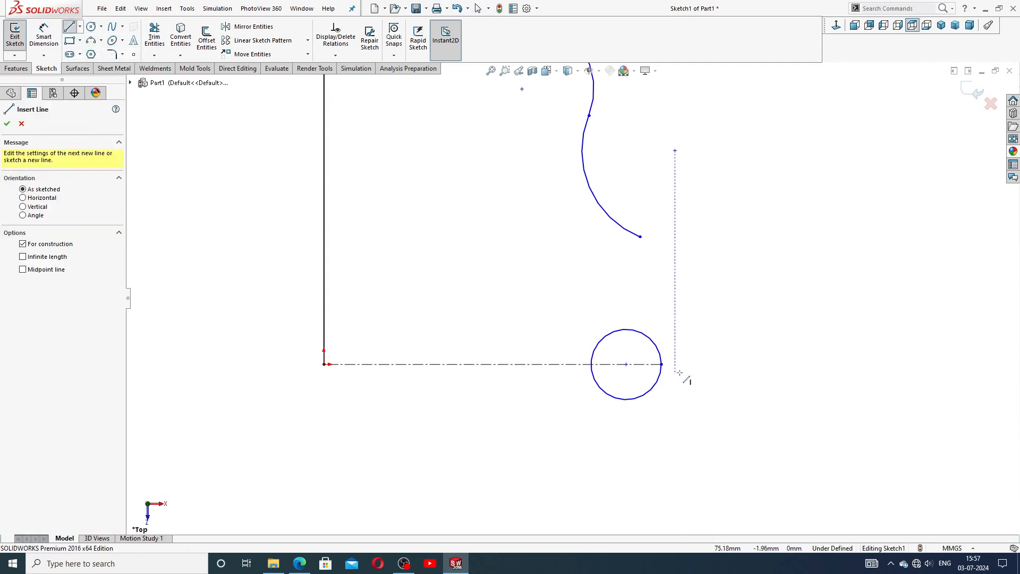
left_click(626, 329)
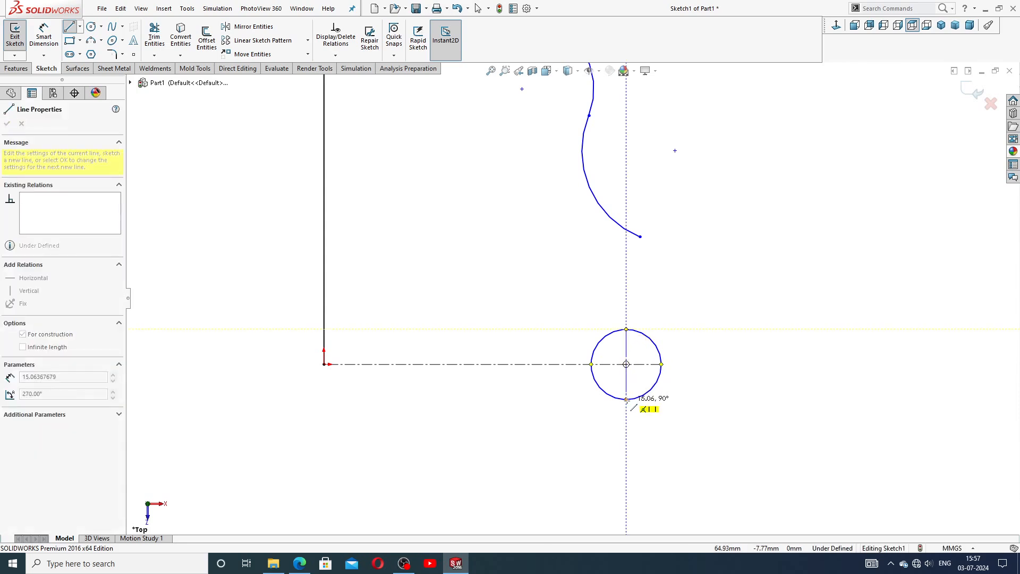
left_click(625, 399)
right_click(686, 322)
left_click(706, 332)
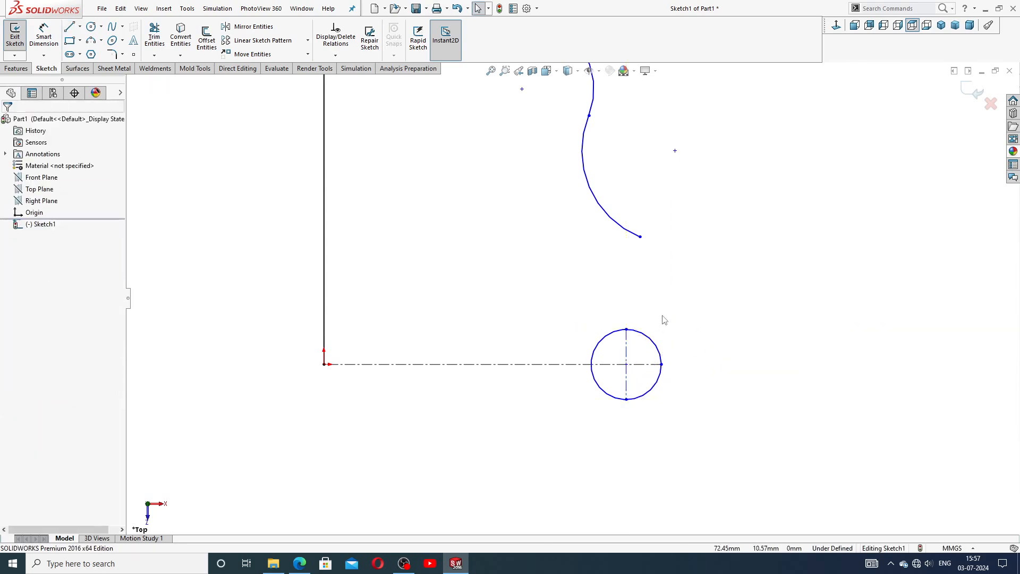
Move the circle slightly farther from the origin along the horizontal centerline.
scroll(642, 292, "up", 2)
scroll(540, 271, "up", 1)
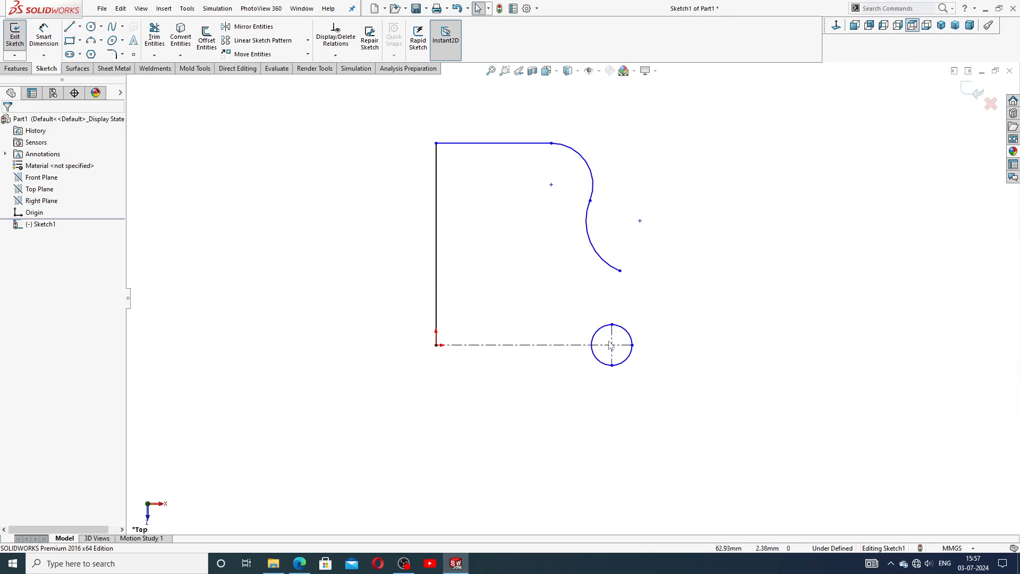
left_click_drag(610, 345, 626, 345)
left_click(687, 264)
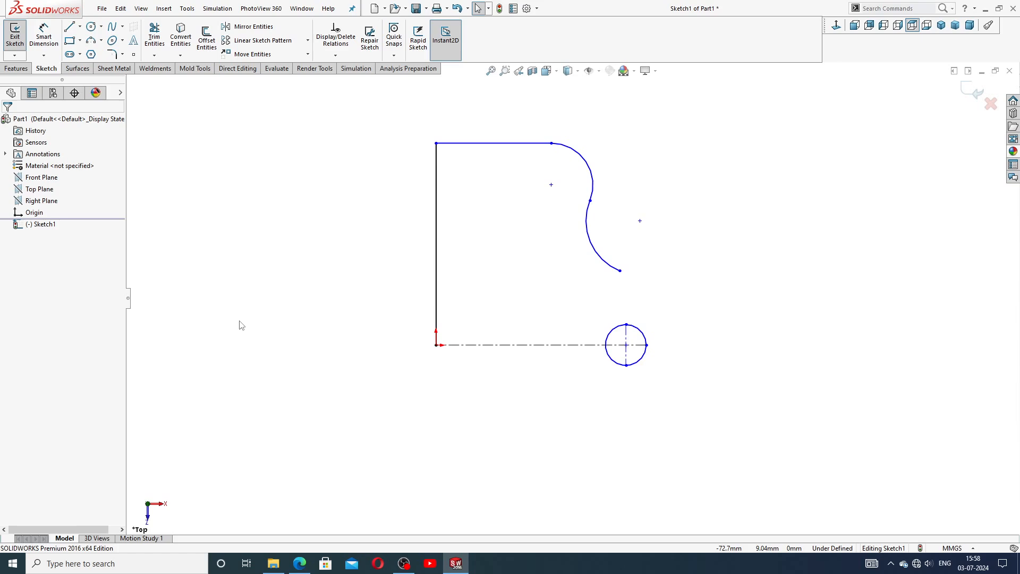
Check the PART-16 base PDF drawing and dimension the sketch's vertical edge to 80 mm.
left_click(300, 562)
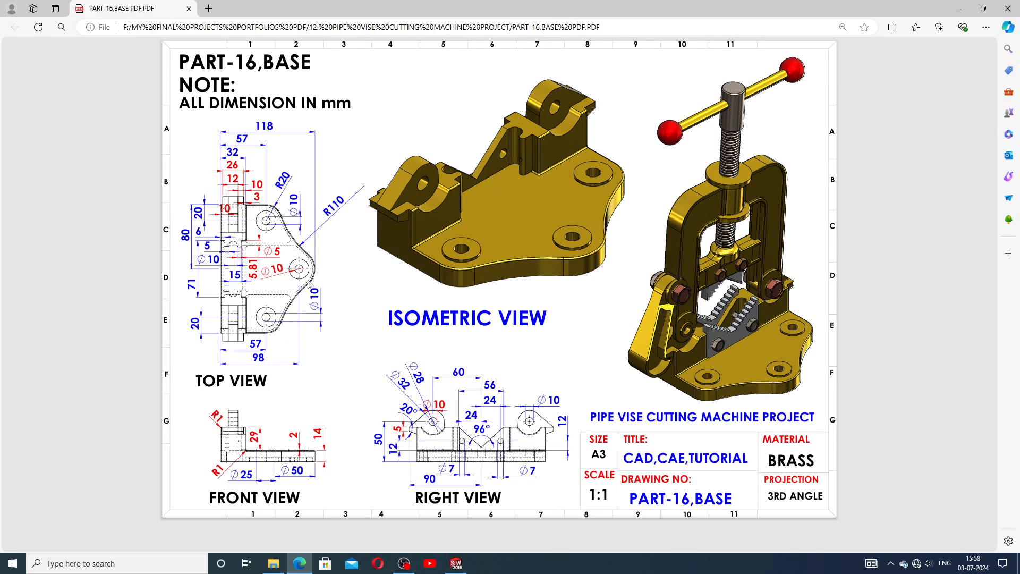
left_click(456, 563)
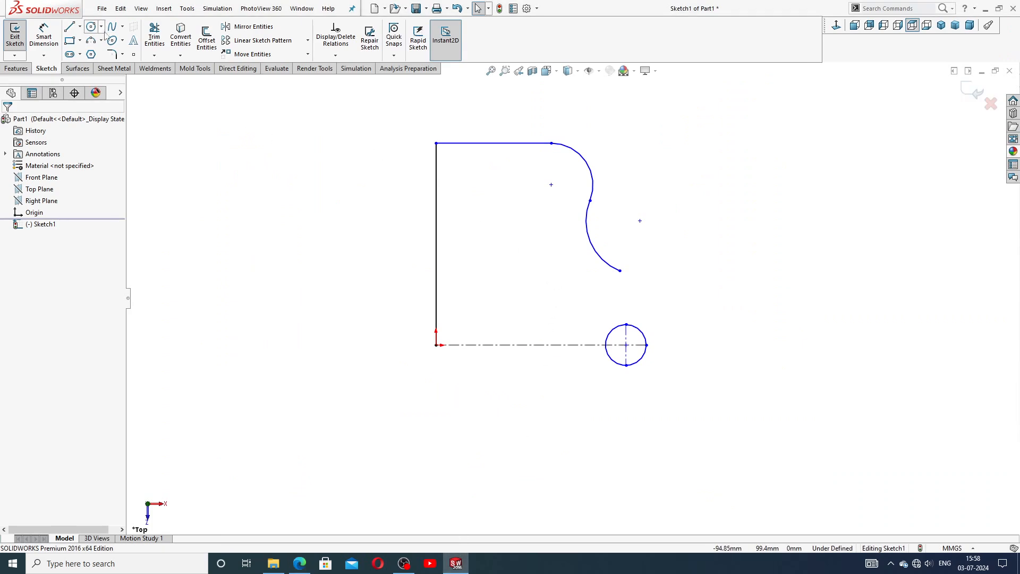
left_click(43, 36)
left_click(435, 231)
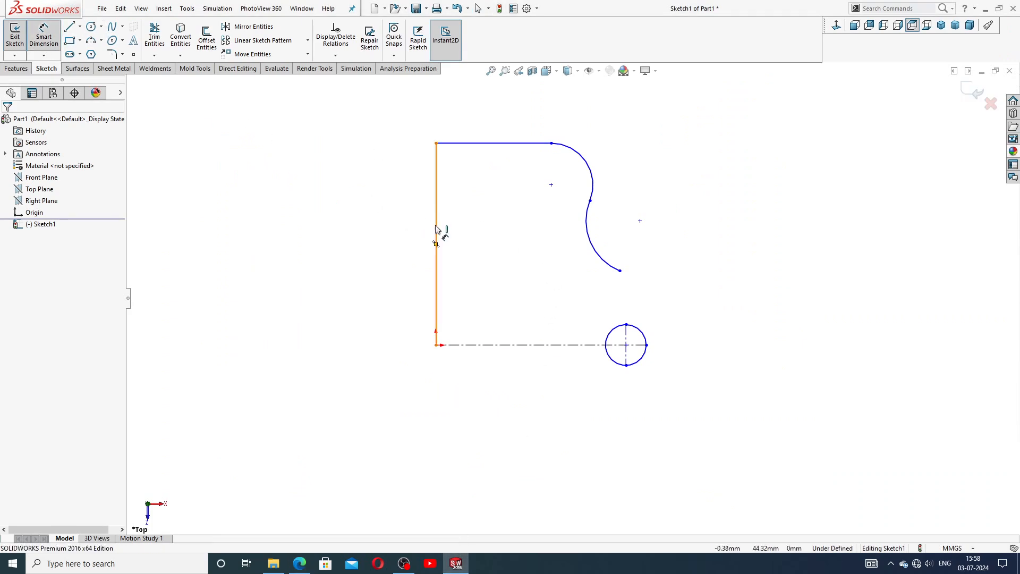
left_click(408, 240)
type("80")
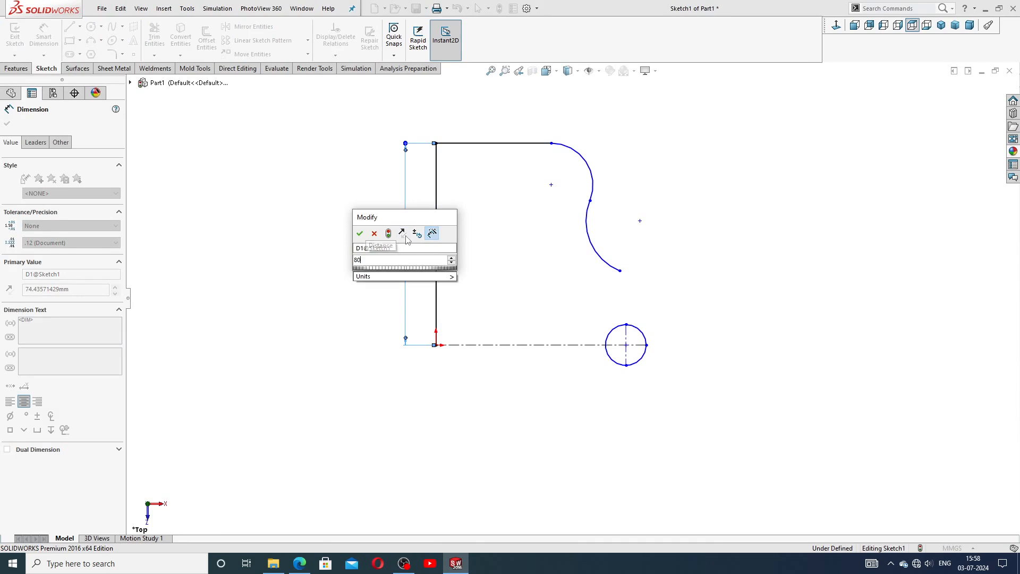
key("Return")
Dimension the upper horizontal edge to 57 mm and the adjoining tangent arc to a 20 mm radius.
left_click(507, 148)
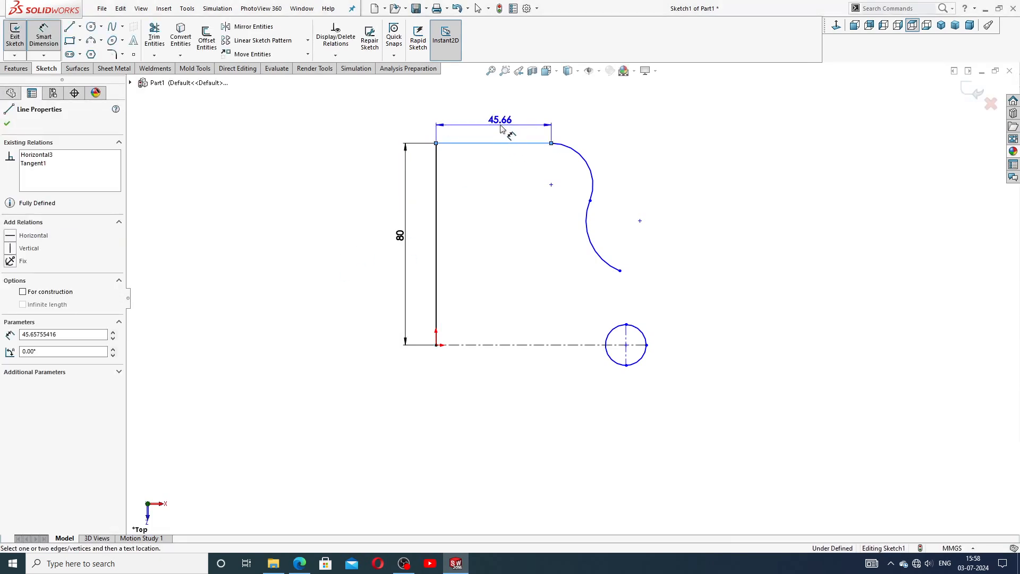
left_click(505, 127)
type("57")
key("Return")
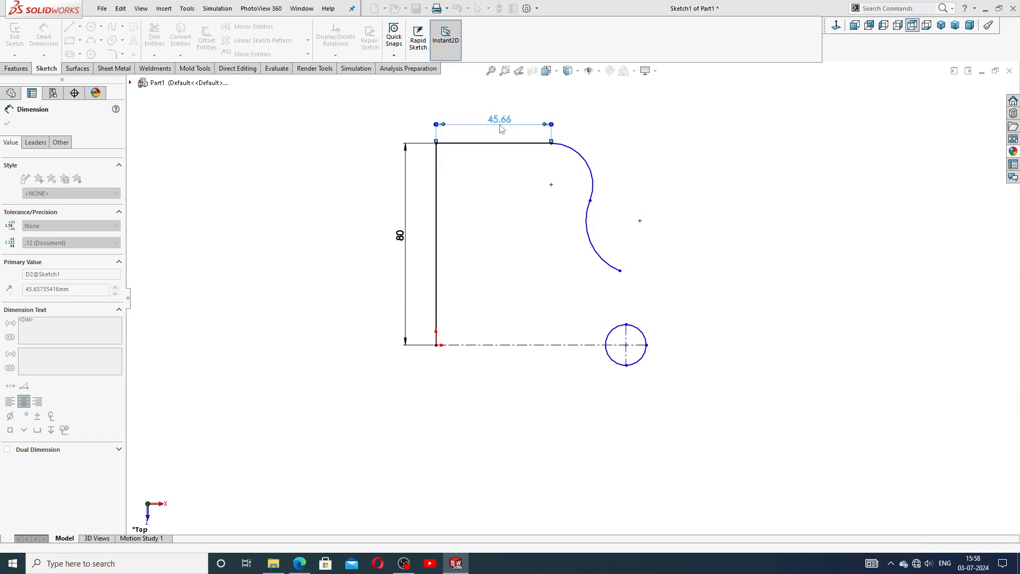
left_click(600, 177)
left_click(620, 162)
type("20")
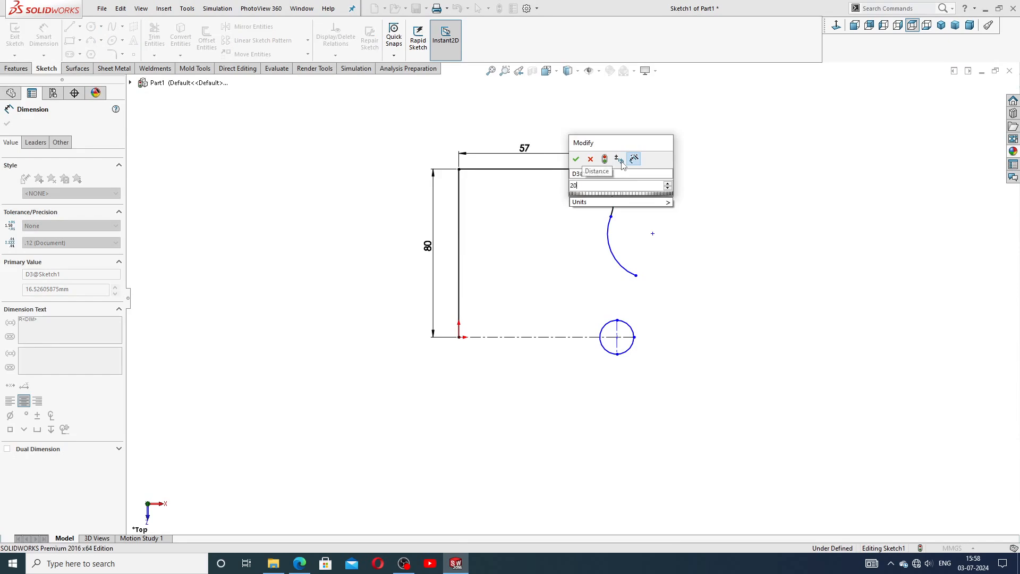
key("Return")
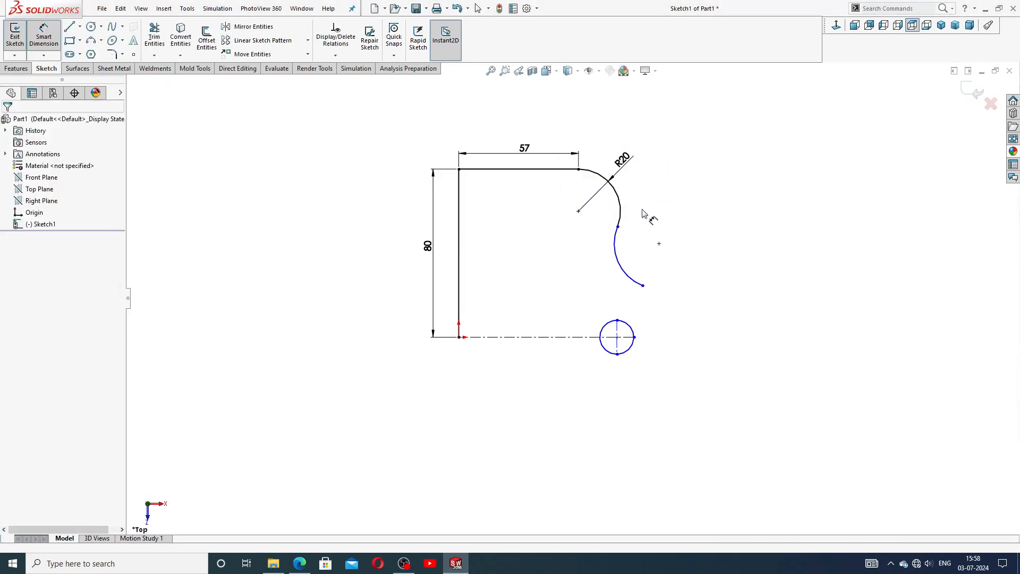
Dimension the circle's diameter to 50 mm and move the dimension farther out, clear of the circle.
scroll(648, 219, "down", 2)
right_click(660, 176)
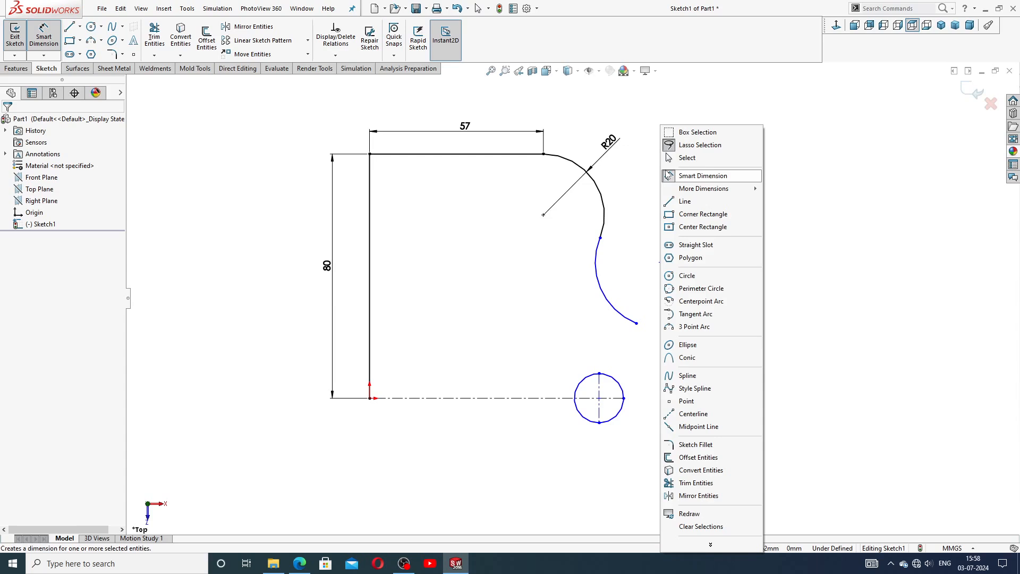
left_click(637, 182)
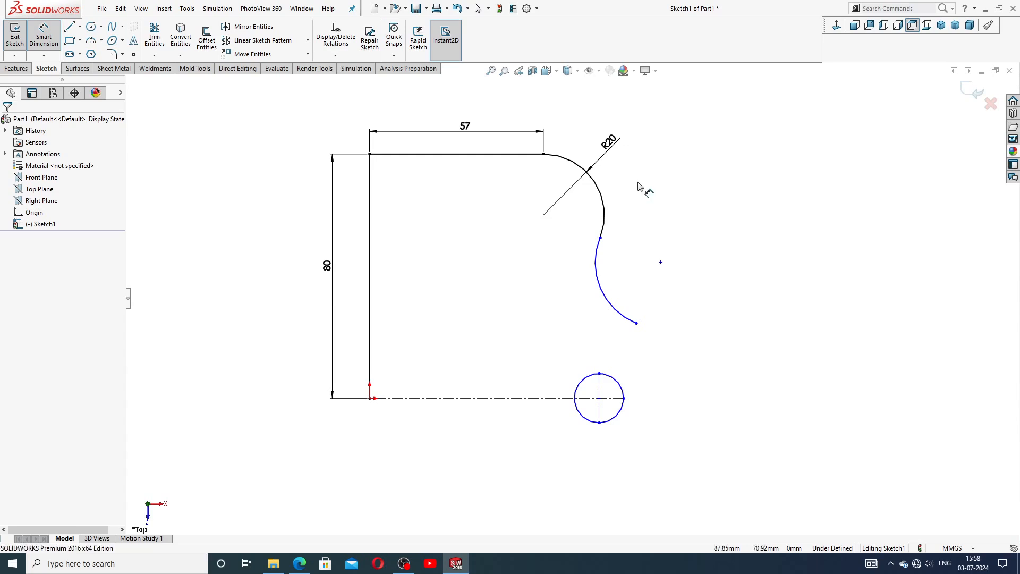
left_click(618, 389)
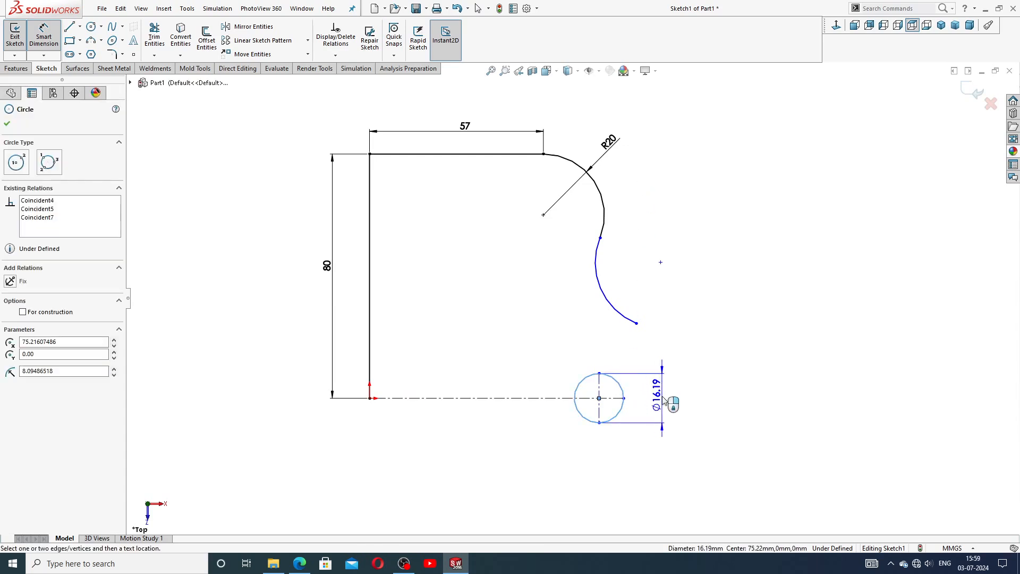
left_click(662, 397)
type("50")
key("Return")
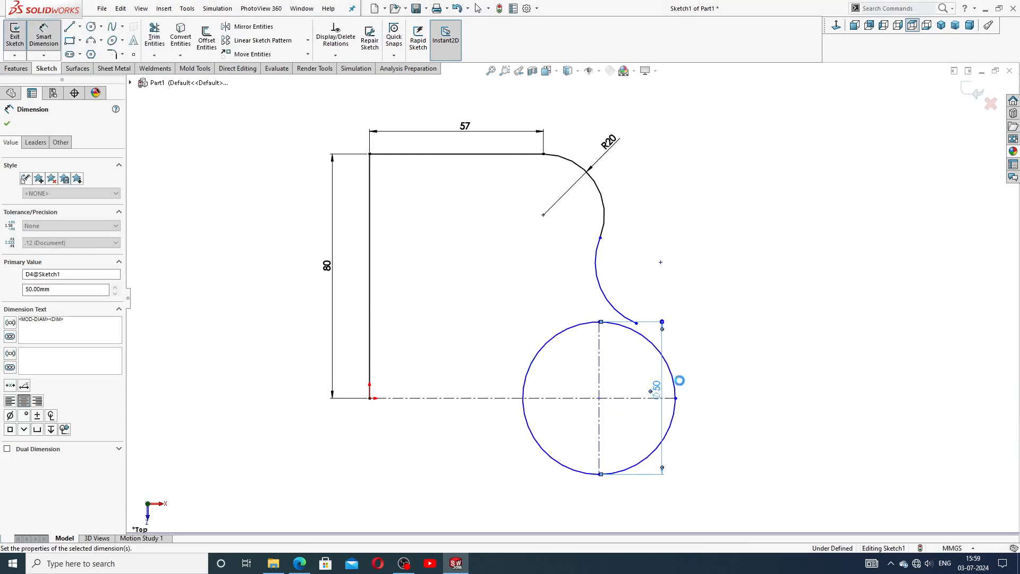
right_click(699, 247)
left_click(727, 170)
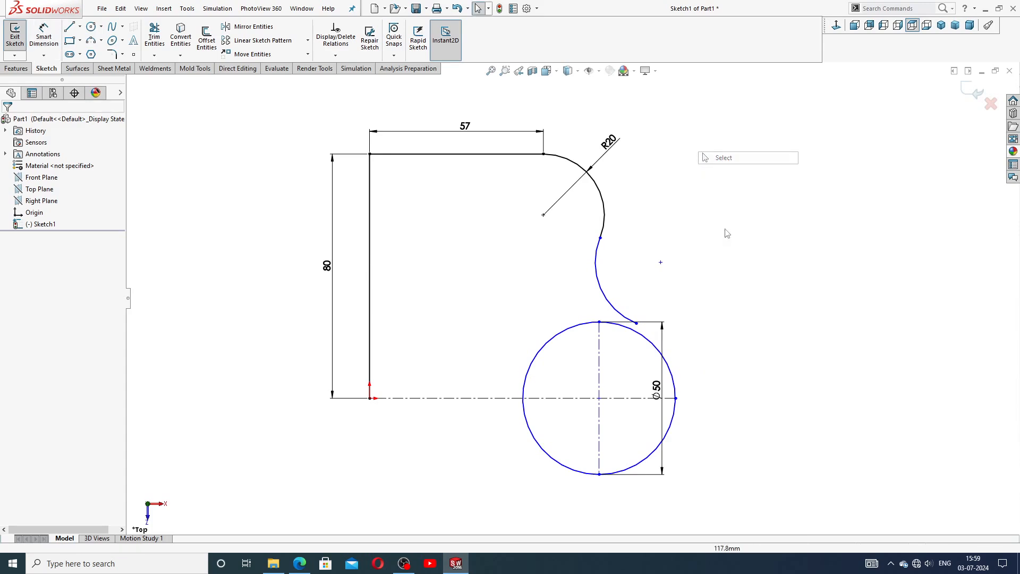
left_click_drag(654, 398, 706, 397)
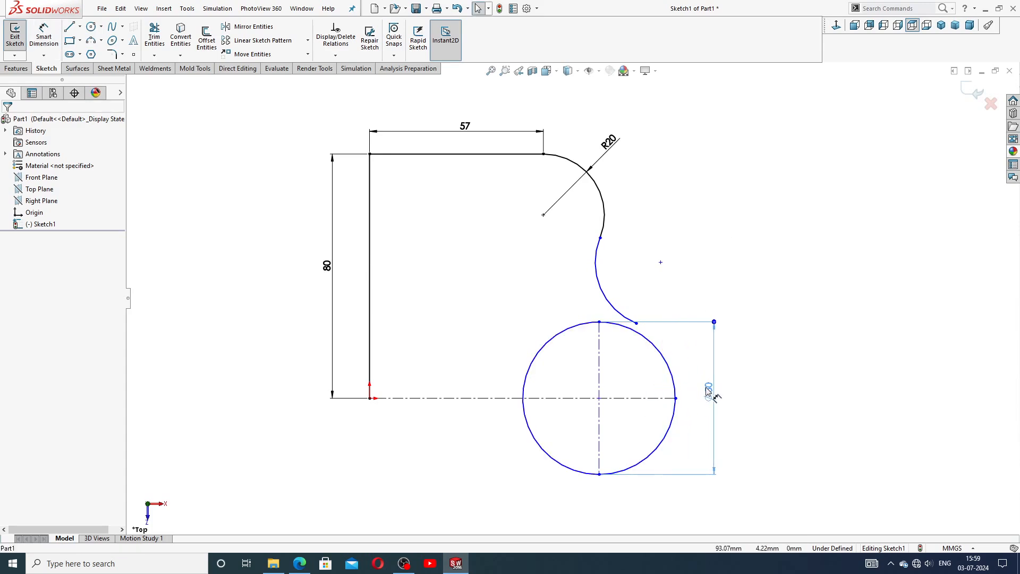
left_click(675, 276)
Move the concave arc's free endpoint onto the topmost point of the 50 mm circle.
scroll(629, 314, "down", 2)
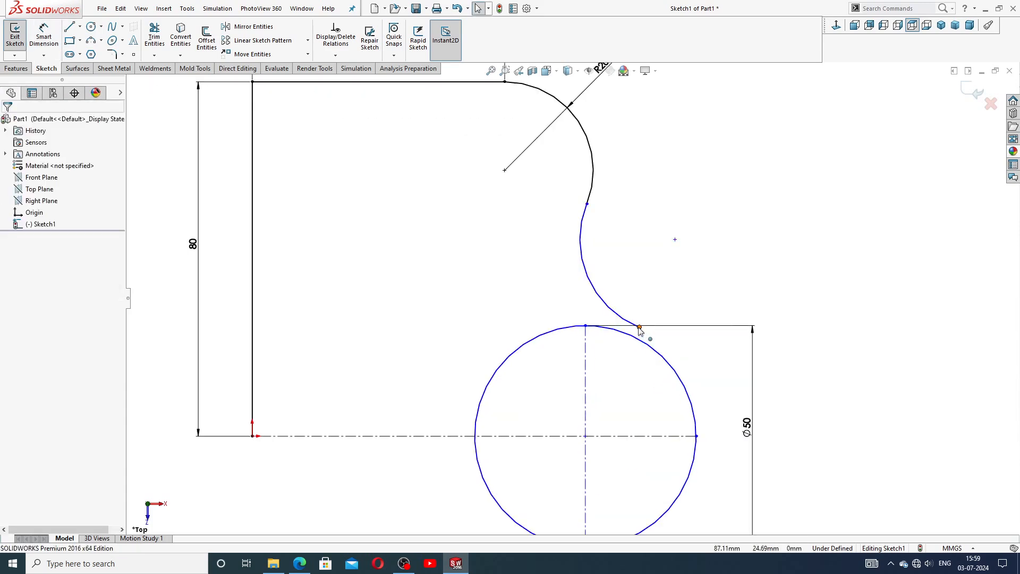
left_click_drag(640, 326, 585, 325)
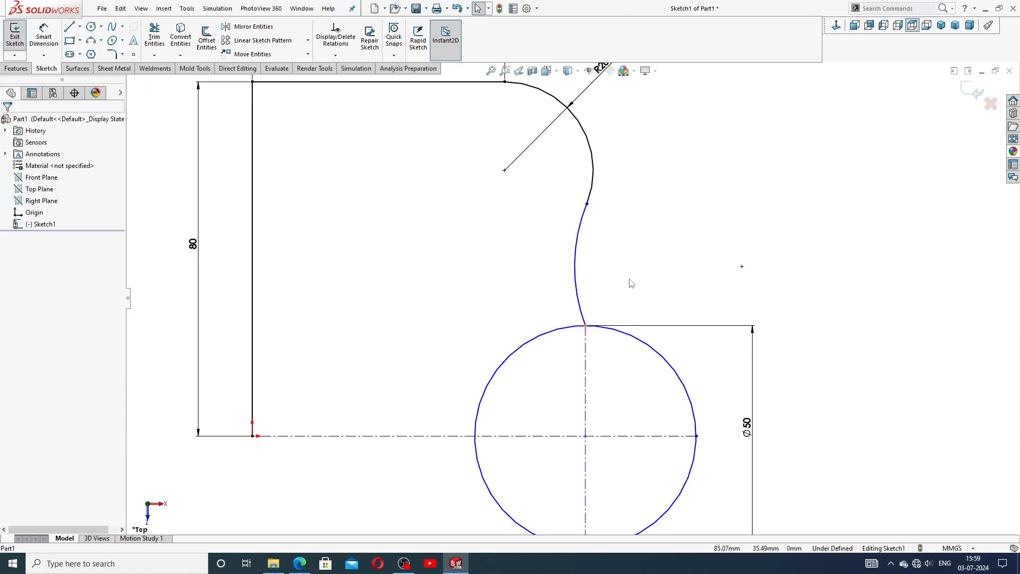
scroll(600, 337, "up", 3)
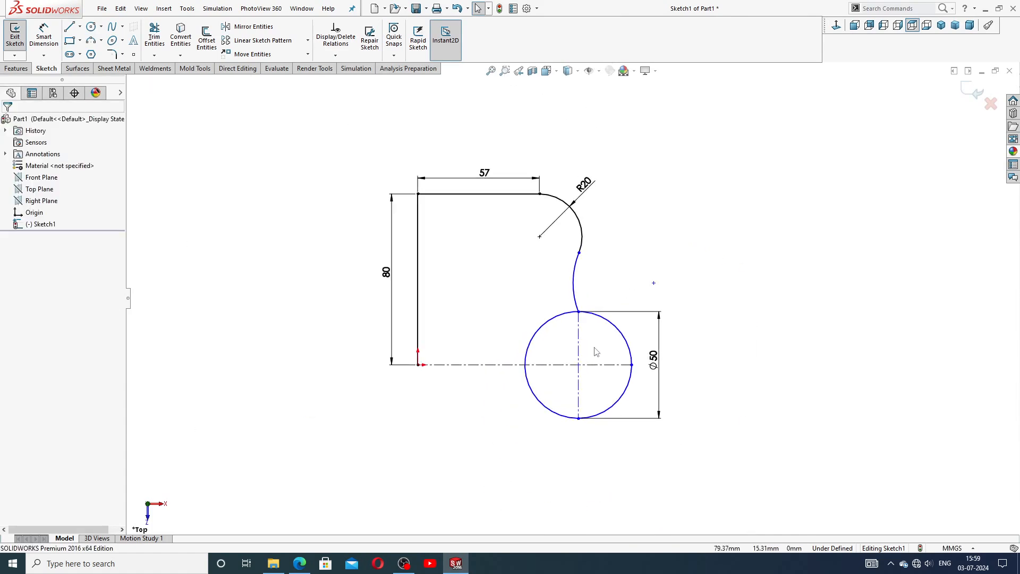
scroll(569, 346, "down", 1)
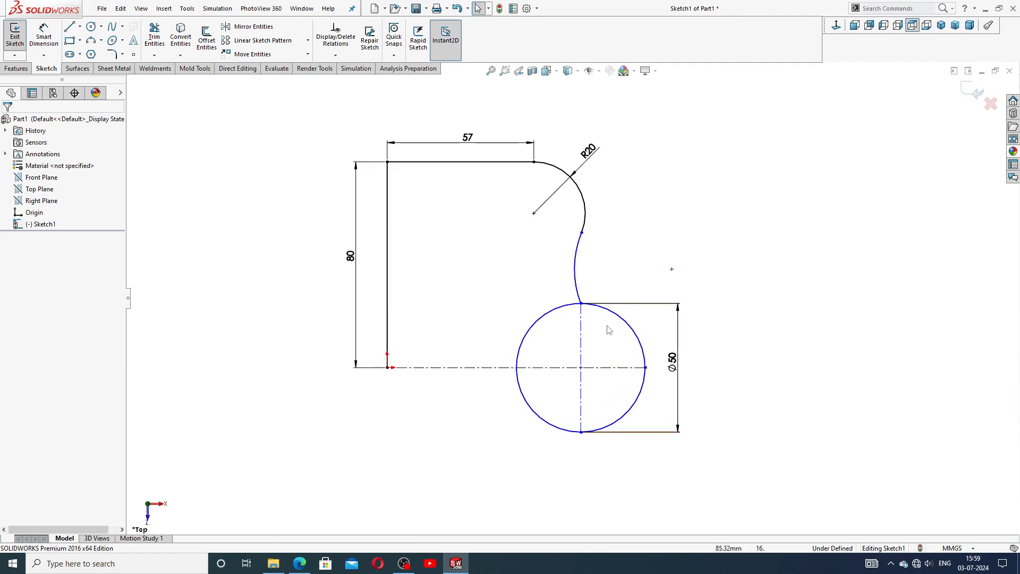
scroll(587, 324, "down", 2)
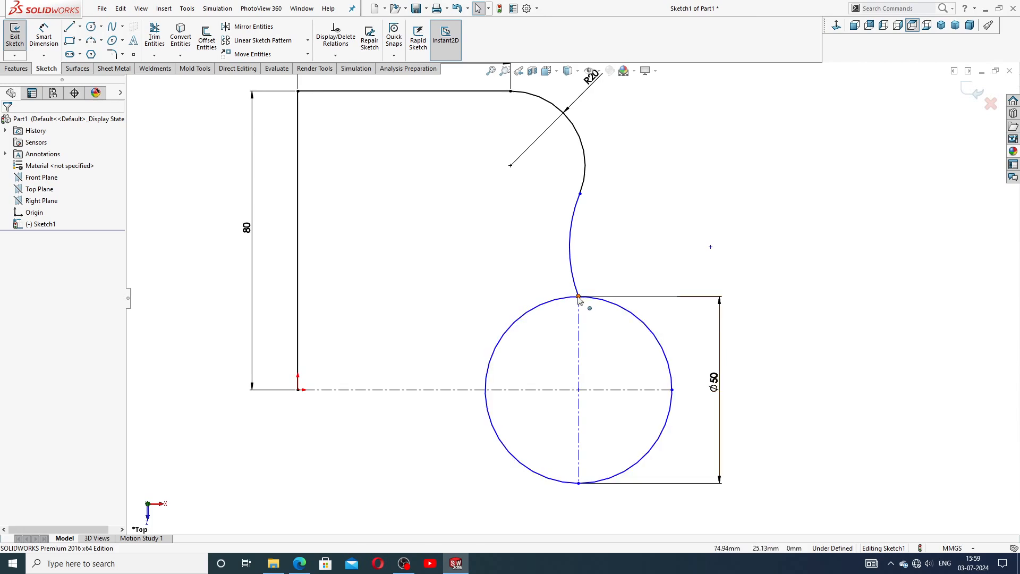
scroll(579, 300, "up", 2)
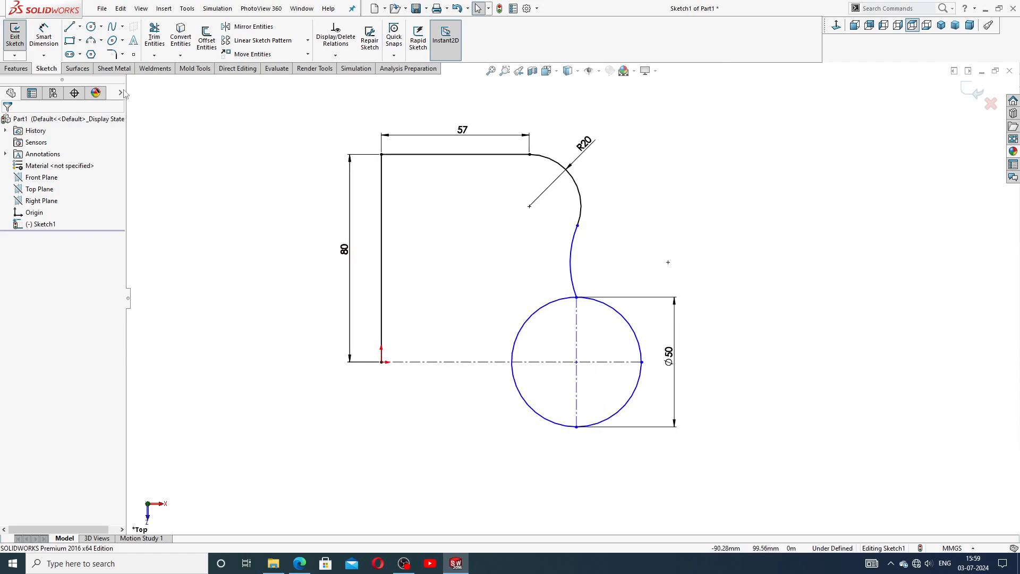
Dimension the overall horizontal distance from the origin to the circle's far point as 118 mm, placed above the 57 mm dimension.
left_click(44, 37)
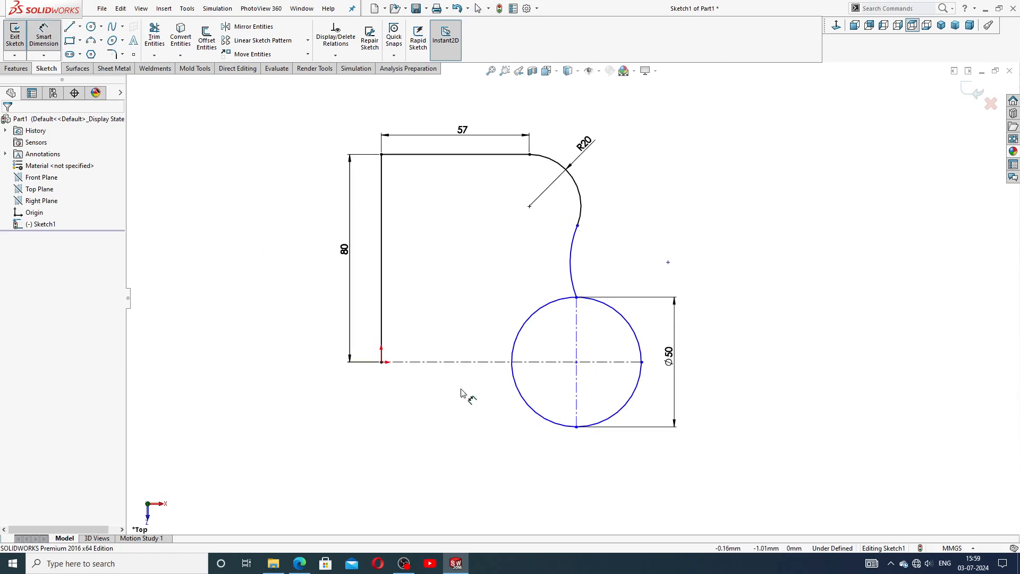
left_click(381, 362)
left_click(642, 362)
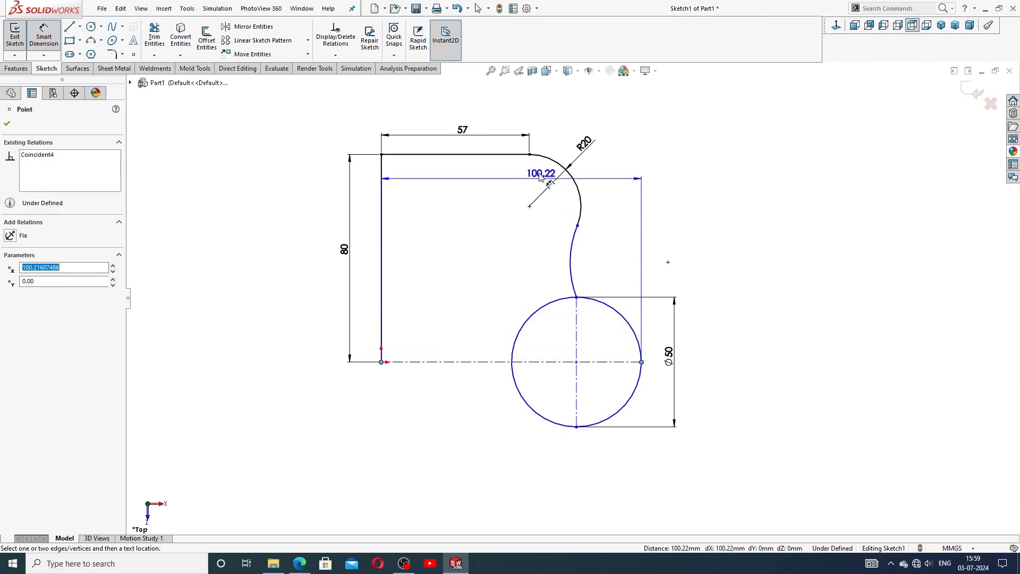
left_click(519, 116)
type("118")
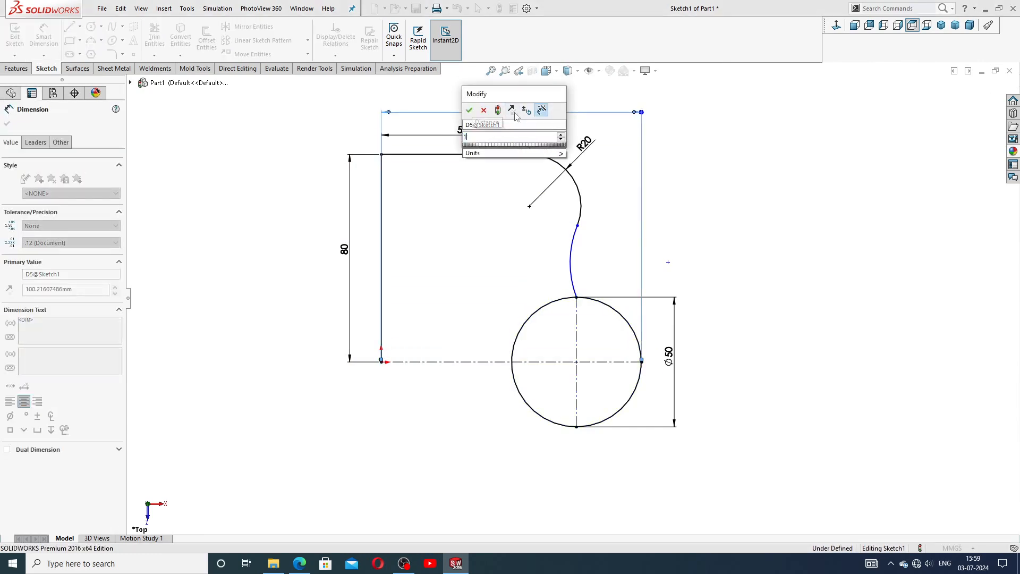
key("Return")
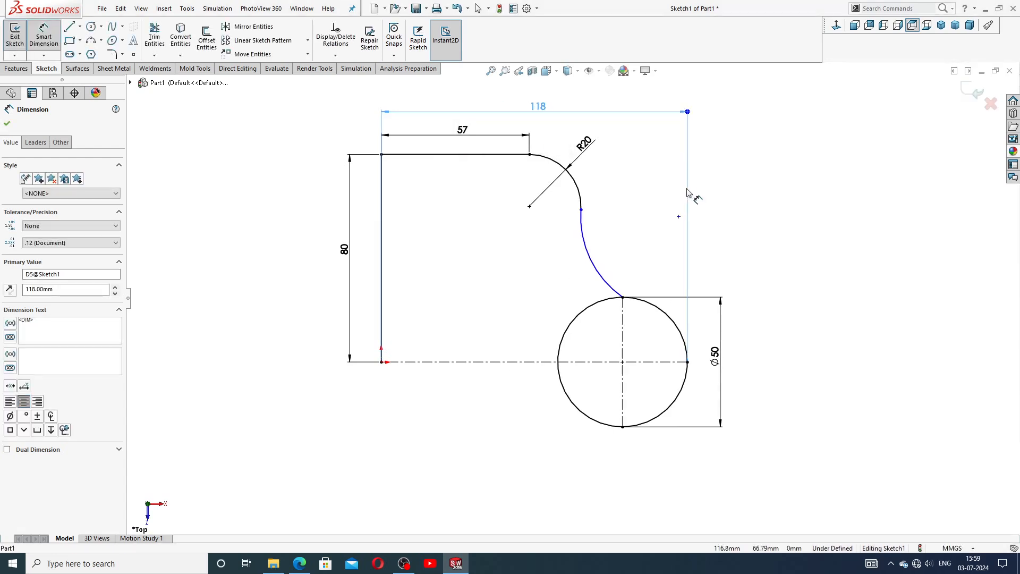
scroll(703, 214, "up", 3)
scroll(566, 232, "down", 1)
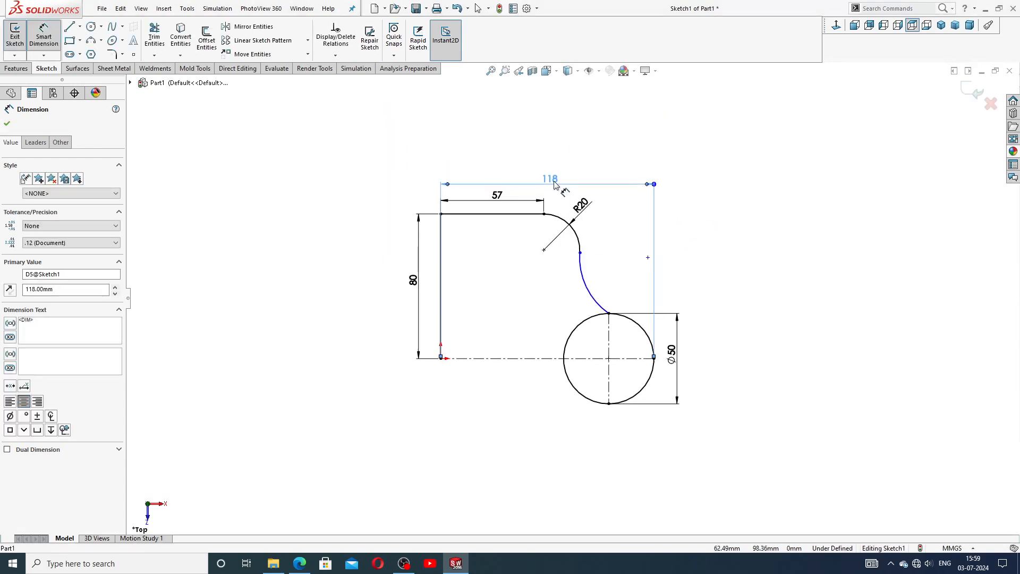
left_click_drag(554, 180, 554, 167)
left_click(692, 205)
right_click(693, 189)
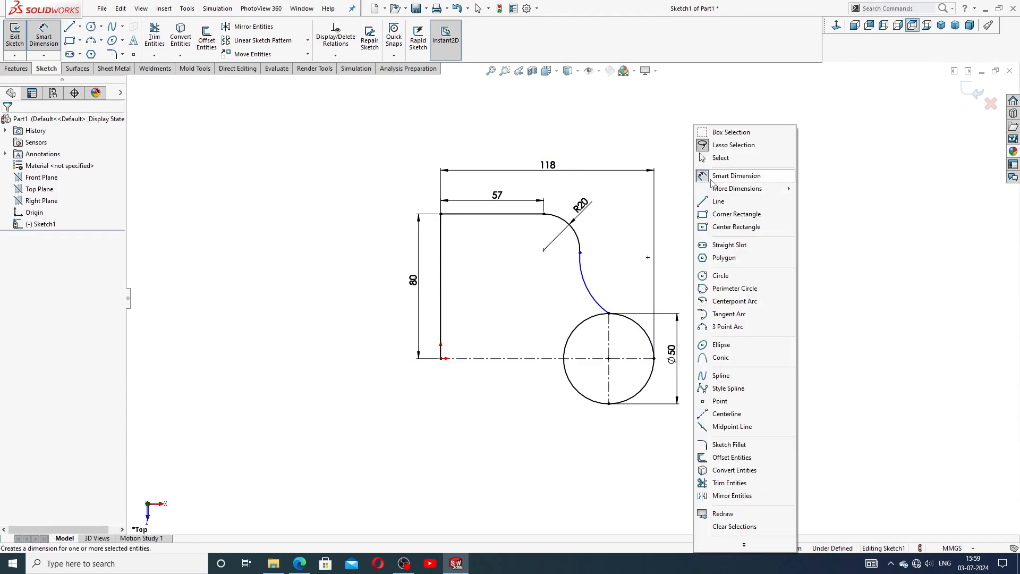
left_click(722, 159)
Check the PART-16 base PDF drawing and trim away the half of the 50 mm circle facing the origin.
left_click(299, 564)
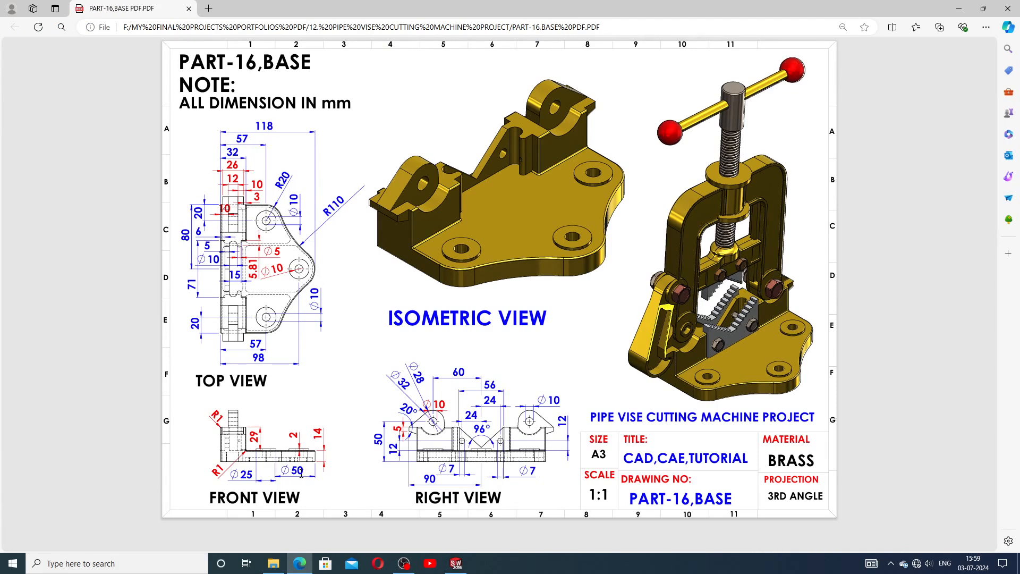
left_click(455, 562)
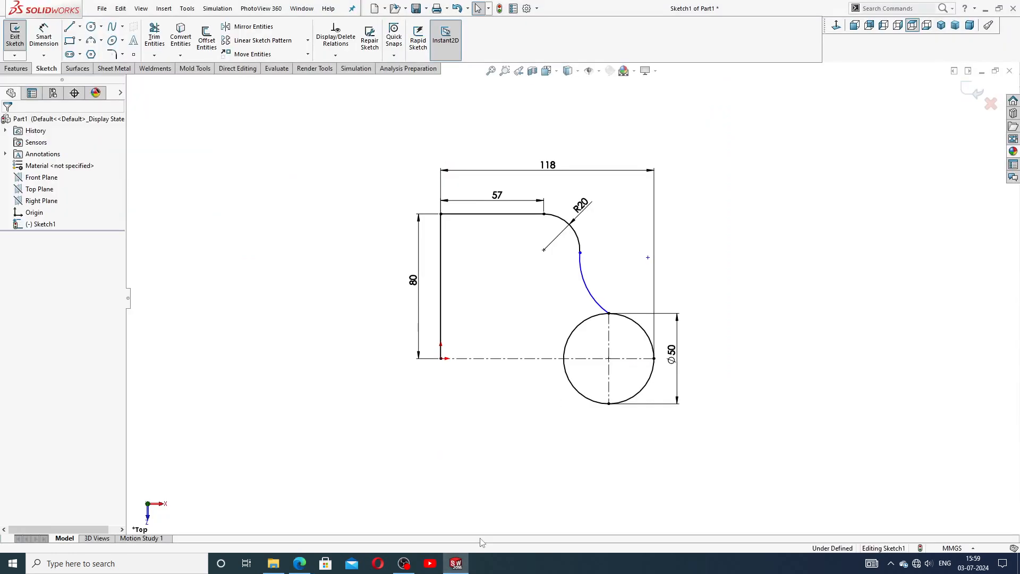
scroll(619, 306, "down", 3)
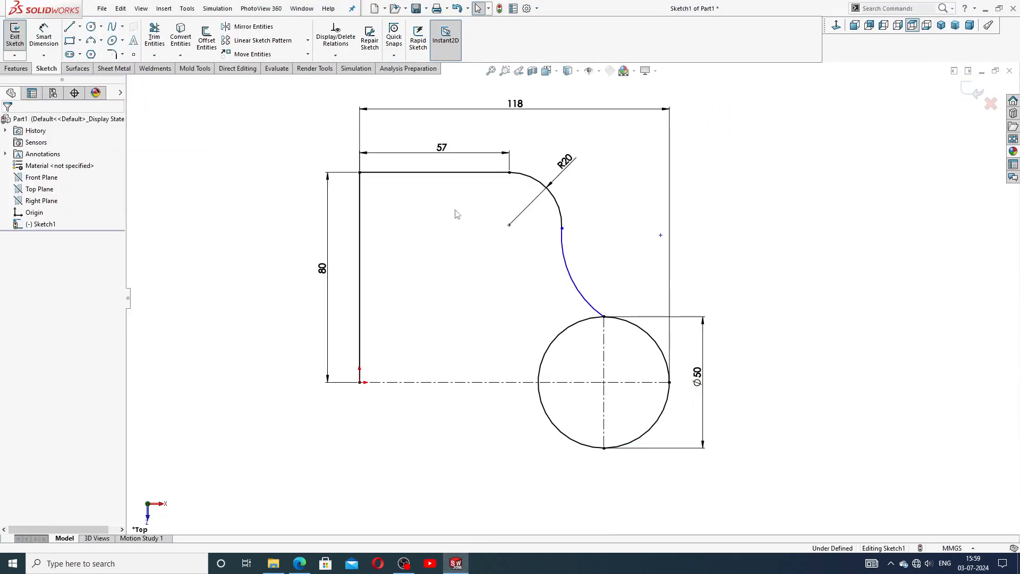
left_click(154, 36)
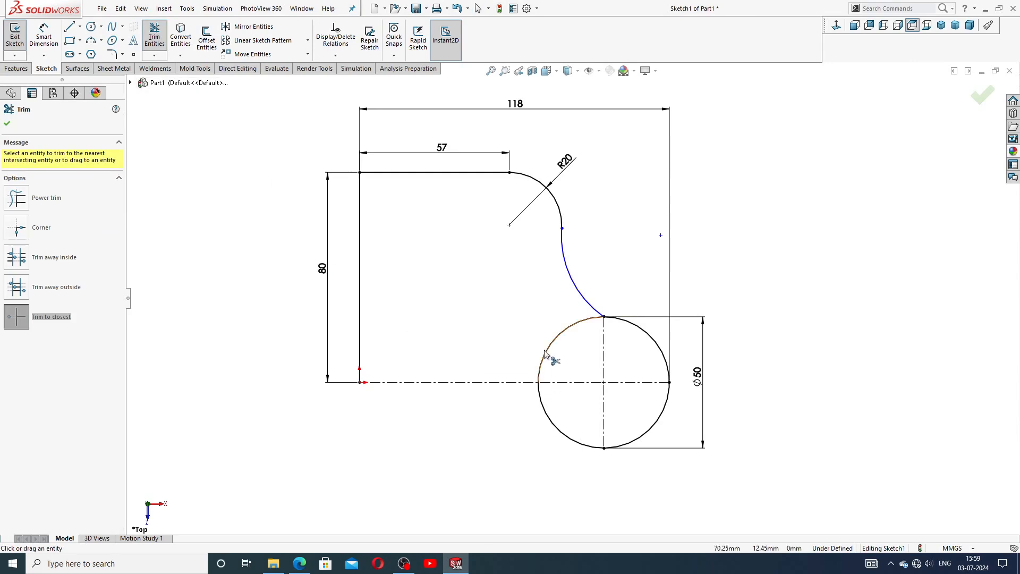
left_click(545, 354)
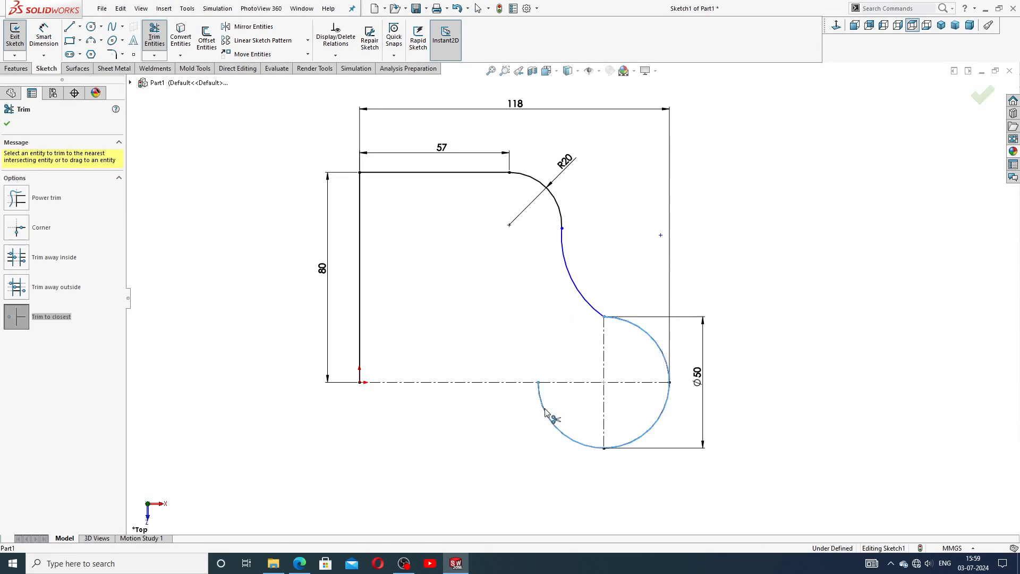
left_click(547, 408)
right_click(548, 413)
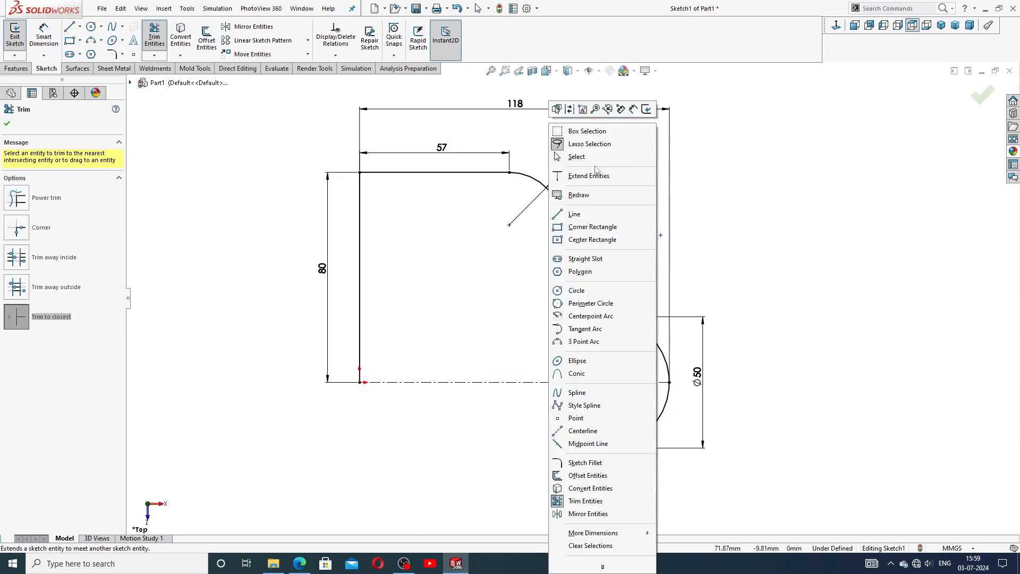
left_click(574, 156)
Delete the vertical centerline across the half circle and the leftover vertical relations on both of its endpoints.
scroll(603, 402, "down", 2)
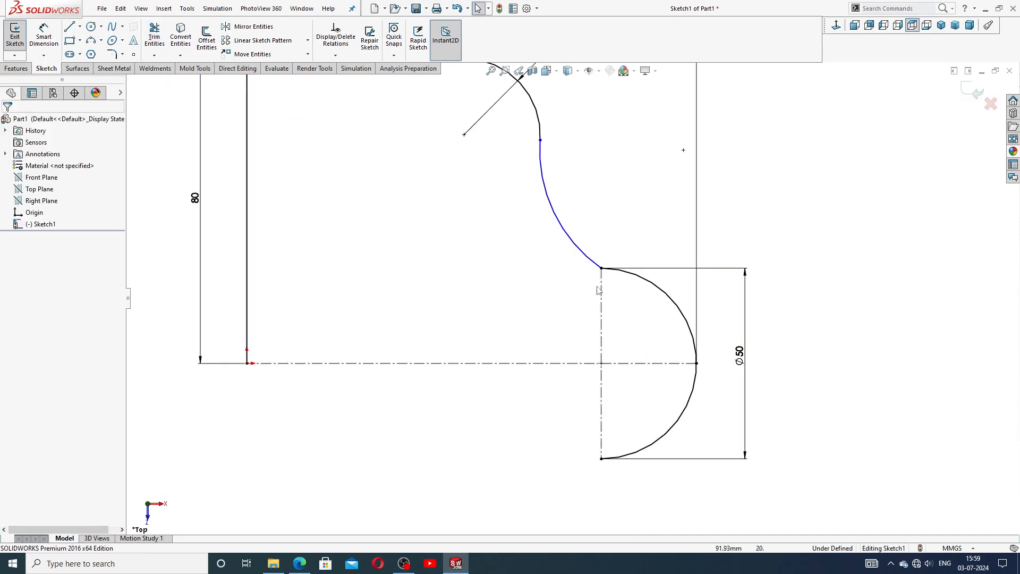
left_click(600, 432)
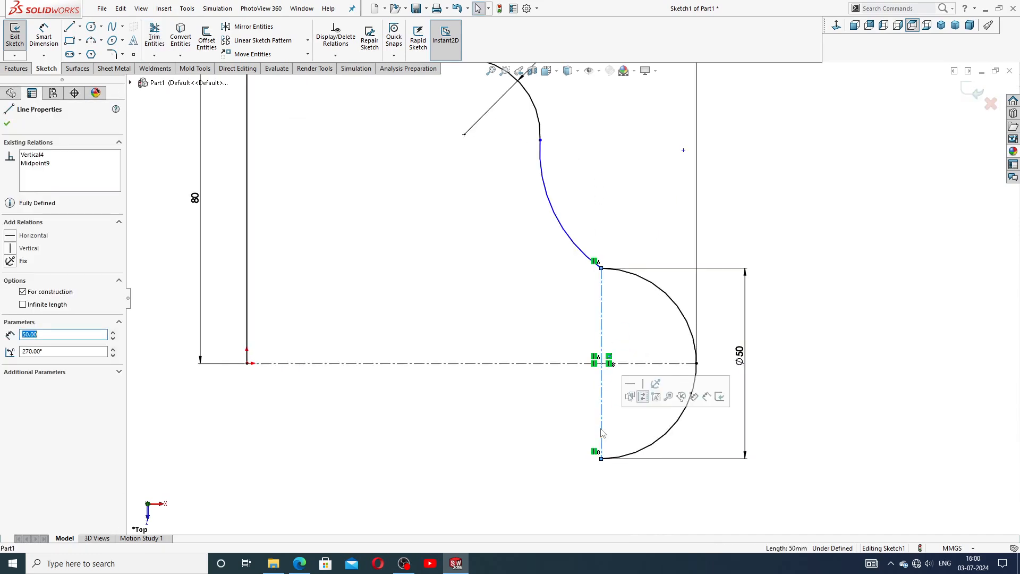
key("Delete")
left_click(601, 458)
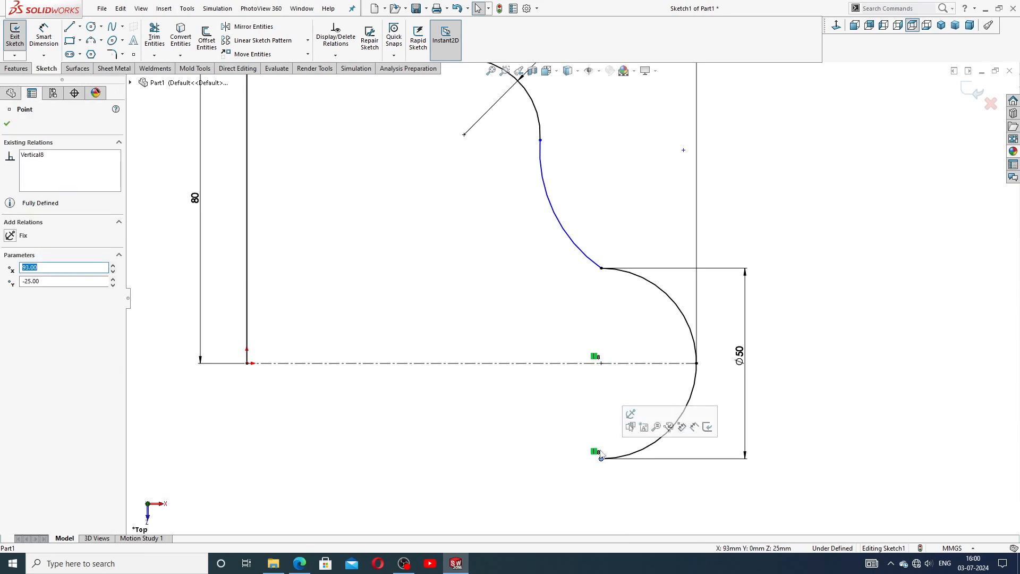
left_click(596, 452)
key("Delete")
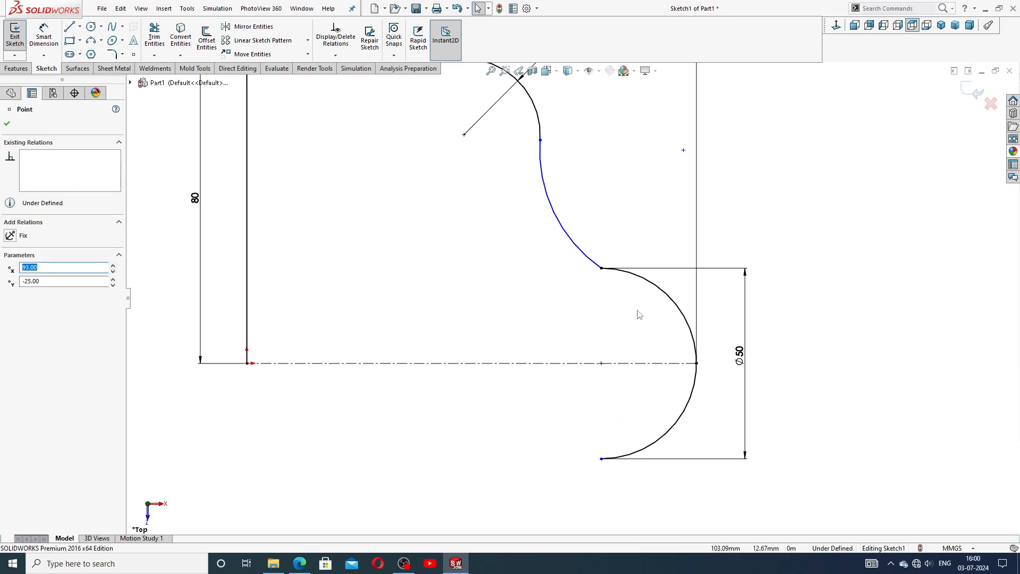
left_click(602, 269)
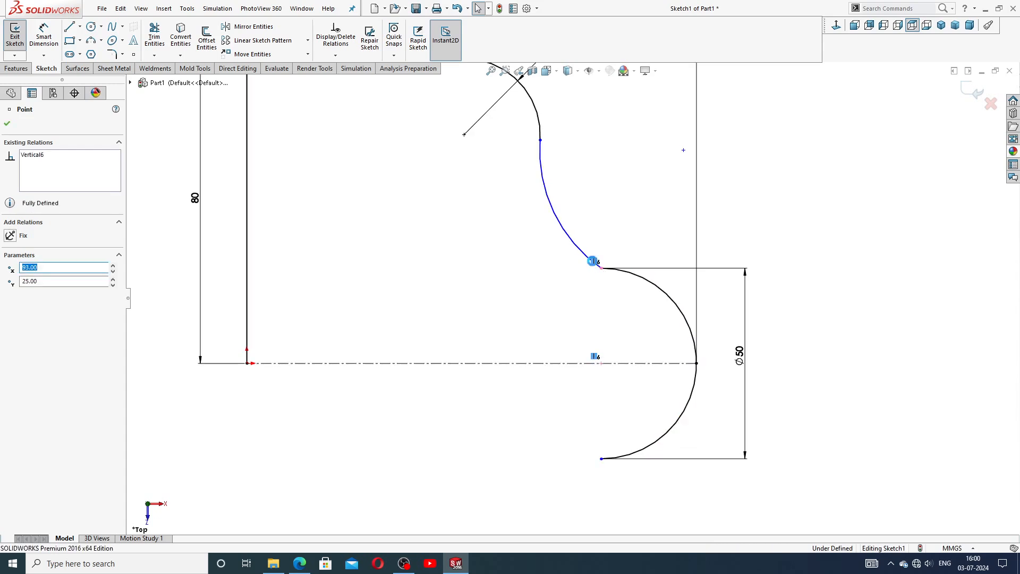
left_click(592, 261)
key("Delete")
Move both endpoints of the 50 mm diameter arc outward to about X 101 mm and add a vertical relation between them.
left_click_drag(602, 269, 631, 274)
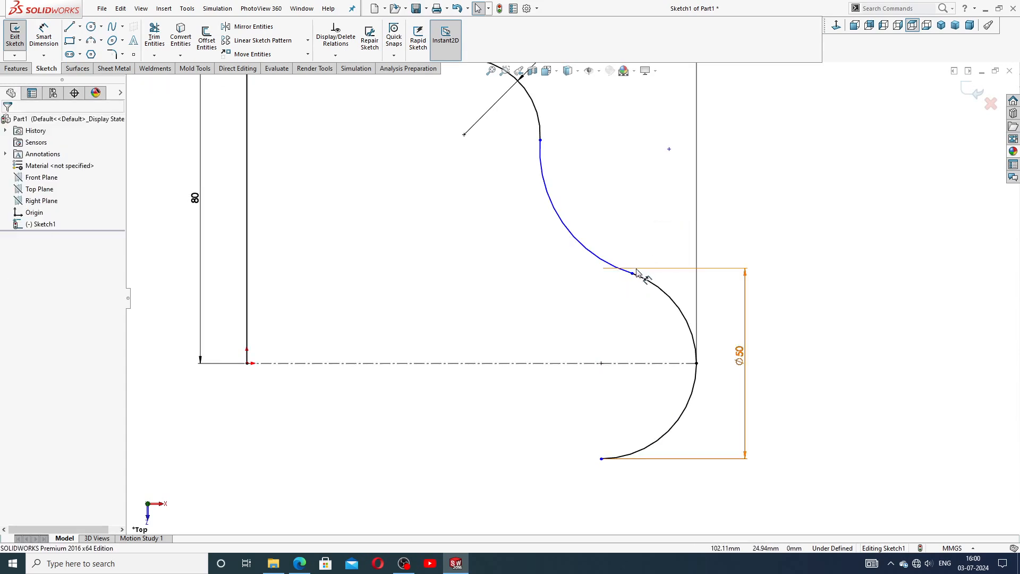
left_click(631, 313)
left_click_drag(601, 460, 634, 458)
left_click(639, 495)
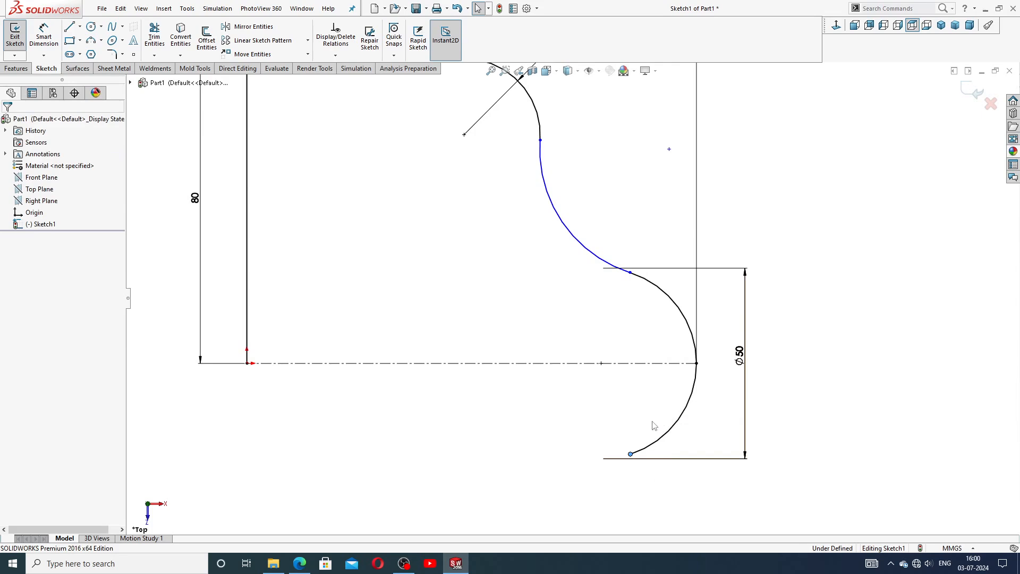
left_click(631, 273)
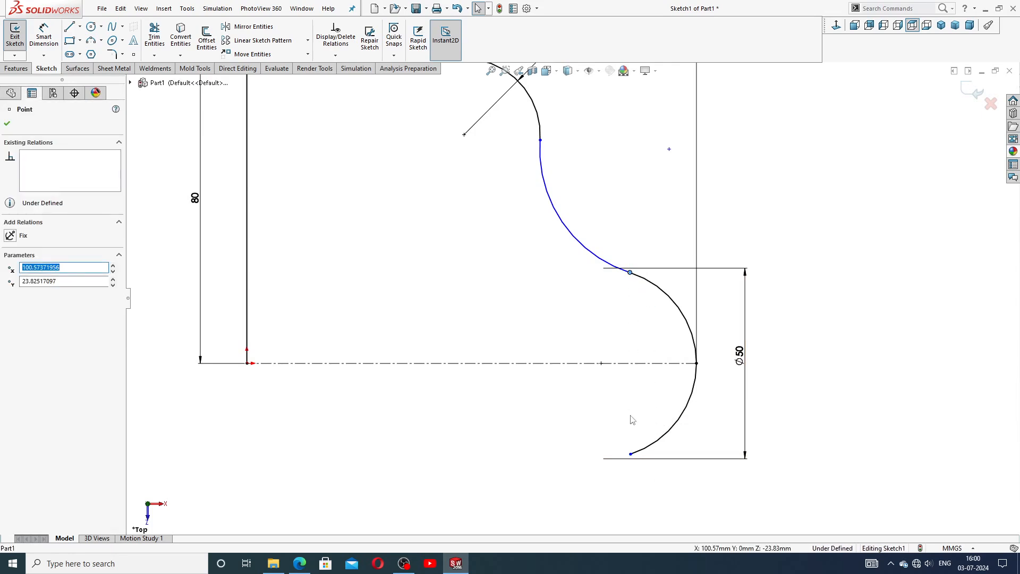
left_click(630, 455, "ctrl")
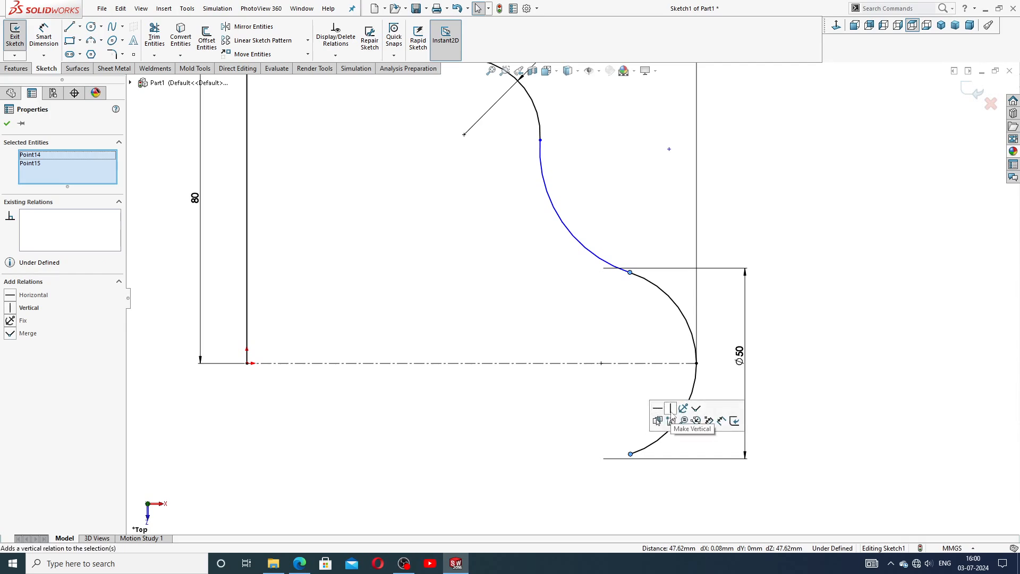
left_click(658, 465)
Dimension the concave connecting arc between the R20 arc and the 50 mm diameter arc to a 110 mm radius.
key("f")
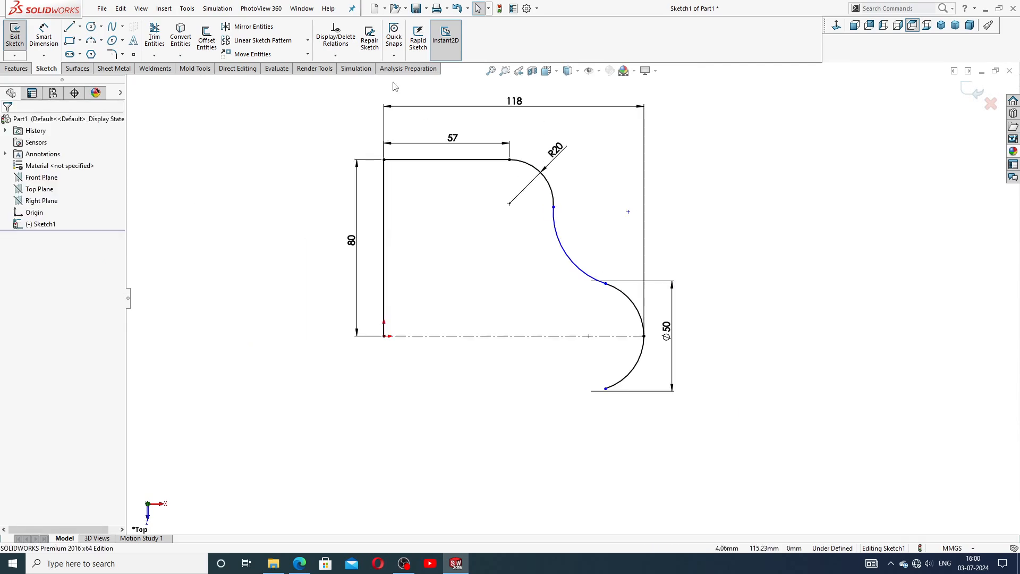
left_click(44, 35)
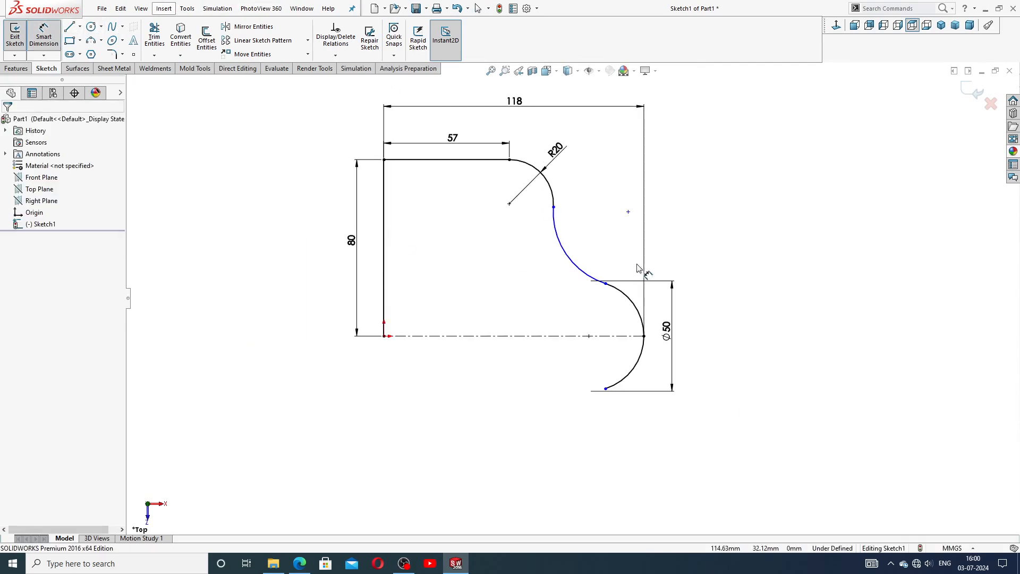
left_click(576, 268)
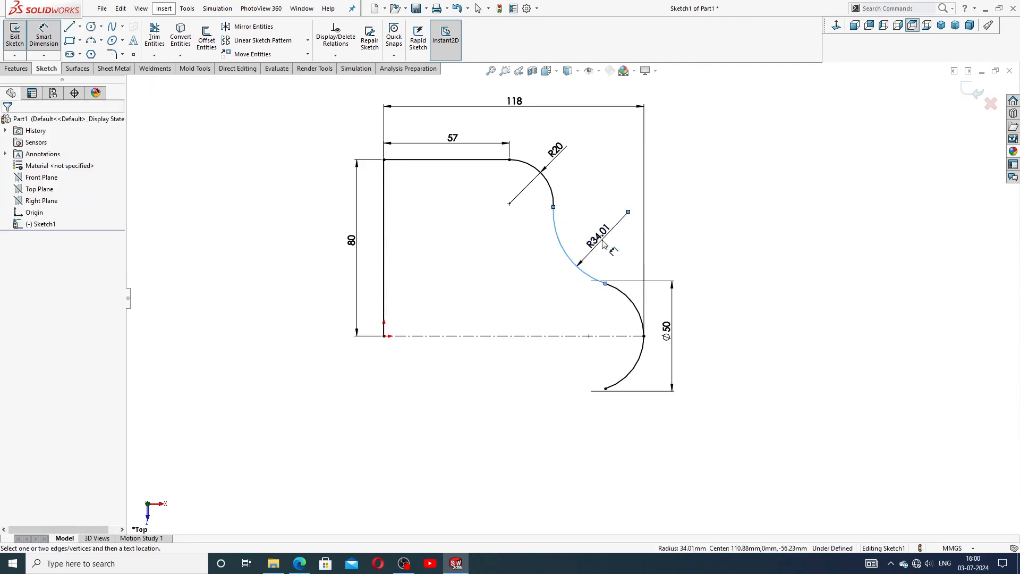
left_click(601, 242)
type("110")
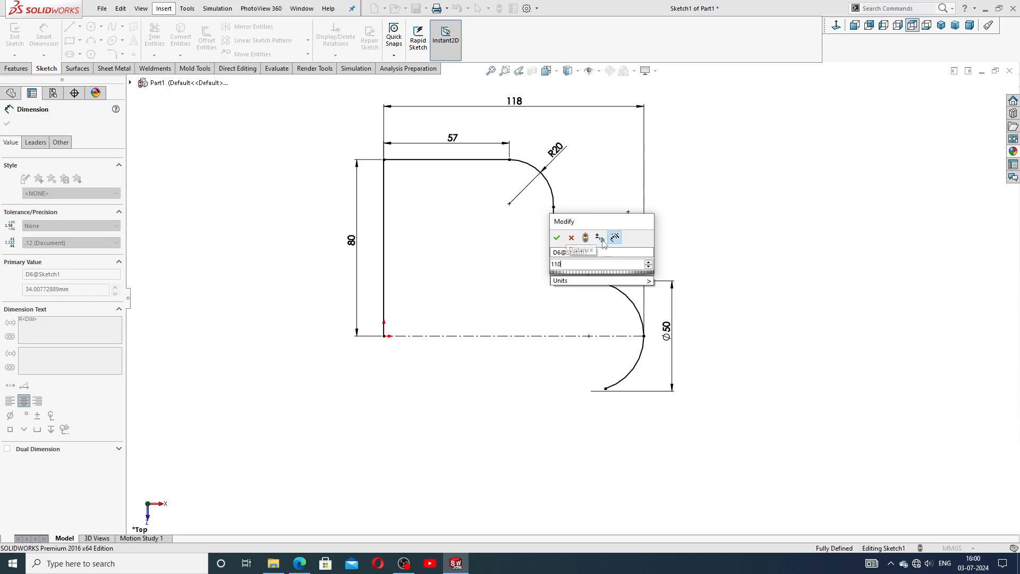
Set the concave arc's radius to 110 mm and reposition its radius dimension and the 50 mm diameter dimension.
key("Return")
key("z")
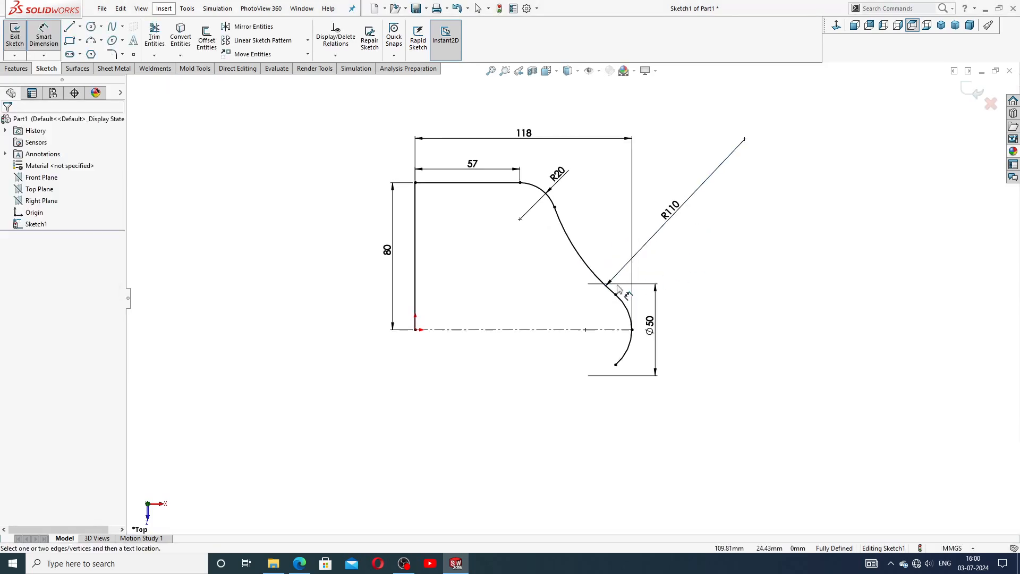
left_click_drag(667, 217, 654, 208)
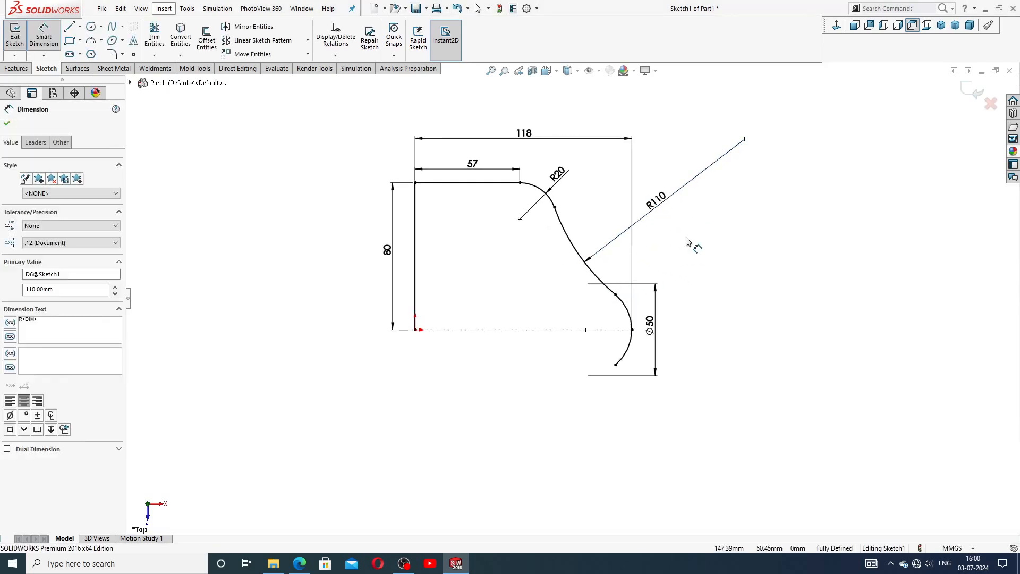
scroll(616, 335, "down", 1)
left_click_drag(656, 325, 663, 326)
right_click(715, 261)
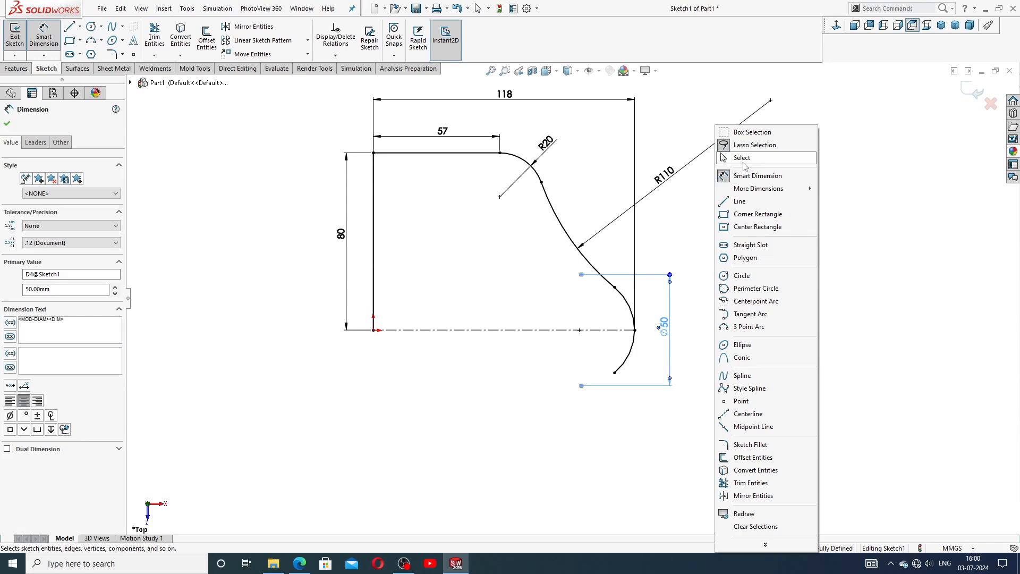
left_click(740, 158)
key("z")
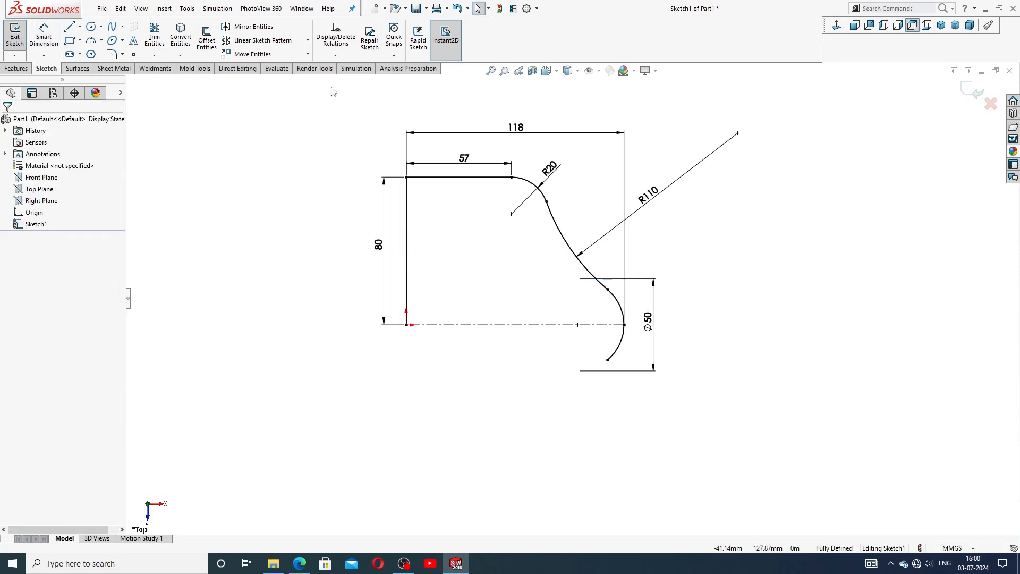
Mirror the vertical line, horizontal line, R20 arc and R110 arc about the horizontal centerline to close the base profile.
left_click(265, 29)
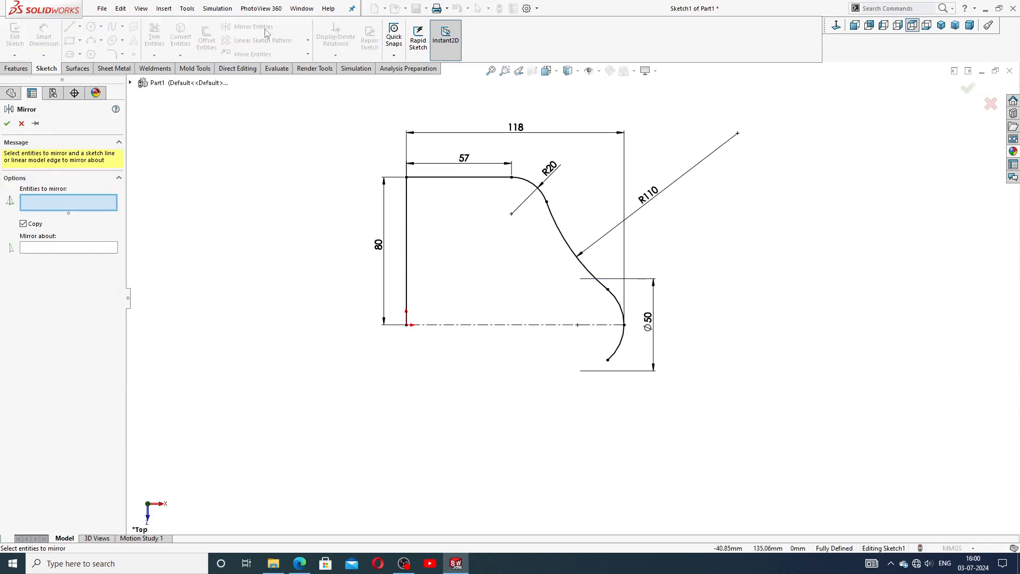
left_click(408, 208)
left_click(440, 177)
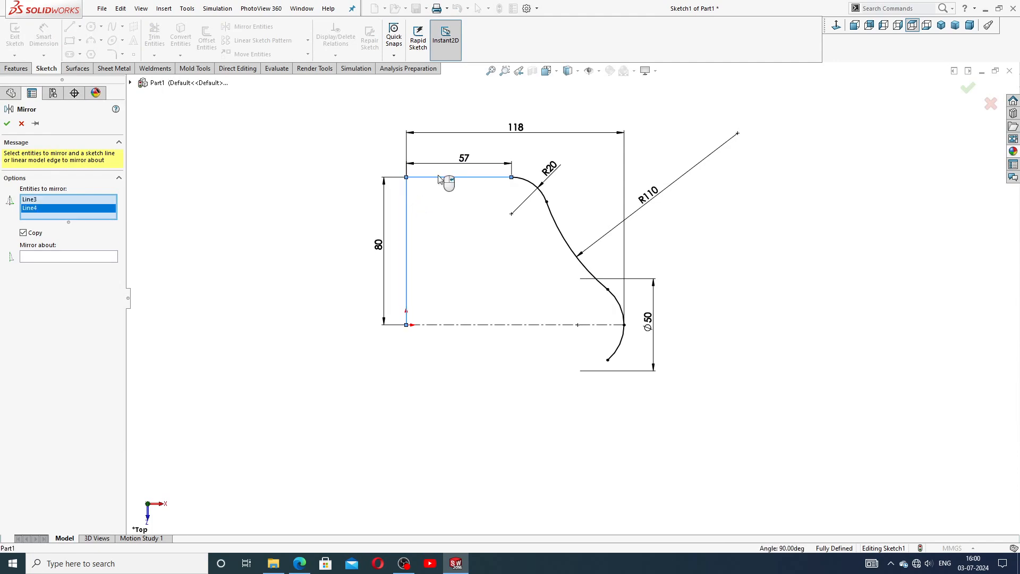
left_click(526, 185)
left_click(557, 235)
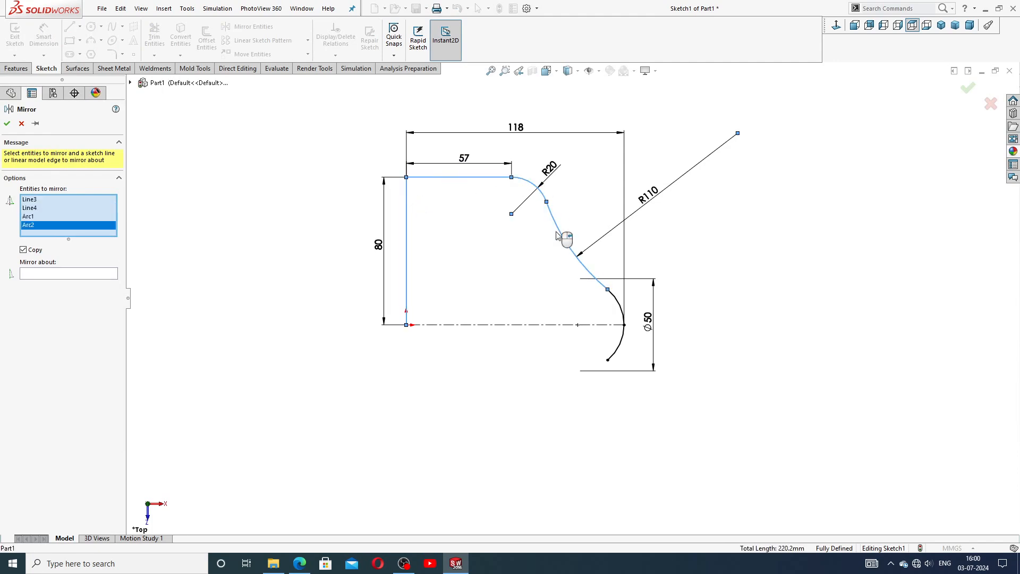
left_click(82, 273)
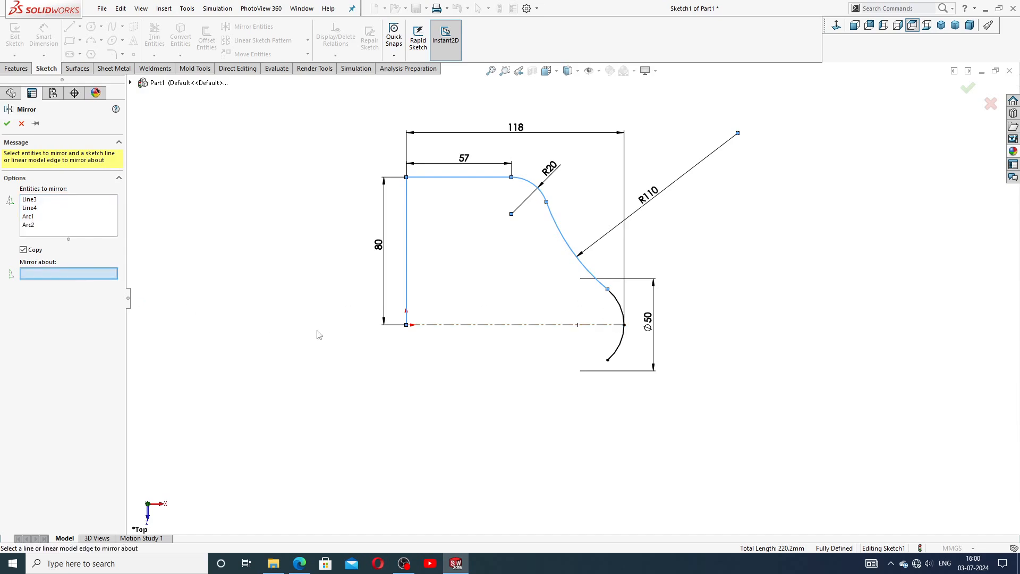
left_click(438, 325)
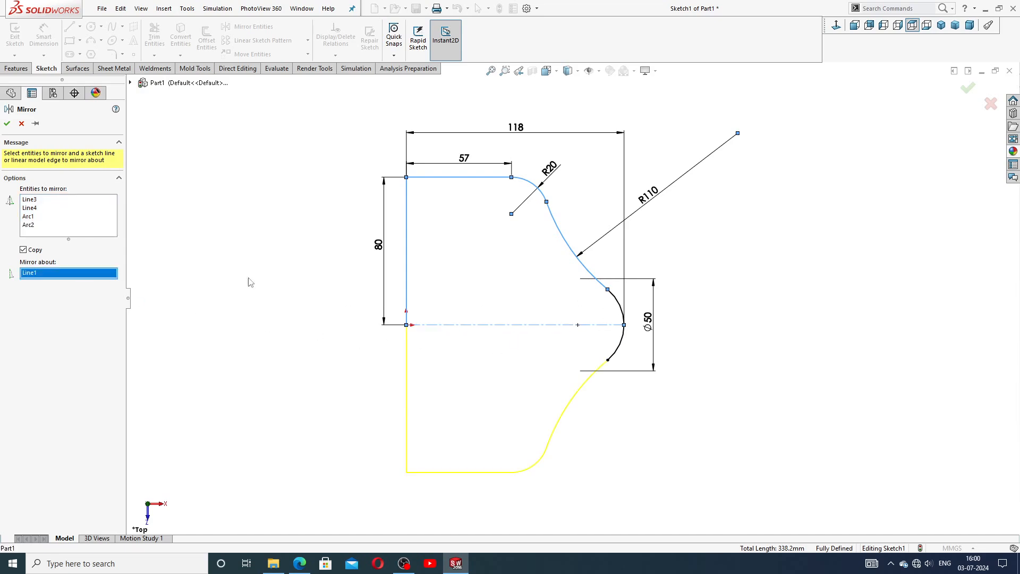
left_click(7, 124)
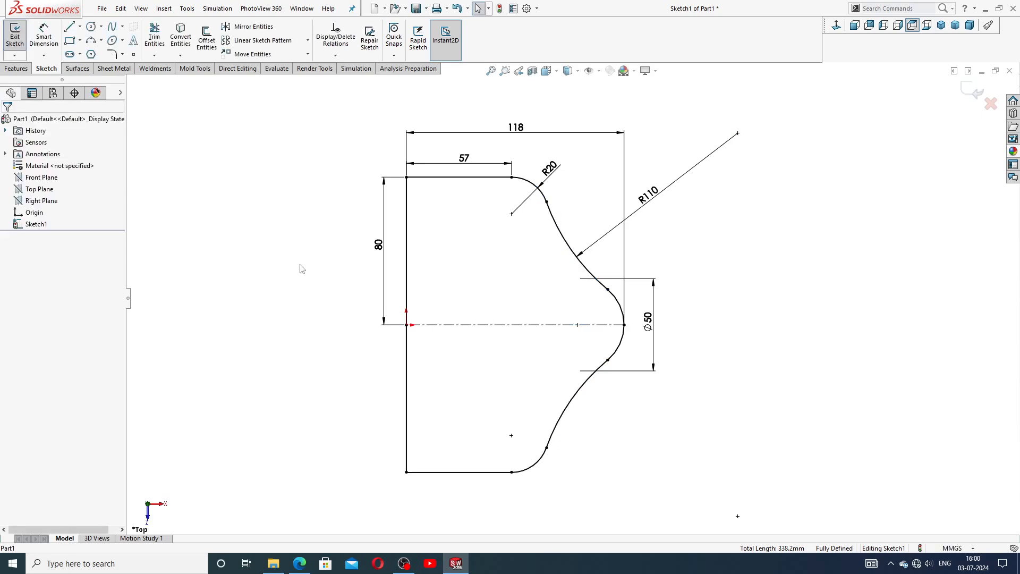
Extrude the closed base profile to a blind depth of 14 mm, checking the dimensions against the PART-16,BASE PDF drawing.
scroll(411, 311, "up", 2)
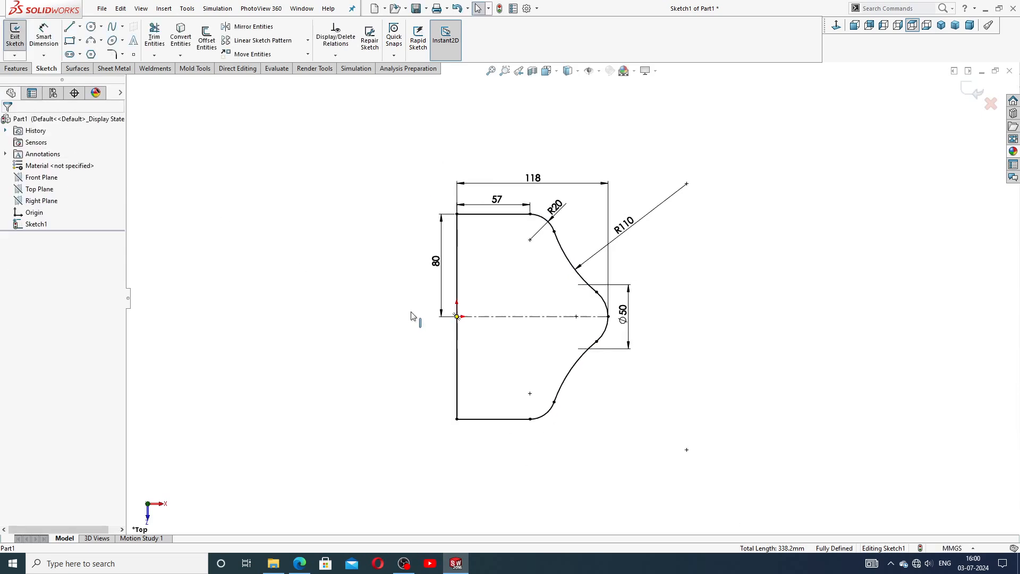
left_click(299, 563)
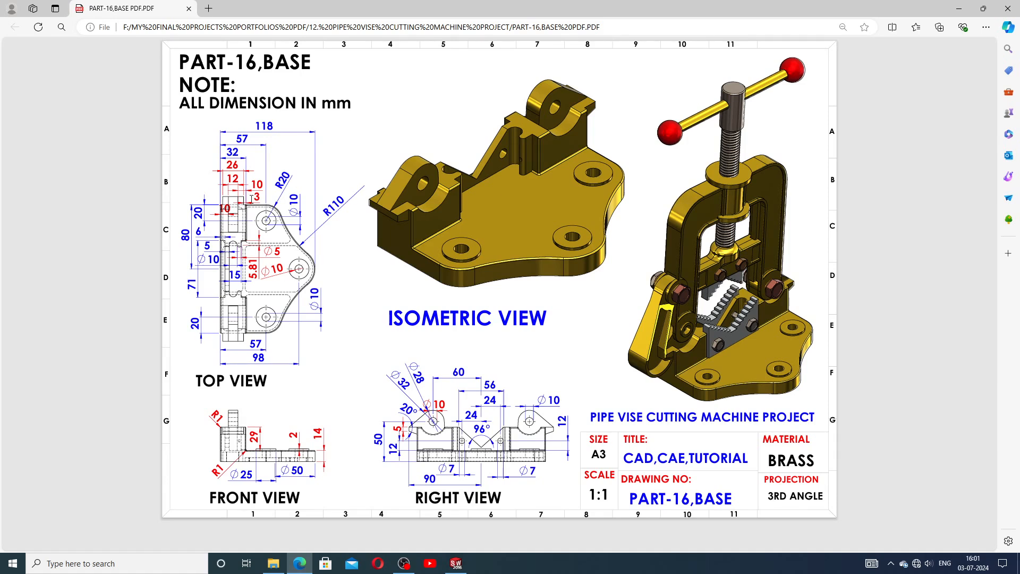
left_click(455, 565)
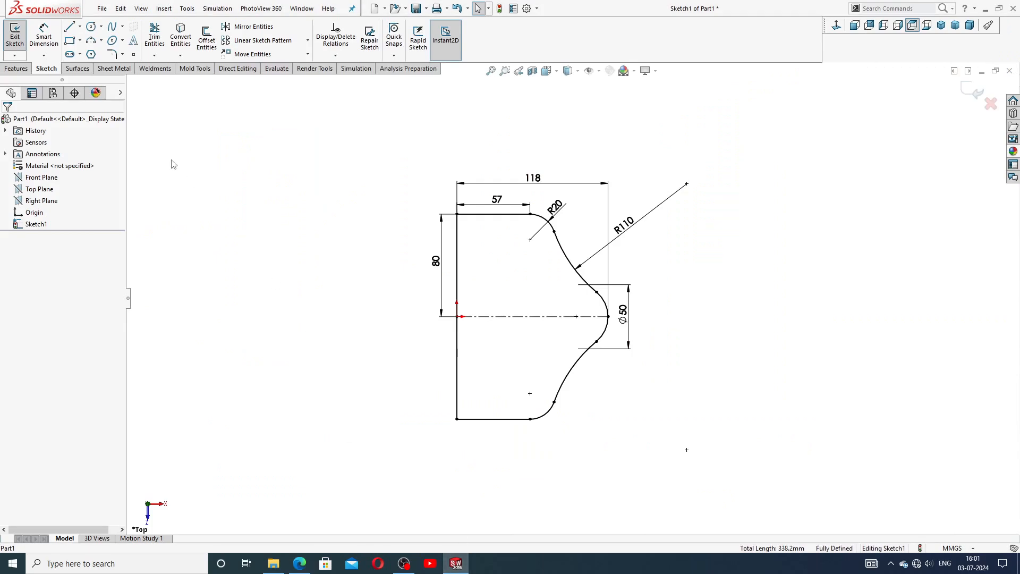
left_click(22, 68)
left_click(21, 49)
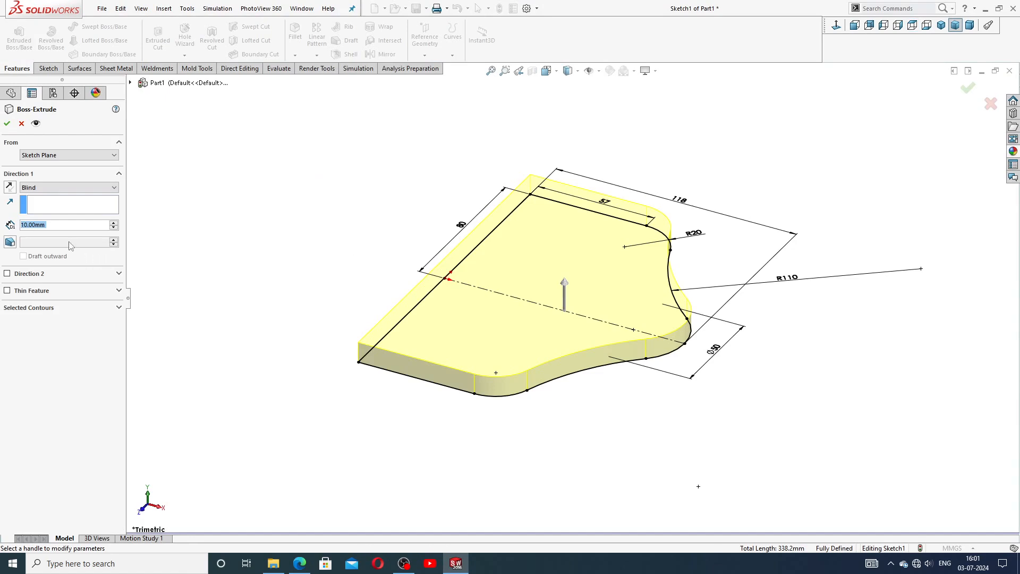
type("14")
key("Return")
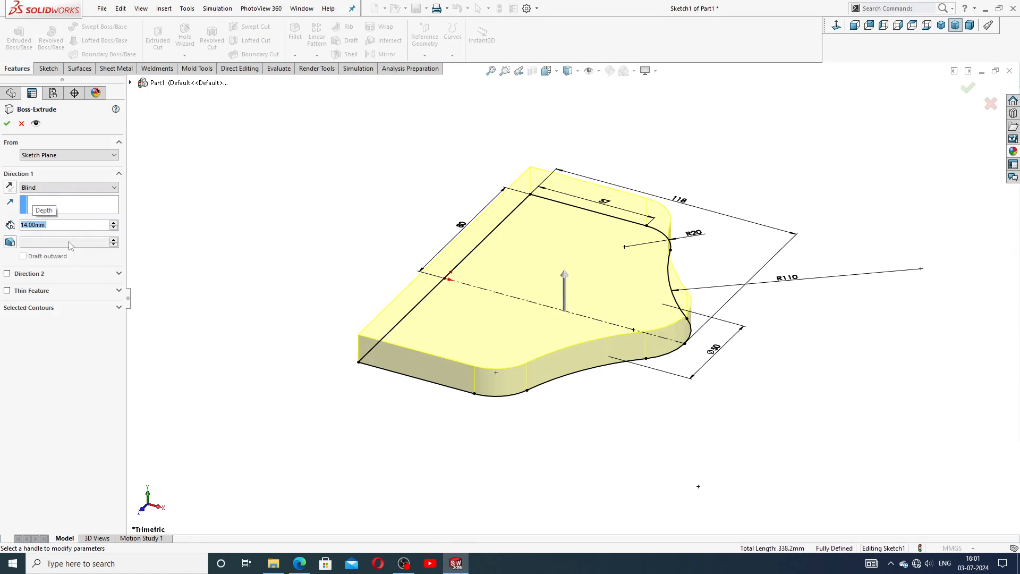
left_click(300, 564)
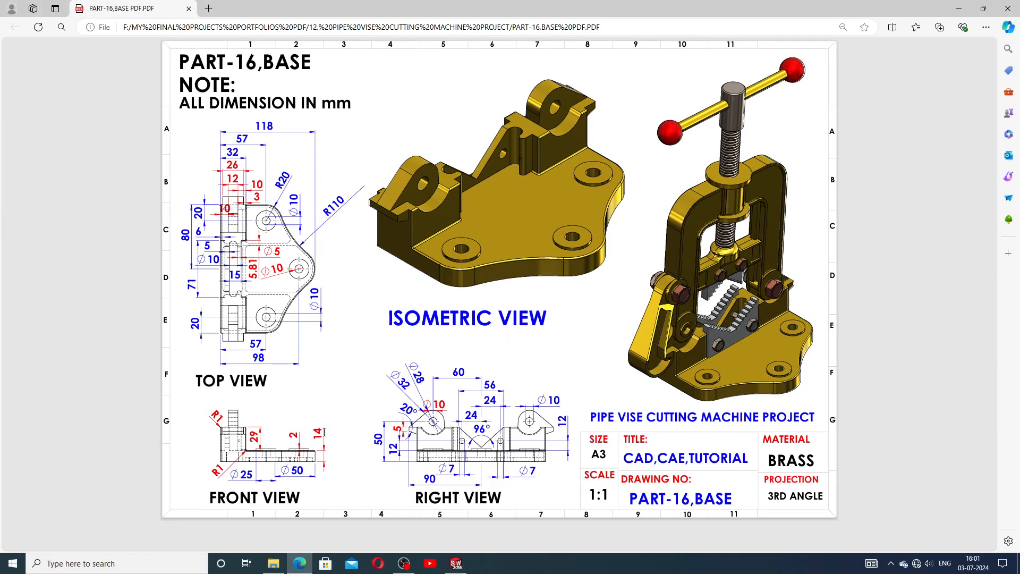
left_click(455, 562)
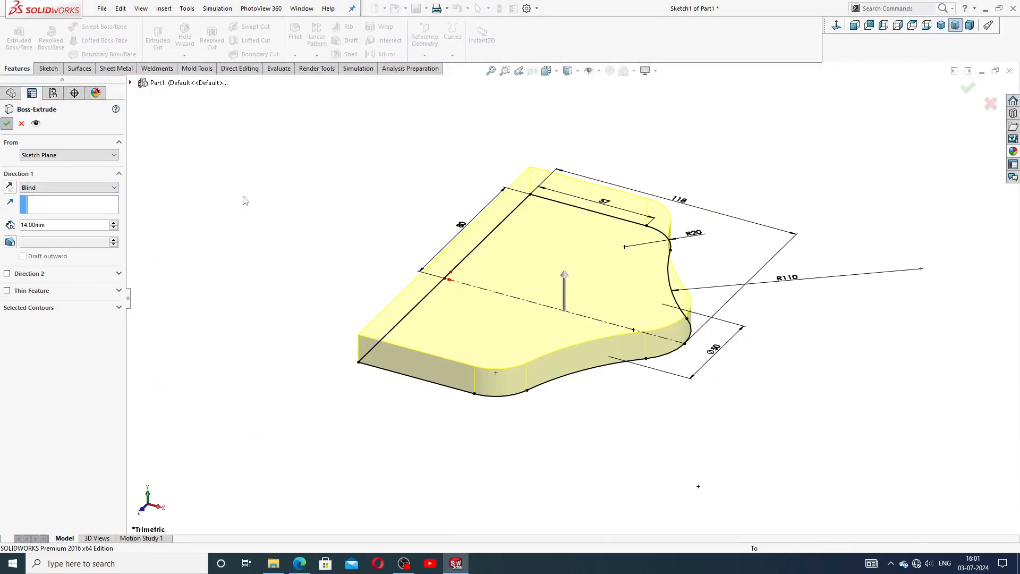
key("Return")
Apply the polished brass metal appearance to the extruded base plate.
mouse_move(639, 276)
middle_mouse_down()
mouse_move(639, 151)
mouse_move(644, 282)
middle_mouse_up()
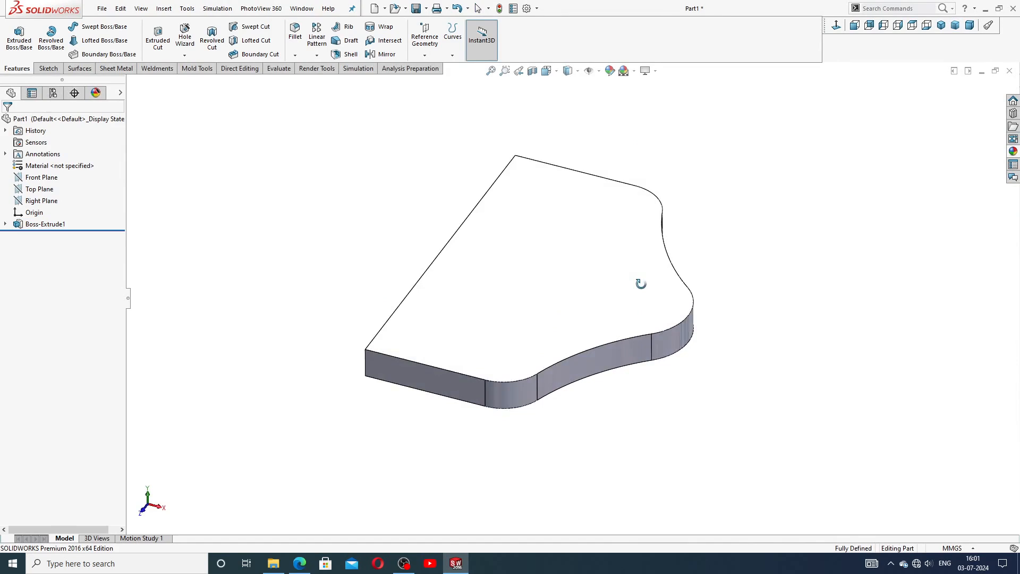
left_click(1013, 151)
left_click(912, 101)
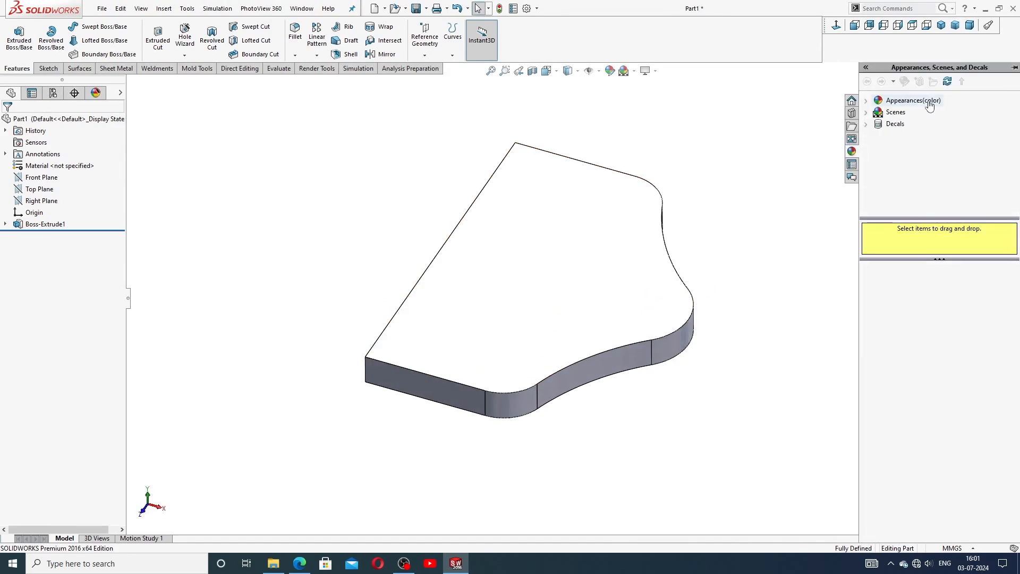
double_click(906, 124)
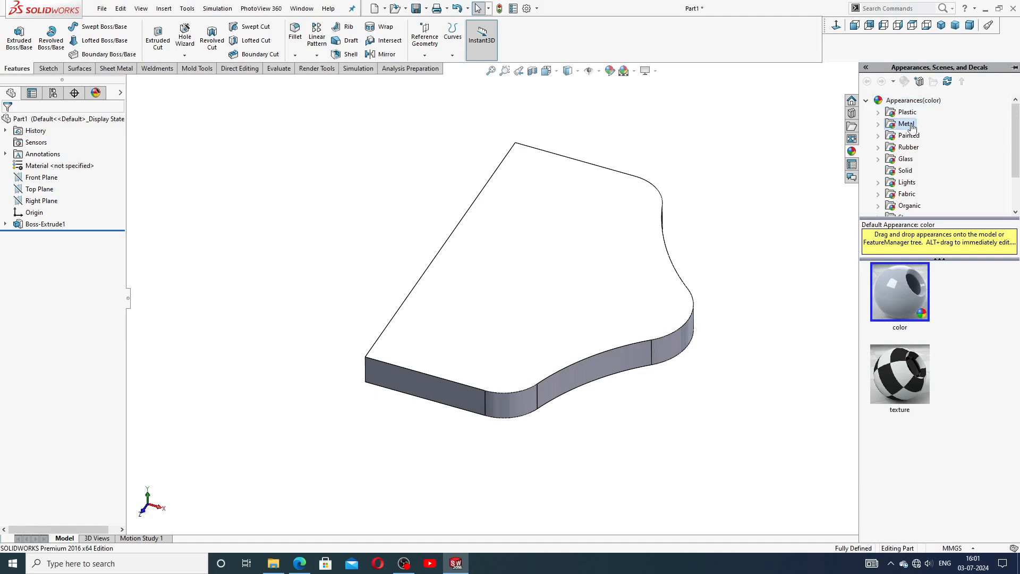
left_click(923, 163)
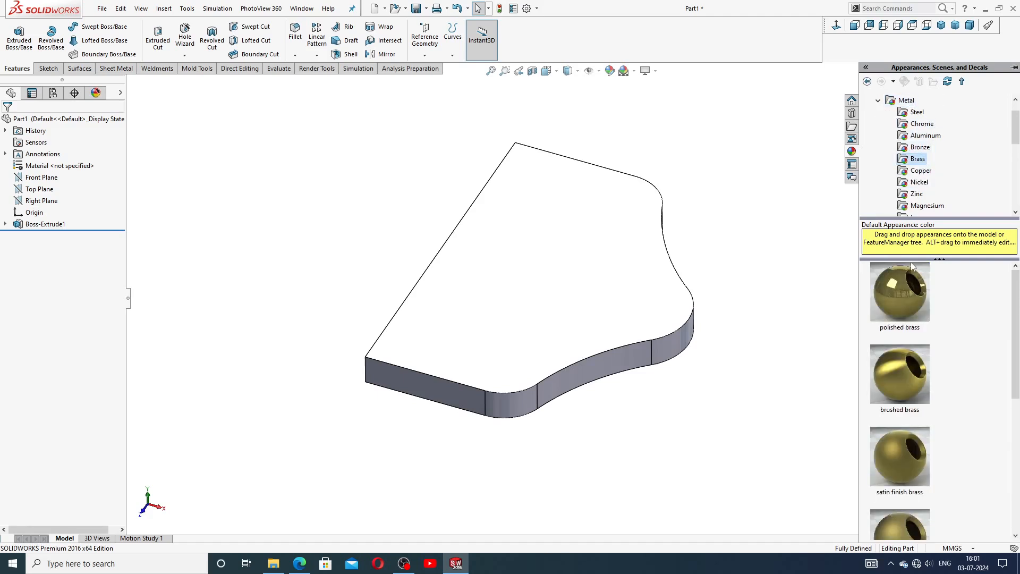
double_click(897, 294)
Sketch three circles on the plate's top face, radii about 9.7 and 9.5 mm near the rounded corners and 10.9 mm near the nose.
middle_click_drag(756, 273, 679, 264)
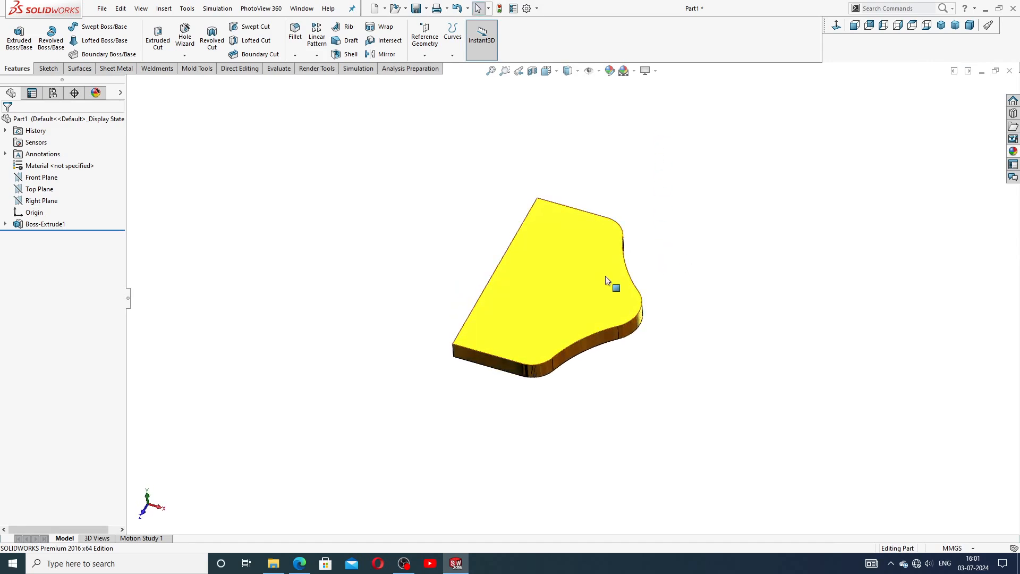
left_click(558, 270)
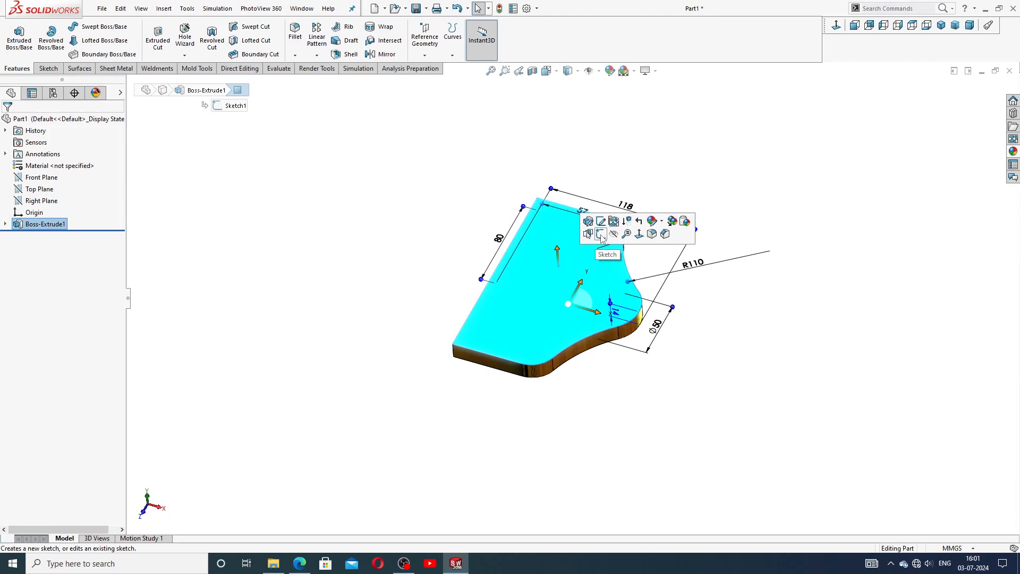
left_click(603, 239)
left_click(836, 24)
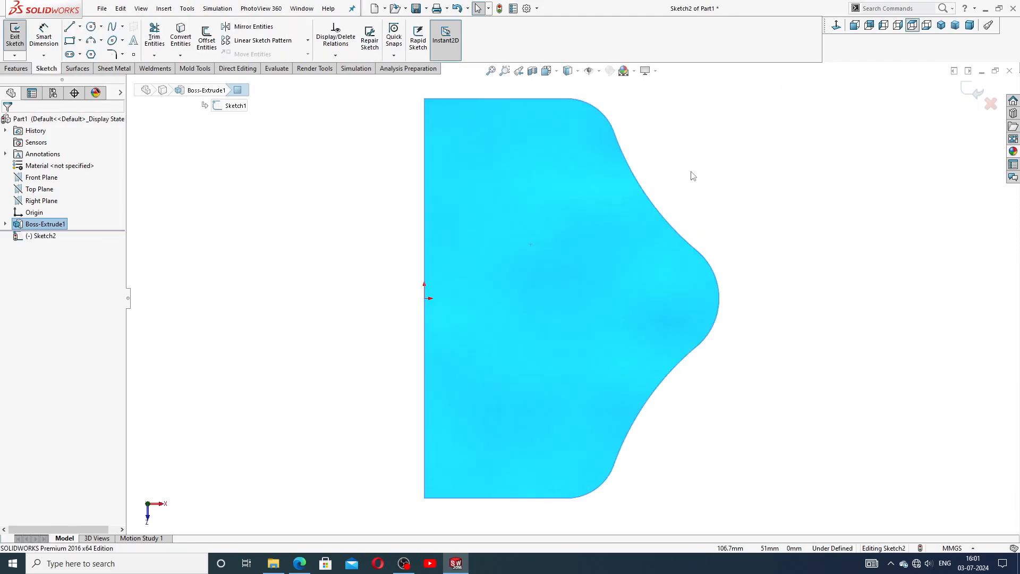
left_click(91, 27)
left_click(571, 192)
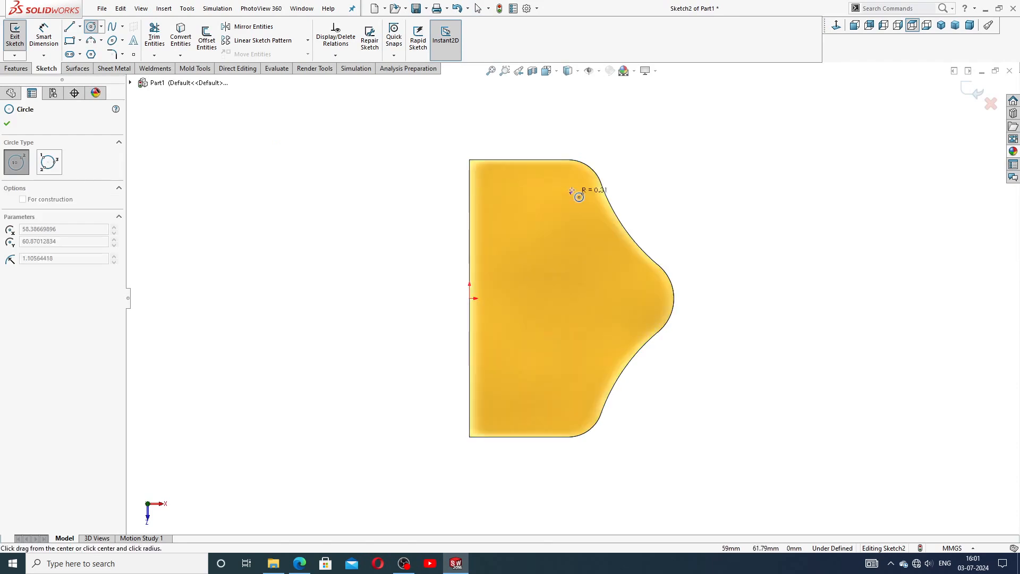
left_click(587, 192)
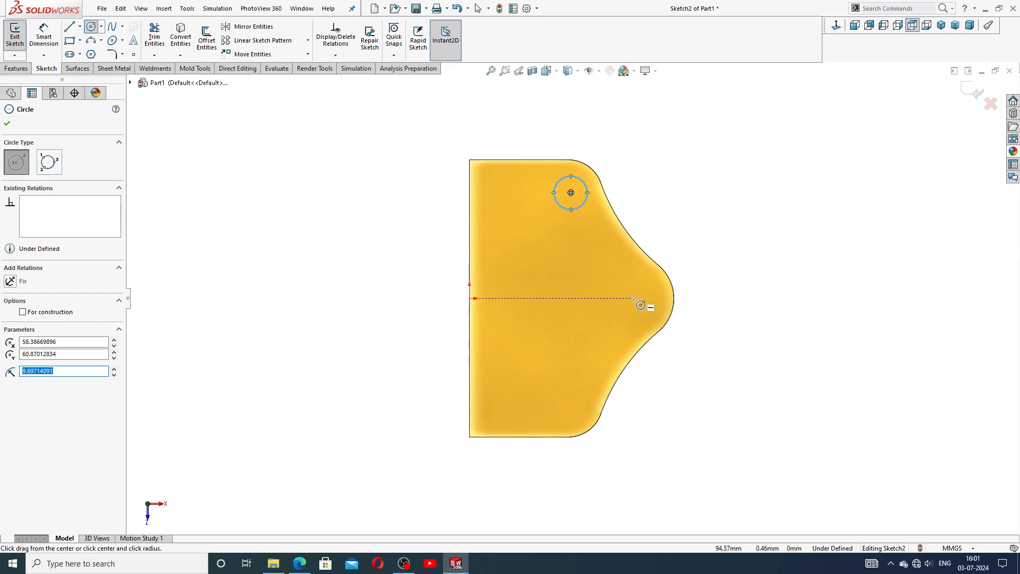
left_click(635, 298)
left_click(653, 298)
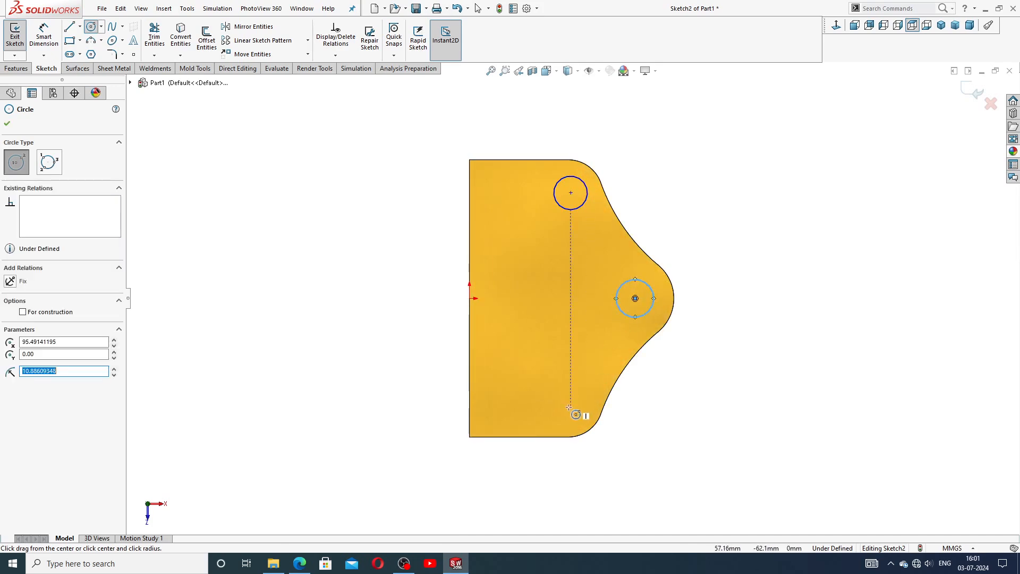
left_click(568, 400)
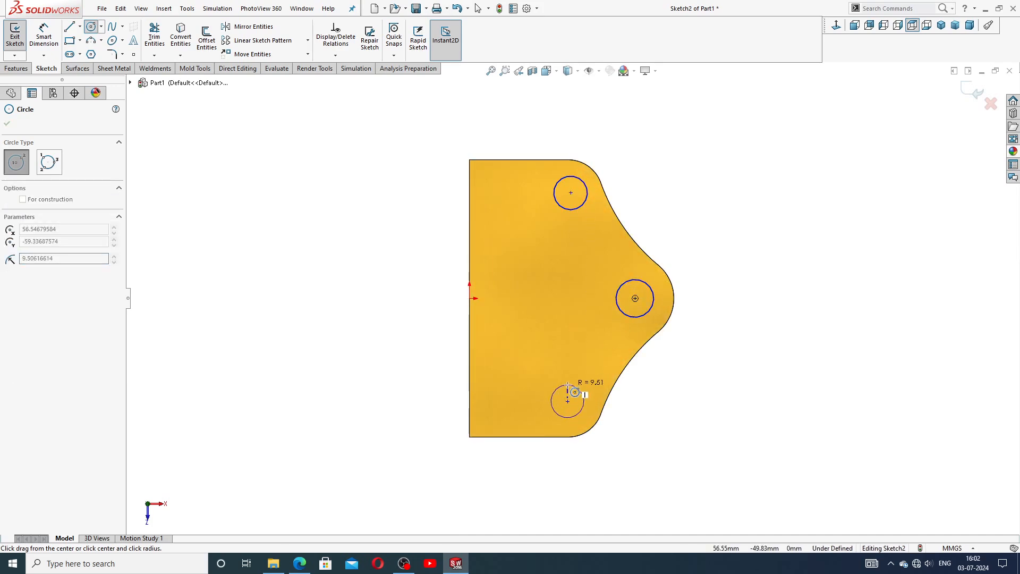
left_click(579, 389)
right_click(568, 319)
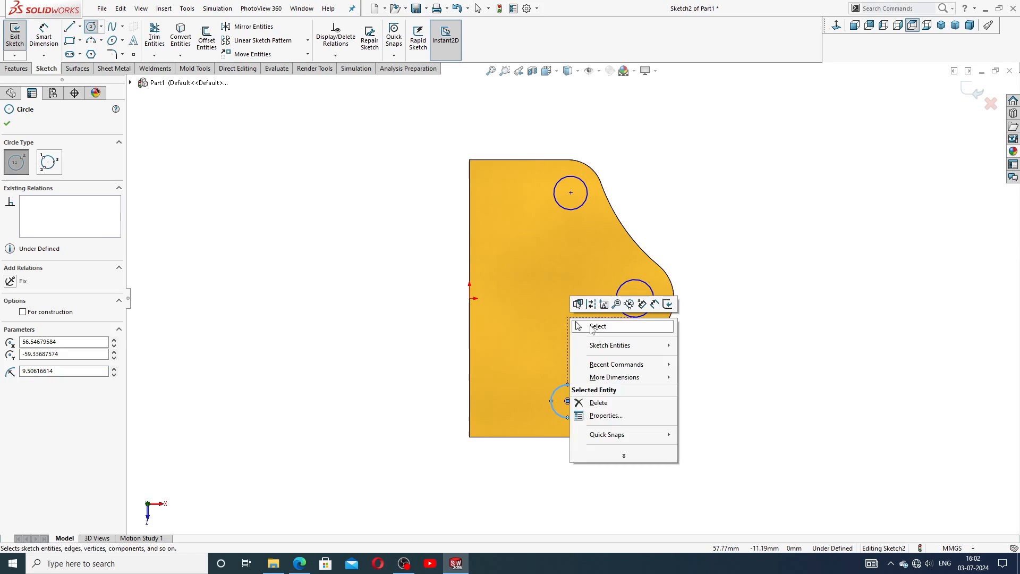
Dimension the three circles on the plate's top face to a diameter of 10 mm each.
left_click(43, 41)
left_click(586, 189)
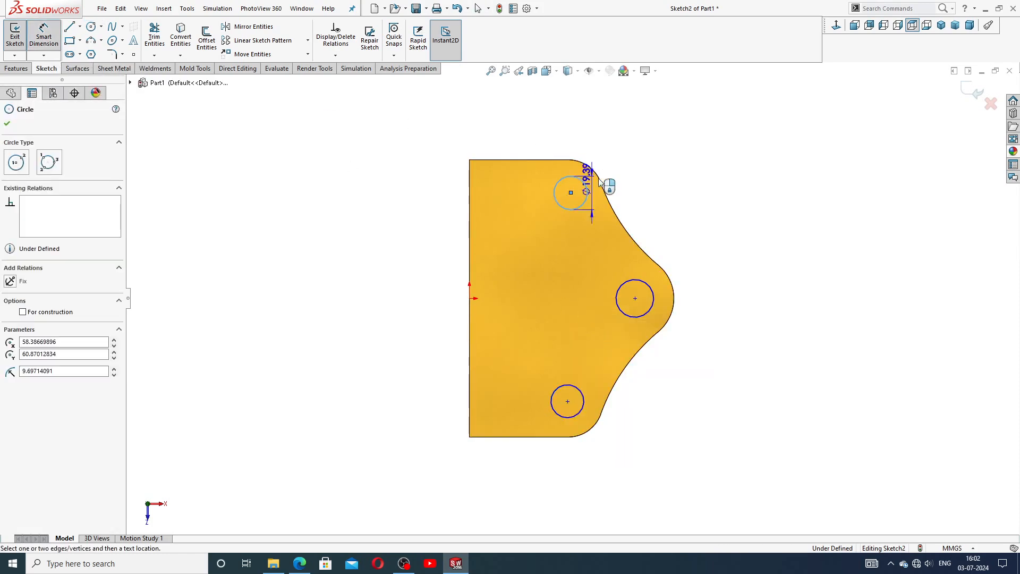
left_click(613, 164)
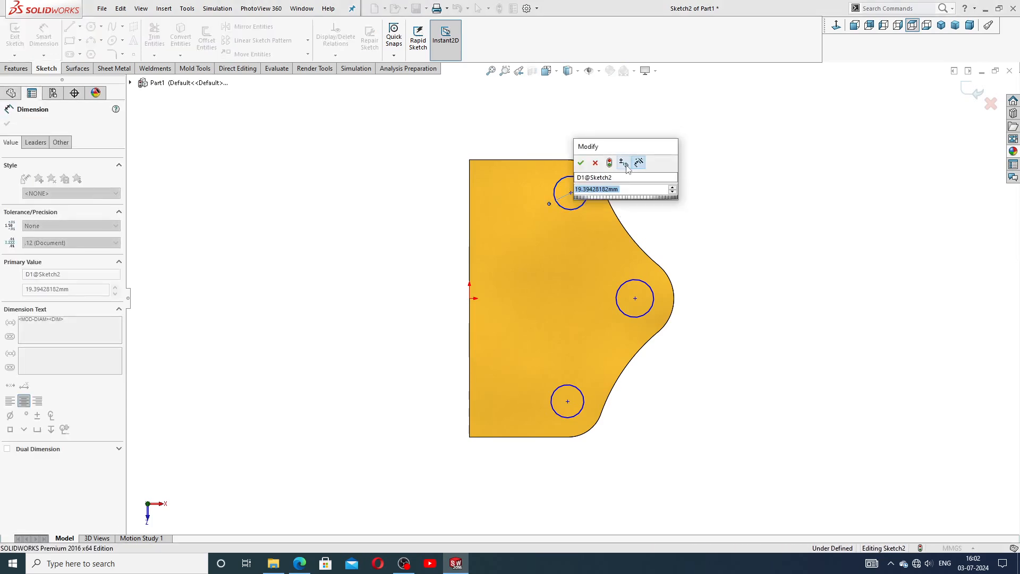
type("10")
key("Return")
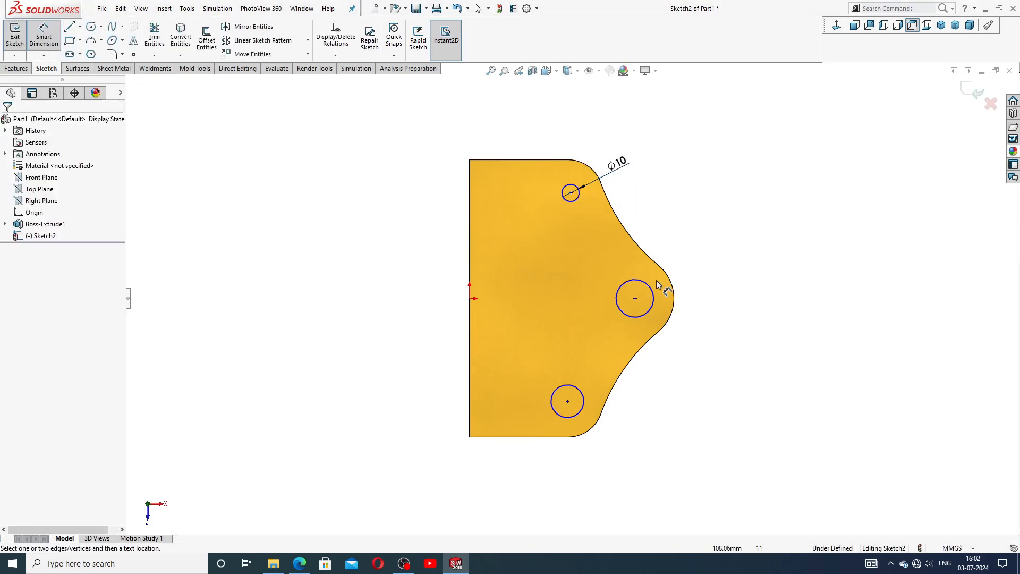
left_click(655, 296)
left_click(714, 287)
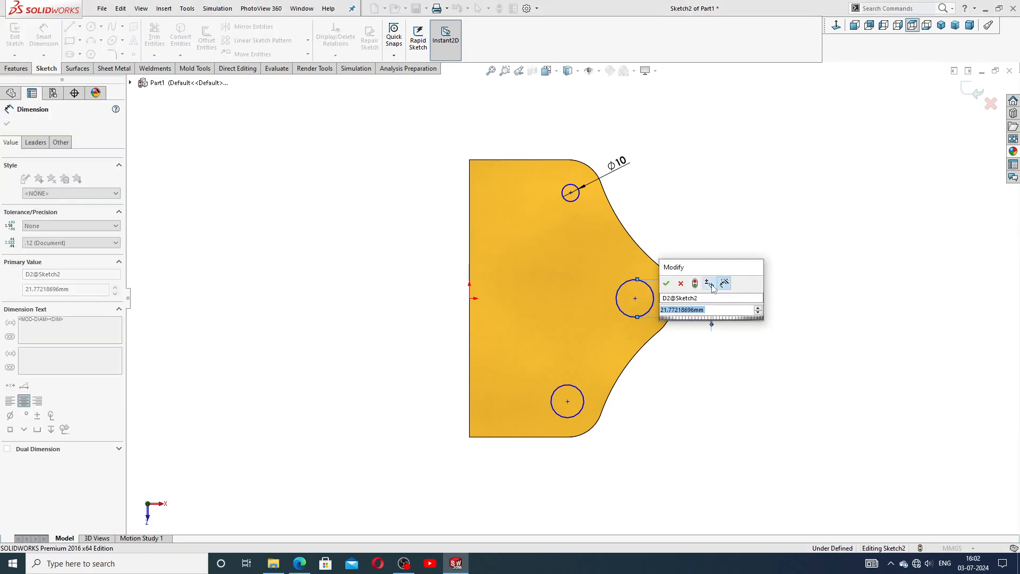
type("10")
key("Return")
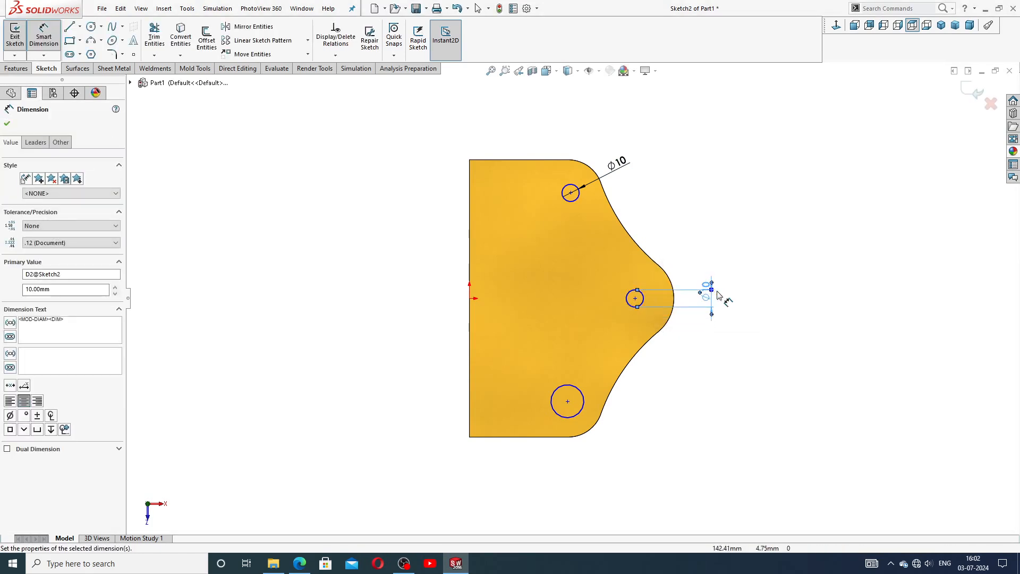
left_click(584, 396)
left_click(621, 429)
type("10")
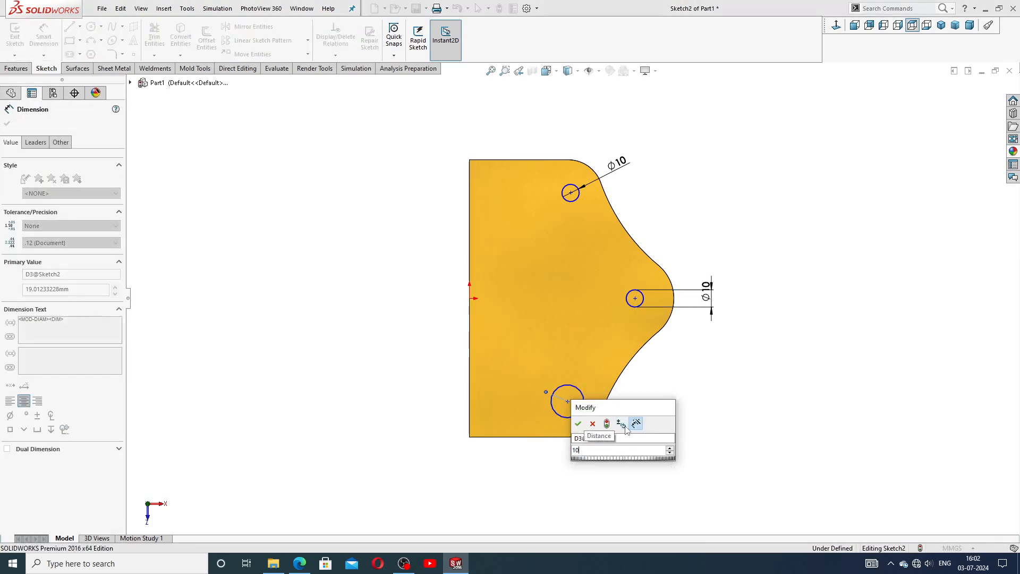
key("Return")
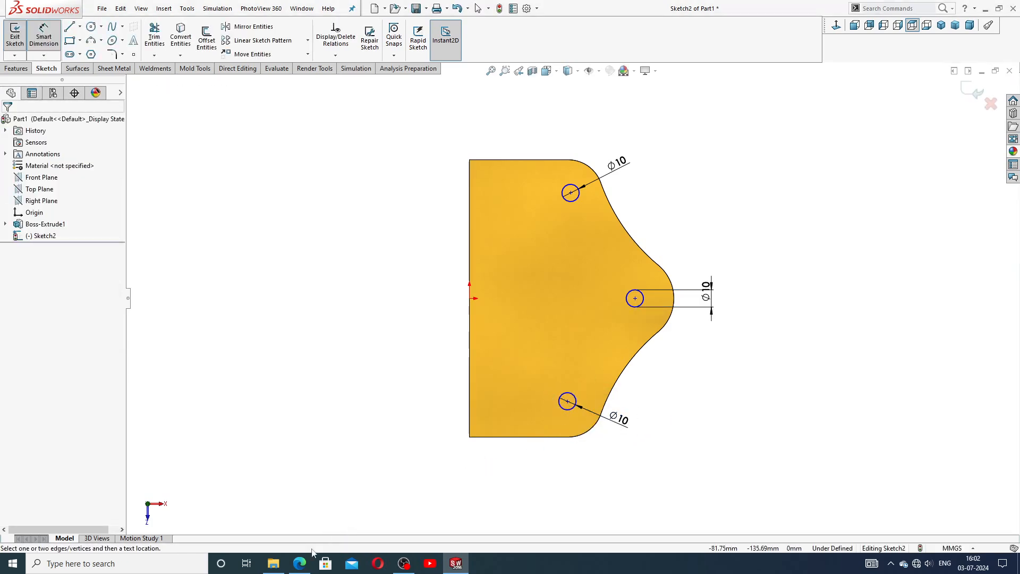
Check the PART-16,BASE PDF drawing and dimension the nose circle's centre 98 mm from the plate's straight vertical edge.
left_click(299, 563)
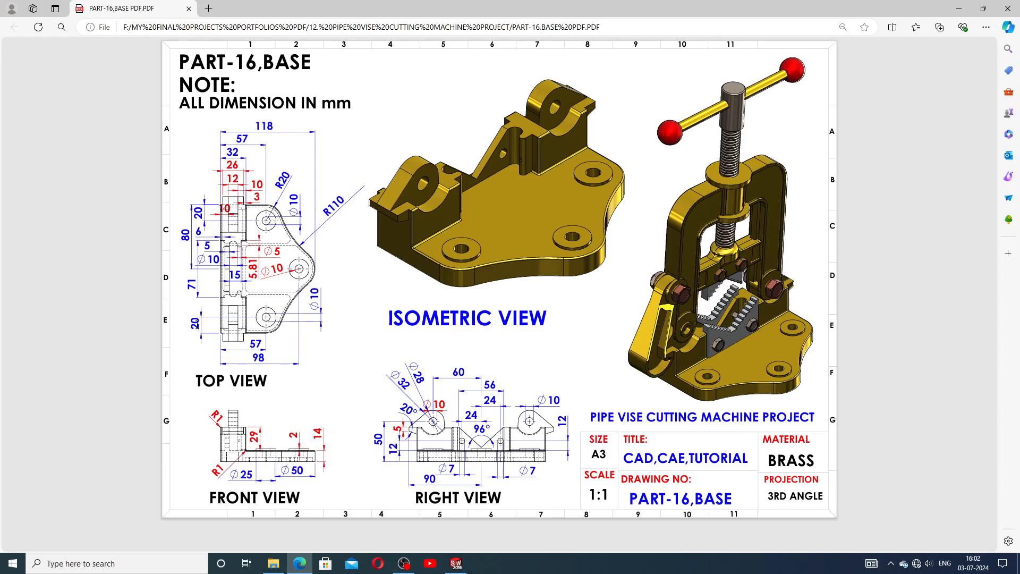
left_click(456, 563)
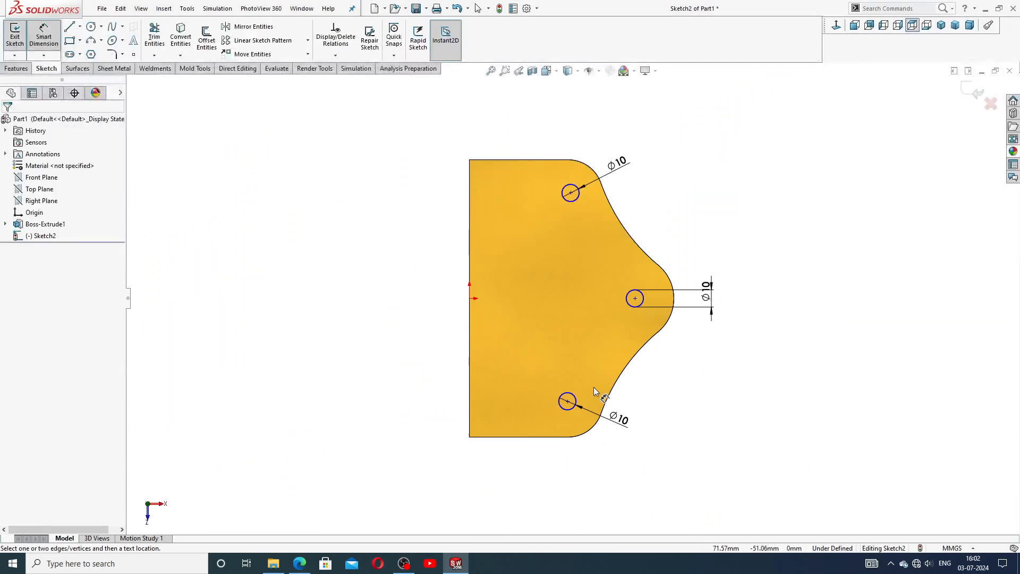
left_click(634, 299)
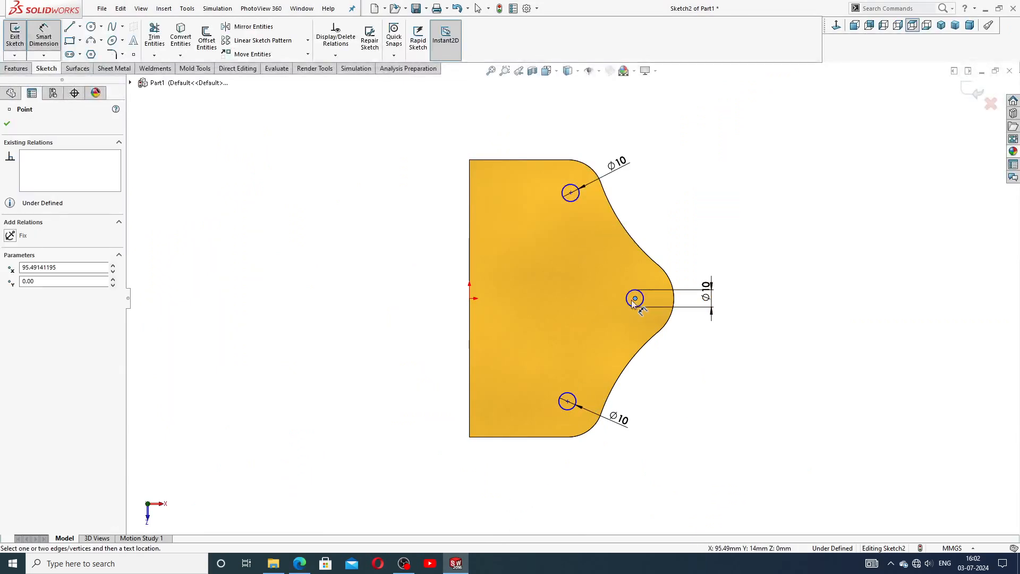
left_click(470, 327)
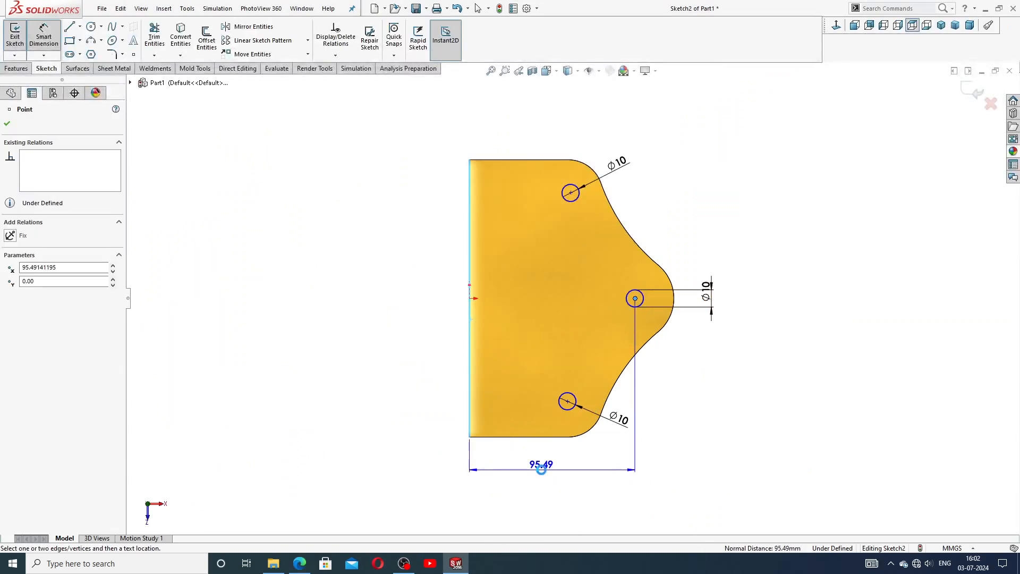
left_click(539, 468)
type("98")
key("Return")
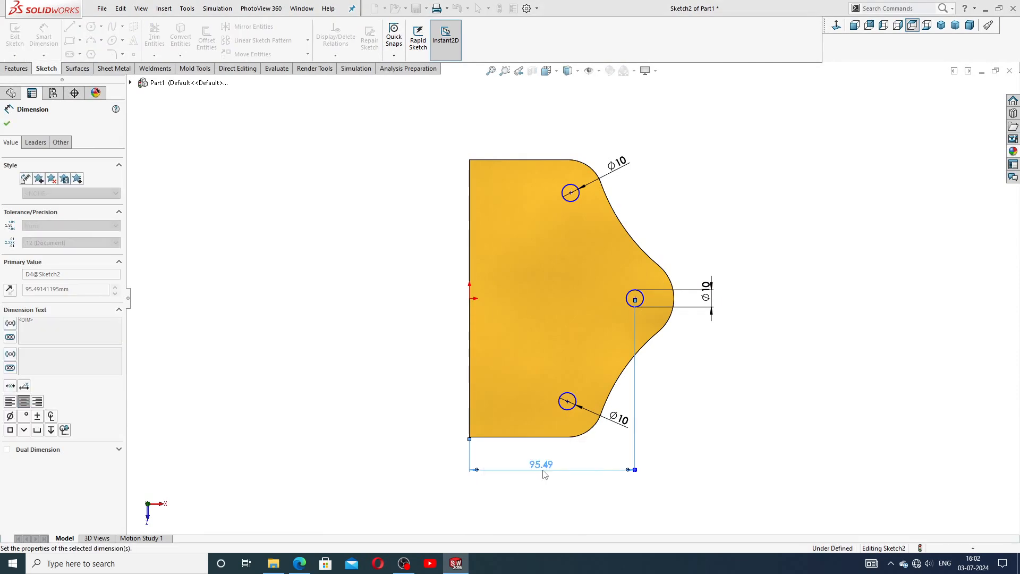
left_click(675, 443)
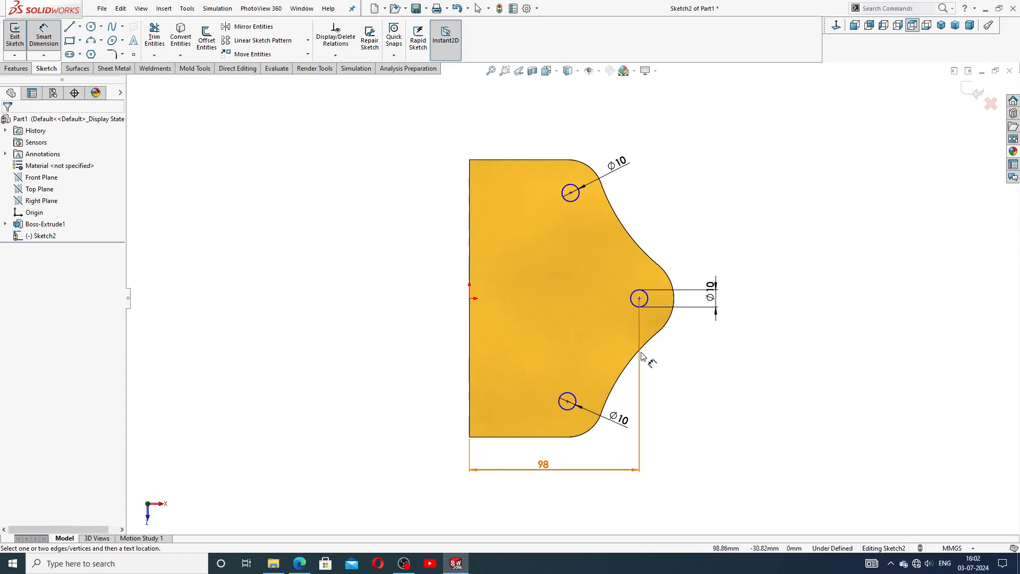
Sketch a horizontal centerline about 133 mm long from the origin through the nose circle's centre and past the nose.
right_click(655, 216)
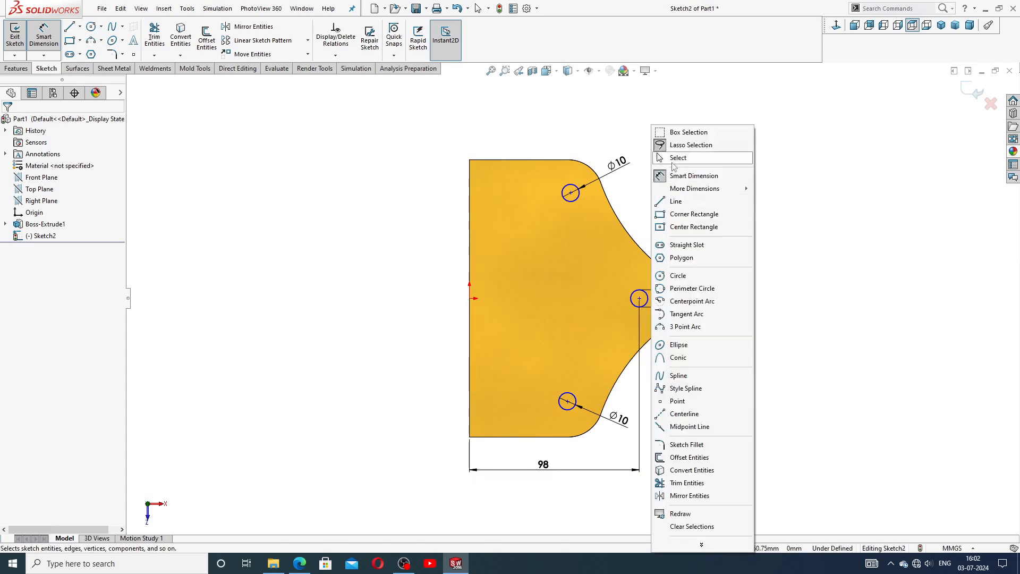
left_click(679, 158)
left_click(80, 26)
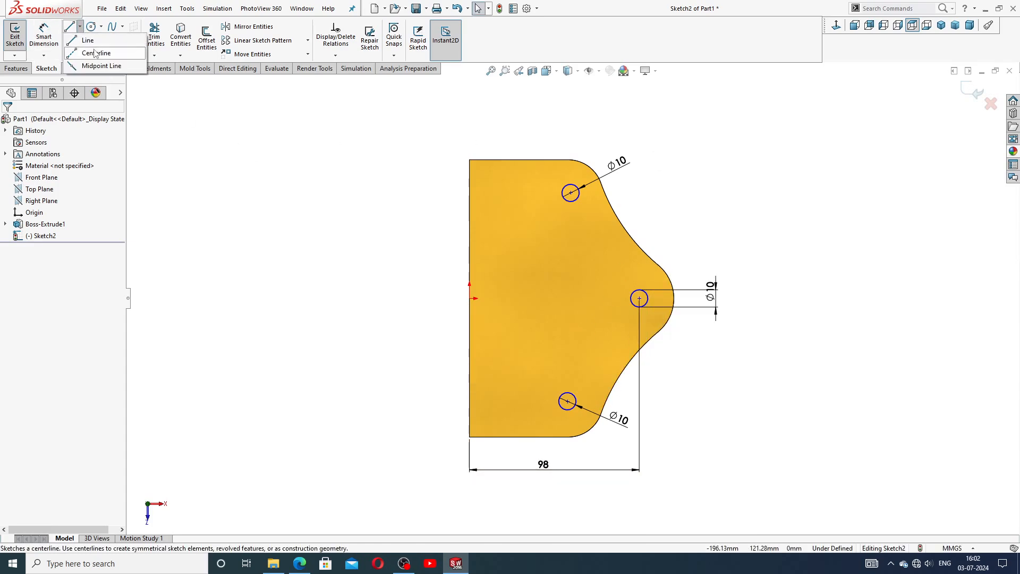
left_click(88, 52)
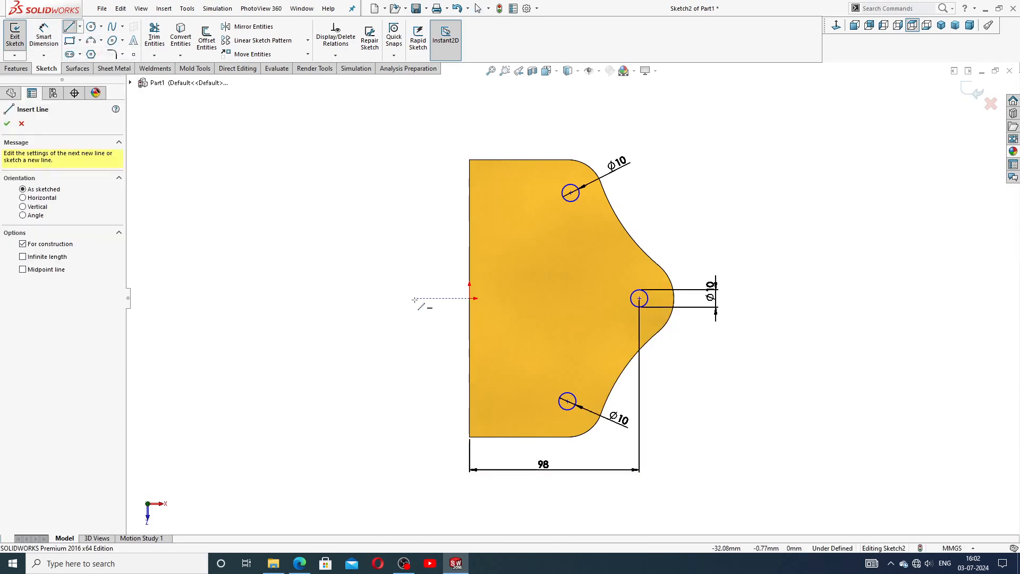
left_click(470, 298)
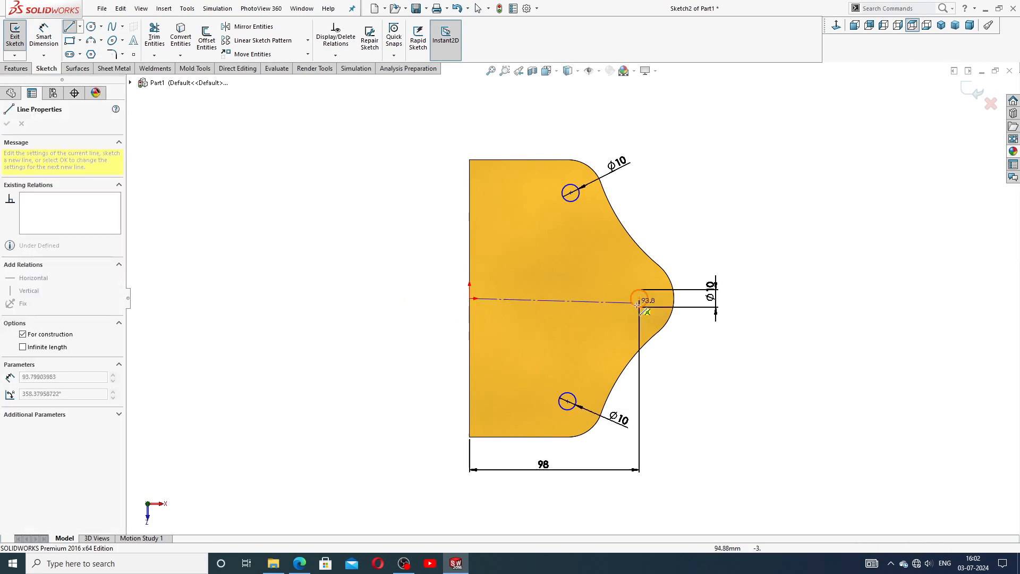
left_click(700, 298)
right_click(701, 248)
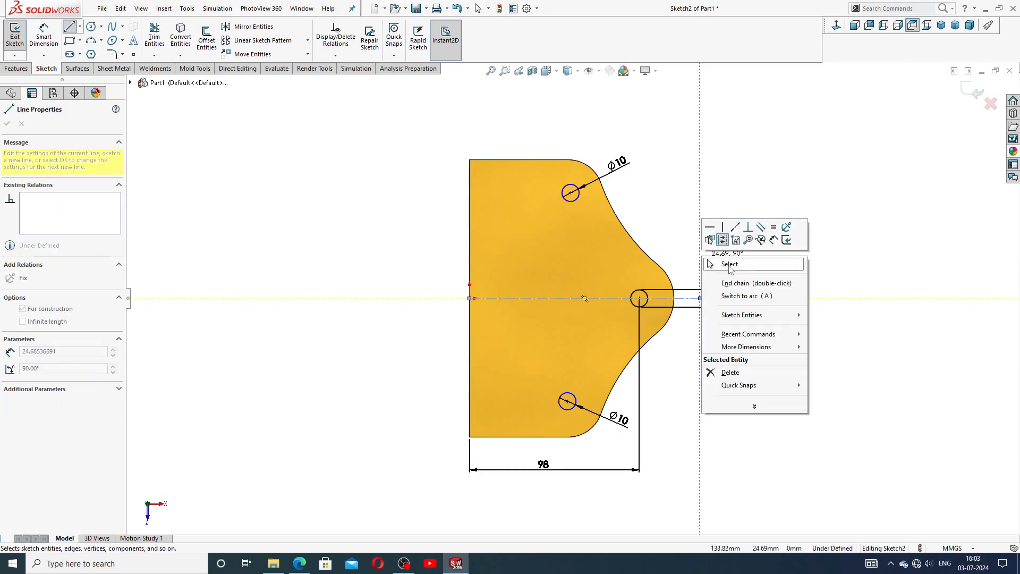
left_click(732, 268)
left_click(613, 298)
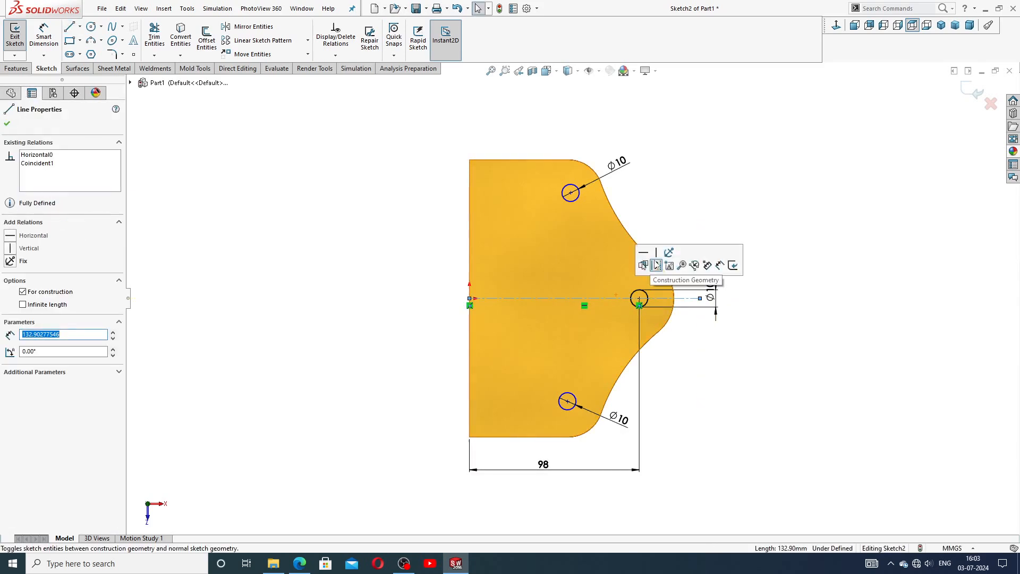
left_click(668, 198)
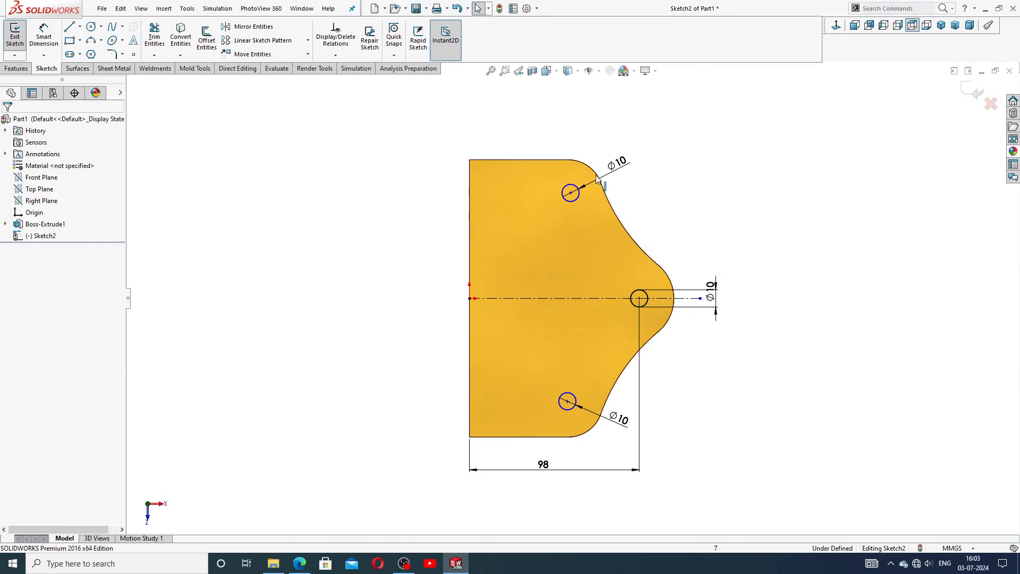
Dimension the upper corner circle's centre 20 mm from the plate's upper edge and 57 mm from the straight vertical edge.
left_click(44, 35)
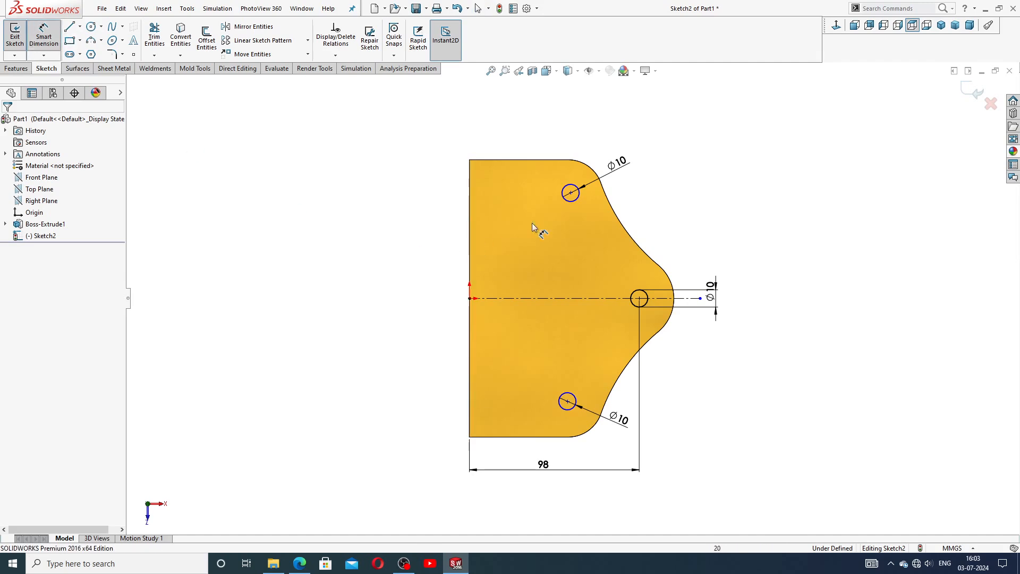
left_click(571, 192)
left_click(558, 160)
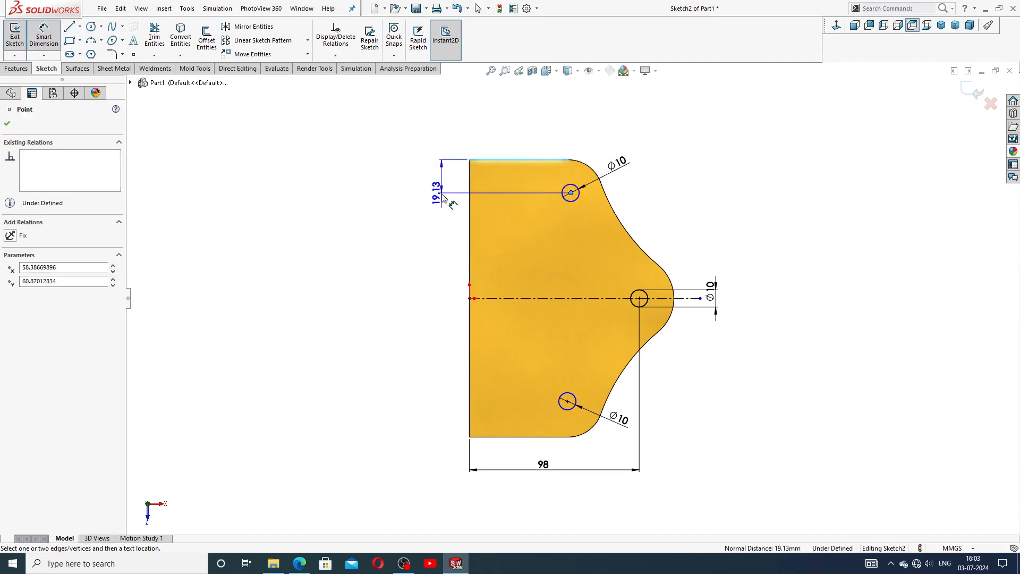
left_click(446, 189)
type("2")
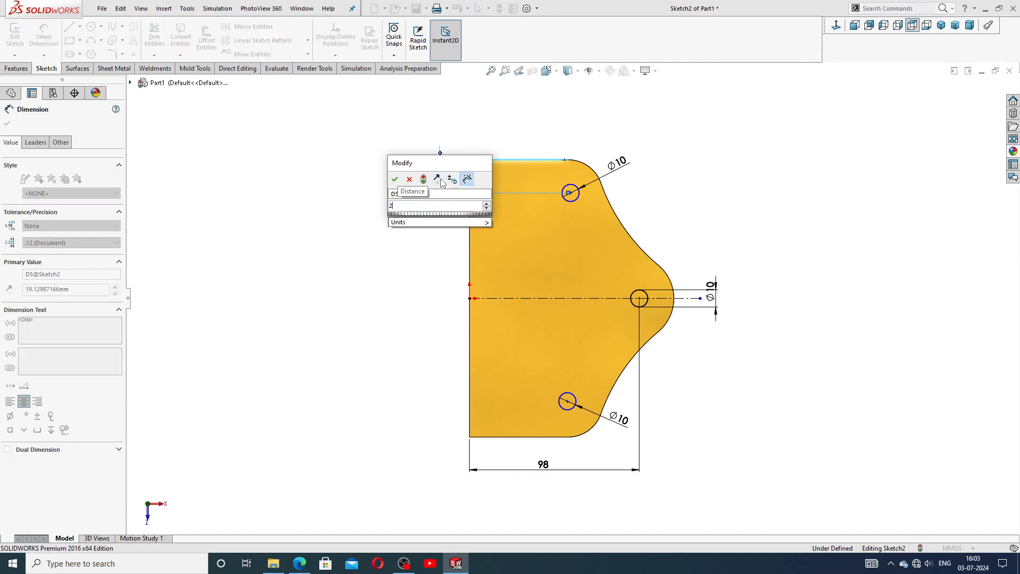
type("0")
key("Return")
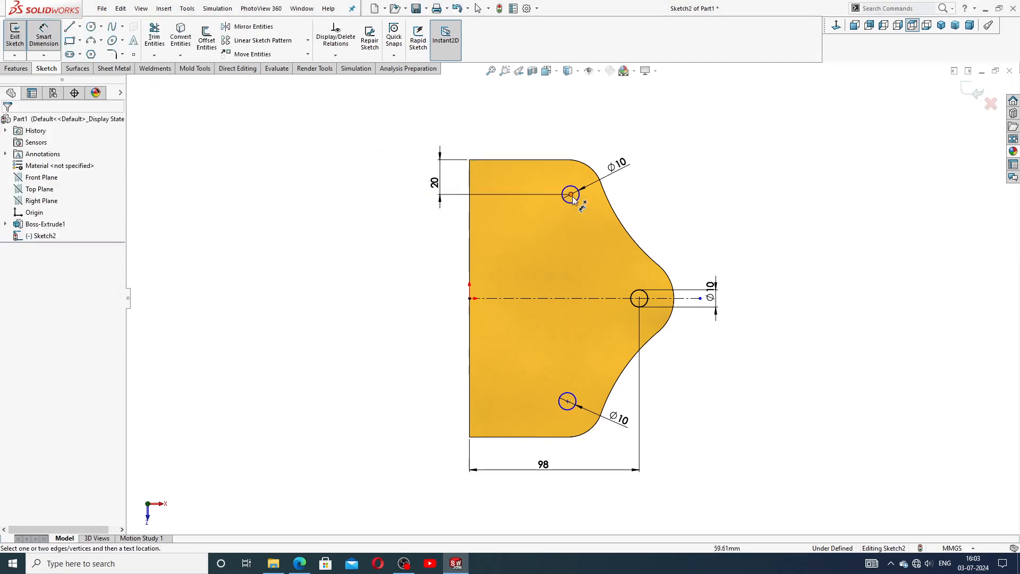
left_click(570, 195)
left_click(470, 183)
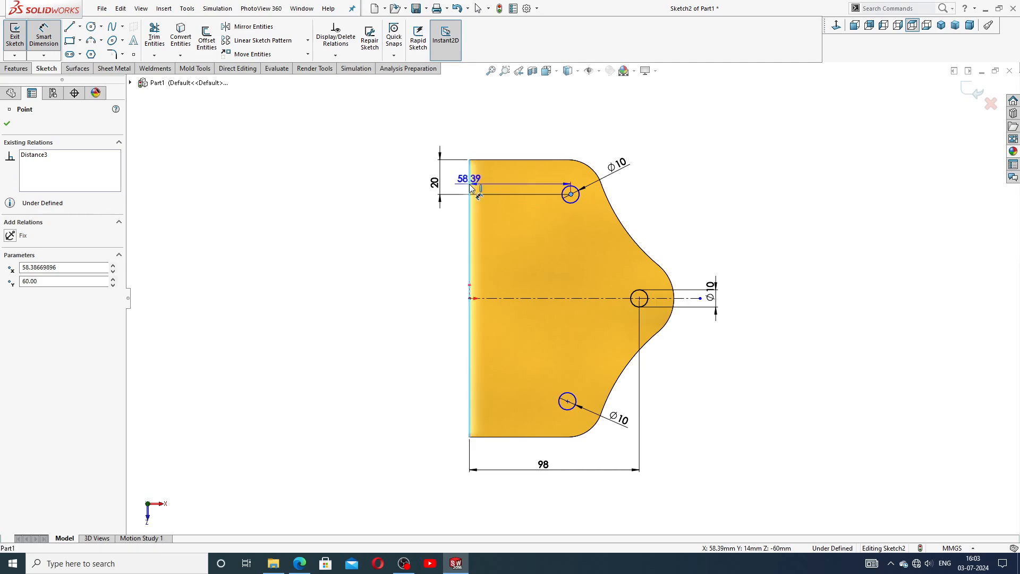
left_click(513, 152)
type("57")
key("Return")
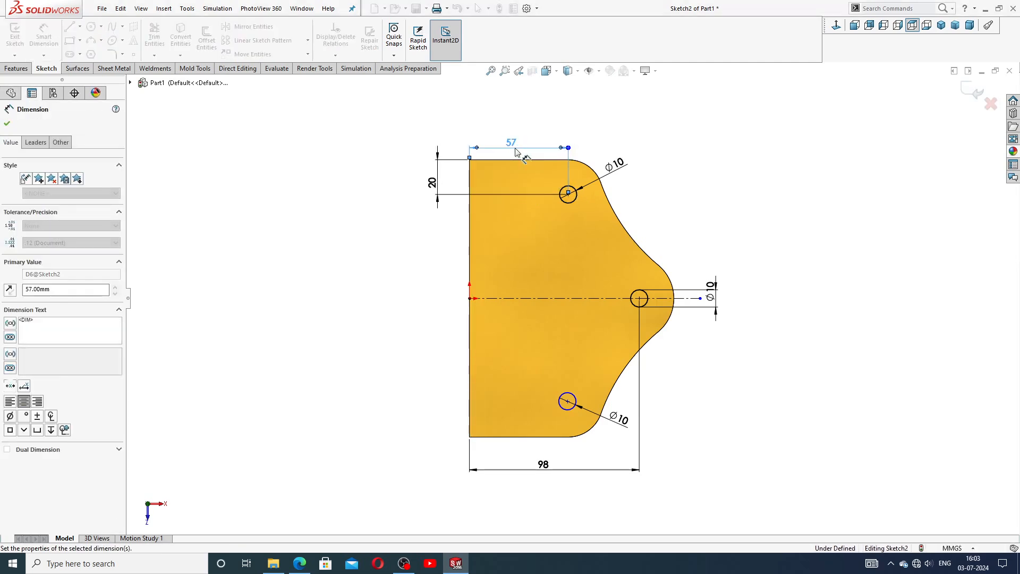
Dimension the lower corner circle's centre 20 mm from the plate's lower edge and 57 mm from the straight vertical edge.
left_click(567, 401)
left_click(557, 437)
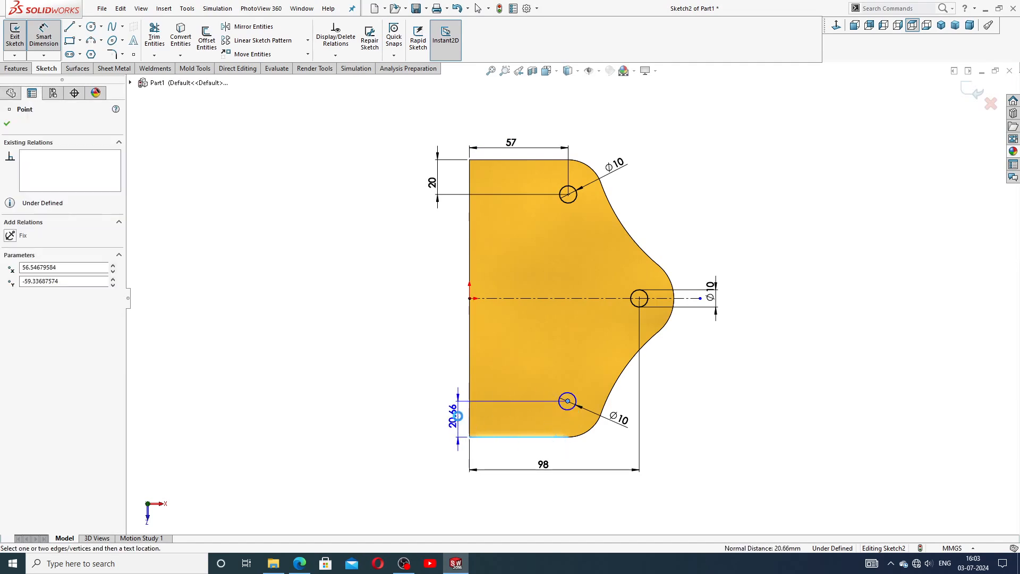
left_click(458, 420)
type("20")
key("Return")
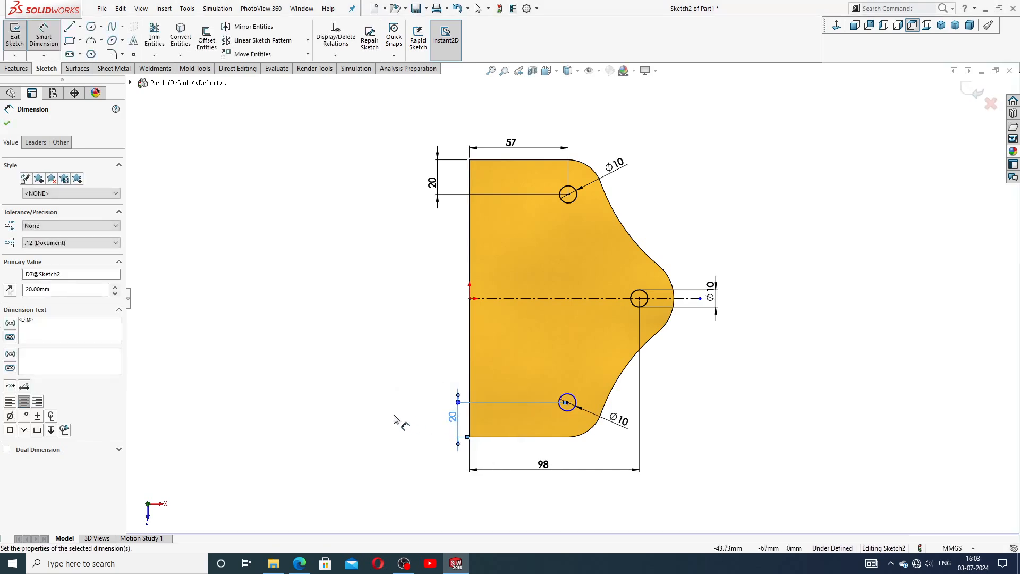
left_click(567, 403)
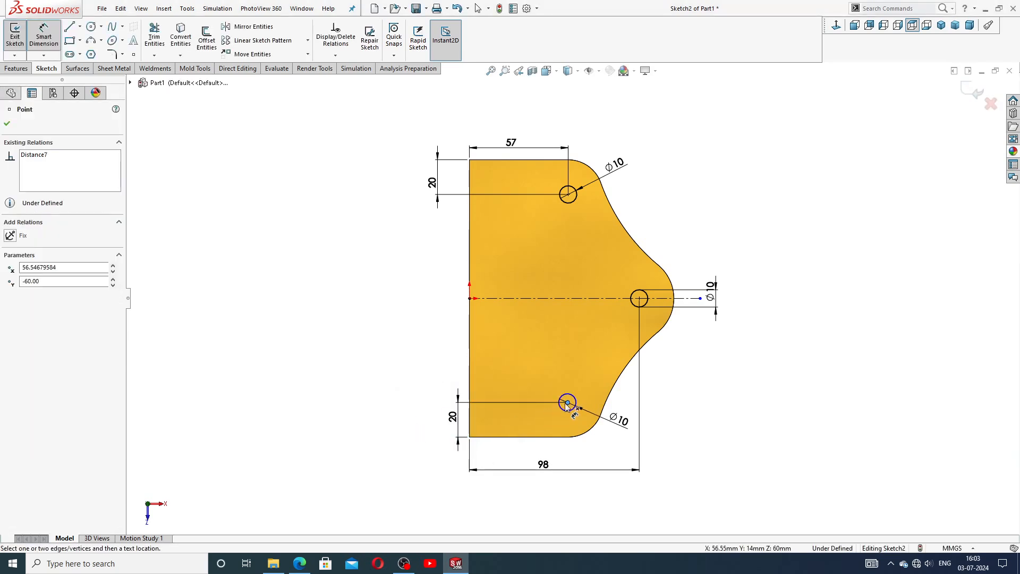
left_click(469, 417)
left_click(504, 452)
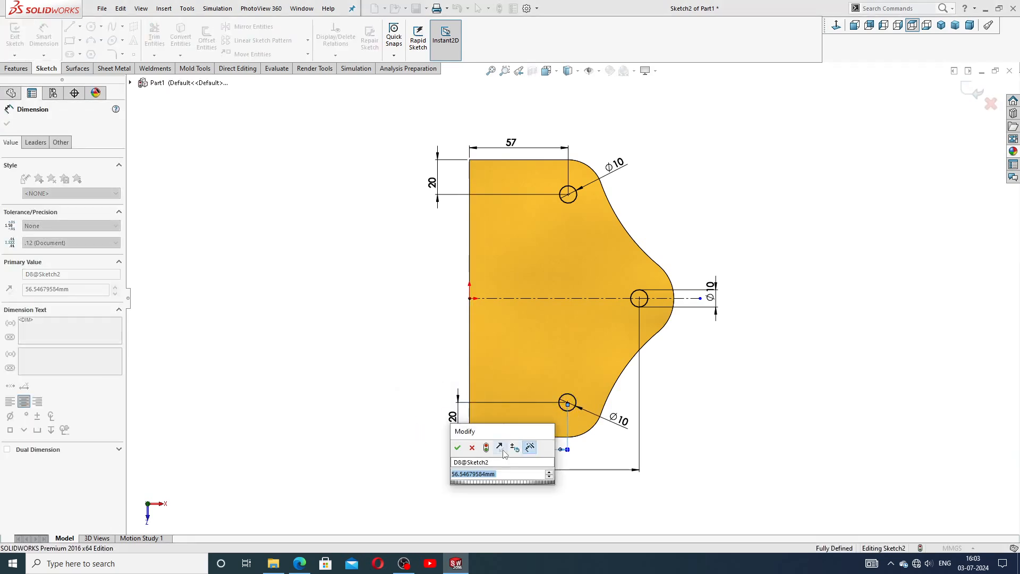
type("57")
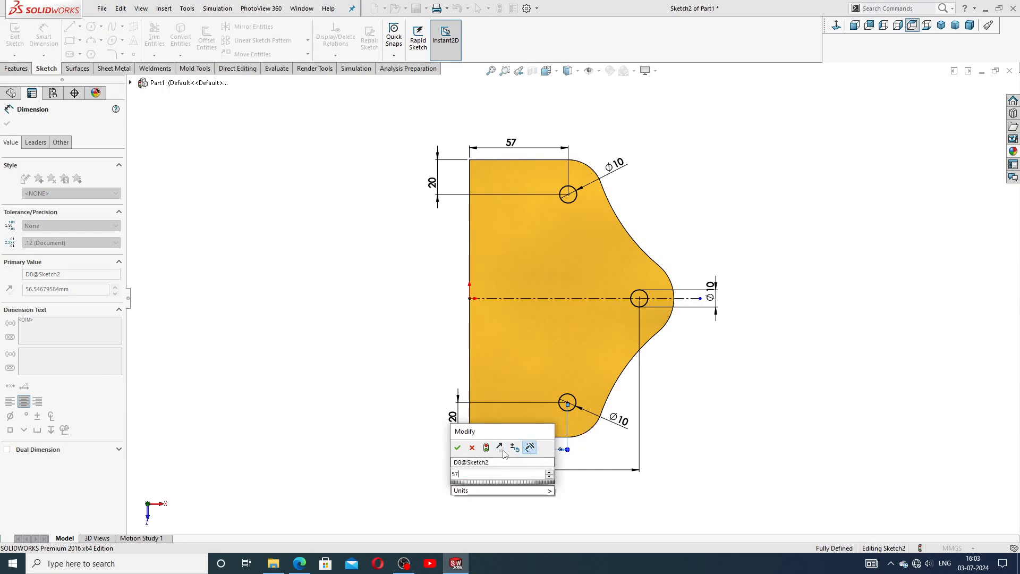
key("Return")
left_click(693, 419)
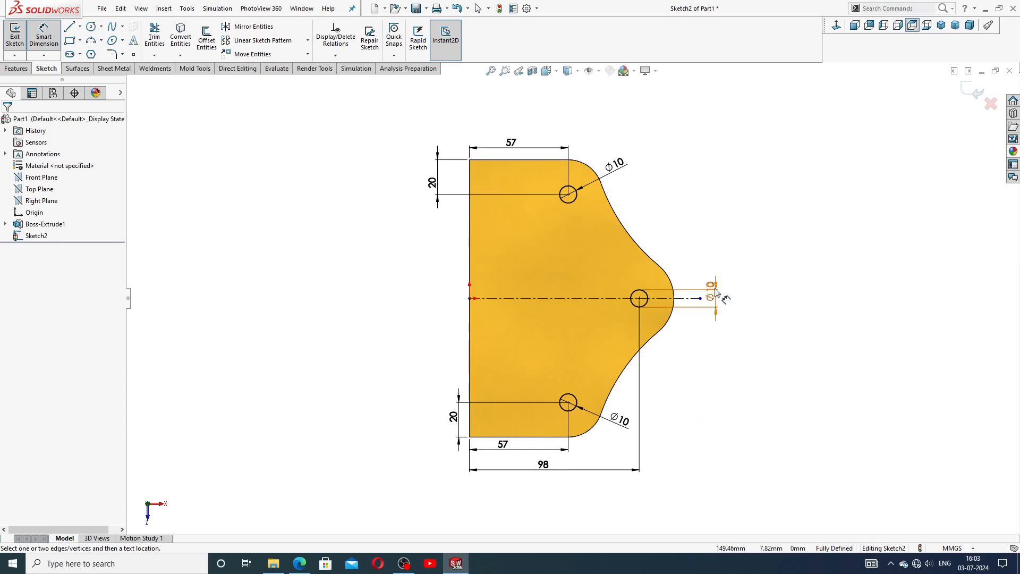
Reposition the nose circle's diameter dimension text above its extension lines and leave the Smart Dimension tool.
left_click(711, 282)
left_click(731, 265)
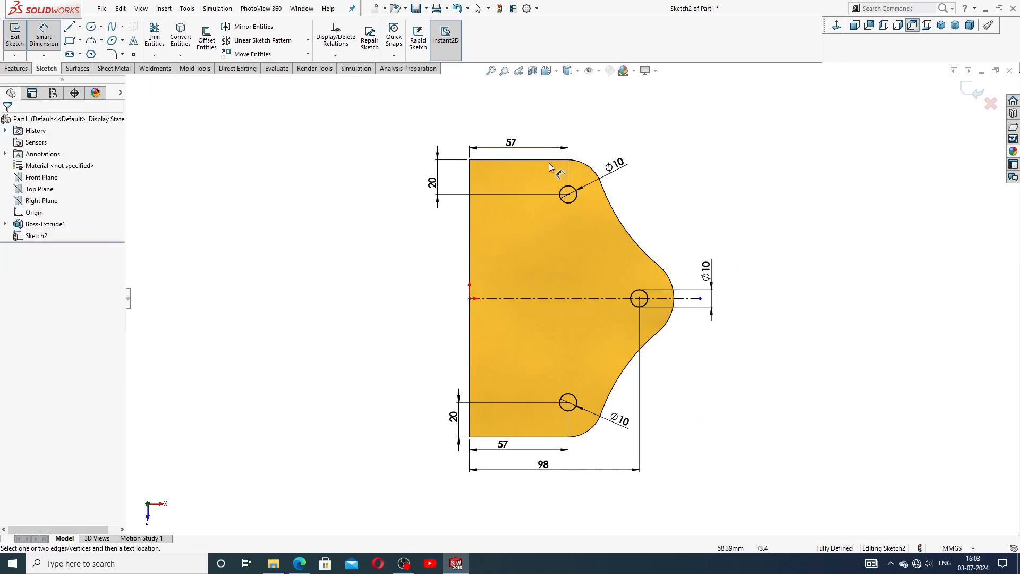
right_click(698, 159)
left_click(699, 158)
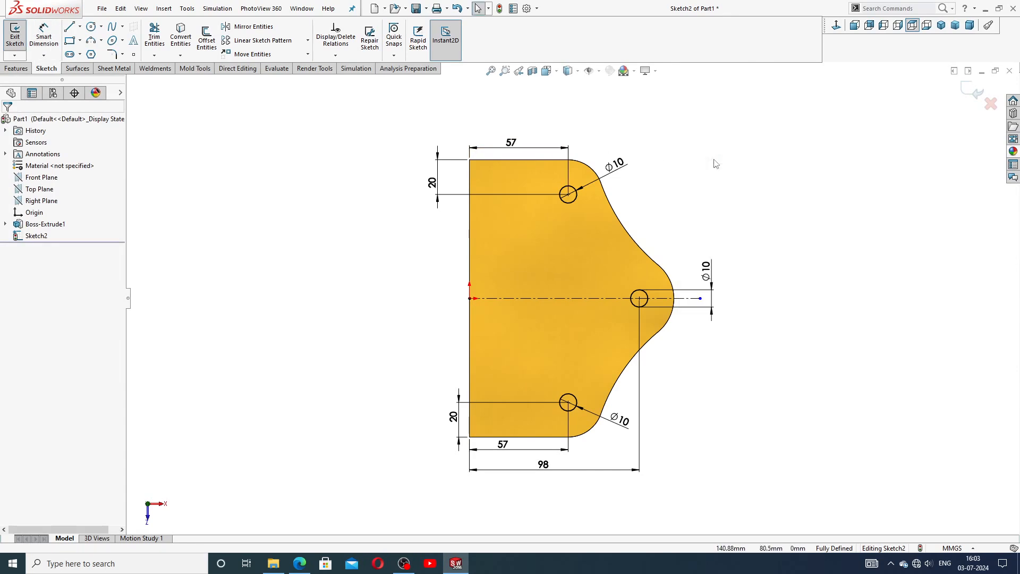
Check the PDF drawing and cut the three 10 mm circles through all of the base plate.
left_click(299, 563)
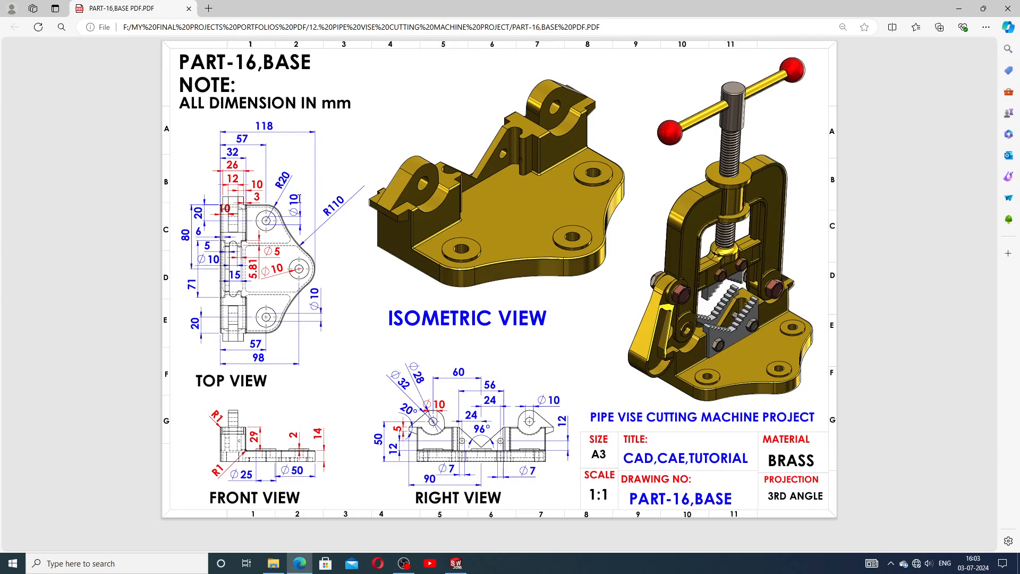
left_click(455, 563)
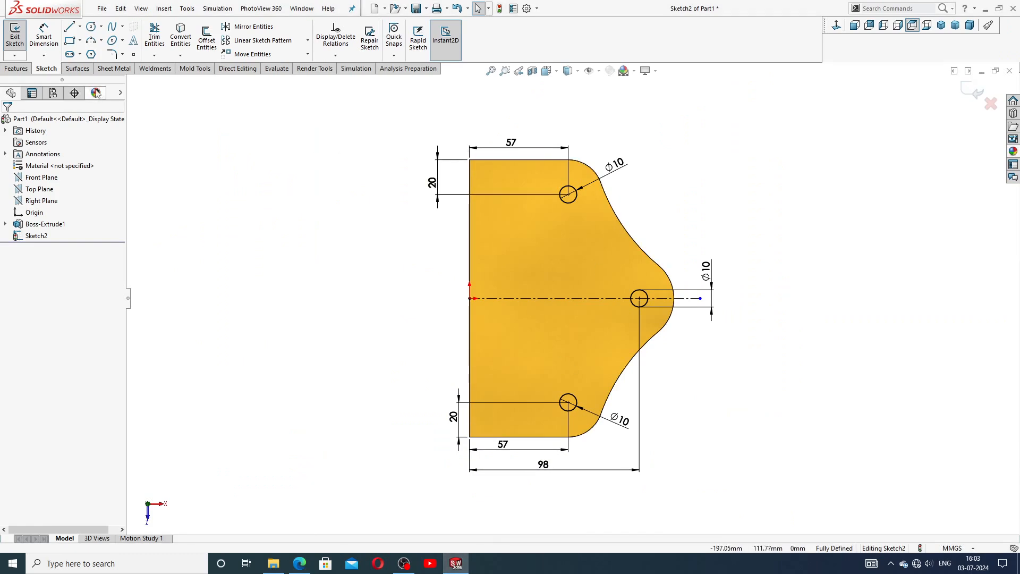
left_click(16, 68)
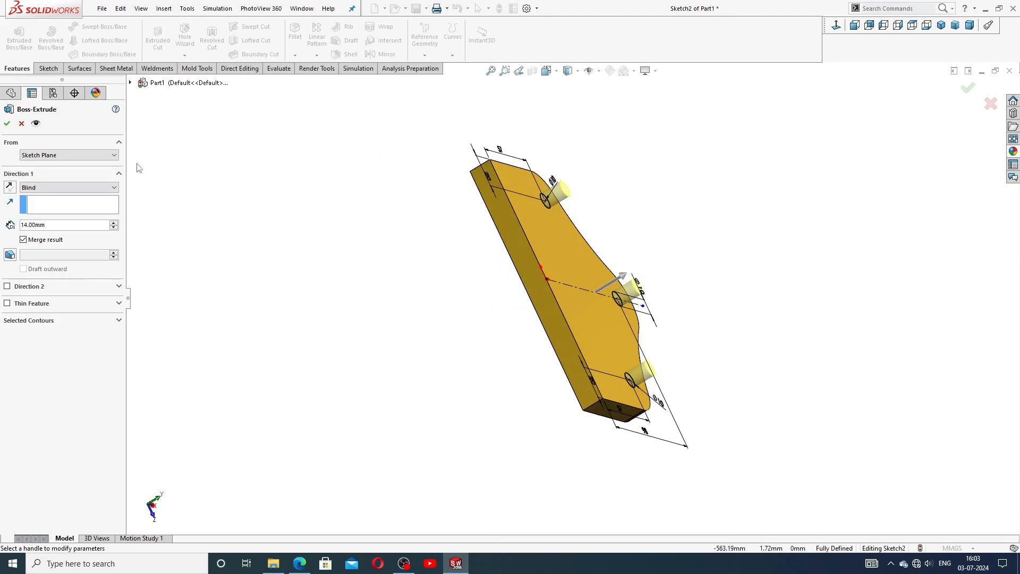
left_click(21, 123)
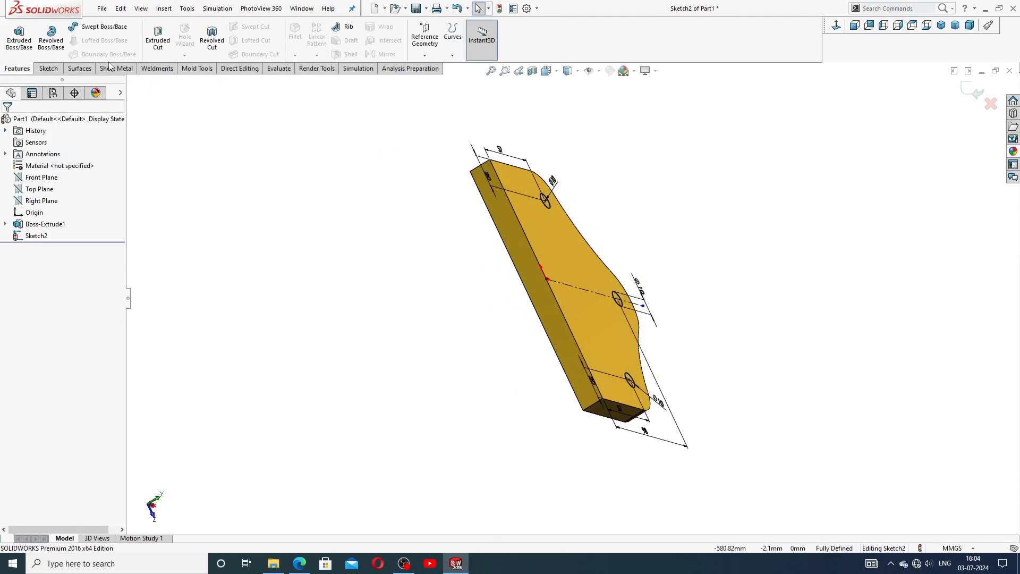
left_click(157, 48)
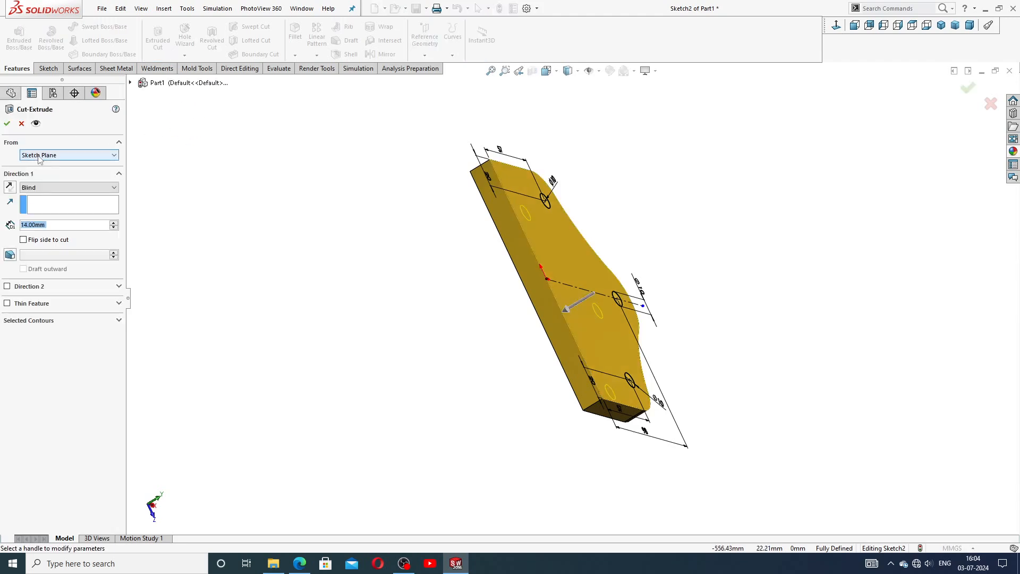
left_click(69, 187)
left_click(49, 204)
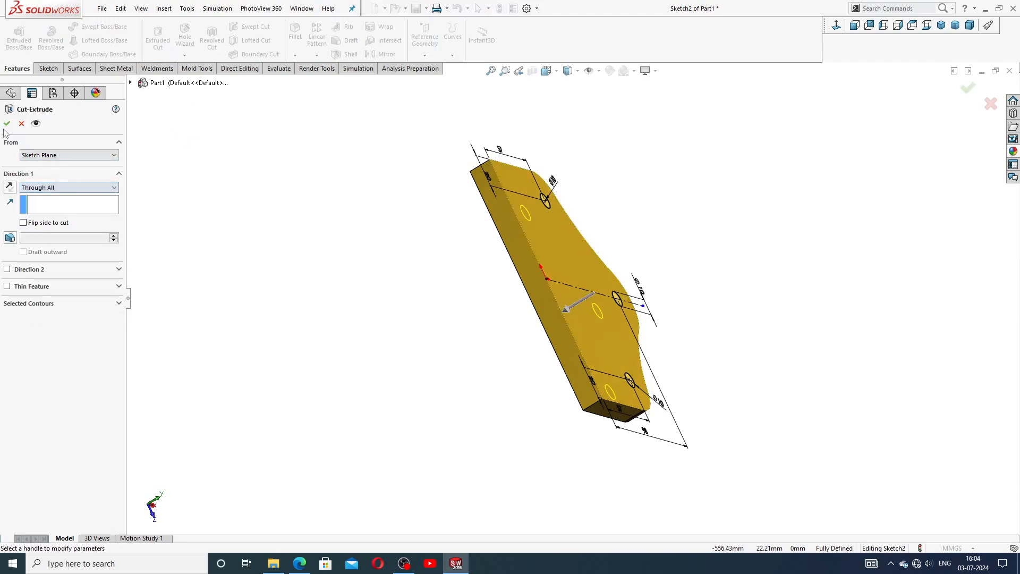
left_click(7, 125)
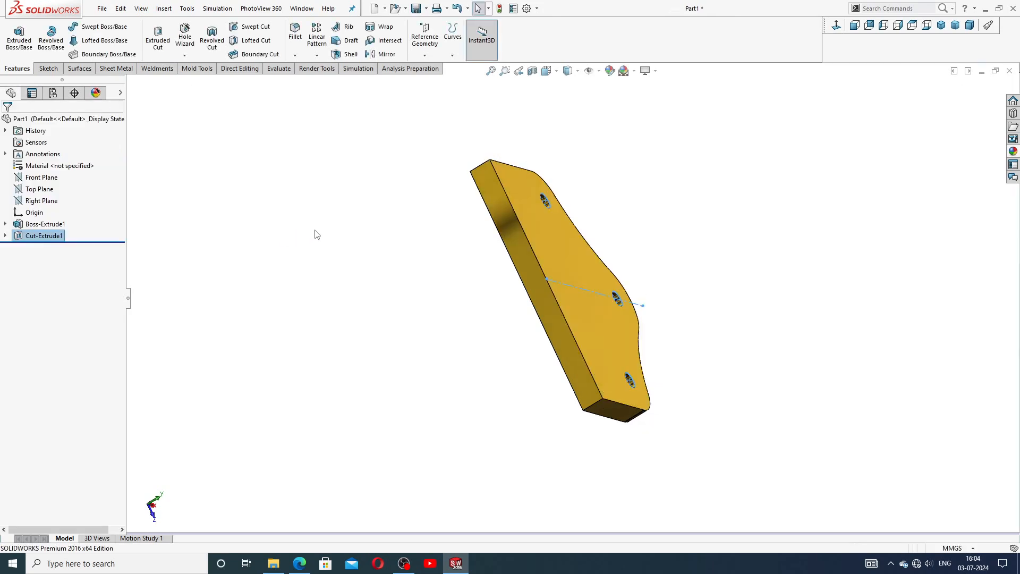
Start a new sketch on the plate's large upper face and view it face-on.
mouse_move(394, 283)
middle_mouse_down()
mouse_move(333, 230)
mouse_move(314, 241)
middle_mouse_up()
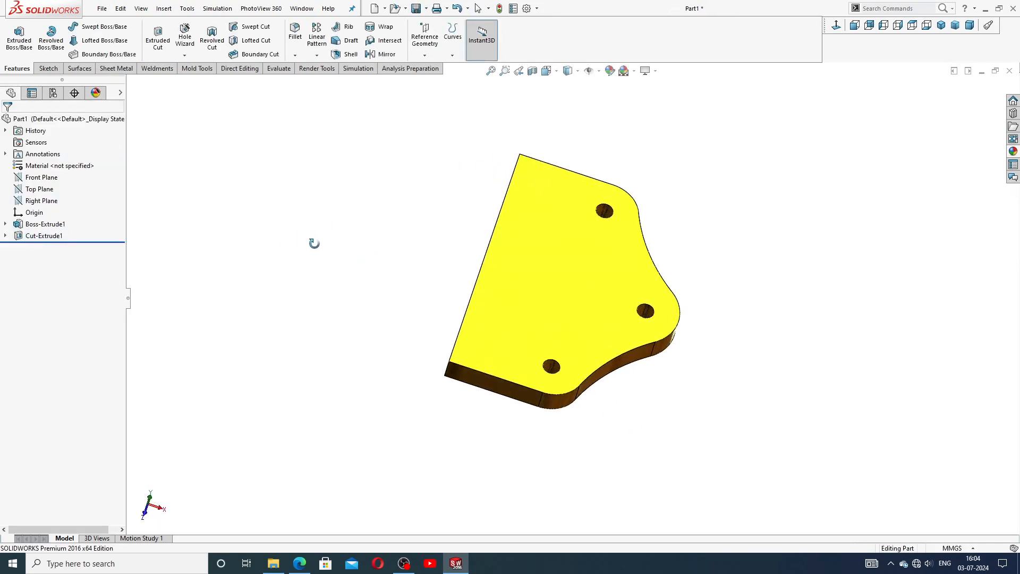
left_click(608, 265)
left_click(644, 234)
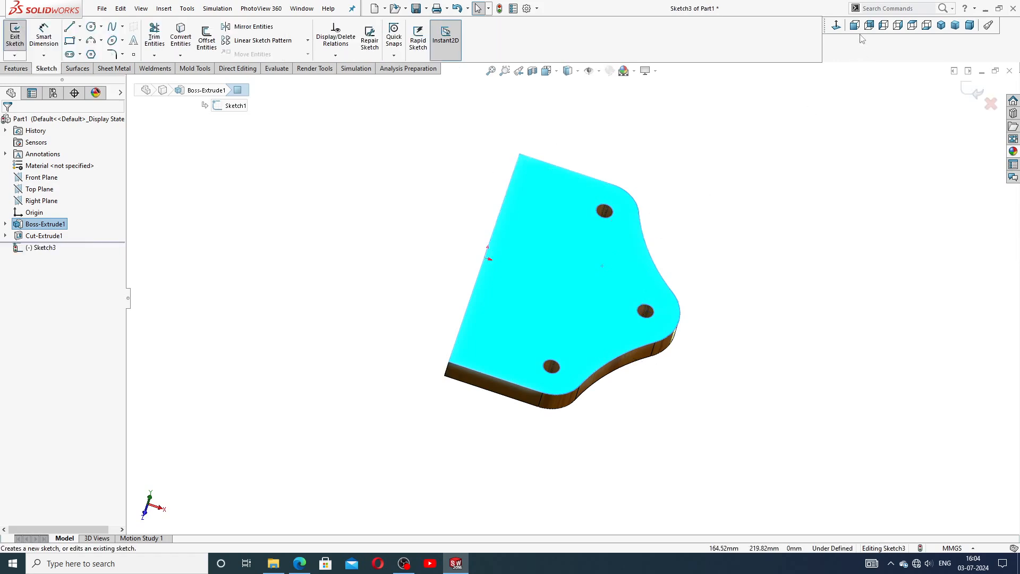
left_click(836, 25)
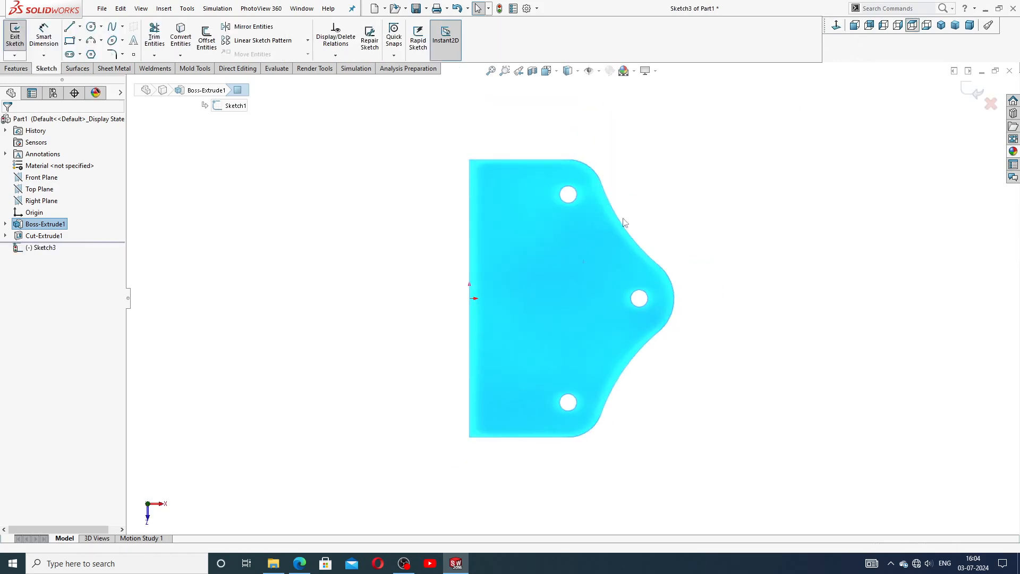
scroll(586, 253, "down", 1)
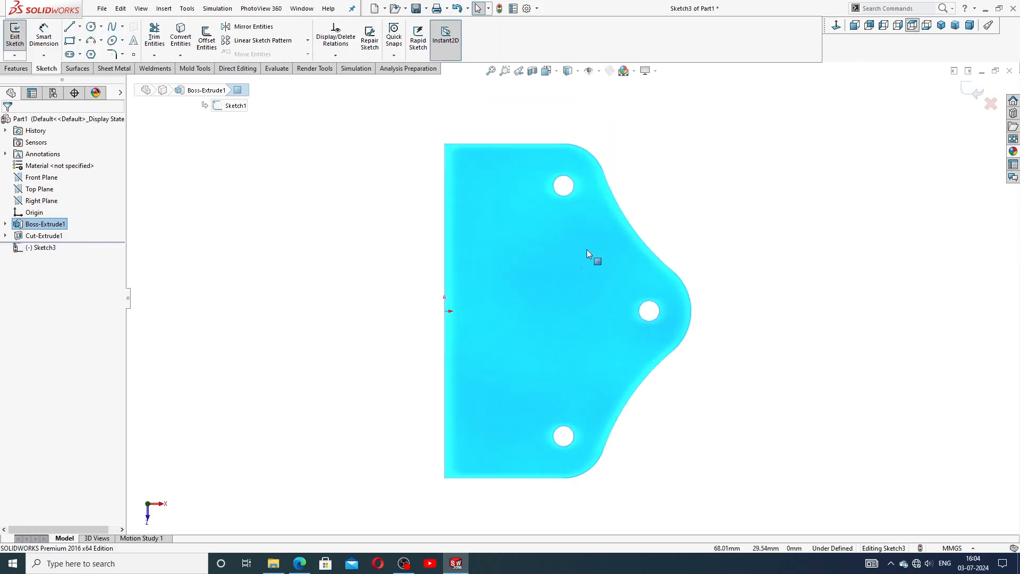
Sketch circles concentric with the upper, nose and lower holes, with radii of about 9.5, 8.4 and 8.6 mm.
left_click(90, 26)
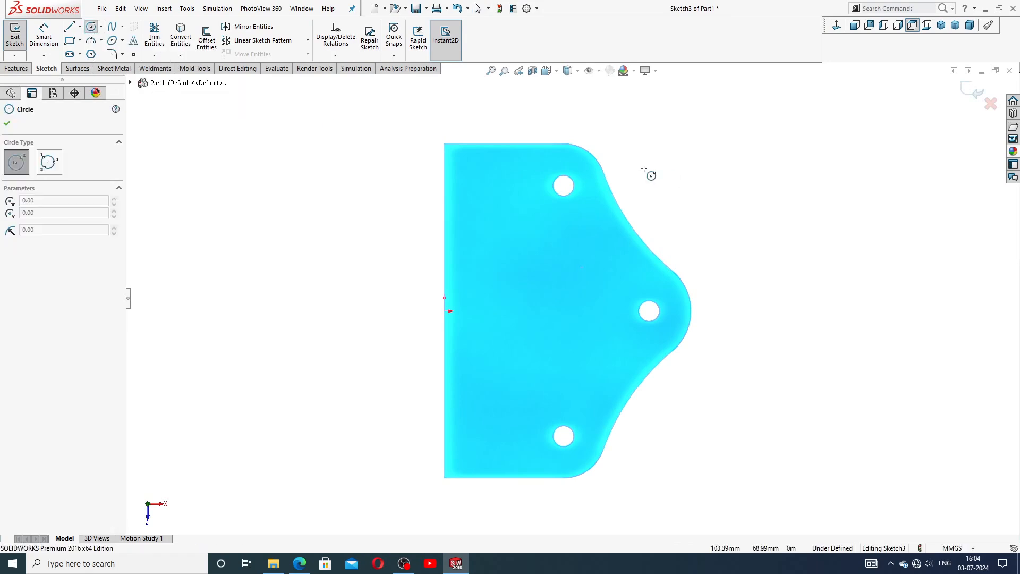
left_click(563, 186)
left_click(577, 200)
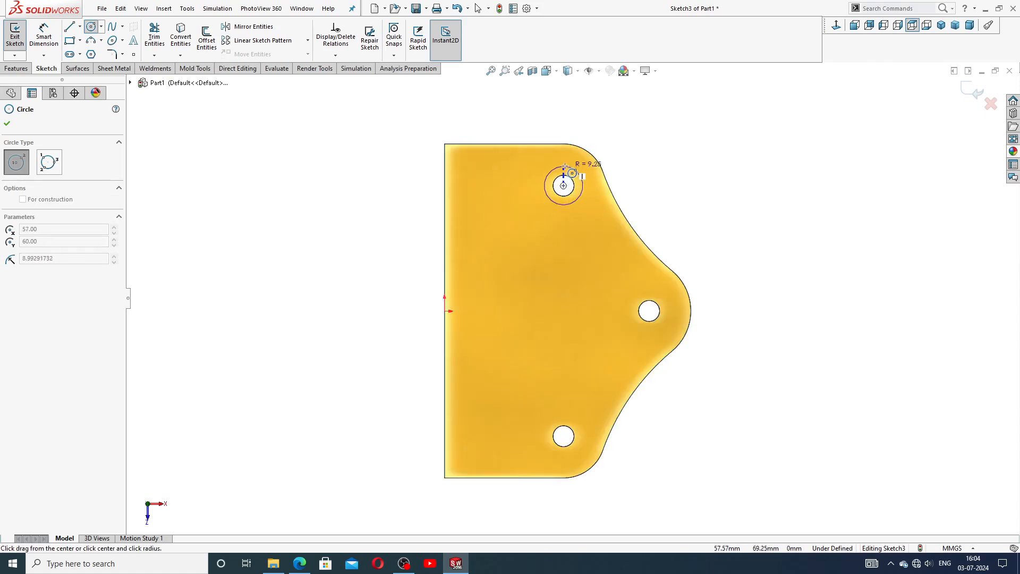
left_click(649, 311)
left_click(661, 299)
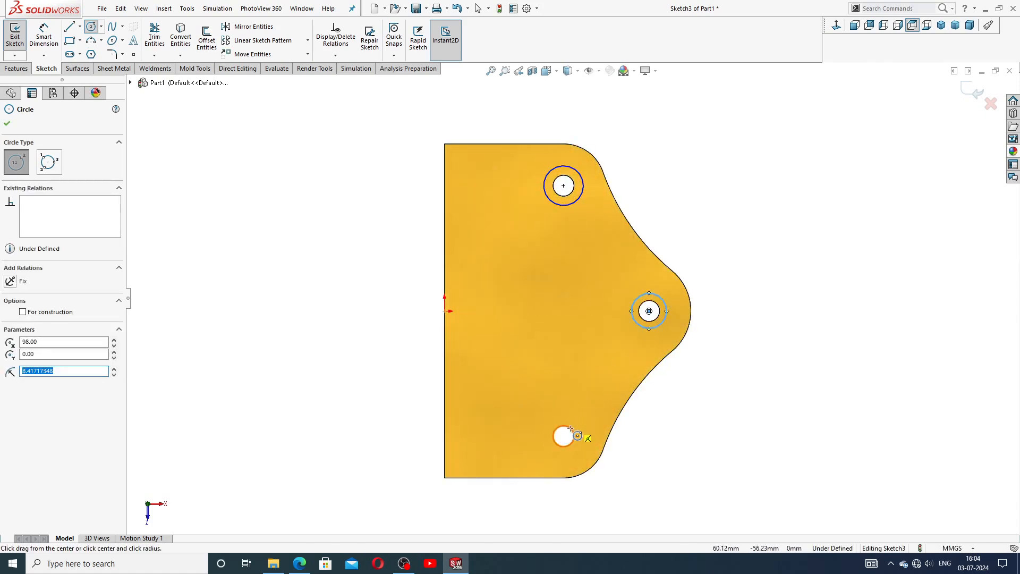
left_click(563, 436)
left_click(576, 423)
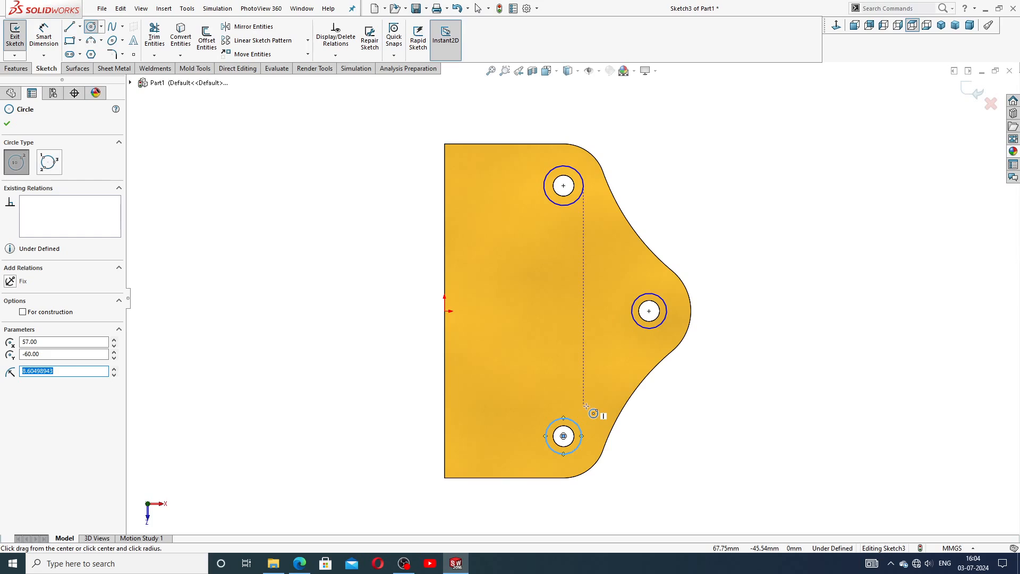
right_click(666, 207)
left_click(711, 215)
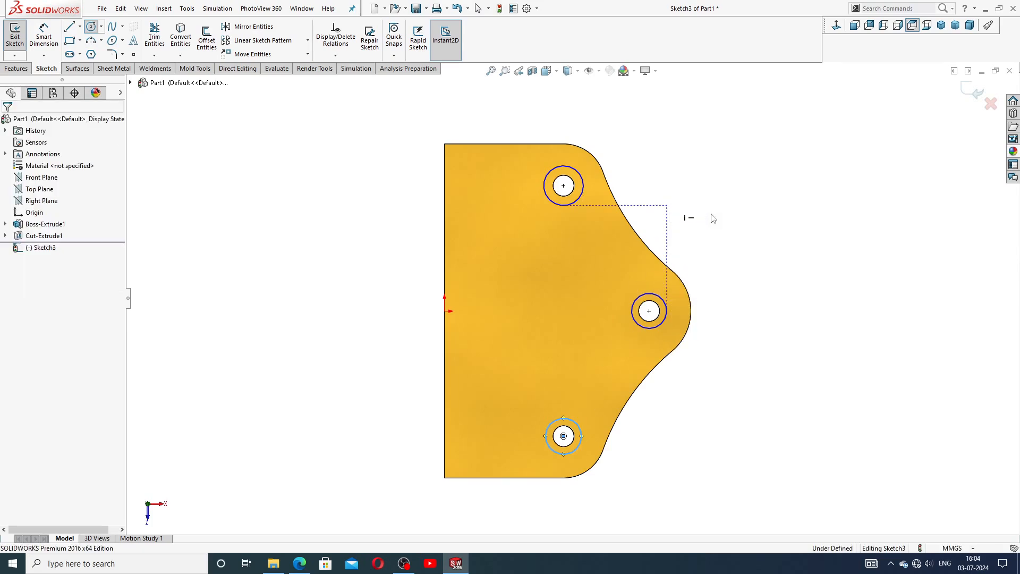
Apply an Equal relation to the three circles around the holes.
left_click(583, 186)
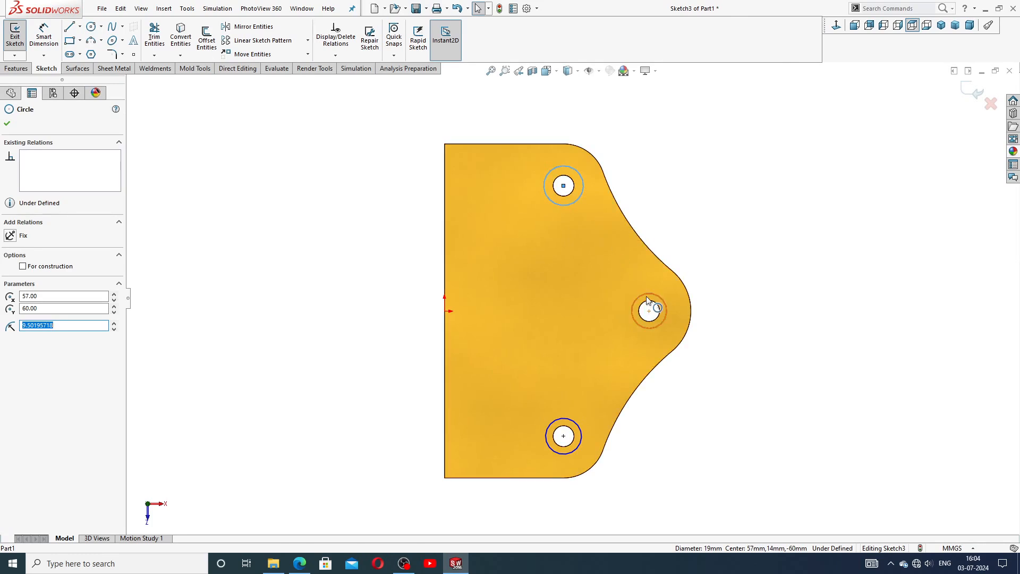
left_click(649, 310, "ctrl")
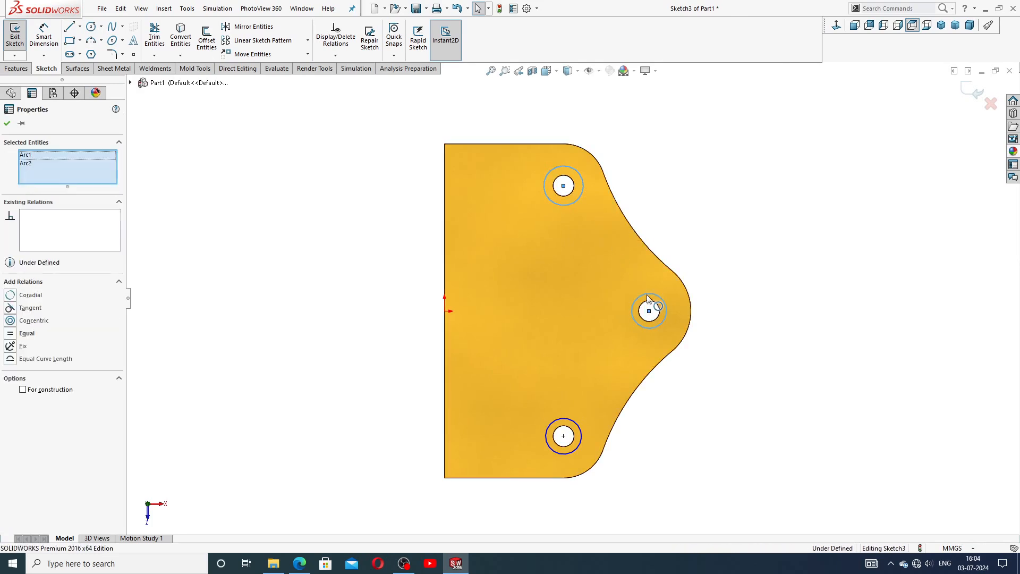
left_click(578, 428, "ctrl")
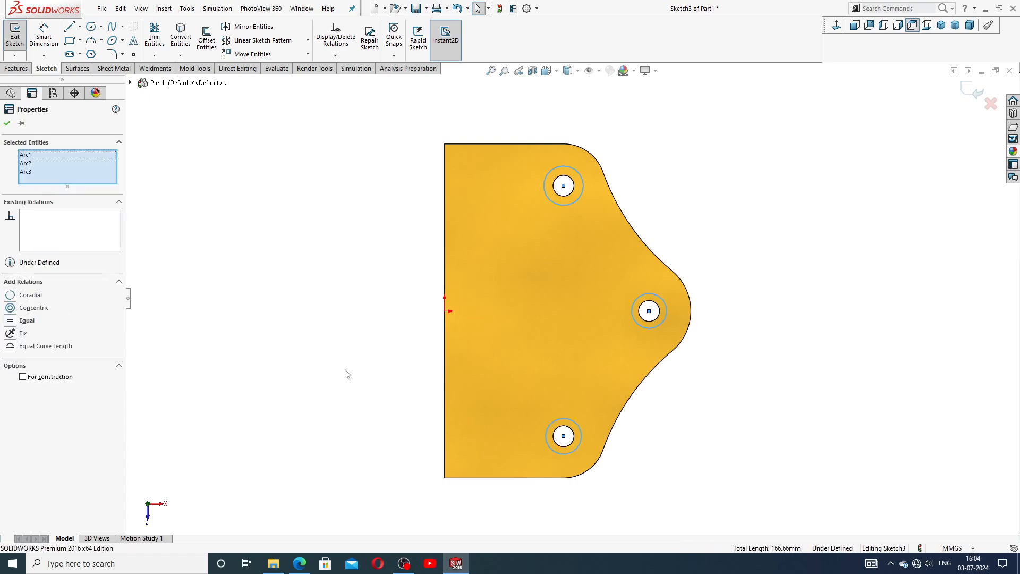
left_click(22, 321)
left_click(223, 290)
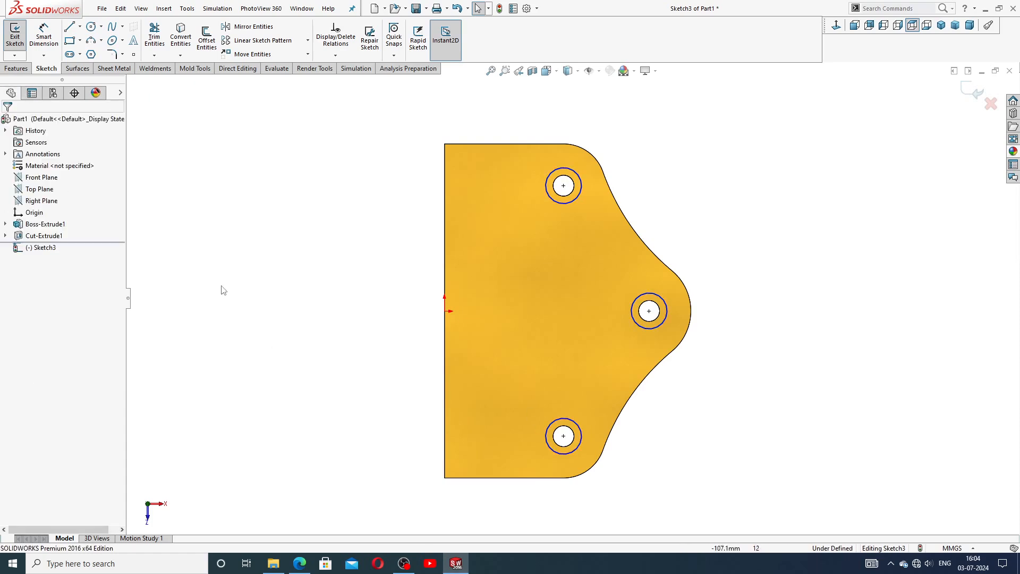
Dimension the upper circle's diameter as 25 mm and move the dimension text further from the plate.
left_click(43, 36)
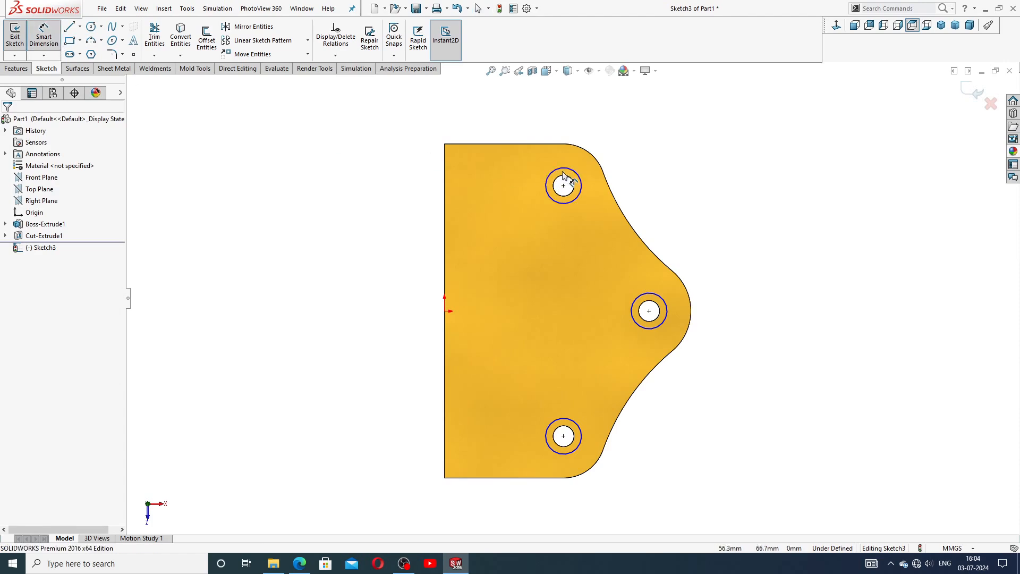
left_click(580, 183)
left_click(637, 186)
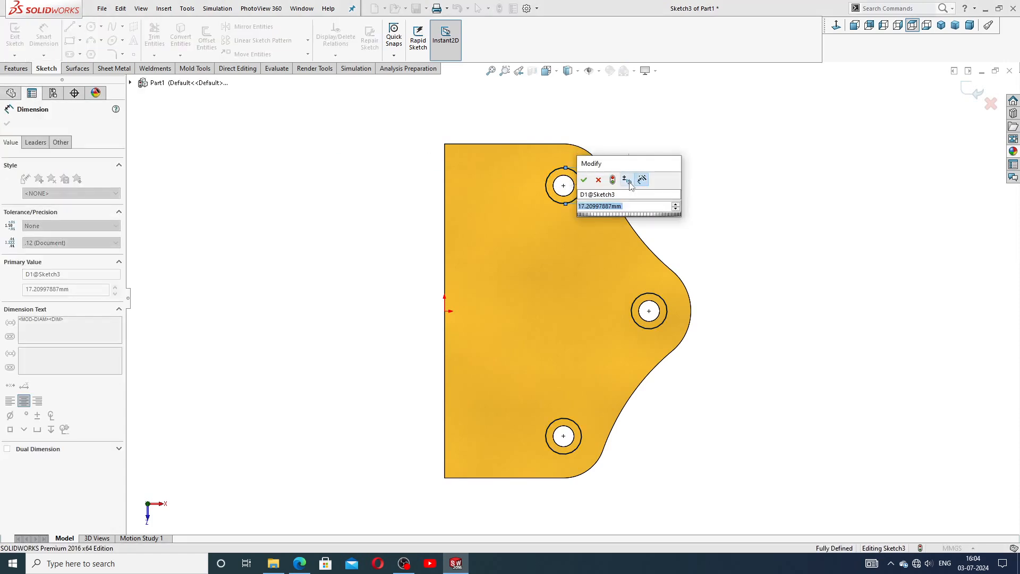
type("25")
key("Return")
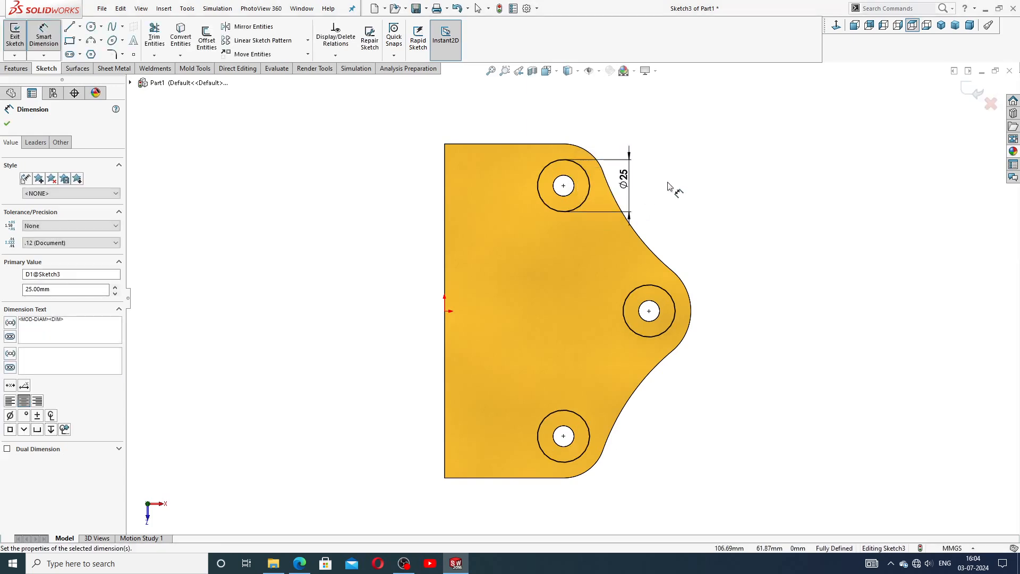
left_click(635, 181)
right_click(710, 154)
left_click(738, 159)
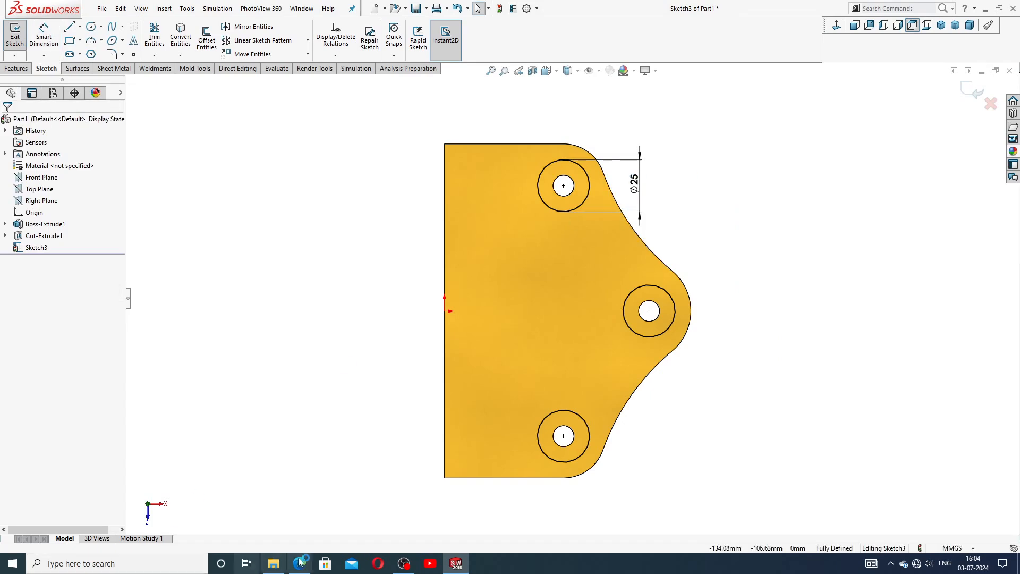
Examine the PDF drawing for the height of the raised bosses around the three holes.
mouse_move(305, 555)
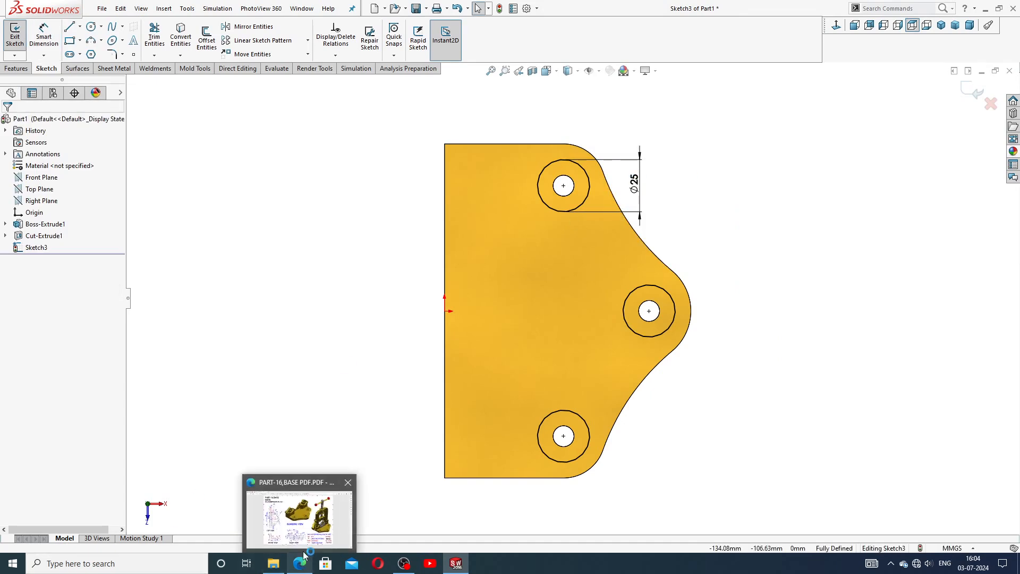
right_click(314, 322)
left_click(265, 302)
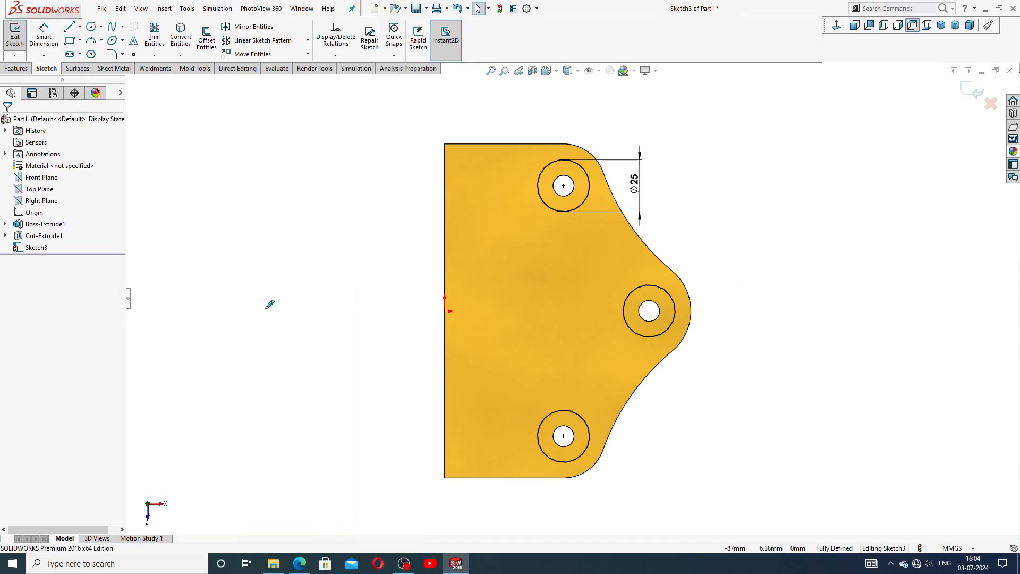
left_click(301, 564)
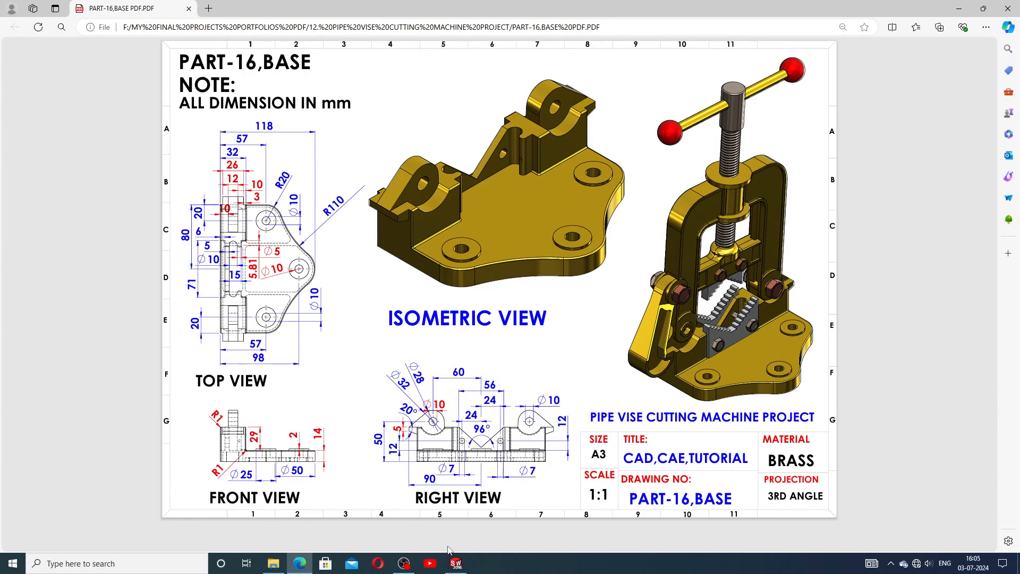
left_click(455, 561)
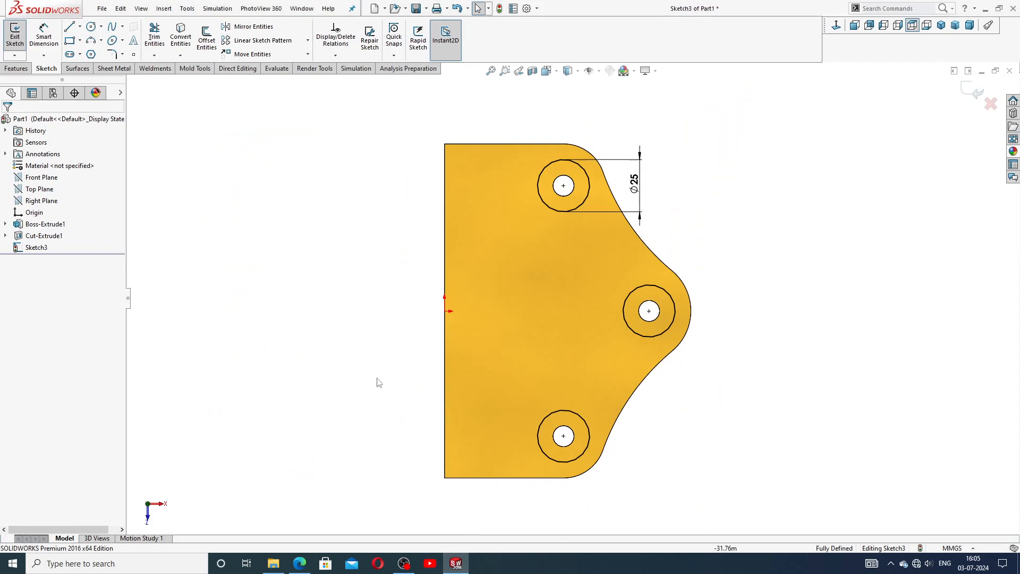
left_click(16, 68)
left_click(19, 37)
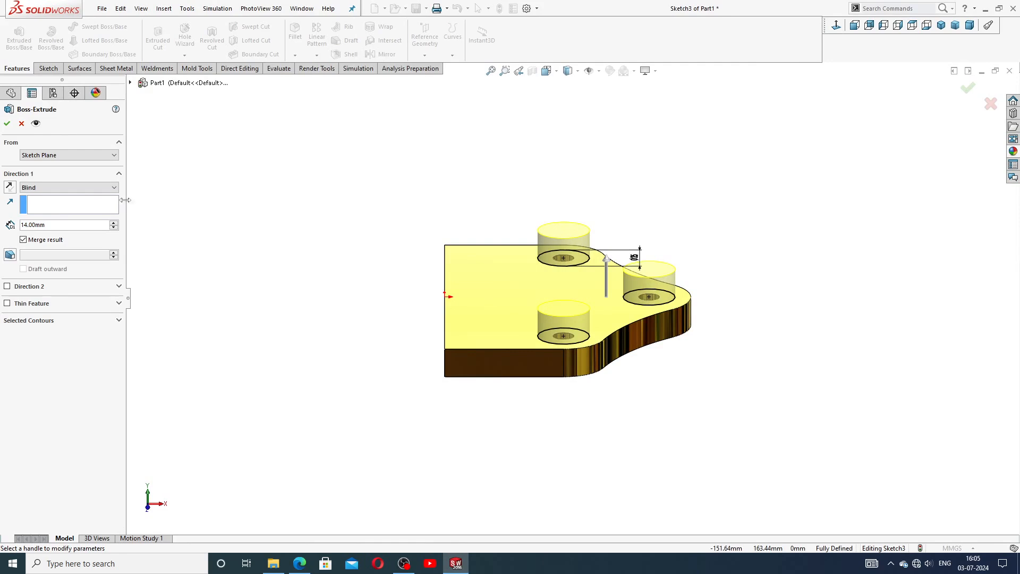
left_click(21, 123)
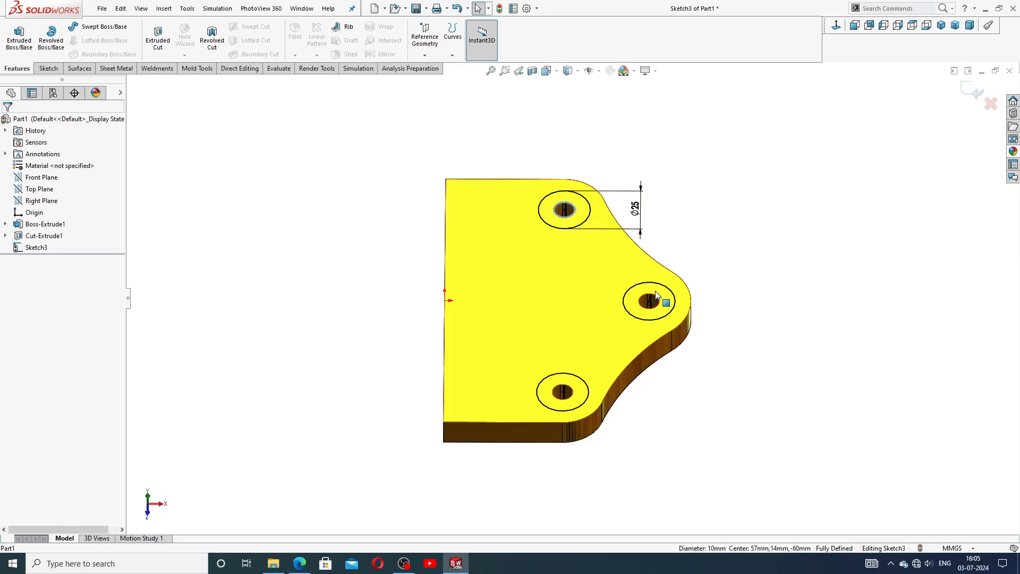
Convert the edges of the three 10 mm holes into sketch circles inside the 25 mm circles.
left_click(648, 302, "ctrl")
left_click(572, 389, "ctrl")
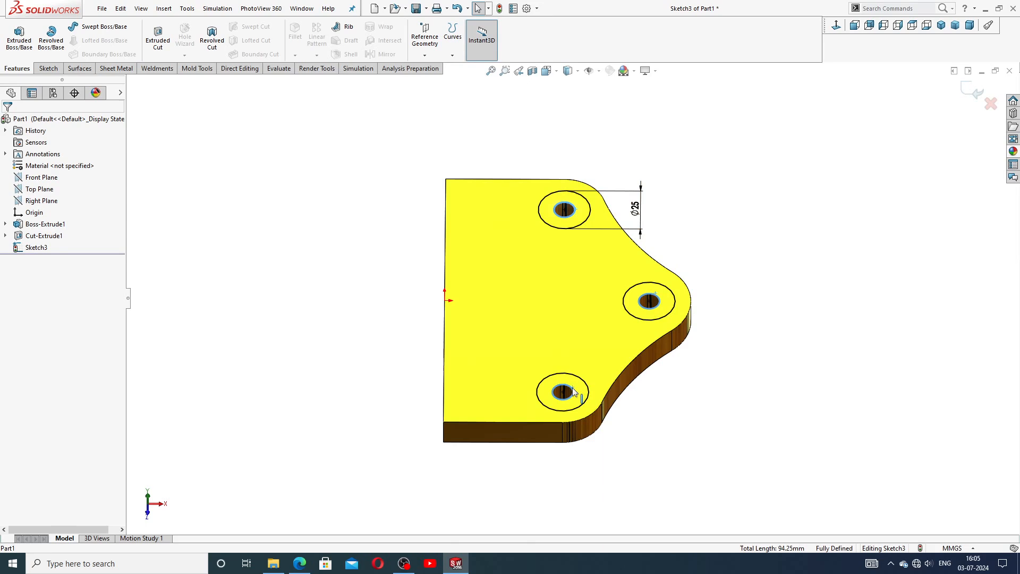
left_click(50, 69)
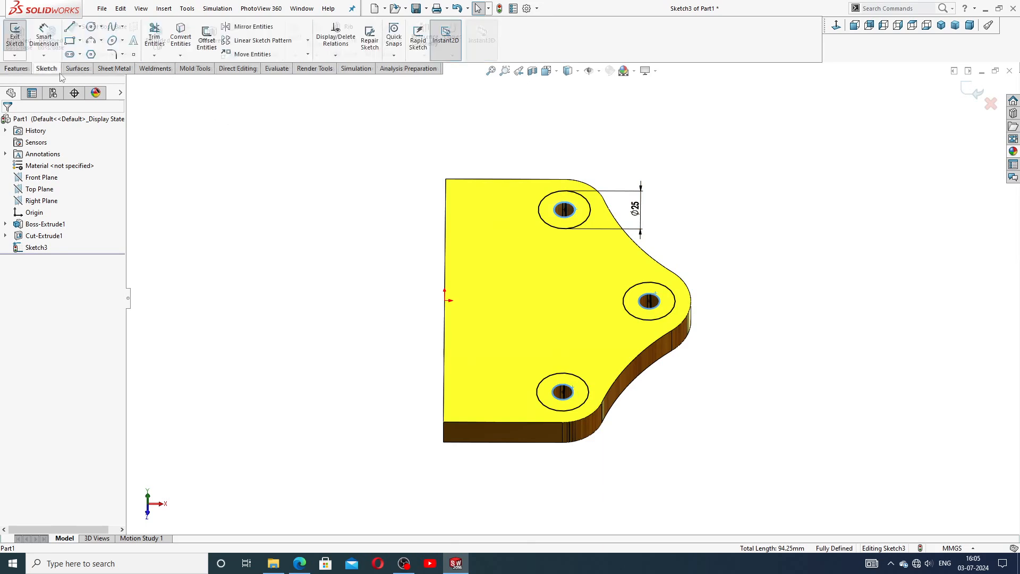
left_click(180, 38)
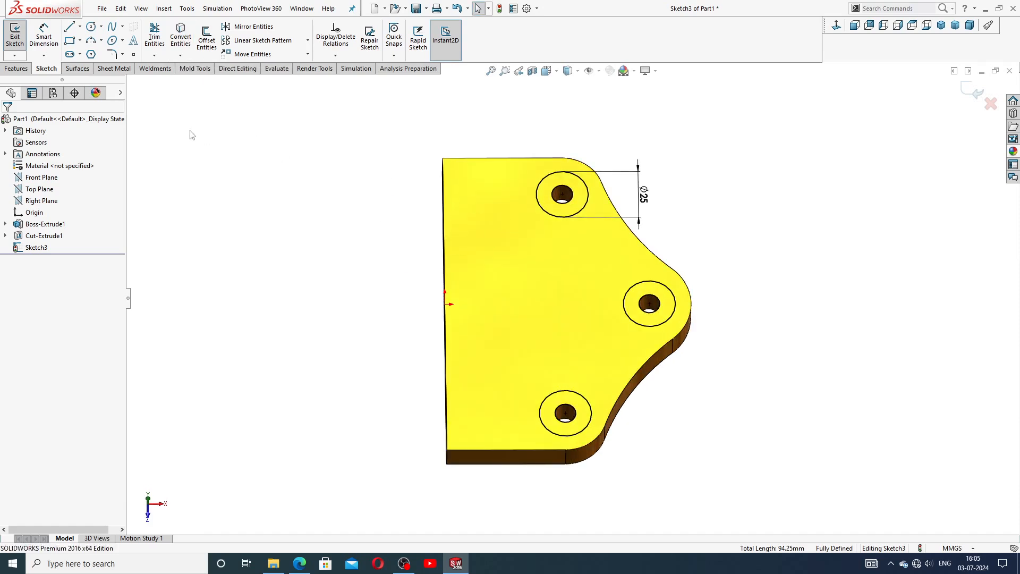
Extrude the three ring profiles around the holes as a 2 mm blind boss merged with the plate.
left_click(16, 69)
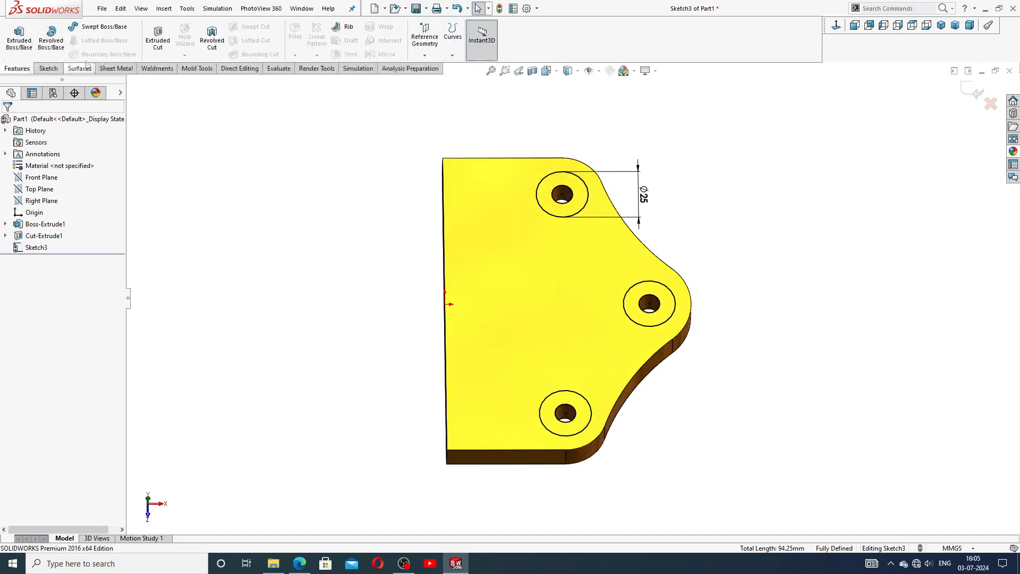
left_click(19, 37)
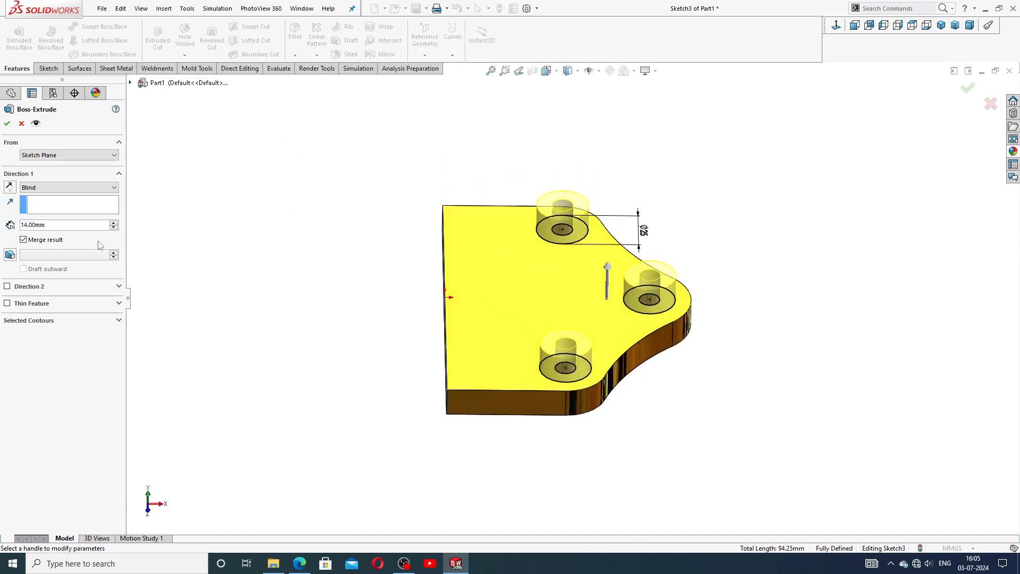
double_click(60, 225)
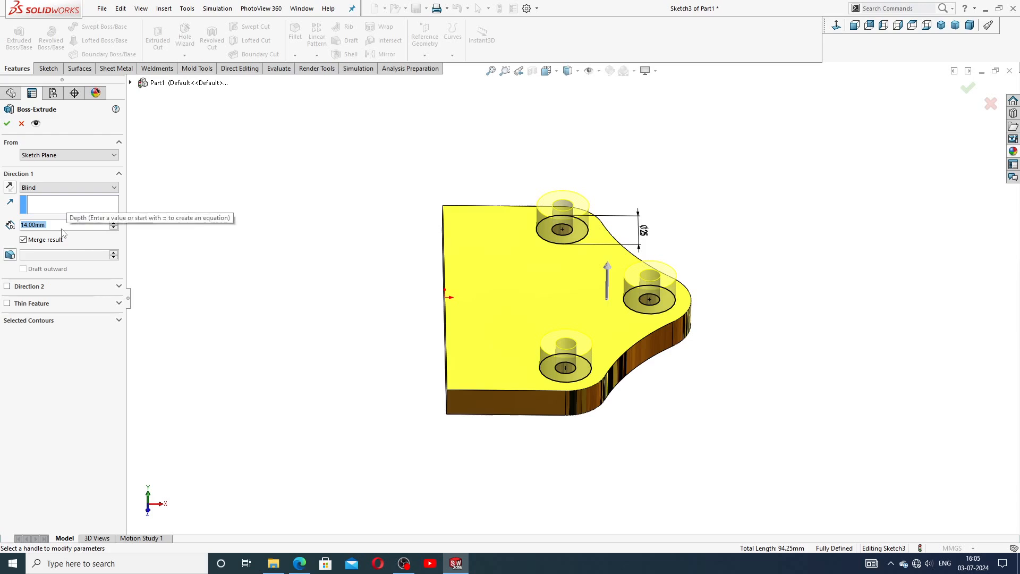
type("2")
key("Return")
mouse_move(587, 335)
middle_mouse_down()
mouse_move(565, 228)
mouse_move(576, 337)
middle_mouse_up()
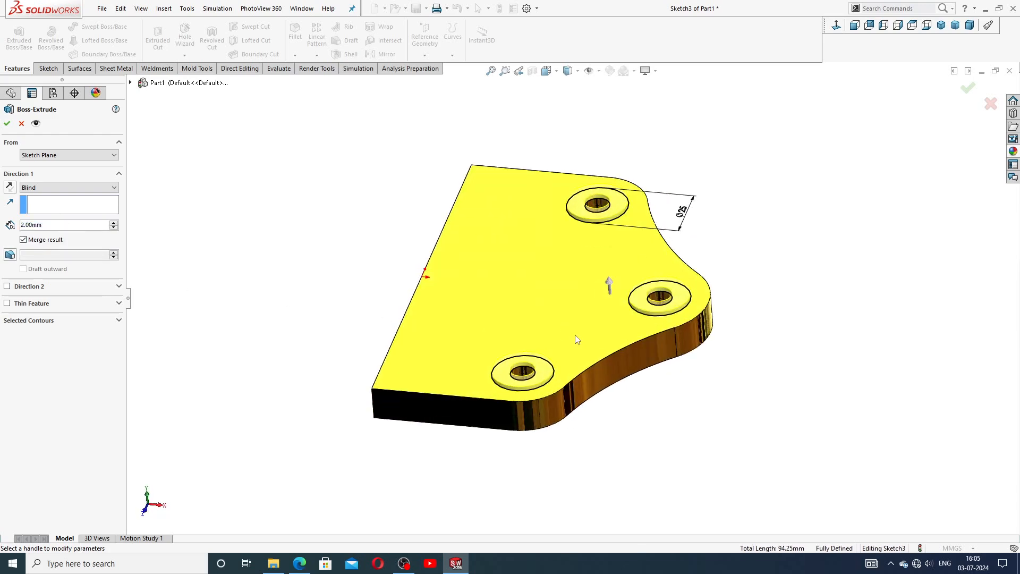
left_click(7, 124)
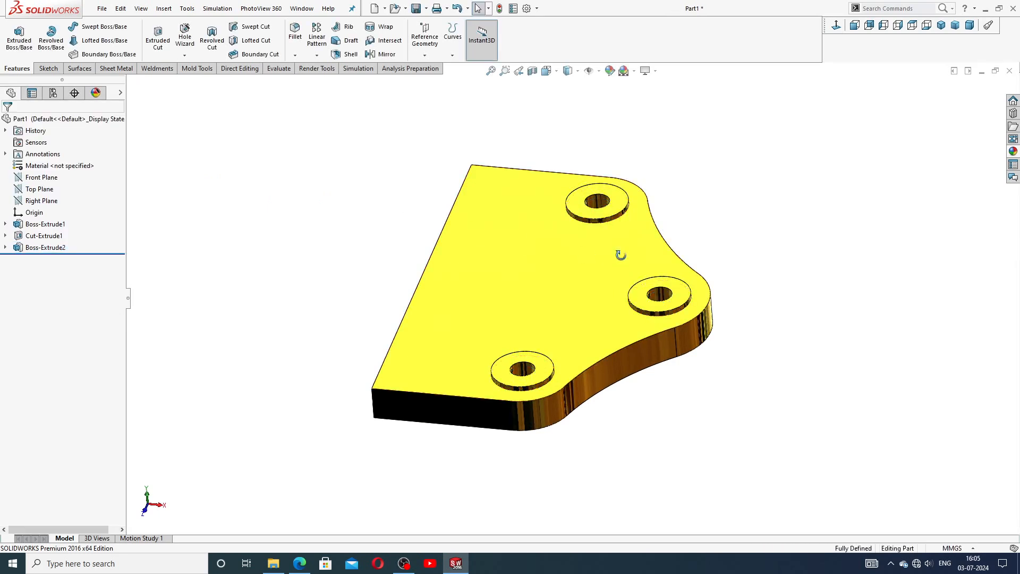
middle_click_drag(619, 255, 560, 339)
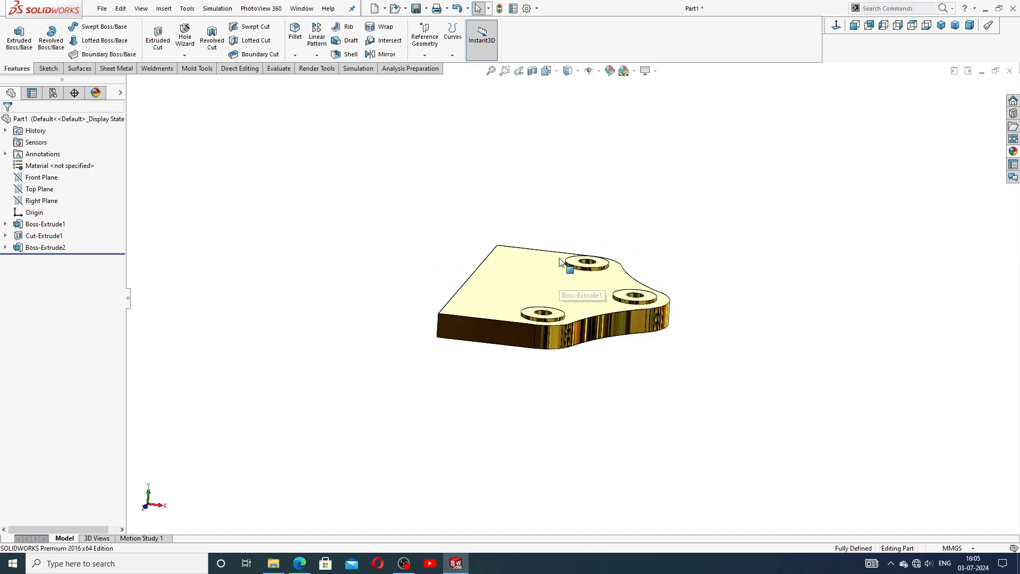
middle_click_drag(564, 260, 574, 316)
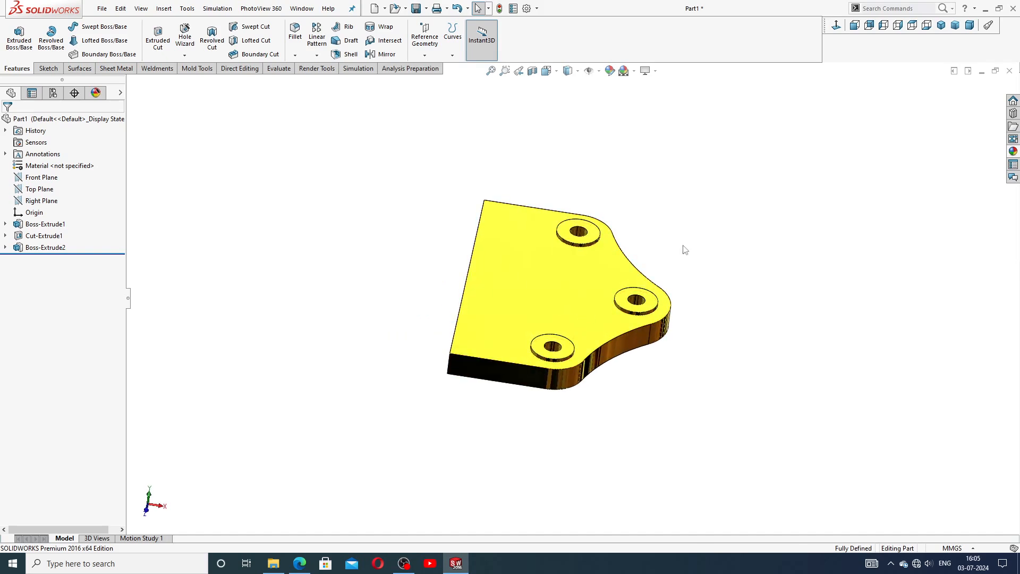
Start a sketch on the plate's flat underside and check the base's PDF drawing for the recess dimensions.
left_click(301, 566)
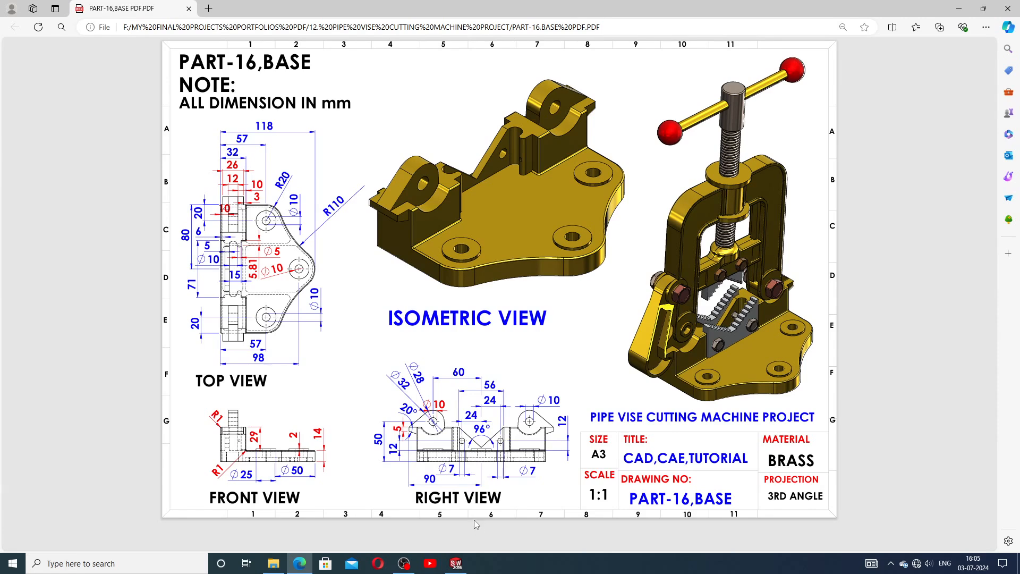
left_click(455, 564)
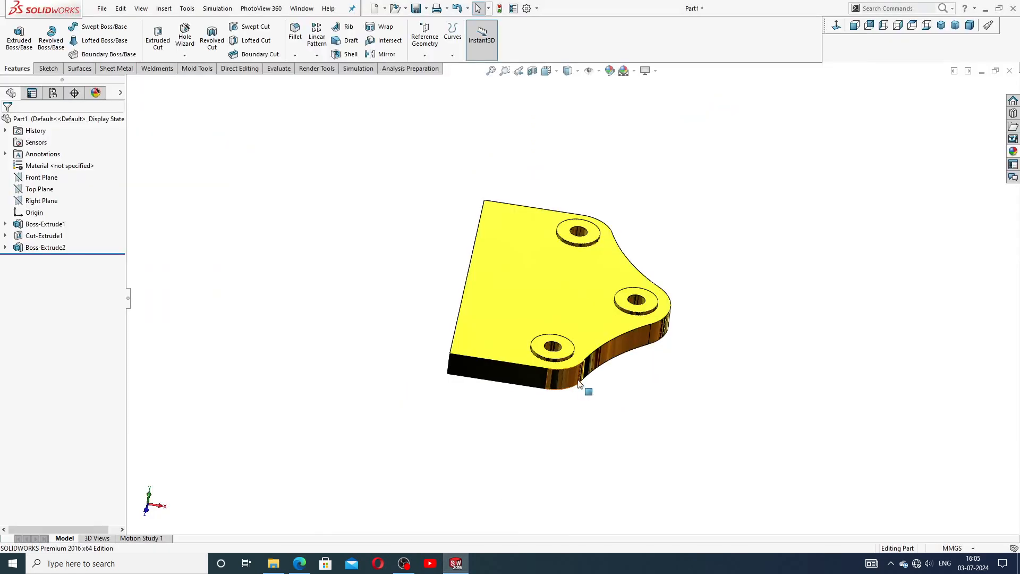
middle_click_drag(581, 384, 549, 251)
left_click(550, 251)
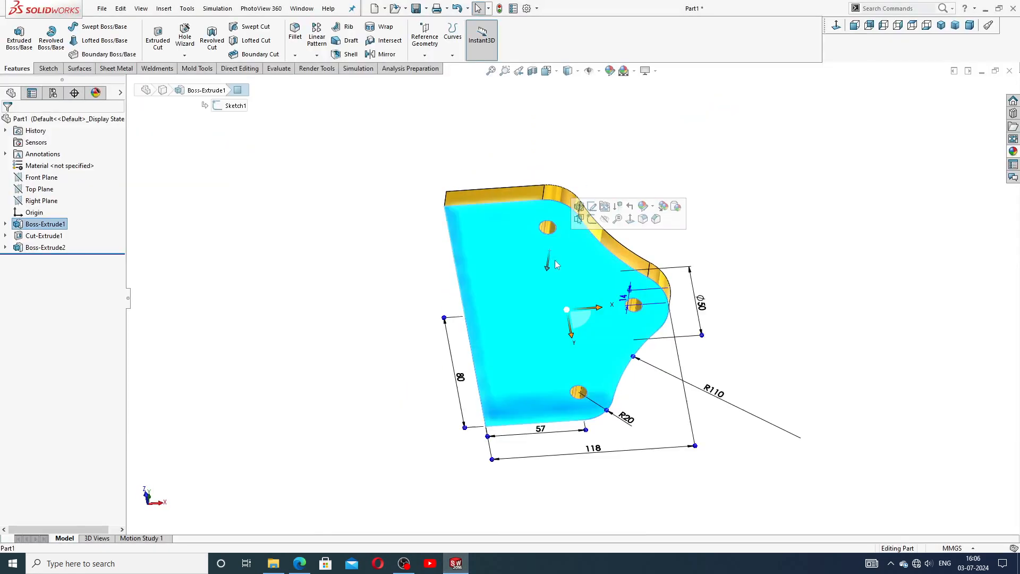
left_click(590, 221)
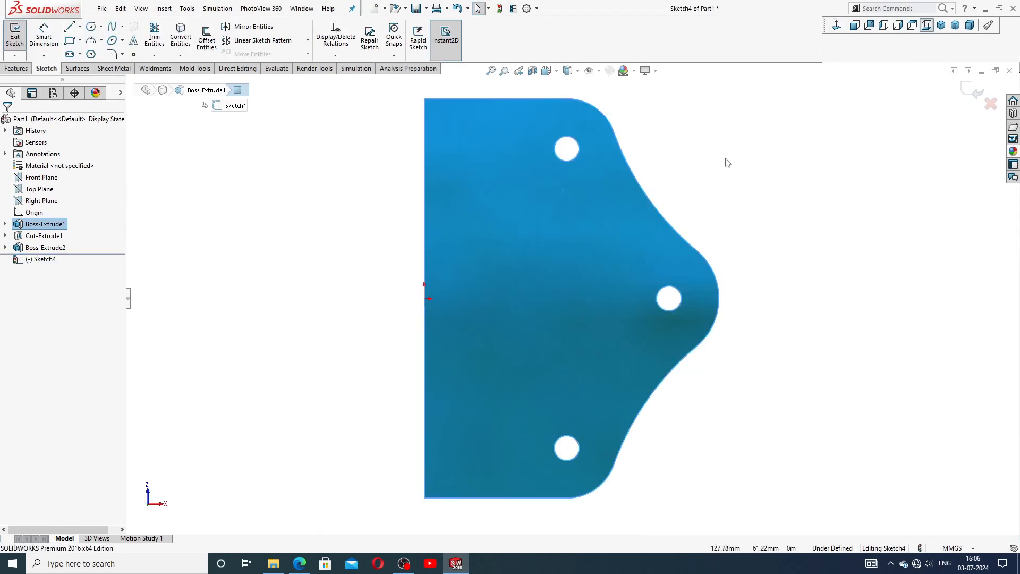
left_click(299, 562)
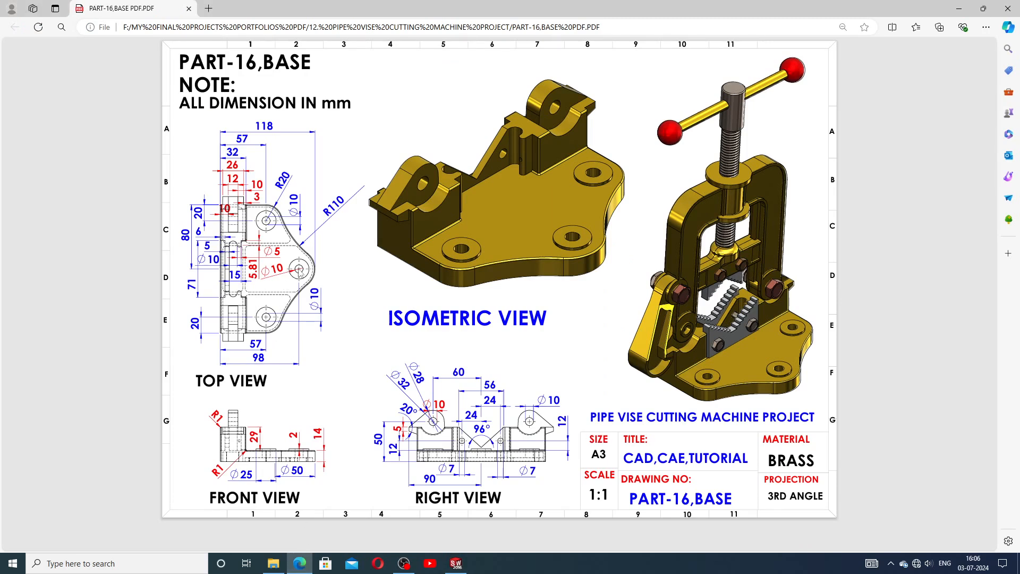
left_click(456, 563)
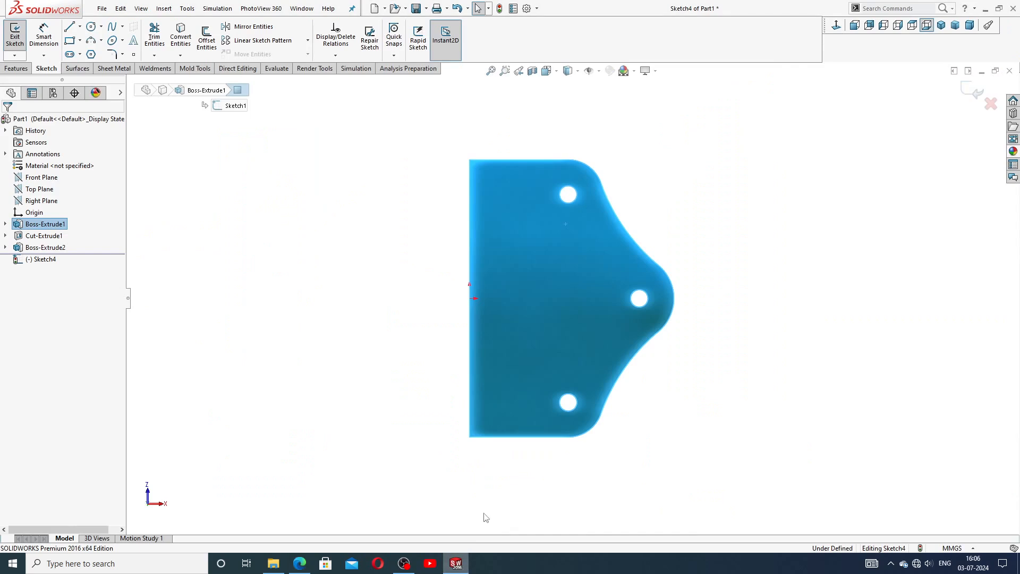
Convert all outer edges of the plate's underside into sketch entities.
scroll(590, 269, "down", 2)
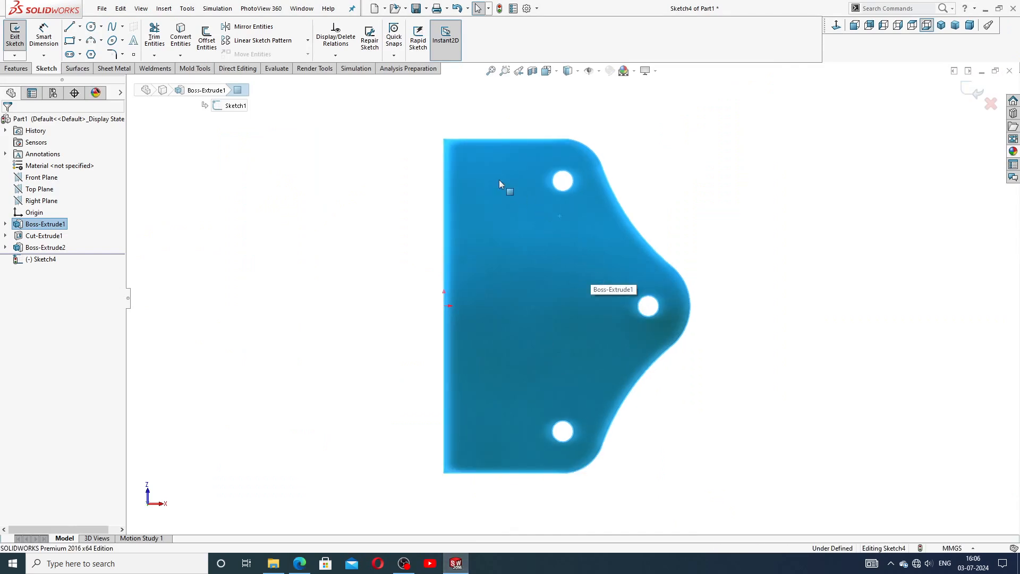
left_click(506, 138)
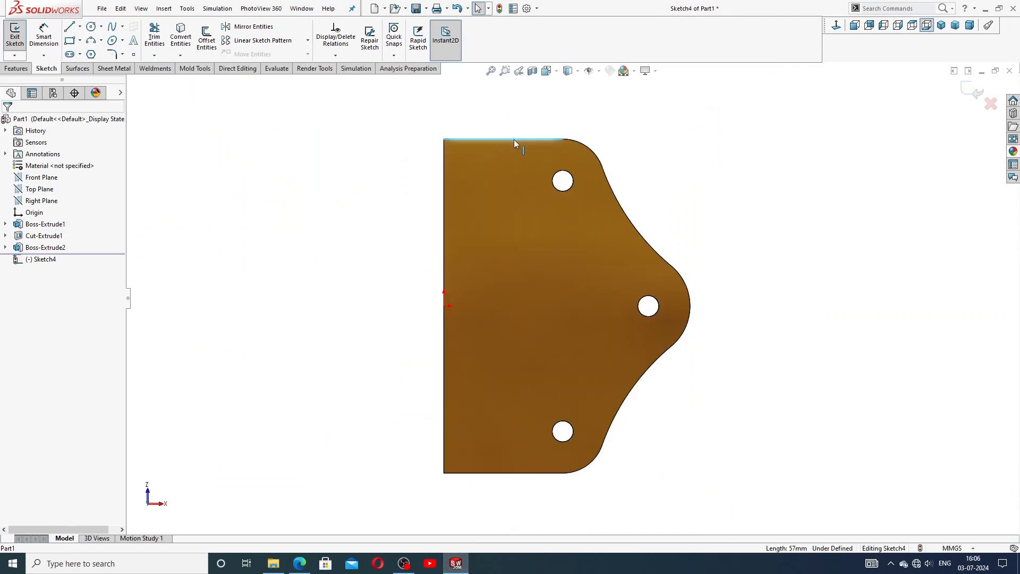
left_click(444, 155, "ctrl")
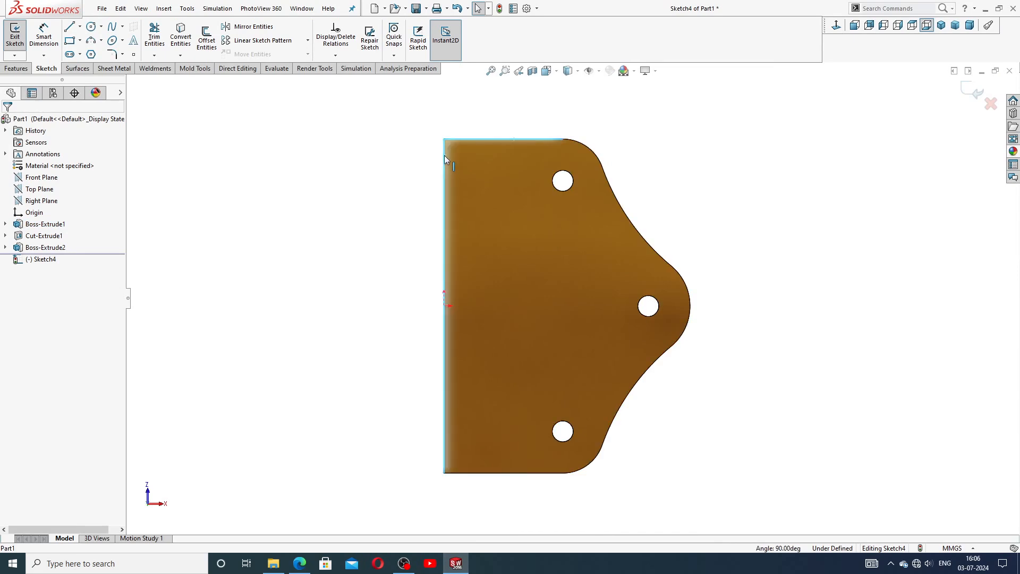
left_click(479, 474, "ctrl")
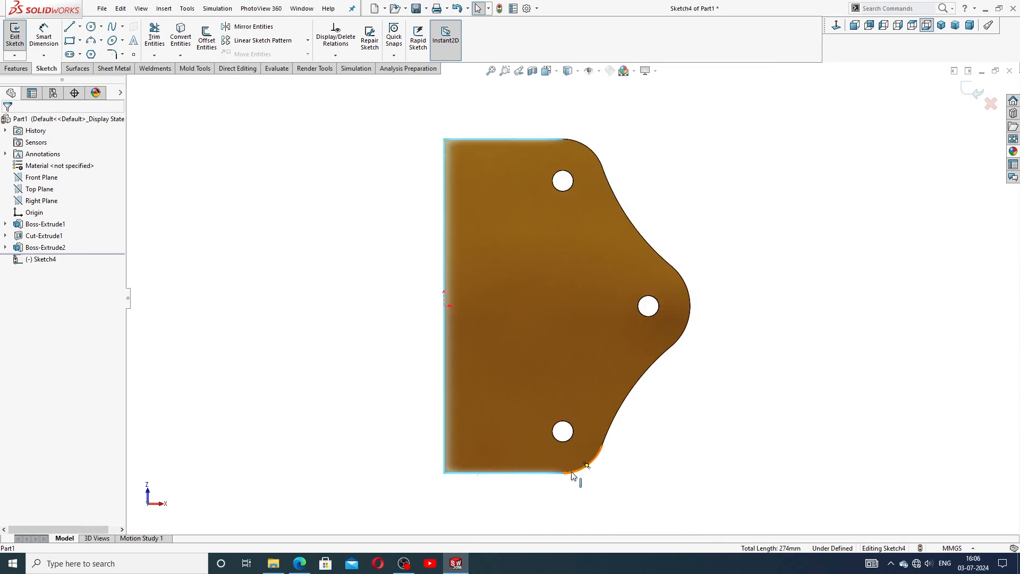
left_click(588, 463, "ctrl")
left_click(605, 445, "ctrl")
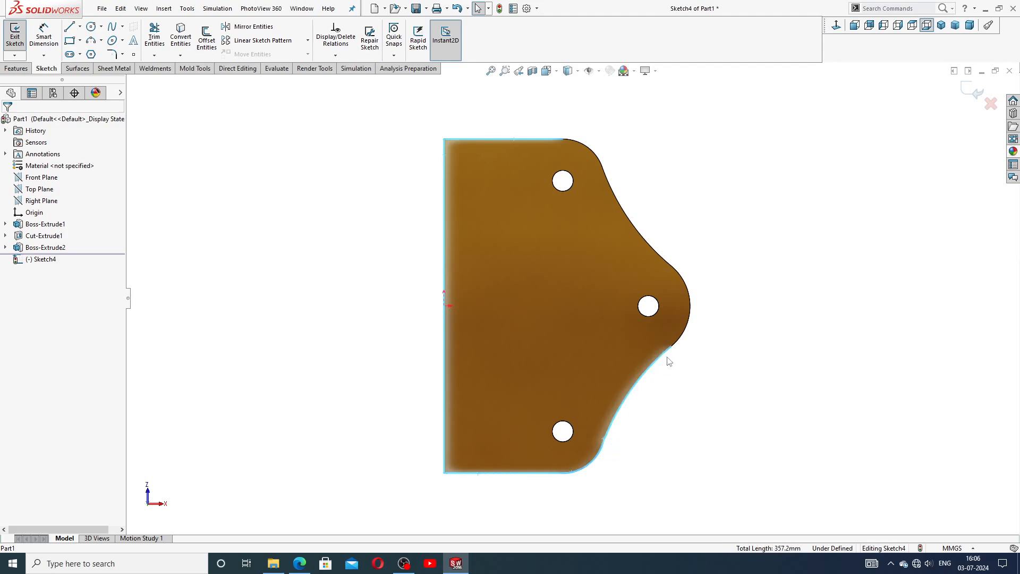
left_click(682, 329, "ctrl")
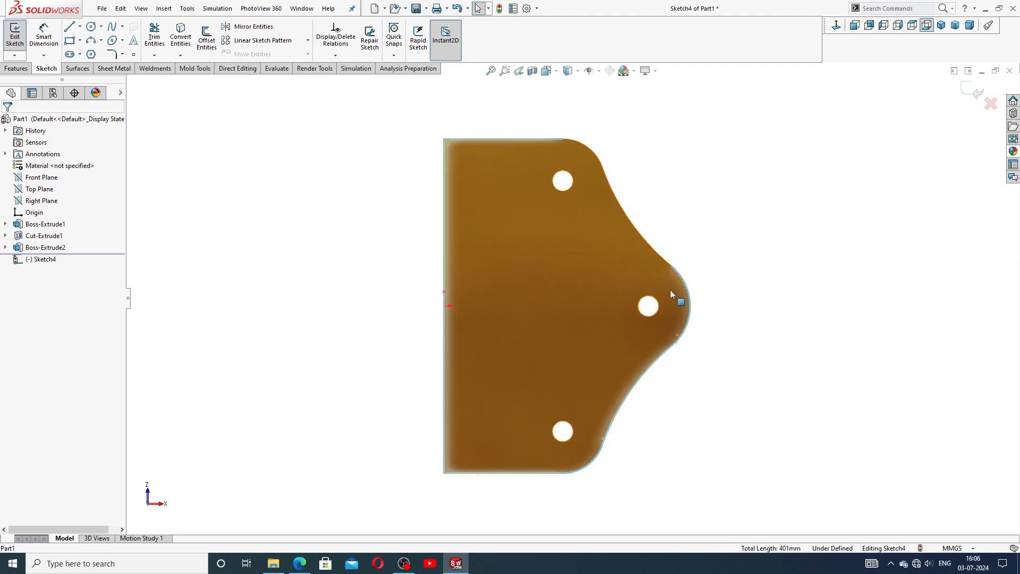
left_click(665, 260, "ctrl")
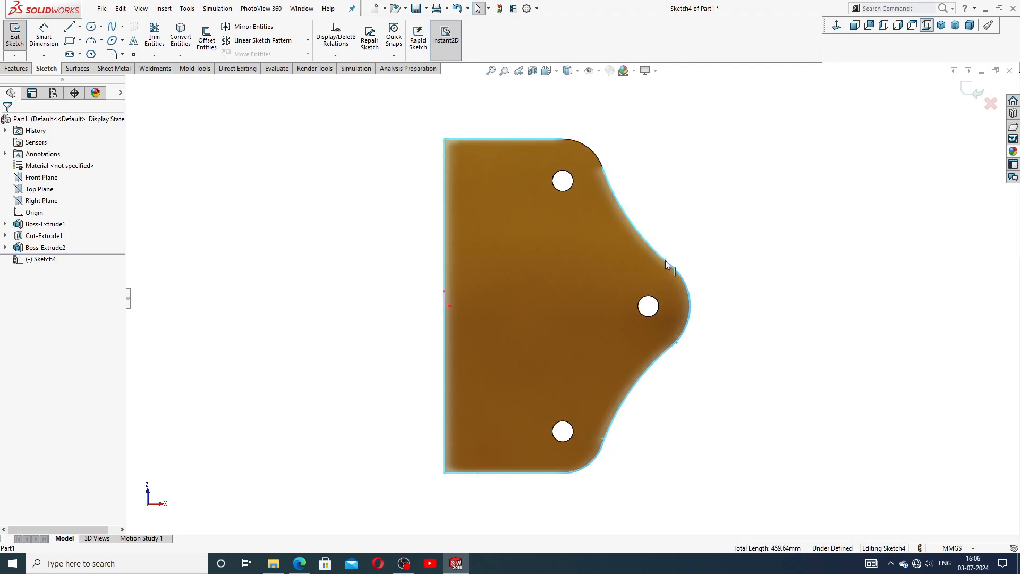
left_click(599, 162, "ctrl")
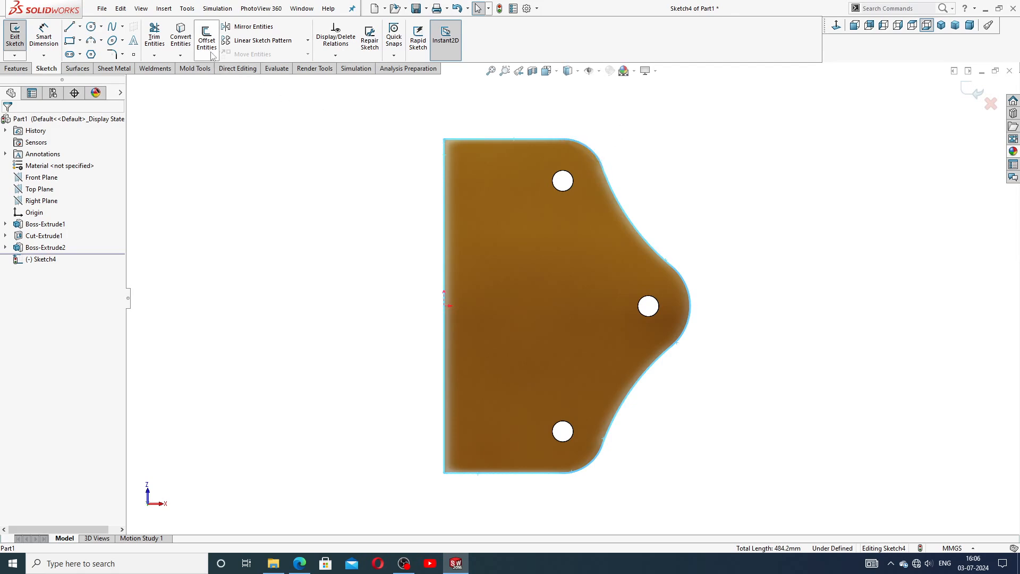
left_click(181, 37)
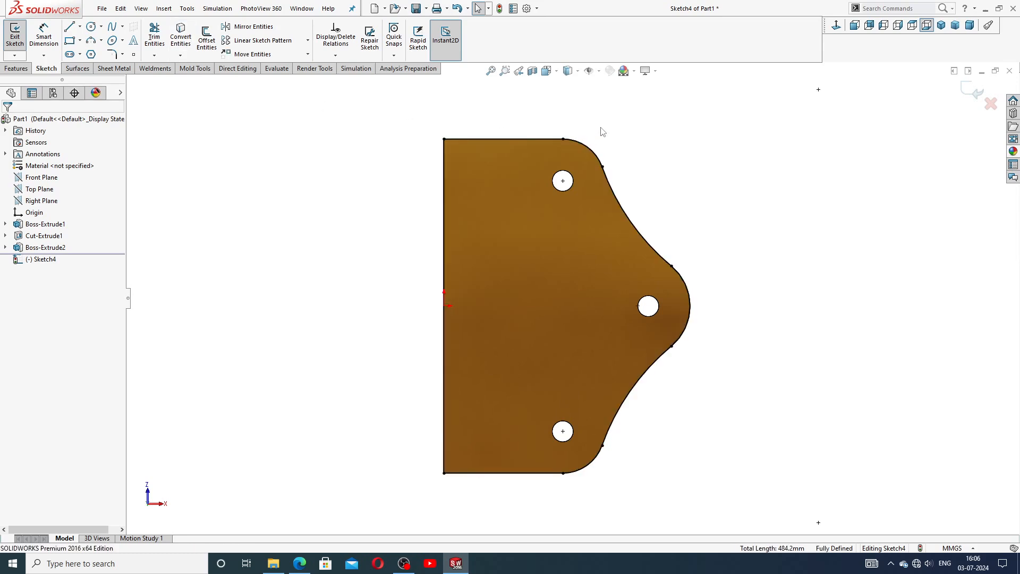
Offset the converted outline 3 mm inward as a chain and move its dimension text outside the plate.
left_click(207, 38)
type("3")
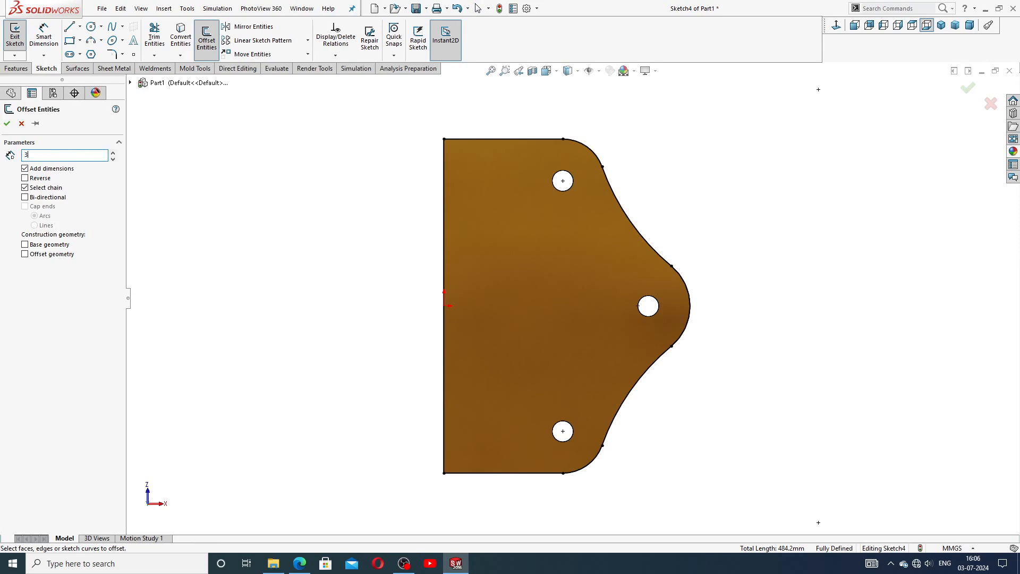
key("Return")
left_click(456, 140)
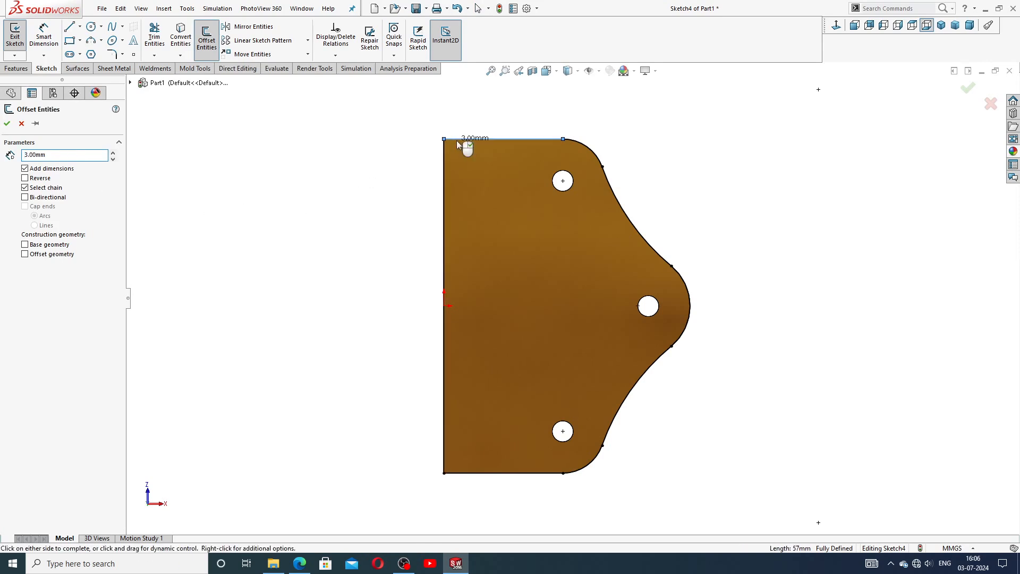
left_click(38, 180)
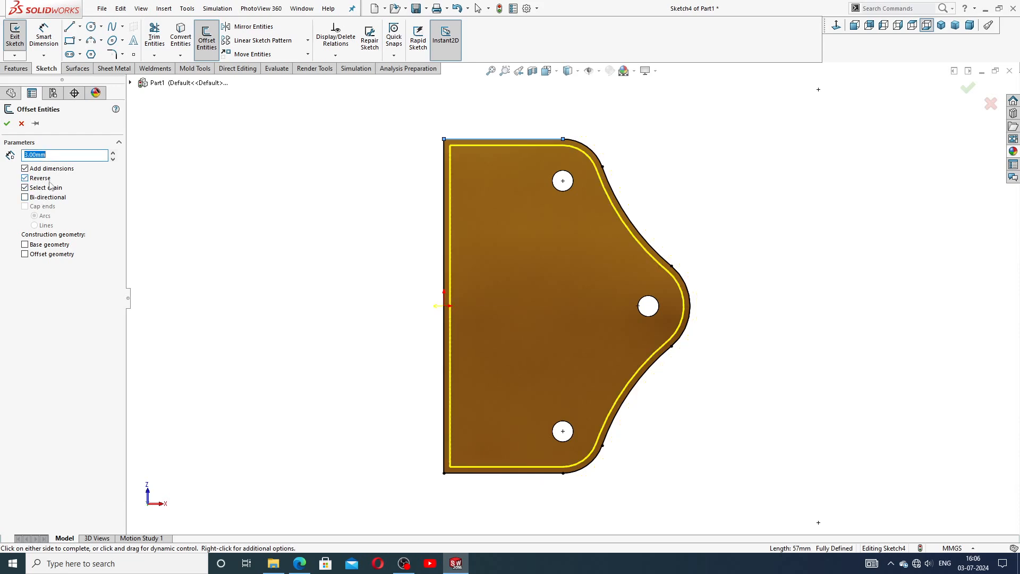
left_click(7, 123)
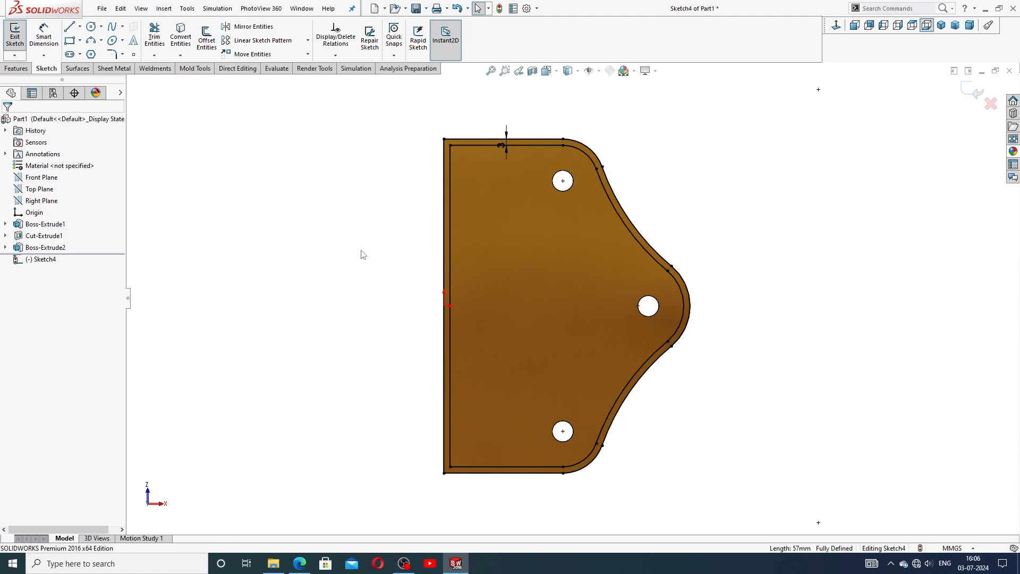
left_click_drag(503, 145, 498, 118)
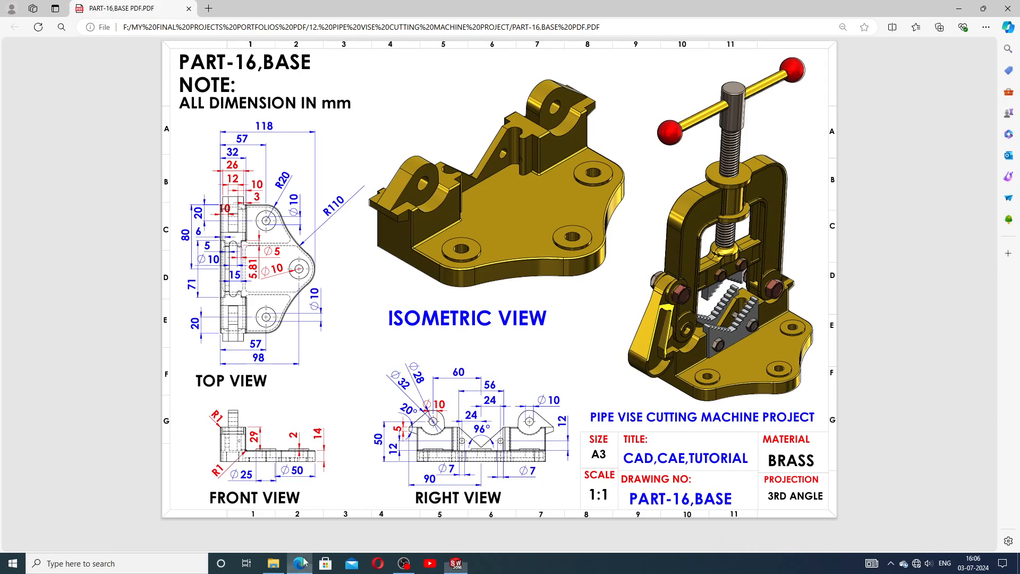
Check the PDF drawing, then sketch a corner rectangle about 21 by 52 mm from the offset outline's upper-left corner.
left_click(300, 566)
left_click(455, 563)
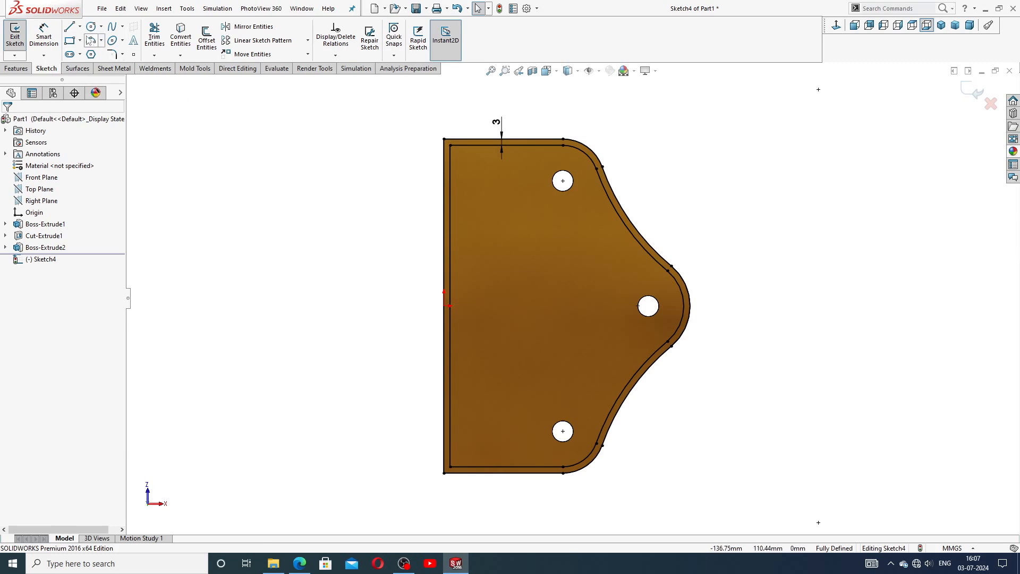
left_click(79, 41)
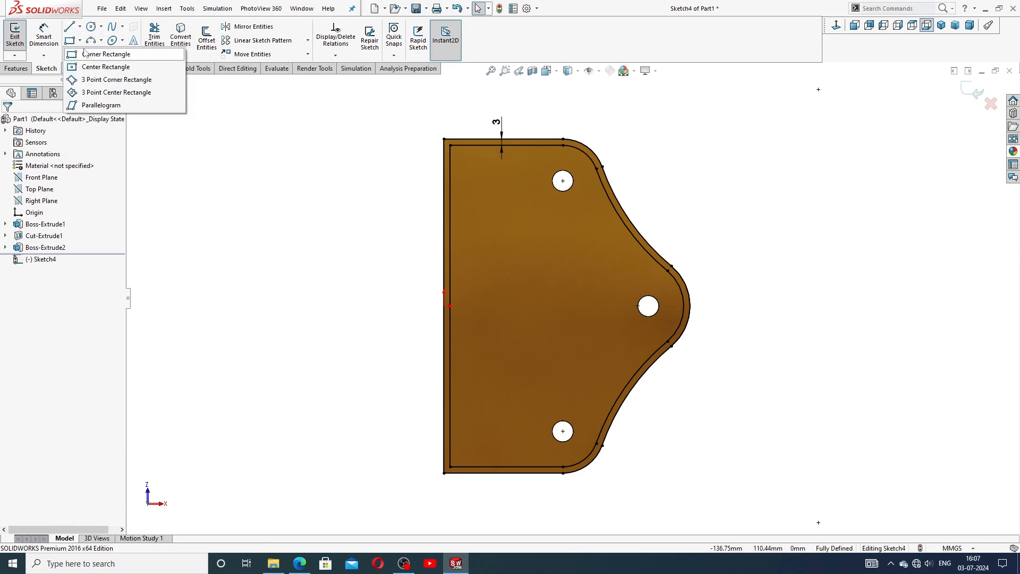
left_click(454, 149)
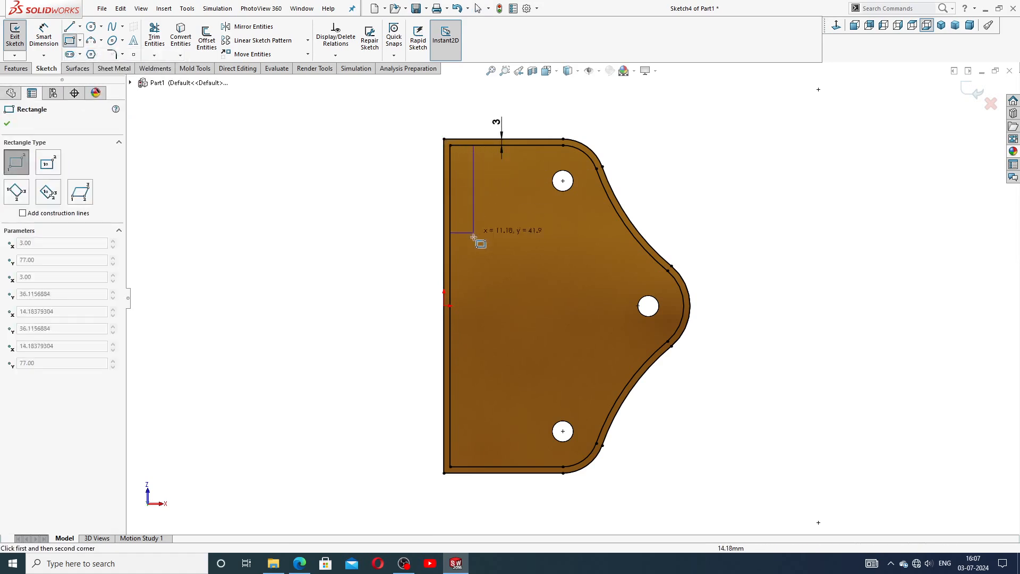
left_click(493, 254)
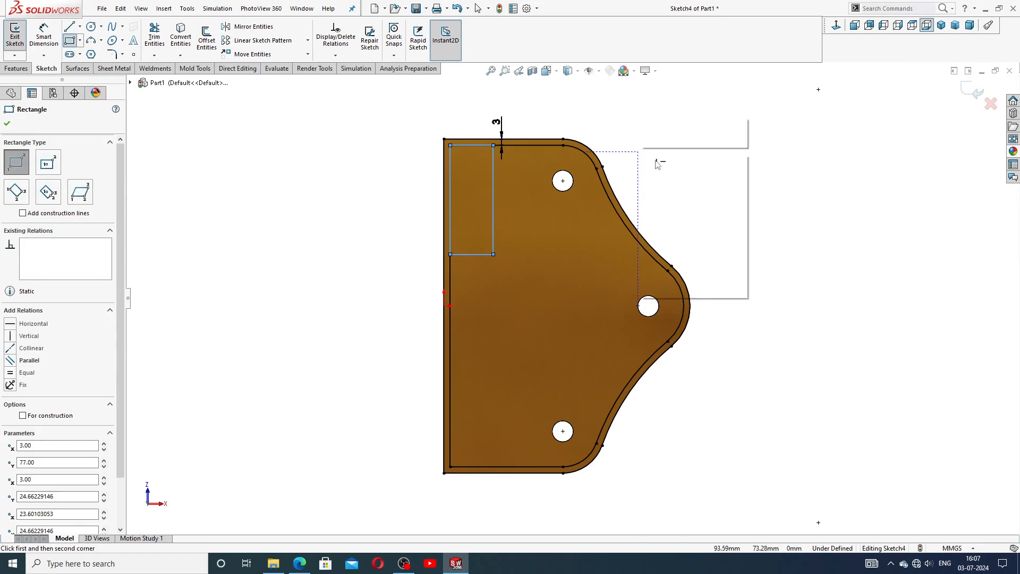
key("Escape")
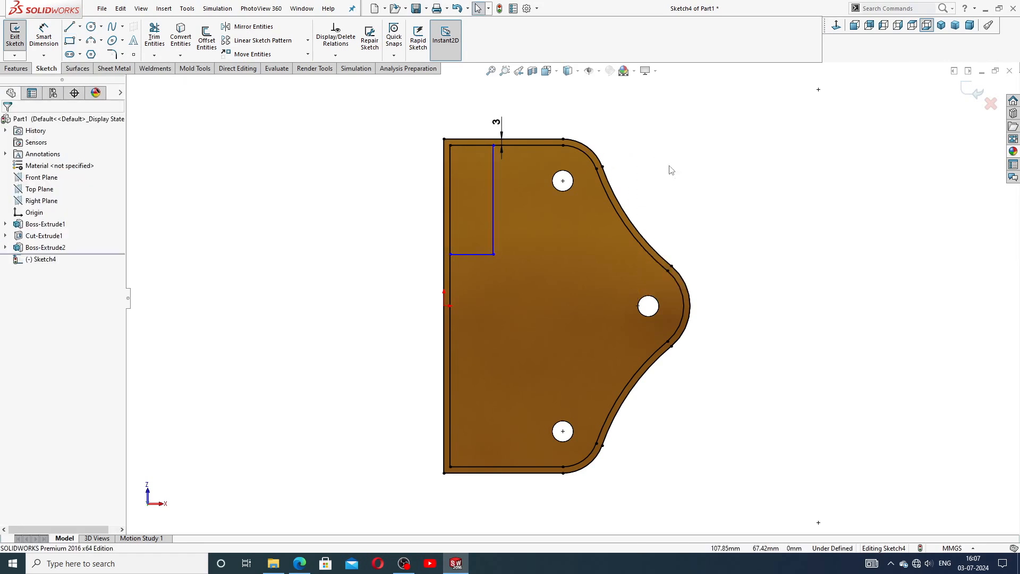
Sketch a horizontal centerline from the origin through the middle hole to beyond the plate's rounded tip.
left_click(80, 26)
left_click(96, 53)
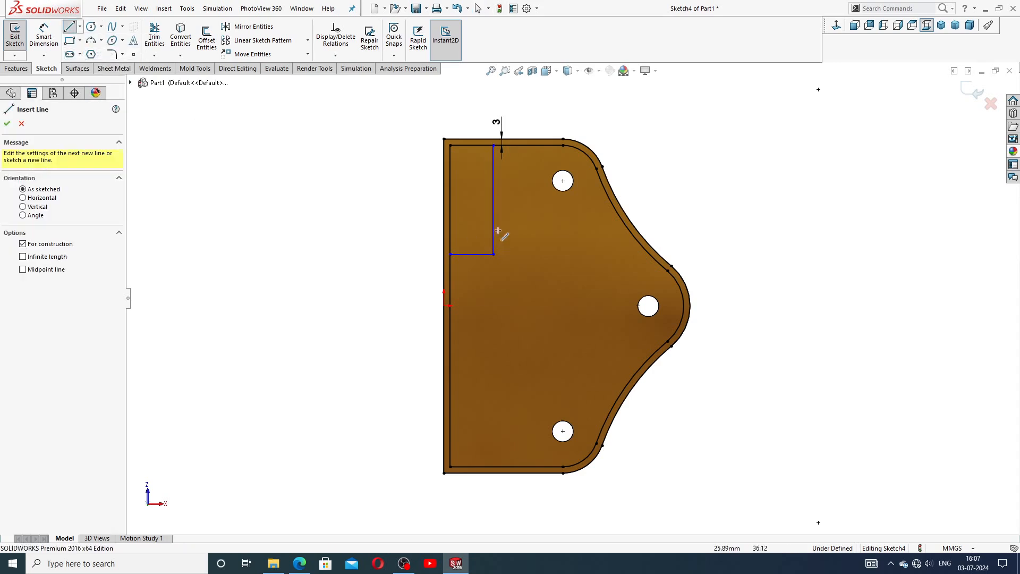
left_click(444, 305)
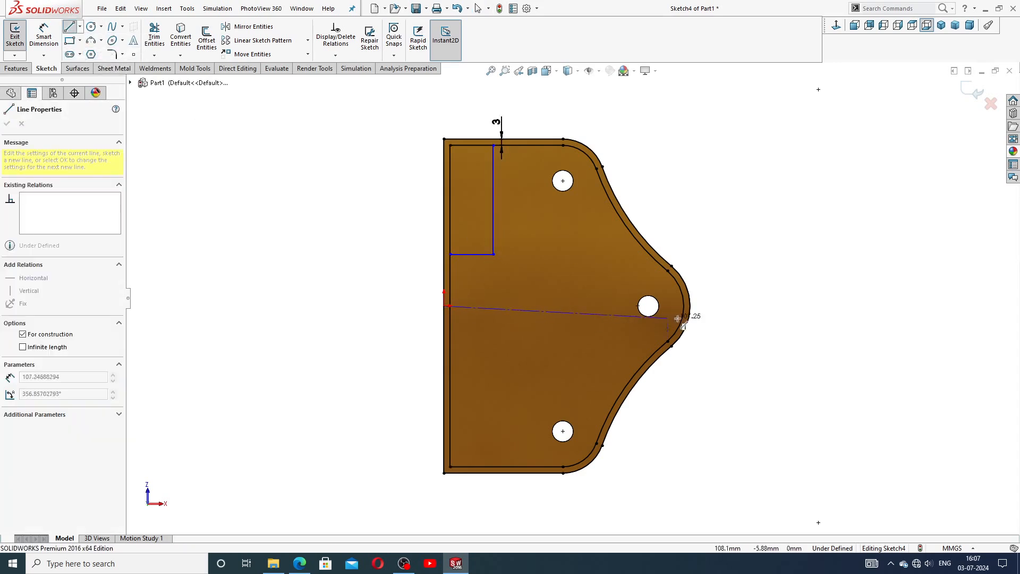
left_click(730, 305)
right_click(734, 277)
left_click(759, 281)
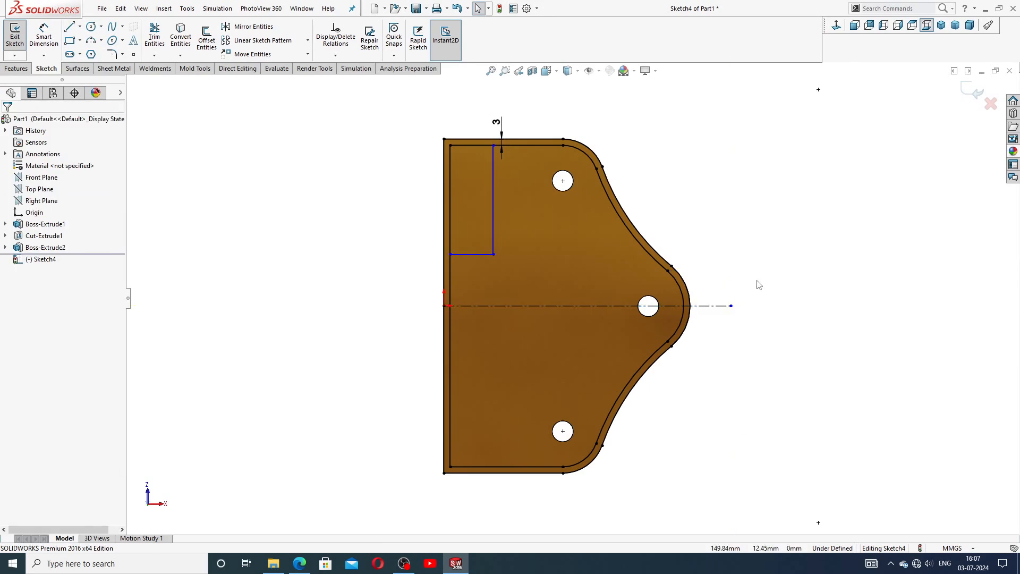
left_click(612, 310)
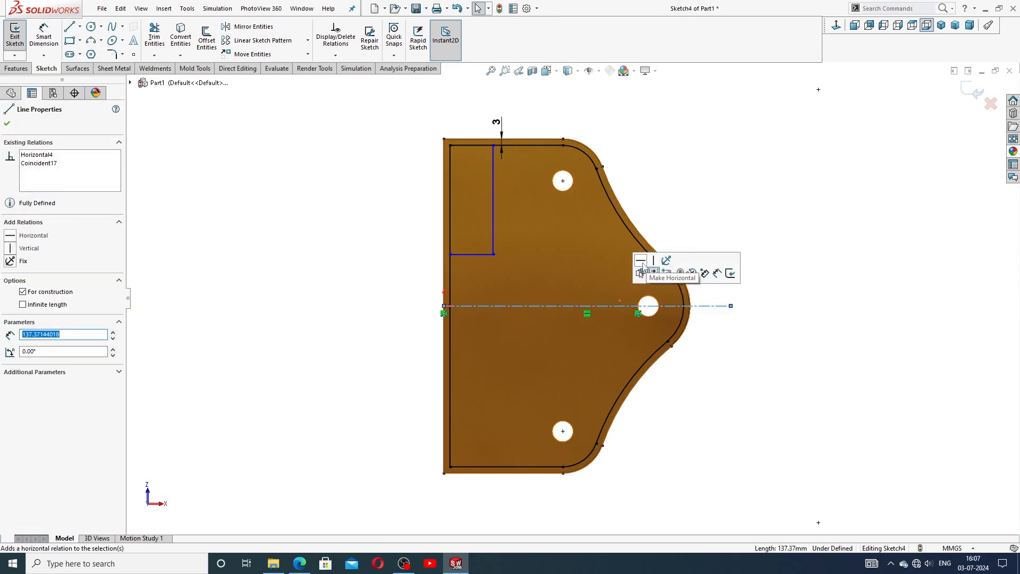
left_click(689, 201)
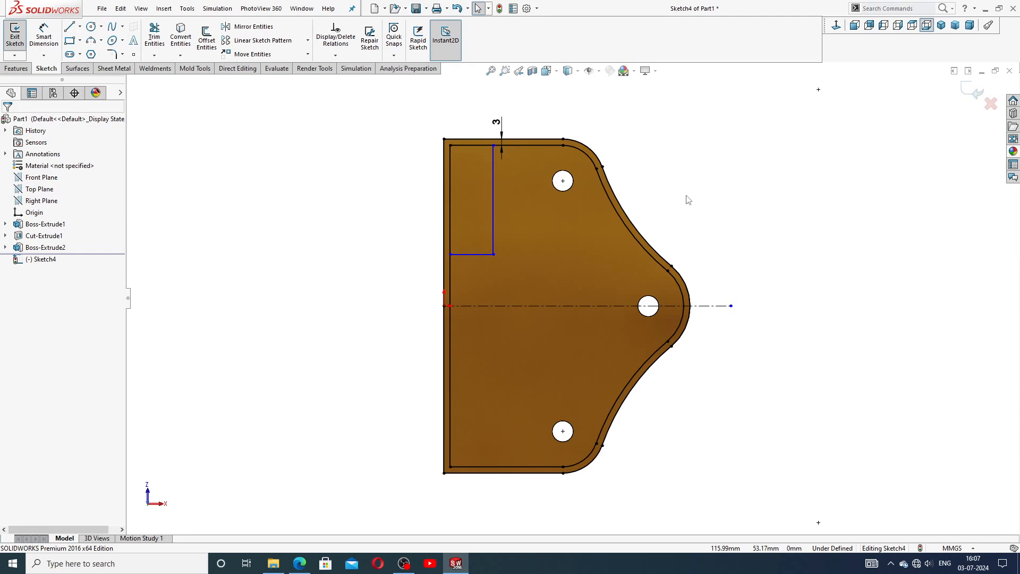
Check the PDF drawing, then dimension the height of the rectangle in the offset outline's upper-left corner as 45 mm.
left_click(300, 563)
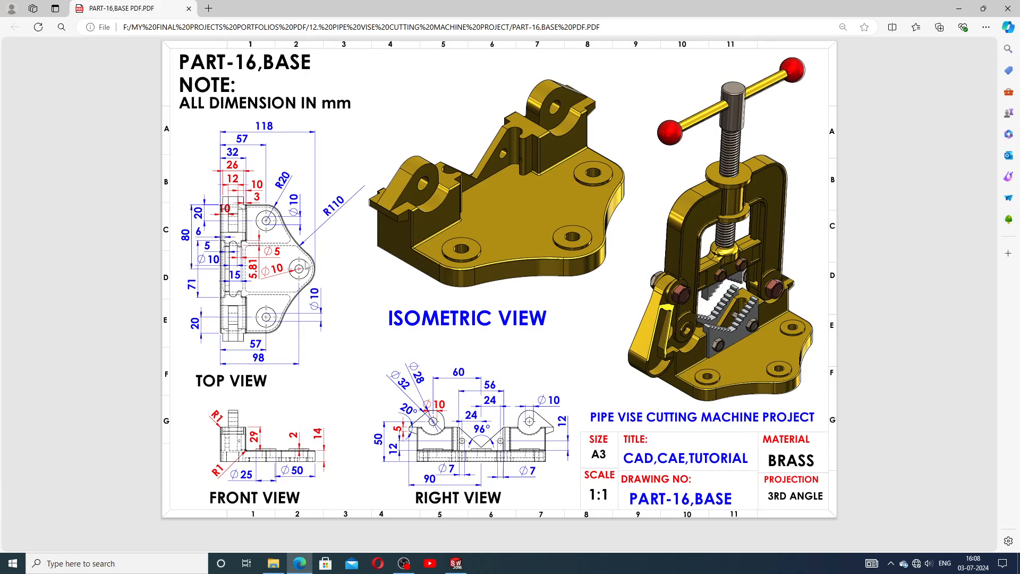
left_click(456, 564)
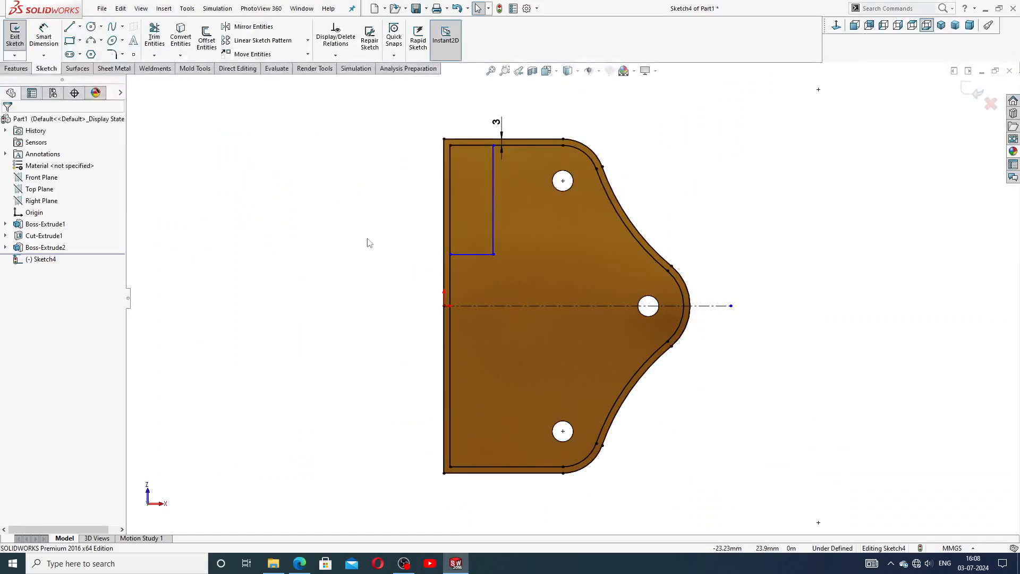
left_click(43, 35)
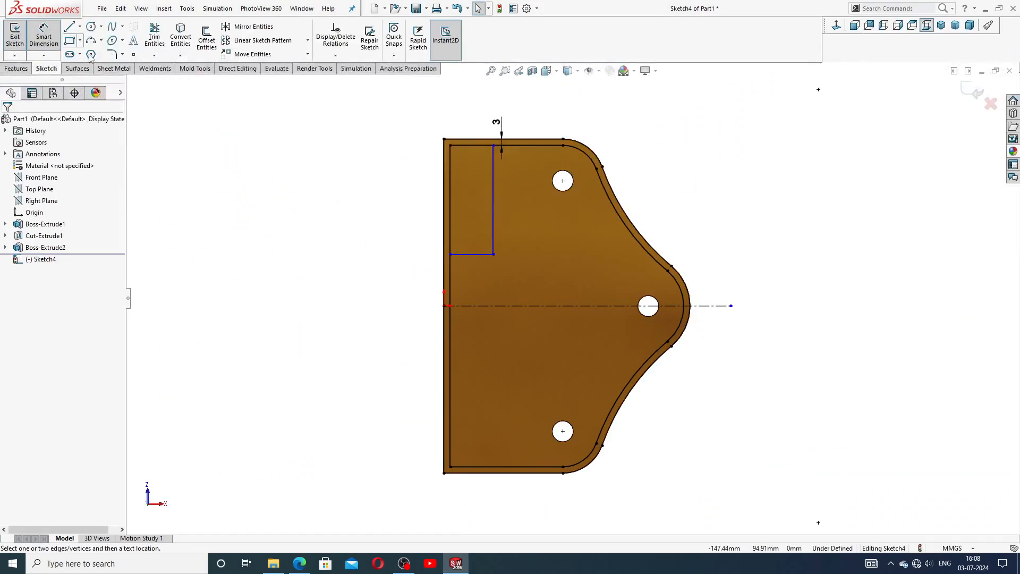
left_click(451, 171)
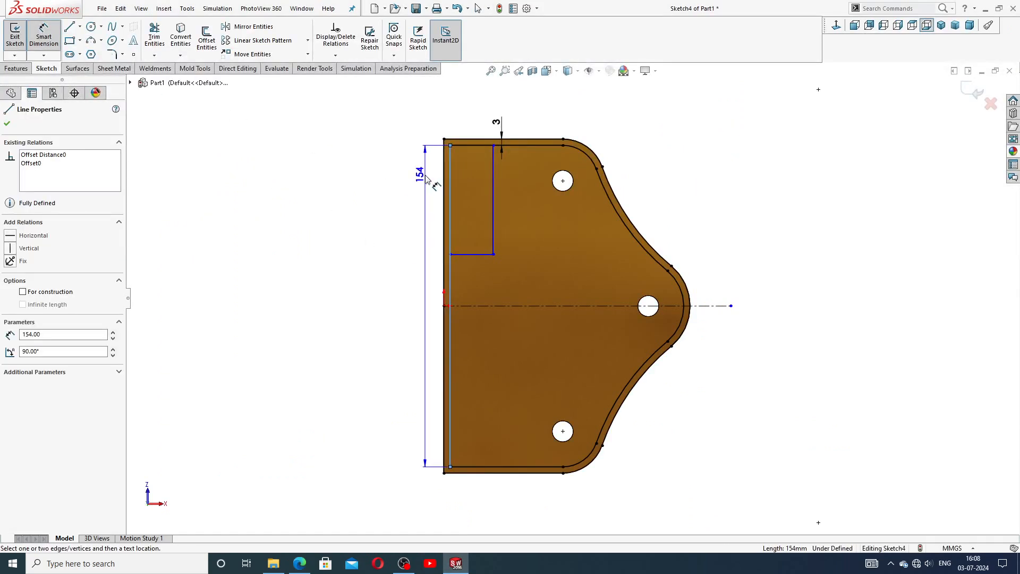
key("Escape")
left_click(480, 144)
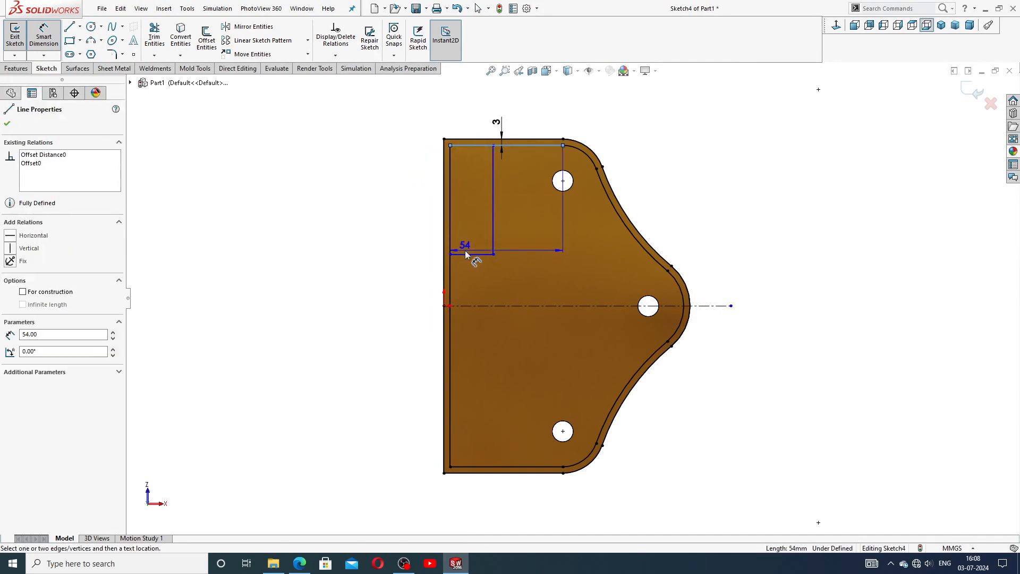
left_click(464, 253)
left_click(423, 220)
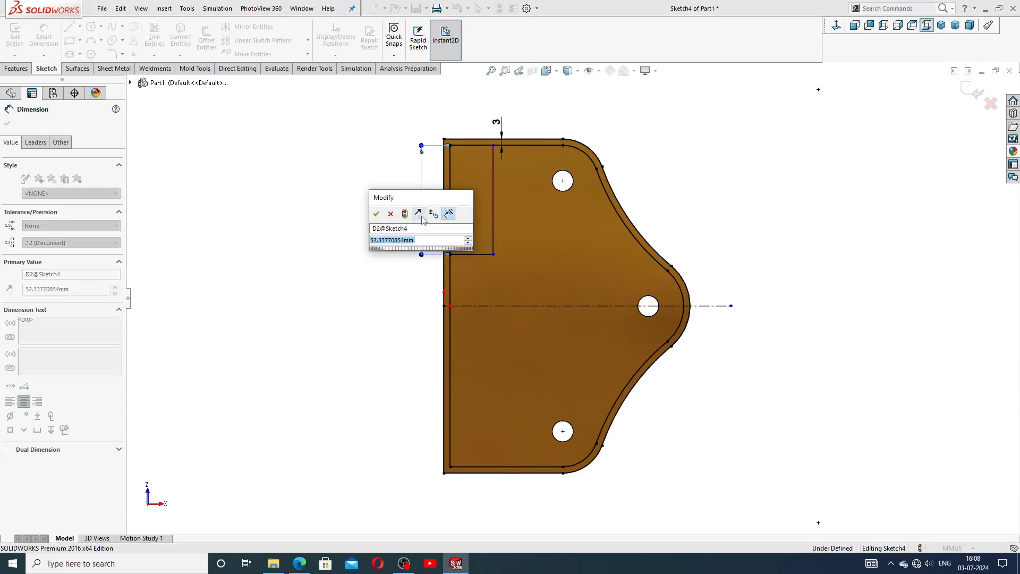
type("45")
key("Return")
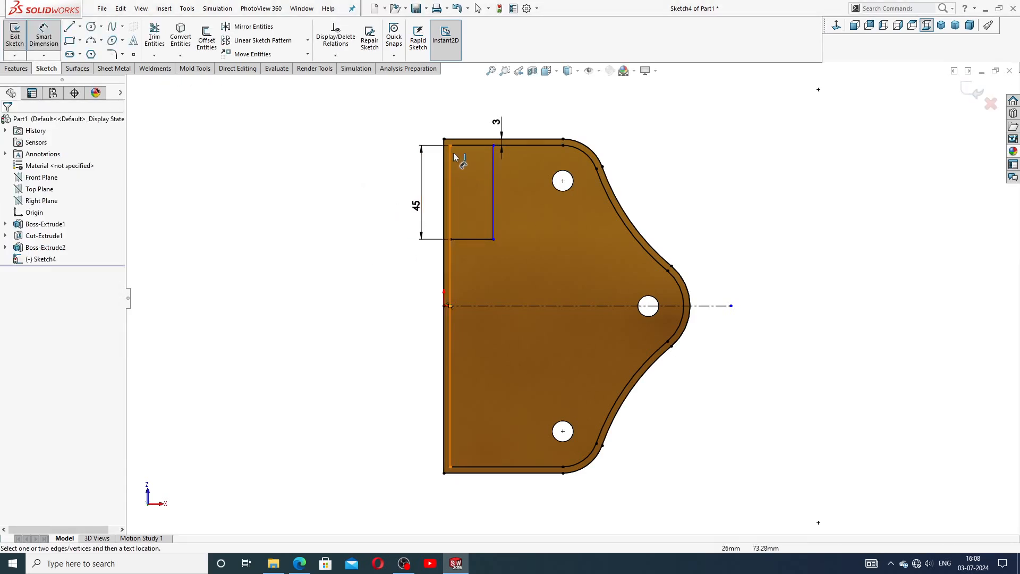
Dimension the rectangle's width as 25 mm, between its inner vertical side and the offset outline's straight vertical edge.
left_click(471, 145)
key("Escape")
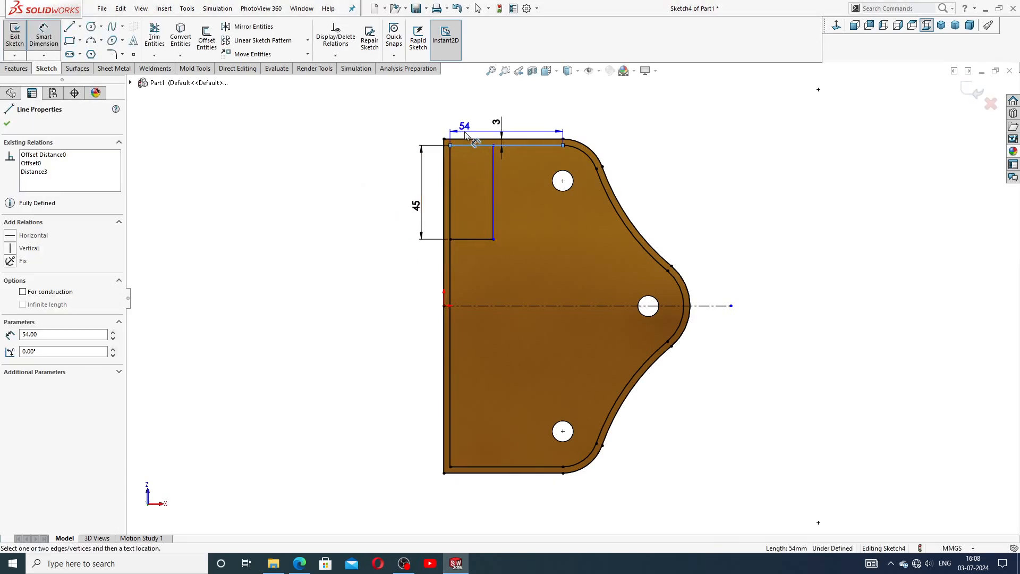
left_click(493, 158)
left_click(451, 155)
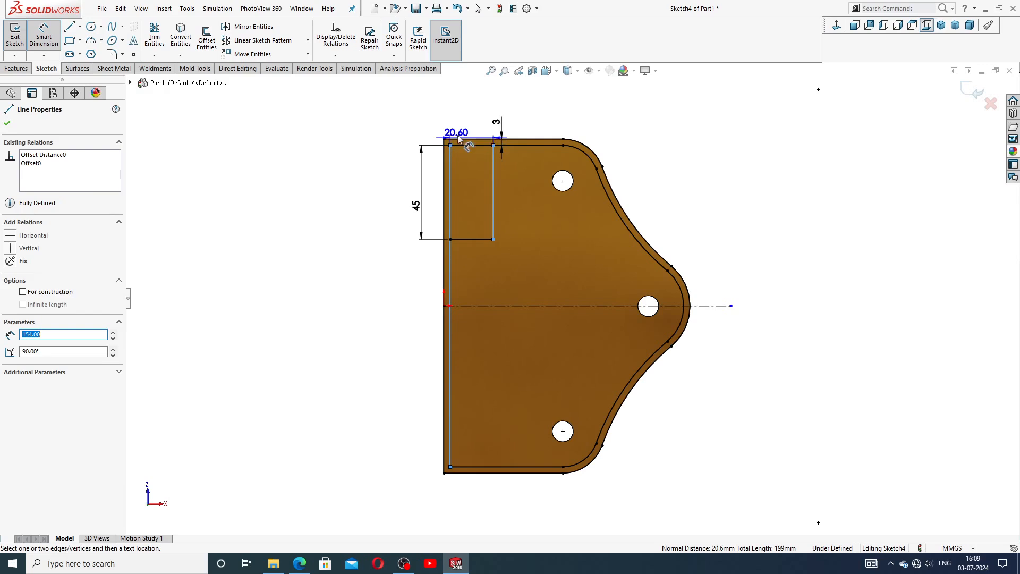
left_click(460, 136)
type("25")
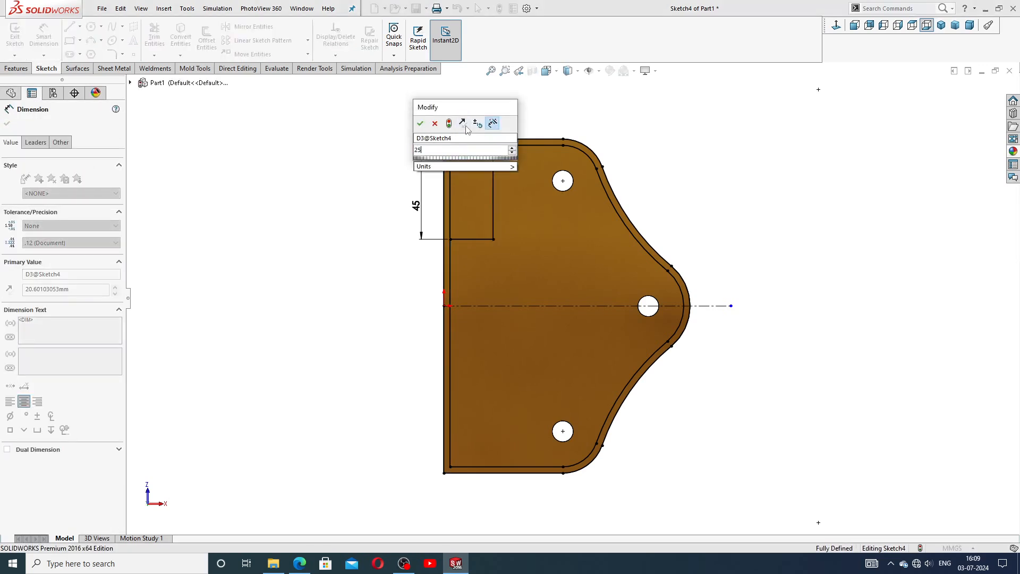
key("Return")
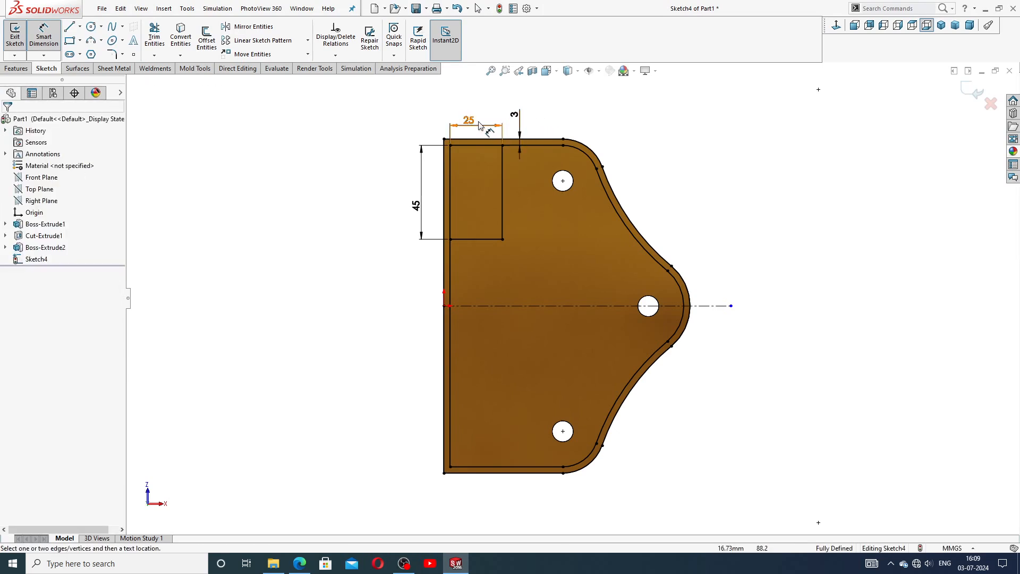
Move the rectangle's 25 mm and 45 mm dimension texts closer to the plate and finish dimensioning.
left_click_drag(469, 120, 476, 126)
left_click(558, 123)
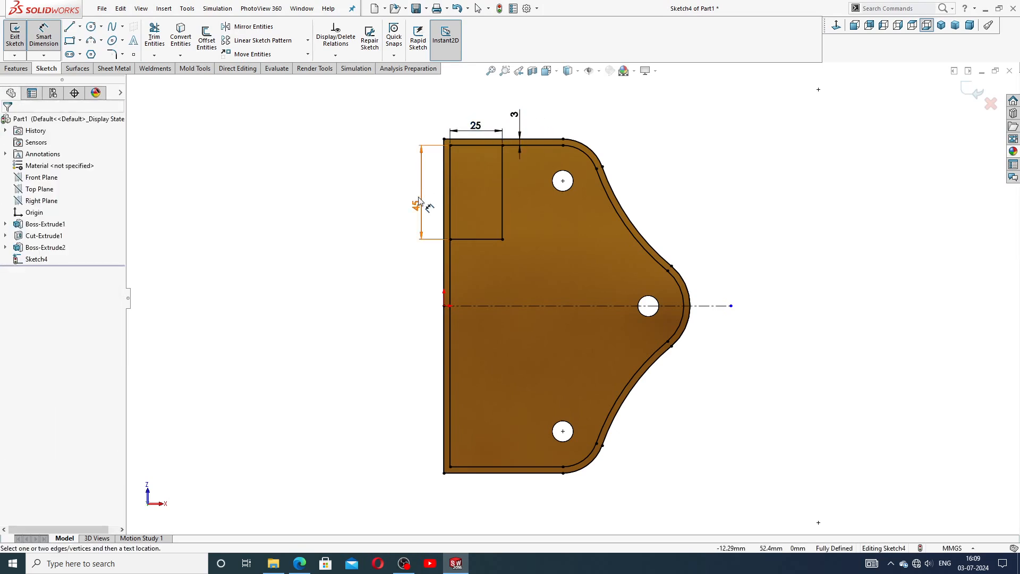
left_click_drag(417, 205, 426, 190)
left_click(629, 127)
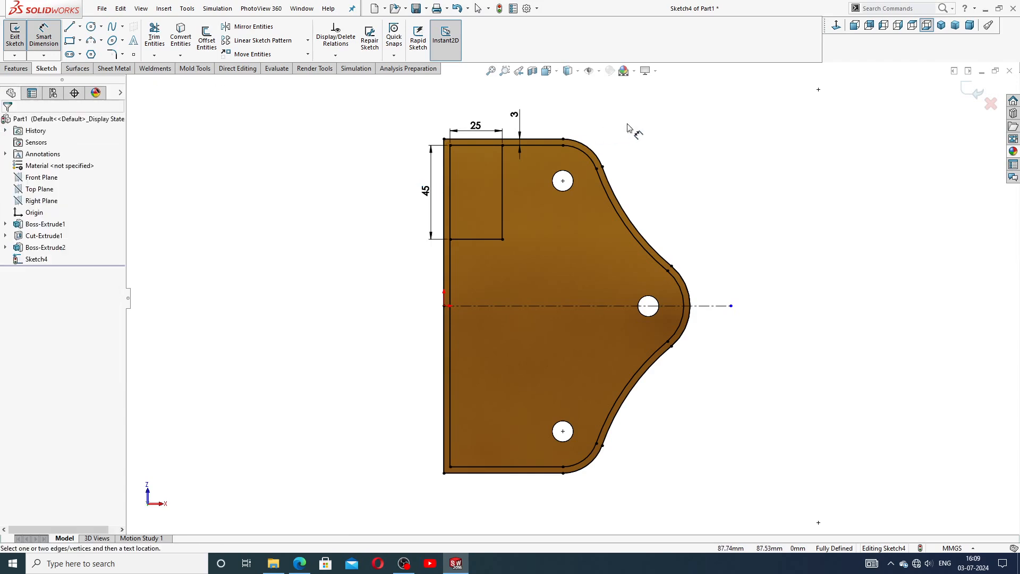
right_click(628, 125)
left_click(654, 157)
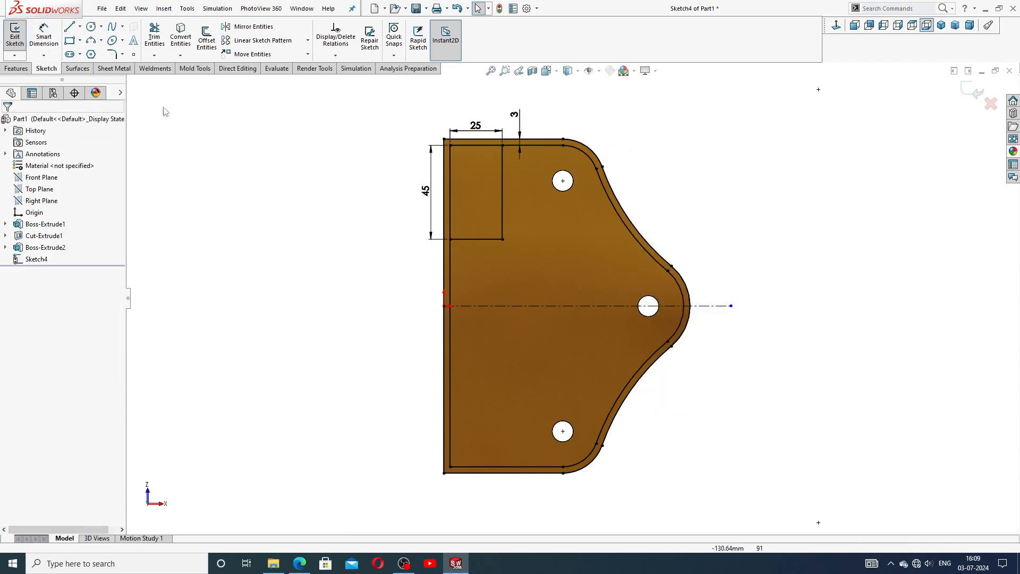
left_click(69, 27)
scroll(535, 148, "down", 2)
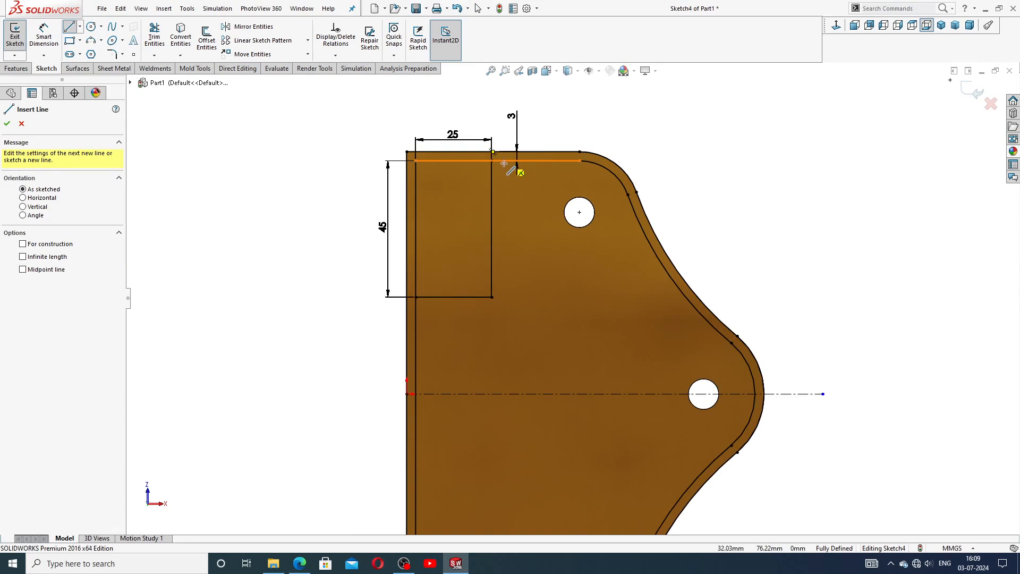
left_click(499, 161)
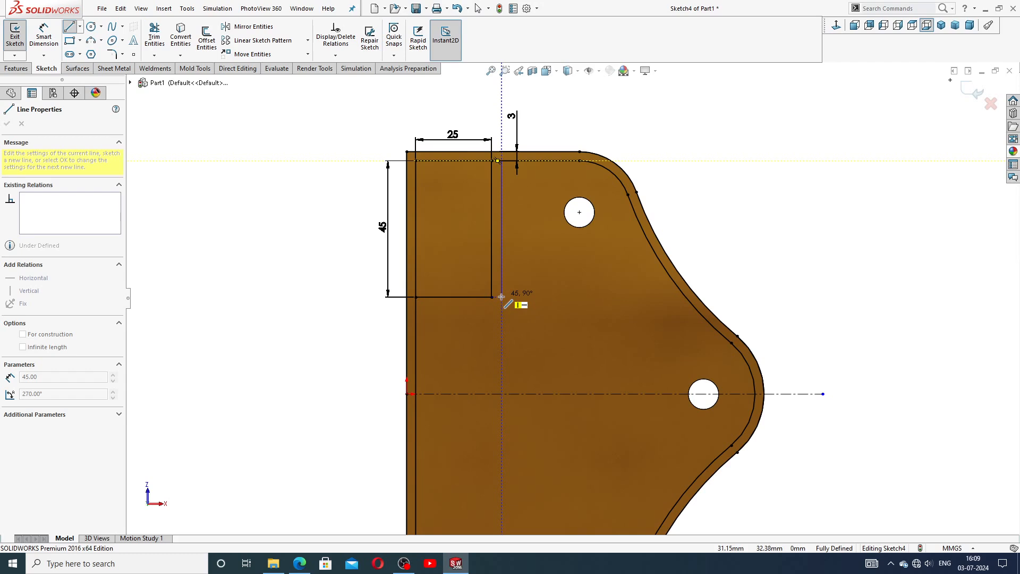
key("Escape")
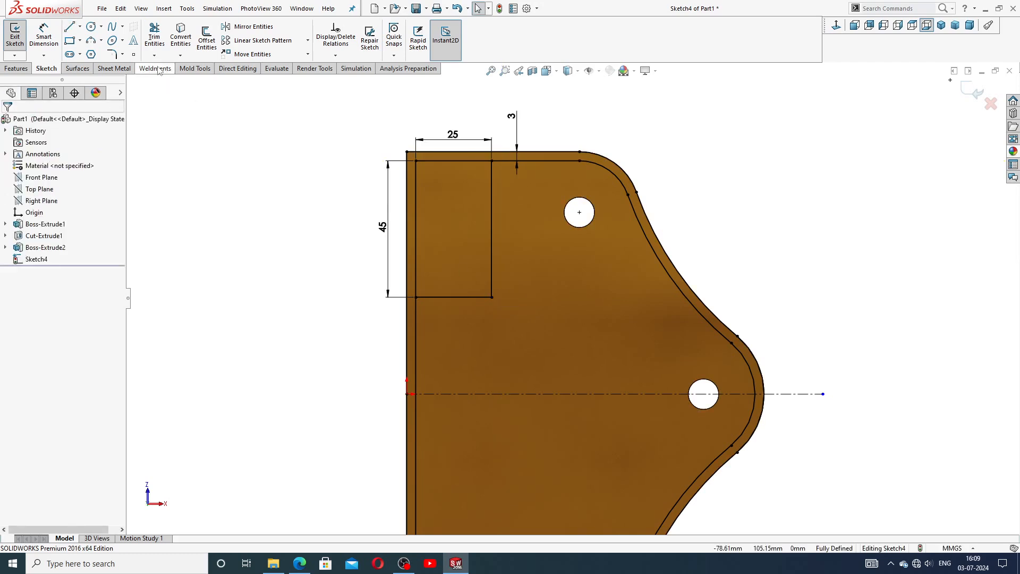
Sketch a 45 mm vertical line down from the offset outline beside the rectangle, continuing with a horizontal line about 60 mm long to the offset curve.
left_click(69, 26)
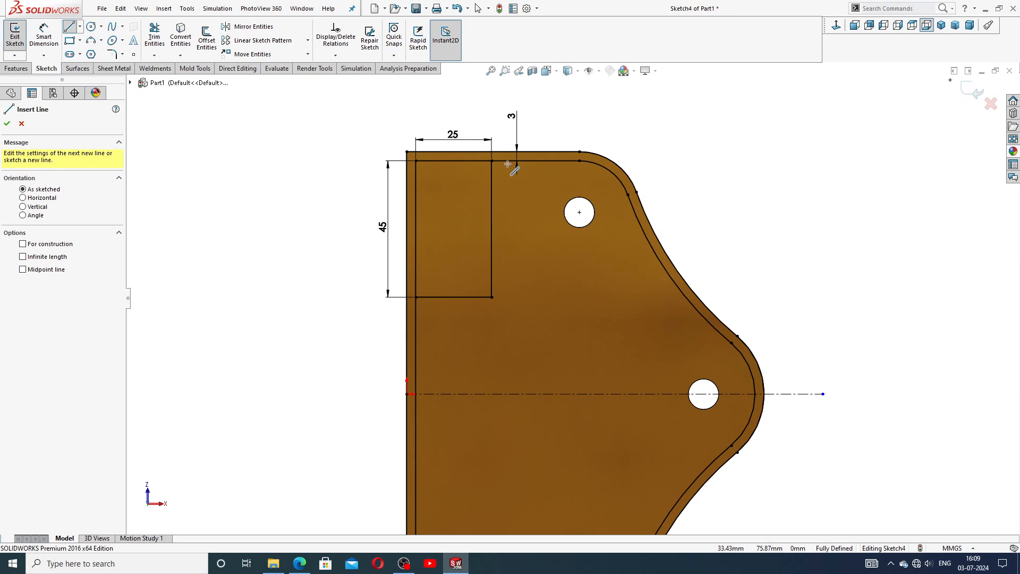
left_click(497, 160)
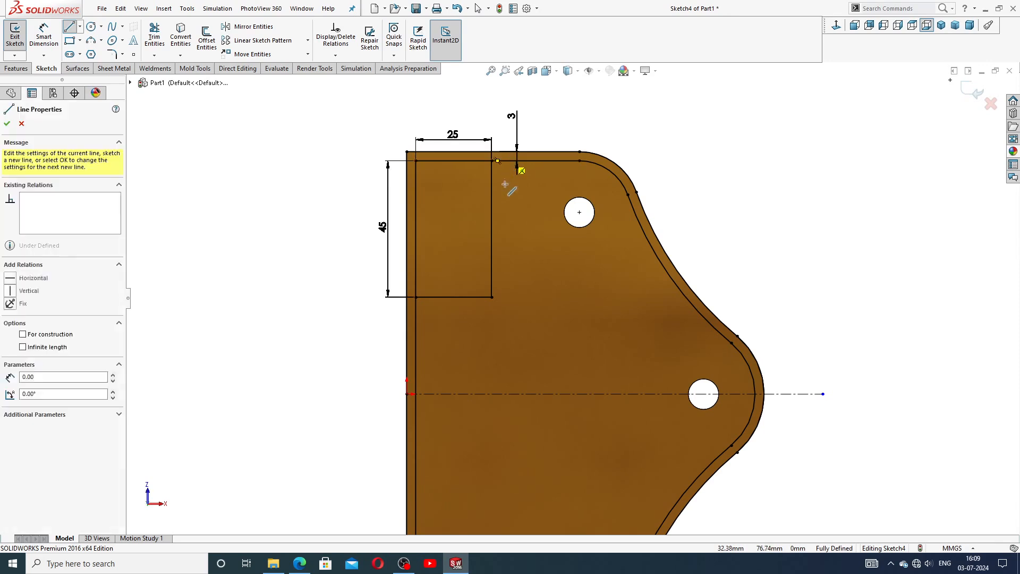
left_click(504, 298)
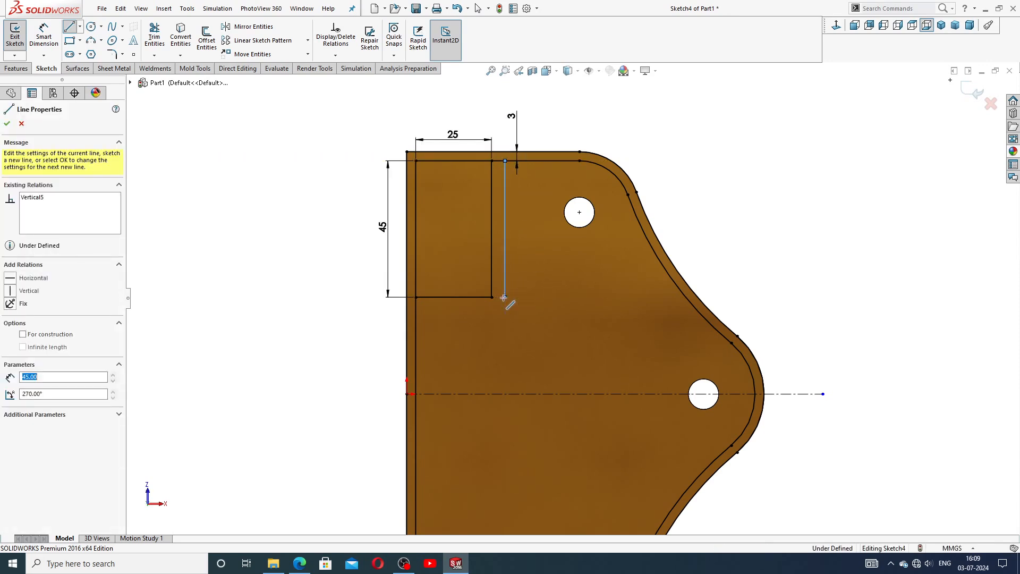
left_click(685, 296)
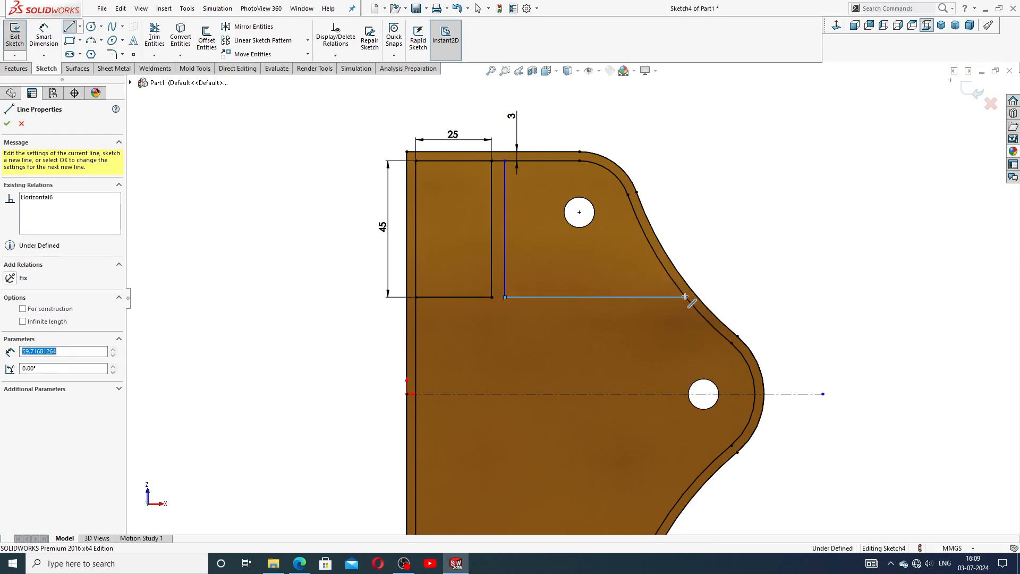
right_click(717, 236)
left_click(740, 272)
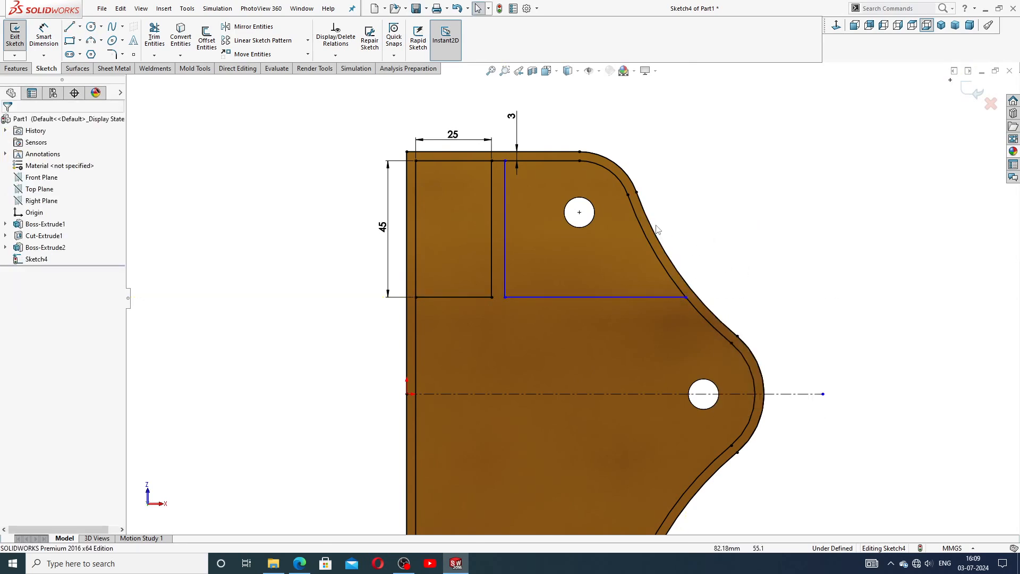
Make the new horizontal line collinear with the rectangle's lower edge.
scroll(655, 222, "up", 1)
scroll(641, 240, "down", 1)
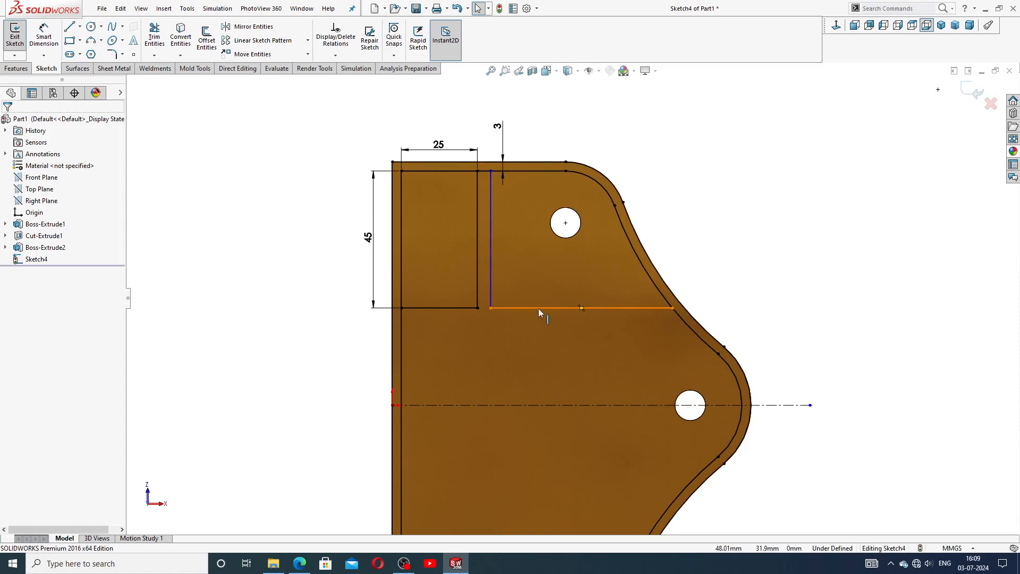
left_click(470, 309)
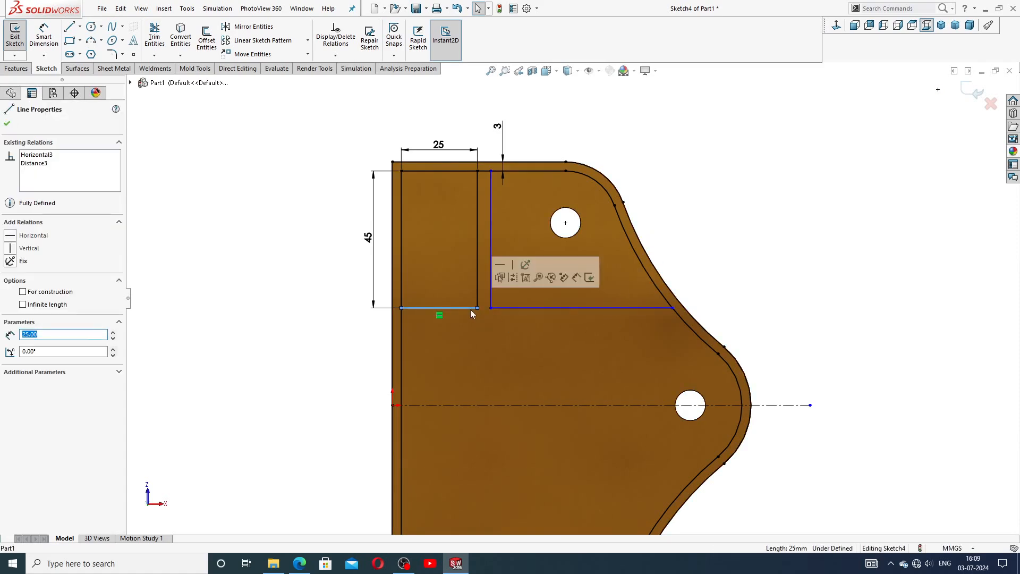
left_click(502, 309, "ctrl")
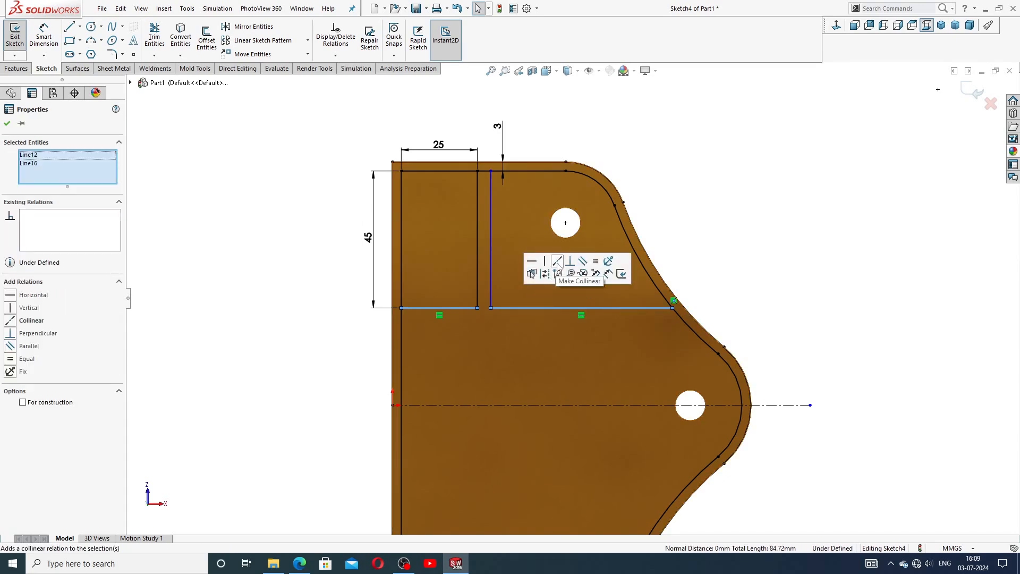
left_click(560, 266)
left_click(721, 217)
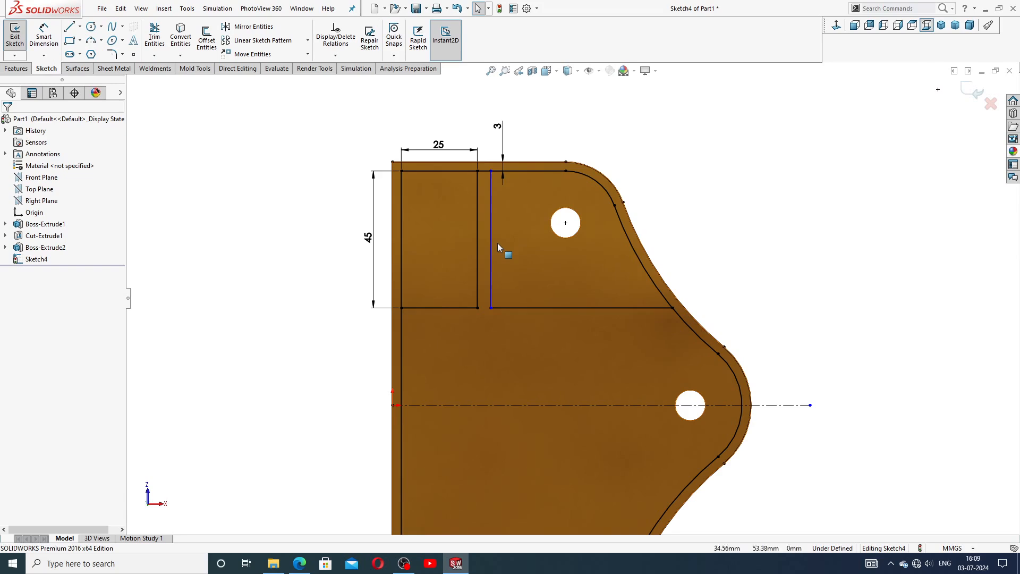
Dimension the gap between the rectangle's inner vertical side and the neighbouring vertical line as 3 mm.
left_click(44, 39)
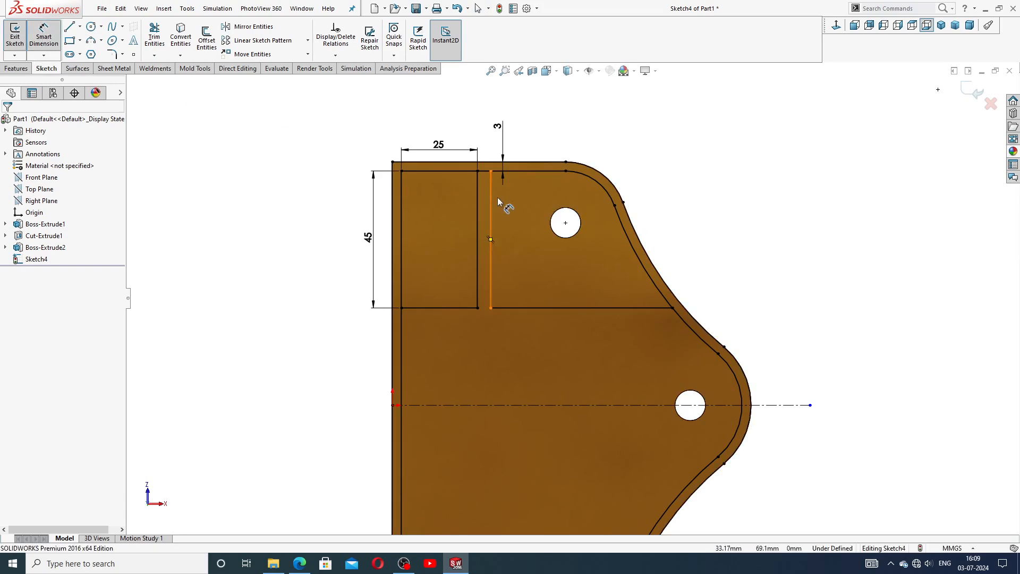
left_click(479, 208)
left_click(489, 209)
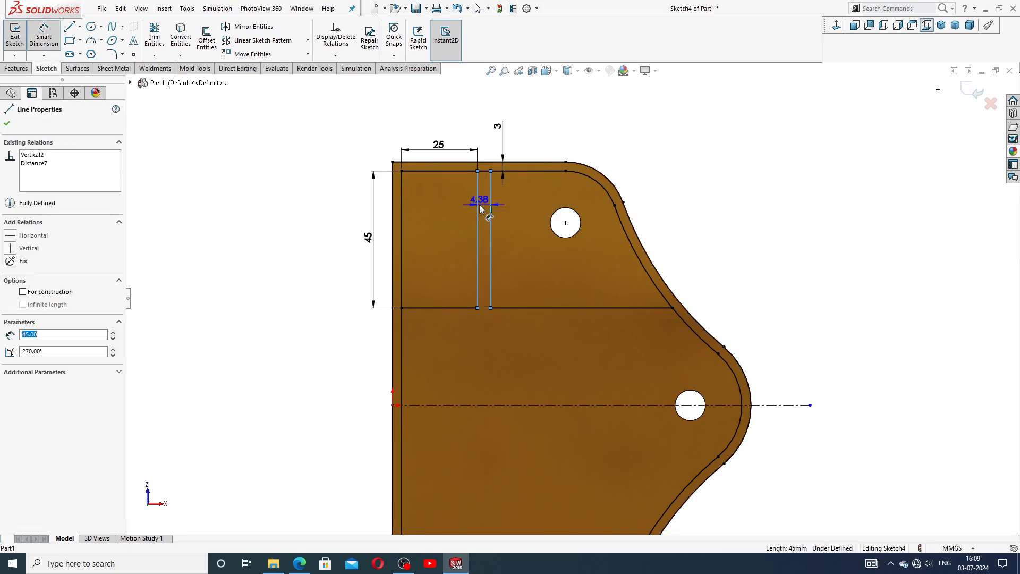
left_click(511, 217)
type("3")
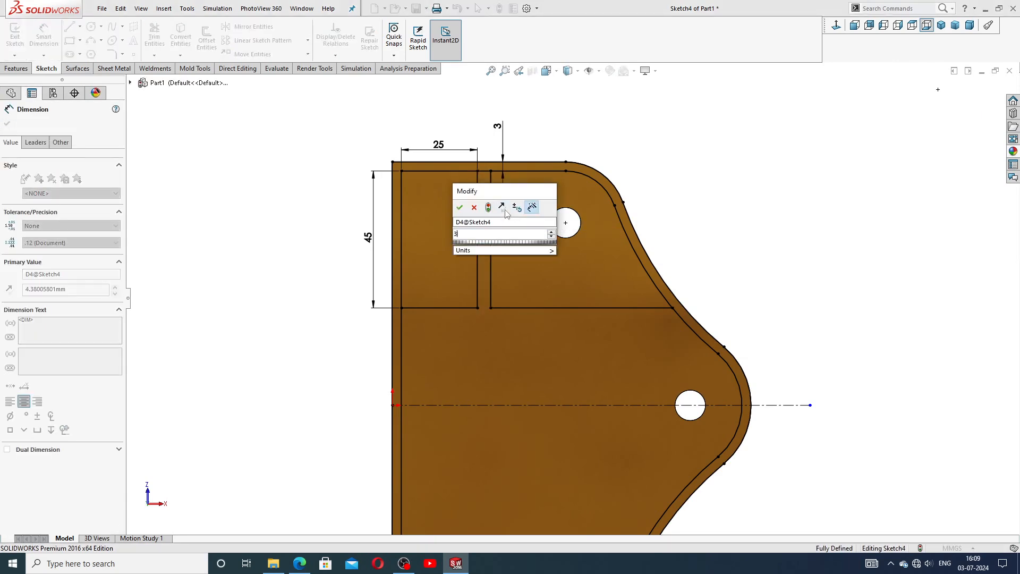
key("Return")
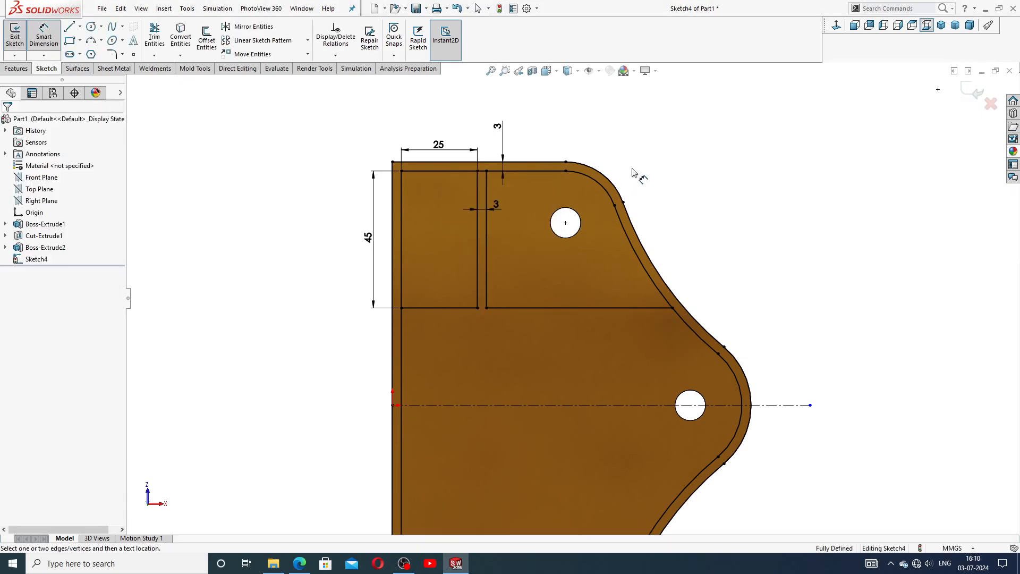
right_click(645, 156)
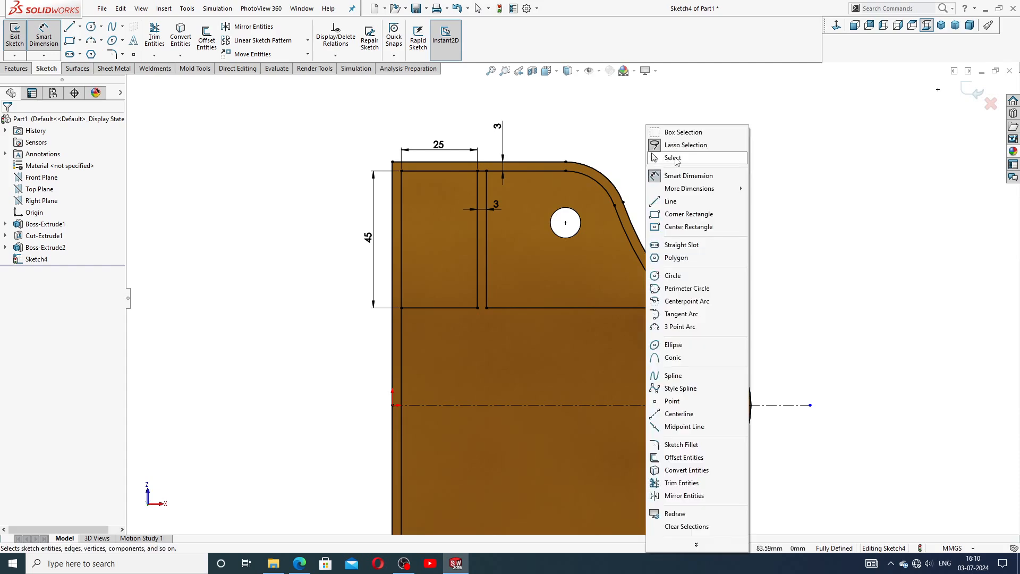
left_click(661, 130)
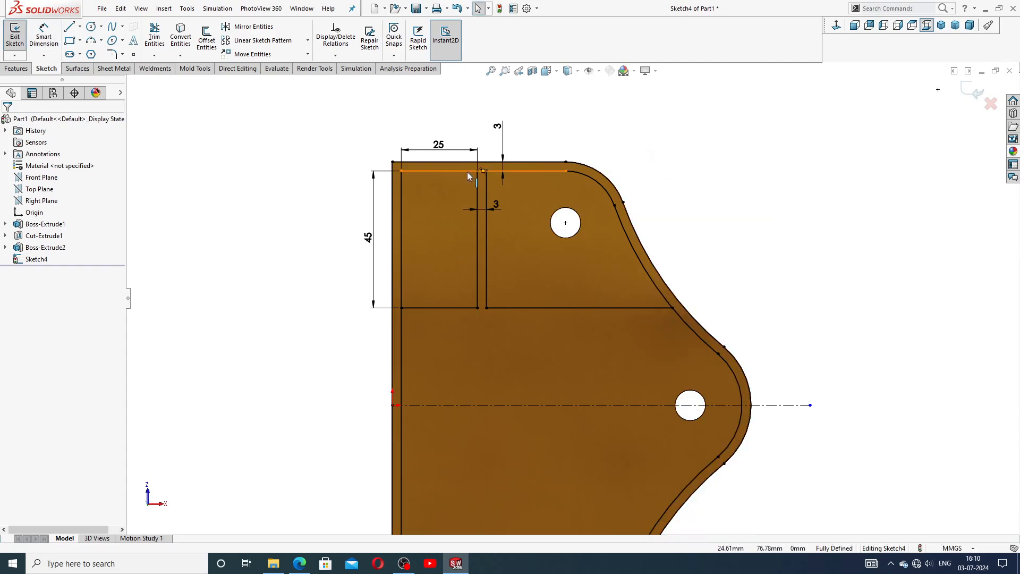
left_click(466, 171)
left_click(655, 142)
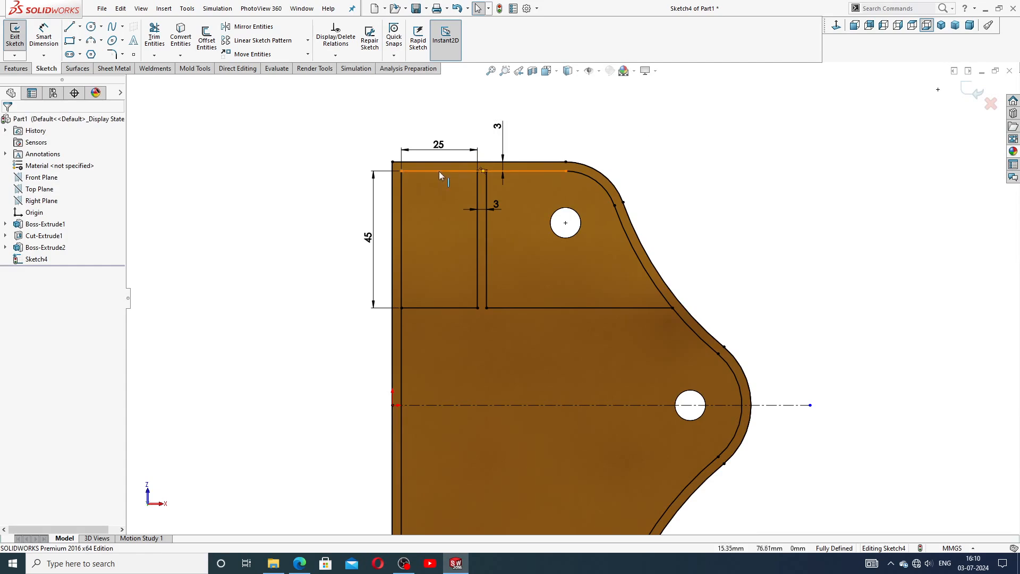
left_click(249, 27)
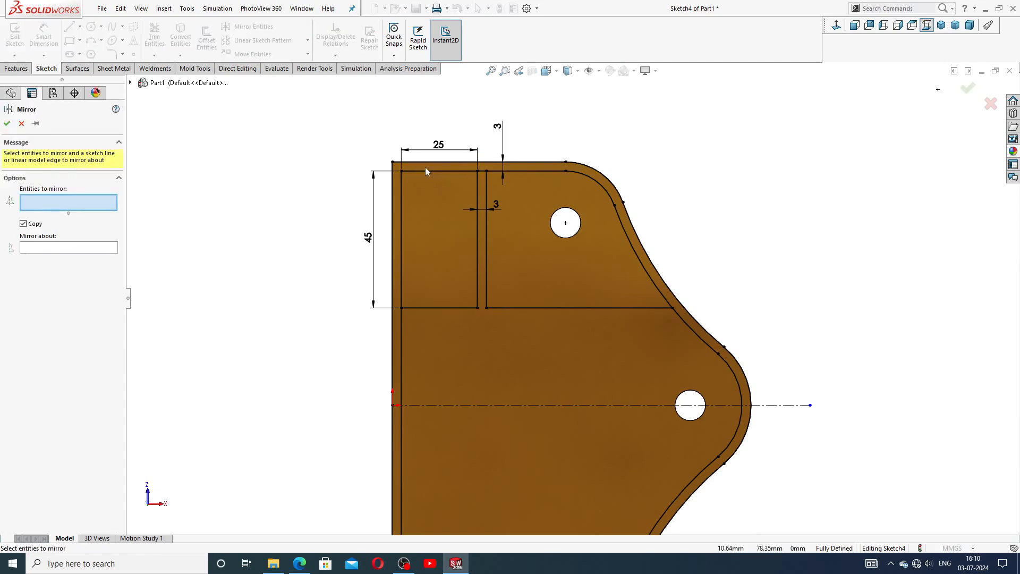
scroll(489, 175, "down", 3)
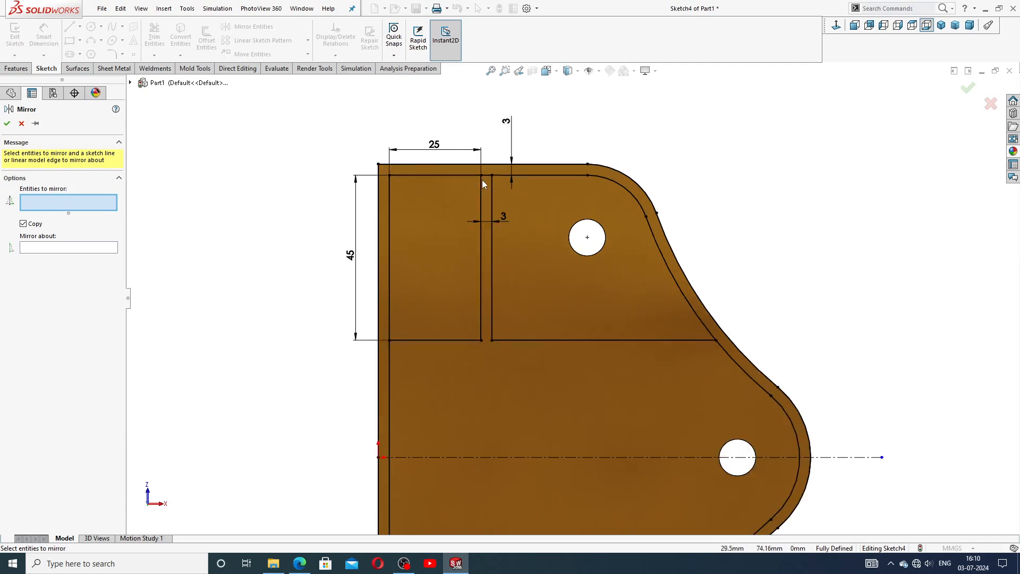
left_click(21, 124)
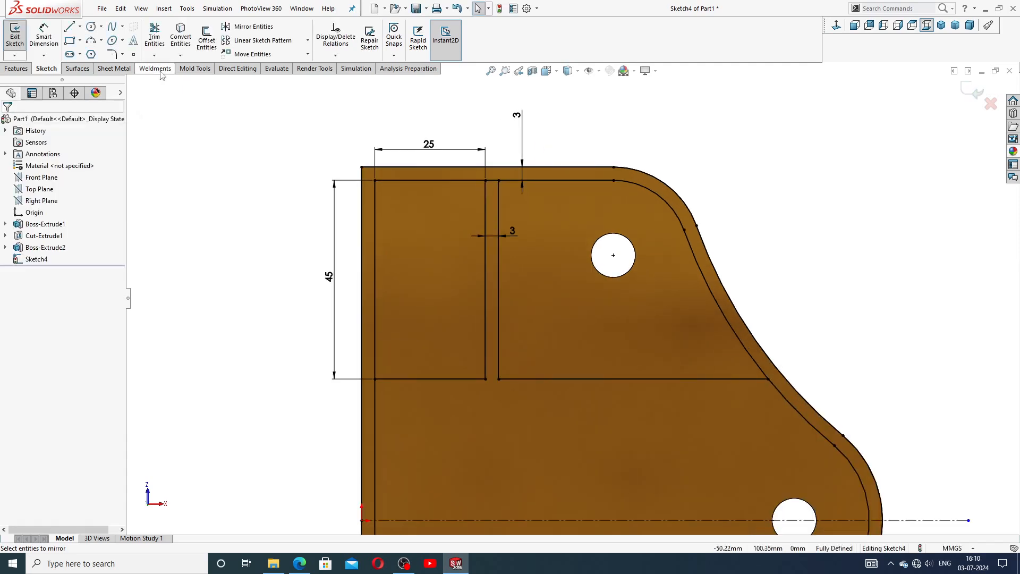
Trim away the short piece of the upper offset outline between the two vertical lines spaced 3 mm apart.
left_click(154, 38)
scroll(520, 181, "down", 2)
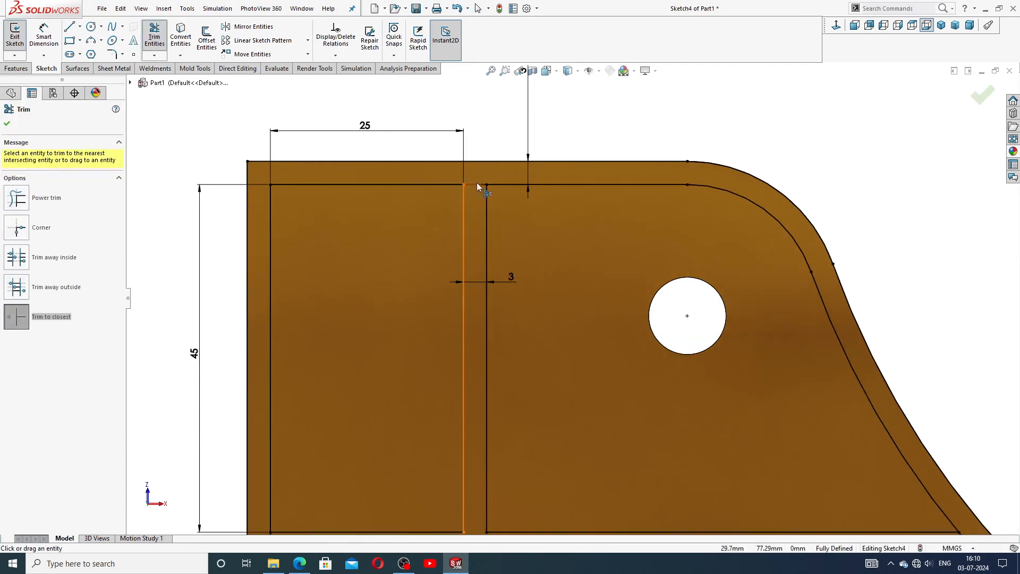
left_click(476, 184)
right_click(539, 145)
left_click(563, 156)
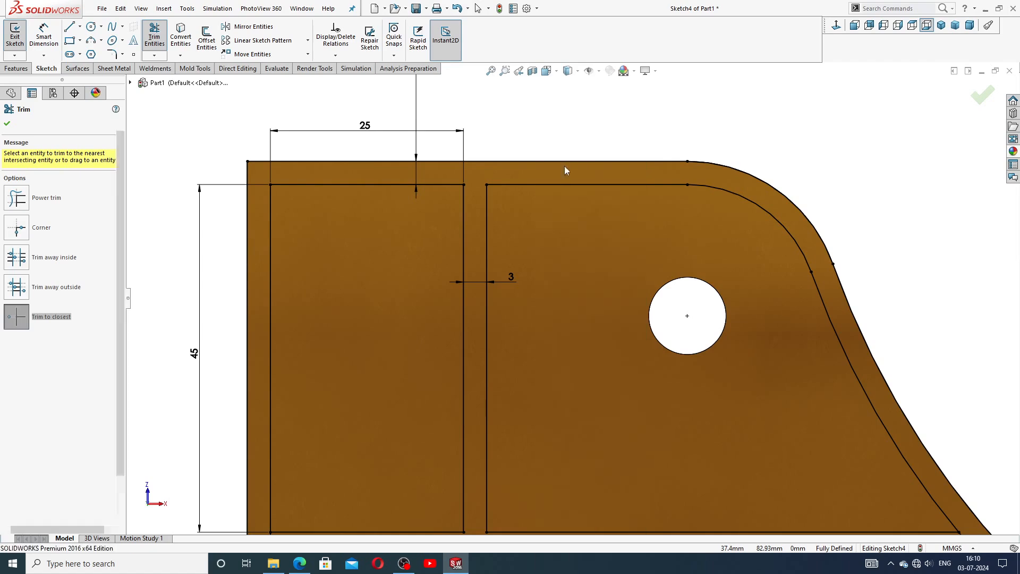
scroll(550, 218, "up", 3)
left_click(494, 232)
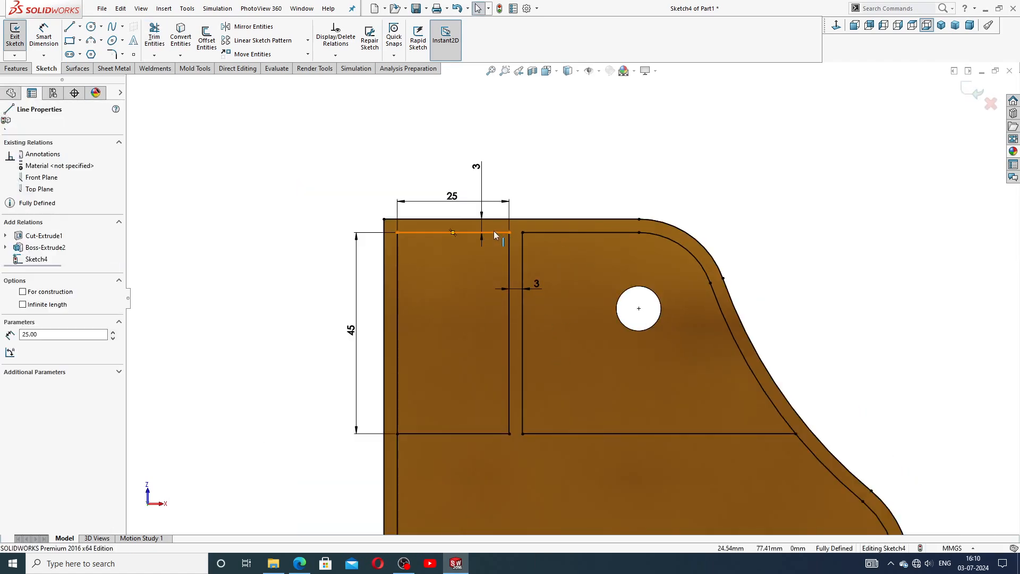
left_click(397, 243, "ctrl")
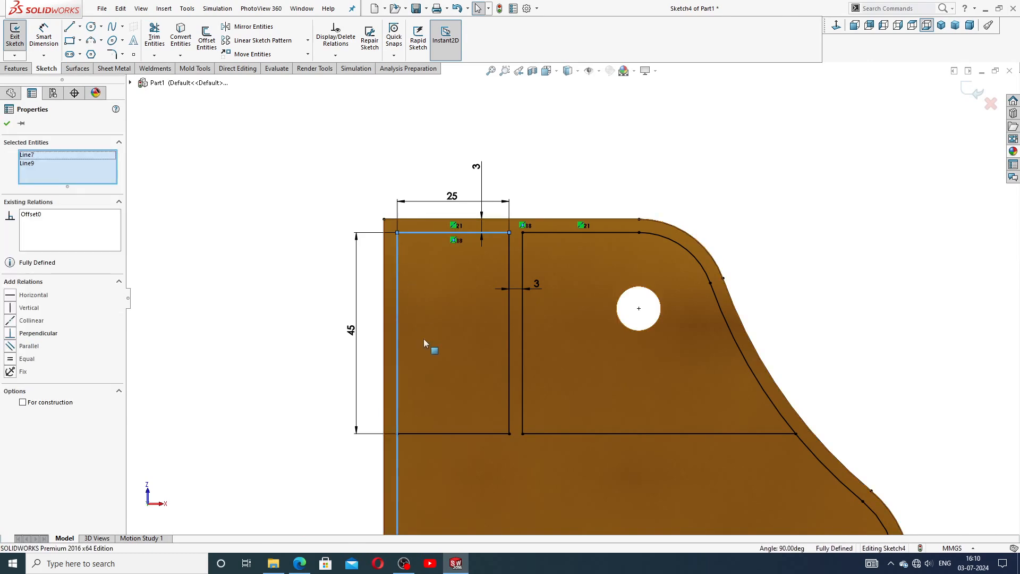
left_click(422, 433, "ctrl")
left_click(508, 400, "ctrl")
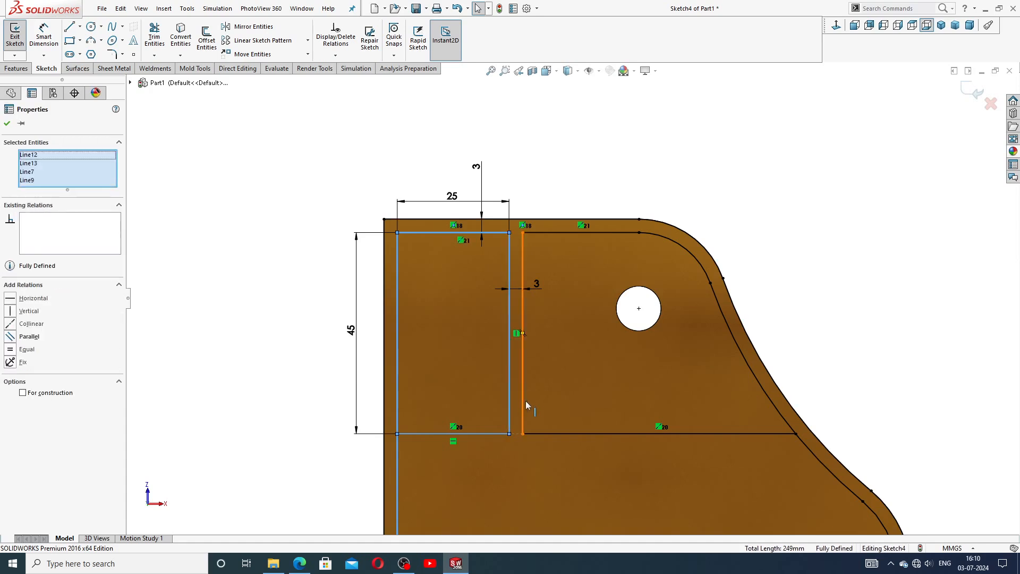
scroll(528, 397, "up", 5)
scroll(528, 402, "down", 2)
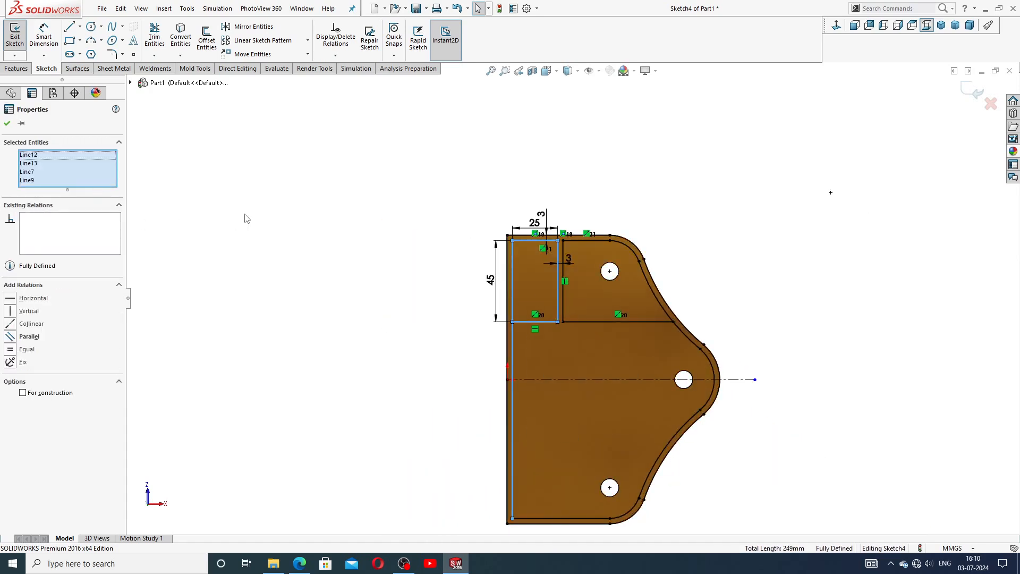
key("Escape")
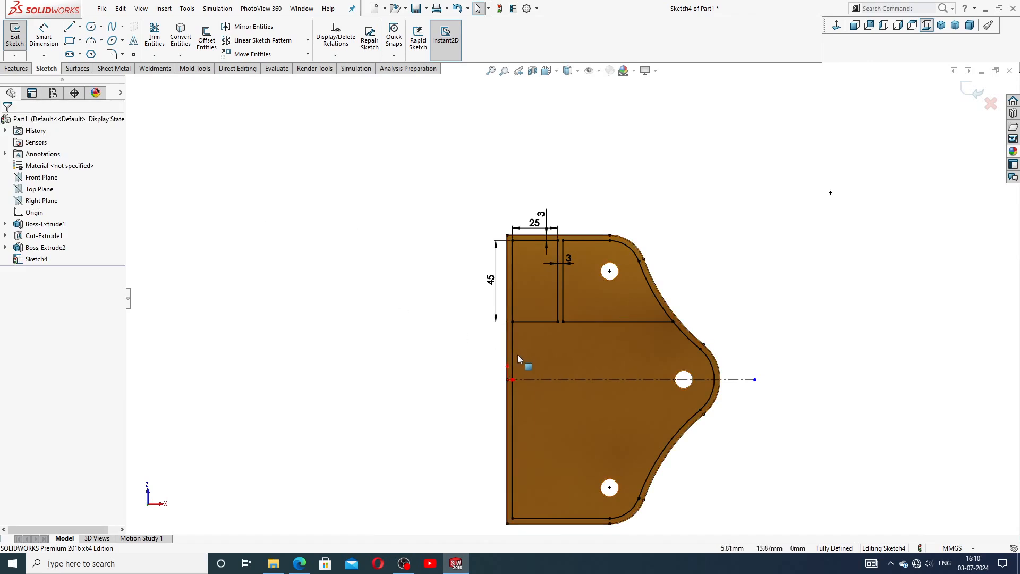
Mirror the rectangle's upper, lower and inner vertical sides plus the neighbouring vertical and horizontal lines about the plate's horizontal centerline.
scroll(520, 357, "down", 2)
scroll(517, 323, "up", 1)
scroll(548, 328, "down", 1)
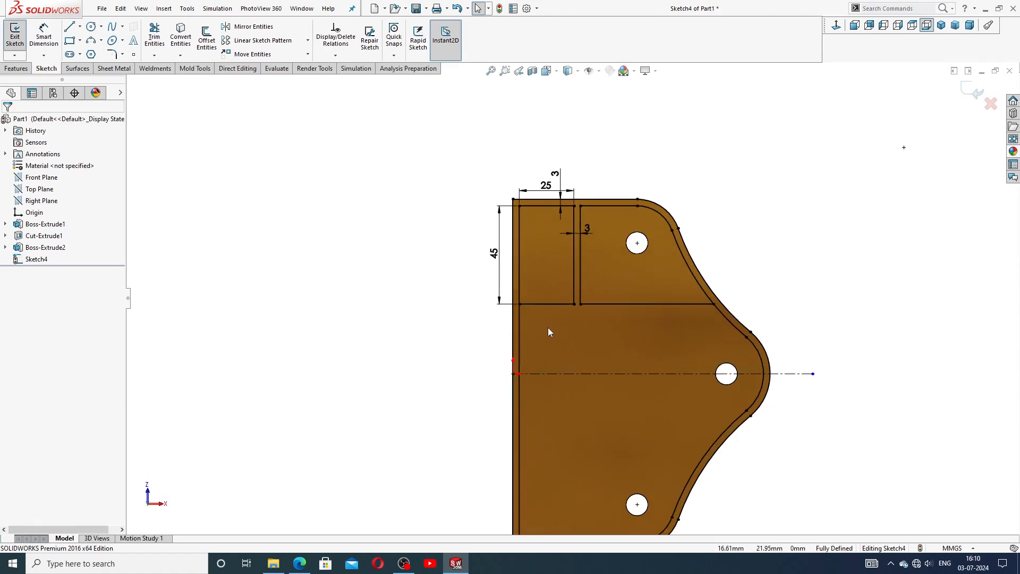
scroll(558, 327, "up", 1)
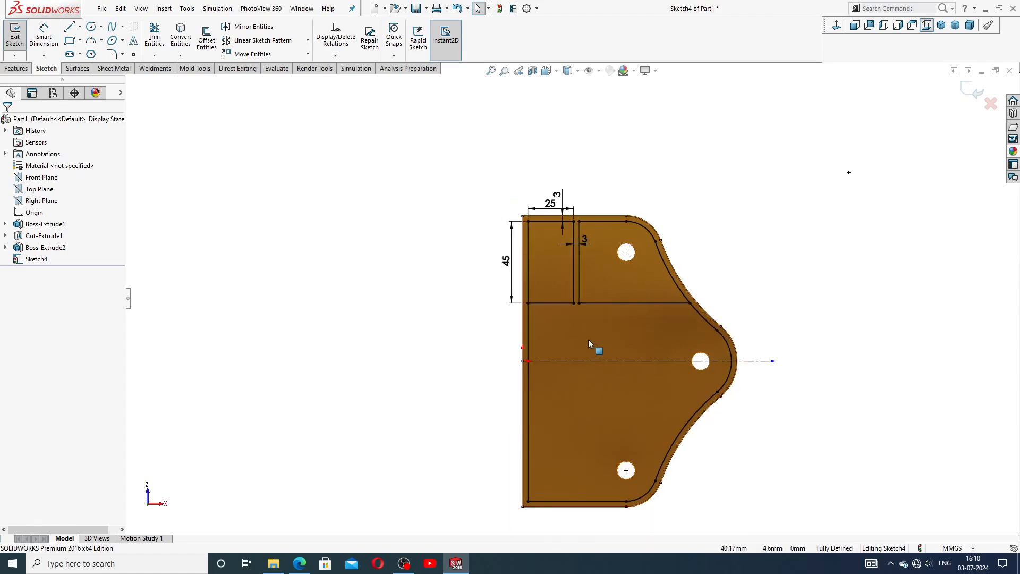
left_click(555, 224)
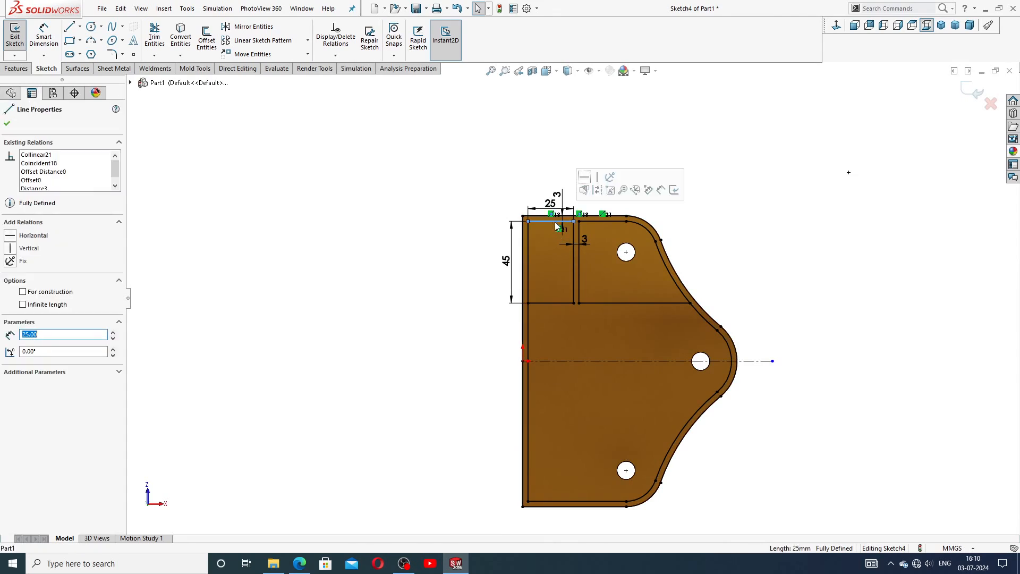
left_click(572, 252, "ctrl")
left_click(556, 303, "ctrl")
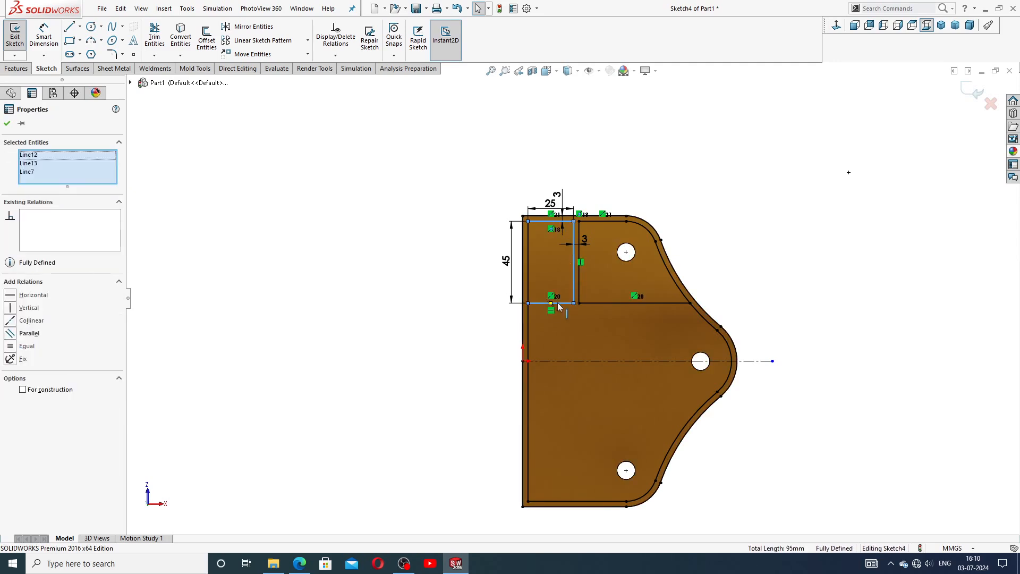
scroll(616, 295, "down", 5)
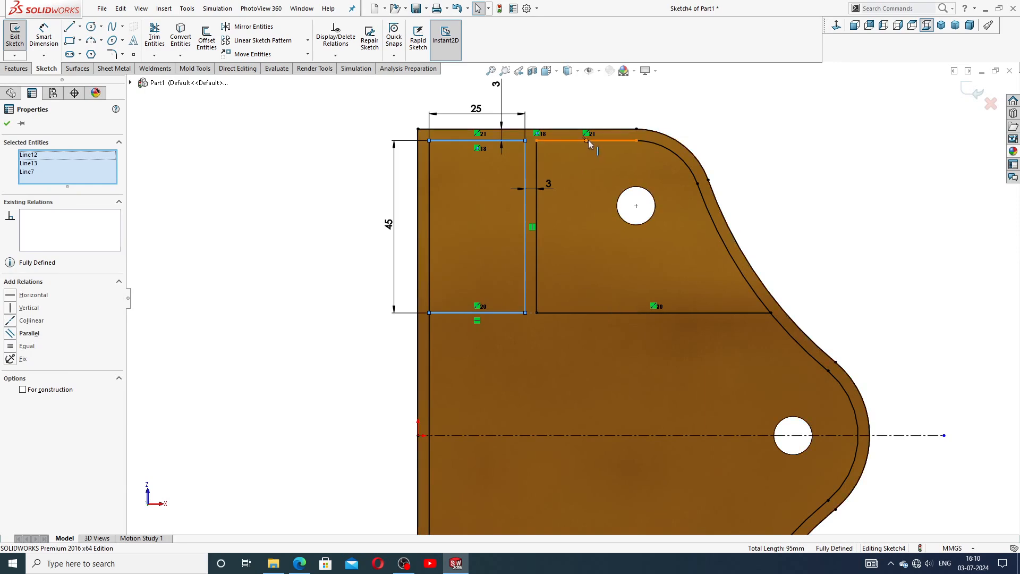
scroll(619, 334, "up", 3)
scroll(620, 333, "up", 3)
scroll(619, 345, "down", 1)
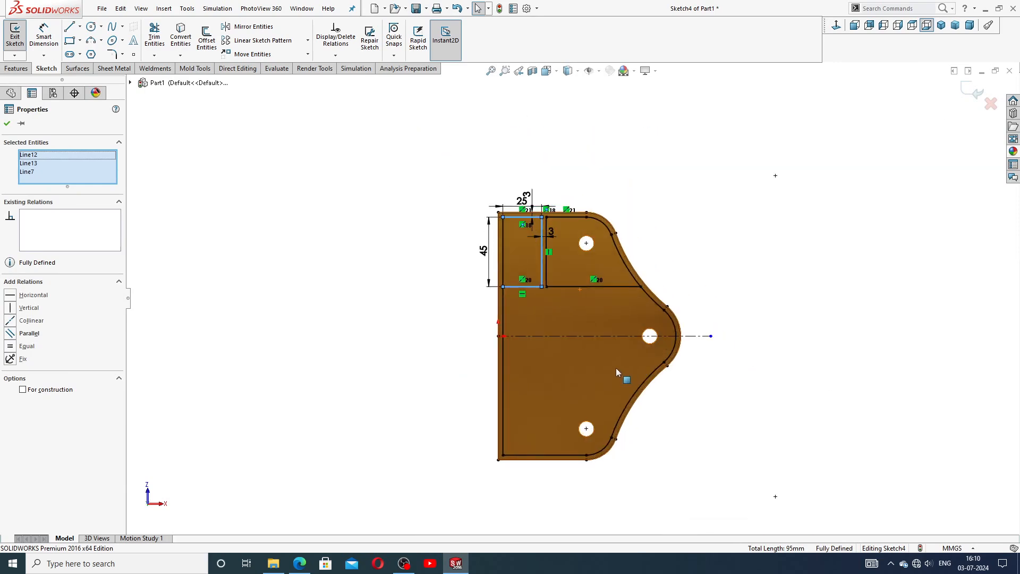
left_click(546, 267, "ctrl")
left_click(569, 286, "ctrl")
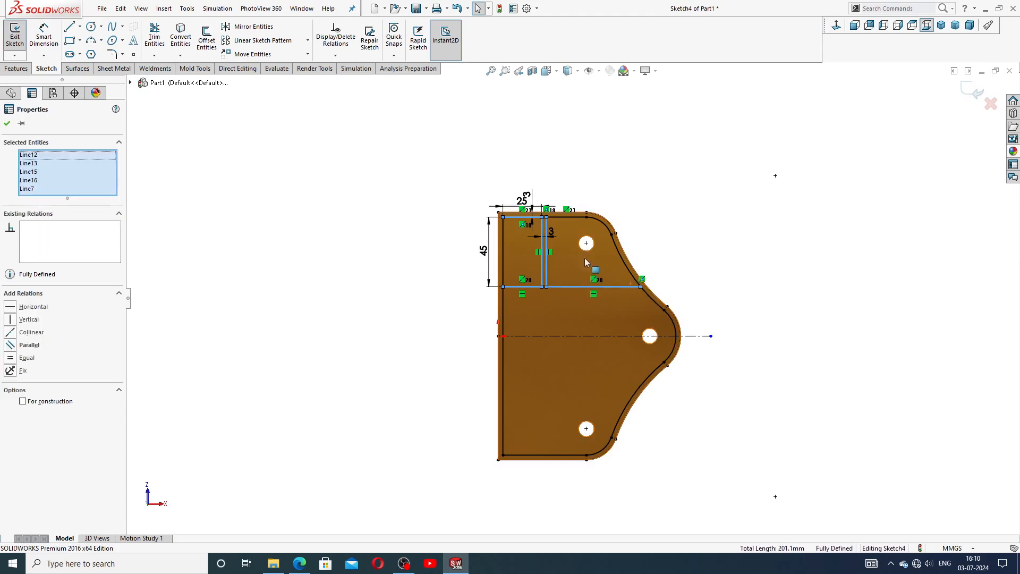
scroll(563, 240, "down", 2)
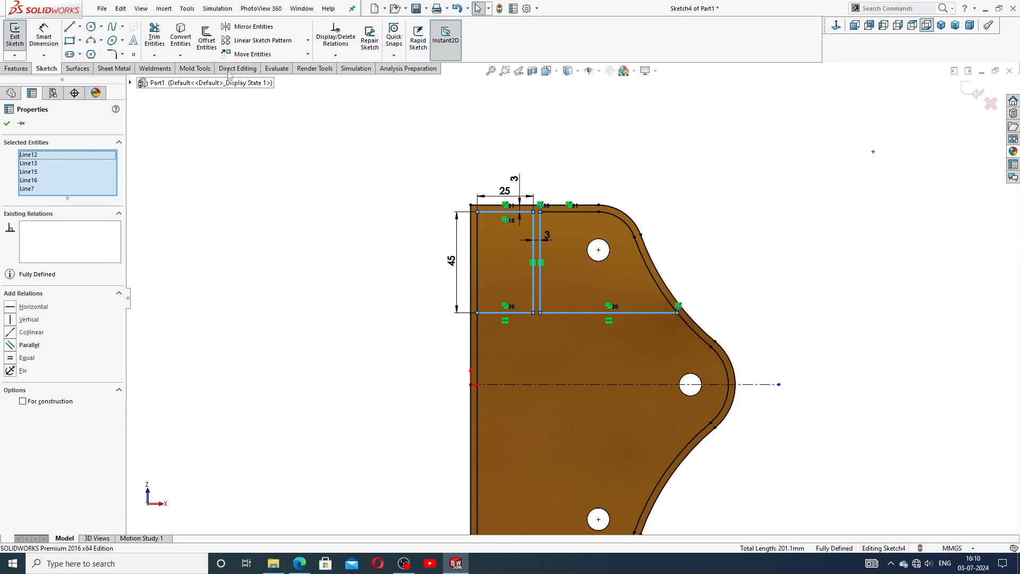
left_click(246, 29)
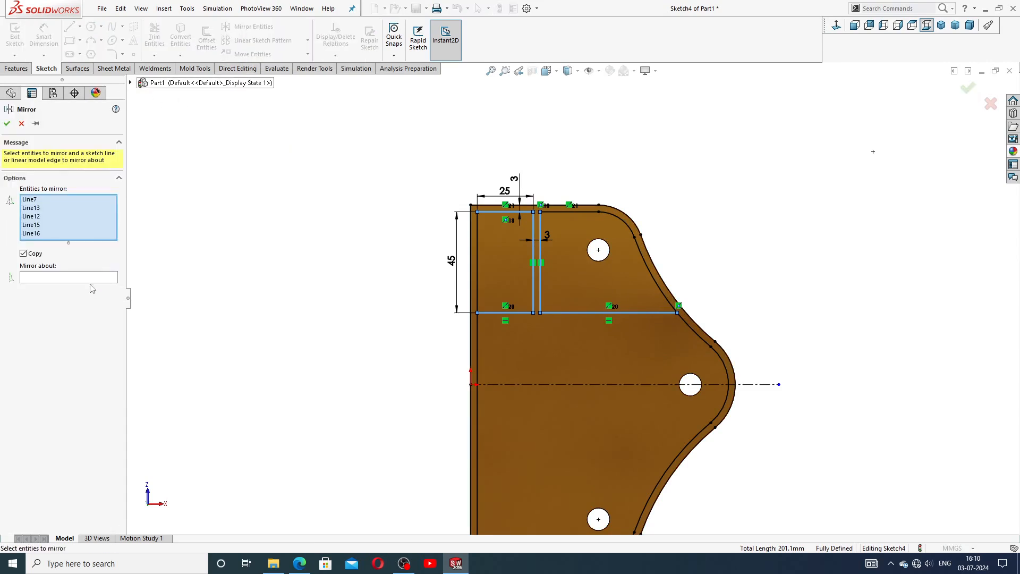
left_click(534, 383)
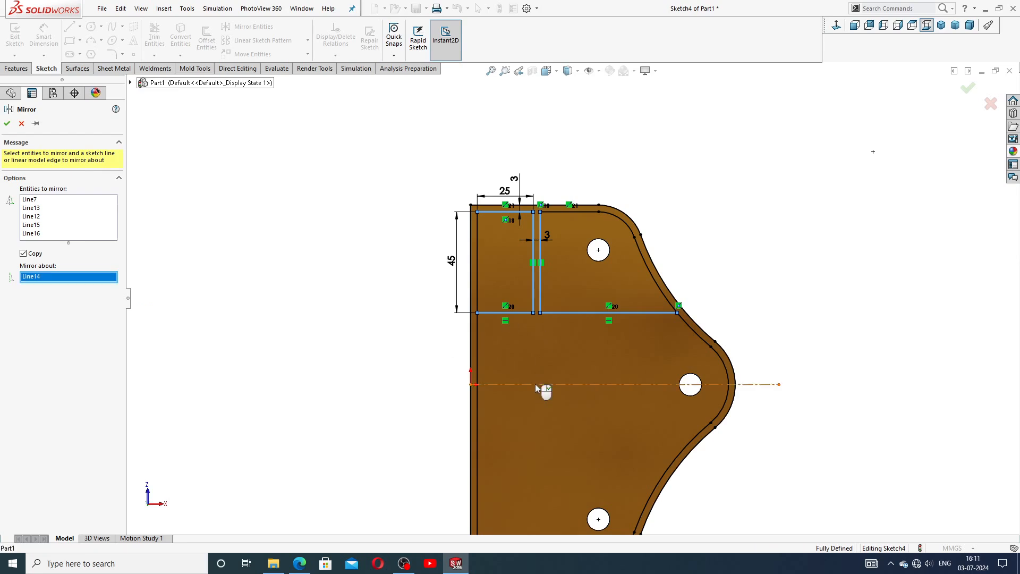
scroll(569, 393, "up", 3)
scroll(565, 439, "down", 1)
scroll(566, 440, "down", 1)
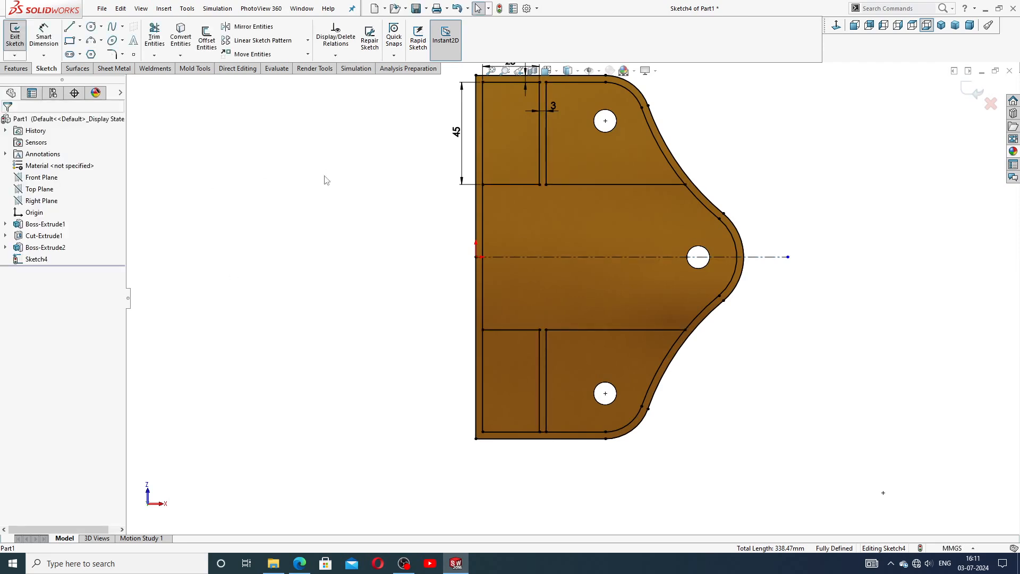
Trim away the short piece of the lower offset outline between the two mirrored vertical lines.
scroll(360, 188, "up", 1)
scroll(360, 193, "down", 1)
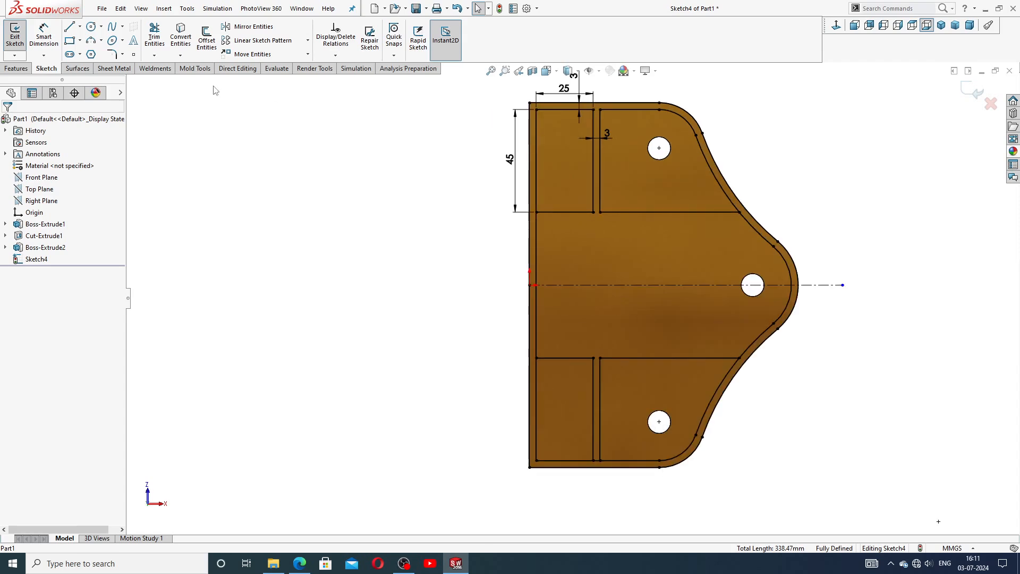
left_click(154, 37)
scroll(599, 468, "down", 4)
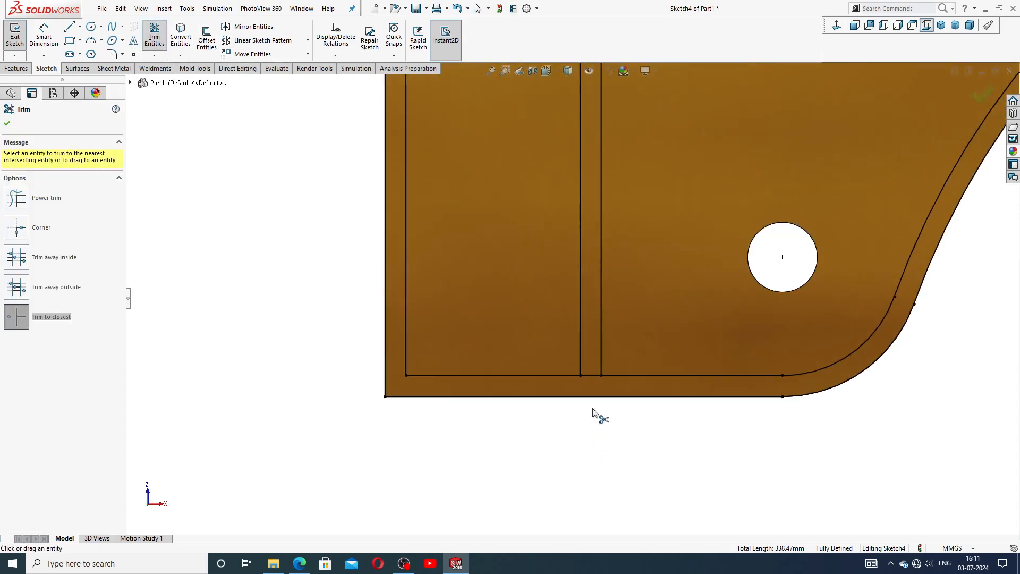
scroll(624, 340, "up", 5)
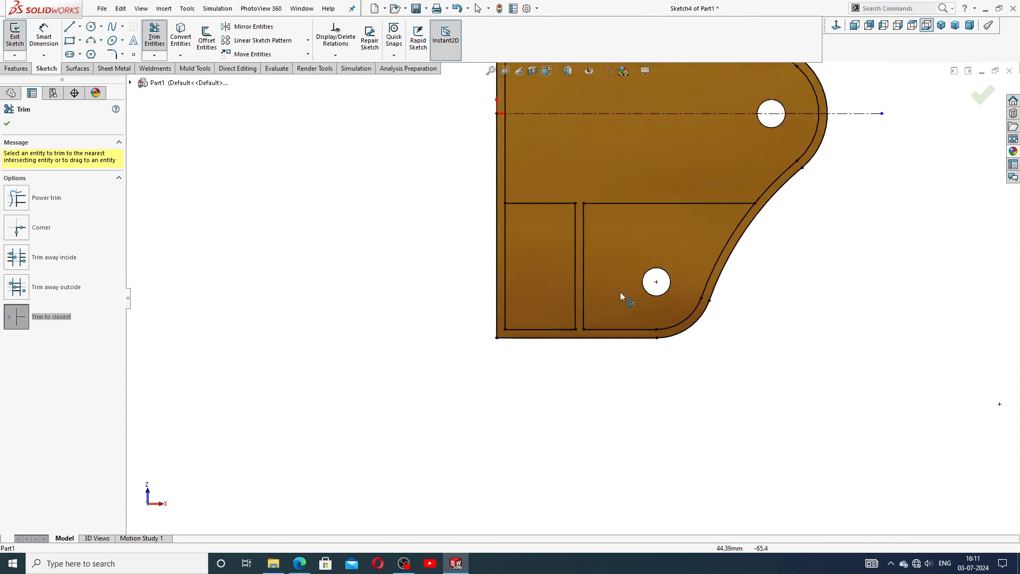
right_click(684, 107)
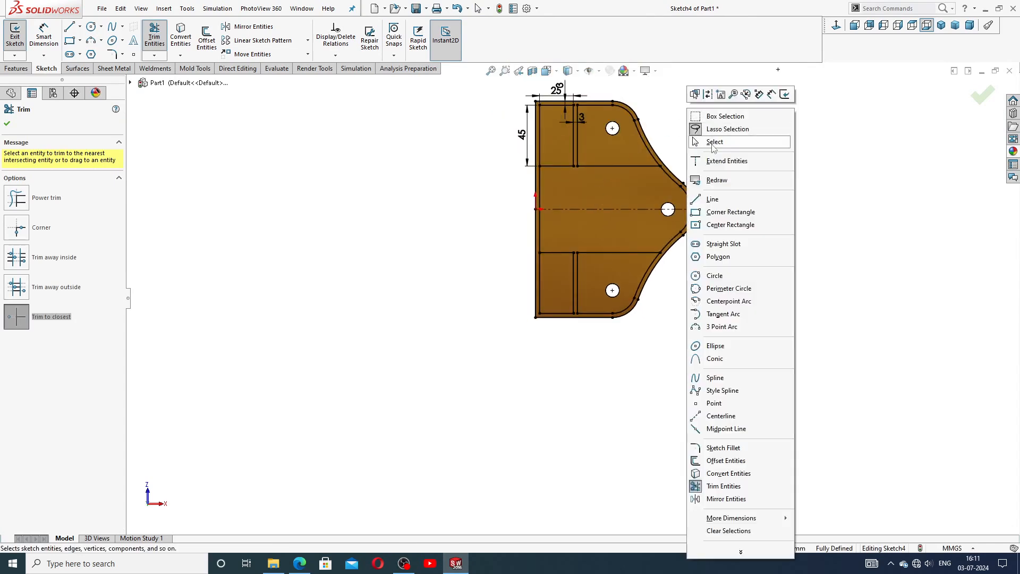
left_click(712, 144)
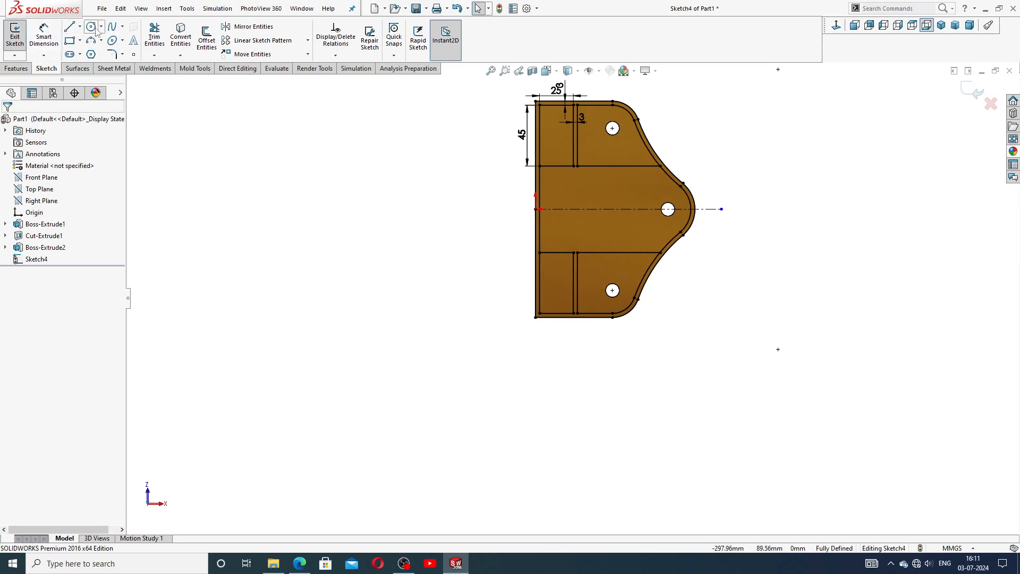
Sketch a corner rectangle about 25 mm wide and 53 mm high on the straight inner edge, between the upper and lower rectangular pockets.
left_click(80, 41)
left_click(100, 57)
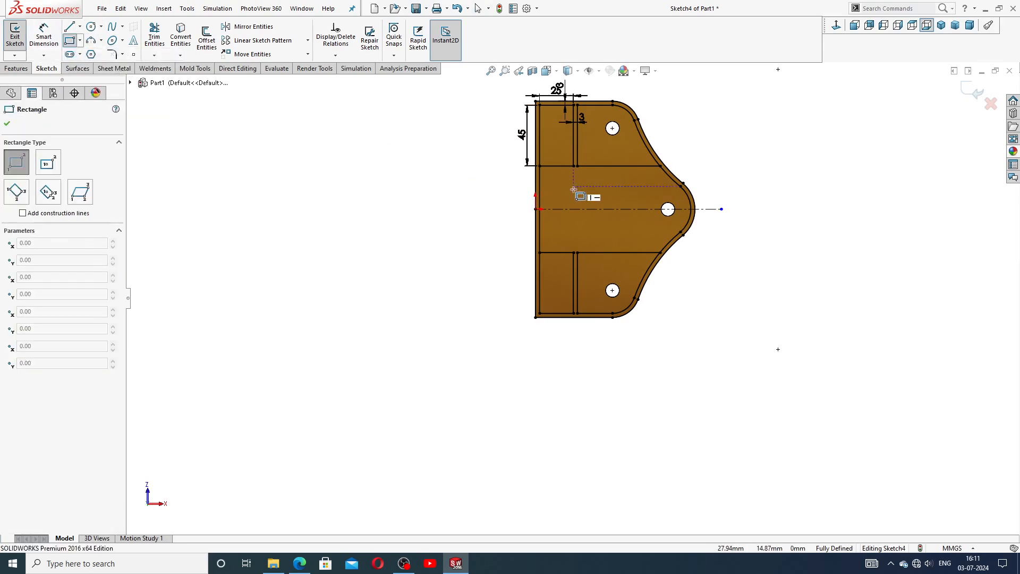
scroll(579, 170, "down", 3)
left_click(515, 182)
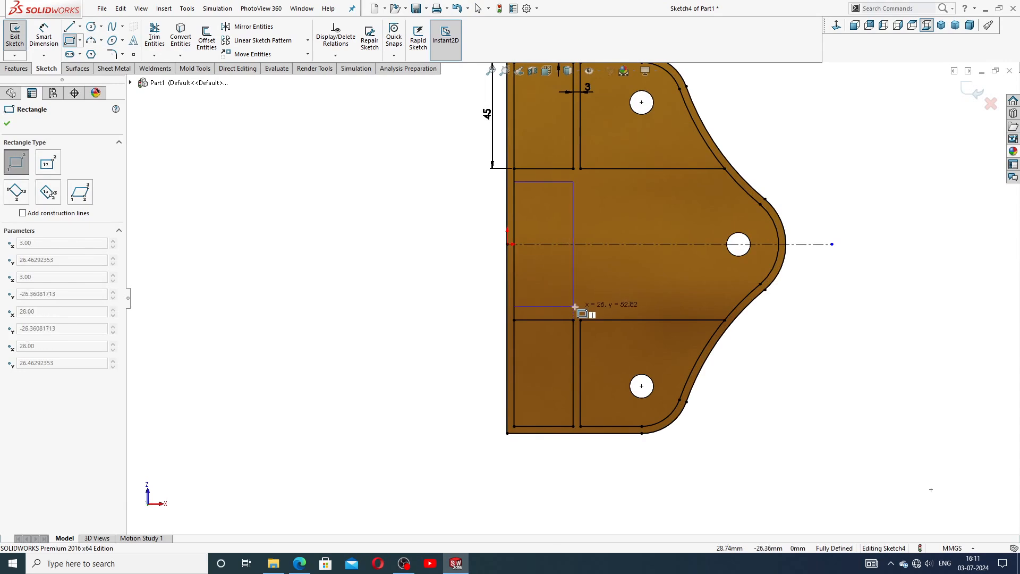
left_click(575, 307)
right_click(627, 223)
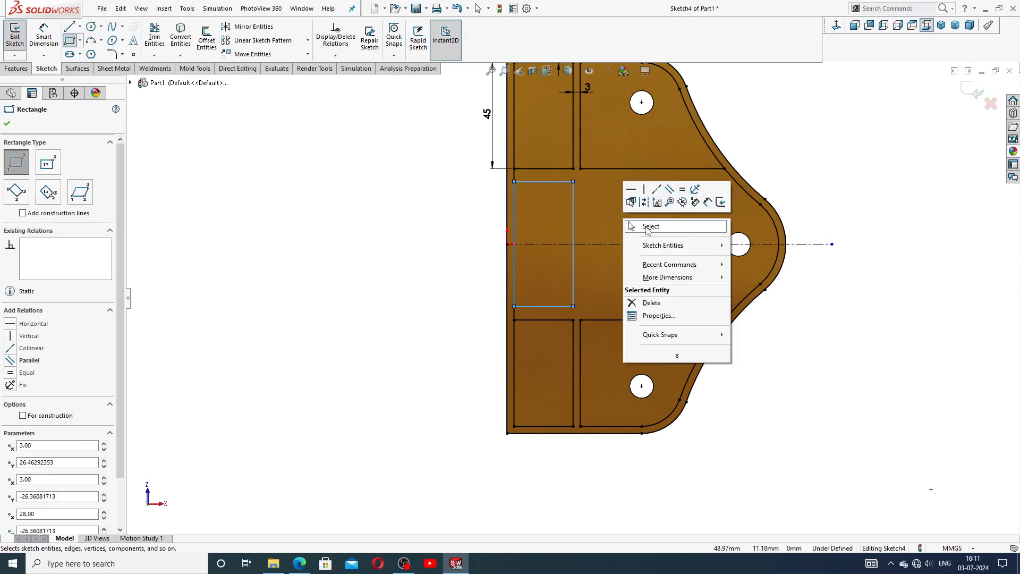
left_click(643, 226)
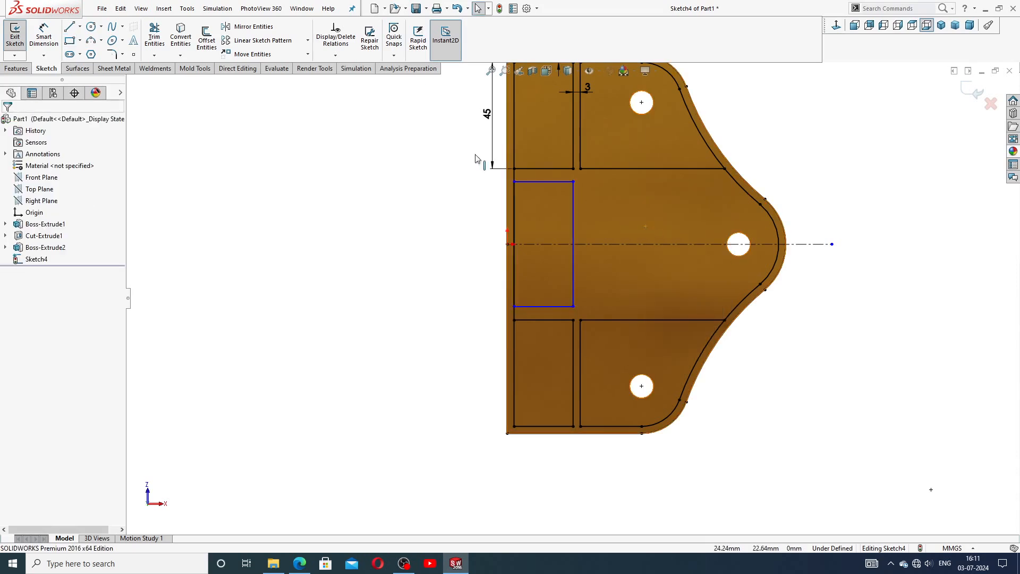
left_click(72, 27)
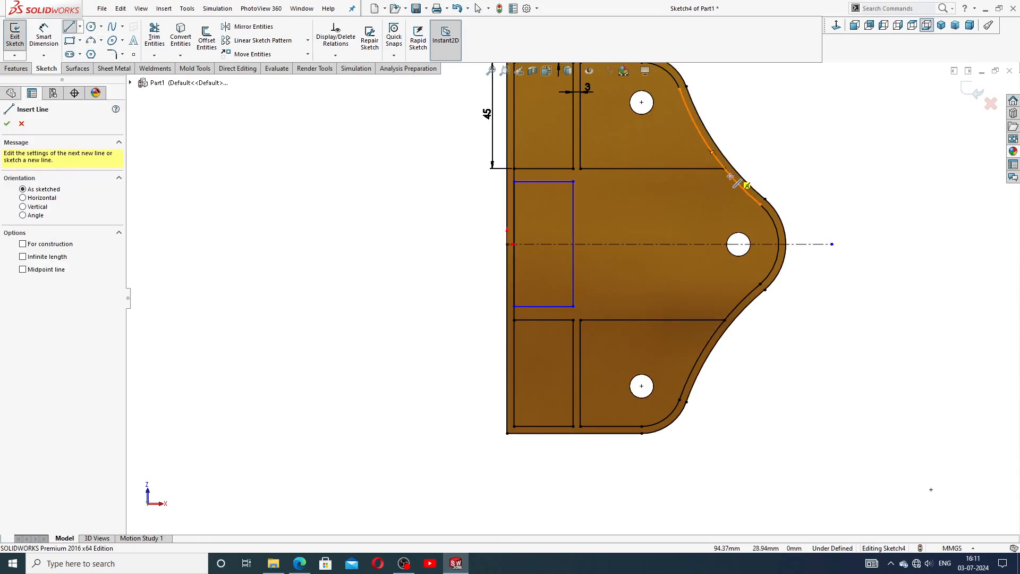
left_click(805, 234)
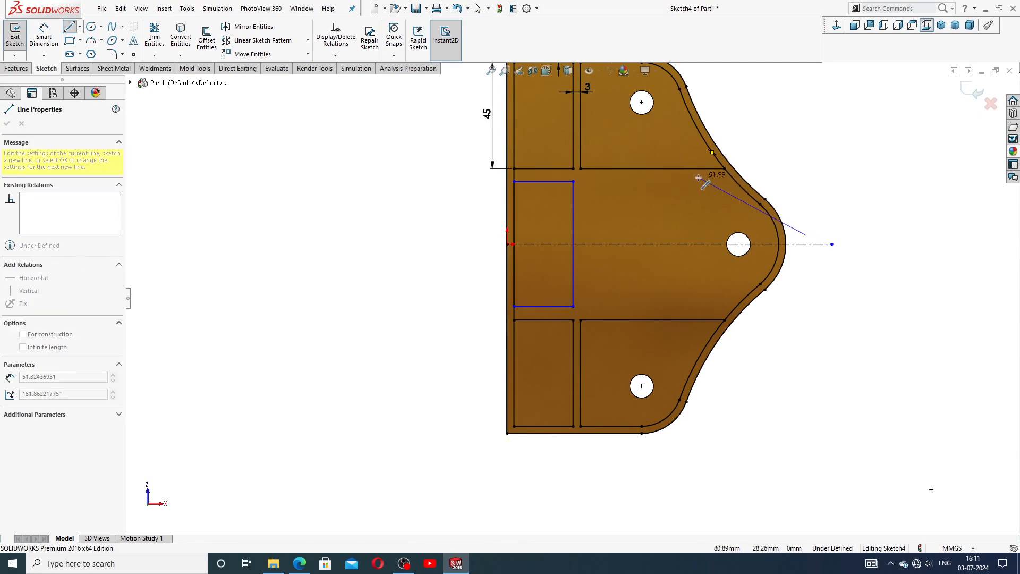
key("Escape")
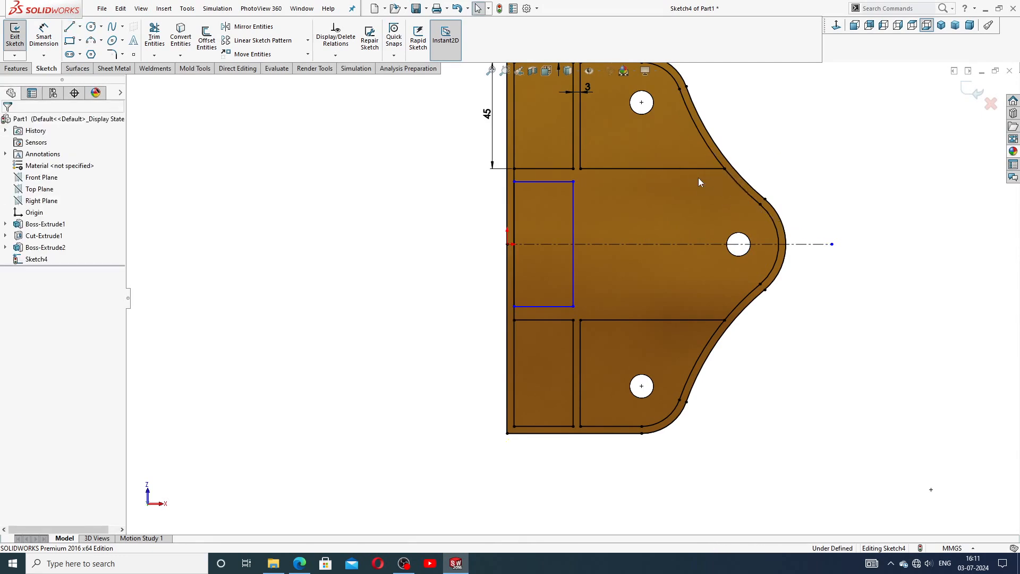
left_click(71, 29)
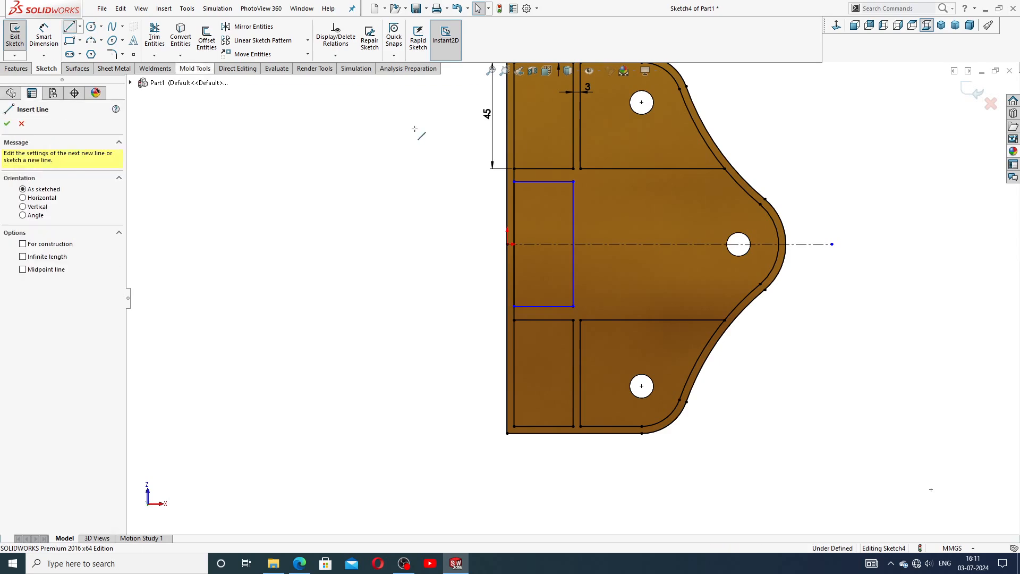
left_click(726, 174)
scroll(717, 173, "up", 3)
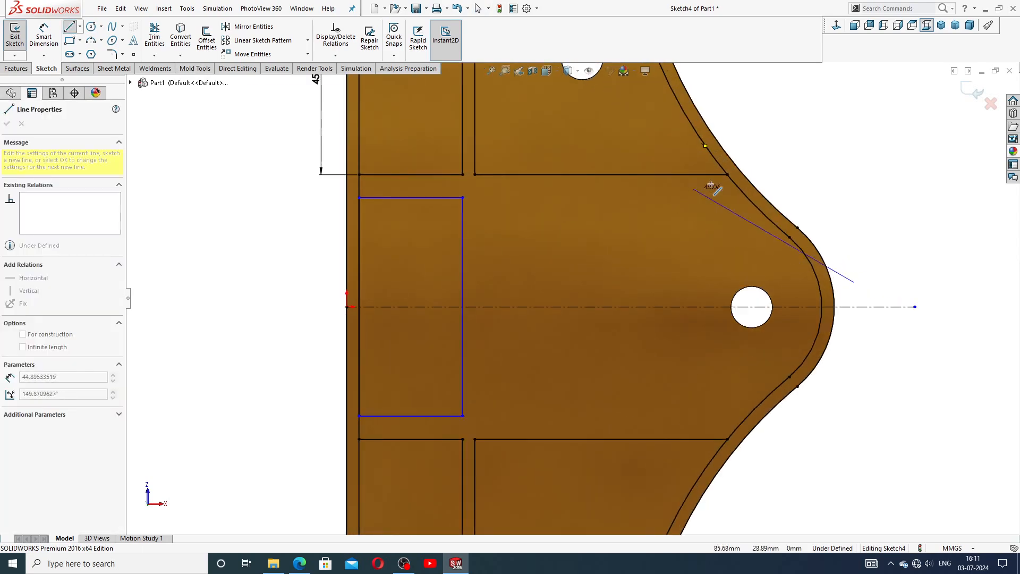
key("Escape")
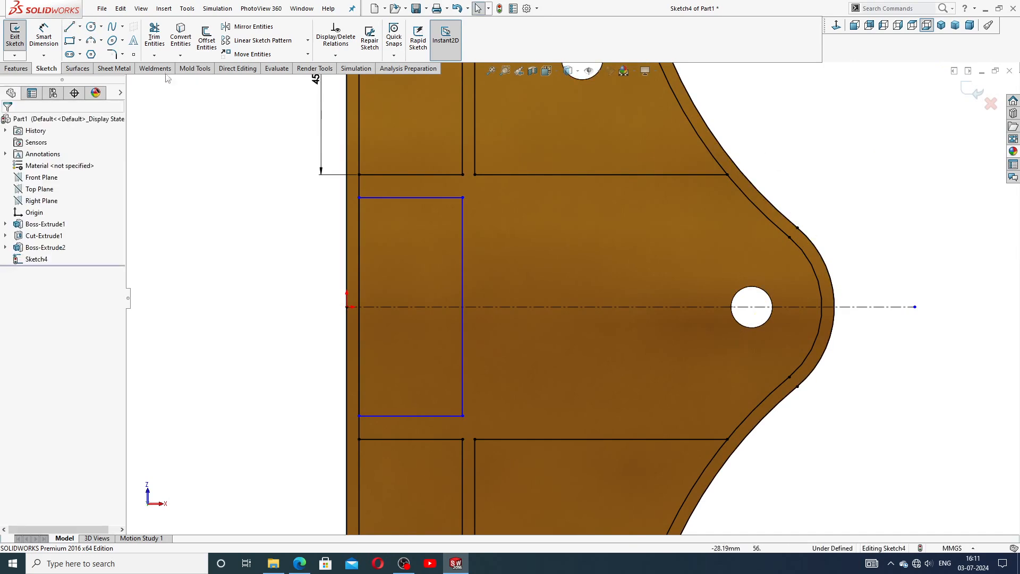
left_click(727, 175)
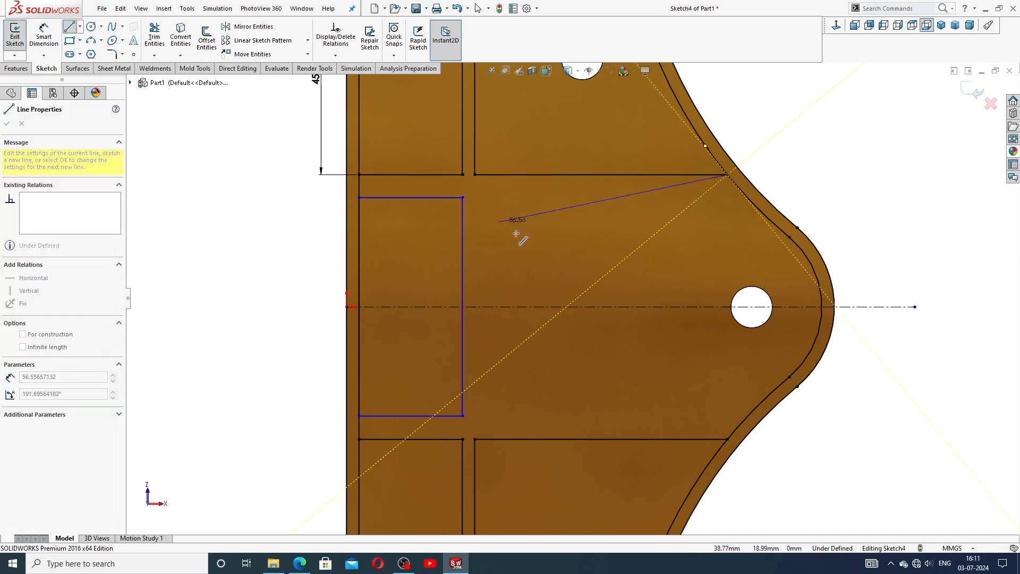
key("Escape")
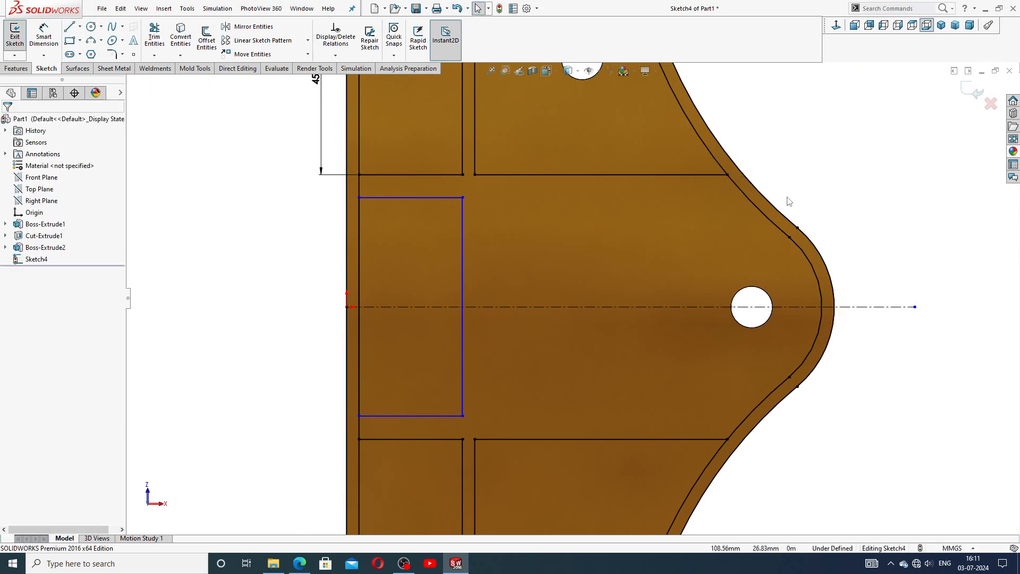
scroll(735, 197, "down", 1)
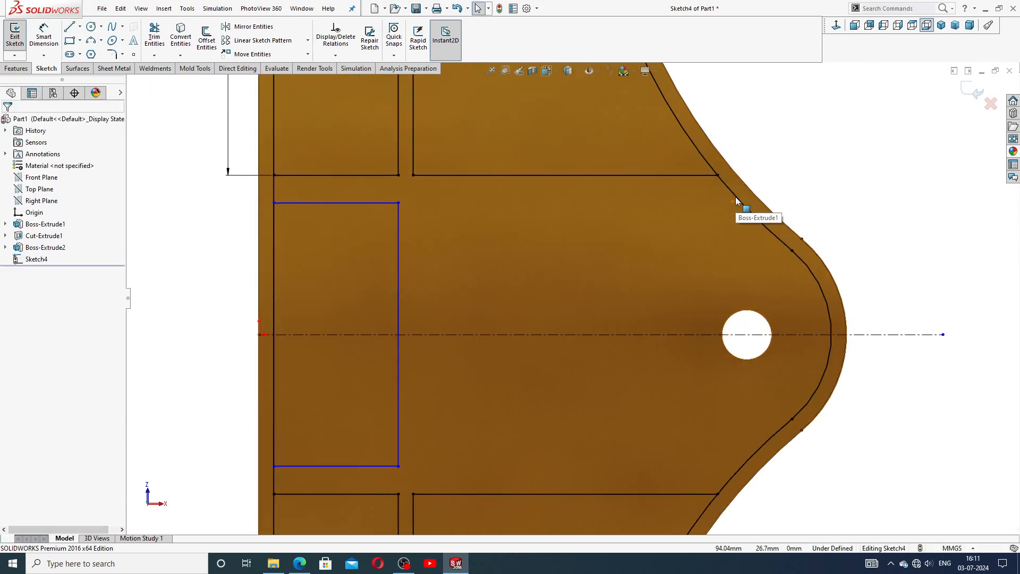
left_click(68, 27)
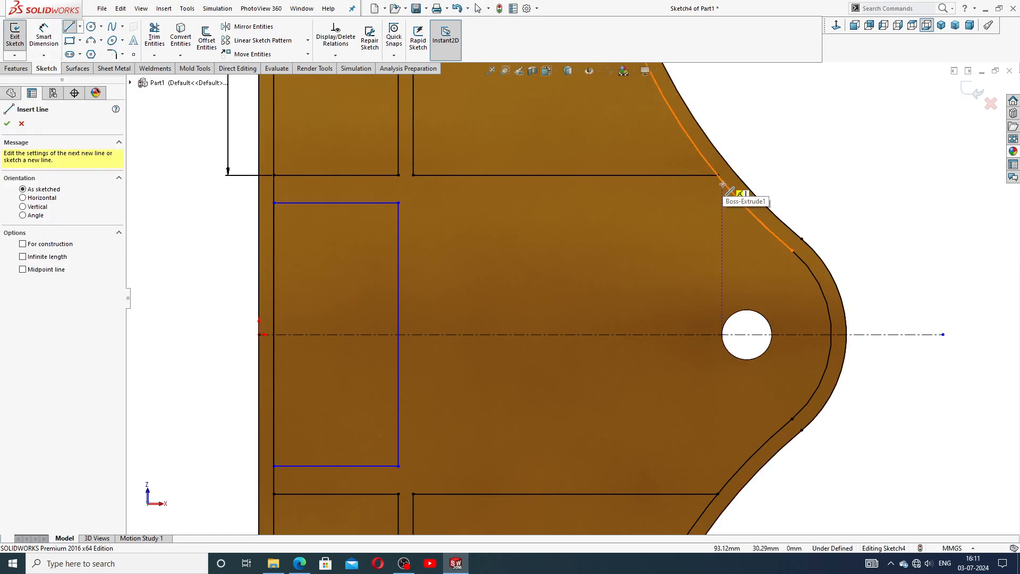
left_click(792, 248)
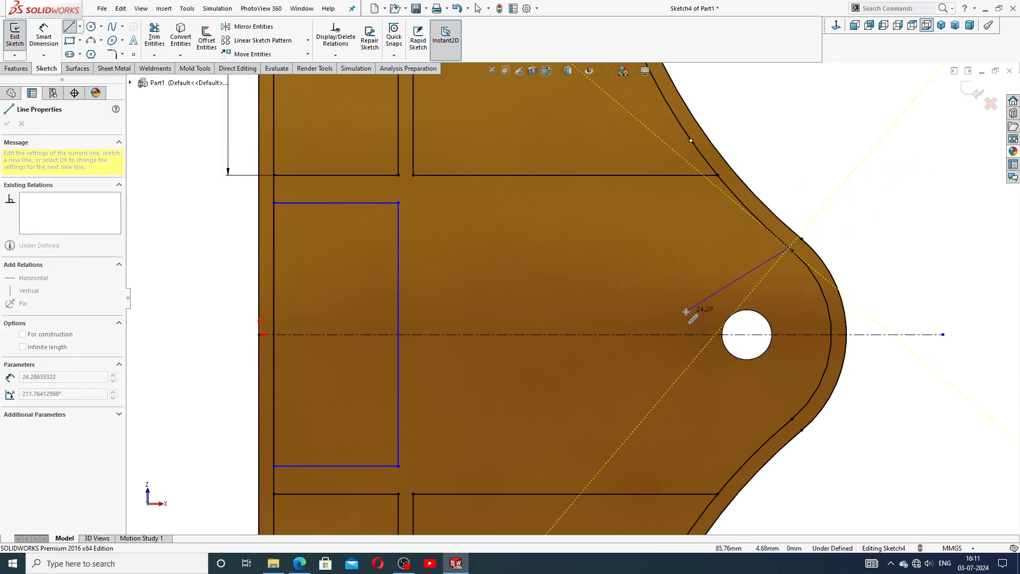
key("Escape")
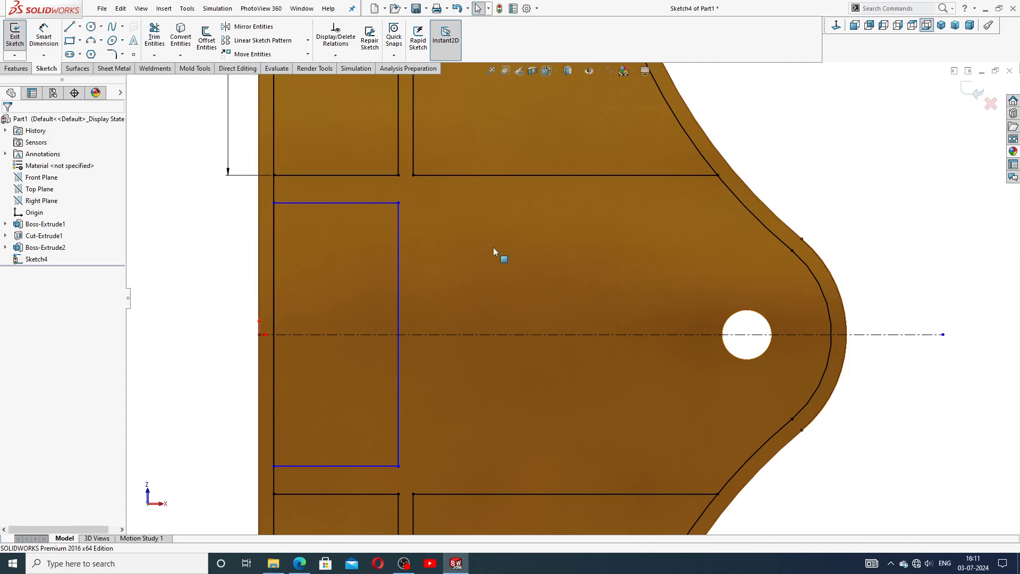
Draw a line about 65 mm long from beside the central rectangle's upper inner corner to the upper offset curve and make it horizontal.
left_click(70, 28)
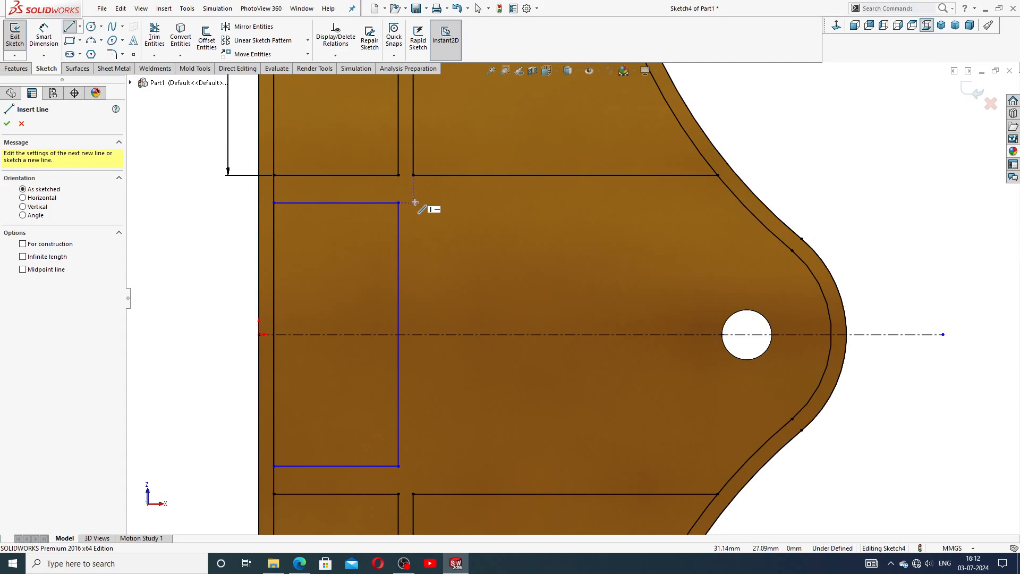
left_click(413, 202)
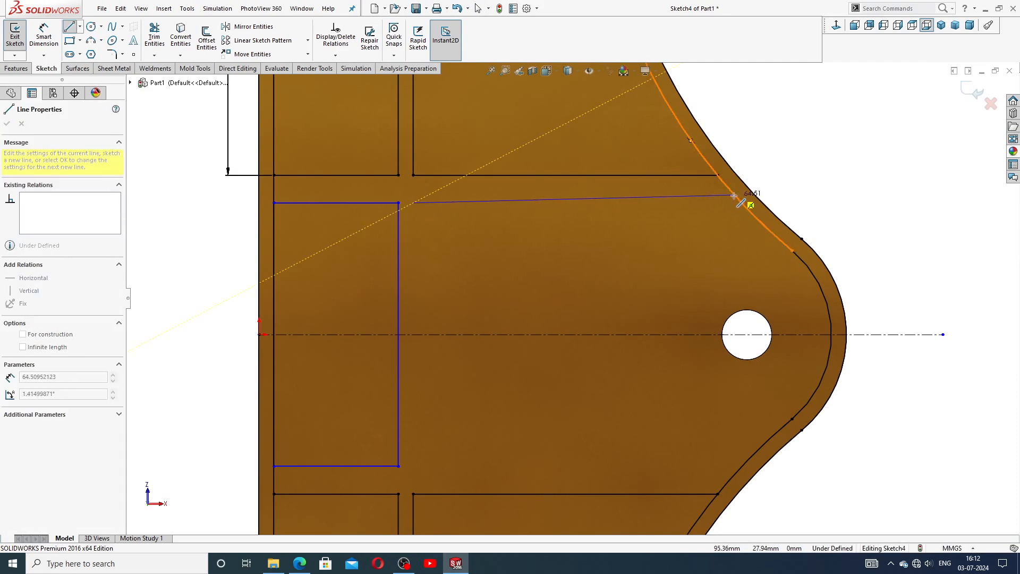
left_click(734, 195)
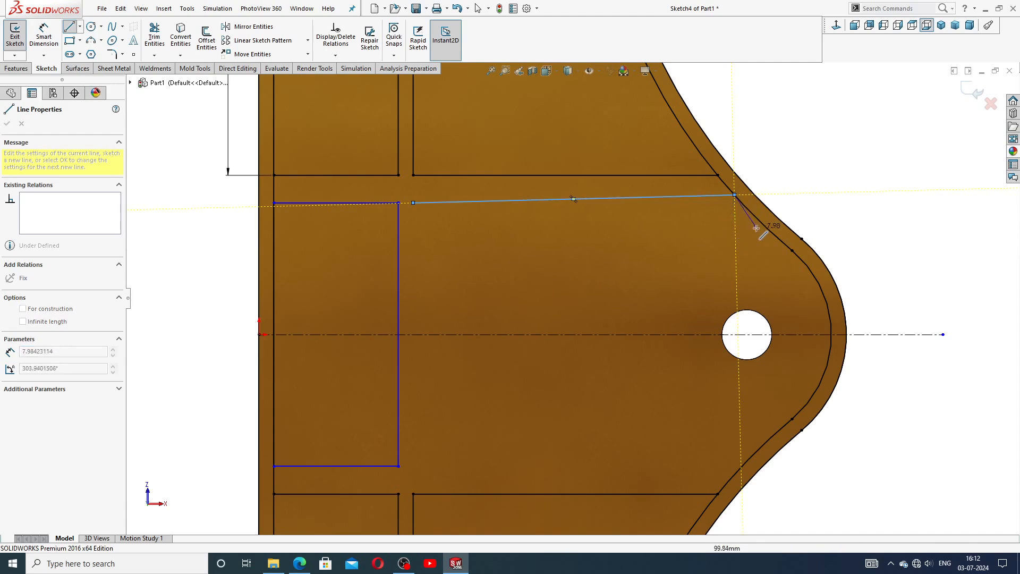
key("Escape")
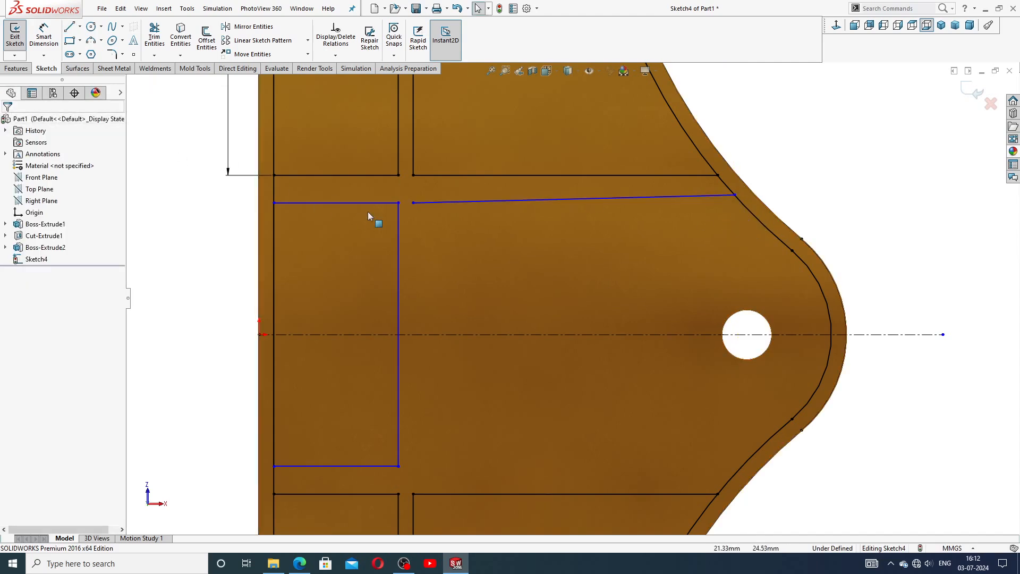
left_click(471, 202)
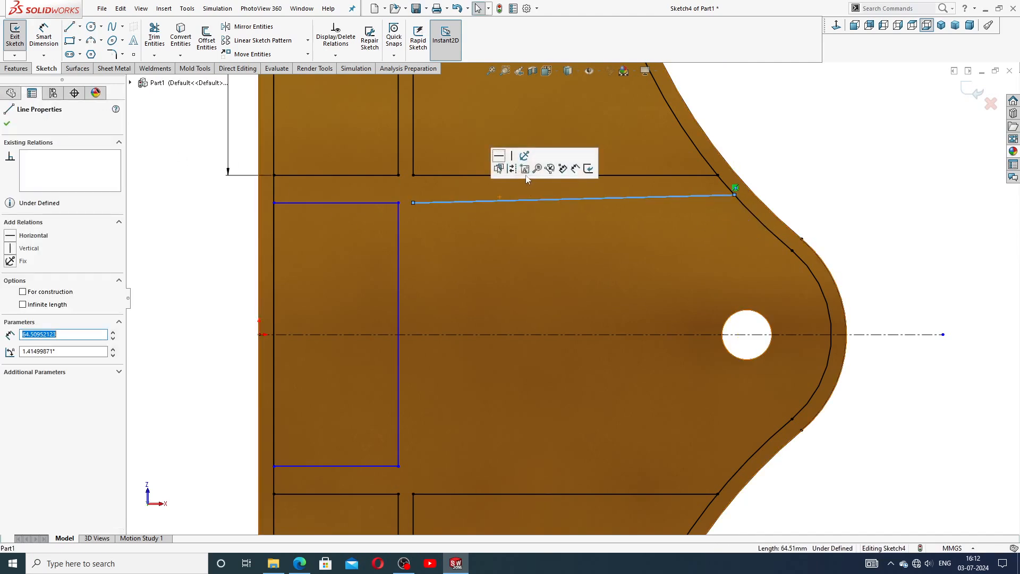
left_click(499, 155)
key("Escape")
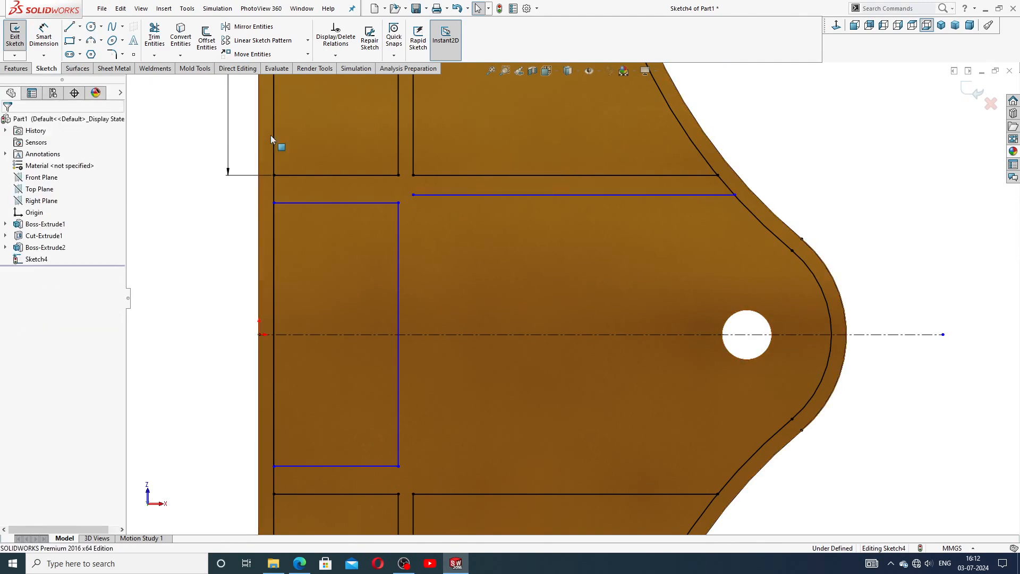
Move the central rectangle's upper edge slightly upward, roughly level with the neighbouring horizontal line.
left_click(343, 202)
left_click_drag(342, 202, 343, 197)
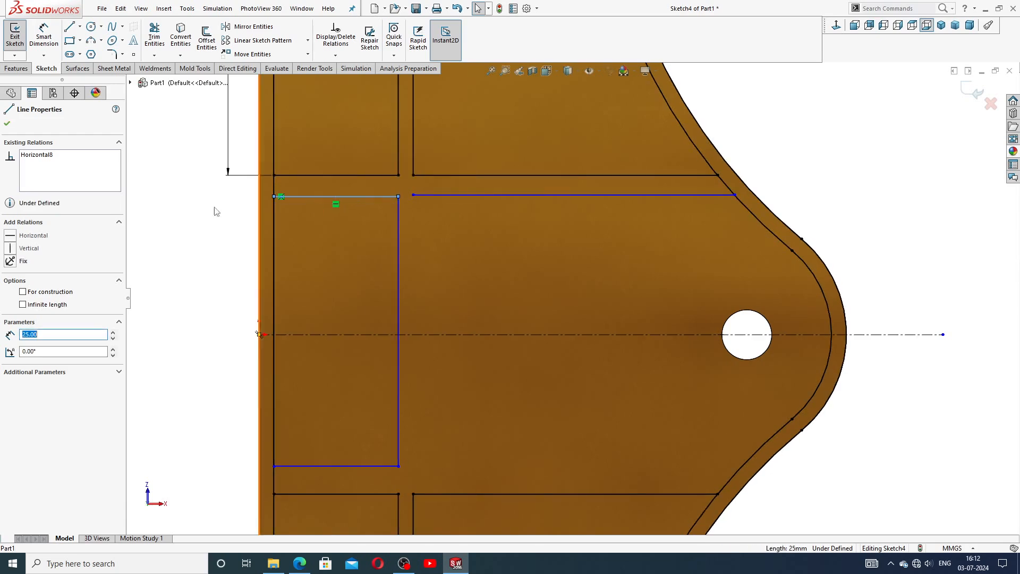
left_click(173, 140)
From the horizontal line's inner end, draw a vertical line about 54 mm down, continuing with a horizontal line about 66 mm to the lower offset curve.
left_click(69, 26)
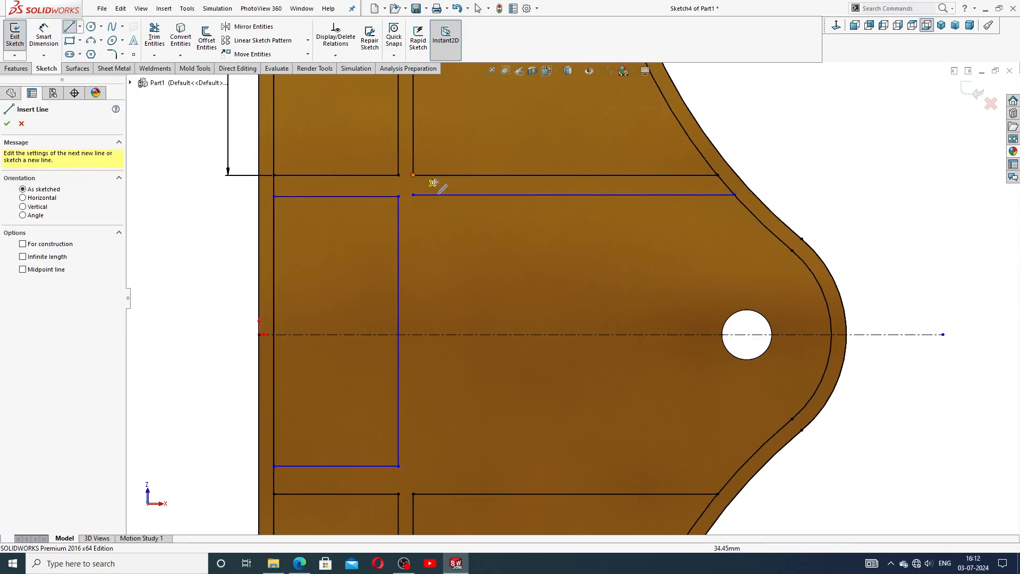
left_click(414, 195)
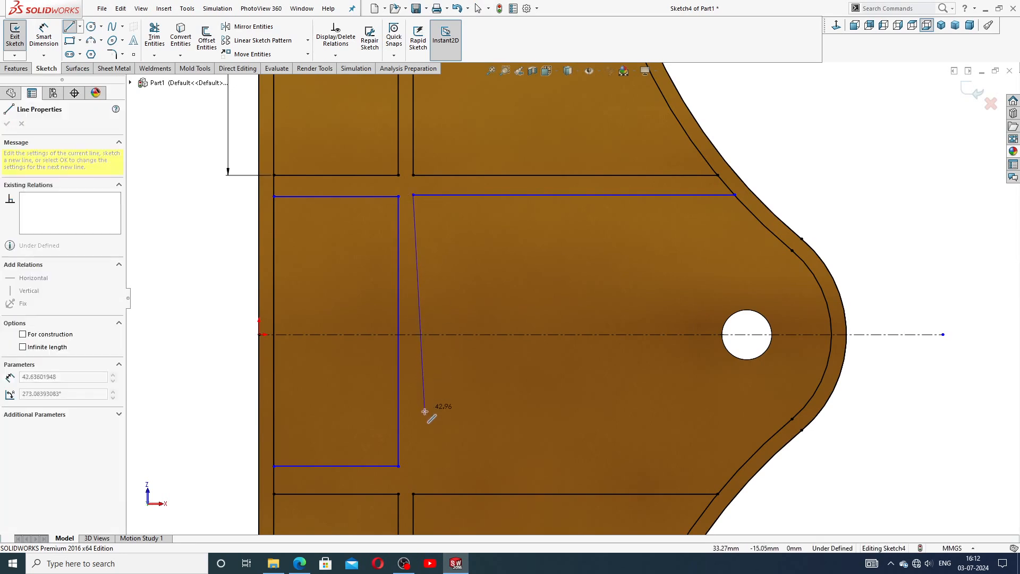
scroll(426, 412, "up", 2)
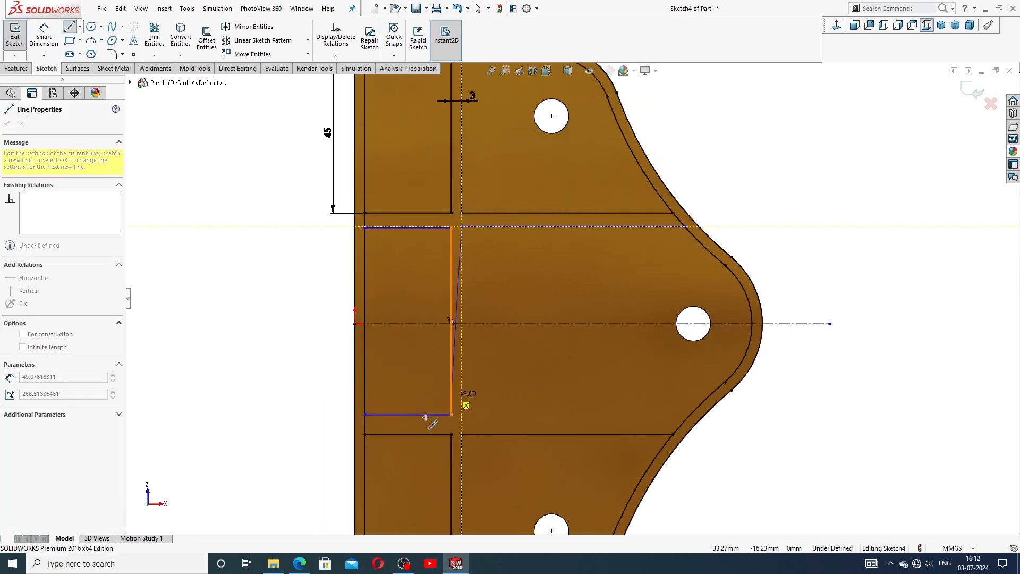
left_click(462, 414)
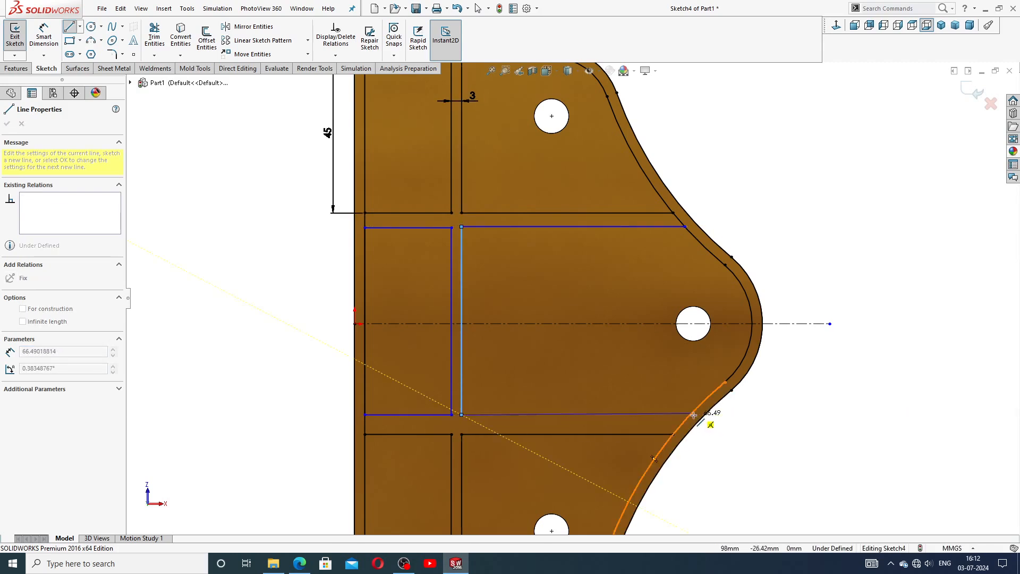
left_click(691, 415)
right_click(796, 399)
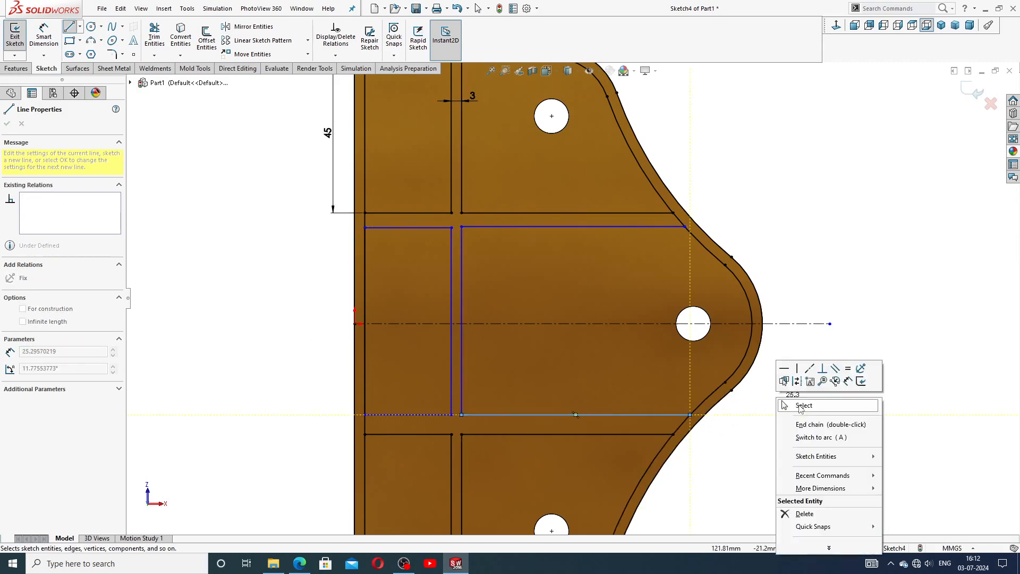
left_click(799, 403)
scroll(591, 347, "up", 2)
scroll(591, 348, "down", 1)
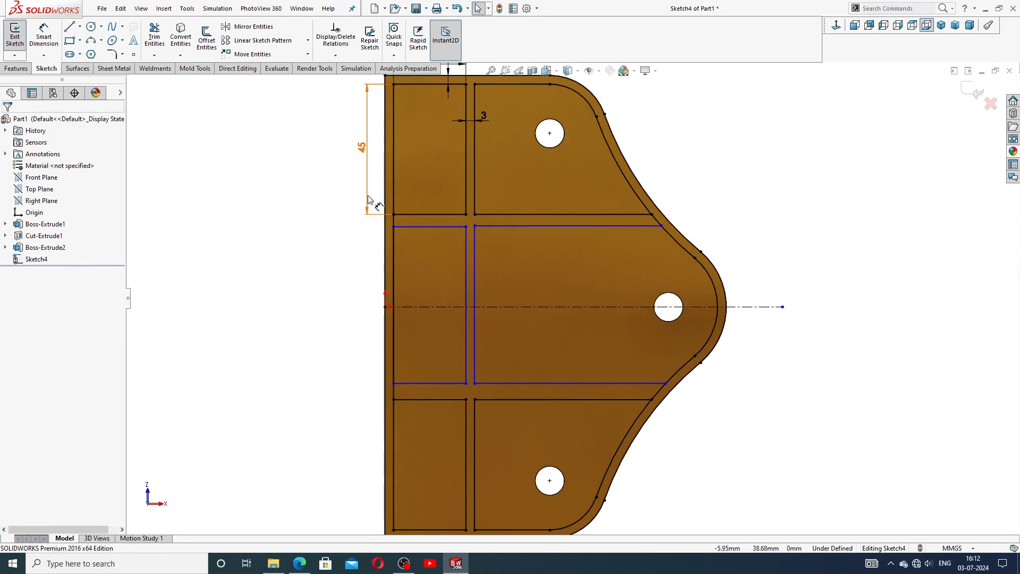
Dimension the gap between the upper rectangular pocket's lower edge and the central rectangle's upper edge as 3 mm.
left_click(44, 37)
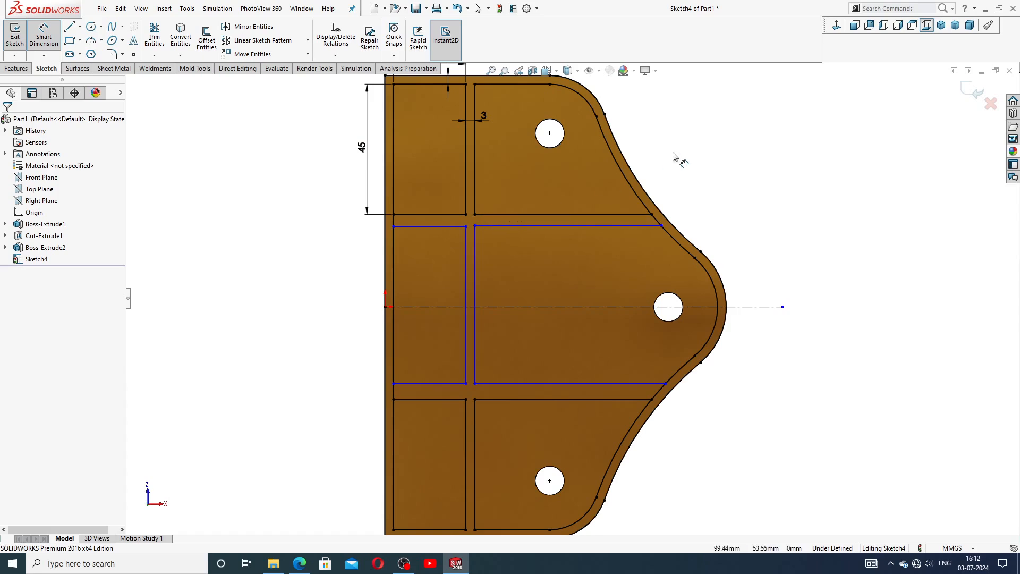
left_click(442, 215)
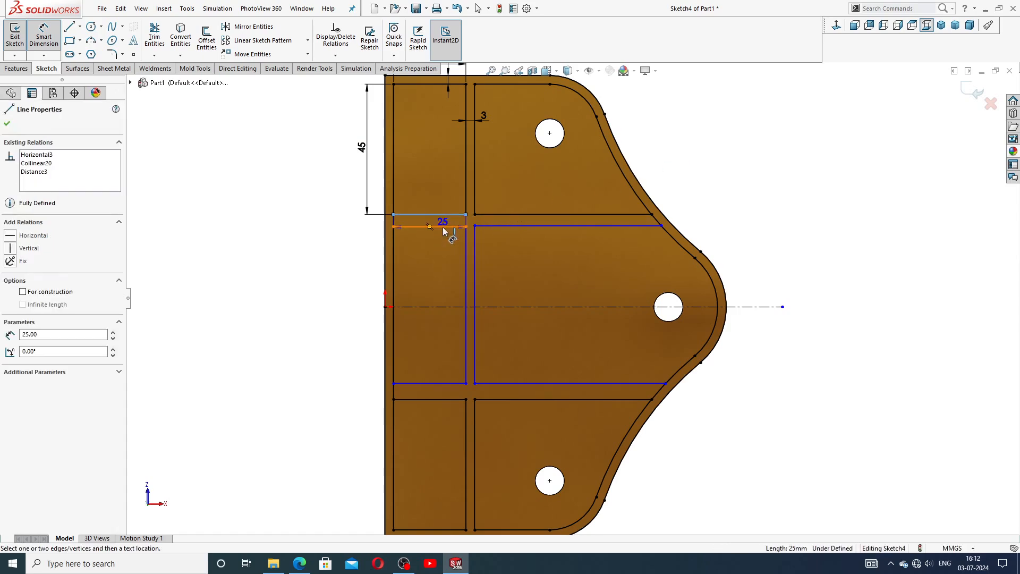
left_click(442, 226)
left_click(442, 200)
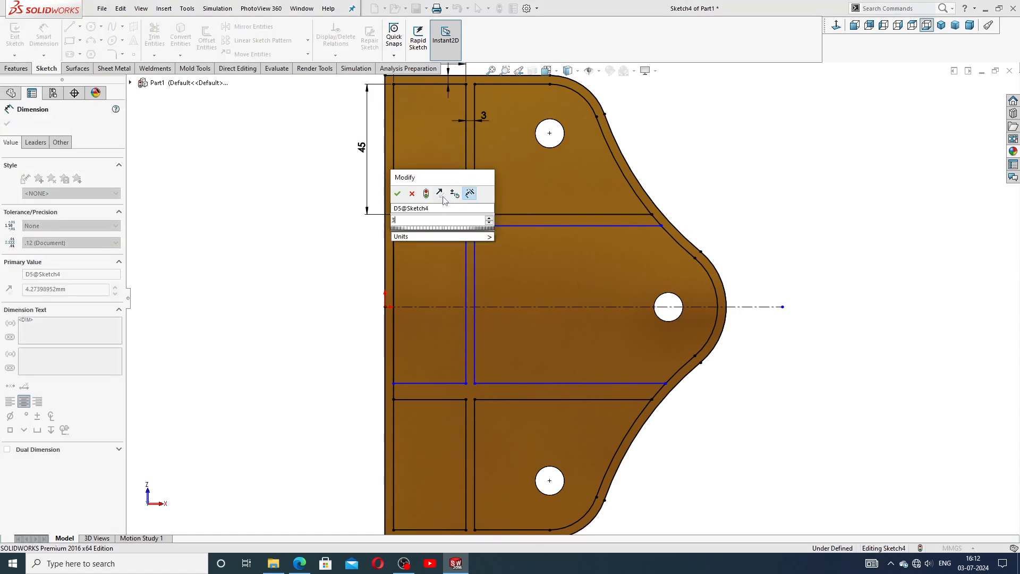
key("Return")
left_click(682, 146)
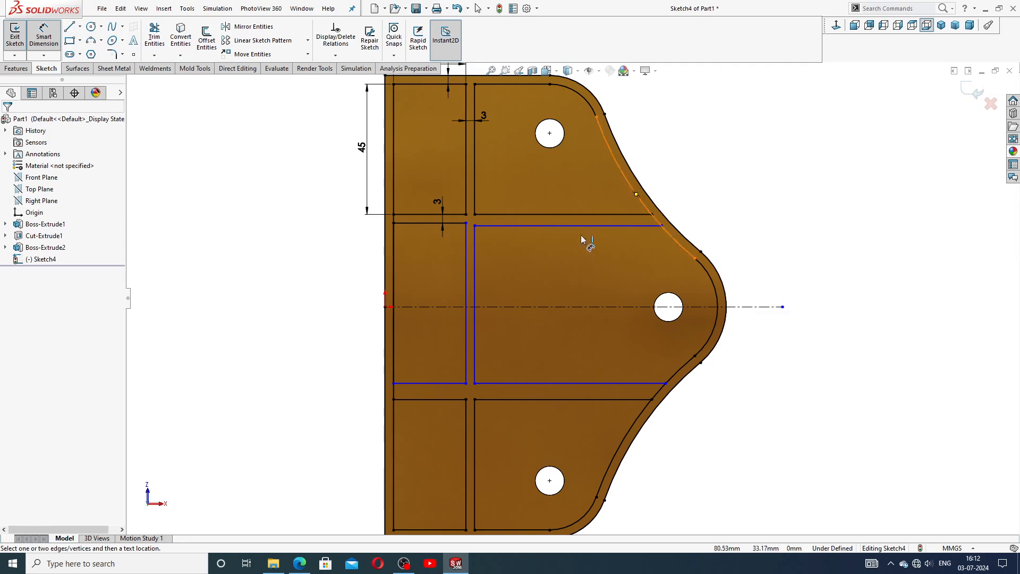
Dimension the gap between the central rectangle's inner vertical side and the adjacent vertical line as 3 mm.
left_click(476, 269)
left_click(466, 269)
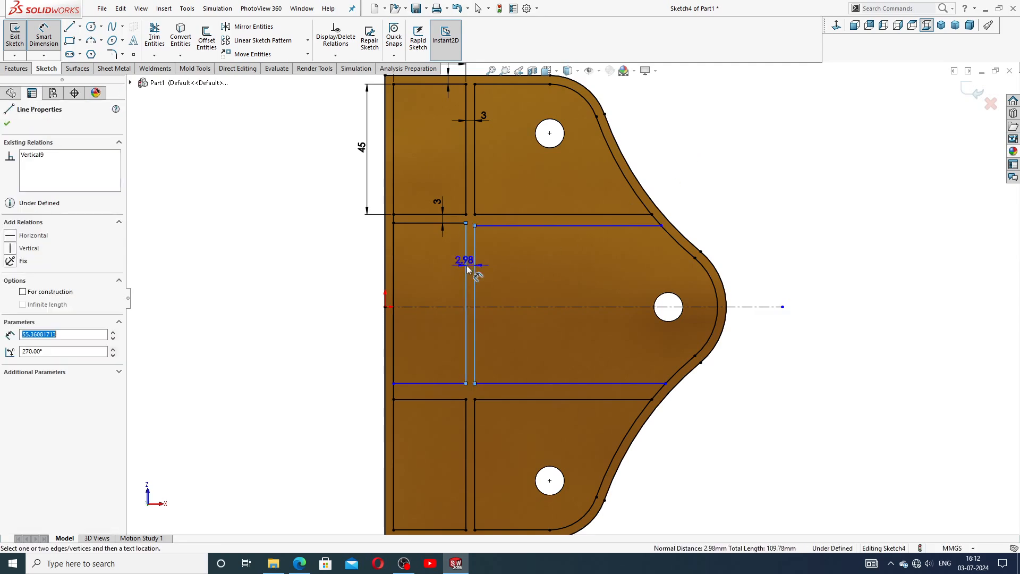
left_click(489, 269)
type("3")
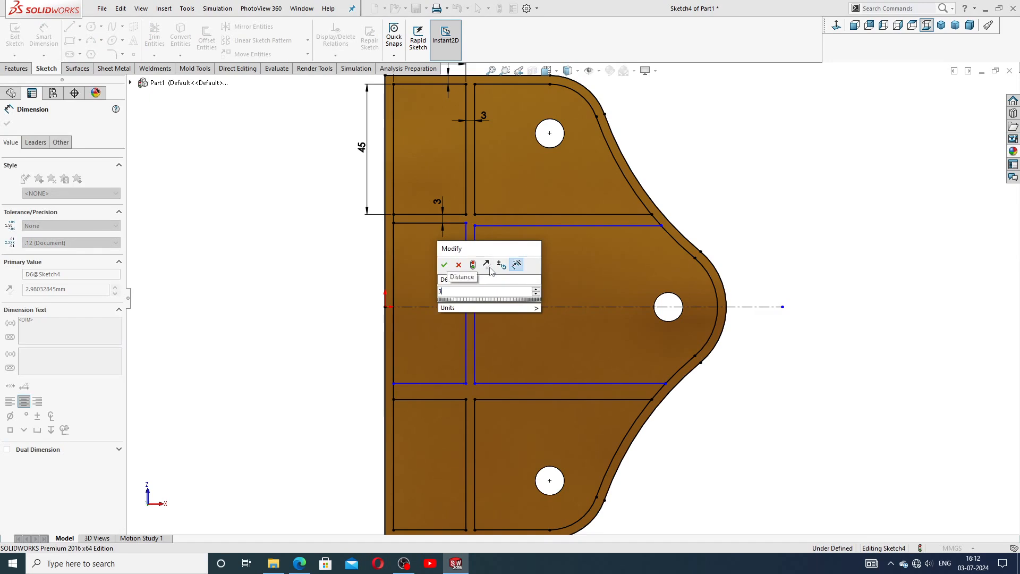
key("Return")
left_click(724, 166)
right_click(724, 167)
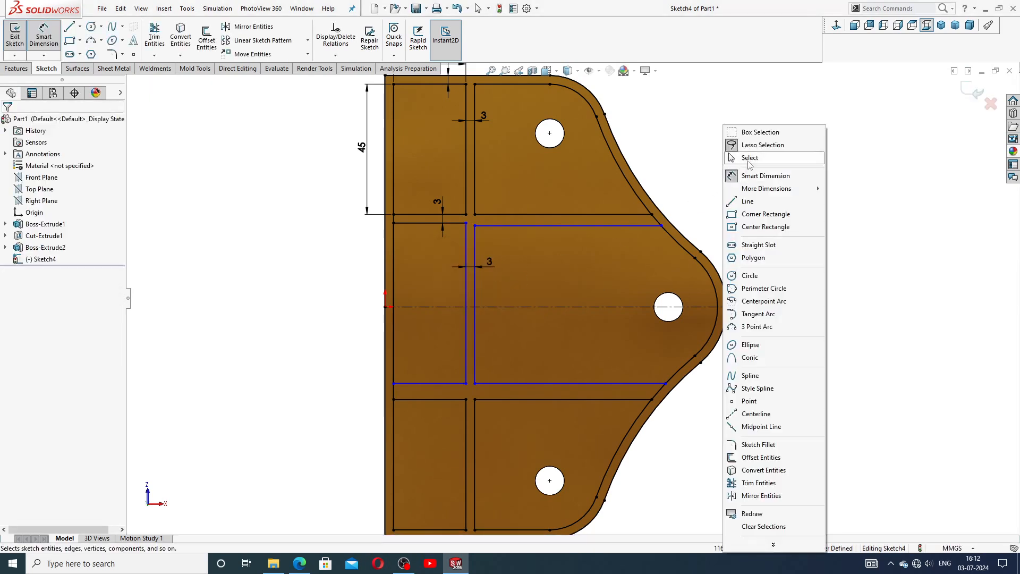
left_click(749, 158)
Make the central rectangle's upper edge collinear with the horizontal line running to the upper offset curve.
scroll(537, 234, "down", 2)
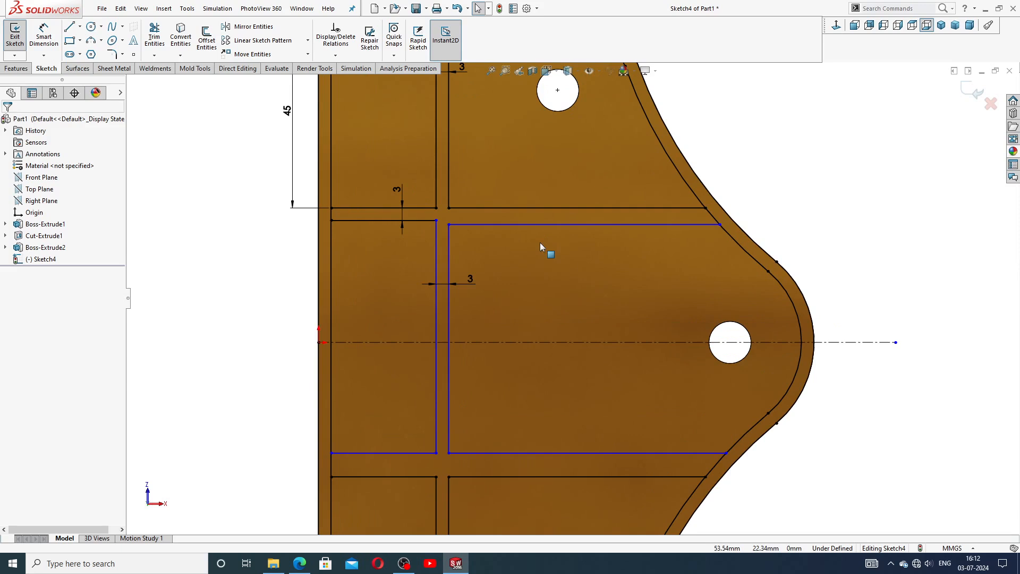
left_click(428, 220)
left_click(472, 225, "ctrl")
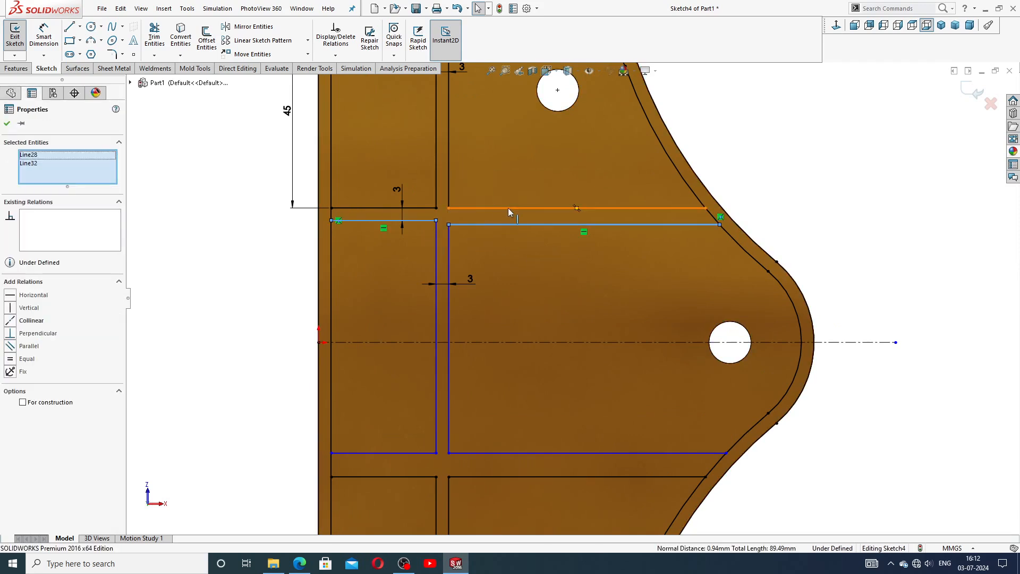
left_click(528, 182)
left_click(748, 150)
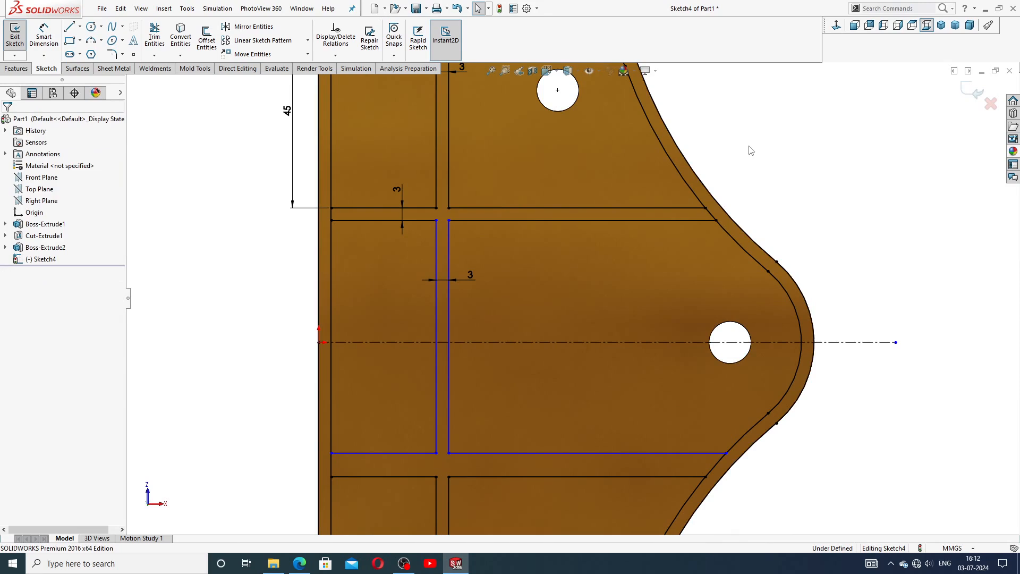
left_click(423, 449)
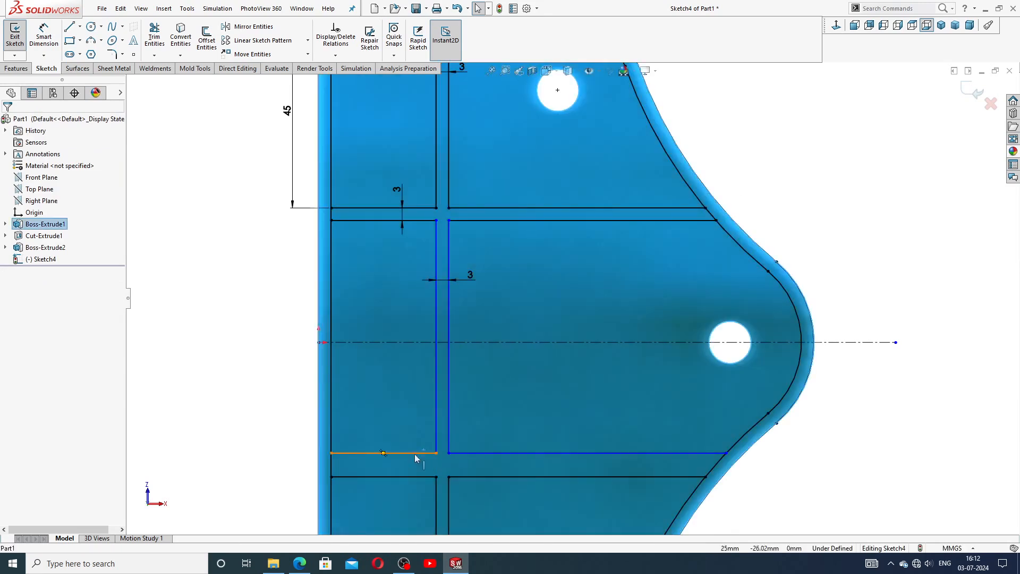
left_click(414, 453)
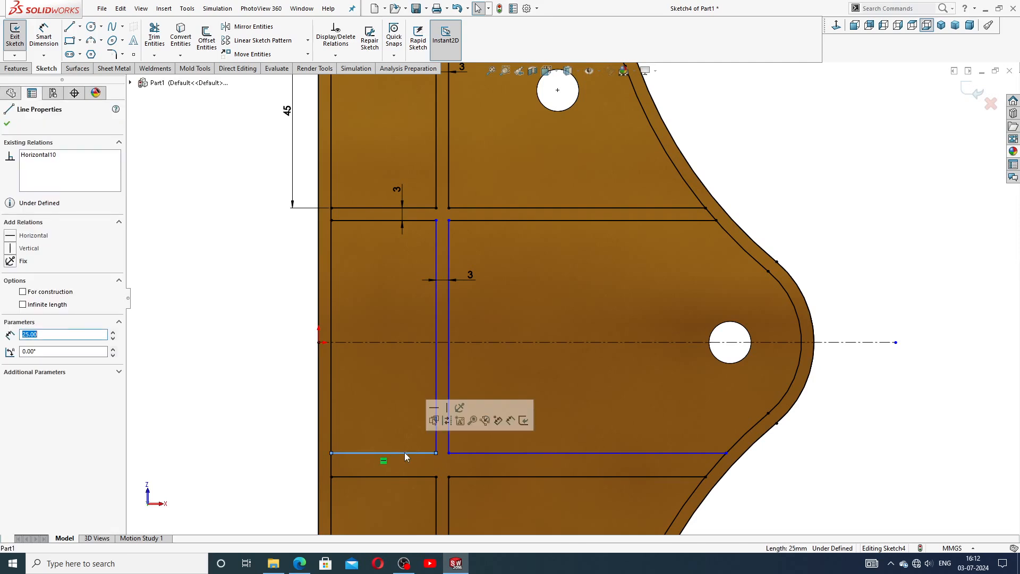
key("Escape")
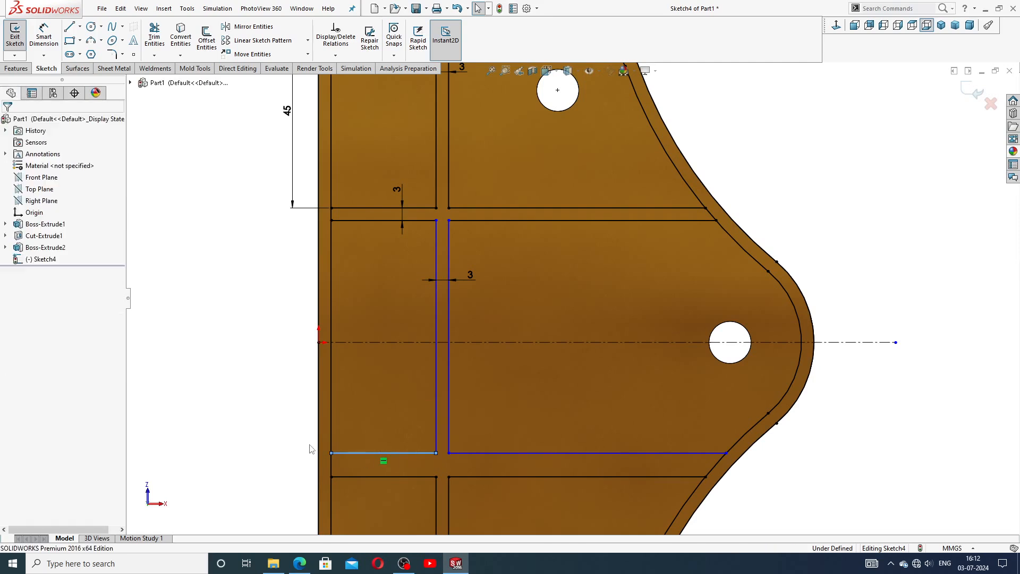
Make the central rectangle's inner vertical side collinear with the lower rectangular pocket's inner vertical side.
left_click(437, 439)
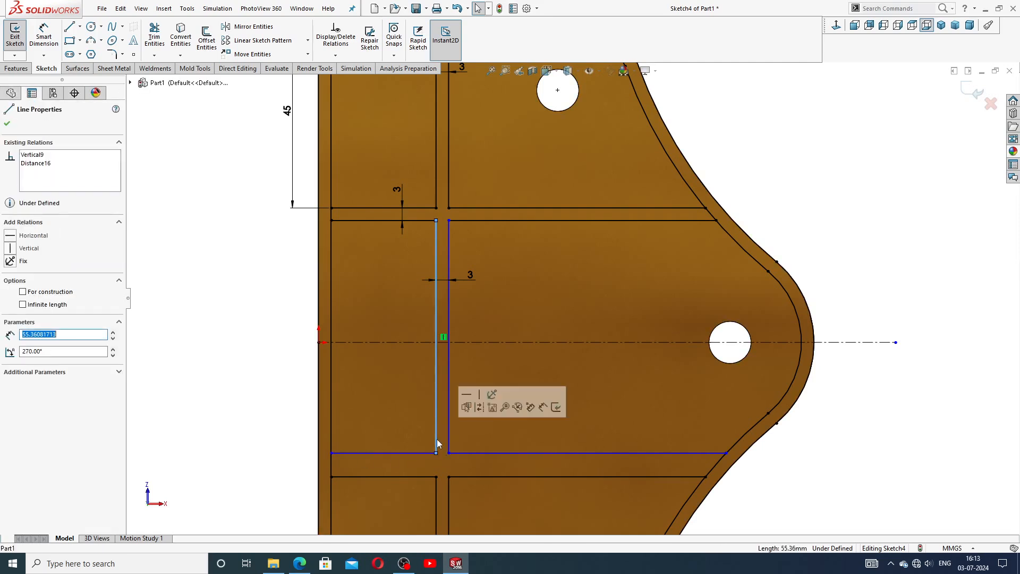
left_click(435, 485, "ctrl")
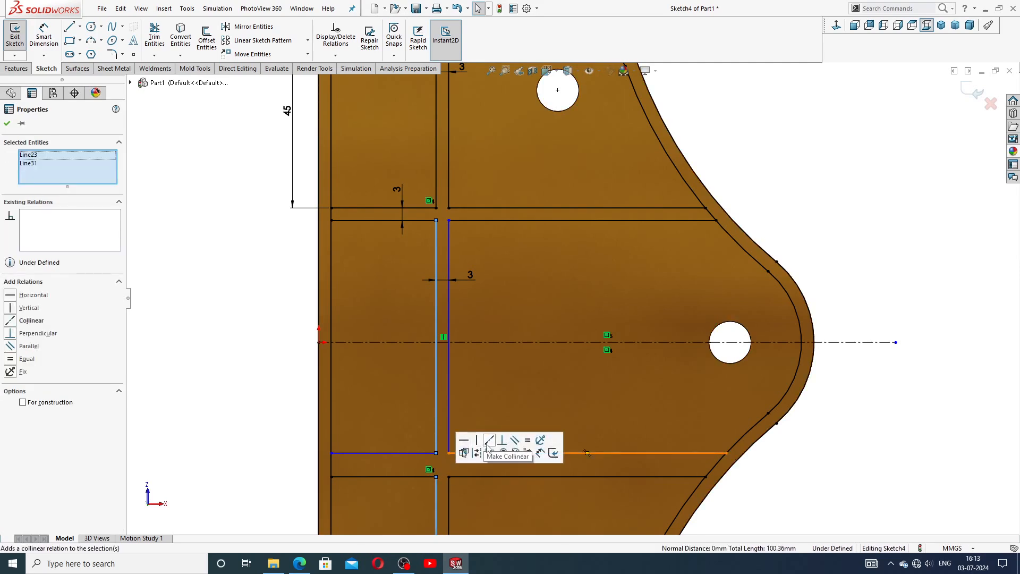
left_click(488, 441)
key("Escape")
scroll(464, 469, "up", 2)
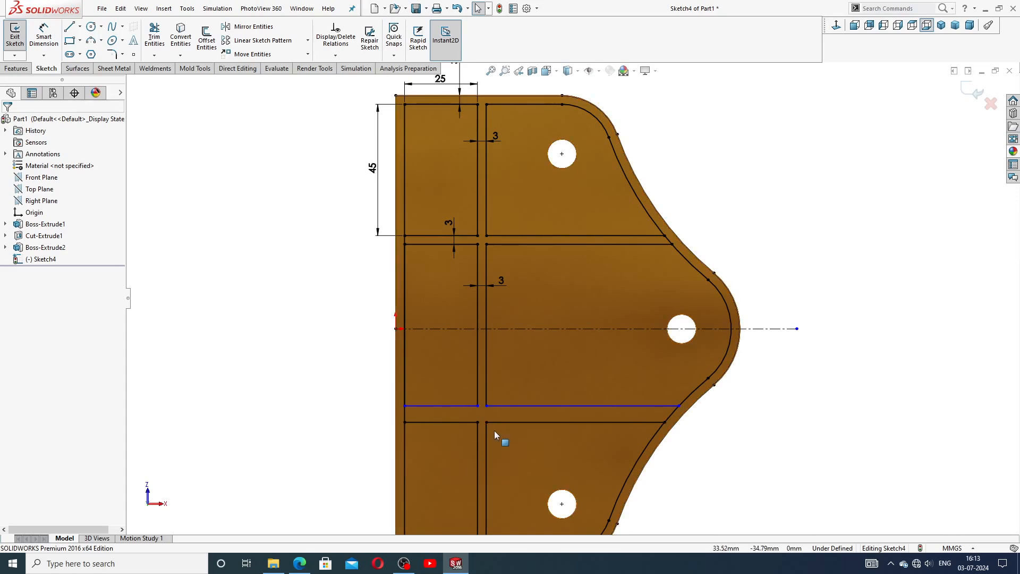
Make the central rectangle's lower edge collinear with the horizontal line running to the lower offset curve.
scroll(494, 430, "down", 2)
left_click(470, 382, "ctrl")
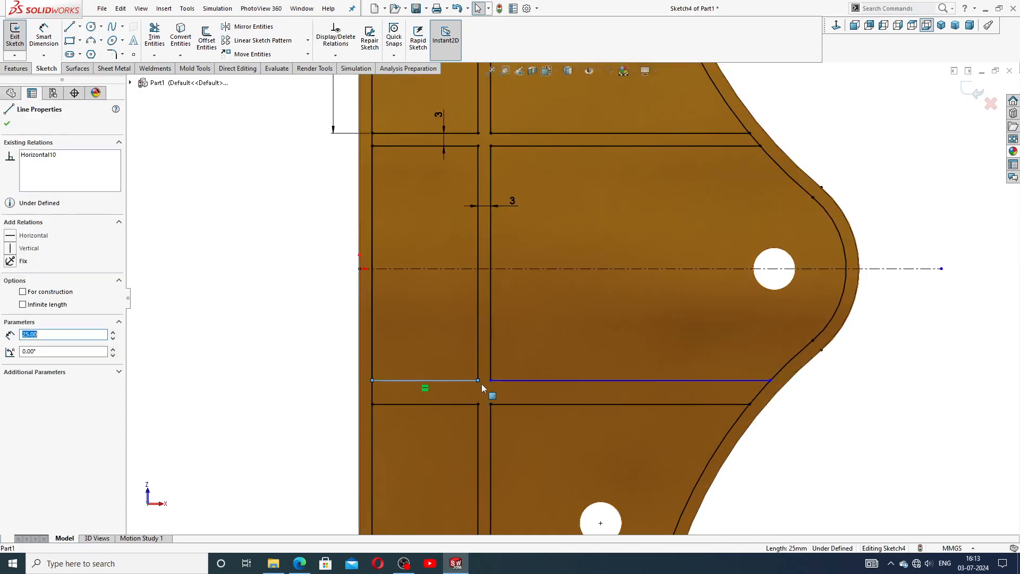
left_click(555, 335)
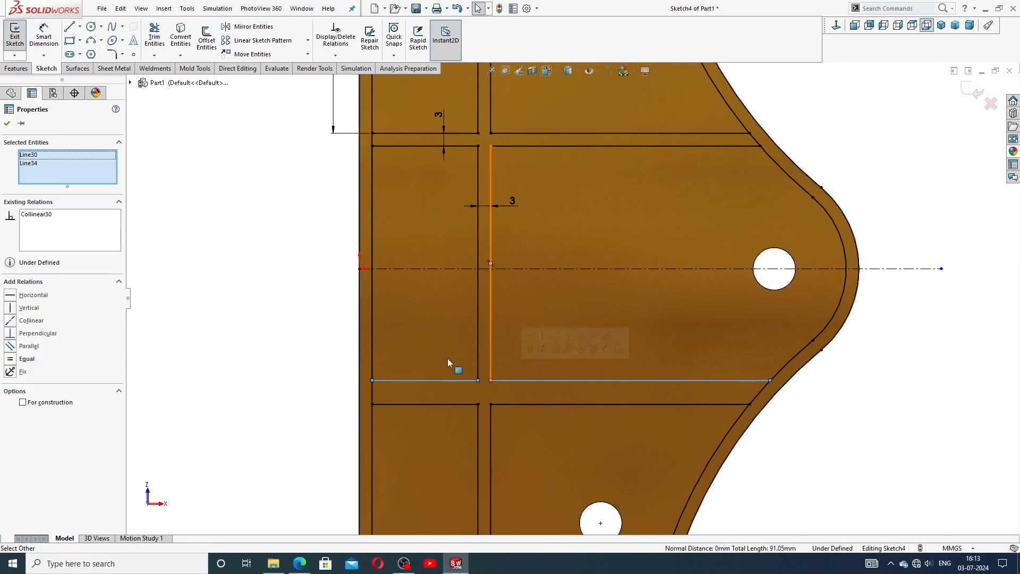
left_click(324, 383)
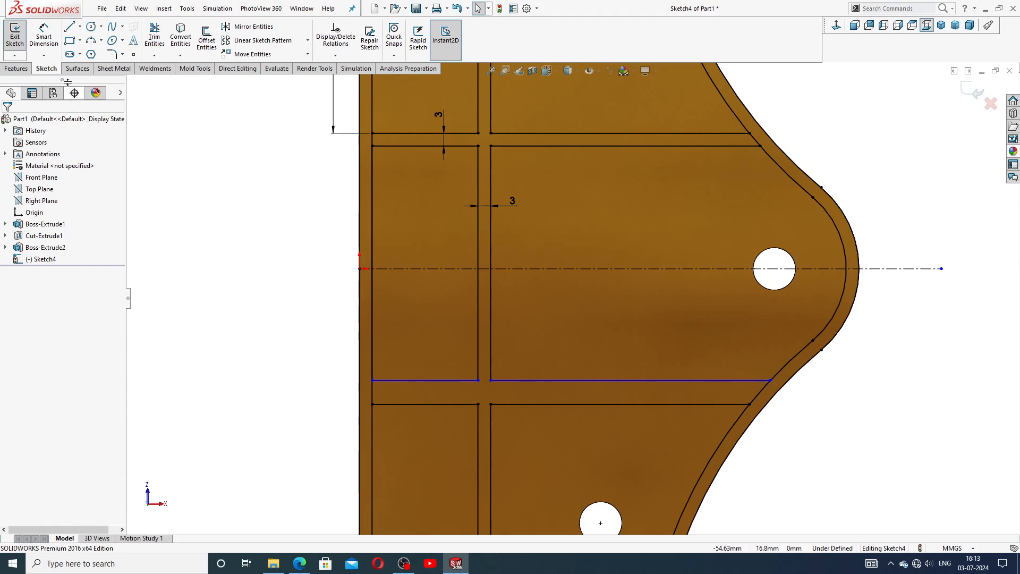
left_click(44, 36)
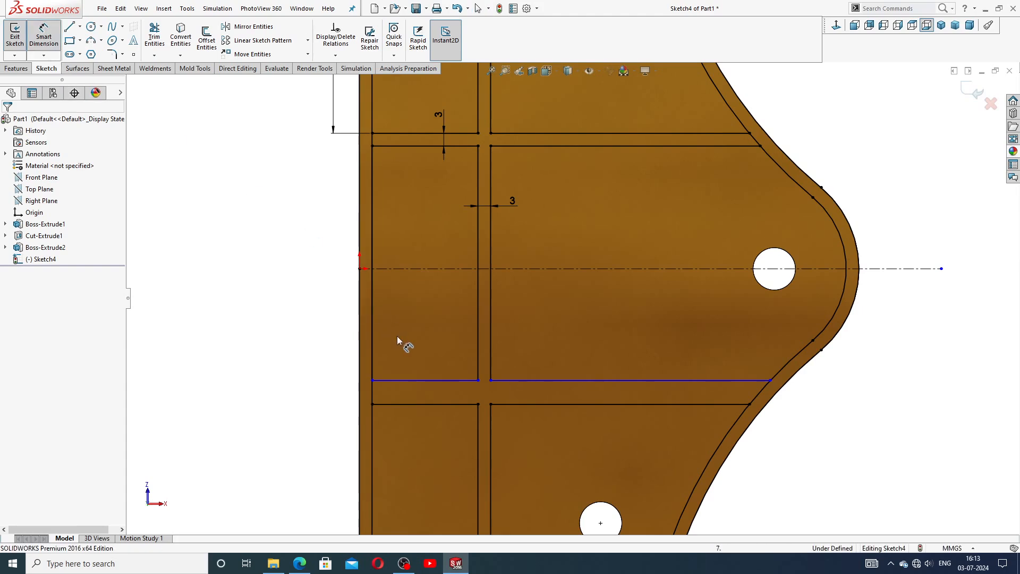
left_click(412, 380)
left_click(409, 401)
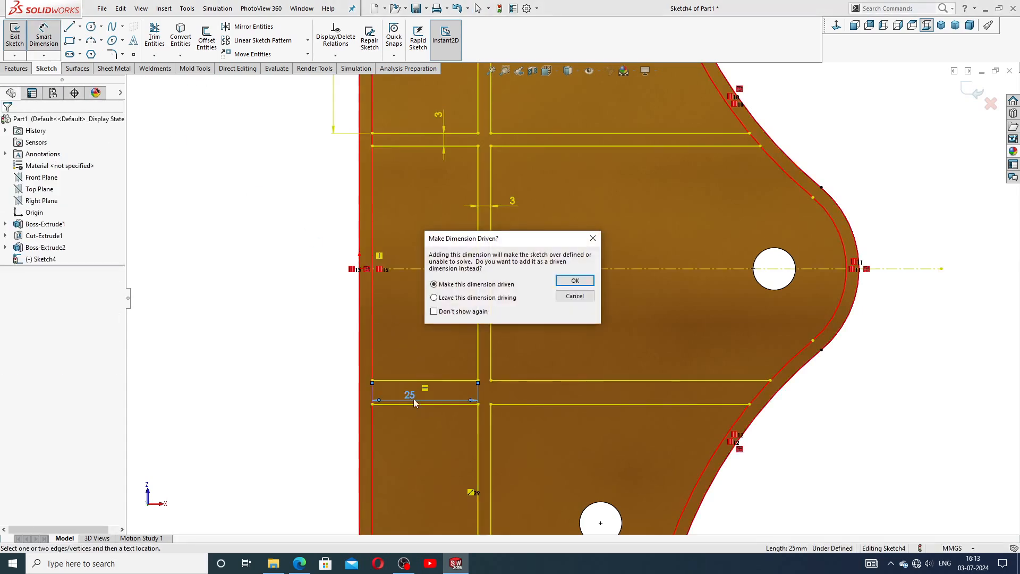
left_click(574, 281)
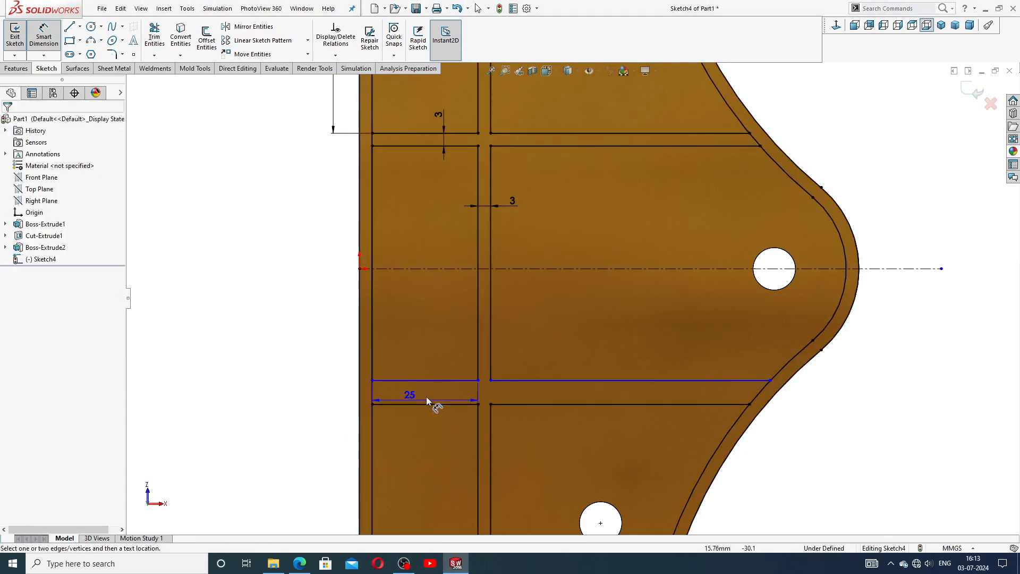
key("Delete")
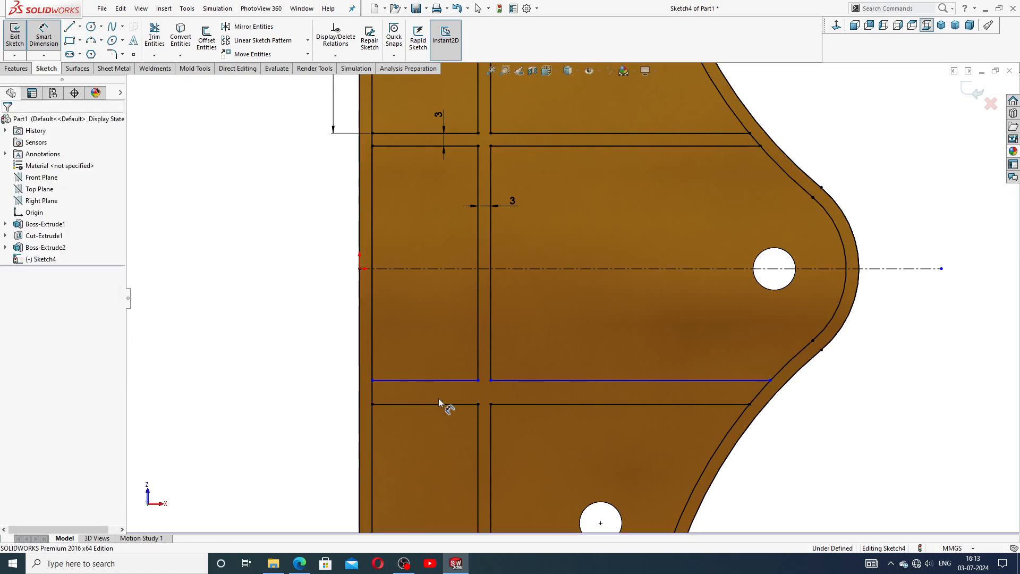
Dimension the gap between the central rectangle's lower edge and the lower rectangular pocket's upper edge as 3 mm.
scroll(438, 397, "up", 2)
scroll(441, 393, "down", 4)
scroll(545, 324, "down", 2)
left_click_drag(547, 304, 547, 346)
left_click(546, 303)
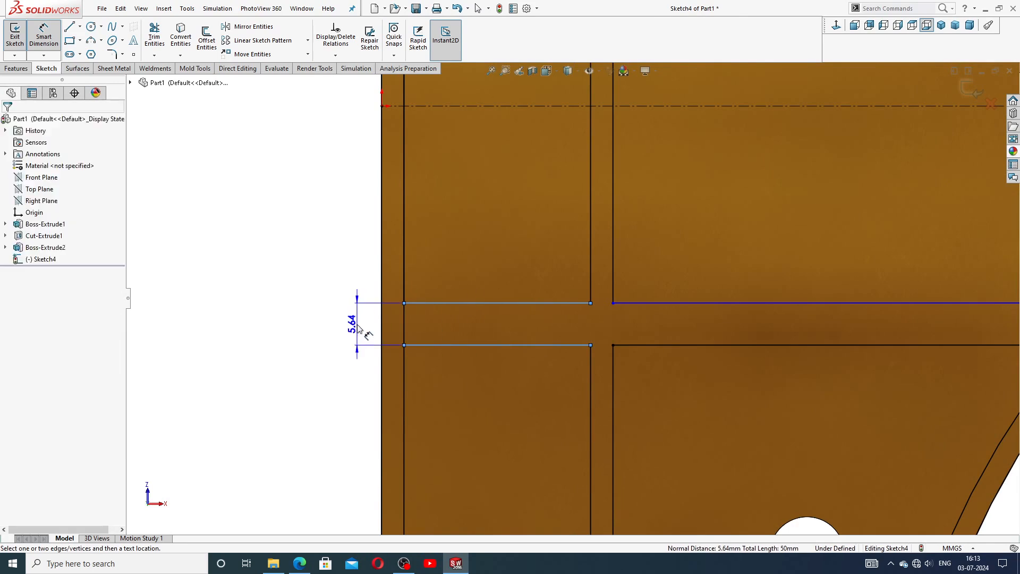
left_click(357, 322)
type("3")
key("Return")
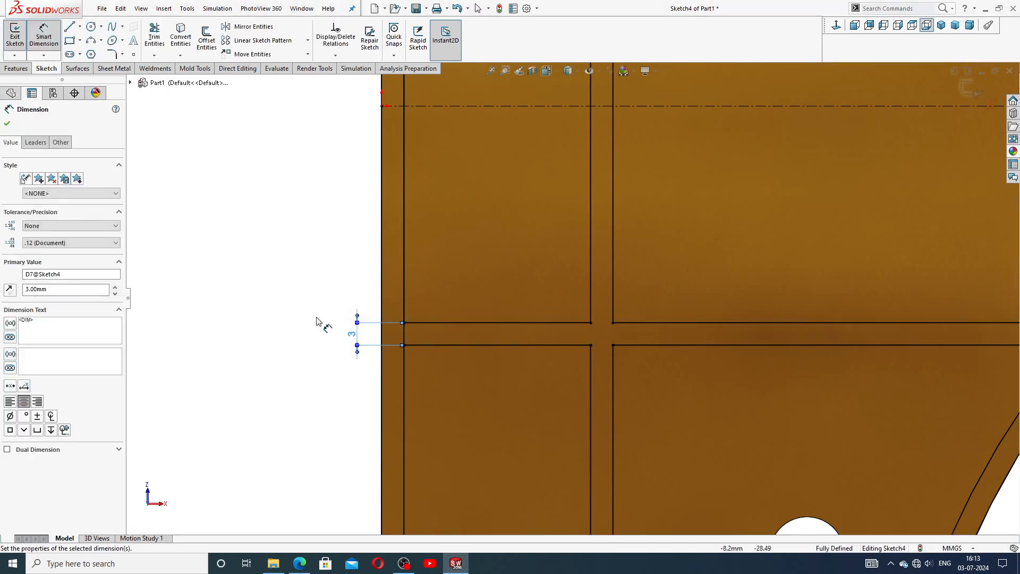
scroll(552, 318, "up", 3)
scroll(556, 317, "up", 5)
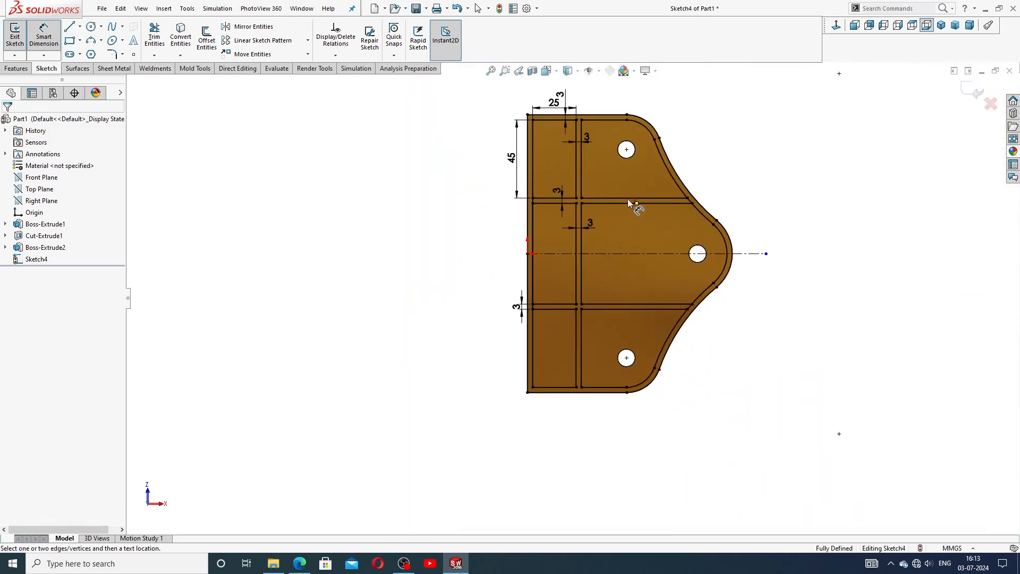
right_click(760, 139)
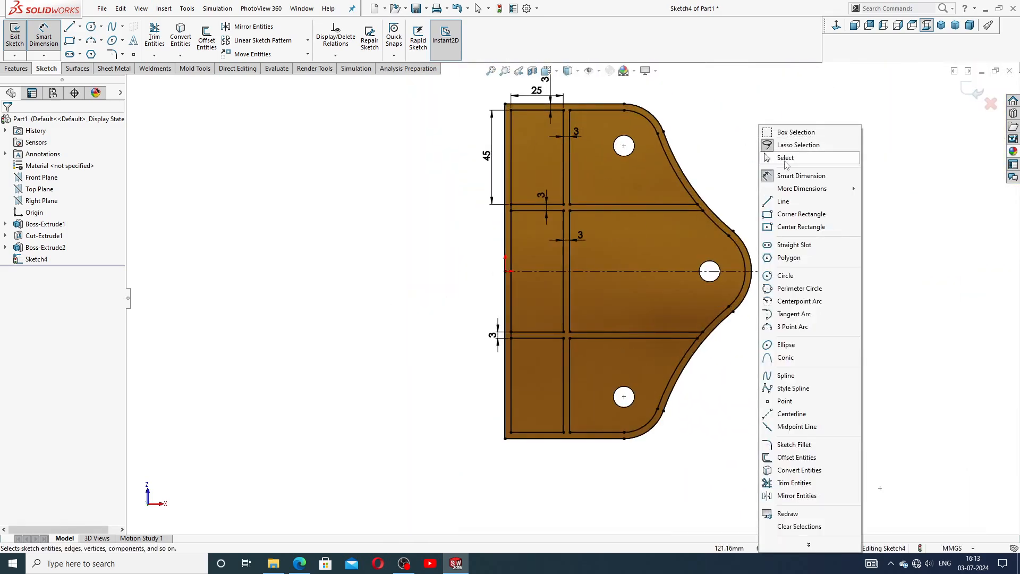
left_click(781, 157)
Trim the vertical side line in the 3 mm gap between the upper rectangular pocket and the central rectangle.
scroll(688, 149, "down", 2)
scroll(701, 191, "up", 2)
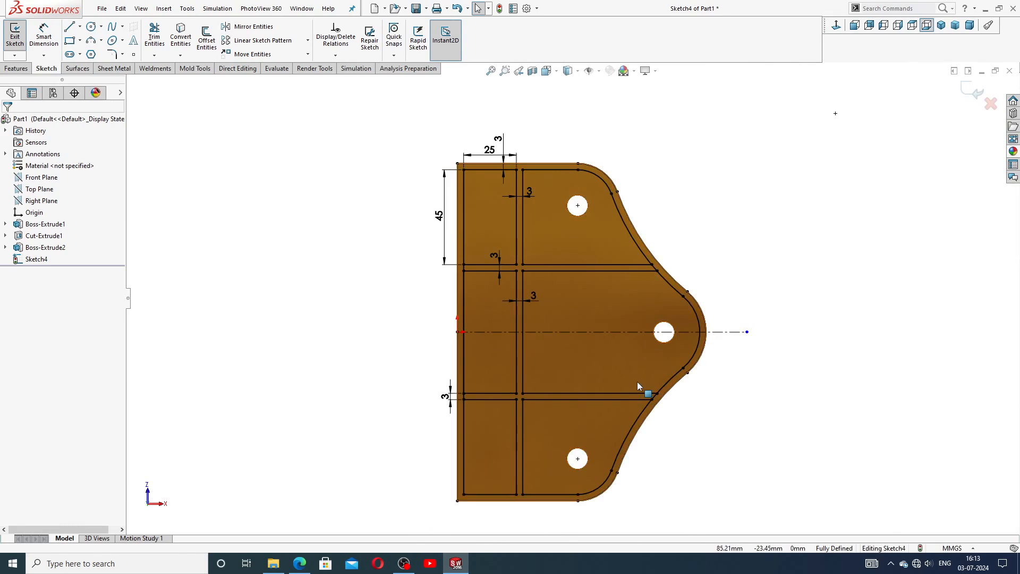
scroll(637, 381, "down", 1)
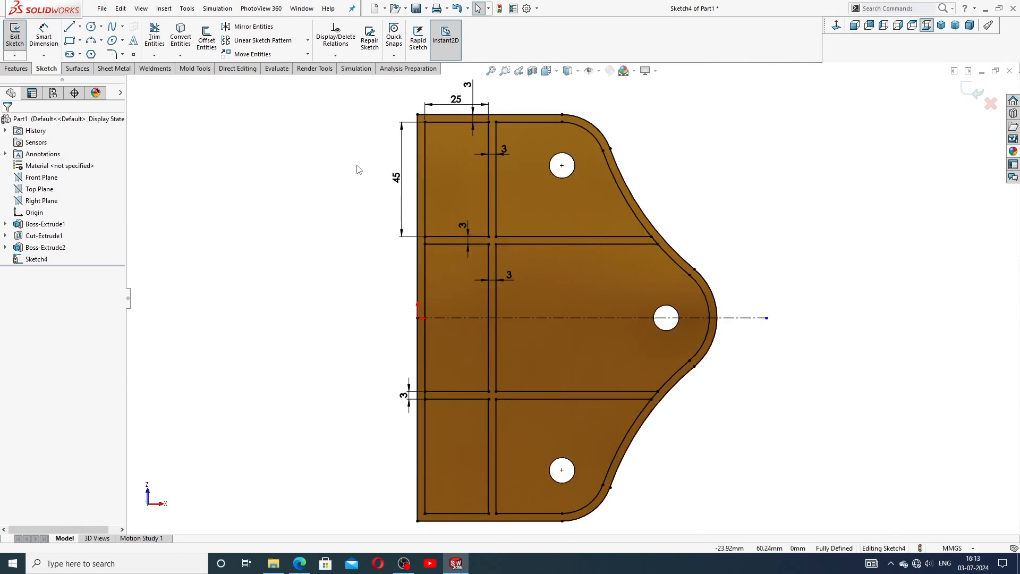
scroll(431, 255, "down", 2)
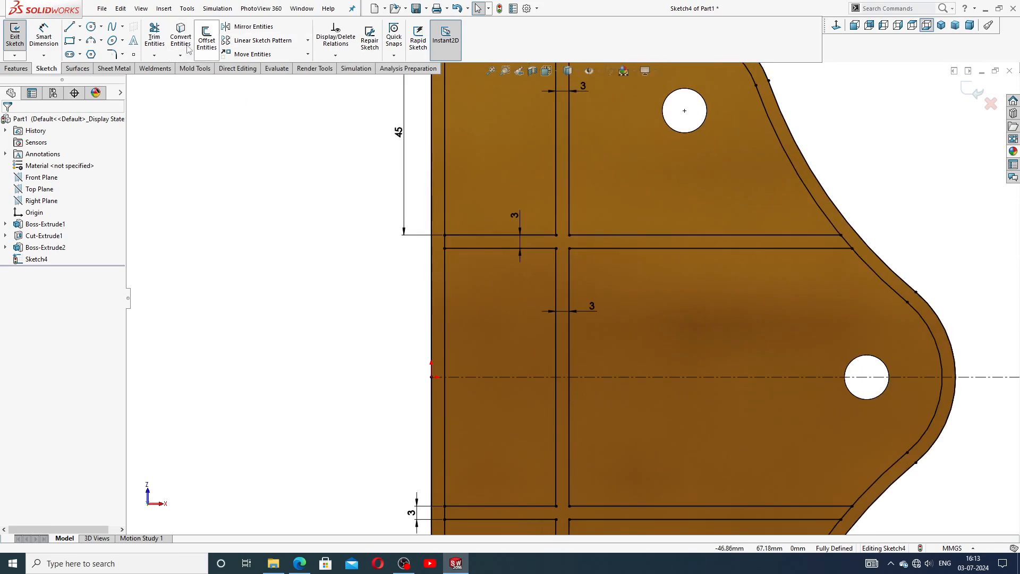
left_click(154, 37)
scroll(443, 241, "down", 4)
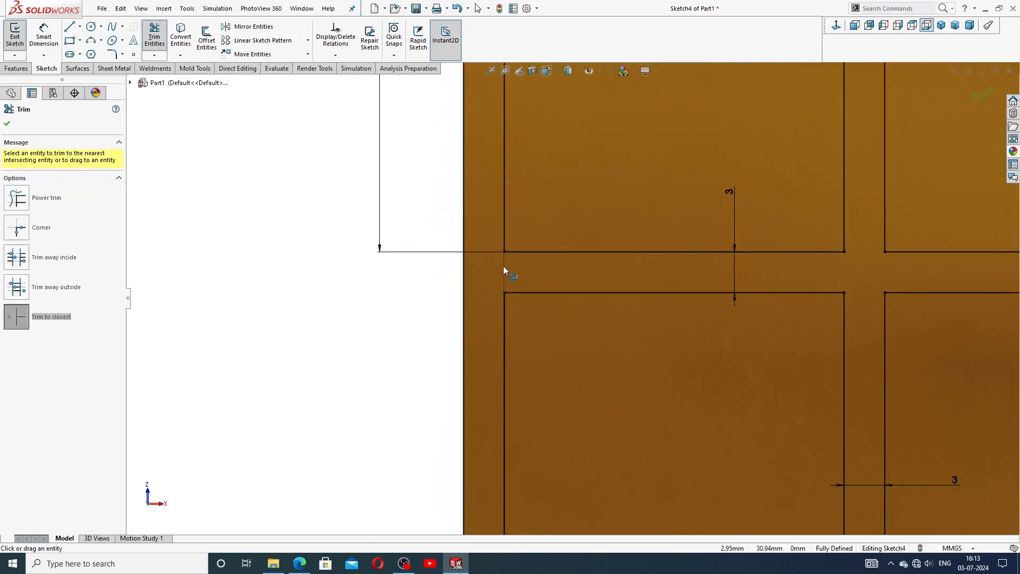
left_click(503, 268)
scroll(542, 340, "up", 4)
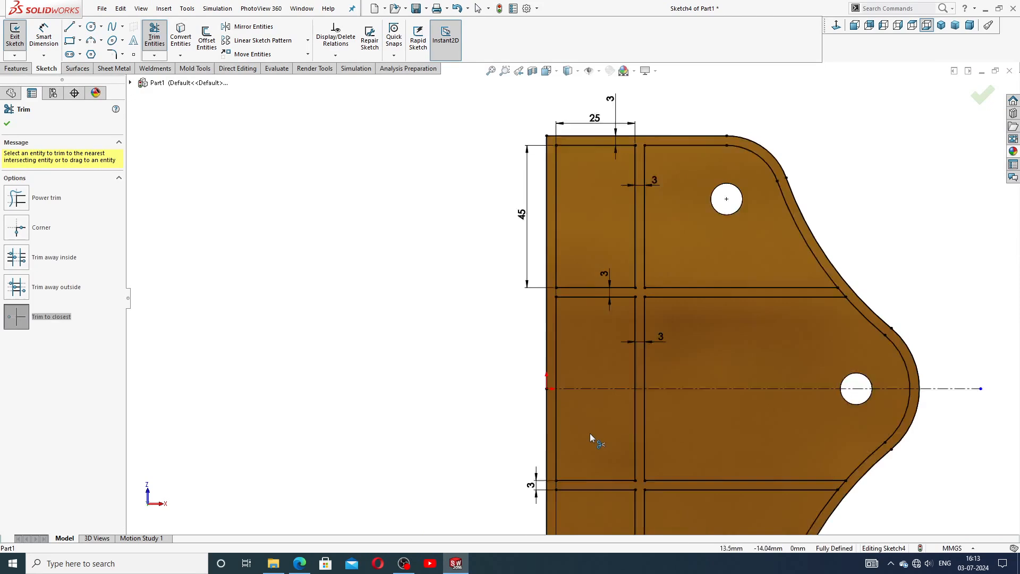
scroll(590, 432, "down", 5)
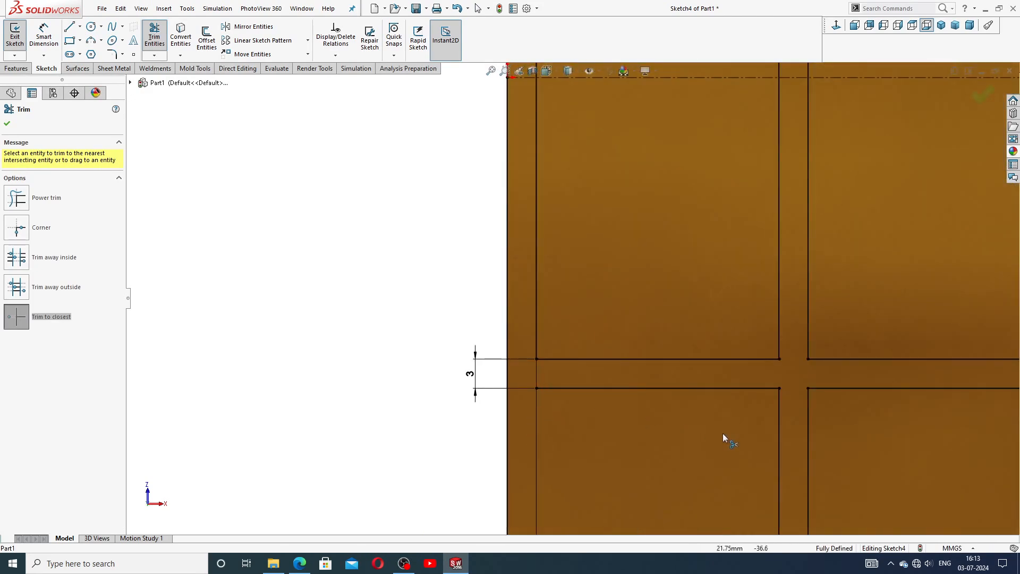
scroll(727, 398, "up", 5)
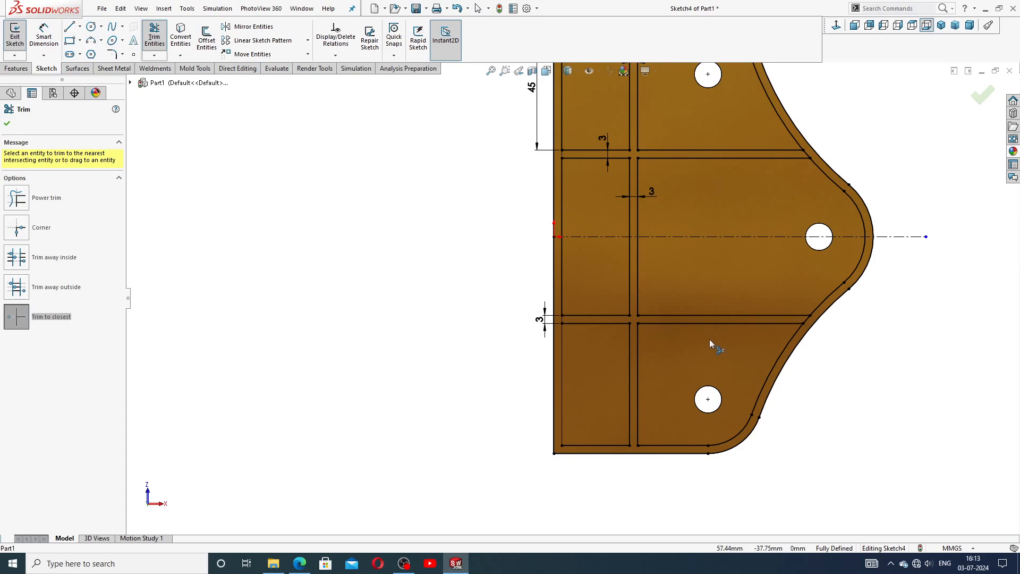
scroll(669, 245, "up", 2)
scroll(665, 241, "down", 1)
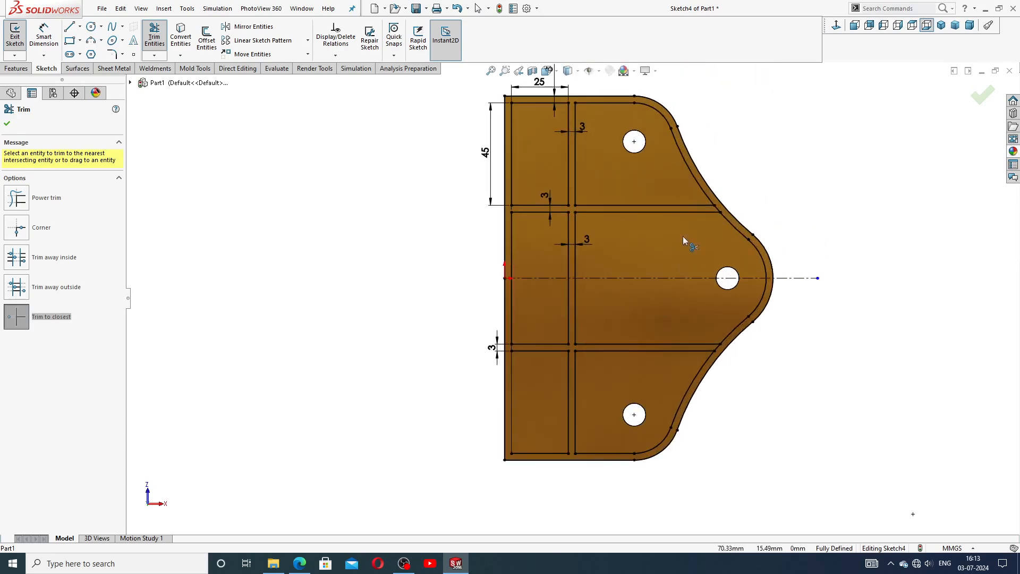
right_click(751, 164)
left_click(769, 159)
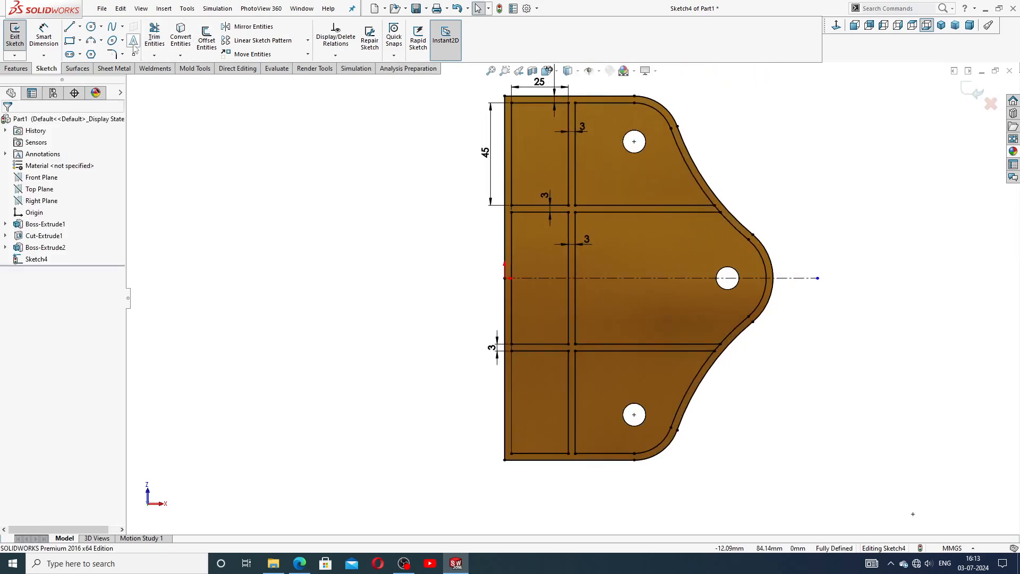
Start a 5 mm sketch fillet and pick the four corners of the upper narrow rectangular pocket.
left_click(112, 53)
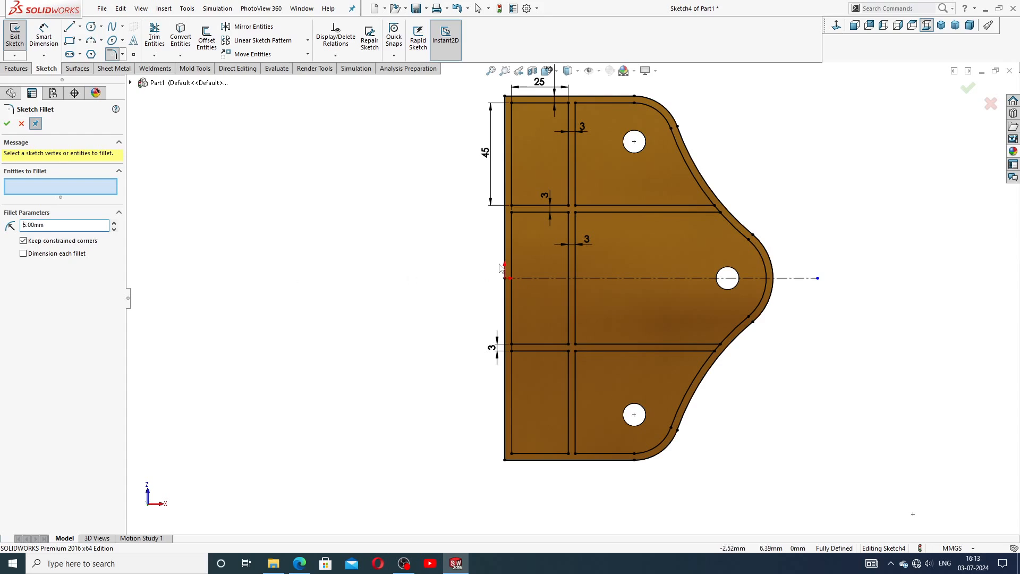
scroll(560, 129, "down", 4)
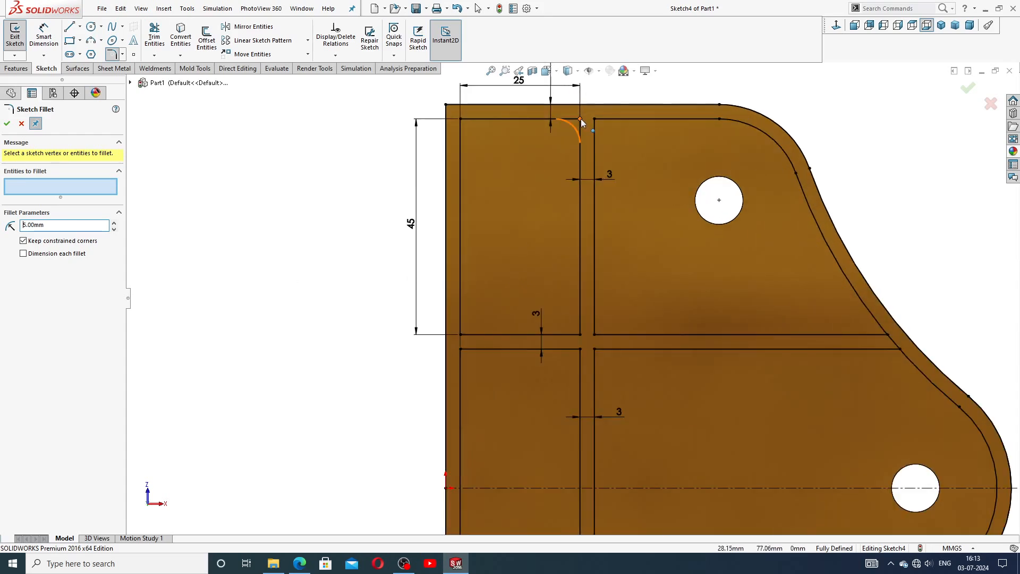
left_click(581, 119)
left_click(461, 120)
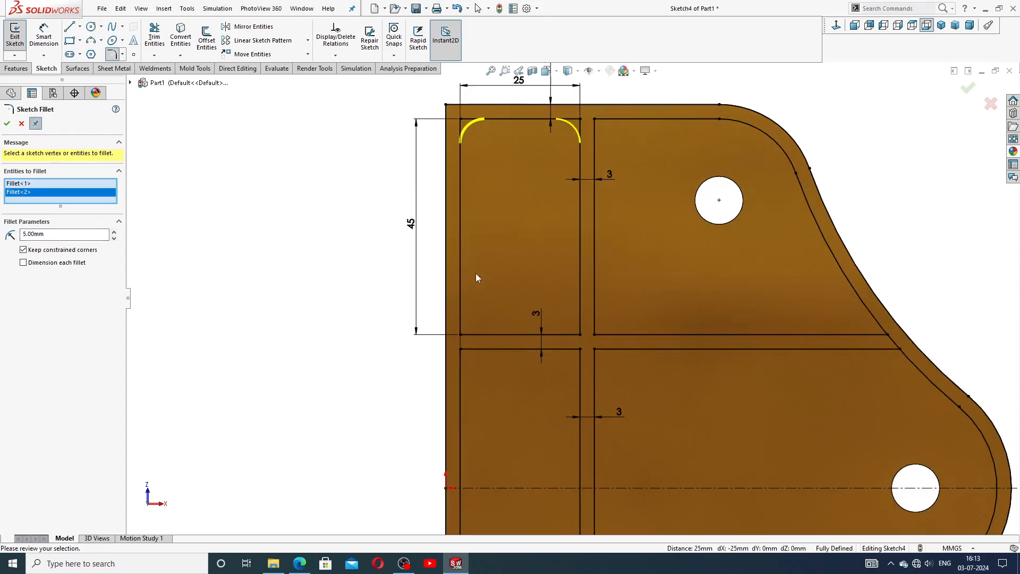
left_click(462, 336)
left_click(577, 333)
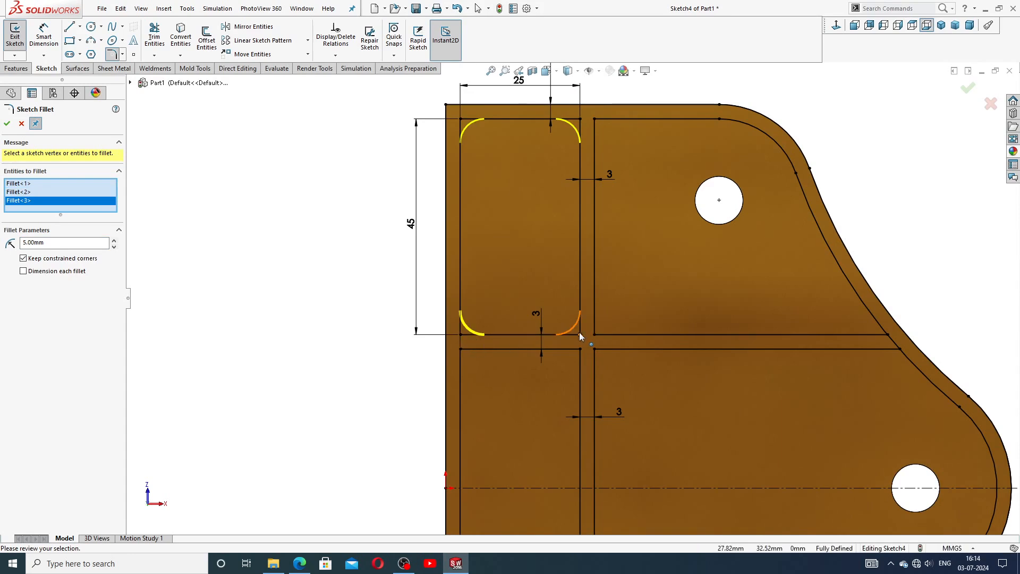
Add 5 mm fillets to the upper wide pocket's two inner corners and both central pockets' upper corners at the vertical rib.
left_click(595, 335)
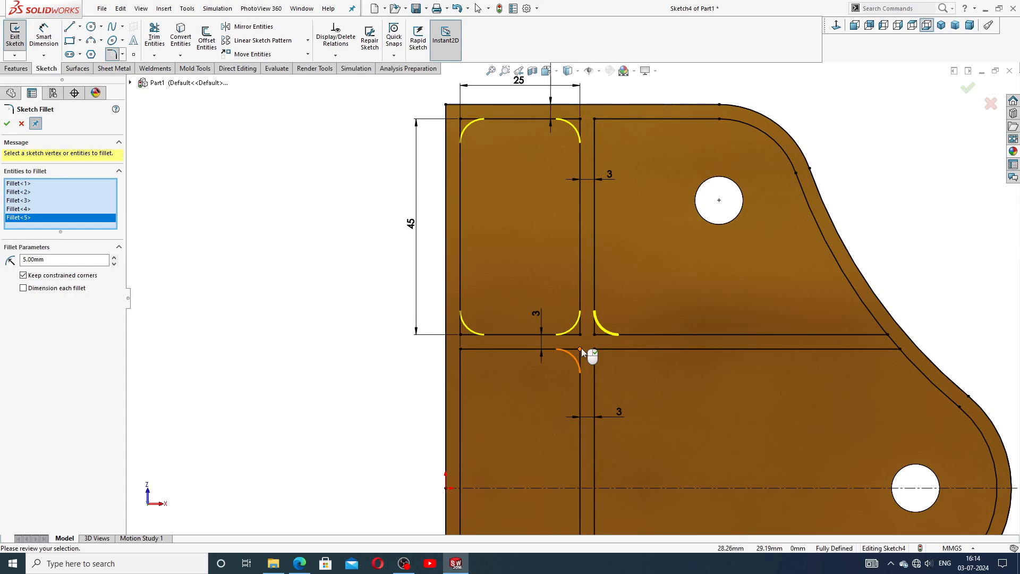
left_click(581, 348)
left_click(595, 350)
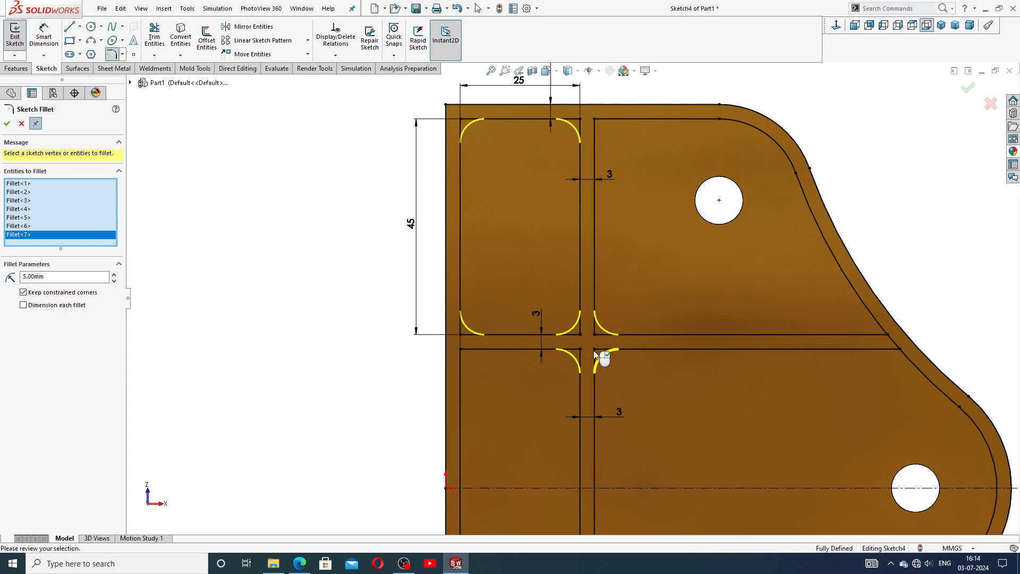
left_click(595, 118)
Pick the four pocket corners around the lower rib crossing for 5 mm sketch fillets.
scroll(803, 312, "up", 3)
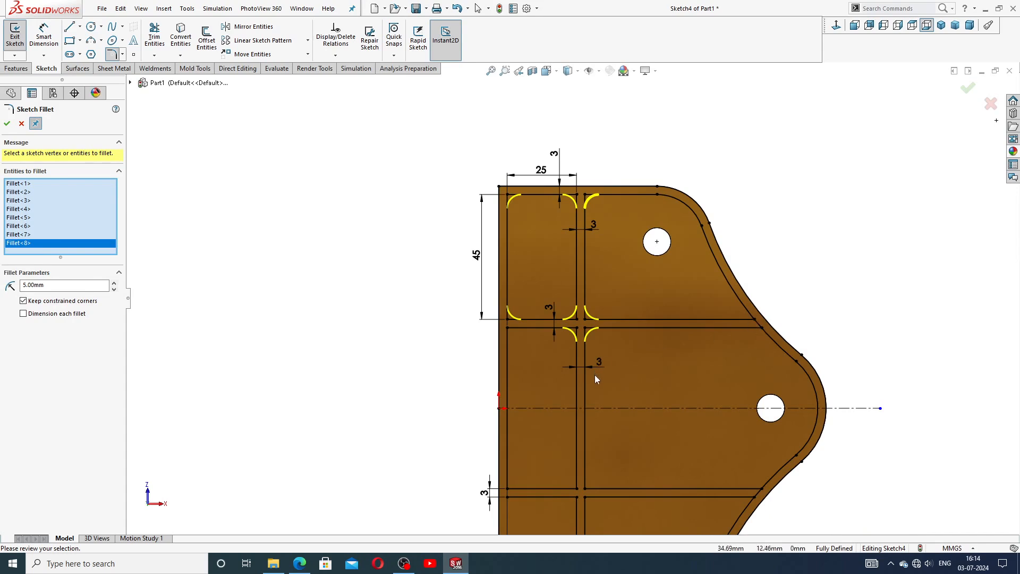
scroll(591, 396, "down", 3)
left_click(536, 383)
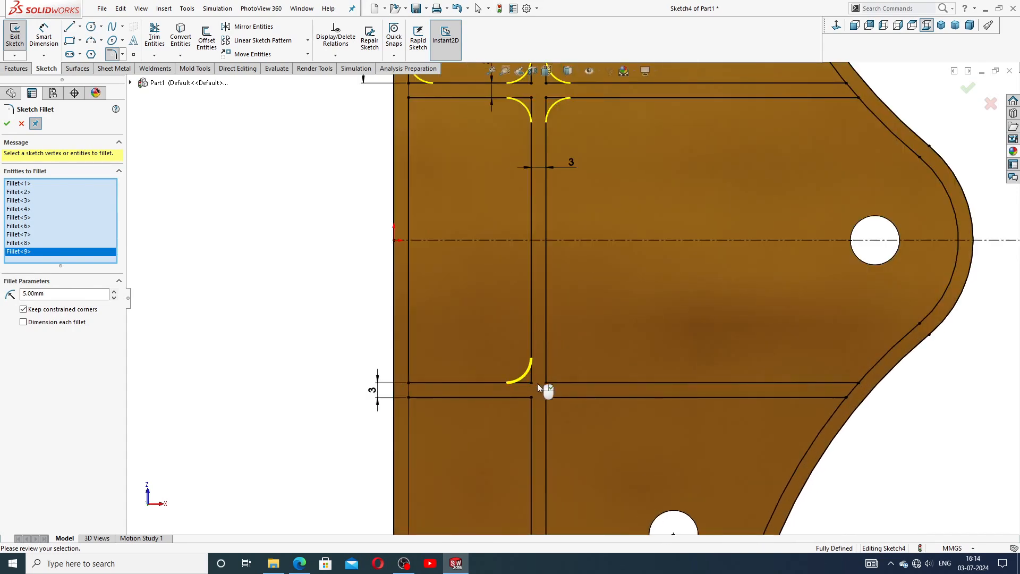
left_click(544, 382)
left_click(548, 399)
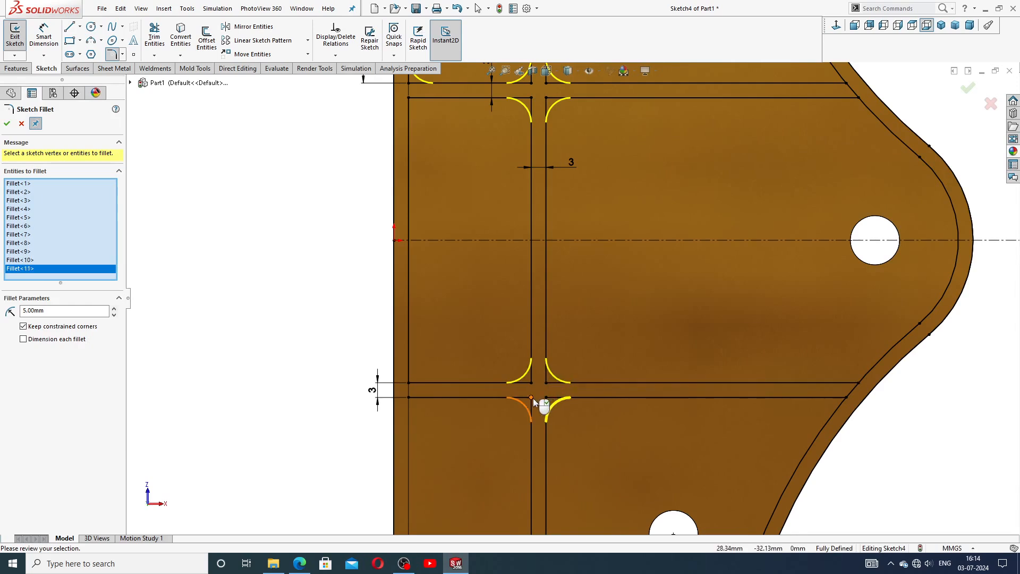
left_click(532, 397)
Add the central narrow pocket's two corners along the straight outer edge and apply the 5 mm fillets.
left_click(408, 380)
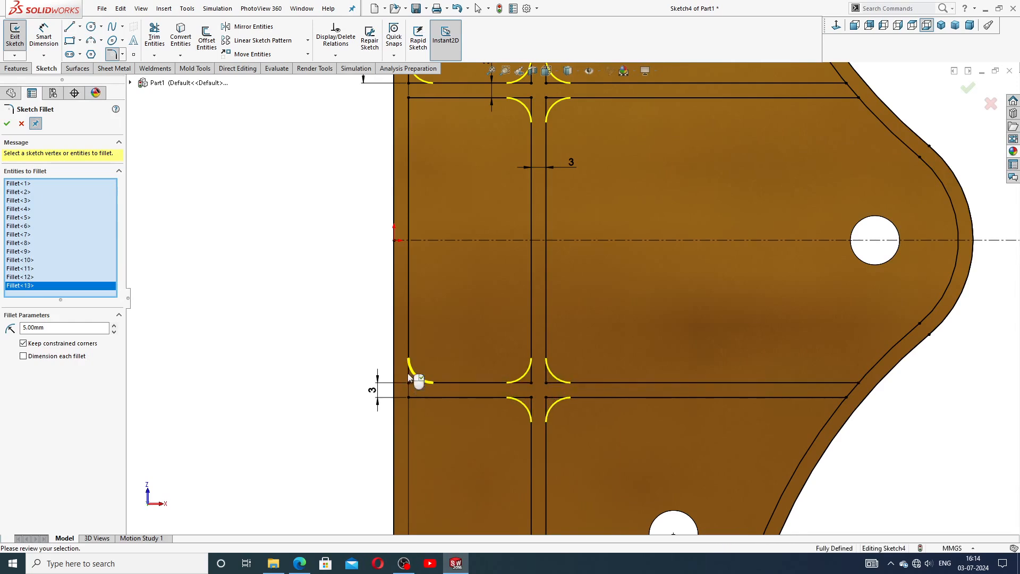
left_click(409, 97)
scroll(531, 372, "up", 2)
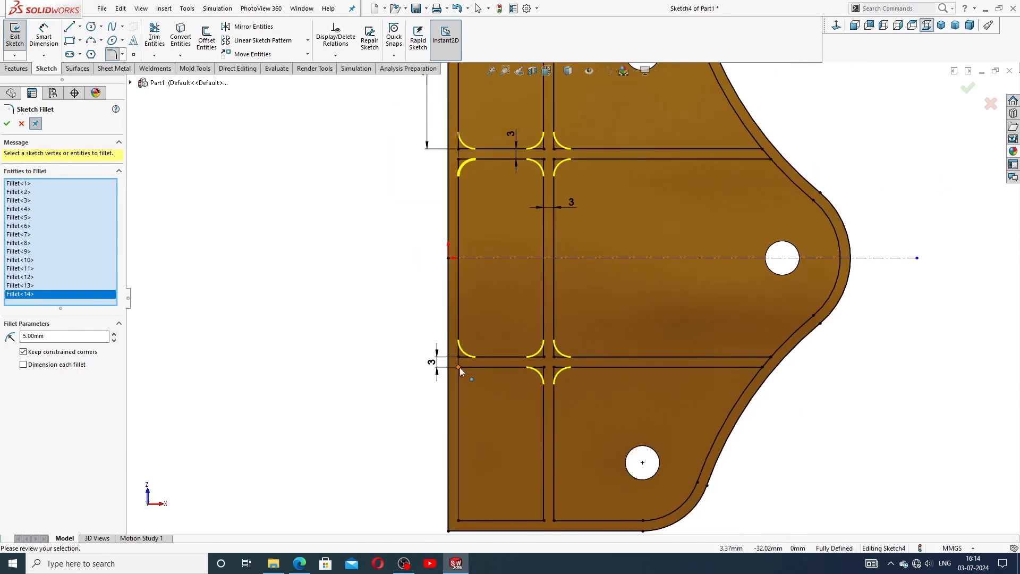
scroll(550, 295, "up", 2)
scroll(514, 378, "down", 4)
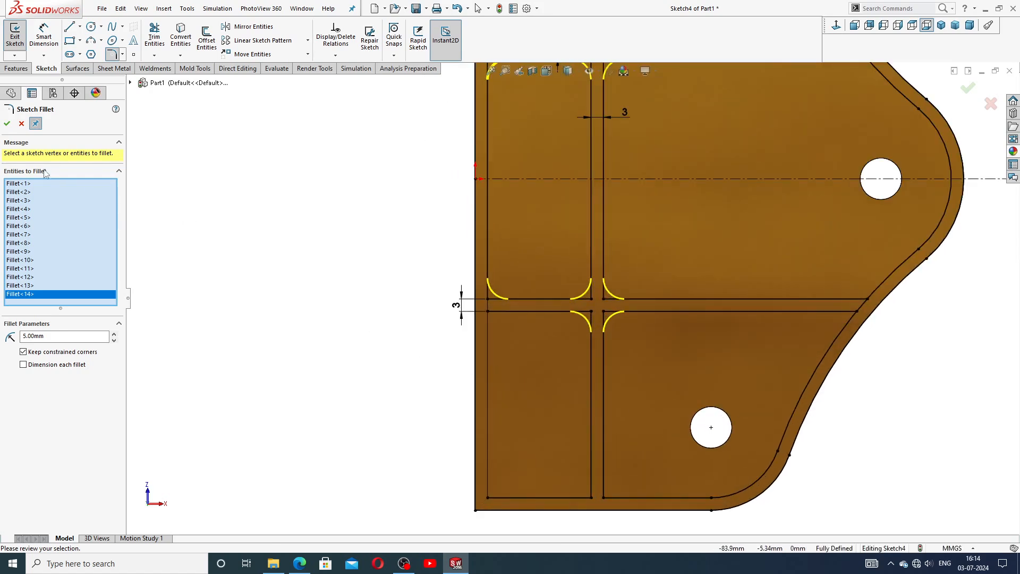
left_click(7, 124)
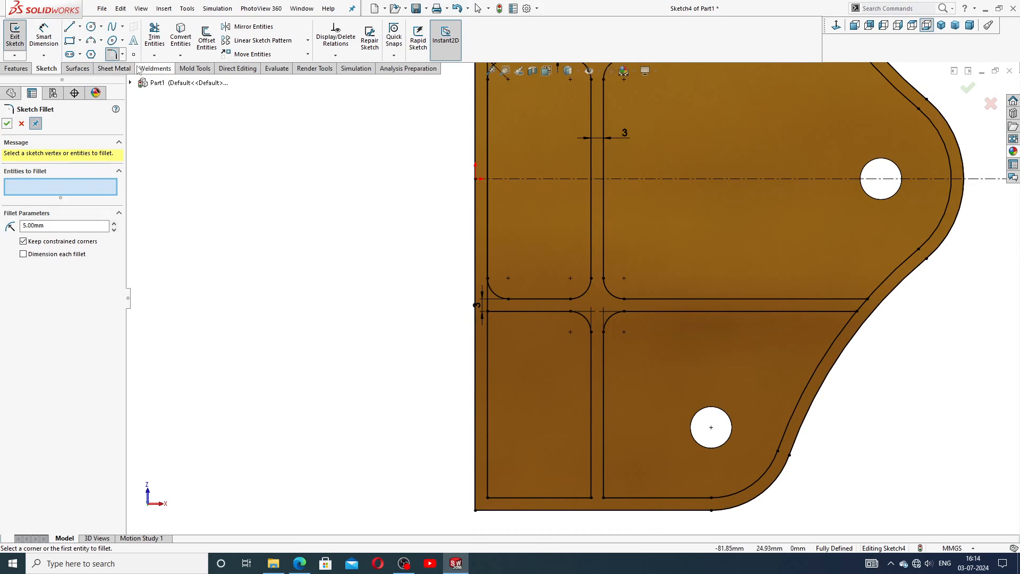
left_click(6, 125)
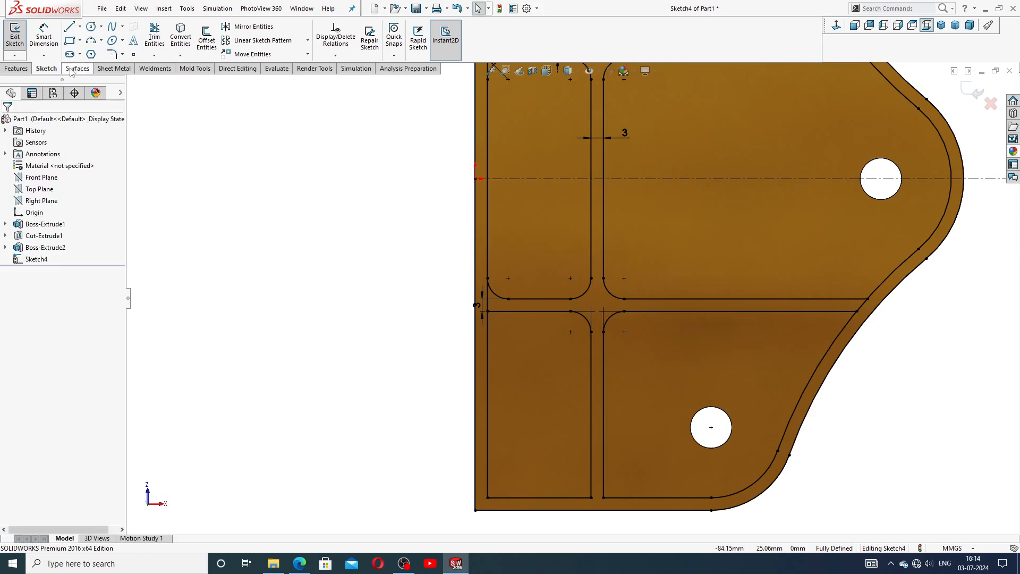
left_click(154, 36)
scroll(500, 325, "down", 4)
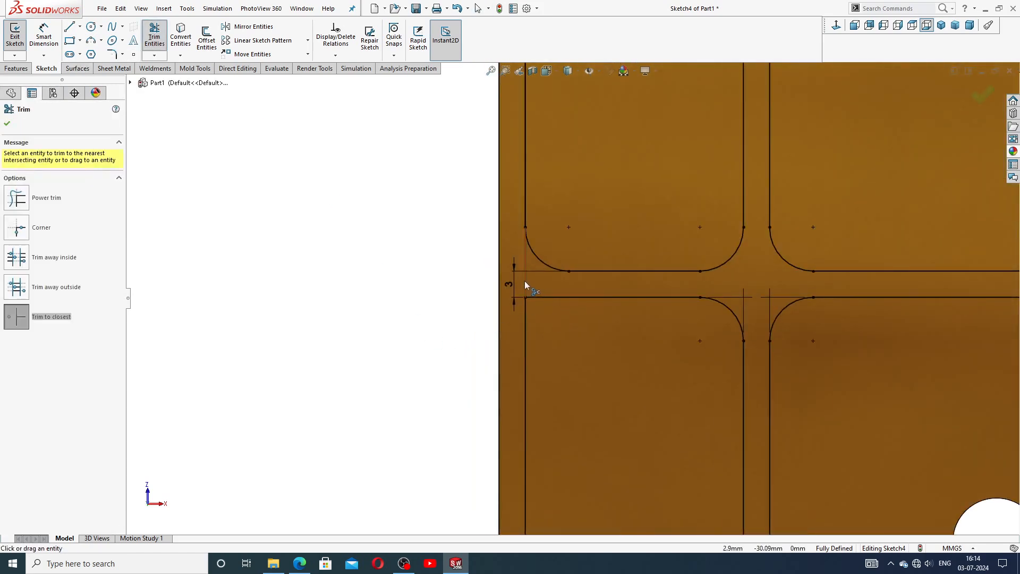
scroll(610, 319, "up", 4)
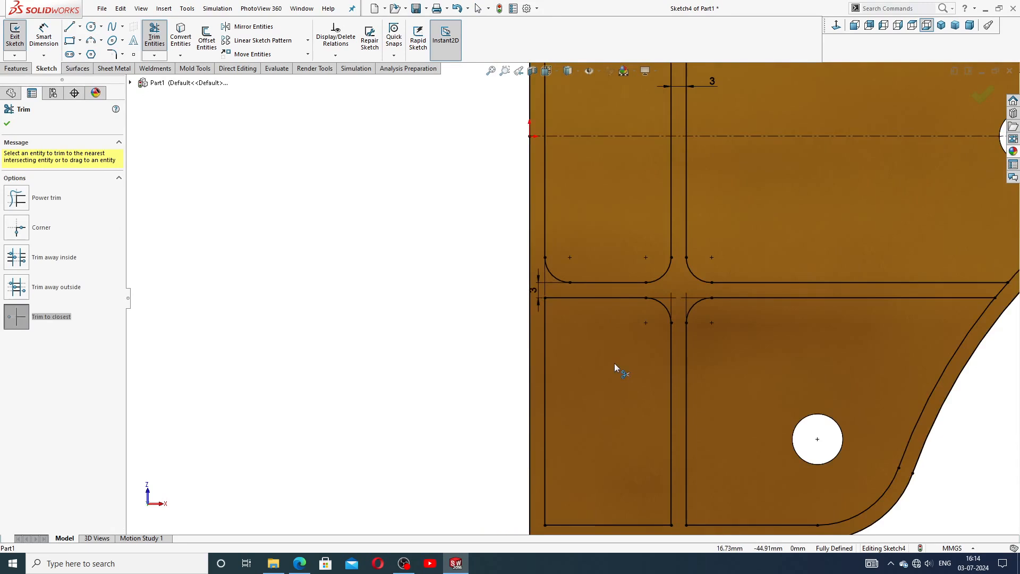
right_click(292, 200)
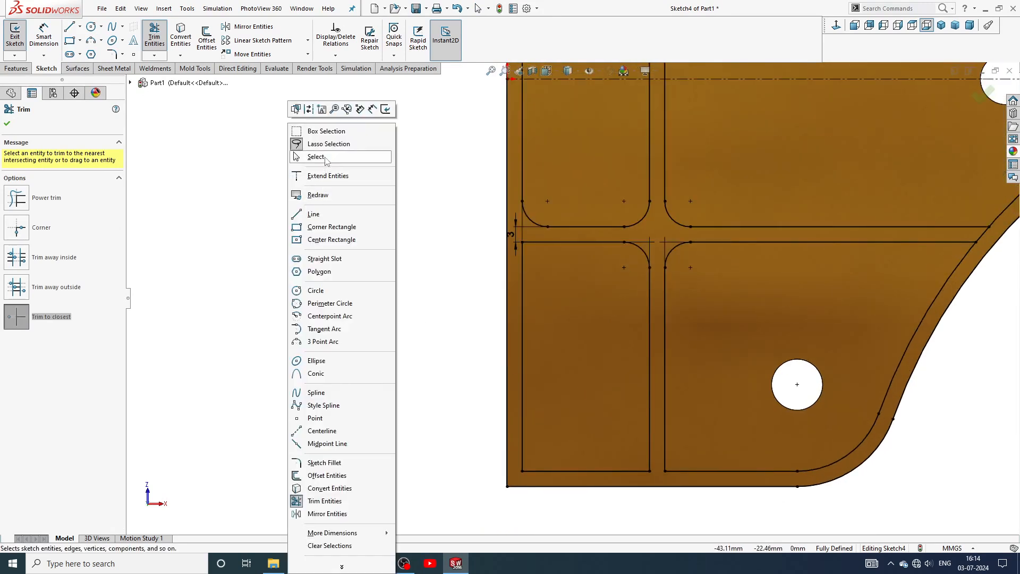
left_click(316, 156)
Pick the lower narrow pocket's three remaining corners and the lower wide pocket's lower corner at the rib for 5 mm fillets.
left_click(110, 55)
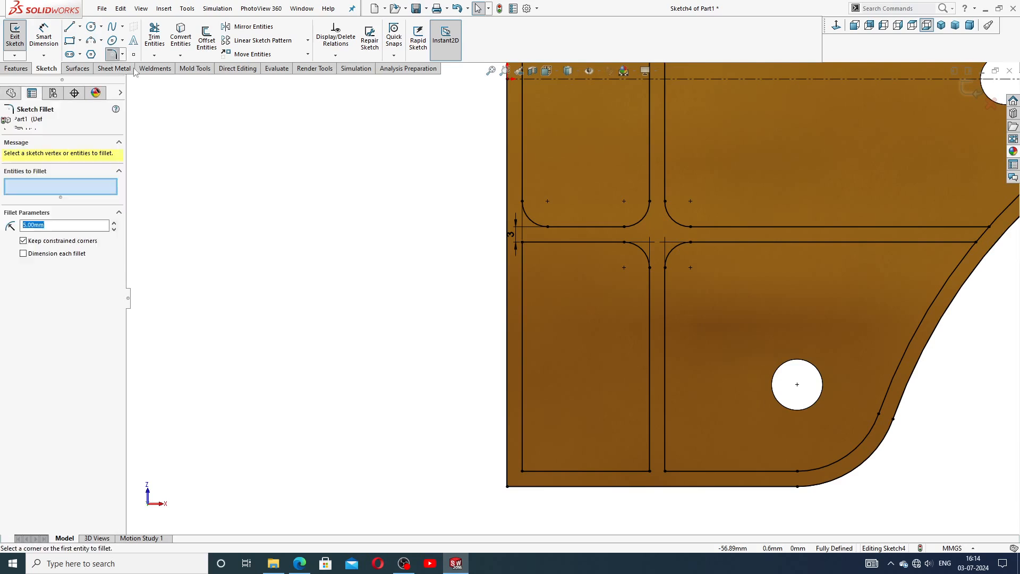
left_click(524, 243)
left_click(523, 470)
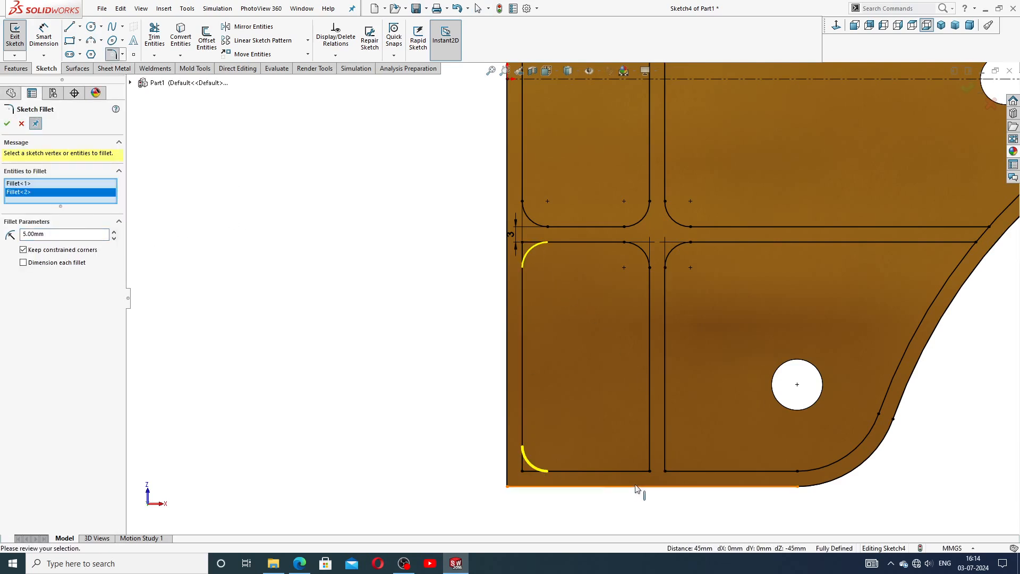
left_click(649, 471)
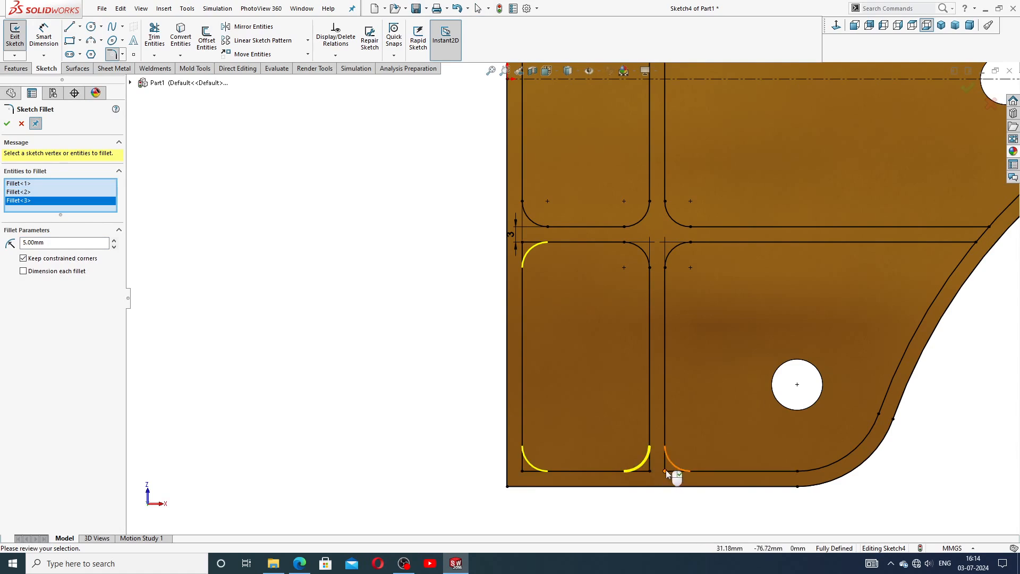
left_click(665, 470)
scroll(773, 430, "up", 3)
scroll(717, 310, "up", 2)
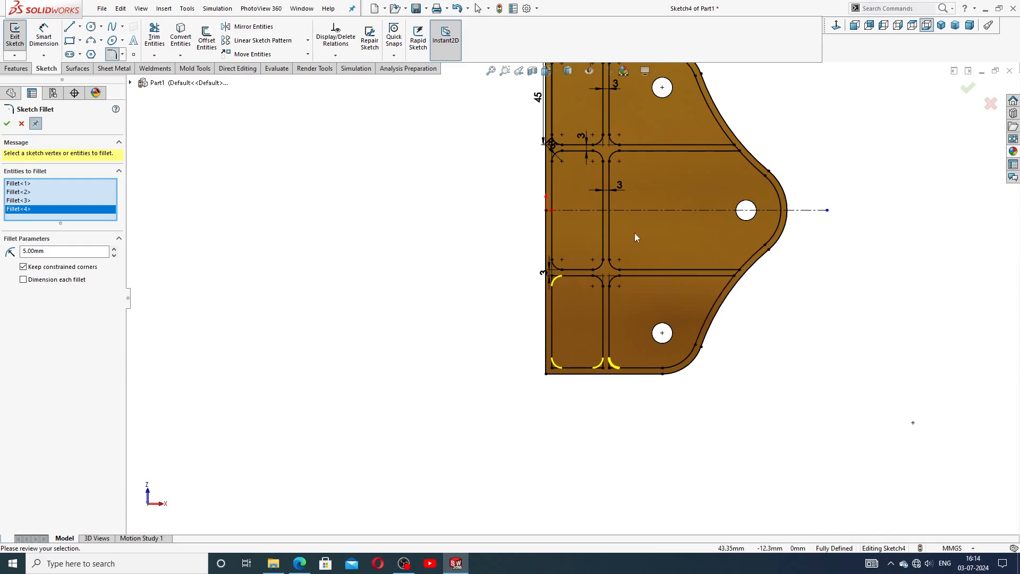
scroll(638, 221, "down", 2)
scroll(637, 220, "up", 3)
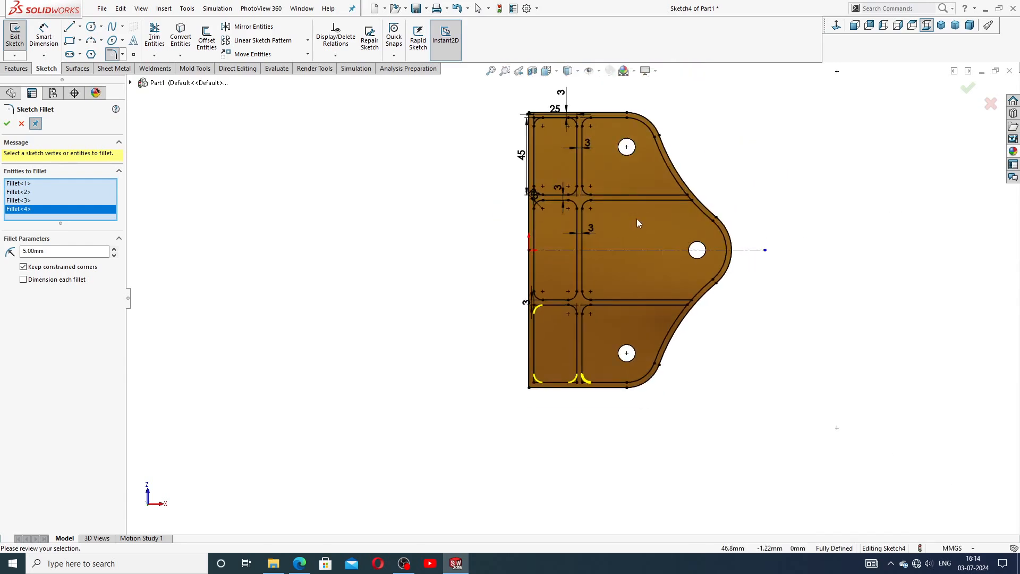
scroll(669, 312, "down", 3)
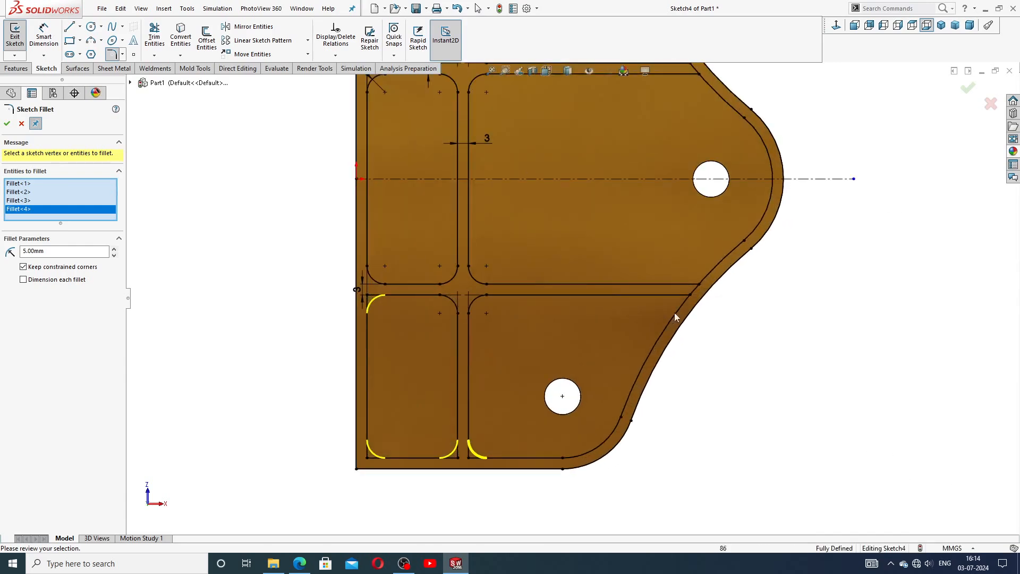
Add a 5 mm fillet between the central wide pocket's lower edge and the curved inner outline, and apply the selected fillets.
left_click(699, 284)
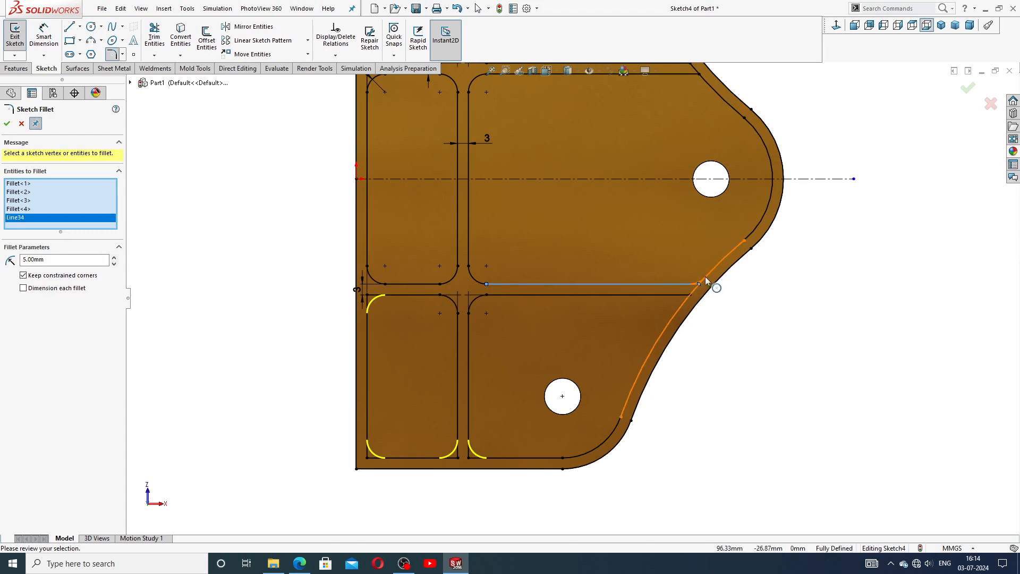
left_click(703, 296)
left_click(531, 285)
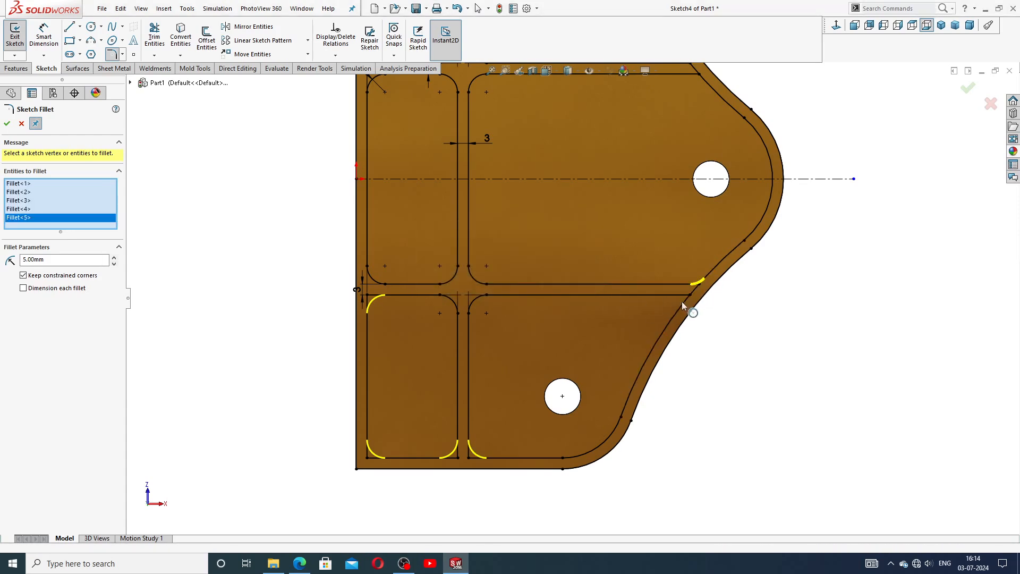
left_click(669, 295)
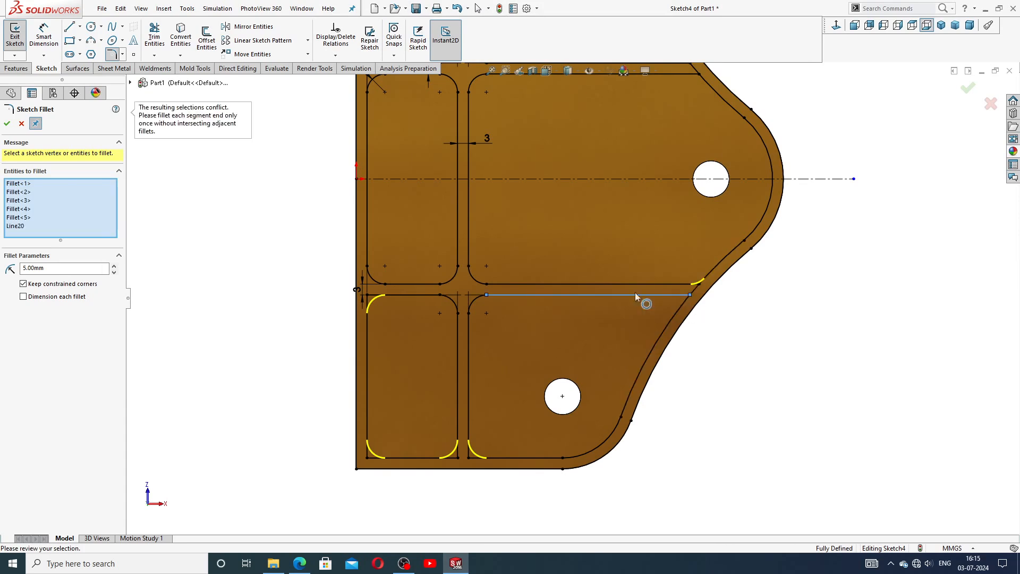
left_click(8, 124)
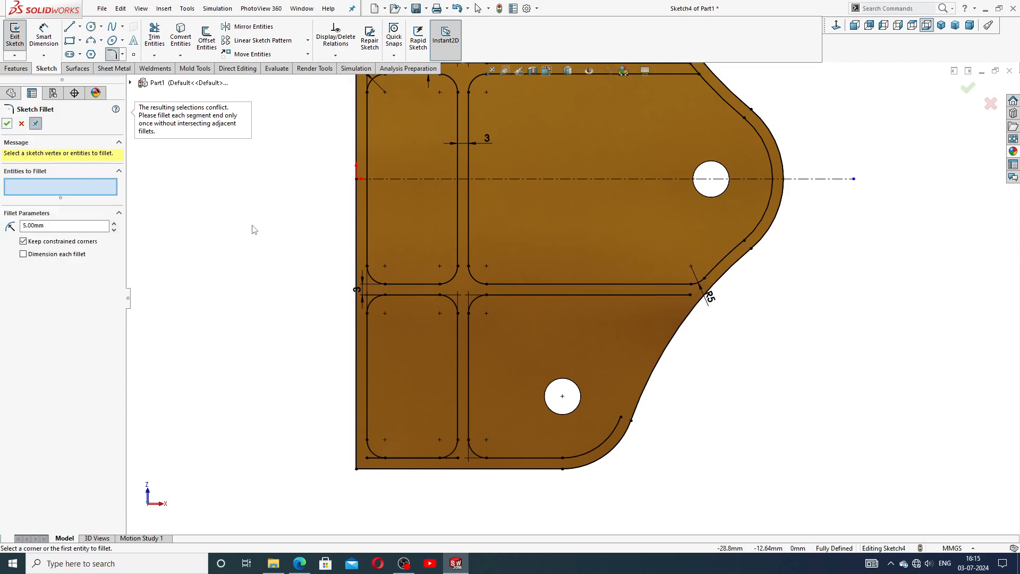
left_click(7, 124)
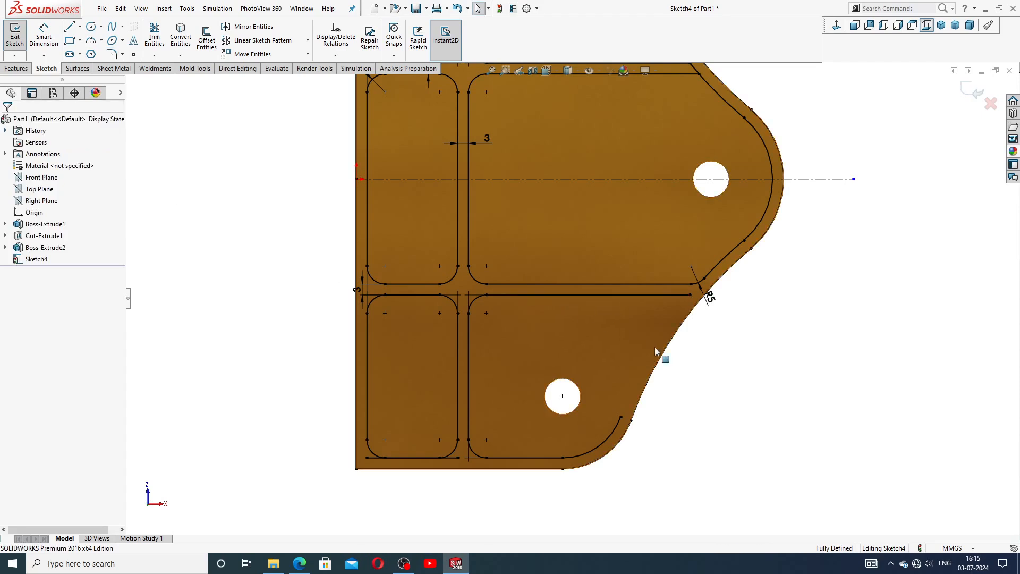
Fillet the upper wide pocket's lower edge with the curved inner outline at 5 mm, accepting deletion of the corner's relations.
scroll(758, 292, "up", 2)
scroll(719, 249, "down", 1)
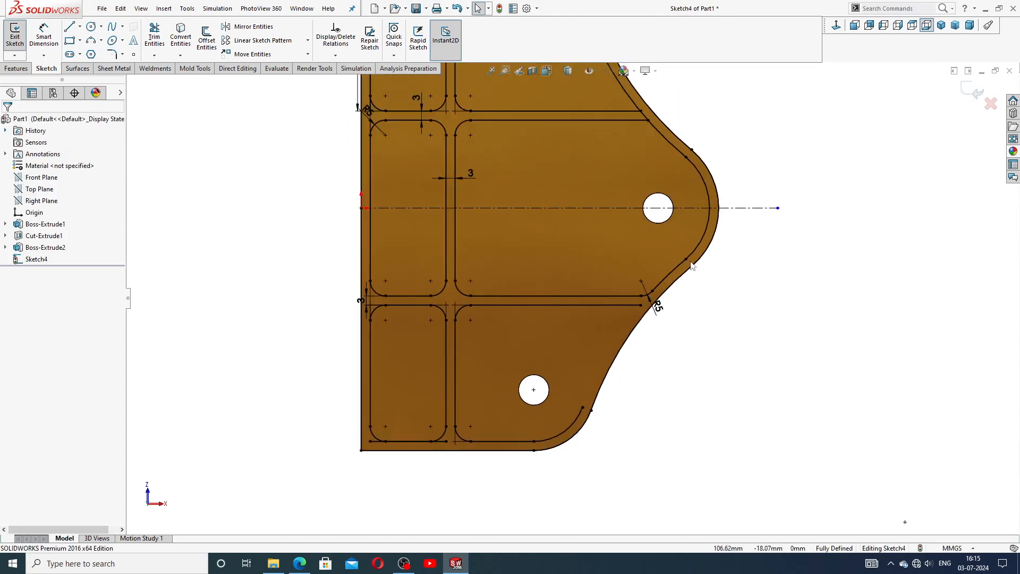
scroll(647, 210, "up", 2)
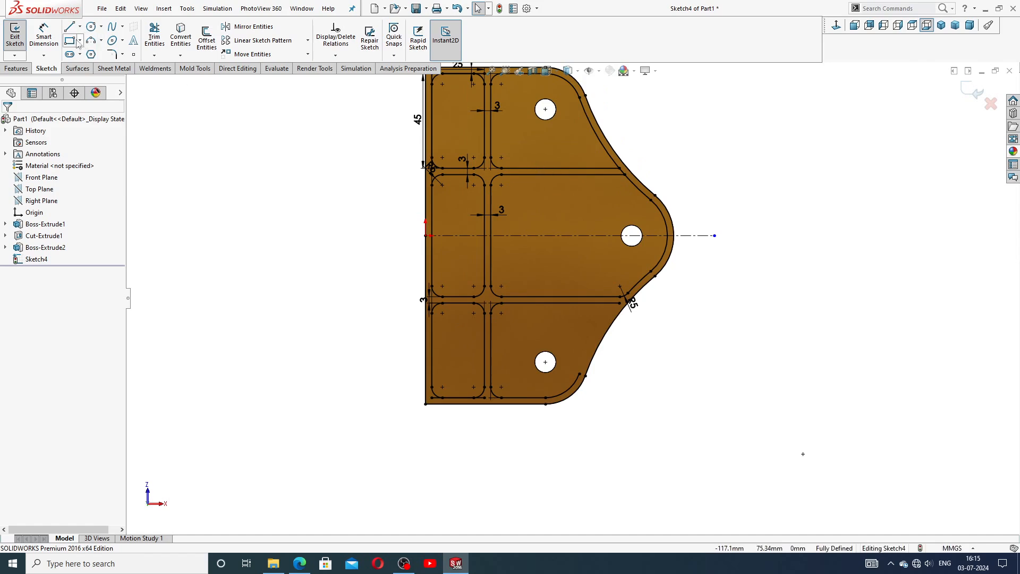
left_click(113, 54)
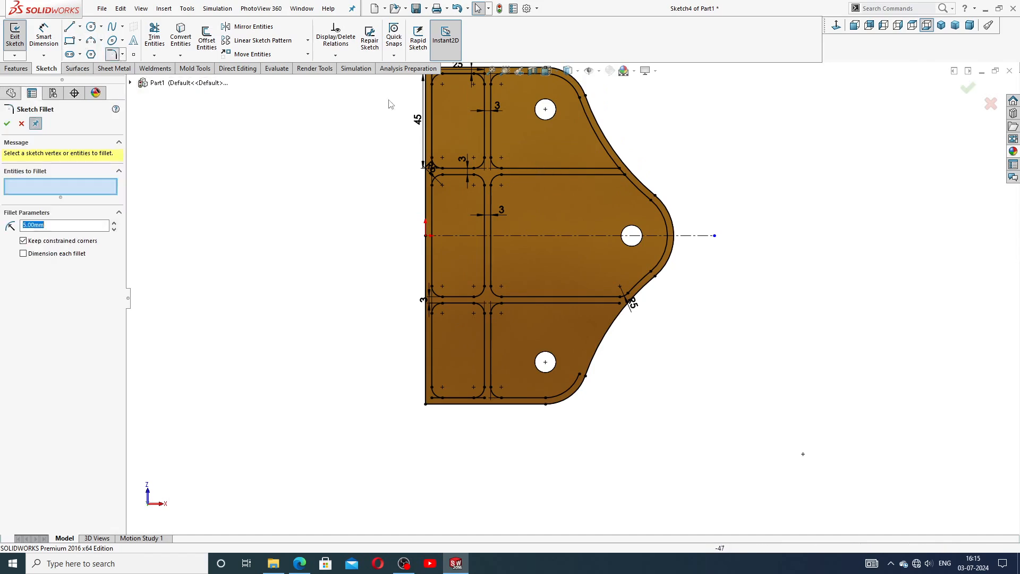
scroll(575, 141, "down", 3)
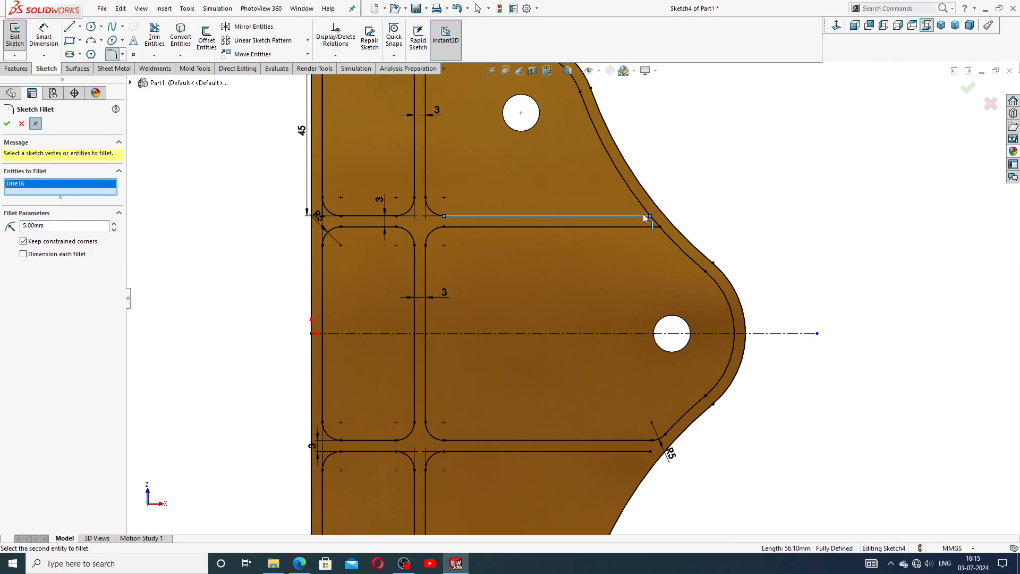
left_click(644, 209)
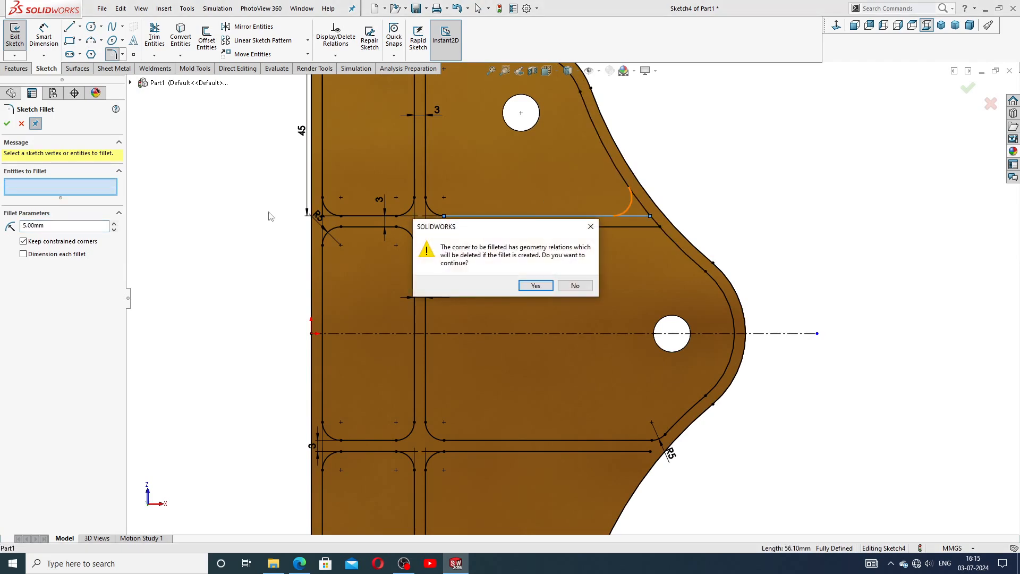
left_click(536, 286)
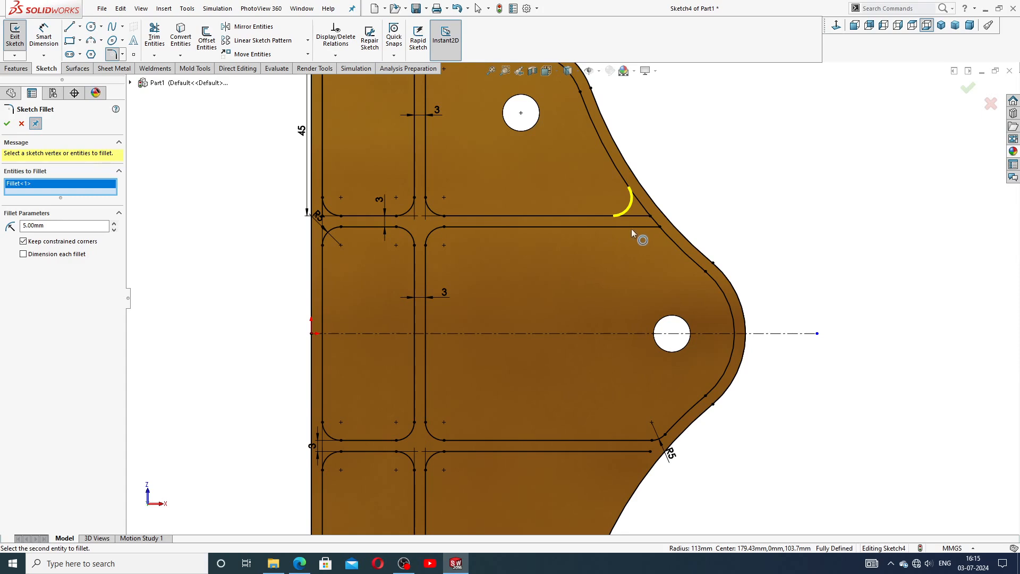
left_click(7, 124)
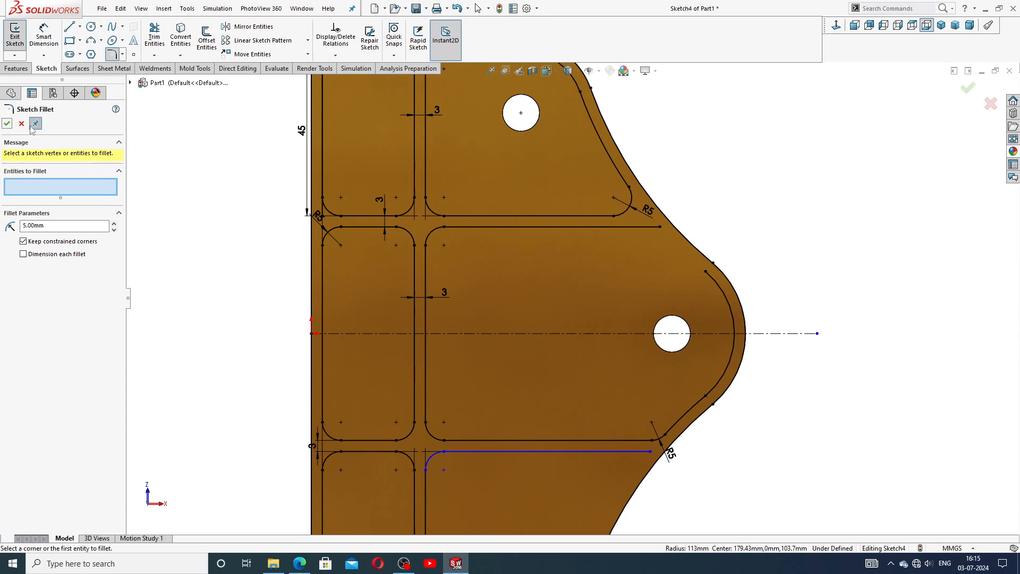
left_click(6, 123)
scroll(632, 231, "up", 3)
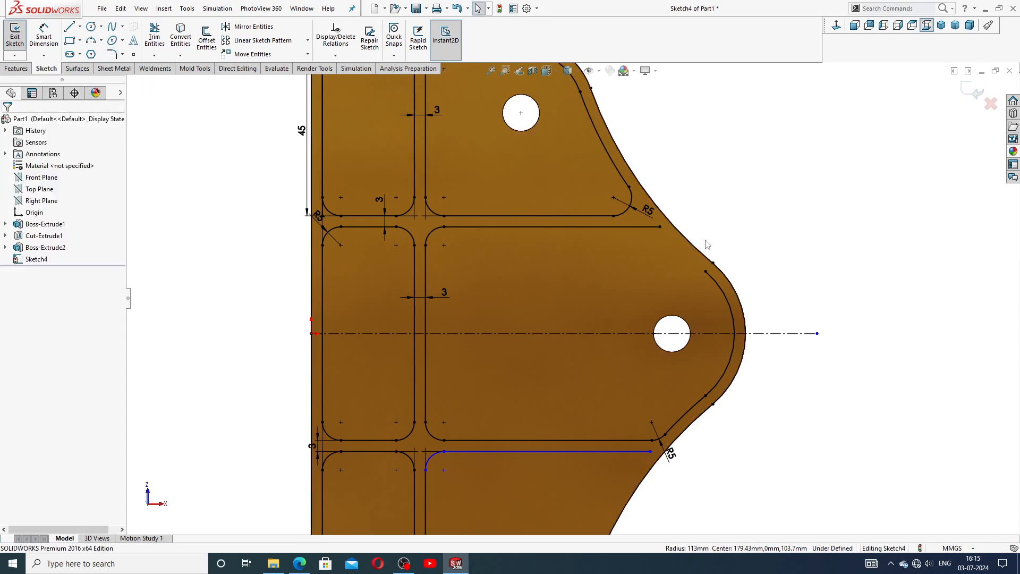
left_click(653, 259)
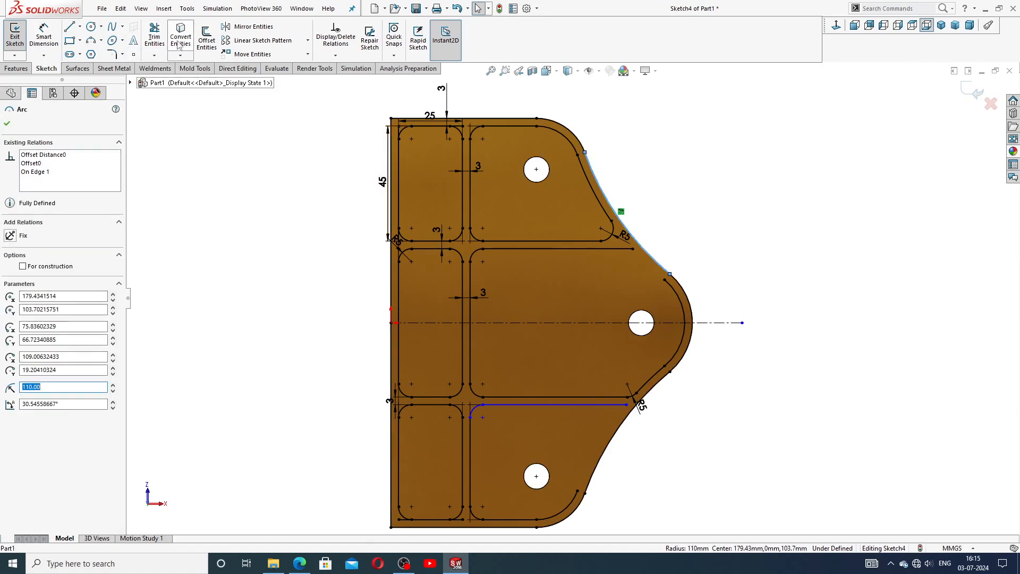
left_click(206, 39)
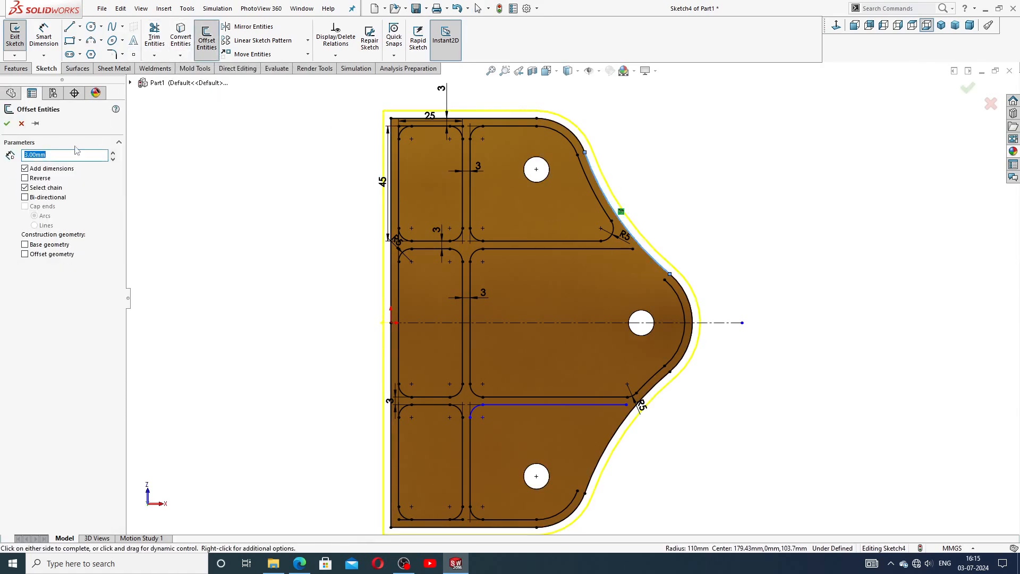
left_click(25, 178)
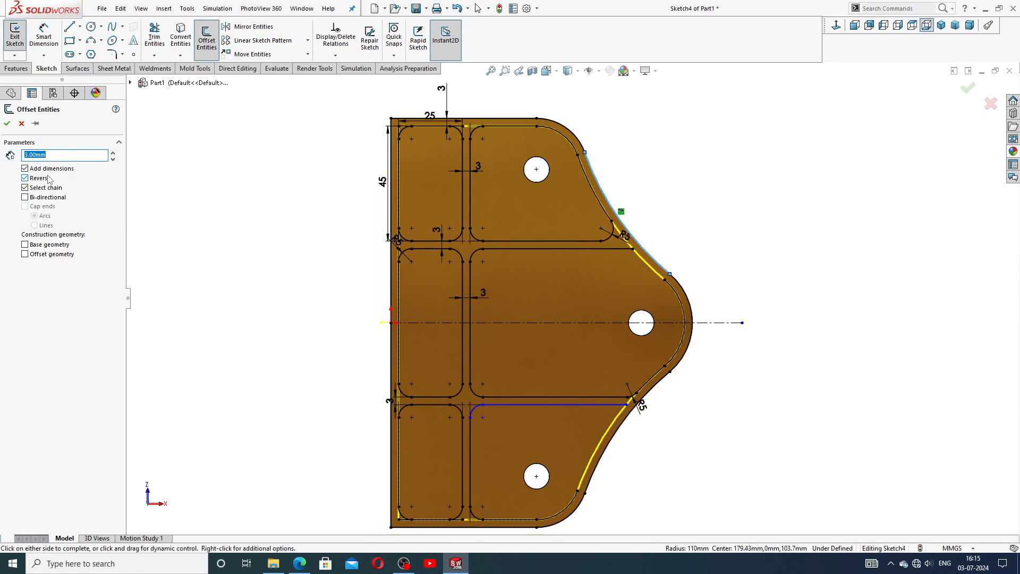
left_click(22, 124)
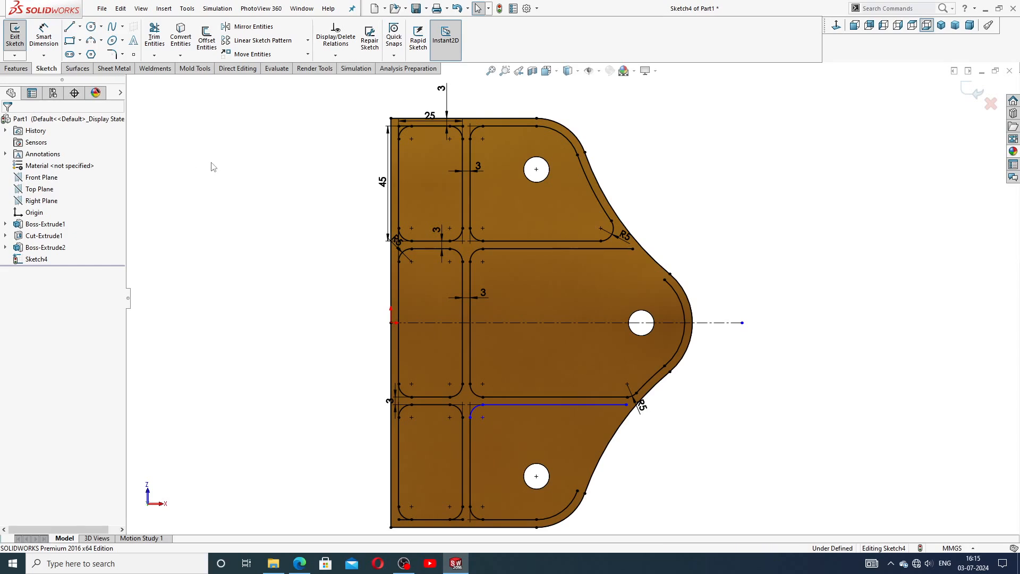
scroll(663, 265, "down", 3)
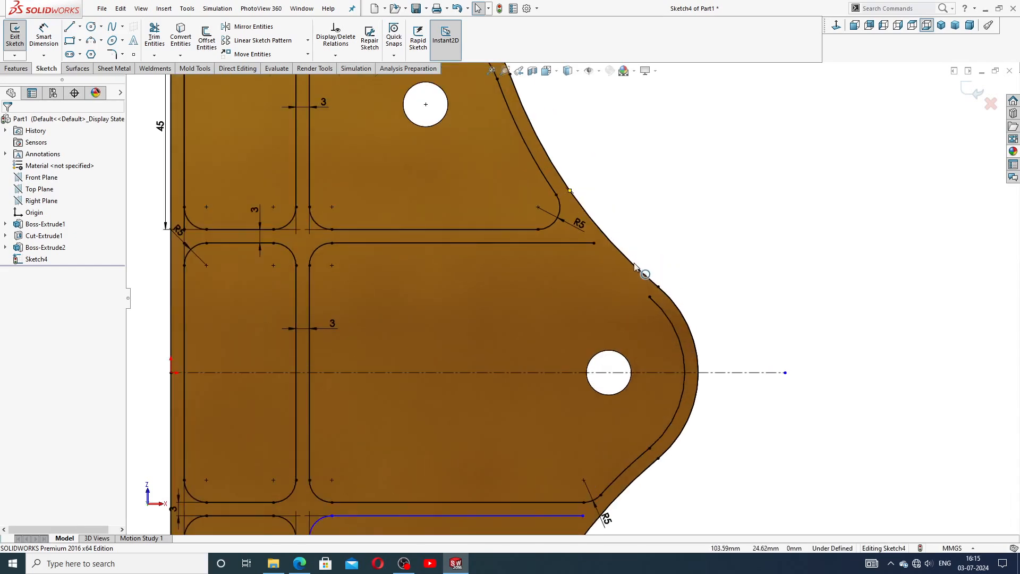
left_click(605, 247)
left_click(185, 42)
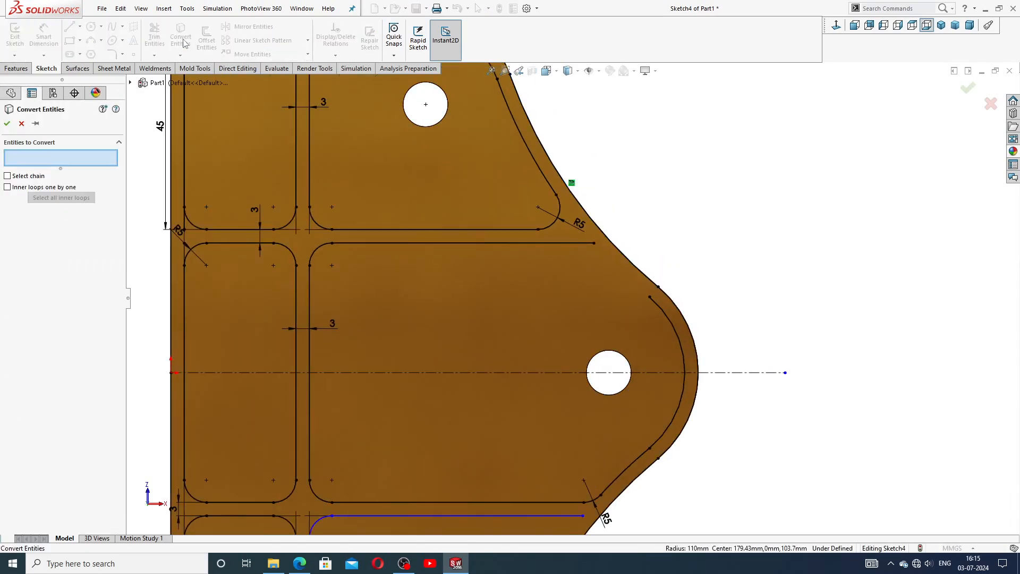
scroll(672, 165, "up", 2)
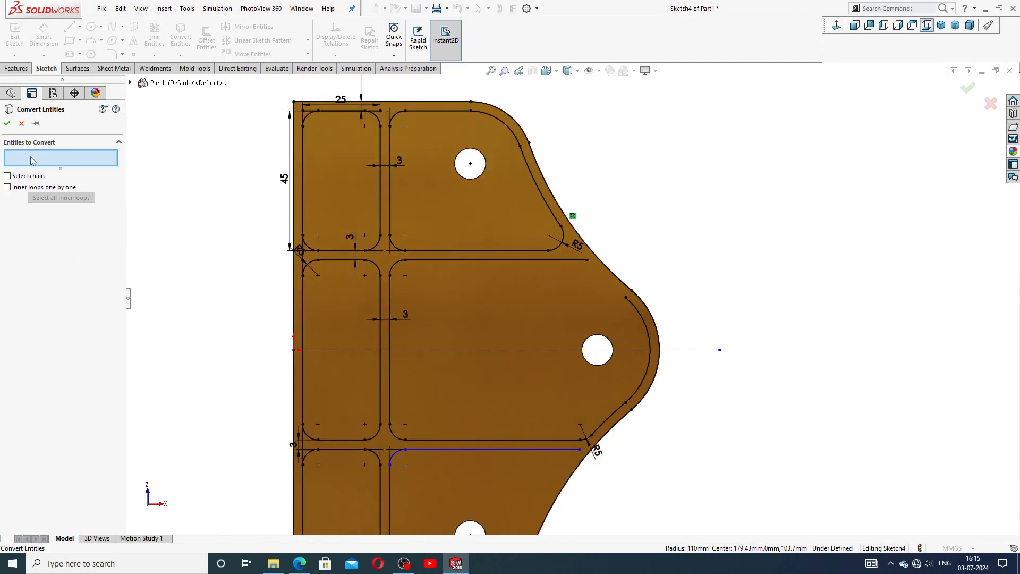
left_click(21, 124)
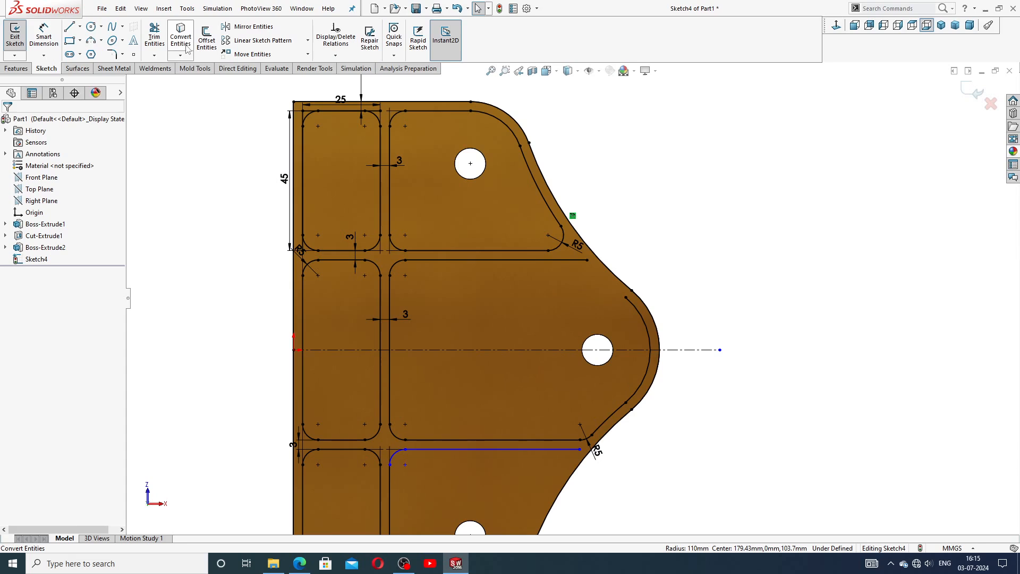
left_click(207, 43)
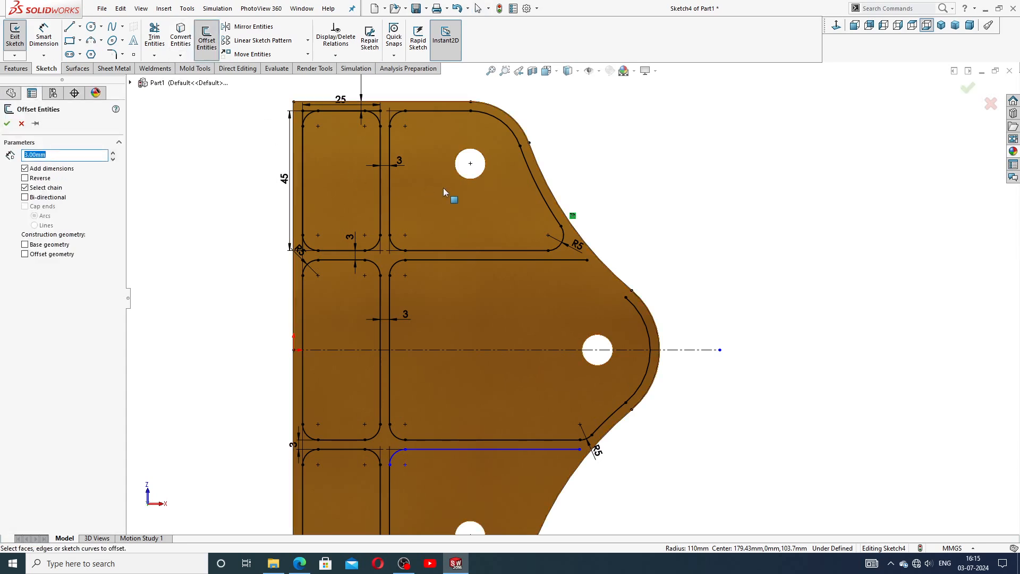
left_click(606, 264)
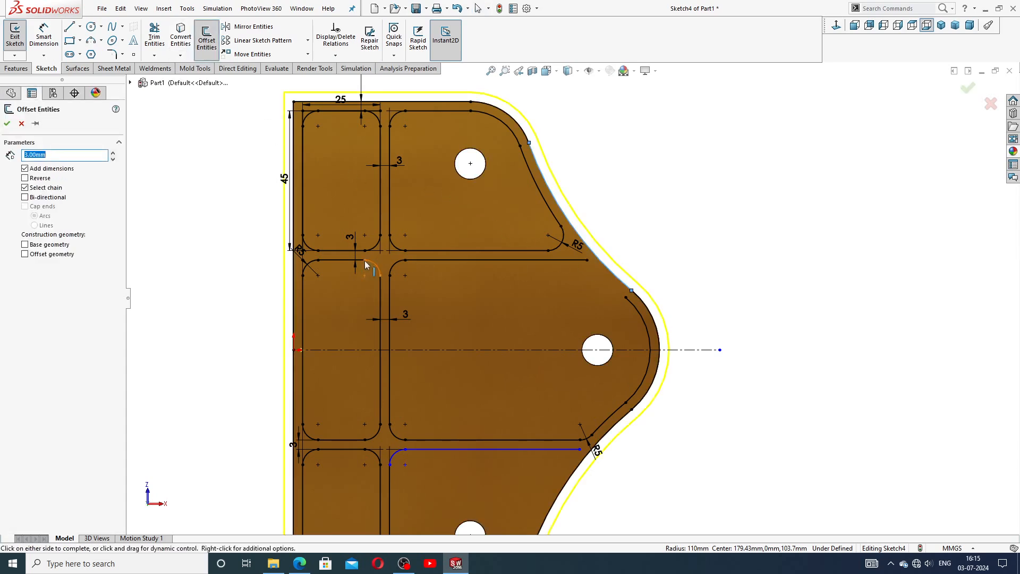
left_click(25, 178)
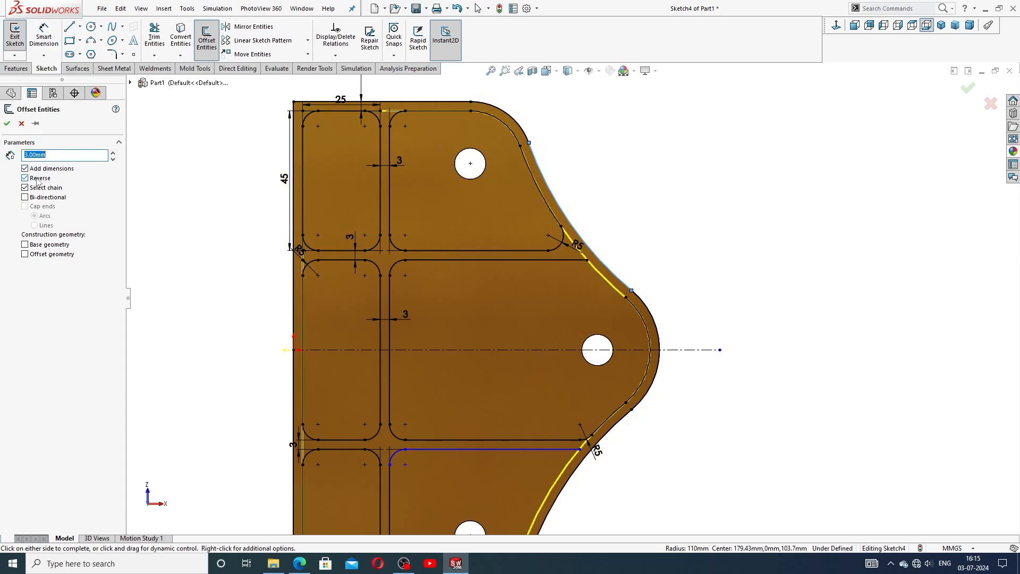
scroll(610, 323, "up", 3)
scroll(587, 383, "down", 3)
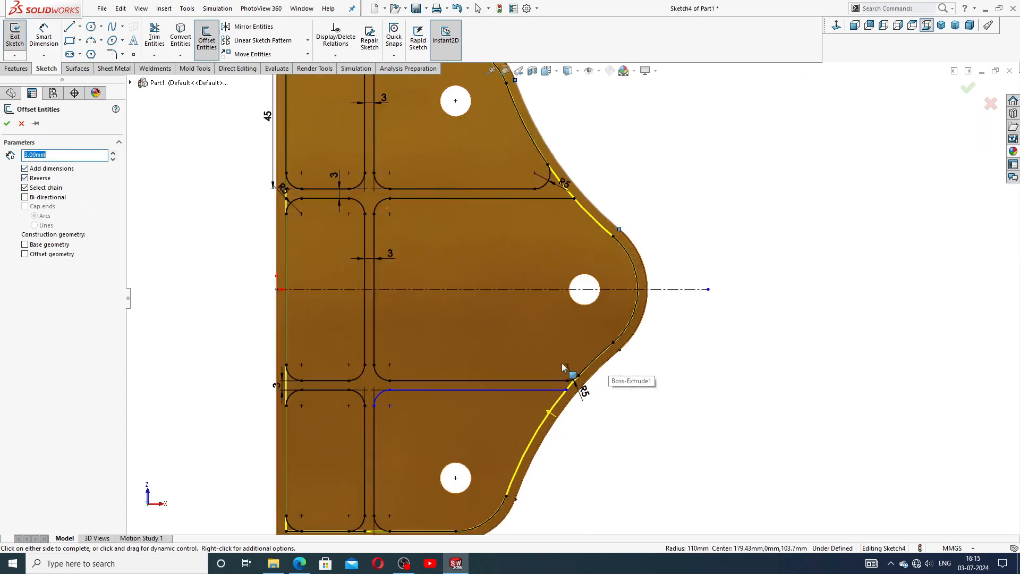
scroll(563, 366, "down", 1)
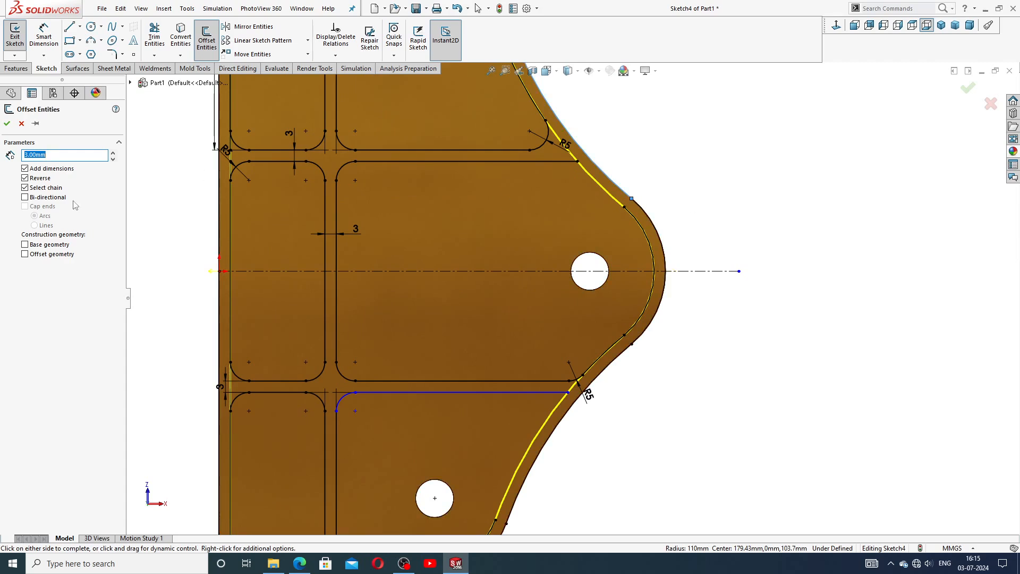
left_click(22, 123)
scroll(661, 156, "up", 3)
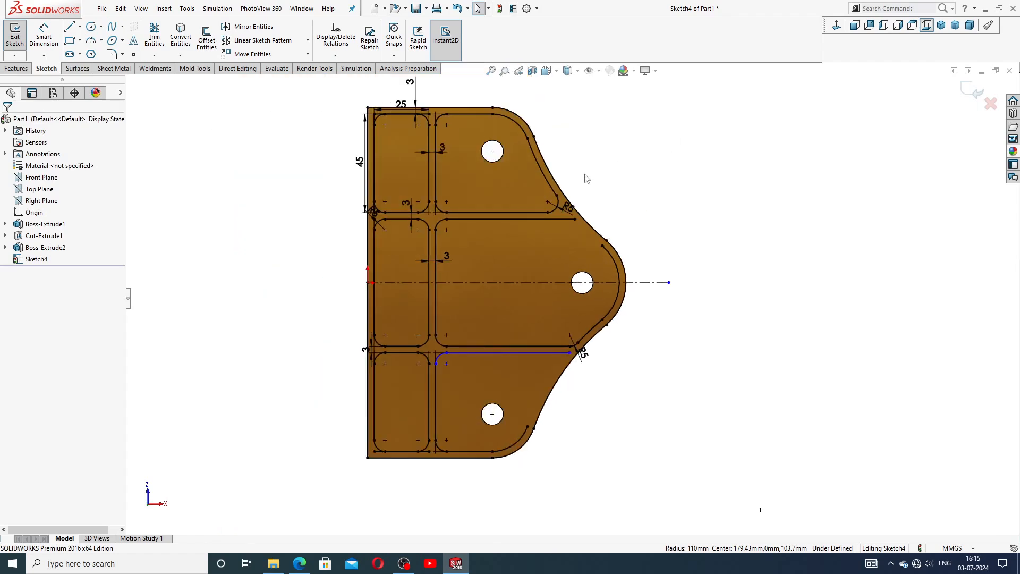
Delete the converted 20 mm upper corner arc and the 25 mm nose arc from the sketch's outer outline.
scroll(540, 229, "down", 4)
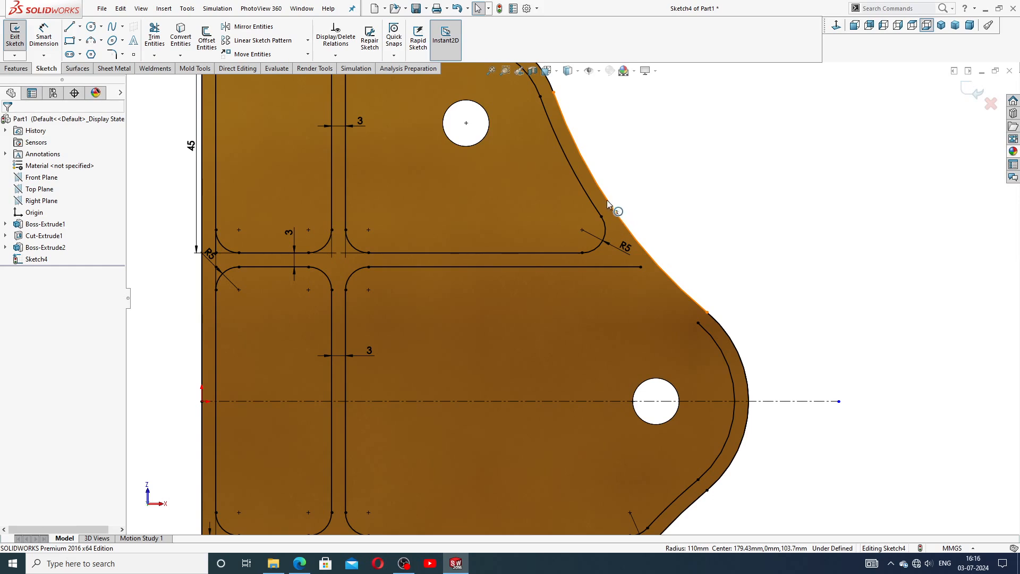
scroll(570, 299, "up", 2)
left_click(553, 164)
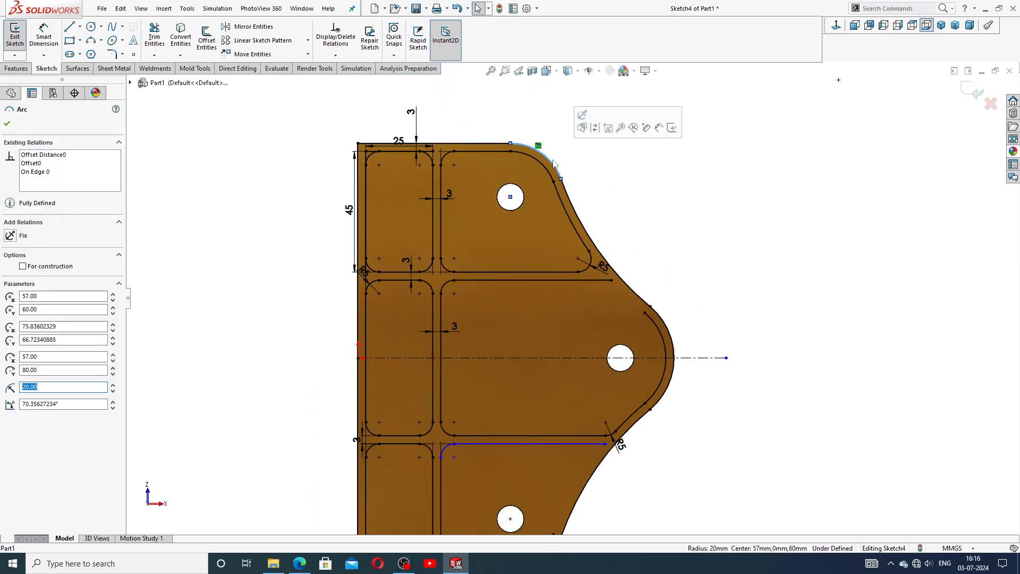
key("Escape")
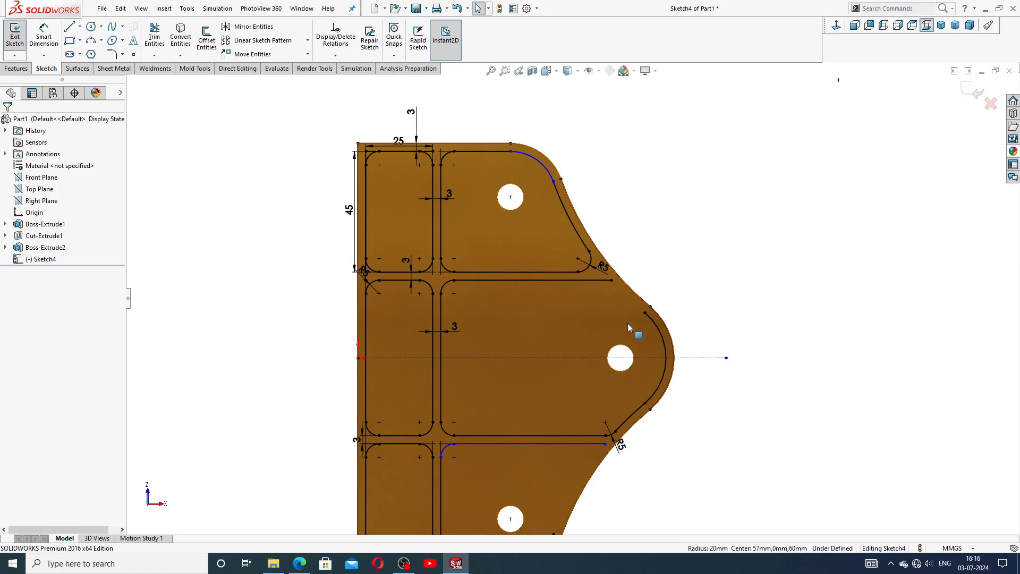
scroll(617, 352, "down", 4)
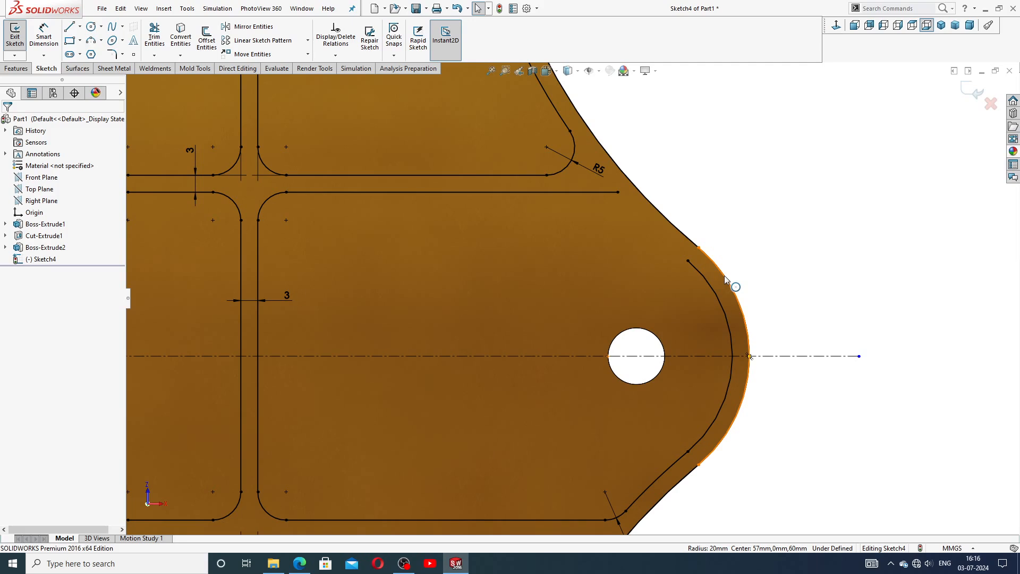
left_click(725, 276)
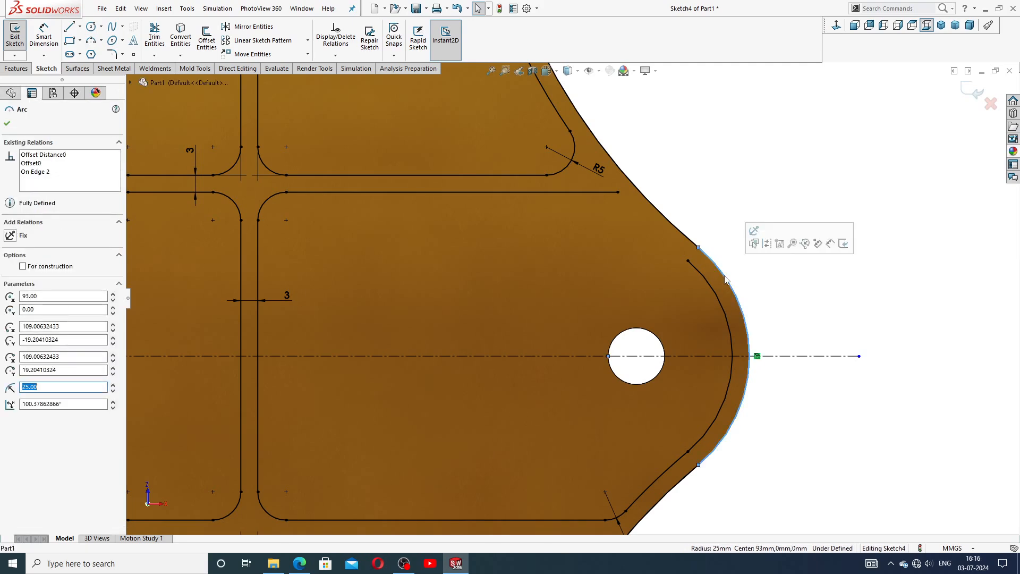
key("Escape")
scroll(724, 280, "up", 3)
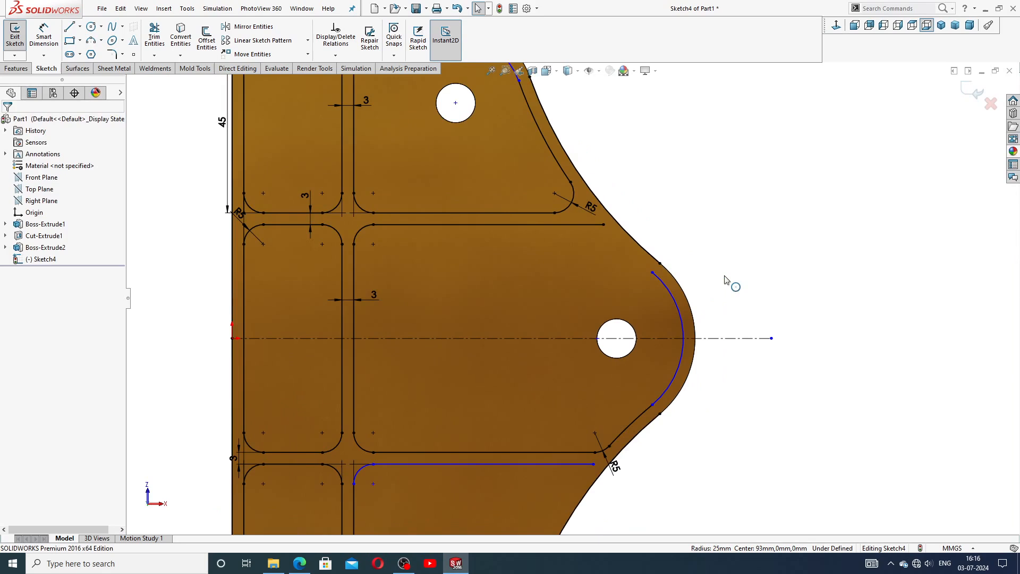
Offset the upper 110 mm concave outer arc 3 mm inward to restore the missing stretch of the inner outline.
left_click(640, 248)
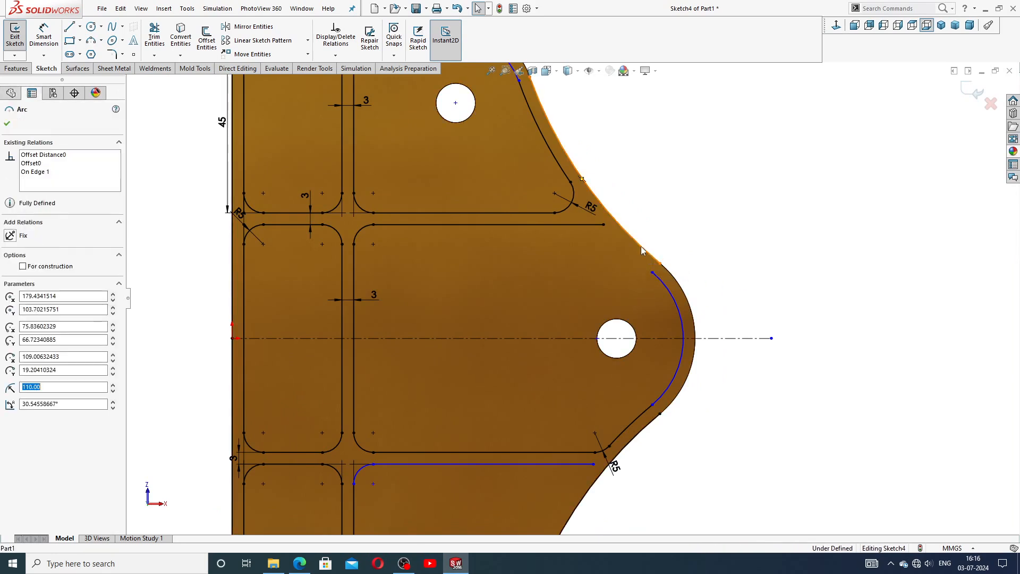
key("Escape")
key("f")
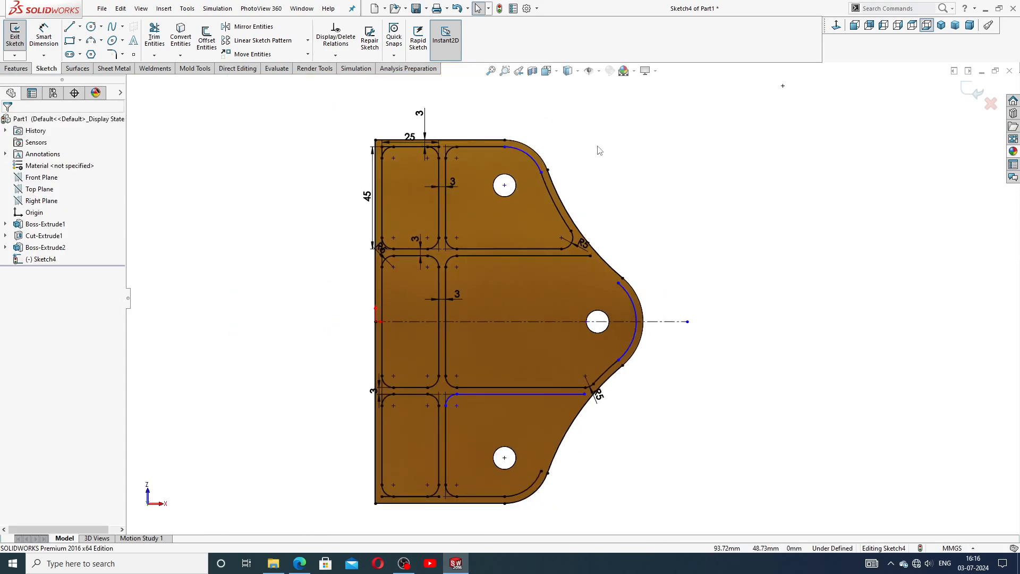
left_click(206, 37)
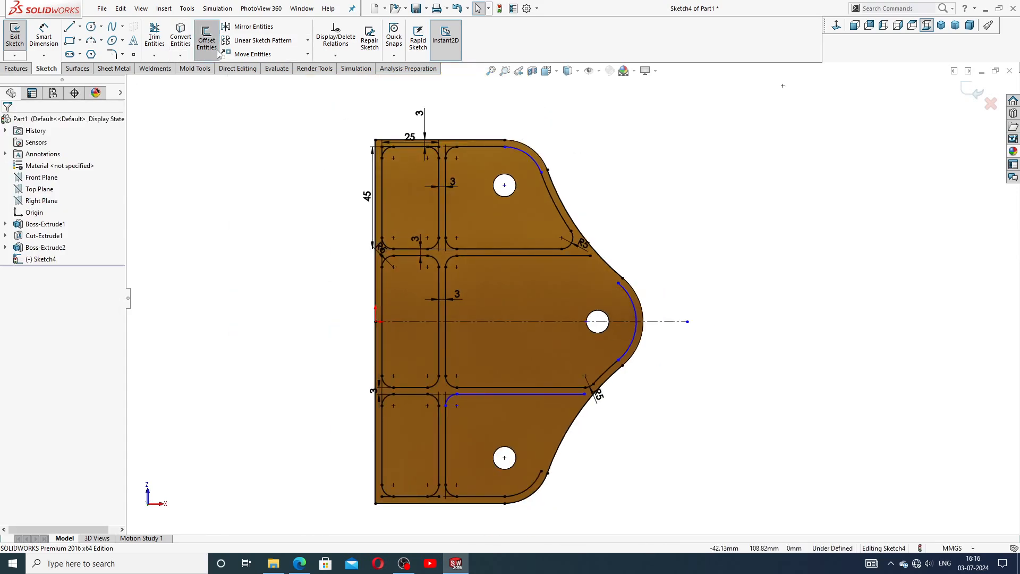
scroll(609, 262, "down", 3)
left_click(558, 275)
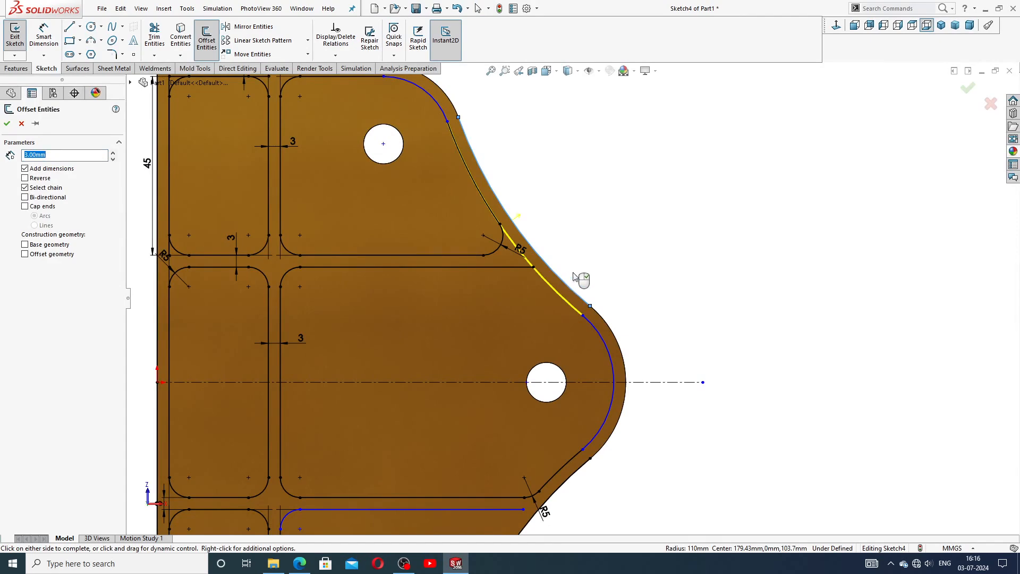
left_click(7, 123)
scroll(511, 302, "up", 3)
scroll(509, 294, "down", 1)
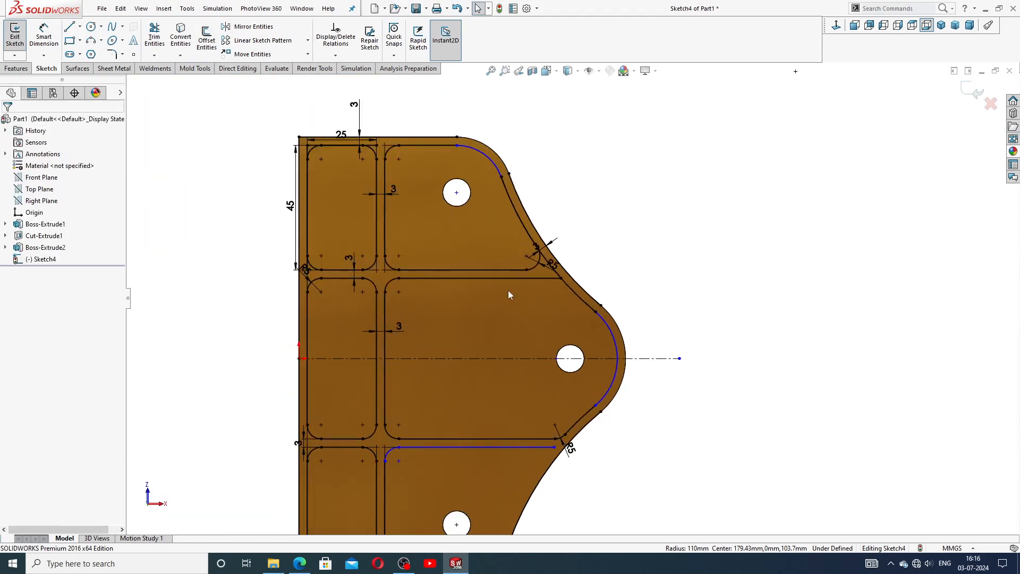
scroll(574, 431, "down", 4)
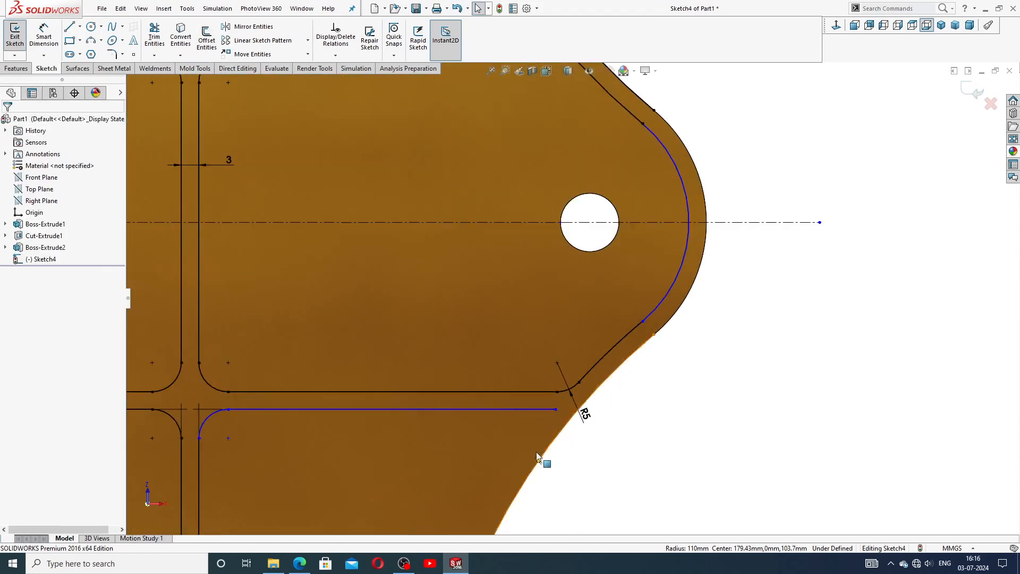
key("z")
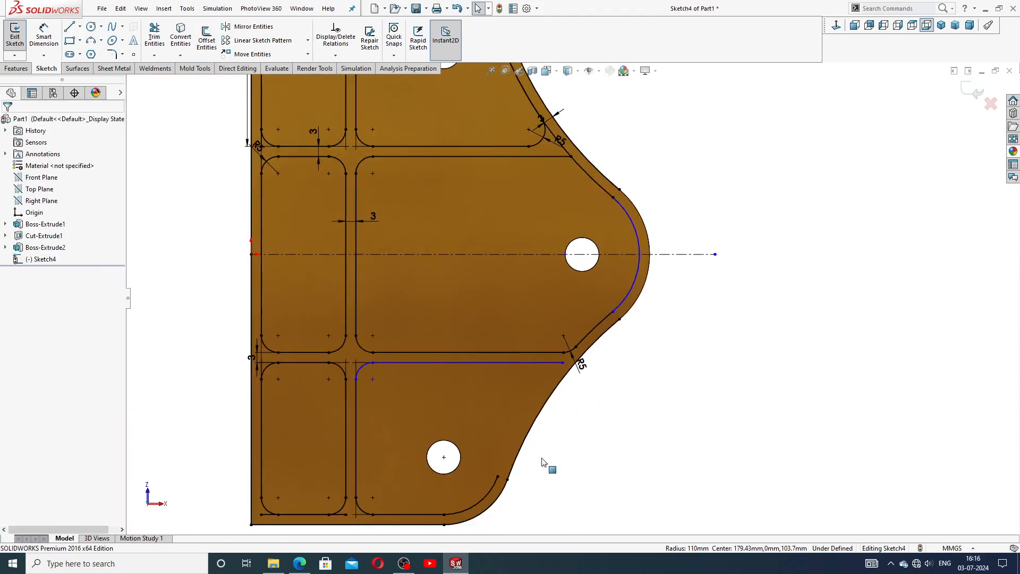
left_click(537, 426)
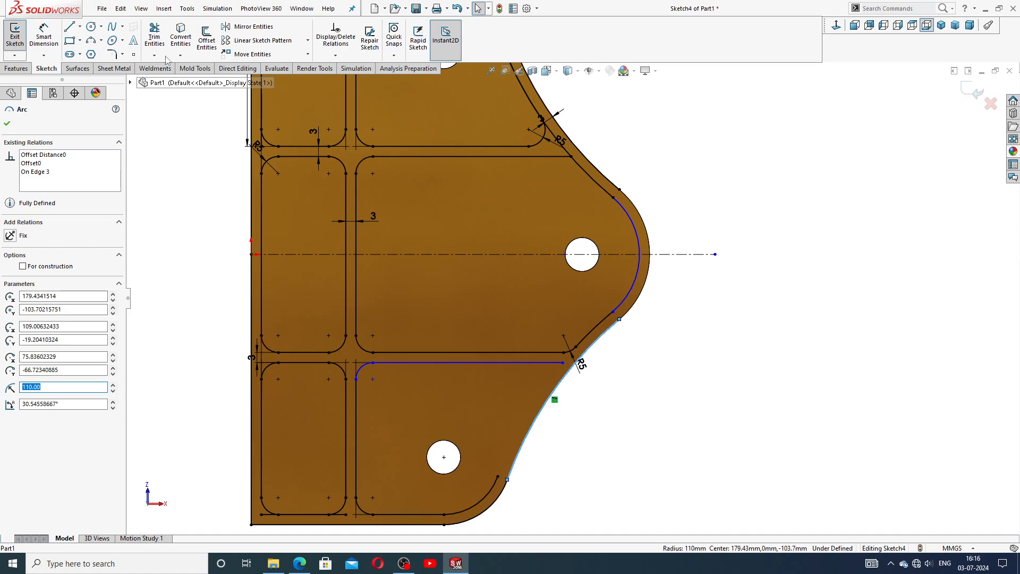
left_click(207, 47)
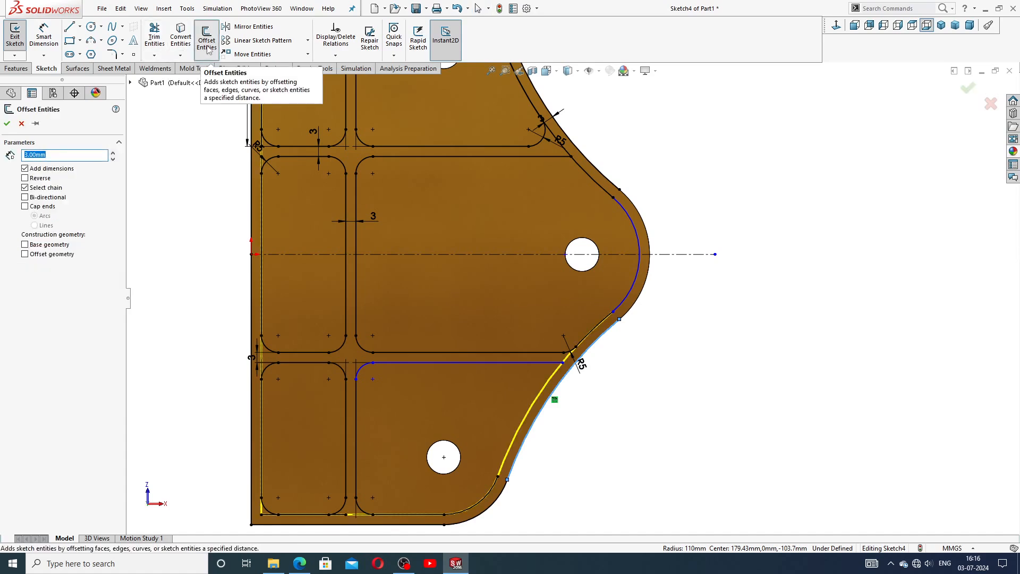
left_click(21, 123)
scroll(577, 467, "down", 2)
scroll(577, 467, "up", 2)
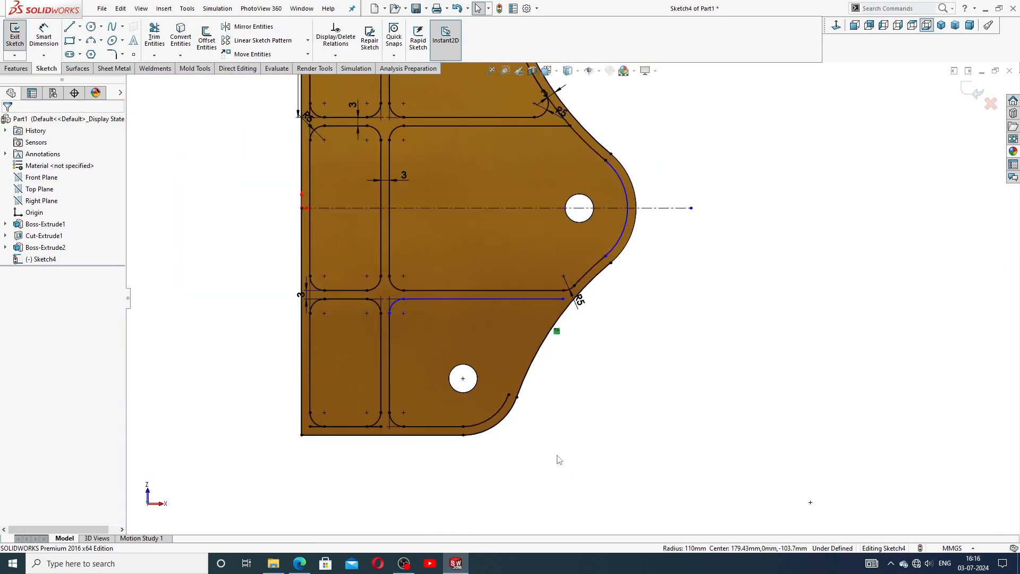
Delete the converted 20 mm lower corner arc from the sketch's outer outline.
scroll(523, 458, "down", 2)
left_click(496, 377)
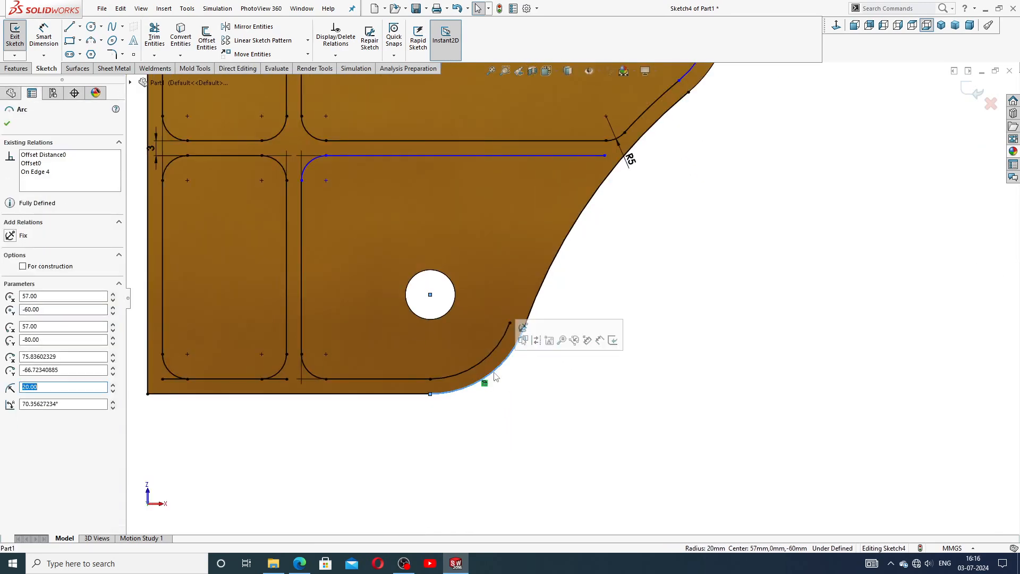
key("Escape")
scroll(578, 313, "up", 3)
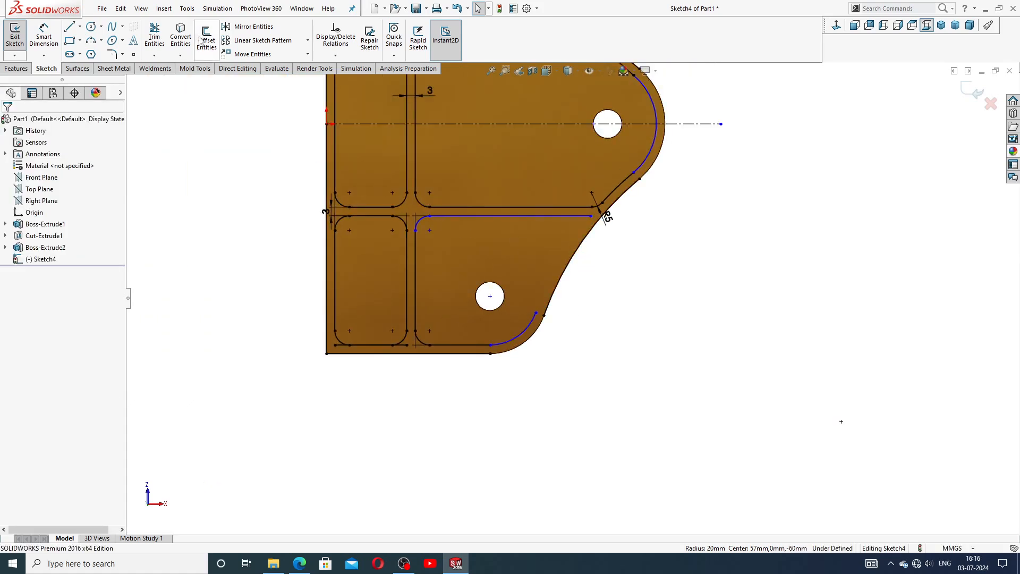
Offset the lower 110 mm concave outer arc 3 mm inward to complete the lower wide pocket's curved side.
left_click(205, 39)
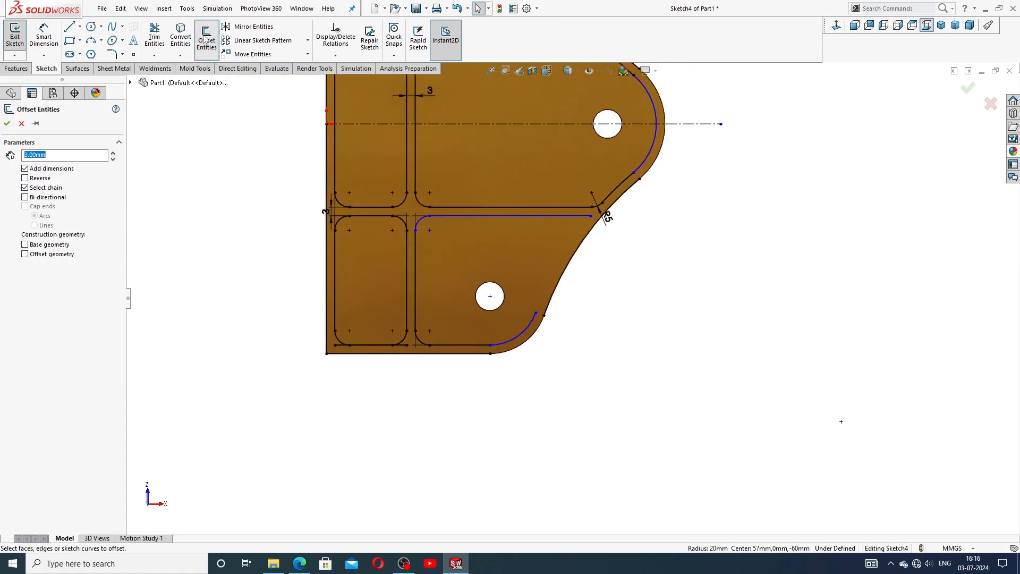
left_click(583, 245)
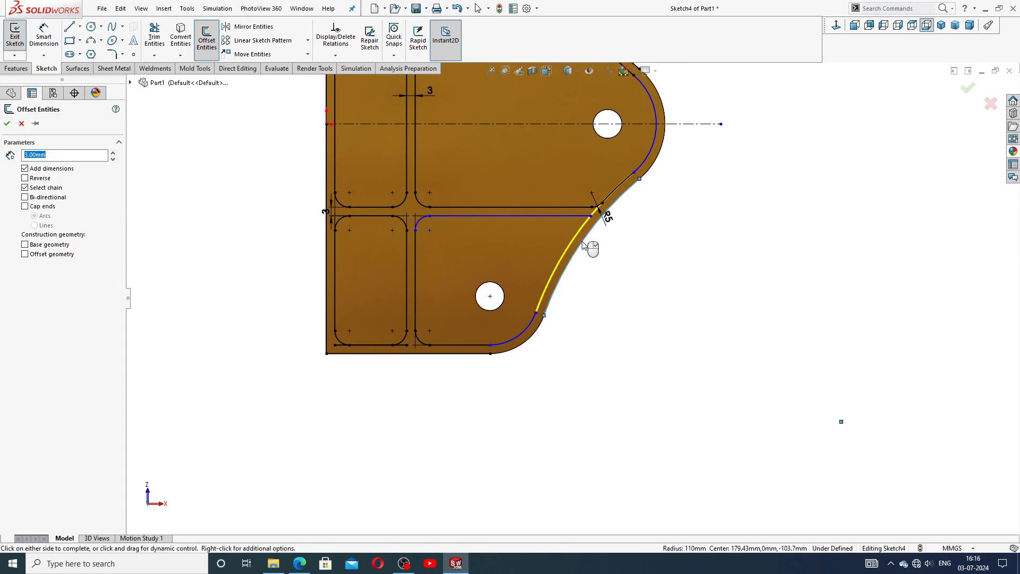
left_click(7, 124)
scroll(345, 163, "up", 3)
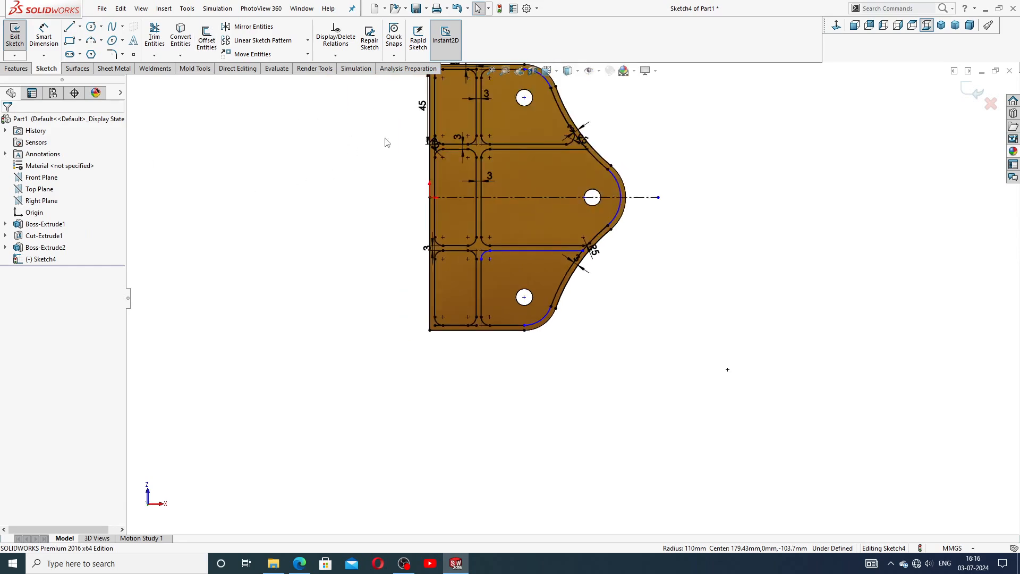
Fillet the corner between the lower wide pocket's upper edge and its curved inner side with a 5 mm radius.
scroll(542, 111, "down", 2)
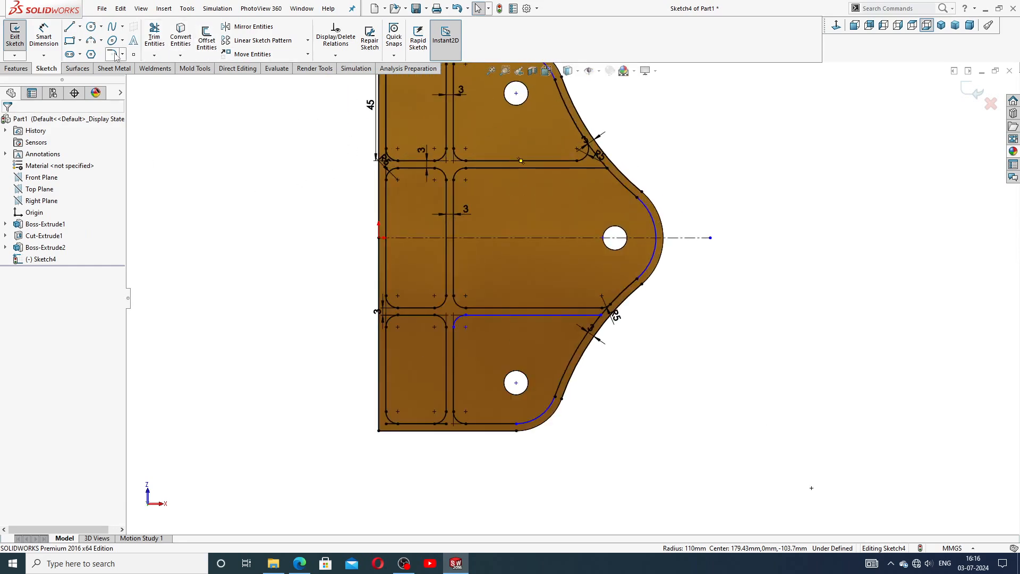
left_click(113, 54)
scroll(639, 337, "down", 5)
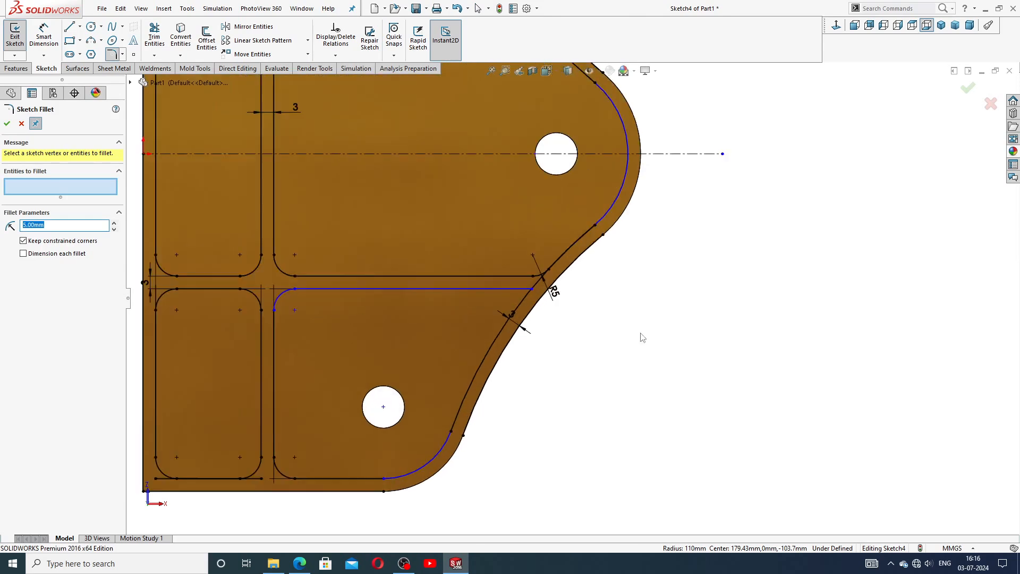
left_click(553, 286)
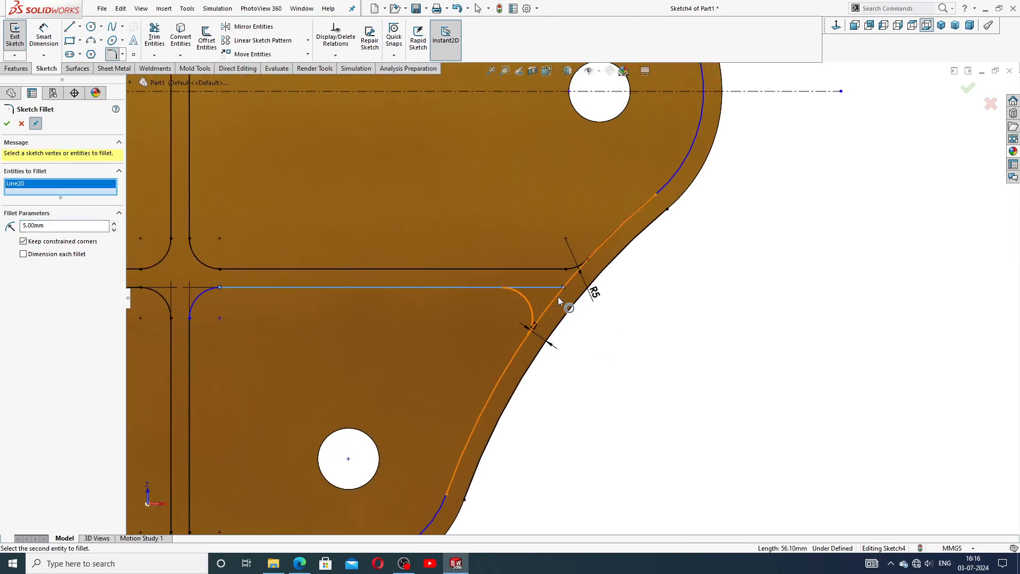
scroll(454, 382, "up", 3)
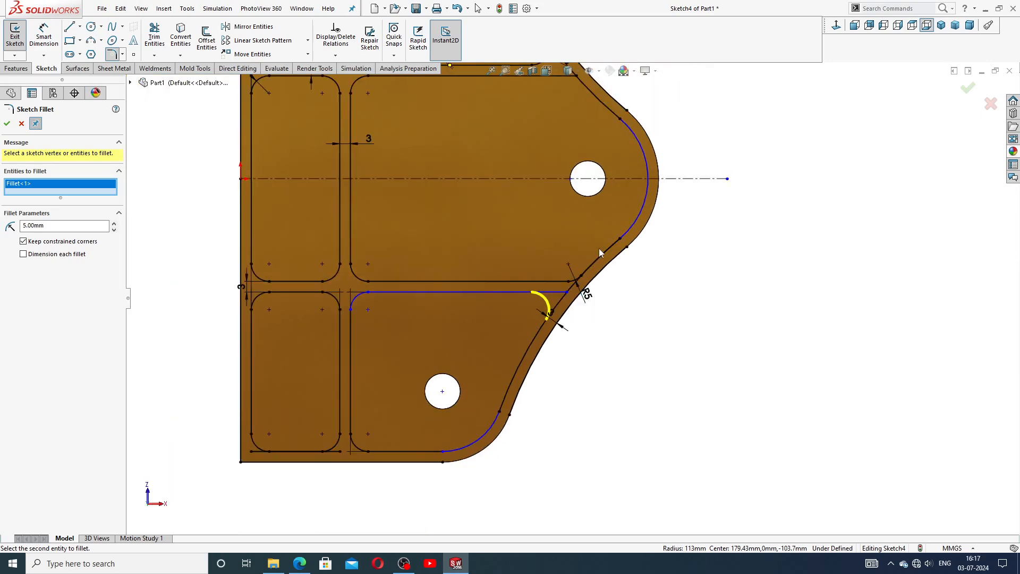
Add a 5 mm sketch fillet where the middle wide pocket's upper edge meets the curved inner outline, accepting the loss of geometry relations.
scroll(590, 247, "up", 2)
scroll(582, 242, "down", 4)
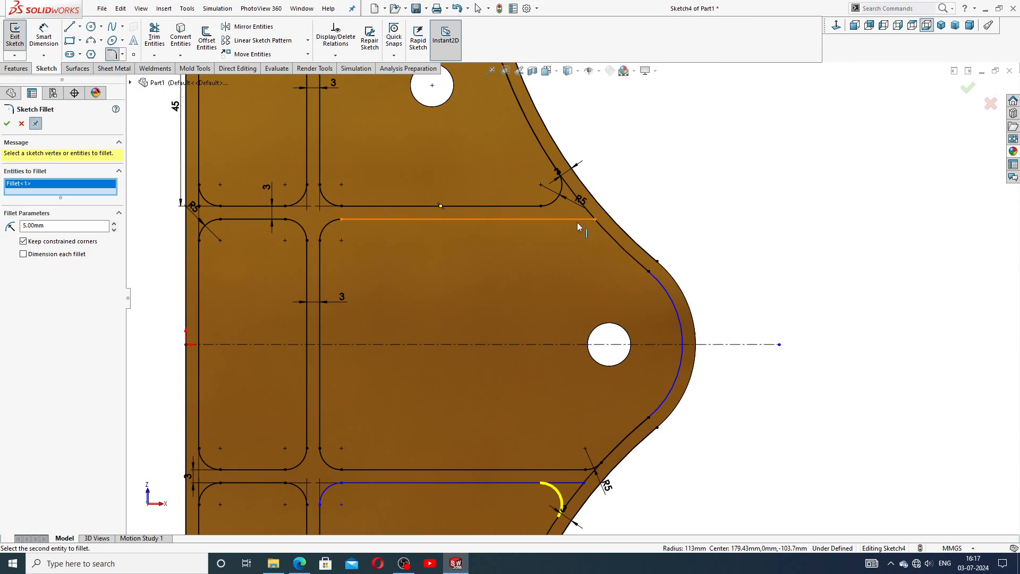
left_click(577, 219)
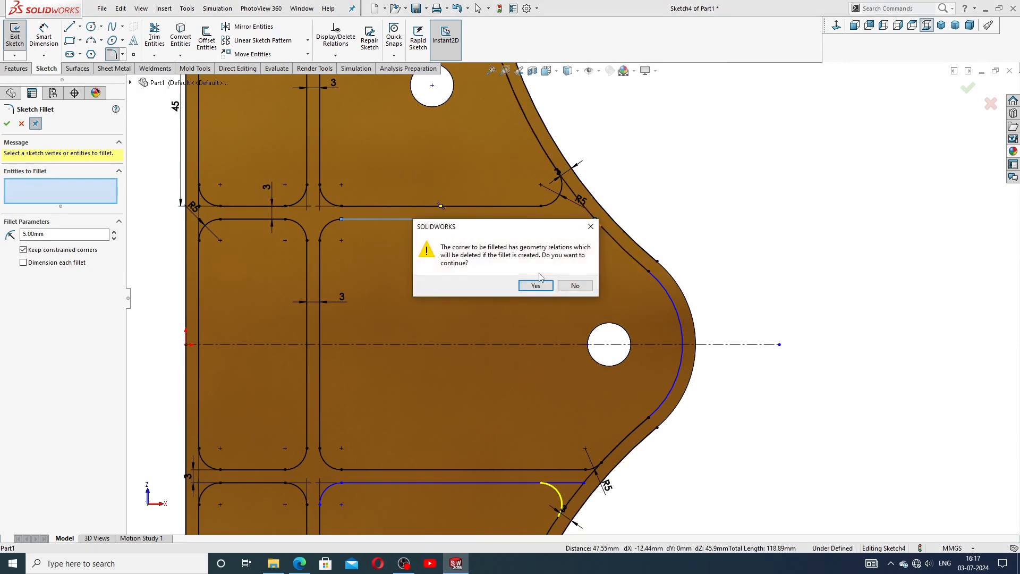
left_click(534, 284)
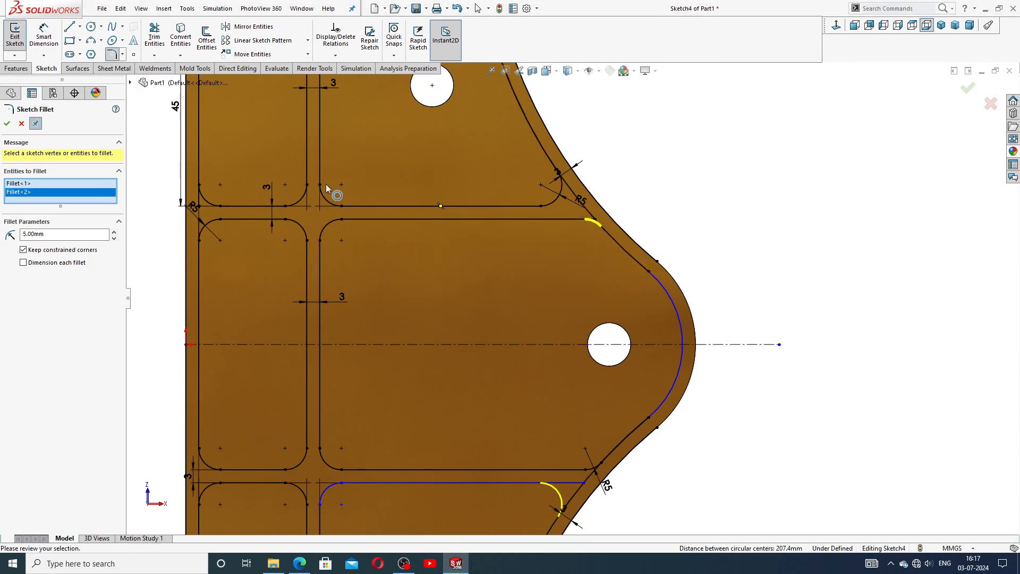
left_click(8, 125)
left_click(6, 124)
Reposition the R5 dimensions of the upper wide pocket and the middle pocket's lower corner outside the curved outline.
scroll(545, 269, "up", 3)
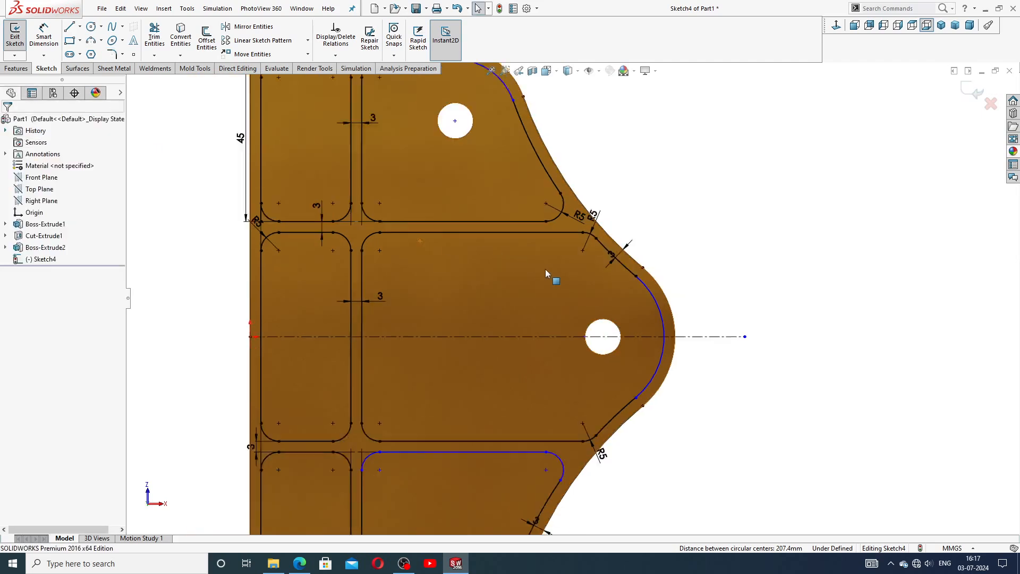
left_click_drag(608, 261, 584, 190)
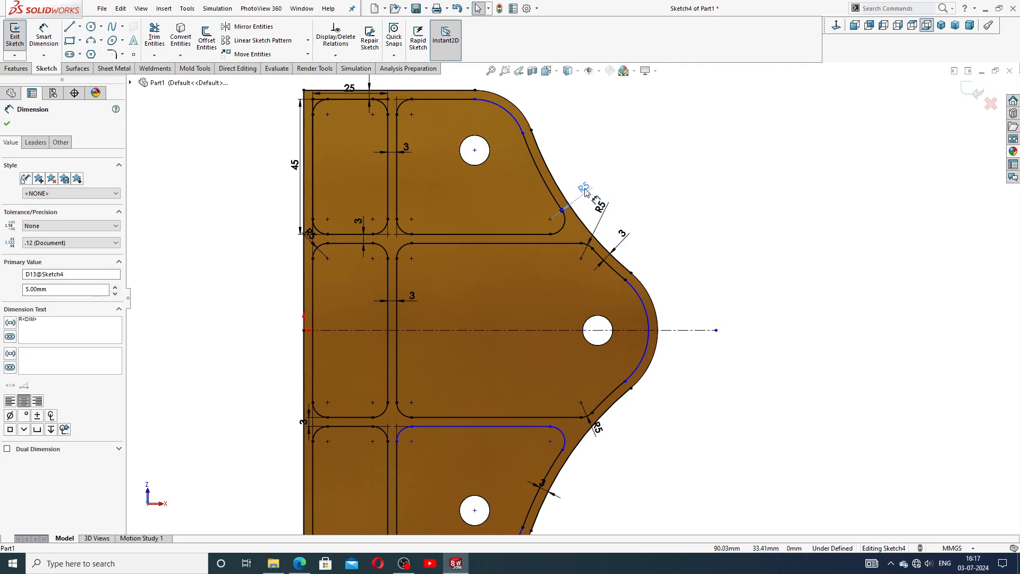
left_click(550, 311)
scroll(542, 311, "up", 3)
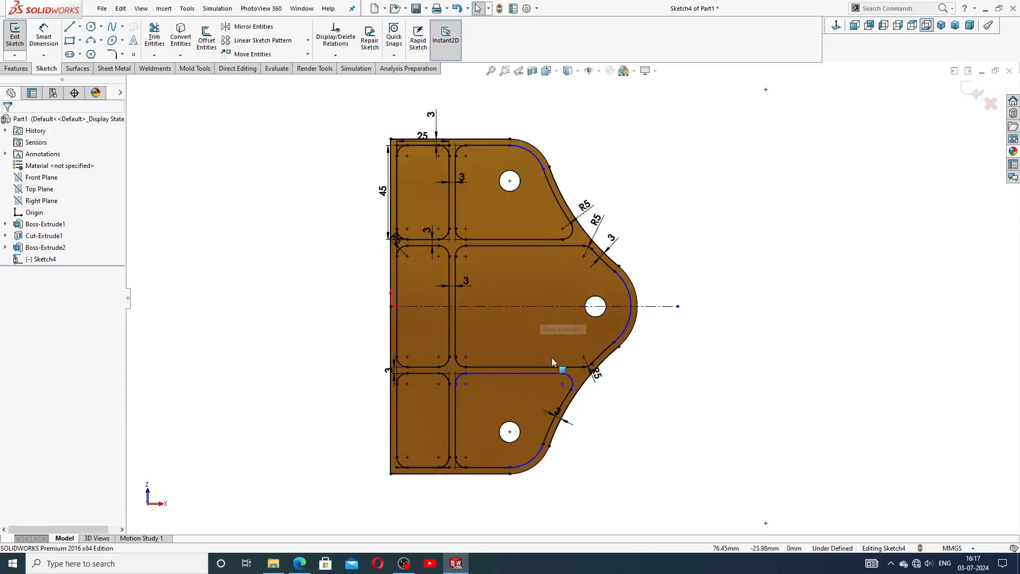
scroll(555, 365, "down", 3)
left_click_drag(621, 386, 631, 384)
left_click(631, 416)
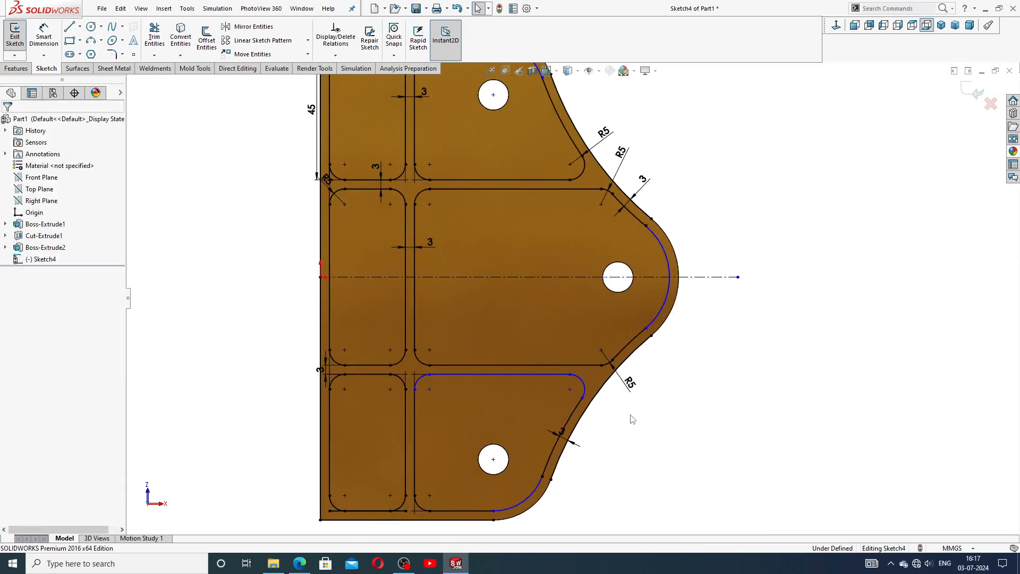
Move the lower rib's 3 mm dimension and the narrow middle pocket's R5 dimension inward from the base's straight edge.
key("f")
scroll(521, 465, "down", 3)
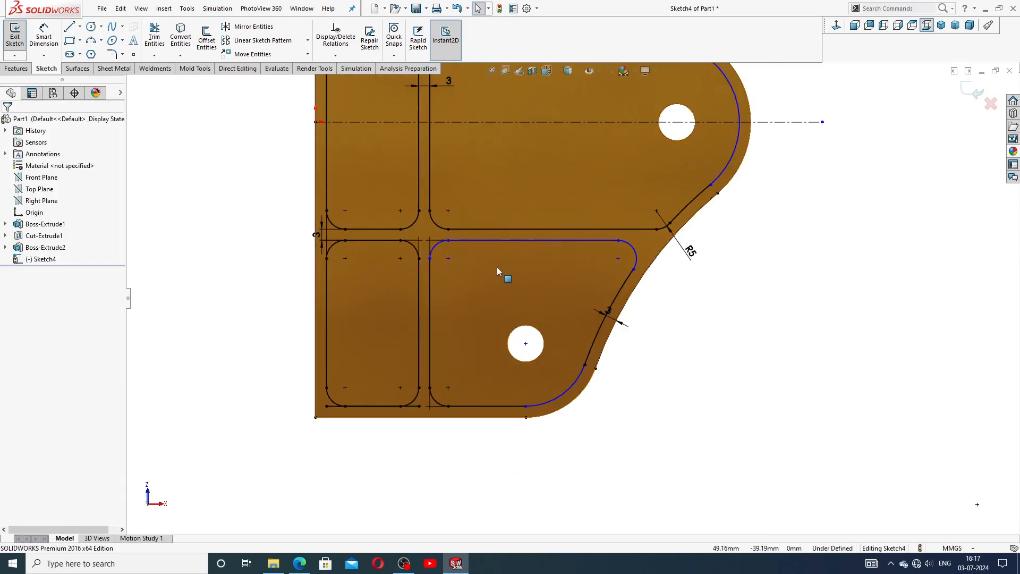
left_click_drag(321, 233, 364, 211)
scroll(486, 306, "up", 3)
scroll(498, 213, "up", 3)
scroll(502, 190, "down", 6)
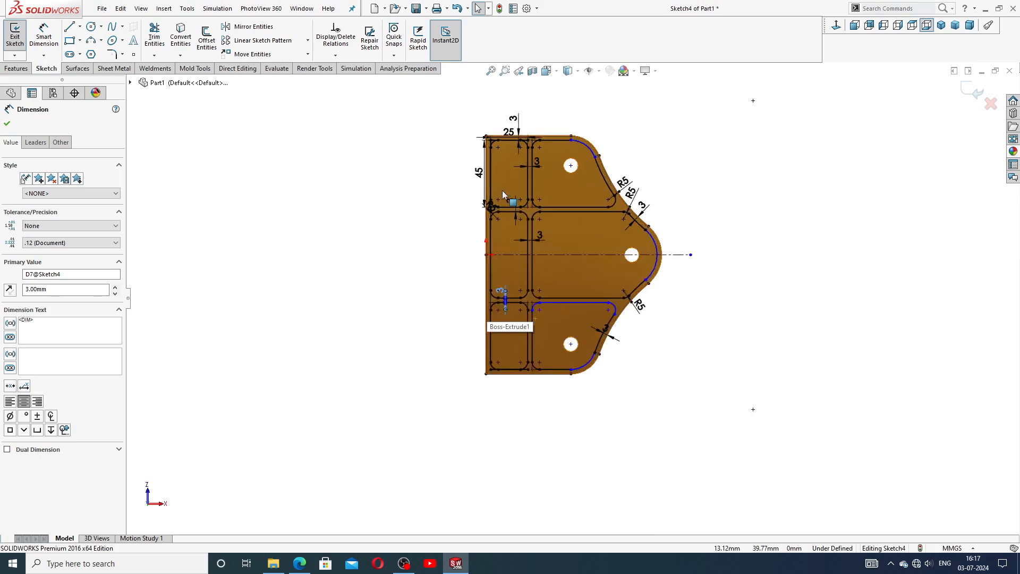
left_click_drag(494, 277, 520, 253)
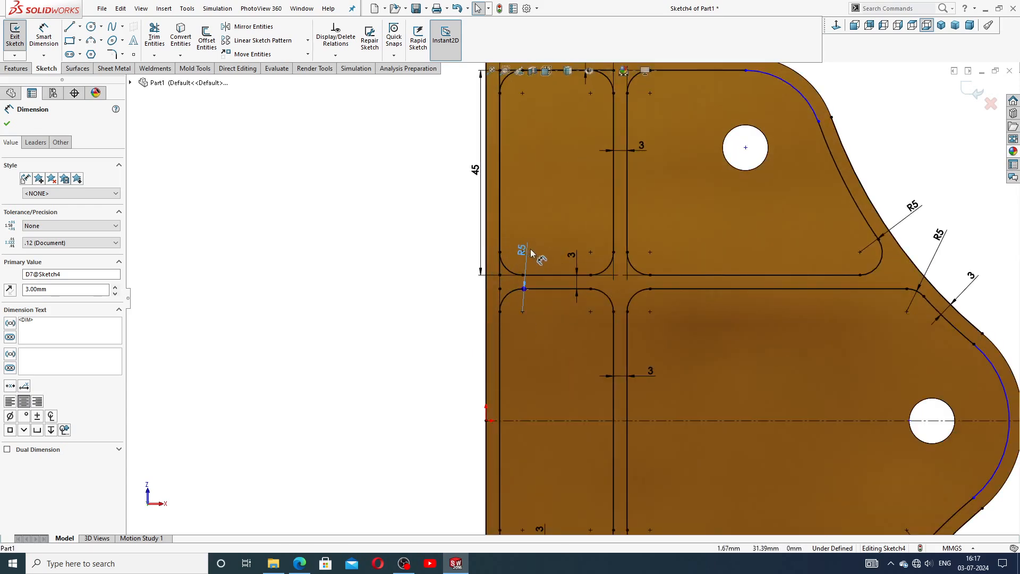
scroll(663, 227, "up", 3)
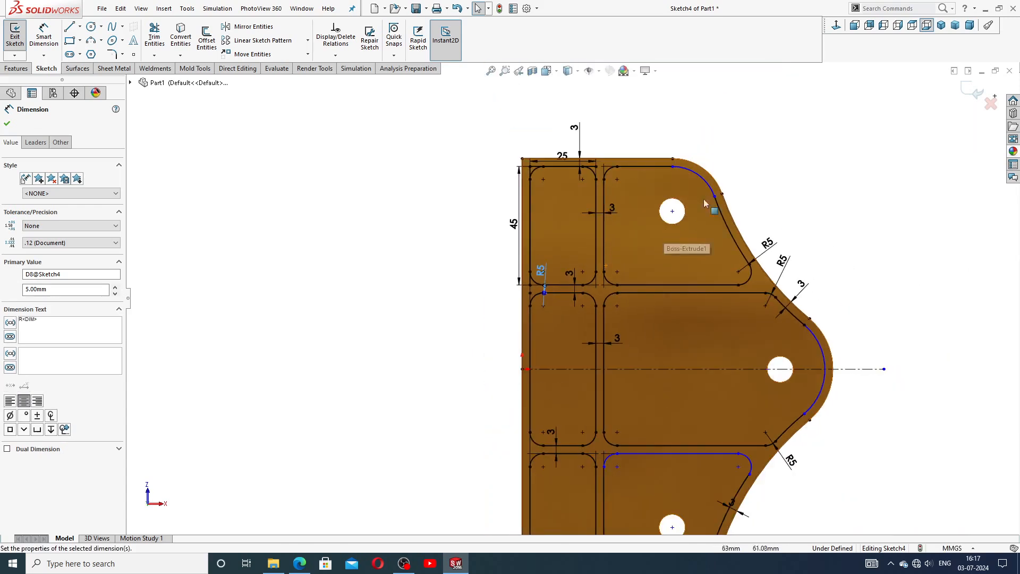
right_click(770, 180)
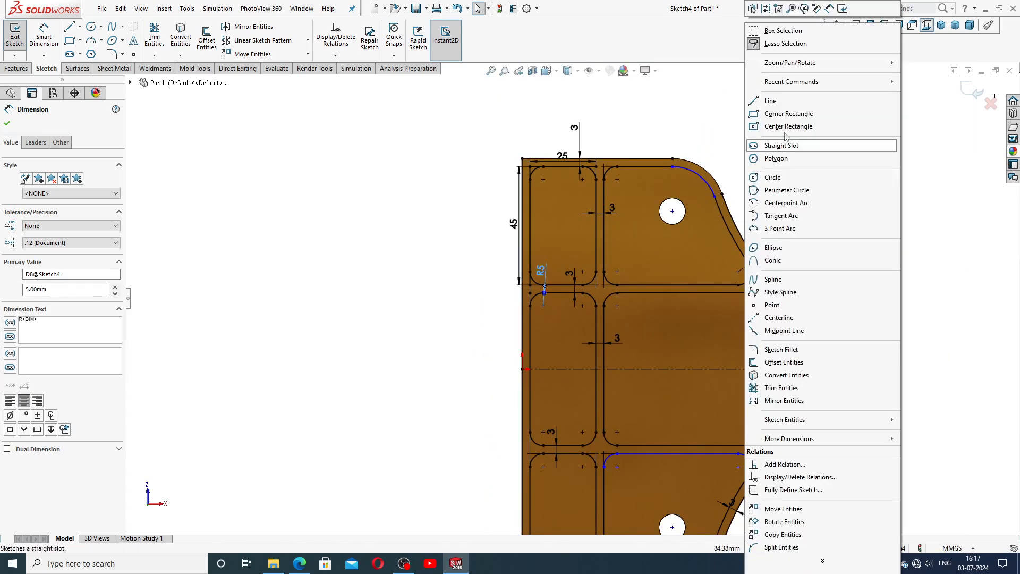
Reposition the R5 fillet dimension at the upper-left corner of the middle-left pocket outline.
left_click(945, 170)
scroll(664, 319, "up", 3)
scroll(696, 378, "down", 1)
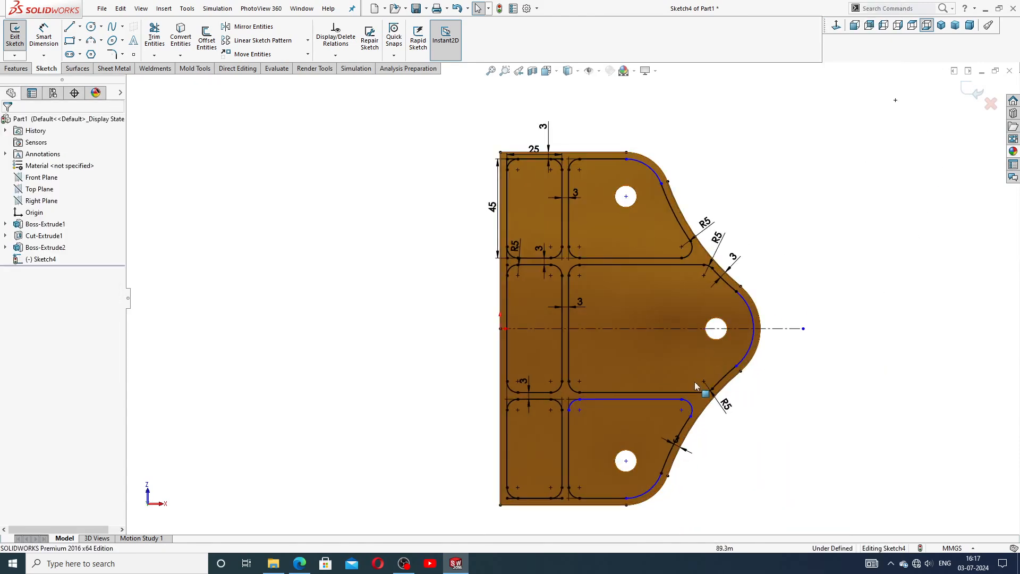
scroll(694, 382, "down", 2)
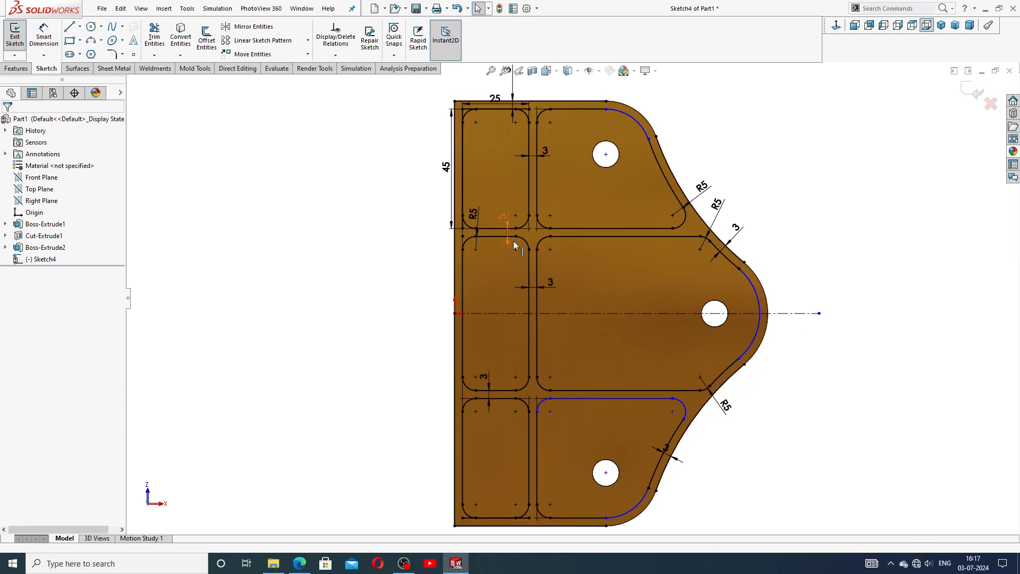
left_click(484, 220)
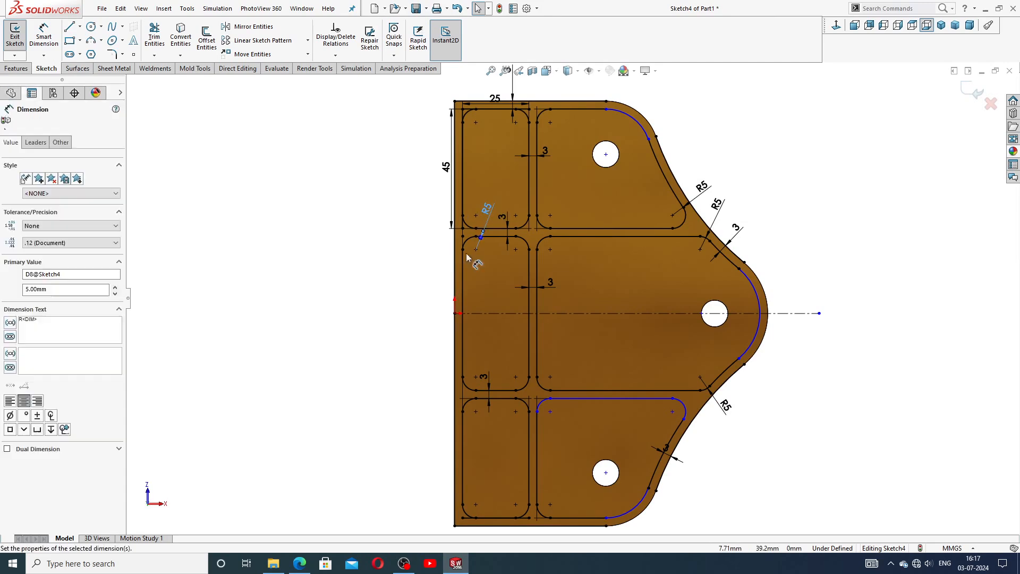
left_click(394, 269)
scroll(472, 257, "down", 2)
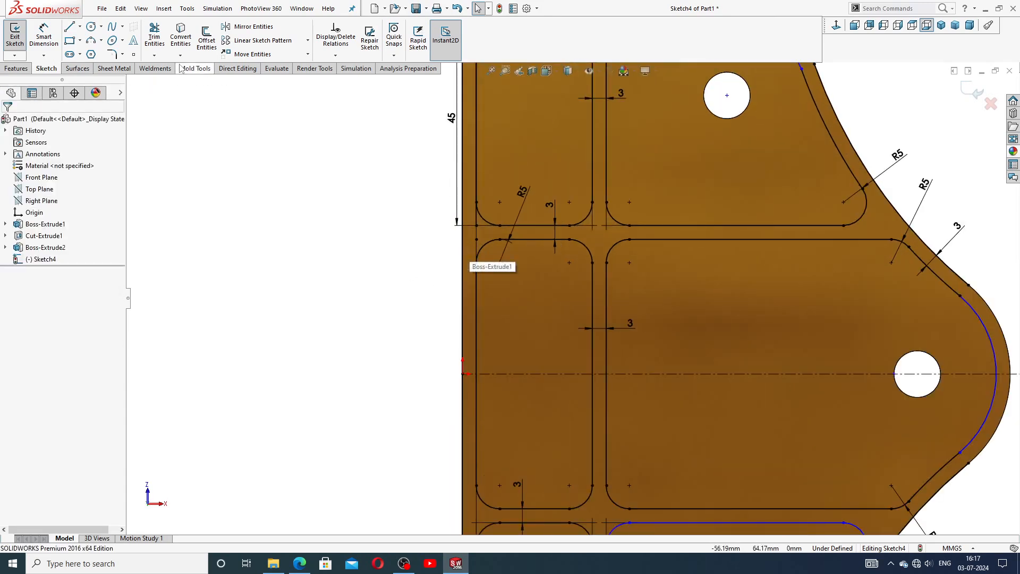
Inspect the pocket corners and trim the leftover line segment outside the lower-left fillet of the bottom-left pocket outline.
left_click(155, 36)
scroll(464, 227, "down", 3)
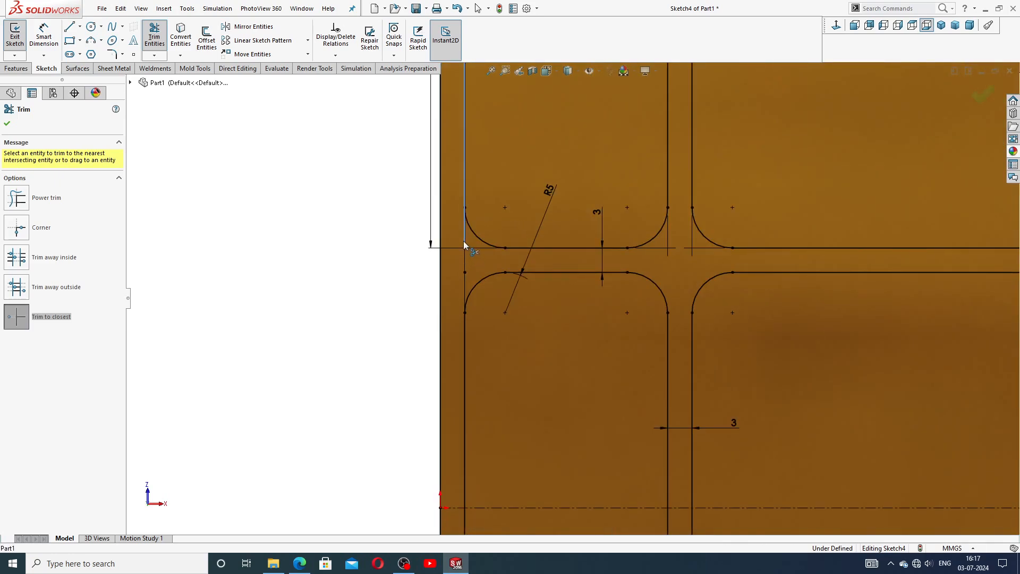
scroll(572, 297, "up", 3)
scroll(657, 292, "up", 2)
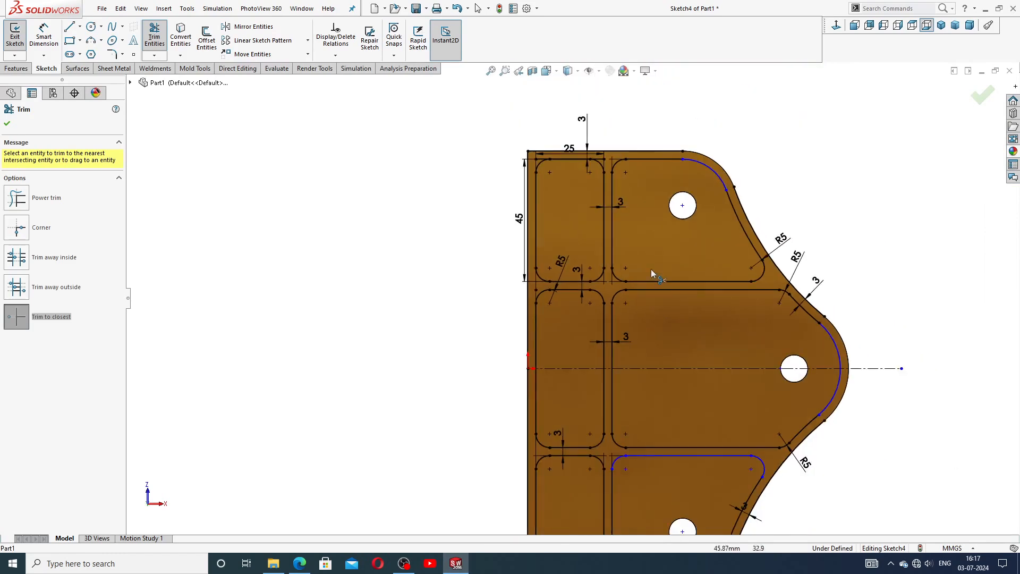
scroll(582, 194, "down", 3)
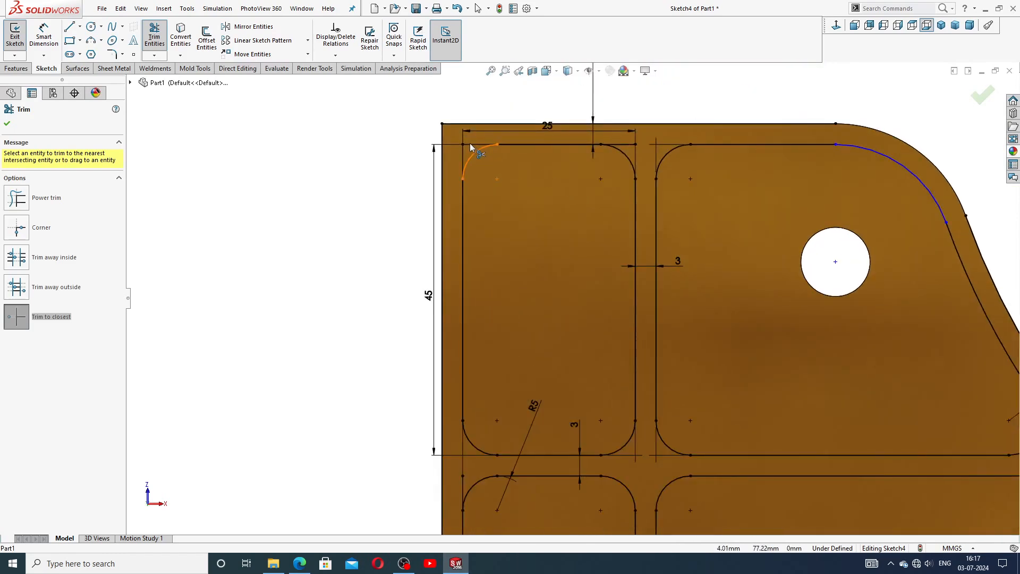
scroll(469, 142, "down", 3)
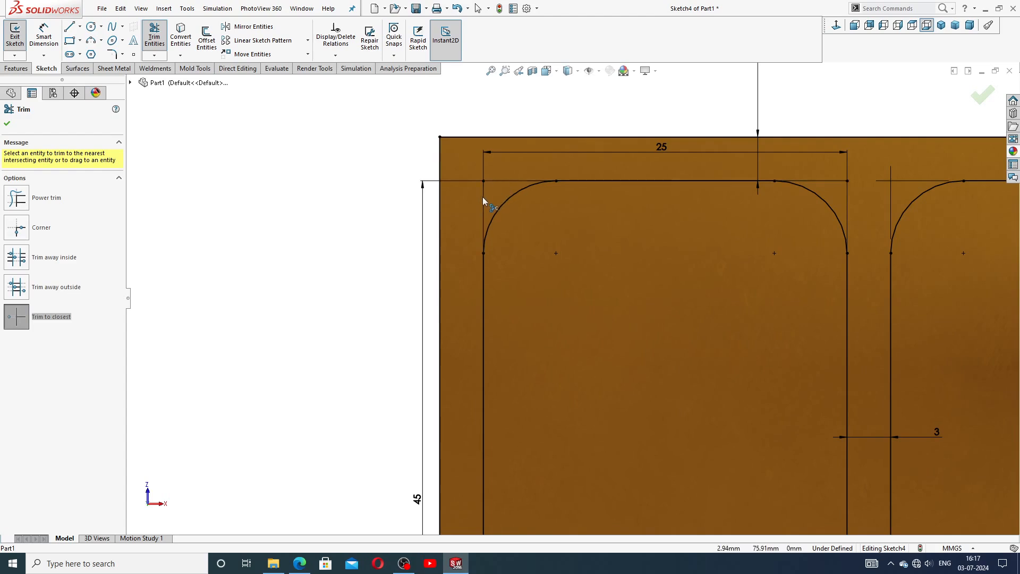
scroll(587, 271, "up", 2)
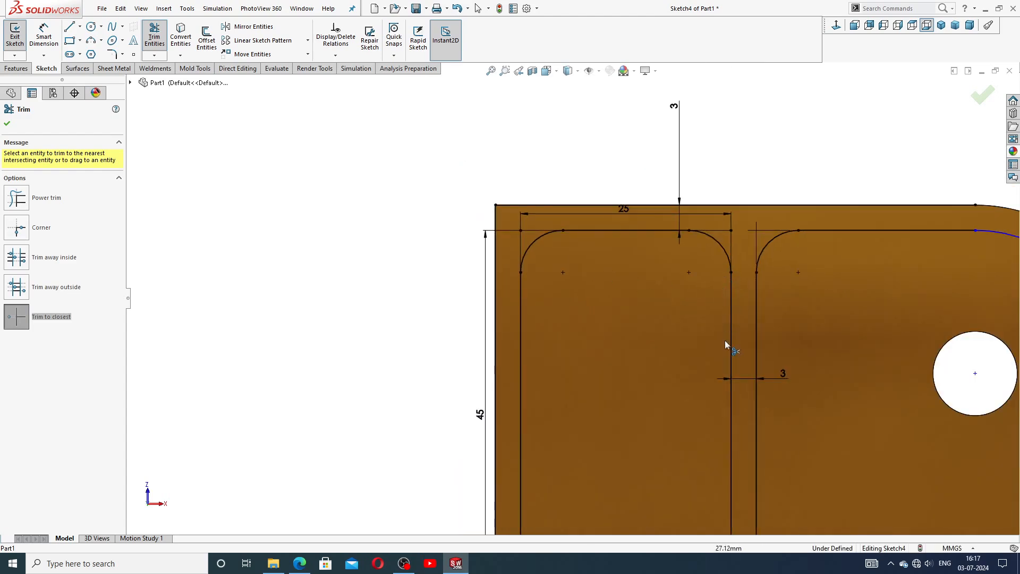
scroll(719, 375, "up", 3)
scroll(693, 430, "down", 2)
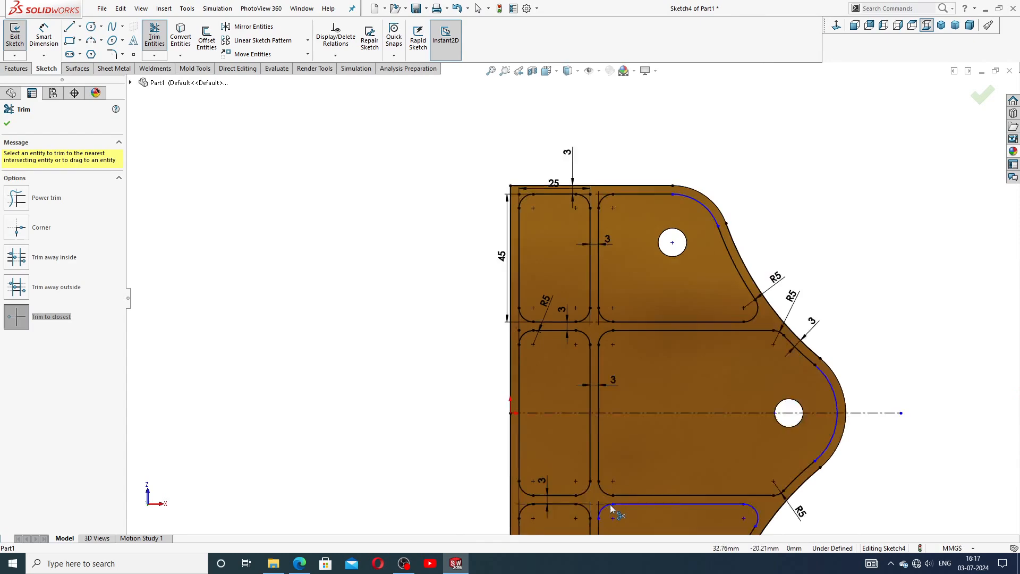
scroll(584, 498, "up", 1)
scroll(589, 480, "down", 3)
scroll(593, 479, "up", 3)
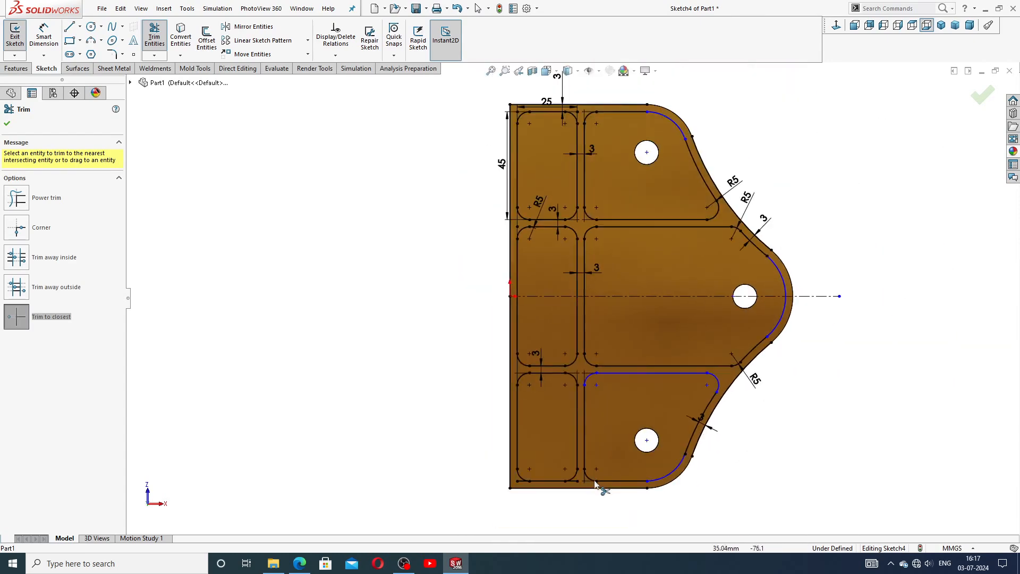
scroll(595, 483, "up", 1)
scroll(540, 448, "down", 6)
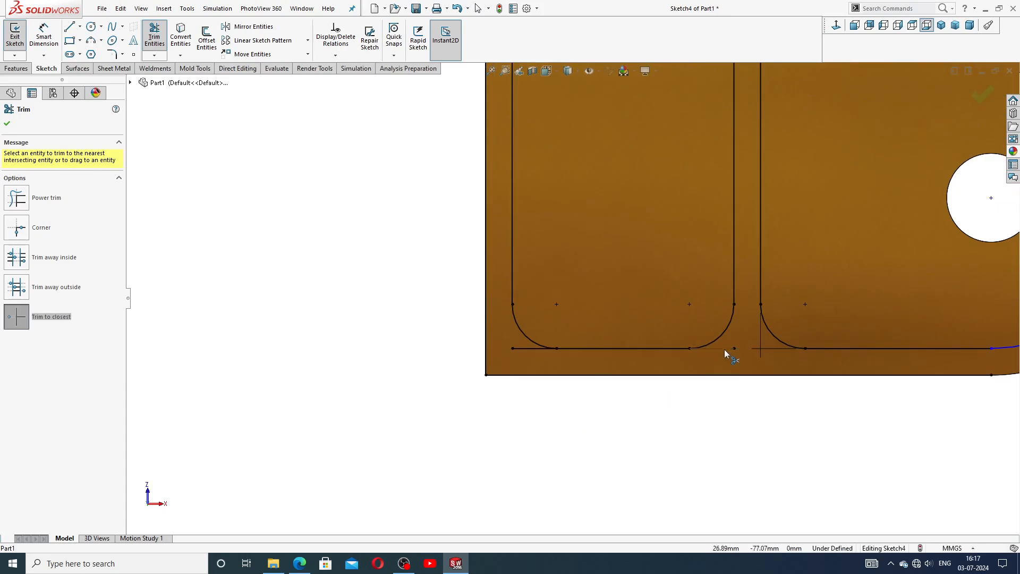
left_click(521, 349)
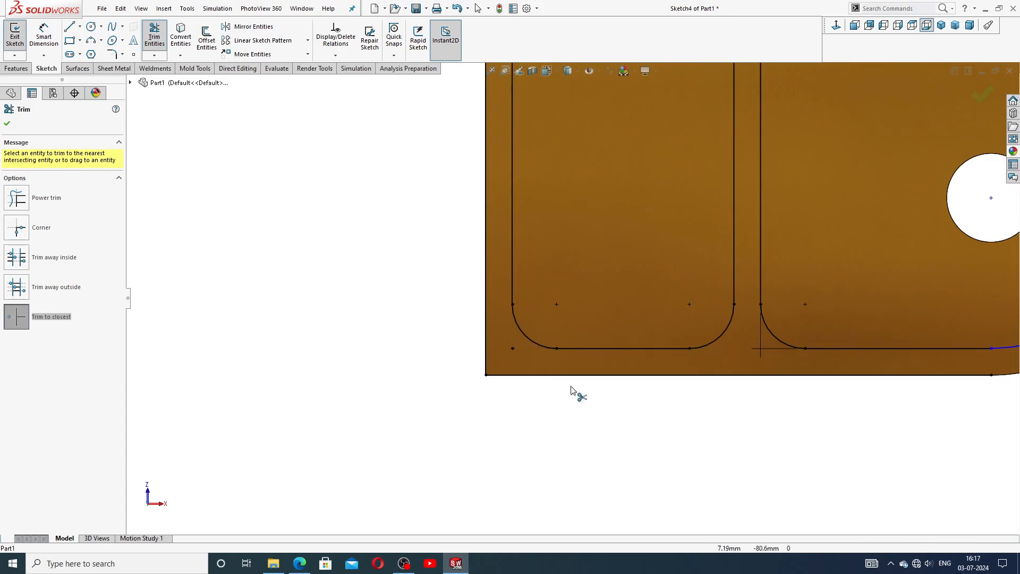
scroll(572, 392, "up", 3)
scroll(682, 353, "up", 2)
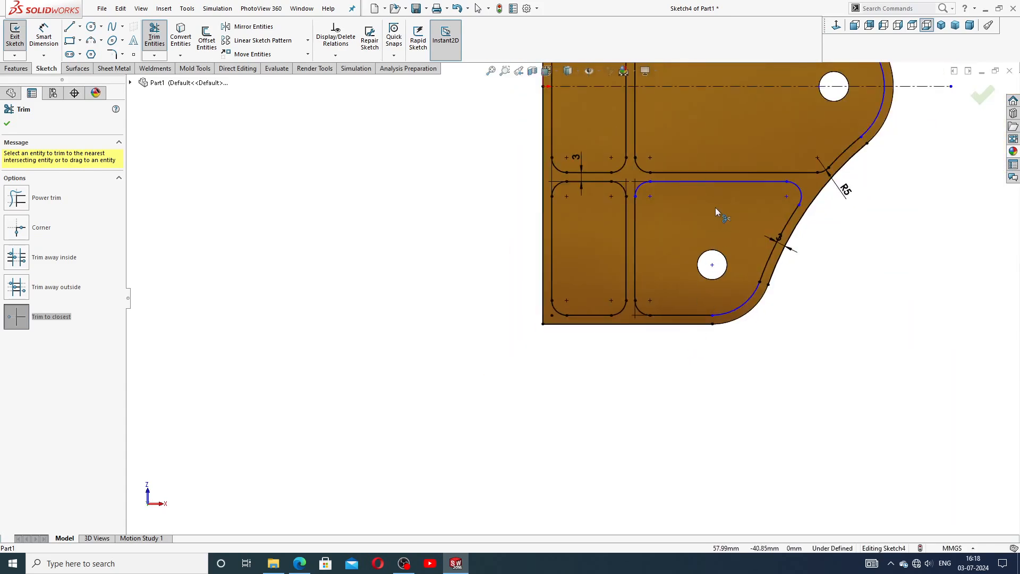
scroll(715, 207, "up", 2)
scroll(664, 154, "up", 2)
scroll(638, 143, "down", 2)
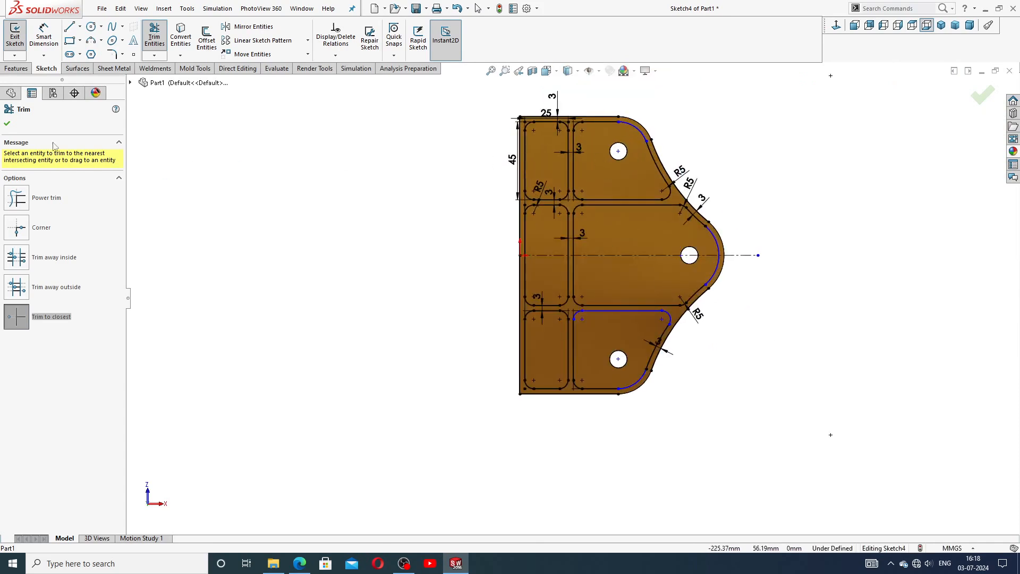
left_click(7, 125)
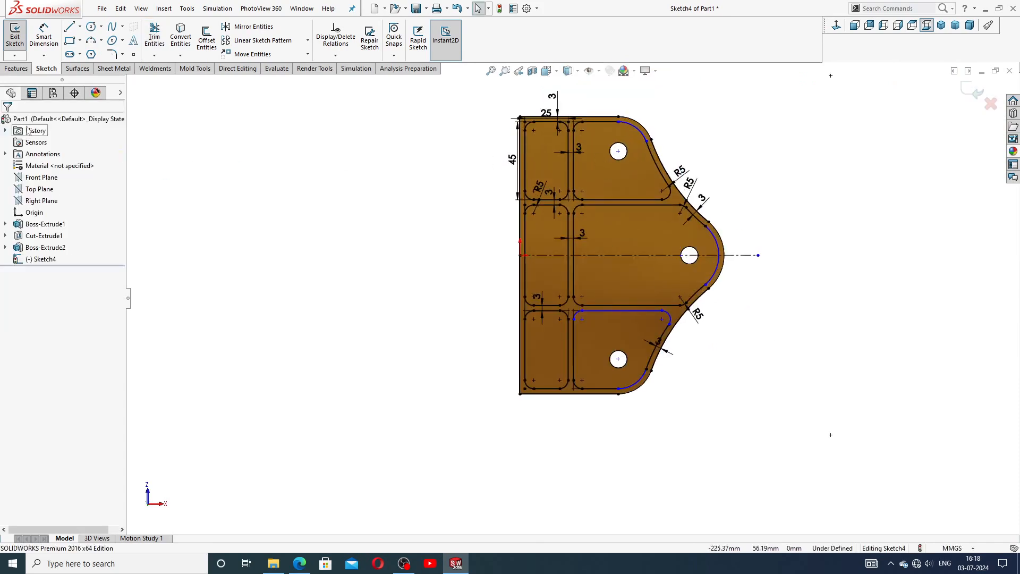
Set up an Extruded Cut from the pocket sketch with all six rounded pocket regions as selected contours.
left_click(17, 69)
left_click(158, 37)
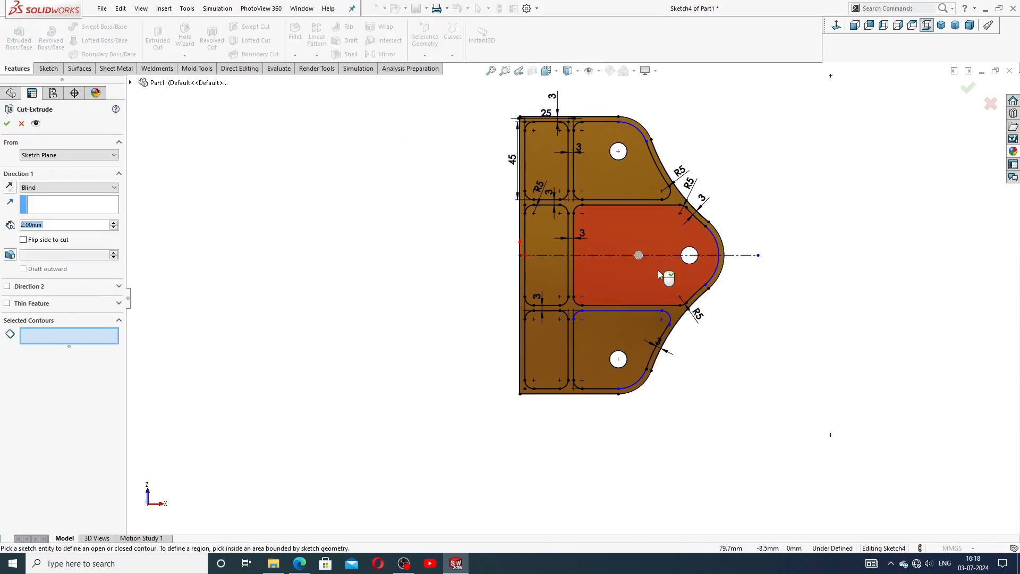
left_click(639, 227)
left_click(632, 187)
left_click(552, 168)
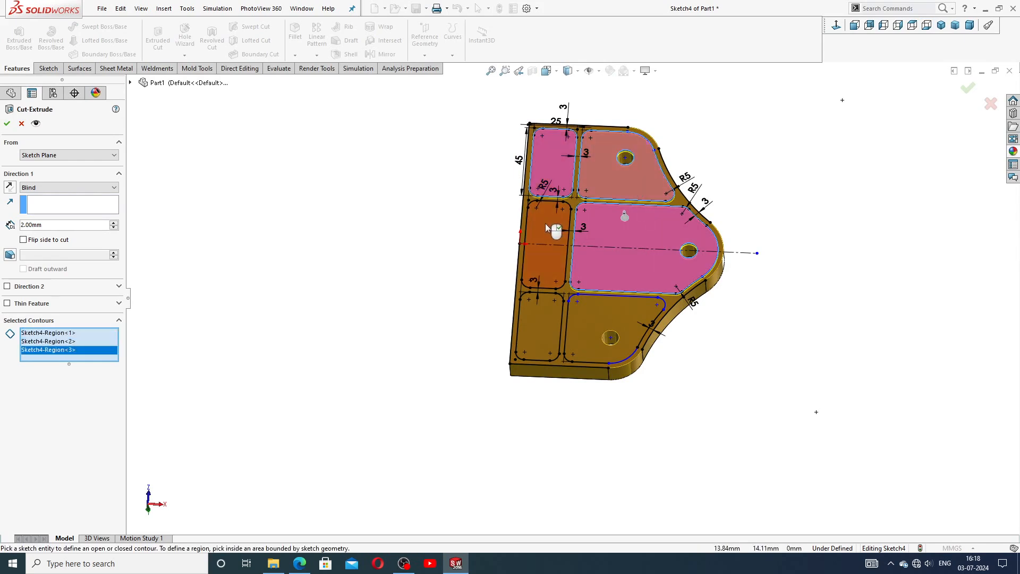
left_click(547, 227)
left_click(540, 326)
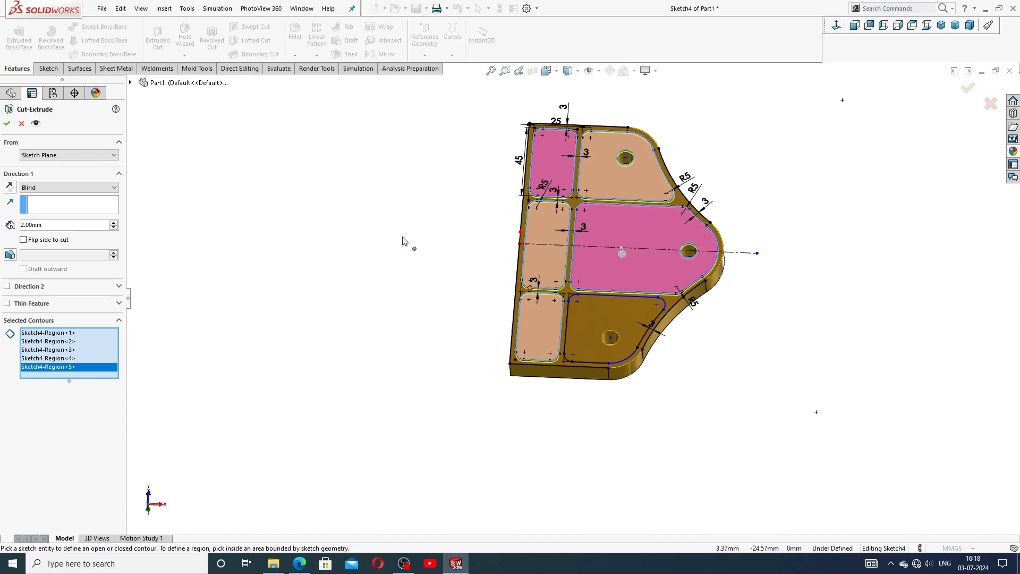
left_click(572, 322)
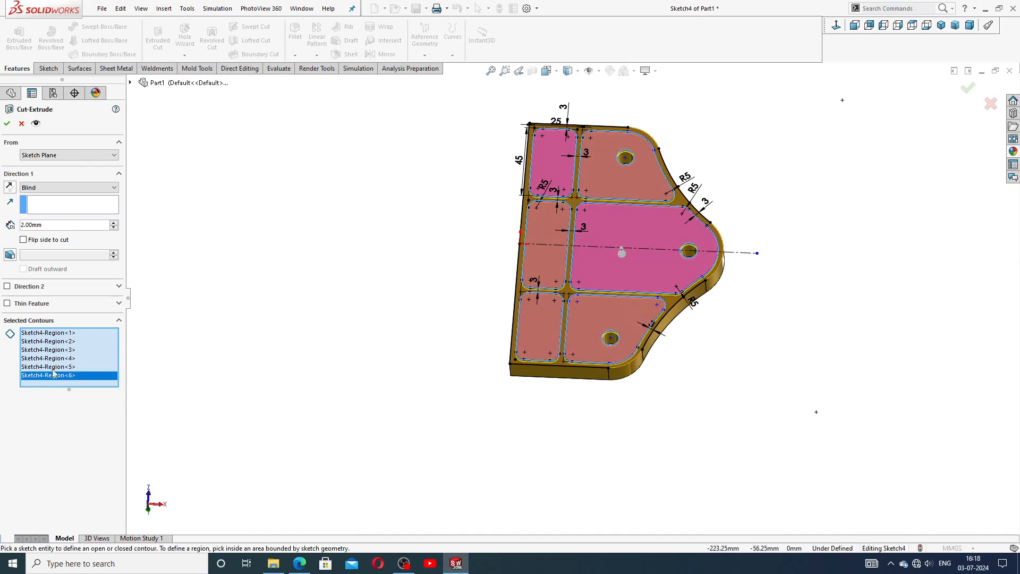
Consult the PART-16,BASE drawing in the browser, return to SOLIDWORKS and cut the selected pockets to a blind depth of 2.05 mm.
left_click(299, 563)
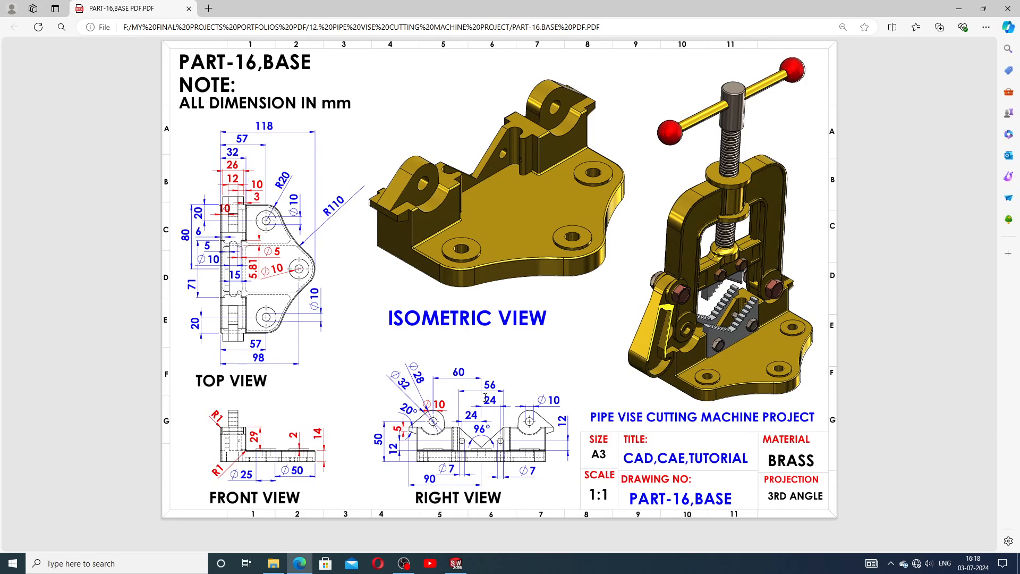
left_click(456, 563)
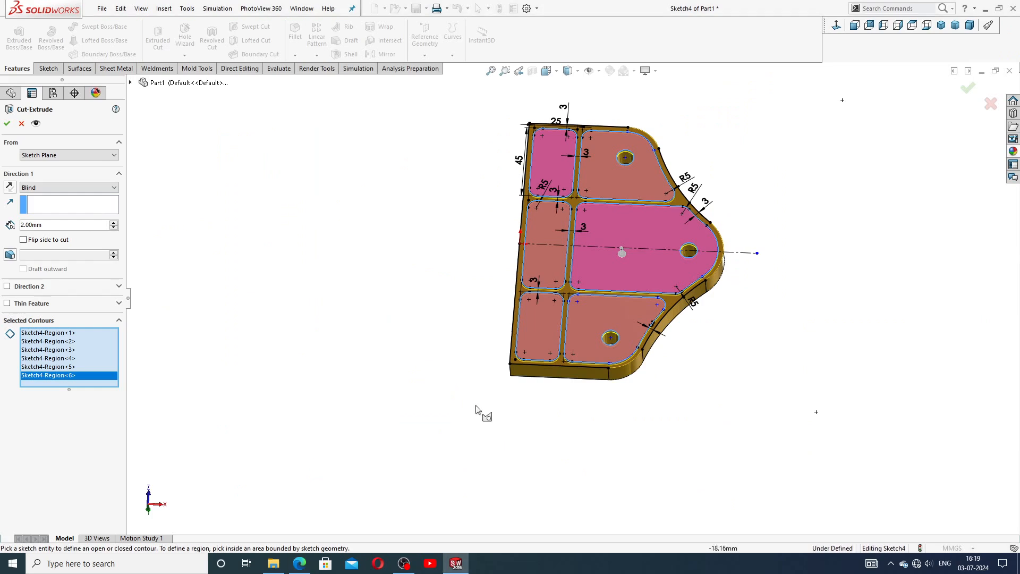
double_click(42, 224)
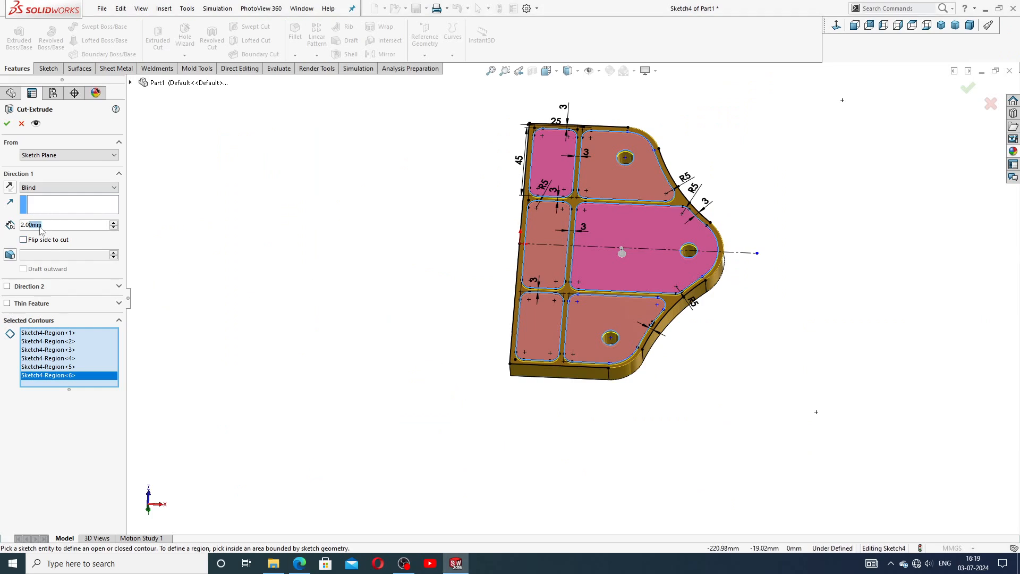
type("05")
key("Return")
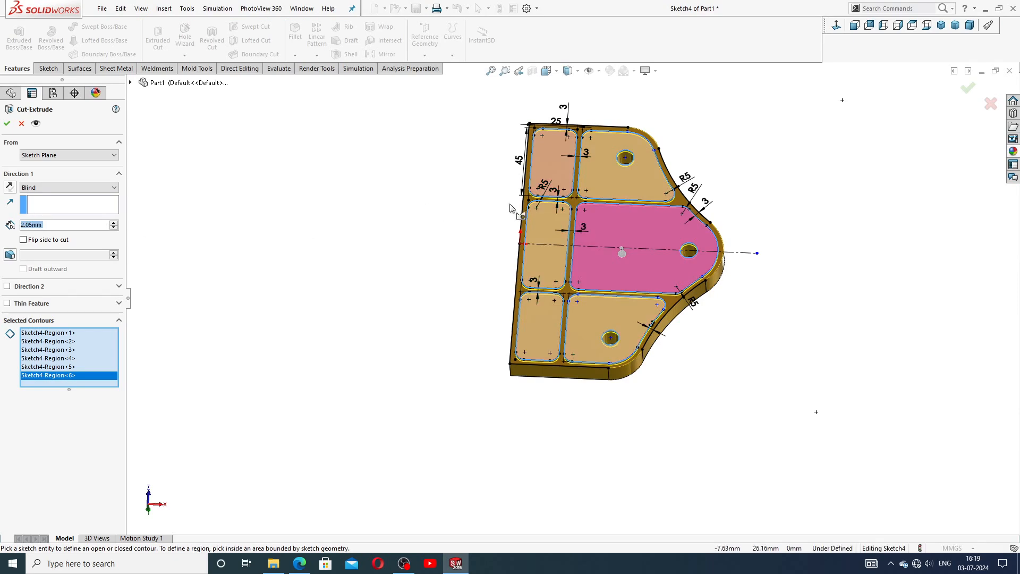
middle_click_drag(509, 207, 526, 128)
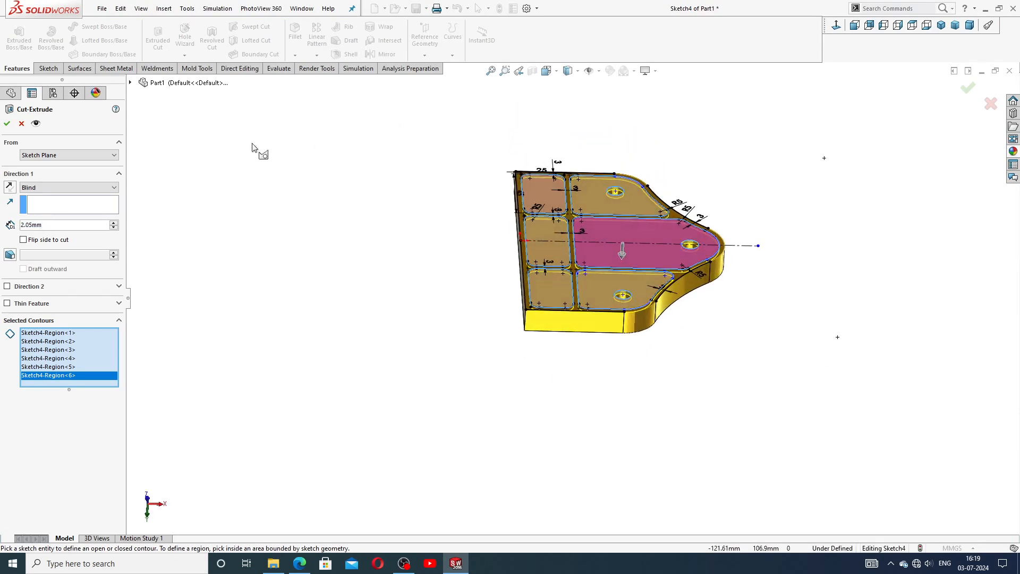
left_click(8, 126)
middle_click_drag(456, 228, 546, 235)
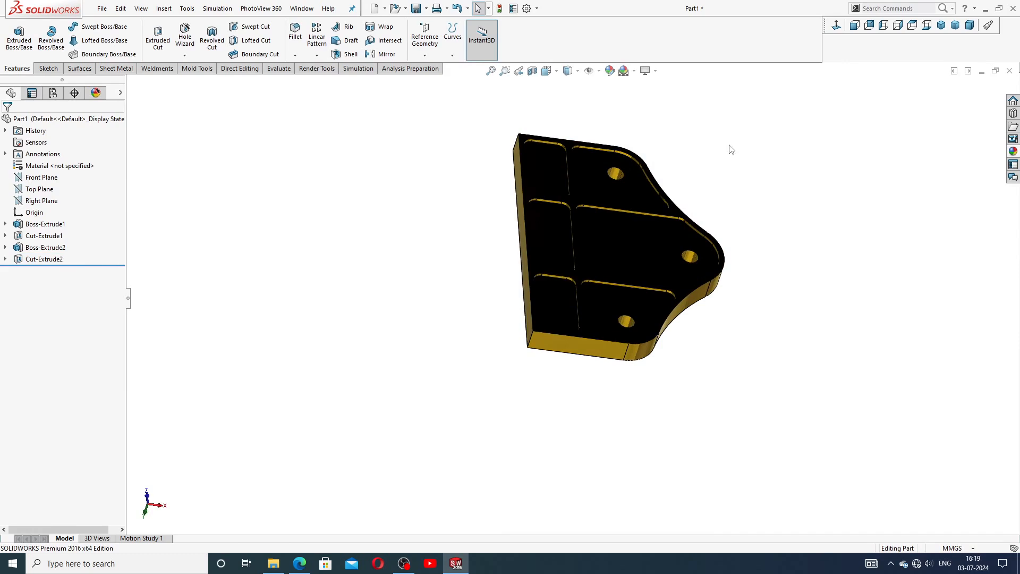
middle_click_drag(729, 150, 715, 183)
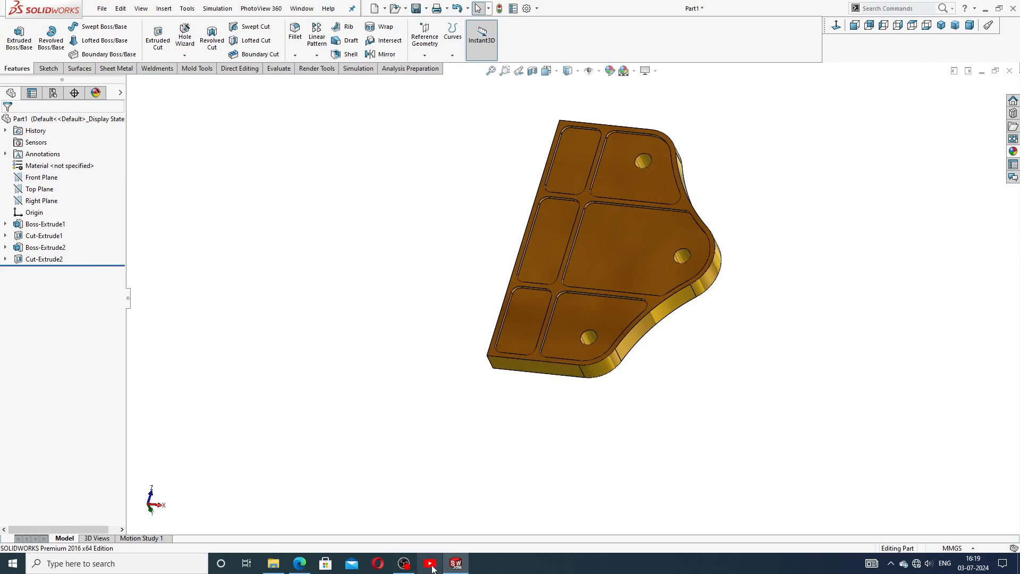
Consult the base drawing in the browser again, return to SOLIDWORKS and start a sketch on the plate face carrying the round bosses.
left_click(300, 565)
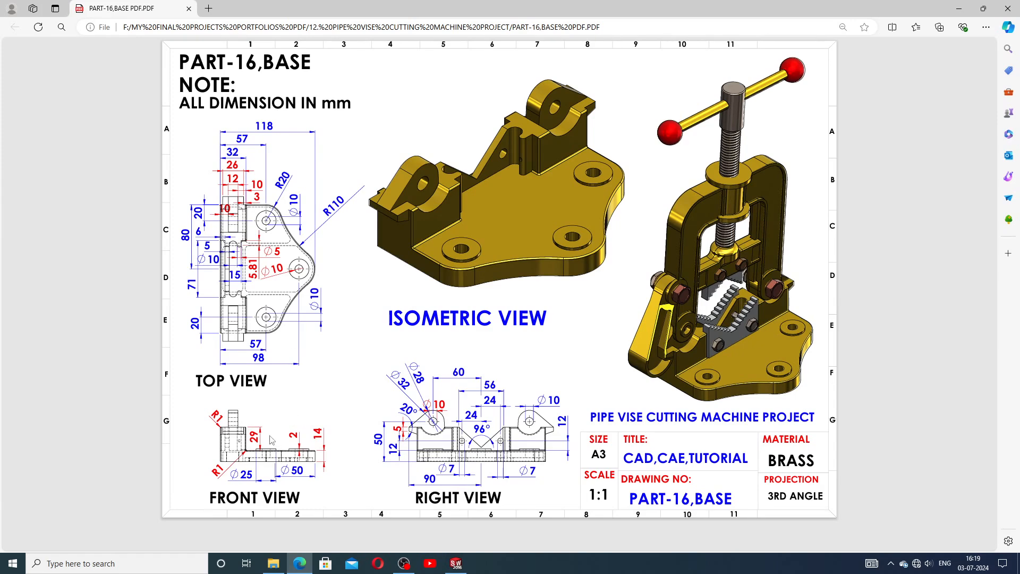
left_click(457, 562)
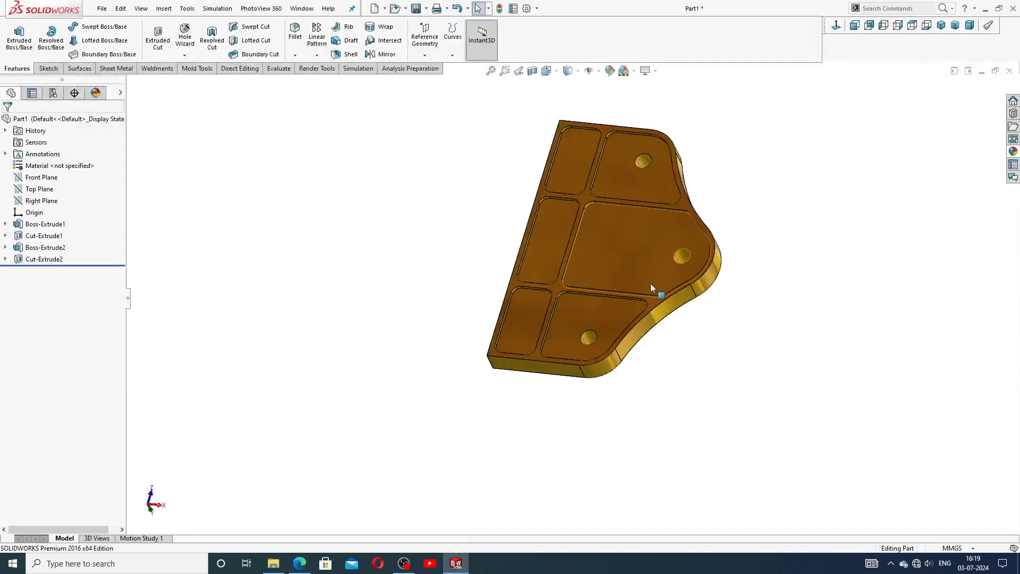
middle_click_drag(651, 285, 730, 222)
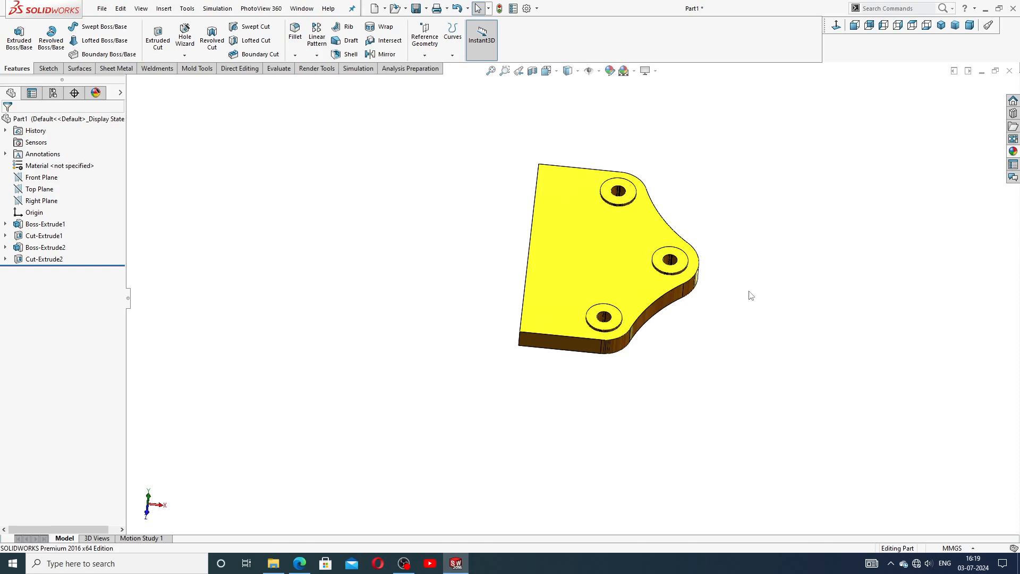
left_click(597, 238)
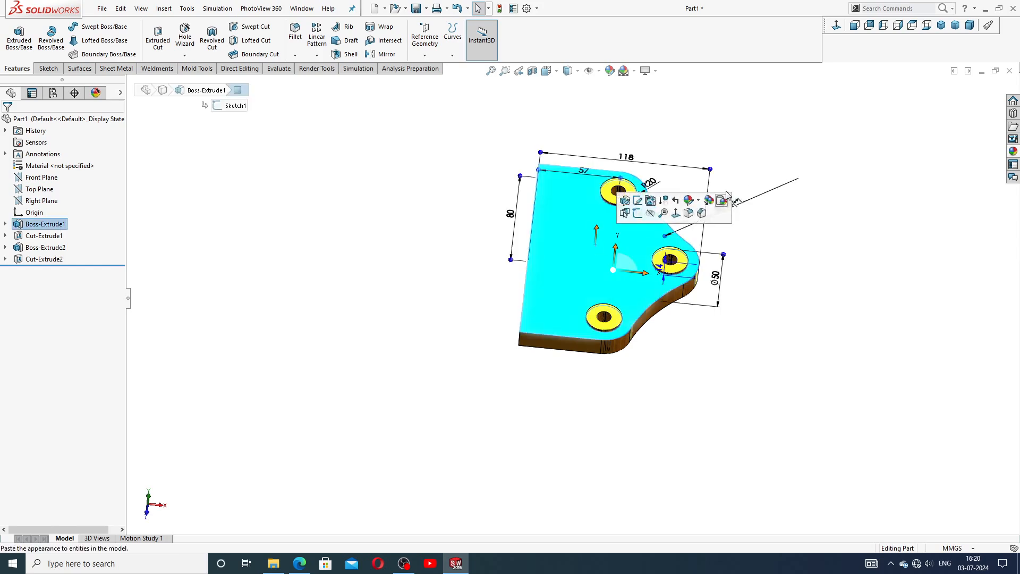
left_click(624, 214)
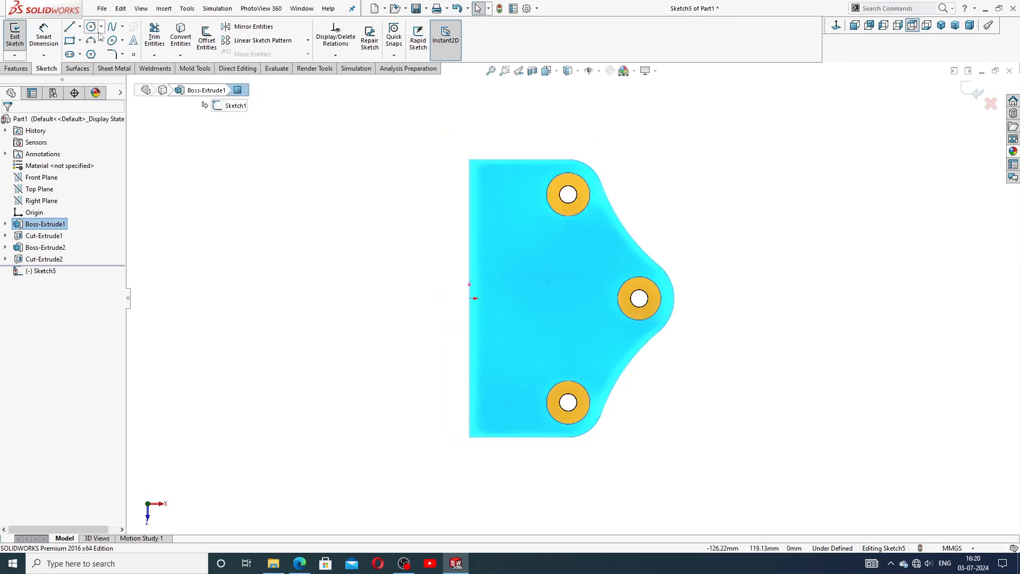
Sketch a corner rectangle about 28.5 mm wide and 160 mm long along the full straight edge of the plate.
left_click(80, 40)
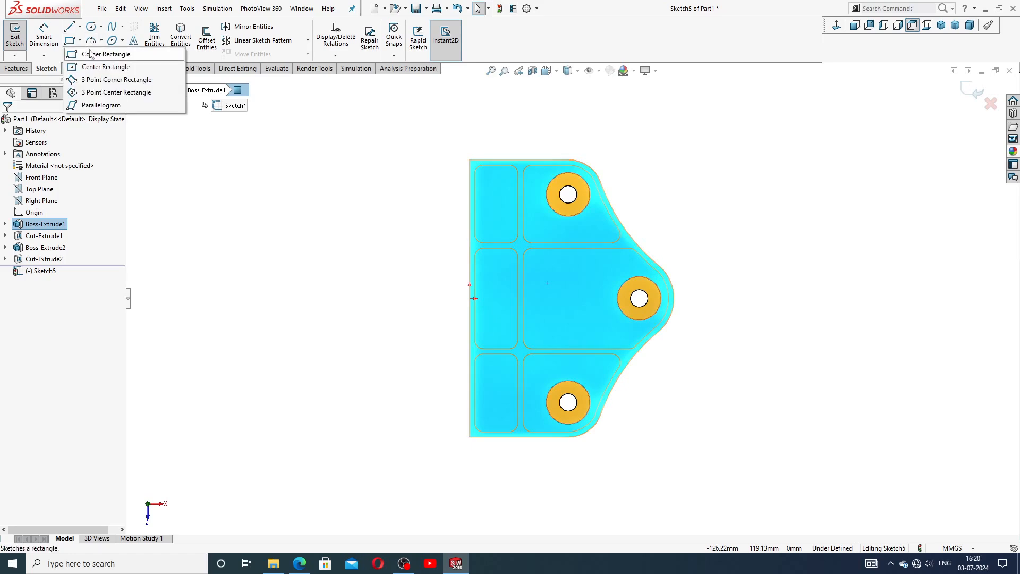
left_click(100, 54)
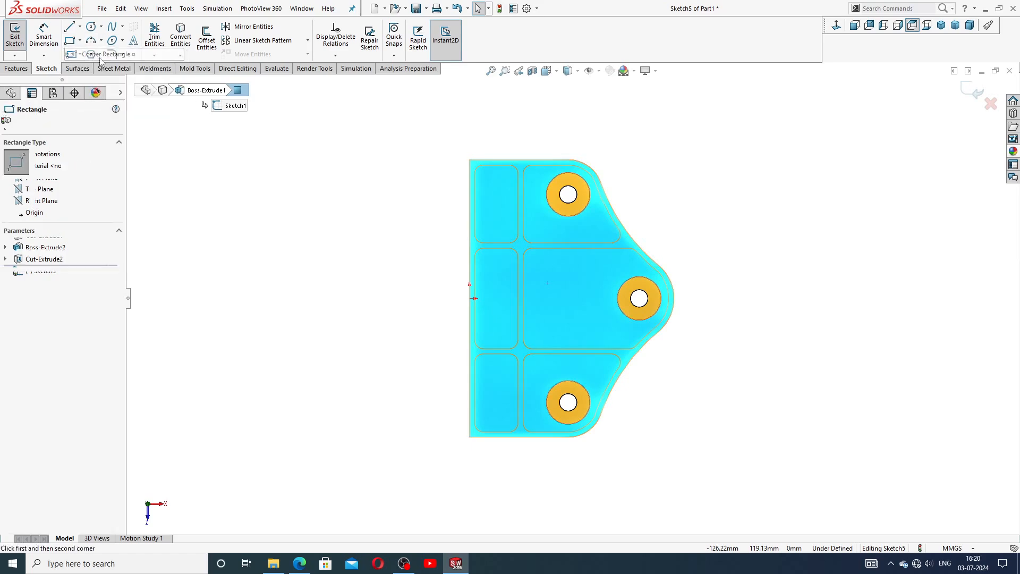
left_click(471, 165)
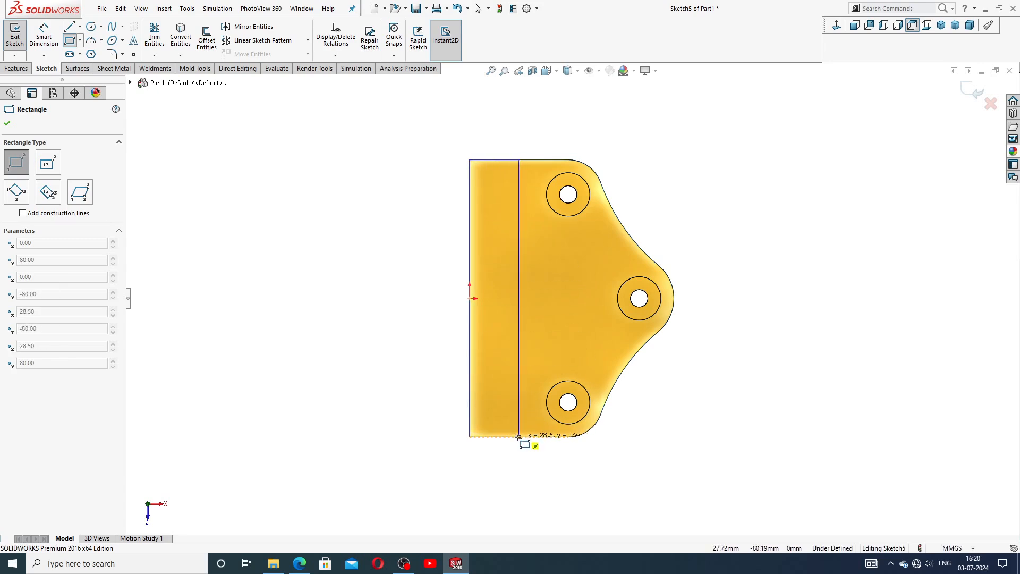
left_click(517, 436)
right_click(549, 342)
left_click(564, 349)
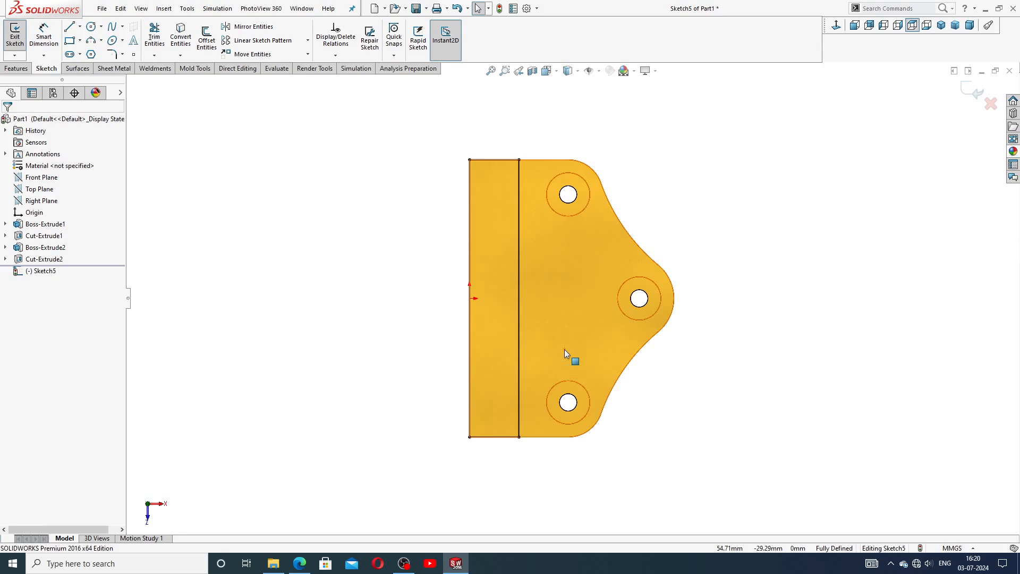
Consult the PART-16,BASE drawing in the browser, return to SOLIDWORKS and try to dimension the rectangle's width.
left_click(299, 563)
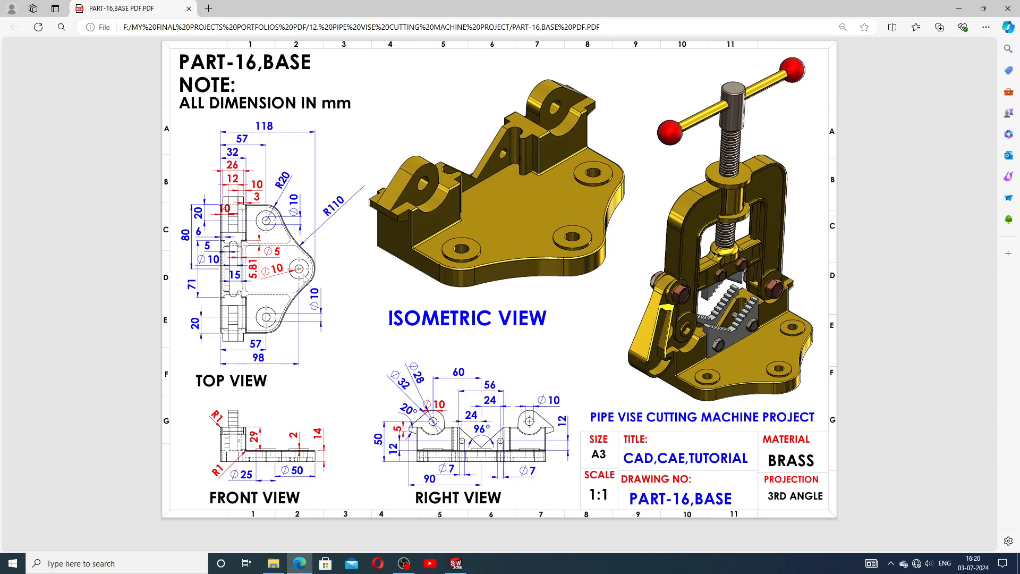
left_click(456, 563)
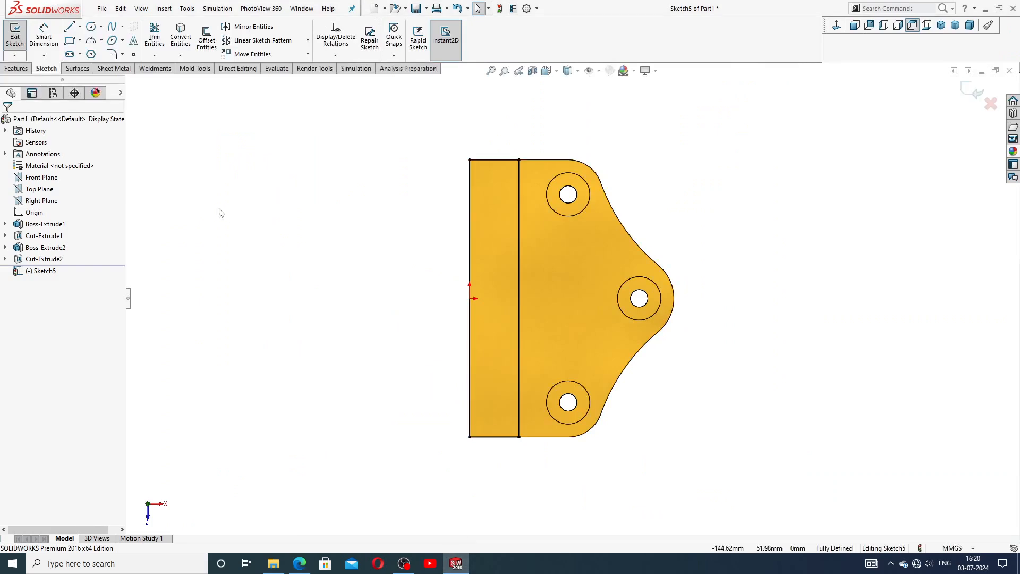
left_click(46, 36)
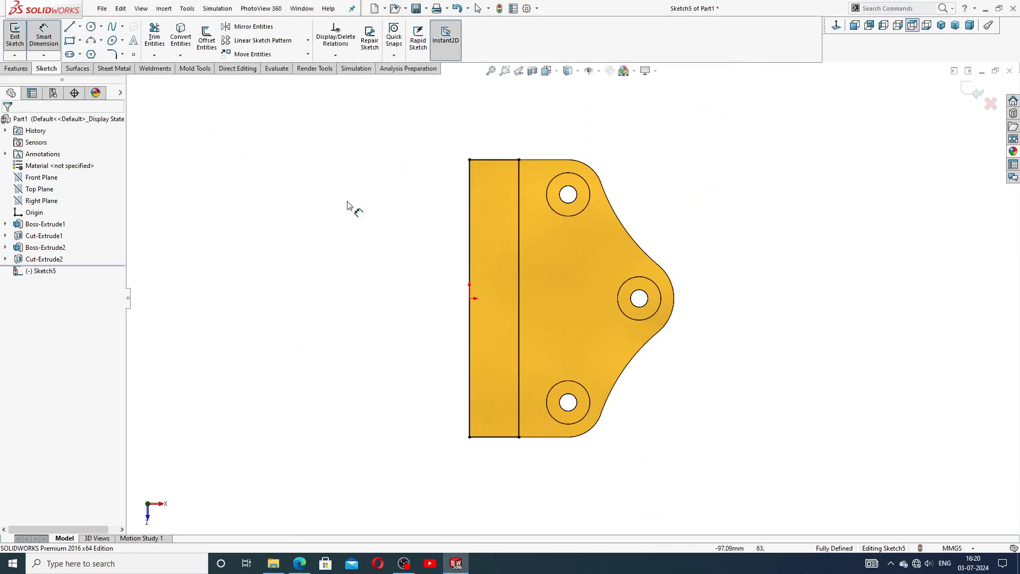
left_click(504, 160)
left_click(500, 149)
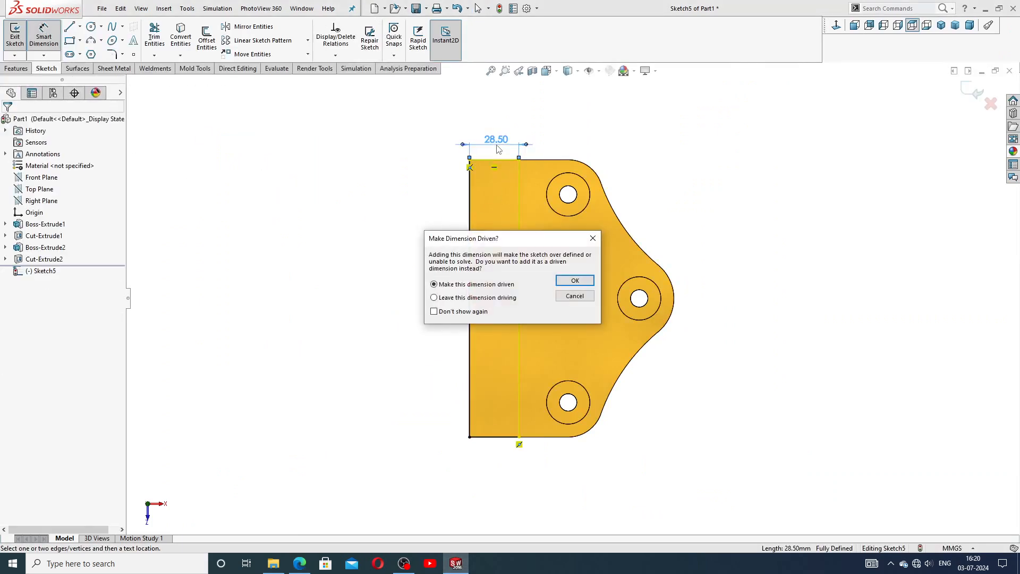
left_click(594, 239)
right_click(651, 175)
left_click(680, 161)
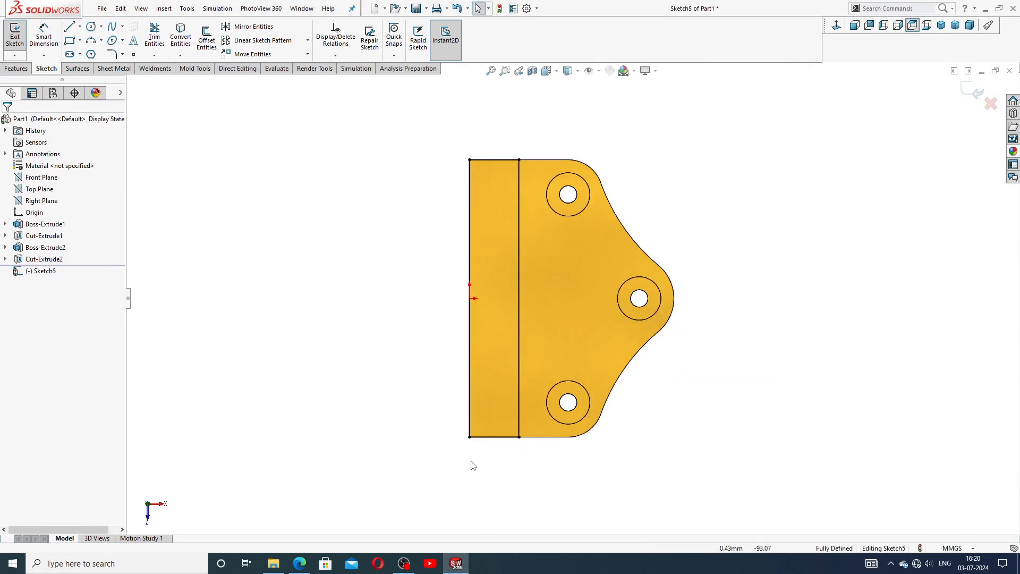
Free the rectangle's inner corner and move its inner long side to about 20.3 mm from the plate's straight edge.
scroll(473, 465, "up", 3)
left_click_drag(541, 392, 516, 386)
scroll(518, 335, "up", 3)
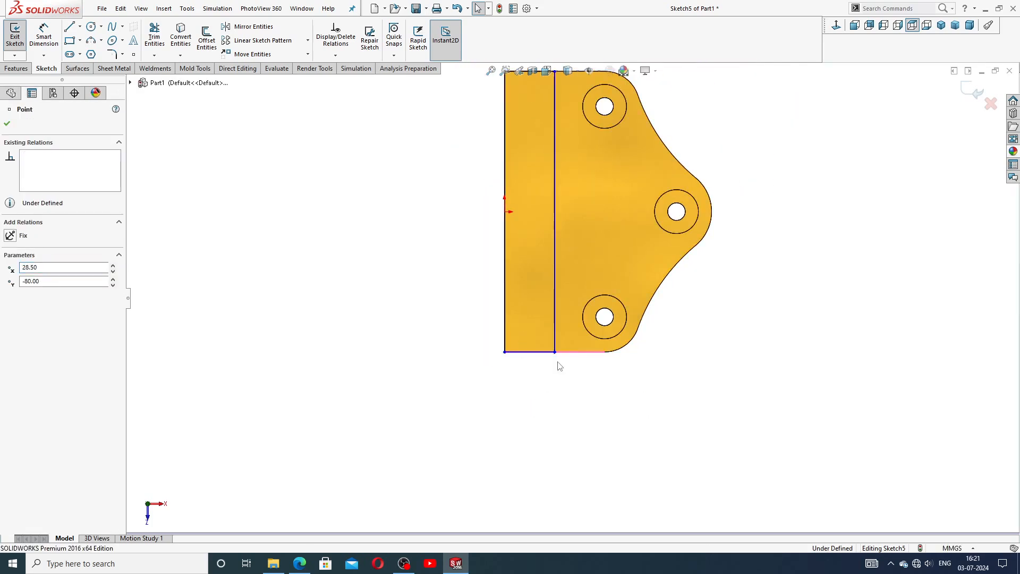
left_click_drag(555, 336, 540, 329)
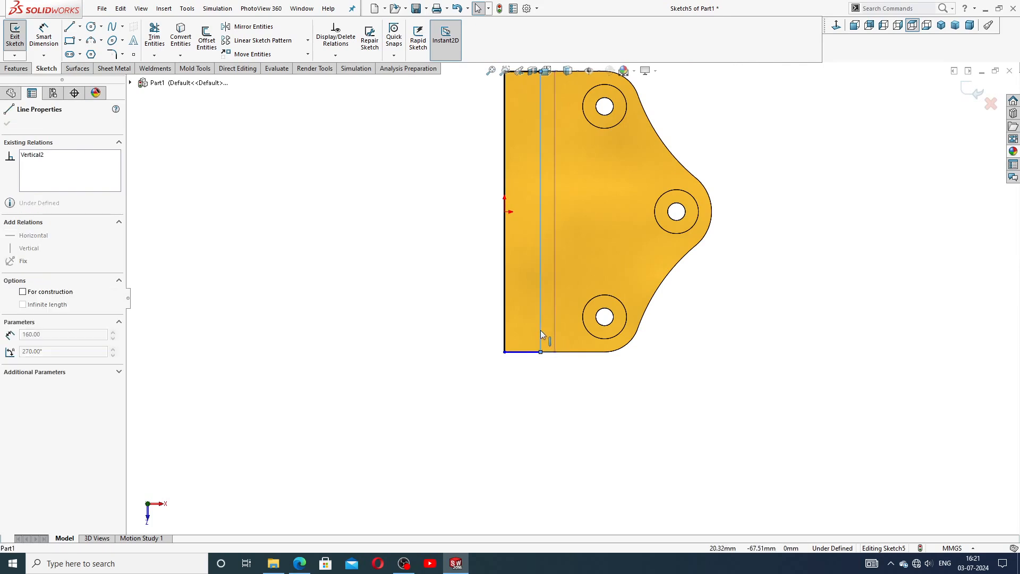
left_click(671, 122)
scroll(573, 139, "up", 3)
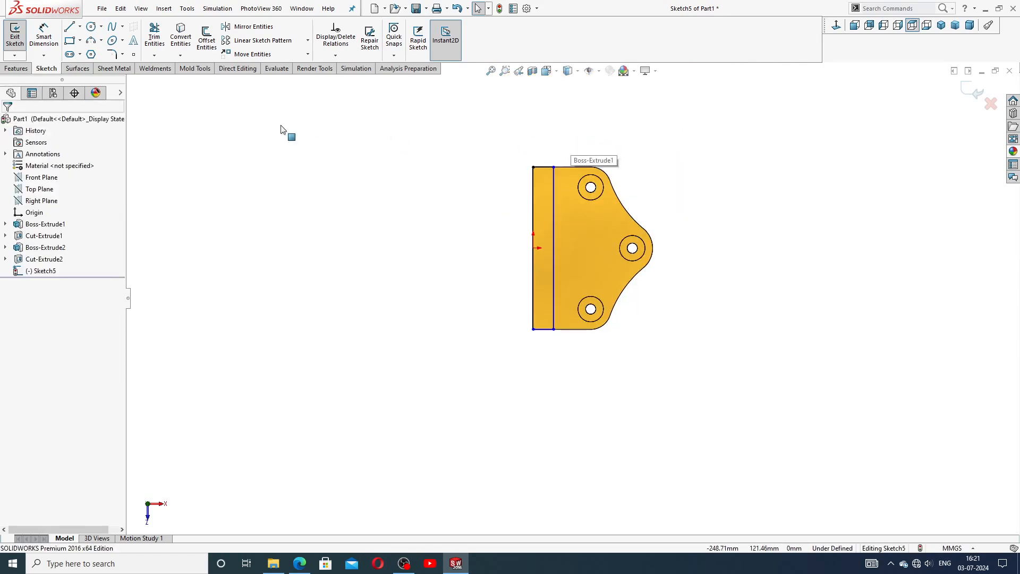
Dimension the rectangle's short edge and set its width to 32 mm.
left_click(43, 36)
scroll(552, 181, "down", 2)
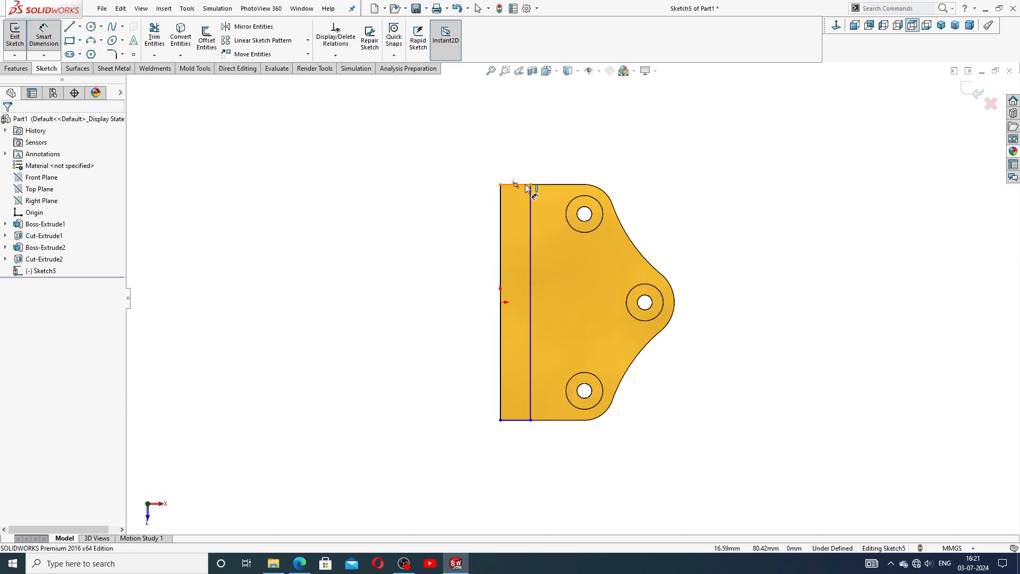
left_click(523, 184)
left_click(518, 170)
type("32")
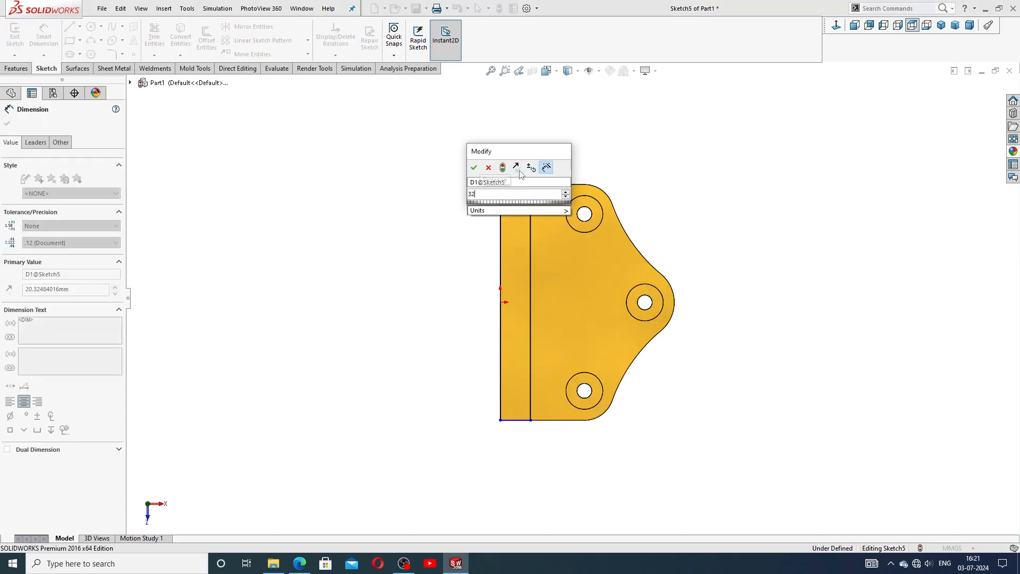
key("Return")
right_click(588, 160)
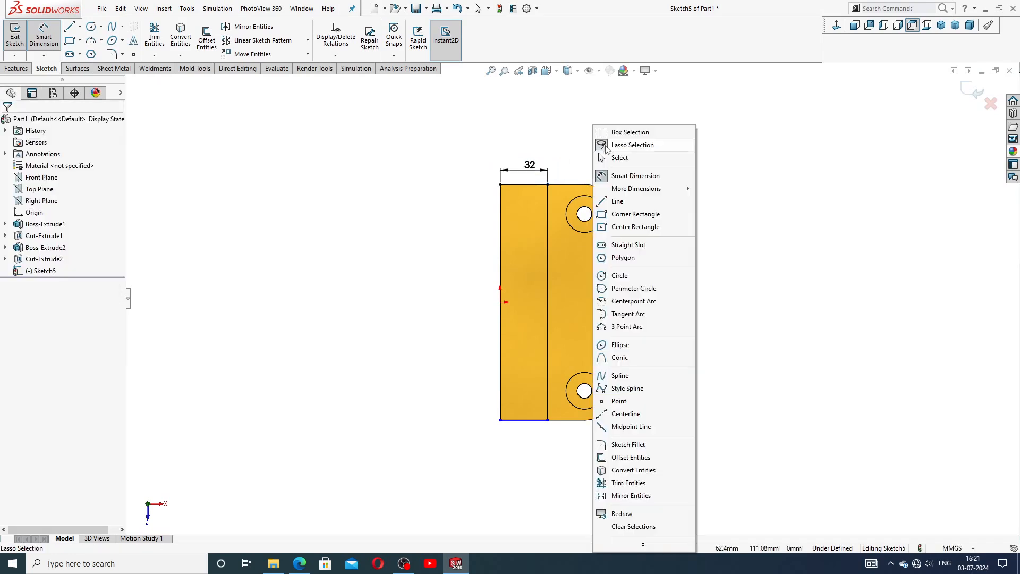
left_click(620, 155)
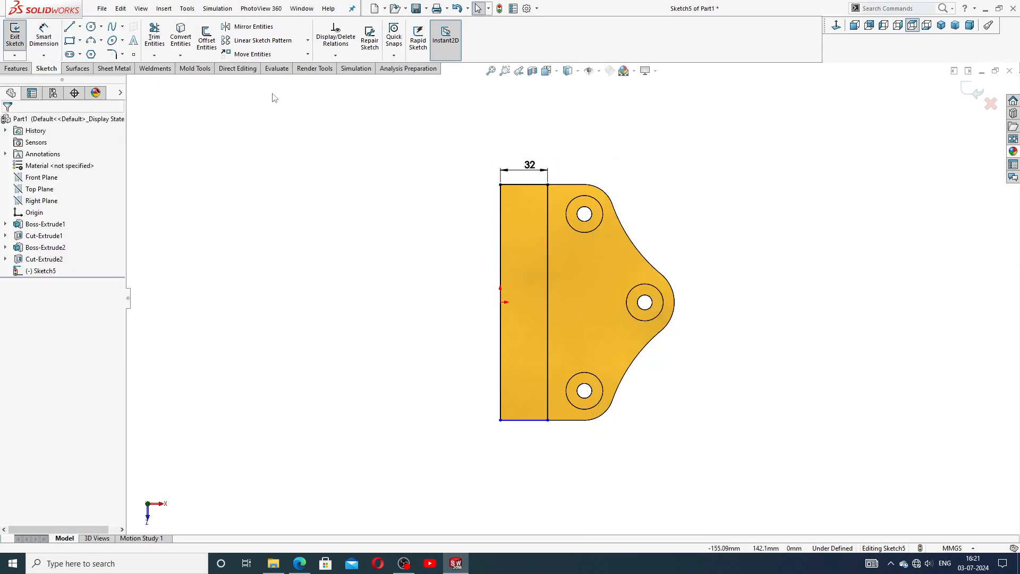
Consult the base drawing in the browser and extrude the rectangle upward as a merged boss, Blind, 29 mm deep.
left_click(16, 69)
left_click(19, 37)
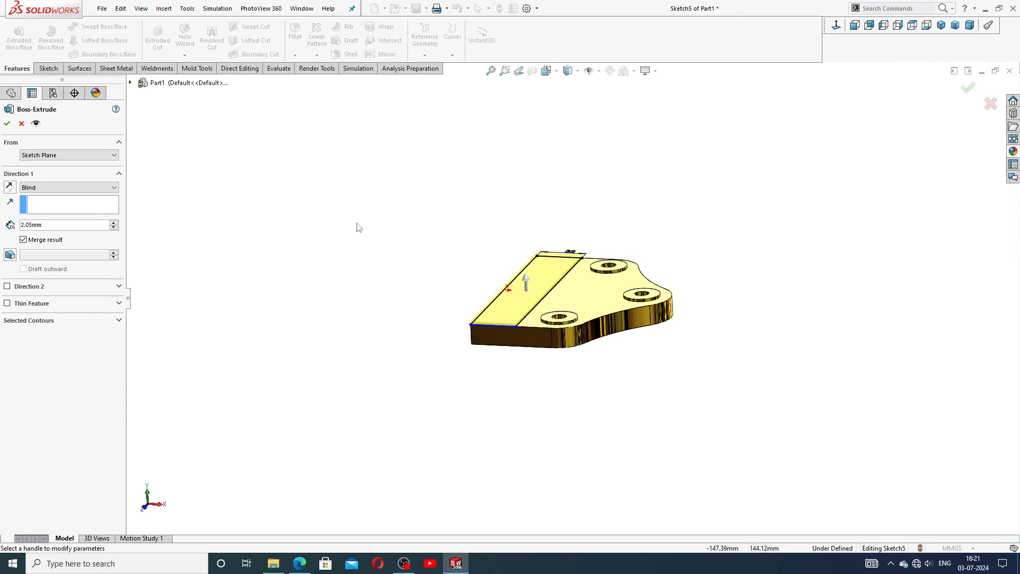
left_click(307, 564)
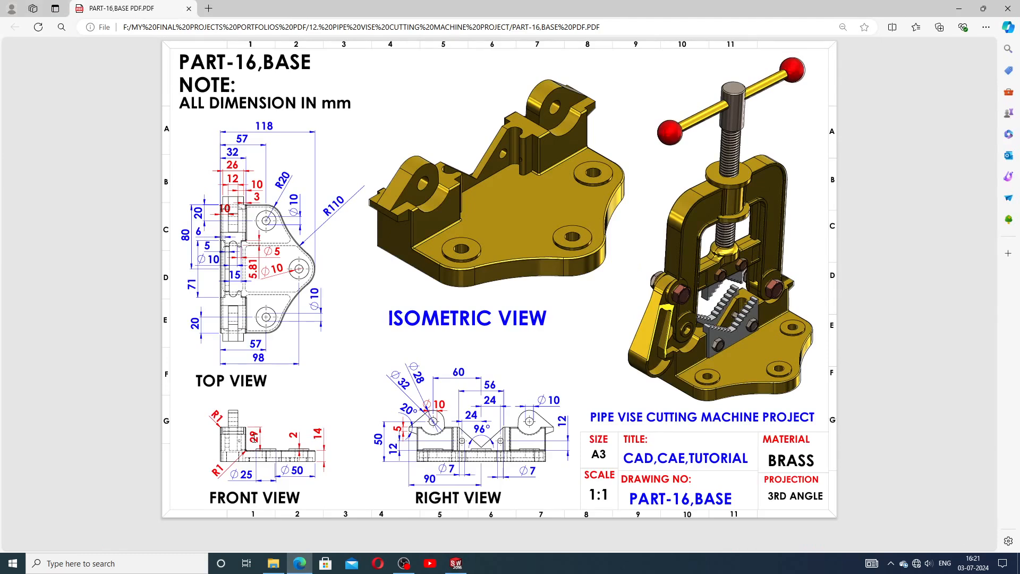
left_click(455, 563)
double_click(23, 225)
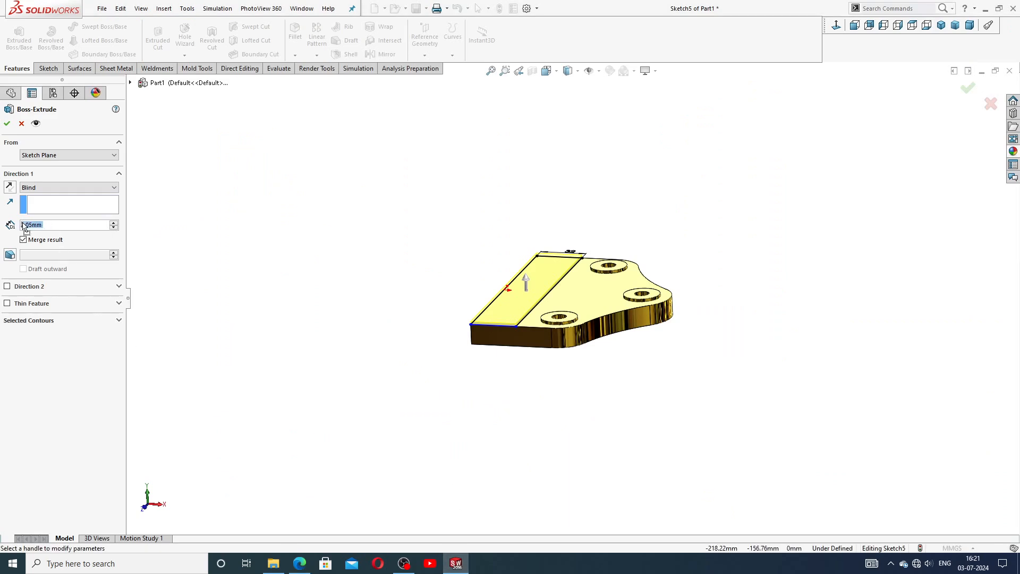
type("29")
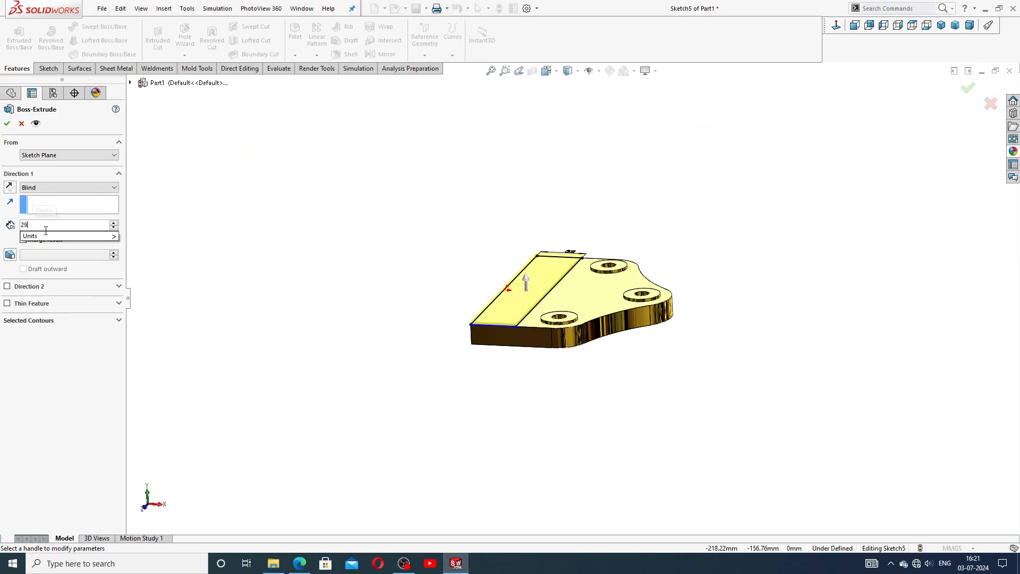
key("Return")
Start a sketch on the raised block's long vertical face toward the round bosses and view it head-on.
middle_click_drag(434, 207, 398, 192)
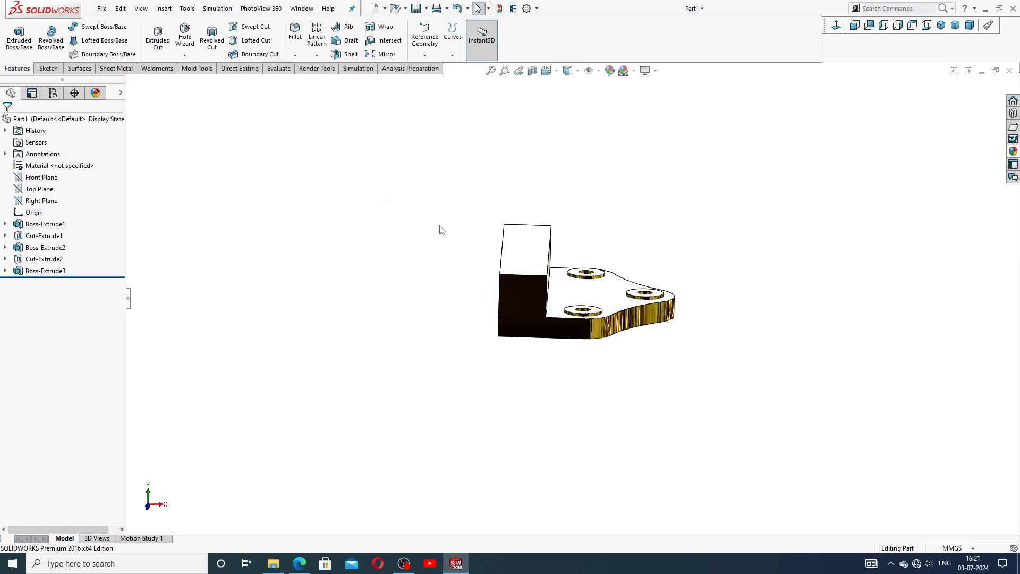
mouse_move(441, 228)
middle_mouse_down()
mouse_move(419, 143)
mouse_move(456, 241)
mouse_move(492, 205)
mouse_move(424, 230)
middle_mouse_up()
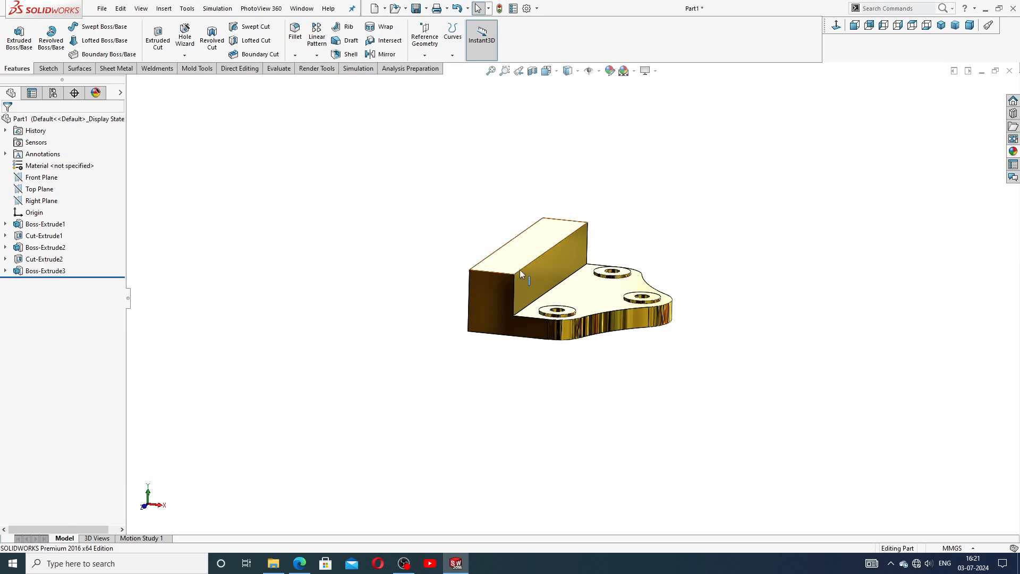
left_click(559, 267)
left_click(601, 234)
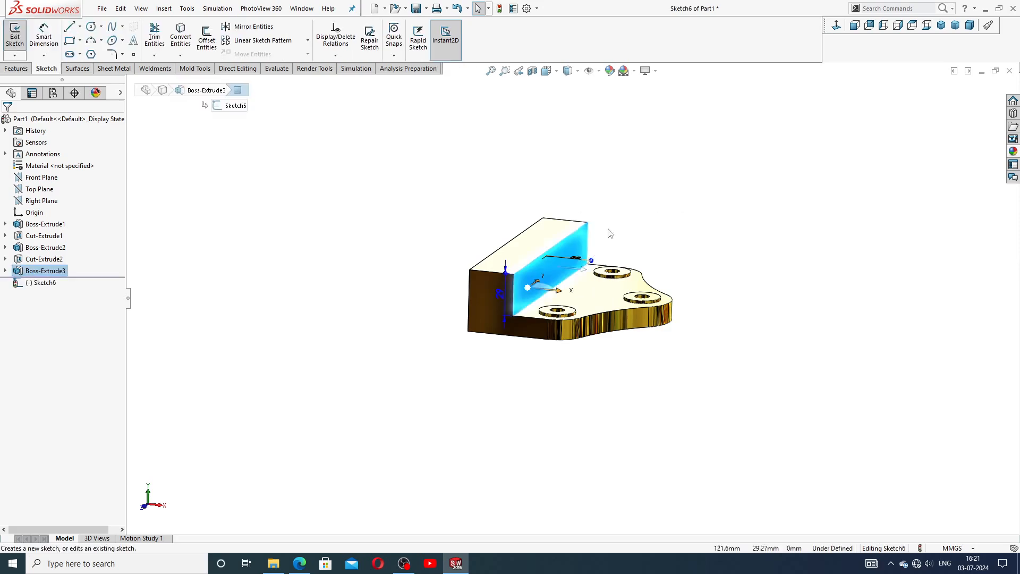
left_click(836, 25)
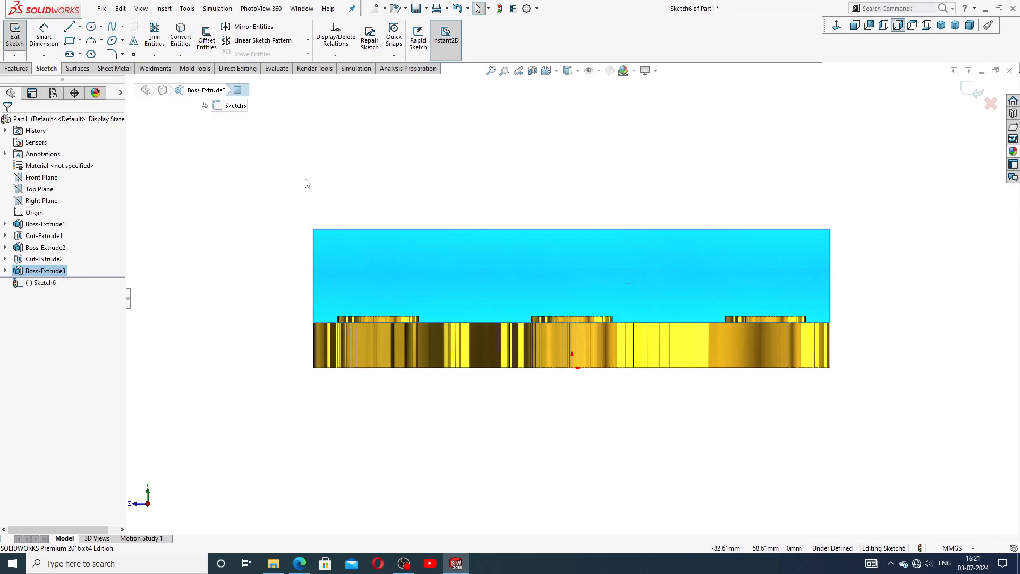
Draw a vertical centerline from the origin up past the block's upper edge.
left_click(80, 26)
left_click(97, 53)
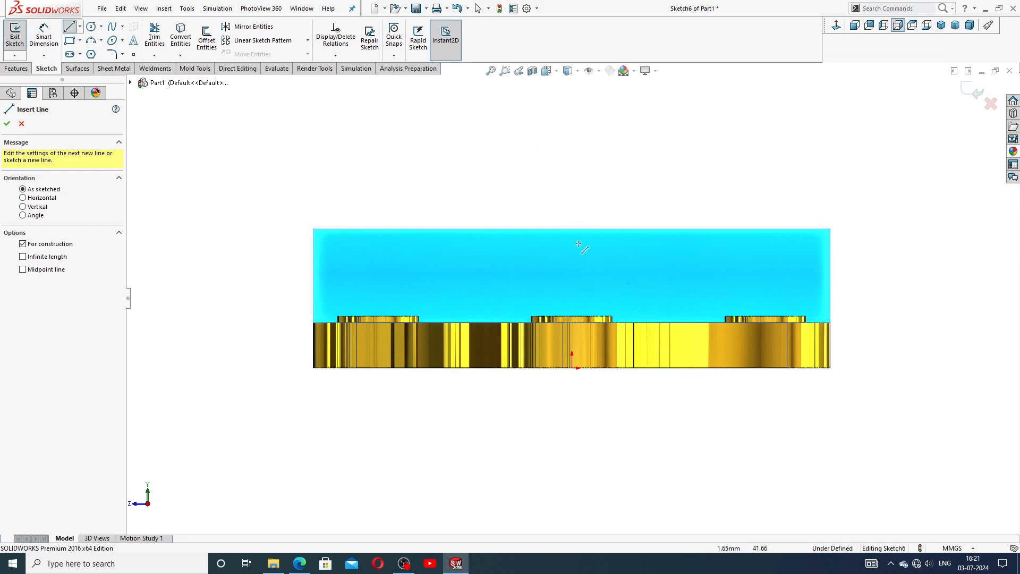
left_click(572, 368)
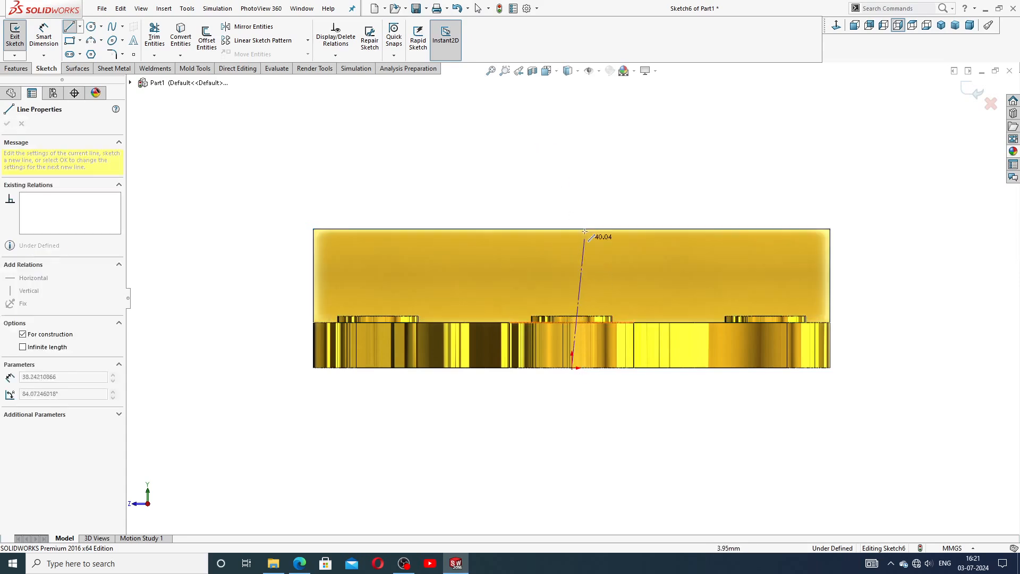
left_click(572, 164)
right_click(609, 172)
left_click(637, 181)
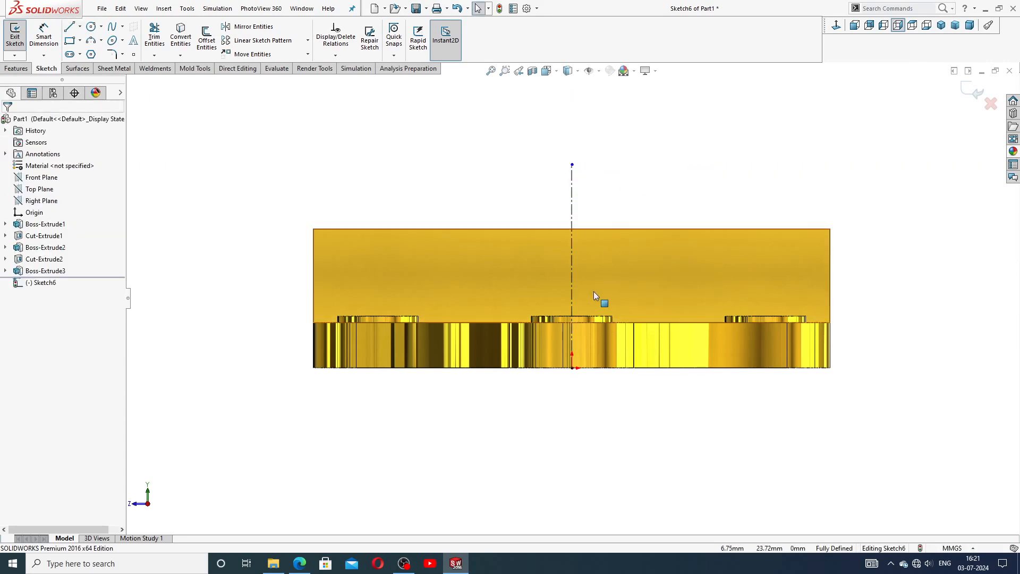
Sketch a circle about 19 mm in diameter just above the block's upper edge, to the left of the centerline.
scroll(594, 291, "down", 1)
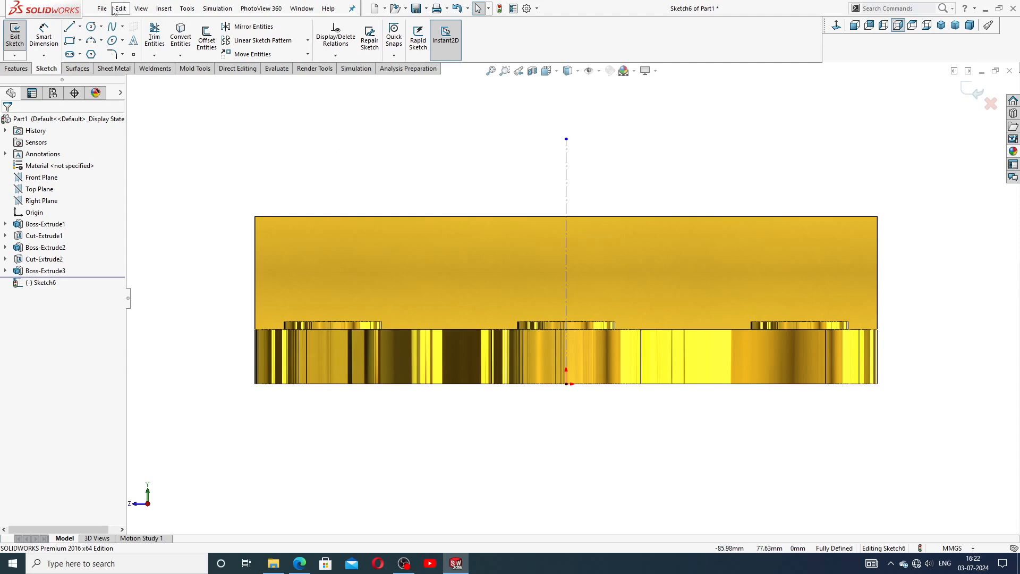
left_click(91, 26)
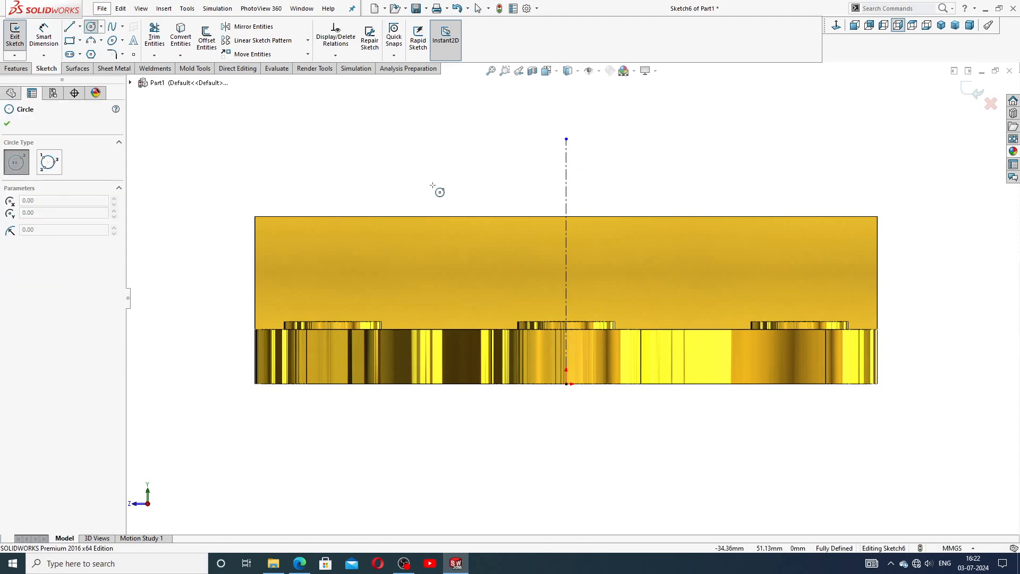
left_click(379, 178)
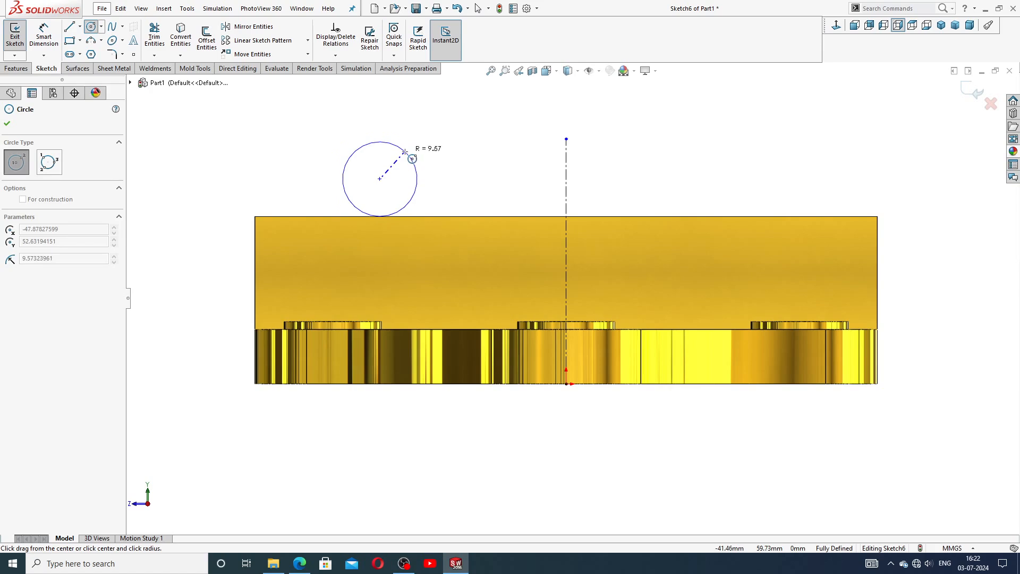
left_click(412, 158)
right_click(458, 141)
left_click(468, 145)
key("f")
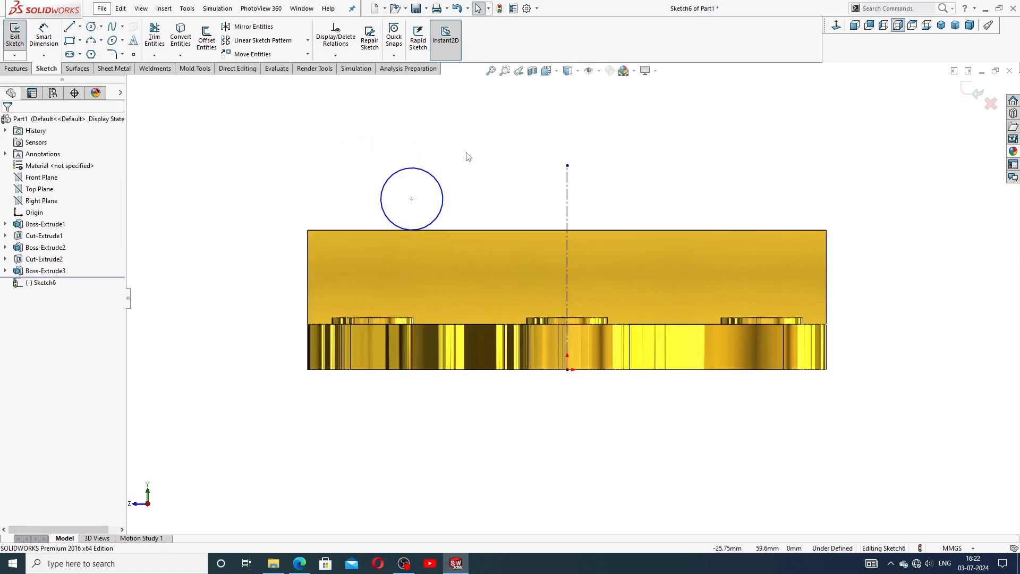
Dimension the circle above the raised block with a diameter of 32 mm.
left_click(43, 36)
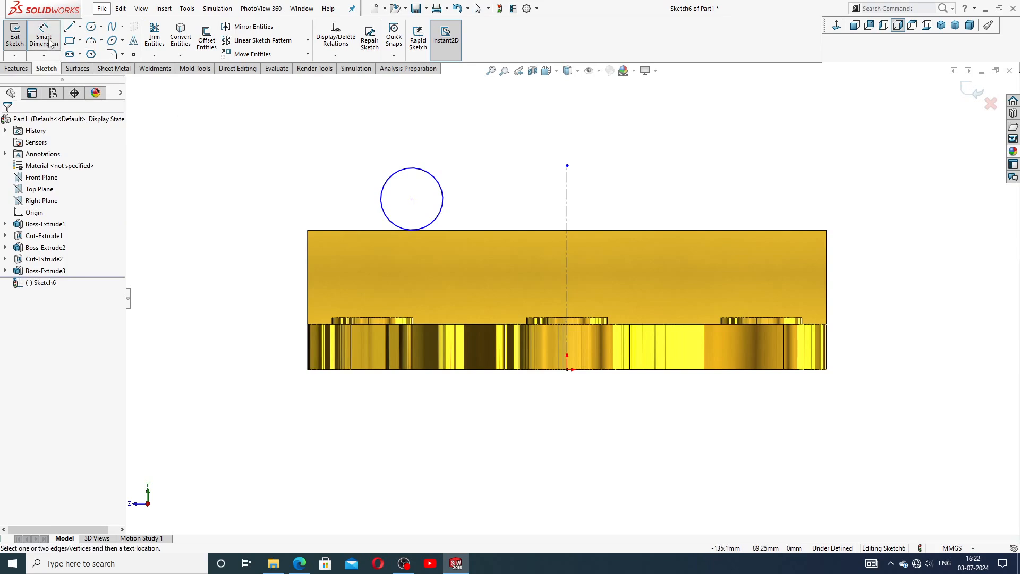
left_click(441, 178)
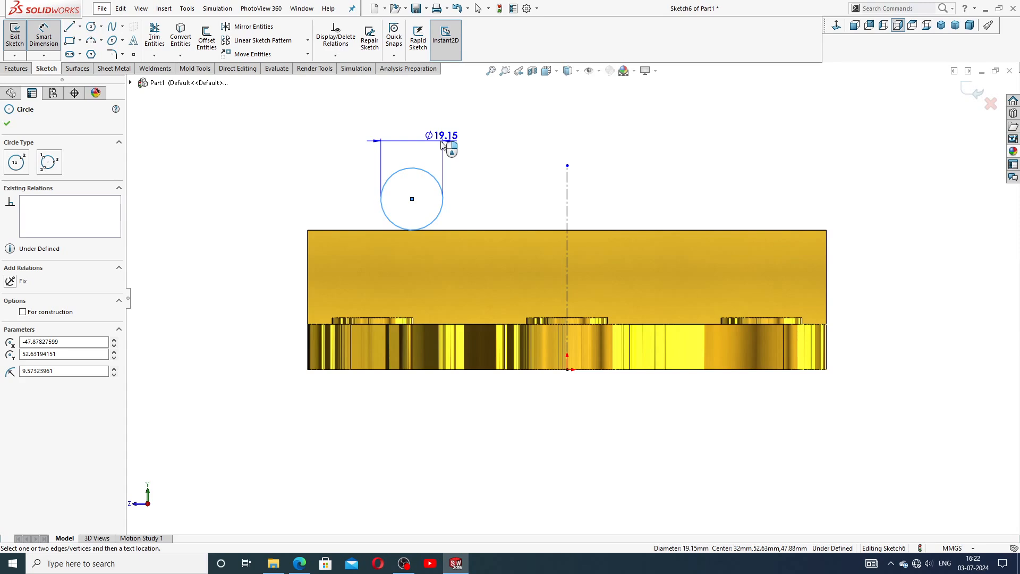
left_click(428, 140)
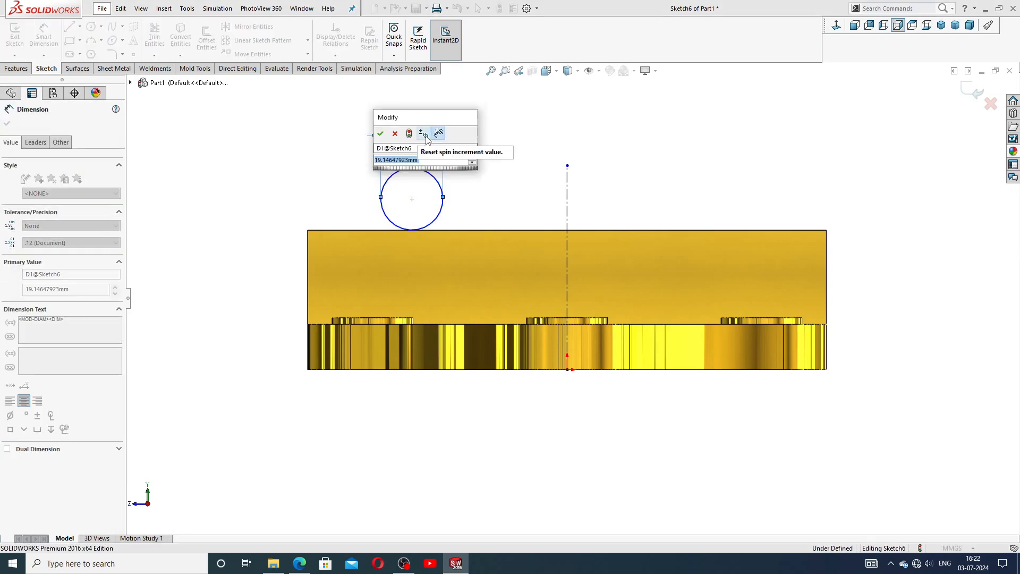
type("32")
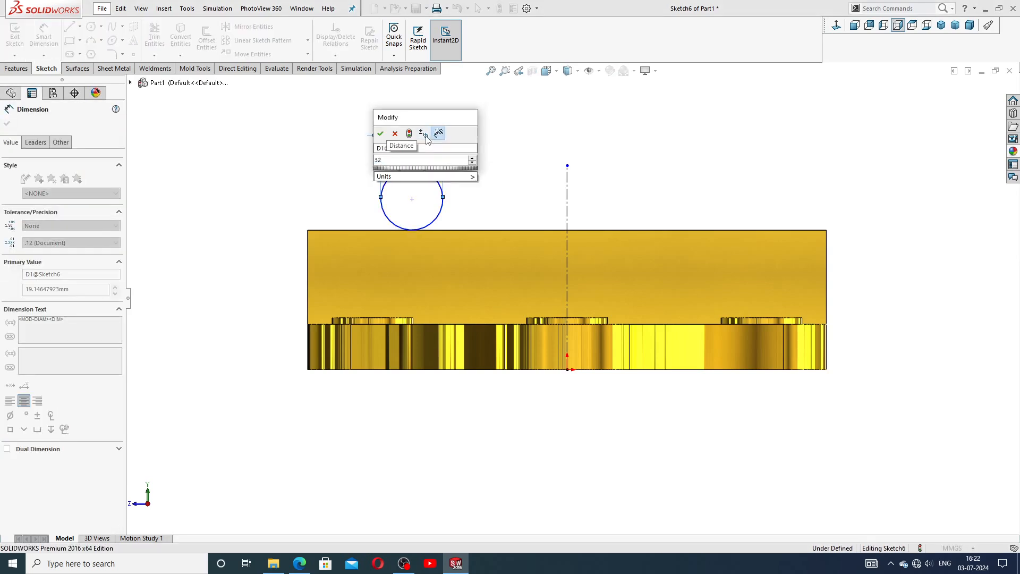
key("Return")
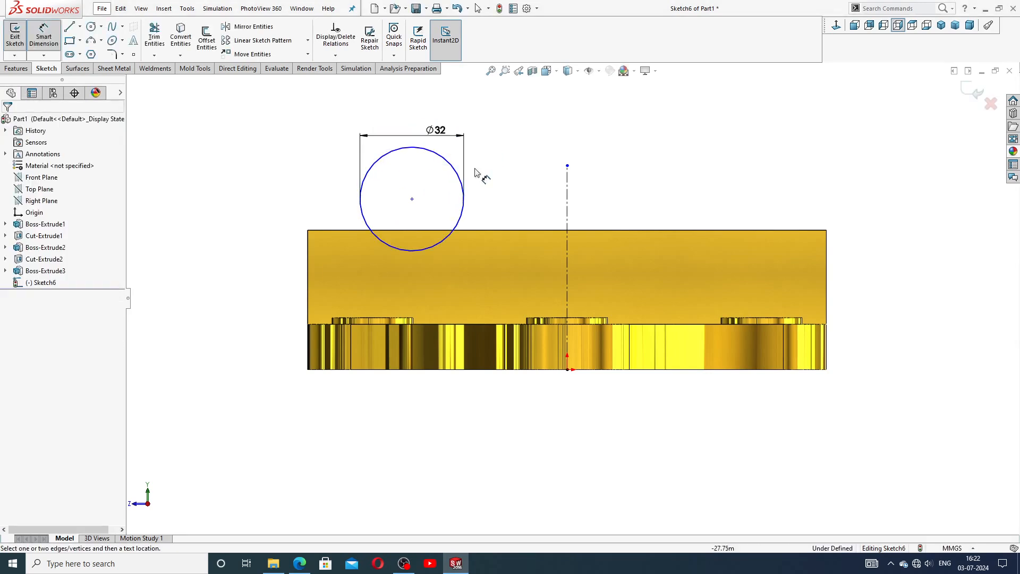
Dimension the circle's center 60 mm horizontally from the vertical centerline.
left_click(412, 199)
left_click(566, 179)
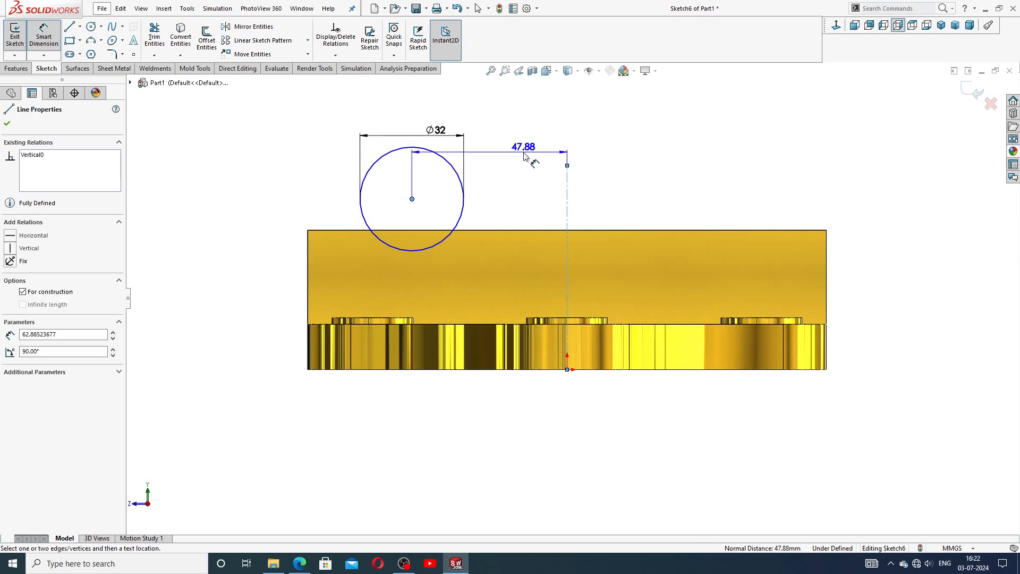
left_click(515, 160)
type("60")
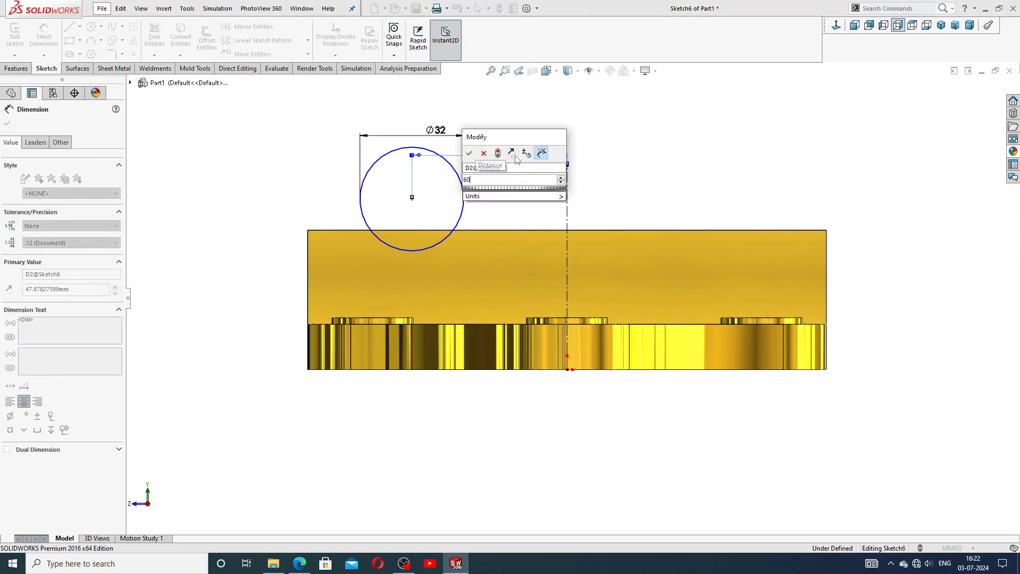
key("Return")
left_click(615, 142)
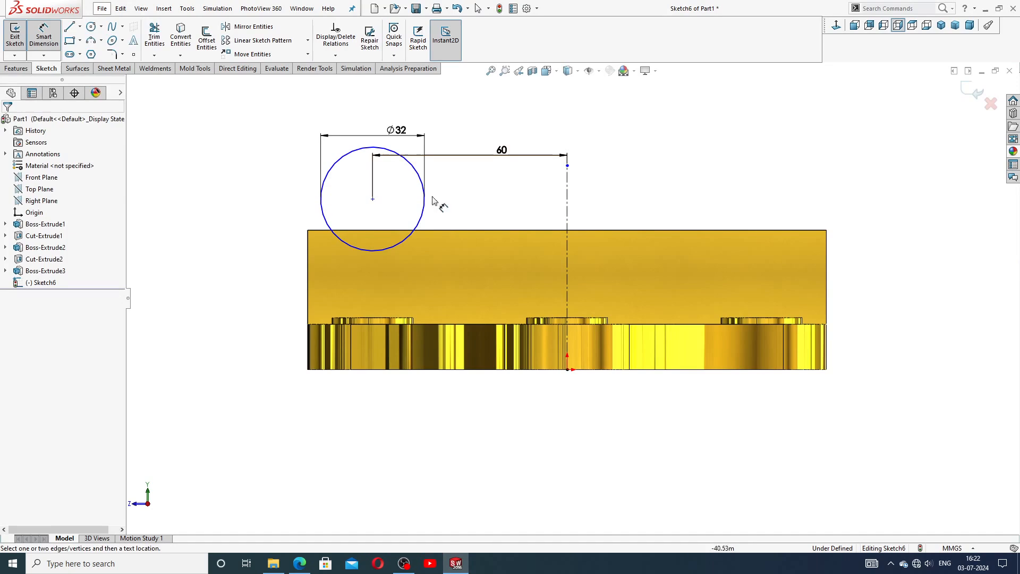
Dimension the circle's center 50 mm above the bottom edge of the base.
left_click(373, 199)
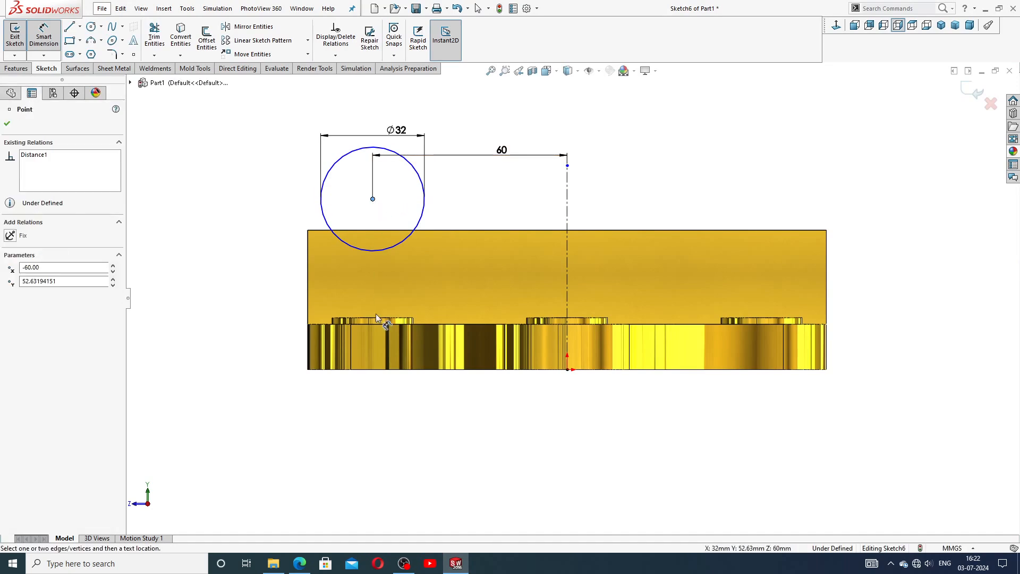
left_click(377, 369)
left_click(281, 313)
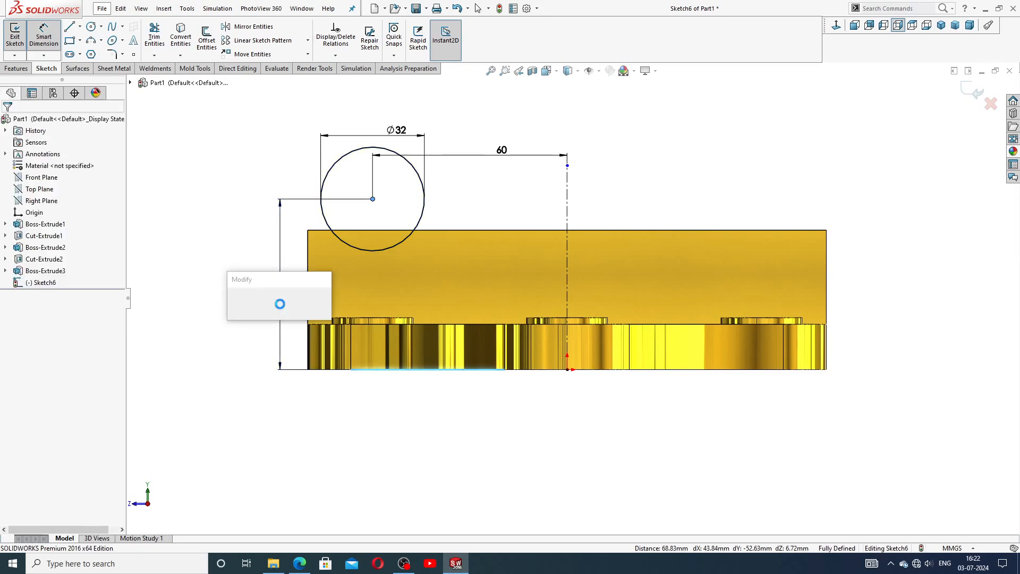
type("50")
key("Return")
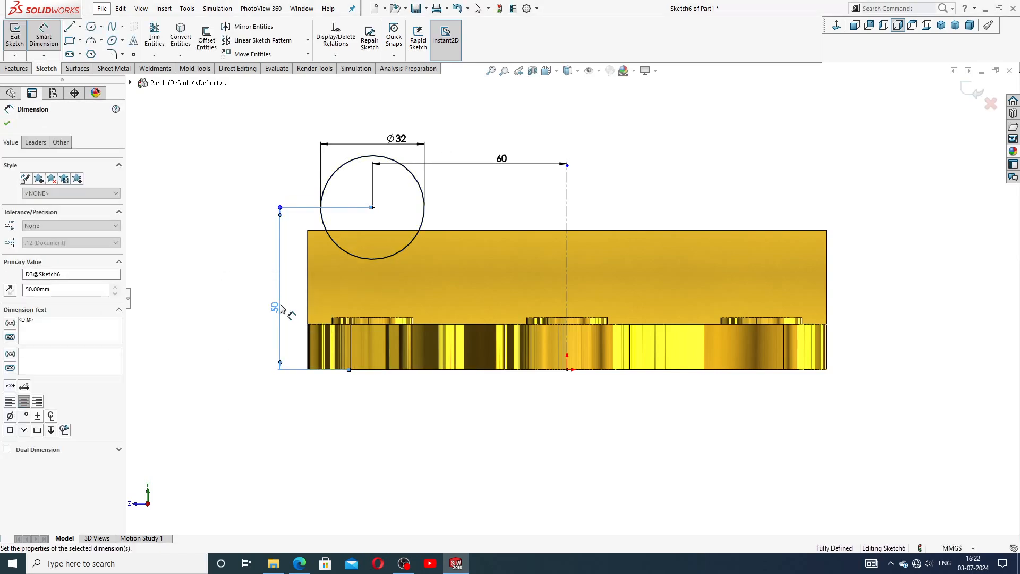
Reposition the circle's diameter and the 60 mm dimension so both sit clear of the sketch geometry.
scroll(494, 207, "up", 1)
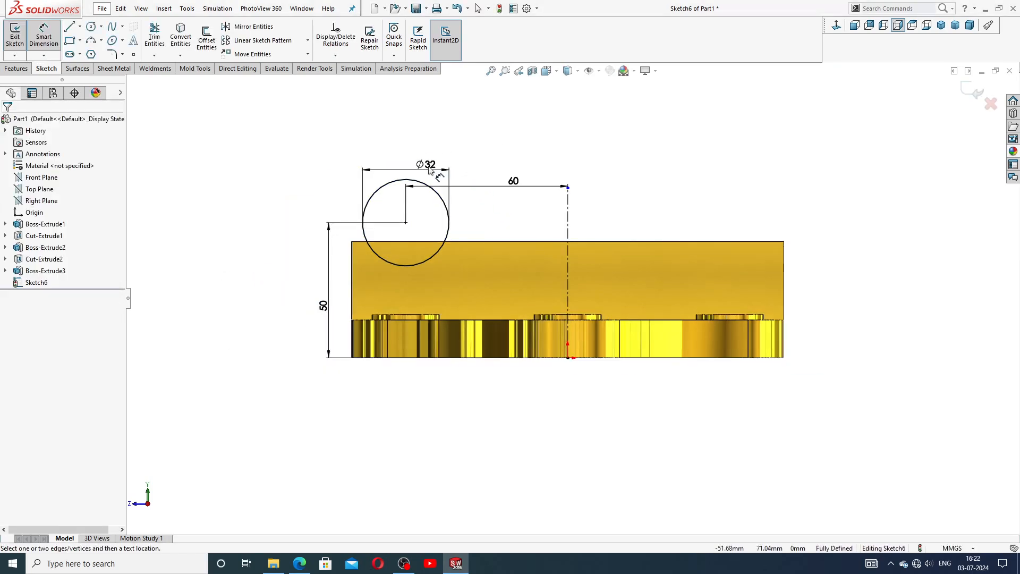
left_click_drag(429, 166, 409, 159)
left_click_drag(523, 184, 525, 198)
left_click(510, 161)
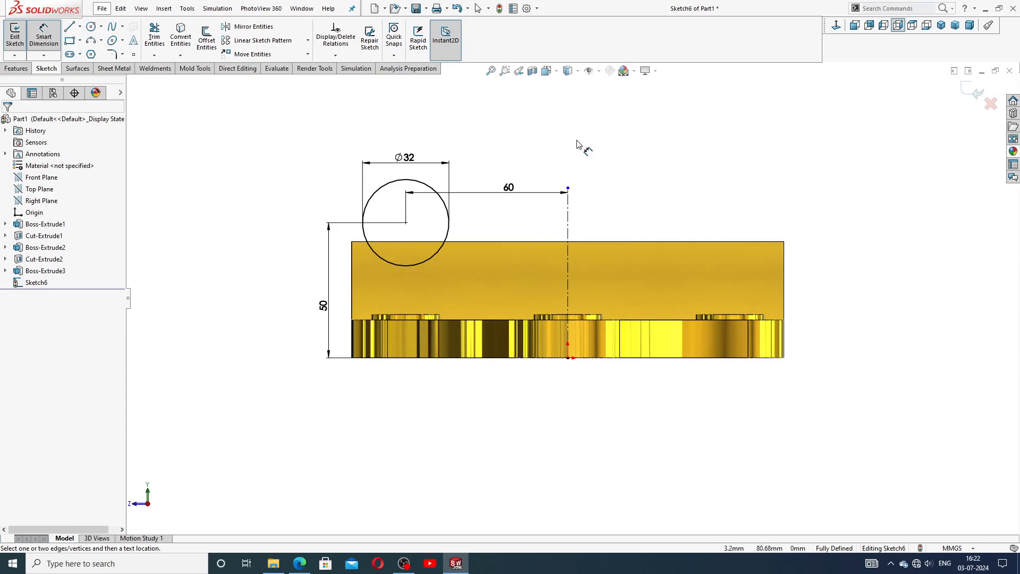
Consult the base drawing in the browser and mirror the 32 mm circle about the vertical centerline.
left_click(299, 563)
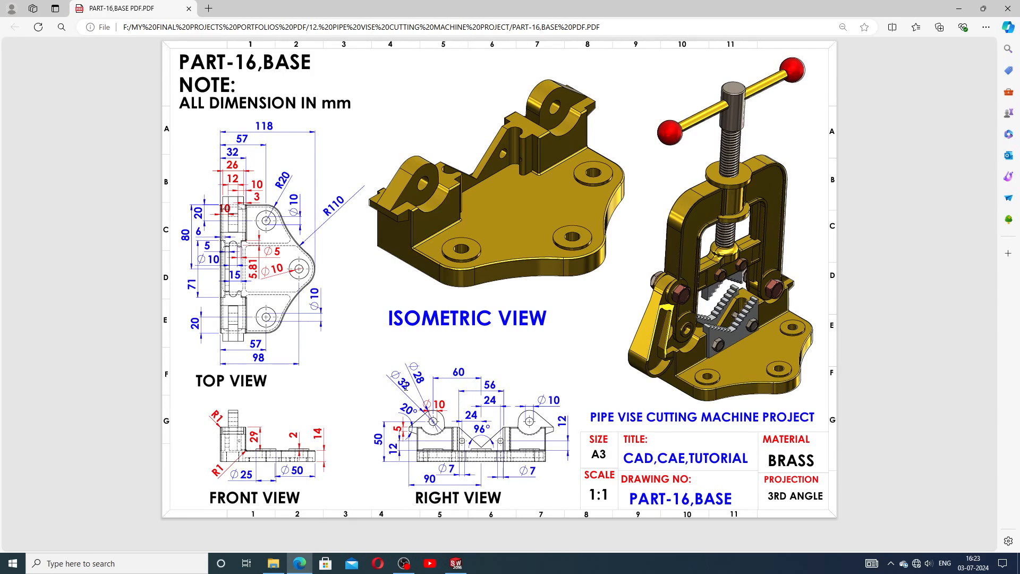
left_click(455, 562)
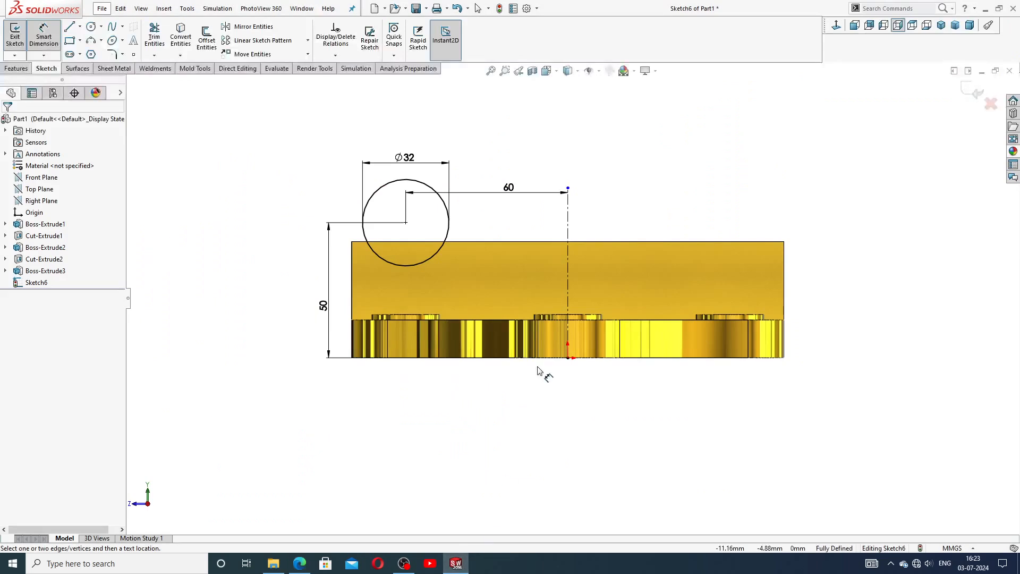
right_click(513, 152)
left_click(536, 130)
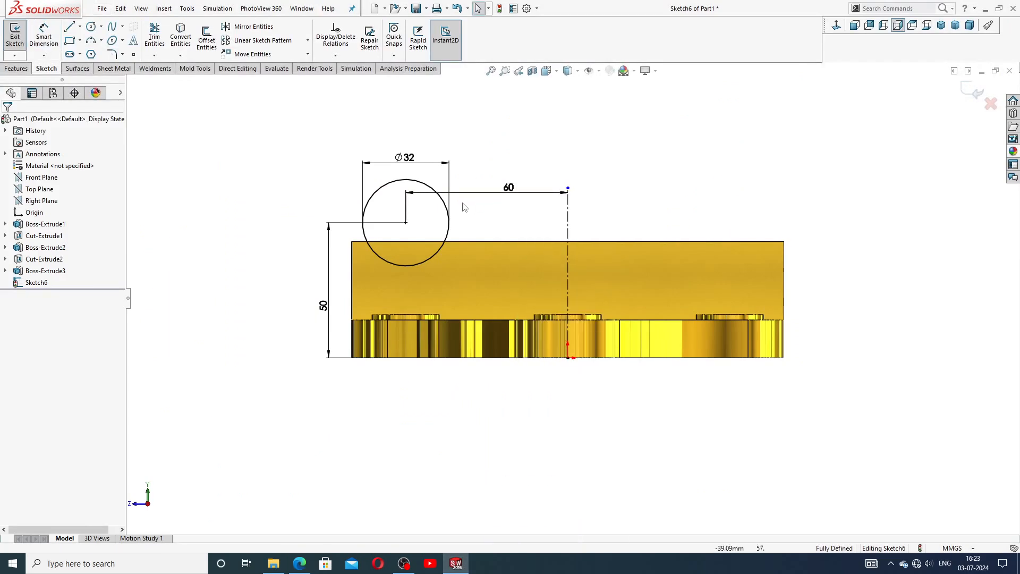
left_click(448, 218)
left_click(270, 26)
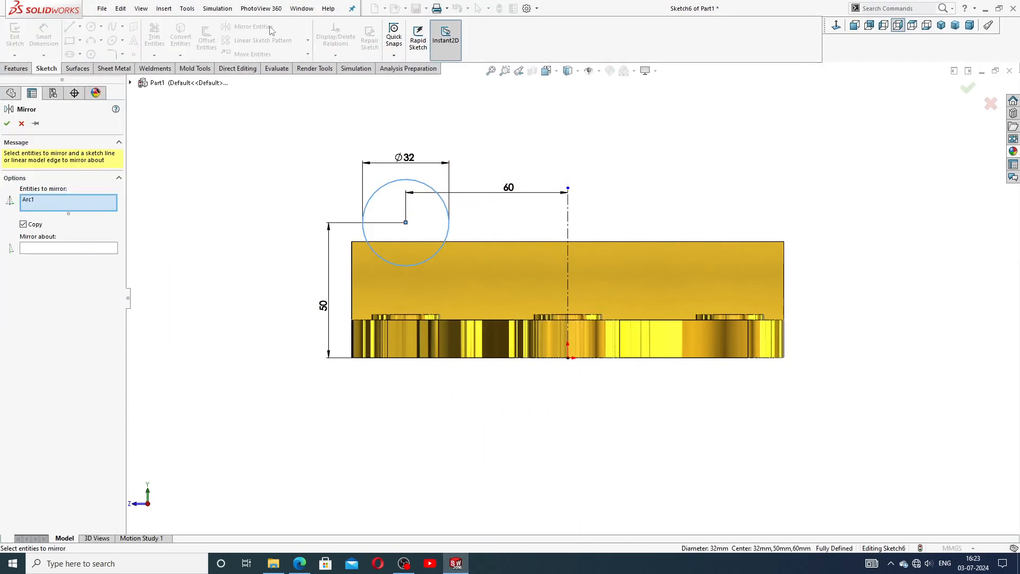
left_click(93, 251)
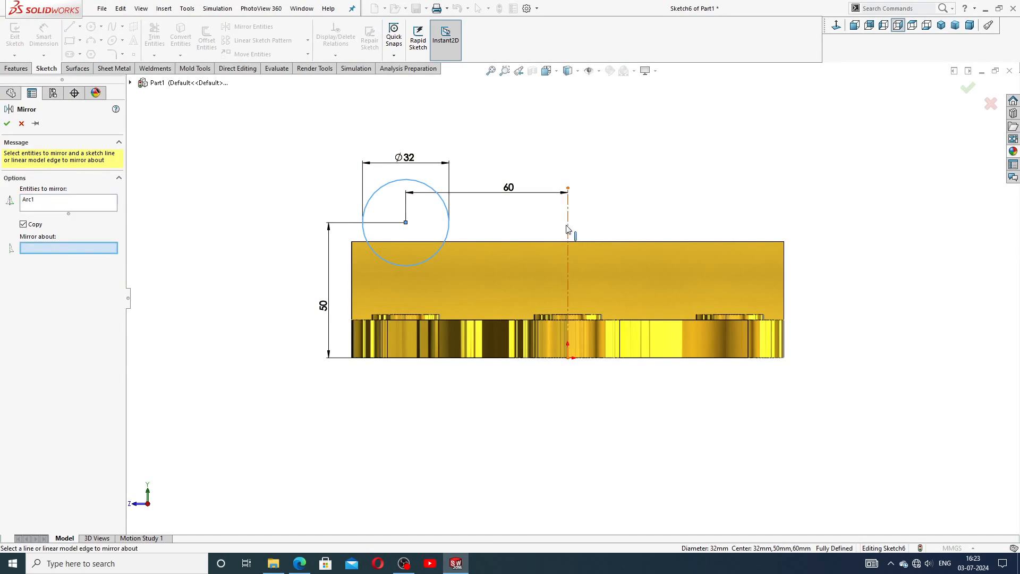
left_click(568, 229)
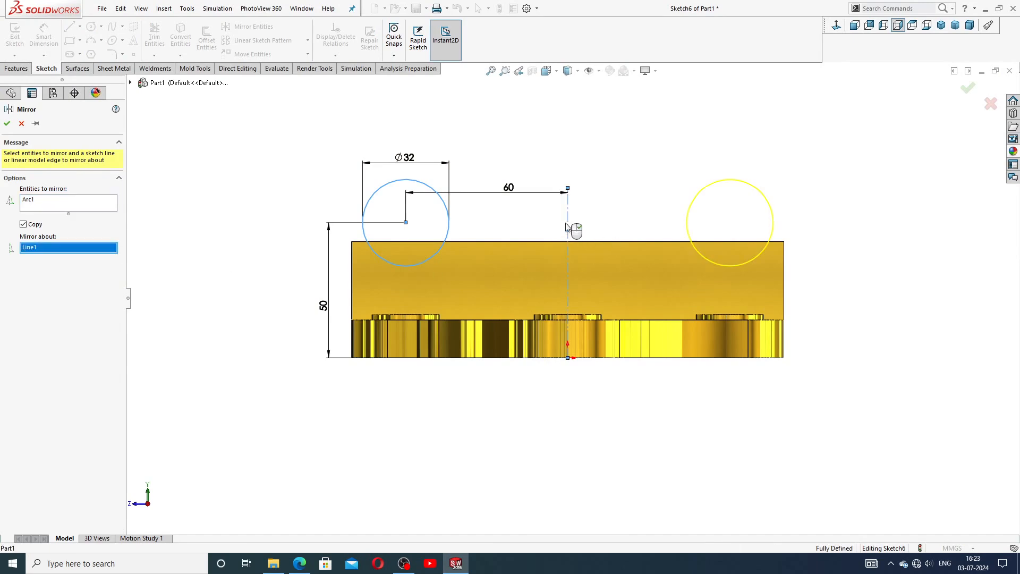
left_click(7, 124)
Cut both circles into the raised block with a Blind extruded cut 10 mm deep, checking the depth against the PDF drawing.
left_click(16, 69)
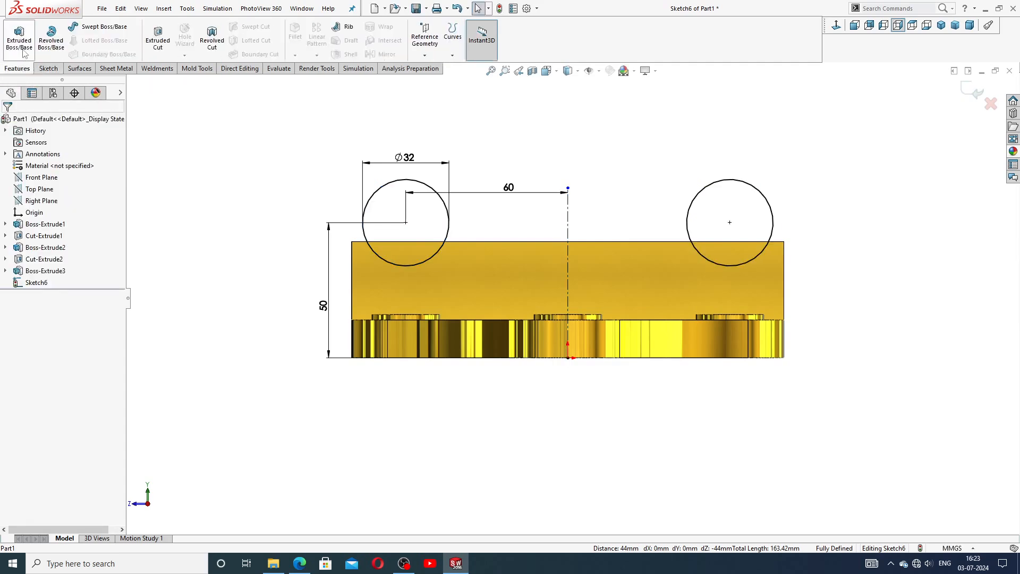
left_click(157, 38)
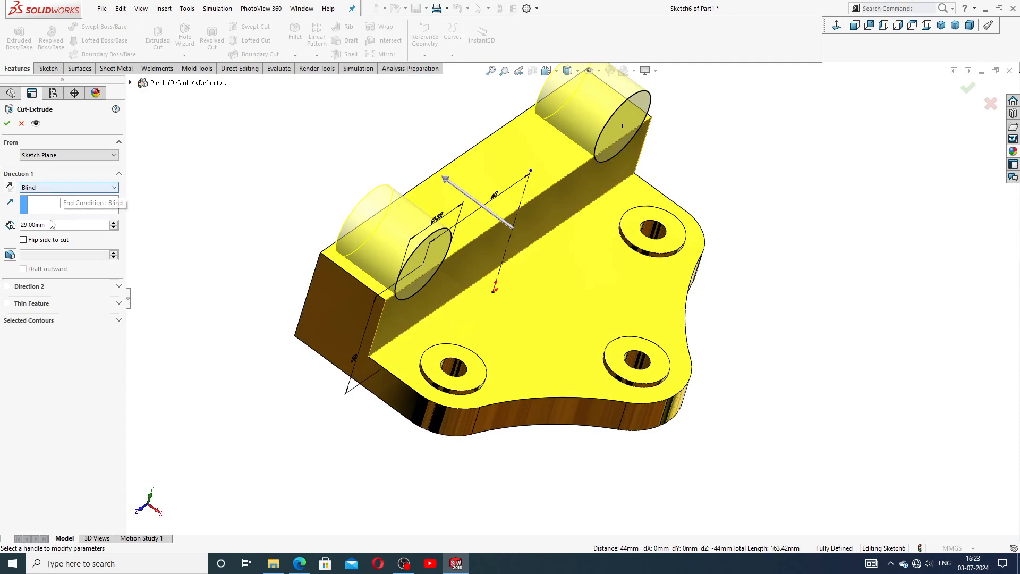
left_click_drag(51, 226, 21, 227)
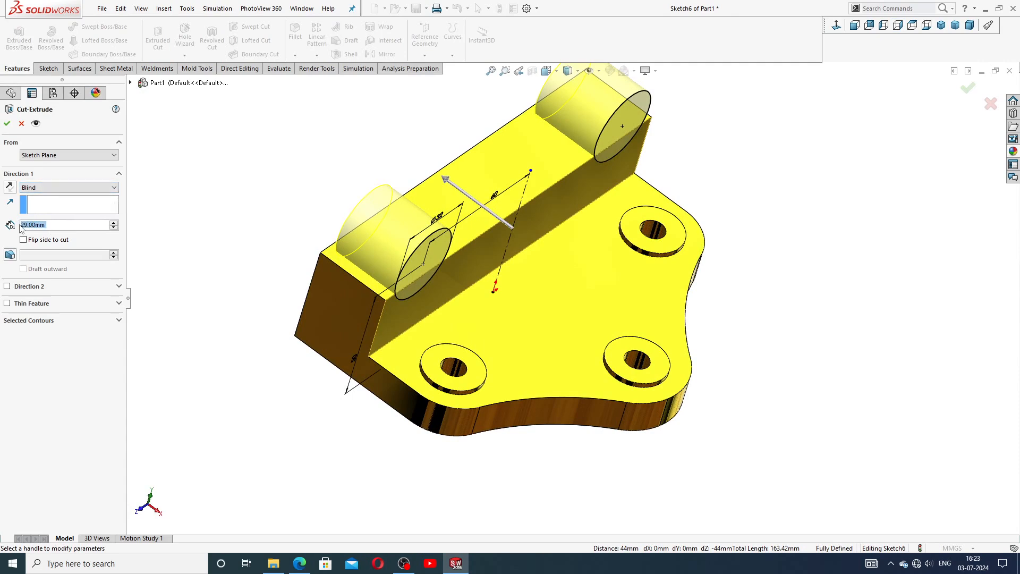
type("10")
key("Return")
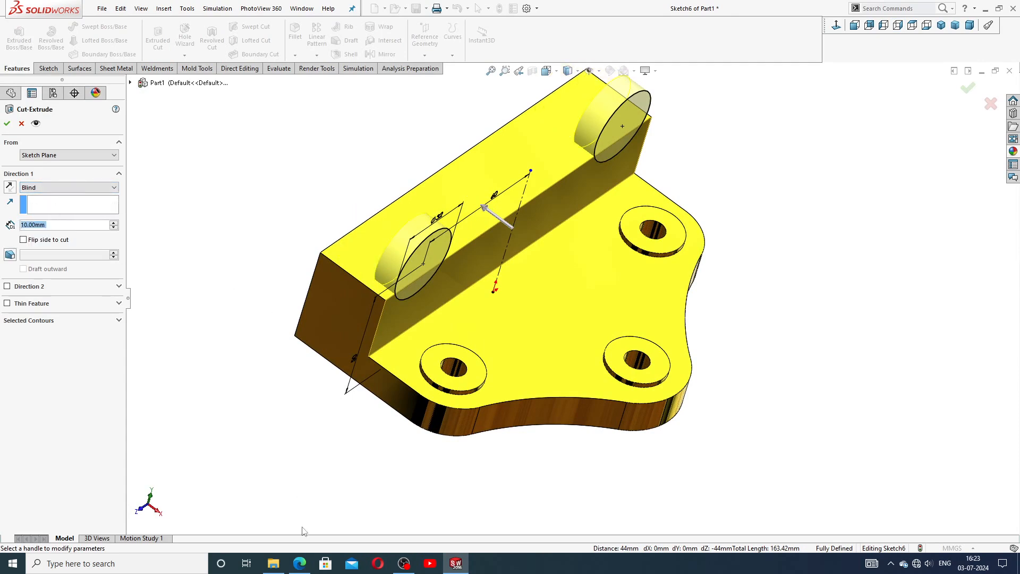
left_click(299, 563)
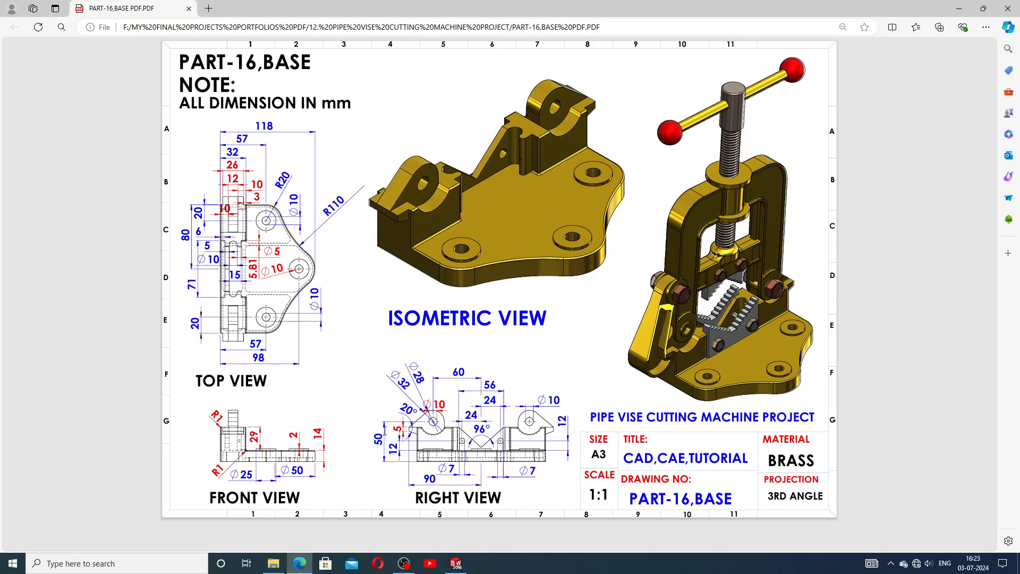
left_click(455, 563)
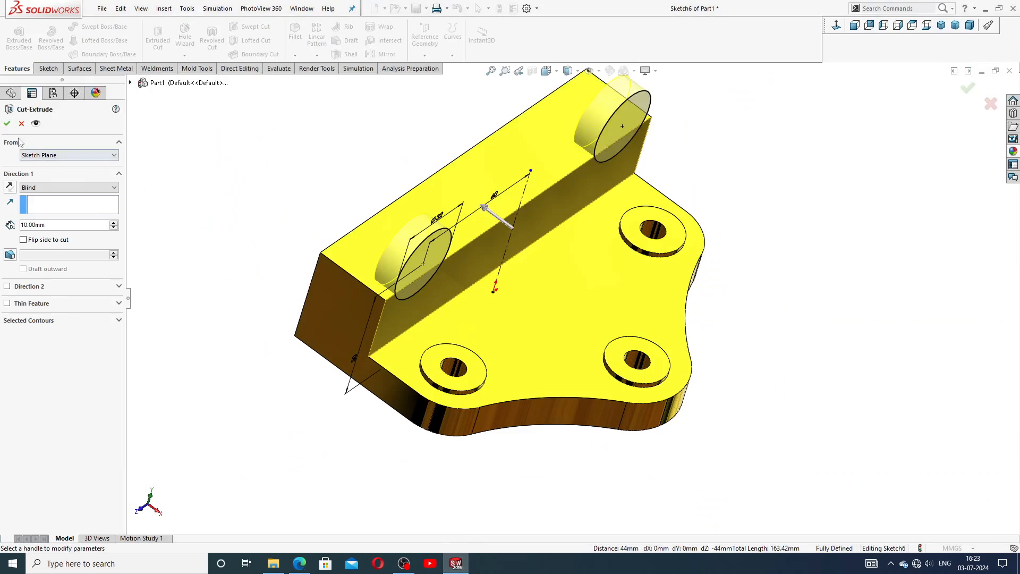
left_click(7, 123)
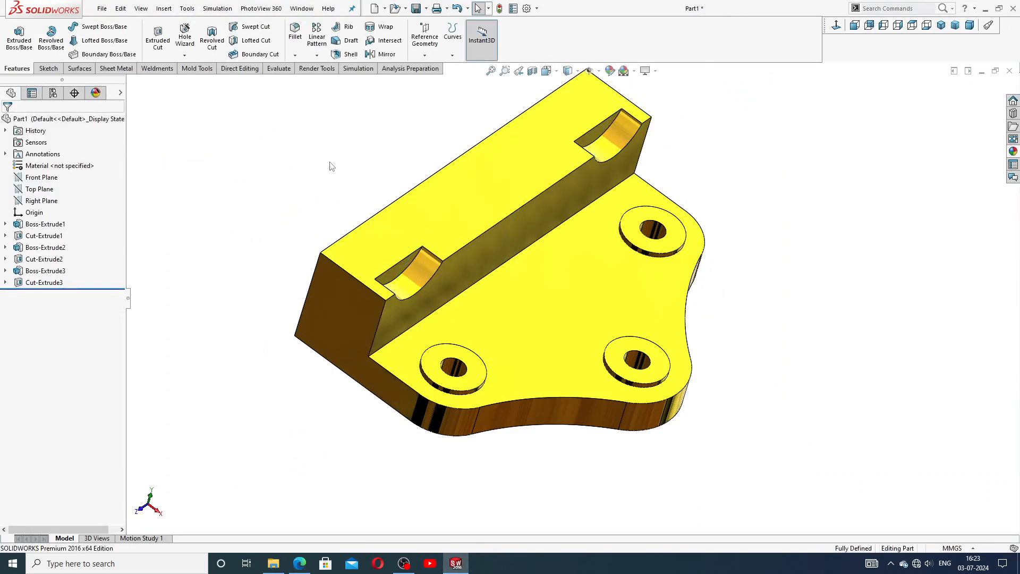
Start a second extruded cut that reuses Sketch6, the two-circle sketch of the existing cut.
mouse_move(329, 166)
middle_mouse_down()
mouse_move(334, 137)
mouse_move(323, 147)
middle_mouse_up()
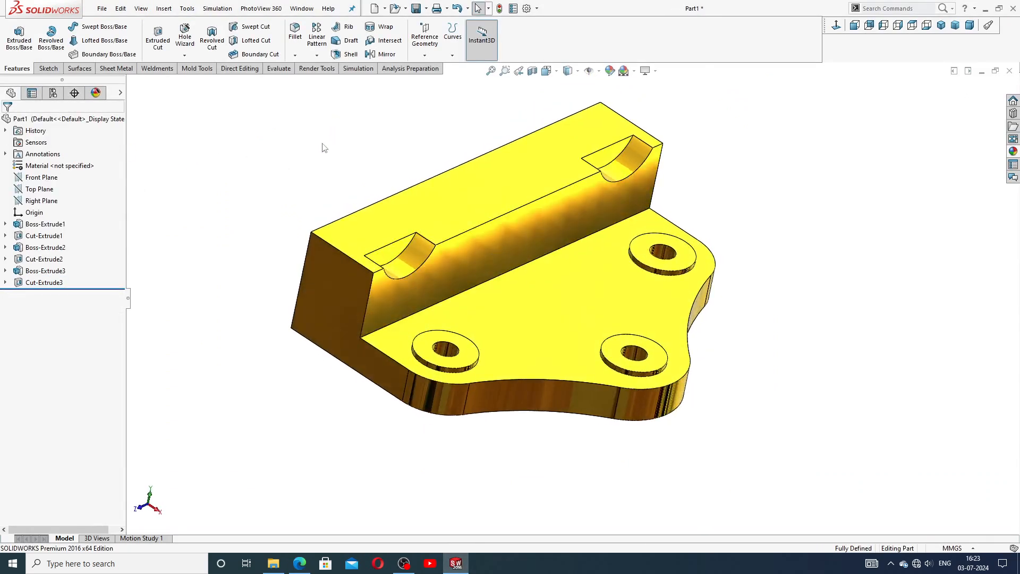
left_click(5, 282)
left_click(45, 293)
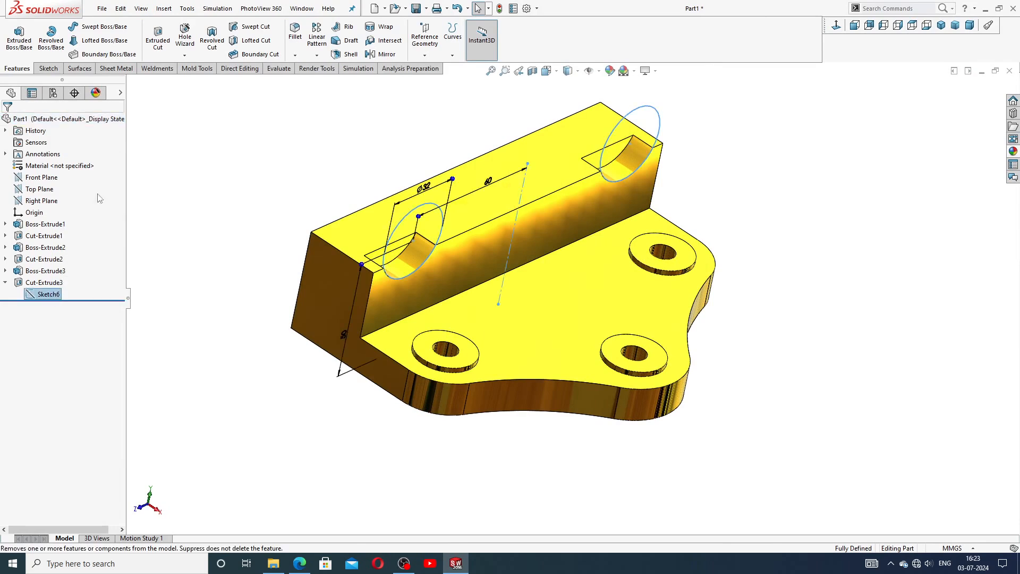
left_click(158, 37)
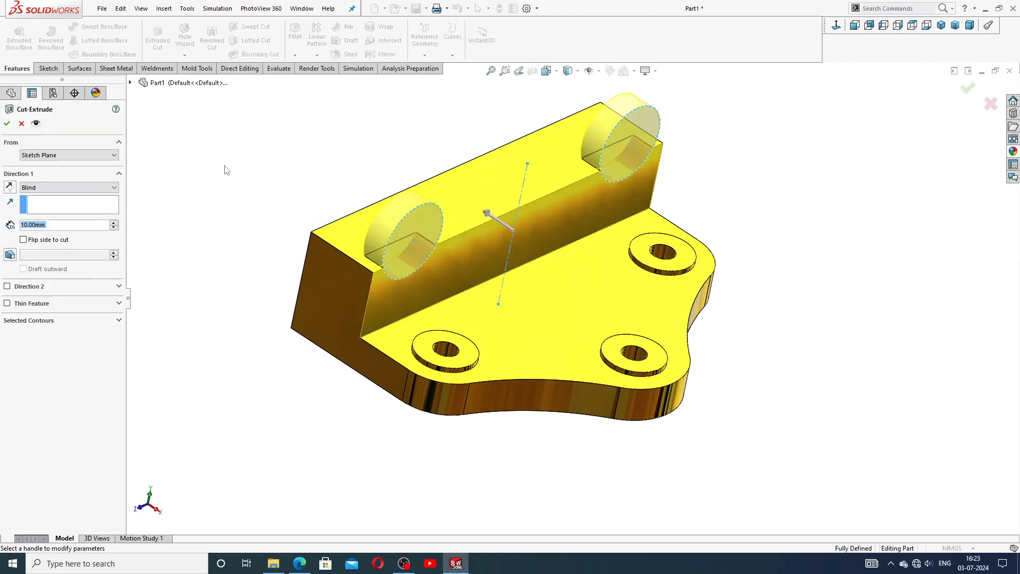
middle_click_drag(223, 157, 234, 193)
scroll(326, 139, "up", 2)
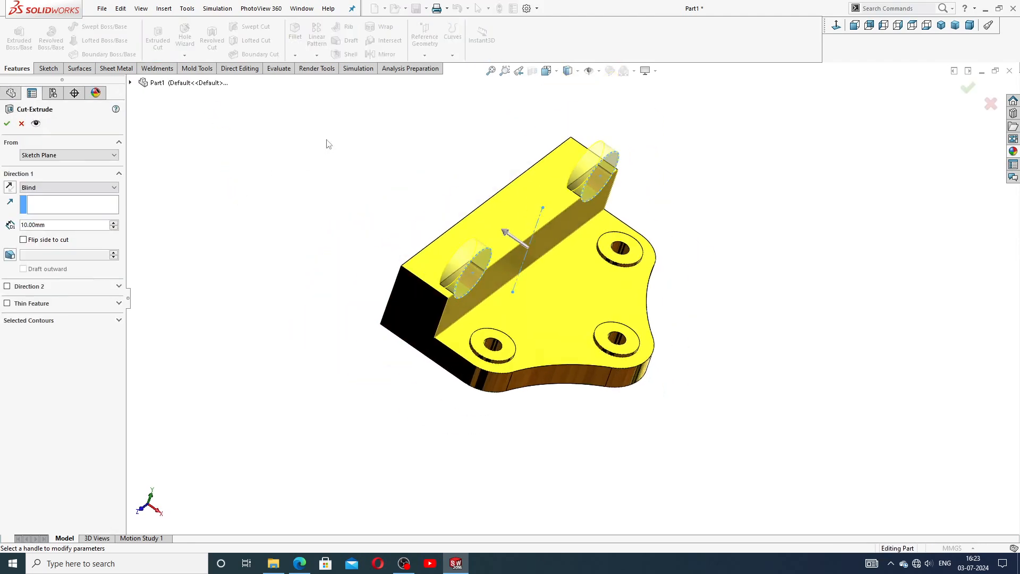
Start the second circular cut at a 26 mm offset from the sketch plane, with the offset direction reversed into the block.
left_click(53, 190)
left_click(53, 189)
left_click(63, 155)
left_click(52, 185)
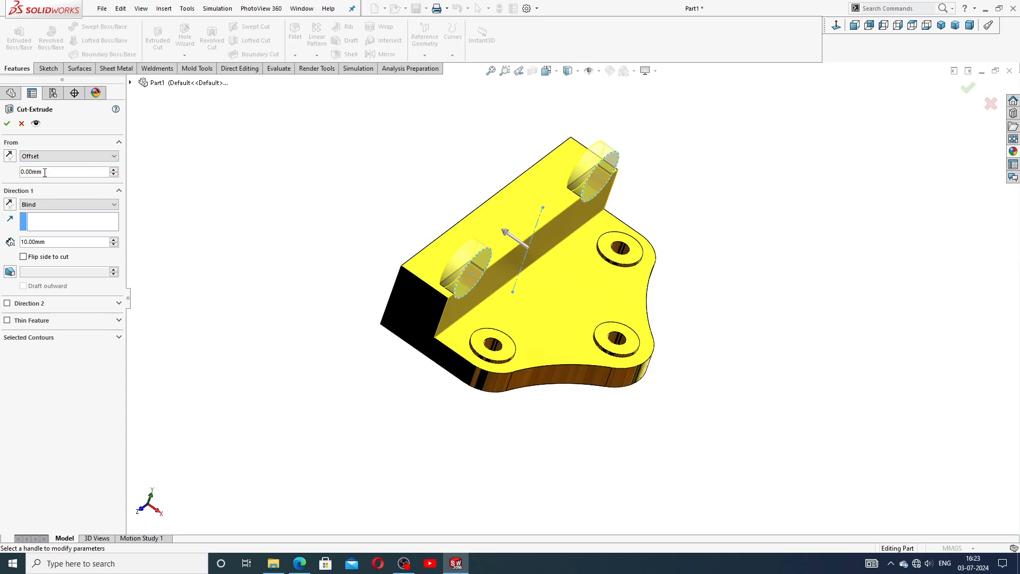
left_click(20, 171)
type("26")
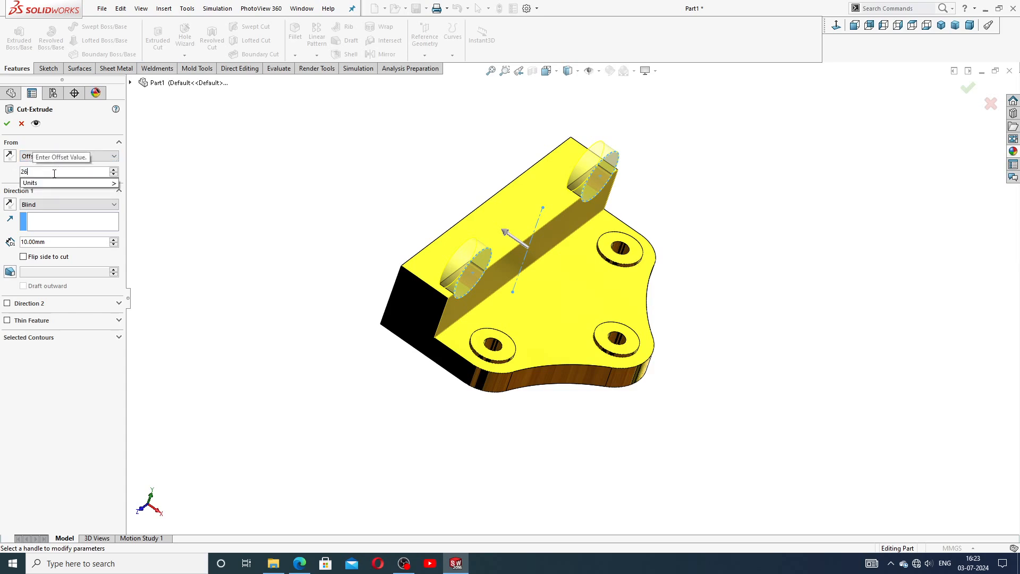
key("Return")
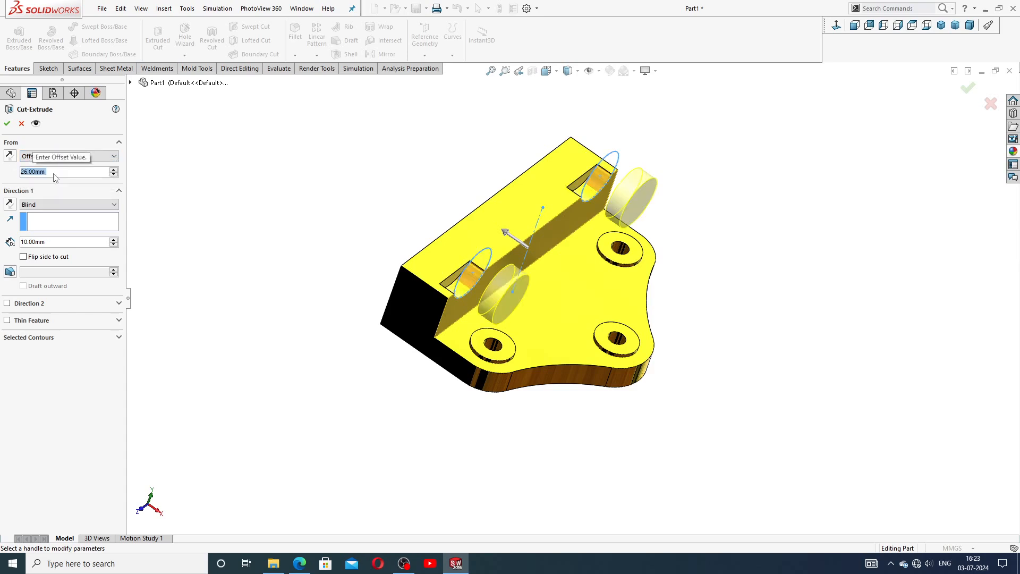
left_click(9, 155)
middle_click_drag(196, 199, 193, 224)
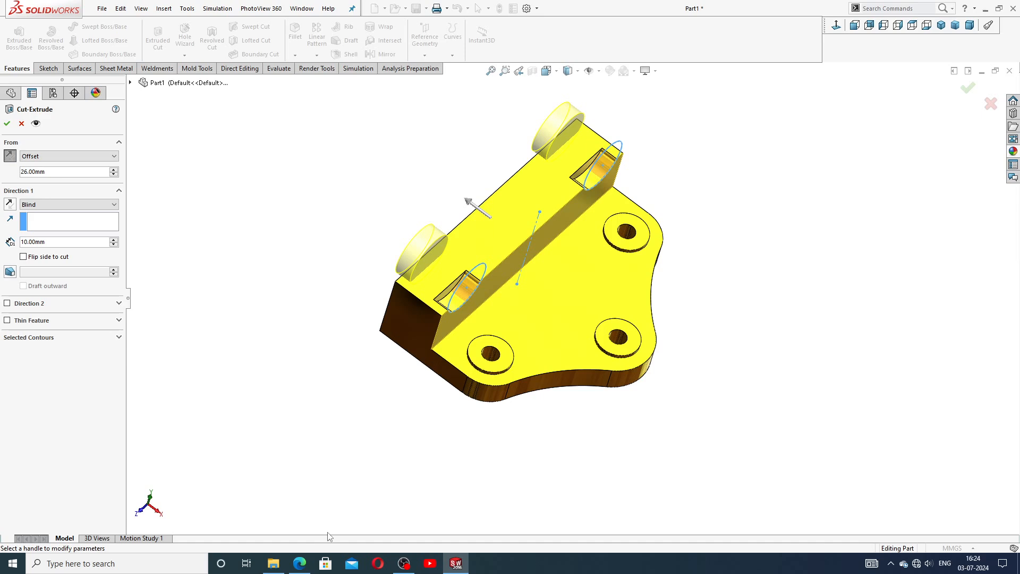
Set the start offset to 32 mm, reverse the cut direction and finish the 10 mm deep Blind cut, checking it against the PDF drawing.
left_click(53, 175)
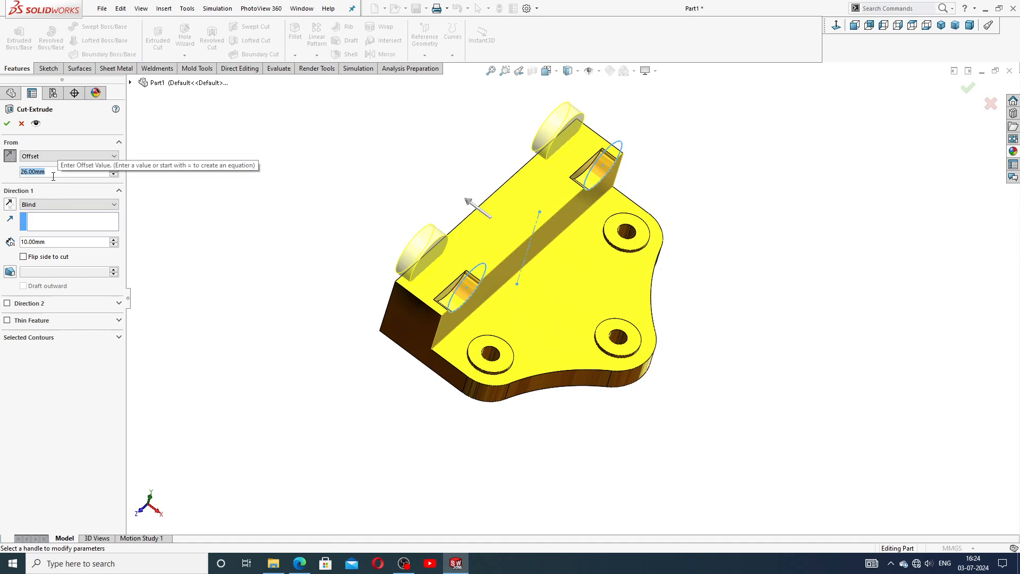
type("32")
key("Return")
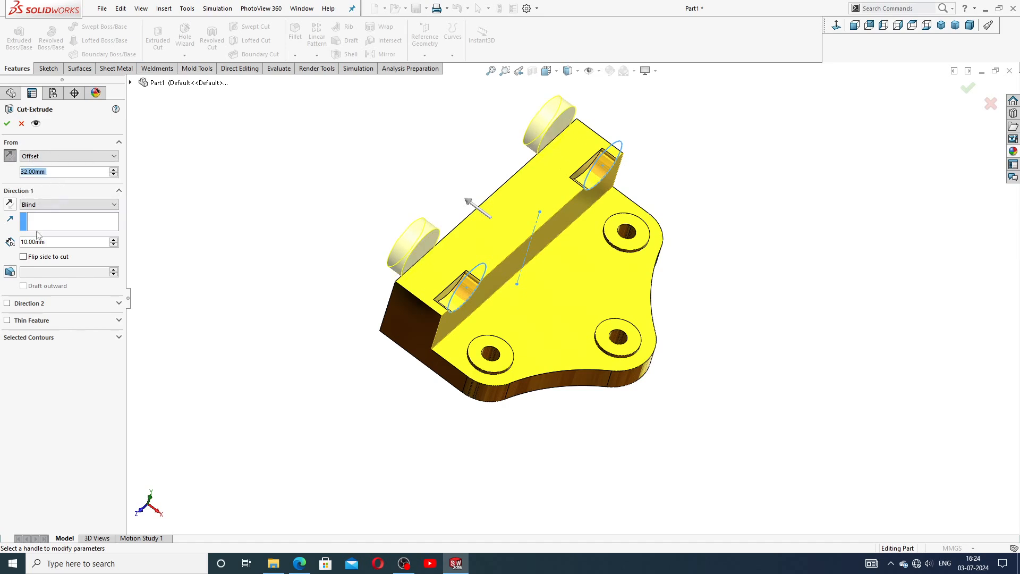
middle_click_drag(235, 233, 272, 254)
left_click(299, 563)
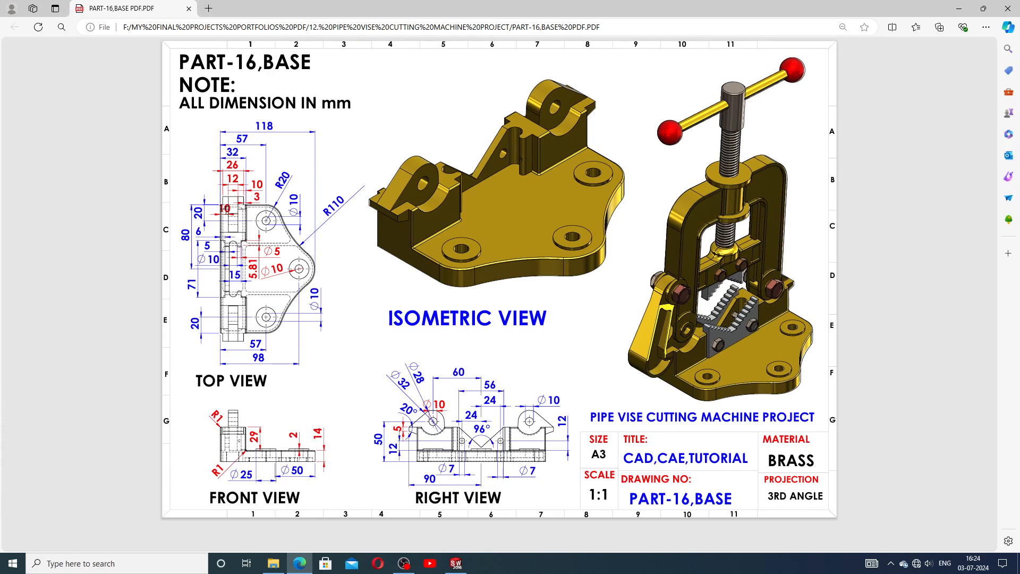
left_click(456, 563)
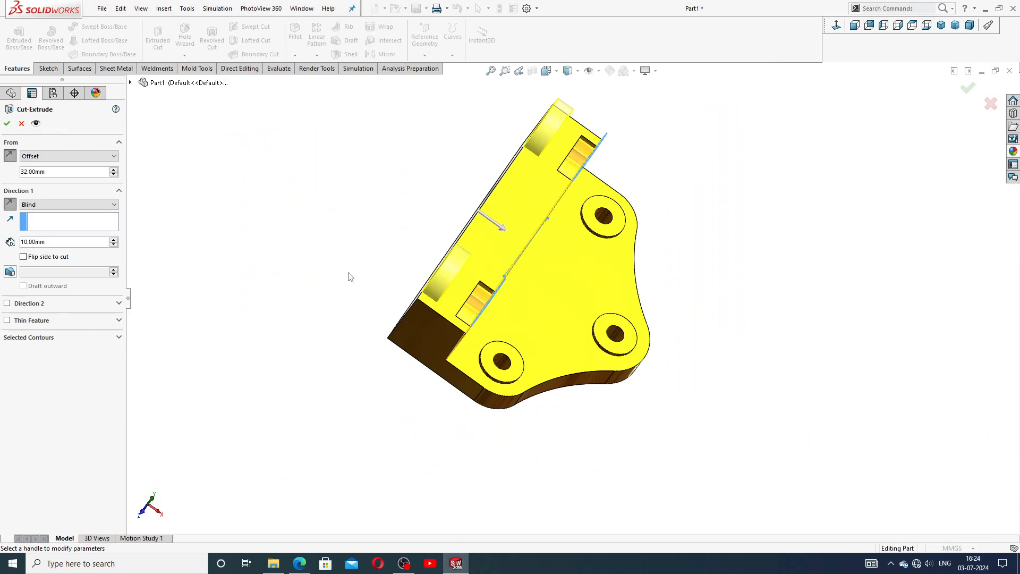
left_click_drag(45, 172, 14, 173)
left_click(49, 172)
left_click_drag(50, 242, 15, 244)
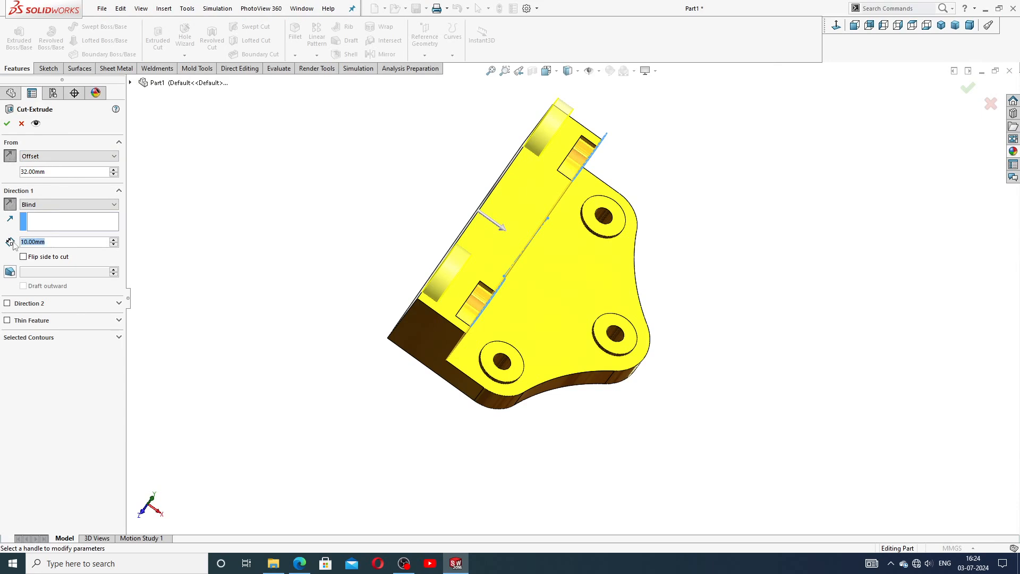
left_click(7, 122)
middle_click_drag(375, 225, 513, 251)
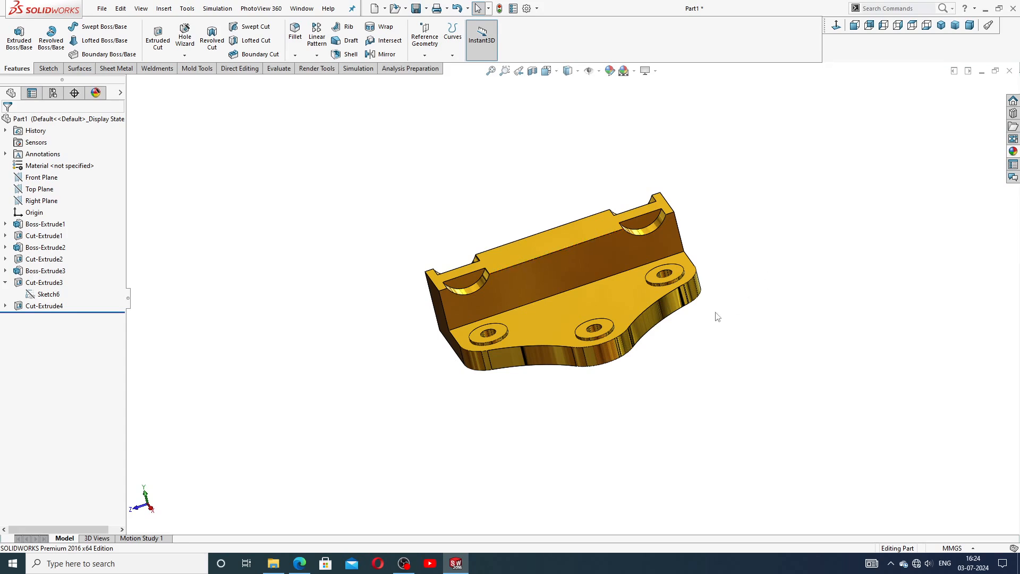
Sketch on the floor of the underside's middle rectangular pocket and convert the outlines of the three rectangular pockets along the straight edge.
middle_click_drag(715, 314, 523, 274)
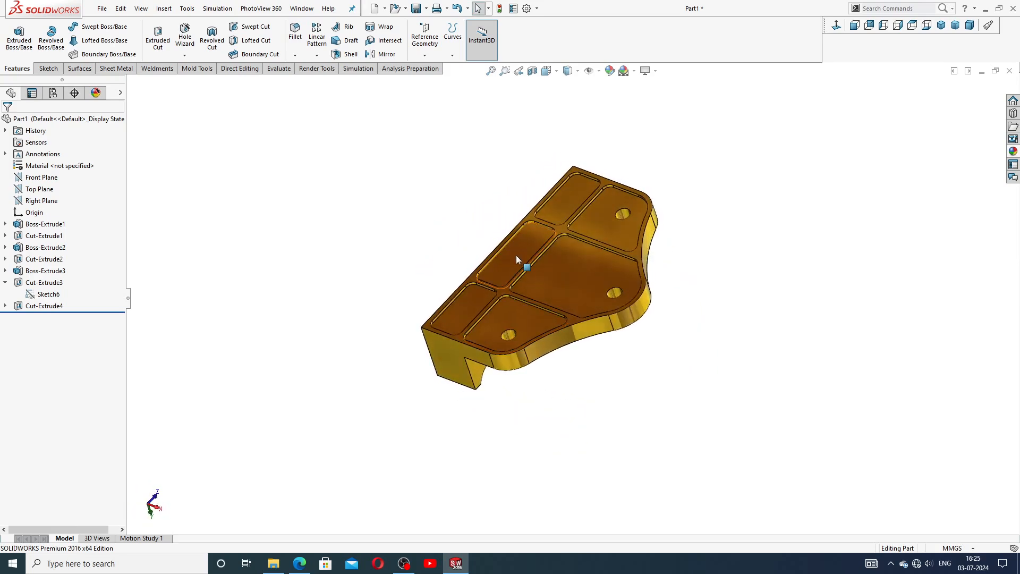
left_click(516, 255)
left_click(558, 223)
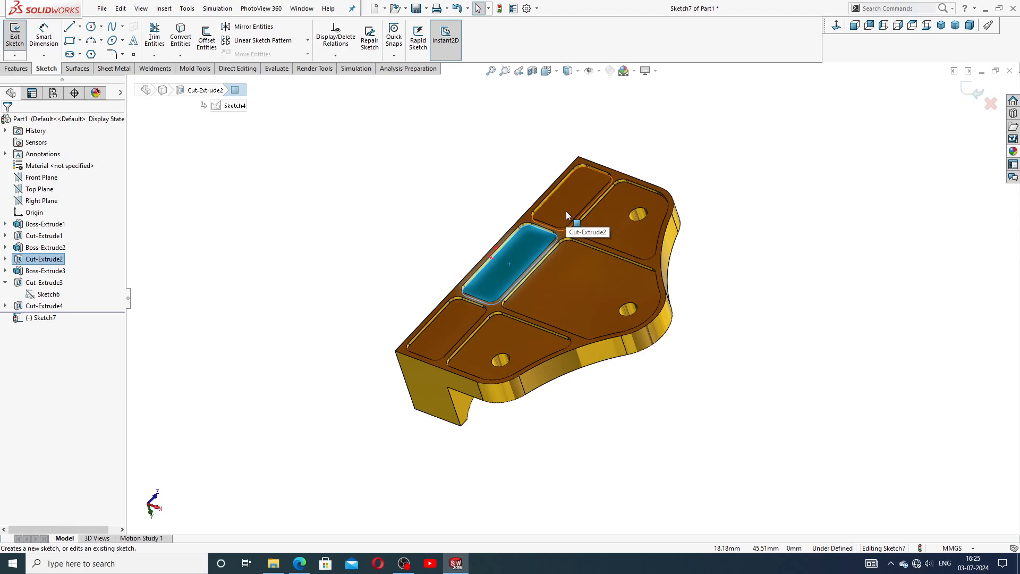
left_click(568, 189)
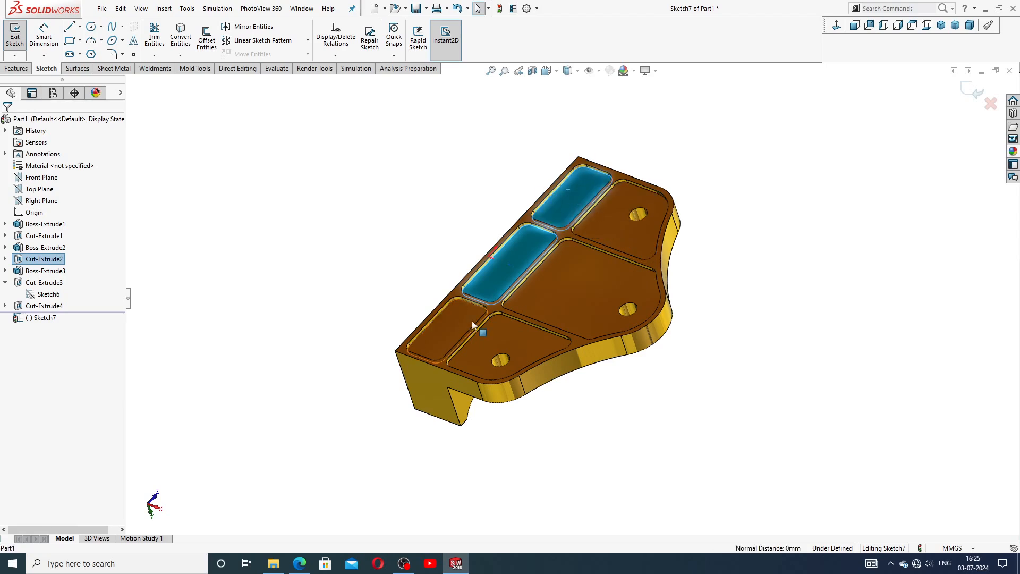
left_click(458, 321)
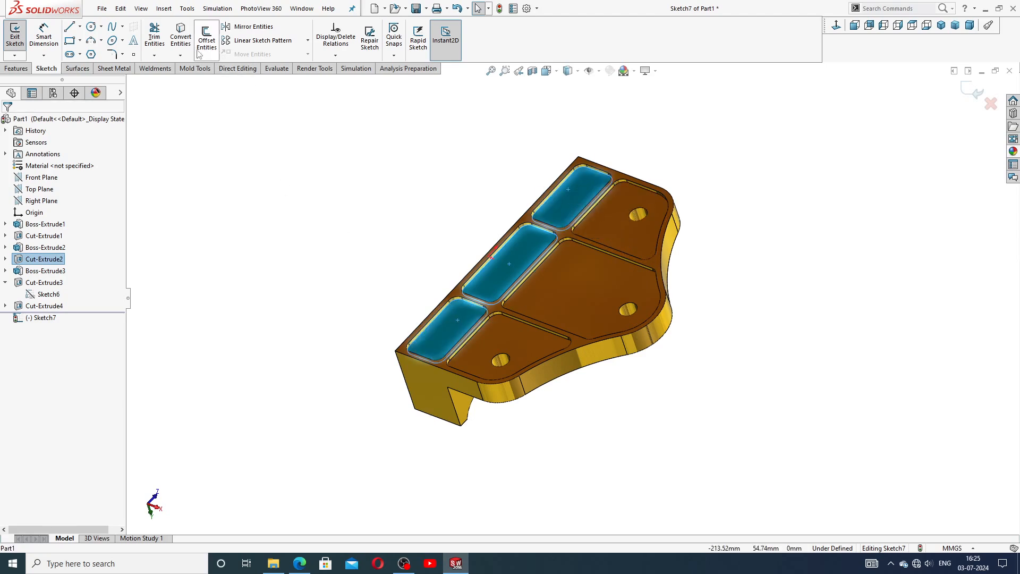
left_click(181, 36)
scroll(400, 241, "down", 1)
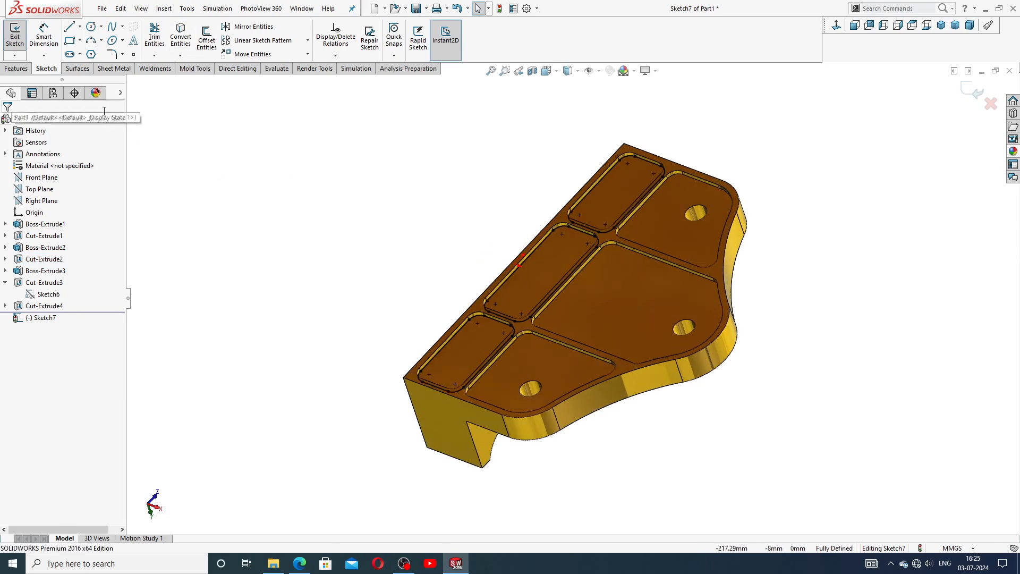
Cut the three converted pocket outlines 7 mm deep with a Blind extruded cut, consulting the PDF drawing before confirming.
left_click(16, 68)
left_click(166, 45)
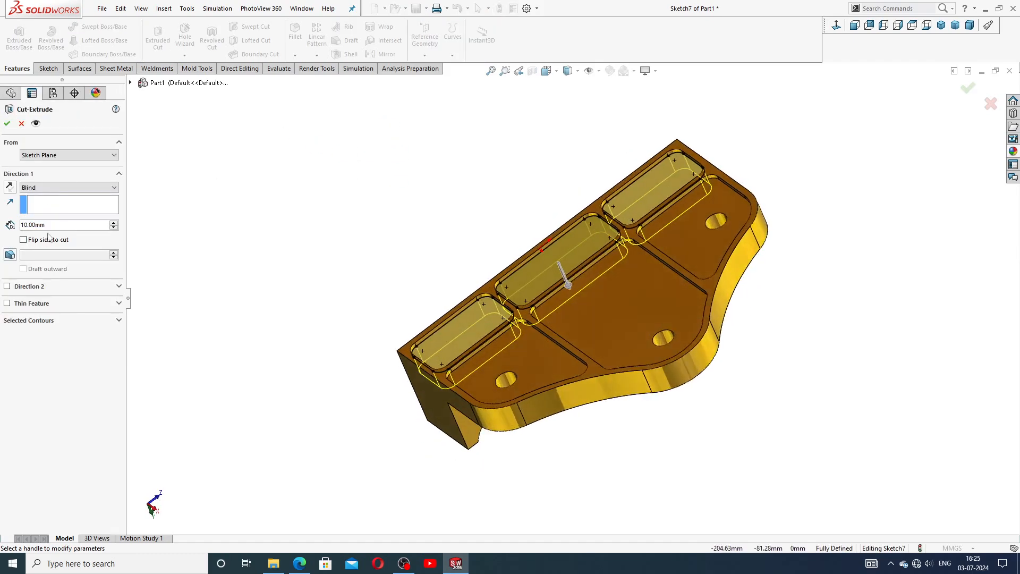
double_click(24, 226)
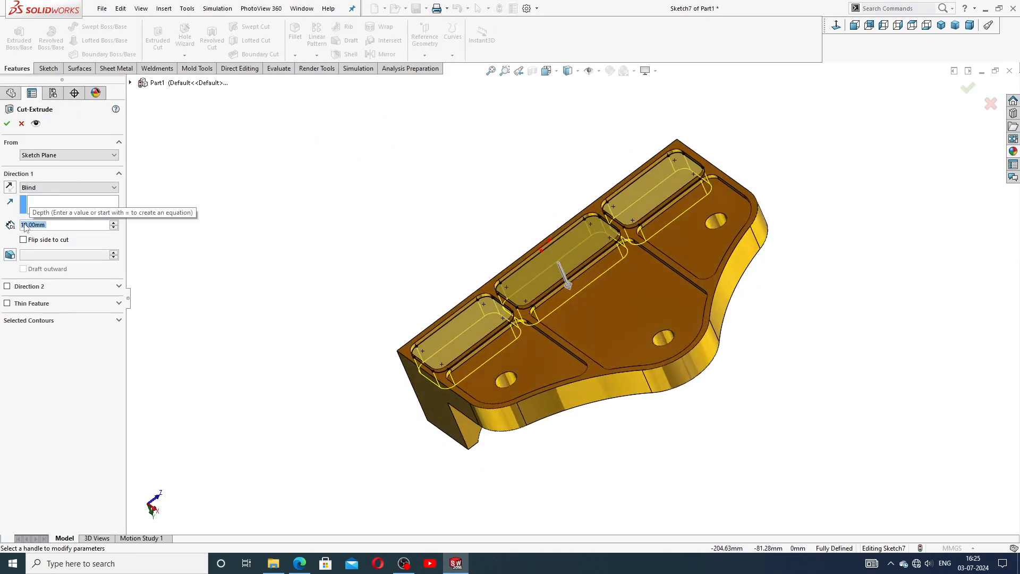
type("7")
key("Return")
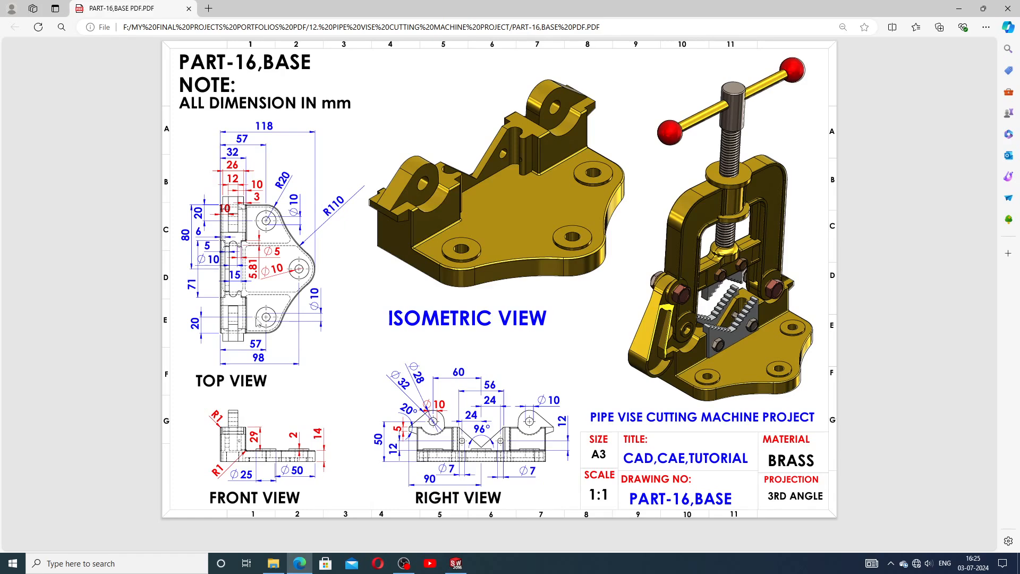
left_click(455, 562)
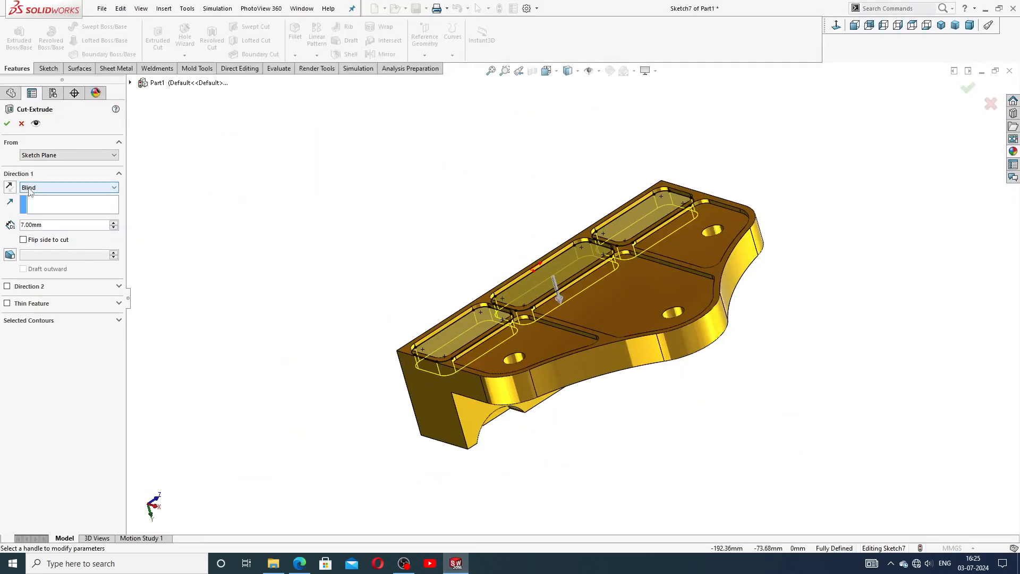
key("Return")
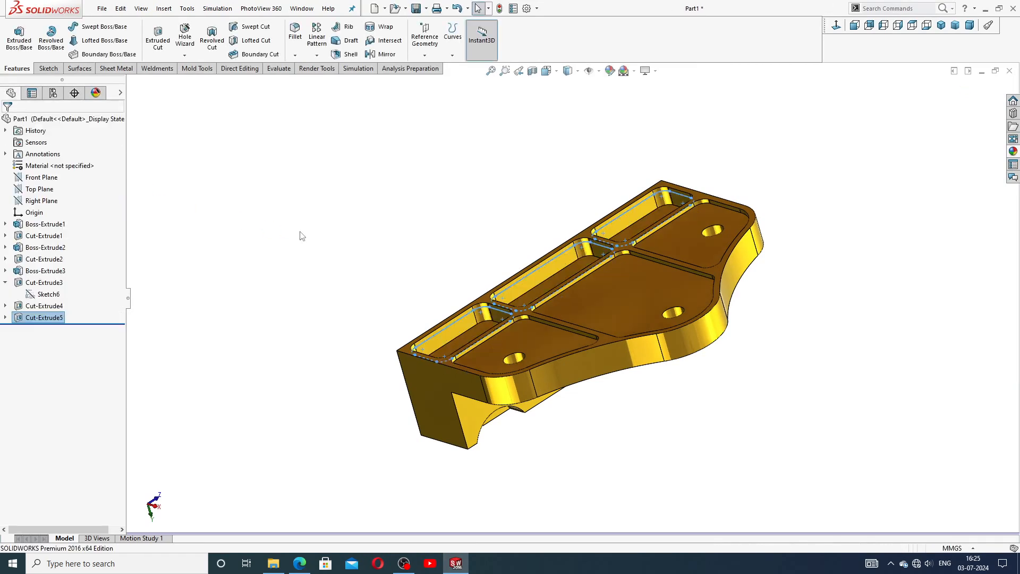
Start a sketch on the raised block's vertical face toward the mounting holes and draw a vertical centerline from the origin to above the block.
middle_click_drag(452, 212, 437, 301)
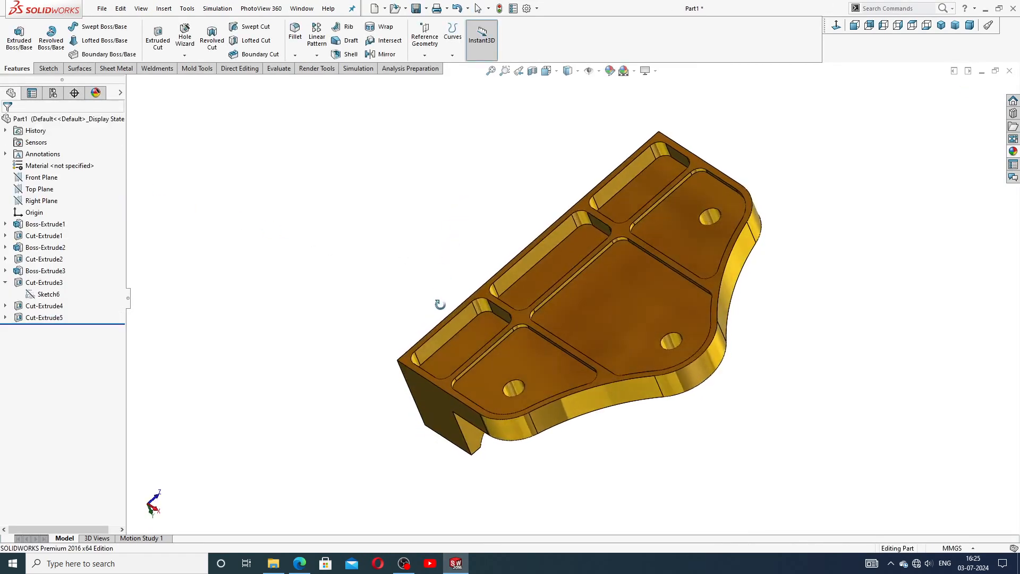
middle_click_drag(603, 263, 690, 231)
scroll(638, 256, "up", 2)
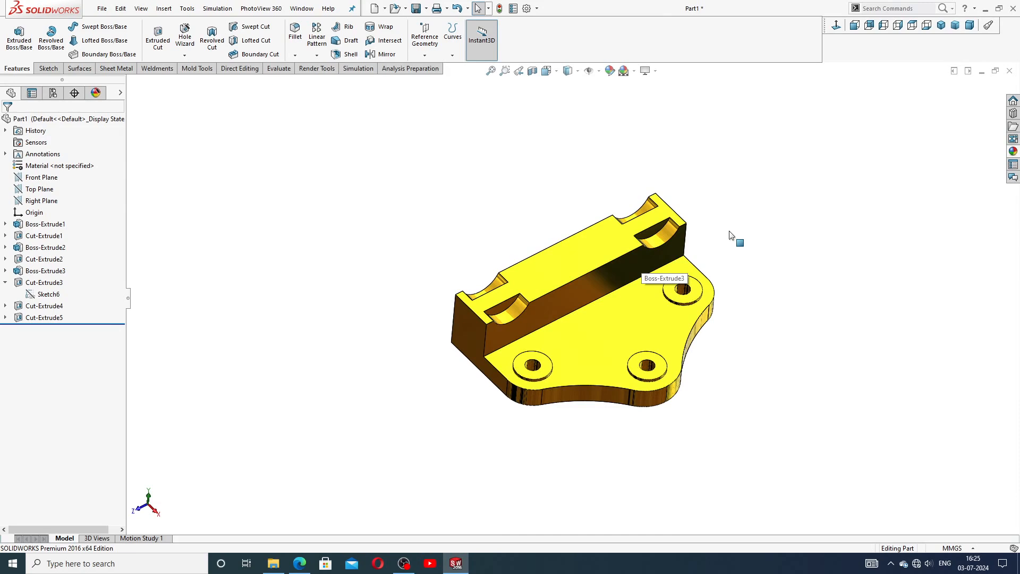
left_click(585, 288)
left_click(628, 257)
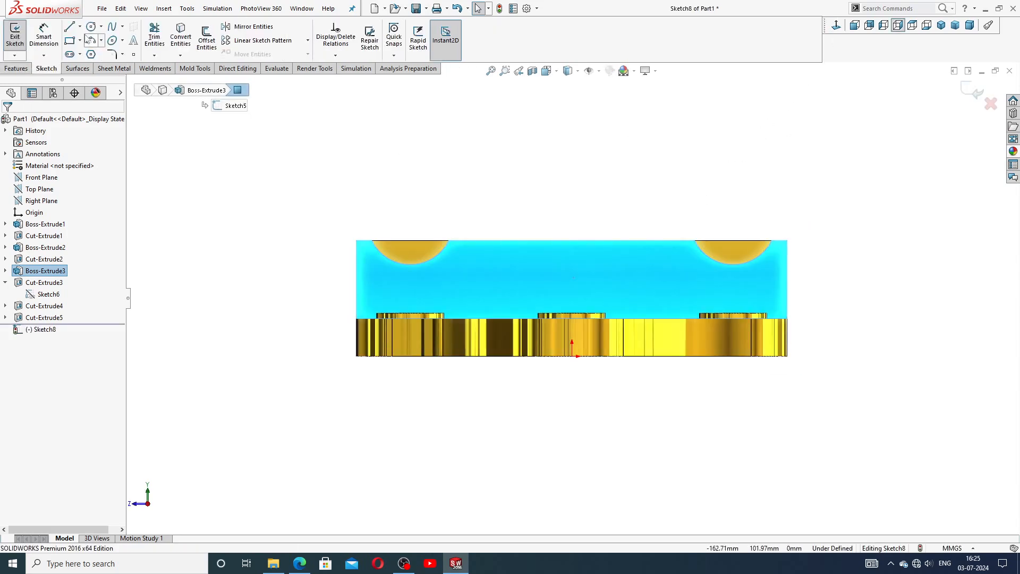
left_click(80, 26)
left_click(91, 53)
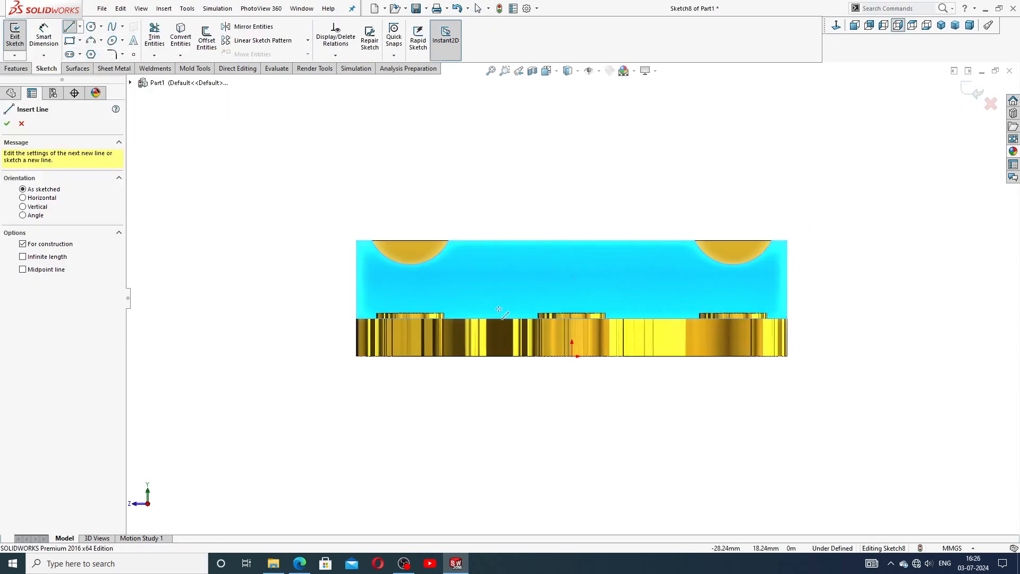
left_click(572, 356)
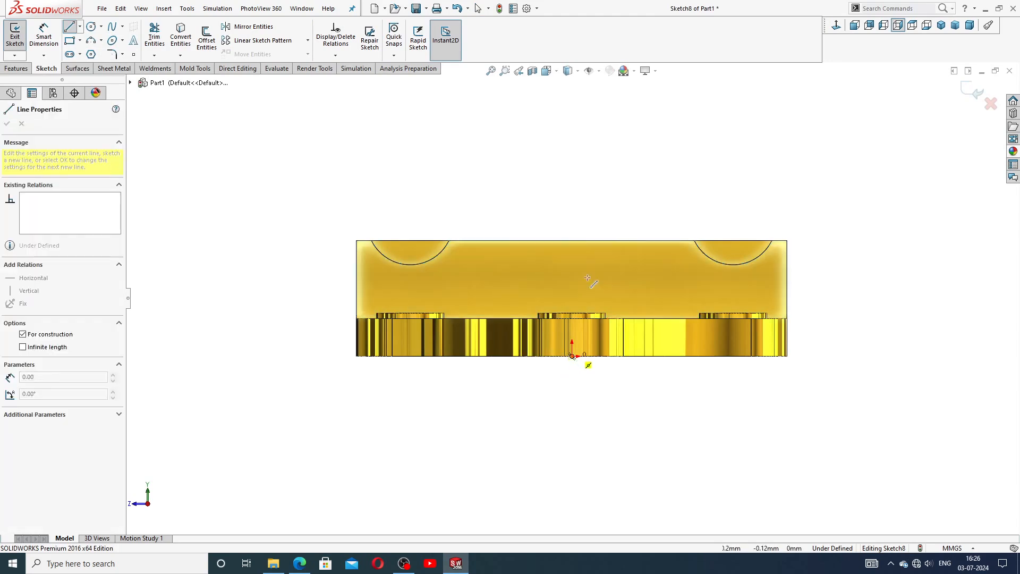
left_click(571, 148)
right_click(637, 170)
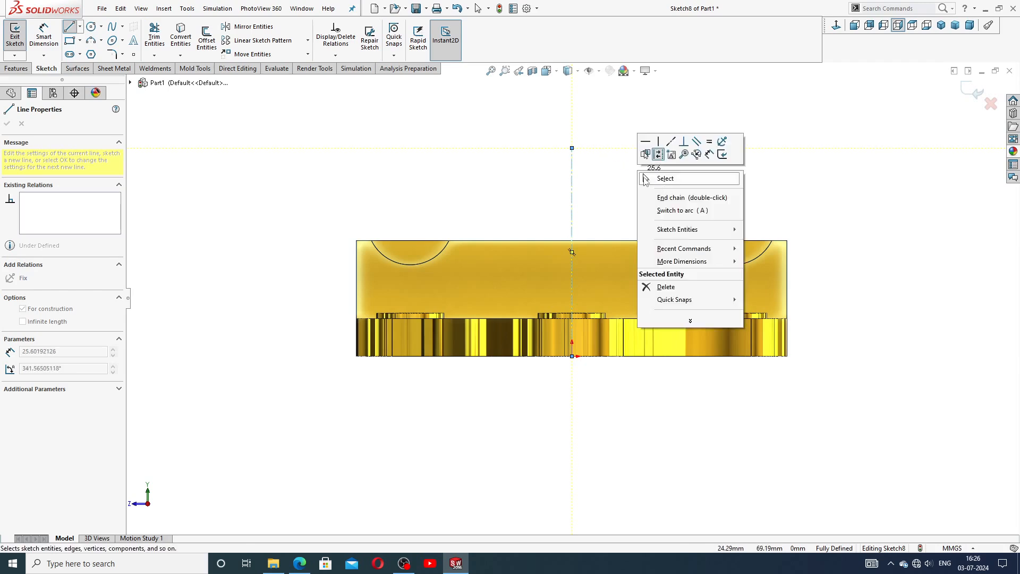
left_click(664, 179)
scroll(630, 196, "down", 1)
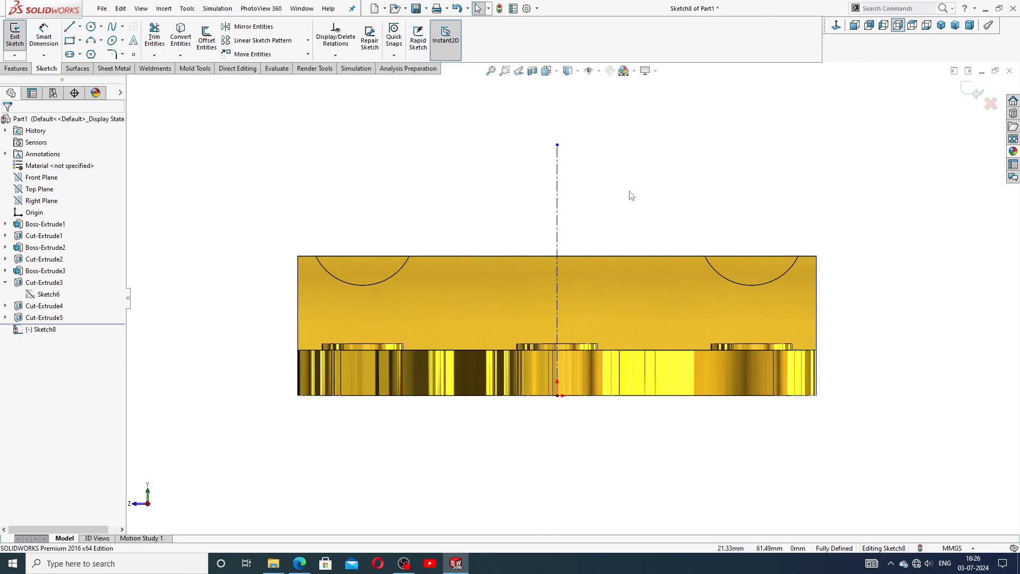
Sketch a closed four-sided profile with a sloping lower edge outside the block's upper corner, about 8 mm tall along the block's side.
left_click(69, 27)
scroll(324, 254, "down", 3)
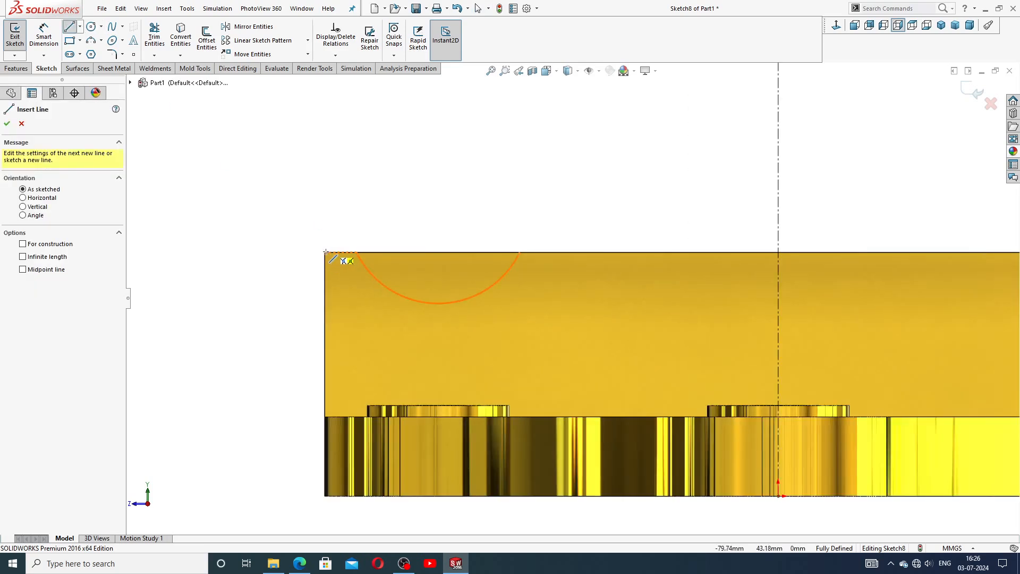
left_click(325, 253)
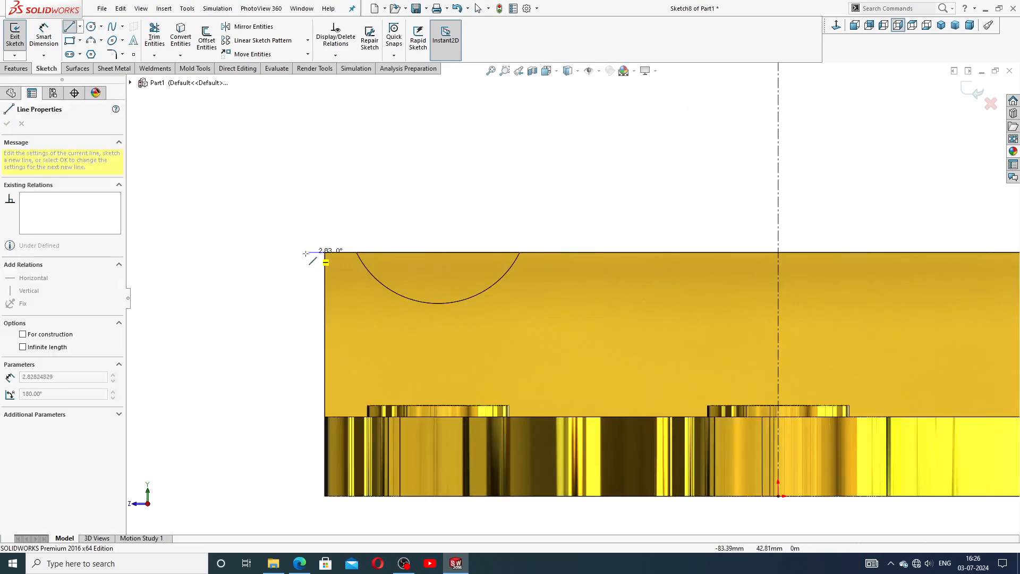
left_click(272, 253)
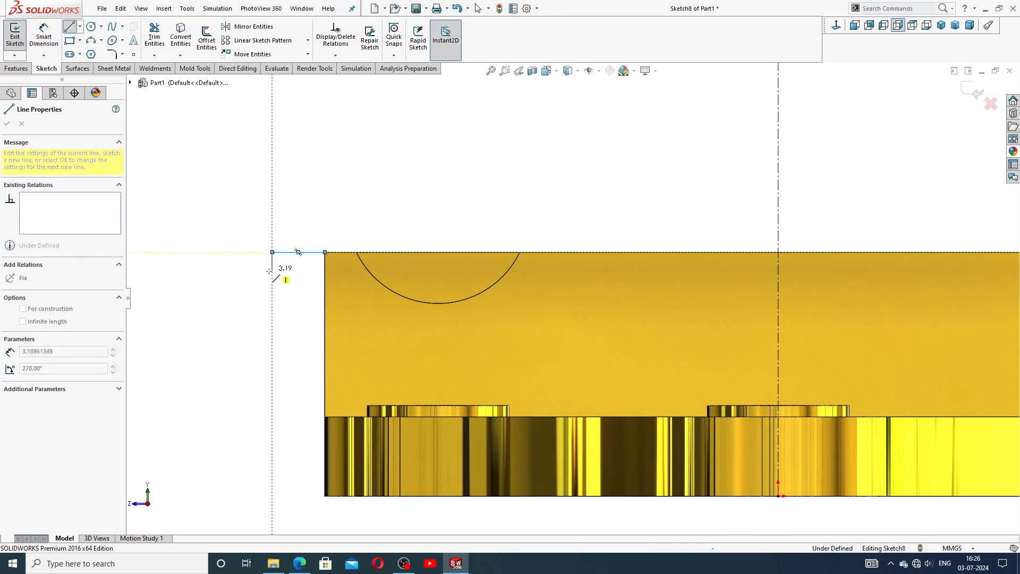
left_click(272, 275)
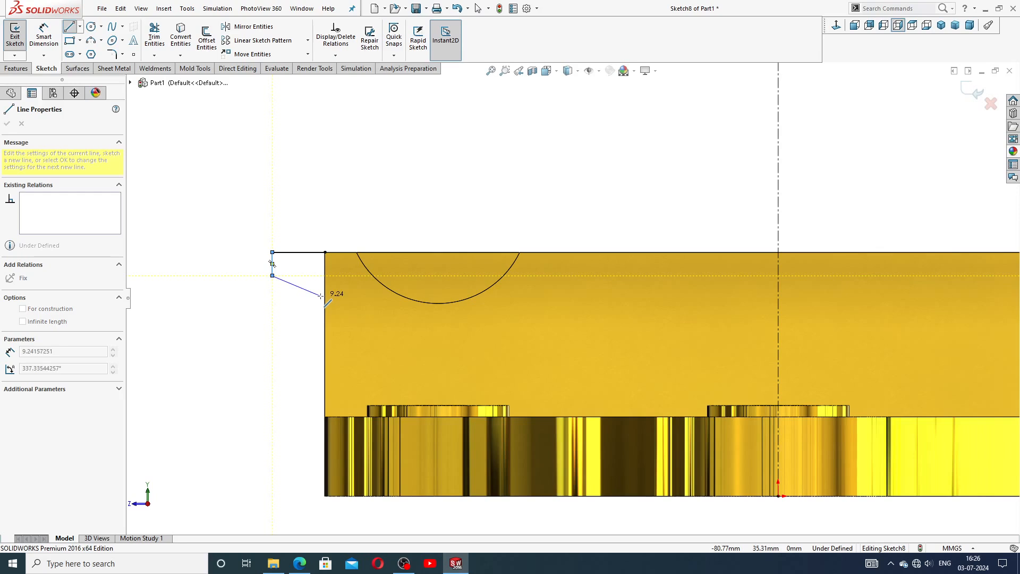
left_click(325, 297)
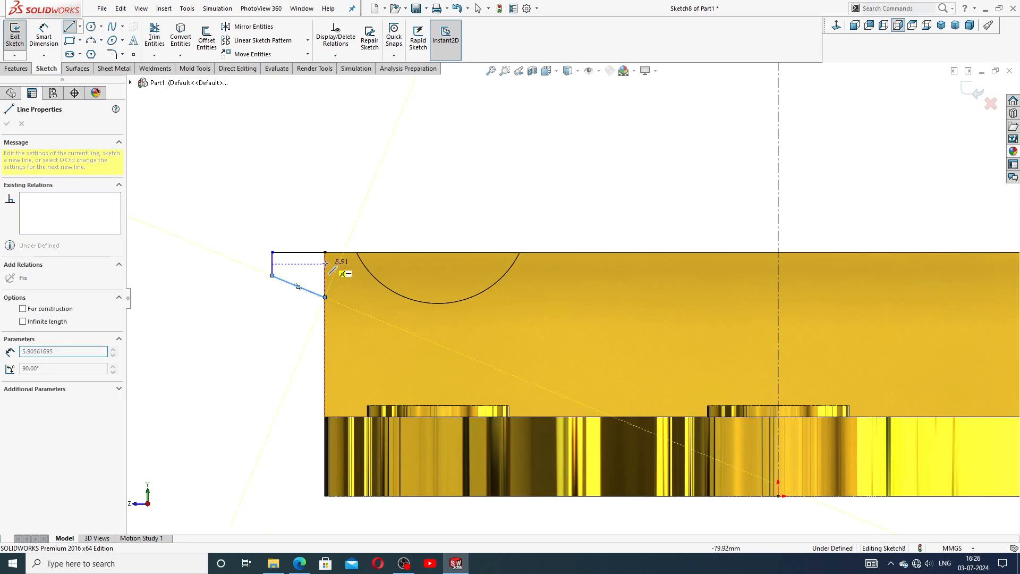
left_click(325, 253)
right_click(403, 210)
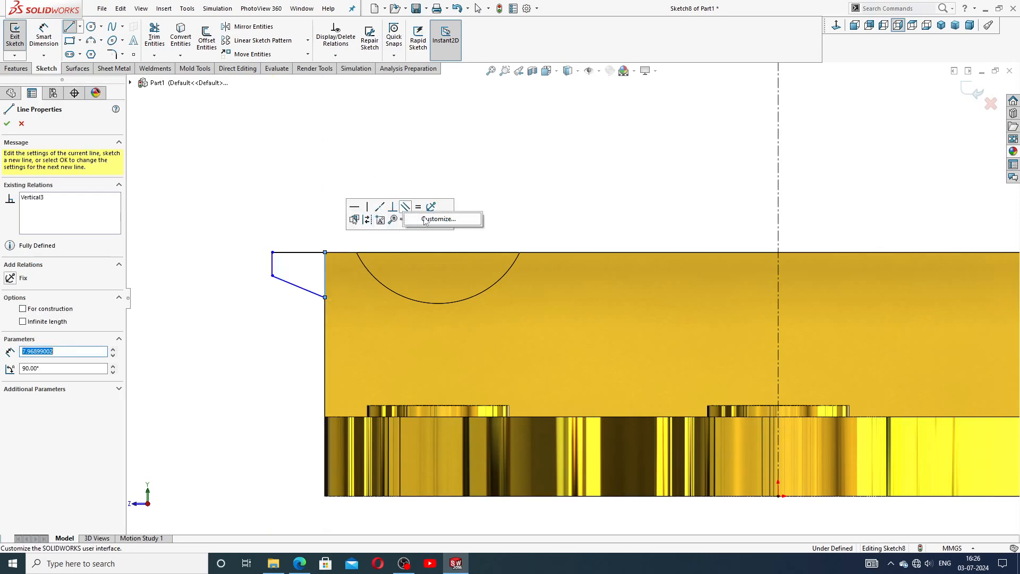
right_click(492, 177)
left_click(502, 180)
scroll(461, 218, "down", 1)
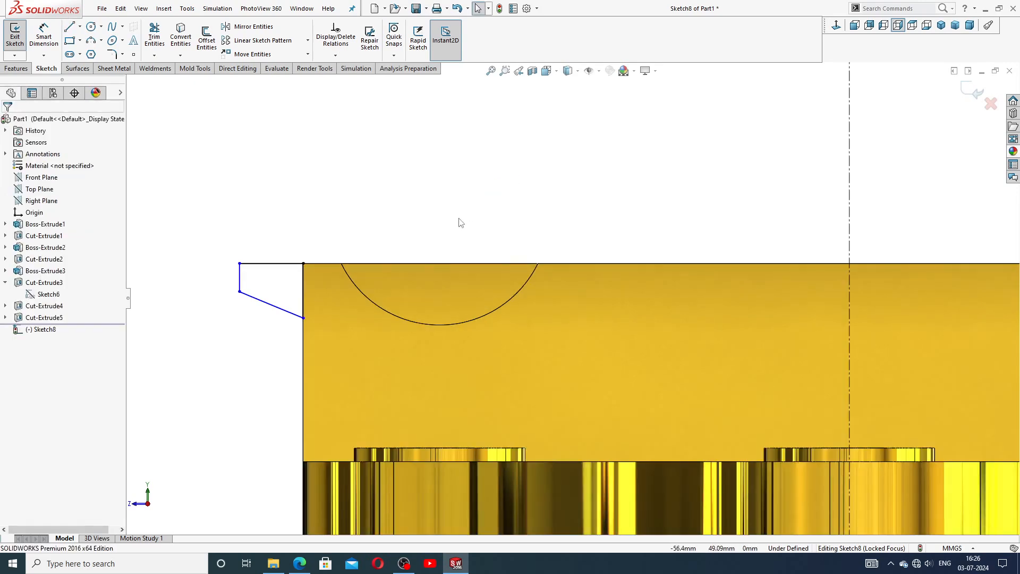
Dimension the profile's outer vertical edge to 5 mm.
left_click(43, 36)
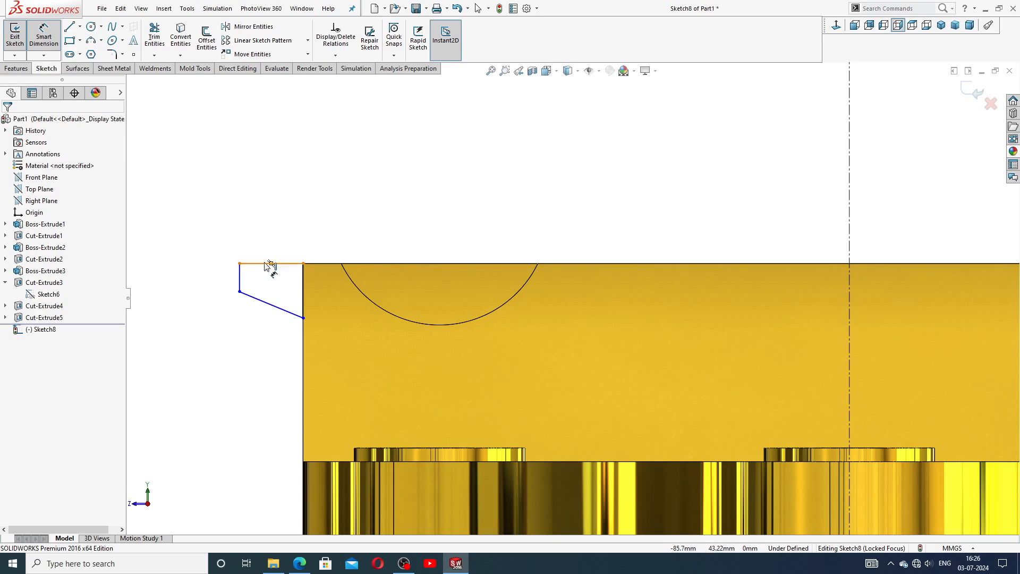
left_click(241, 274)
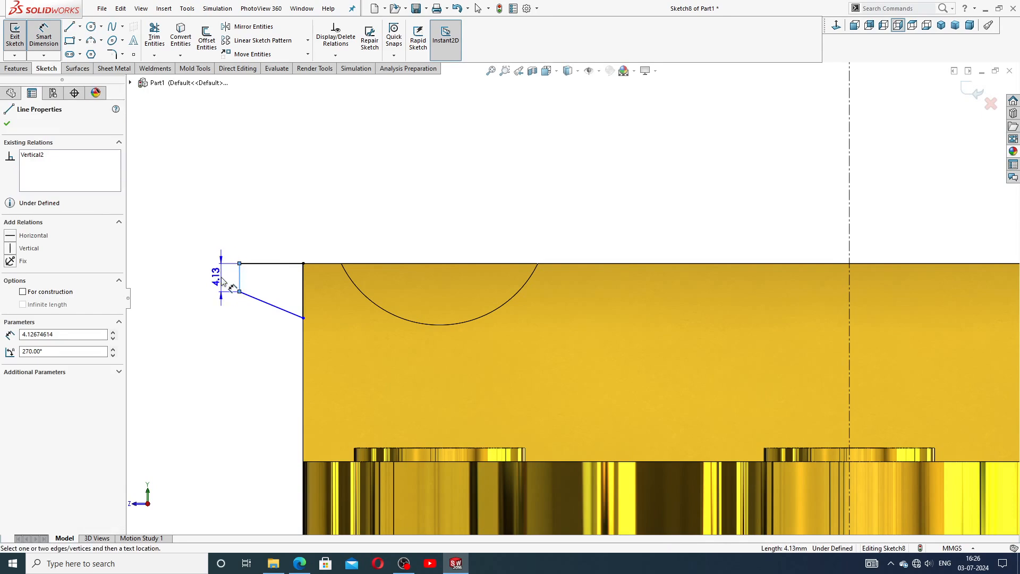
left_click(222, 281)
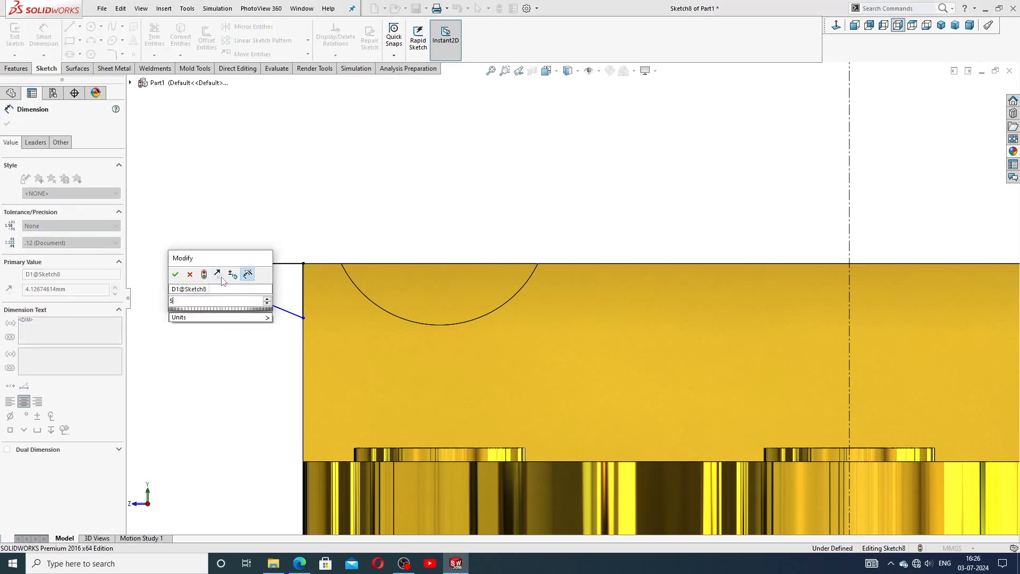
key("Return")
left_click(292, 216)
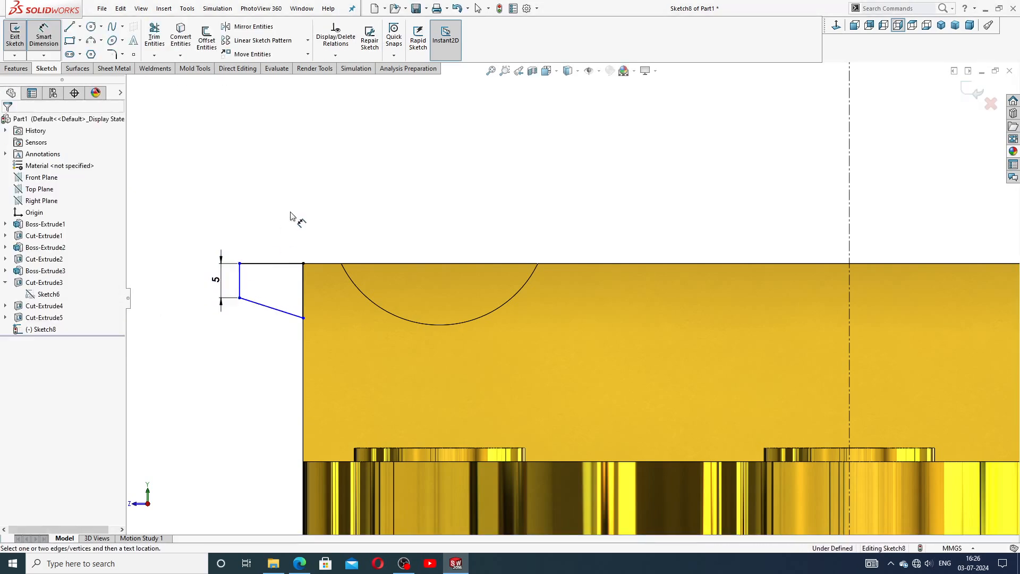
Set the distance from the profile's outer vertical edge to the centerline to 90 mm.
left_click(240, 289)
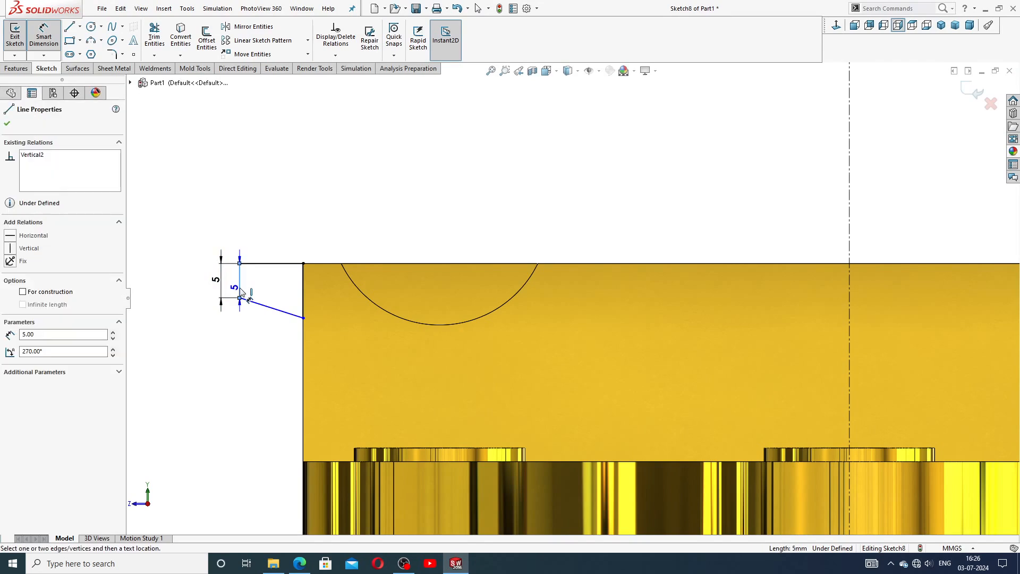
left_click(848, 236)
left_click(617, 197)
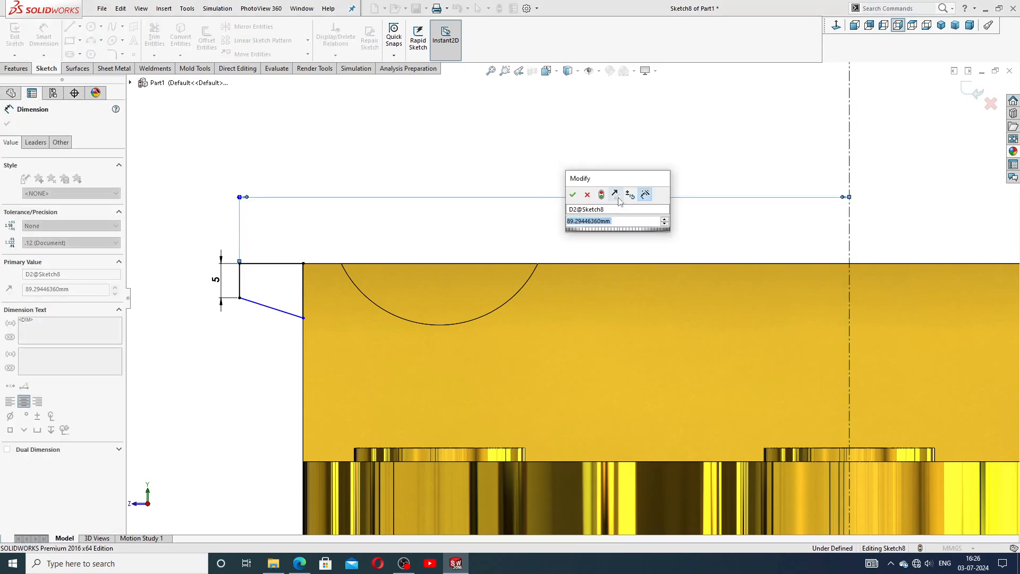
type("90")
key("Return")
Set the angle between the profile's horizontal upper edge and sloping lower edge to 20°, and reposition that dimension.
scroll(584, 234, "up", 2)
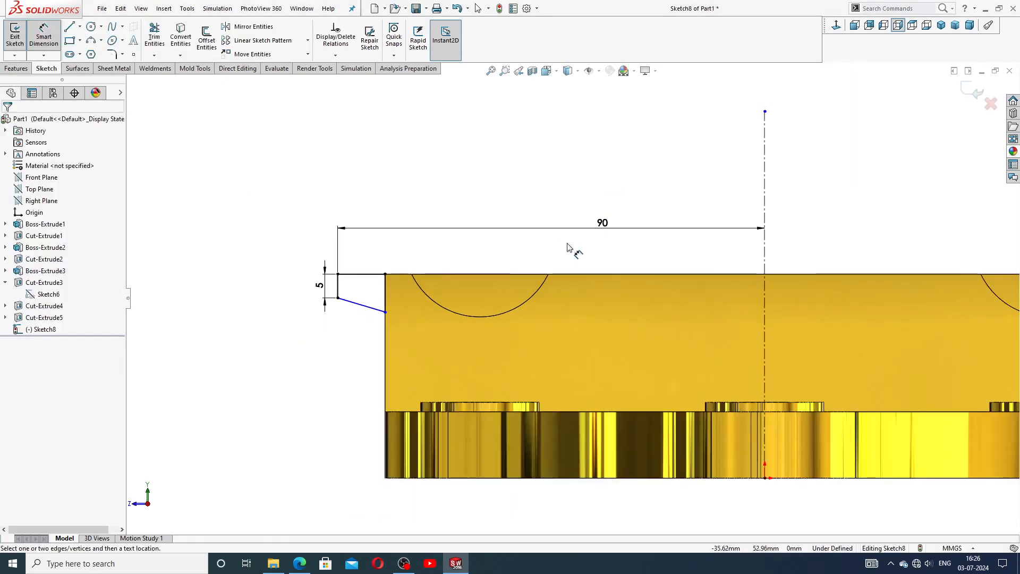
scroll(478, 287, "down", 1)
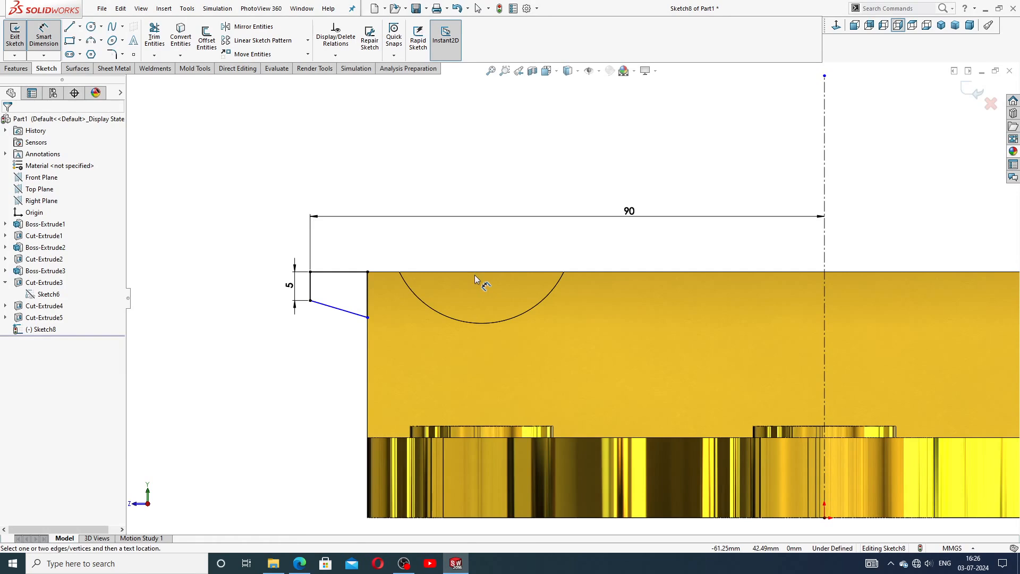
scroll(409, 297, "down", 2)
left_click(340, 261)
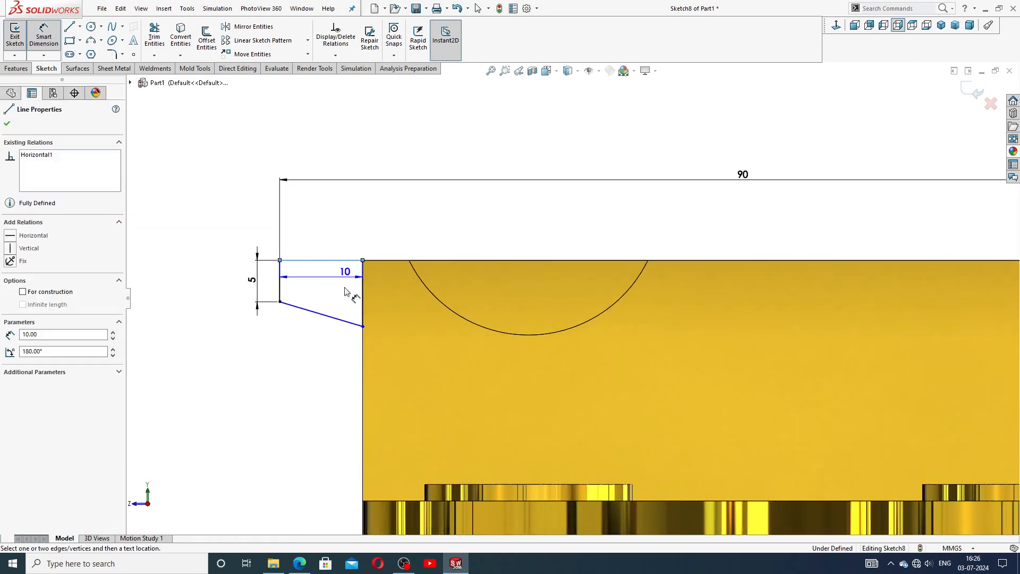
left_click(343, 320)
left_click(387, 302)
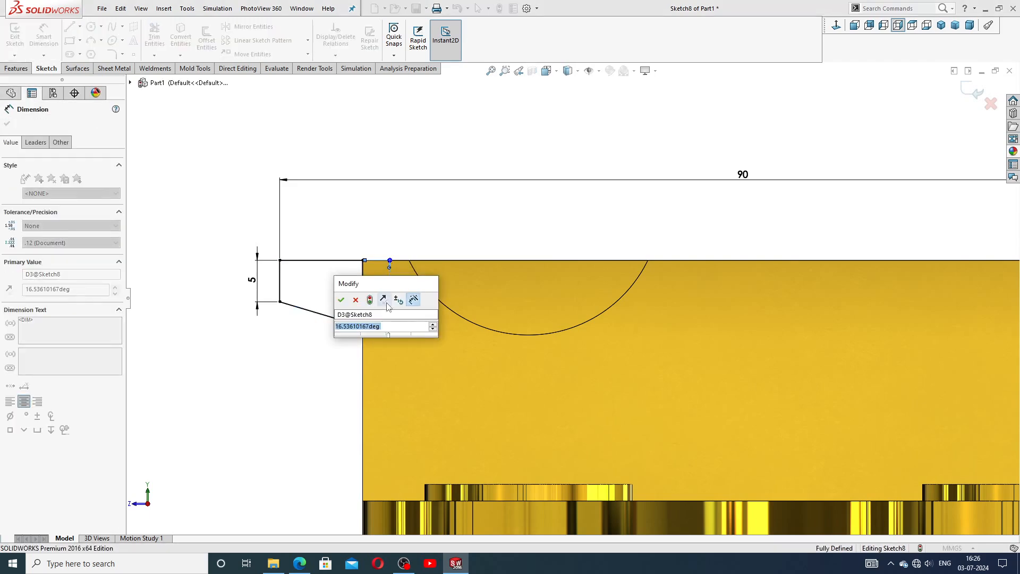
type("20")
key("Return")
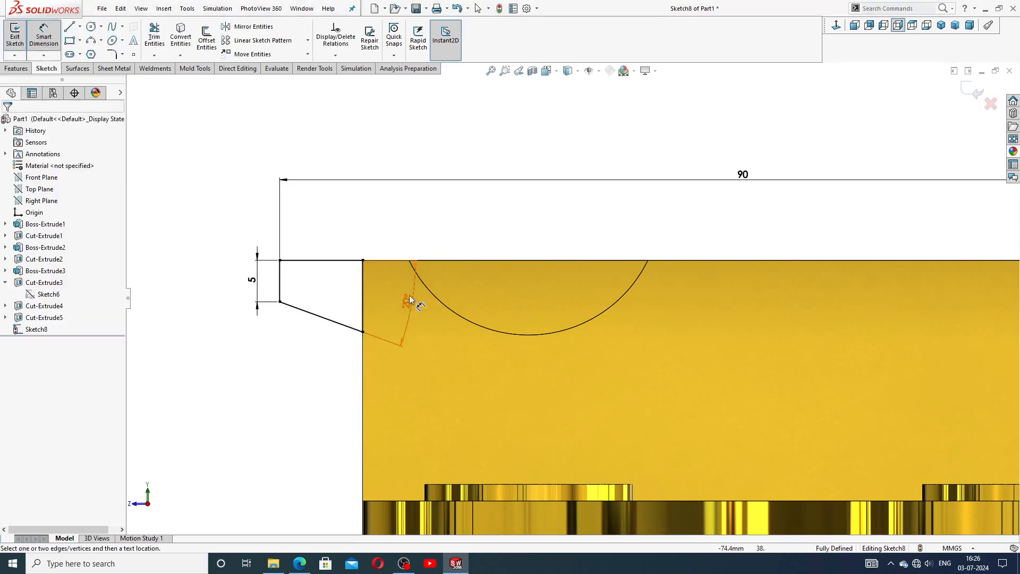
left_click(412, 300)
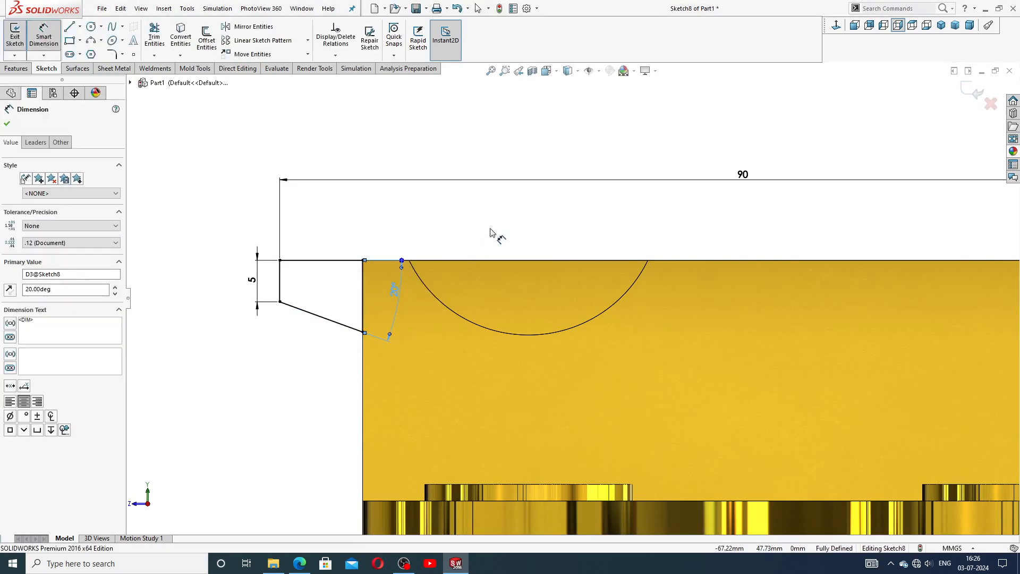
left_click(521, 237)
scroll(523, 237, "up", 5)
right_click(610, 221)
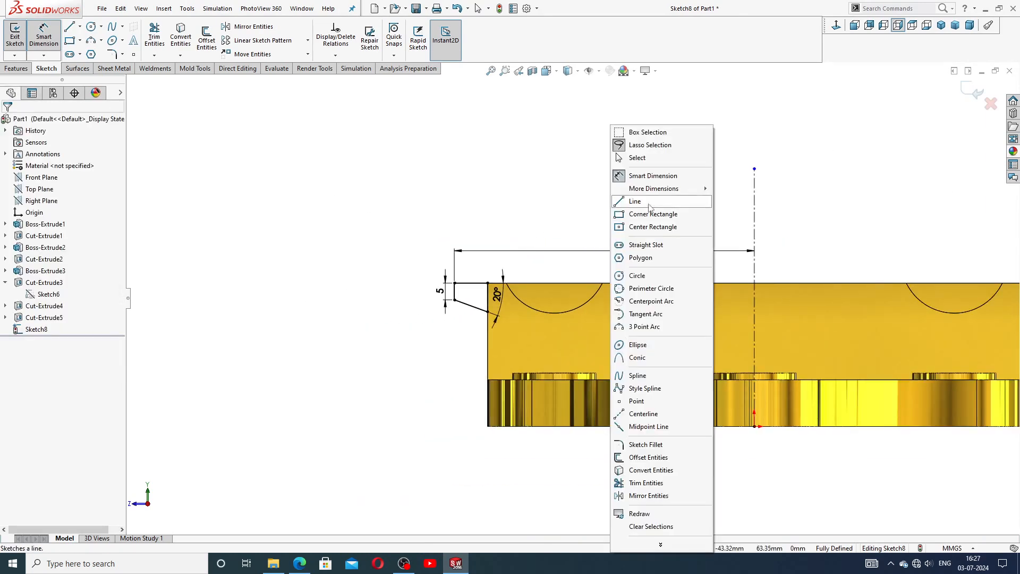
left_click(644, 160)
Mirror the four profile lines about the vertical centerline to the block's opposite end.
scroll(736, 292, "up", 2)
scroll(734, 333, "down", 2)
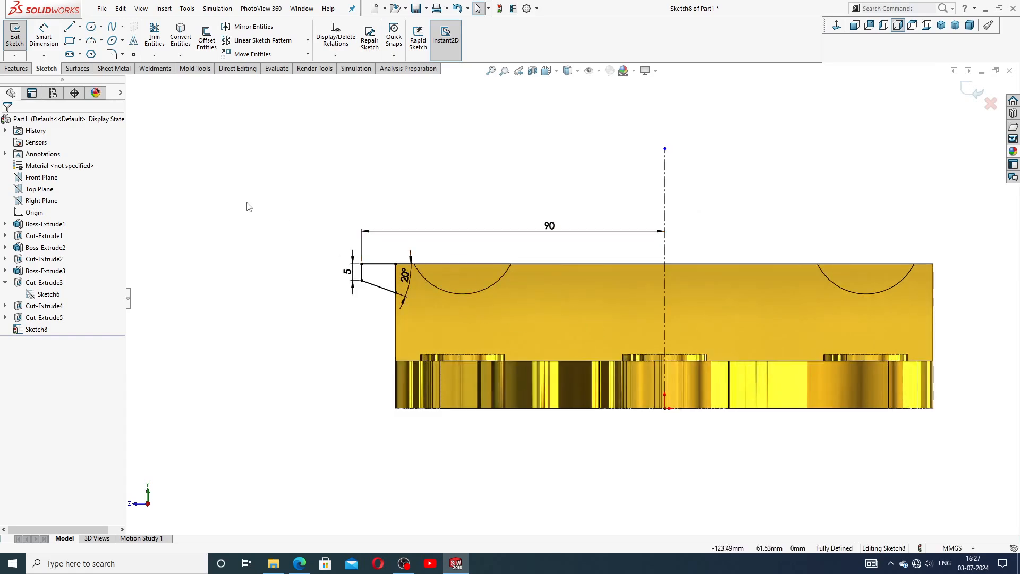
left_click(250, 27)
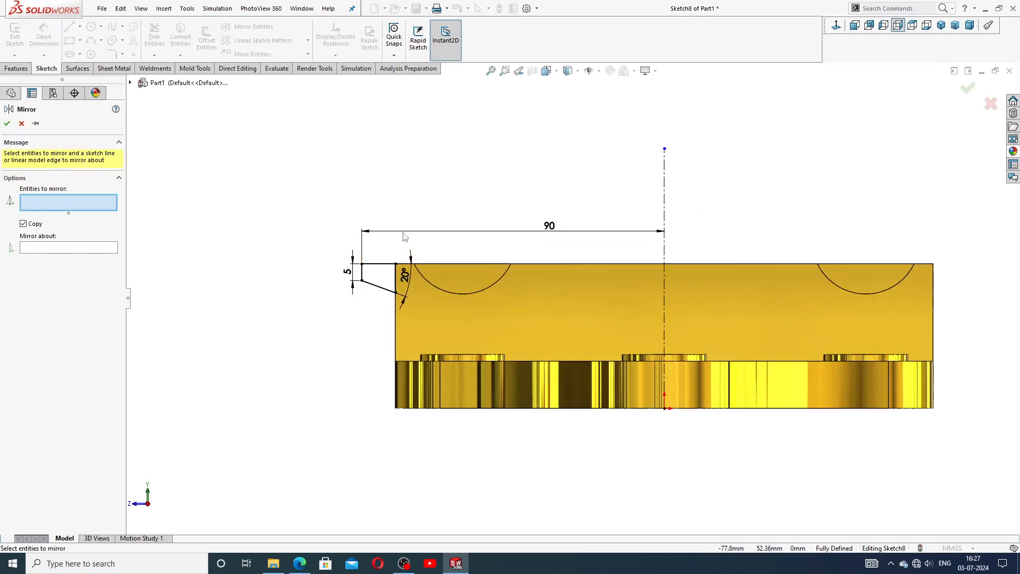
left_click_drag(407, 235, 342, 287)
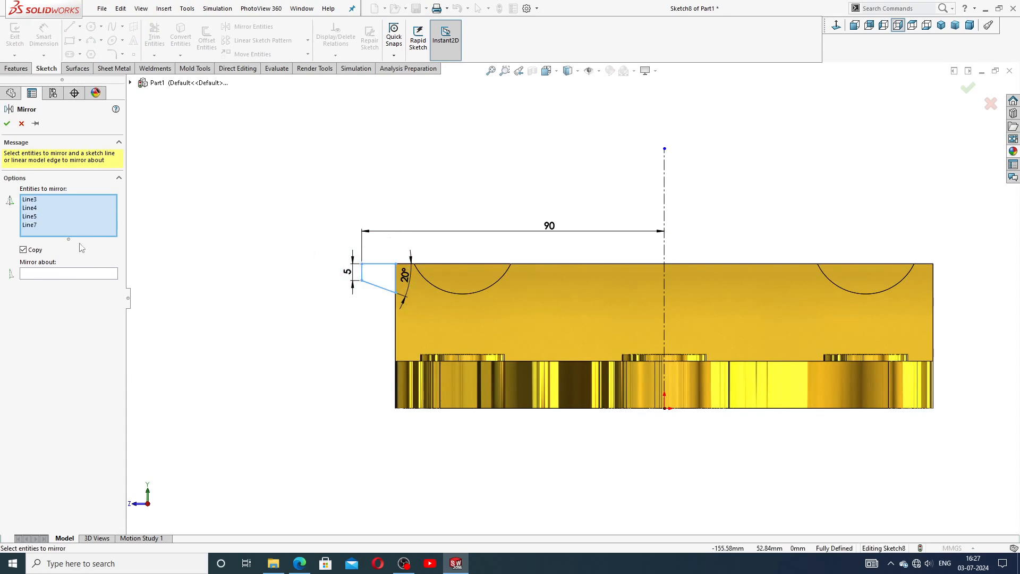
left_click(82, 274)
left_click(665, 289)
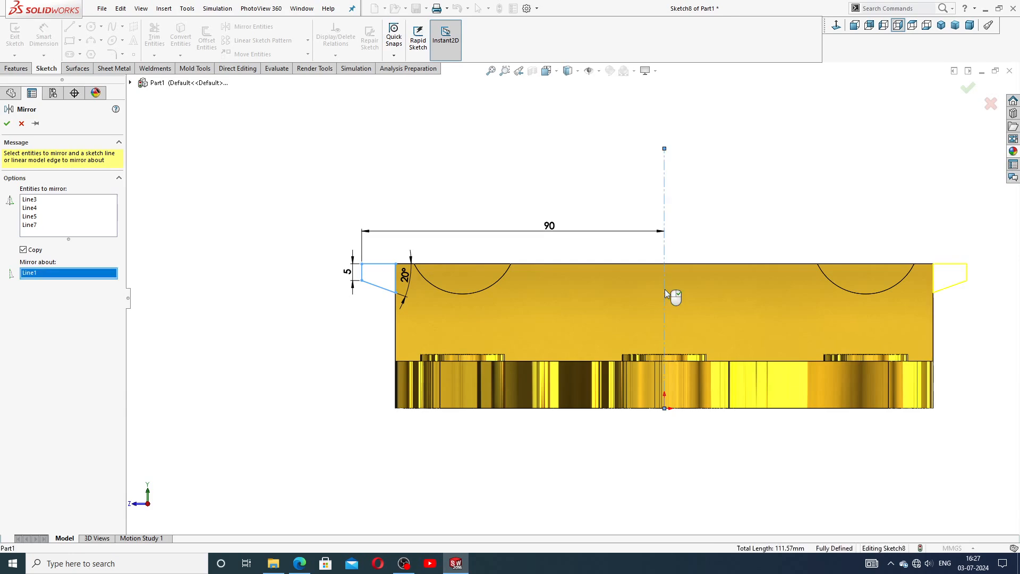
left_click(6, 124)
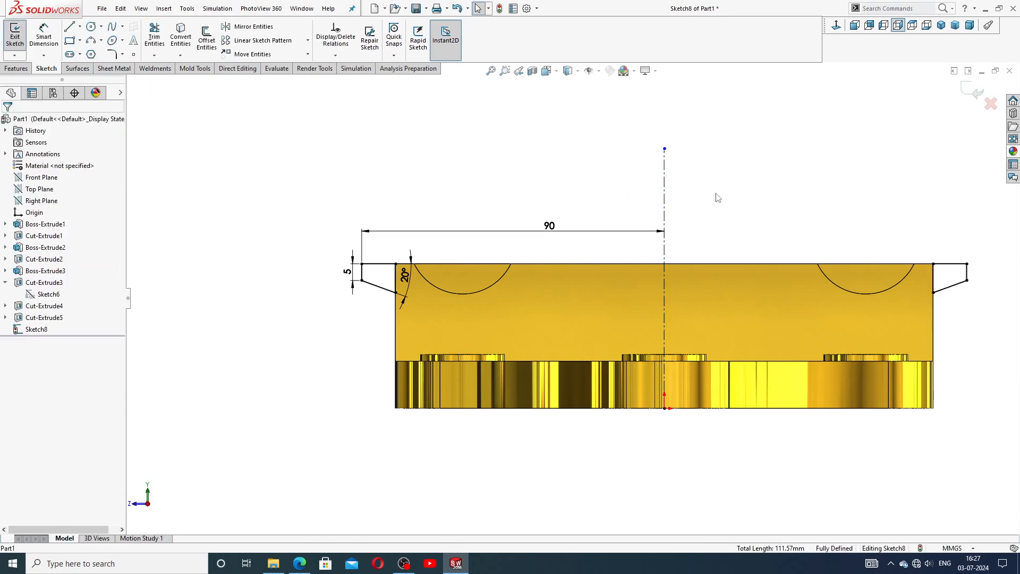
Set up a boss extrusion of both end profiles starting from a 3 mm offset reversed toward the block, consulting the PDF drawing for the value.
mouse_move(806, 189)
middle_mouse_down()
mouse_move(803, 222)
mouse_move(797, 187)
middle_mouse_up()
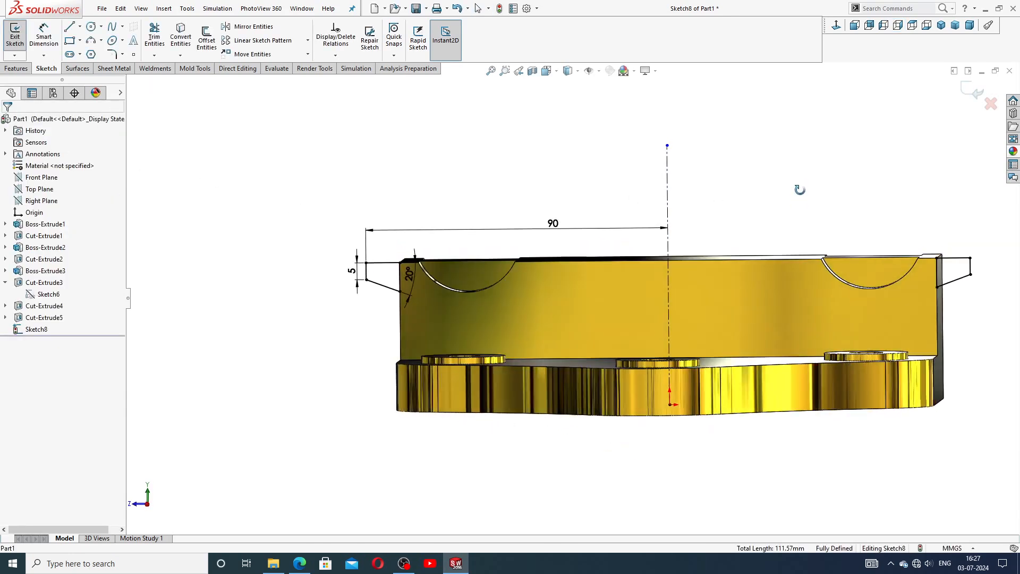
left_click(16, 68)
left_click(20, 38)
middle_click_drag(370, 154, 373, 182)
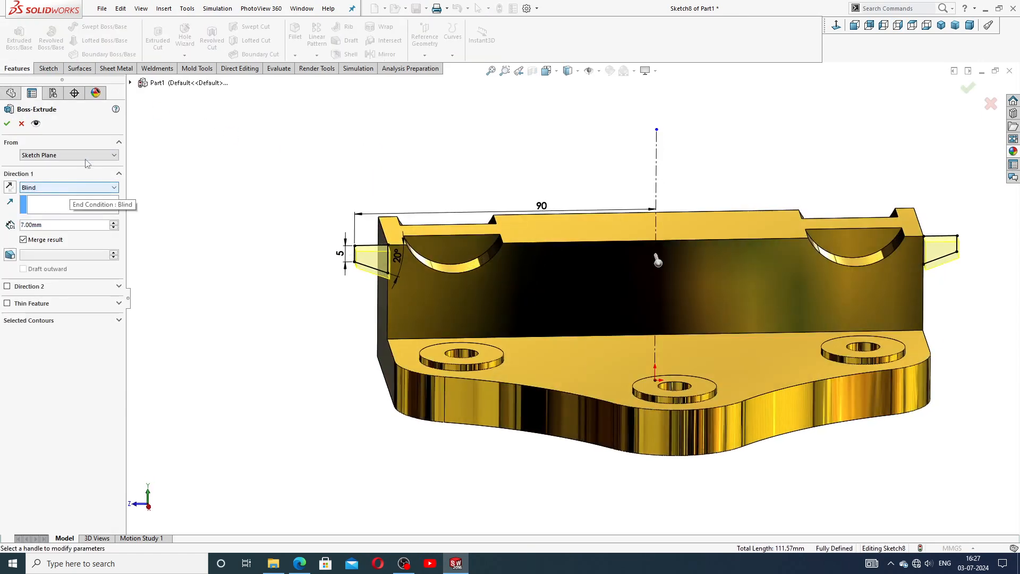
left_click(300, 563)
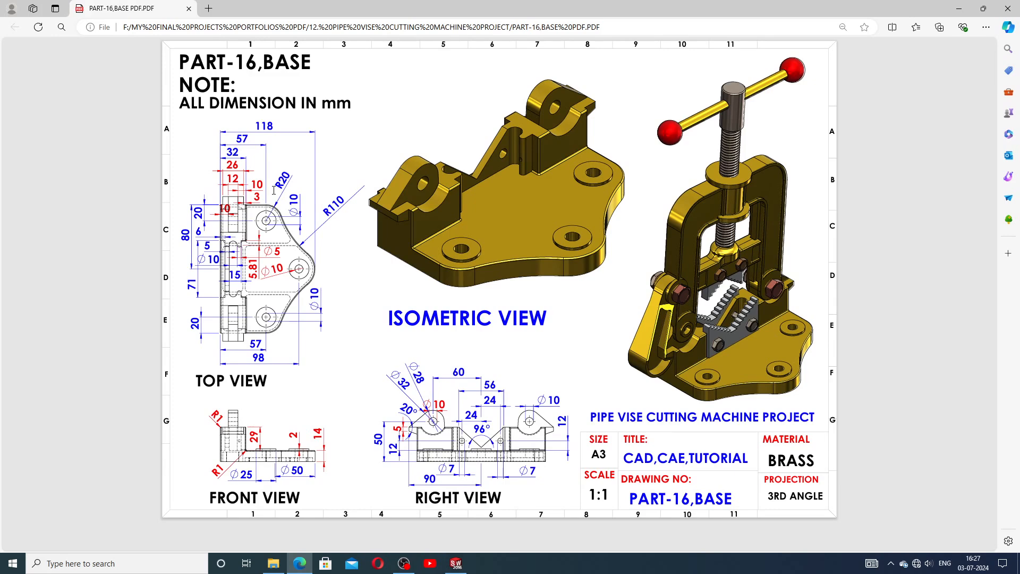
left_click(456, 563)
left_click(64, 158)
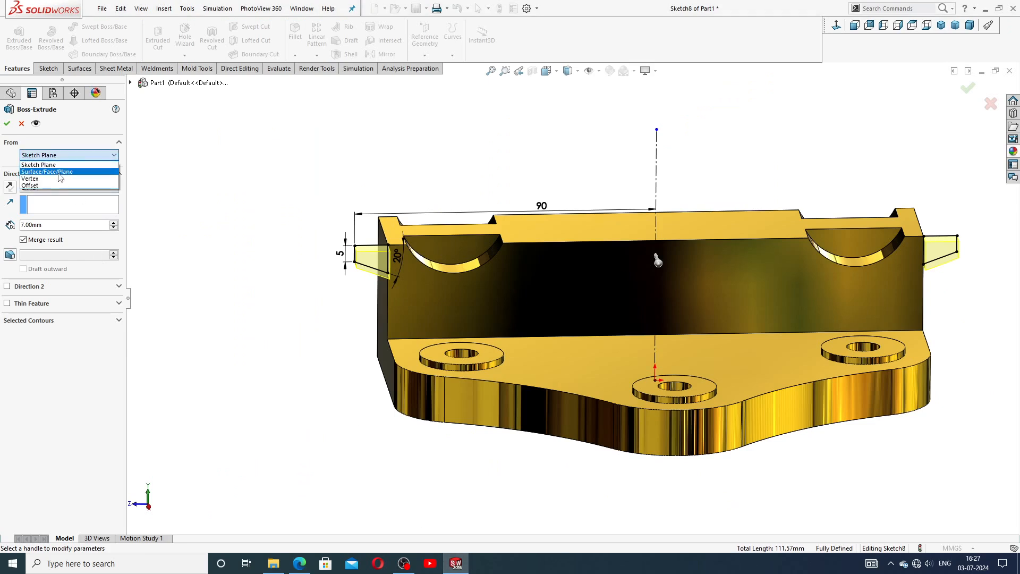
left_click(58, 186)
double_click(51, 171)
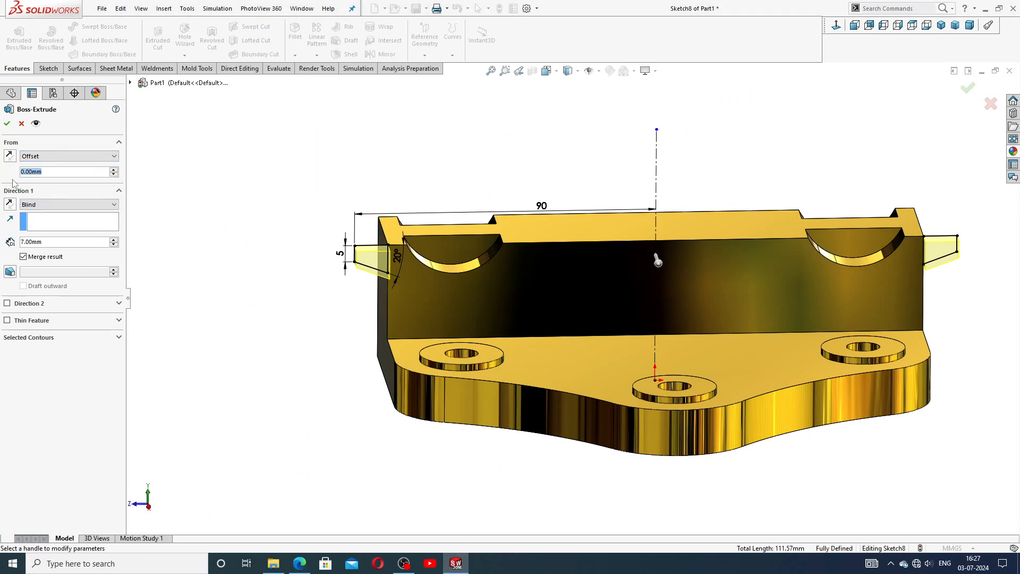
type("3")
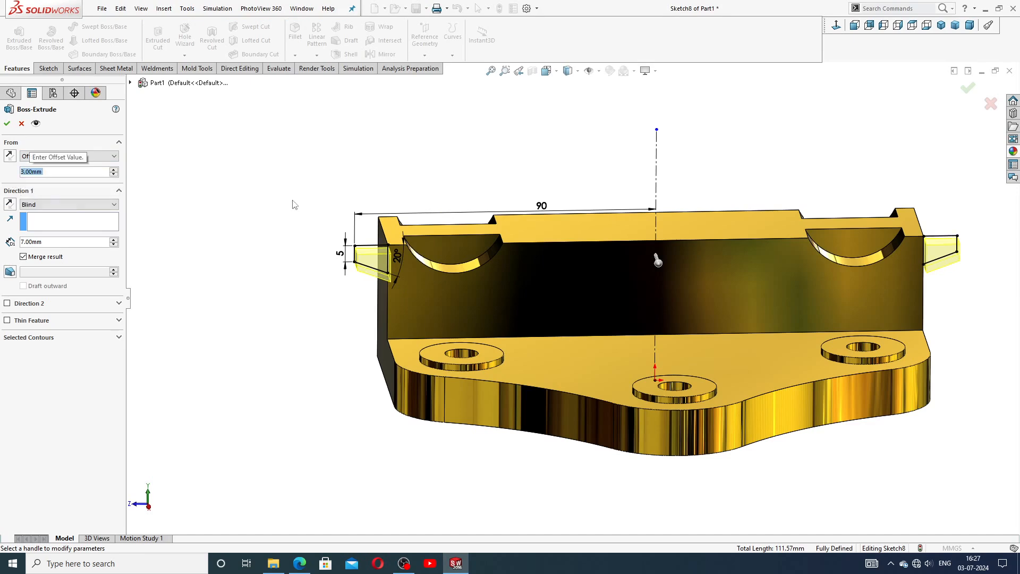
middle_click_drag(454, 220, 500, 255)
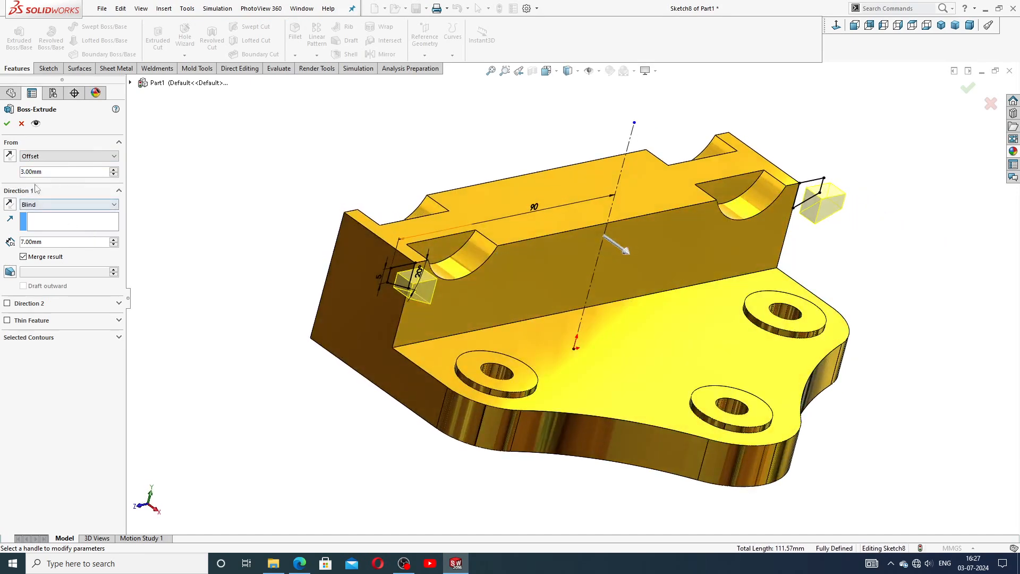
left_click(10, 156)
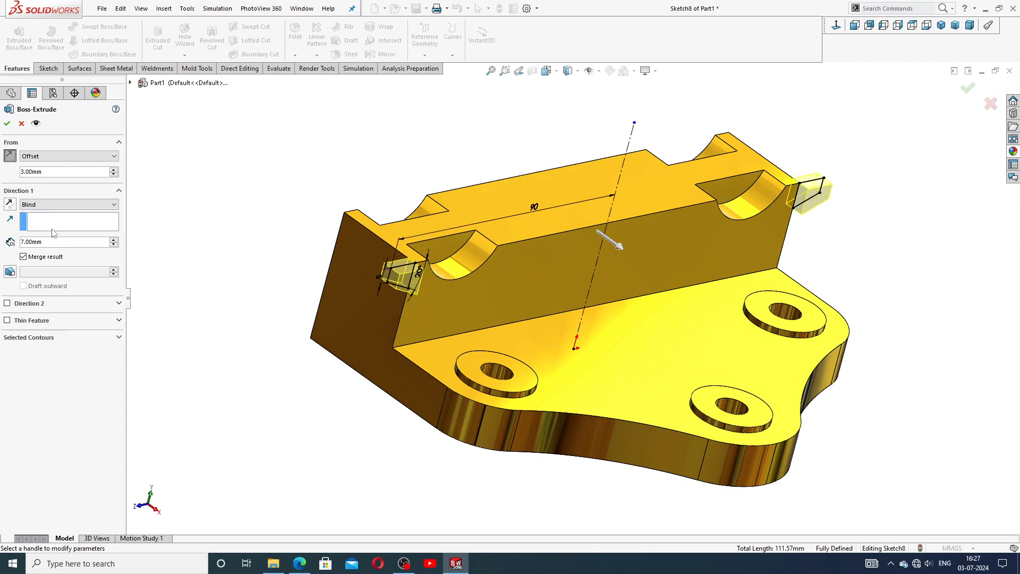
Extrude both end profiles 26 mm Blind in the reversed direction, along the ends of the raised block.
left_click_drag(47, 240, 8, 241)
type("26")
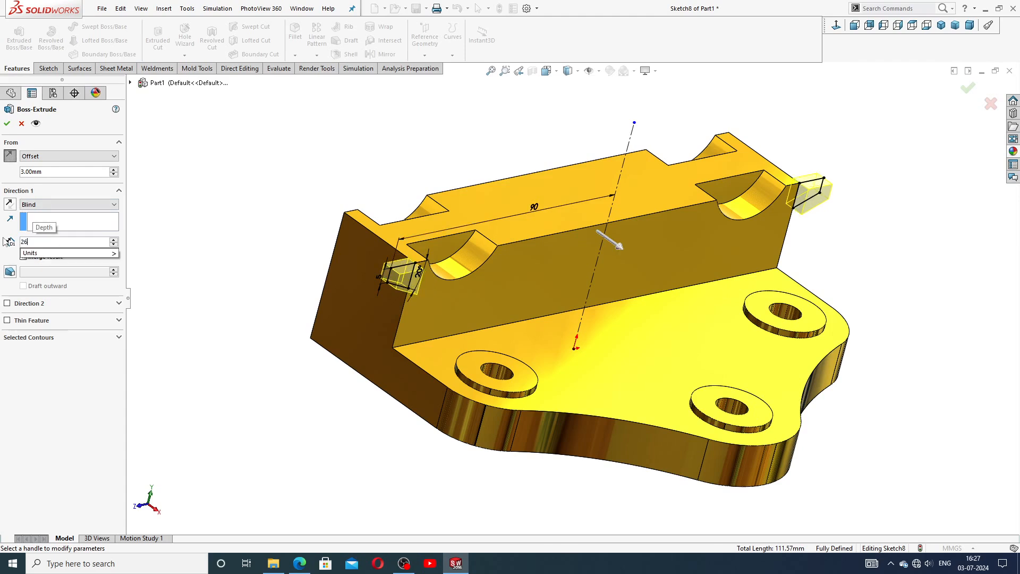
key("Return")
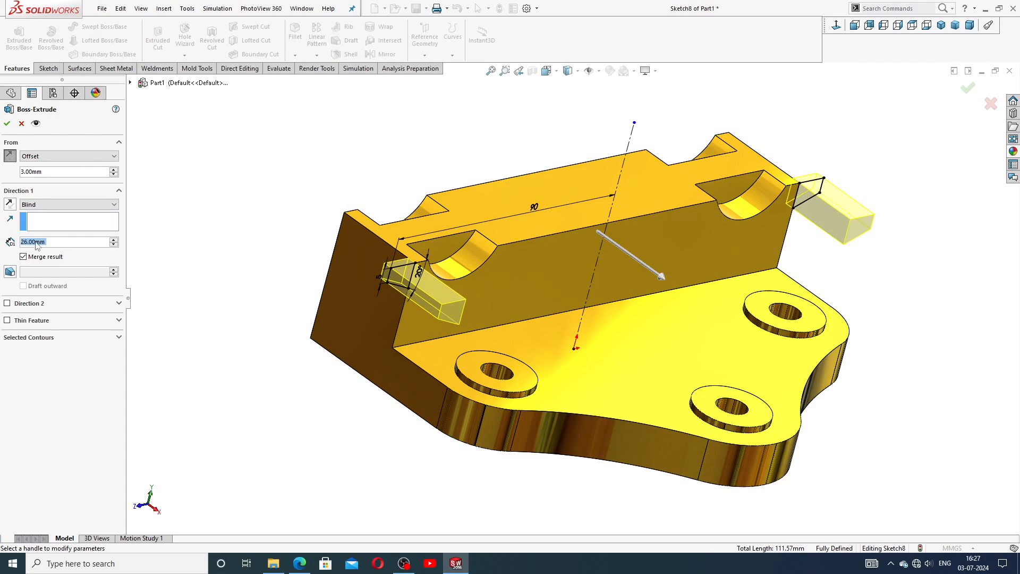
left_click(9, 204)
middle_click_drag(178, 244, 211, 260)
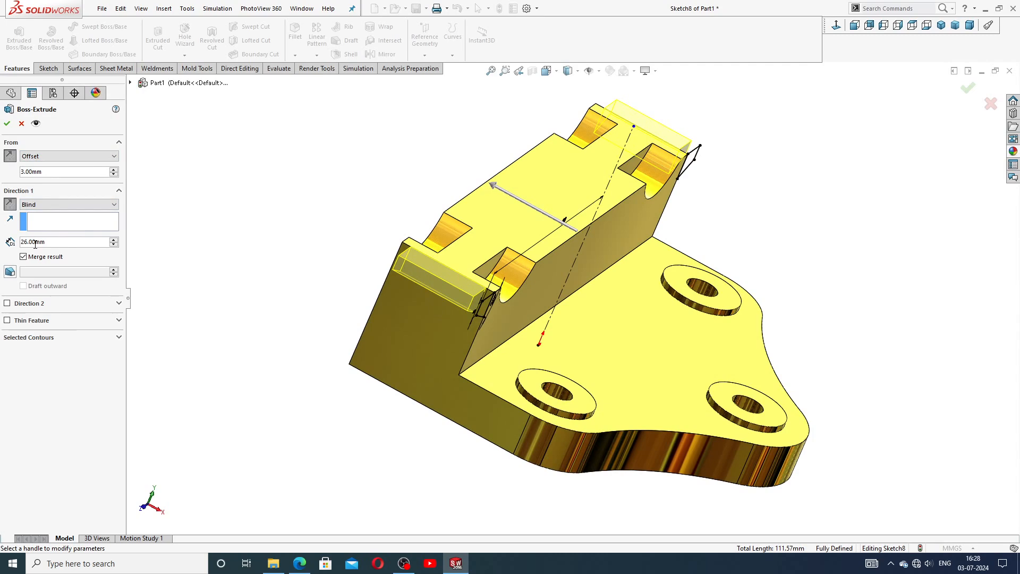
left_click(7, 123)
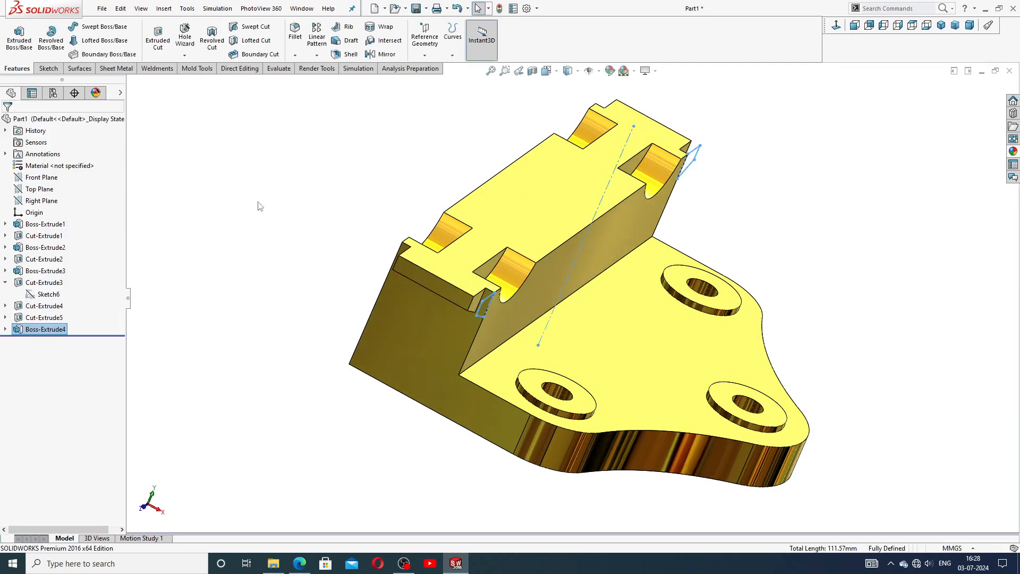
Start a sketch on the flat inner face of the raised block's semicircular recess and view it face-on.
middle_click_drag(329, 237, 273, 200)
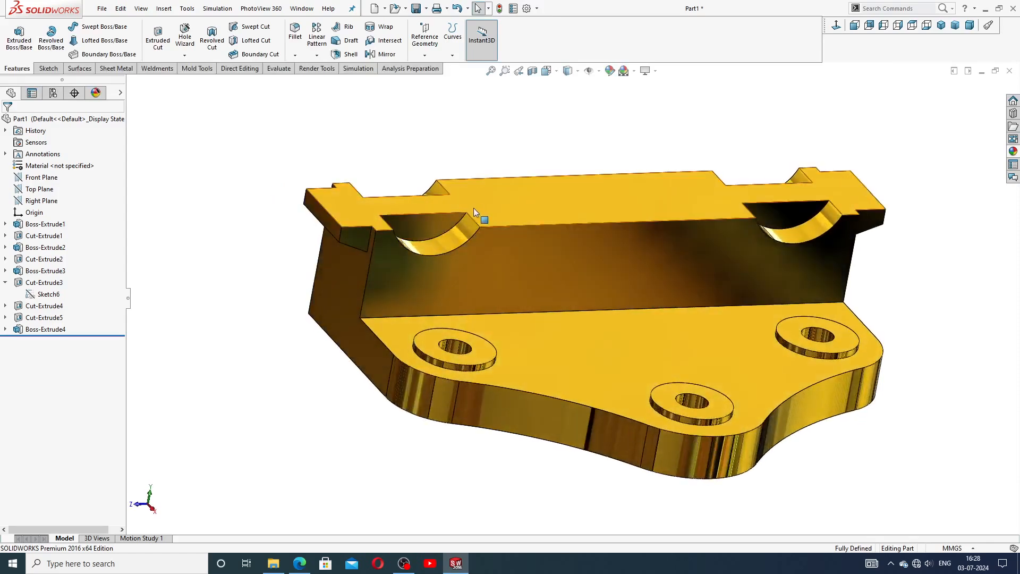
mouse_move(489, 207)
middle_mouse_down()
mouse_move(471, 186)
mouse_move(482, 209)
middle_mouse_up()
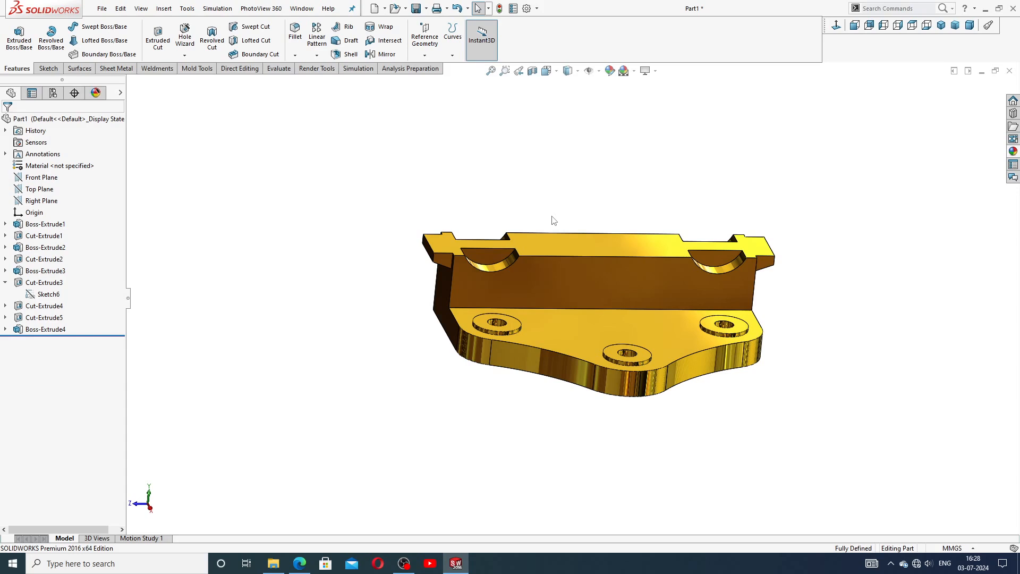
left_click(489, 253)
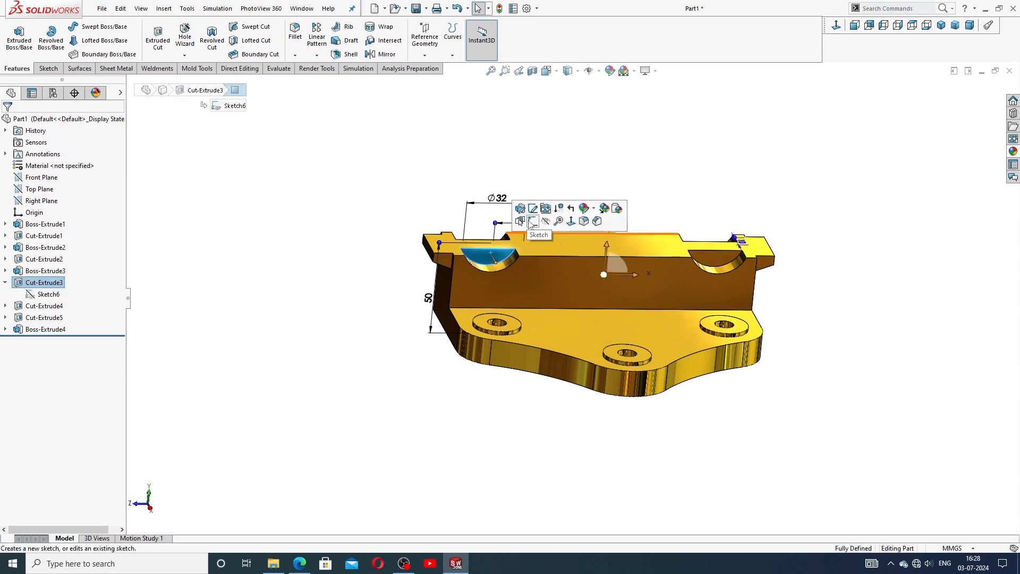
left_click(529, 222)
left_click(836, 25)
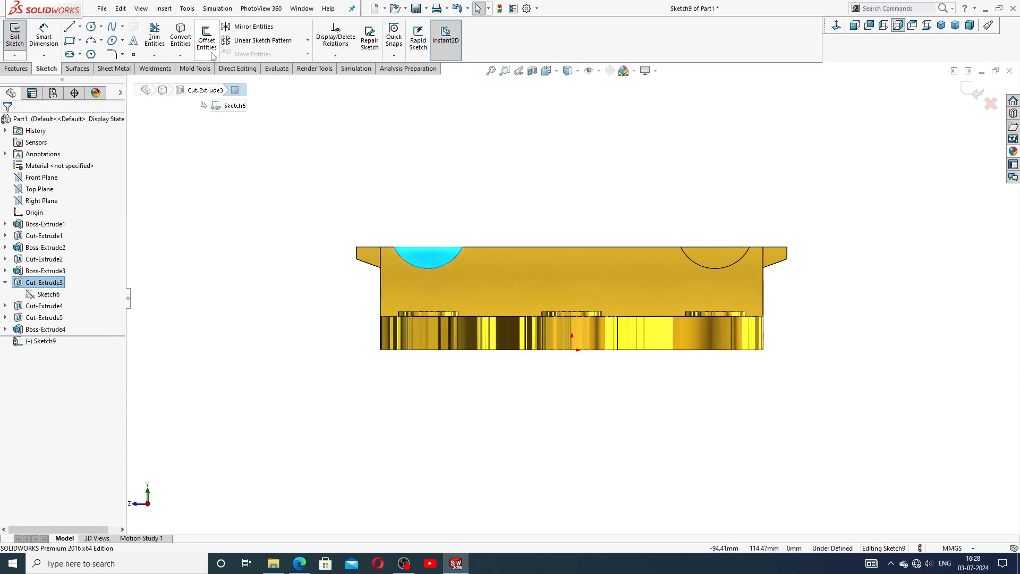
left_click(81, 27)
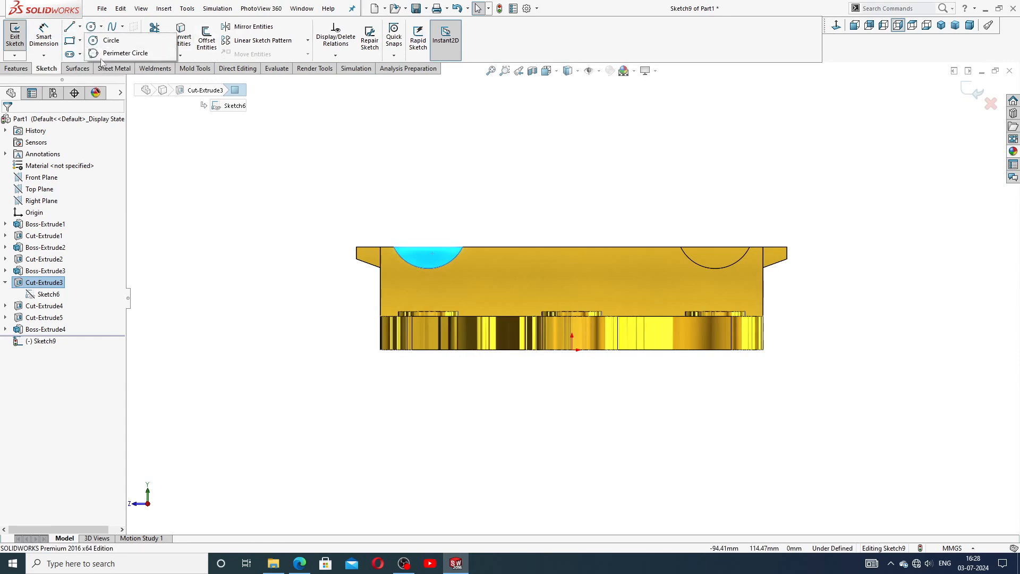
left_click(100, 66)
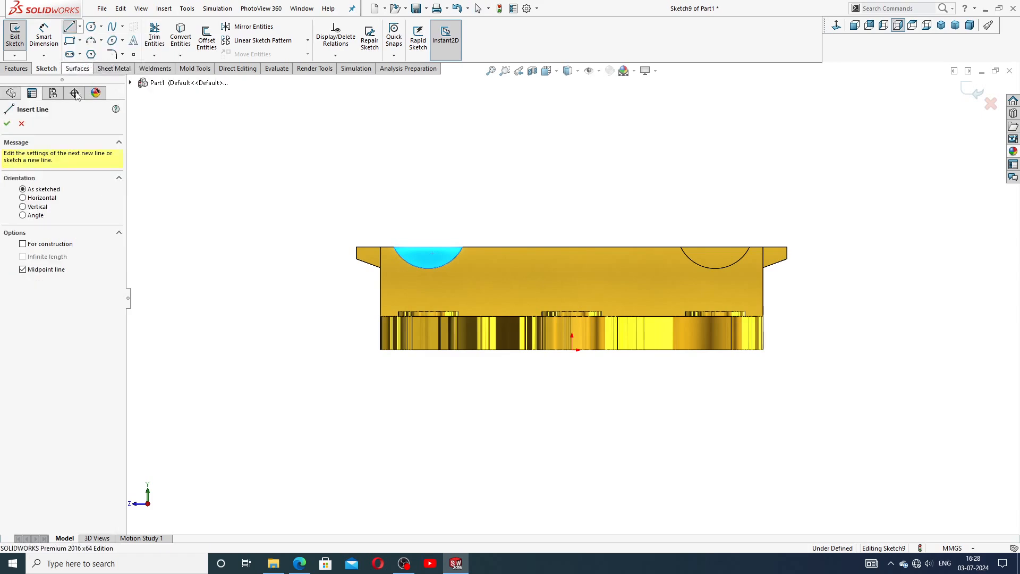
left_click(21, 123)
Draw a vertical centerline about 67 mm long upward from the origin.
left_click(81, 28)
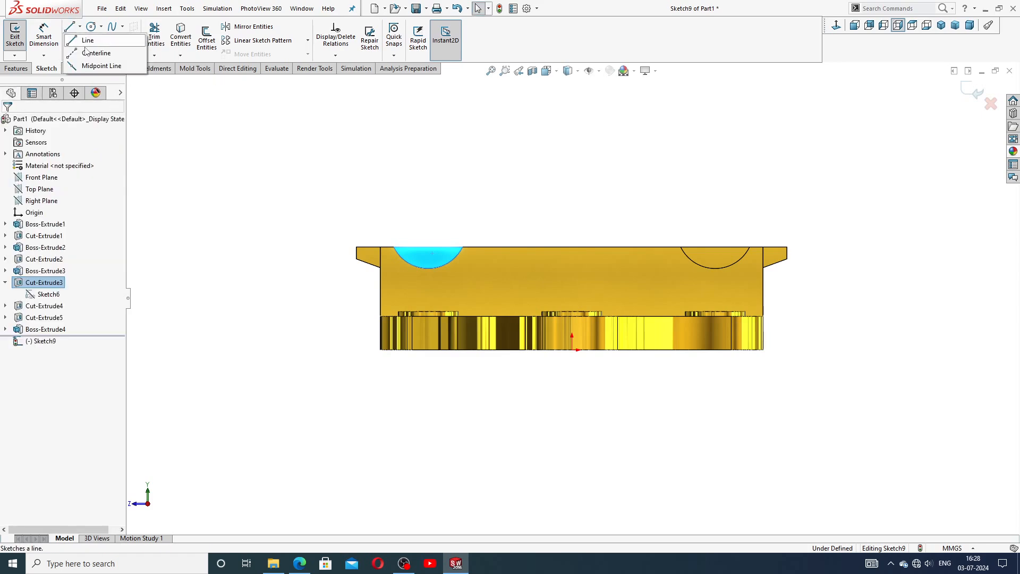
left_click(99, 53)
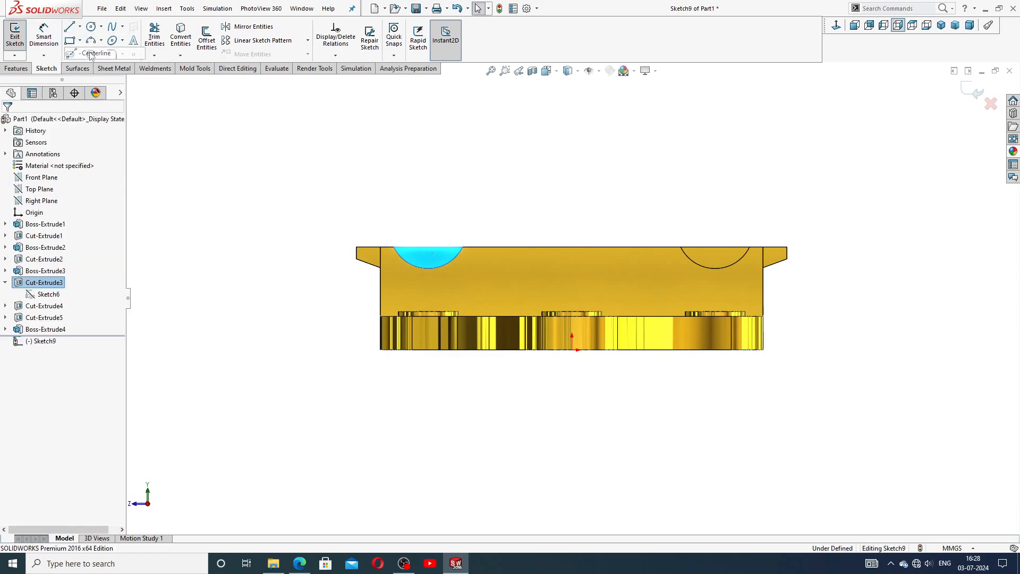
left_click(572, 349)
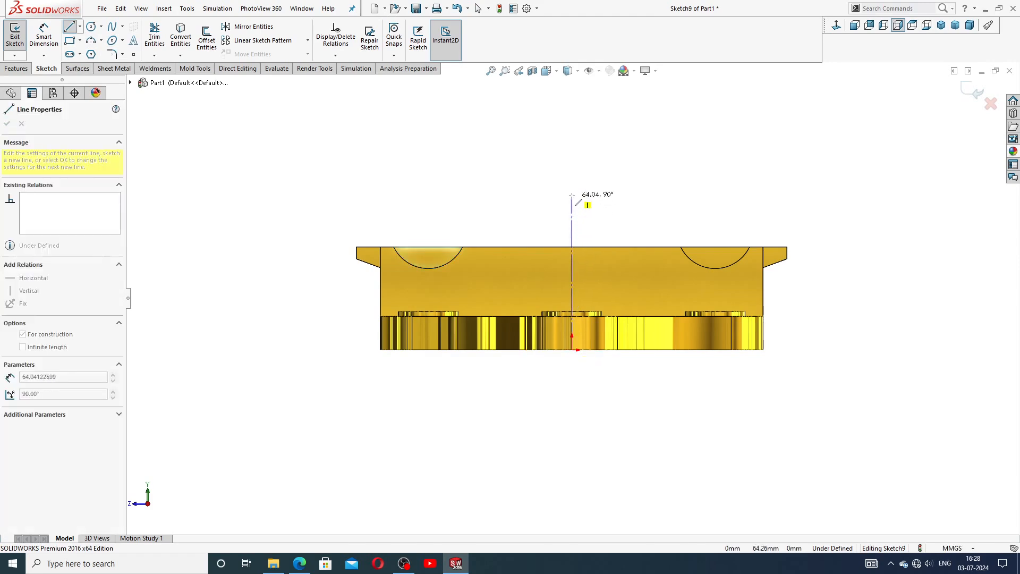
right_click(608, 195)
left_click(611, 200)
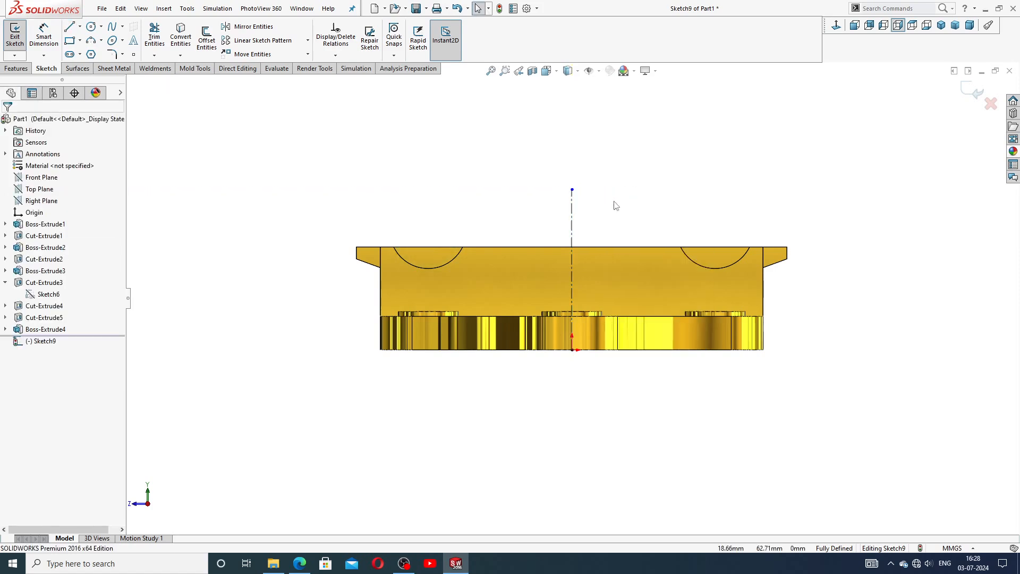
Sketch a circle about 25 mm in diameter, centered on the recess arc's center.
scroll(608, 208, "down", 1)
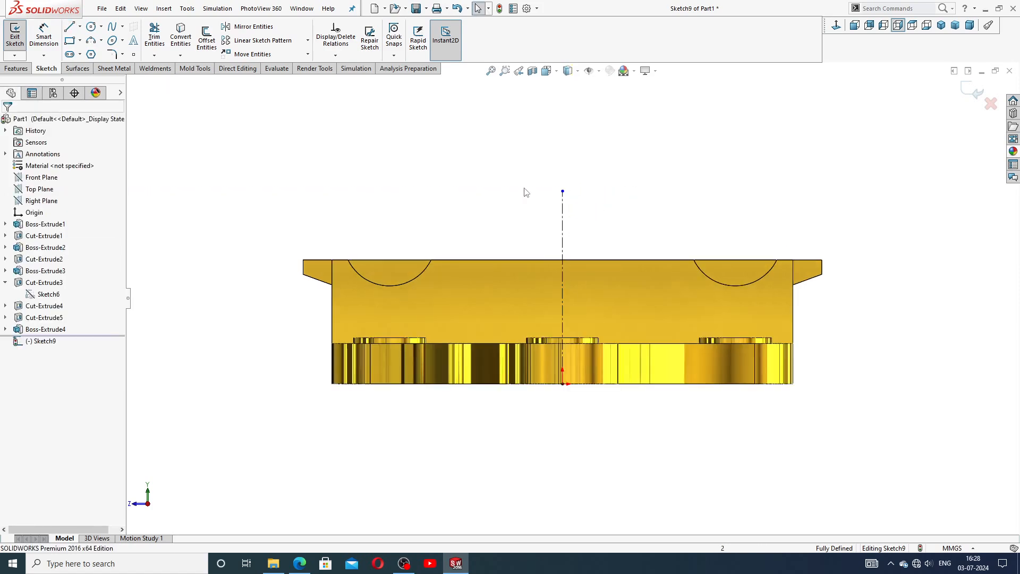
left_click(91, 26)
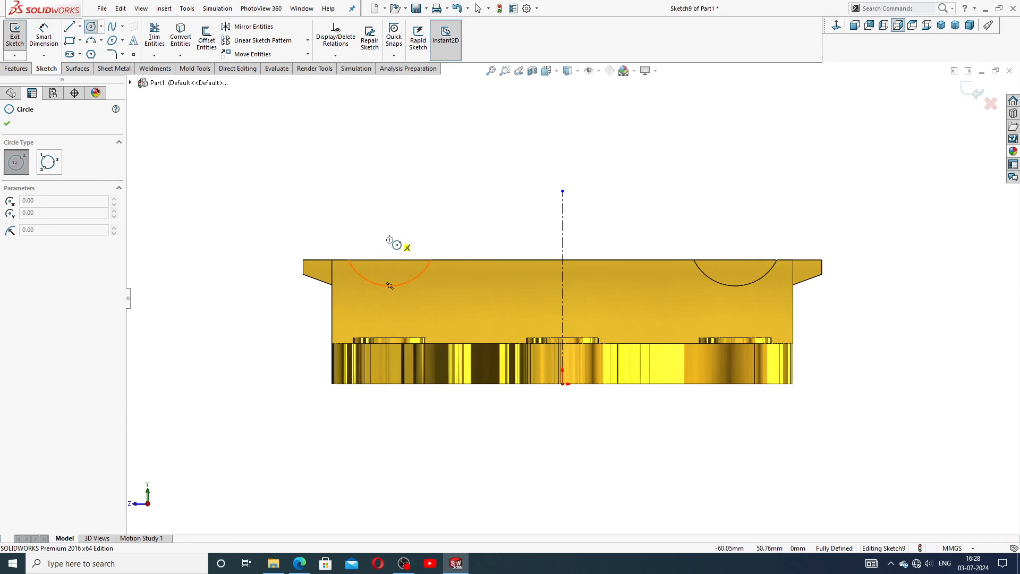
left_click_drag(390, 240, 405, 207)
right_click(439, 193)
left_click(458, 202)
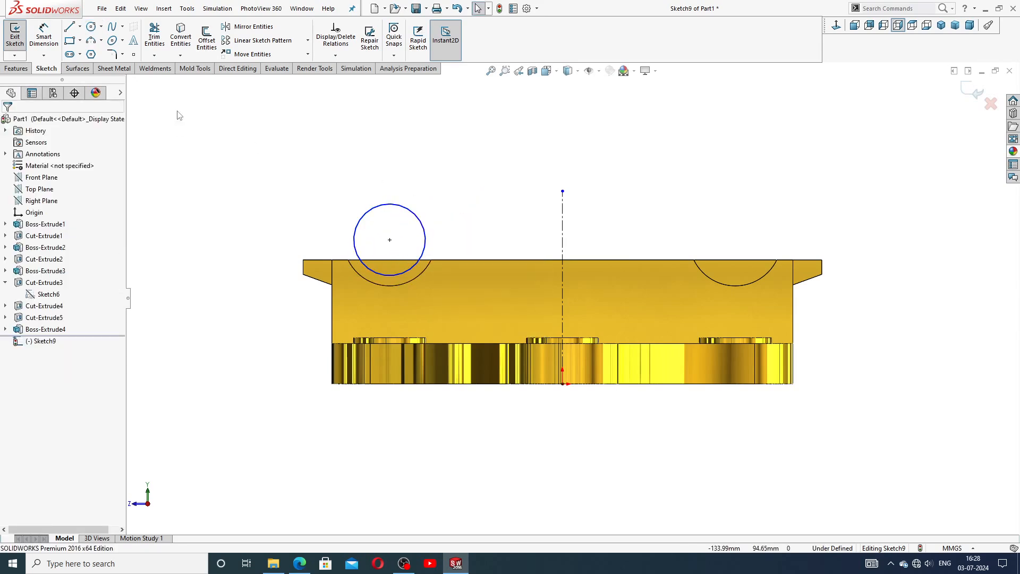
Try to dimension the horizontal distance from the circle's center to the centerline, and delete the circle.
left_click(43, 37)
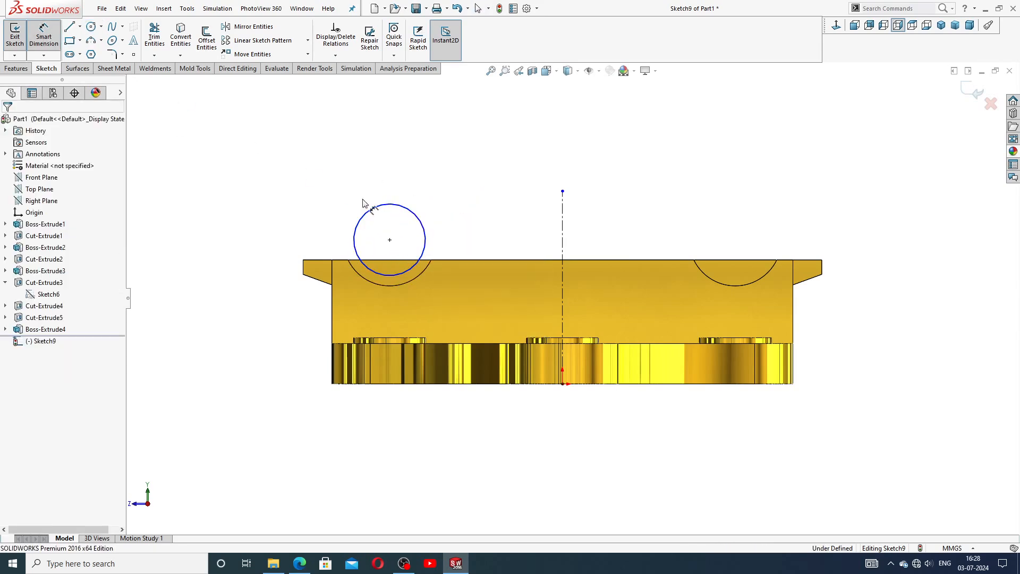
left_click(389, 241)
left_click(563, 234)
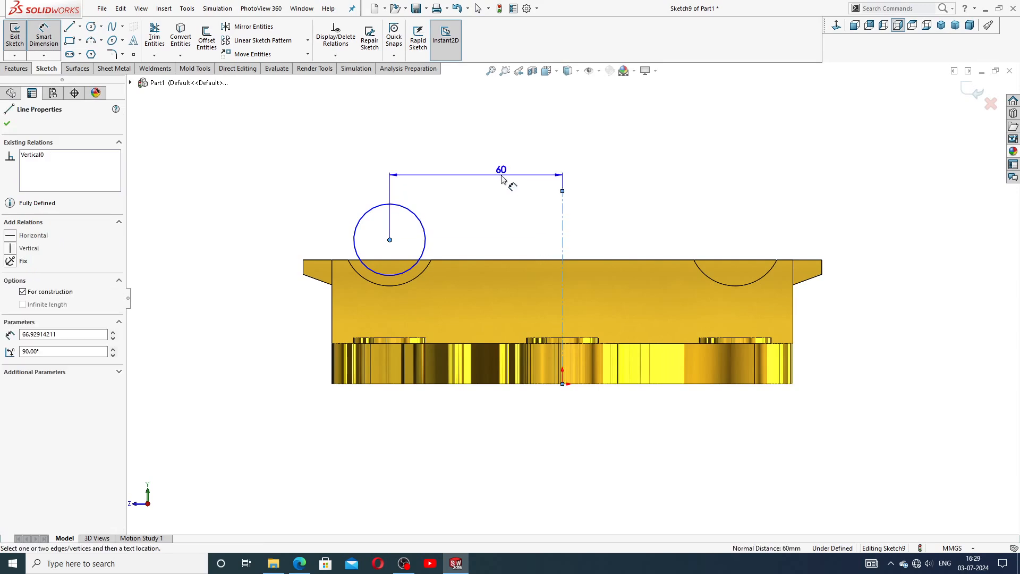
left_click(502, 179)
left_click(593, 238)
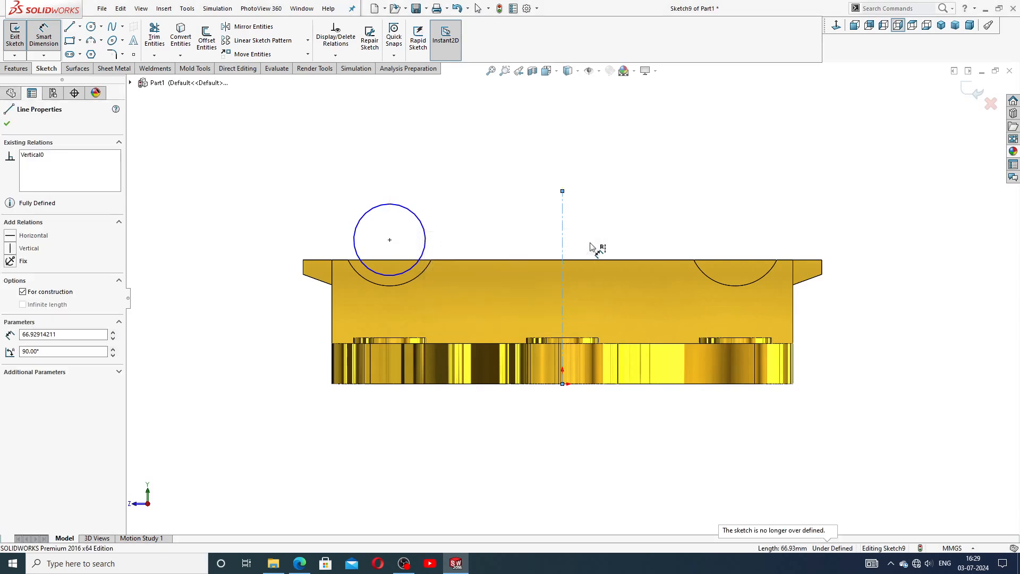
right_click(531, 192)
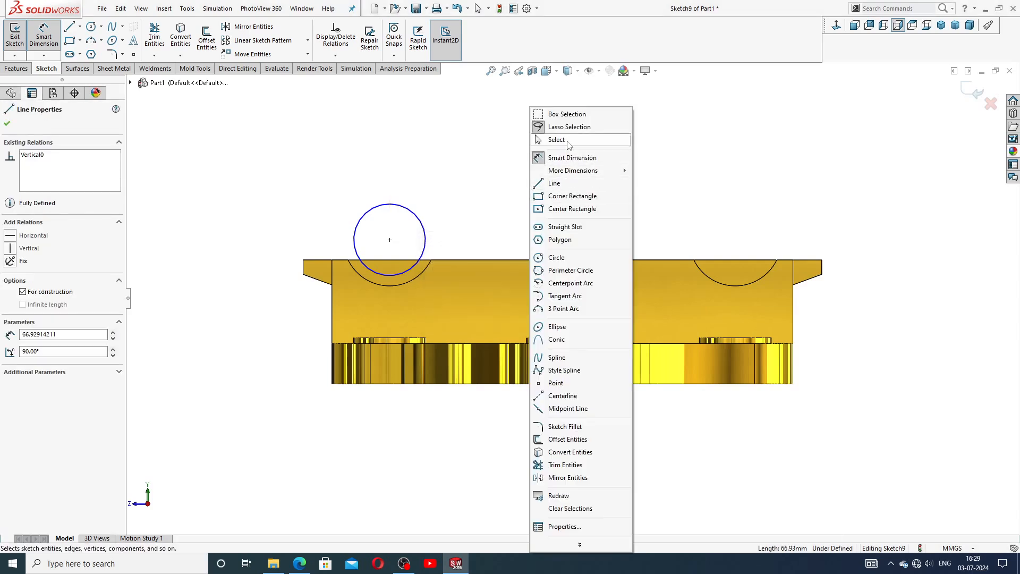
left_click(547, 139)
left_click(422, 225)
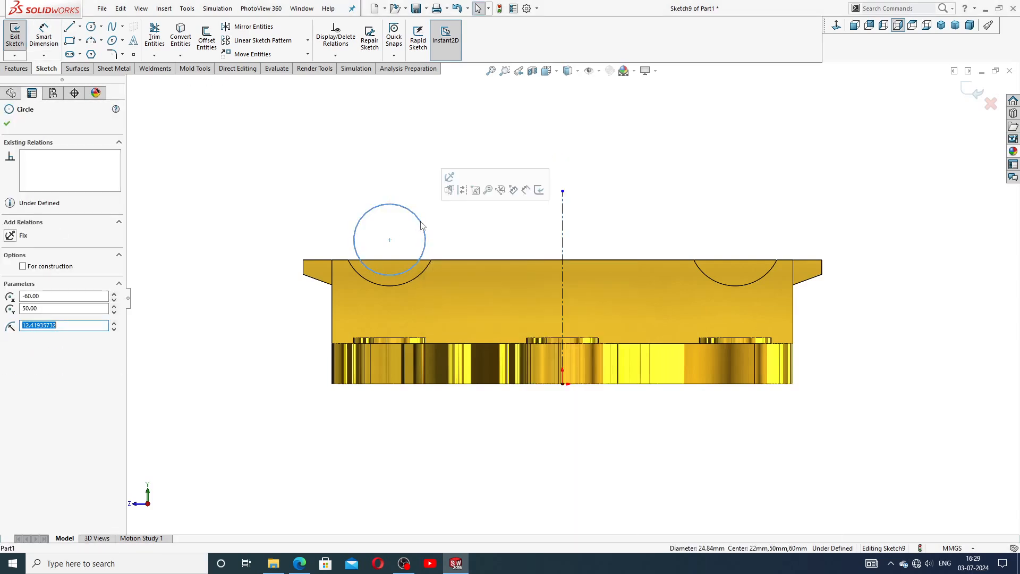
key("Delete")
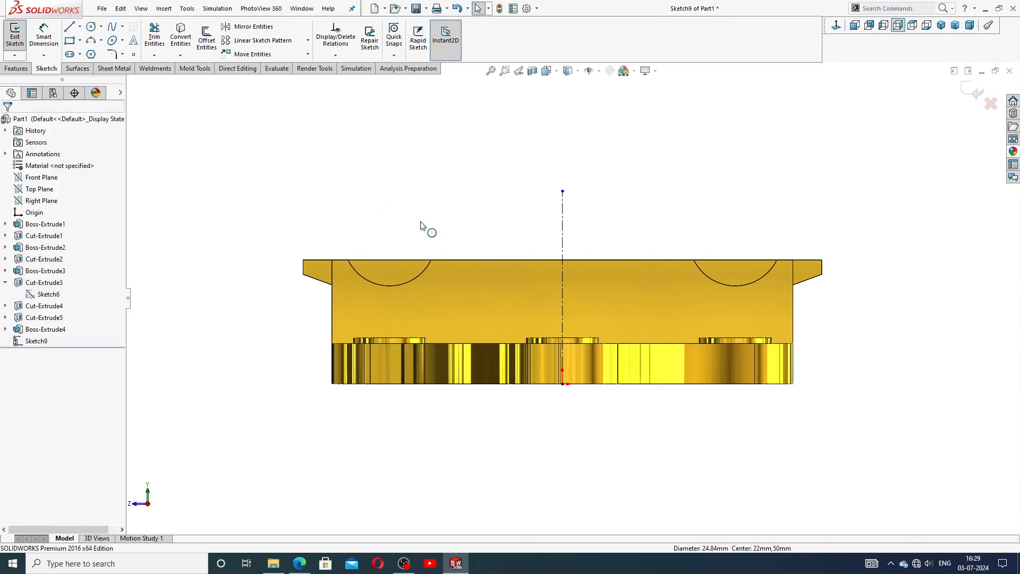
Sketch a circle about 24 mm in diameter just off the recess arc's center, without snapping to it.
left_click(92, 26)
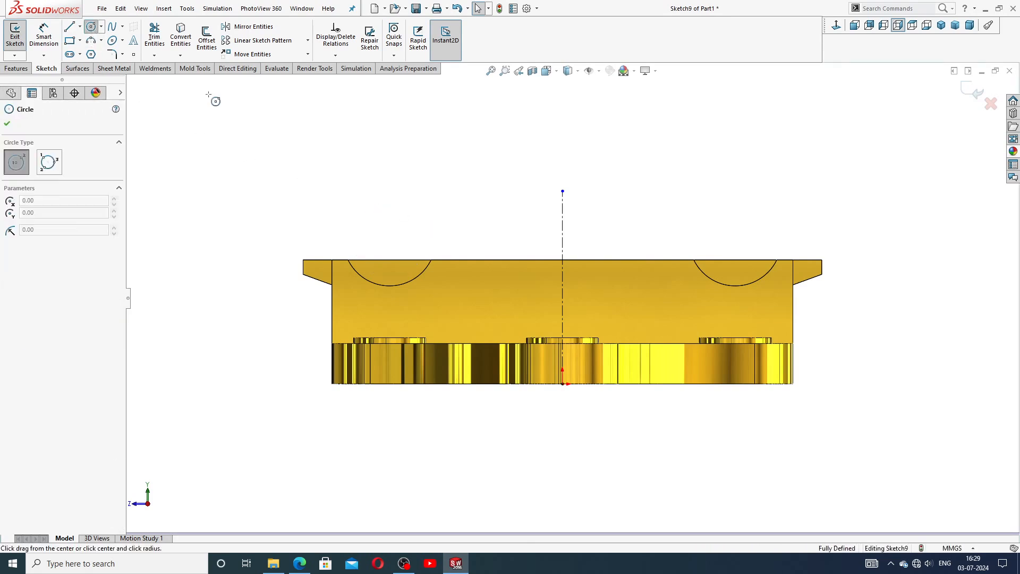
left_click(387, 241)
left_click(409, 213)
right_click(470, 197)
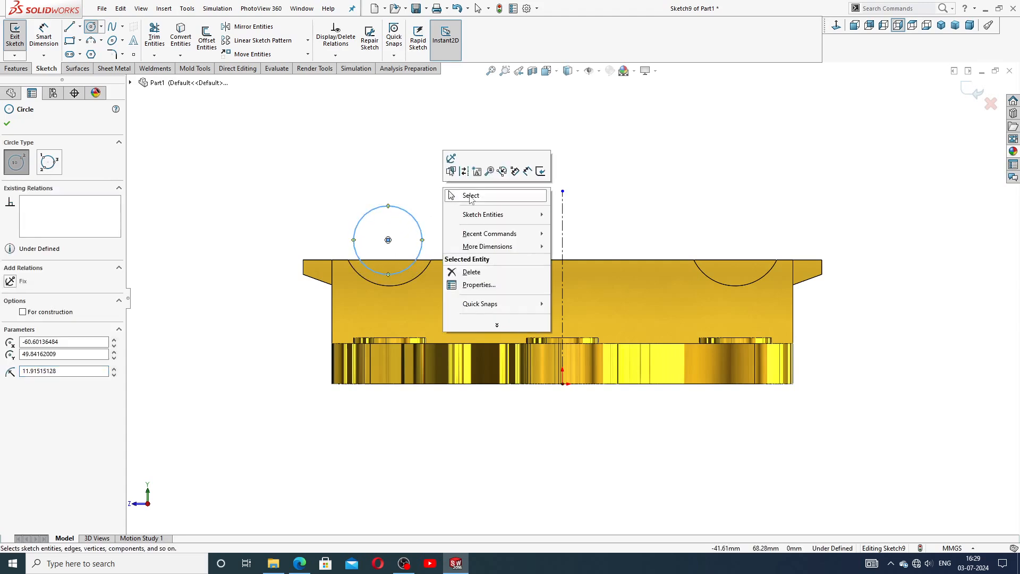
left_click(470, 196)
Dimension the circle's center 60 mm from the vertical centerline.
left_click(44, 36)
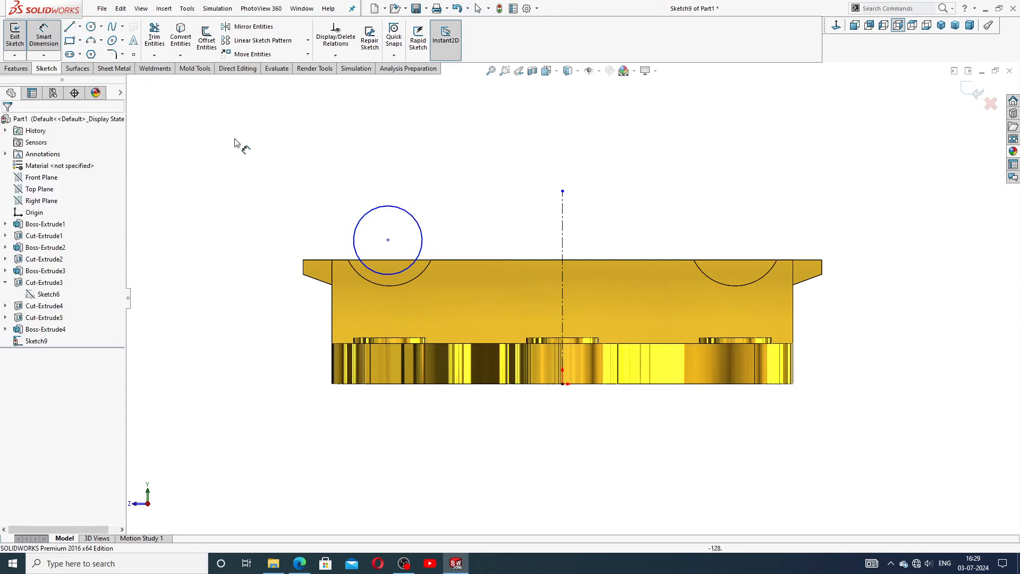
left_click(388, 239)
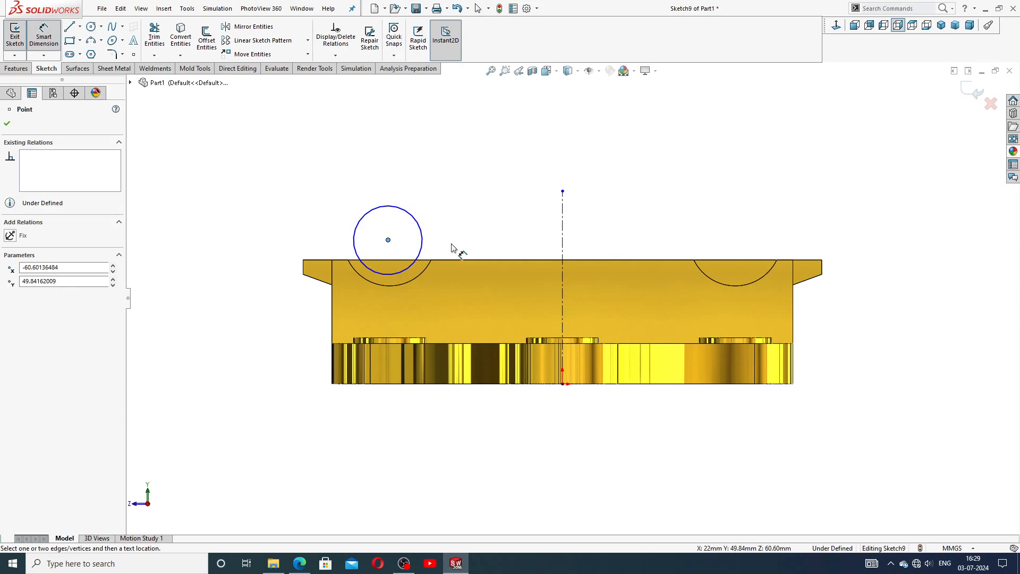
left_click(562, 229)
left_click(474, 195)
type("60")
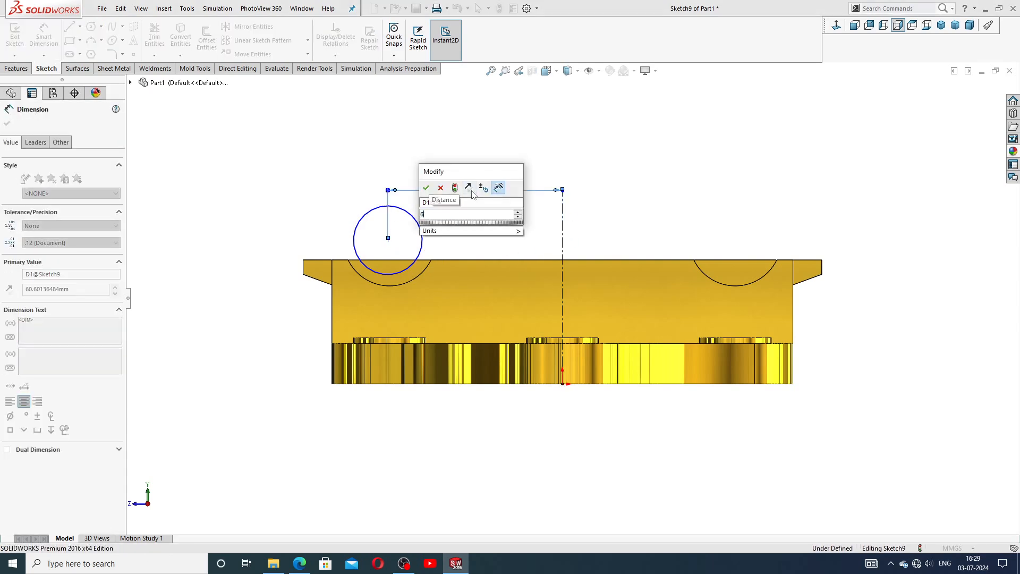
key("Return")
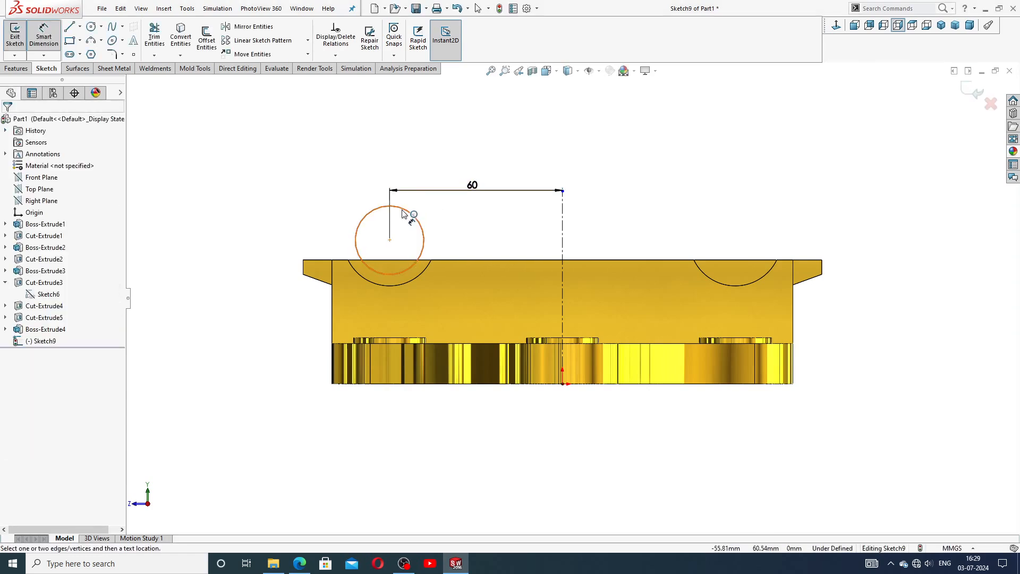
Set the circle's diameter to 28 mm.
left_click(411, 214)
left_click(347, 195)
type("28")
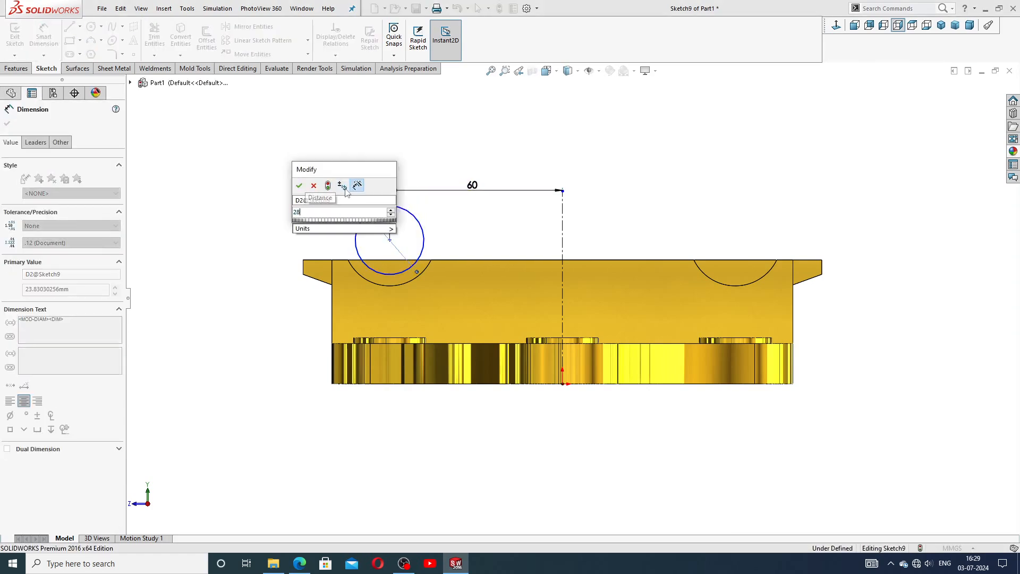
key("Return")
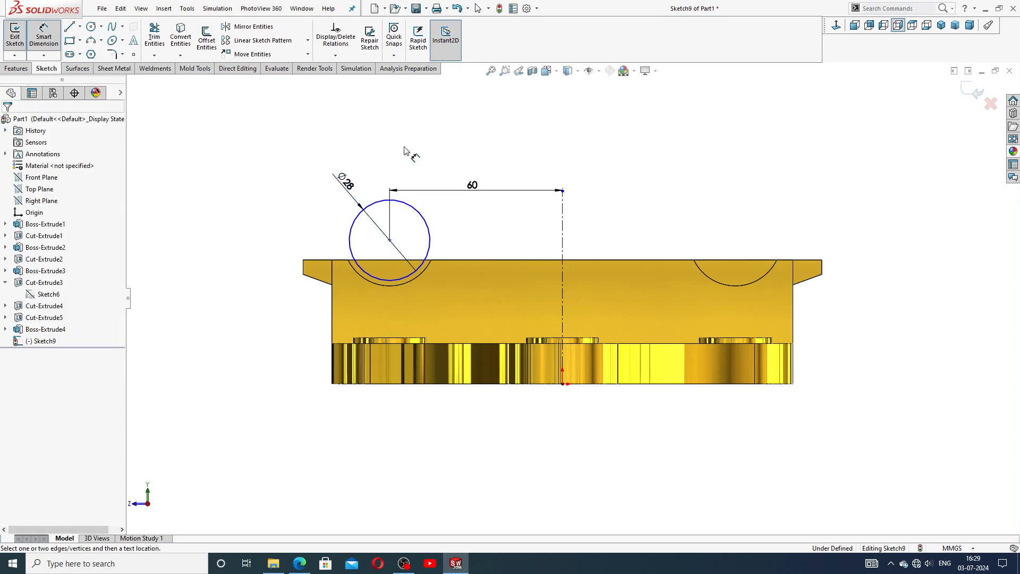
Dimension the circle's center 50 mm above the base's lower edge.
left_click(389, 239)
left_click(394, 384)
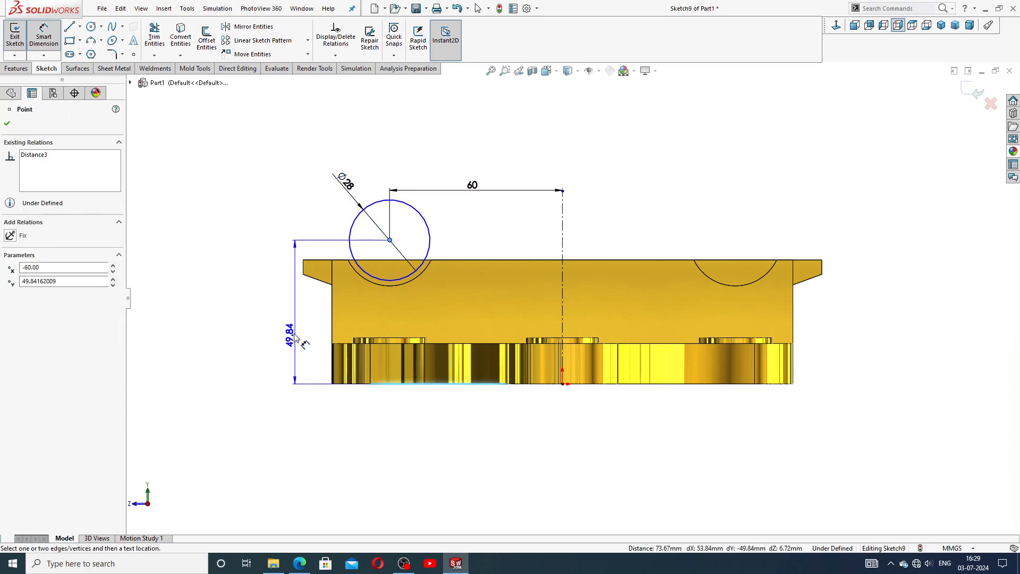
left_click(290, 324)
type("50")
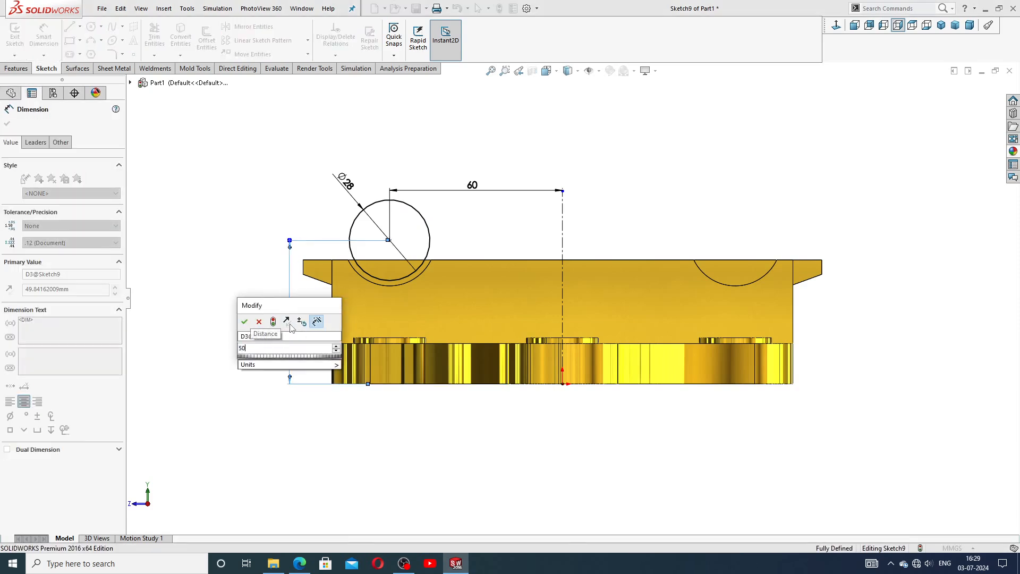
key("Return")
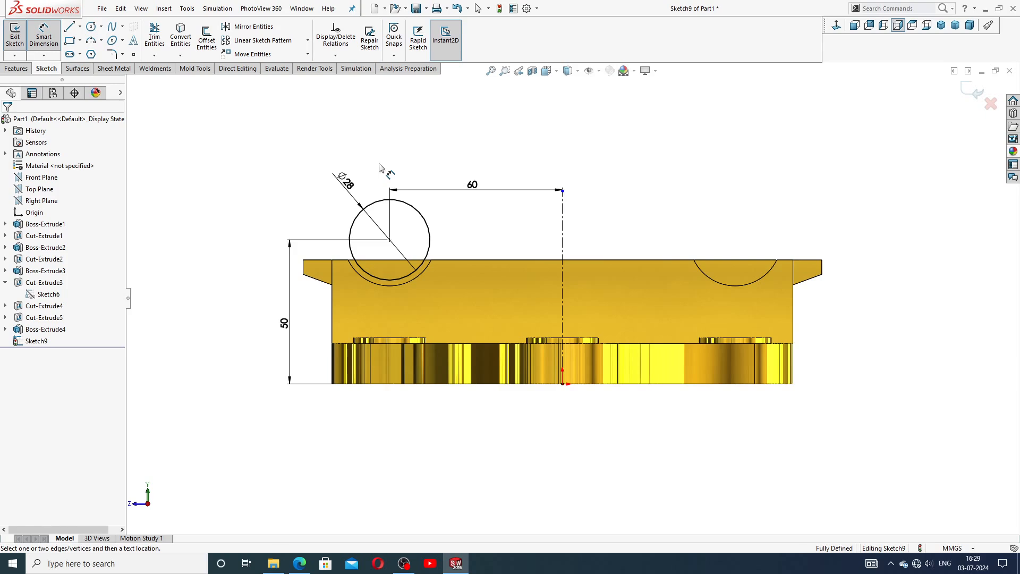
right_click(586, 135)
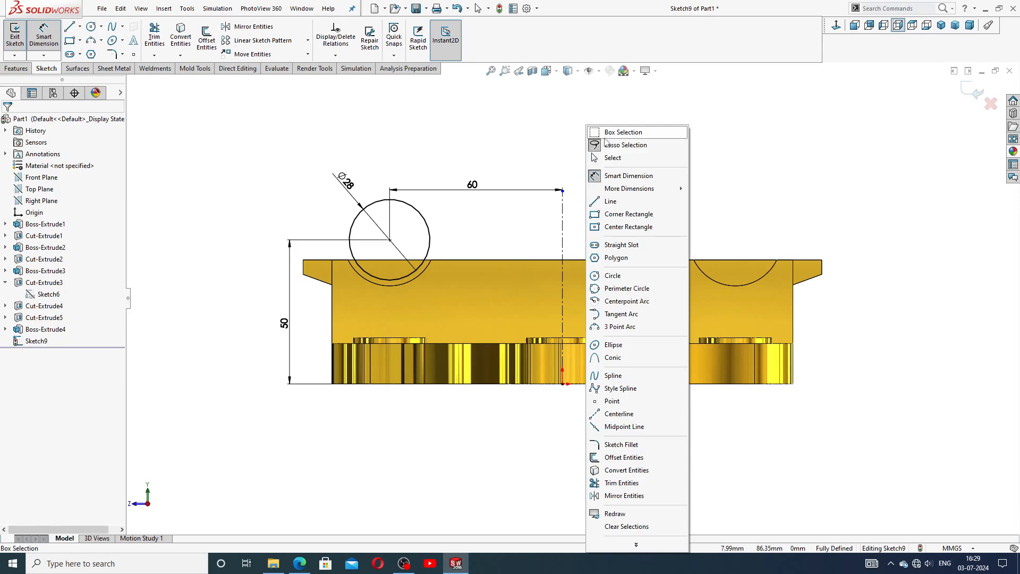
left_click(608, 157)
Sketch connected lines from the circle's inner side to the recess end, along the top edge to the outer corner, then about 29 mm up to the circle.
left_click(69, 26)
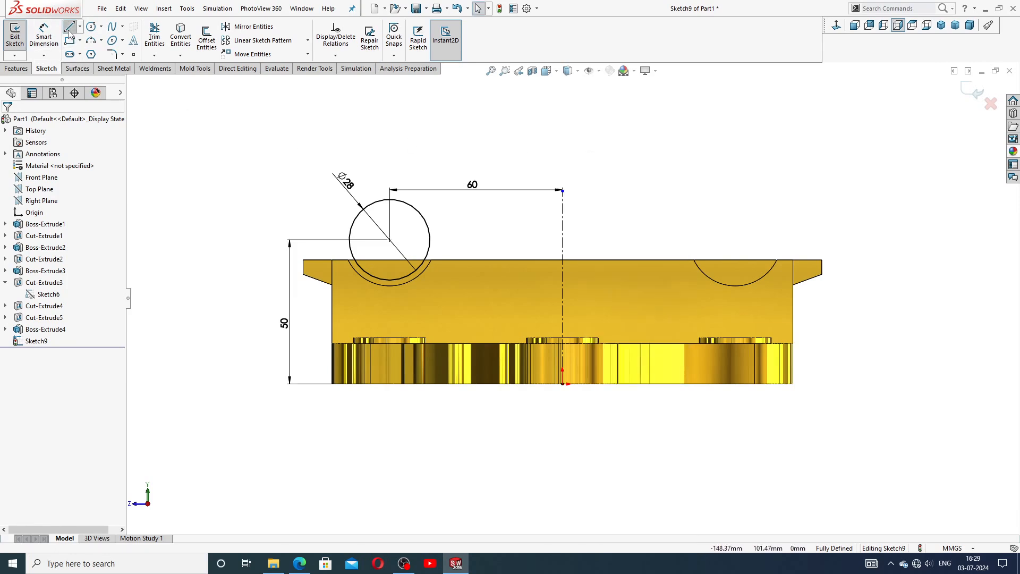
scroll(425, 273, "down", 2)
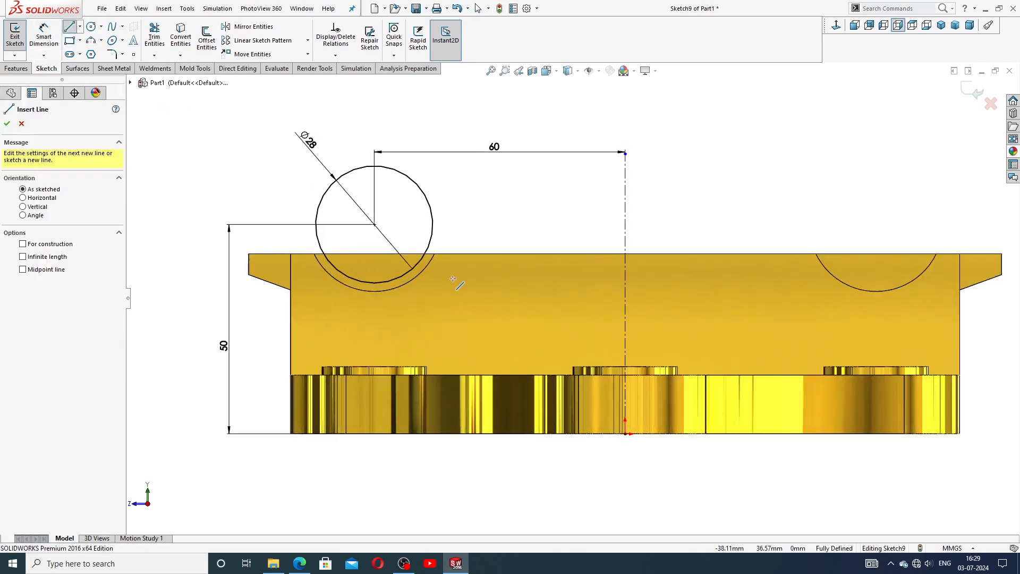
left_click(433, 224)
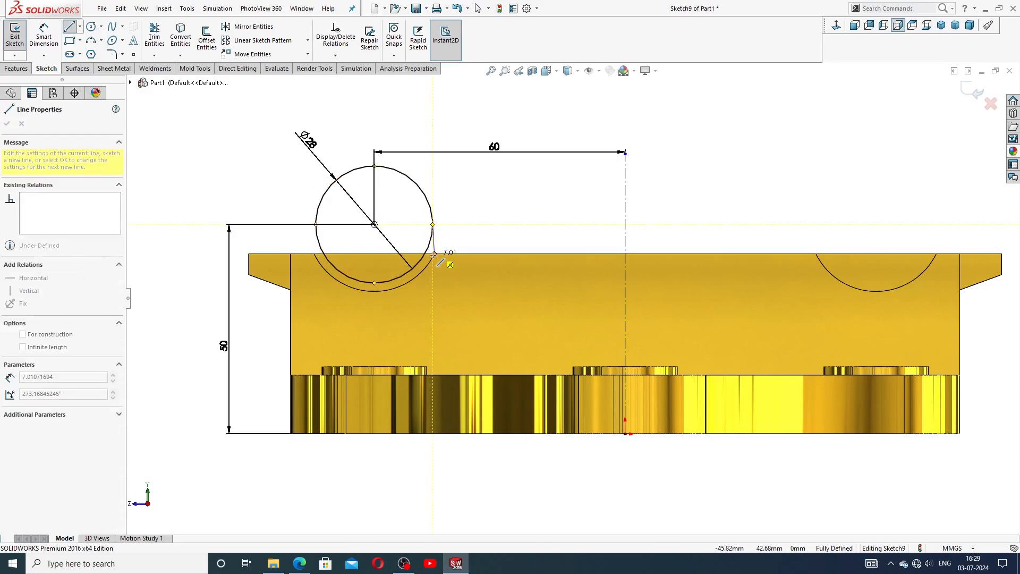
left_click(433, 254)
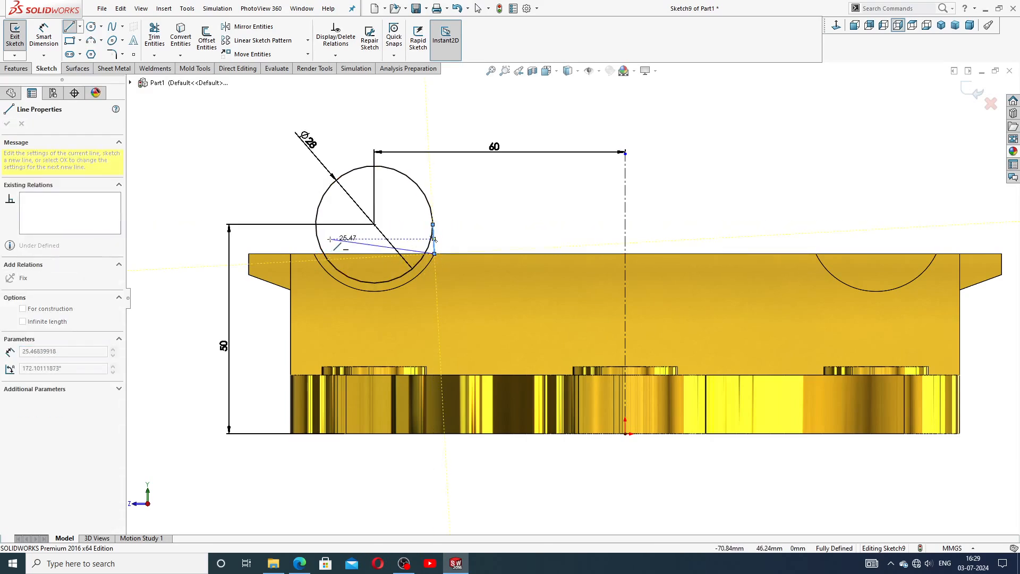
left_click(249, 254)
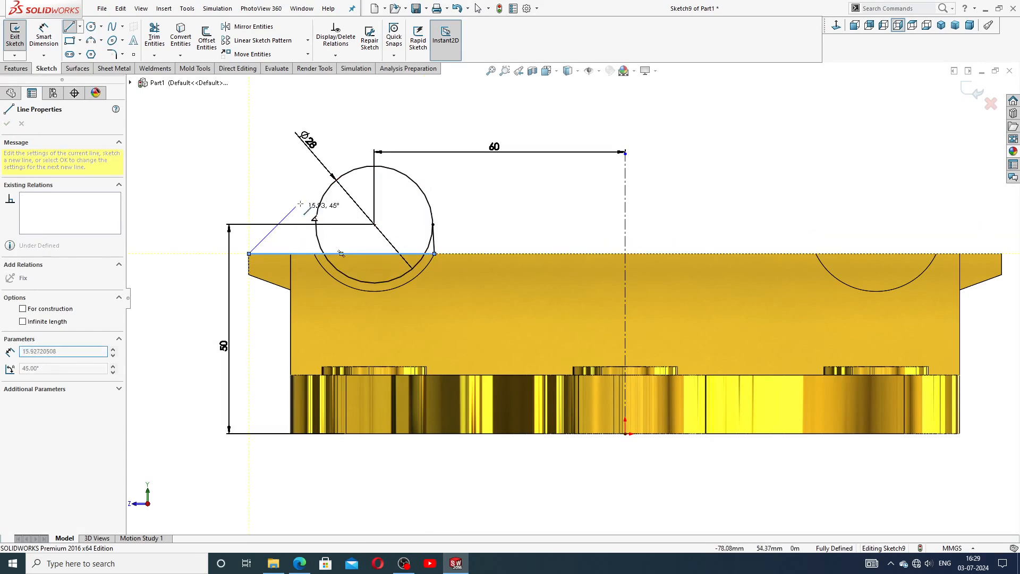
double_click(338, 179)
right_click(348, 159)
left_click(378, 168)
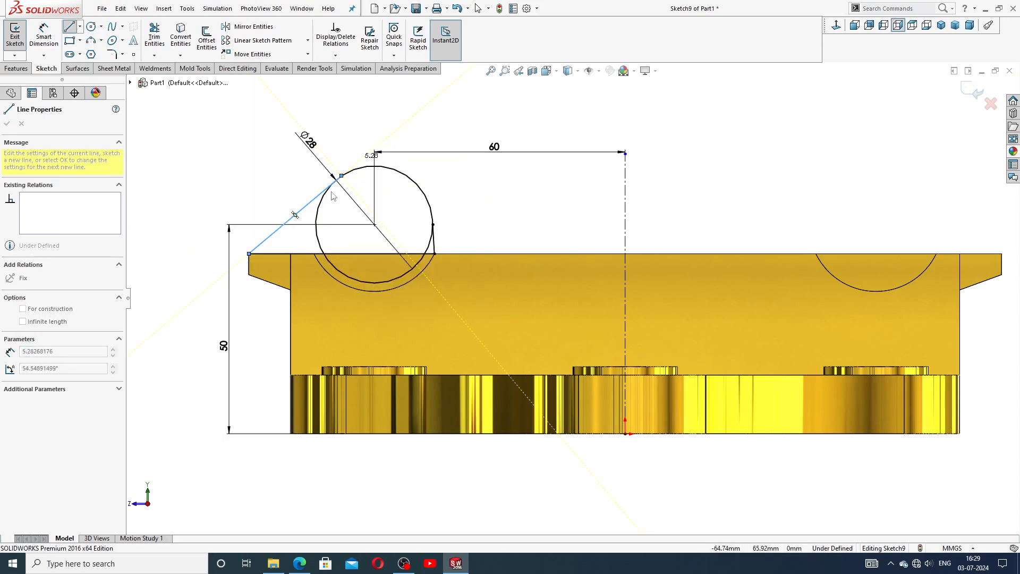
scroll(276, 167, "up", 2)
left_click(373, 181)
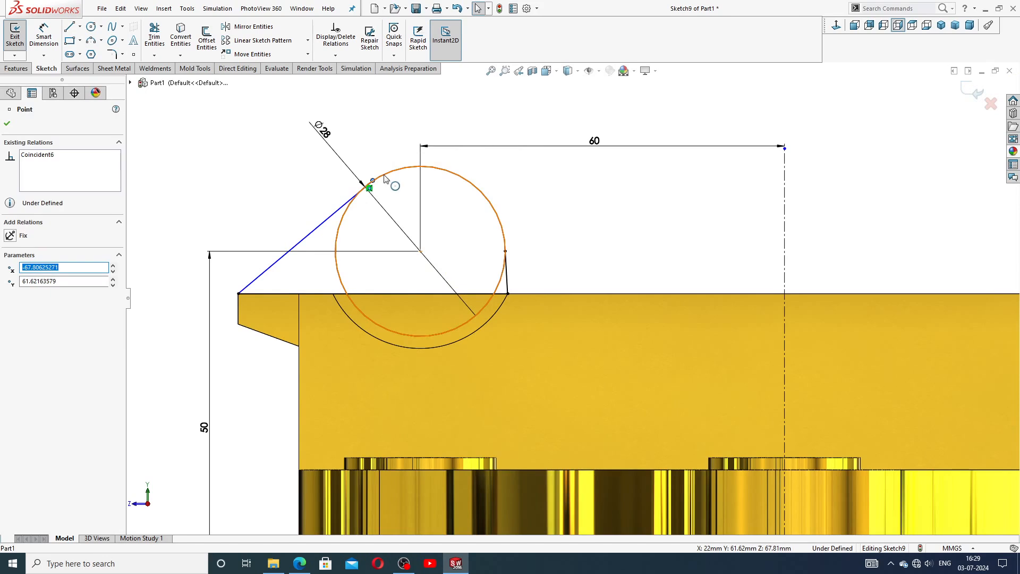
left_click(386, 181, "ctrl")
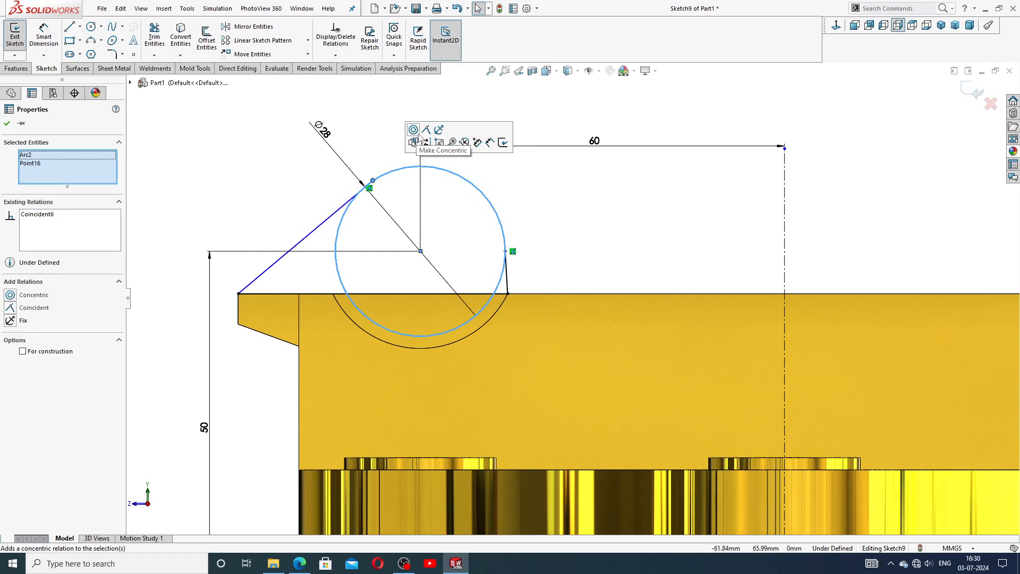
left_click(545, 111)
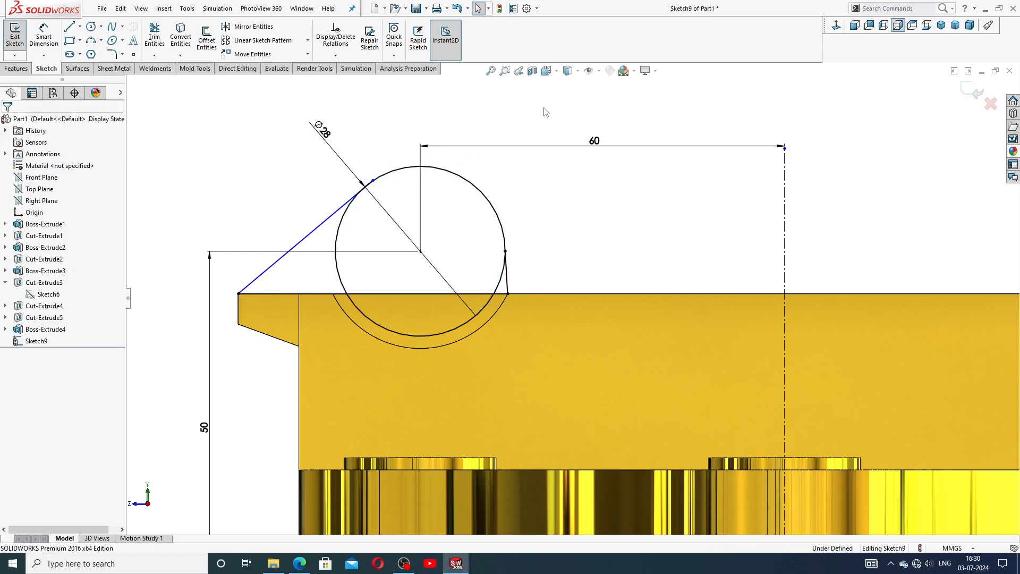
Make the sloped line tangent to the 28 mm circle.
left_click(347, 202)
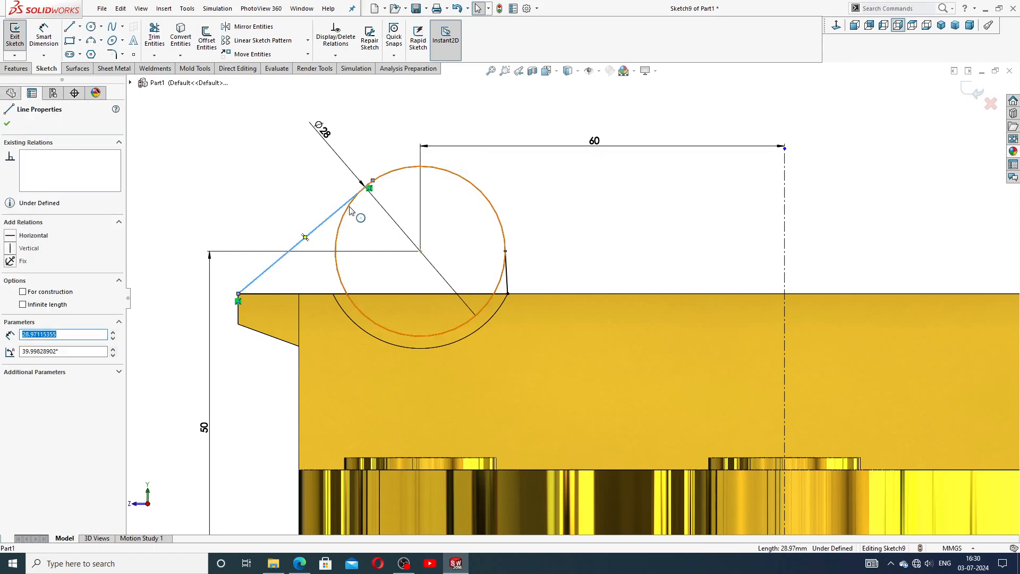
left_click(352, 208, "ctrl")
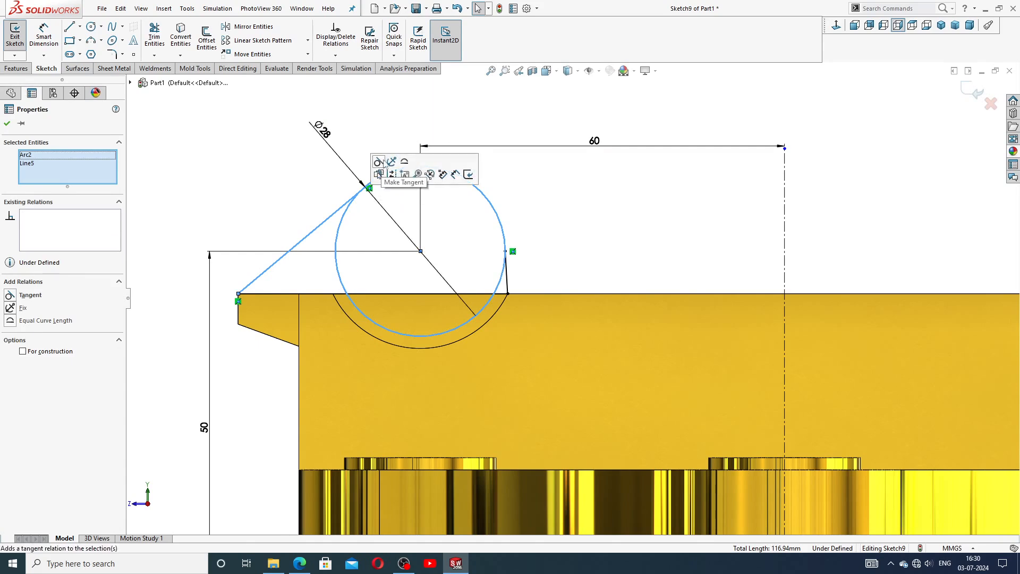
left_click(379, 162)
left_click(477, 119)
scroll(527, 259, "up", 1)
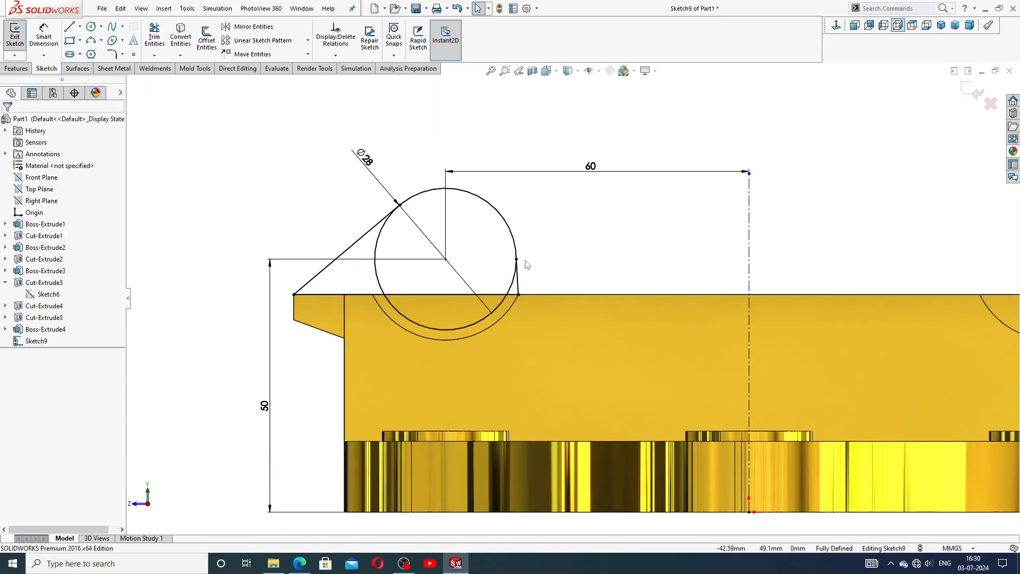
Check the lug profile in the right view of the base's PDF drawing.
scroll(464, 316, "down", 1)
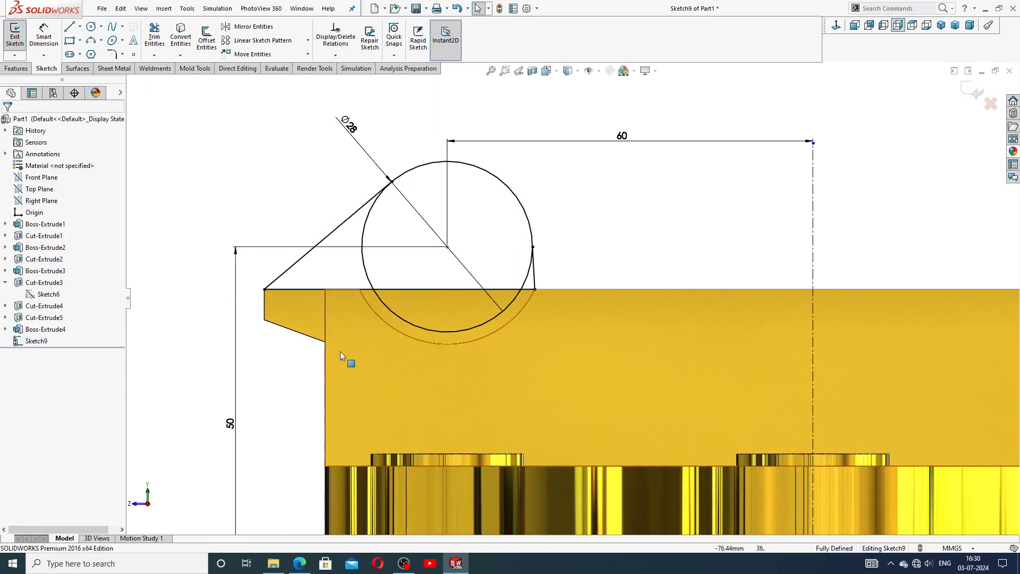
left_click(324, 528)
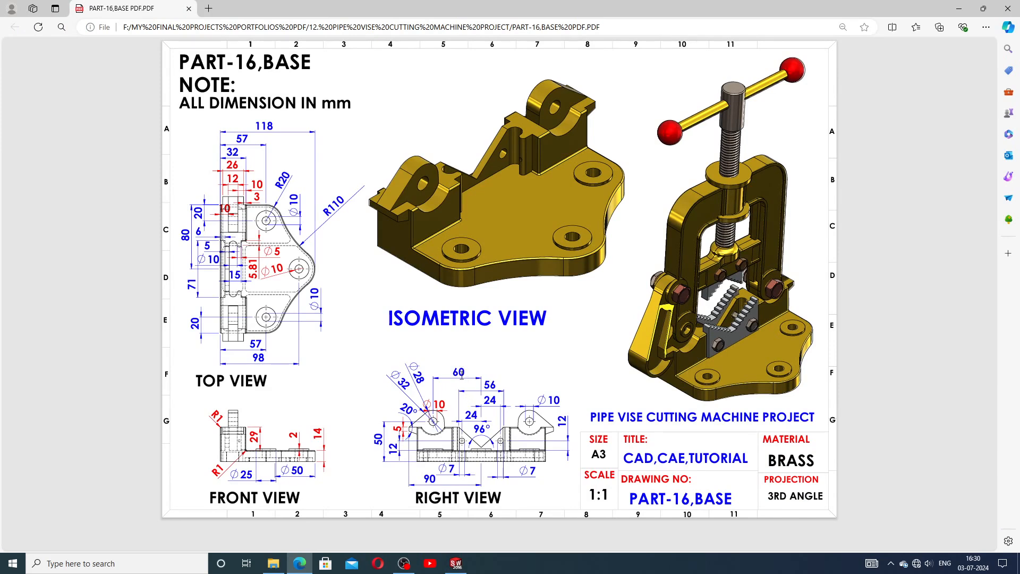
left_click(455, 562)
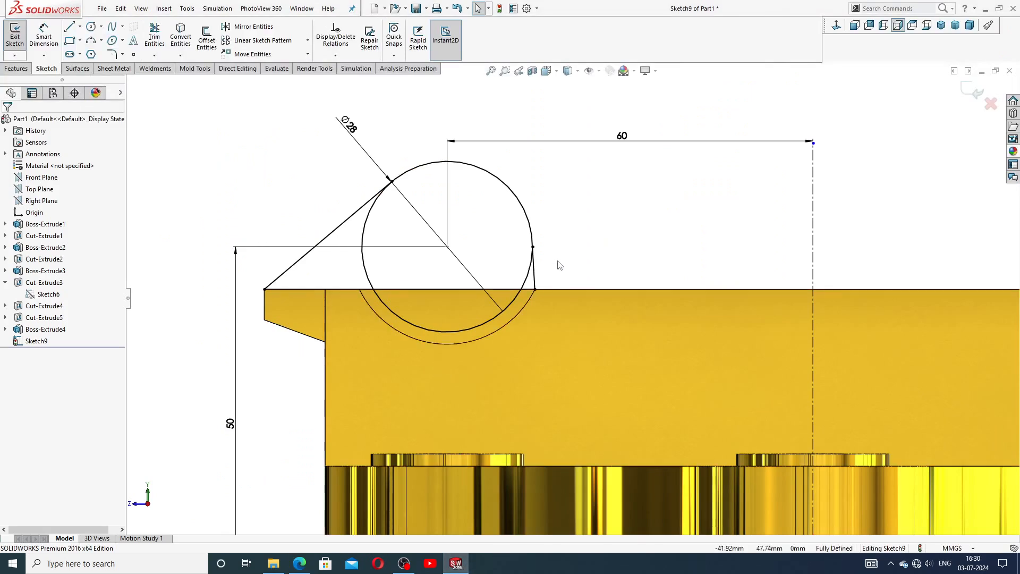
Mirror the untrimmed circle and its three connected lines about the vertical centerline.
mouse_move(555, 189)
left_mouse_down()
mouse_move(573, 340)
mouse_move(409, 308)
mouse_move(393, 276)
left_mouse_up()
left_click(392, 235)
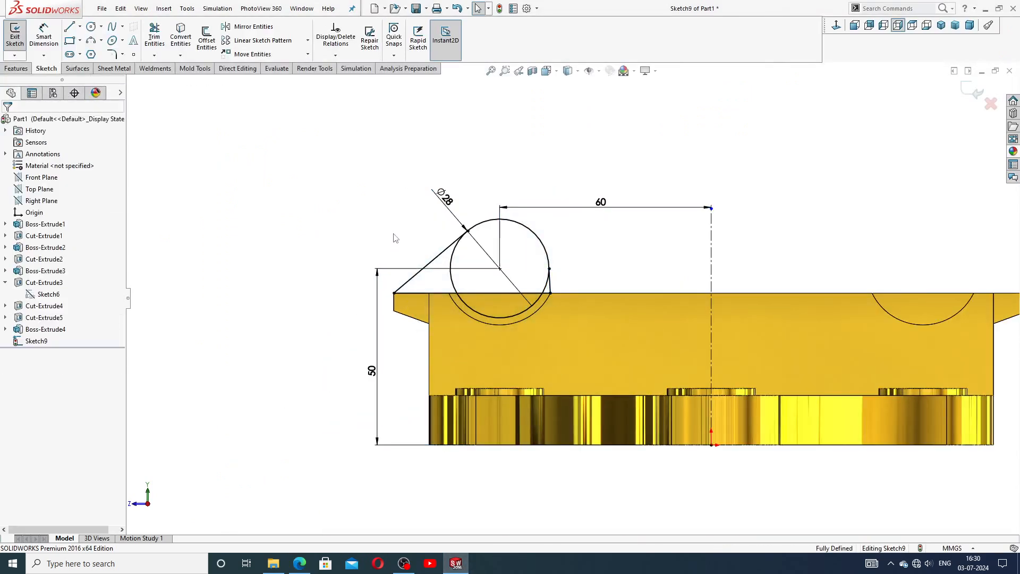
mouse_move(528, 184)
left_mouse_down()
mouse_move(558, 217)
mouse_move(456, 364)
mouse_move(376, 250)
left_mouse_up()
left_click(248, 27)
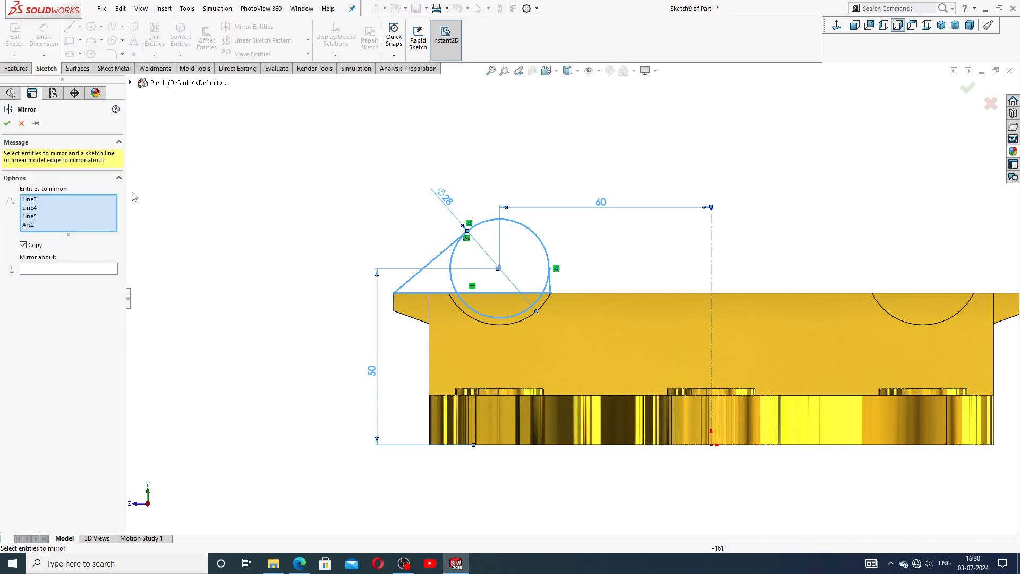
left_click(106, 270)
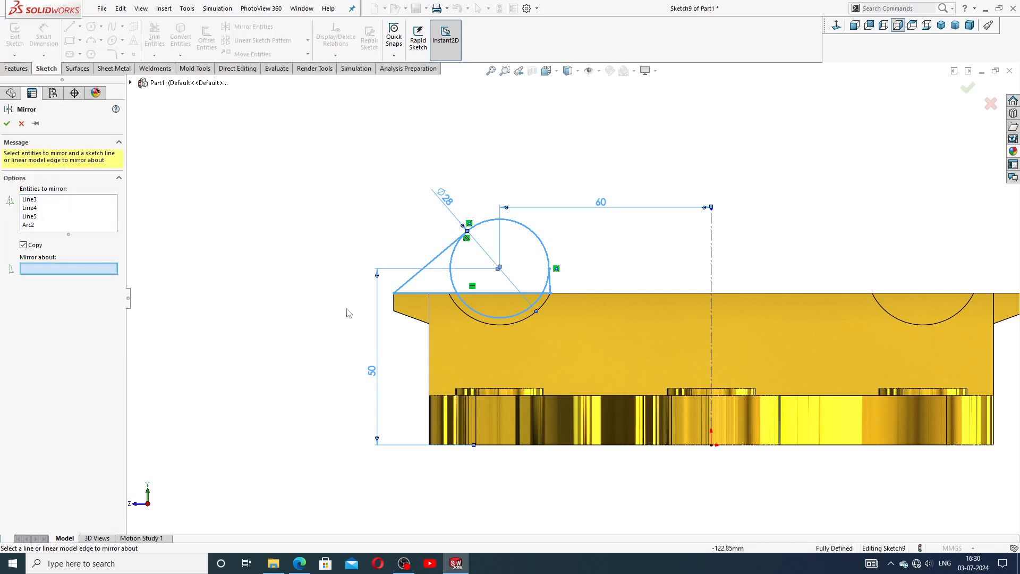
left_click(712, 275)
key("f")
scroll(770, 272, "up", 1)
scroll(759, 287, "down", 1)
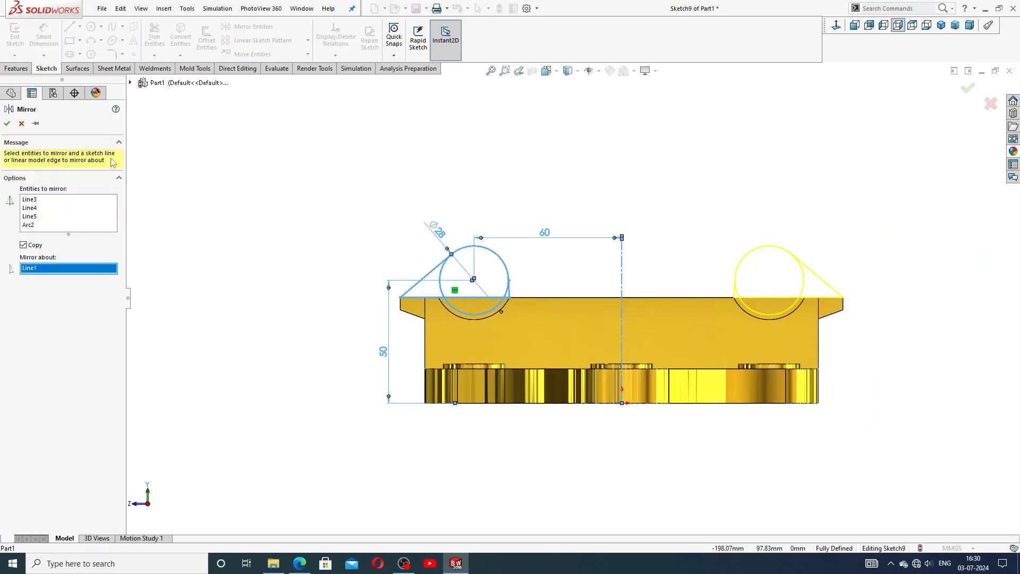
left_click(6, 124)
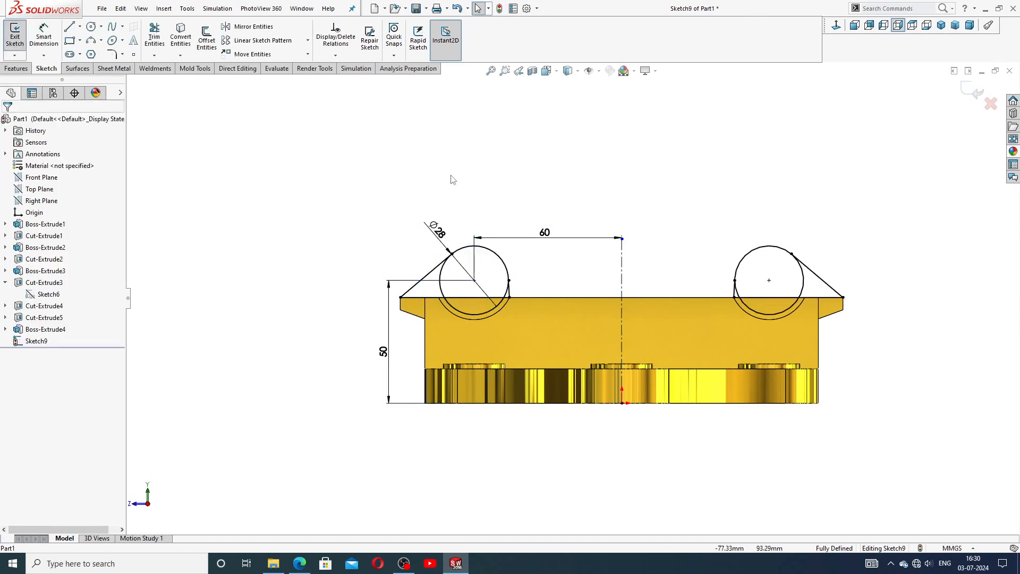
middle_click_drag(593, 228, 591, 253)
left_click(17, 68)
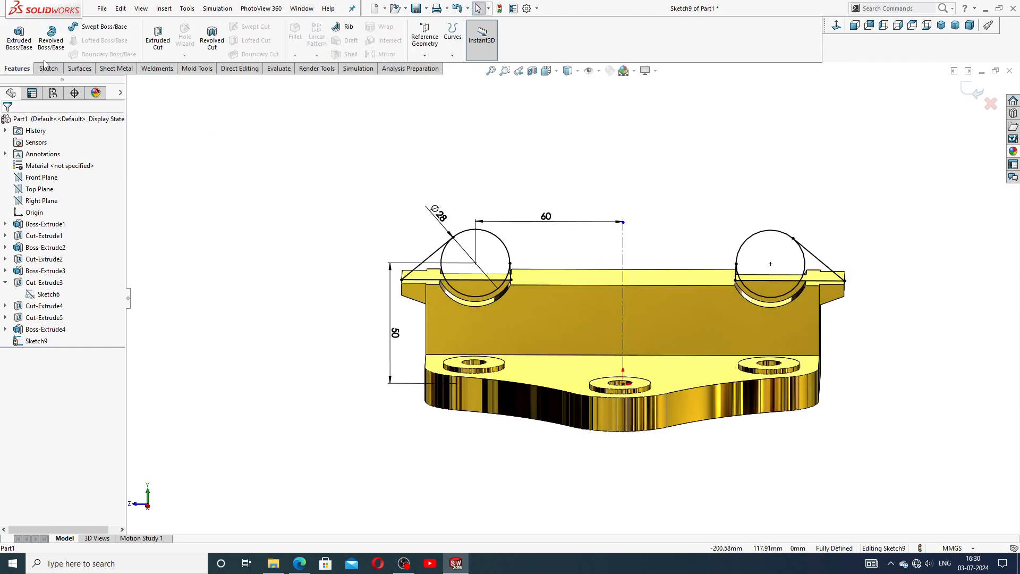
left_click(19, 37)
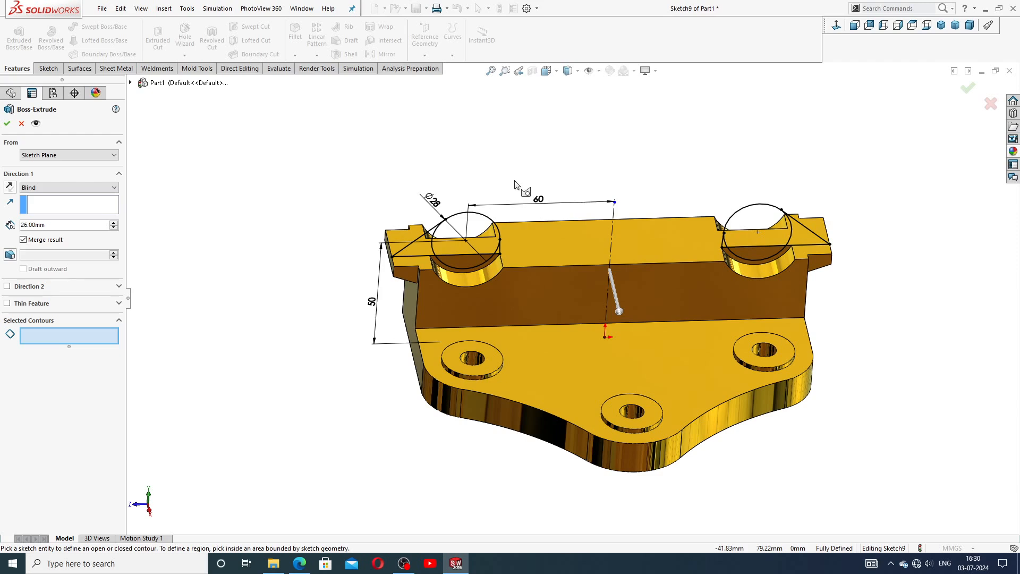
left_click(21, 123)
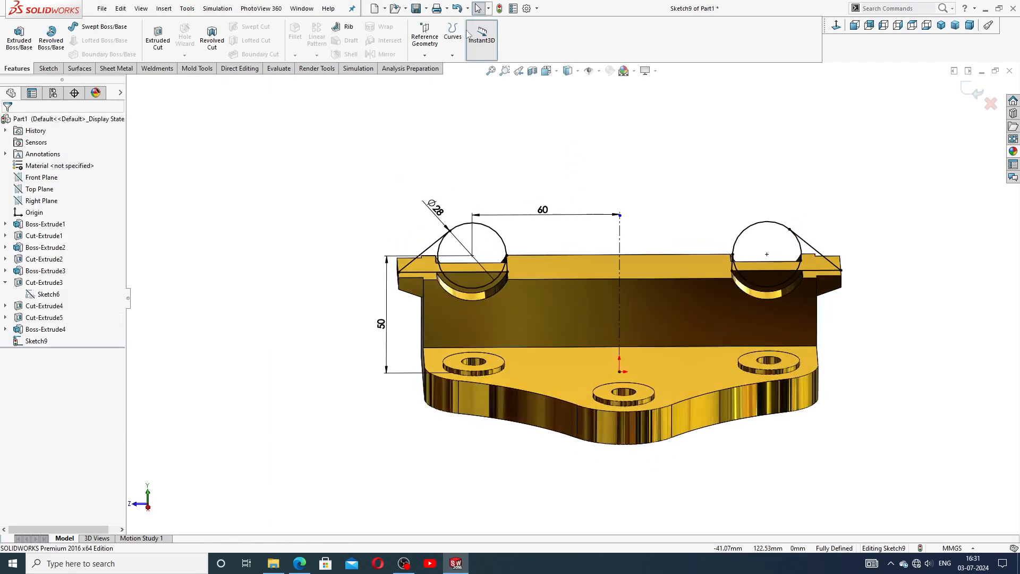
Undo the last mirror of the circle and its lines, and face the sketch plane again.
left_click(456, 9)
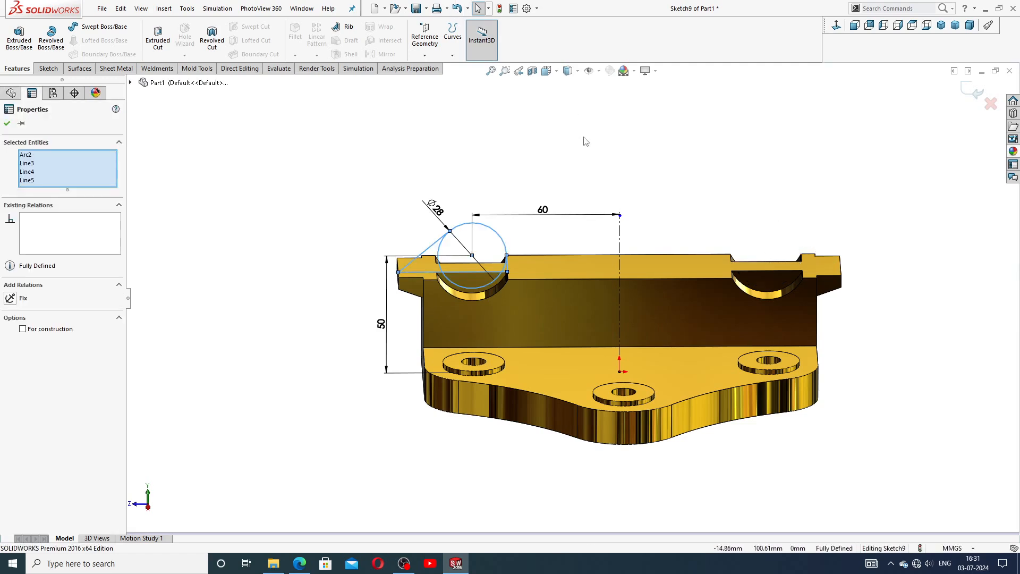
left_click(540, 151)
left_click(898, 25)
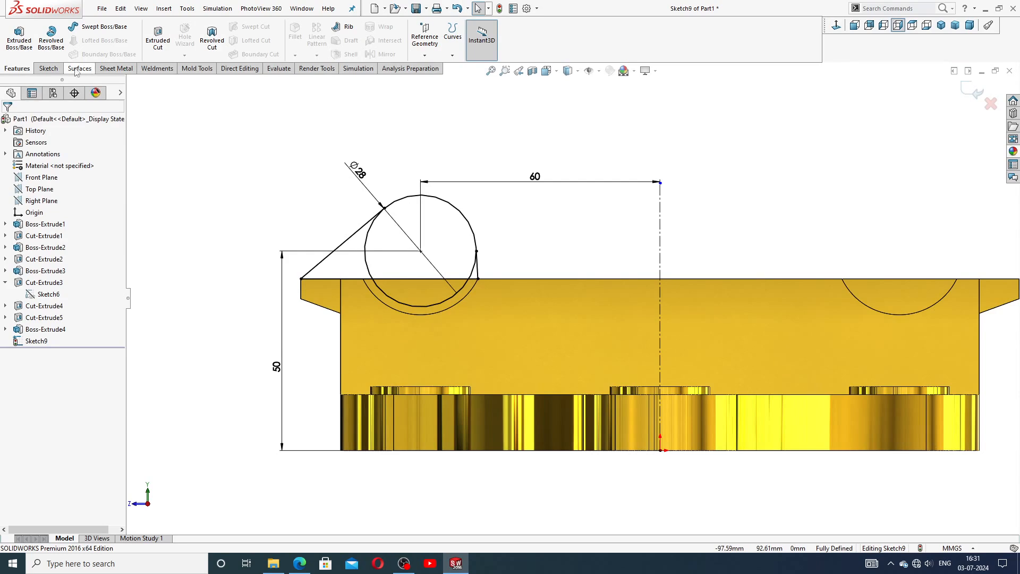
Trim away the circle's lower portion between the tangent point and the short line, leaving one closed lug outline.
left_click(49, 68)
left_click(154, 37)
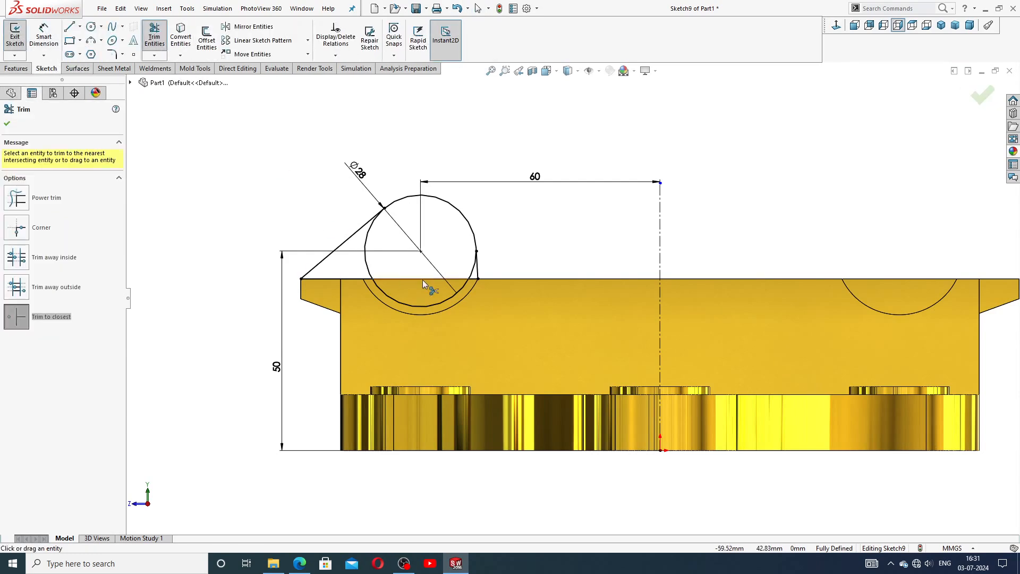
scroll(452, 328, "down", 3)
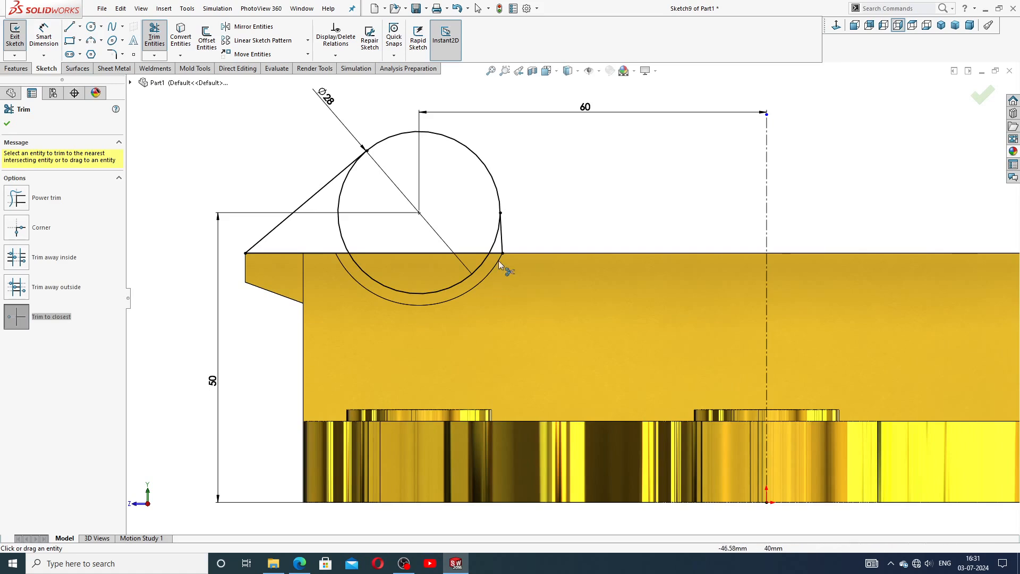
left_click(464, 281)
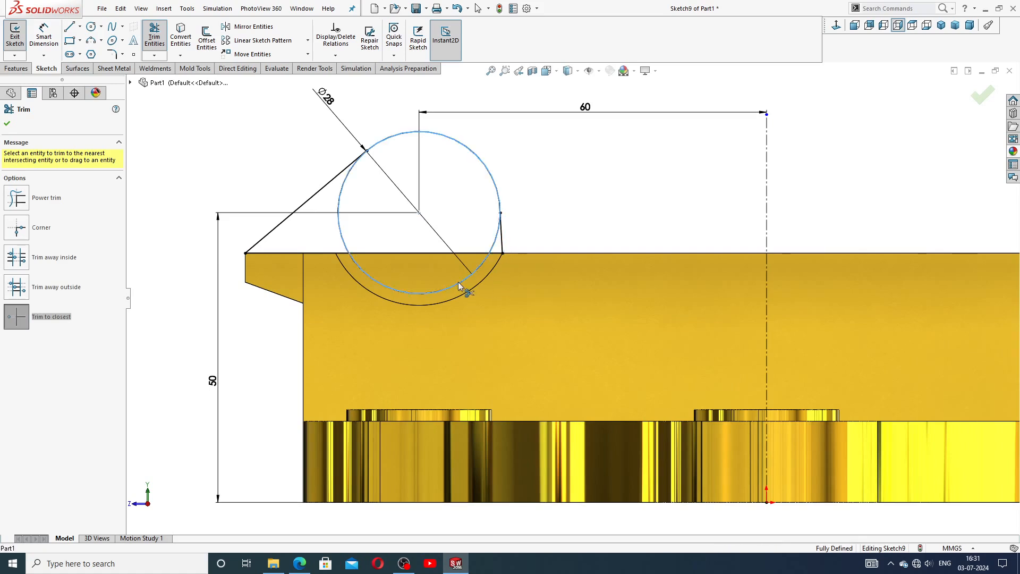
left_click(343, 243)
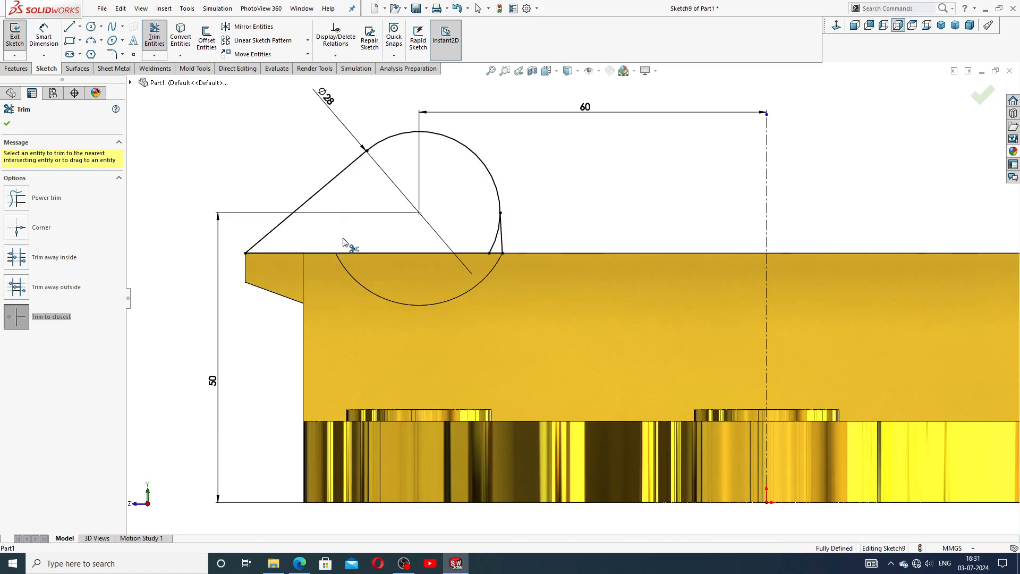
left_click(494, 244)
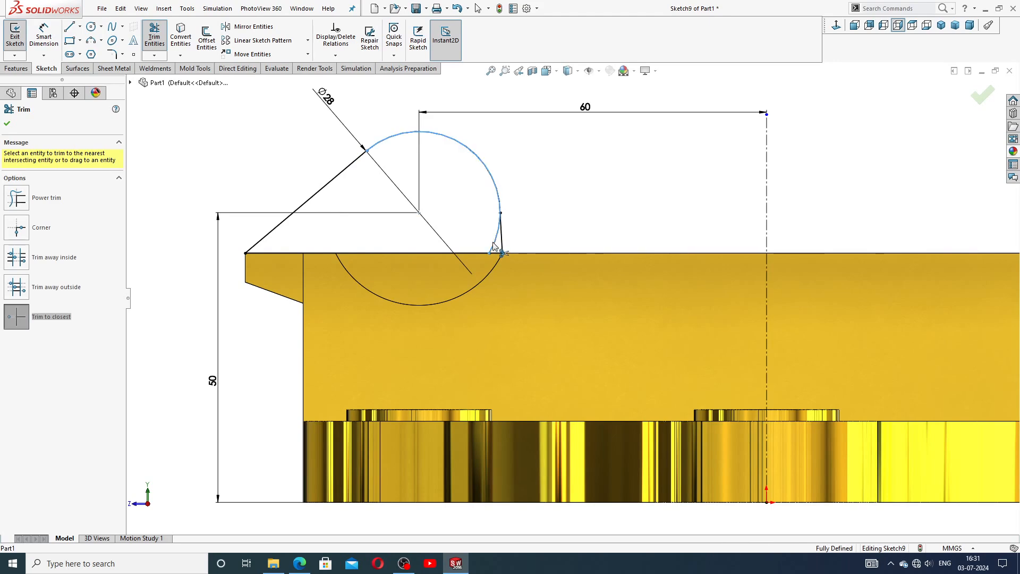
right_click(573, 194)
left_click(600, 157)
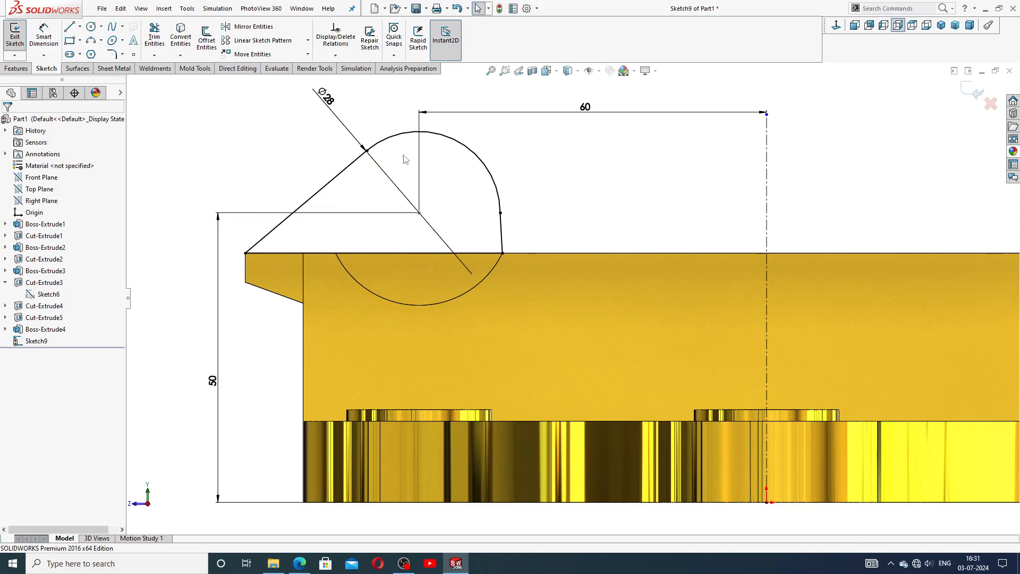
Mirror the trimmed lug outline, with its three lines and arc, about the vertical centerline.
scroll(508, 121, "up", 2)
mouse_move(508, 121)
left_mouse_down()
mouse_move(523, 168)
mouse_move(478, 325)
mouse_move(269, 269)
left_mouse_up()
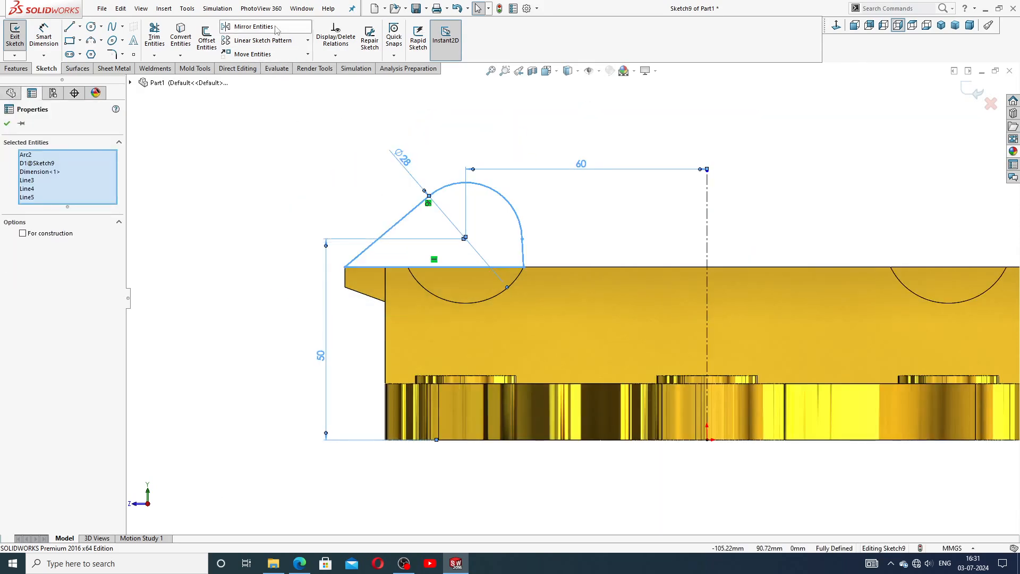
left_click(247, 26)
left_click(76, 271)
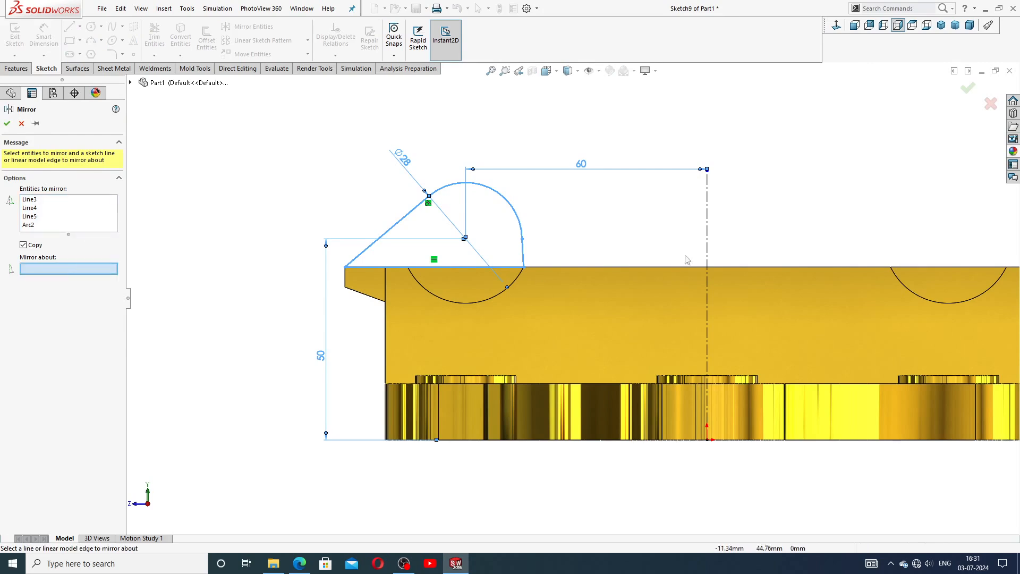
left_click(708, 235)
scroll(710, 237, "up", 2)
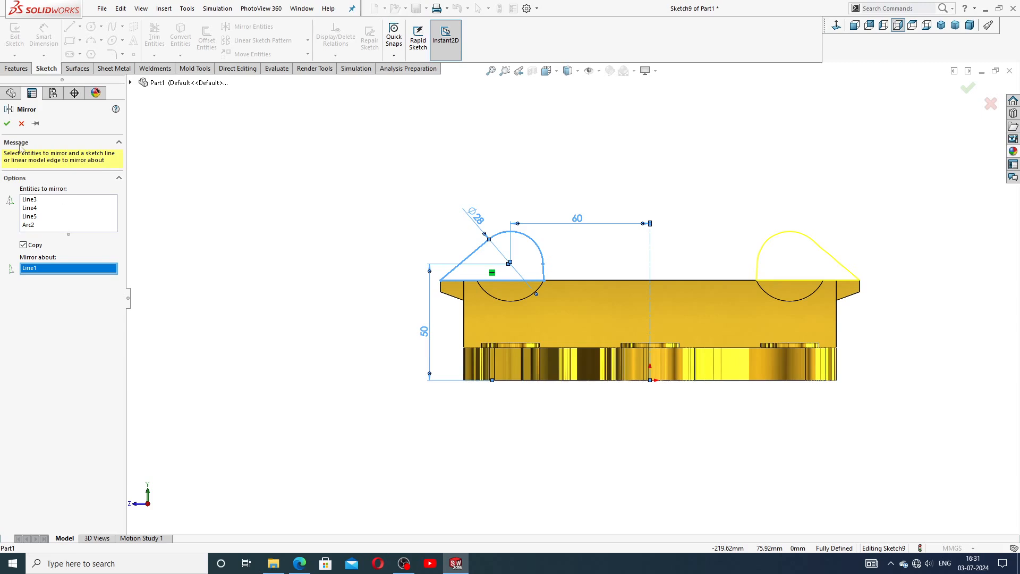
left_click(7, 124)
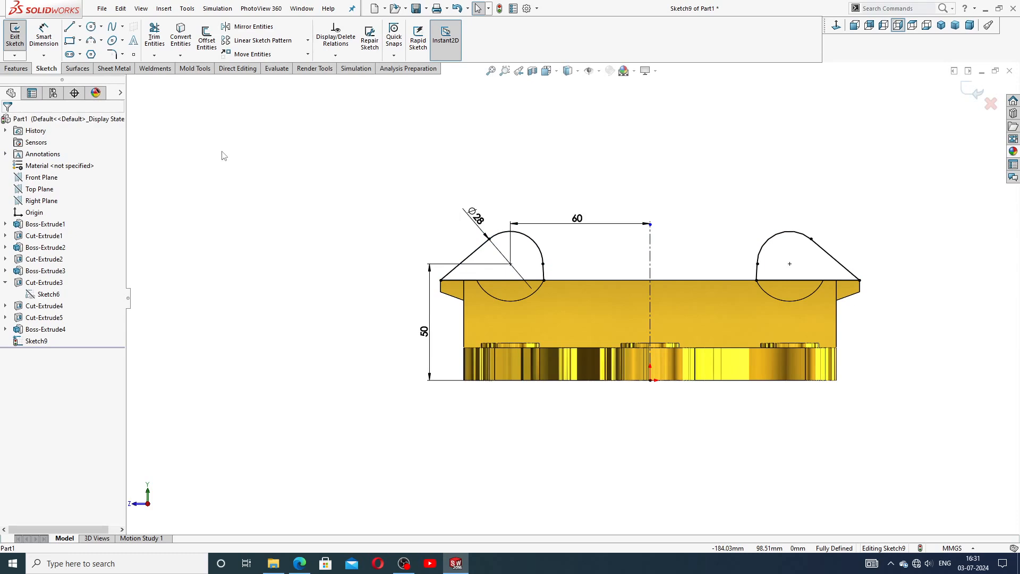
Try to extrude both mirrored lug profiles 26 mm in the reversed direction, merged with the body.
left_click(20, 68)
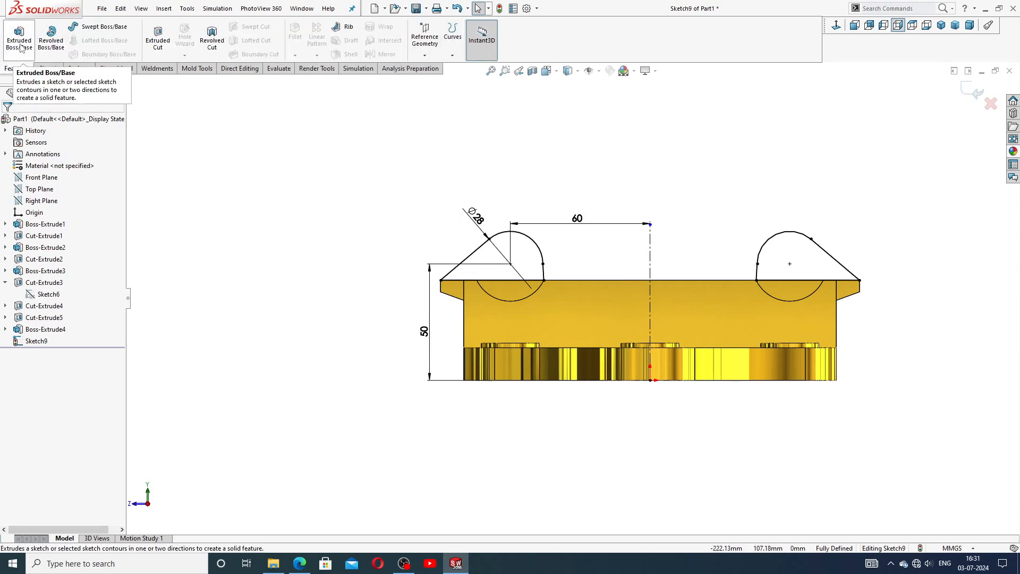
left_click(20, 37)
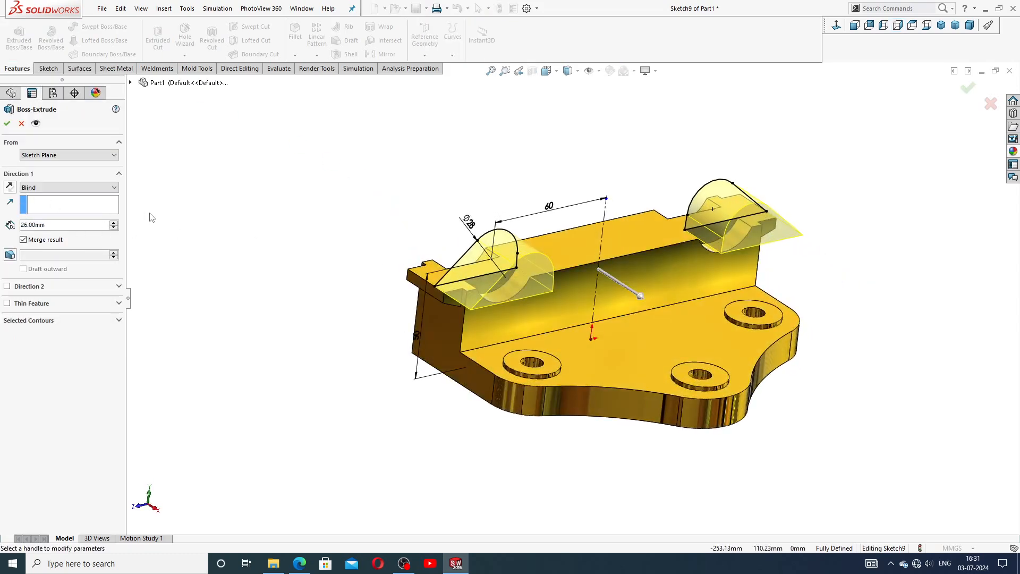
left_click(10, 187)
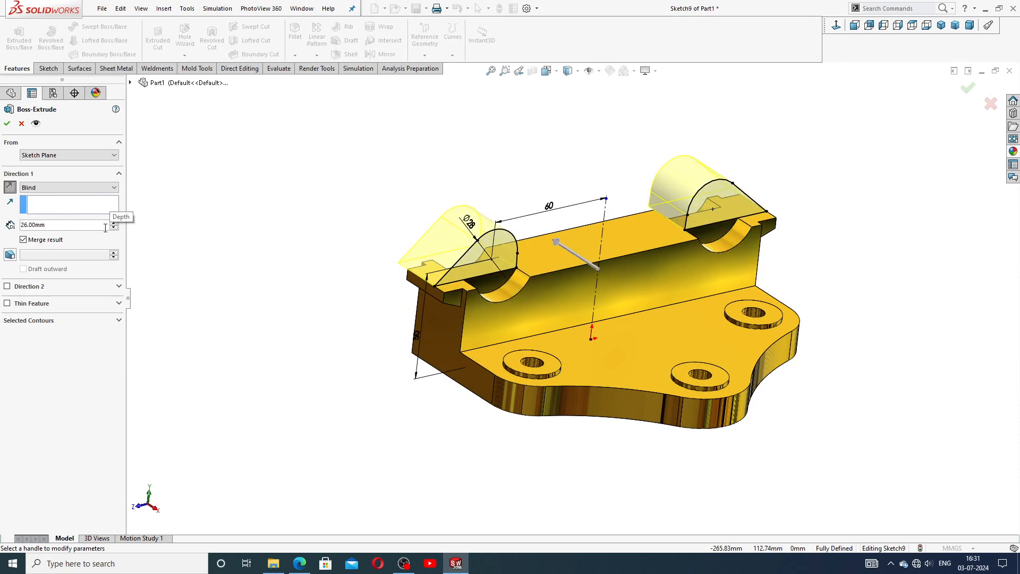
key("Return")
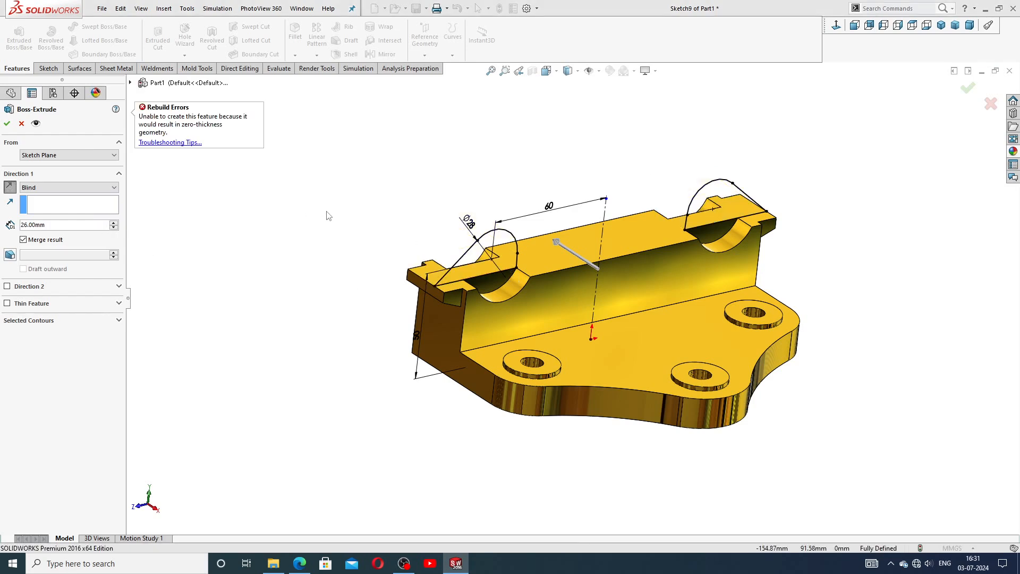
Set the lug extrusion depth to 12 mm, check it against the base drawing, and finish the extrusion.
middle_click_drag(334, 231, 345, 247)
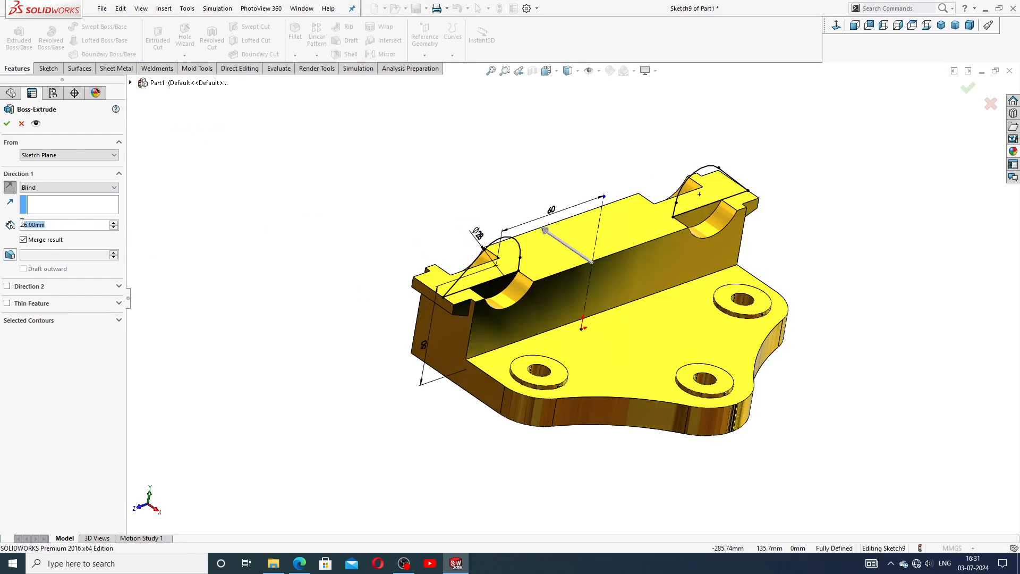
type("12")
key("Return")
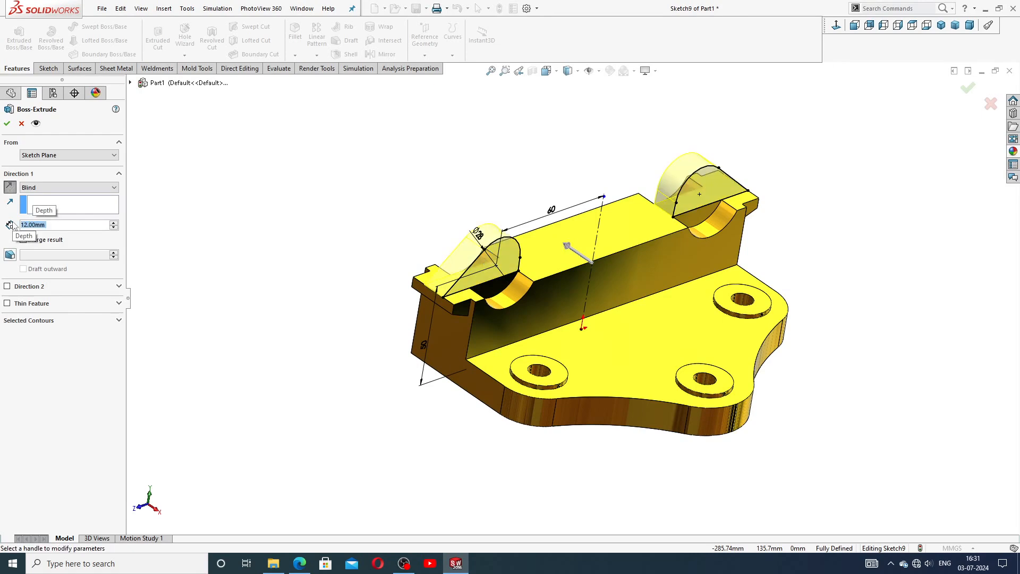
middle_click_drag(440, 196, 445, 173)
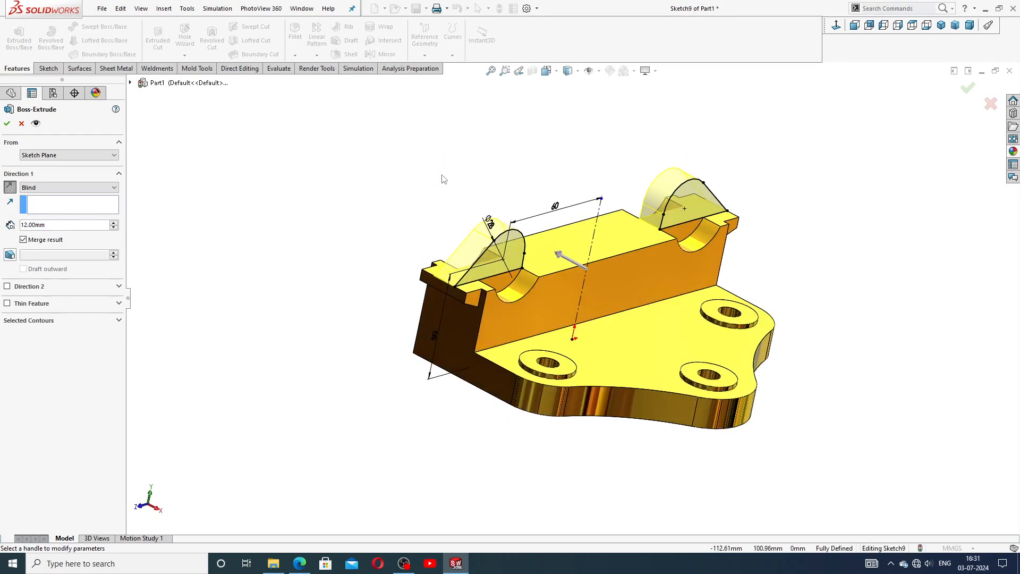
left_click(299, 562)
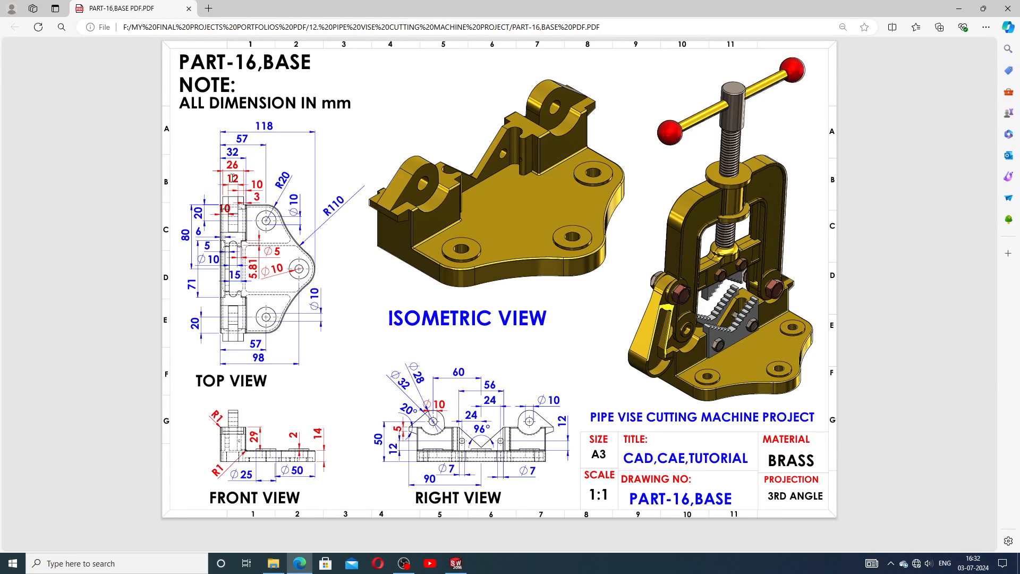
left_click(456, 564)
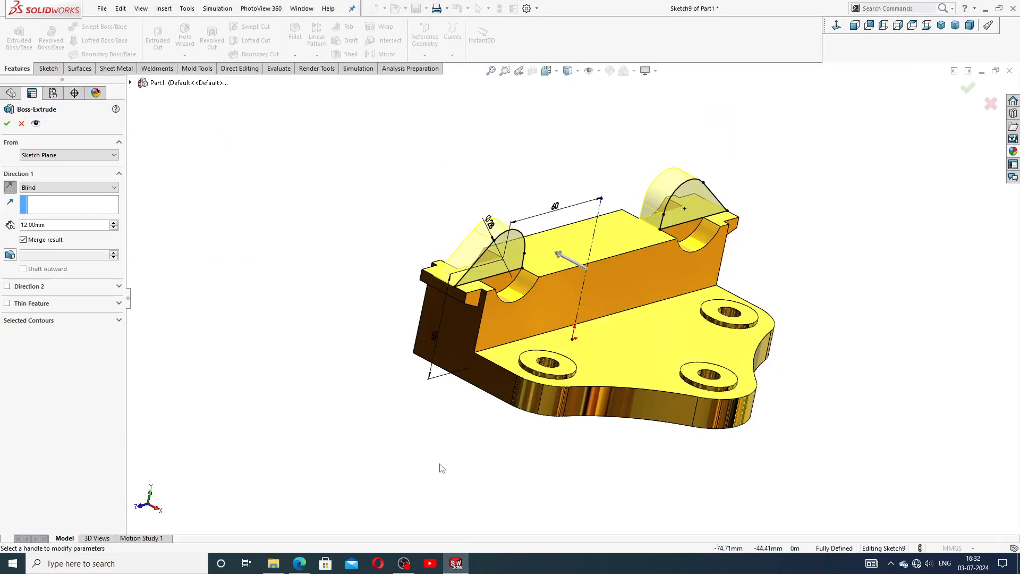
left_click(7, 124)
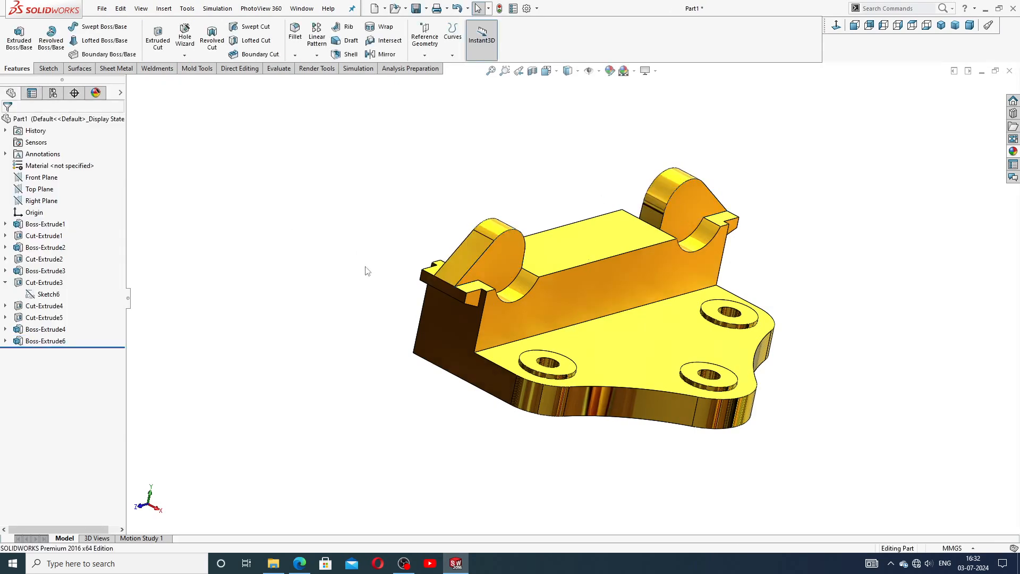
Start a sketch on the upright wall's front face and draw a vertical centerline about 69 mm long up from the origin.
middle_click_drag(366, 271, 321, 241)
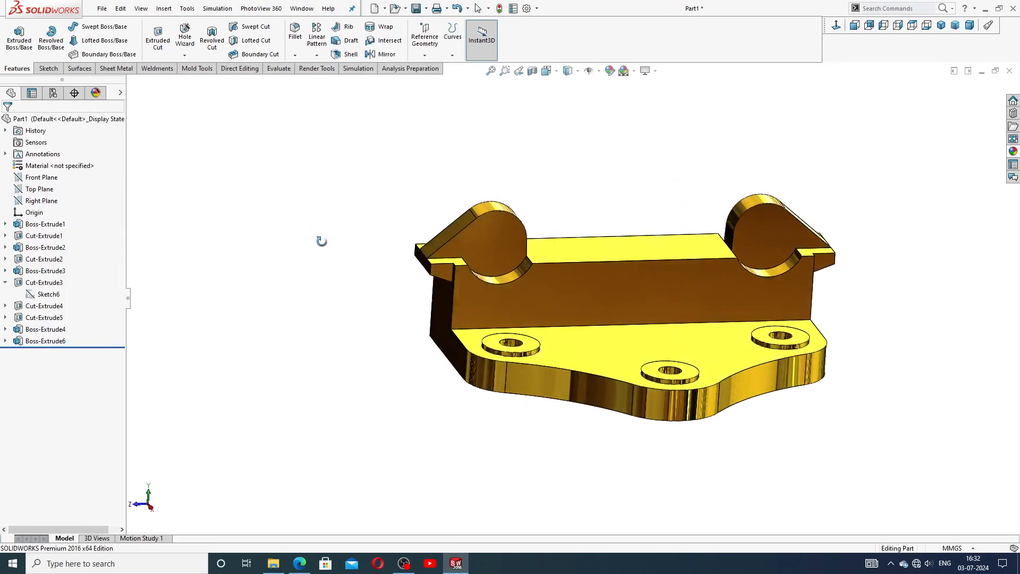
left_click(593, 281)
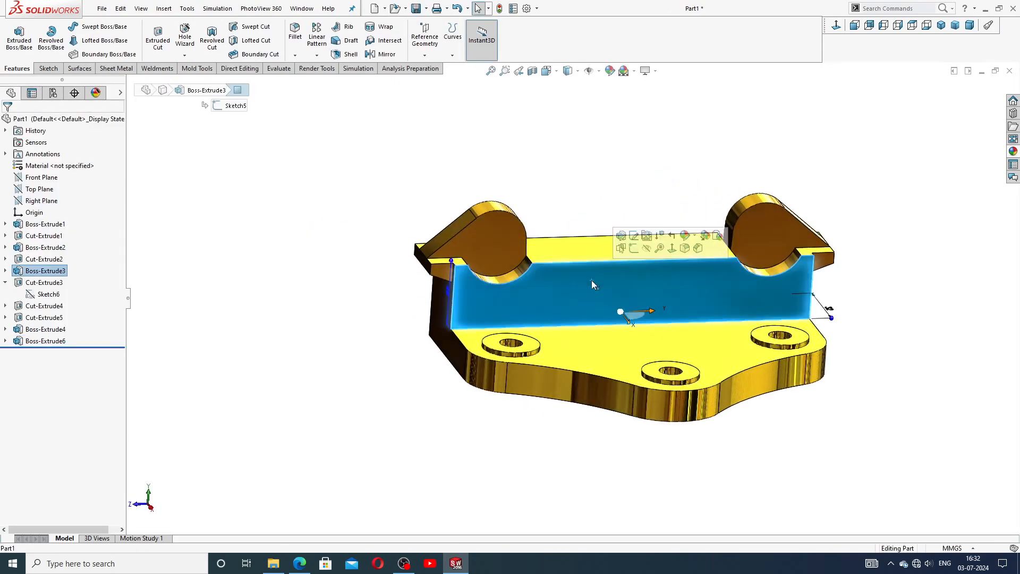
left_click(633, 248)
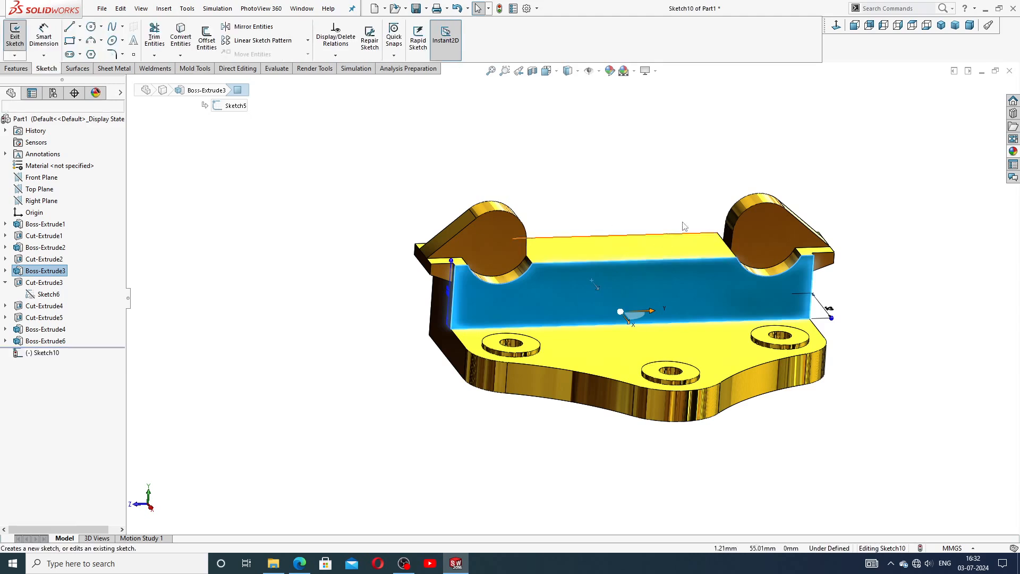
left_click(836, 25)
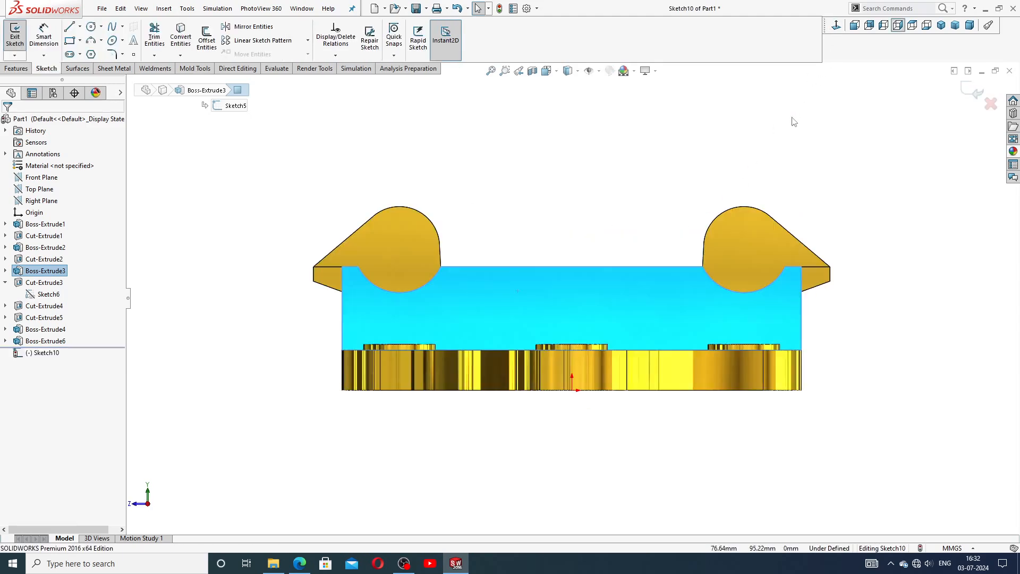
left_click(79, 26)
left_click(103, 54)
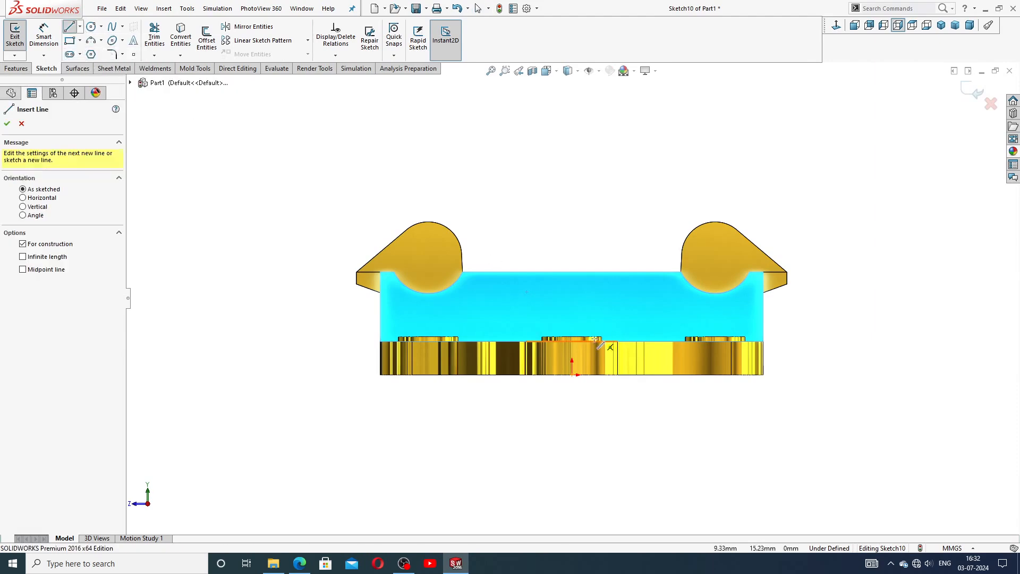
left_click(572, 374)
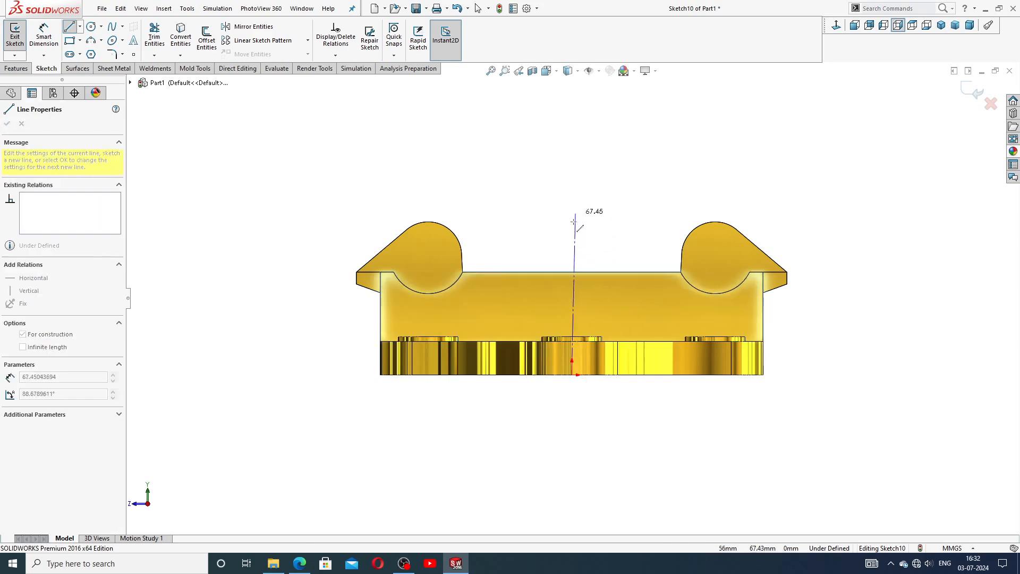
left_click(571, 206)
right_click(620, 205)
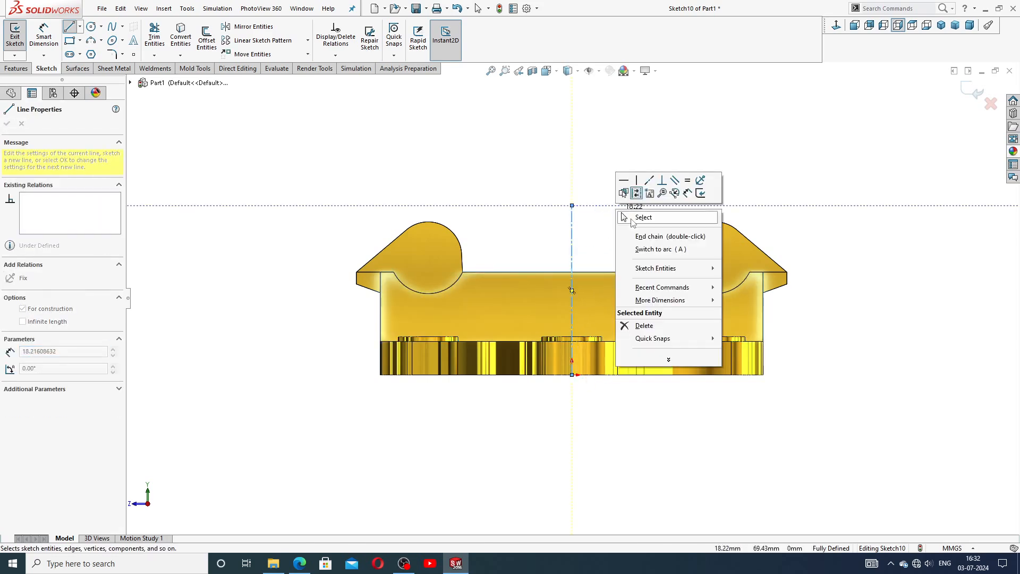
left_click(635, 214)
key("f")
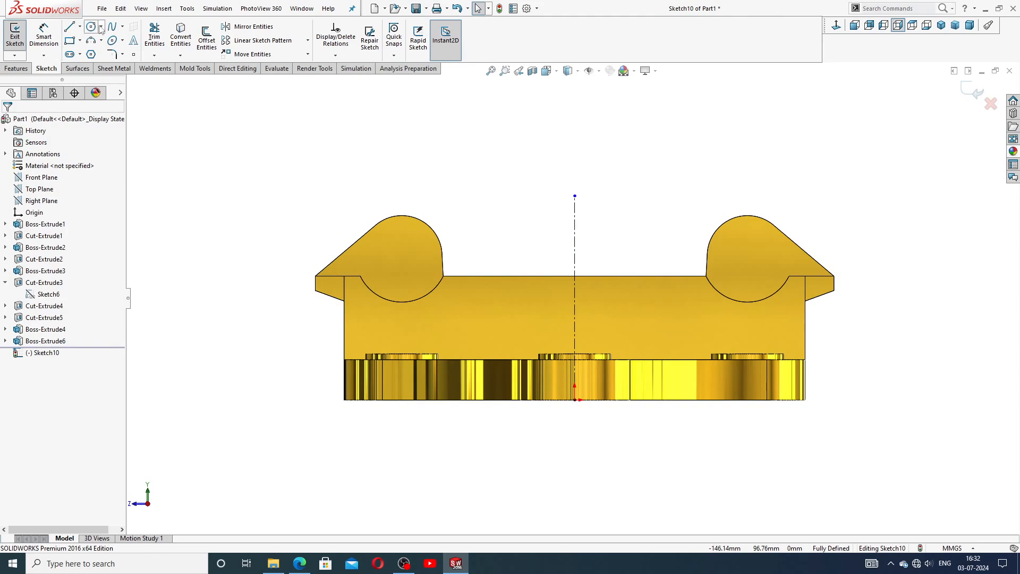
Sketch a closed V-shaped triangle about 36 mm wide along the wall's top edge, with its apex on the centerline.
left_click(69, 27)
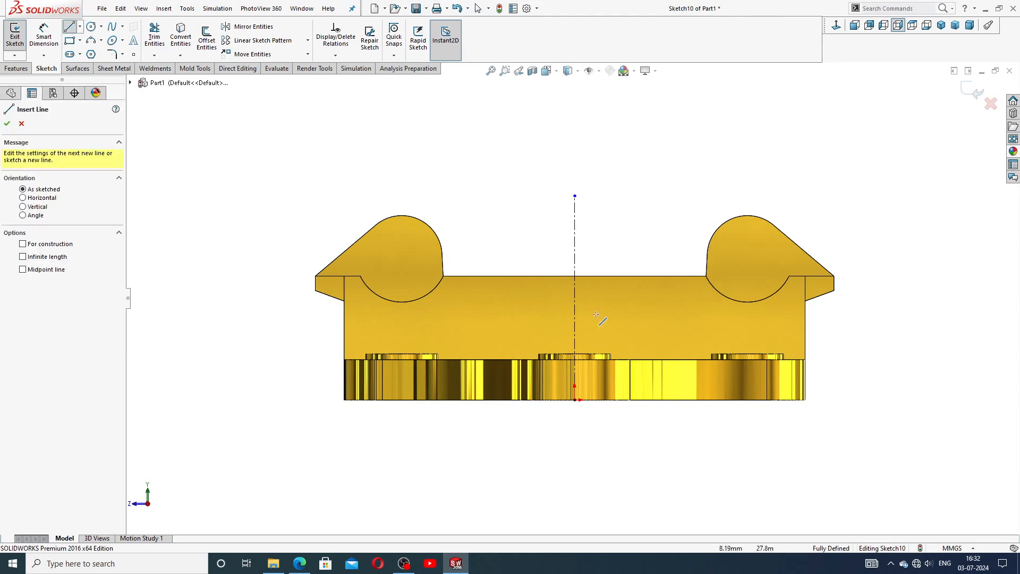
left_click(524, 276)
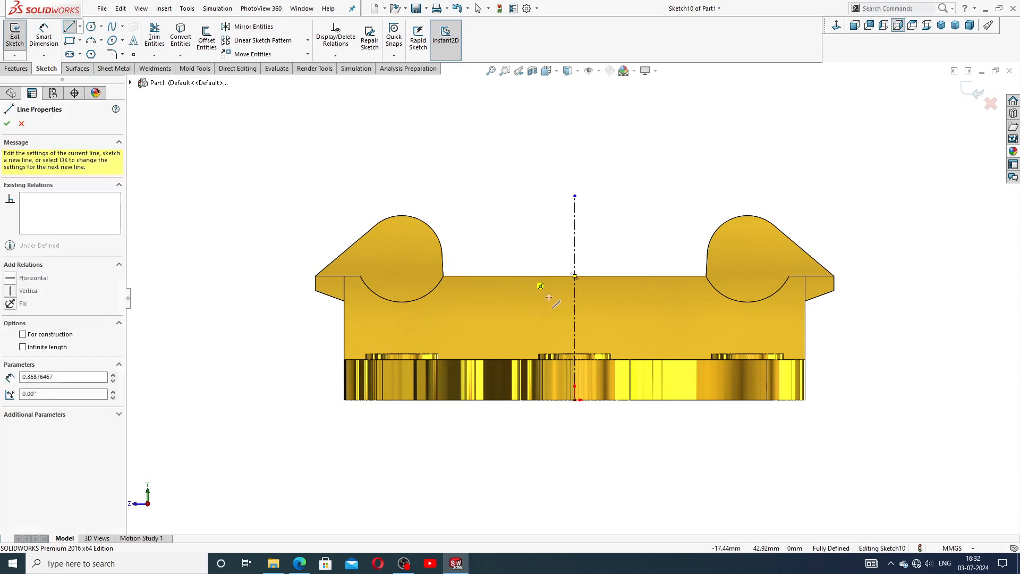
left_click(575, 327)
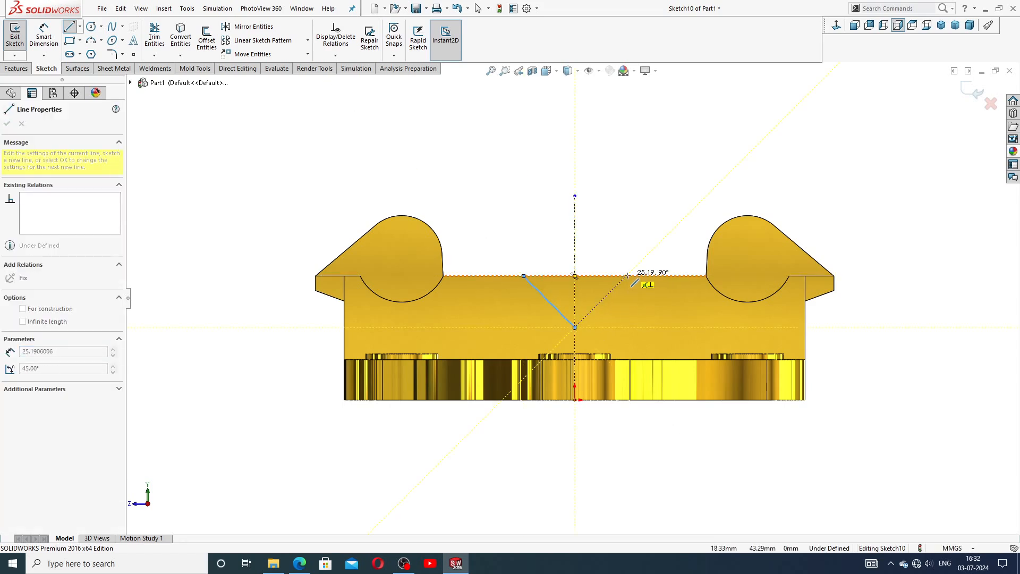
left_click(627, 275)
left_click(524, 276)
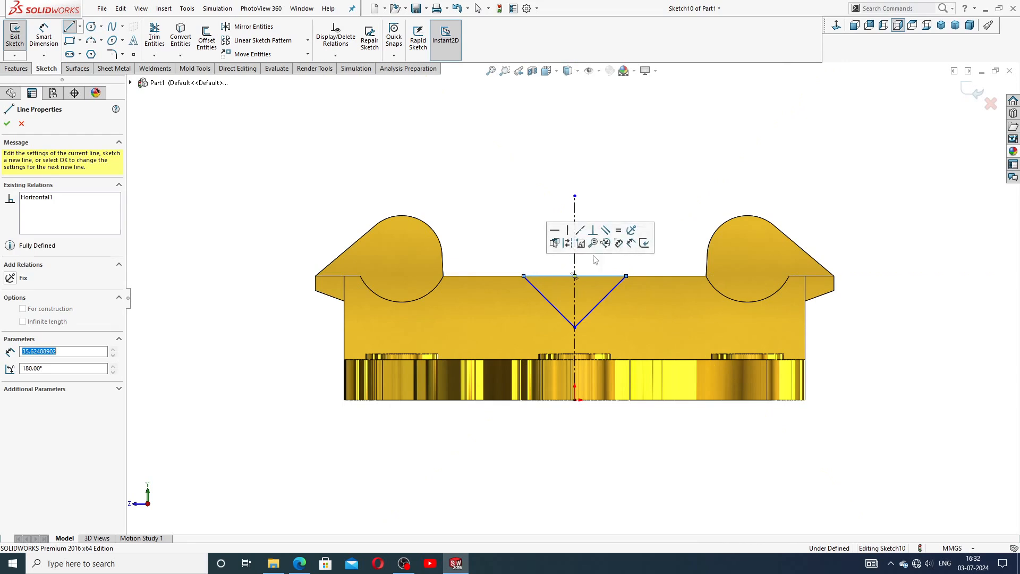
right_click(674, 212)
left_click(693, 218)
scroll(597, 317, "down", 1)
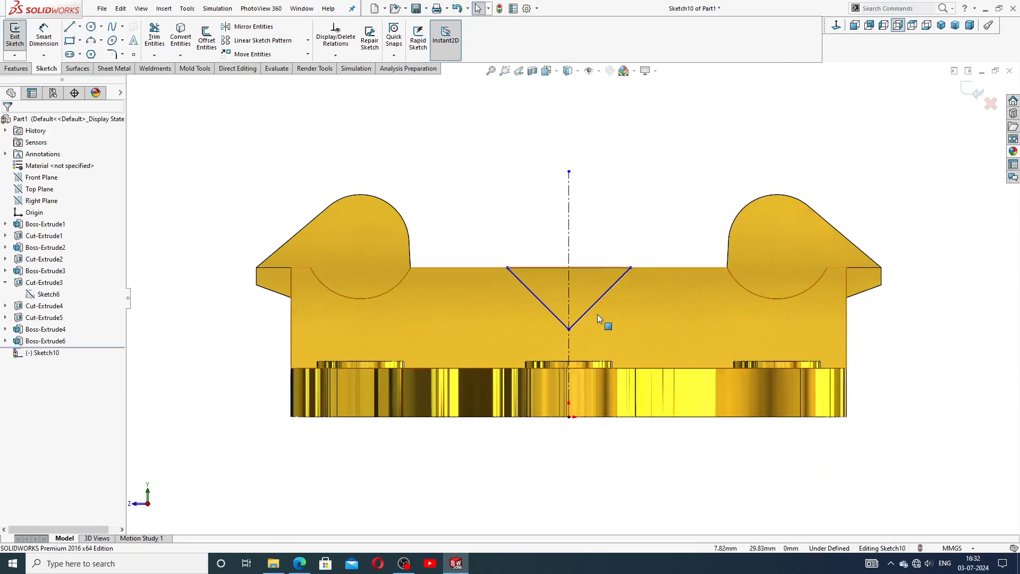
scroll(597, 317, "down", 1)
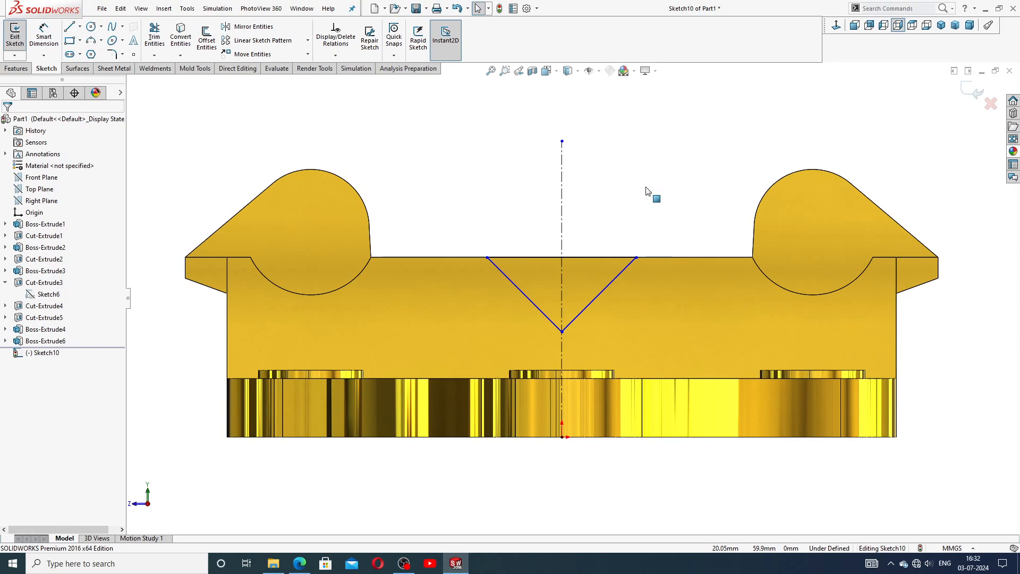
Check the right view in the base drawing and make the triangle's two sloping sides symmetric about the centerline.
left_click(300, 563)
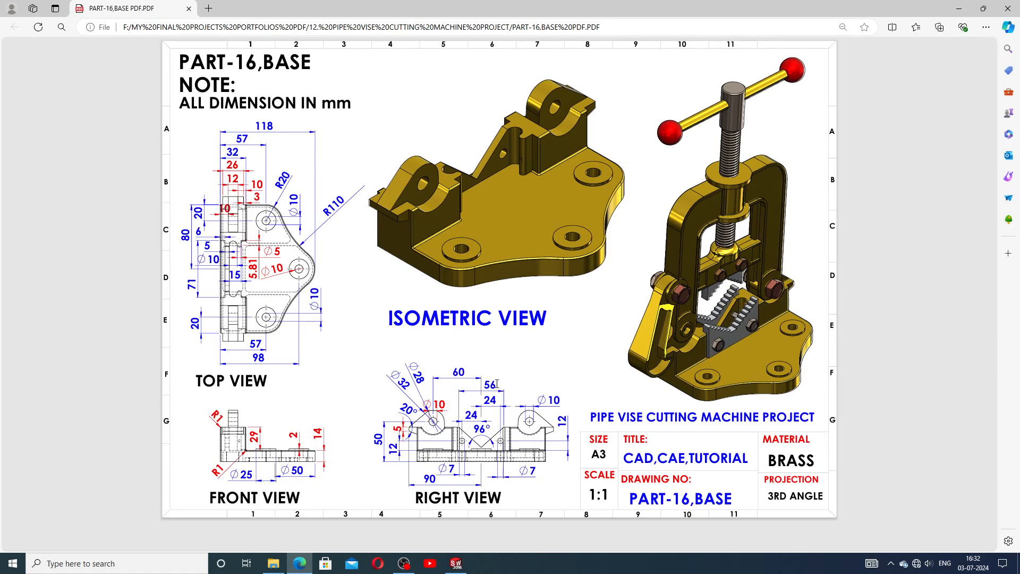
left_click(455, 563)
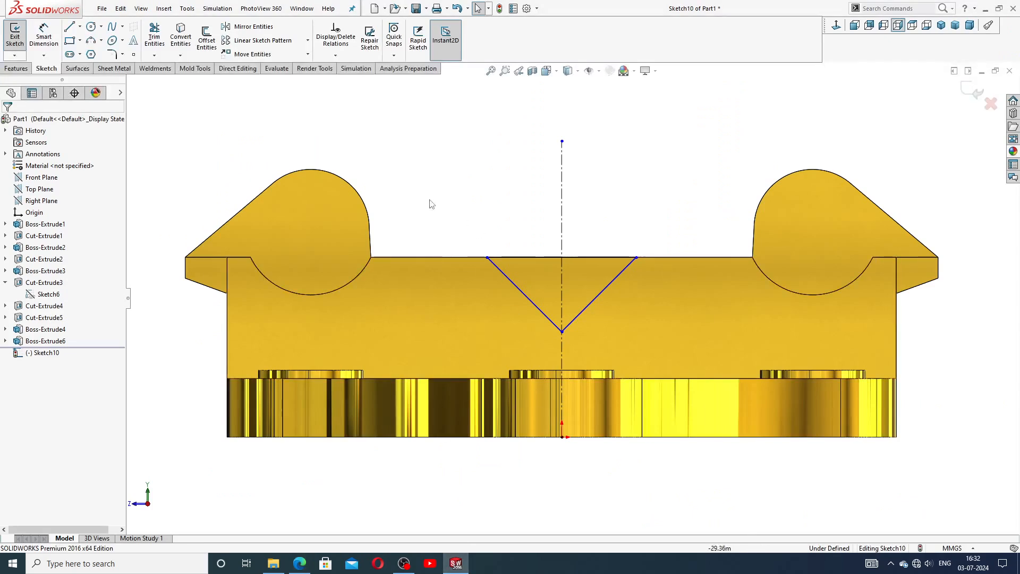
left_click(504, 274)
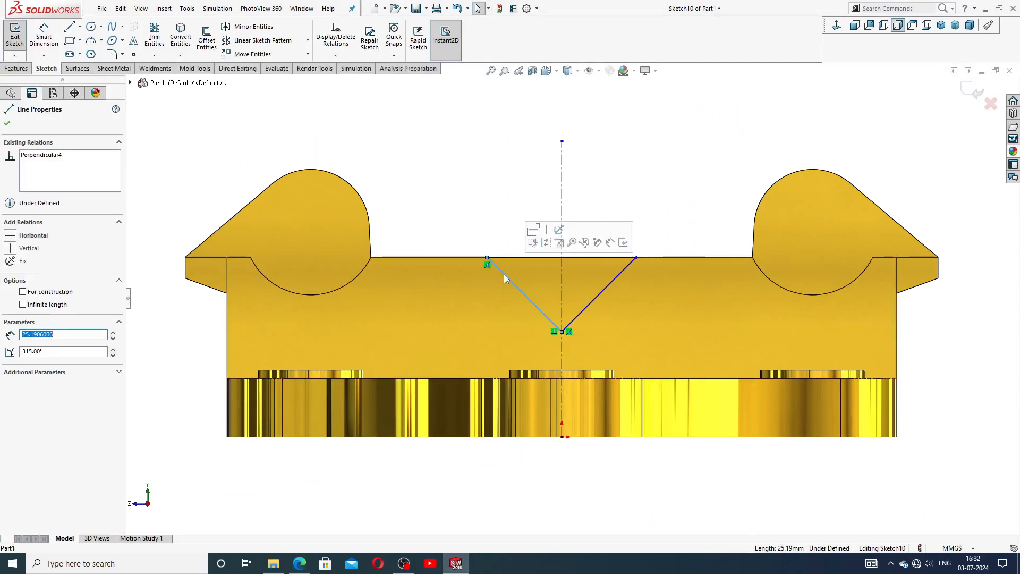
left_click(561, 284, "ctrl")
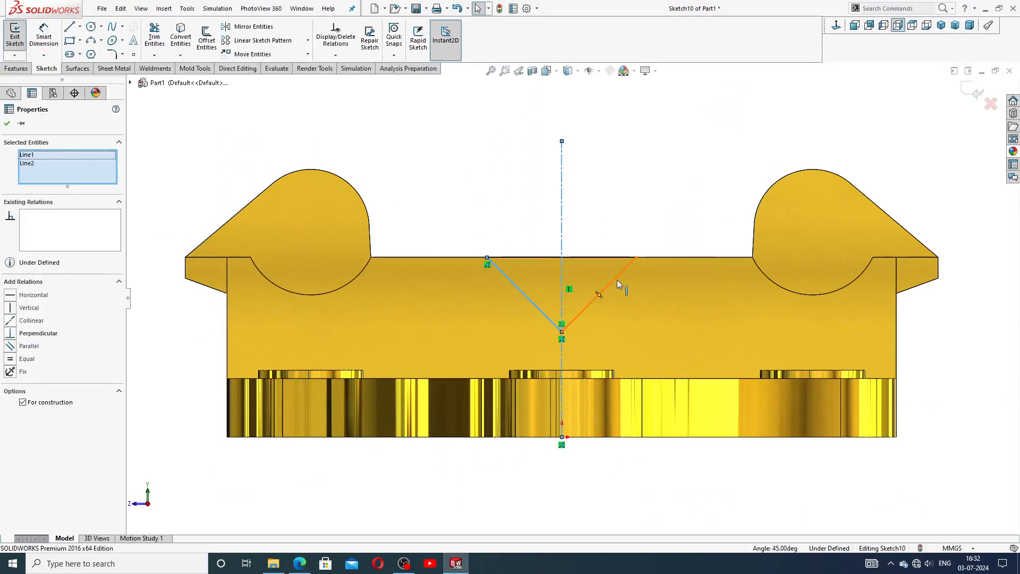
left_click(616, 280, "ctrl")
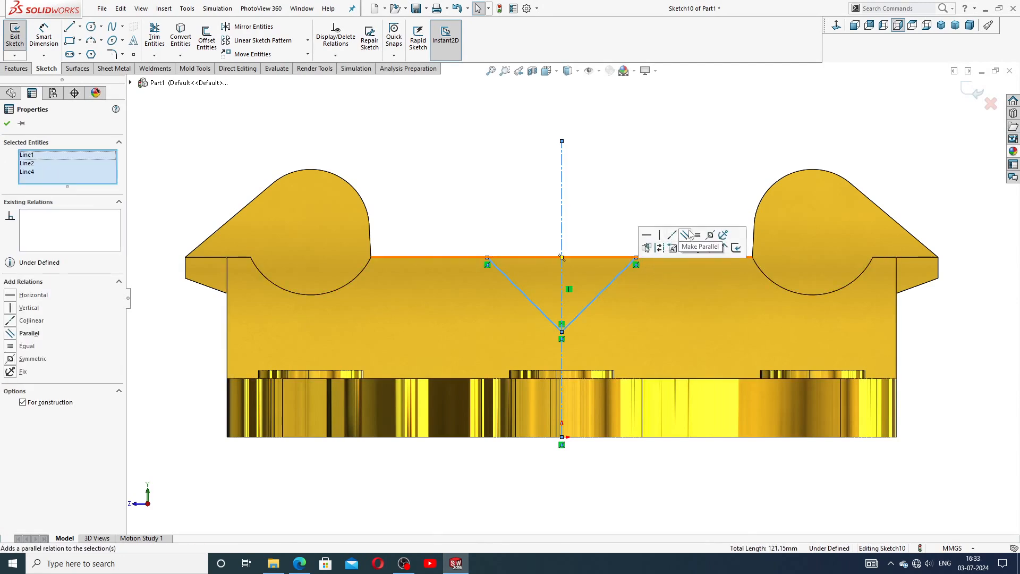
left_click(708, 236)
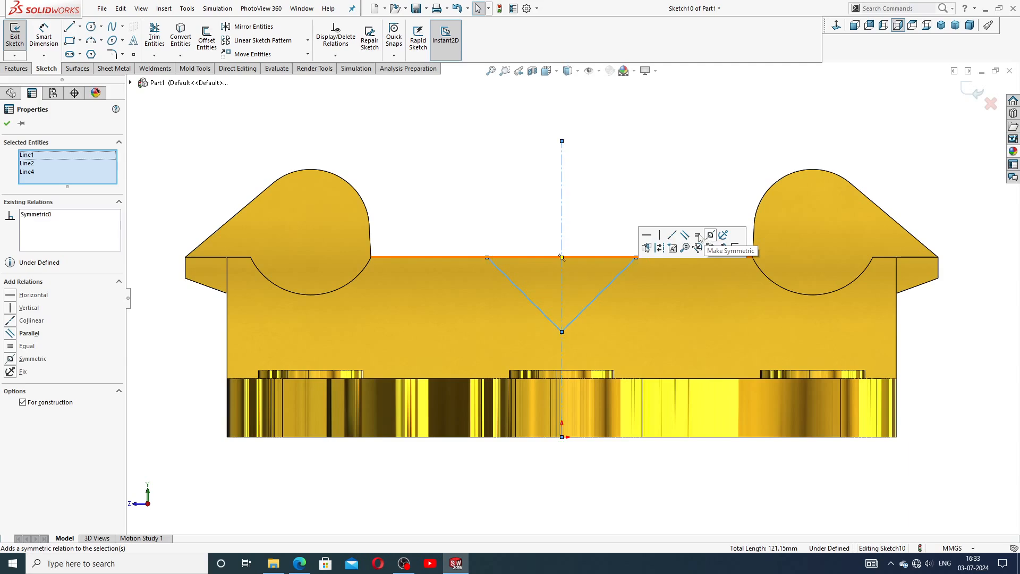
left_click(635, 193)
Dimension the triangle's top line to 56 mm.
left_click(56, 40)
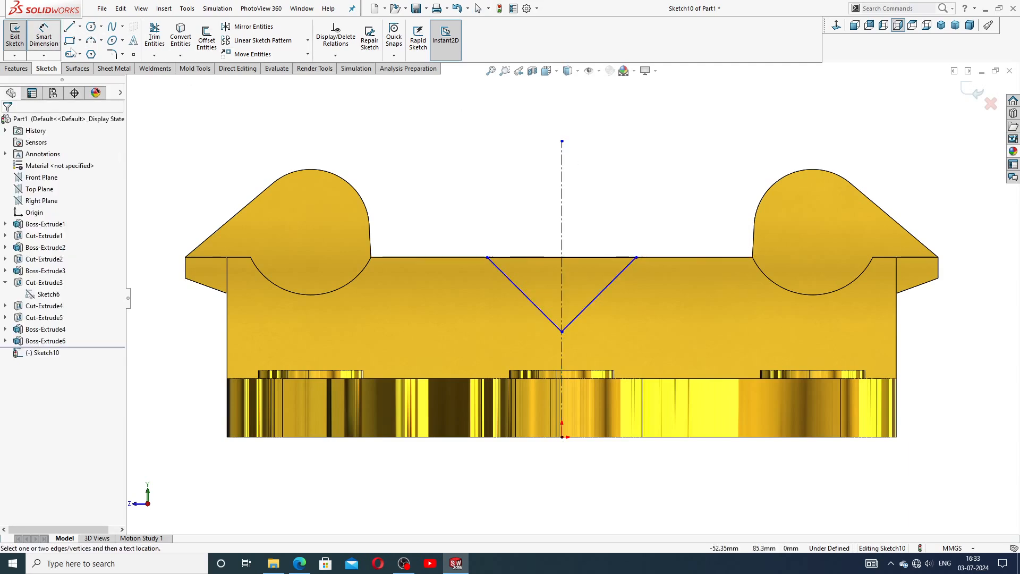
left_click(529, 257)
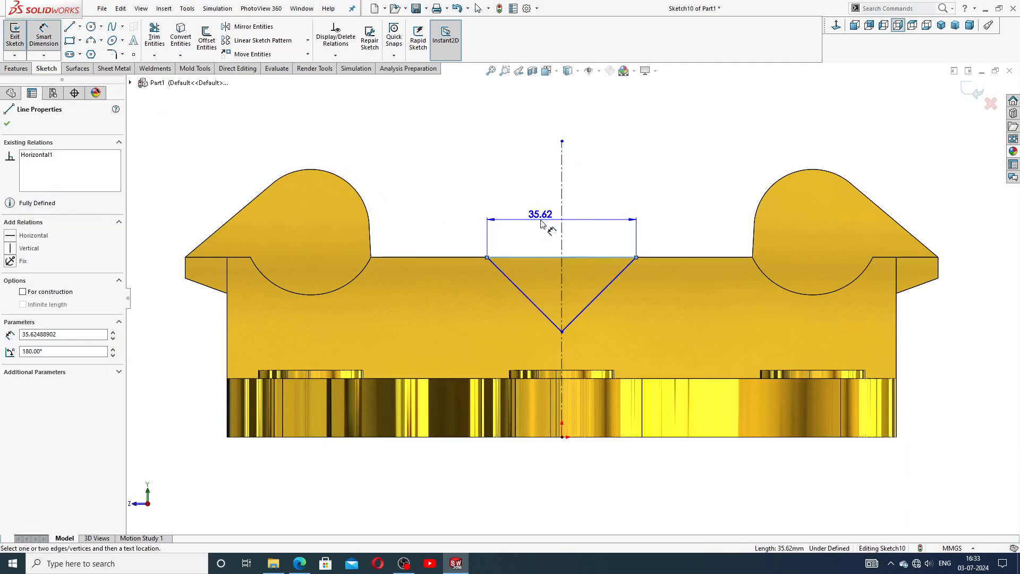
left_click(540, 218)
type("56")
key("Return")
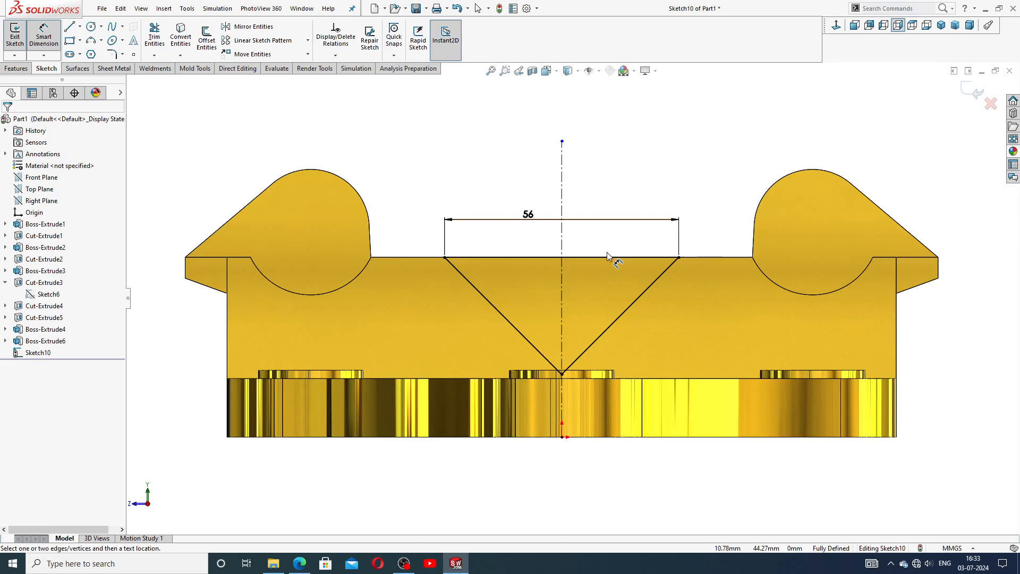
scroll(606, 263, "up", 2)
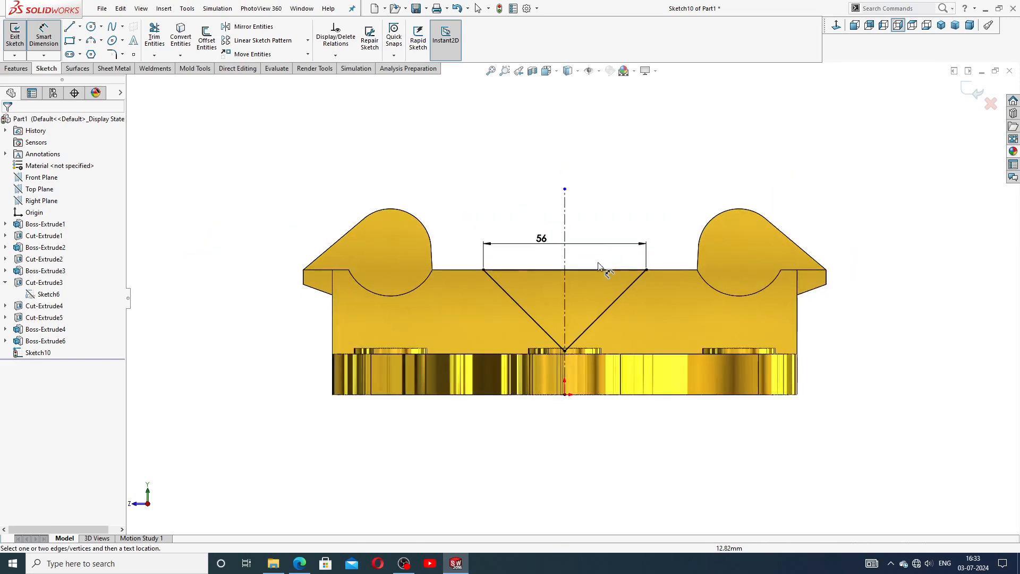
right_click(633, 193)
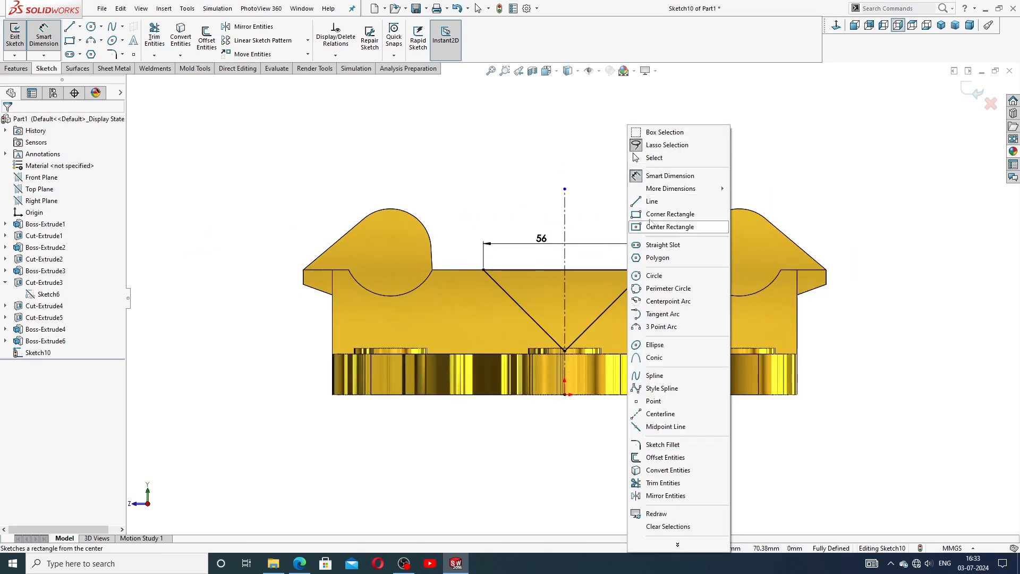
Remove the perpendicular relation at the V's apex and move the apex up along the centerline.
left_click(654, 158)
scroll(549, 387, "down", 3)
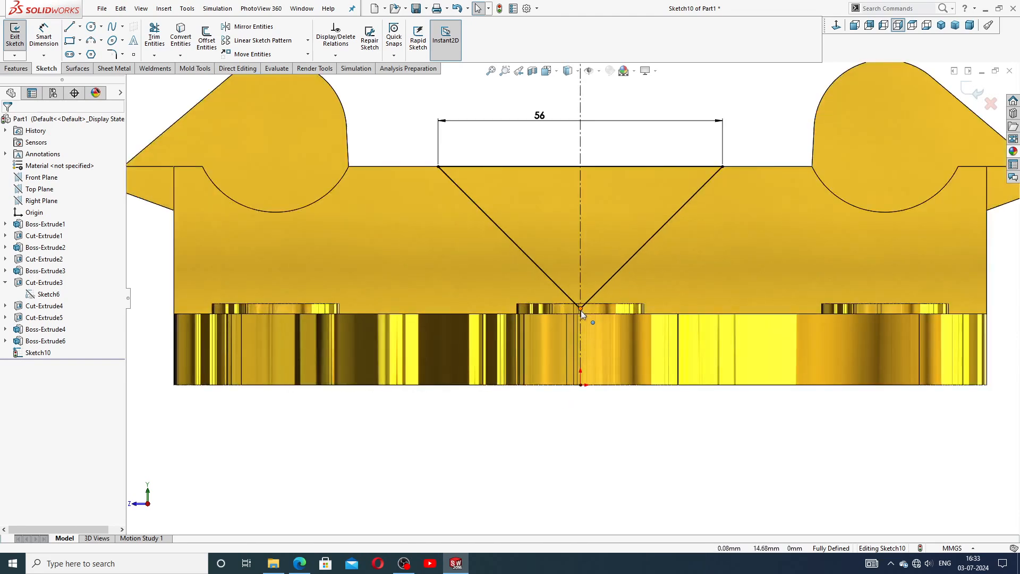
left_click(581, 308)
left_click(579, 312)
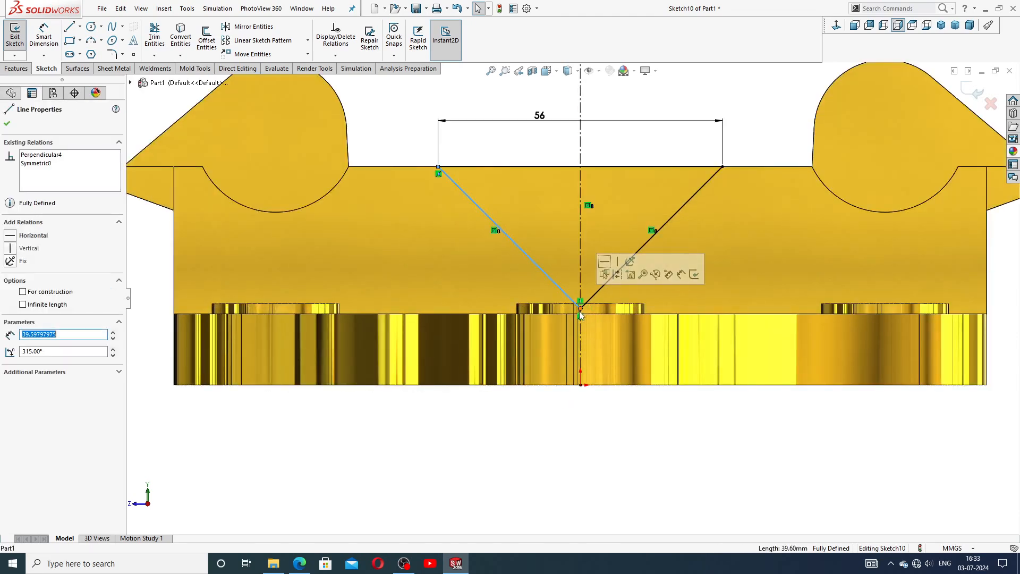
key("Escape")
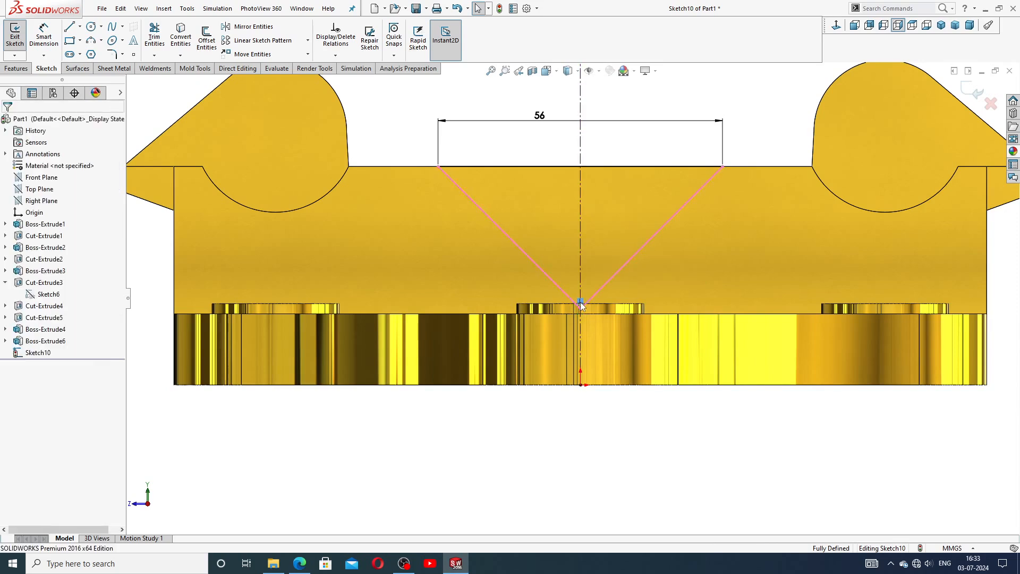
key("Delete")
left_click_drag(580, 313, 581, 267)
left_click(630, 160)
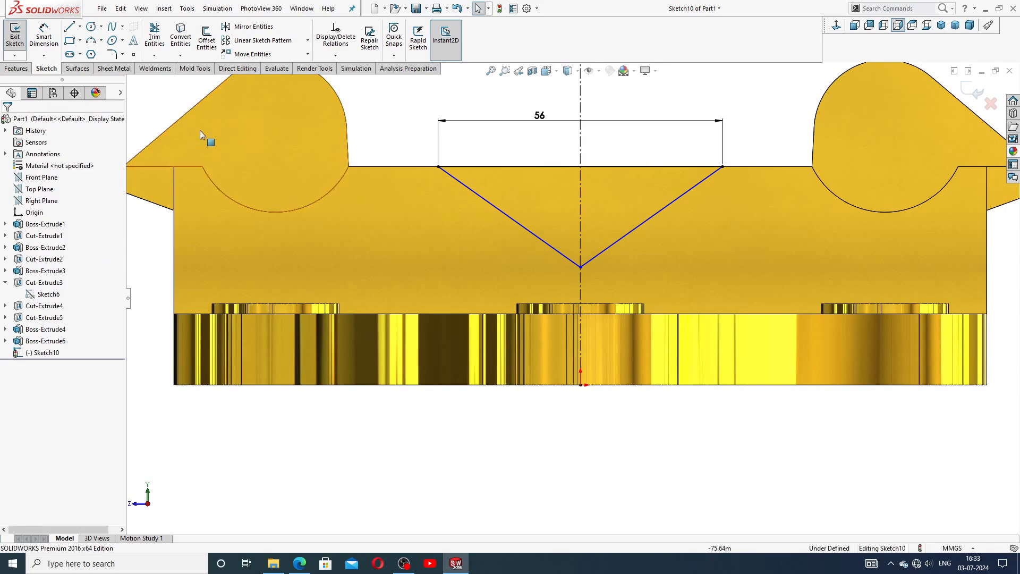
Dimension the angle between the triangle's two sloping sides to 96° and place the dimension inside the V.
left_click(44, 35)
left_click(524, 227)
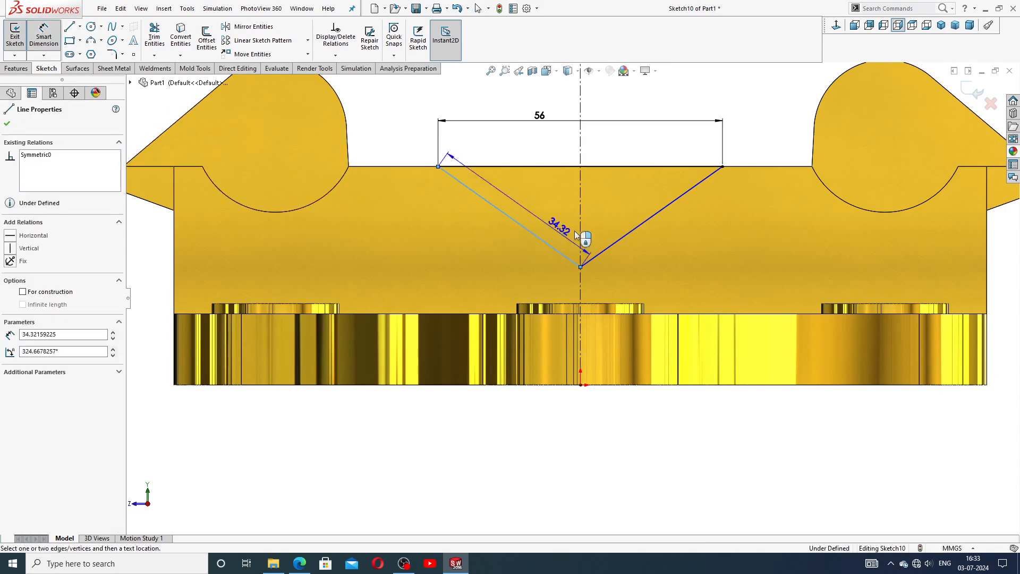
left_click(654, 216)
left_click(610, 213)
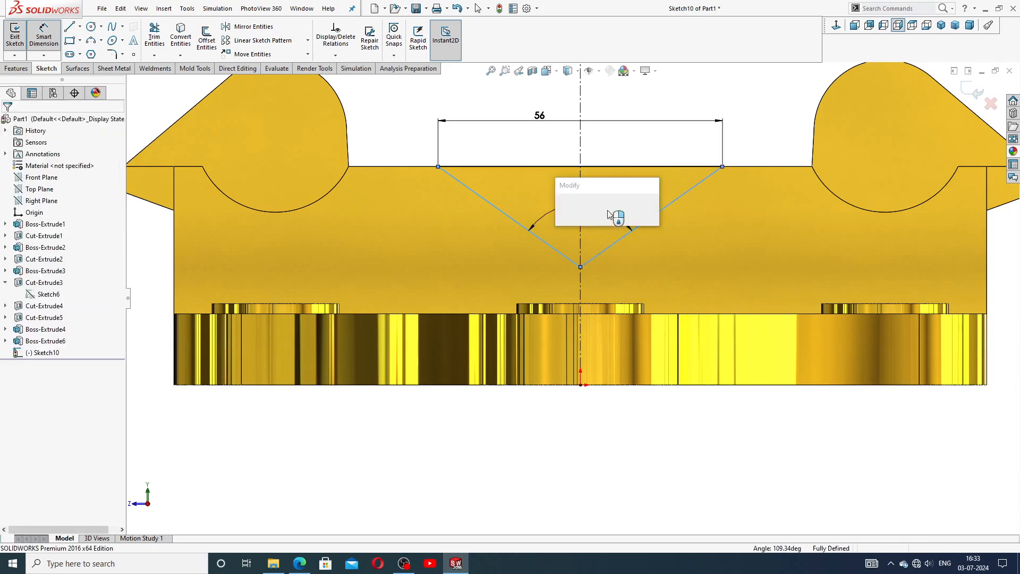
type("96")
key("Return")
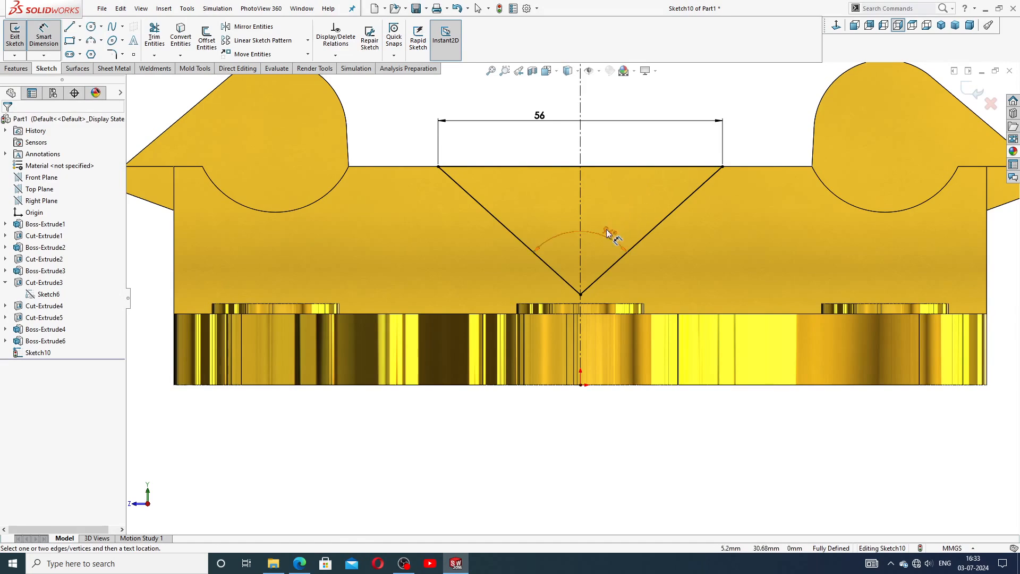
left_click_drag(611, 233, 593, 210)
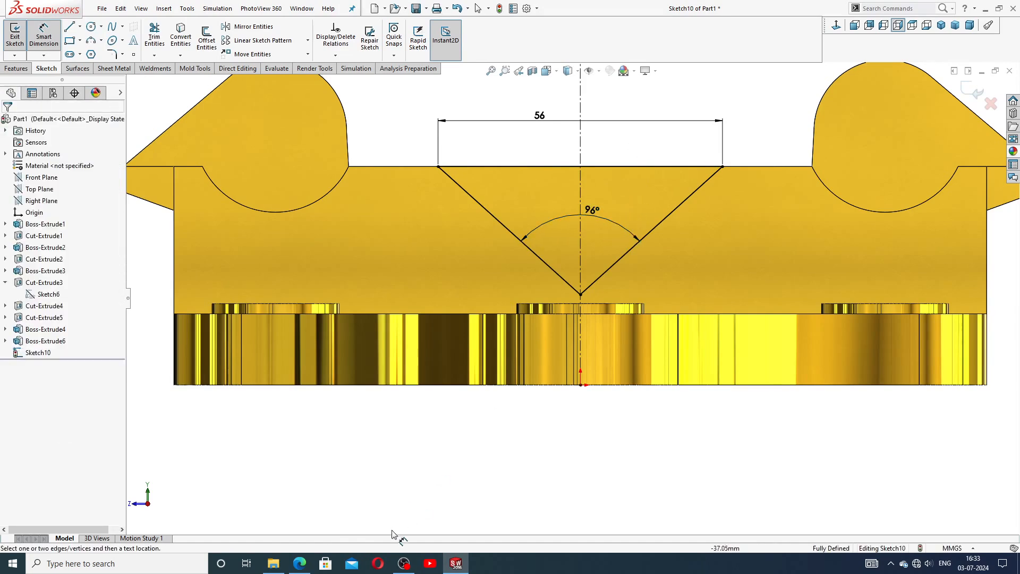
Check the right view in the base drawing and cut the V-shaped profile through the upright wall with Extruded Cut set to Through All.
left_click(299, 563)
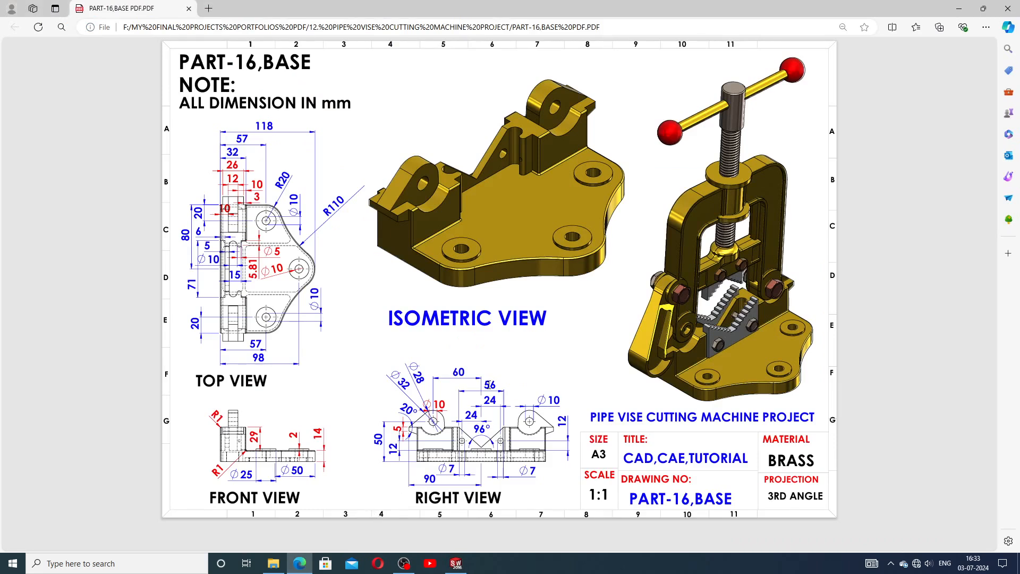
left_click(455, 563)
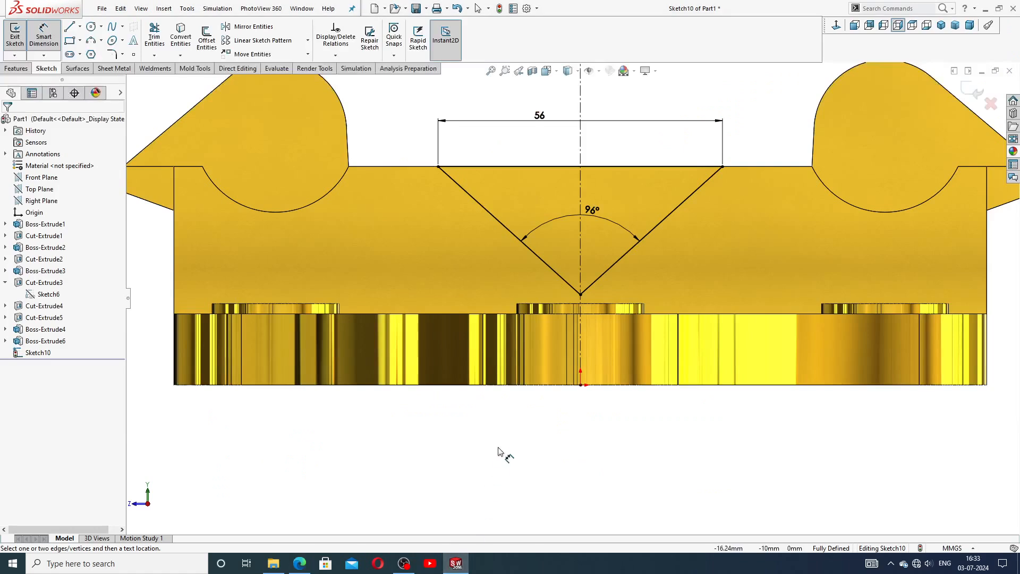
key("f")
right_click(637, 125)
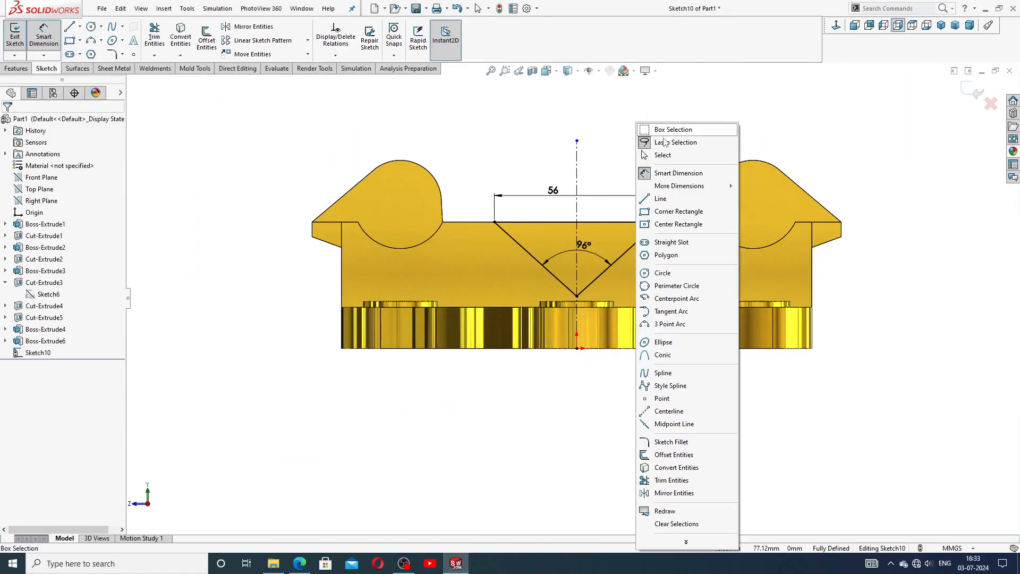
left_click(662, 155)
left_click(17, 69)
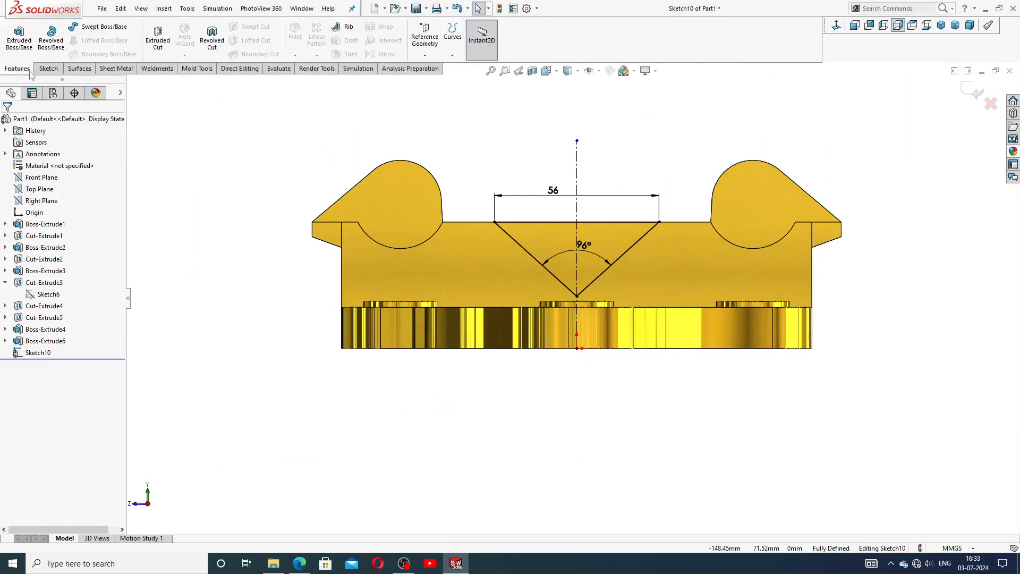
left_click(161, 42)
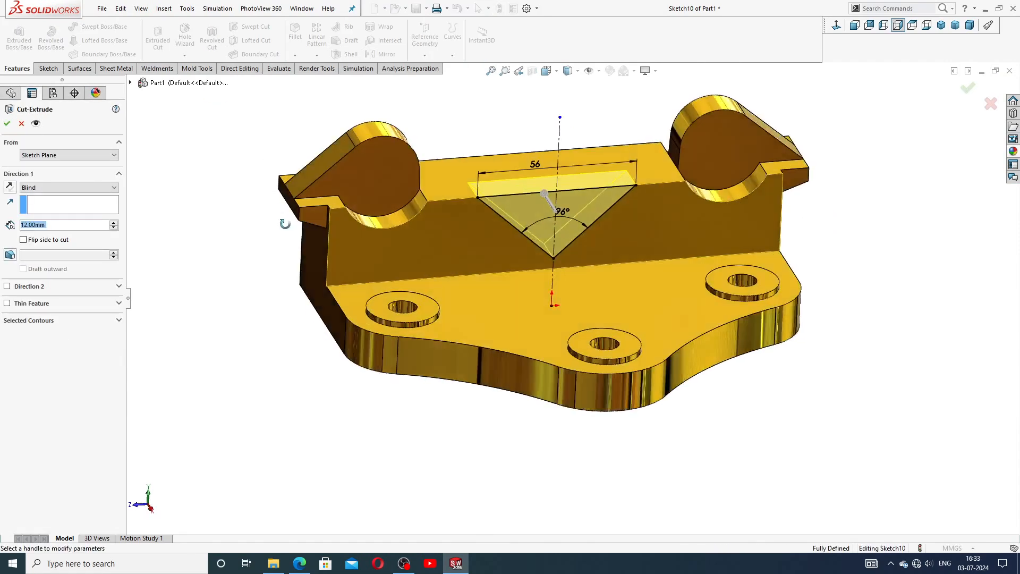
left_click(50, 189)
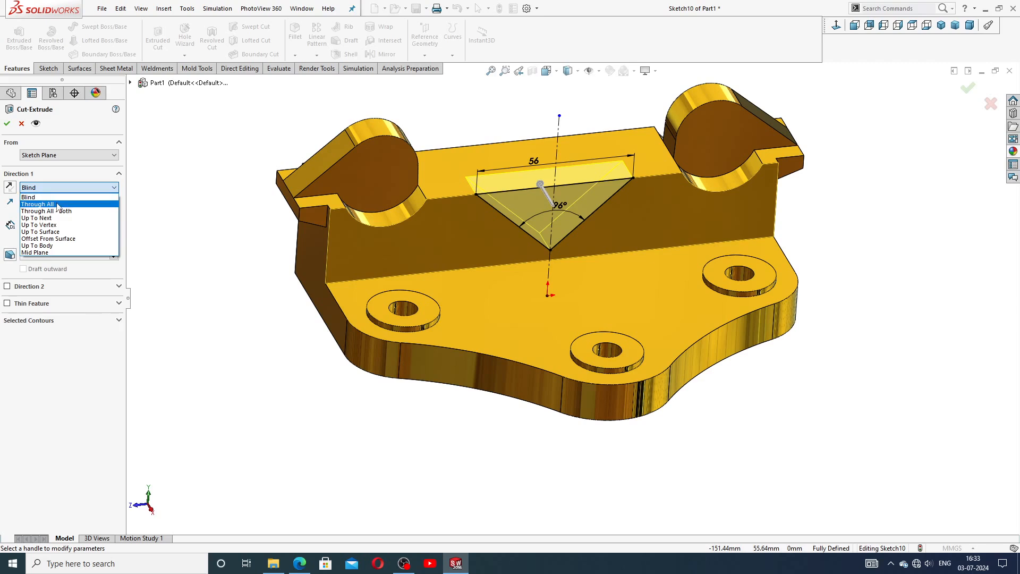
left_click(62, 207)
left_click(7, 123)
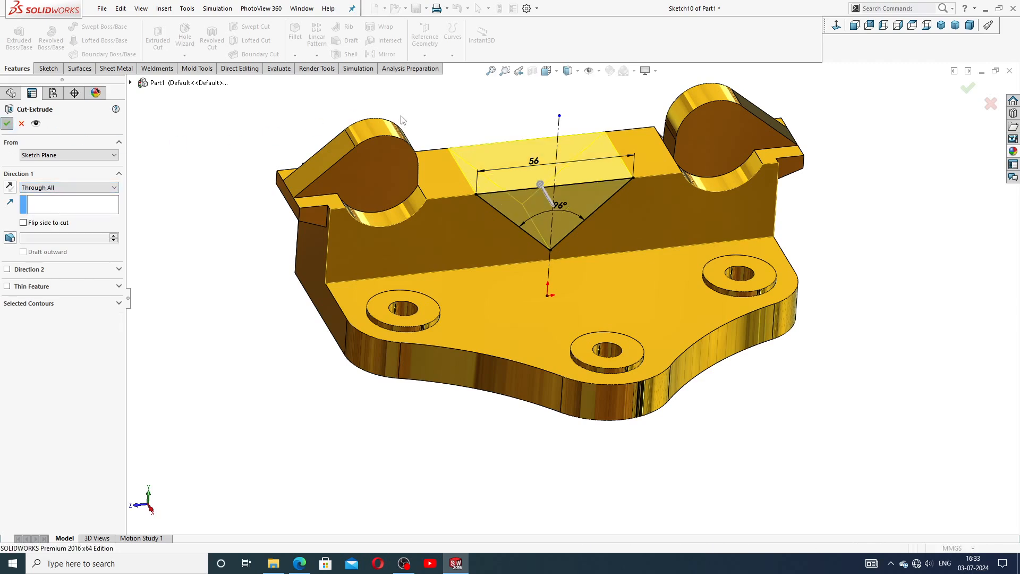
left_click(421, 119)
Start a sketch on the wall's flat top face beside the V notch and view it normal to the face.
scroll(520, 179, "up", 3)
mouse_move(522, 183)
middle_mouse_down()
mouse_move(519, 127)
mouse_move(522, 158)
middle_mouse_up()
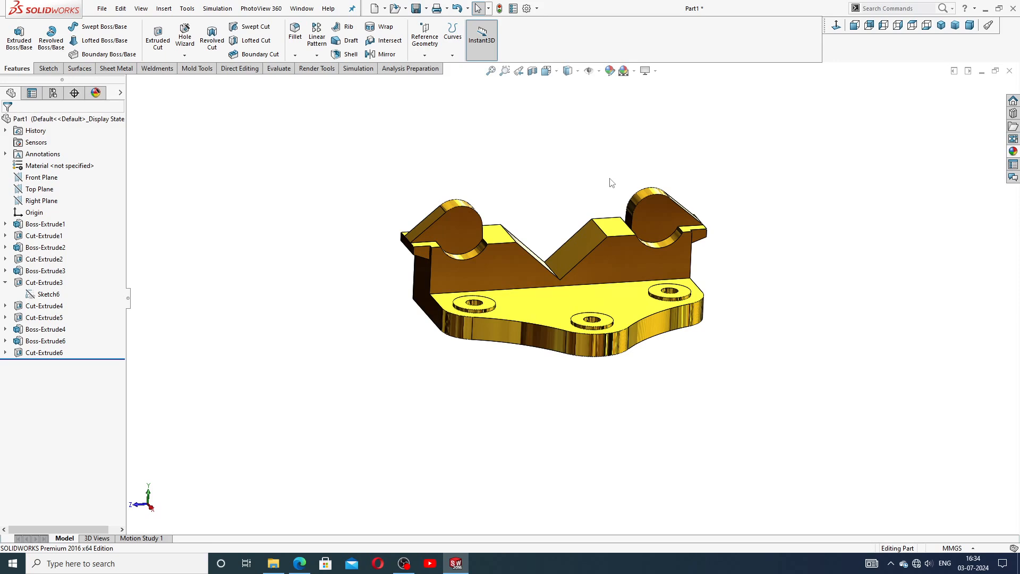
left_click(623, 218)
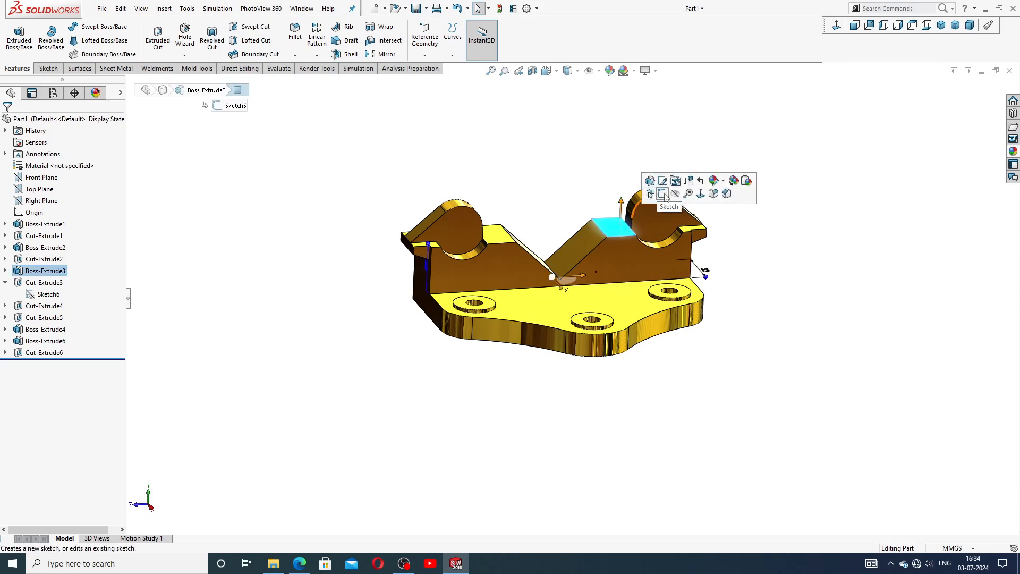
left_click(665, 197)
left_click(836, 25)
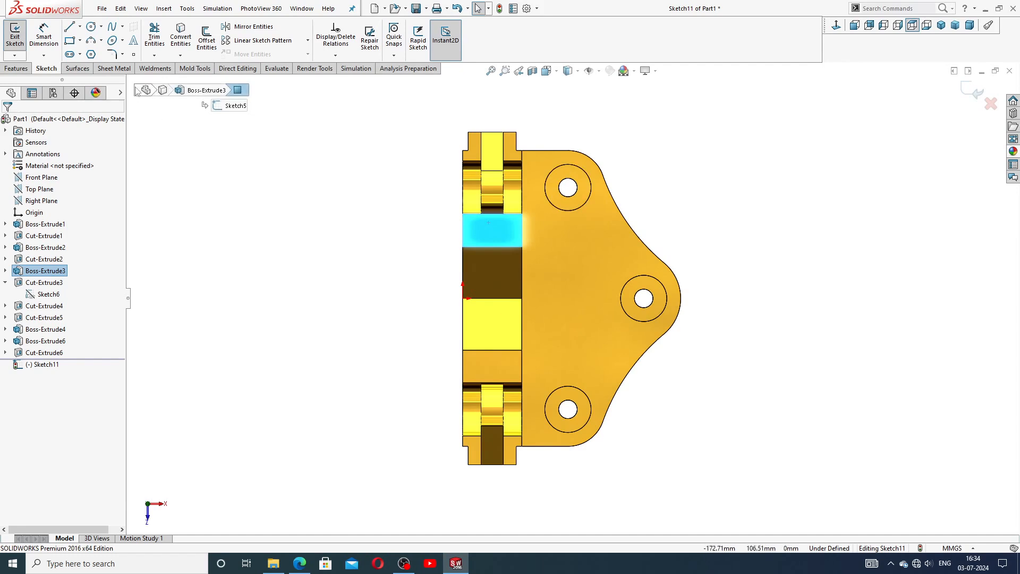
Sketch two corner rectangles, each about 10 mm by 78 mm, along the wall's front and back edges across the V notch.
left_click(79, 41)
left_click(85, 53)
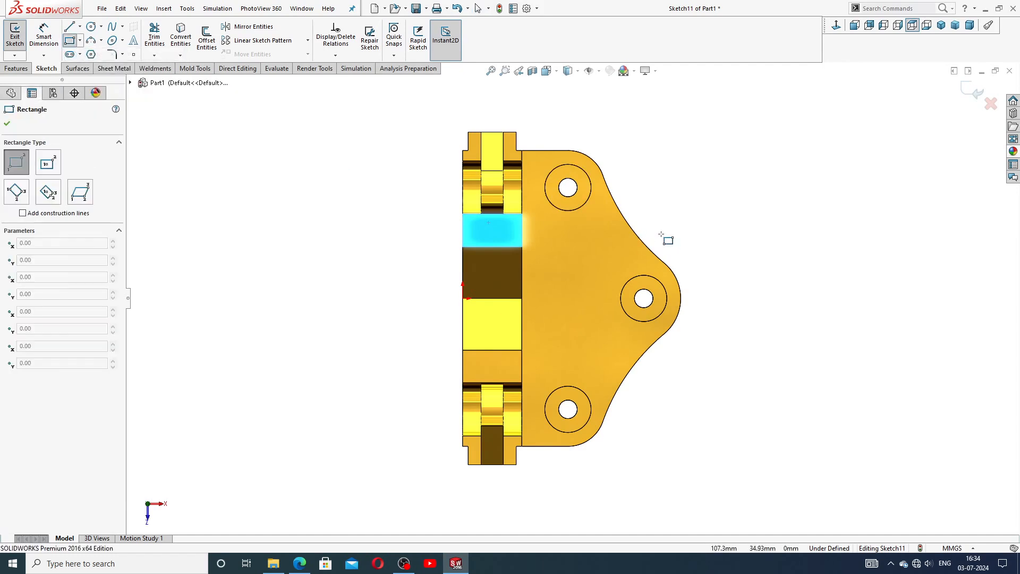
left_click(520, 228)
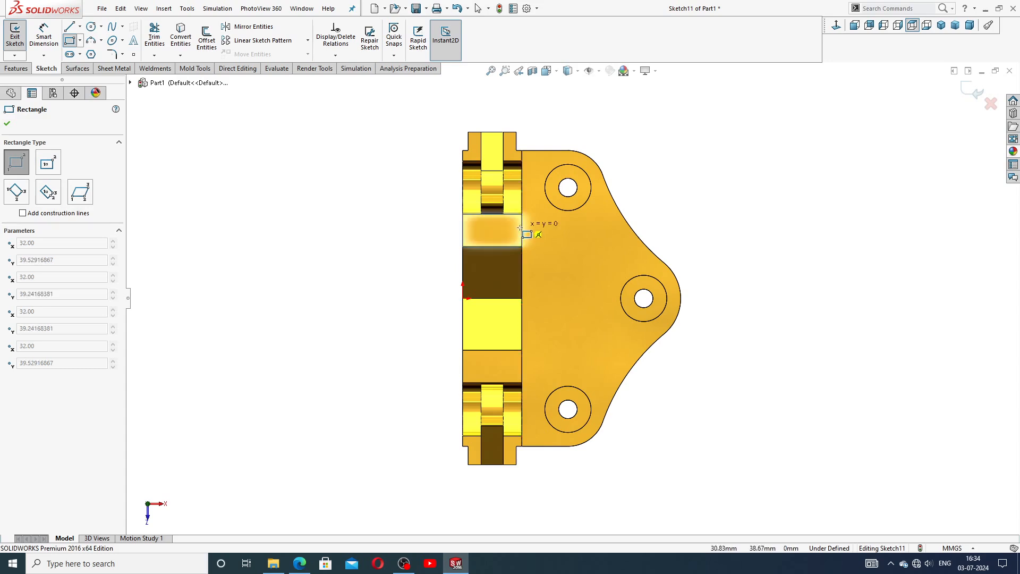
left_click(502, 368)
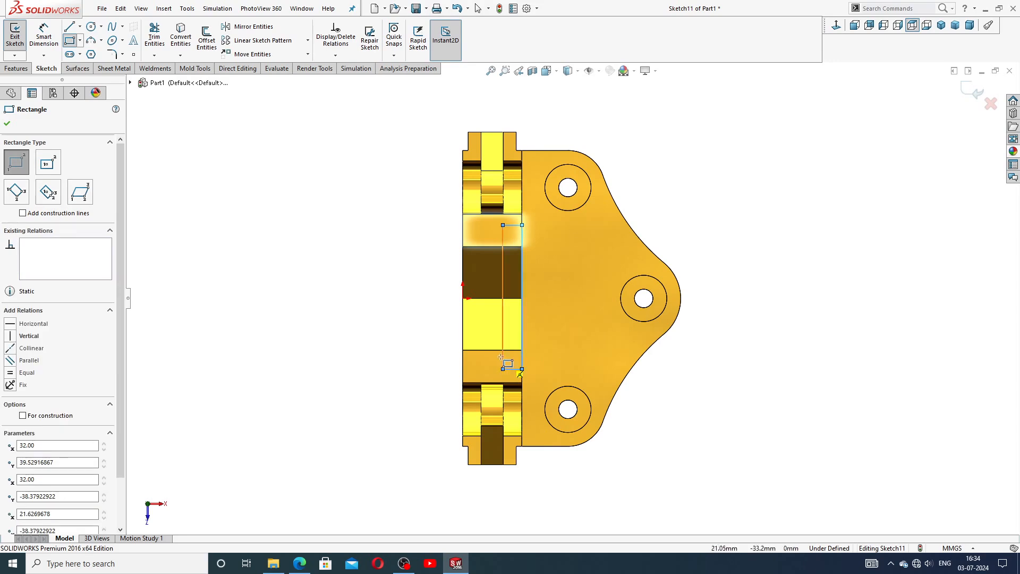
left_click(466, 228)
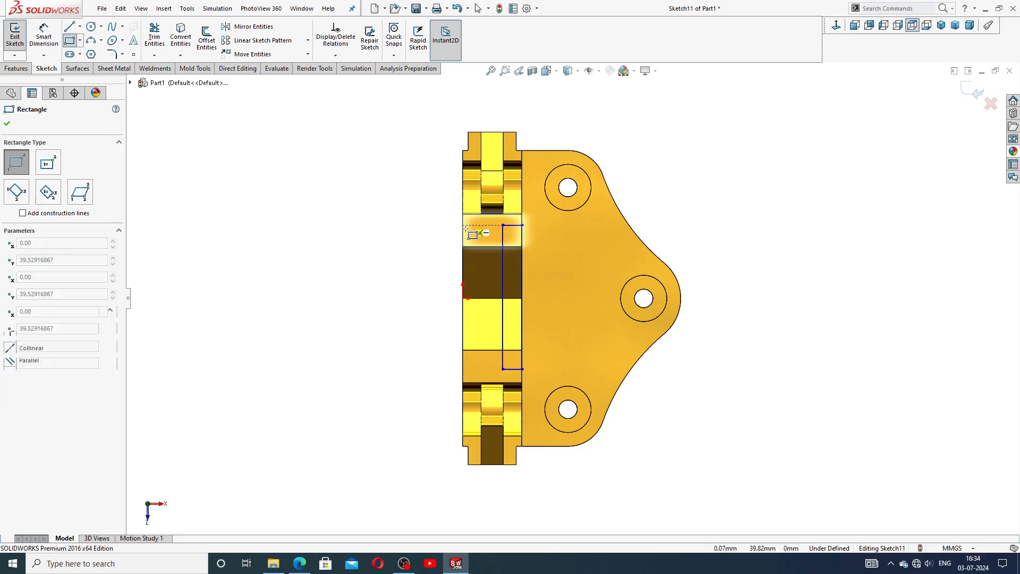
left_click(481, 369)
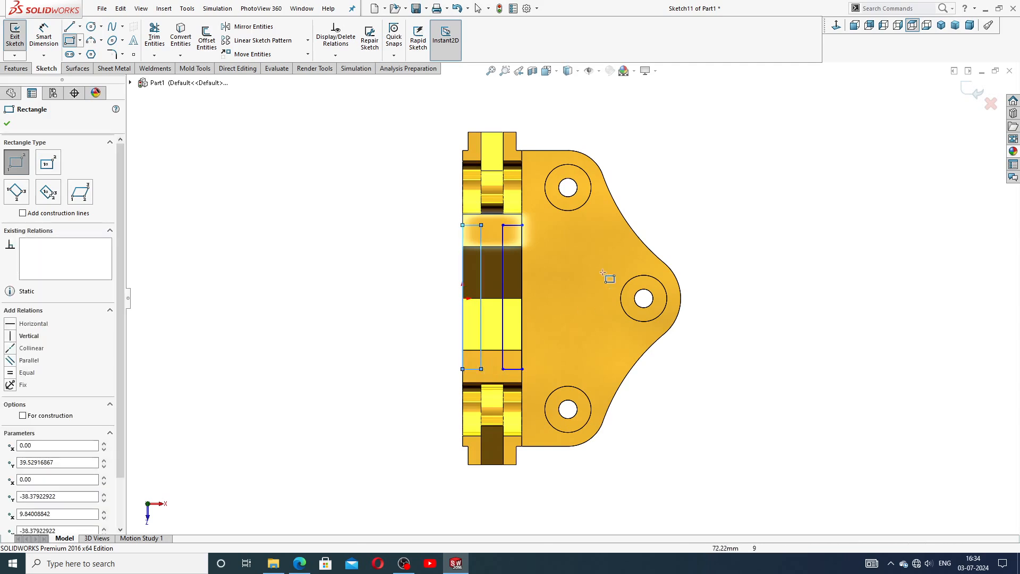
right_click(653, 213)
left_click(672, 217)
scroll(564, 276, "up", 3)
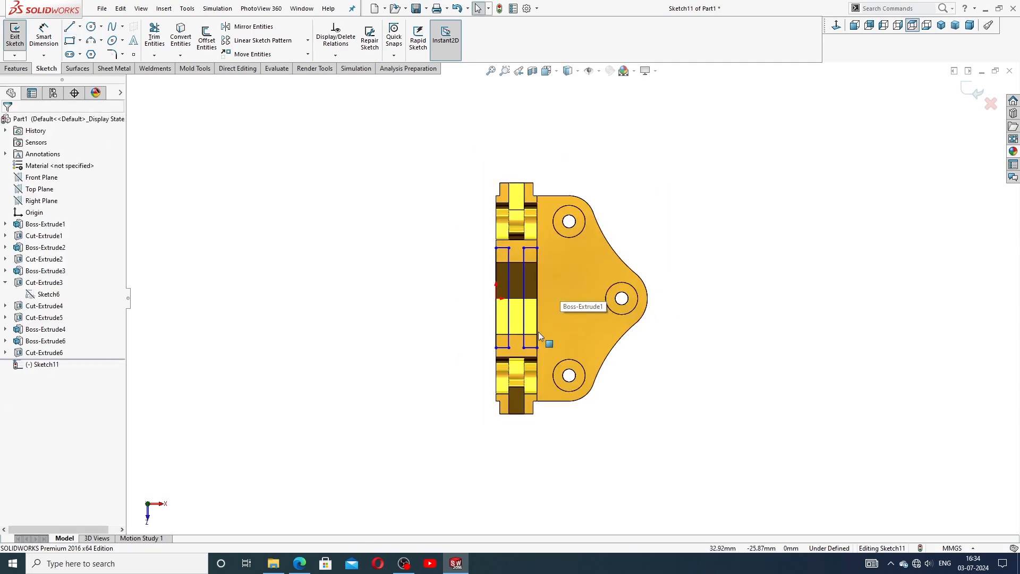
scroll(539, 335, "down", 2)
left_click(521, 264)
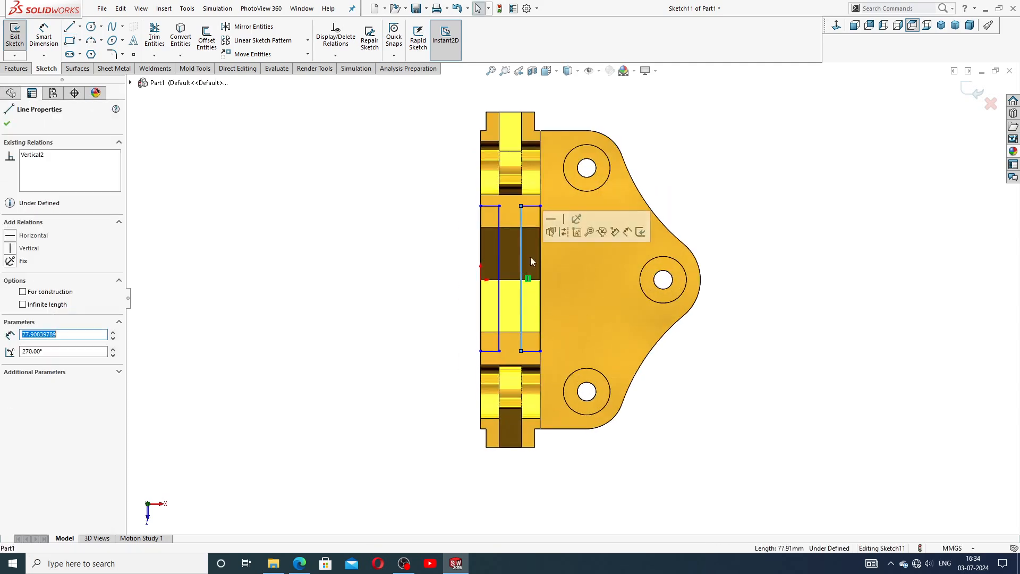
left_click(671, 227)
scroll(675, 229, "up", 1)
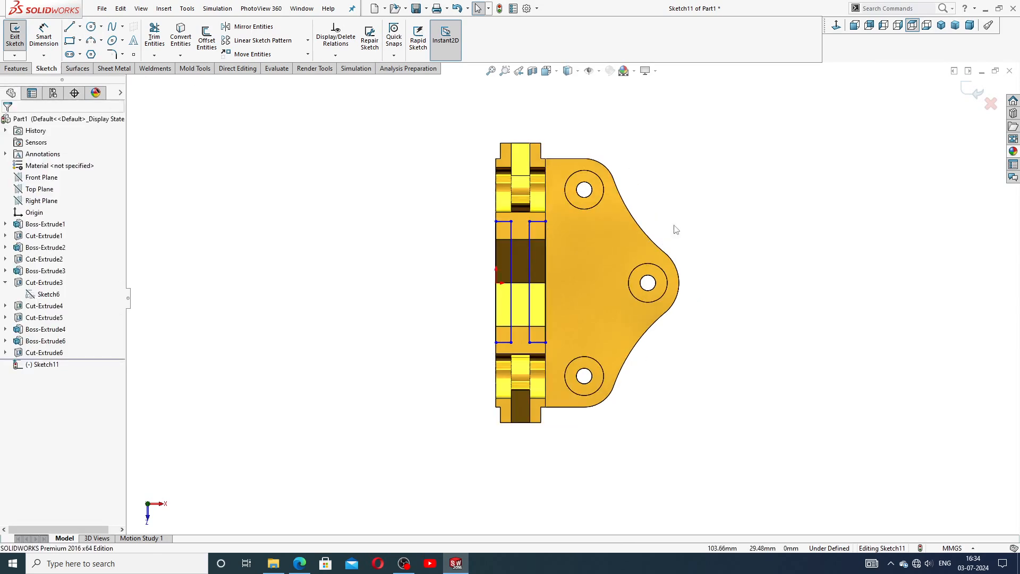
Draw a horizontal centerline about 138 mm long from the origin across the base.
left_click(80, 26)
left_click(95, 52)
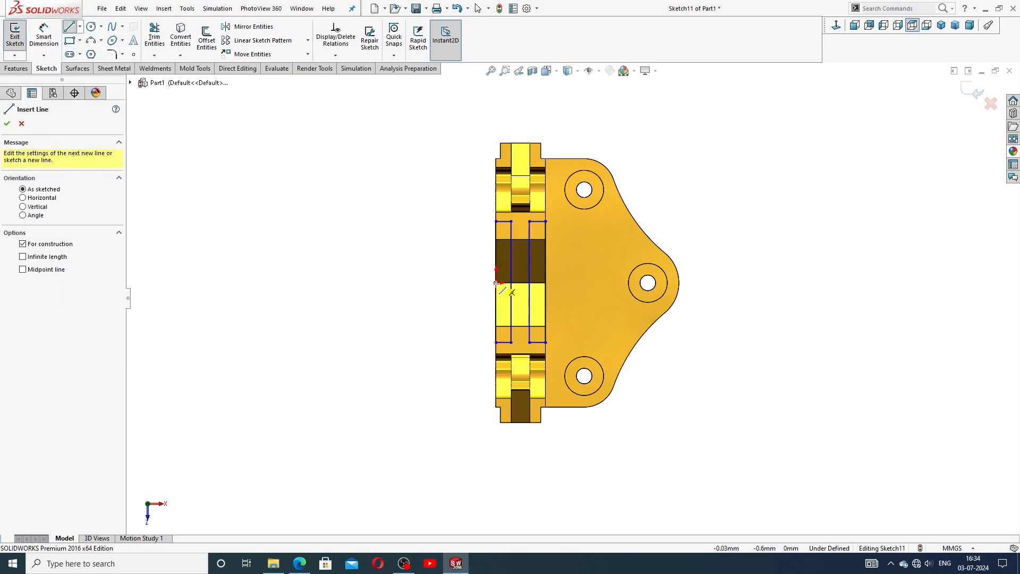
left_click(496, 283)
right_click(729, 249)
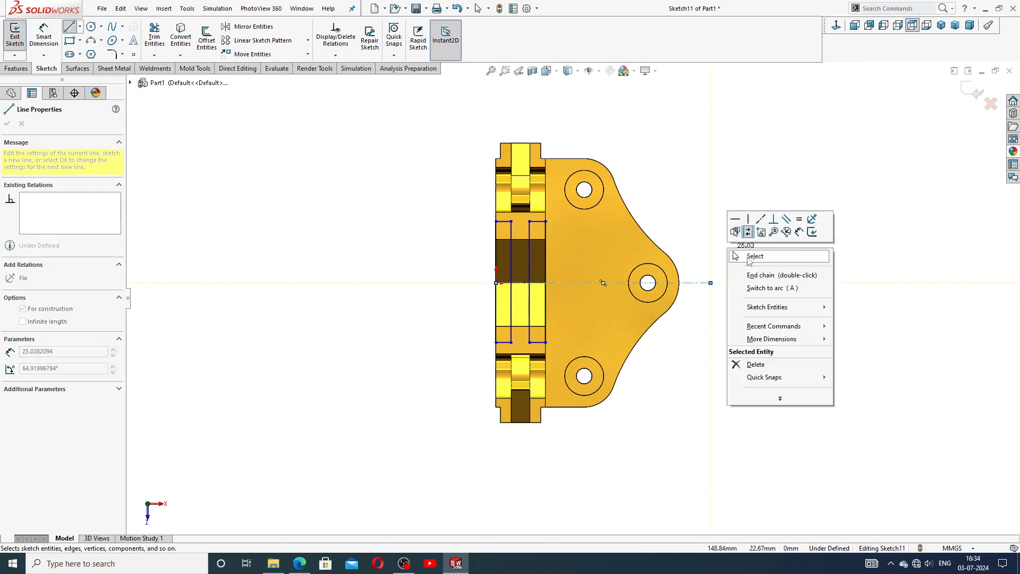
left_click(749, 257)
left_click(611, 282)
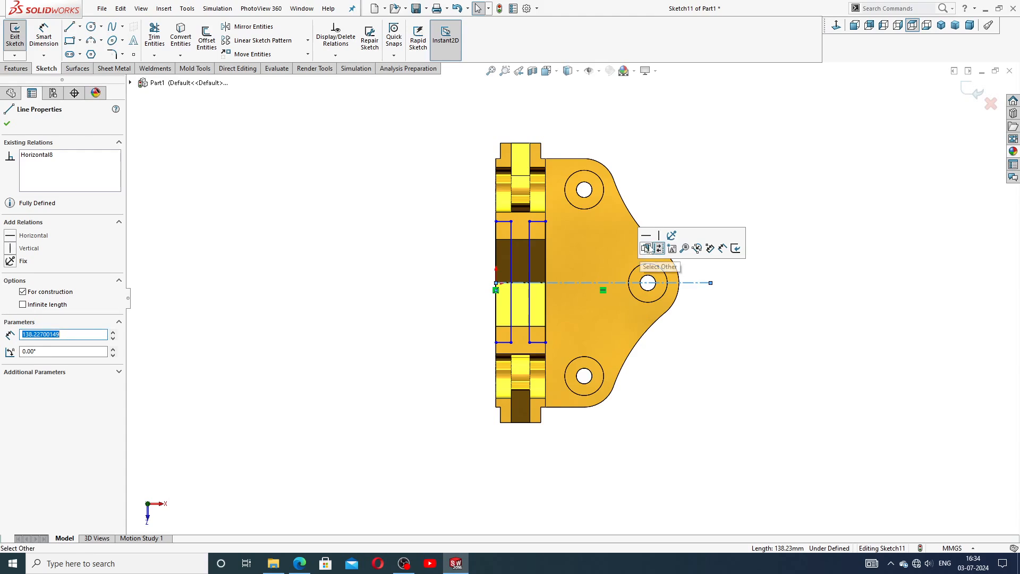
key("Escape")
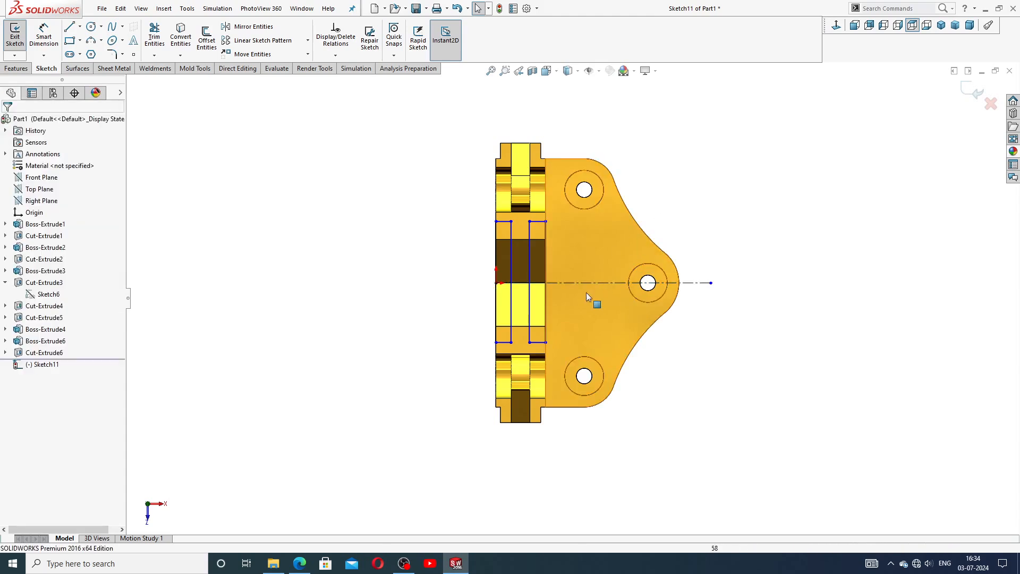
Make the upper short edges of the two rectangles collinear.
scroll(586, 296, "down", 1)
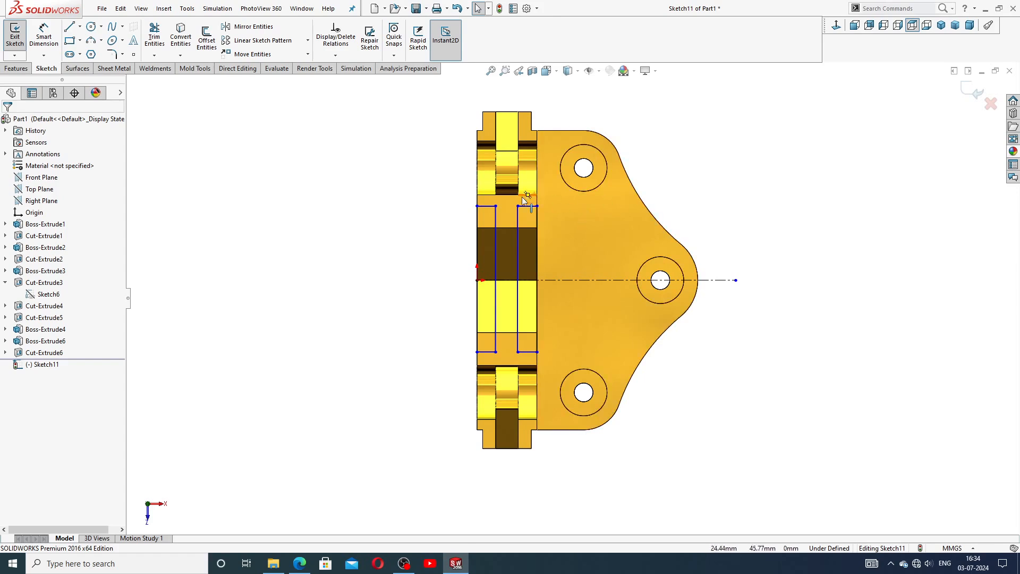
scroll(509, 178, "down", 3)
left_click(479, 225)
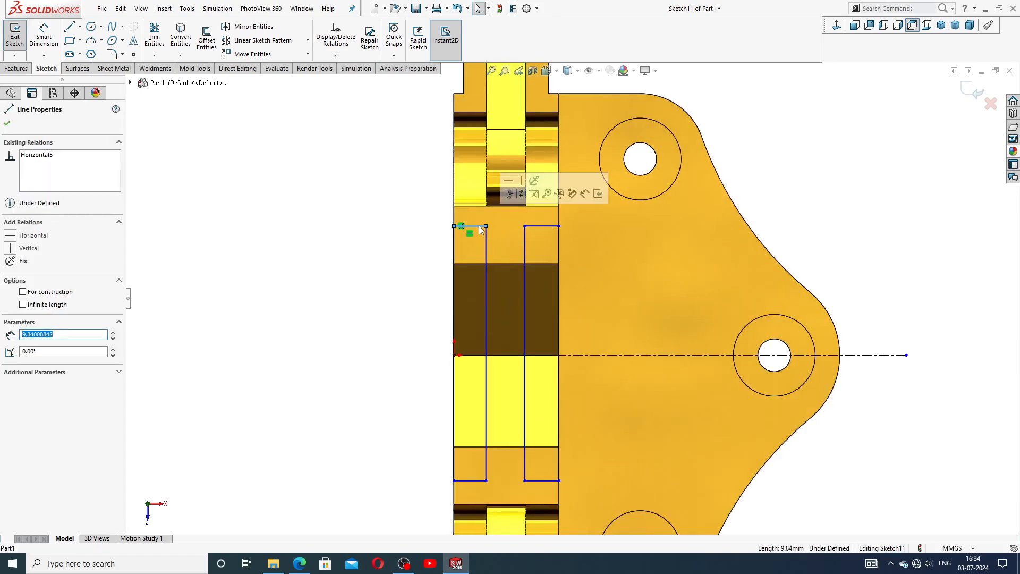
left_click(533, 230, "ctrl")
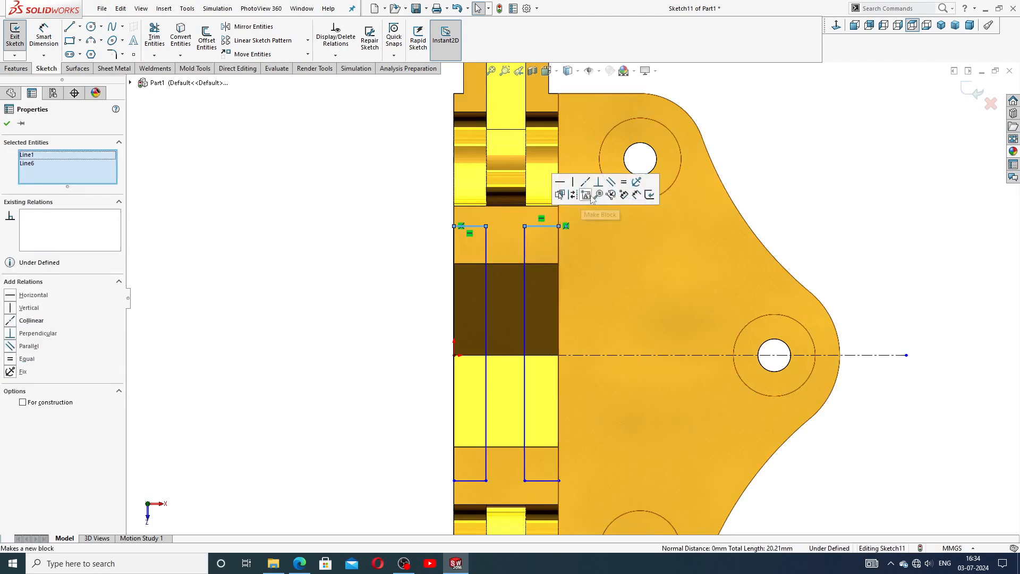
key("Escape")
scroll(526, 436, "up", 2)
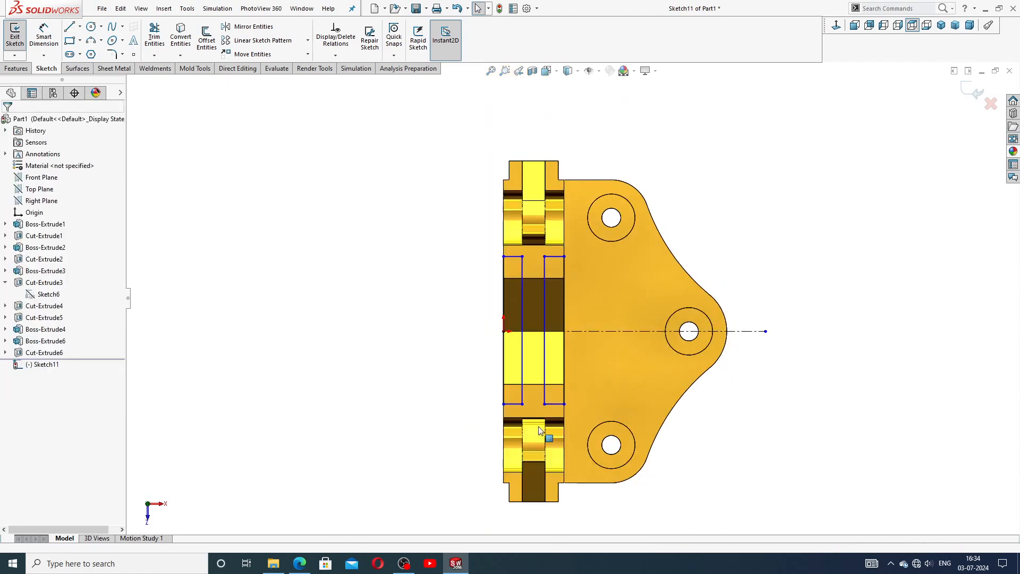
Make the lower short edges of the two rectangles collinear.
scroll(529, 372, "down", 2)
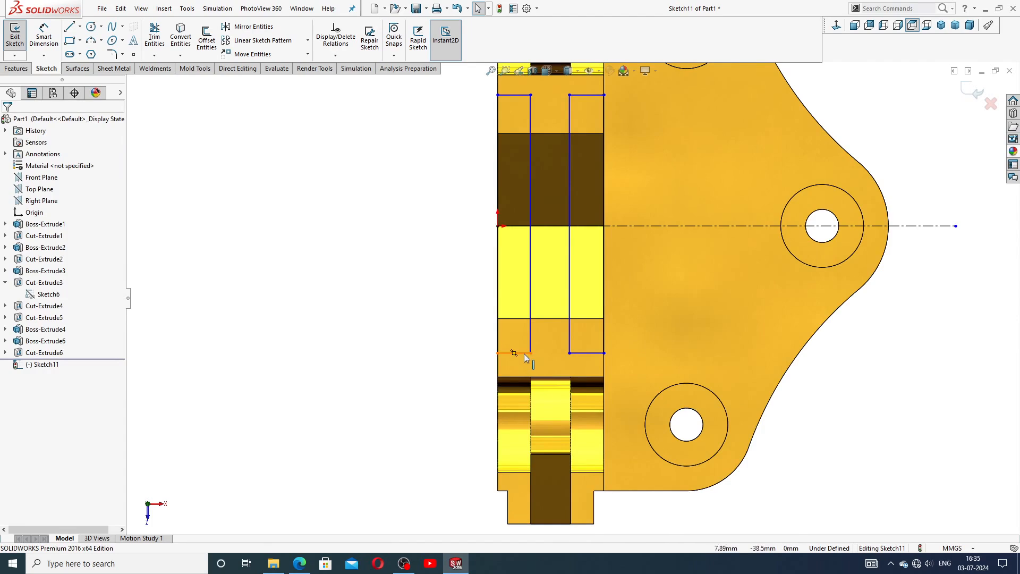
left_click(524, 354)
left_click(577, 352, "ctrl")
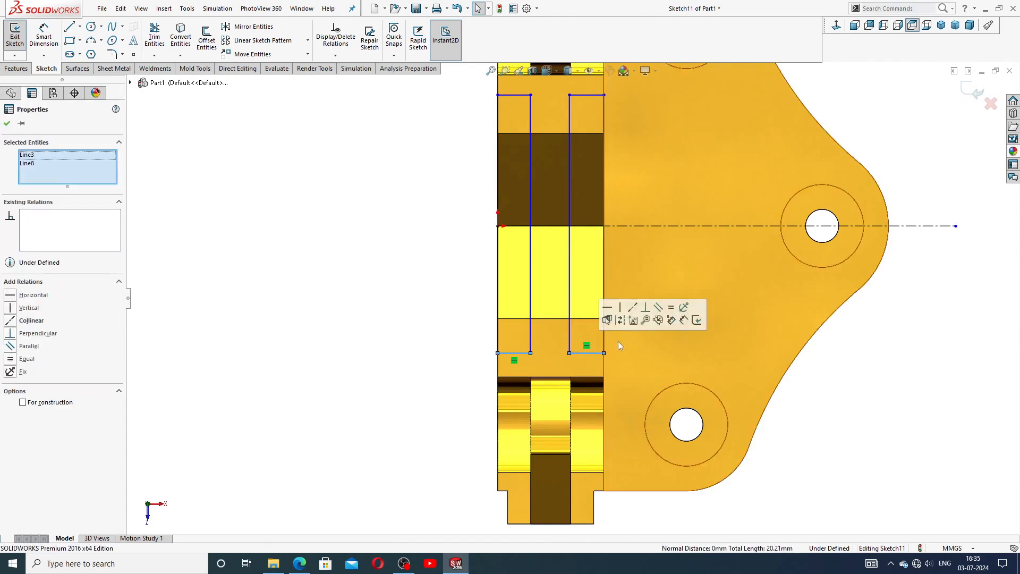
left_click(635, 308)
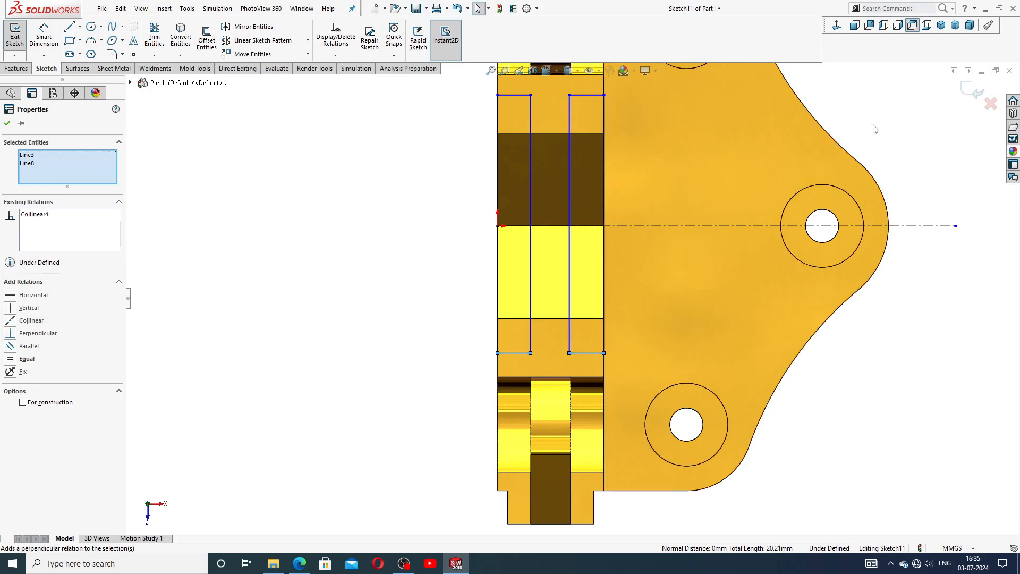
key("Escape")
key("z")
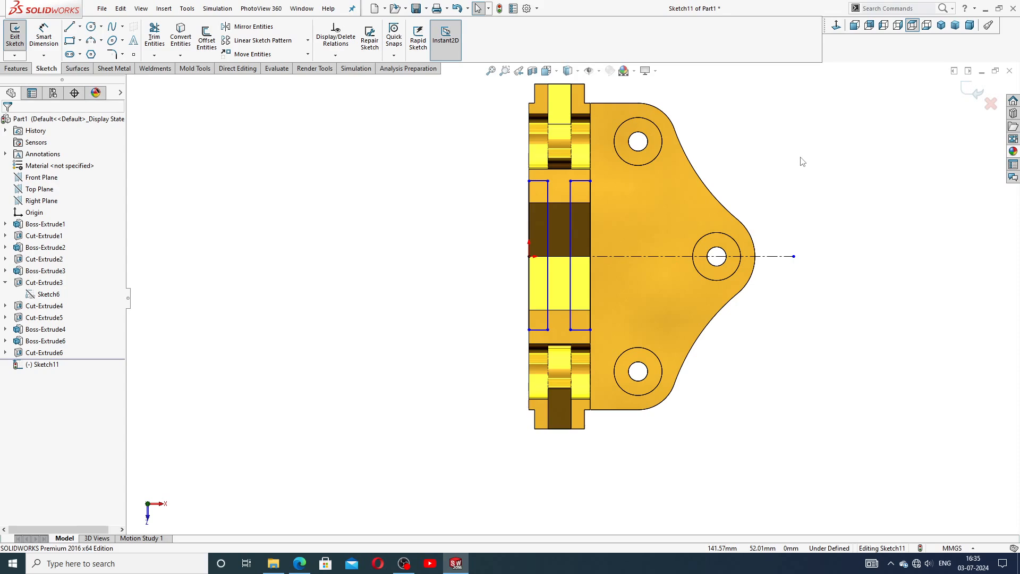
Check the top view in the base drawing and dimension the width of the rectangle along the wall's outer edge as 6 mm.
left_click(299, 563)
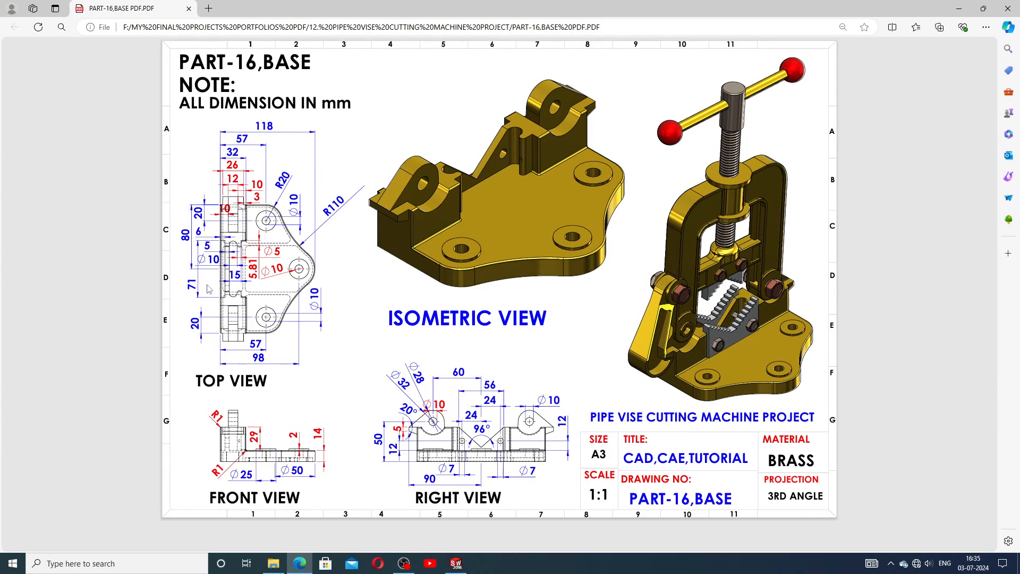
left_click(456, 563)
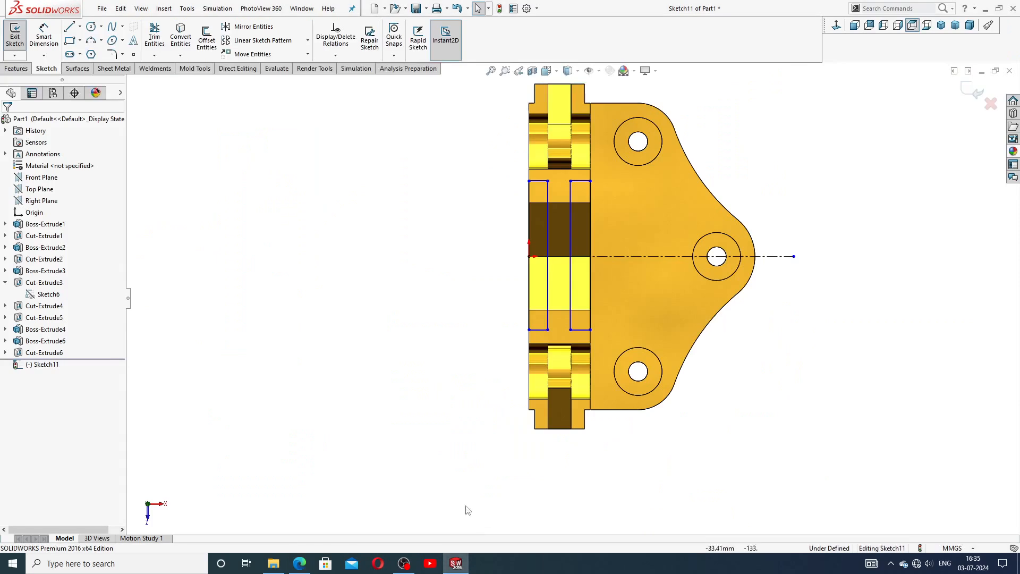
left_click(44, 34)
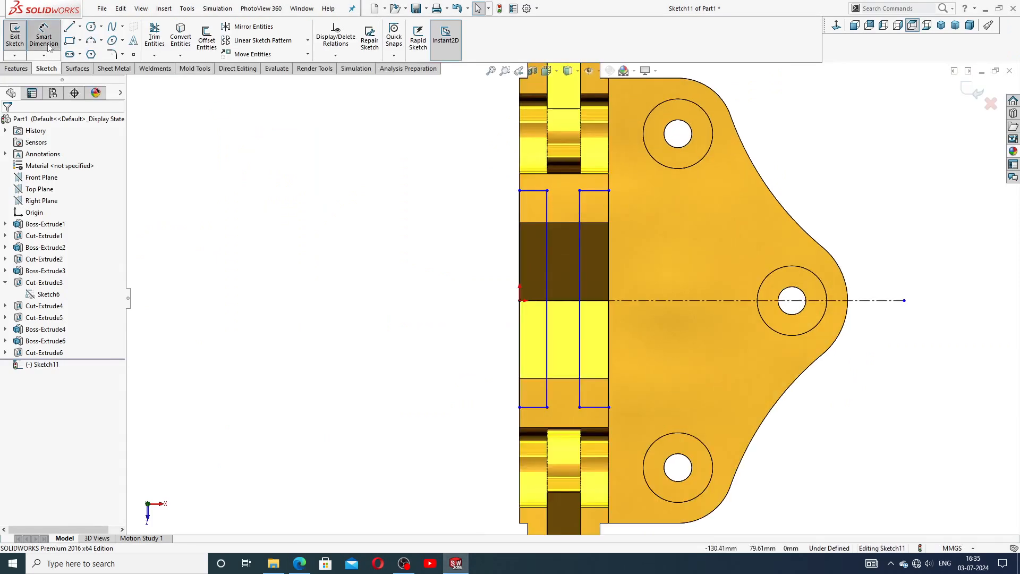
left_click(540, 189)
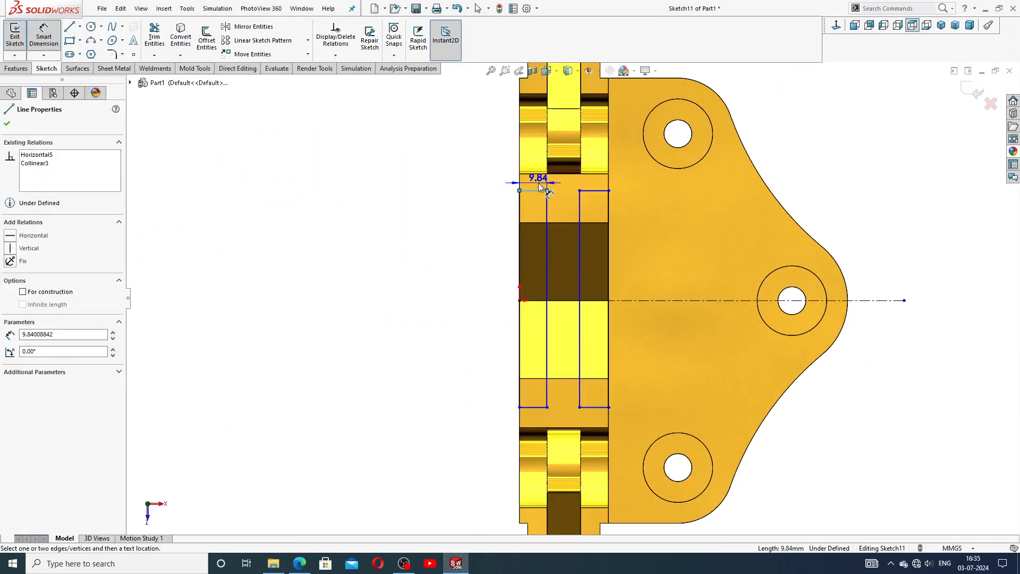
left_click(538, 182)
type("6")
key("Return")
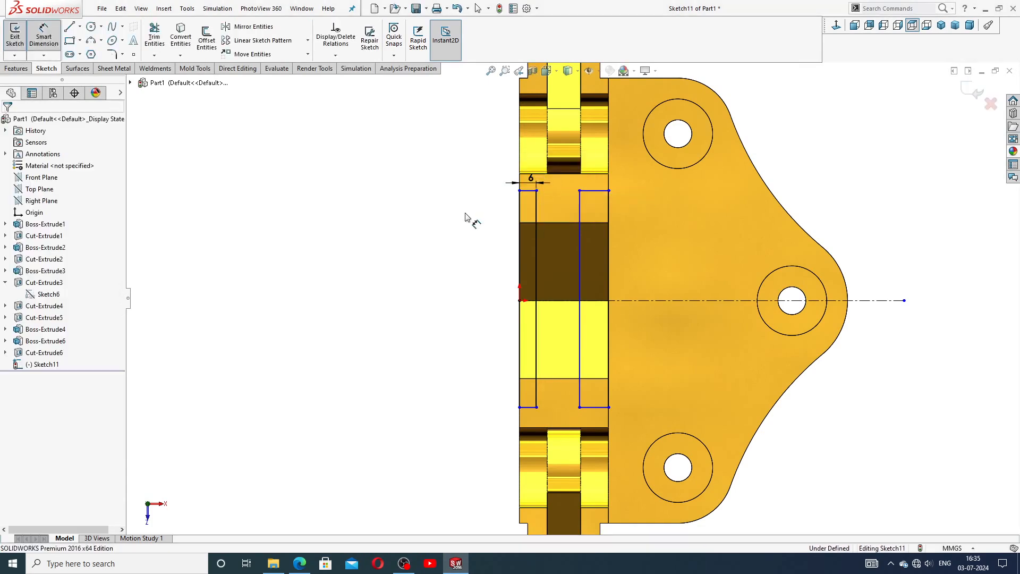
Dimension the gap between the facing long edges of the two rectangles as 5 mm.
left_click(537, 237)
left_click(579, 235)
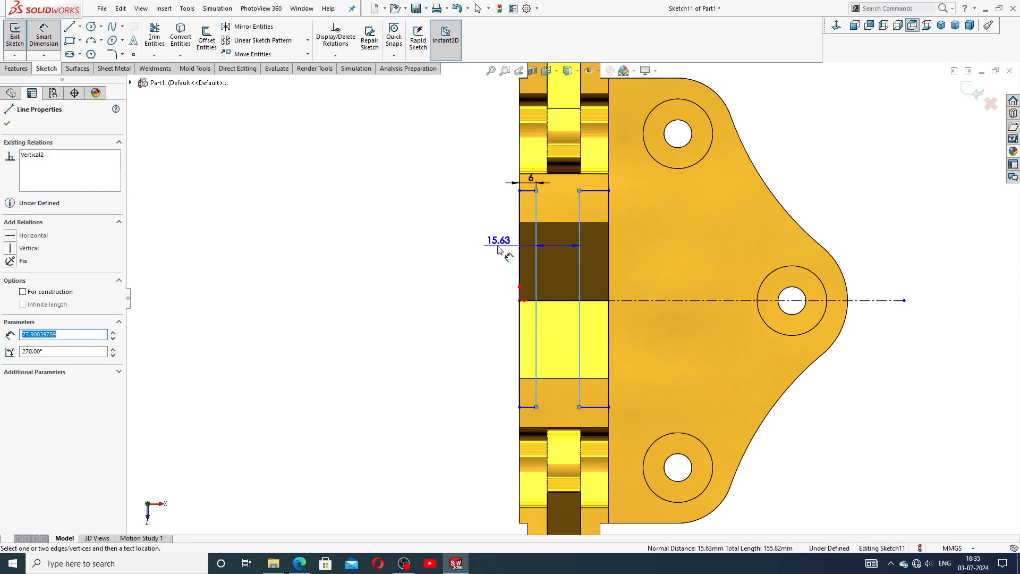
left_click(499, 249)
type("5")
key("Return")
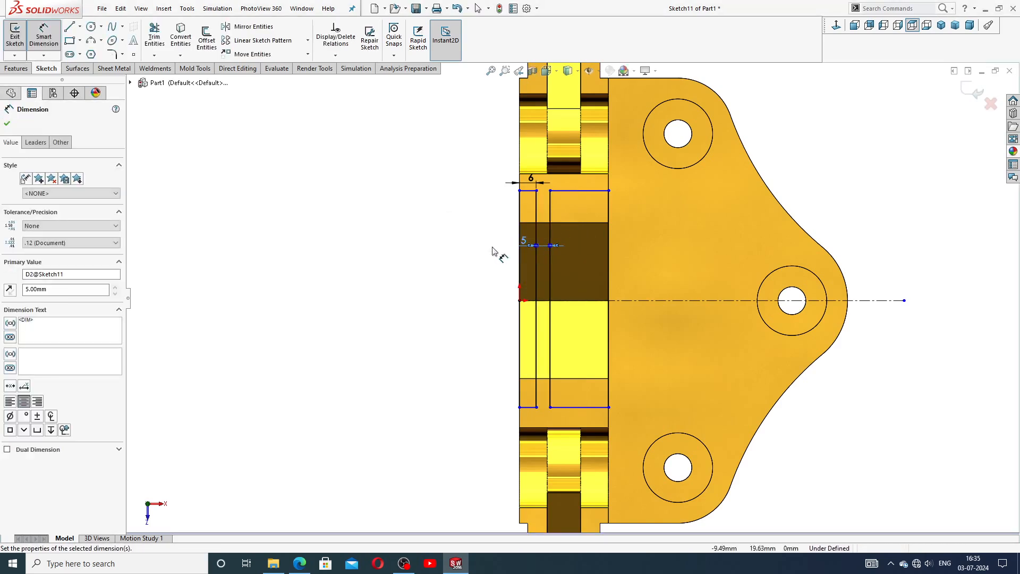
Dimension the length of the rectangles across the V notch as 71 mm.
left_click(531, 190)
left_click(535, 406)
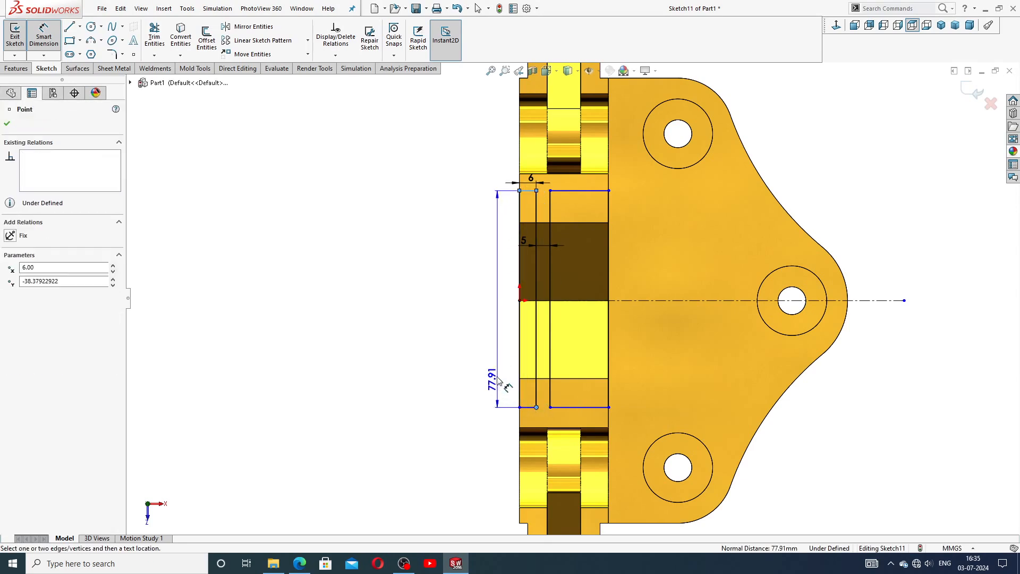
left_click(489, 361)
type("7")
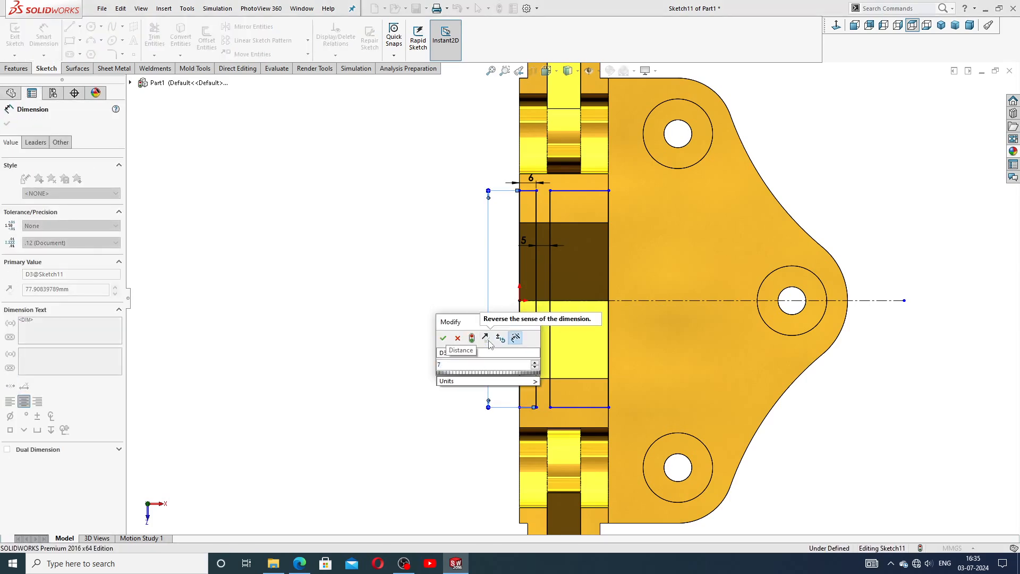
type("1")
key("Return")
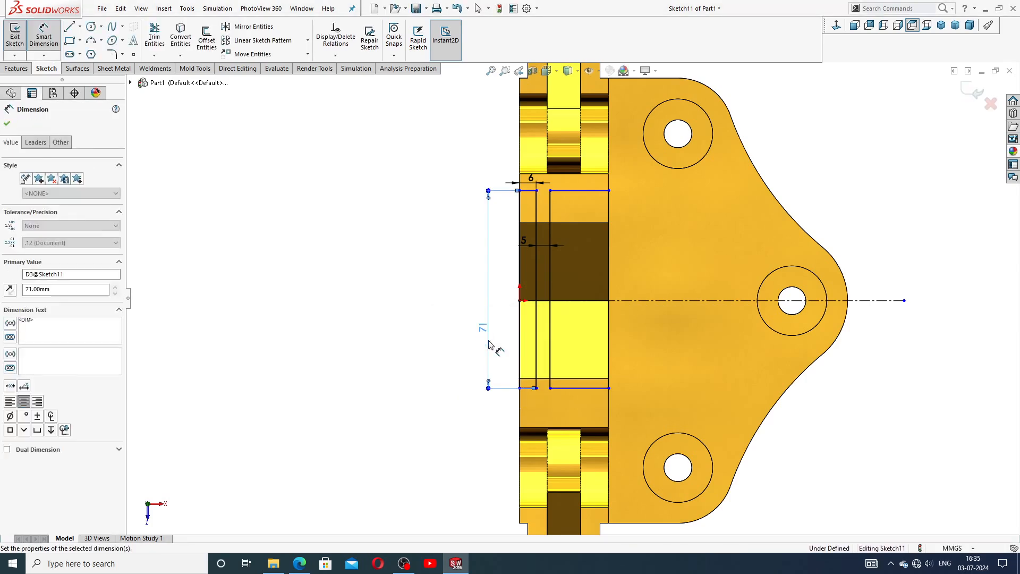
left_click(455, 305)
scroll(563, 300, "up", 2)
scroll(666, 222, "down", 3)
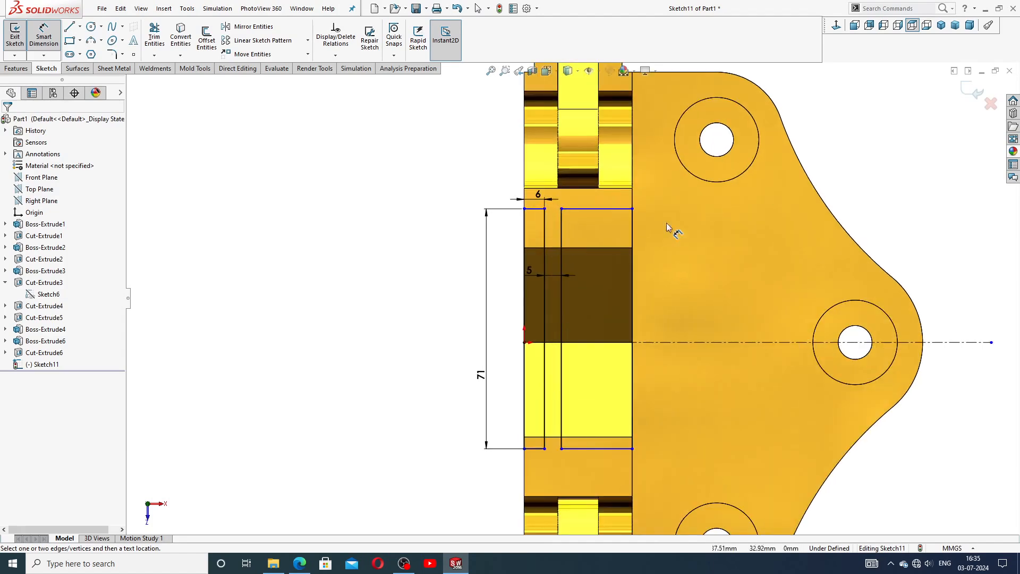
right_click(851, 115)
left_click(879, 147)
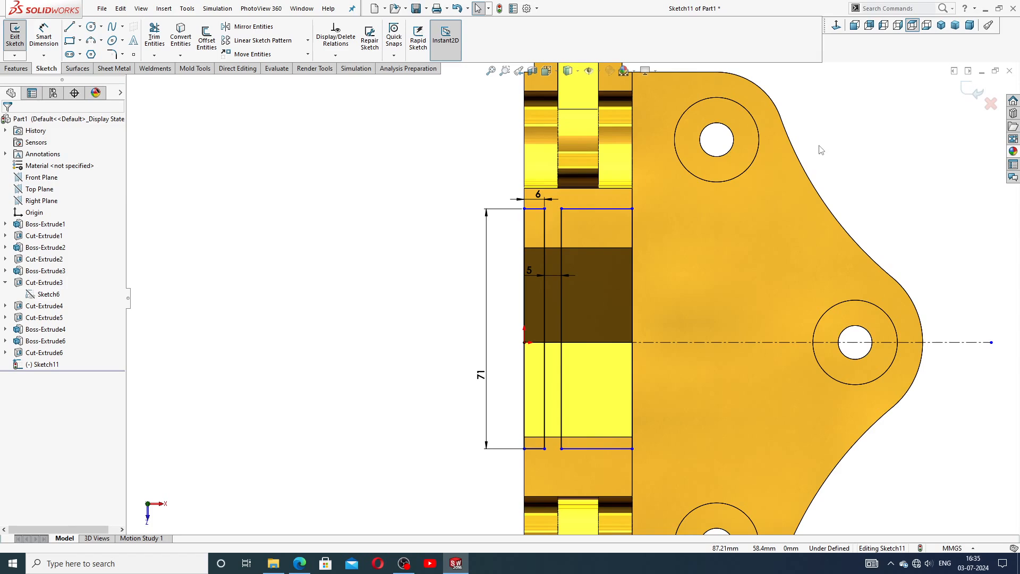
left_click(583, 209)
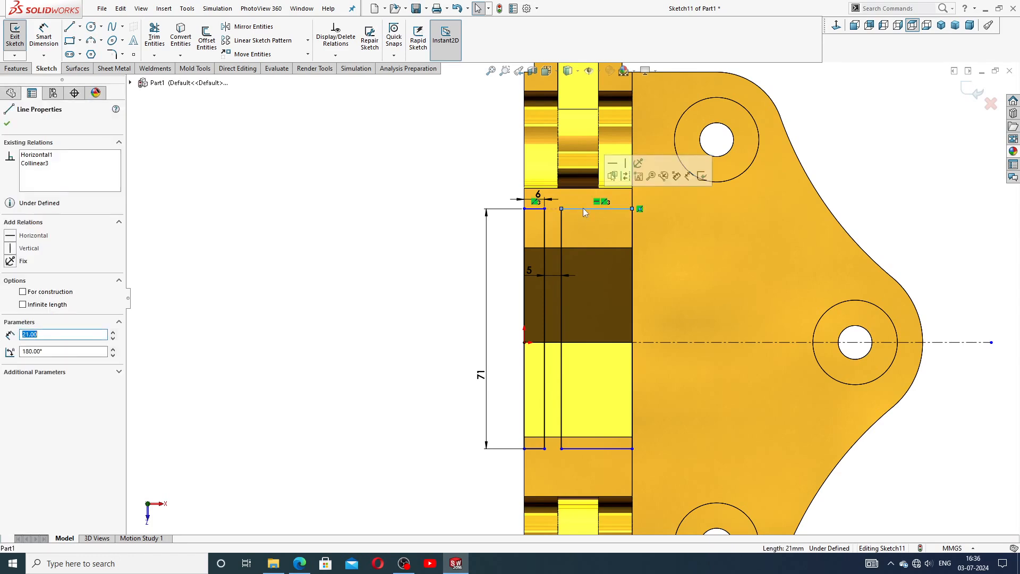
left_click(540, 209, "ctrl")
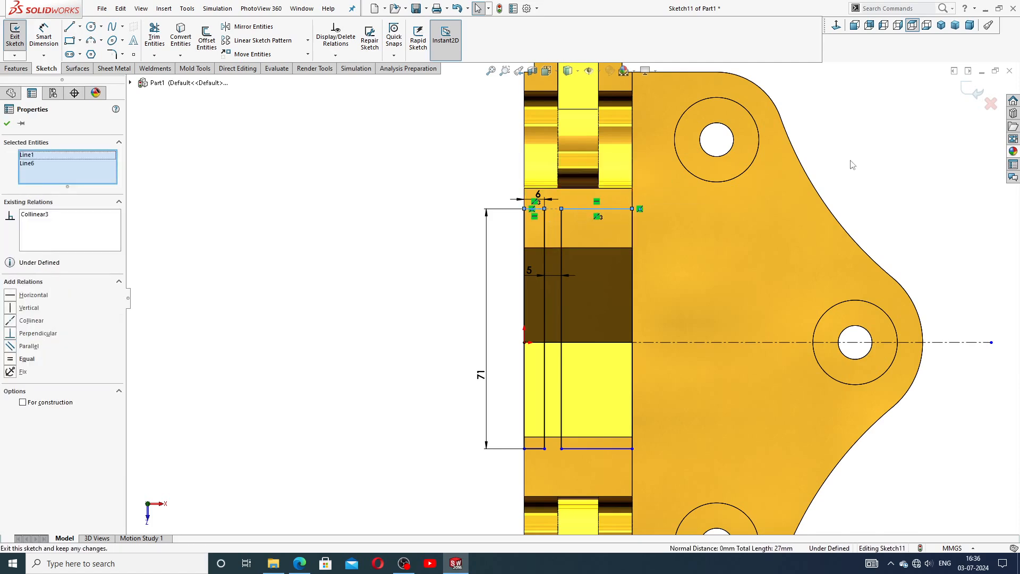
key("Escape")
Make the wider rectangle's two short edges symmetric about the horizontal centerline and move the 71 mm dimension closer to the profile.
scroll(578, 221, "down", 3)
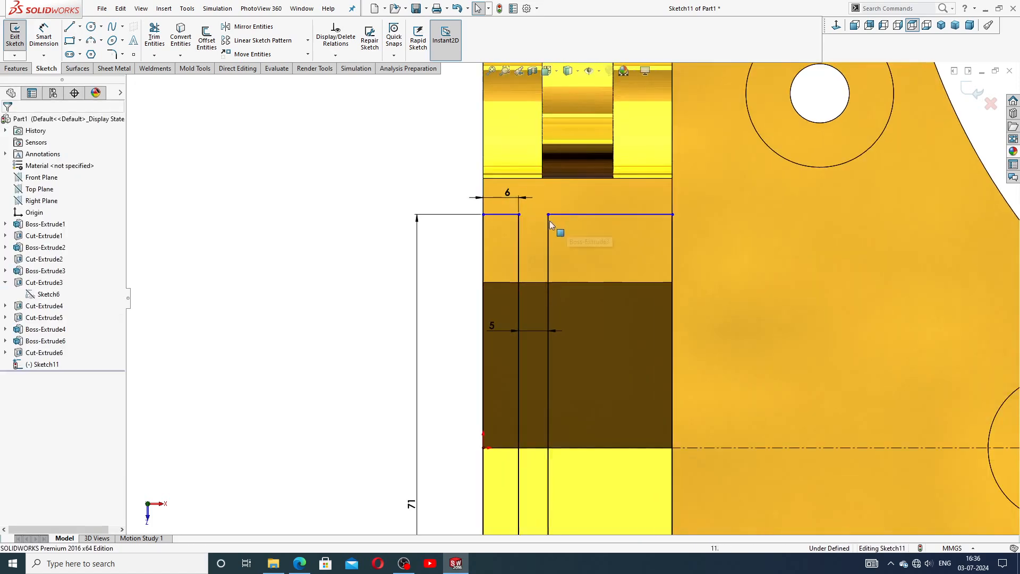
left_click(581, 214)
scroll(591, 272, "up", 2)
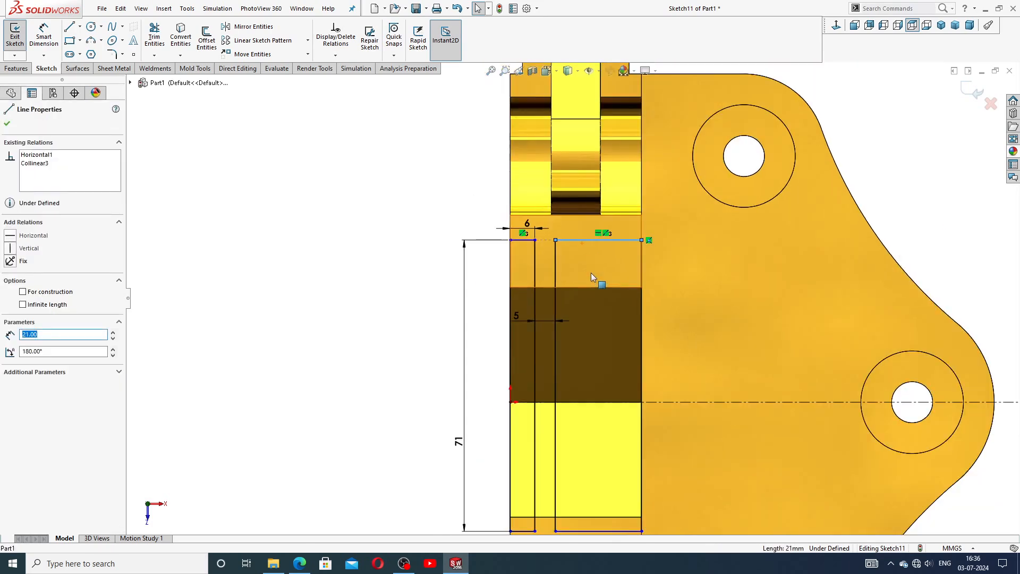
left_click(610, 402, "ctrl")
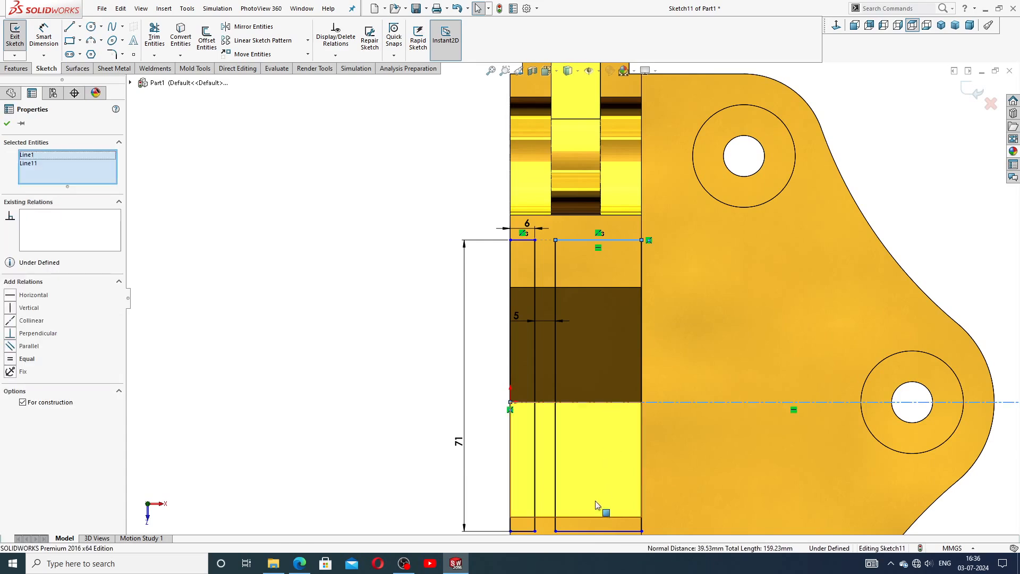
scroll(606, 503, "up", 2)
left_click(609, 459, "ctrl")
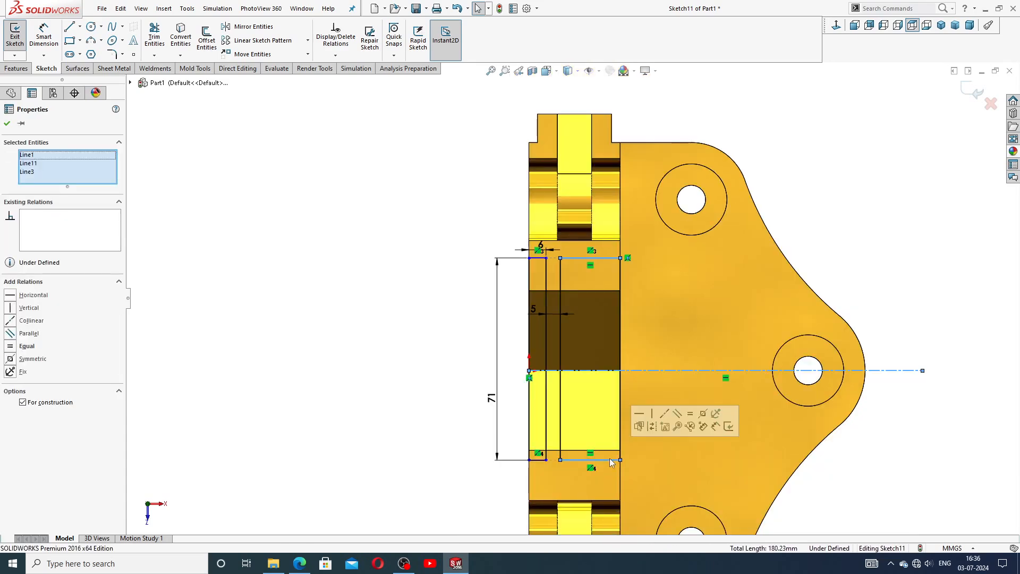
left_click(703, 413)
left_click(856, 198)
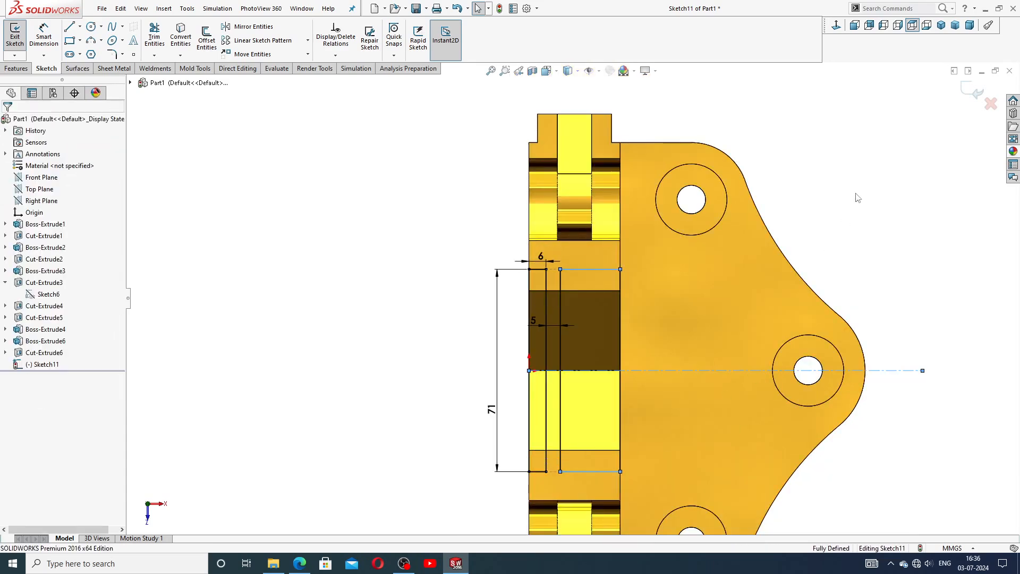
scroll(552, 286, "up", 2)
scroll(531, 372, "down", 2)
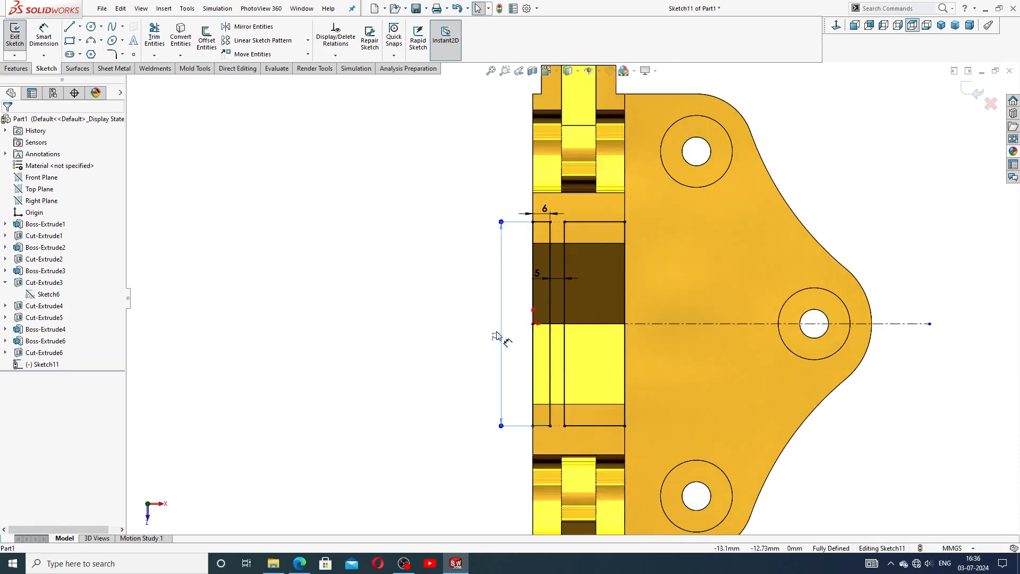
left_click_drag(496, 336, 503, 336)
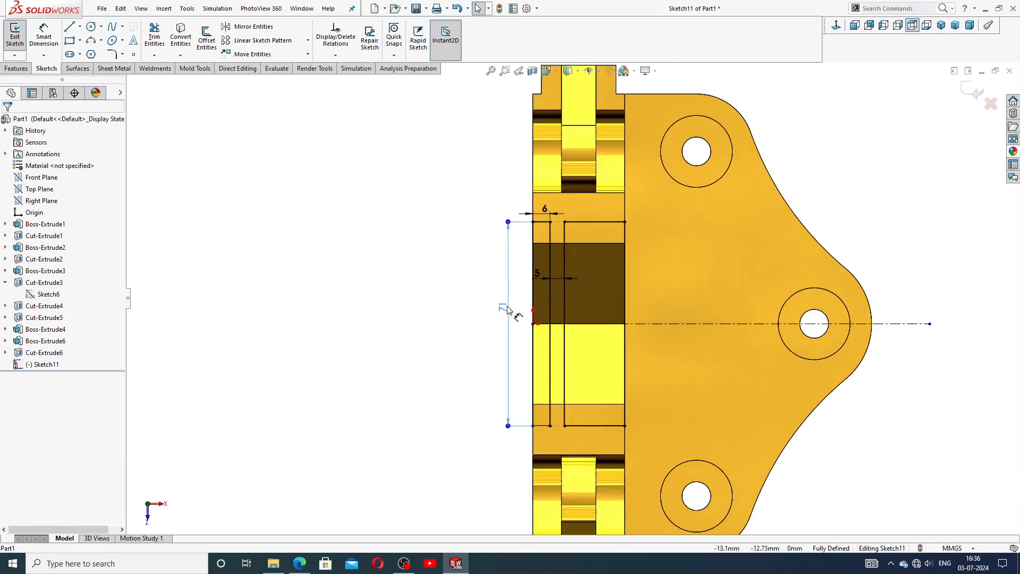
Cut both rectangles with Extruded Cut set to Up To Surface, ending at the flat top face of the base plate.
left_click(13, 69)
left_click(158, 38)
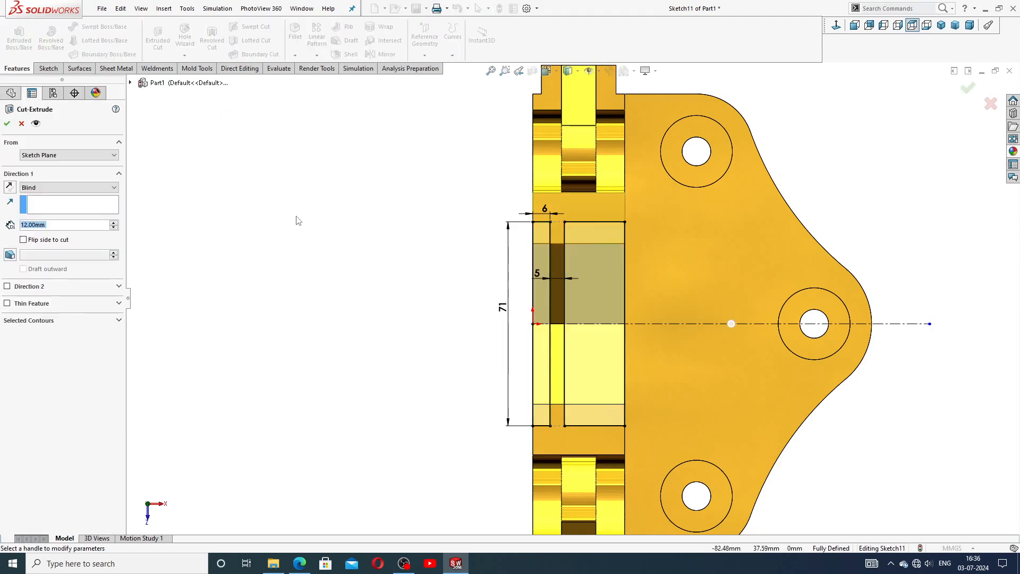
left_click(36, 188)
left_click(40, 228)
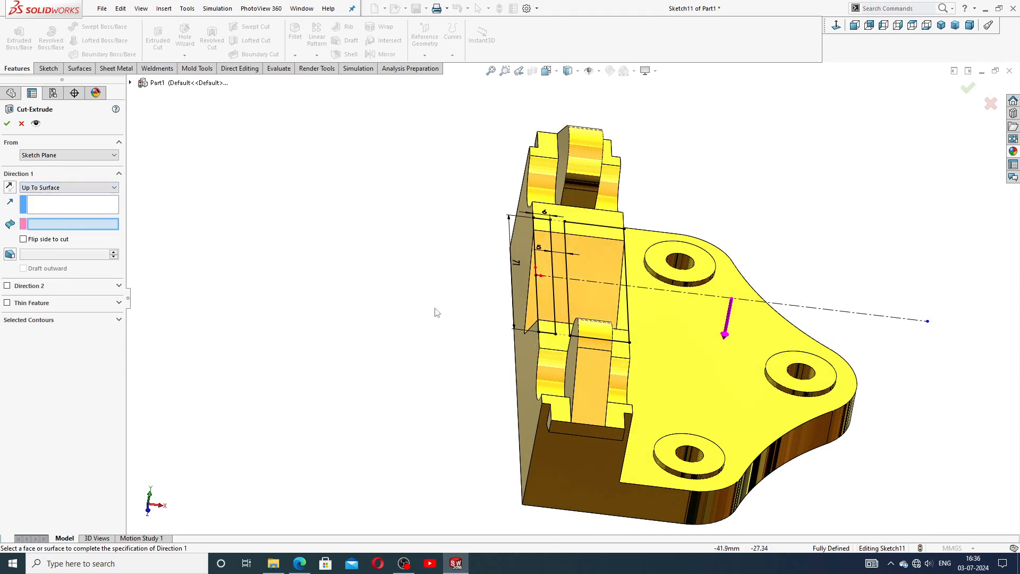
left_click(672, 344)
middle_click_drag(671, 345, 635, 291)
left_click(7, 123)
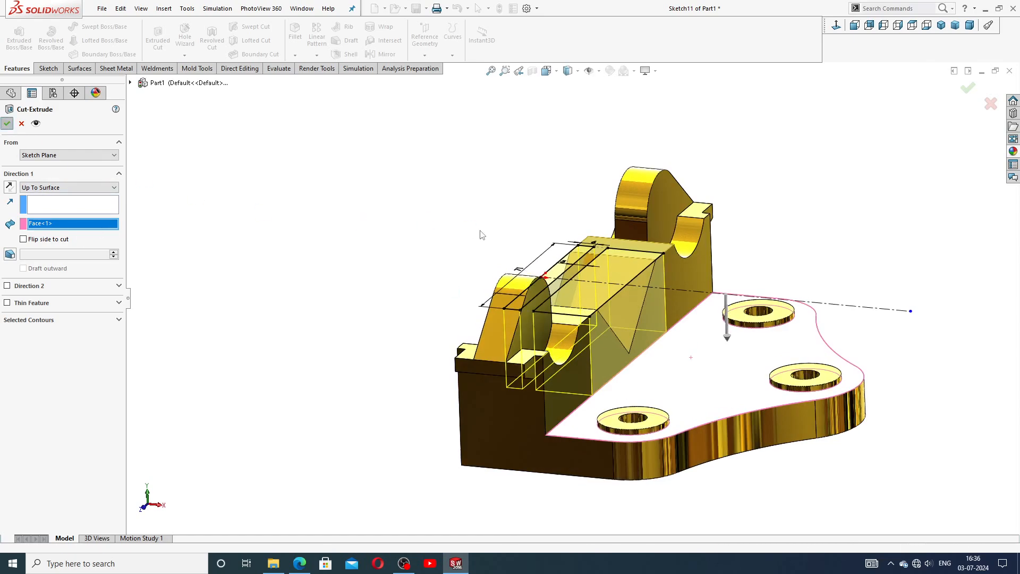
Start a sketch on the wall's flat top face beside the V-notched web and view it normal to the face.
mouse_move(629, 275)
middle_mouse_down()
mouse_move(603, 243)
mouse_move(613, 307)
mouse_move(610, 289)
mouse_move(627, 277)
middle_mouse_up()
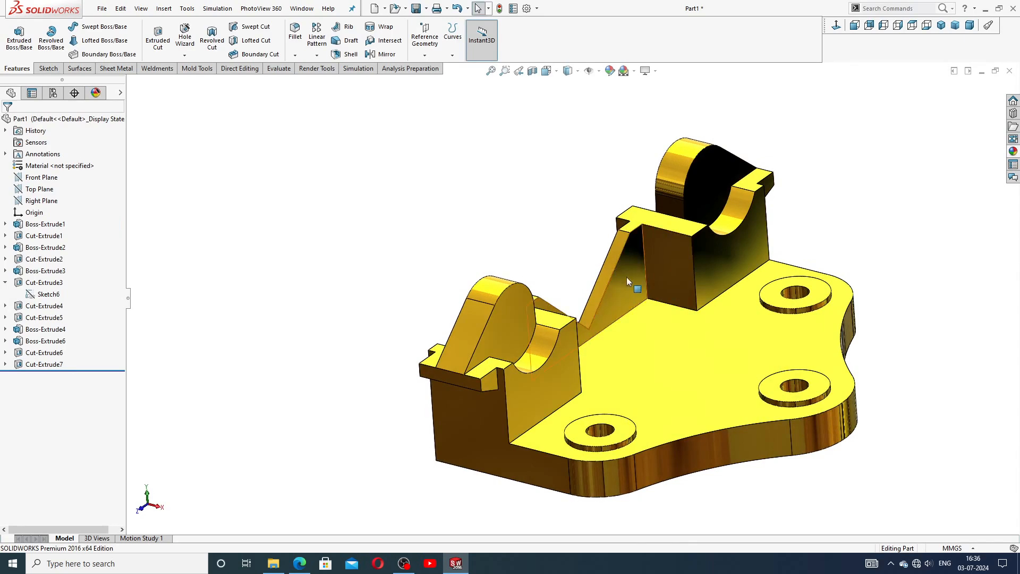
left_click(666, 222)
left_click(706, 191)
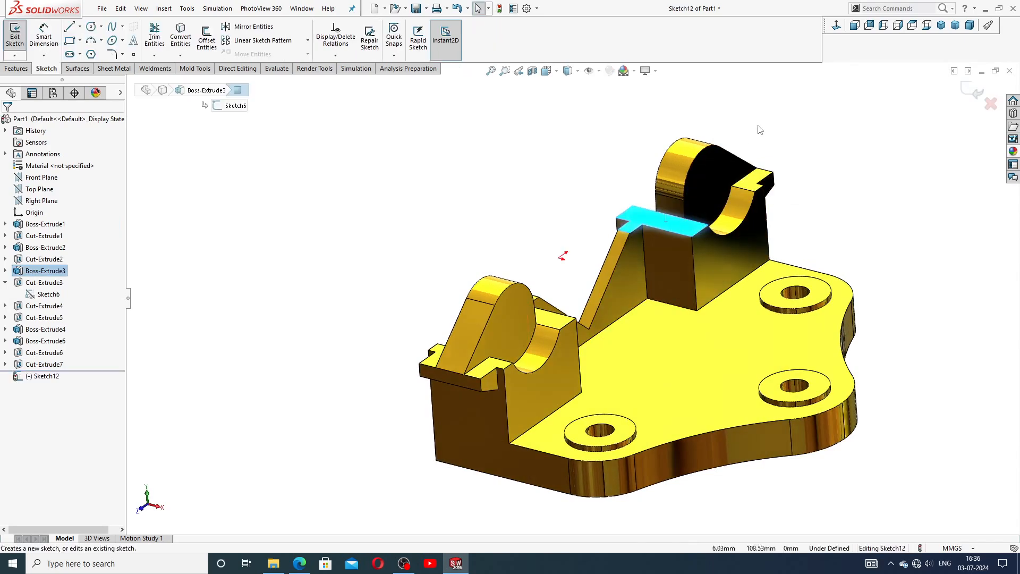
left_click(836, 25)
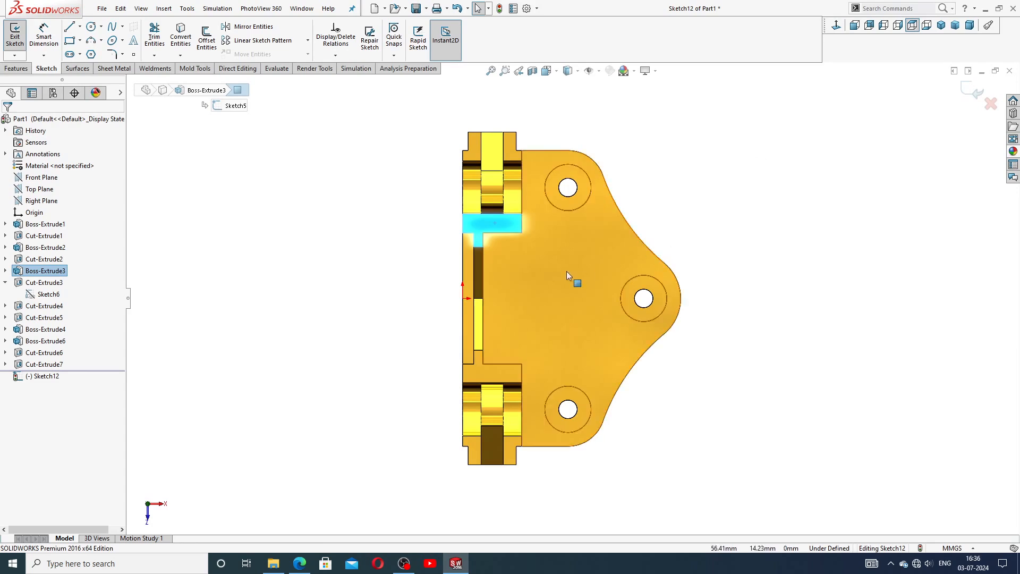
Draw a corner rectangle about 16 by 5.9 mm from the inner corner where the wall meets the web, along the wall's edge.
scroll(559, 256, "down", 2)
left_click(80, 40)
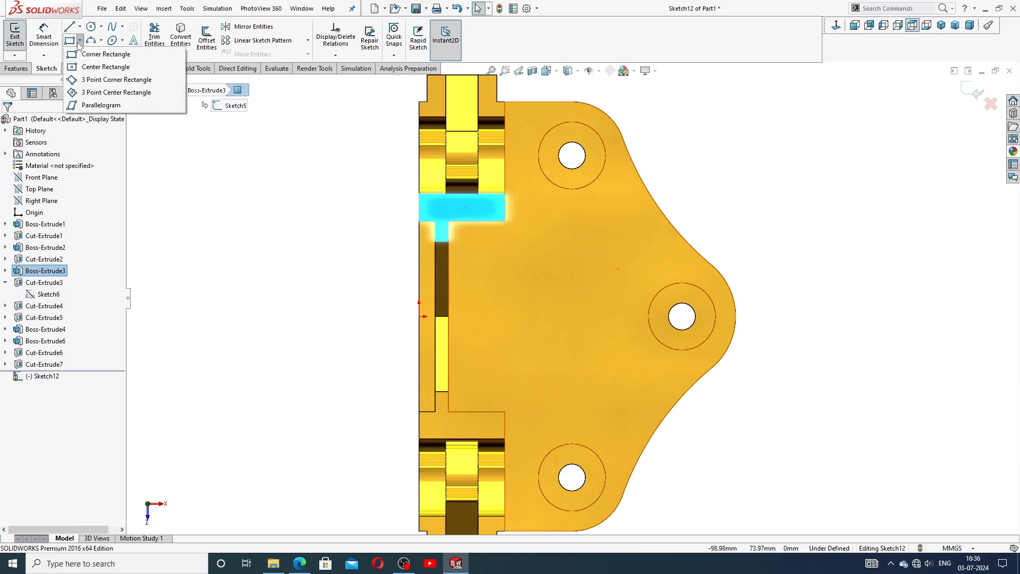
left_click(101, 52)
scroll(473, 194, "down", 3)
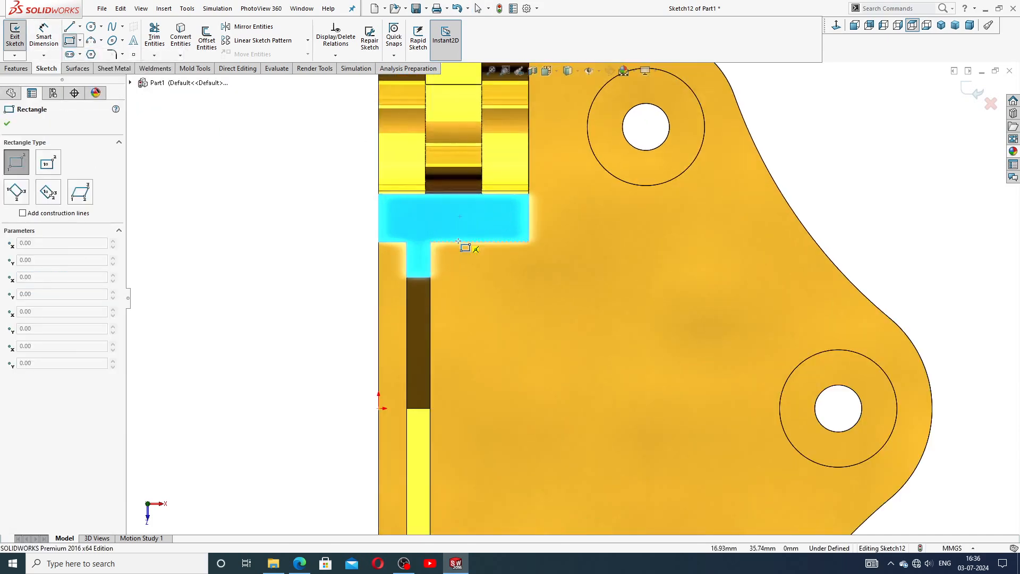
left_click(430, 244)
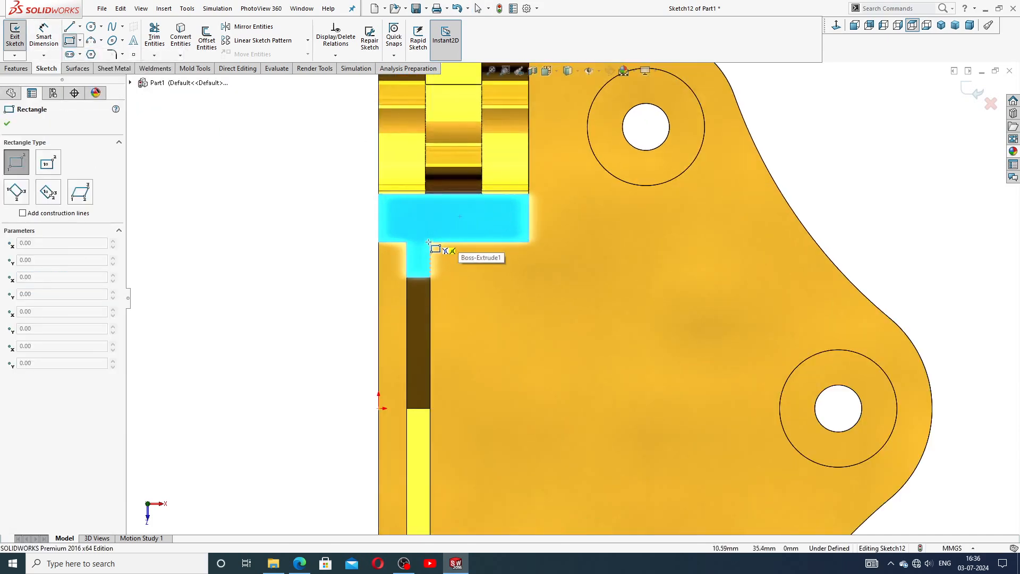
left_click(505, 269)
right_click(549, 257)
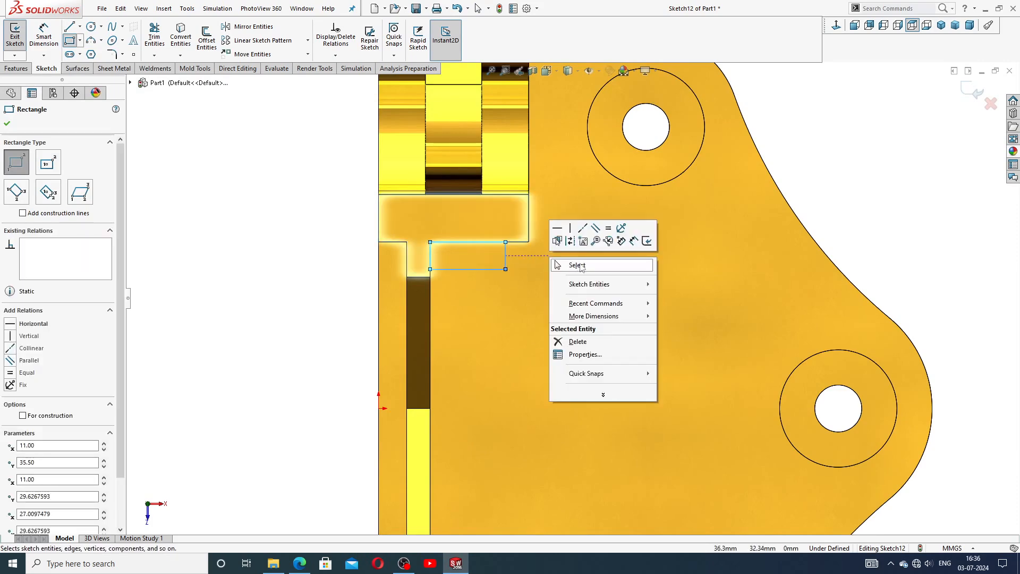
left_click(580, 262)
Dimension the rectangle's long edge along the wall as 15 mm.
scroll(556, 272, "up", 2)
scroll(541, 290, "up", 1)
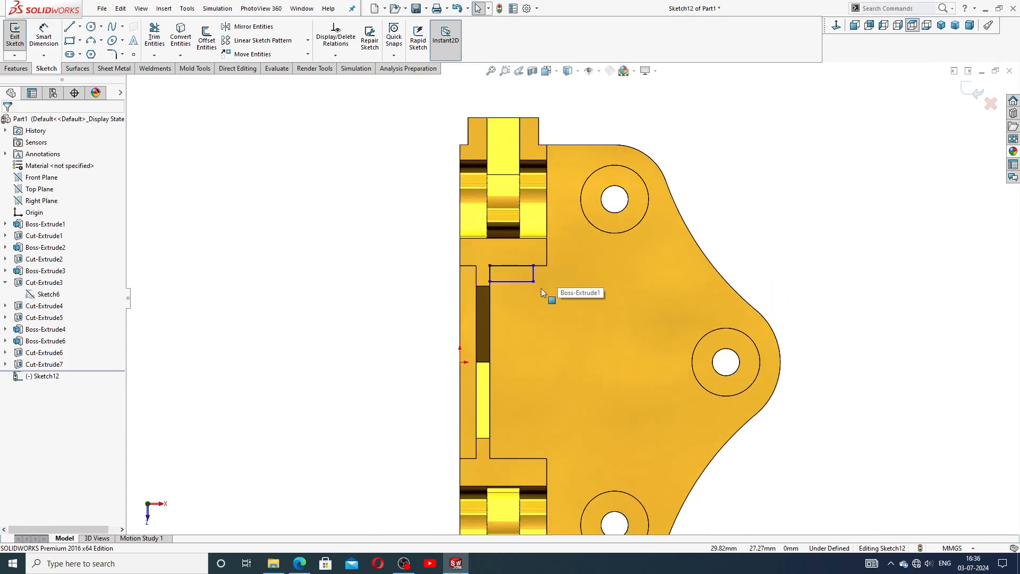
left_click(44, 37)
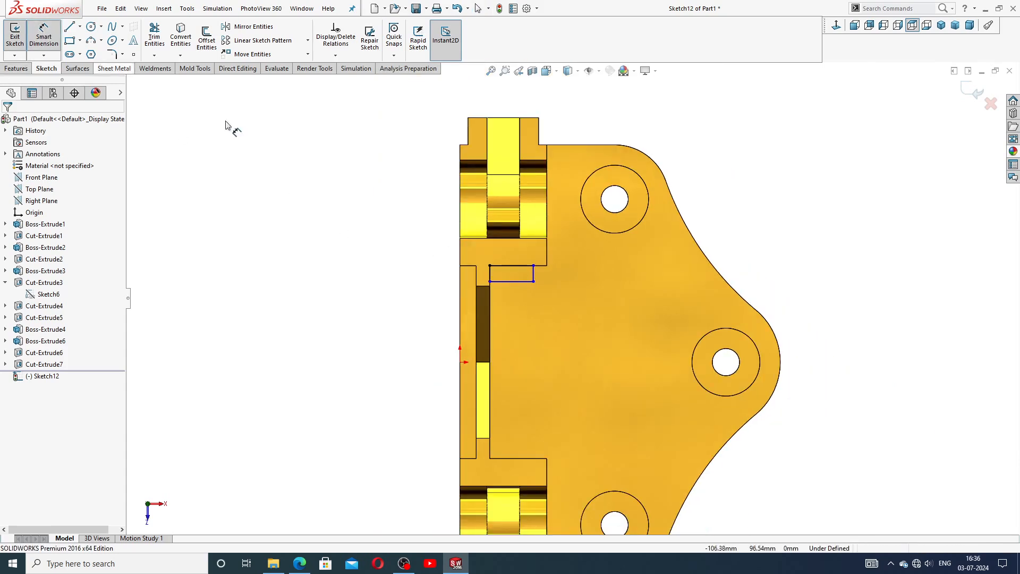
scroll(534, 260, "down", 2)
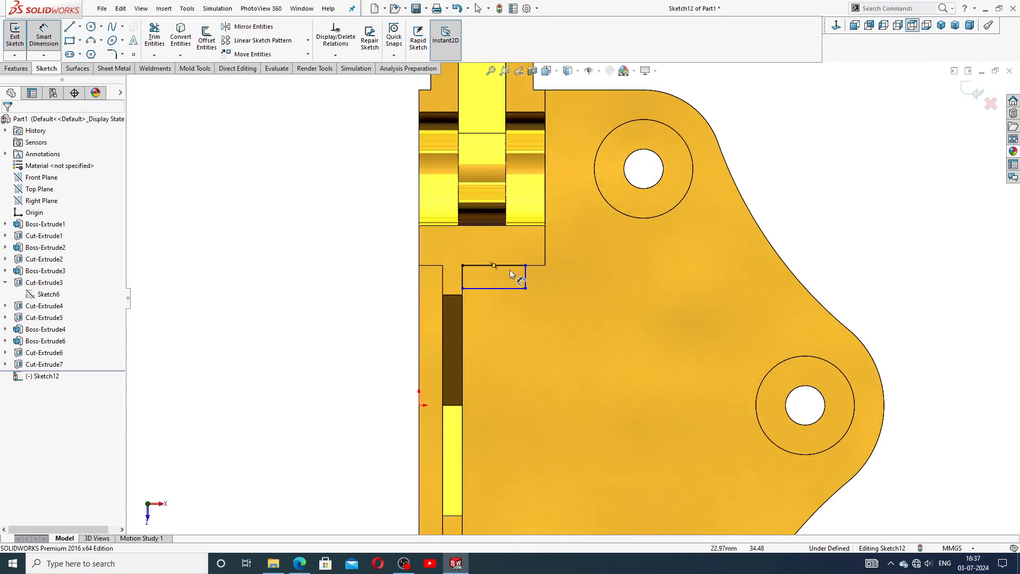
left_click(496, 266)
left_click(493, 253)
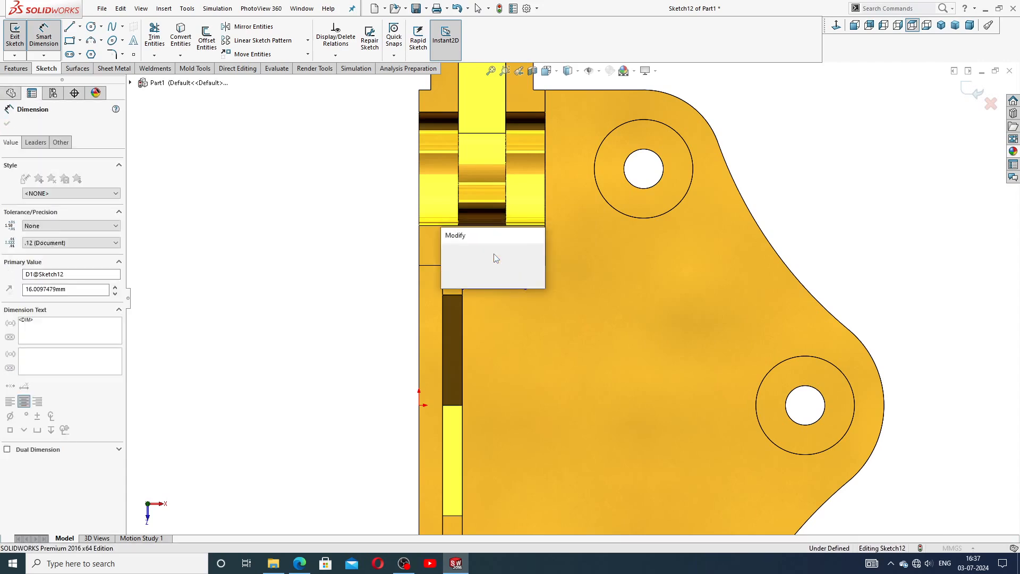
type("15")
key("Return")
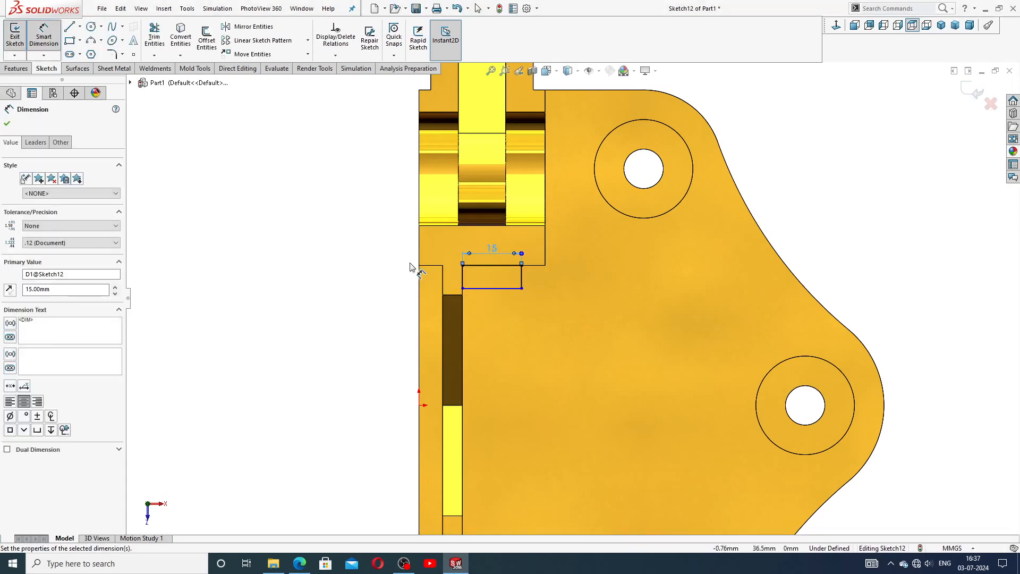
left_click(409, 267)
Dimension the rectangle's short edge as 5.81 mm and move that dimension closer to the profile.
scroll(537, 295, "down", 2)
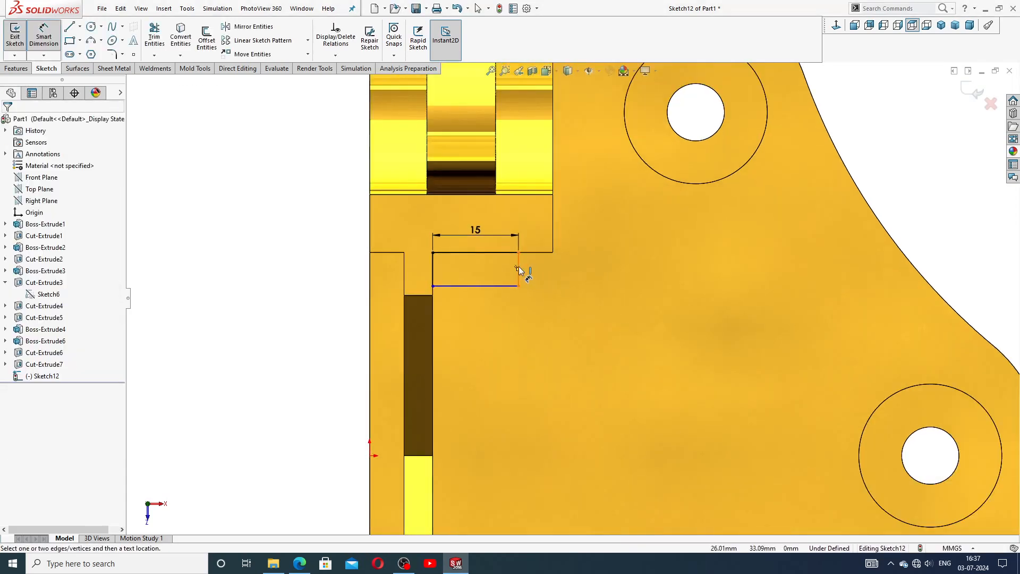
left_click(518, 263)
left_click(573, 271)
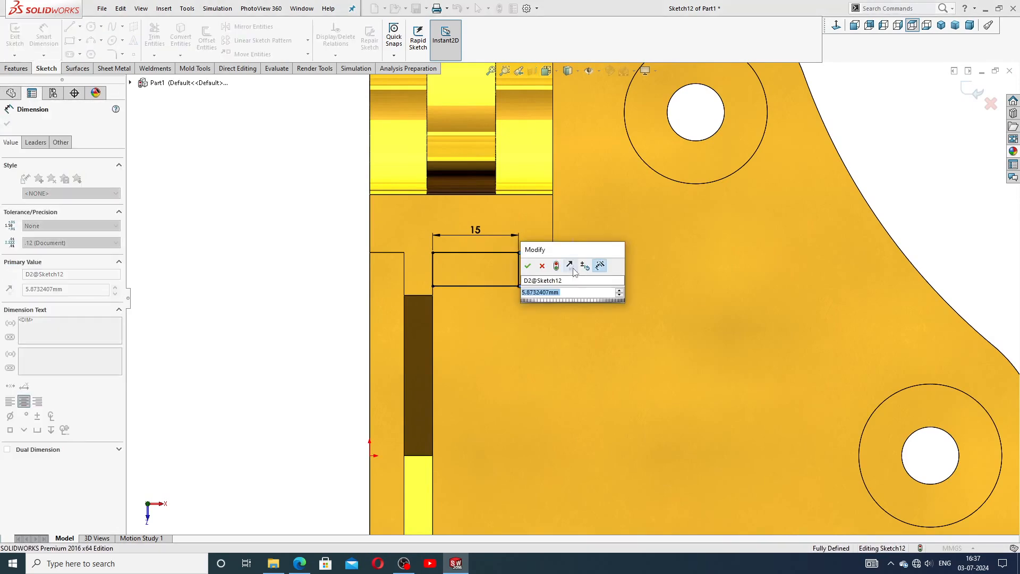
type("5.82")
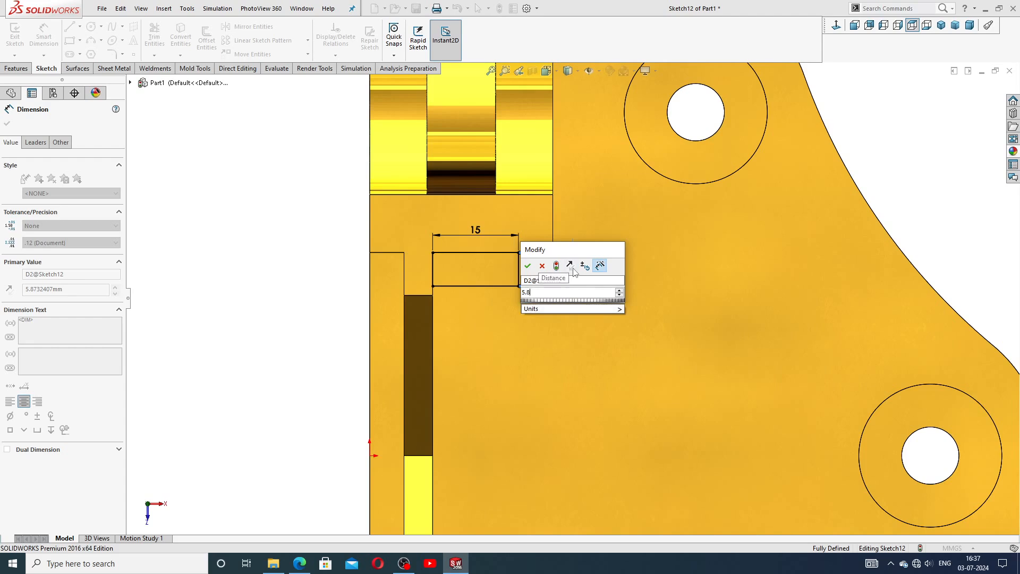
key("Return")
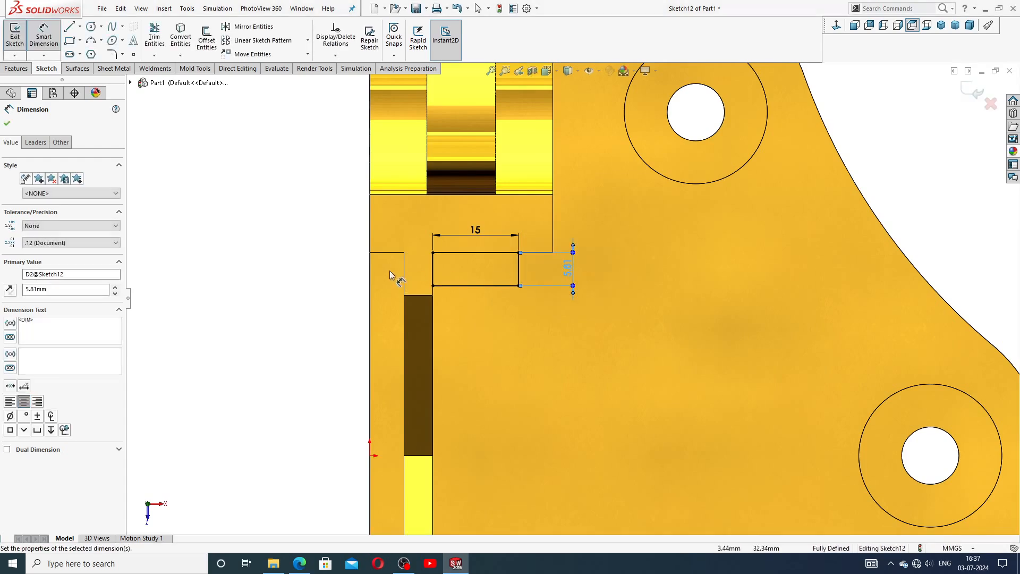
left_click(312, 281)
left_click_drag(574, 278, 557, 268)
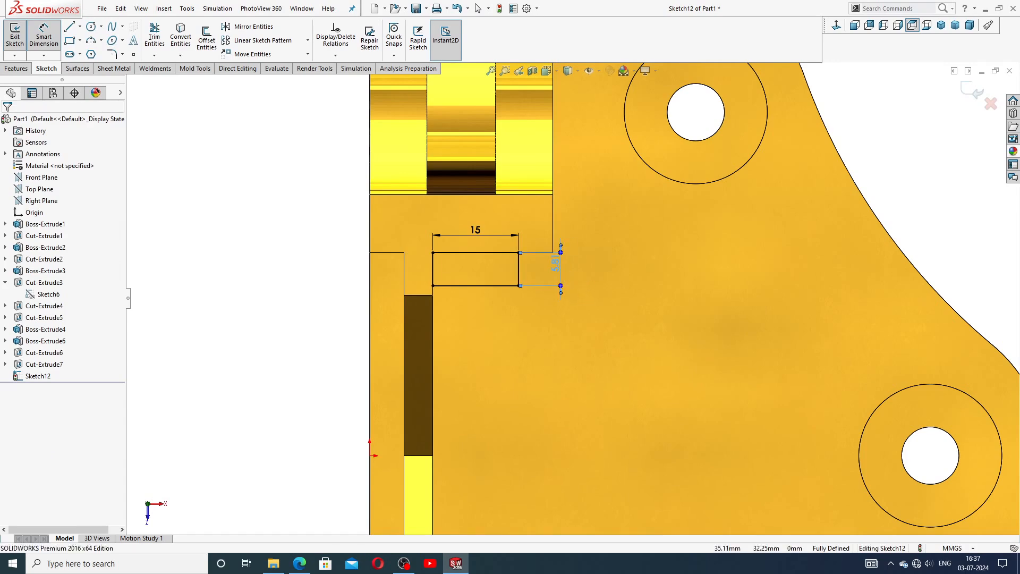
left_click(297, 271)
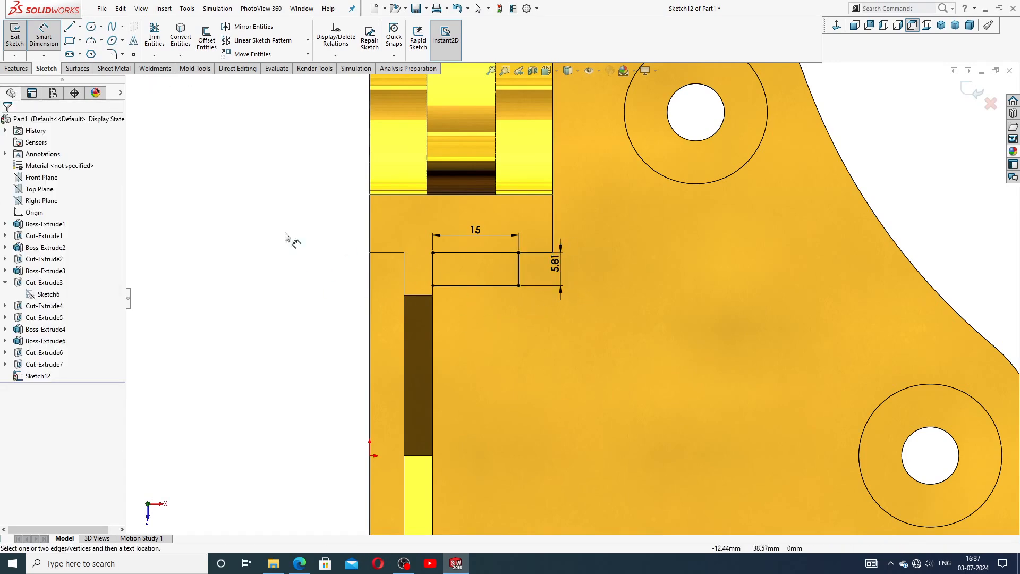
left_click(44, 36)
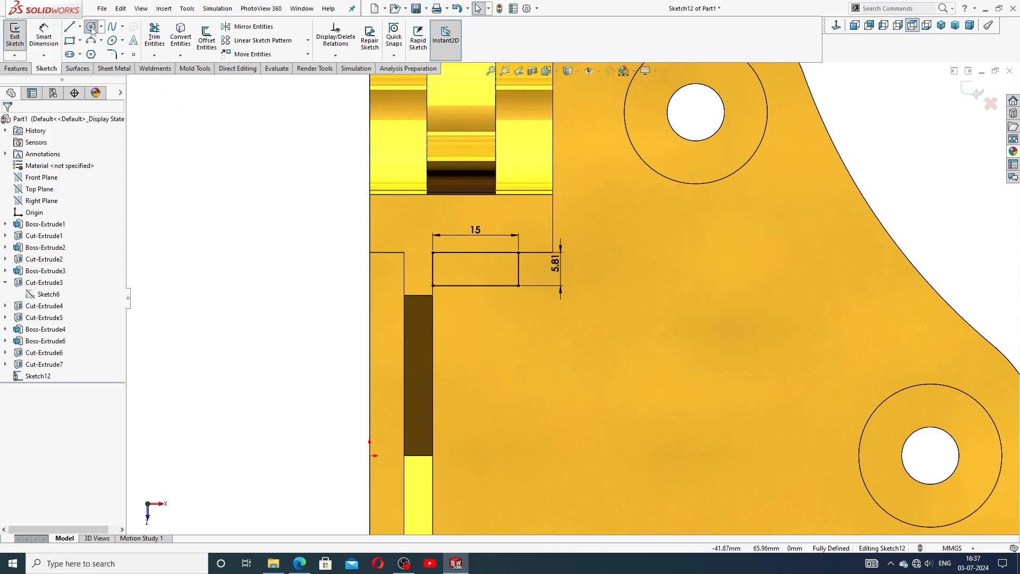
Draw two adjacent circles centered on the rectangle's long edge away from the wall, with radii of about 3.4 mm and 4 mm.
left_click(91, 28)
scroll(531, 329, "down", 3)
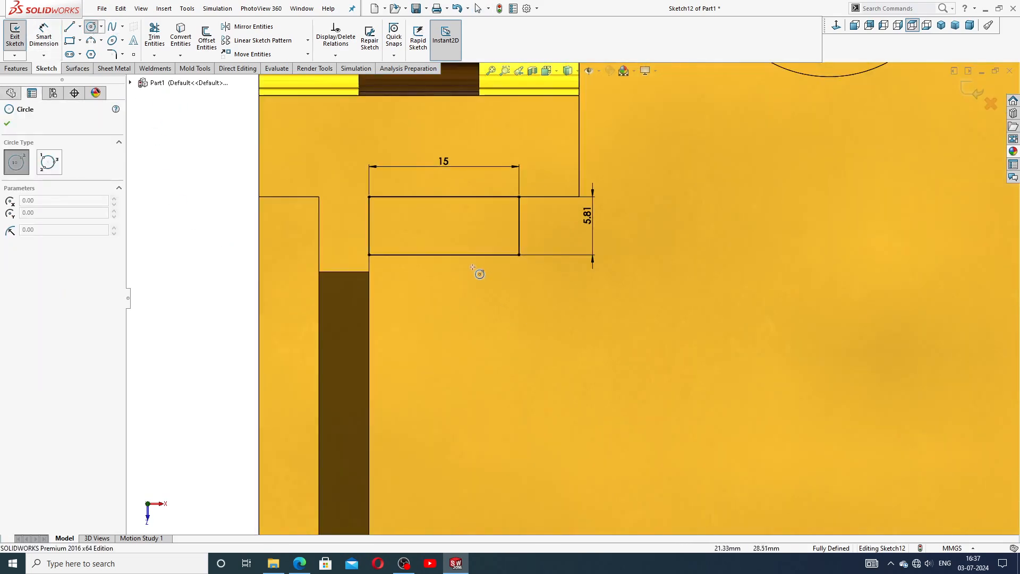
left_click(419, 255)
left_click(431, 222)
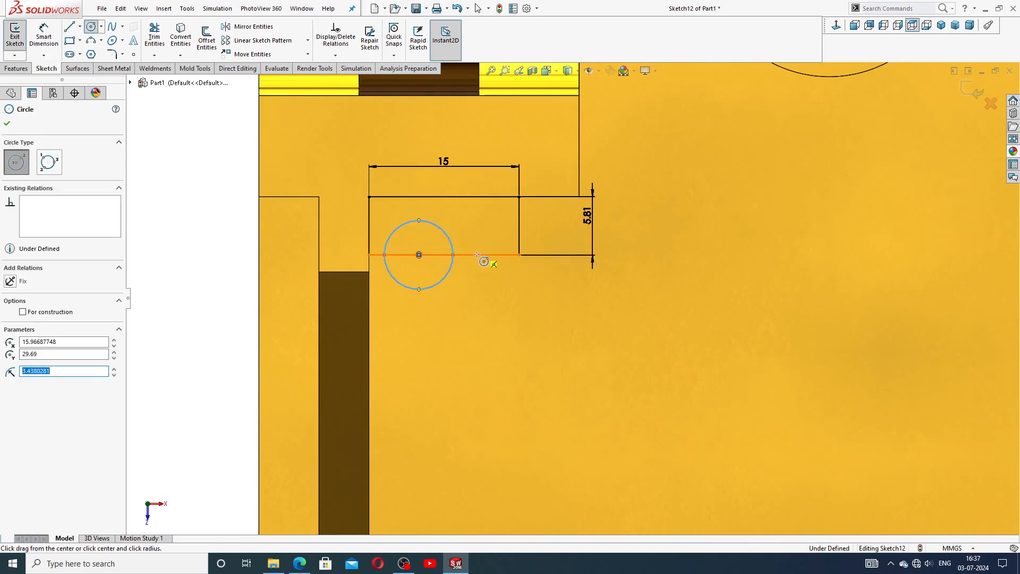
left_click(494, 255)
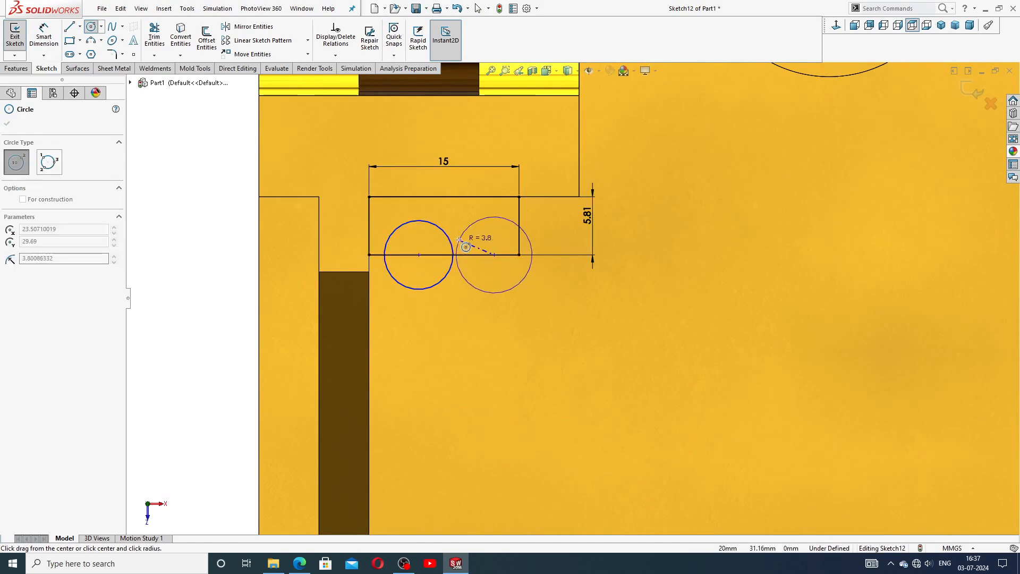
left_click(454, 255)
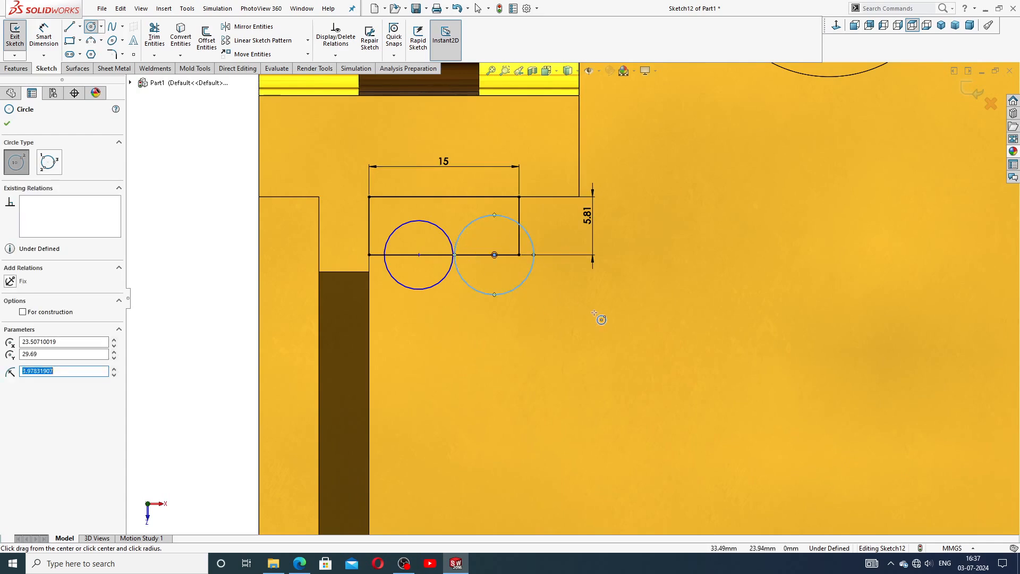
Dimension the larger-to-be-sized circle nearest the dark slot with a diameter of 10 mm.
right_click(595, 313)
left_click(618, 321)
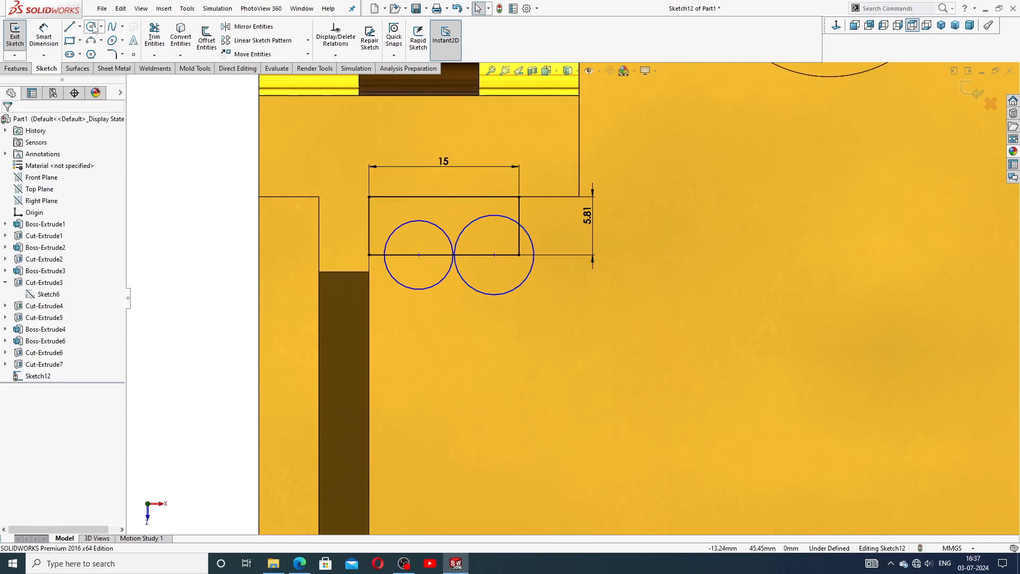
left_click(43, 34)
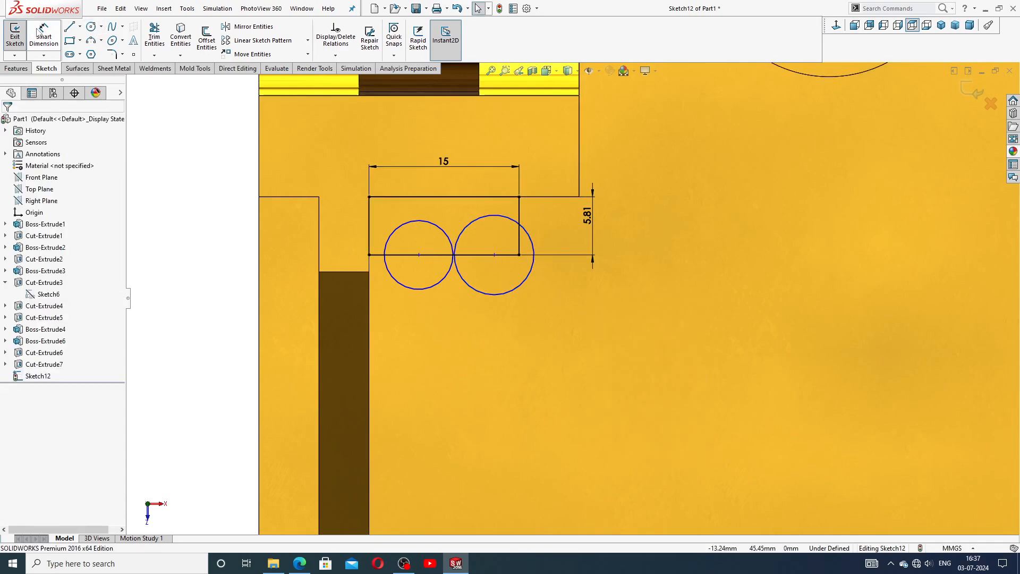
left_click(428, 222)
left_click(416, 314)
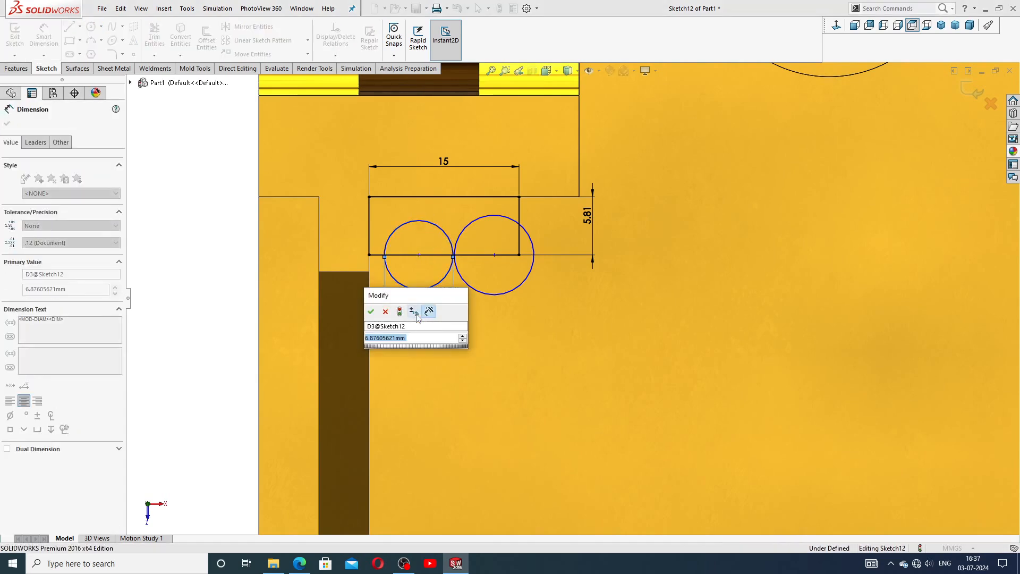
type("10")
key("Return")
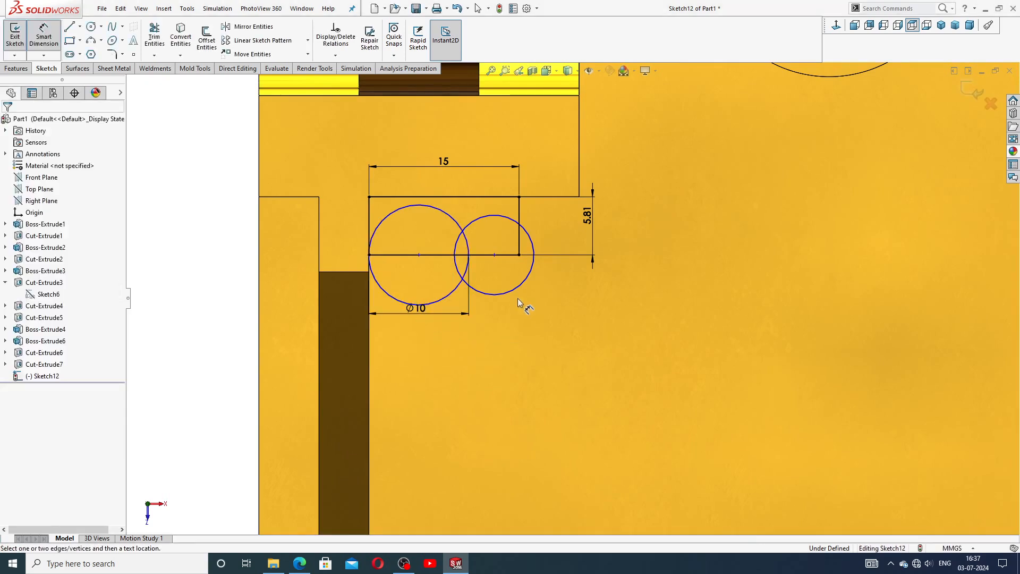
Set the diameter of the circle near the rectangle's far lower corner to 5 mm.
left_click(518, 288)
left_click(502, 328)
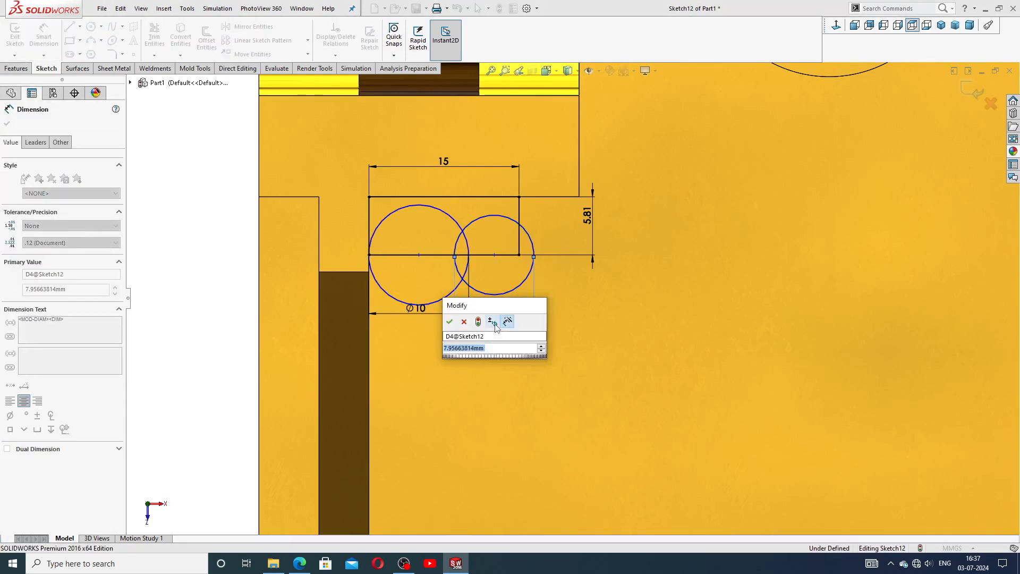
type("5")
key("Return")
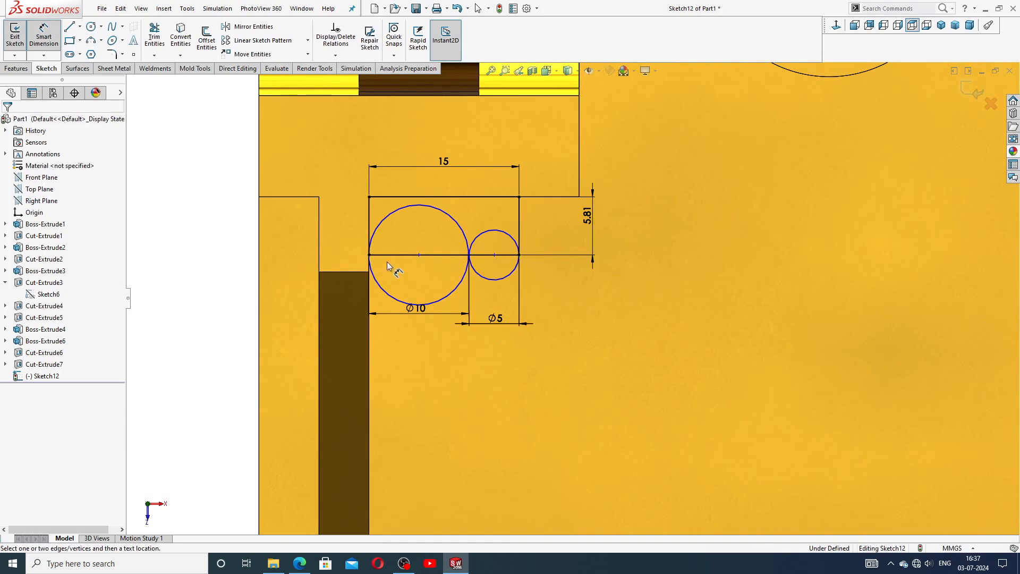
right_click(174, 185)
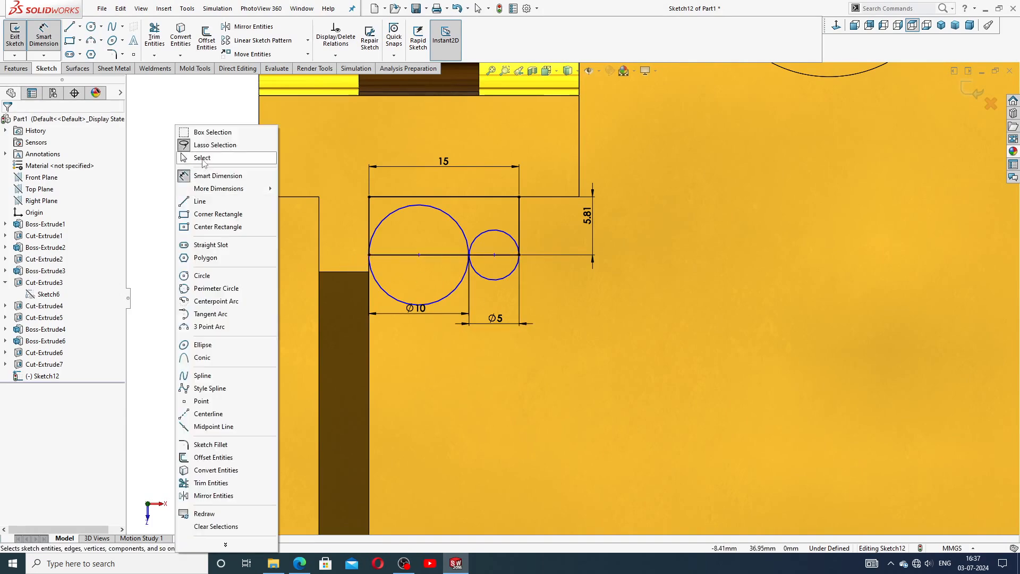
left_click(196, 153)
Make the 10 mm circle coincident with the rectangle's lower corner beside the dark slot.
scroll(422, 268, "down", 4)
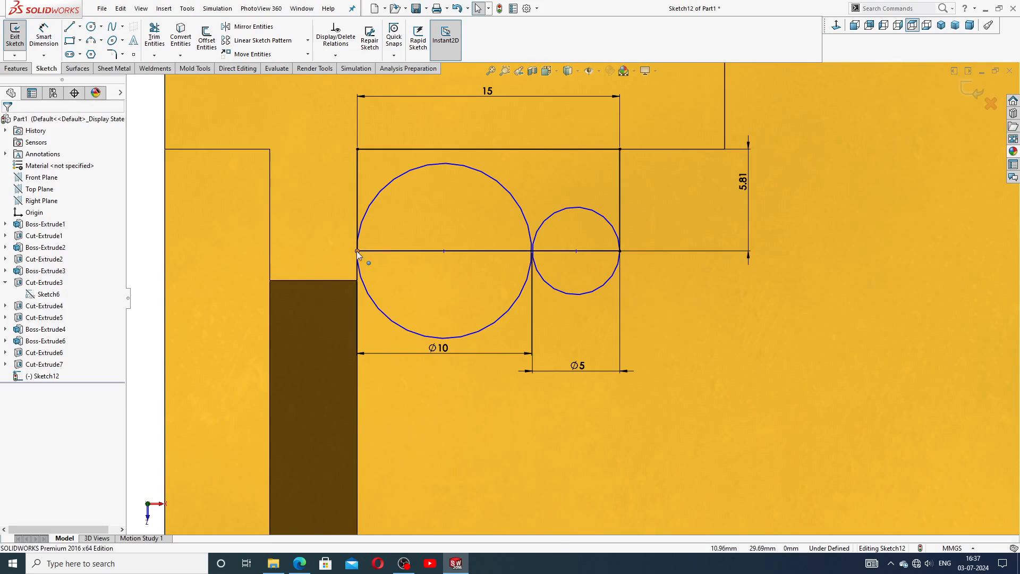
left_click(357, 250)
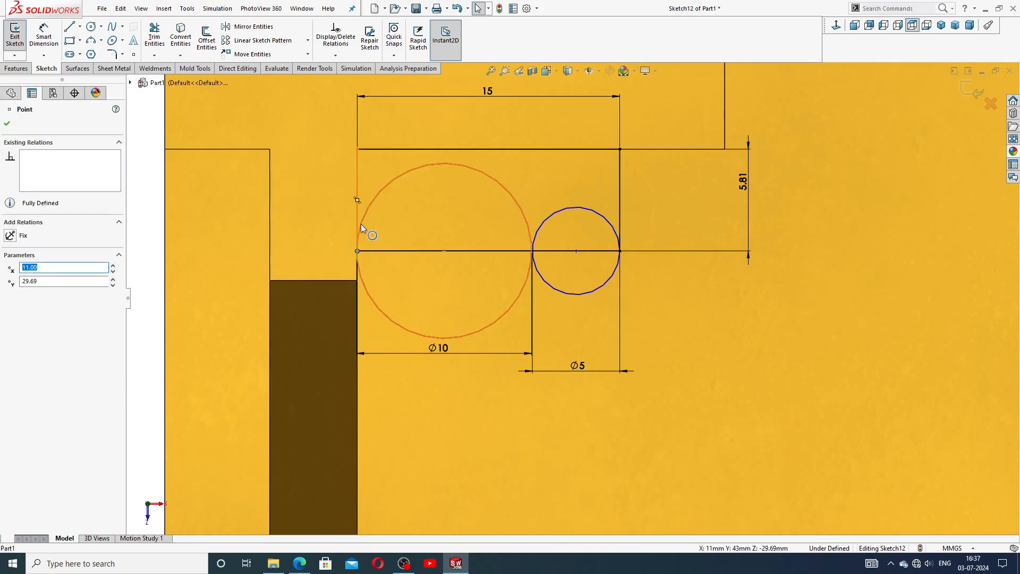
left_click(363, 231, "ctrl")
left_click(403, 178)
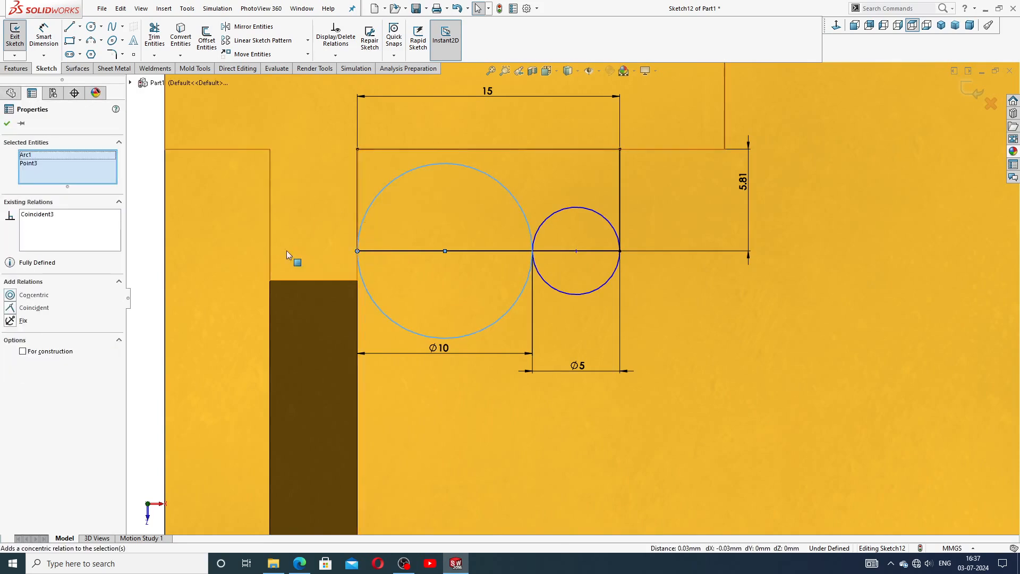
scroll(595, 305, "down", 3)
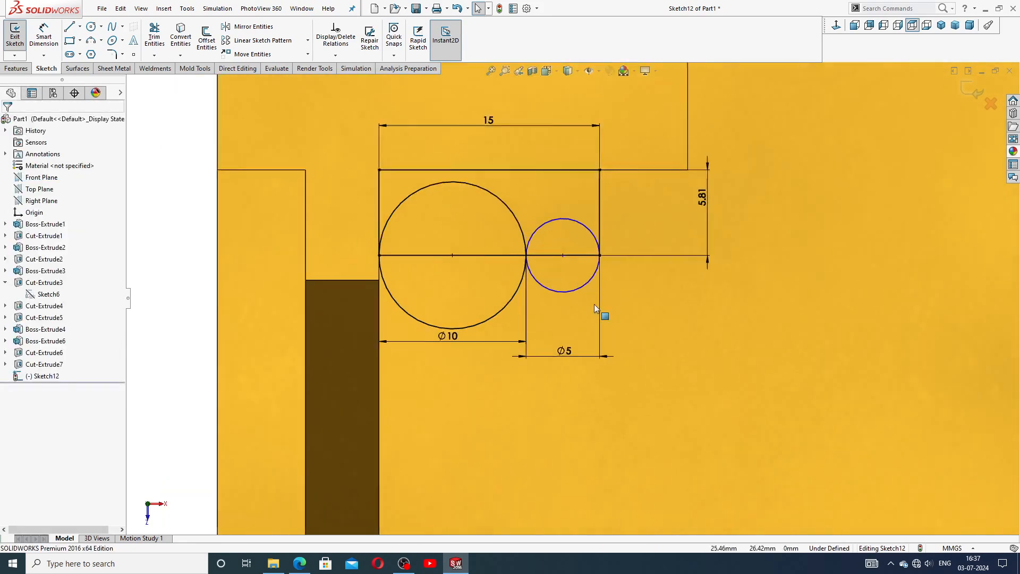
Add a tangent relation between the 5 mm circle and the 10 mm circle.
left_click(536, 287)
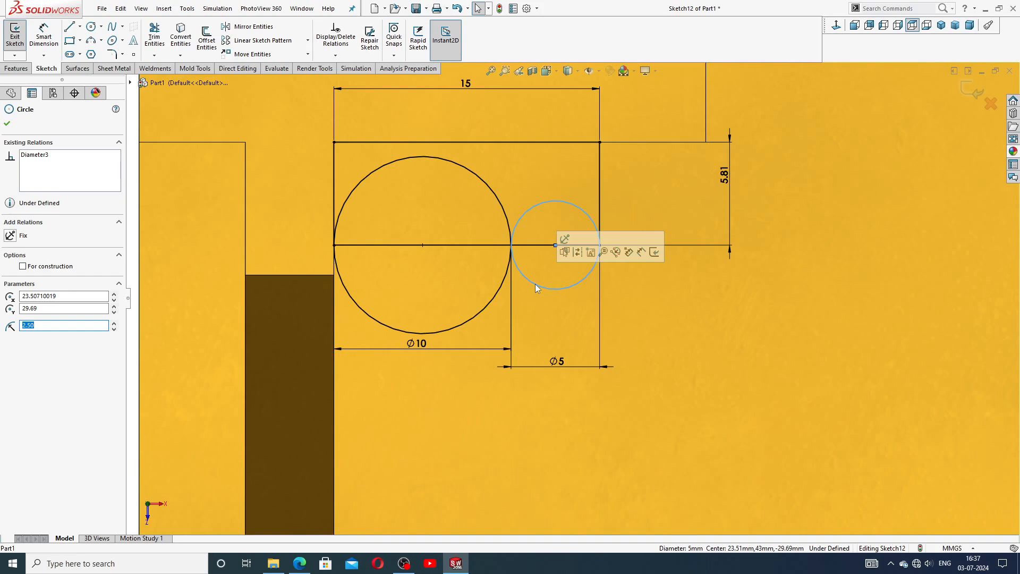
left_click(502, 287, "ctrl")
left_click(544, 241)
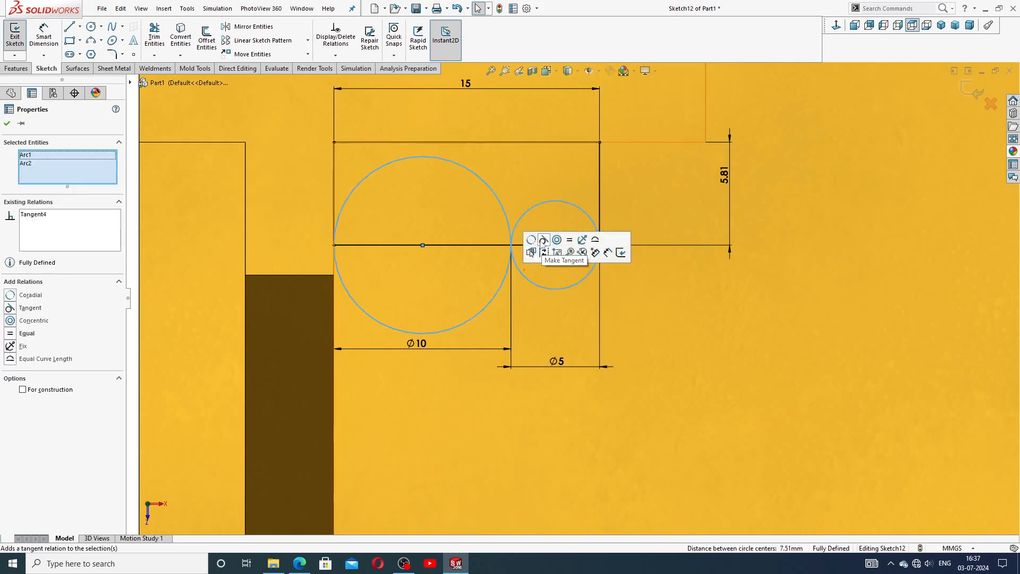
scroll(446, 191, "up", 5)
left_click(313, 279)
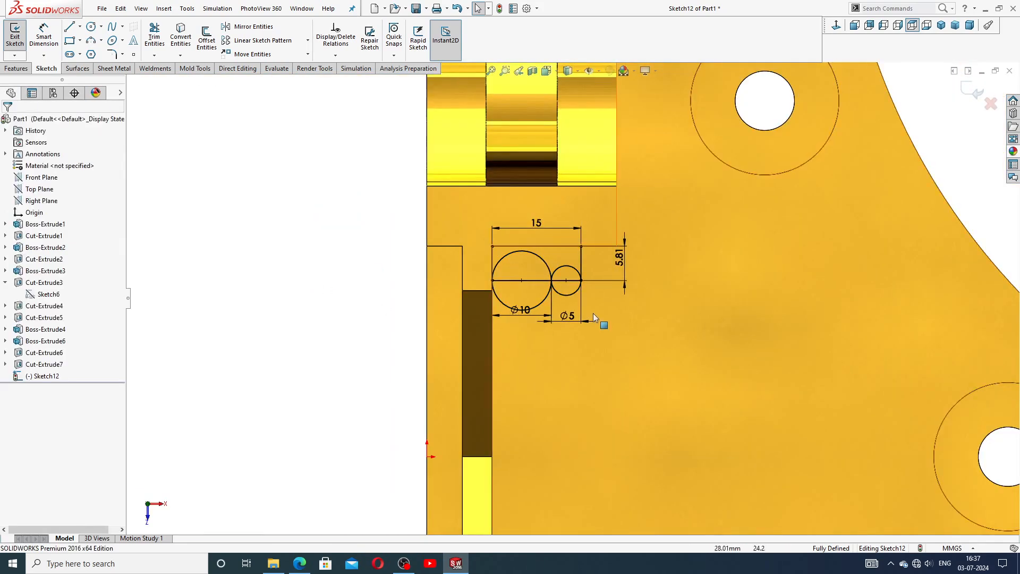
Reposition the diameter dimensions below the two circles.
scroll(592, 314, "down", 2)
left_click_drag(506, 320, 565, 312)
left_click(296, 316)
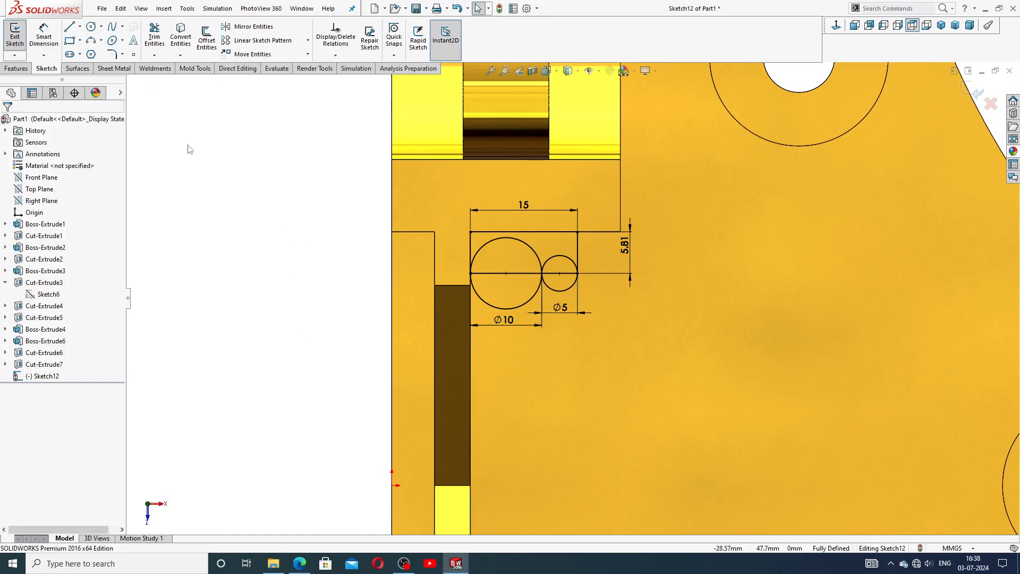
Trim the 10 mm circle's lower half, the 5 mm circle's upper half and the rectangle's lower edge, leaving an S-shaped boundary.
left_click(153, 36)
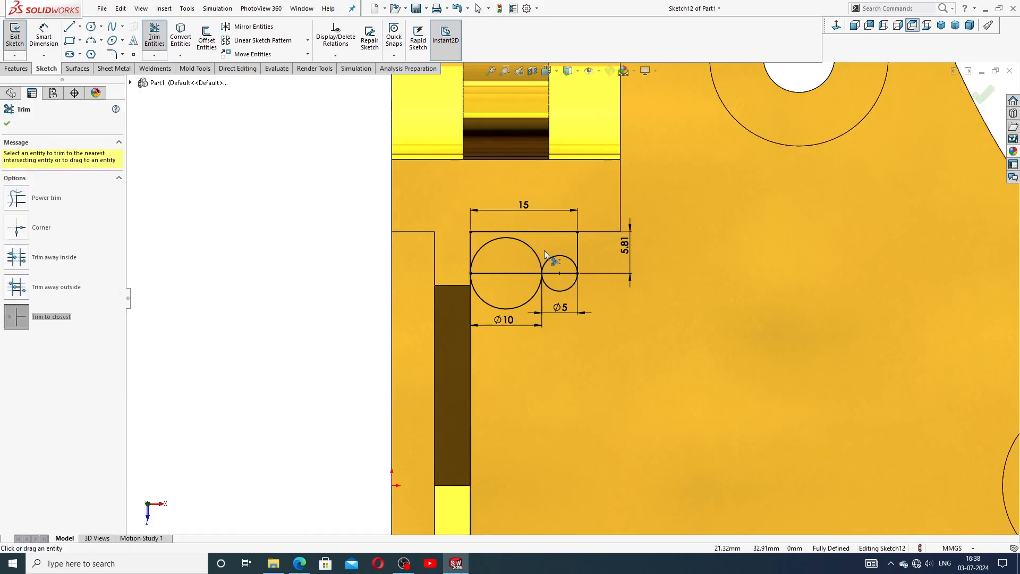
scroll(544, 251, "down", 3)
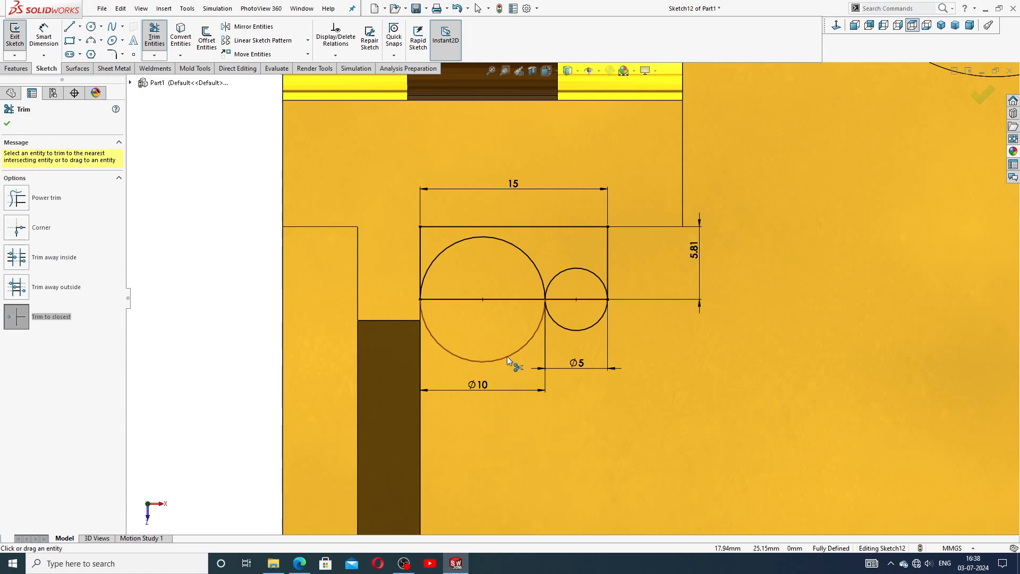
left_click(507, 355)
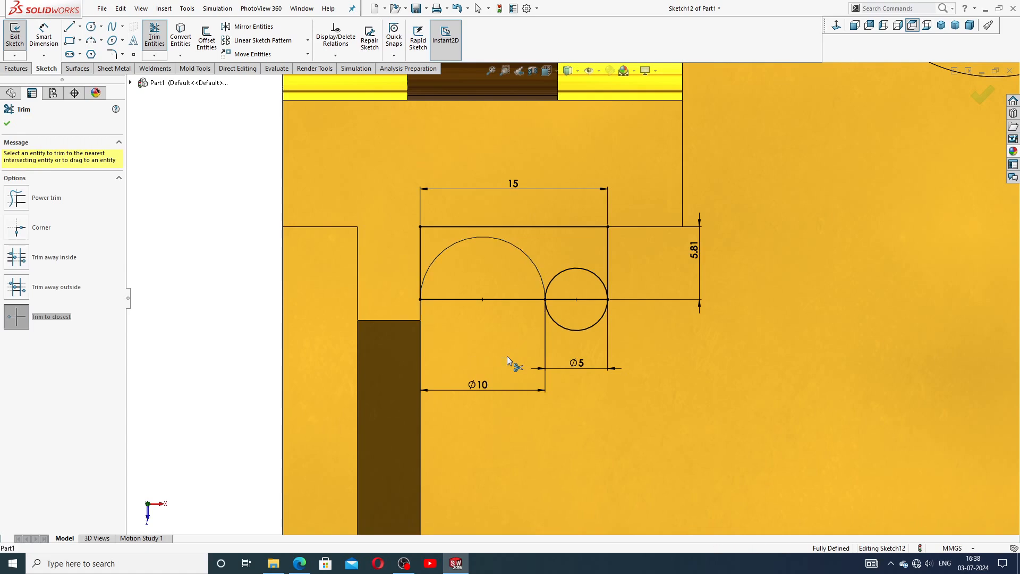
left_click(502, 300)
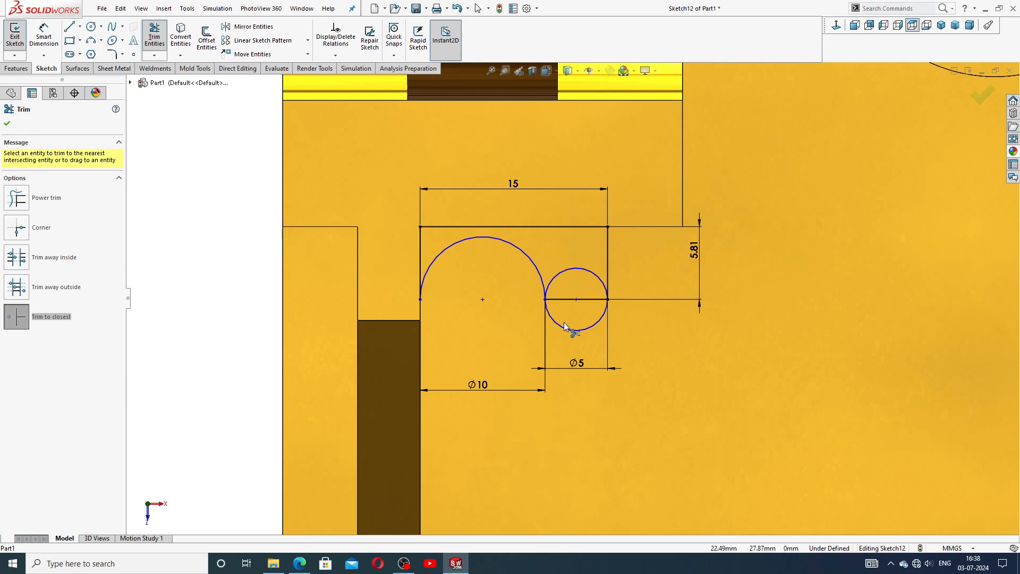
left_click(582, 272)
left_click(584, 300)
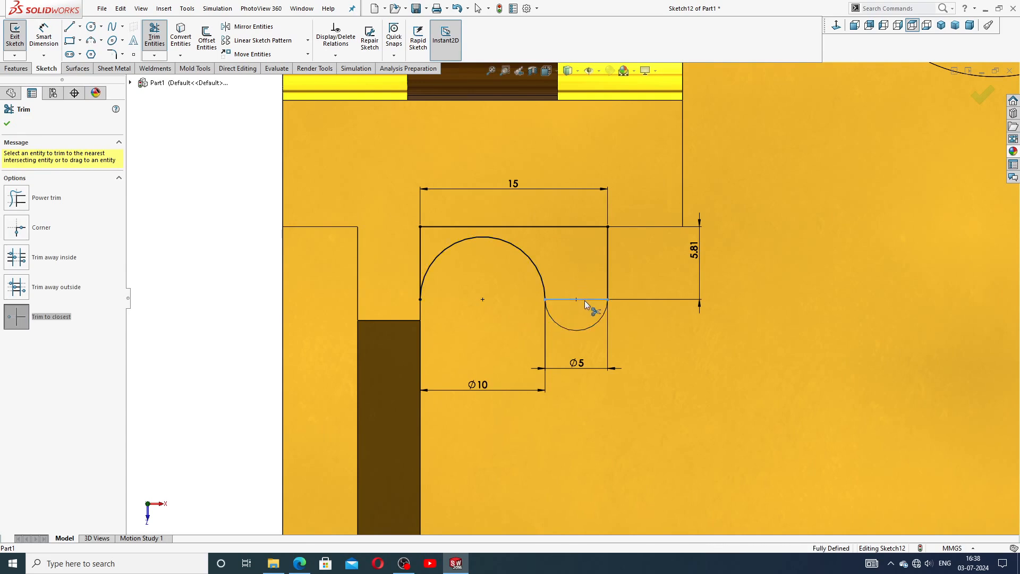
scroll(580, 313, "up", 2)
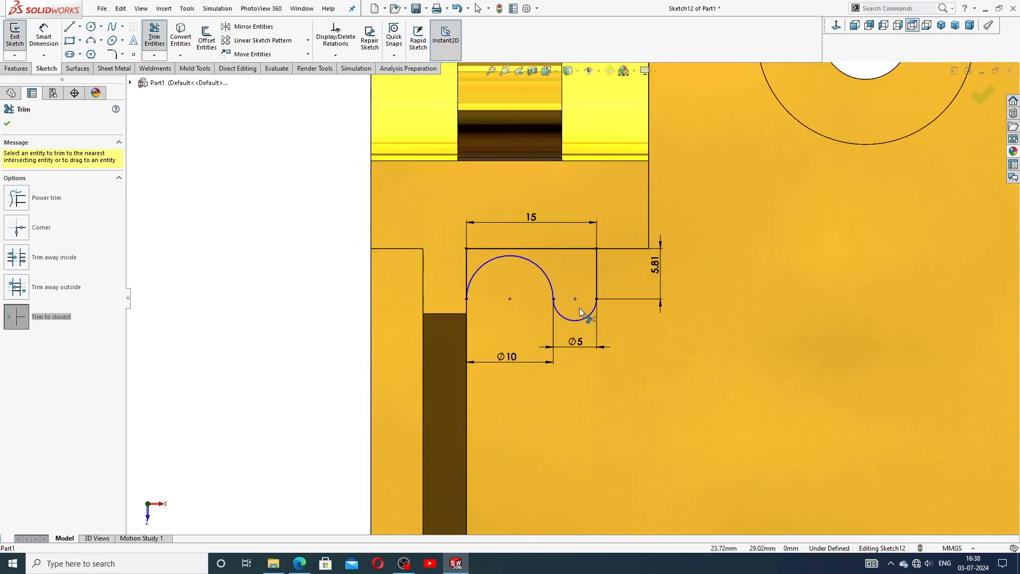
right_click(302, 290)
left_click(328, 156)
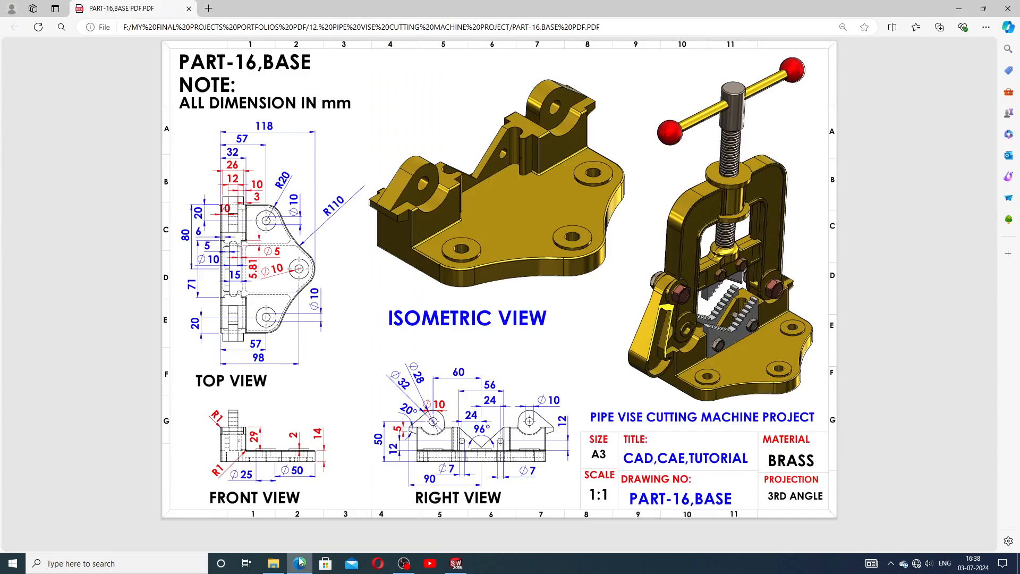
Check the base's dimensions in the PART-16,BASE PDF drawing in the browser and return to the SolidWorks sketch.
left_click(299, 563)
left_click(456, 563)
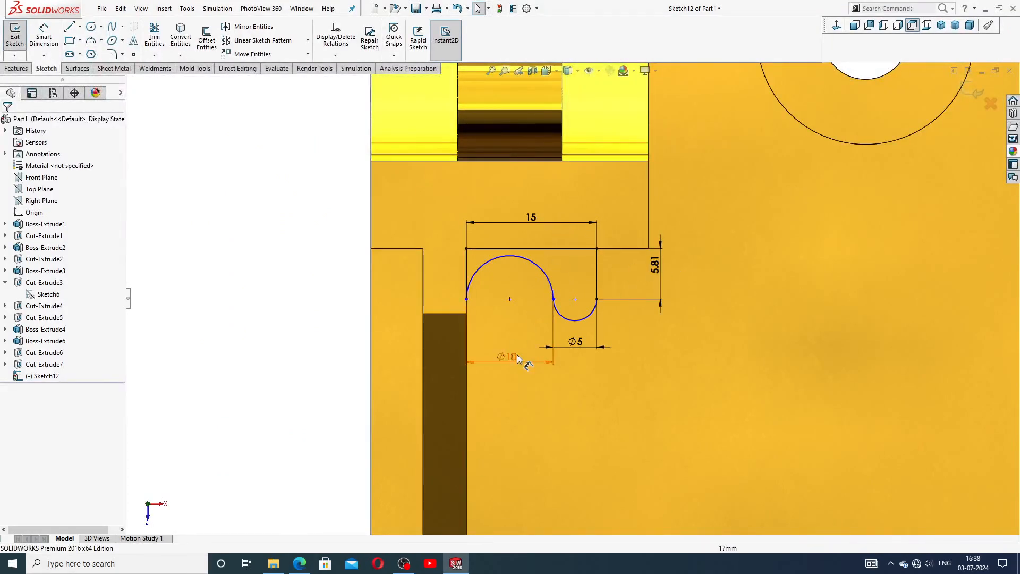
left_click(455, 562)
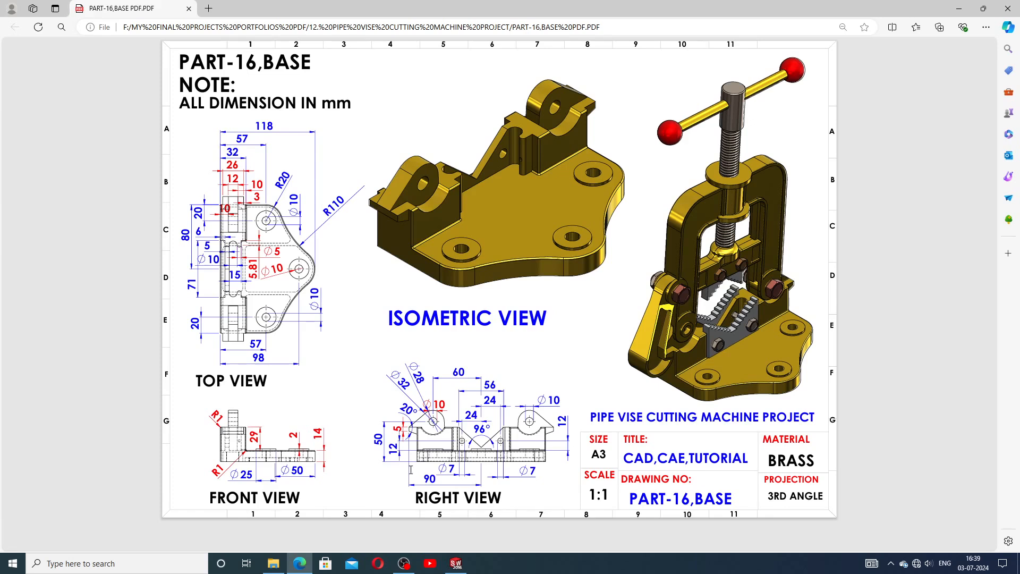
mouse_move(457, 564)
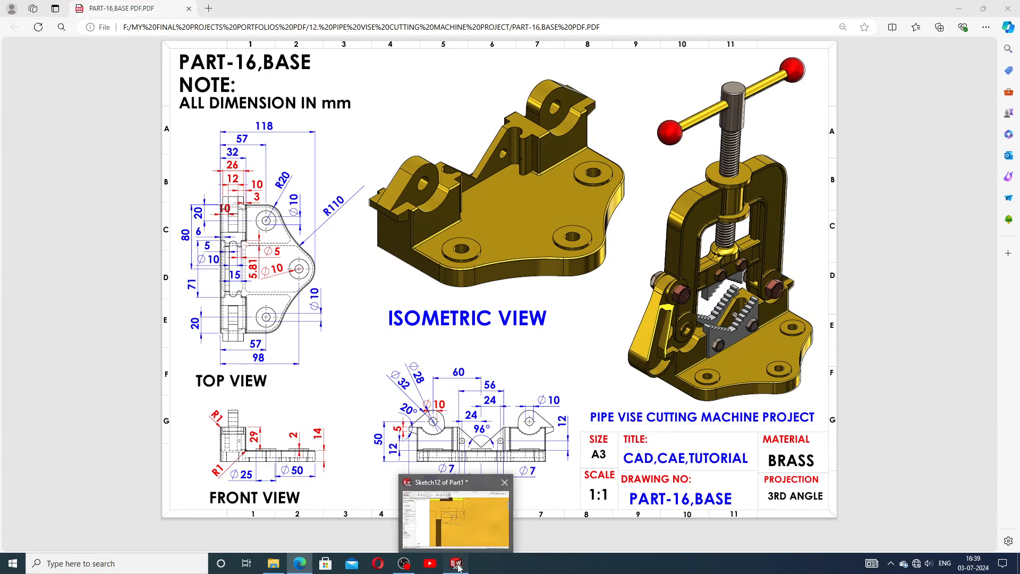
left_click(484, 509)
Draw a horizontal centerline about 127 mm long from the origin through the middle hole to beyond the base's rounded end.
scroll(561, 393, "up", 2)
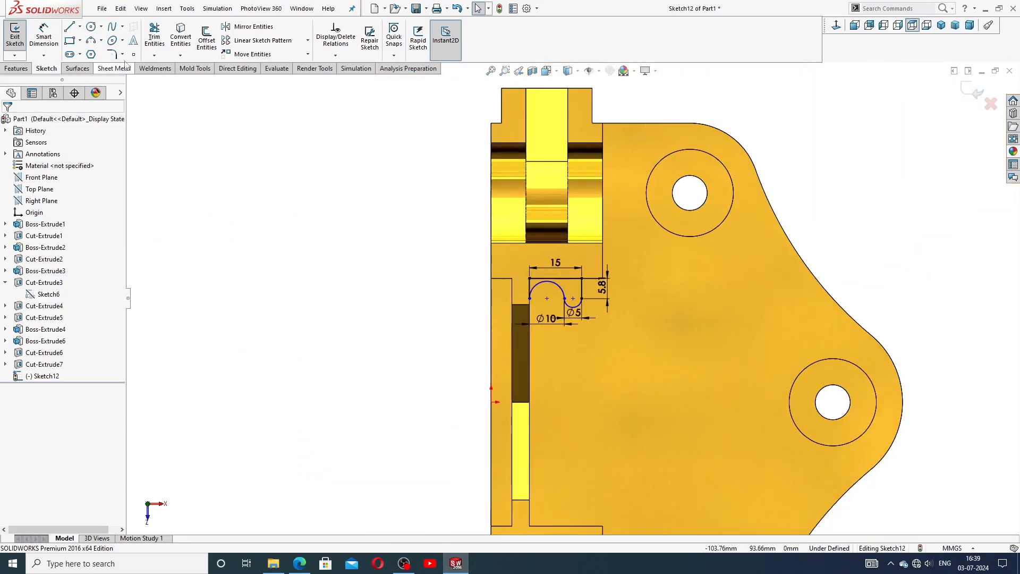
left_click(80, 26)
left_click(98, 54)
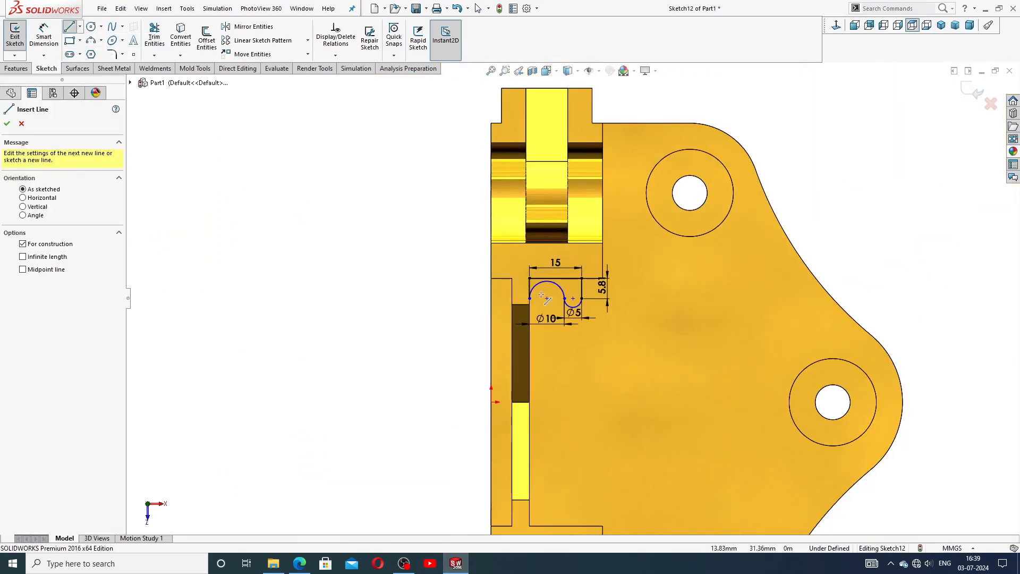
scroll(494, 362, "up", 1)
scroll(493, 362, "down", 2)
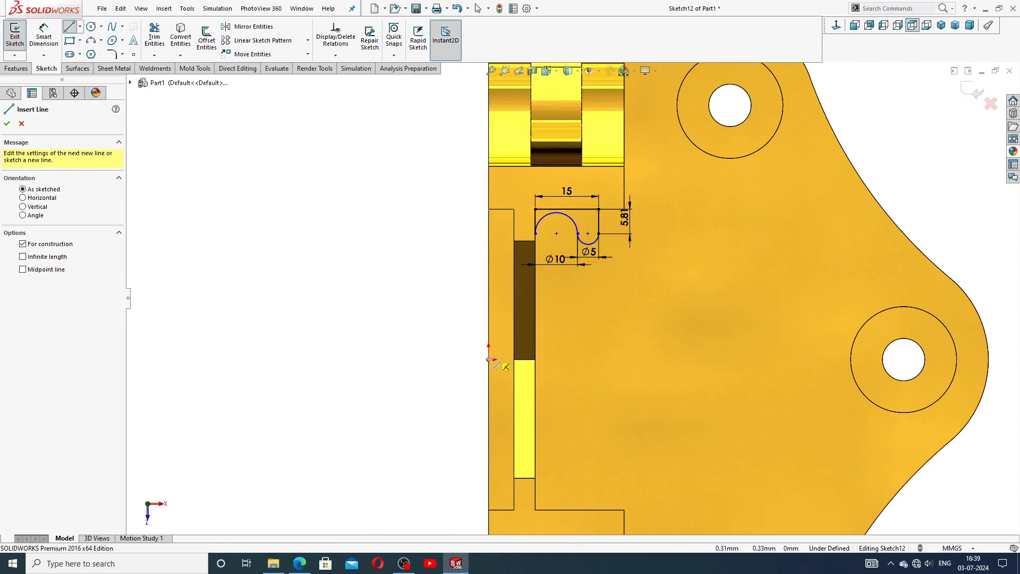
left_click(494, 360)
scroll(576, 298, "up", 2)
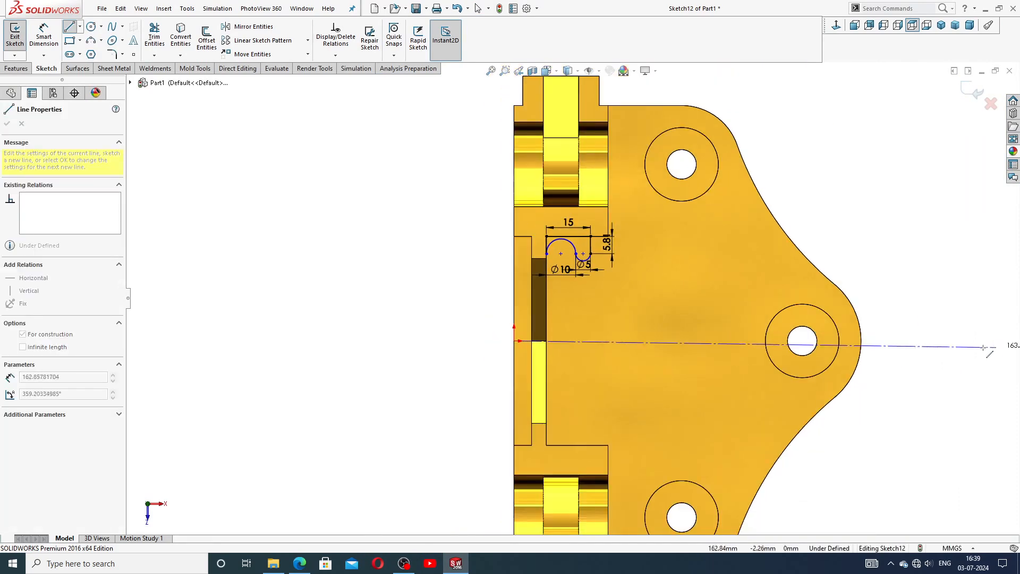
left_click(887, 340)
right_click(896, 321)
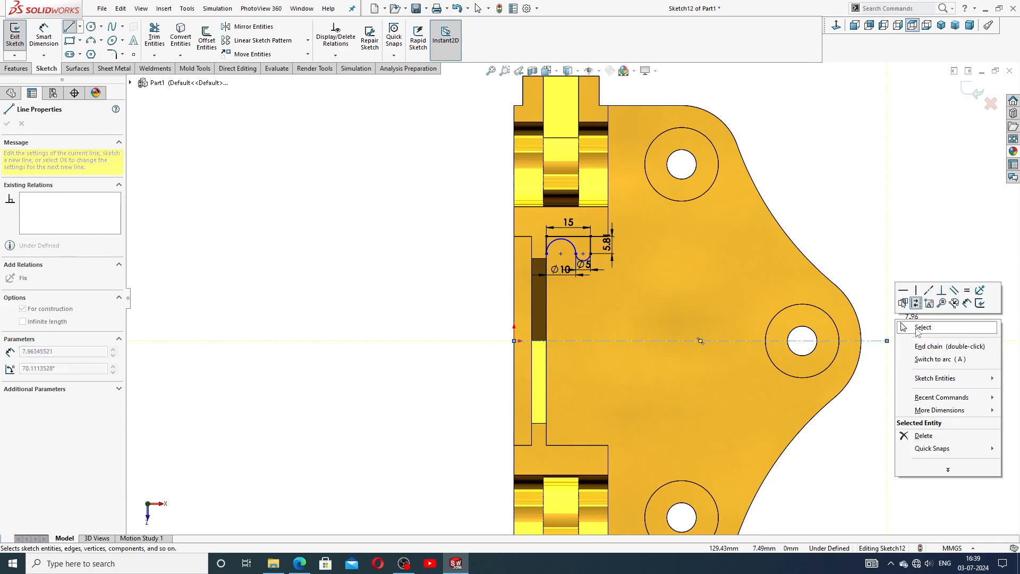
left_click(916, 319)
Apply a horizontal relation to the centerline through the origin.
left_click(754, 340)
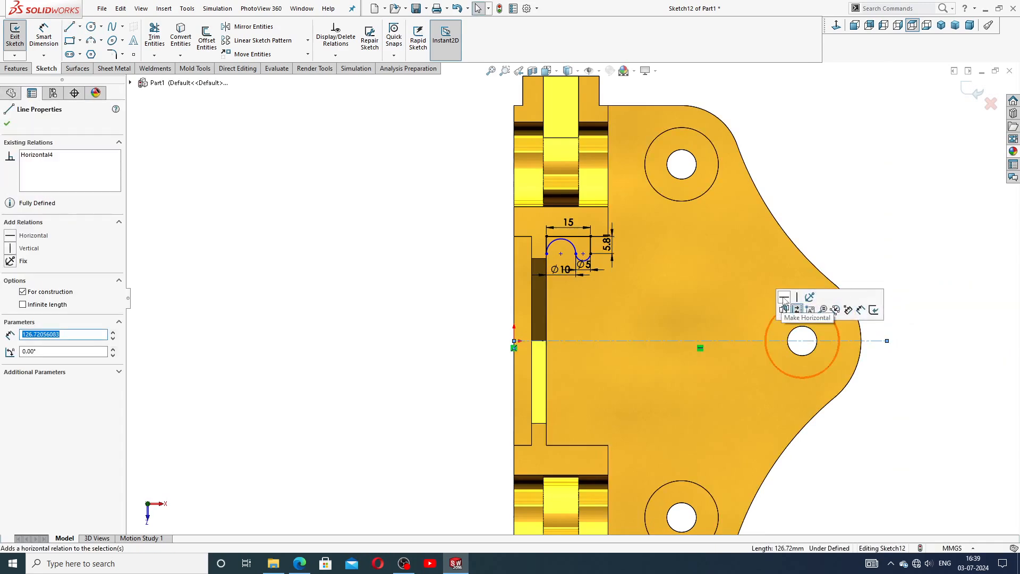
scroll(786, 298, "up", 2)
scroll(604, 295, "down", 2)
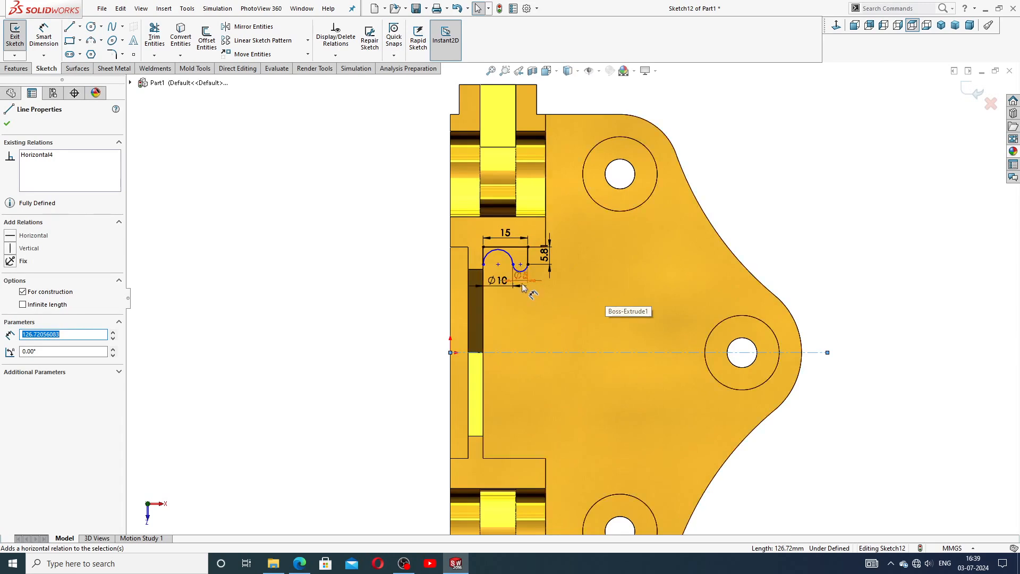
scroll(470, 303, "up", 2)
scroll(467, 285, "down", 2)
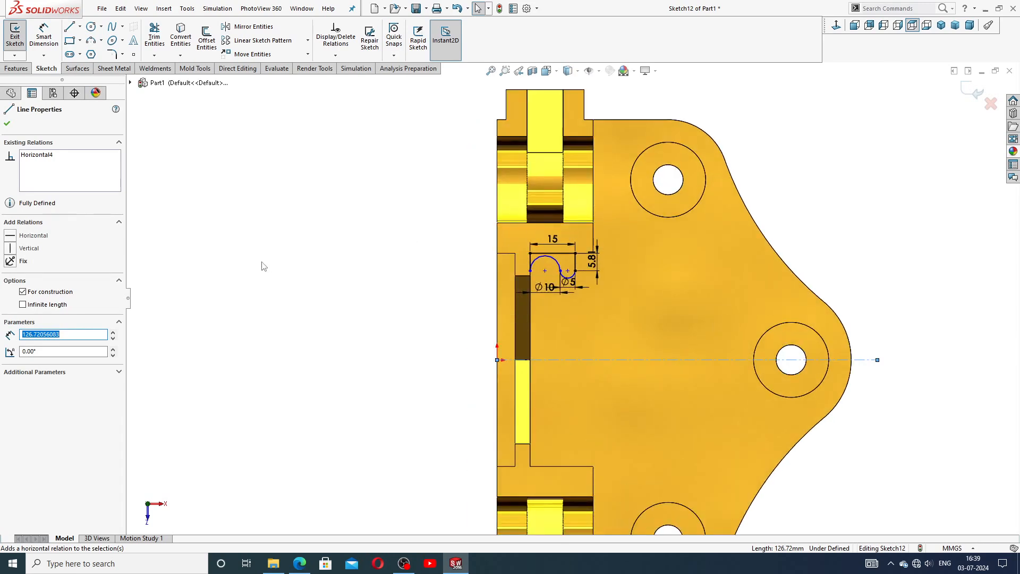
left_click(7, 124)
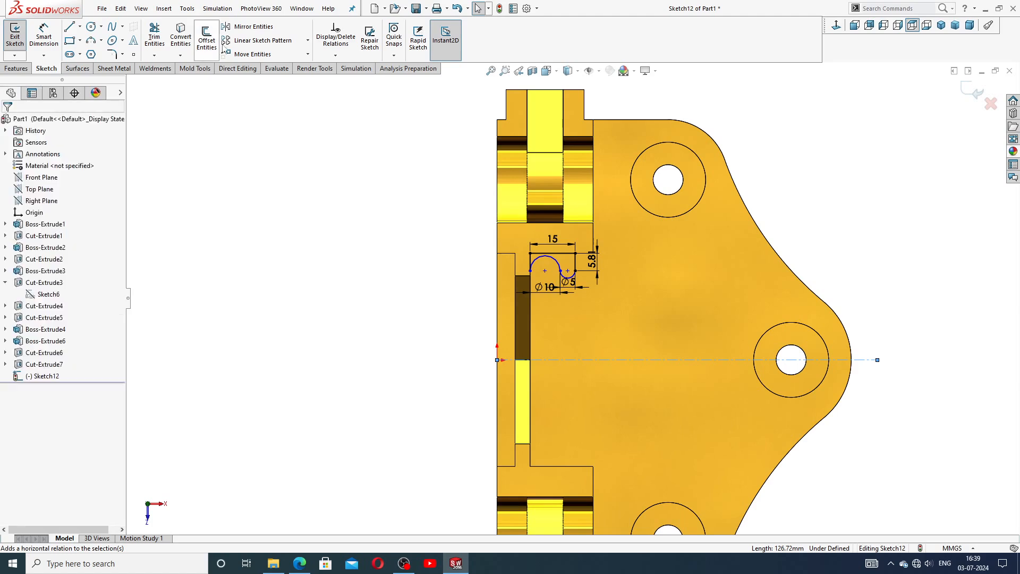
Mirror the S-shaped arc profile with its boundary lines about the horizontal centerline, keeping the original as a copy.
left_click(250, 27)
mouse_move(558, 225)
left_mouse_down()
mouse_move(614, 321)
mouse_move(498, 320)
left_mouse_up()
left_click(73, 290)
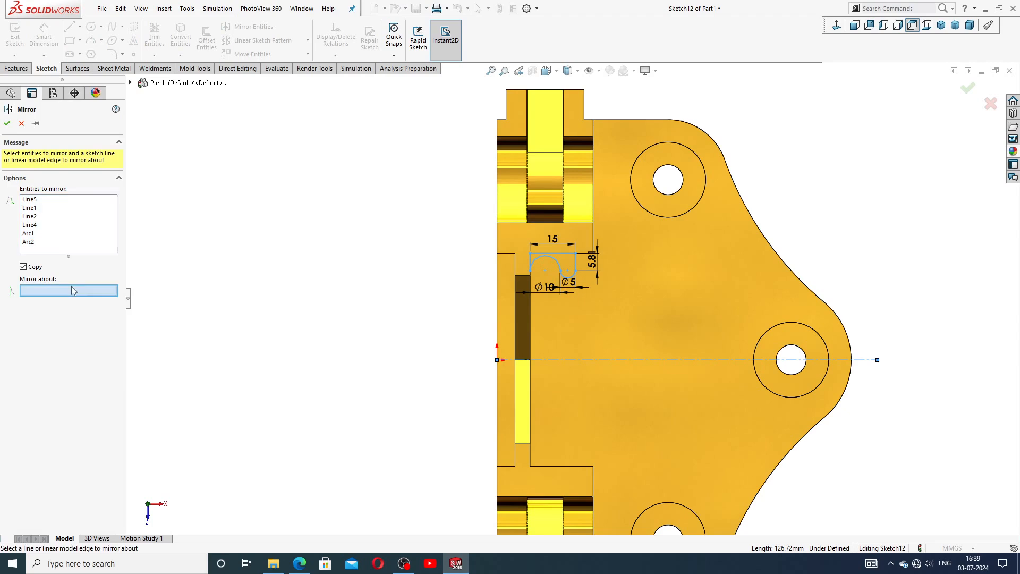
left_click(600, 360)
key("f")
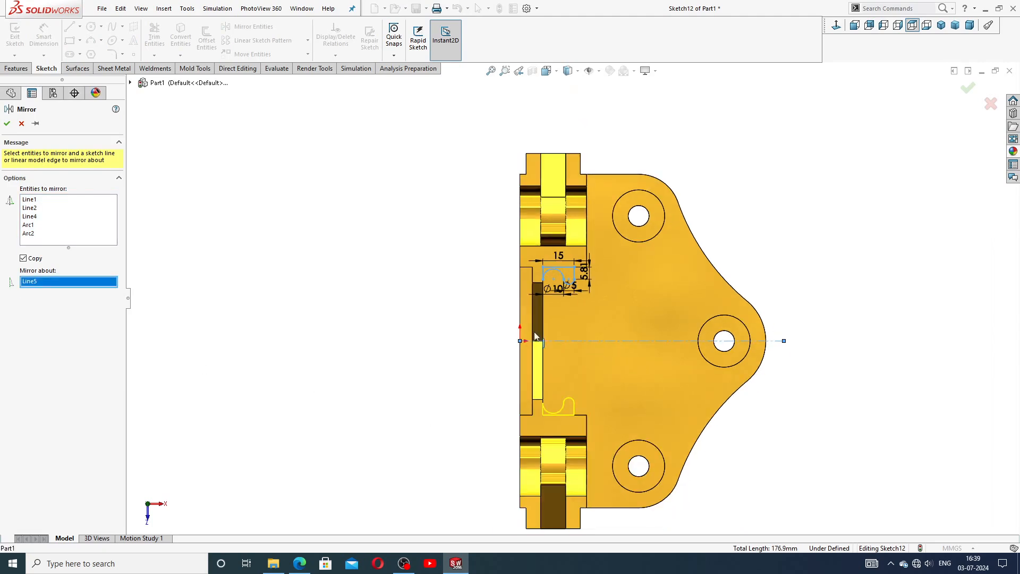
left_click(7, 124)
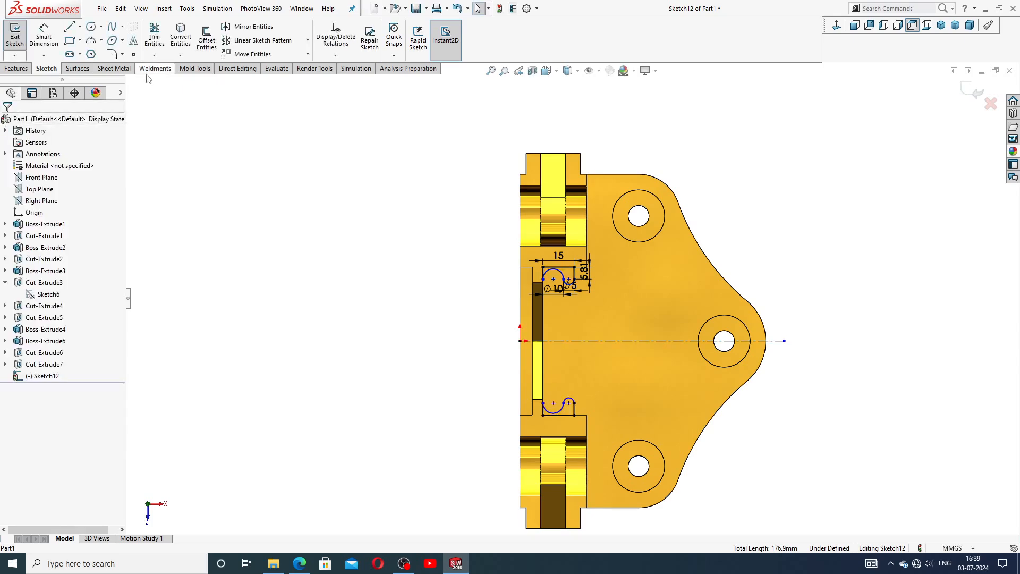
Extrude both S-shaped profiles with the Up To Surface end condition to the base plate's upper face, merging the result.
left_click(16, 69)
left_click(19, 37)
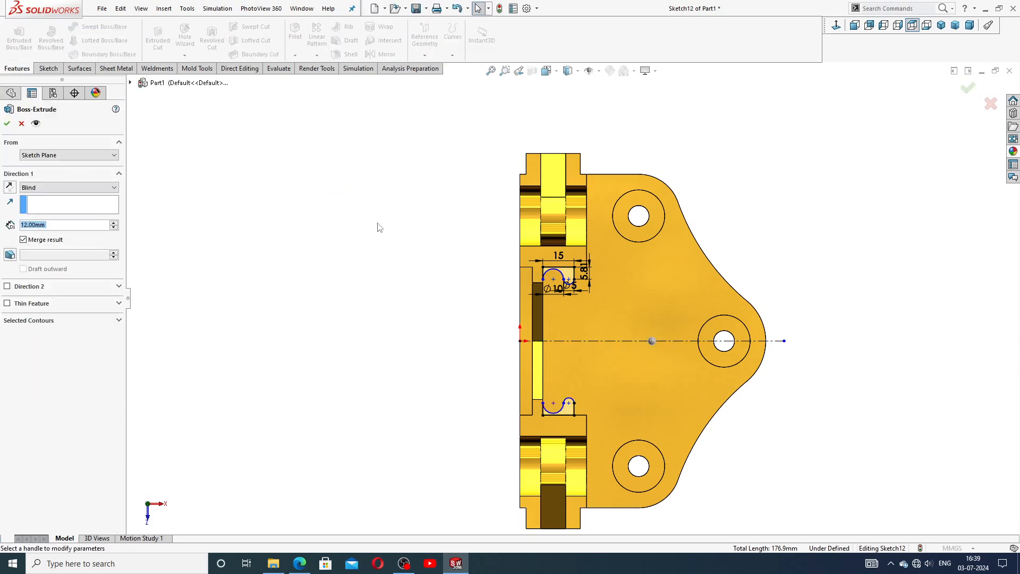
middle_click_drag(317, 147, 377, 230)
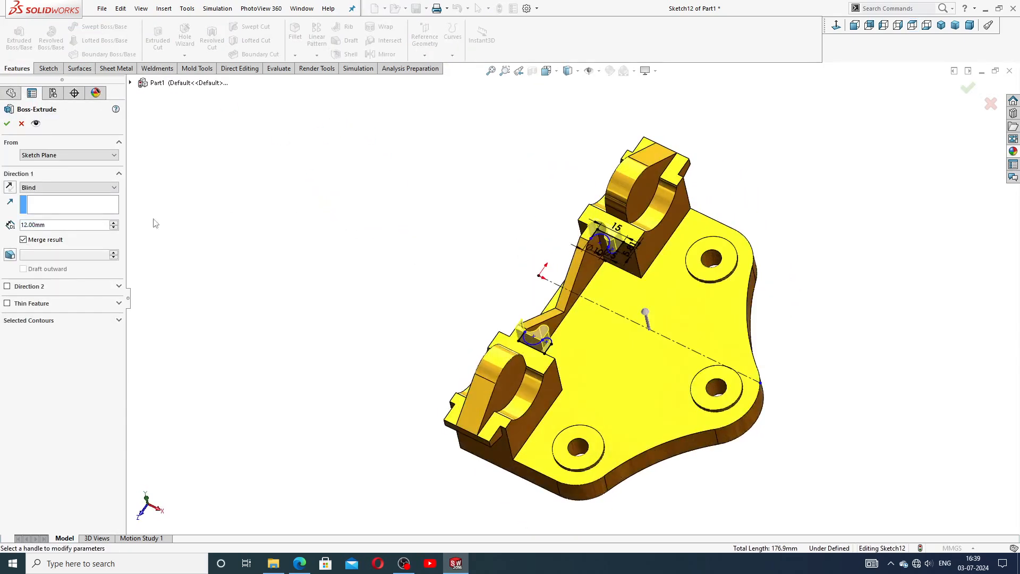
left_click(60, 187)
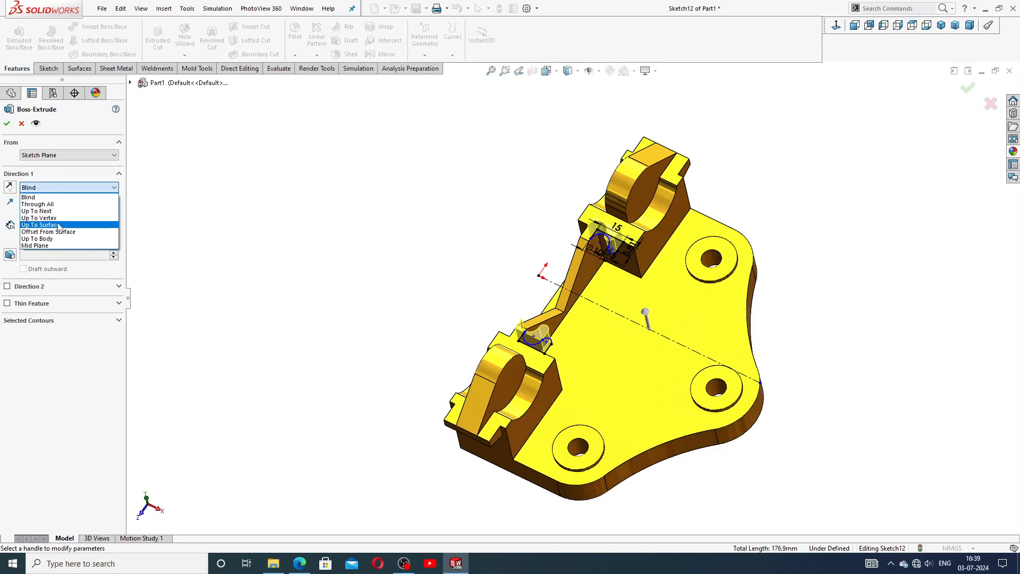
left_click(40, 225)
left_click(610, 353)
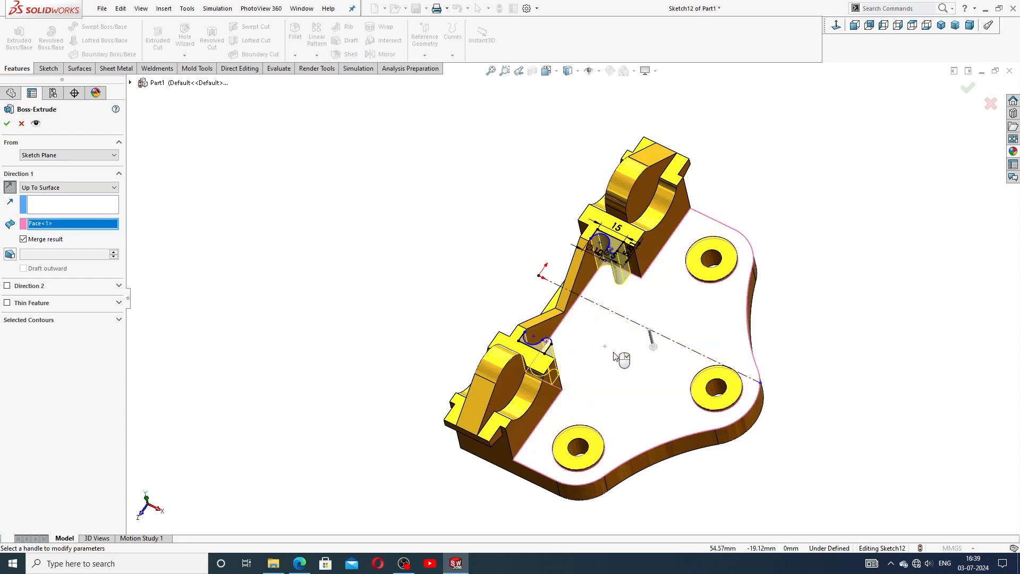
middle_click_drag(620, 358, 605, 361)
middle_click_drag(611, 303, 606, 311)
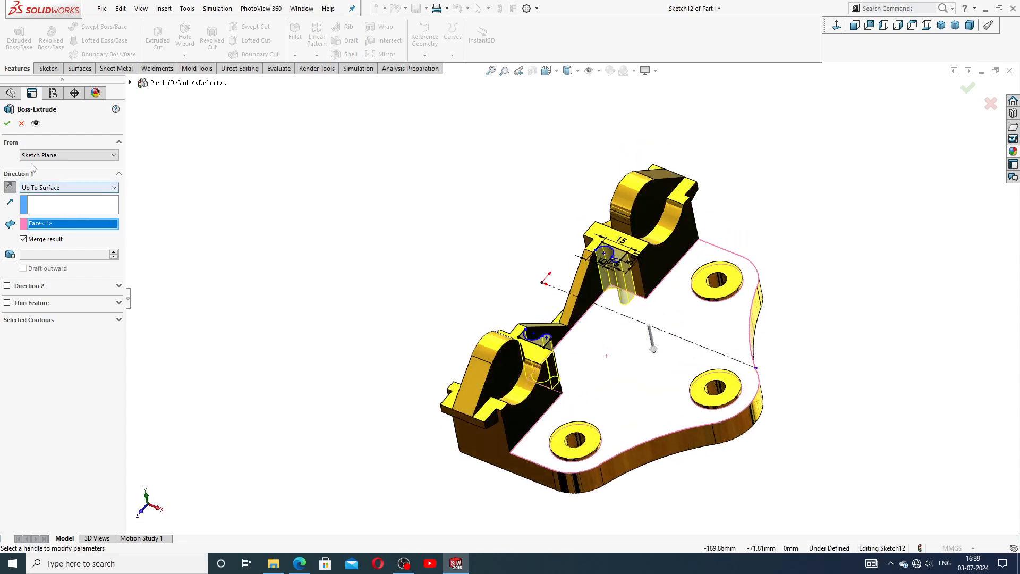
left_click(8, 124)
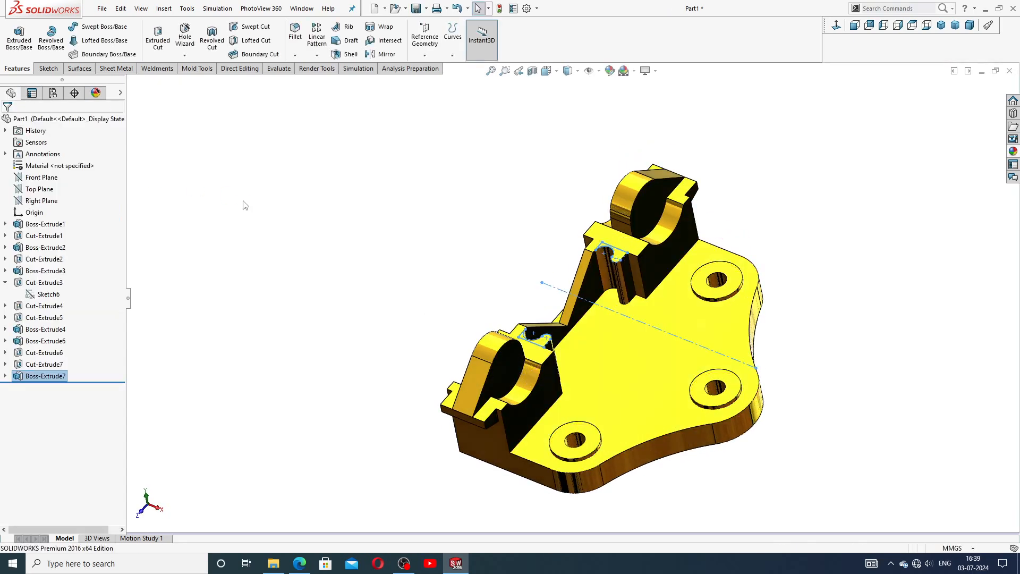
middle_click_drag(461, 290, 412, 234)
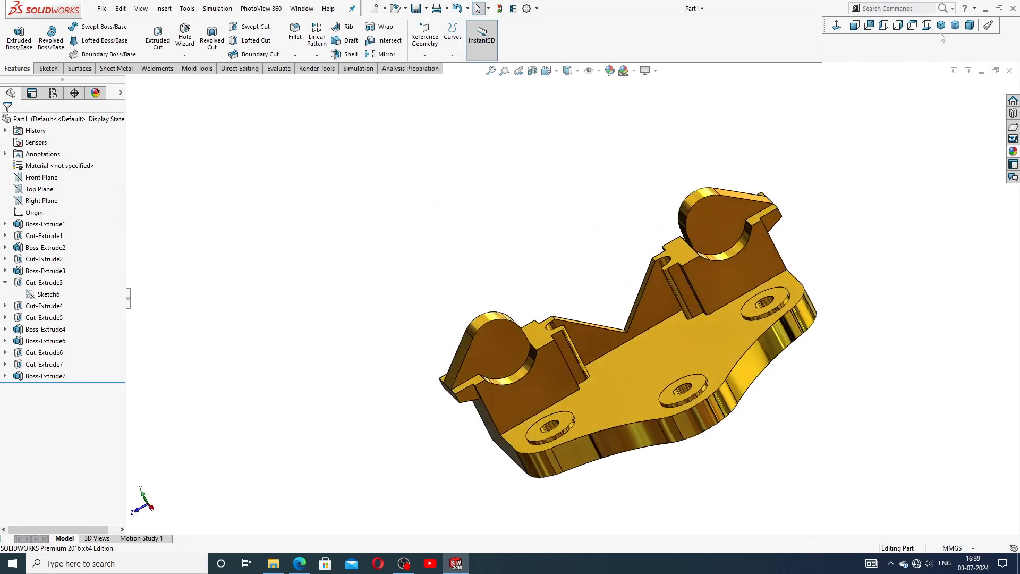
left_click(940, 25)
middle_click_drag(702, 184, 651, 145)
scroll(562, 277, "down", 2)
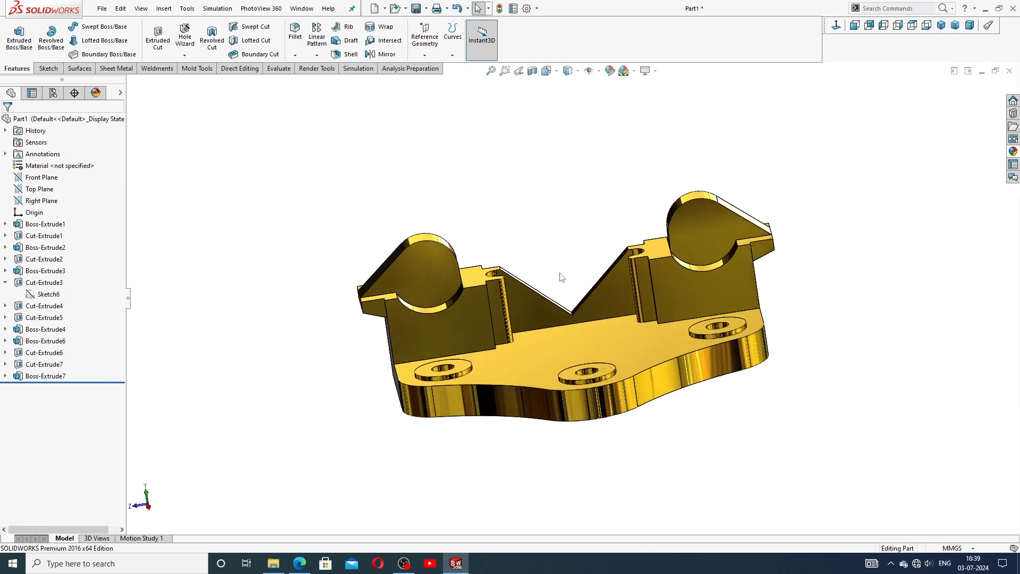
left_click(433, 283)
left_click(469, 194)
middle_click_drag(582, 253, 573, 309)
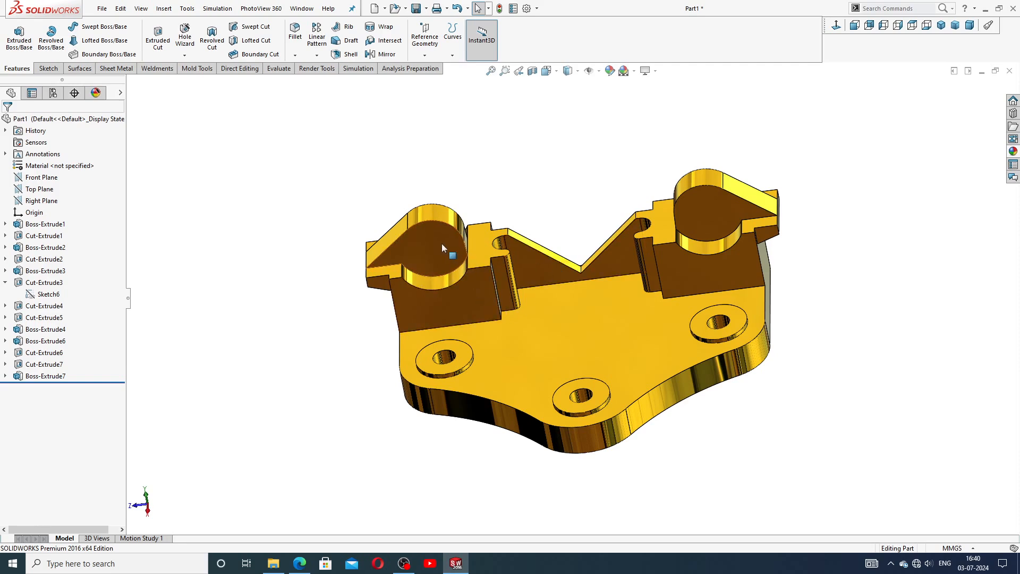
left_click(441, 243)
left_click(484, 211)
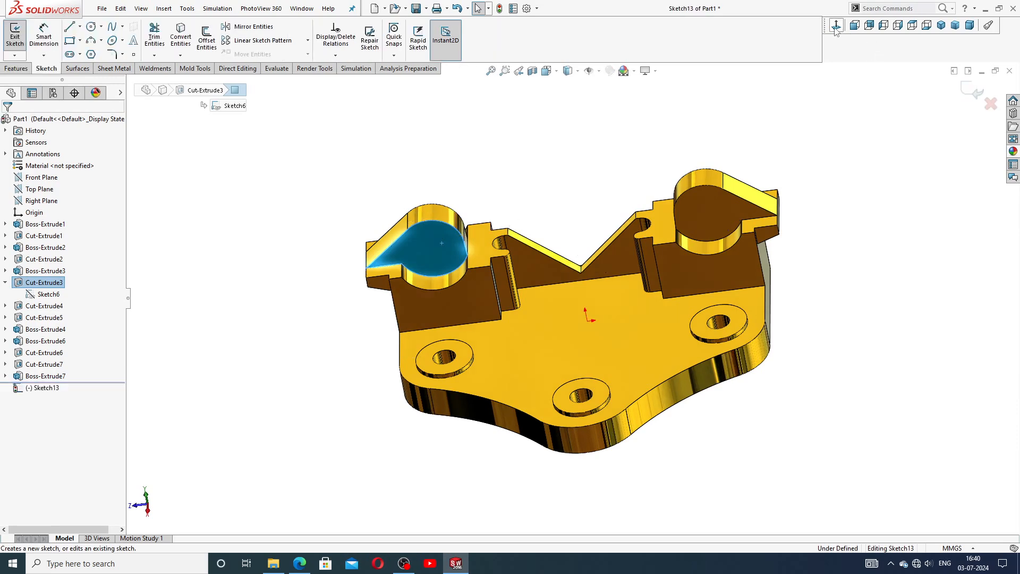
middle_click_drag(544, 266, 546, 282)
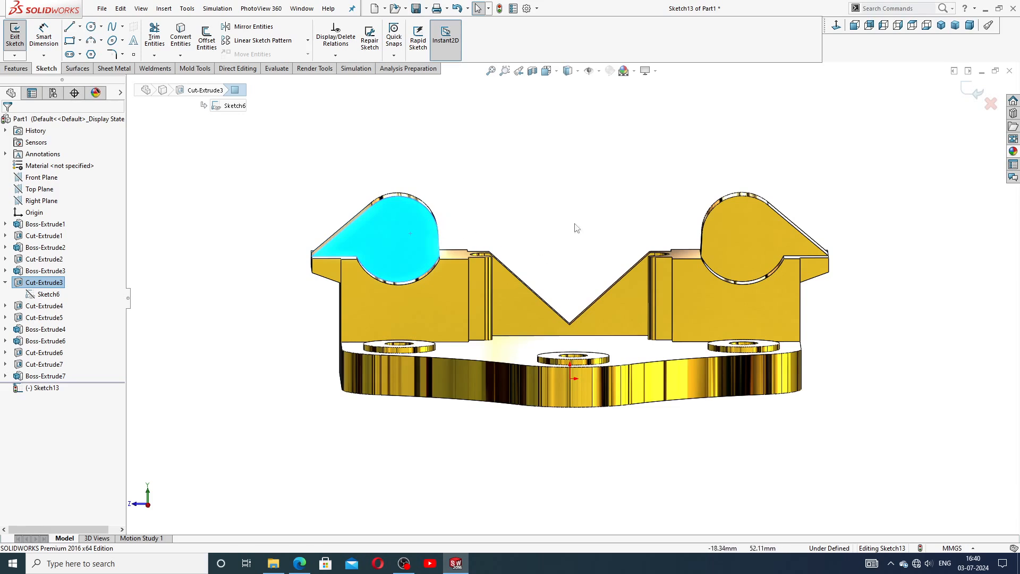
left_click(975, 94)
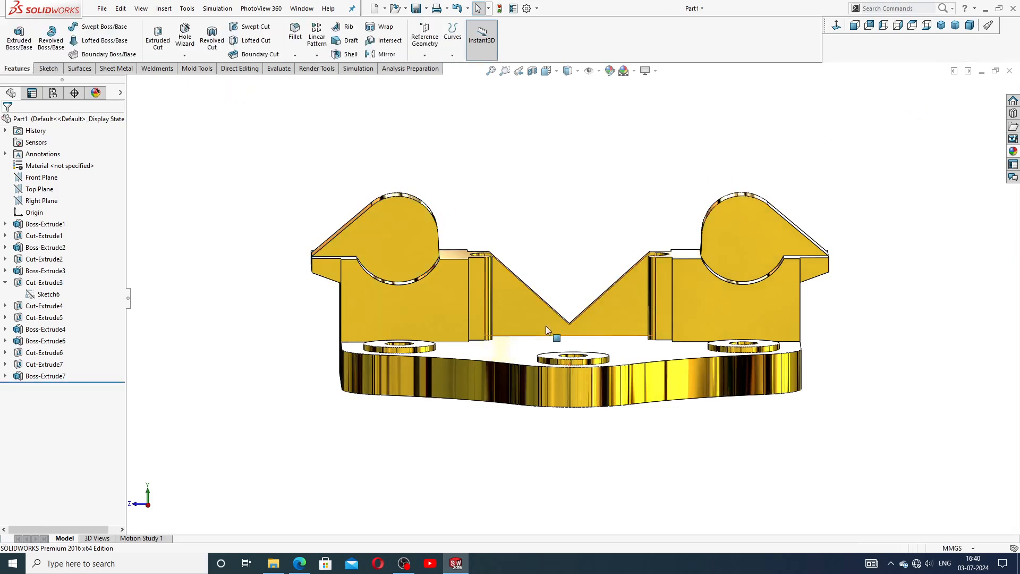
Sketch on the V-notched wall's face, drawing circles of about 6.7 mm and 7.3 mm radius concentric with the two rounded lugs.
left_click(518, 310)
left_click(561, 285)
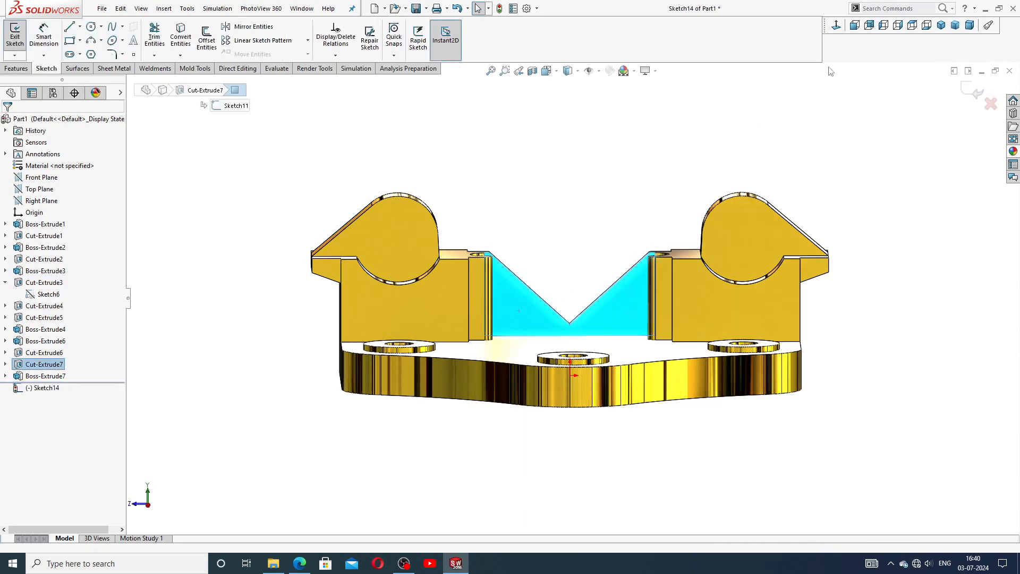
left_click(836, 25)
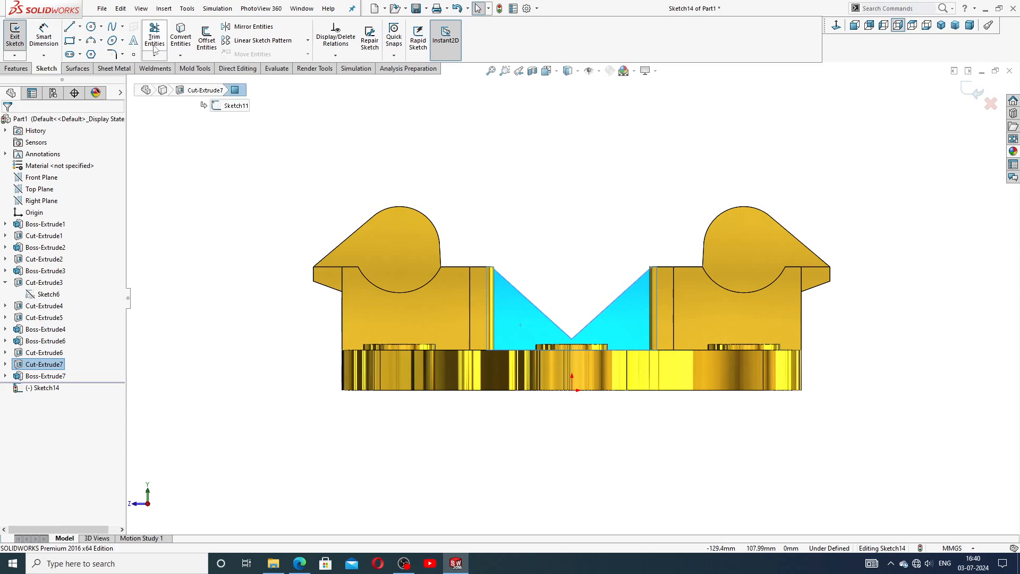
left_click(90, 28)
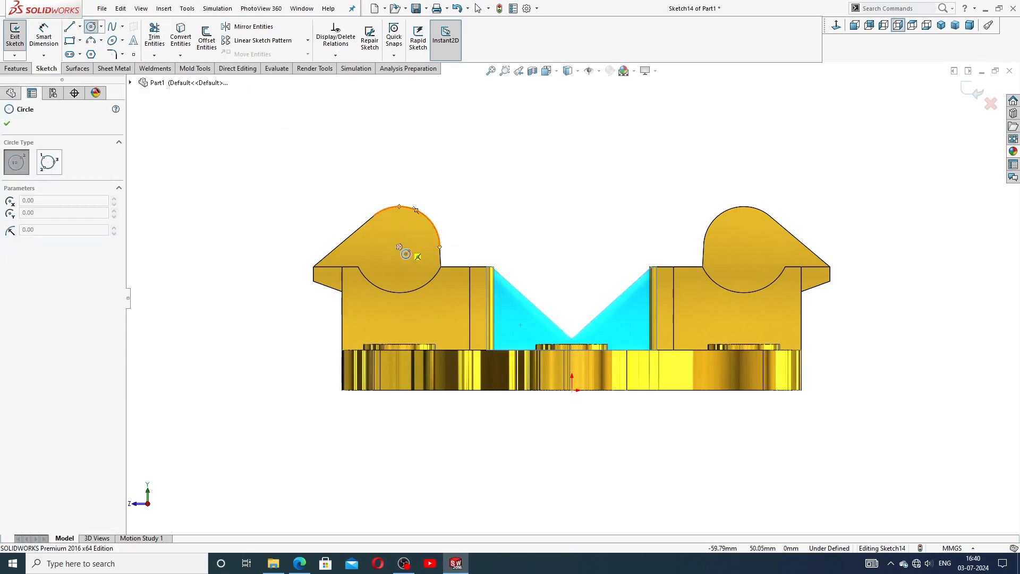
left_click(399, 246)
left_click(402, 228)
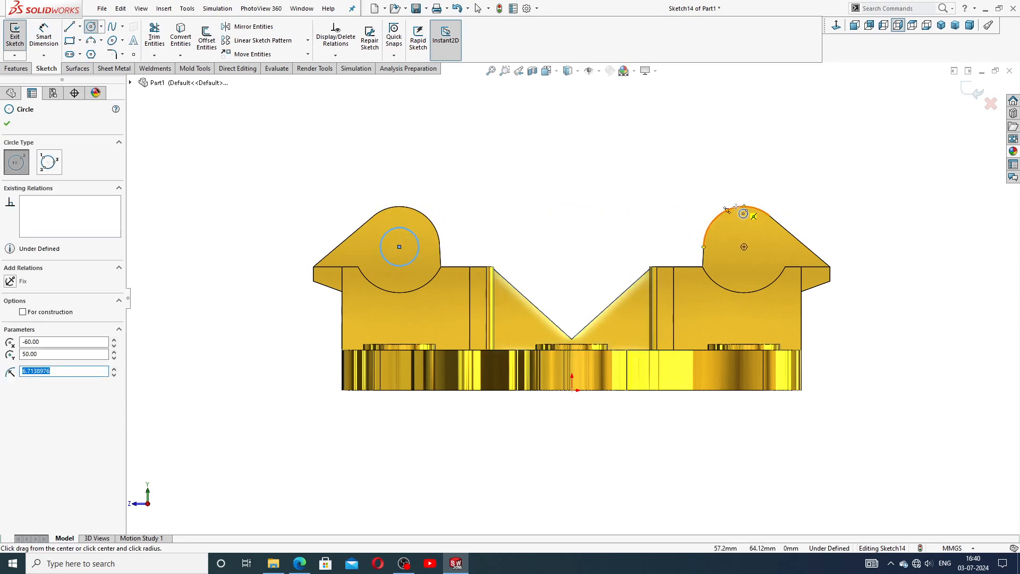
left_click(743, 247)
left_click(758, 231)
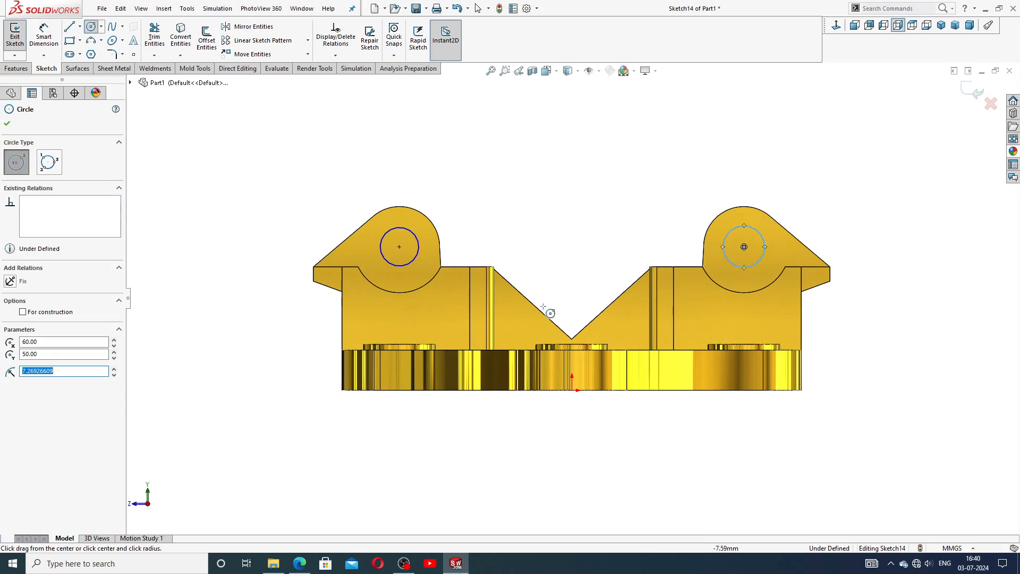
Draw two level circles of about 4.8 mm and 4.1 mm radius on the wall, one on each side of the V notch.
left_click(522, 323)
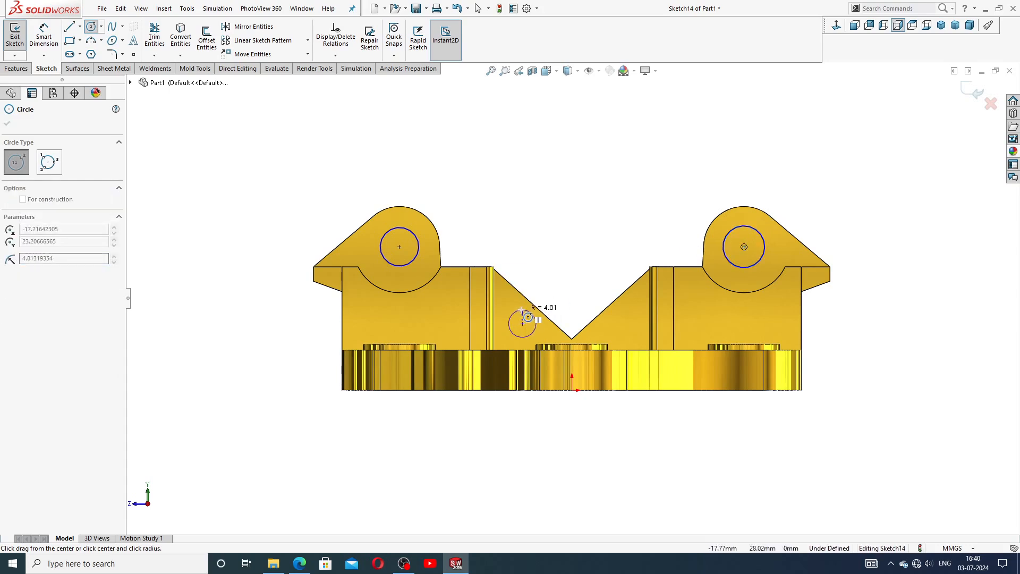
left_click(532, 314)
left_click(625, 323)
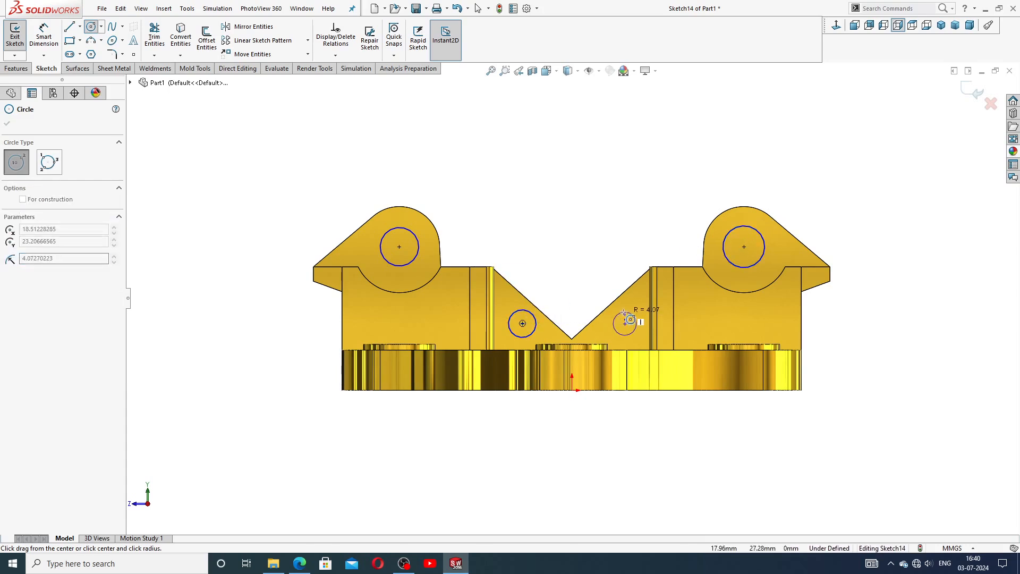
right_click(633, 241)
left_click(656, 246)
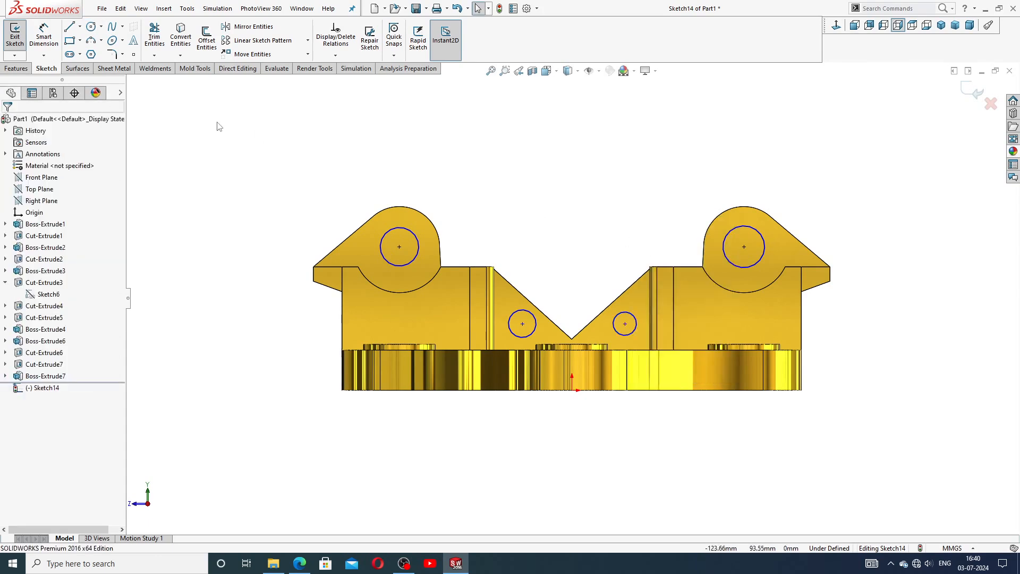
Draw a vertical centerline about 66 mm long from the origin up through the V notch.
left_click(80, 26)
left_click(88, 51)
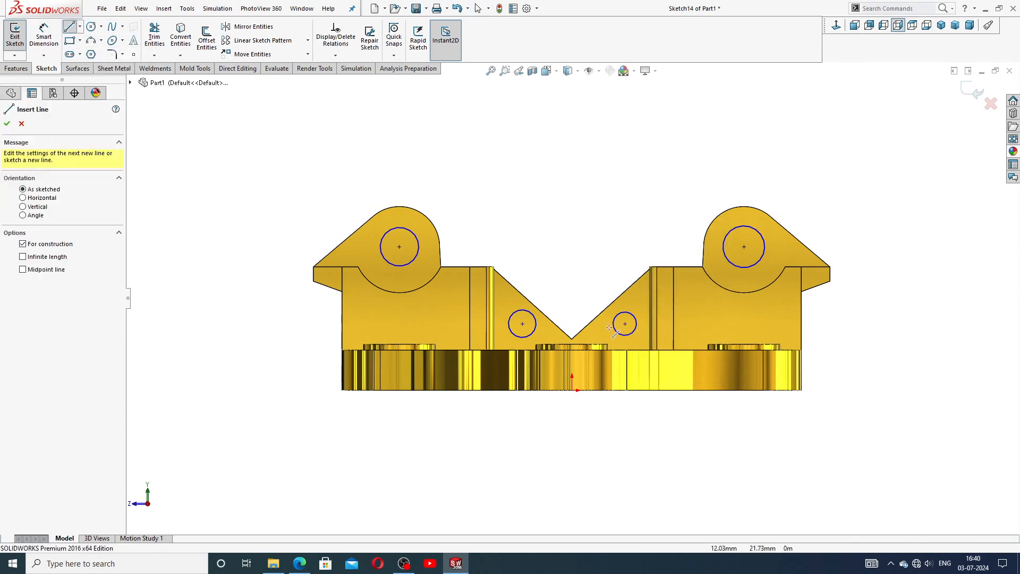
left_click(571, 390)
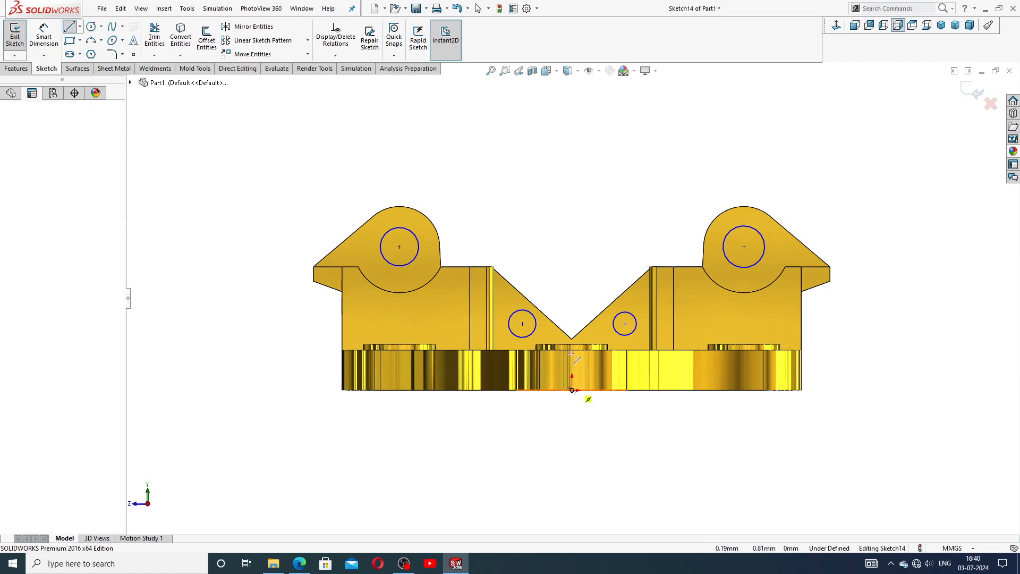
left_click(572, 202)
right_click(594, 175)
left_click(616, 216)
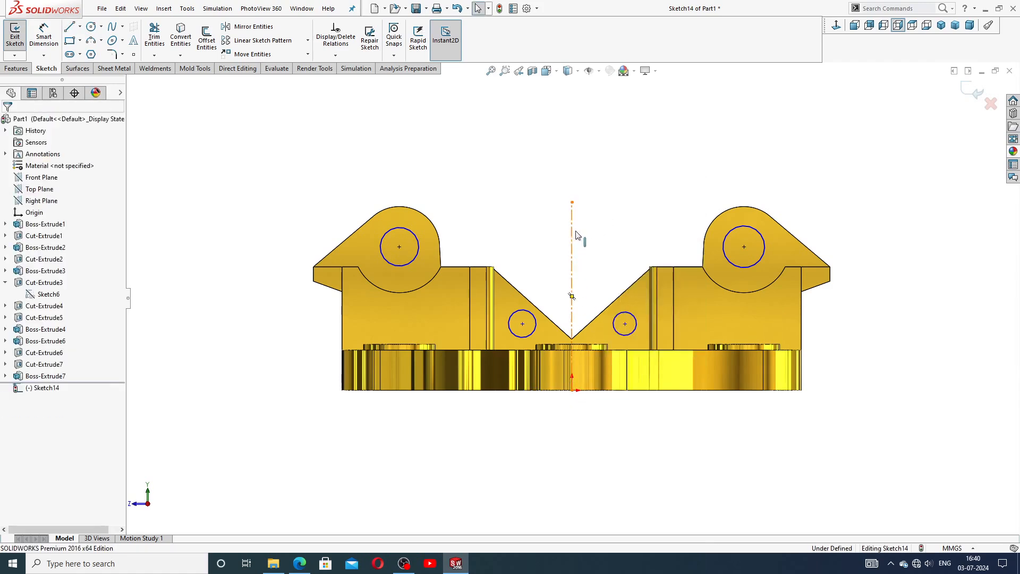
left_click(573, 235)
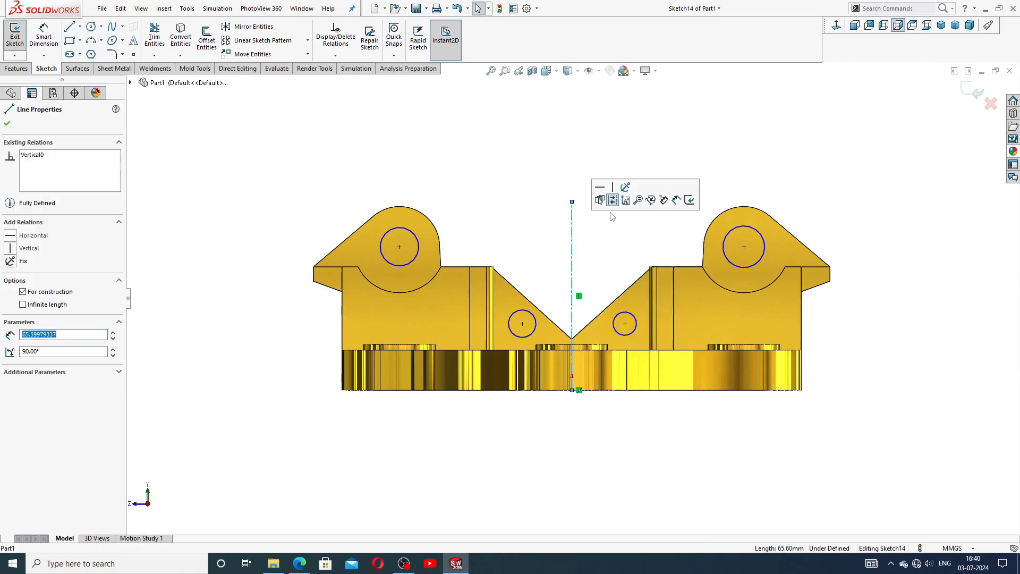
scroll(580, 169, "up", 1)
left_click(578, 168)
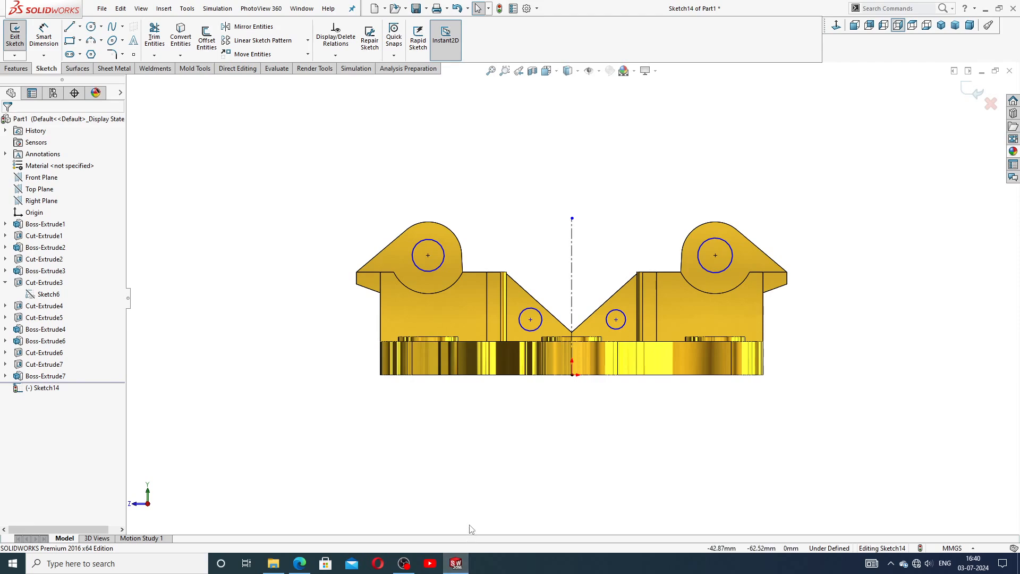
Dimension the circles on both rounded lugs to a diameter of 10 mm each.
left_click(43, 36)
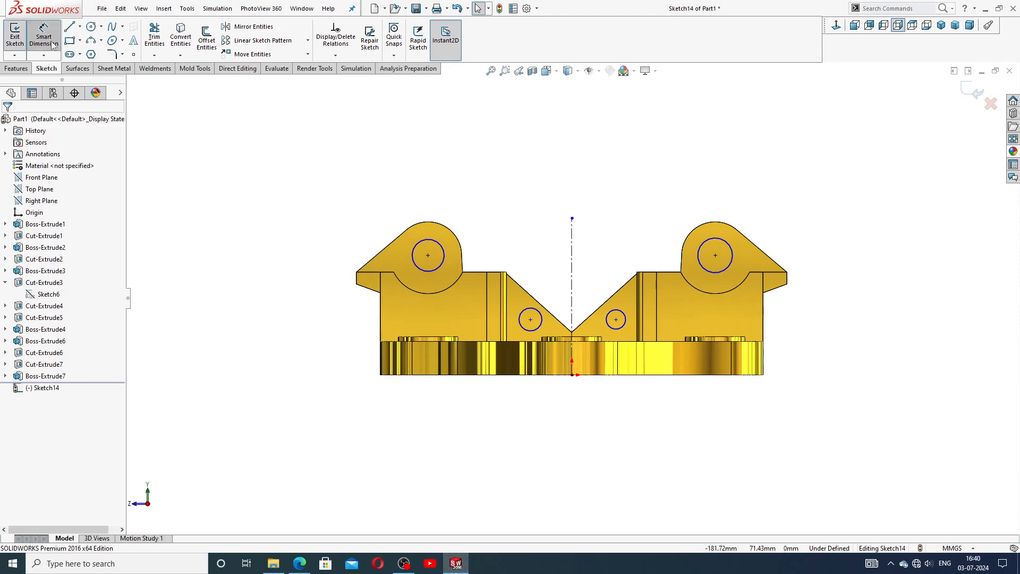
left_click(440, 244)
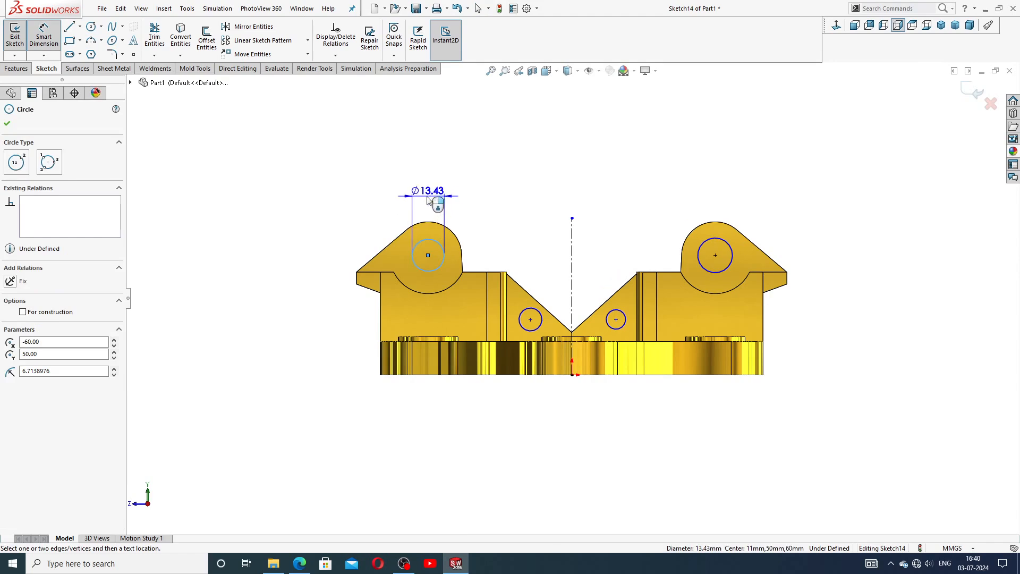
left_click(441, 204)
type("10")
key("Return")
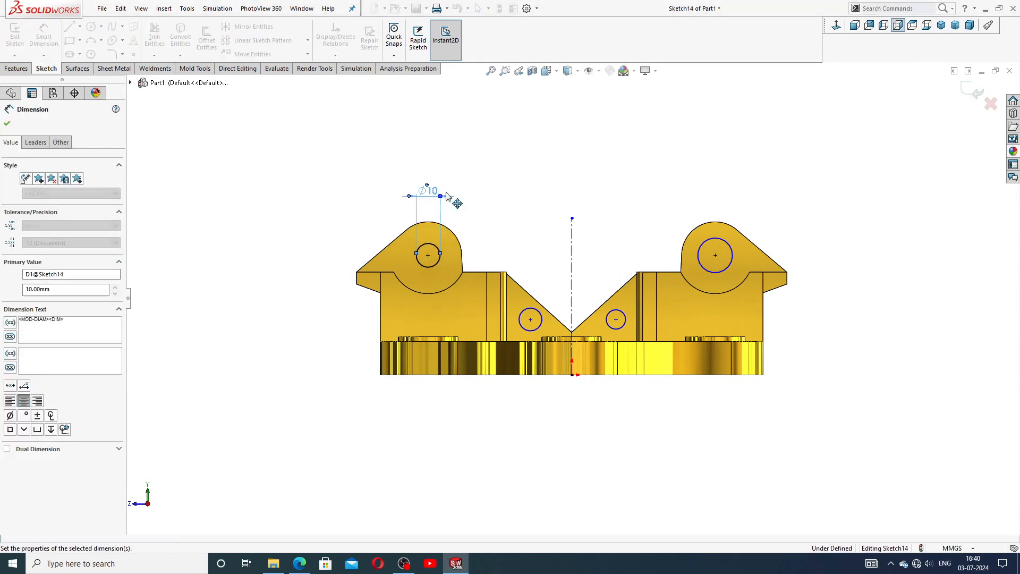
left_click(724, 239)
left_click(742, 209)
type("10")
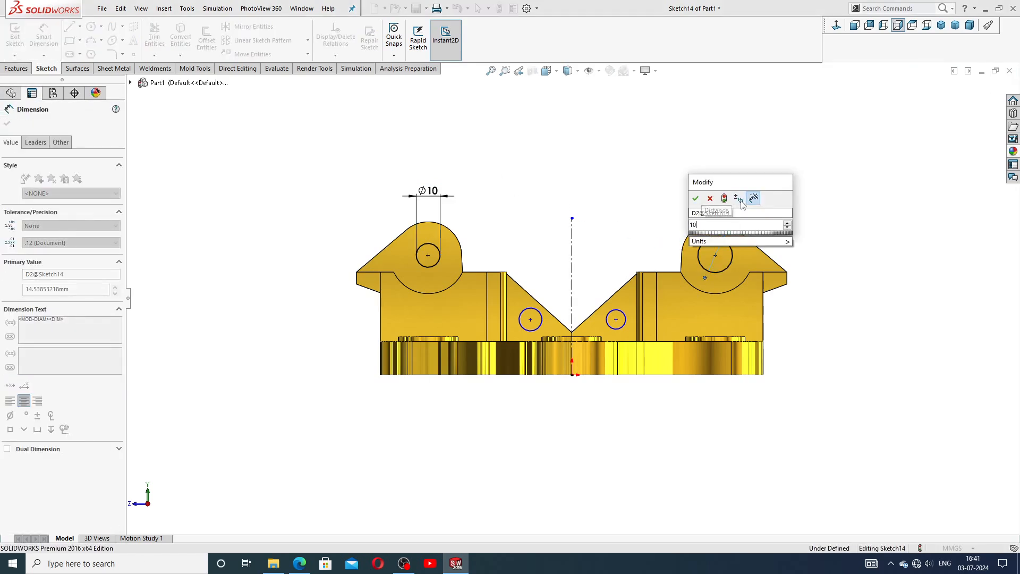
key("Return")
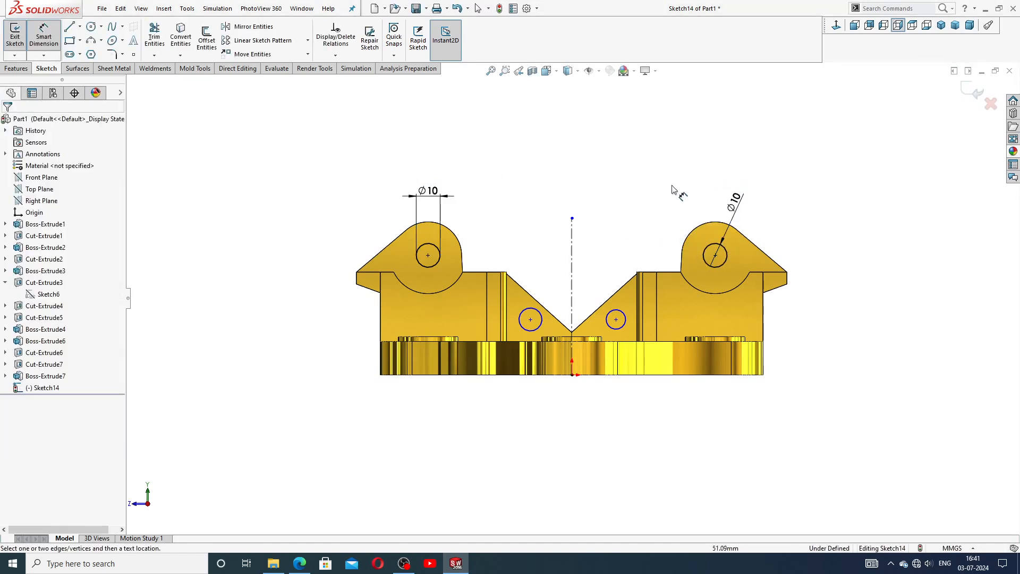
Dimension the centers of the two wall circles 24 mm from the vertical centerline, one on each side of the V notch.
left_click(572, 259)
left_click(616, 319)
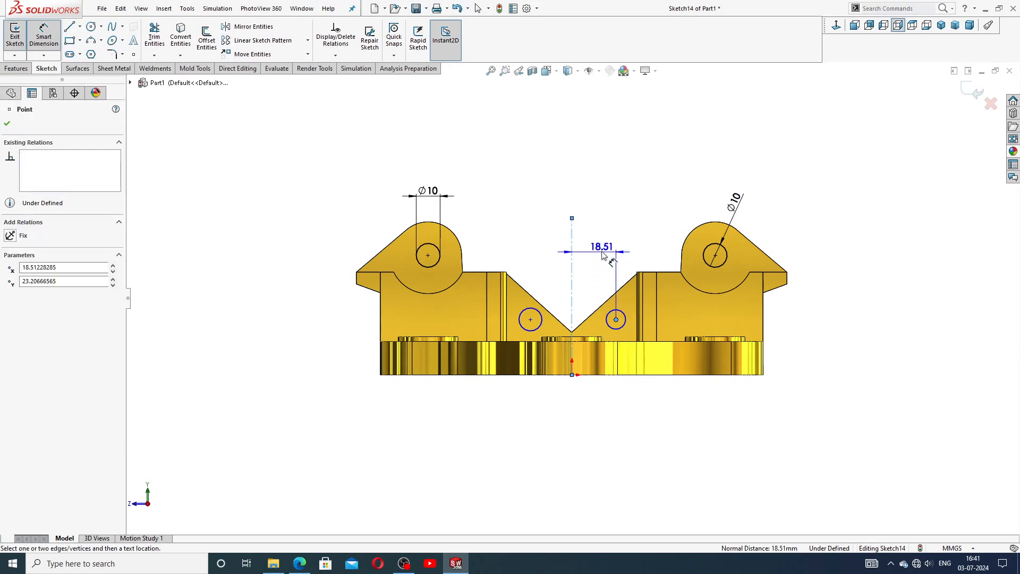
left_click(603, 255)
type("24")
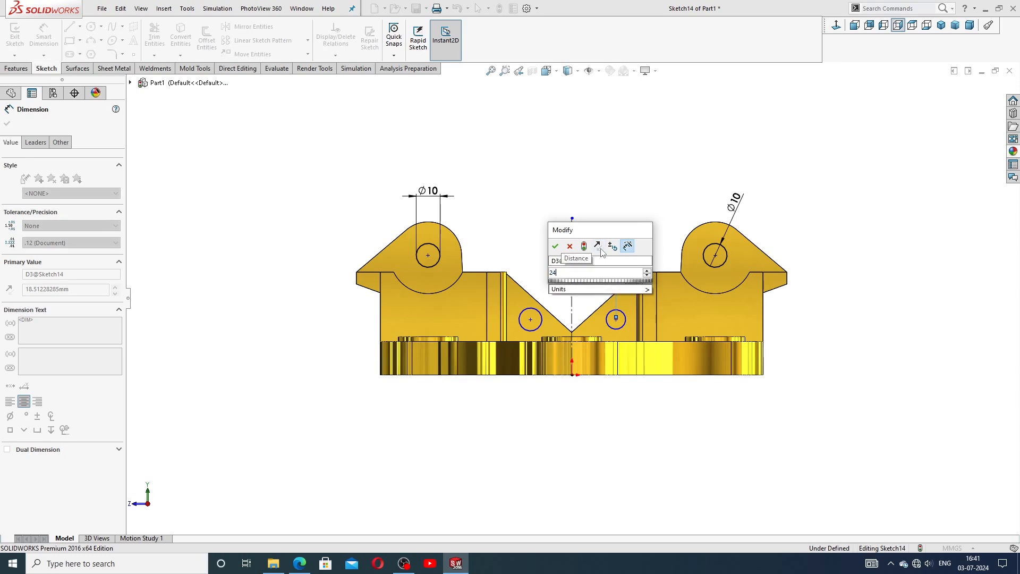
key("Return")
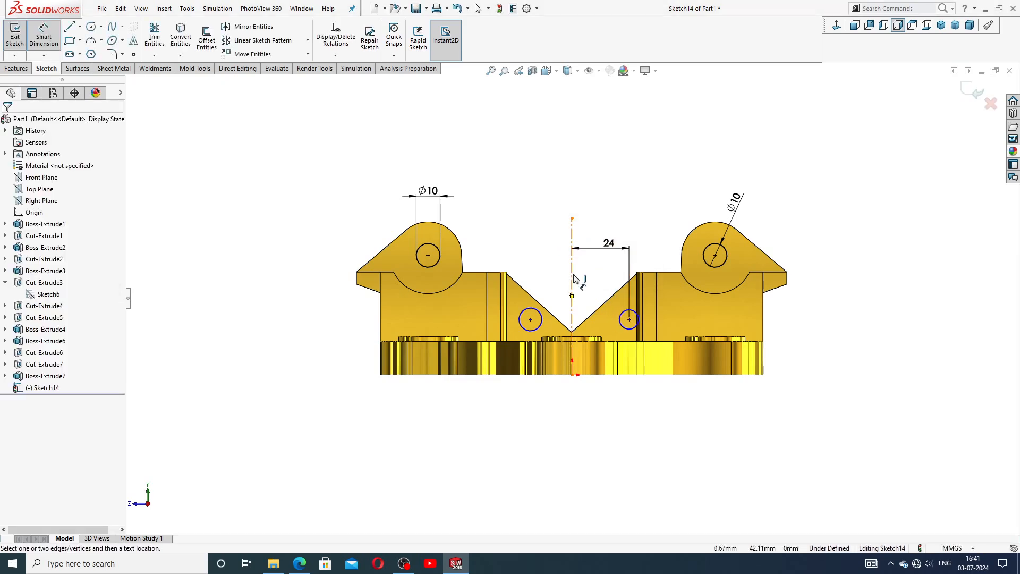
left_click(572, 277)
left_click(530, 319)
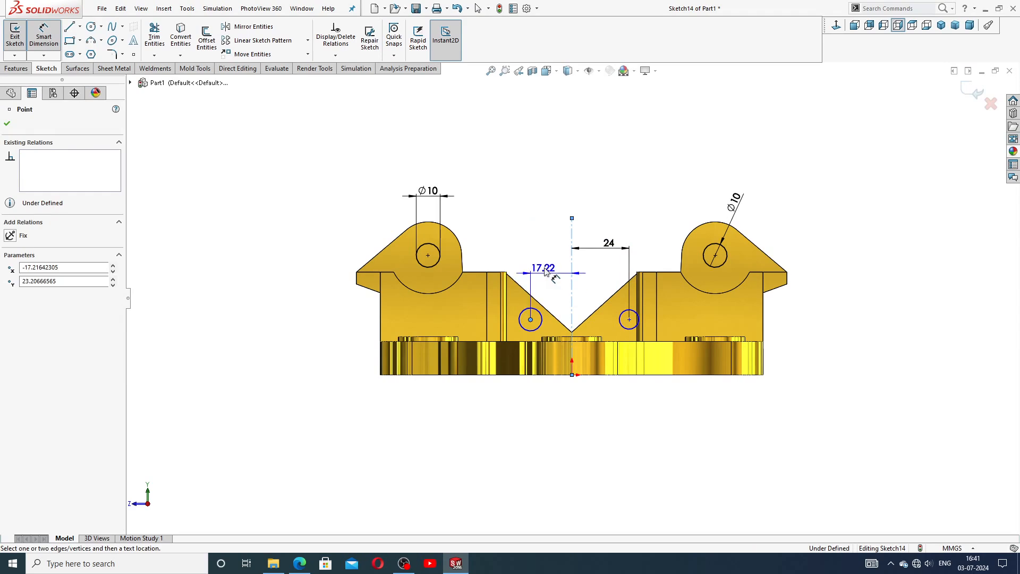
left_click(547, 264)
type("24")
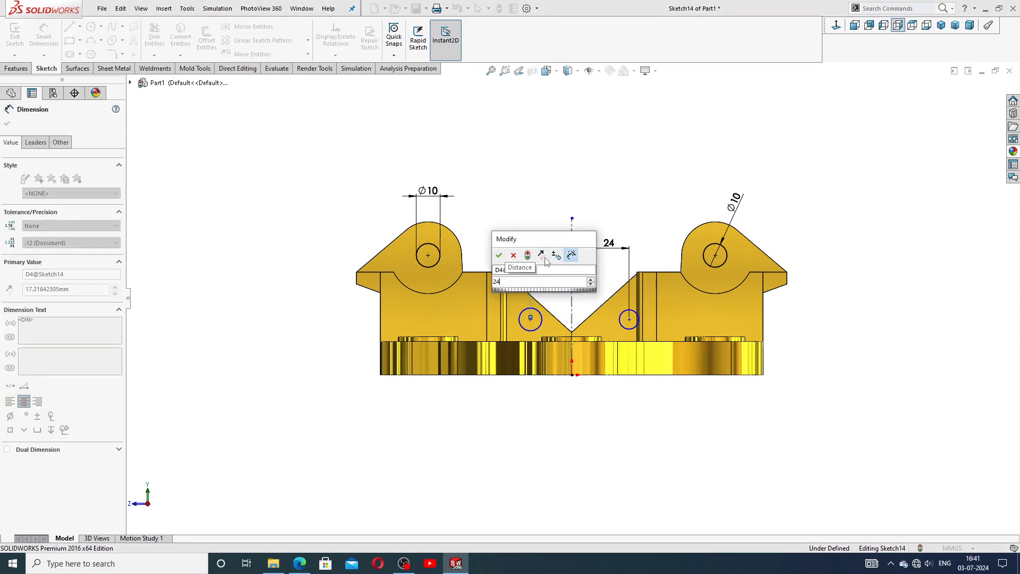
key("Return")
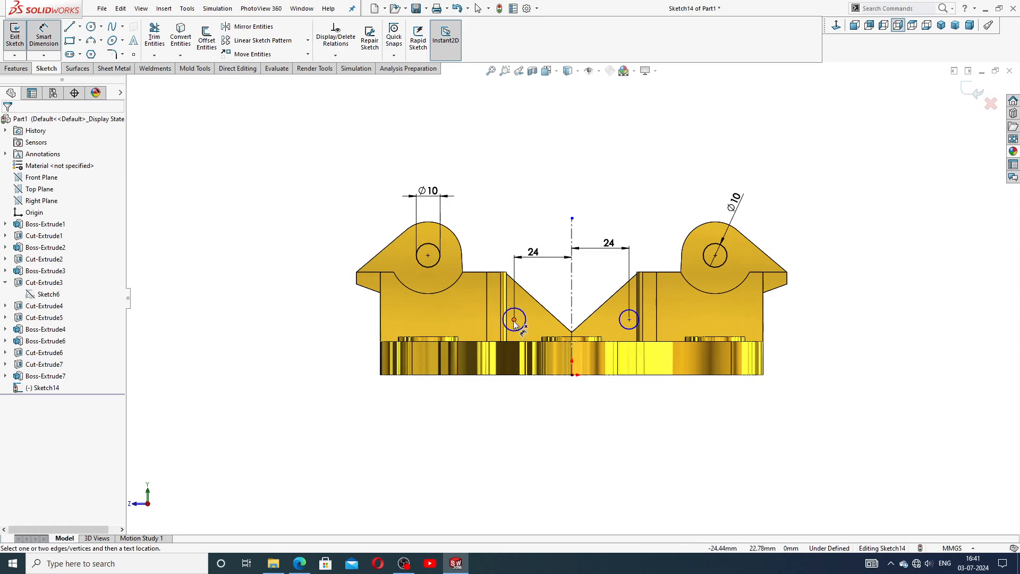
Dimension the centers of both wall circles 12 mm above the top edge of the base plate.
left_click(515, 319)
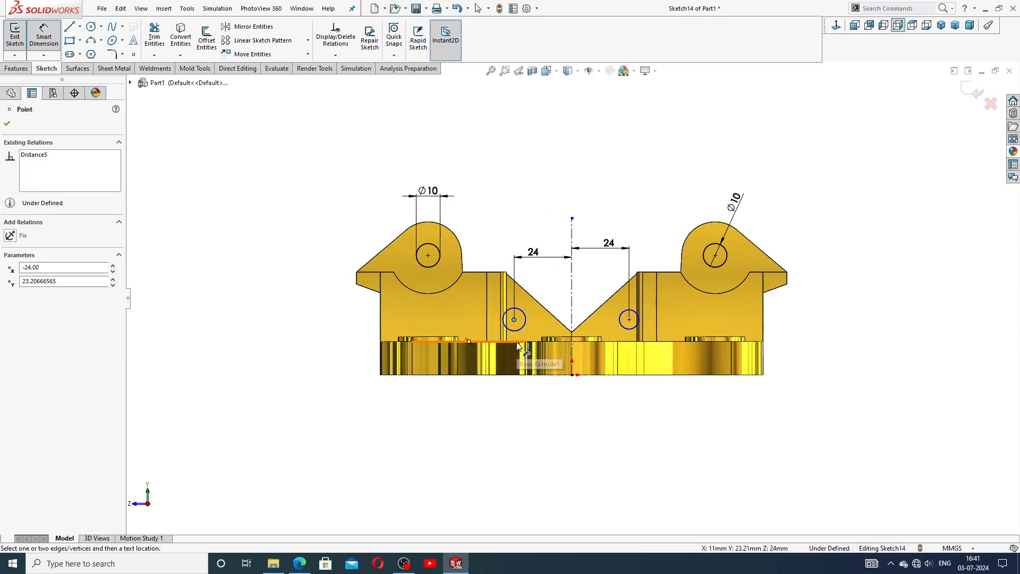
left_click(521, 341)
left_click(342, 326)
type("12")
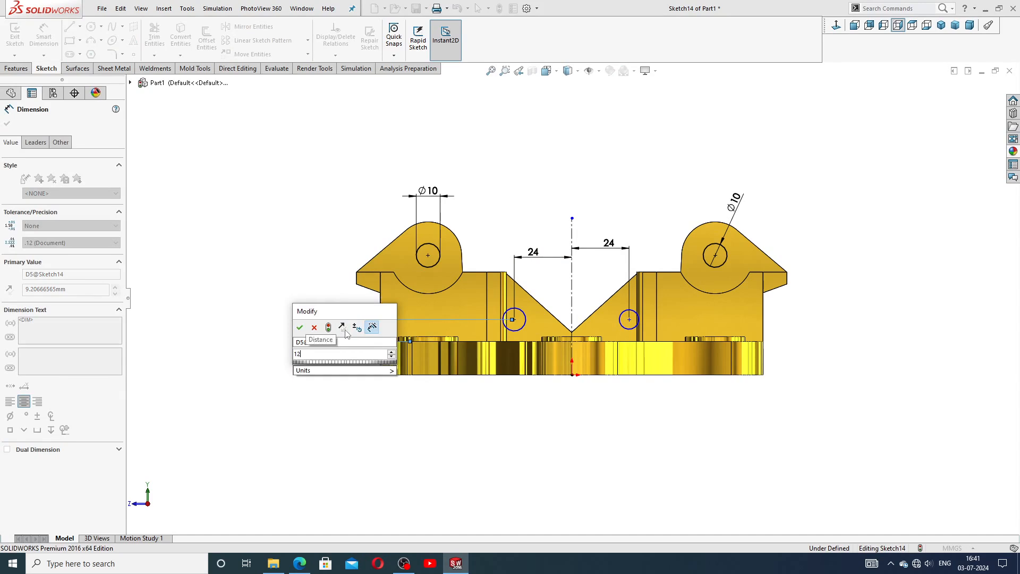
key("Return")
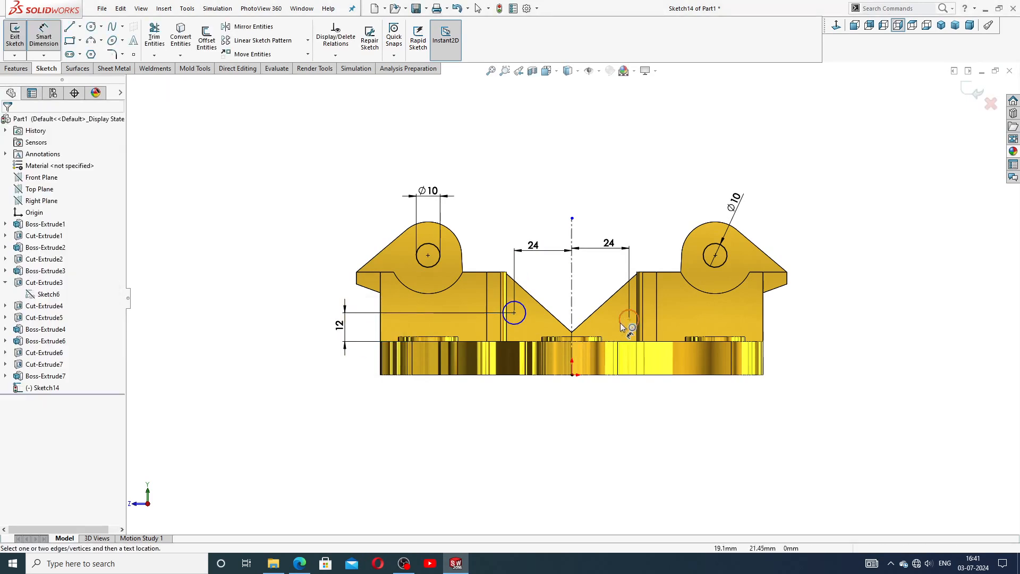
left_click(628, 319)
left_click(616, 341)
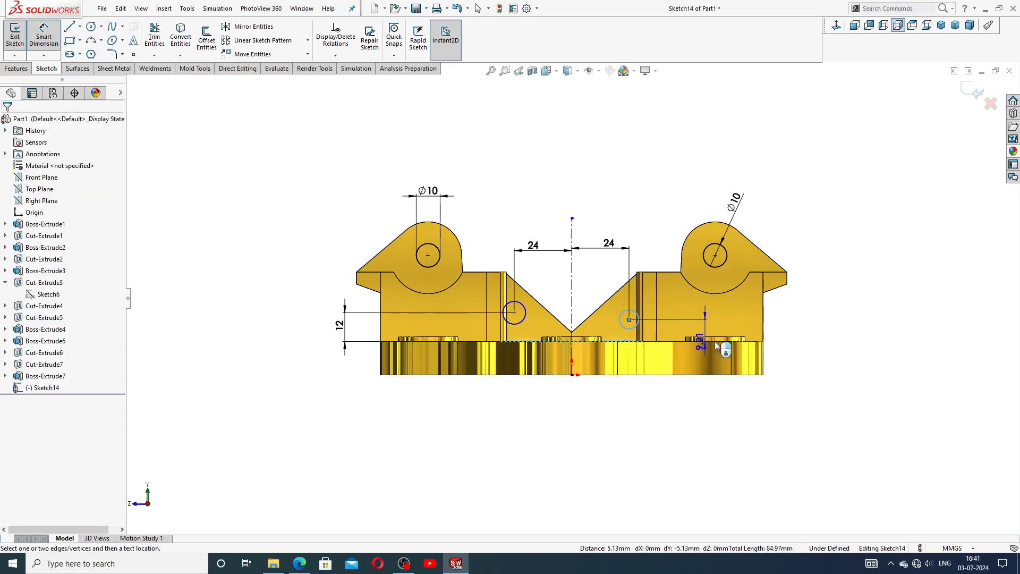
left_click(795, 333)
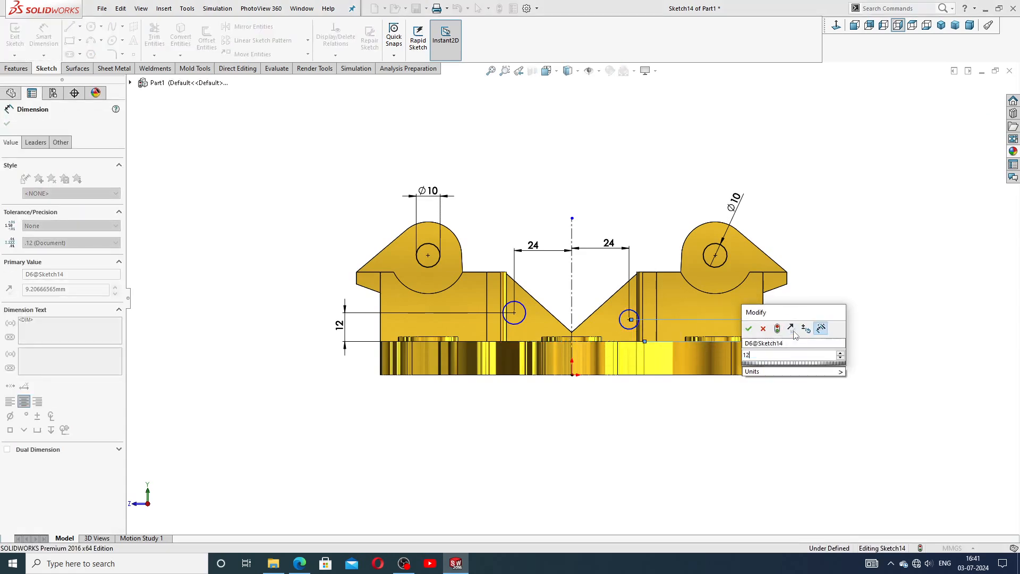
key("Return")
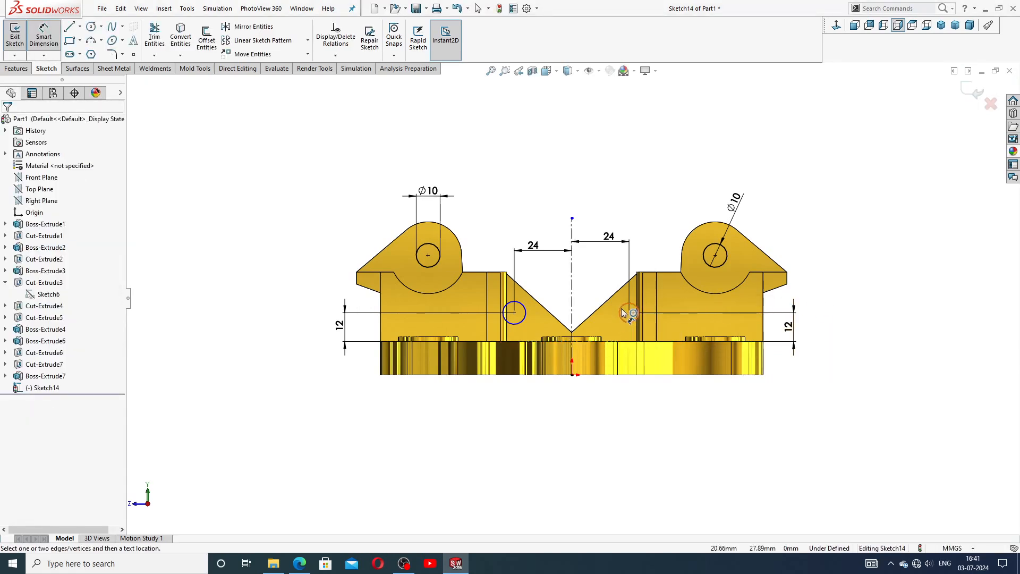
Dimension both wall circles to a diameter of 7 mm each and finish dimensioning.
left_click(622, 312)
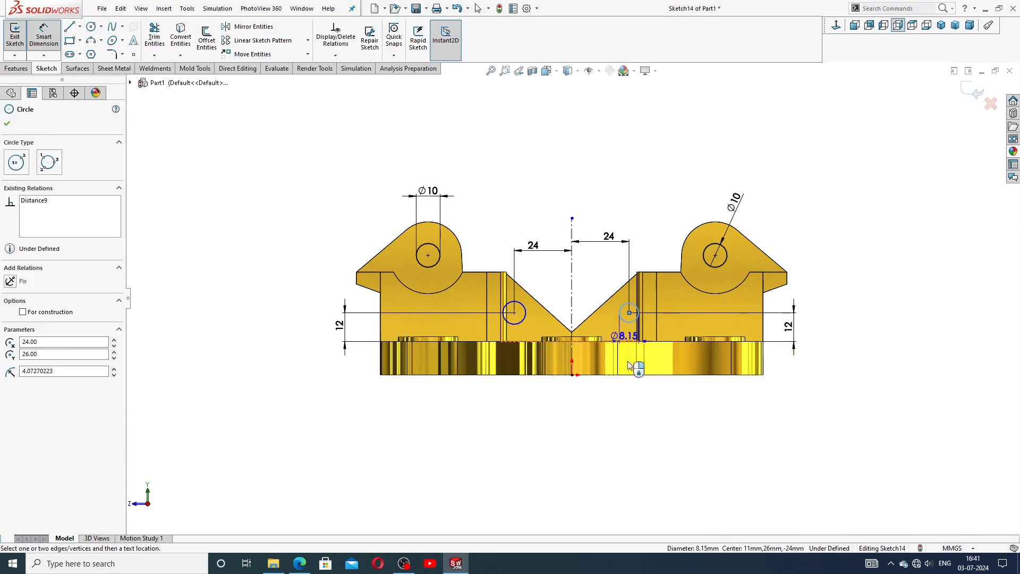
left_click(616, 385)
type("7")
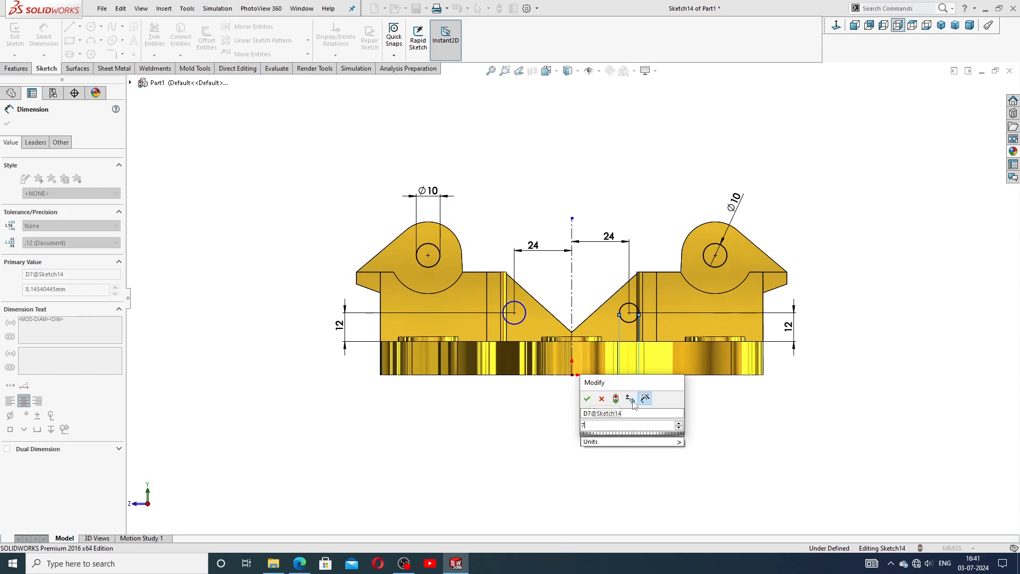
key("Return")
left_click(525, 314)
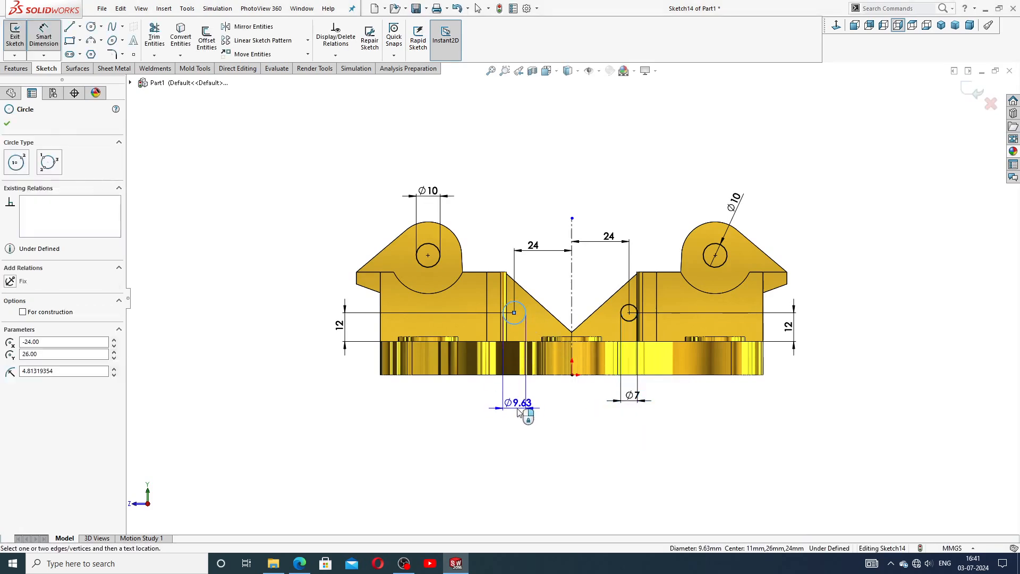
left_click(524, 406)
type("7")
key("Return")
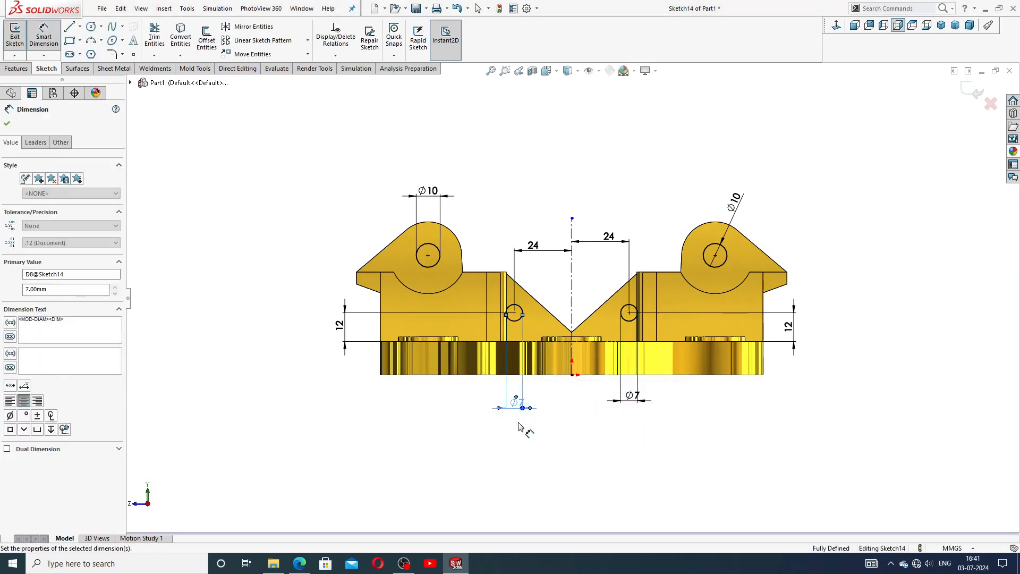
left_click(553, 452)
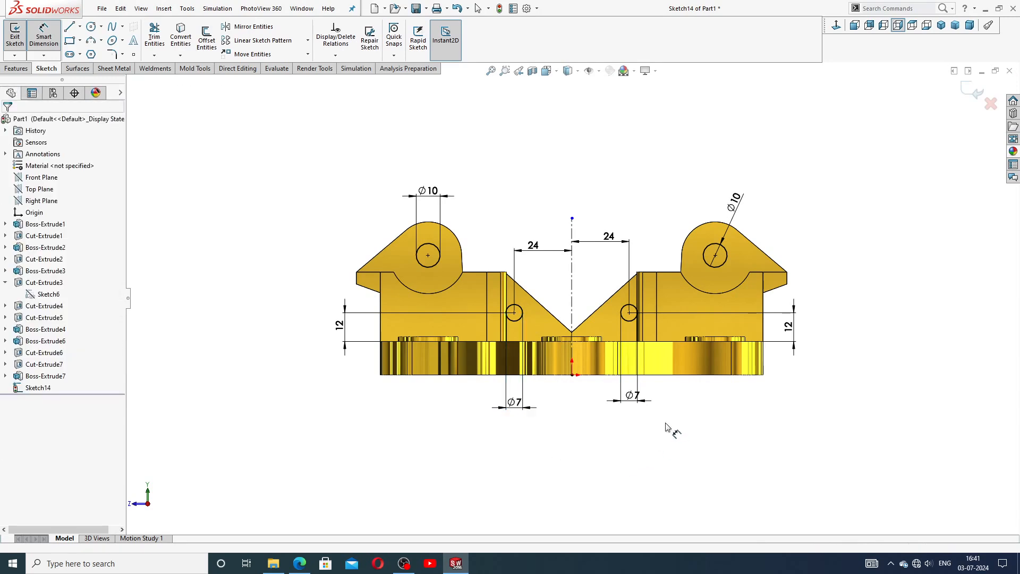
left_click(627, 401)
left_click(653, 455)
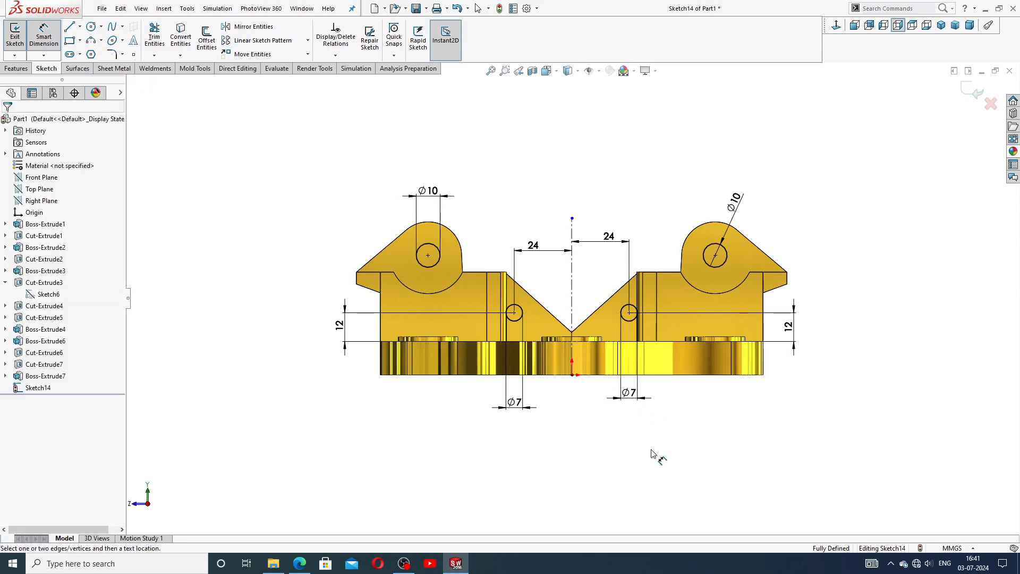
right_click(572, 189)
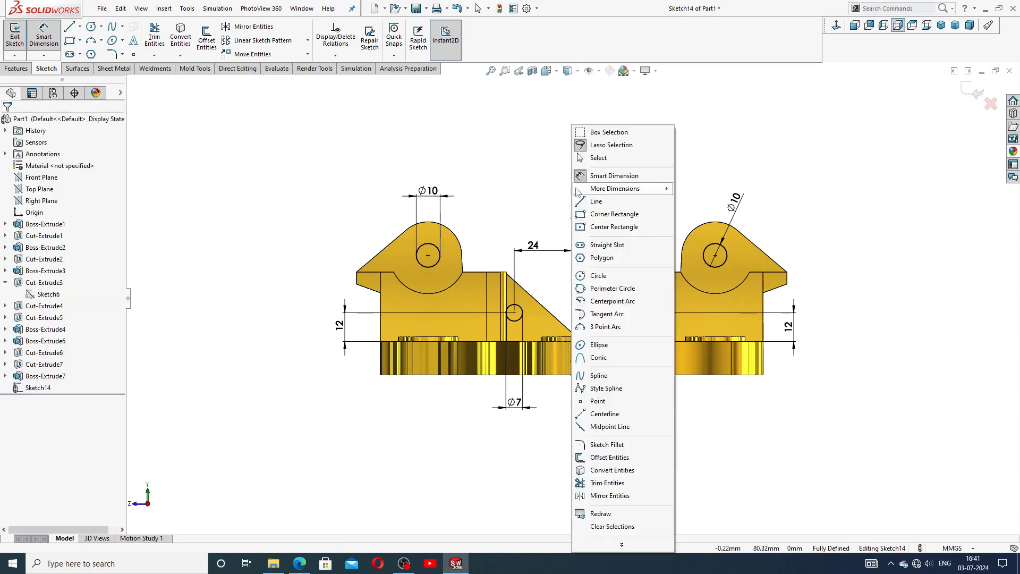
left_click(590, 156)
Cut-extrude the four circles through the lugs and the V-notched wall with a Mid Plane depth of 52 mm.
left_click(300, 564)
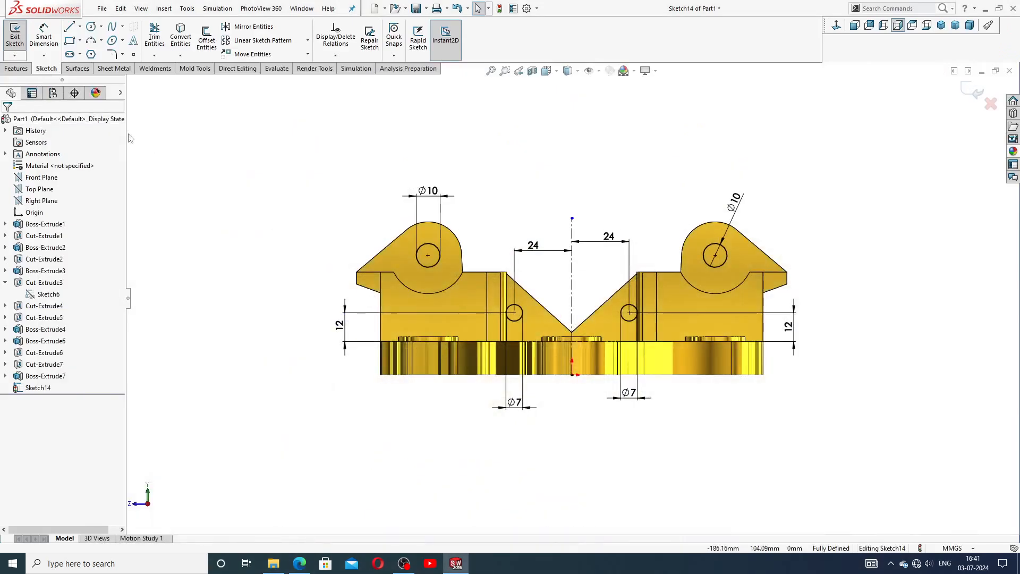
left_click(16, 68)
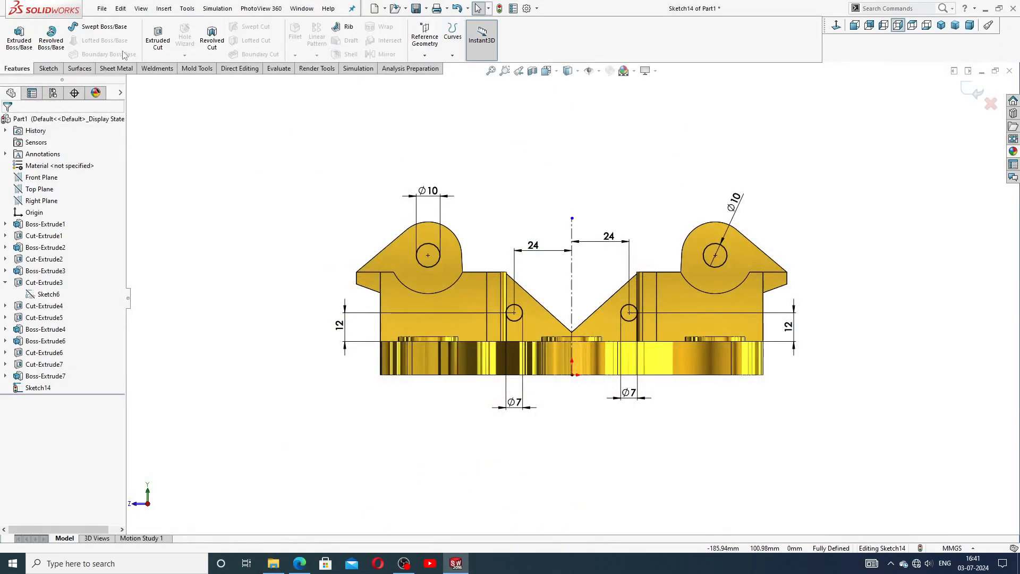
left_click(158, 36)
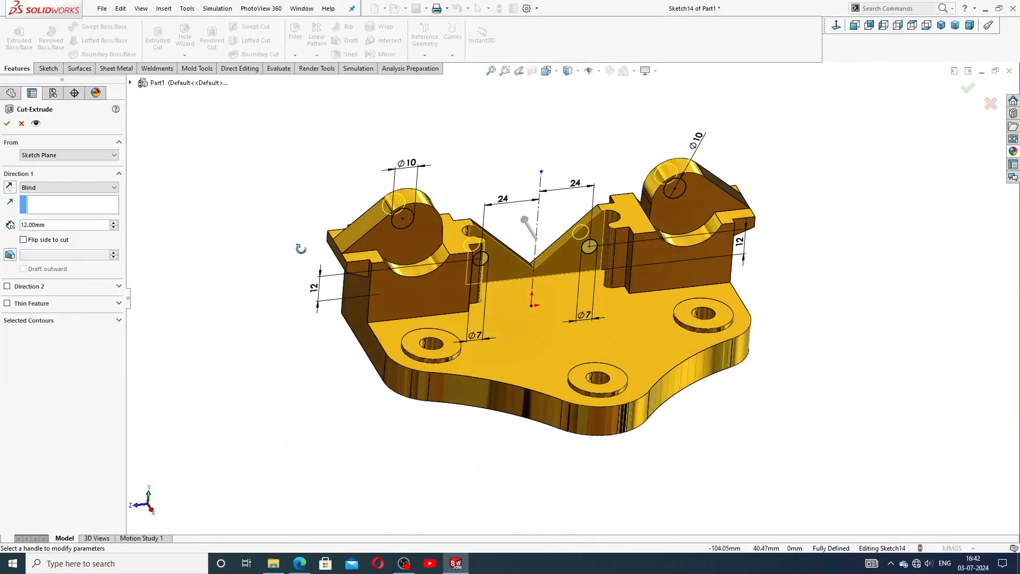
left_click(58, 188)
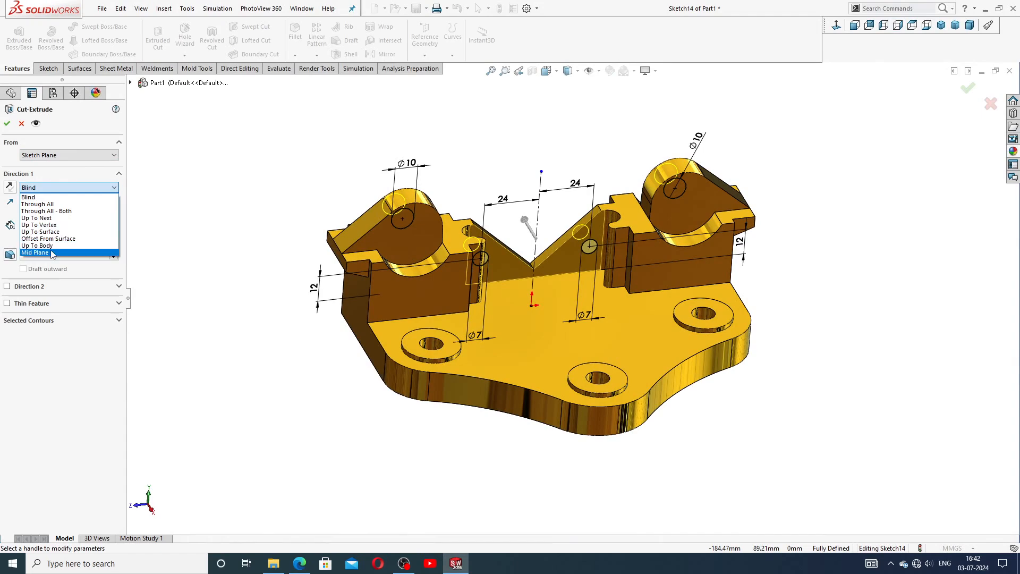
left_click(43, 252)
left_click(113, 224)
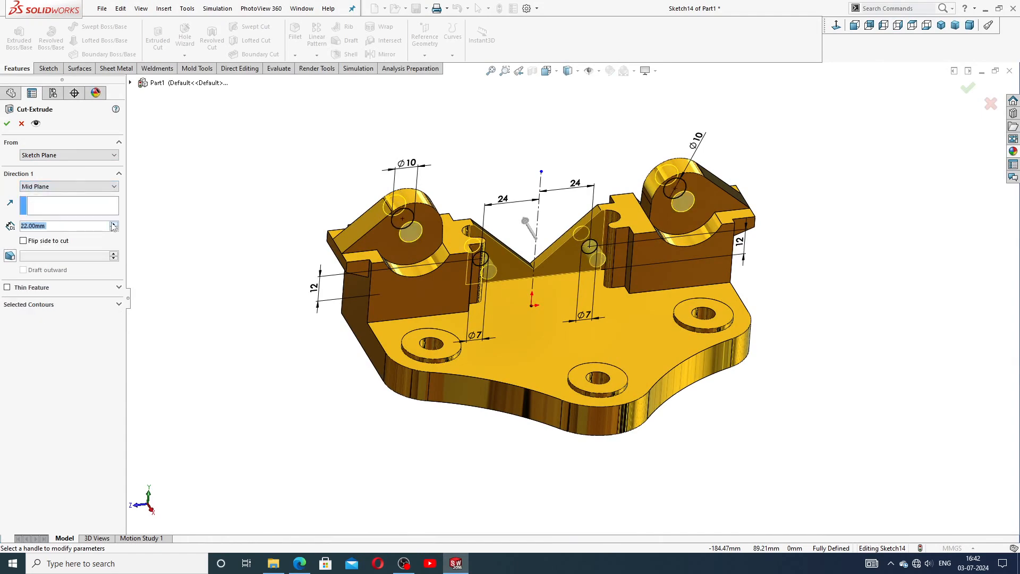
left_click(113, 224)
left_click(113, 224)
left_click(113, 224)
left_click(8, 125)
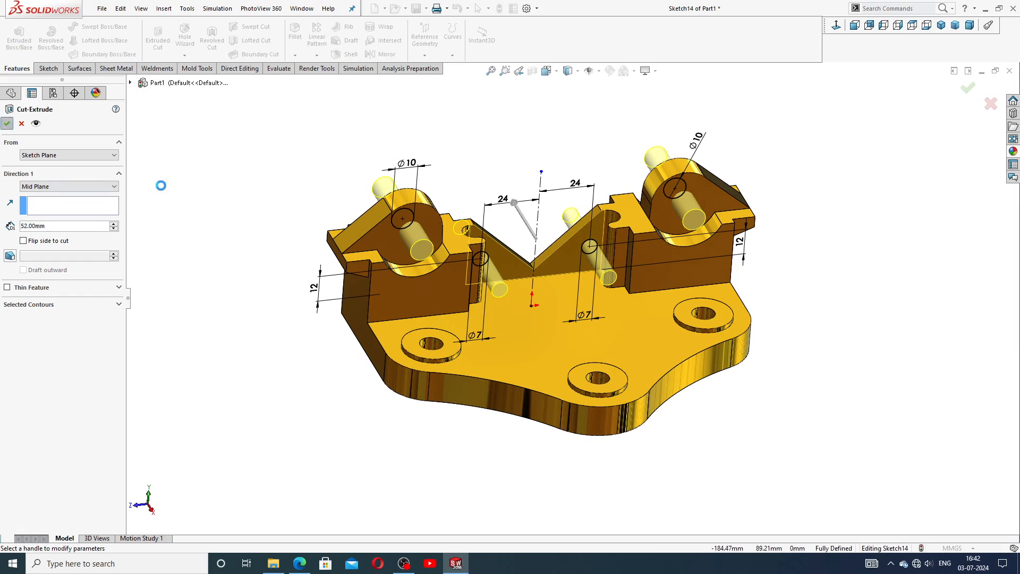
middle_click_drag(275, 207, 284, 231)
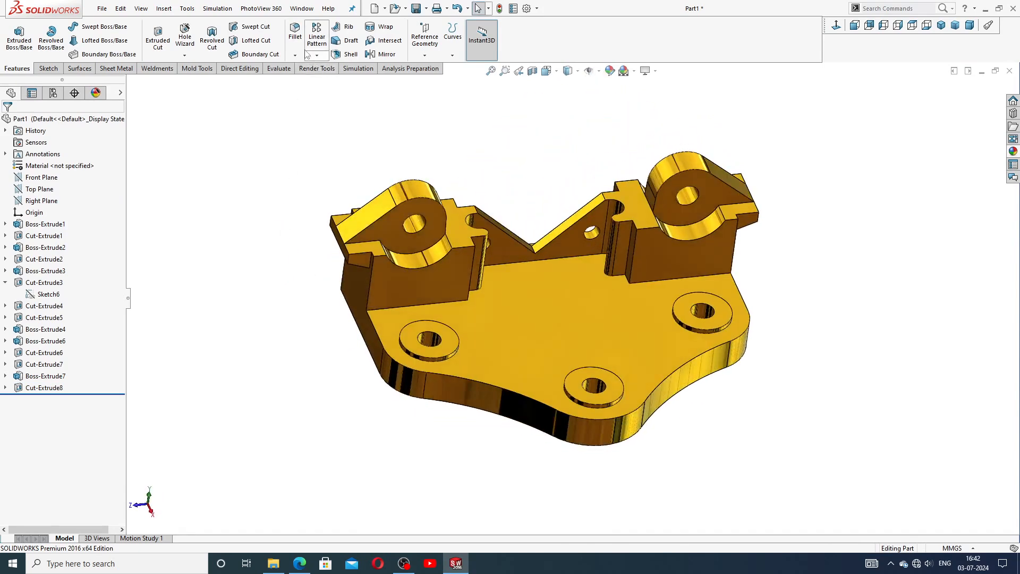
Start a 1 mm symmetric fillet and select the upper and lower outer edges of the base plate.
left_click(295, 33)
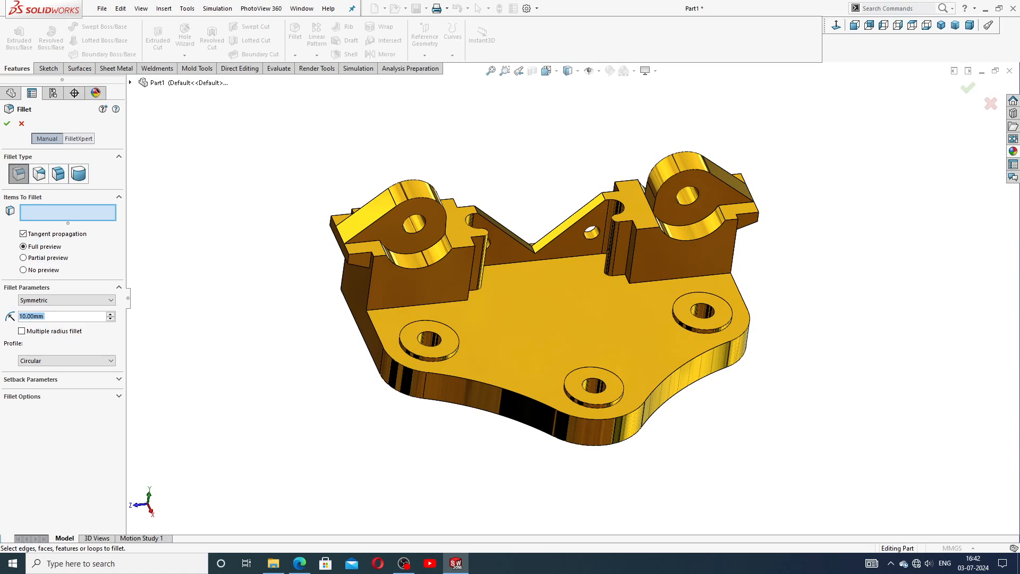
type("1")
key("Return")
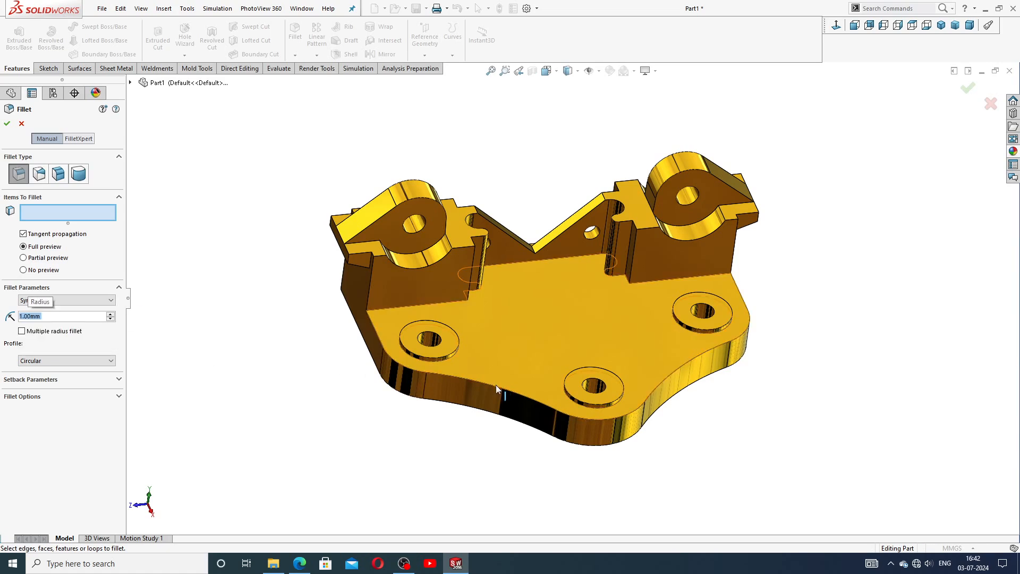
left_click(496, 385)
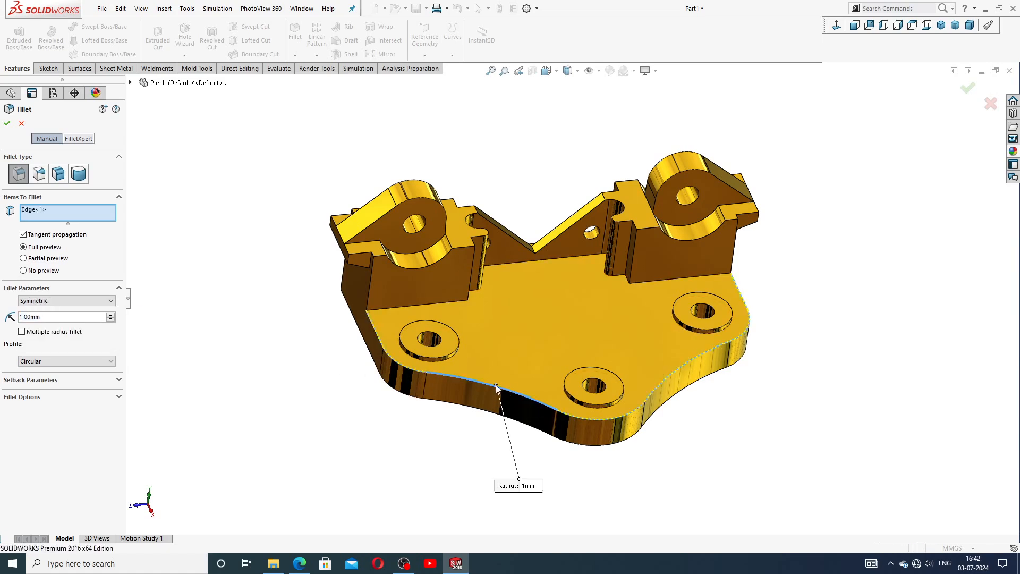
left_click(459, 411)
Add the top, side and bottom edges of the left lug block's front face to the 1 mm fillet.
scroll(453, 316, "down", 3)
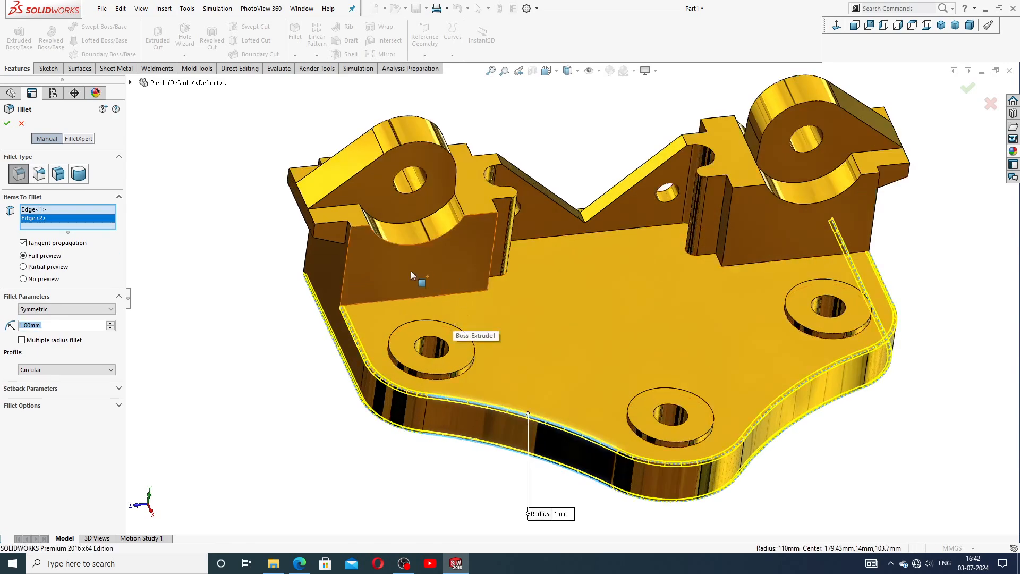
scroll(371, 240, "down", 4)
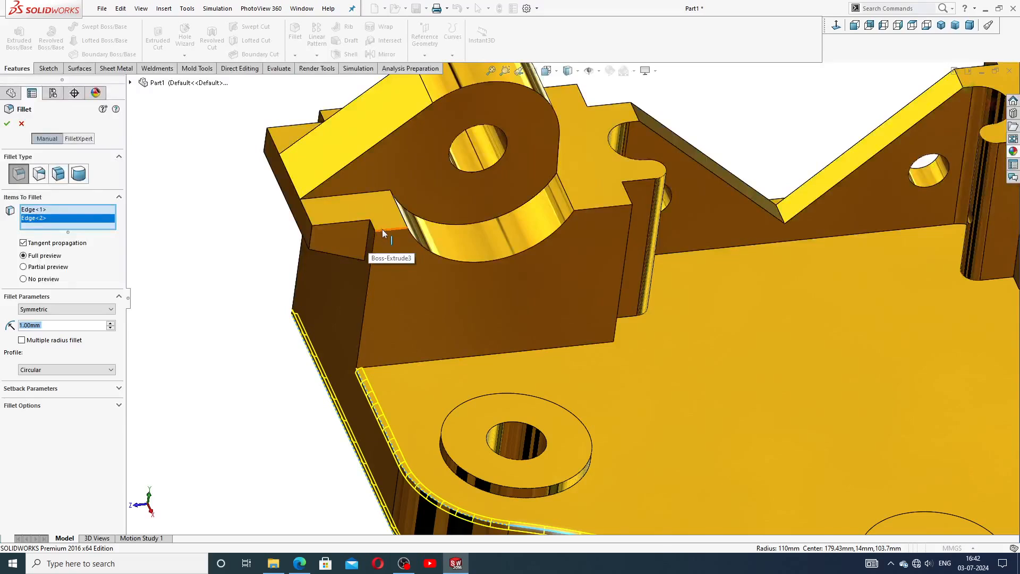
left_click(381, 228)
left_click(372, 247)
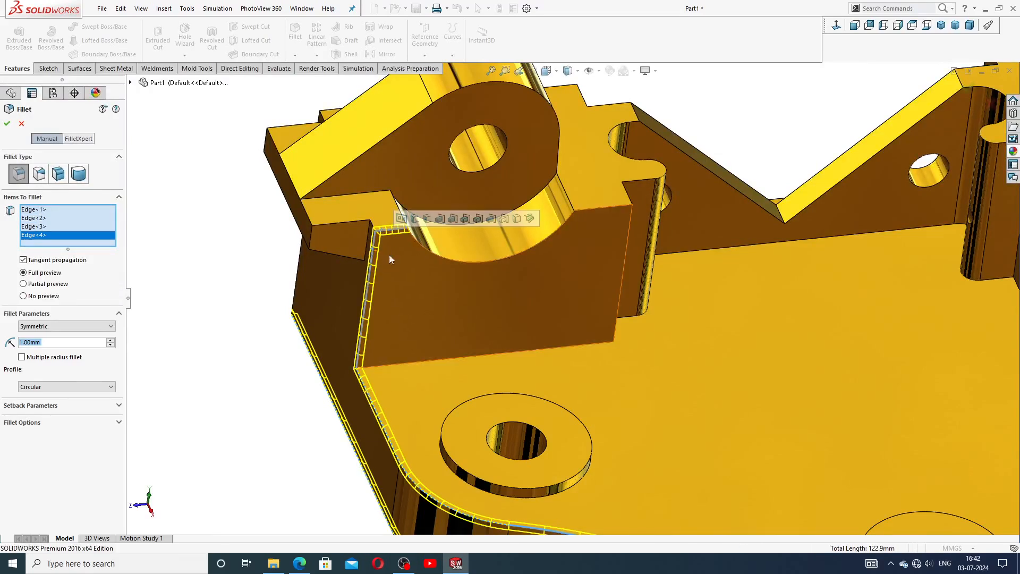
left_click(594, 208)
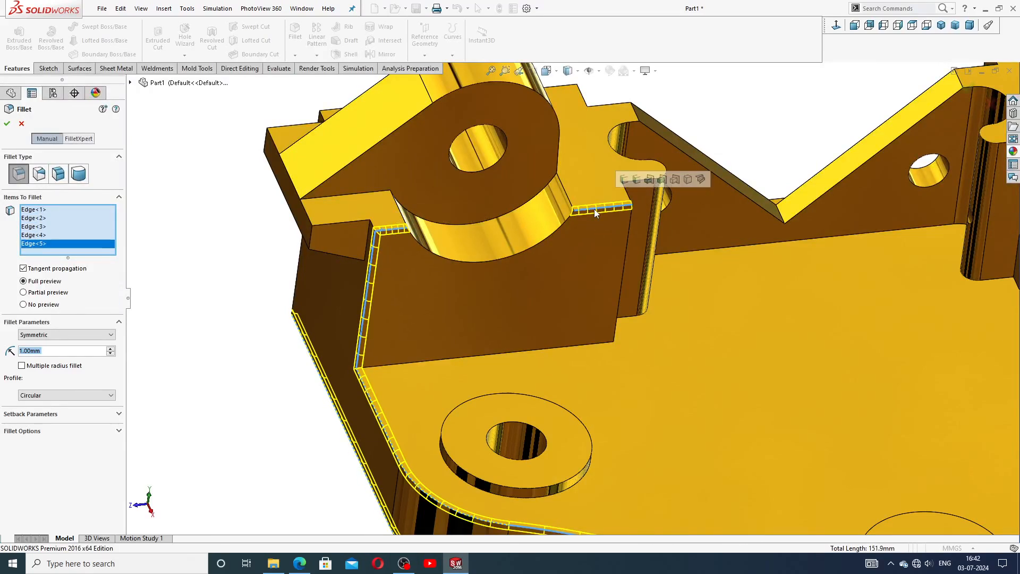
left_click(627, 232)
left_click(582, 346)
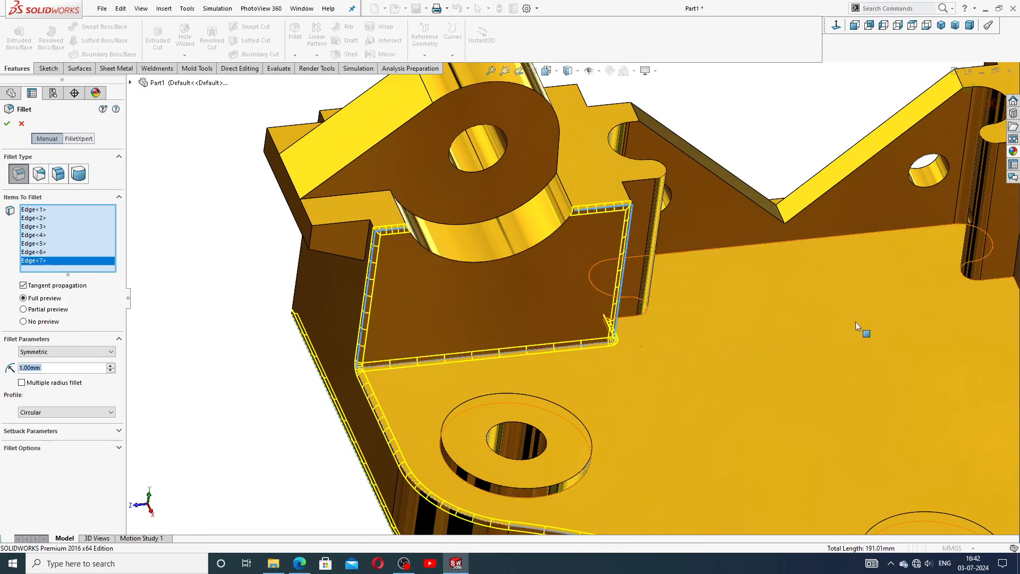
Add the top, side and bottom edges of the right lug block's front face and apply the 1 mm fillet.
scroll(865, 302, "up", 4)
left_click(865, 218)
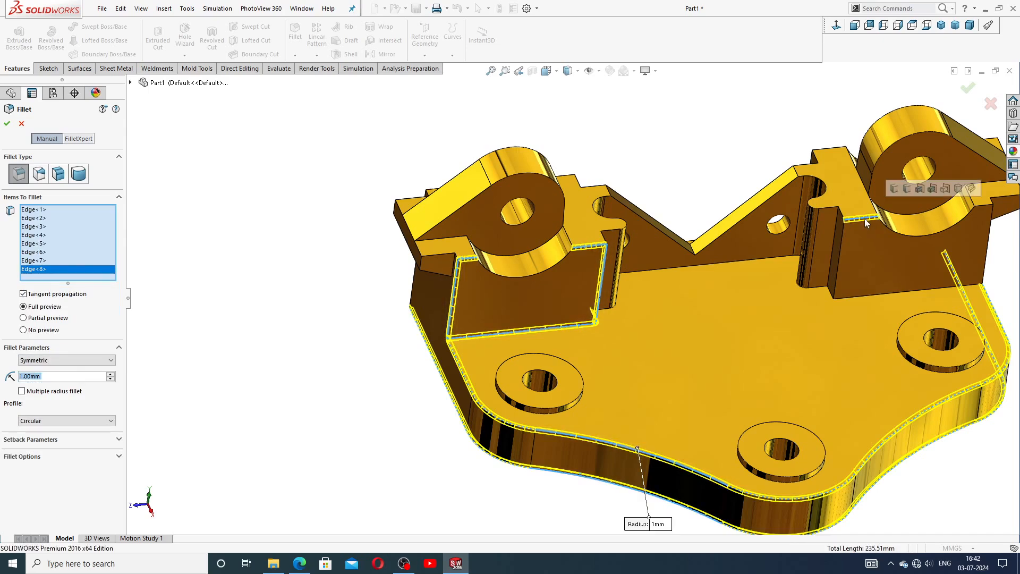
left_click(840, 246)
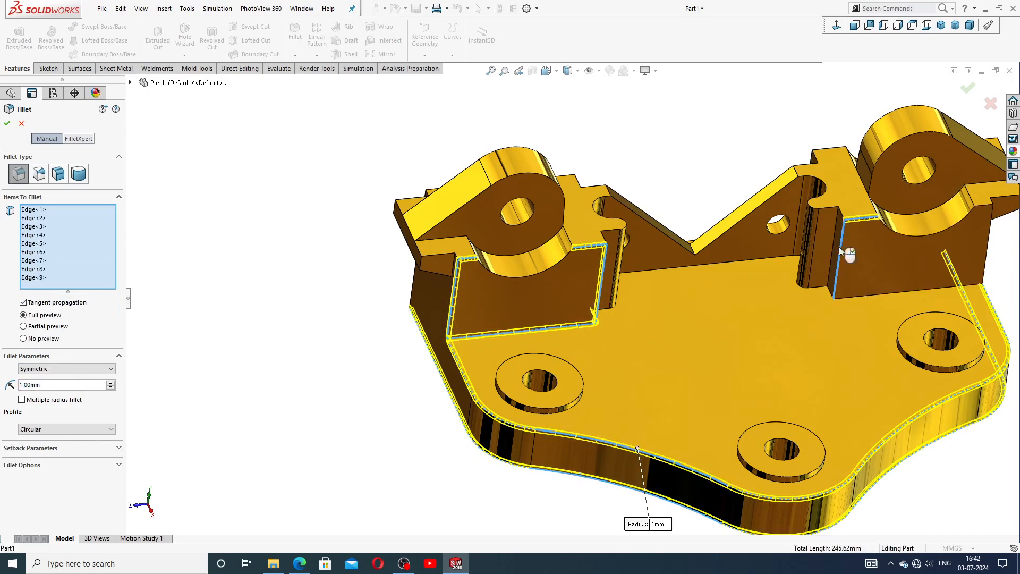
left_click(858, 296)
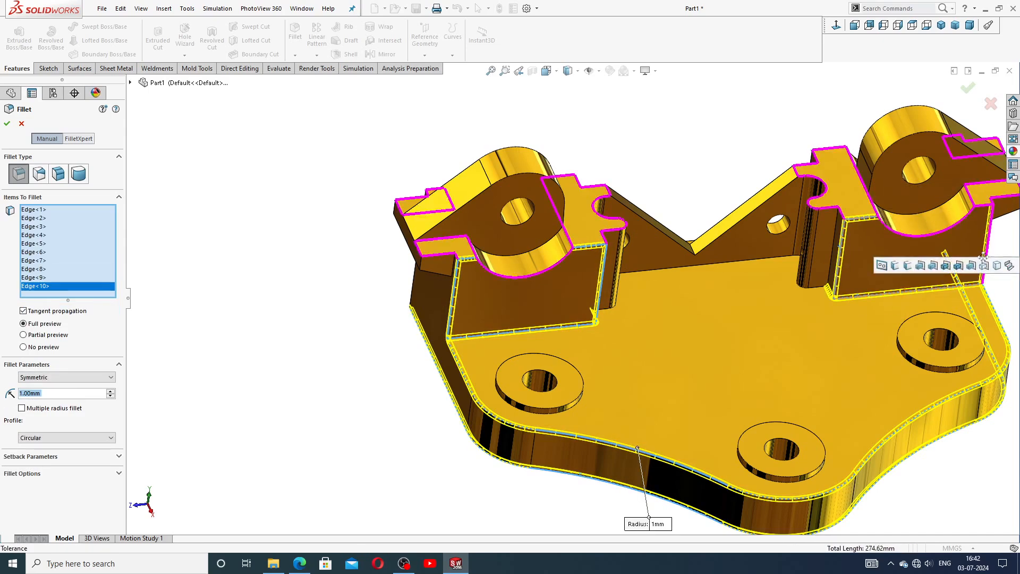
left_click(983, 212)
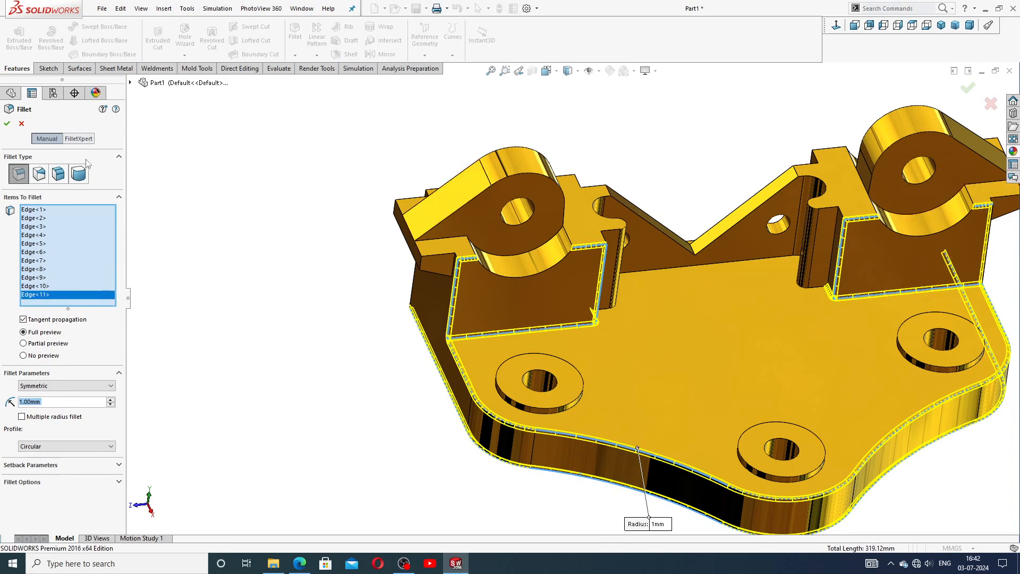
left_click(6, 124)
key("f")
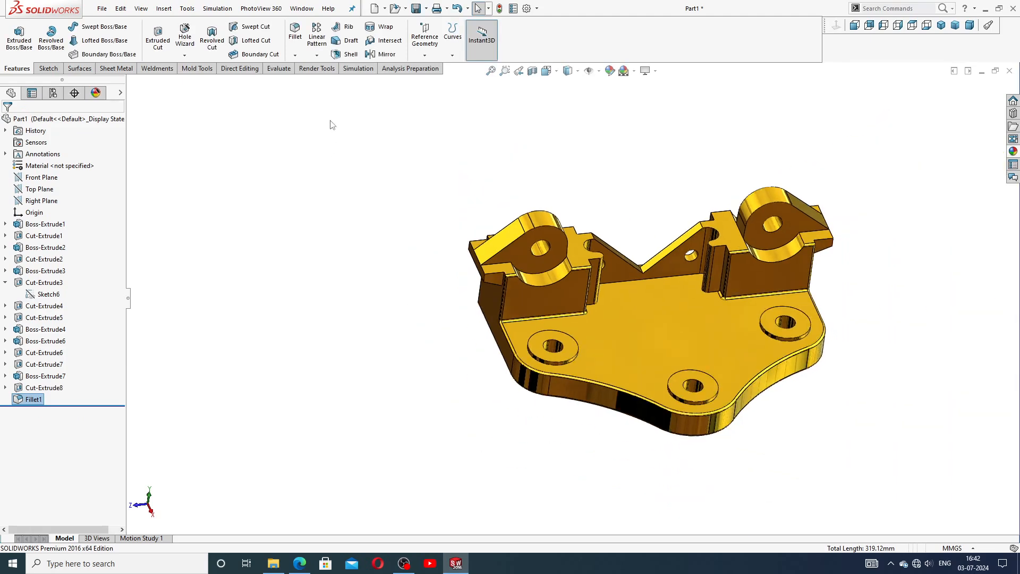
Apply a 1 mm fillet around the U-shaped rear face of the base.
left_click(294, 35)
middle_click_drag(553, 342, 579, 171)
left_click(579, 173)
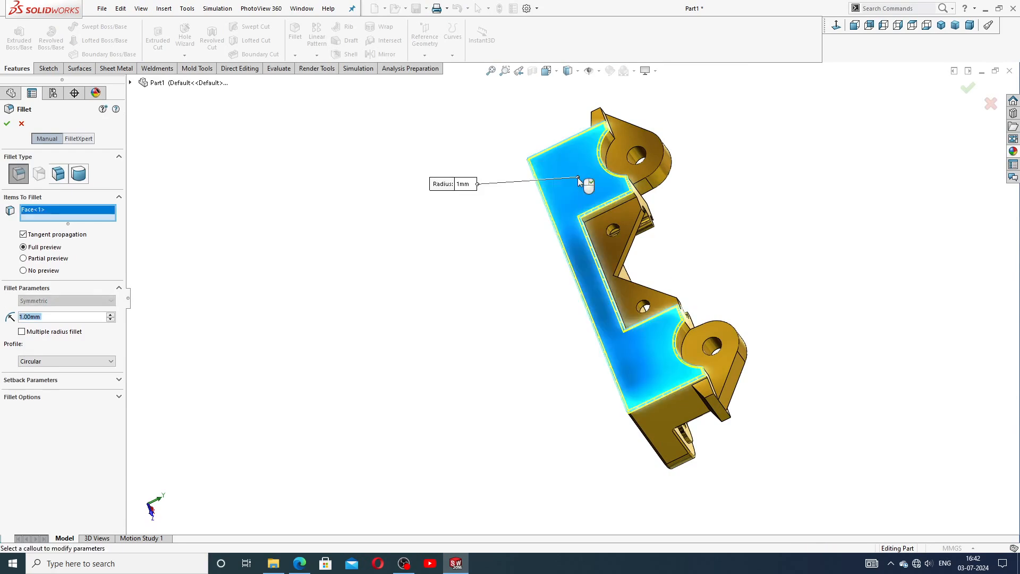
left_click(7, 125)
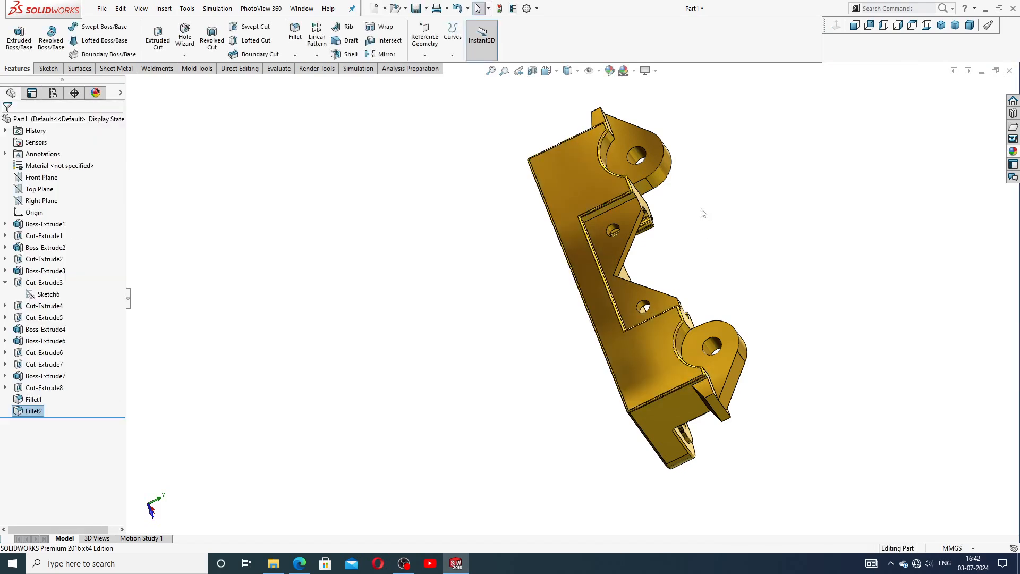
Inspect the filleted base in isometric and trimetric views and compare it with the PART-16 base drawing.
middle_click_drag(703, 212, 846, 171)
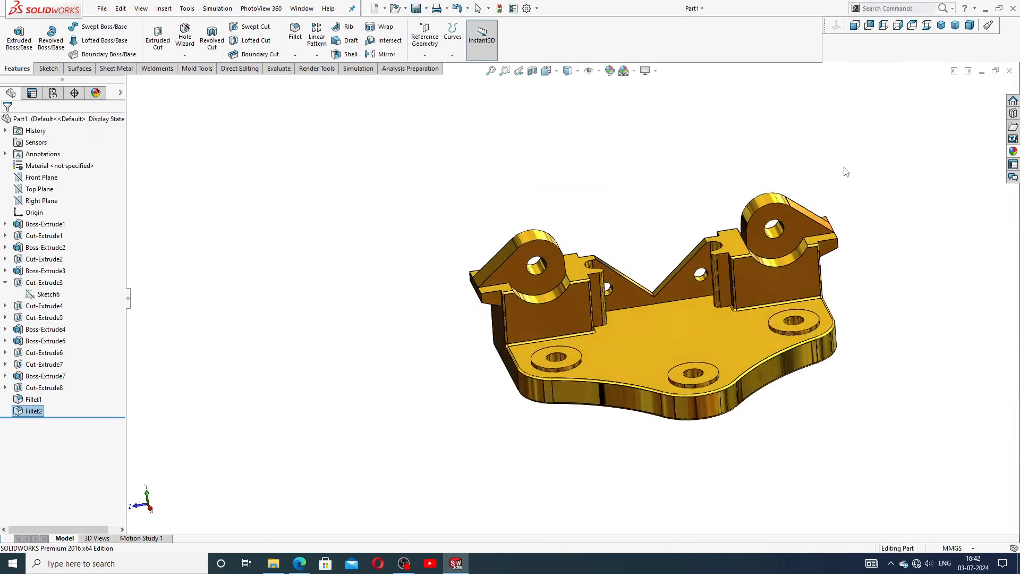
left_click(941, 26)
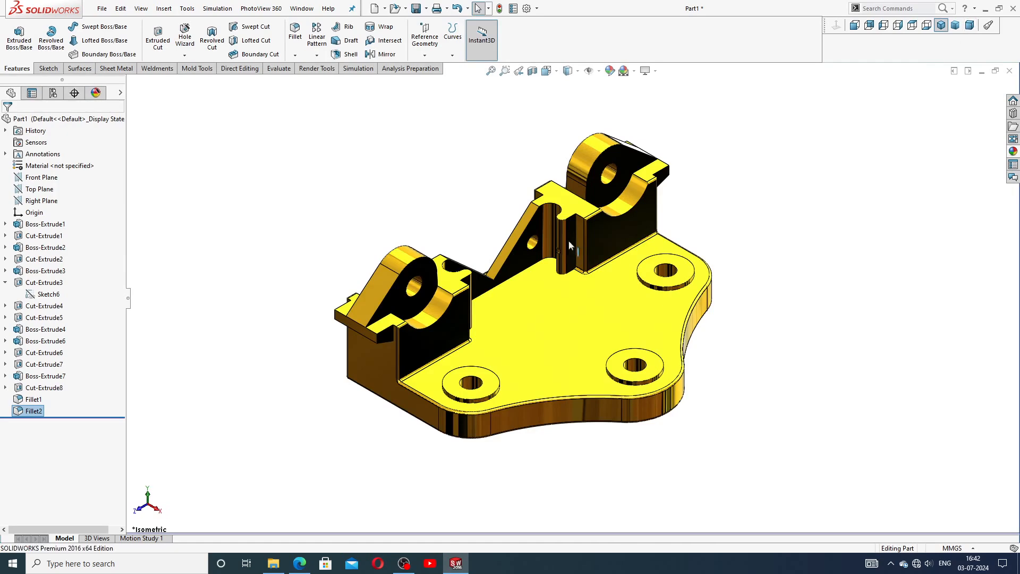
scroll(568, 244, "down", 2)
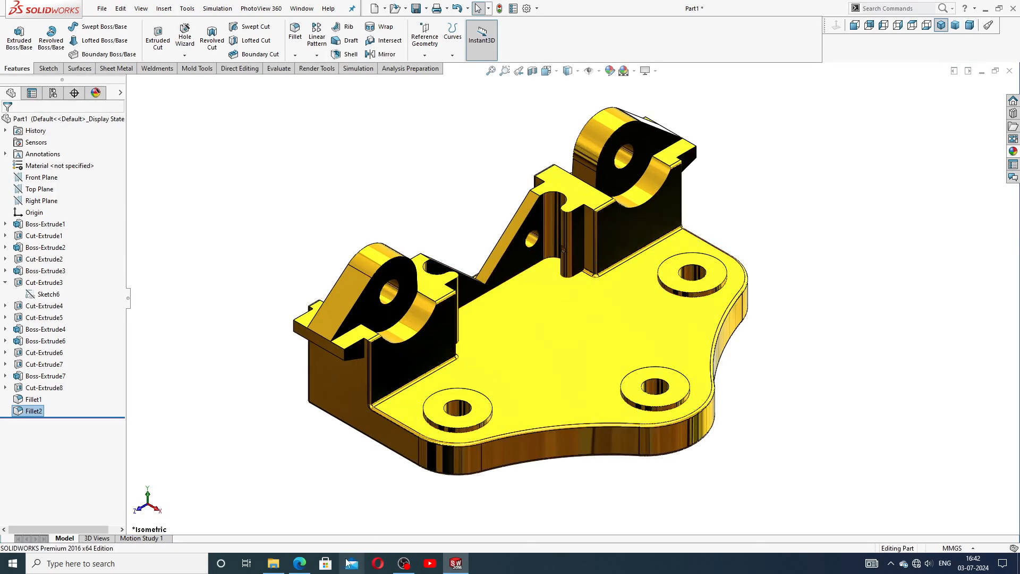
left_click(299, 563)
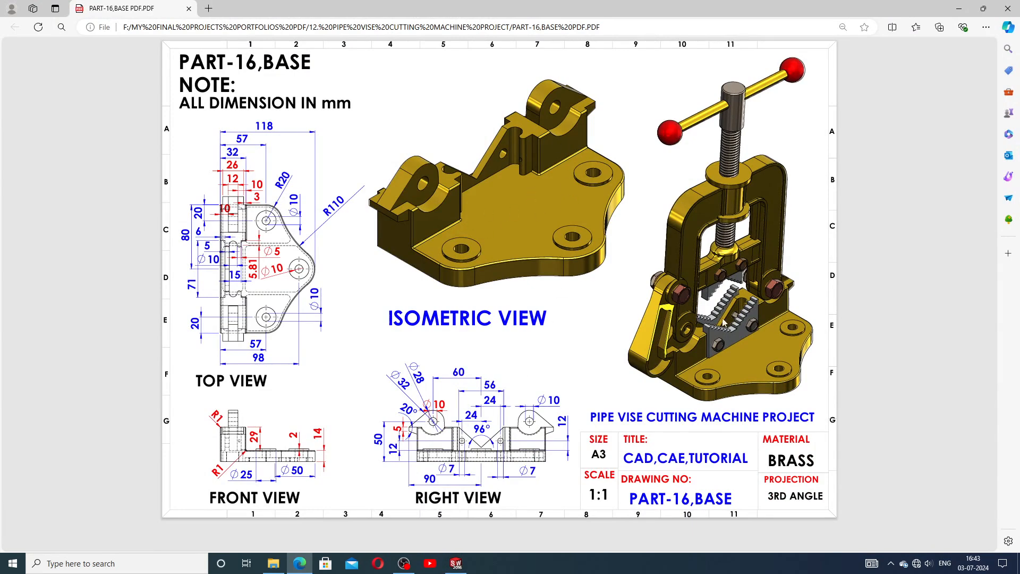
left_click(469, 565)
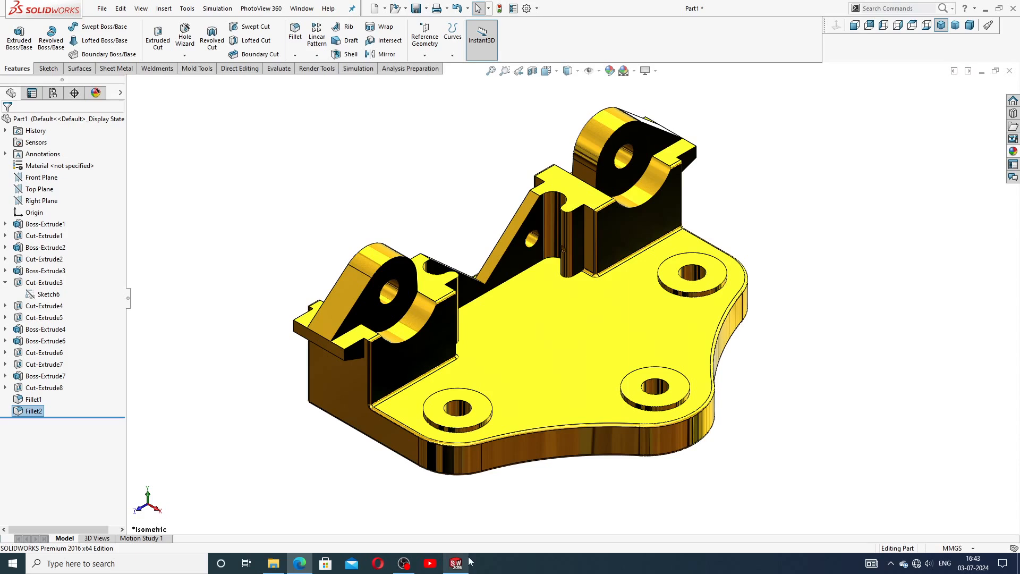
left_click(955, 25)
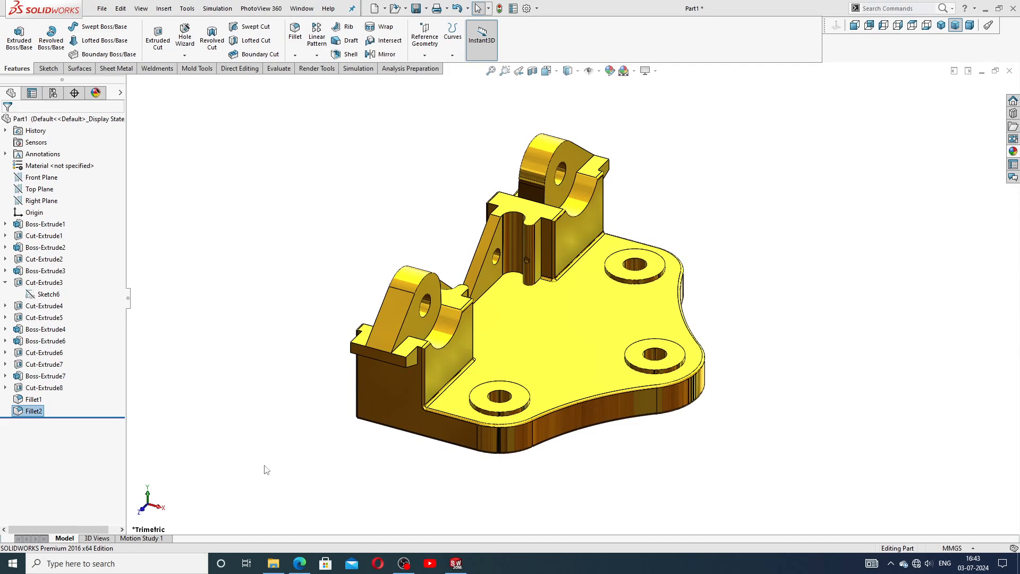
left_click(313, 497)
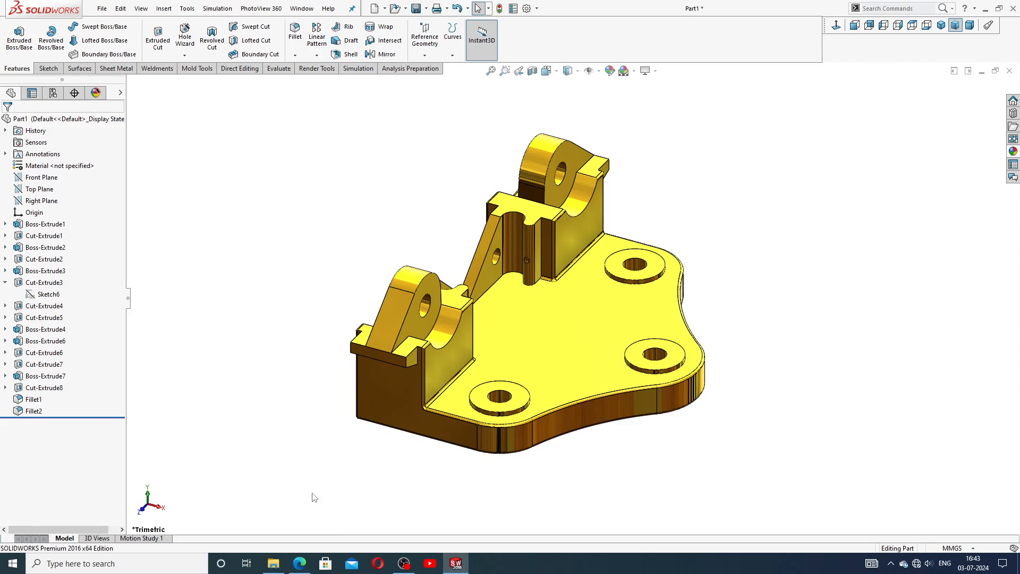
left_click(5, 282)
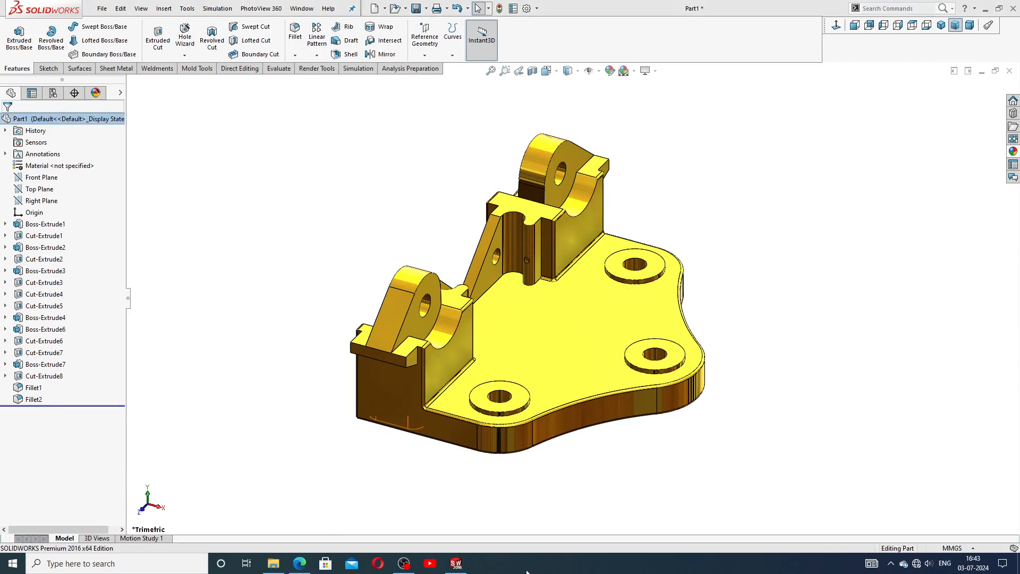
scroll(580, 441, "up", 2)
scroll(589, 326, "down", 2)
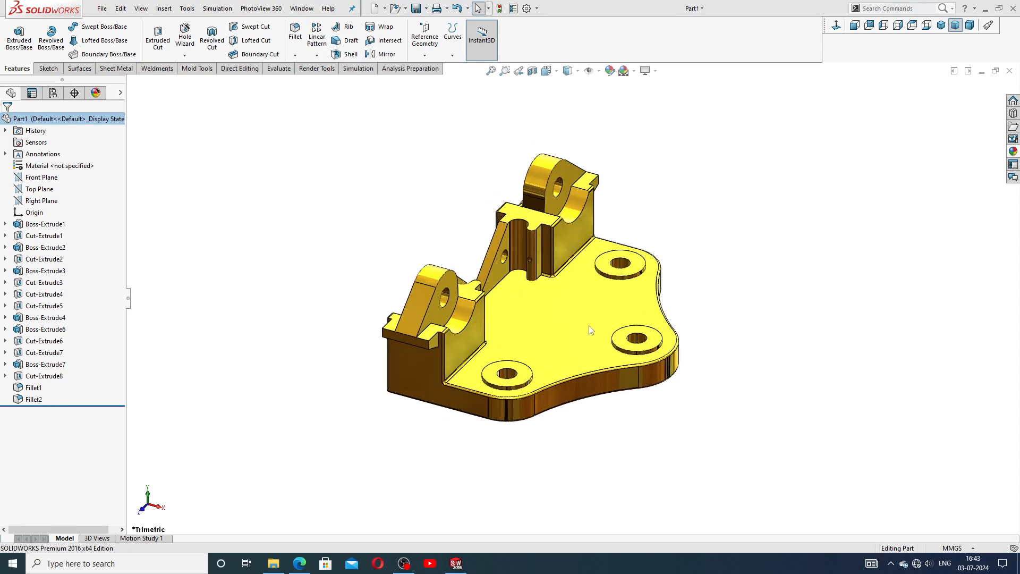
left_click(941, 24)
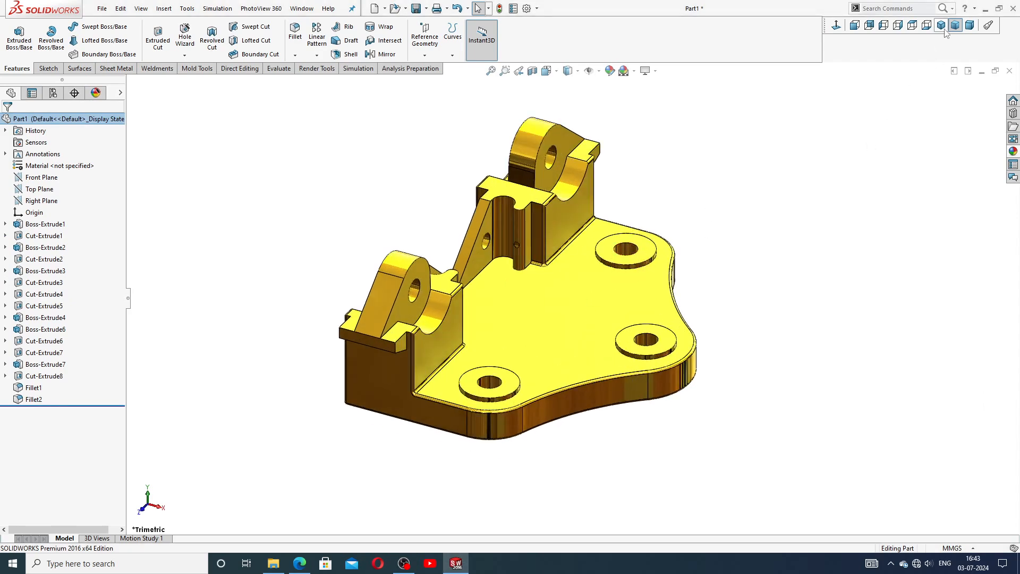
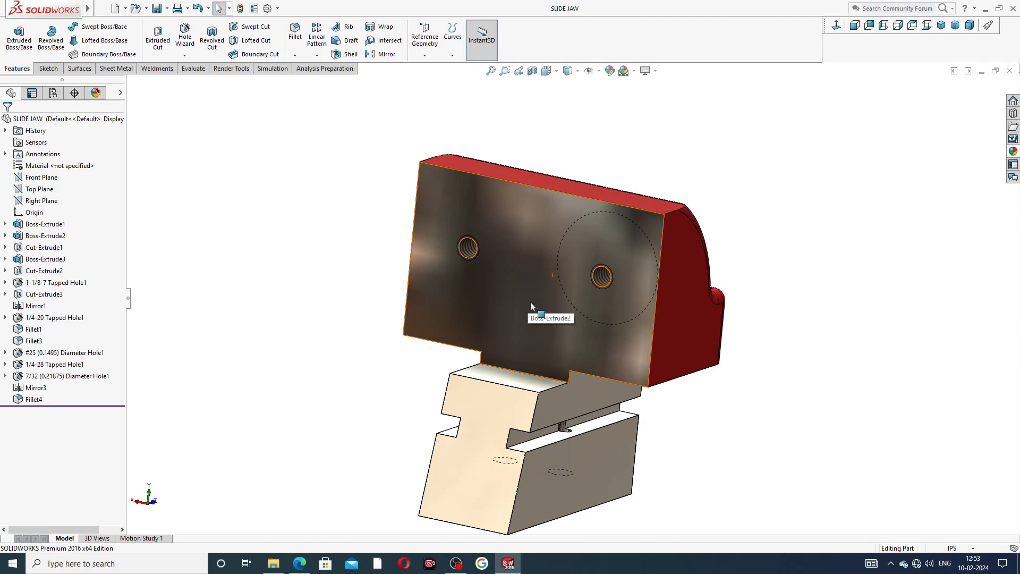
Look over the SLIDE JAW model in isometric view, close it and create a new part document.
middle_click_drag(571, 335, 655, 255)
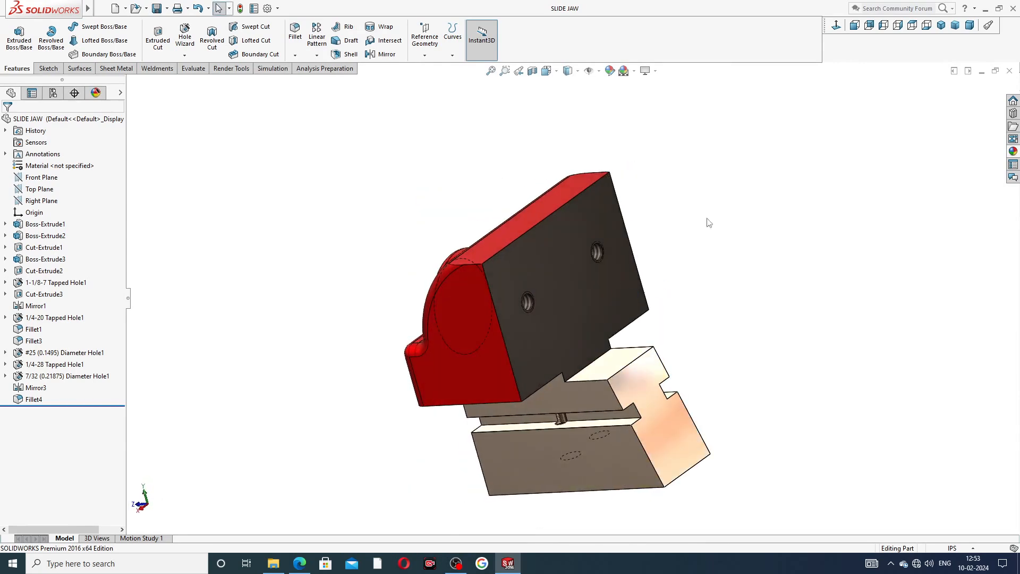
left_click(940, 25)
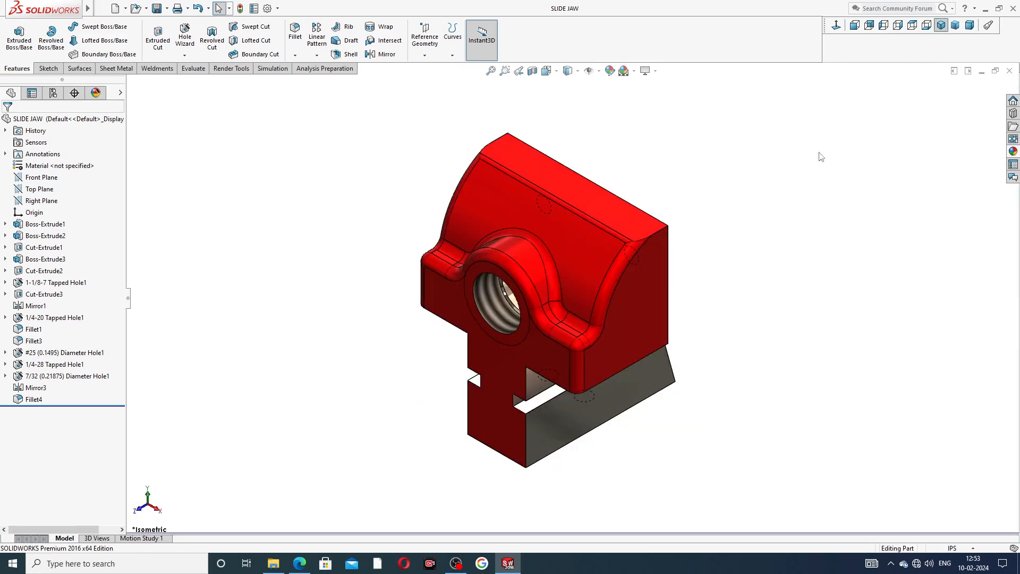
scroll(682, 230, "down", 1)
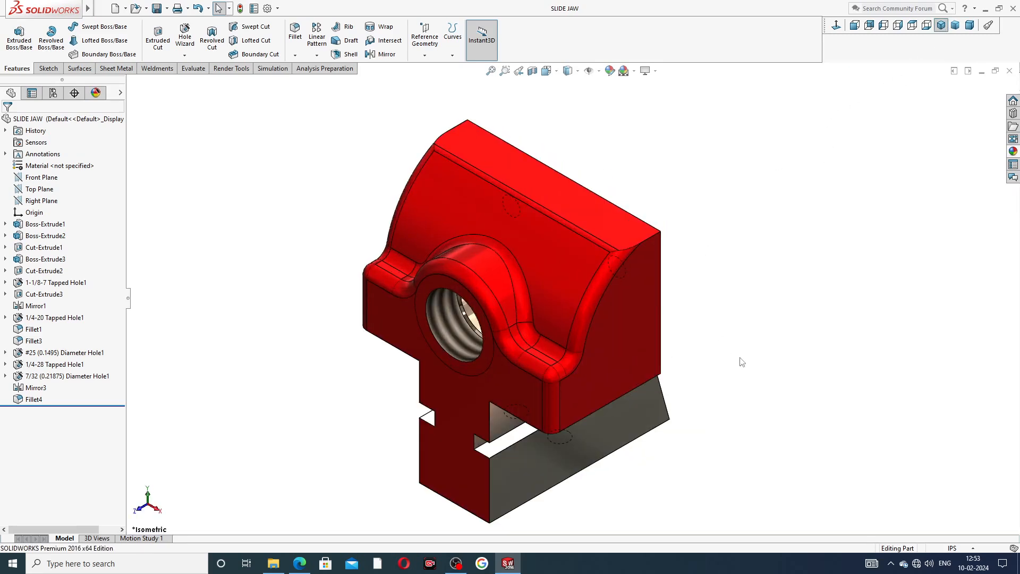
left_click(1009, 71)
left_click(115, 8)
left_click(420, 410)
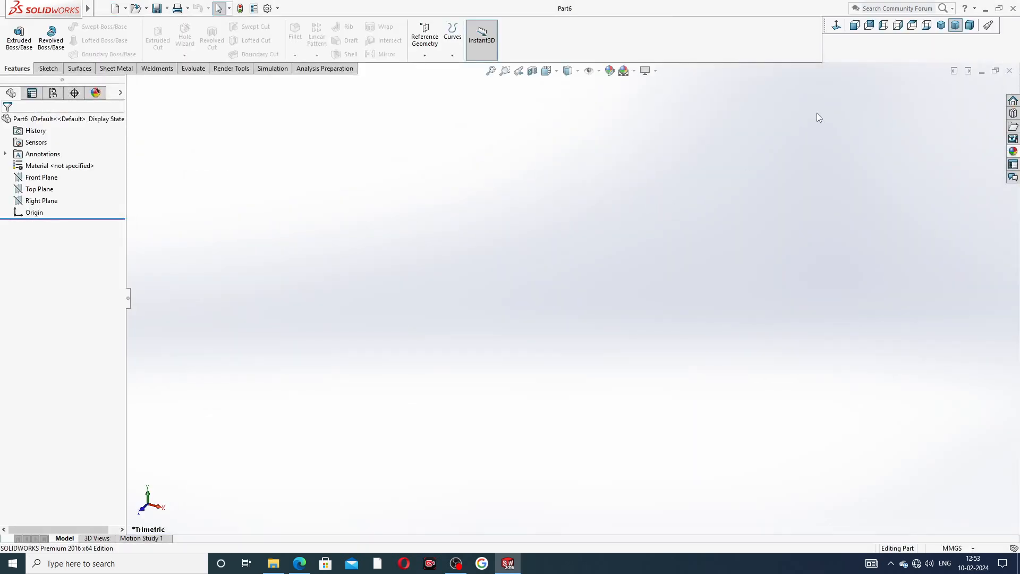
Set the new part's unit system to IPS and apply the Plain White scene.
left_click(952, 548)
left_click(939, 517)
left_click(624, 71)
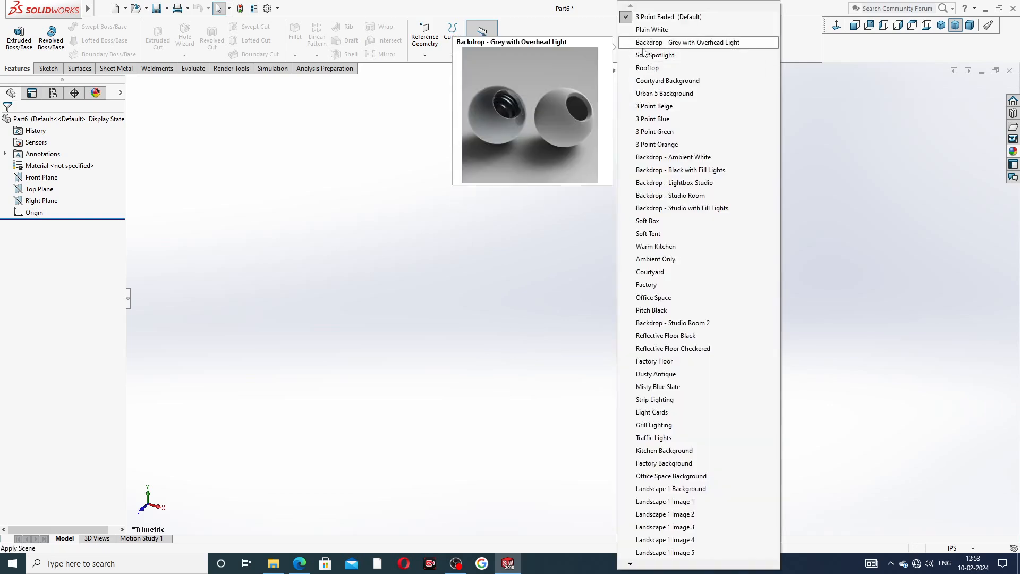
left_click(646, 30)
Raise both the shaded and the wireframe image quality resolution to the highest setting in the document properties.
left_click(267, 8)
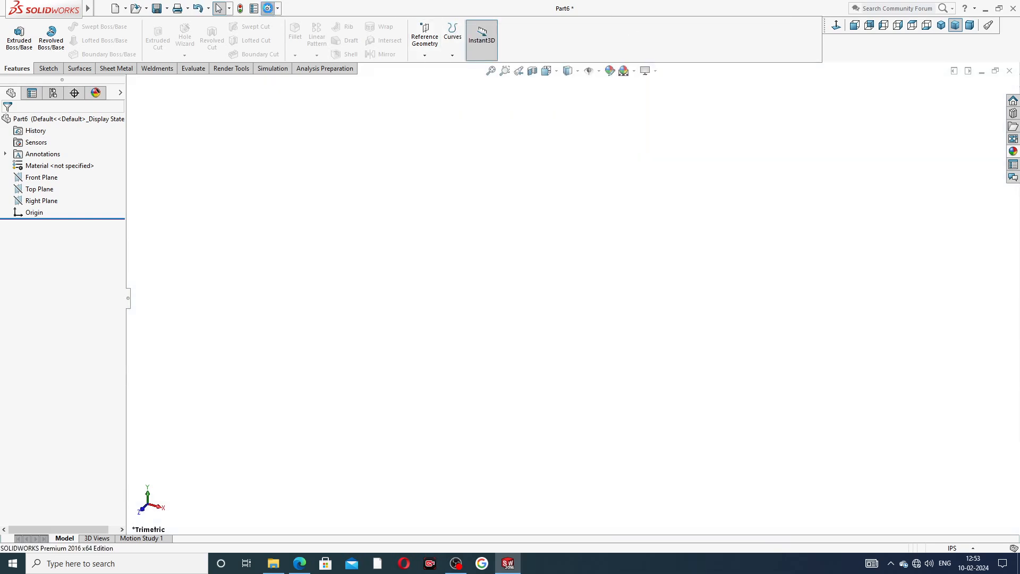
left_click(386, 103)
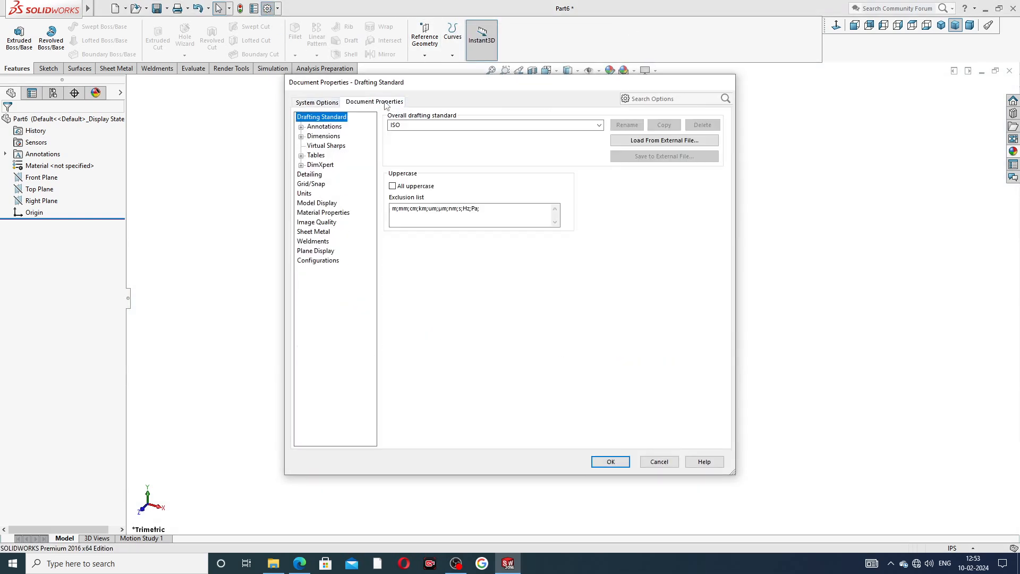
left_click(317, 222)
left_click_drag(476, 134, 586, 133)
left_click_drag(485, 239, 622, 249)
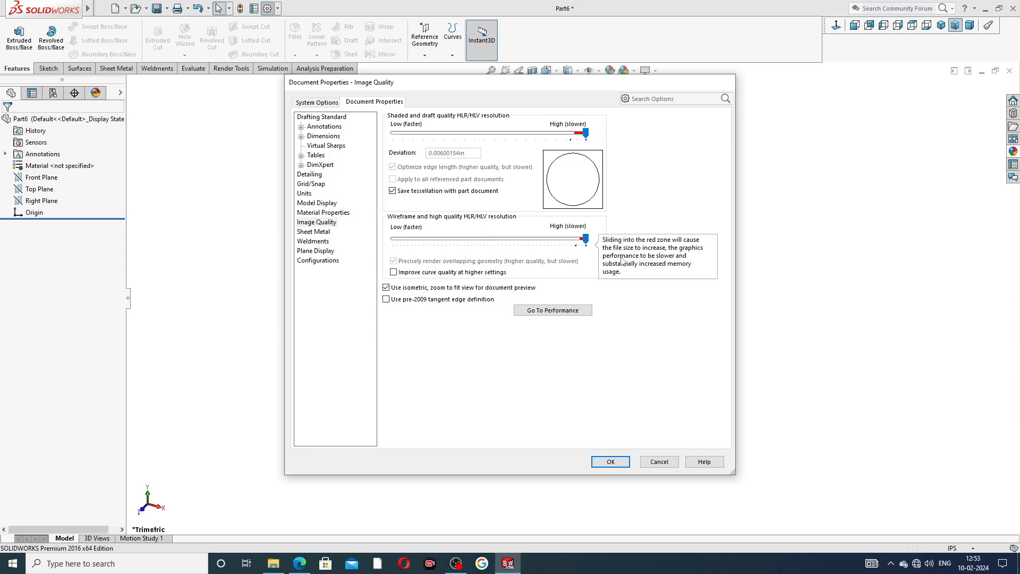
left_click(610, 461)
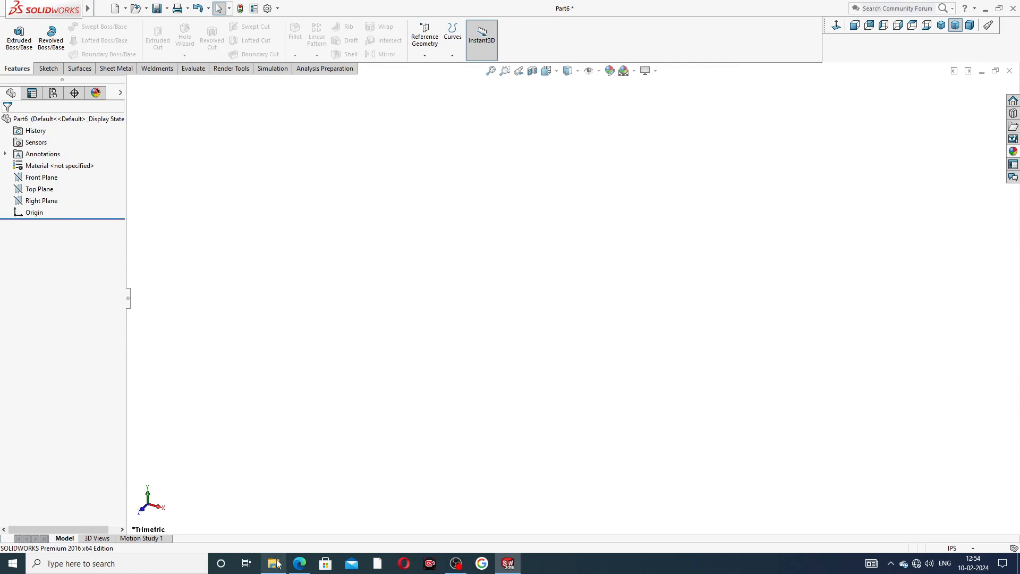
Check the PART-10 sliding jaw drawing in the browser, return to SolidWorks and start a sketch on the Front Plane.
left_click(297, 564)
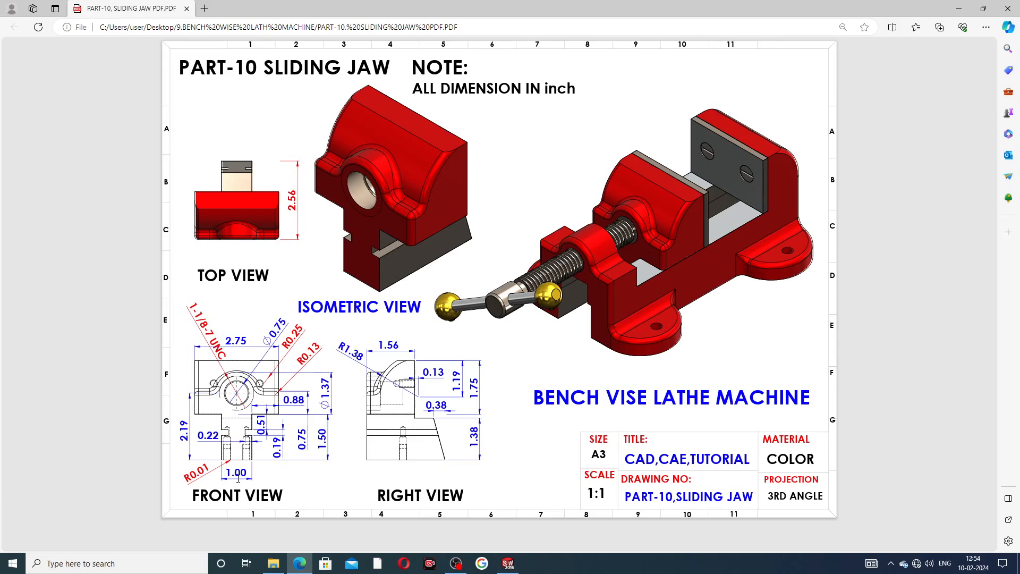
left_click(508, 563)
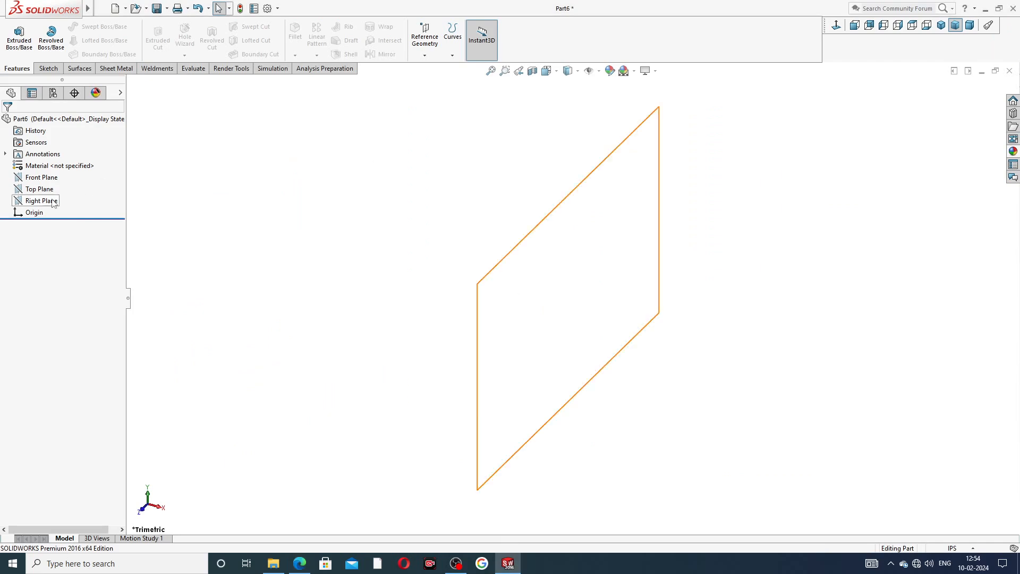
left_click(46, 178)
left_click(54, 163)
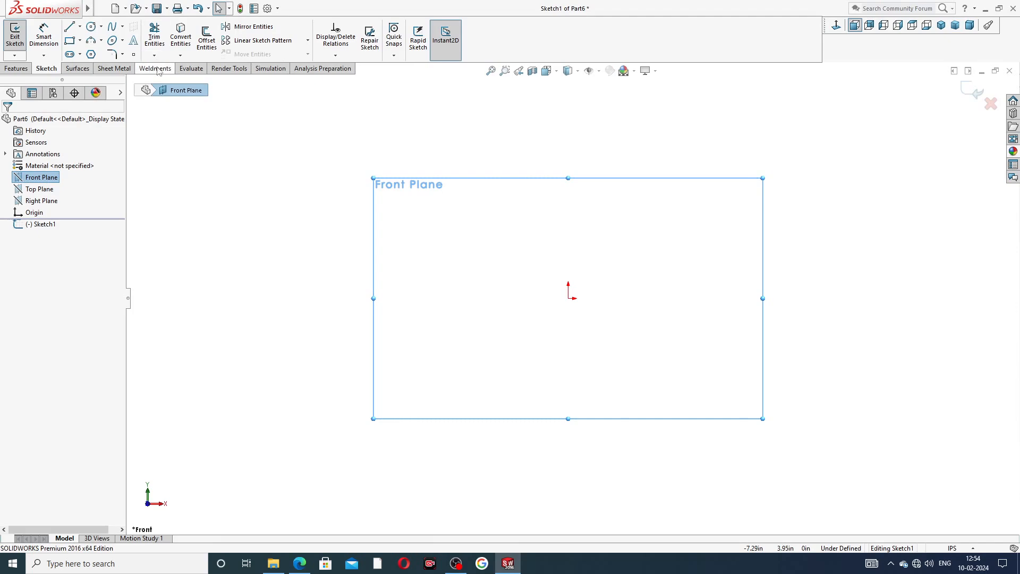
Draw a vertical centerline about 3.13 in long from above the origin down to it.
left_click(80, 26)
left_click(85, 52)
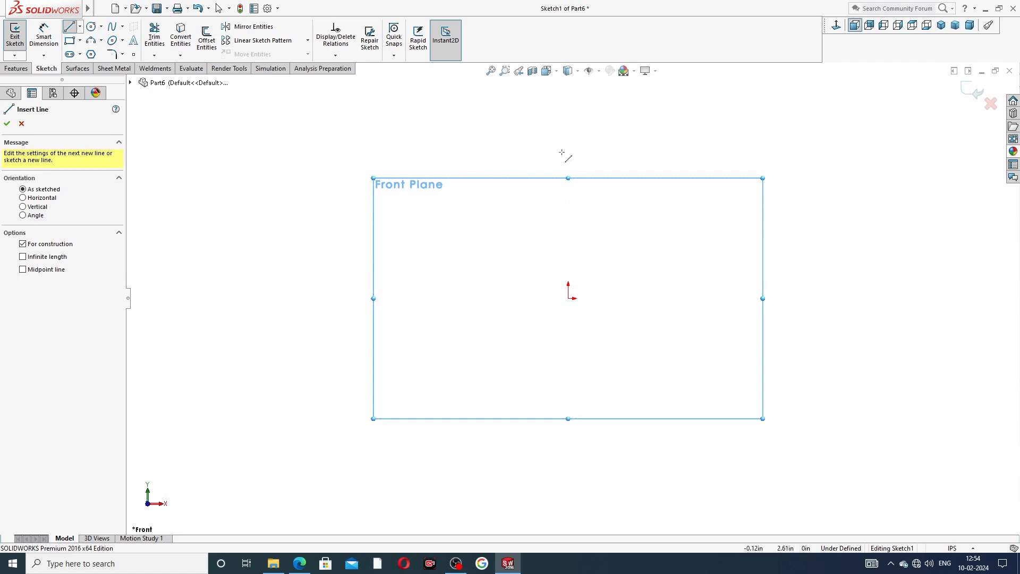
left_click(568, 125)
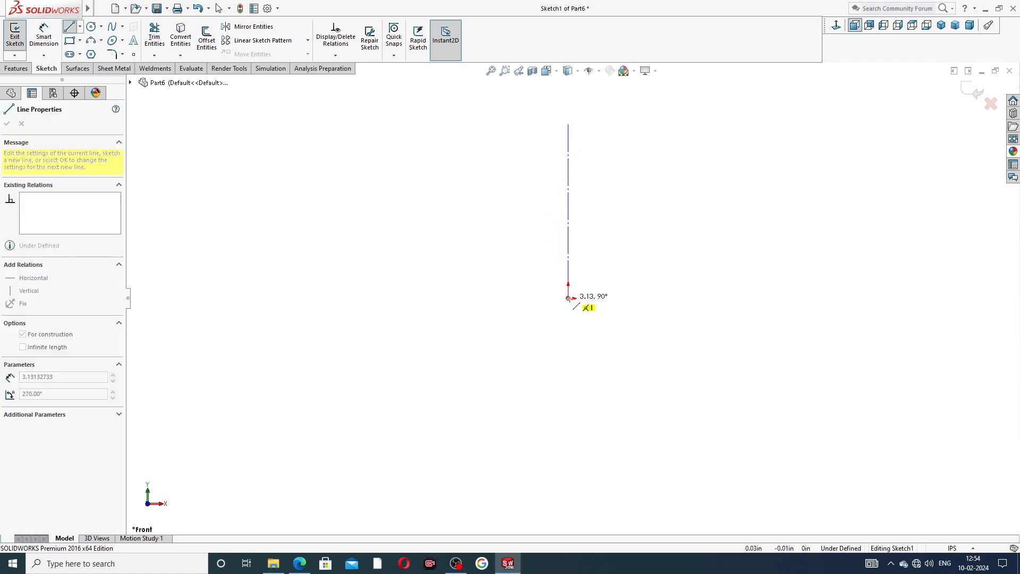
left_click(567, 298)
right_click(637, 183)
left_click(662, 231)
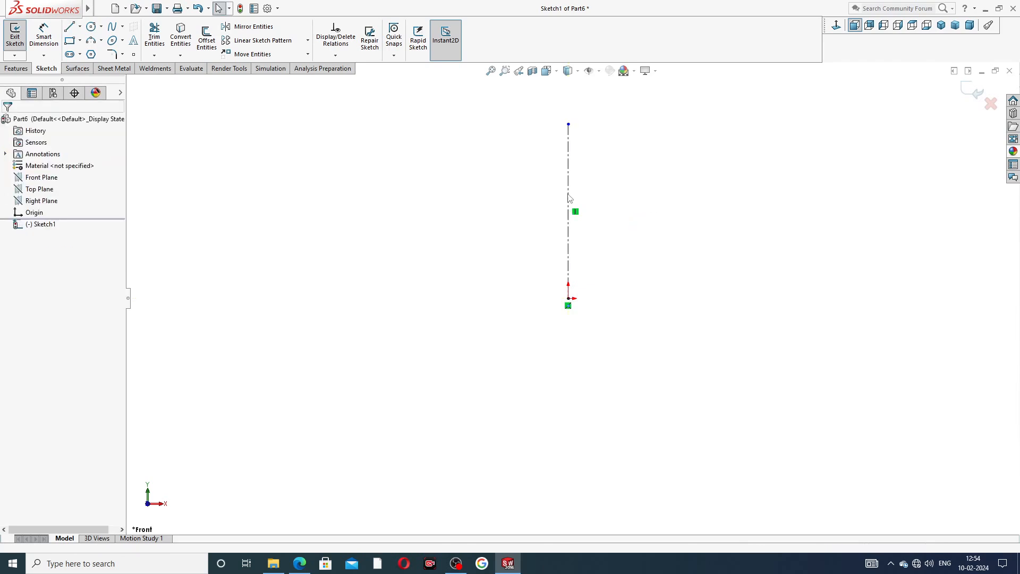
Draw a stepped line chain beside the centerline: about 1.32 in up from origin level, outward horizontally, and about 1.81 in up.
left_click(70, 27)
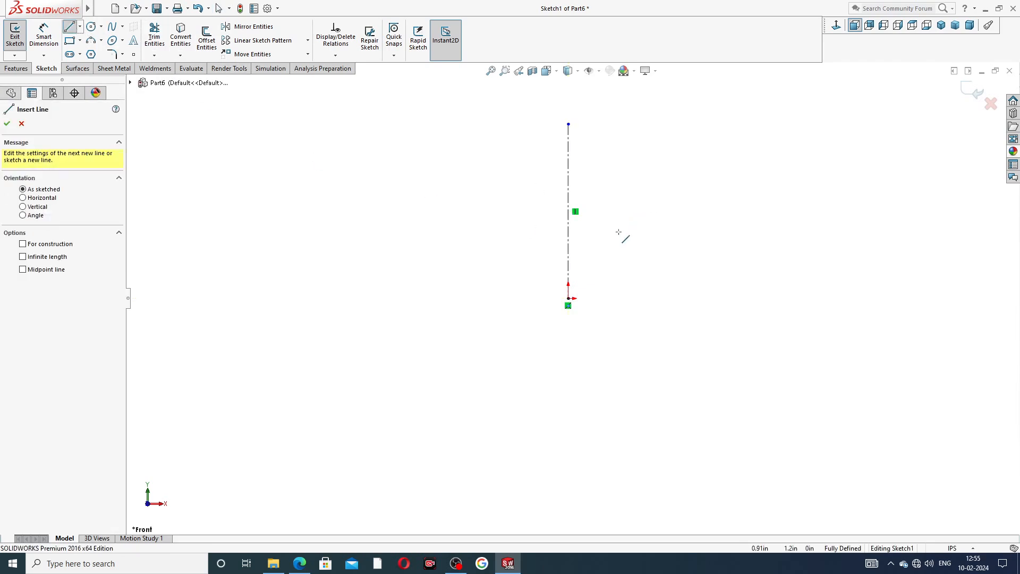
left_click(626, 298)
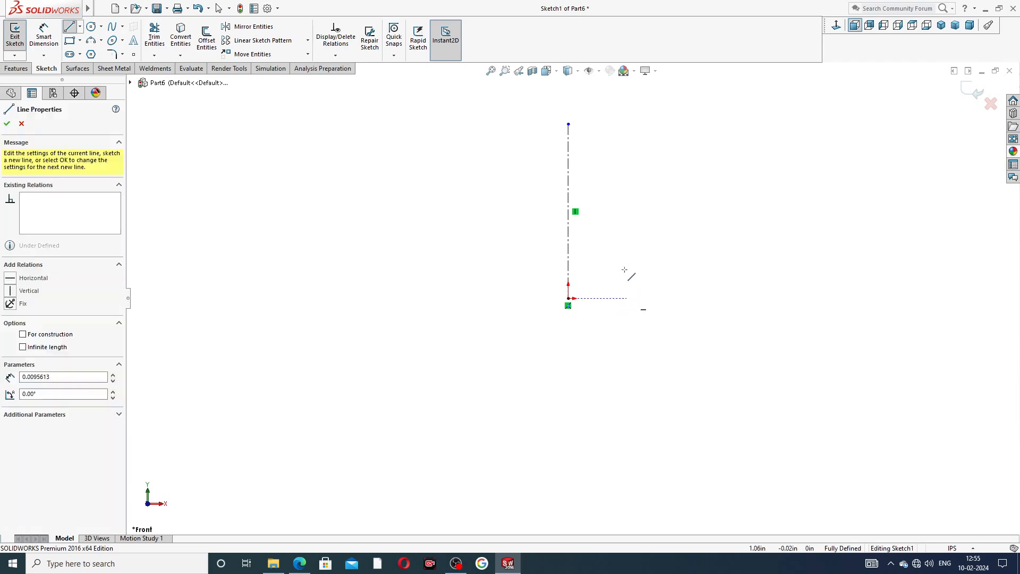
left_click(625, 224)
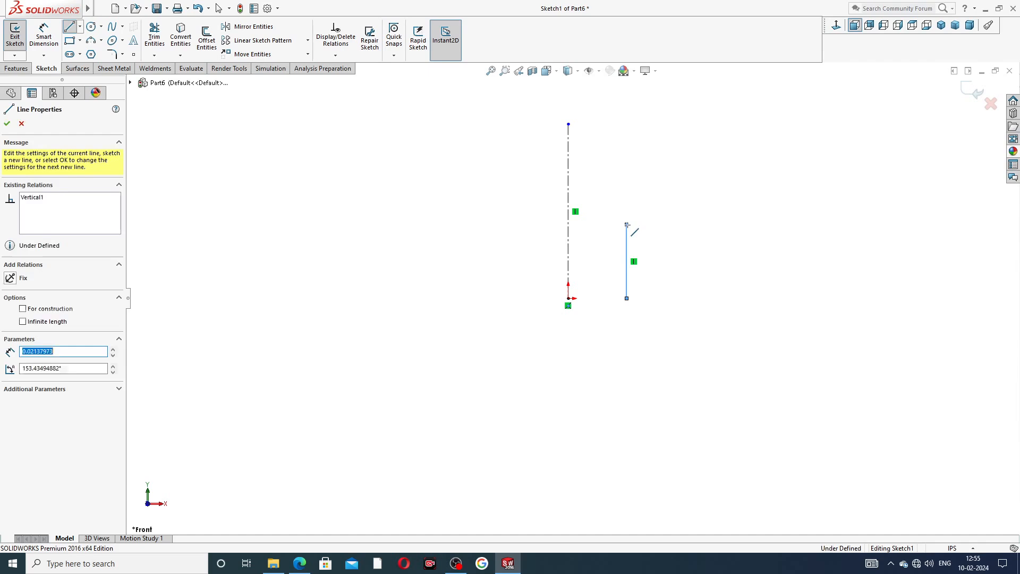
left_click(673, 224)
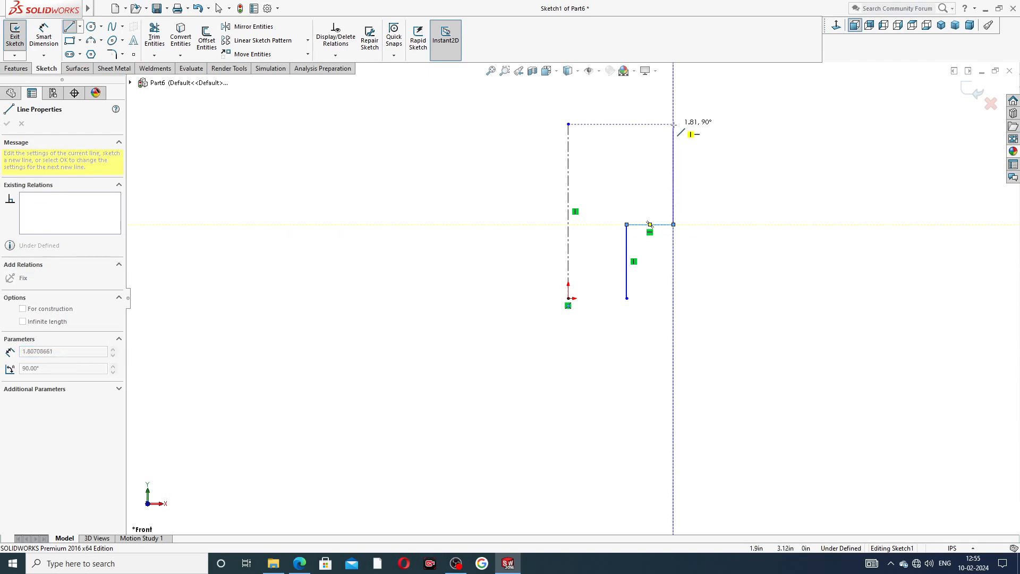
left_click(673, 125)
right_click(733, 151)
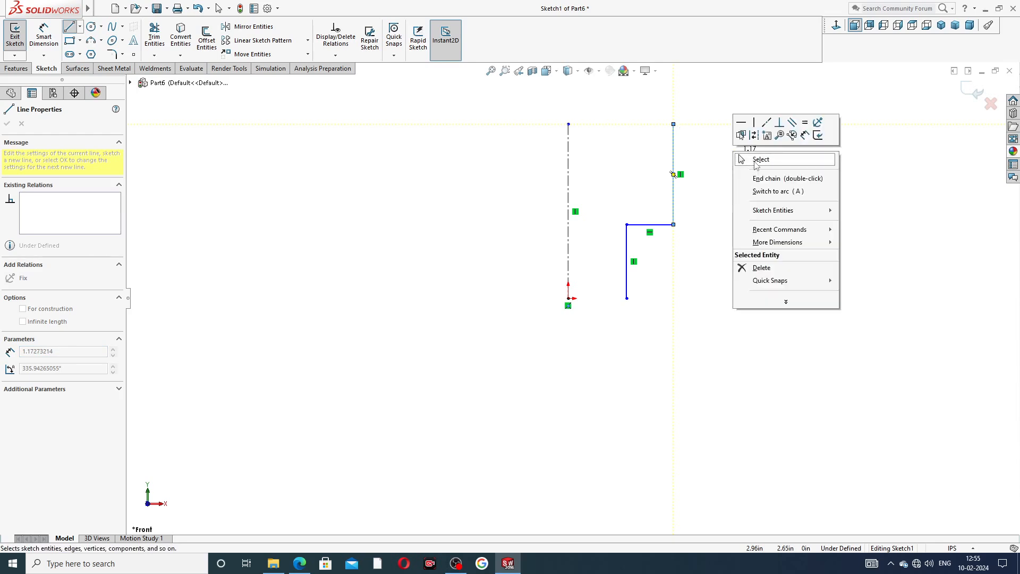
left_click(757, 163)
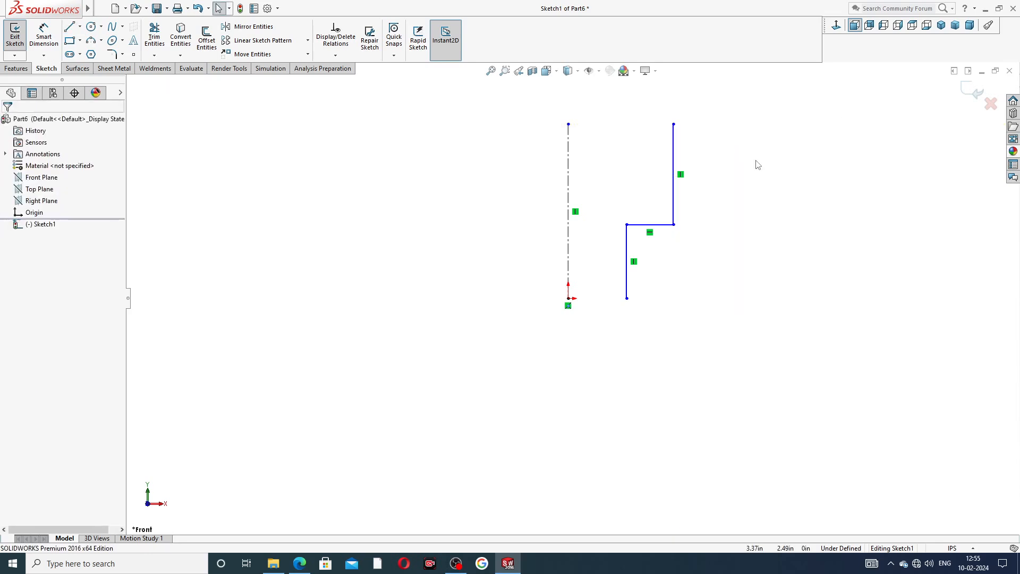
Dimension the lower vertical line of the stepped profile to 1.5 in.
scroll(699, 108, "up", 1)
scroll(686, 159, "down", 1)
scroll(708, 207, "down", 1)
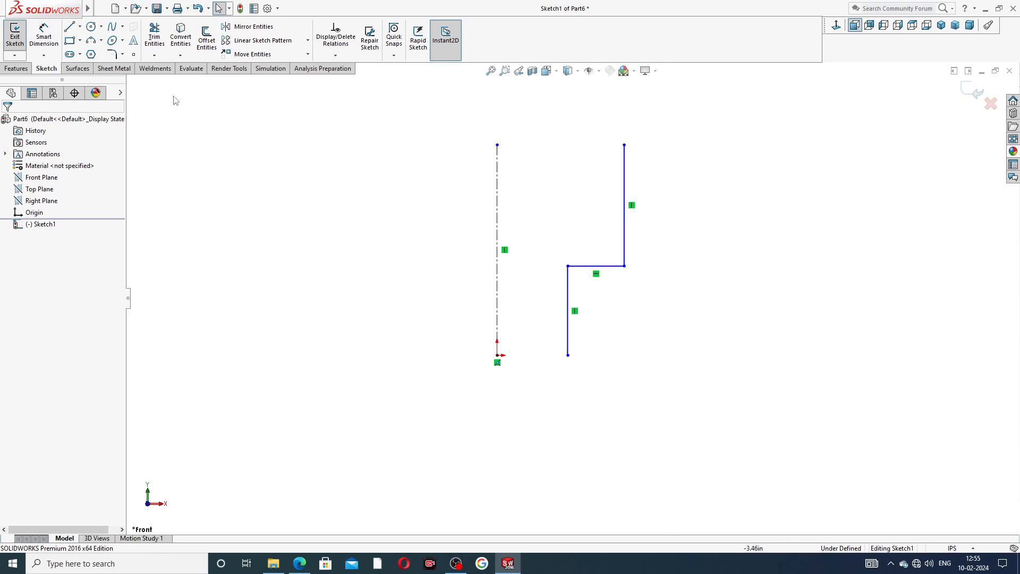
left_click(45, 41)
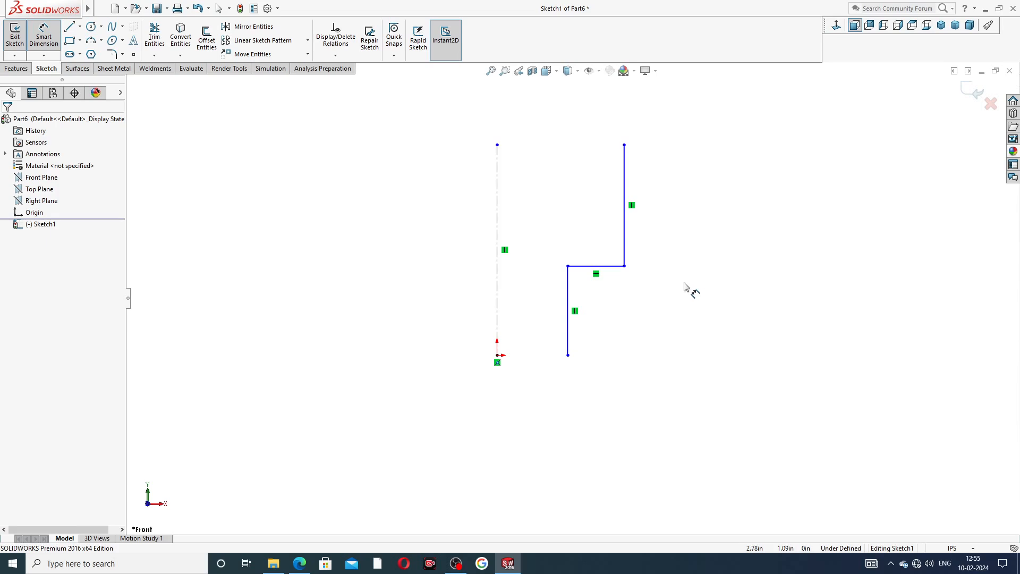
left_click(569, 302)
left_click(649, 317)
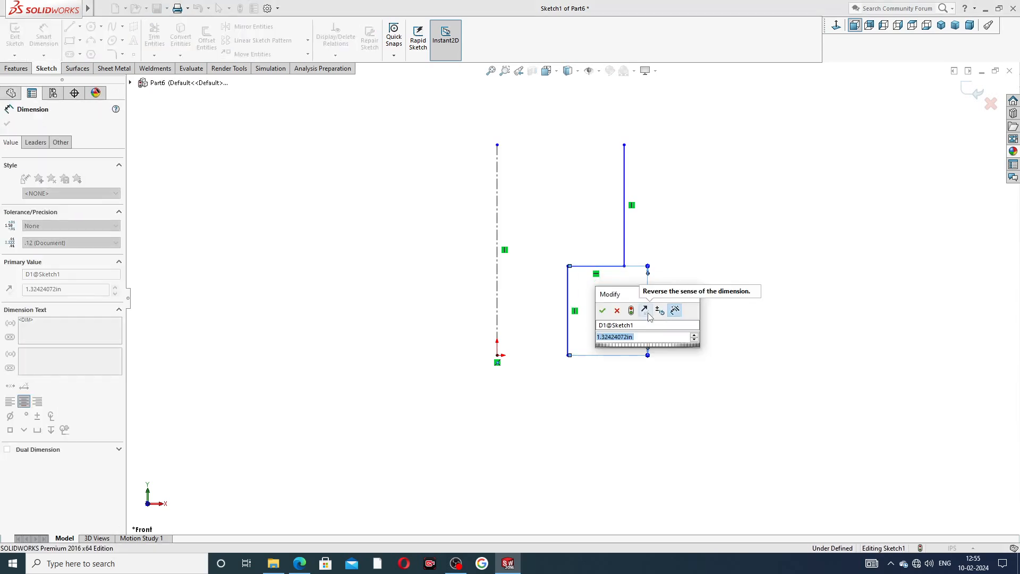
type("1.5")
key("Return")
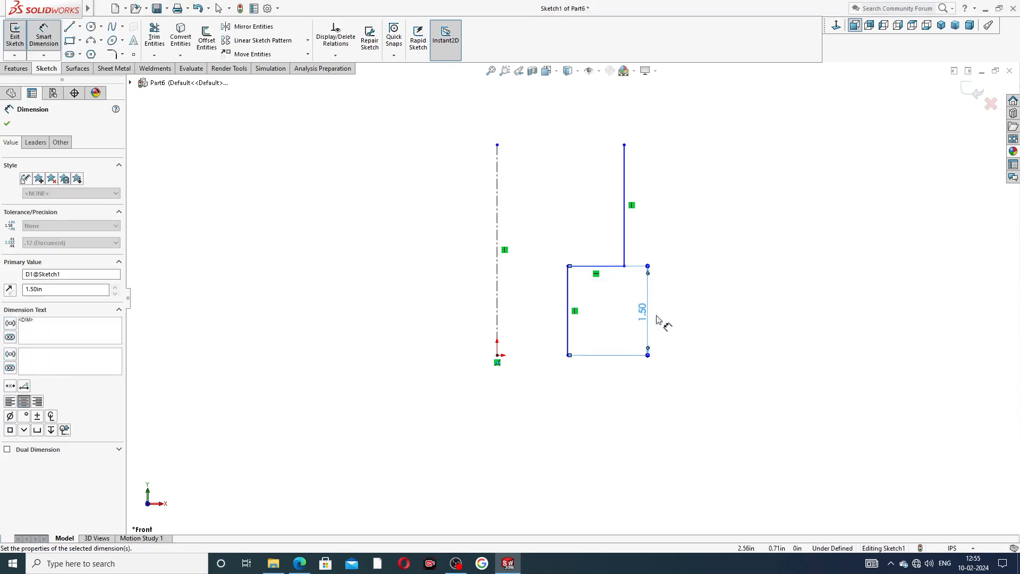
Dimension the horizontal step to 0.875 in and the upper vertical line to 0.75 in.
left_click(597, 266)
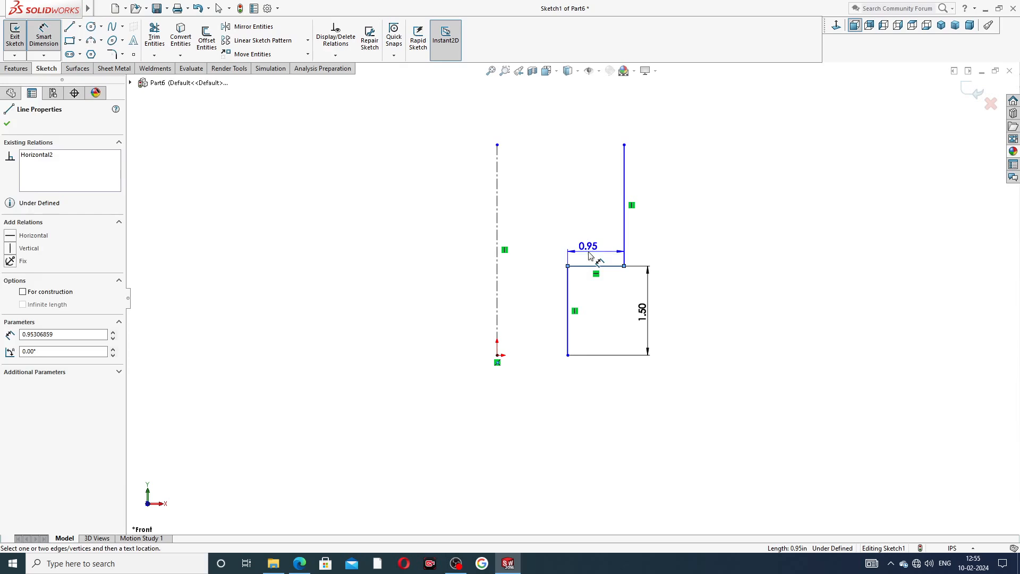
left_click(592, 254)
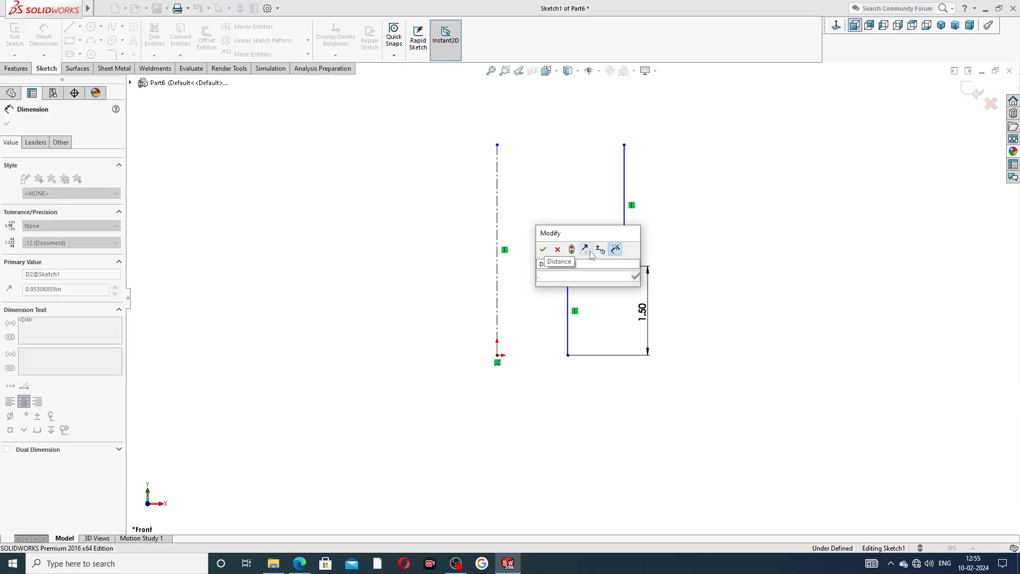
type(".875")
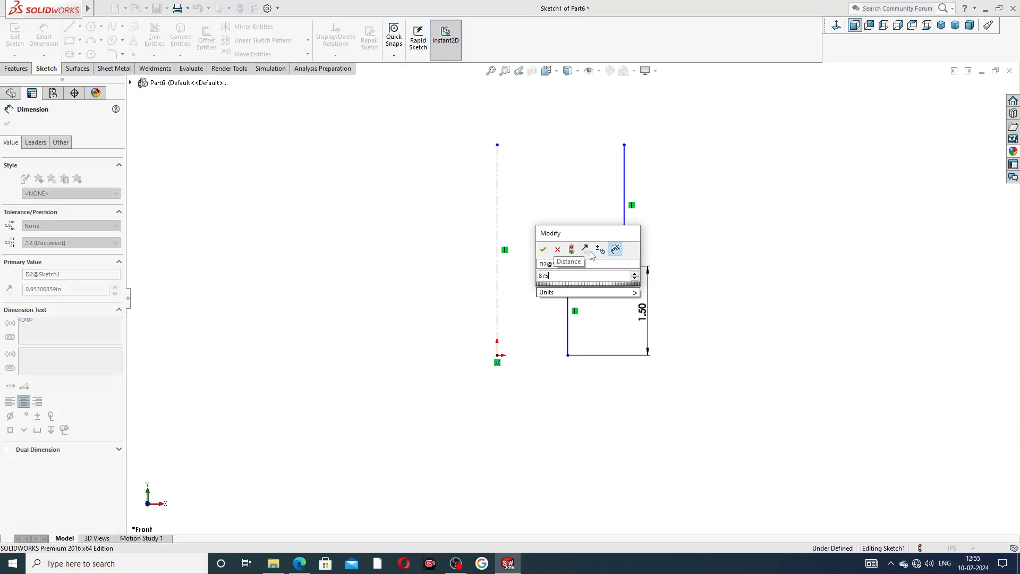
key("Return")
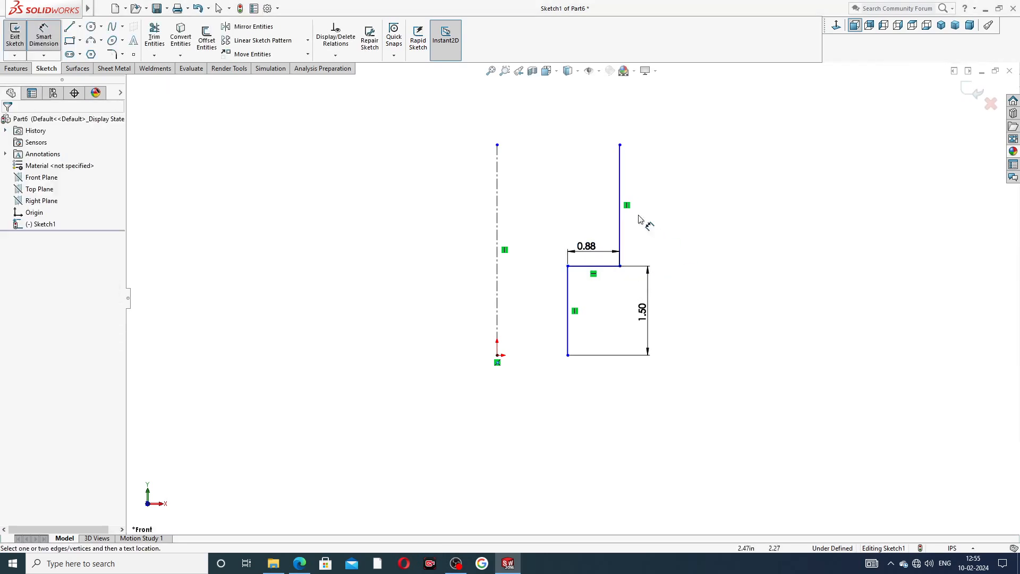
left_click(622, 190)
left_click(651, 206)
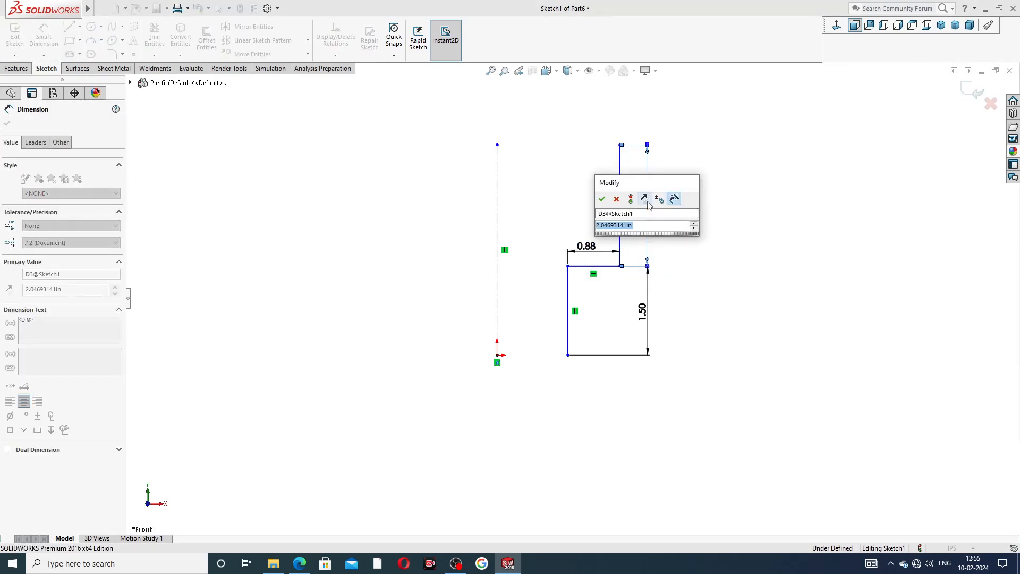
type(".75")
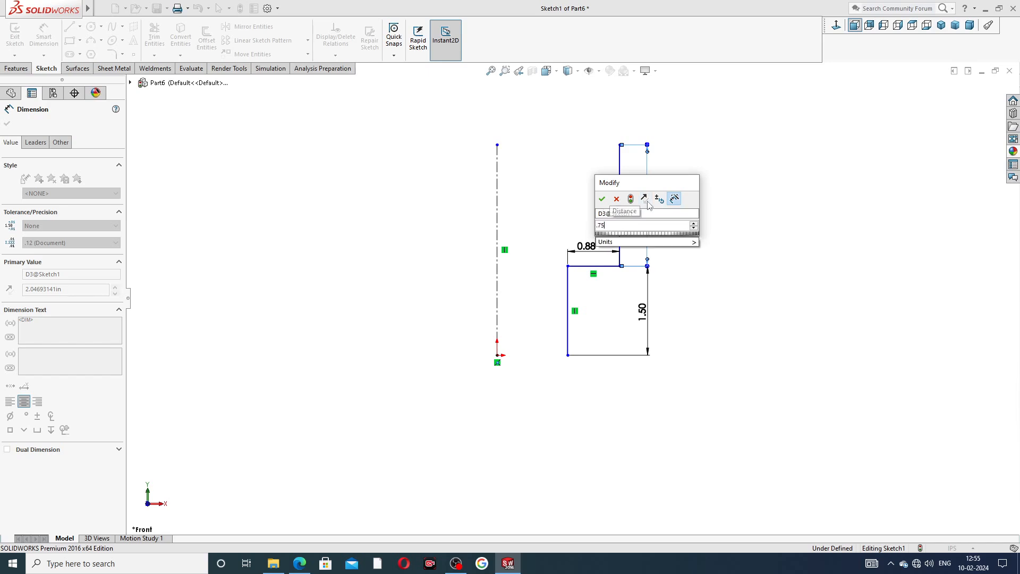
key("Return")
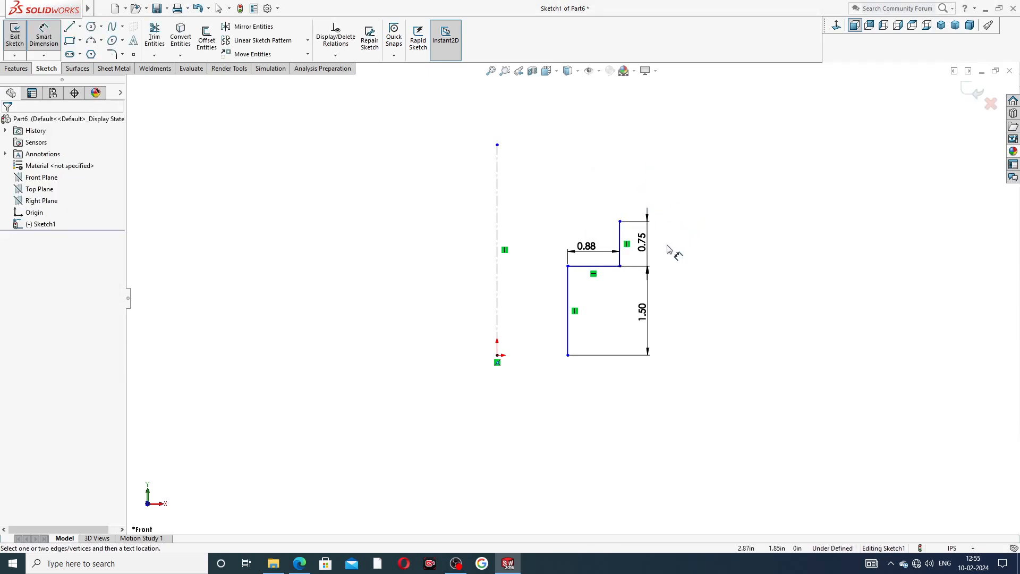
Shorten the centerline to 2.25 in, level with the profile's upper endpoint, and move the 1.50 dimension closer to its line.
right_click(587, 158)
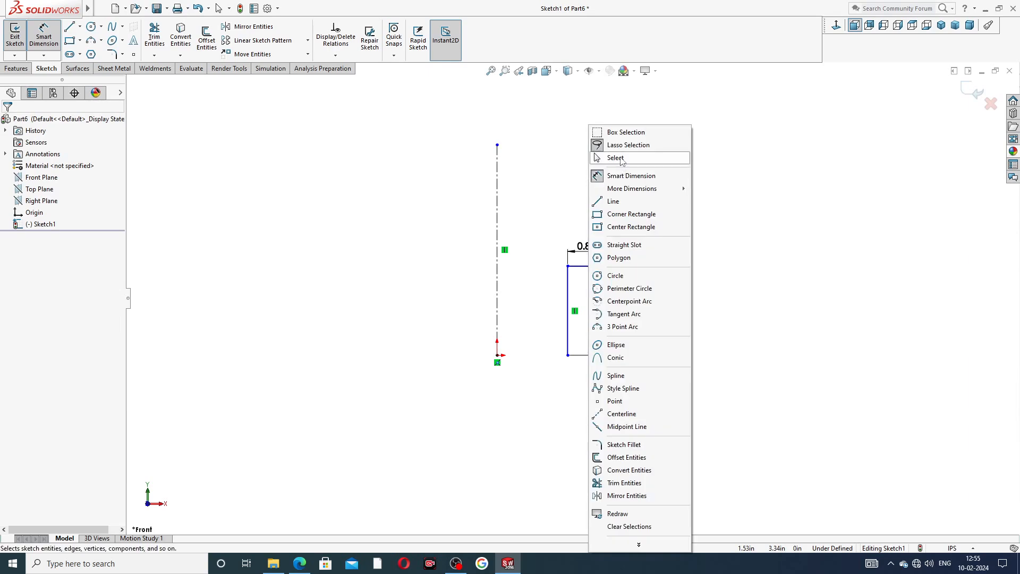
left_click(605, 155)
left_click_drag(497, 146, 515, 229)
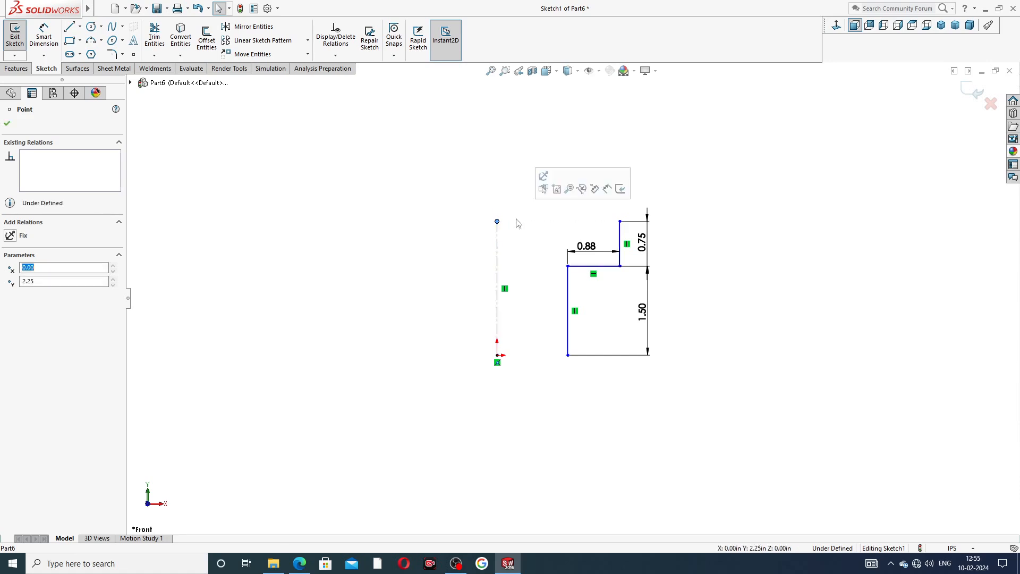
mouse_move(567, 354)
left_mouse_down()
mouse_move(565, 342)
mouse_move(568, 355)
left_mouse_up()
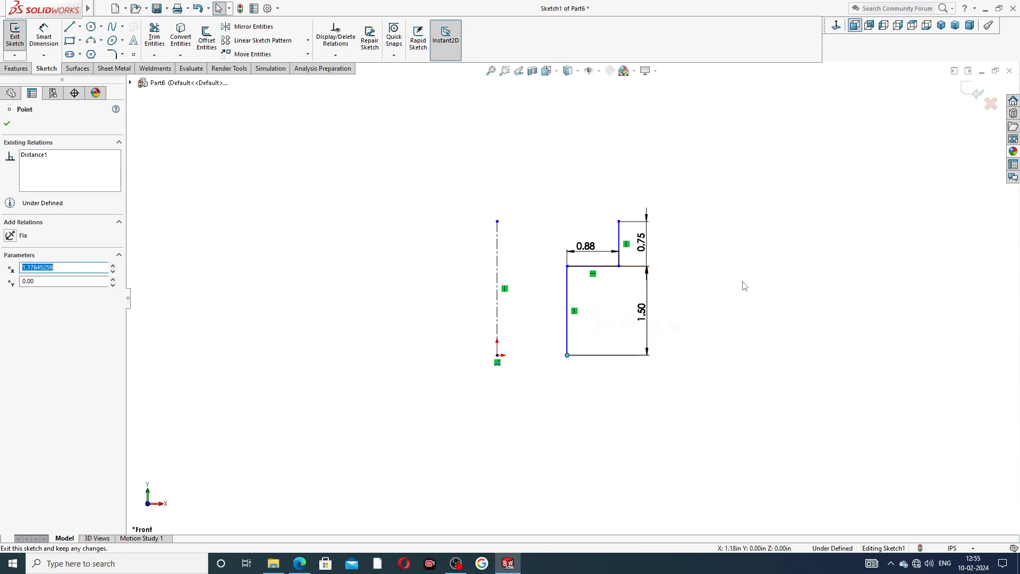
left_click(736, 281)
left_click_drag(653, 321, 608, 325)
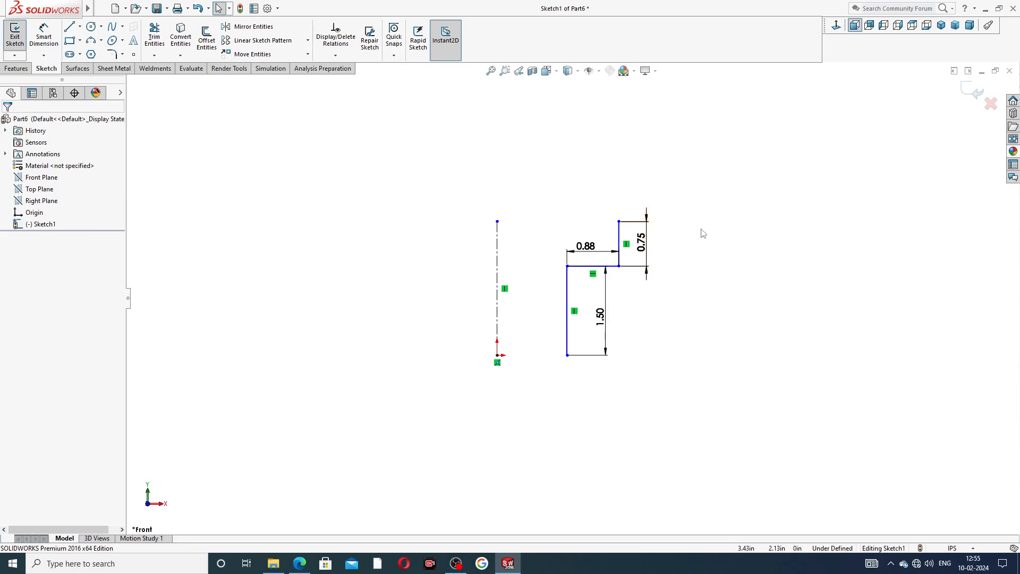
Check the sliding jaw drawing in the browser, return to SolidWorks and mirror the three profile lines about the vertical centerline.
left_click(300, 563)
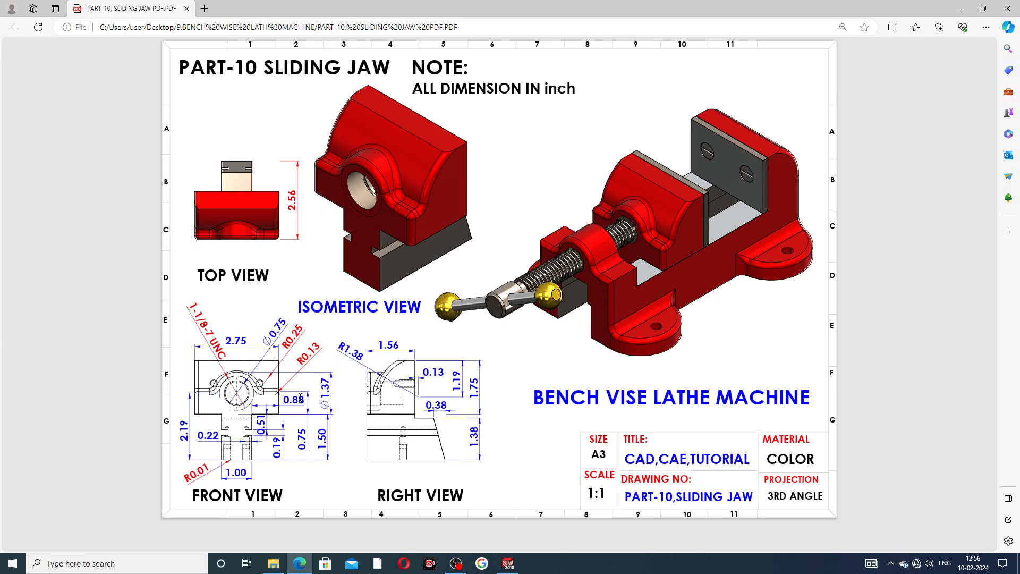
left_click(507, 563)
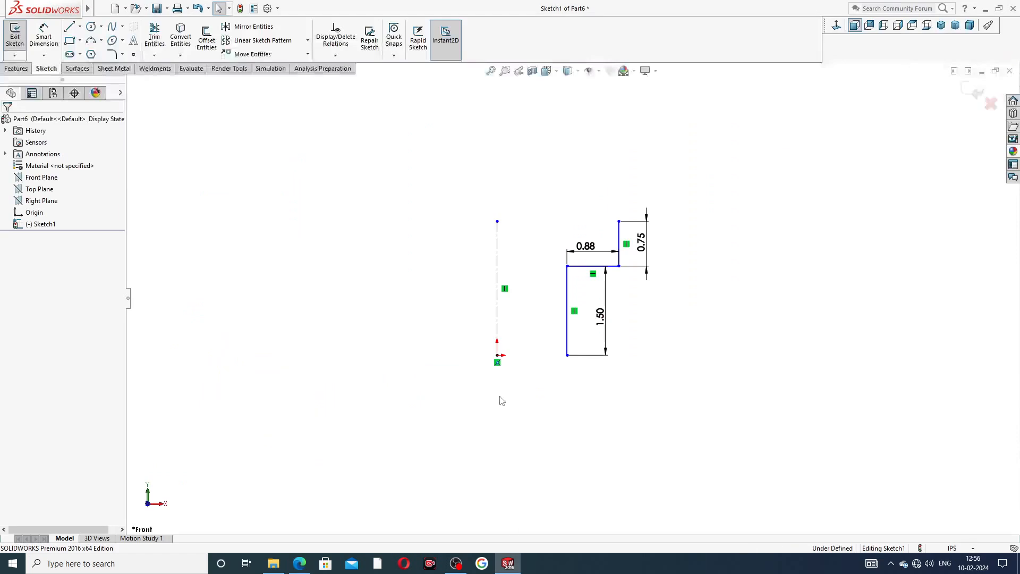
left_click(254, 27)
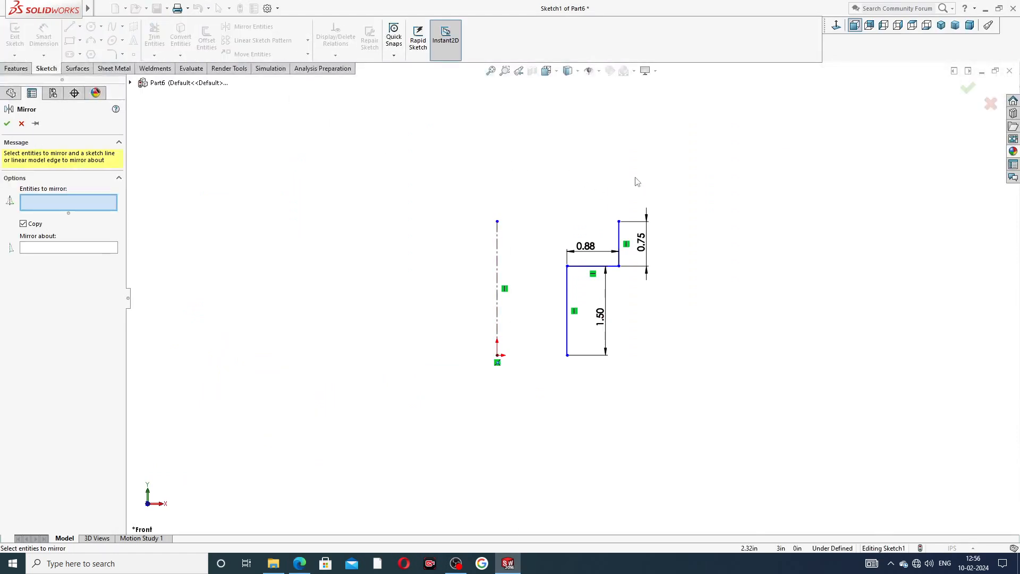
mouse_move(616, 177)
left_mouse_down()
mouse_move(535, 266)
mouse_move(687, 359)
mouse_move(698, 278)
left_mouse_up()
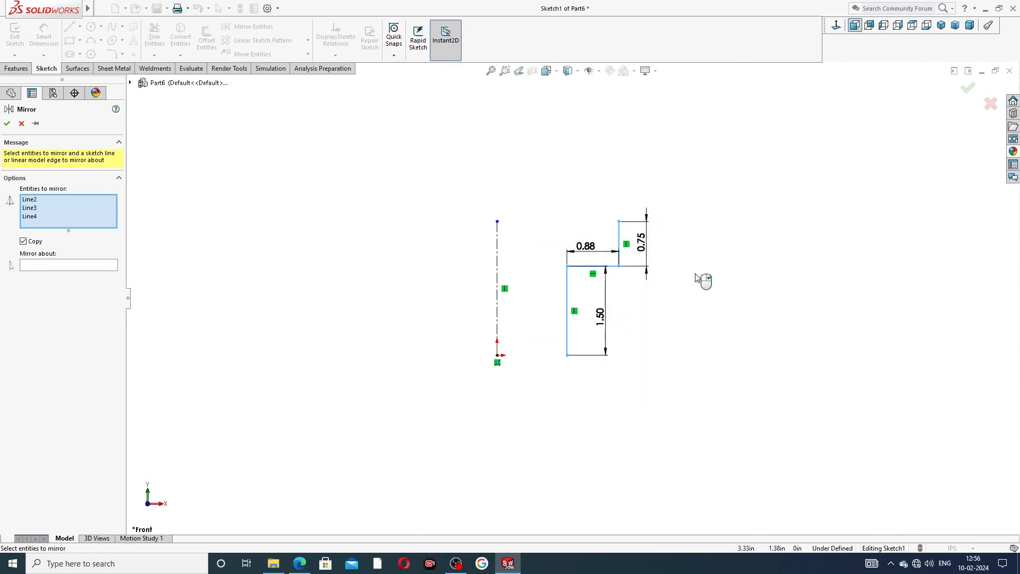
left_click(100, 264)
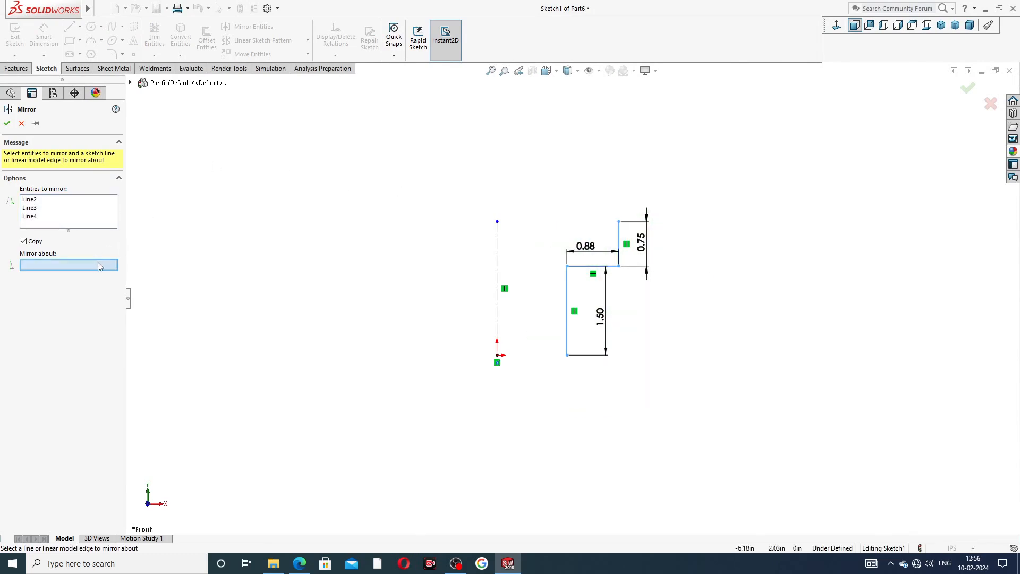
left_click(498, 254)
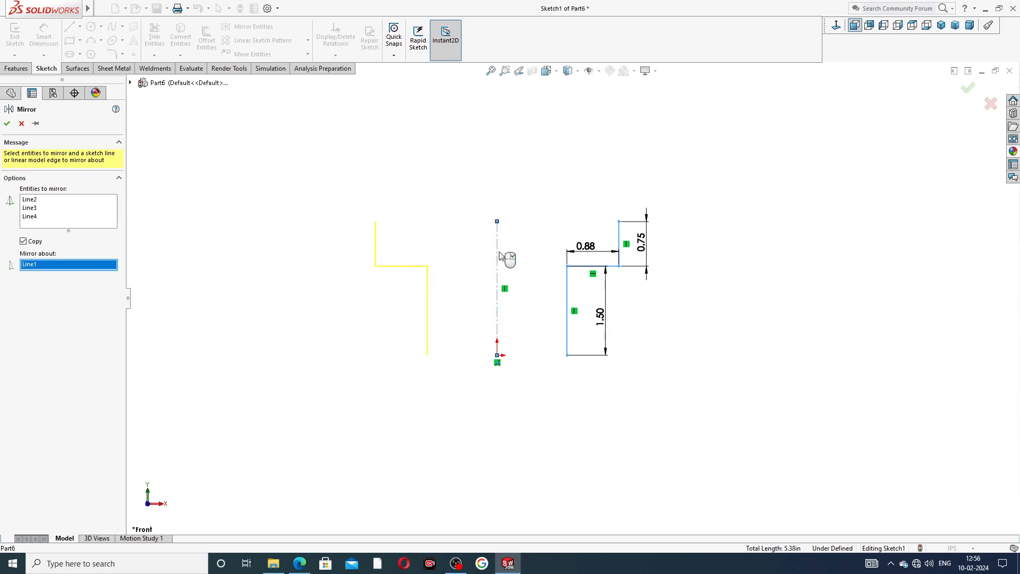
left_click(7, 124)
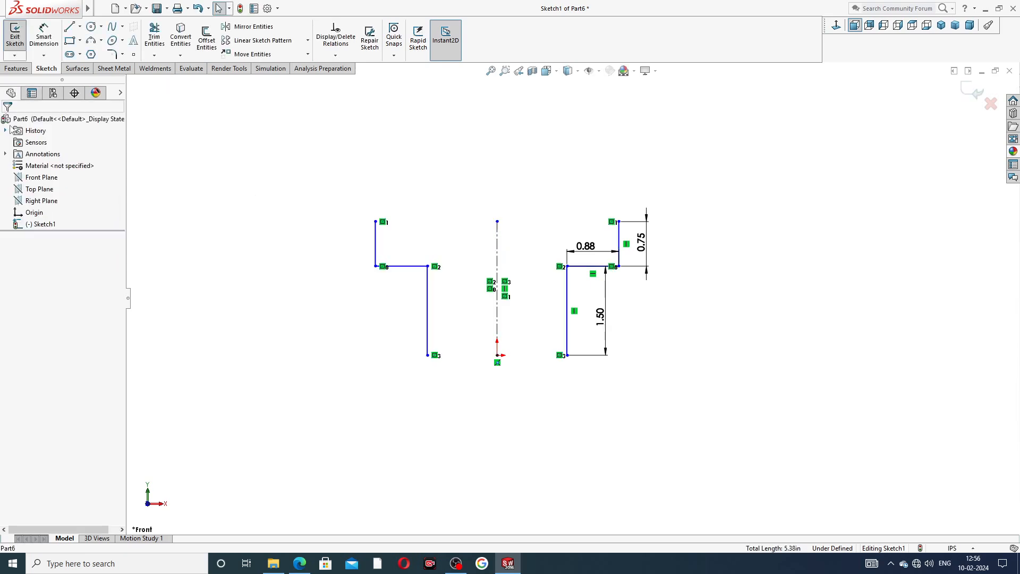
Close the T-shaped profile with a horizontal base line through the origin and a horizontal line joining the two upper endpoints.
left_click(69, 27)
left_click(427, 355)
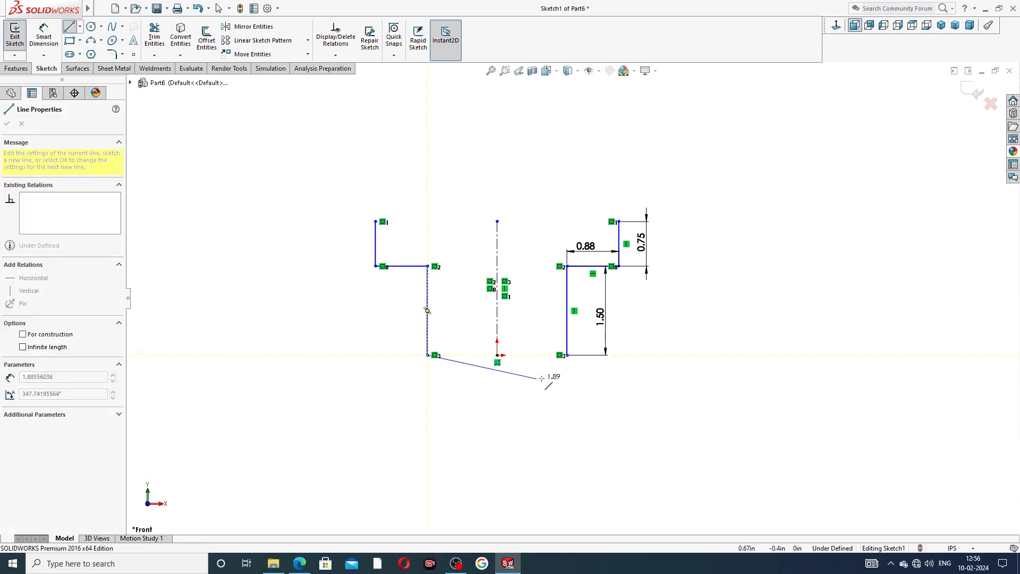
left_click(564, 355)
left_click(566, 355)
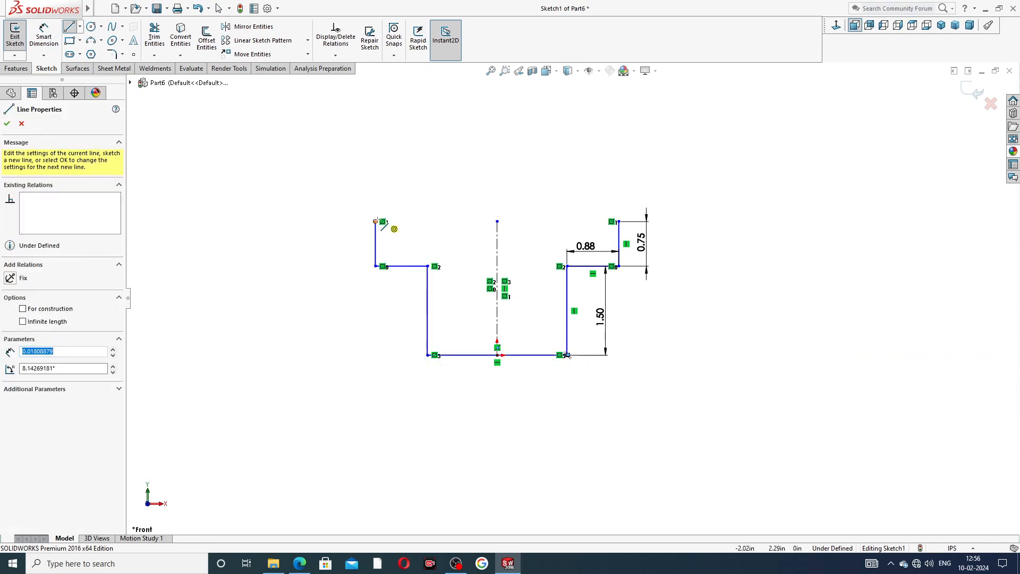
left_click_drag(376, 221, 382, 220)
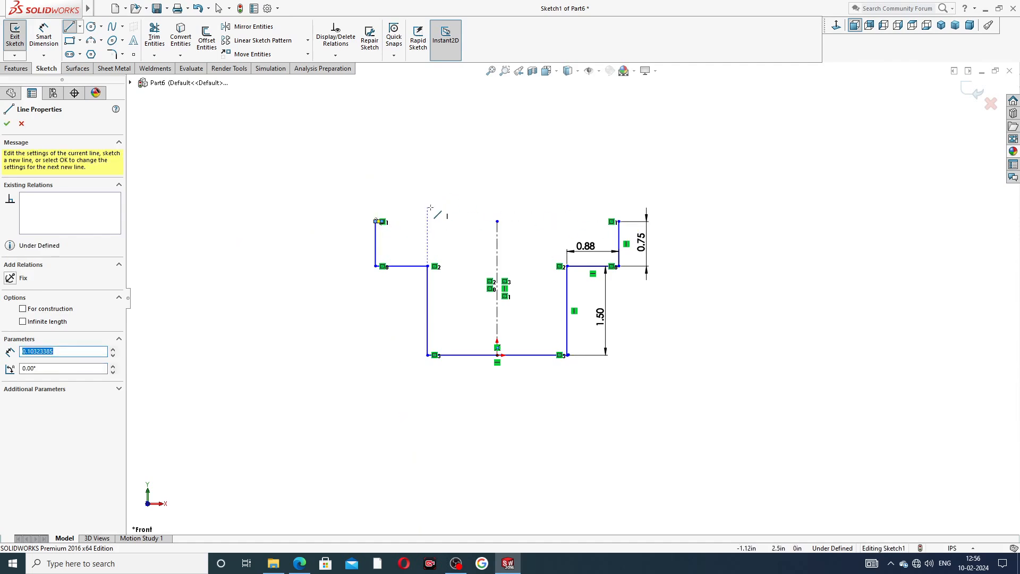
right_click(418, 182)
left_click(445, 189)
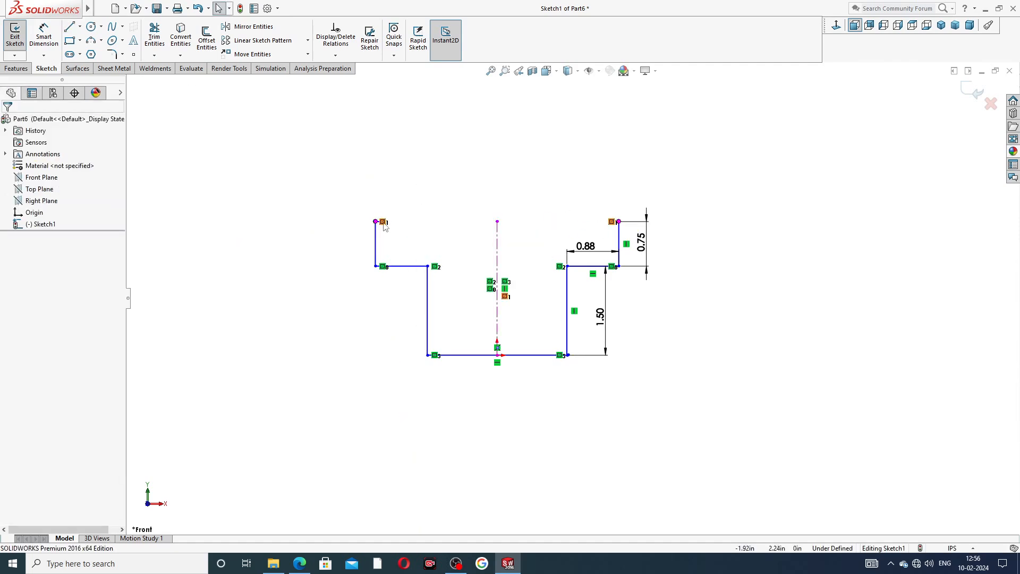
scroll(381, 228, "down", 4)
left_click_drag(432, 237, 933, 237)
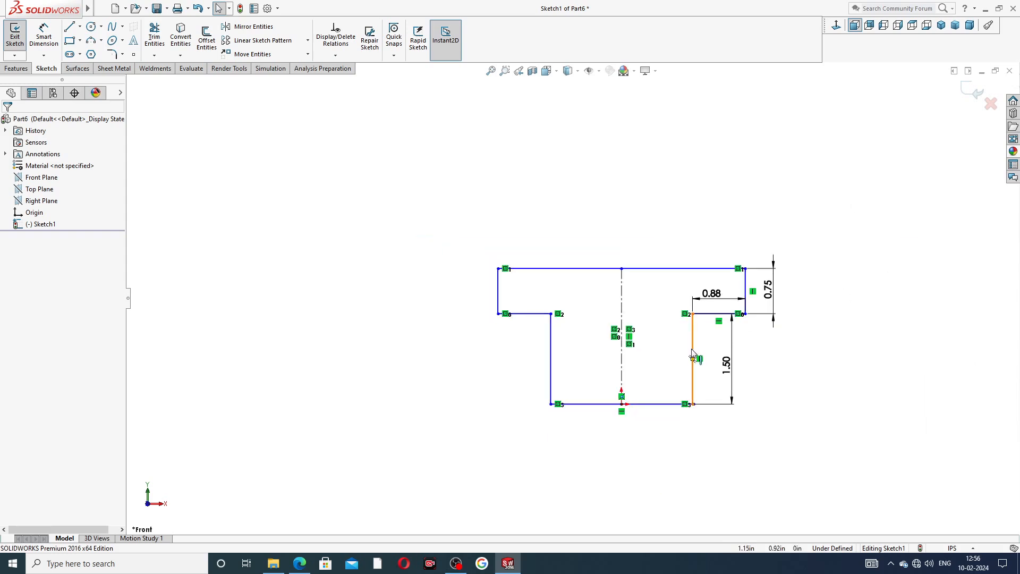
Dimension the T profile's base line to 1 in.
scroll(717, 358, "down", 3)
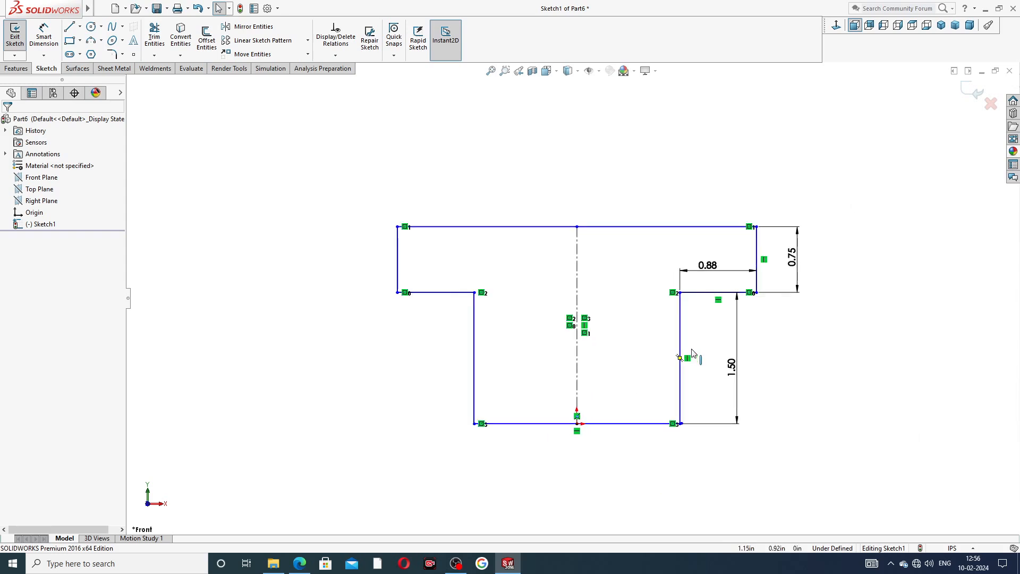
left_click(44, 35)
left_click(600, 444)
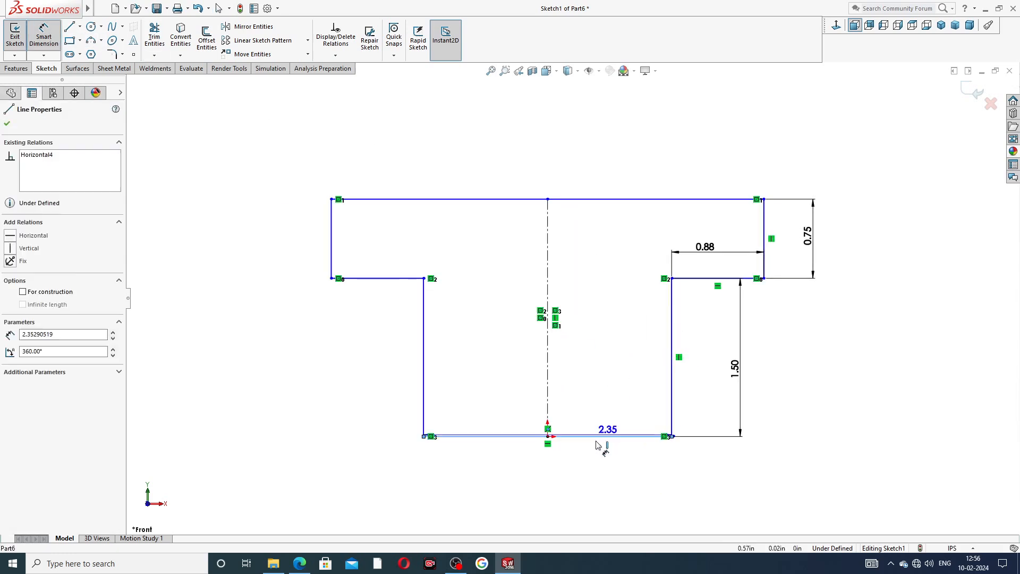
left_click(547, 460)
type("1")
key("Return")
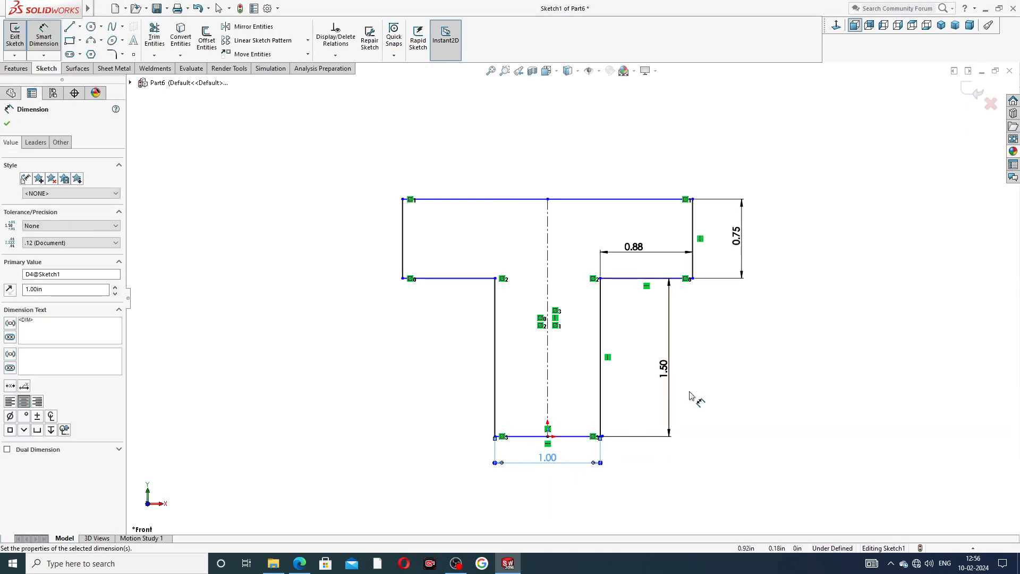
Add the profile's overall upper width as a driven dimension and shift the 0.88 dimension slightly.
left_click(617, 200)
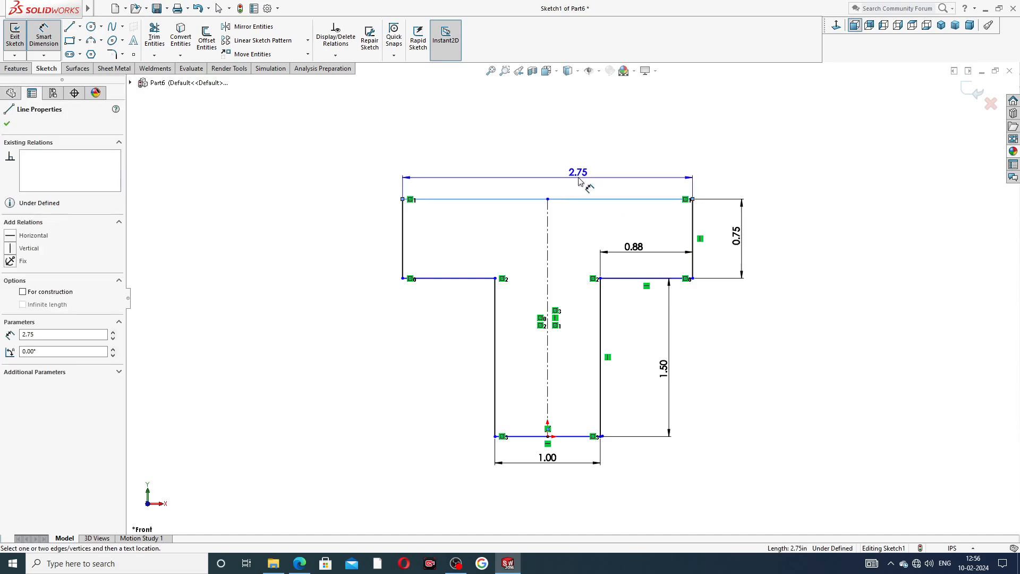
left_click(579, 177)
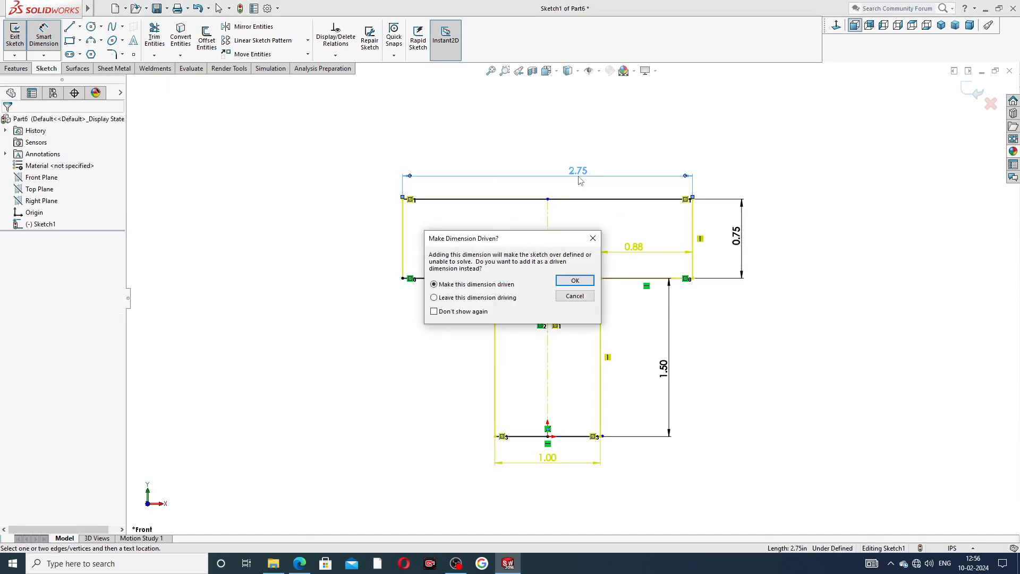
left_click(575, 281)
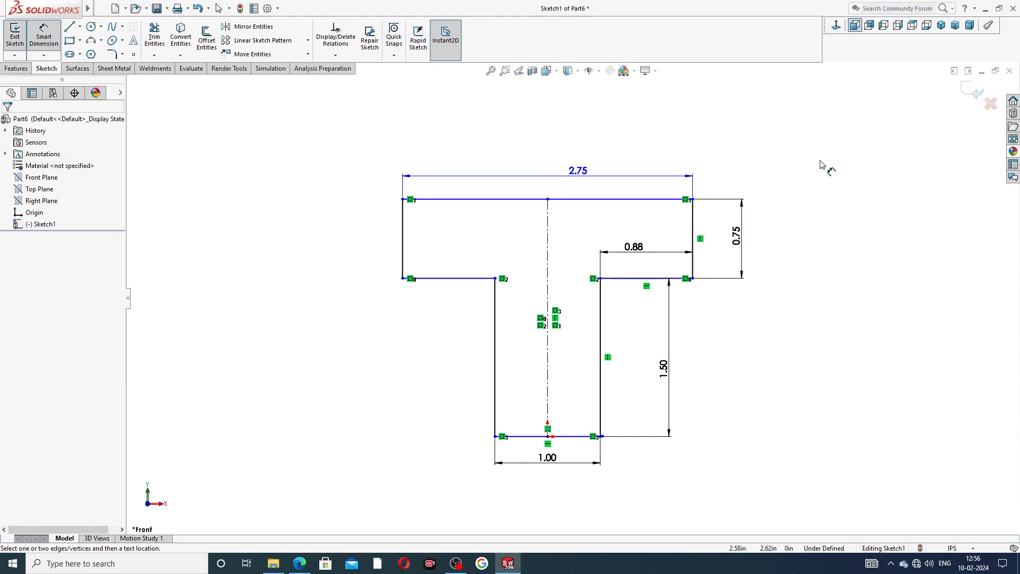
left_click_drag(635, 248, 644, 251)
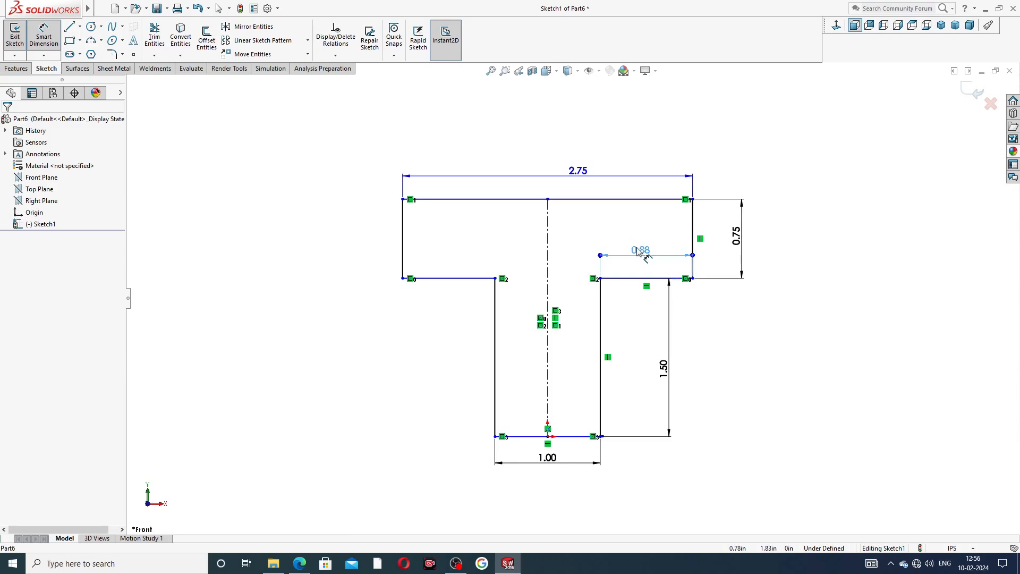
left_click(802, 252)
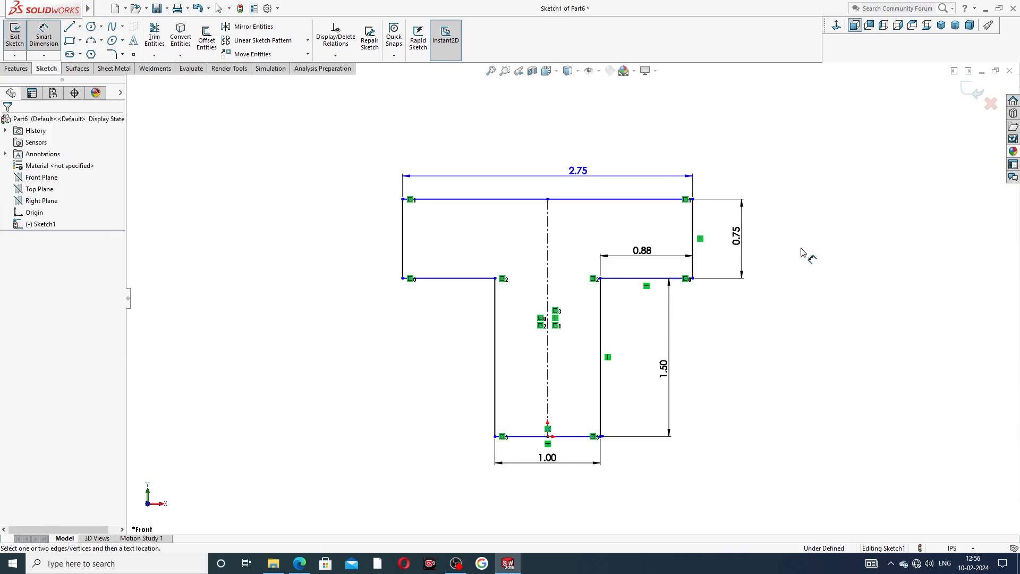
right_click(779, 166)
left_click(797, 158)
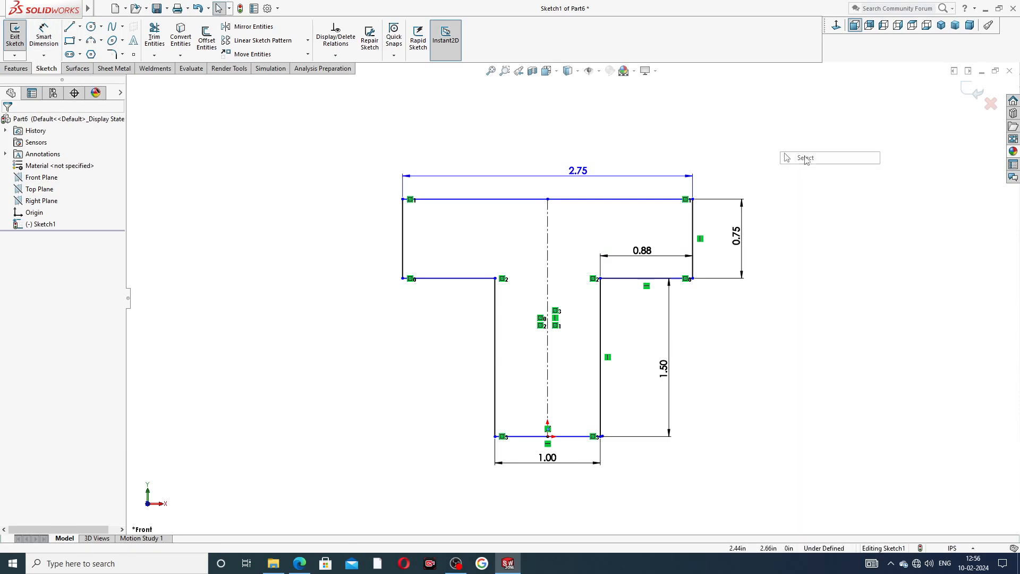
Start a boss extrusion with both halves of the T-shaped profile as the selected contours.
left_click(20, 68)
left_click(19, 37)
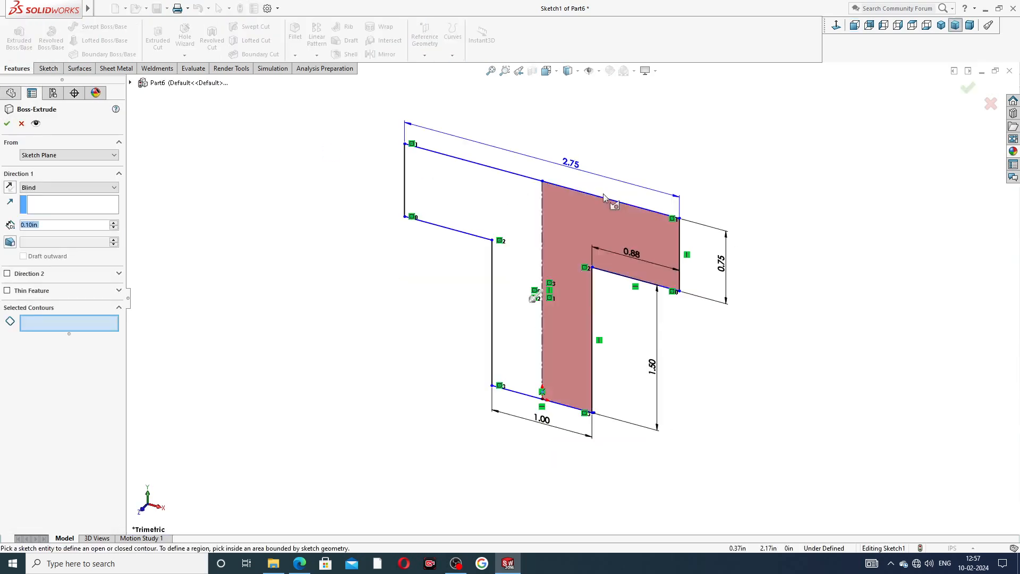
left_click(572, 206)
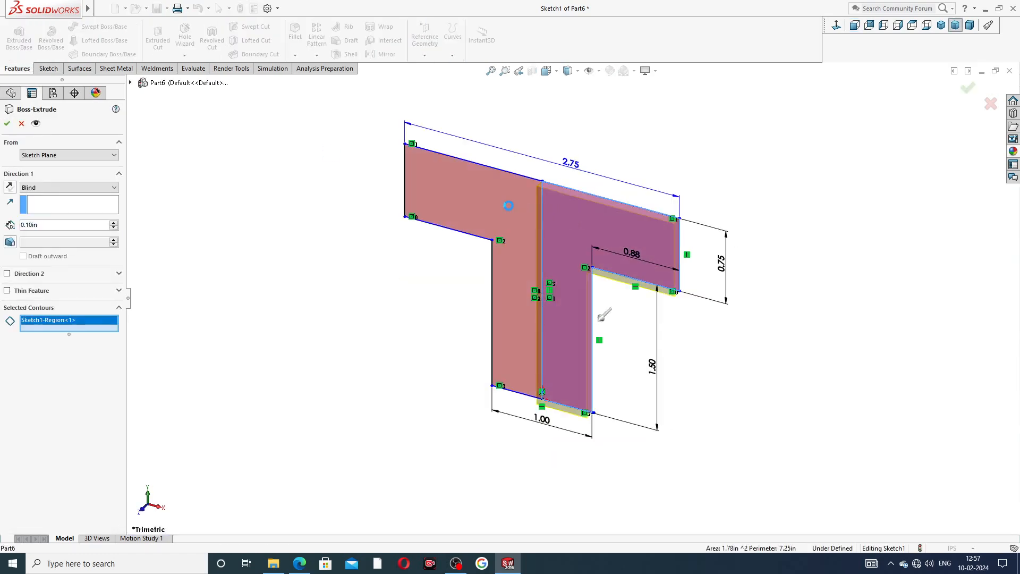
mouse_move(627, 289)
middle_mouse_down()
mouse_move(652, 248)
mouse_move(552, 297)
middle_mouse_up()
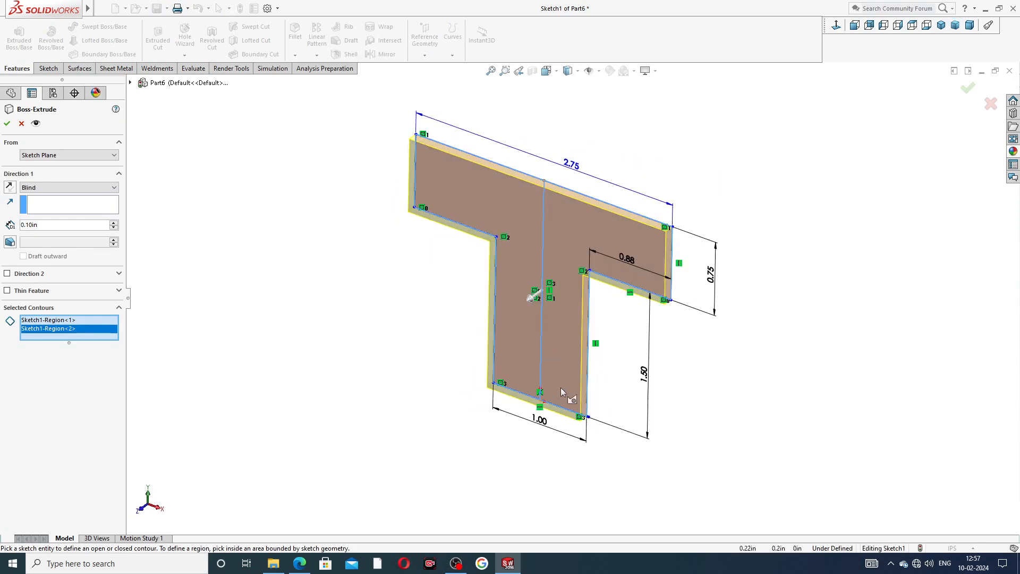
Check the sliding jaw drawing in the browser, return to SolidWorks and extrude the T profile 2.56 in blind in the reversed direction.
double_click(45, 224)
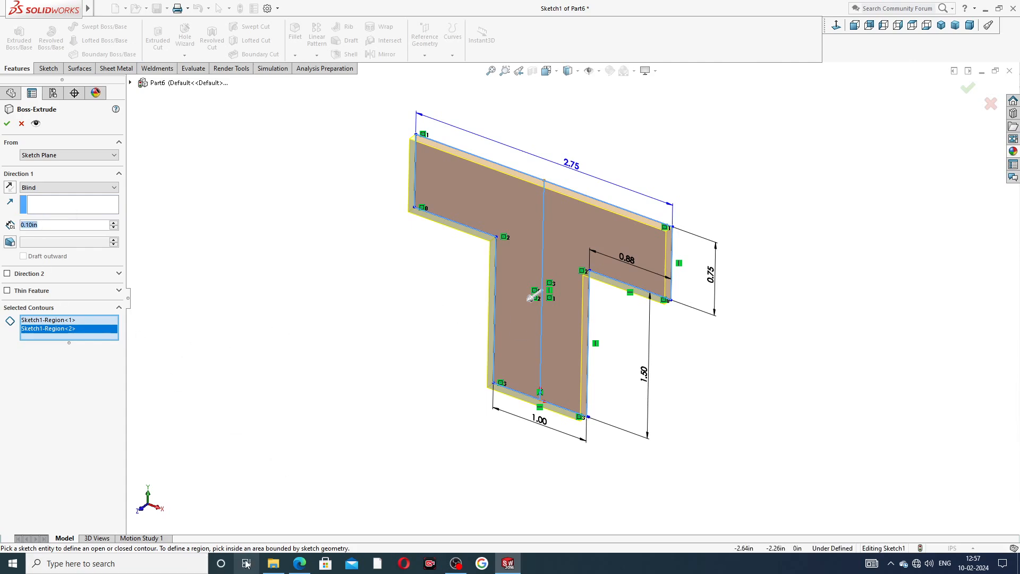
left_click(301, 565)
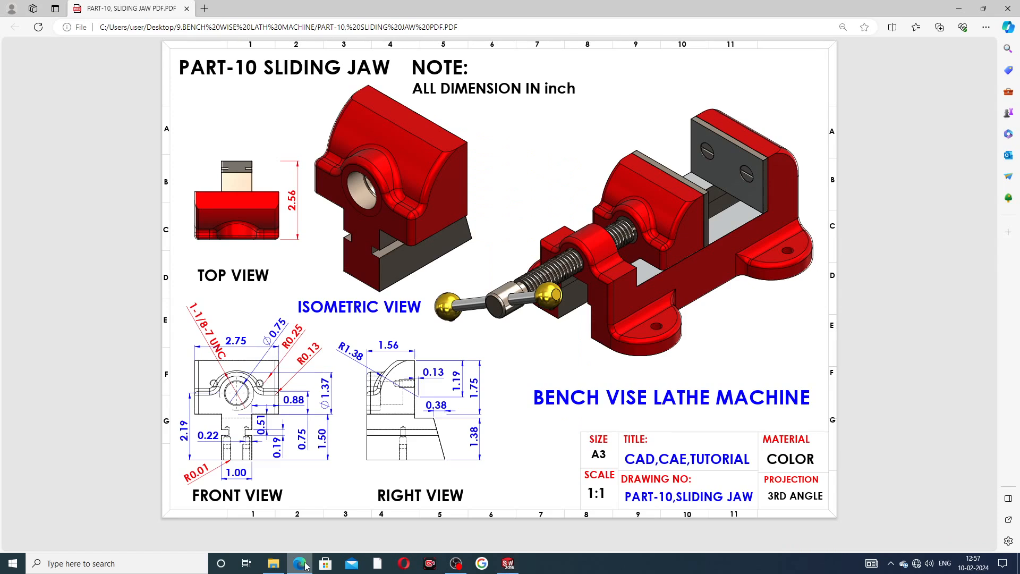
left_click(301, 563)
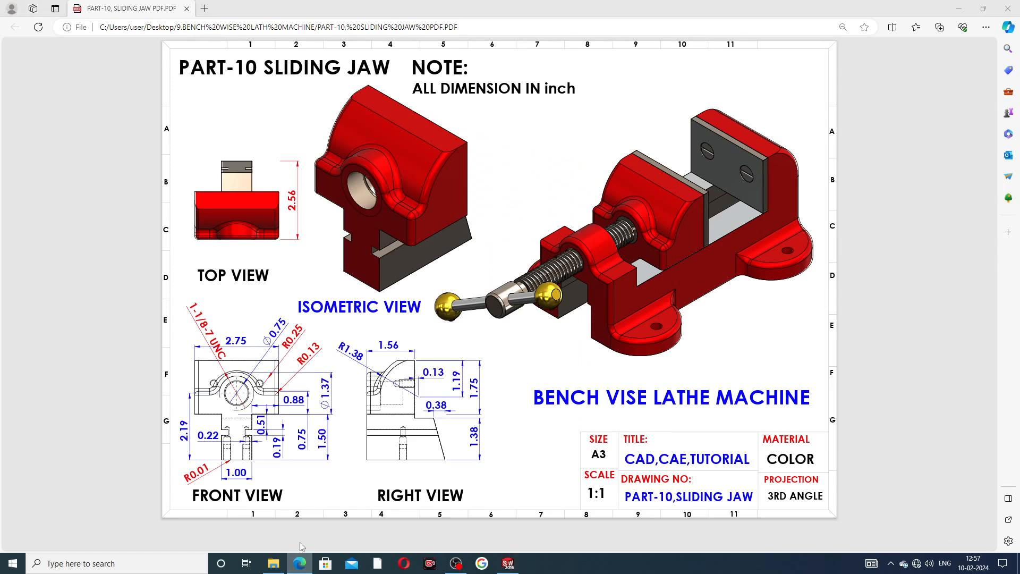
left_click(305, 558)
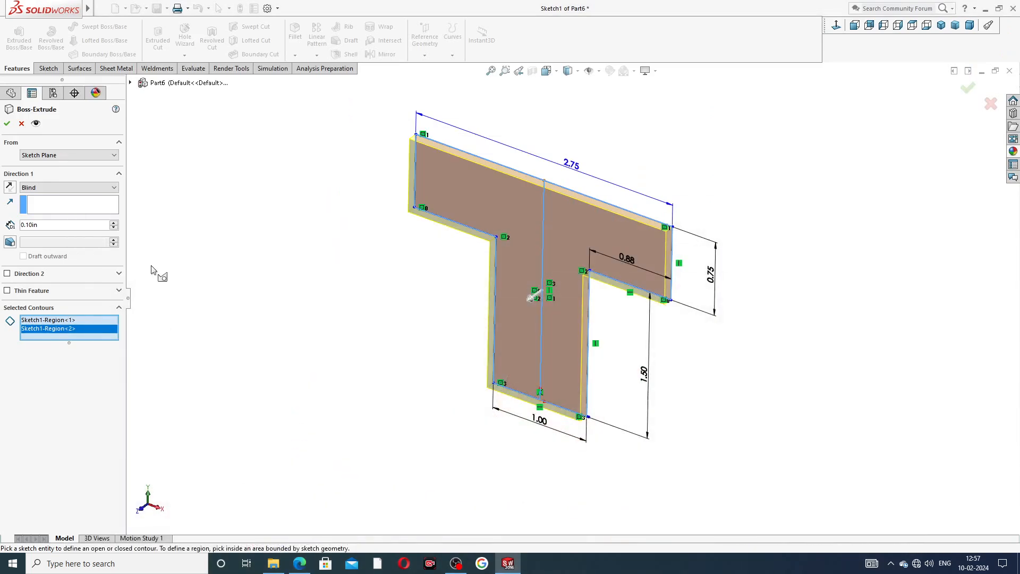
left_click_drag(43, 223, 2, 227)
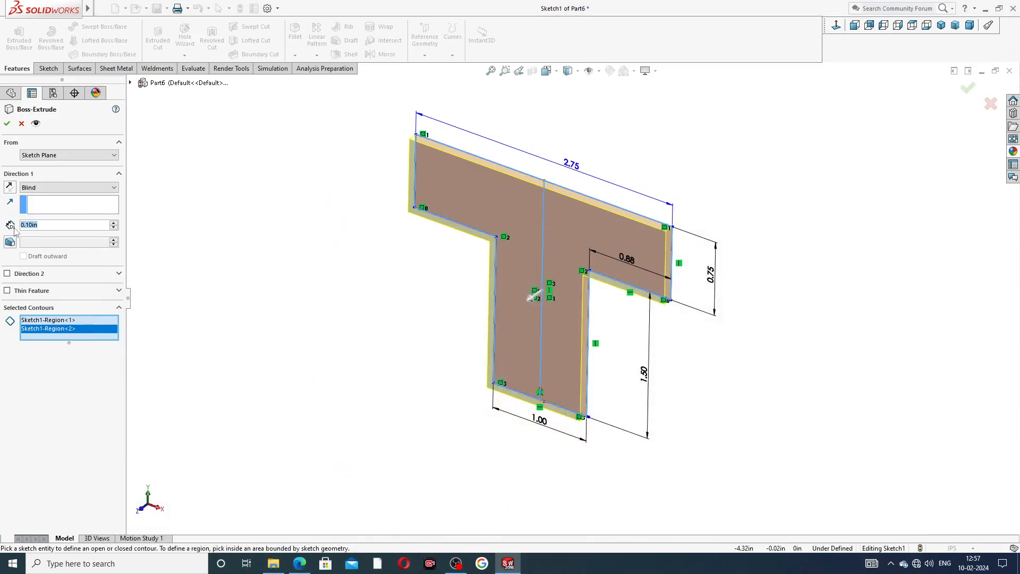
type("2.56")
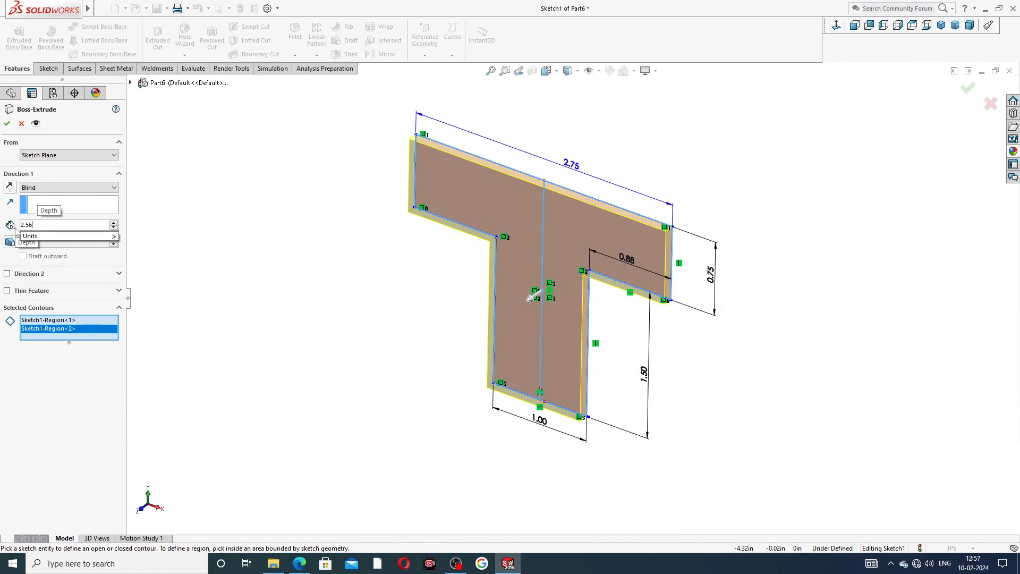
key("Return")
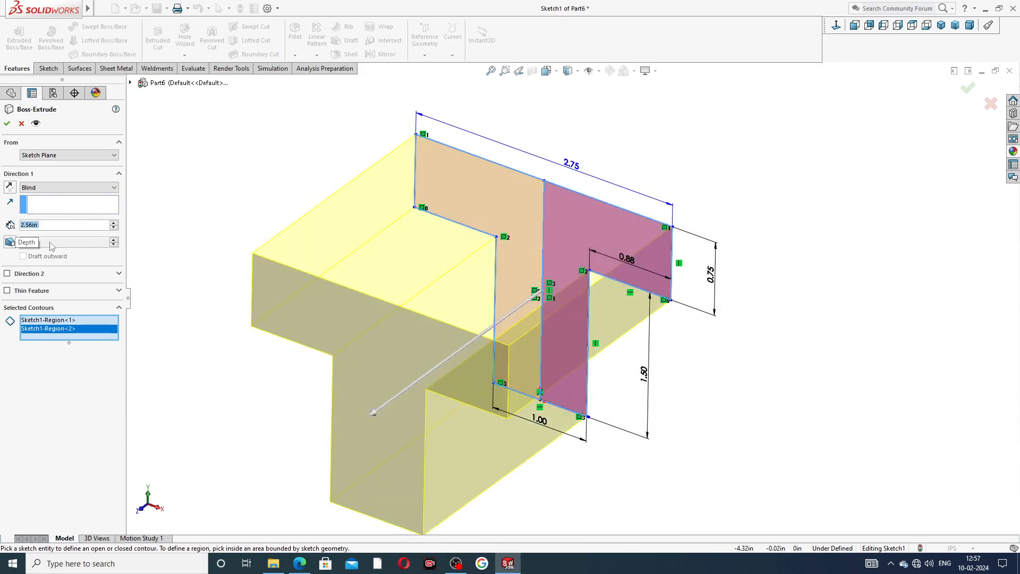
left_click(9, 186)
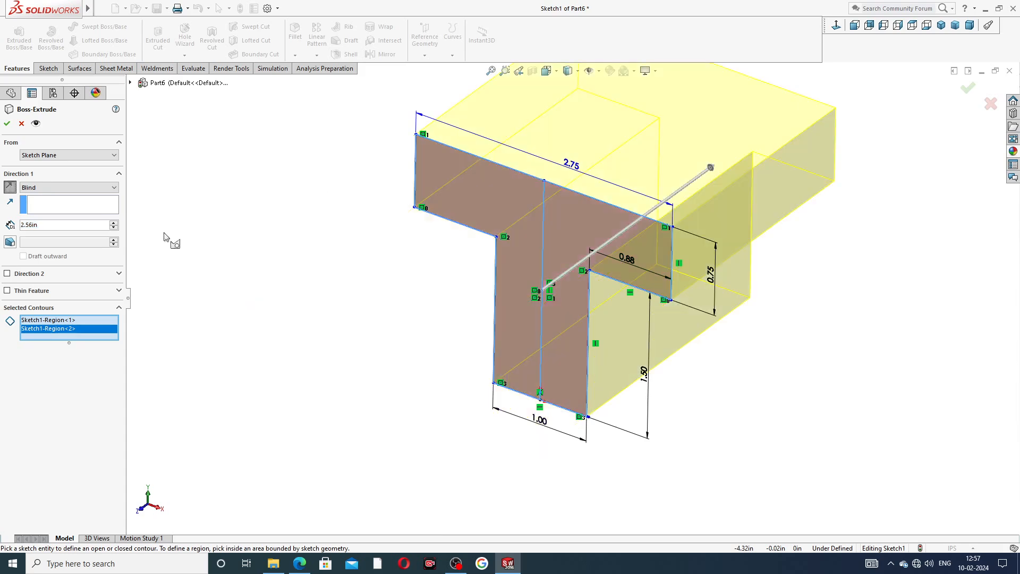
scroll(483, 285, "up", 2)
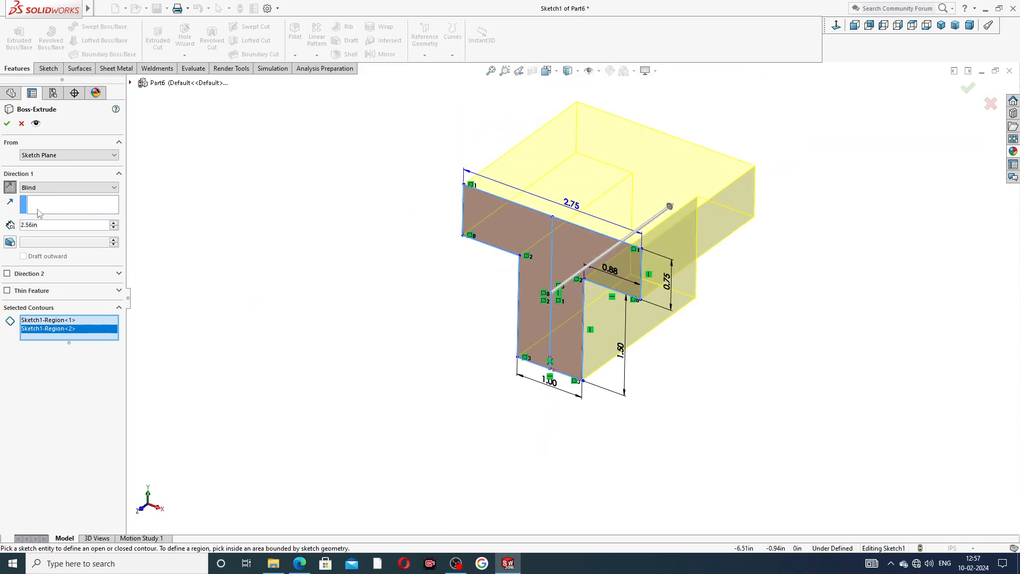
left_click(6, 123)
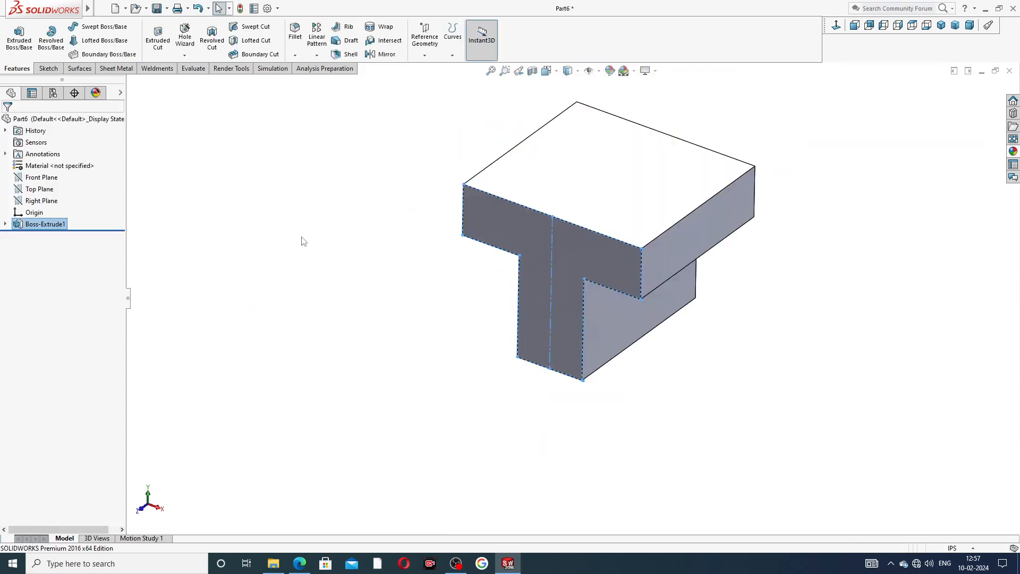
Look at the drawing once more and apply the polished nickel appearance to the whole part.
middle_click_drag(702, 243, 824, 185)
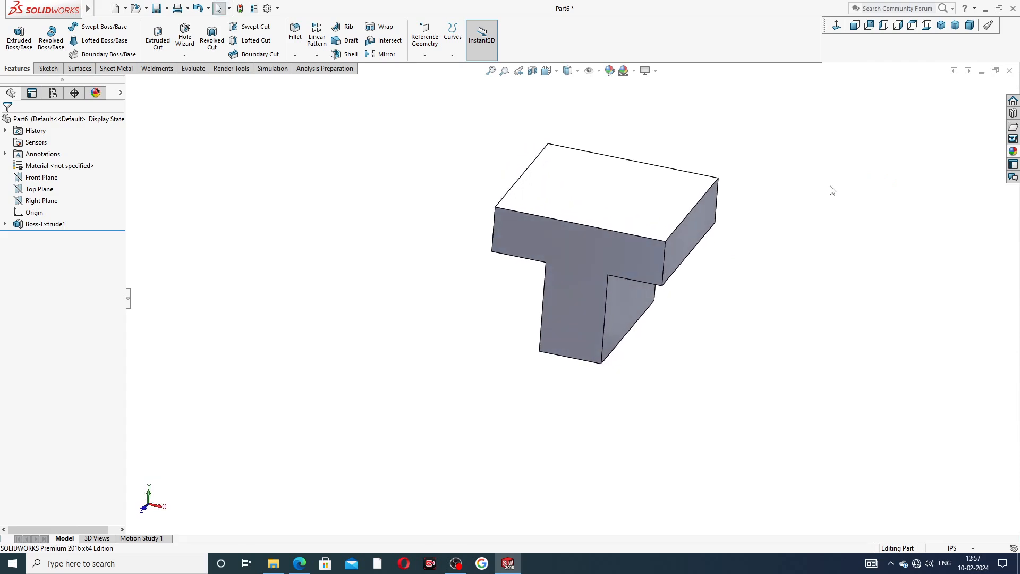
left_click(299, 566)
left_click(299, 566)
left_click(1014, 153)
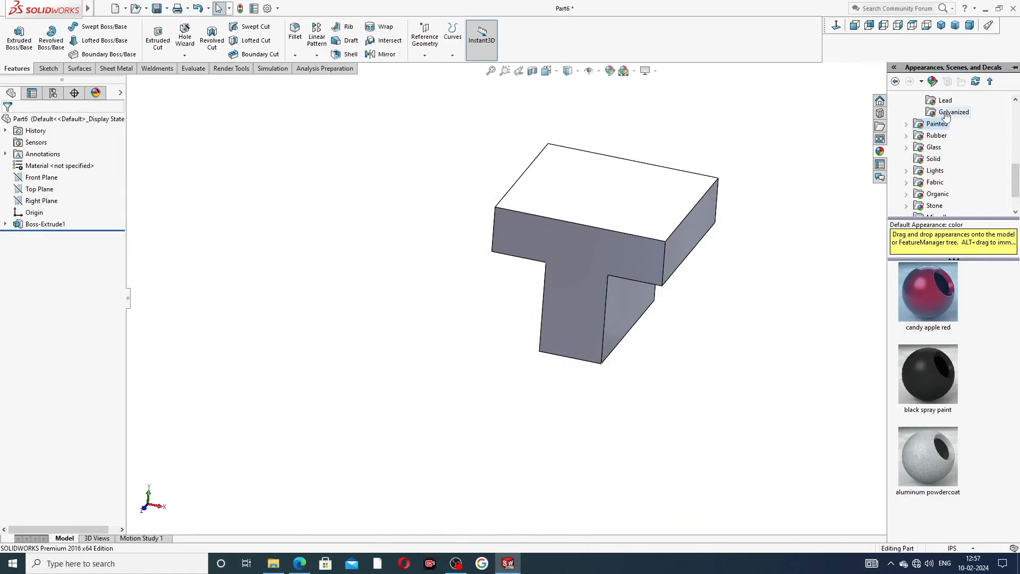
scroll(962, 159, "up", 2)
scroll(959, 123, "up", 4)
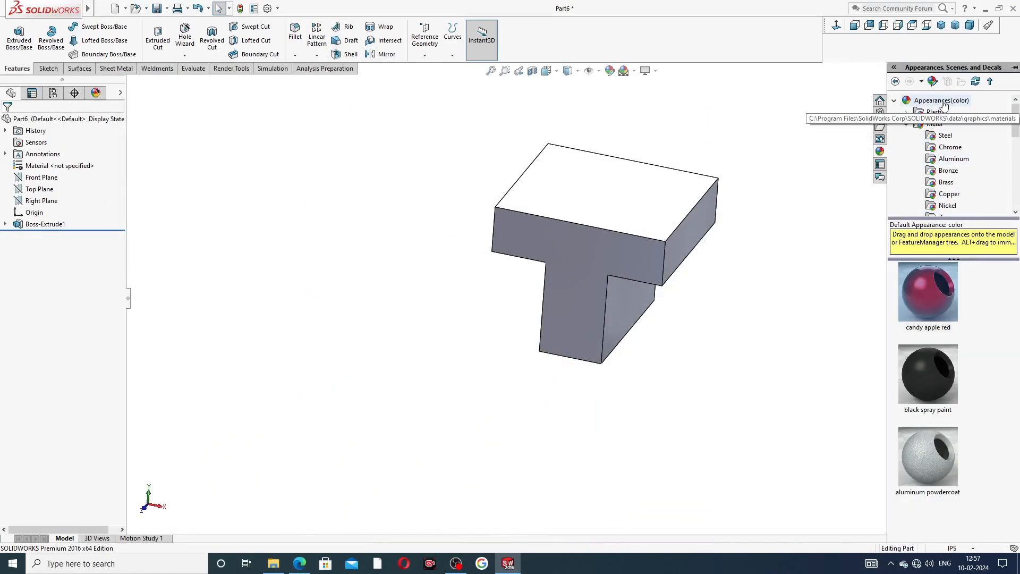
left_click(947, 205)
double_click(929, 284)
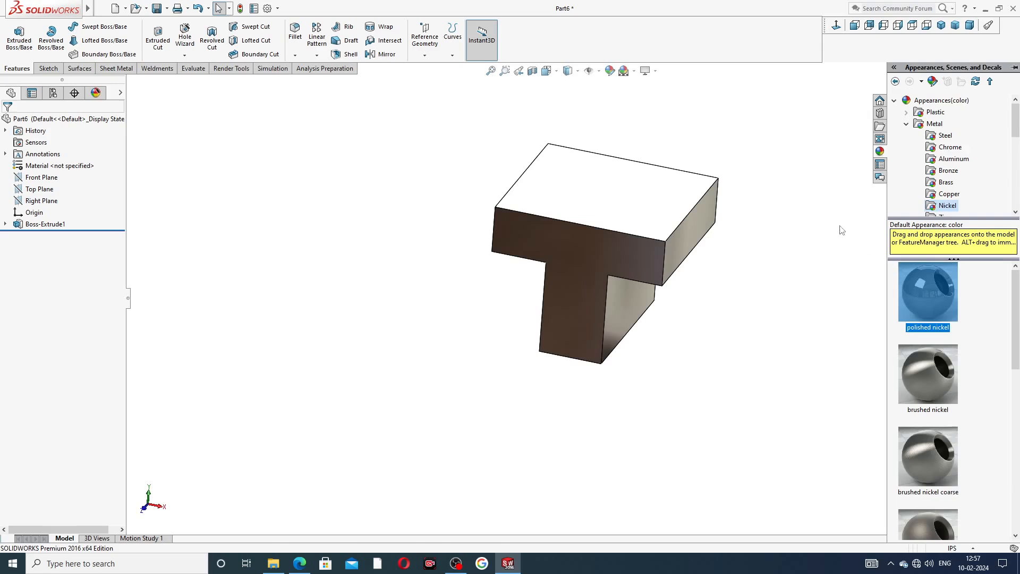
Apply a different scene to the view of the part.
middle_click_drag(806, 176, 728, 161)
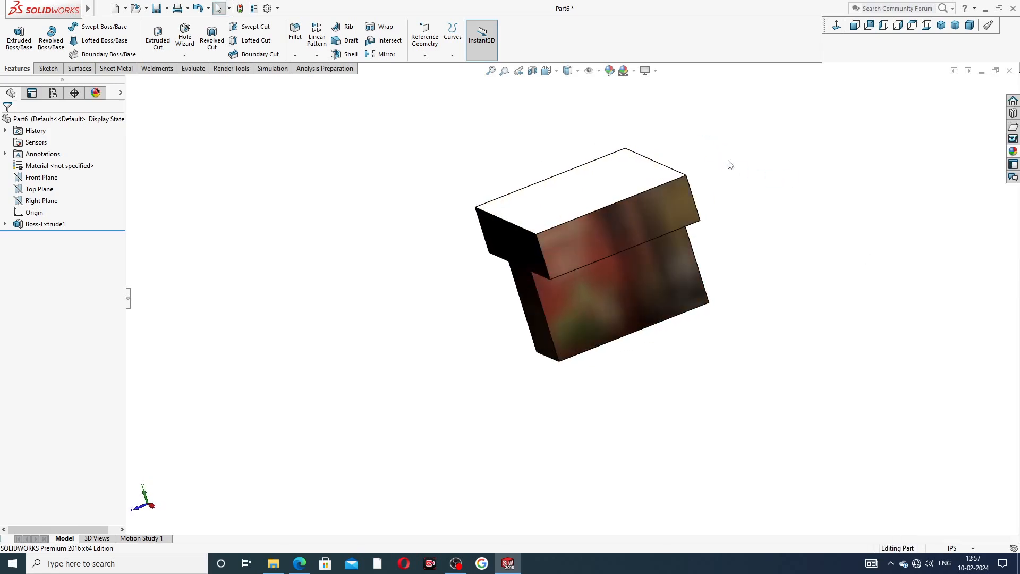
left_click(634, 73)
left_click(658, 187)
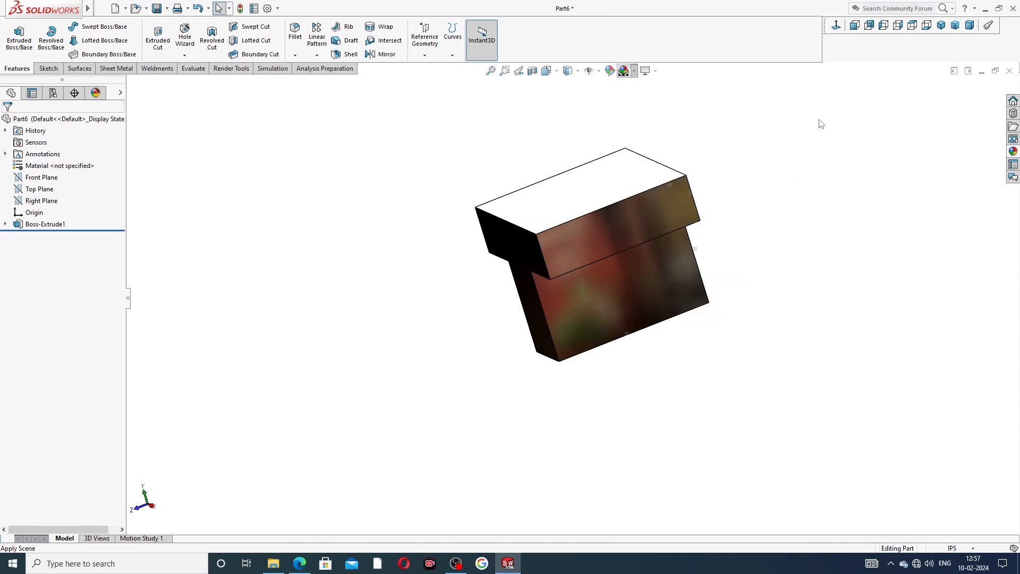
middle_click_drag(657, 186, 808, 214)
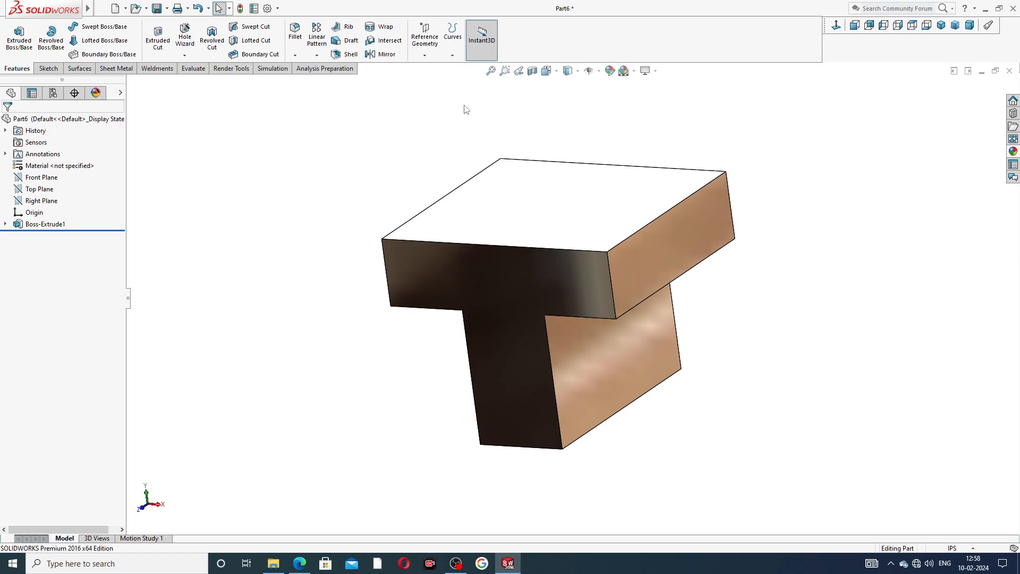
Start a new sketch on the left side face of the T's upper block.
middle_click_drag(373, 230, 457, 211)
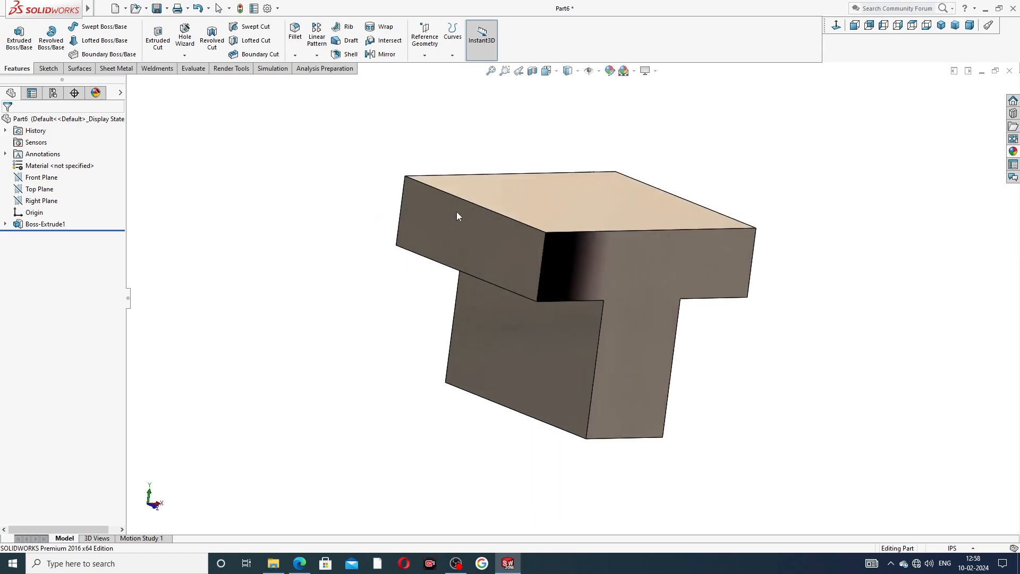
left_click(489, 240)
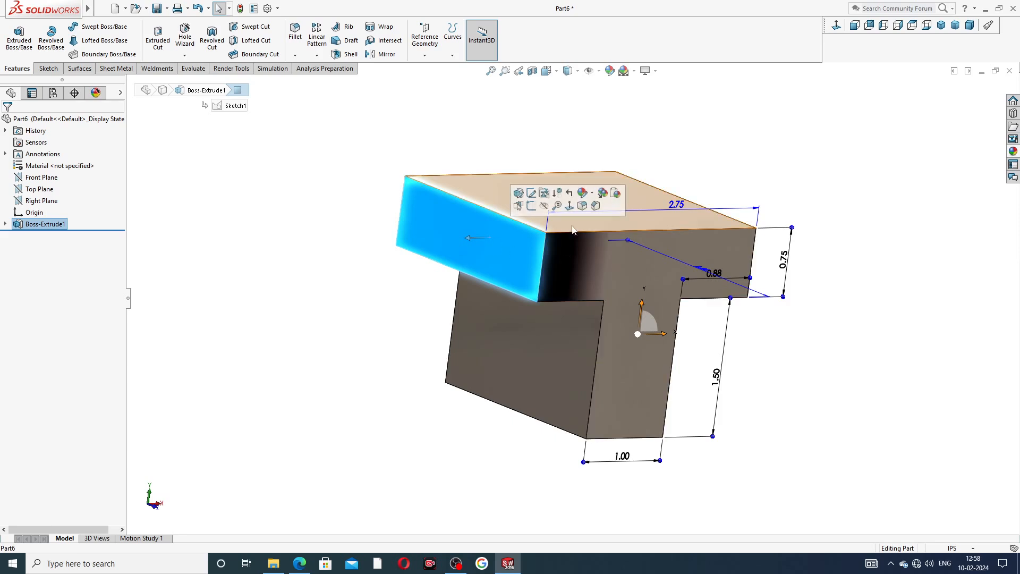
left_click(530, 205)
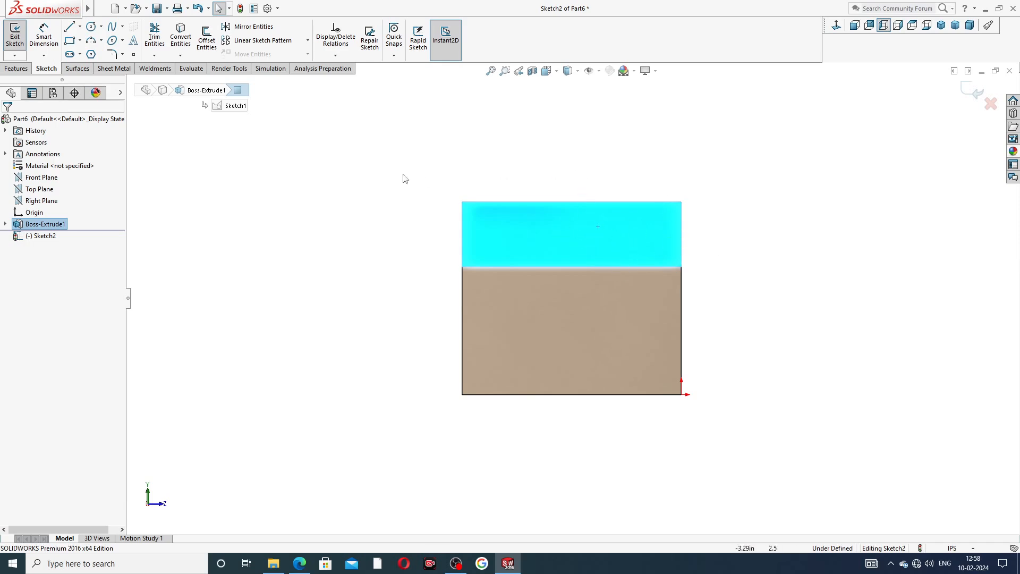
Consult the drawing and sketch connected lines: a base on the block's top edge, about 0.95 in upward, and about 0.56 in horizontally.
left_click(300, 563)
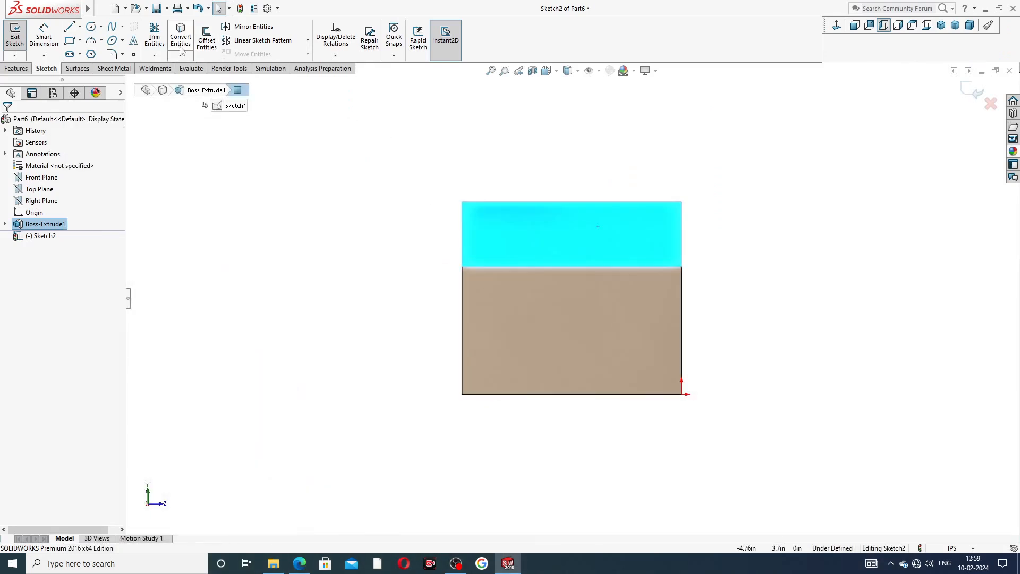
left_click(69, 27)
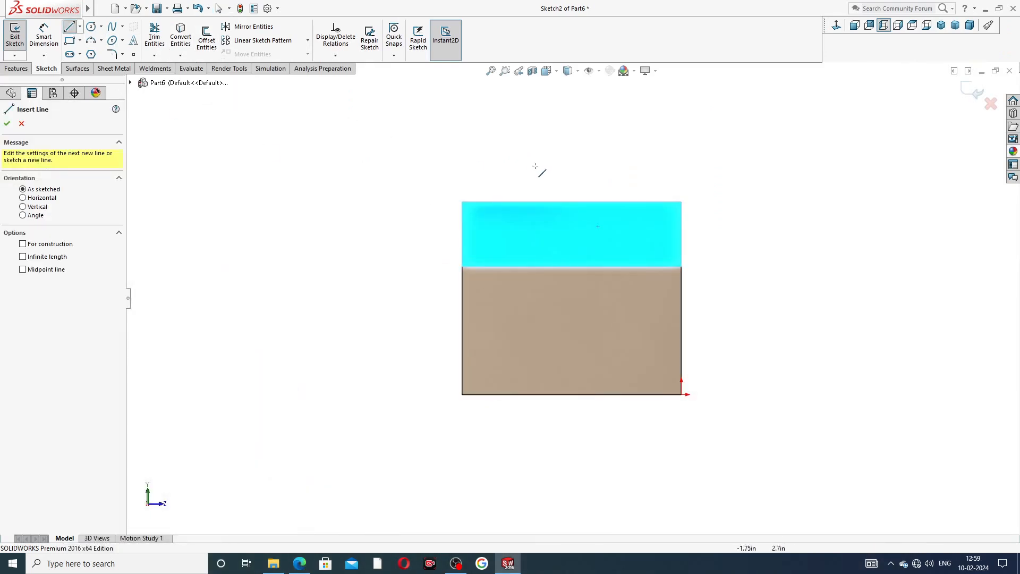
scroll(626, 192, "down", 3)
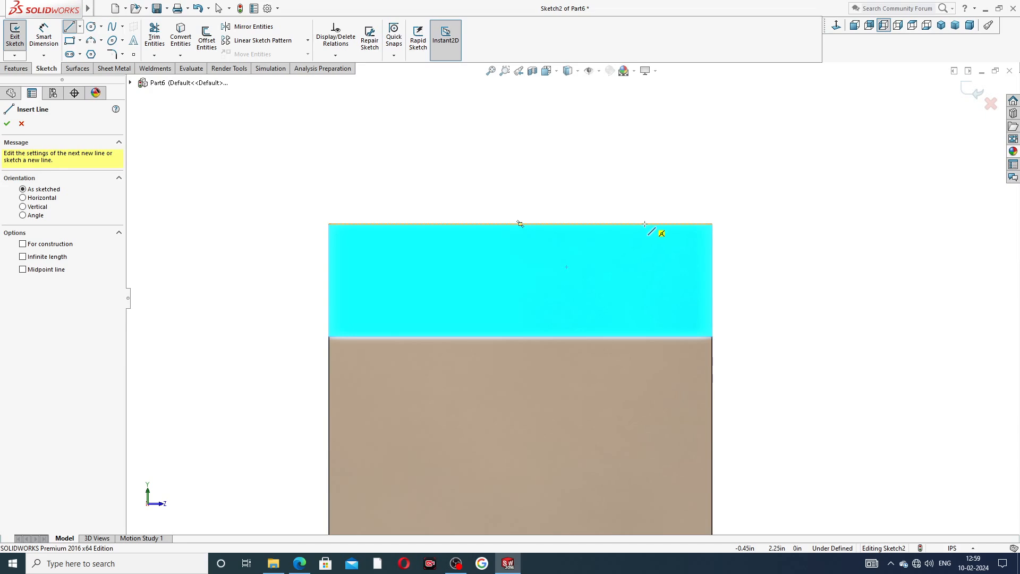
left_click(644, 224)
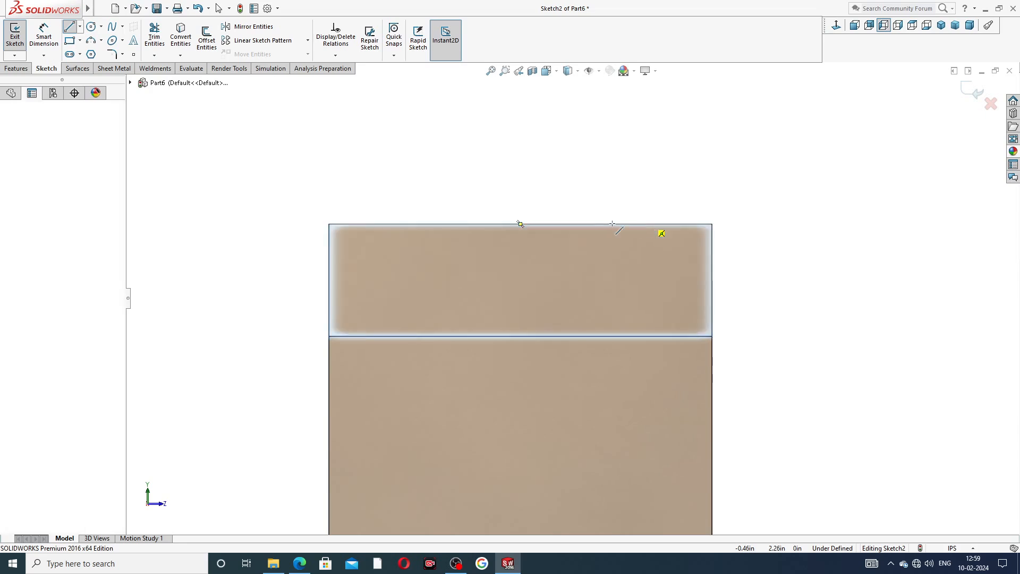
left_click(527, 224)
scroll(537, 147, "up", 2)
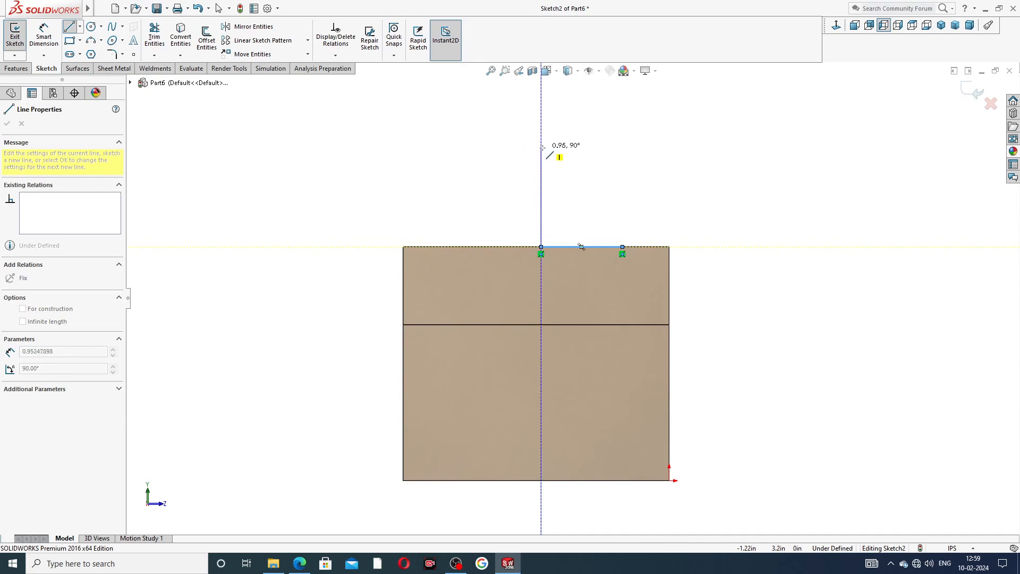
double_click(541, 148)
left_click(541, 147)
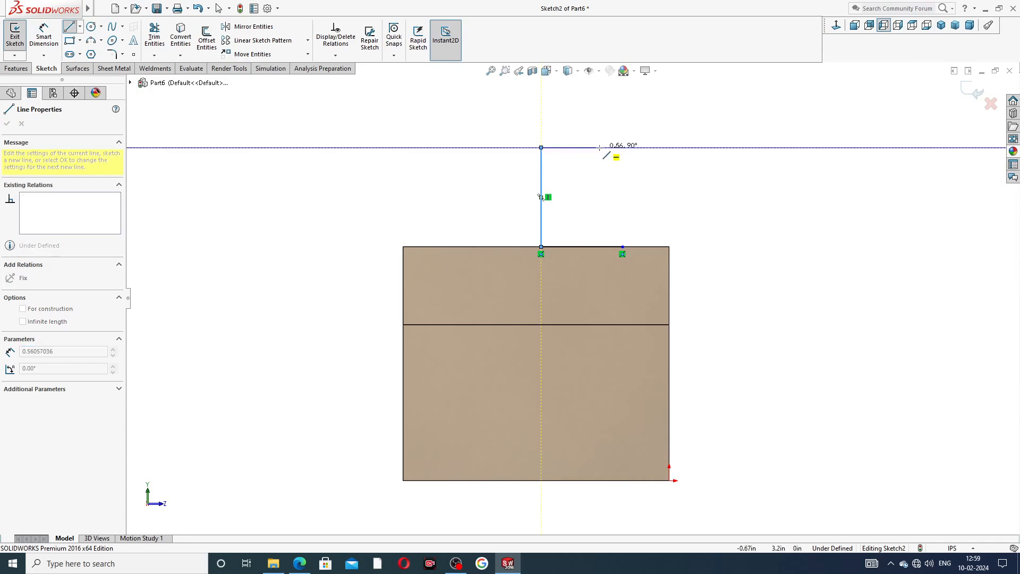
double_click(599, 148)
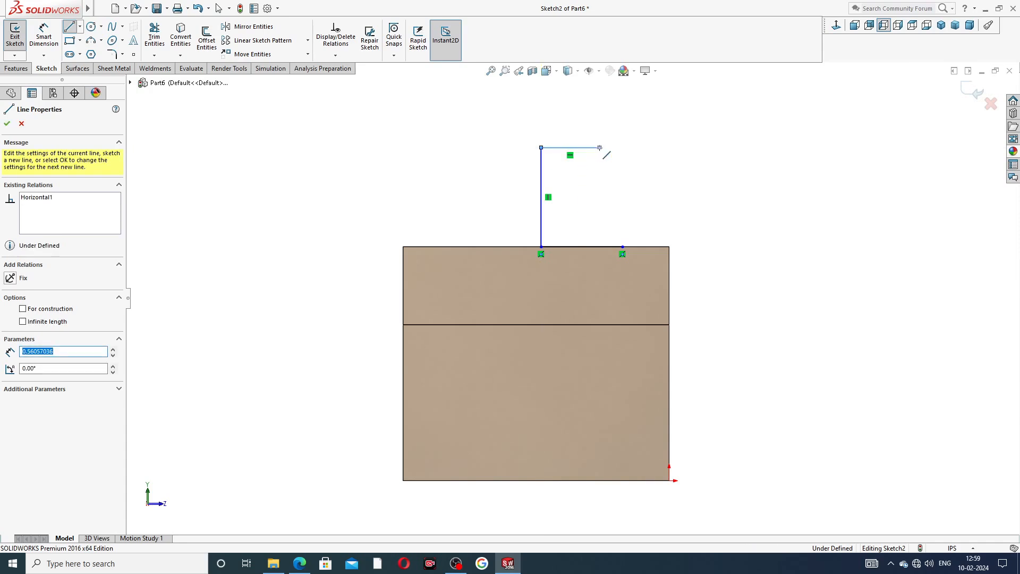
left_click(599, 148)
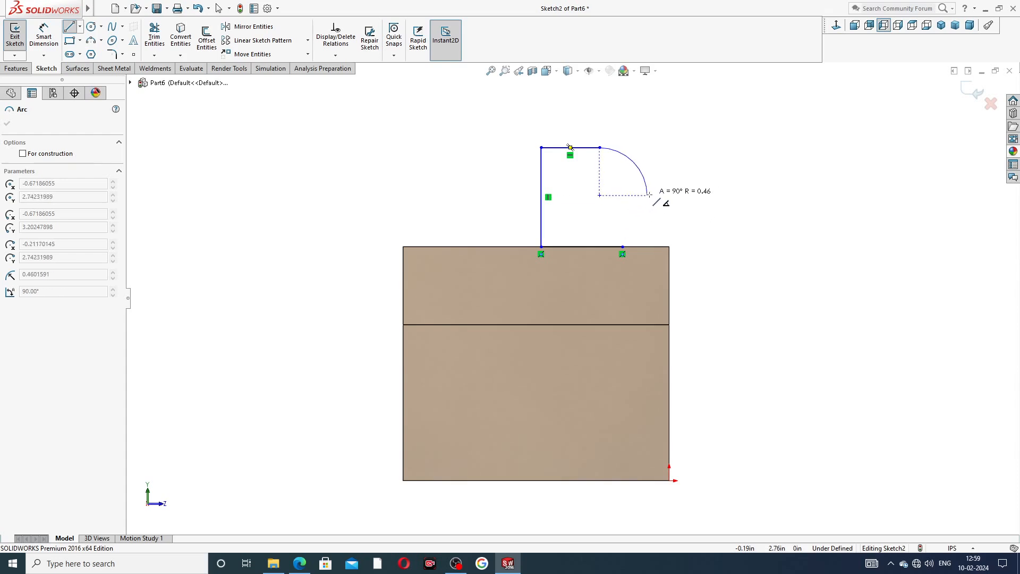
key("Escape")
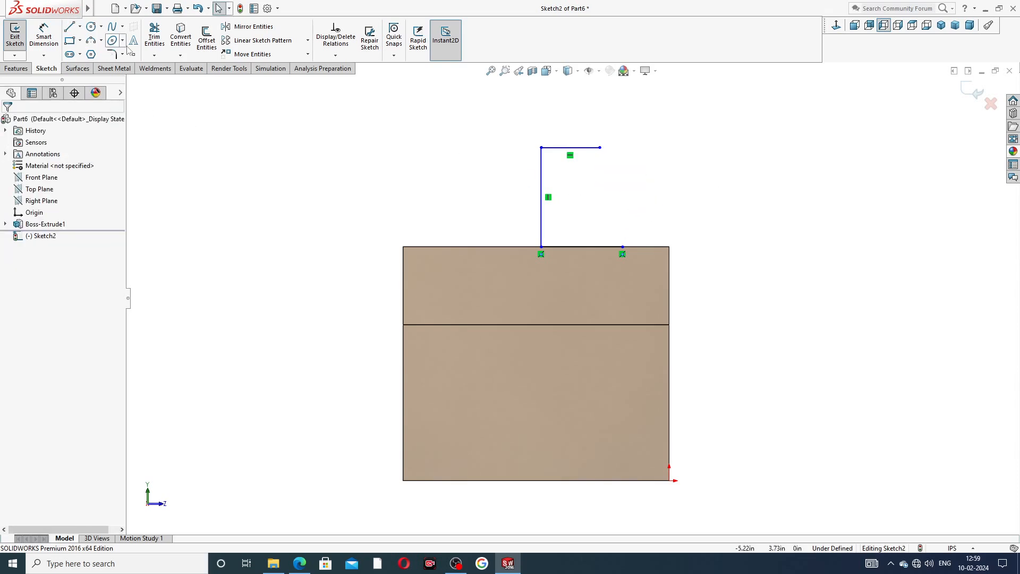
Close the profile with a three-point arc of about 0.97 in radius from the upper line's free end to the base line's end.
left_click(101, 40)
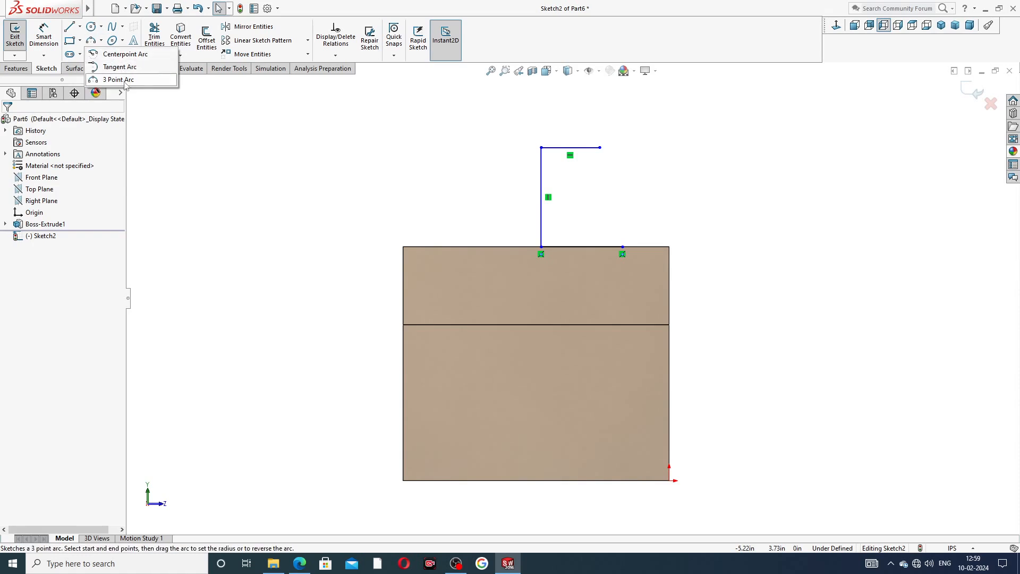
left_click(122, 80)
scroll(649, 154, "down", 3)
left_click(570, 162)
left_click(605, 305)
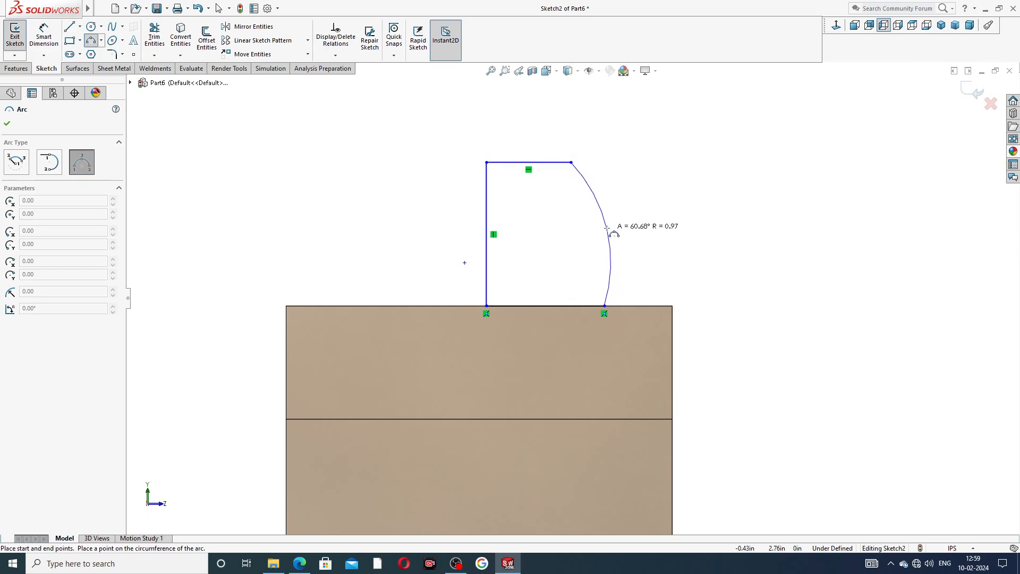
left_click(607, 229)
right_click(662, 212)
left_click(672, 215)
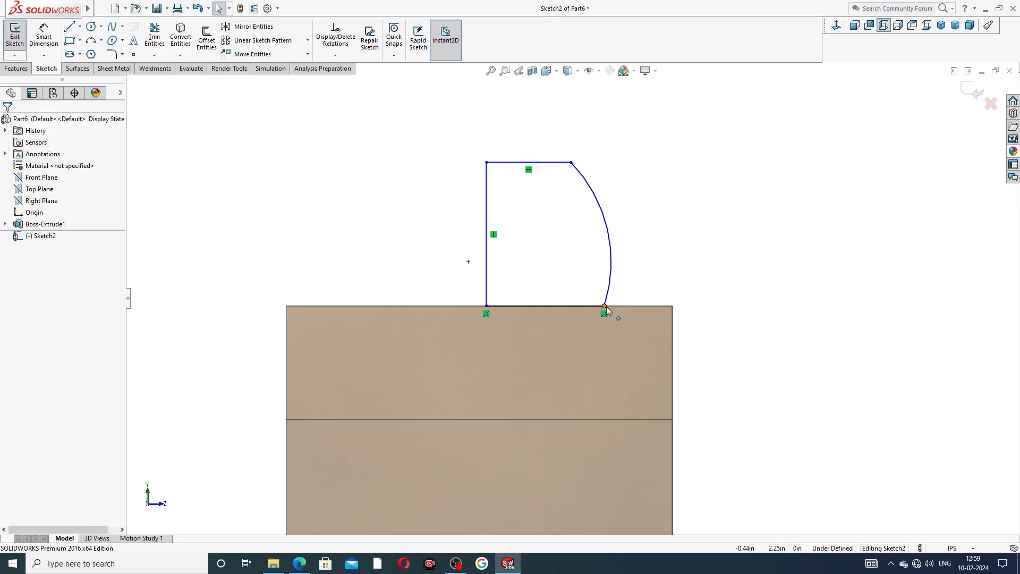
Reshape the arc by shifting its lower endpoint outward along the block's top edge.
left_click(606, 306)
left_click_drag(605, 306, 628, 306)
left_click(700, 207)
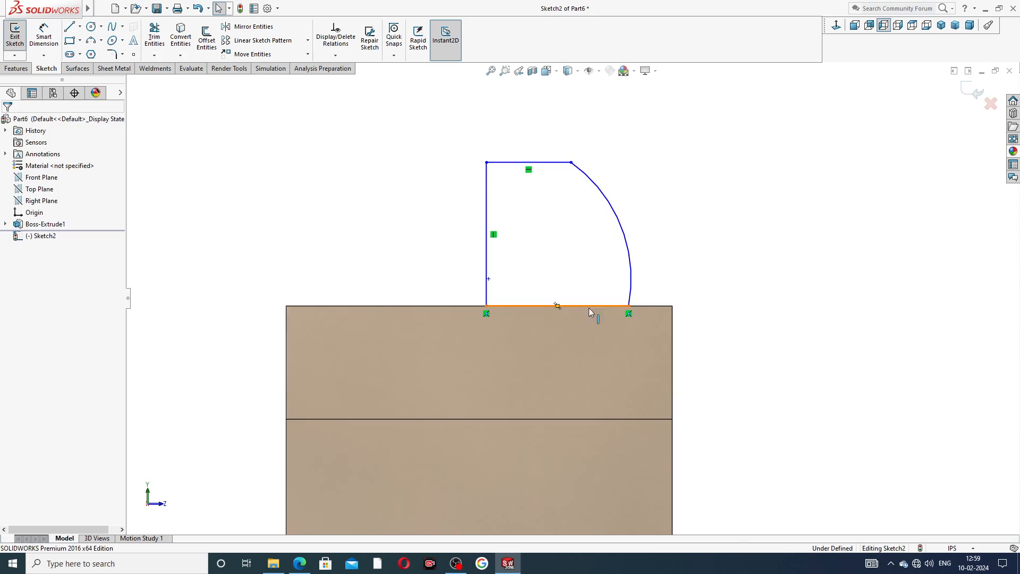
left_click(628, 306)
left_click_drag(629, 306, 616, 307)
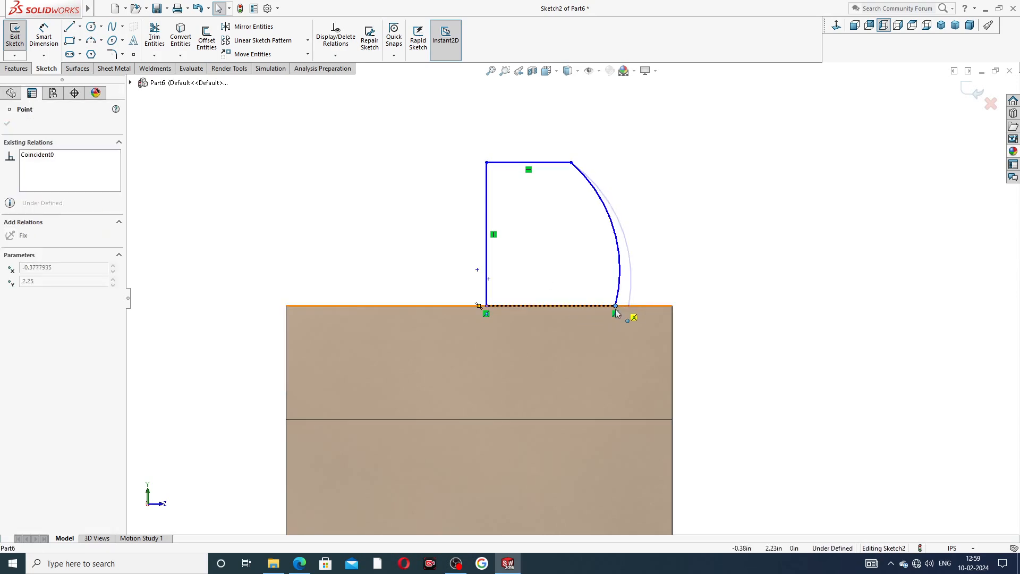
left_click(674, 223)
Dimension the height from the upper block's lower edge to the profile's top line as 1.75 in.
scroll(663, 231, "up", 2)
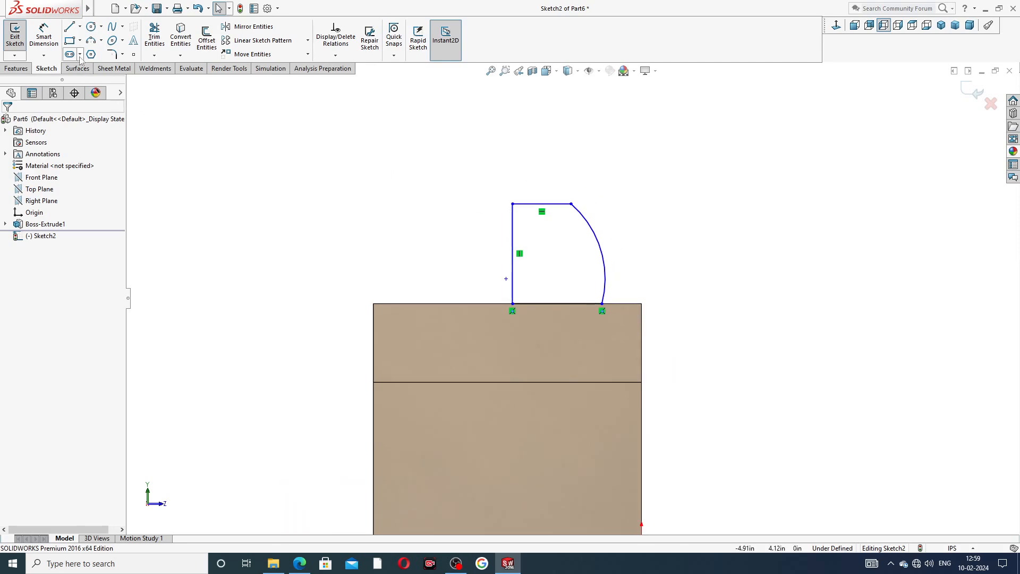
left_click(43, 34)
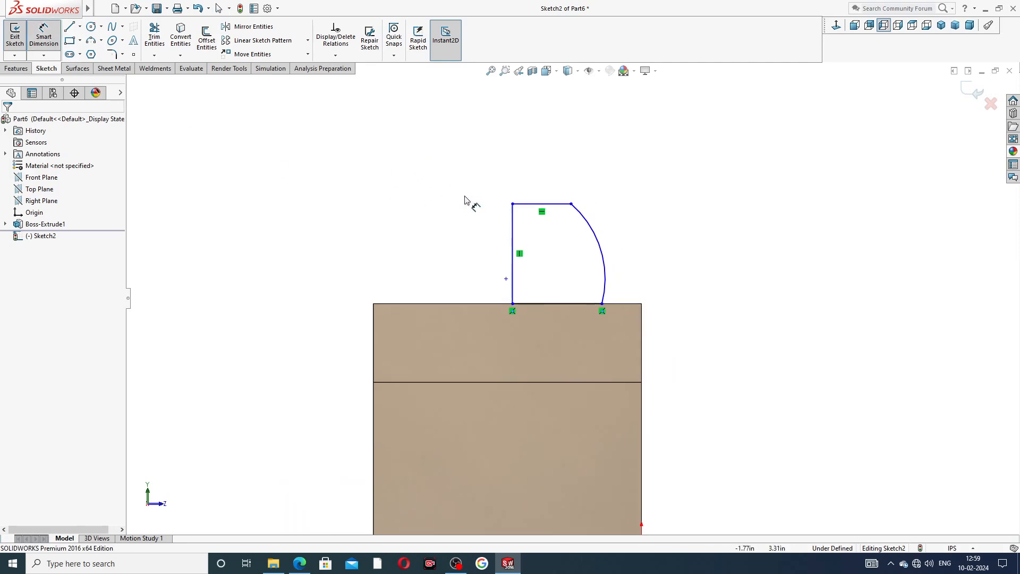
left_click(533, 204)
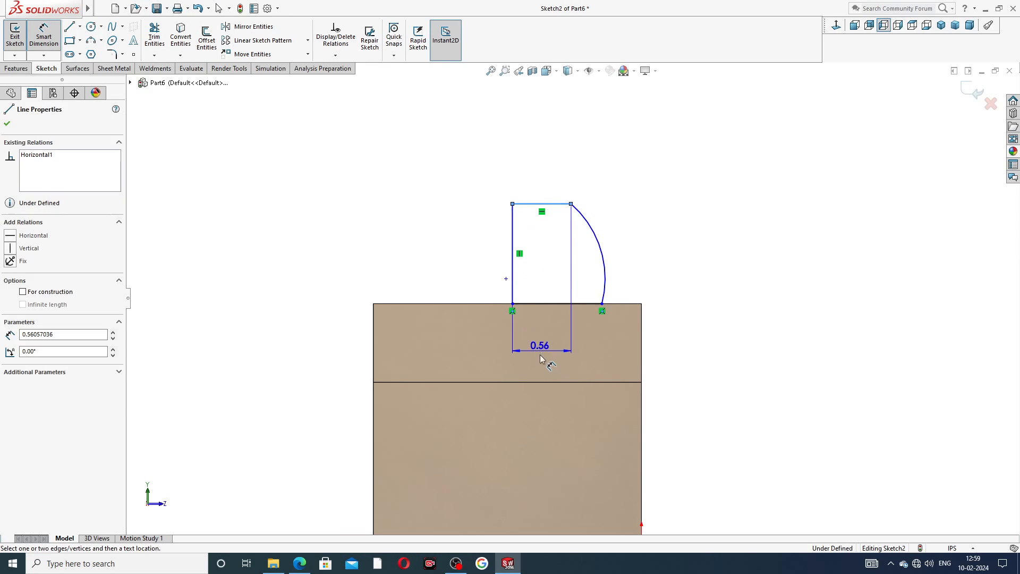
left_click(540, 382)
left_click(319, 303)
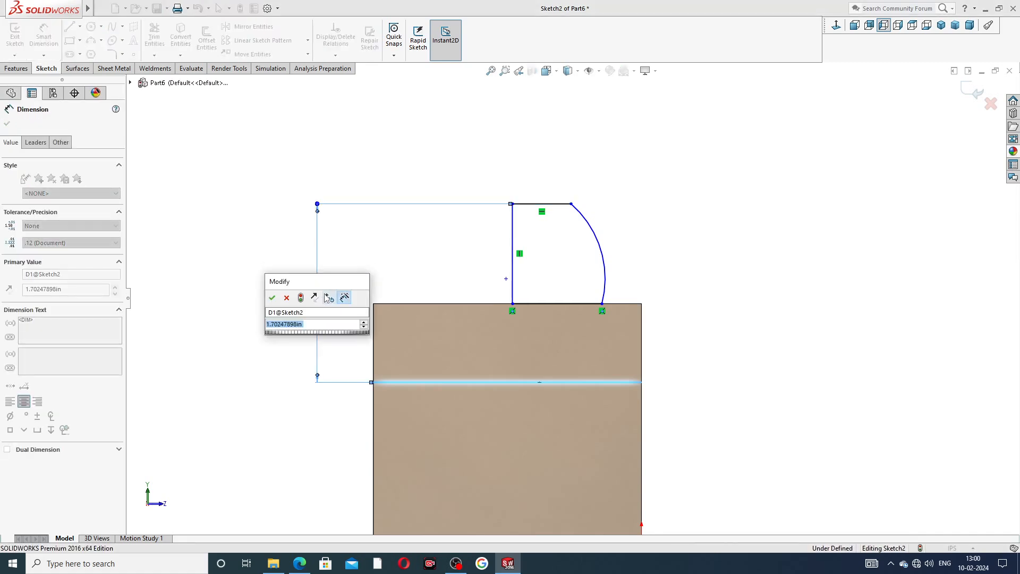
type("1.75")
key("Return")
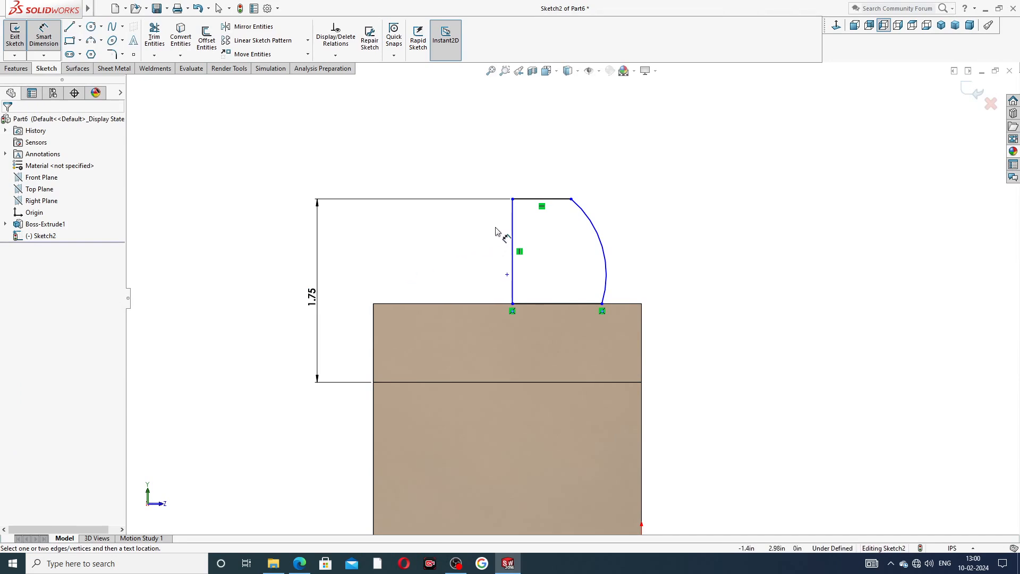
Dimension the distance from the profile's vertical line to the block's right edge as 1.56 in.
left_click(511, 222)
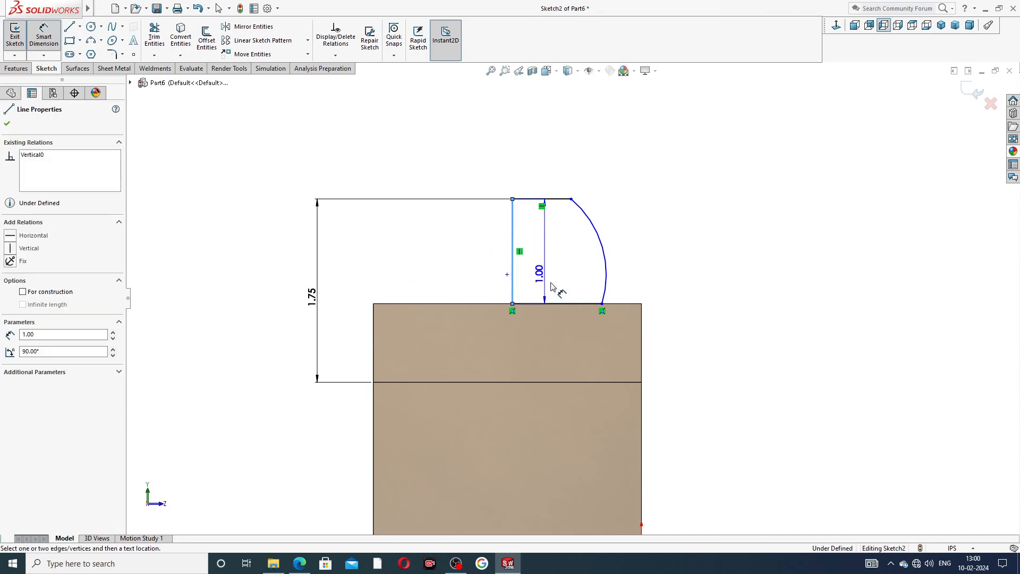
left_click(642, 325)
left_click(588, 177)
type("1.56")
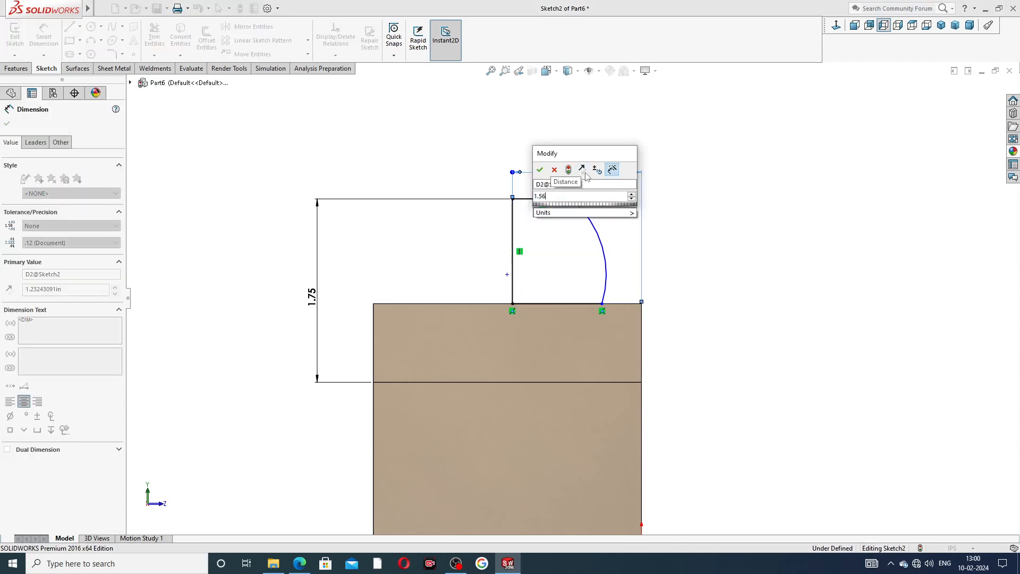
key("Return")
left_click(679, 192)
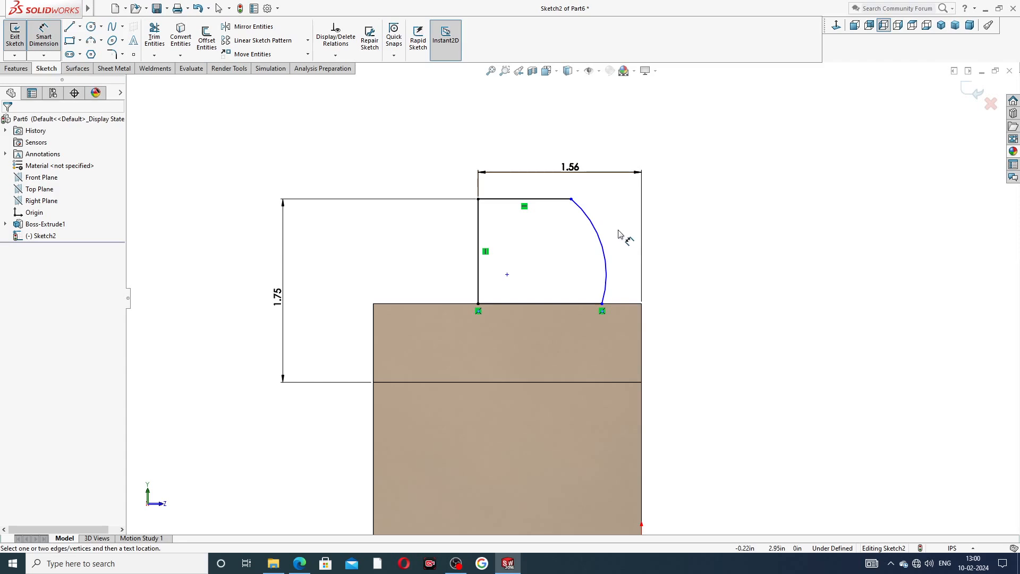
Dimension the arc's radius as 1.38 in.
left_click(596, 213)
left_click(659, 207)
type("1.")
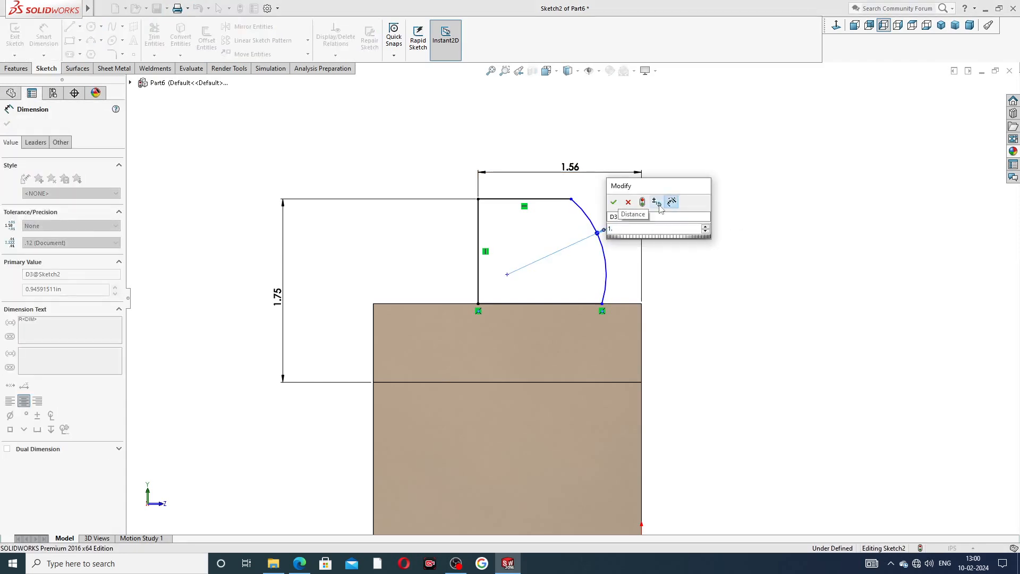
type("38")
key("Return")
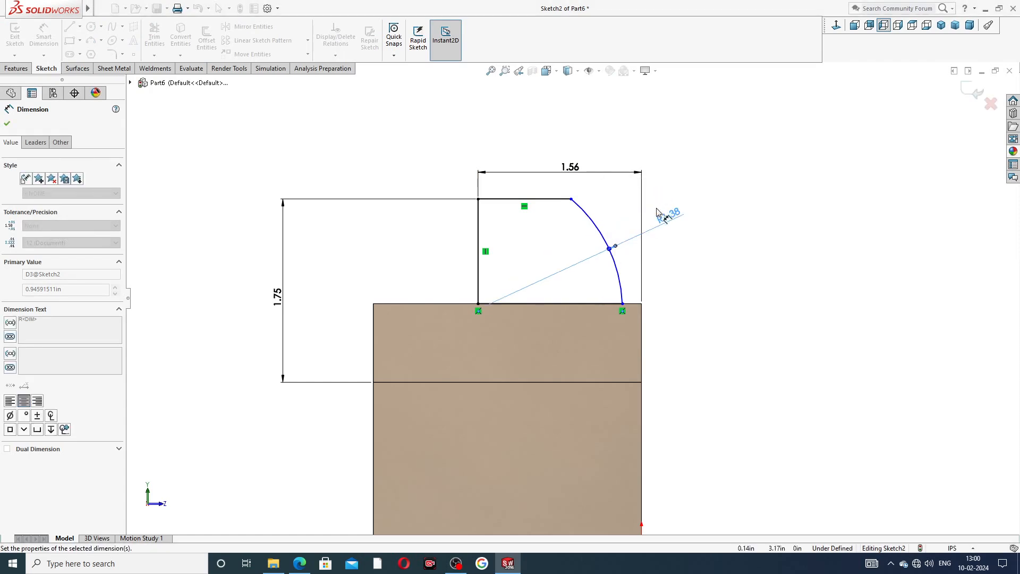
right_click(696, 169)
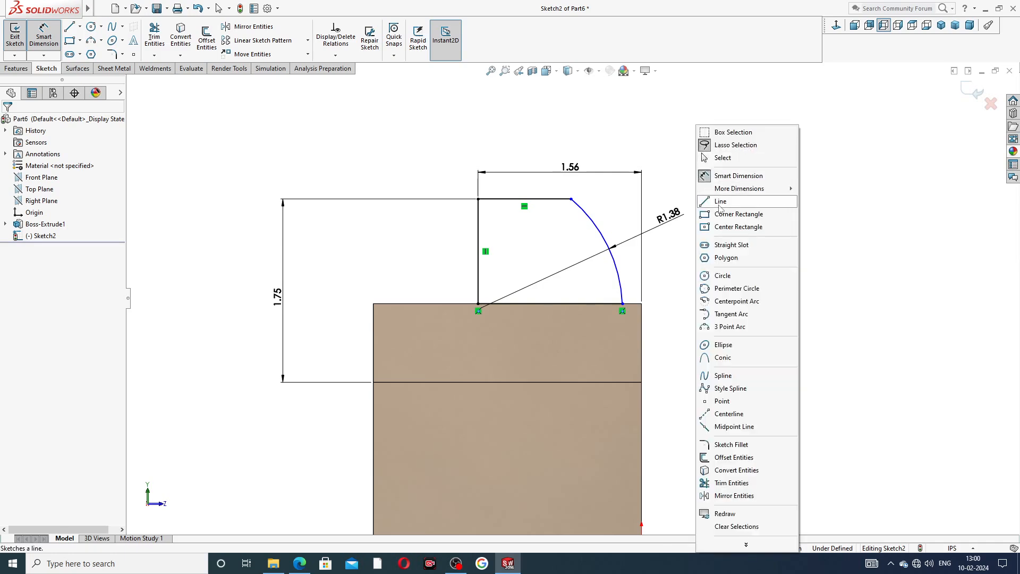
left_click(719, 205)
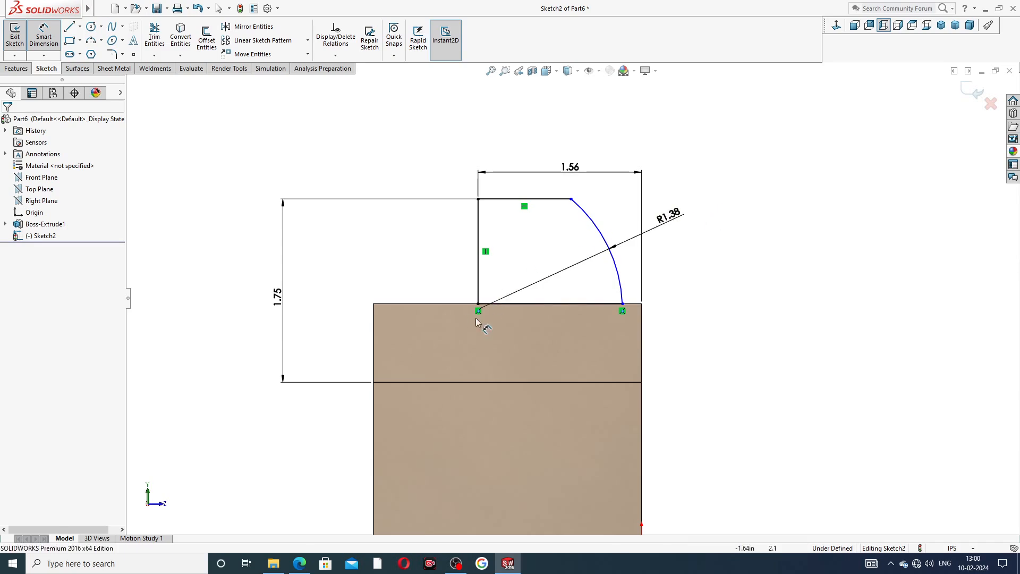
scroll(468, 317, "down", 2)
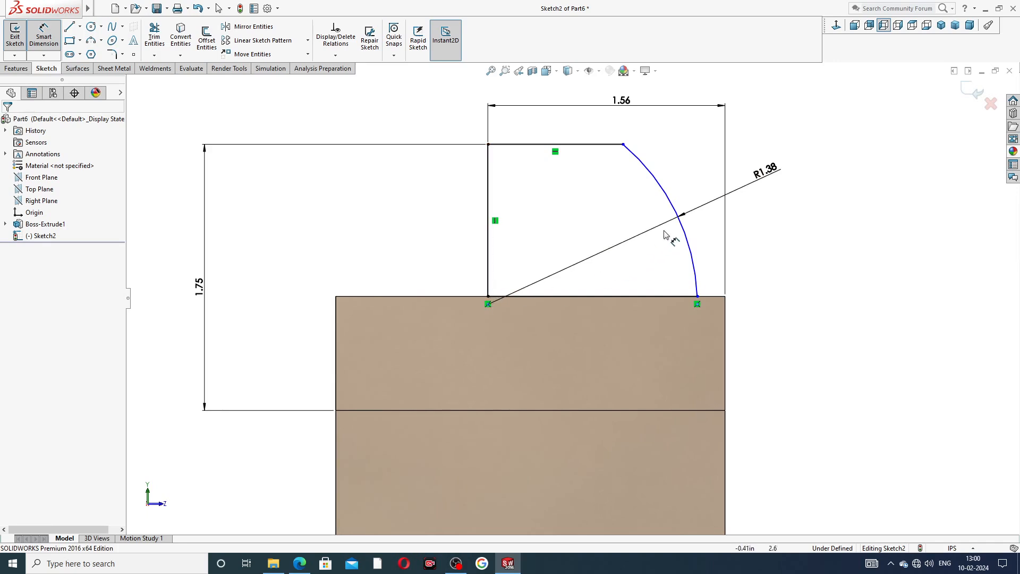
left_click(683, 229)
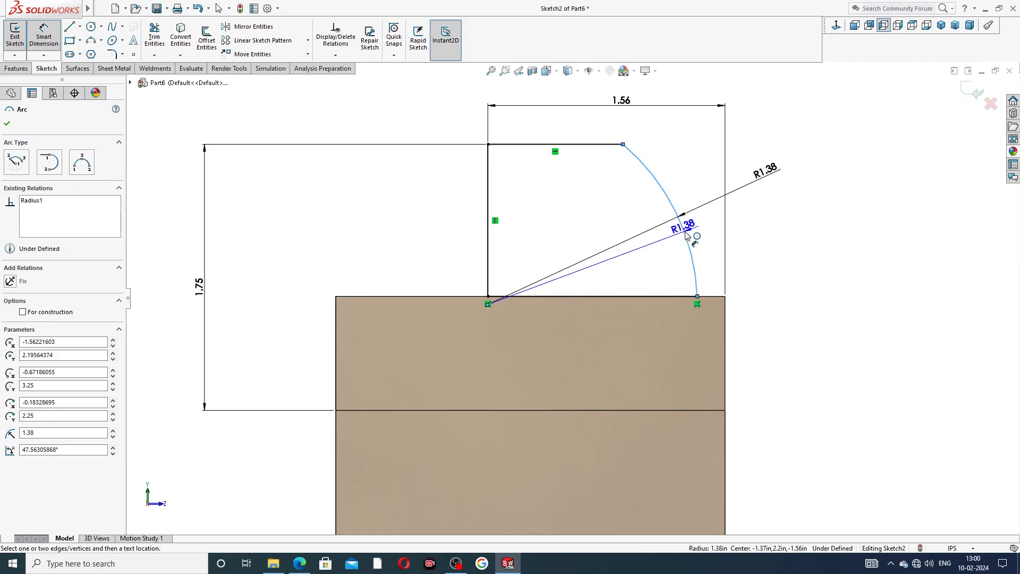
key("Escape")
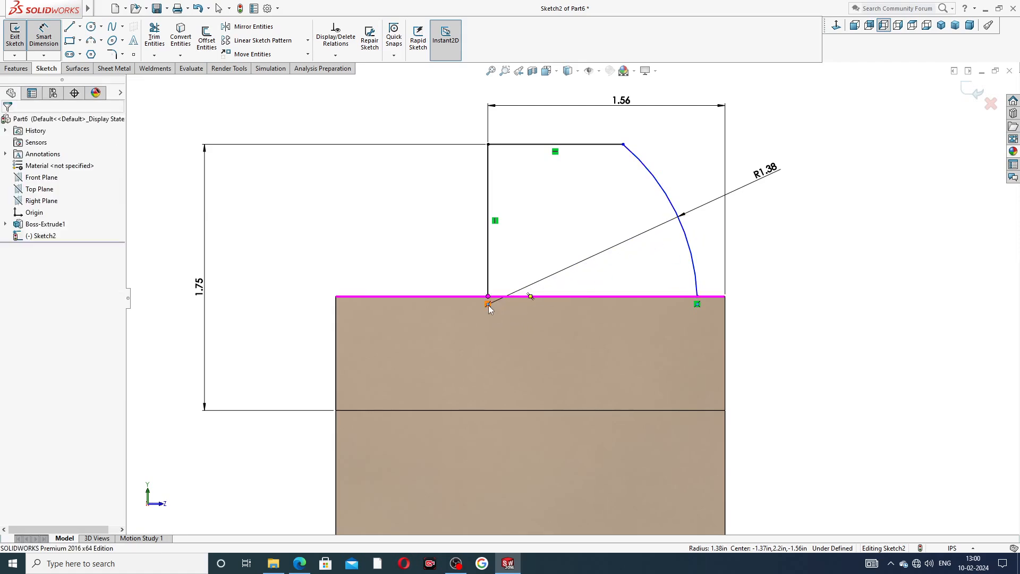
right_click(748, 226)
left_click(779, 157)
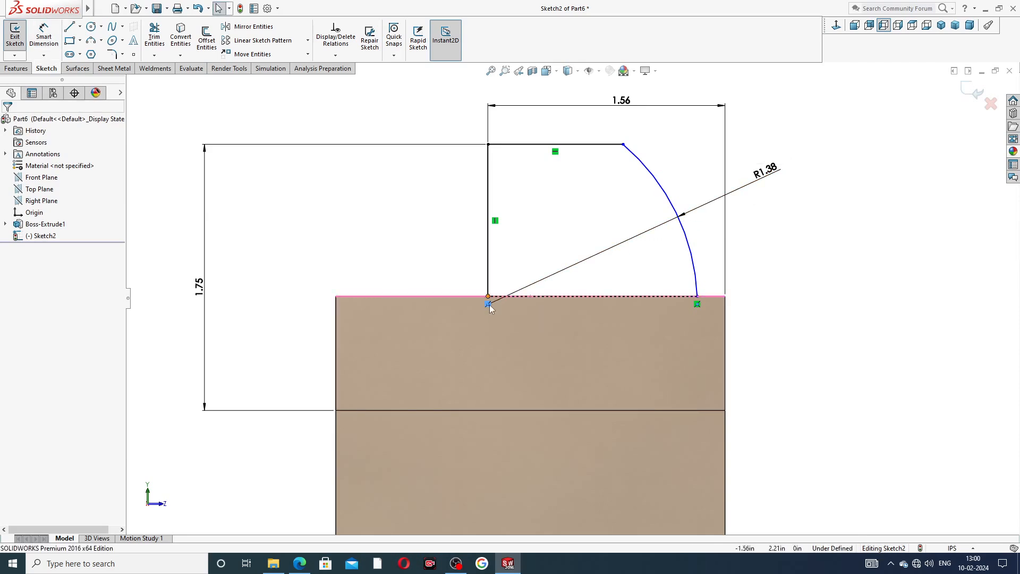
Remove the coincident relation at the profile's lower left corner and reposition the arc and its radius dimension.
left_click_drag(486, 304, 463, 270)
left_click(748, 316)
left_click(781, 244)
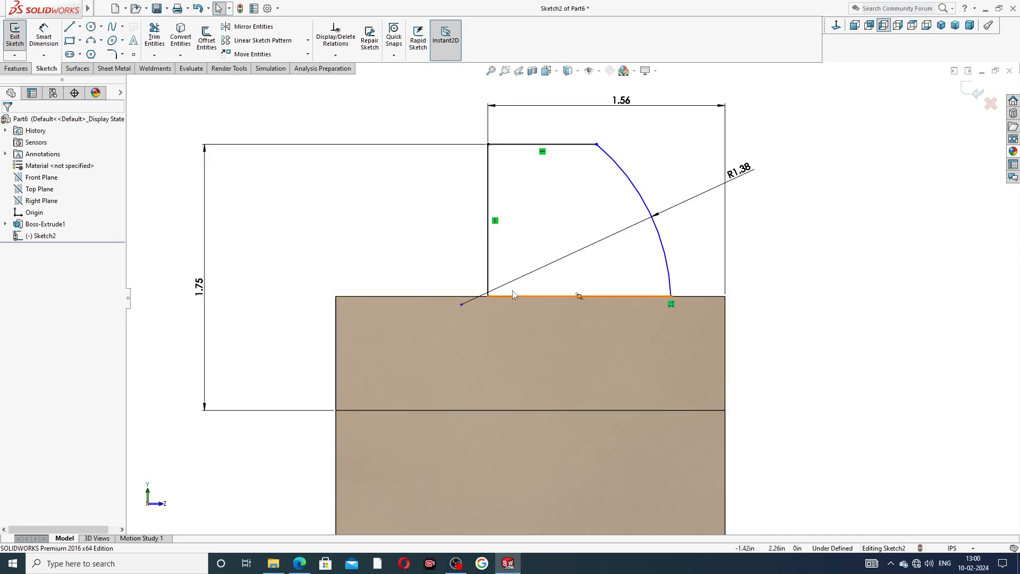
left_click(656, 237)
left_click_drag(653, 240, 674, 260)
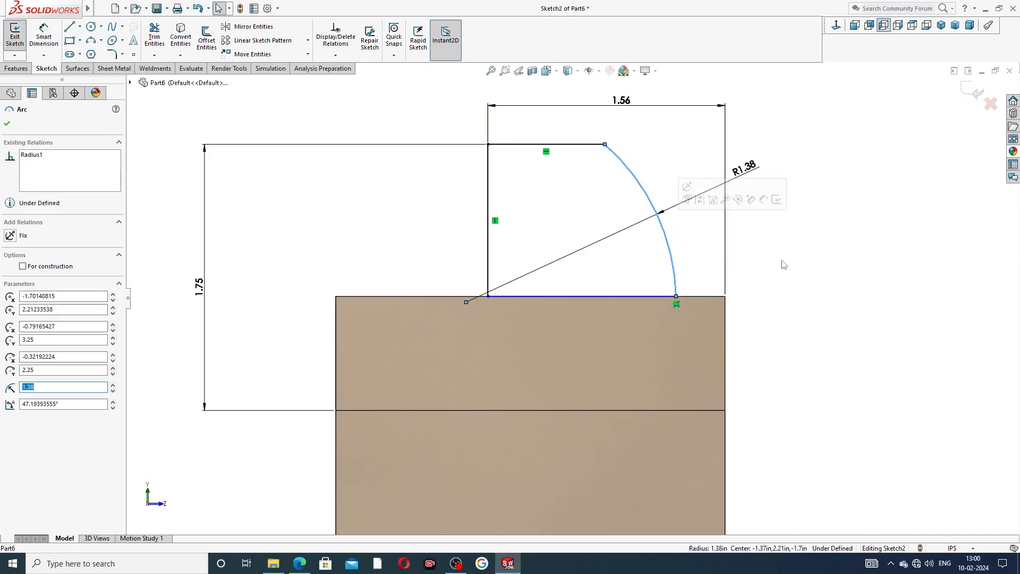
left_click(784, 265)
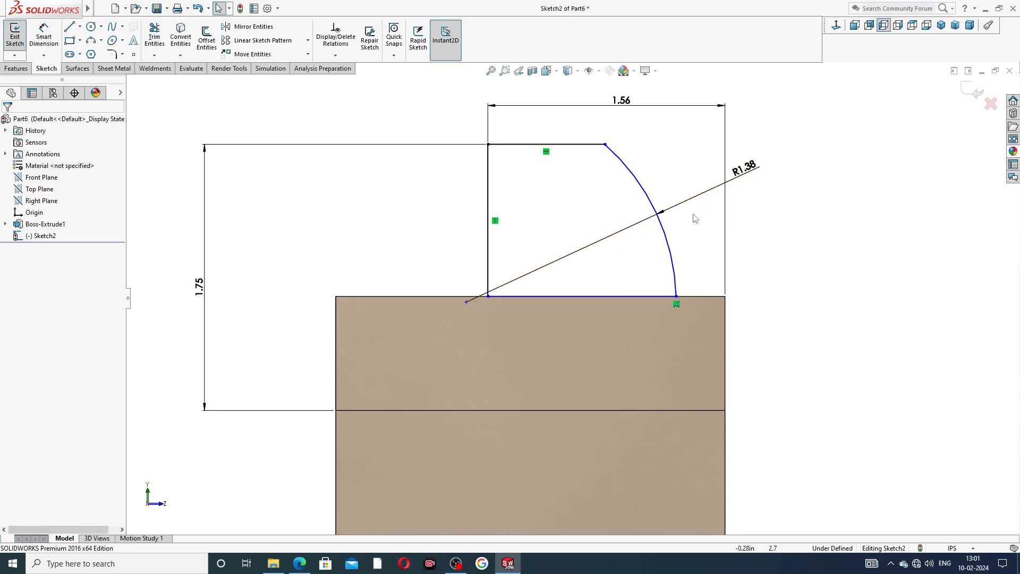
left_click_drag(745, 167, 754, 143)
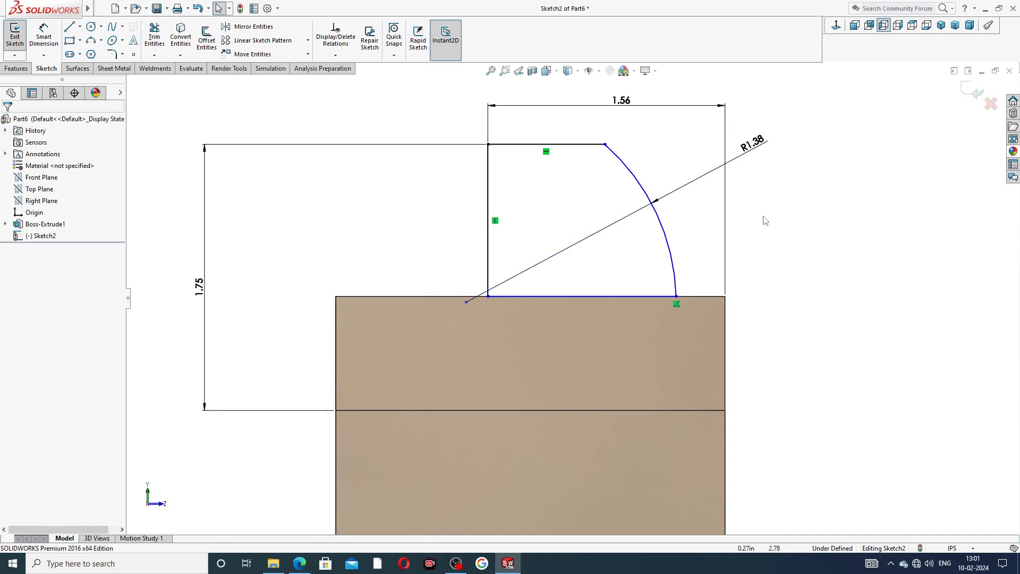
Dimension the horizontal distance from the arc's centre point to the profile's vertical line as 0.13 in.
left_click(44, 35)
left_click(466, 302)
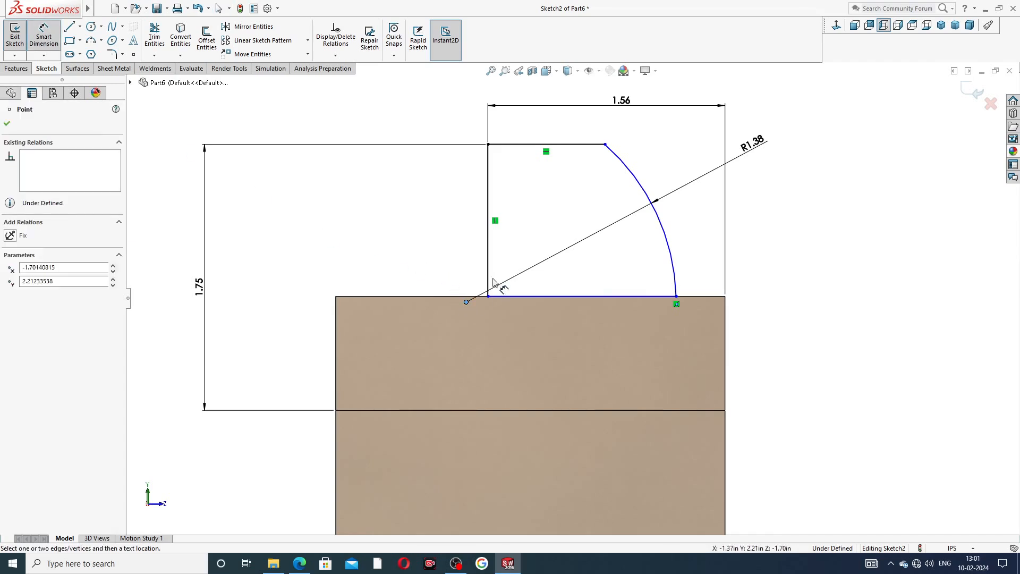
left_click(487, 279)
left_click(476, 273)
type(".13")
key("Return")
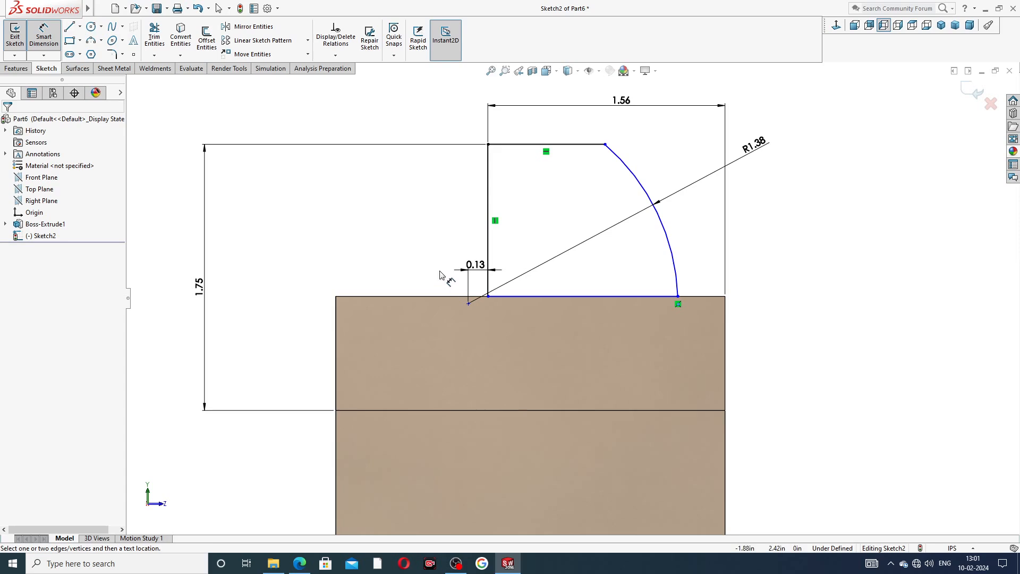
Dimension the vertical distance from the profile's top line to the arc's centre point as 1.19 in.
left_click(541, 144)
left_click(468, 304)
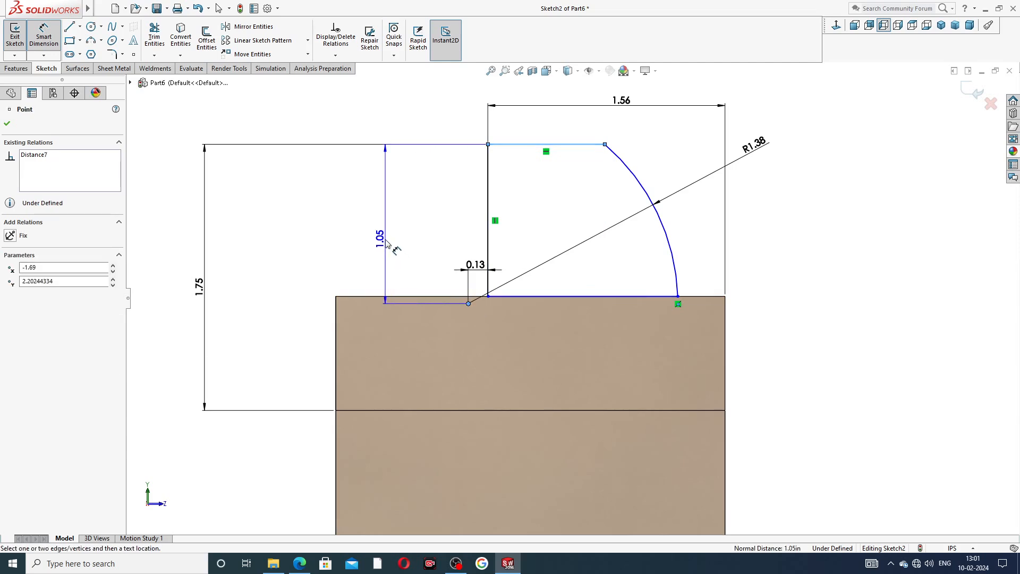
left_click(324, 235)
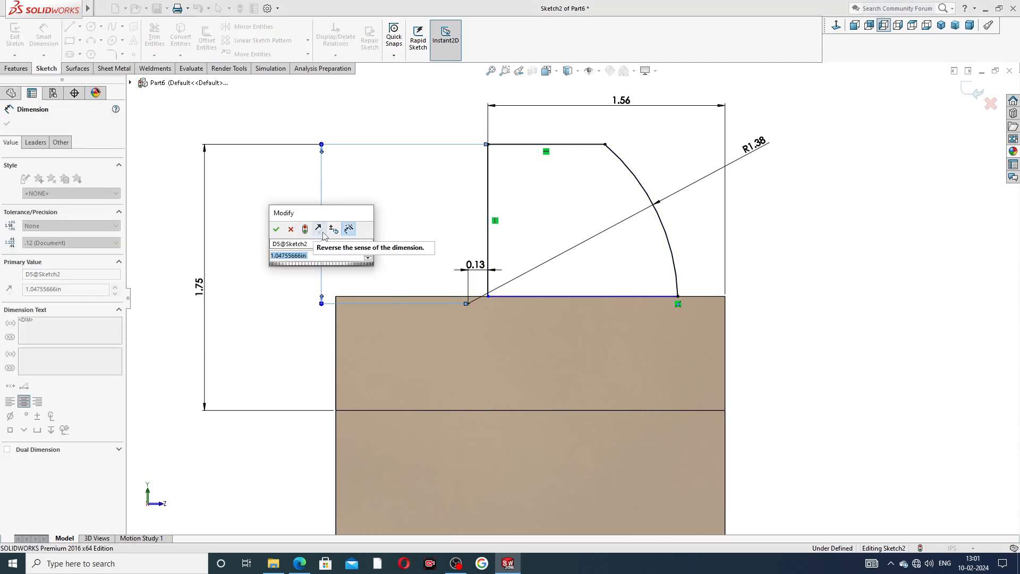
type("1.19")
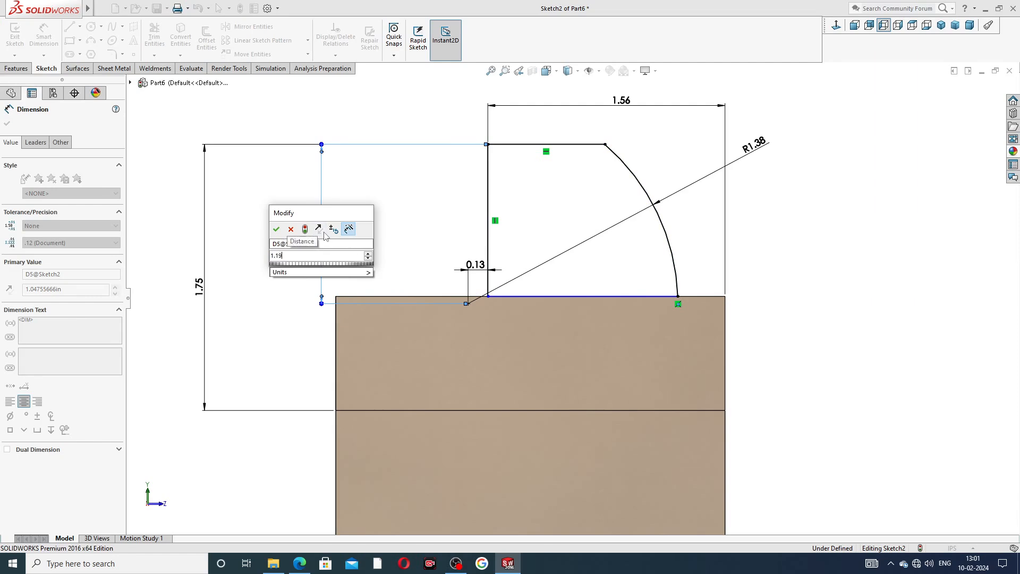
key("Return")
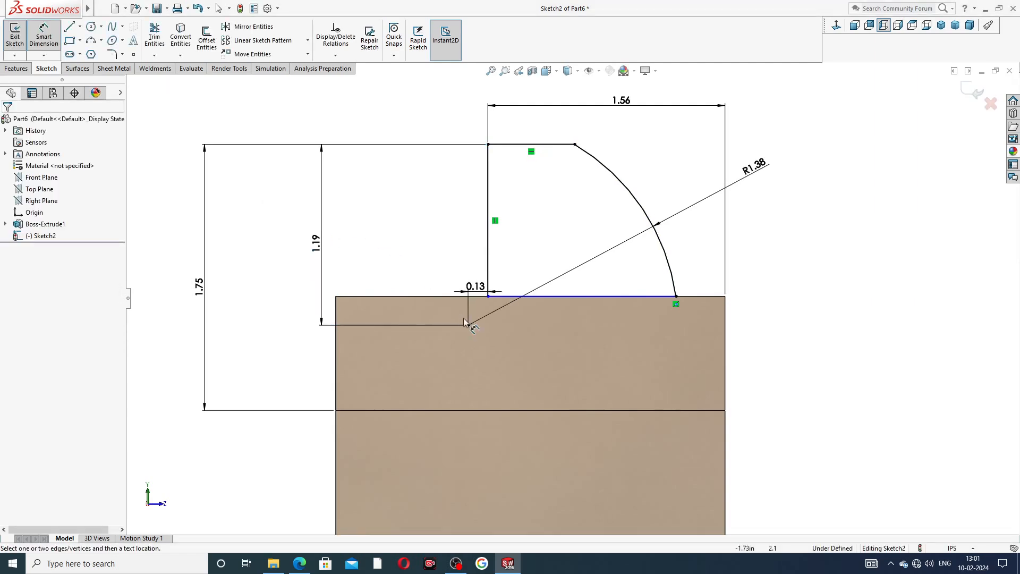
Reposition the 1.19 in height dimension and the 0.13 in offset dimension farther from the profile.
left_click(316, 245)
right_click(816, 192)
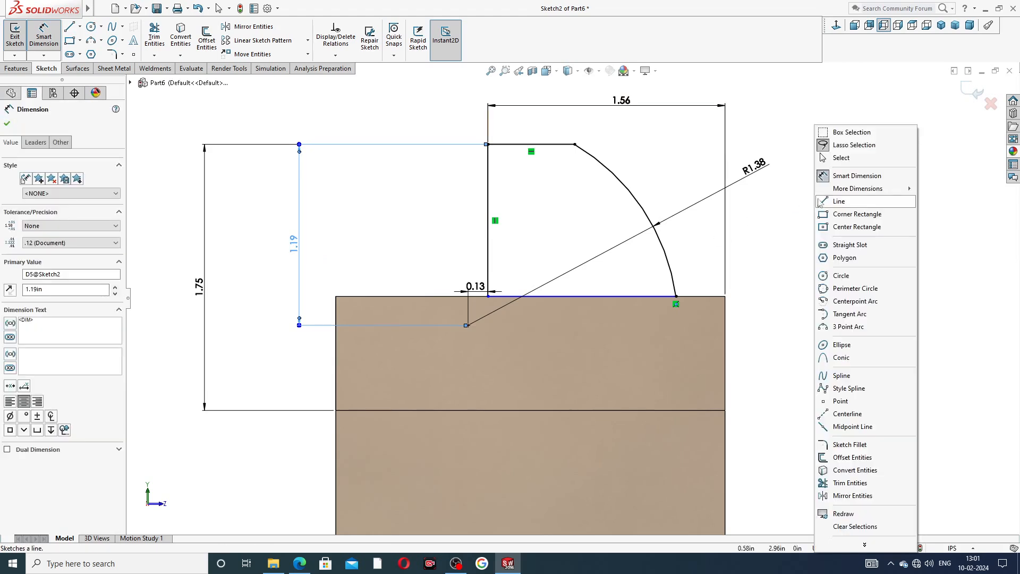
left_click(841, 157)
left_click_drag(475, 285, 444, 255)
left_click(813, 261)
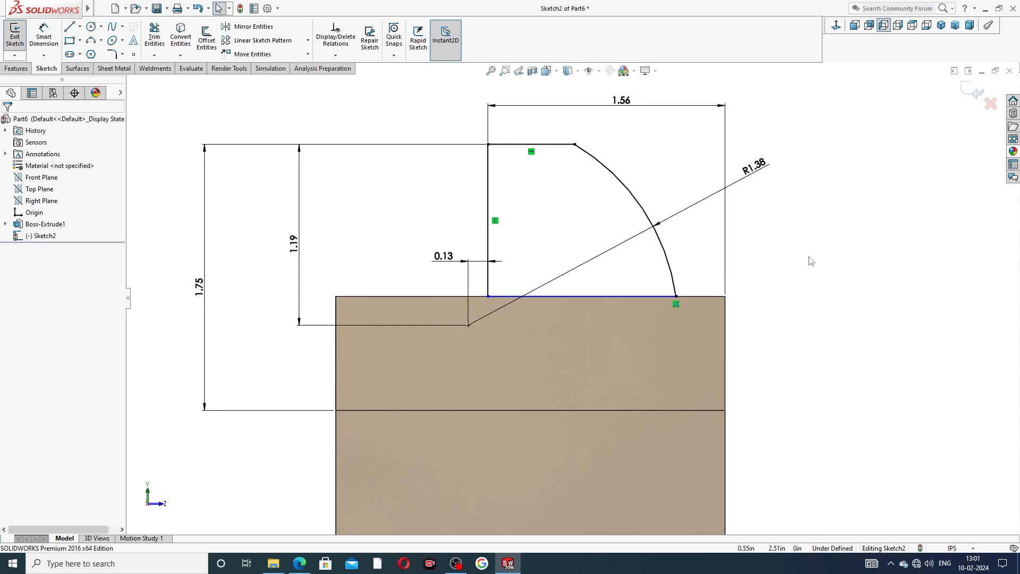
Make the profile's bottom line collinear with the top edge of the upper block.
scroll(616, 295, "down", 2)
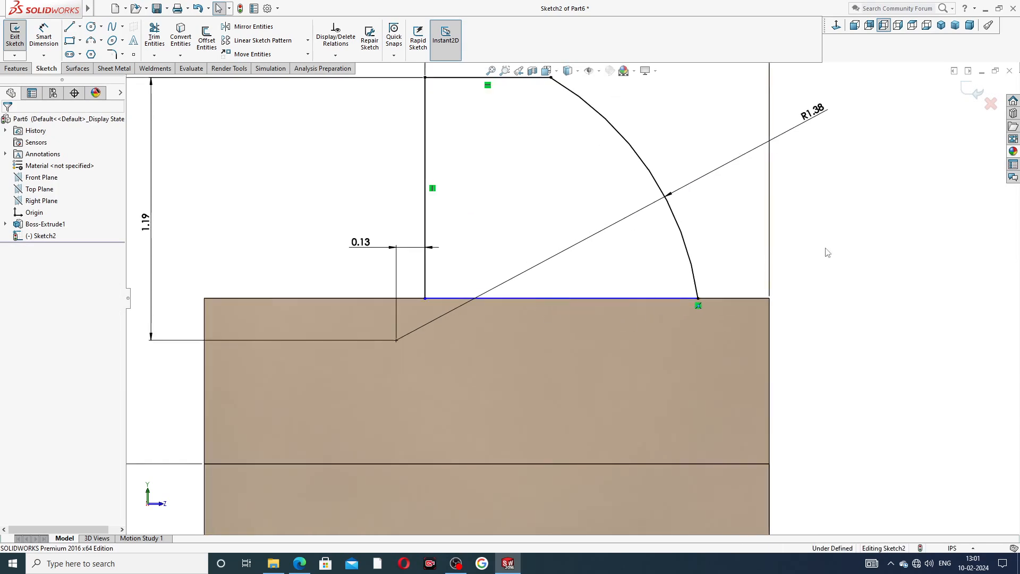
left_click(667, 297)
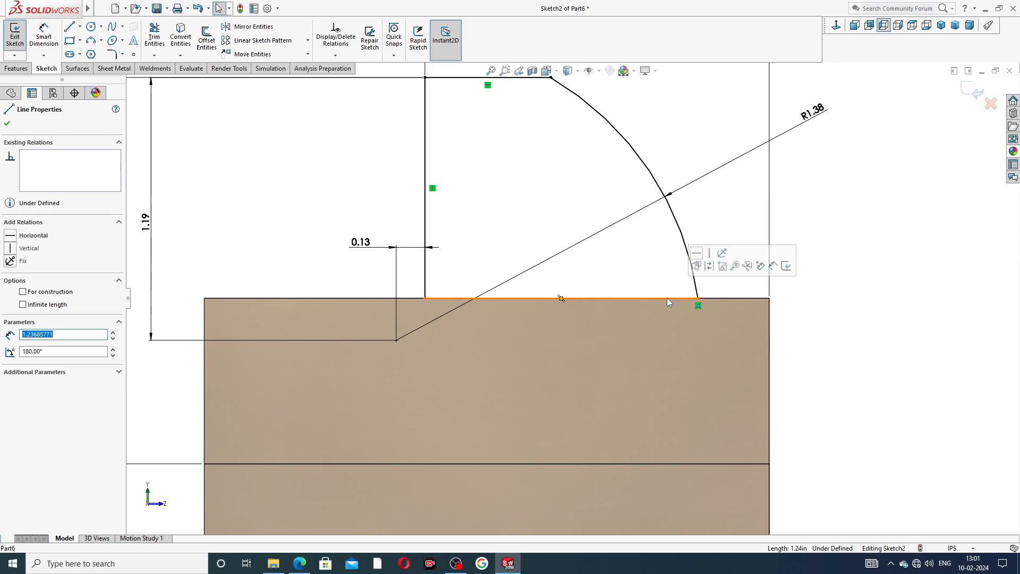
left_click(710, 298, "ctrl")
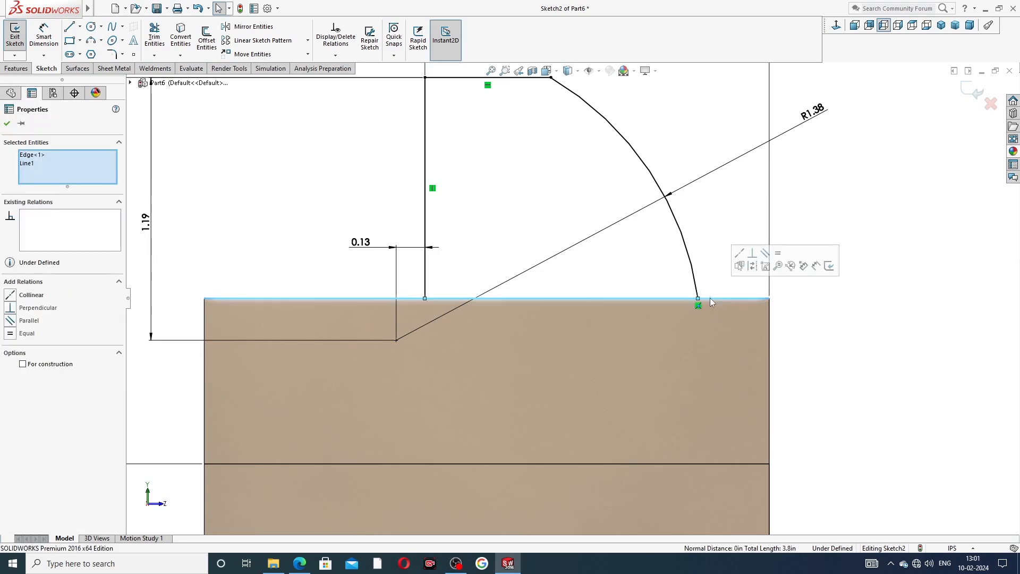
left_click(739, 254)
left_click(821, 335)
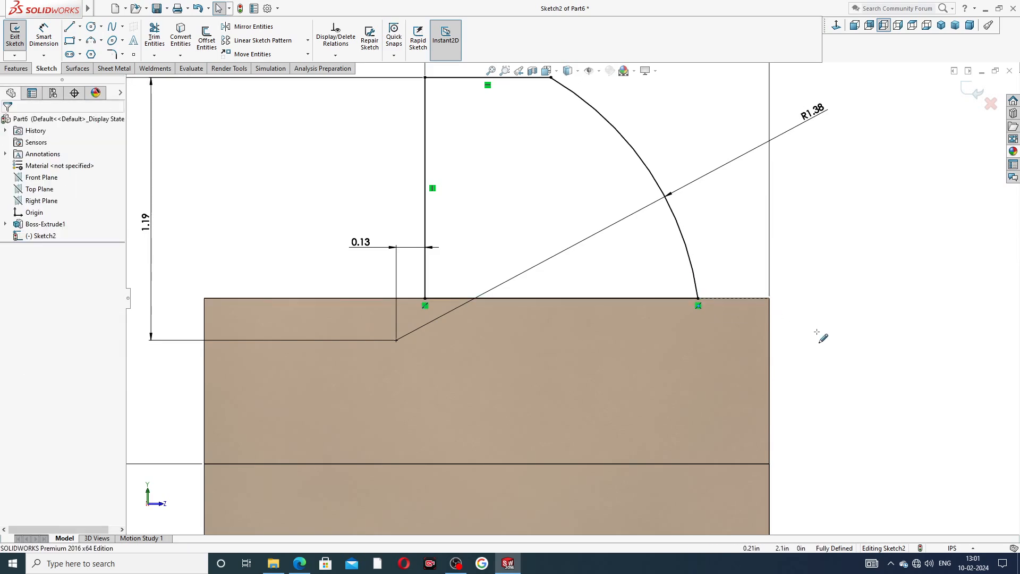
Extrude the jaw profile Up To Surface to the block's opposite side face, with the result merged.
key("f")
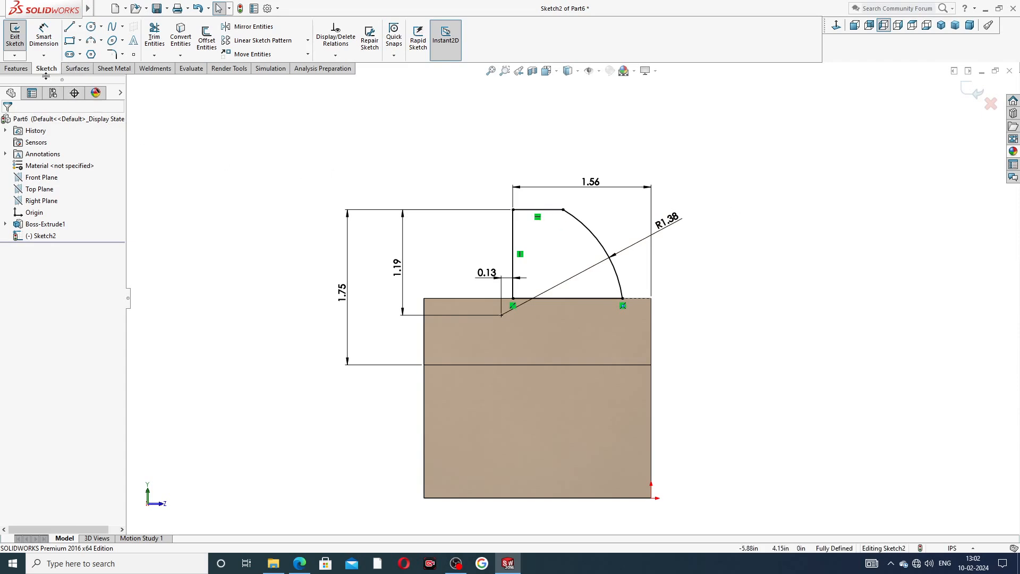
left_click(16, 68)
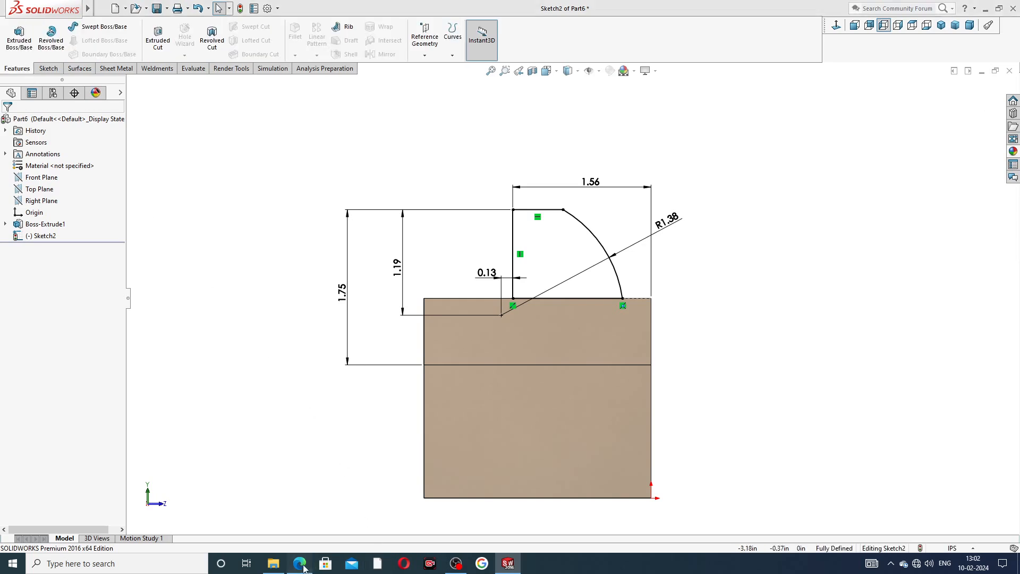
left_click(300, 564)
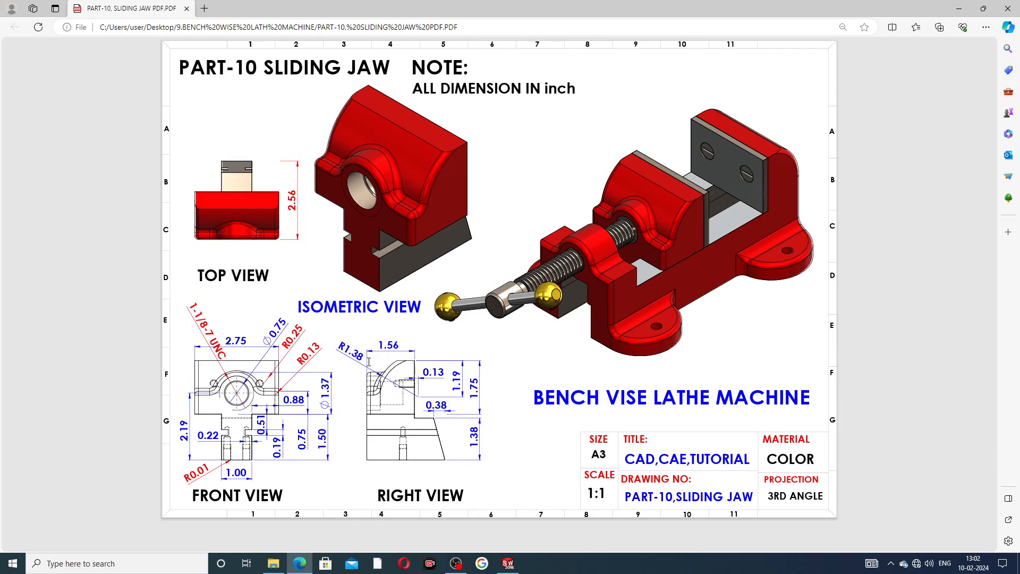
left_click(302, 564)
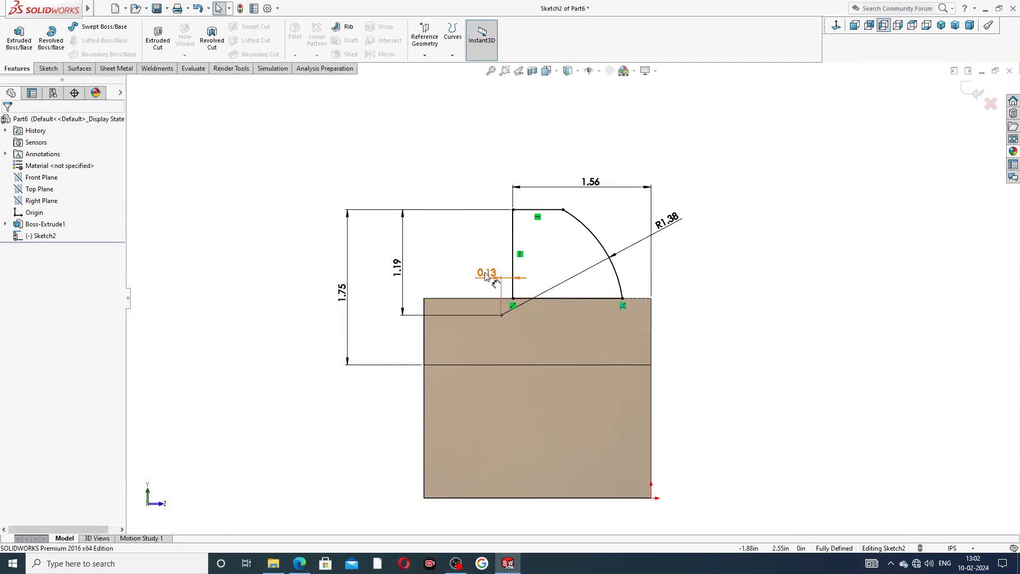
left_click(19, 37)
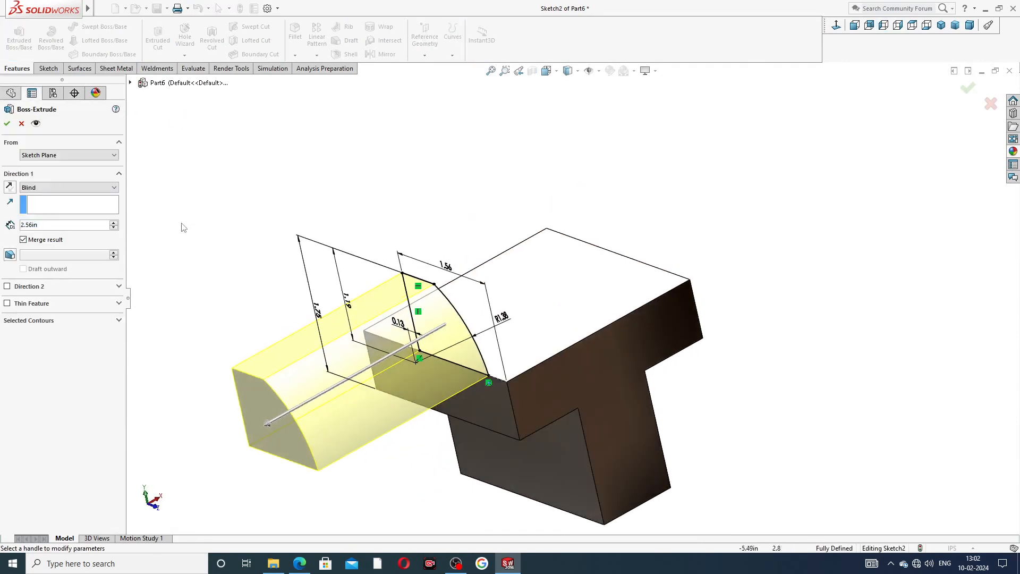
left_click(85, 188)
left_click(71, 218)
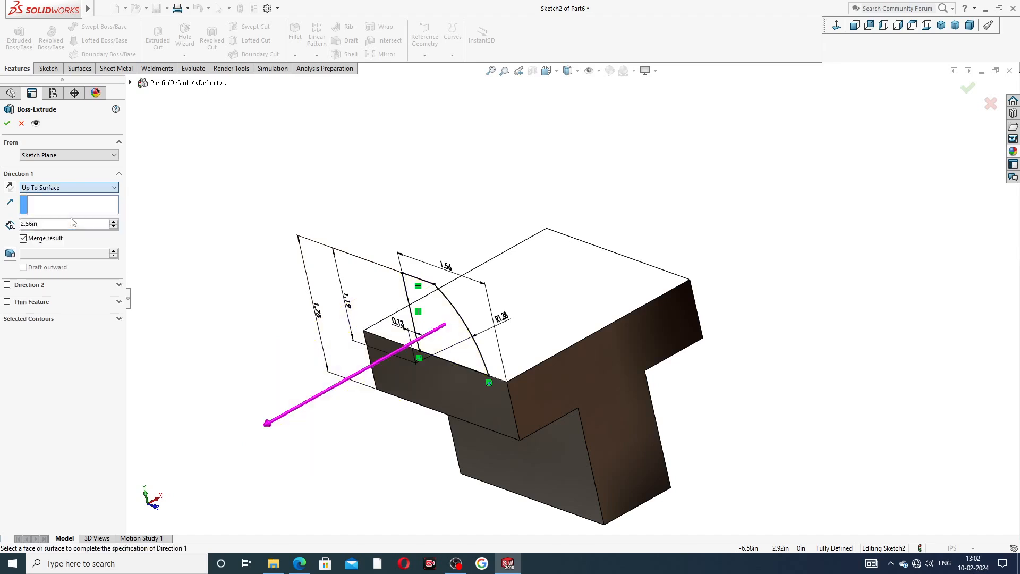
middle_click_drag(847, 247, 844, 267)
left_click(631, 281)
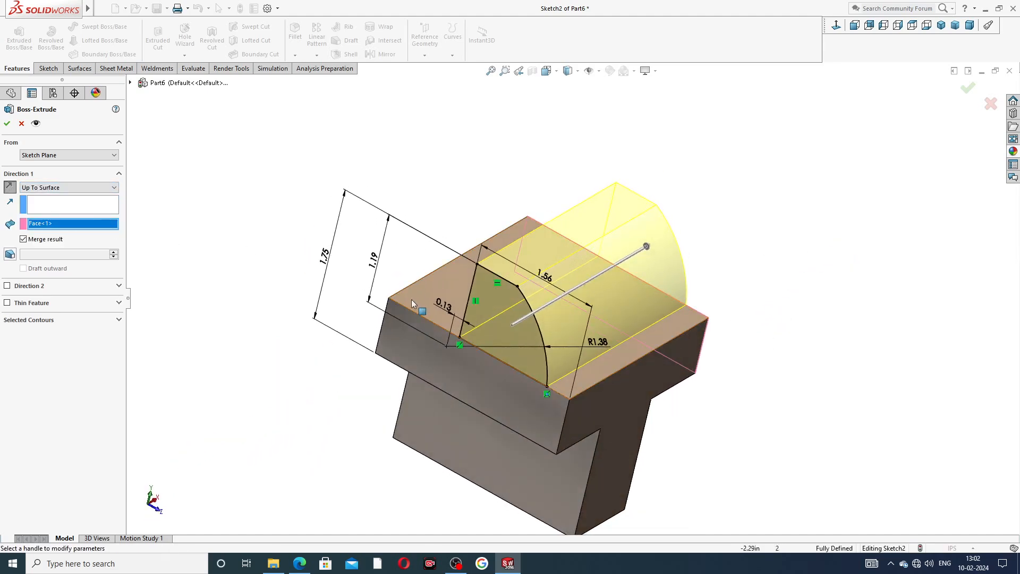
left_click(7, 122)
left_click(288, 210)
Check the sliding jaw drawing and start a sketch on the jaw's flat side face, seen in the left view.
middle_click_drag(334, 195, 266, 166)
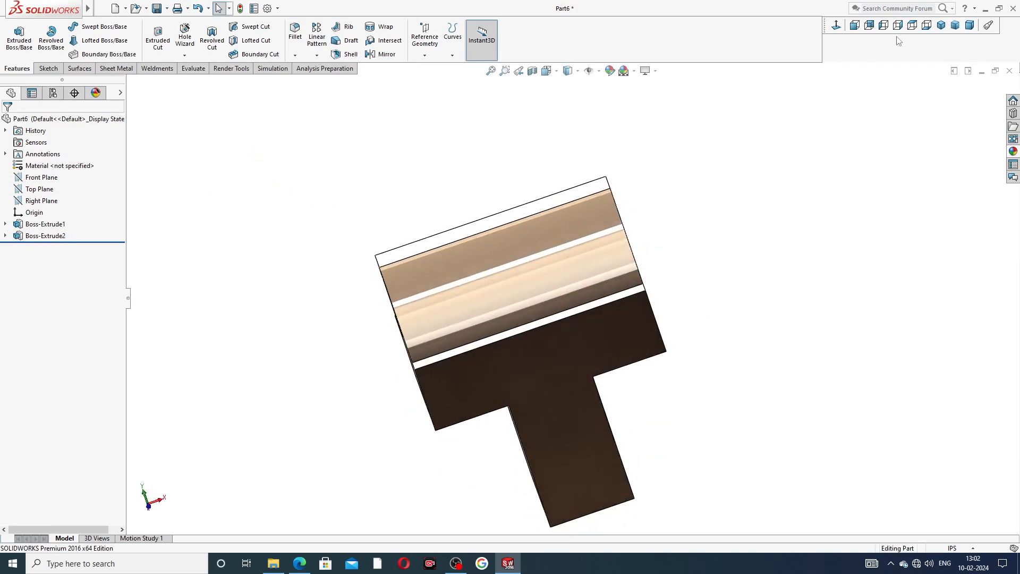
left_click(941, 25)
mouse_move(876, 112)
middle_mouse_down()
mouse_move(944, 55)
mouse_move(808, 155)
mouse_move(844, 164)
mouse_move(806, 175)
mouse_move(776, 164)
mouse_move(581, 207)
mouse_move(486, 212)
mouse_move(501, 213)
middle_mouse_up()
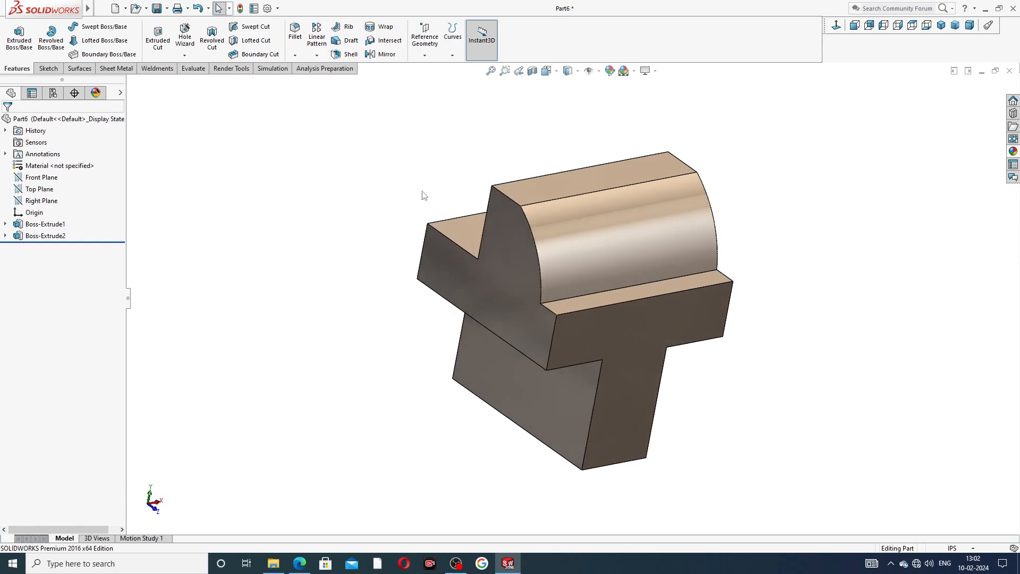
left_click(299, 563)
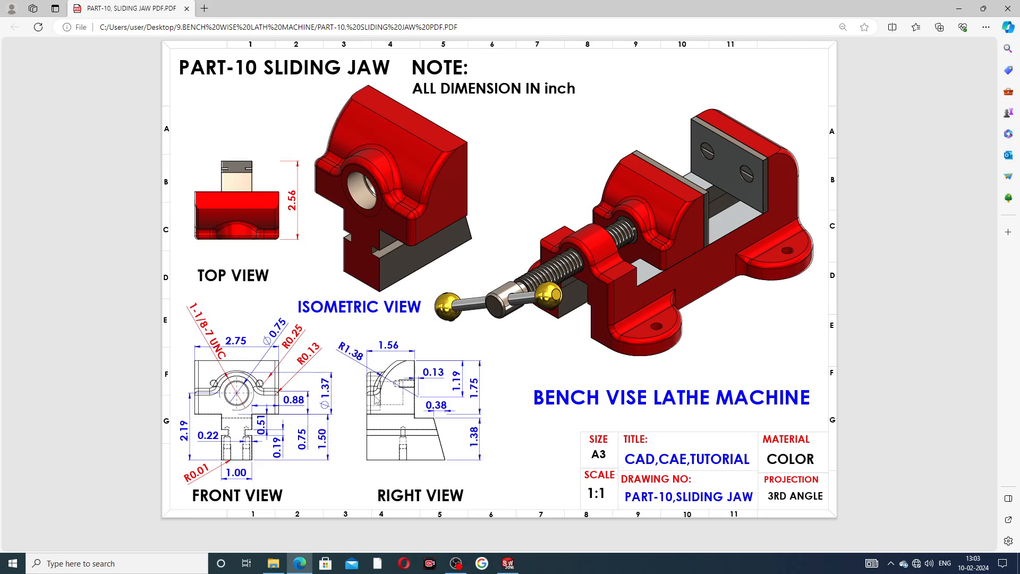
left_click(508, 563)
left_click(515, 267)
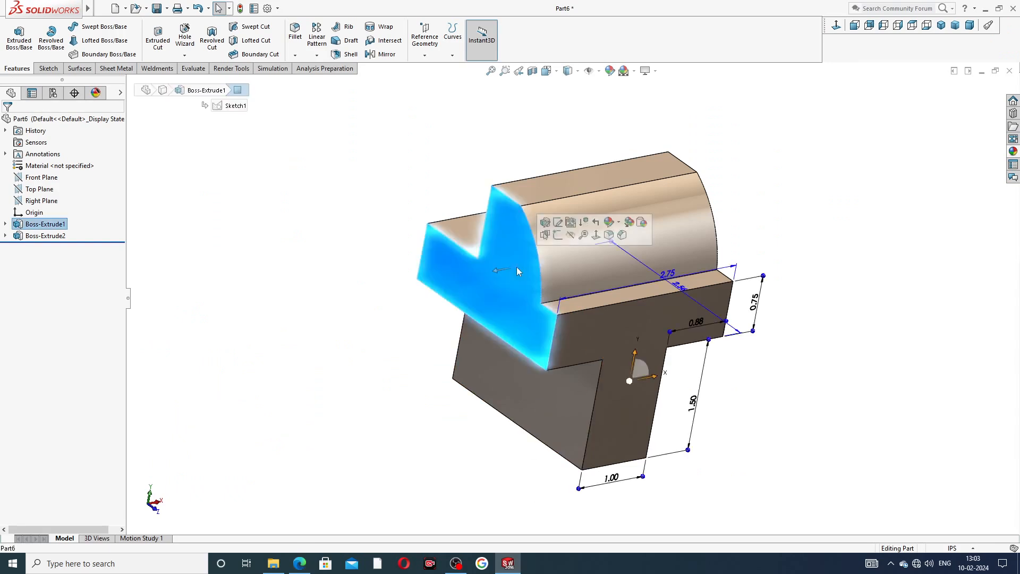
left_click(564, 238)
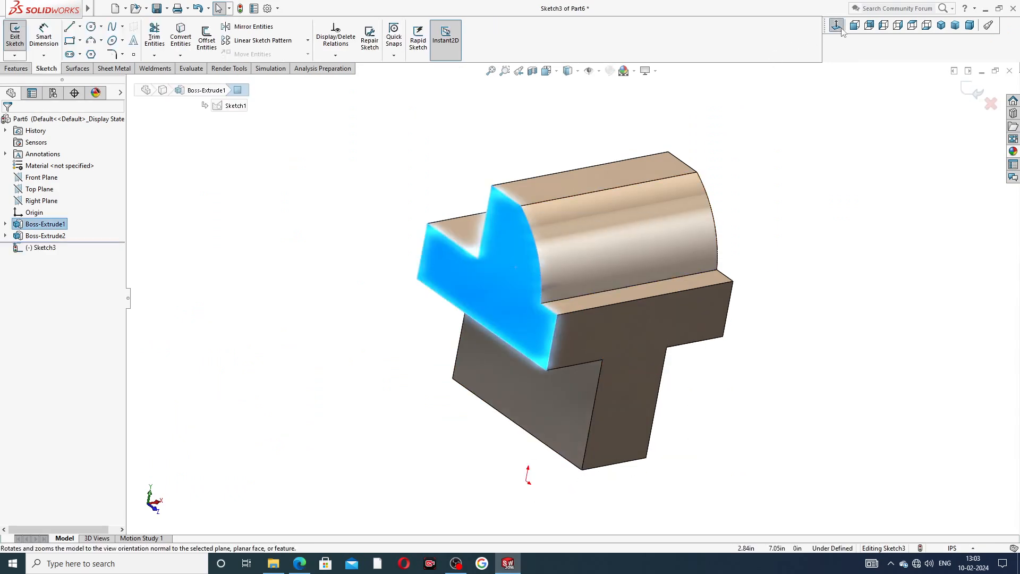
left_click(883, 25)
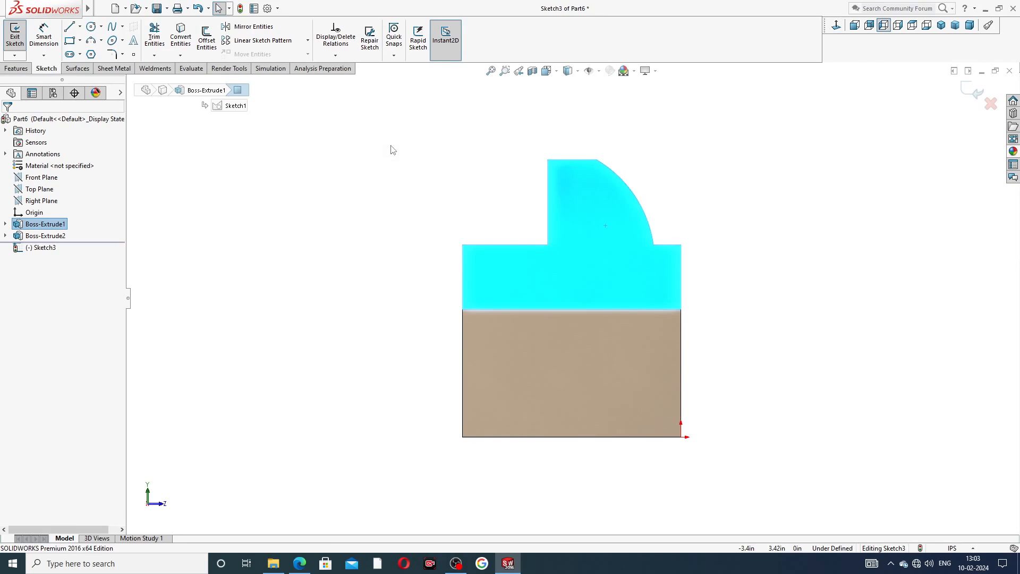
Sketch a vertical line down from the jaw's lower back corner, a short horizontal line outward, and a sloped line to the stem's bottom outer corner.
left_click(70, 27)
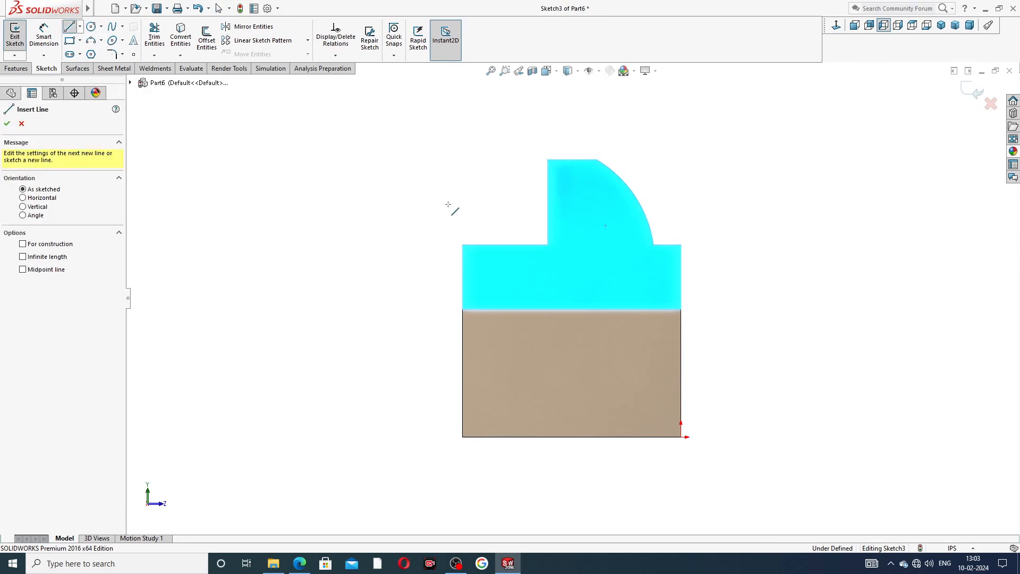
left_click(547, 244)
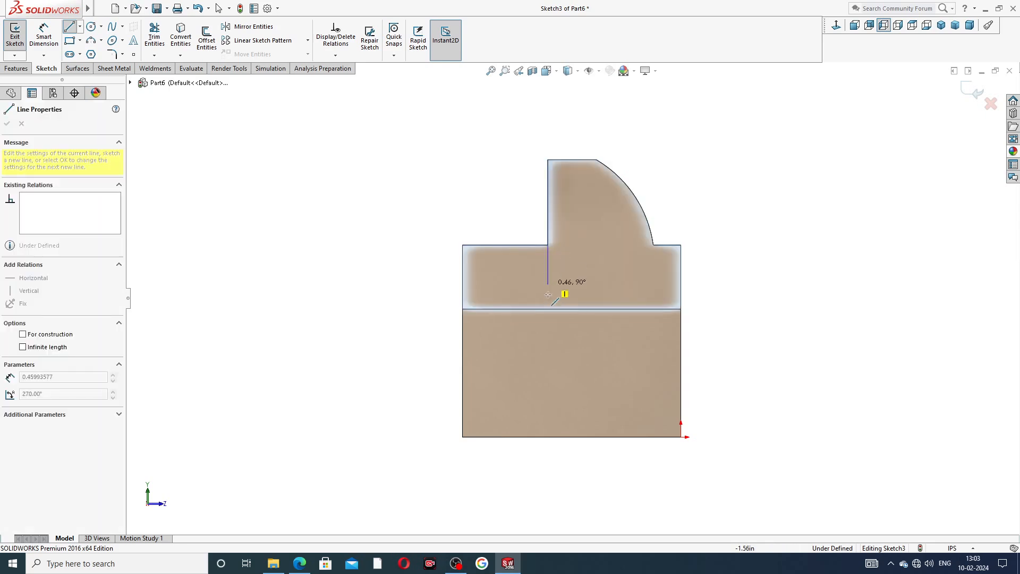
left_click(548, 335)
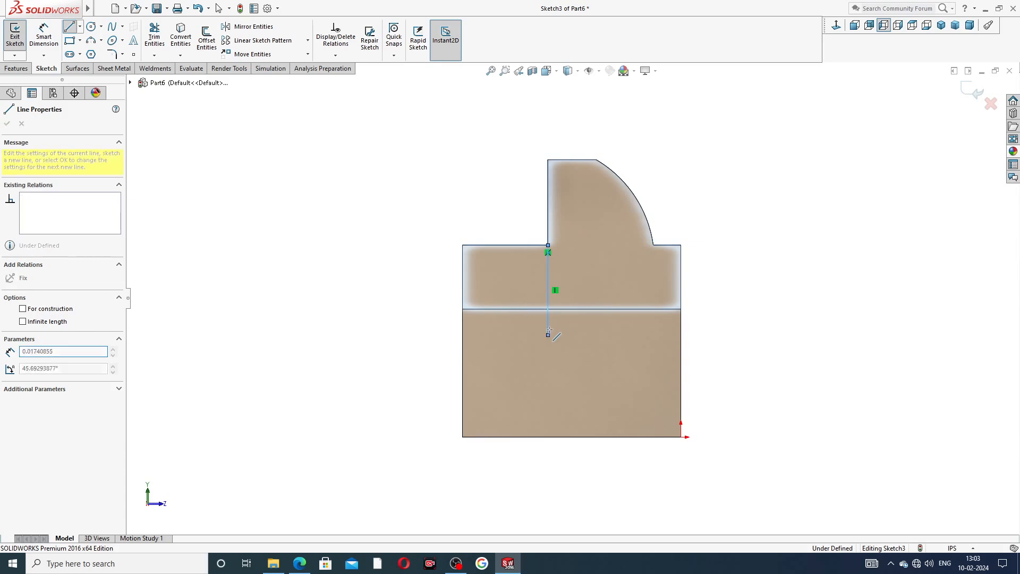
left_click(512, 334)
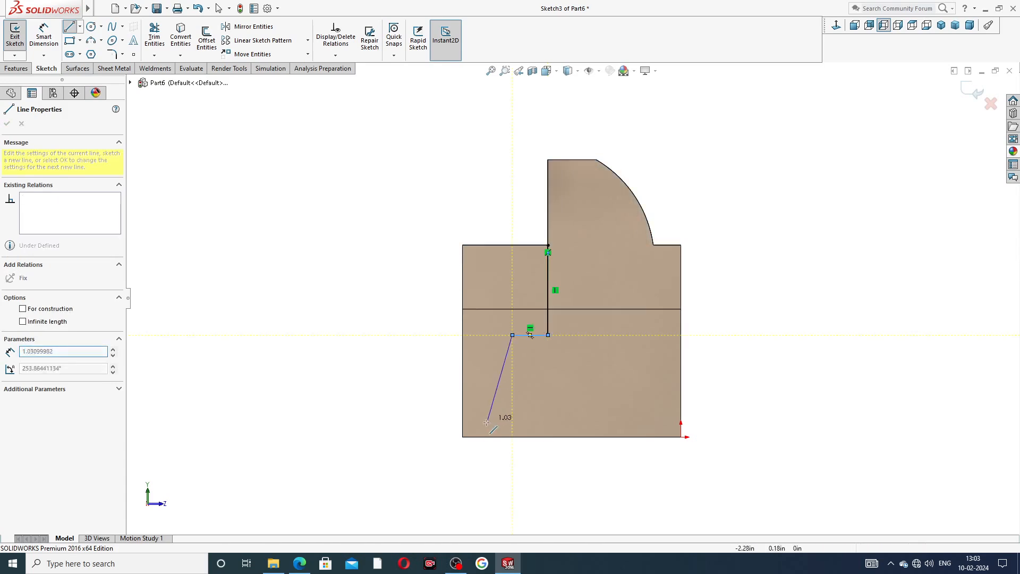
left_click(462, 436)
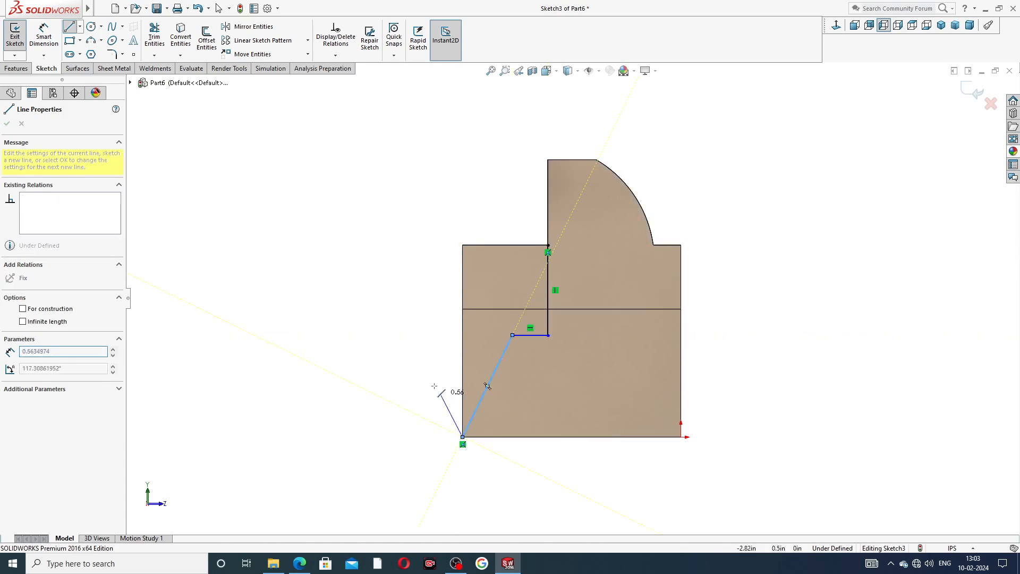
right_click(421, 341)
left_click(432, 357)
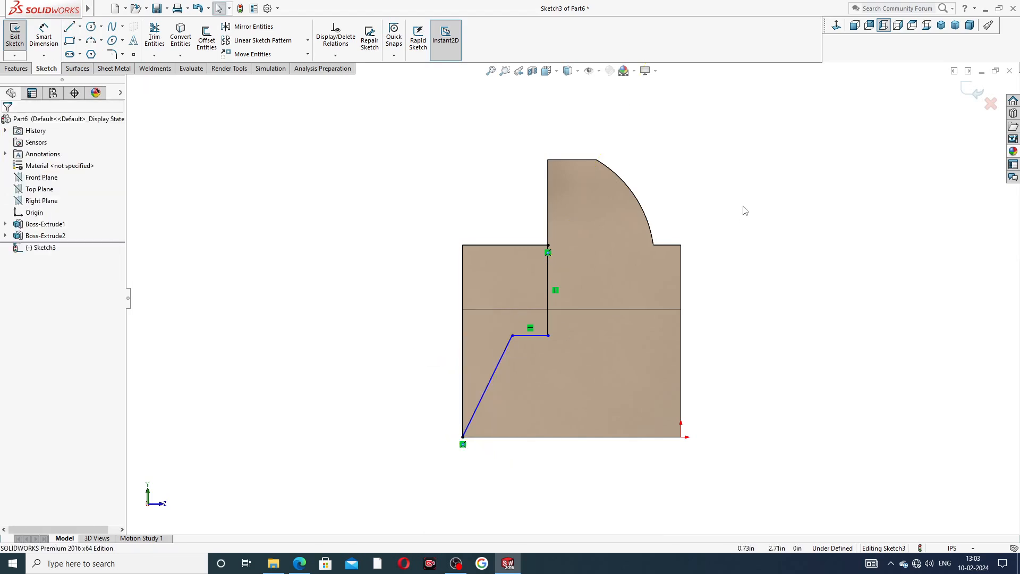
Dimension the horizontal distance from the sloped line's upper endpoint to the stem's vertical outer edge as 0.38 in.
left_click(43, 35)
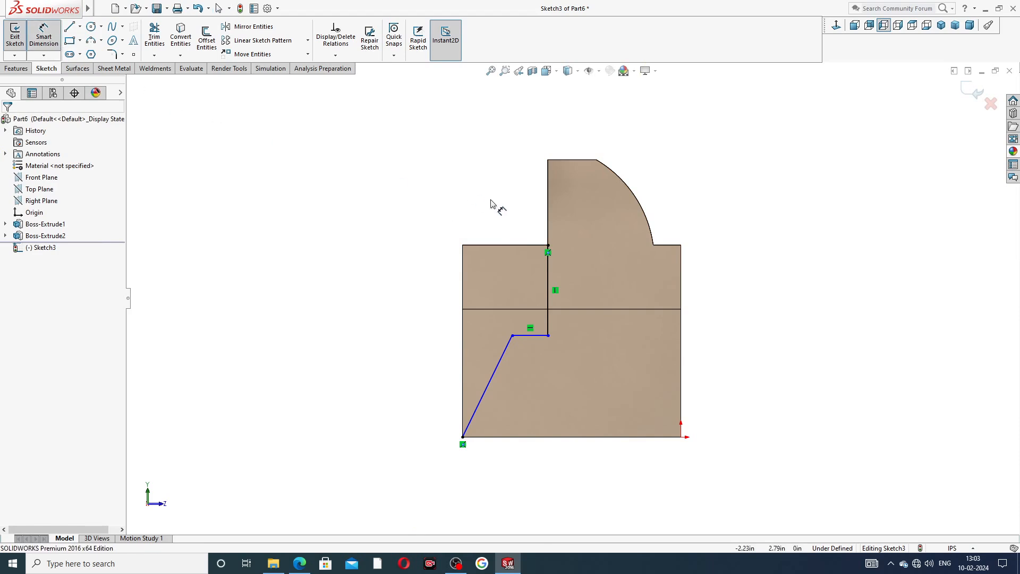
left_click(512, 336)
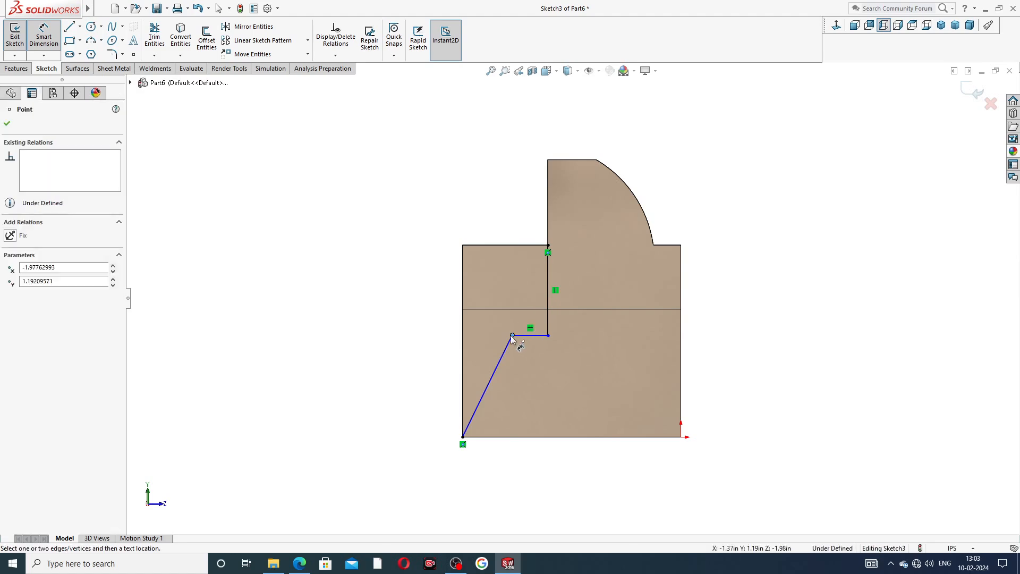
left_click(462, 340)
left_click(486, 218)
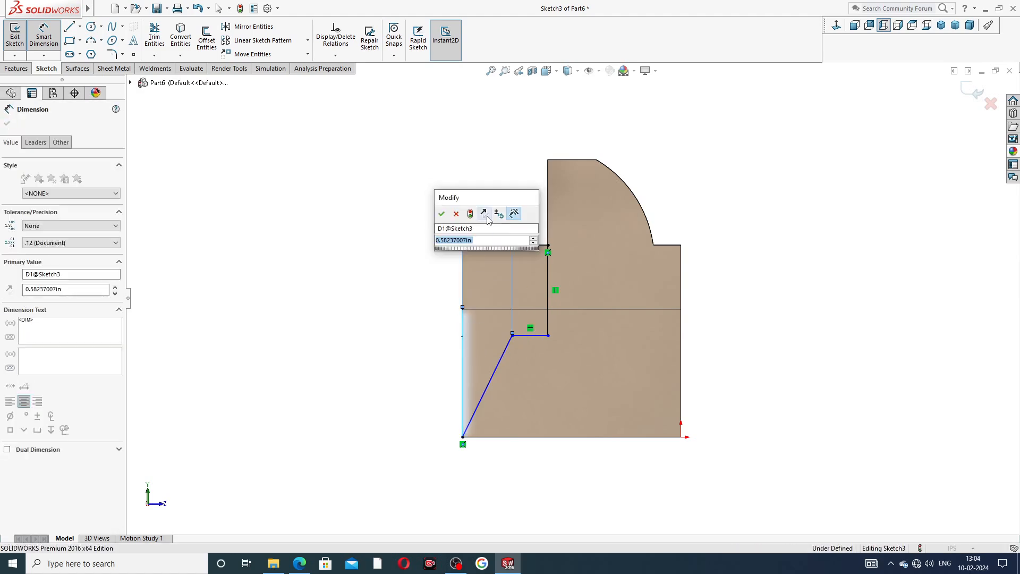
type(".38")
key("Return")
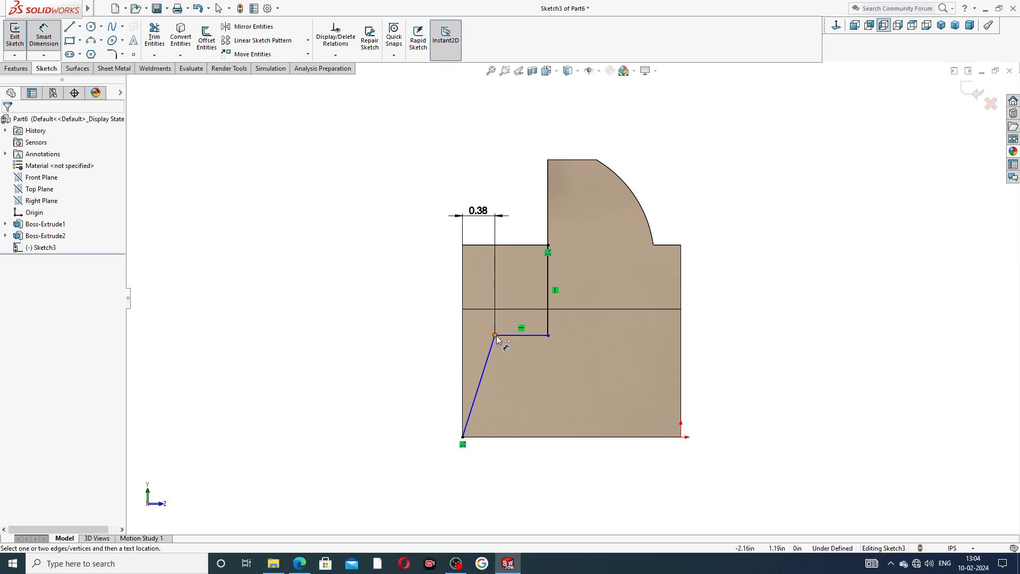
Dimension the vertical distance from the sloped line's upper endpoint to the stem's bottom edge as 1.24 in.
left_click(494, 335)
left_click(485, 438)
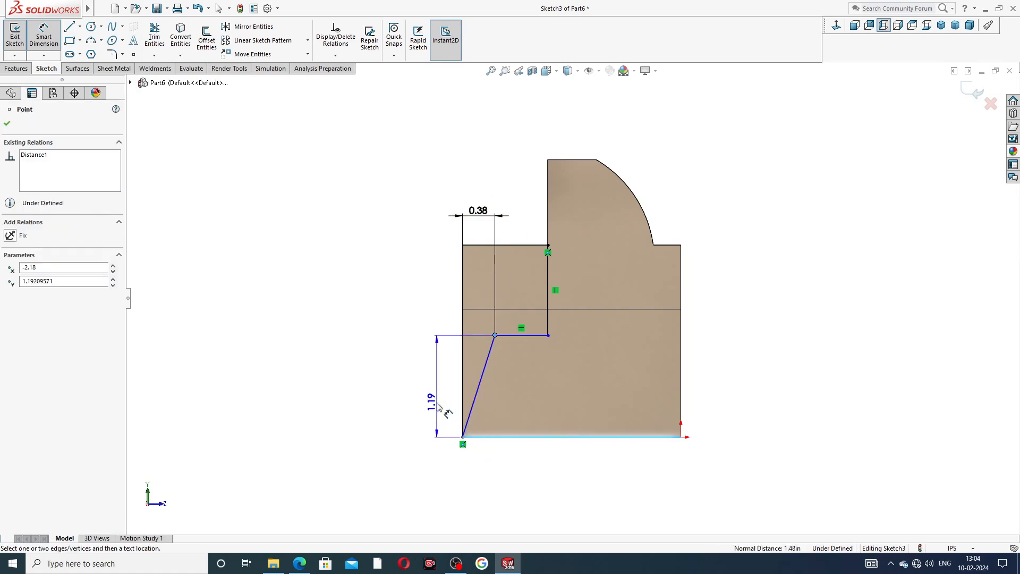
left_click(434, 390)
type("1.24")
key("Return")
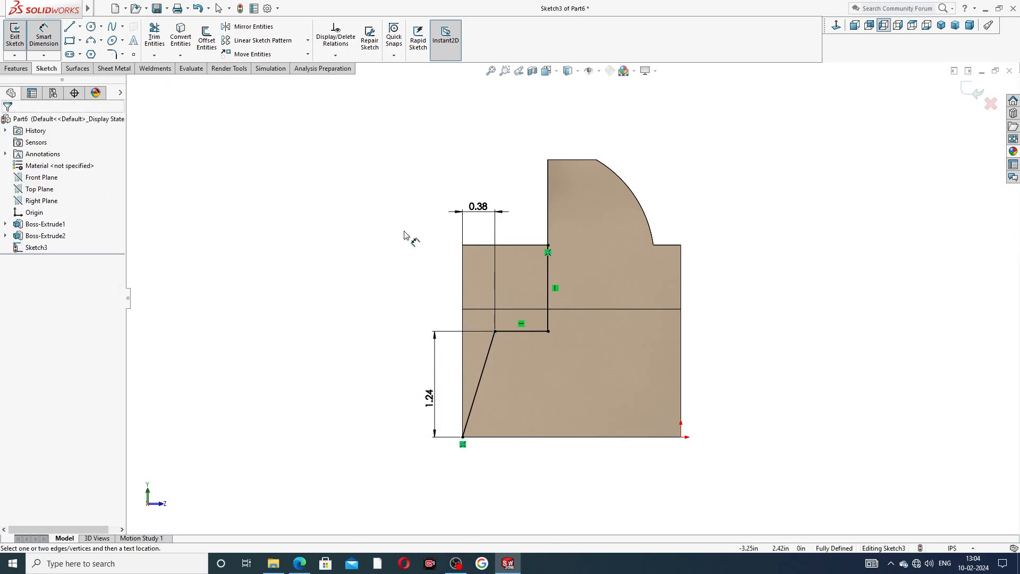
Check the sliding jaw drawing and set the sloped line's vertical height dimension to 1.38 in.
left_click(300, 563)
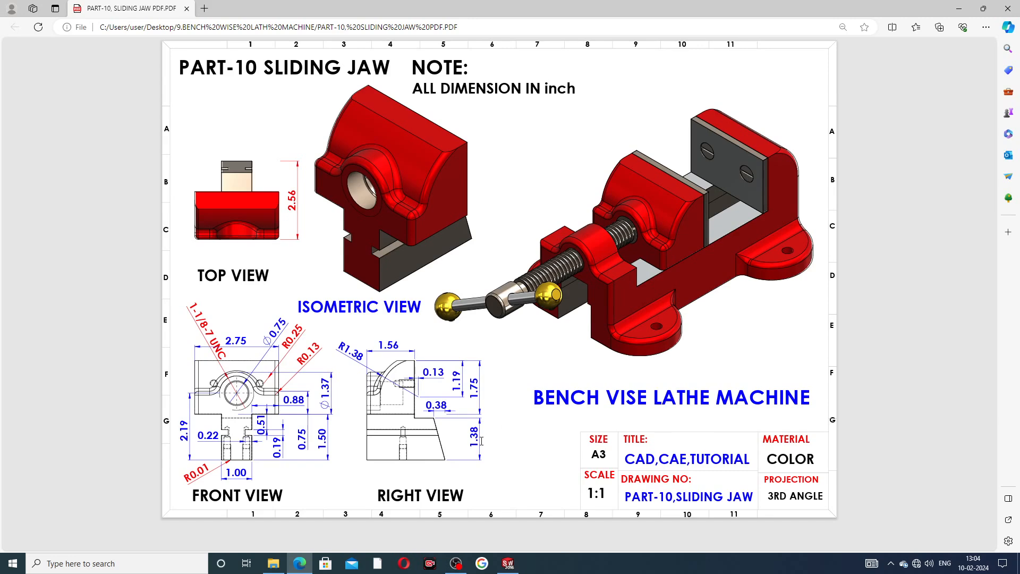
key("alt+Tab")
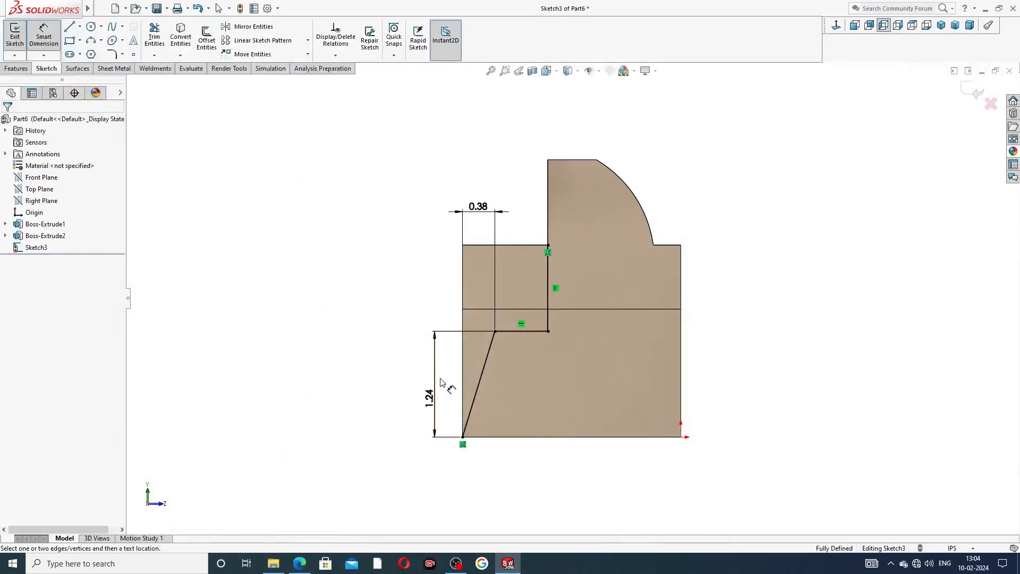
left_click(428, 399)
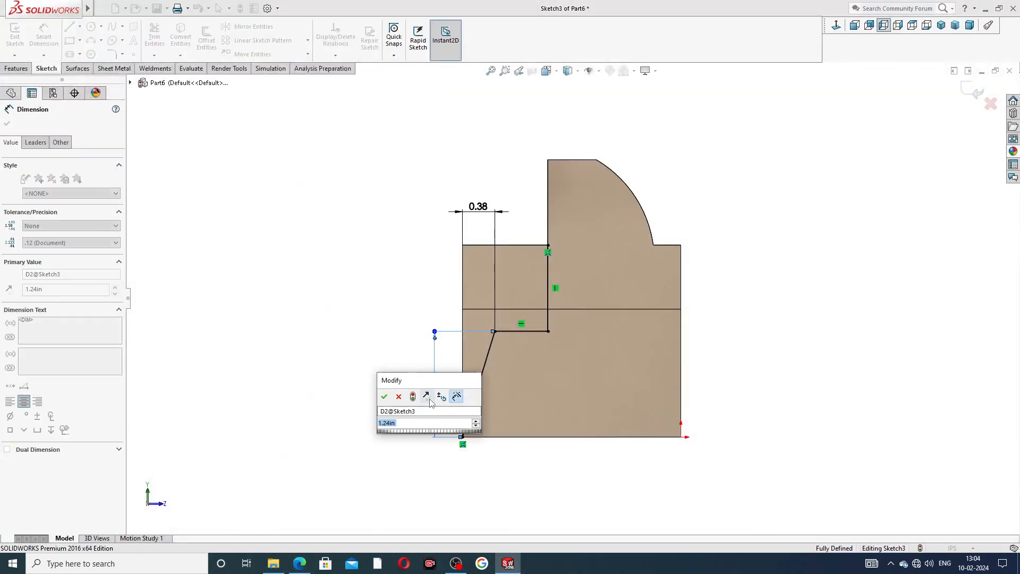
type("1.38")
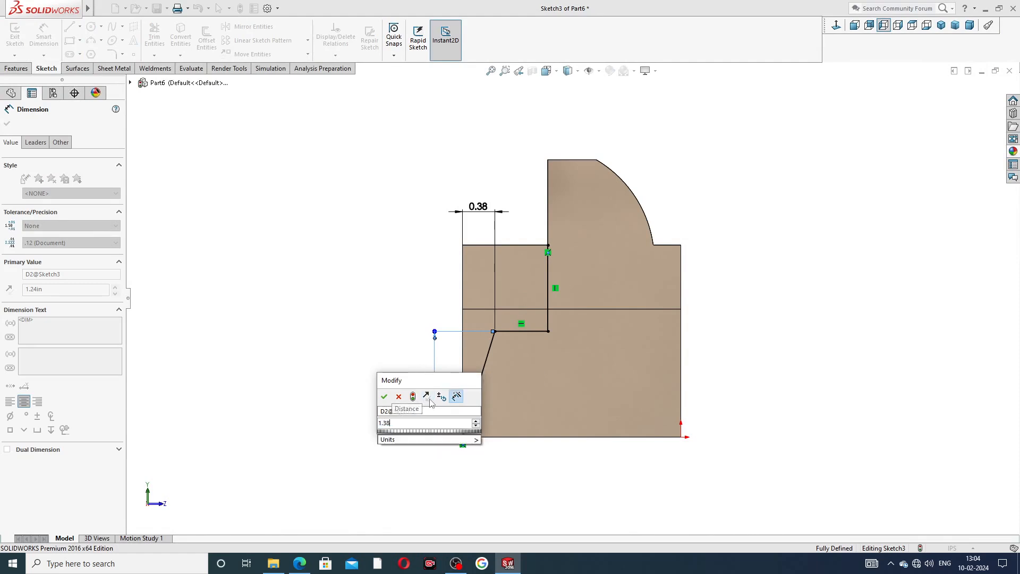
key("Return")
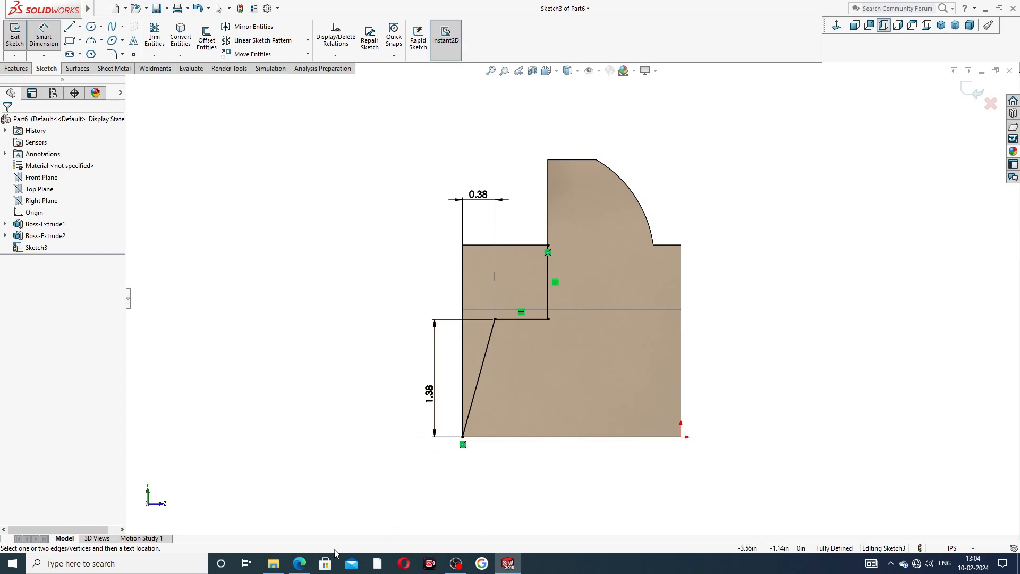
left_click(308, 566)
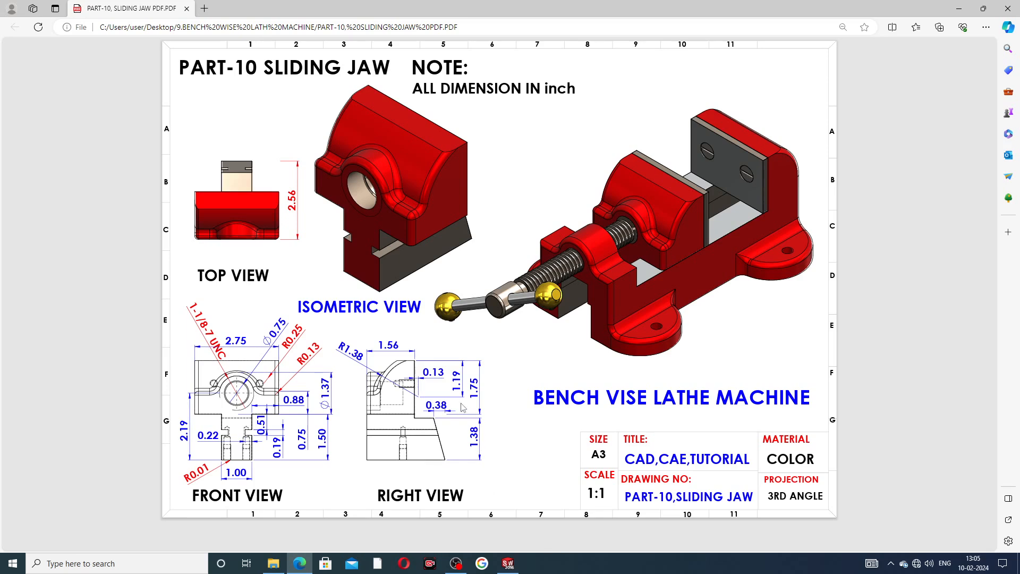
left_click(299, 563)
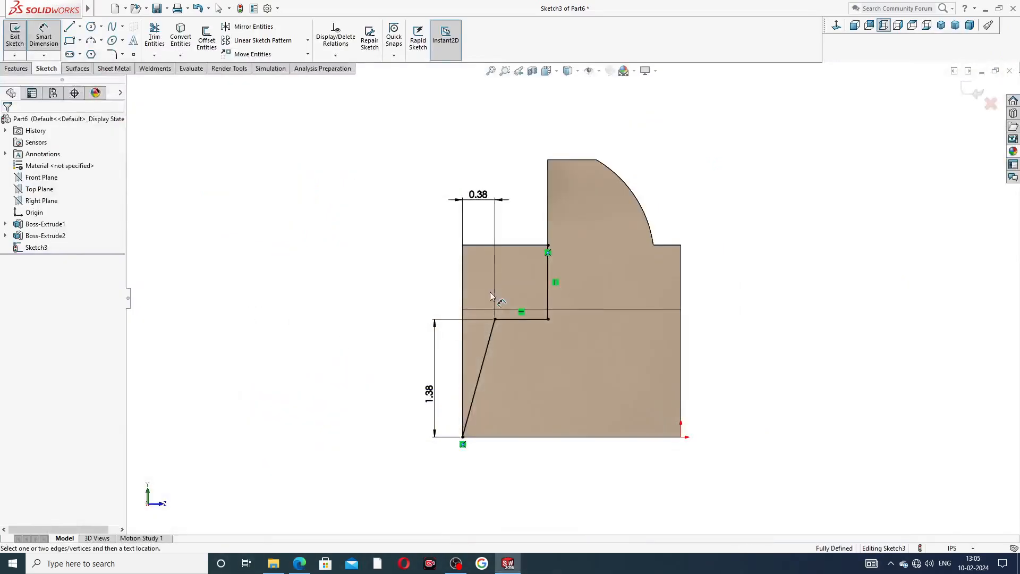
Start an extruded cut from the sloped side profile sketch, with the side to cut flipped.
right_click(765, 153)
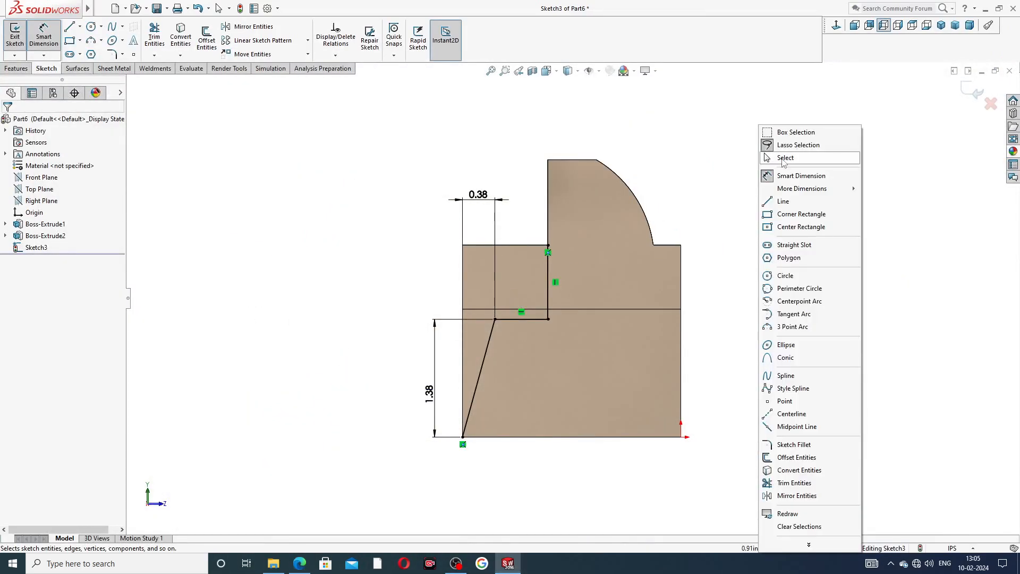
left_click(784, 159)
left_click(17, 69)
left_click(153, 45)
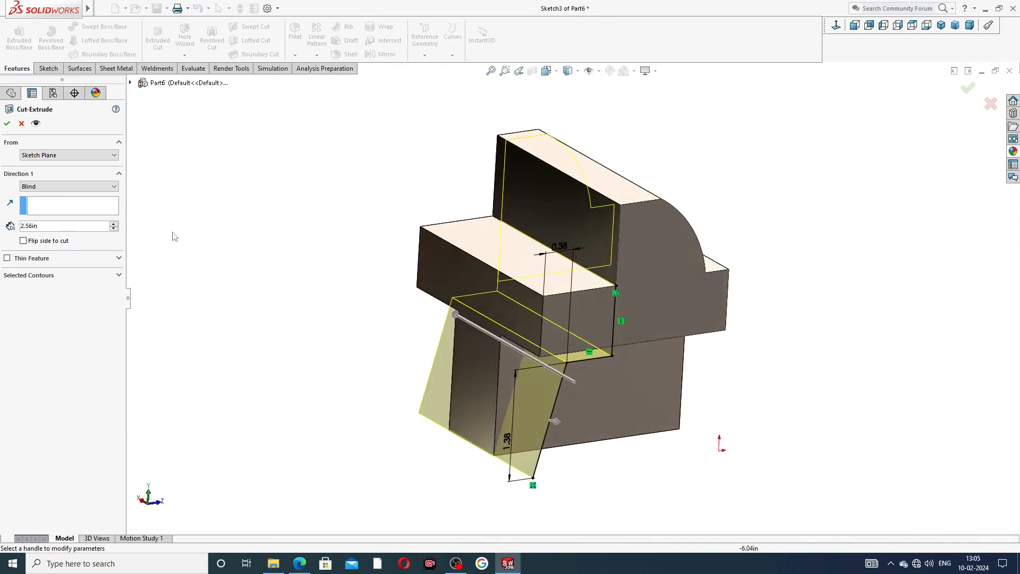
left_click(47, 187)
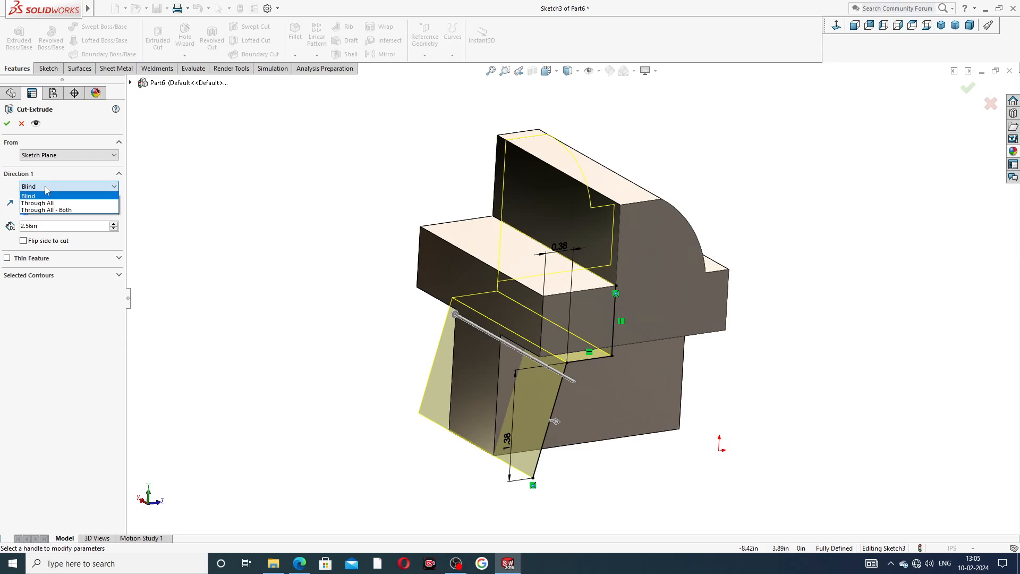
left_click(26, 247)
left_click(23, 241)
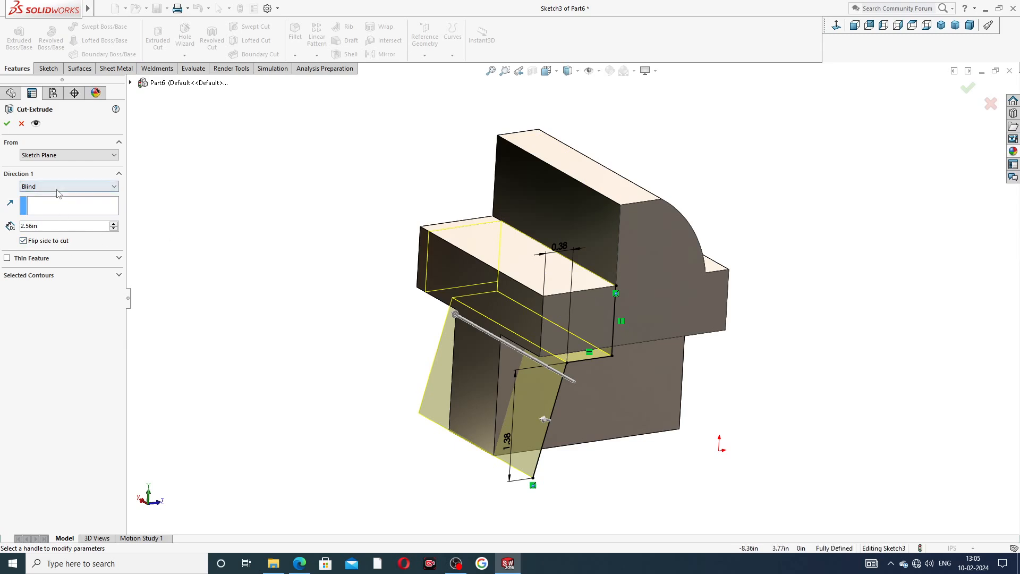
Try increasing the sloped profile cut's blind depth to 2.96 in.
middle_click_drag(276, 253, 385, 280)
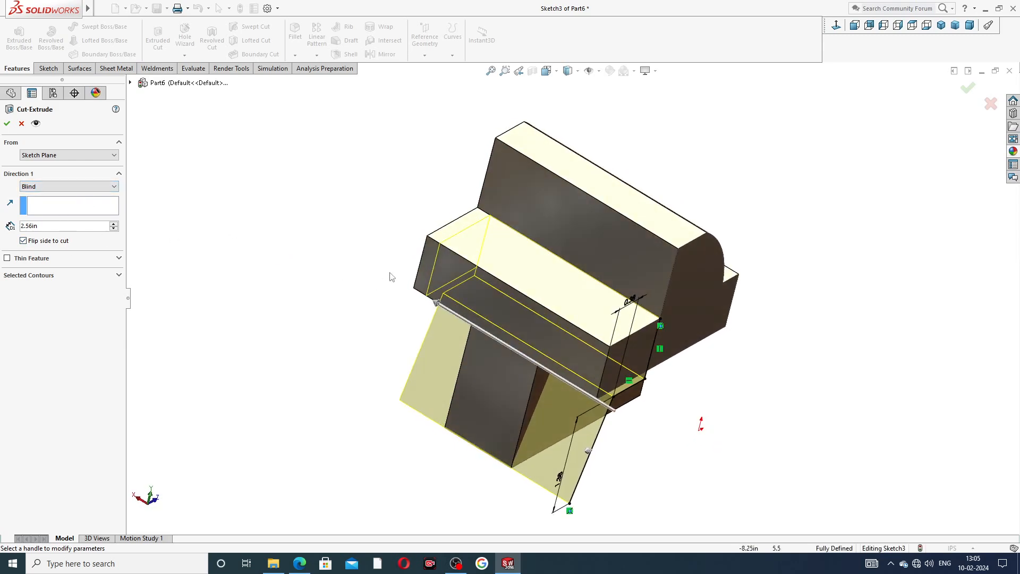
left_click(73, 187)
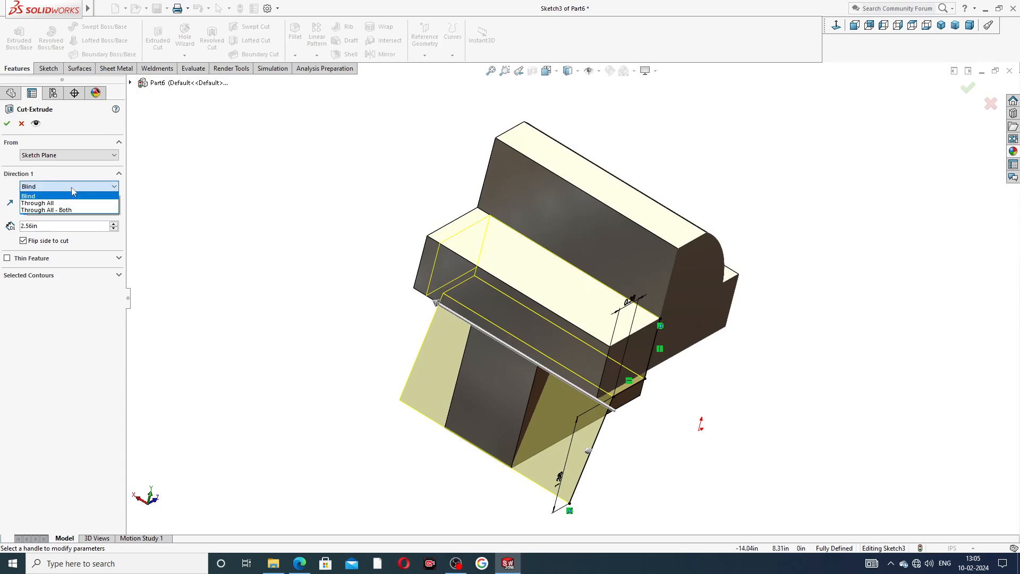
left_click(72, 188)
left_click(114, 224)
left_click(114, 223)
left_click(114, 224)
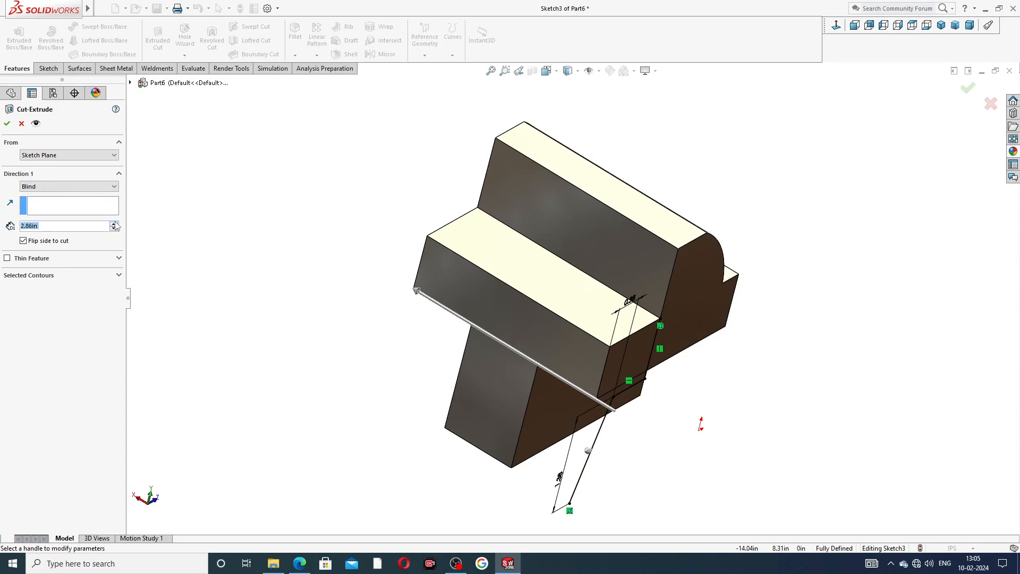
left_click(113, 224)
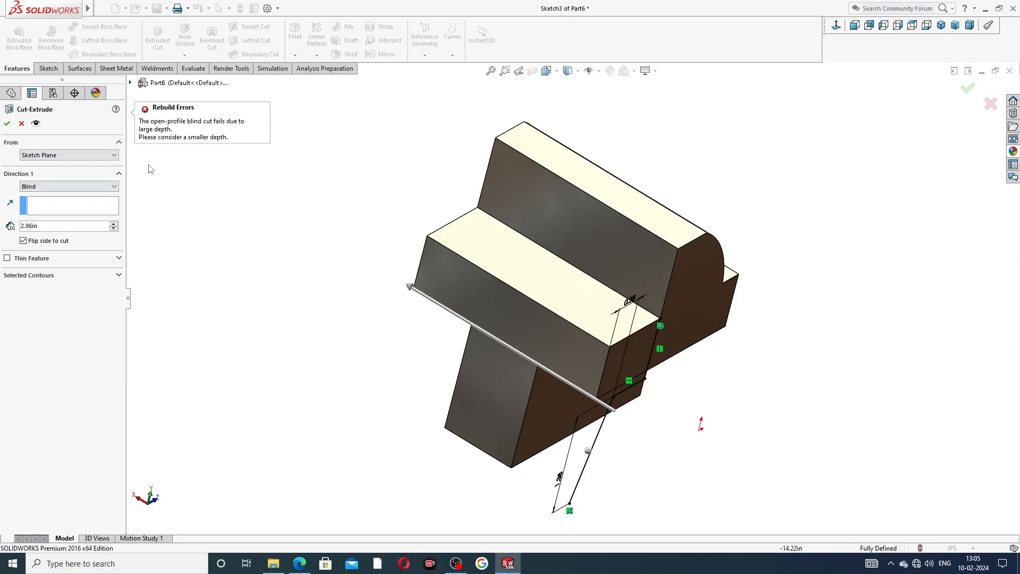
Set the sloped profile cut's end condition to Through All and complete the cut.
left_click(52, 187)
left_click(53, 203)
left_click(7, 123)
middle_click_drag(453, 239, 441, 191)
left_click(731, 192)
Apply the painted candy apple red appearance to the jaw's curved face, flat top face, front ledge and T-shaped front face.
mouse_move(701, 234)
middle_mouse_down()
mouse_move(738, 157)
mouse_move(733, 175)
mouse_move(765, 182)
mouse_move(760, 293)
mouse_move(765, 228)
mouse_move(773, 276)
mouse_move(808, 221)
mouse_move(822, 221)
mouse_move(730, 258)
middle_mouse_up()
mouse_move(776, 212)
middle_mouse_down()
mouse_move(763, 234)
mouse_move(701, 211)
mouse_move(728, 183)
mouse_move(728, 228)
middle_mouse_up()
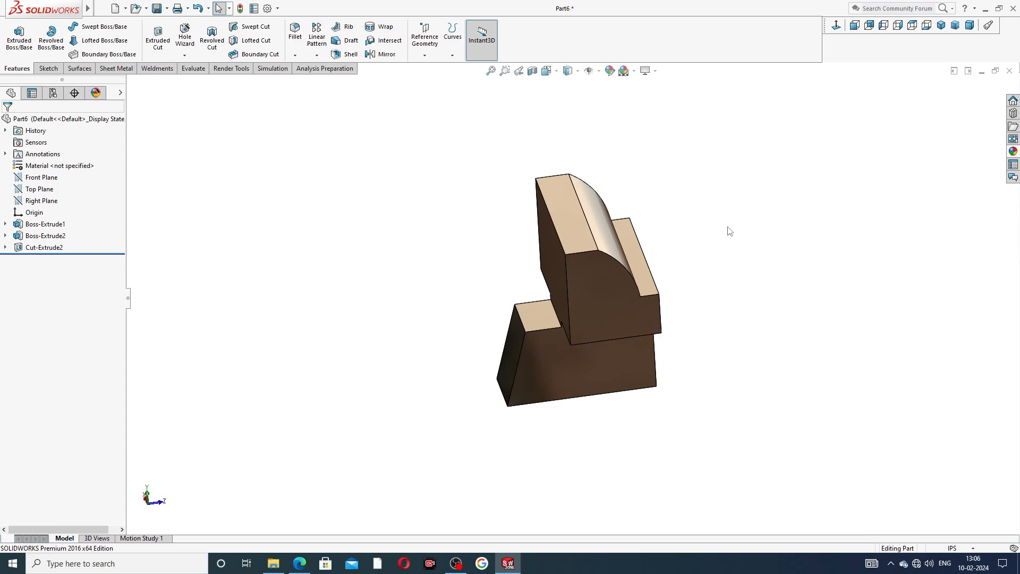
middle_click_drag(772, 228, 710, 253)
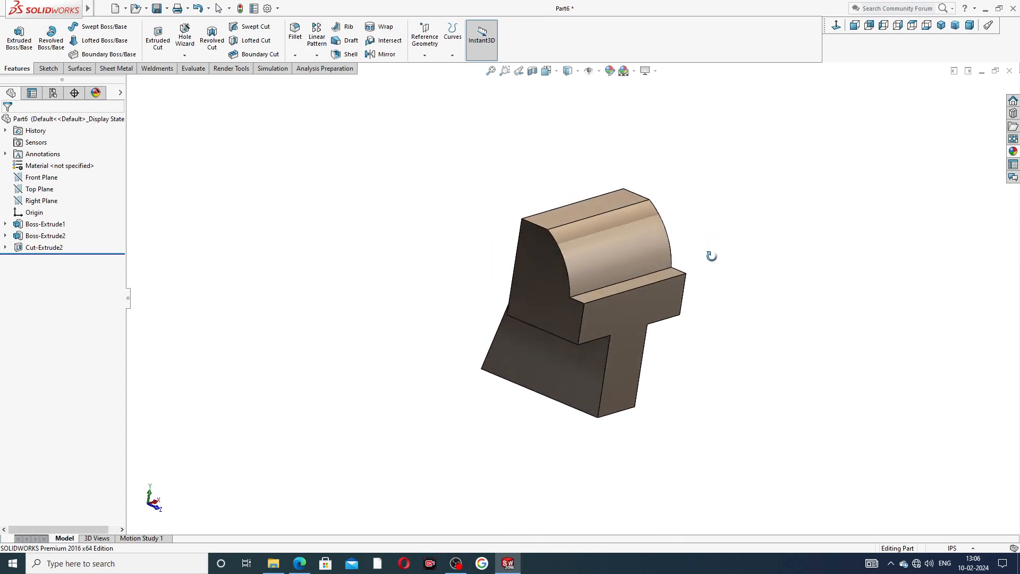
left_click(640, 242)
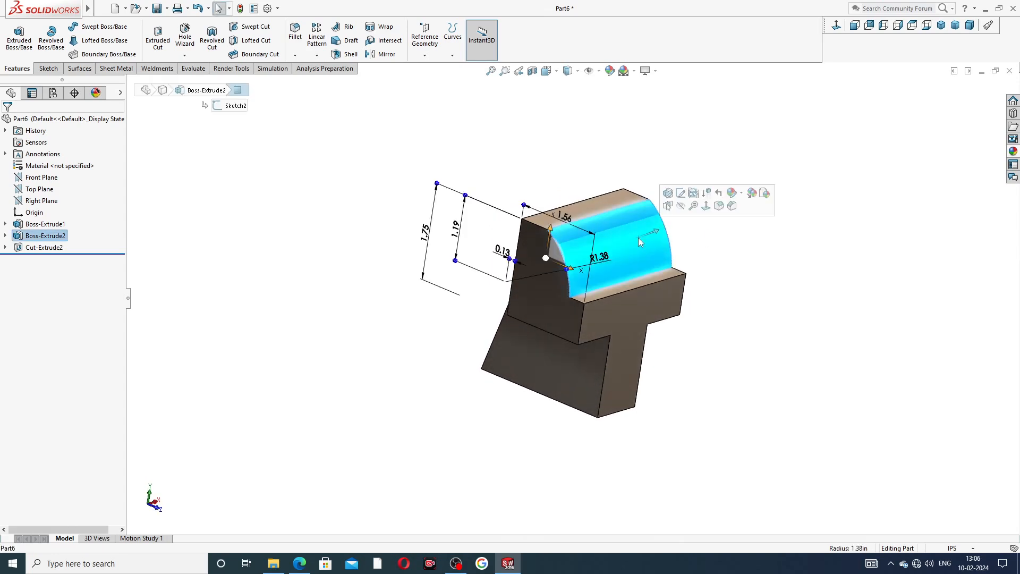
left_click(610, 206, "ctrl")
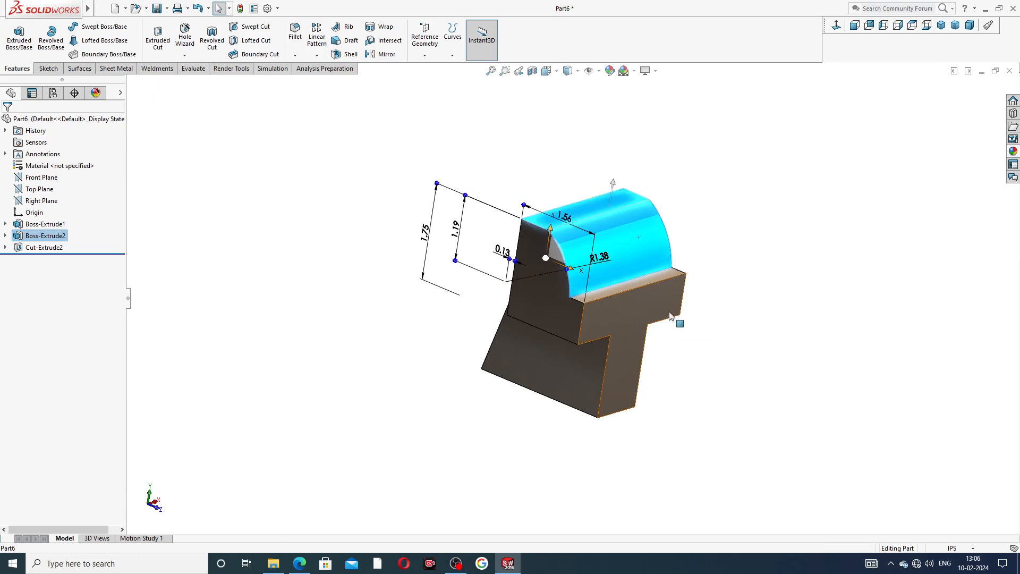
middle_click_drag(667, 320, 570, 340)
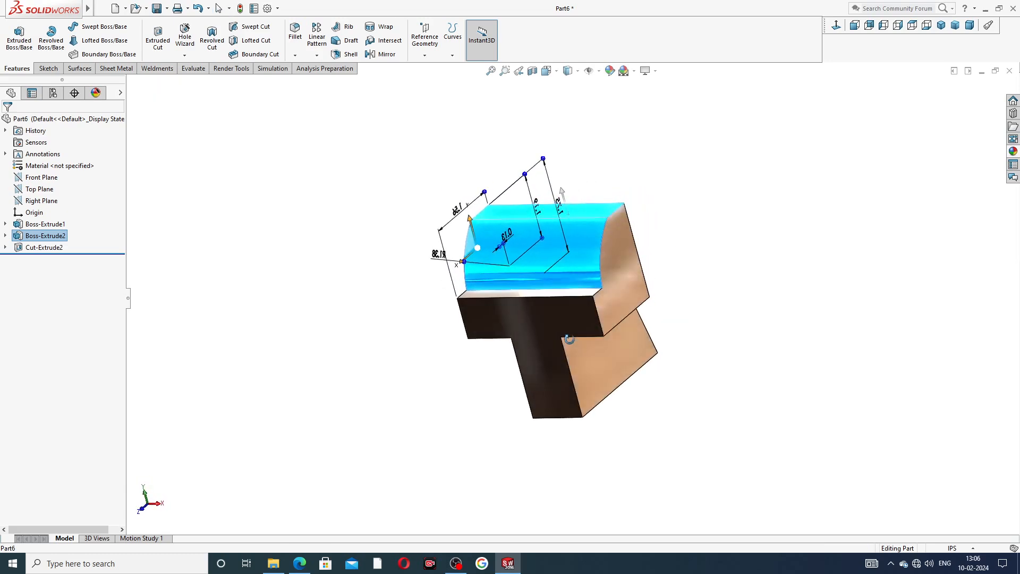
left_click(557, 306, "ctrl")
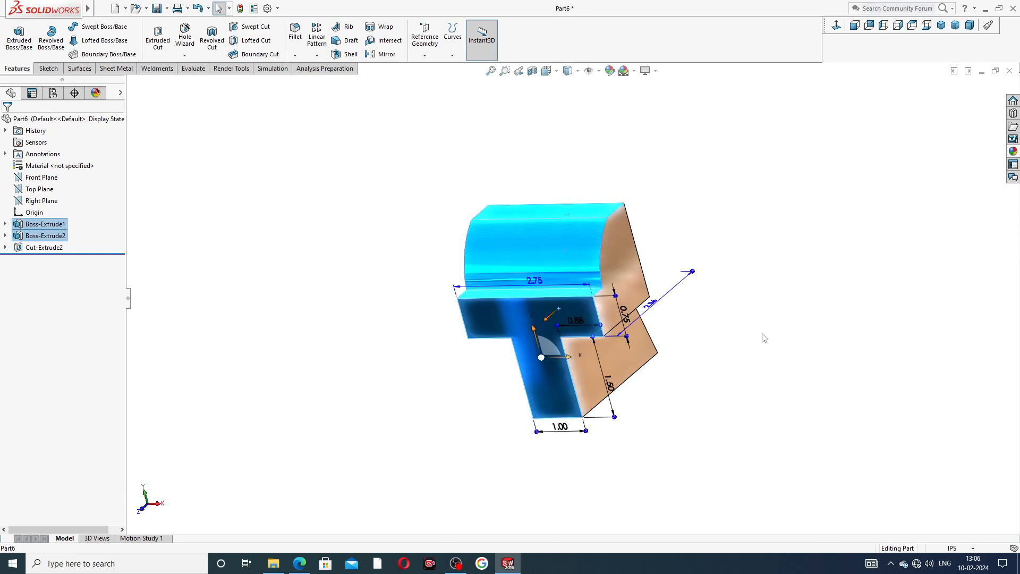
left_click(1013, 151)
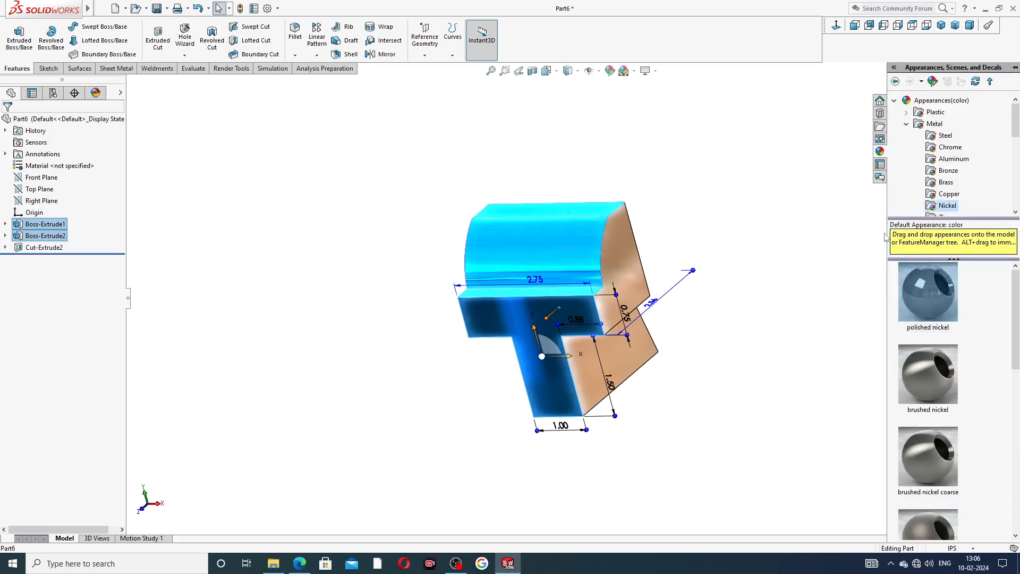
scroll(919, 175, "down", 2)
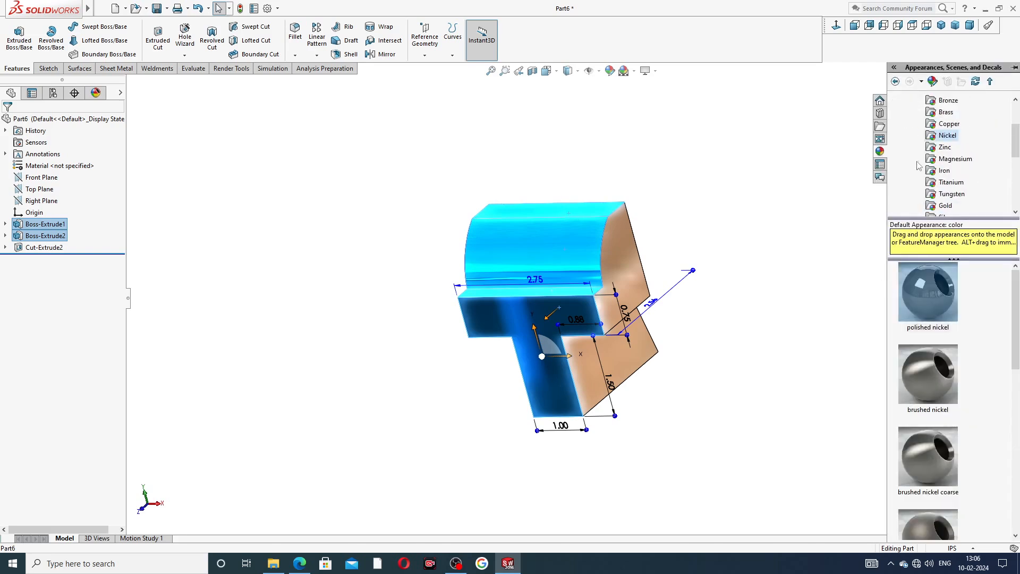
scroll(917, 164, "down", 2)
left_click(936, 194)
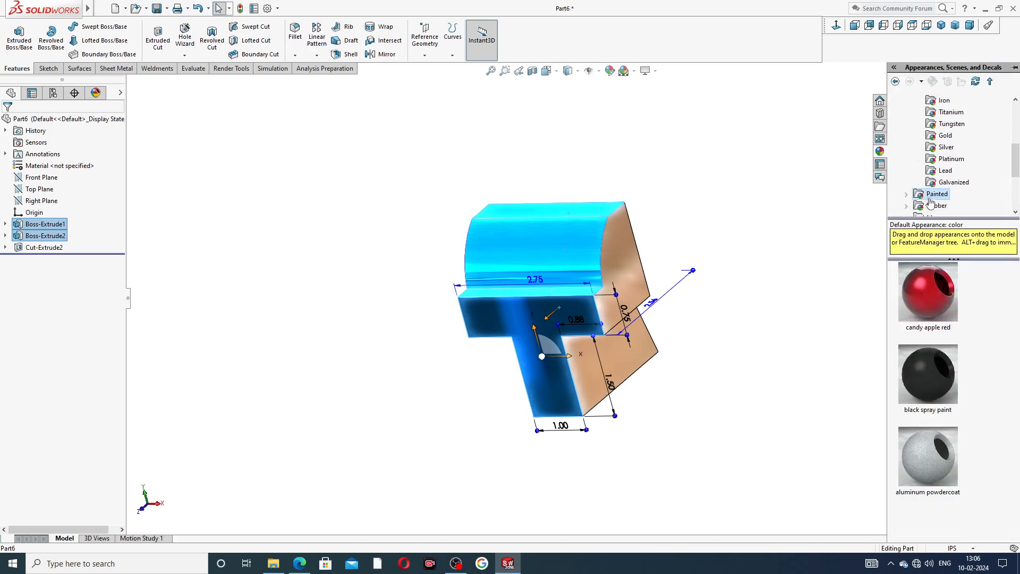
mouse_move(927, 297)
double_click(927, 295)
Start a sketch on the T-shaped front face and draw a vertical centerline about 2.09 in long upward from the origin.
middle_click_drag(707, 211, 719, 244)
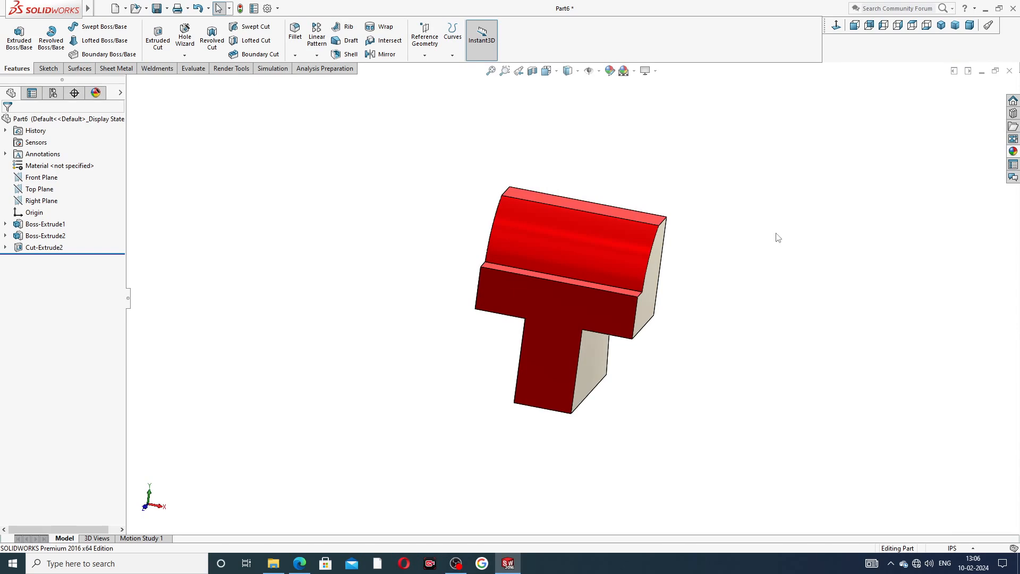
left_click(548, 300)
left_click(596, 270)
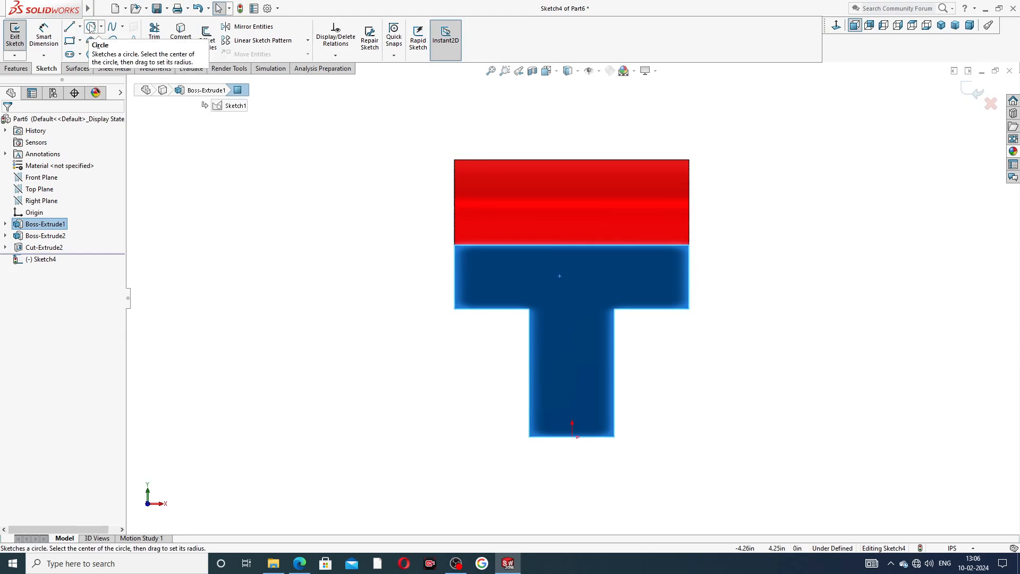
left_click(79, 26)
left_click(90, 50)
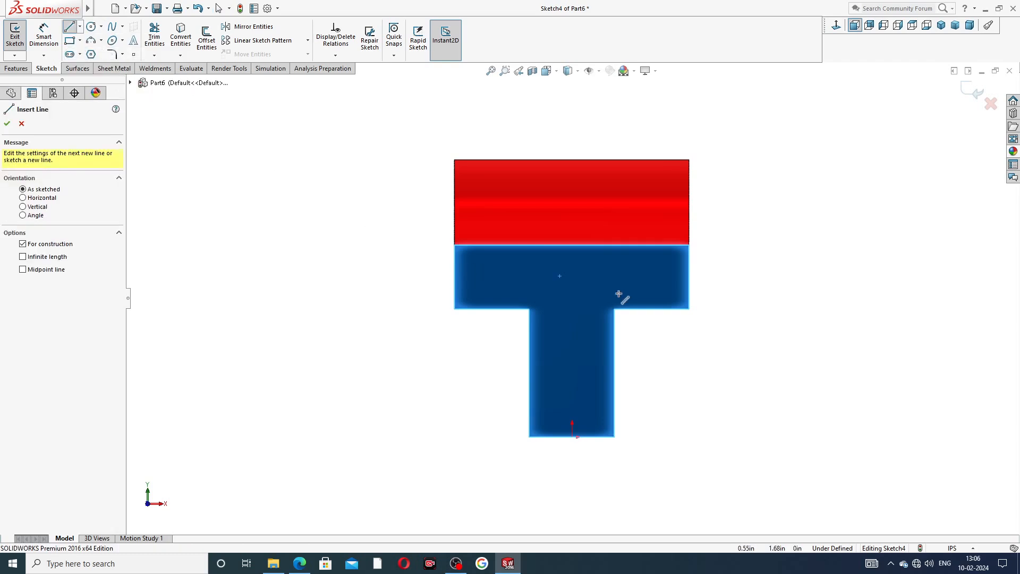
left_click(572, 437)
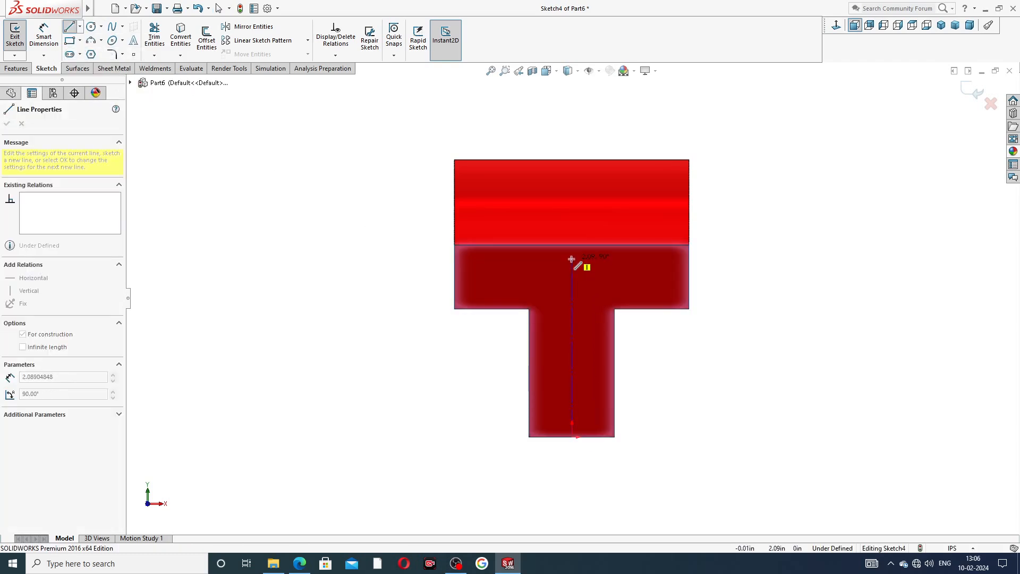
left_click(571, 258)
right_click(622, 285)
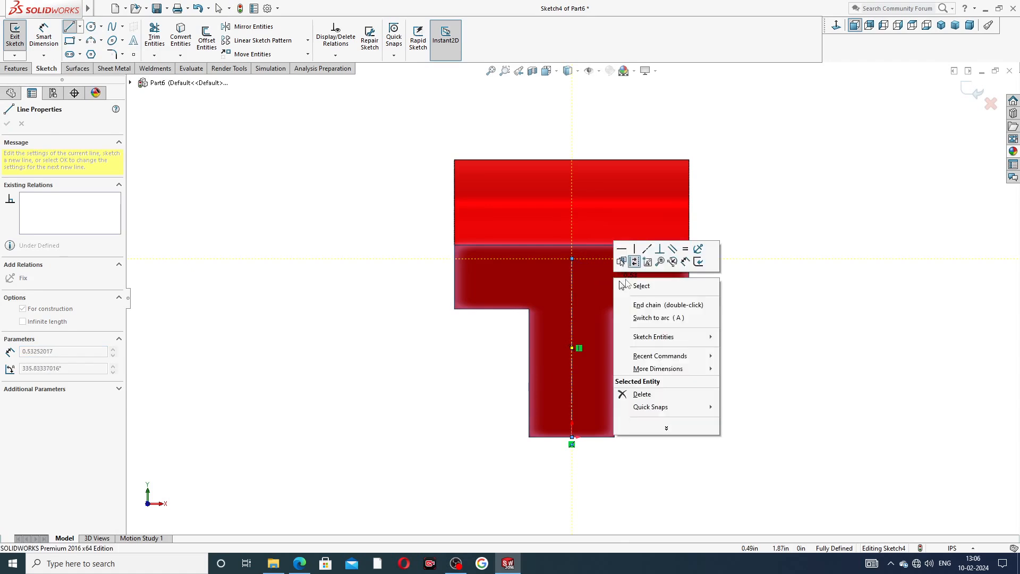
left_click(641, 285)
Dimension the vertical centerline's length from the origin and set it to 2.19 in.
left_click(44, 35)
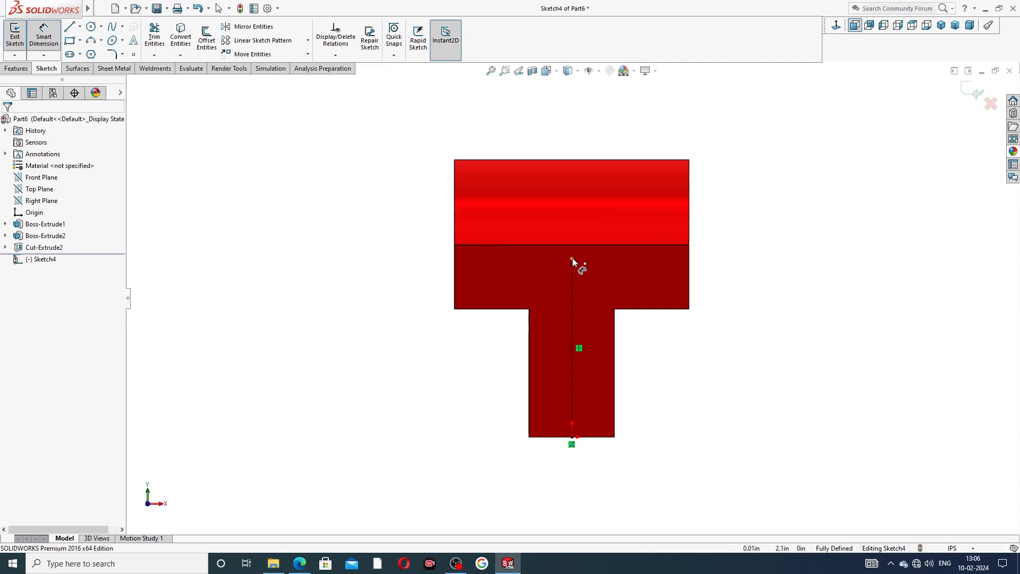
left_click(571, 259)
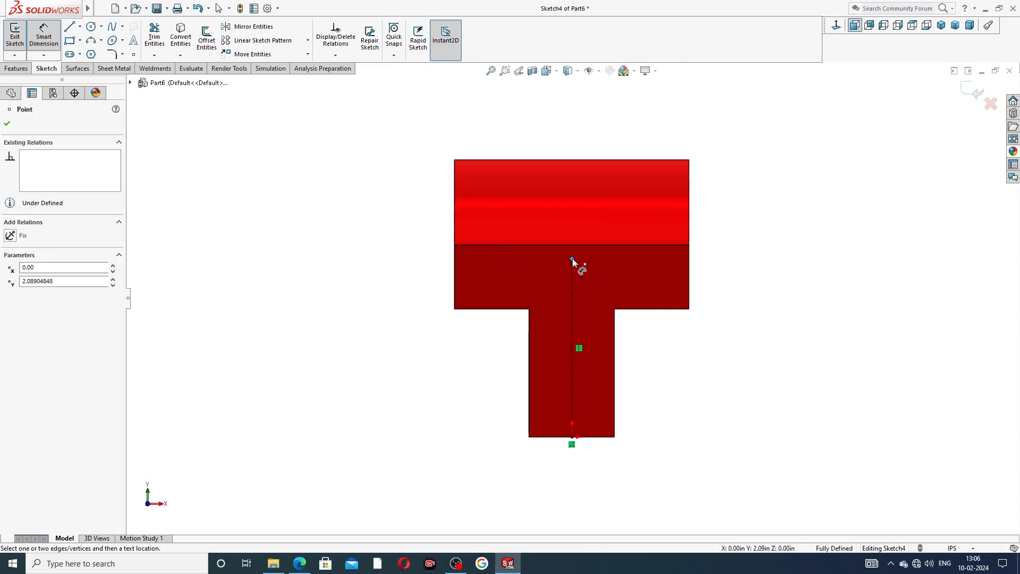
left_click(572, 361)
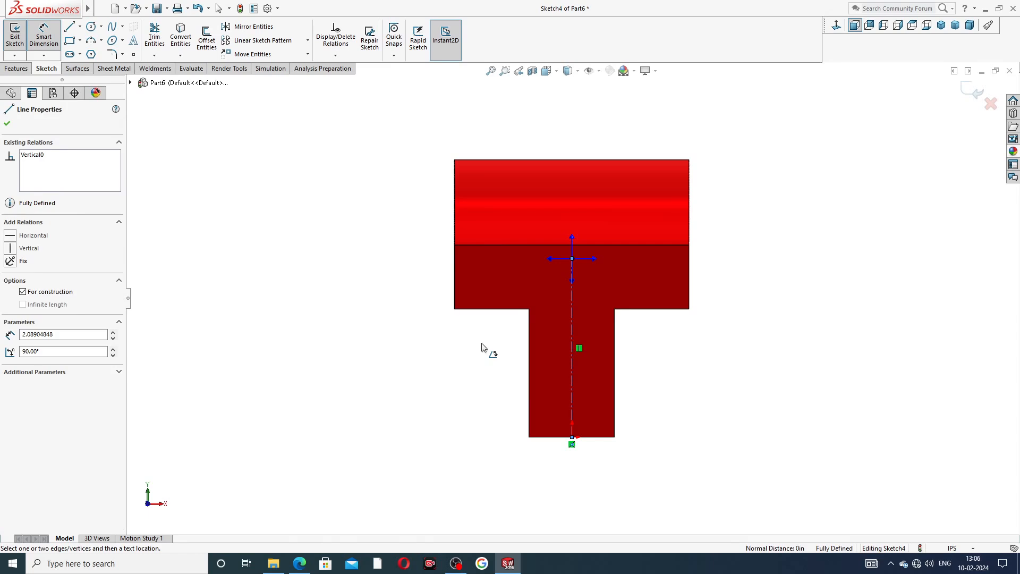
left_click(482, 346)
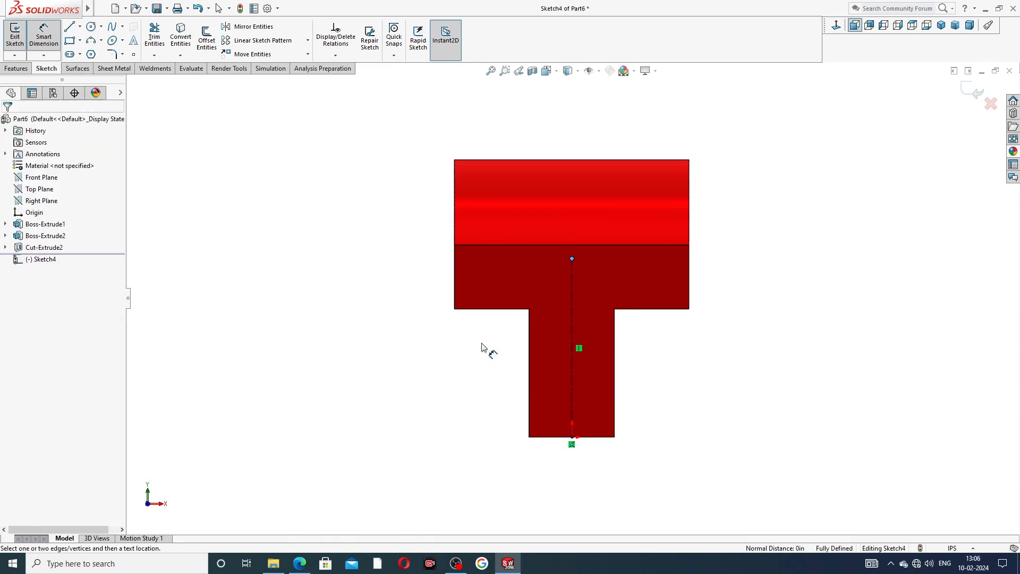
left_click(573, 307)
left_click(429, 338)
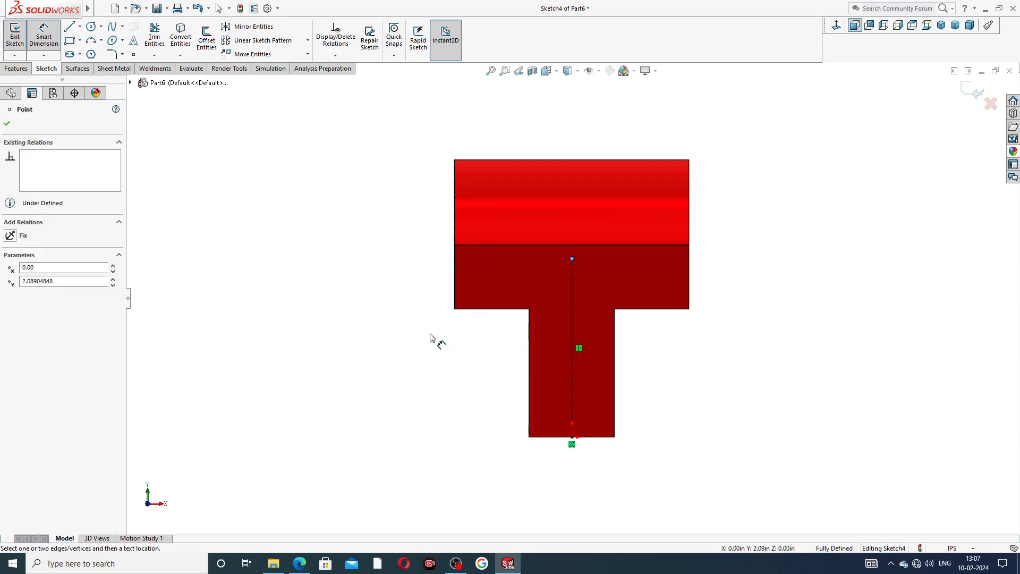
key("Escape")
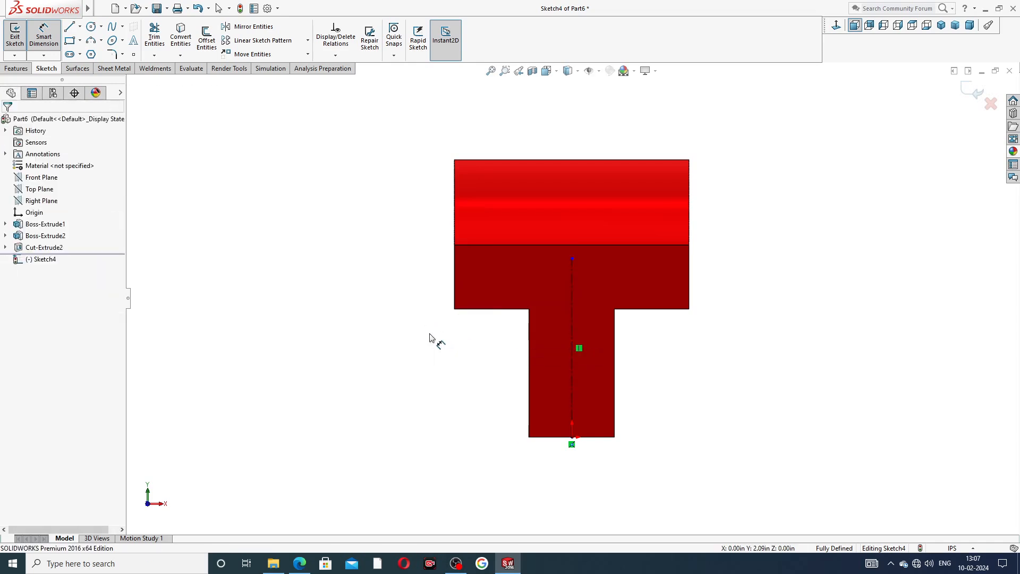
left_click(572, 295)
left_click(420, 327)
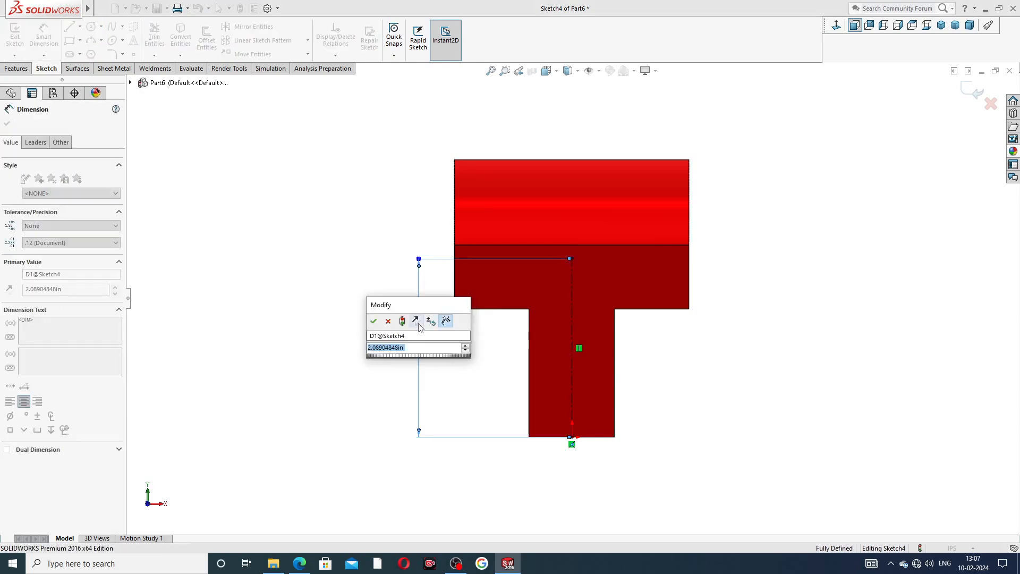
type("2.19")
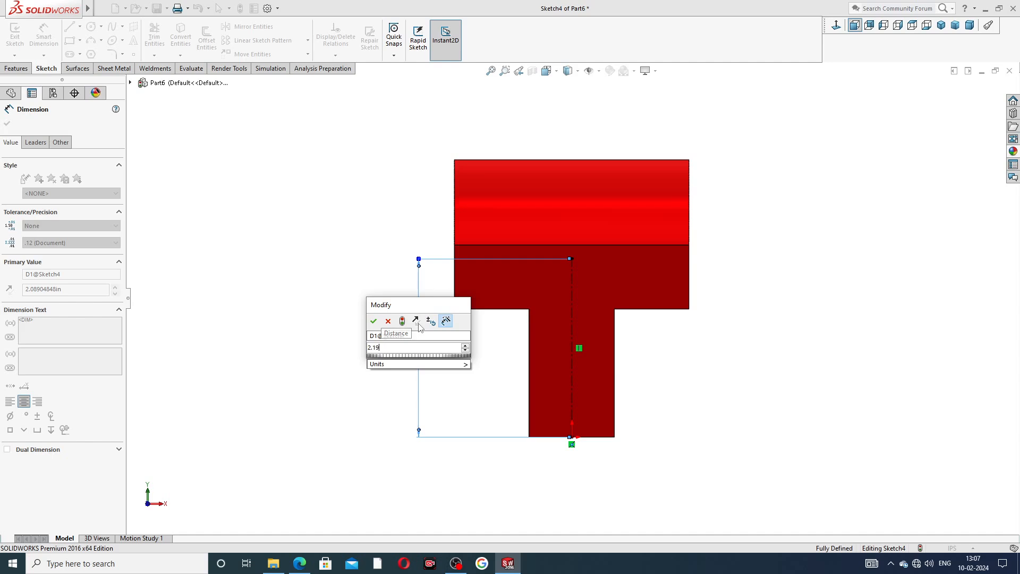
key("Return")
key("Escape")
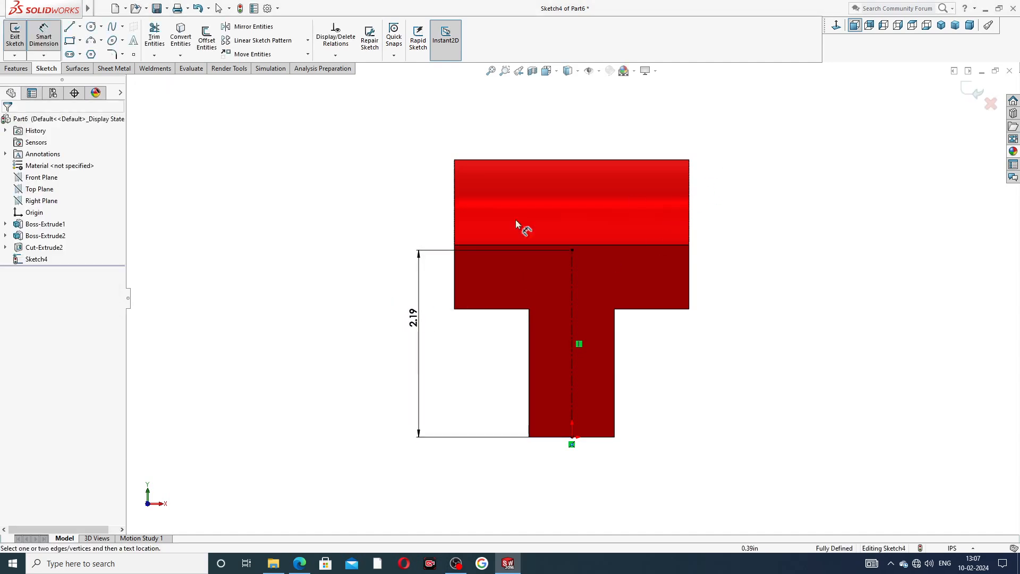
Consult the PART-10 sliding jaw PDF drawing, and sketch a circle about 1.15 in in diameter centred on the centerline's upper endpoint.
left_click(300, 563)
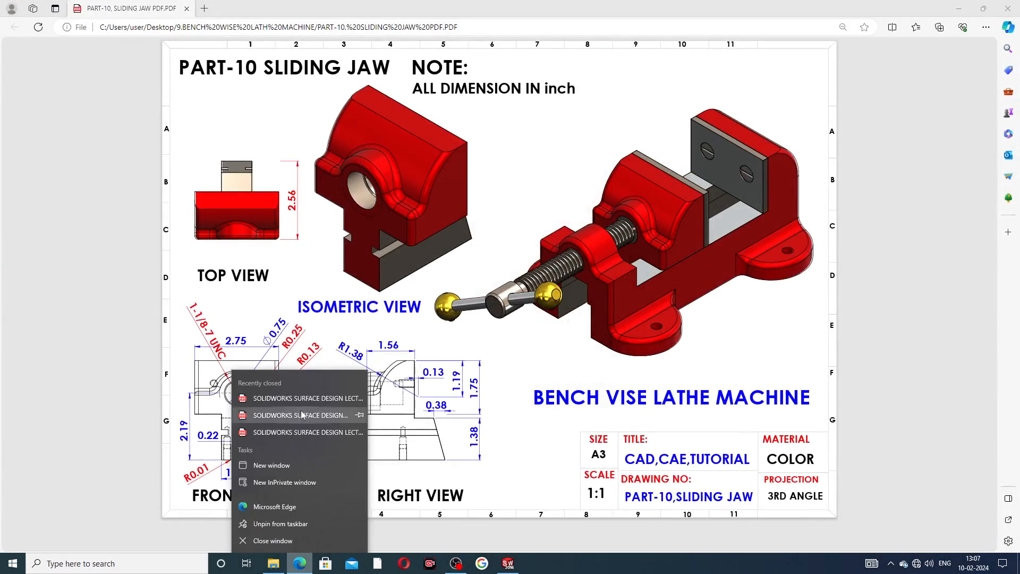
left_click(507, 425)
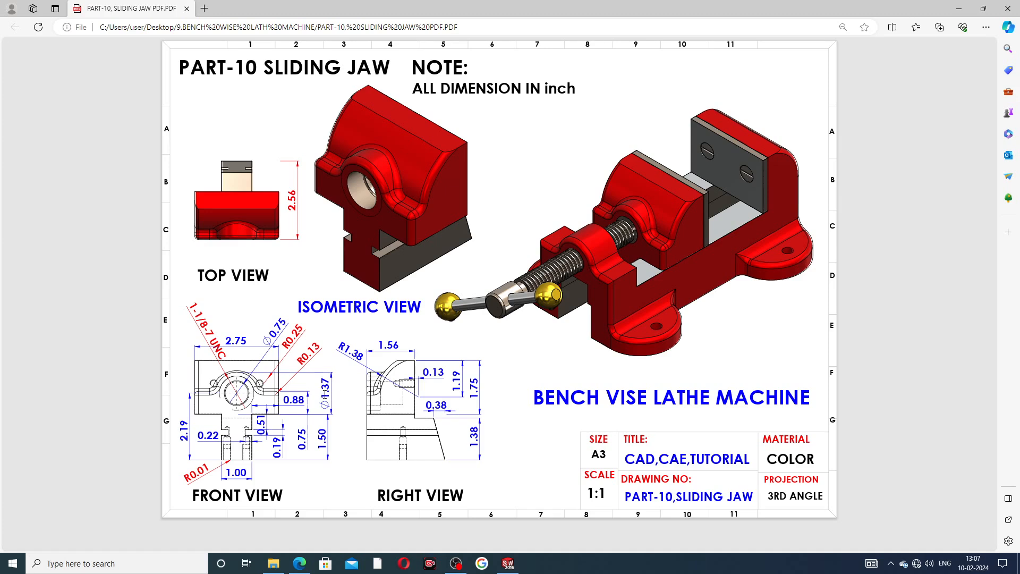
left_click(302, 562)
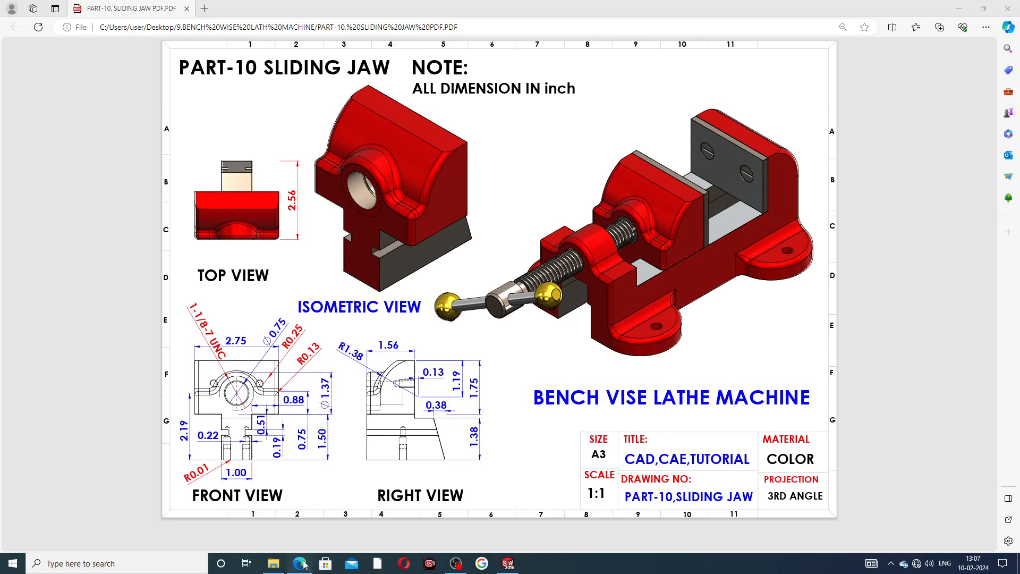
left_click(507, 561)
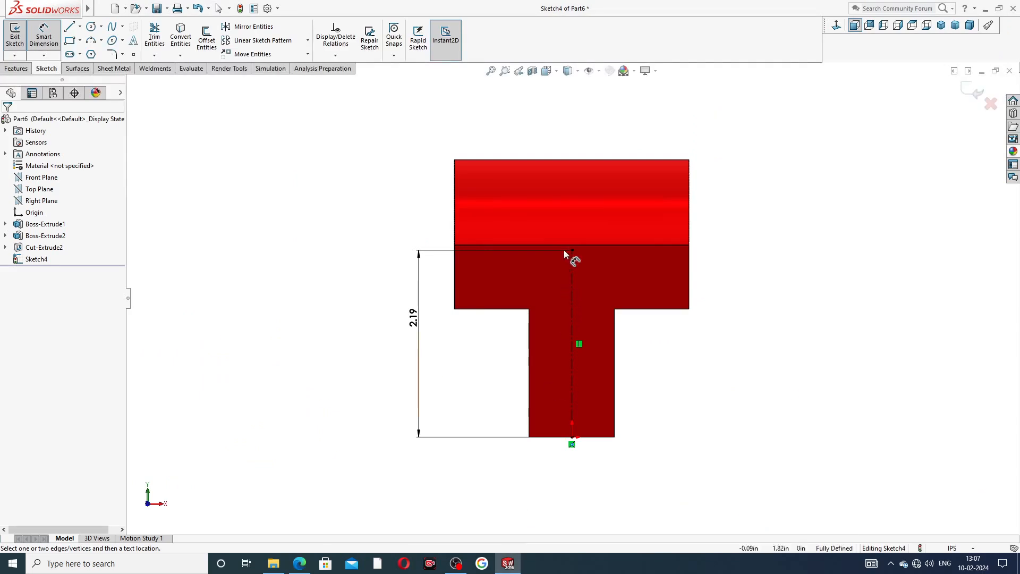
right_click(386, 173)
left_click(411, 157)
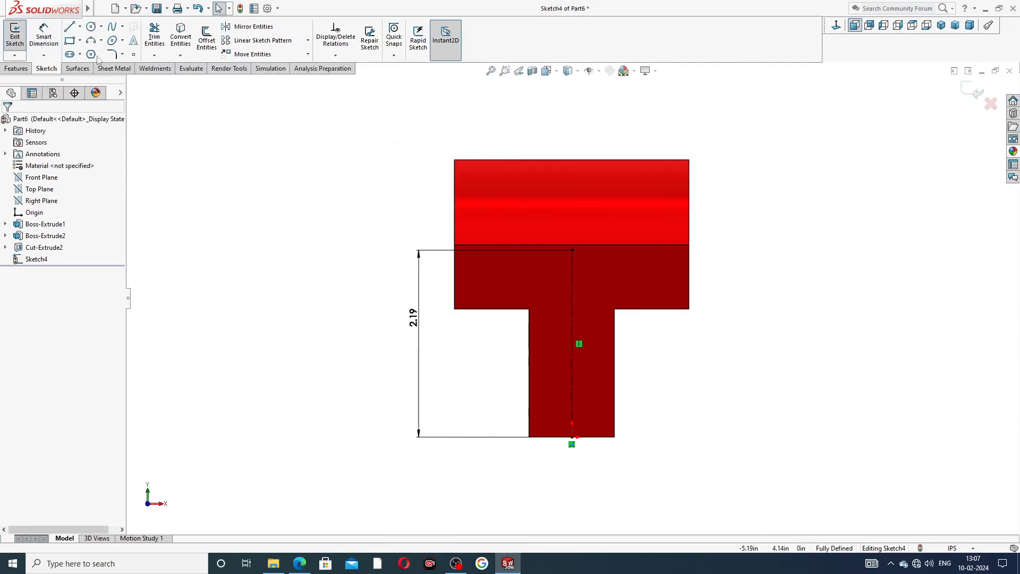
left_click(92, 27)
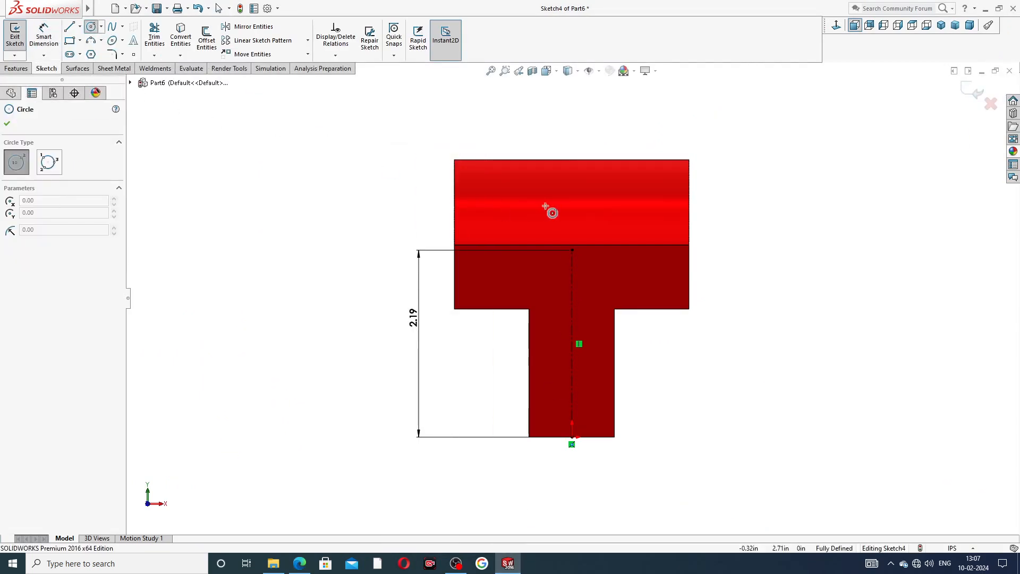
left_click(571, 250)
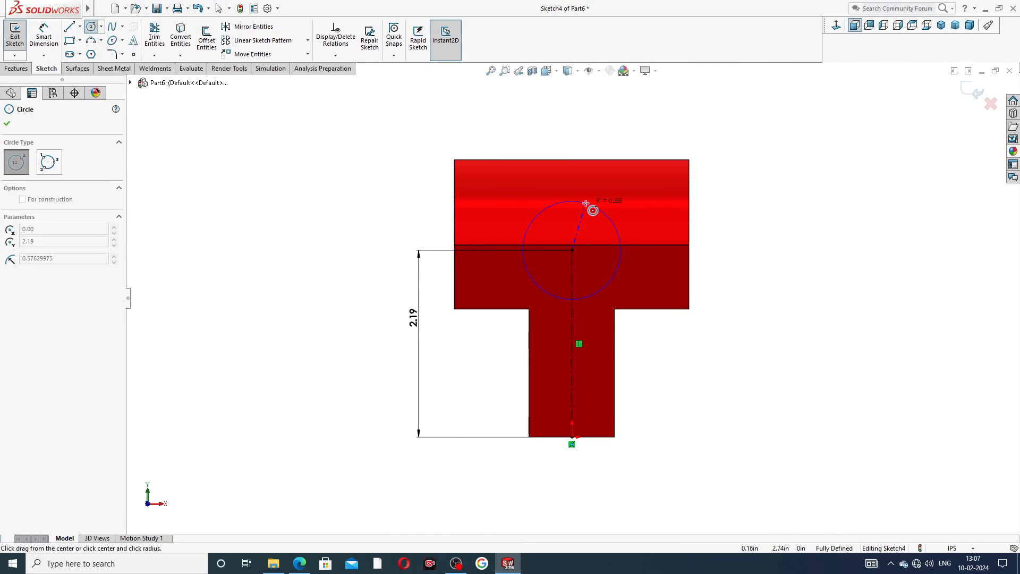
left_click(588, 204)
left_click(717, 171)
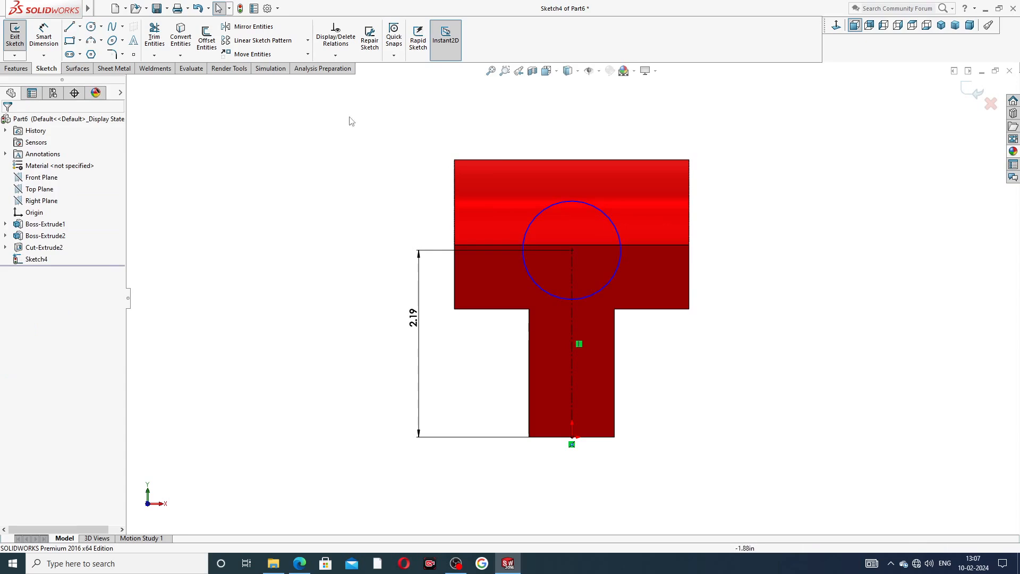
Dimension the circle's diameter as 1.37 in and check it against the PDF drawing.
left_click(44, 37)
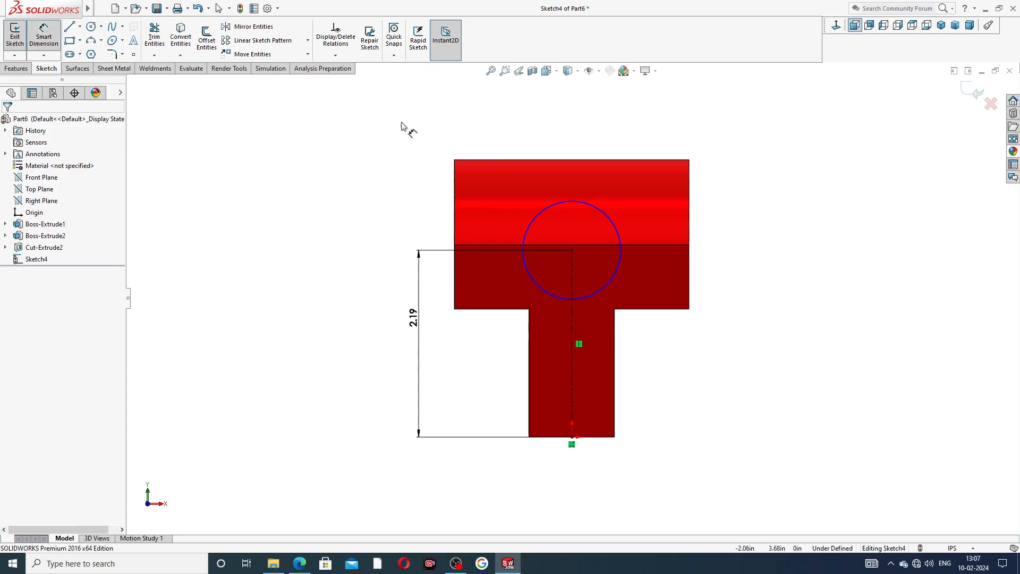
left_click(611, 218)
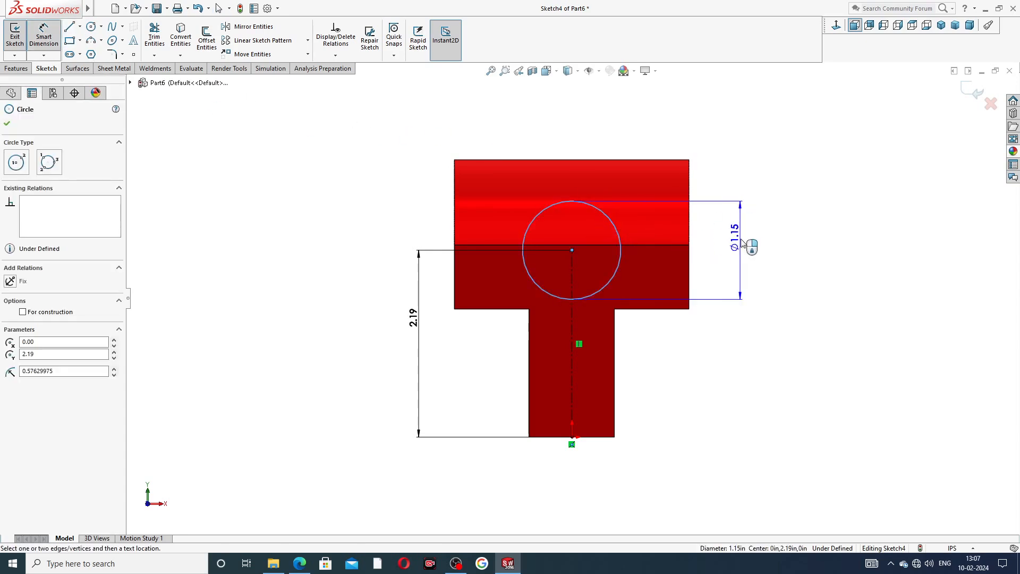
left_click(730, 238)
type("1.37")
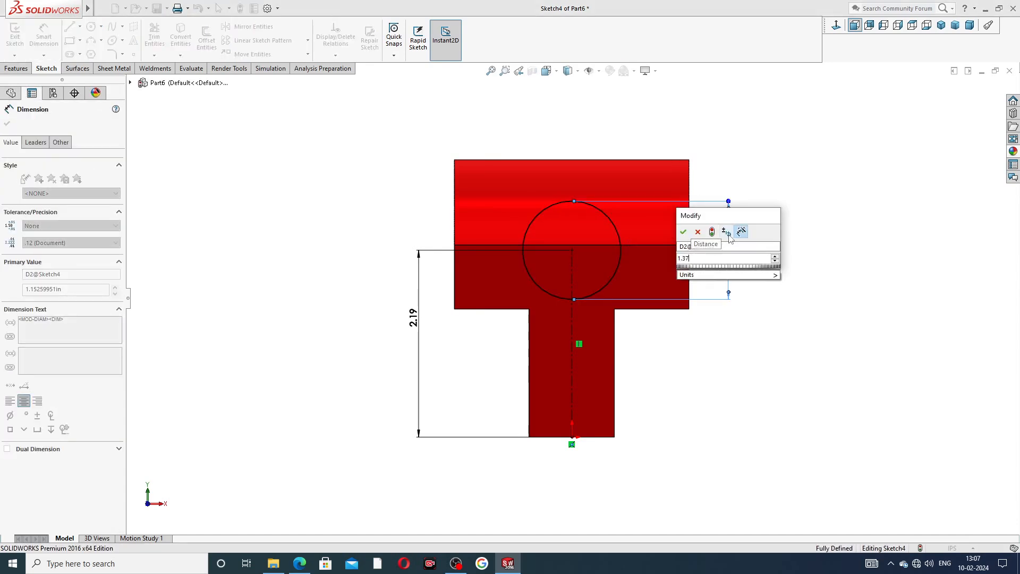
key("Return")
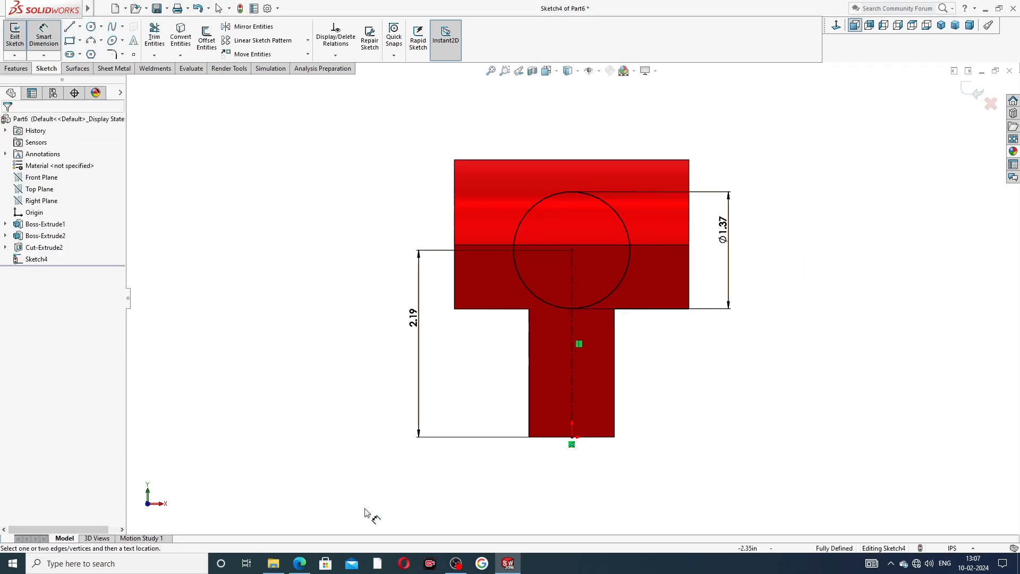
left_click(299, 563)
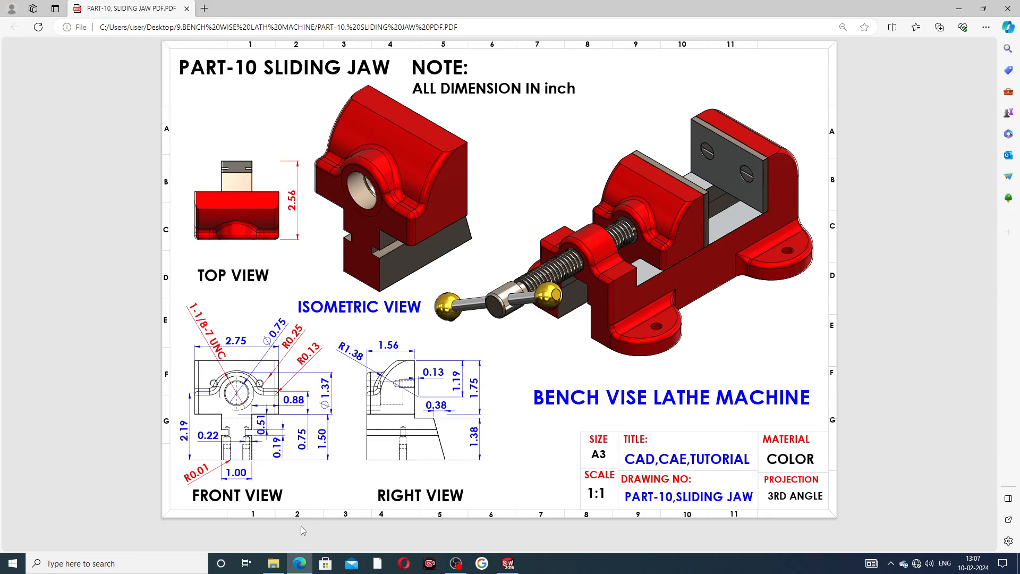
left_click(301, 563)
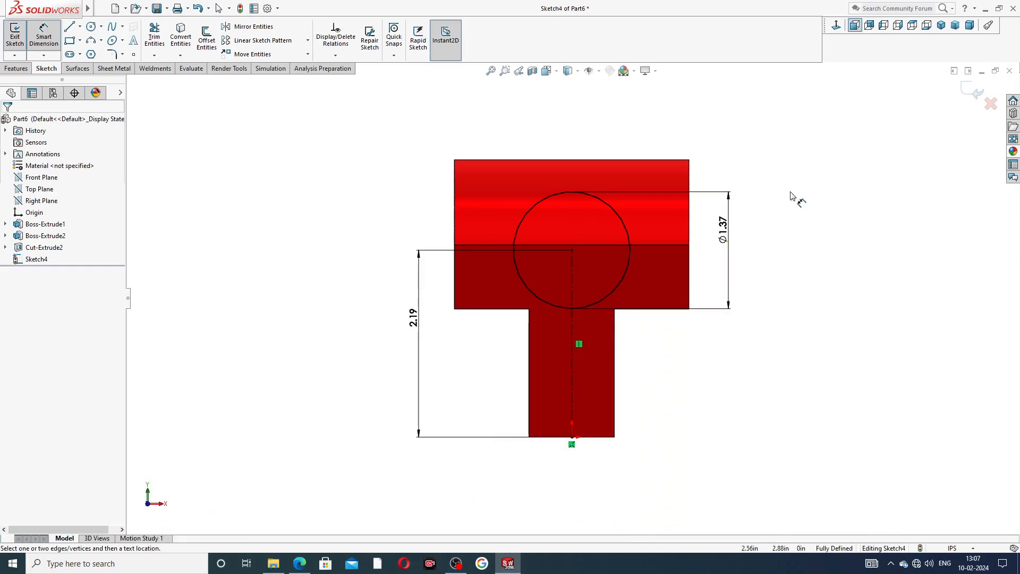
right_click(791, 195)
left_click(815, 156)
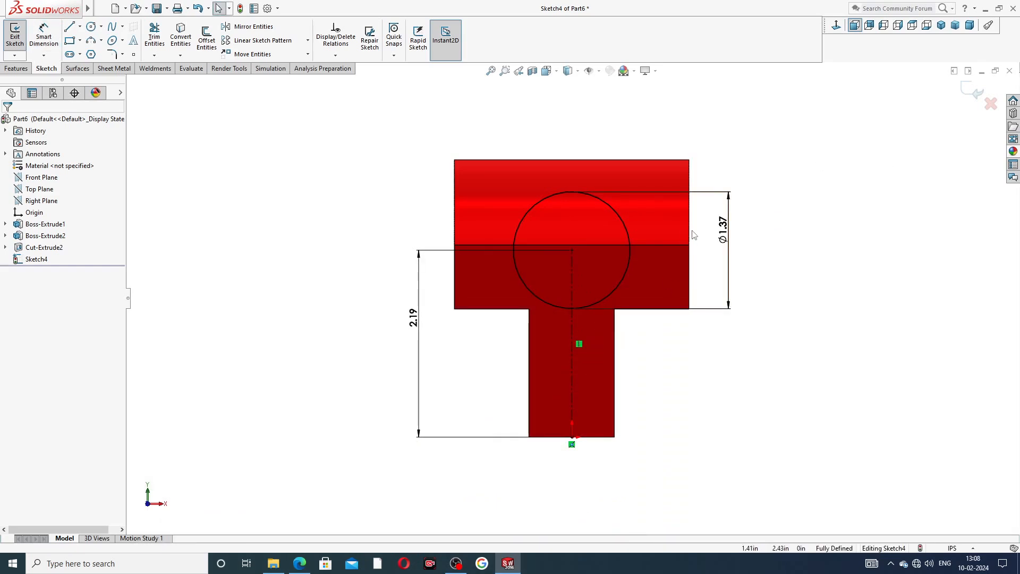
left_click(16, 68)
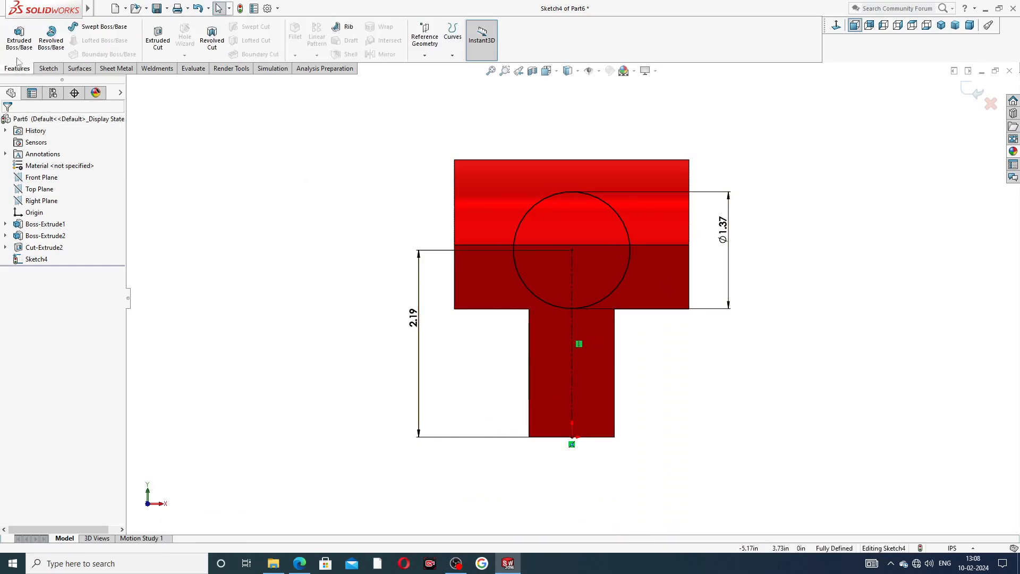
left_click(19, 36)
middle_click_drag(580, 259, 590, 265)
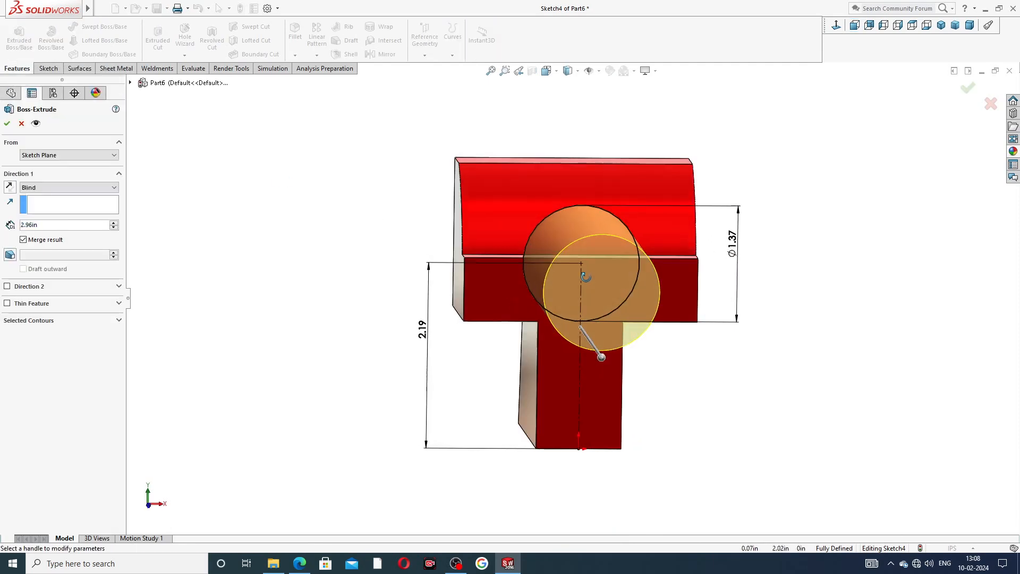
left_click(22, 123)
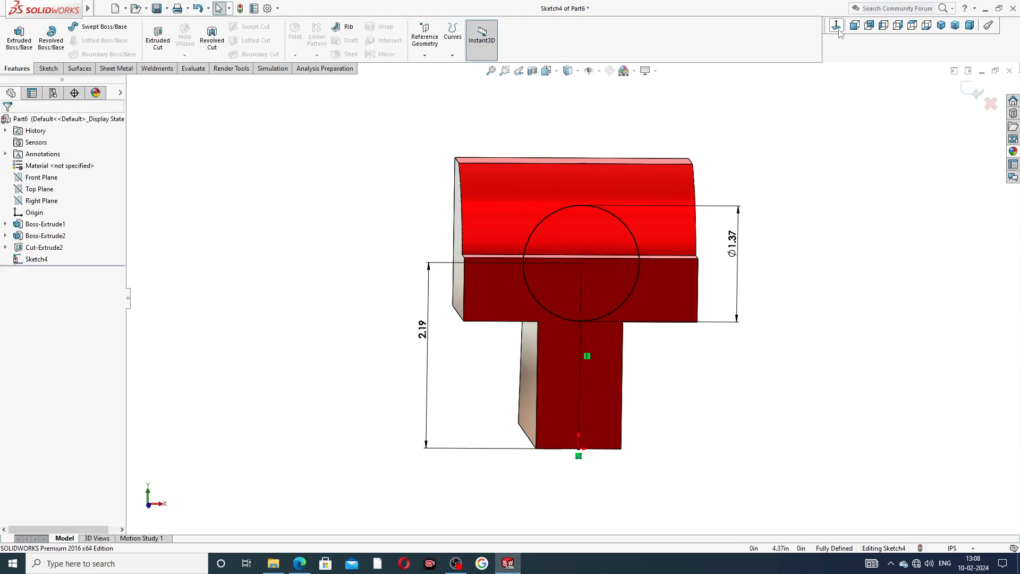
left_click(836, 26)
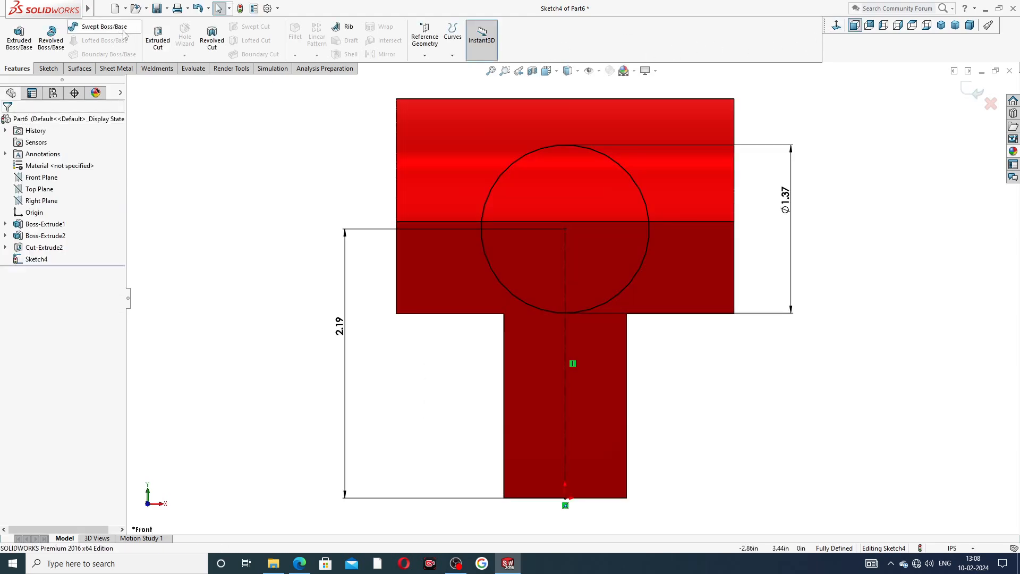
Draw a horizontal line across the 1.37 in circle through its center, joining its two side quadrant points.
left_click(49, 68)
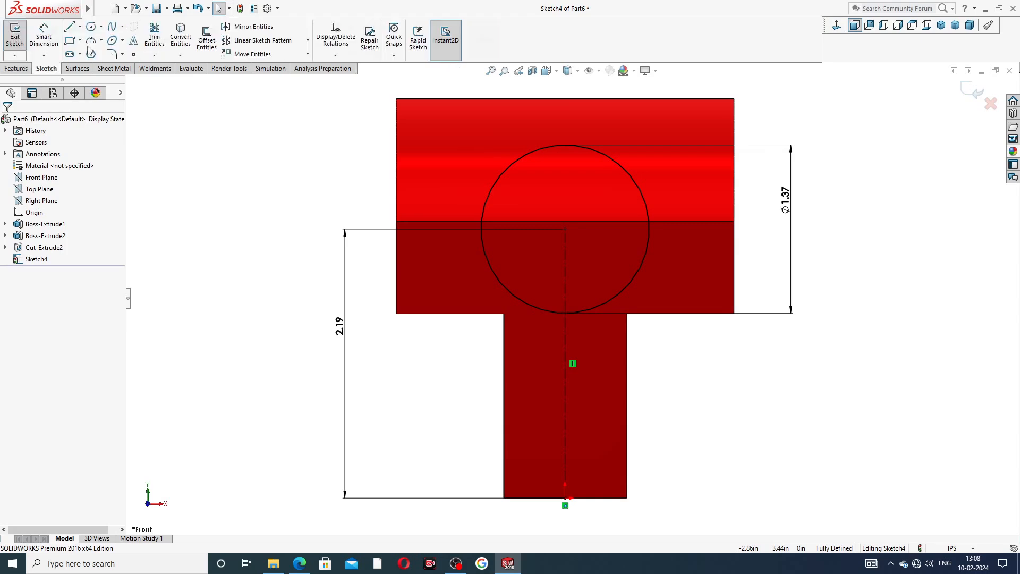
left_click(70, 26)
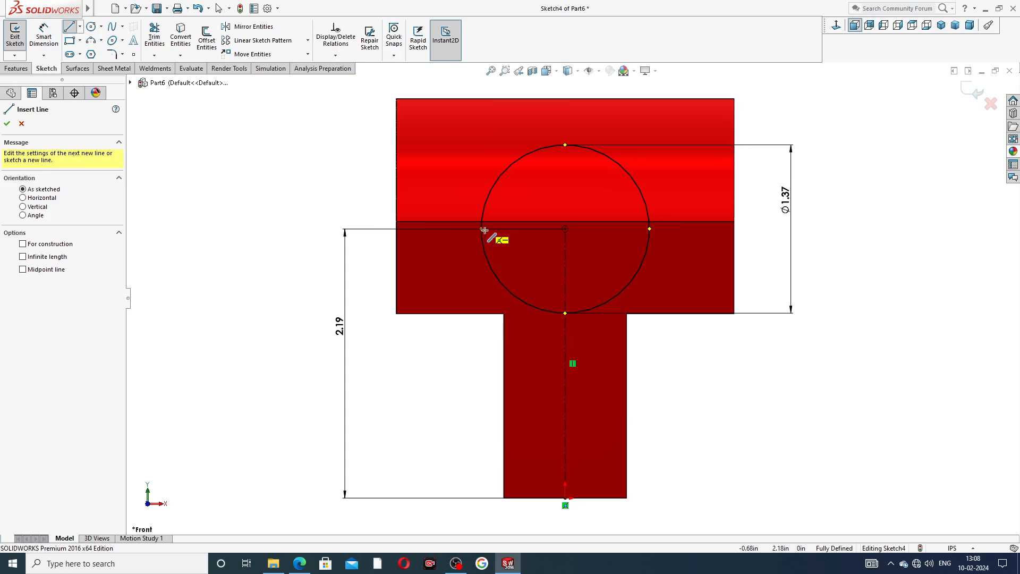
left_click(481, 230)
left_click(649, 228)
right_click(771, 155)
left_click(791, 137)
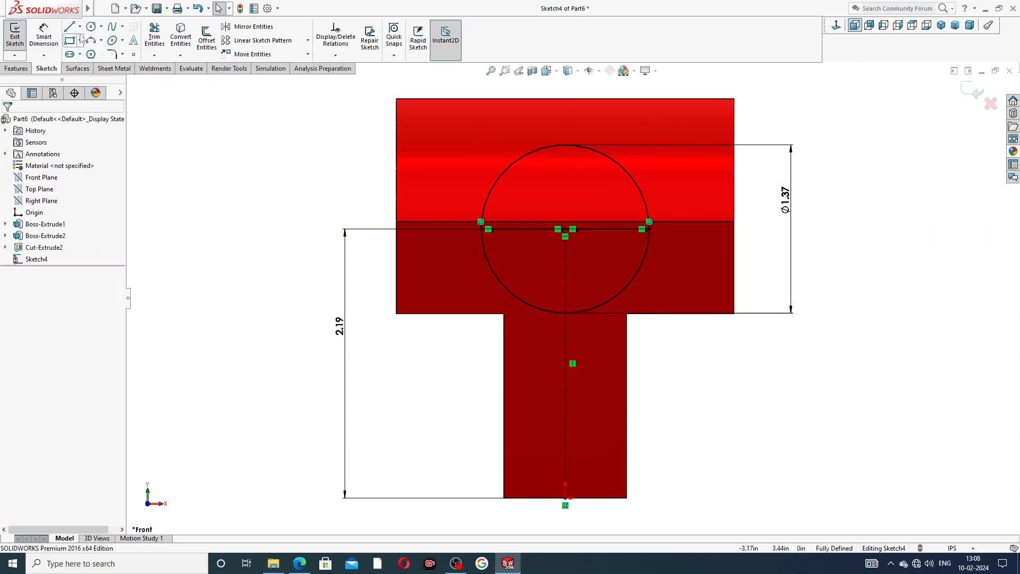
Trim away the lower half of the circle to leave a closed semicircle above the horizontal line.
left_click(155, 36)
left_click(510, 297)
left_click(618, 294)
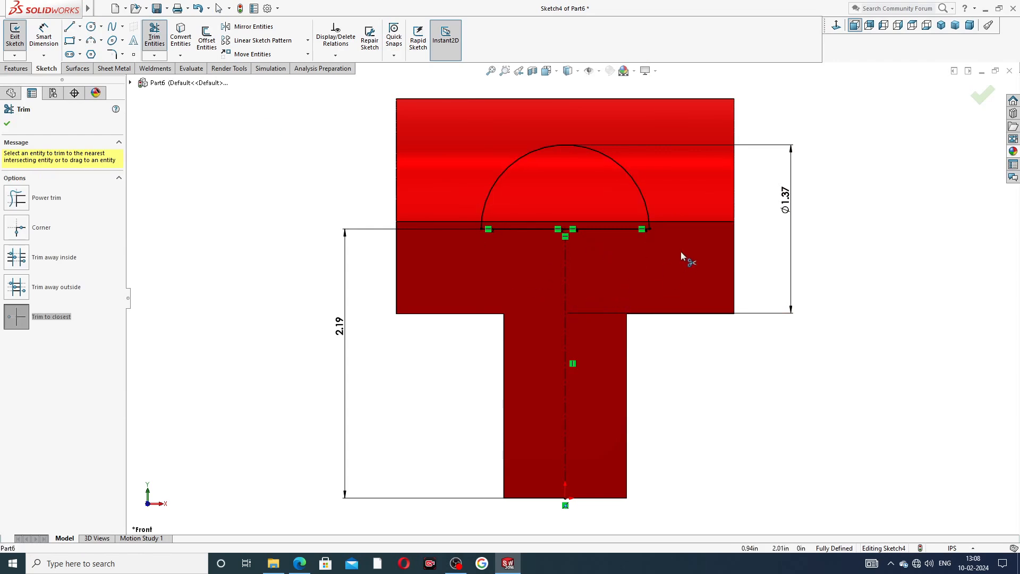
key("f")
right_click(765, 176)
left_click(785, 159)
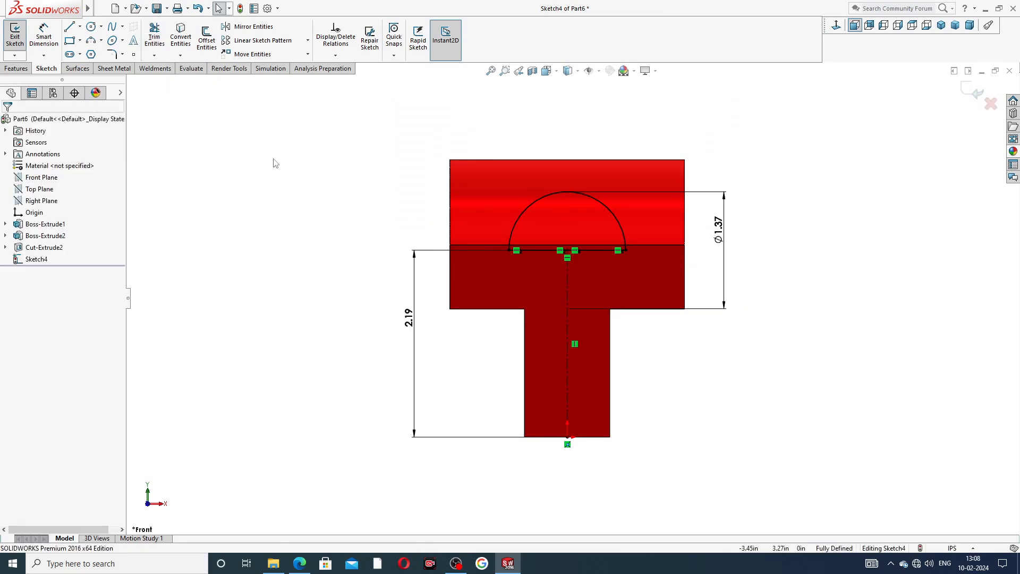
Extrude the semicircle sketch as a merged boss using Up To Surface, ending at the jaw's concave curved face.
left_click(24, 70)
left_click(20, 37)
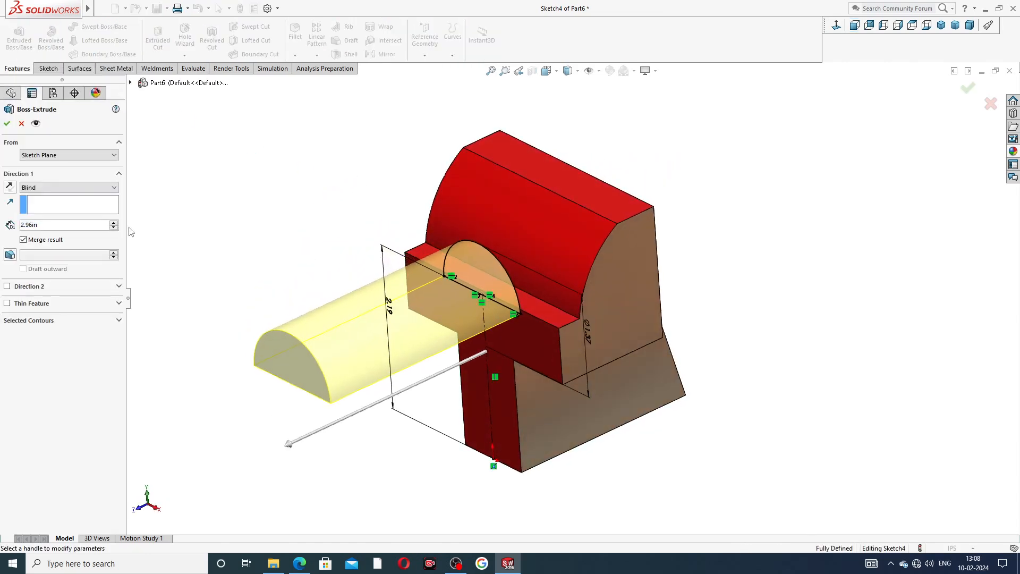
left_click(80, 188)
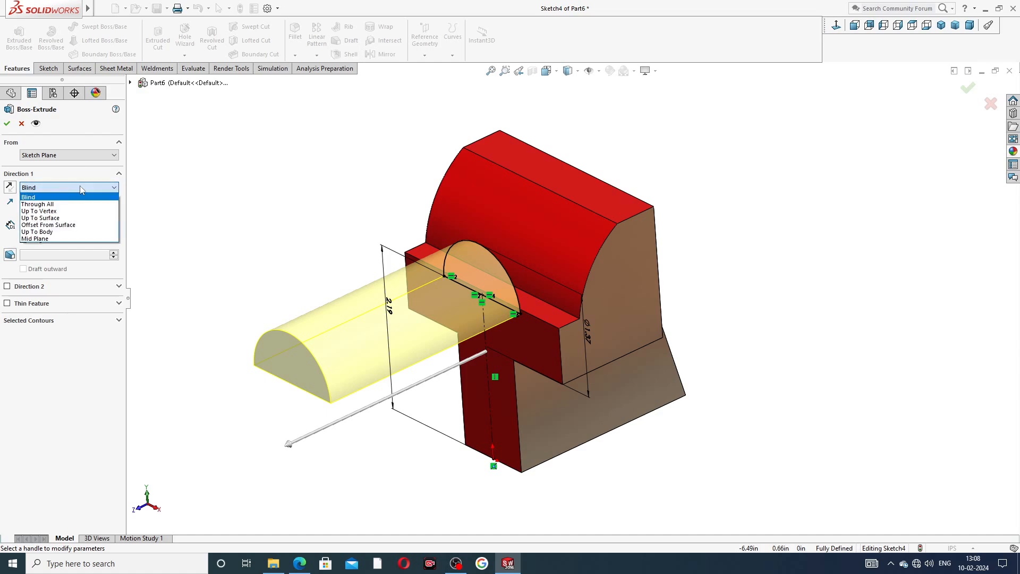
left_click(68, 218)
left_click(531, 242)
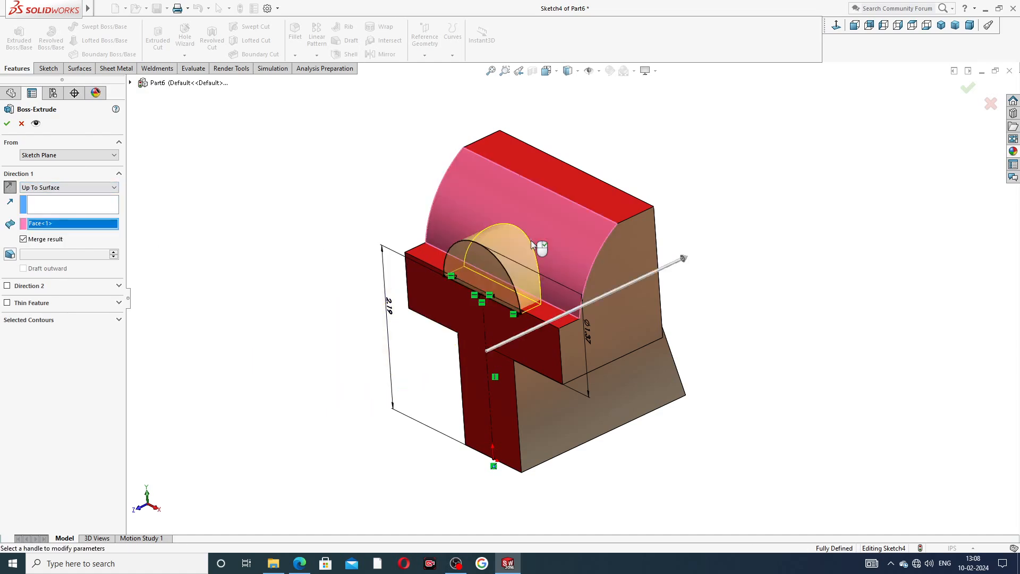
mouse_move(542, 250)
middle_mouse_down()
mouse_move(515, 295)
mouse_move(547, 276)
middle_mouse_up()
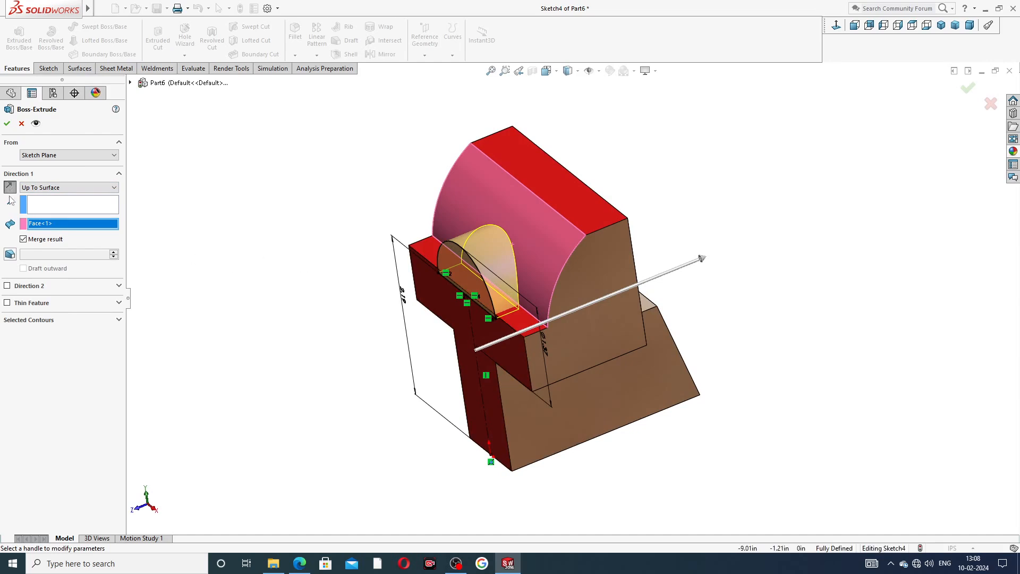
left_click(7, 124)
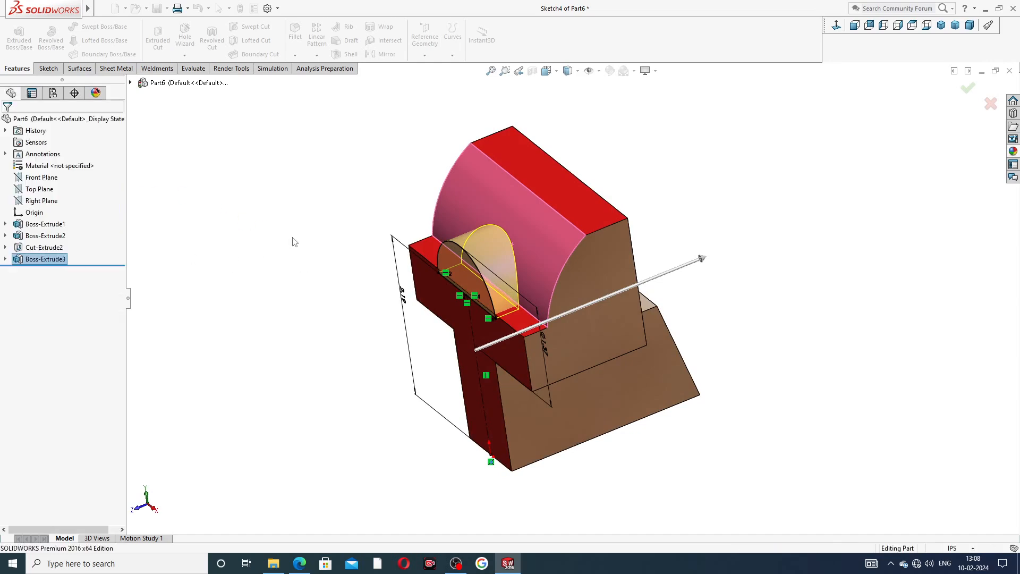
Apply the candy apple red painted appearance to the curved face of the semicircular boss.
middle_click_drag(318, 288, 345, 303)
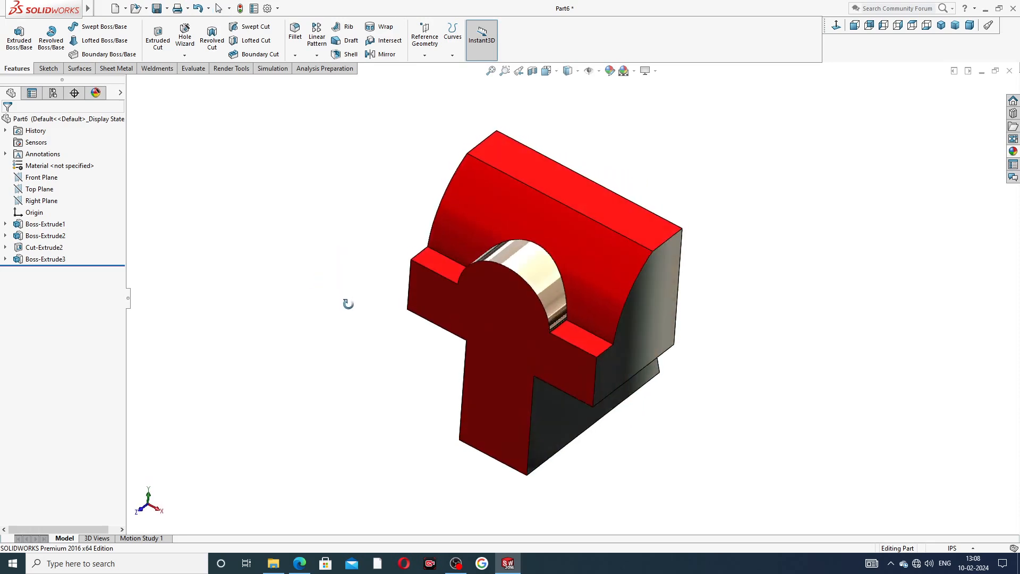
left_click(537, 276)
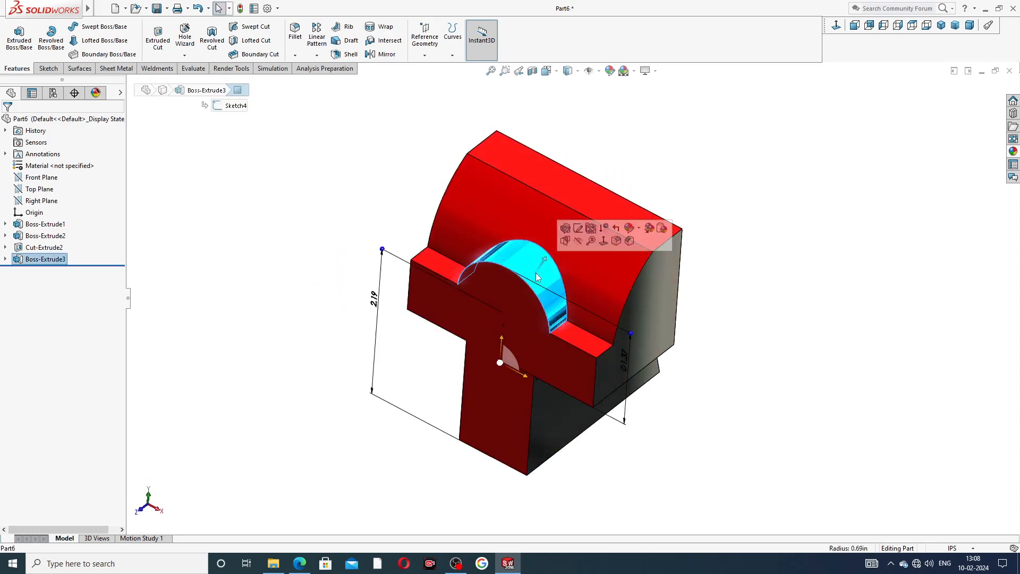
left_click(1012, 152)
left_click(907, 279)
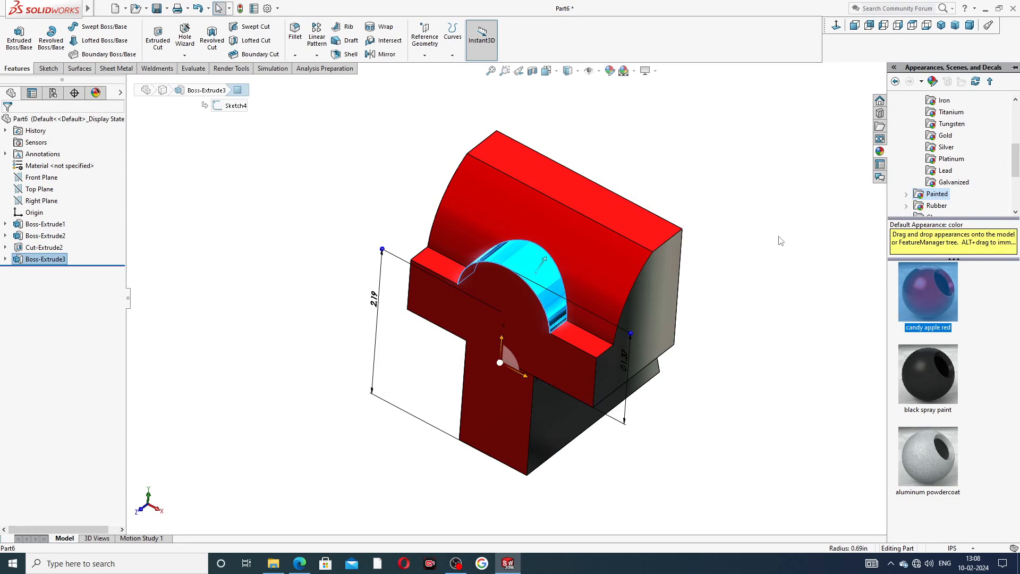
double_click(926, 291)
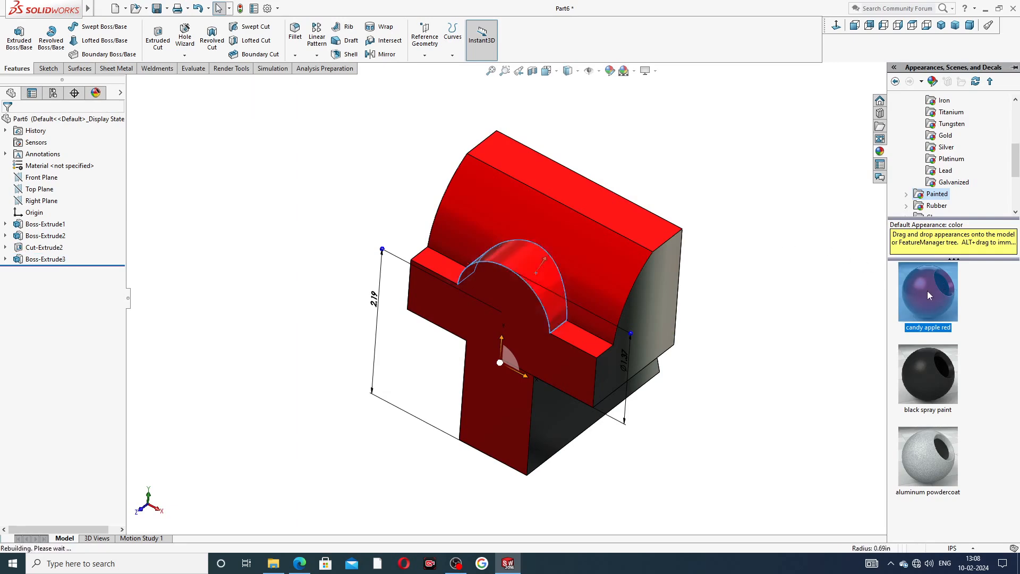
left_click(815, 276)
Start a new sketch on the jaw's flat front face, which includes the semicircular boss end.
scroll(794, 269, "up", 2)
middle_click_drag(797, 290, 813, 181)
left_click(534, 280)
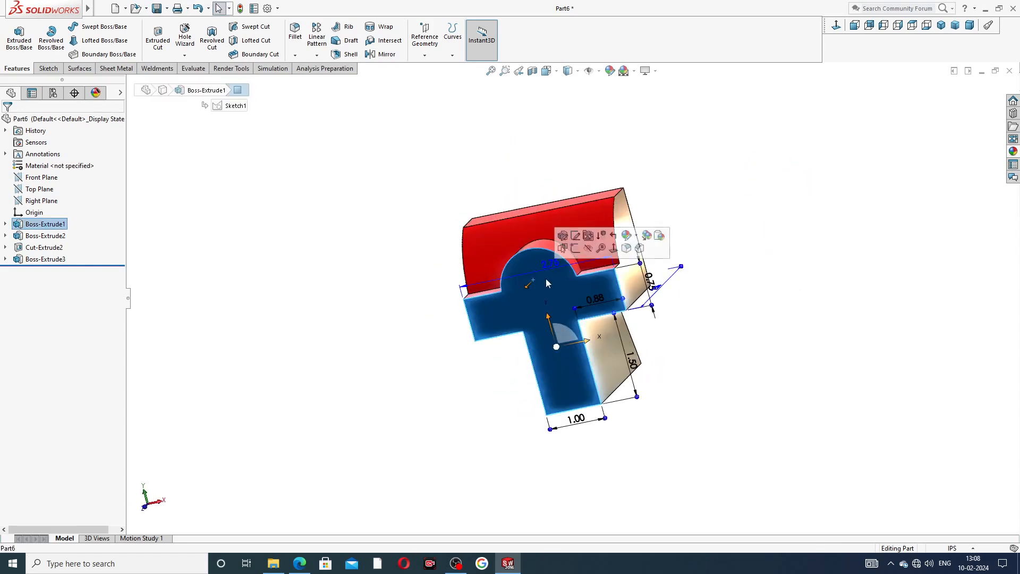
left_click(575, 248)
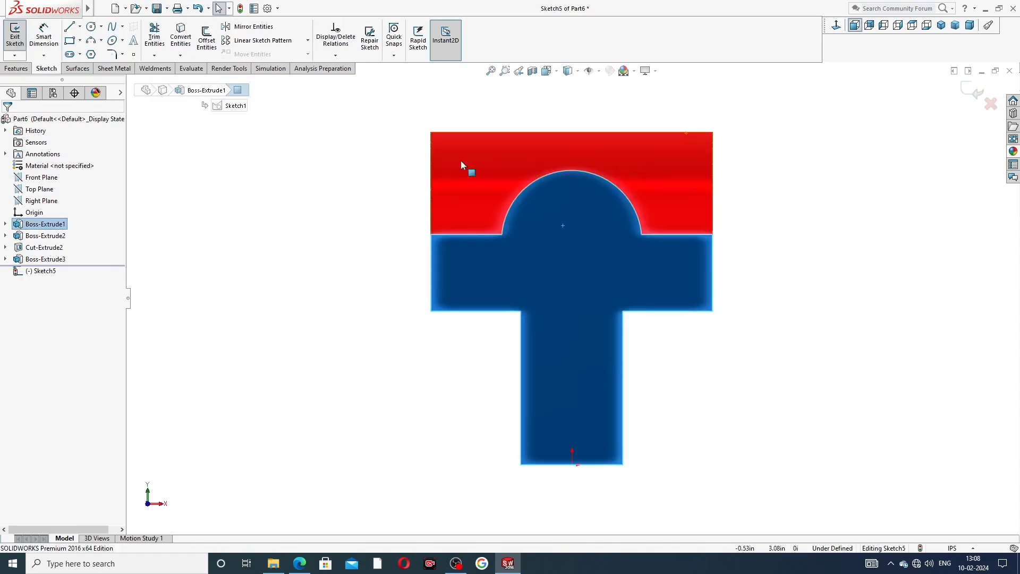
Sketch a circle about 0.99 in in diameter on the T-shaped front face, centred on the rounded boss.
left_click(91, 27)
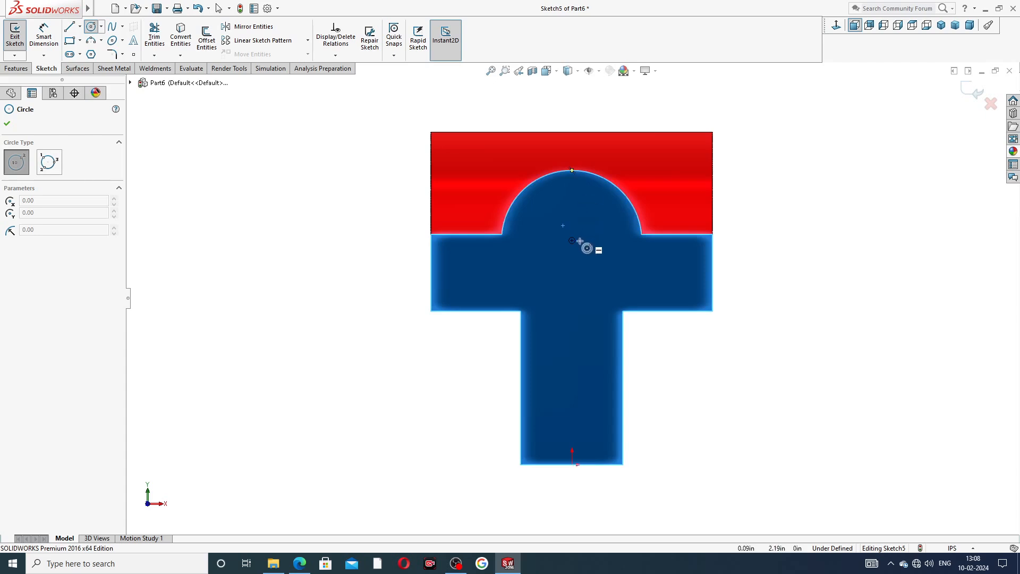
left_click(571, 240)
left_click(572, 190)
right_click(758, 170)
left_click(776, 178)
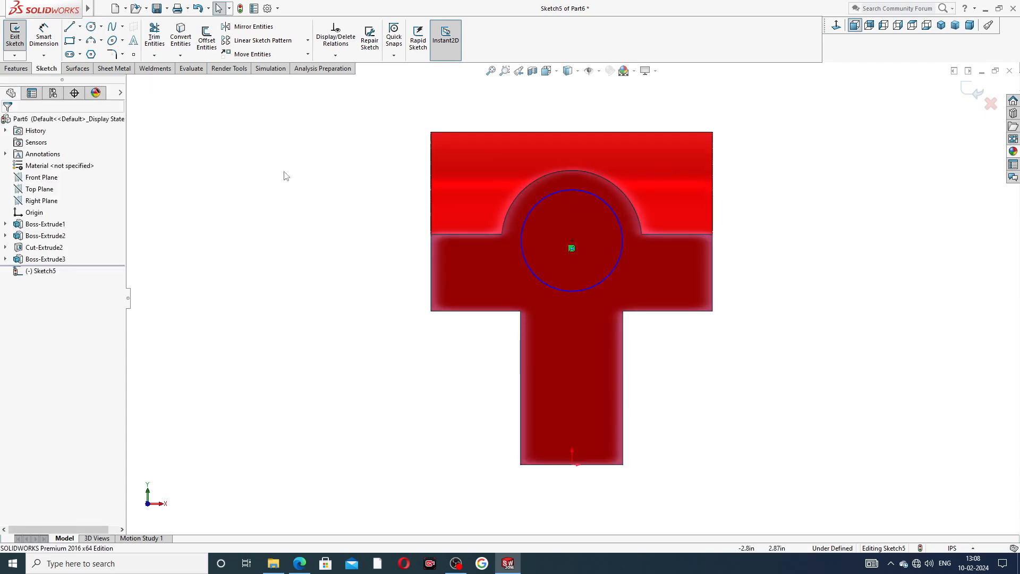
Dimension the circle's diameter as 0.75 in.
left_click(44, 36)
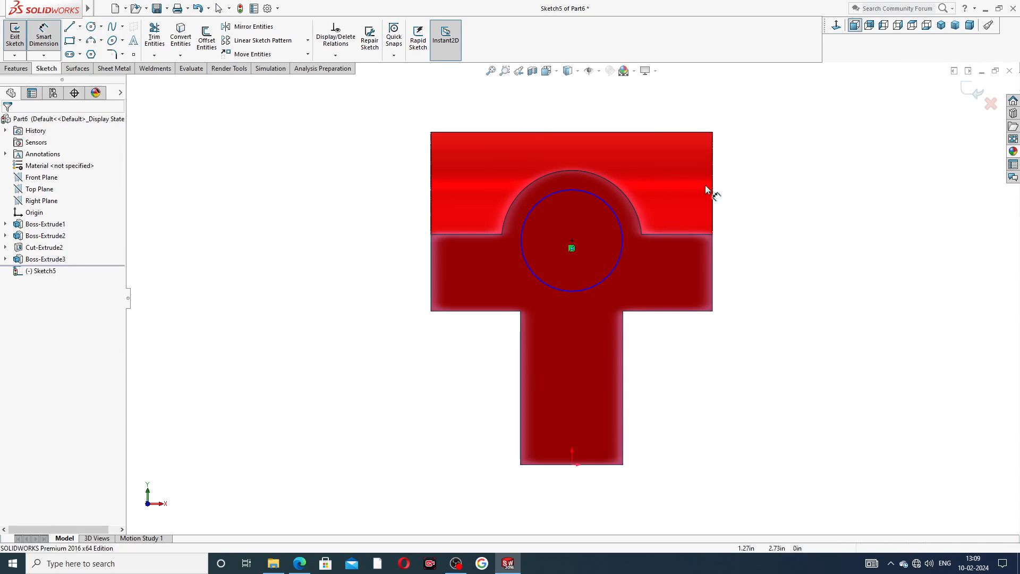
left_click(614, 215)
left_click(735, 238)
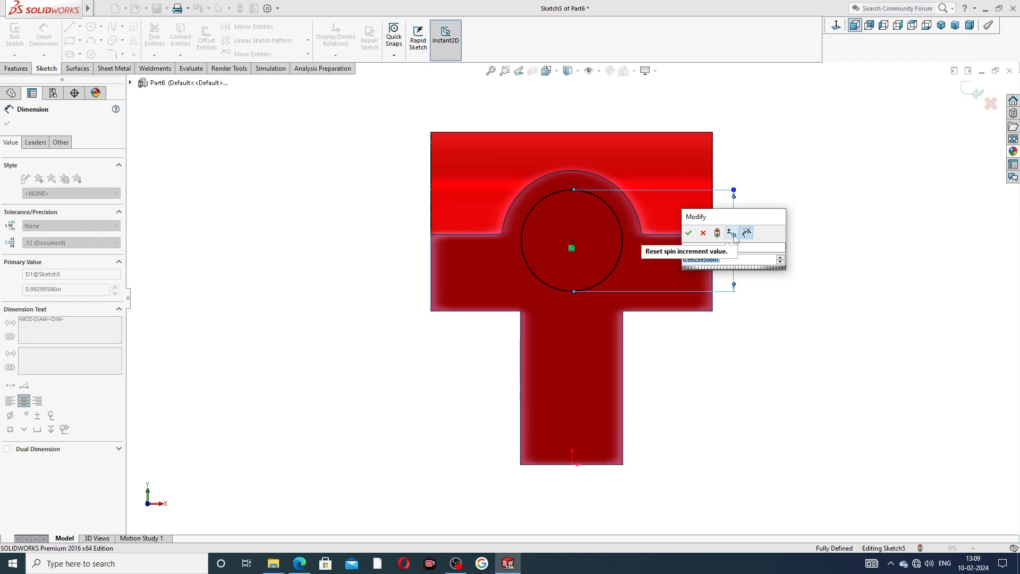
type("0.75")
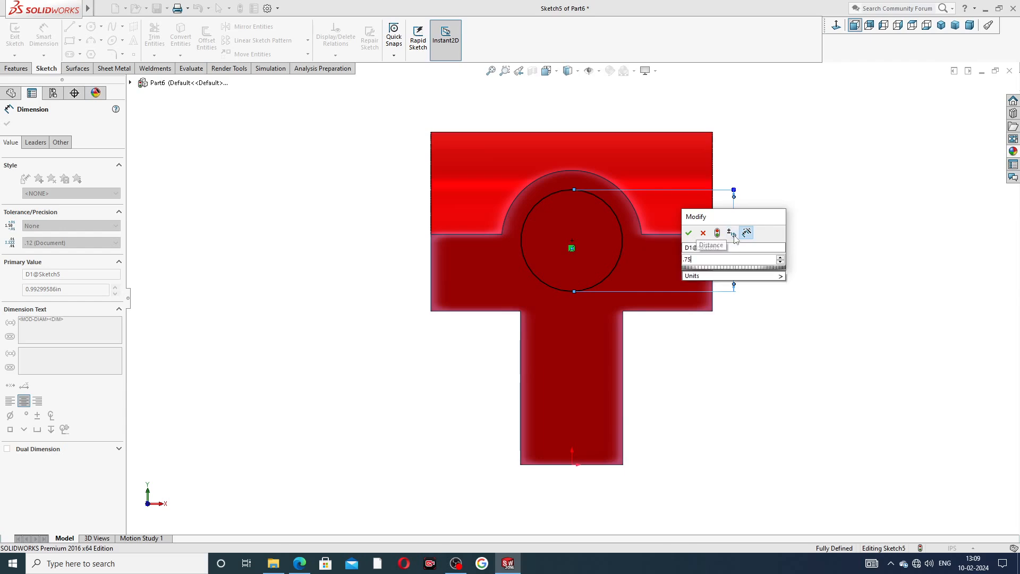
key("Return")
left_click(805, 230)
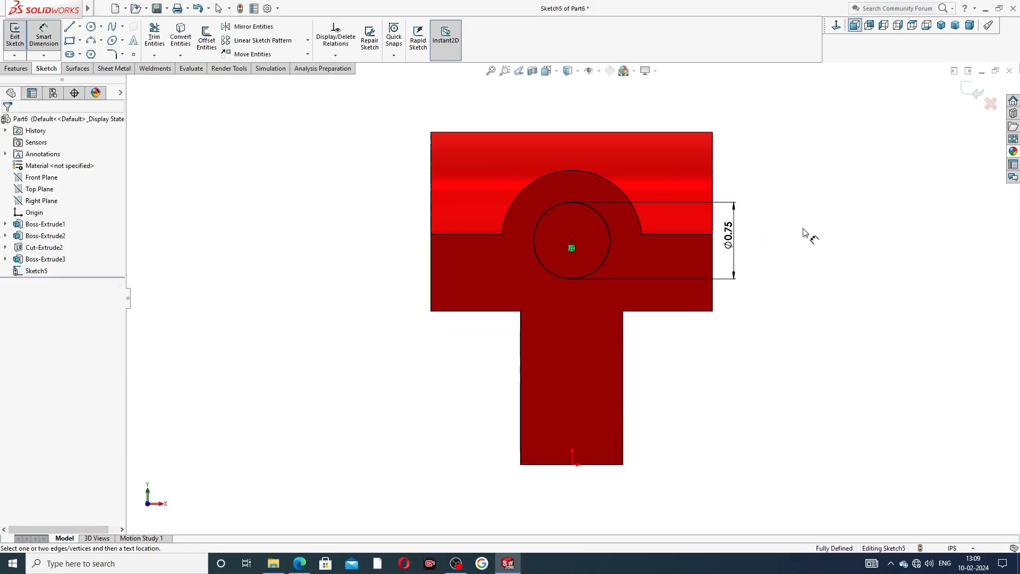
Check the sliding jaw PDF drawing in Edge, return to the SolidWorks sketch and leave dimensioning.
left_click(300, 562)
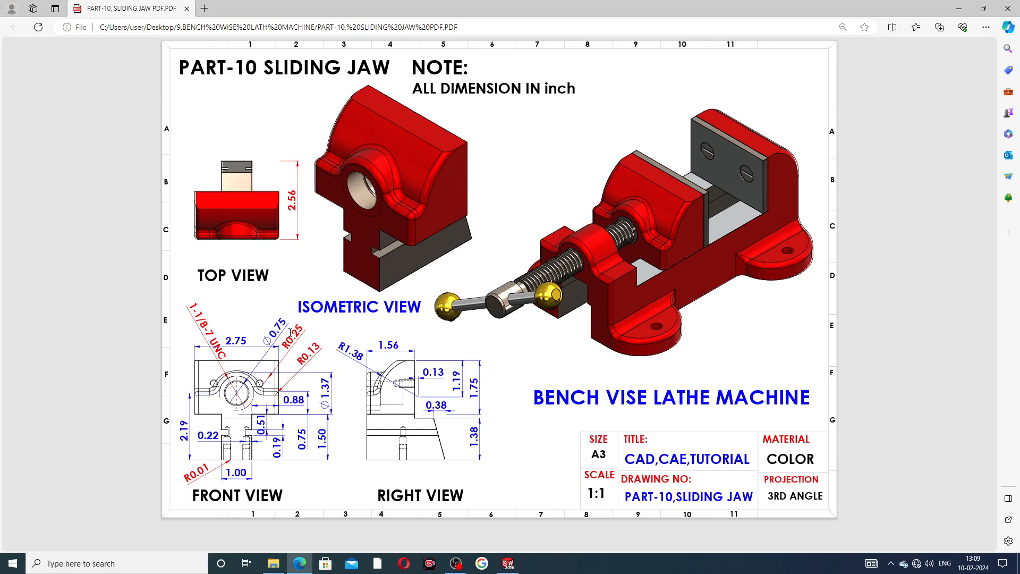
left_click(508, 564)
right_click(768, 126)
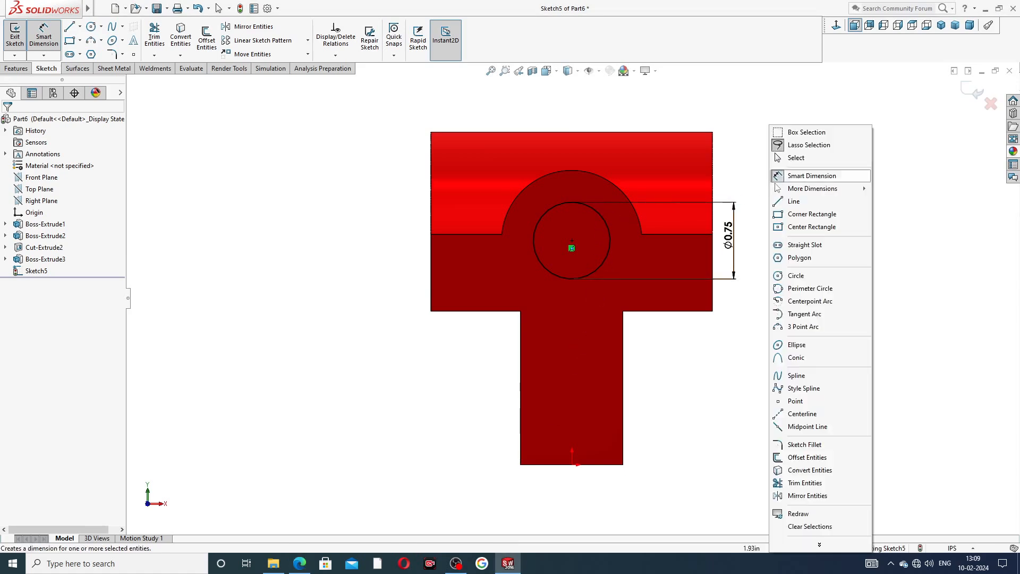
left_click(797, 161)
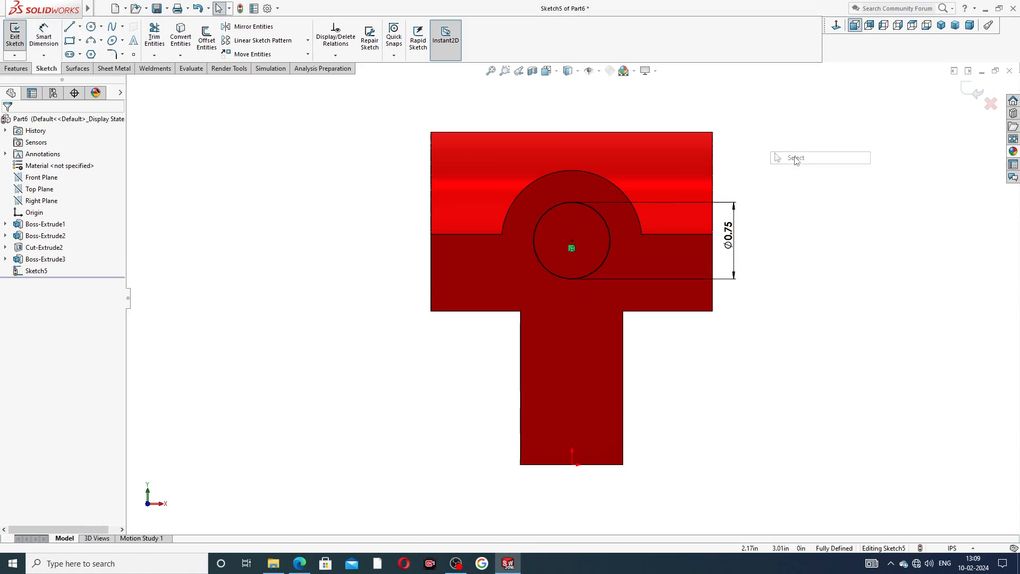
Make a blind Extruded Cut of the circle 1.187 in deep into the body, checking the depth against the PDF drawing.
left_click(16, 68)
left_click(158, 37)
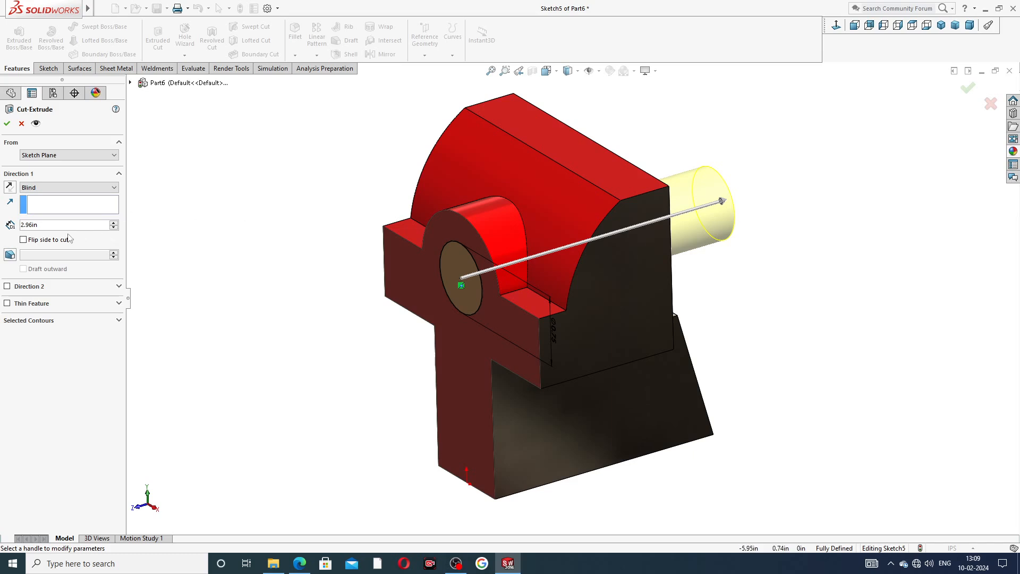
double_click(45, 225)
type("1")
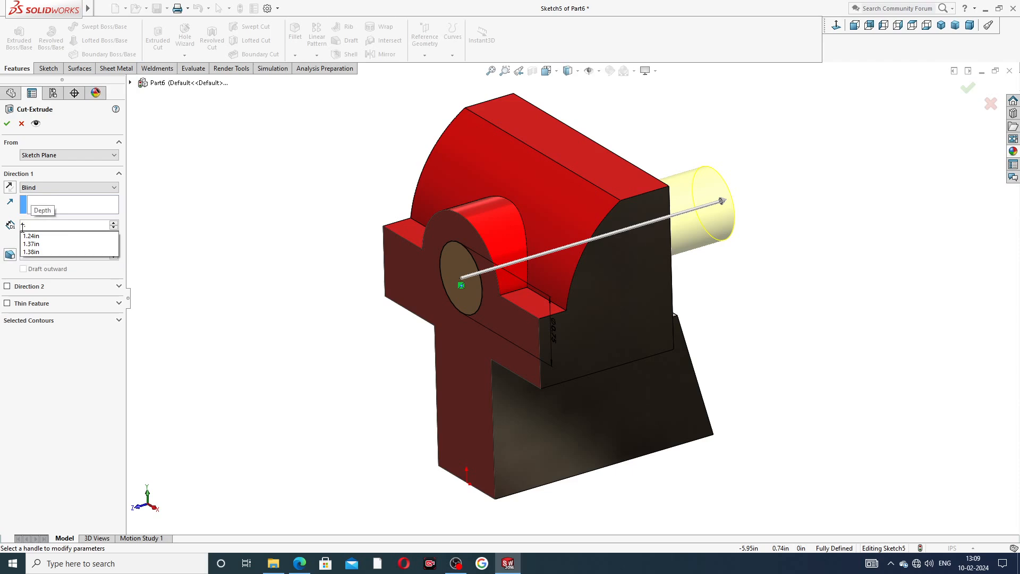
type(".17")
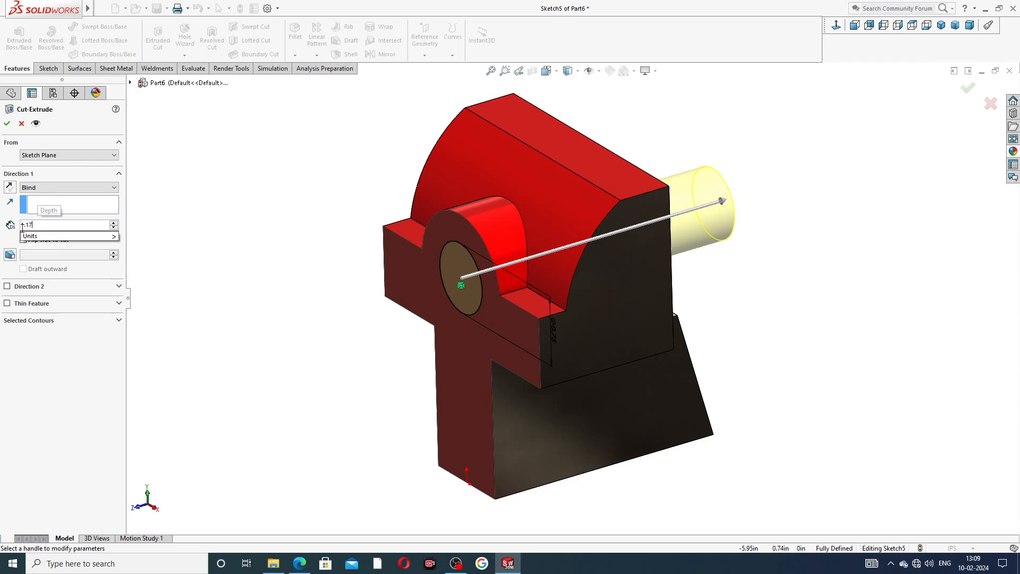
type("87")
key("Return")
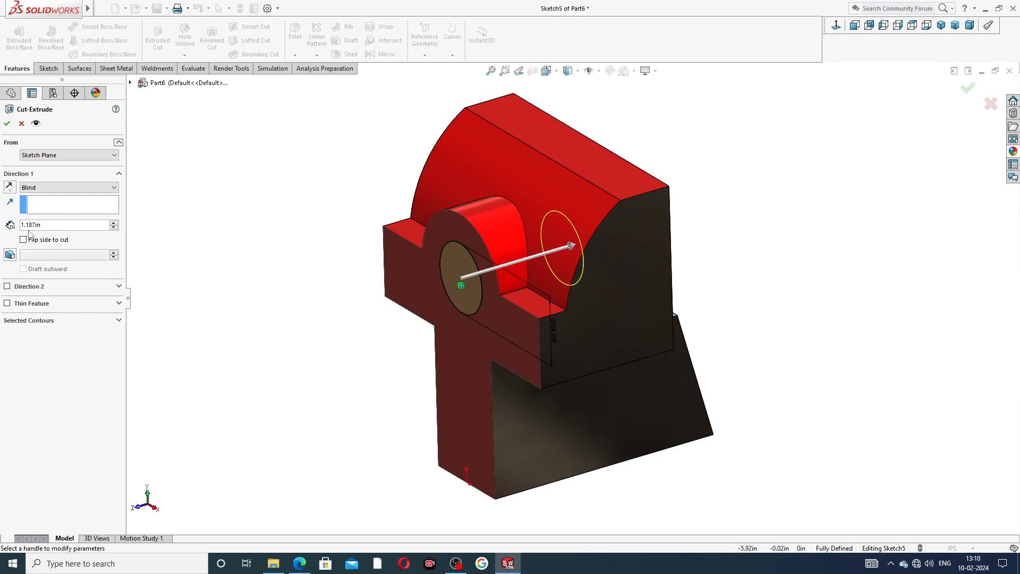
left_click(301, 562)
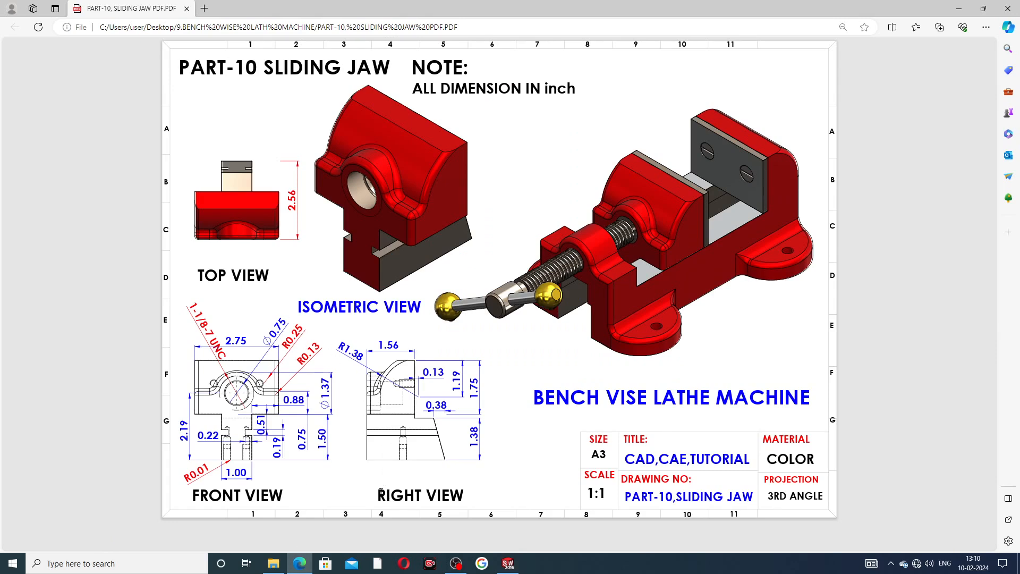
left_click(507, 564)
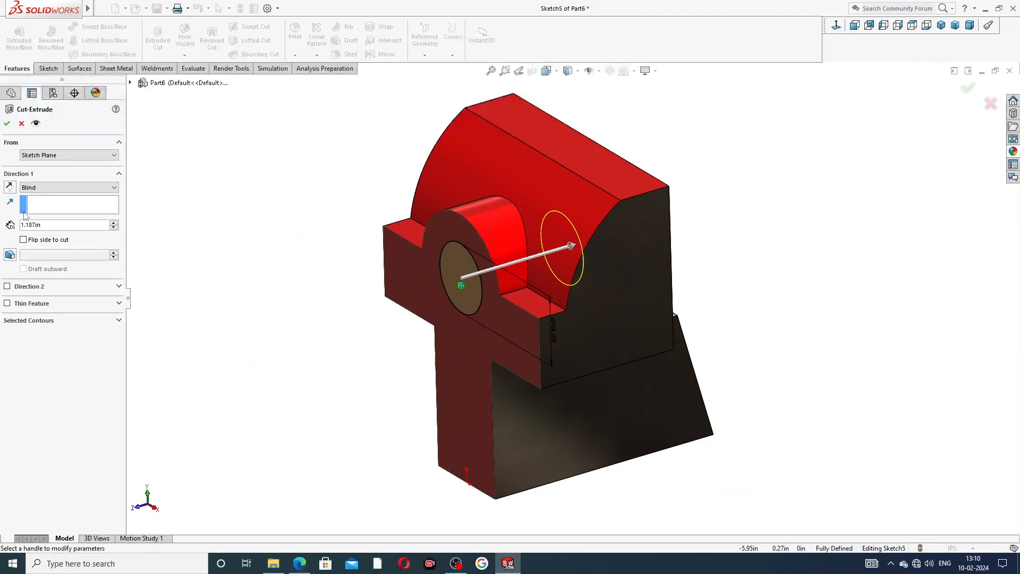
left_click(7, 123)
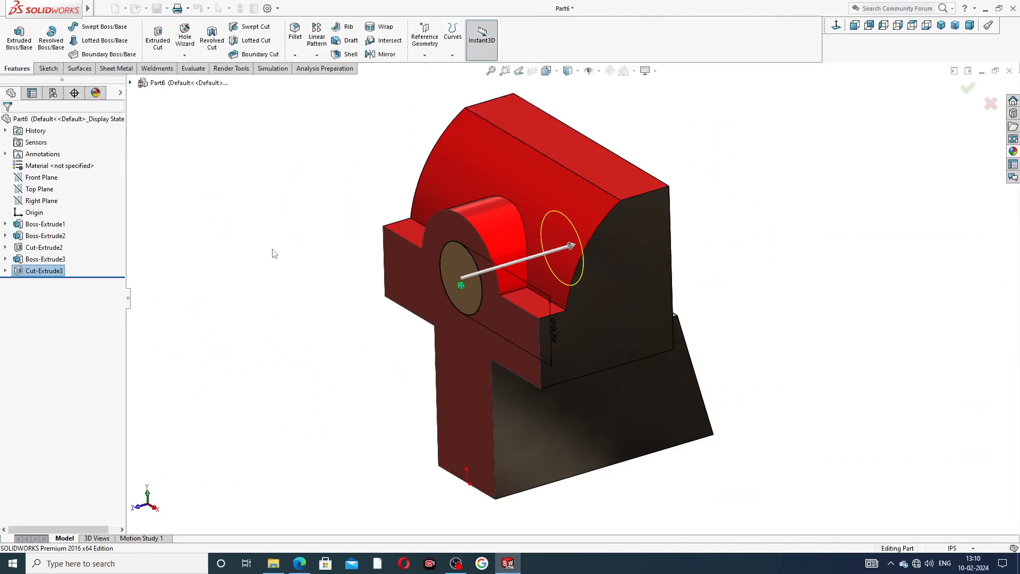
Start a Hole Wizard straight tap on the T-shaped front face, viewed head-on, with the type set to Tapped hole.
middle_click_drag(353, 284, 384, 265)
scroll(515, 242, "up", 3)
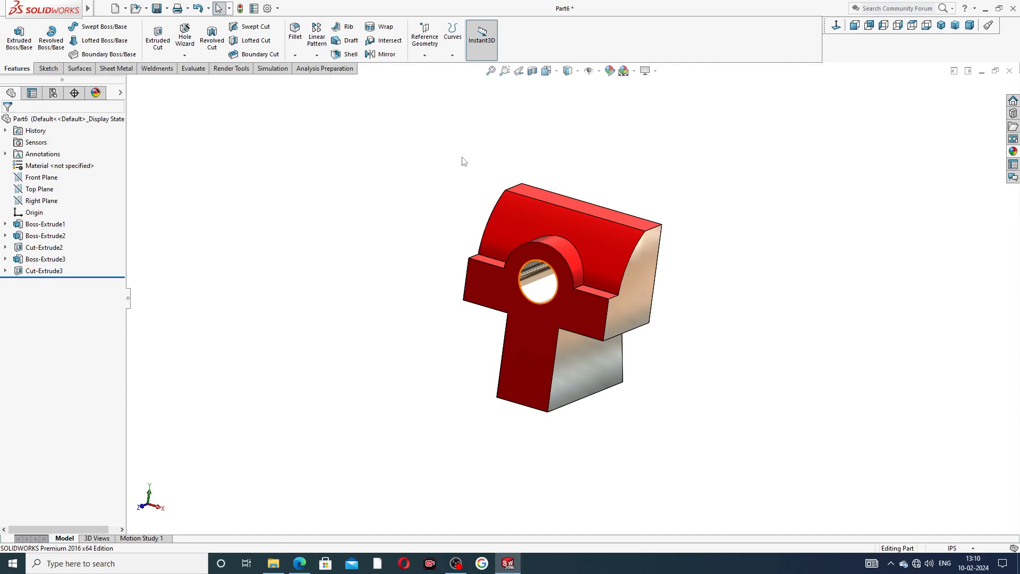
middle_click_drag(594, 261, 571, 238)
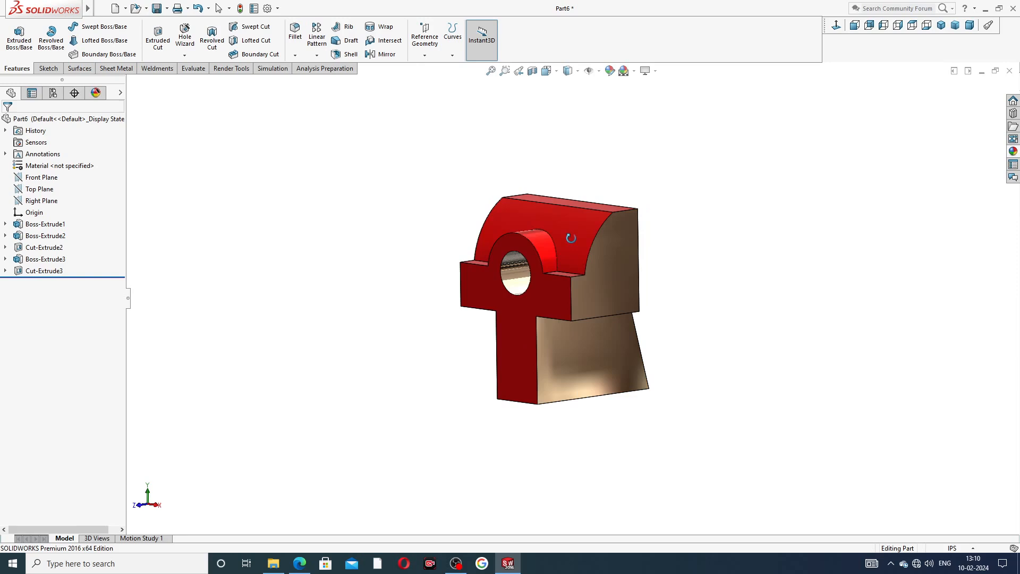
scroll(516, 259, "down", 3)
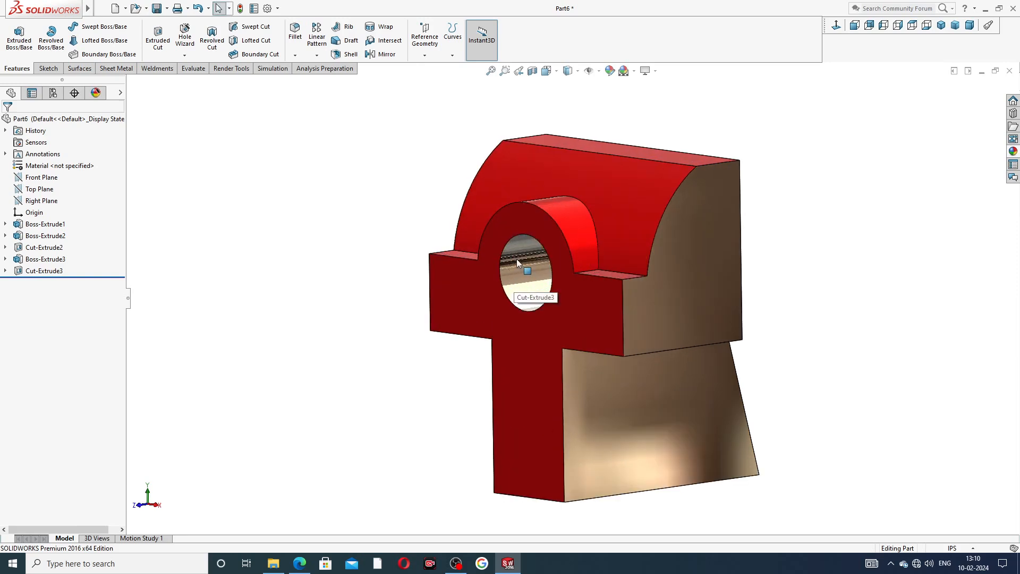
mouse_move(524, 269)
middle_mouse_down()
mouse_move(535, 259)
mouse_move(518, 271)
middle_mouse_up()
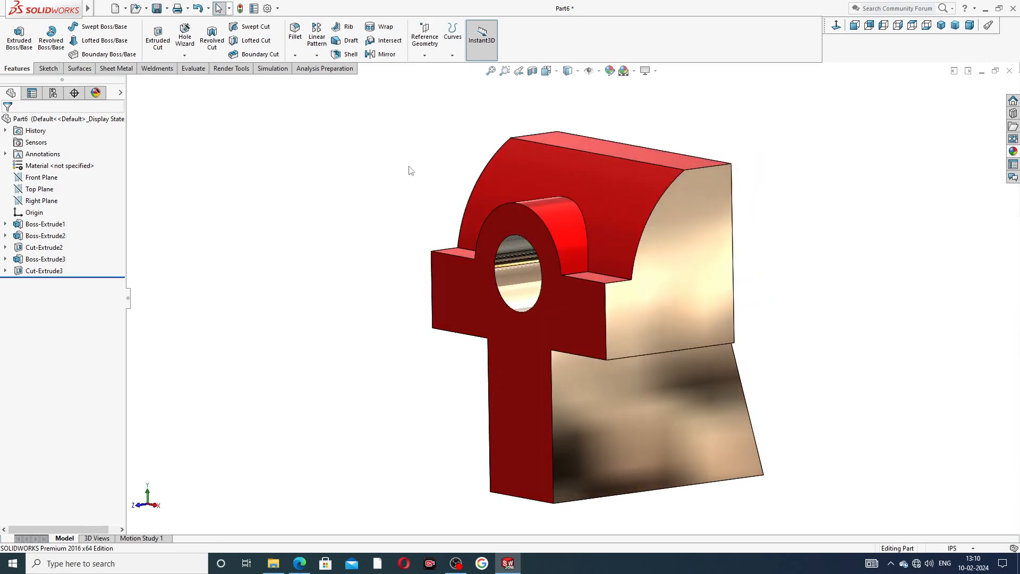
left_click(554, 318)
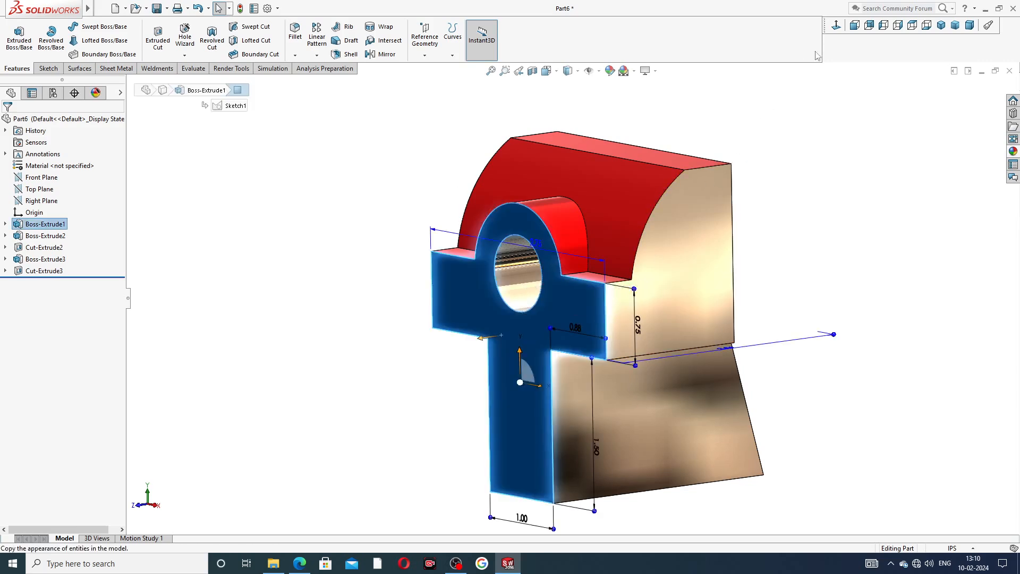
left_click(836, 25)
left_click(185, 36)
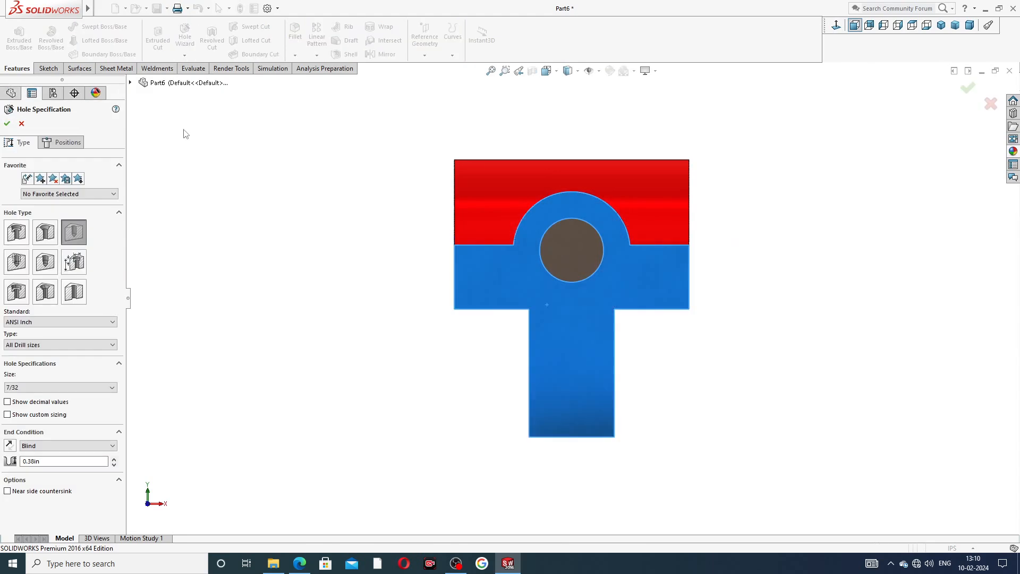
left_click(16, 262)
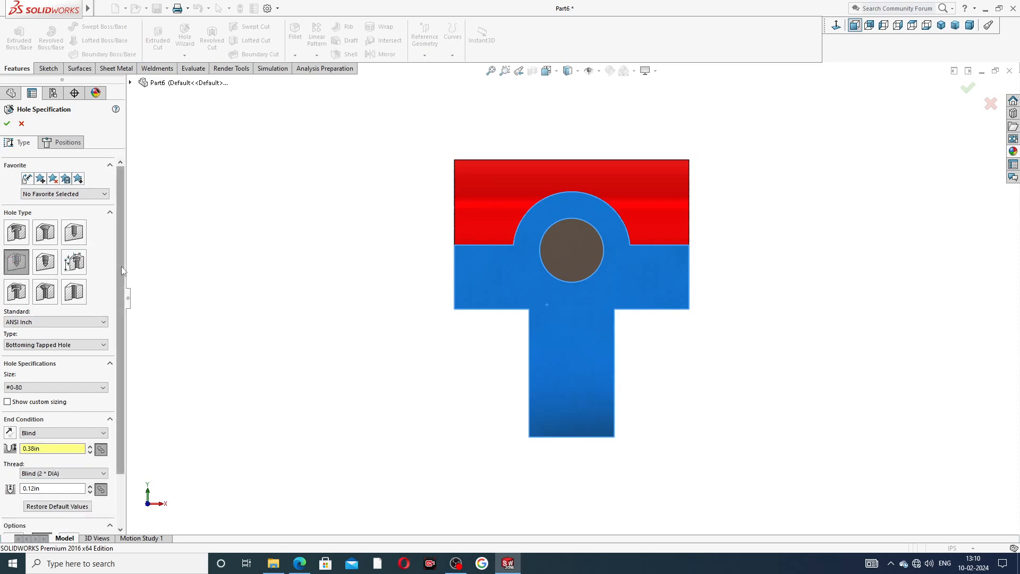
scroll(121, 266, "down", 3)
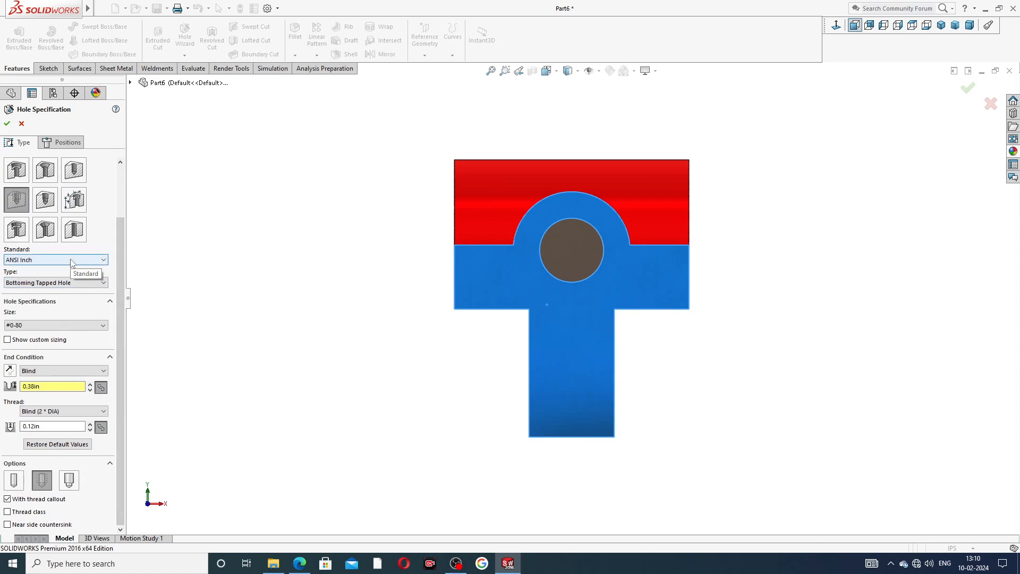
left_click(49, 283)
left_click(40, 306)
scroll(41, 309, "up", 1)
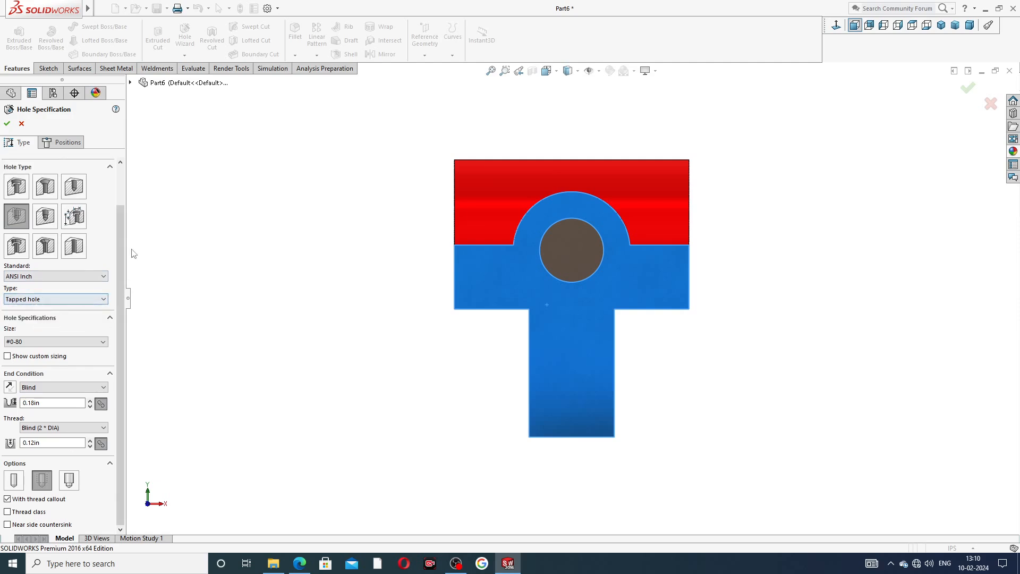
Set the tapped hole's size to 1-1/8-7.
left_click(50, 342)
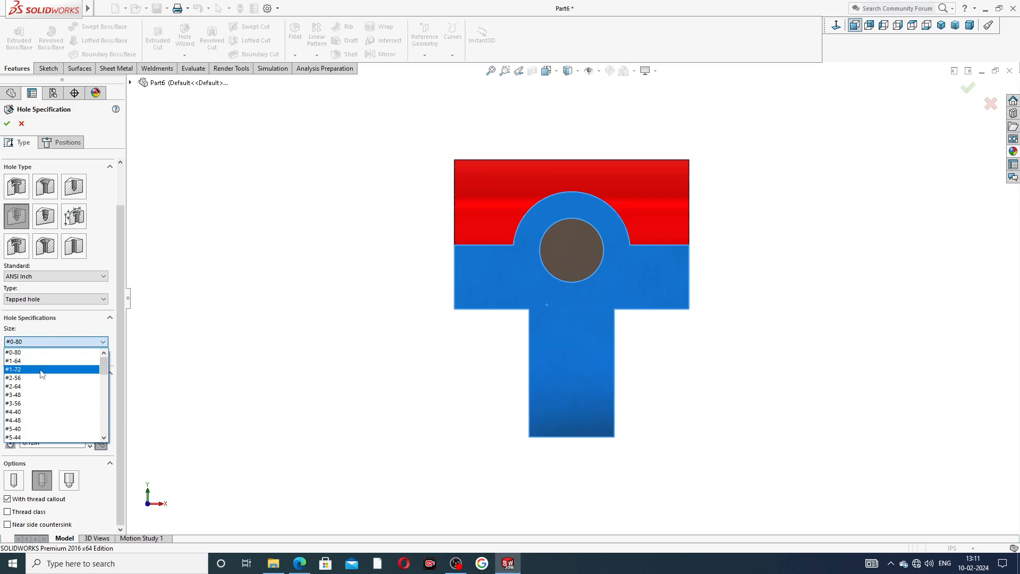
scroll(47, 383, "down", 6)
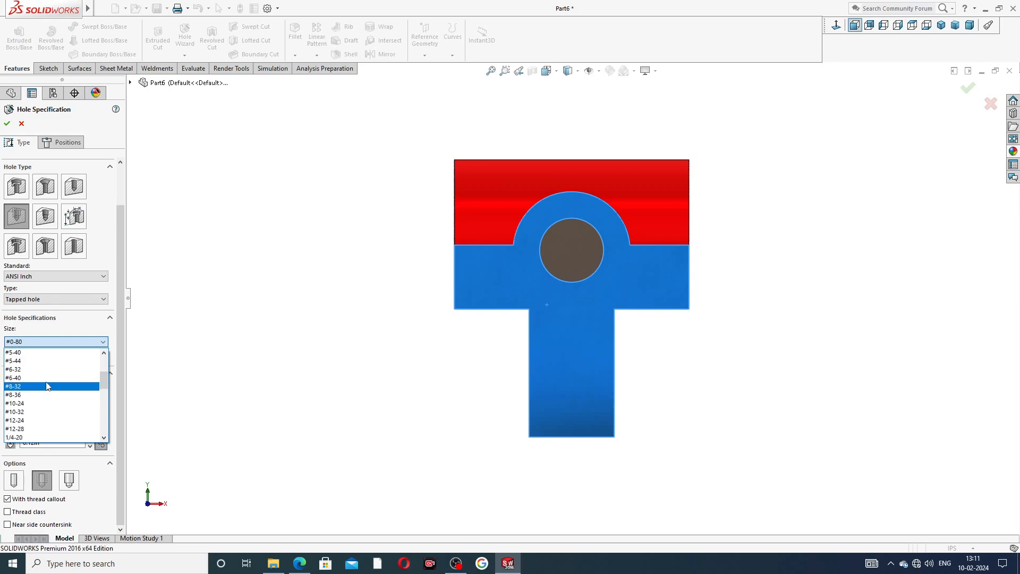
scroll(48, 382, "down", 2)
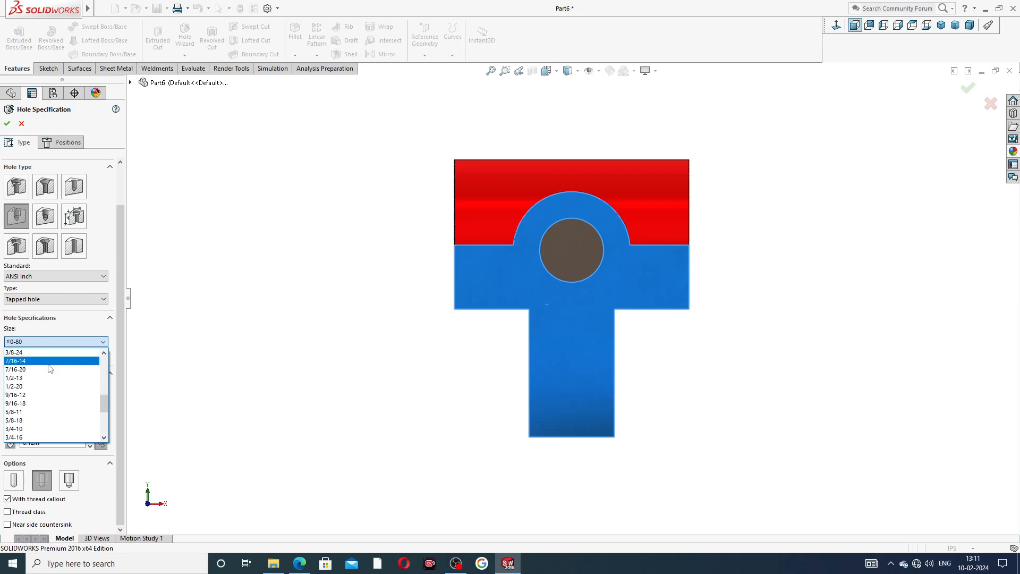
scroll(50, 368, "up", 2)
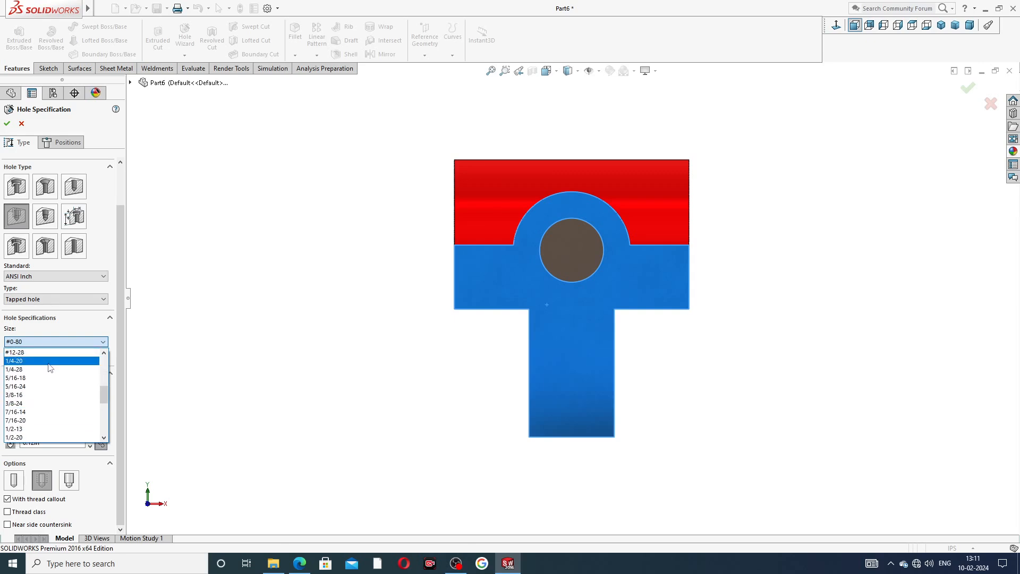
scroll(49, 365, "down", 3)
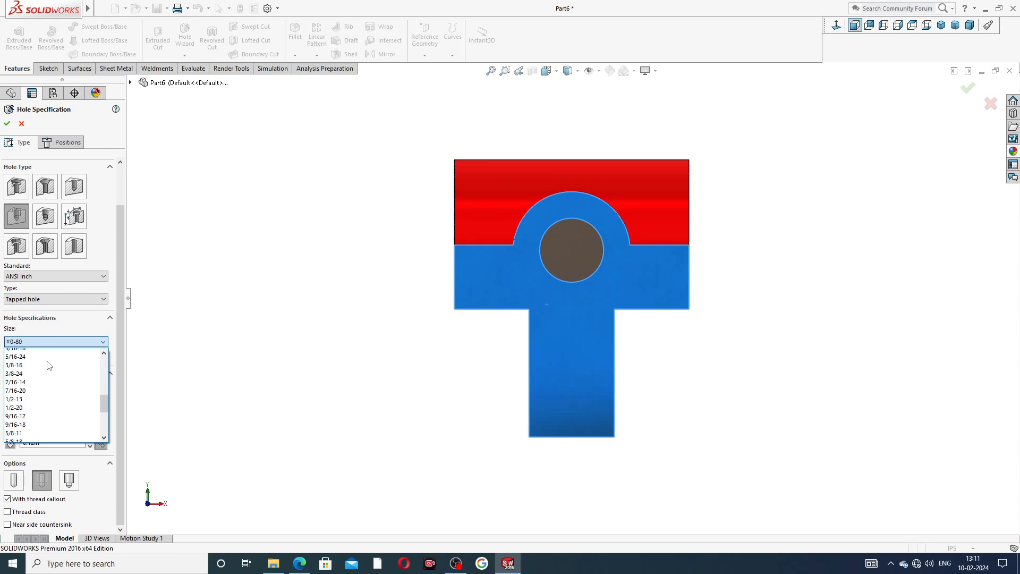
scroll(47, 372, "down", 3)
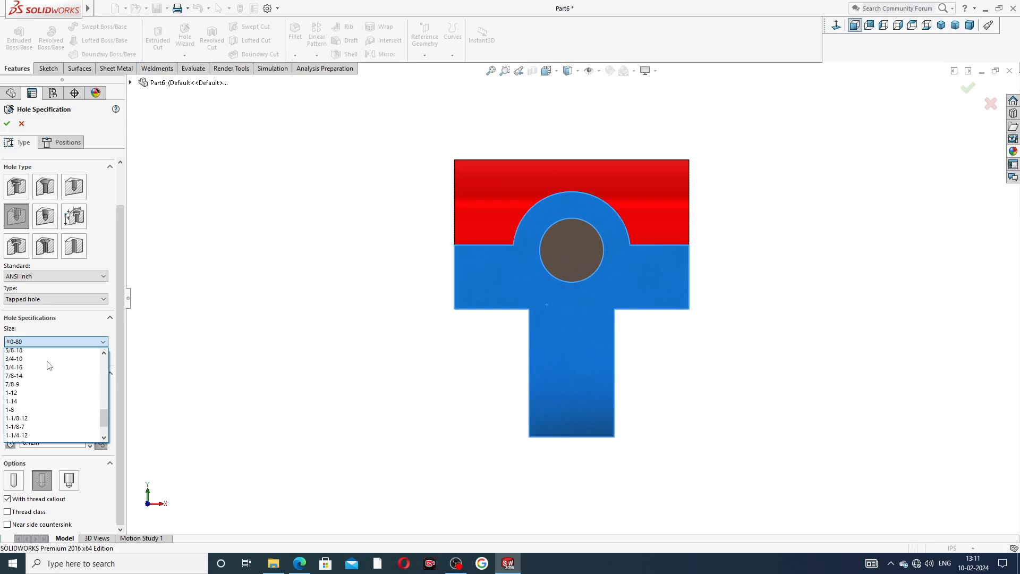
left_click(45, 395)
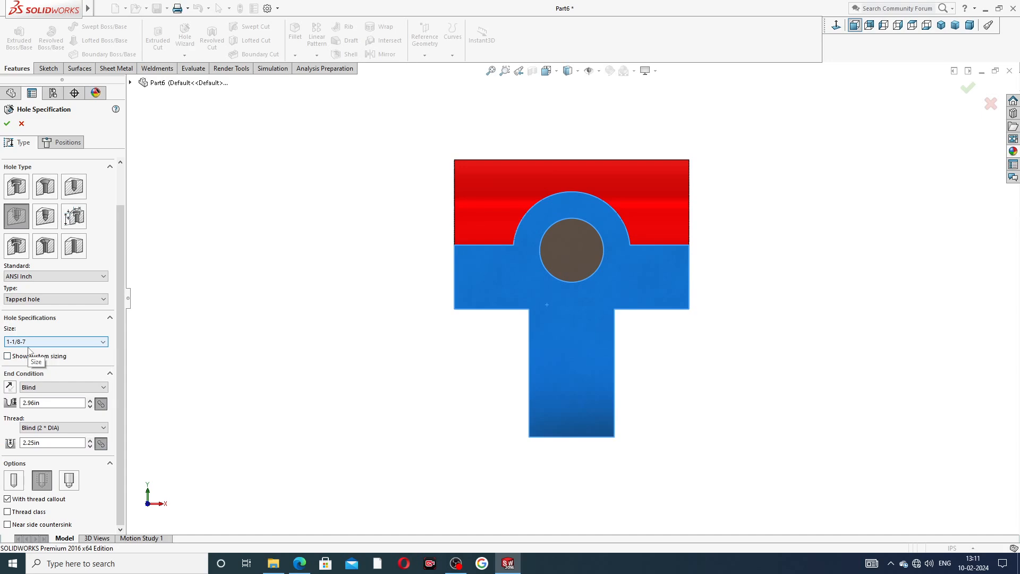
Enable custom sizing for the tapped hole and set its drill diameter to 0.813 in.
left_click(8, 356)
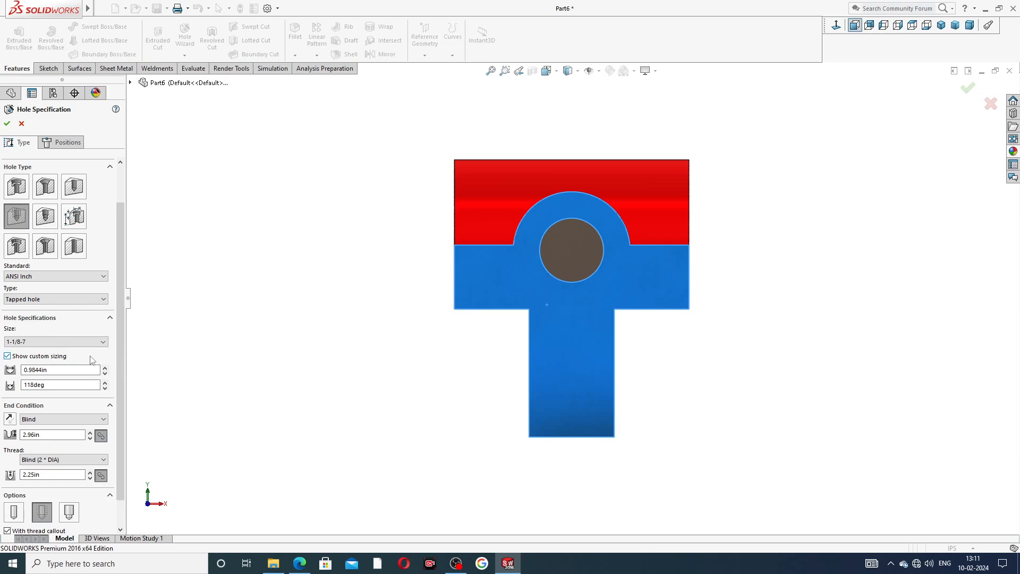
left_click_drag(53, 369, 0, 371)
type(".81")
key("Return")
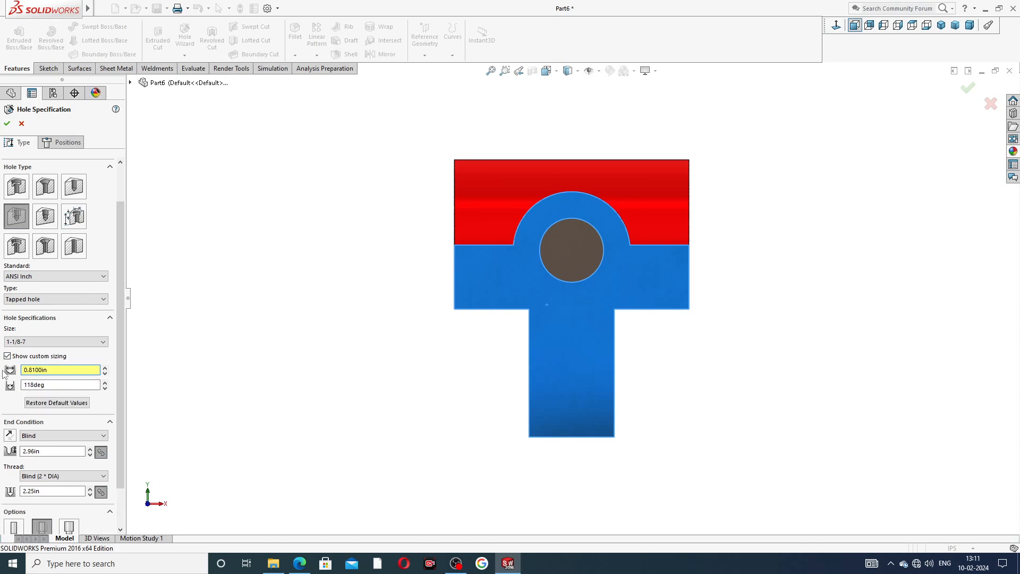
left_click_drag(58, 369, 3, 367)
type(".813")
key("Return")
scroll(120, 351, "down", 2)
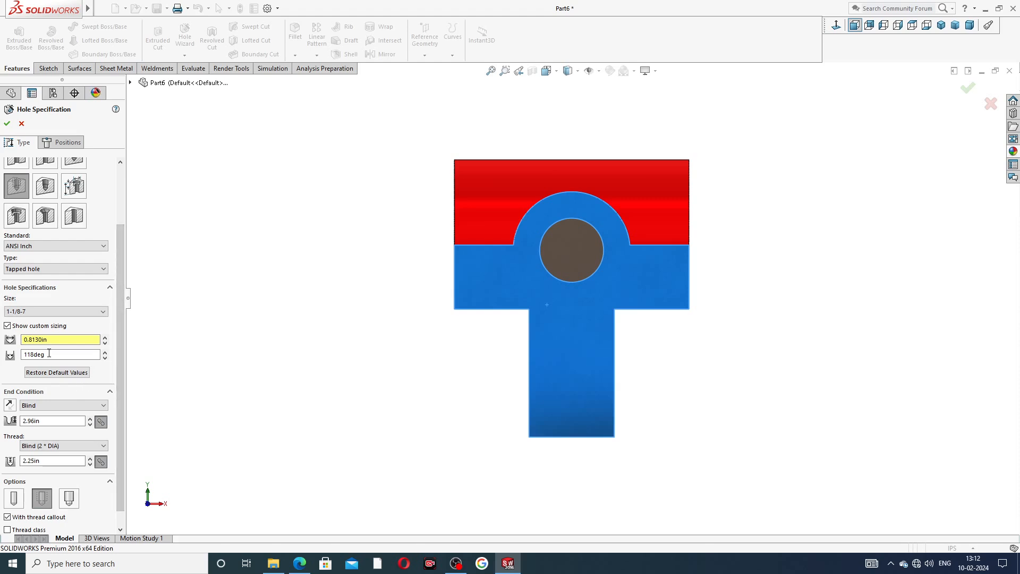
Set the tapped hole's blind depth to 0.44 in.
left_click(82, 420)
type(".44")
key("Return")
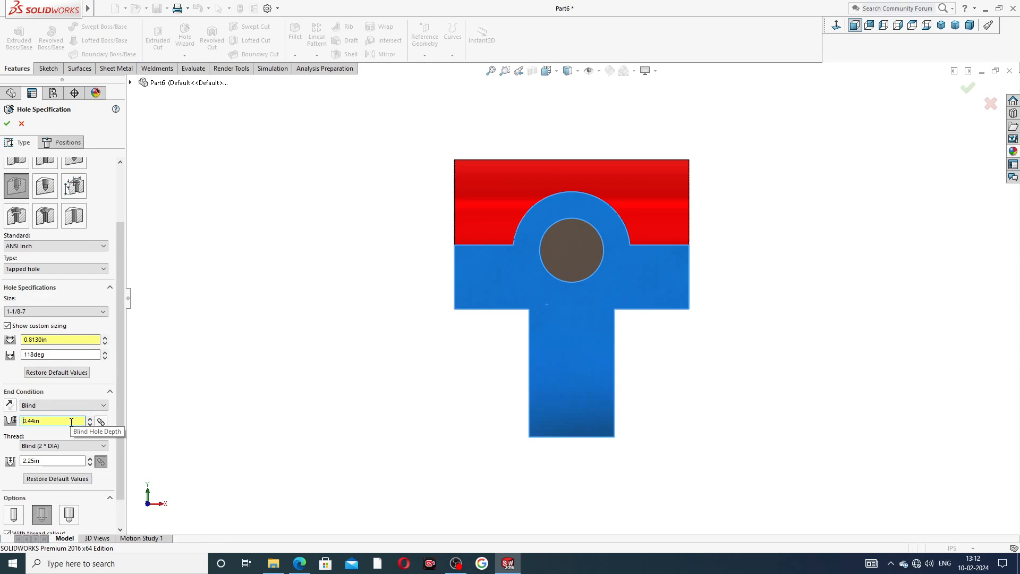
scroll(123, 449, "down", 2)
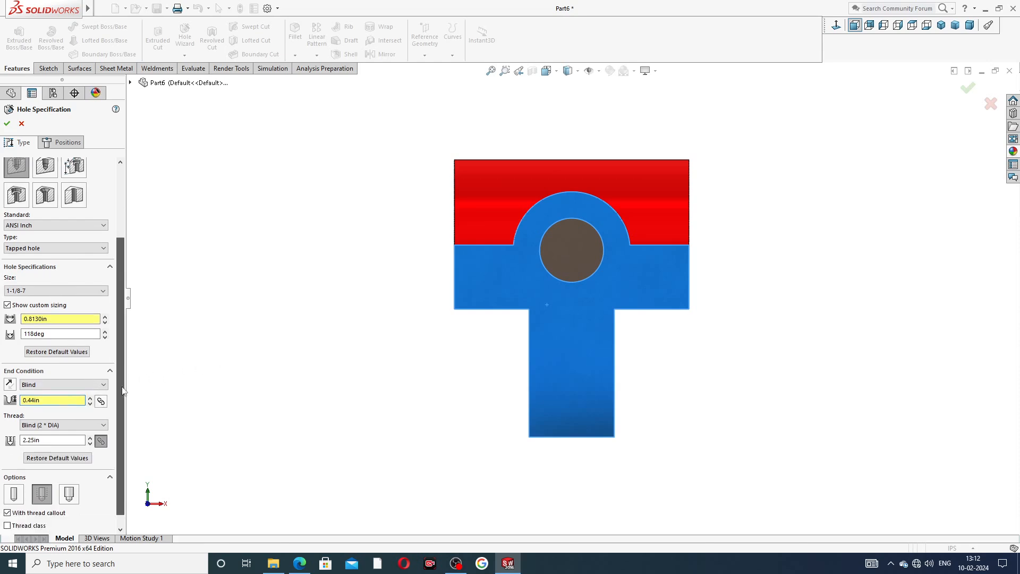
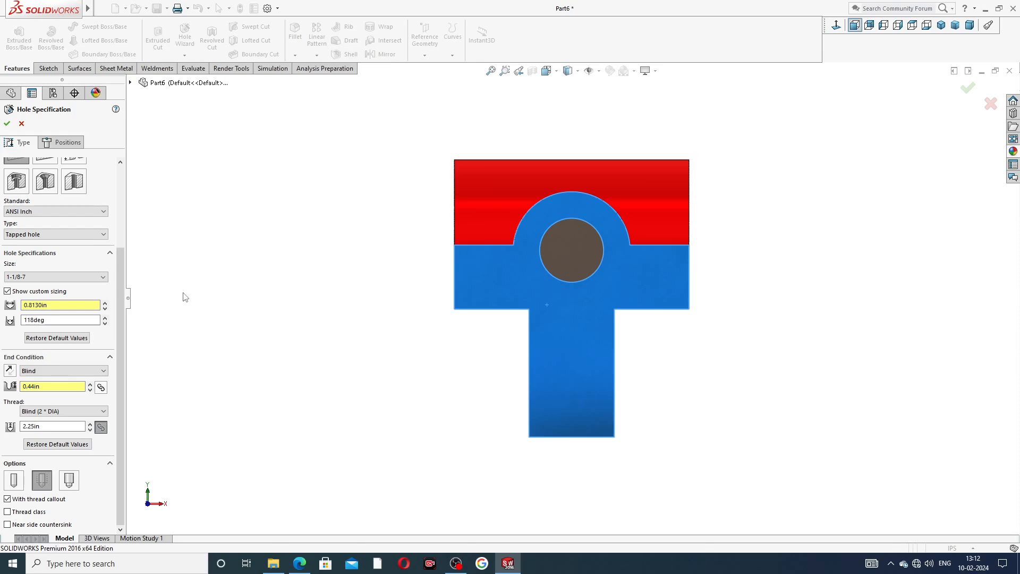
Position the tapped hole at the centre of the round bore on the front face and finish the hole.
left_click(63, 143)
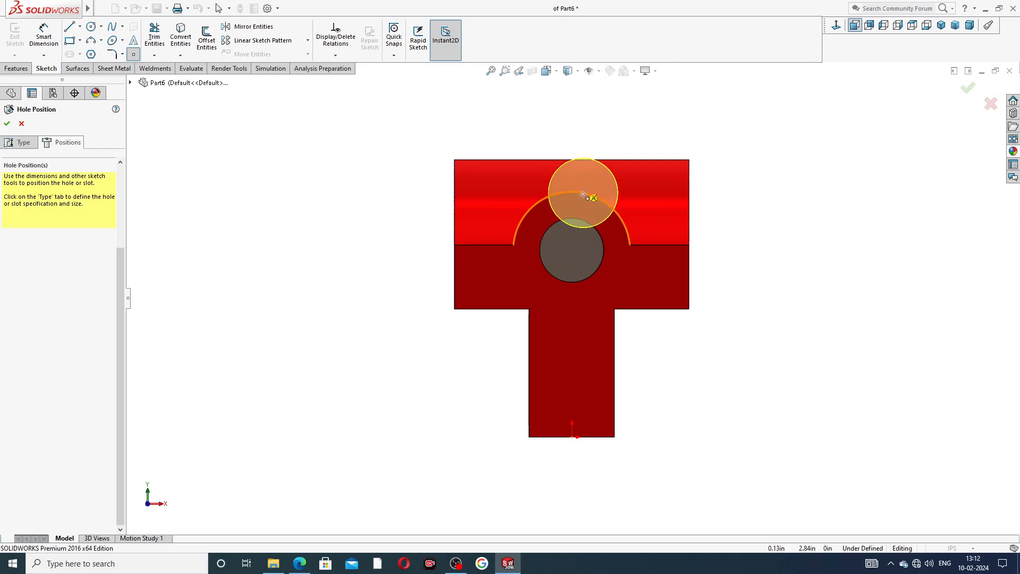
left_click(571, 250)
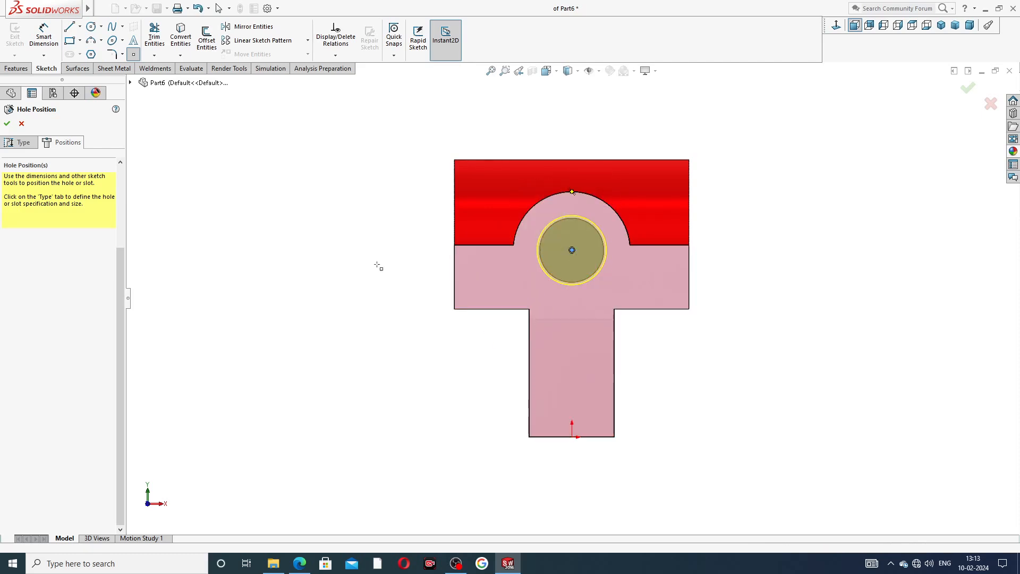
left_click(7, 123)
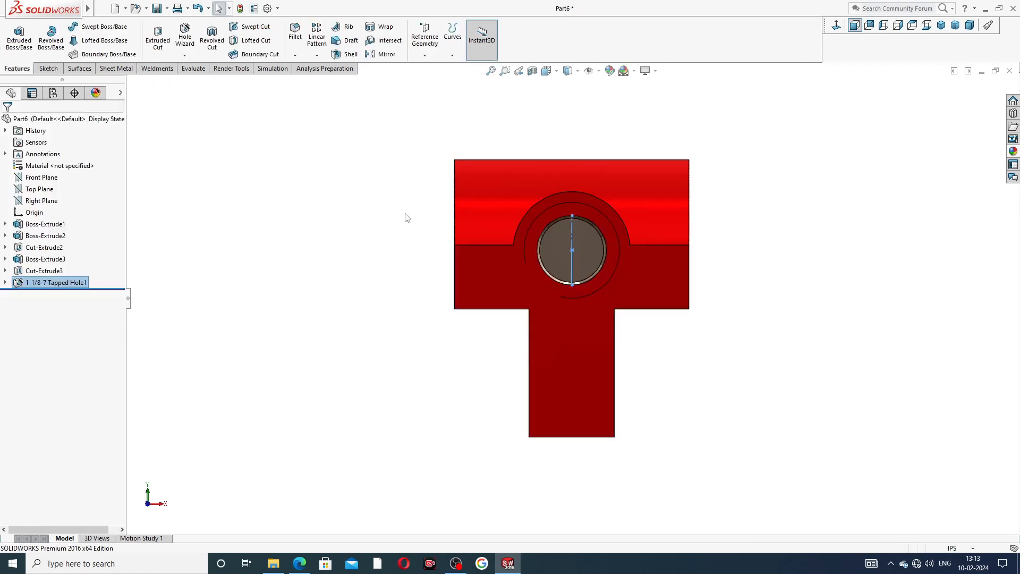
left_click(802, 212)
middle_click_drag(804, 212, 593, 261)
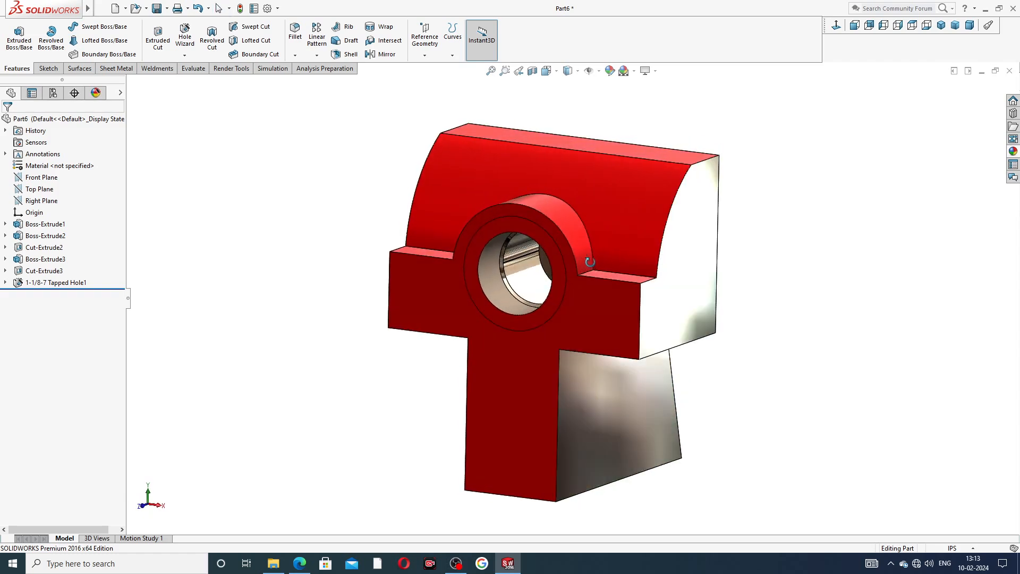
Reopen the 1-1/8-7 tapped hole and try its near side countersink and thread class options.
left_click(53, 283)
left_click(62, 259)
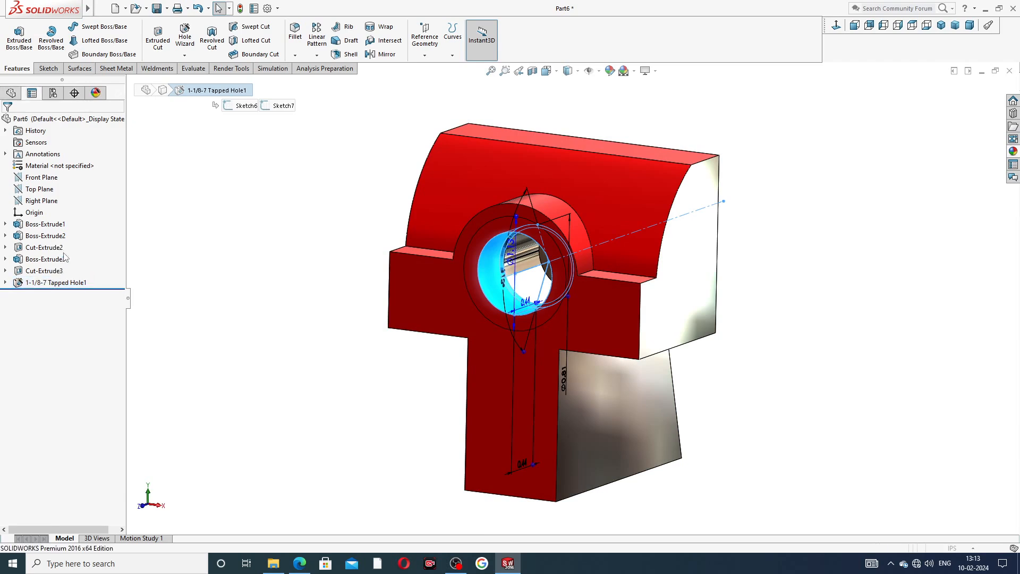
scroll(119, 406, "down", 3)
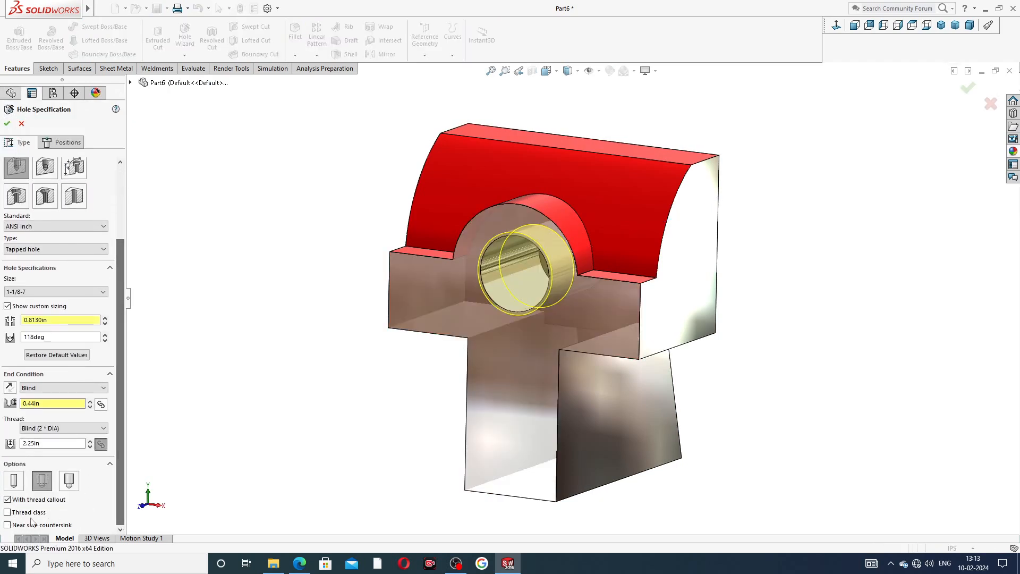
left_click(22, 525)
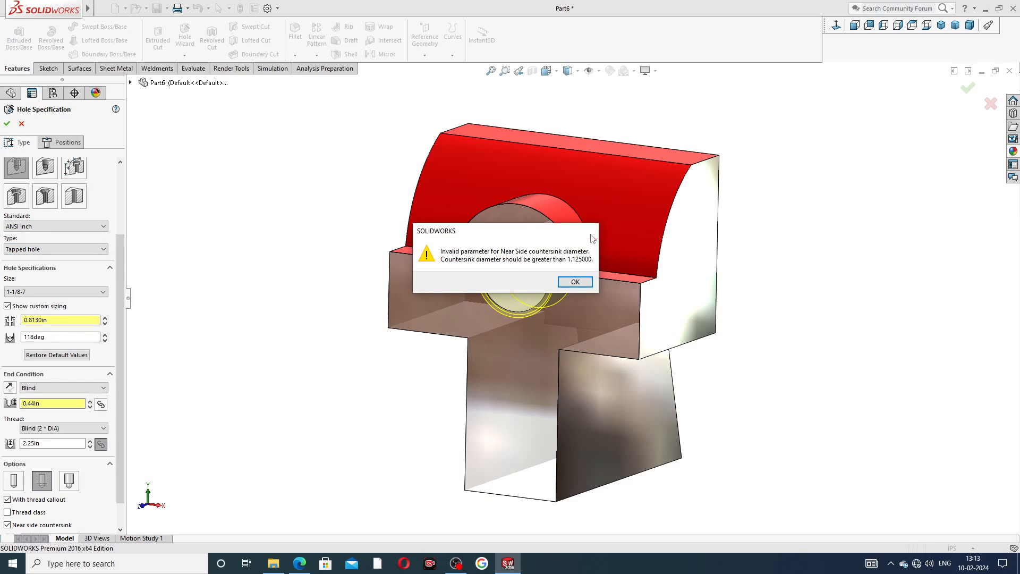
left_click(591, 232)
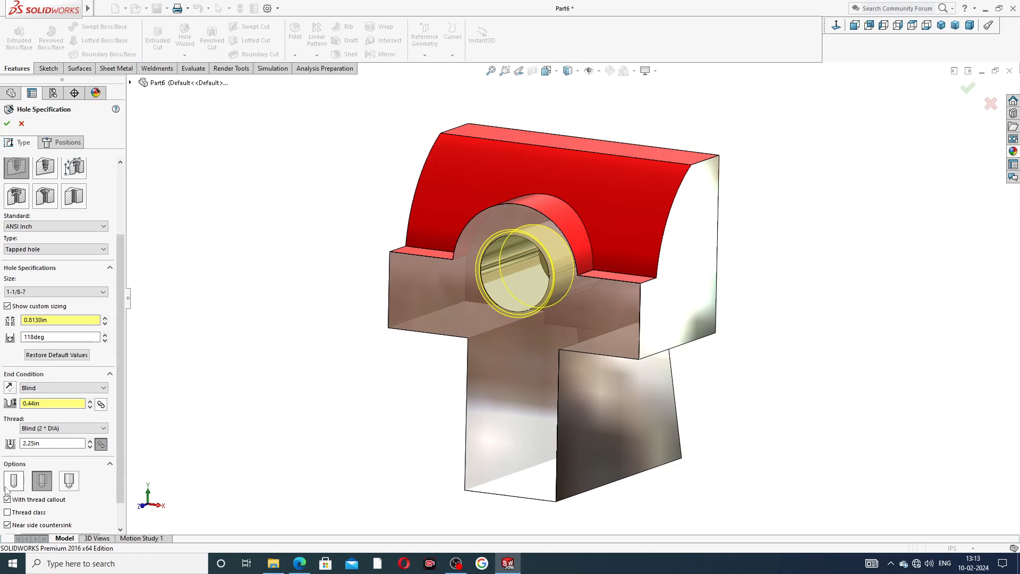
left_click(29, 513)
left_click(28, 527)
left_click(29, 513)
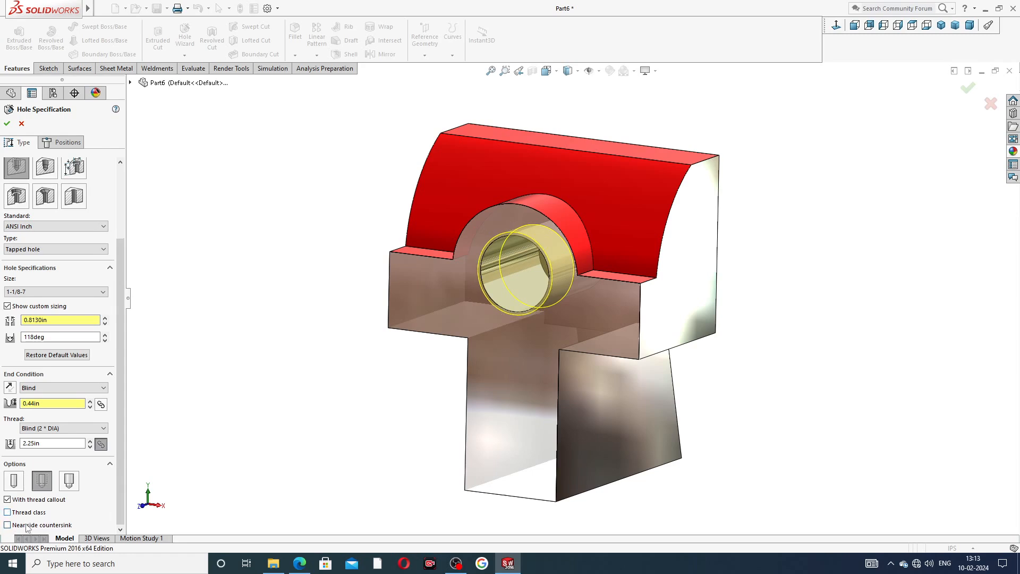
left_click(28, 526)
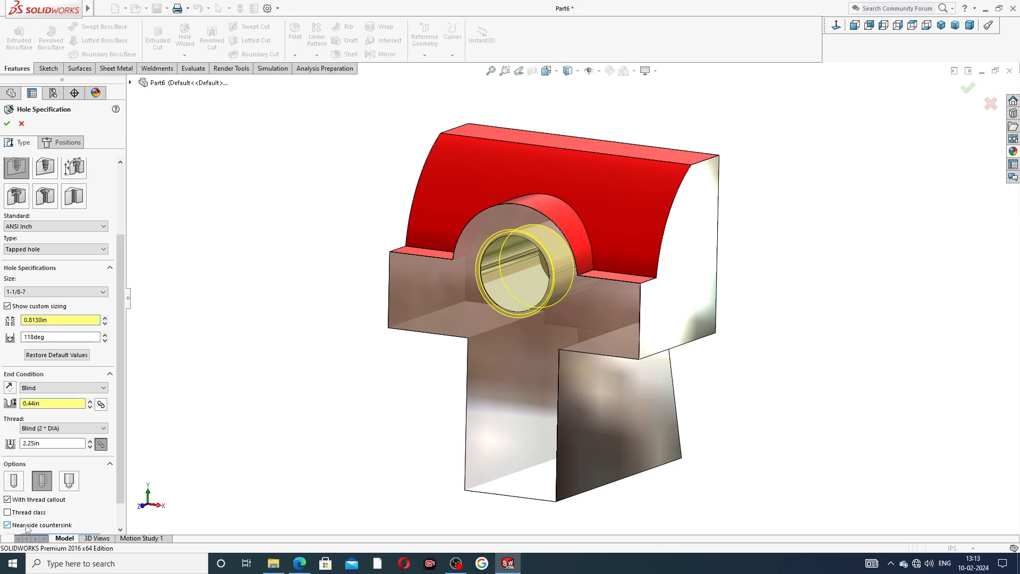
left_click(26, 526)
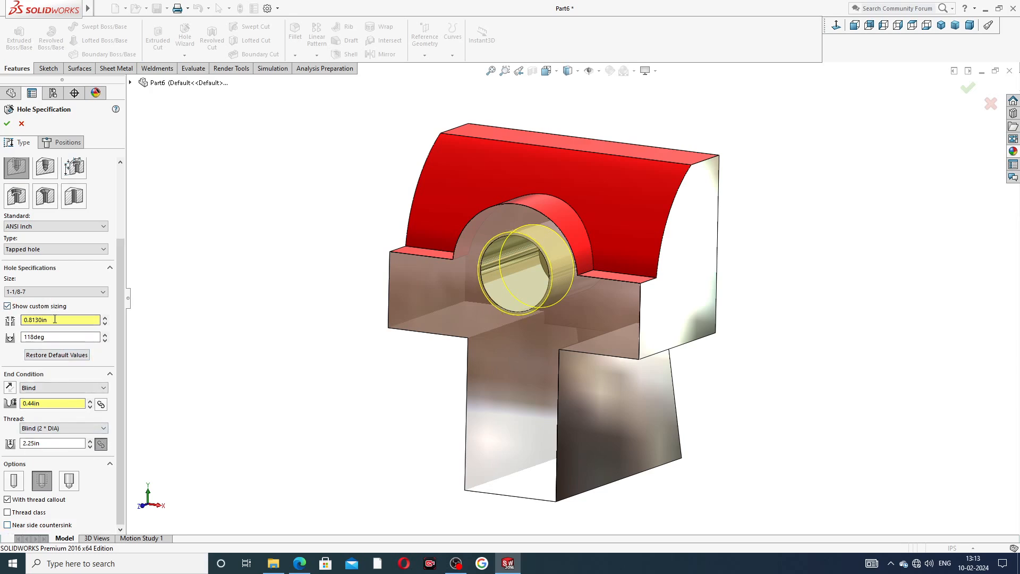
left_click(7, 123)
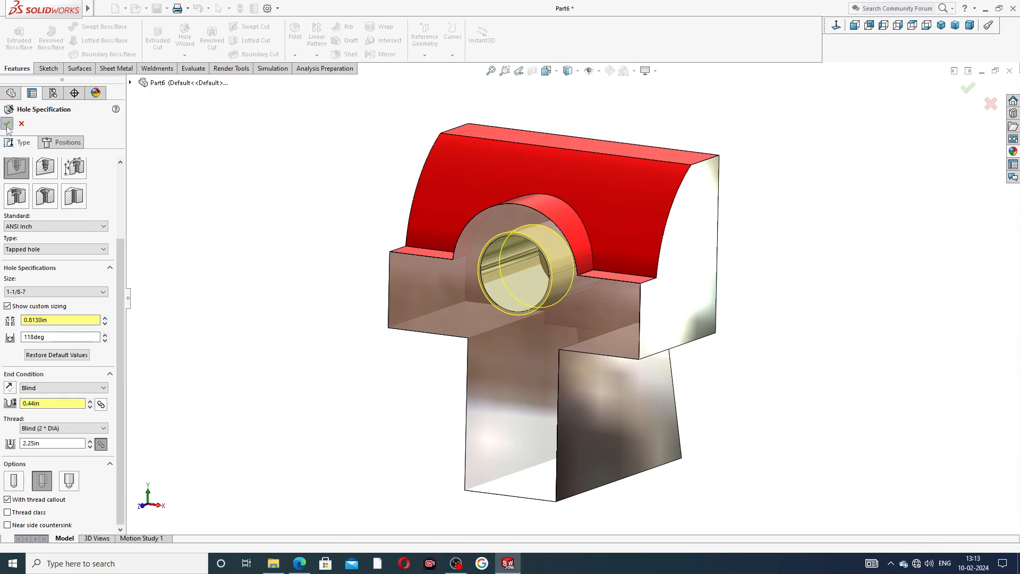
left_click(297, 228)
Start a sketch on the T-shaped front face and view it head-on.
middle_click_drag(717, 221, 696, 227)
scroll(736, 197, "up", 3)
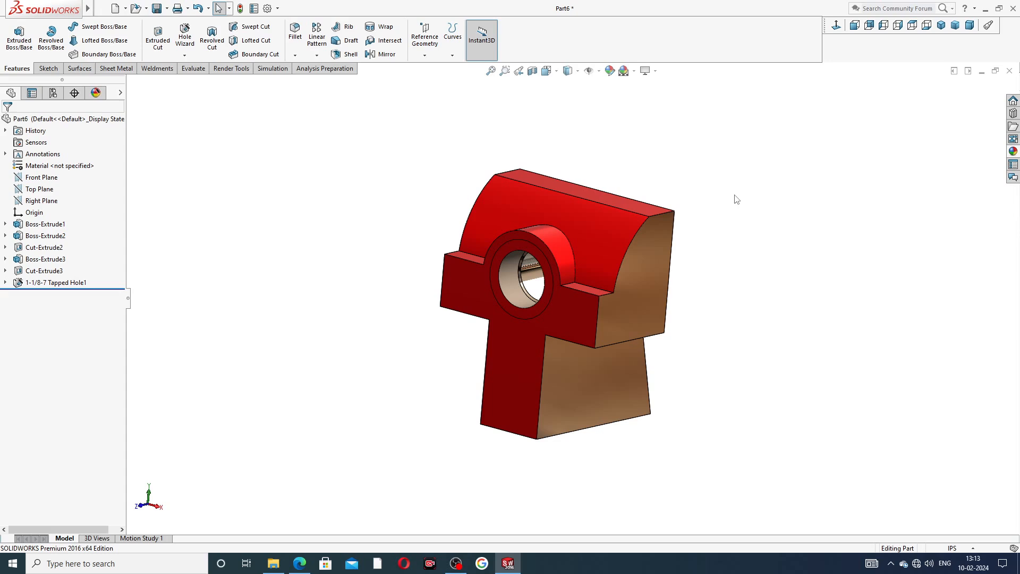
middle_click_drag(703, 309, 748, 311)
middle_click_drag(621, 376, 585, 395)
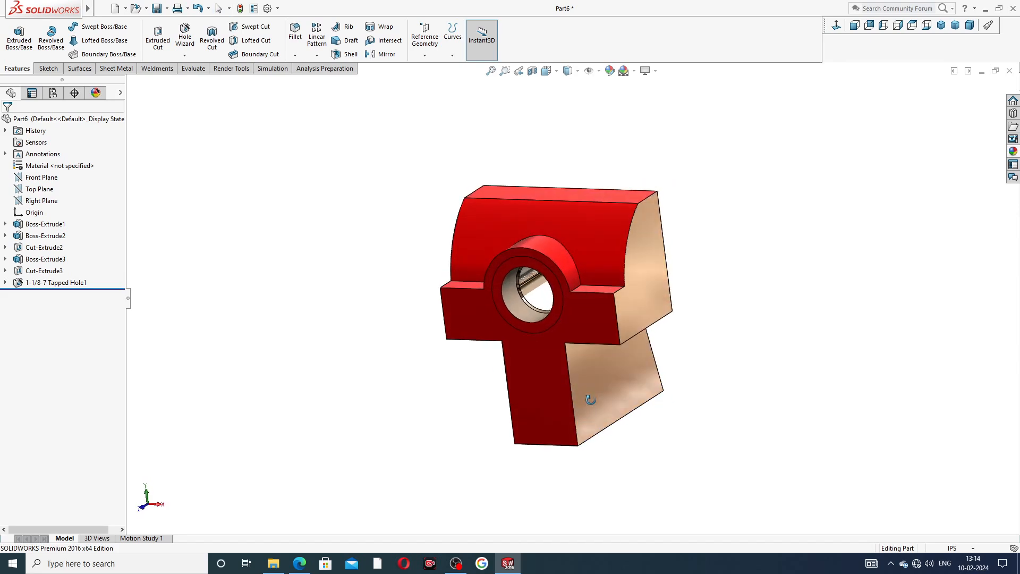
left_click(543, 380)
left_click(585, 349)
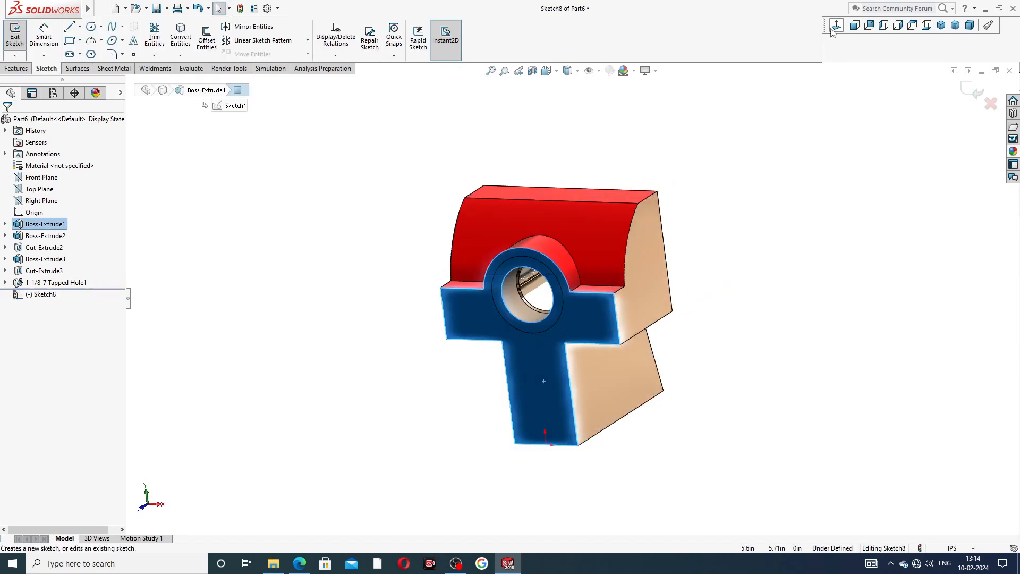
key("z")
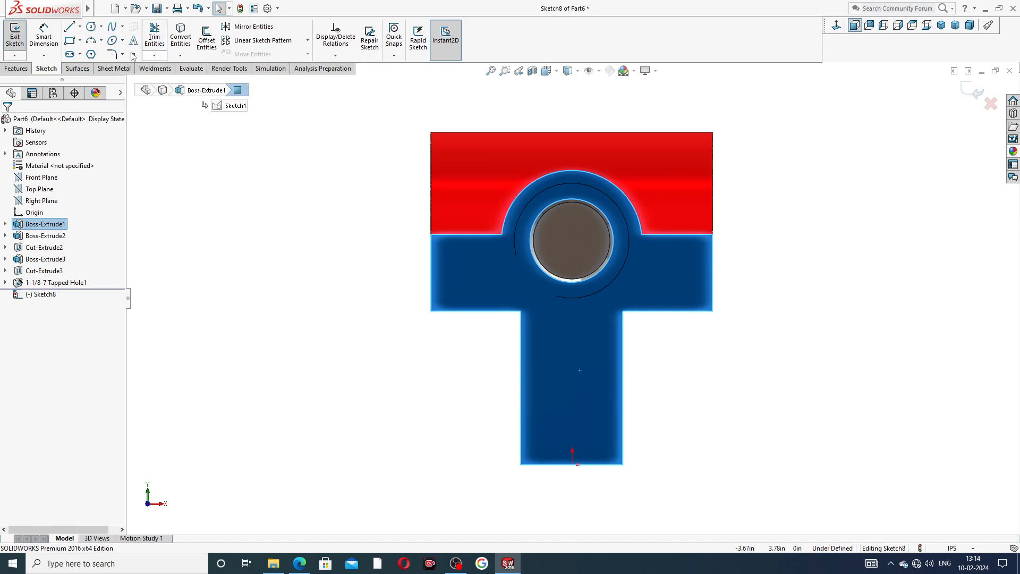
Draw an upright centerline about 1.37 in long from the midpoint of the stem's bottom edge.
left_click(80, 26)
left_click(91, 49)
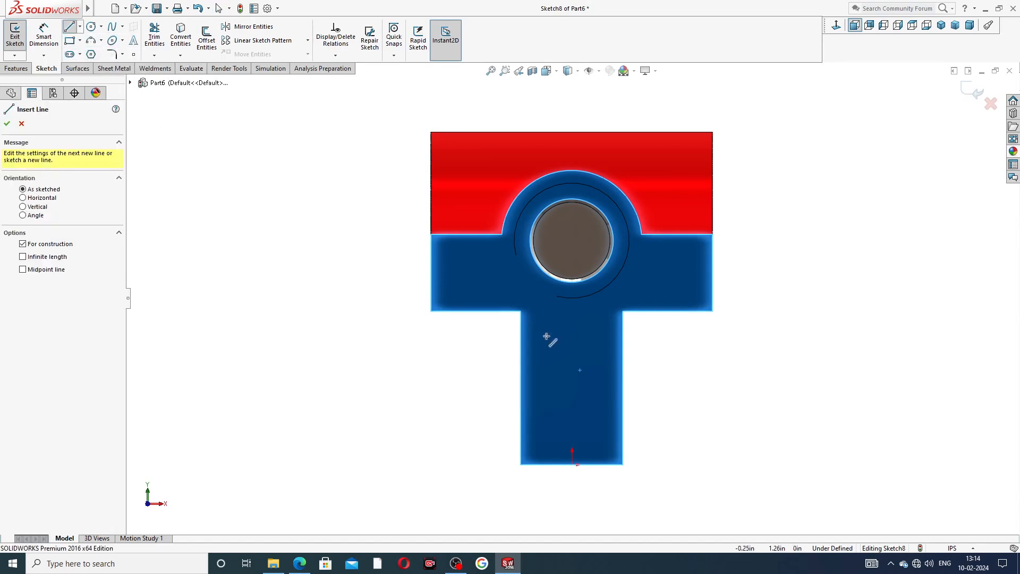
left_click_drag(571, 464, 571, 461)
left_click(571, 316)
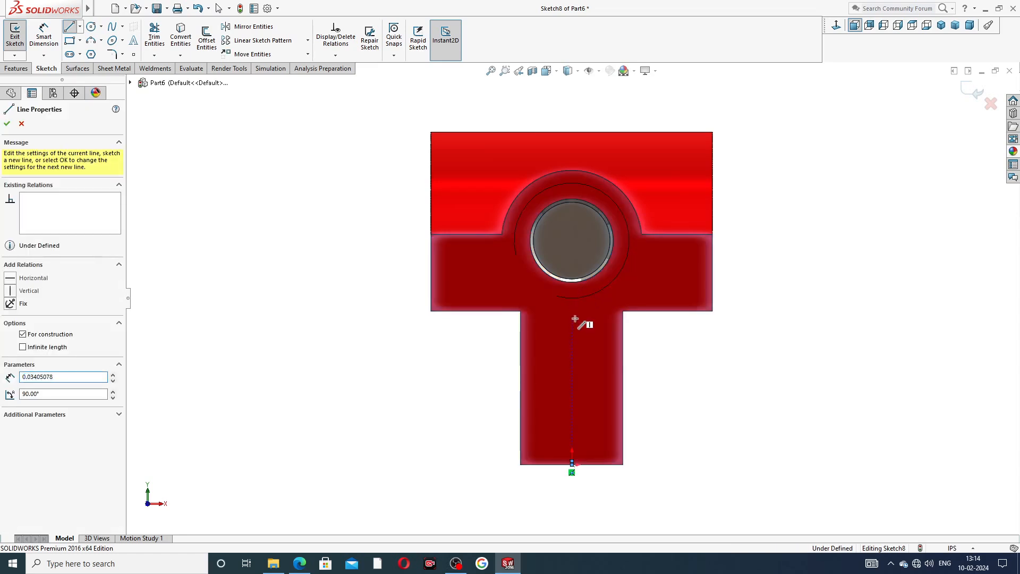
right_click(656, 335)
left_click(683, 343)
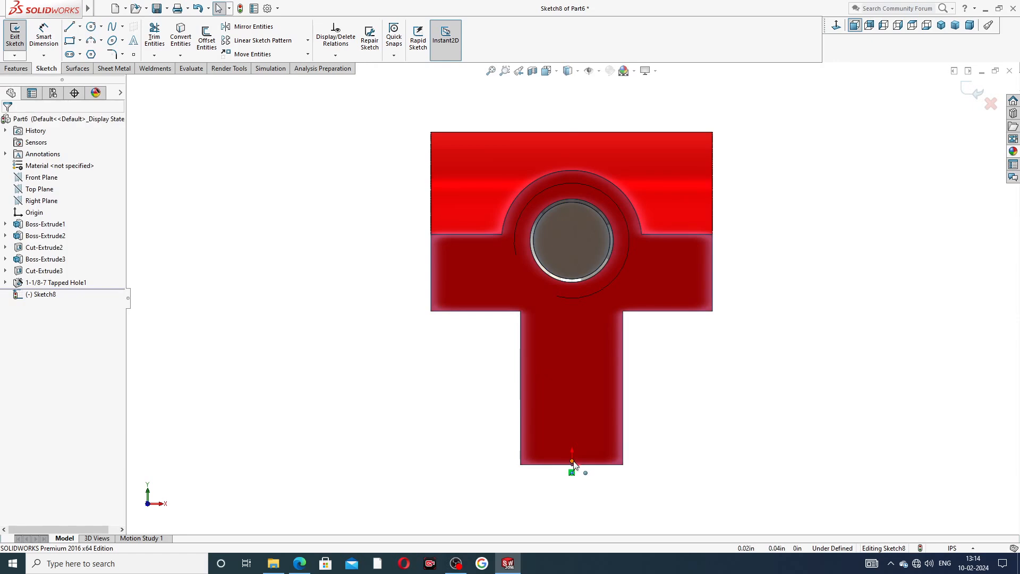
left_click(572, 432)
left_click_drag(572, 432, 573, 323)
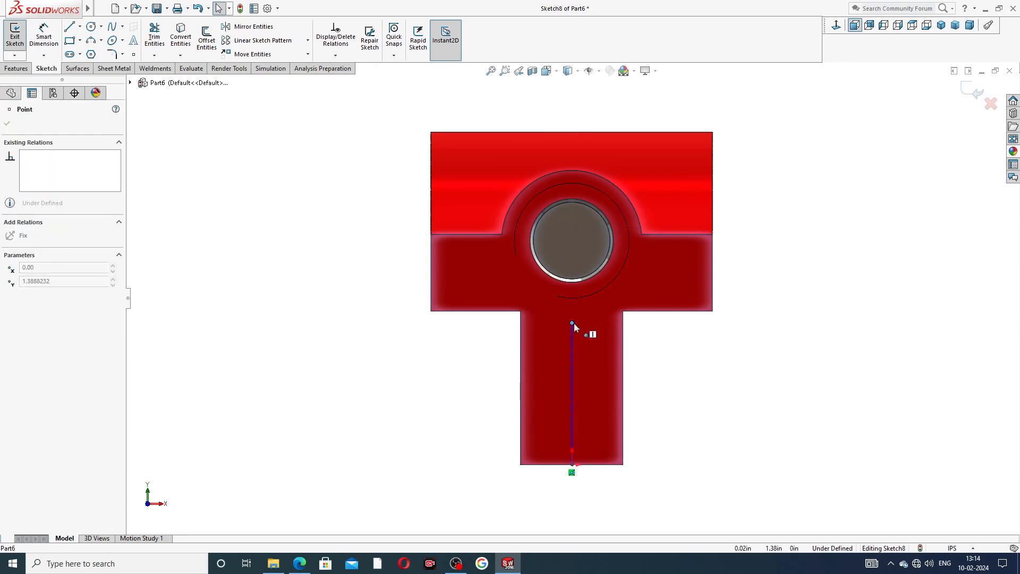
Add a Vertical relation to the centerline in the stem.
left_click(671, 383)
left_click(571, 365)
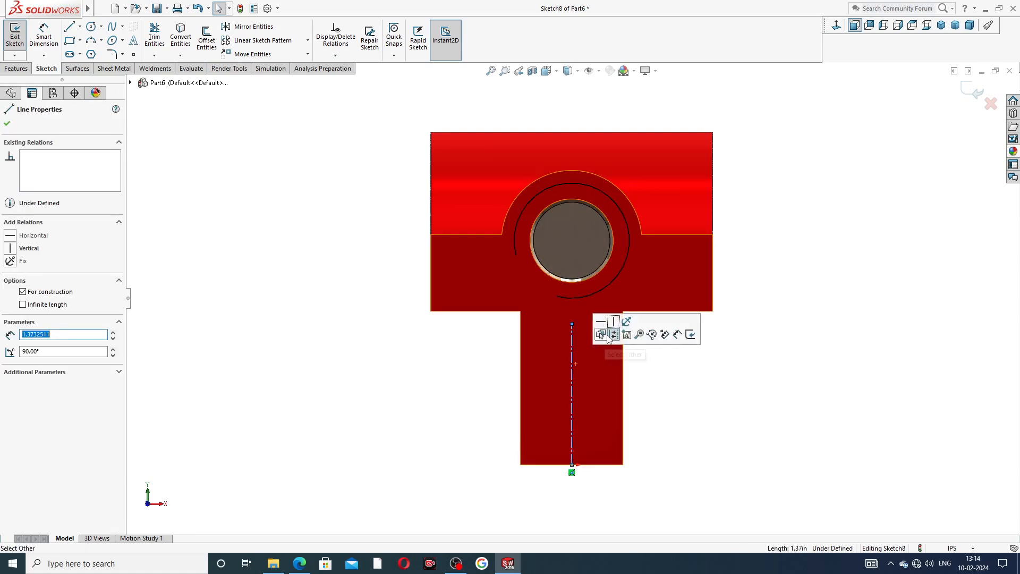
left_click(614, 321)
left_click(650, 368)
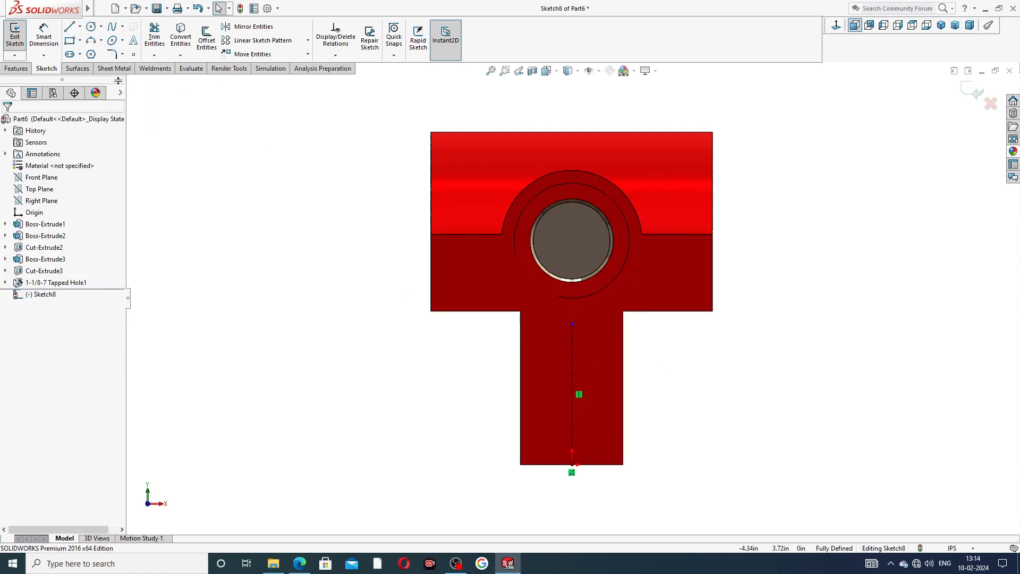
Sketch a corner rectangle about 0.30 by 0.56 in, starting on the stem's right edge and extending inward.
left_click(80, 40)
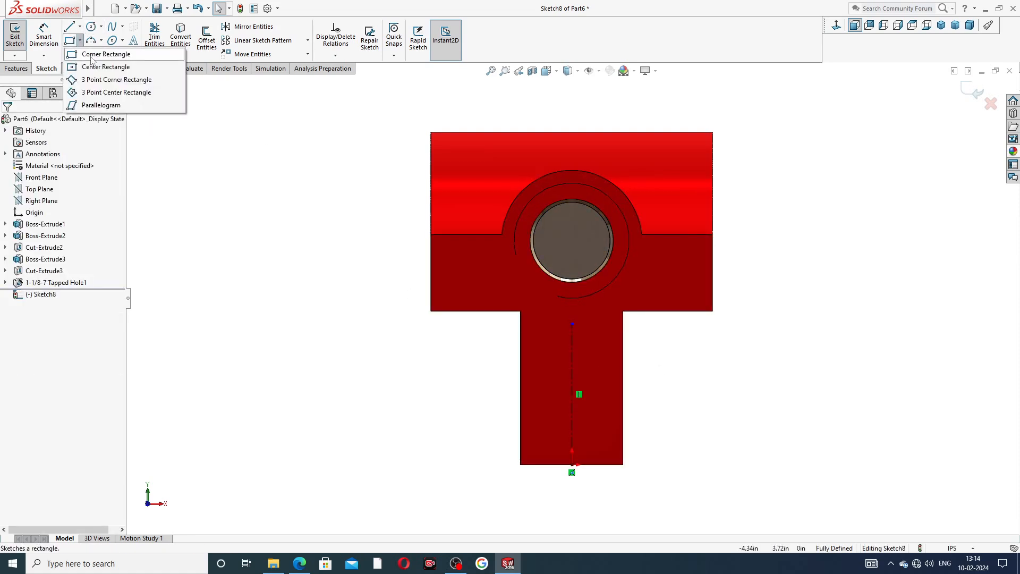
left_click(92, 55)
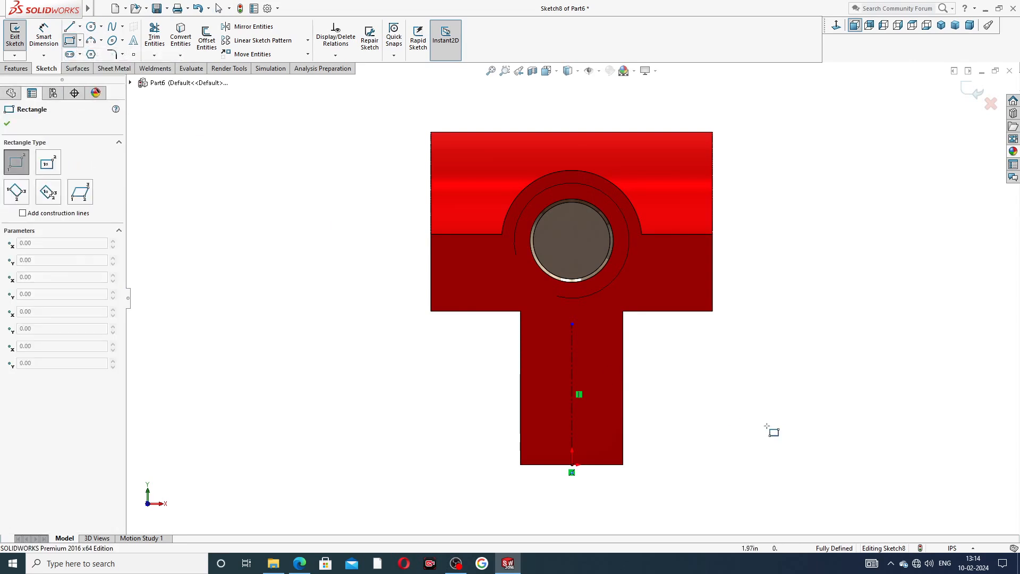
left_click(623, 369)
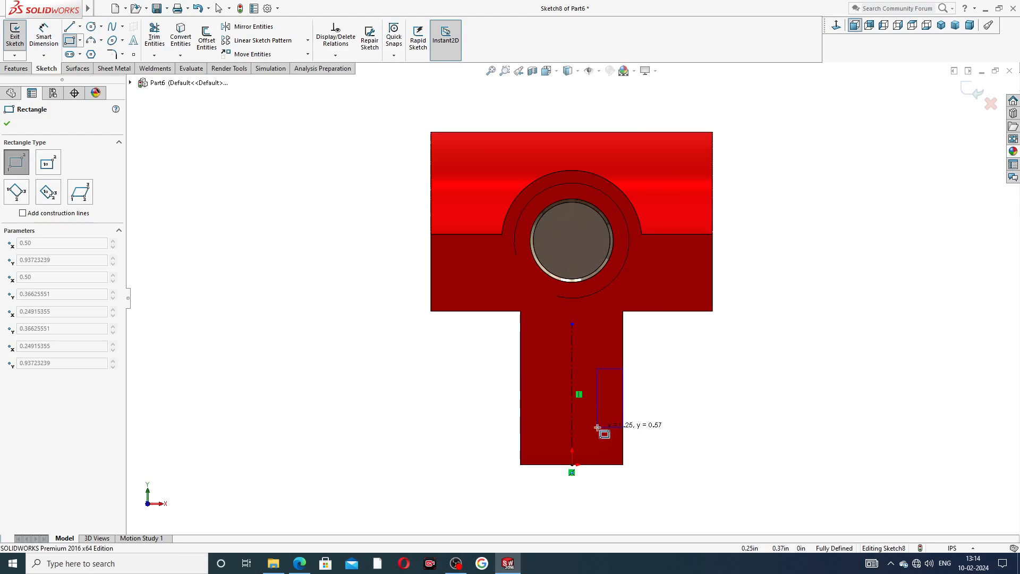
left_click(591, 426)
right_click(664, 389)
left_click(683, 392)
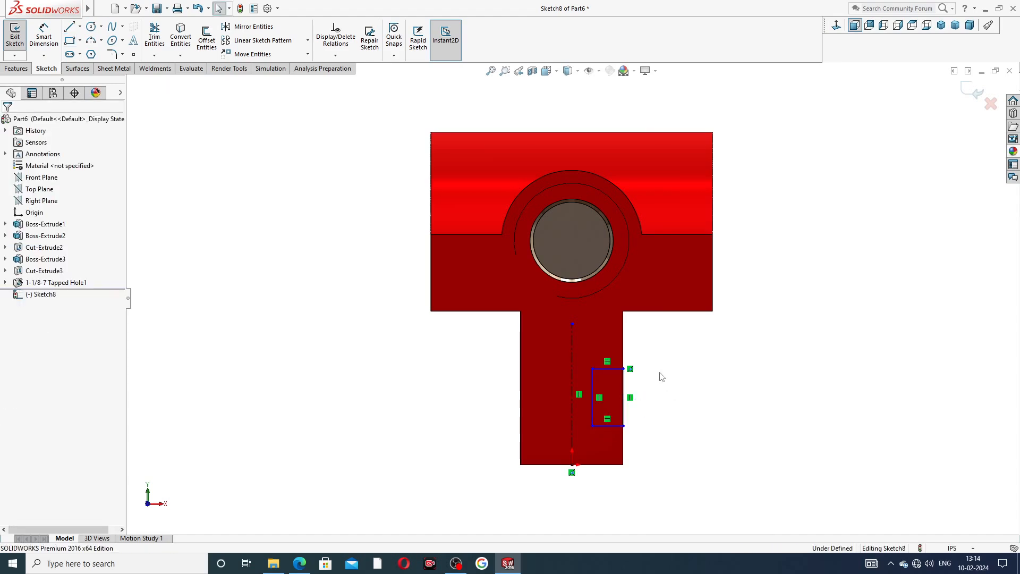
Dimension the rectangle's width as 0.22 in.
scroll(671, 393, "down", 2)
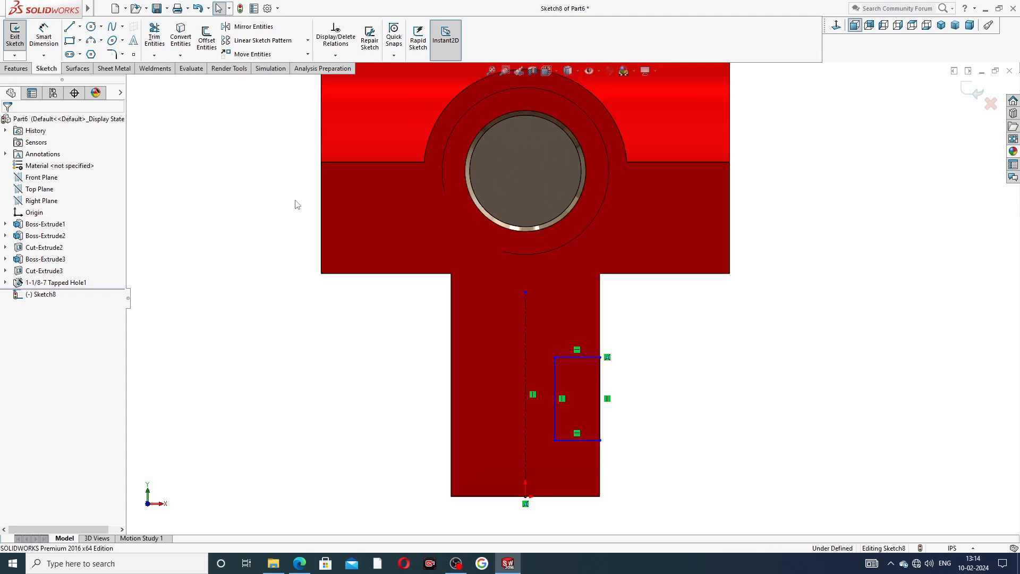
left_click(52, 39)
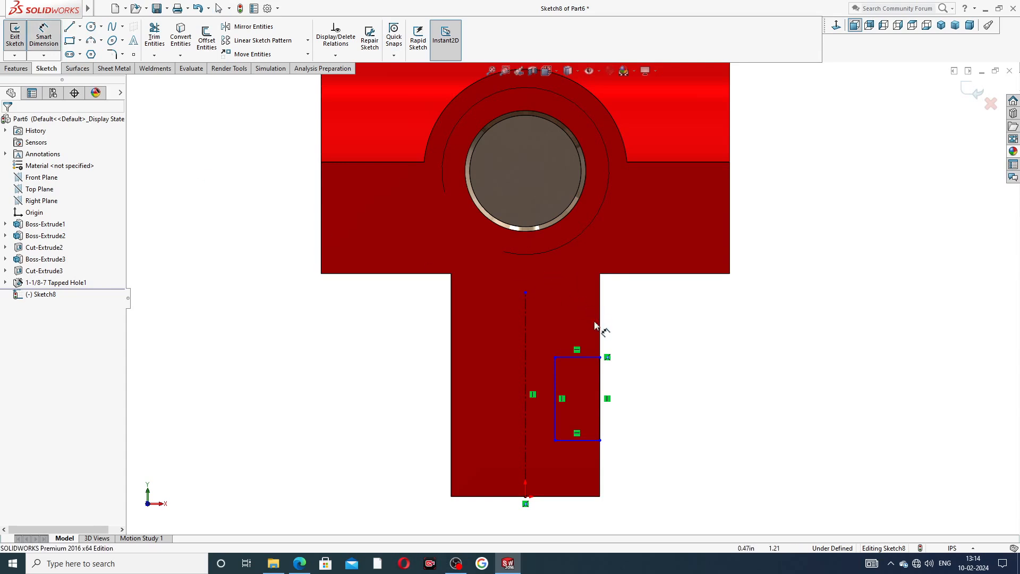
left_click(563, 440)
left_click(574, 464)
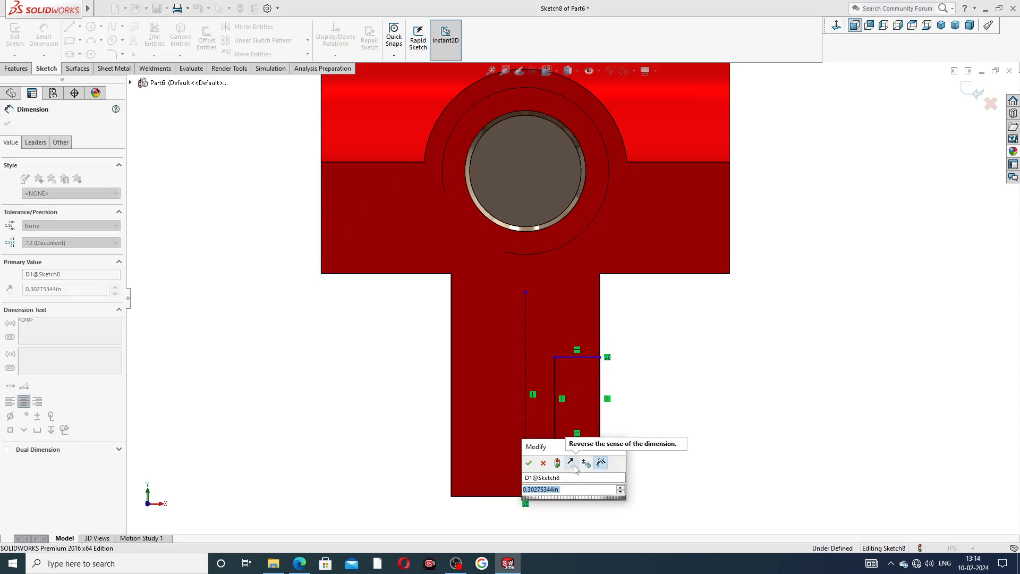
type("0.22")
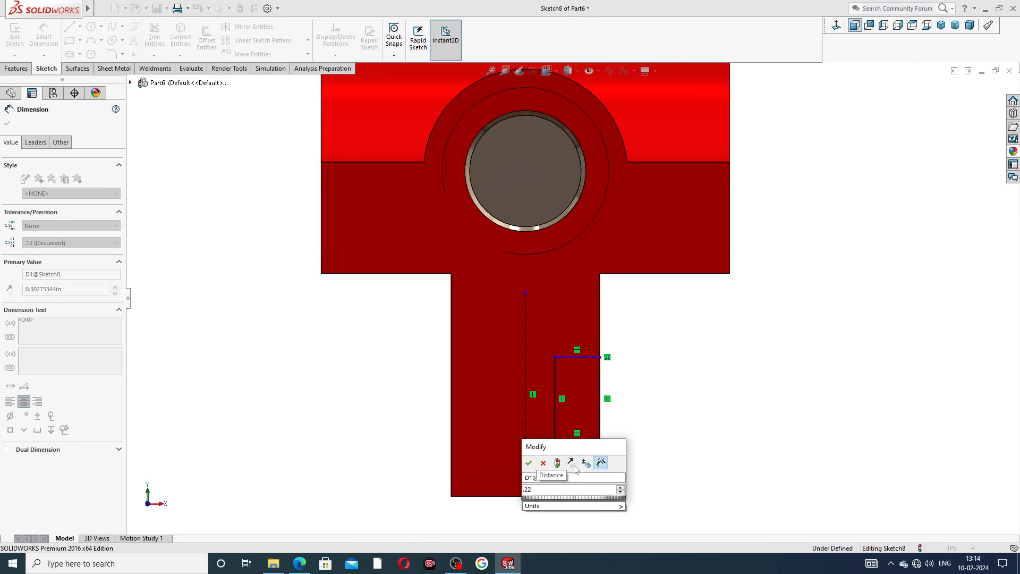
key("Return")
left_click(640, 428)
Dimension the height of the rectangle on the stem's right edge as 0.19 in.
left_click(601, 401)
left_click(617, 400)
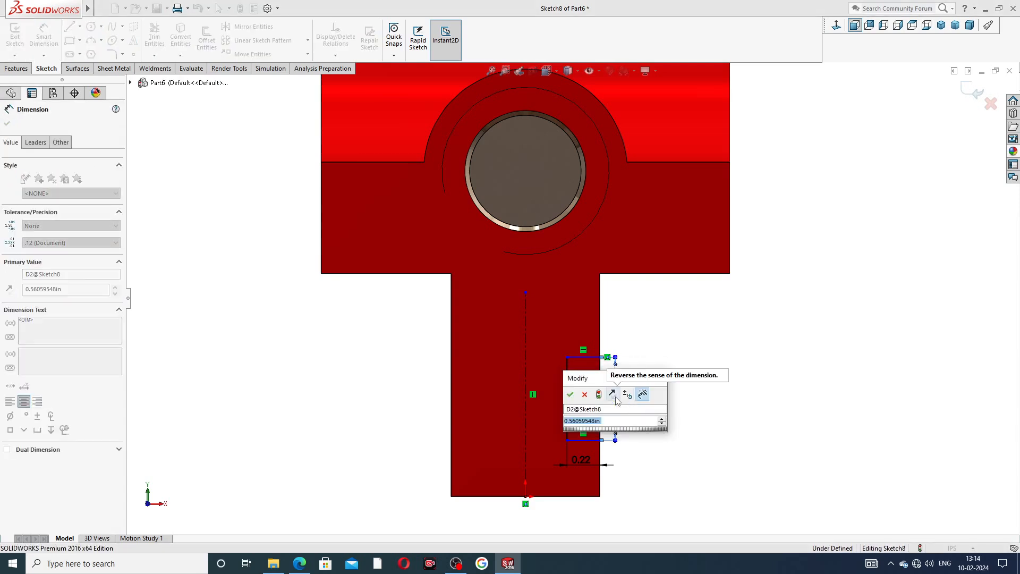
type("0.19")
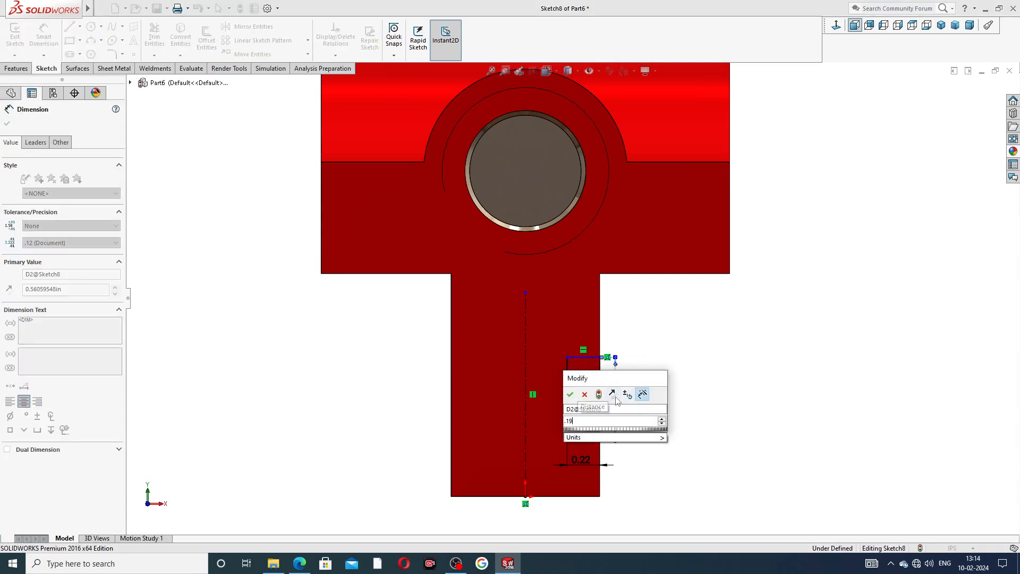
key("Return")
left_click(642, 401)
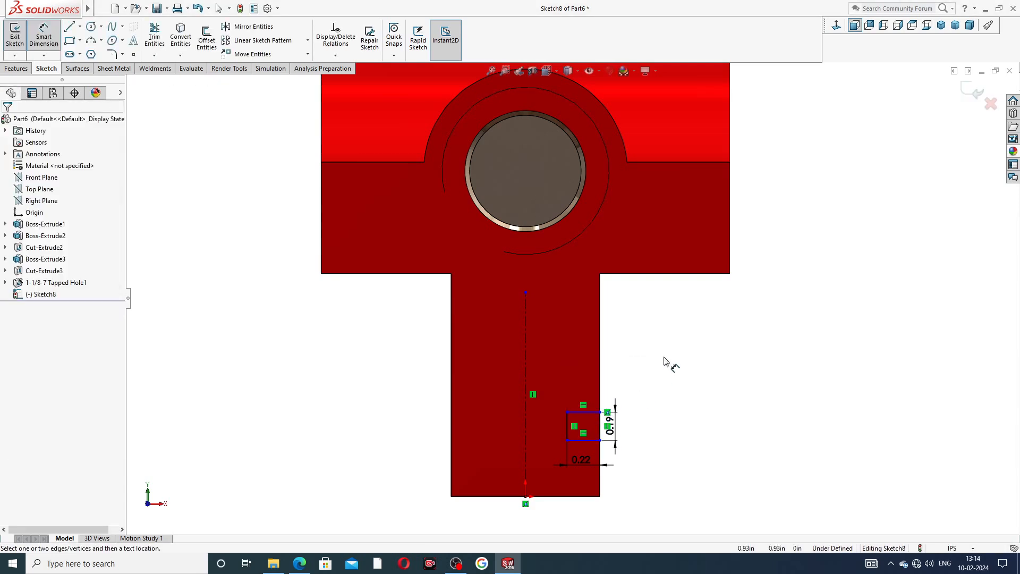
Dimension the distance from the jaw body's lower edge to the rectangle's top edge as 0.51 in.
left_click(629, 276)
left_click(587, 412)
left_click(637, 345)
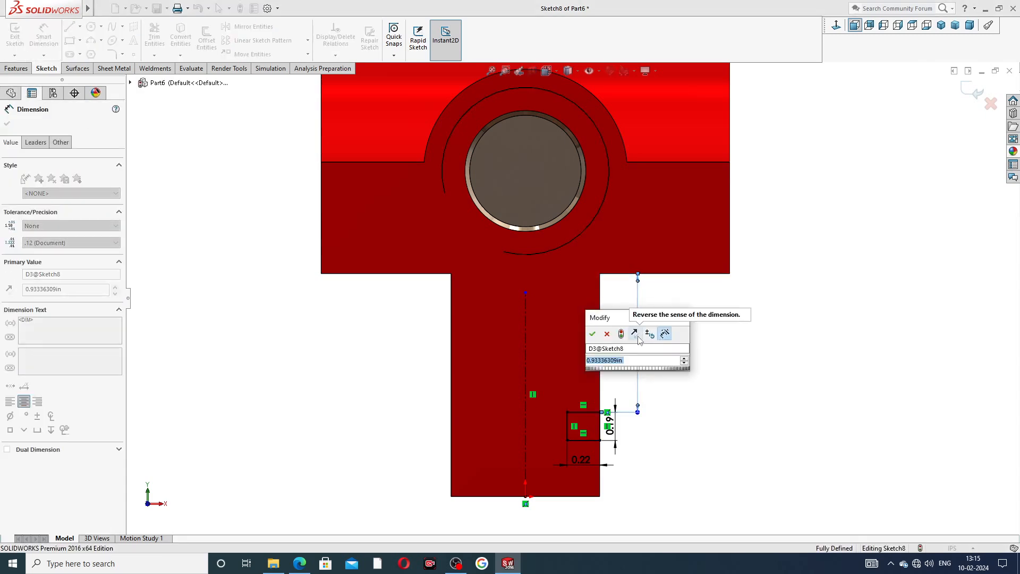
key("BackSpace")
type("0.51")
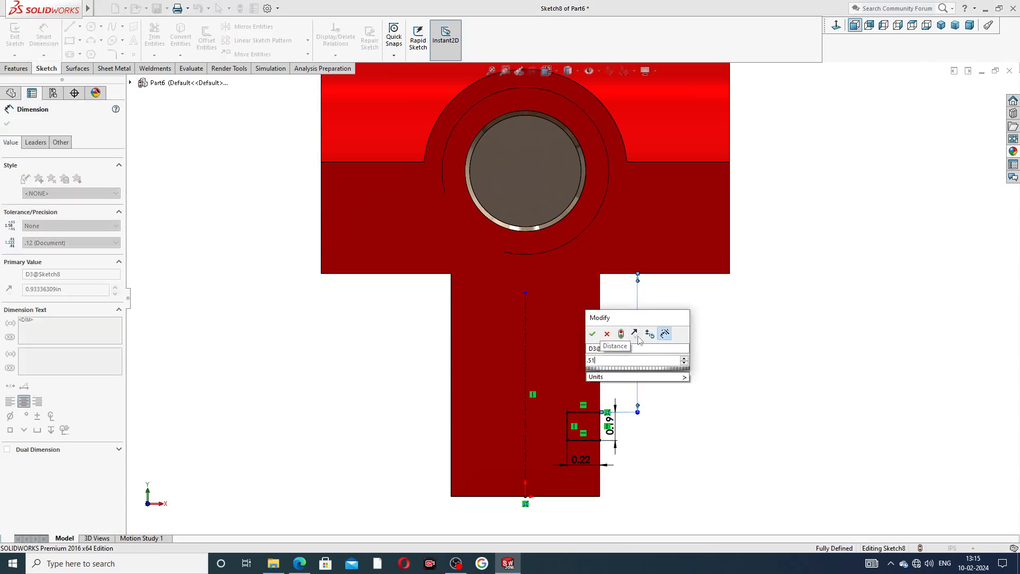
key("Return")
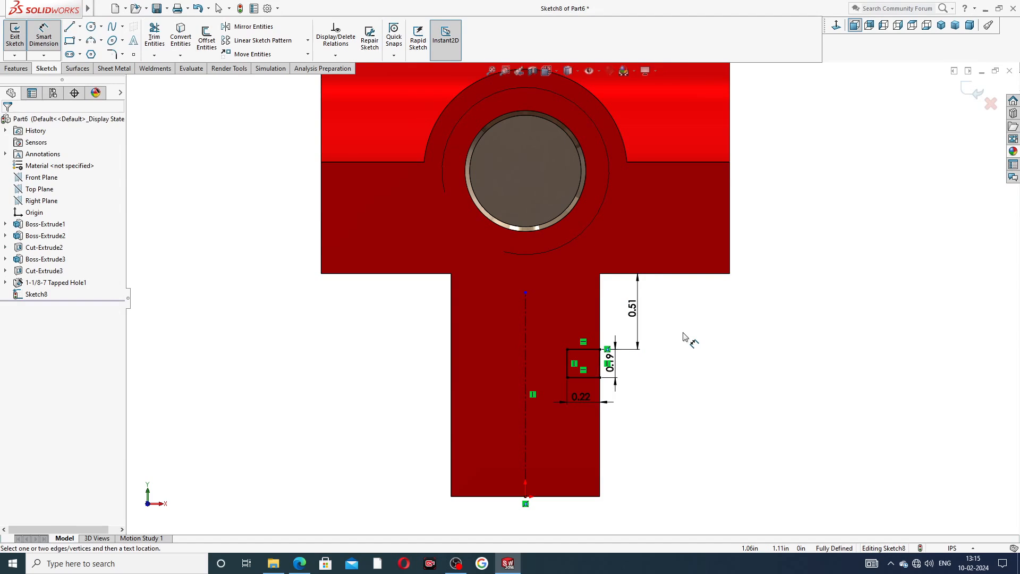
Move the rectangle's offset, height and width dimensions farther from the geometry and leave Smart Dimension.
left_click_drag(634, 308, 647, 308)
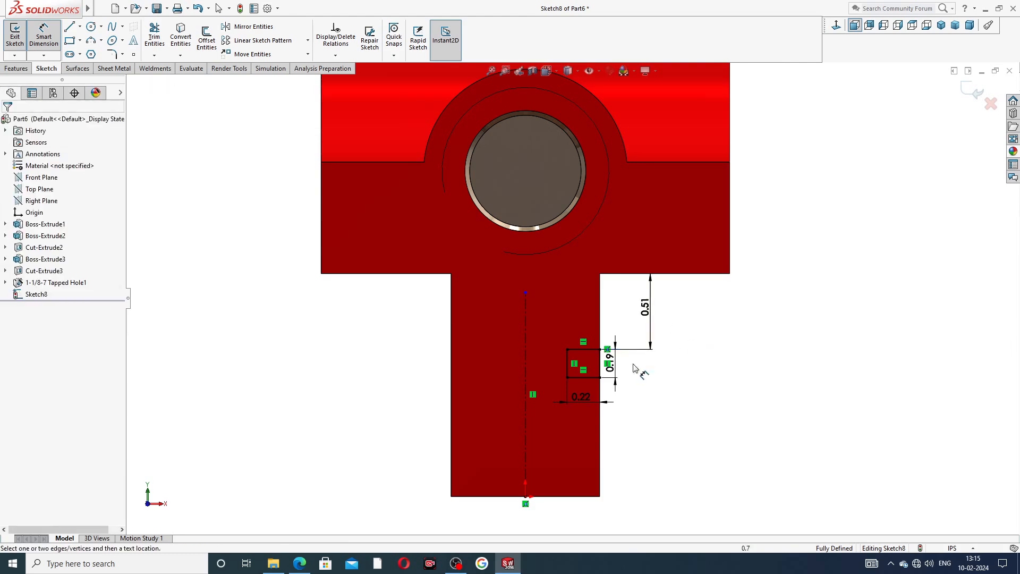
left_click_drag(610, 363, 632, 365)
left_click_drag(580, 403, 580, 409)
left_click(713, 357)
right_click(336, 442)
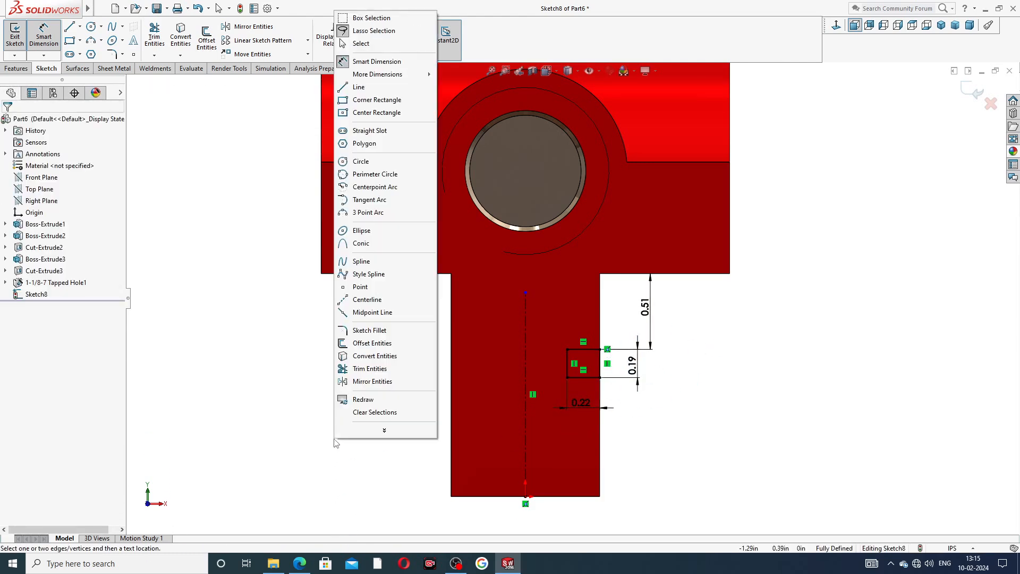
left_click(377, 62)
Check the PDF drawing of the sliding jaw and cut the stem's rectangle with an Extruded Cut set to Through All.
left_click(299, 563)
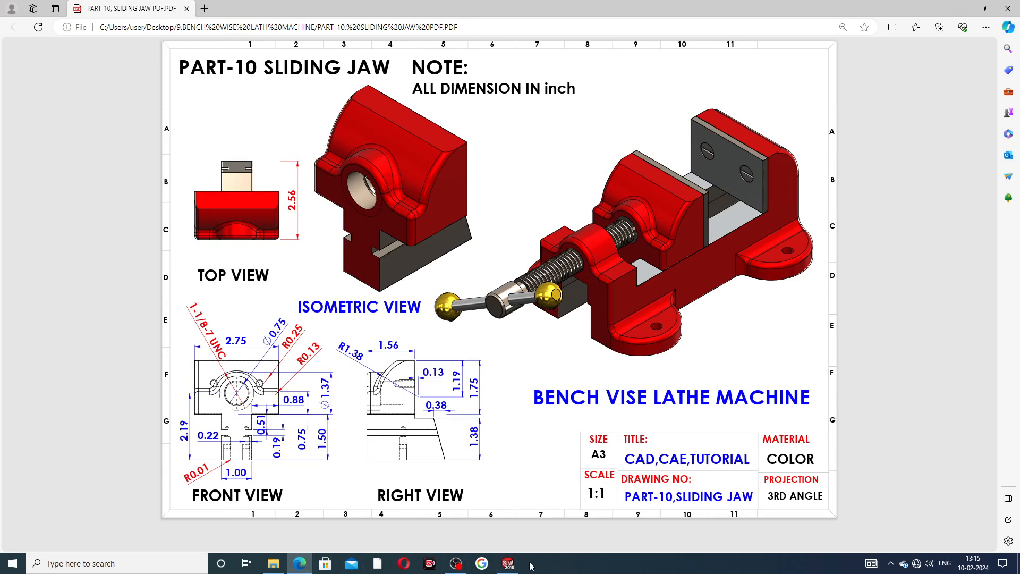
left_click(509, 563)
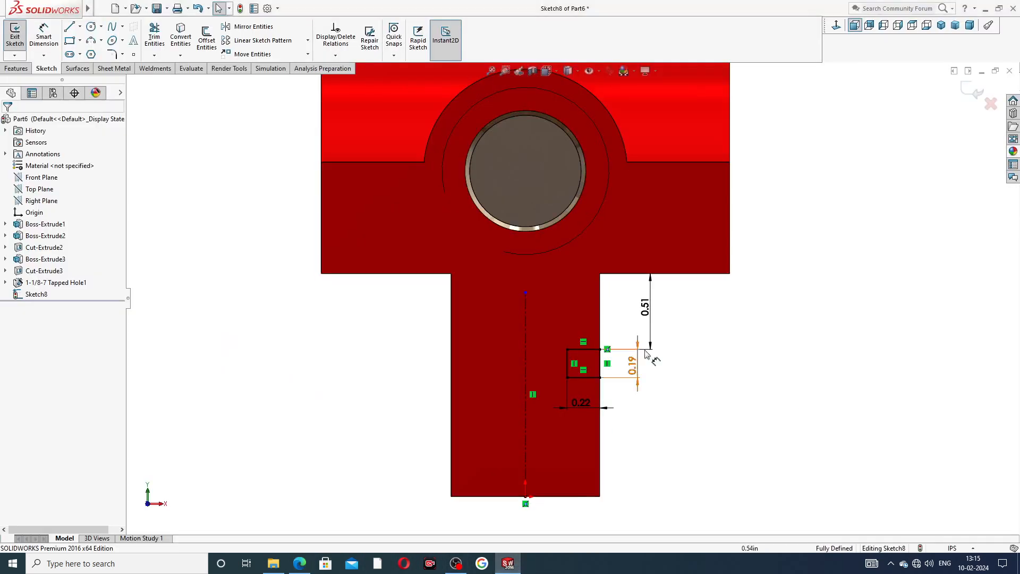
left_click(12, 69)
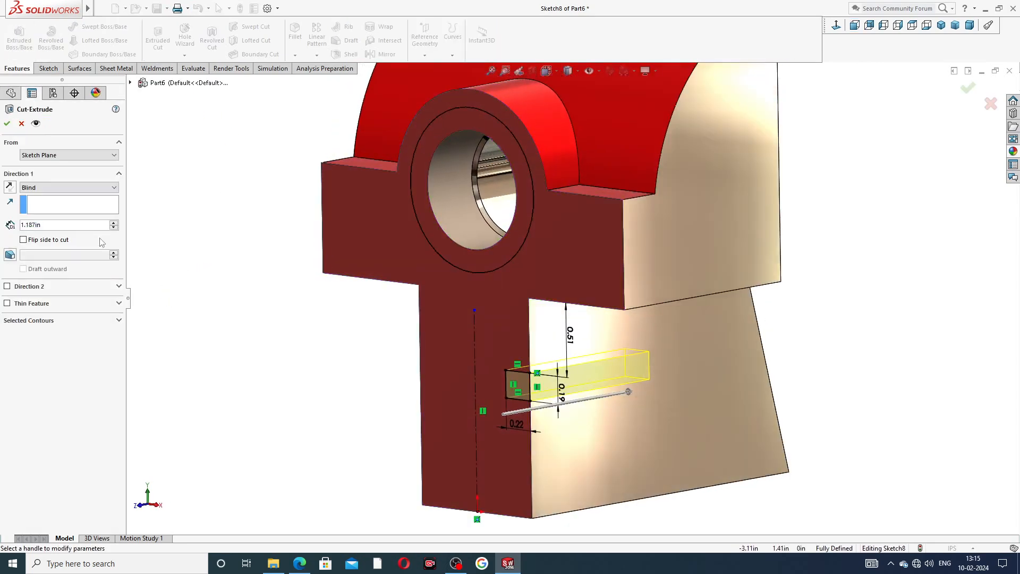
left_click(48, 188)
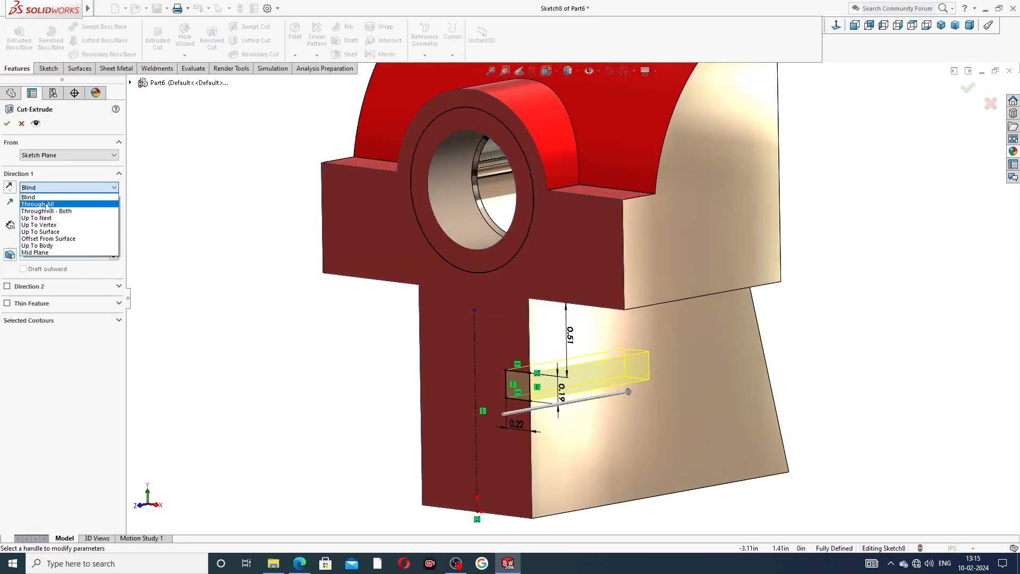
left_click(47, 205)
left_click(7, 123)
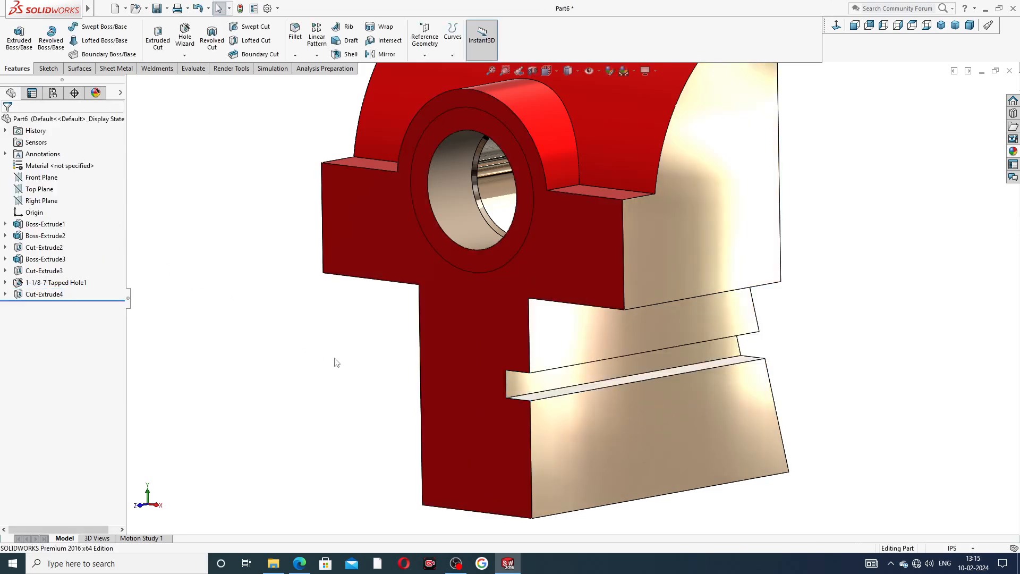
Mirror the stem's slot cut about the Right Plane.
key("z")
key("z")
key("z")
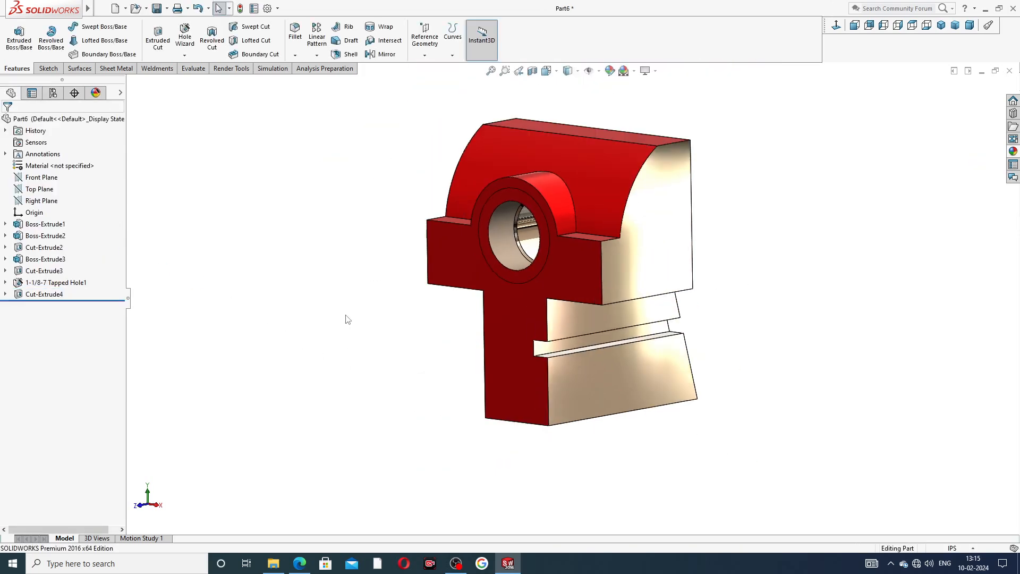
mouse_move(545, 326)
middle_mouse_down()
mouse_move(535, 324)
mouse_move(544, 343)
middle_mouse_up()
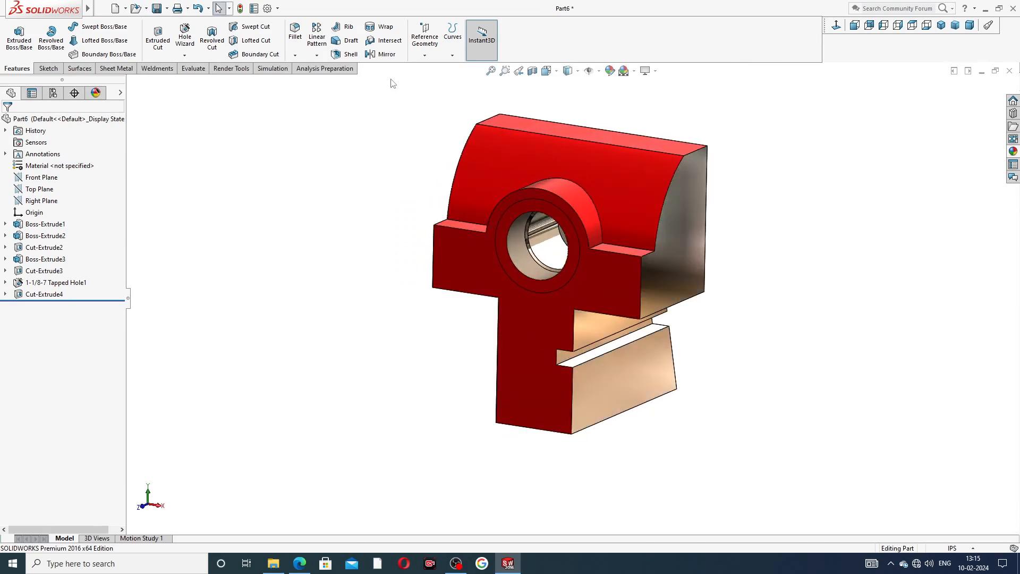
left_click(46, 200)
middle_click_drag(357, 317, 390, 300)
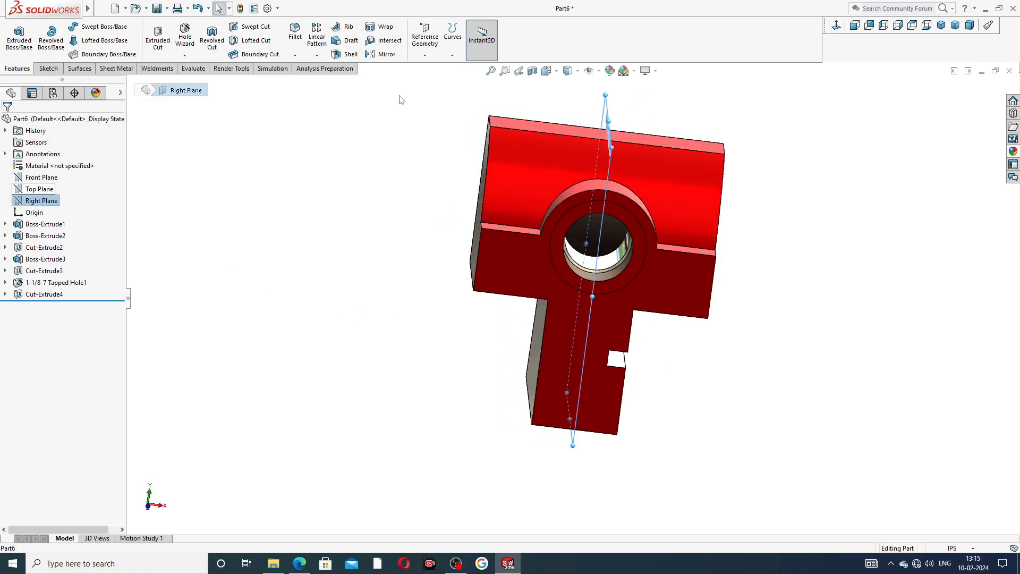
left_click(387, 54)
middle_click_drag(477, 322, 553, 352)
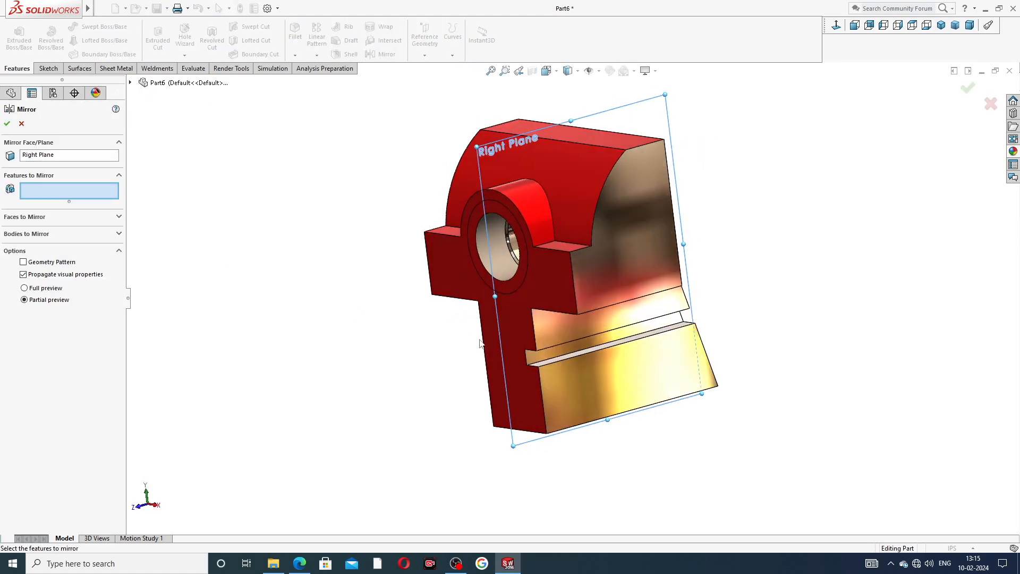
left_click(555, 353)
middle_click_drag(403, 370, 467, 362)
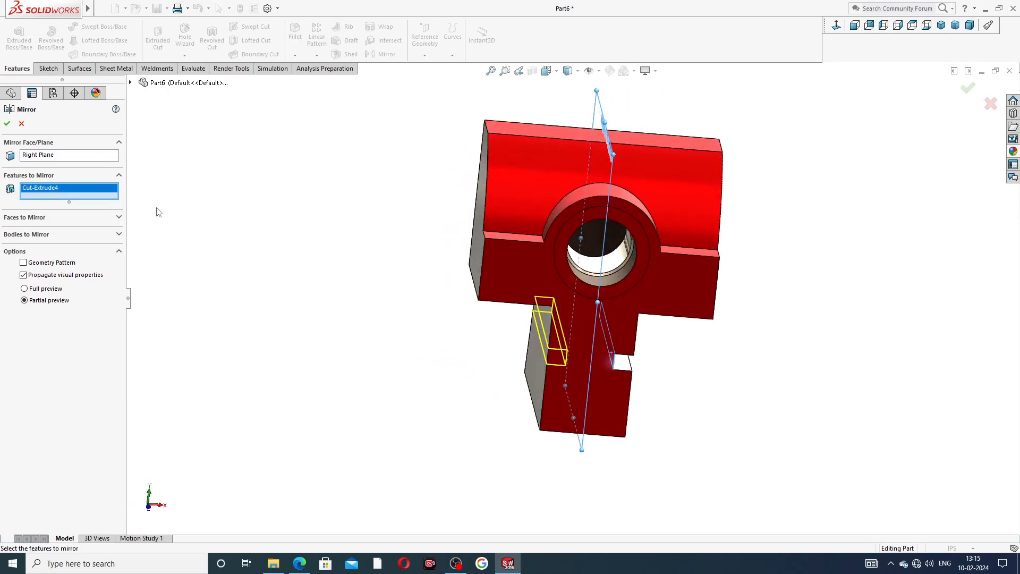
left_click(6, 123)
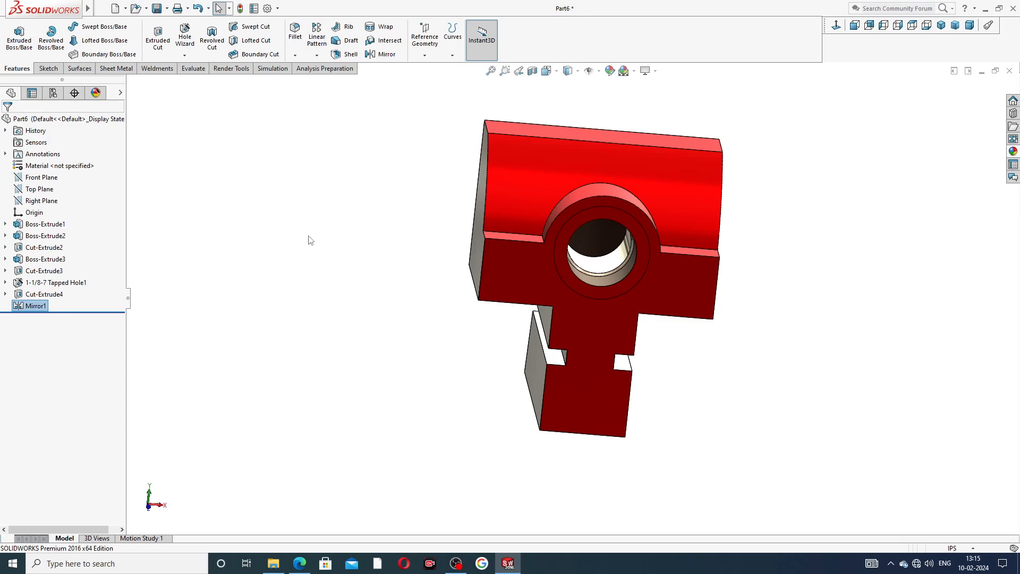
Start a Hole Wizard tapped hole on the jaw body's flat back face, viewed normal, and set its size to 1/4-20.
middle_click_drag(375, 325, 545, 320)
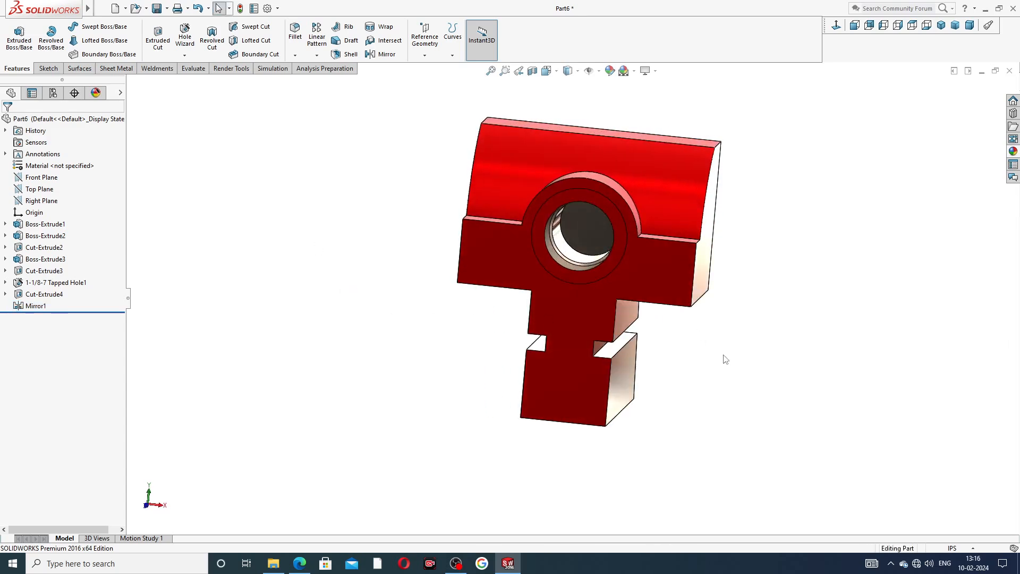
middle_click_drag(706, 314, 747, 174)
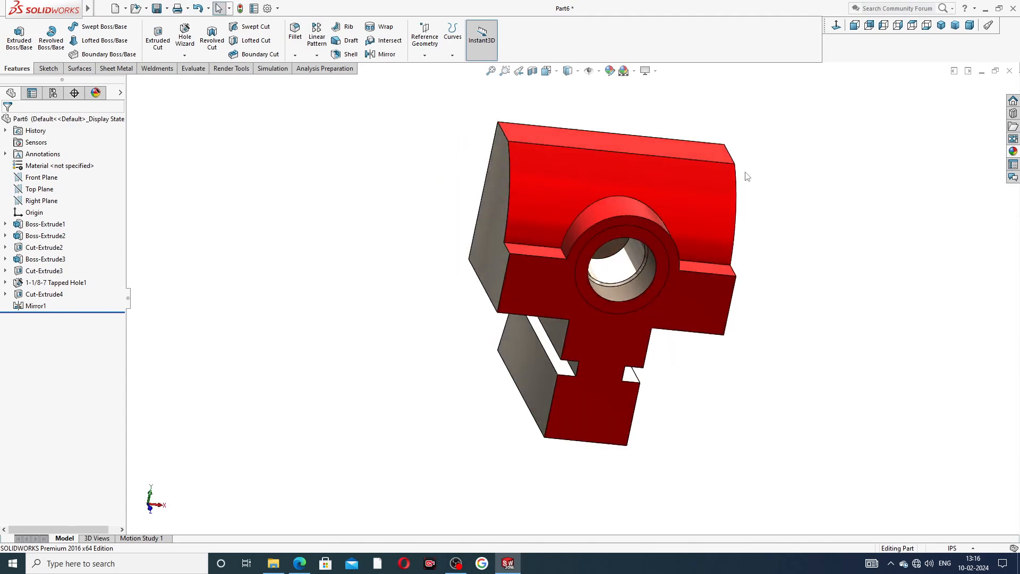
mouse_move(763, 298)
middle_mouse_down()
mouse_move(795, 244)
mouse_move(746, 286)
middle_mouse_up()
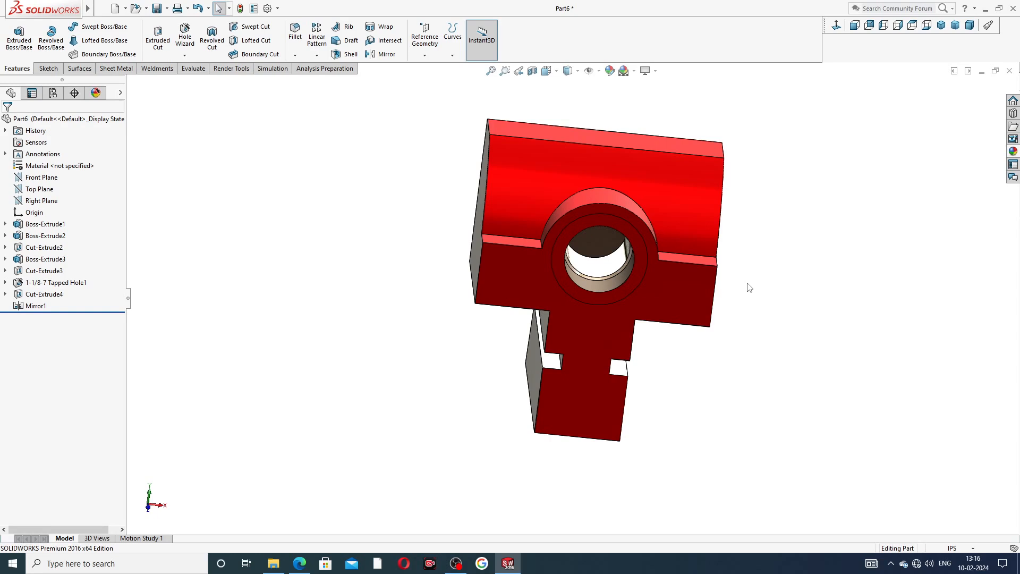
middle_click_drag(763, 222, 579, 234)
left_click(586, 194)
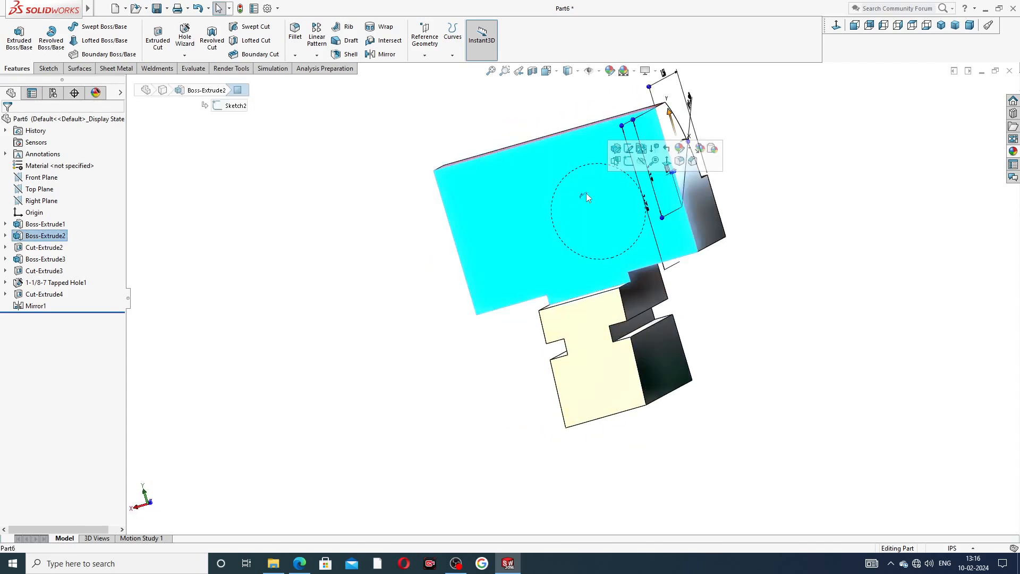
left_click(836, 28)
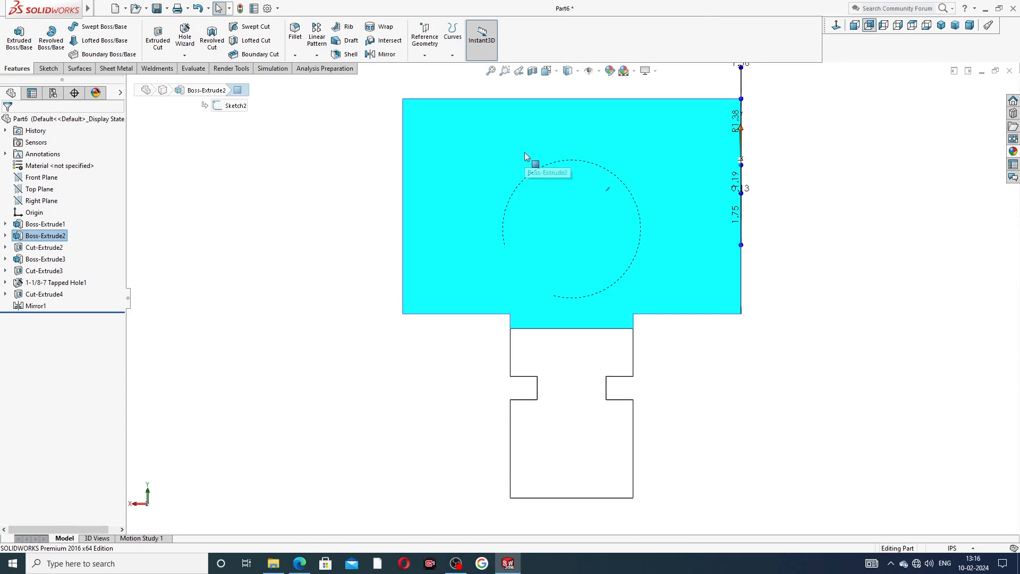
left_click(186, 37)
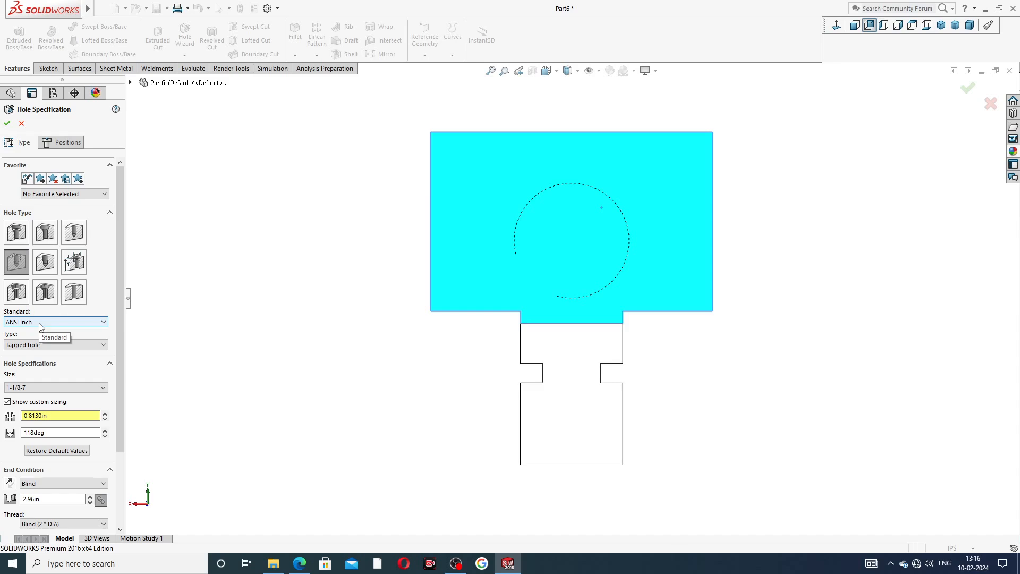
left_click(57, 389)
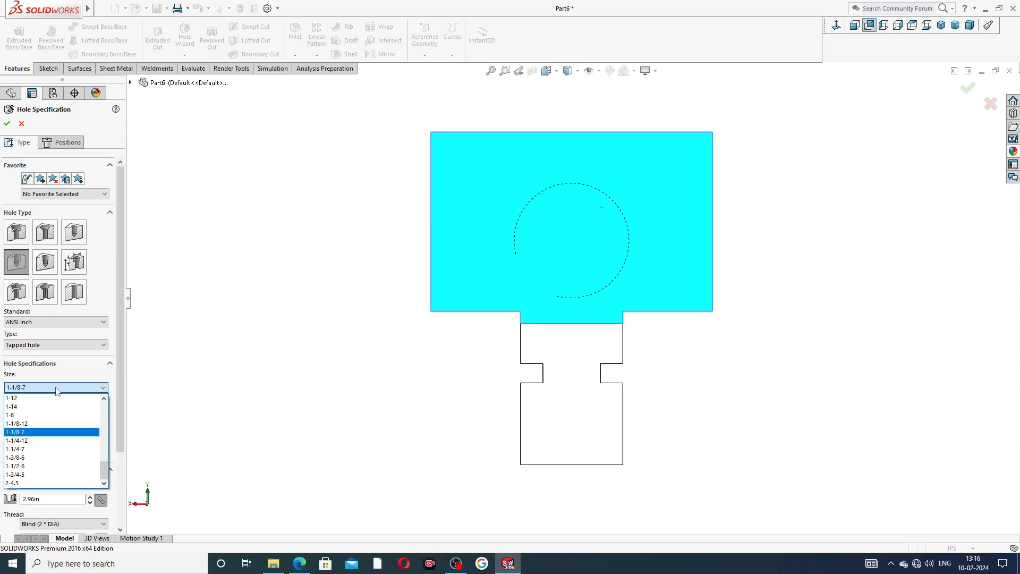
left_click(57, 389)
left_click(58, 390)
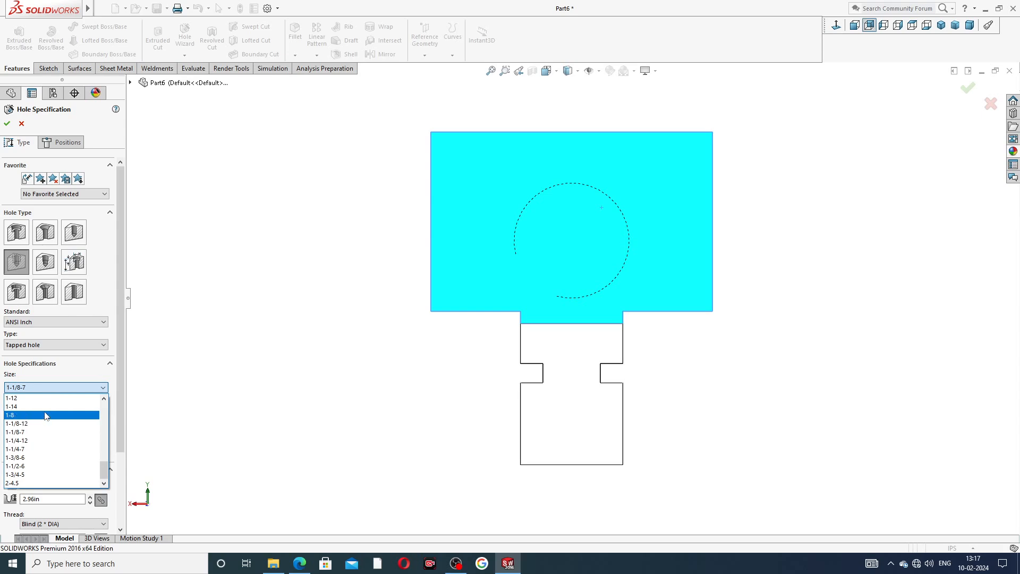
scroll(45, 408, "up", 3)
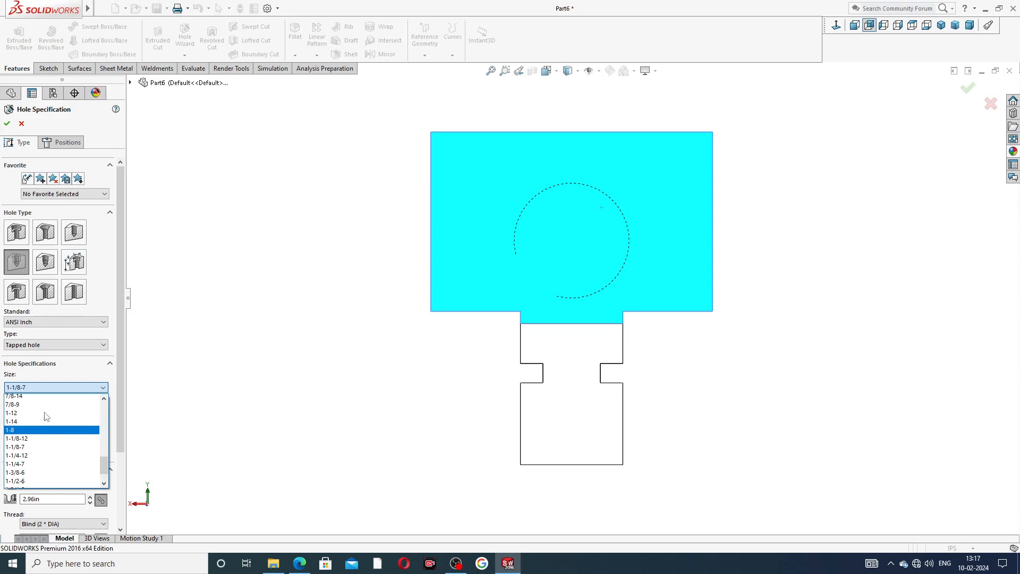
scroll(45, 419, "up", 3)
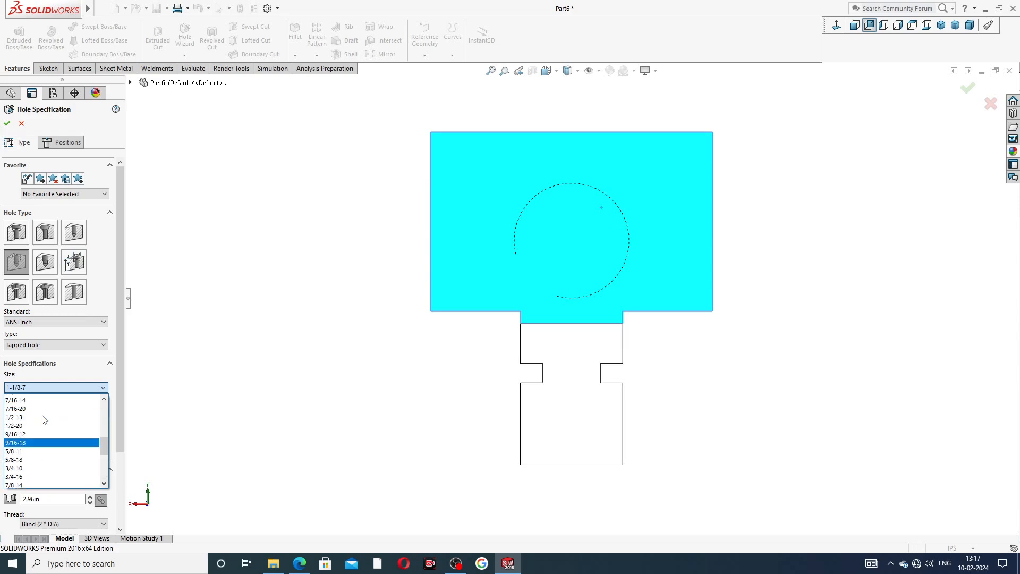
scroll(45, 418, "up", 2)
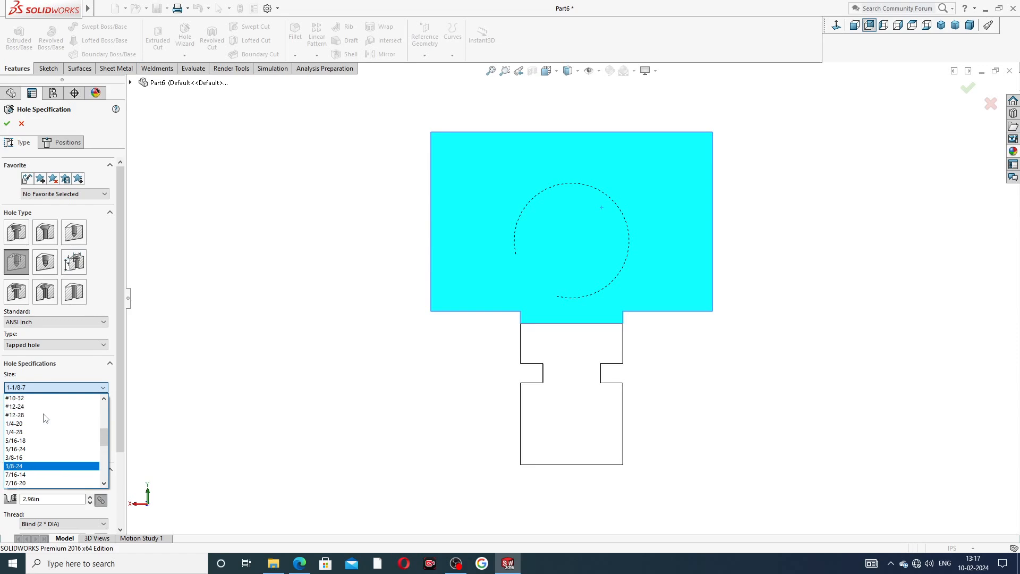
left_click(43, 428)
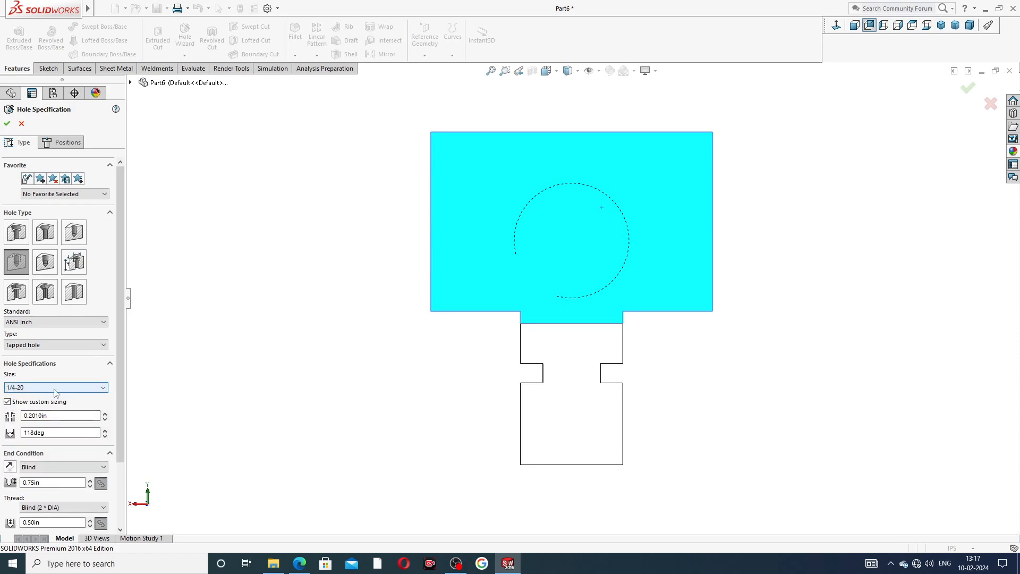
Turn off custom sizing for the tapped hole and set its blind hole depth to 0.63 in.
scroll(119, 373, "down", 3)
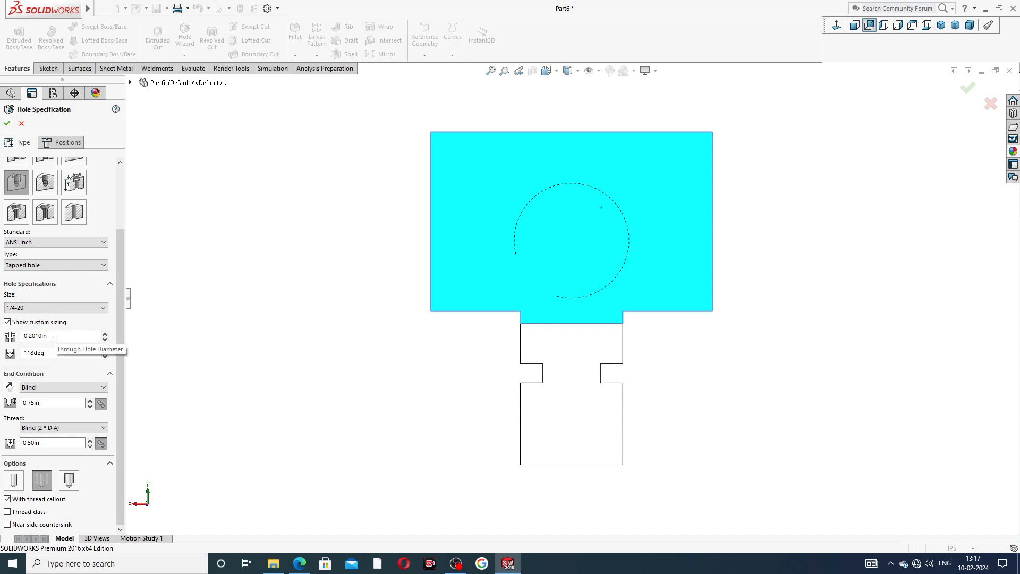
left_click(8, 323)
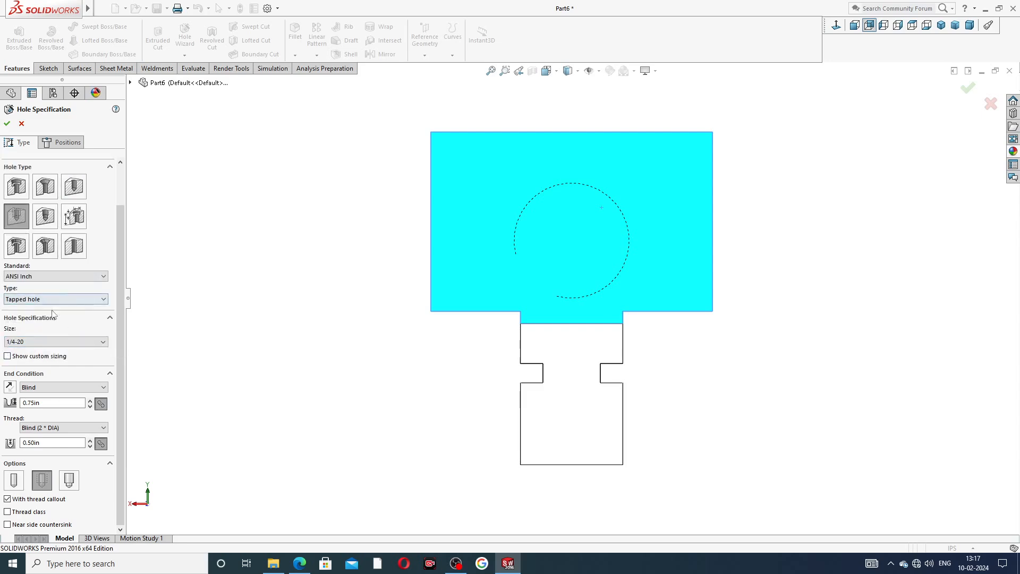
left_click(50, 402)
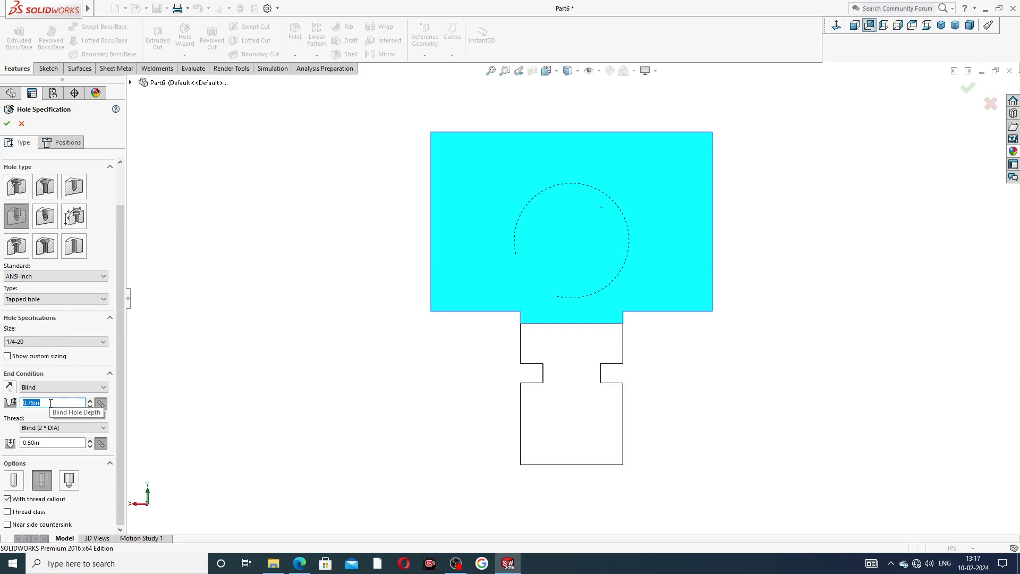
type(".63")
key("Return")
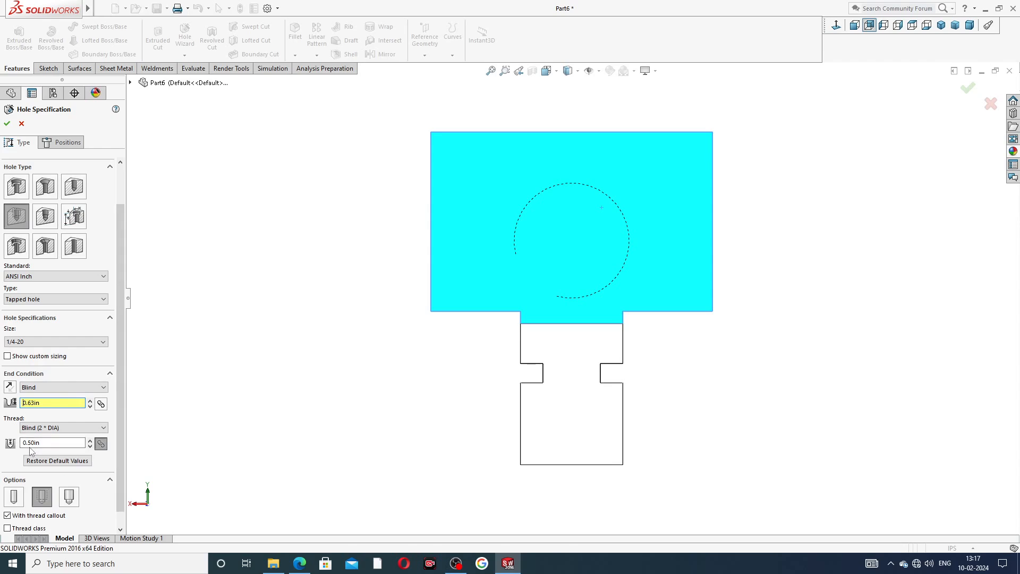
Review the tapped hole's settings and place its first position on the back face, about 0.87 in sideways and 2.54 in above the origin.
scroll(119, 447, "down", 2)
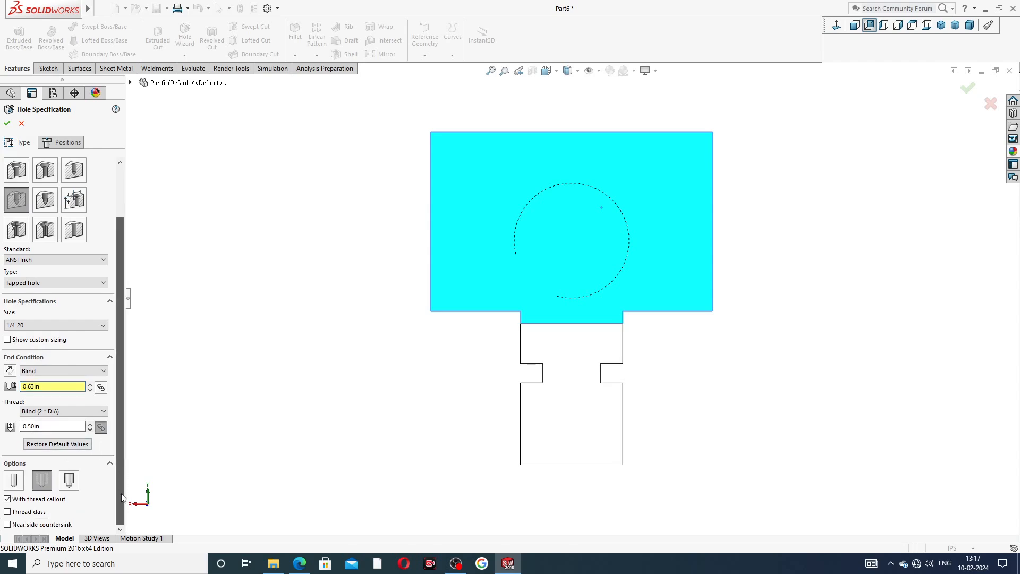
left_click_drag(120, 322, 124, 268)
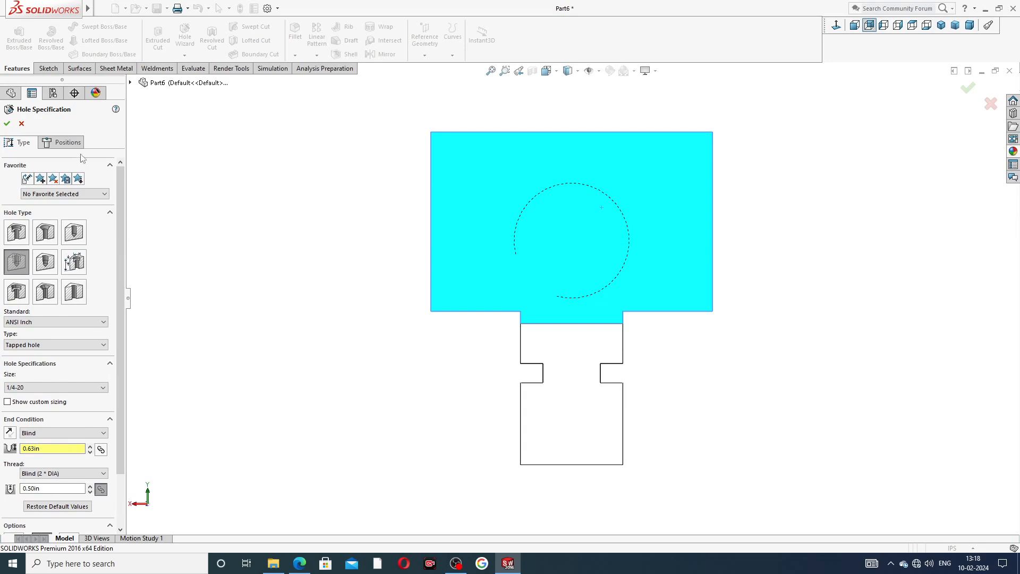
left_click(68, 142)
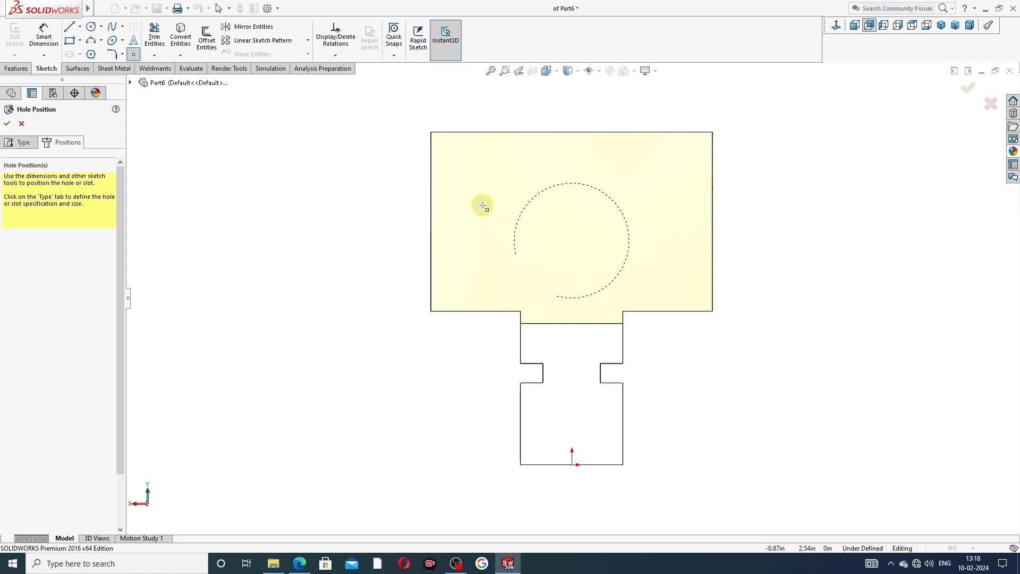
left_click(482, 205)
right_click(360, 153)
key("Escape")
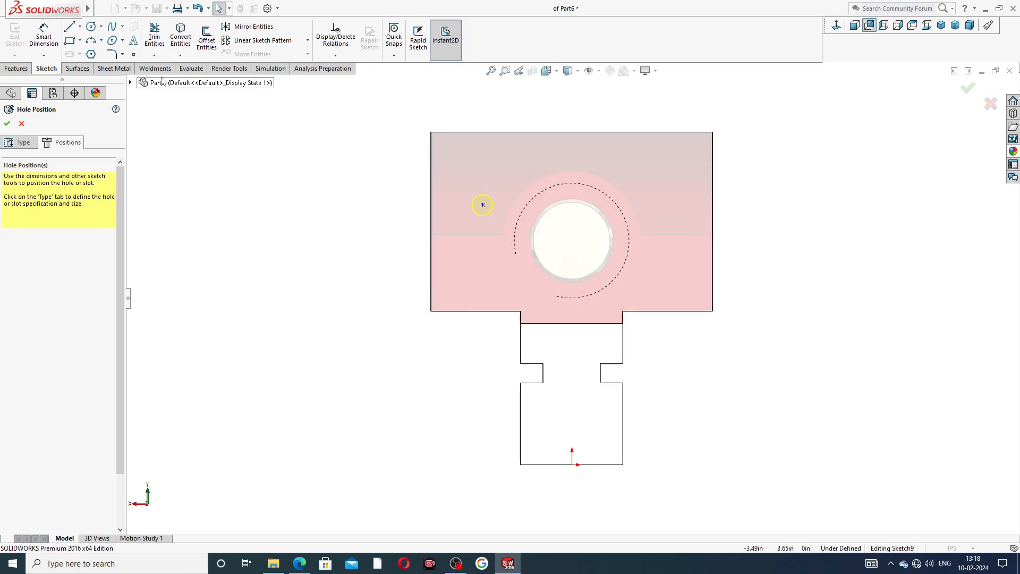
Draw a vertical construction centerline from the midpoint of the jaw's top edge down into the bore area.
left_click(80, 26)
left_click(98, 53)
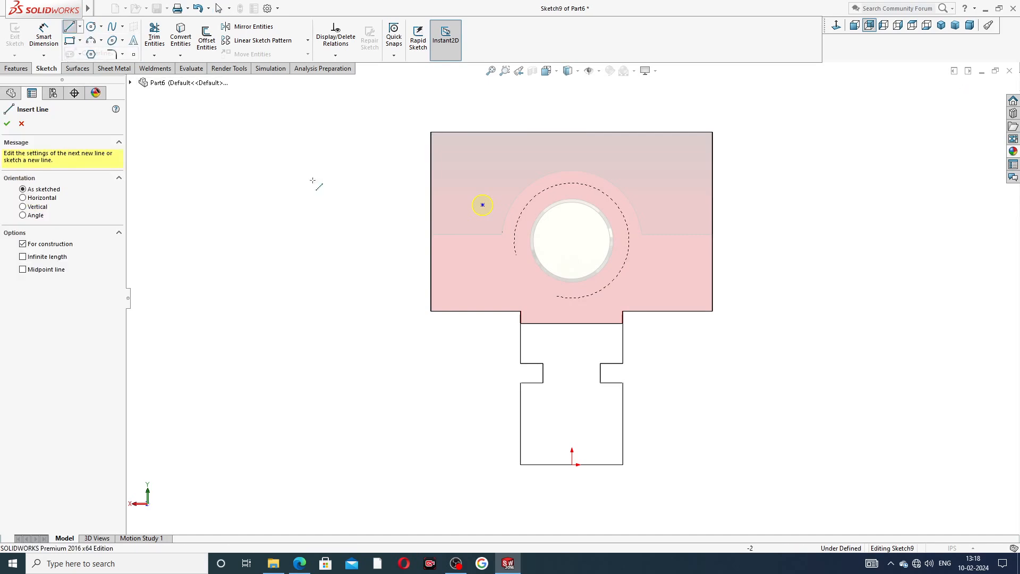
left_click(571, 464)
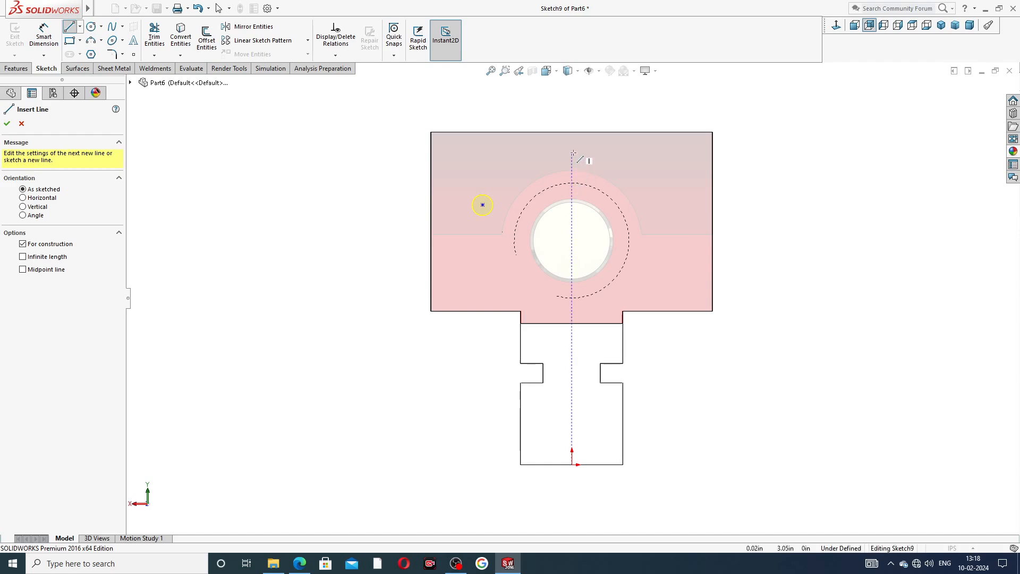
left_click(572, 132)
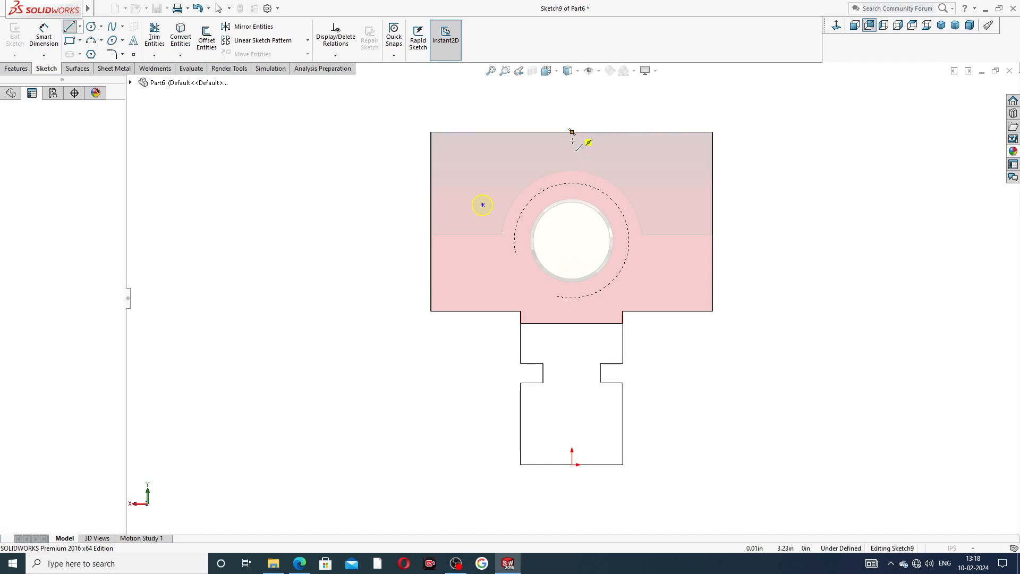
left_click(572, 269)
right_click(570, 200)
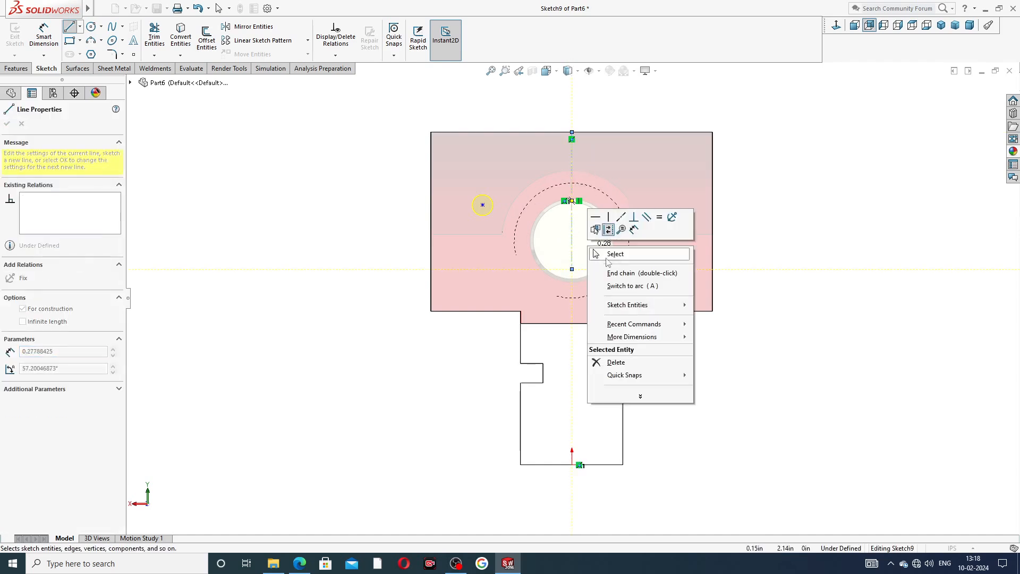
left_click(615, 254)
Place a second hole point on the opposite side of the centerline, level with the first and about 1.83 in away.
left_click(134, 54)
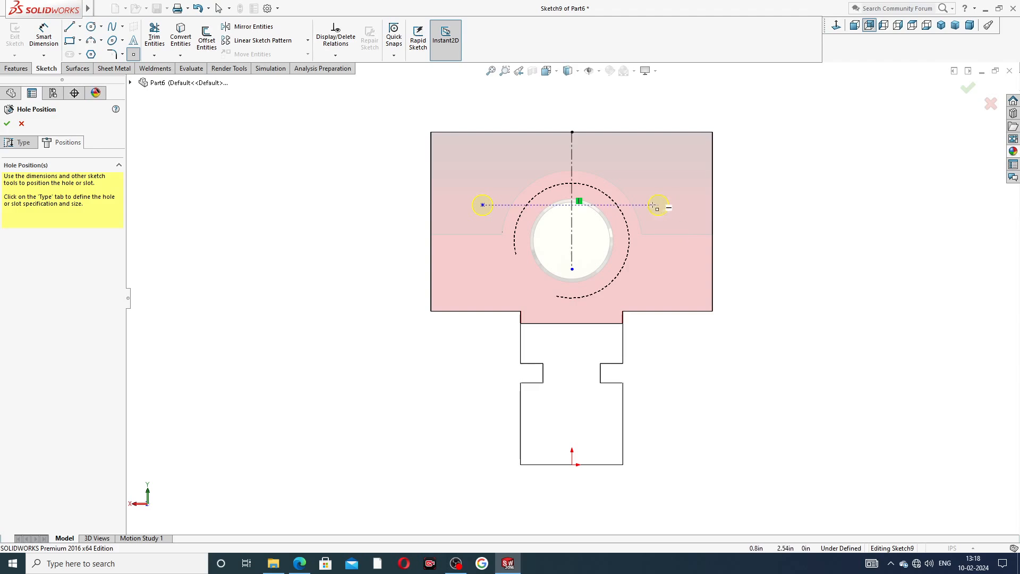
left_click(669, 205)
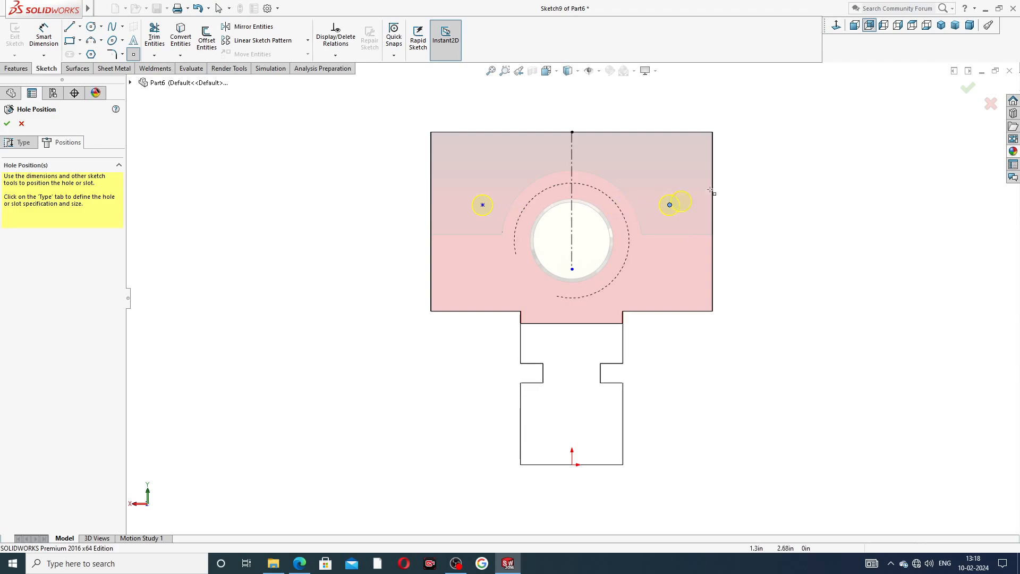
right_click(740, 161)
left_click(762, 196)
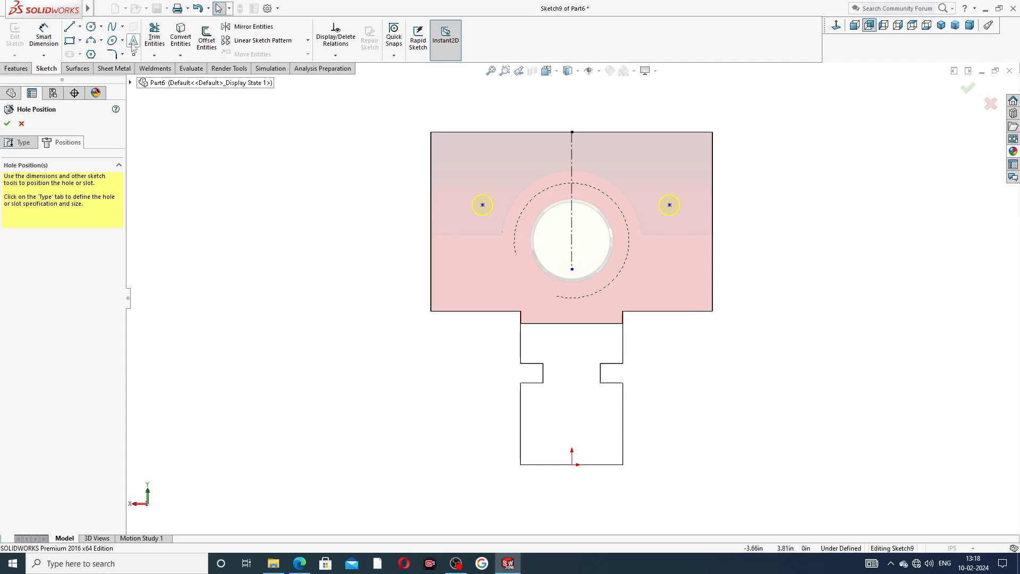
Dimension the horizontal distance between the two hole points and set it to 1.5 in.
left_click(44, 37)
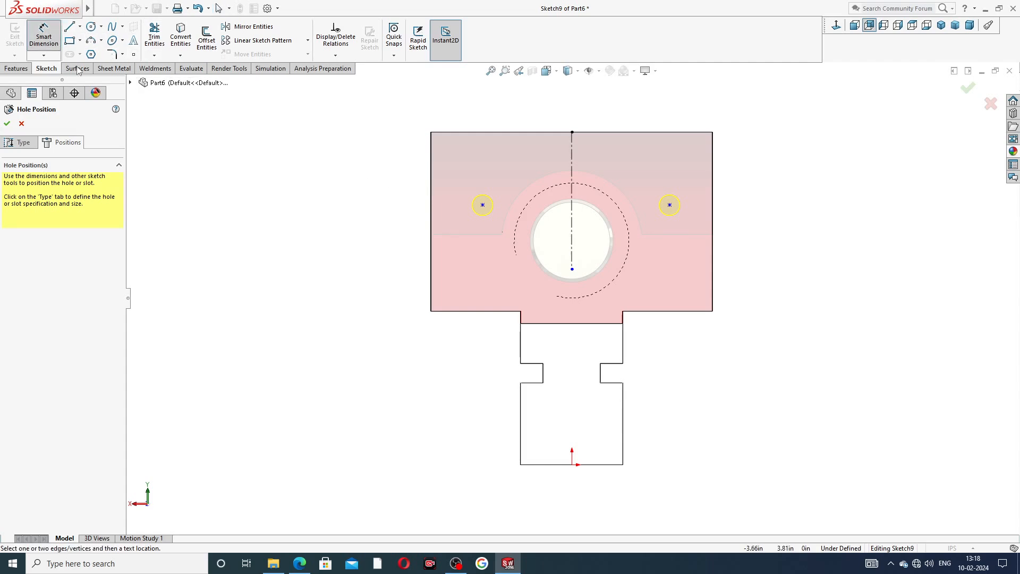
left_click(482, 206)
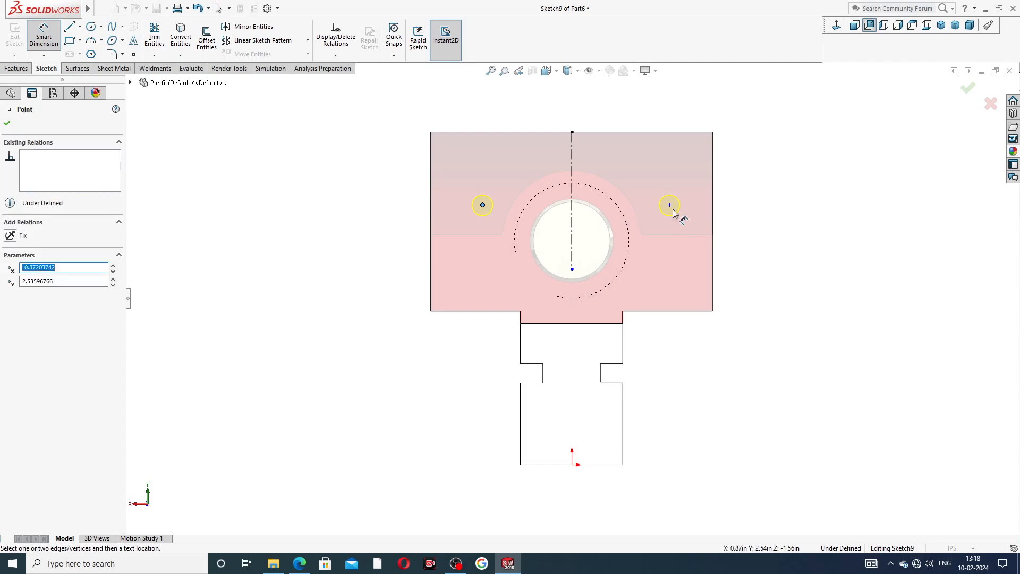
left_click(670, 205)
left_click(583, 113)
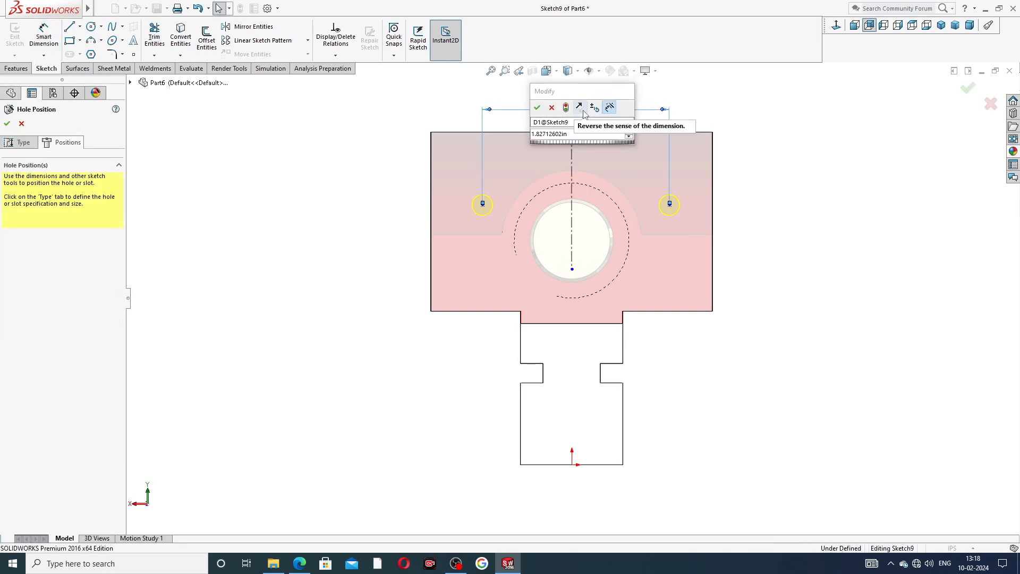
left_click(748, 133)
double_click(580, 110)
type("1.5")
key("Return")
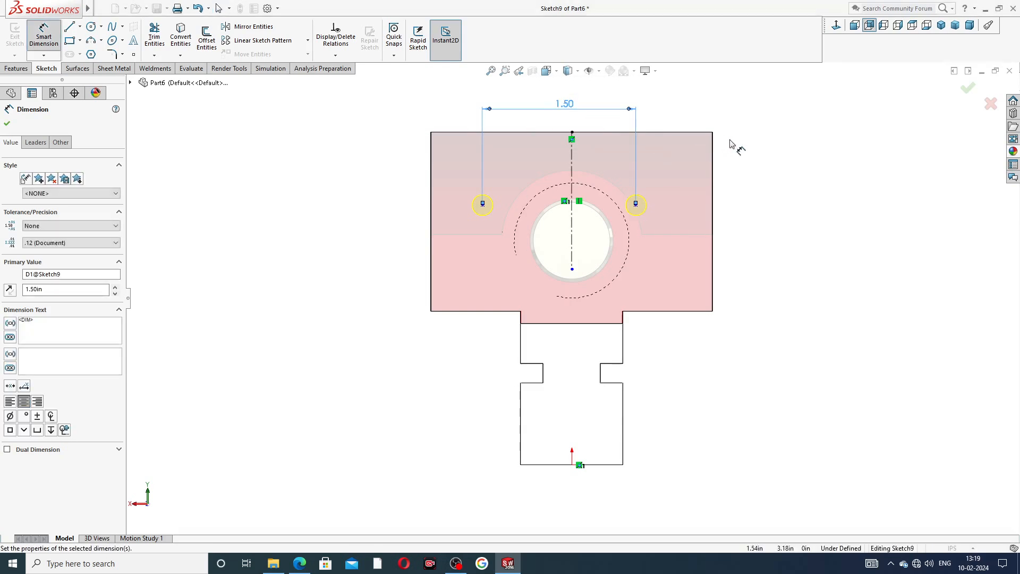
left_click(730, 143)
Dimension a hole point's height above the jaw body's bottom edge and set it to 1 in.
left_click(636, 205)
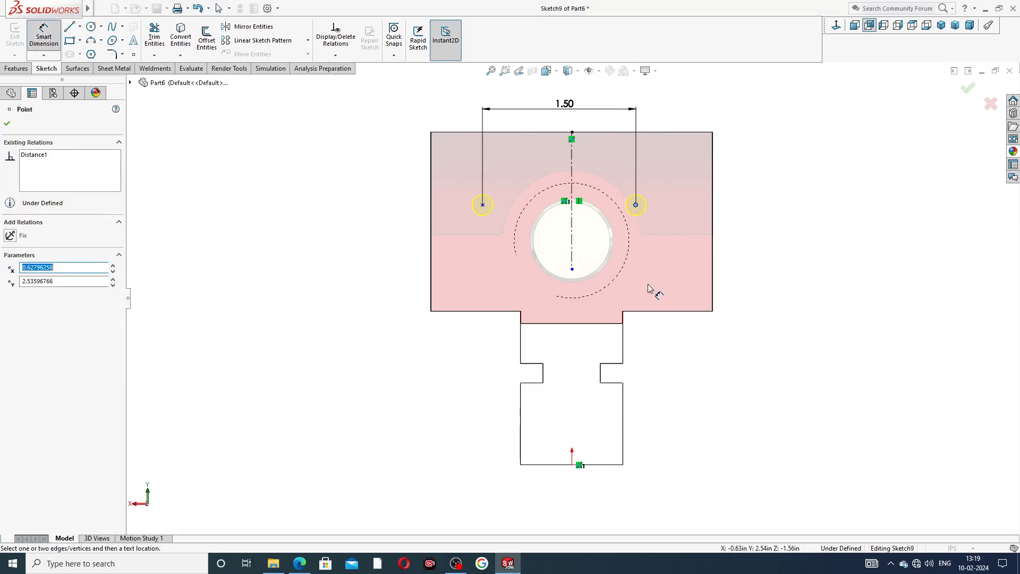
left_click(660, 313)
left_click(736, 274)
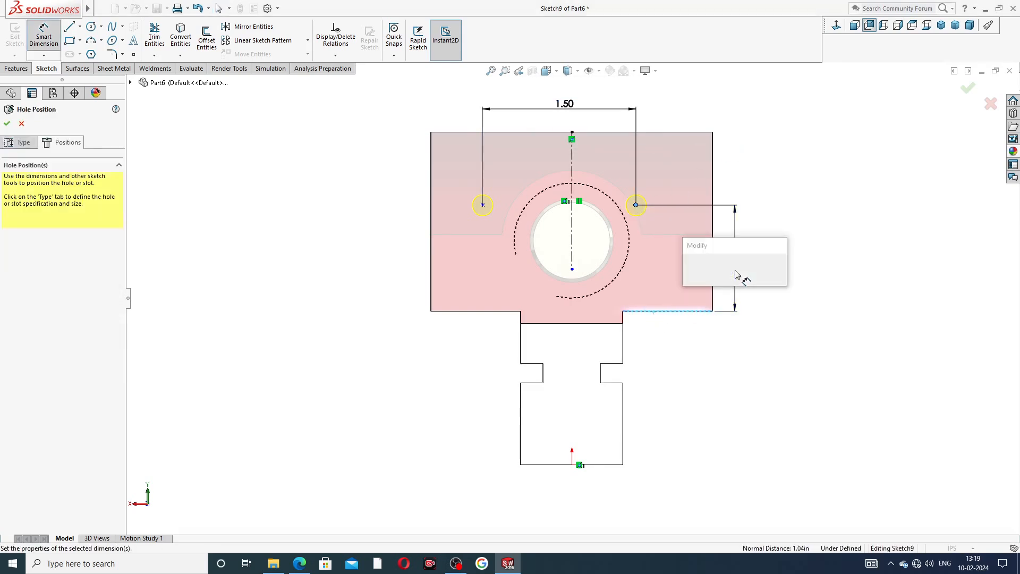
key("Return")
double_click(734, 271)
type("1")
key("Return")
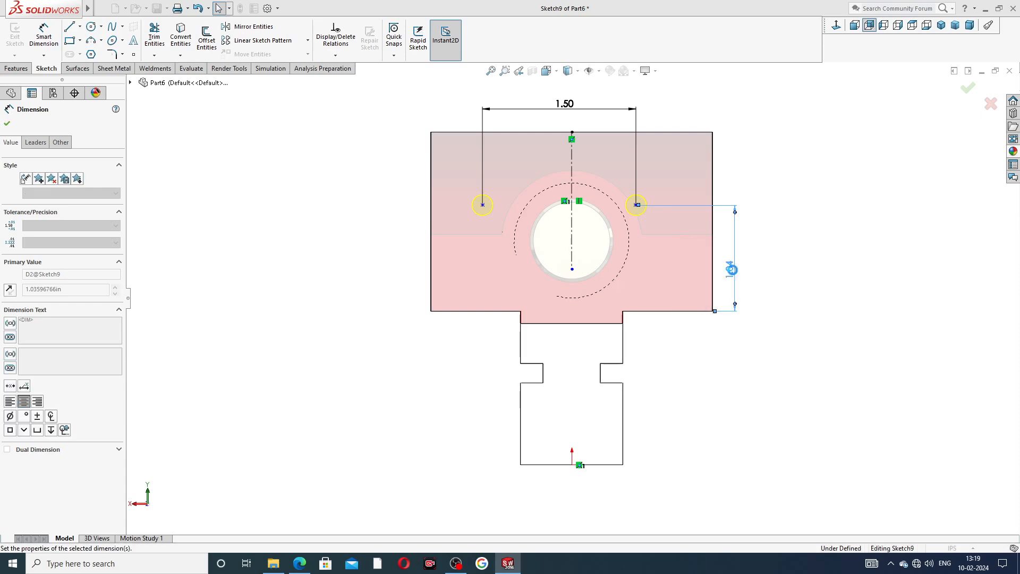
right_click(757, 185)
left_click(778, 182)
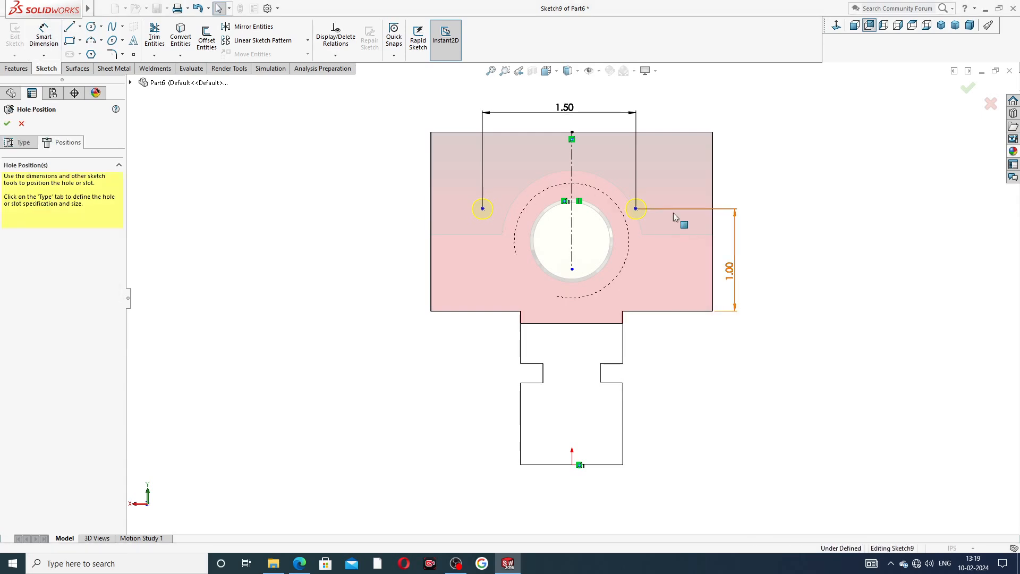
Make the two hole points symmetric about the vertical centerline and accept the tapped holes.
left_click(636, 209)
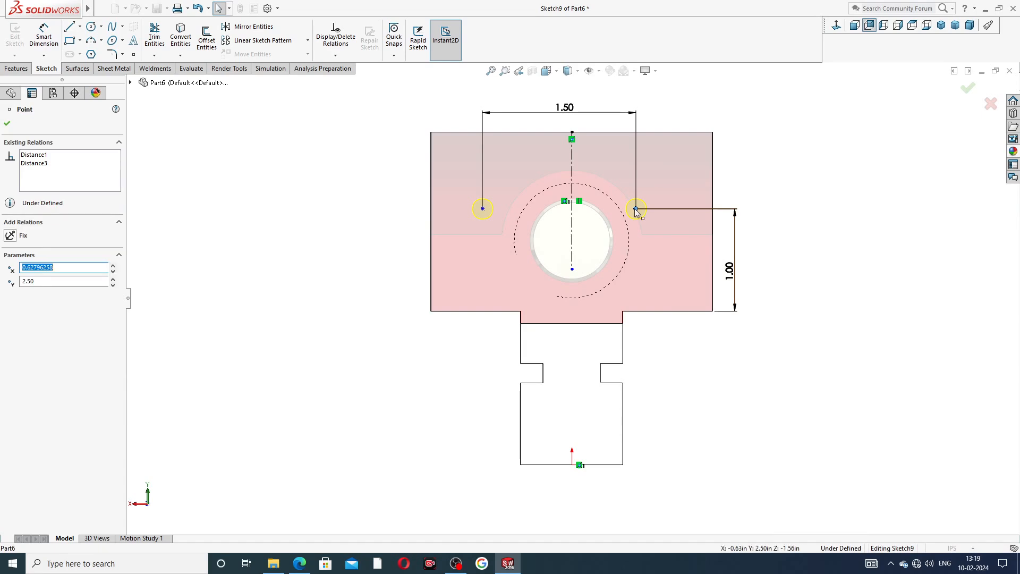
left_click(571, 224, "ctrl")
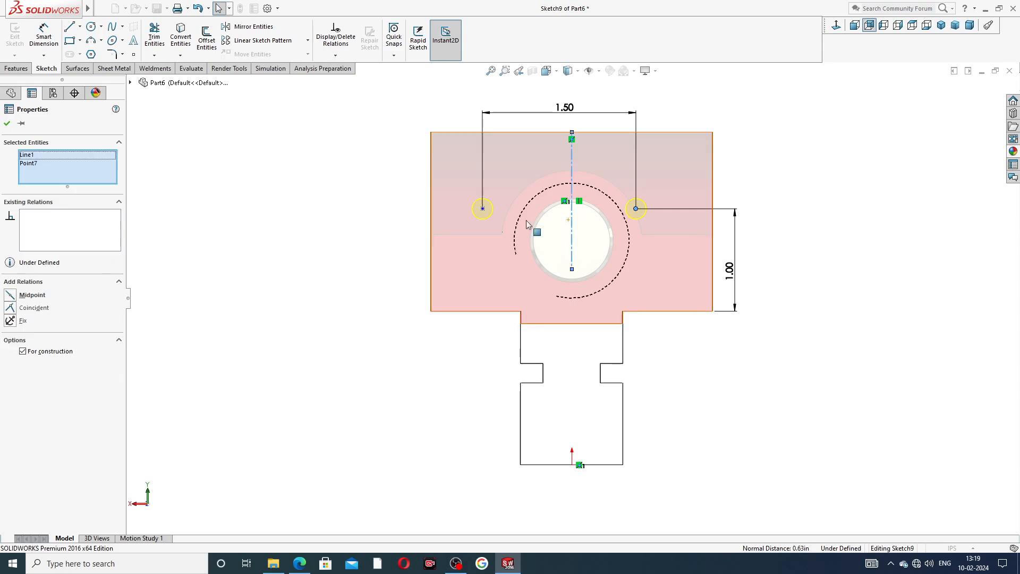
left_click(482, 209, "ctrl")
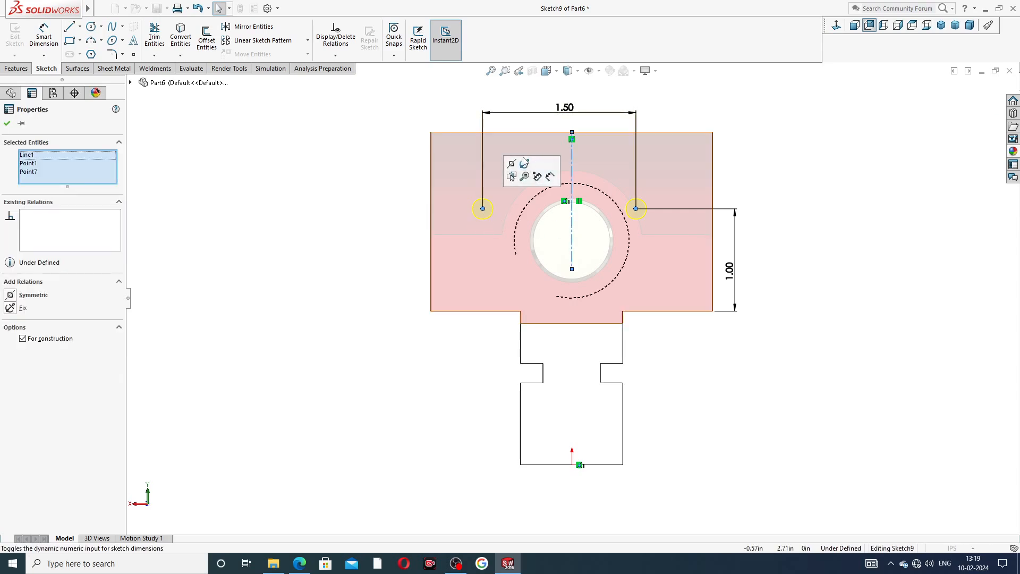
left_click(511, 164)
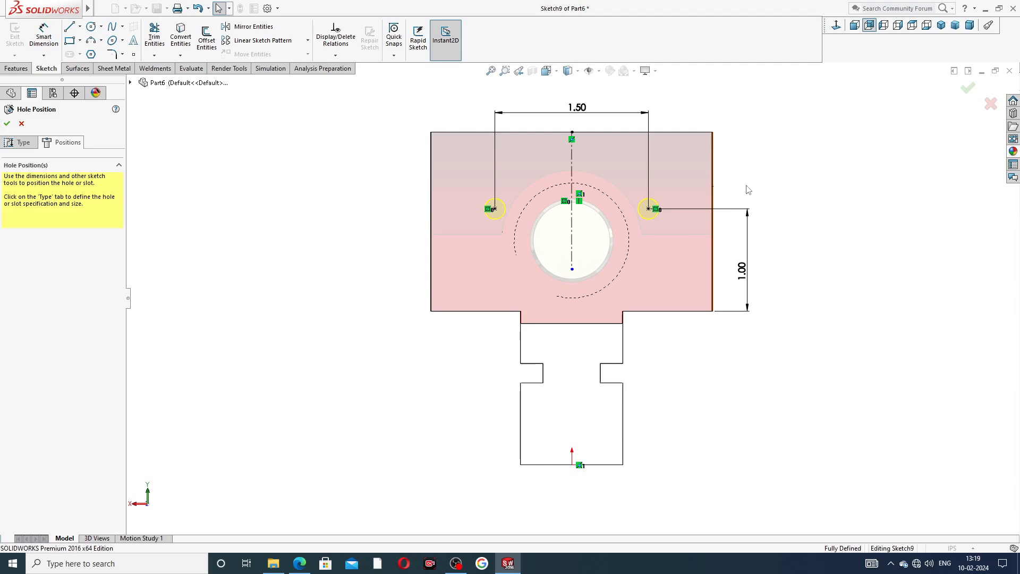
left_click(7, 123)
Turn on shaded cosmetic threads in the document's detailing properties.
middle_click_drag(763, 200, 738, 237)
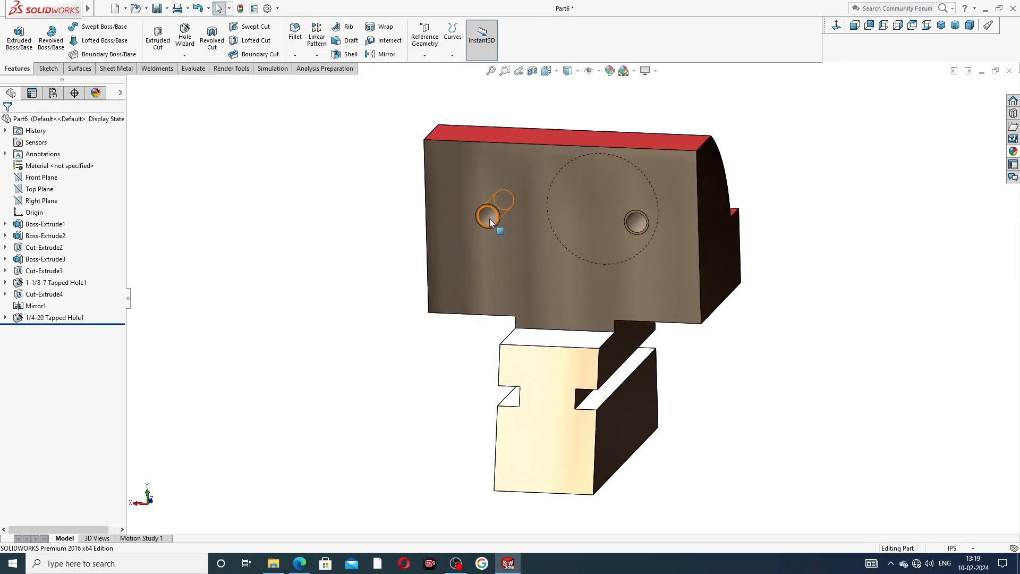
scroll(490, 222, "down", 4)
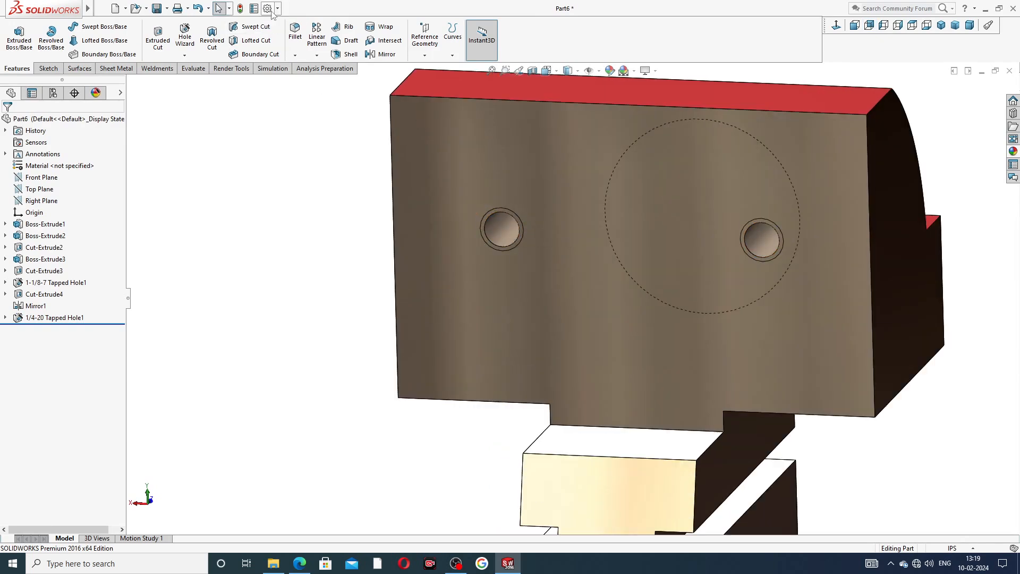
left_click(267, 9)
left_click(380, 102)
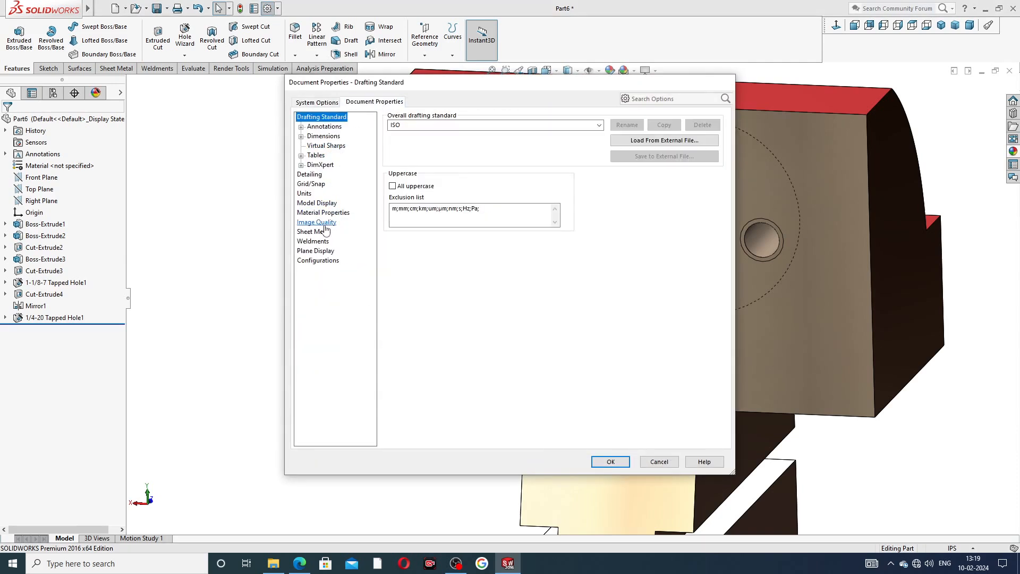
left_click(315, 174)
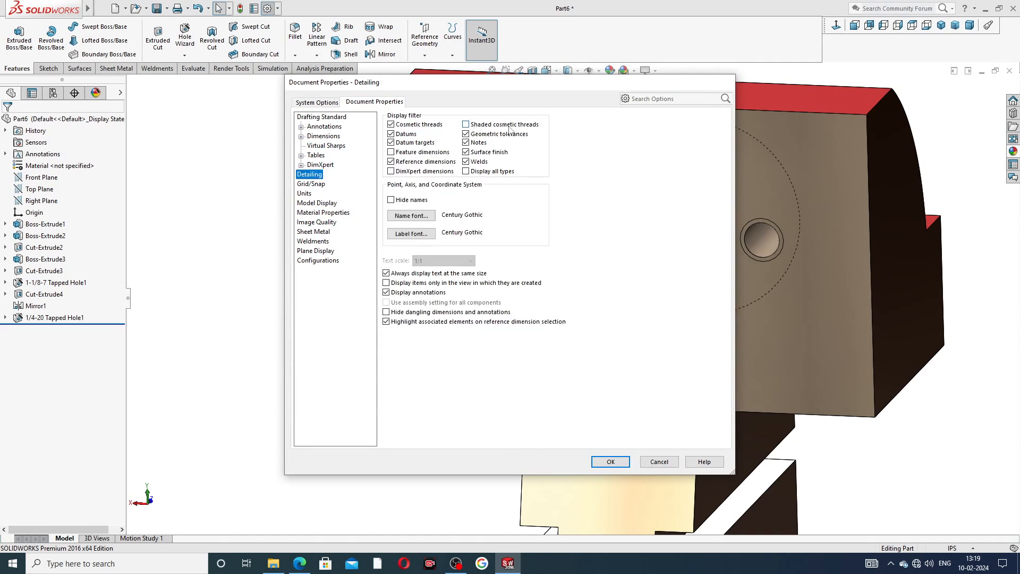
left_click(466, 124)
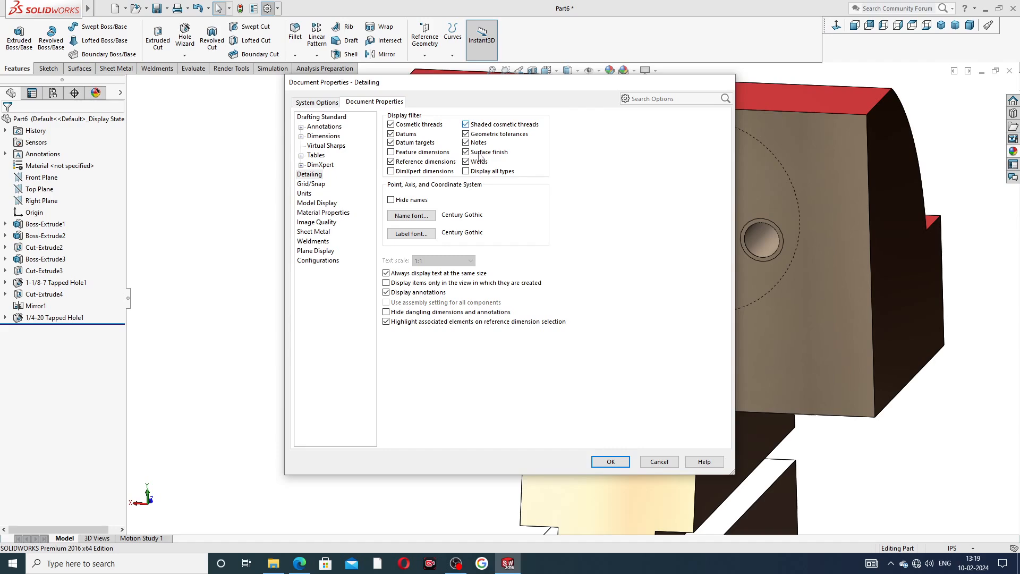
left_click(610, 461)
Examine the threads in the back-face holes and inspect the jaw from the back, side and front.
scroll(723, 235, "down", 3)
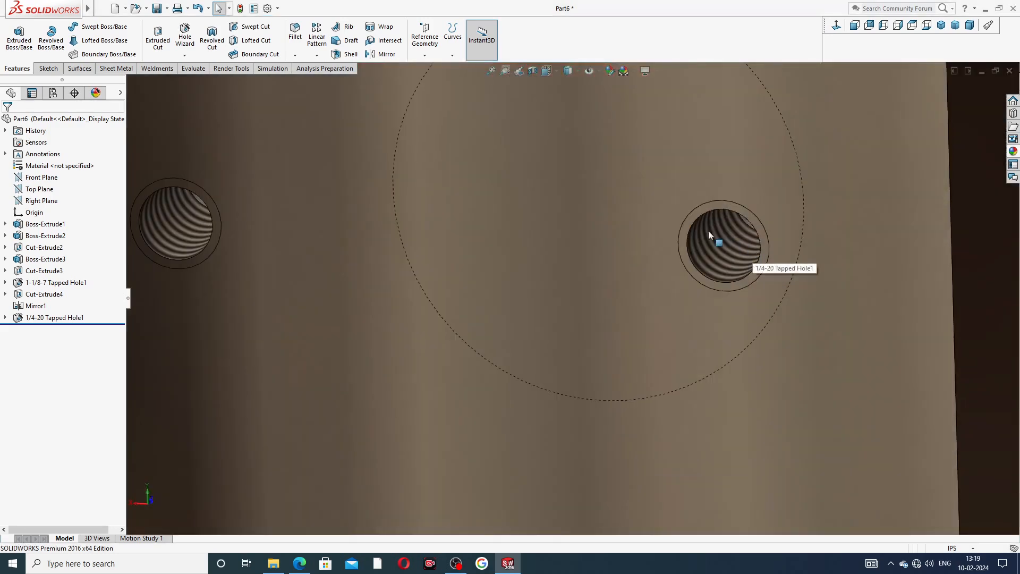
scroll(729, 237, "up", 10)
middle_click_drag(725, 250, 563, 356)
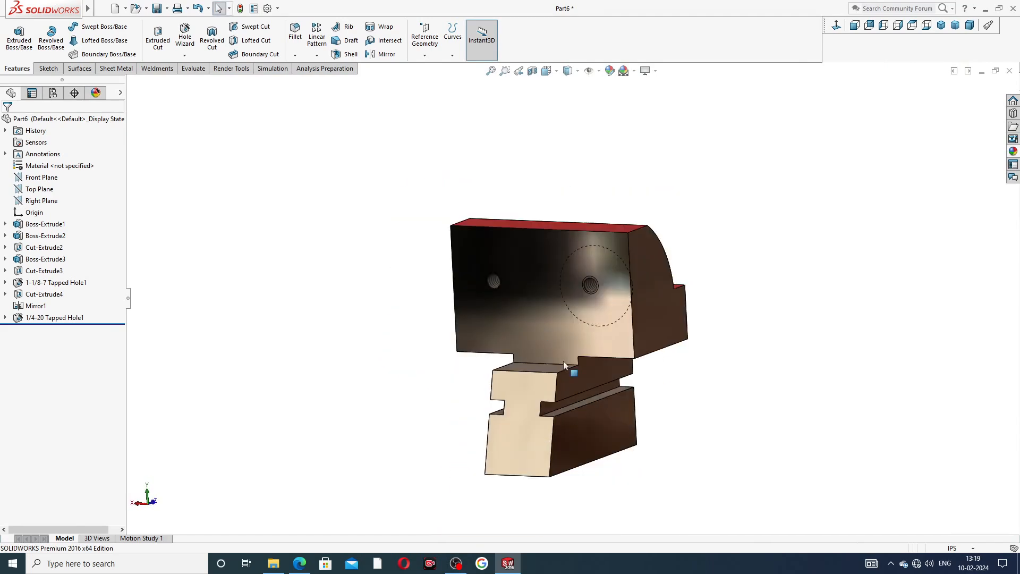
scroll(564, 373, "down", 2)
middle_click_drag(763, 300, 882, 285)
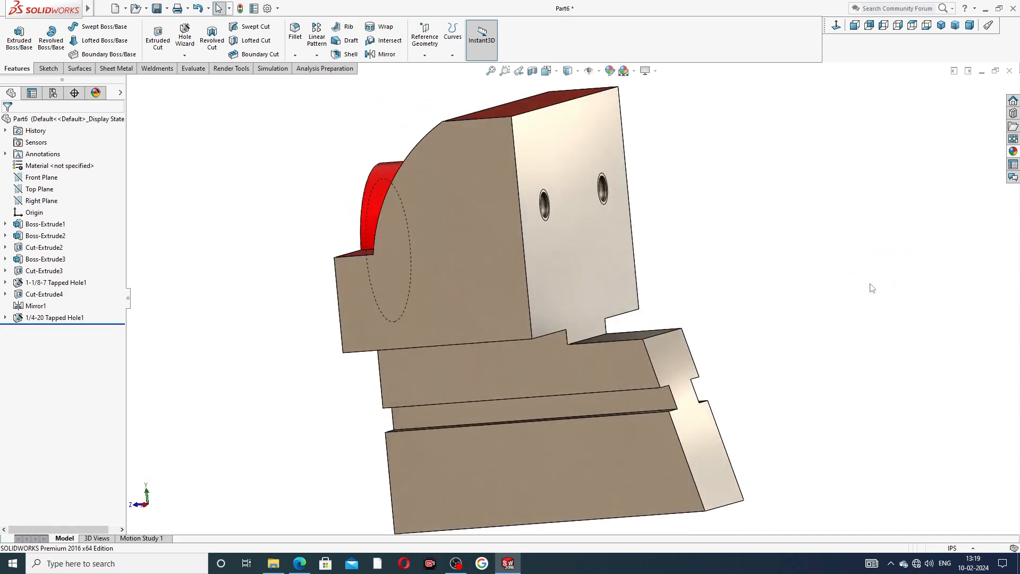
middle_click_drag(762, 157, 795, 228)
scroll(791, 230, "up", 3)
middle_click_drag(741, 218, 796, 200)
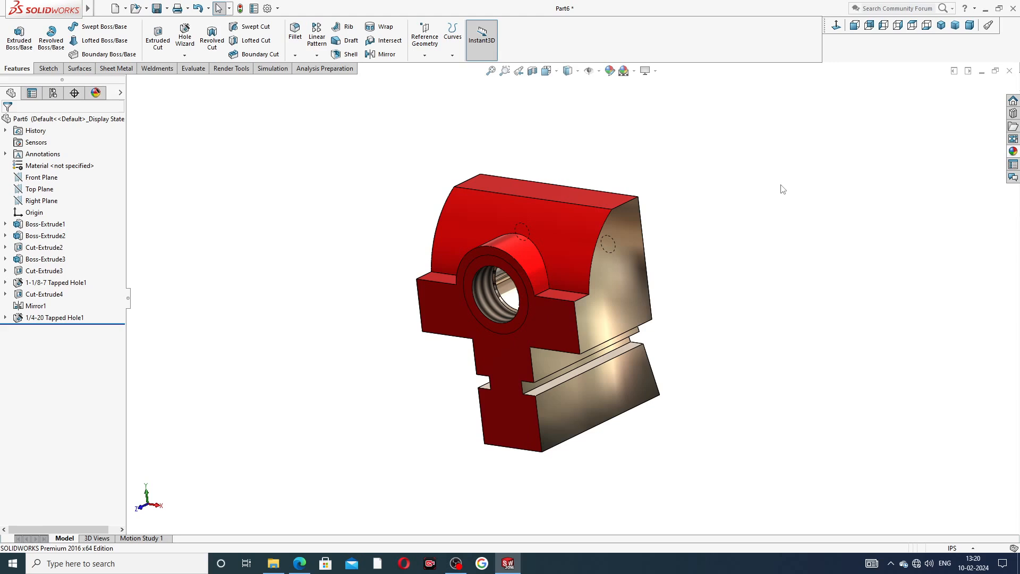
Check the radii in the PDF drawing and fillet the two edges where the boss meets the shoulders to 0.25 in.
left_click(299, 563)
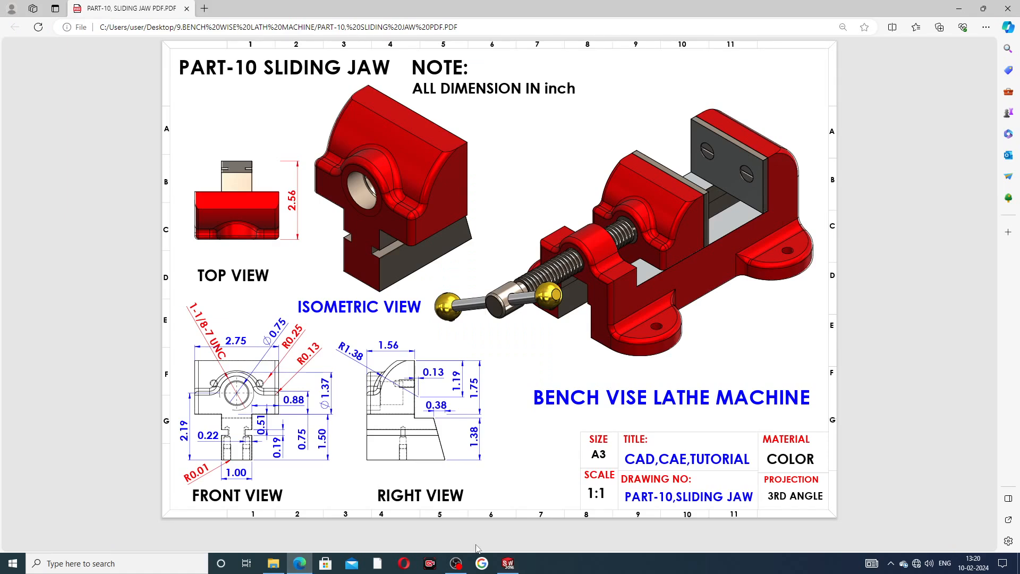
left_click(507, 563)
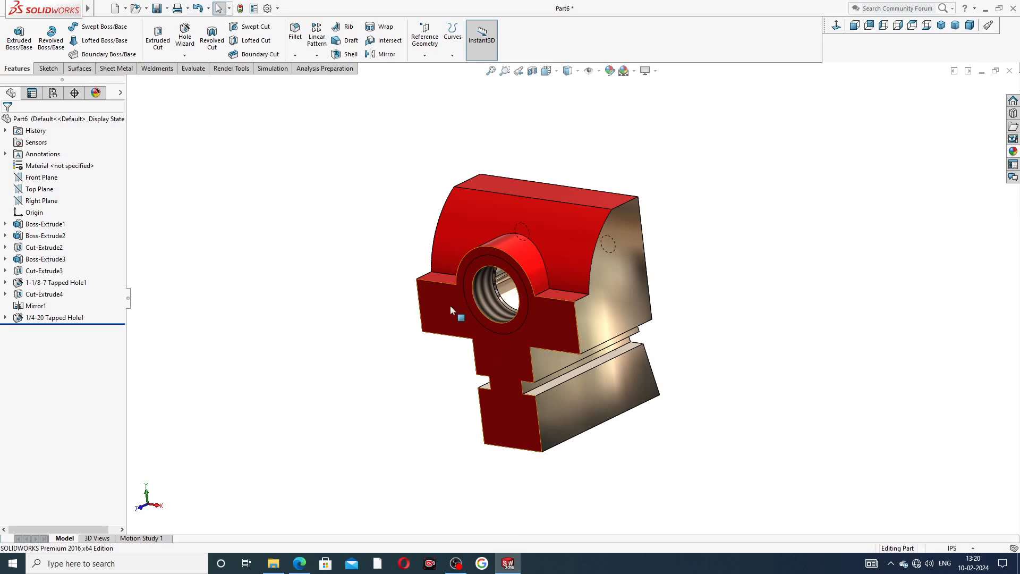
left_click(295, 32)
scroll(552, 297, "down", 2)
scroll(552, 297, "down", 2)
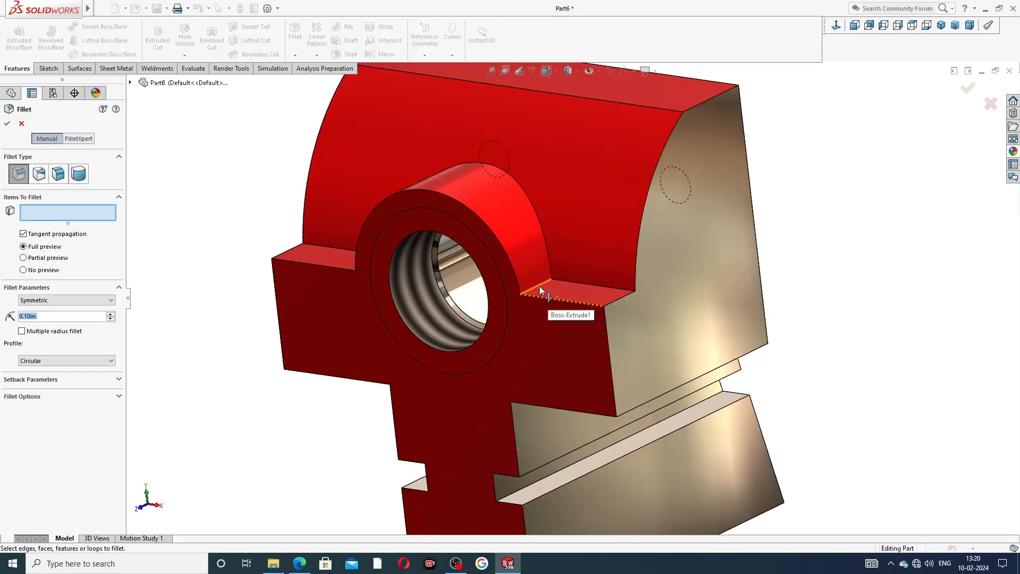
left_click(539, 285)
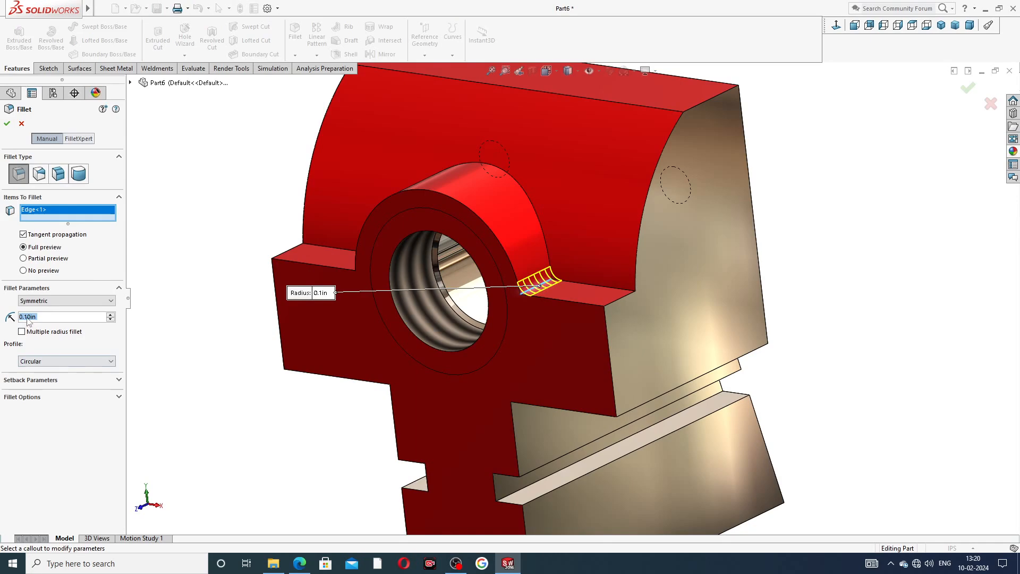
type("0.25")
key("Return")
middle_click_drag(181, 284, 298, 265)
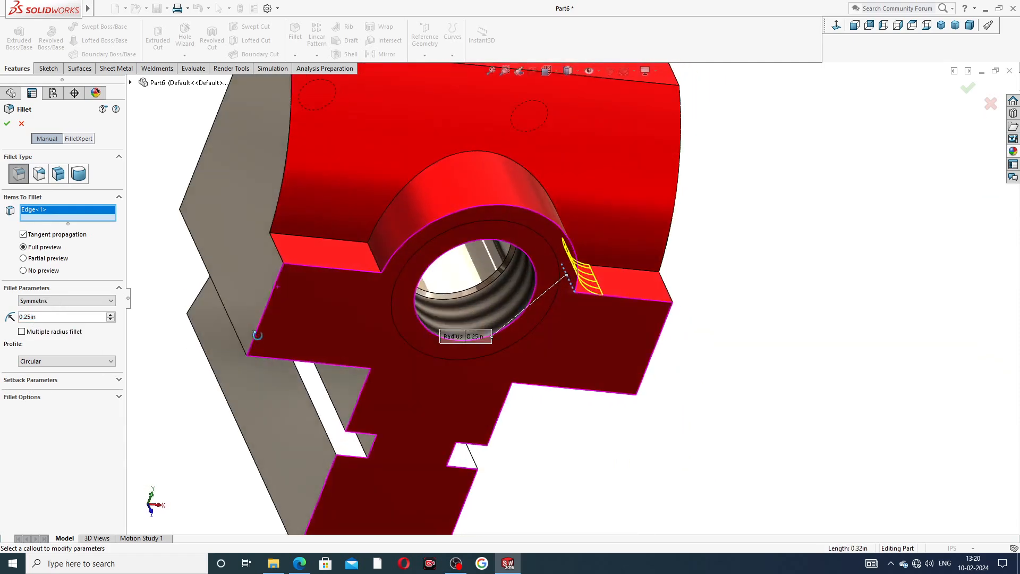
left_click(372, 256)
left_click(7, 124)
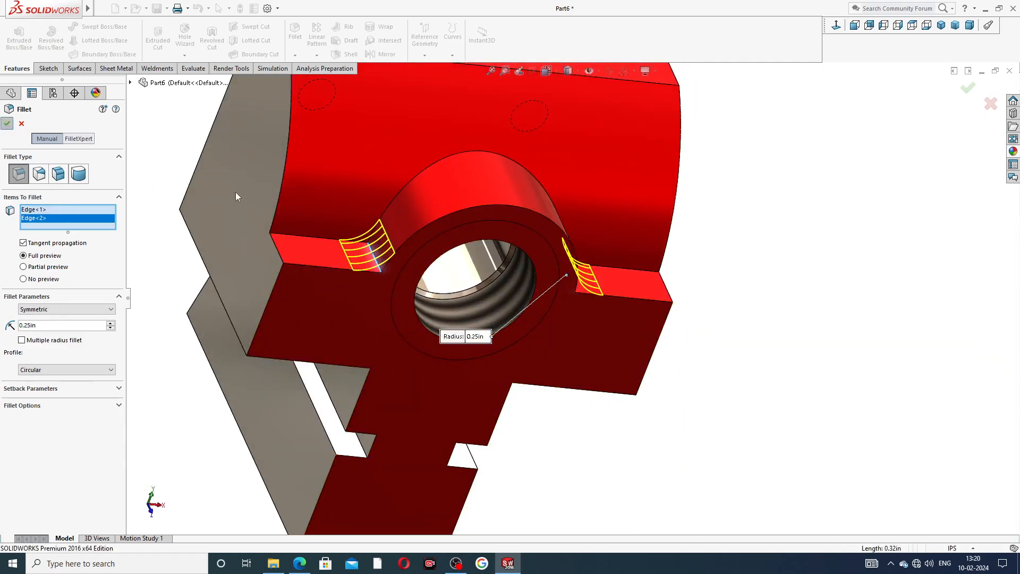
Start a 0.125 in fillet on the boss's front outline and the edge chain where the boss and shoulders meet the curved face.
scroll(509, 194, "up", 3)
middle_click_drag(546, 208, 600, 215)
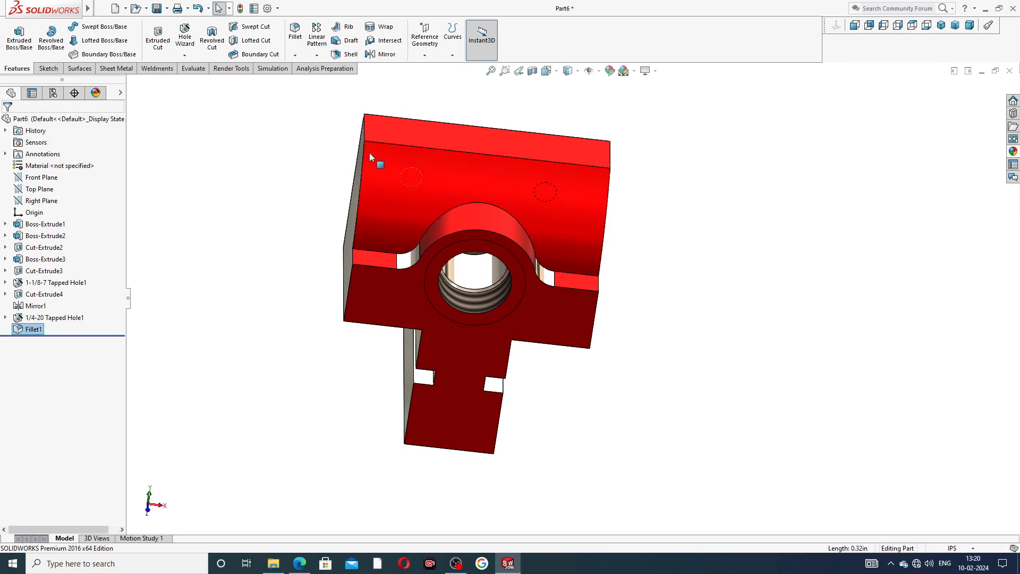
left_click(299, 48)
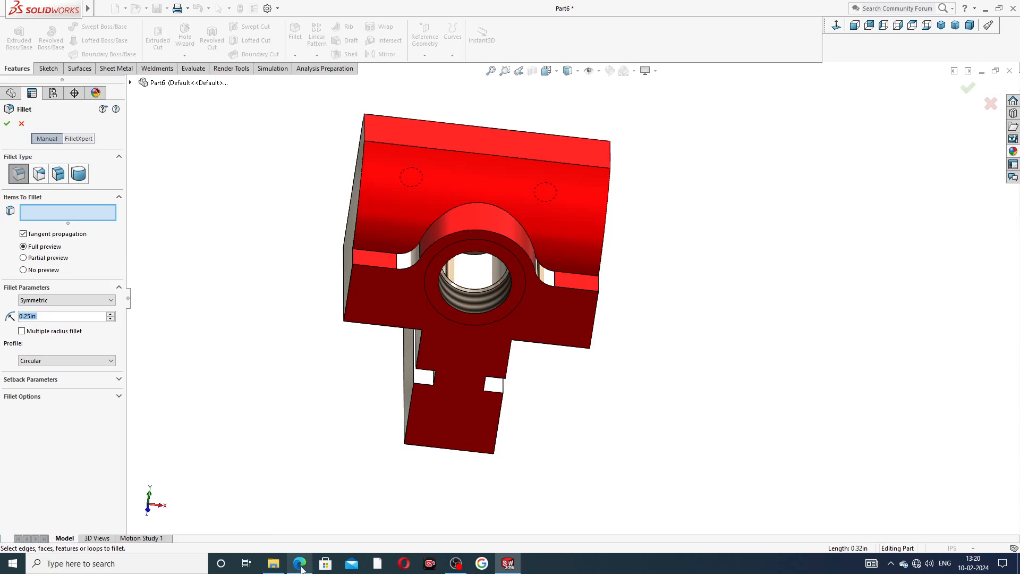
mouse_move(302, 567)
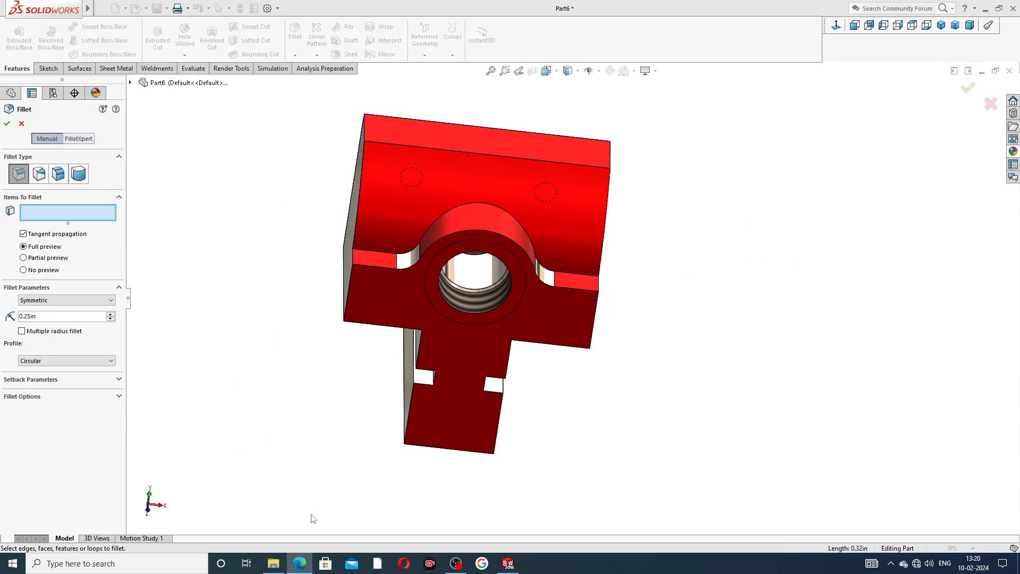
left_click(299, 563)
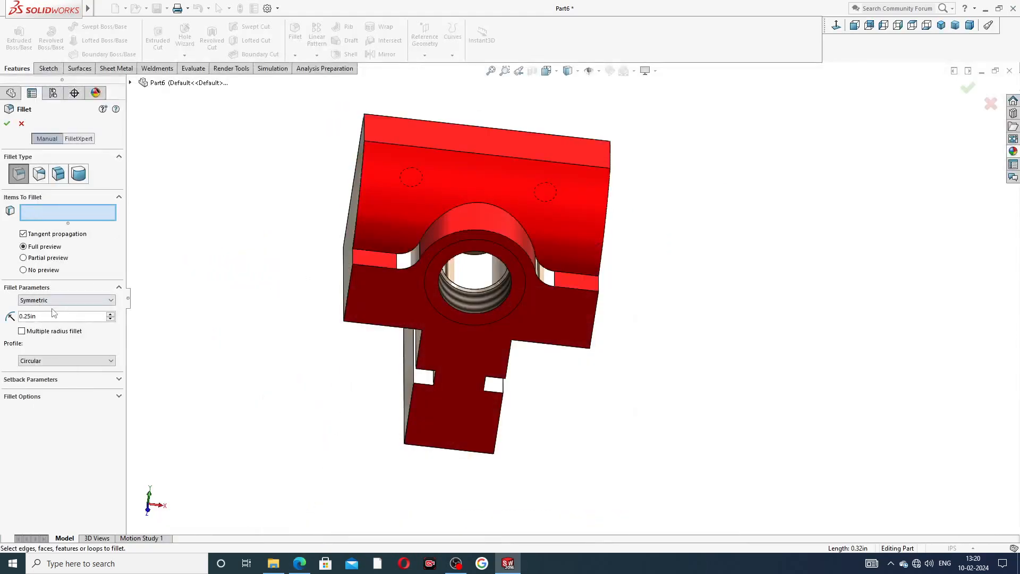
left_click(44, 317)
type(".12")
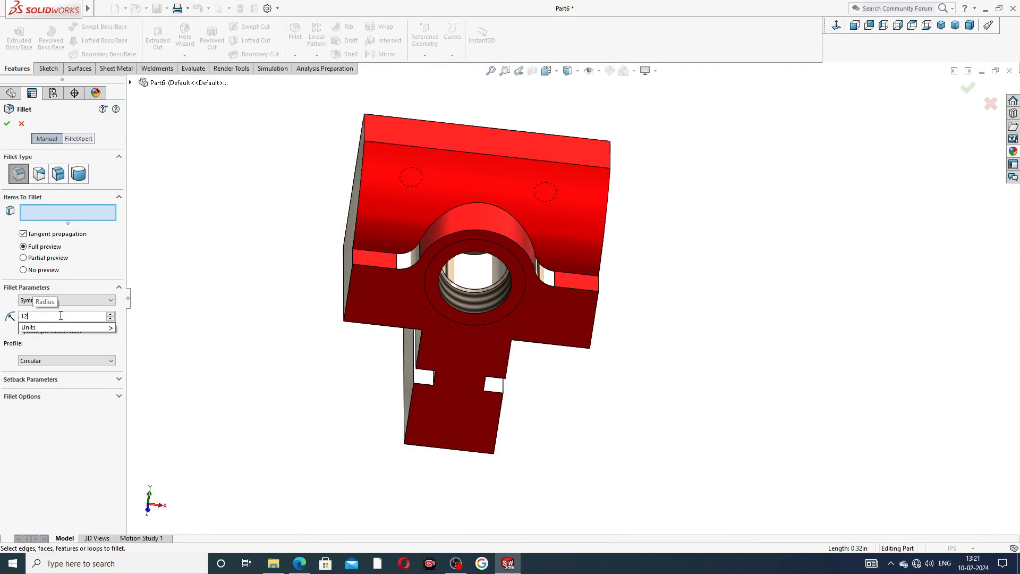
type("5")
key("Return")
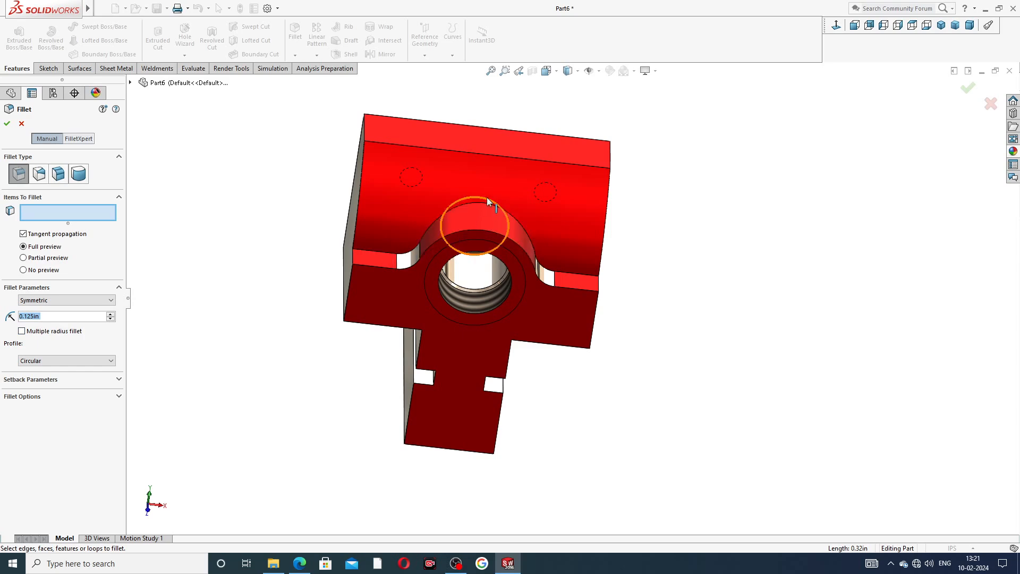
scroll(486, 198, "down", 5)
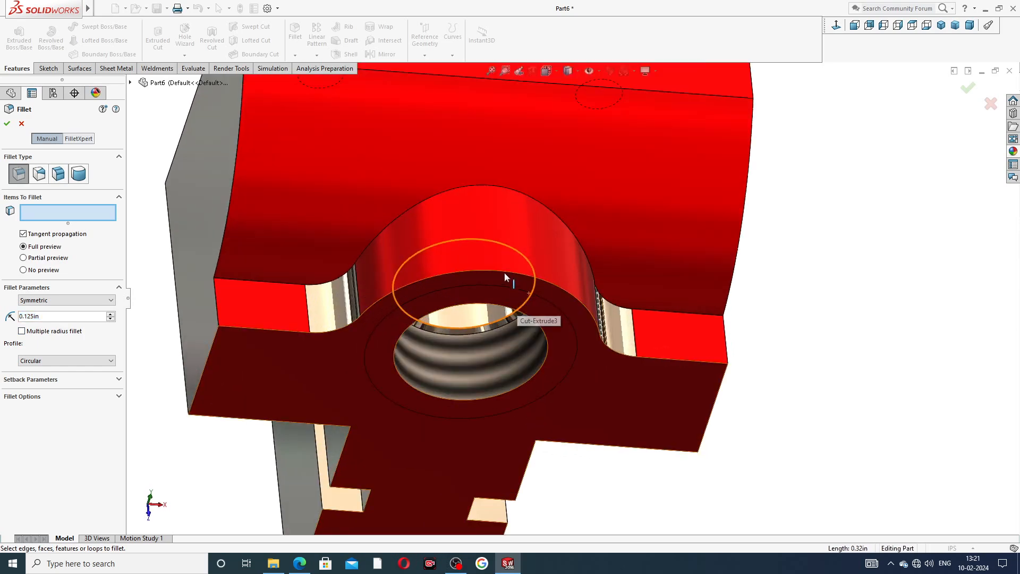
left_click(504, 271)
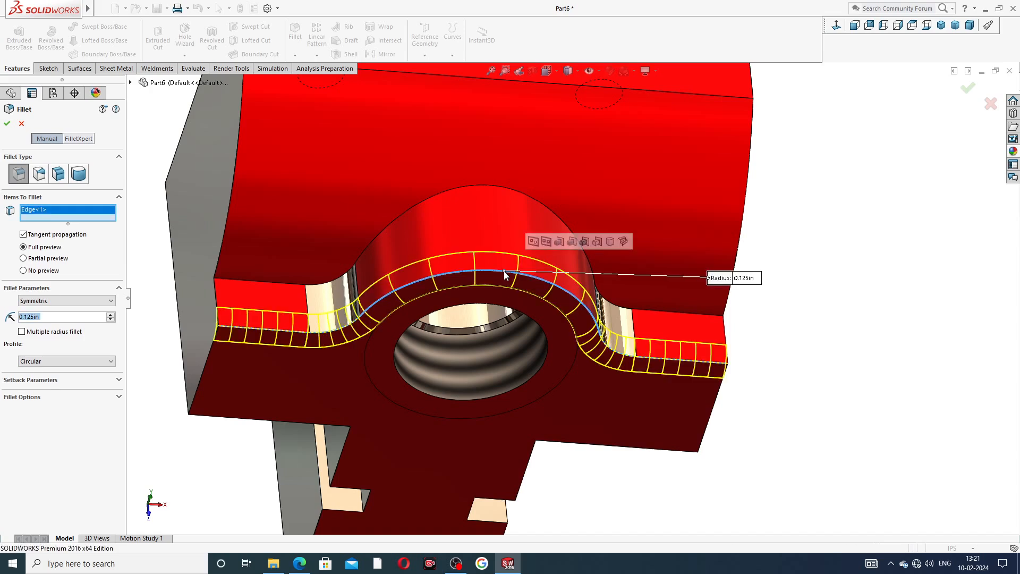
left_click(490, 189)
scroll(425, 263, "up", 4)
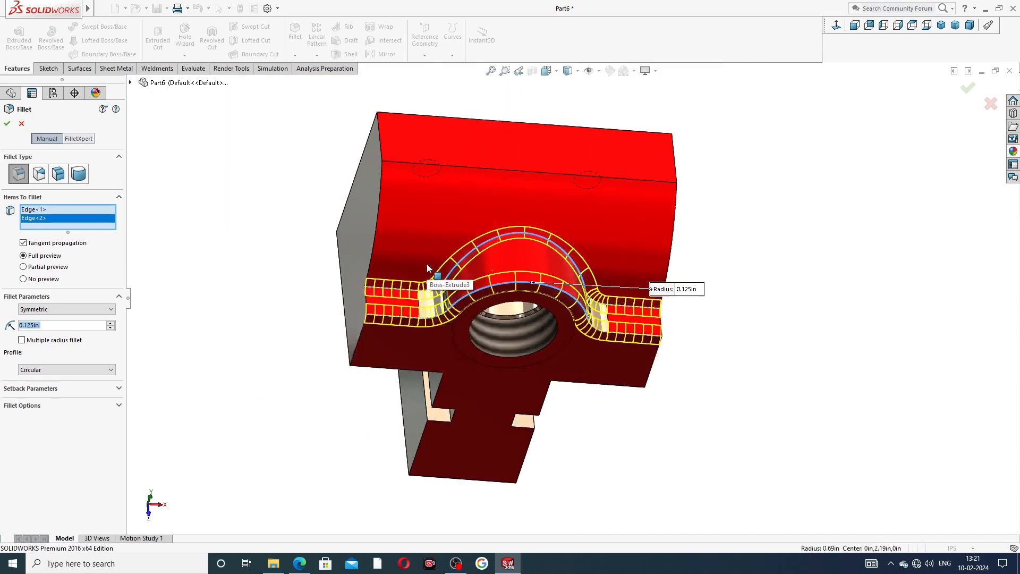
Add both side edges of the curved face and the two vertical front edges to the 0.125 in fillet and accept it.
left_click(378, 206)
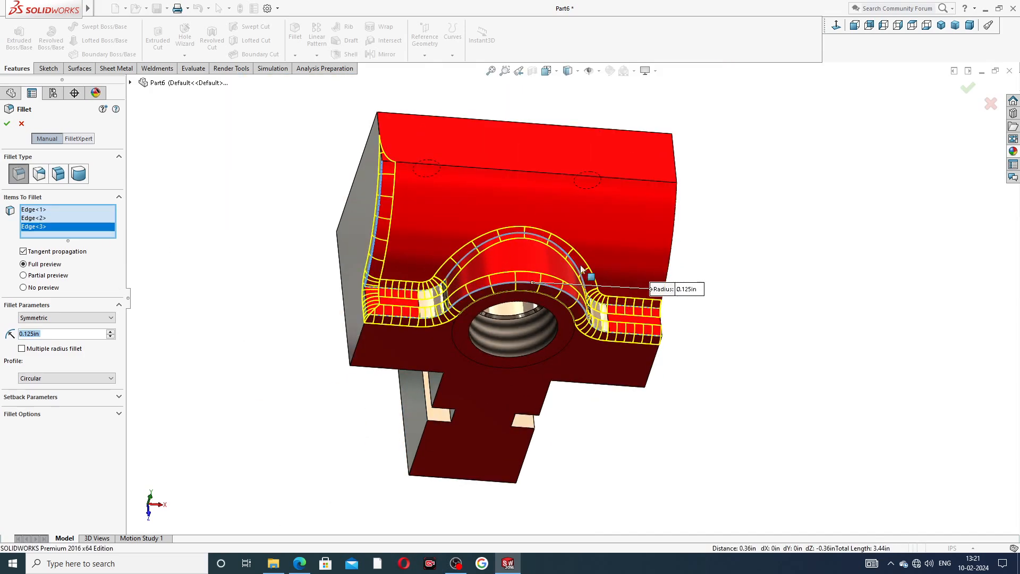
left_click(677, 210)
middle_click_drag(738, 269, 690, 282)
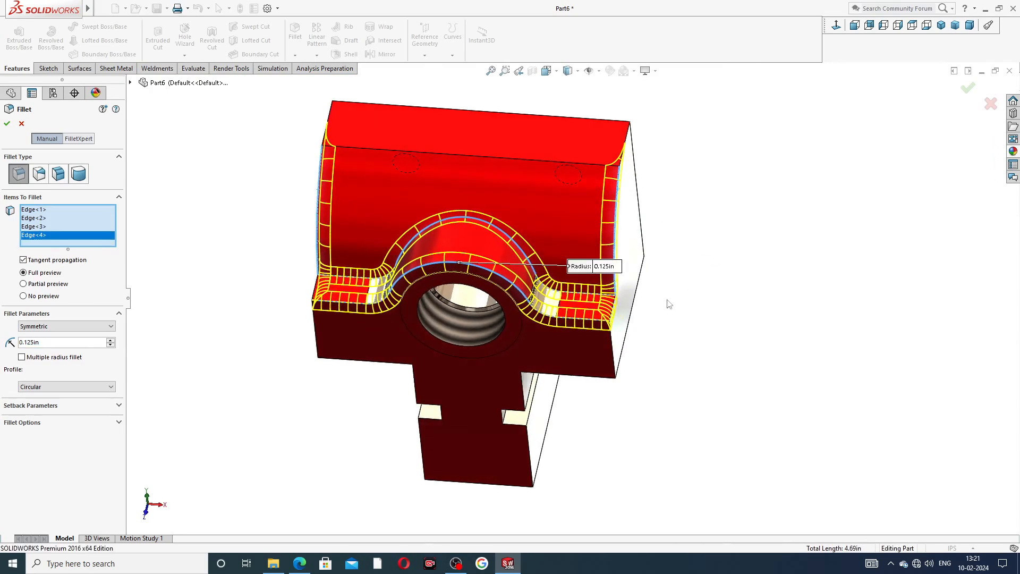
left_click(612, 361)
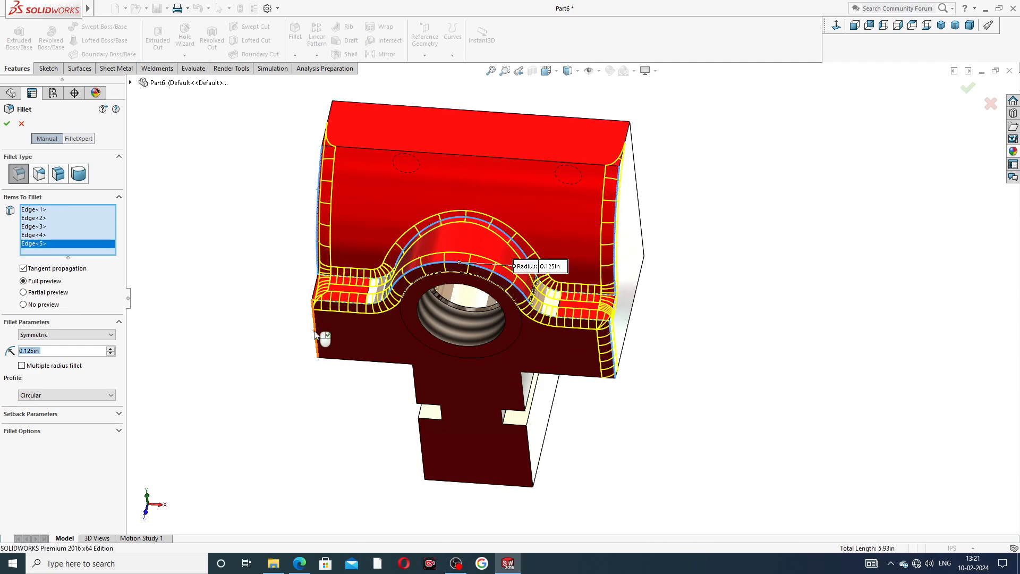
left_click(315, 331)
middle_click_drag(261, 376, 298, 405)
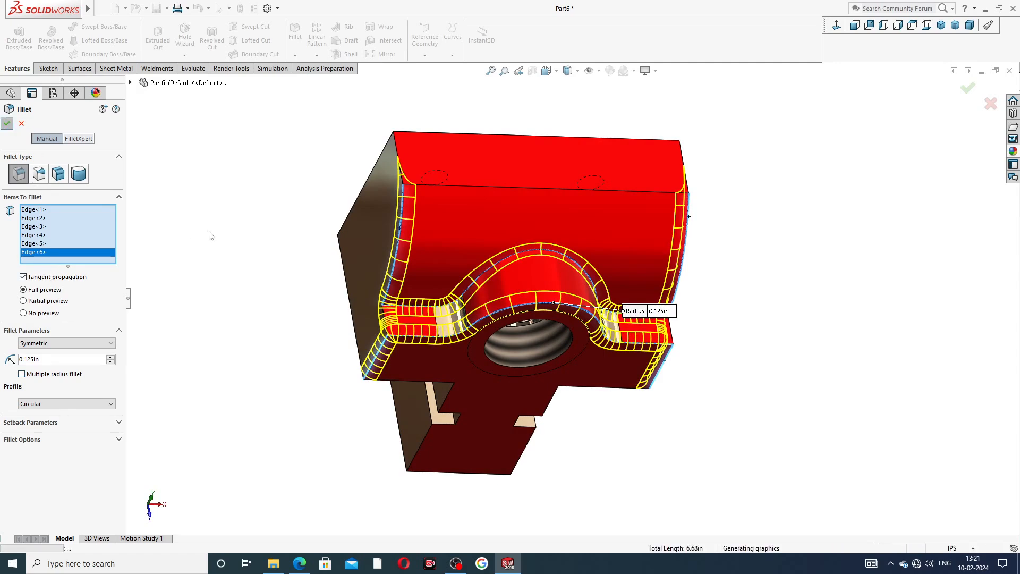
key("Return")
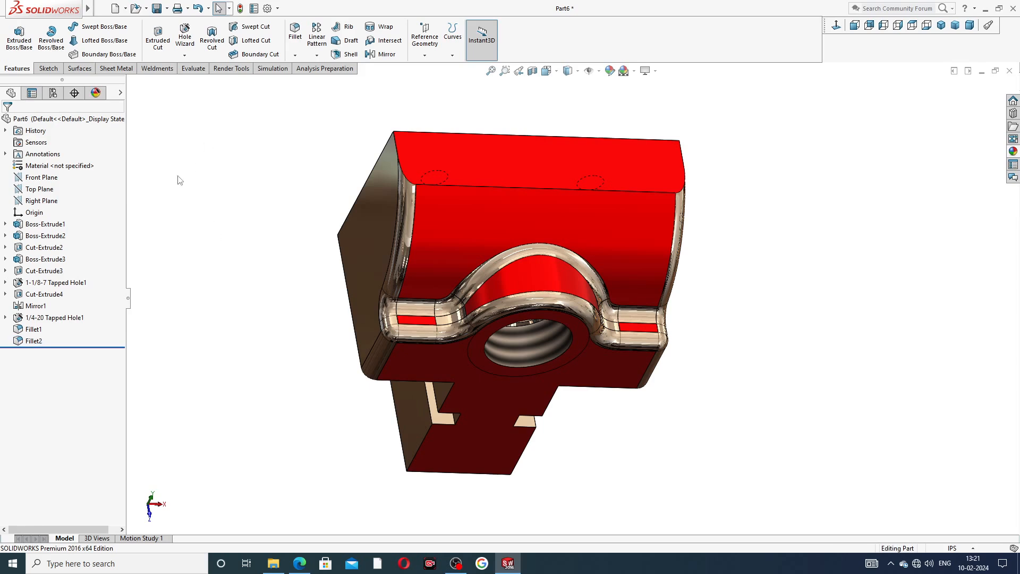
Apply the candy apple red painted appearance to both fillet features.
left_click(33, 330)
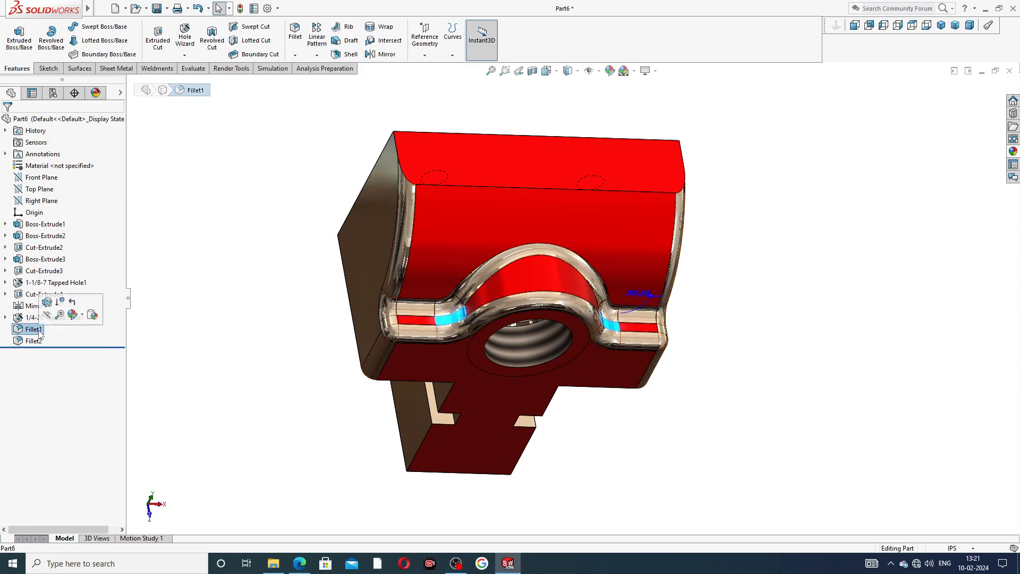
left_click(33, 341, "ctrl")
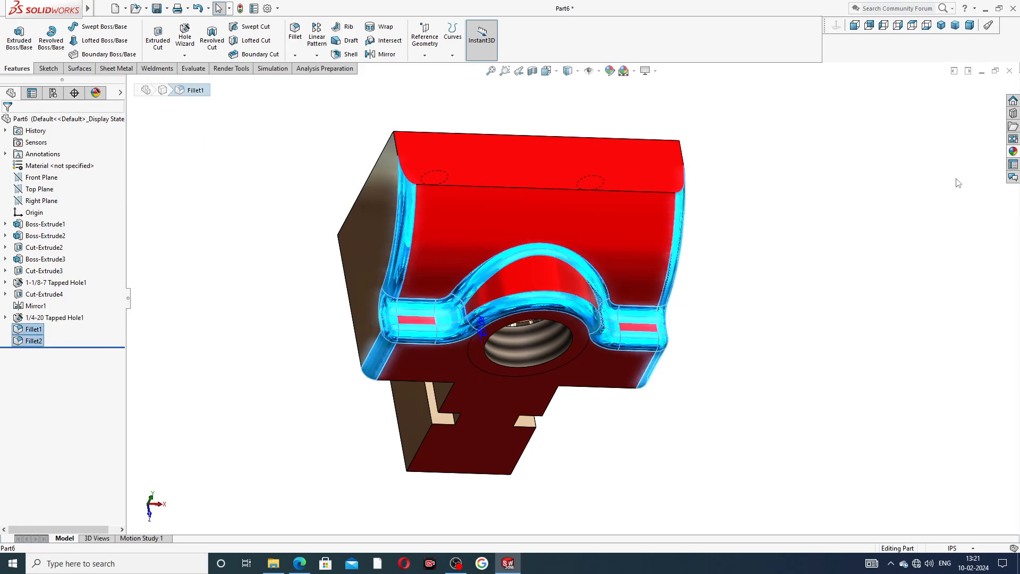
left_click(1013, 151)
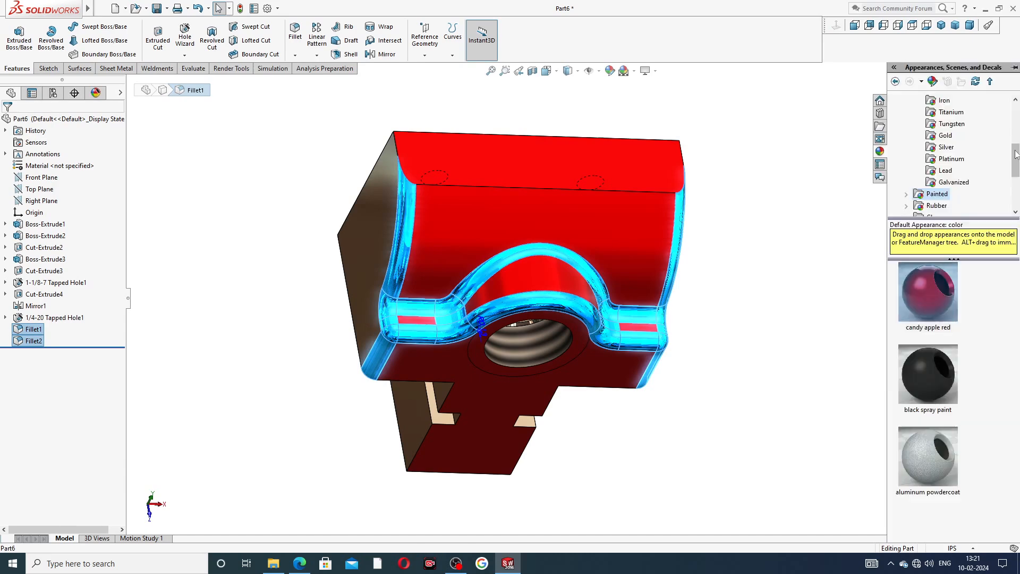
left_click(927, 299)
middle_click_drag(801, 250, 737, 170)
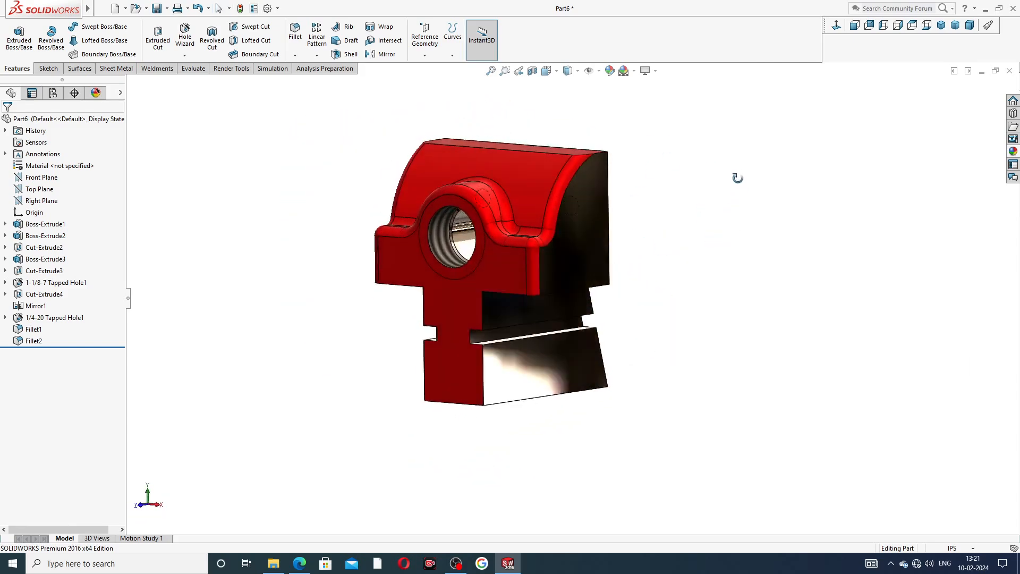
key("ctrl+s")
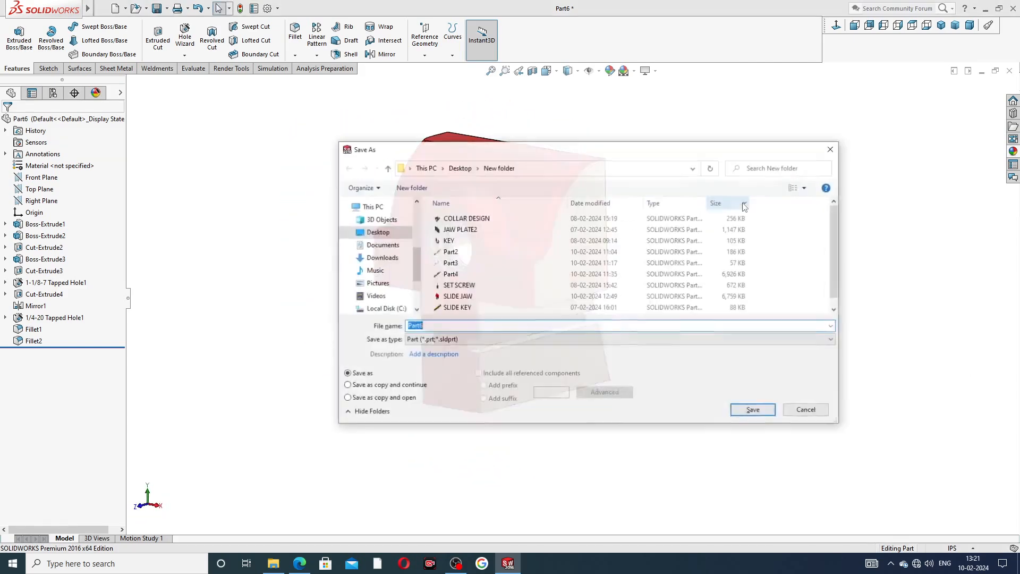
left_click(832, 149)
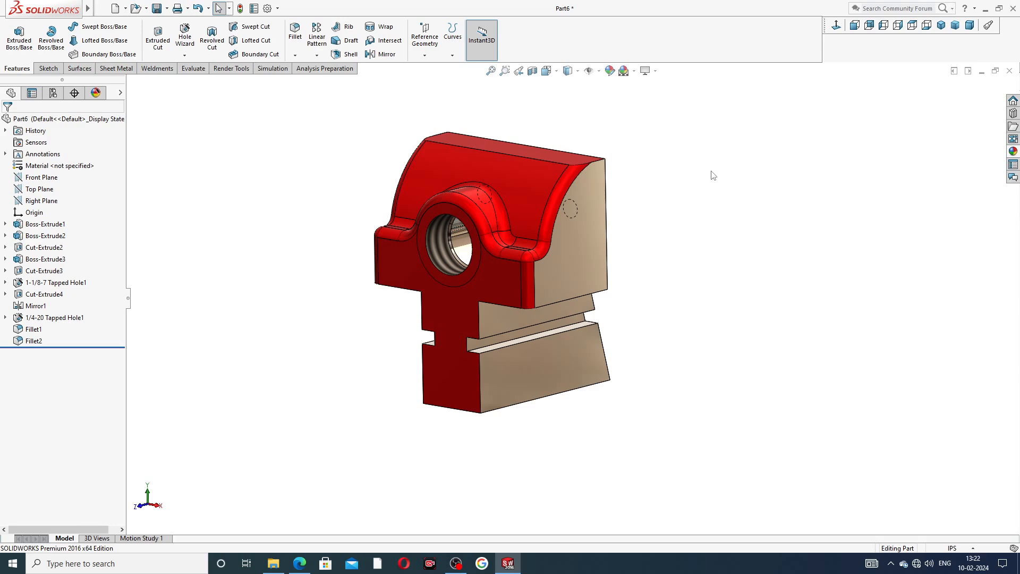
Select the underside of the jaw's base, view it from below, and start a Hole Wizard hole with the plain drilled hole type.
middle_click_drag(692, 205, 606, 133)
middle_click_drag(637, 269, 591, 139)
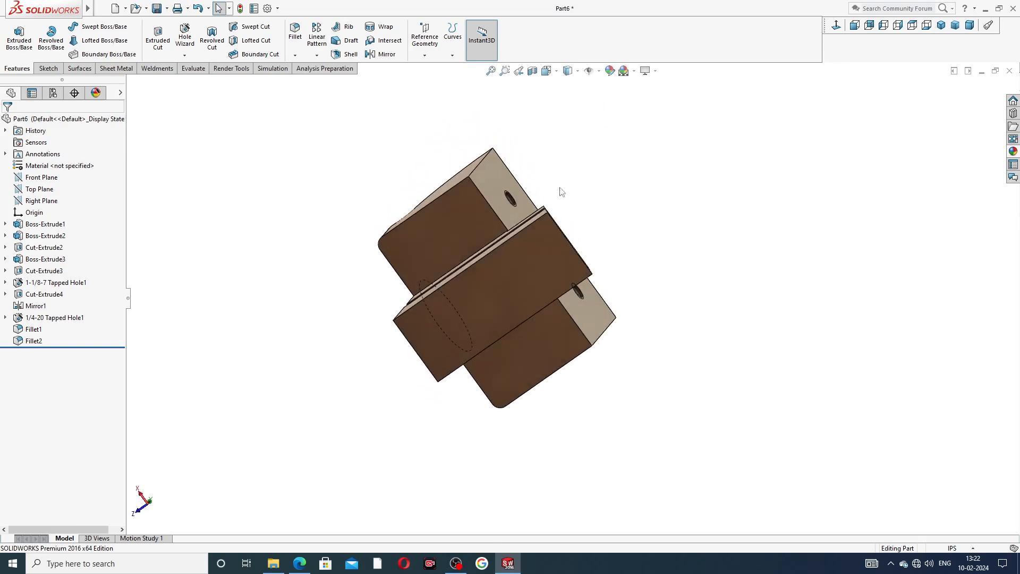
left_click(508, 279)
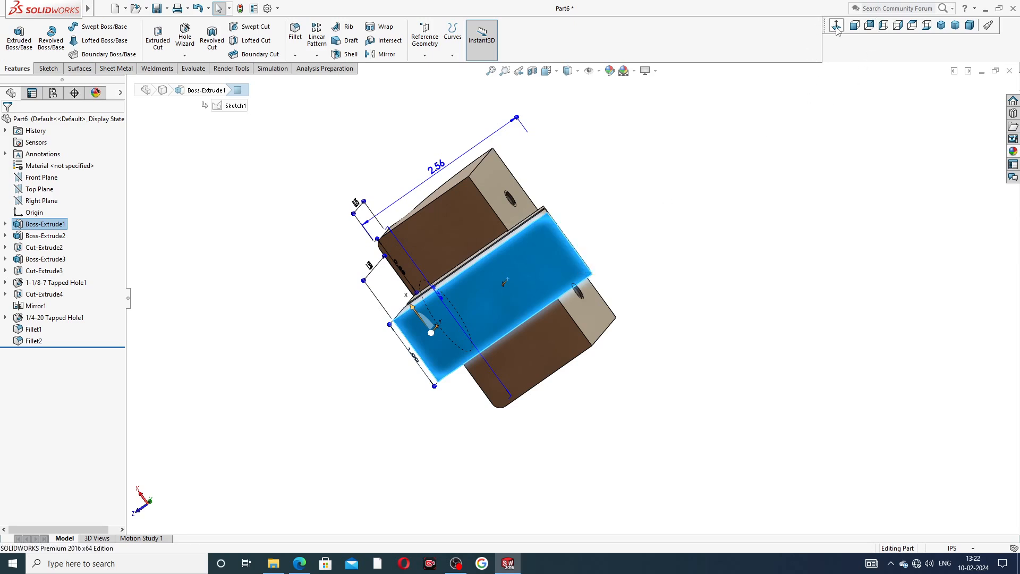
left_click(926, 25)
key("z")
key("z")
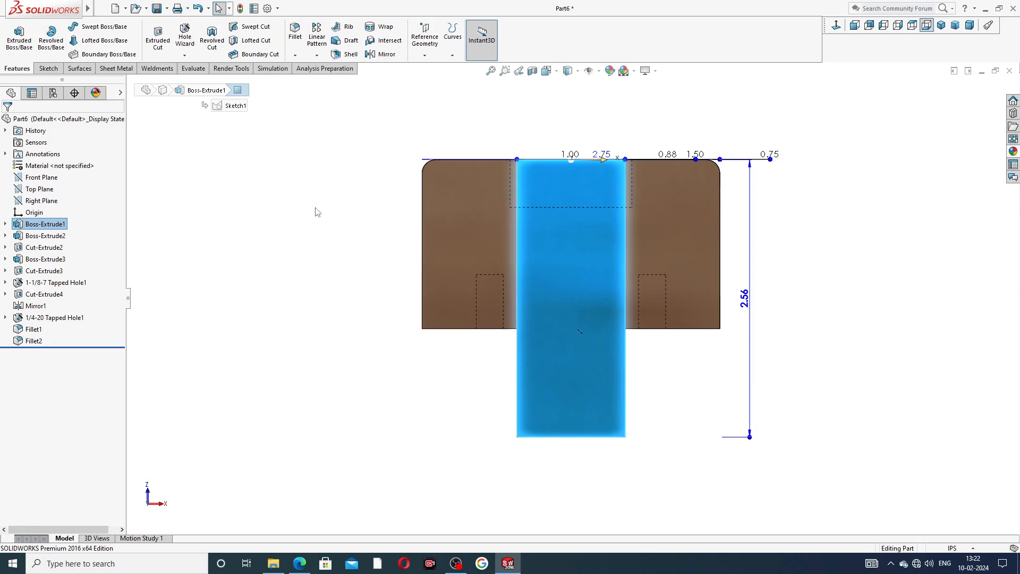
left_click(185, 36)
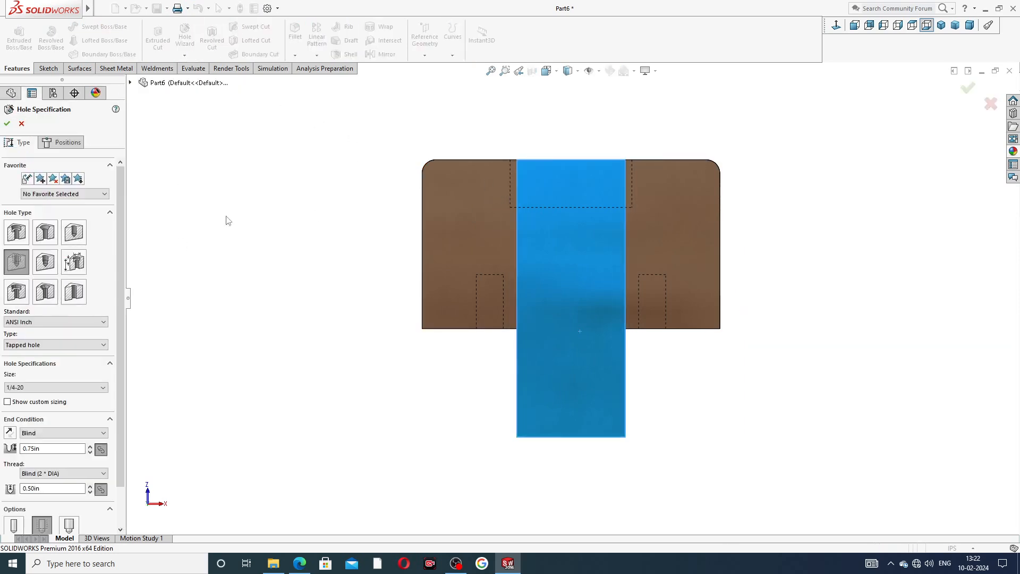
left_click(74, 232)
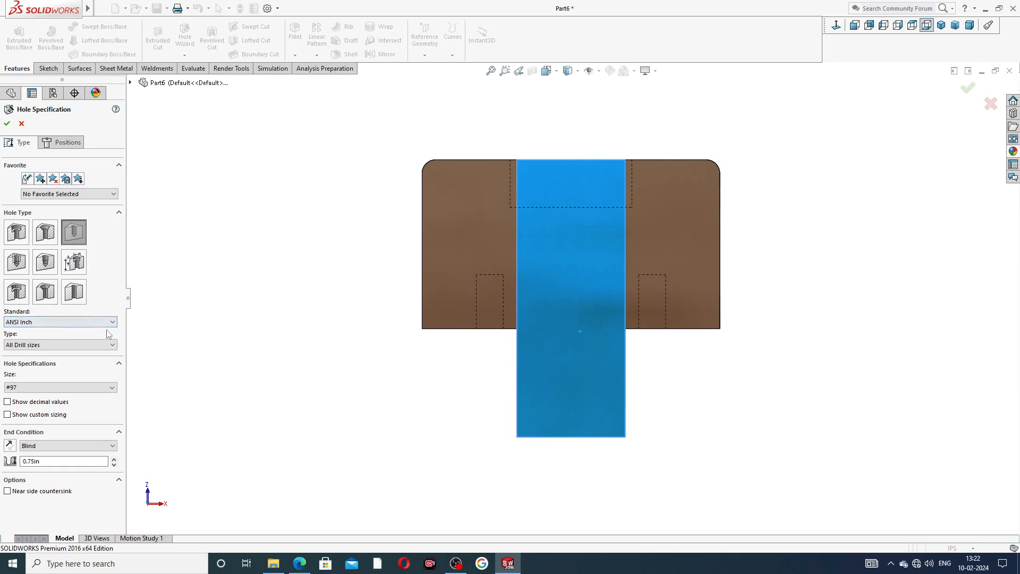
Set the drilled hole's size to #25 and its blind depth to 1.062 in.
left_click(47, 388)
scroll(41, 425, "down", 6)
scroll(42, 426, "down", 6)
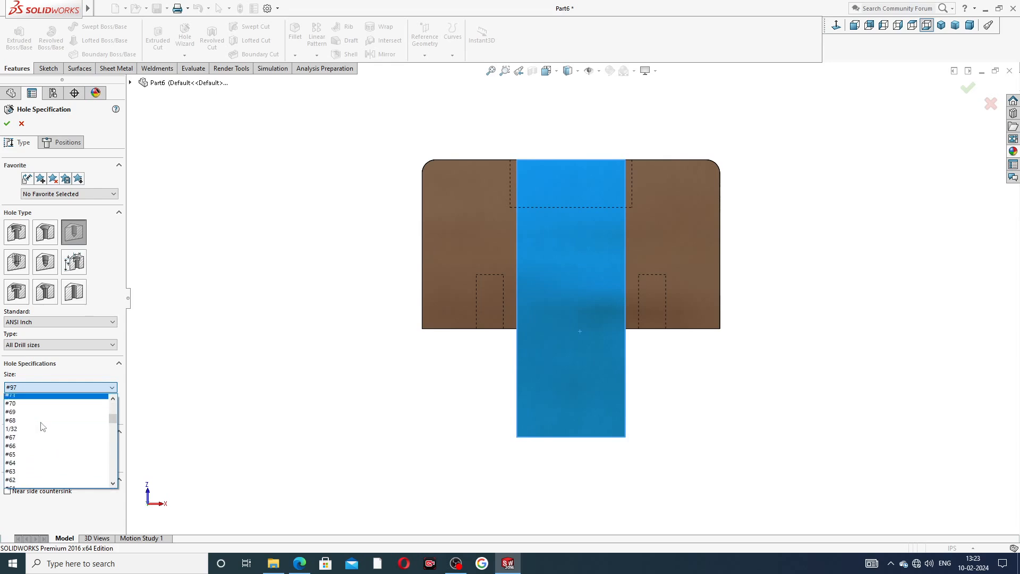
scroll(43, 427, "down", 5)
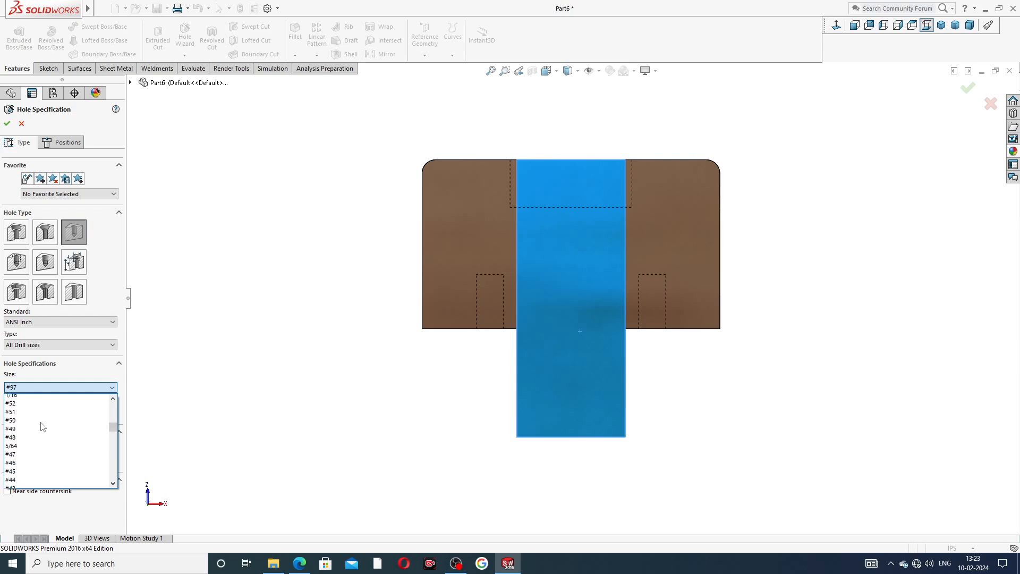
scroll(42, 422, "down", 3)
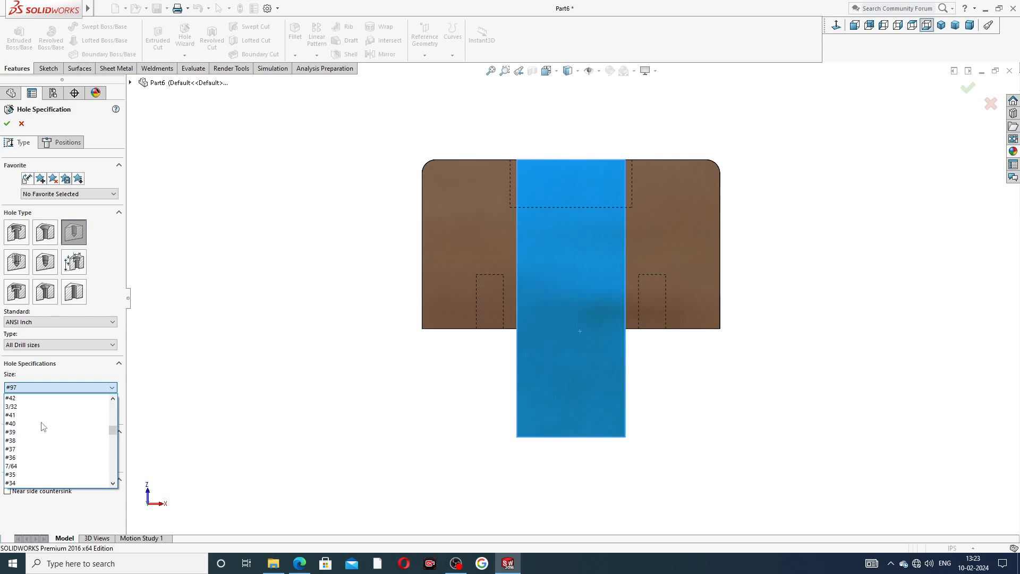
scroll(36, 441, "down", 4)
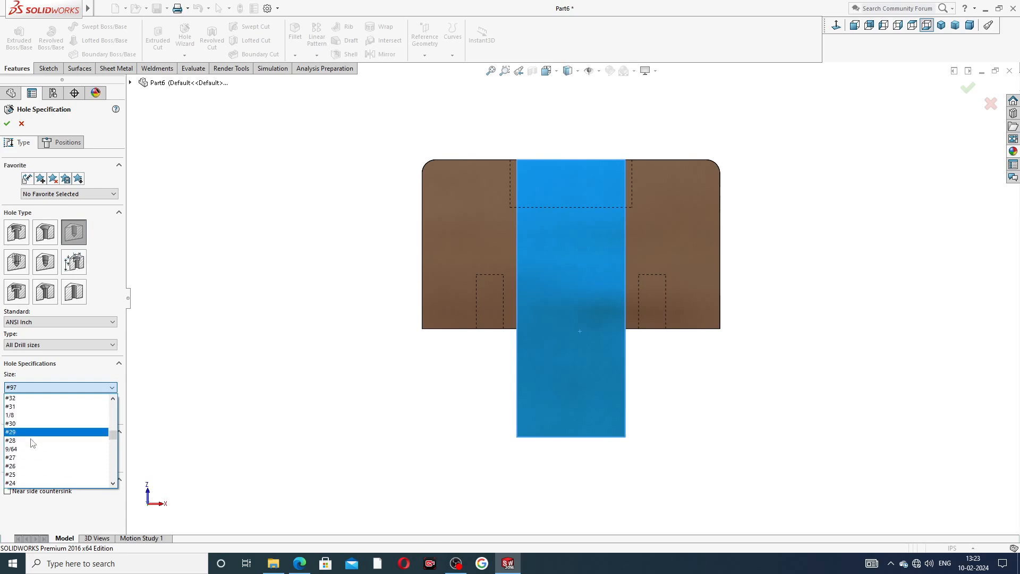
left_click(29, 475)
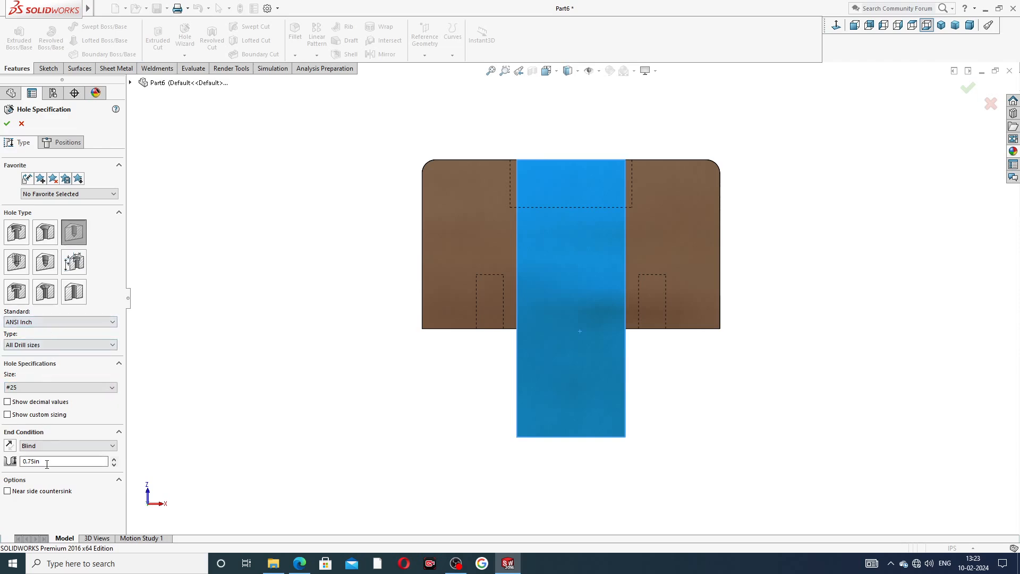
left_click_drag(44, 460, 1, 461)
type("1")
type(".062")
key("Return")
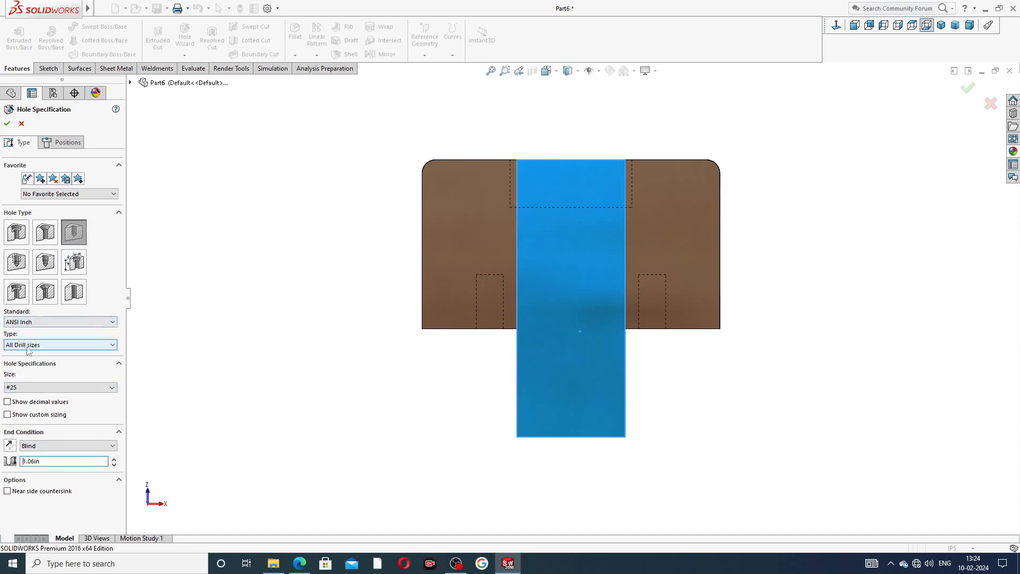
Place the hole's center point on the base's underside and sketch a vertical centerline down from the origin.
left_click(74, 145)
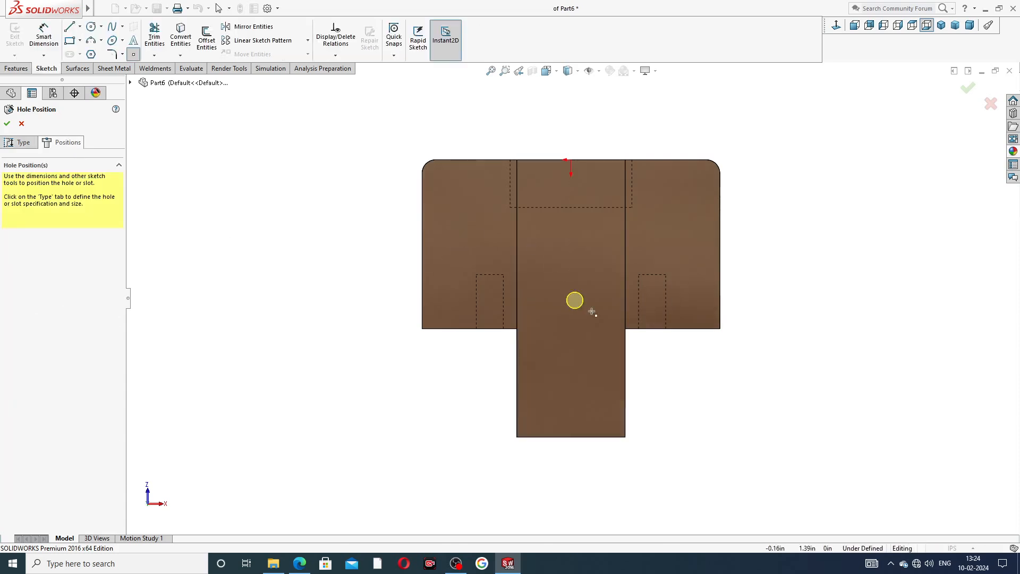
left_click(608, 287)
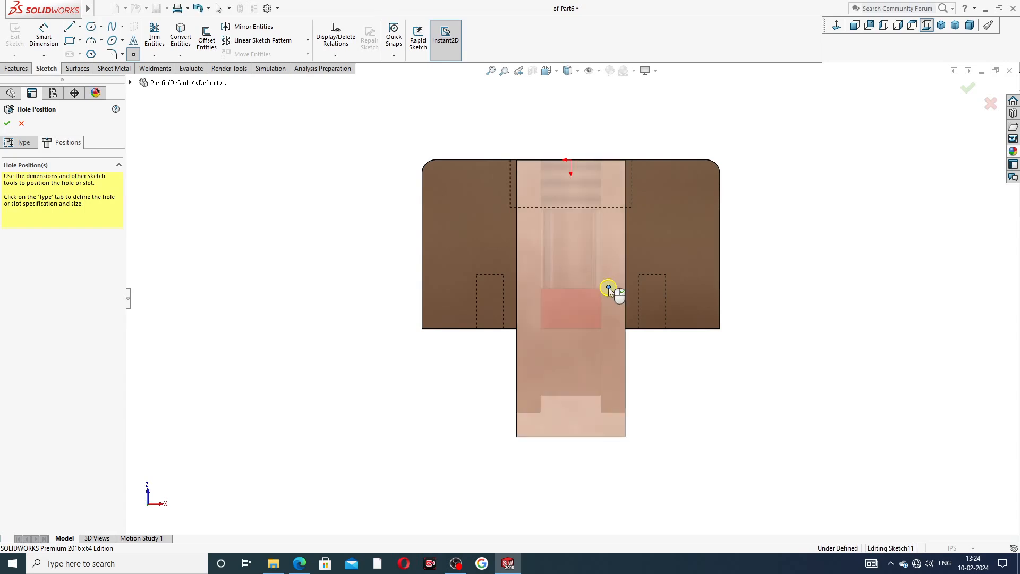
right_click(337, 128)
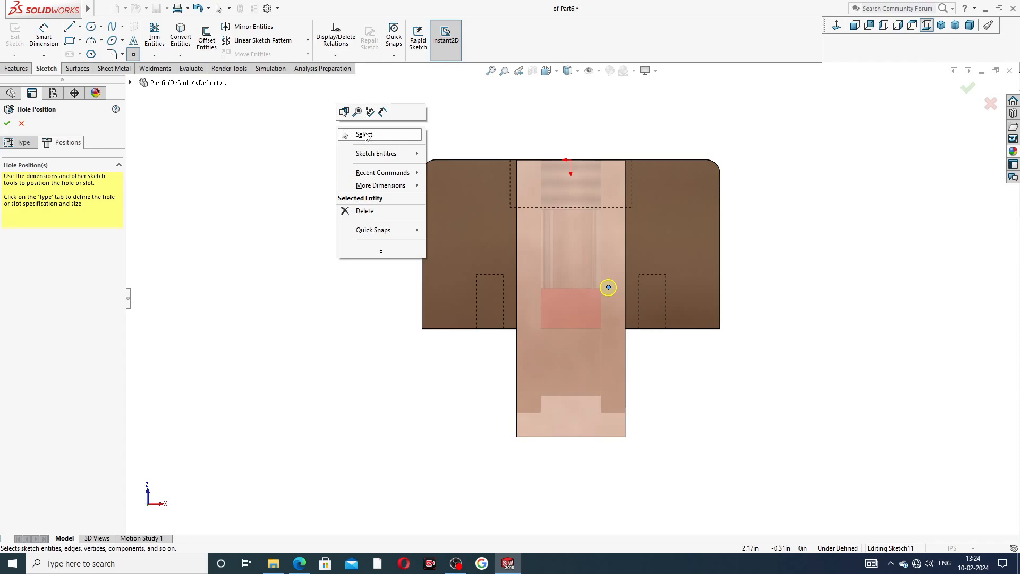
key("Escape")
left_click(79, 27)
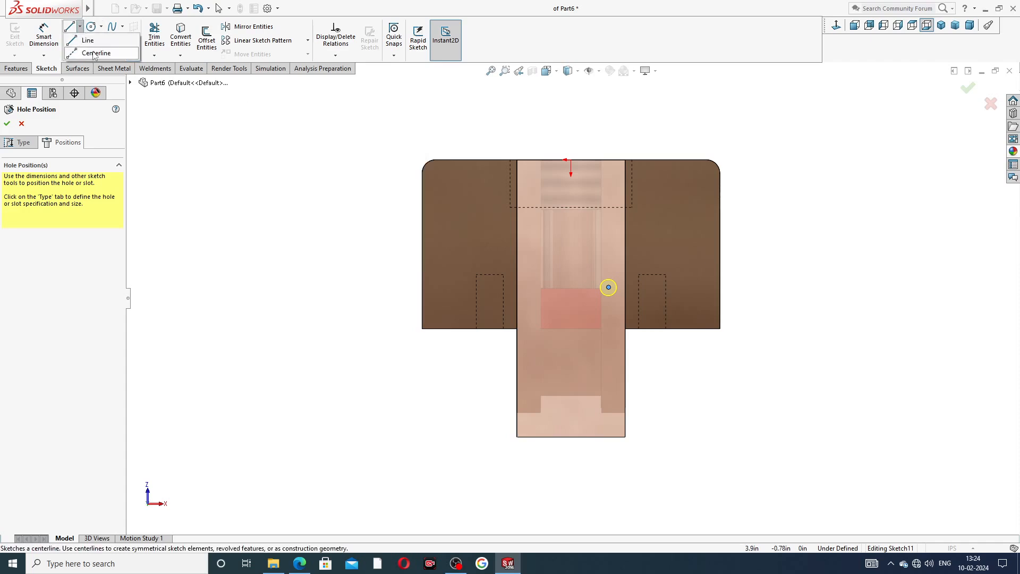
left_click(94, 52)
left_click(570, 160)
left_click(571, 319)
right_click(581, 224)
left_click(606, 265)
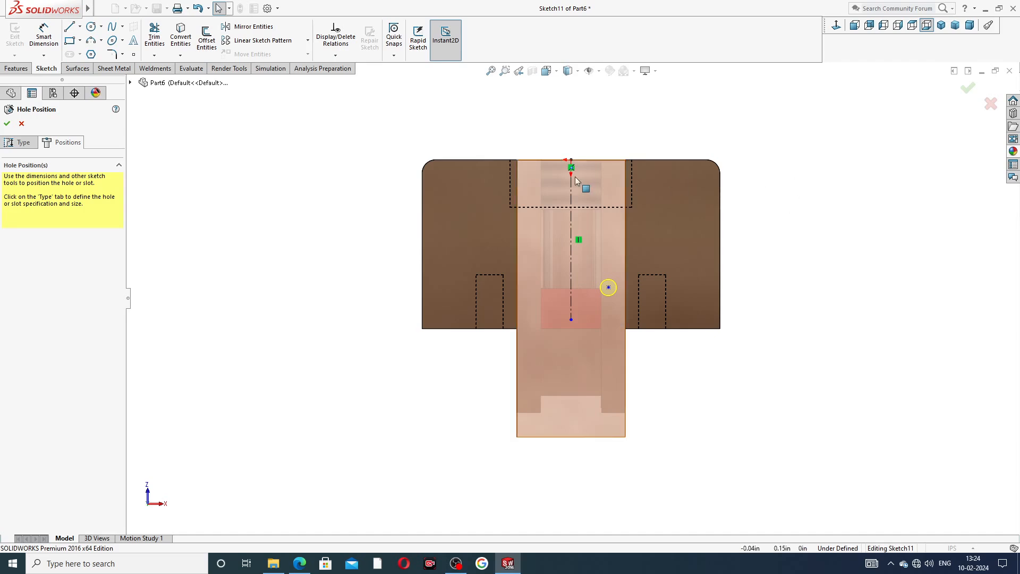
Dimension the hole's center 1.19 in from the base's edge that passes through the origin.
left_click(53, 45)
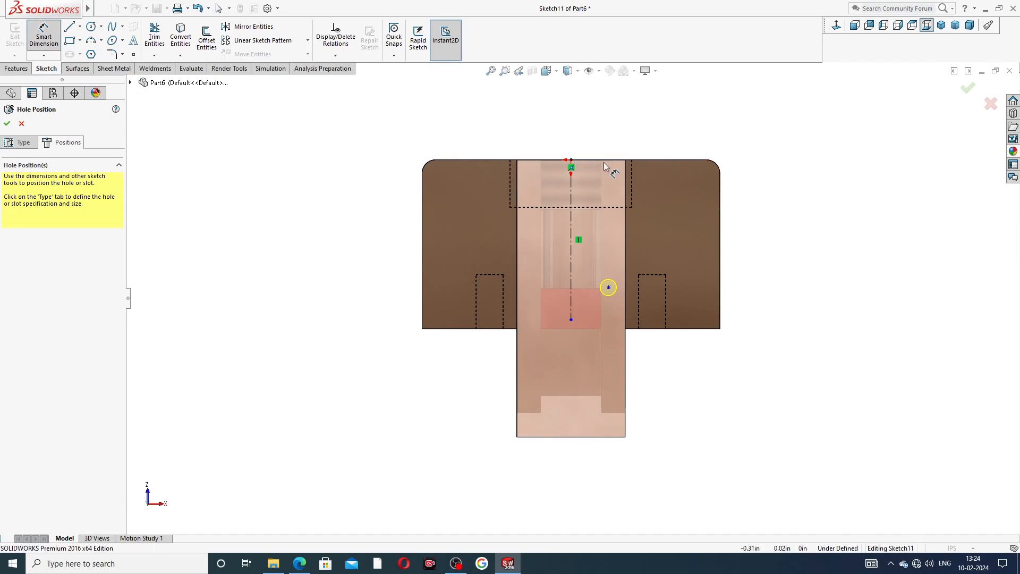
left_click(608, 287)
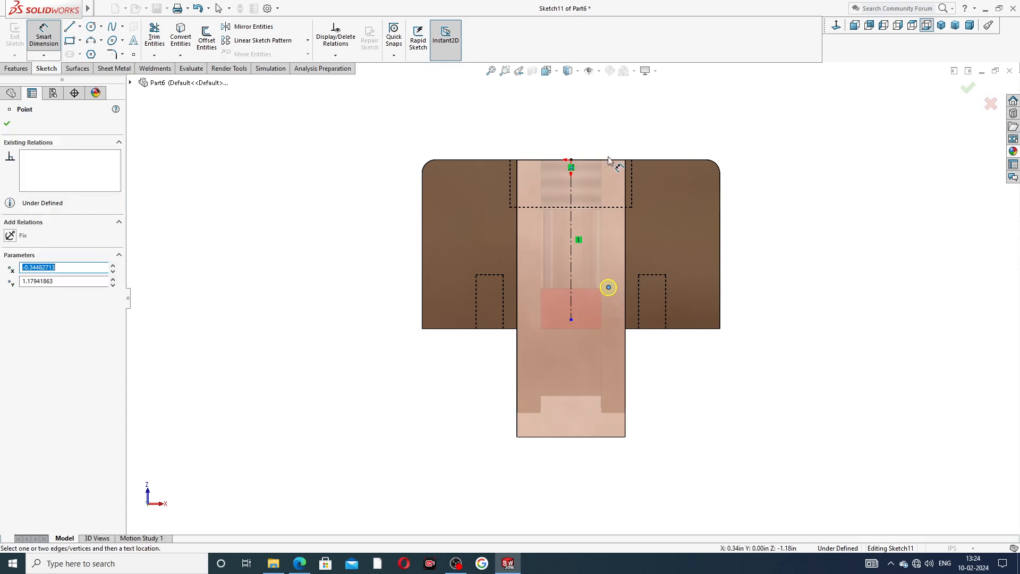
left_click(608, 160)
left_click(767, 245)
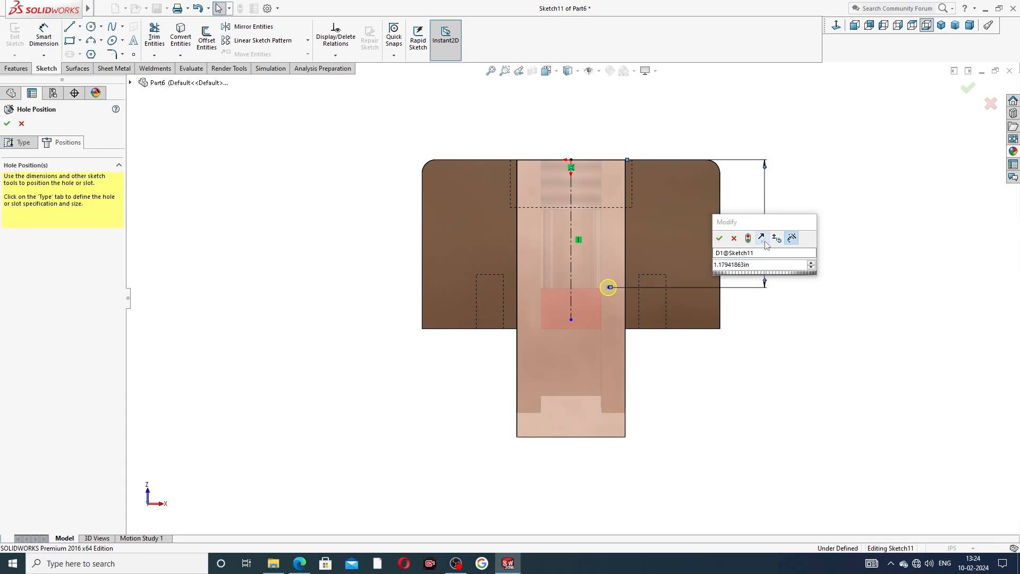
key("Return")
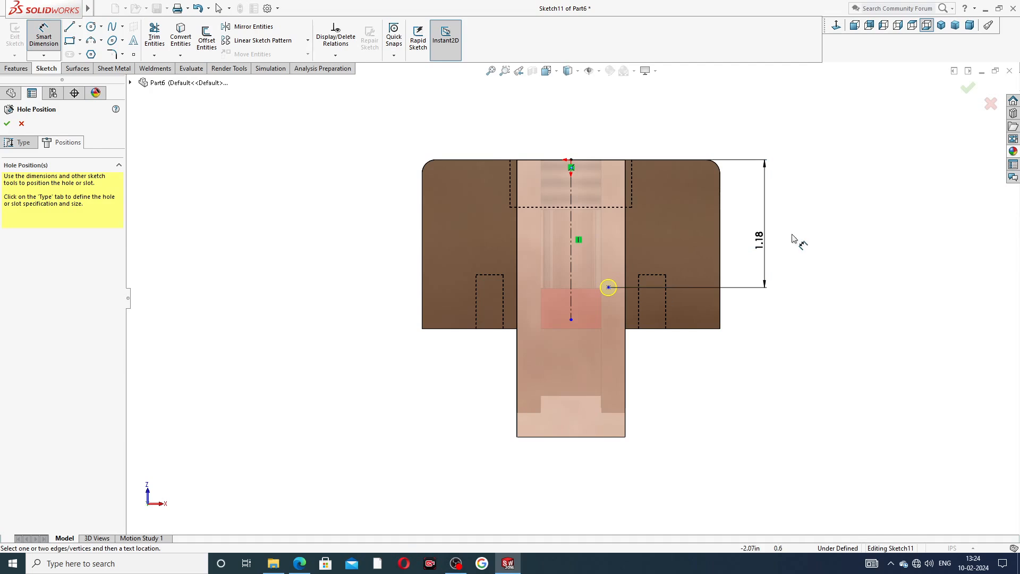
double_click(760, 240)
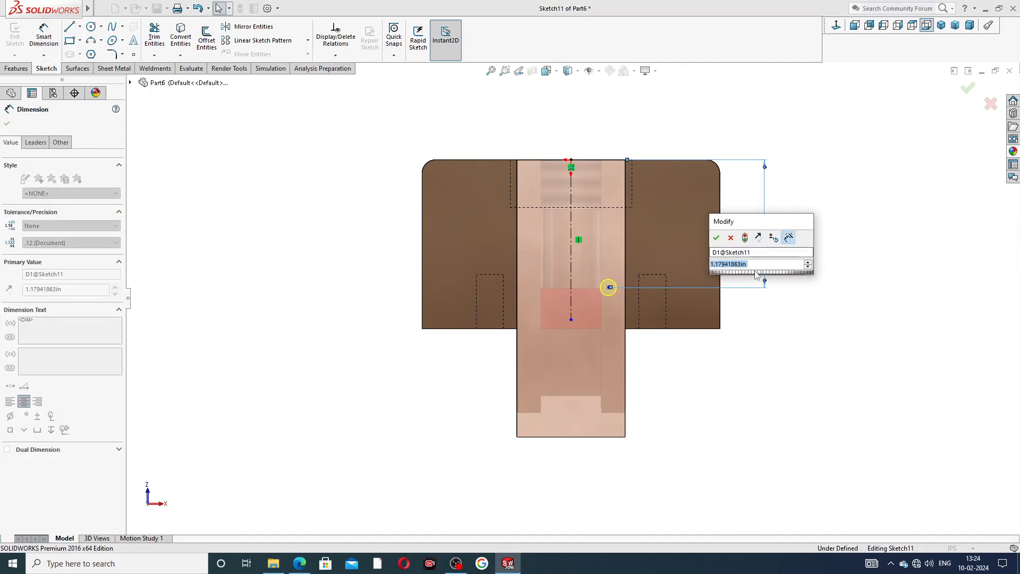
type("1.19")
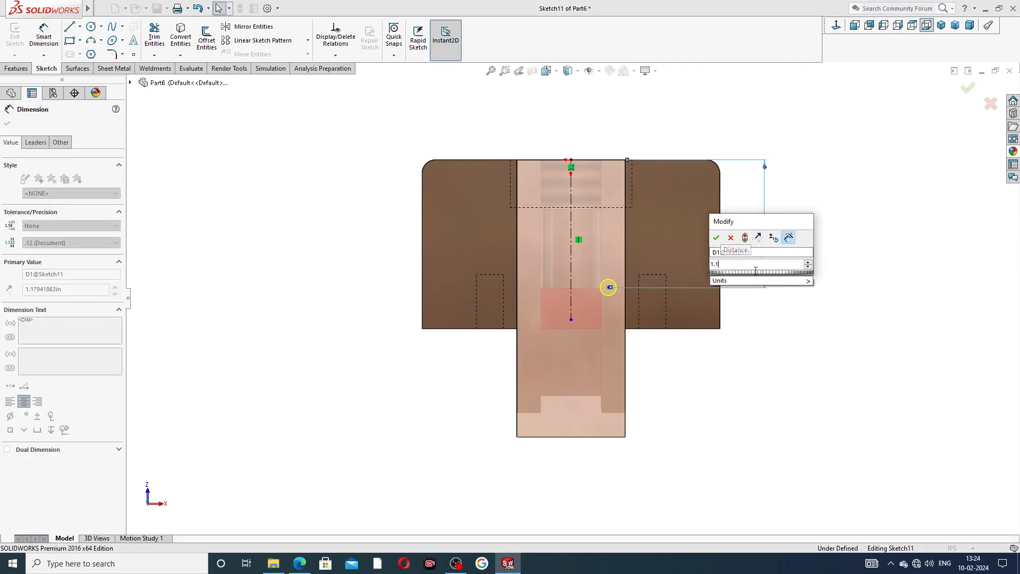
key("Return")
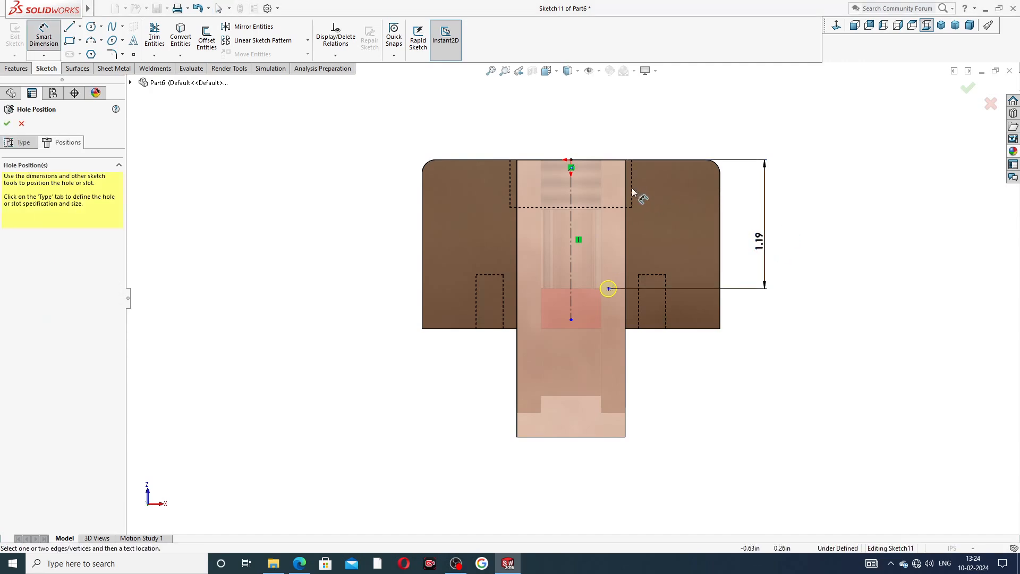
Dimension the hole's center 0.31 in from the centerline and accept the drilled hole.
left_click(608, 288)
left_click(571, 224)
left_click(593, 138)
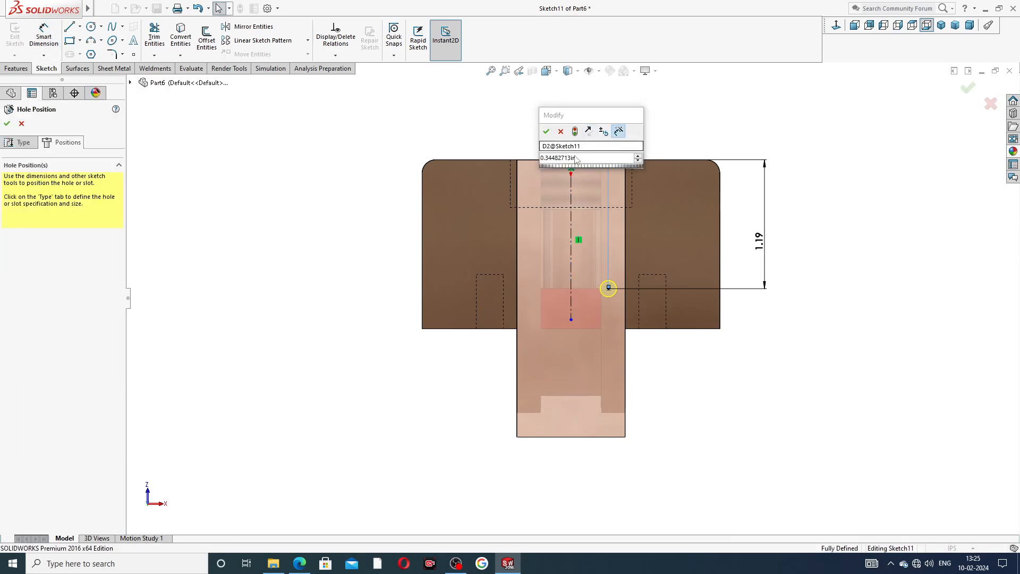
left_click_drag(580, 157, 528, 164)
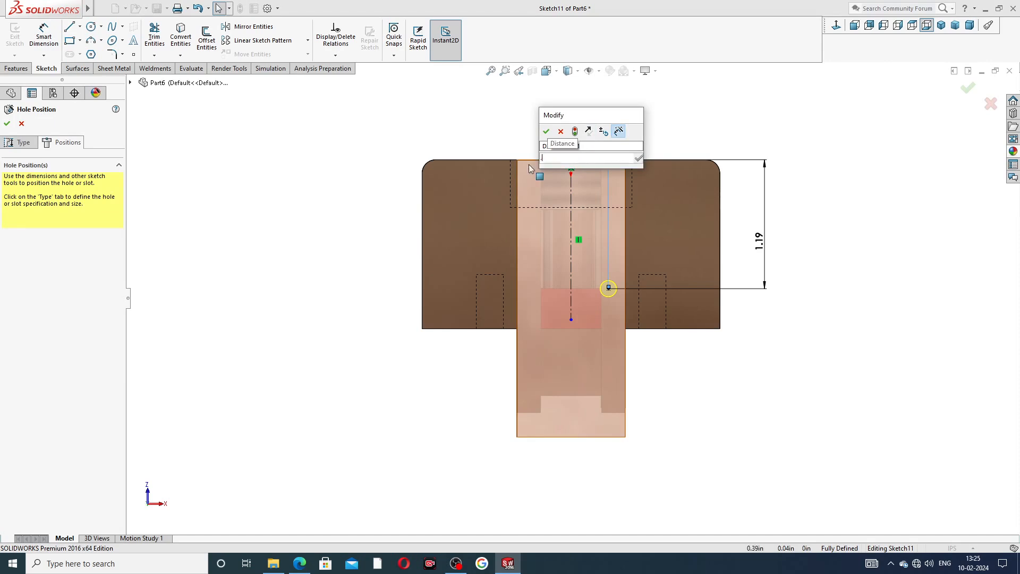
key("Return")
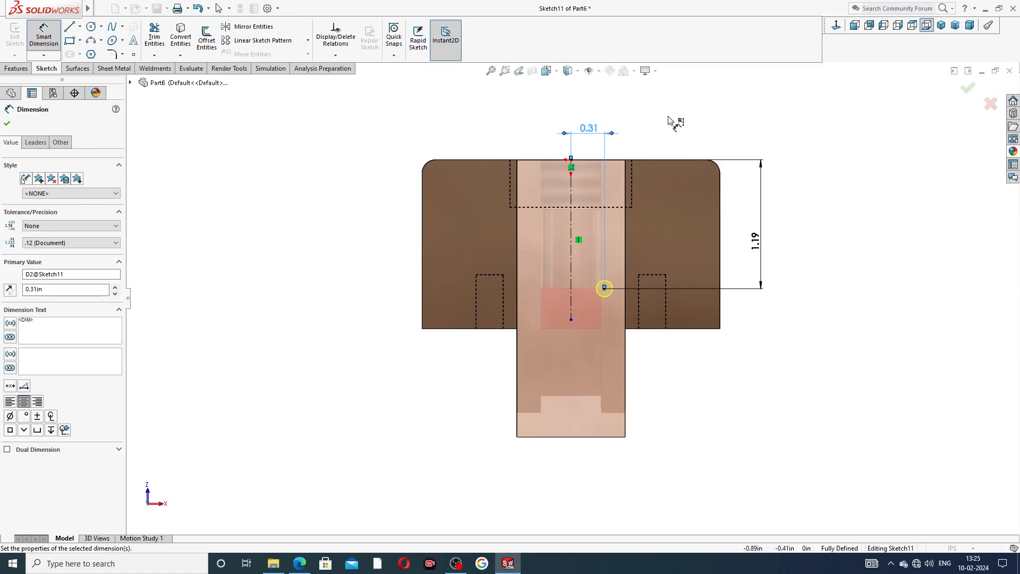
left_click(668, 120)
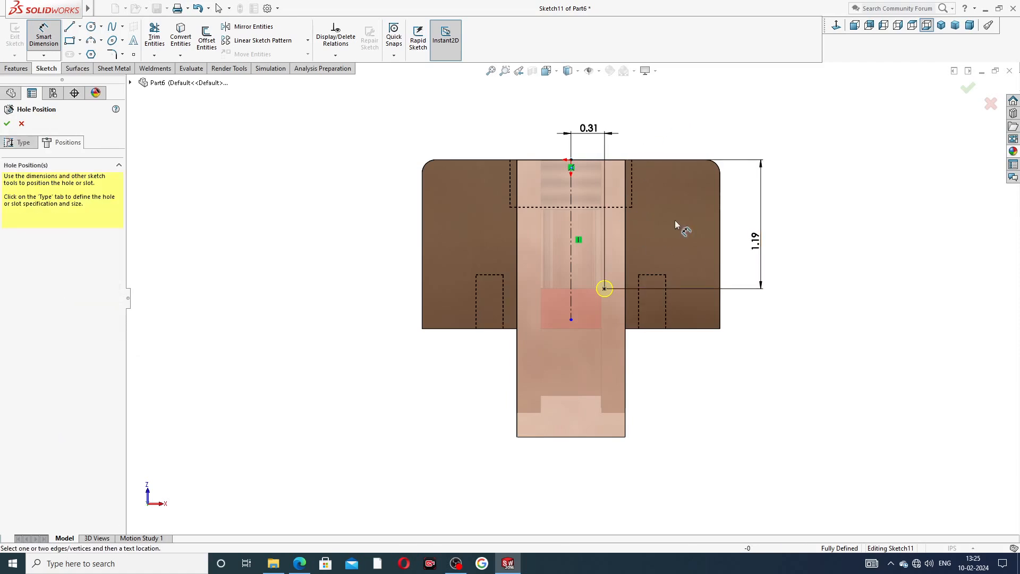
right_click(688, 138)
left_click(706, 168)
left_click(7, 123)
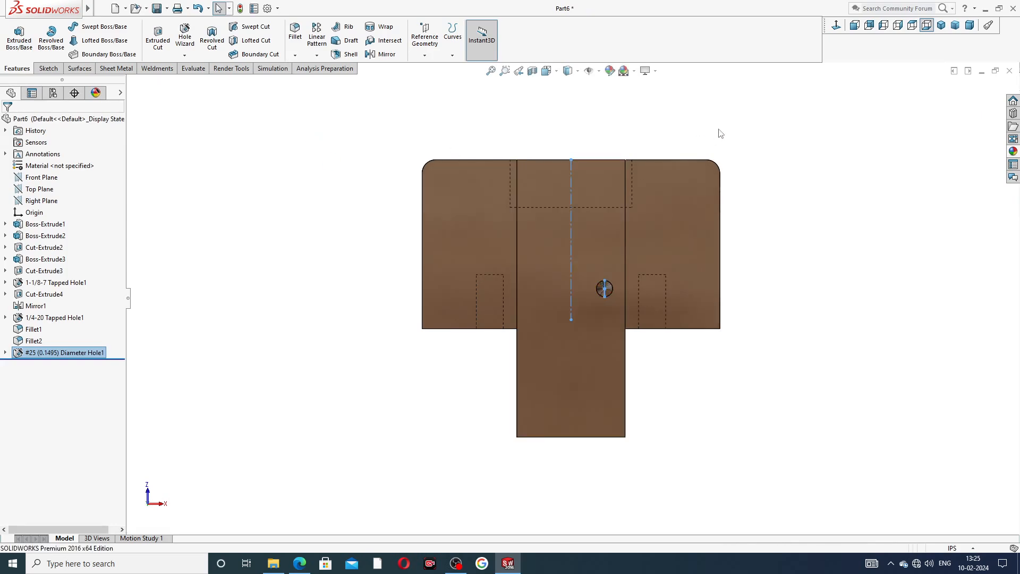
Inspect the drilled hole, select the base's underside viewed square-on, and start a Hole Wizard straight tap of the ANSI Inch Tapped hole type.
middle_click_drag(635, 267, 565, 285)
scroll(510, 298, "down", 5)
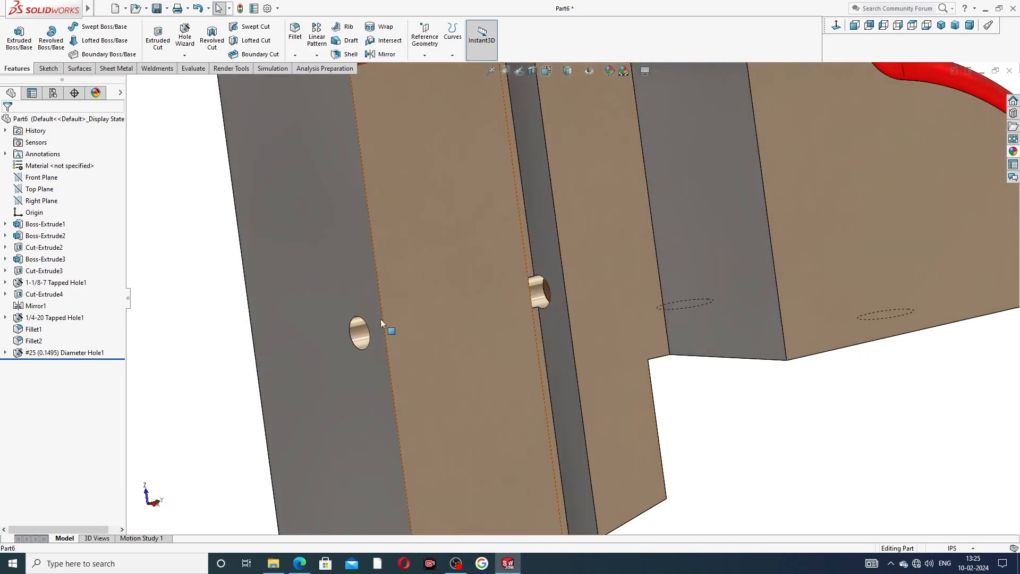
left_click(356, 331)
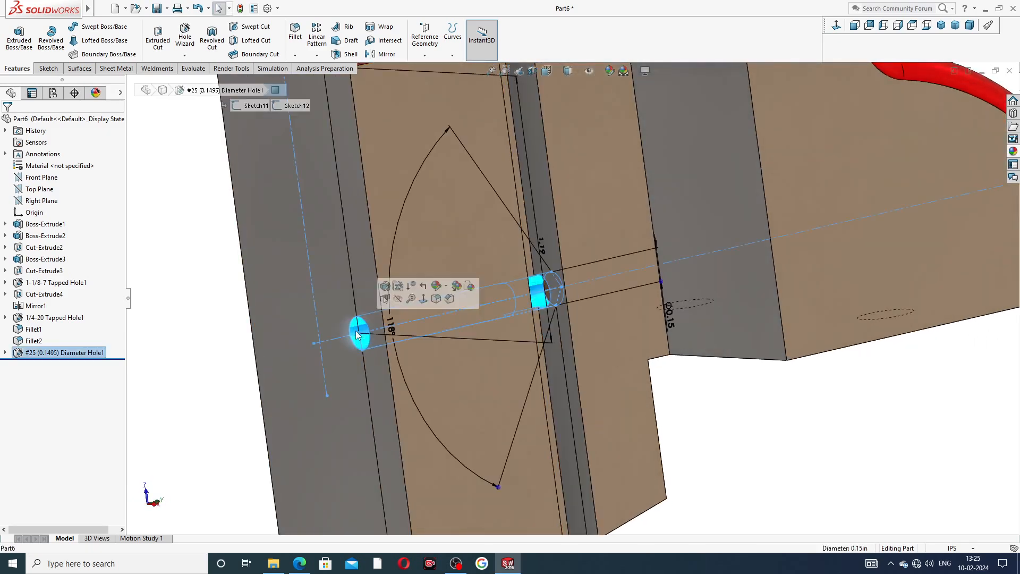
left_click(693, 397)
scroll(500, 250, "up", 5)
mouse_move(521, 250)
middle_mouse_down()
mouse_move(594, 210)
mouse_move(609, 217)
middle_mouse_up()
left_click(610, 216)
left_click(835, 27)
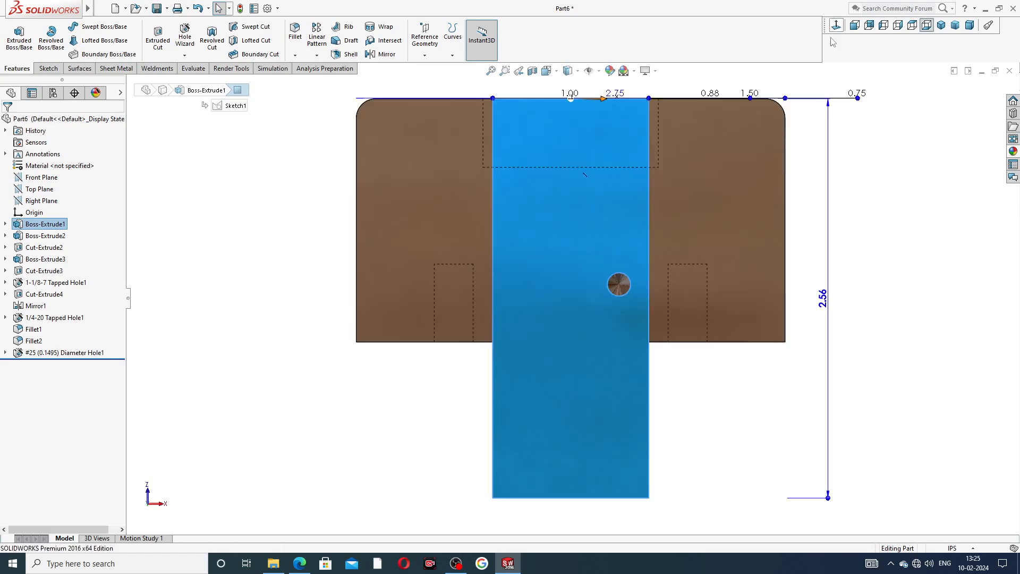
left_click(184, 40)
left_click(12, 264)
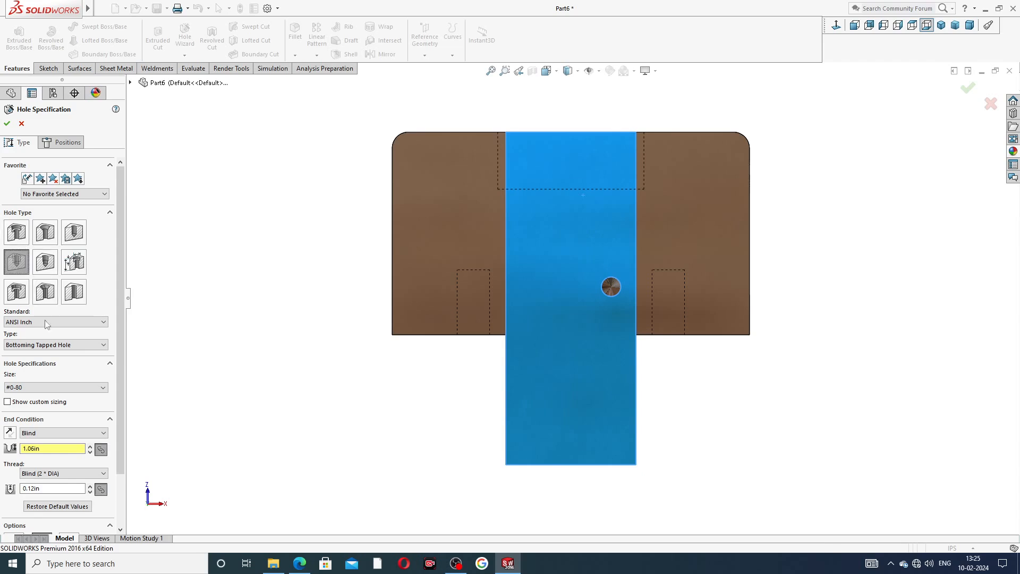
left_click(57, 345)
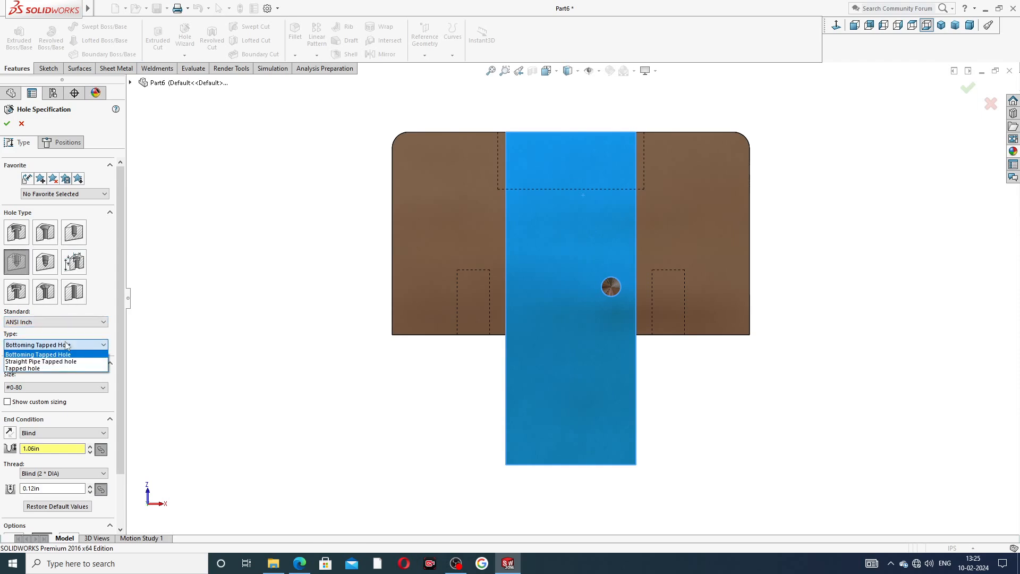
left_click(52, 370)
Set the tapped hole's size to 1/4-20.
scroll(118, 342, "down", 2)
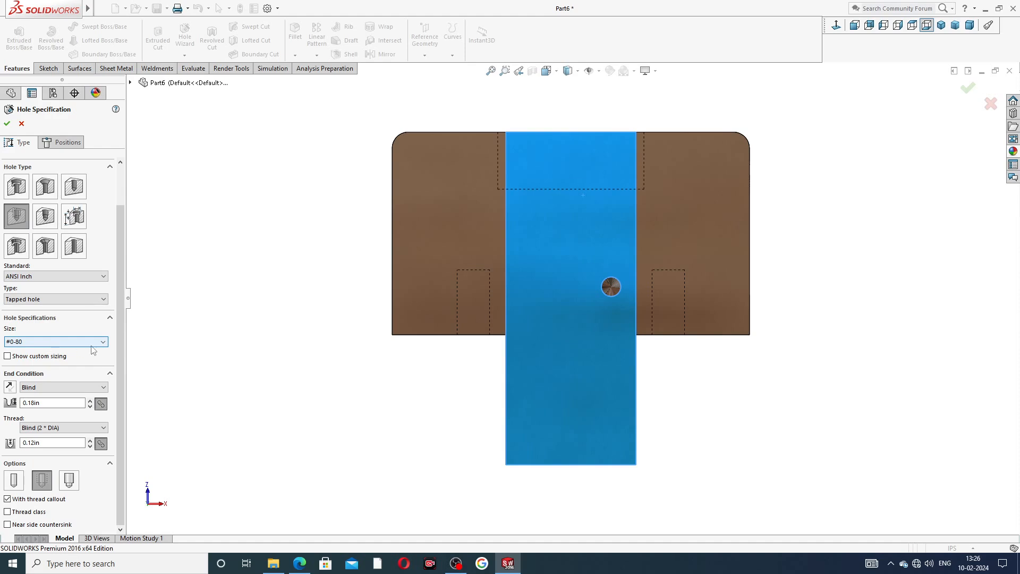
left_click(58, 342)
scroll(45, 383, "down", 4)
scroll(44, 386, "down", 2)
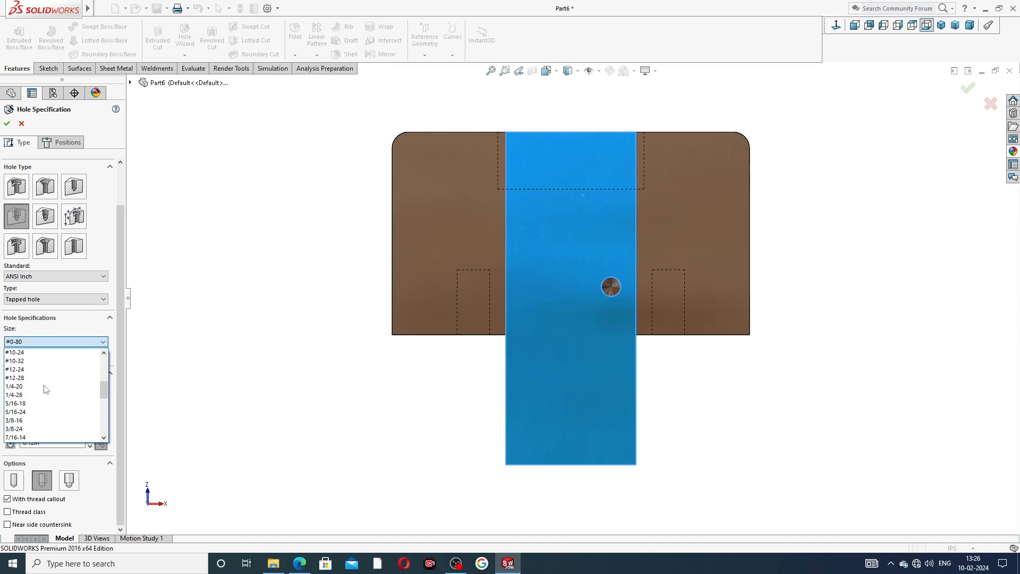
left_click(42, 387)
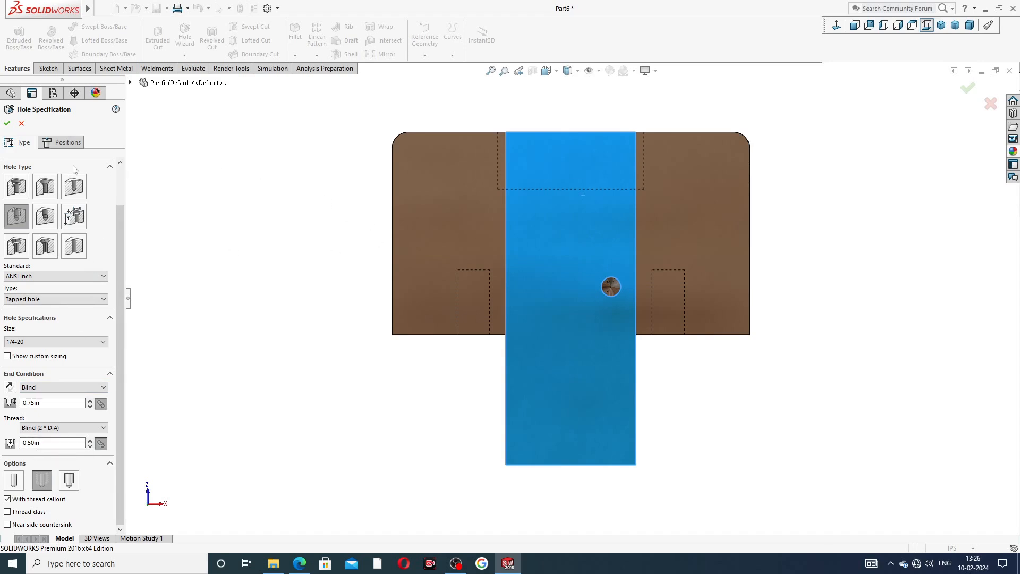
Position the tapped hole at the center of the #25 drilled hole and accept it.
left_click(68, 142)
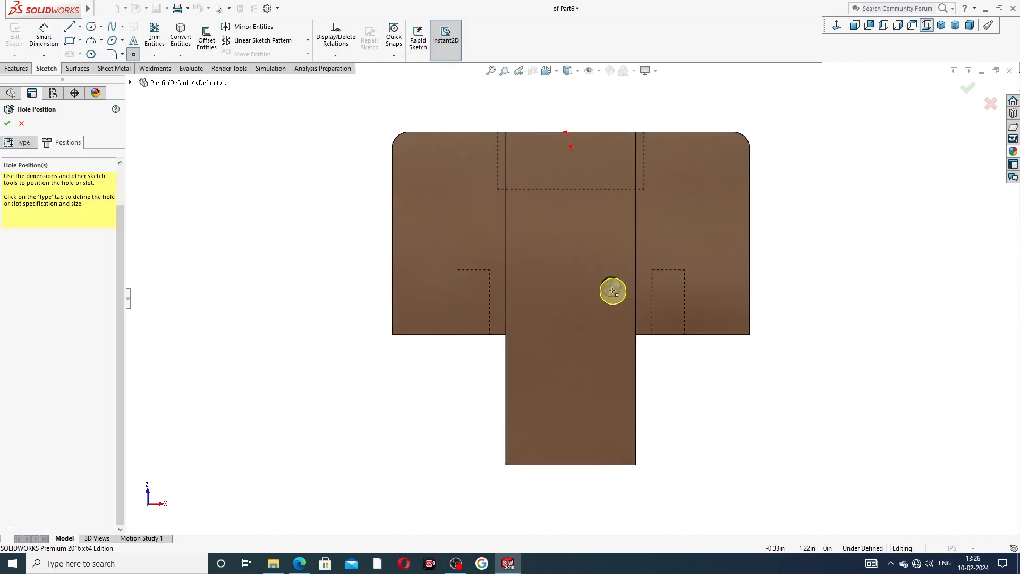
scroll(614, 291, "down", 5)
left_click(582, 284)
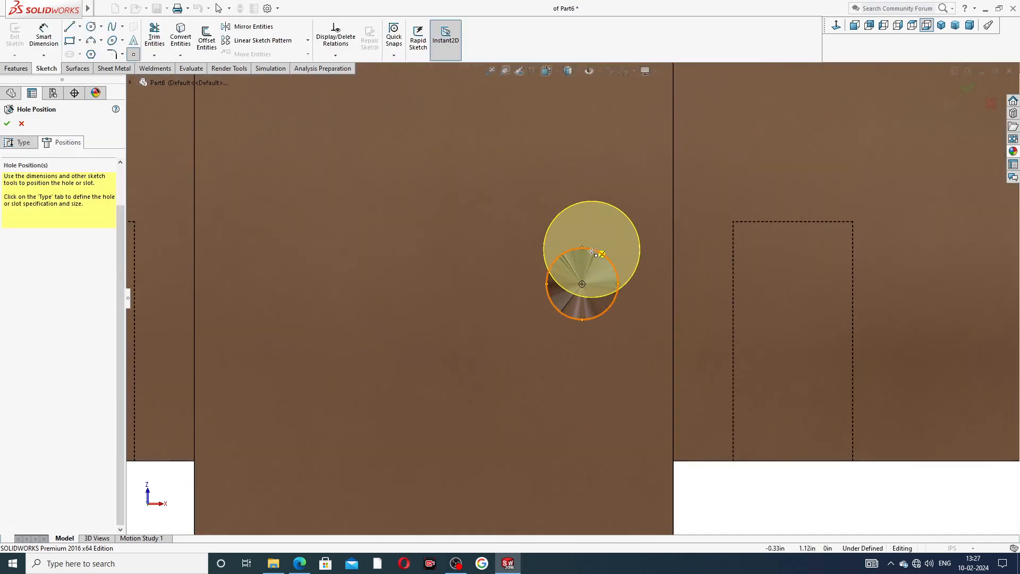
left_click(581, 283)
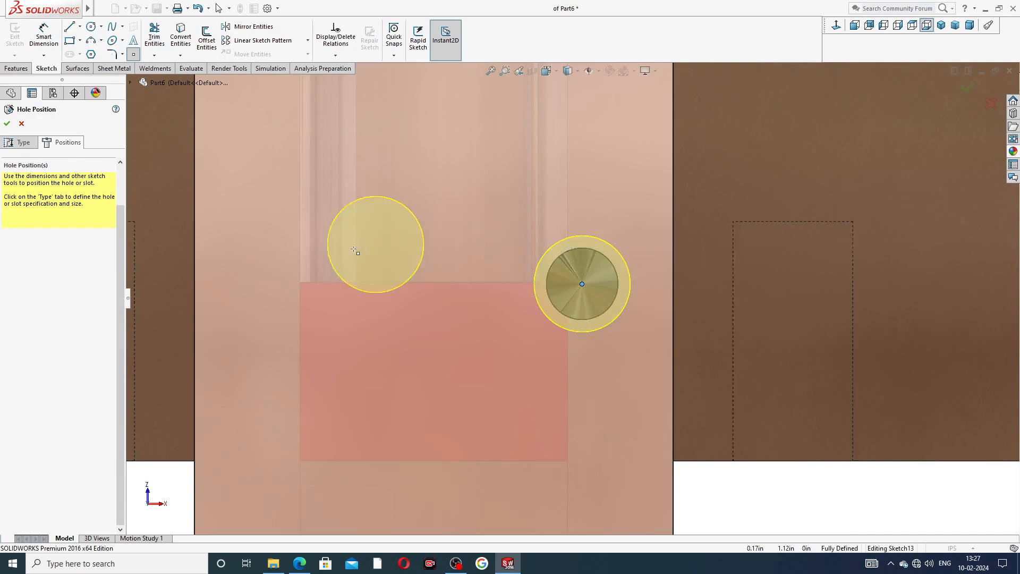
left_click(7, 122)
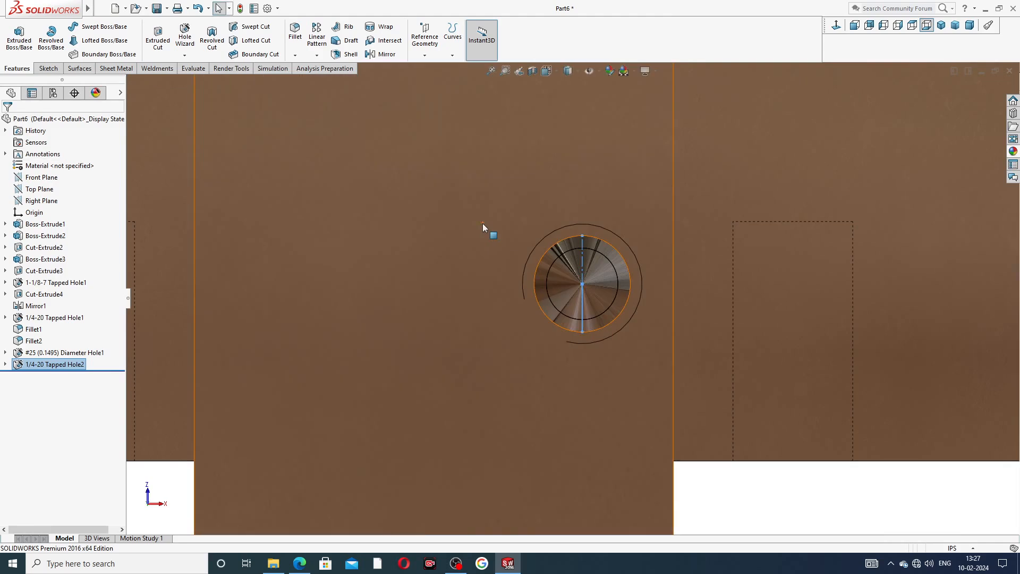
Select the base's underside viewed square-on and start a Hole Wizard plain hole of the ANSI Inch All Drill sizes type.
scroll(482, 223, "up", 6)
middle_click_drag(589, 237, 565, 219)
scroll(515, 213, "down", 5)
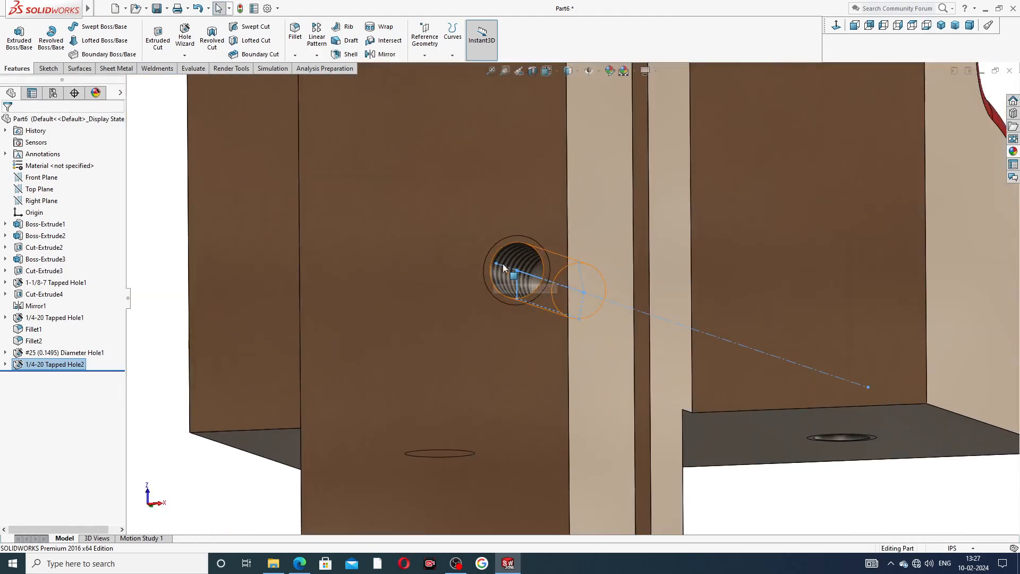
left_click(518, 196)
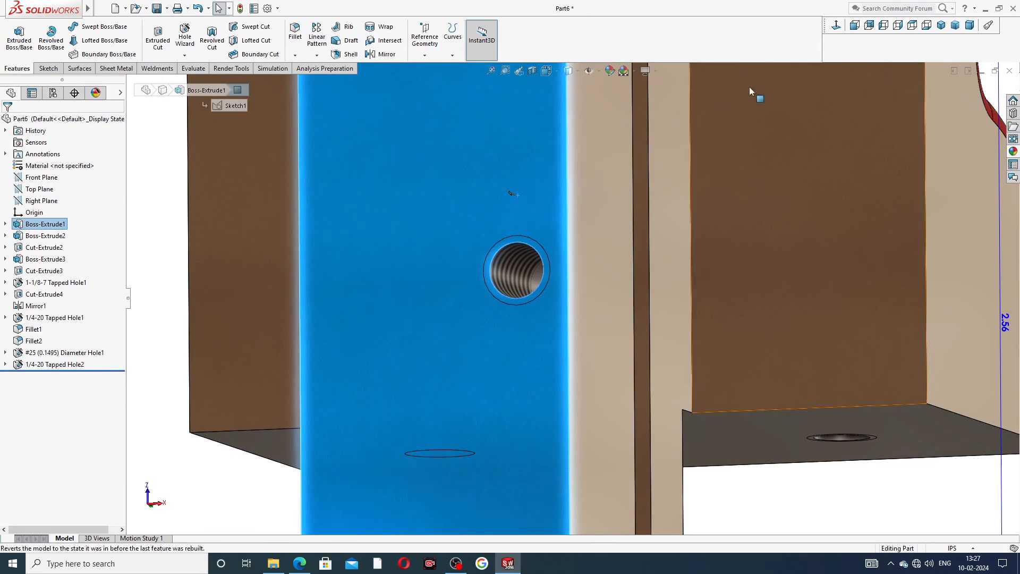
left_click(926, 24)
key("f")
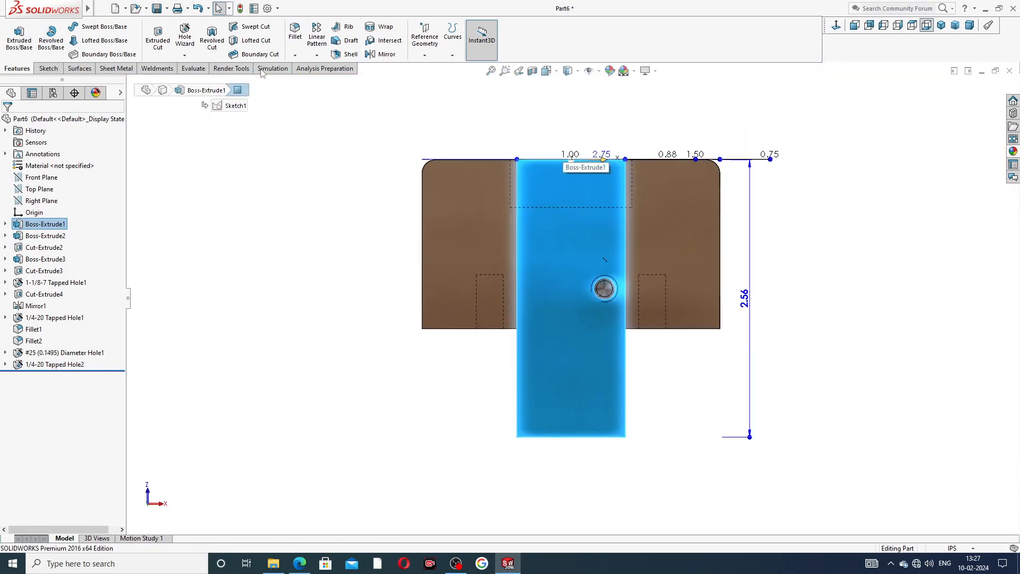
left_click(185, 41)
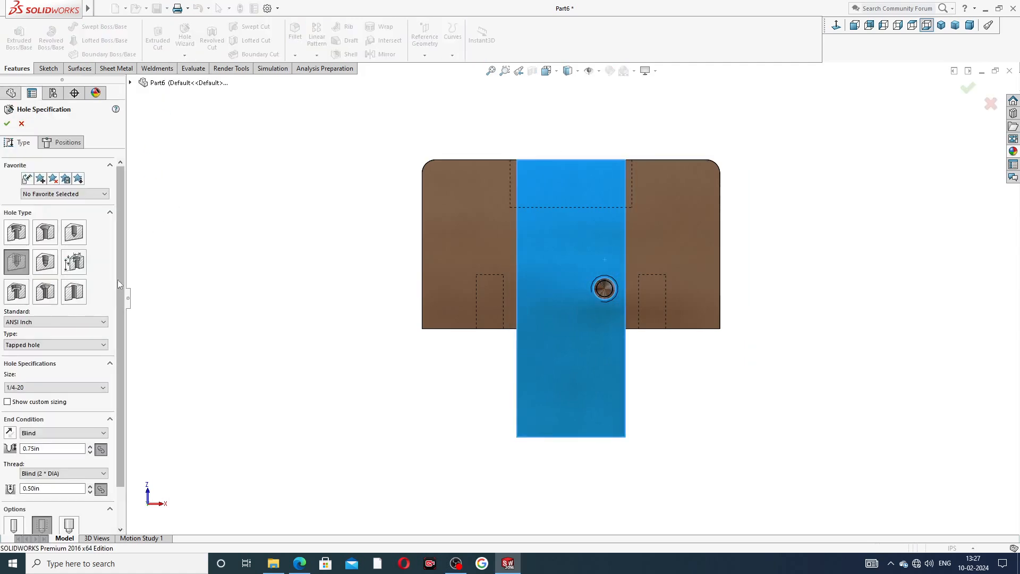
left_click(74, 232)
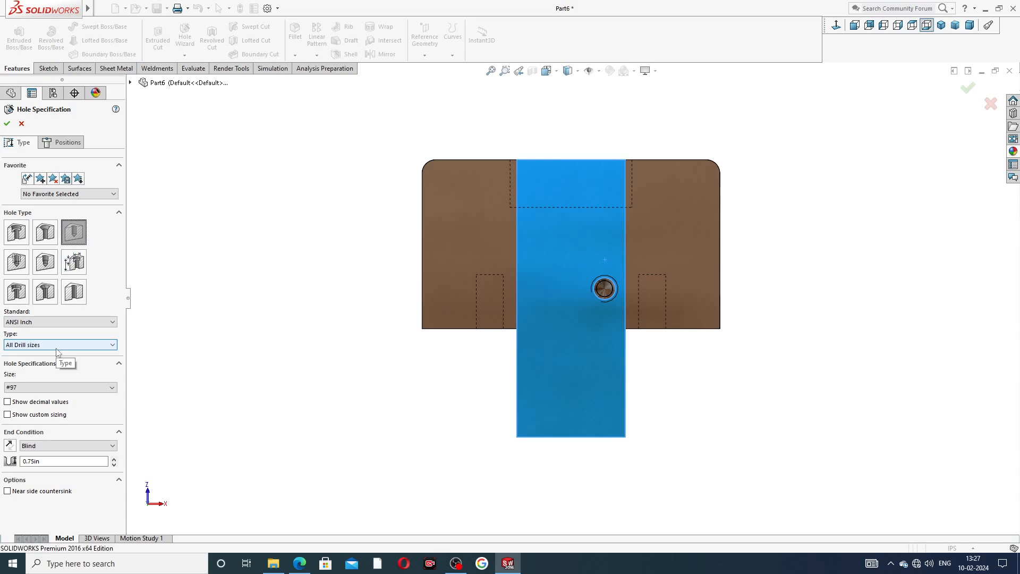
Set the plain hole's drill size to 7/32.
left_click(59, 387)
scroll(58, 420, "down", 8)
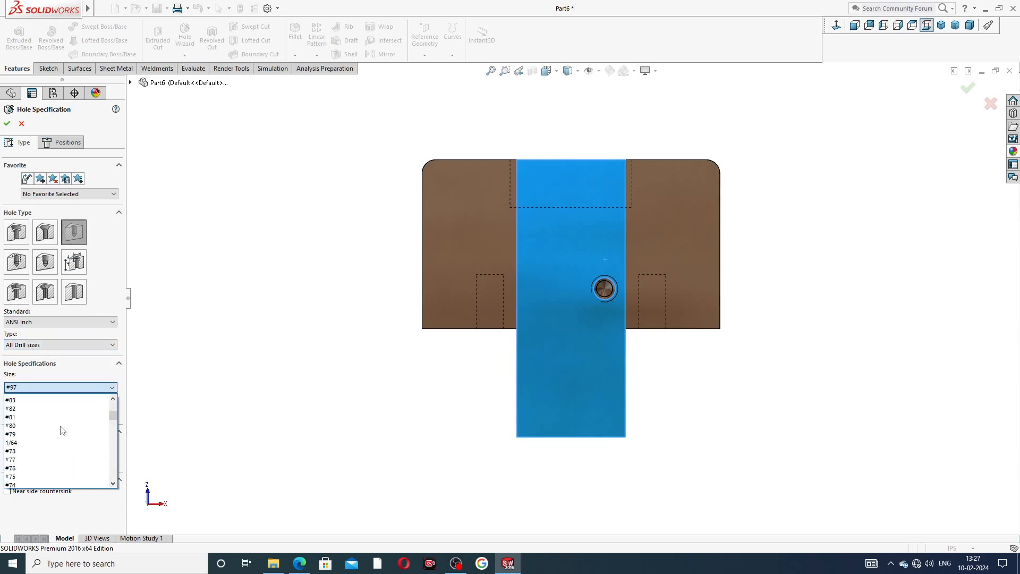
scroll(59, 431, "down", 3)
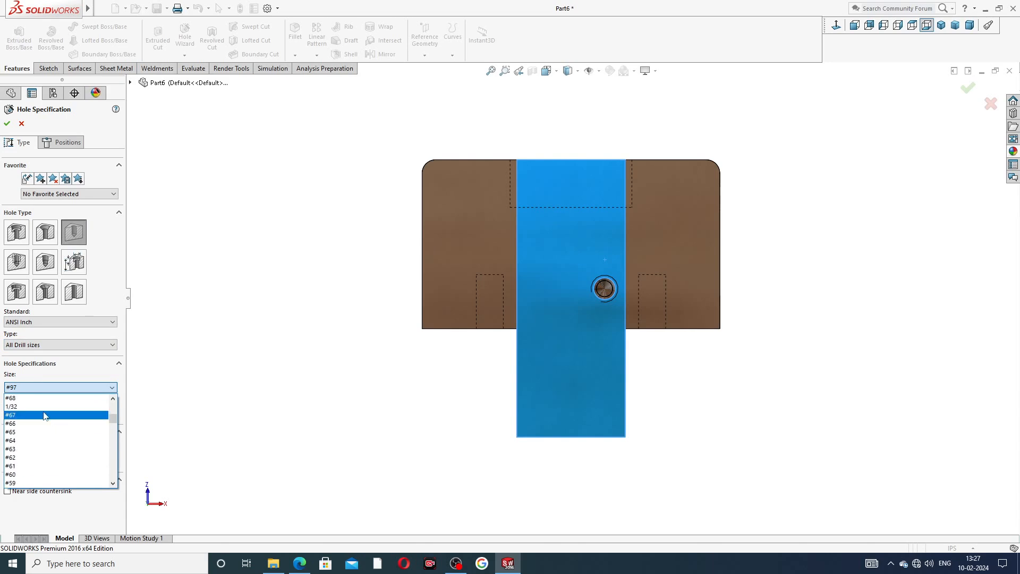
scroll(44, 431, "down", 7)
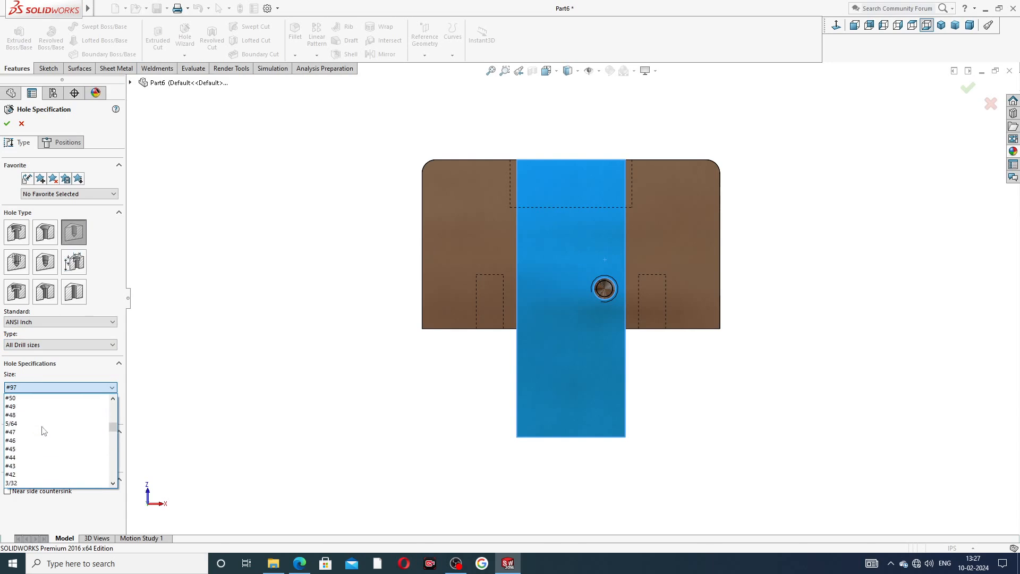
scroll(44, 430, "down", 3)
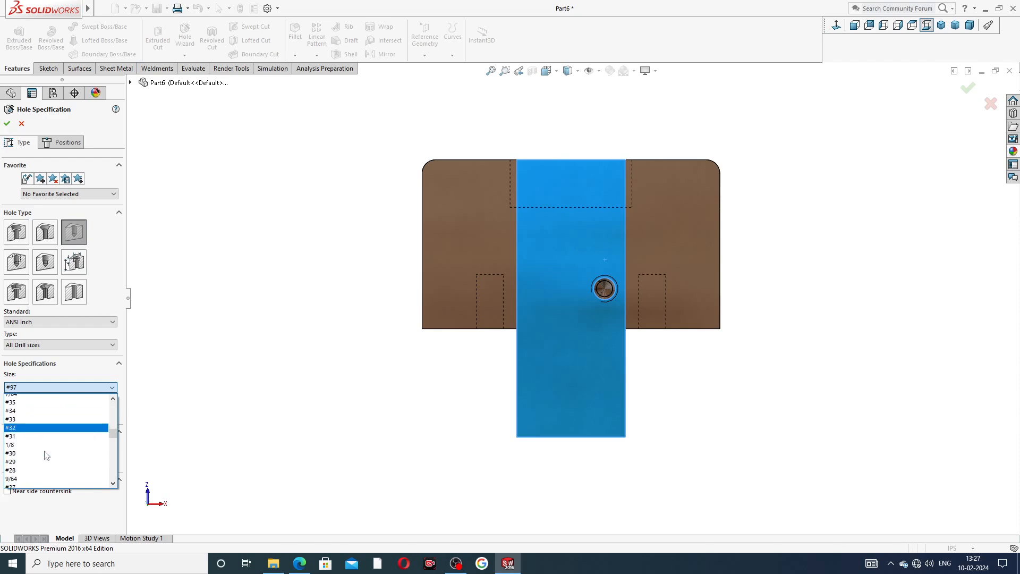
scroll(44, 429, "down", 3)
scroll(44, 429, "down", 2)
scroll(44, 430, "down", 2)
scroll(45, 434, "down", 5)
scroll(44, 435, "down", 1)
left_click(41, 446)
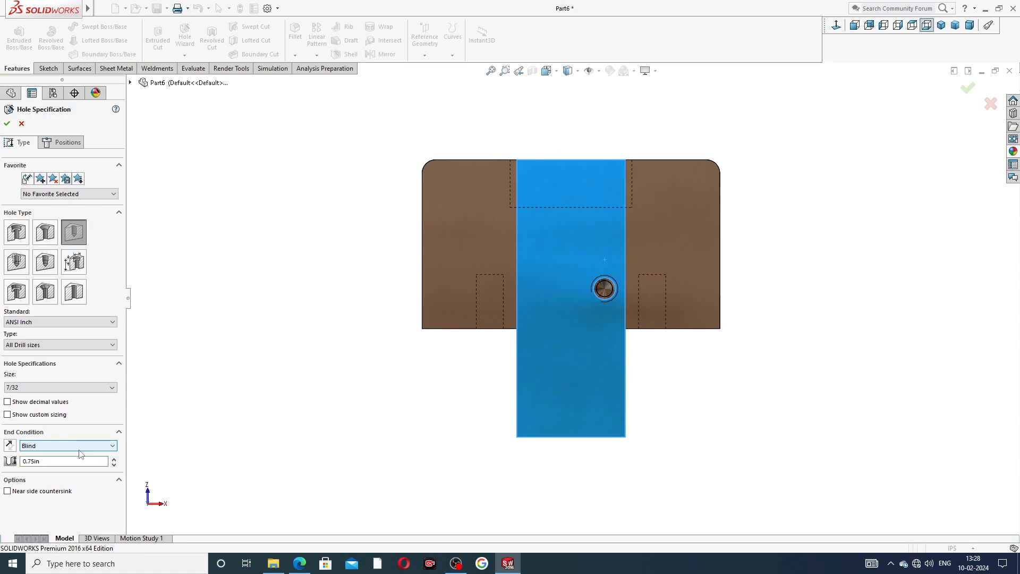
Set the 7/32 hole's blind depth to 0.38 in and place it at the center of the existing 1/4-20 tapped hole in the underside.
left_click_drag(49, 465, 21, 464)
type(".")
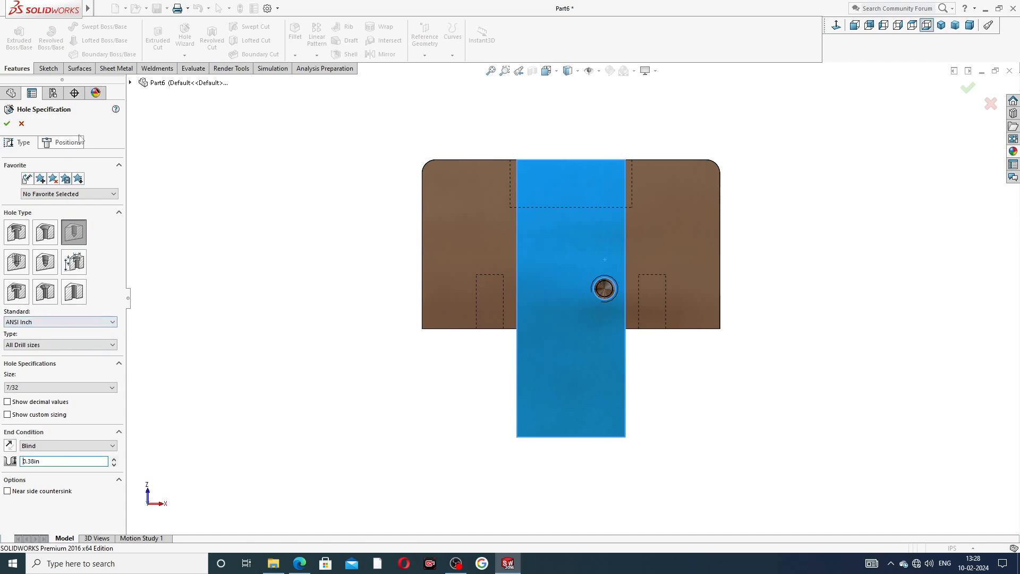
left_click(62, 142)
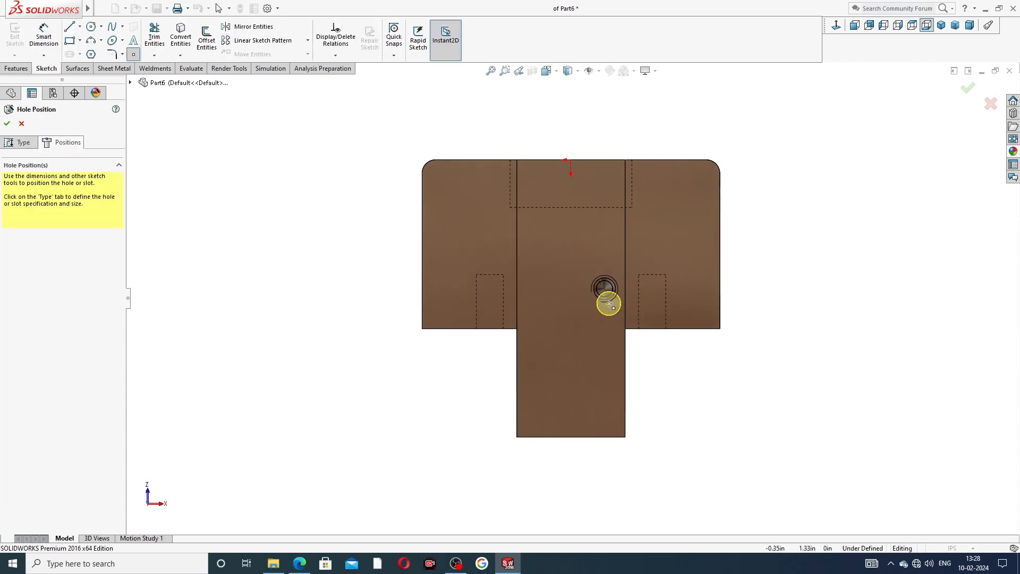
scroll(607, 280, "down", 5)
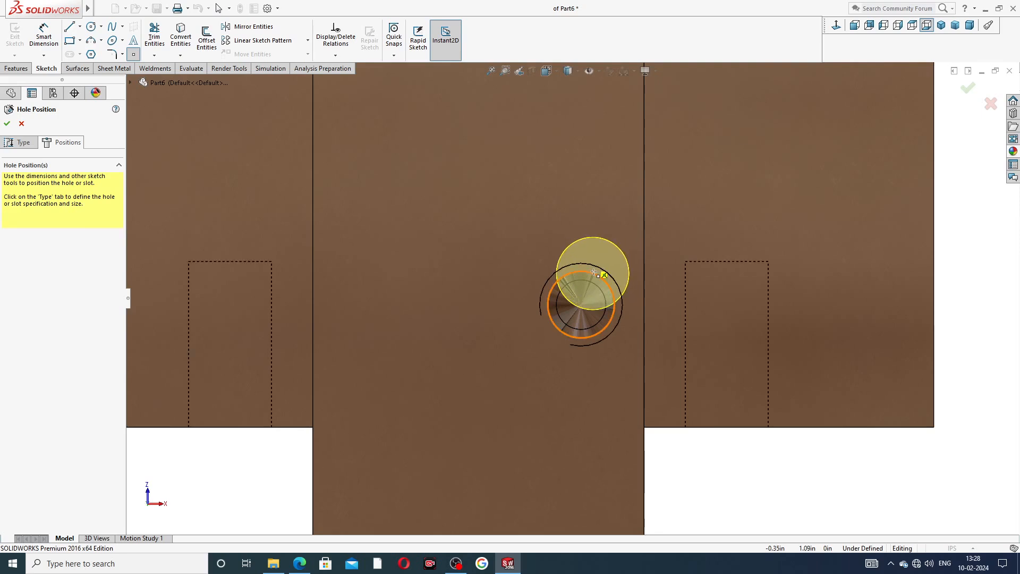
left_click(581, 305)
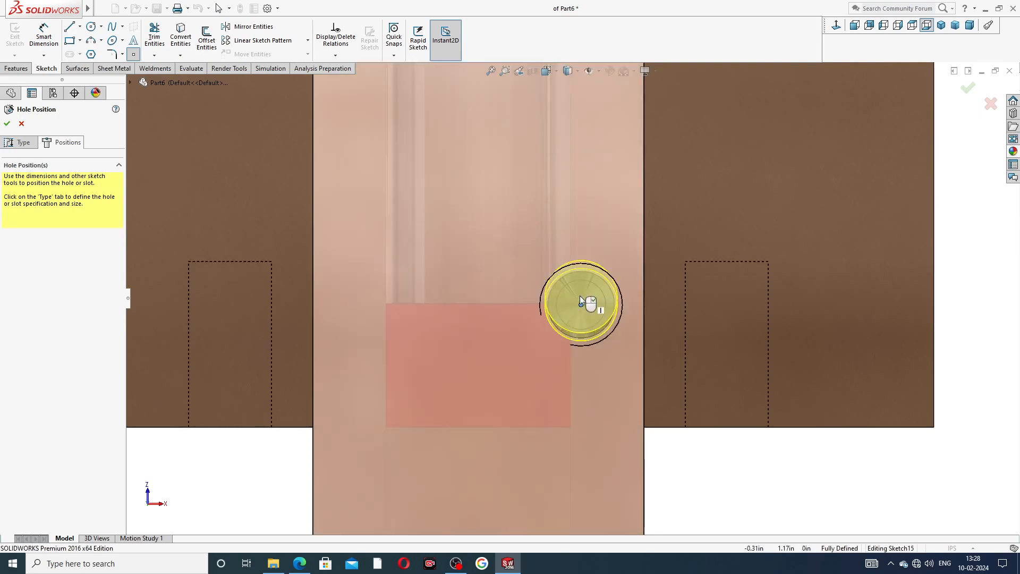
left_click(7, 123)
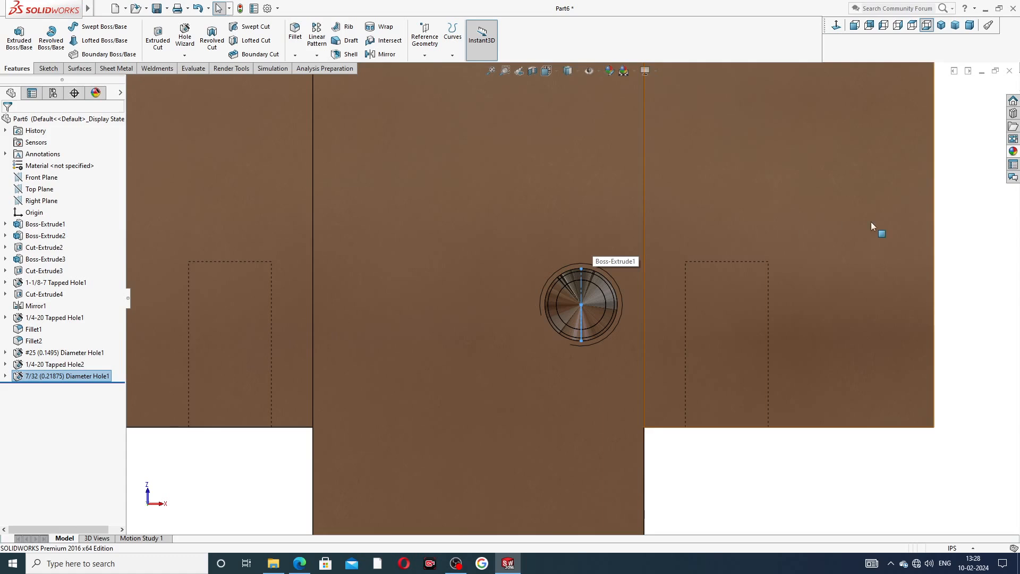
left_click(975, 215)
Mirror the #25 drilled hole, the underside's 1/4-20 tapped hole and the 7/32 hole about the Right Plane.
scroll(840, 235, "up", 5)
middle_click_drag(712, 261, 703, 284)
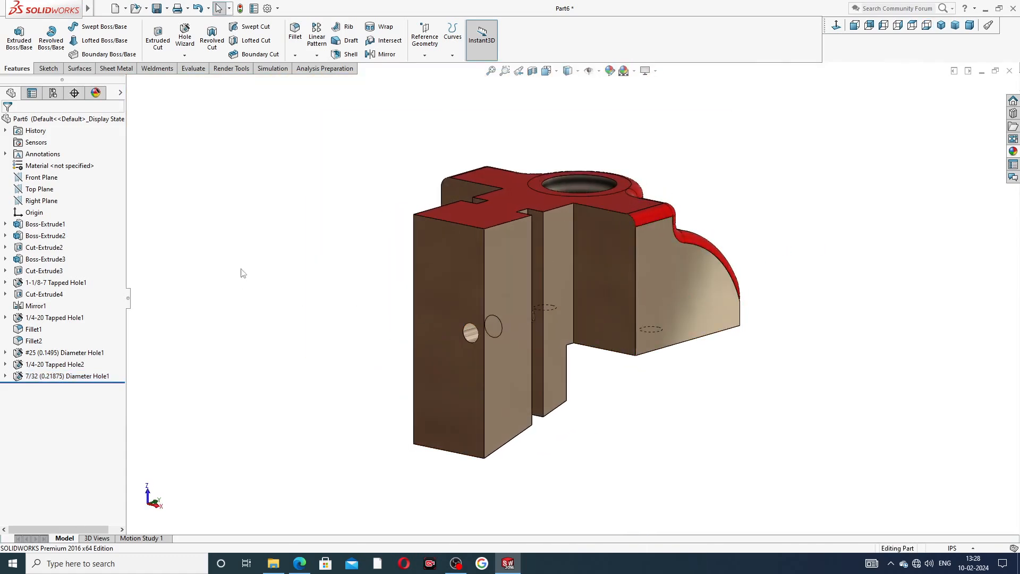
left_click(42, 201)
left_click(381, 54)
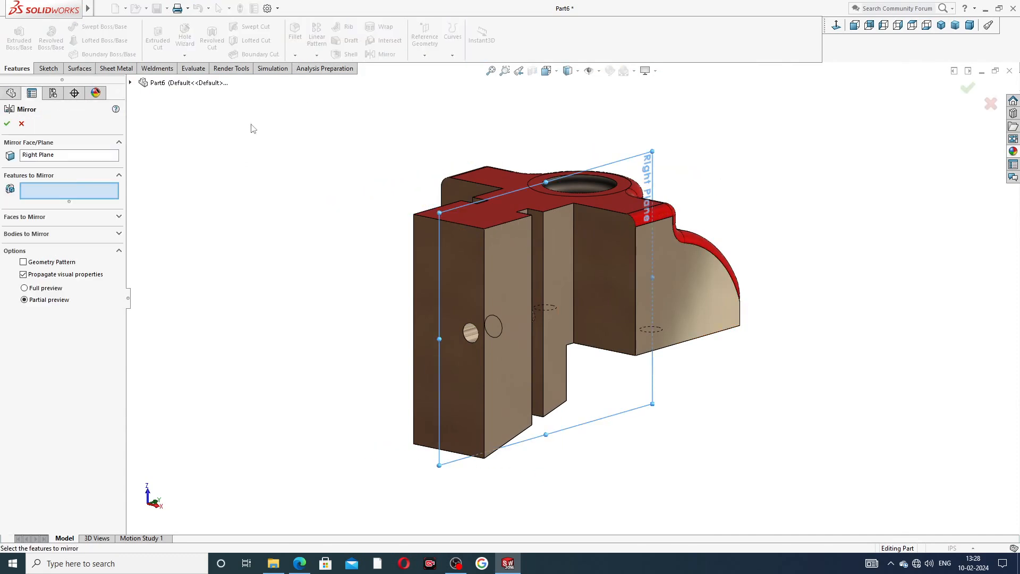
left_click(131, 83)
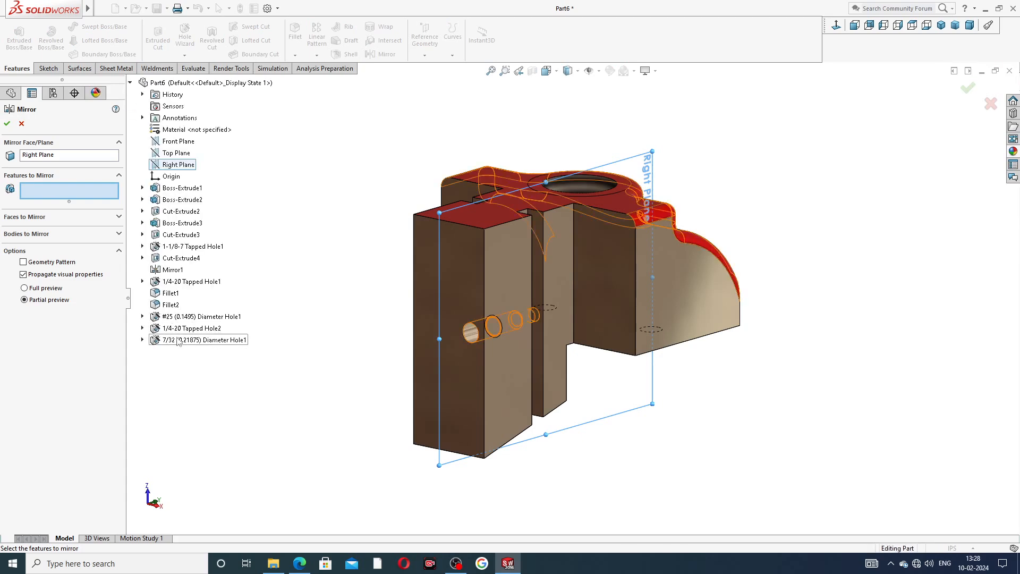
left_click(184, 317)
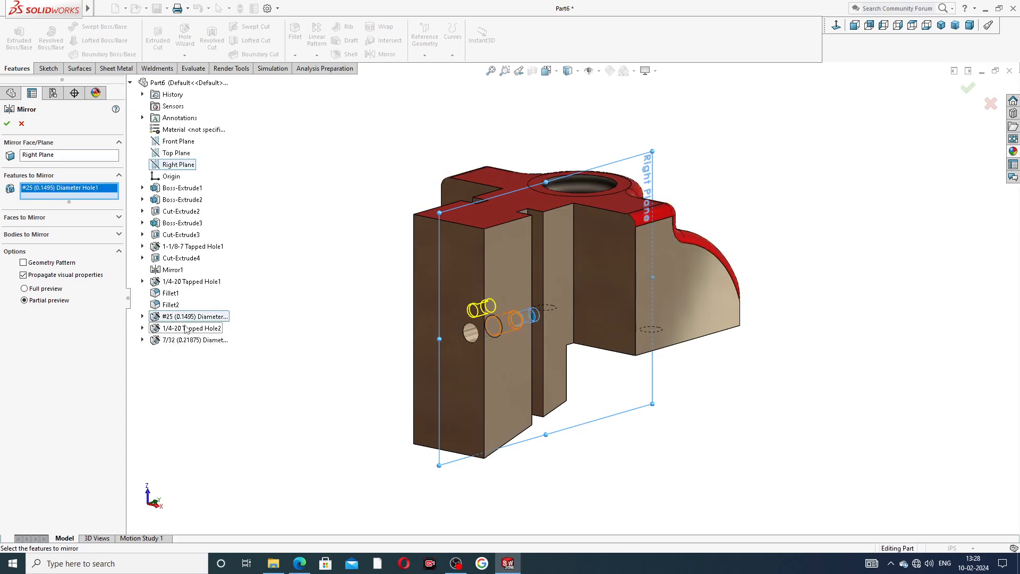
left_click(187, 329)
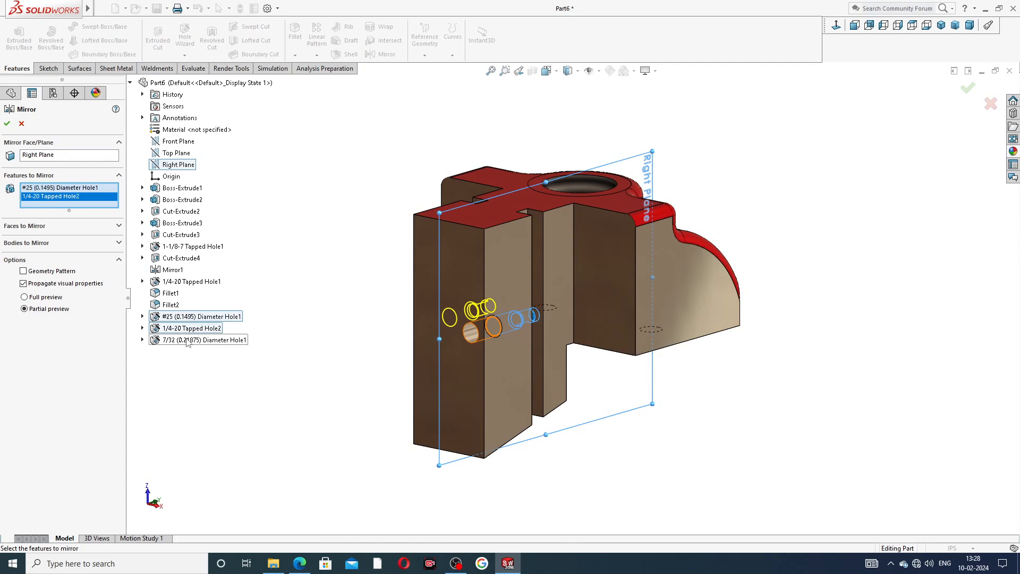
left_click(187, 340)
left_click(8, 124)
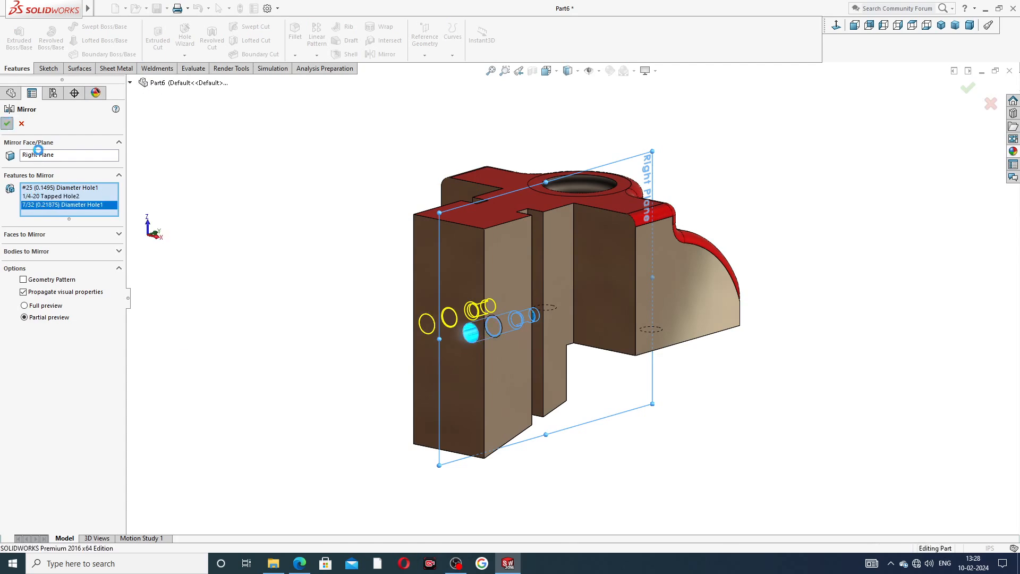
left_click(305, 261)
middle_click_drag(429, 263, 456, 209)
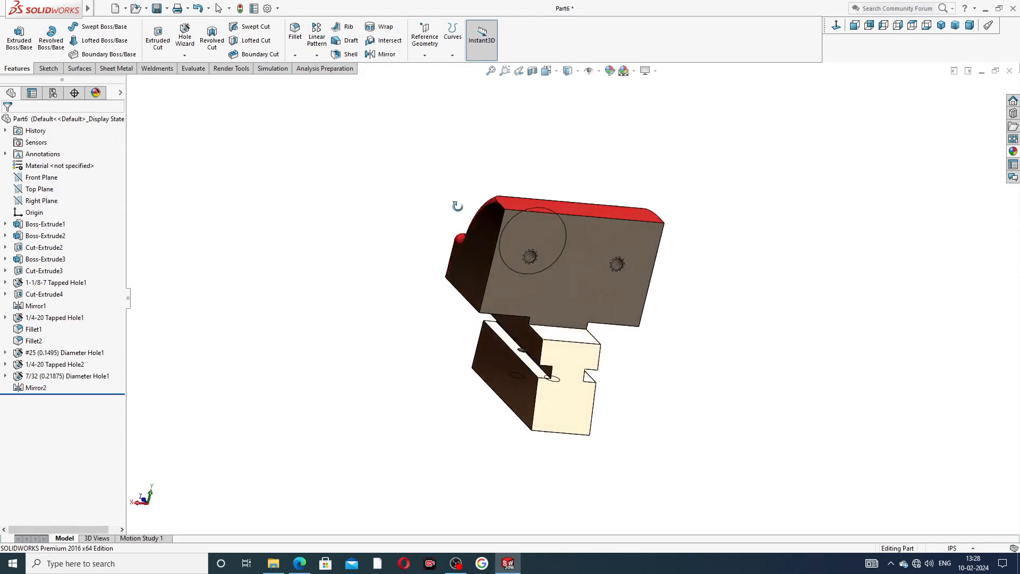
left_click(295, 32)
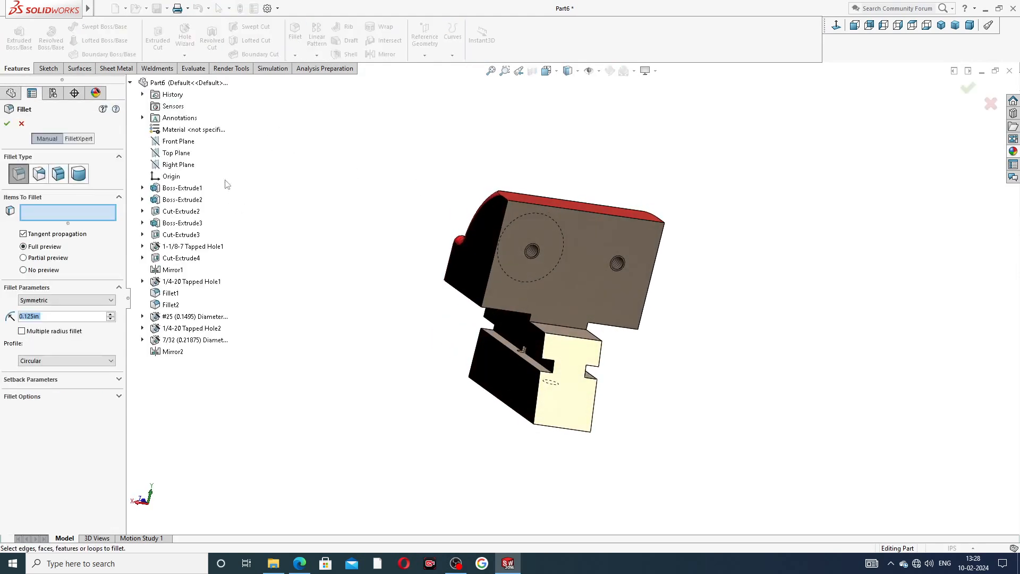
key("BackSpace")
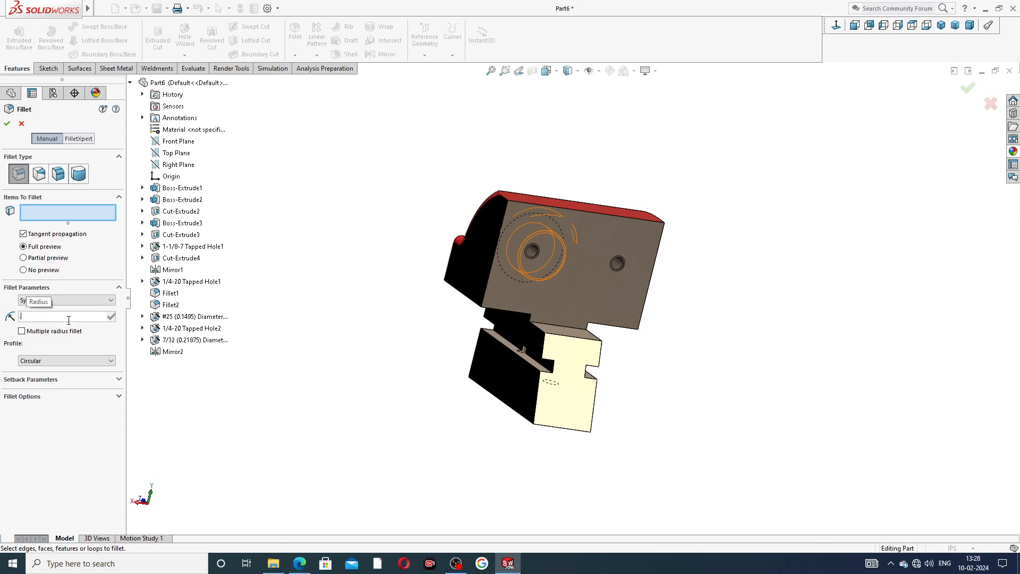
type(".001")
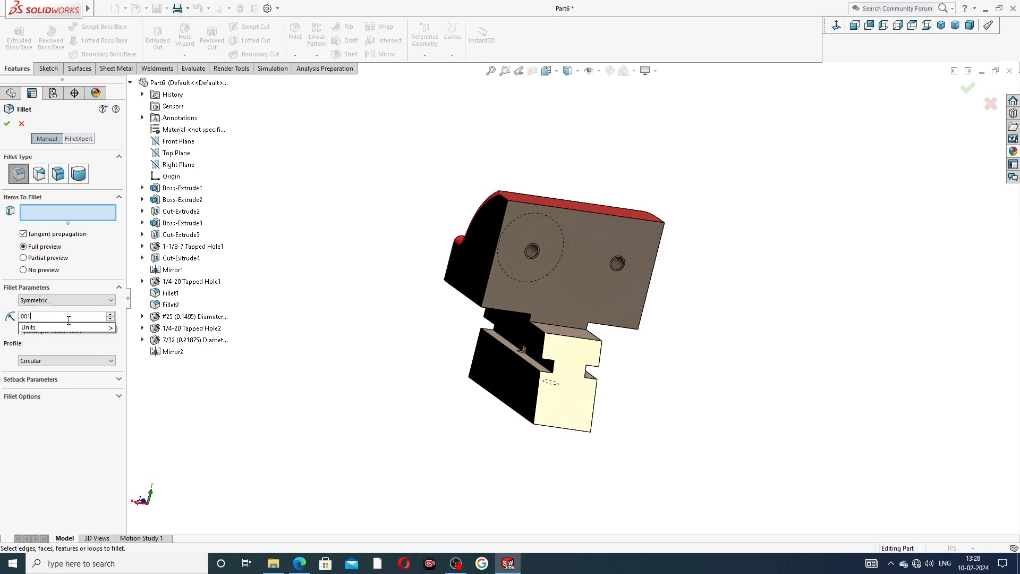
key("Return")
scroll(561, 306, "down", 3)
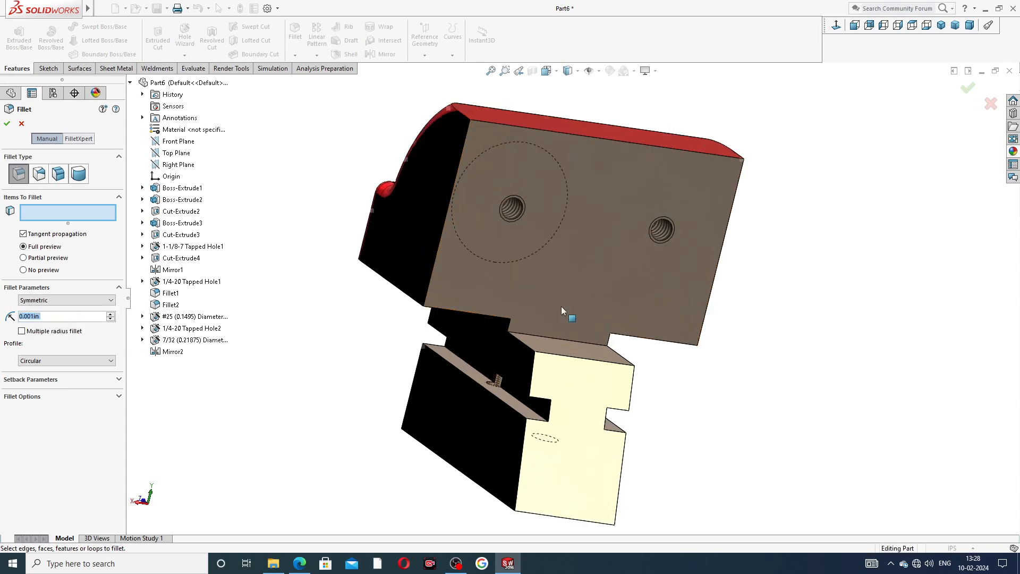
left_click(604, 235)
scroll(541, 337, "down", 2)
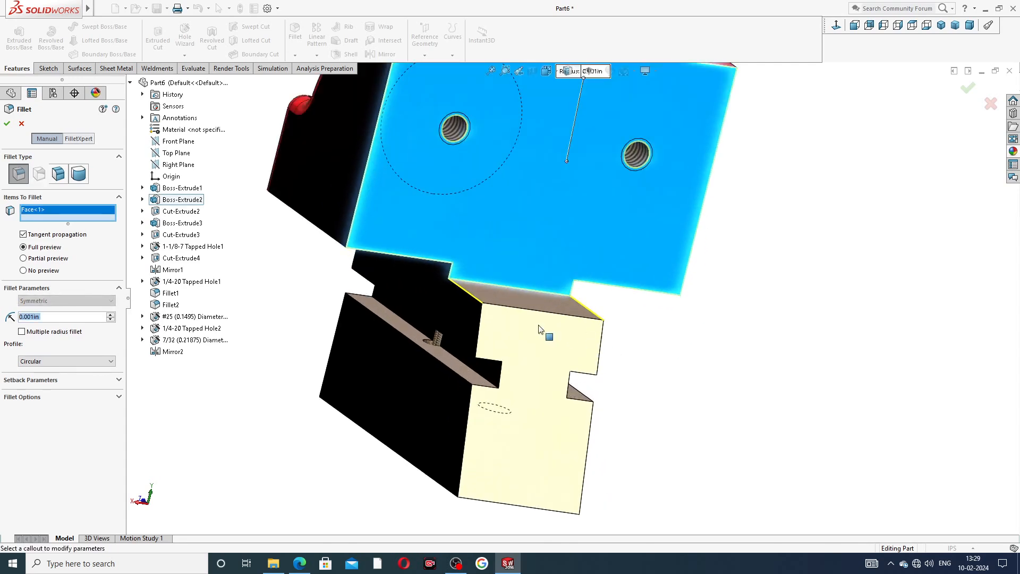
middle_click_drag(624, 312, 730, 203)
left_click(773, 306)
middle_click_drag(774, 308, 876, 297)
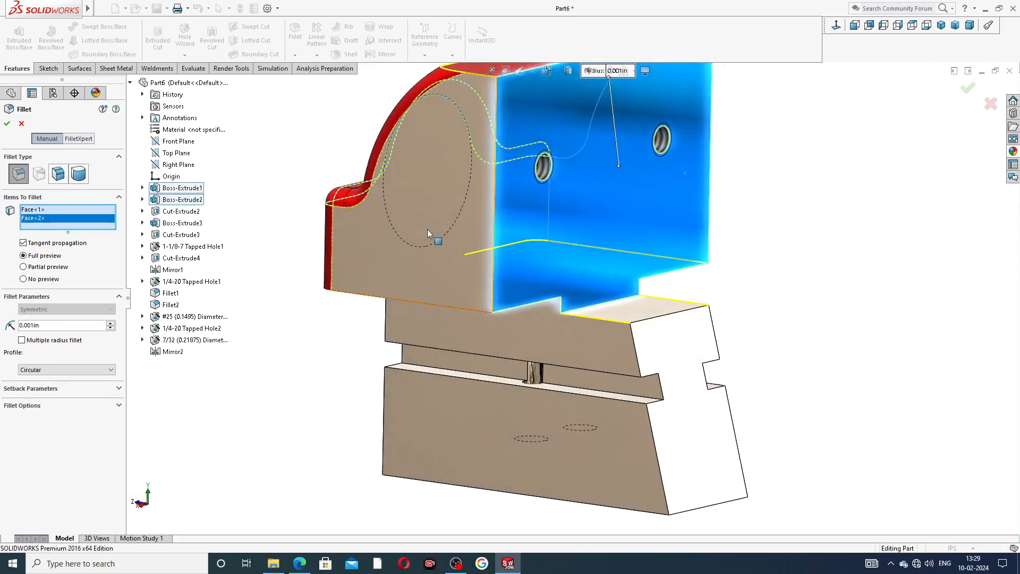
left_click(427, 229)
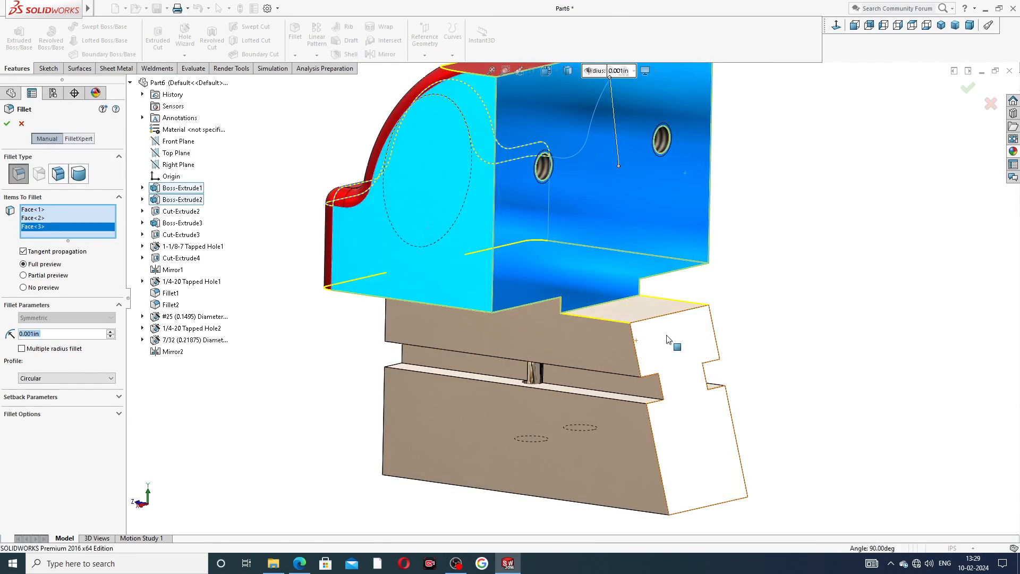
middle_click_drag(676, 326, 515, 300)
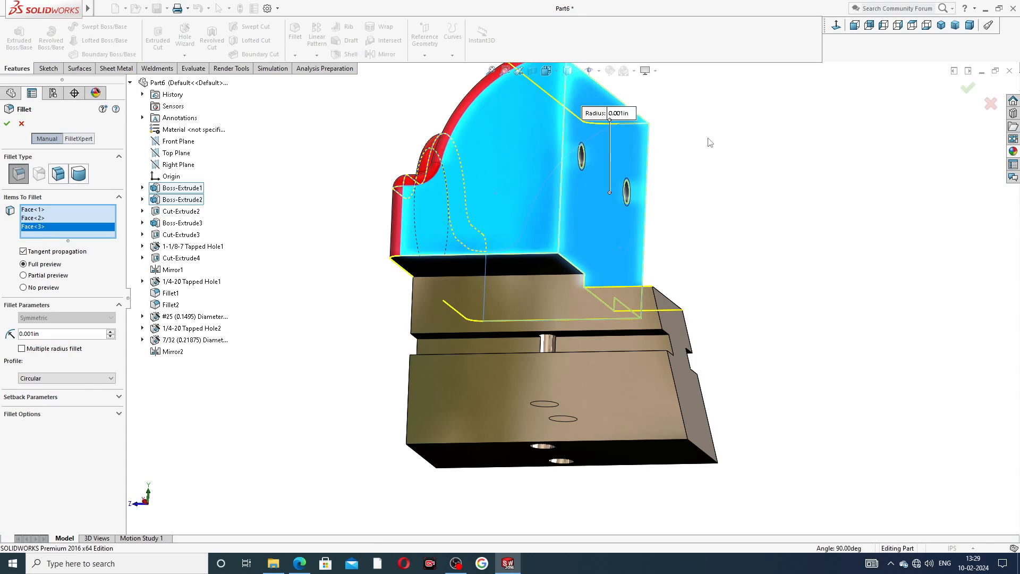
middle_click_drag(740, 182, 744, 228)
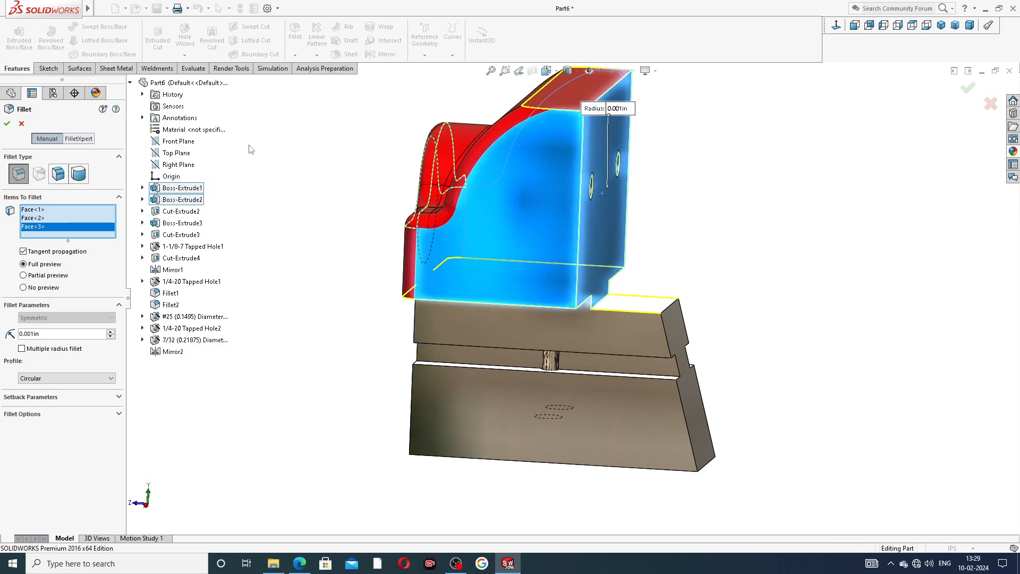
left_click(22, 124)
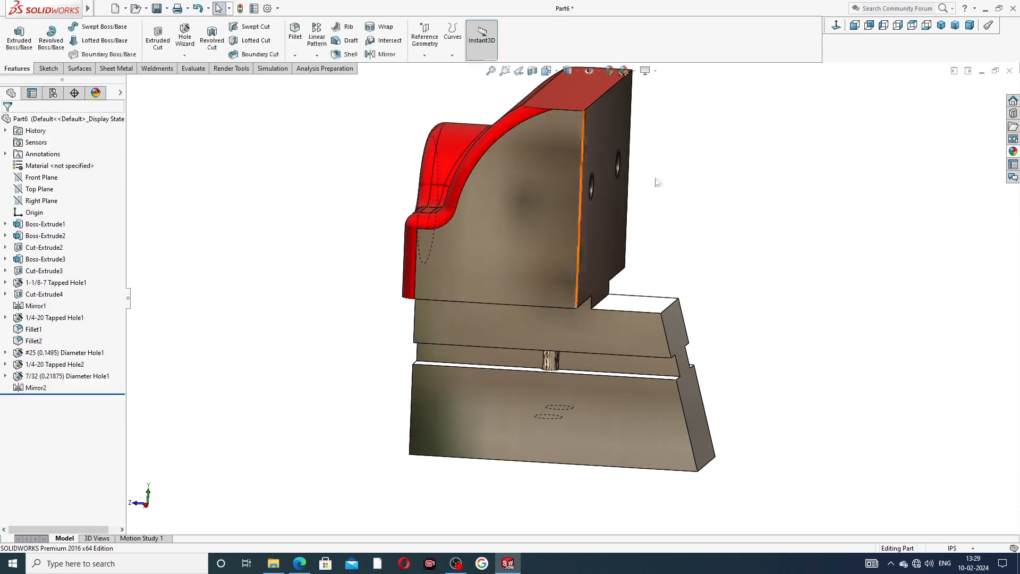
Apply the candy apple red painted appearance to both outer side faces of the jaw's upper body.
left_click(553, 167)
mouse_move(733, 205)
middle_mouse_down("ctrl")
mouse_move(722, 209)
mouse_move(678, 176)
middle_mouse_up("ctrl")
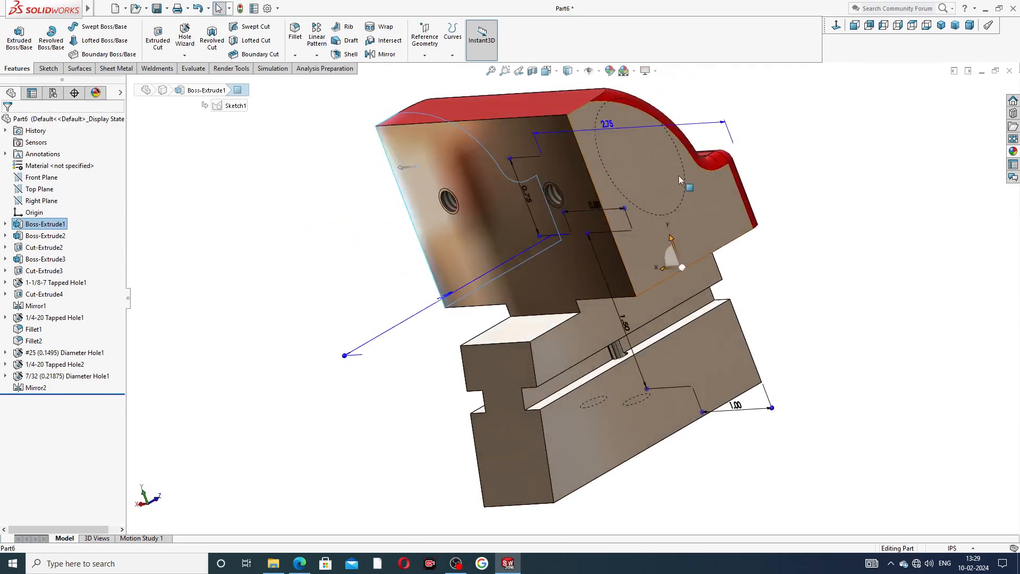
left_click(1013, 152)
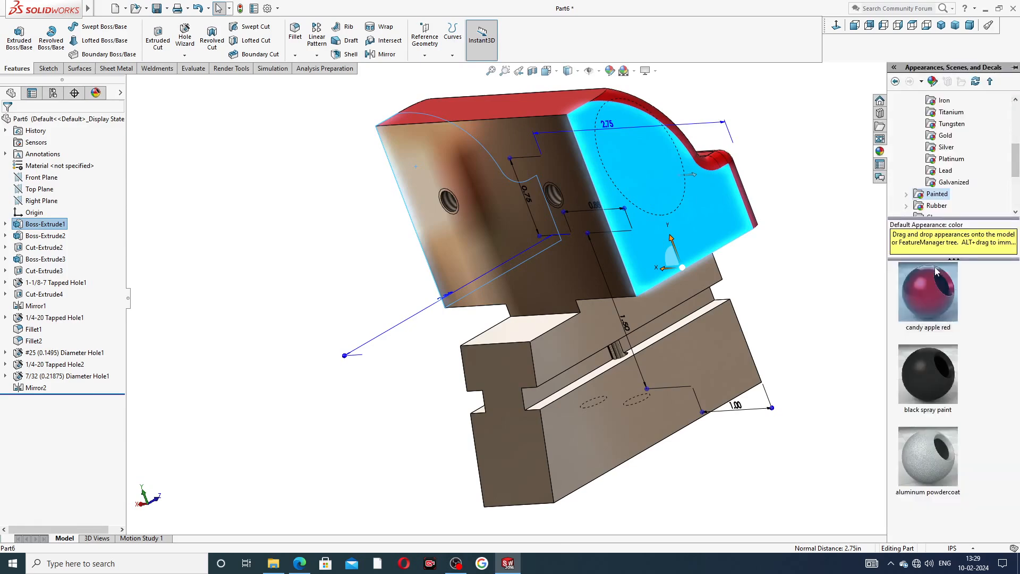
left_click(927, 308)
middle_click_drag(827, 218, 703, 243)
middle_click_drag(722, 295, 697, 296)
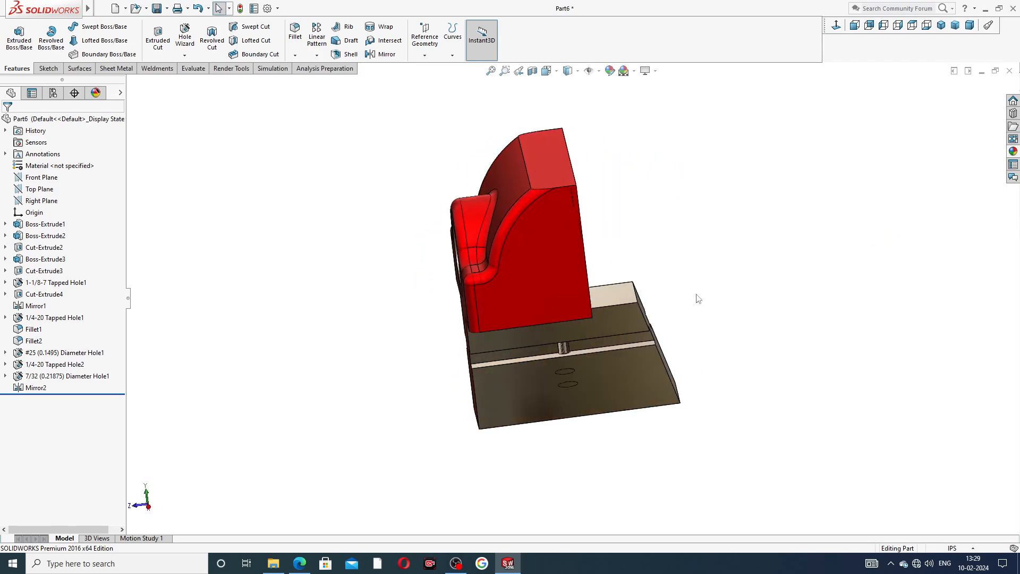
Fillet the jaw's rear face, both underside ledges, and the stem and base's side, bottom and rear faces with a 0.001 in radius.
left_click(294, 33)
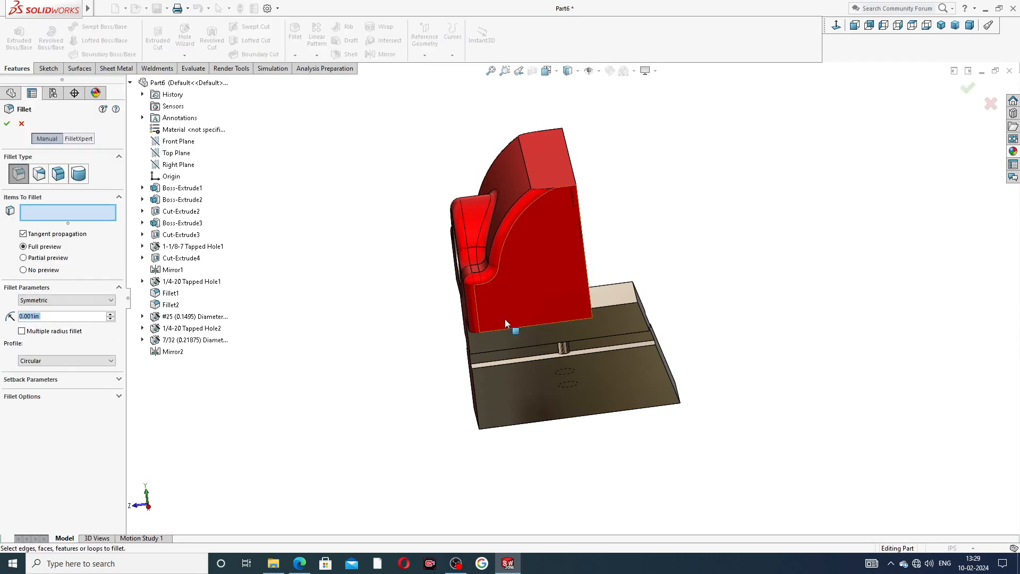
middle_click_drag(697, 302, 589, 259)
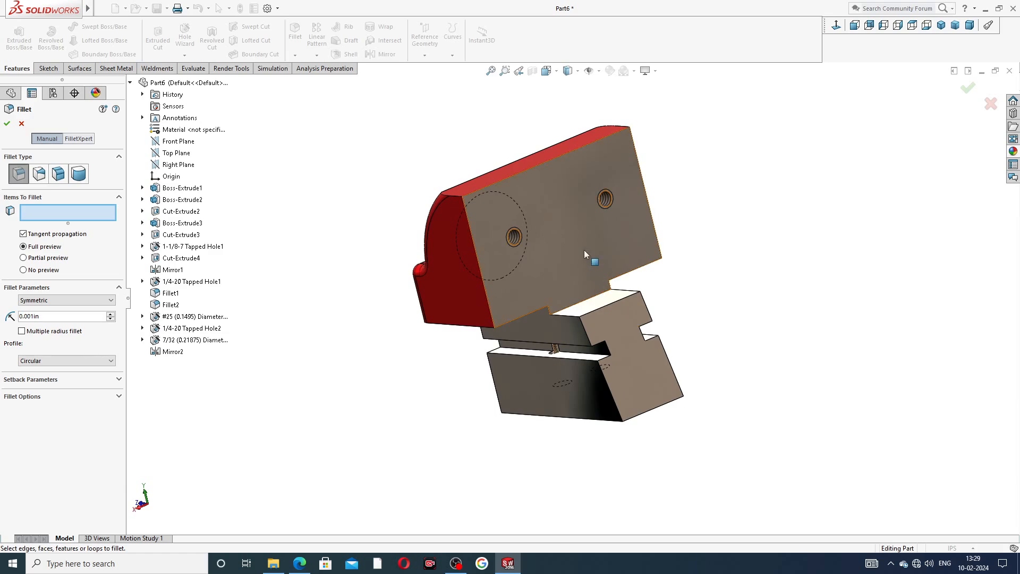
left_click(584, 251)
middle_click_drag(657, 282, 546, 258)
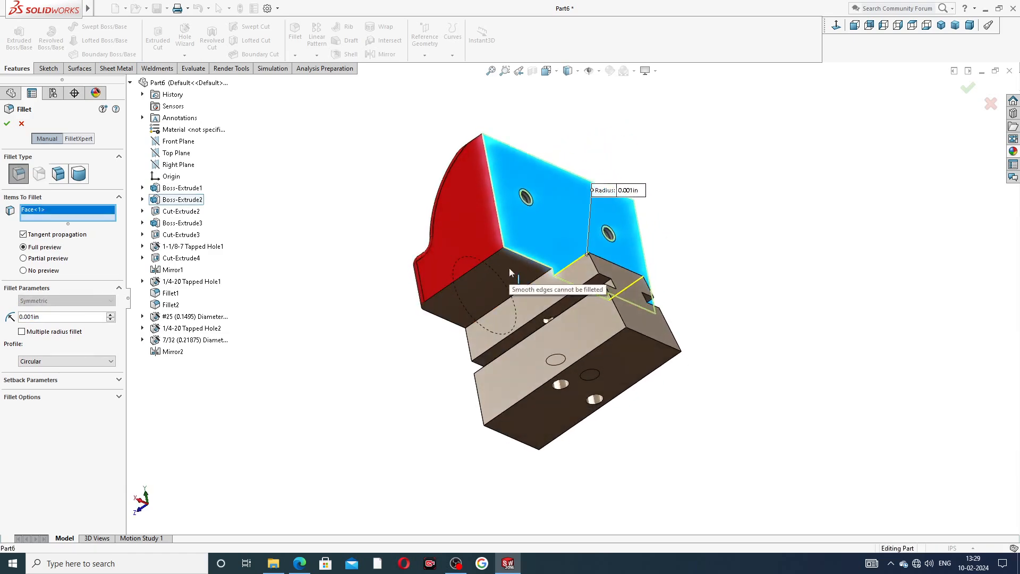
left_click(485, 285)
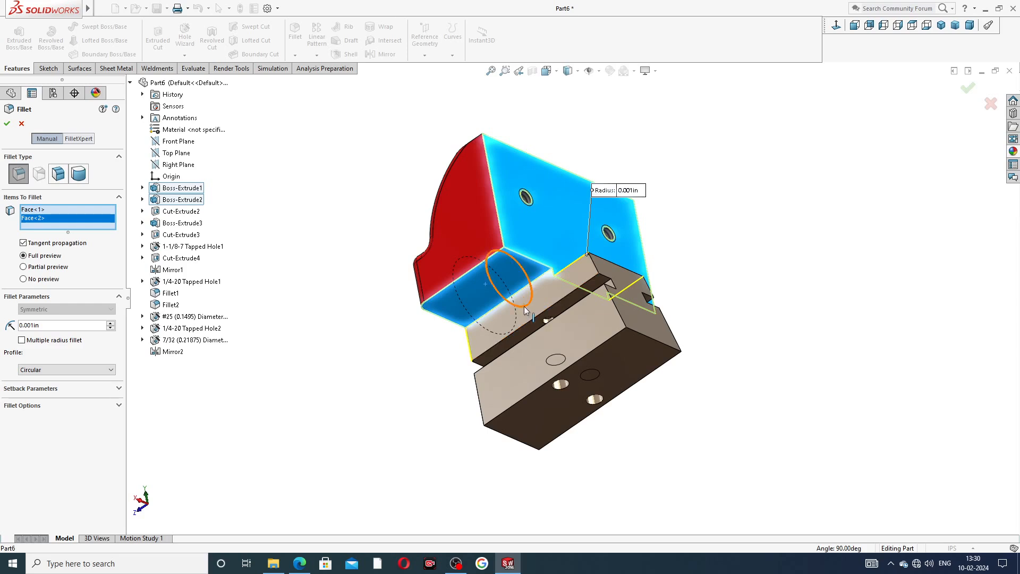
left_click(547, 296)
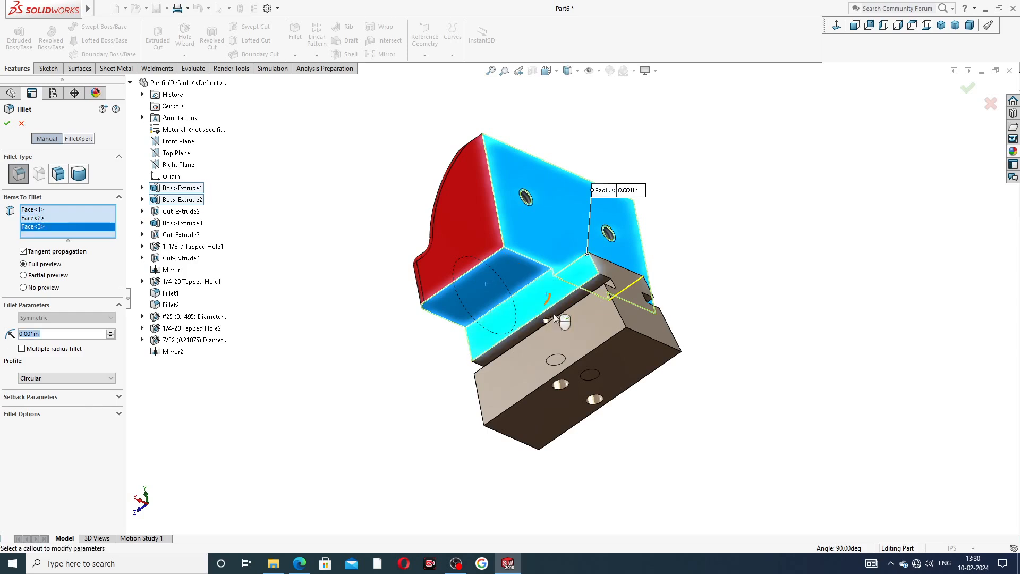
left_click(592, 330)
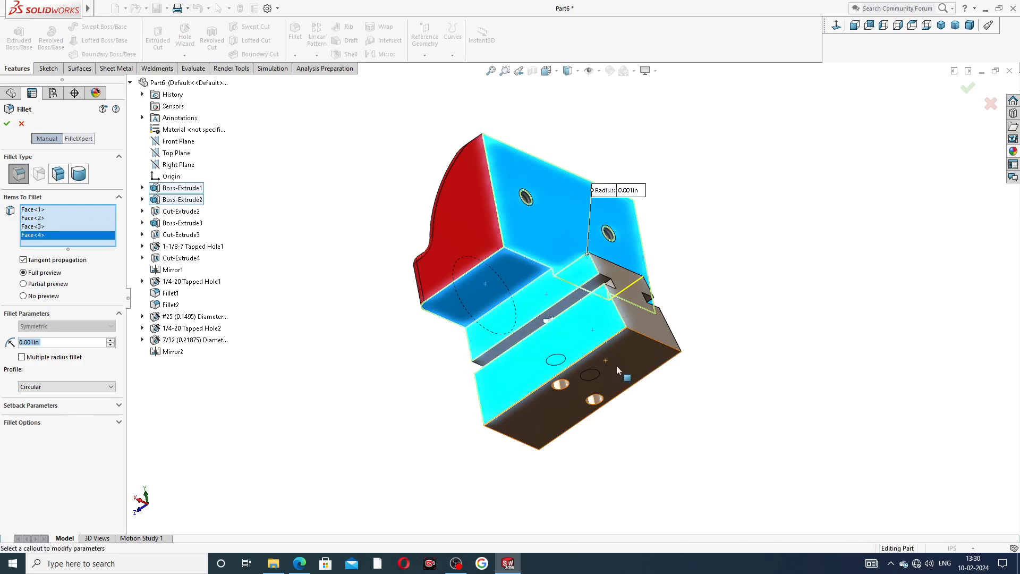
left_click(652, 335)
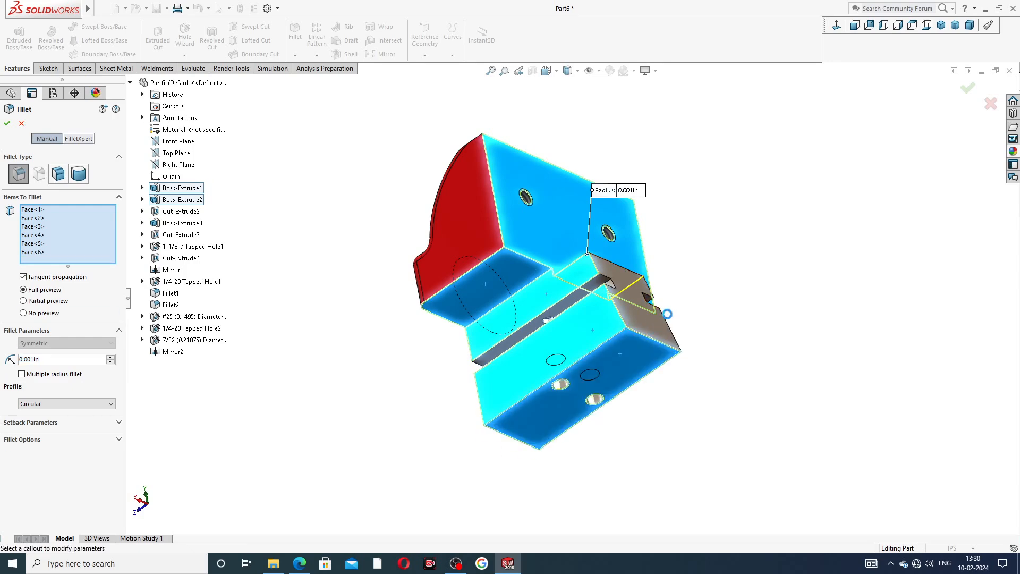
middle_click_drag(689, 311, 591, 267)
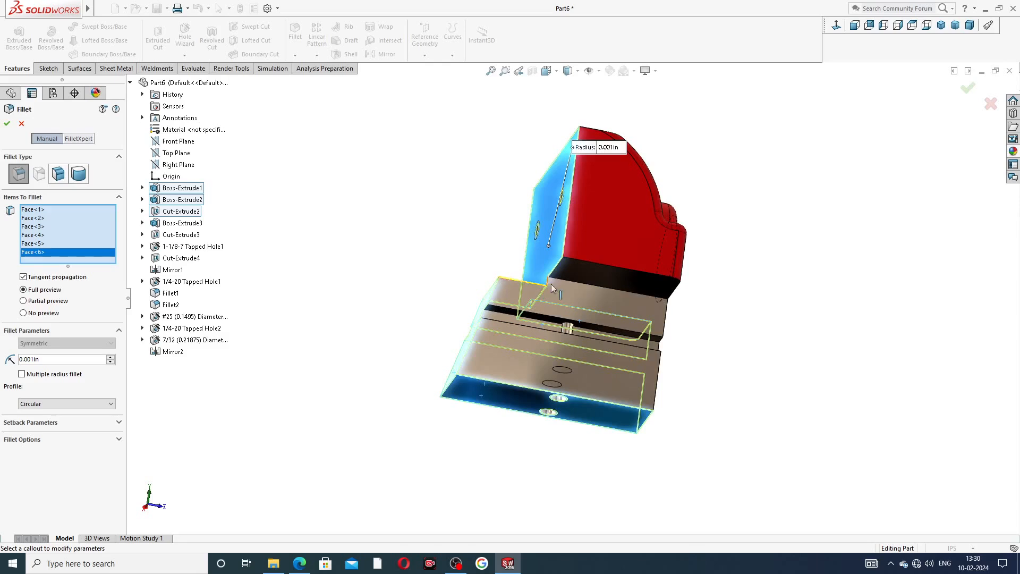
left_click(592, 267)
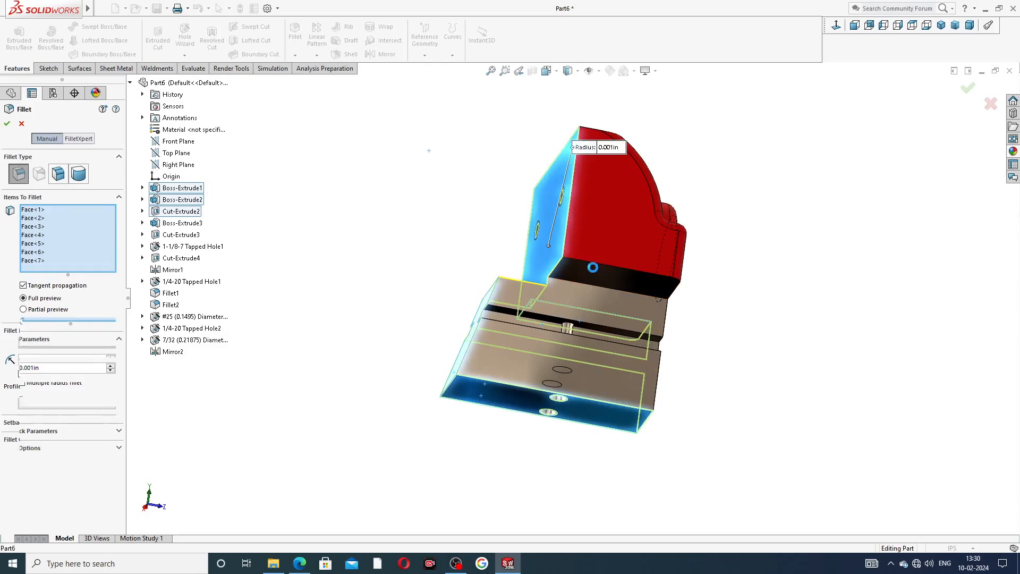
left_click(577, 295)
middle_click_drag(598, 352, 816, 218)
left_click(649, 367)
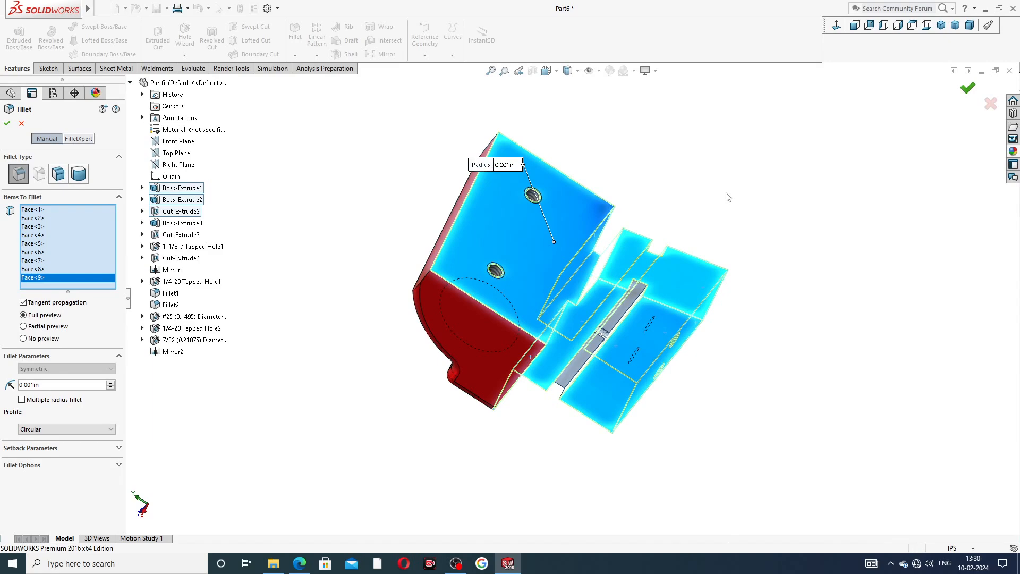
key("Return")
Examine the filleted jaw from the isometric, side and rear directions, including close-ups of the painted and unpainted faces.
middle_click_drag(739, 205, 794, 229)
key("ctrl+7")
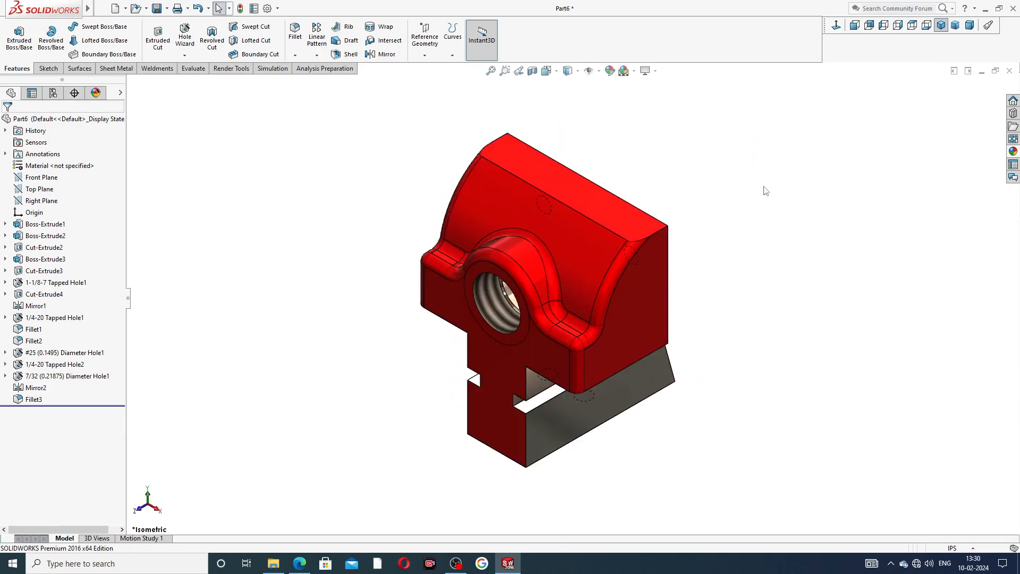
middle_click_drag(754, 209, 593, 230)
scroll(581, 212, "down", 3)
scroll(756, 298, "up", 4)
middle_click_drag(683, 337, 742, 326)
scroll(676, 409, "down", 3)
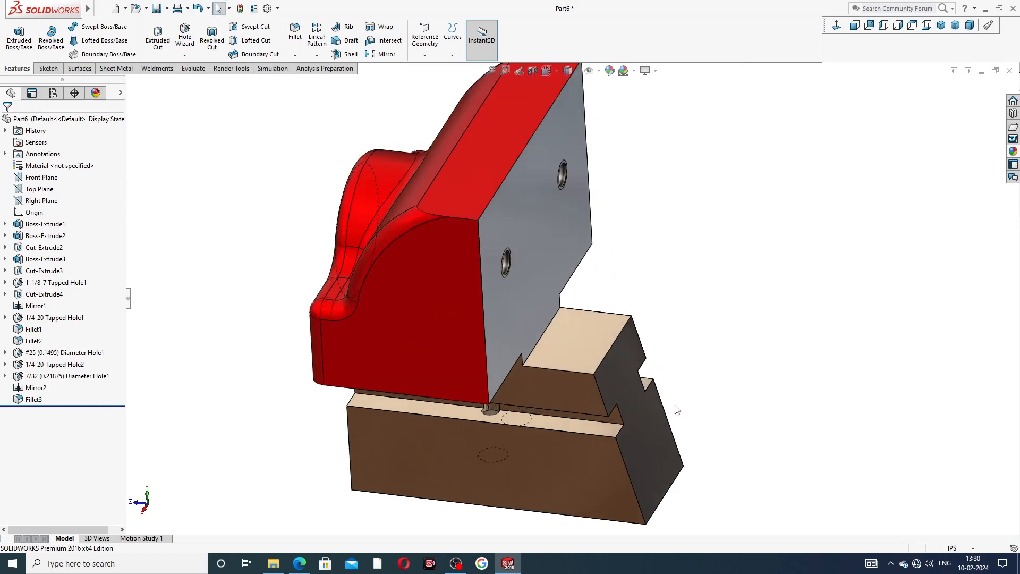
scroll(676, 409, "up", 3)
Apply the chromium plate appearance to the flat rear face with the two tapped holes and return to the isometric view.
middle_click_drag(660, 346, 595, 282)
left_click(594, 279)
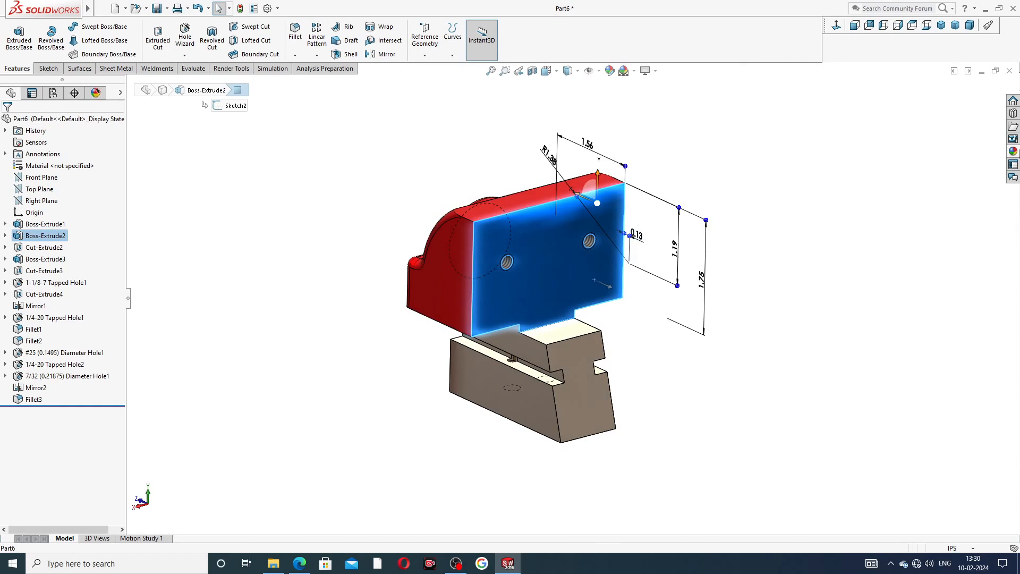
left_click(1013, 152)
scroll(950, 159, "up", 3)
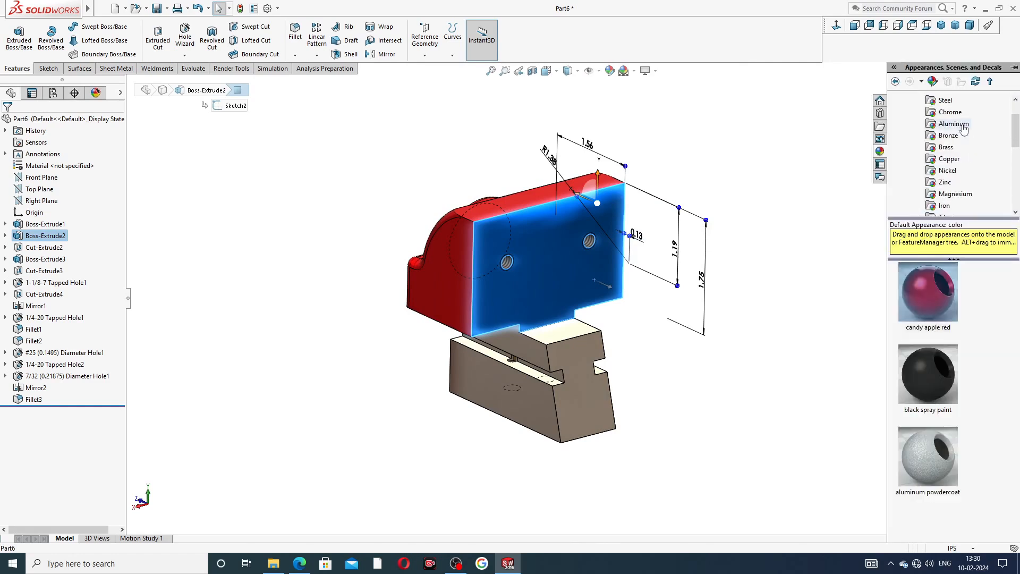
left_click(951, 112)
double_click(927, 292)
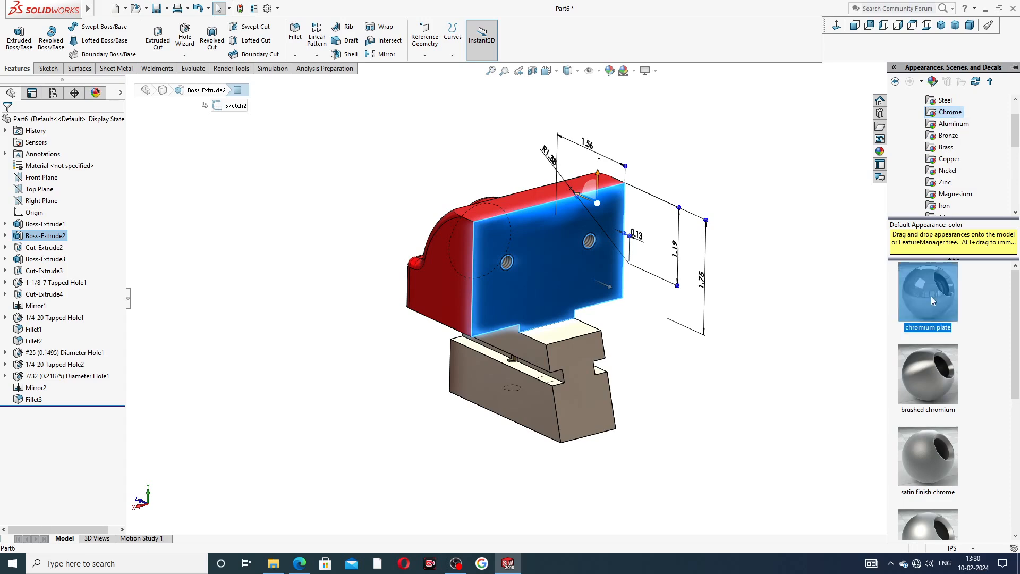
middle_click_drag(822, 286, 942, 192)
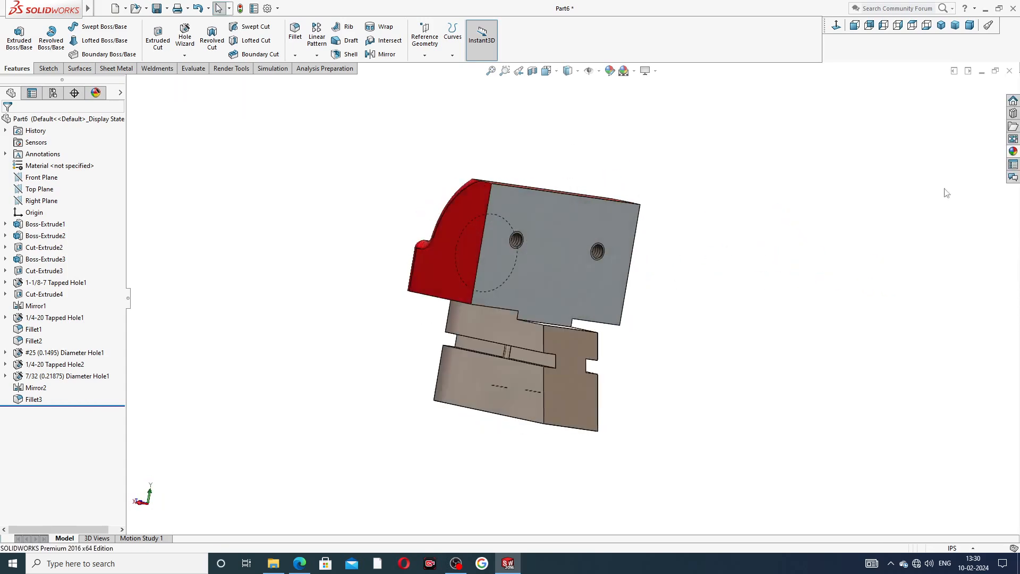
left_click(941, 25)
middle_click_drag(799, 242, 826, 211)
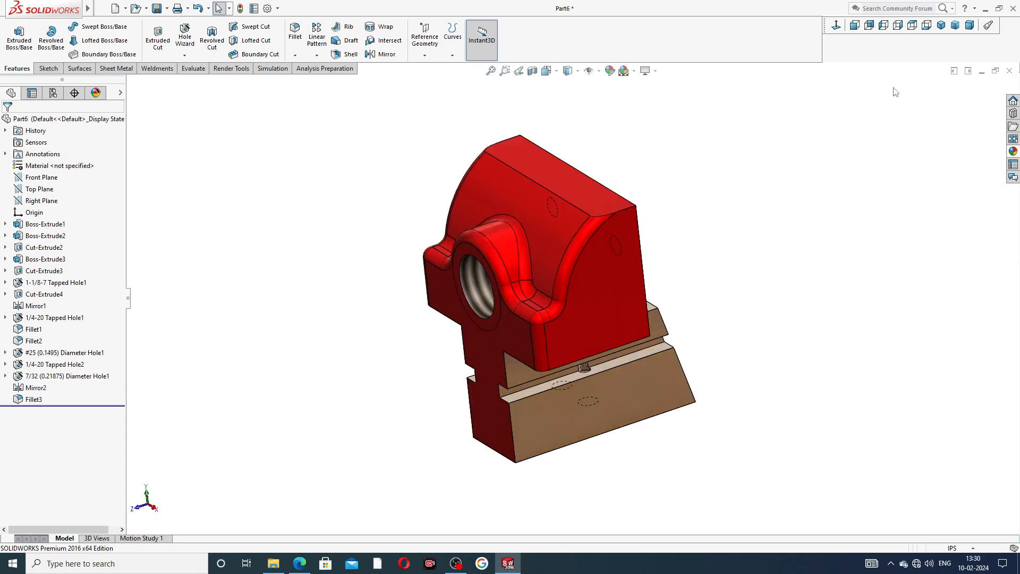
left_click(940, 26)
scroll(639, 320, "down", 3)
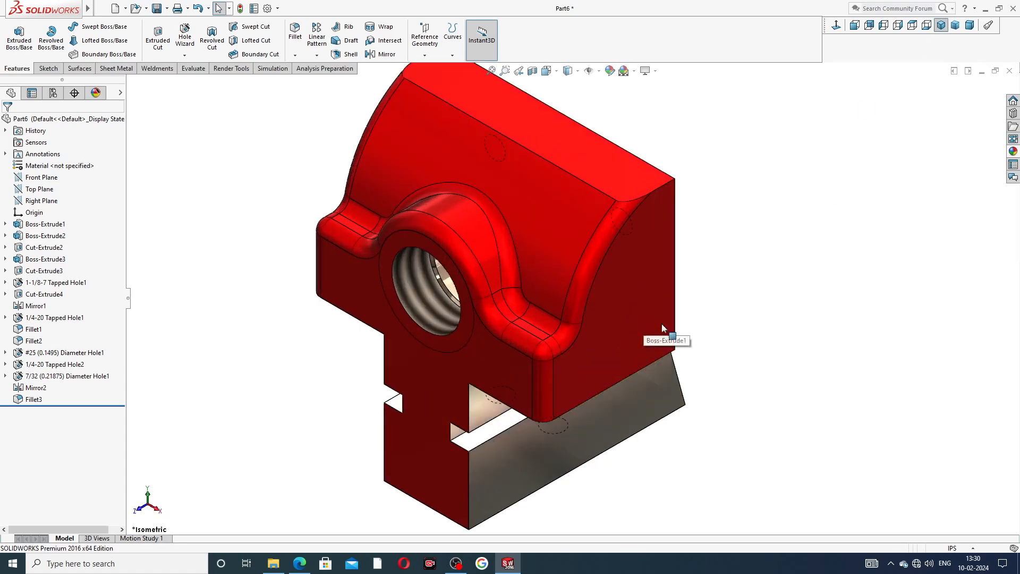
middle_click_drag(709, 320, 744, 318)
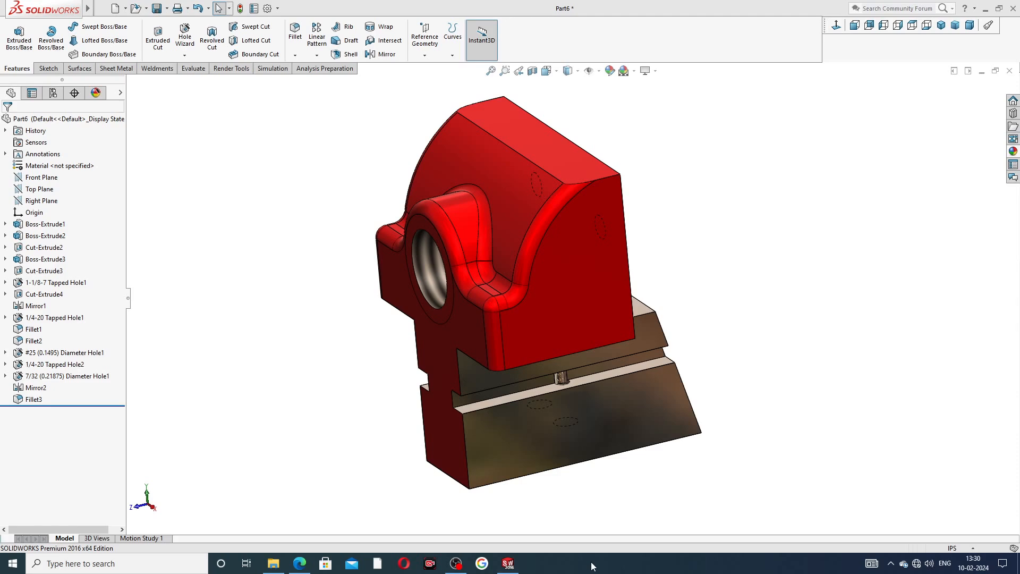
Review the Part-11 end plate PDF drawing and examine the finished END PLATE model in SOLIDWORKS from its front, back and sides.
left_click(298, 563)
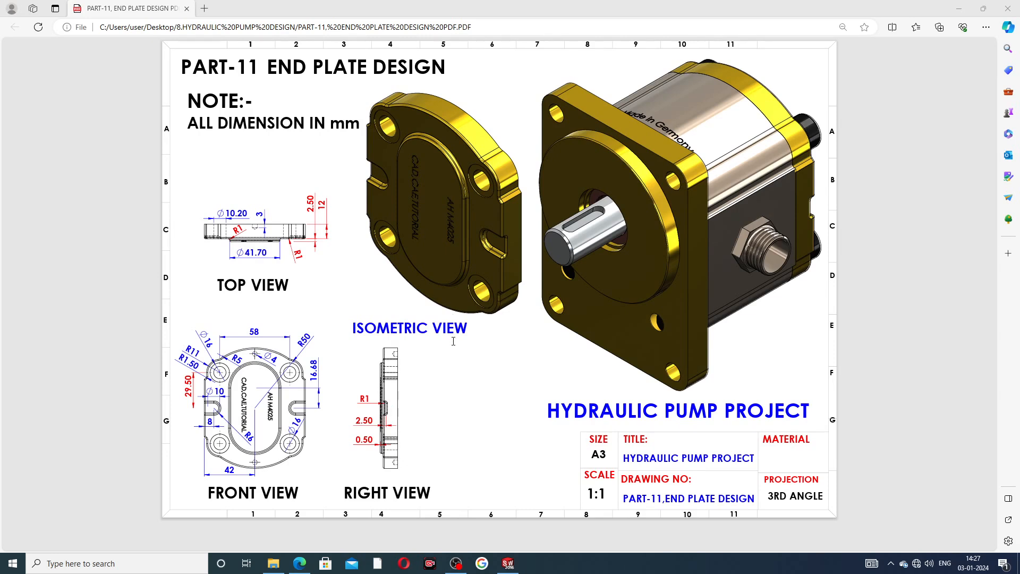
left_click(508, 563)
middle_click_drag(634, 330, 623, 288)
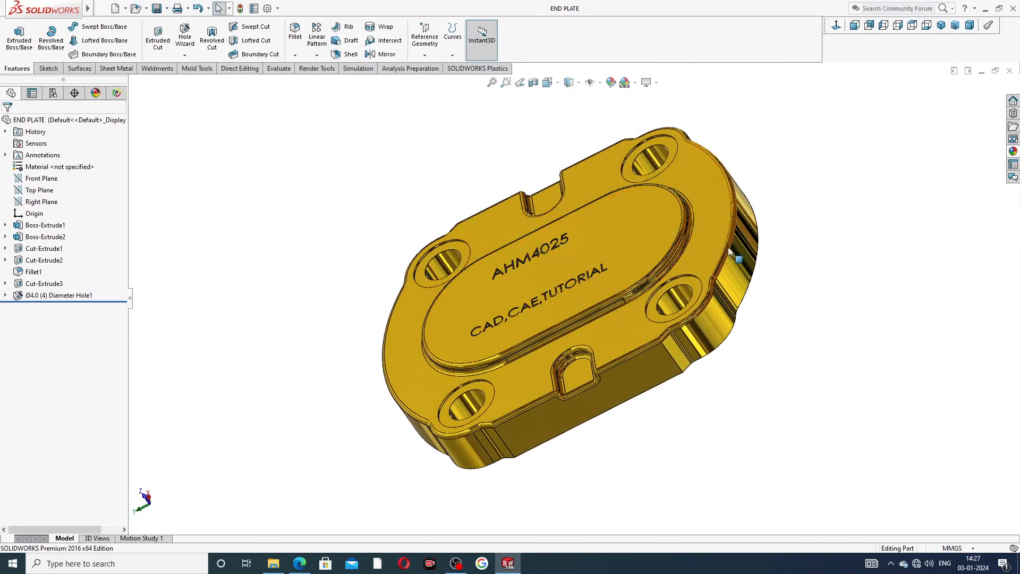
scroll(725, 247, "down", 2)
middle_click_drag(732, 249, 620, 194)
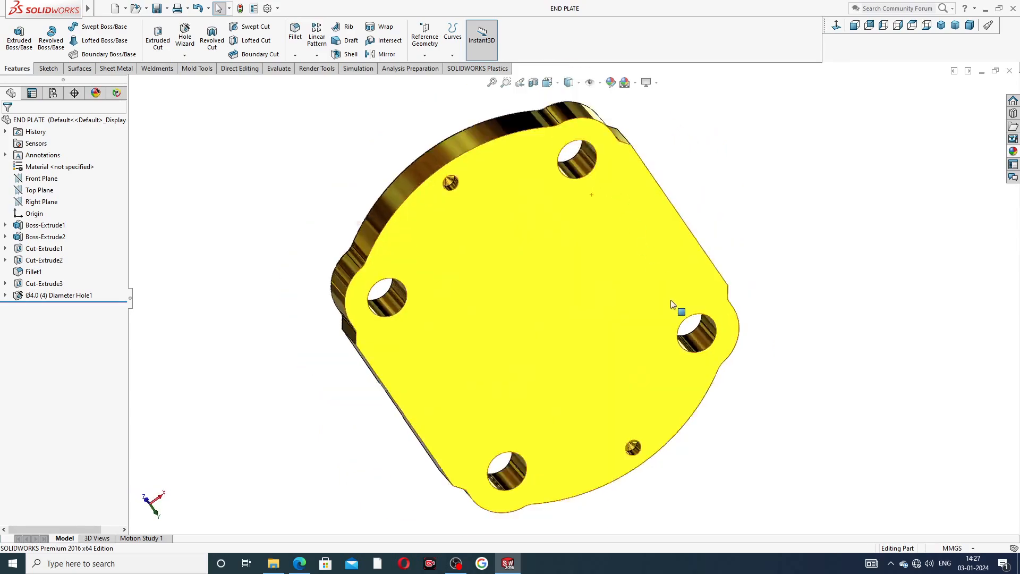
middle_click_drag(667, 338, 744, 202)
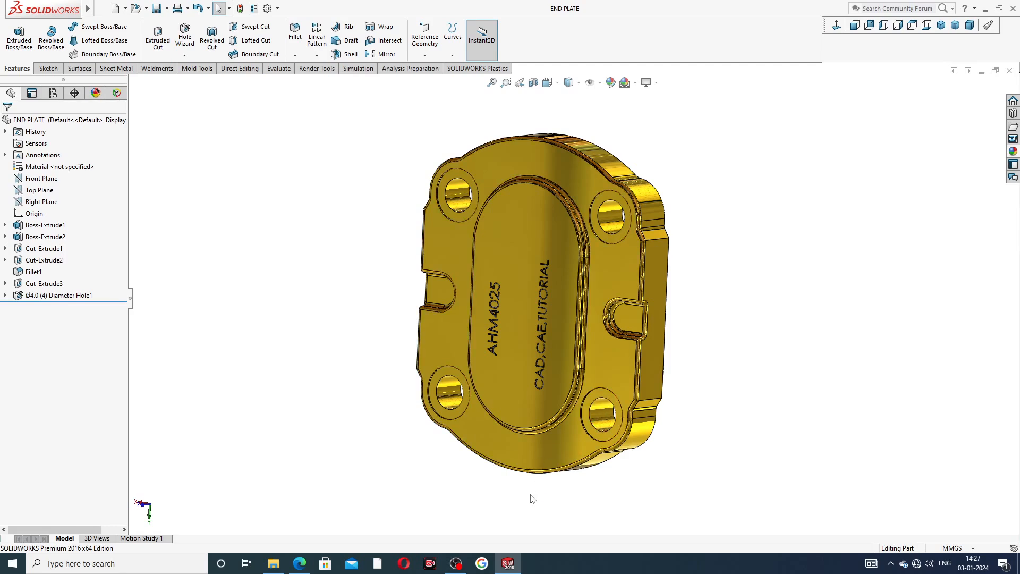
left_click(836, 25)
middle_click_drag(664, 159, 615, 384)
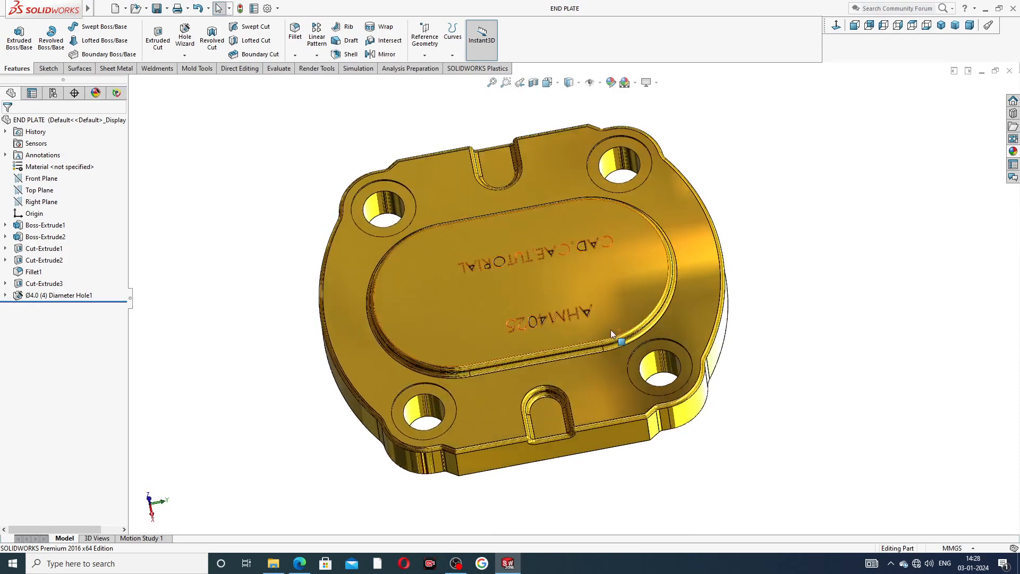
scroll(617, 323, "down", 1)
scroll(632, 298, "up", 2)
middle_click_drag(632, 298, 522, 277)
scroll(519, 294, "up", 3)
scroll(525, 255, "up", 1)
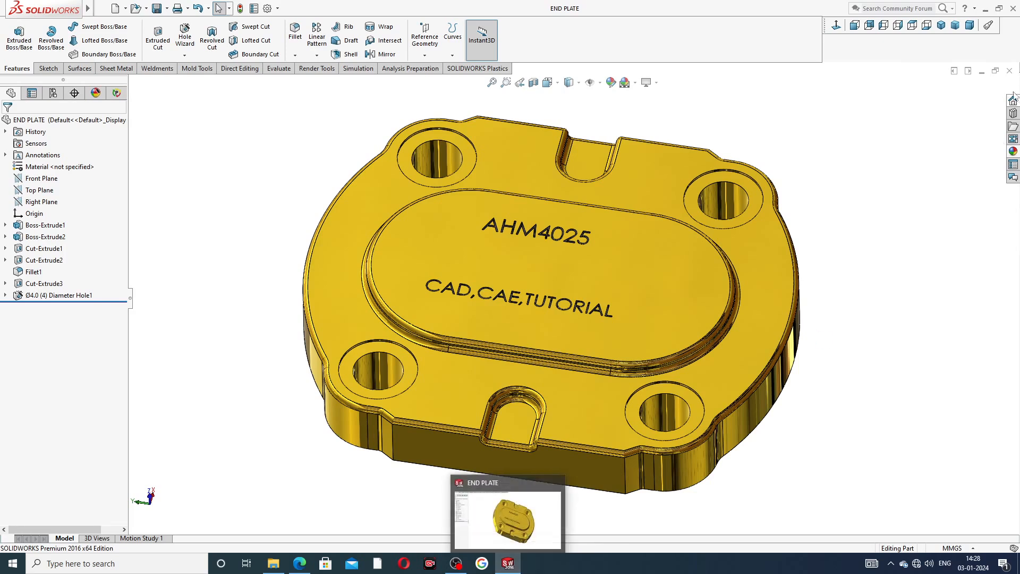
Close the END PLATE model and create a new part document.
left_click(1009, 71)
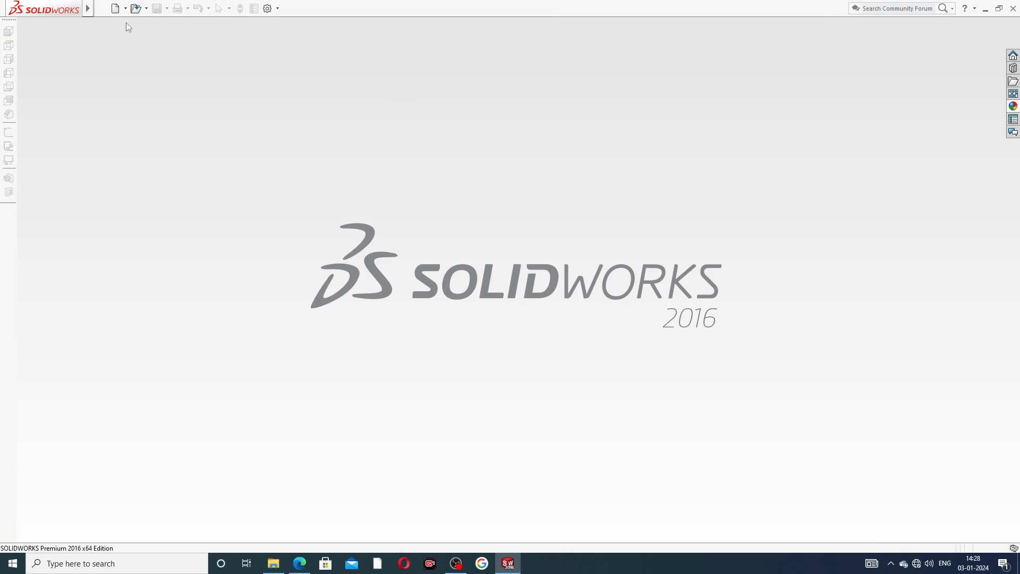
left_click(116, 9)
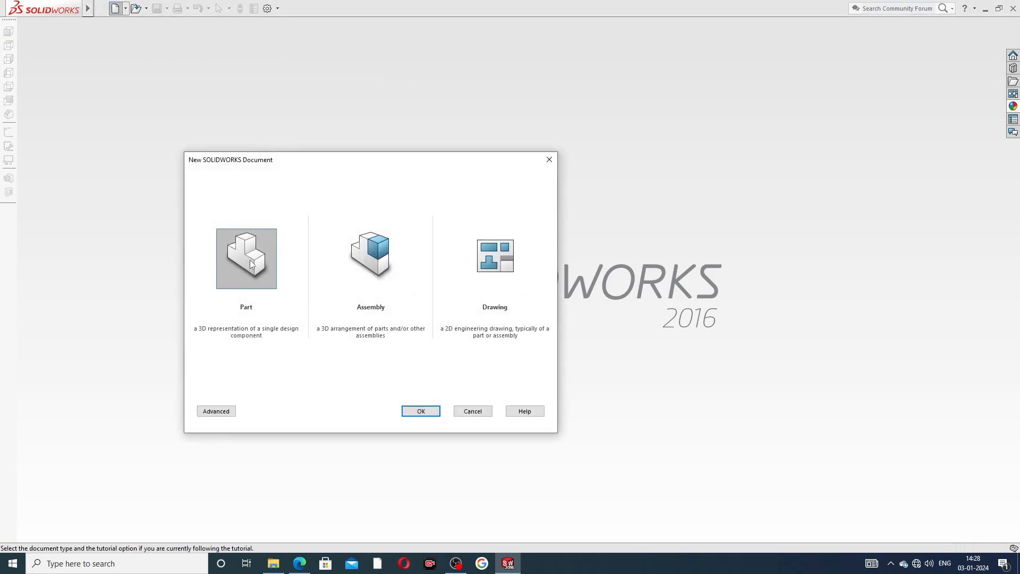
left_click(420, 412)
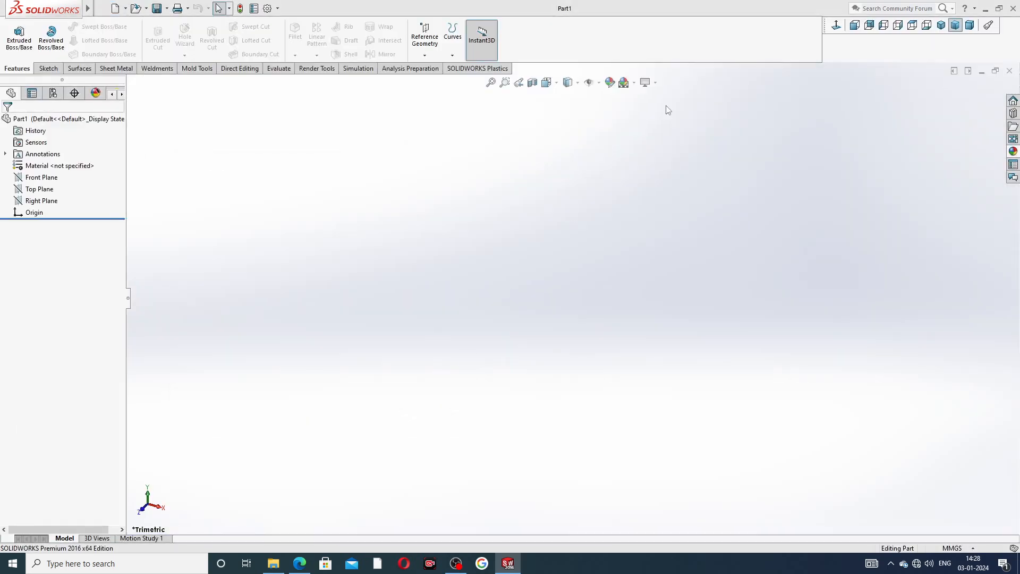
Give the new part a plain white background and set both image quality resolutions to their highest level.
left_click(634, 83)
left_click(647, 31)
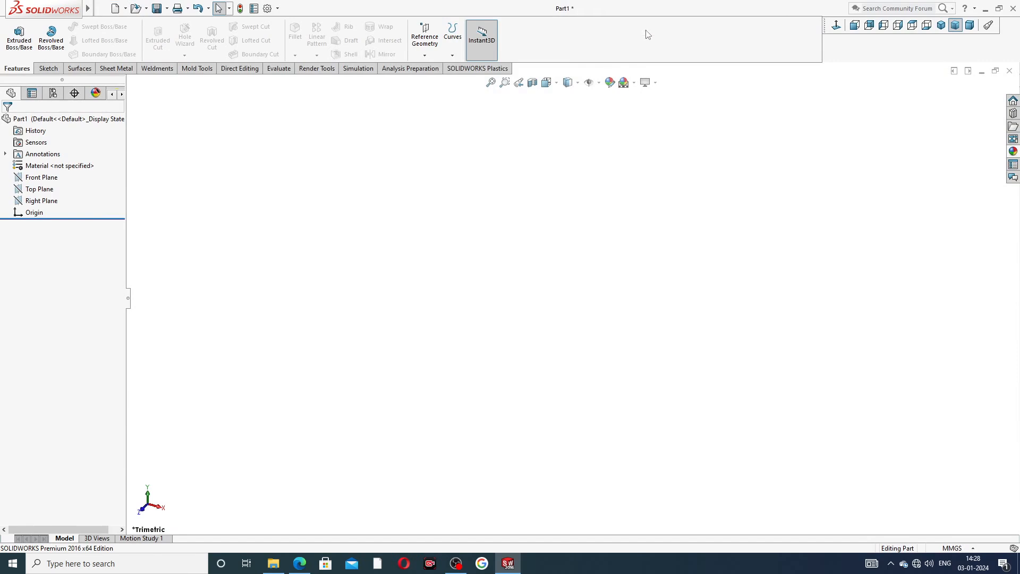
left_click(268, 9)
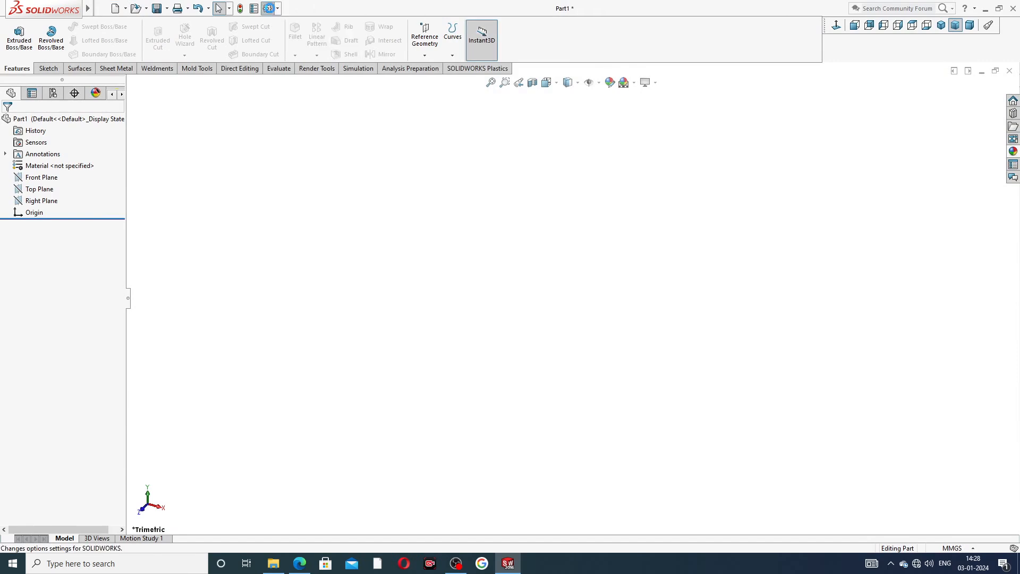
left_click(393, 103)
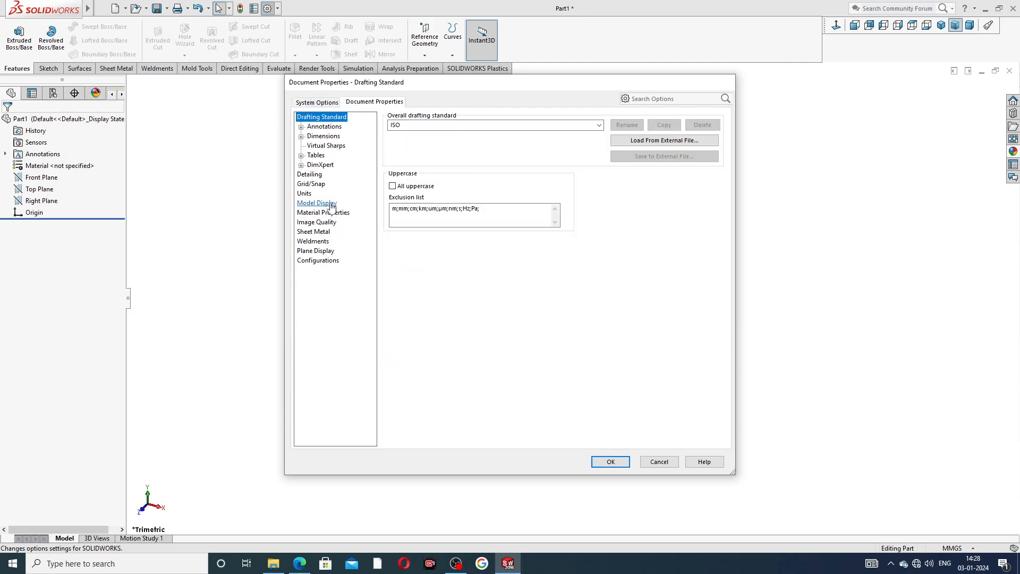
left_click(317, 222)
left_click_drag(477, 137, 585, 135)
left_click_drag(485, 240, 604, 247)
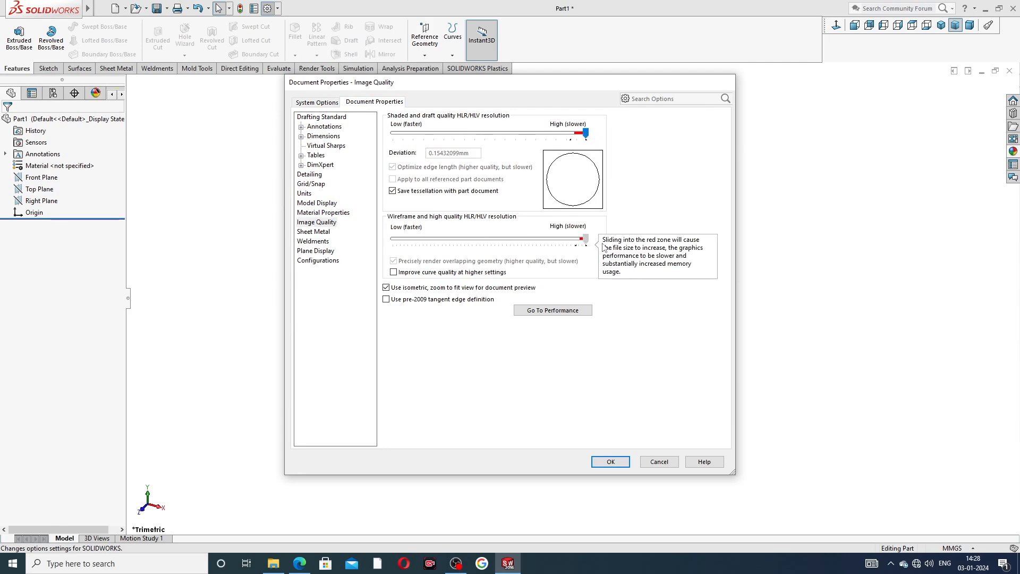
left_click(610, 461)
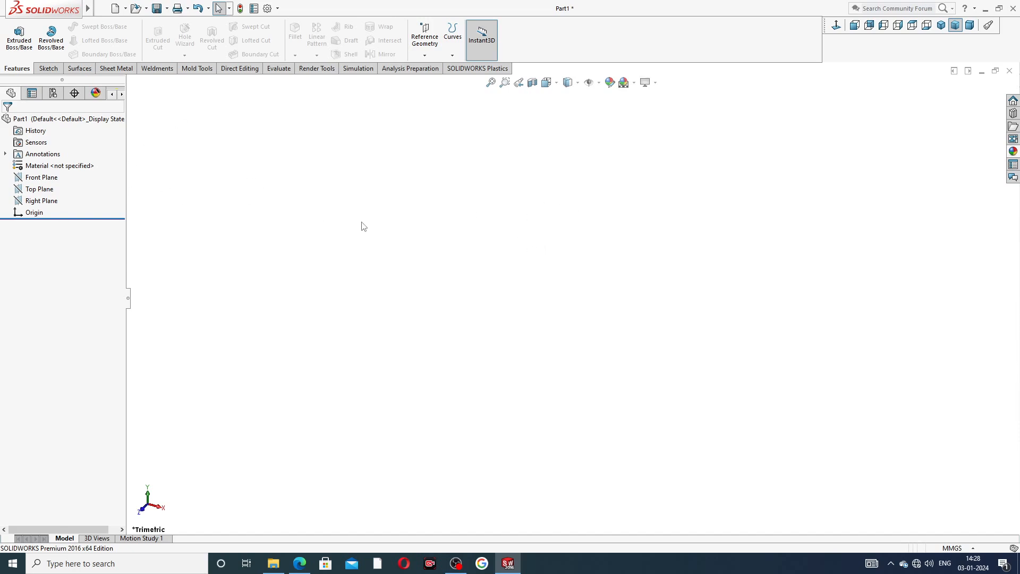
Check the Part-11 end plate dimensions in the PDF drawing and return to the new SOLIDWORKS part.
left_click(299, 563)
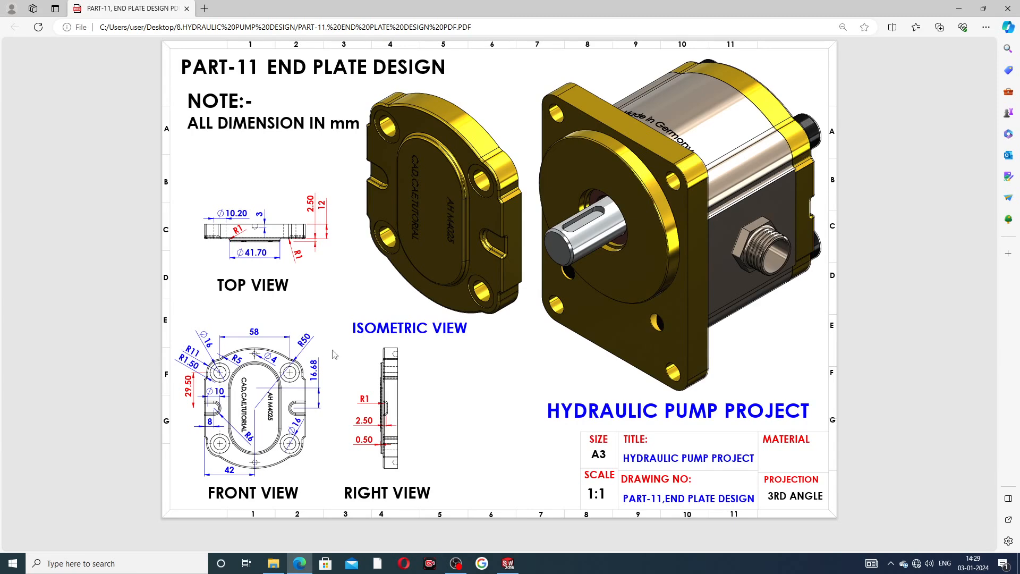
left_click(301, 563)
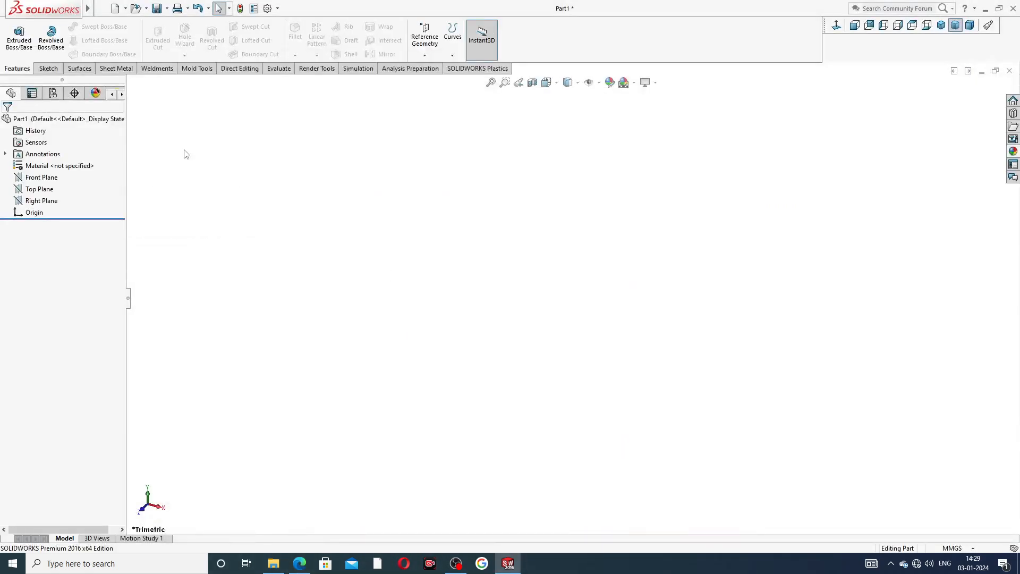
Start a sketch on the Front Plane and draw a vertical centerline above the origin and a horizontal one to its left.
left_click(33, 179)
left_click(38, 164)
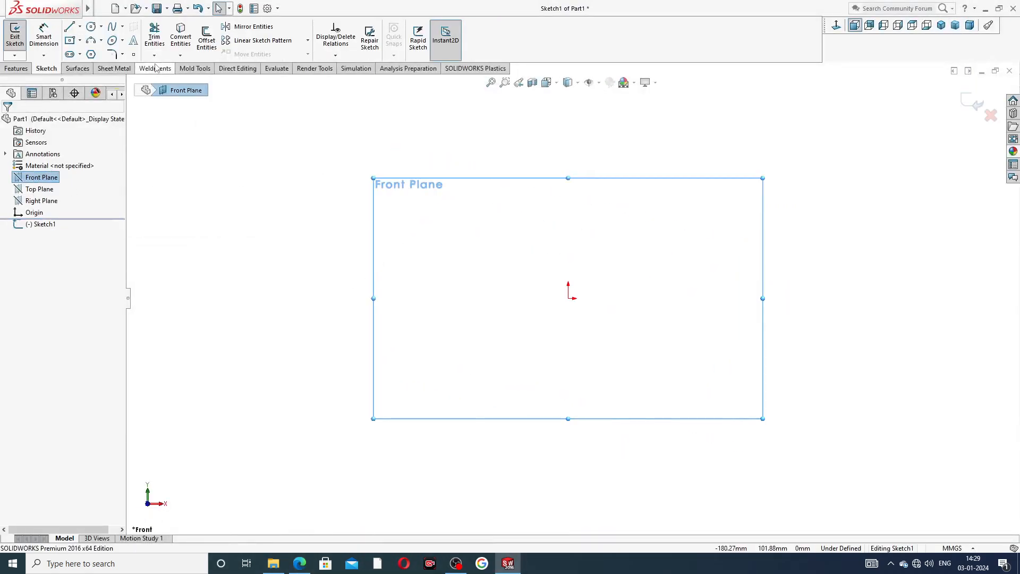
left_click(80, 26)
left_click(95, 50)
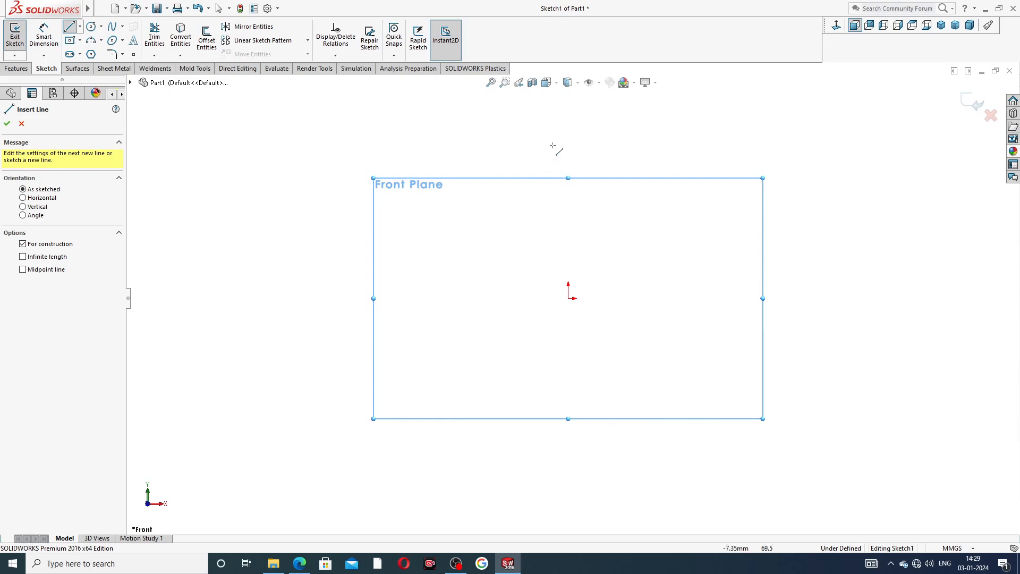
left_click(569, 141)
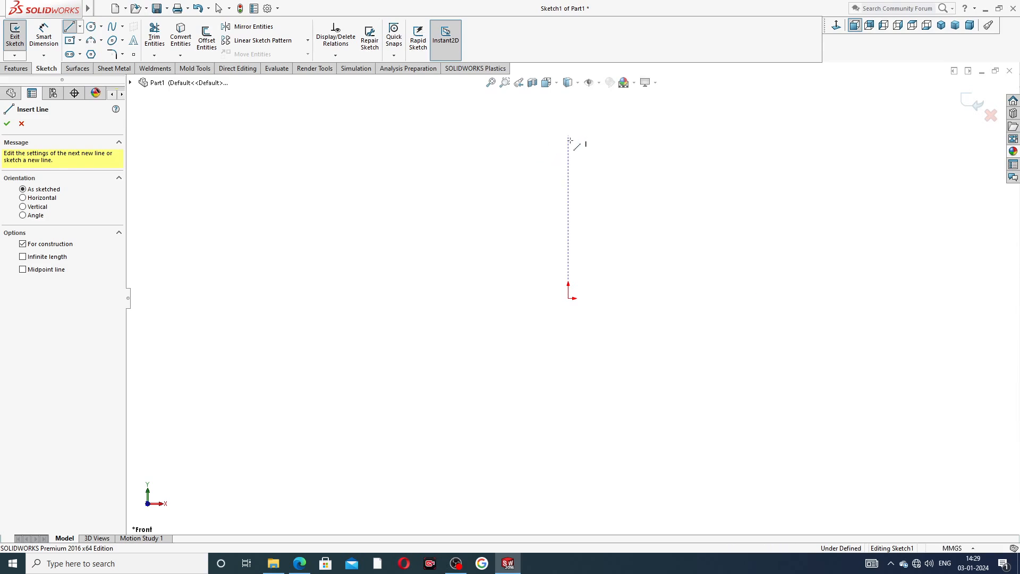
left_click(567, 299)
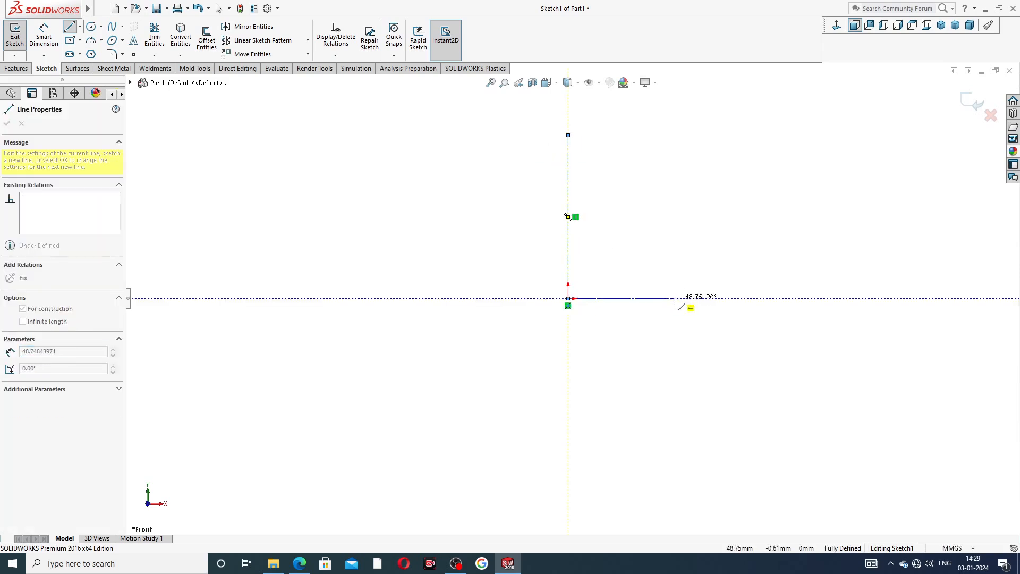
left_click(440, 299)
right_click(465, 226)
left_click(486, 272)
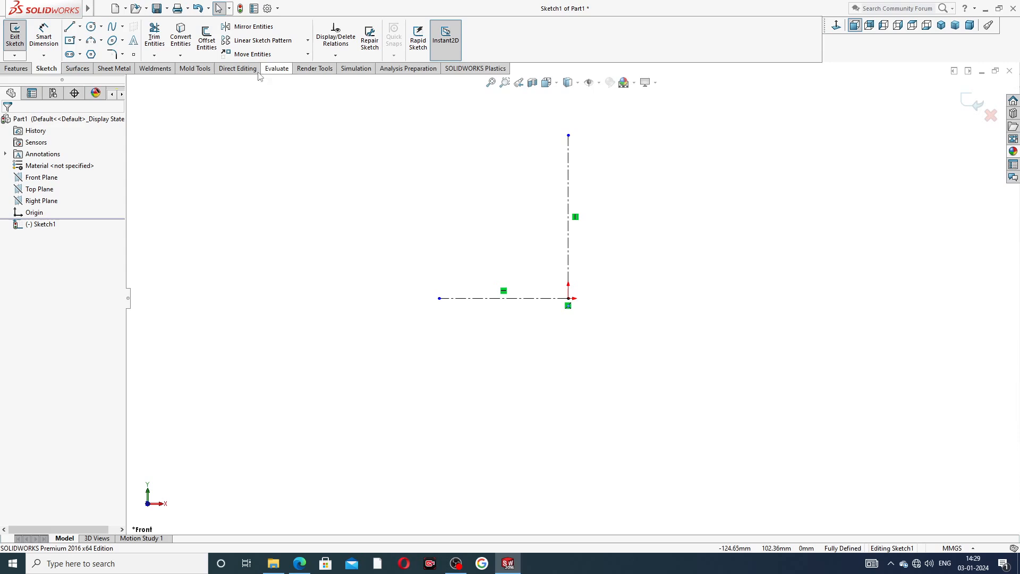
left_click(102, 41)
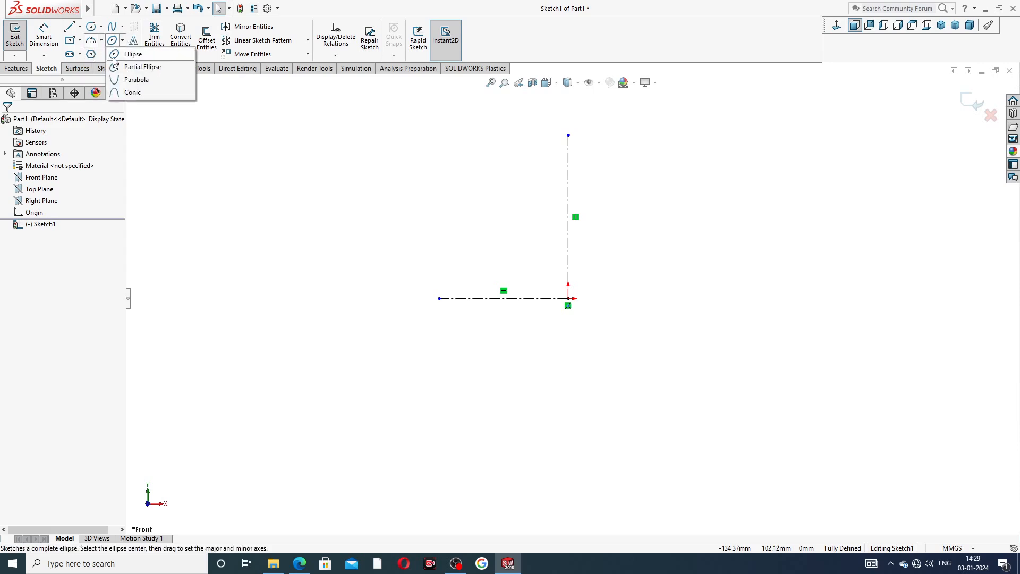
left_click(101, 41)
left_click(118, 54)
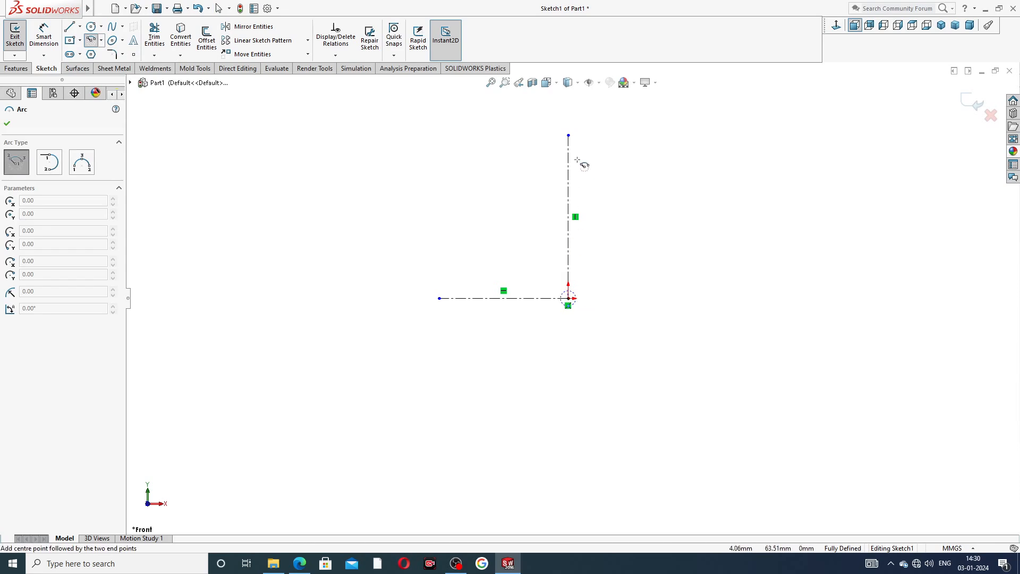
left_click(568, 298)
right_click(629, 173)
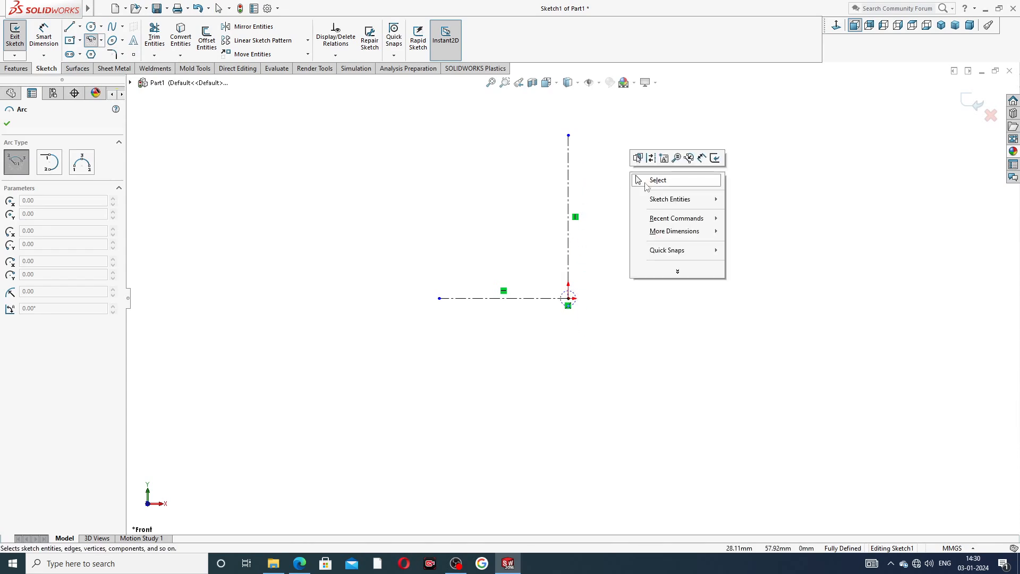
left_click(645, 182)
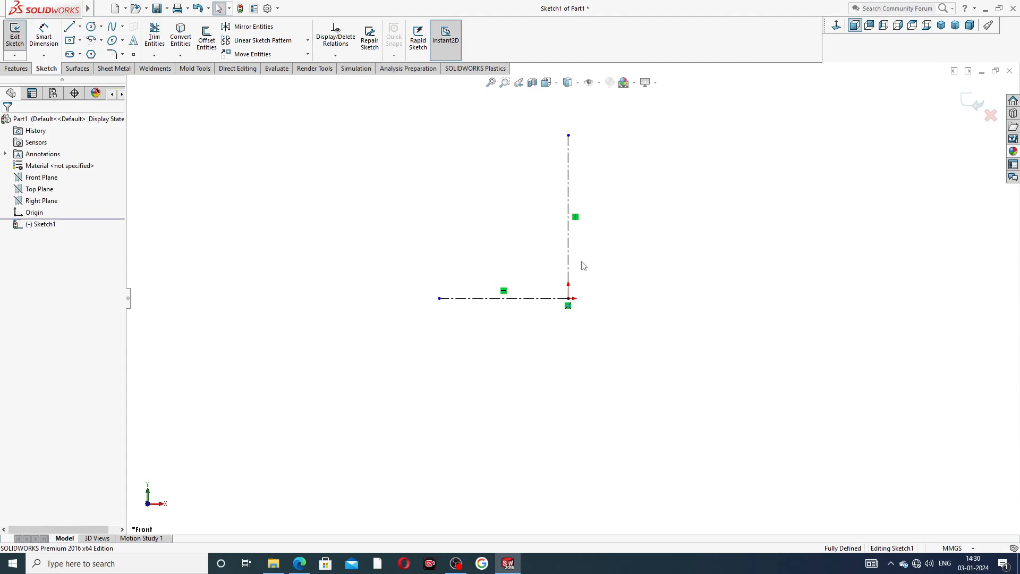
Sketch a centerpoint arc around the origin above the centerlines, with a radius of about 114 mm and spanning about 48°.
left_click(92, 40)
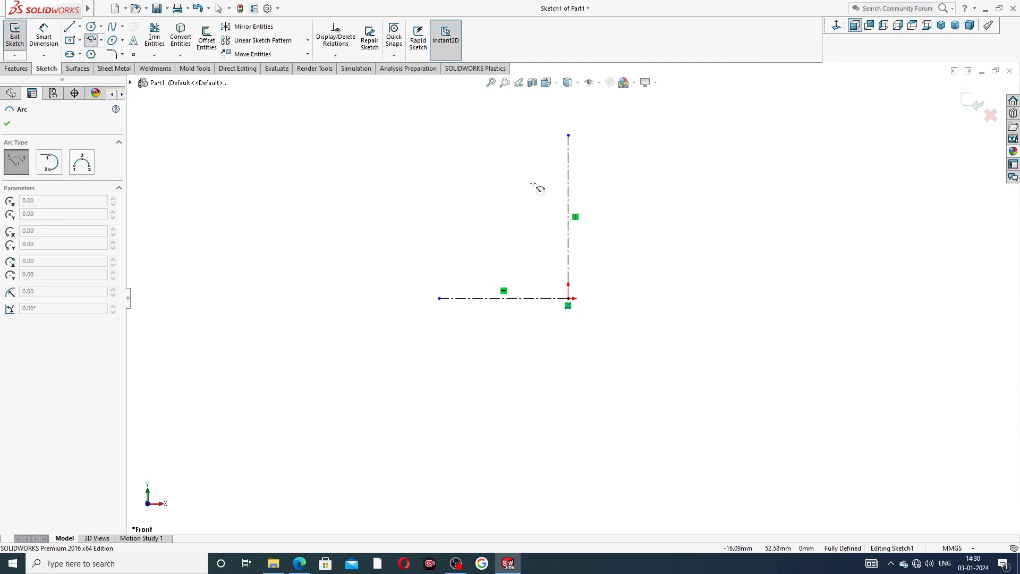
left_click(569, 298)
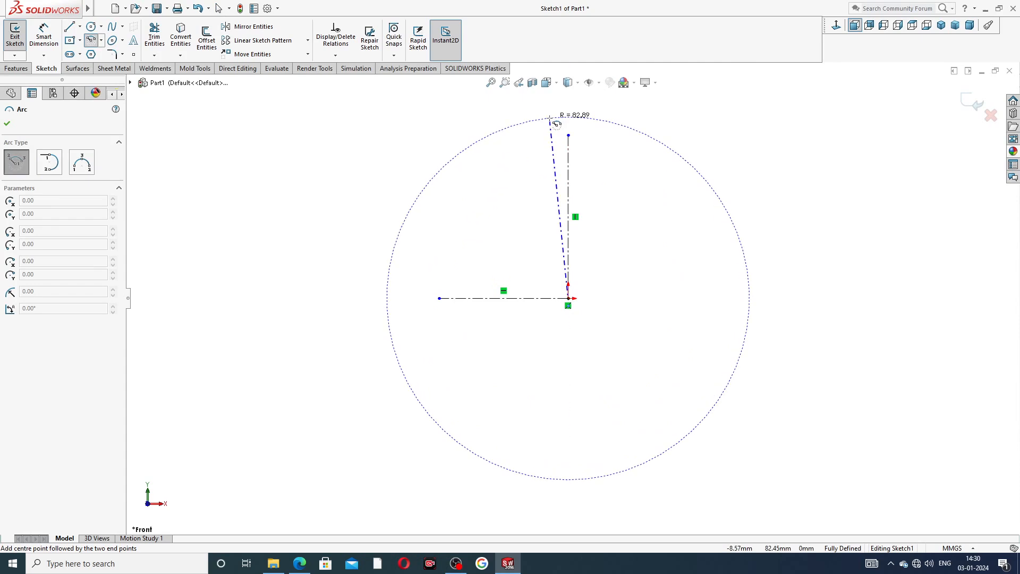
left_click(506, 137)
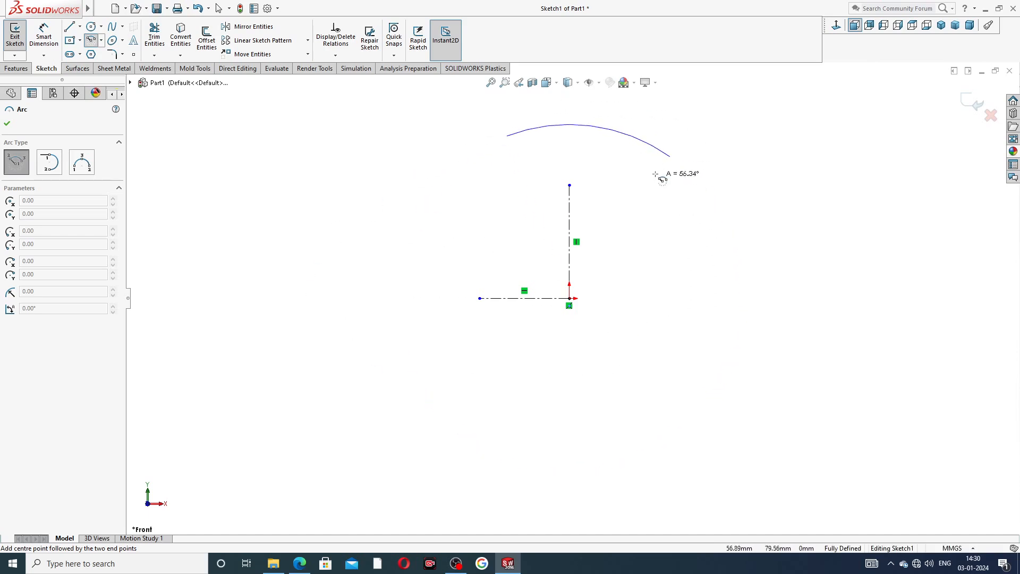
left_click(645, 152)
right_click(697, 126)
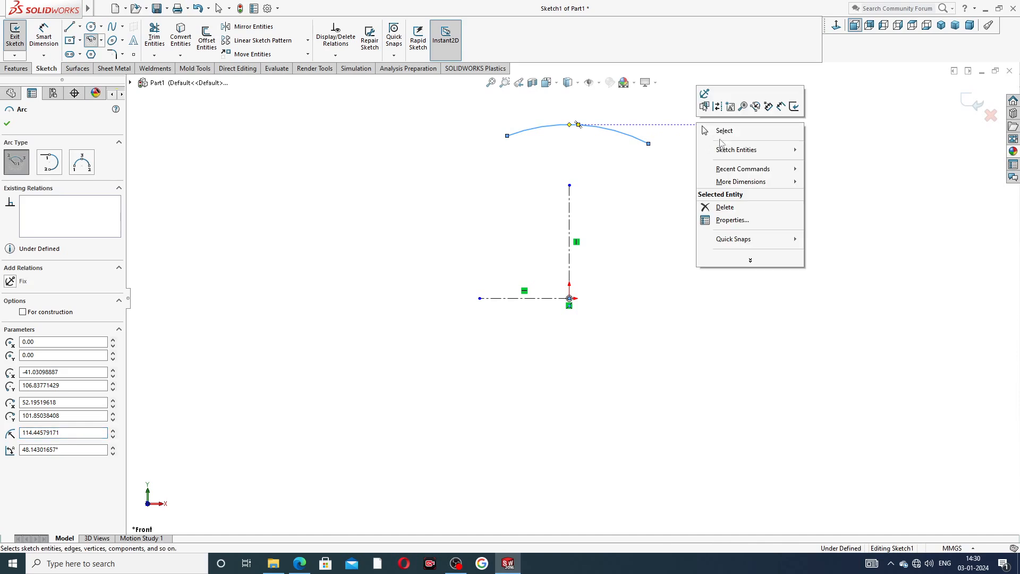
left_click(726, 132)
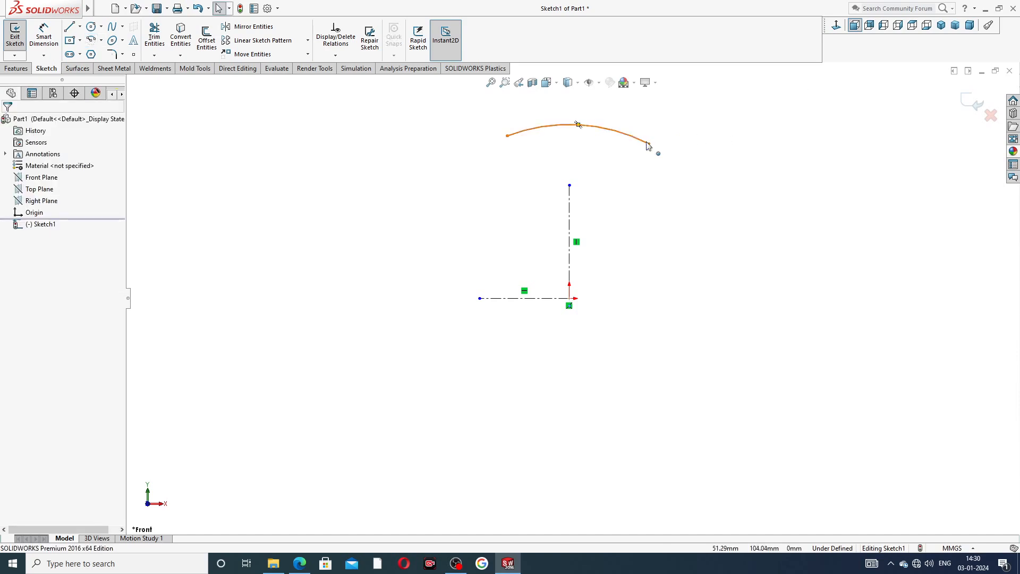
Add a Horizontal relation between the two endpoints of the arc.
left_click(507, 137)
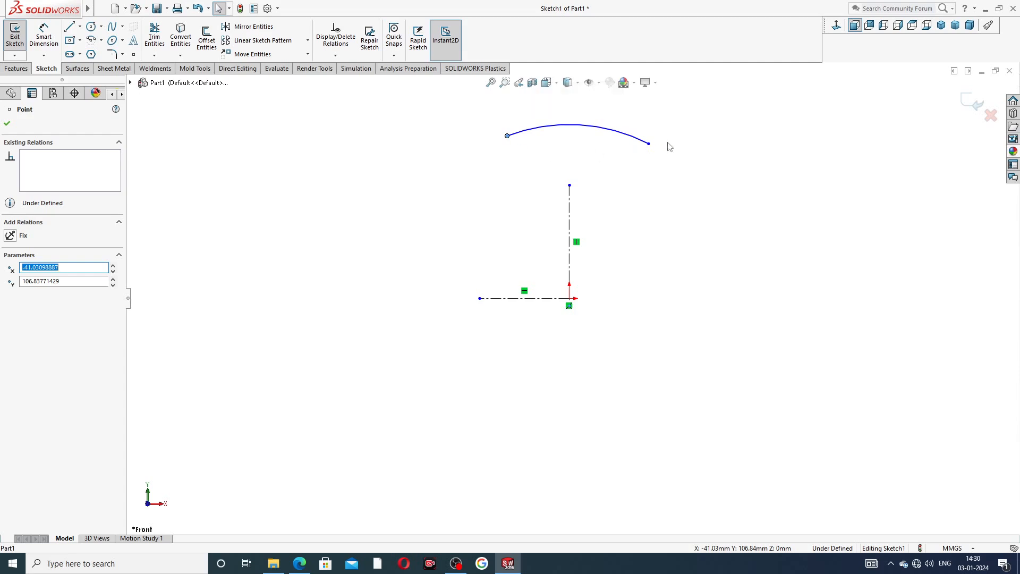
left_click(649, 144, "ctrl")
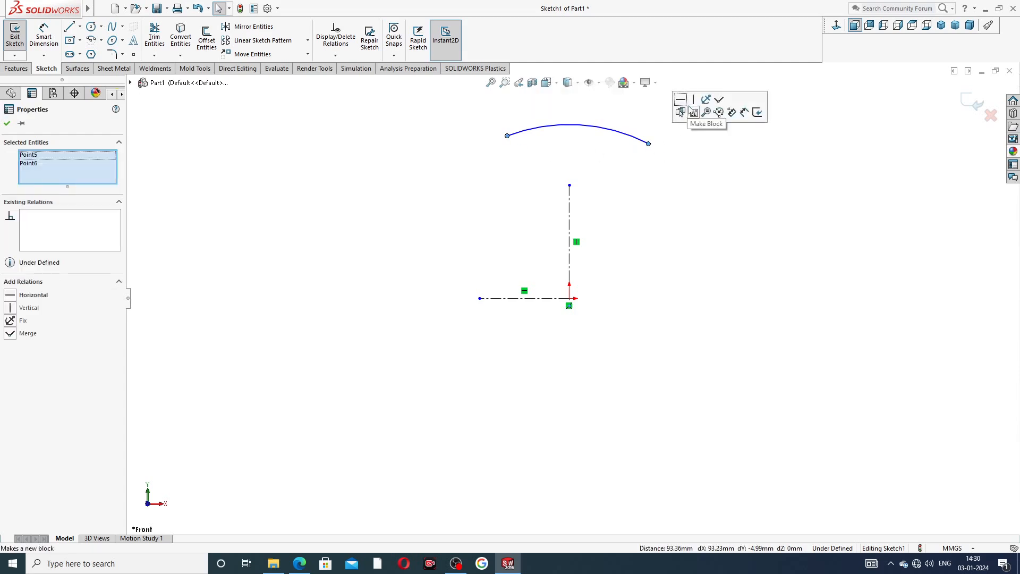
left_click(681, 100)
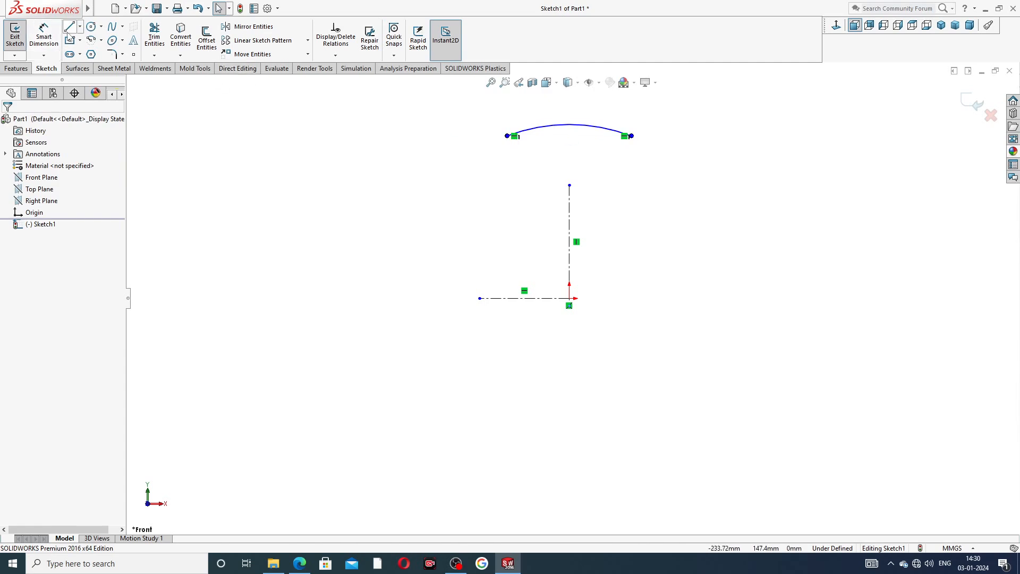
Dimension the arc's radius as 50 mm and place the dimension above the arc.
left_click(44, 36)
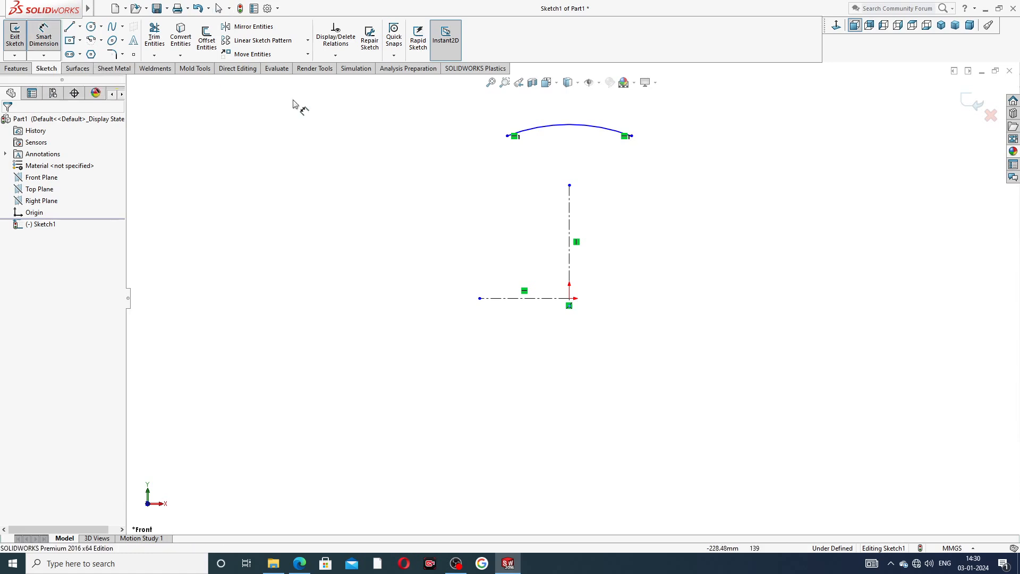
left_click(547, 127)
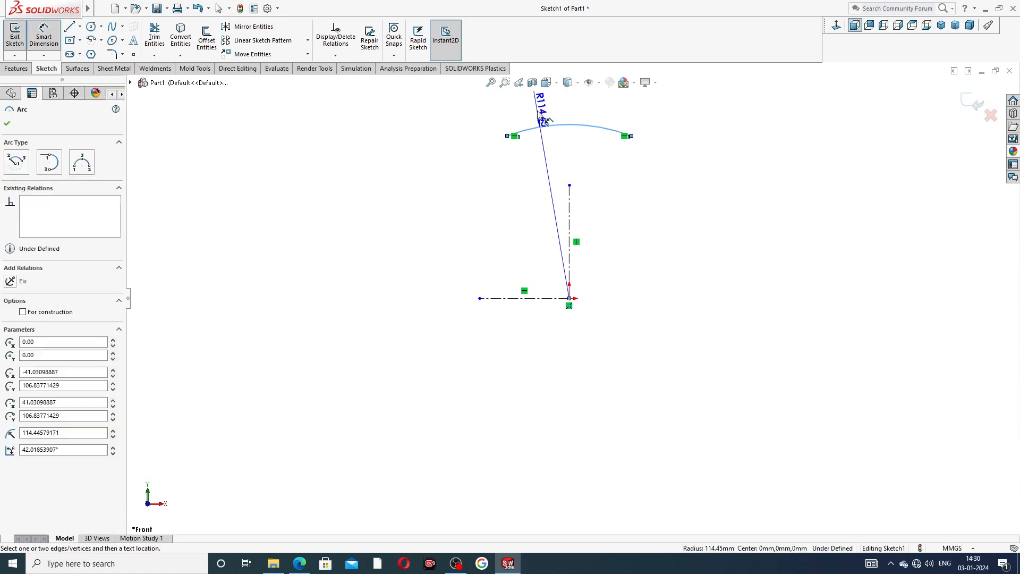
left_click(543, 117)
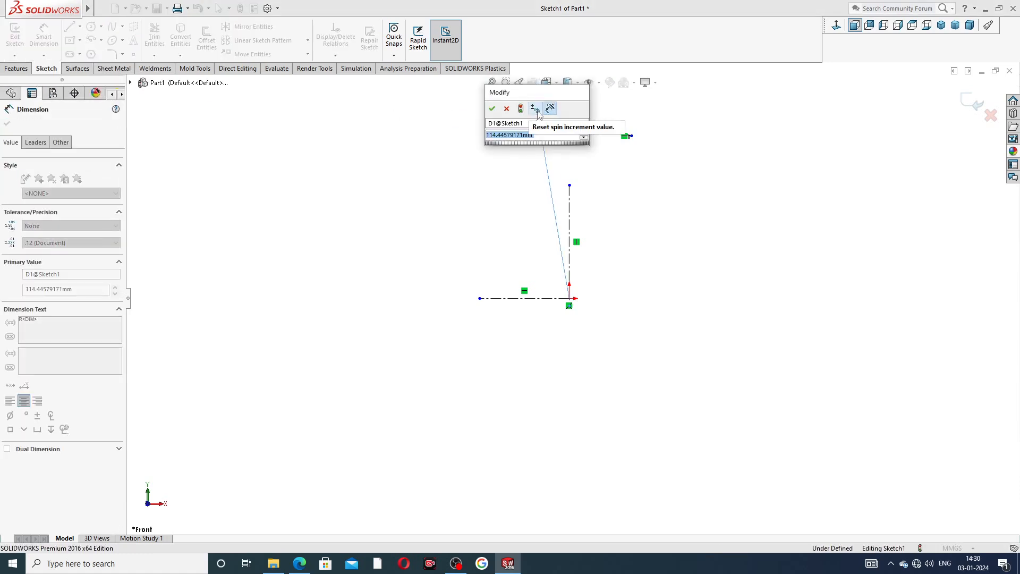
type("50")
key("Return")
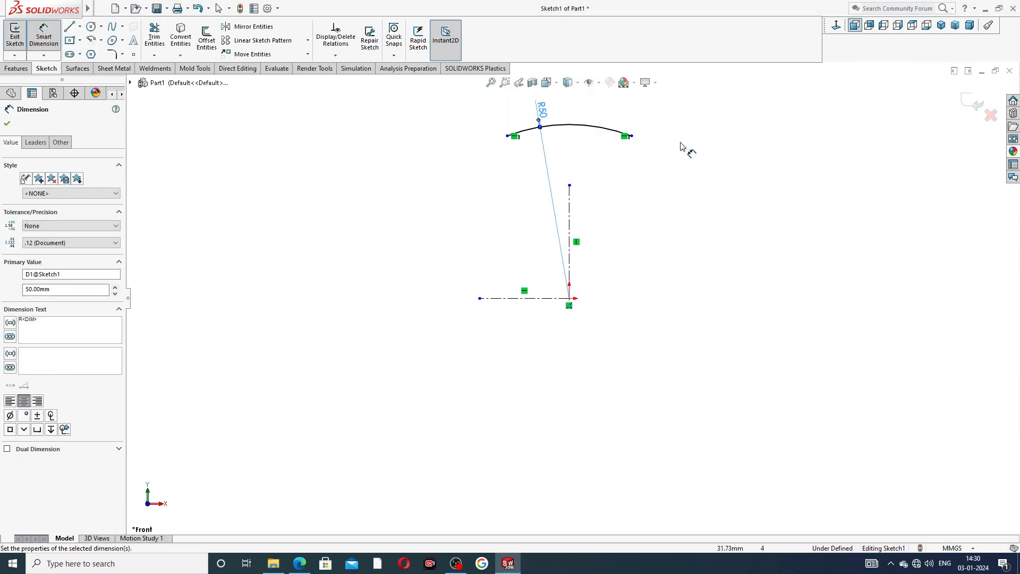
left_click(680, 146)
left_click_drag(545, 112, 543, 110)
right_click(650, 127)
left_click(686, 153)
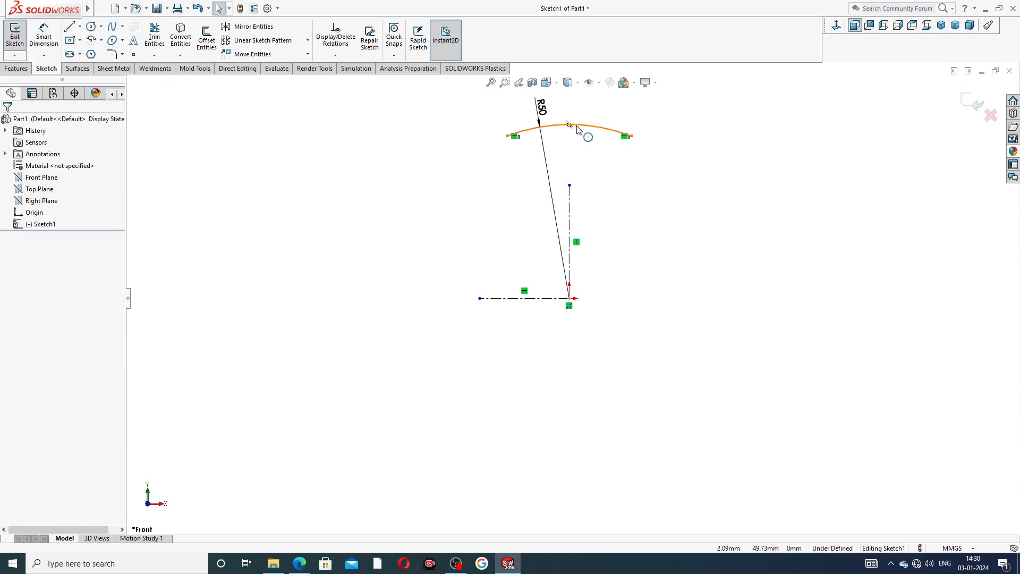
left_click(577, 126)
left_click(683, 140)
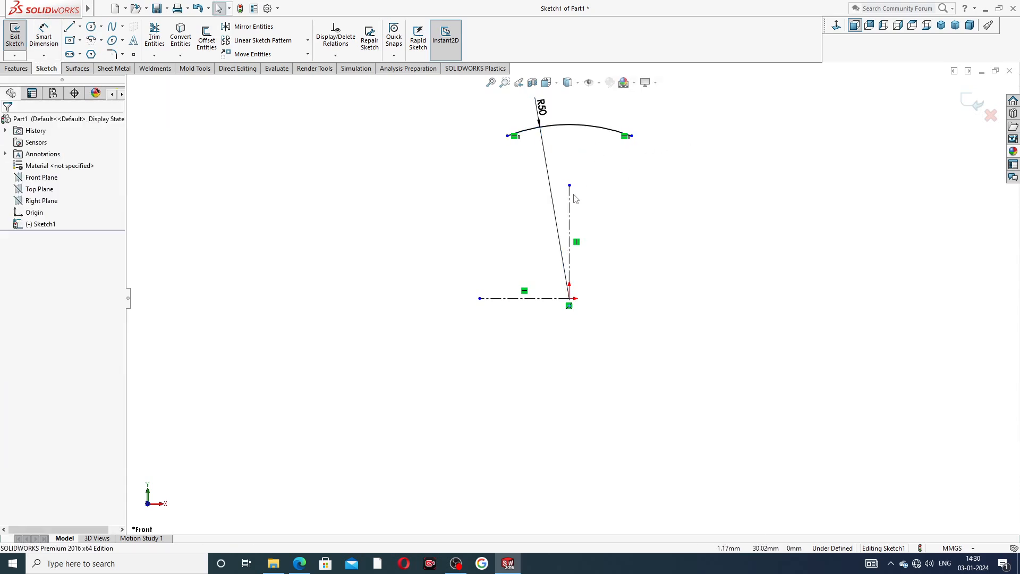
Lengthen the vertical centerline upward until its free end lies just below the R50 arc.
scroll(577, 193, "up", 1)
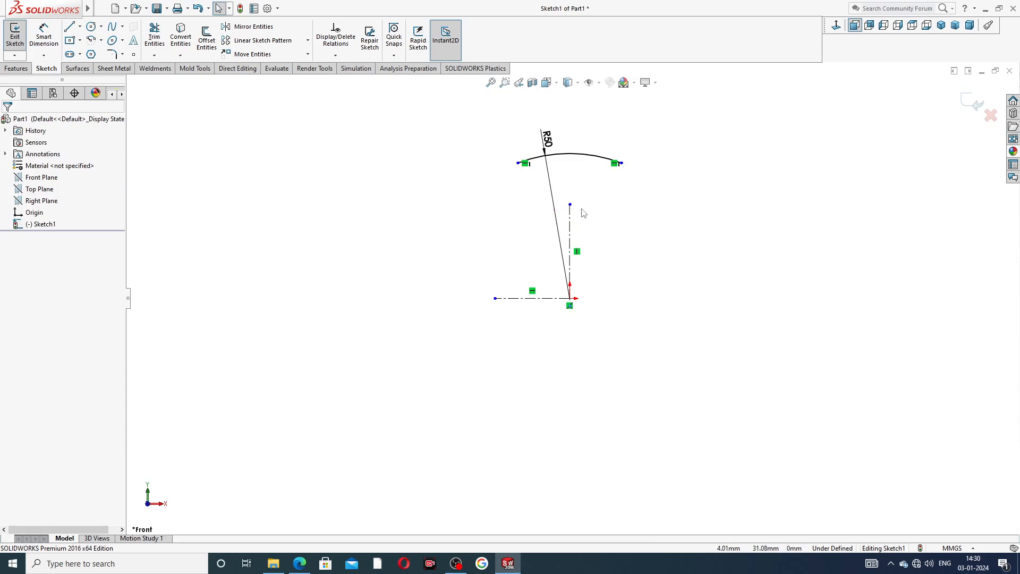
left_click_drag(569, 205, 570, 162)
left_click(698, 153)
Sketch a circle with a radius of about 4.6 mm just below the left end of the arc.
left_click(91, 26)
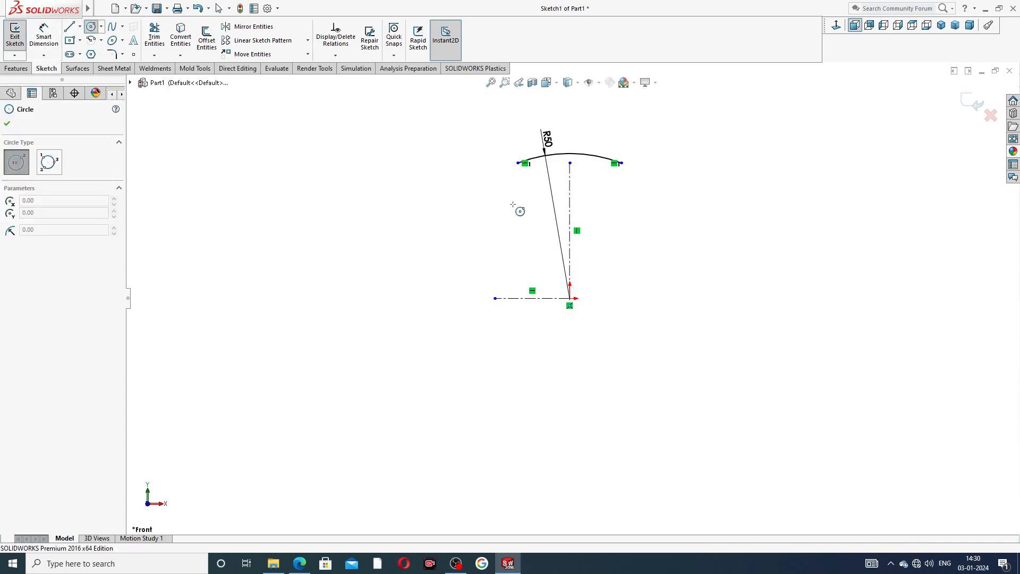
left_click(517, 186)
left_click(526, 190)
right_click(486, 156)
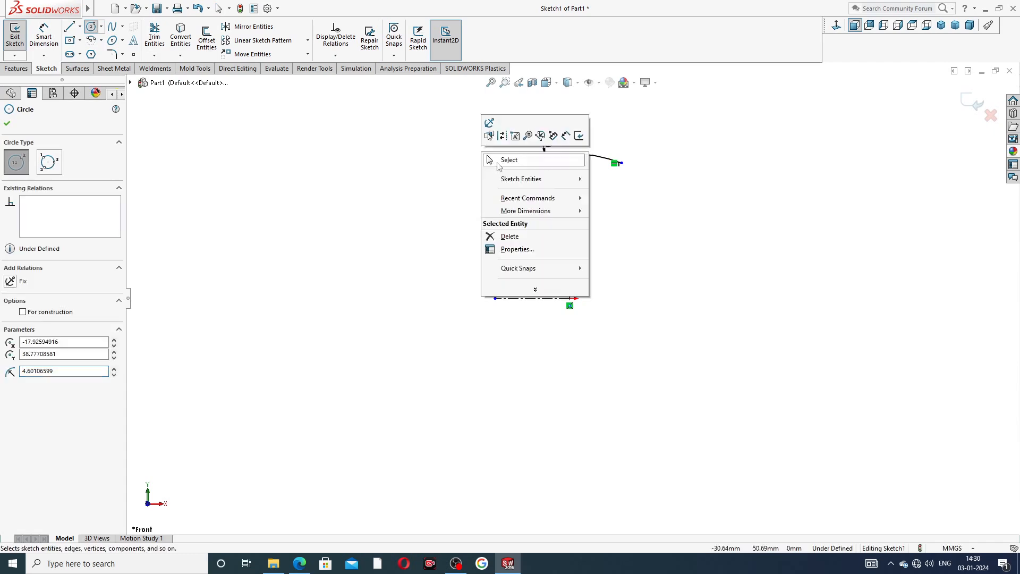
left_click(489, 160)
Check the hole diameter in the Part-11 PDF drawing and dimension the small circle's diameter as 10.20 mm in the SOLIDWORKS sketch.
left_click(43, 35)
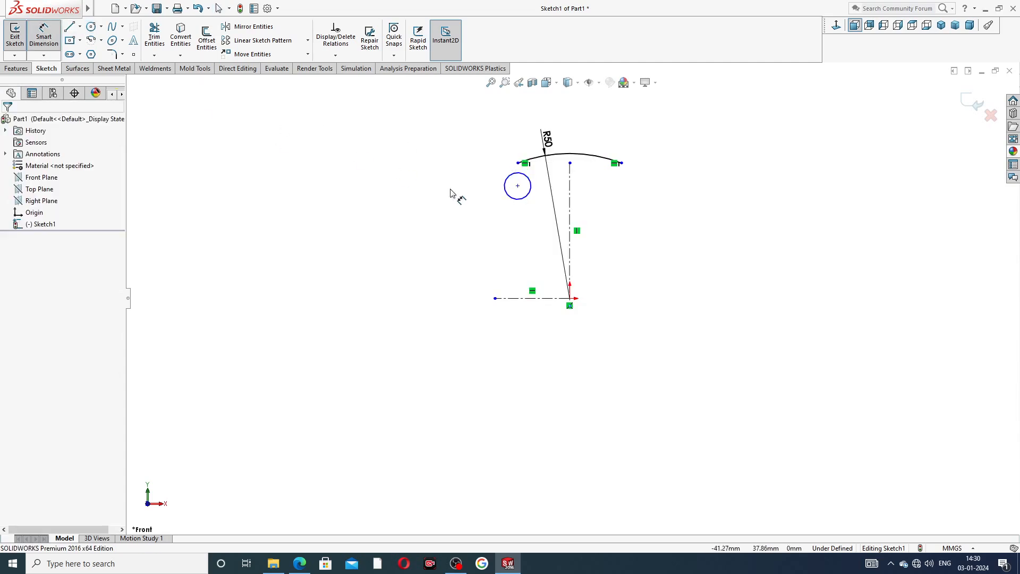
left_click(294, 564)
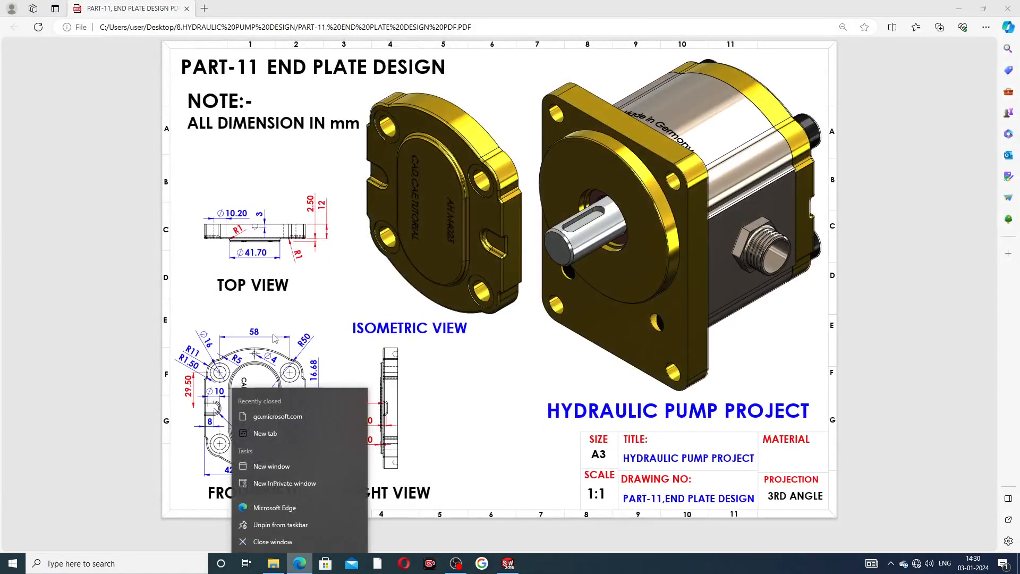
left_click(326, 319)
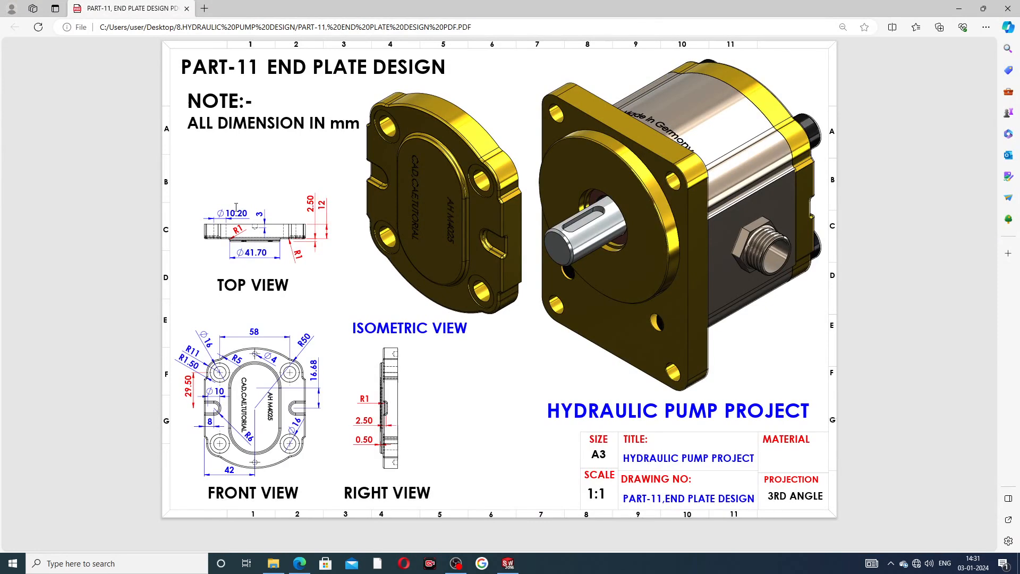
left_click(299, 561)
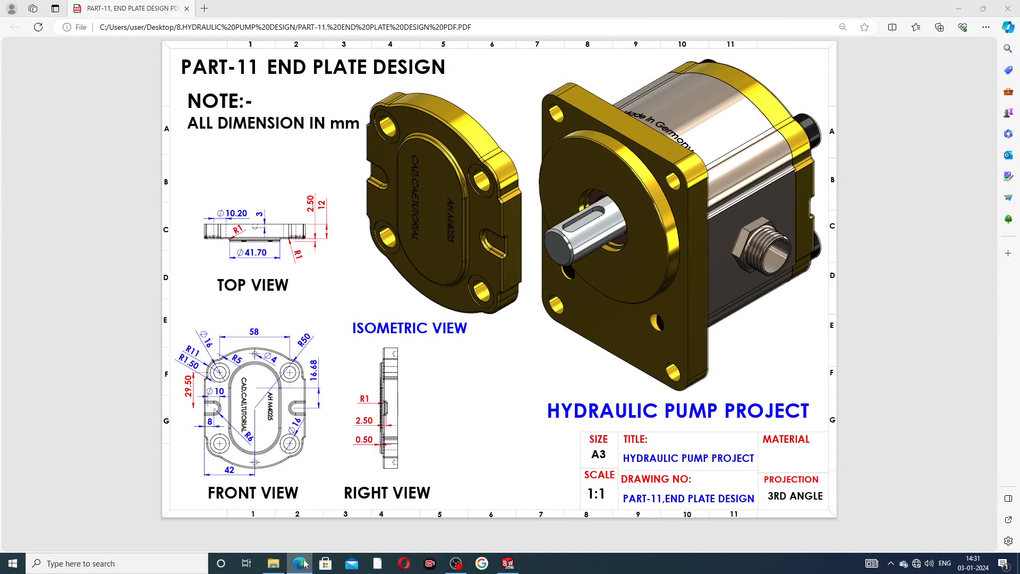
left_click(508, 183)
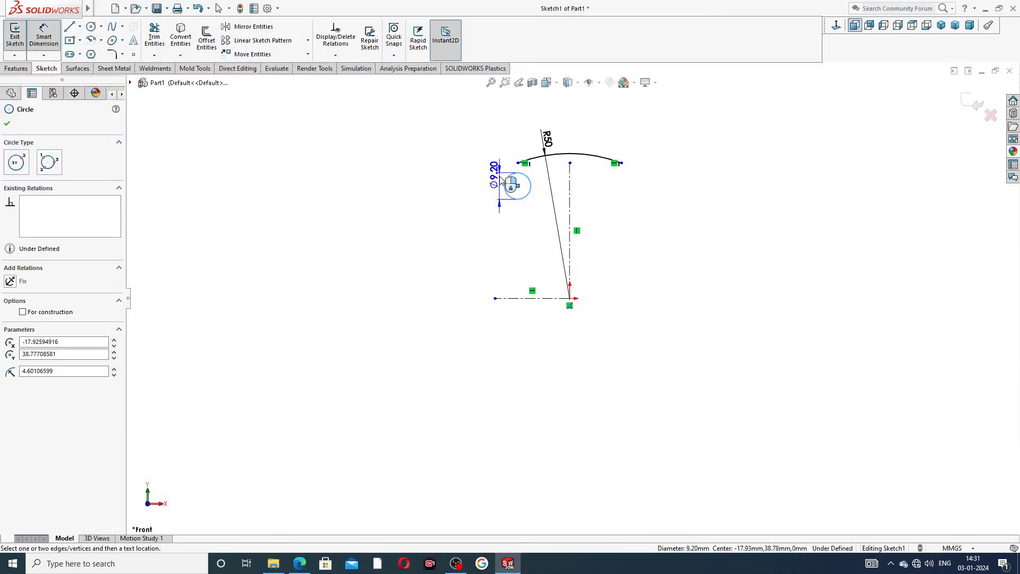
left_click(485, 185)
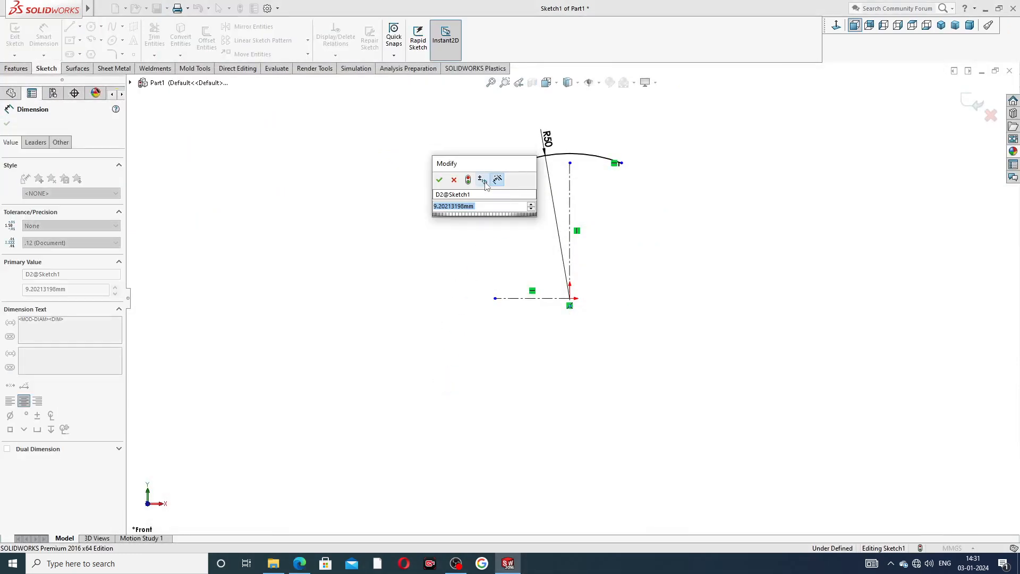
type("10")
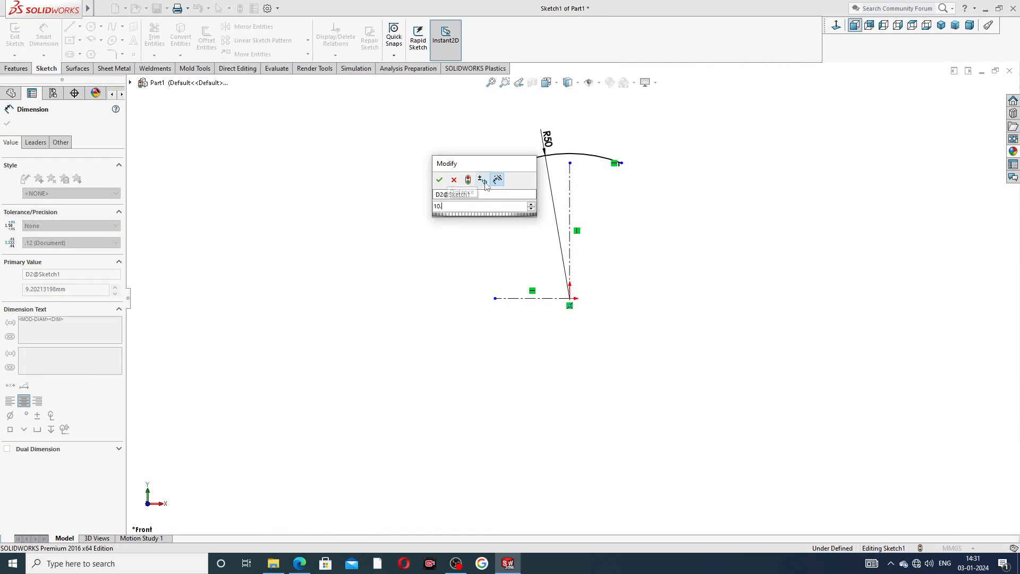
key("Escape")
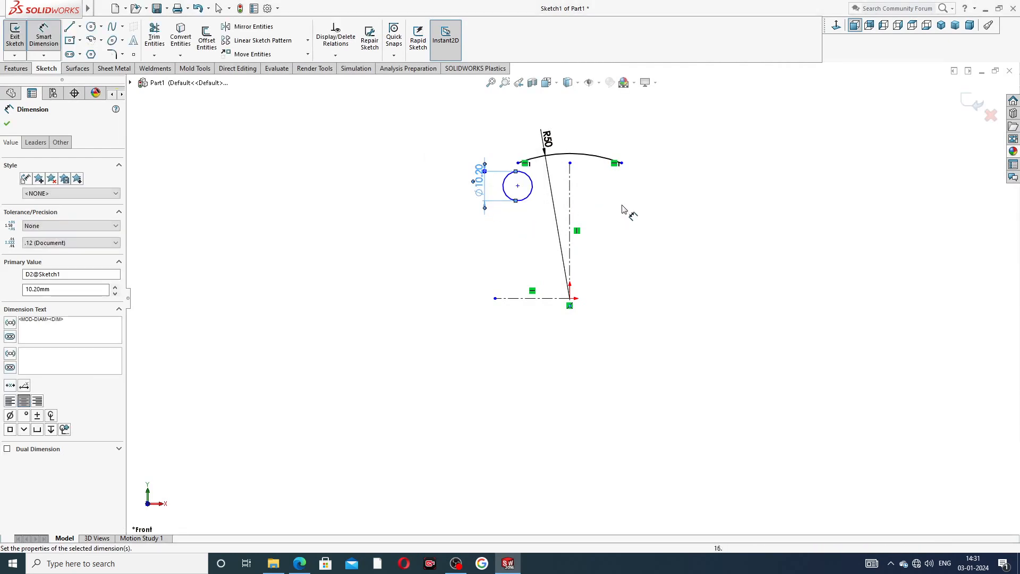
left_click(620, 212)
right_click(599, 132)
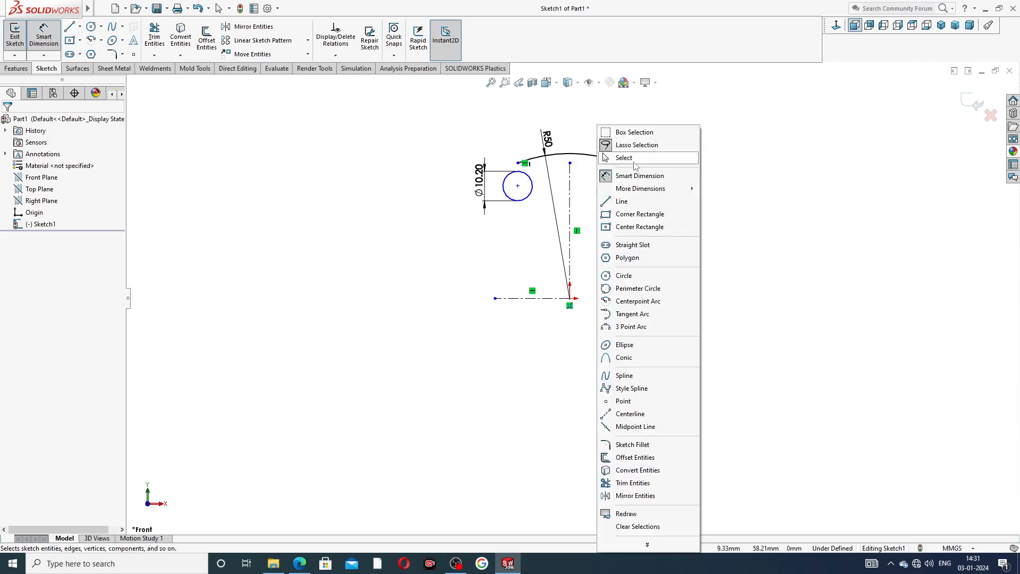
Dimension the vertical distance from the small circle's center to the horizontal centerline as 29.50 mm.
left_click(632, 158)
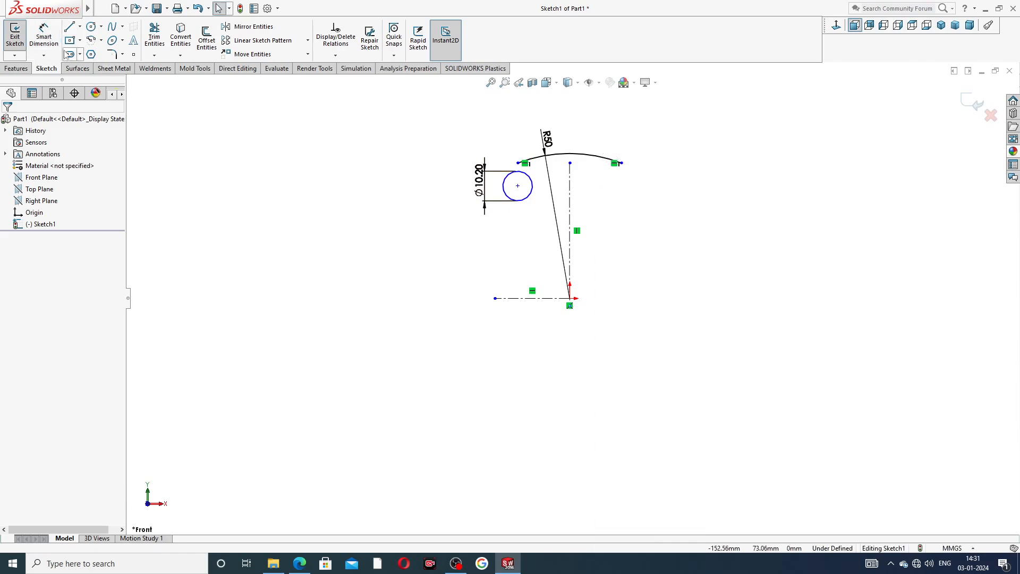
left_click(44, 36)
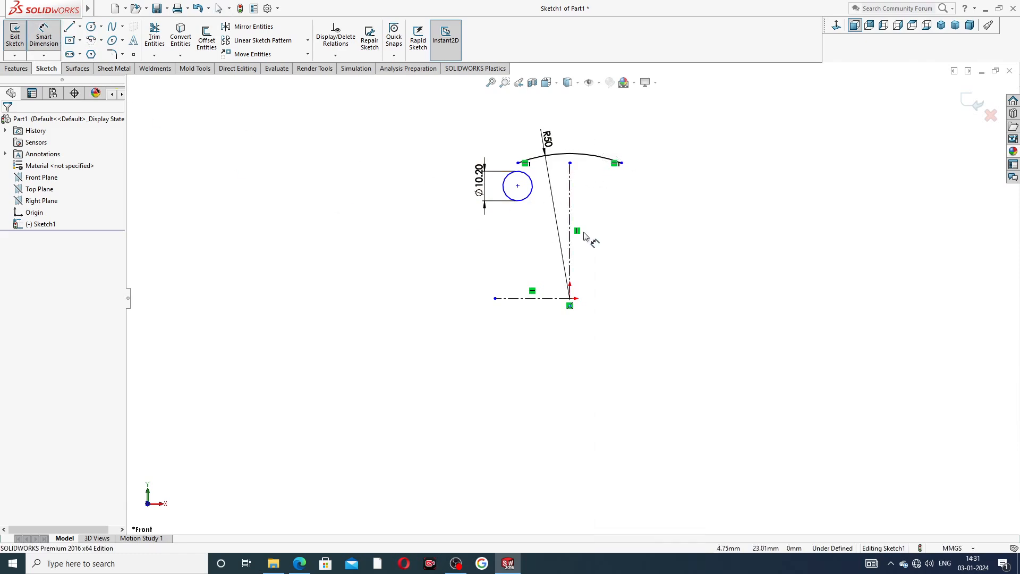
left_click(518, 186)
left_click(541, 298)
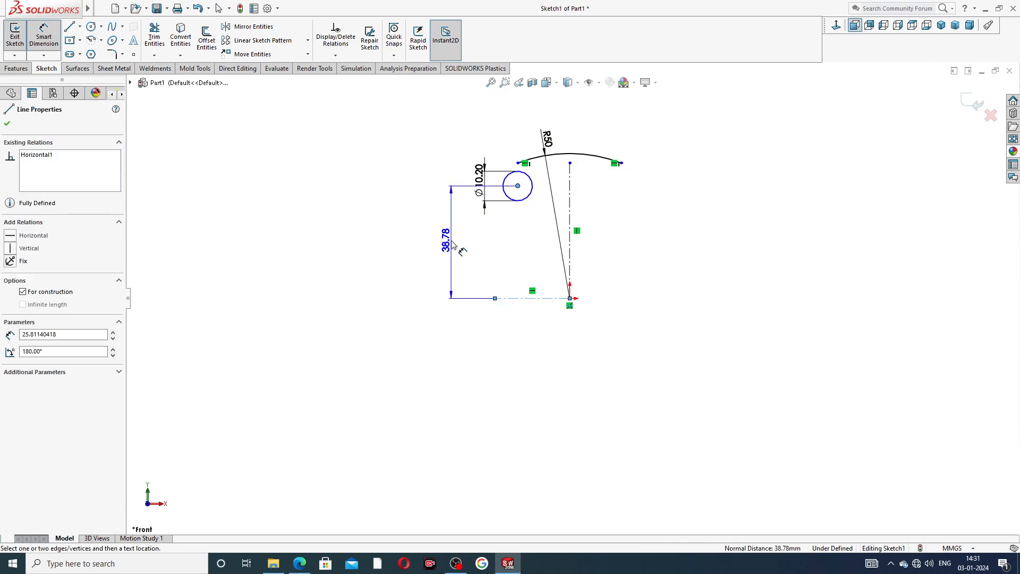
left_click(451, 244)
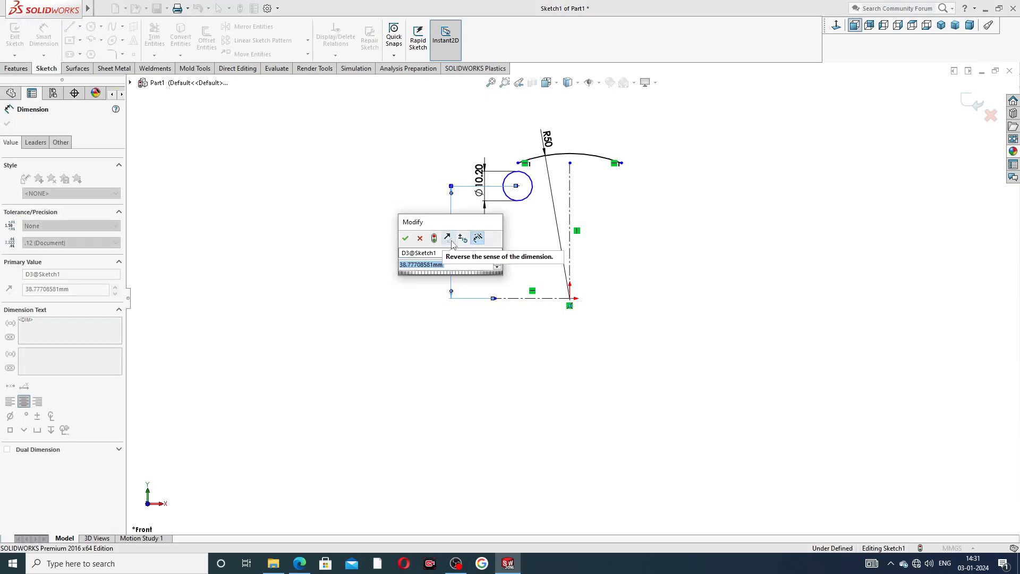
type("2")
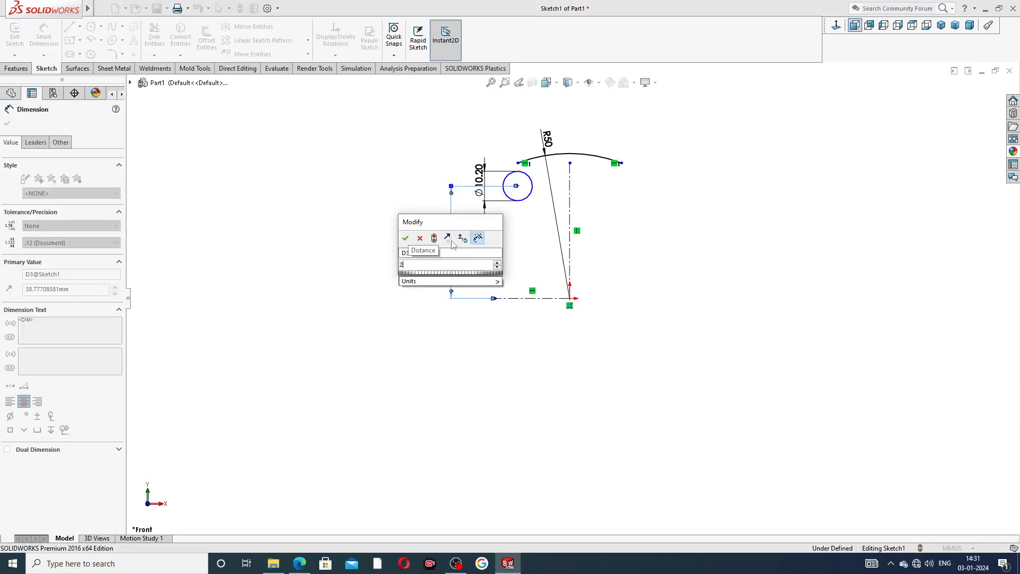
type("9.5")
key("Return")
right_click(675, 168)
left_click(703, 162)
Reposition the R50 dimension farther above the arc and the 10.20 mm diameter dimension farther up and away from the small circle.
left_click(549, 141)
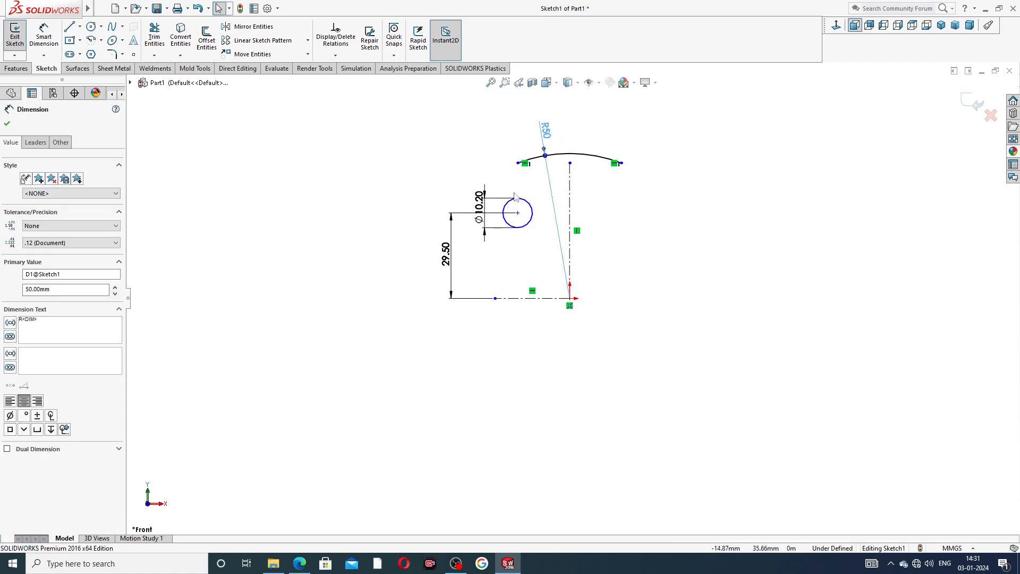
left_click_drag(479, 205, 463, 179)
left_click(489, 350)
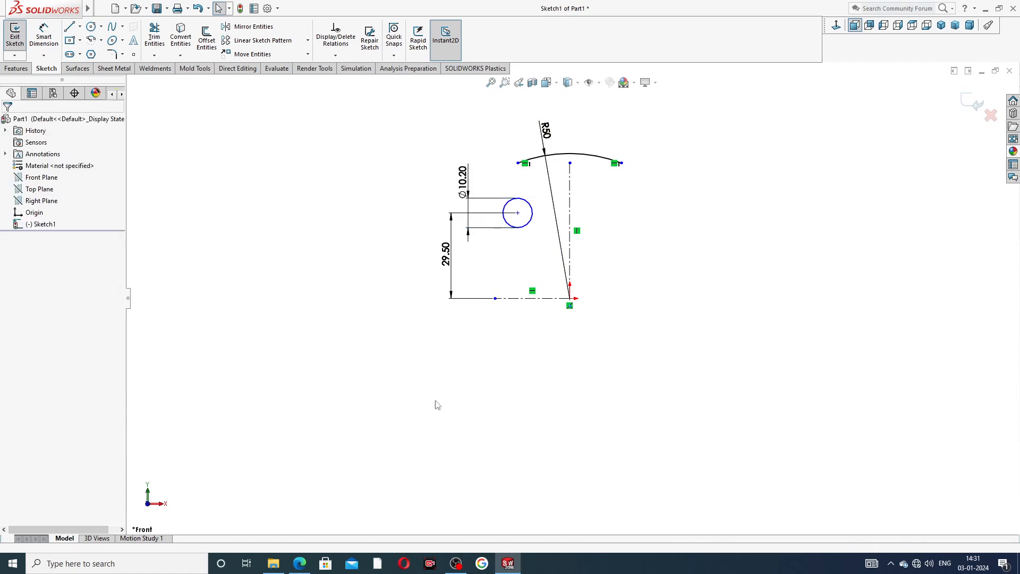
Check the hole layout in the Part-11 PDF drawing and mirror the 10.20 mm circle about the vertical centerline in the SOLIDWORKS sketch.
left_click(299, 563)
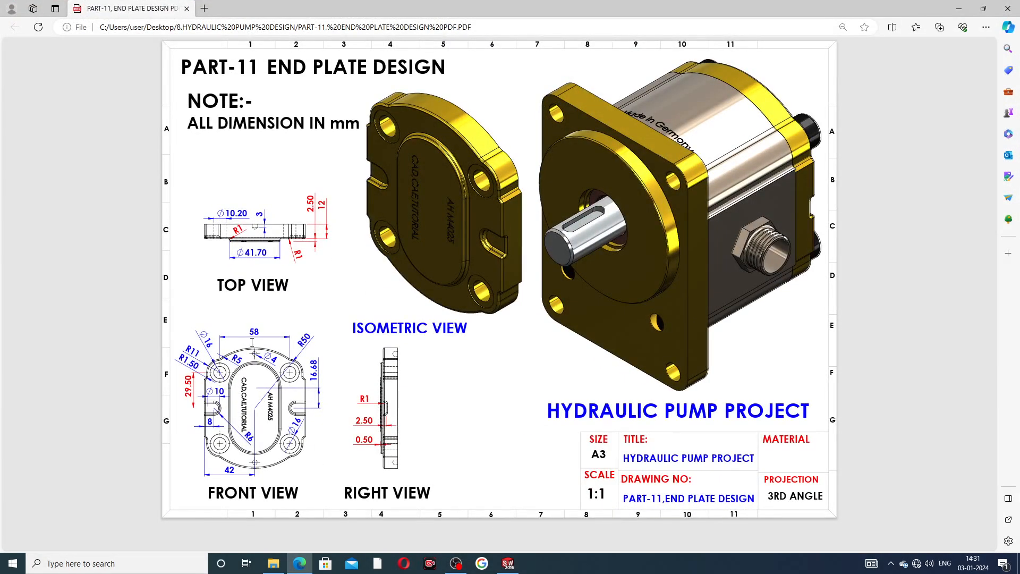
left_click(299, 563)
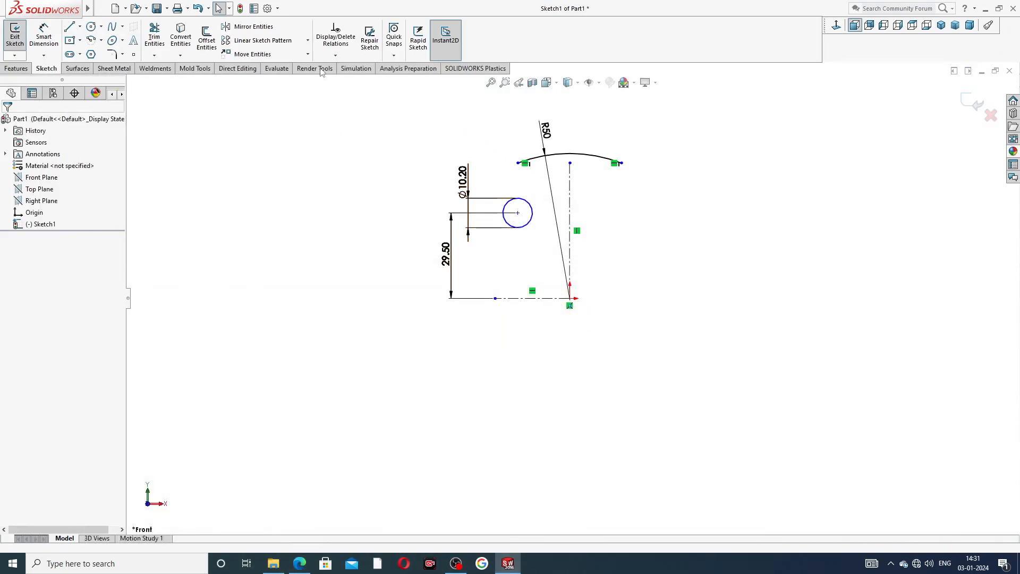
left_click(254, 28)
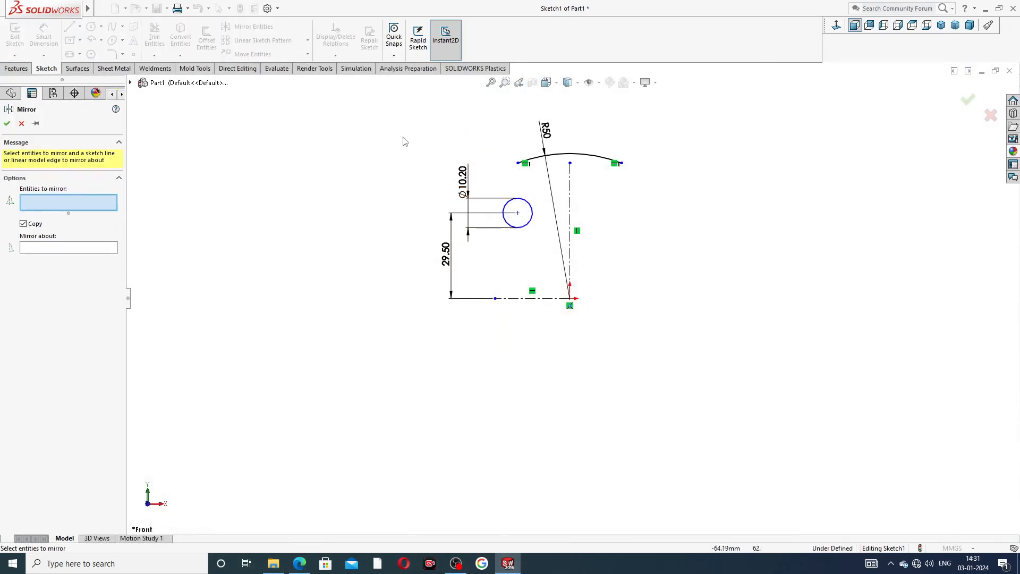
left_click(526, 202)
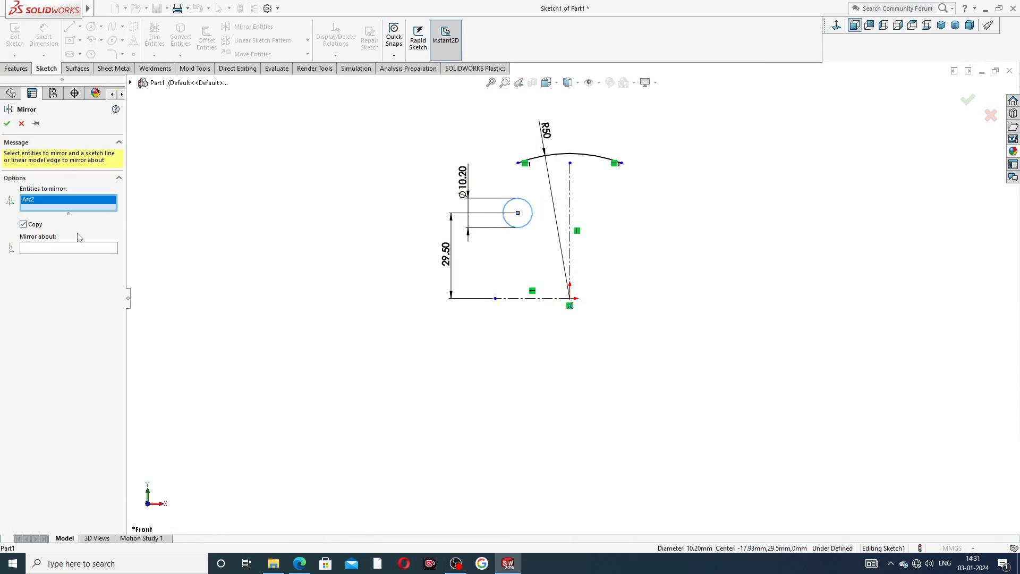
left_click(82, 249)
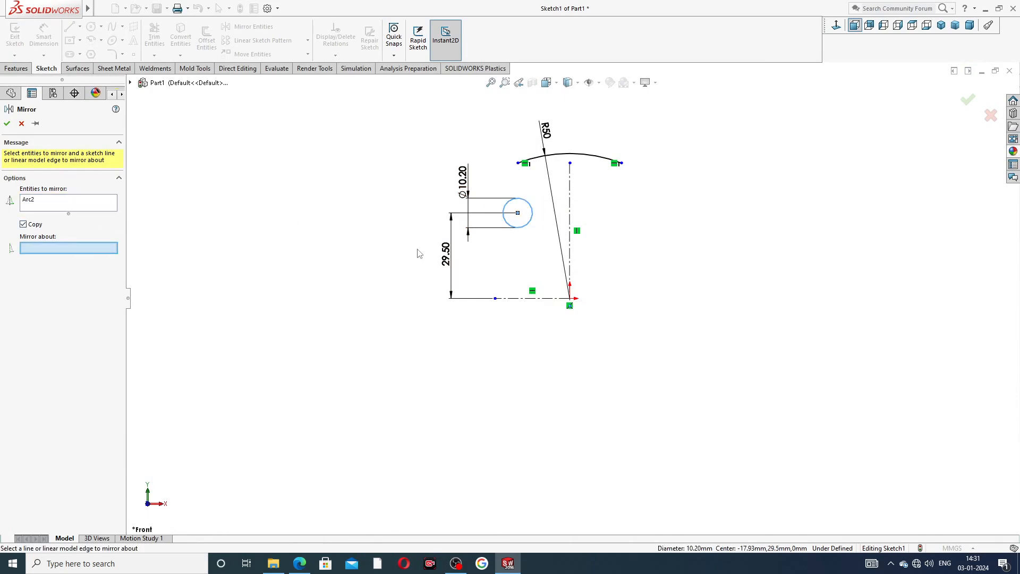
left_click(570, 194)
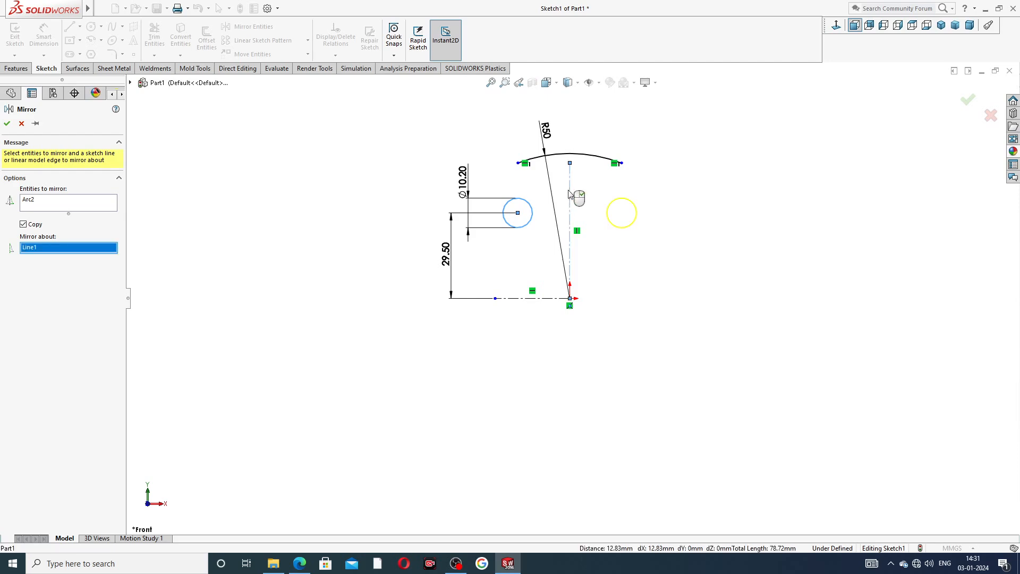
left_click(6, 123)
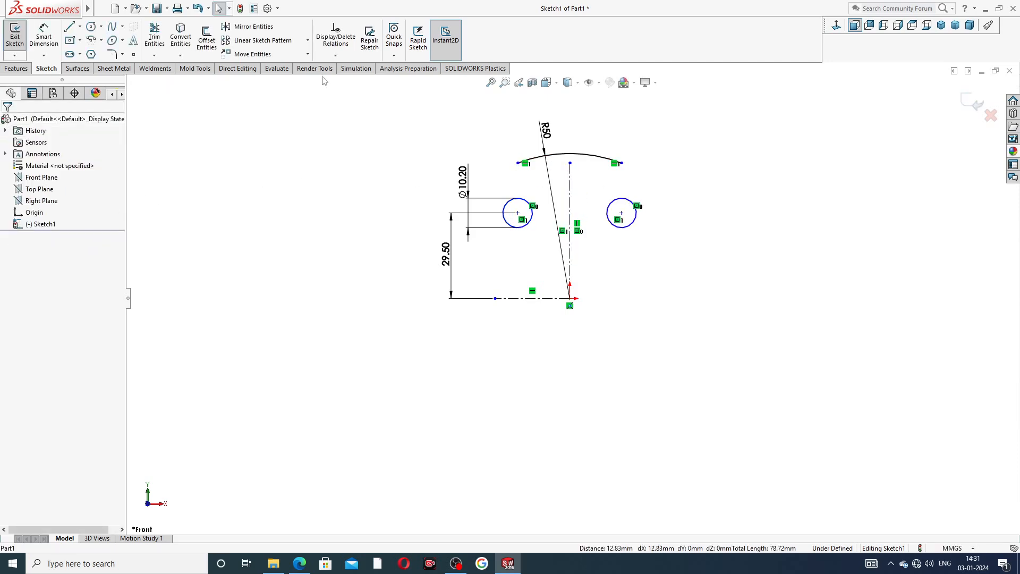
Dimension the horizontal distance between the two circle centers as 58 mm, placing the dimension above the R50 arc.
left_click(43, 36)
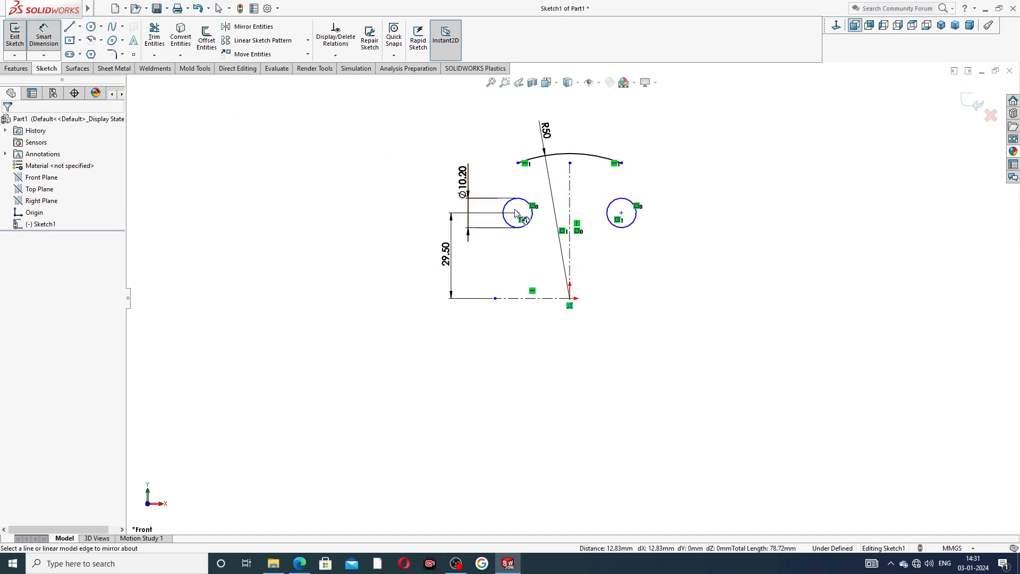
left_click(517, 212)
left_click(622, 213)
left_click(573, 135)
type("58")
key("Return")
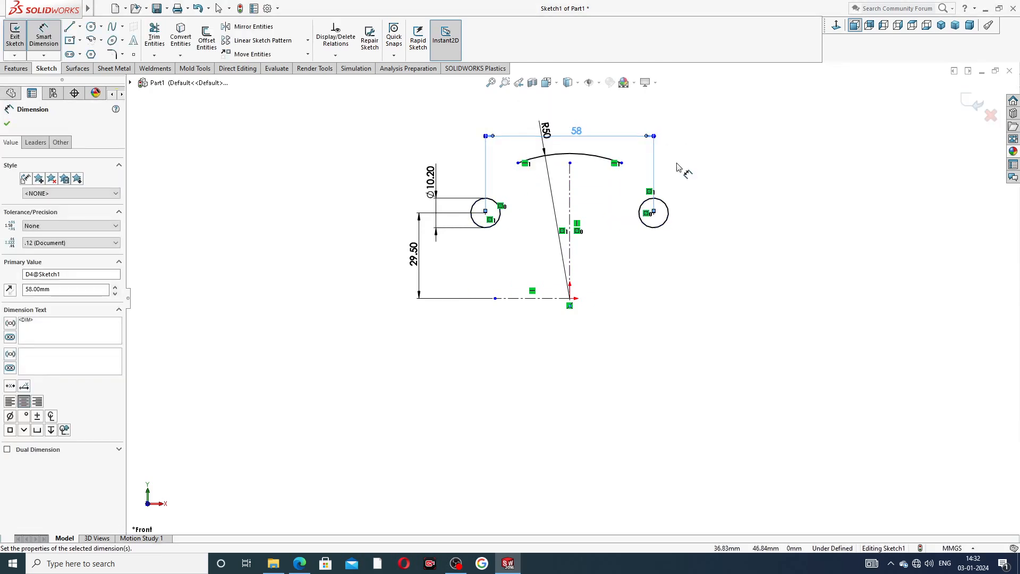
left_click(680, 167)
right_click(712, 133)
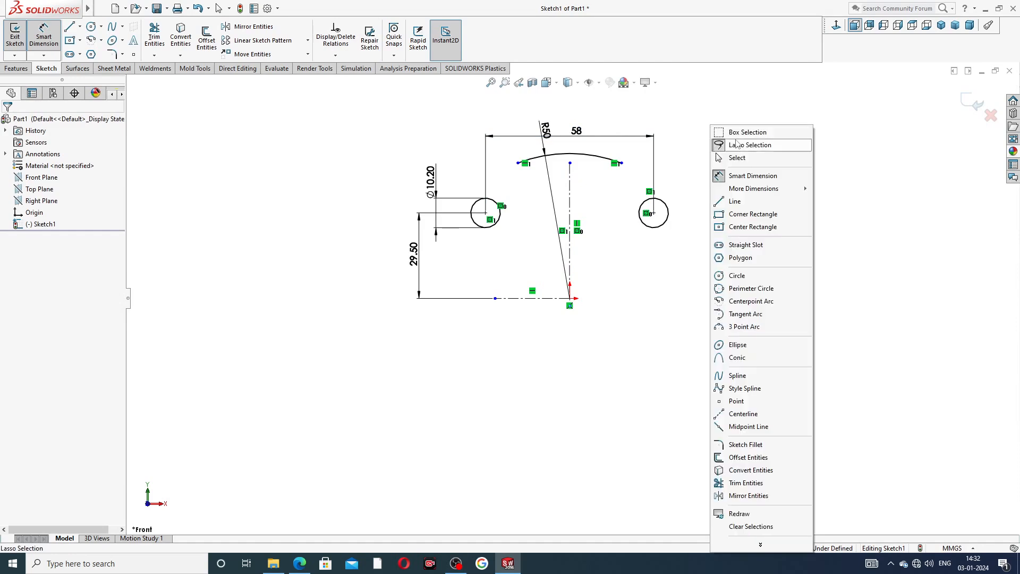
left_click(736, 158)
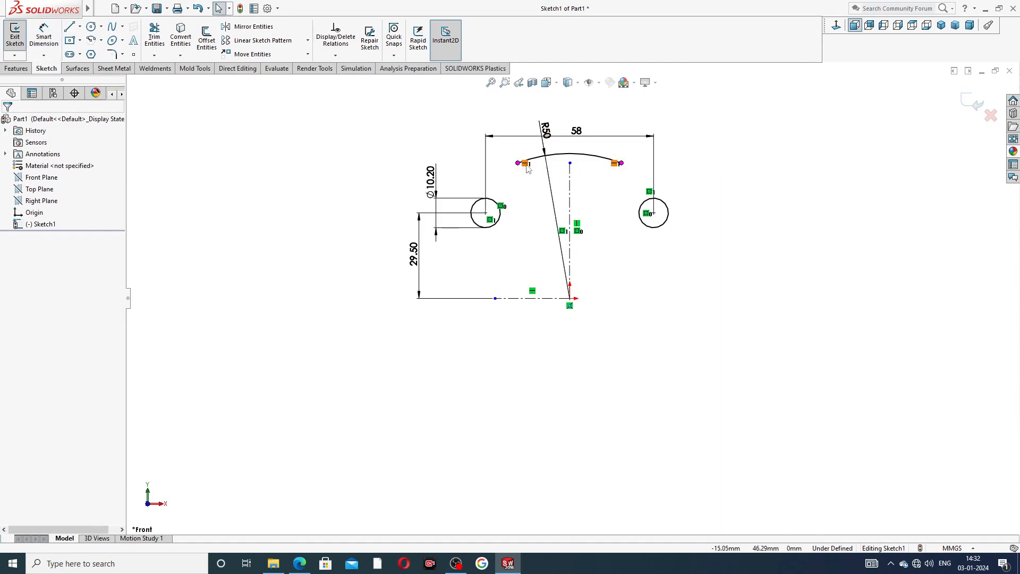
Stretch the R50 arc until its ends lie about above the circle centers, and rearrange the 58 mm and R50 dimensions above it.
left_click_drag(519, 166, 485, 179)
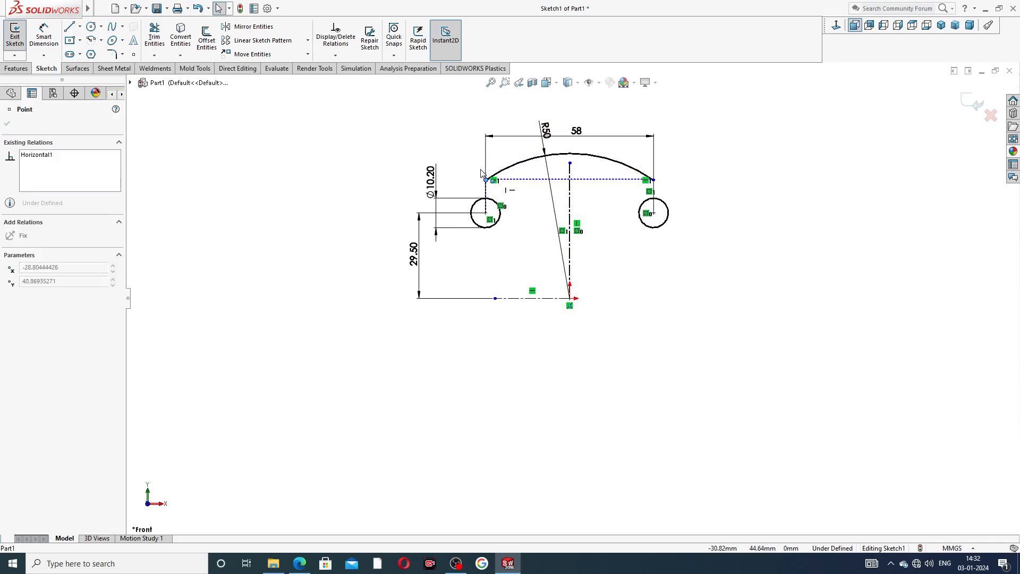
left_click(691, 186)
scroll(512, 198, "down", 1)
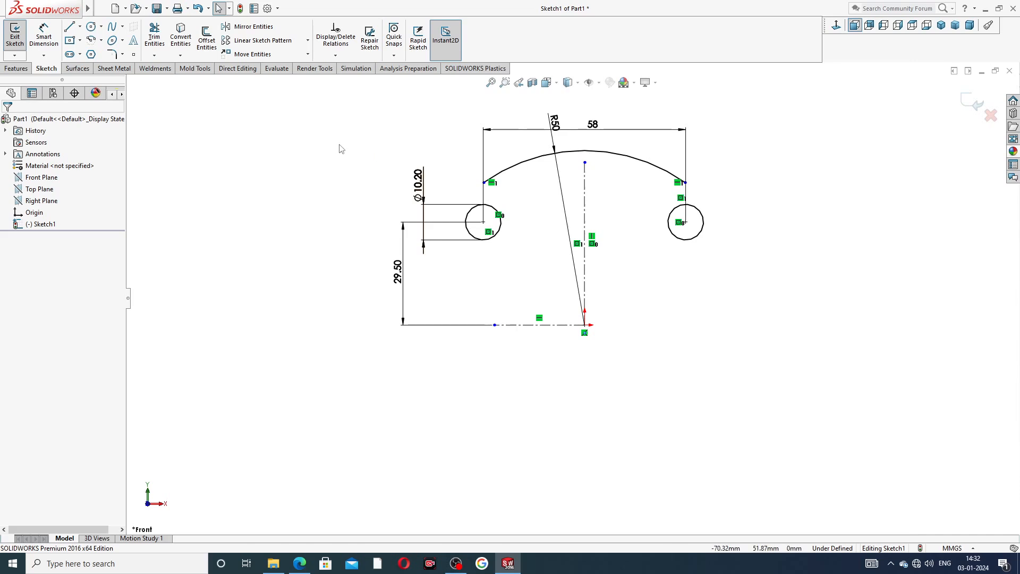
left_click_drag(597, 125, 516, 108)
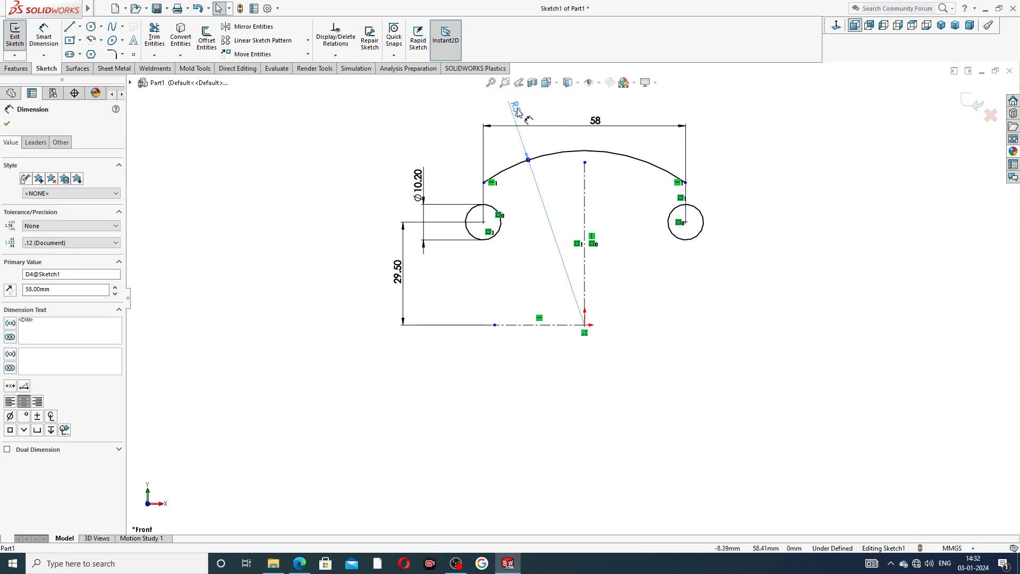
left_click(759, 142)
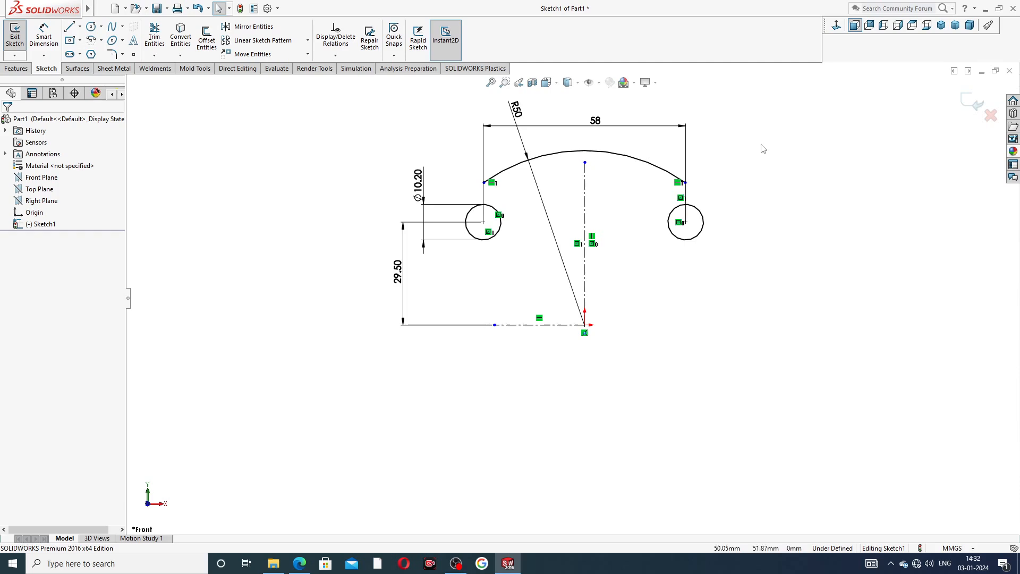
Examine the corner outline around the upper-left hole in the Part-11 PDF drawing's front view, then return to the SOLIDWORKS sketch.
left_click(299, 563)
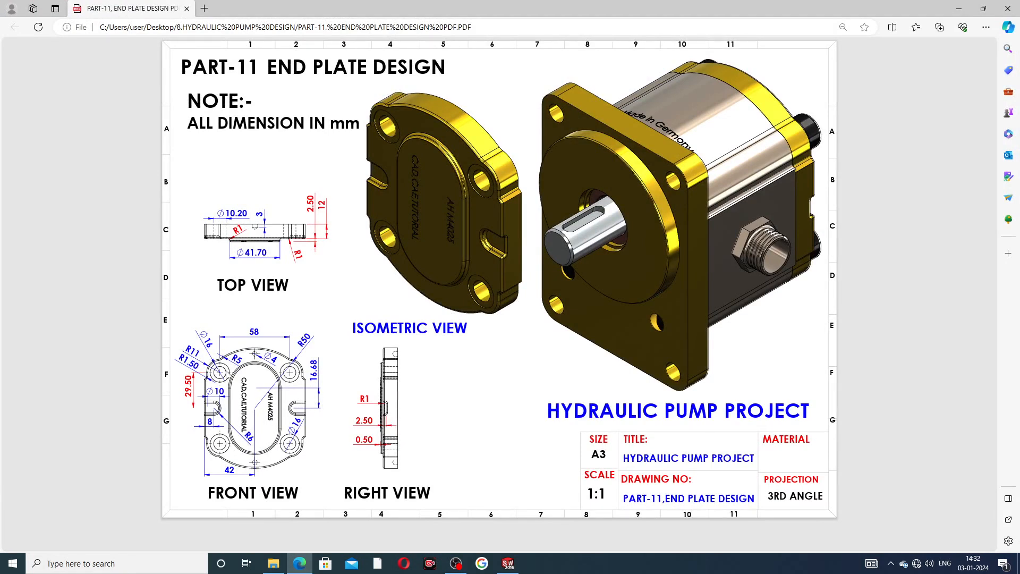
left_click(299, 563)
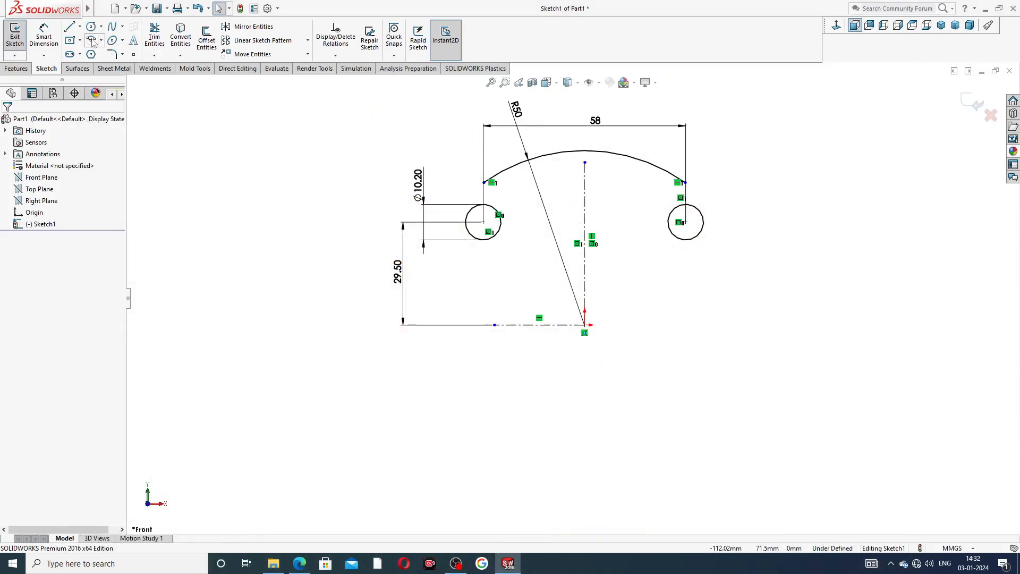
left_click(69, 27)
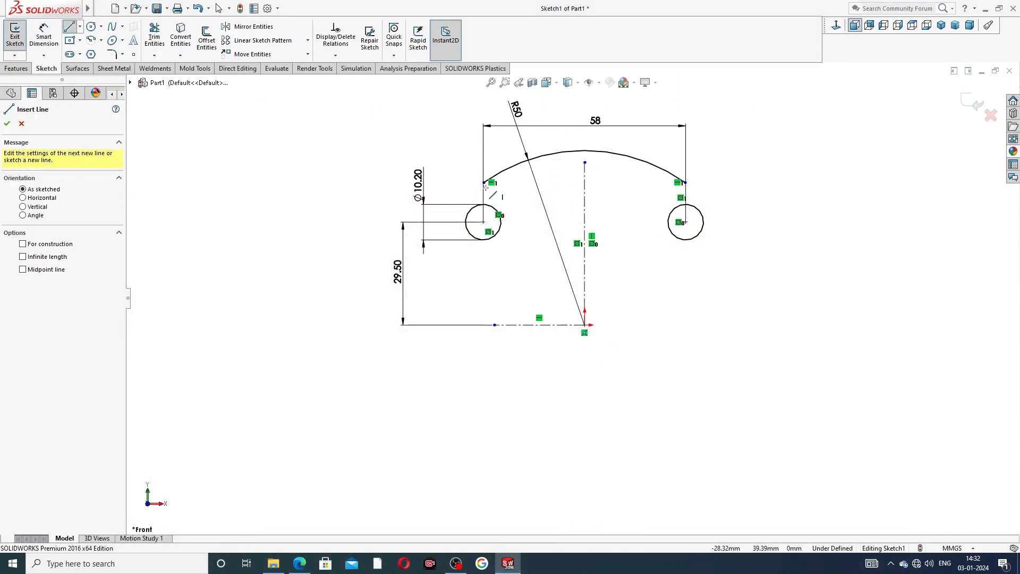
right_click(356, 137)
left_click(375, 143)
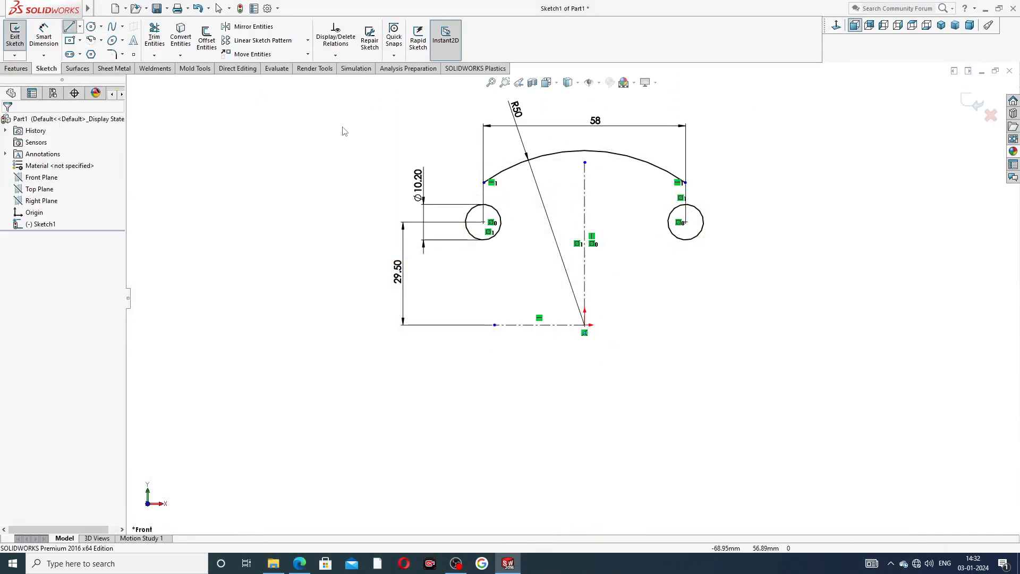
Sketch a 3 Point Arc with a radius of about 14.6 mm from the R50 arc's left end, curving around the upper-left side of the left circle.
left_click(101, 40)
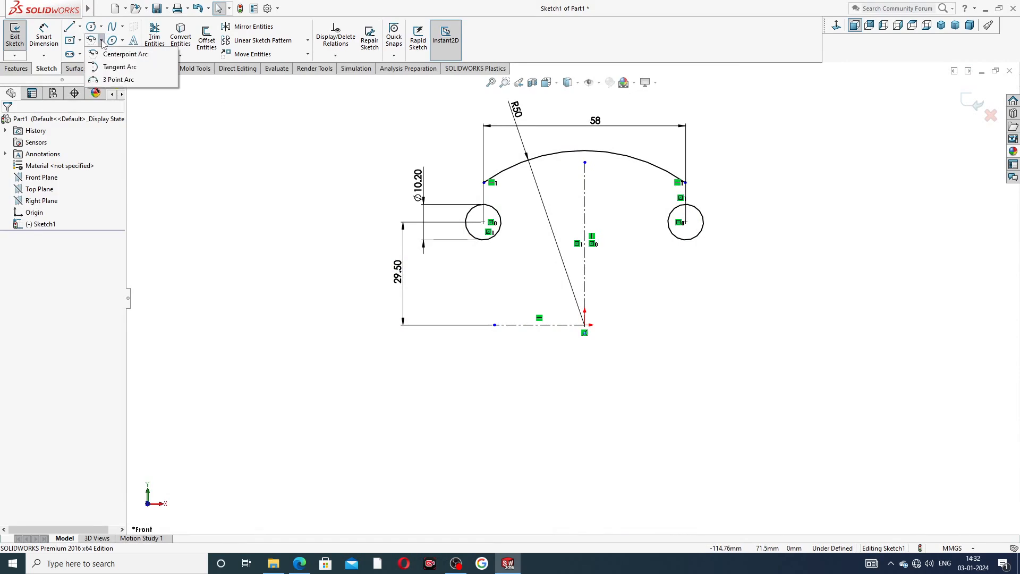
left_click(119, 81)
scroll(491, 198, "down", 3)
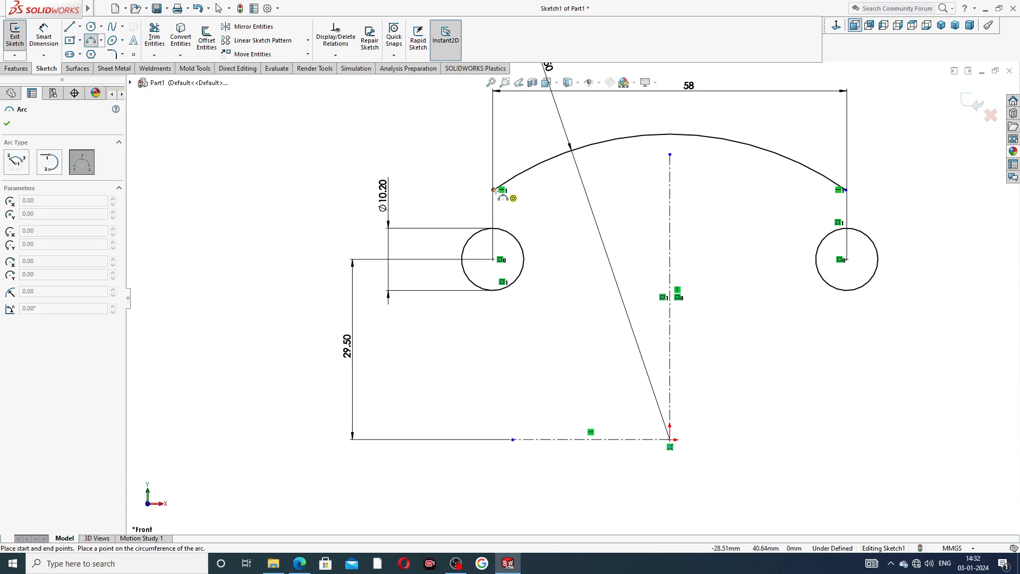
left_click(494, 190)
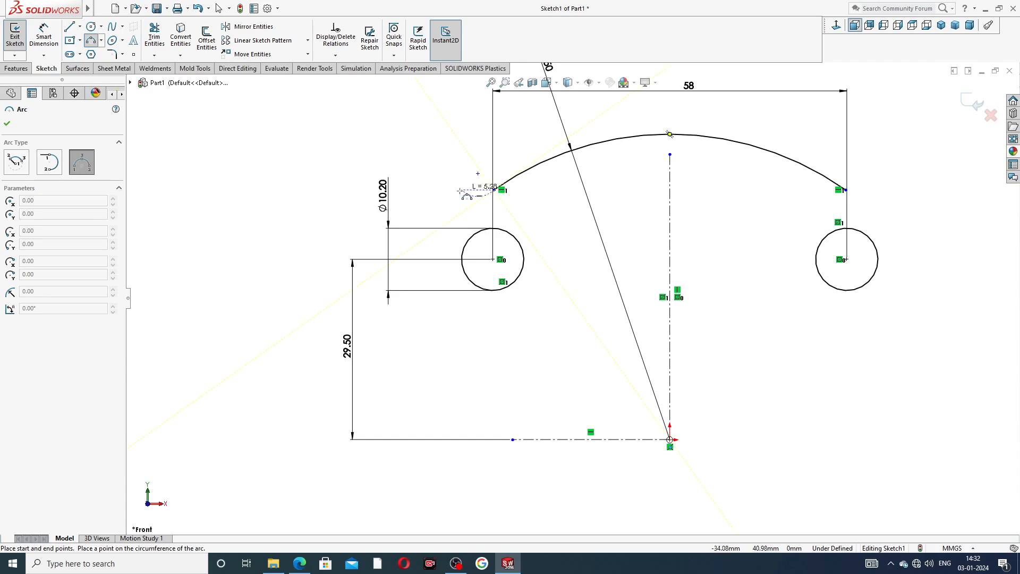
left_click(416, 250)
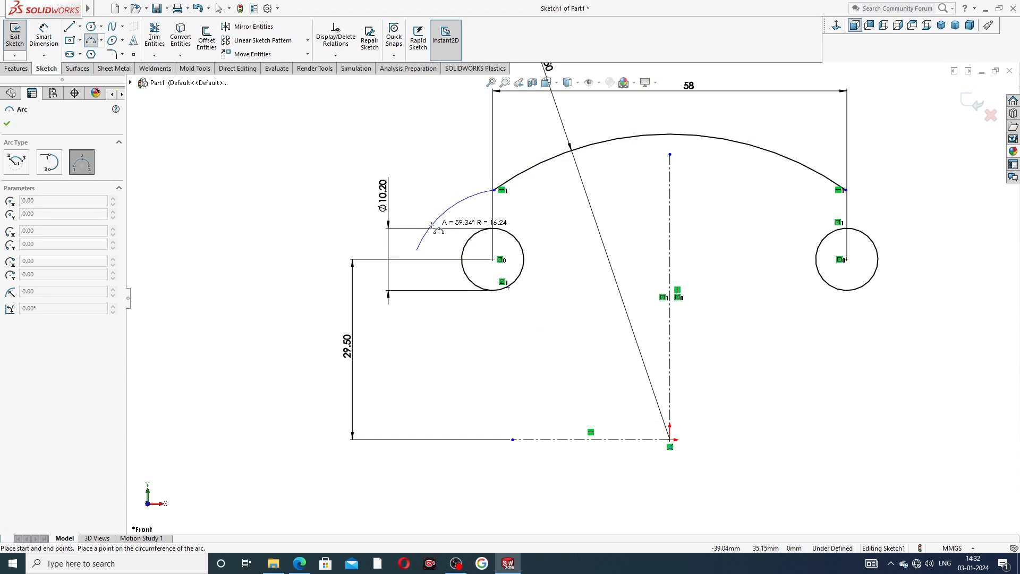
left_click(431, 224)
right_click(557, 174)
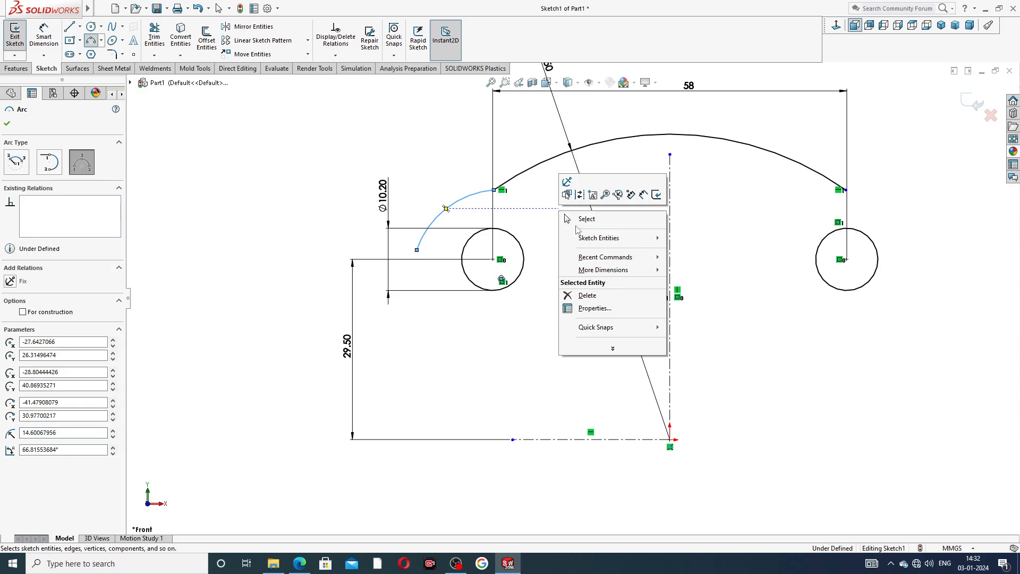
left_click(588, 218)
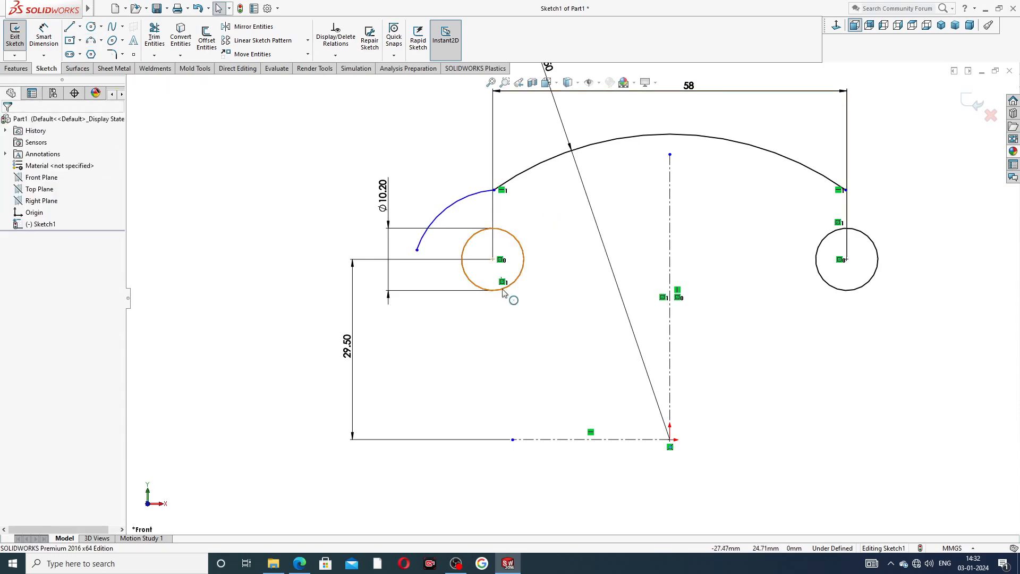
Merge the new corner arc's center point with the left circle's center.
scroll(512, 290, "down", 5)
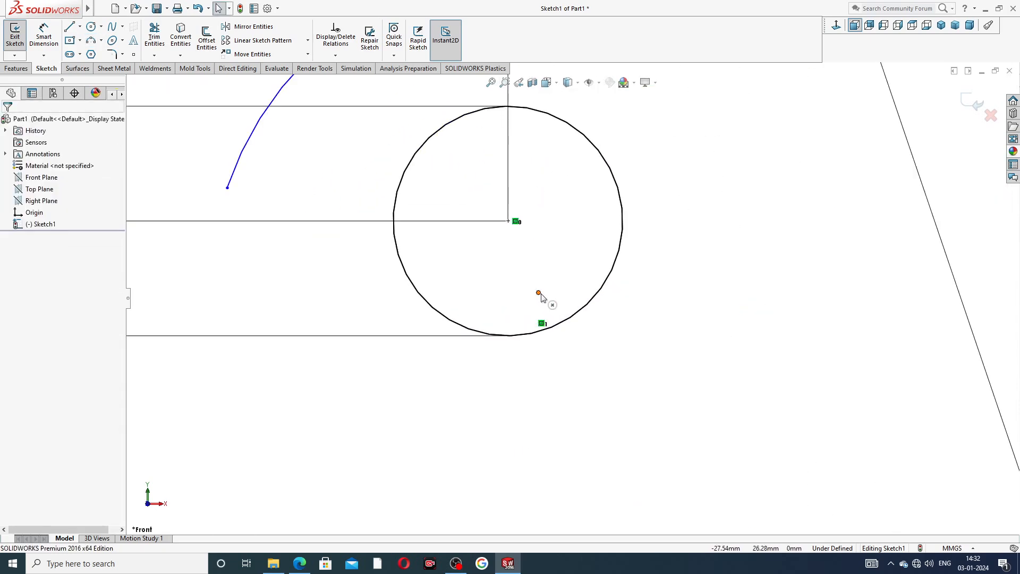
left_click(539, 293)
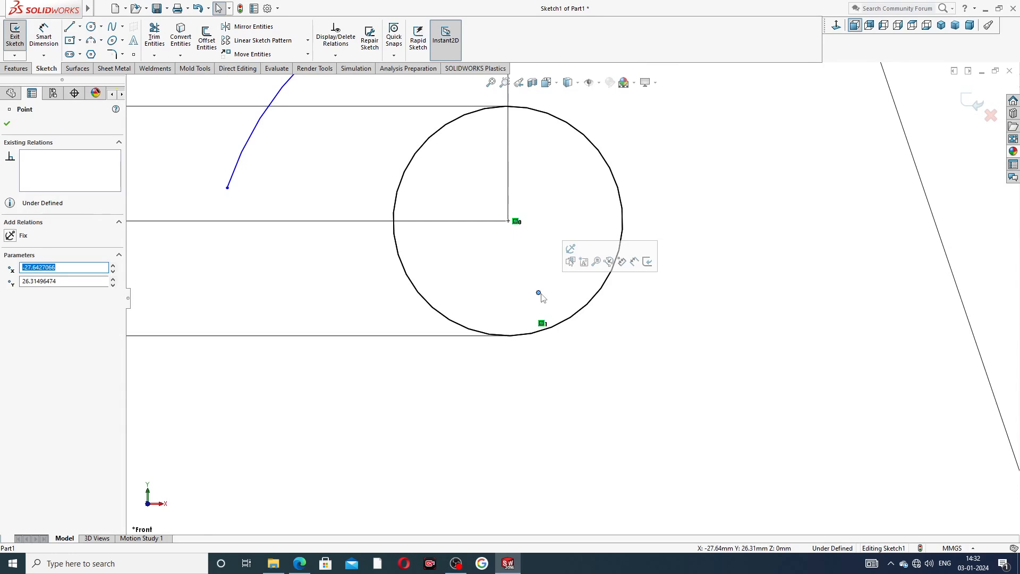
left_click(508, 220, "ctrl")
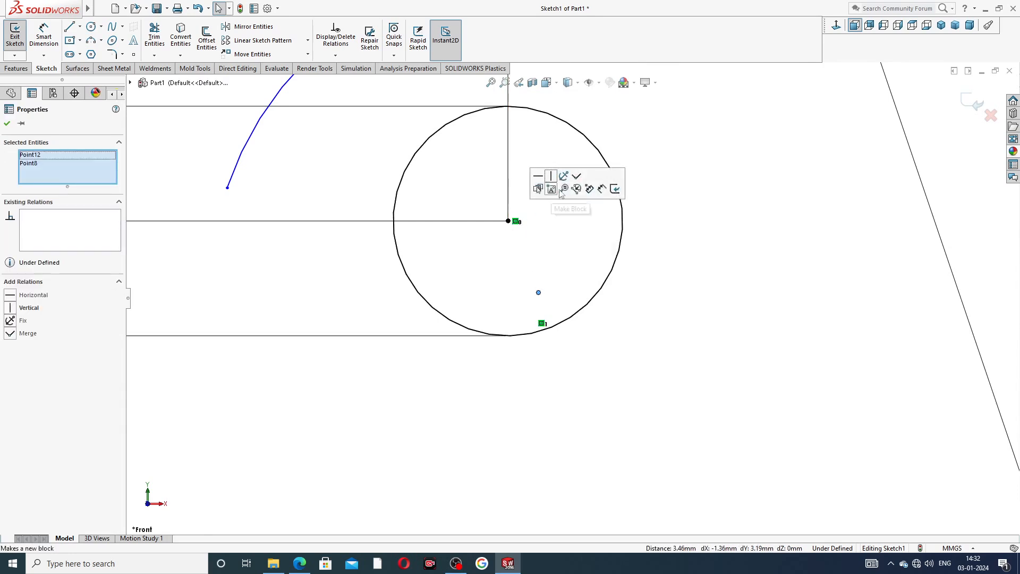
left_click(574, 179)
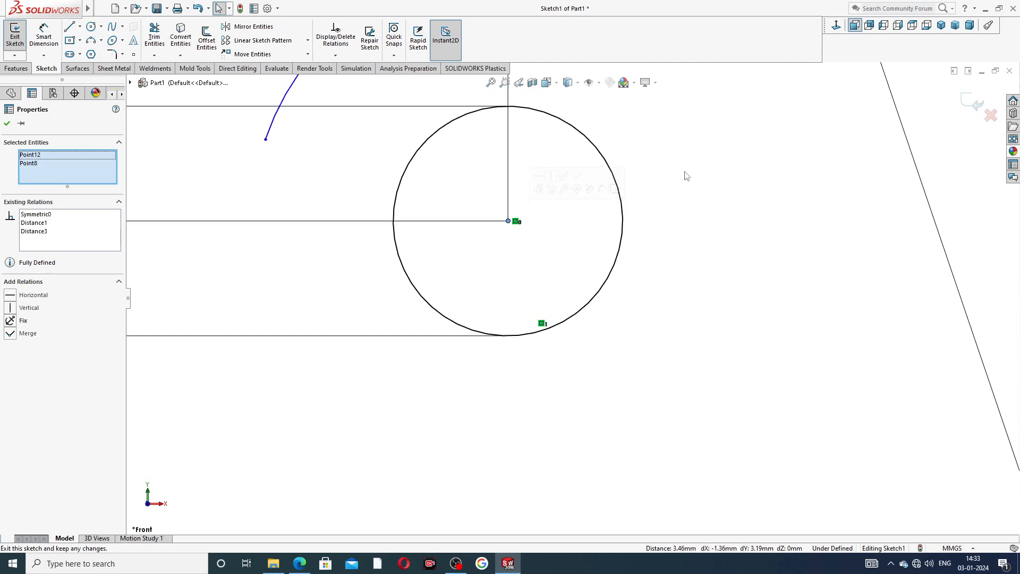
left_click(684, 155)
Start a Smart Dimension with the new corner arc in view.
scroll(683, 153, "up", 4)
scroll(568, 298, "up", 2)
left_click(44, 36)
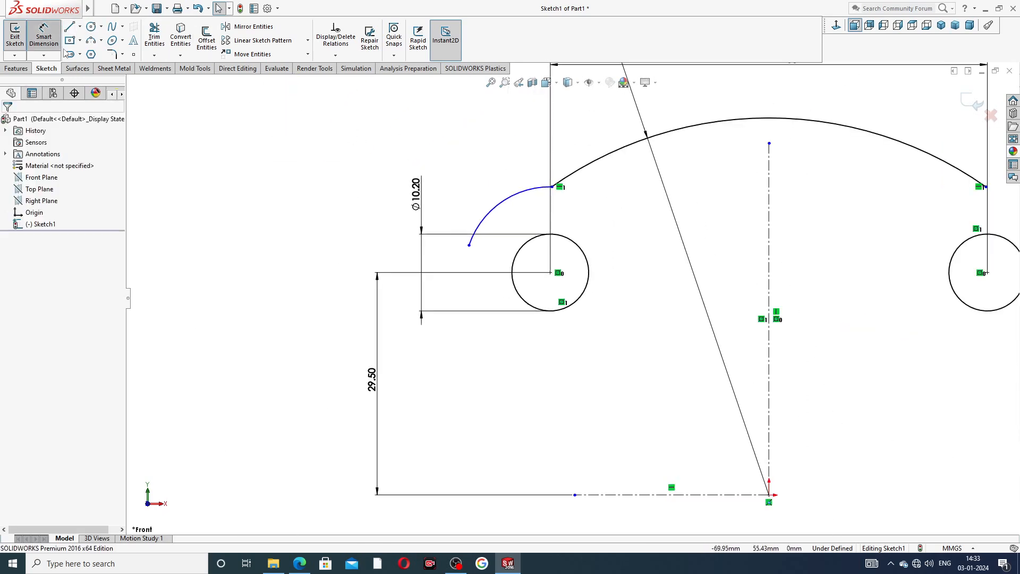
Dimension the arc around the left hole with a radius of 11 mm.
left_click(503, 198)
left_click(470, 225)
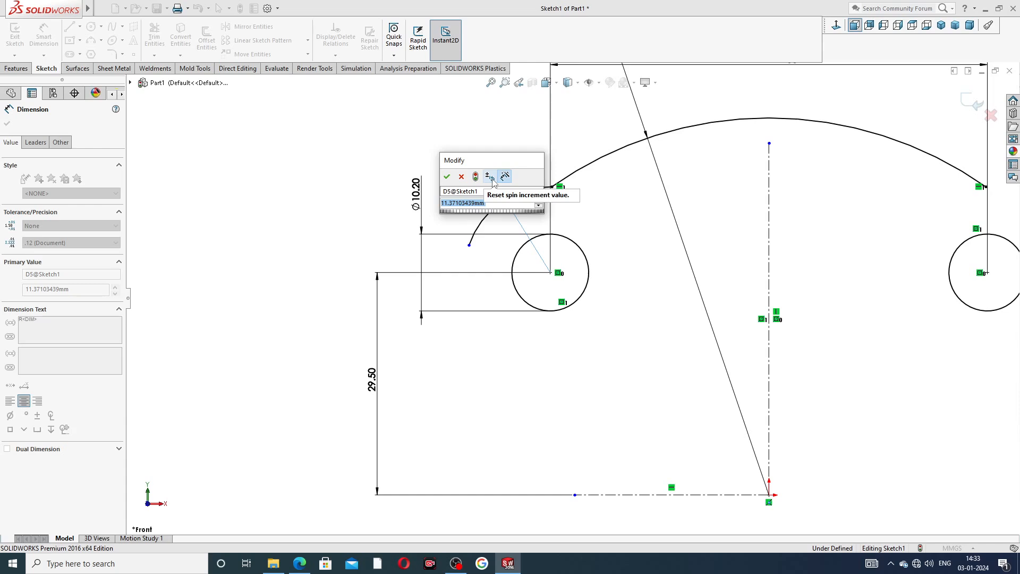
type("11")
key("Return")
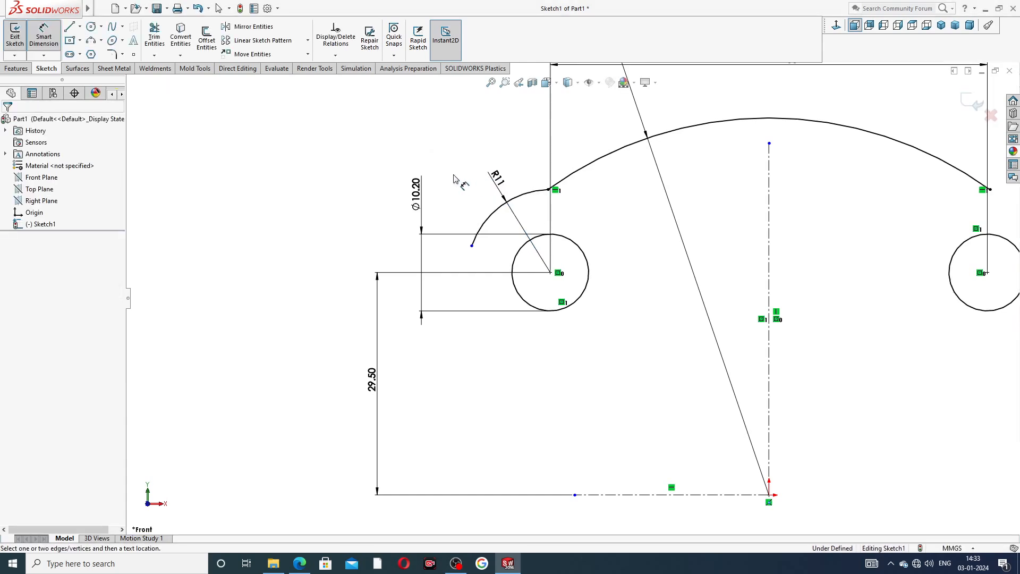
Check the end plate drawing, then move the R11 arc's lower endpoint level with the left circle's centre and add a Horizontal relation between them.
left_click(299, 563)
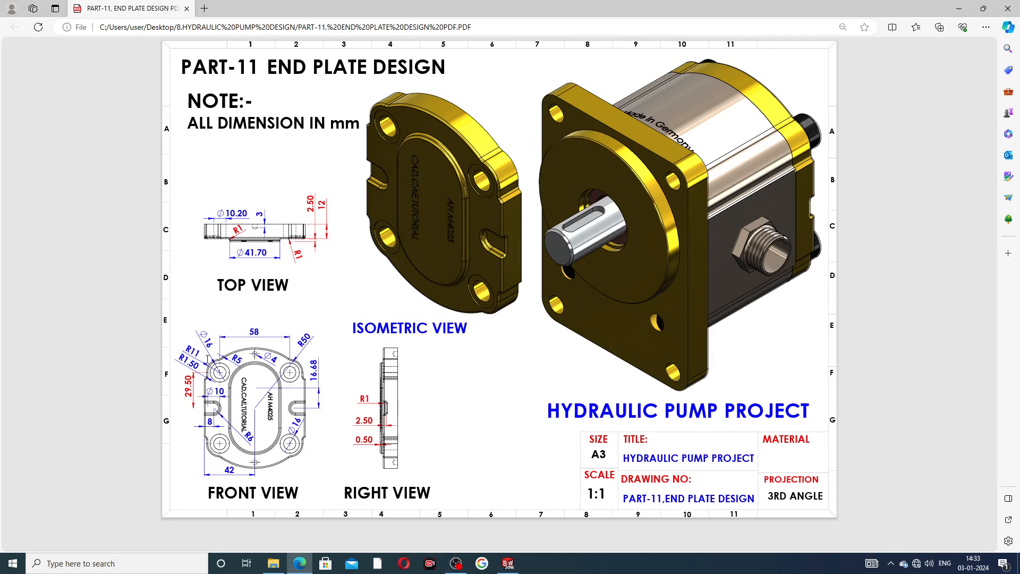
left_click(298, 562)
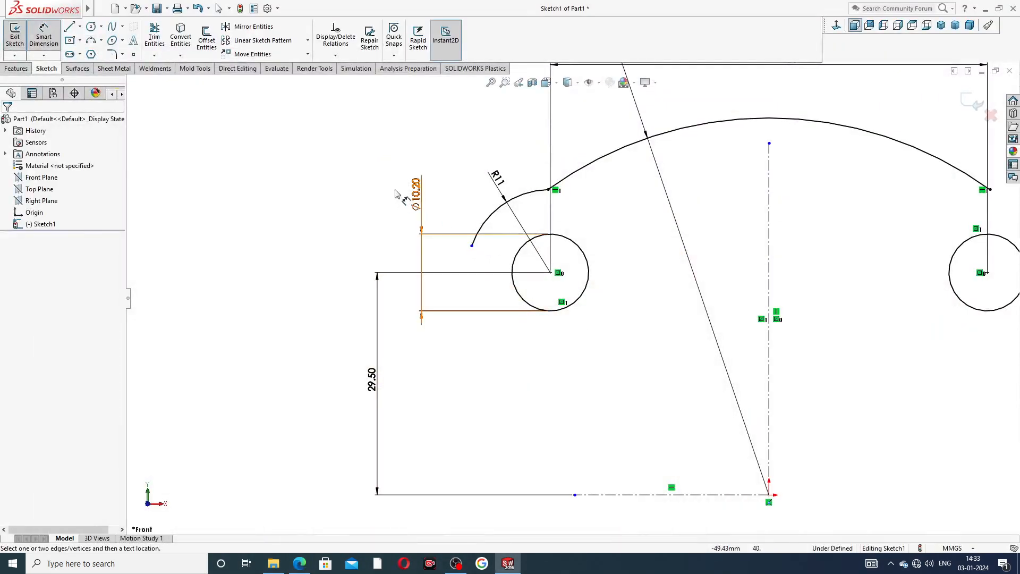
right_click(378, 276)
left_click(408, 159)
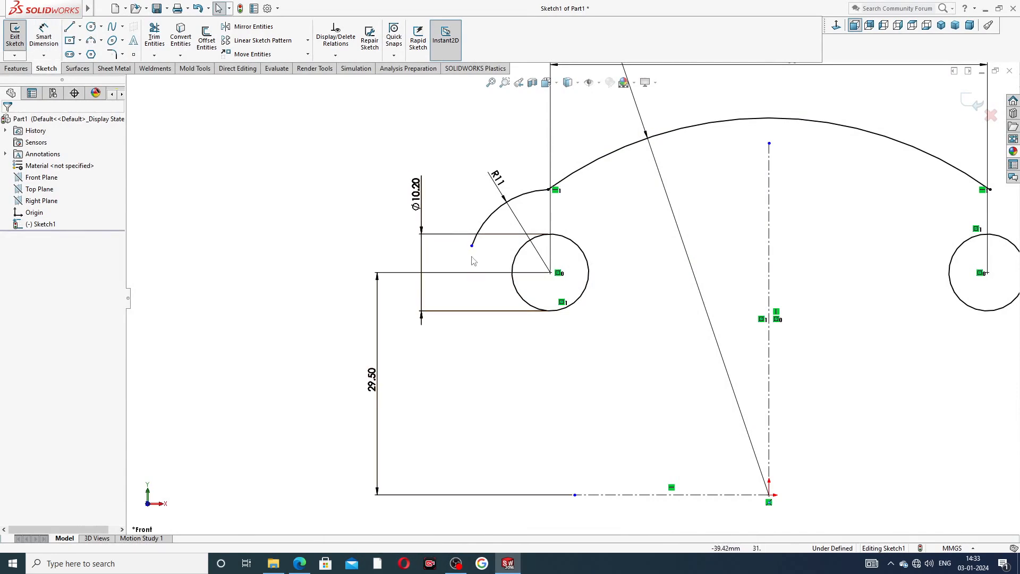
left_click(469, 261)
left_click_drag(472, 262, 471, 271)
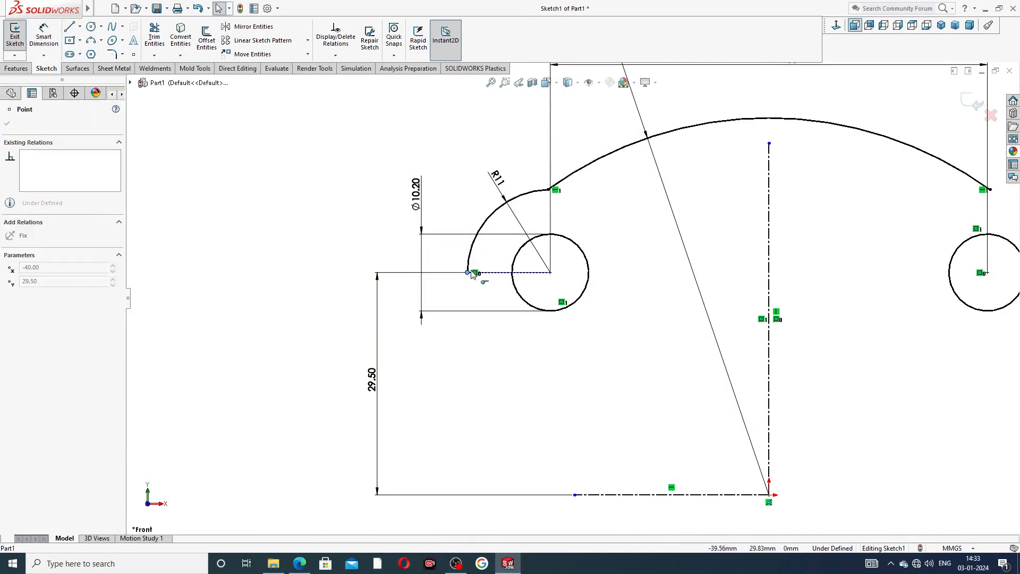
left_click(464, 287)
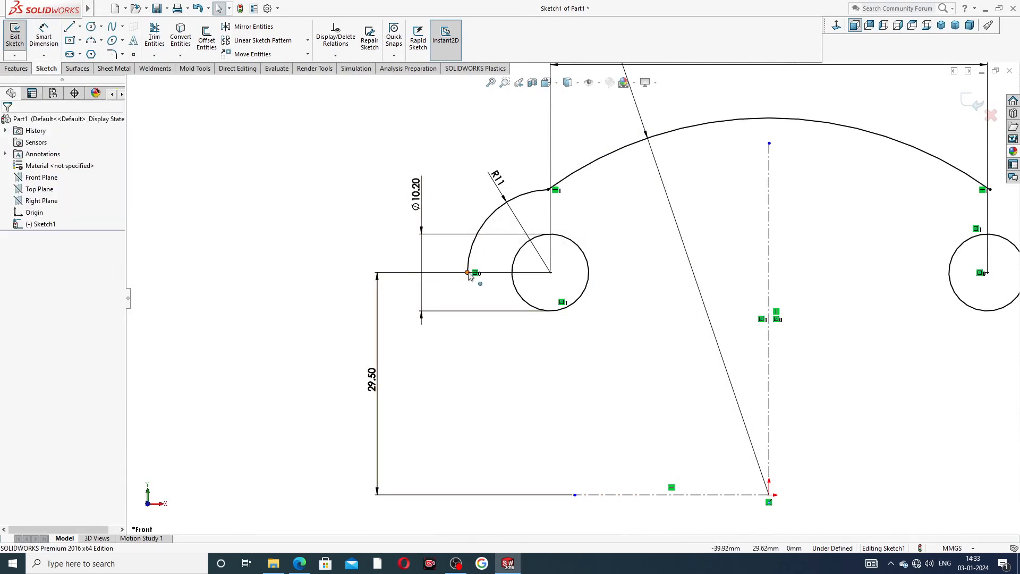
left_click(468, 273)
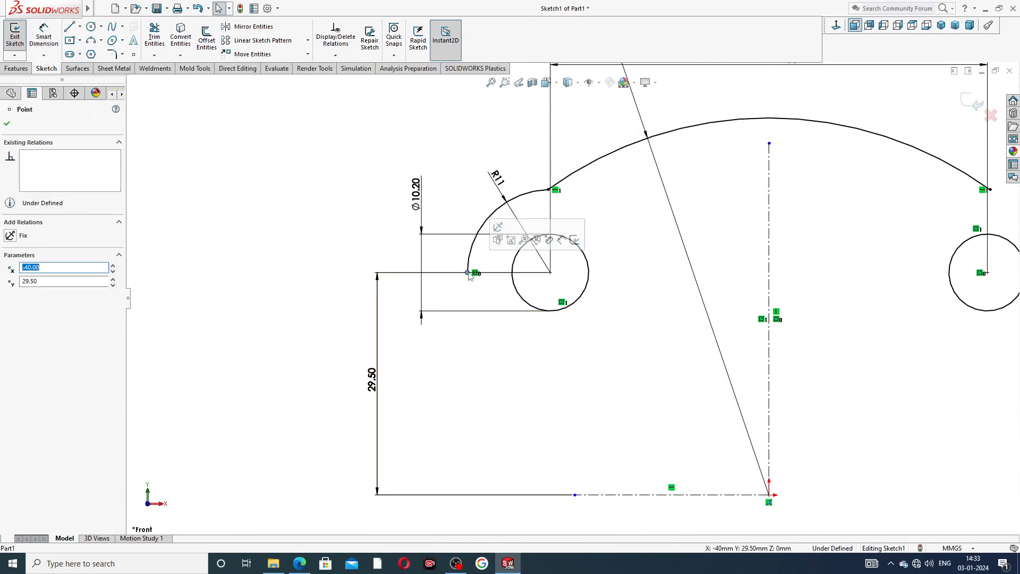
left_click(549, 273, "ctrl")
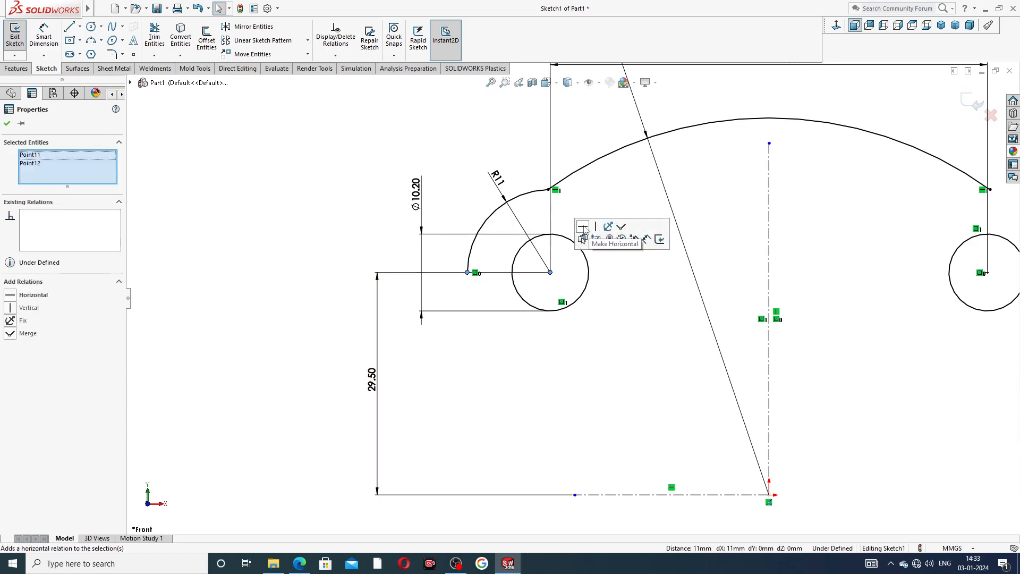
left_click(583, 227)
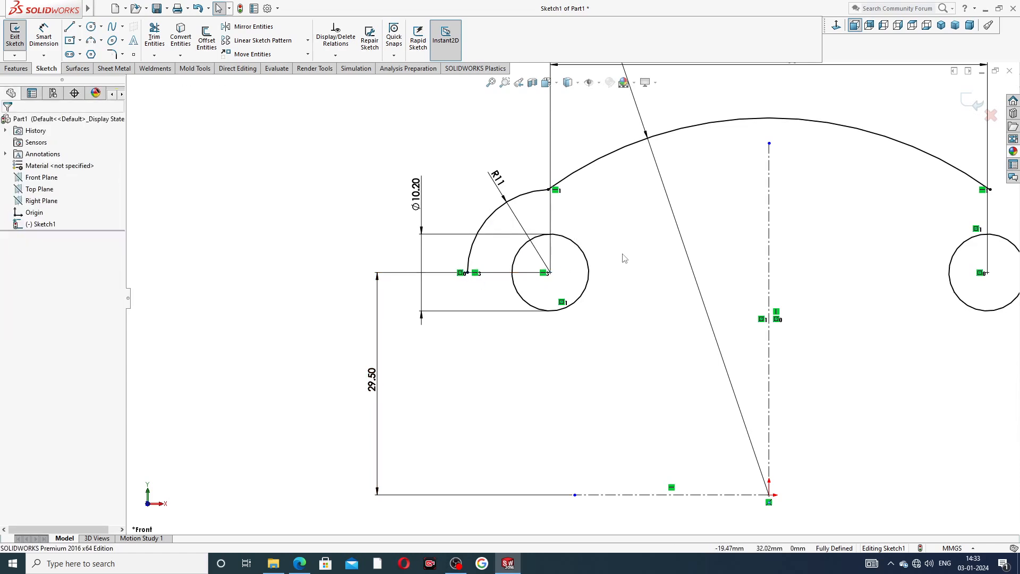
Sketch from the R11 arc's lower end a vertical line about 1.2 mm long, a short outward slanted line and a vertical line down to the origin's level.
key("z")
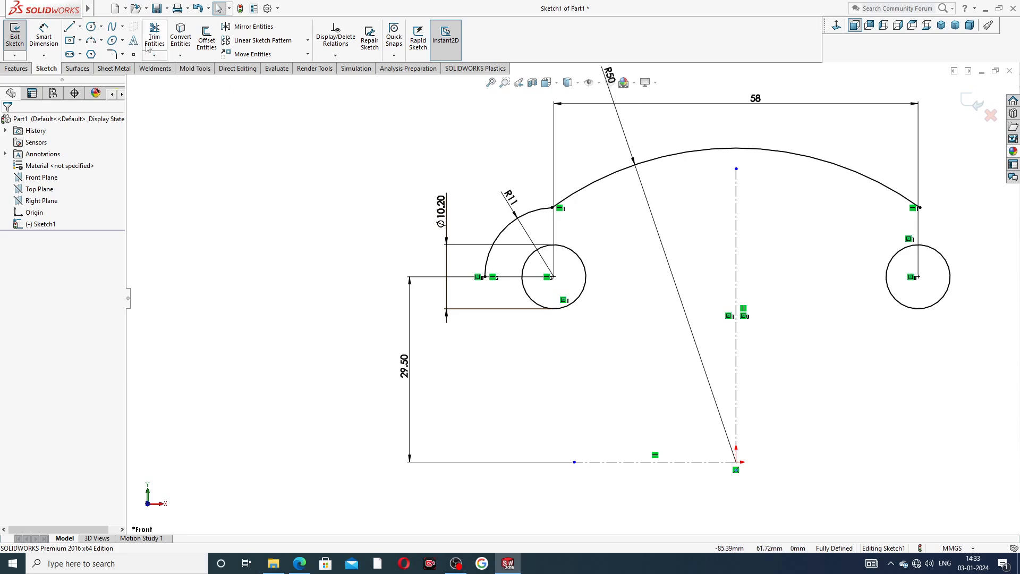
left_click(69, 26)
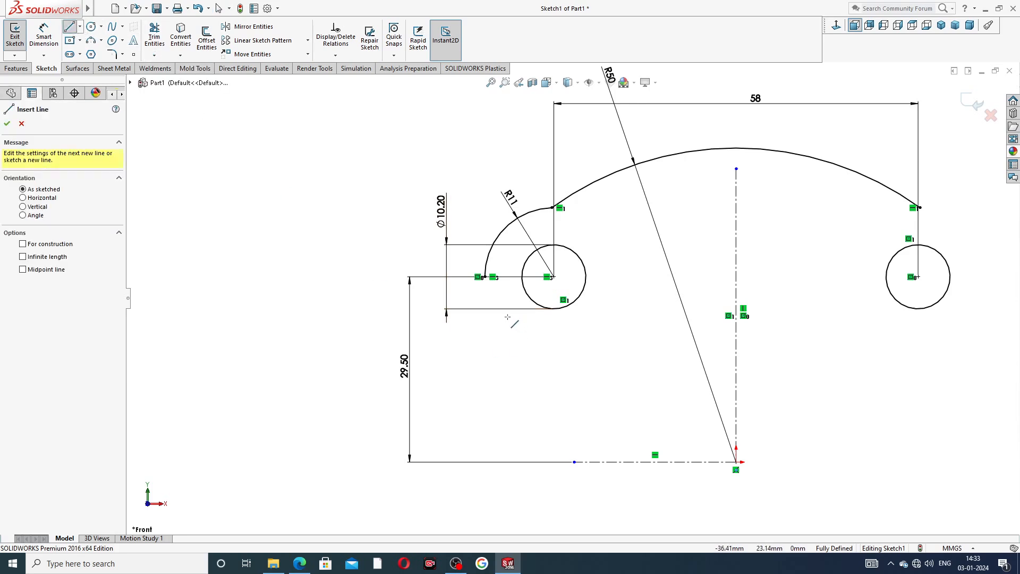
scroll(492, 321, "down", 3)
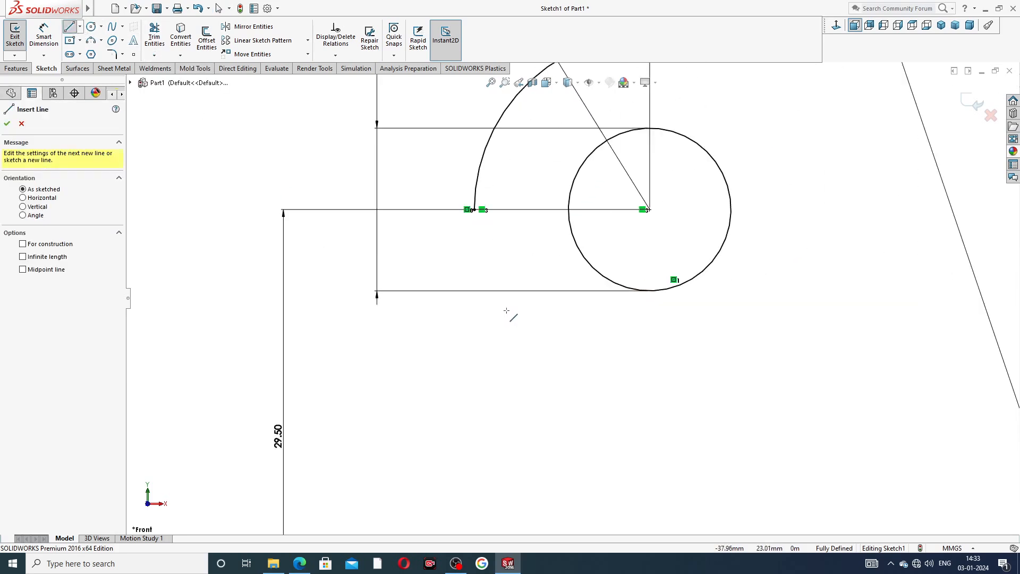
left_click(474, 211)
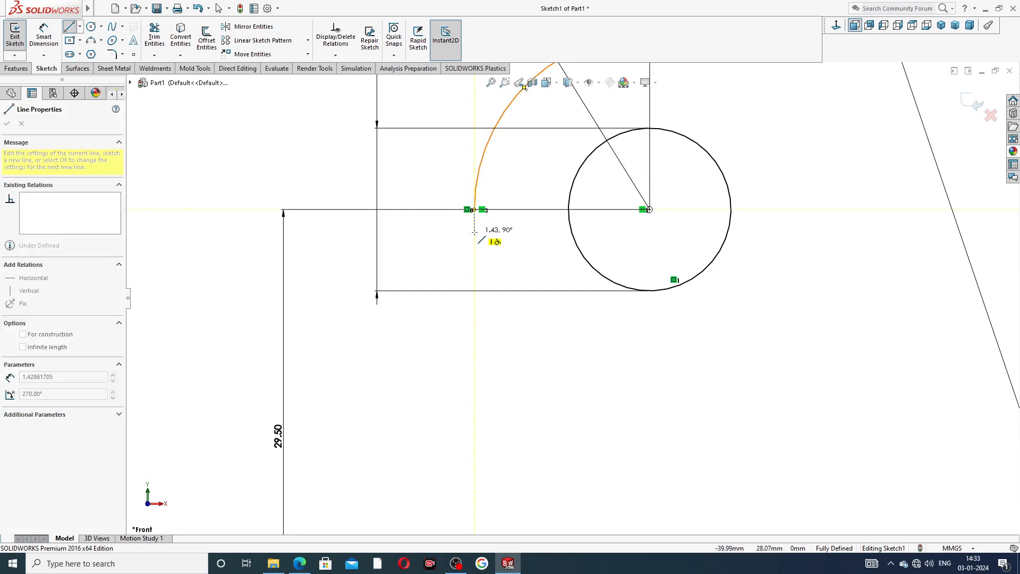
left_click(474, 229)
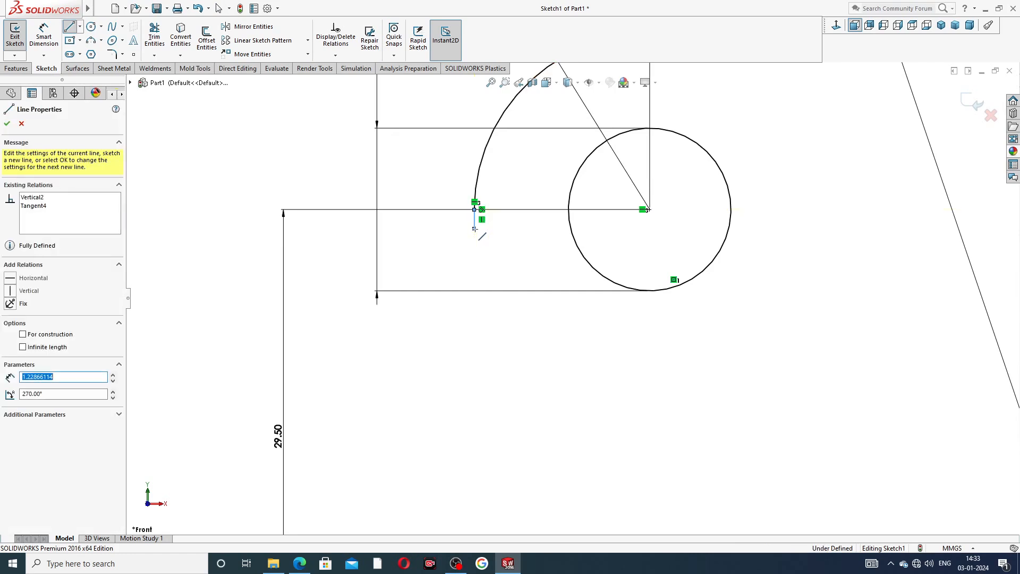
left_click(461, 256)
scroll(462, 370, "up", 2)
scroll(462, 370, "up", 2)
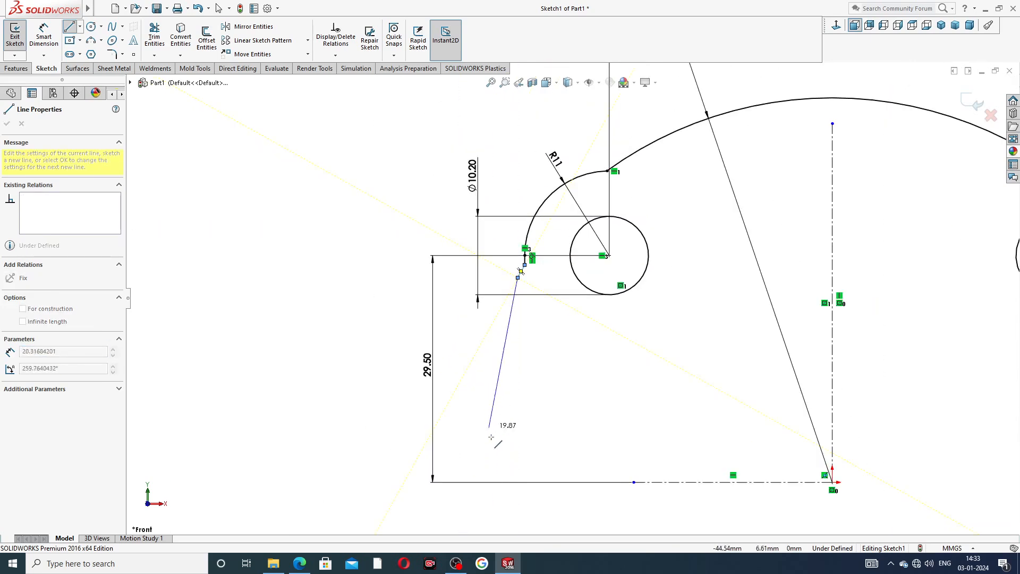
left_click(517, 481)
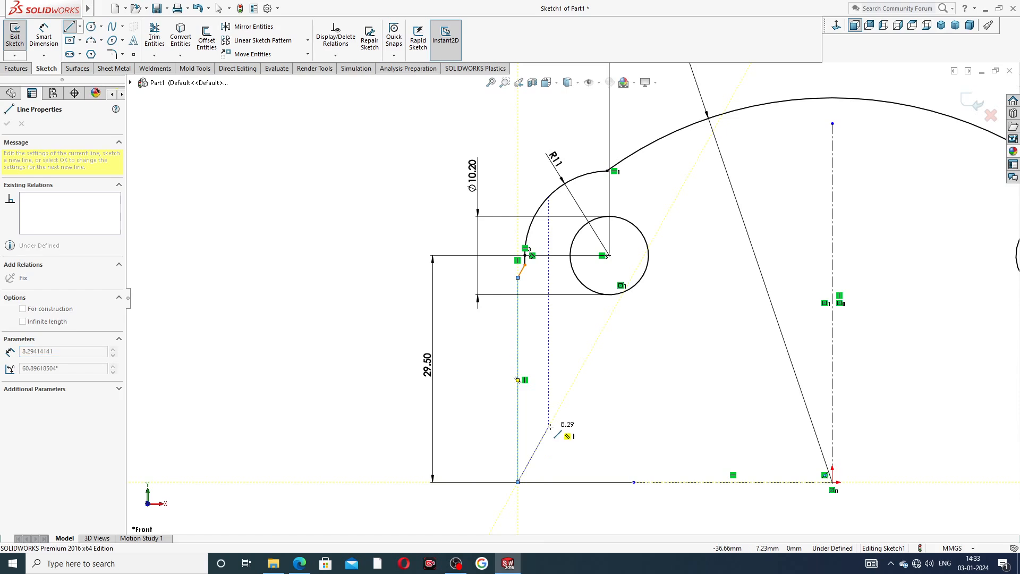
right_click(549, 424)
left_click(579, 425)
scroll(611, 371, "down", 2)
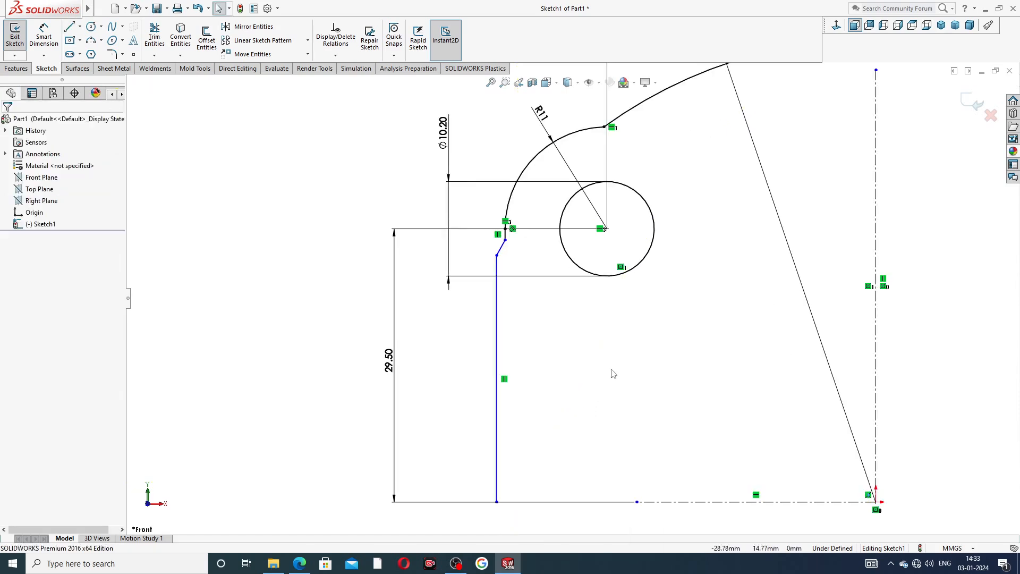
Dimension the distance from the long left vertical line to the vertical centerline as 42 mm.
scroll(716, 330, "up", 3)
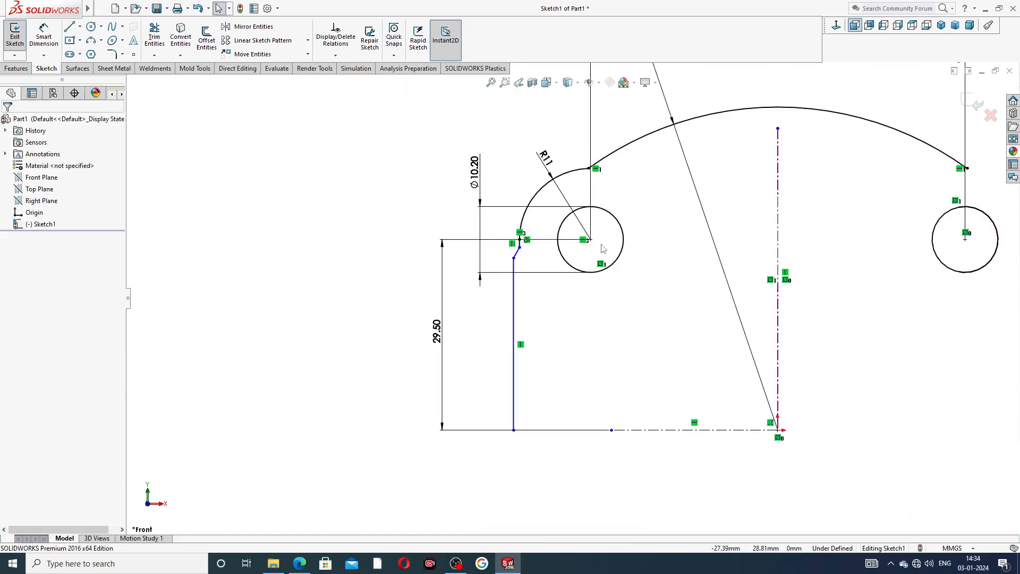
scroll(607, 228, "down", 1)
scroll(514, 227, "down", 2)
left_click(43, 35)
scroll(557, 337, "up", 3)
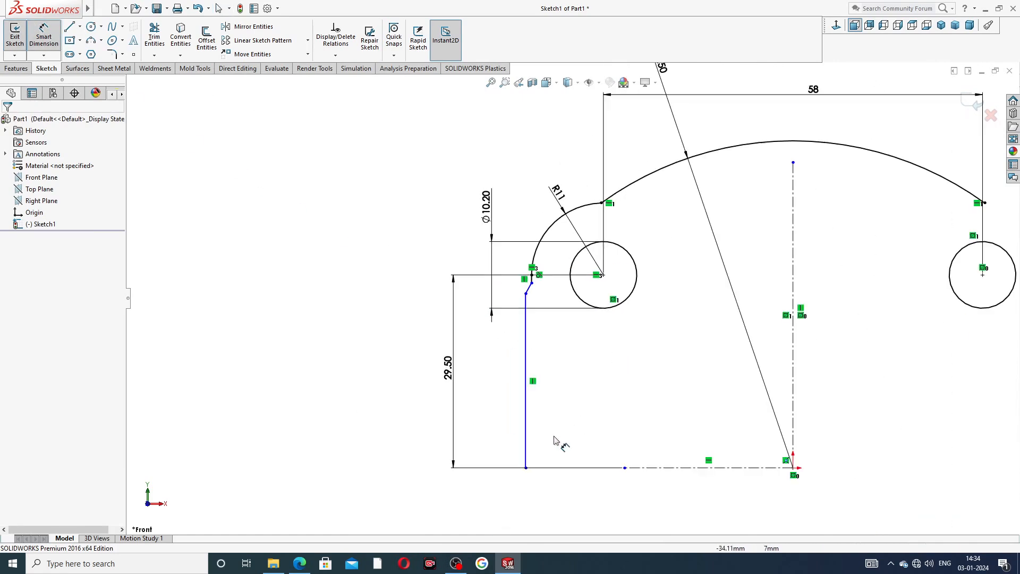
left_click(526, 451)
left_click(792, 406)
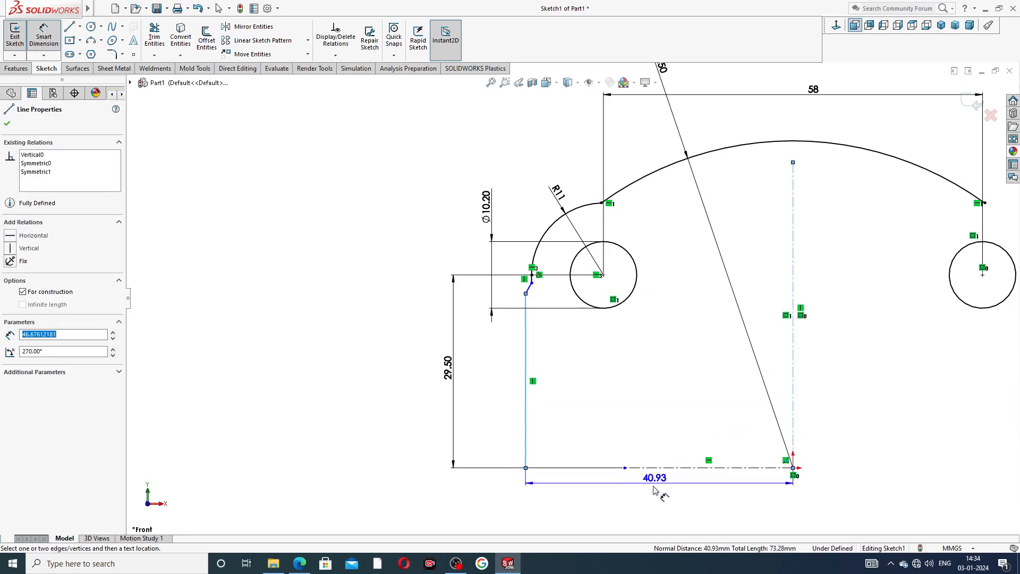
left_click(597, 494)
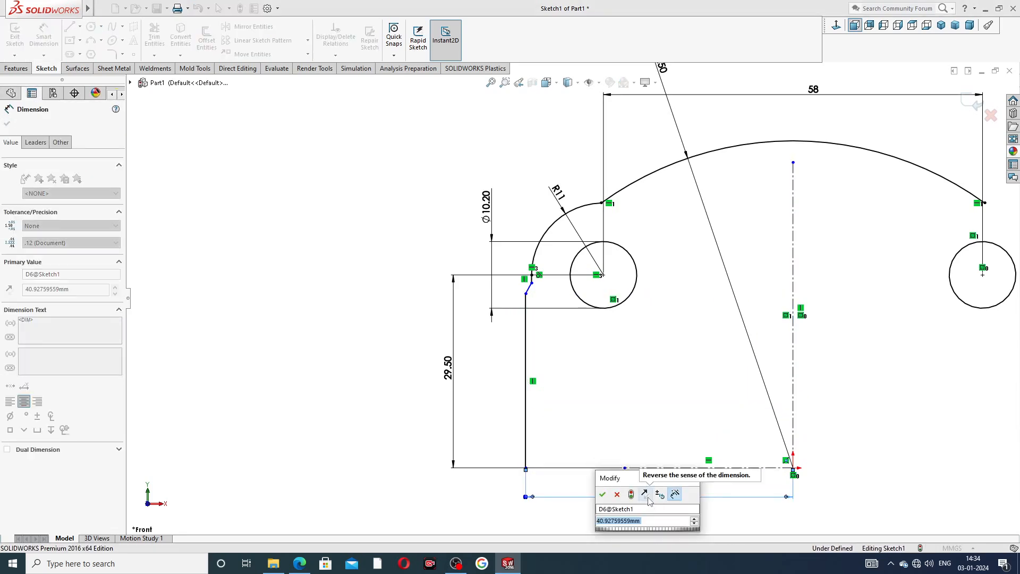
type("42")
key("Return")
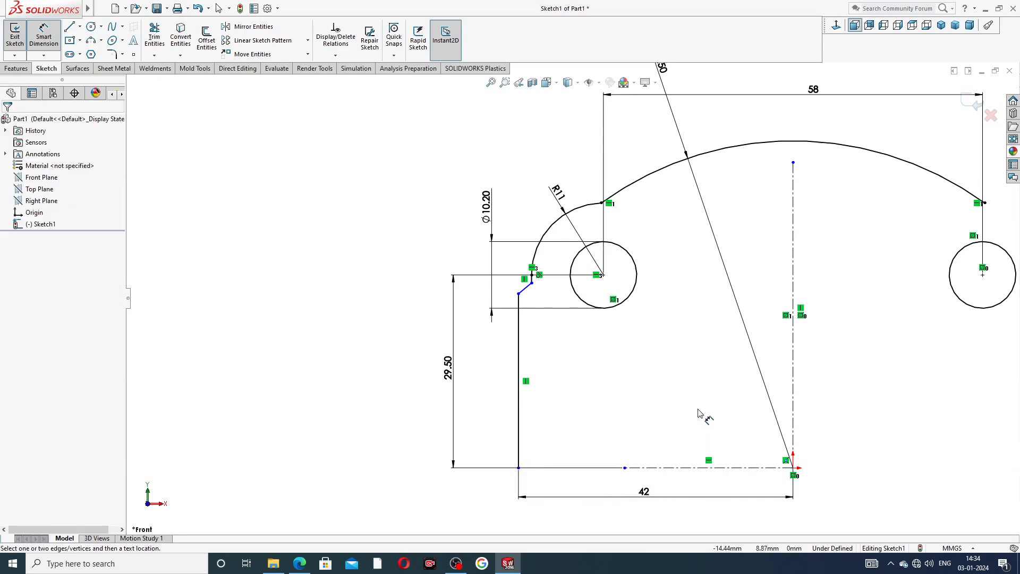
Compare the sketch with the front view of the PART-11 end plate drawing for the remaining outline dimensions.
scroll(690, 367, "up", 3)
scroll(625, 271, "down", 3)
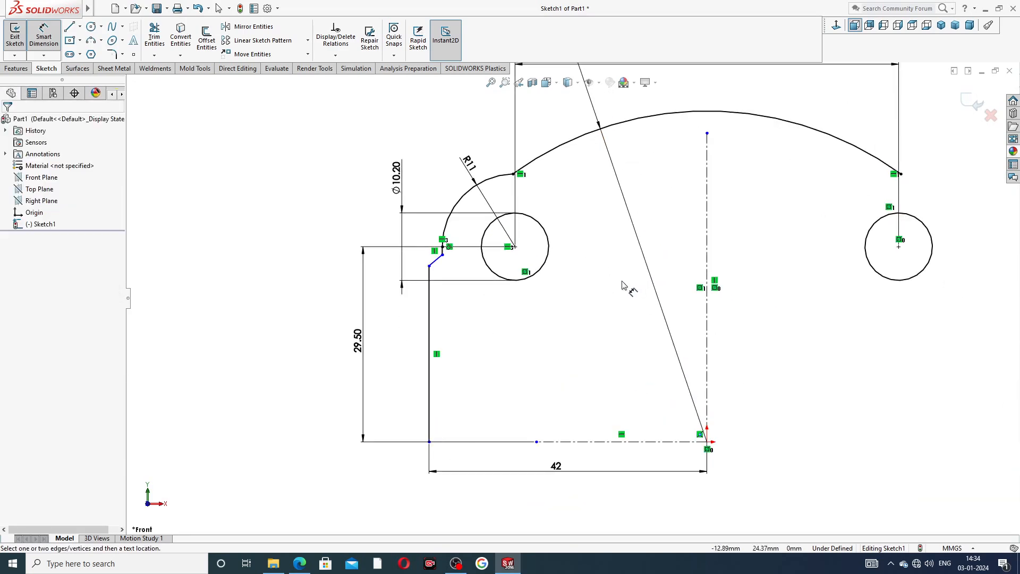
left_click(303, 564)
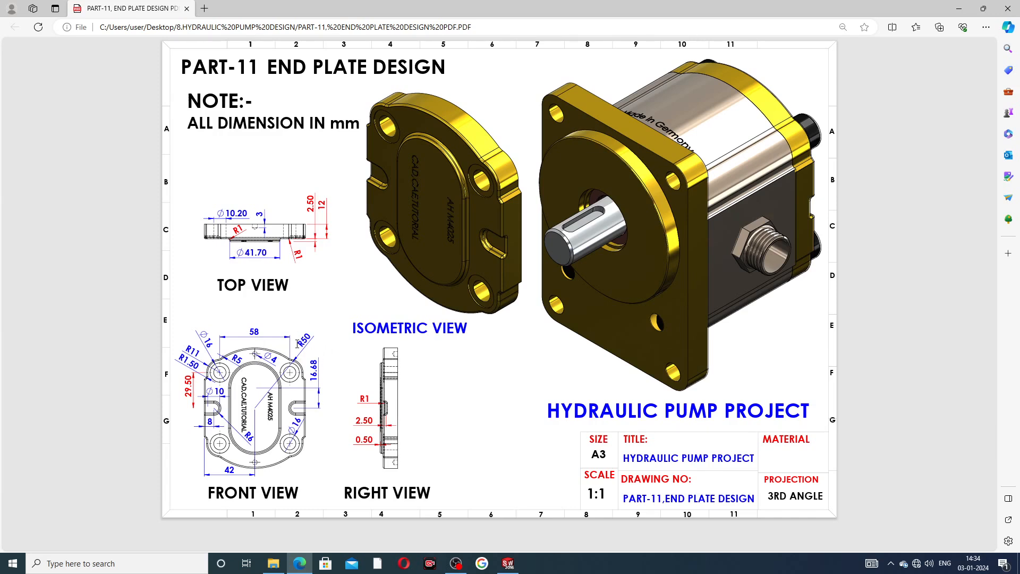
left_click(298, 558)
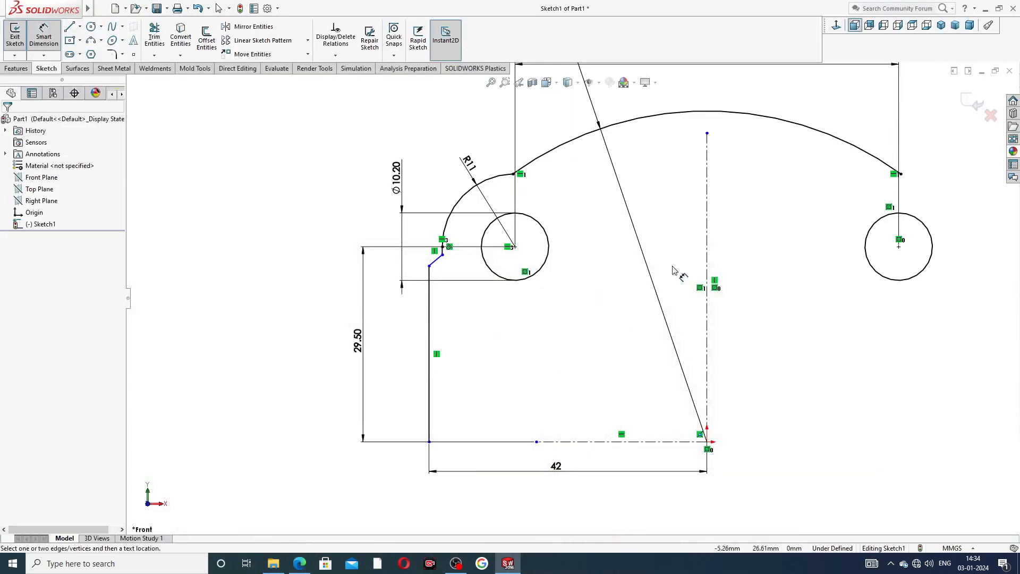
scroll(742, 271, "down", 1)
scroll(742, 271, "down", 1)
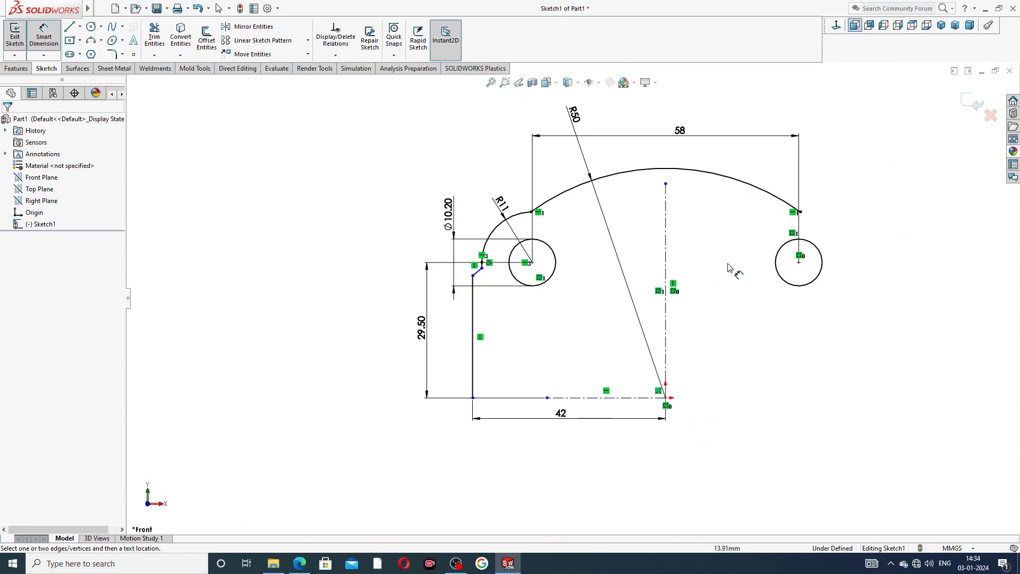
left_click(299, 563)
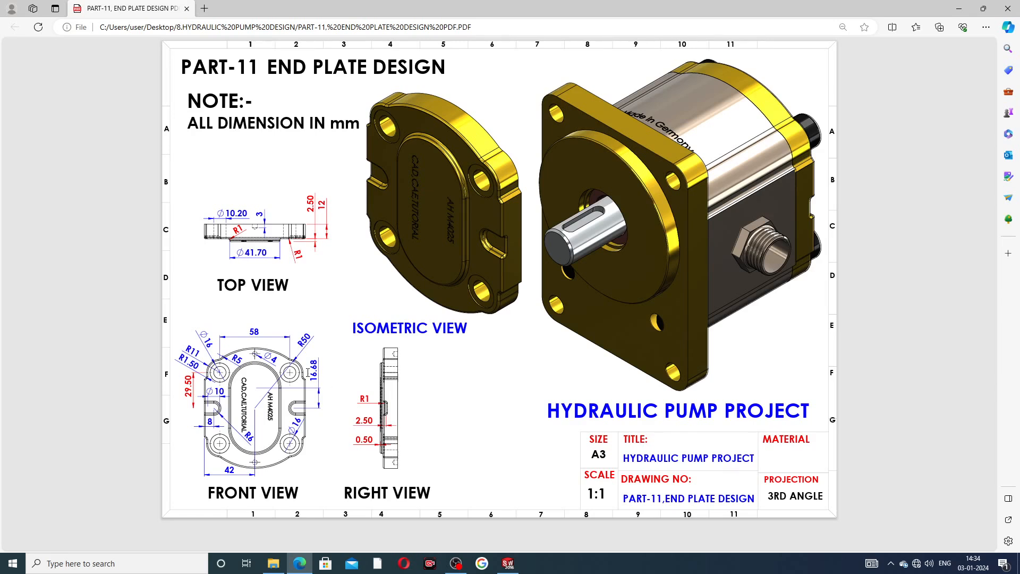
left_click(299, 562)
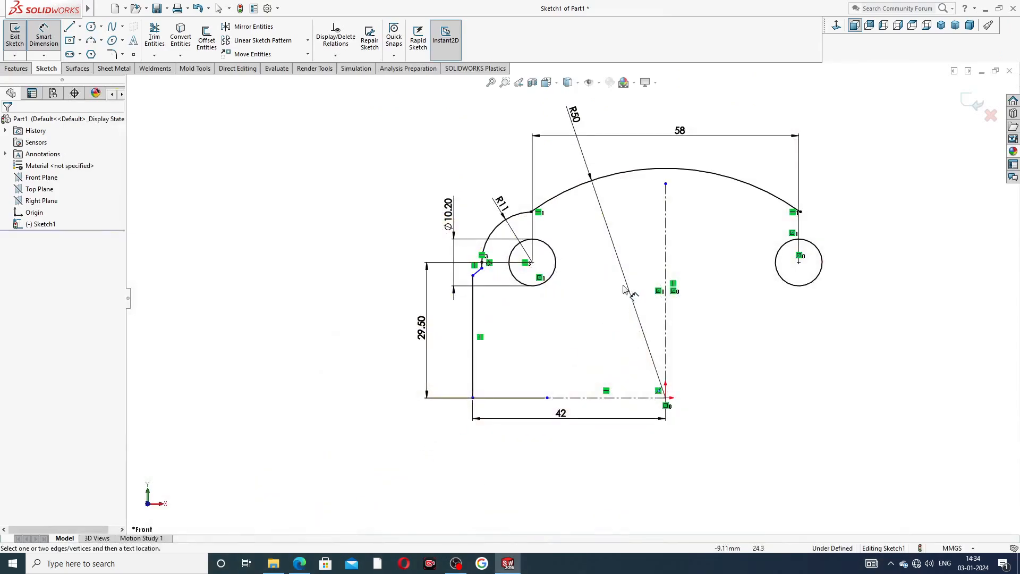
Leave dimensioning and move the lower end of the short slanted line downward to make the slant steeper.
scroll(547, 266, "down", 3)
scroll(530, 207, "up", 2)
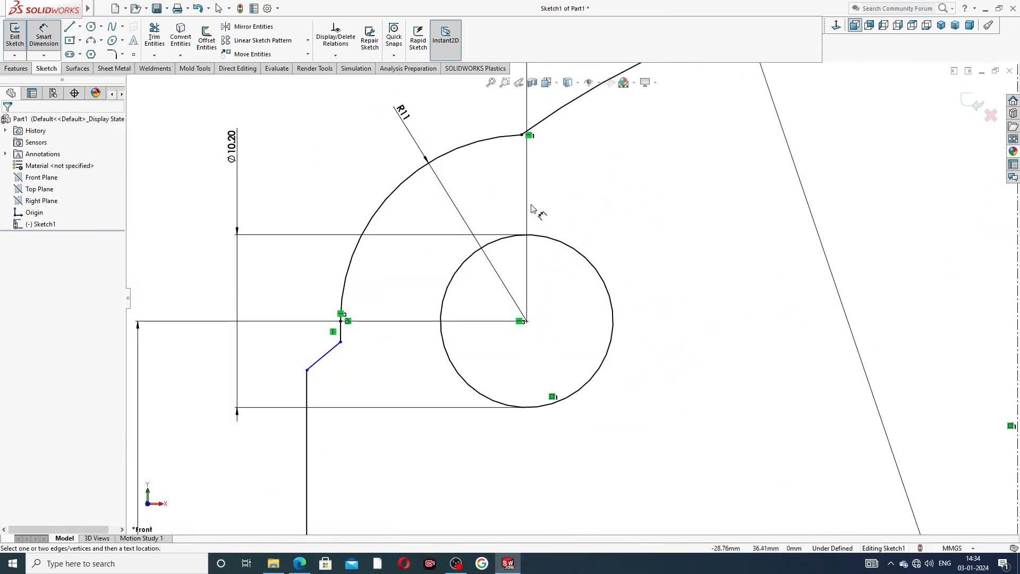
right_click(305, 186)
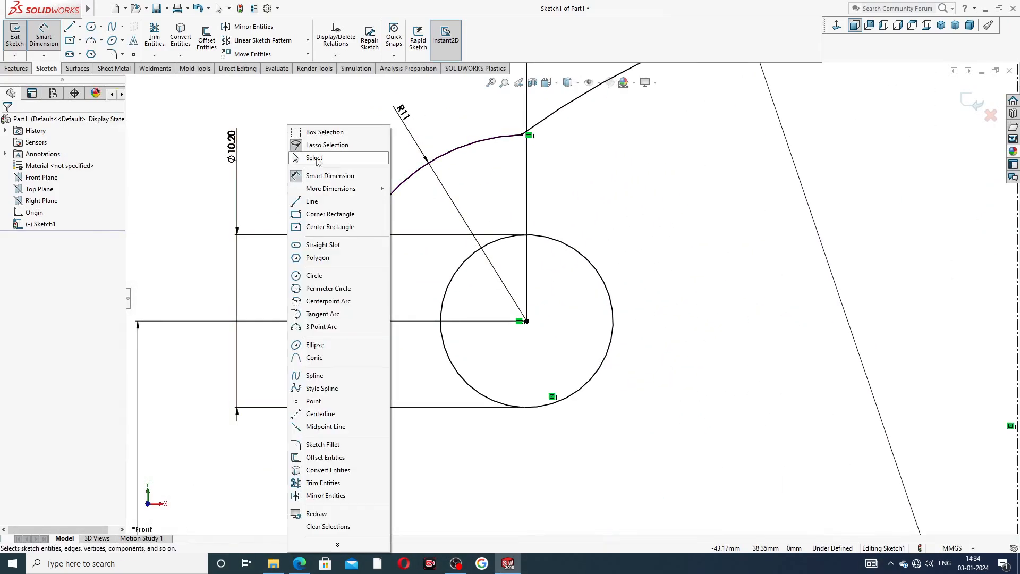
left_click(314, 158)
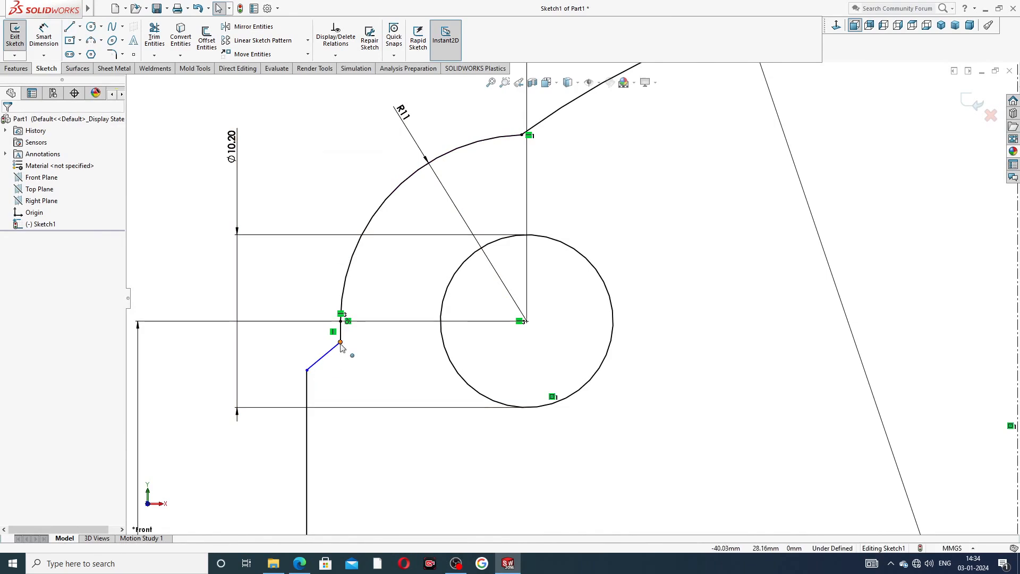
mouse_move(307, 369)
left_mouse_down()
mouse_move(324, 363)
mouse_move(329, 393)
left_mouse_up()
left_click(353, 373)
key("z")
key("z")
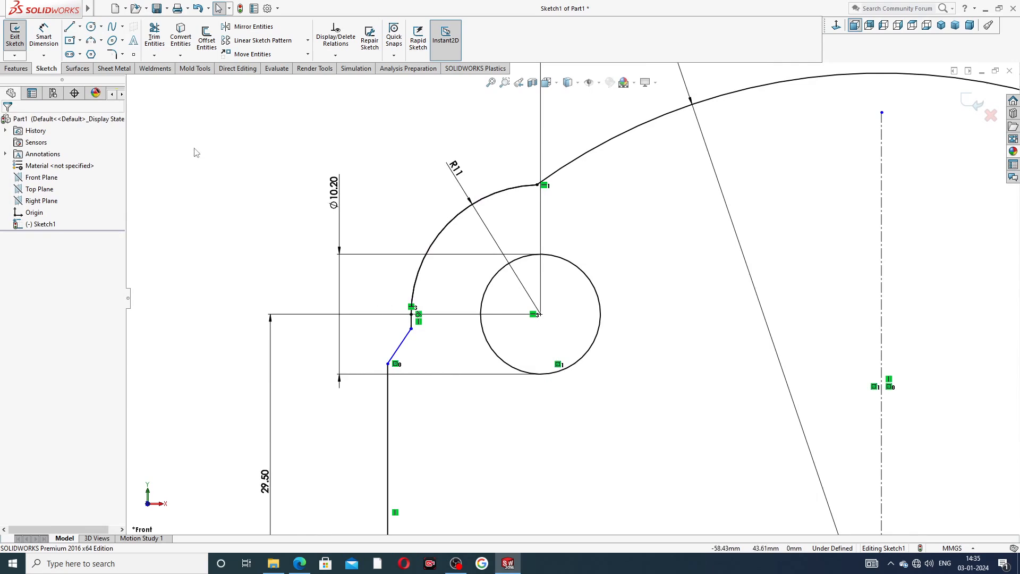
Fillet the corner between the short vertical line and the slanted line with a 1.5 mm radius.
left_click(123, 54)
left_click(136, 65)
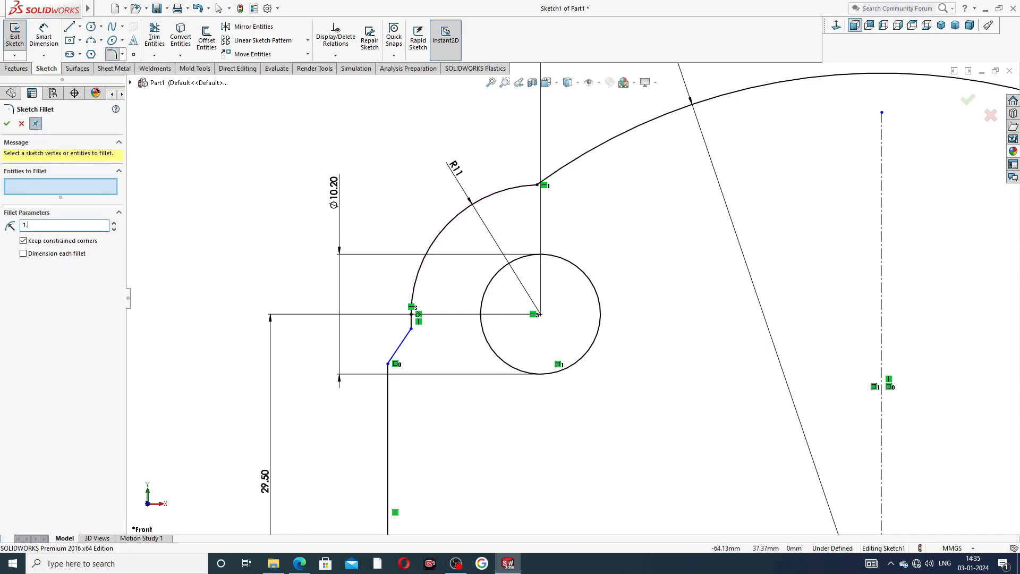
type("1.5")
key("Return")
left_click(412, 329)
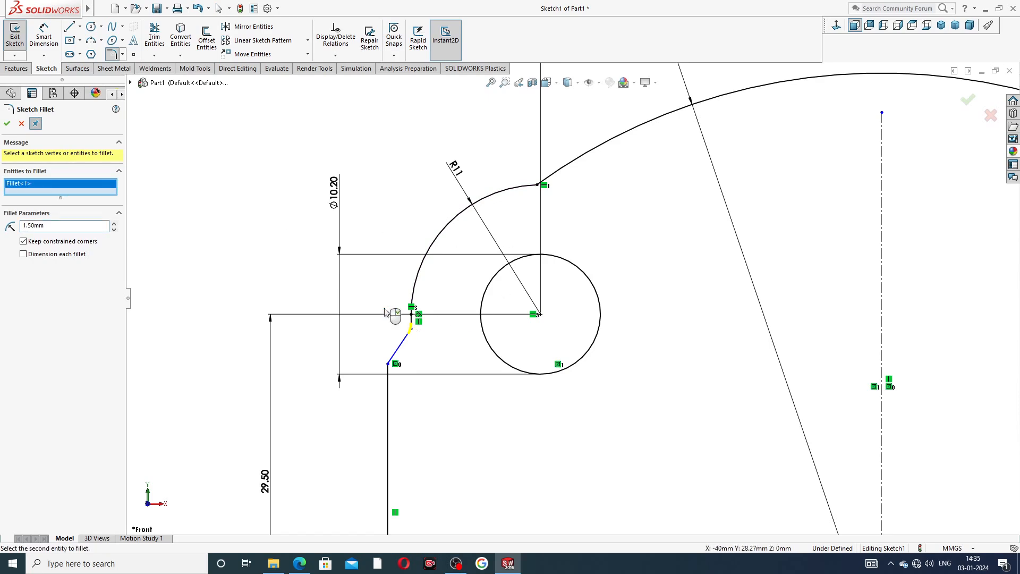
left_click(7, 124)
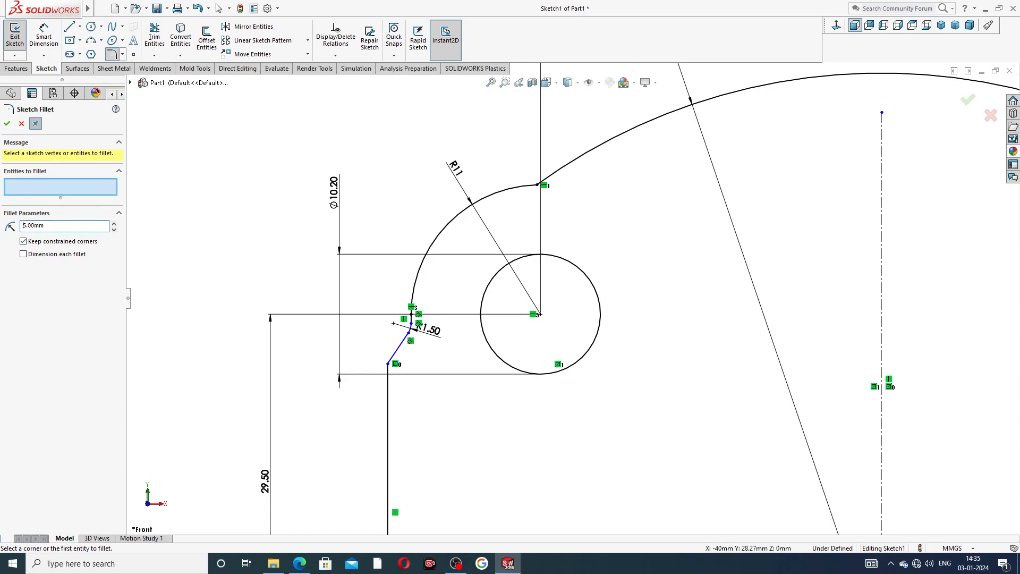
Fillet the junction of the R11 arc and the large R50 arc with a 5 mm radius.
left_click(521, 183)
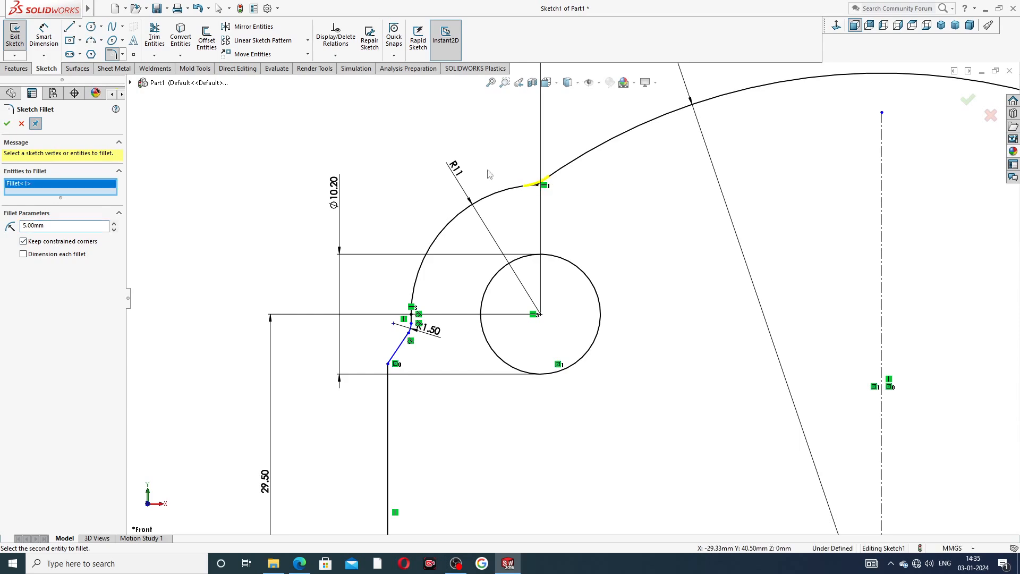
left_click(7, 124)
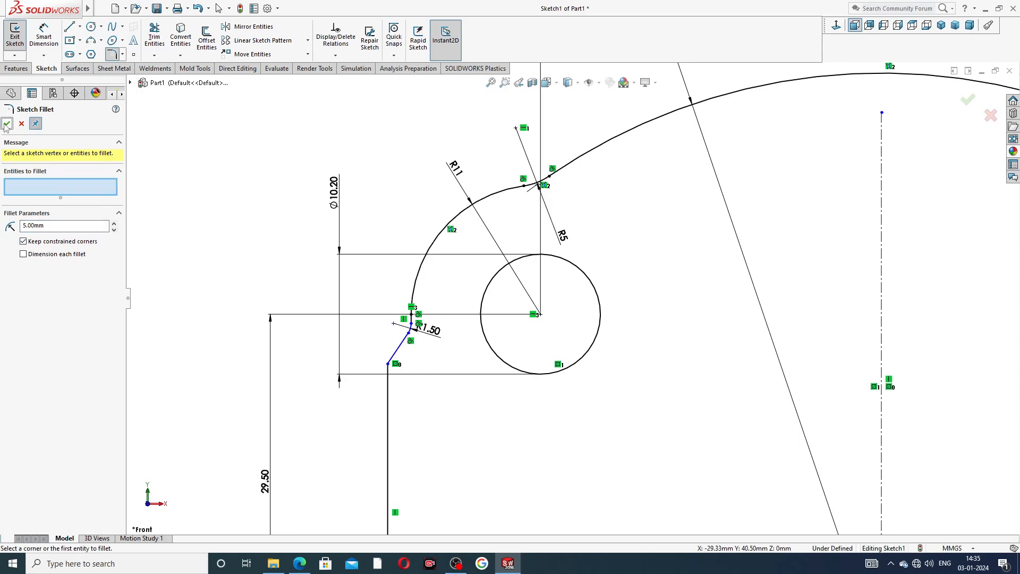
left_click(7, 124)
Reposition the R5 and R1.50 dimension labels beside their fillets for legibility.
left_click_drag(562, 235, 558, 217)
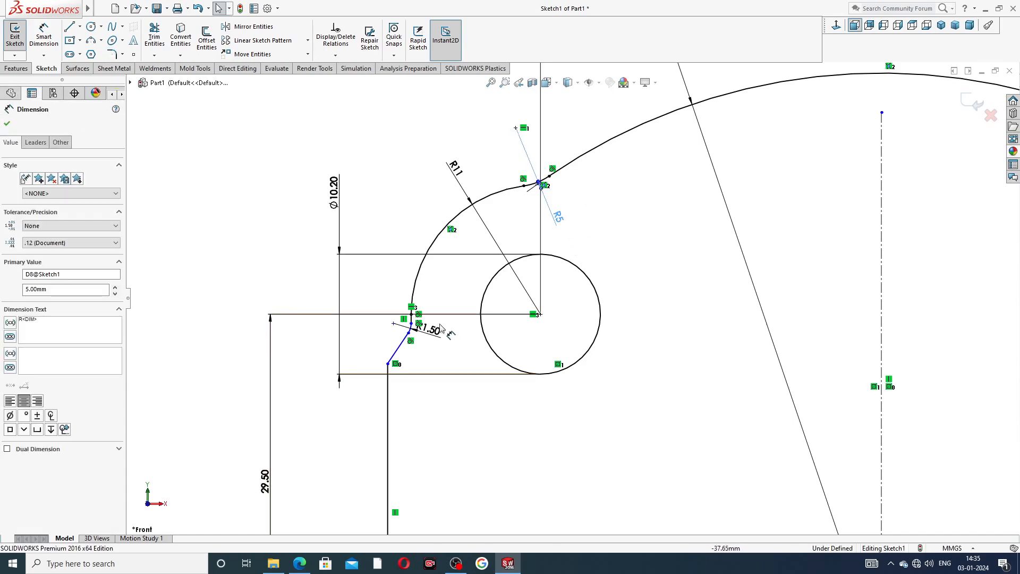
left_click_drag(437, 332, 447, 338)
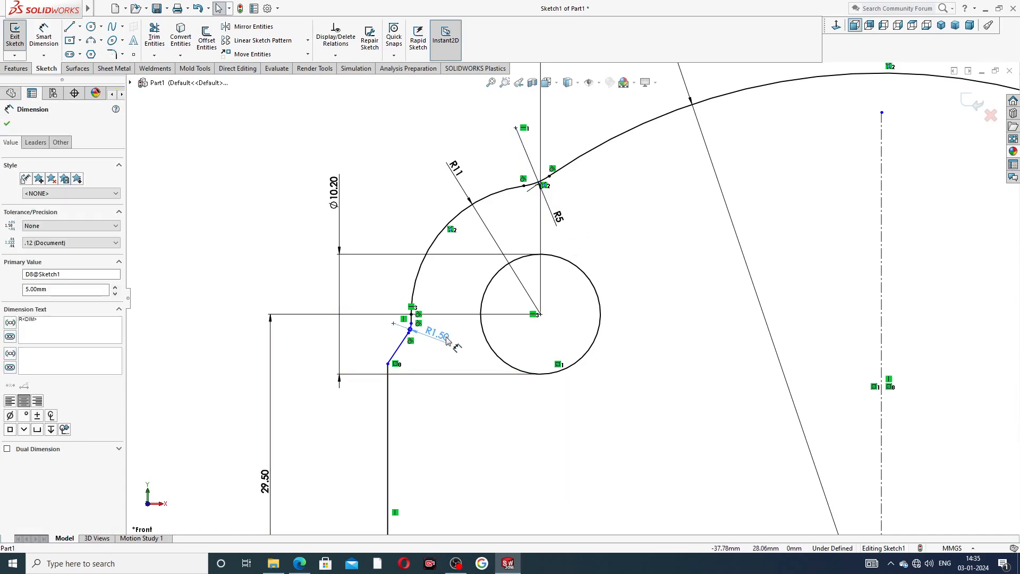
left_click(392, 284)
Compare the filleted outline with the front view of the PART-11 end plate PDF drawing.
scroll(642, 264, "up", 3)
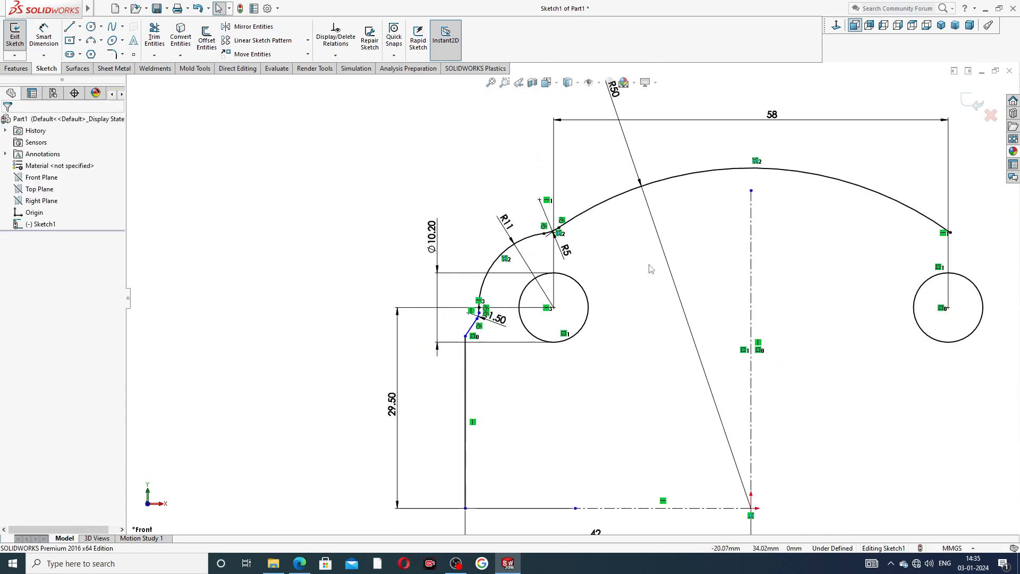
scroll(690, 318, "up", 2)
scroll(691, 329, "down", 1)
scroll(705, 352, "down", 1)
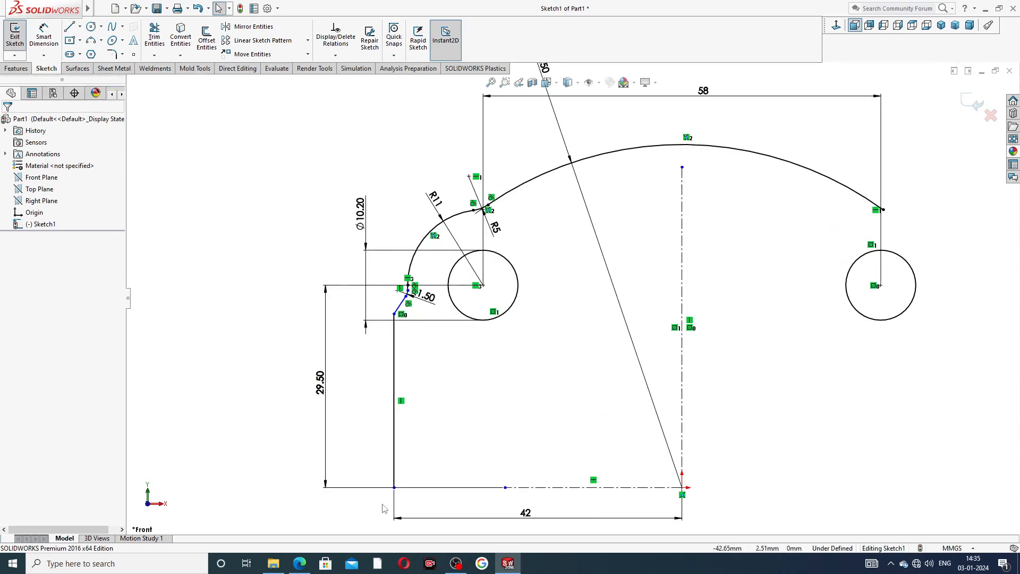
left_click(299, 563)
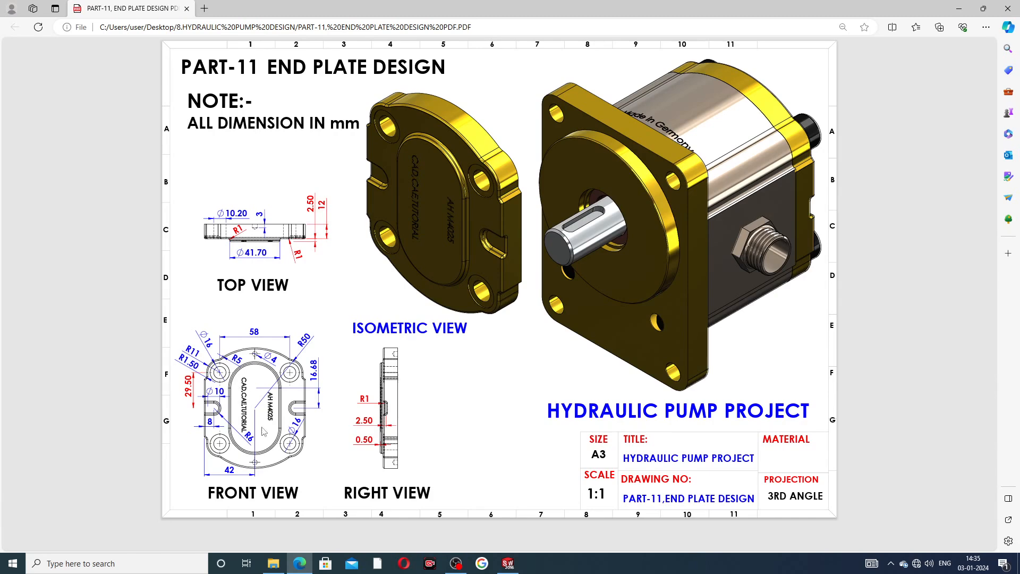
left_click(303, 561)
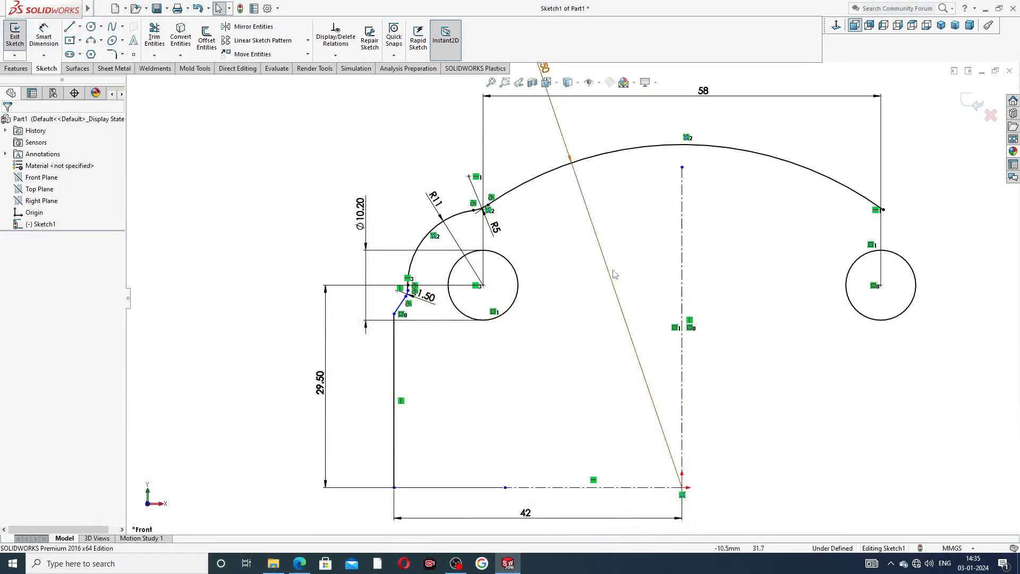
Mirror the R5 fillet, R11 arc, short vertical line, R1.5 fillet, slanted line and long left line about the vertical centerline.
scroll(572, 294, "up", 3)
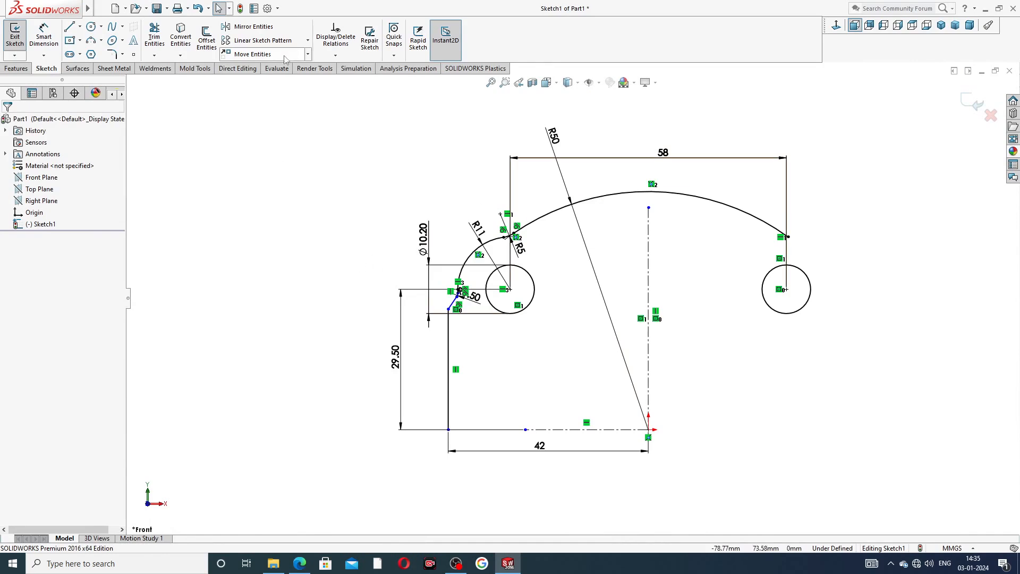
left_click(250, 27)
scroll(561, 334, "down", 3)
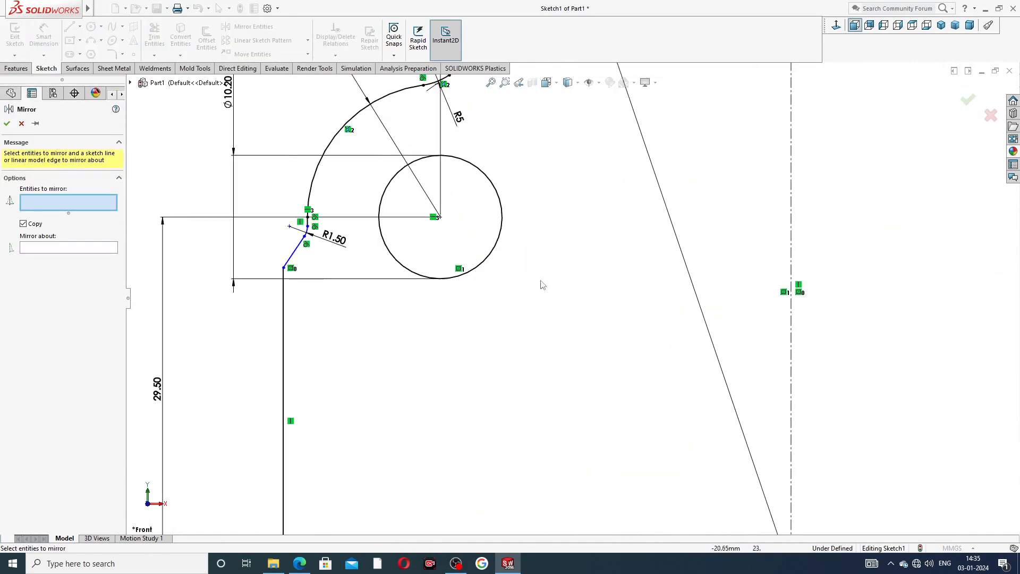
scroll(467, 164, "up", 1)
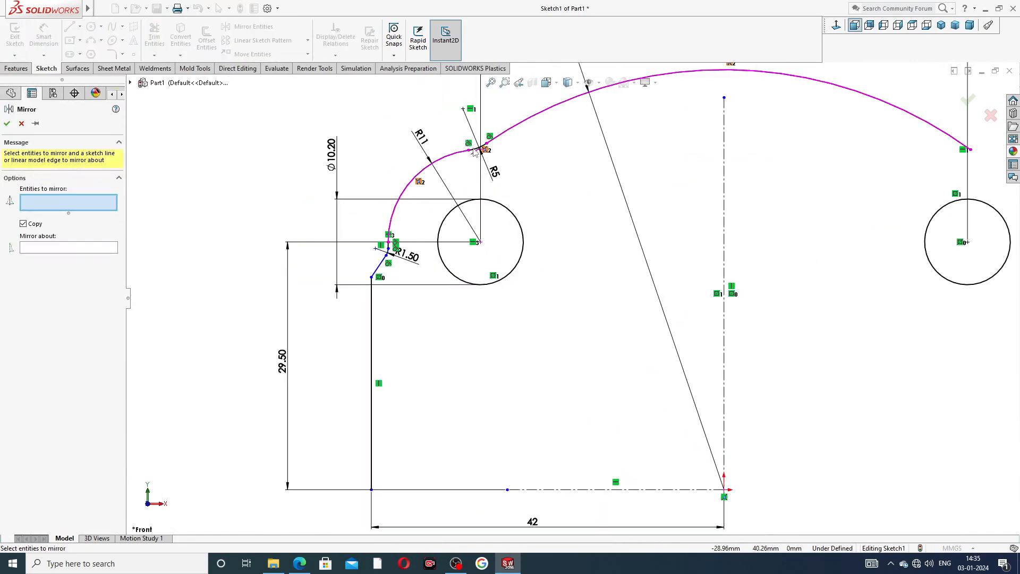
left_click(474, 153)
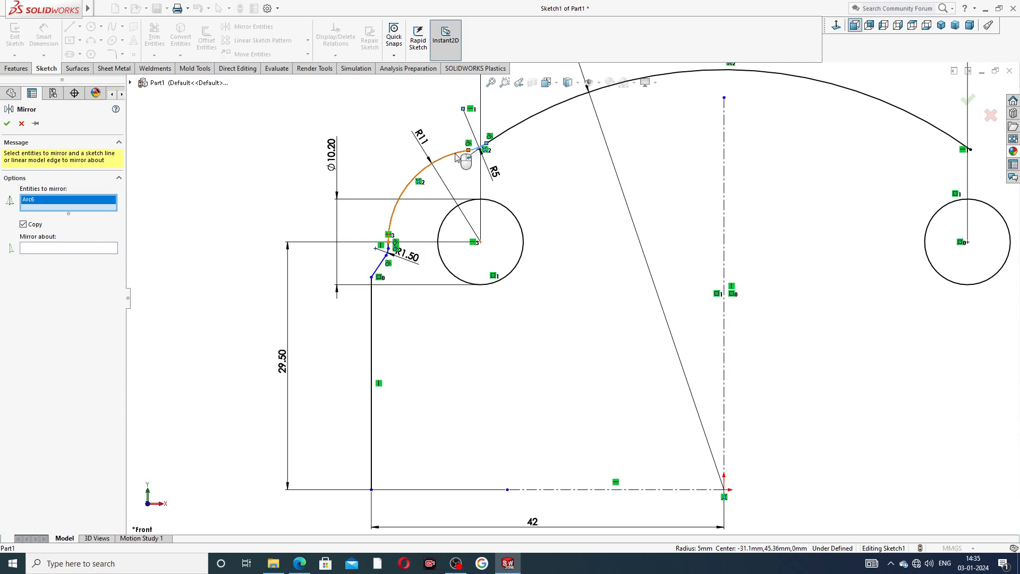
left_click(457, 154)
scroll(398, 250, "down", 4)
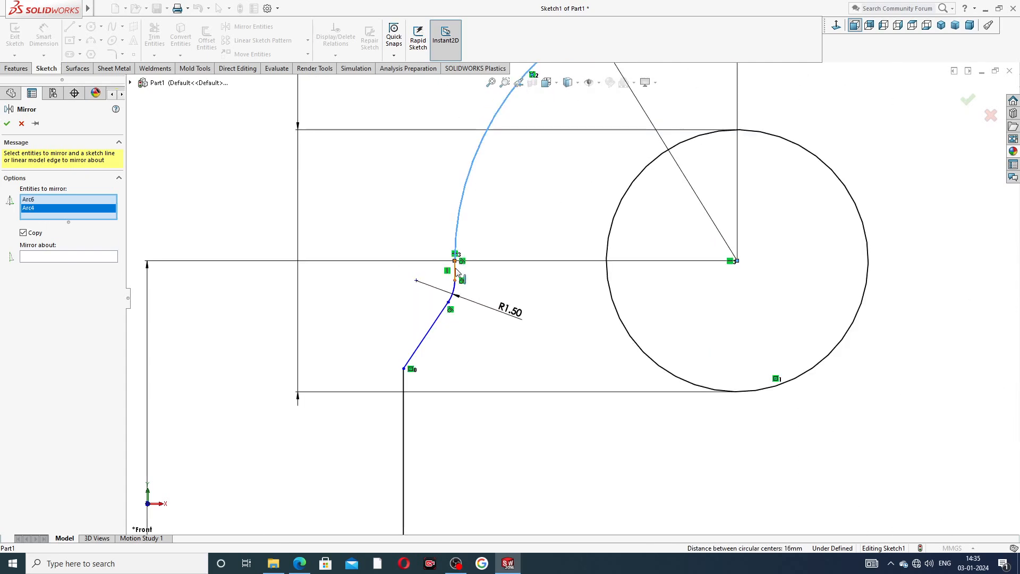
left_click(448, 304)
left_click(456, 294)
left_click(434, 323)
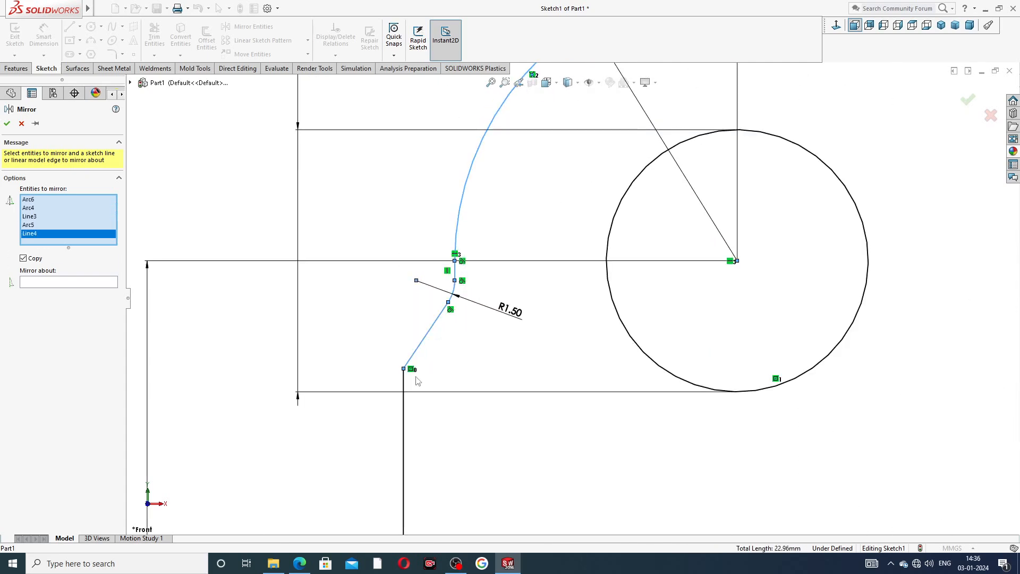
left_click(404, 412)
scroll(489, 364, "up", 4)
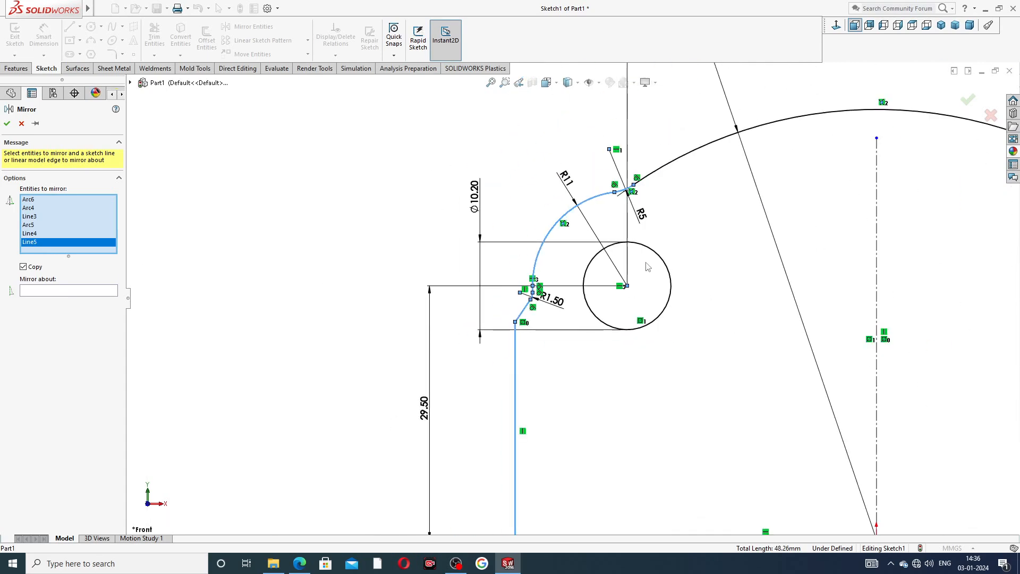
scroll(647, 266, "up", 2)
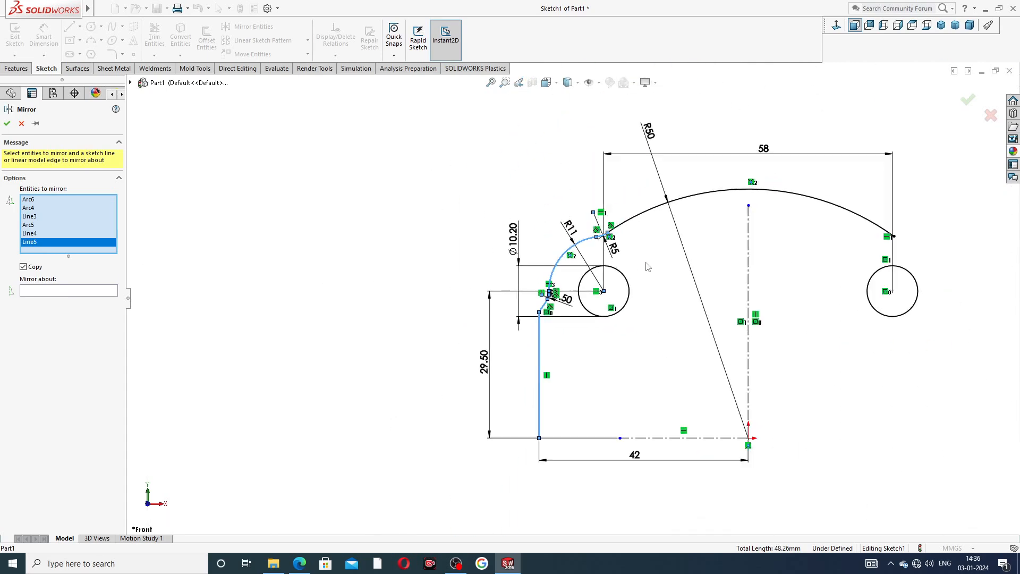
left_click(113, 292)
left_click(749, 237)
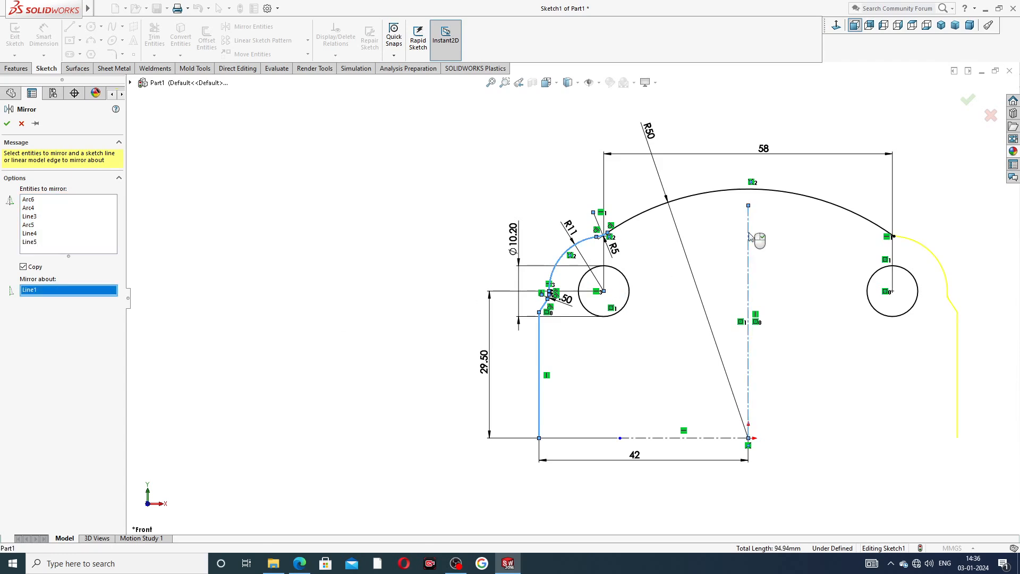
left_click(967, 101)
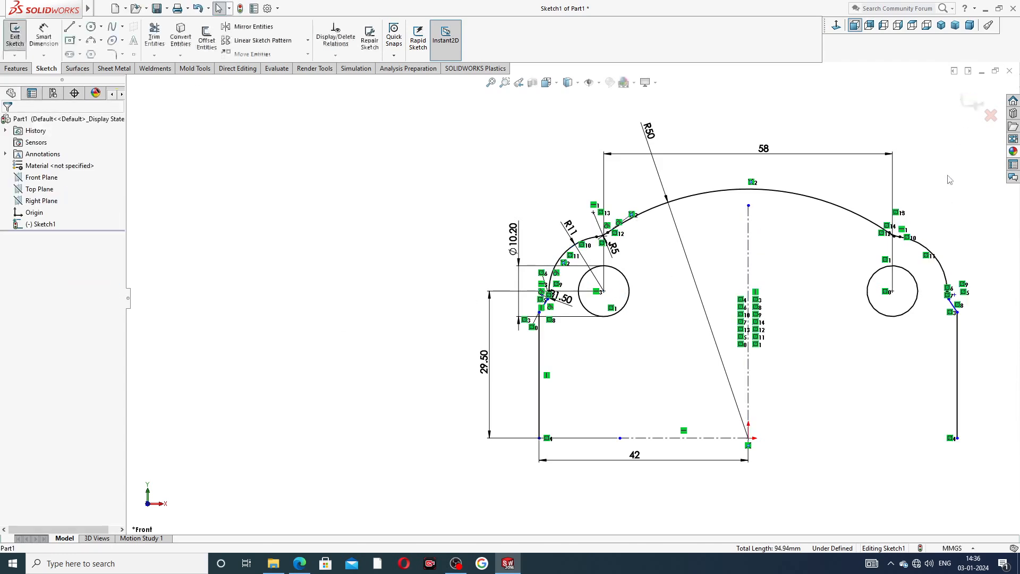
Trim the leftover end of the R50 arc that extends past the mirrored R5 fillet, using Trim to closest.
scroll(972, 295, "down", 5)
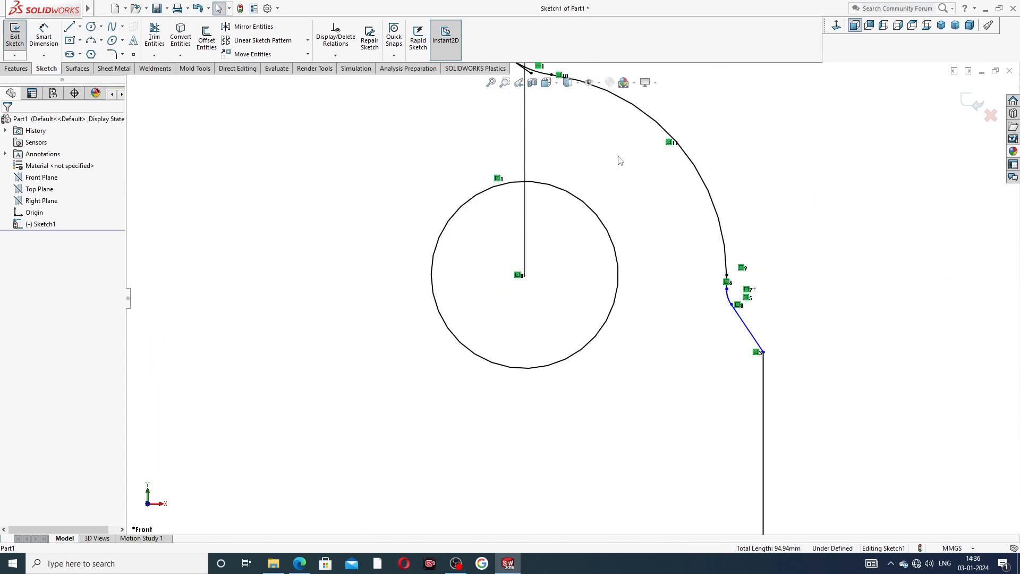
scroll(594, 171, "up", 3)
scroll(545, 207, "down", 7)
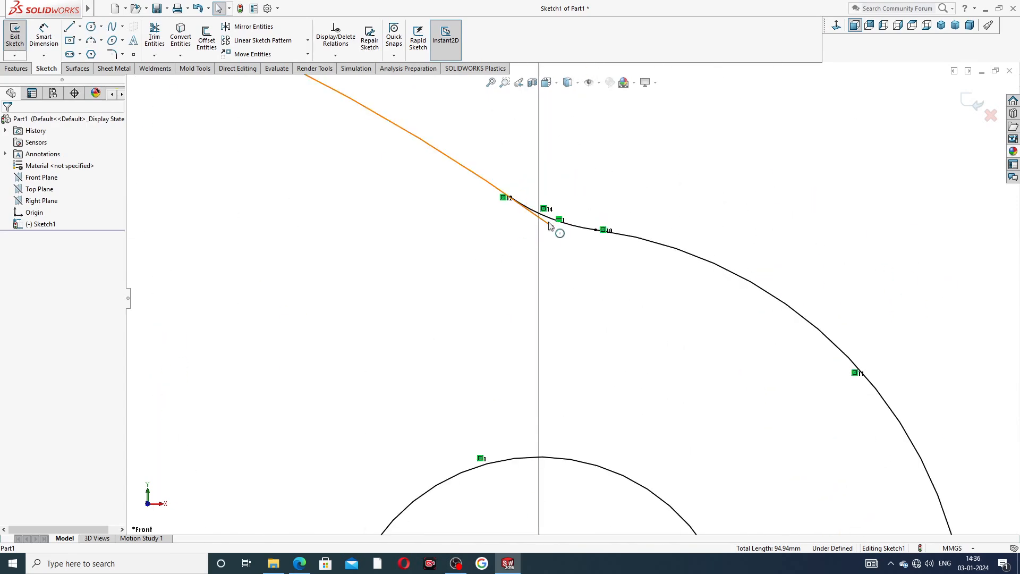
left_click(155, 37)
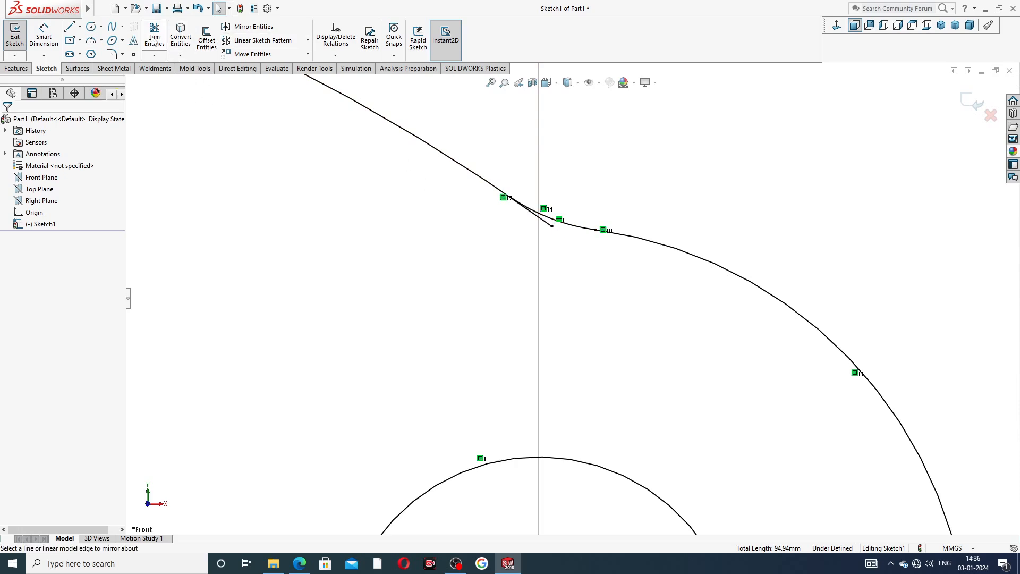
left_click(546, 220)
scroll(563, 298, "up", 3)
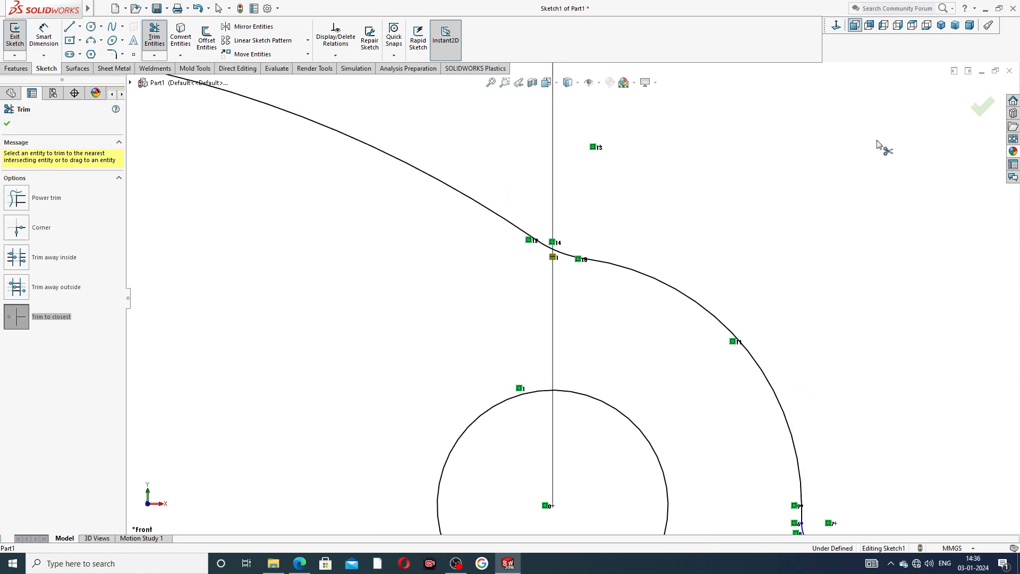
left_click(989, 111)
scroll(530, 227, "up", 5)
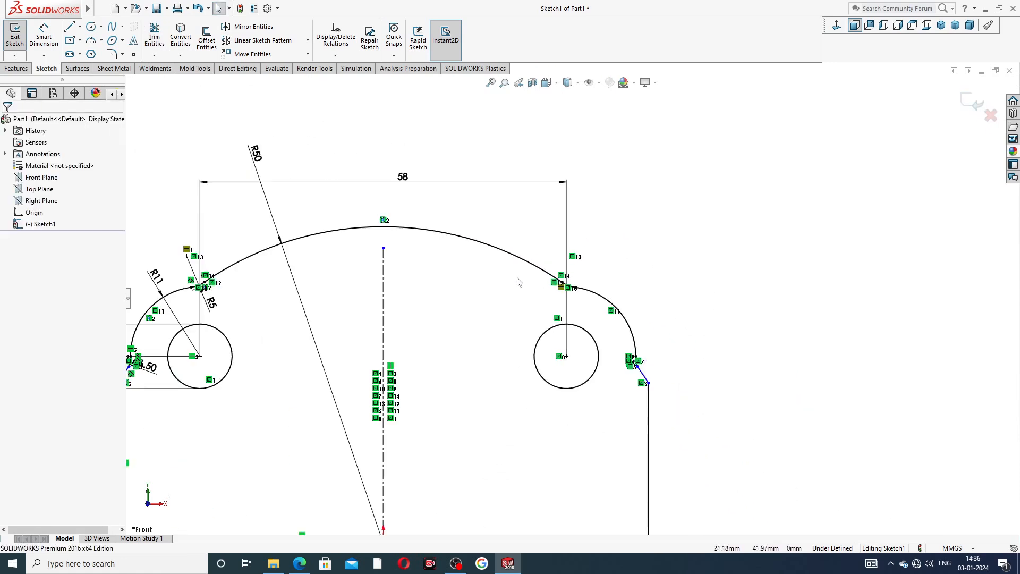
scroll(653, 371, "down", 4)
scroll(546, 342, "up", 5)
scroll(456, 229, "down", 2)
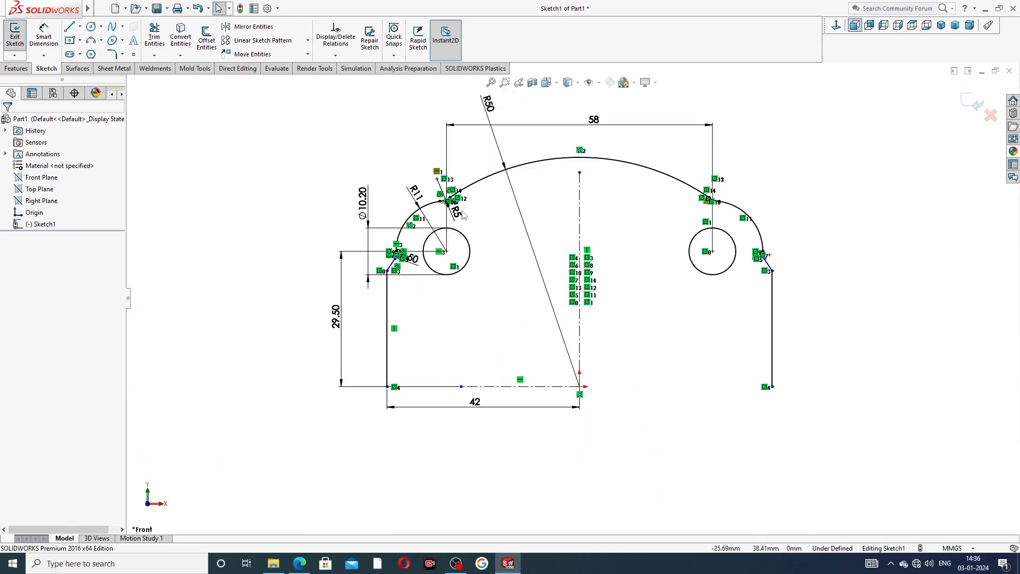
left_click(251, 28)
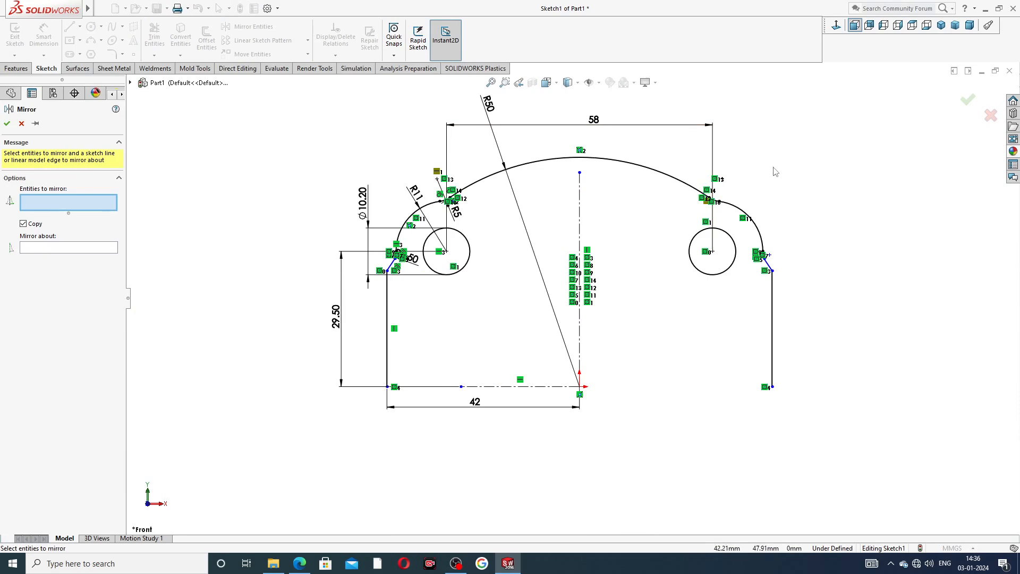
mouse_move(672, 153)
left_mouse_down()
mouse_move(461, 156)
mouse_move(417, 176)
mouse_move(380, 232)
mouse_move(392, 281)
mouse_move(372, 193)
left_mouse_up()
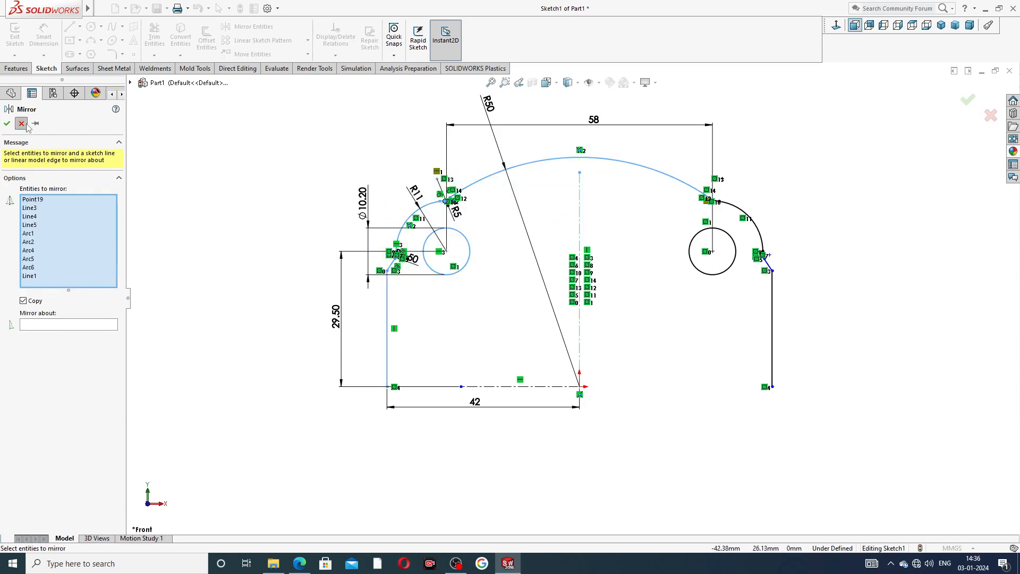
left_click(21, 123)
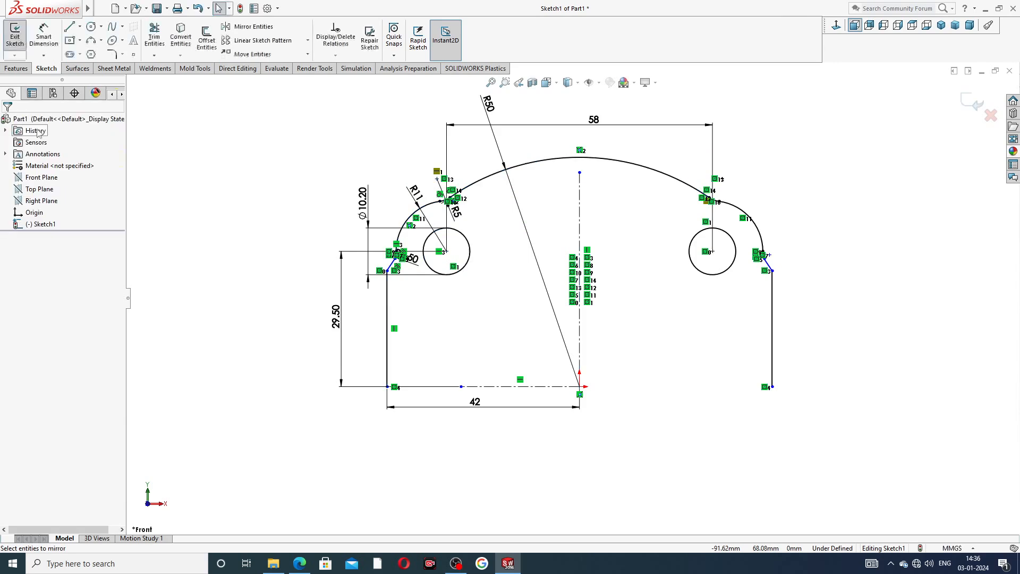
Mirror the entire upper half of the outline, including both holes and the vertical centerline, about the horizontal centerline.
left_click(250, 27)
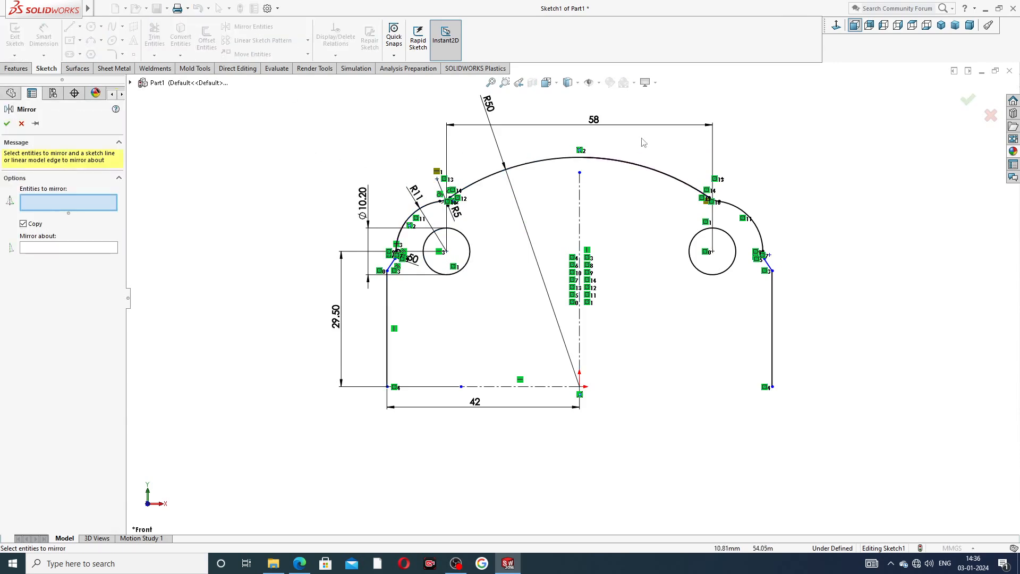
mouse_move(754, 129)
left_mouse_down()
mouse_move(481, 132)
mouse_move(361, 204)
mouse_move(385, 305)
mouse_move(552, 324)
mouse_move(764, 317)
mouse_move(830, 296)
mouse_move(822, 277)
left_mouse_up()
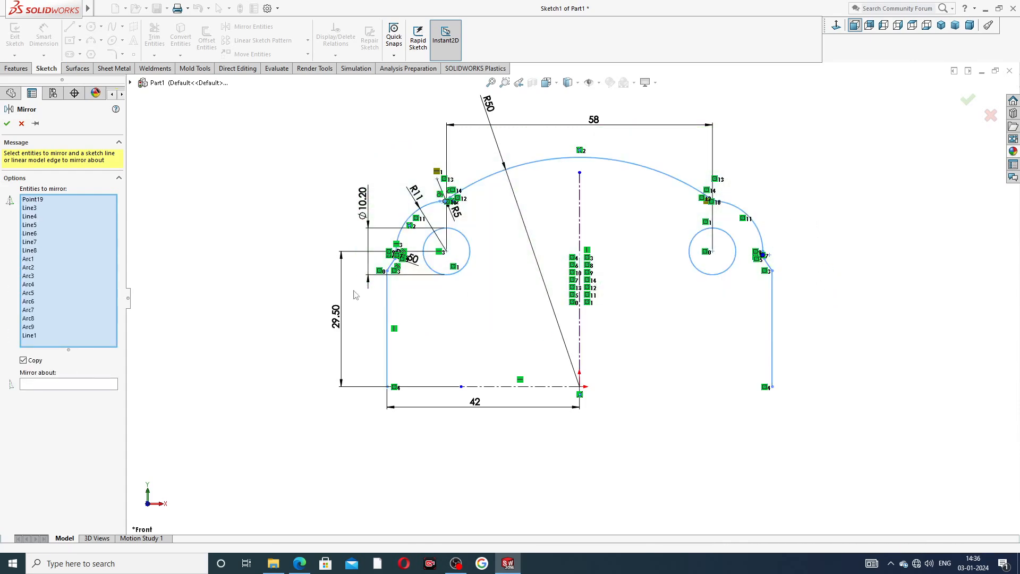
left_click(95, 387)
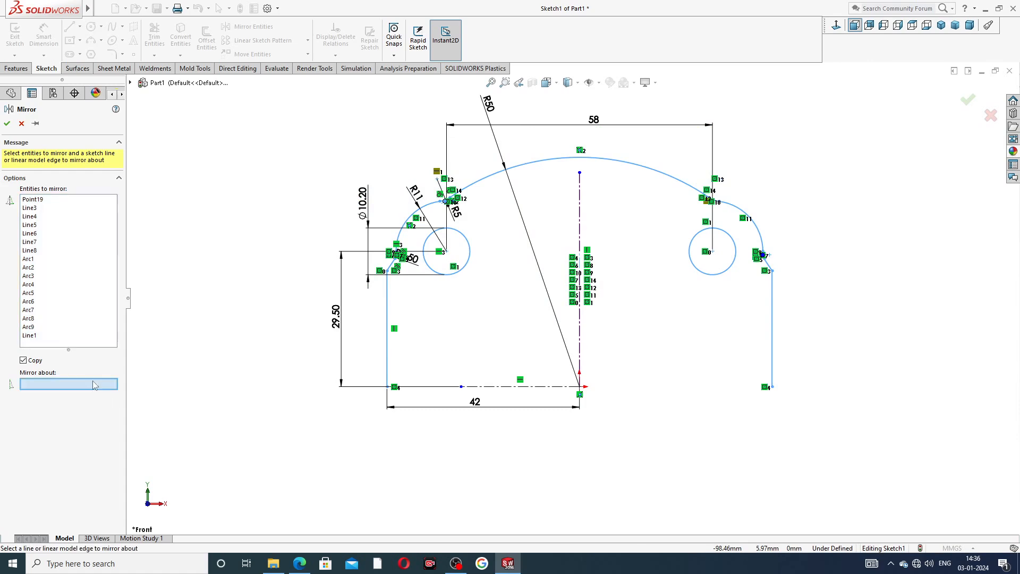
left_click(546, 390)
scroll(562, 361, "up", 2)
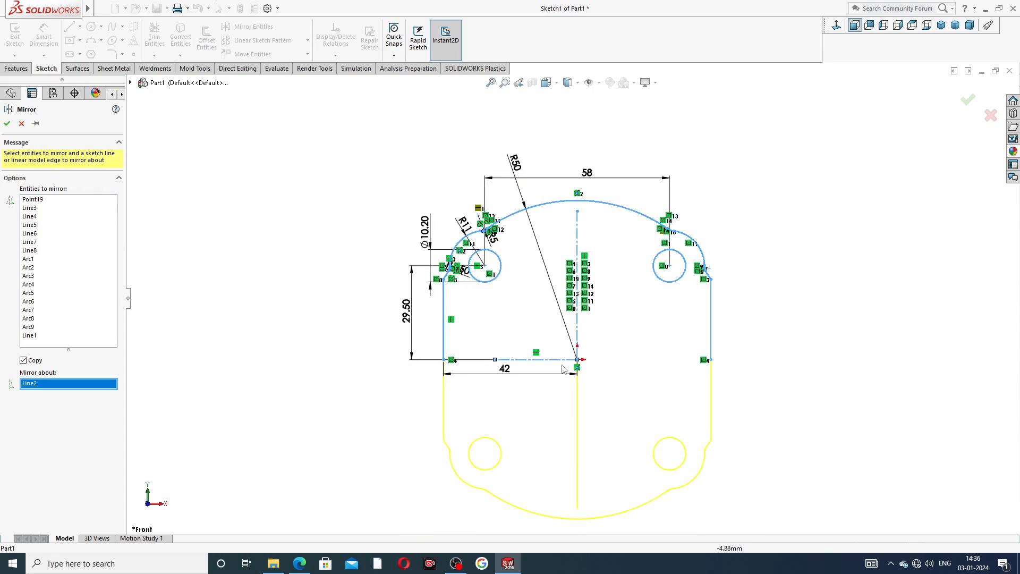
left_click(967, 99)
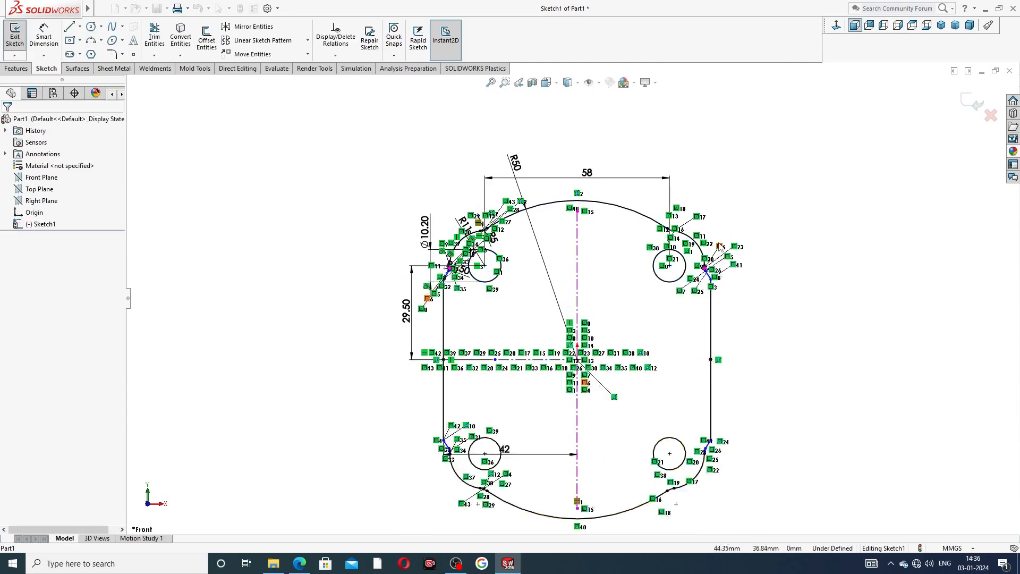
Examine the mirrored outline's corners, fillets and hole positions around the whole end plate sketch.
scroll(686, 296, "down", 2)
scroll(701, 298, "down", 3)
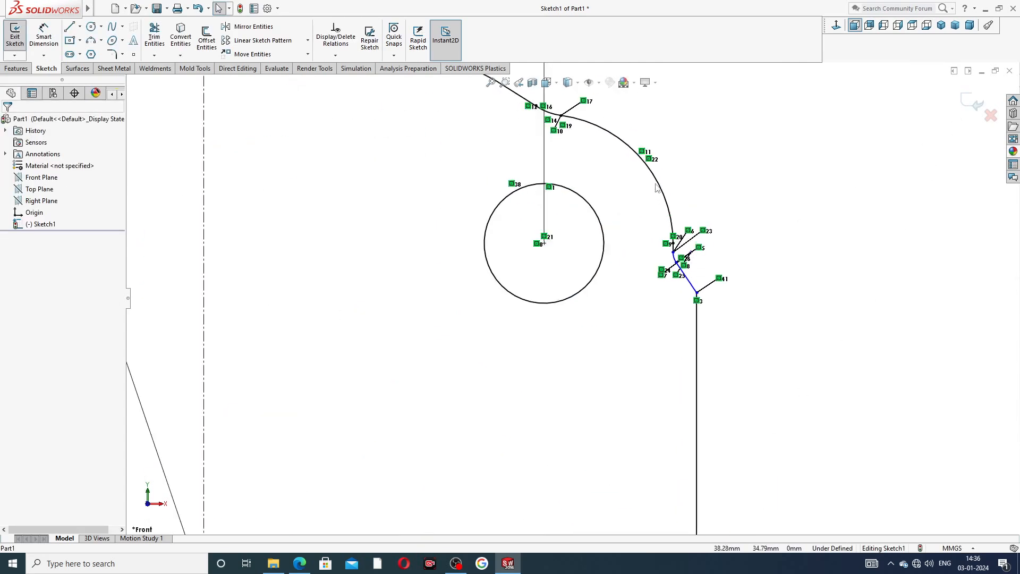
scroll(568, 291, "up", 2)
scroll(552, 466, "up", 2)
scroll(667, 353, "down", 6)
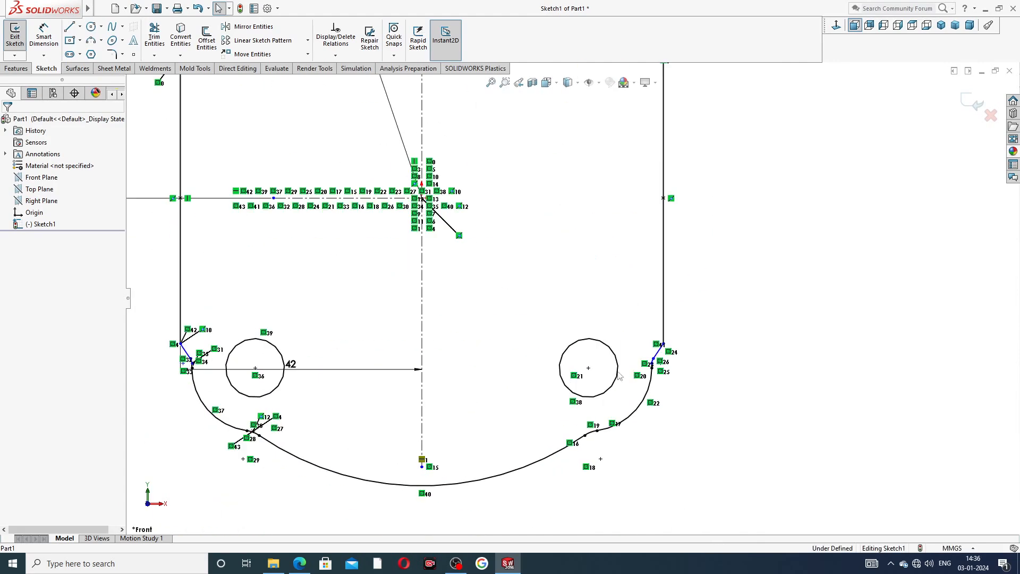
scroll(678, 398, "up", 6)
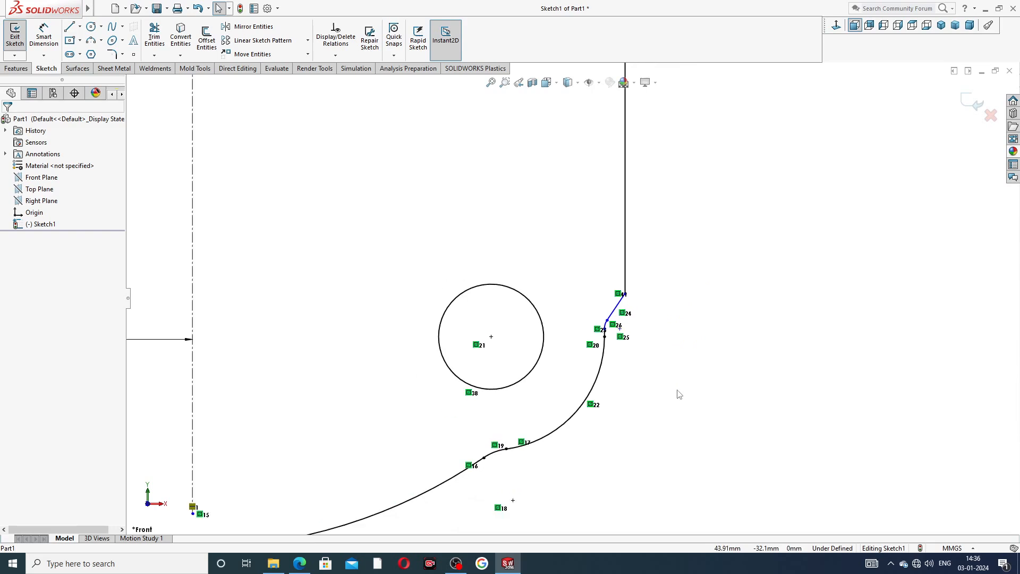
scroll(347, 356, "up", 2)
scroll(385, 336, "down", 5)
scroll(507, 358, "up", 4)
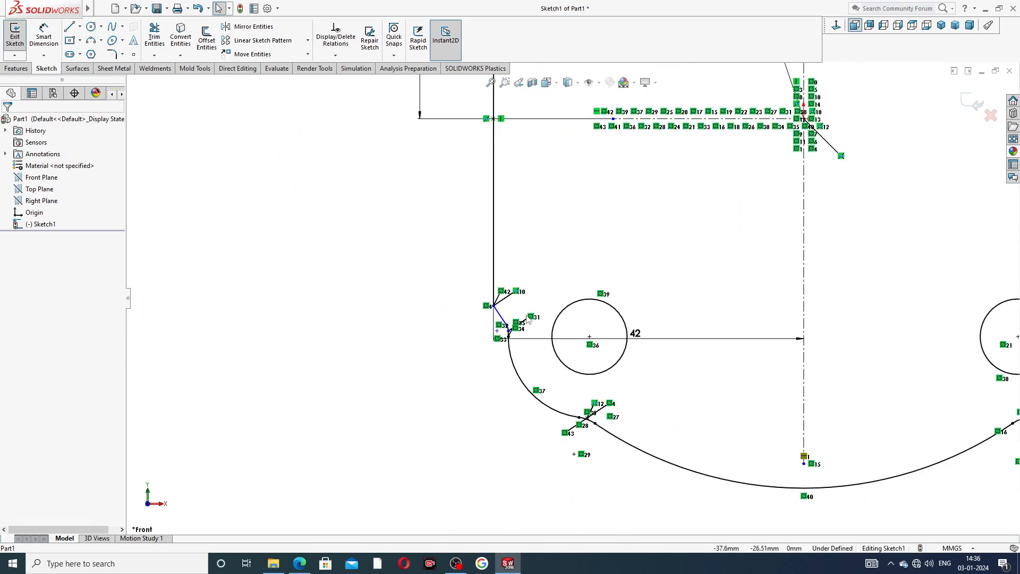
scroll(658, 189, "up", 2)
scroll(658, 189, "down", 3)
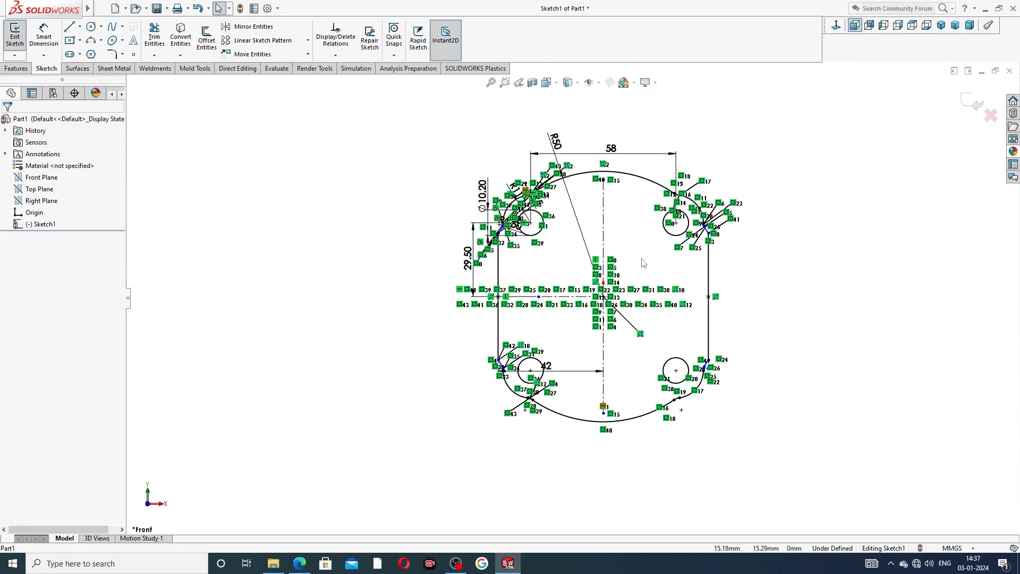
Move the 42 mm half-width dimension clear of the outline, just below the lower arc.
left_click_drag(546, 367, 558, 435)
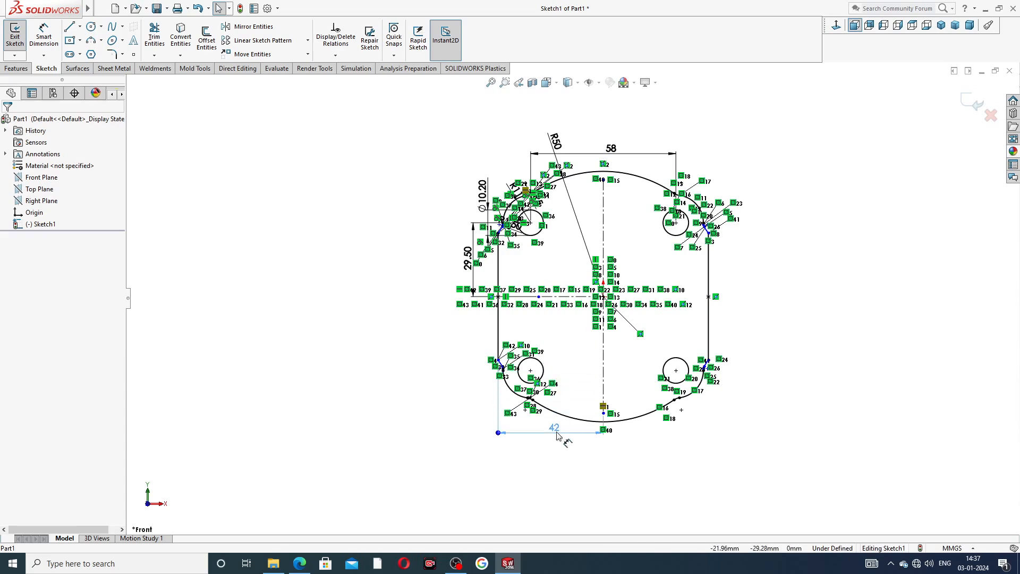
left_click(802, 298)
scroll(701, 252, "up", 2)
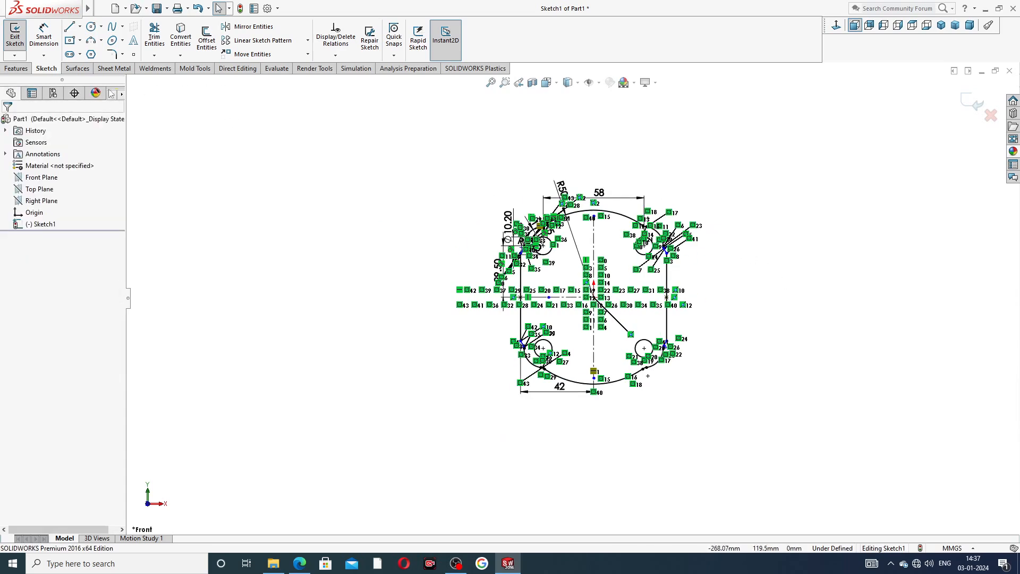
Check the plate thickness in the PDF drawing and extrude the outline sketch as a blind boss 12 mm deep.
left_click(16, 68)
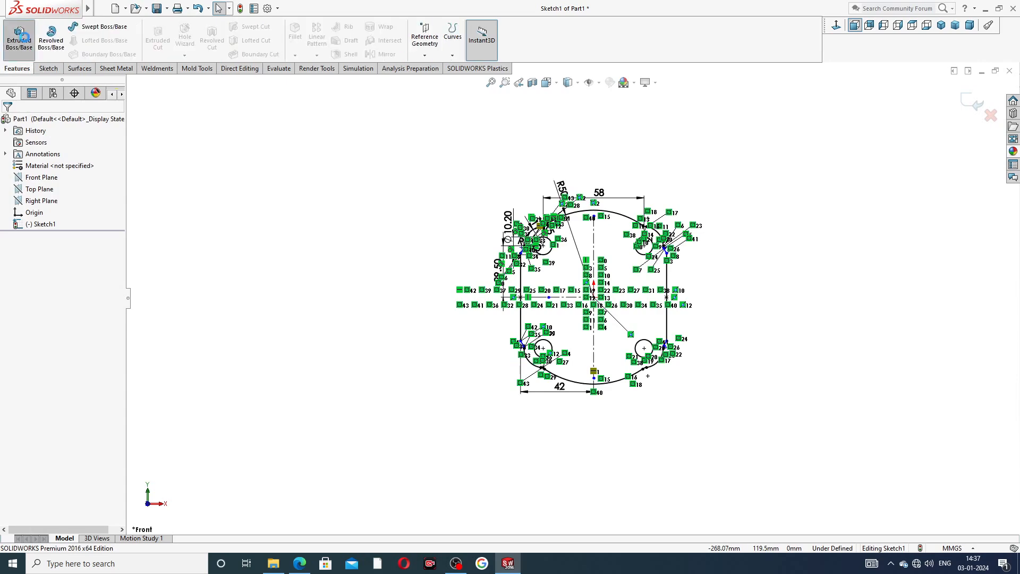
left_click(19, 37)
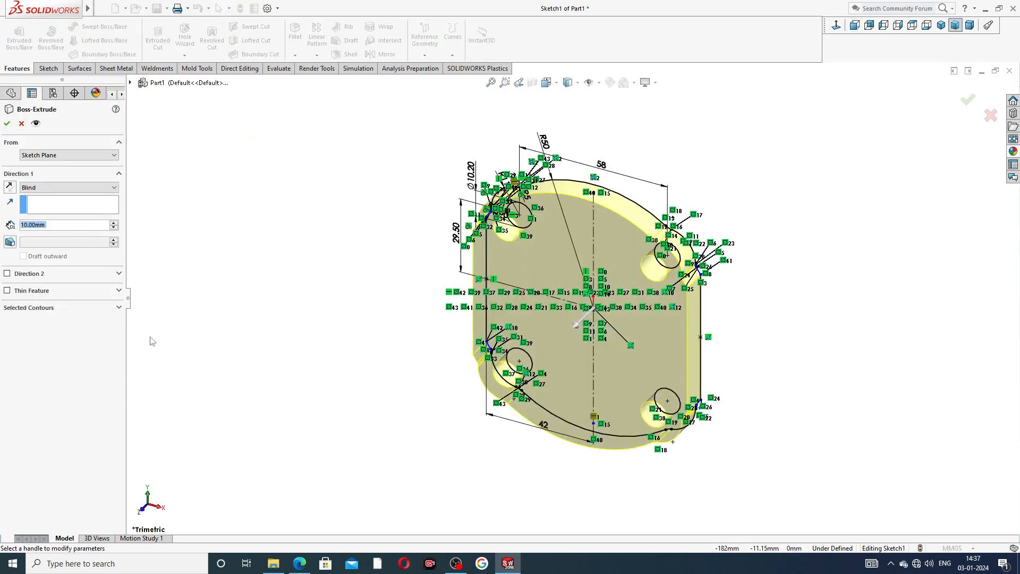
left_click(299, 563)
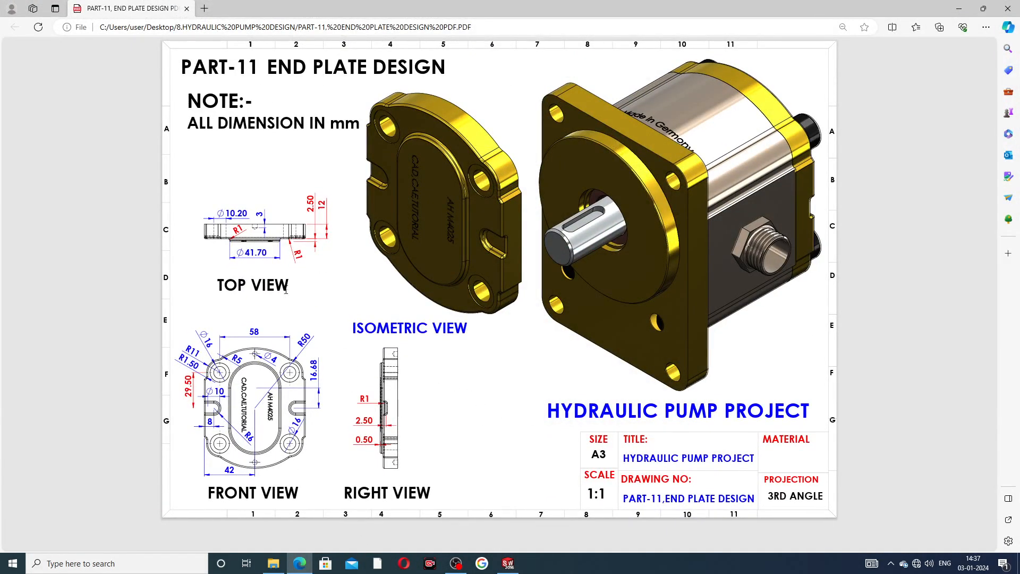
left_click(299, 555)
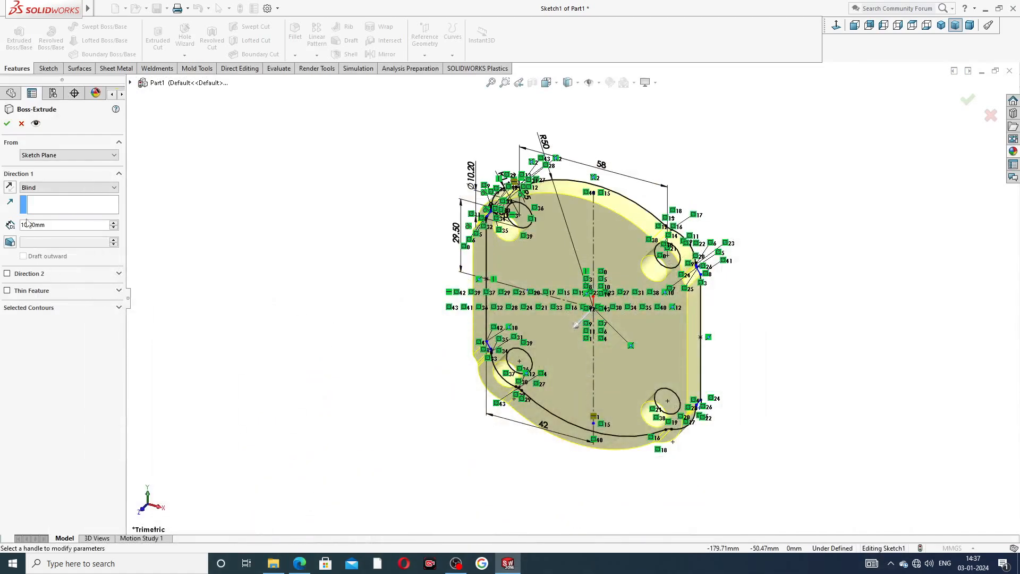
left_click_drag(49, 228, 15, 223)
type("12")
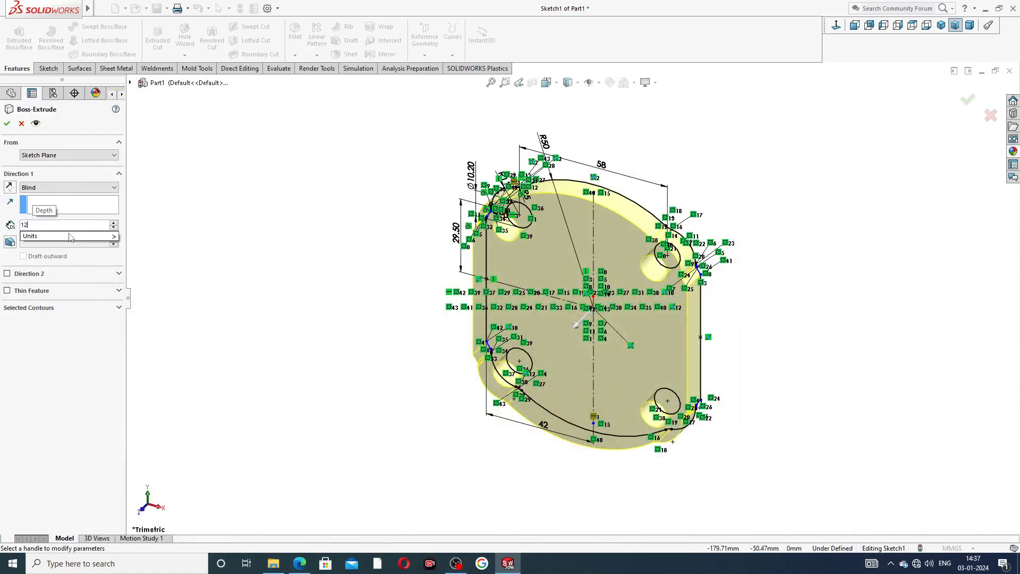
key("Return")
left_click(7, 123)
left_click(679, 170)
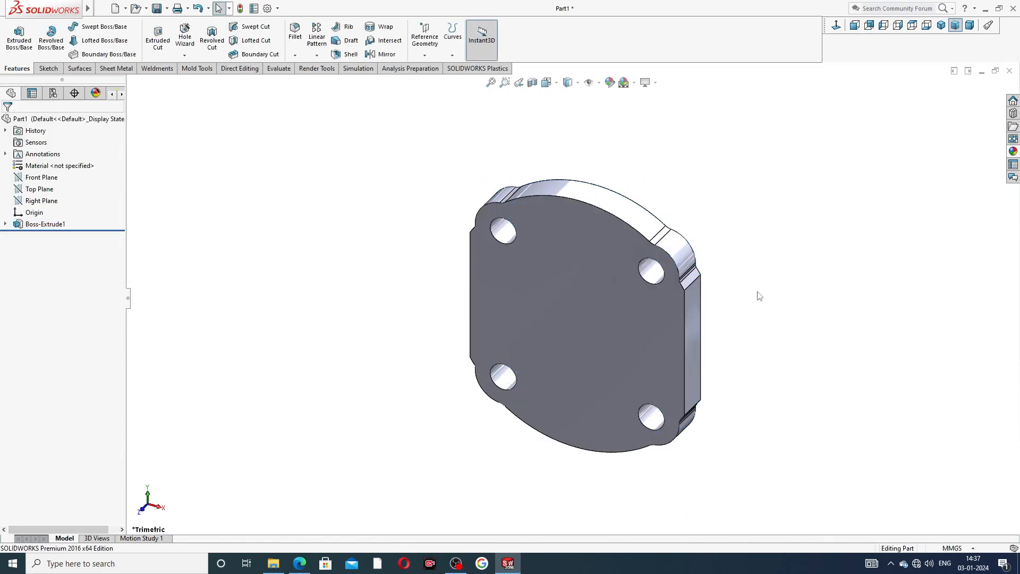
Start a sketch on the plate's large front face and draw a vertical and a horizontal centerline meeting at the origin.
middle_click_drag(761, 302, 747, 271)
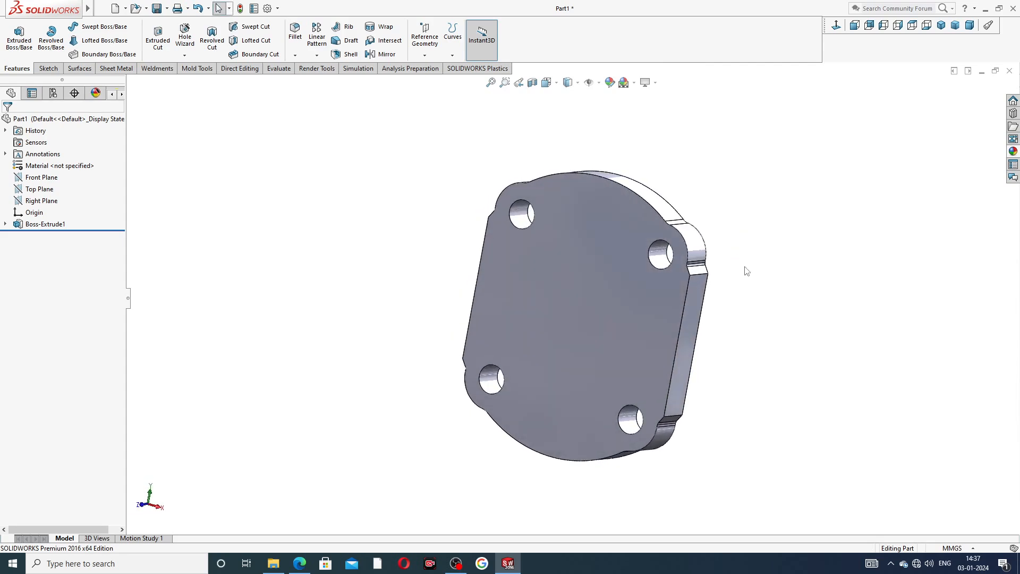
left_click(609, 293)
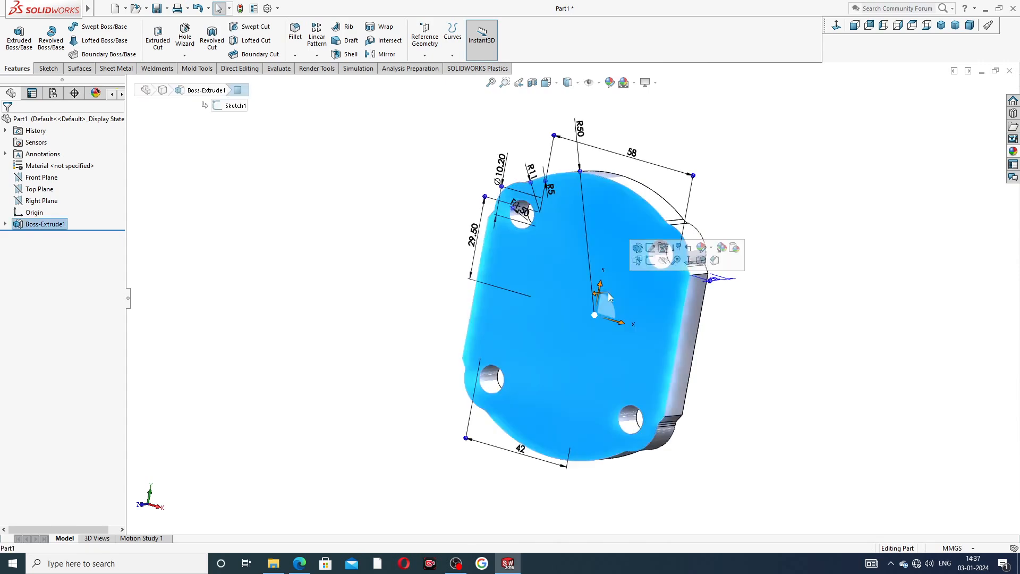
left_click(653, 259)
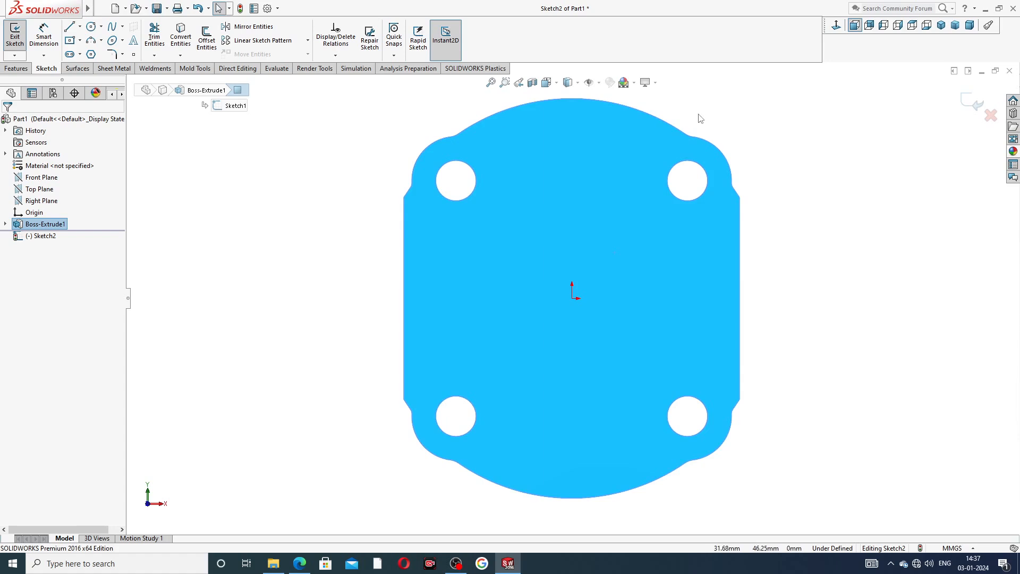
left_click(79, 26)
left_click(95, 45)
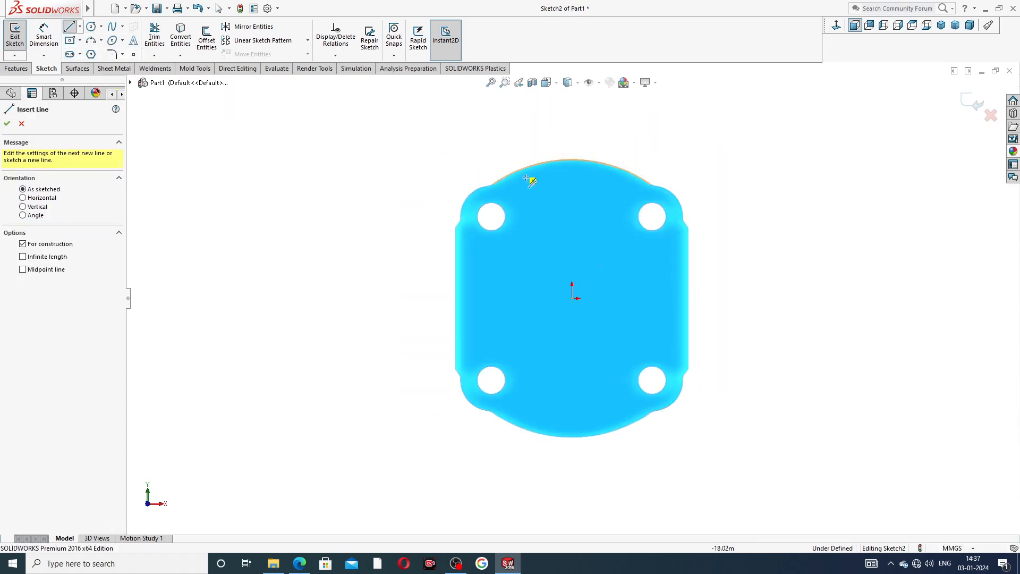
left_click(572, 194)
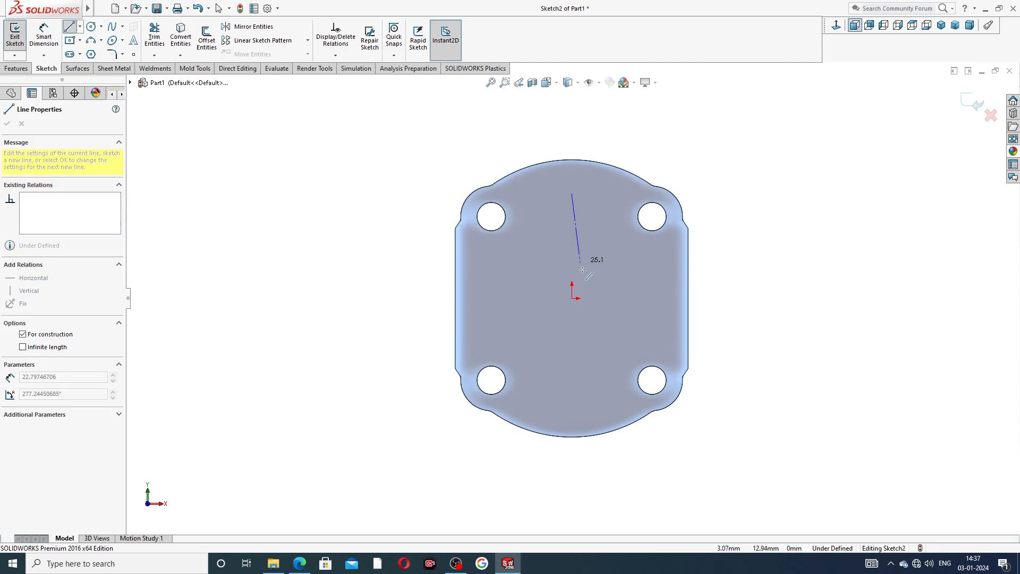
left_click(572, 299)
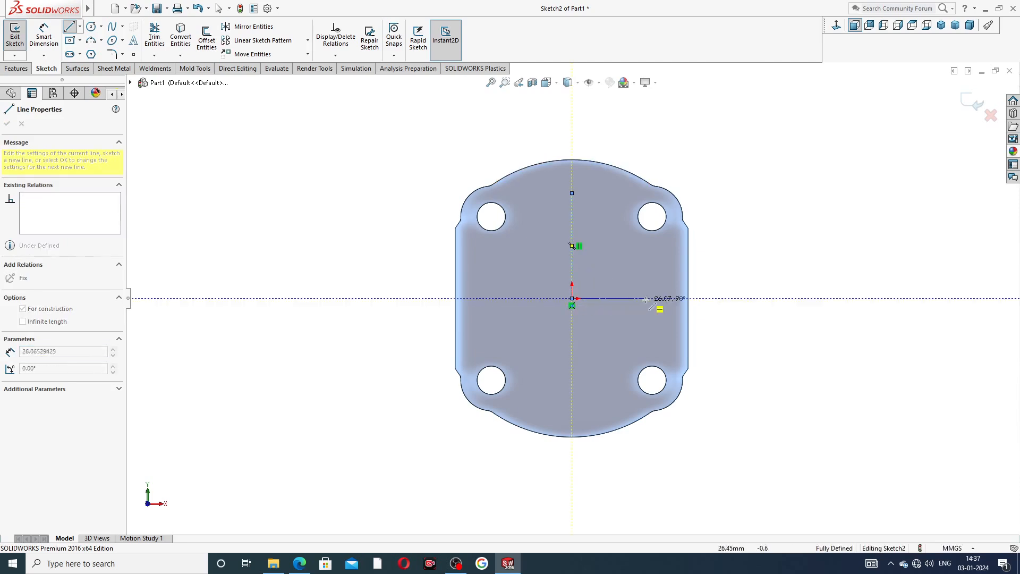
left_click(661, 299)
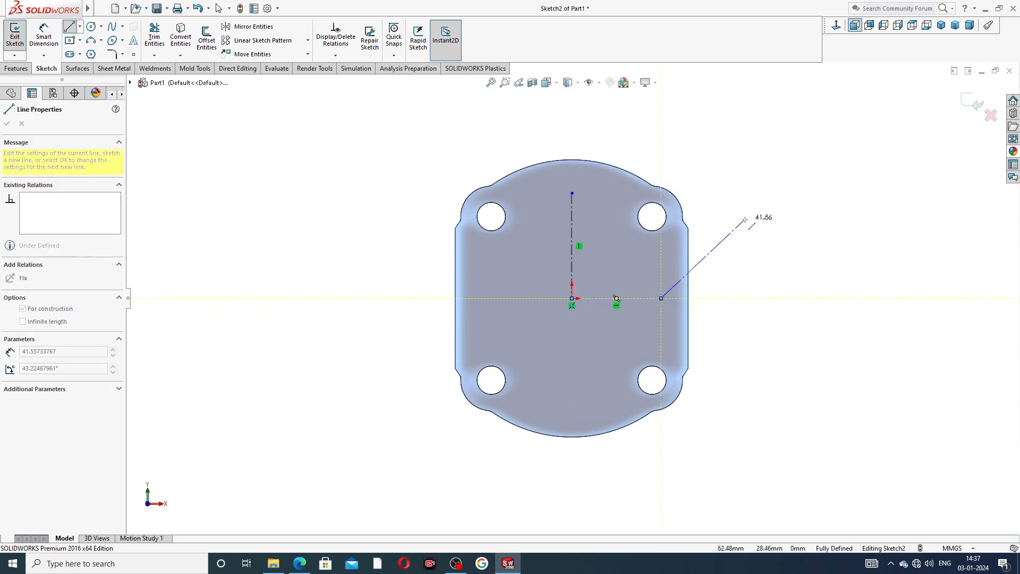
right_click(782, 215)
left_click(781, 226)
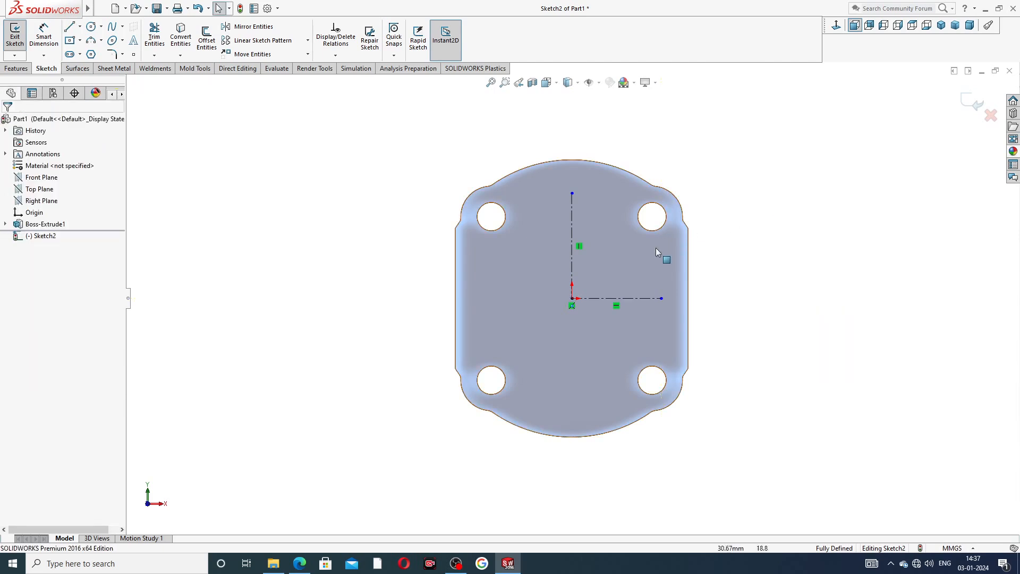
Sketch a circle of about 23.5 mm radius centered on the vertical centerline, about 20.9 mm above the origin.
scroll(655, 250, "down", 2)
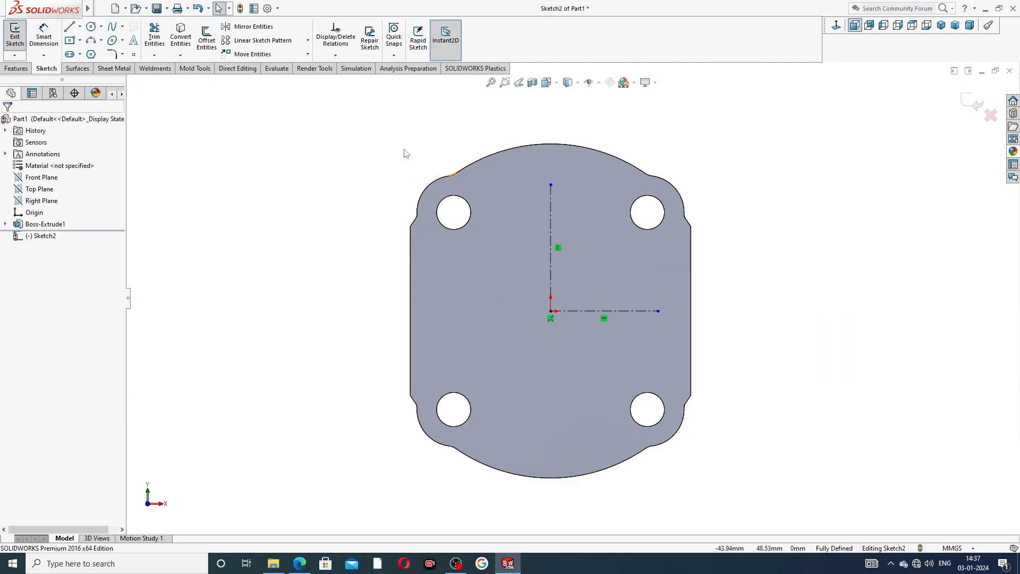
left_click(91, 26)
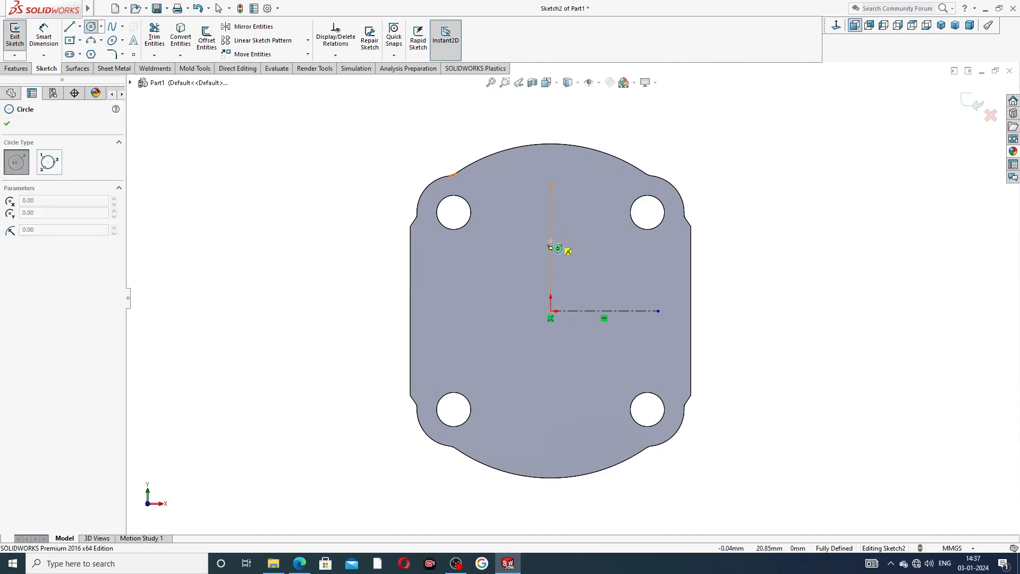
left_click(551, 242)
left_click(552, 162)
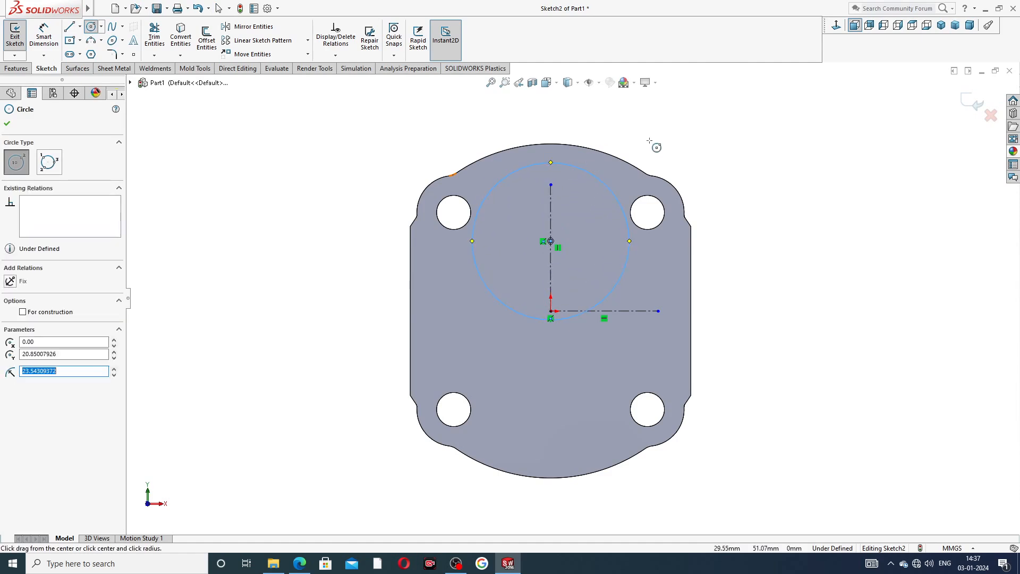
right_click(649, 142)
left_click(682, 149)
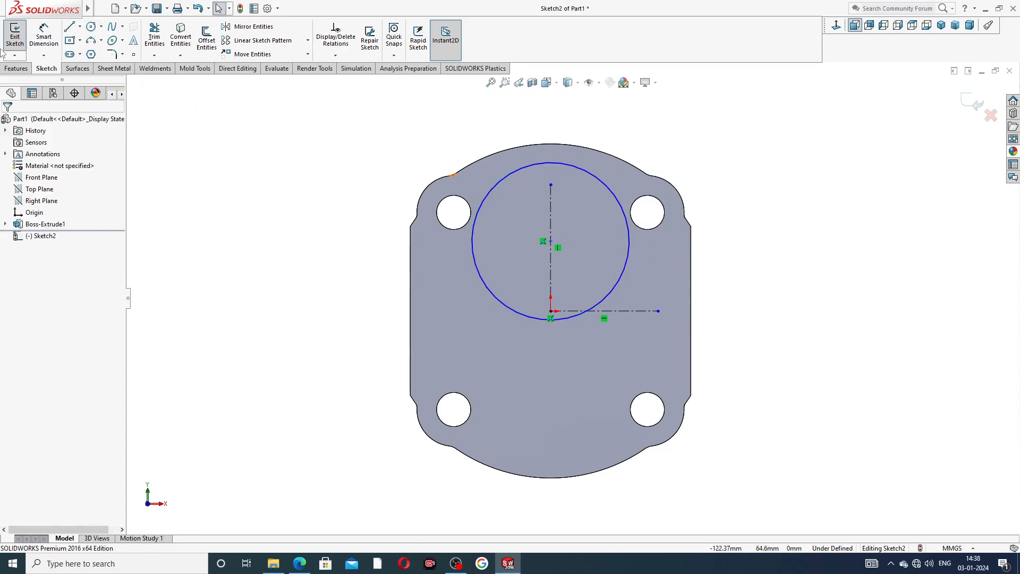
Dimension the circle's diameter as 41.7 mm.
left_click(43, 36)
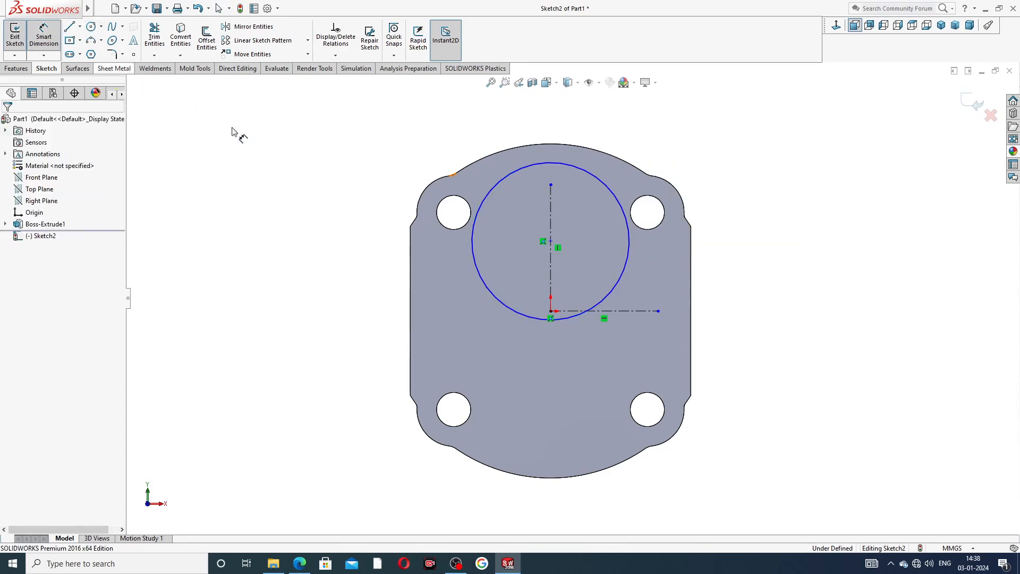
left_click(608, 185)
left_click(662, 139)
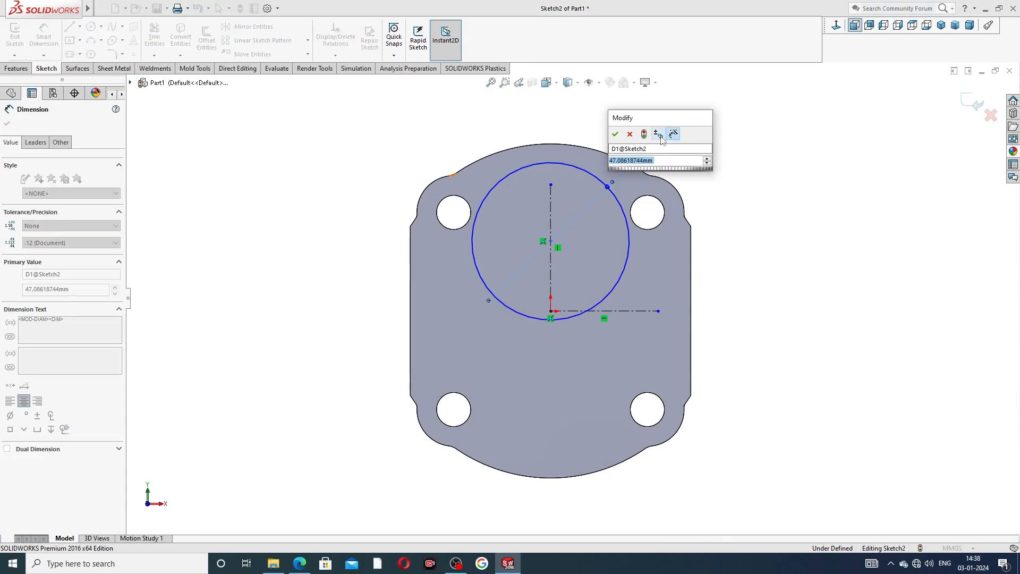
type("41")
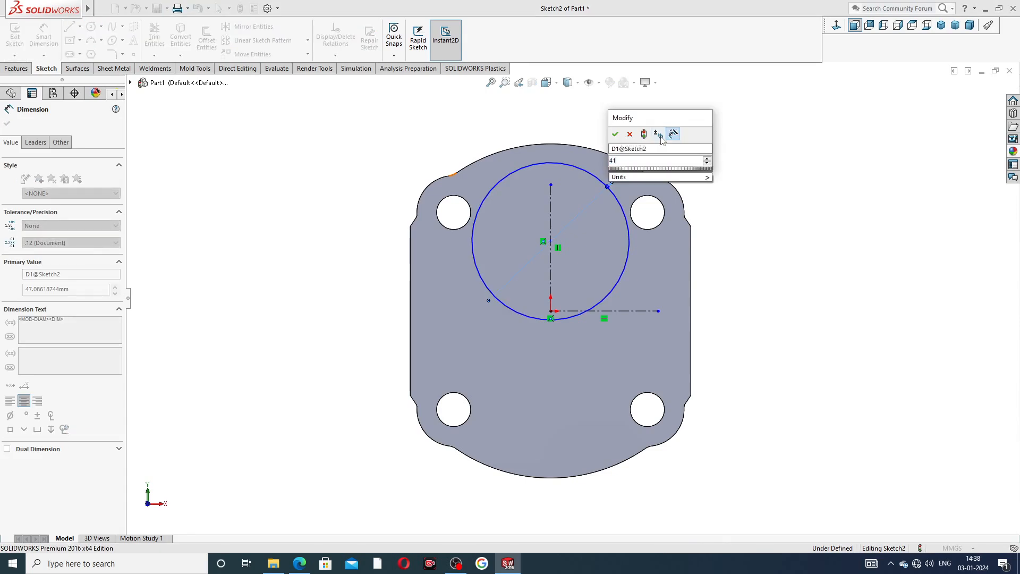
type(".7")
key("Return")
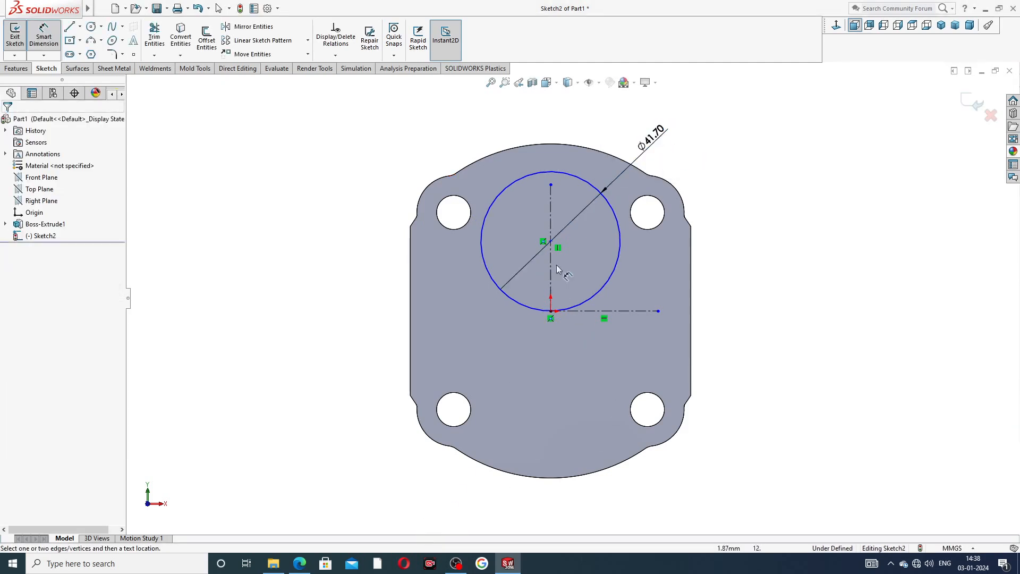
Dimension the vertical distance from the circle's center to the origin as 16.68 mm.
left_click(550, 241)
left_click(551, 312)
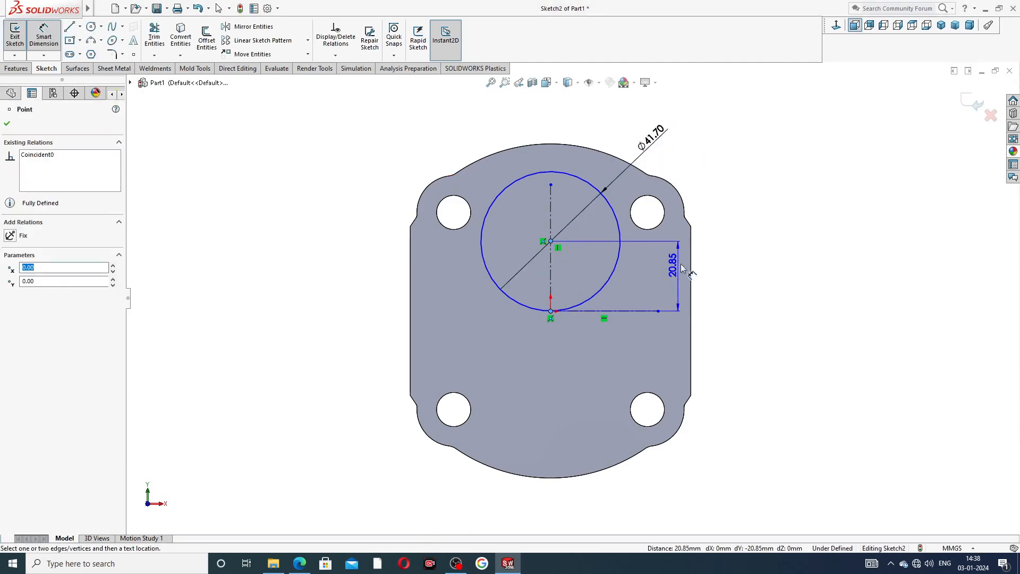
left_click(714, 279)
type("1")
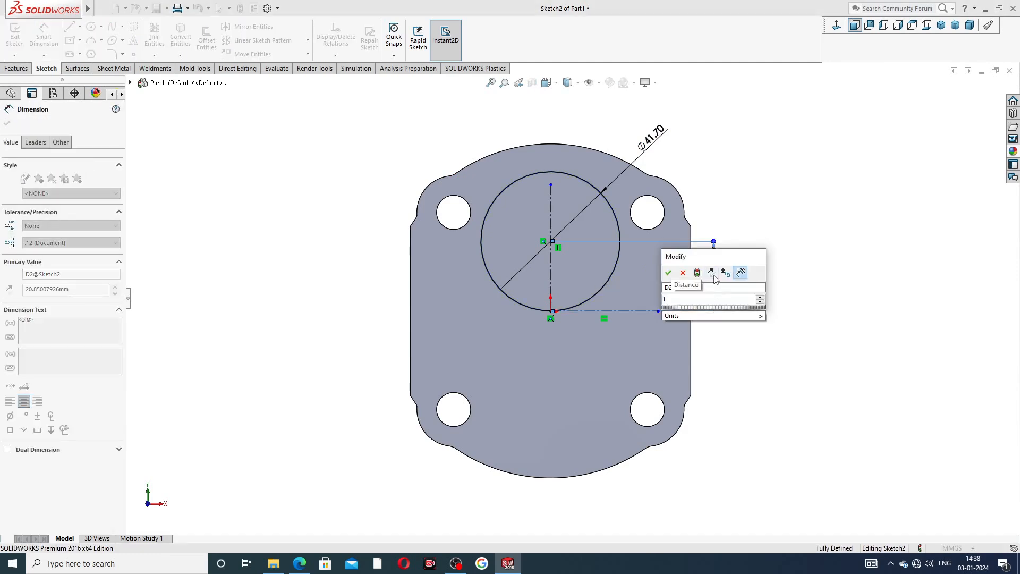
type("6.68")
key("Return")
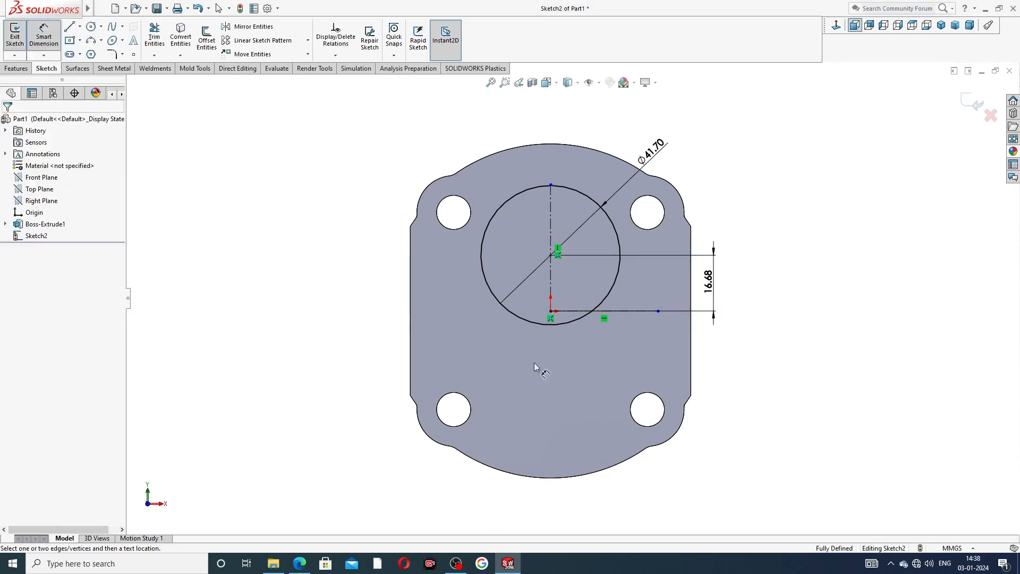
Check the end plate drawing, then mirror the 41.7 mm circle about the horizontal centerline, keeping the original.
left_click(298, 567)
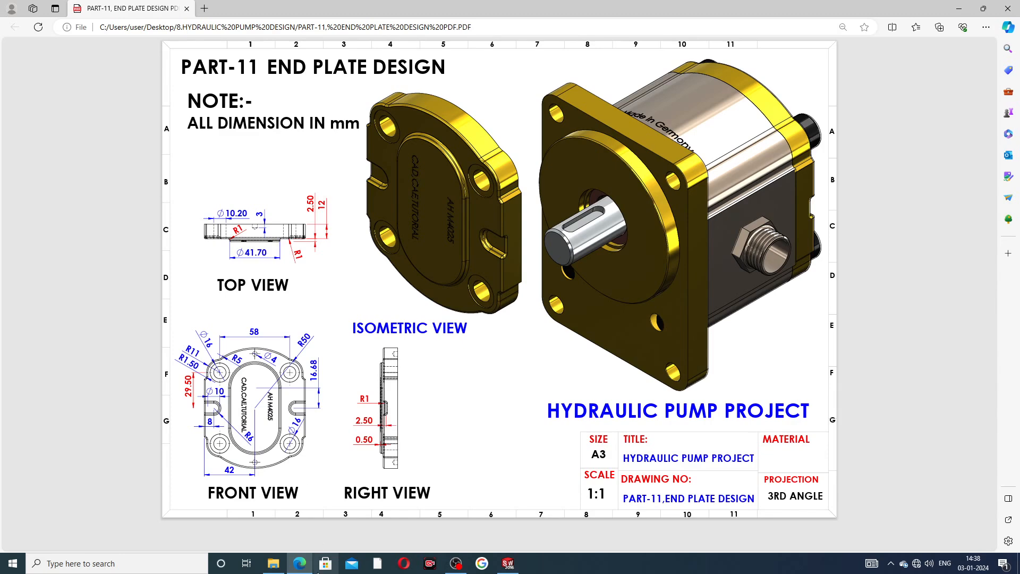
left_click(301, 564)
right_click(704, 153)
left_click(725, 162)
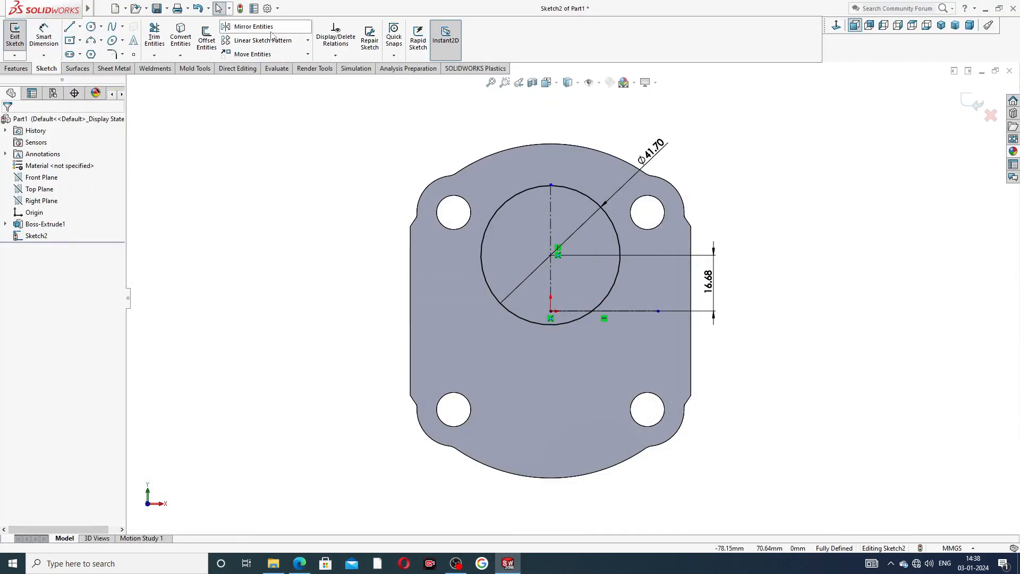
left_click(271, 35)
left_click(555, 187)
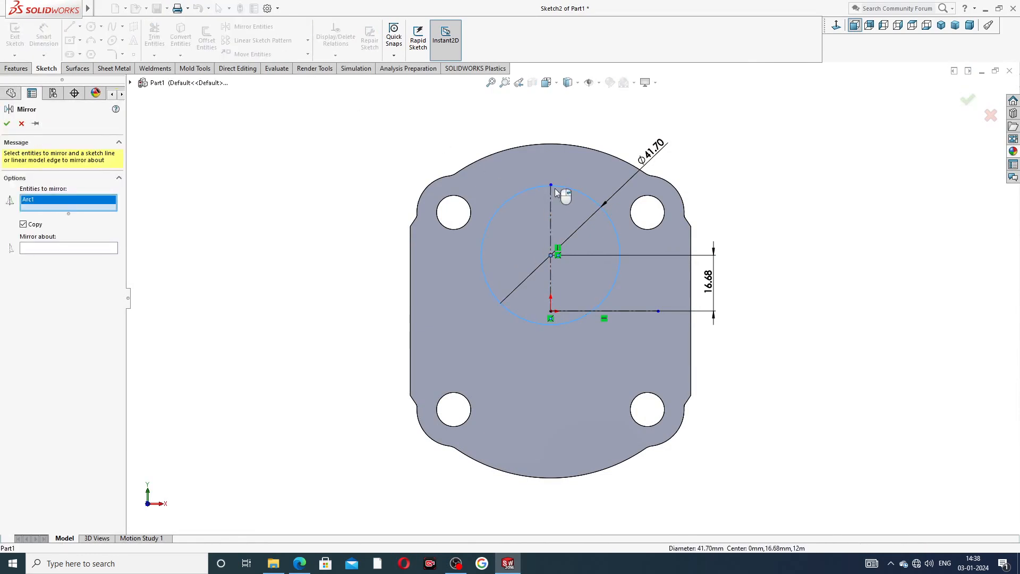
left_click(92, 248)
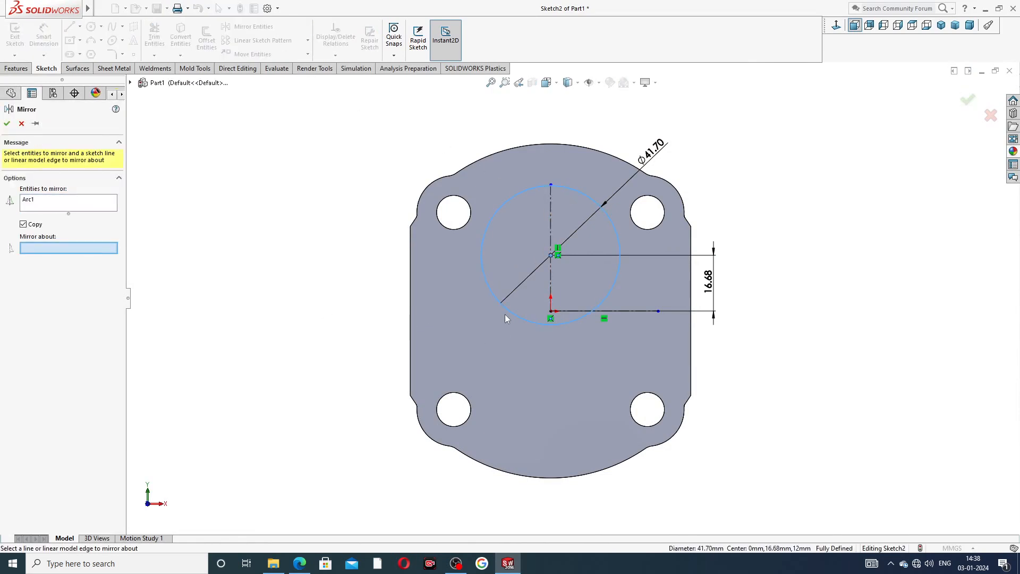
left_click(583, 311)
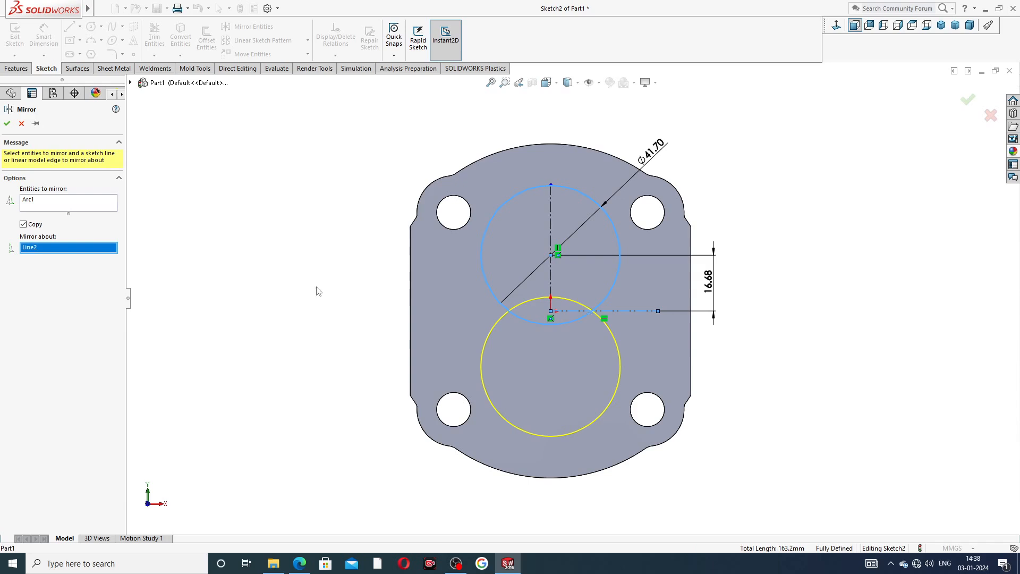
left_click(7, 124)
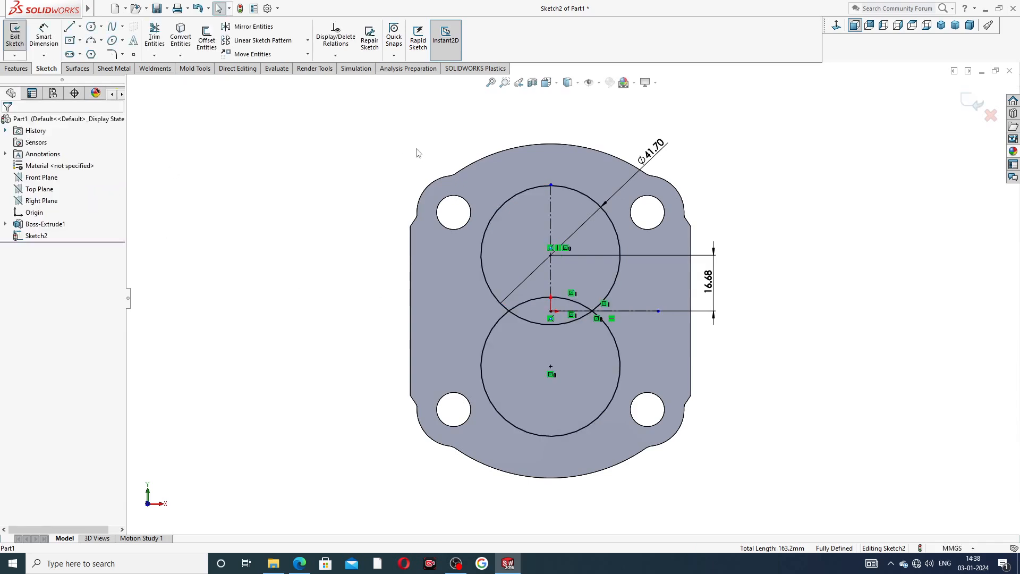
Draw a vertical line joining the left quadrant points of the upper and lower circles.
left_click(79, 27)
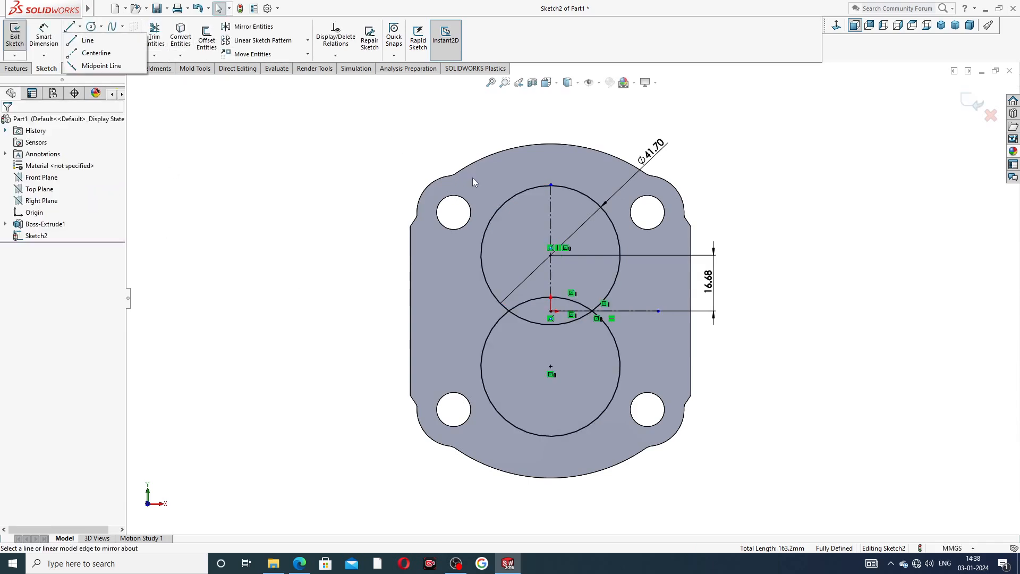
left_click(85, 41)
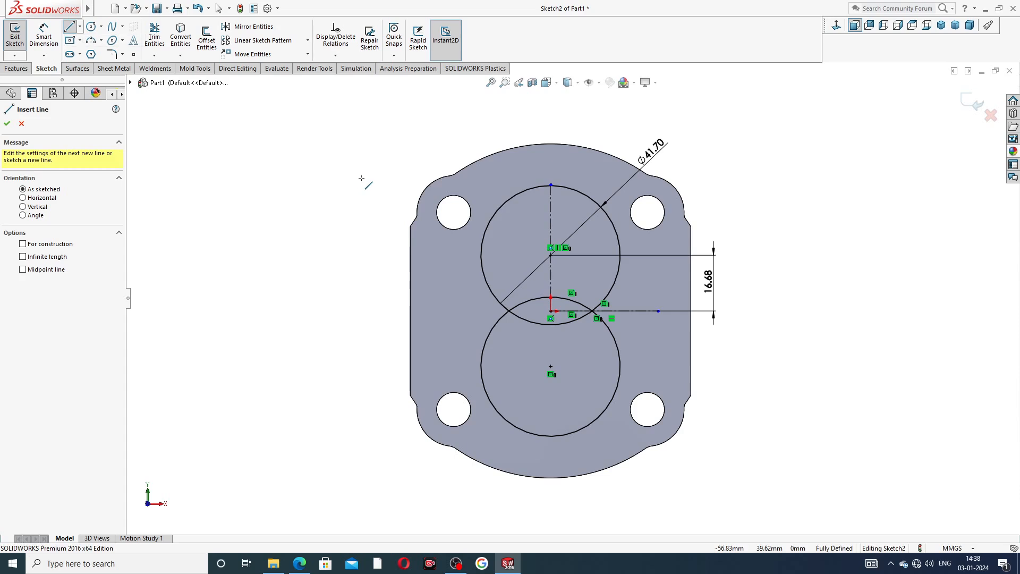
left_click(480, 255)
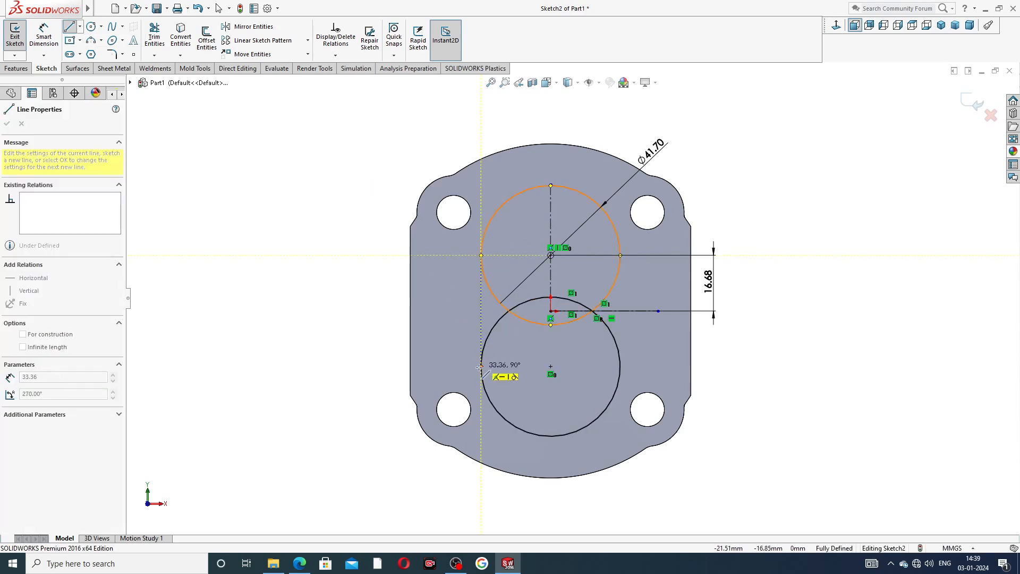
left_click(479, 367)
right_click(444, 324)
left_click(467, 333)
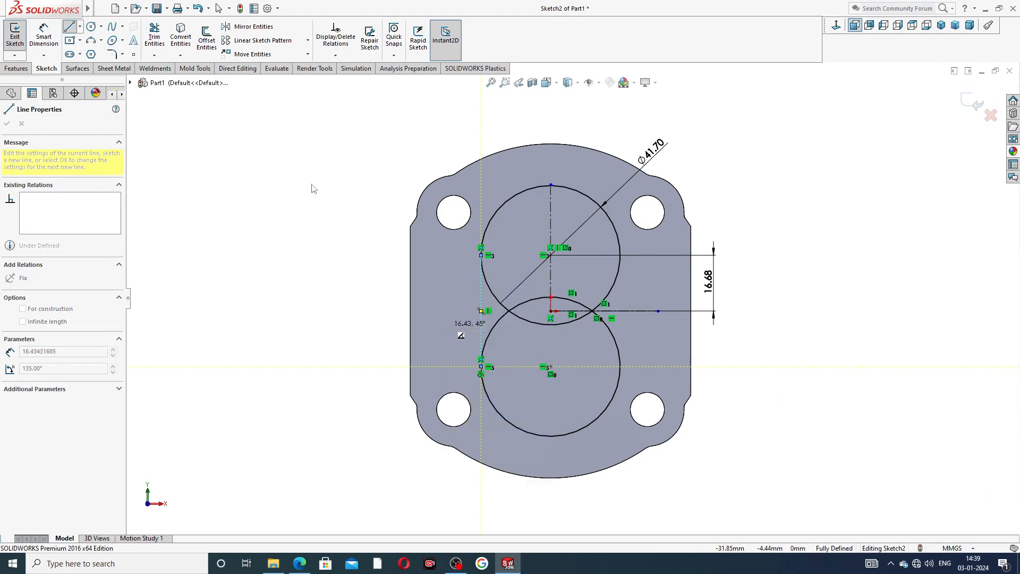
Draw a vertical line joining the right quadrant points of the upper and lower circles.
left_click(69, 27)
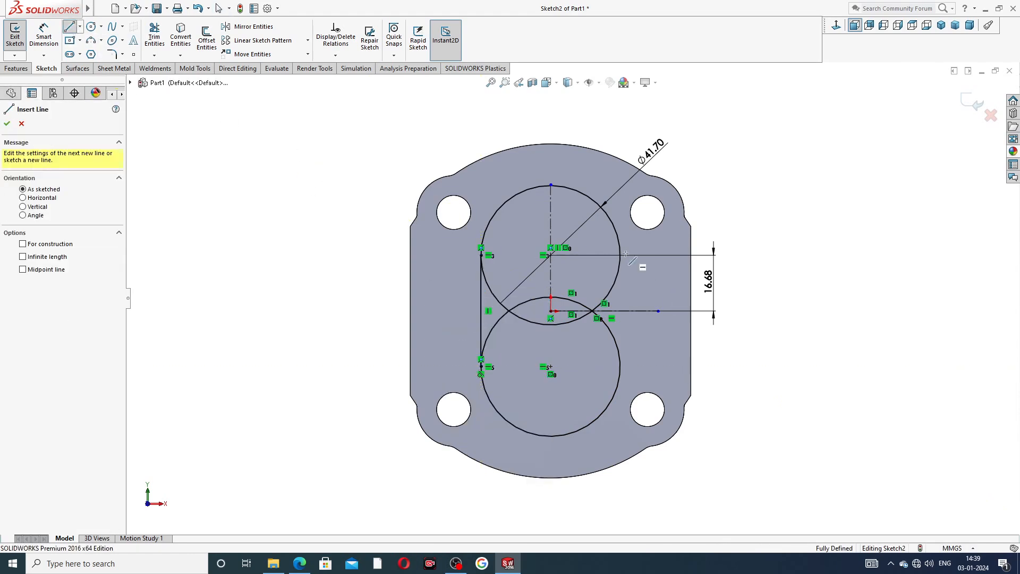
left_click(621, 256)
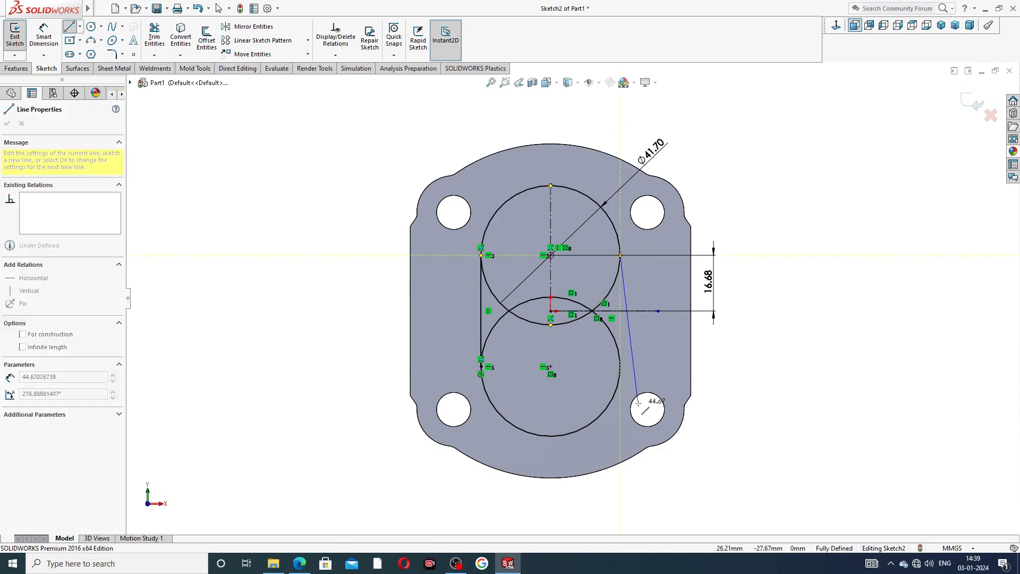
left_click(620, 366)
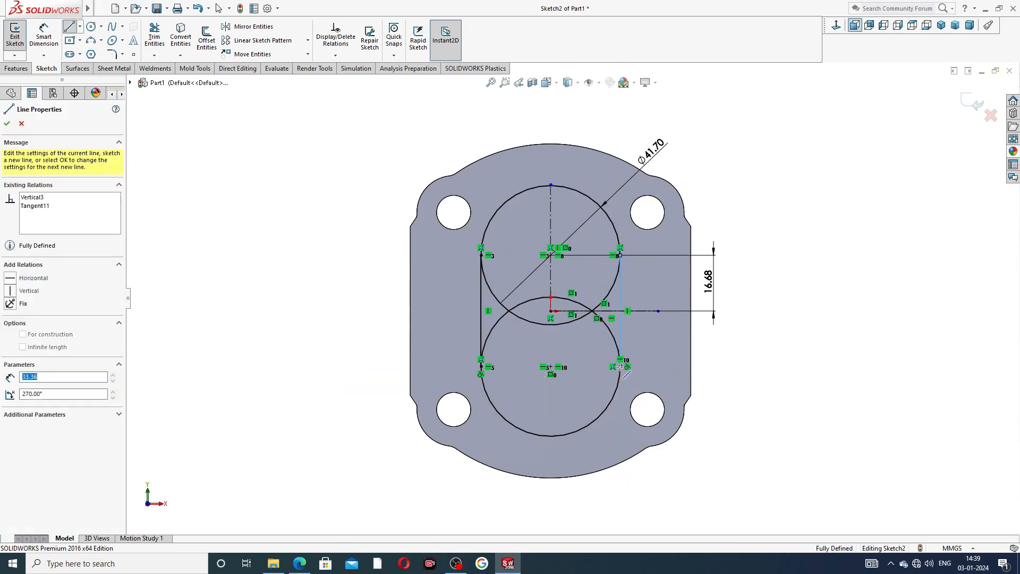
right_click(784, 297)
left_click(802, 310)
Power-trim the overlapping inner arcs of both circles, leaving a closed slot-shaped outline.
scroll(601, 318, "down", 3)
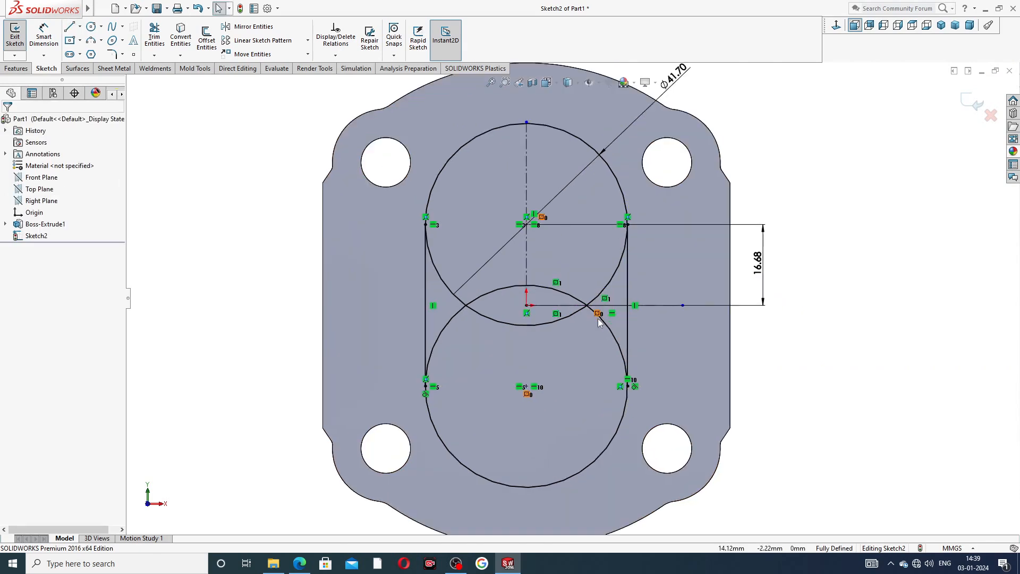
left_click(157, 38)
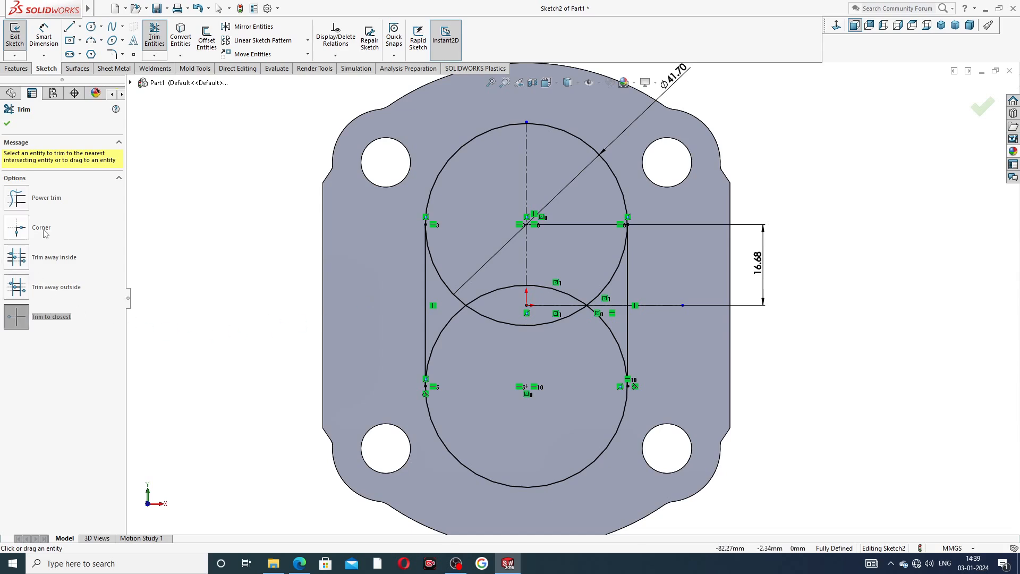
left_click(58, 203)
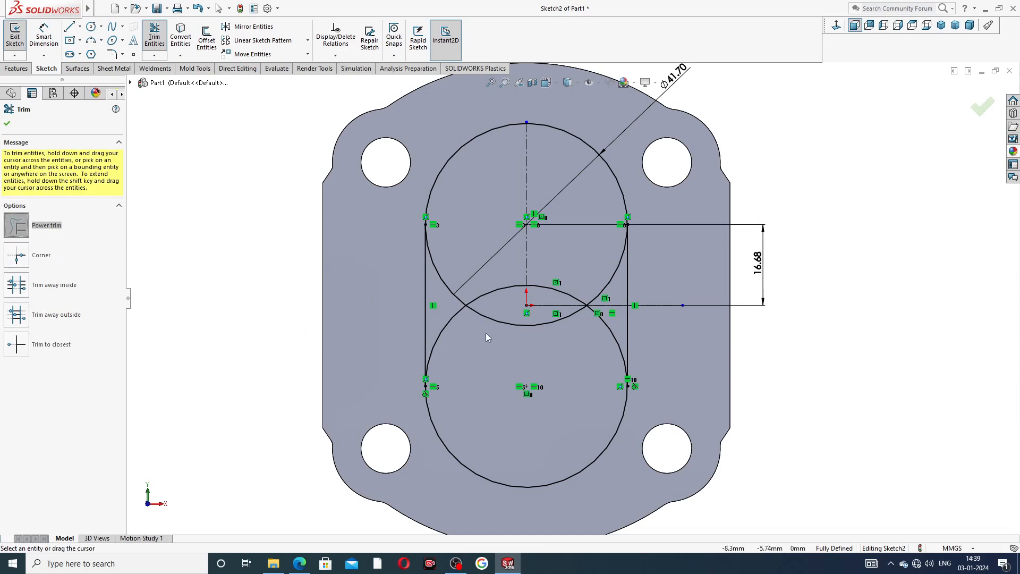
mouse_move(450, 324)
left_mouse_down()
mouse_move(448, 285)
mouse_move(475, 290)
mouse_move(488, 337)
mouse_move(489, 308)
left_mouse_up()
left_click_drag(593, 279, 600, 325)
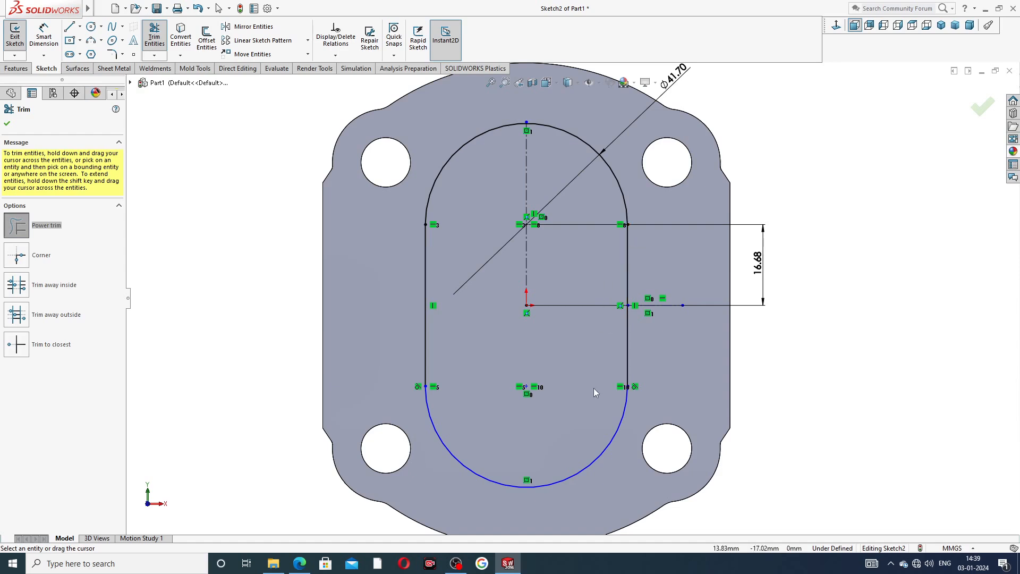
scroll(629, 390, "up", 6)
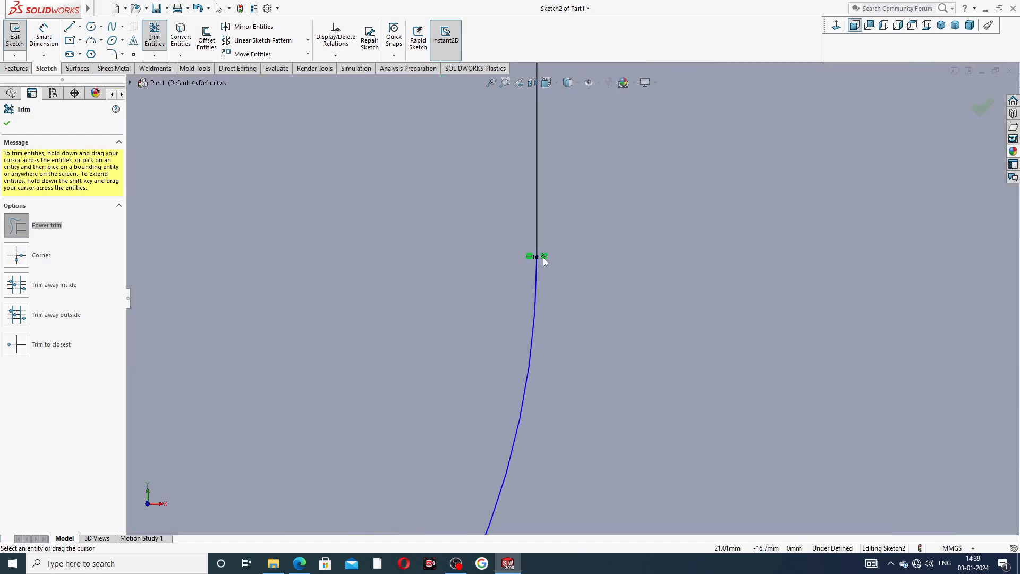
scroll(540, 287, "down", 8)
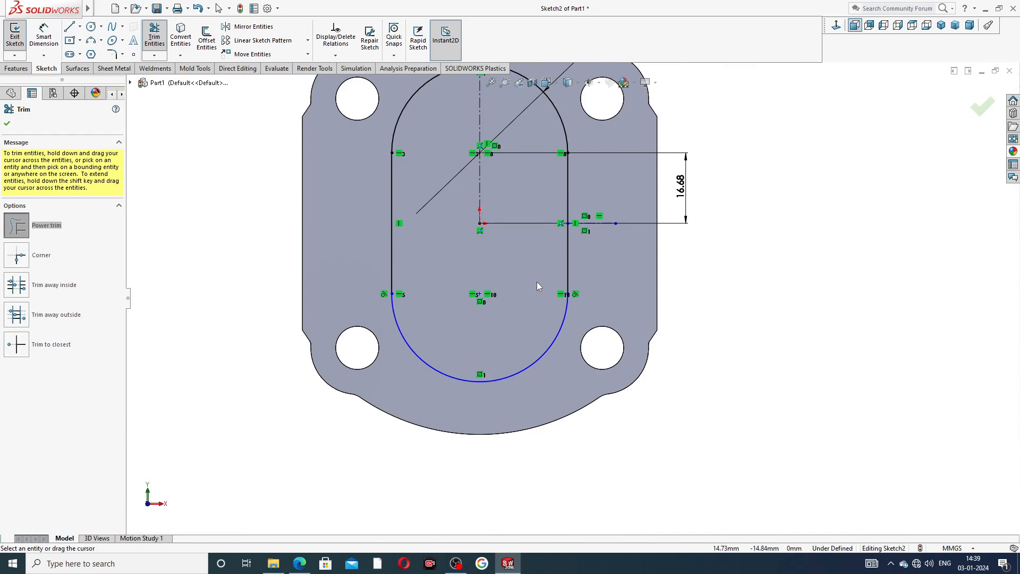
scroll(515, 237, "down", 3)
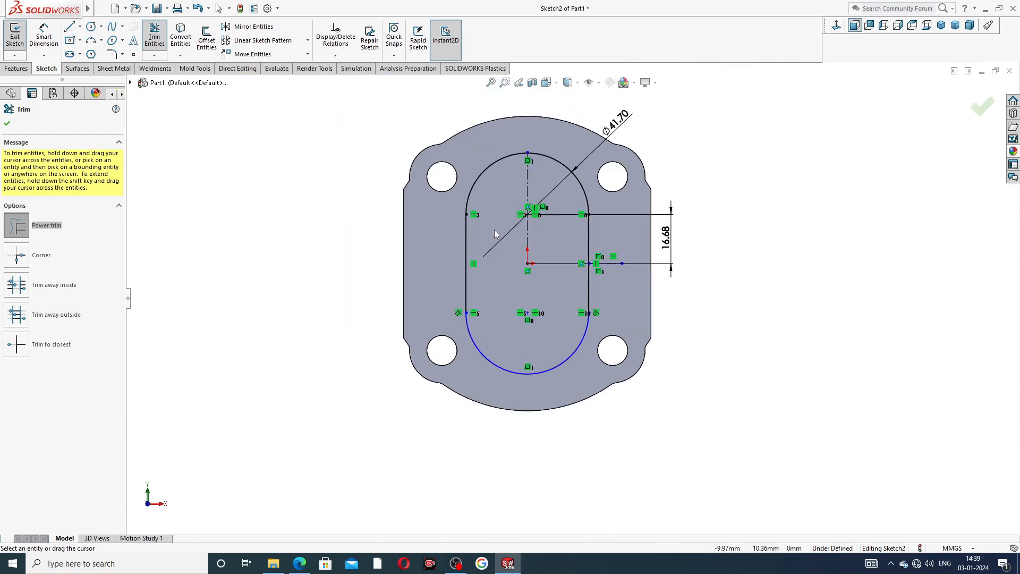
left_click(7, 124)
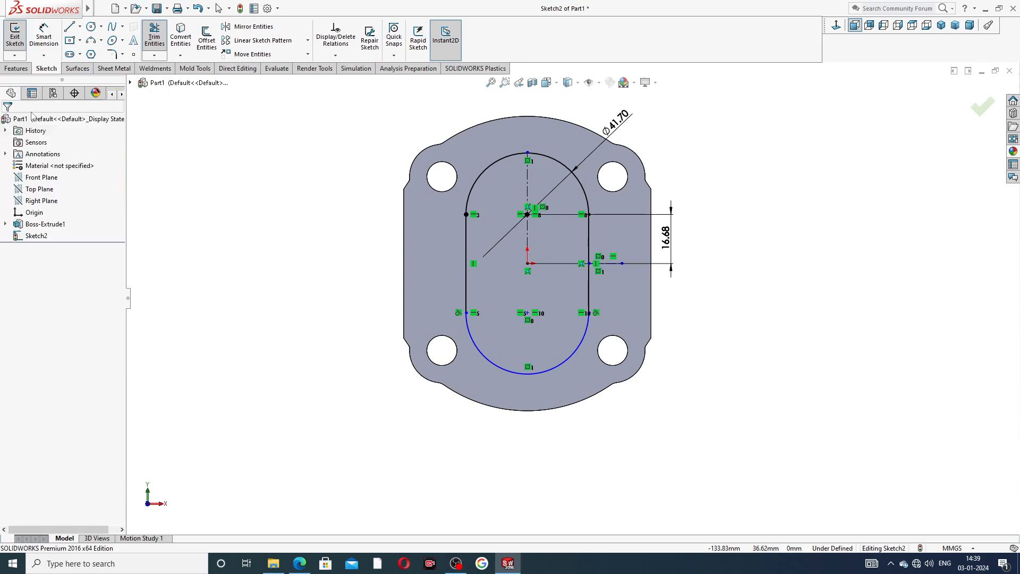
Extrude the slot-shaped profile 2.5 mm outward from the plate face as a blind boss merged with the plate, checking the PDF drawing.
left_click(16, 68)
left_click(19, 37)
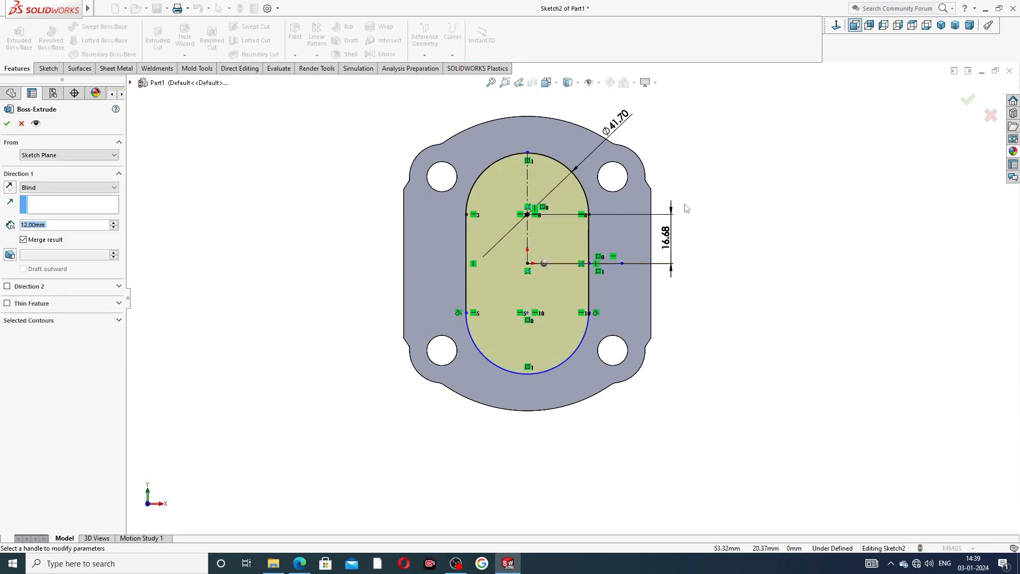
left_click_drag(55, 225, 19, 224)
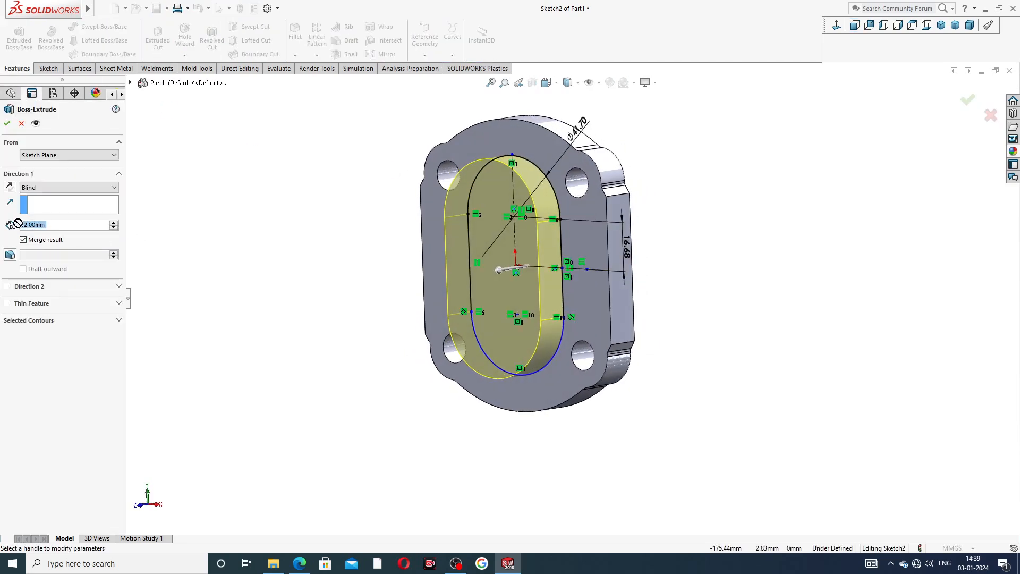
type("2.5")
key("Return")
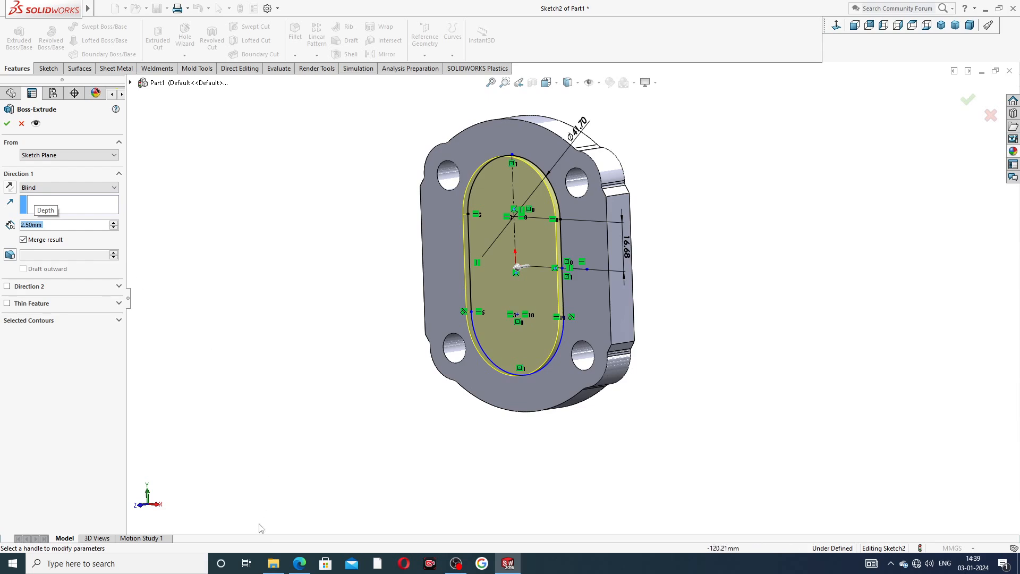
left_click(299, 563)
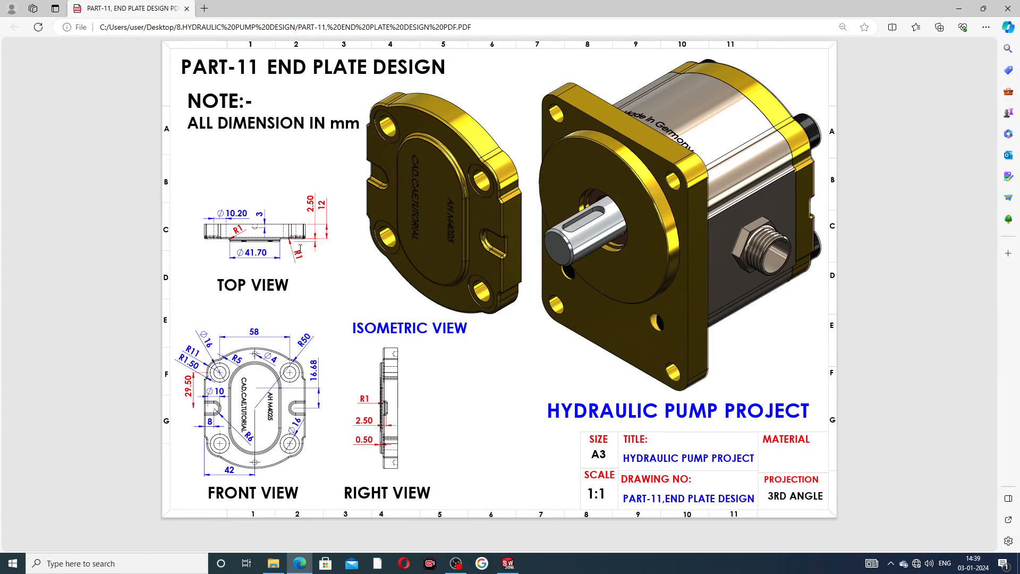
left_click(507, 563)
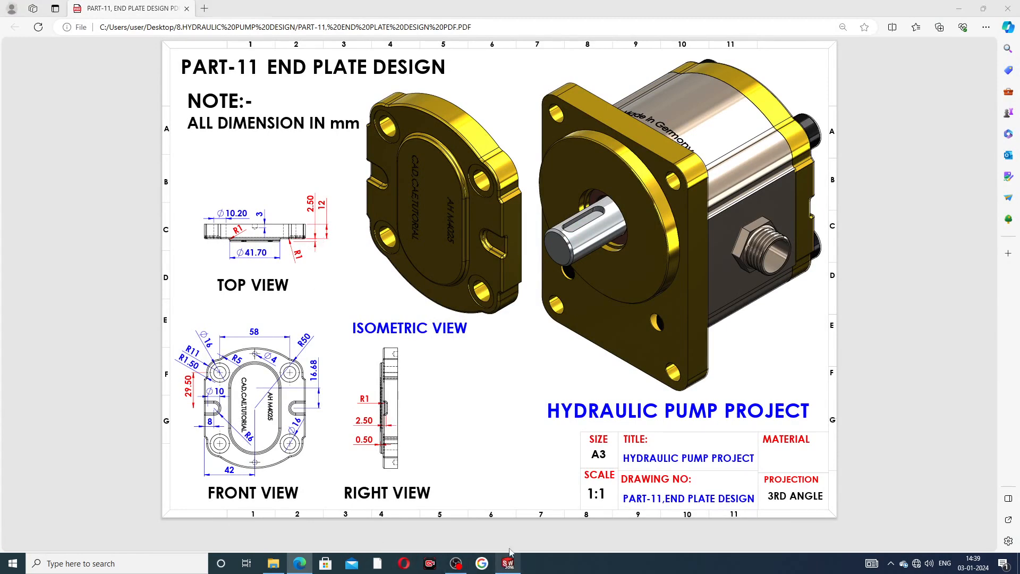
left_click(4, 127)
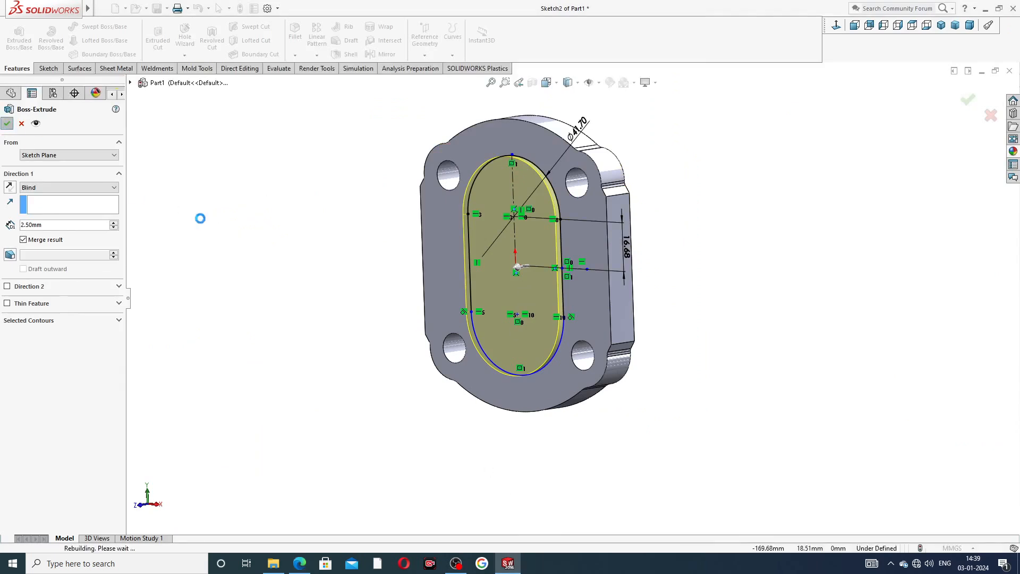
Start a new sketch on the plate's large front face surrounding the raised pad.
mouse_move(605, 217)
middle_mouse_down()
mouse_move(744, 212)
mouse_move(639, 211)
mouse_move(600, 233)
middle_mouse_up()
left_click(600, 234)
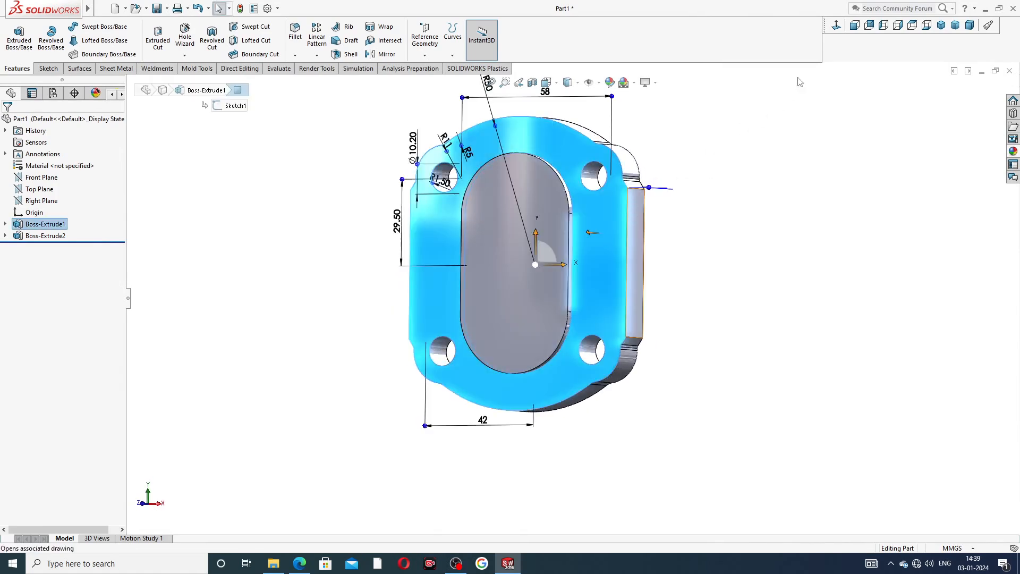
left_click(832, 31)
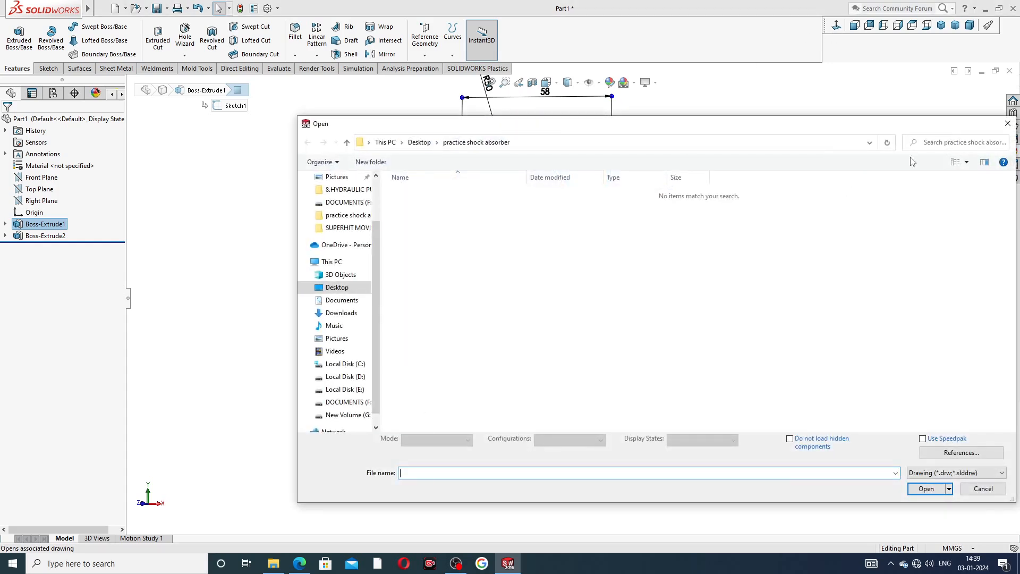
left_click(1012, 125)
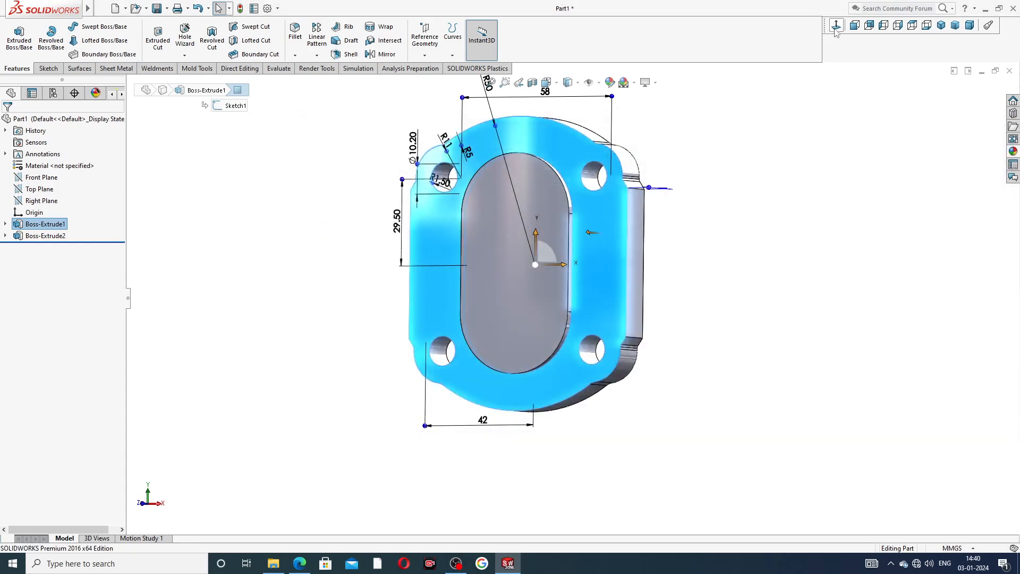
left_click(604, 232)
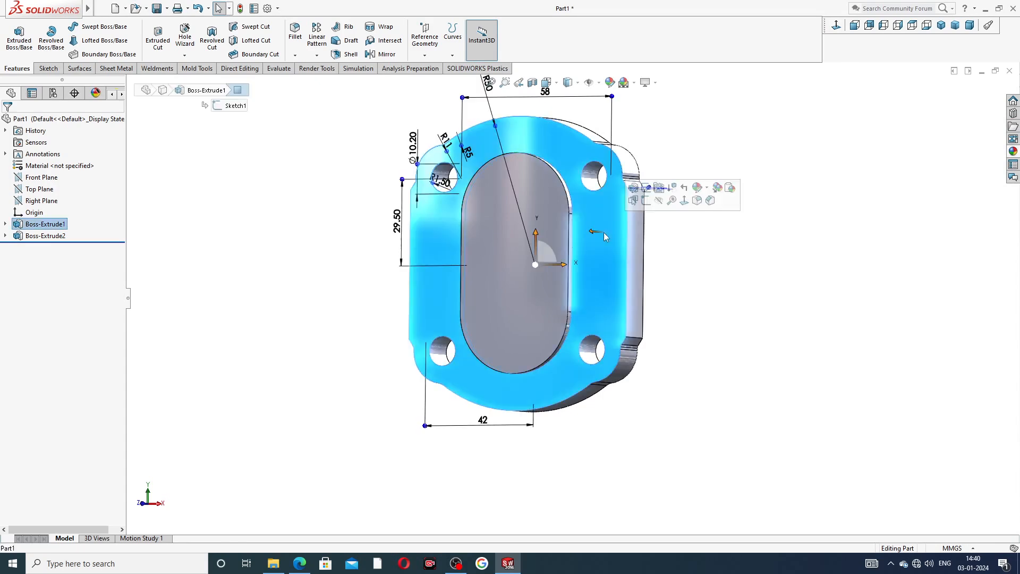
left_click(648, 203)
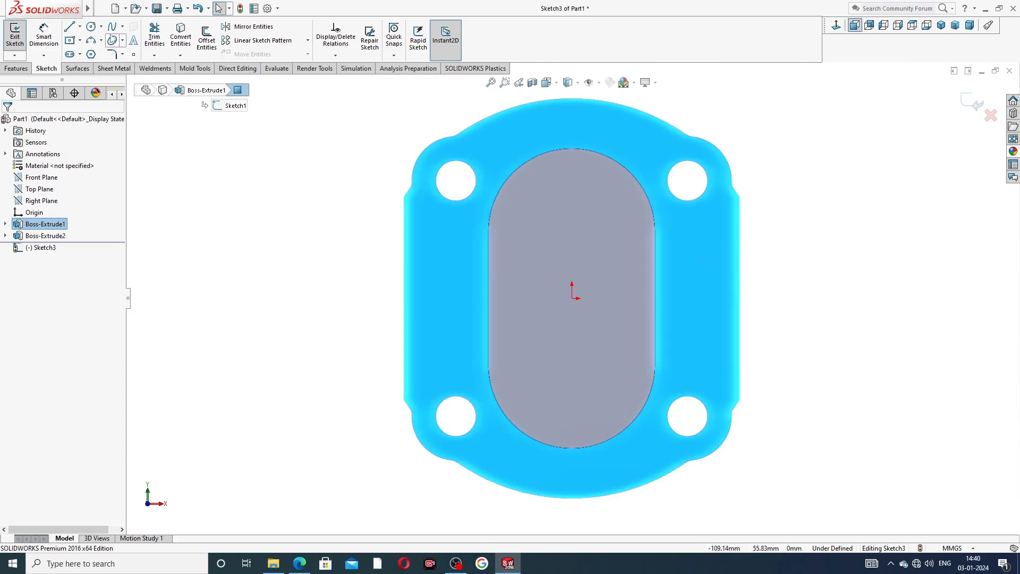
Draw a horizontal centerline through the origin from the plate's left edge to its right edge.
left_click(80, 26)
left_click(96, 53)
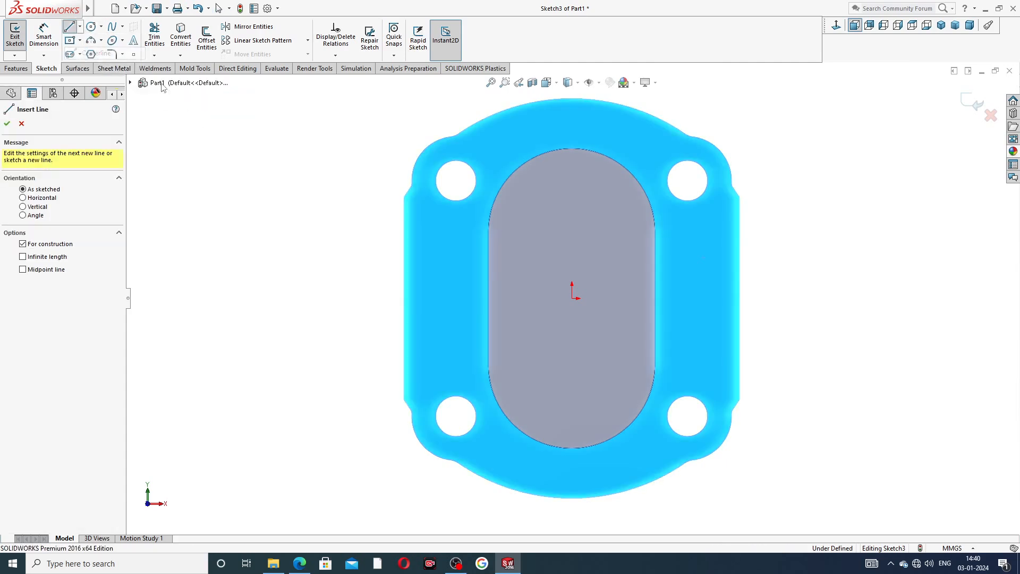
left_click(404, 298)
left_click(740, 298)
right_click(782, 222)
left_click(810, 231)
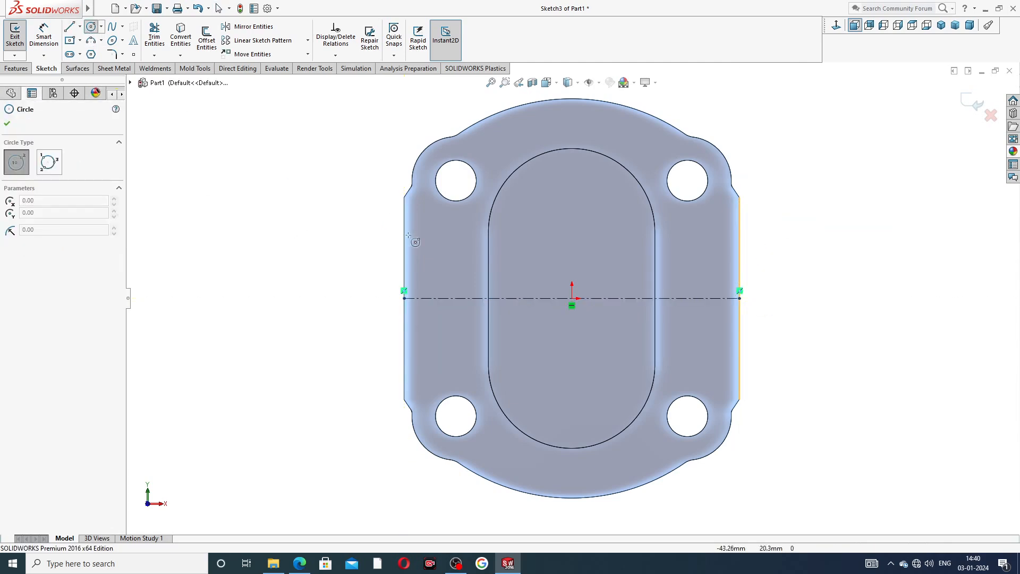
Sketch a circle about 8 mm in diameter centred on the horizontal centerline near the plate's left edge.
left_click(435, 298)
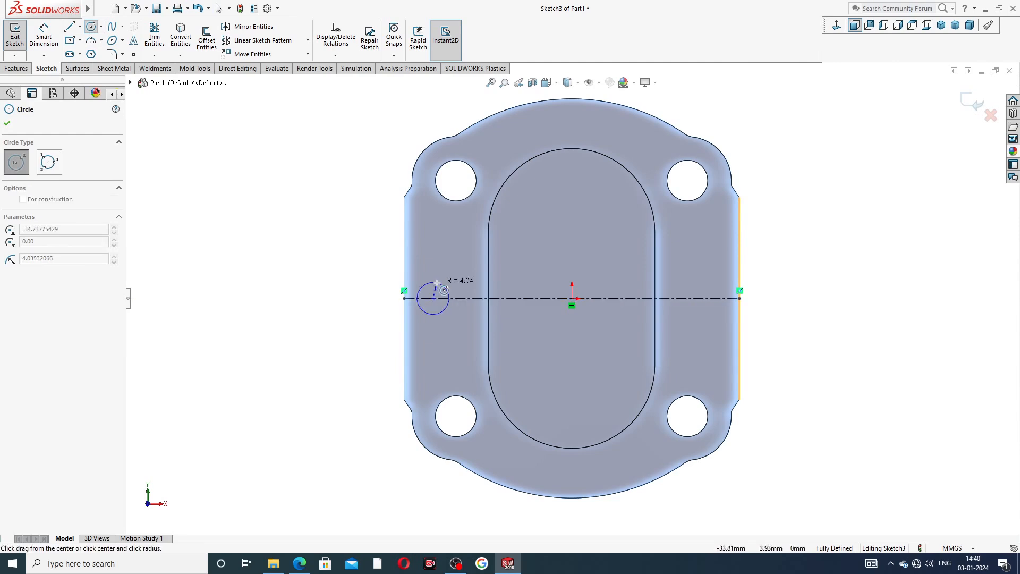
left_click(449, 298)
right_click(376, 257)
left_click(388, 261)
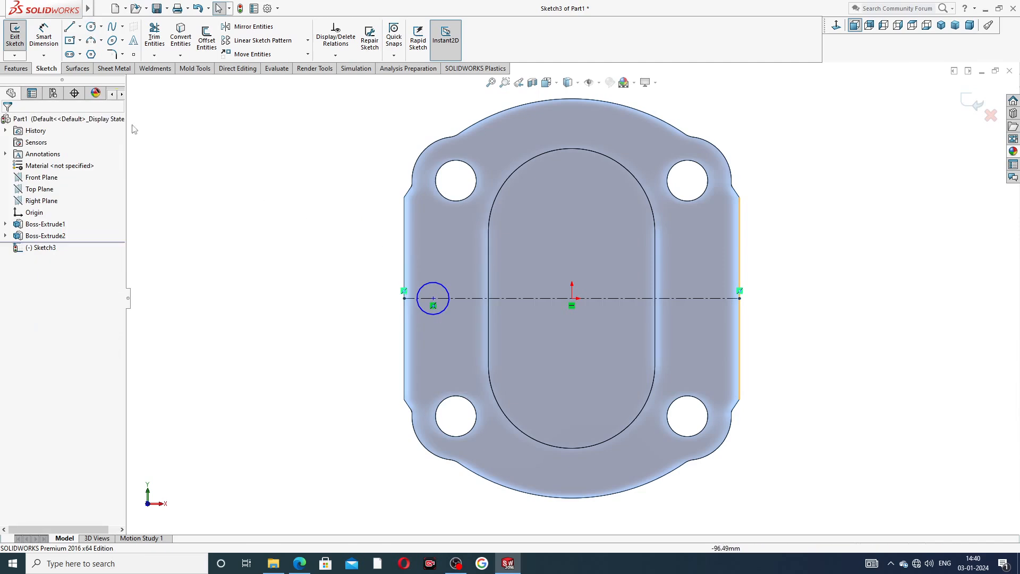
Dimension the sketched circle to a diameter of 10 mm.
left_click(46, 36)
left_click(431, 289)
left_click(463, 288)
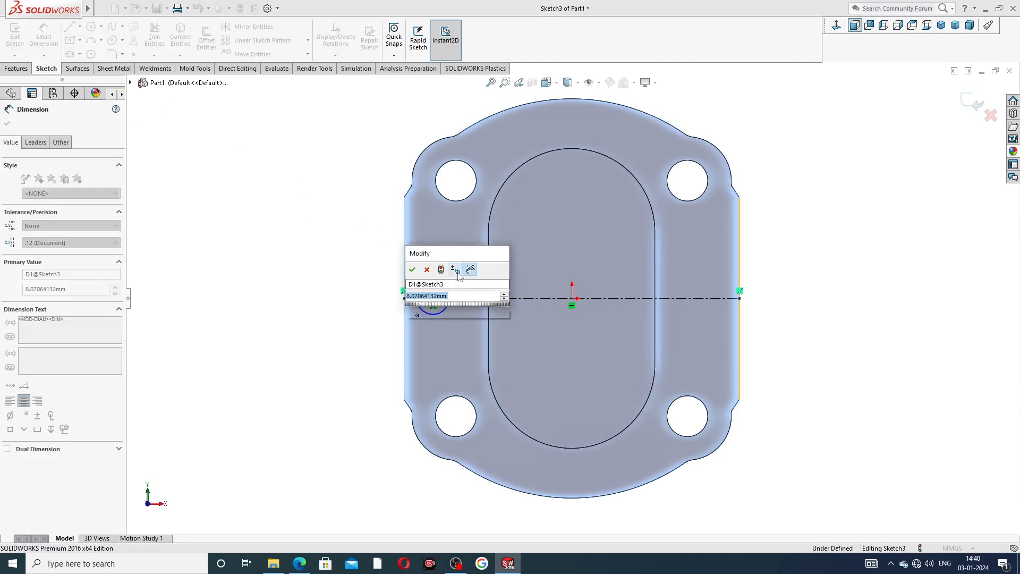
type("10")
key("Return")
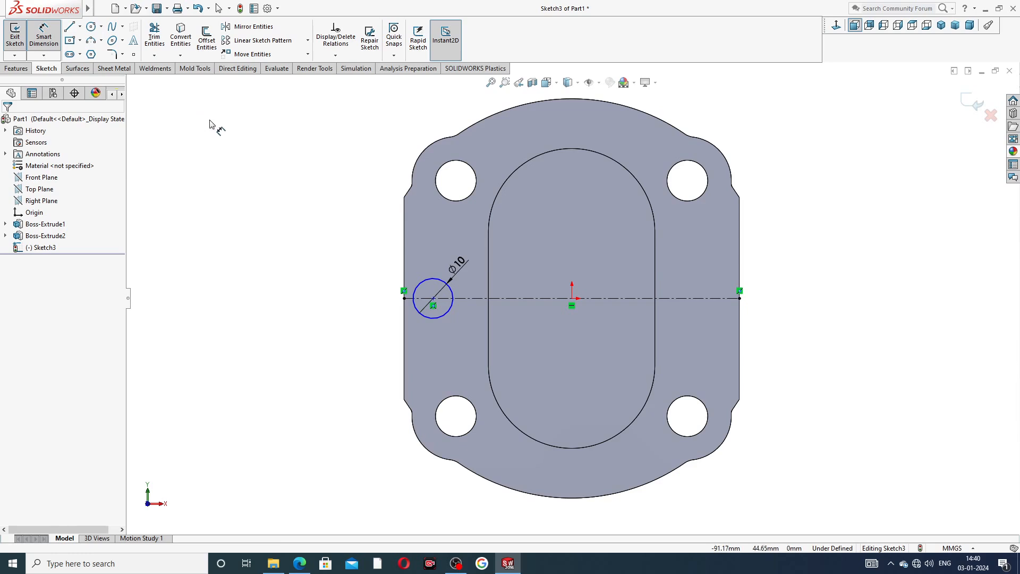
right_click(231, 153)
left_click(239, 157)
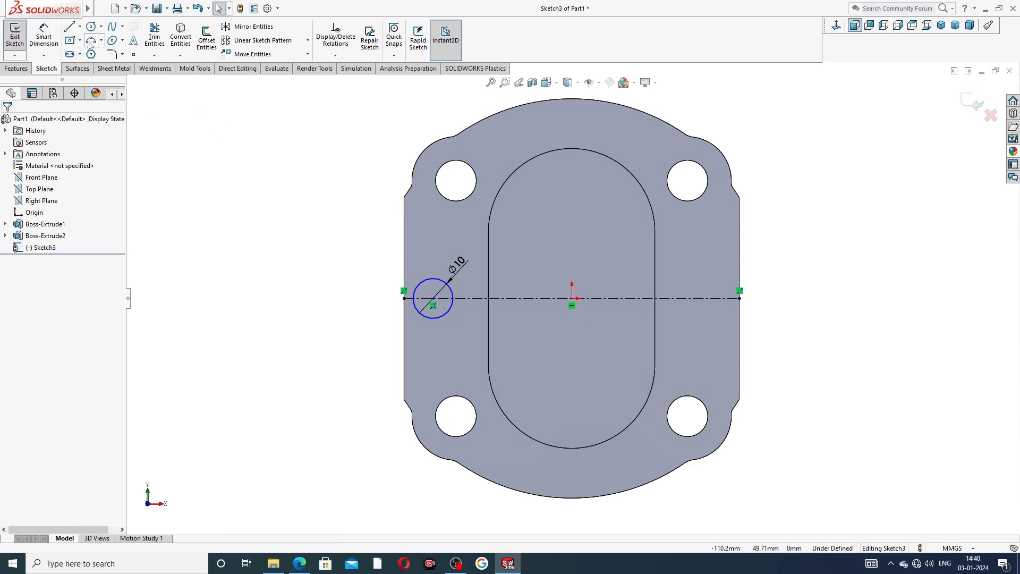
Draw a three-sided line outline from the circle's top past the plate's left edge and back to its bottom, and shorten its overhang.
left_click(433, 277)
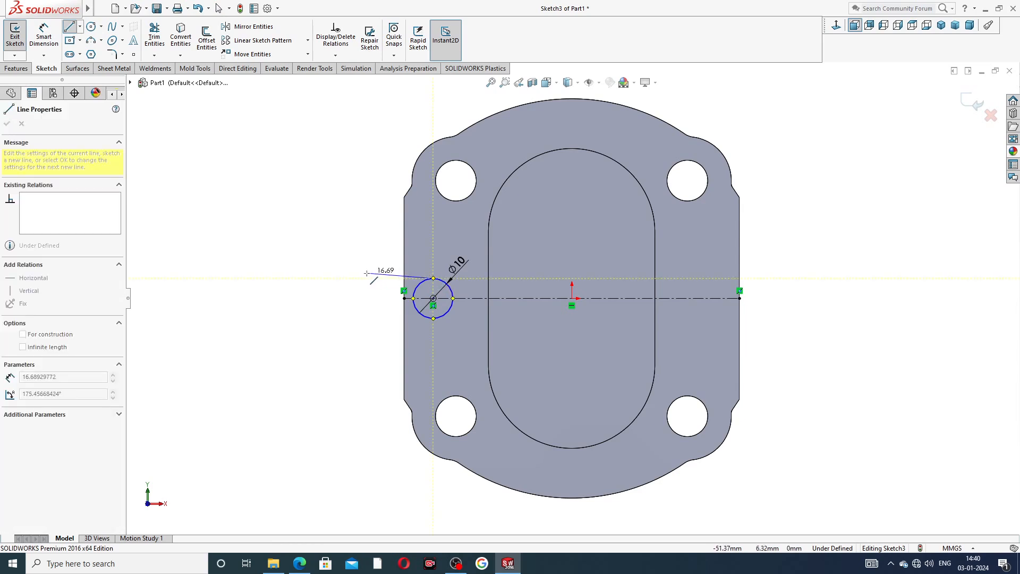
left_click(360, 277)
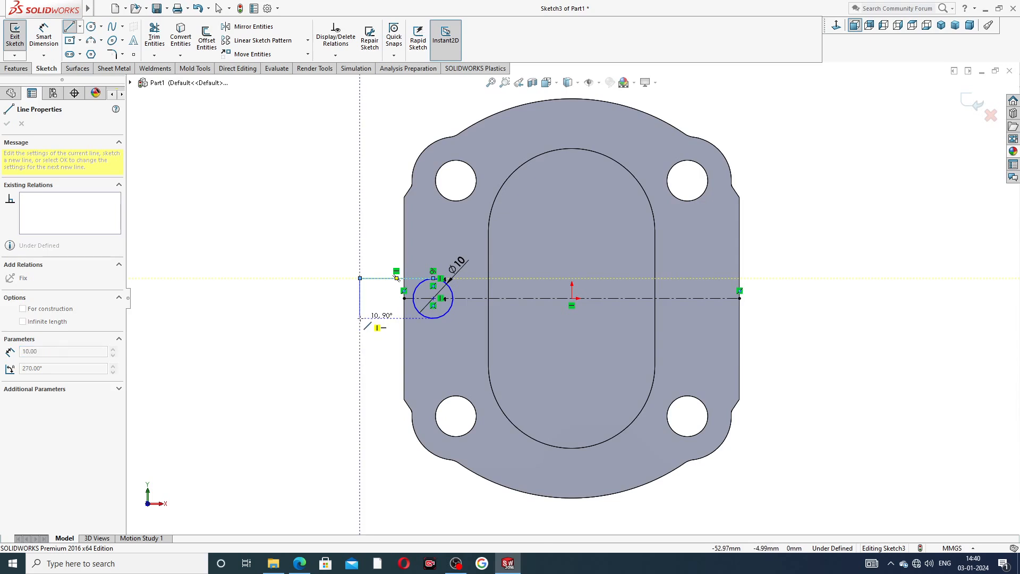
left_click(359, 318)
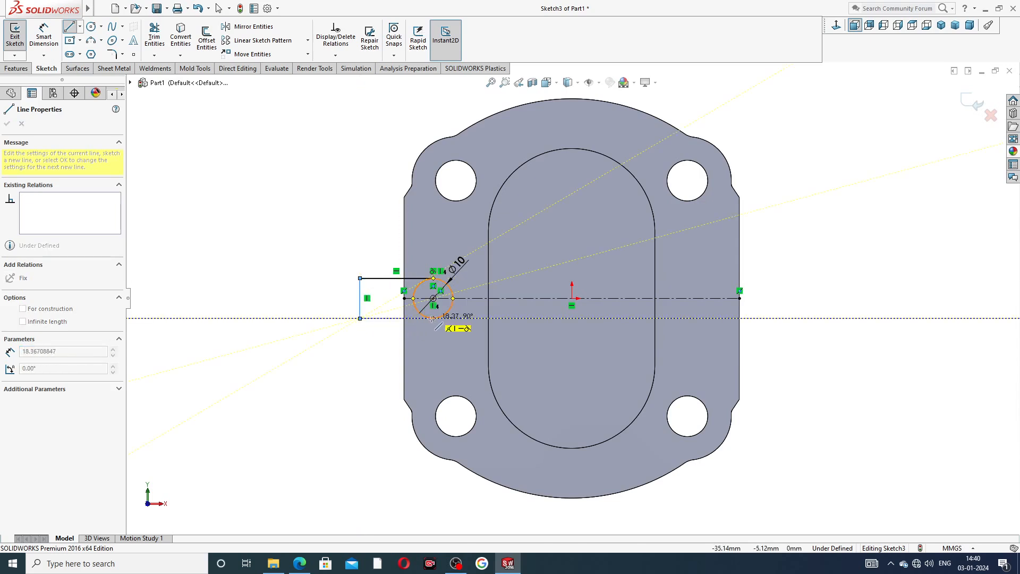
right_click(330, 269)
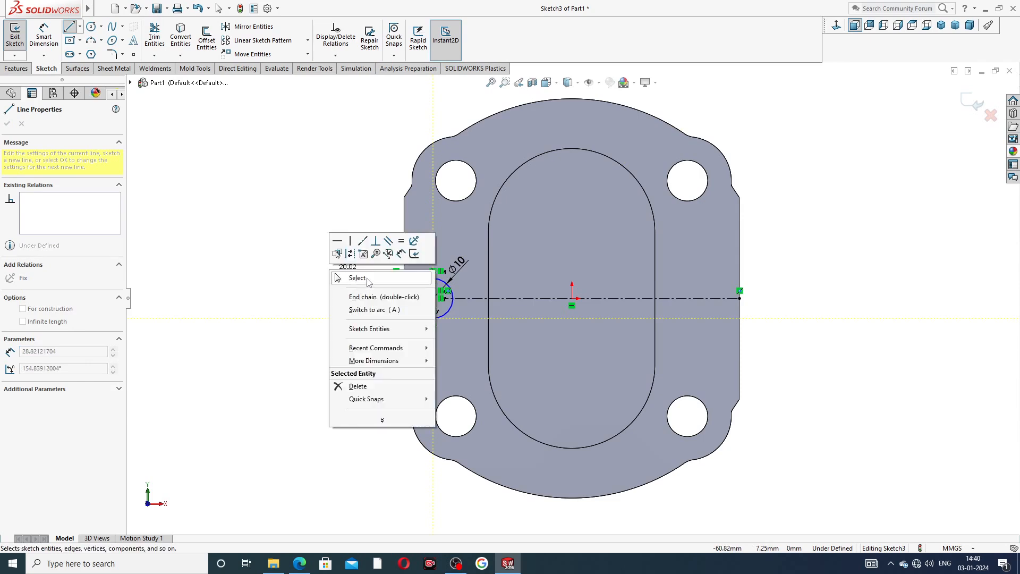
left_click(368, 279)
scroll(431, 298, "down", 3)
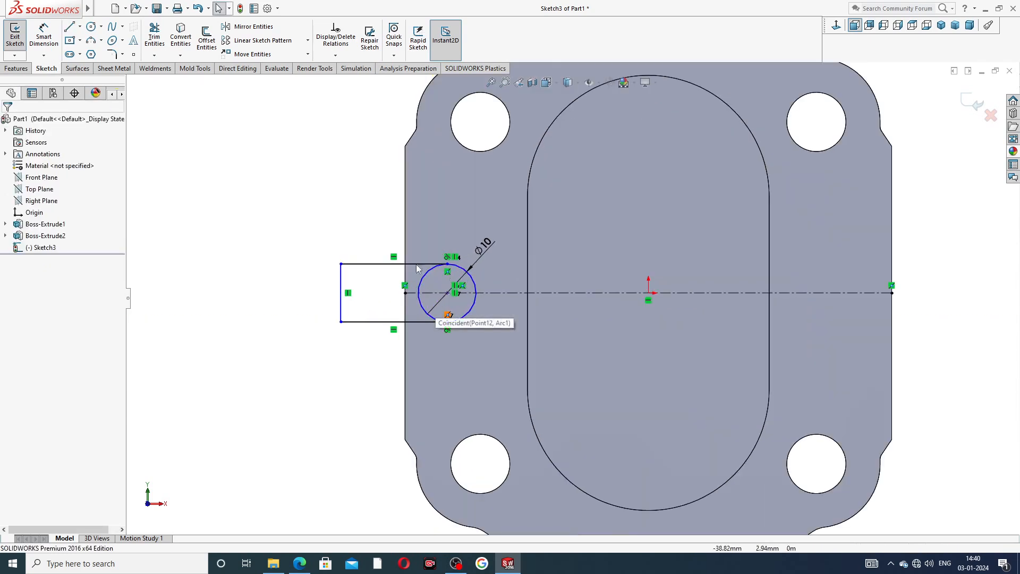
left_click_drag(342, 287, 366, 289)
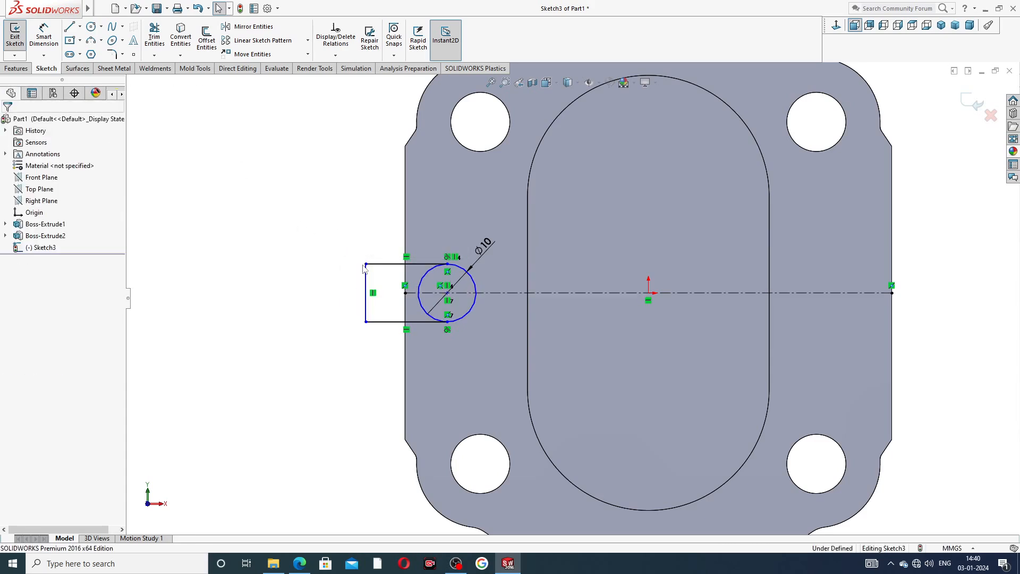
Dimension the circle's centre 8 mm from the plate's left edge, checking the end plate's PDF drawing.
left_click(299, 563)
right_click(300, 563)
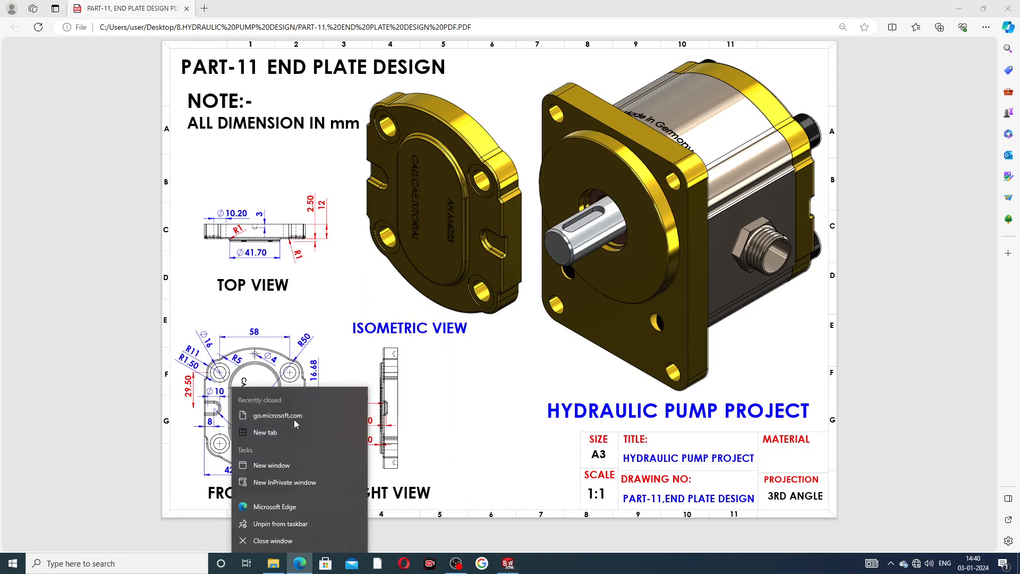
left_click(474, 399)
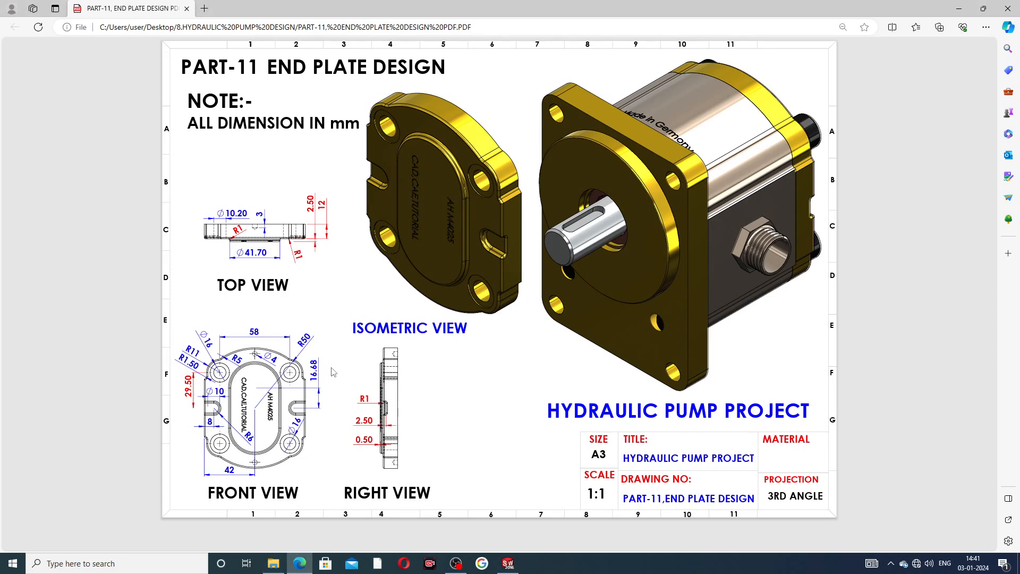
left_click(508, 563)
right_click(507, 563)
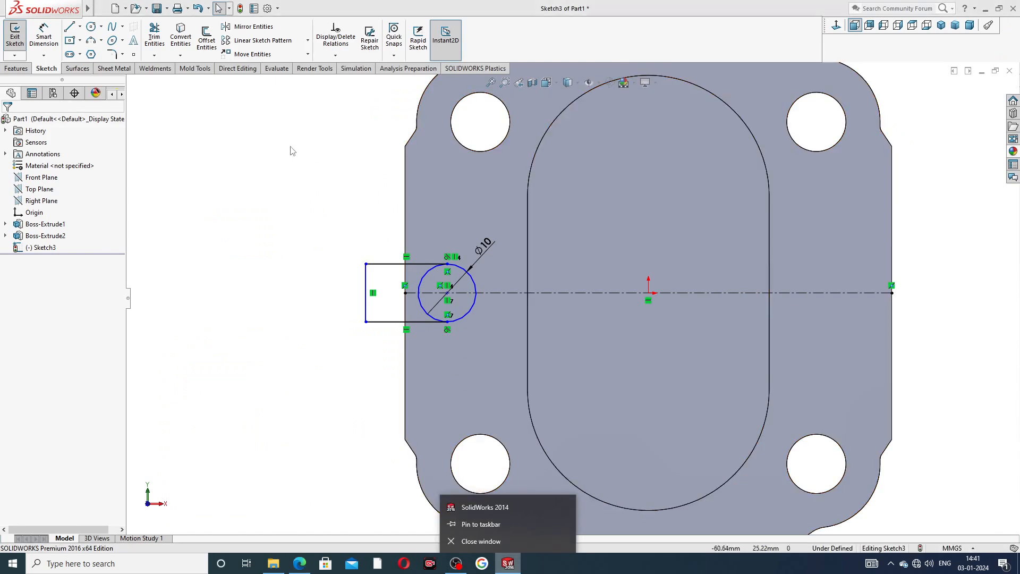
left_click(177, 110)
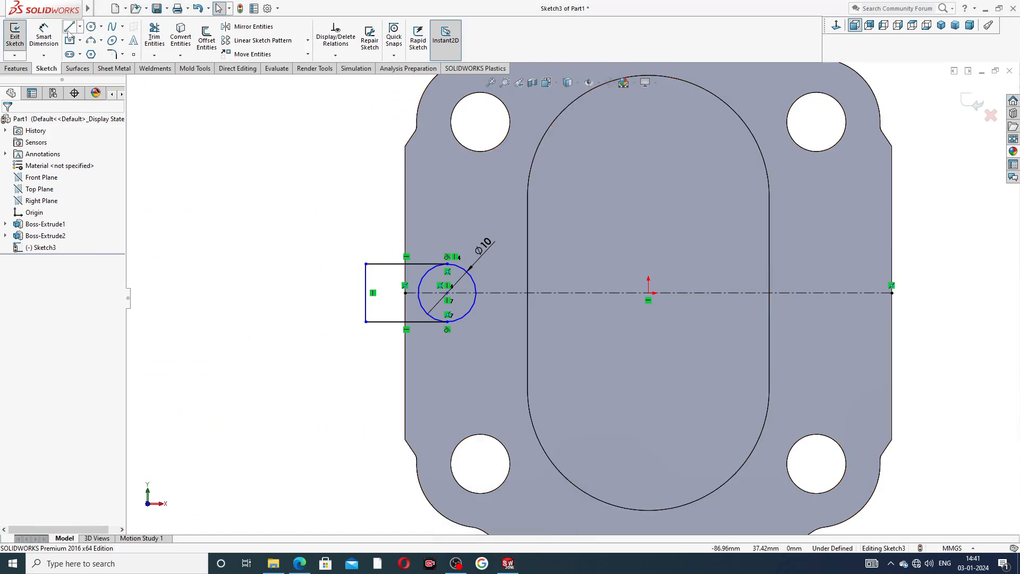
left_click(53, 37)
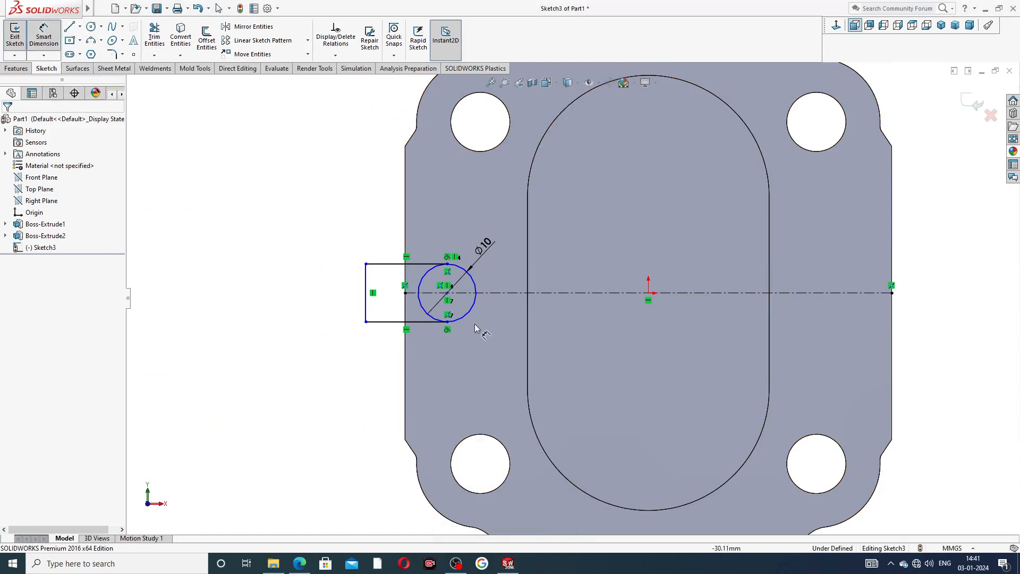
left_click(447, 293)
left_click(406, 341)
left_click(426, 345)
type("8")
key("Return")
left_click(312, 316)
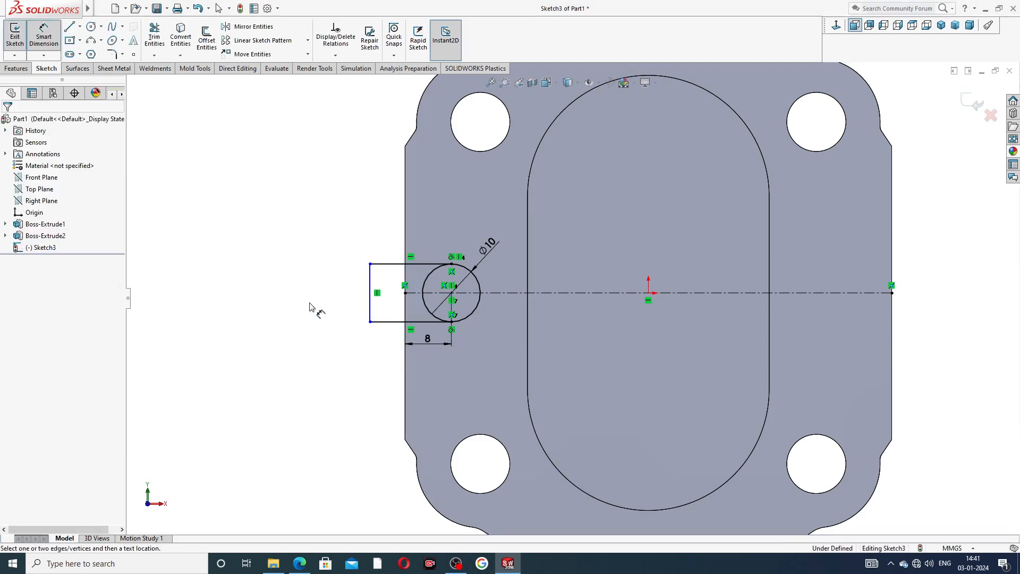
right_click(295, 218)
left_click(325, 157)
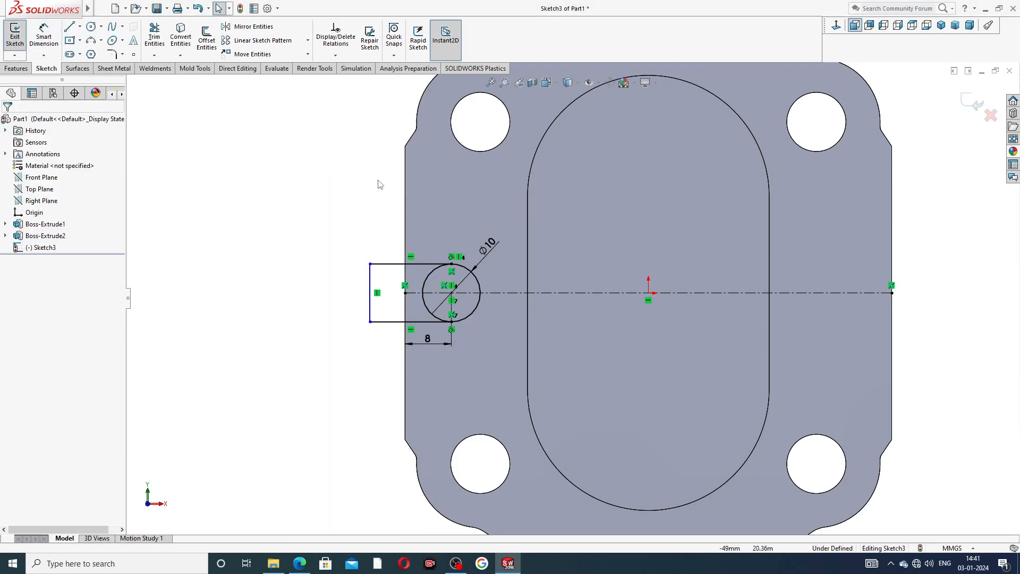
Trim away the circle's inner left arc to leave a round-ended slot outline, and reposition its diameter dimension.
left_click(154, 36)
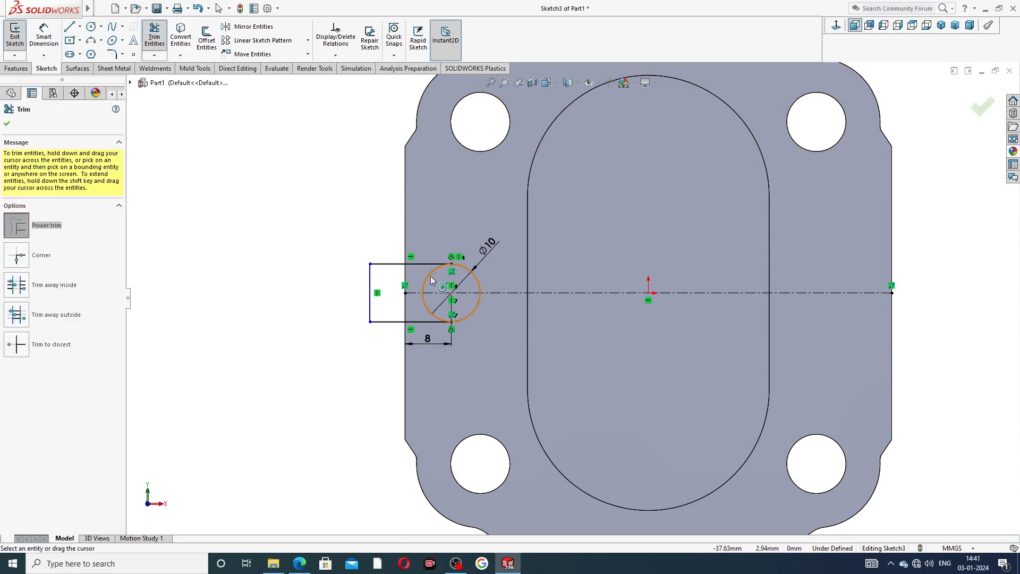
left_click(52, 344)
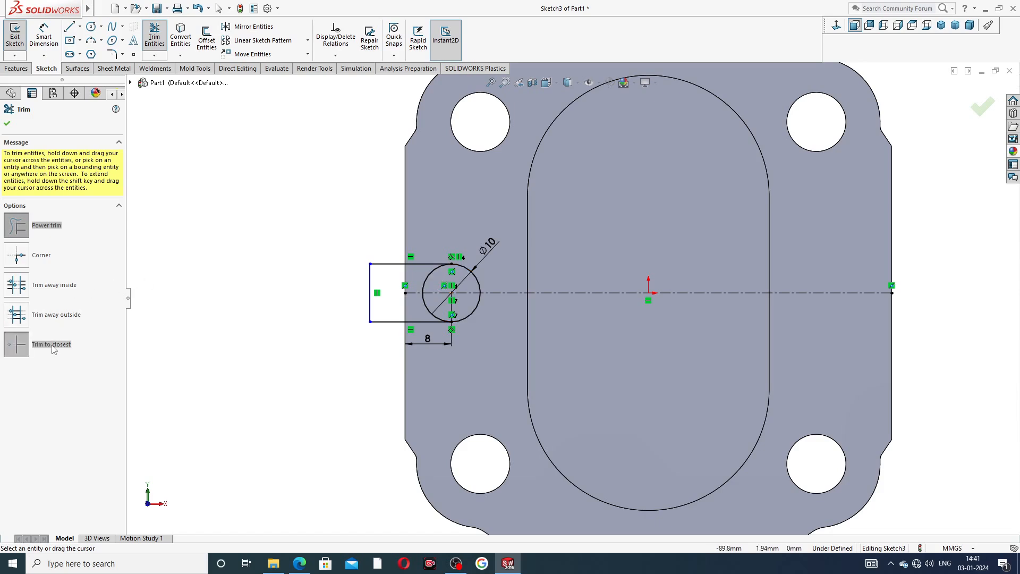
left_click(425, 307)
scroll(427, 304, "down", 3)
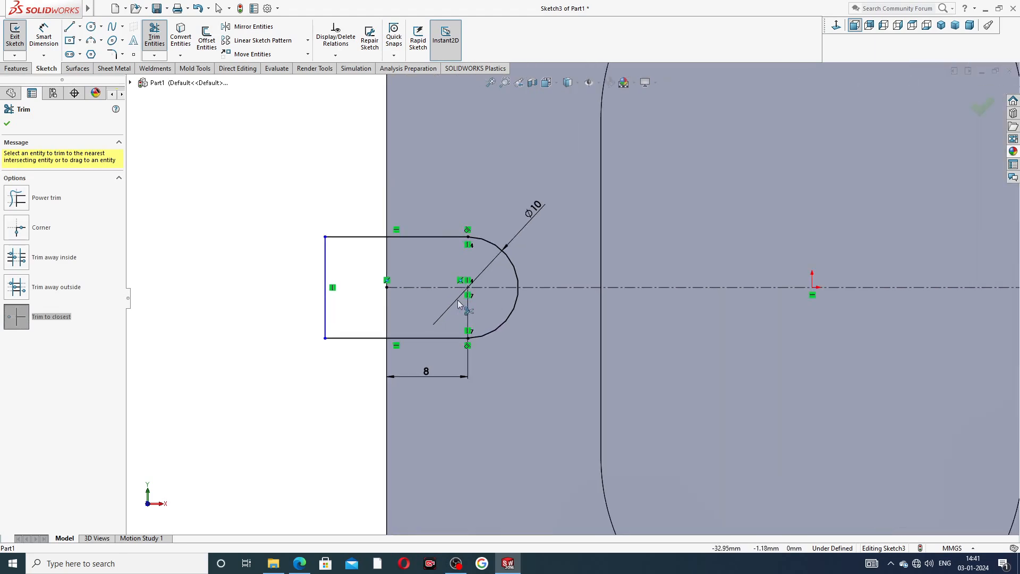
right_click(305, 189)
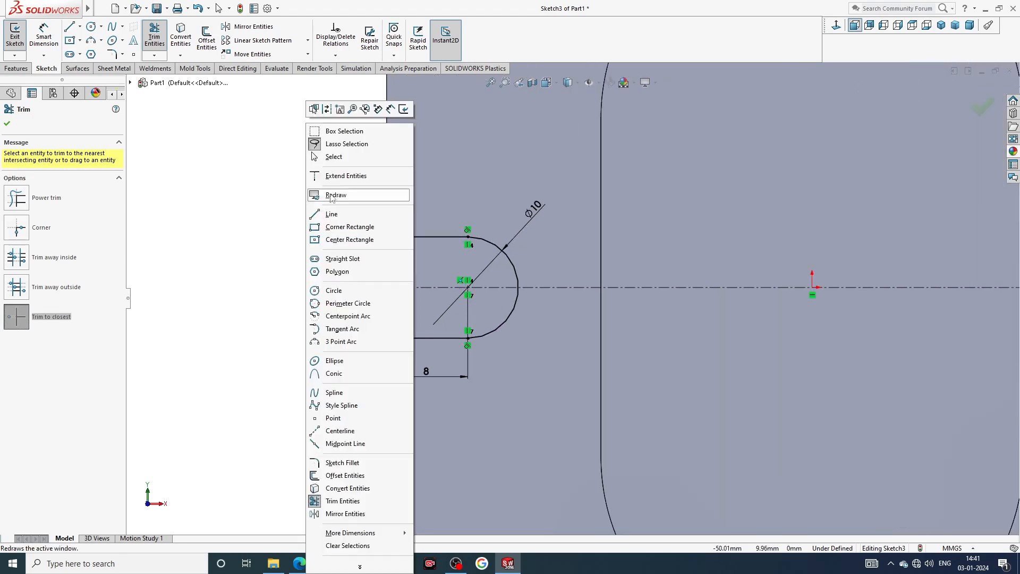
left_click(338, 160)
left_click(530, 224)
left_click(348, 200)
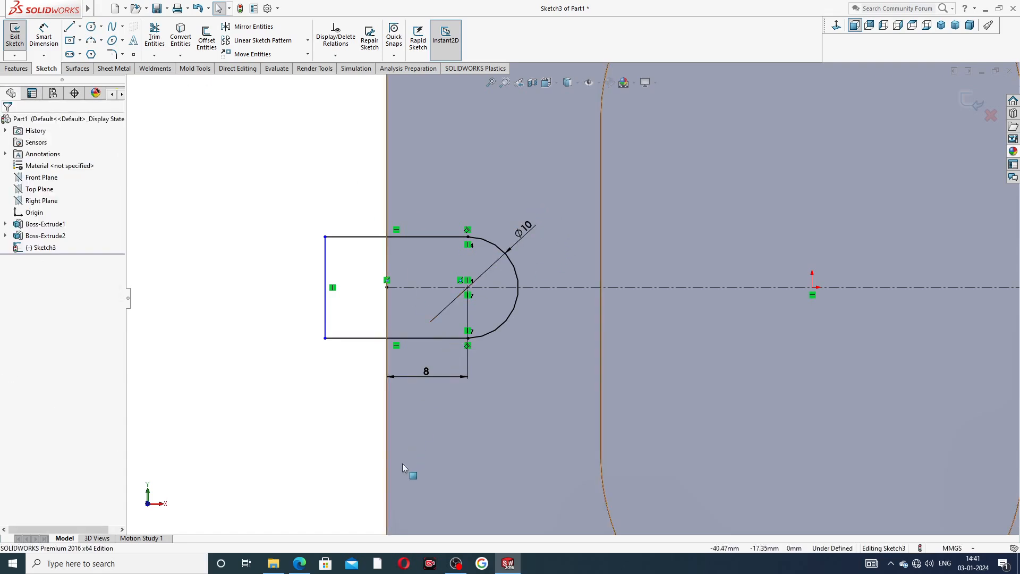
Exit the side slot sketch and re-dock the CommandManager.
key("f")
right_click(297, 140)
left_click(241, 139)
left_click_drag(22, 69, 94, 54)
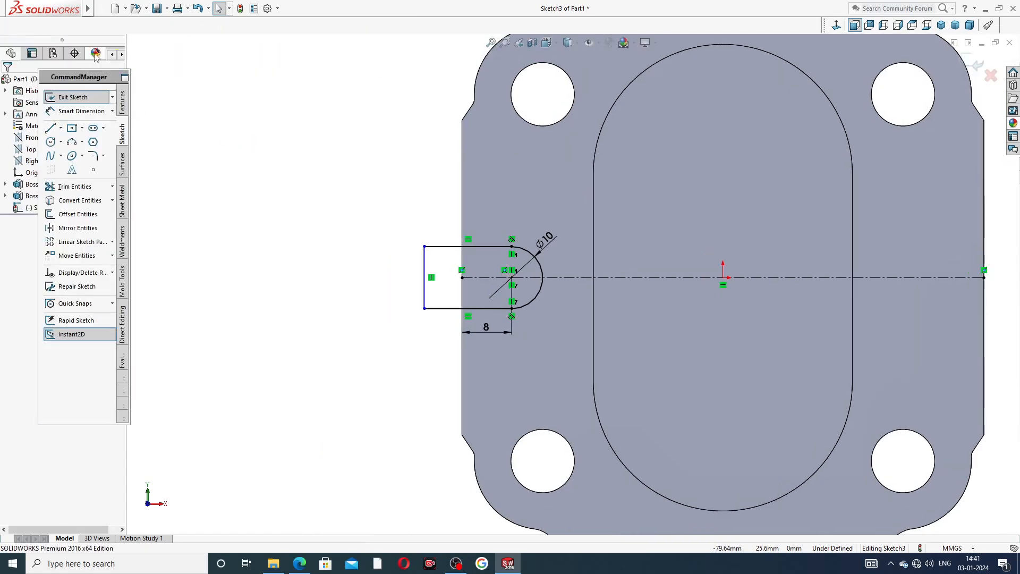
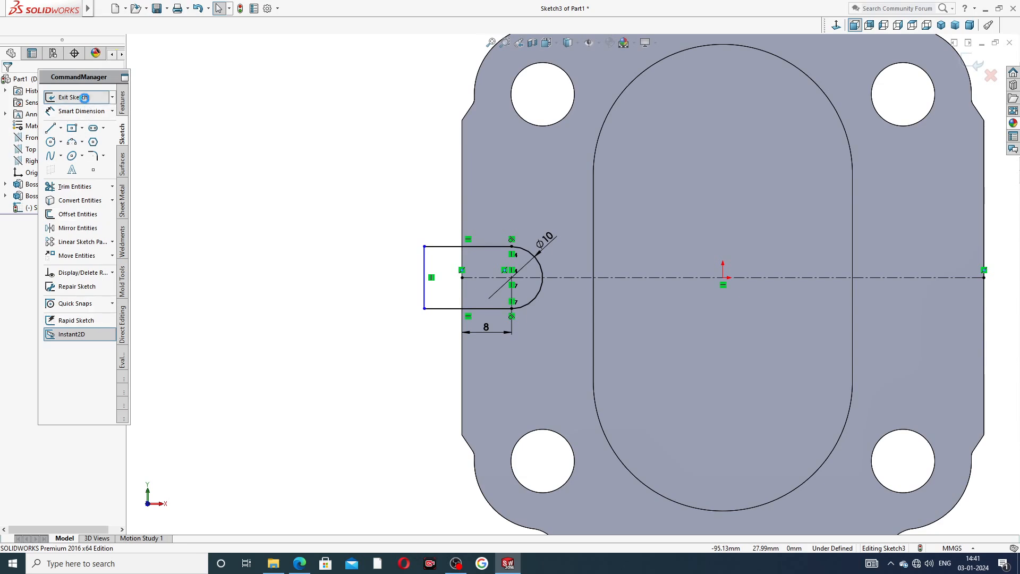
left_click(73, 97)
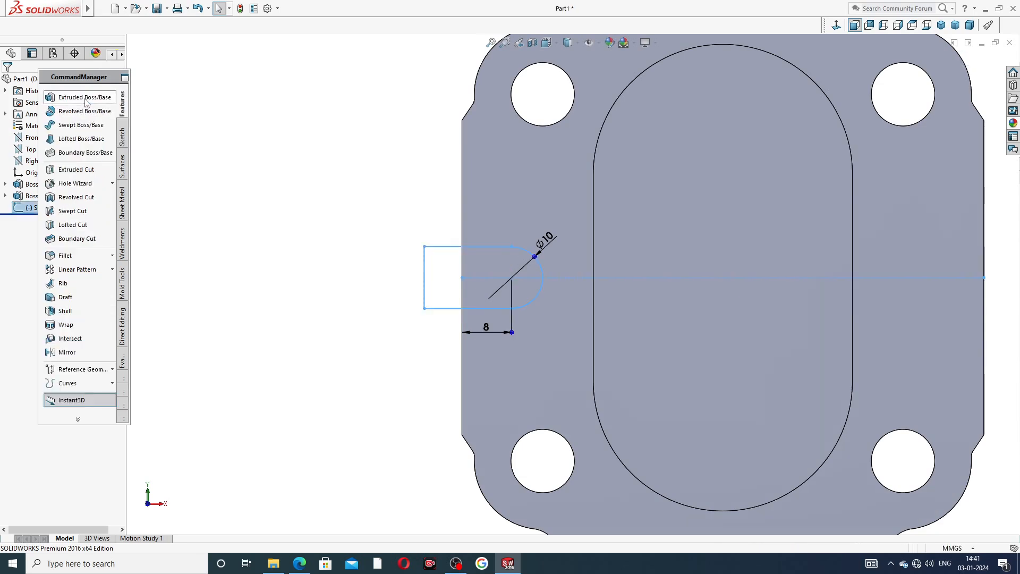
left_click(124, 79)
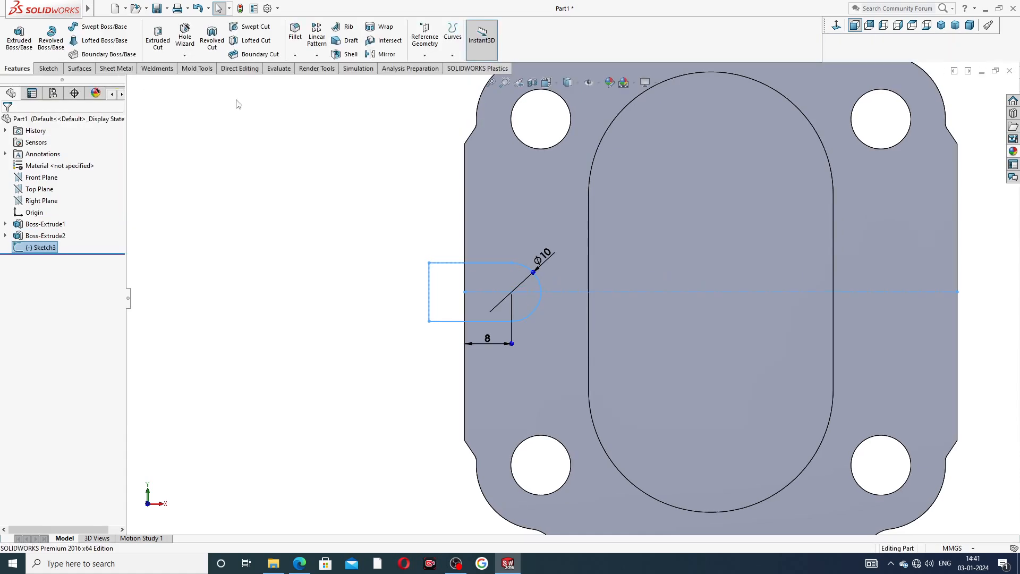
Cut-extrude the side slot sketch into the plate as a blind cut 2.5 mm deep.
key("z")
key("z")
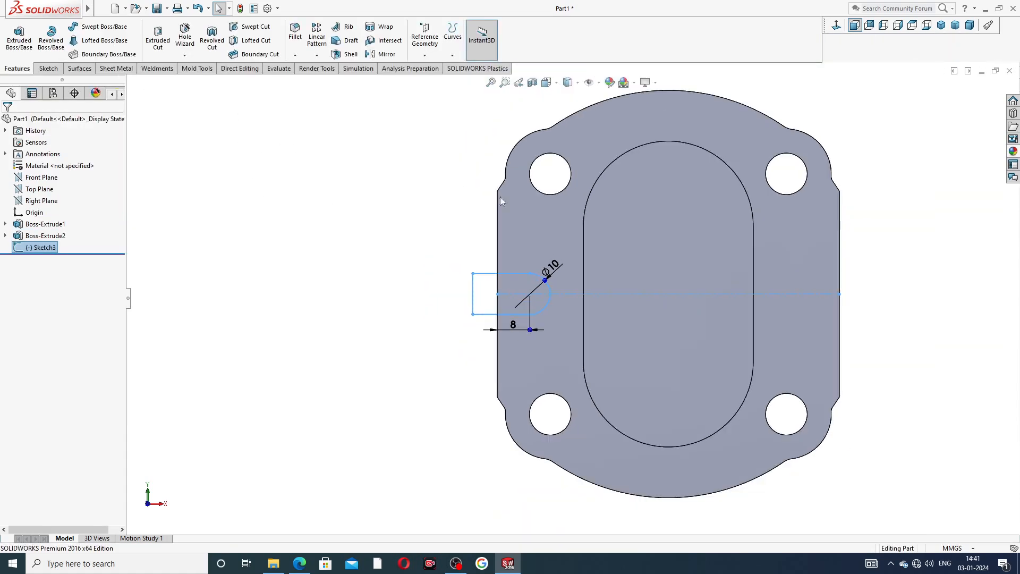
key("z")
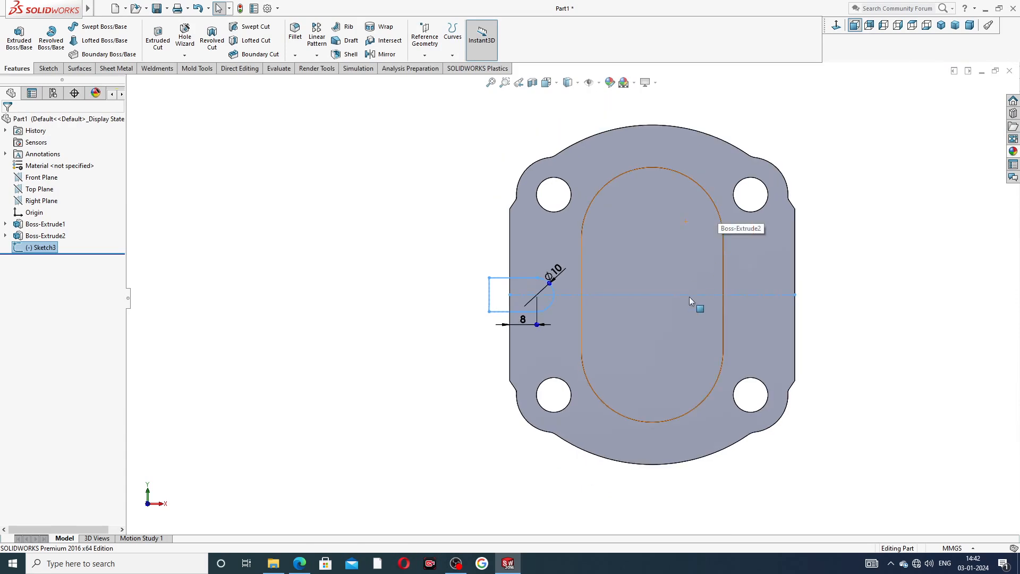
scroll(689, 297, "down", 2)
left_click(897, 218)
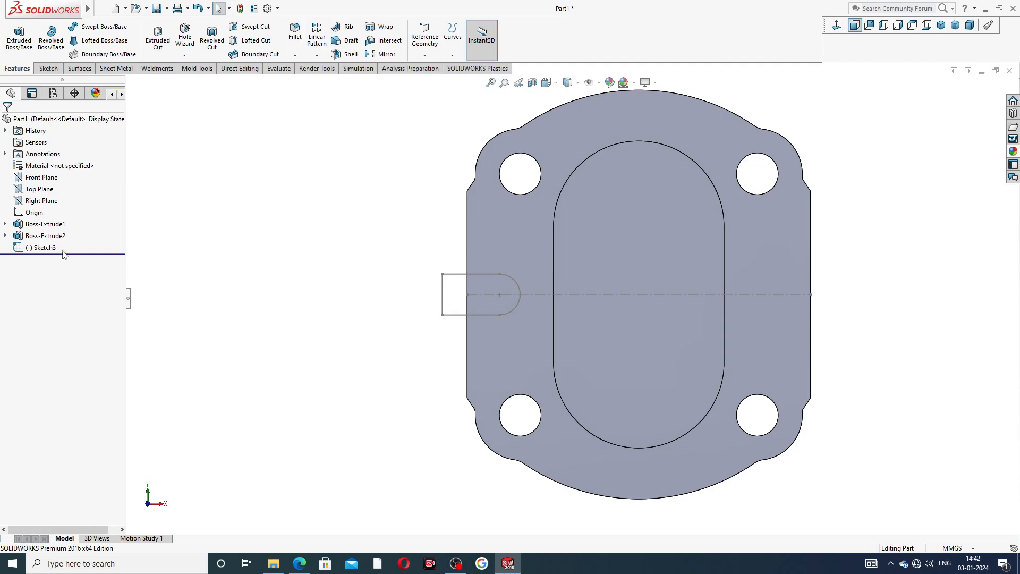
left_click(42, 247)
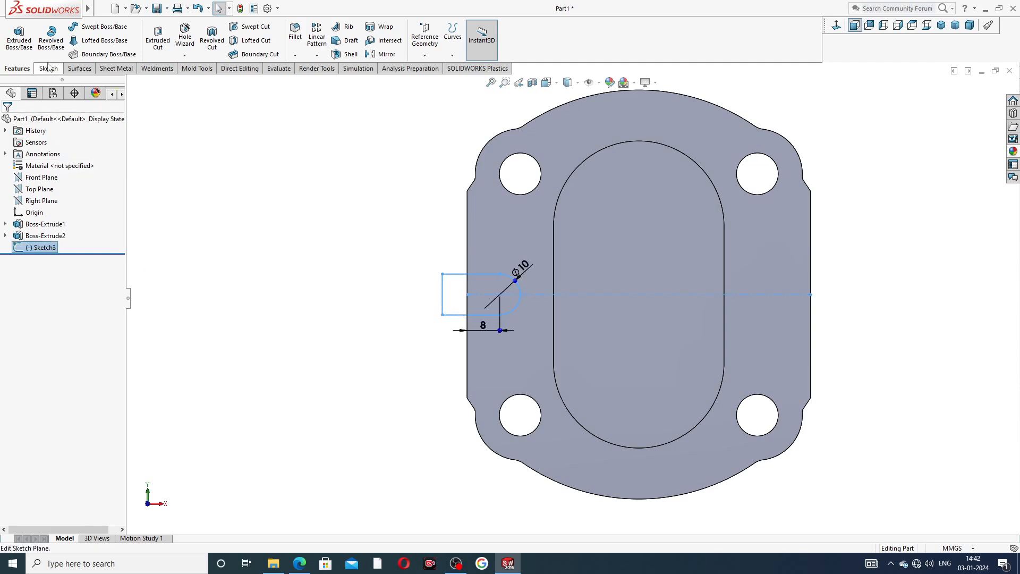
left_click(158, 37)
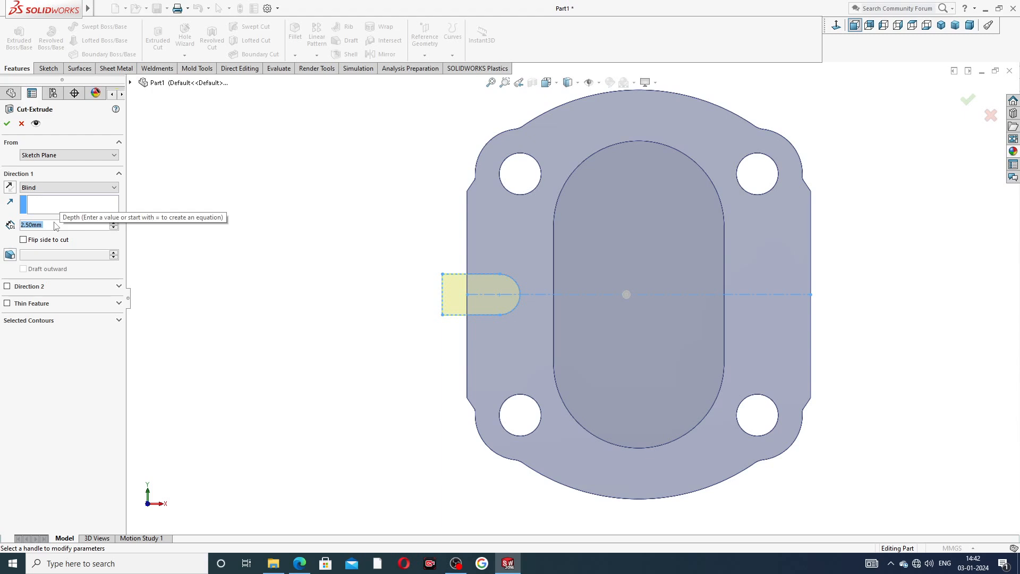
left_click(7, 125)
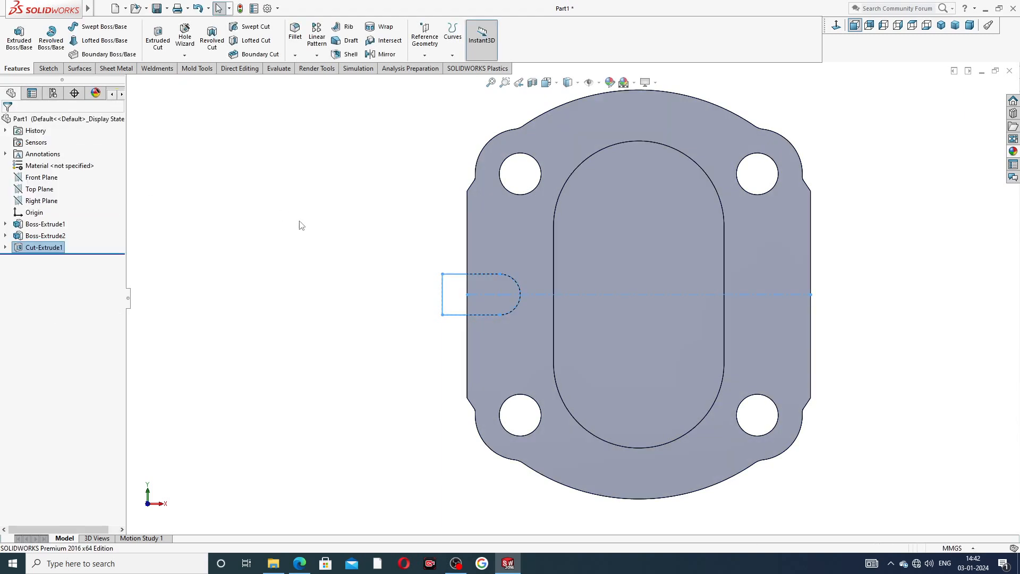
middle_click_drag(405, 266, 433, 273)
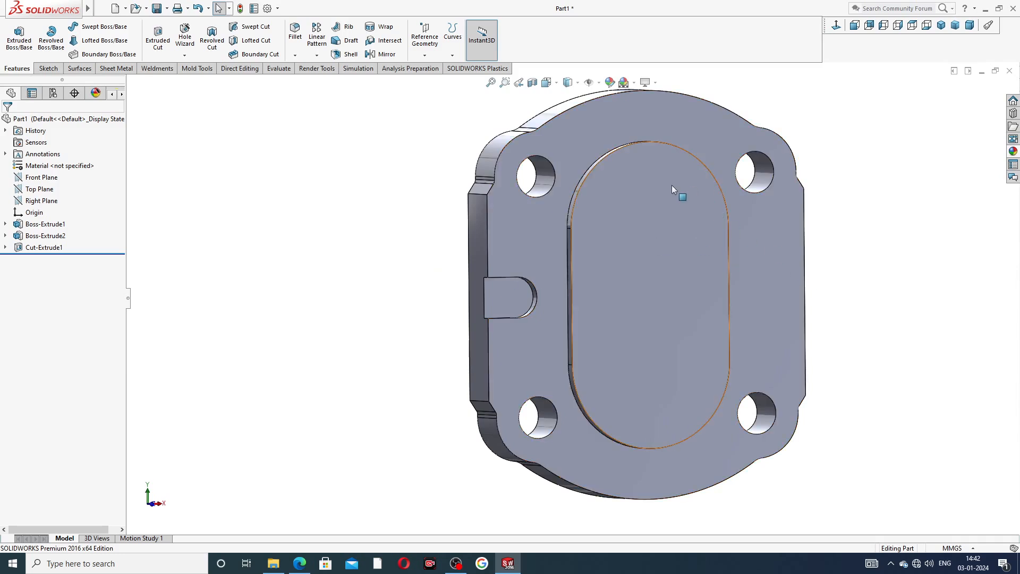
Start a sketch on the plate's front face and draw a vertical midpoint line about 31 mm long in line with the origin.
left_click(622, 269)
left_click(875, 200)
left_click(544, 246)
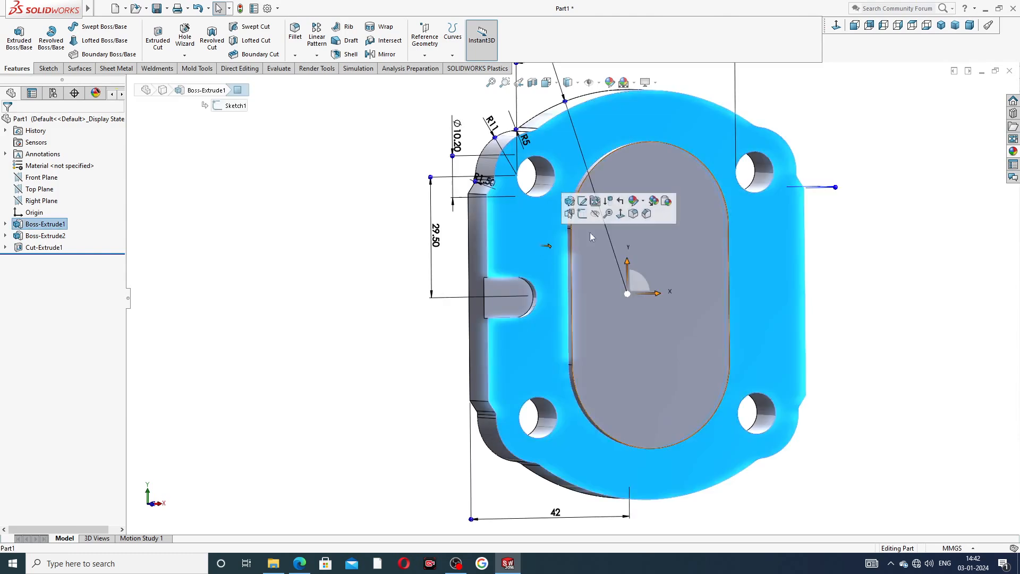
left_click(582, 211)
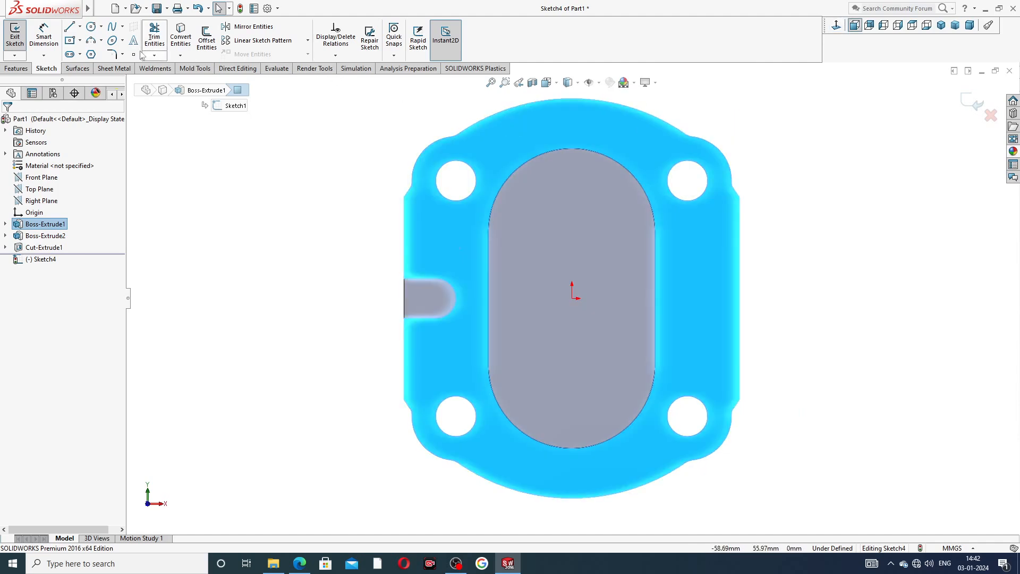
left_click(80, 26)
left_click(100, 65)
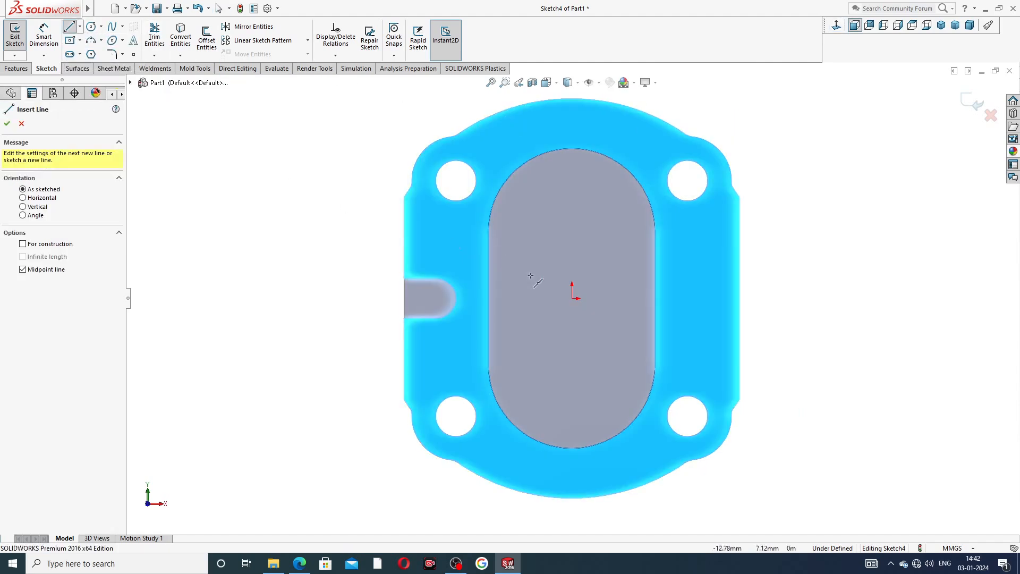
left_click(571, 228)
left_click(572, 219)
right_click(695, 257)
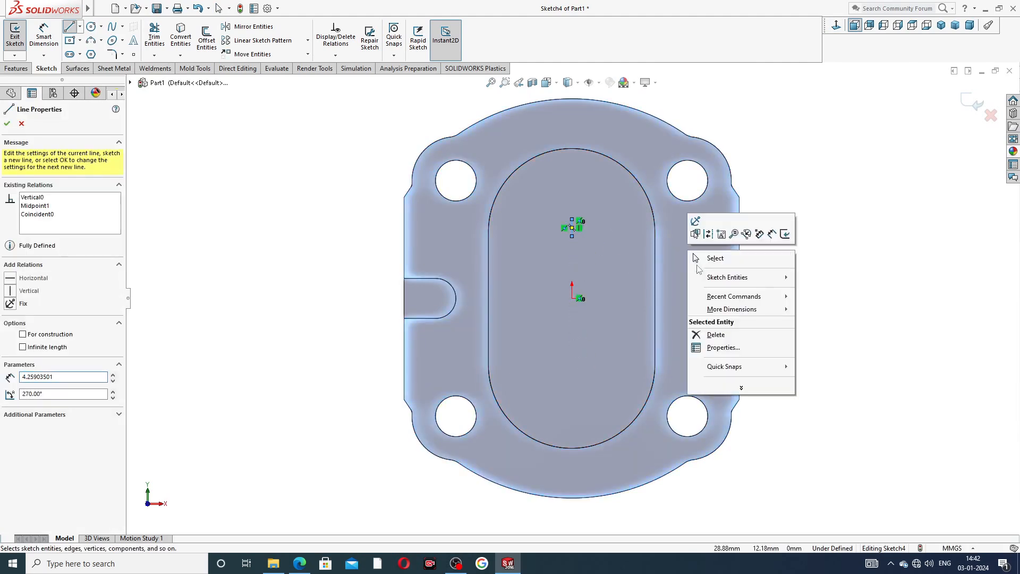
left_click(709, 261)
left_click_drag(573, 236, 587, 342)
left_click(827, 231)
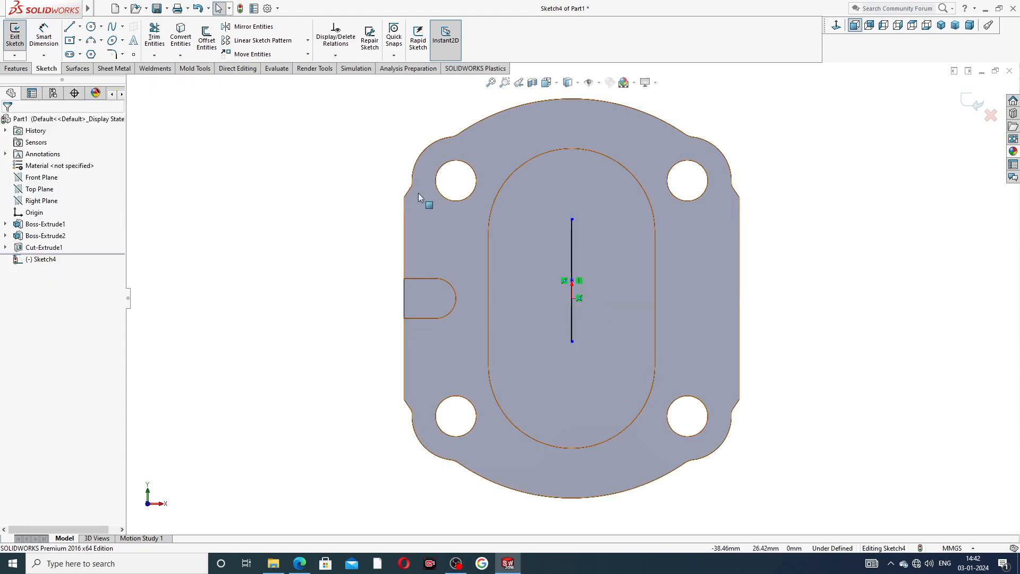
left_click(248, 26)
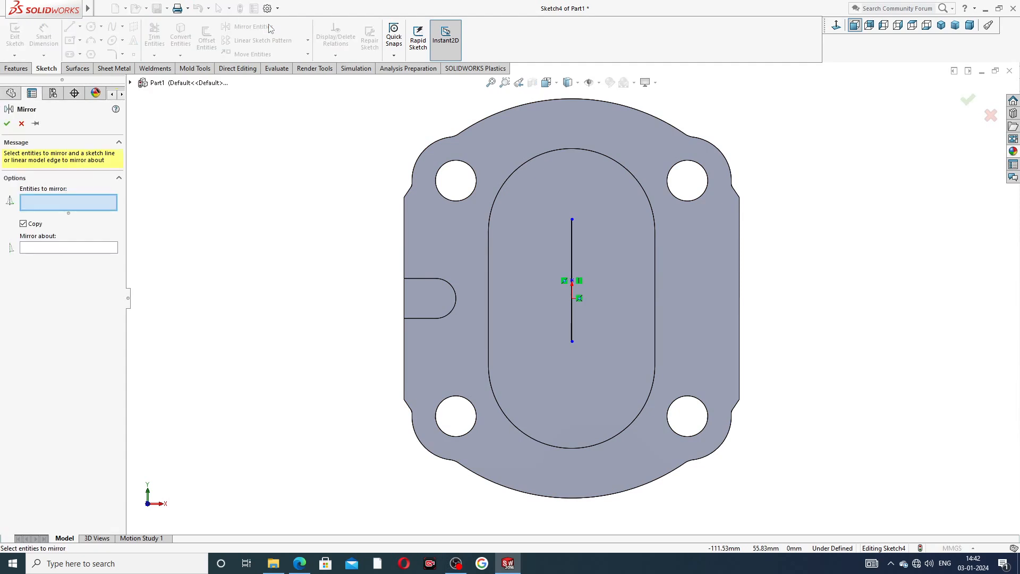
left_click(130, 83)
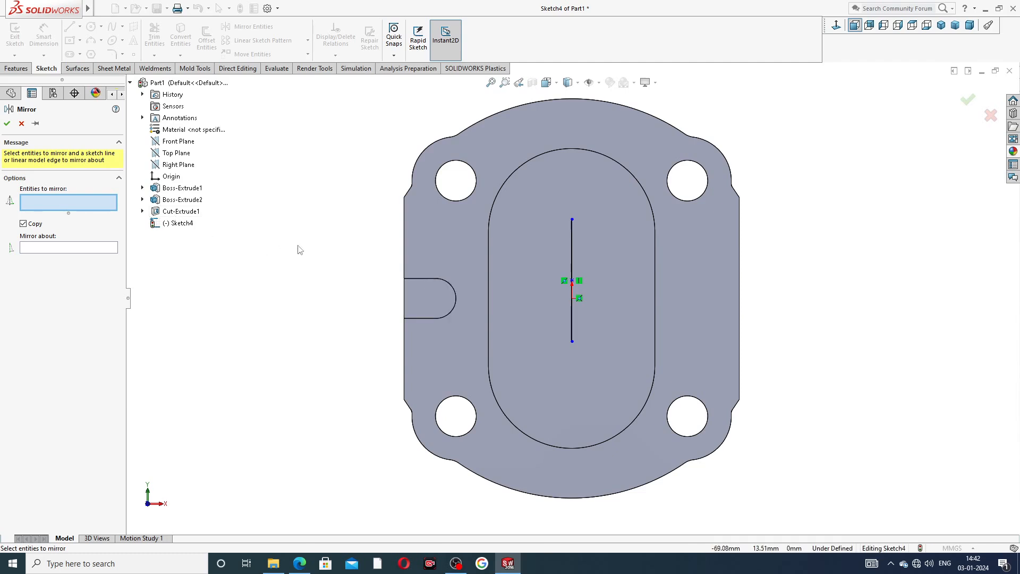
left_click(21, 124)
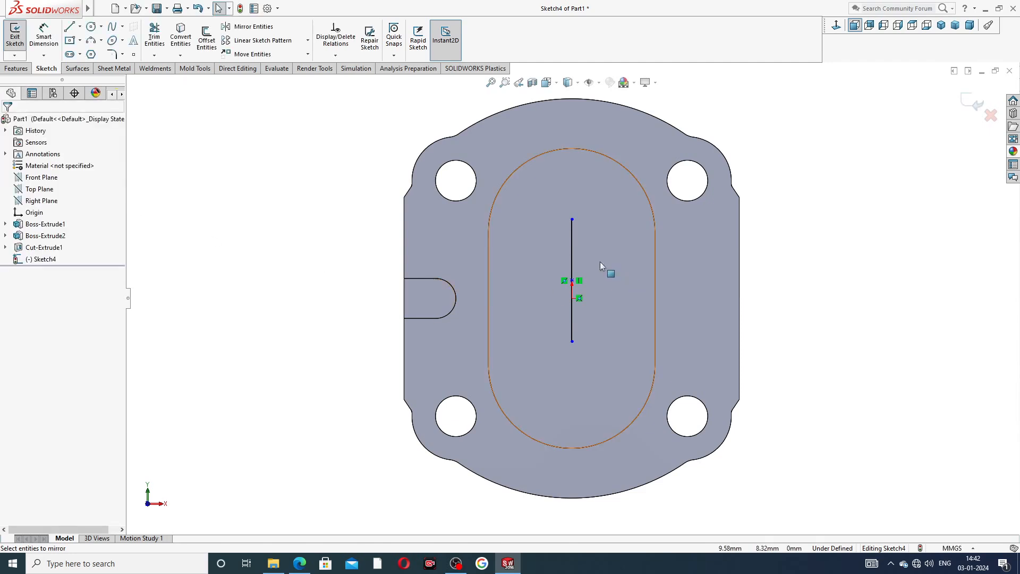
Convert the vertical line to construction geometry and try to mirror the side slot cut from within this sketch.
left_click(573, 243)
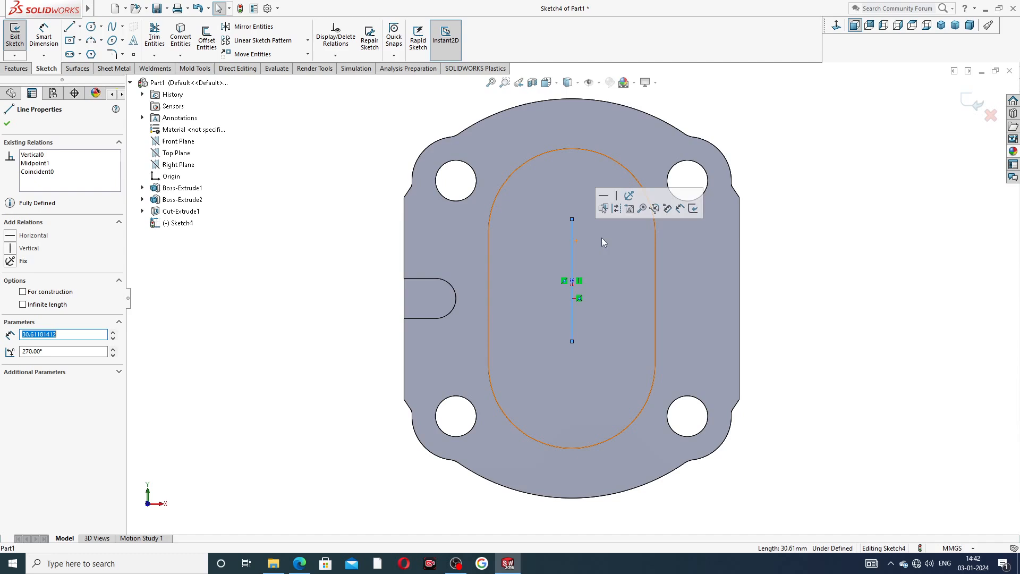
left_click(617, 209)
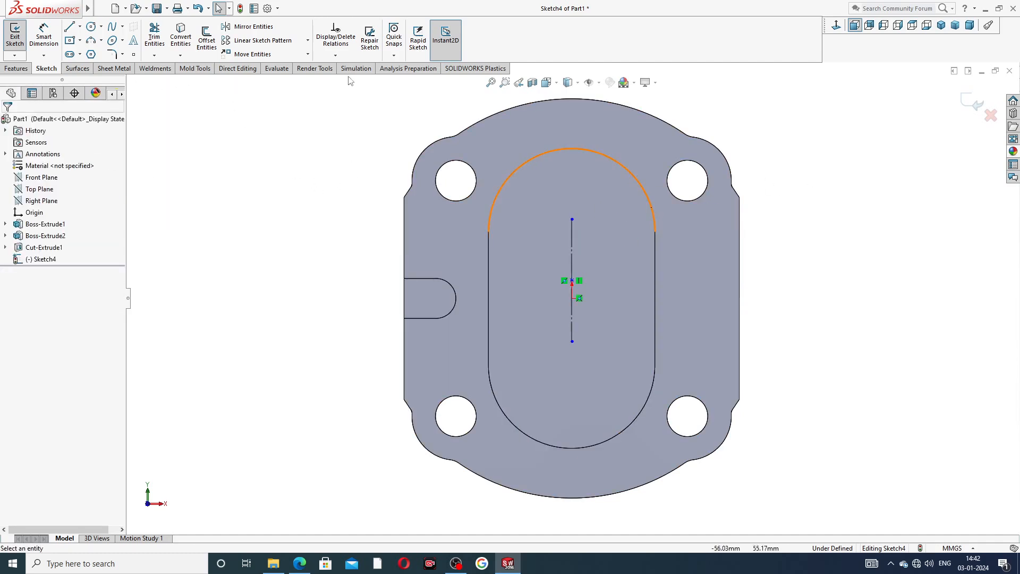
left_click(248, 29)
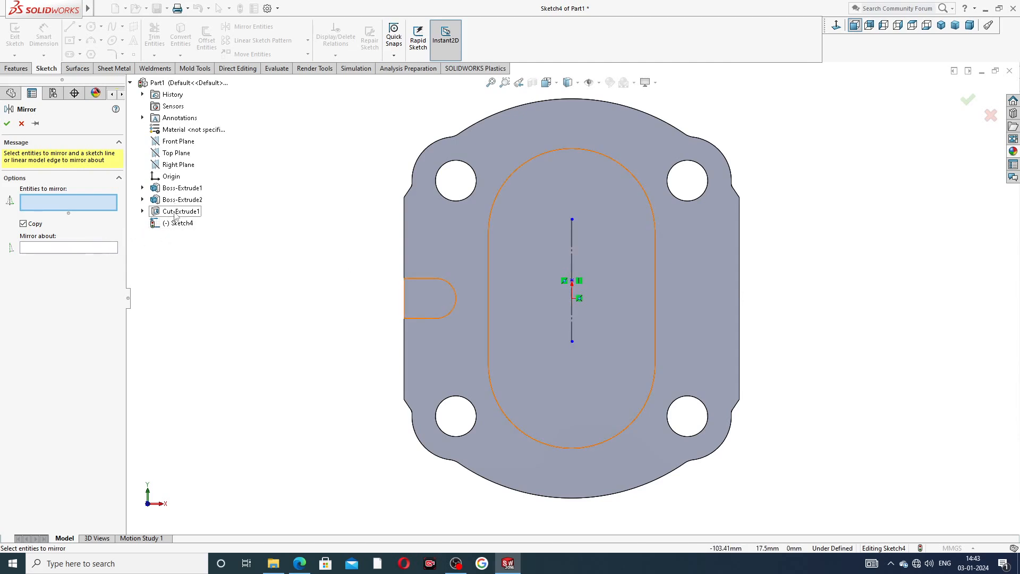
middle_click_drag(390, 302, 424, 311)
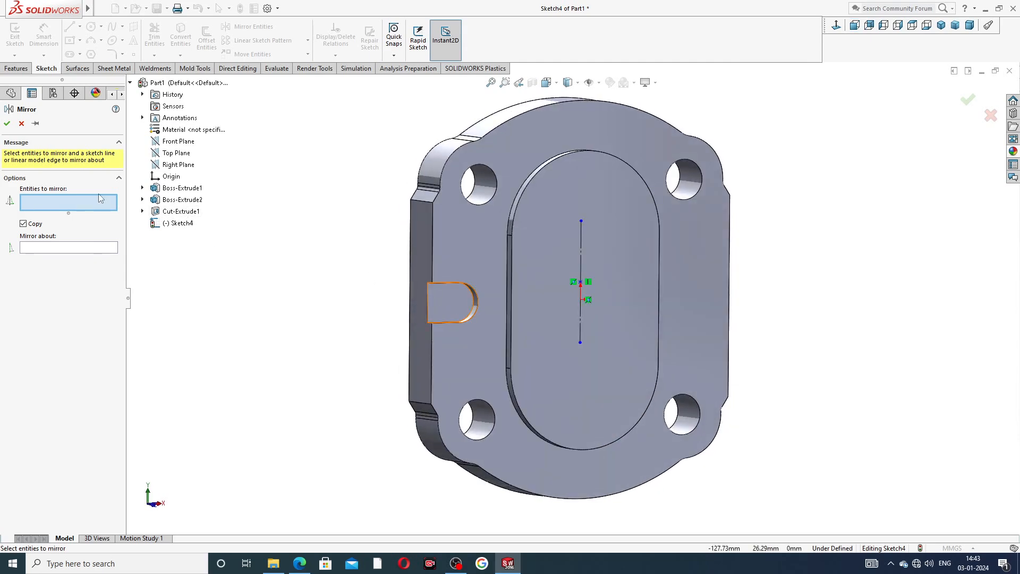
left_click(171, 212)
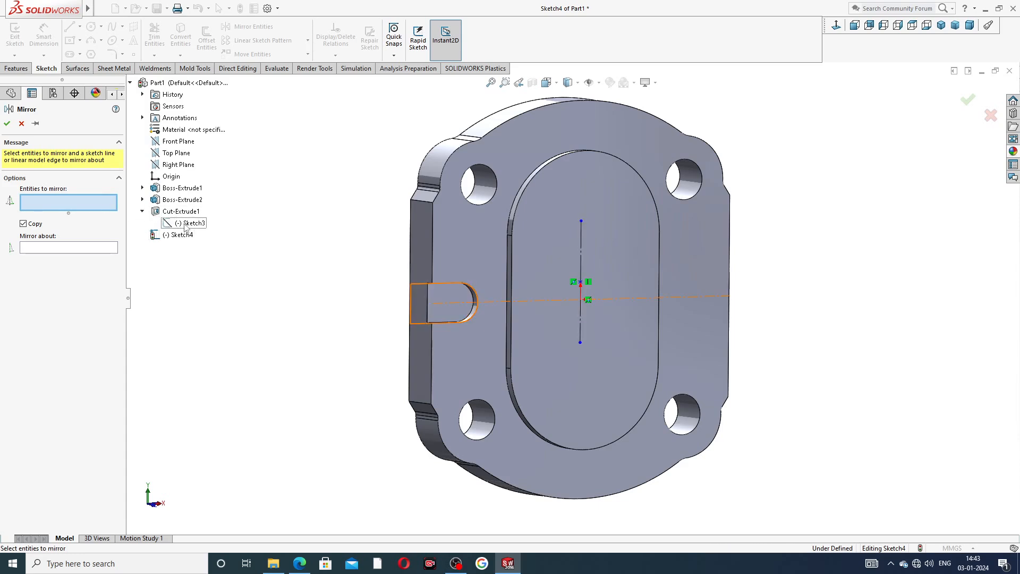
left_click(21, 125)
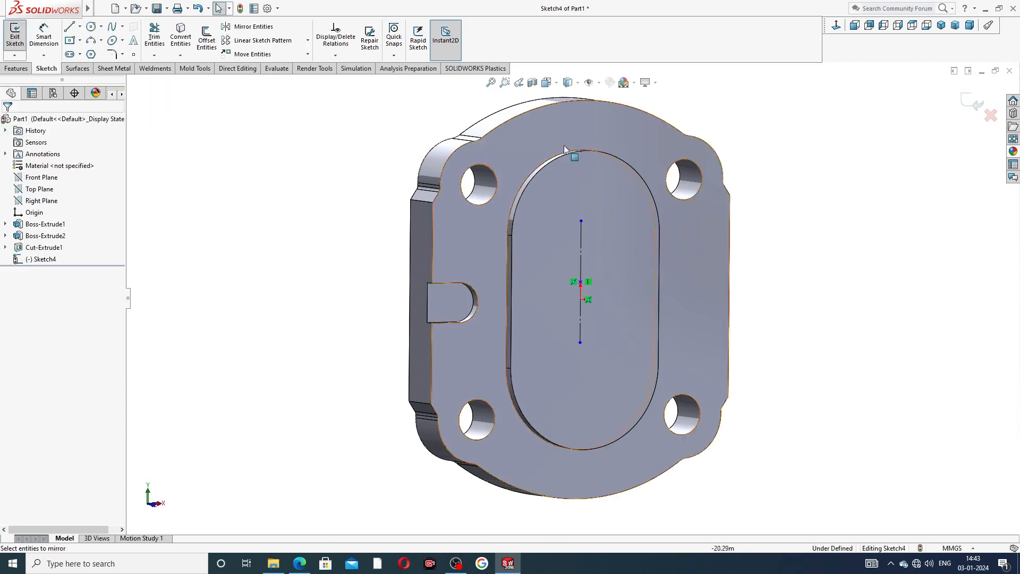
Exit the sketch holding only the vertical centreline and delete it from the part.
left_click(967, 104)
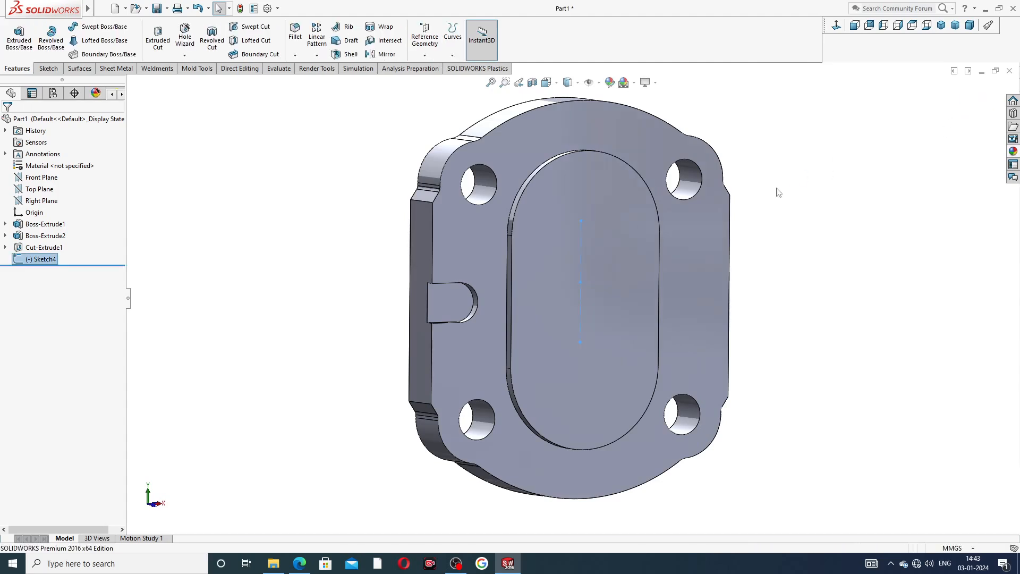
right_click(42, 262)
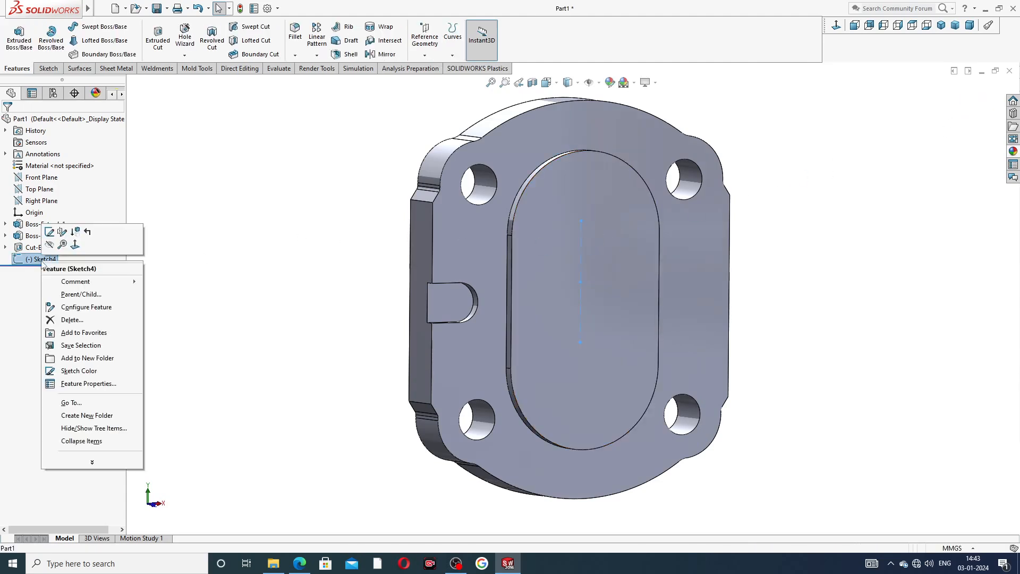
left_click(78, 322)
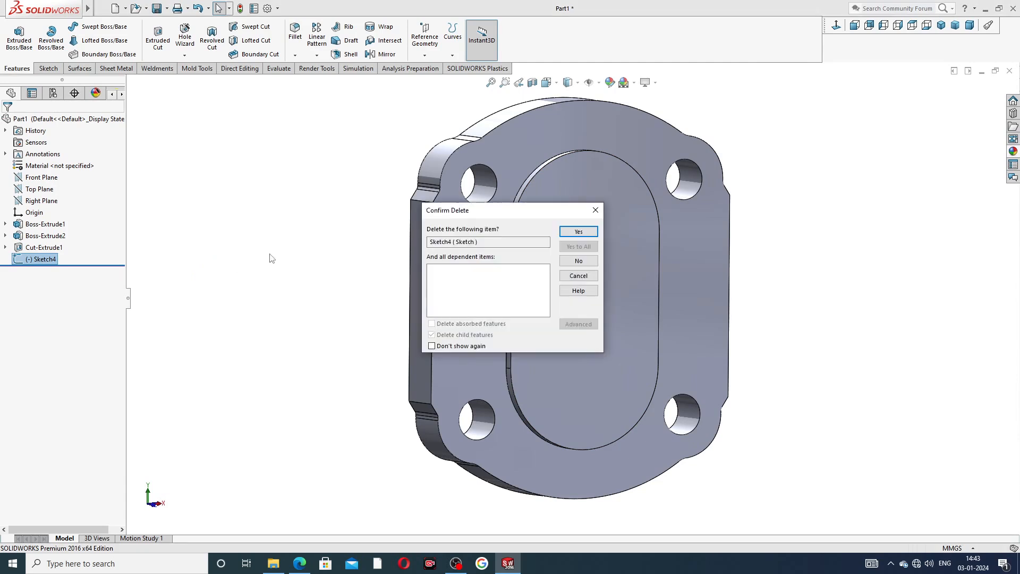
left_click(570, 233)
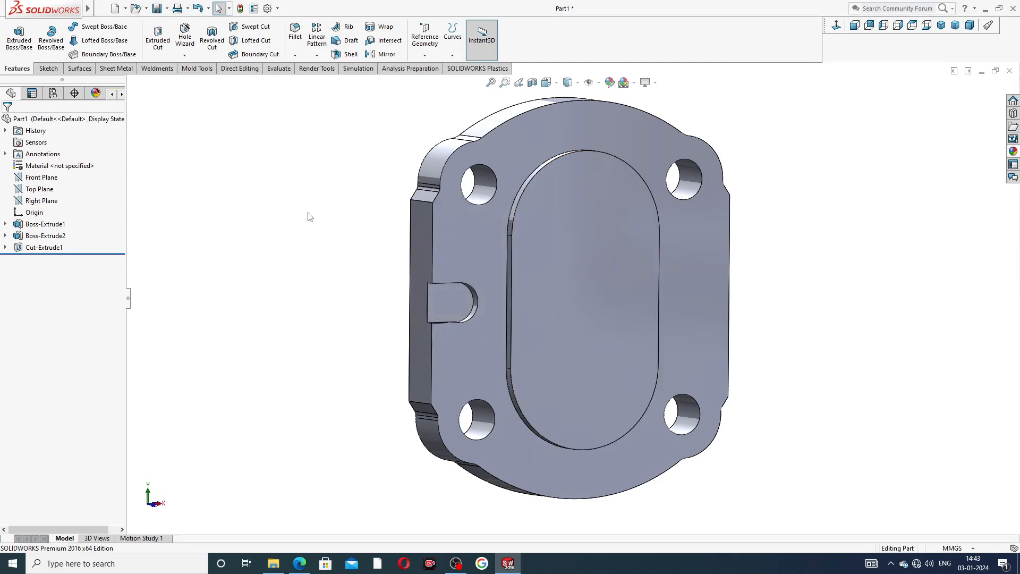
Open the side slot cut's Sketch3 for editing, viewed normal to the sketch plane.
left_click(53, 247)
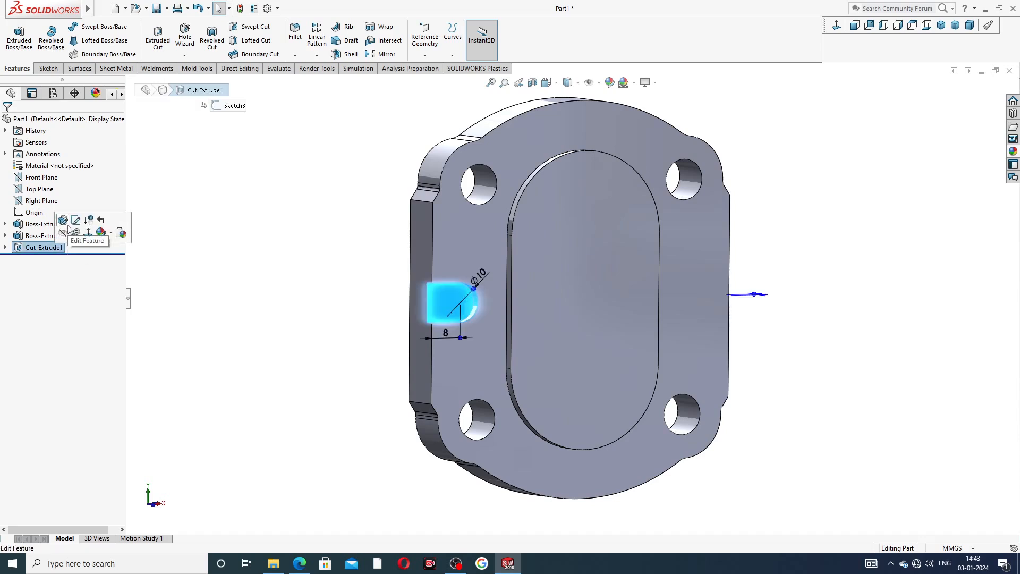
left_click(75, 263)
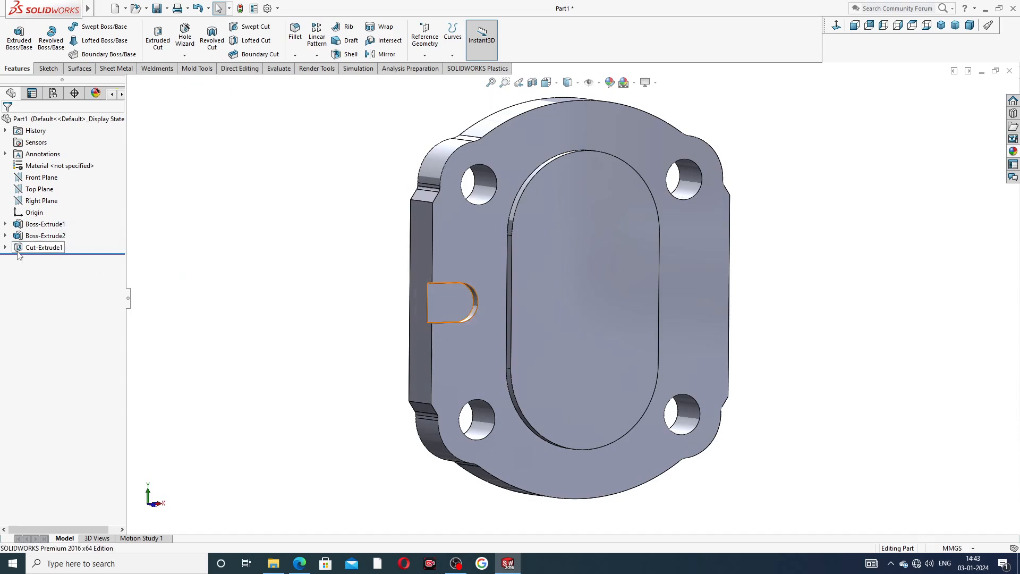
left_click(5, 248)
left_click(53, 259)
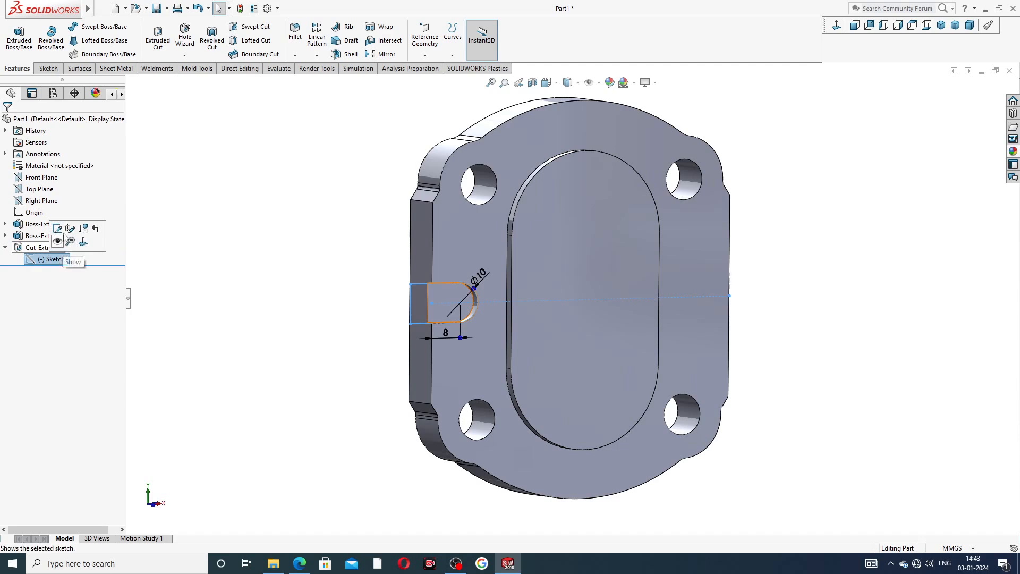
left_click(58, 229)
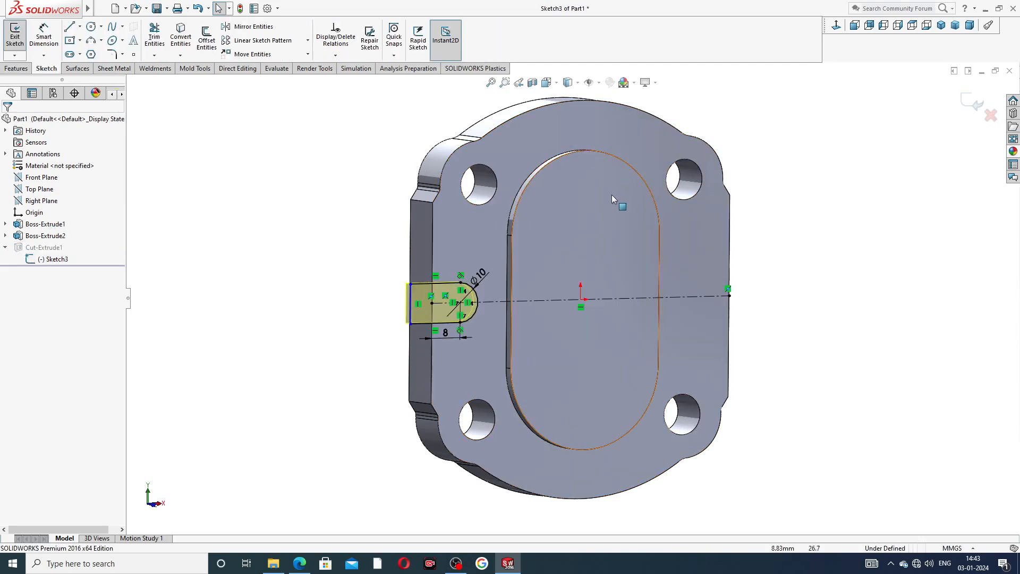
left_click(835, 25)
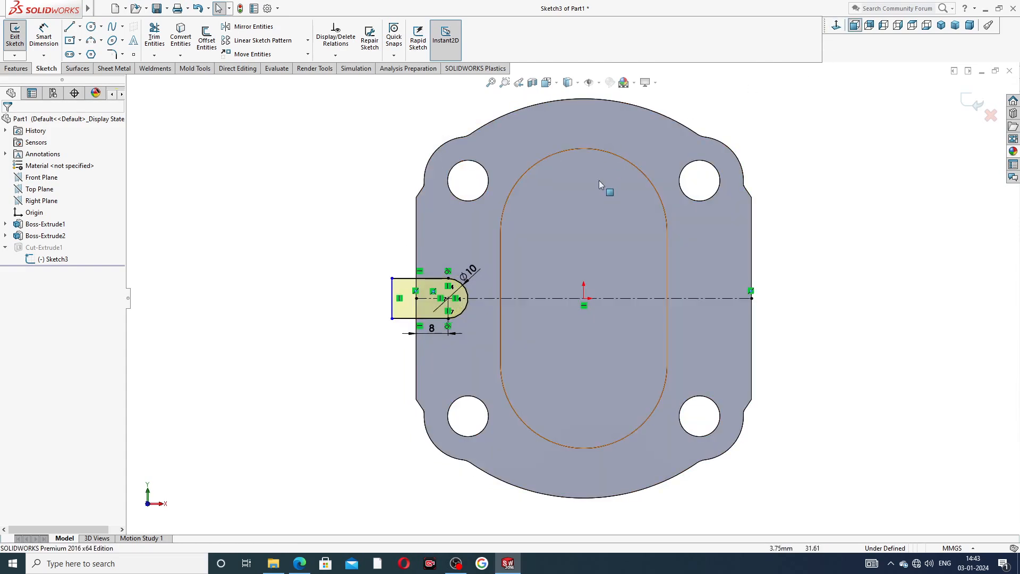
Draw a vertical centreline about 30 mm long through the origin in the slot sketch.
left_click(80, 27)
left_click(93, 47)
left_click(584, 298)
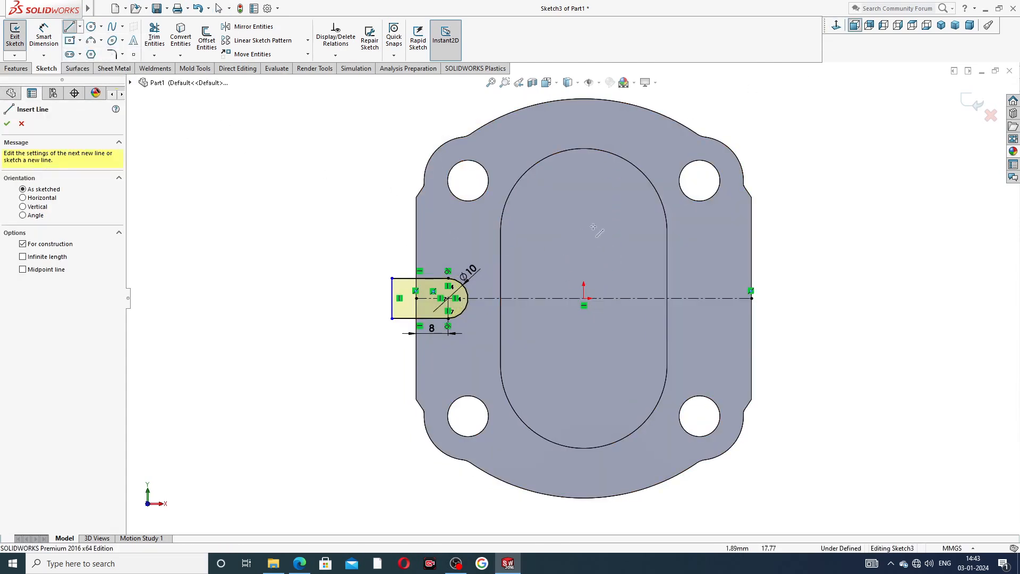
left_click(585, 227)
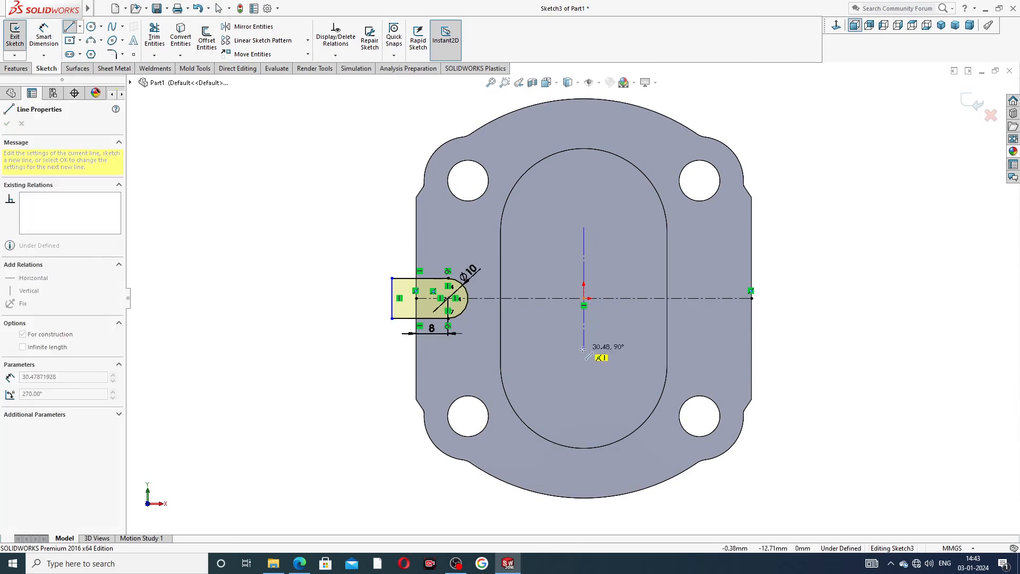
left_click(583, 349)
right_click(627, 278)
left_click(652, 288)
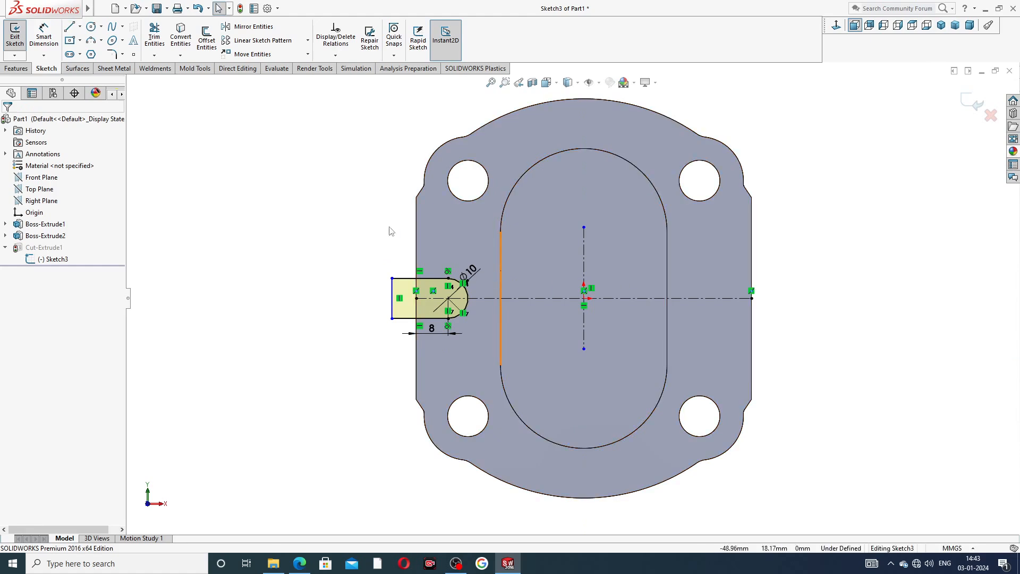
Mirror the slot's arc and three lines about the vertical centreline, keeping the original outline.
left_click(253, 27)
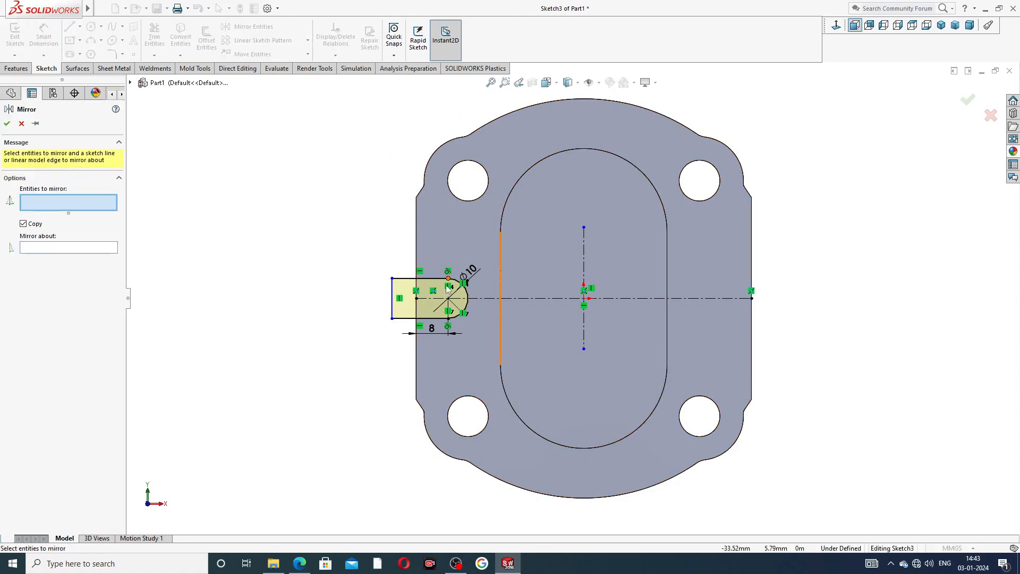
scroll(439, 311, "down", 2)
scroll(440, 311, "down", 1)
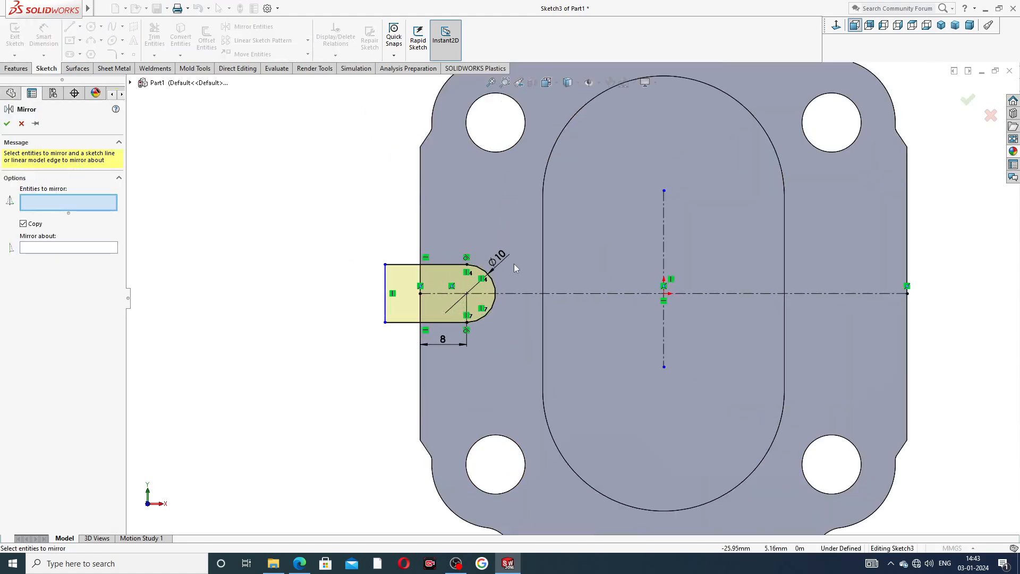
left_click(480, 266)
left_click(453, 265)
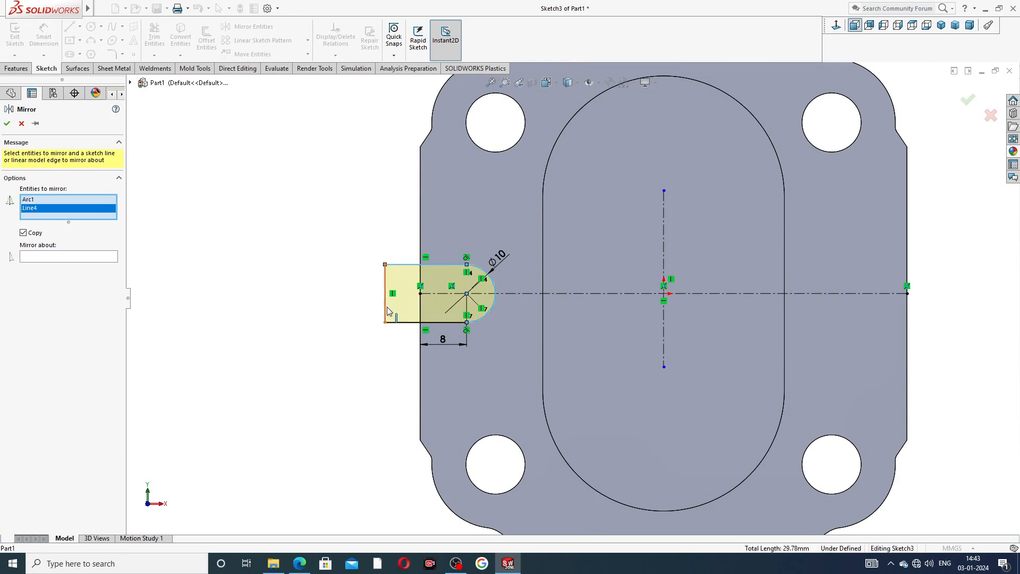
left_click(386, 312)
left_click(440, 322)
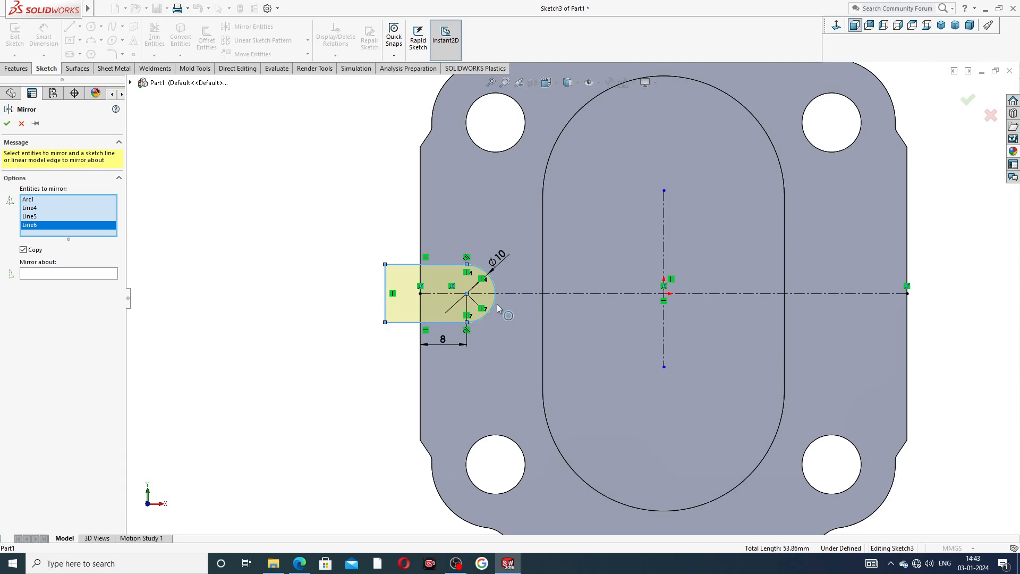
left_click(115, 274)
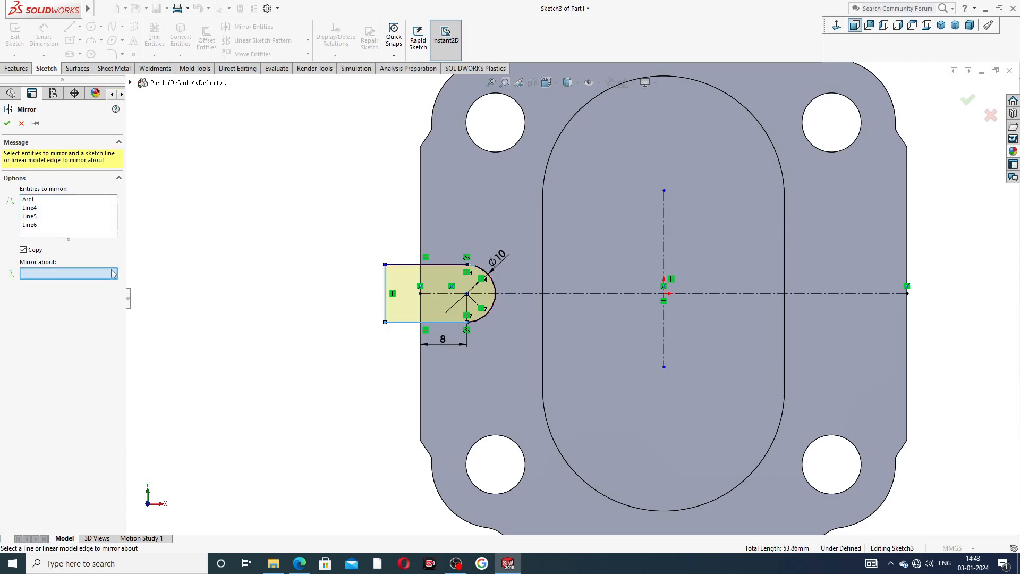
left_click(663, 202)
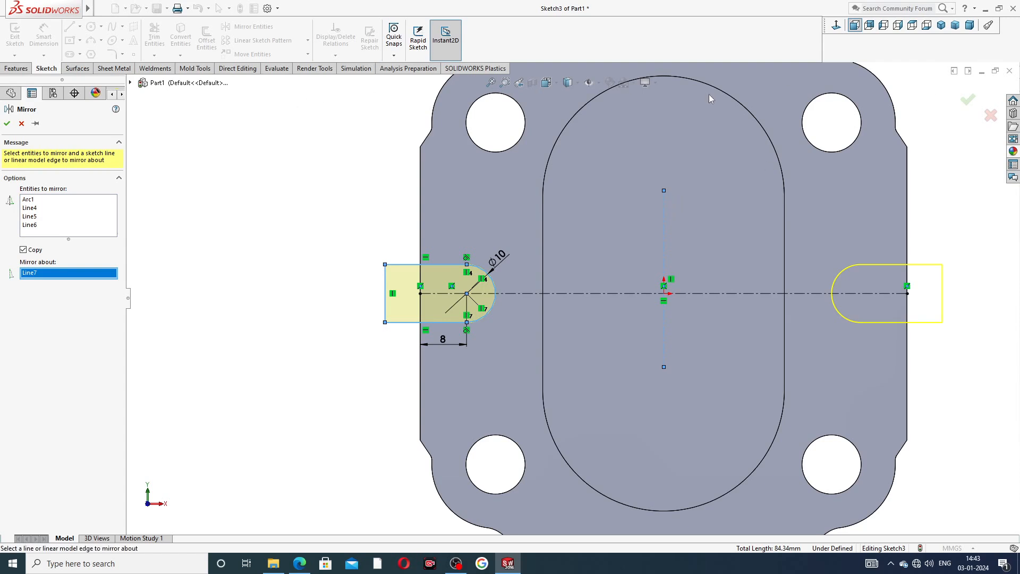
left_click(967, 100)
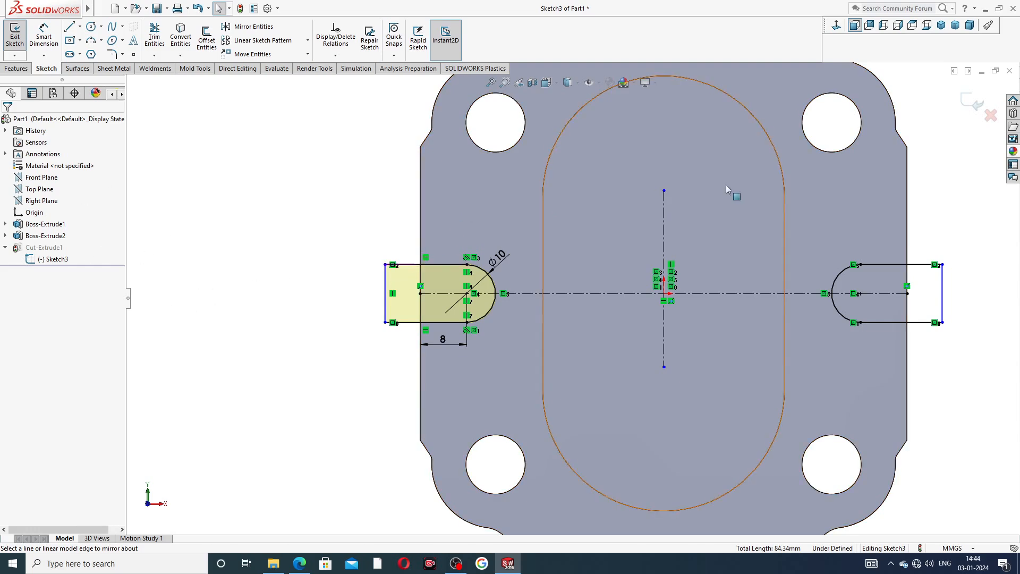
Exit the edited slot sketch so the cut rebuilds on both sides of the plate.
left_click(964, 101)
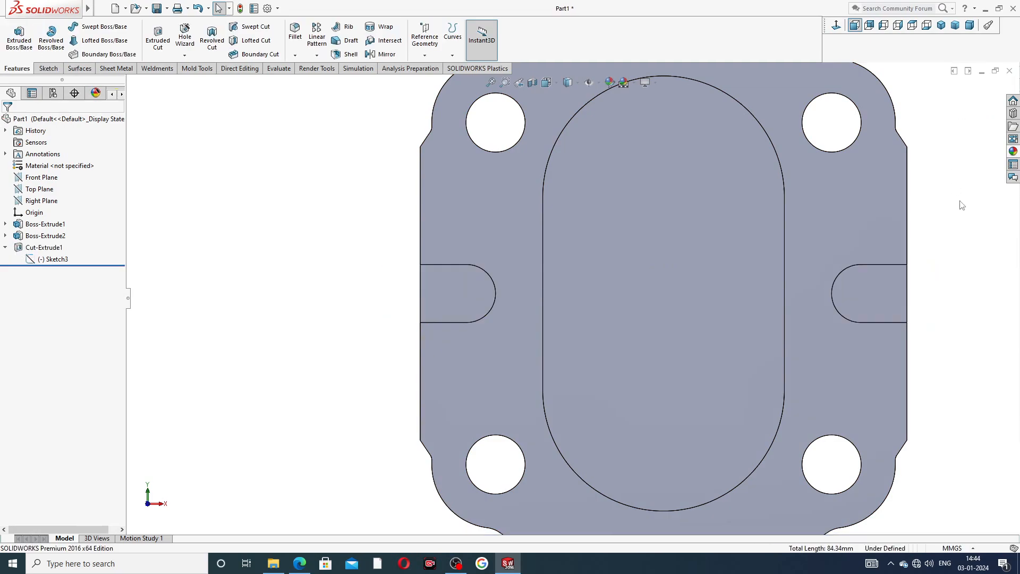
mouse_move(955, 217)
middle_mouse_down()
mouse_move(863, 232)
mouse_move(938, 215)
middle_mouse_up()
scroll(937, 225, "up", 3)
middle_click_drag(822, 279, 895, 264)
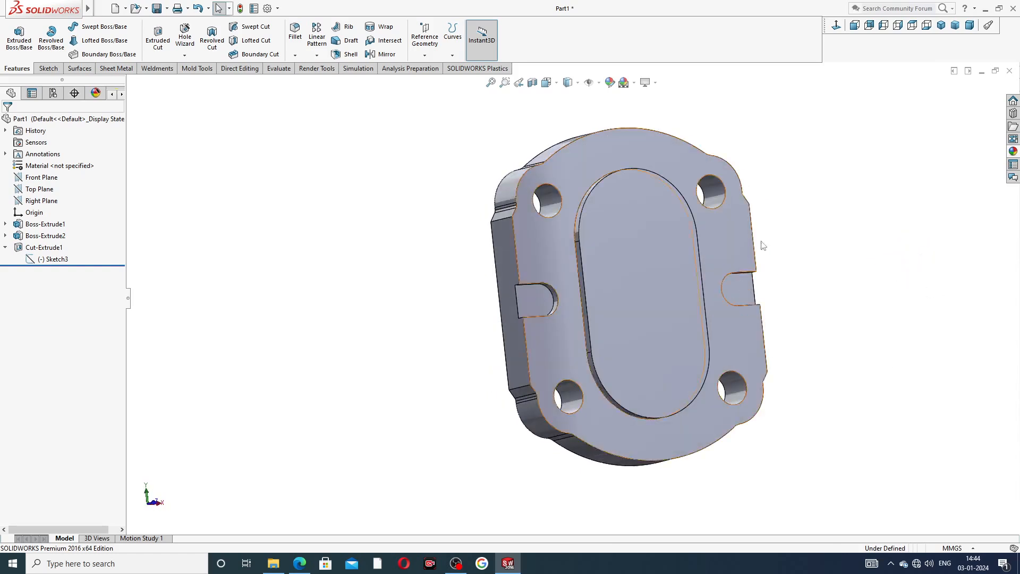
Start a new sketch on the plate's front face around the raised pad, viewed normal to the sketch plane.
mouse_move(813, 202)
middle_mouse_down()
mouse_move(754, 217)
mouse_move(718, 212)
mouse_move(734, 169)
middle_mouse_up()
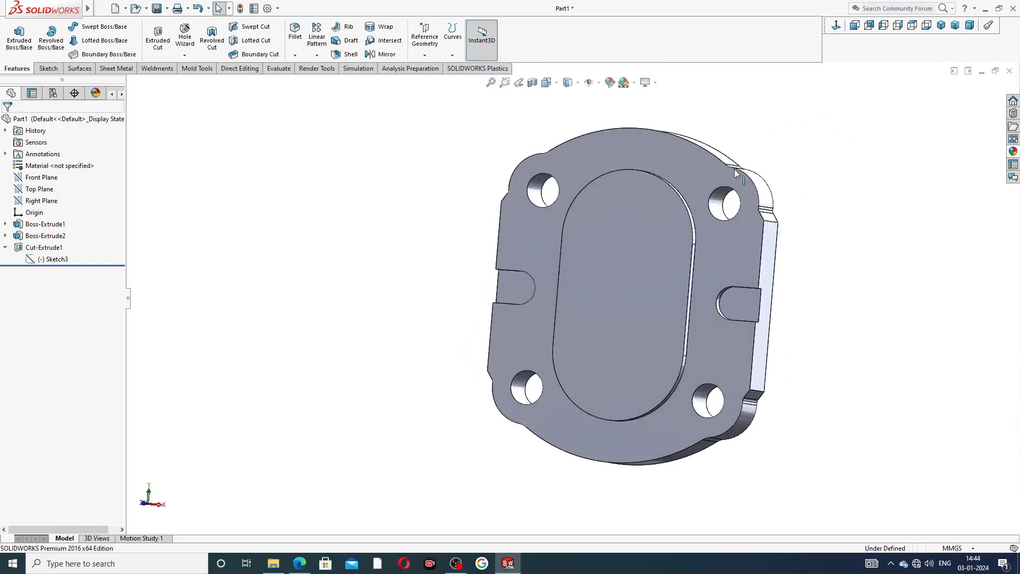
left_click(704, 166)
left_click(777, 113)
left_click(836, 25)
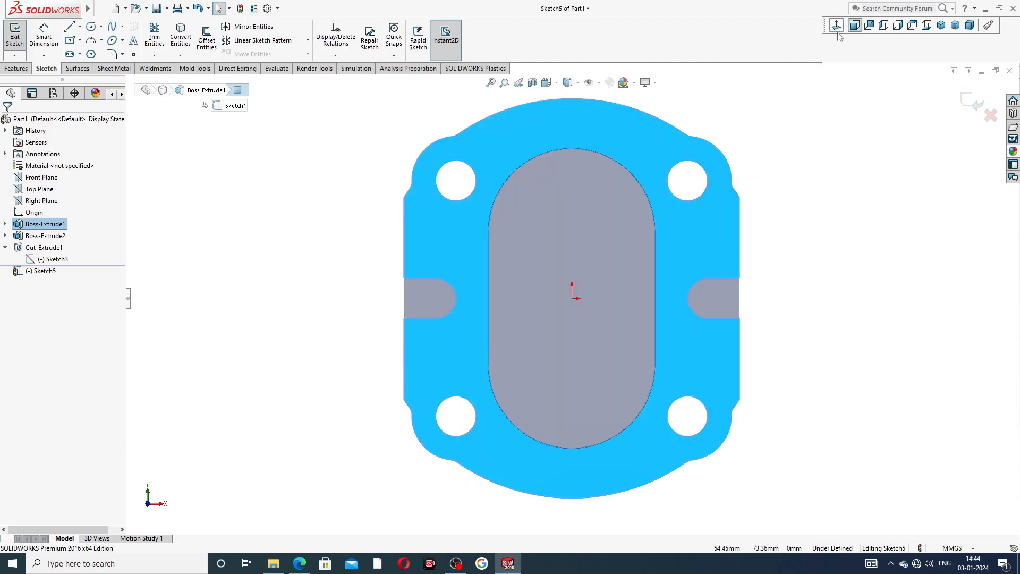
Draw four circles about 15 mm in diameter, one concentric with each corner hole.
left_click(91, 26)
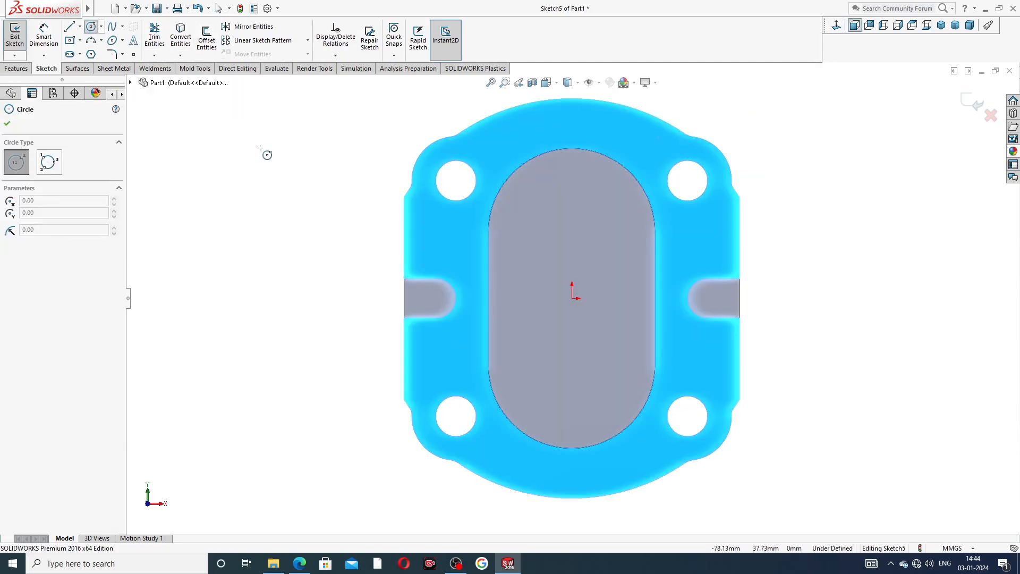
left_click(456, 181)
left_click(458, 146)
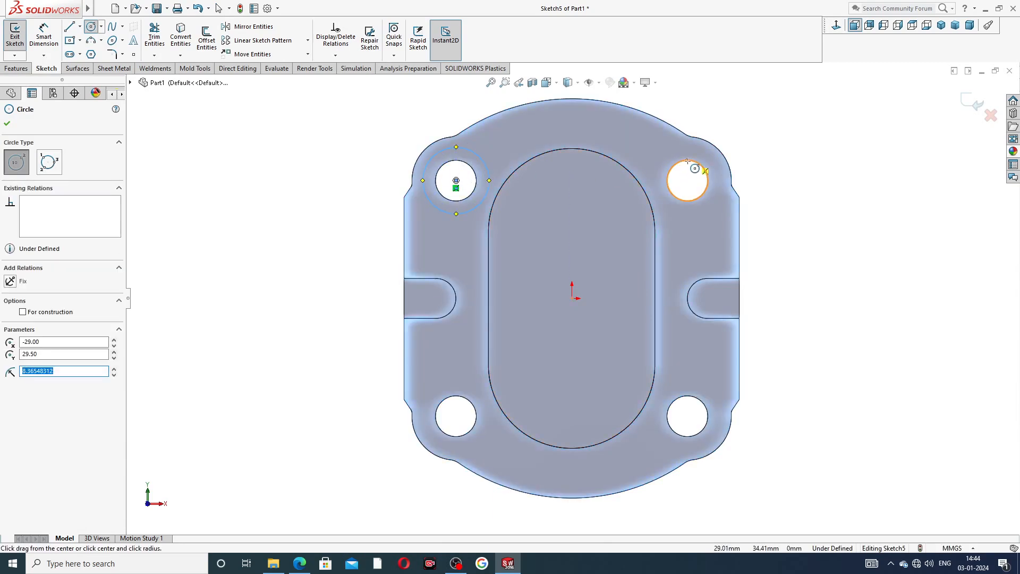
left_click(687, 180)
left_click(697, 152)
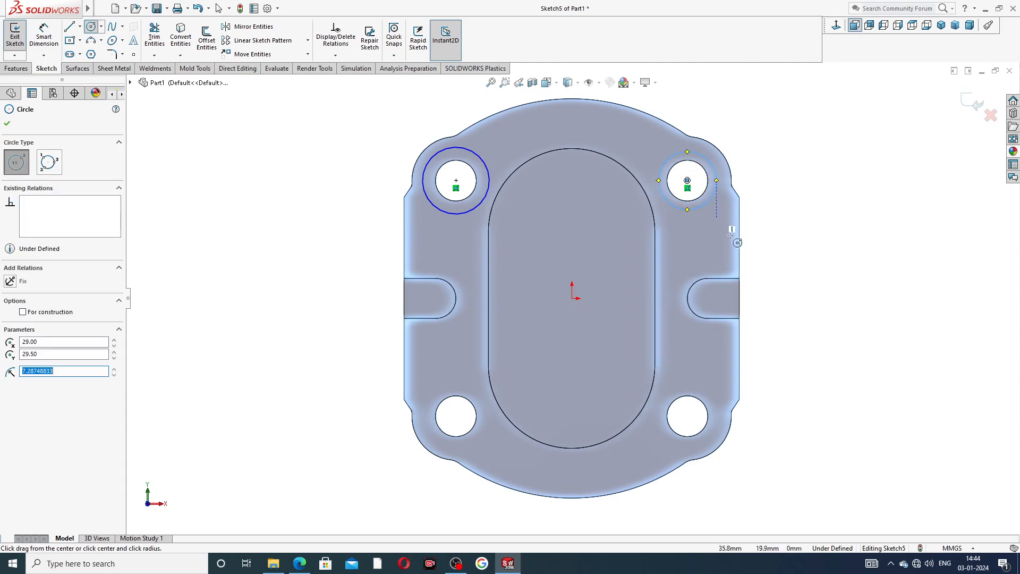
left_click(688, 416)
left_click(704, 390)
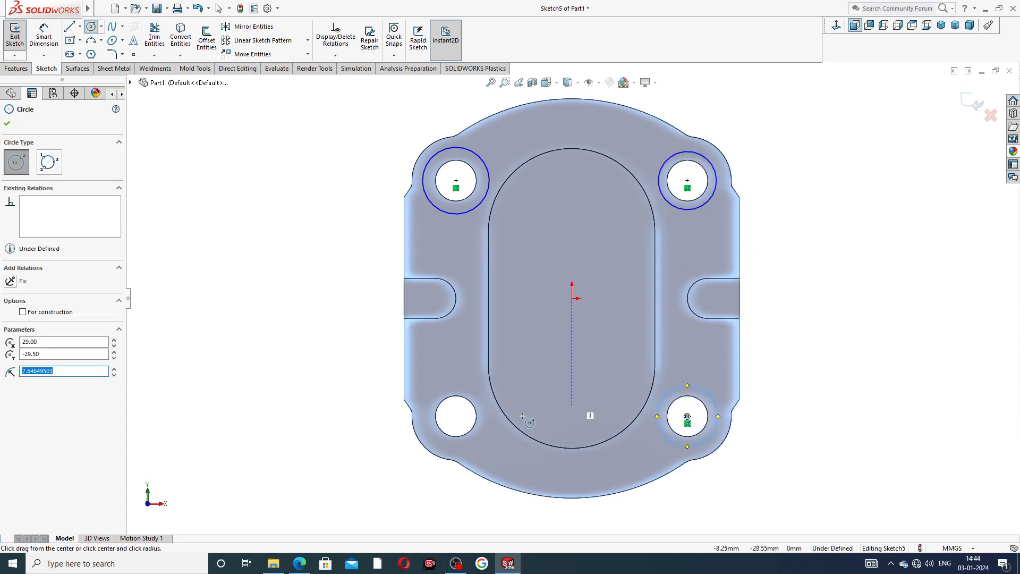
left_click(457, 416)
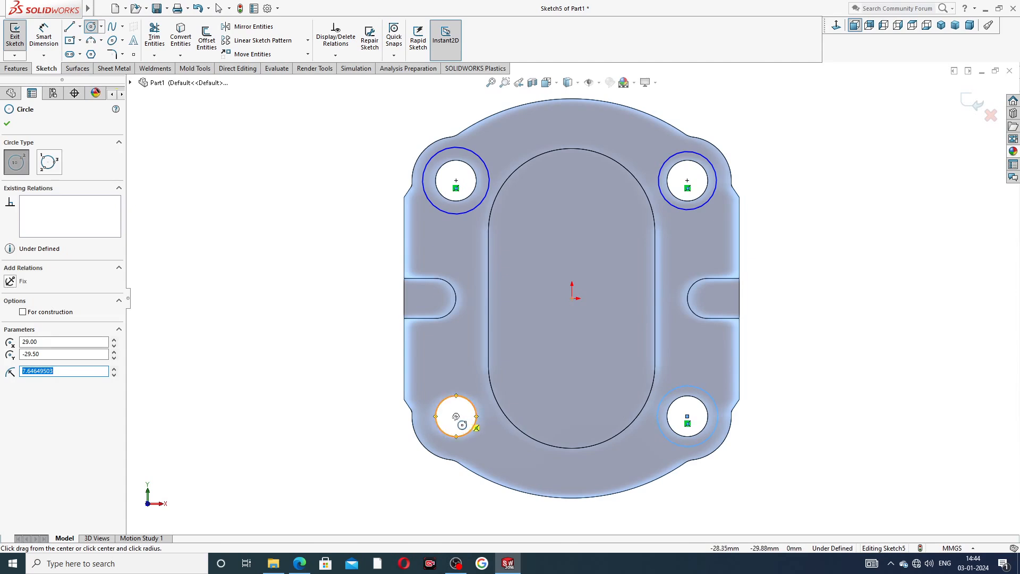
left_click(467, 391)
right_click(297, 287)
left_click(325, 292)
Dimension the circle around the upper-left hole to a 16 mm diameter and check it against the PDF drawing.
left_click(44, 36)
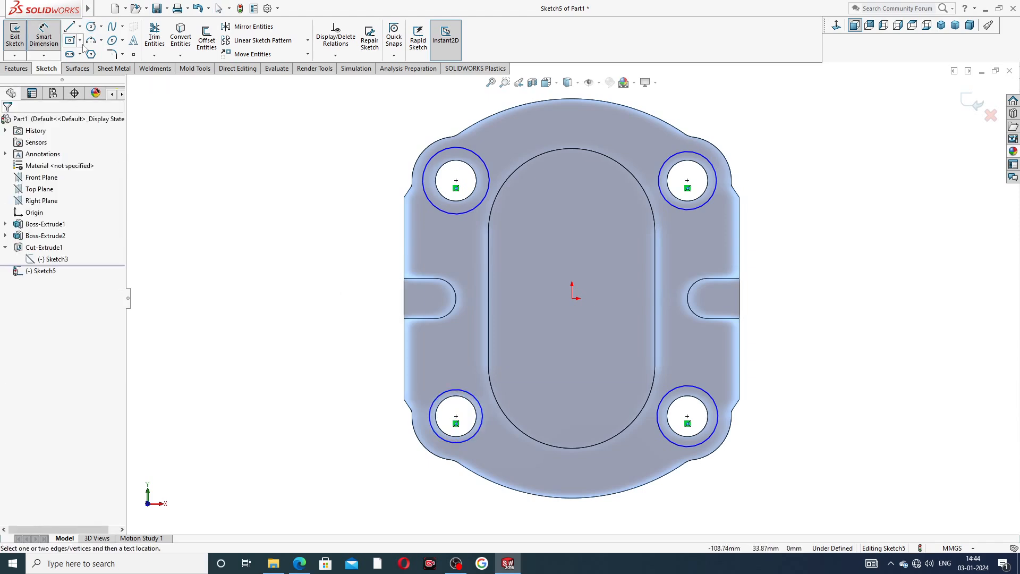
left_click(433, 158)
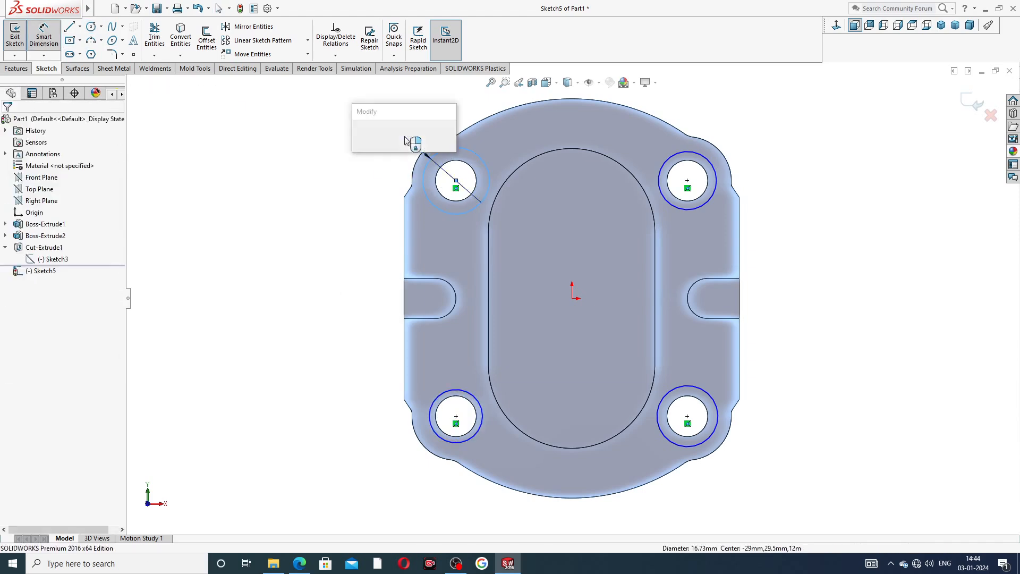
left_click(408, 134)
type("16.73096624mm")
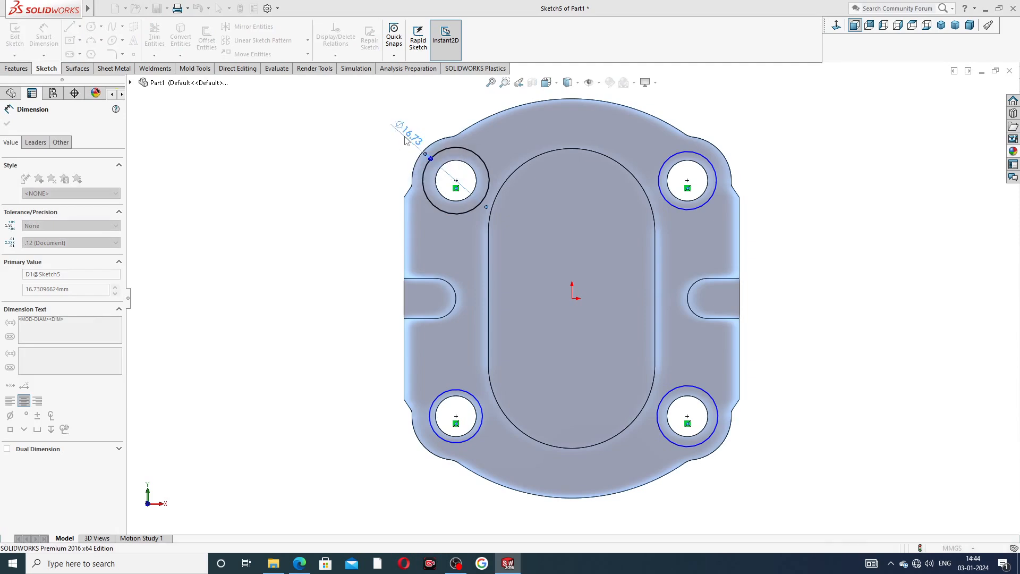
key("Return")
left_click(300, 565)
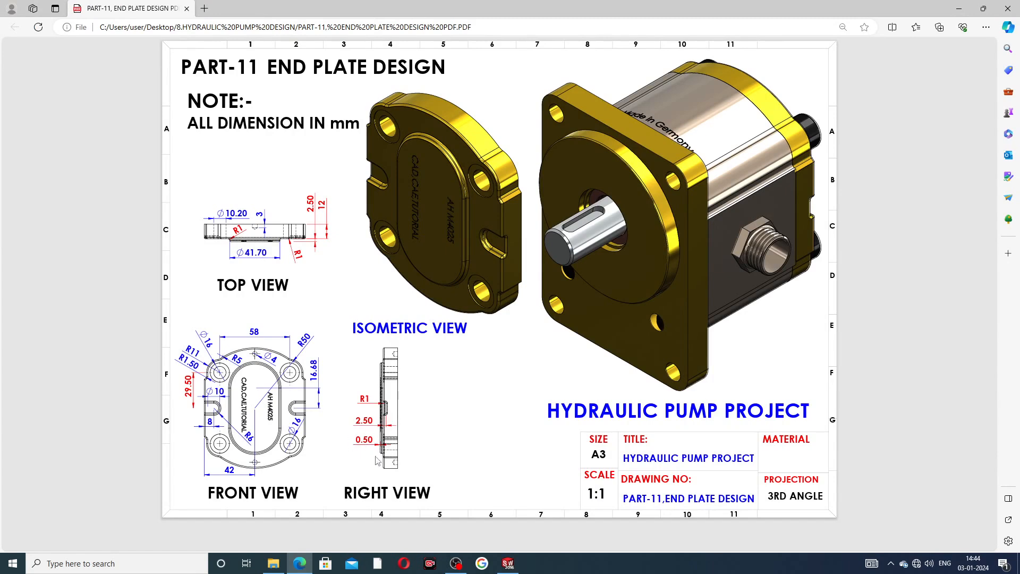
left_click(508, 563)
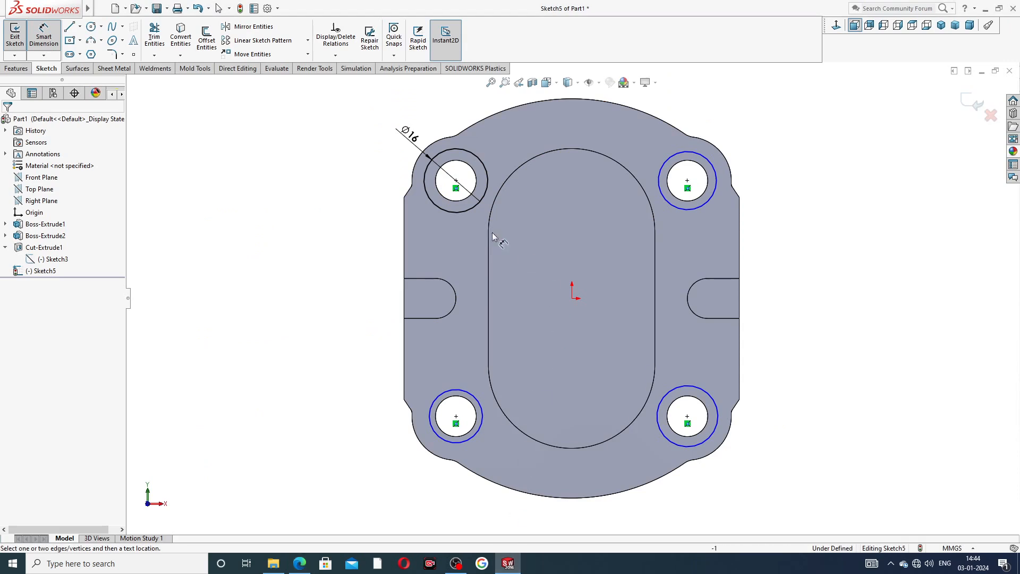
Apply an Equal relation to the four circles around the corner holes.
right_click(268, 226)
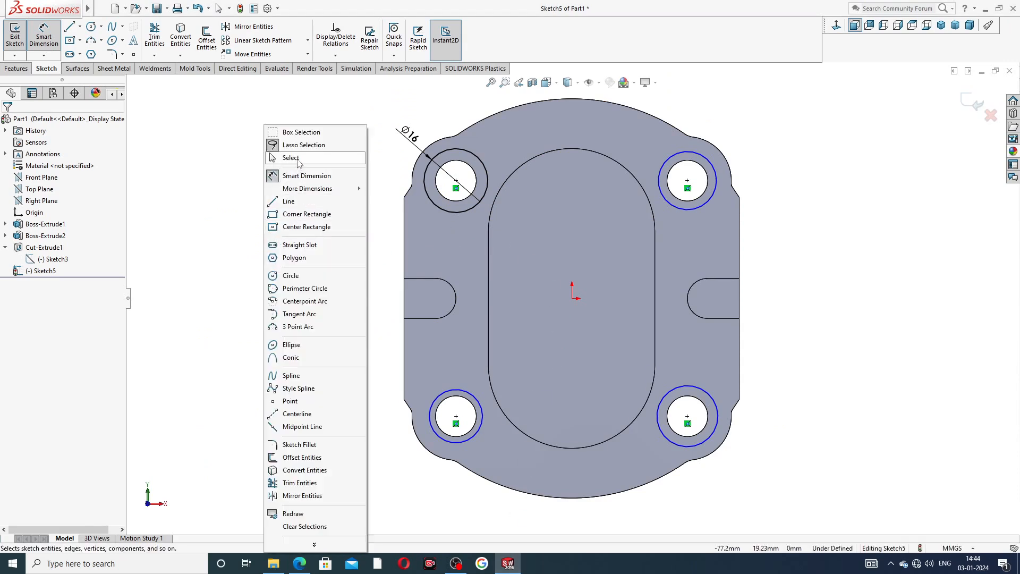
left_click(291, 158)
left_click(478, 155)
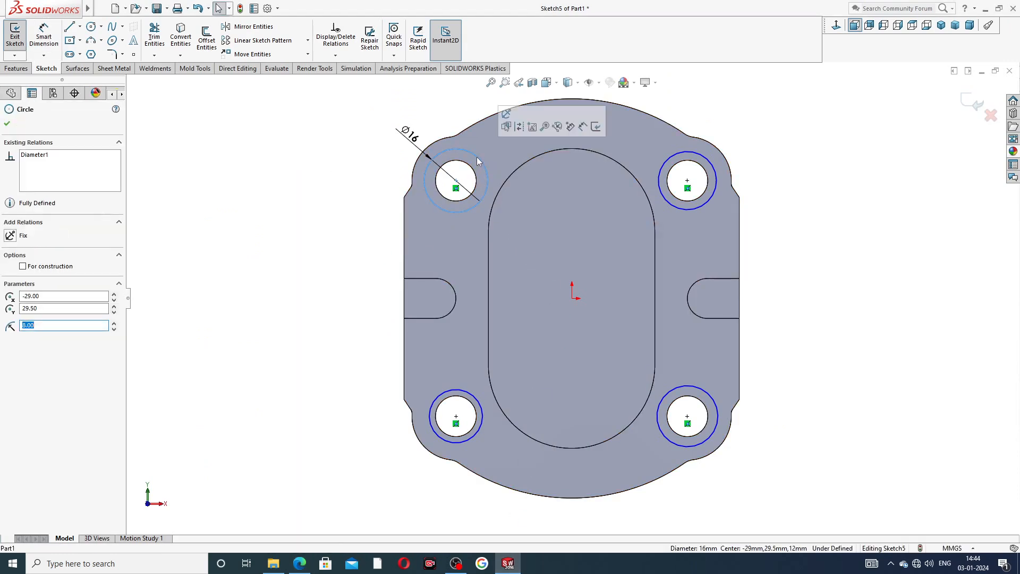
left_click(680, 154)
left_click(680, 156, "ctrl")
left_click(709, 414, "ctrl")
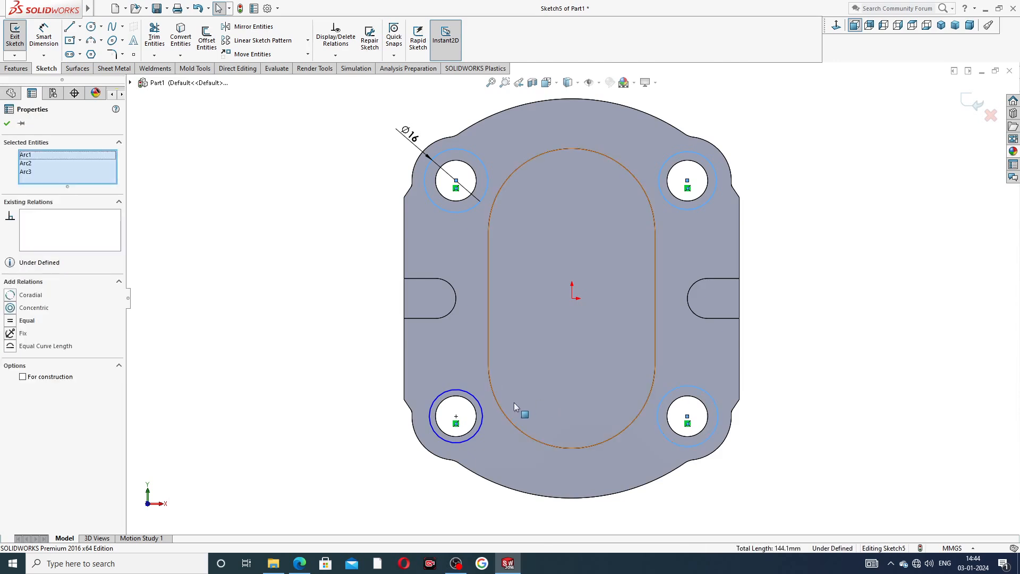
left_click(477, 406, "ctrl")
left_click(532, 359)
left_click(775, 217)
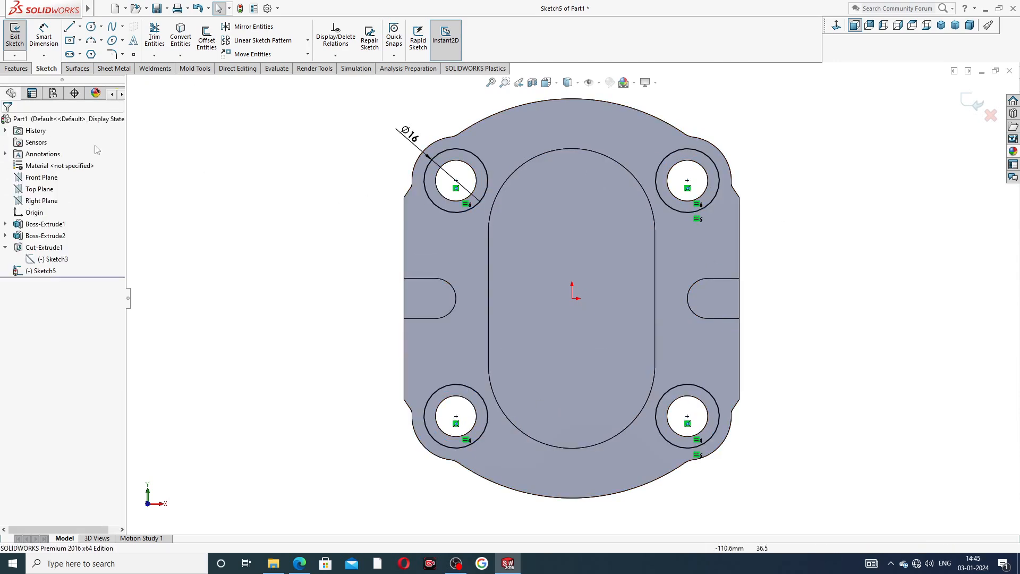
Cut the four circles 0.5 mm deep into the plate as blind counterbores around the corner holes.
left_click(16, 68)
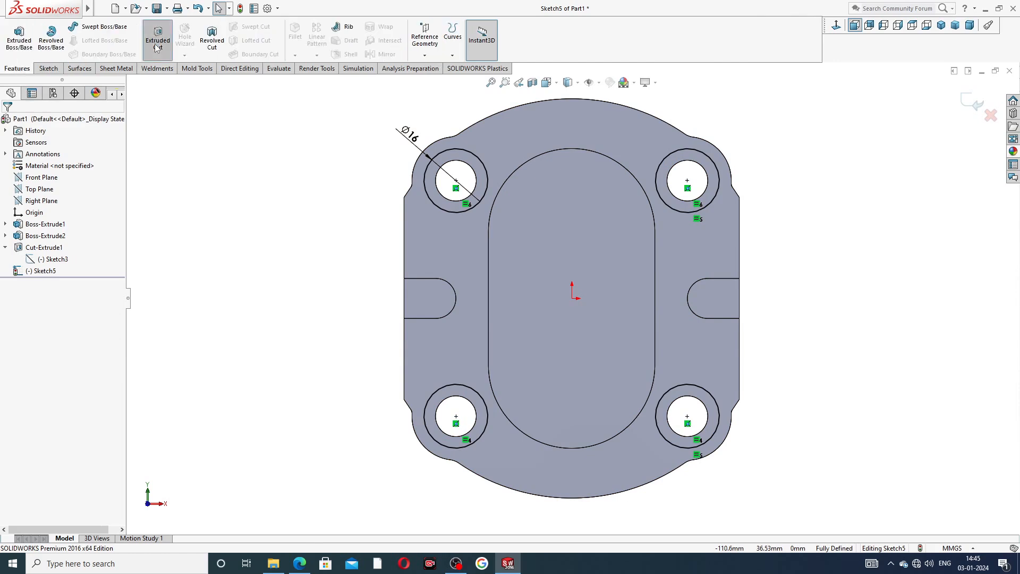
left_click(157, 40)
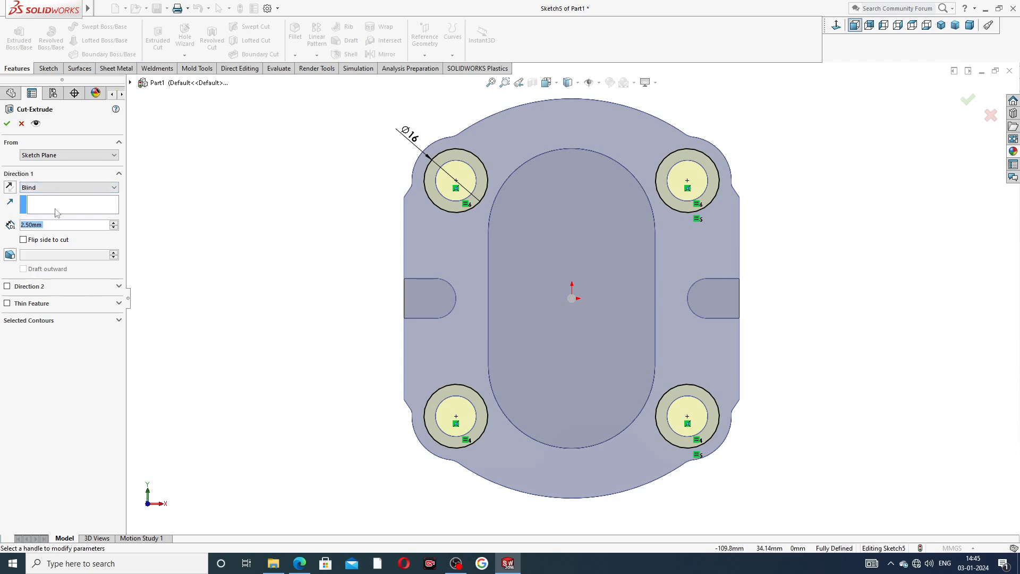
type("0.5")
key("Return")
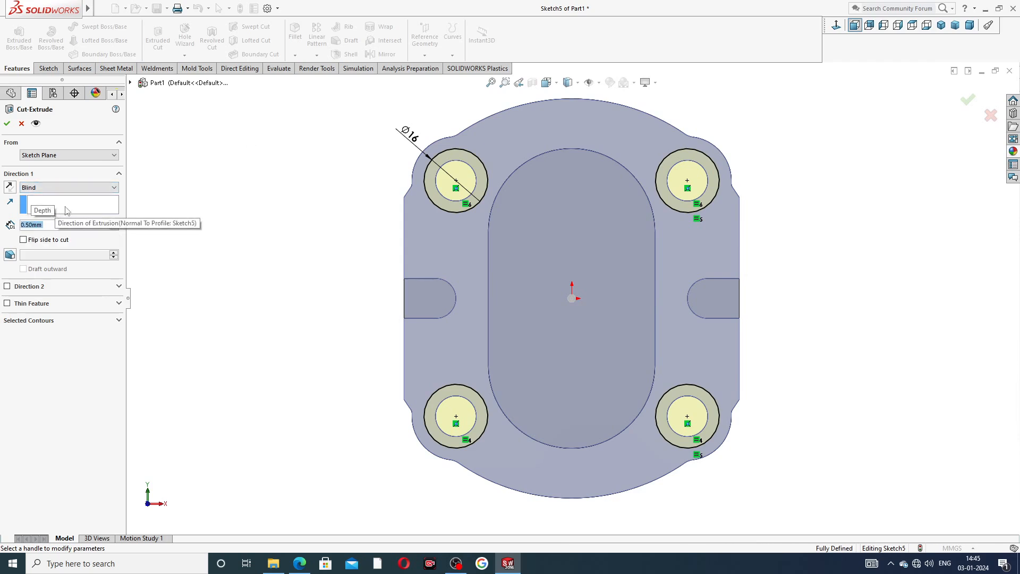
left_click(7, 123)
left_click(319, 175)
Set up a constant-size fillet of 1 mm radius on all outer perimeter edges of the plate's front face.
middle_click_drag(820, 201, 647, 218)
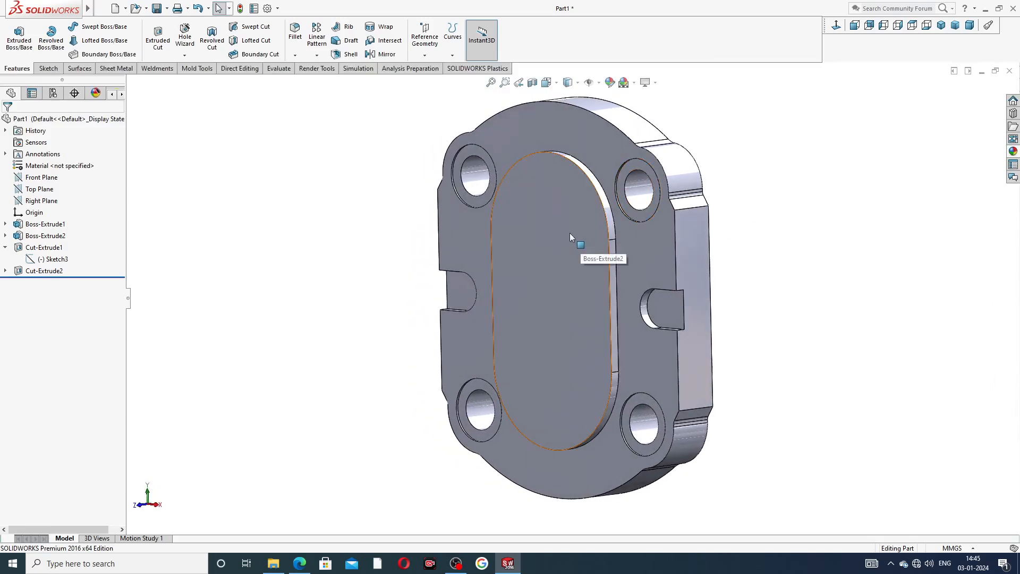
left_click(296, 56)
left_click(307, 76)
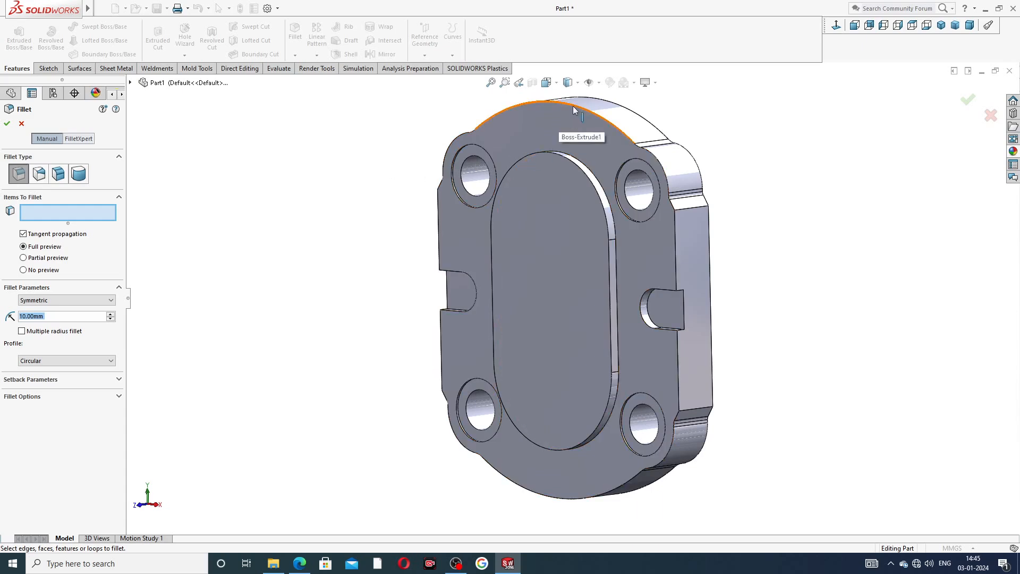
type("1")
key("Return")
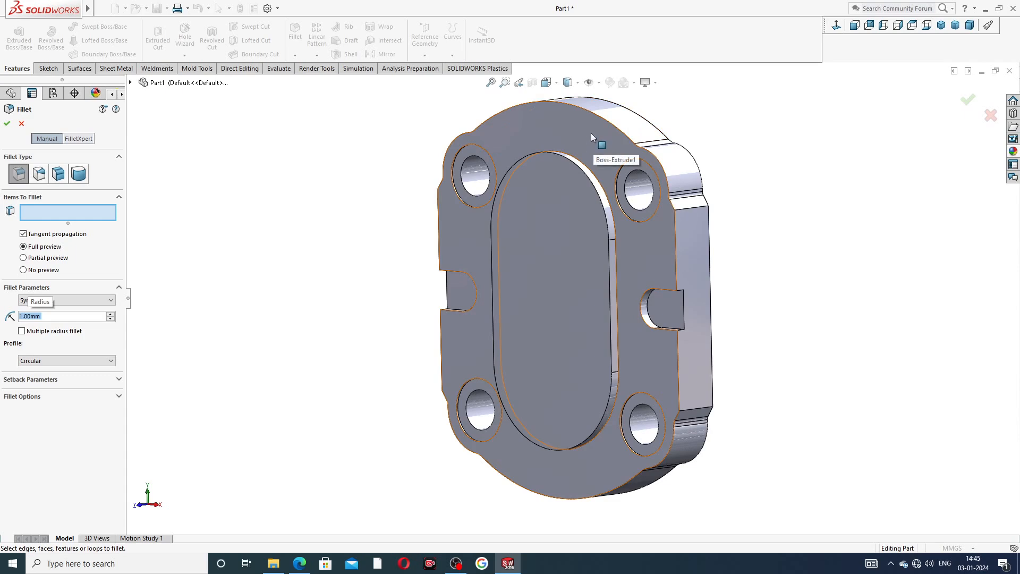
left_click(591, 116)
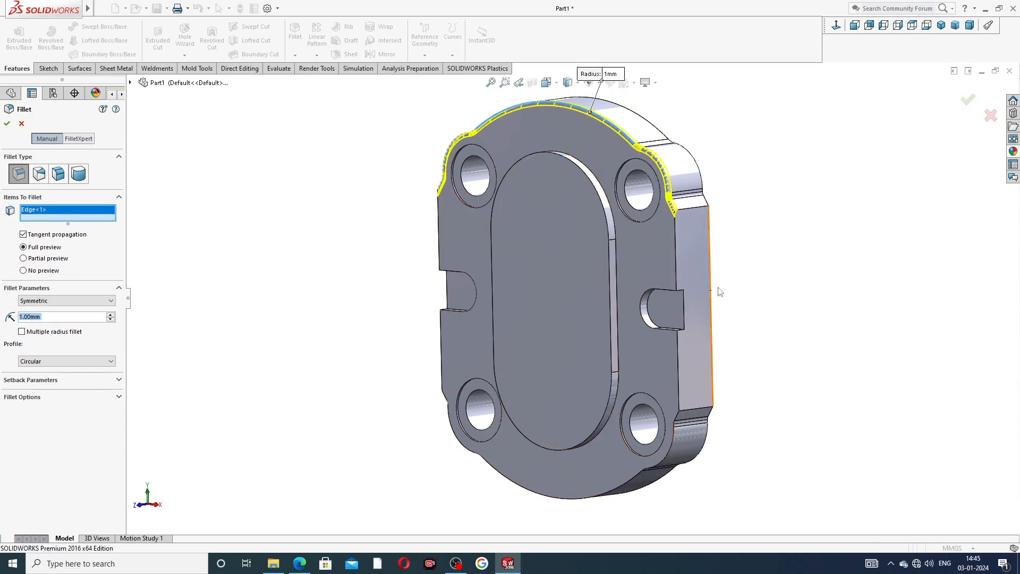
left_click(677, 266)
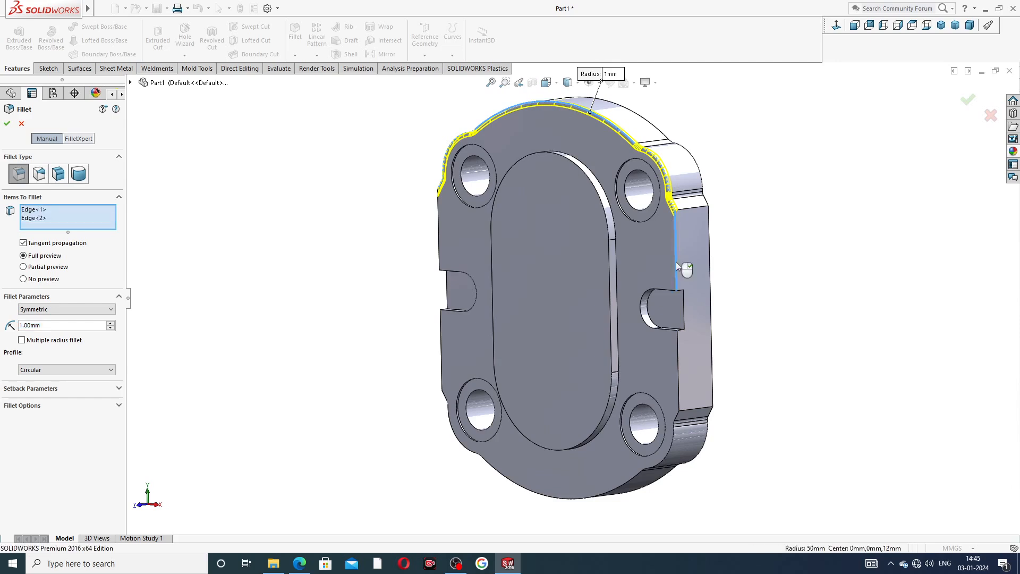
left_click(677, 354)
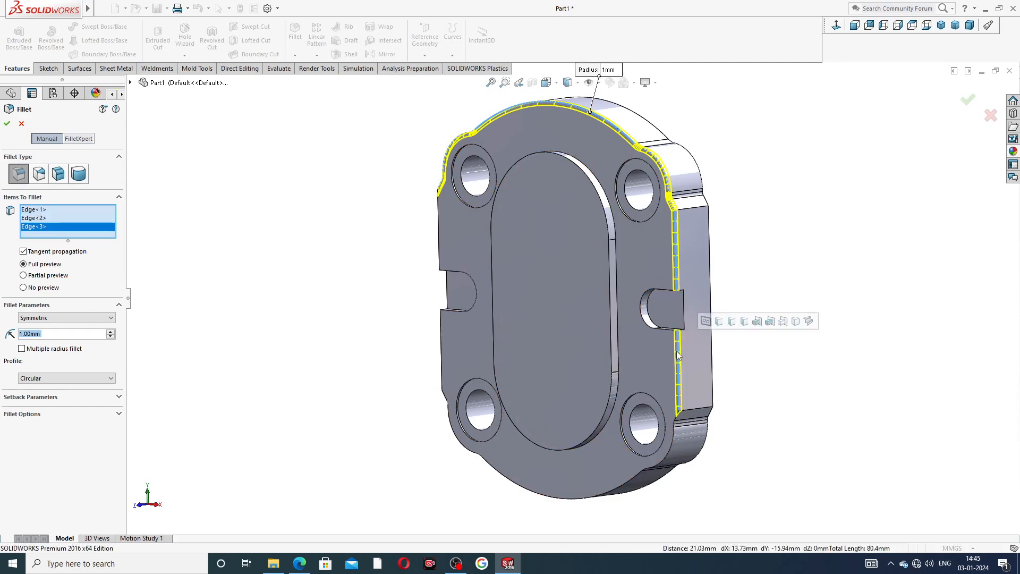
left_click(630, 483)
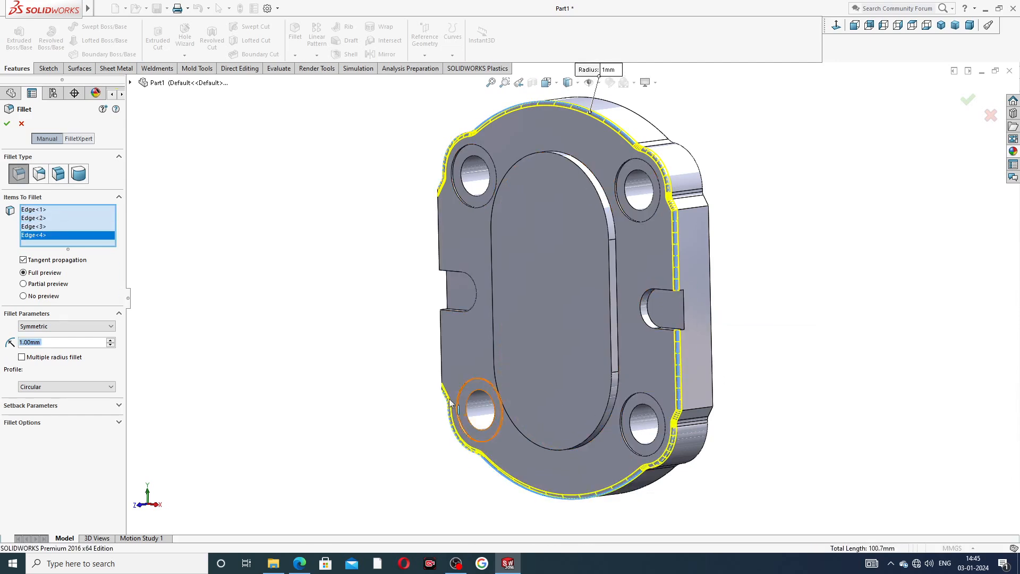
left_click(441, 354)
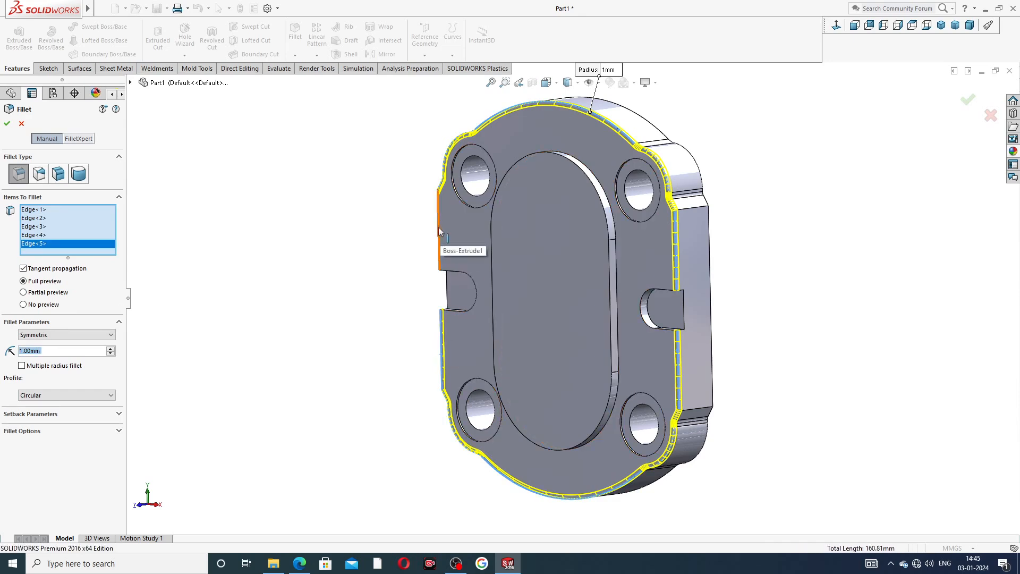
left_click(438, 228)
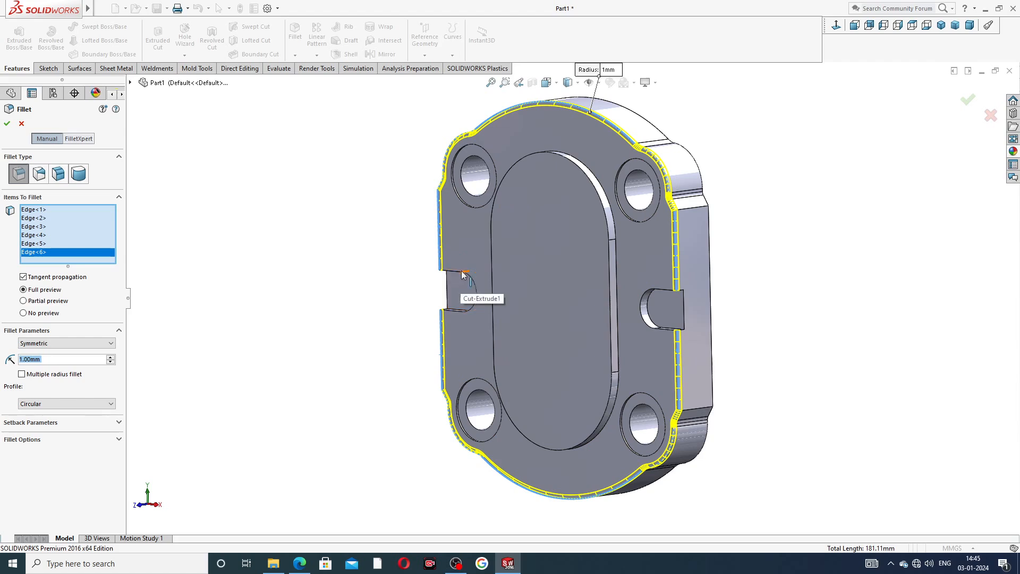
Add the rim edges and floor faces of both side slots to the 1 mm fillet.
middle_click_drag(489, 294, 468, 285)
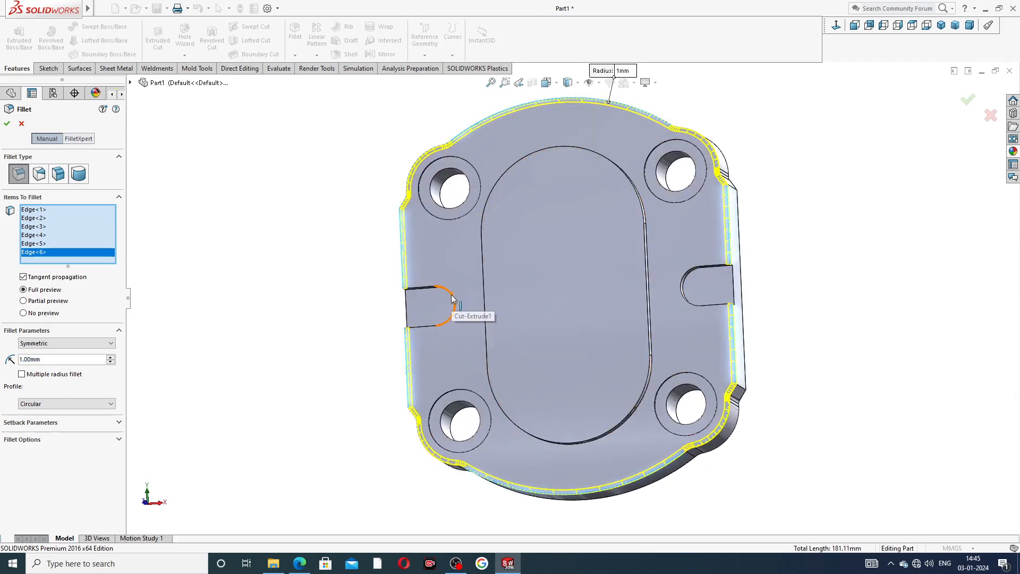
left_click(452, 299)
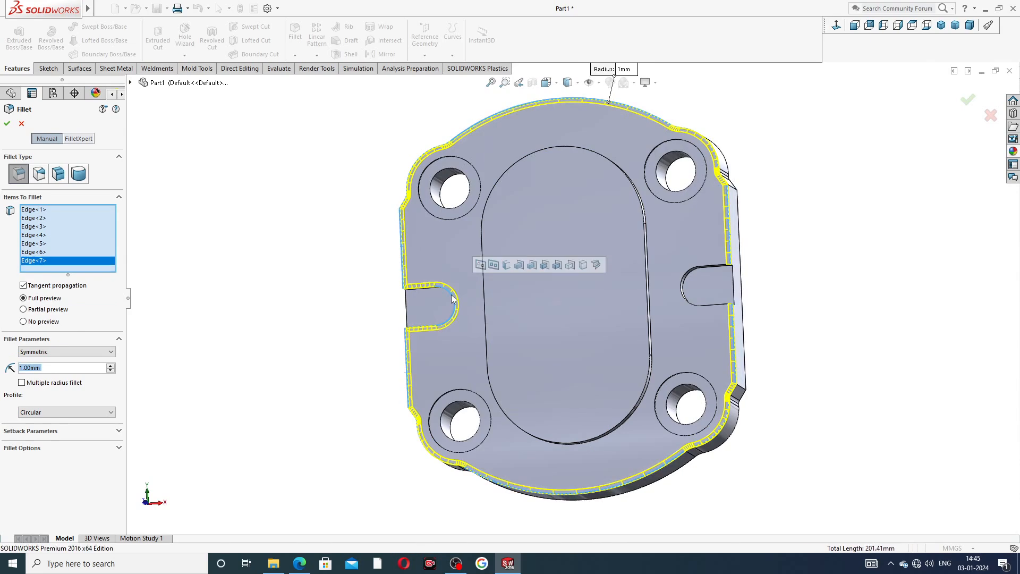
left_click(683, 288)
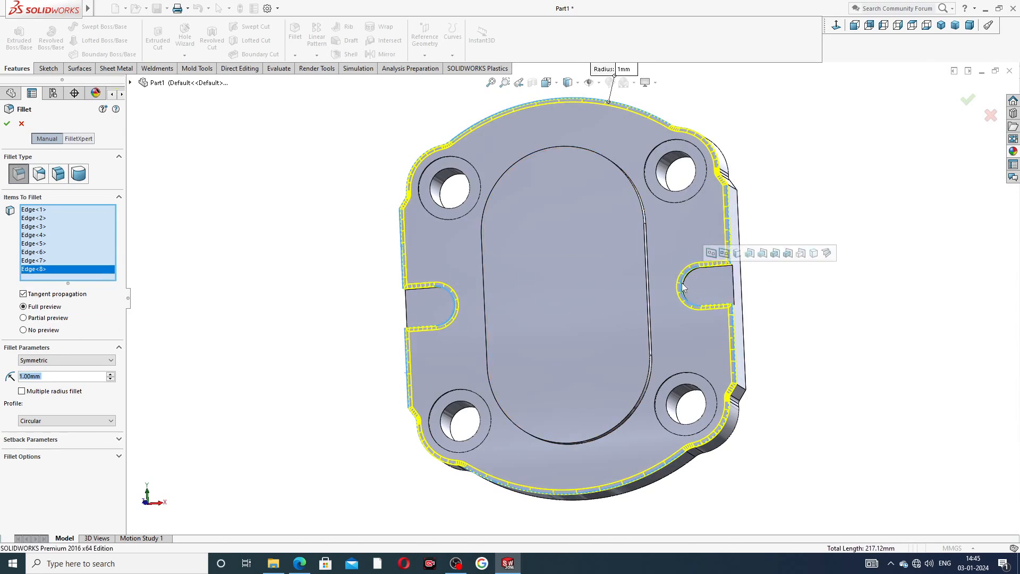
left_click(723, 288)
left_click(412, 305)
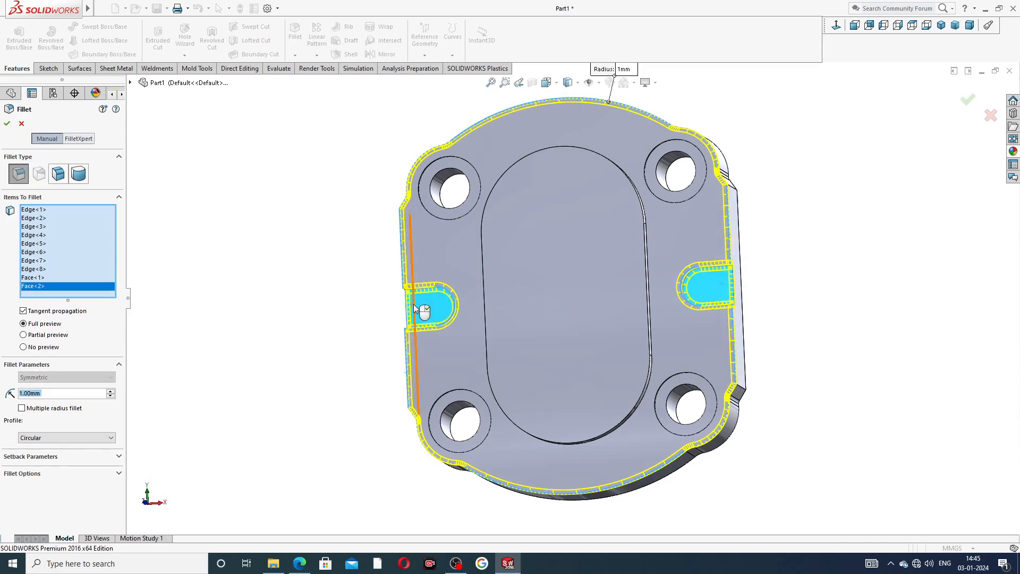
Add the raised pad's top and base edges to the 1 mm fillet selection.
mouse_move(520, 258)
middle_mouse_down()
mouse_move(533, 262)
mouse_move(521, 260)
middle_mouse_up()
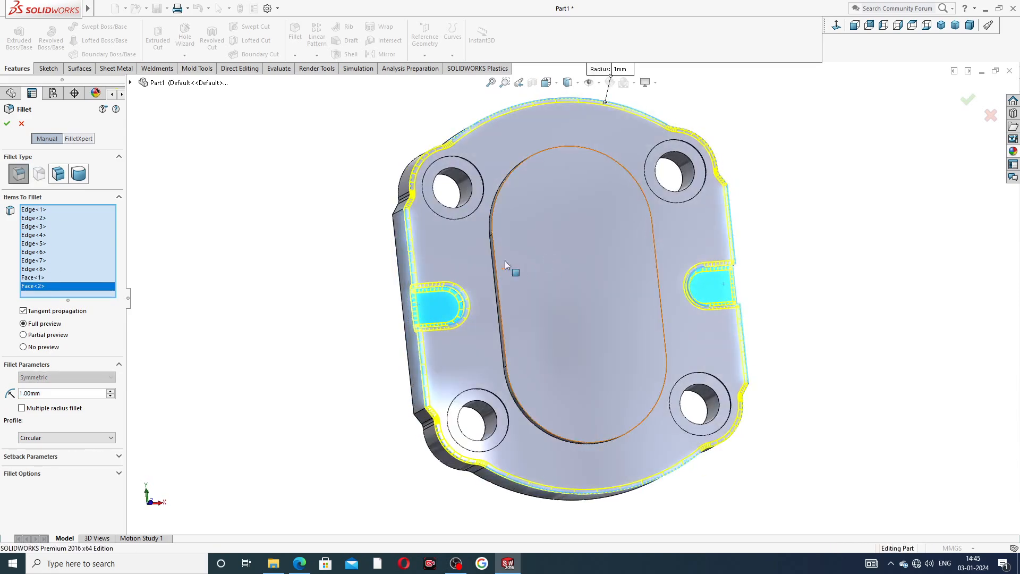
left_click(495, 258)
scroll(495, 258, "down", 8)
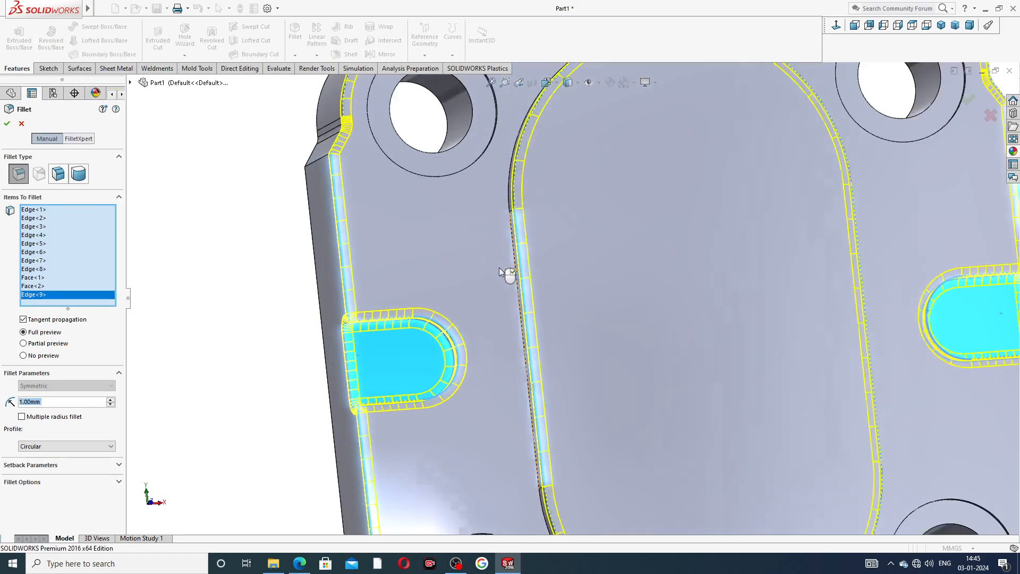
left_click(539, 256)
scroll(635, 238, "up", 10)
mouse_move(637, 235)
middle_mouse_down()
mouse_move(661, 235)
mouse_move(650, 232)
mouse_move(654, 240)
middle_mouse_up()
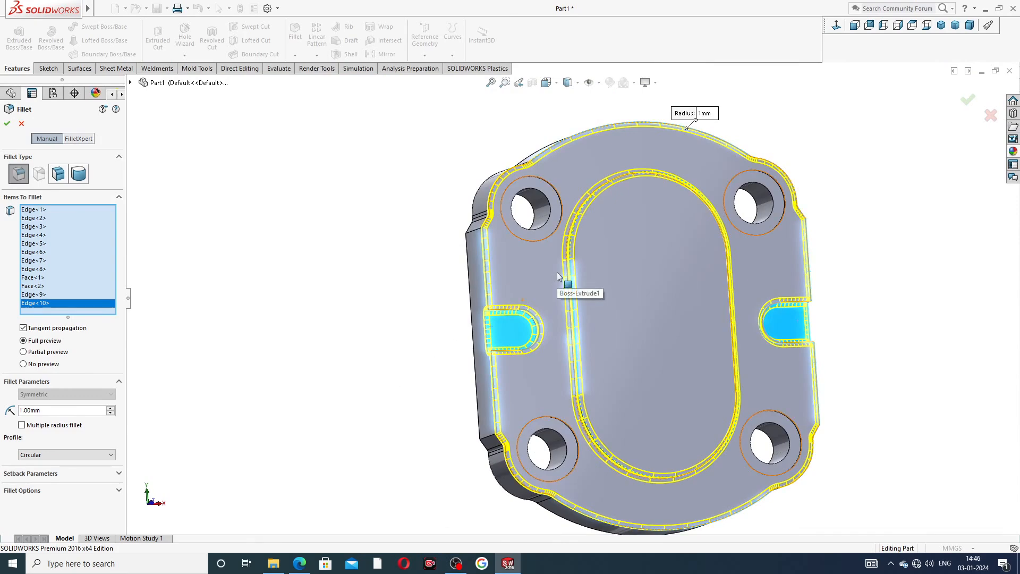
Apply the 1 mm fillet and start a sketch on the raised pad's top face, viewed normal to it.
left_click(7, 124)
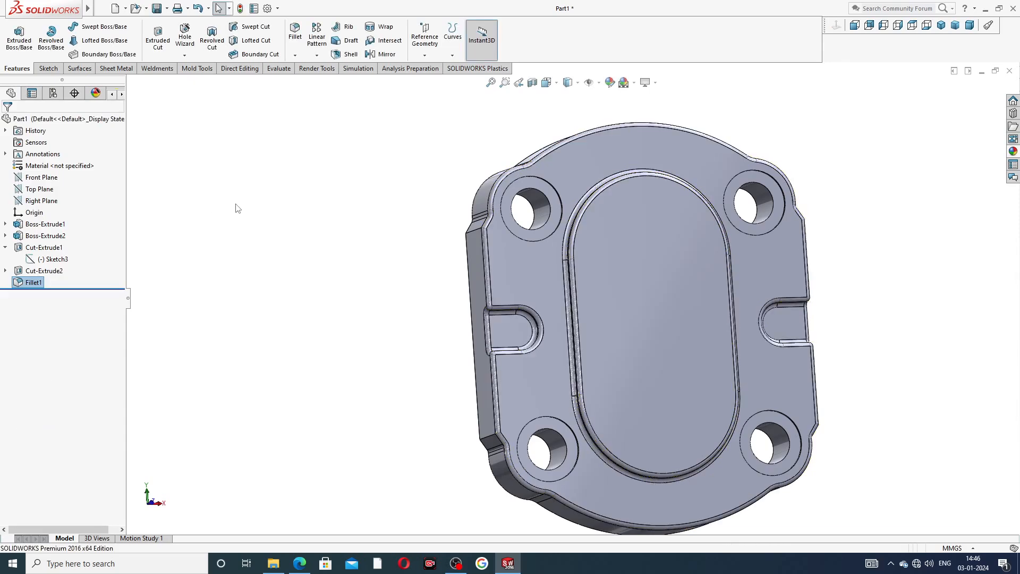
middle_click_drag(386, 276, 591, 299)
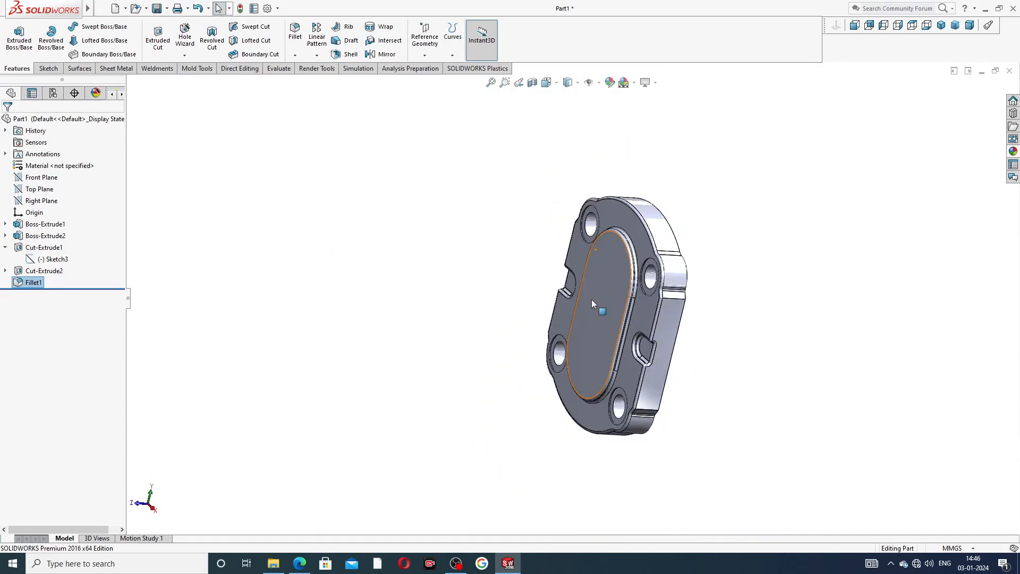
scroll(594, 298, "down", 2)
left_click(614, 268)
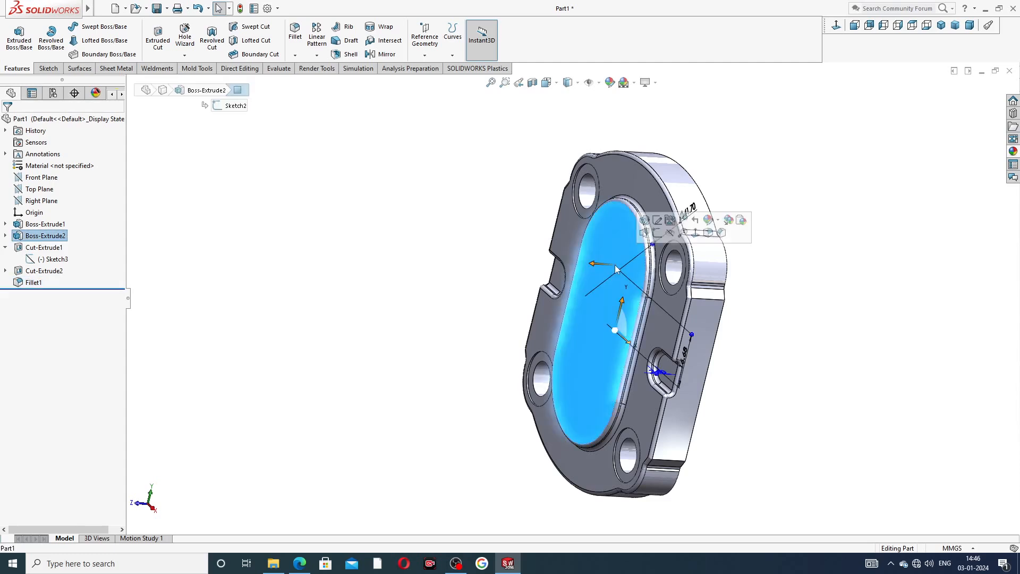
left_click(664, 223)
left_click(836, 25)
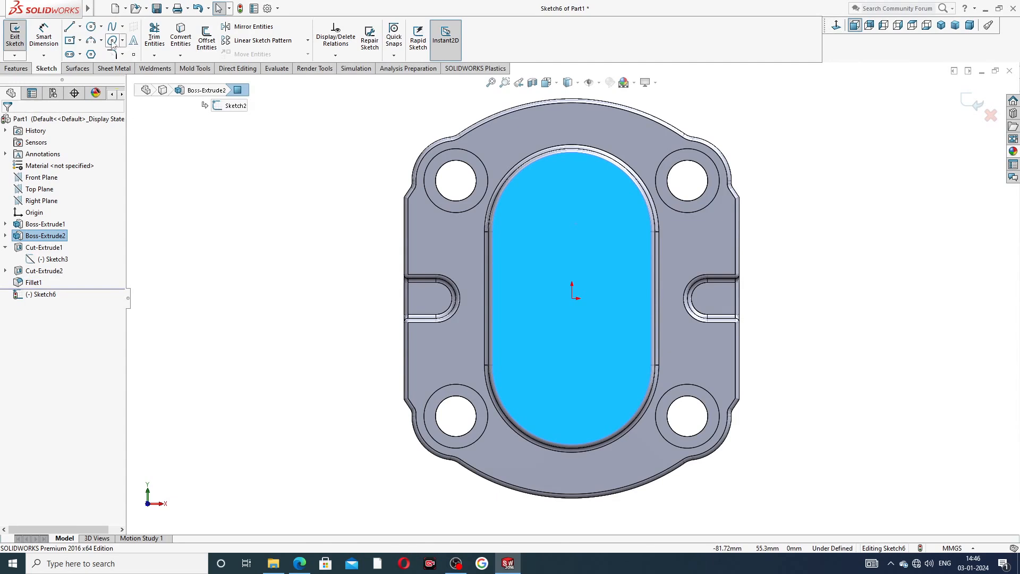
Sketch a vertical construction centerline about 35 mm long on the pad, to the right of the origin.
left_click(79, 29)
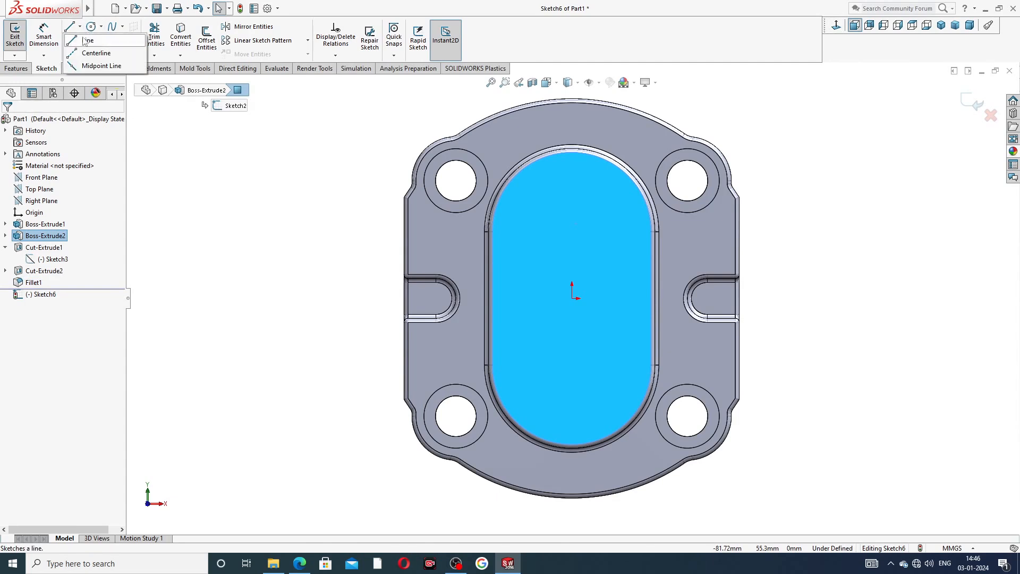
left_click(94, 53)
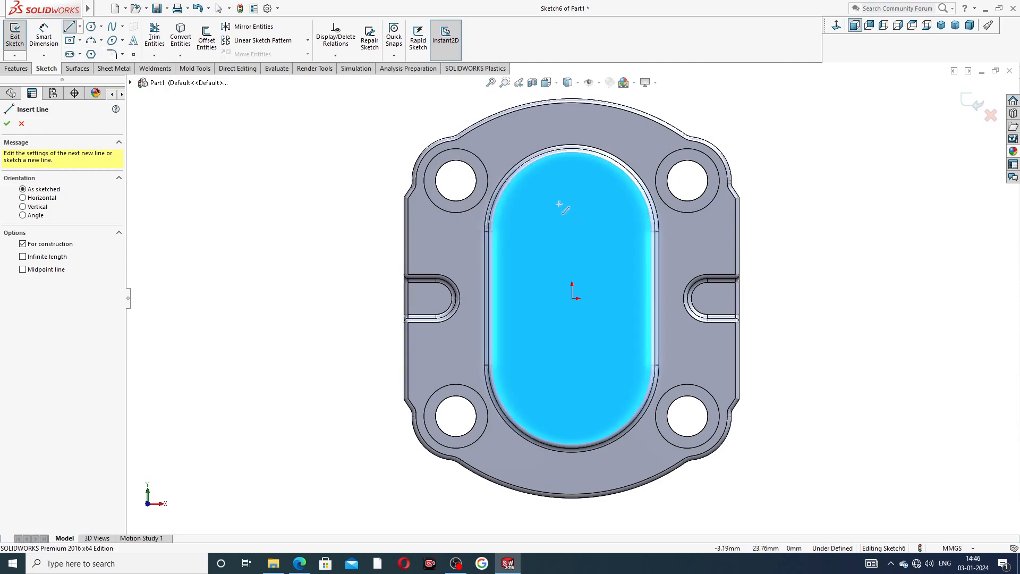
left_click(604, 216)
left_click(605, 360)
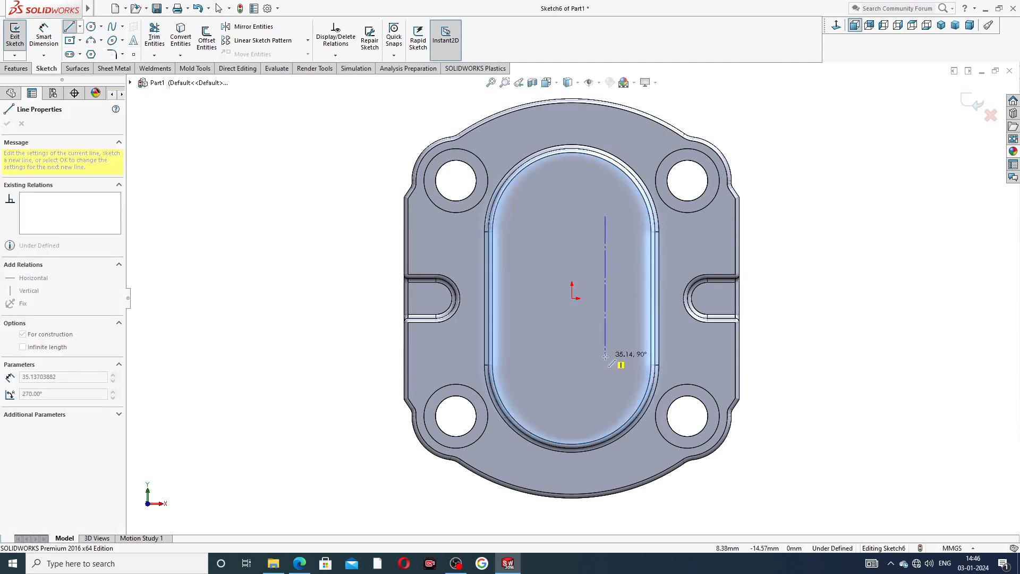
right_click(561, 246)
left_click(586, 252)
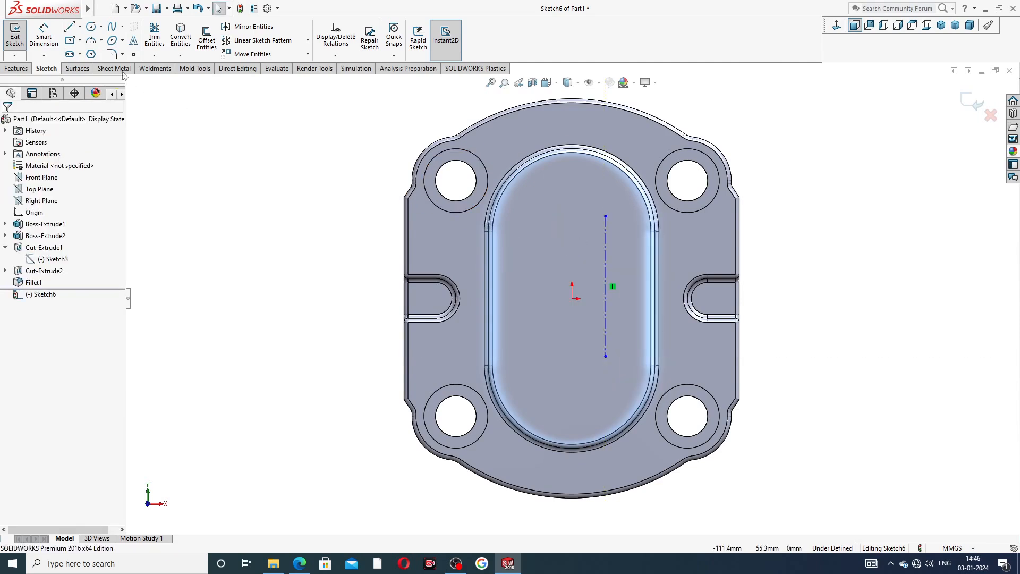
Sketch a second vertical centerline to the left of the origin and stretch both its ends to about 49 mm long.
left_click(79, 27)
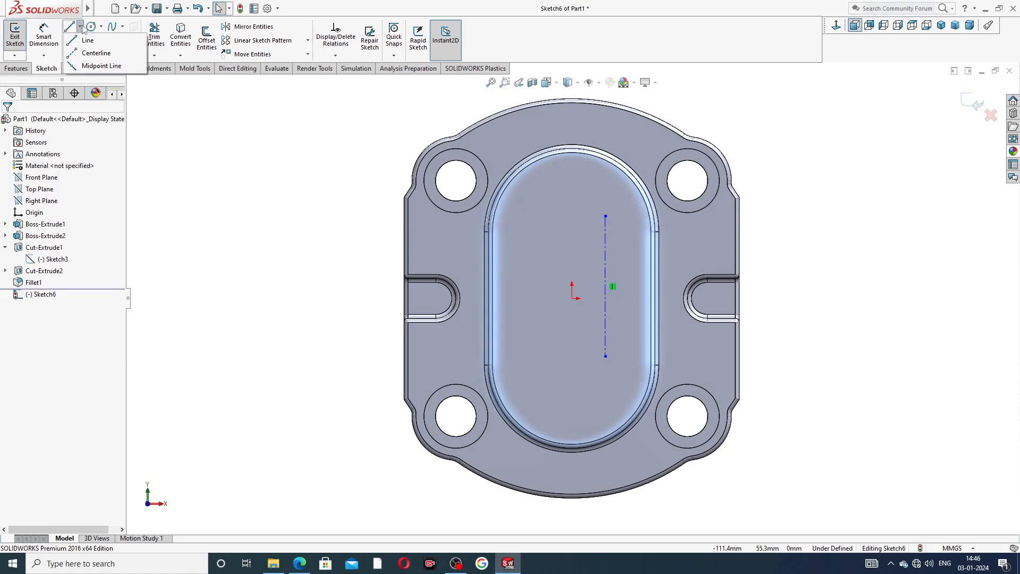
left_click(92, 54)
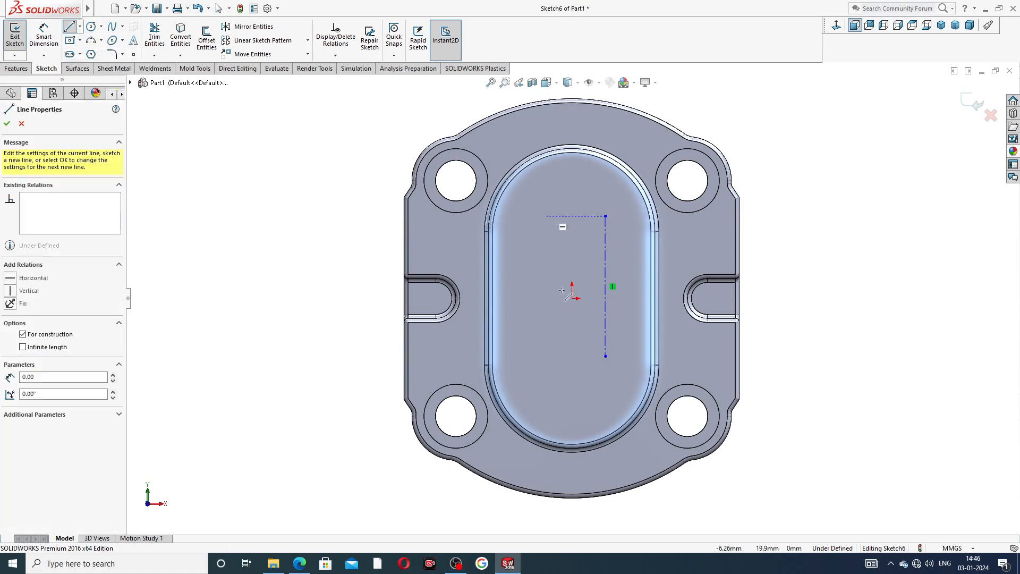
right_click(841, 158)
left_click(859, 165)
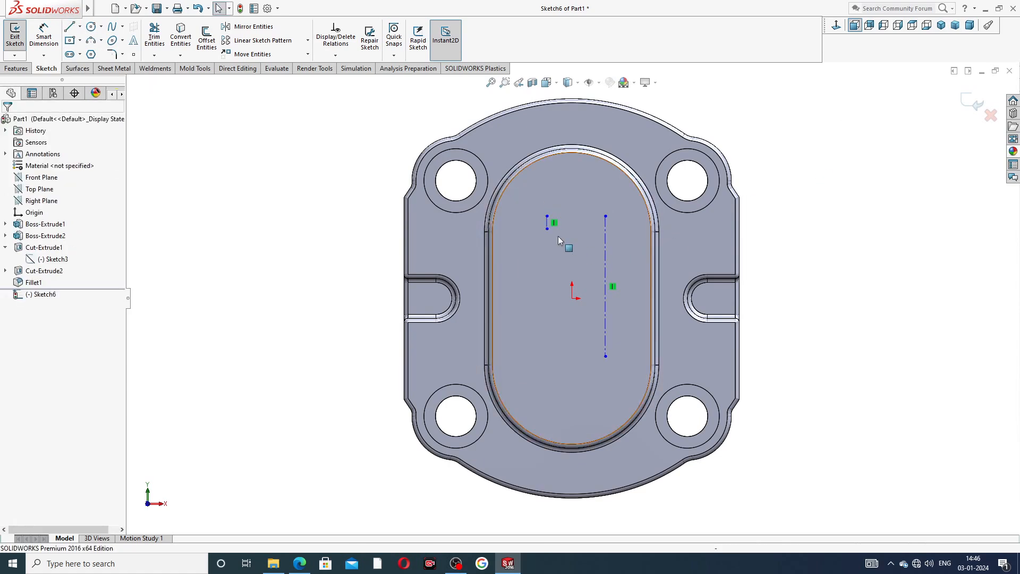
left_click_drag(546, 229, 550, 391)
left_click_drag(551, 216, 549, 197)
left_click(801, 210)
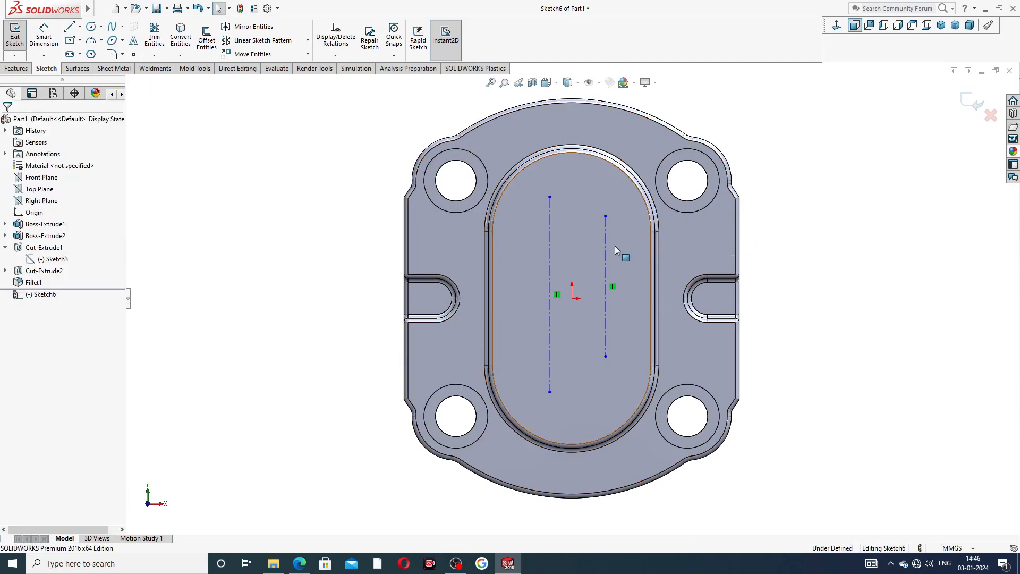
Add the sketch text AHM4025 along the shorter centerline, checking the wording against the end plate PDF drawing.
left_click(604, 255)
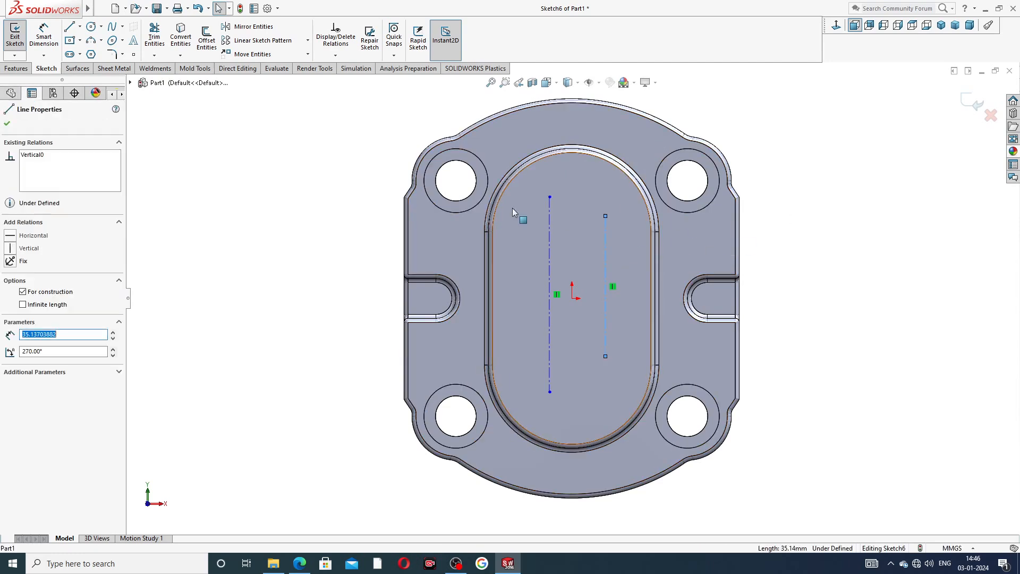
left_click(136, 43)
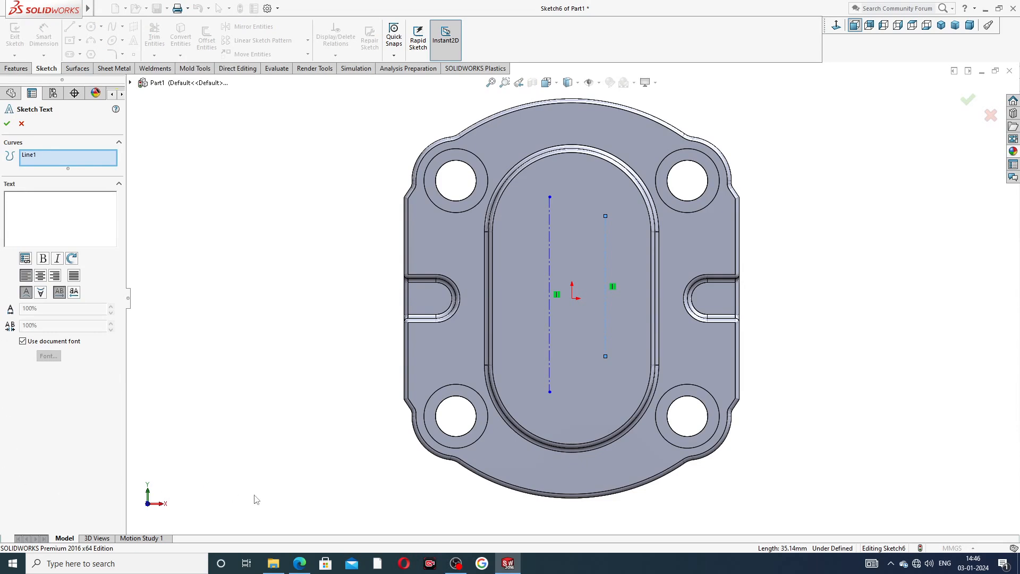
left_click(300, 563)
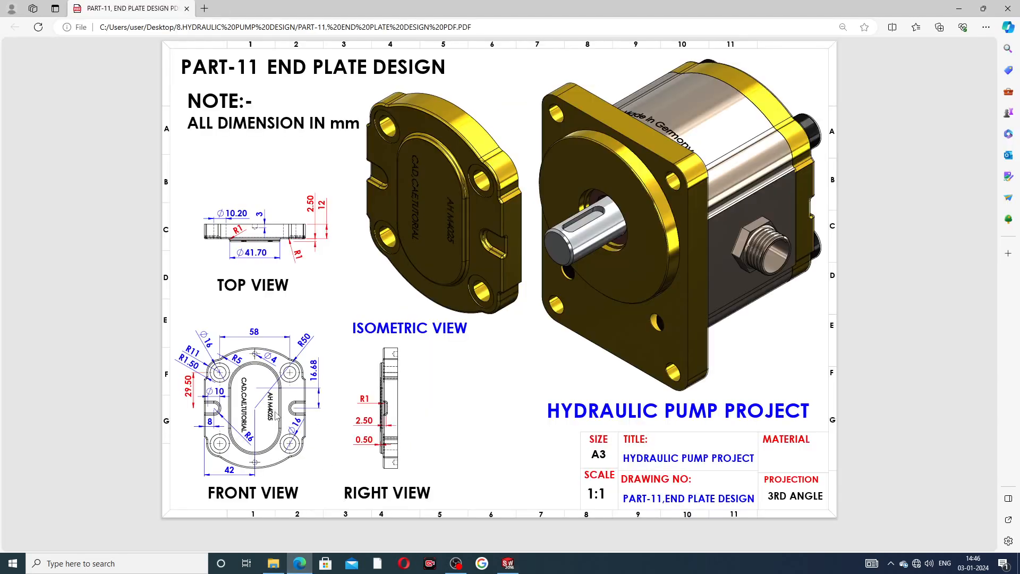
left_click(300, 563)
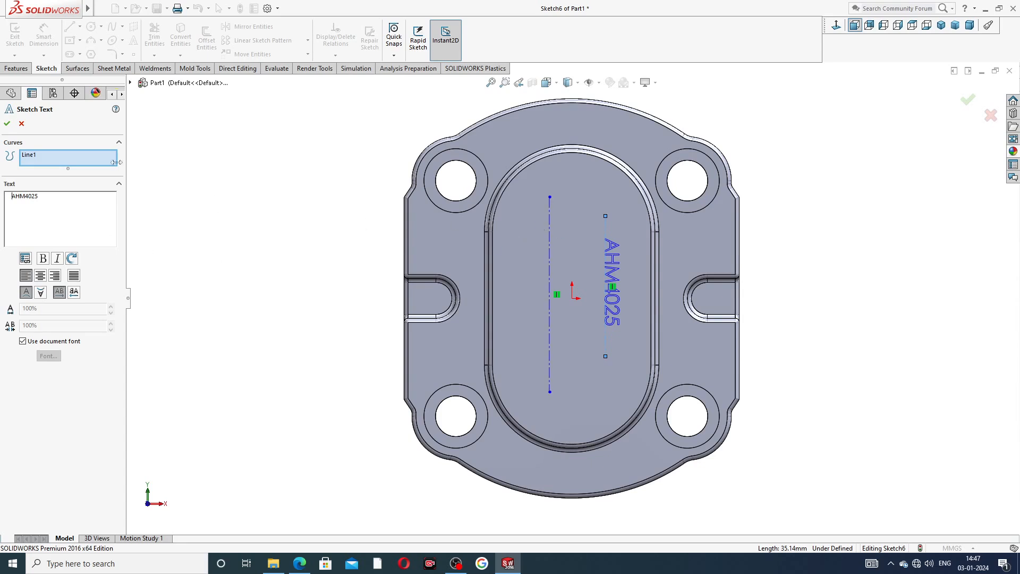
left_click(7, 125)
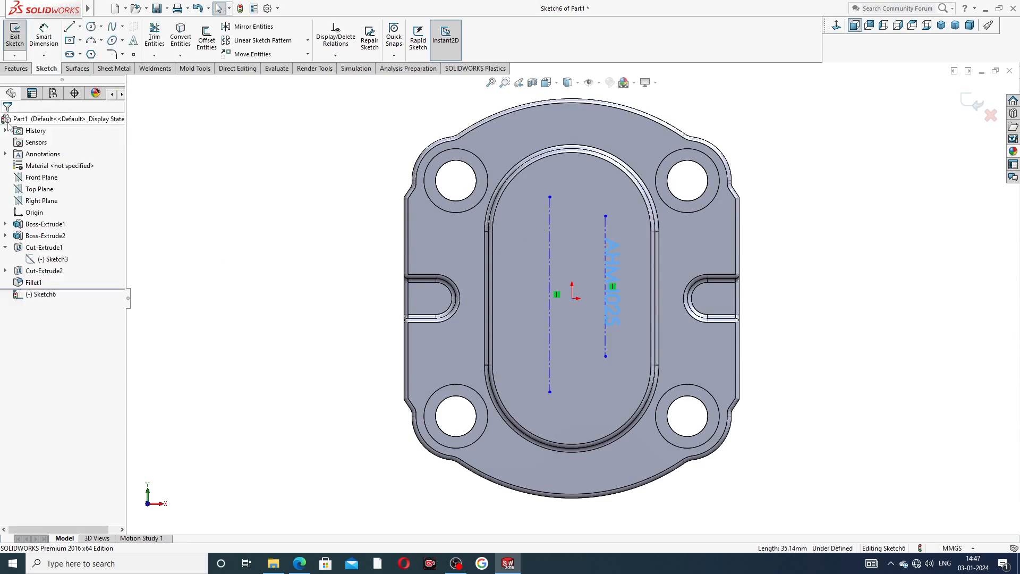
Add the sketch text CAD,CAE,TUTORIAL along the longer centerline.
left_click(549, 212)
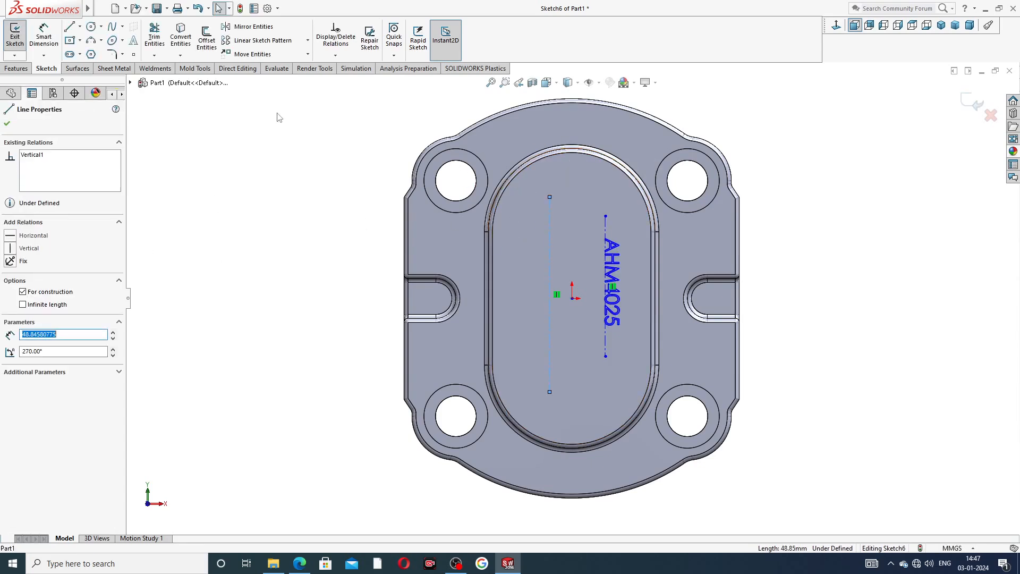
left_click(135, 40)
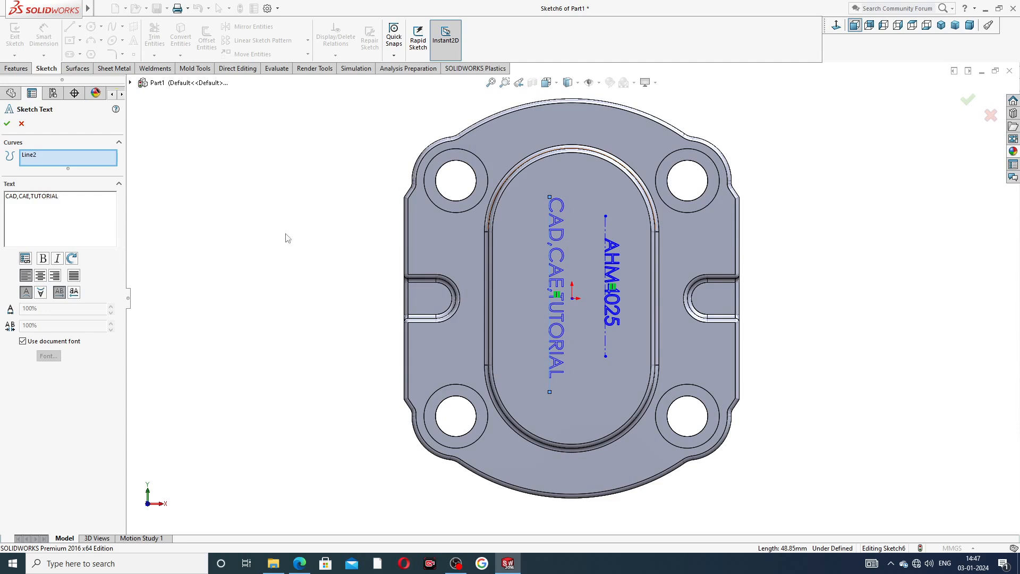
left_click(8, 124)
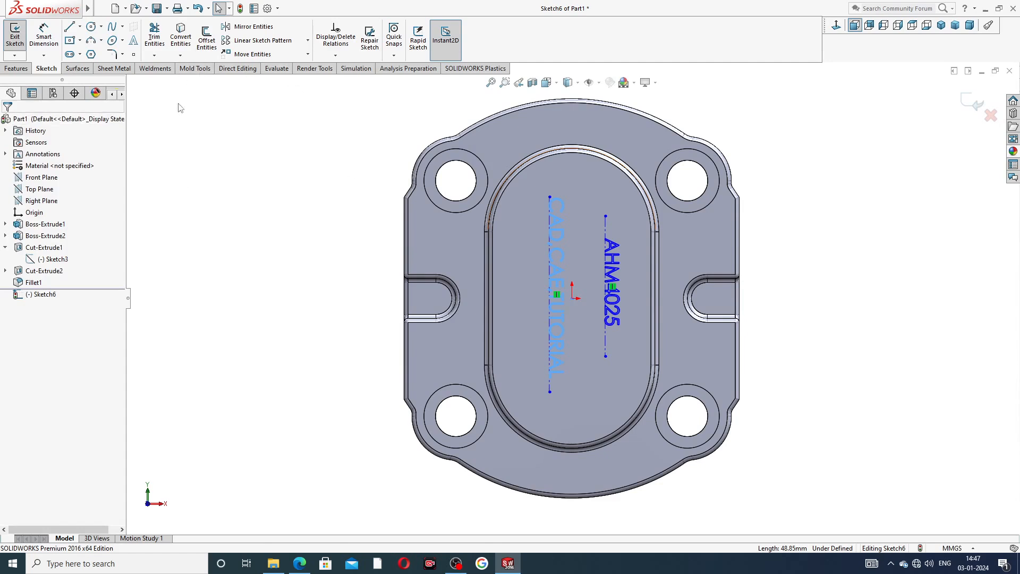
Cut both lettering sketches into the pad as a blind extruded cut 2 mm deep.
left_click(17, 68)
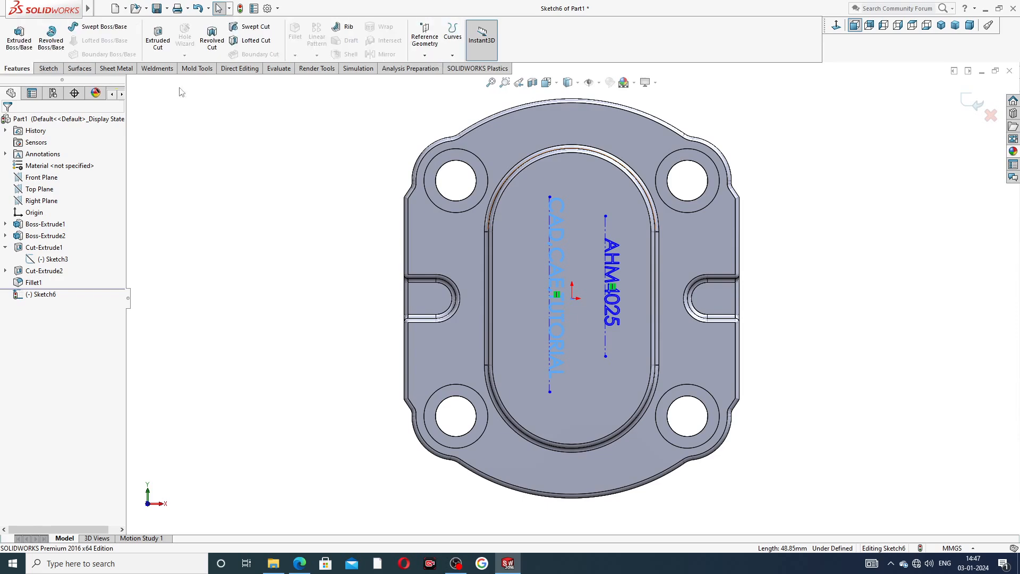
left_click(158, 36)
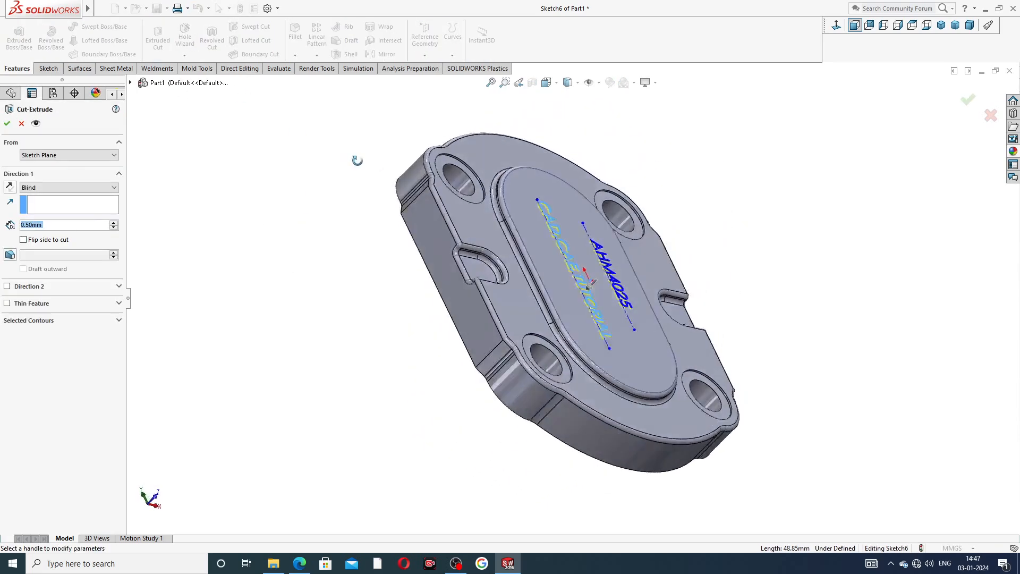
double_click(51, 226)
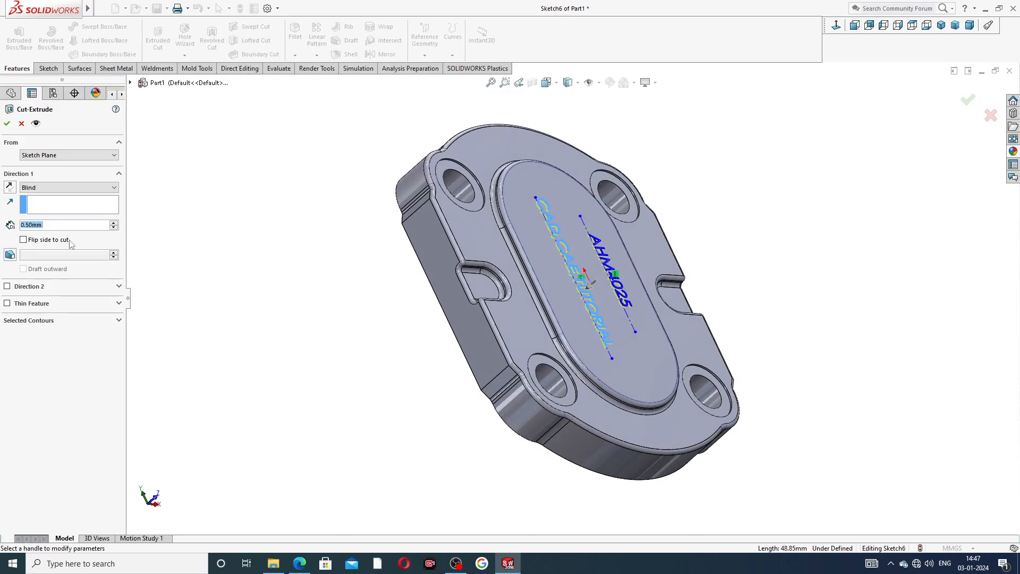
type("2")
key("Return")
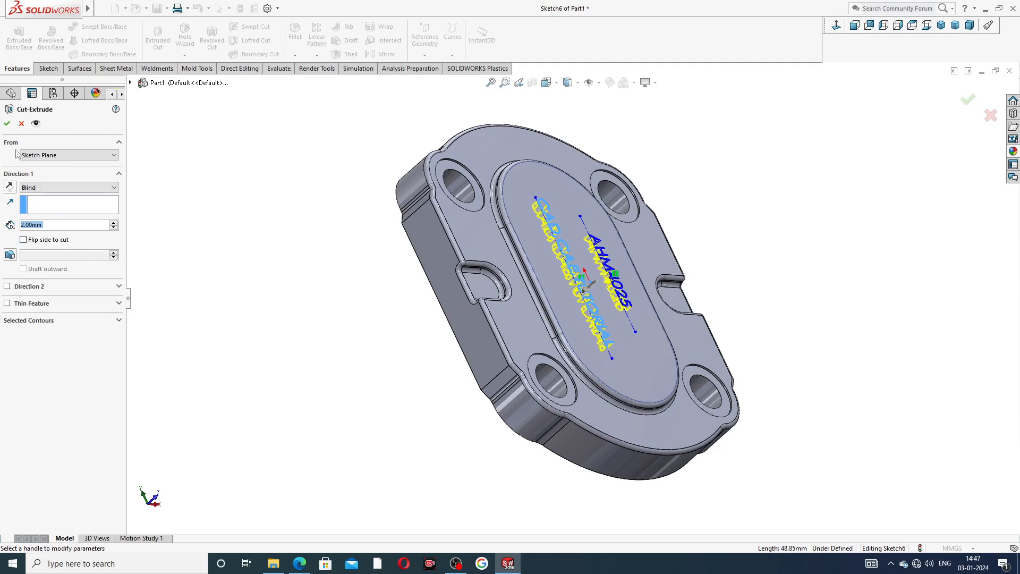
left_click(7, 124)
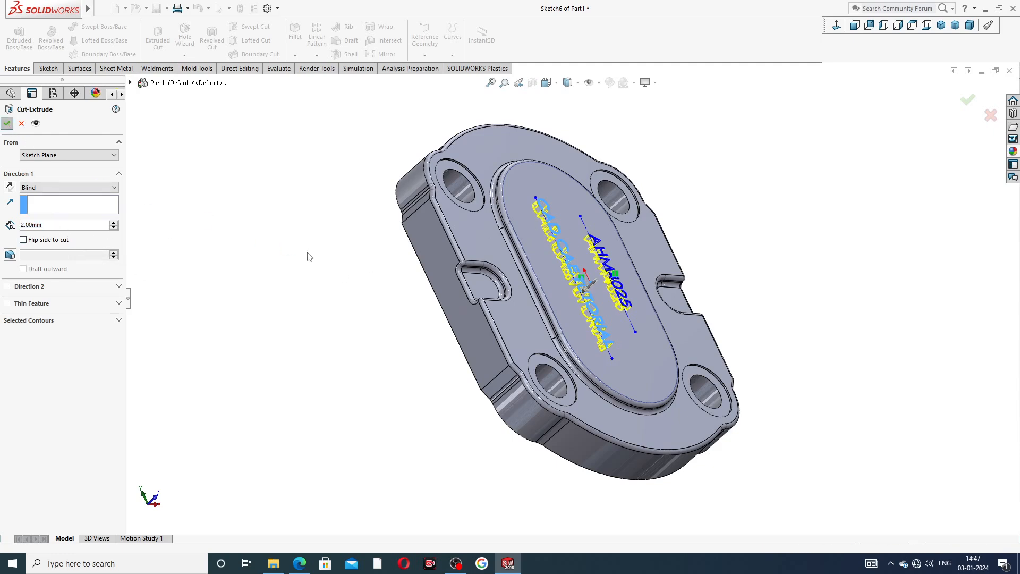
middle_click_drag(363, 248, 298, 280)
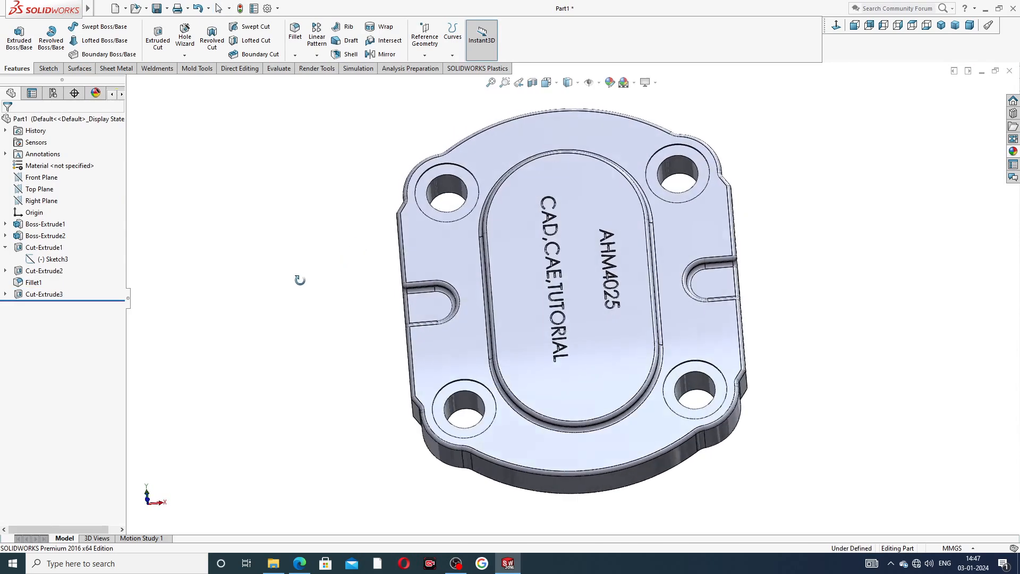
Colour the lettering cut feature black (RGB 0, 0, 0).
left_click(45, 294)
left_click(622, 86)
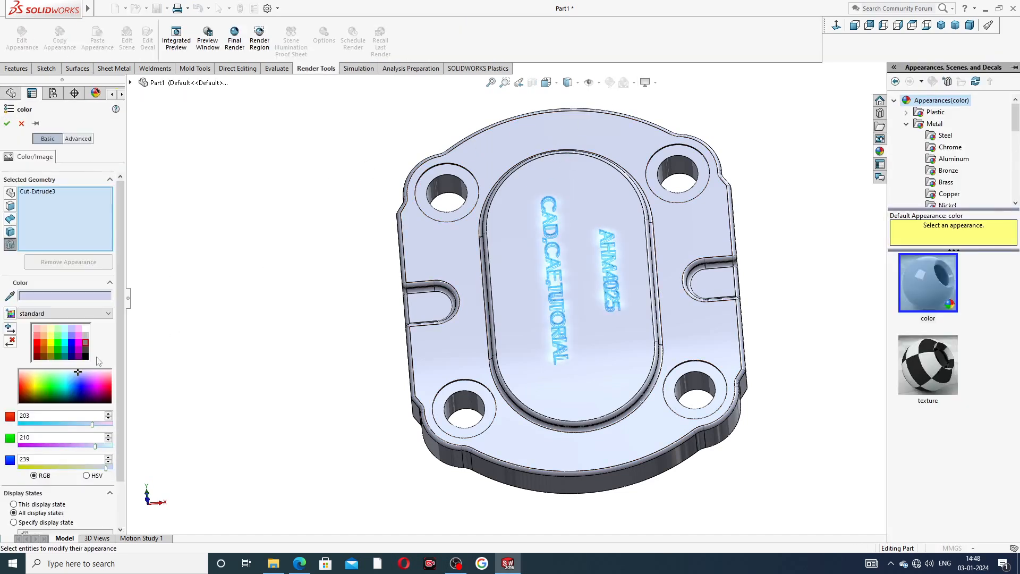
left_click(86, 350)
left_click(86, 356)
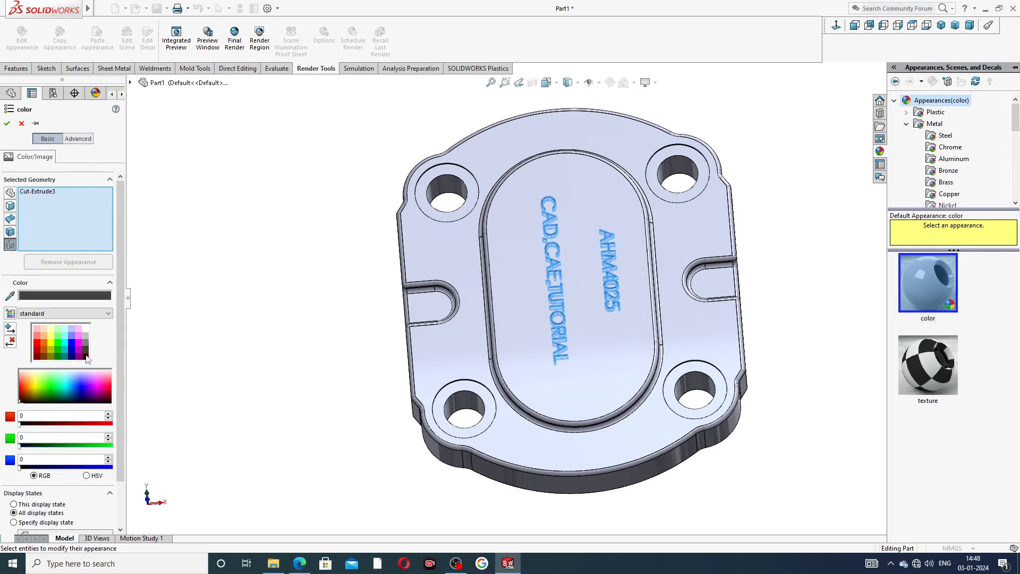
left_click(7, 123)
Set up an ISO drill-size Ø4.0 hole, blind 3 mm deep, on the plate's flat back face with Hole Wizard.
middle_click_drag(352, 289, 402, 246)
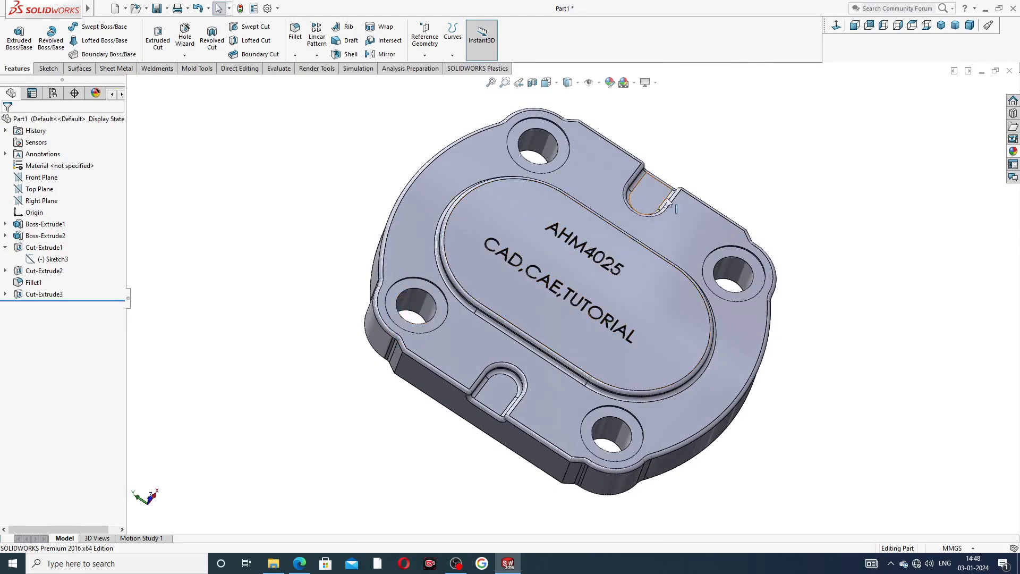
scroll(686, 179, "up", 3)
middle_click_drag(687, 180, 465, 296)
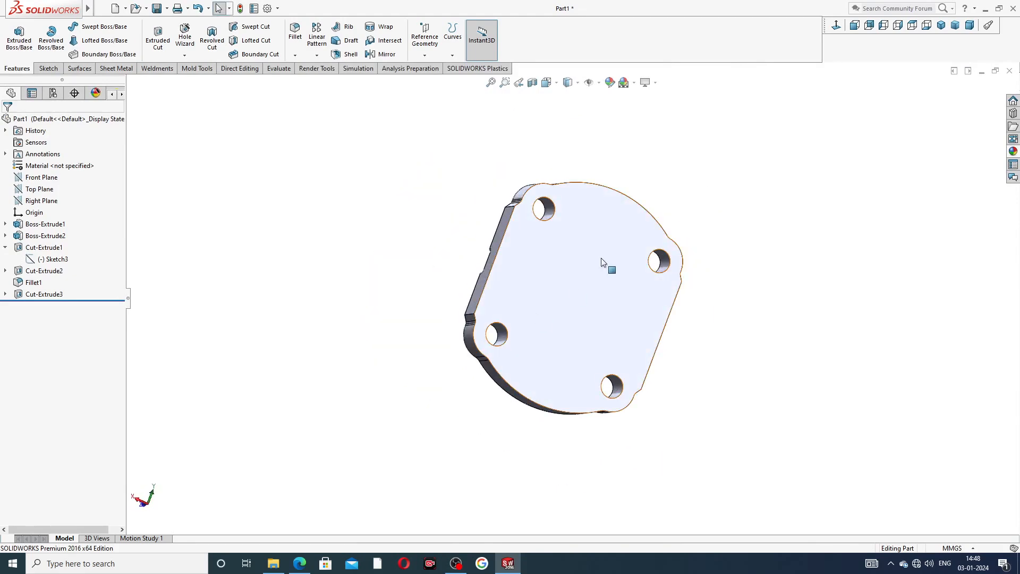
left_click(605, 244)
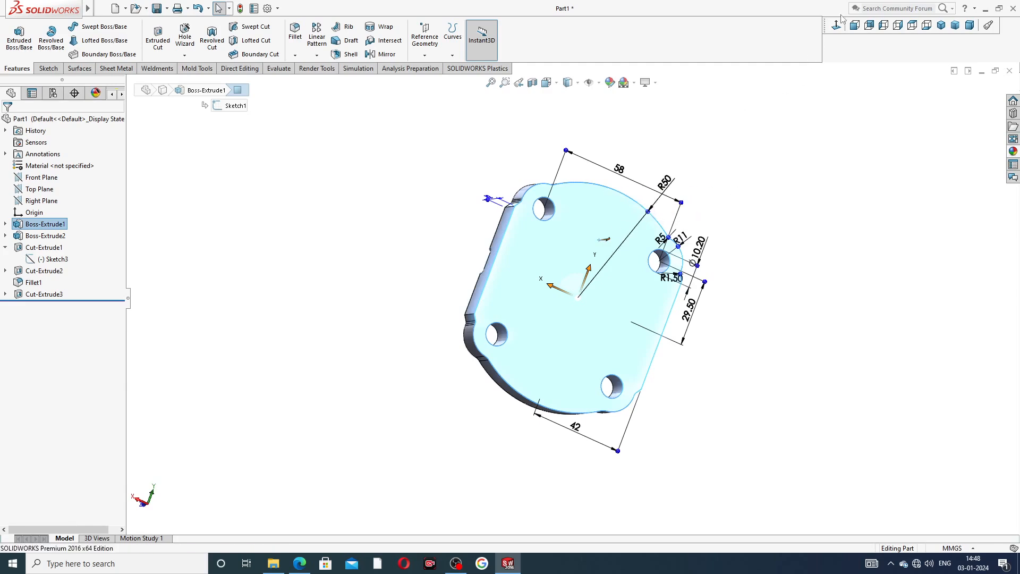
left_click(869, 25)
left_click(185, 35)
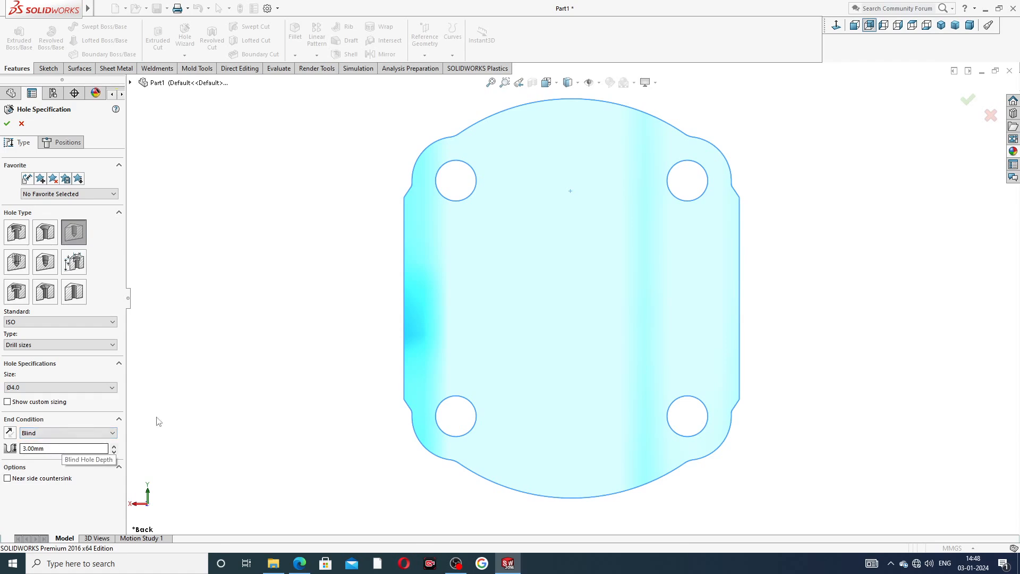
left_click(66, 142)
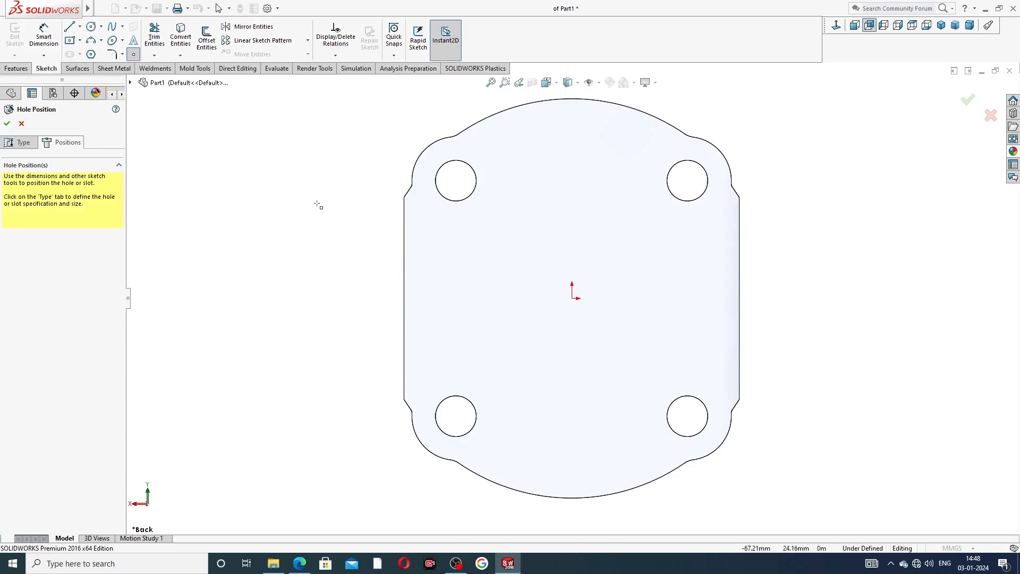
Place two hole points on the back face in line with the origin, about 43 mm above and 44.5 mm below it.
left_click(572, 127)
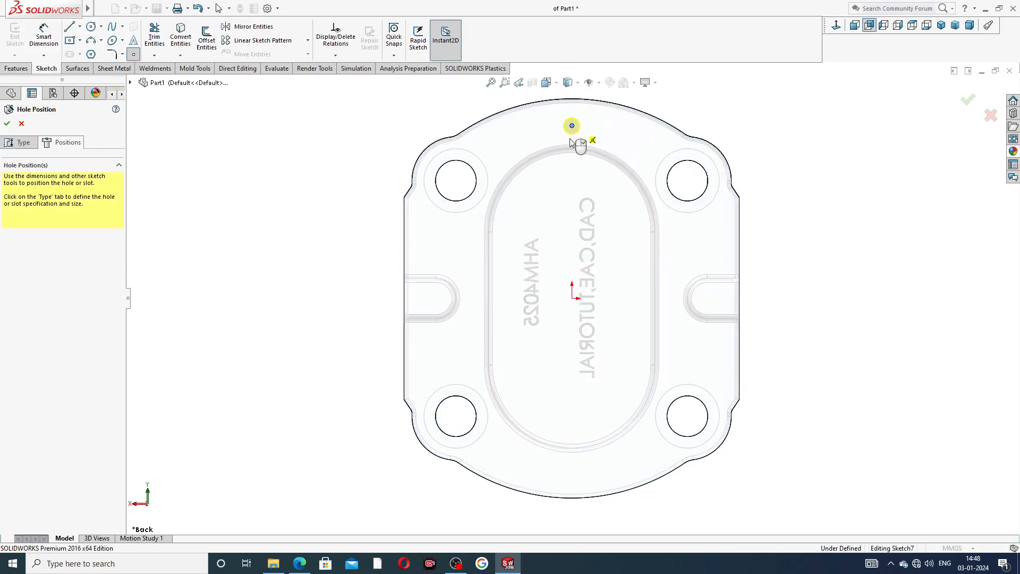
left_click(571, 476)
right_click(805, 201)
left_click(828, 236)
Dimension the upper hole point 45 mm vertically from the origin.
left_click(43, 35)
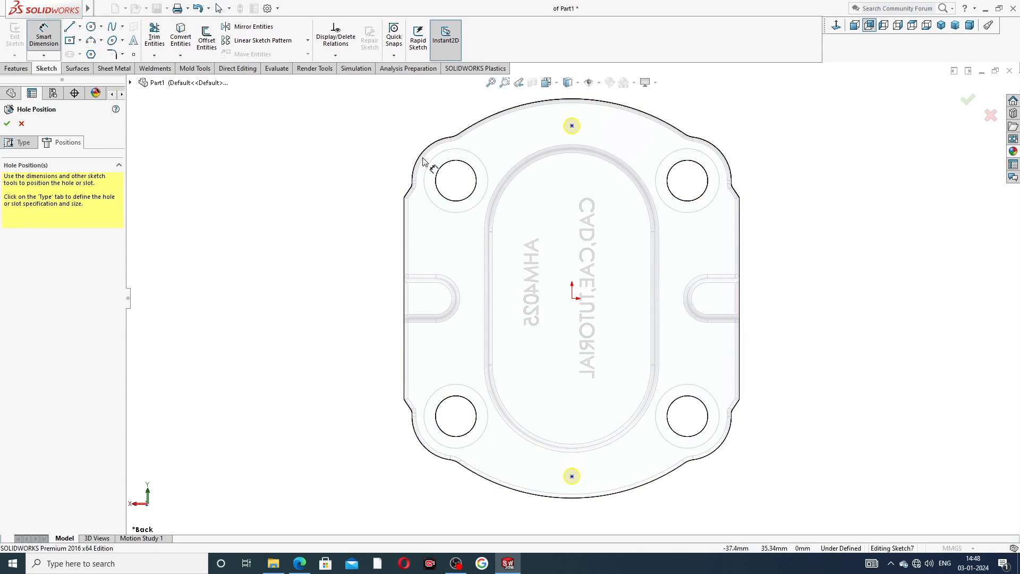
left_click(571, 126)
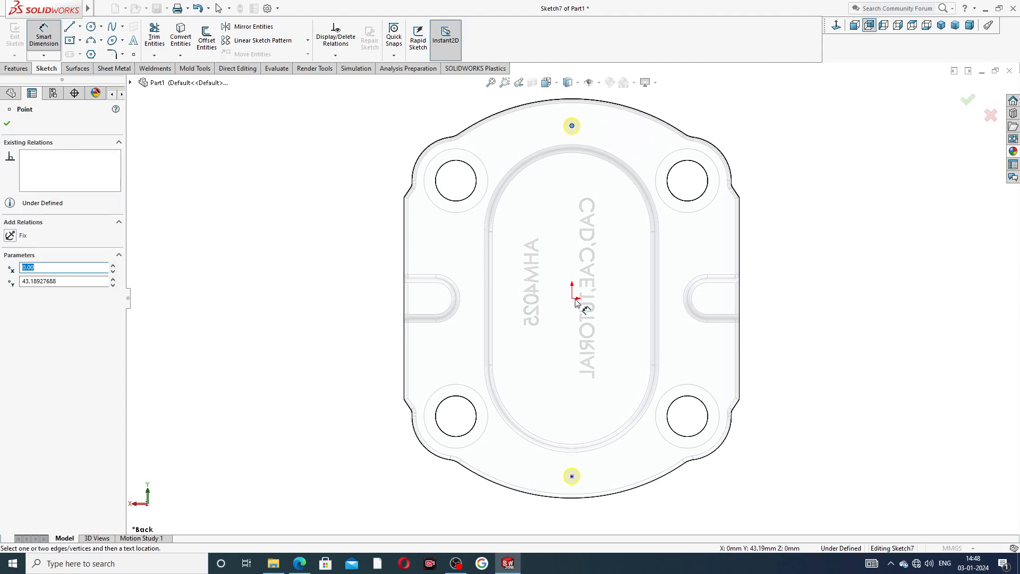
left_click(572, 299)
left_click(387, 225)
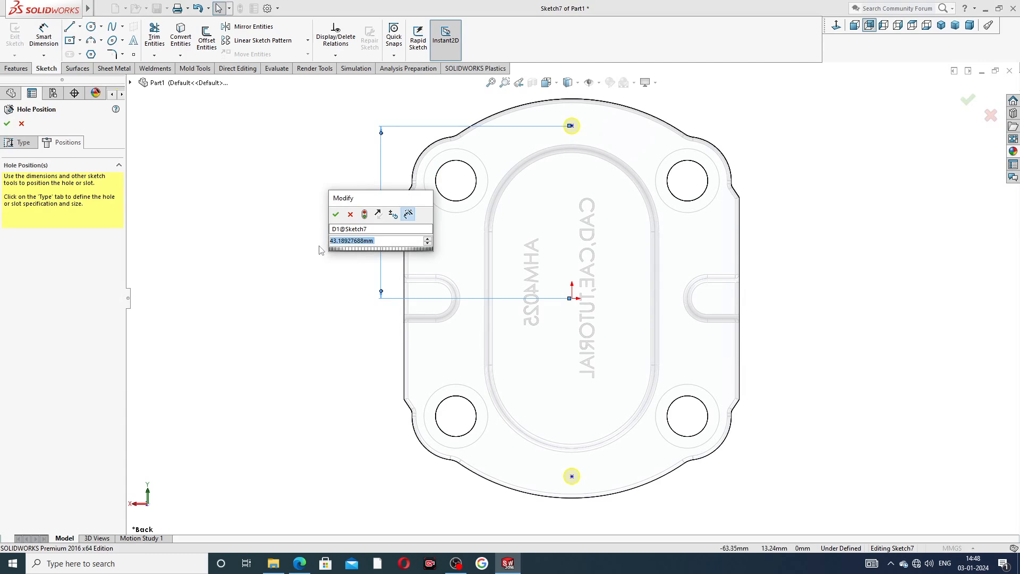
type("45")
key("Return")
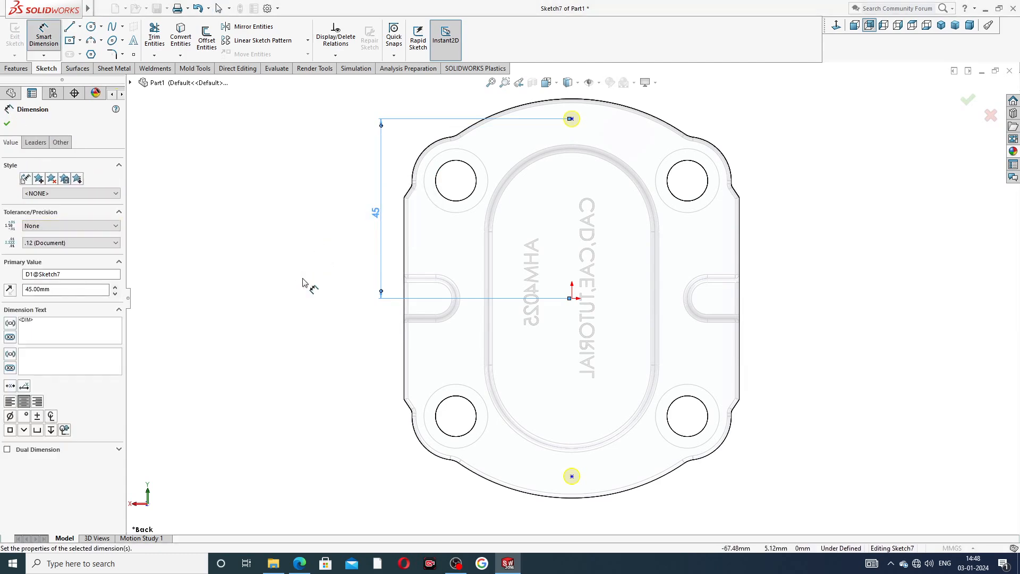
Dimension the lower hole point 45 mm vertically from the origin and finish the Ø4.0 holes.
left_click(572, 298)
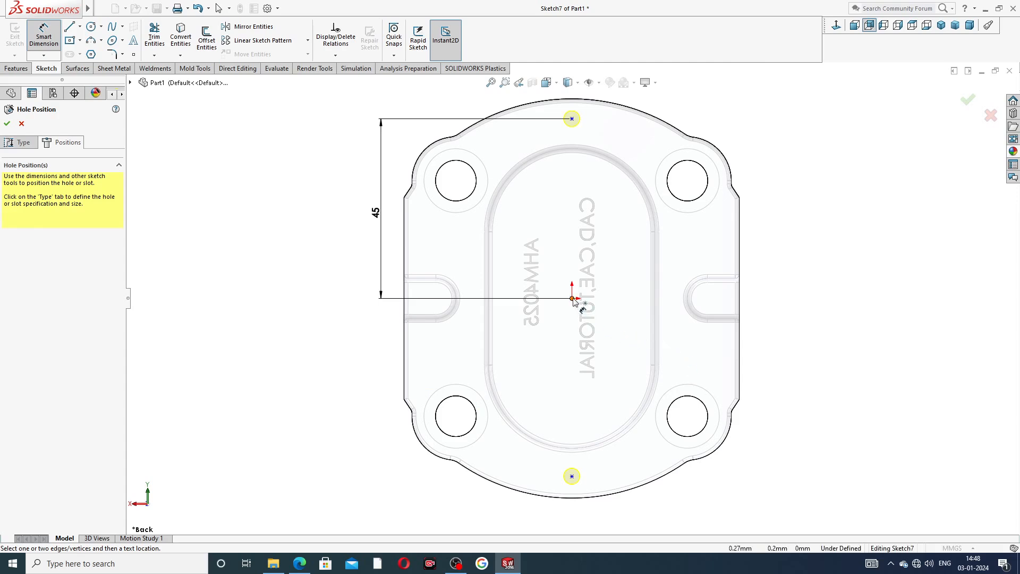
left_click(572, 477)
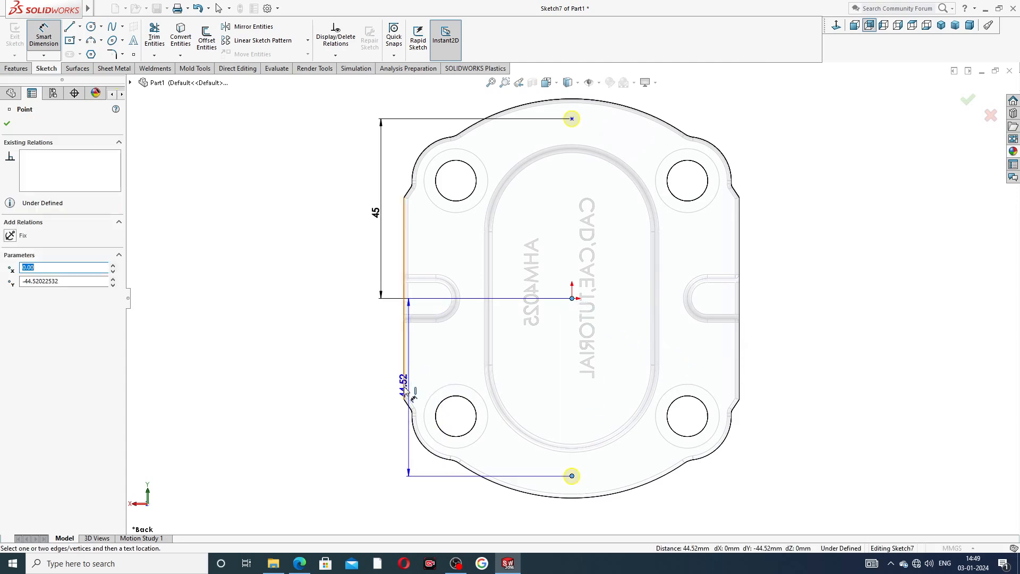
left_click(386, 391)
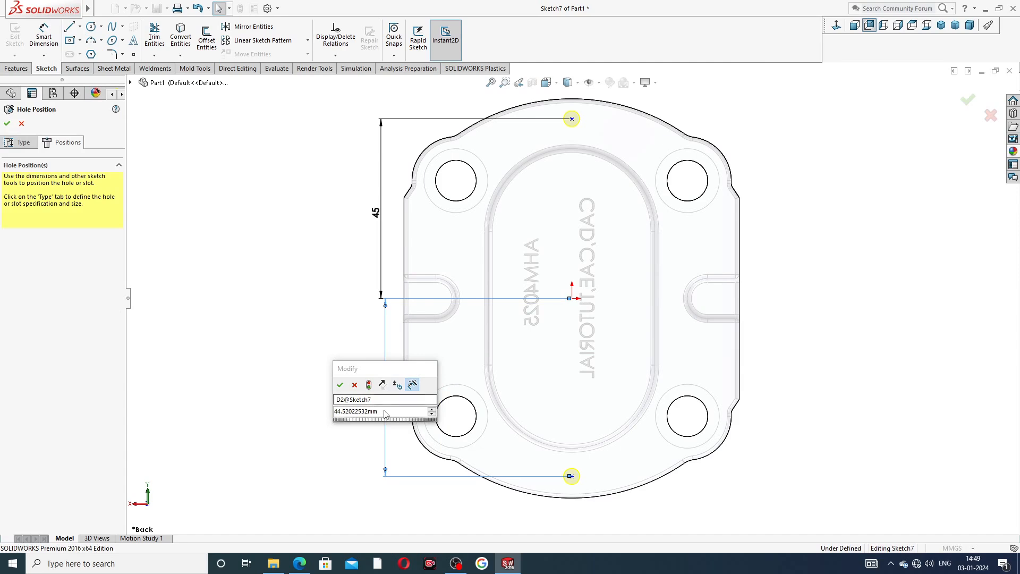
type("45")
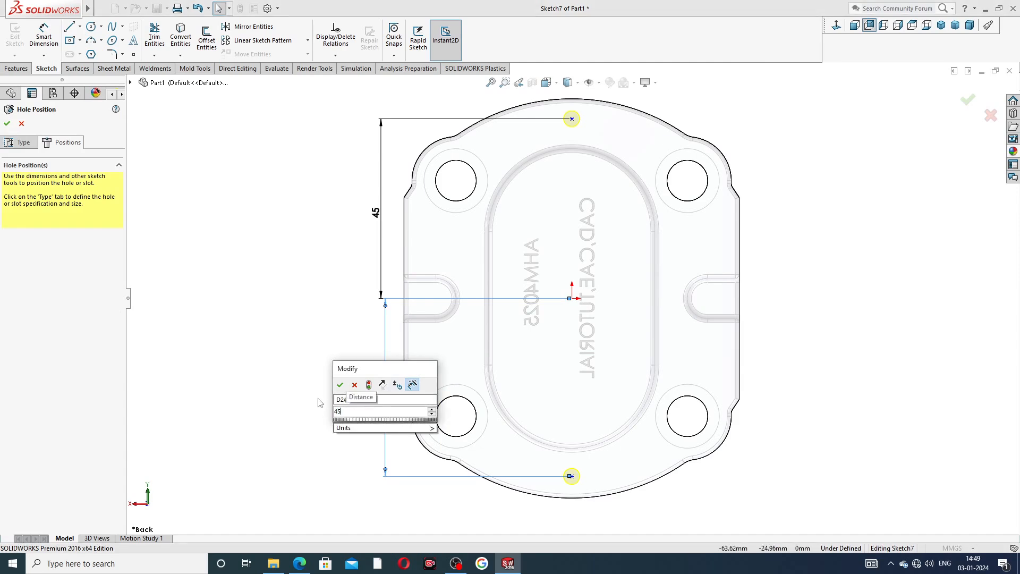
key("Return")
right_click(810, 186)
left_click(837, 183)
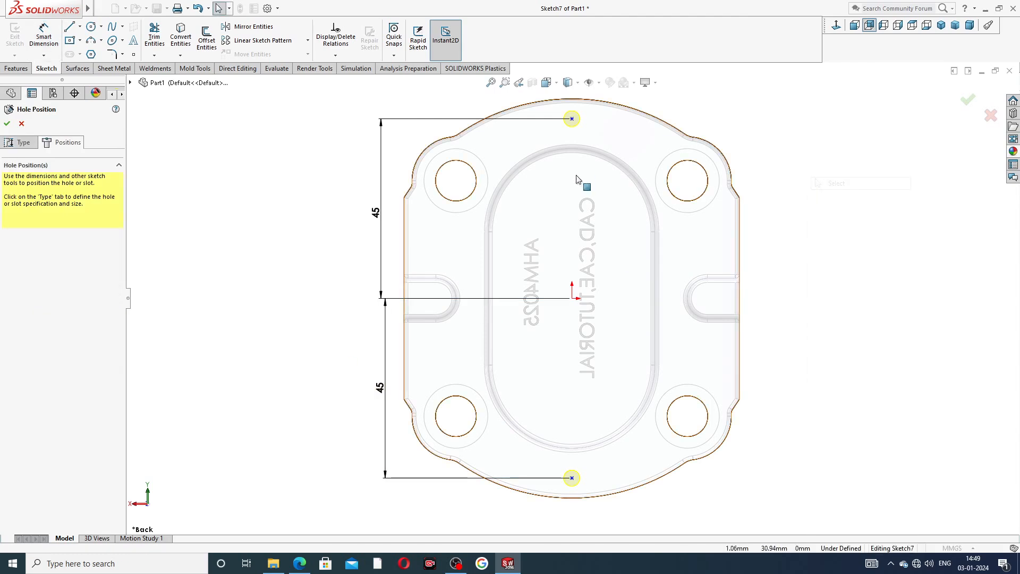
left_click(7, 123)
Apply the polished brass metal appearance to the end plate.
middle_click_drag(728, 177, 772, 160)
left_click(1013, 152)
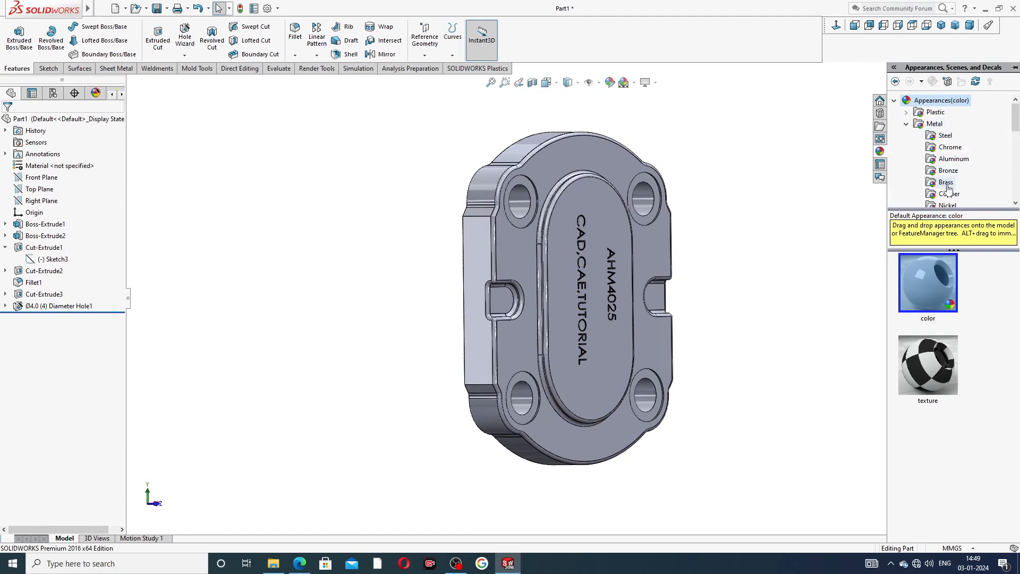
scroll(947, 196, "down", 1)
left_click(946, 147)
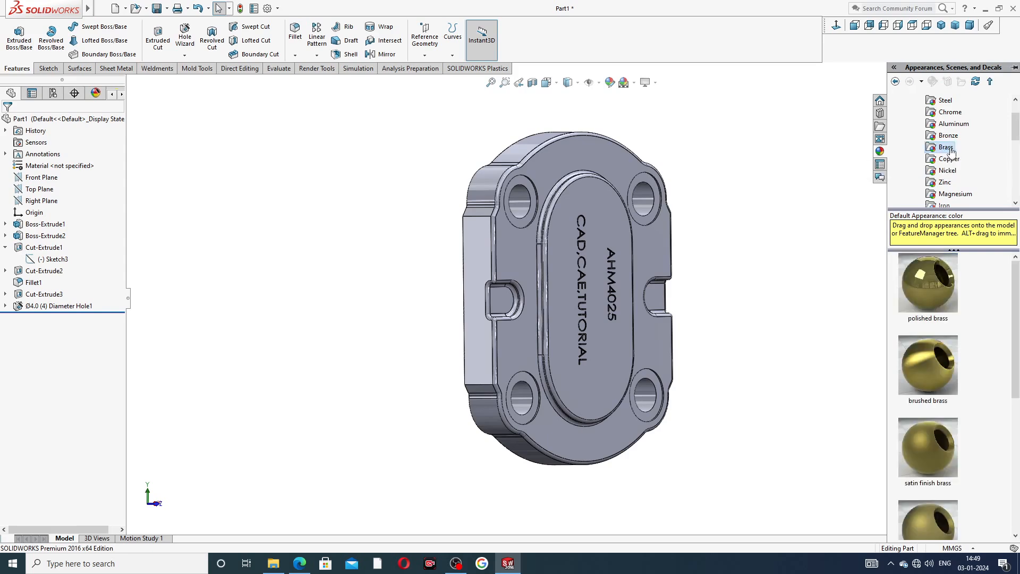
double_click(943, 271)
Compare the finished end plate with the isometric view in the Part-11 PDF drawing.
middle_click_drag(830, 254, 657, 291)
left_click(299, 563)
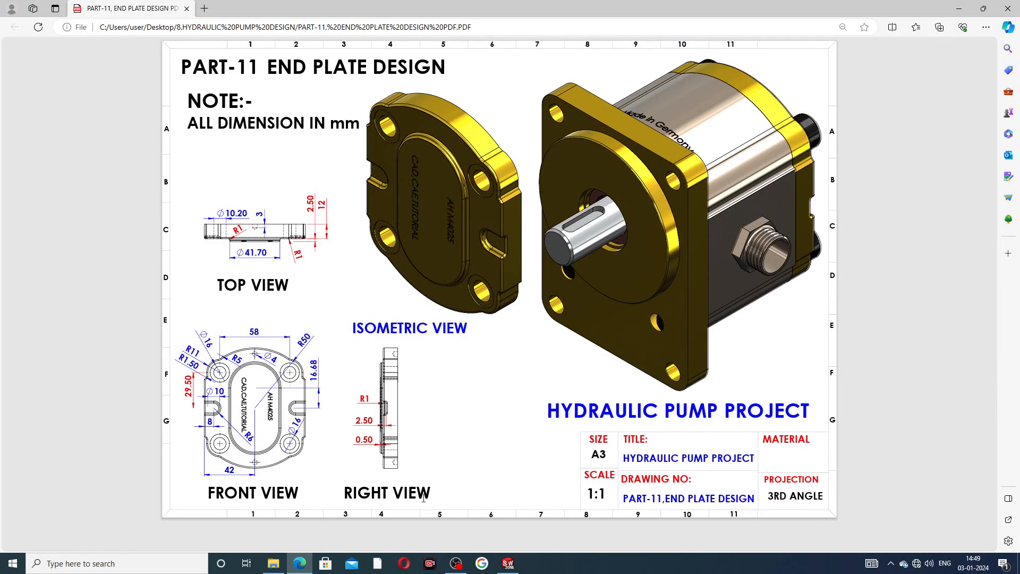
left_click(508, 563)
middle_click_drag(696, 219, 572, 260)
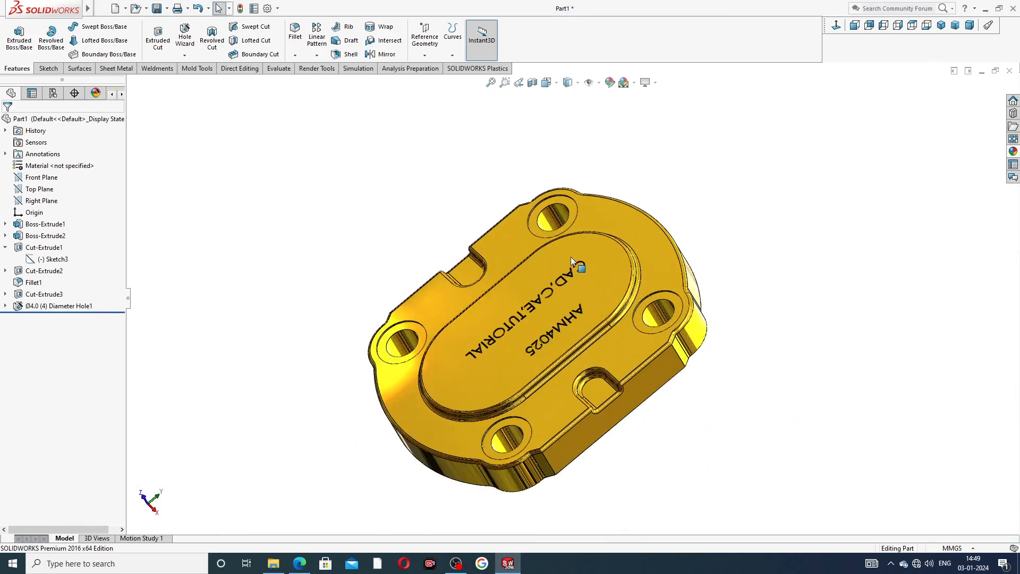
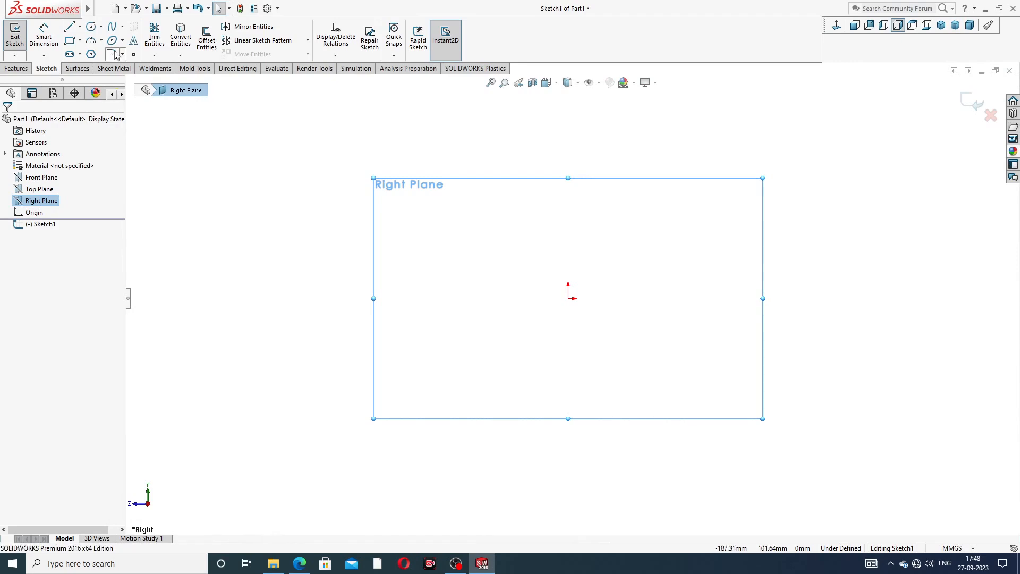
Draw a vertical centerline through the origin on the Right Plane, starting about 66 mm above the origin and ending below it.
left_click(80, 27)
left_click(96, 54)
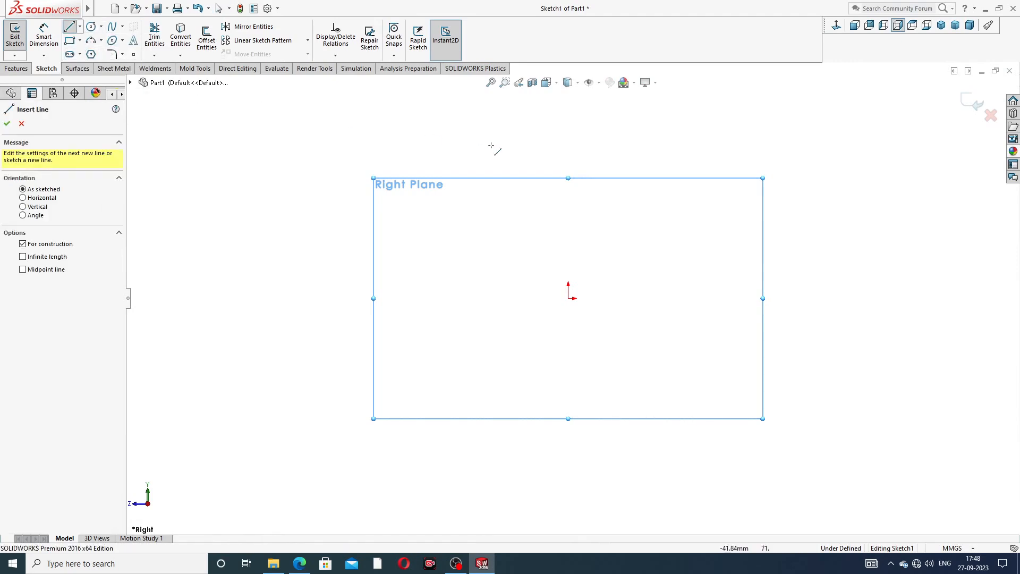
left_click(568, 154)
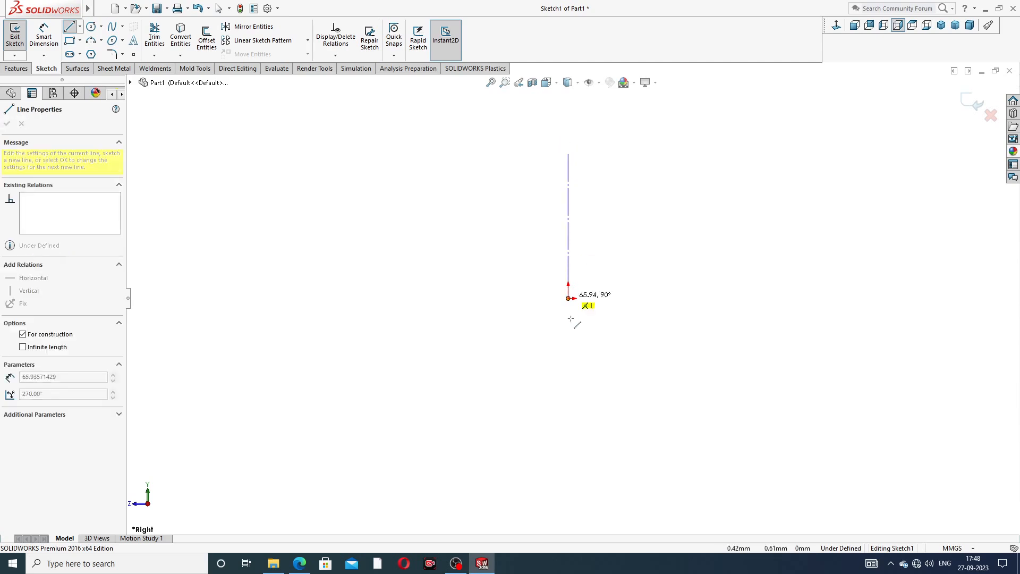
left_click(569, 414)
right_click(672, 252)
left_click(697, 259)
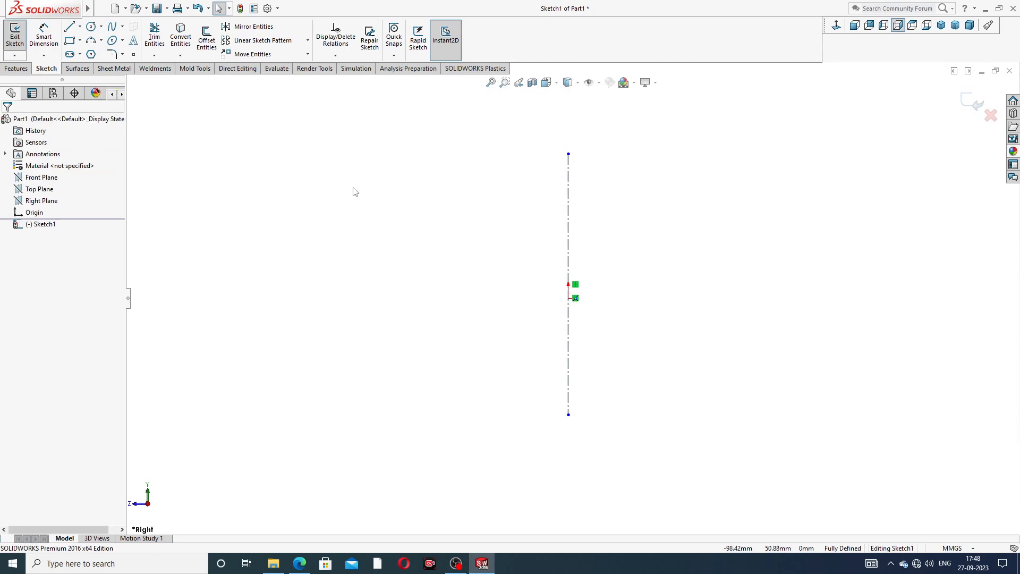
Draw a horizontal centerline through the origin, extending to both sides of the vertical centerline.
left_click(79, 26)
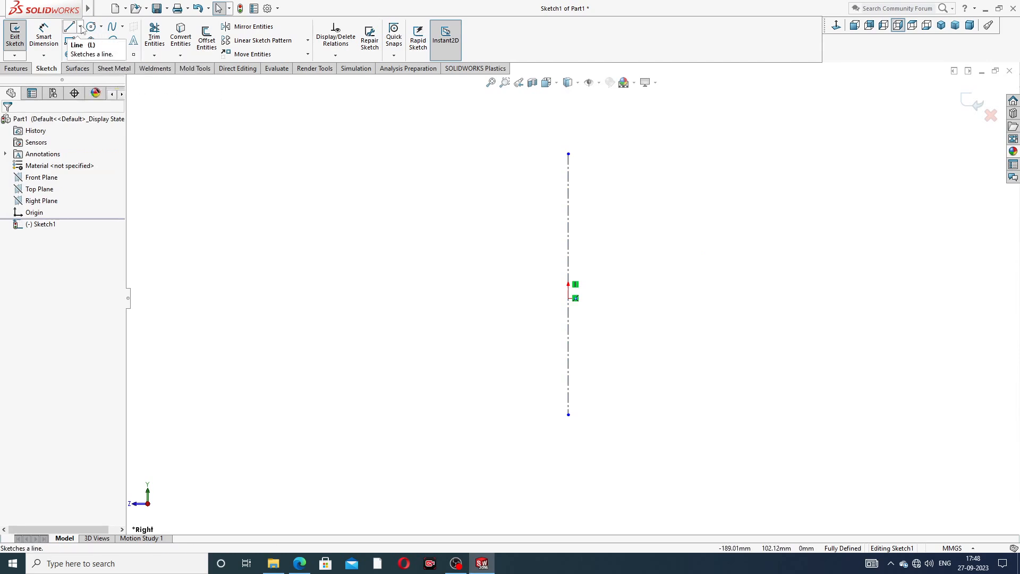
left_click(96, 53)
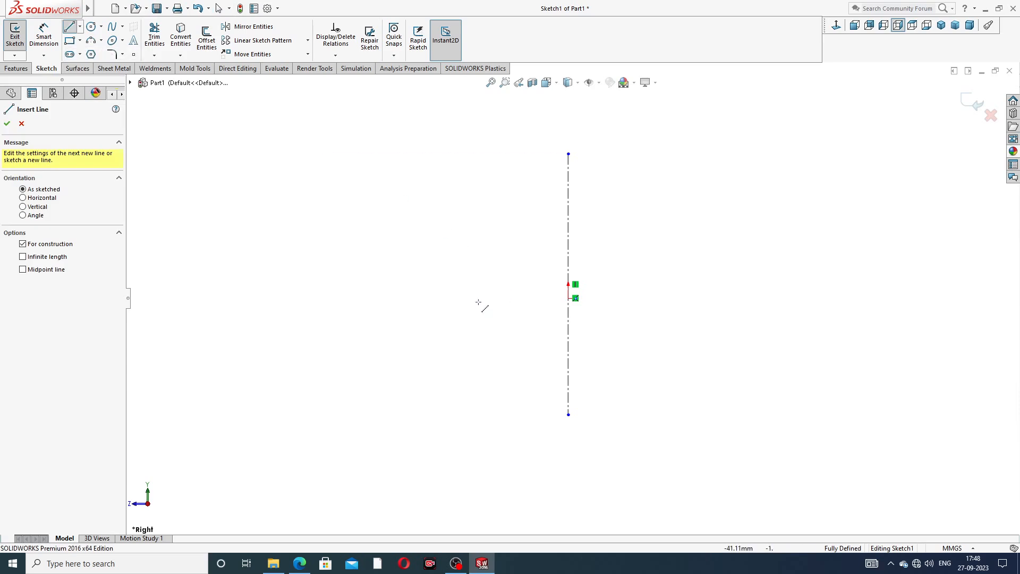
left_click(434, 299)
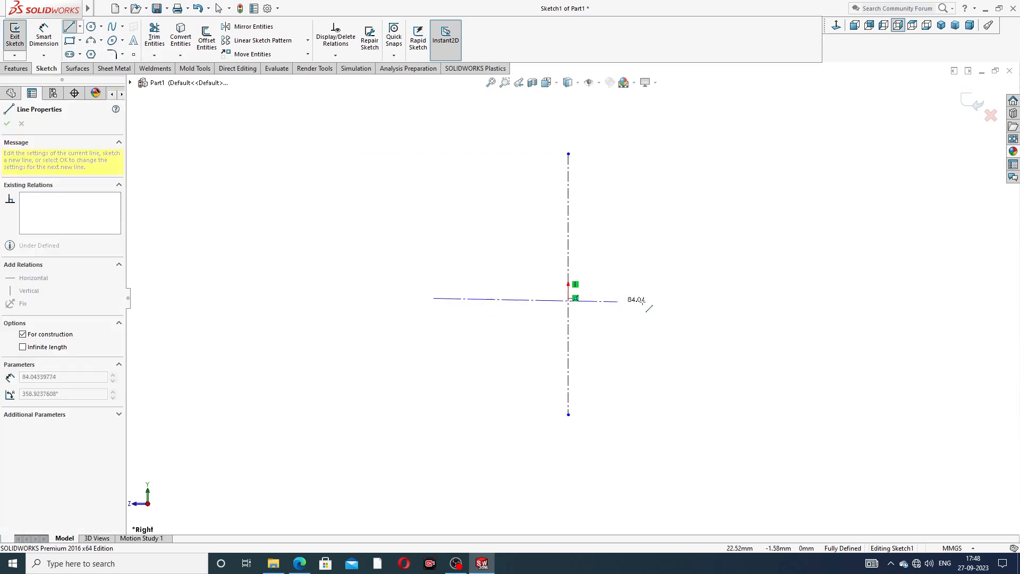
left_click(729, 298)
right_click(734, 248)
left_click(754, 253)
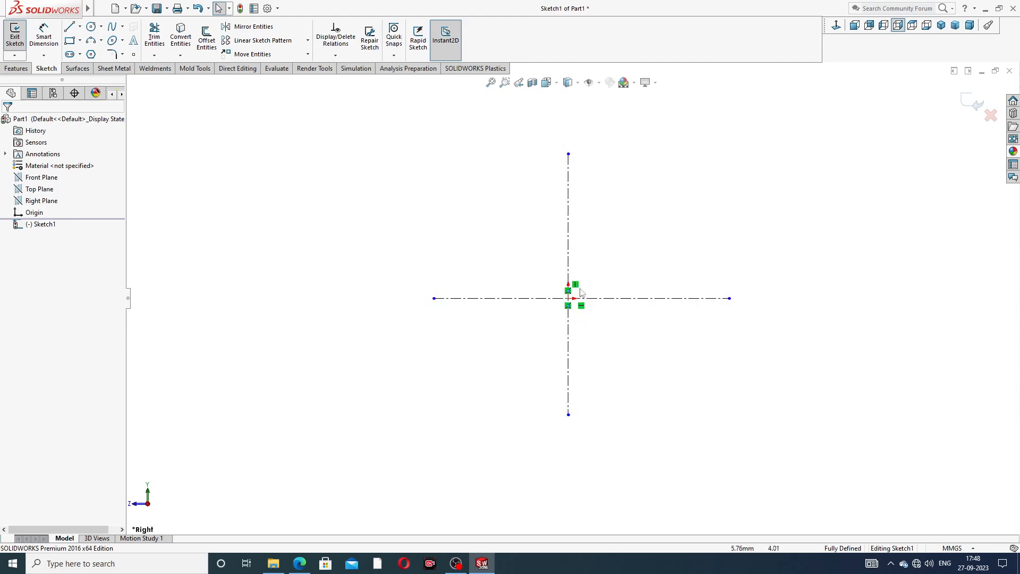
Sketch a closed profile on the horizontal centerline beside the vertical one, about 27 mm high at its outer edge, with a concave arc up to a short top edge.
scroll(614, 250, "down", 1)
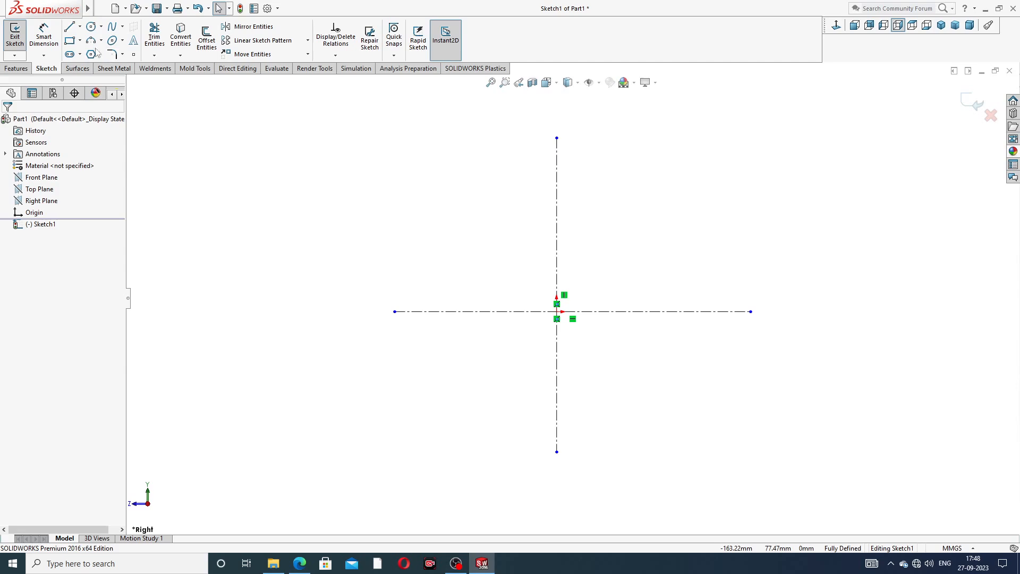
left_click(70, 27)
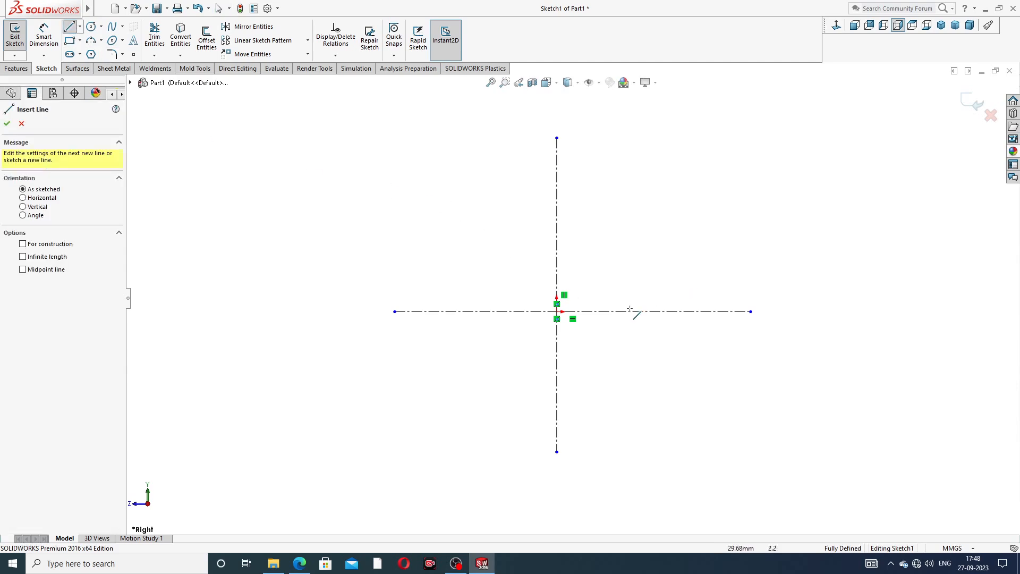
left_click(591, 311)
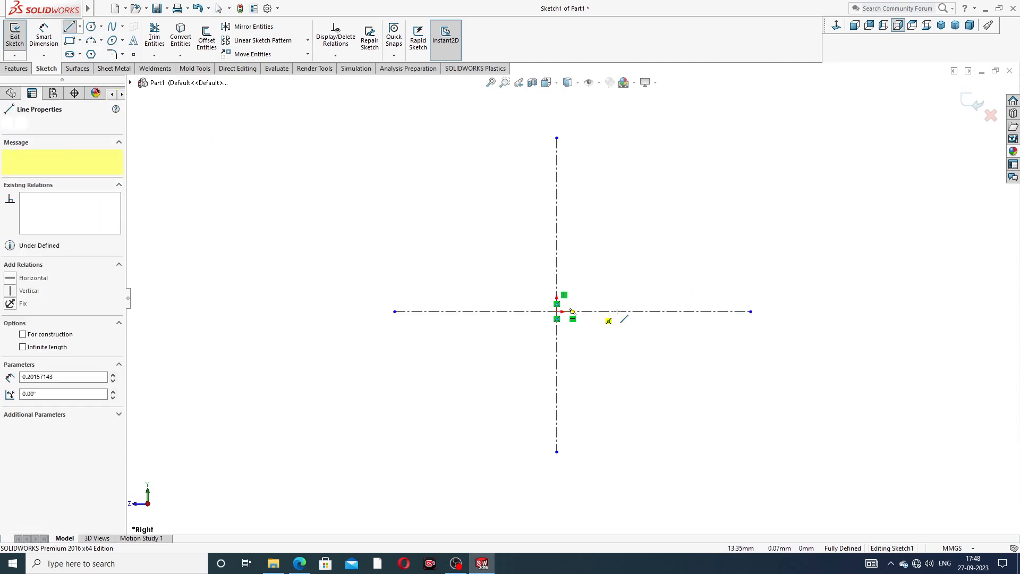
left_click(682, 311)
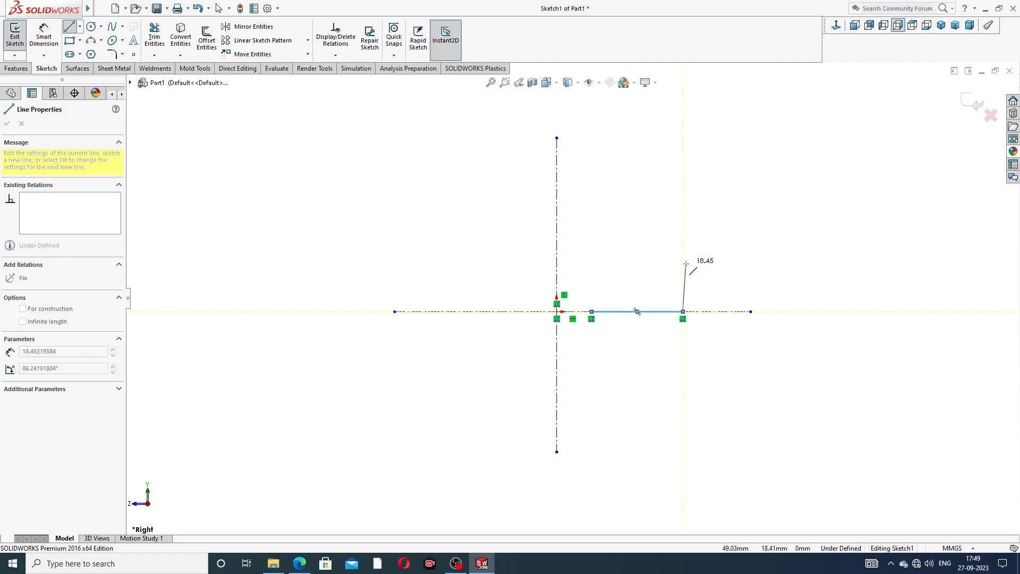
left_click(683, 241)
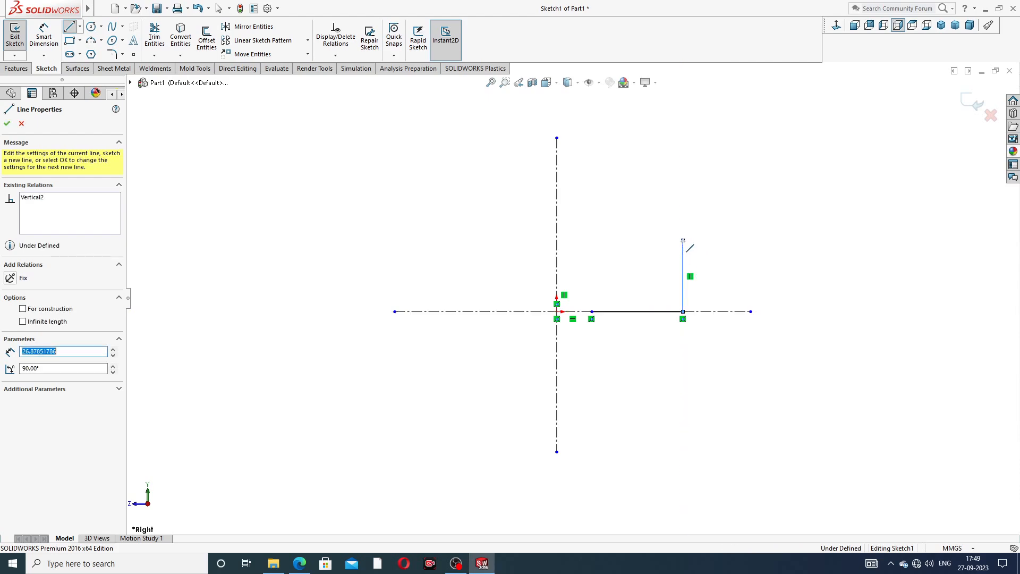
left_click(628, 241)
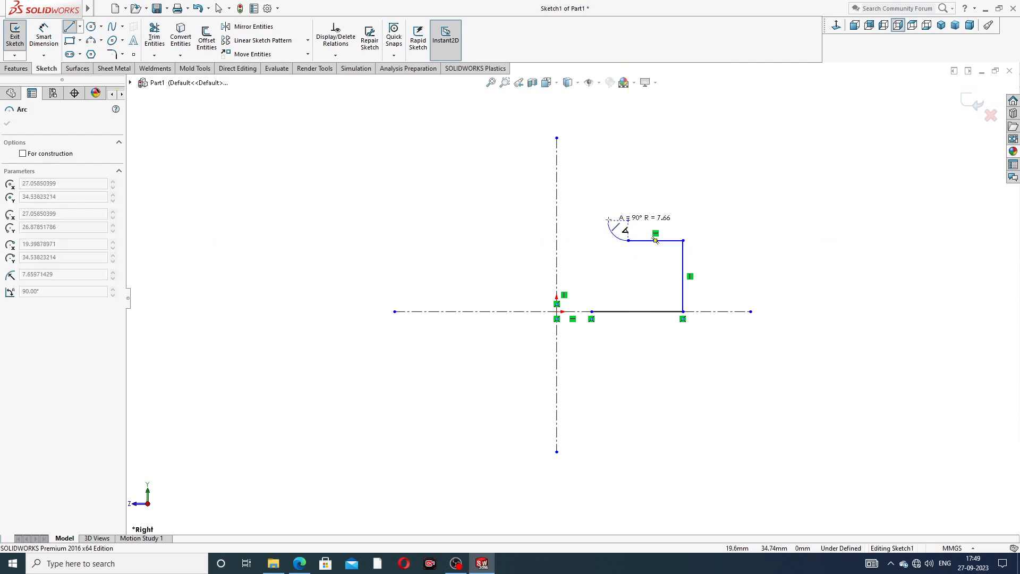
left_click(611, 223)
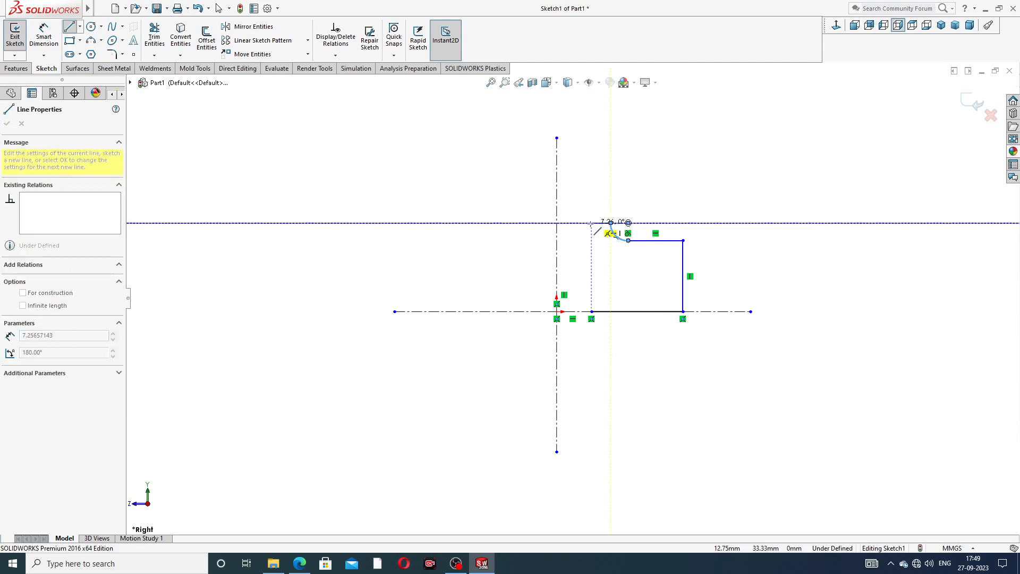
left_click(590, 223)
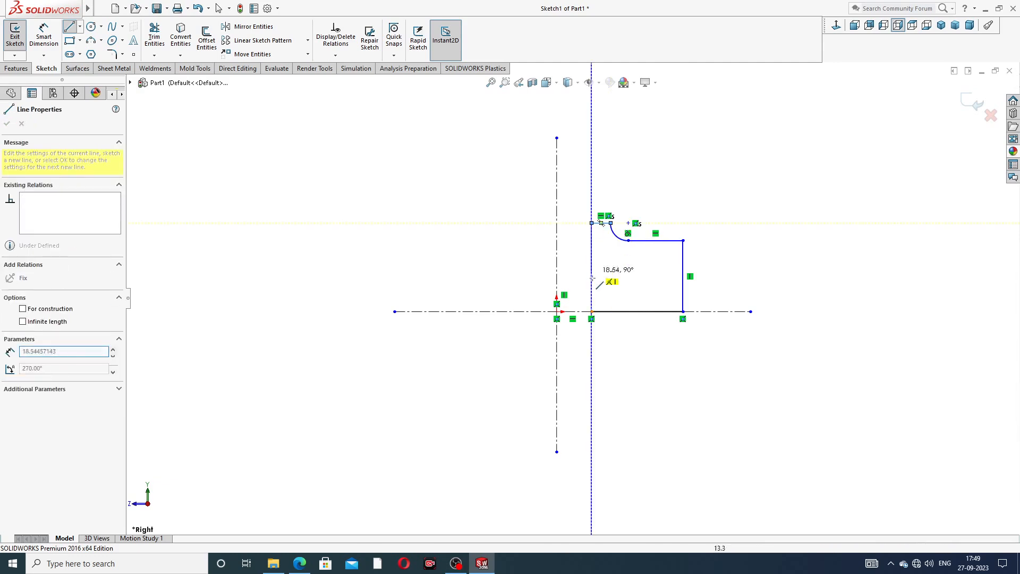
left_click(592, 312)
right_click(700, 205)
left_click(722, 212)
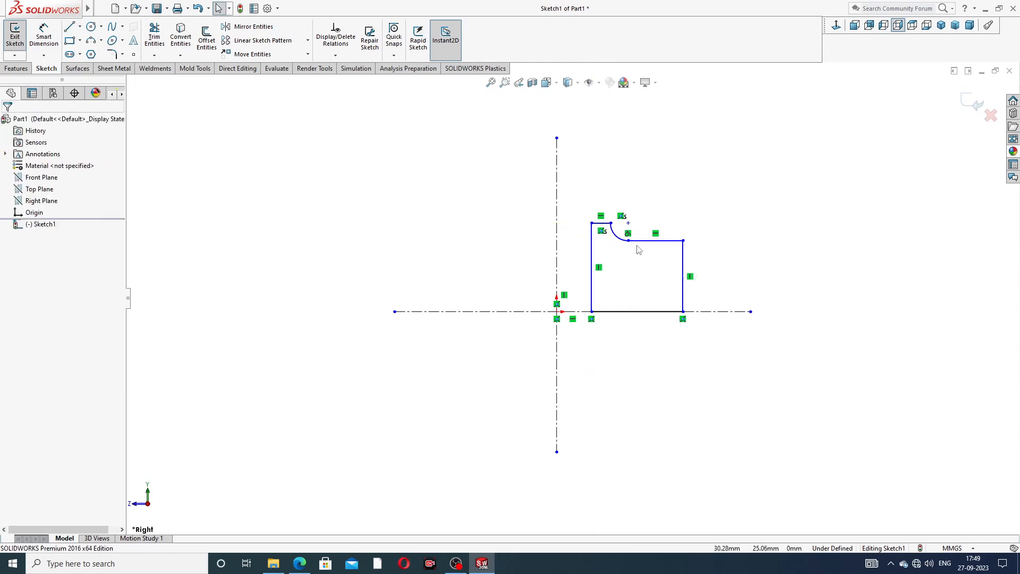
Check the Part-09 PDF drawing and dimension the profile's inner vertical edge 14 mm from the vertical centerline.
scroll(639, 250, "down", 1)
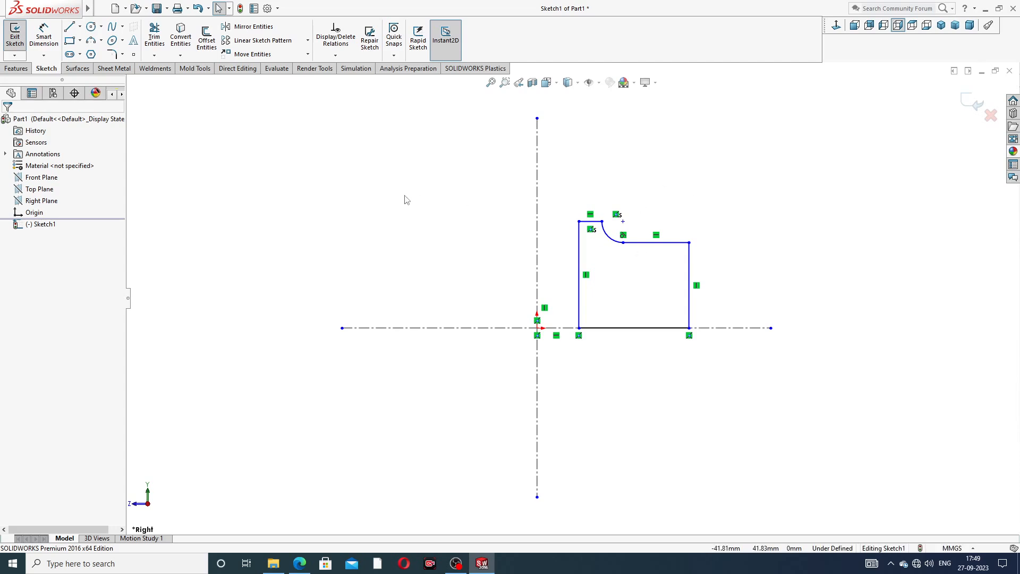
left_click(57, 46)
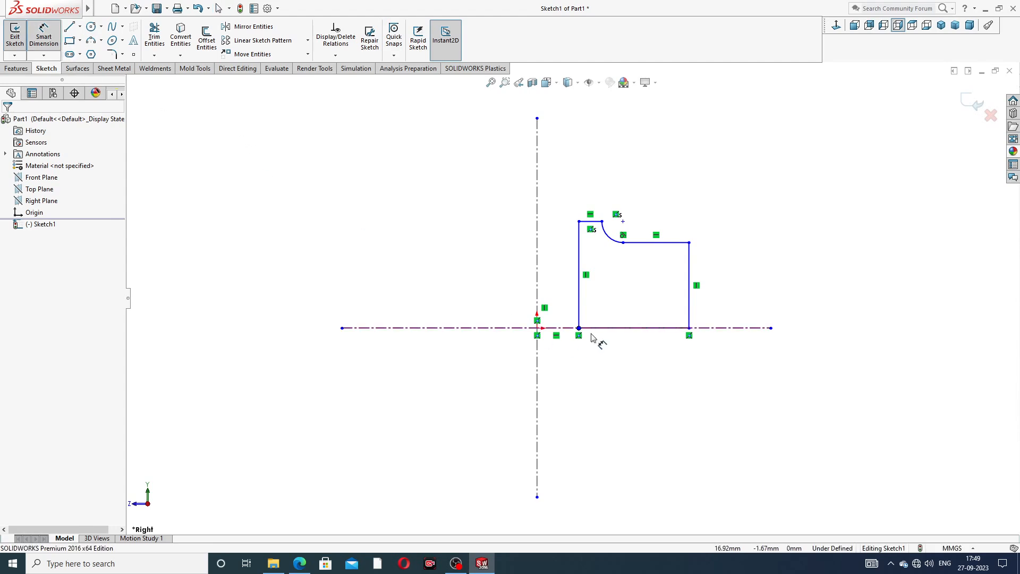
left_click(300, 563)
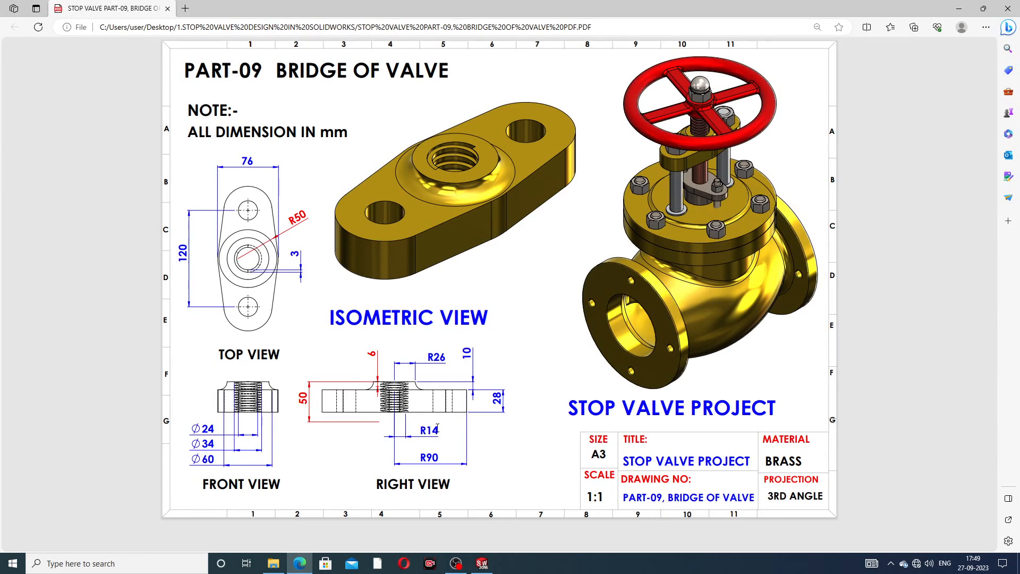
key("alt+Tab")
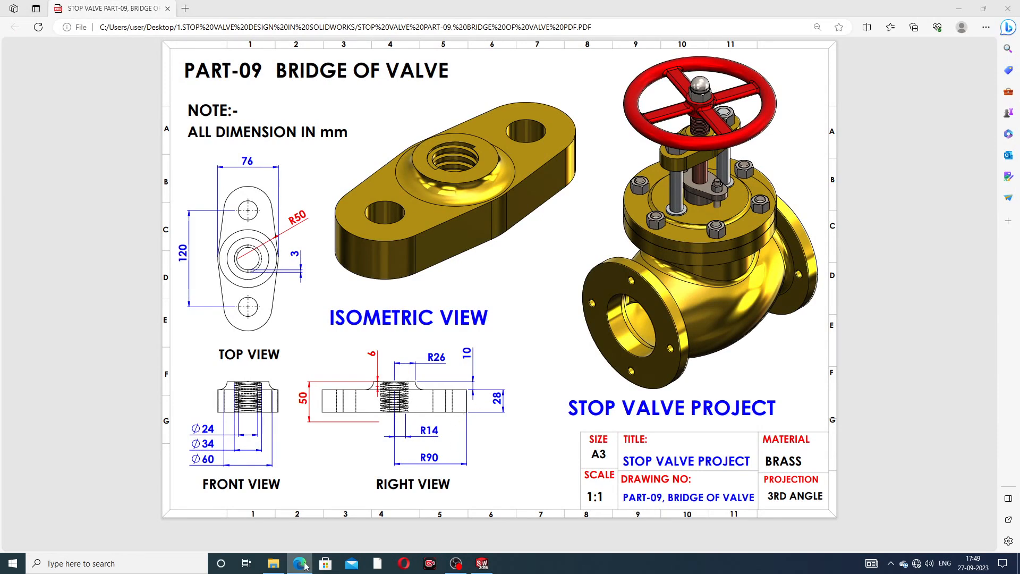
left_click(580, 307)
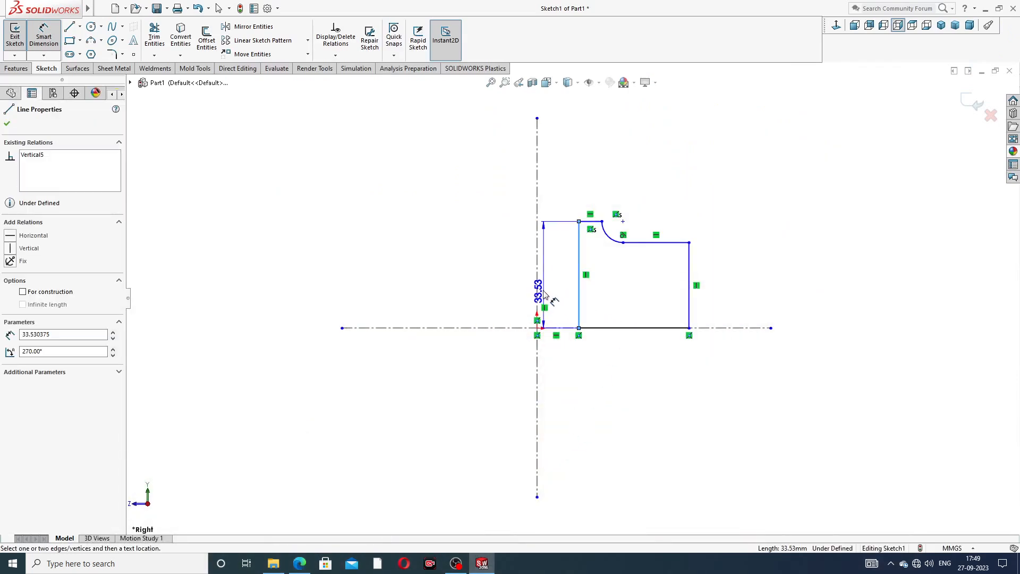
left_click(538, 293)
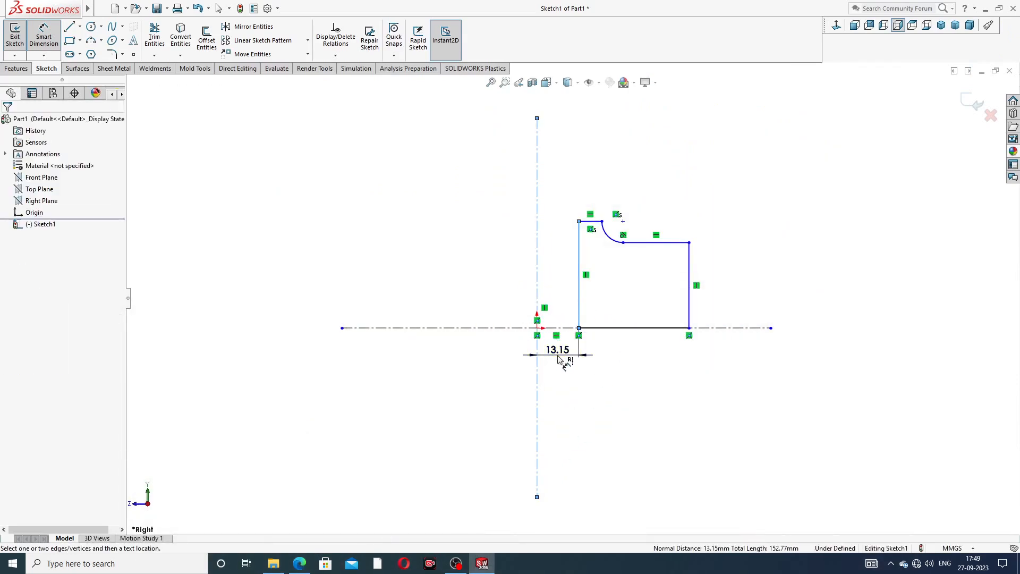
left_click(558, 359)
type("14")
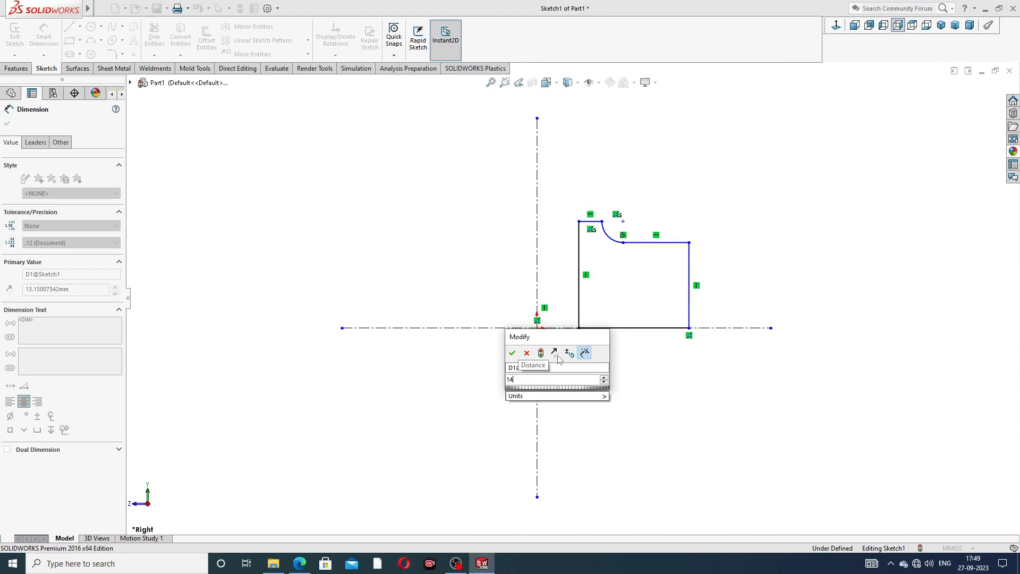
key("Return")
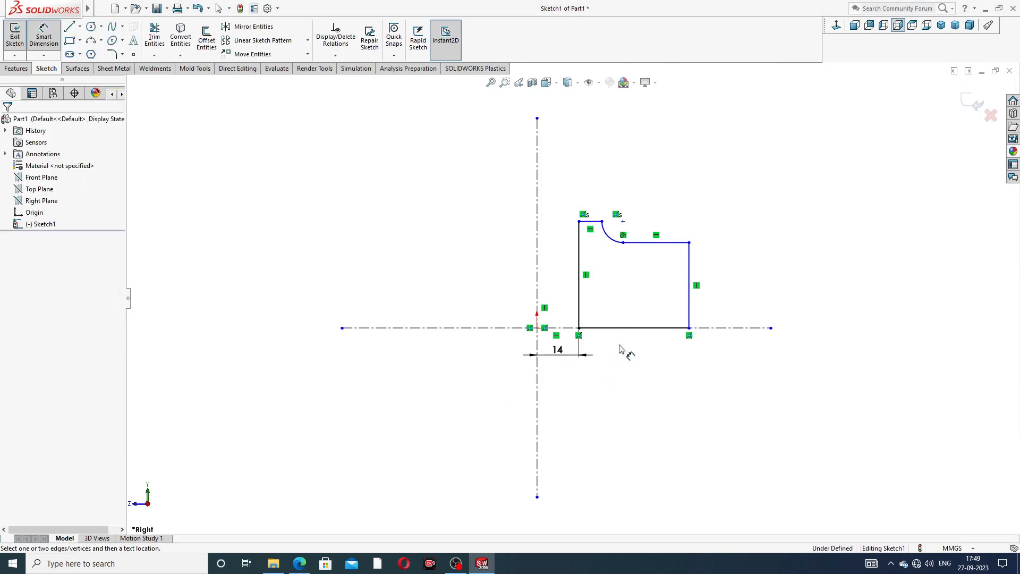
Dimension the profile's outer vertical edge 90 mm from the vertical centerline.
left_click(690, 288)
left_click(537, 293)
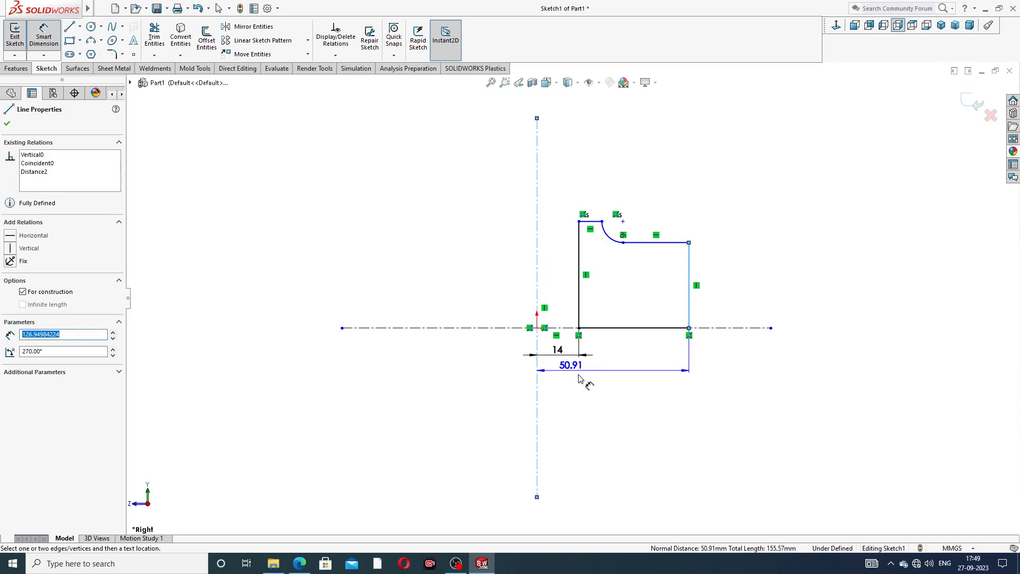
left_click(592, 376)
type("90")
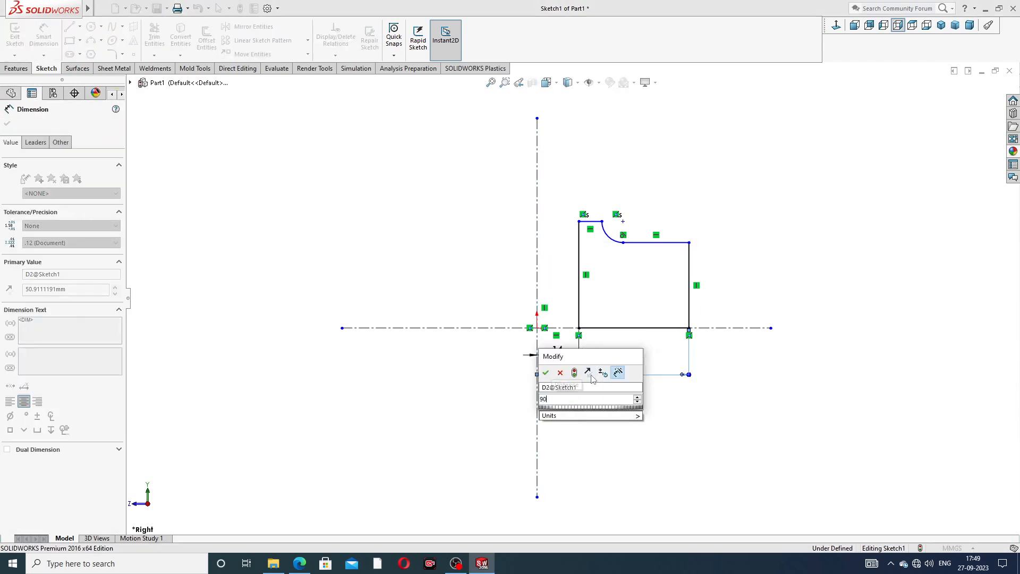
key("Return")
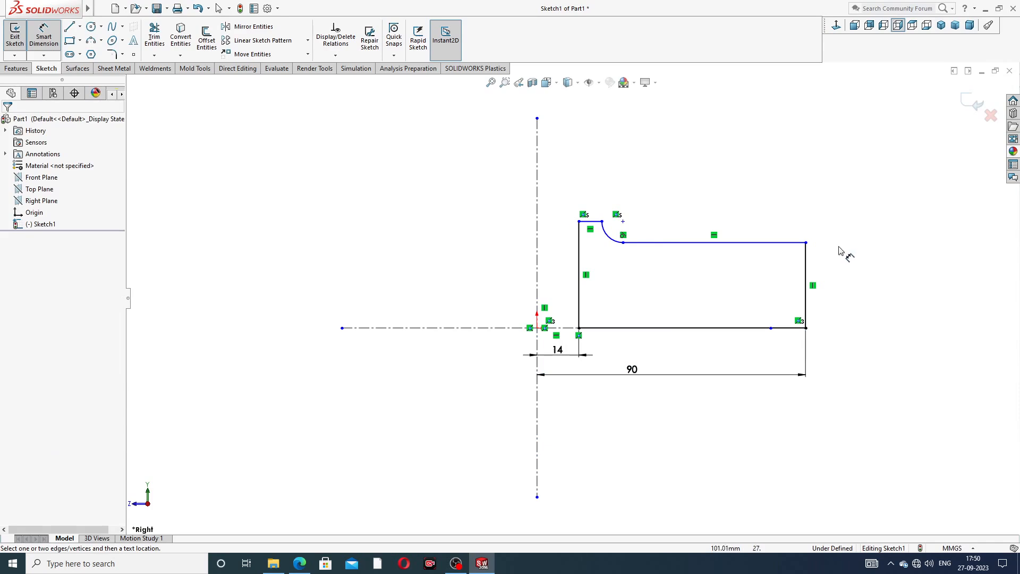
Set the height of the profile's outer vertical edge to 28 mm.
left_click(806, 279)
left_click(825, 280)
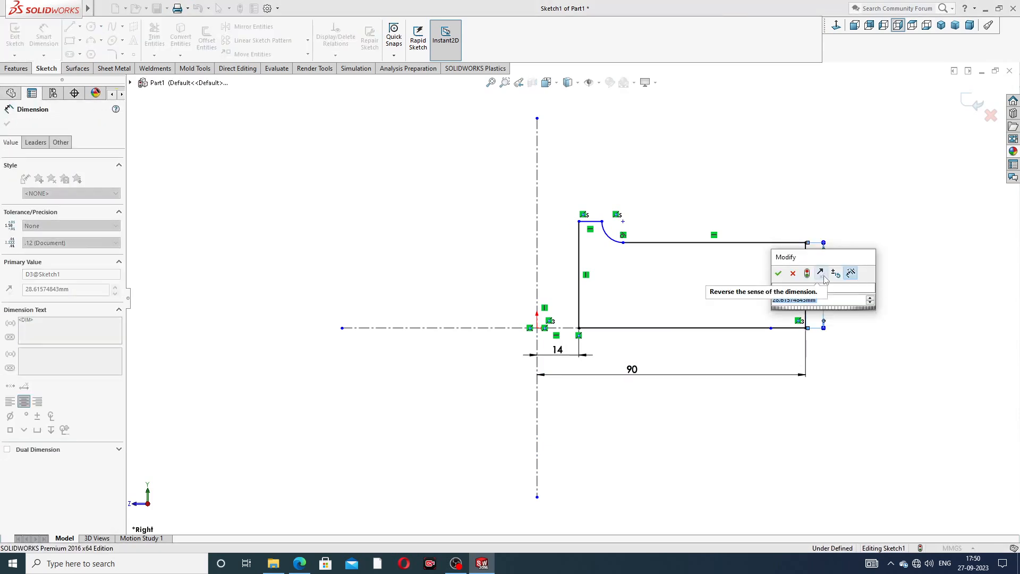
type("28")
key("Return")
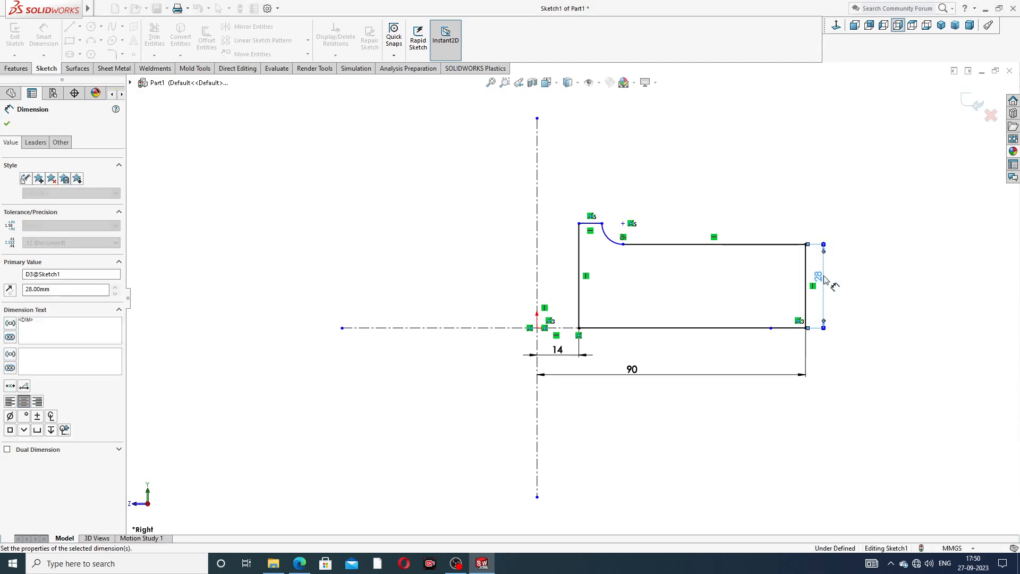
Dimension the arc's upper endpoint on the short top edge 26 mm from the vertical centerline.
left_click(601, 224)
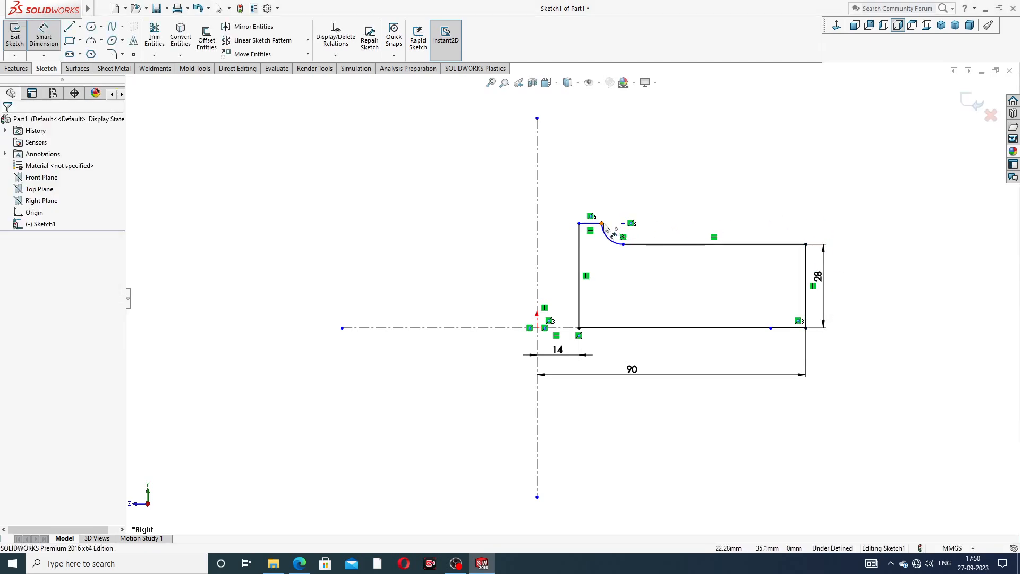
left_click(537, 222)
left_click(564, 190)
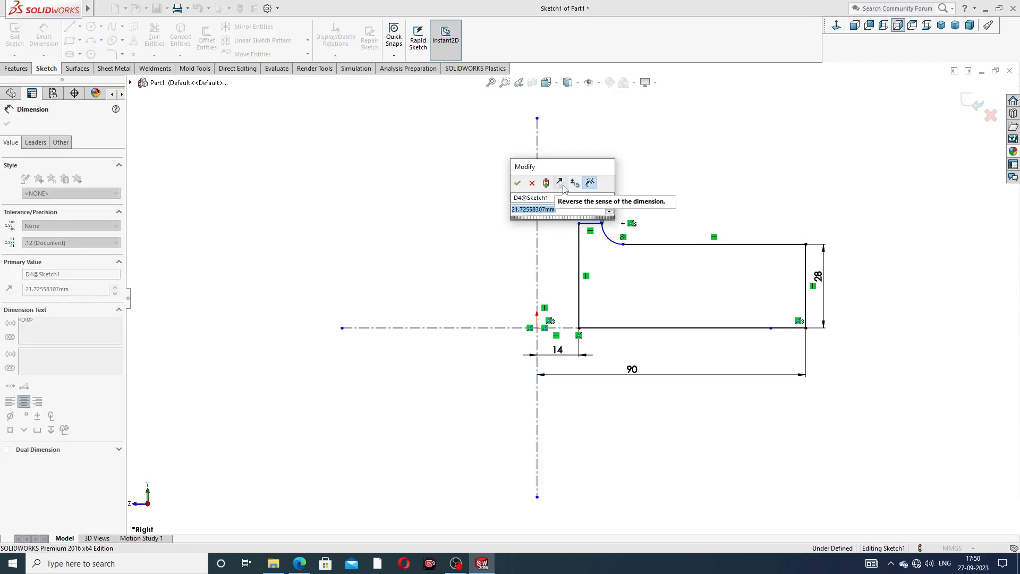
type("26")
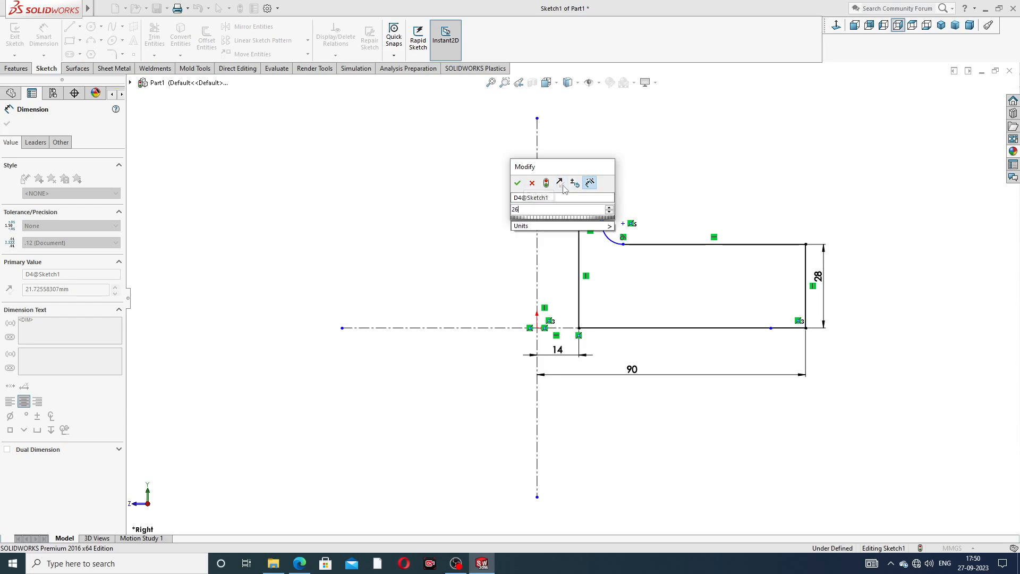
key("Return")
left_click(682, 177)
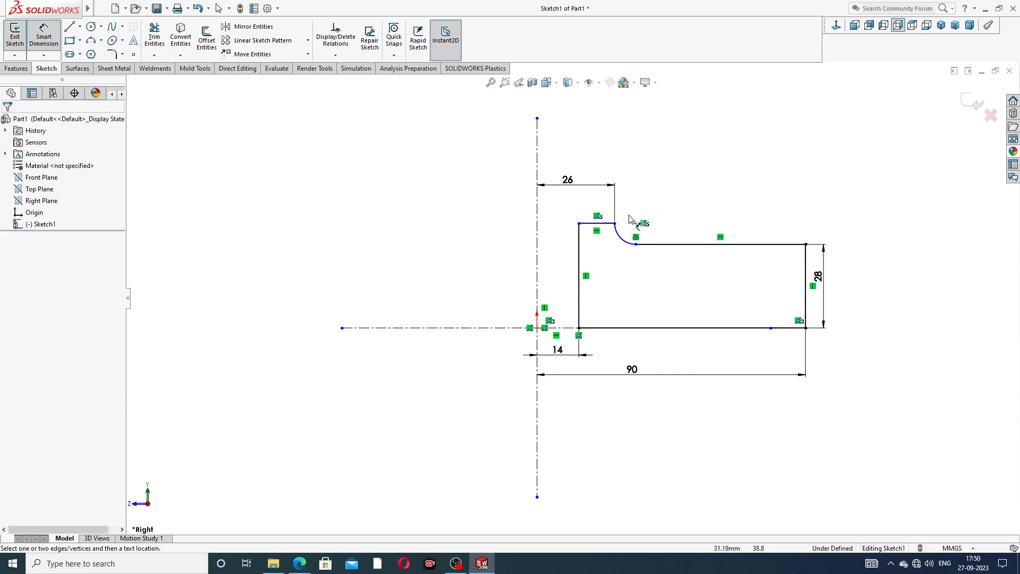
Dimension the arc's upper endpoint 10 mm above the profile's long upper edge.
left_click(615, 224)
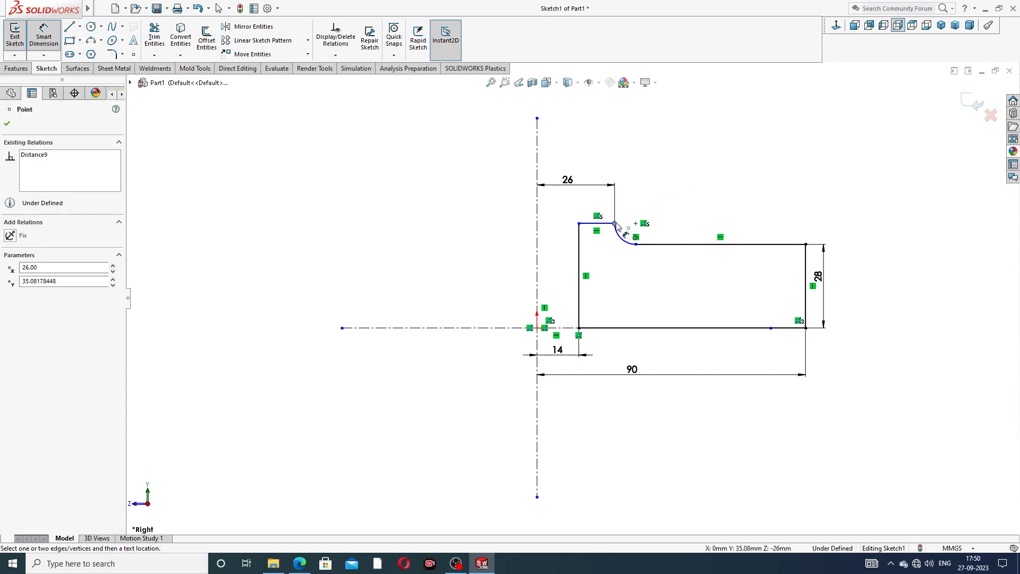
left_click(643, 245)
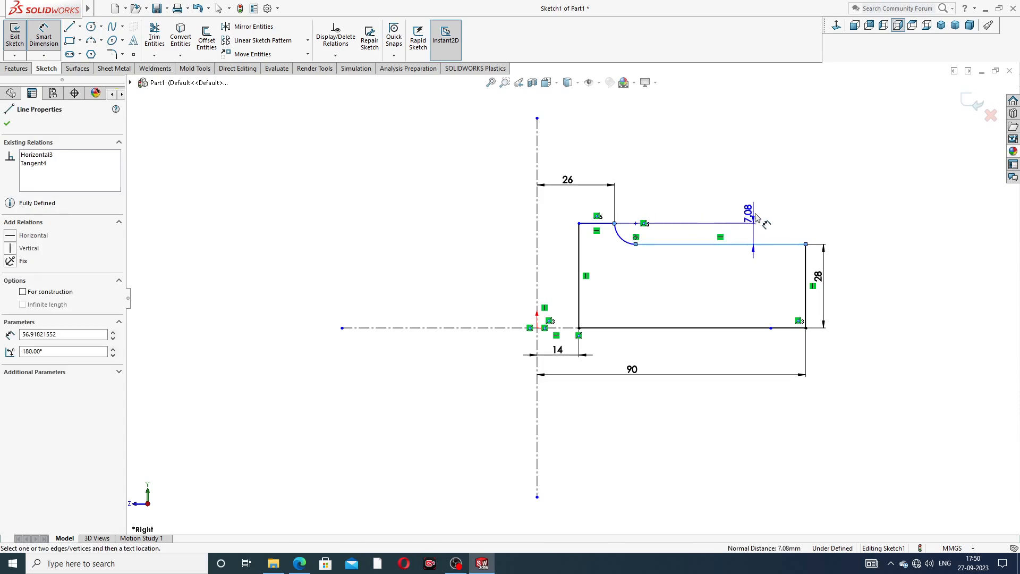
left_click(767, 204)
type("10")
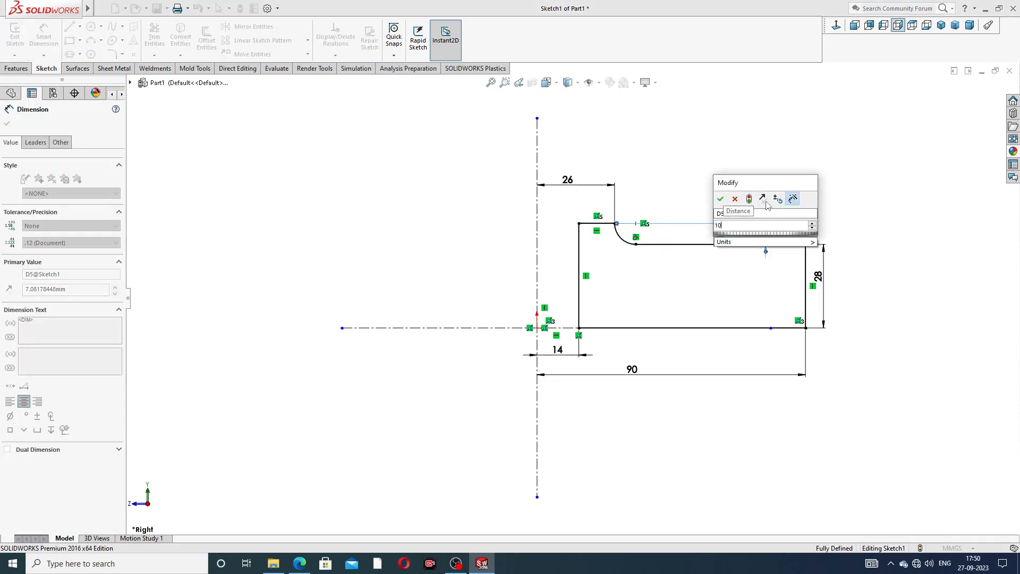
key("Return")
left_click(723, 160)
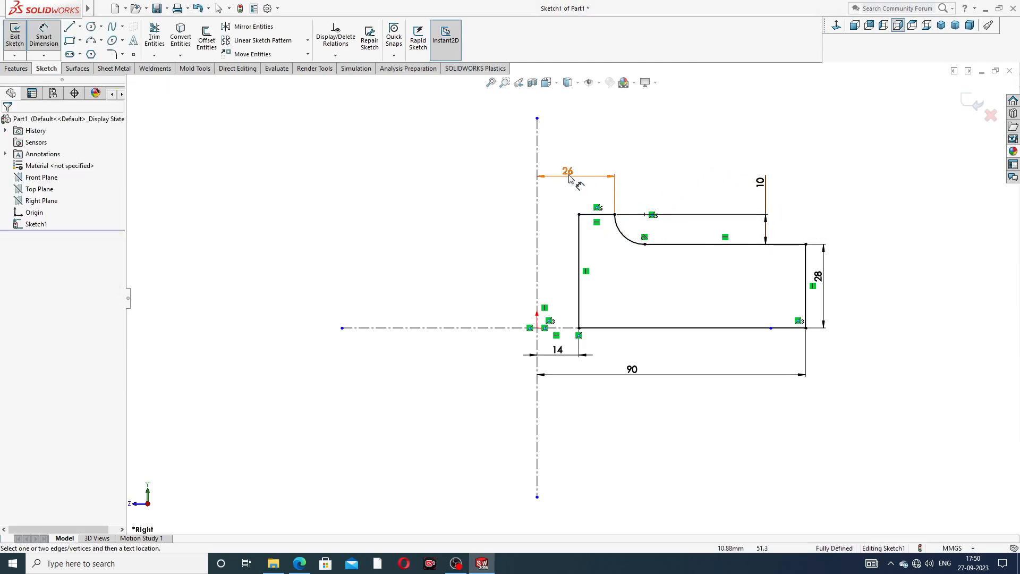
Reposition the 26, 10 and 28 mm dimension texts so they sit clear of the profile, and end dimensioning.
left_click_drag(569, 178, 572, 169)
left_click(655, 171)
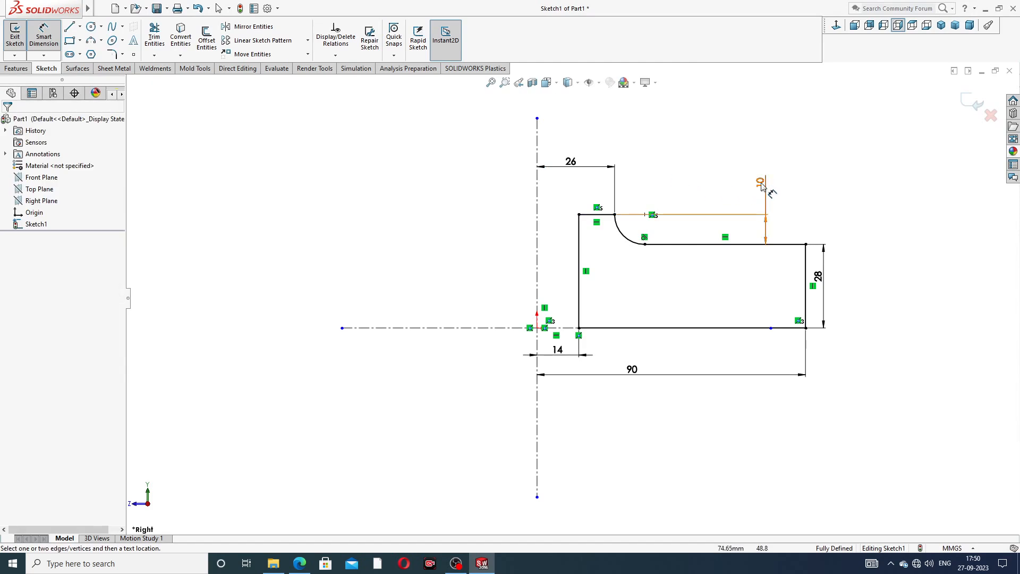
left_click_drag(769, 190, 755, 187)
left_click(794, 187)
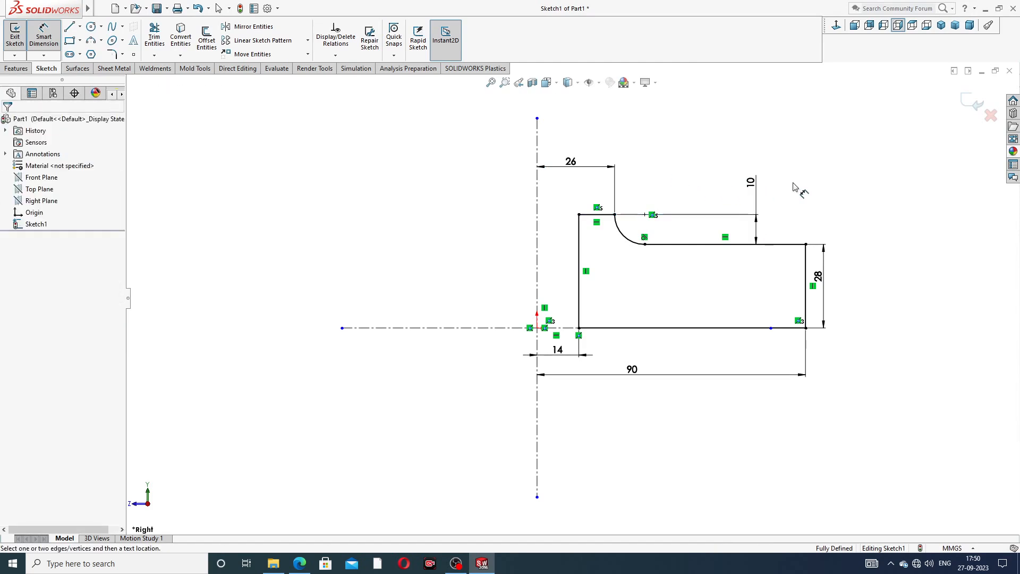
left_click_drag(830, 280, 842, 292)
left_click(894, 257)
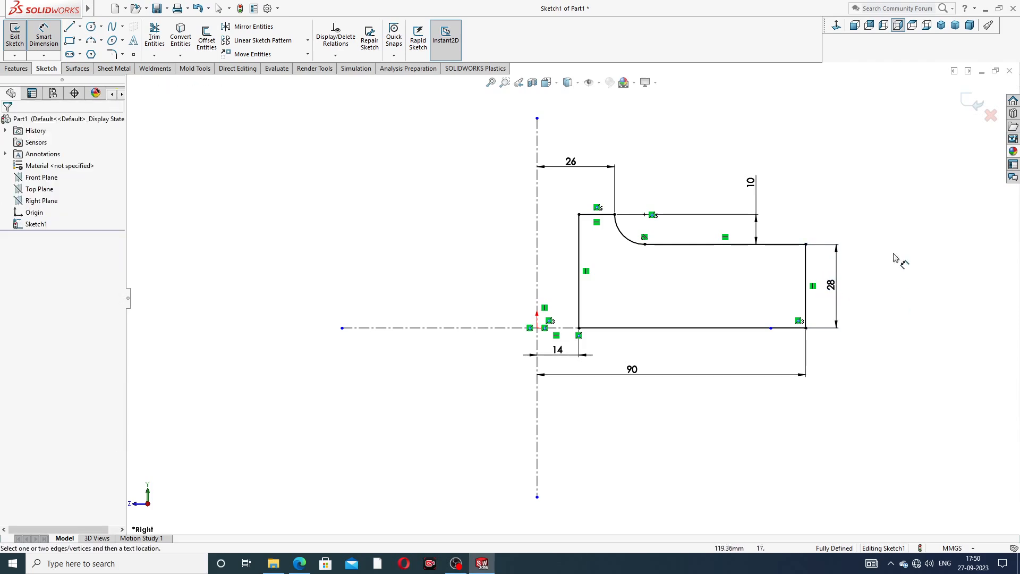
right_click(894, 257)
left_click(913, 158)
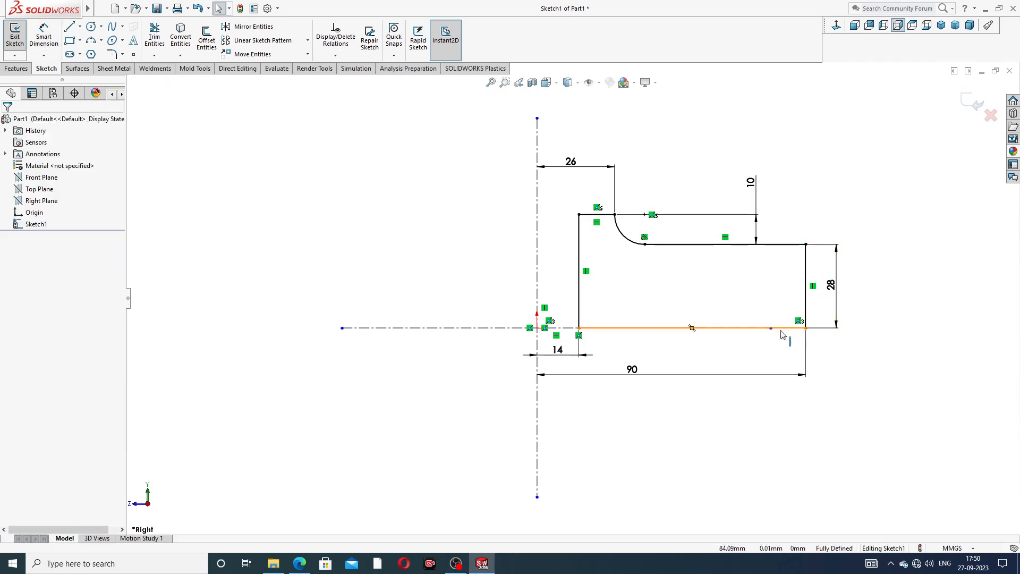
Extend the horizontal centerline past the outer edge to about 106 mm from the origin, and recheck the Part-09 PDF drawing.
left_click_drag(771, 328, 853, 328)
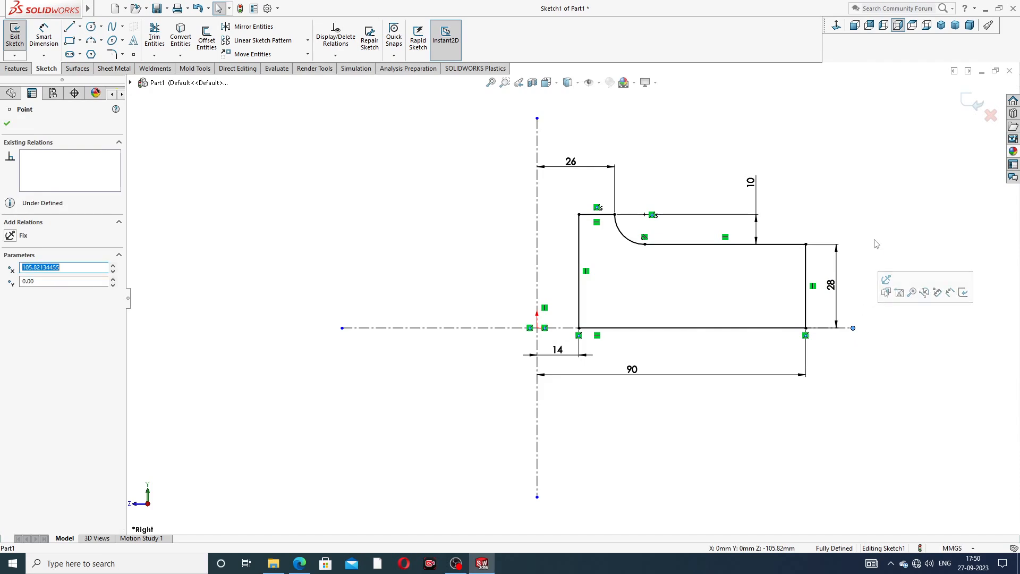
left_click(875, 244)
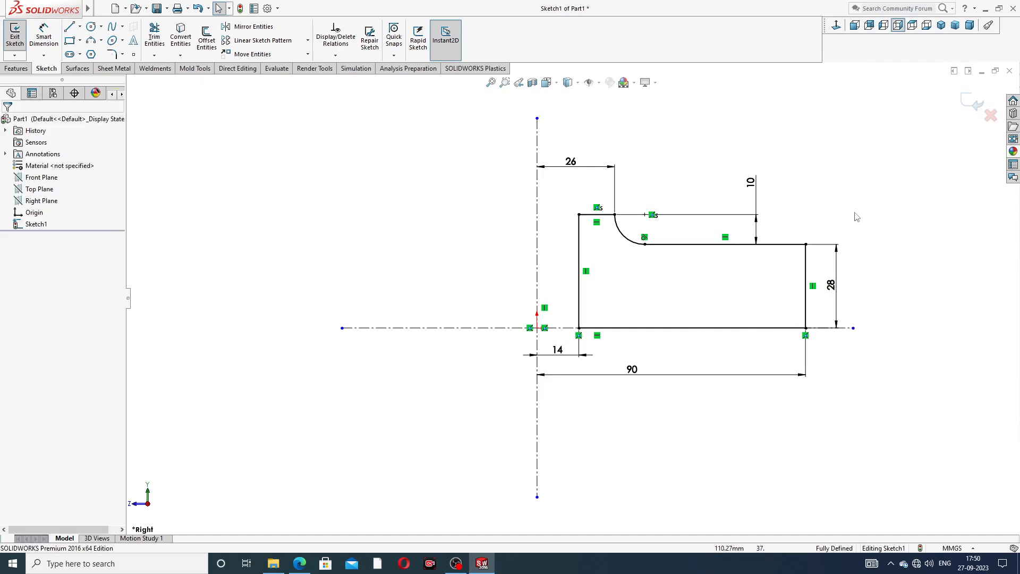
left_click(300, 564)
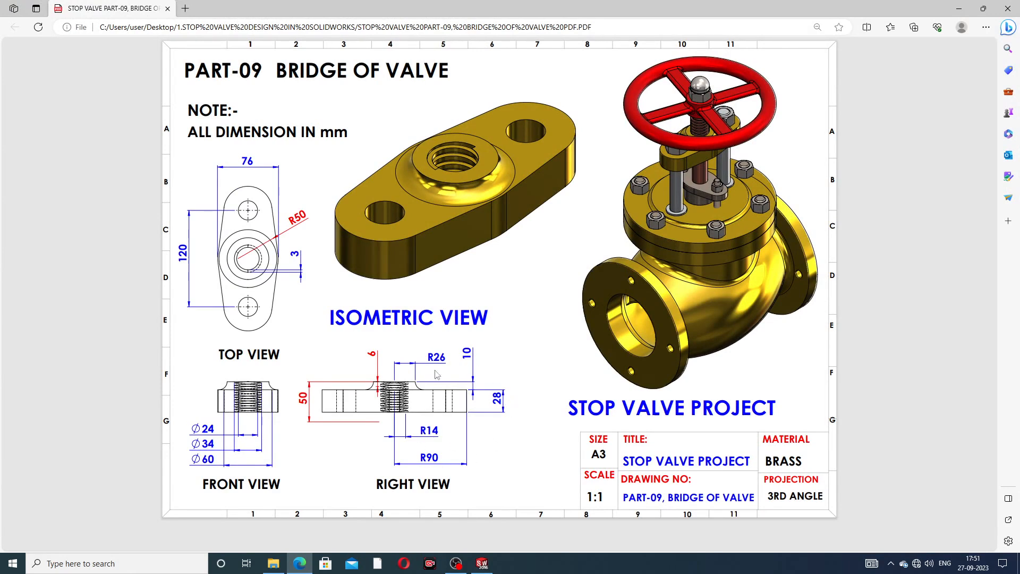
left_click(300, 563)
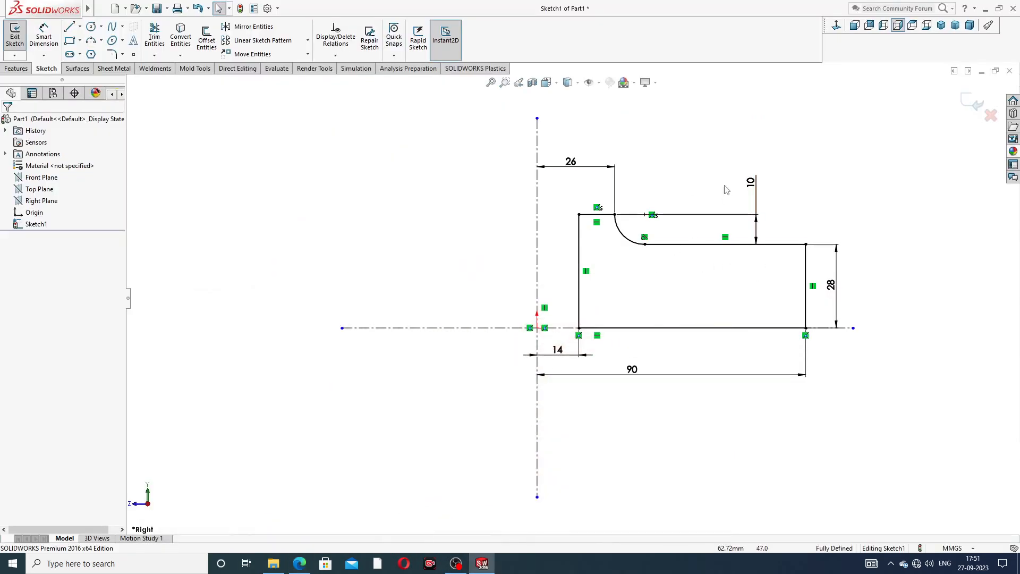
Revolve the closed profile 360° about the vertical centerline into a solid.
scroll(651, 201, "up", 1)
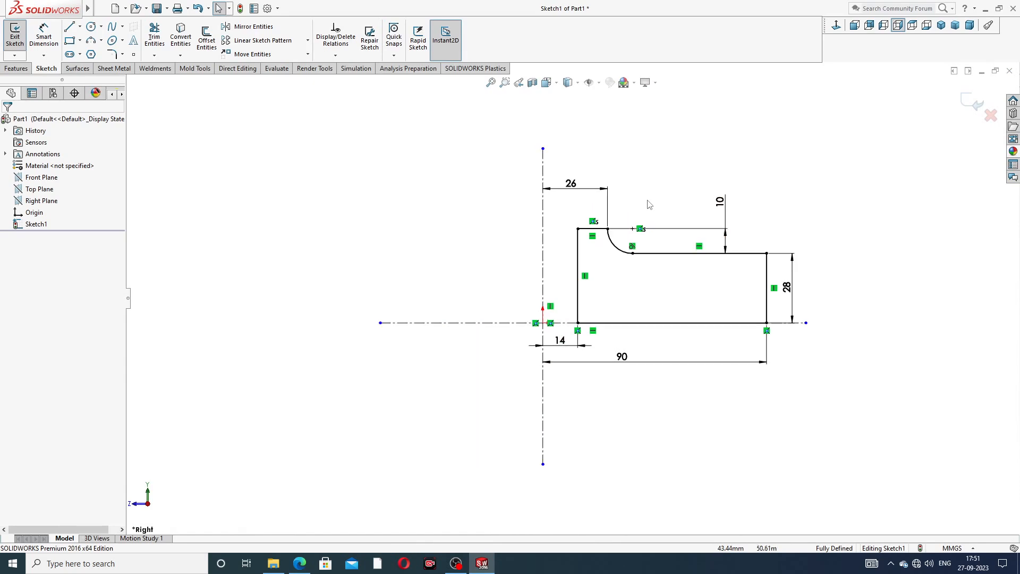
left_click(16, 68)
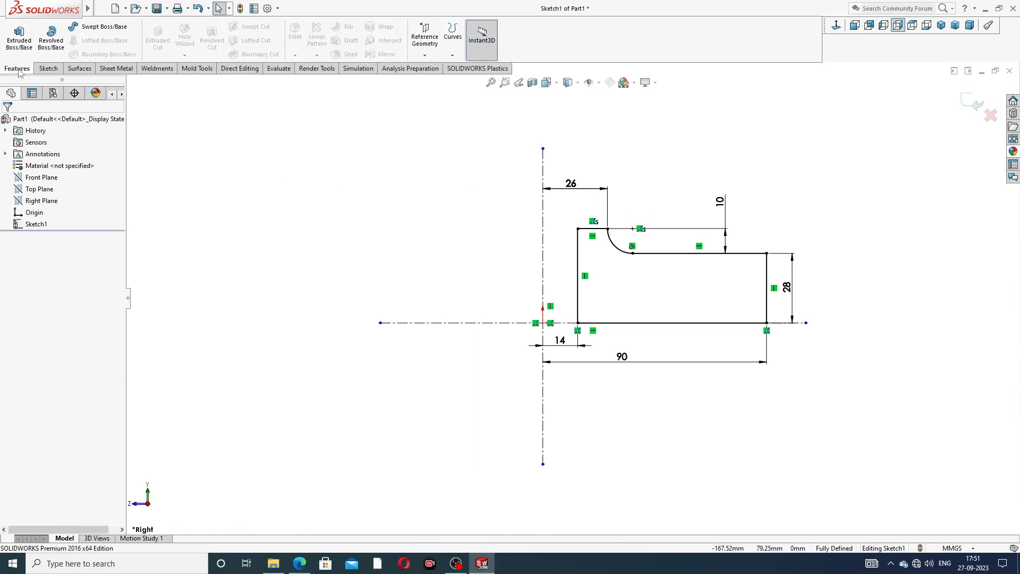
left_click(51, 38)
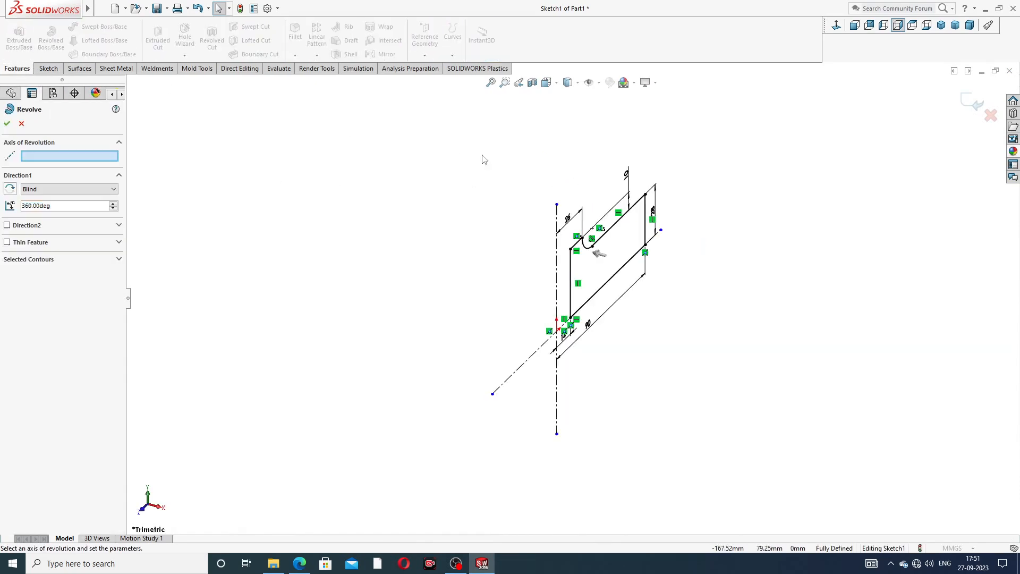
left_click(557, 263)
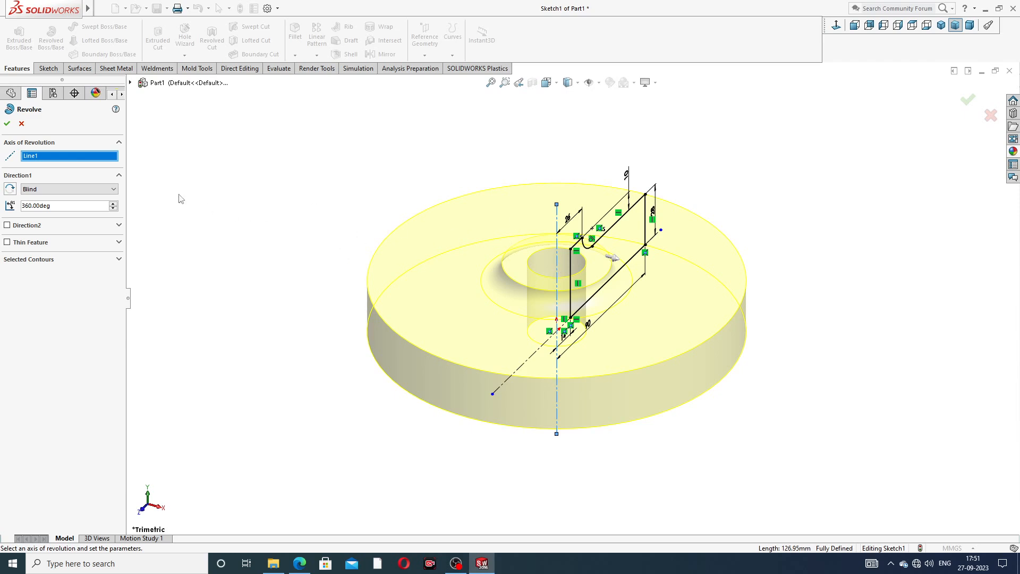
left_click(7, 123)
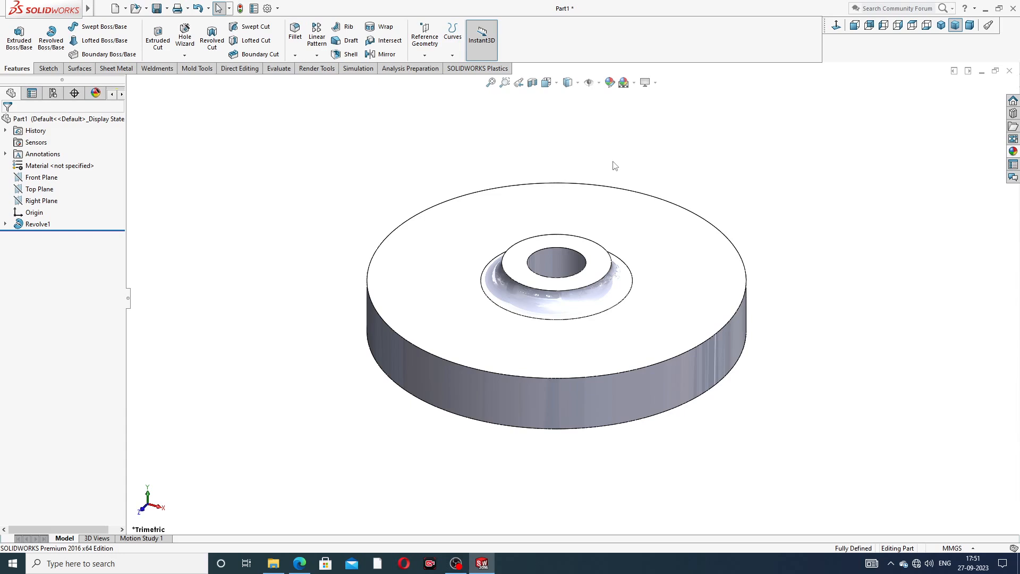
Start a sketch on the revolved disc's large flat upper face, facing it squarely, and check the top view in the Part-09 PDF drawing.
middle_click_drag(598, 264, 575, 246)
left_click(454, 275)
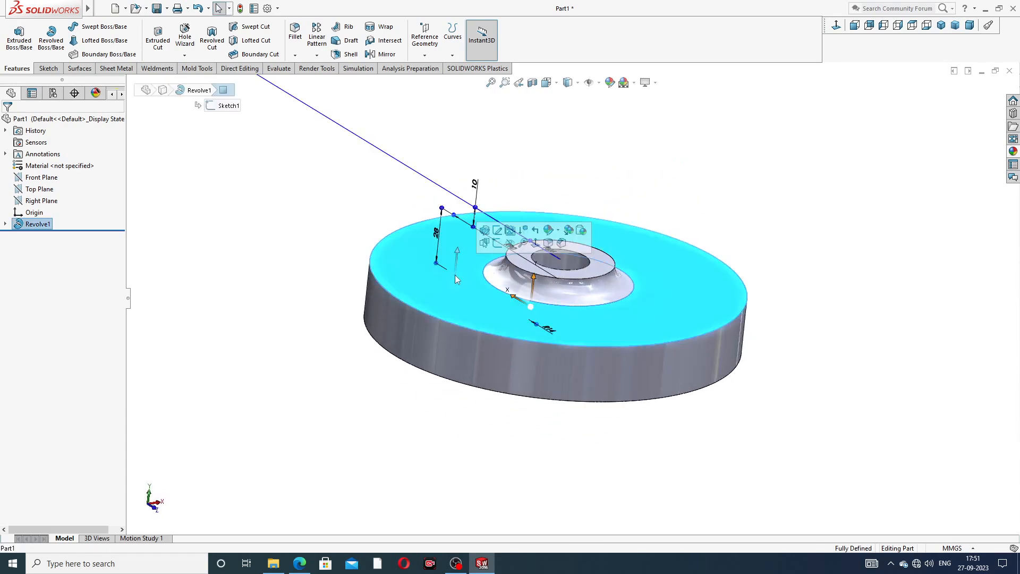
left_click(497, 243)
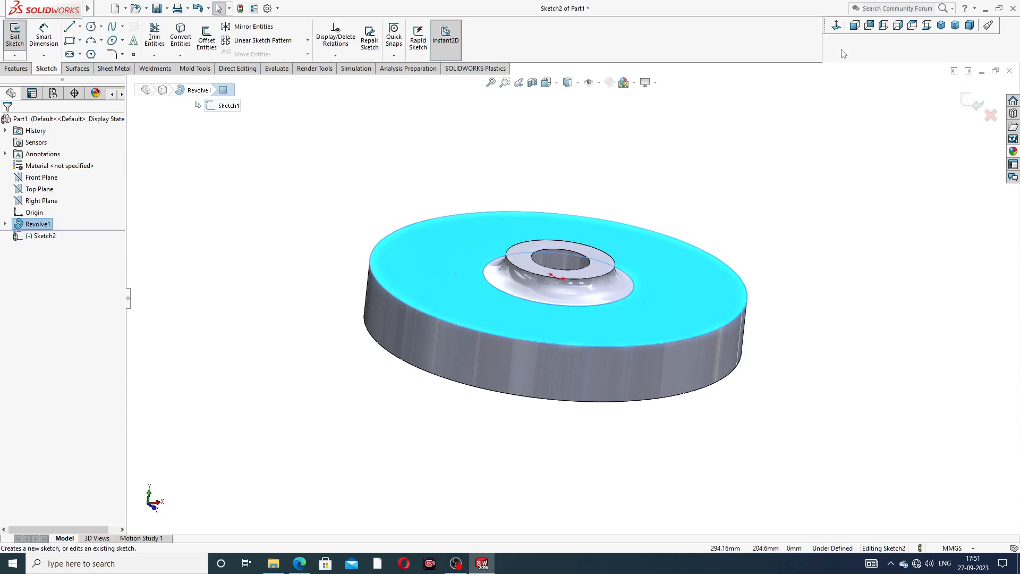
left_click(837, 26)
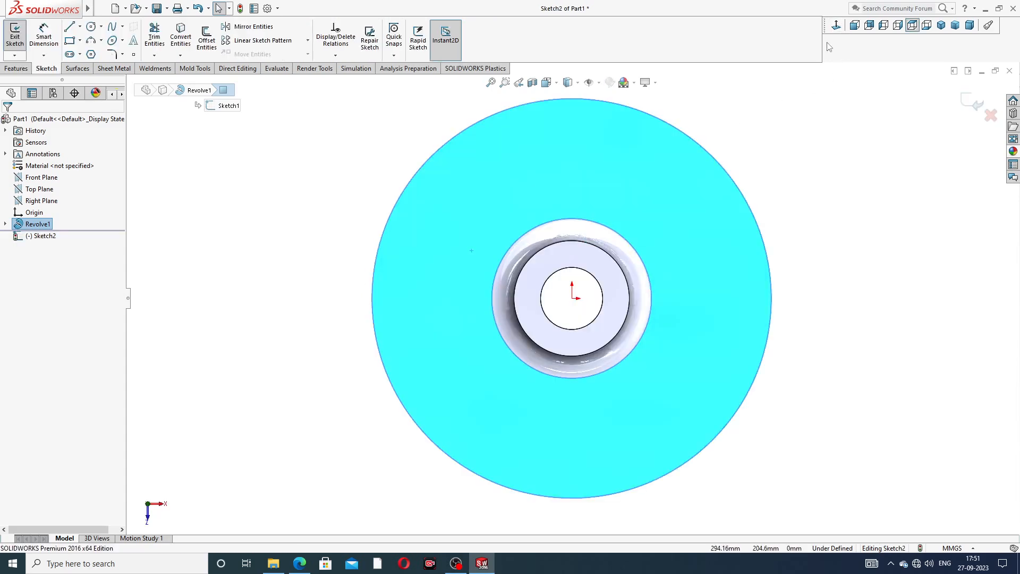
left_click(300, 564)
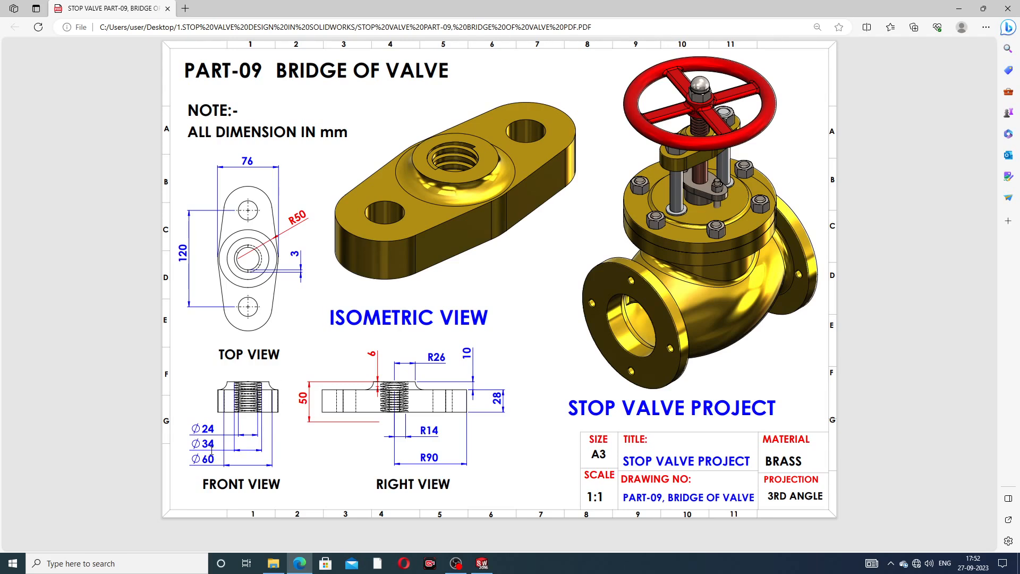
left_click(301, 564)
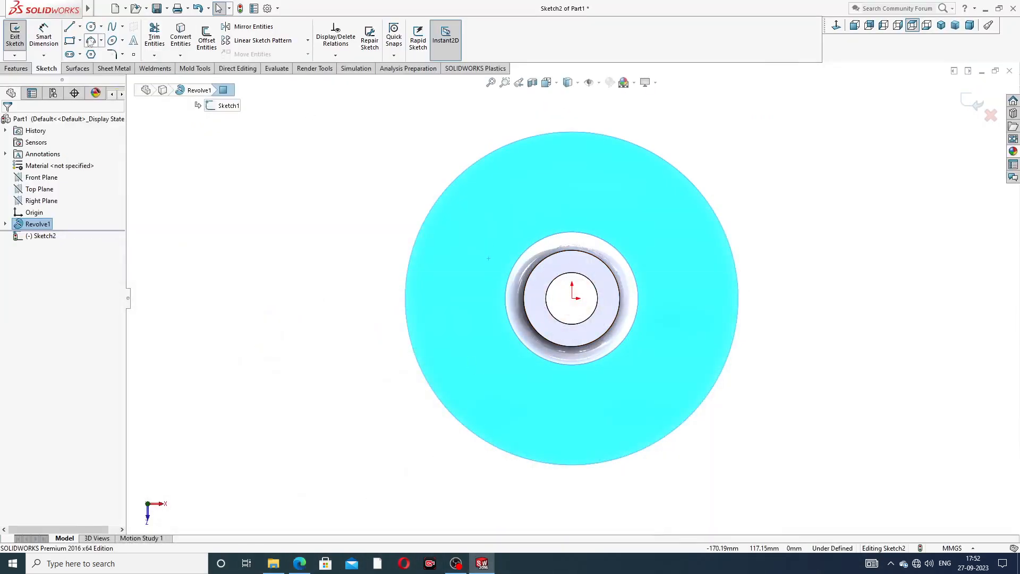
Begin a centerline on the disc face from a point directly above the origin, just inside the outer edge, running down past the origin.
left_click(79, 26)
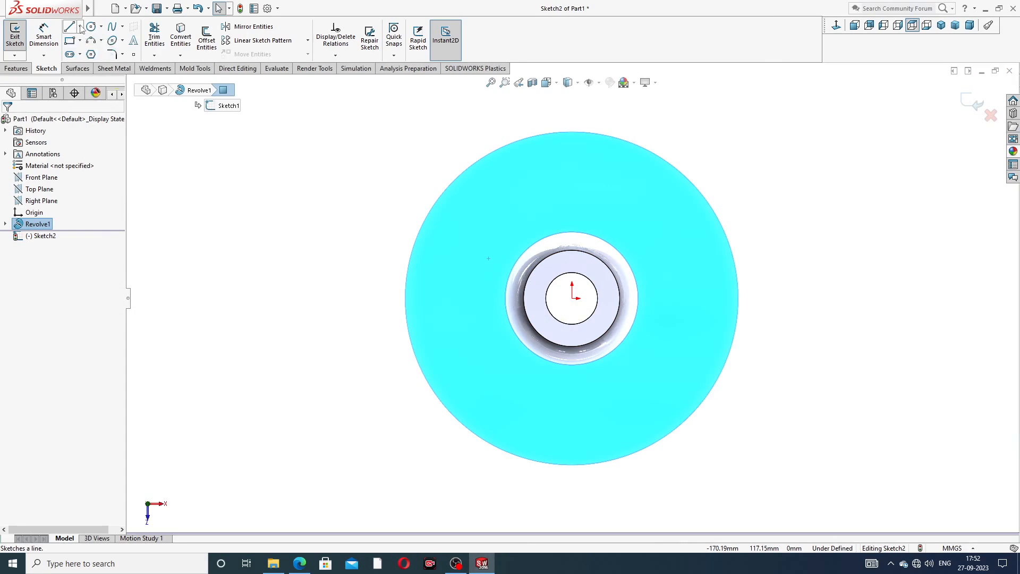
left_click(99, 53)
left_click(572, 297)
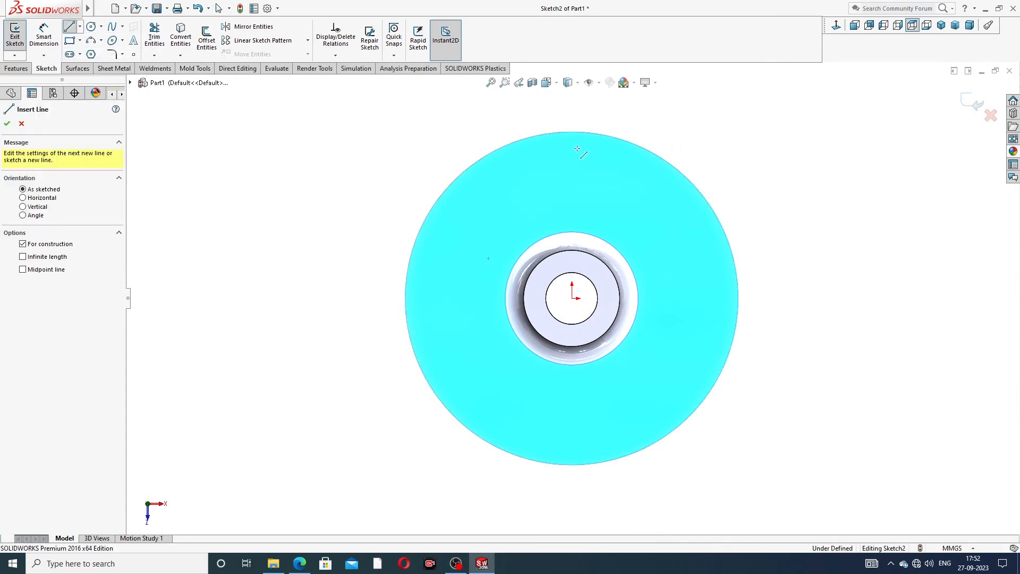
left_click(573, 159)
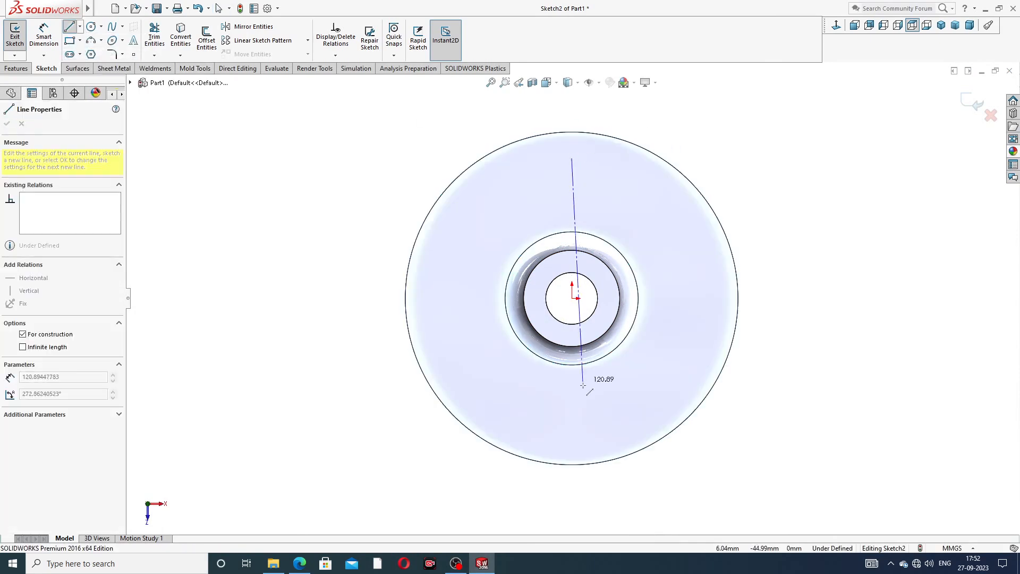
Finish the vertical centerline through the origin, ending it below the hub on the disc face.
left_click(572, 426)
right_click(660, 357)
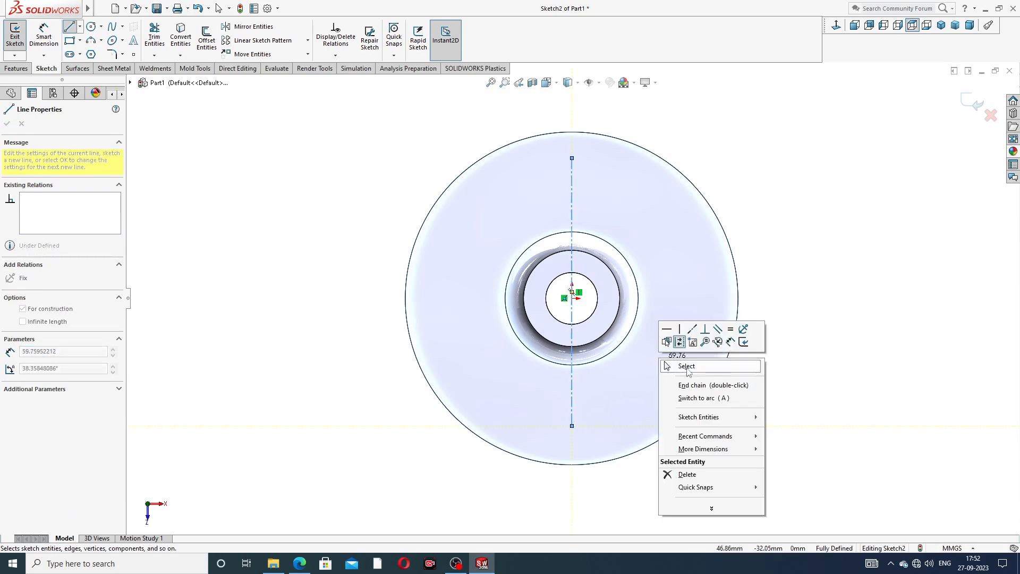
left_click(685, 366)
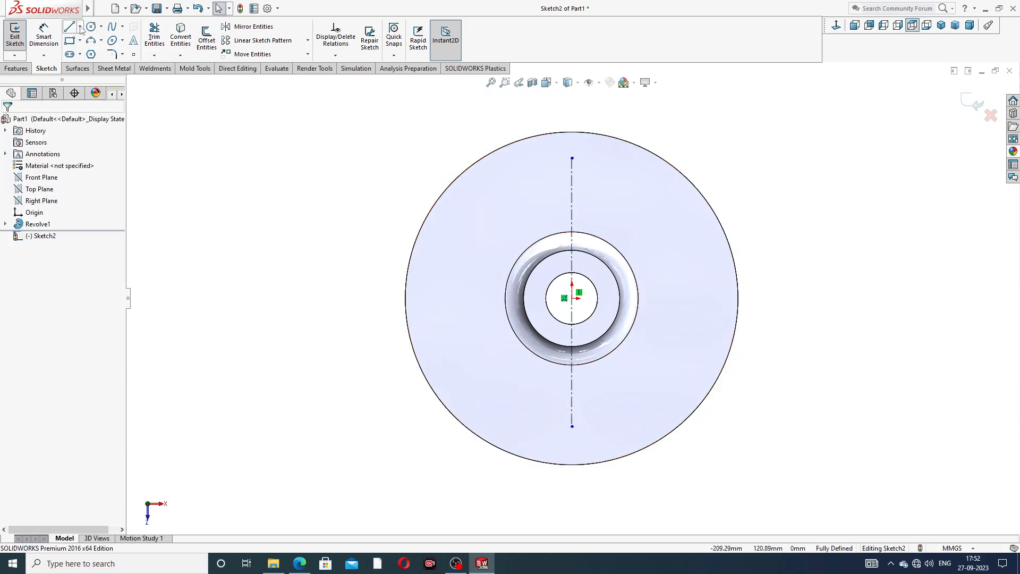
Sketch a horizontal centerline through the origin, extending past the hub on both sides.
left_click(79, 27)
left_click(97, 50)
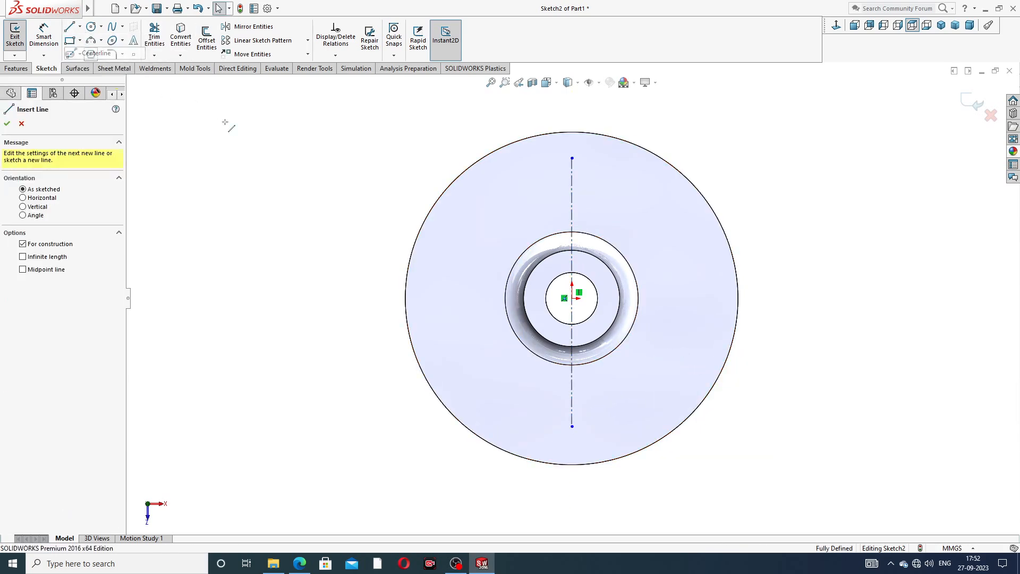
left_click(470, 299)
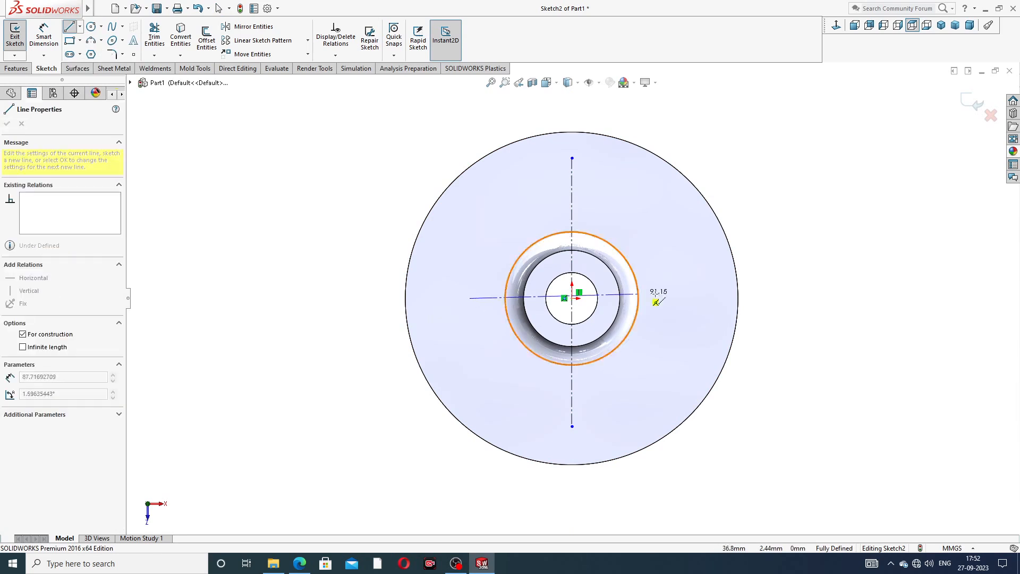
left_click(698, 299)
right_click(747, 221)
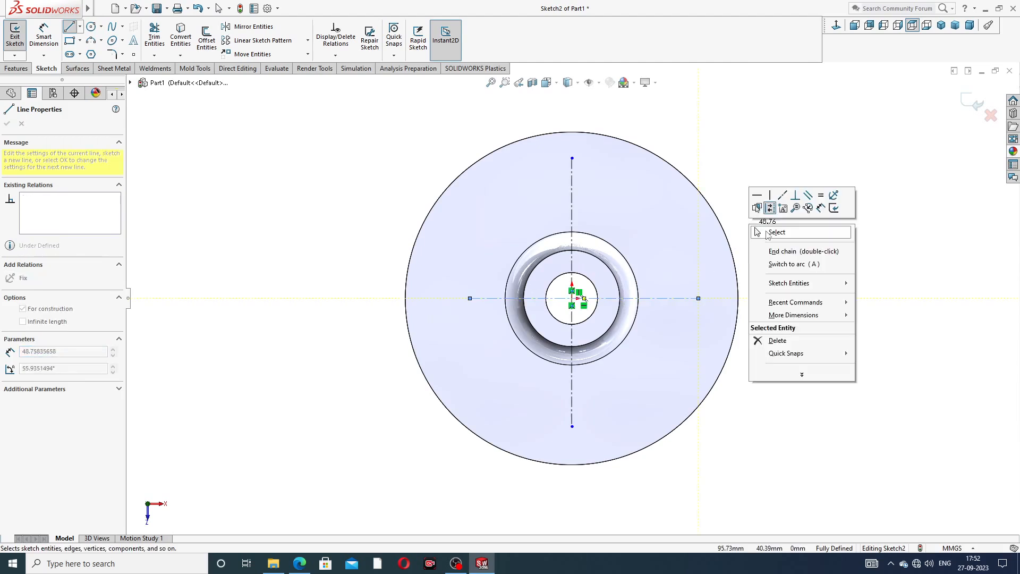
left_click(766, 236)
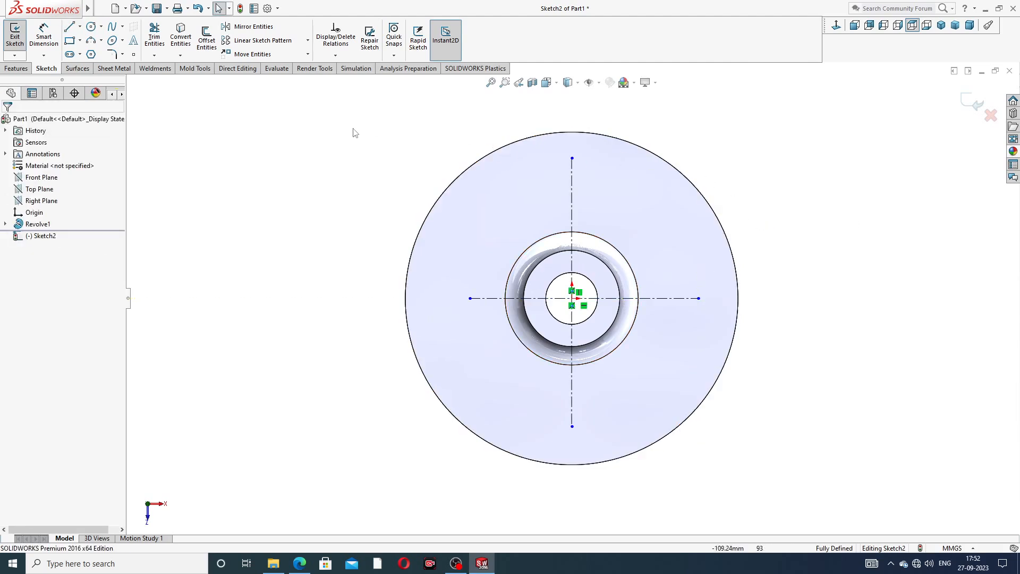
Sketch two concentric circles, about 54.5 mm and 36.6 mm in diameter, centred on the vertical centerline about 56.5 mm above the origin.
left_click(91, 26)
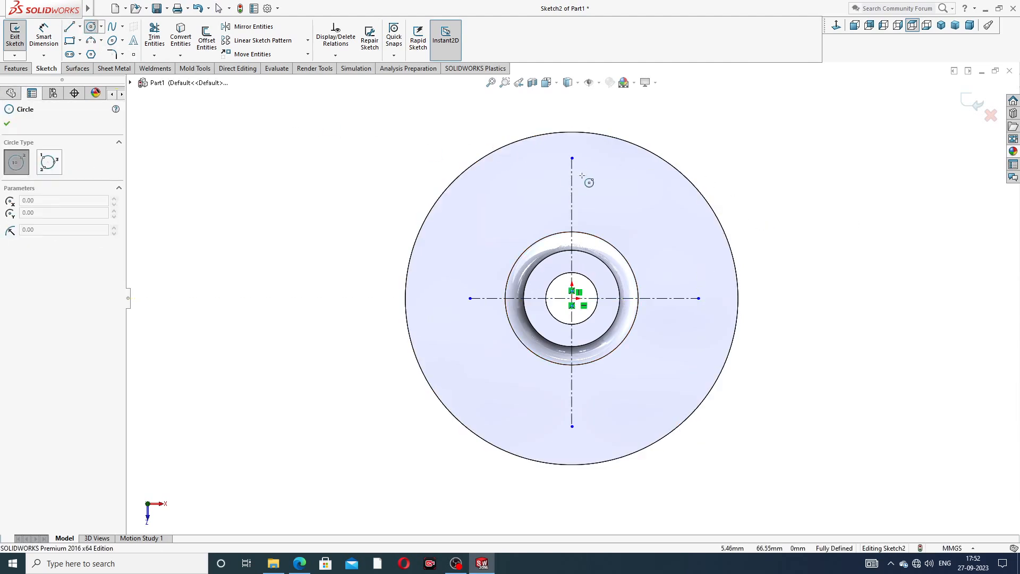
left_click(571, 193)
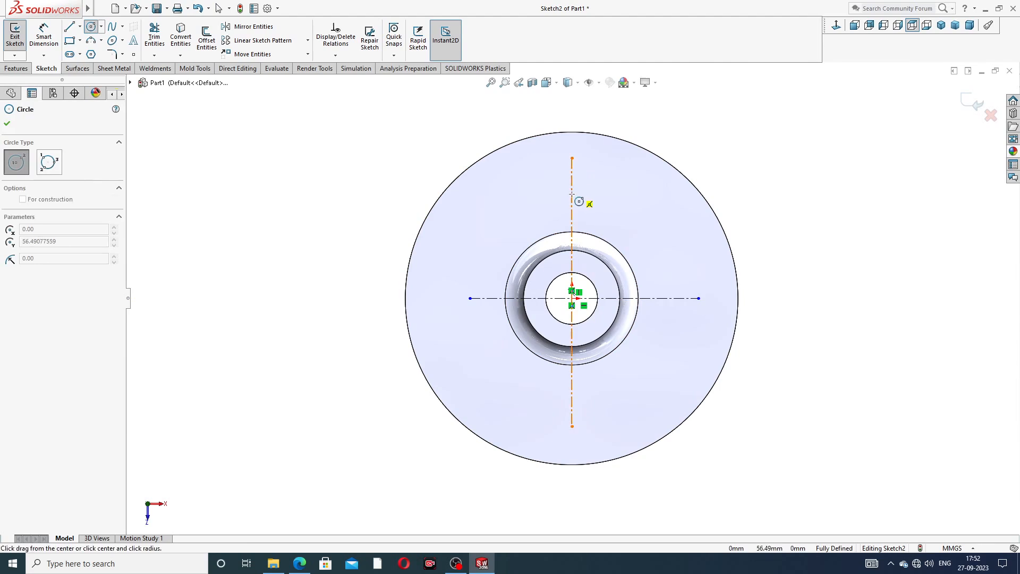
left_click(599, 152)
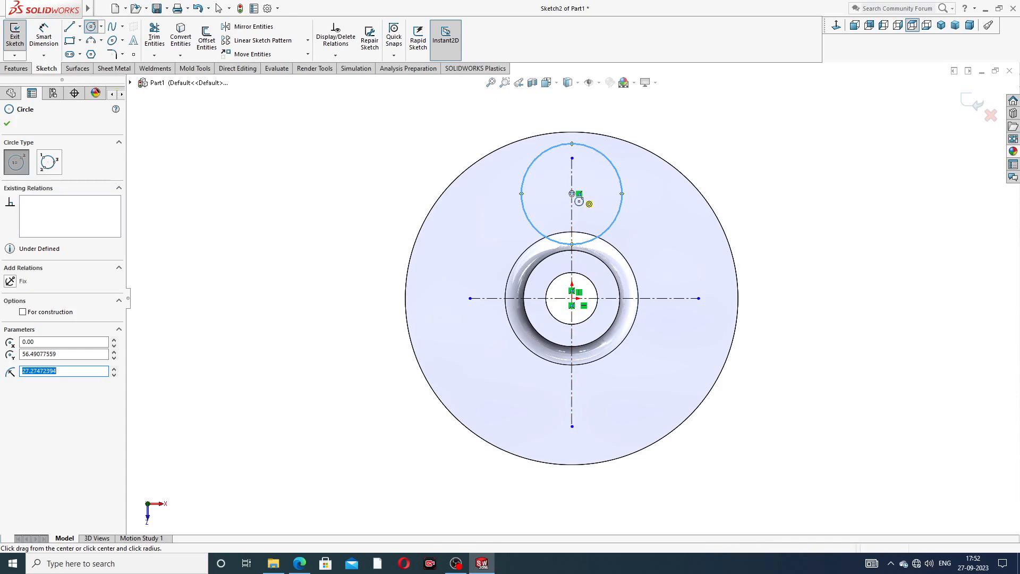
left_click(571, 193)
left_click(591, 168)
right_click(677, 96)
left_click(702, 127)
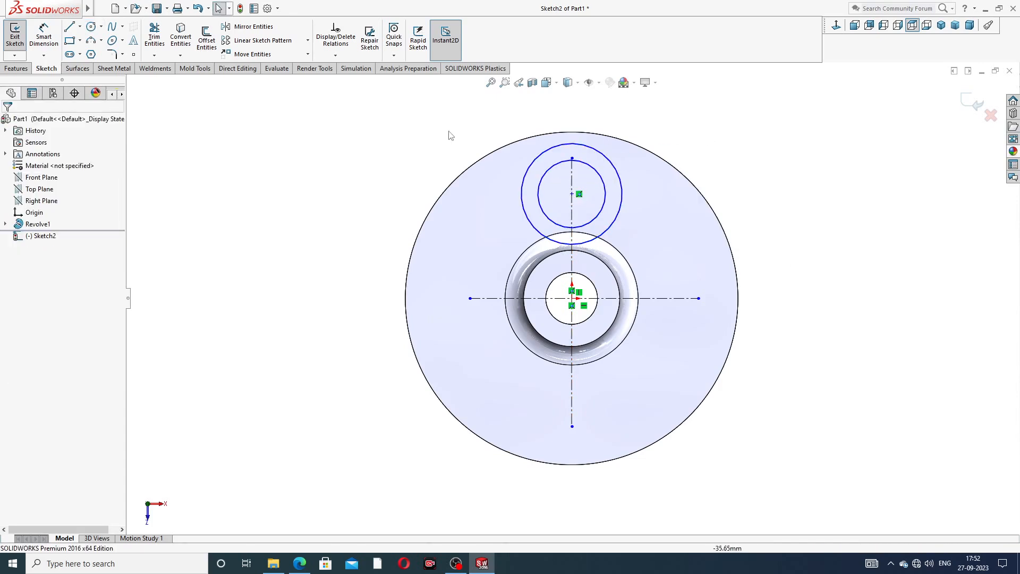
Dimension the outer concentric circle with a diameter of 60 mm.
left_click(44, 35)
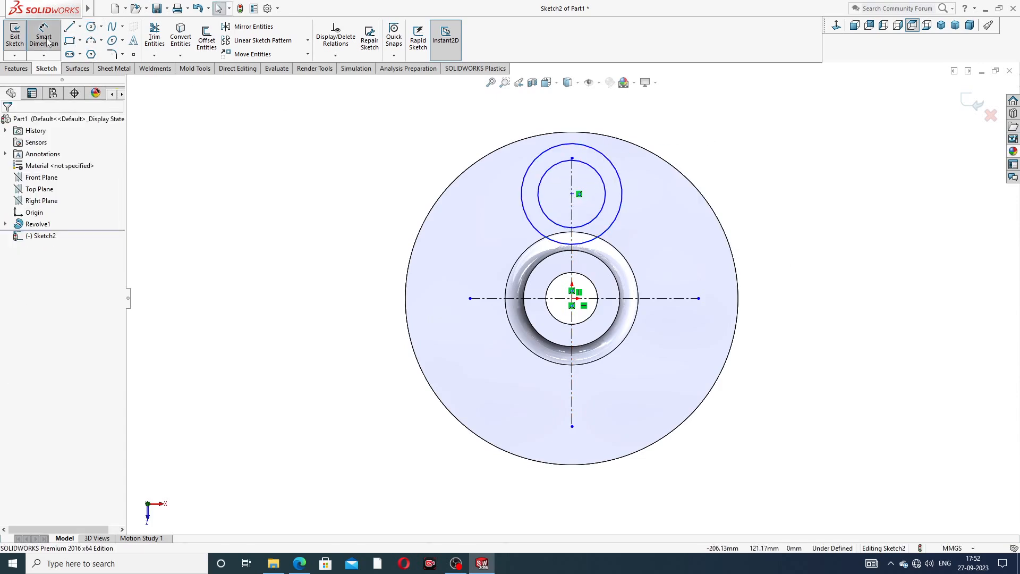
left_click(608, 159)
left_click(668, 137)
type("60")
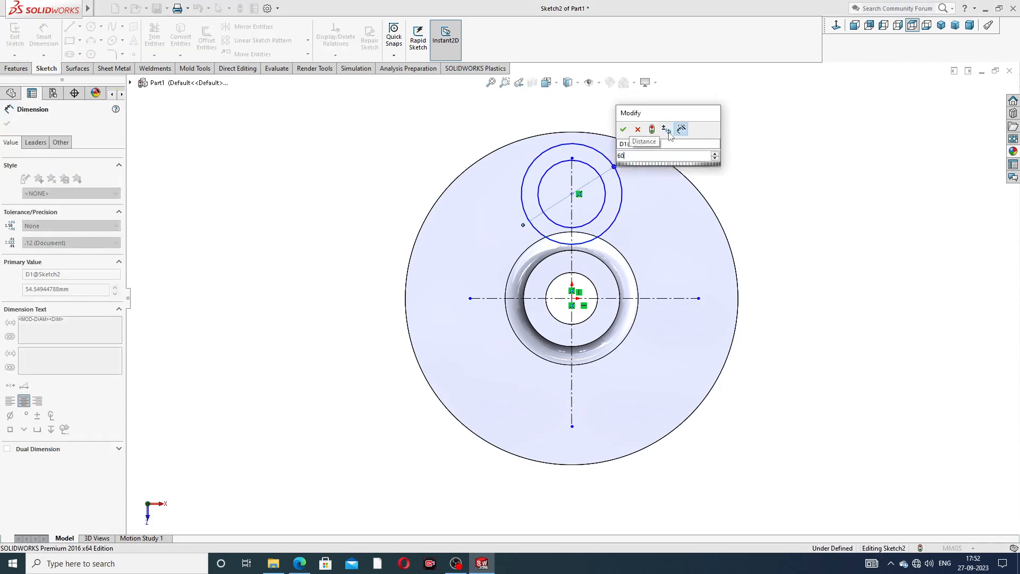
key("Return")
Dimension the inner concentric circle with a diameter of 24 mm.
left_click(597, 168)
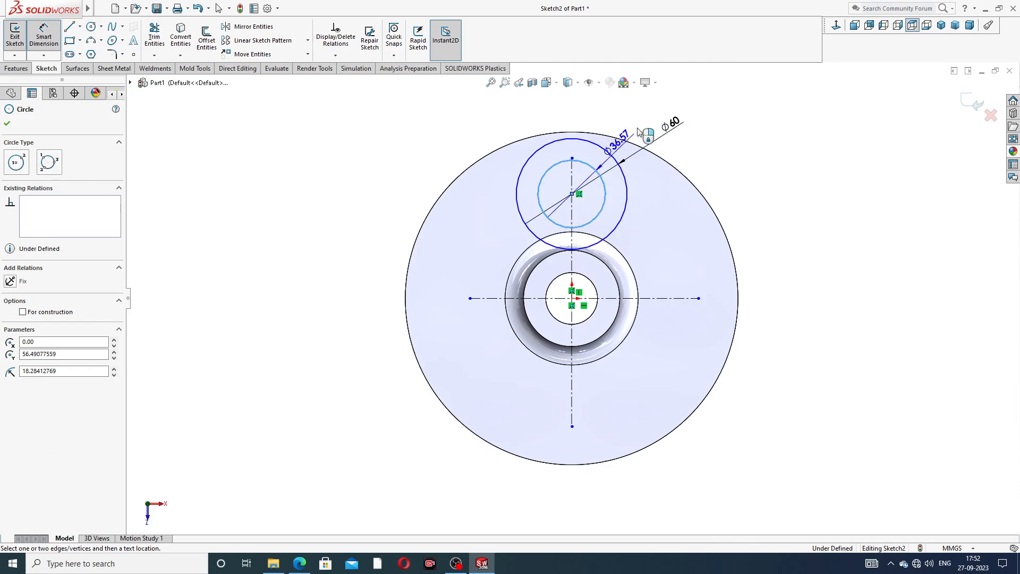
left_click(654, 117)
type("24")
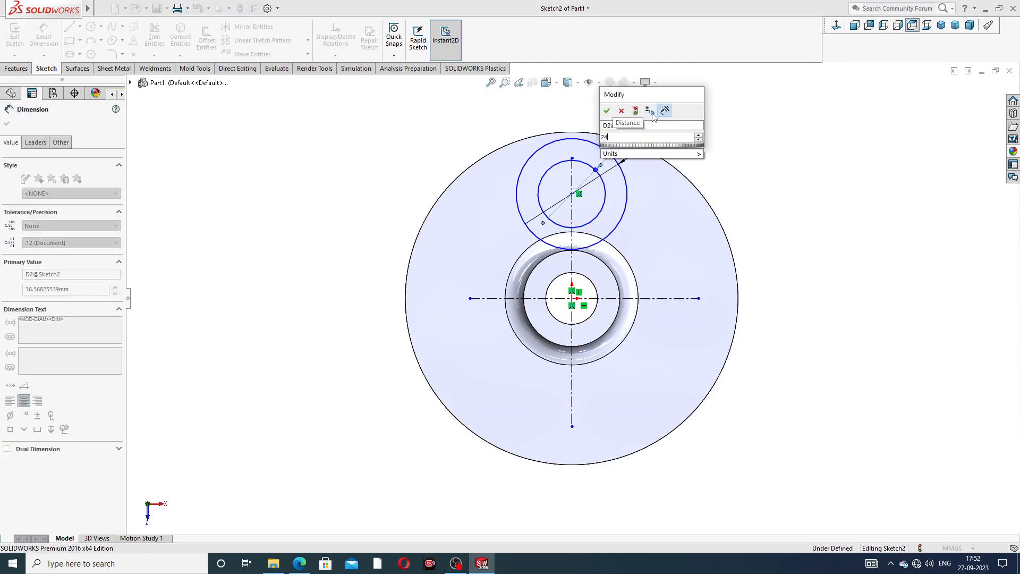
key("Return")
key("Escape")
right_click(733, 145)
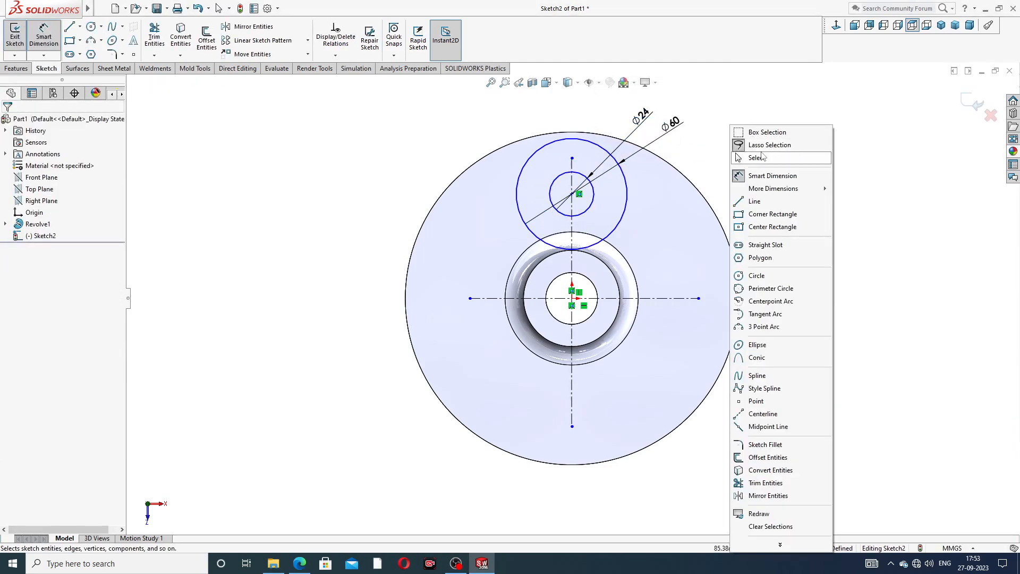
left_click(762, 157)
Sketch a line about 67 mm long, tangent to the 60 mm circle's right side and ending on the horizontal centerline.
key("l")
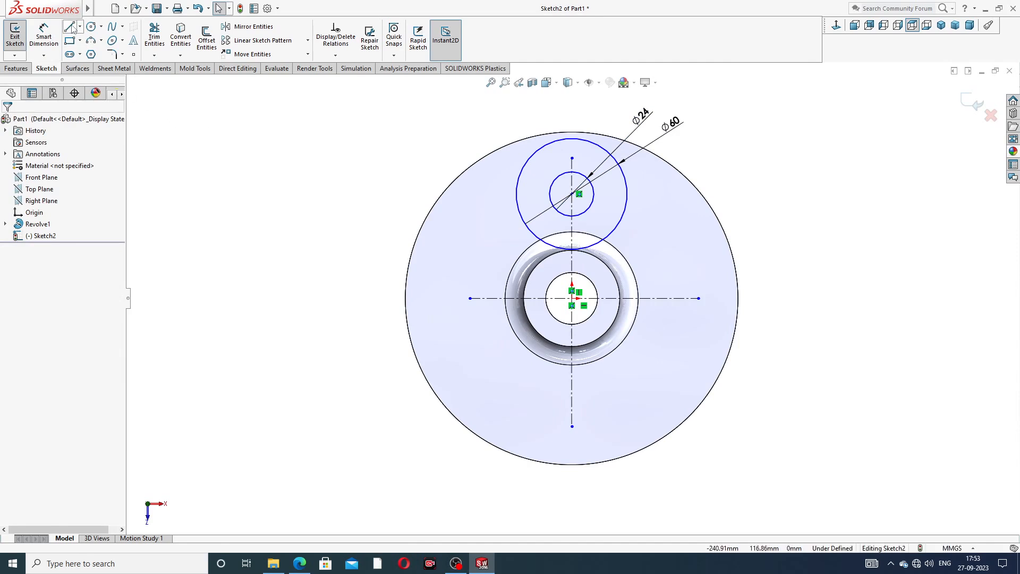
left_click(571, 194)
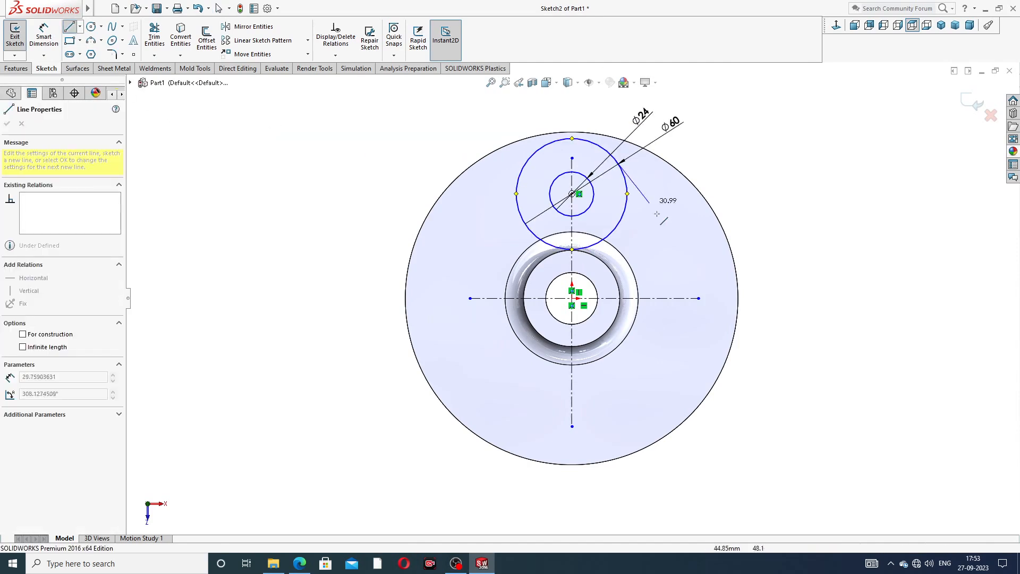
left_click(658, 298)
right_click(693, 208)
left_click(716, 254)
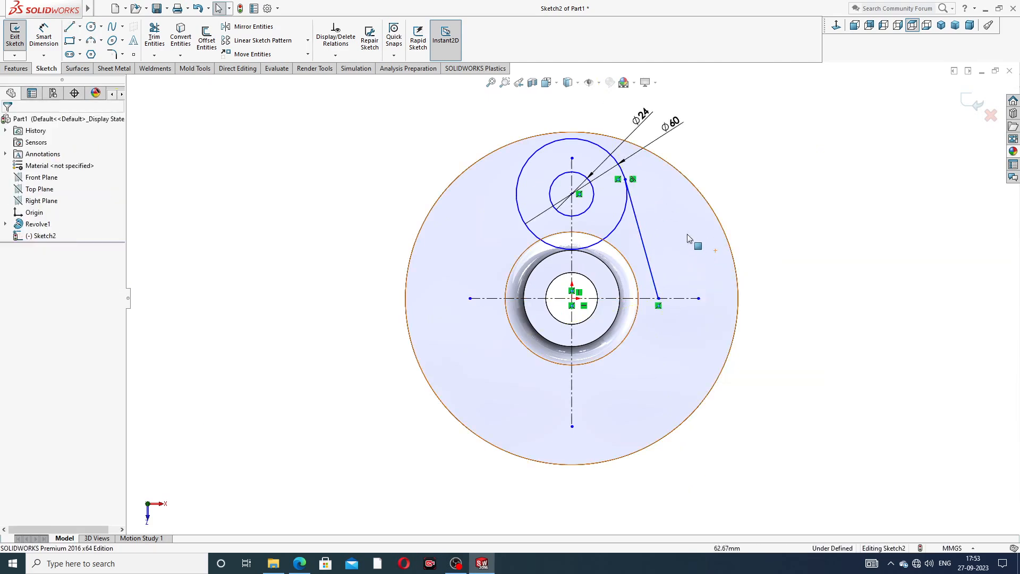
Mirror the tangent line about the vertical centerline.
left_click(641, 224)
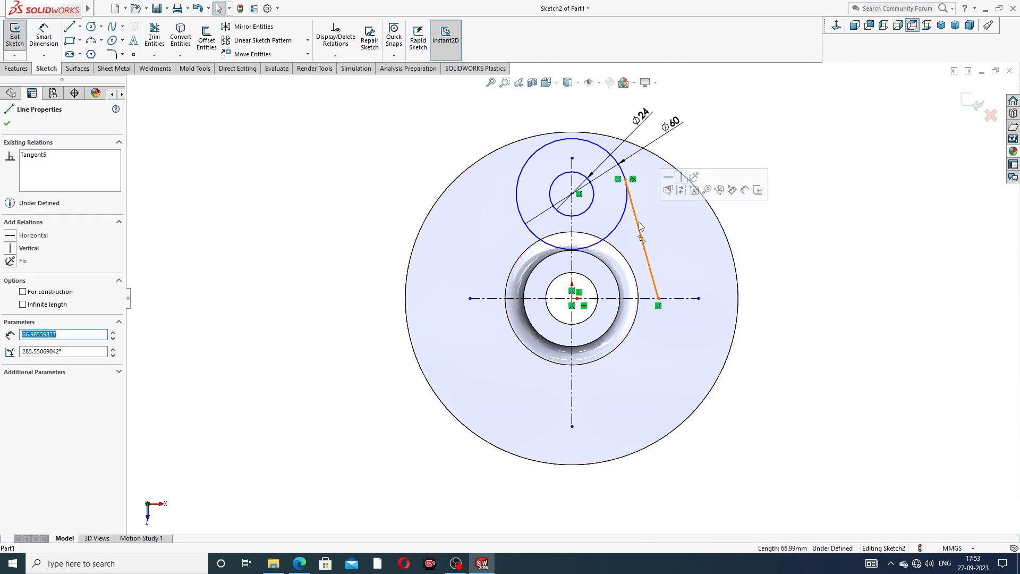
left_click(250, 27)
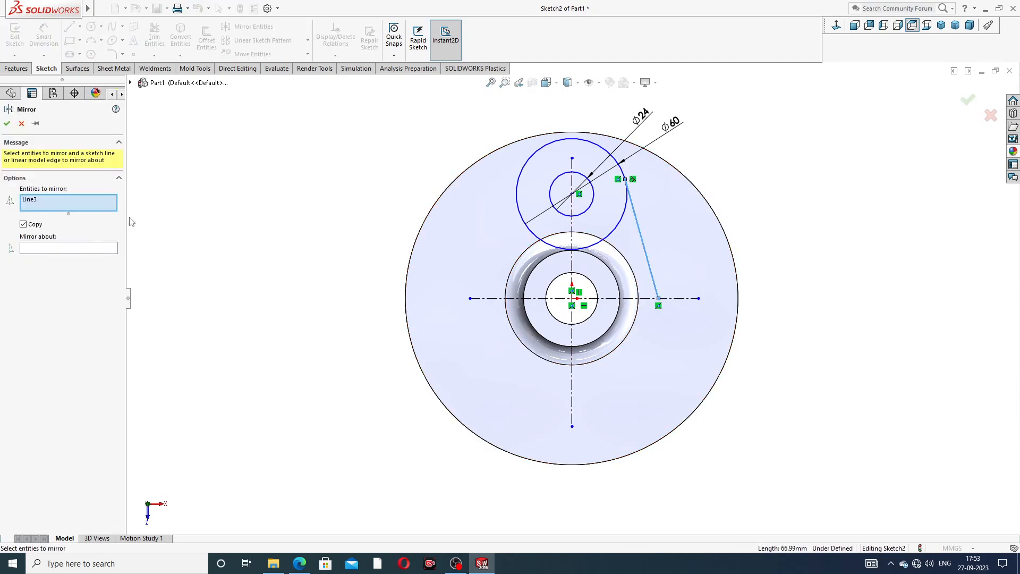
left_click(99, 250)
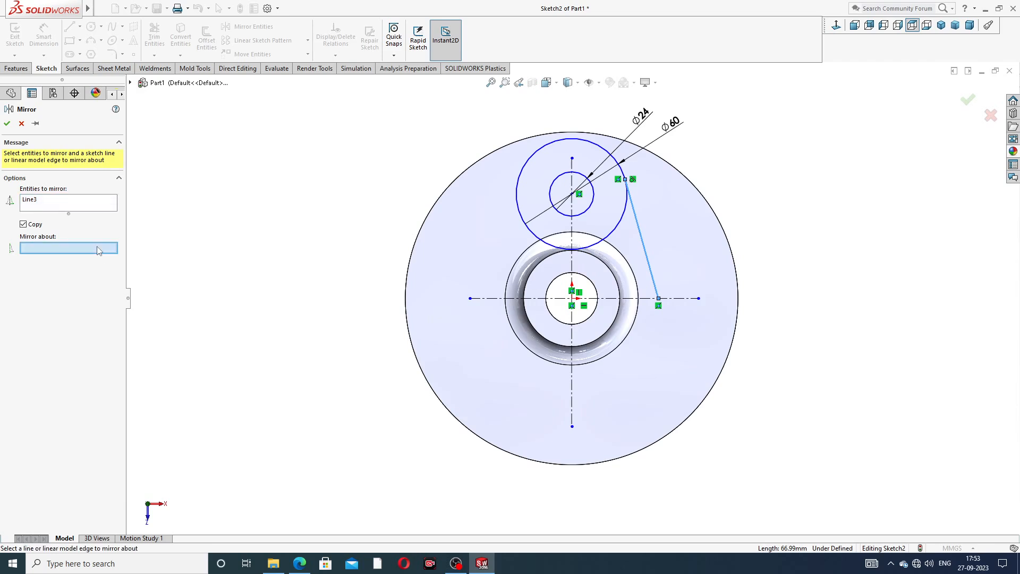
left_click(572, 262)
left_click(7, 123)
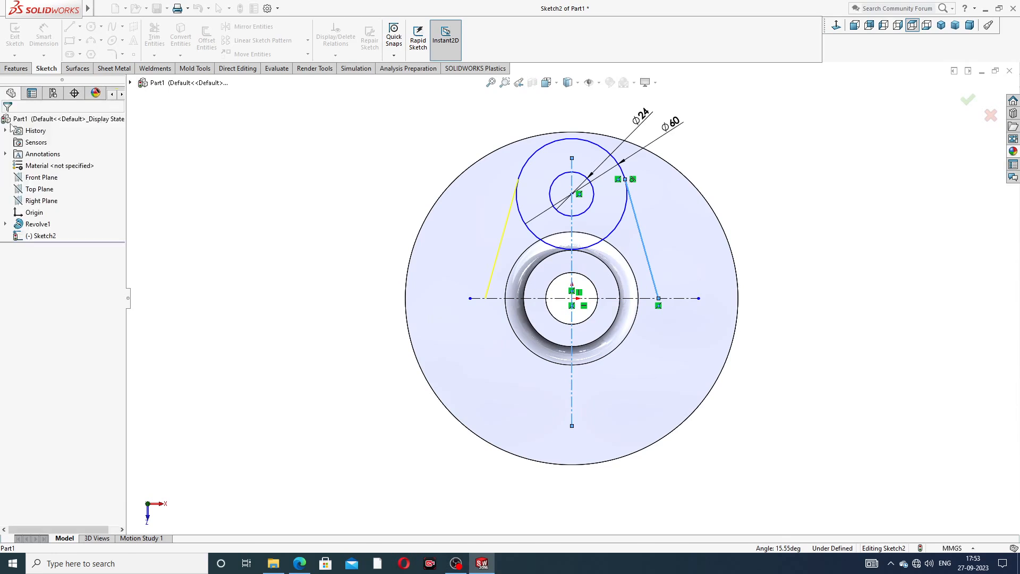
Mirror both concentric circles and the two tangent lines about the horizontal centerline.
left_click(508, 218)
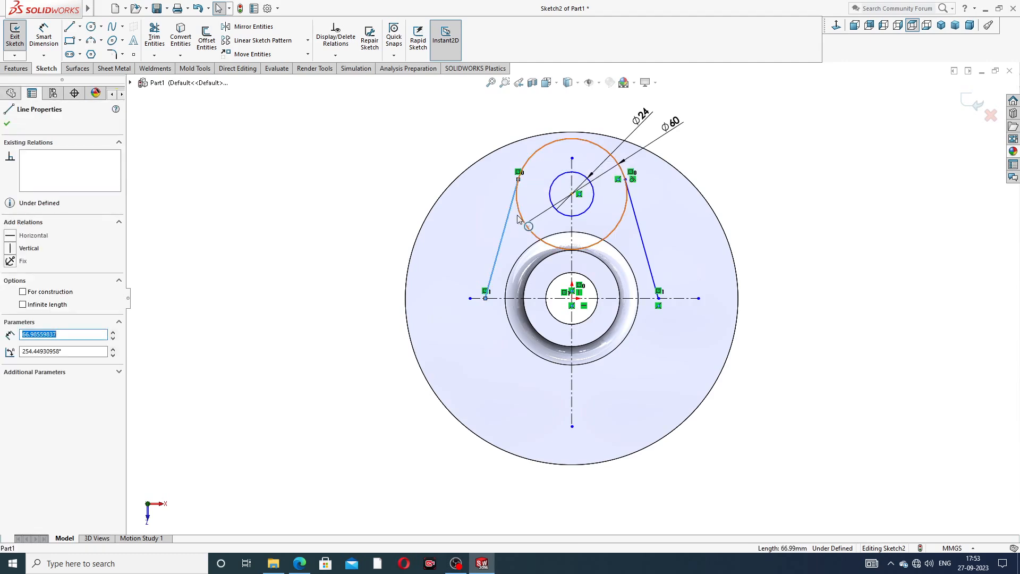
left_click(525, 222, "ctrl")
left_click(558, 216, "ctrl")
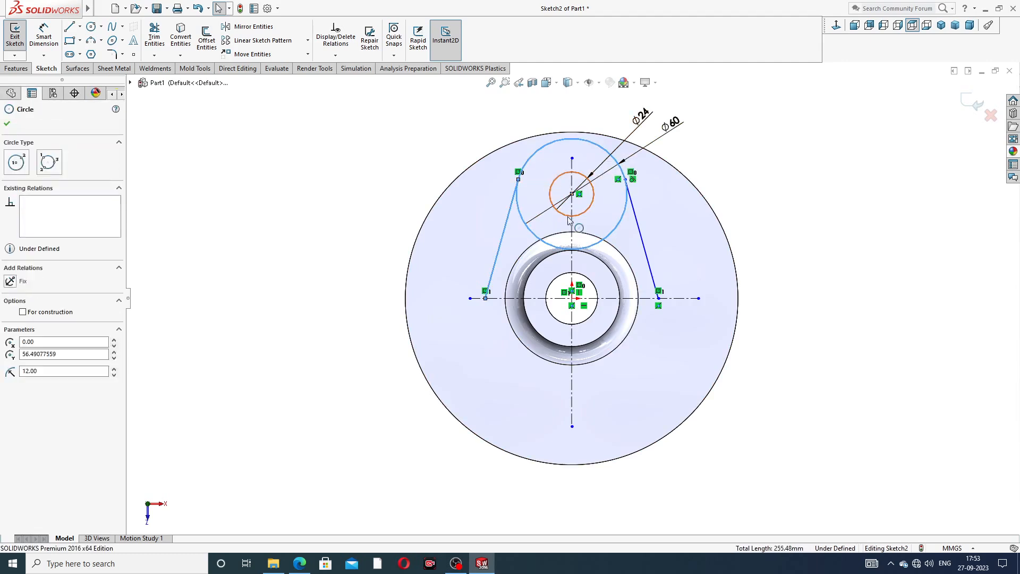
left_click(641, 227, "ctrl")
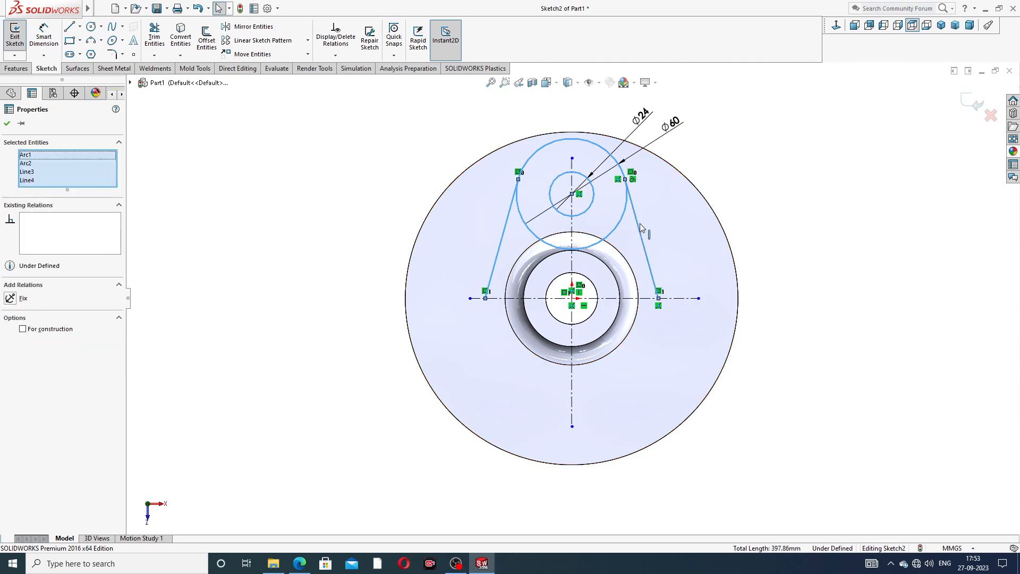
left_click(250, 26)
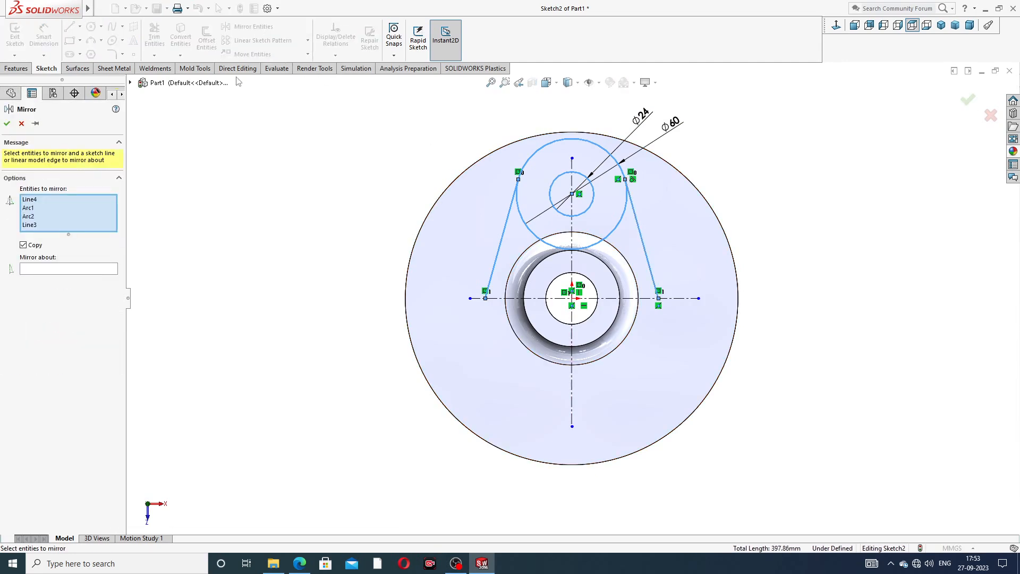
left_click(103, 268)
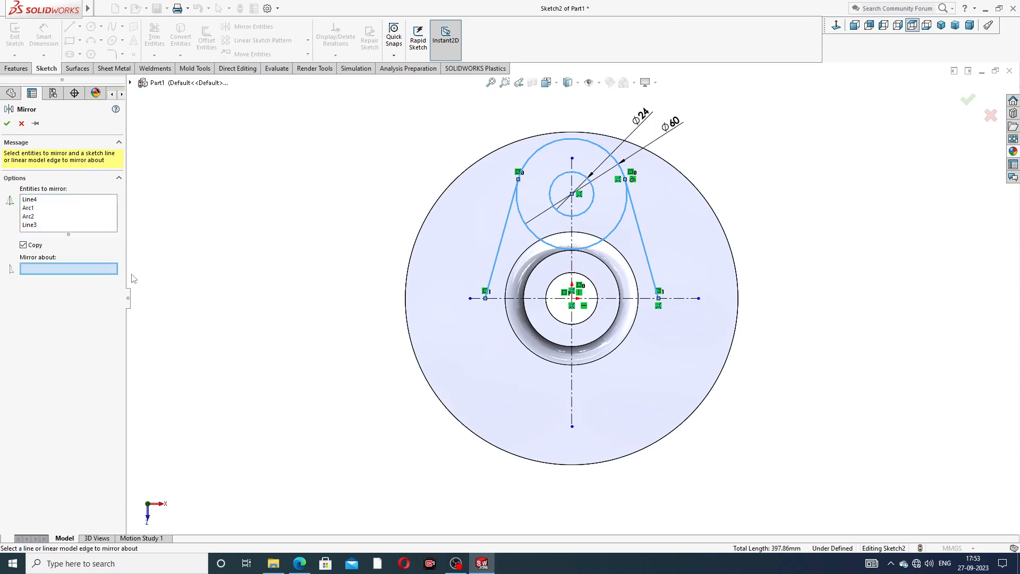
left_click(523, 299)
left_click(7, 123)
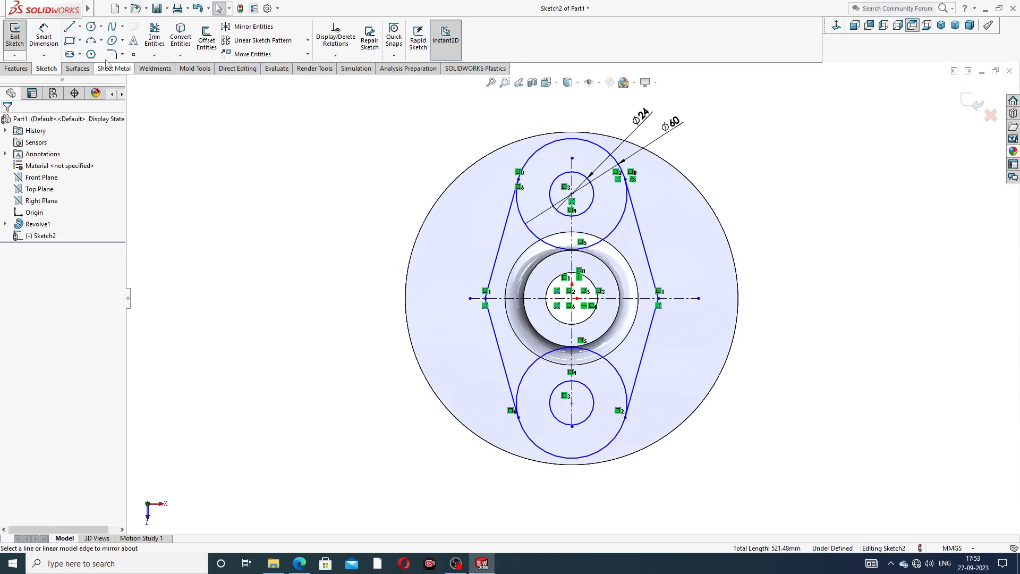
Dimension the vertical distance between the upper and lower circle centres as 120 mm.
left_click(44, 35)
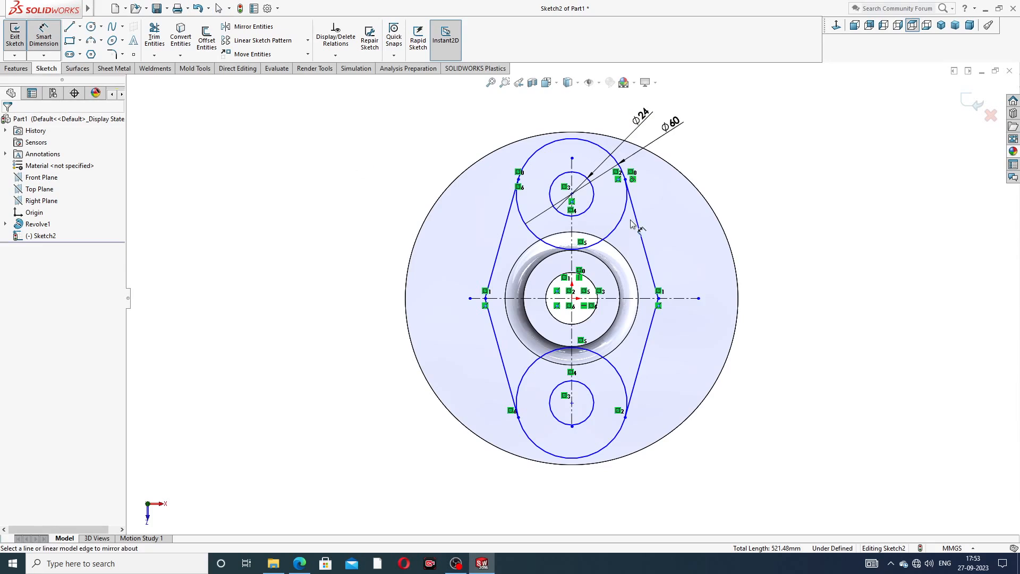
left_click(572, 194)
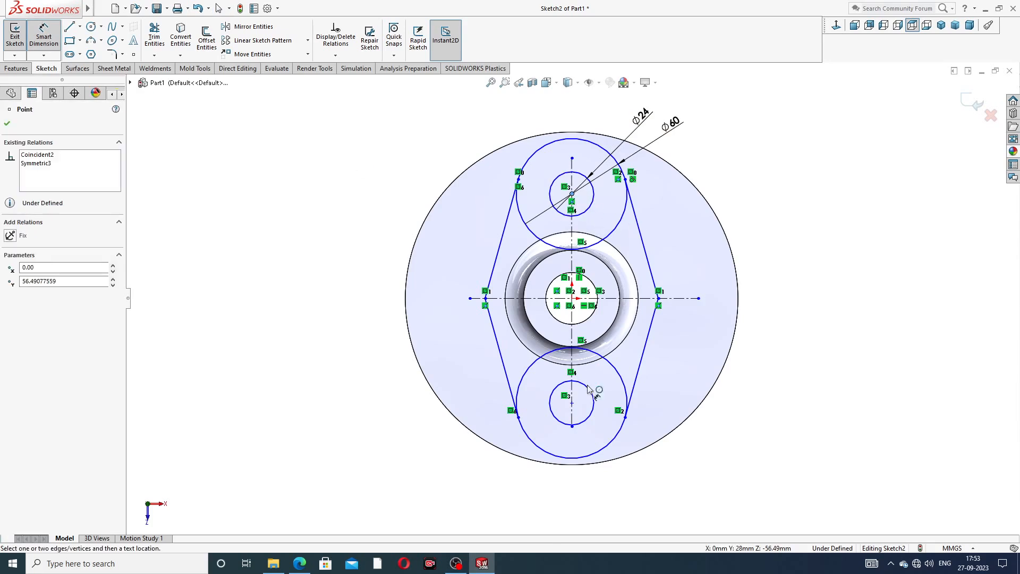
left_click(571, 402)
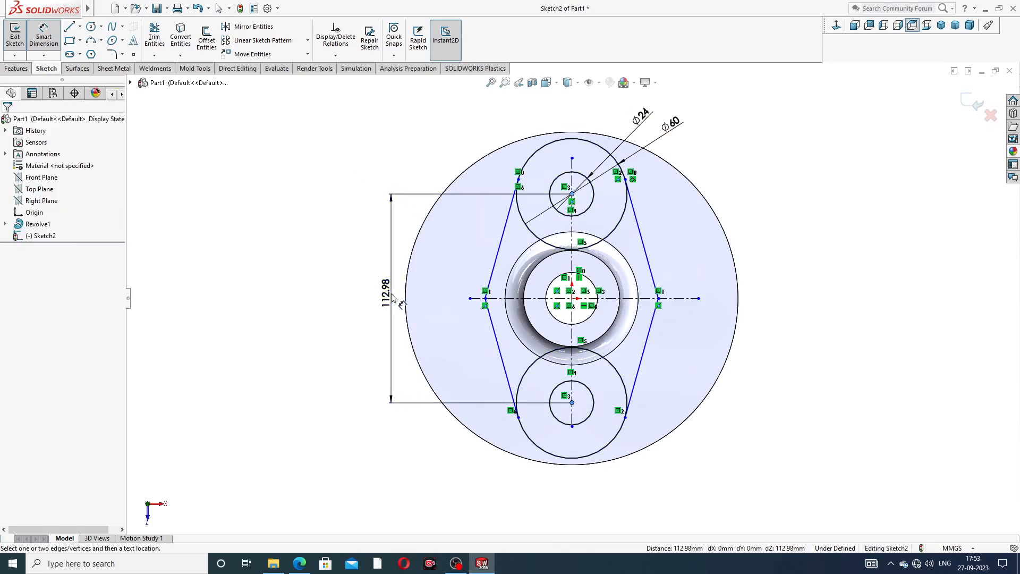
left_click(391, 297)
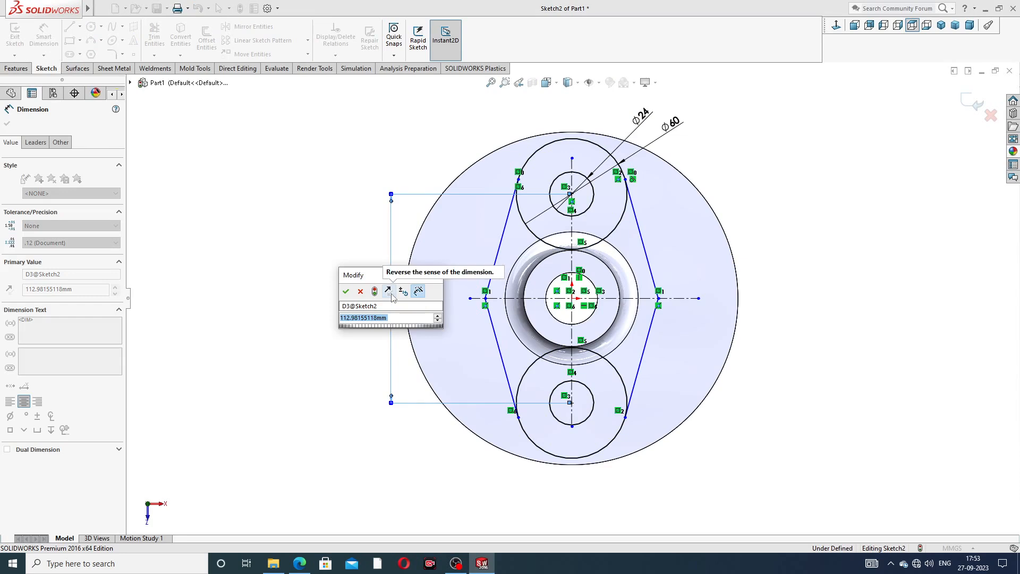
type("120")
key("Return")
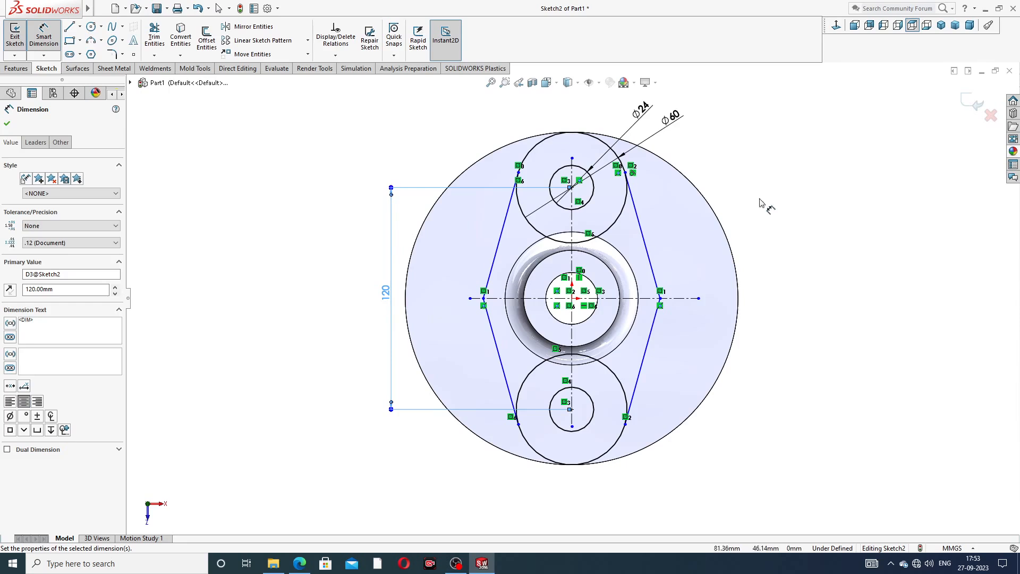
left_click(815, 184)
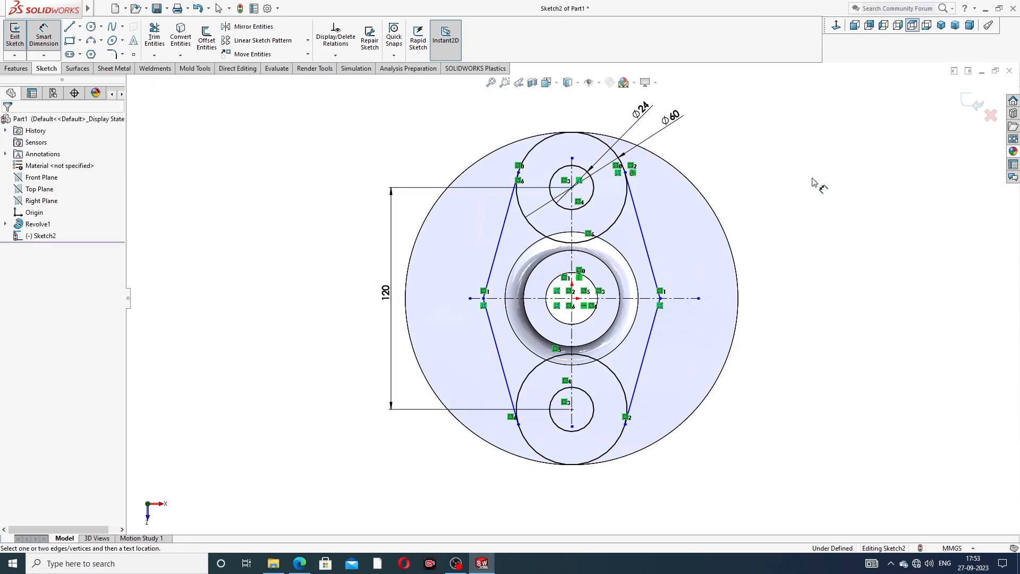
Dimension the horizontal distance between the profile's two outer side vertices on the centerline as 76 mm.
left_click(483, 299)
left_click(660, 298)
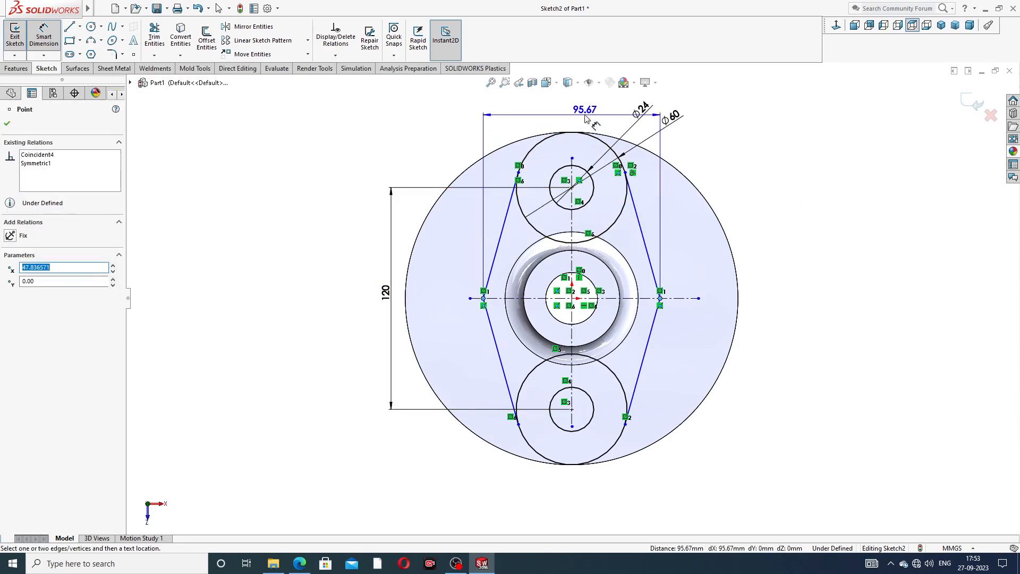
left_click(586, 118)
type("76")
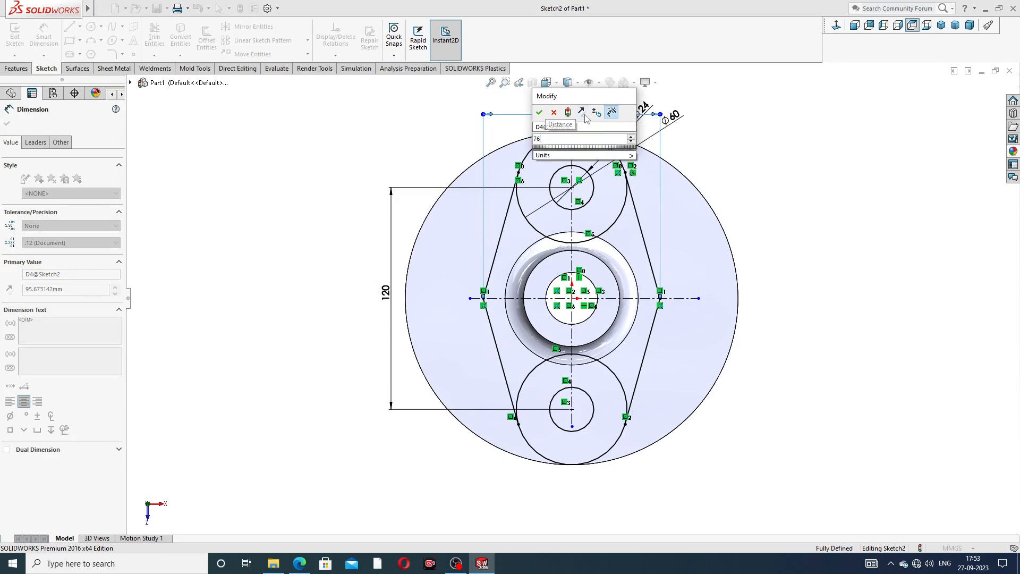
key("Return")
left_click(745, 183)
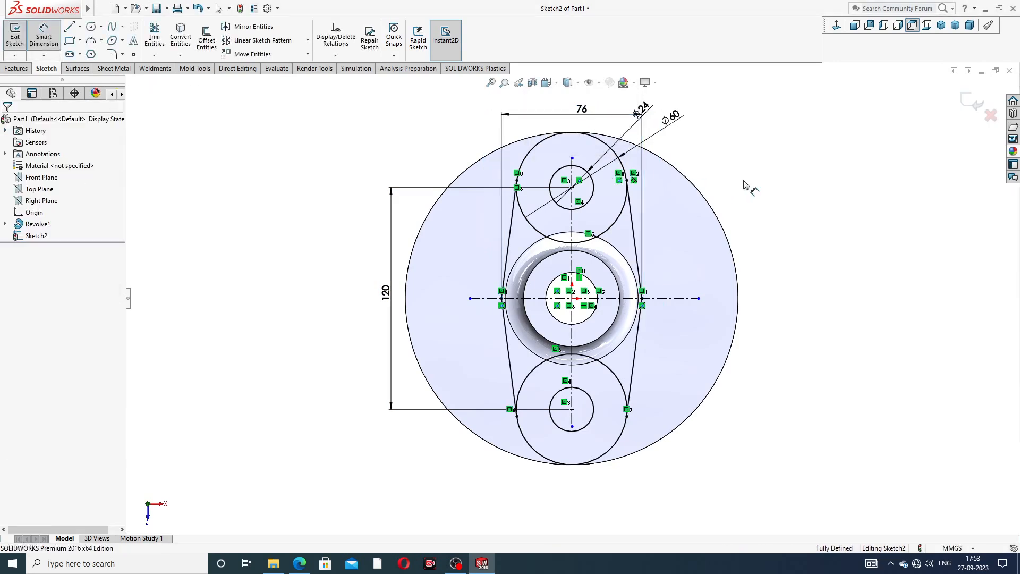
right_click(771, 154)
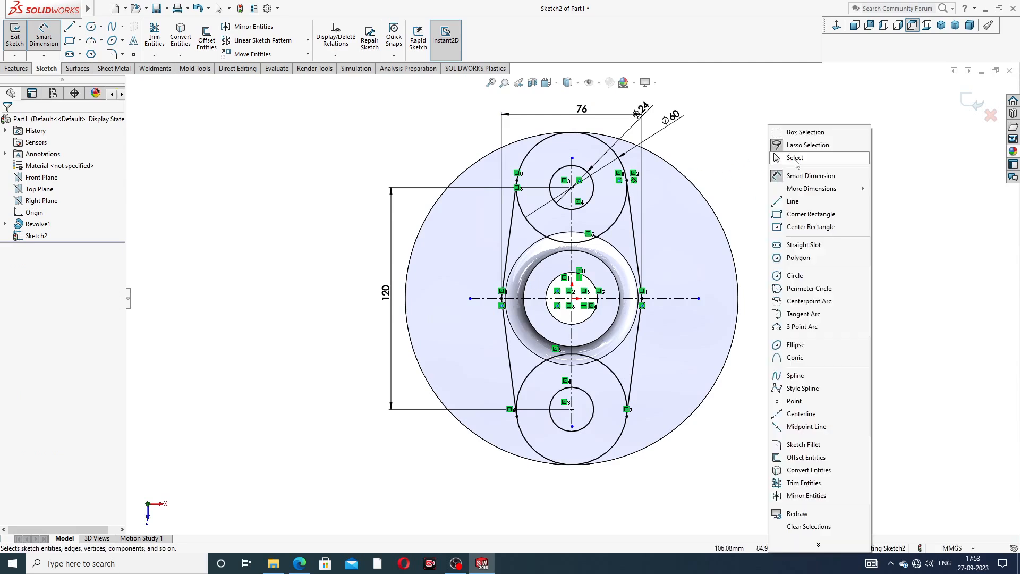
left_click(796, 158)
Reposition the 76 mm width and 120 mm centre-distance dimensions clear of the flange outline.
scroll(695, 185, "up", 2)
scroll(643, 186, "down", 2)
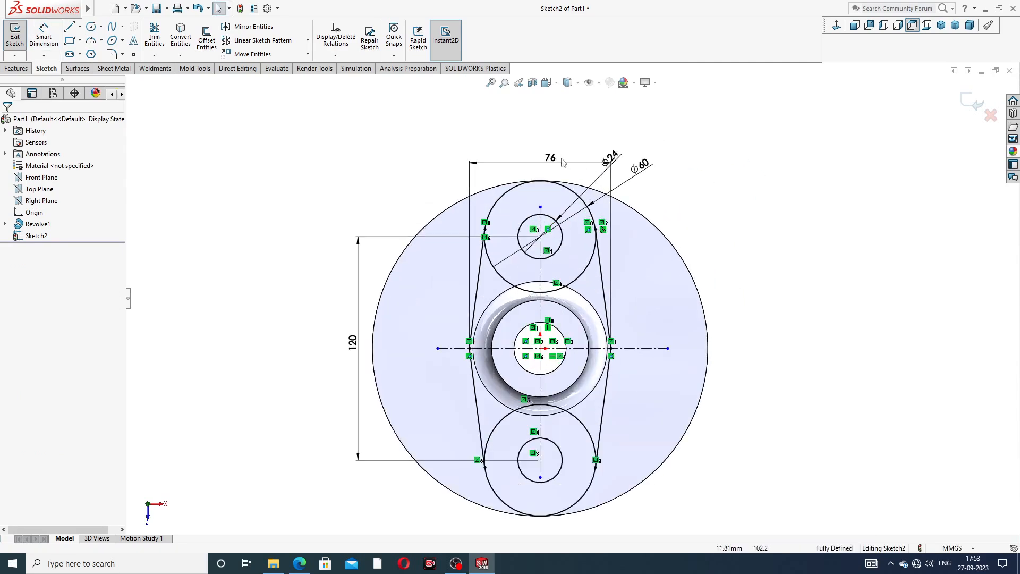
mouse_move(563, 162)
left_mouse_down()
mouse_move(564, 147)
mouse_move(647, 142)
left_mouse_up()
left_click(737, 155)
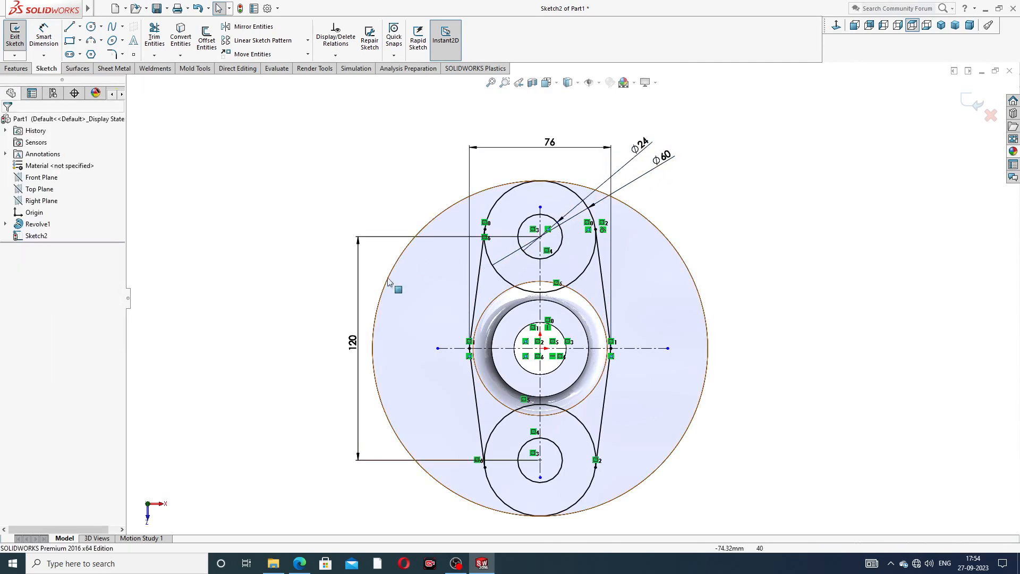
left_click_drag(352, 341, 346, 329)
left_click(723, 232)
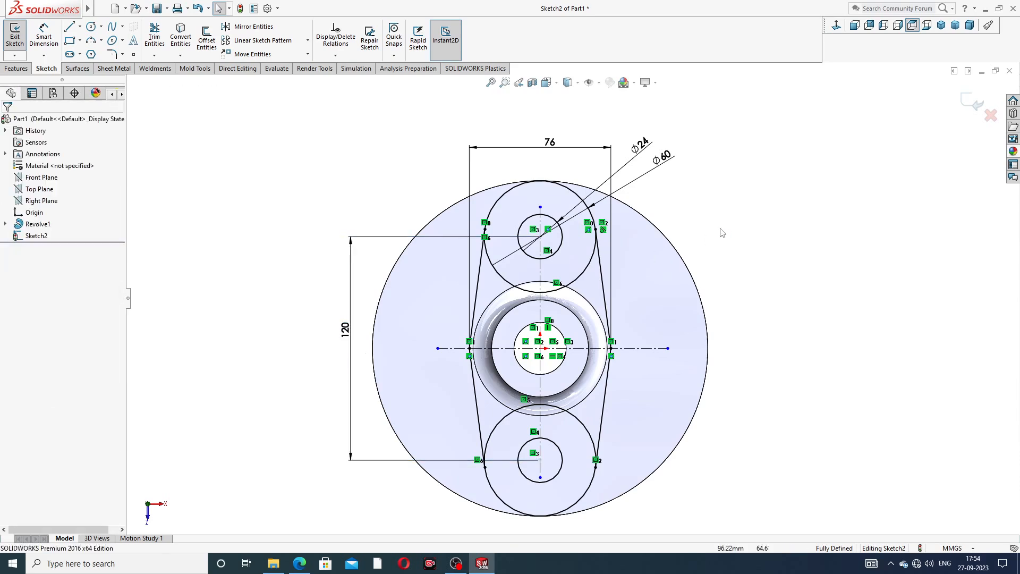
Switch to Edge to check the sketch against the Part-09 Bridge of Valve drawing, and return to SOLIDWORKS.
scroll(571, 297, "up", 2)
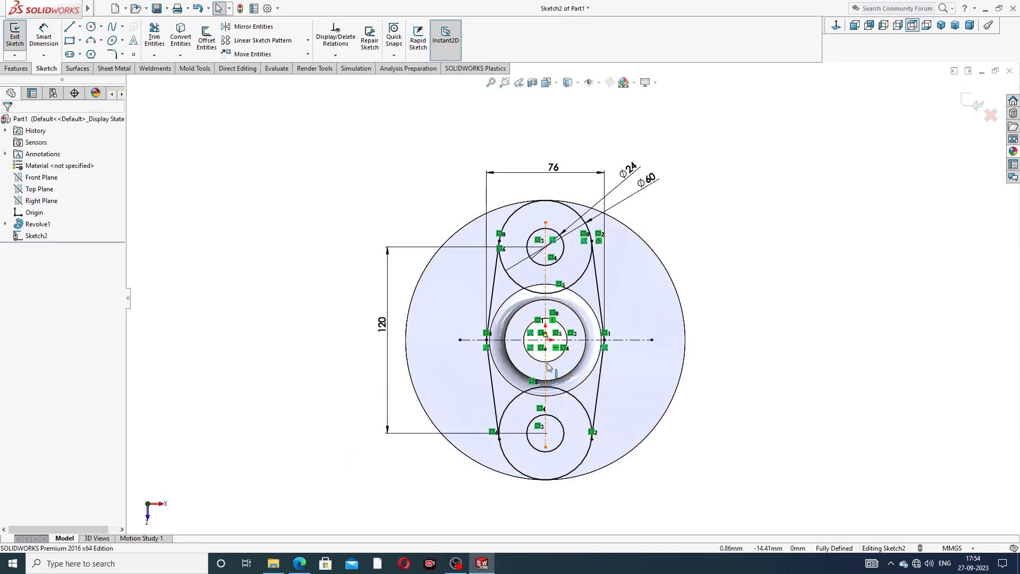
scroll(549, 366, "down", 1)
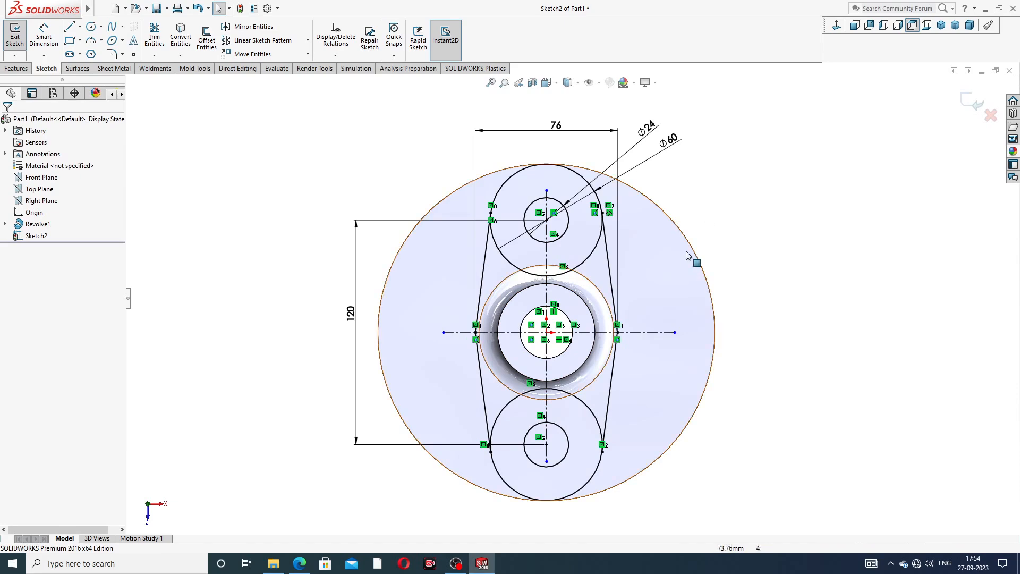
scroll(571, 318, "up", 1)
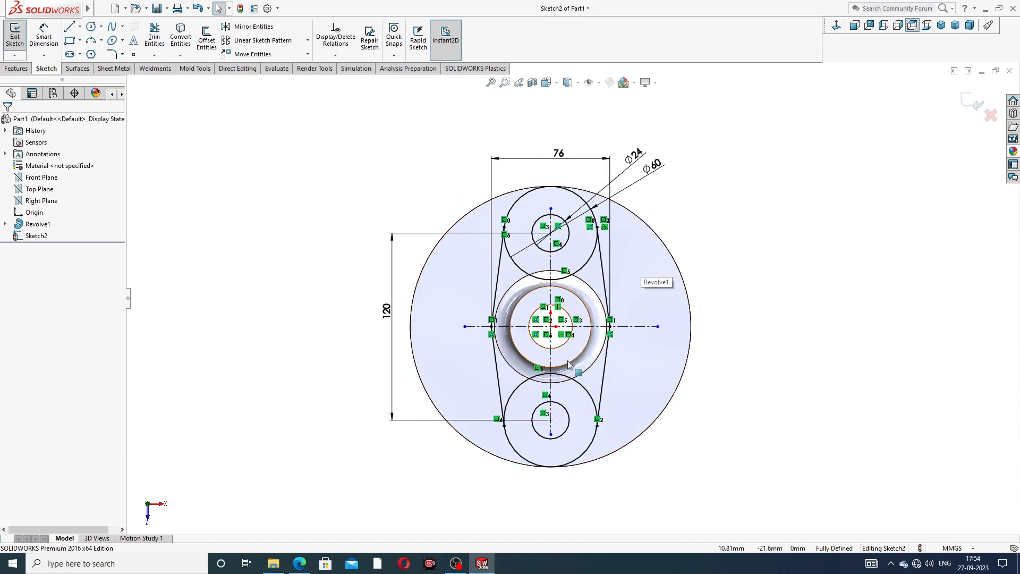
scroll(568, 364, "down", 1)
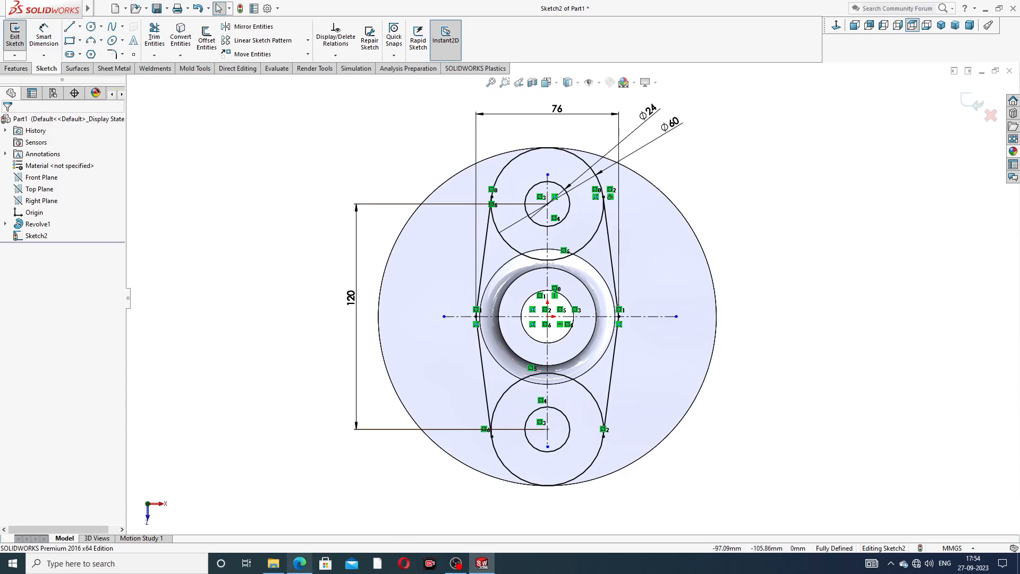
left_click(299, 563)
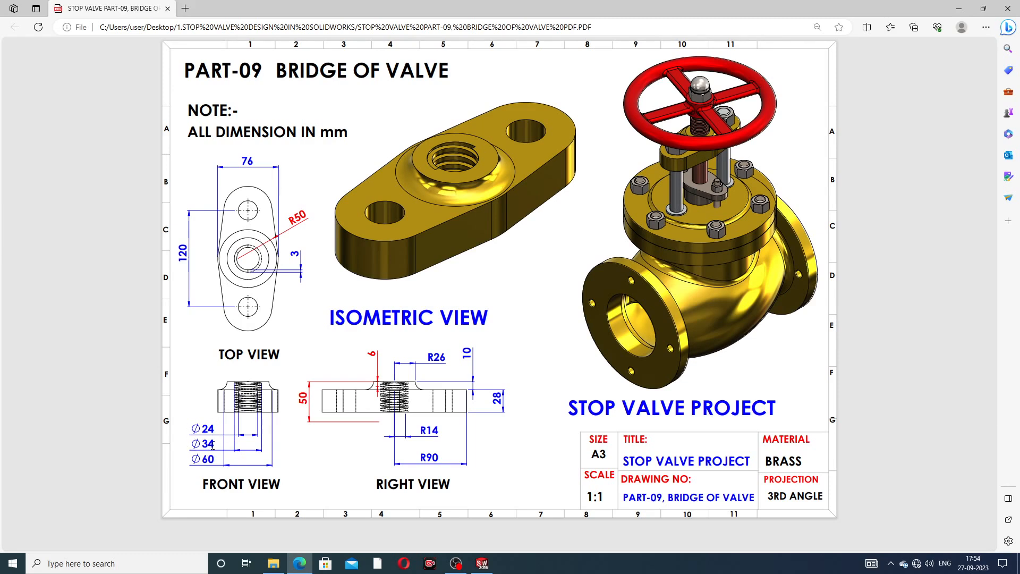
left_click(300, 562)
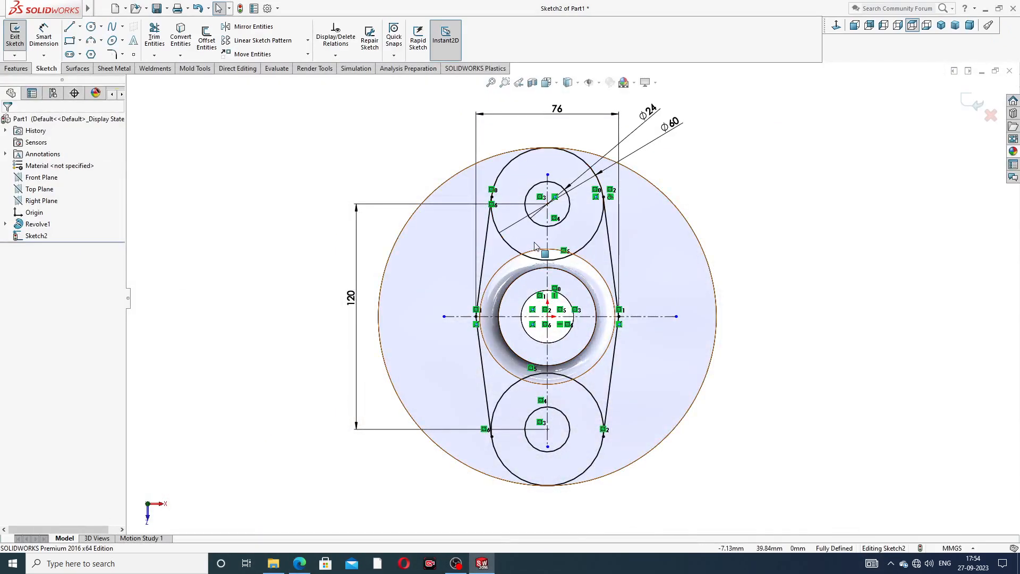
Start an Extruded Cut with the two outer regions beside the profile and both 24 mm circles as its contours.
left_click(21, 69)
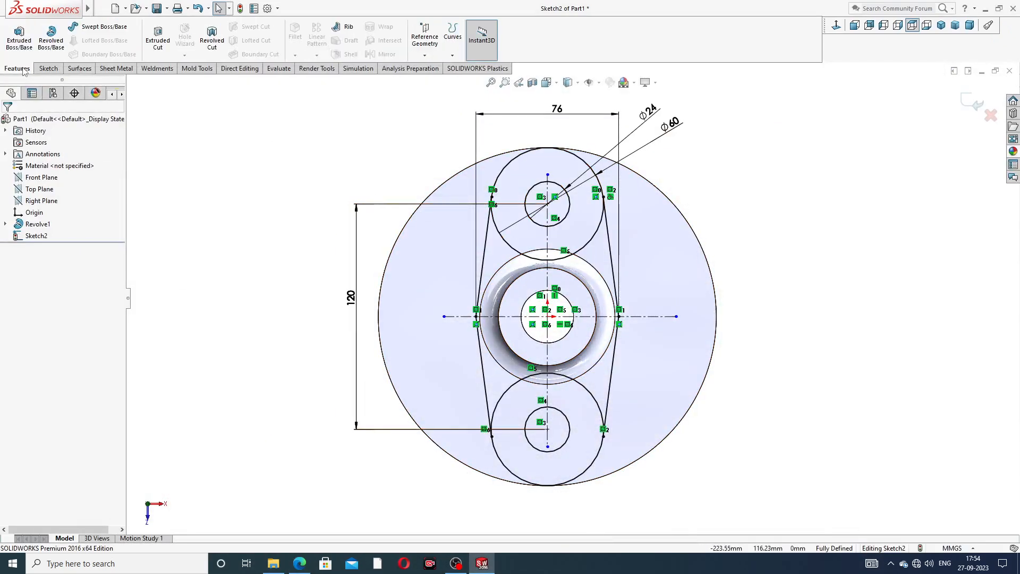
left_click(157, 40)
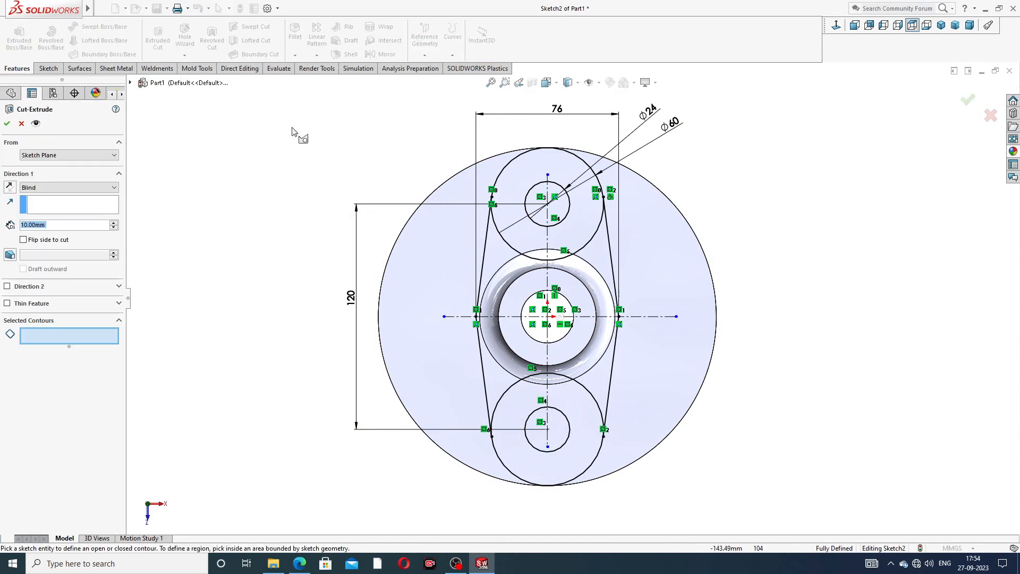
left_click(651, 256)
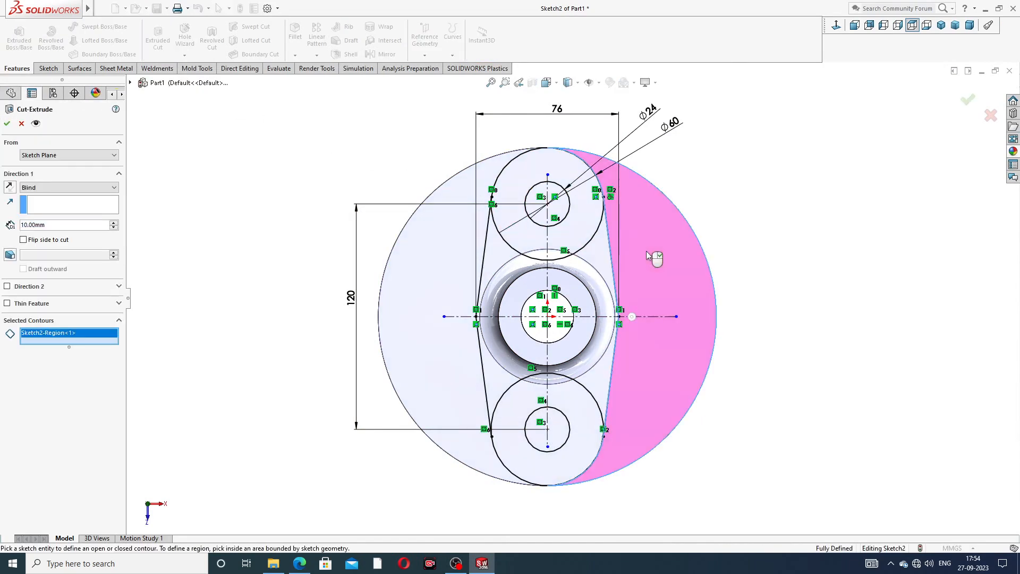
left_click(435, 268)
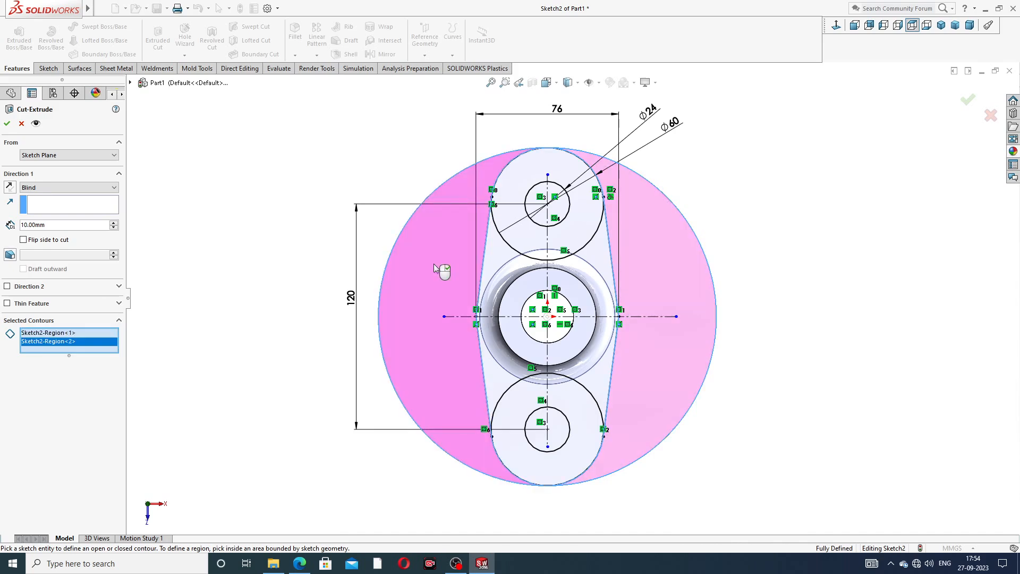
mouse_move(655, 429)
middle_mouse_down()
mouse_move(648, 389)
mouse_move(626, 403)
middle_mouse_up()
left_click(562, 413)
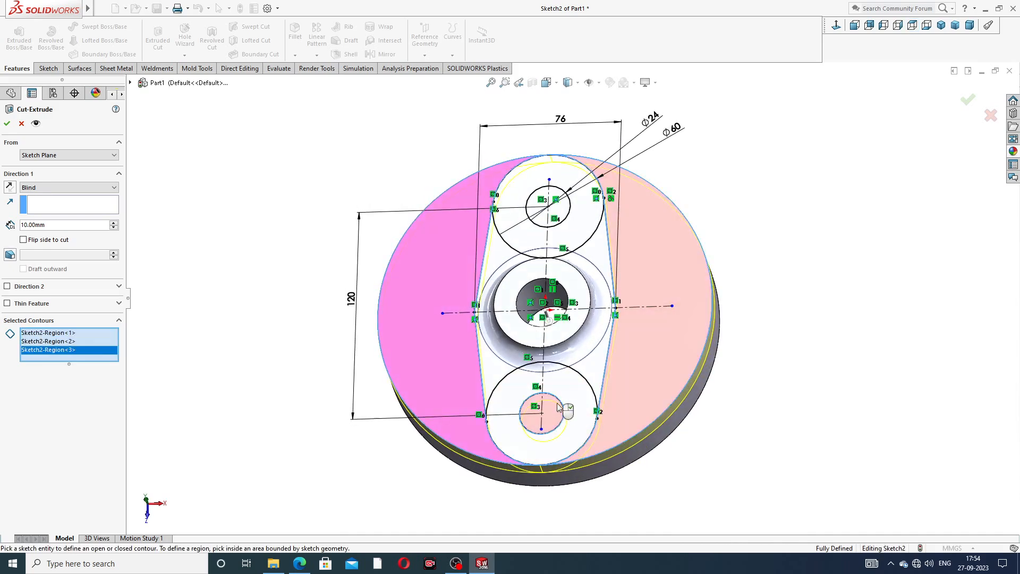
left_click(564, 213)
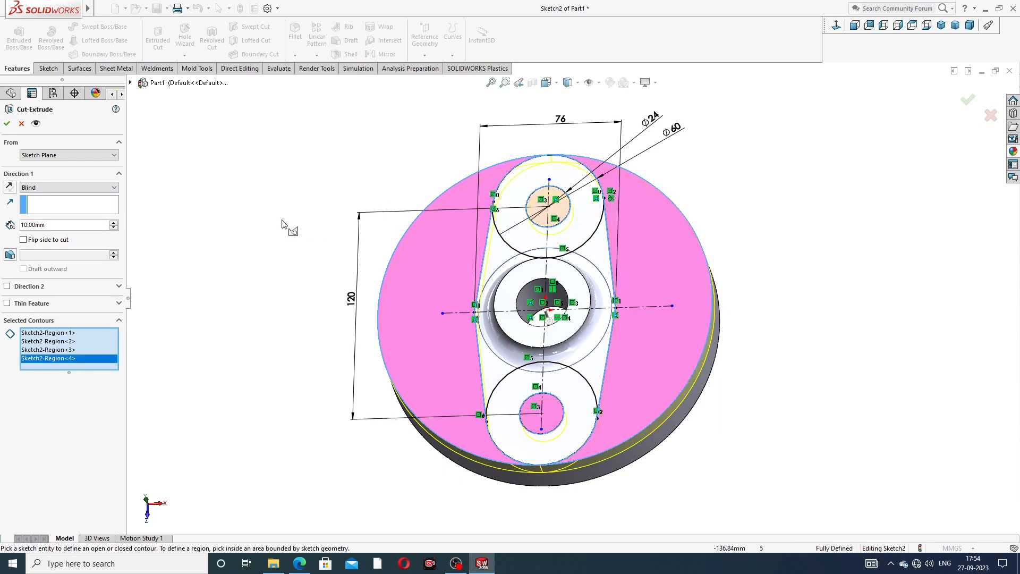
Set the cut's end condition to Through All and complete the feature.
left_click(62, 187)
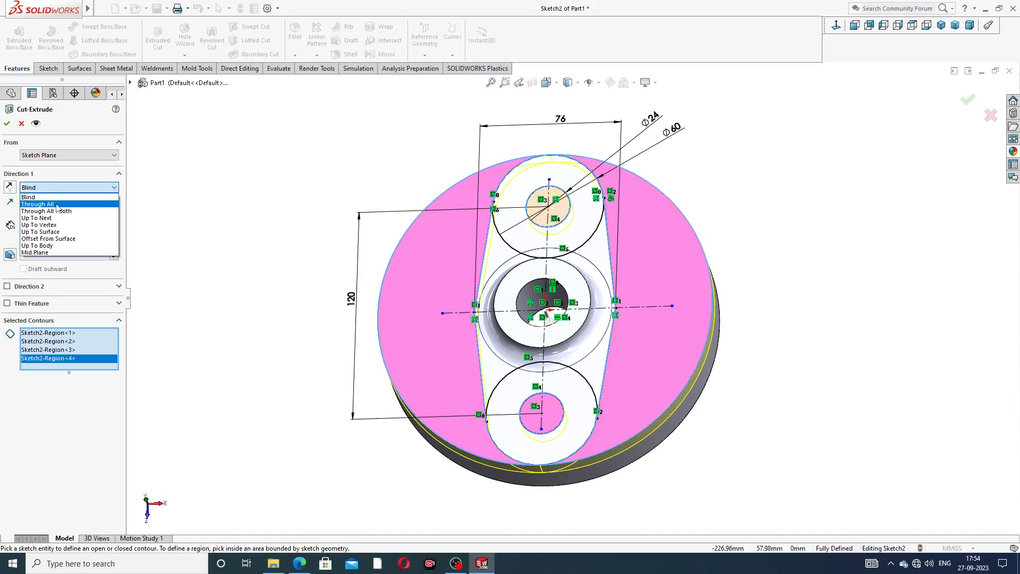
left_click(53, 205)
middle_click_drag(262, 257, 268, 190)
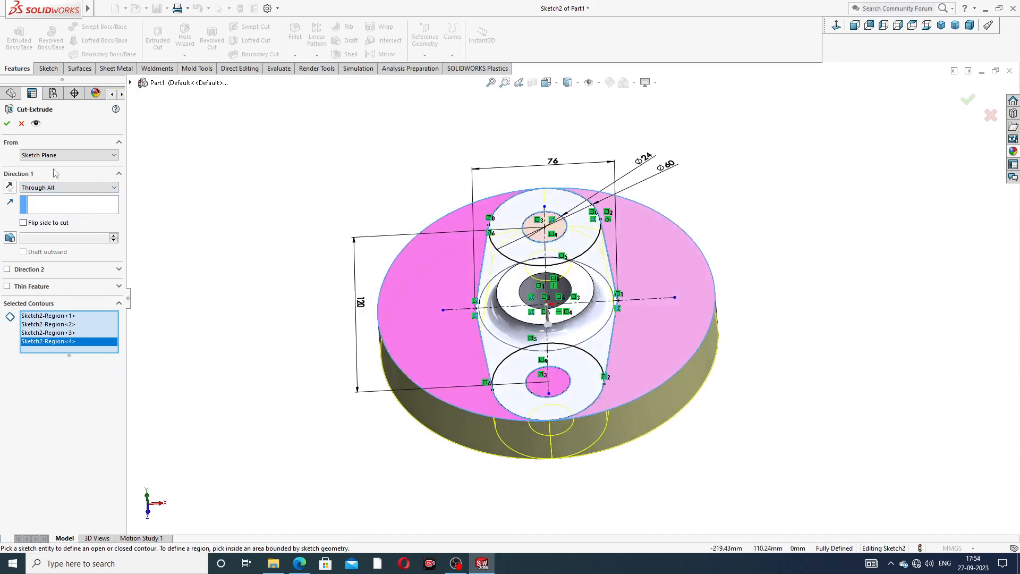
left_click(7, 124)
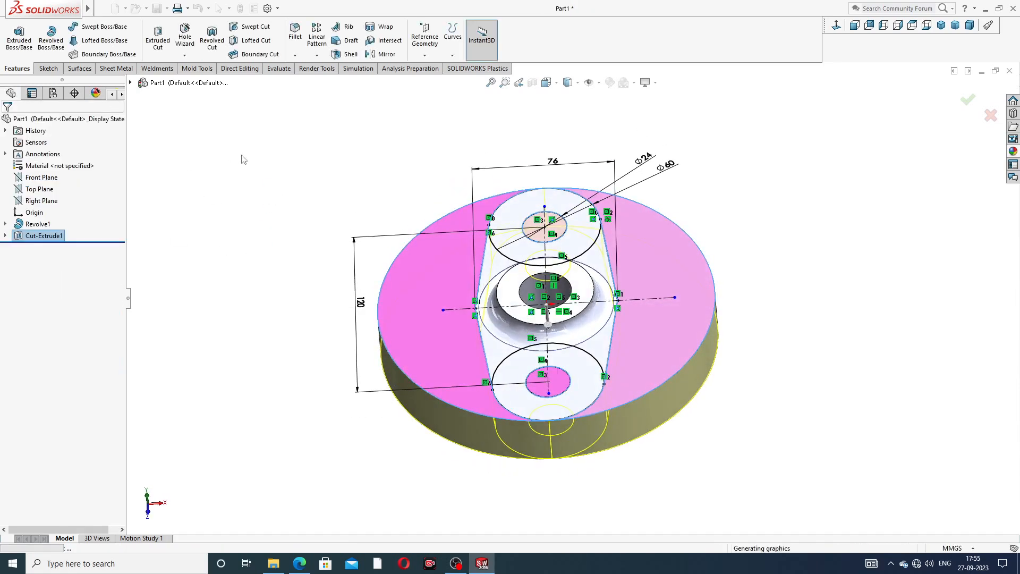
Fillet the two vertical edges at the middle of the flange's long sides with a 50 mm radius.
middle_click_drag(657, 230, 588, 277)
scroll(542, 380, "down", 3)
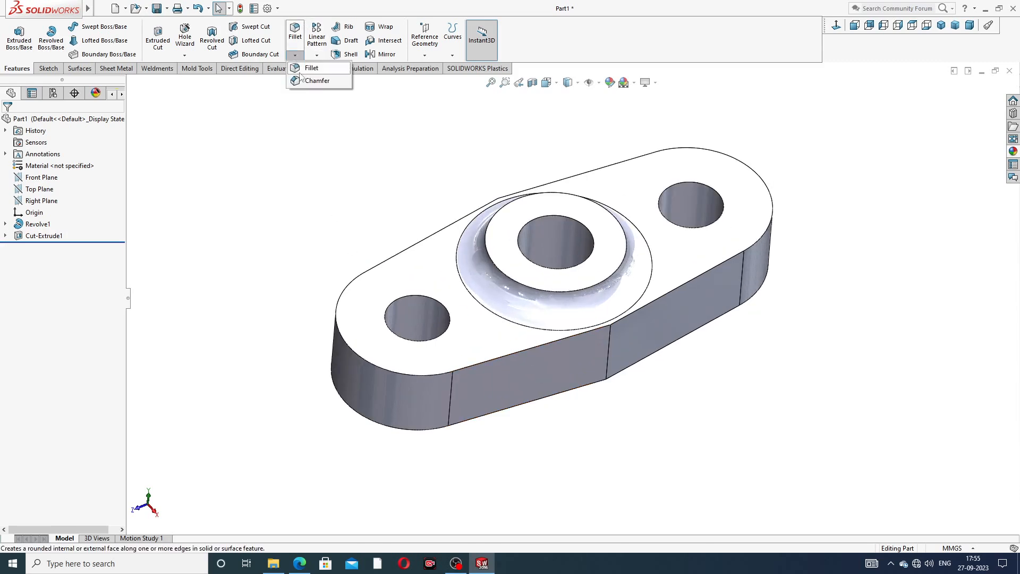
left_click(310, 68)
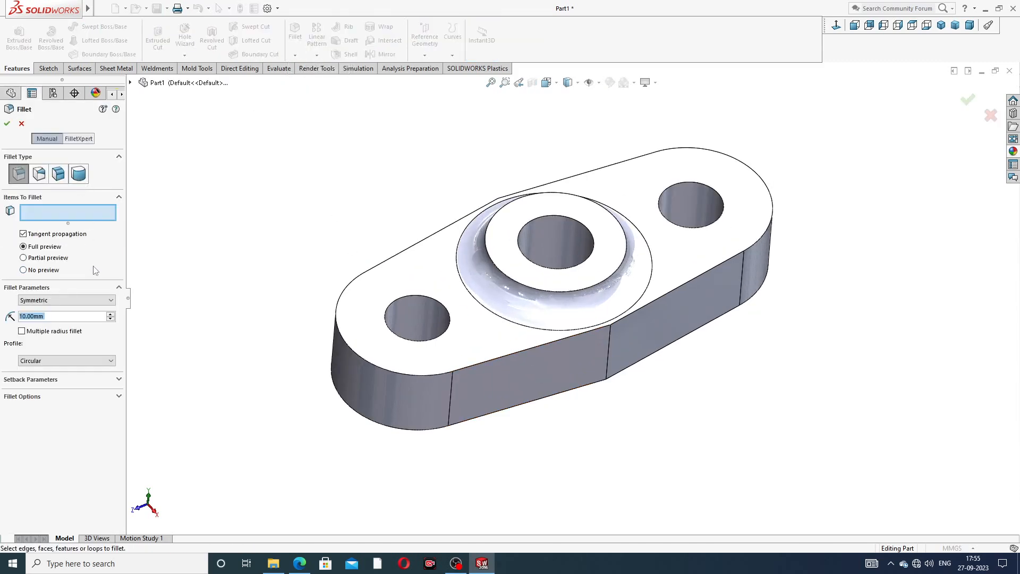
type("50")
key("Return")
left_click(610, 347)
middle_click_drag(518, 327, 502, 231)
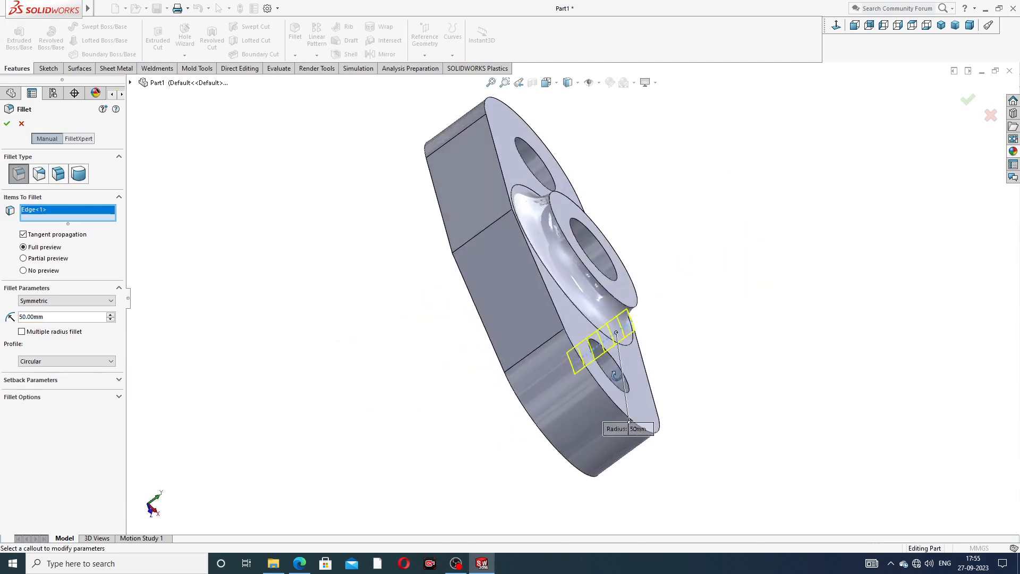
left_click(498, 226)
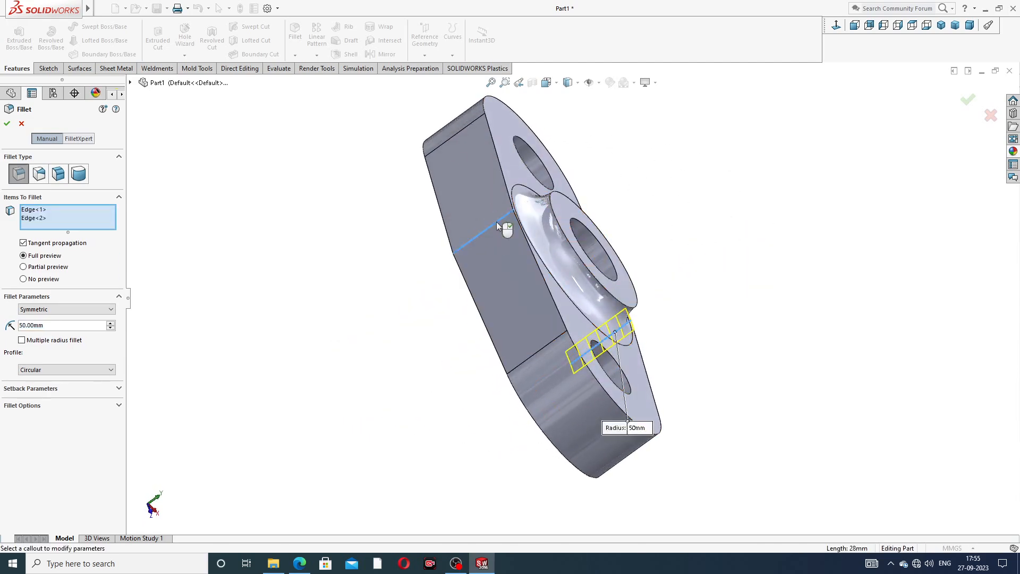
left_click(9, 125)
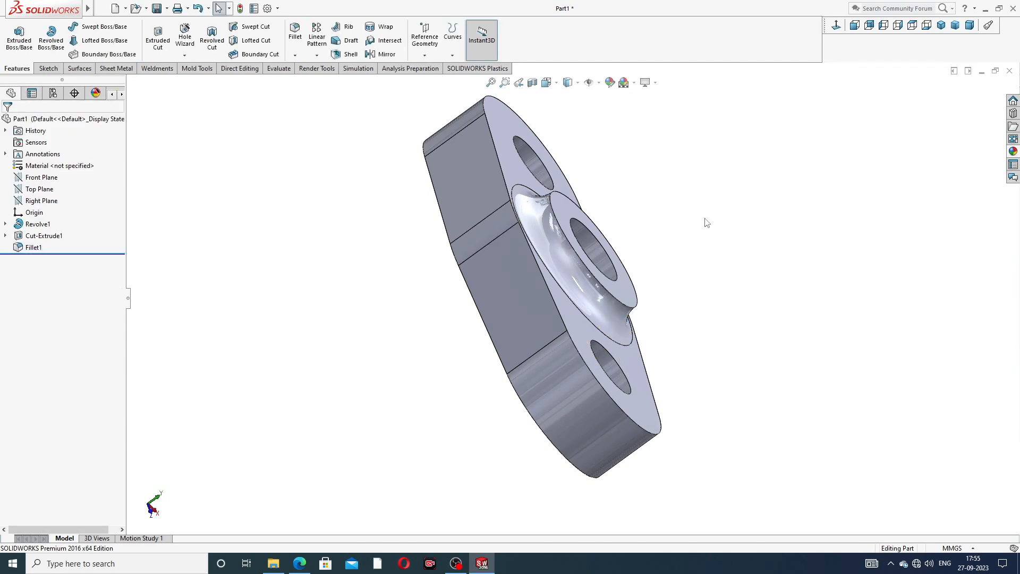
Start a sketch on the raised central boss's annular end face and orient the view normal to it.
middle_click_drag(706, 222, 594, 239)
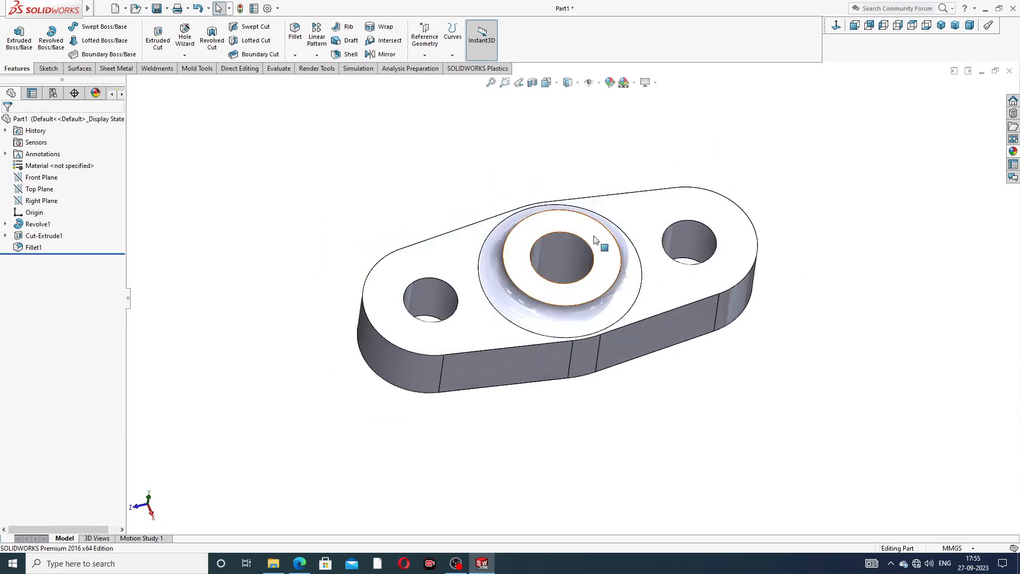
left_click(594, 240)
left_click(642, 206)
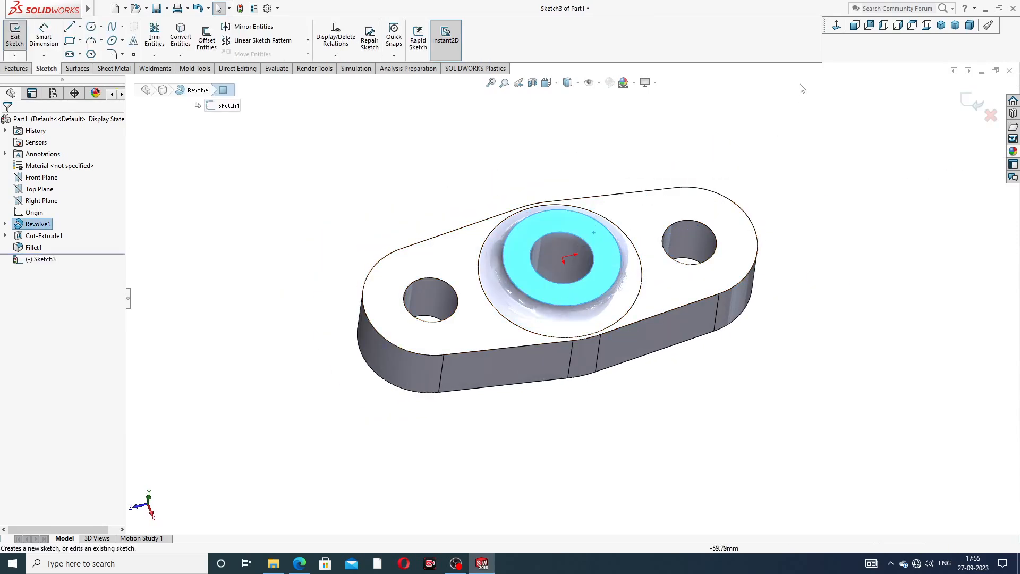
left_click(836, 25)
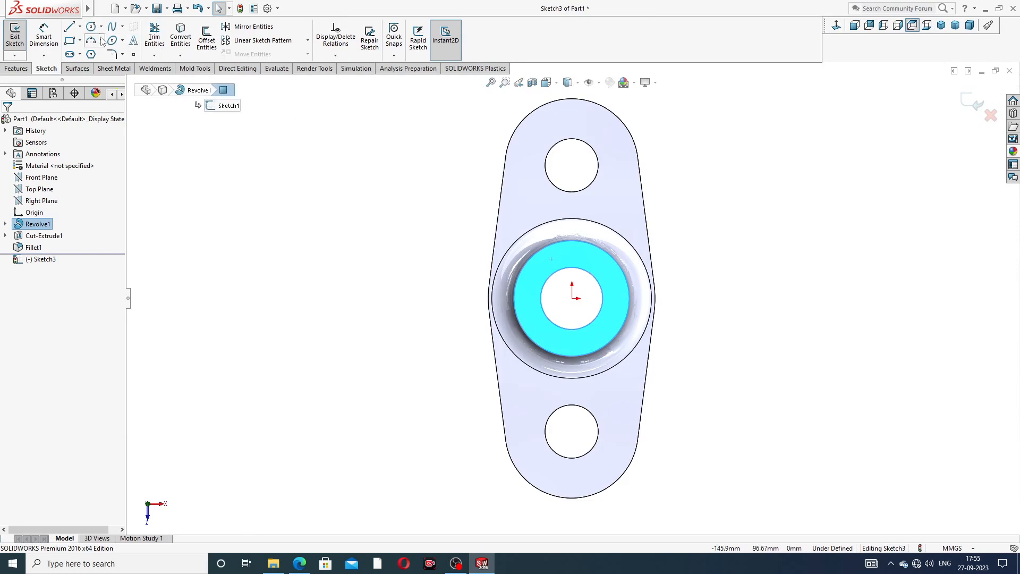
Sketch a circle about 39 mm in diameter centred on the origin, between the bore and the boss's outer edge.
left_click(91, 26)
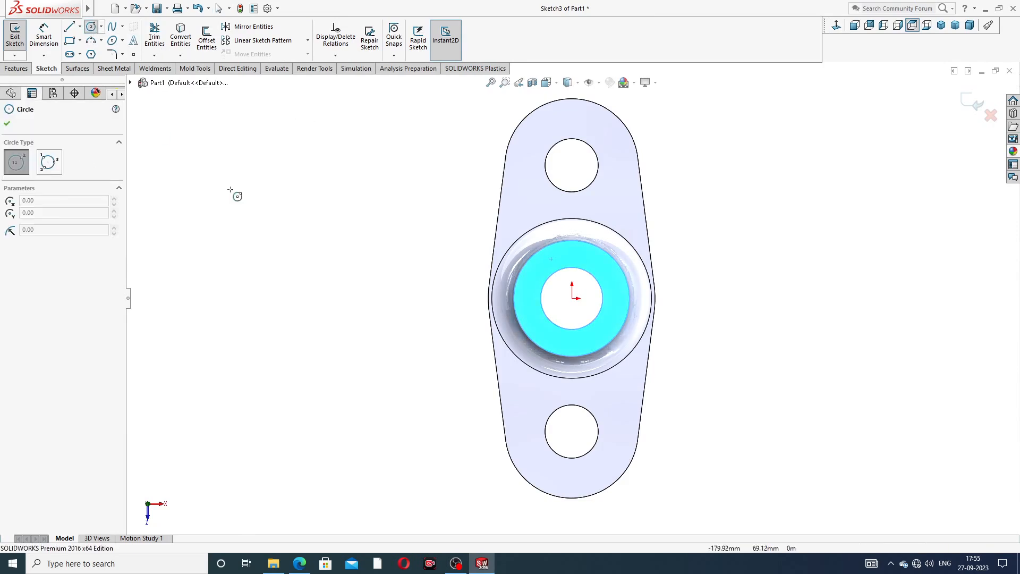
left_click(572, 299)
left_click(587, 257)
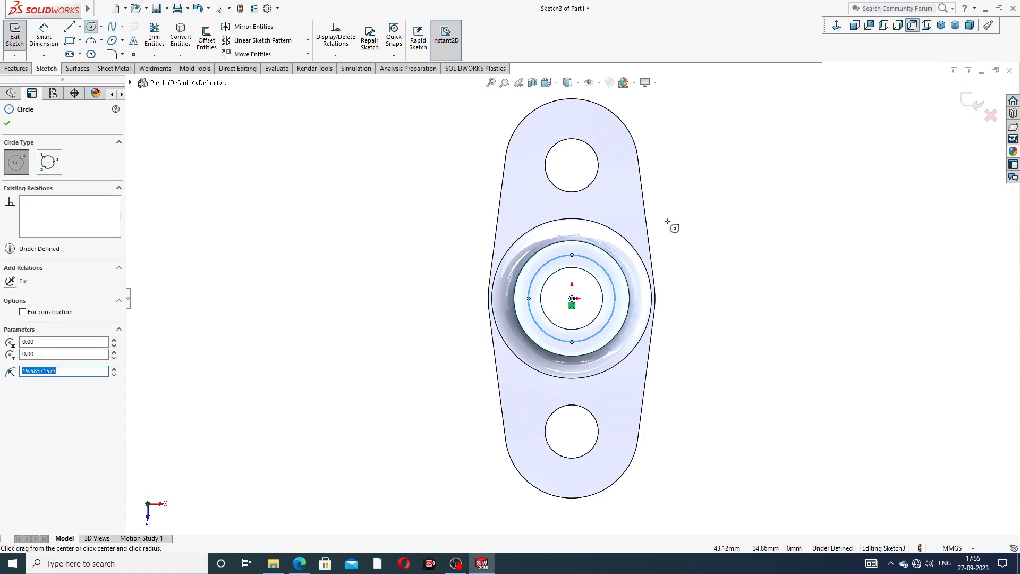
right_click(714, 220)
left_click(730, 228)
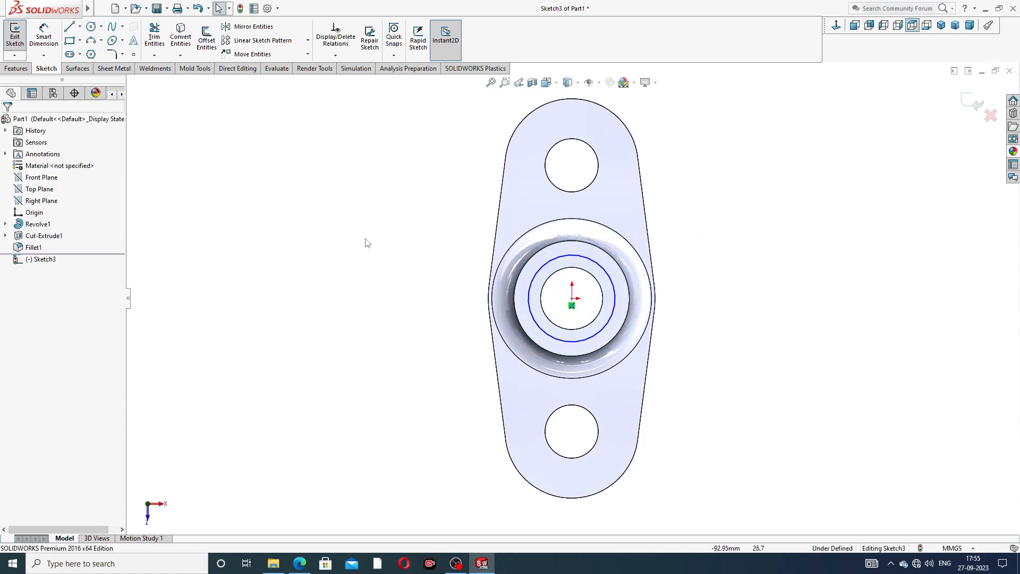
Set the diameter of the circle on the boss's end face to 34 mm and close the sketch.
left_click(50, 41)
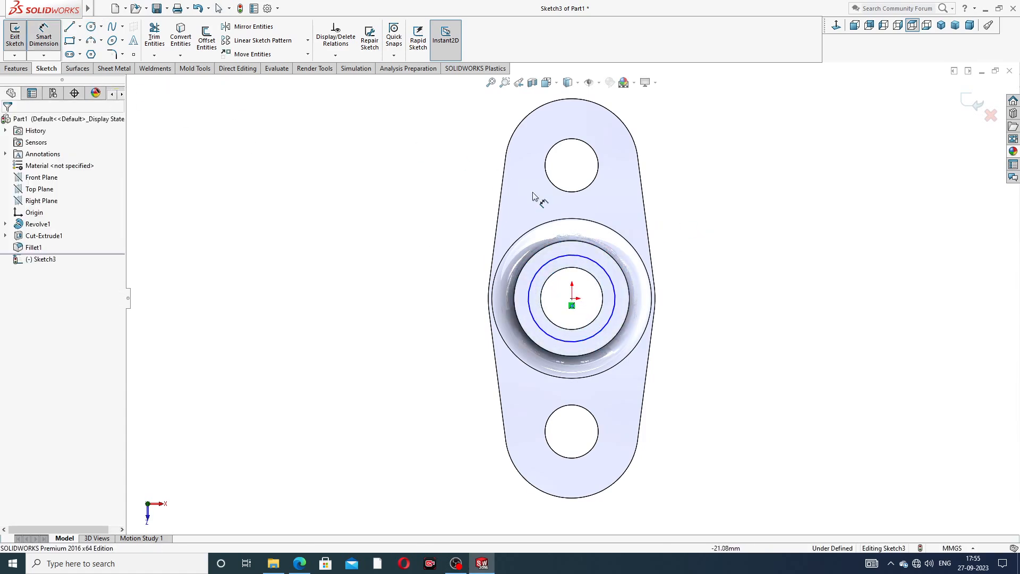
left_click(607, 265)
left_click(691, 238)
type("3")
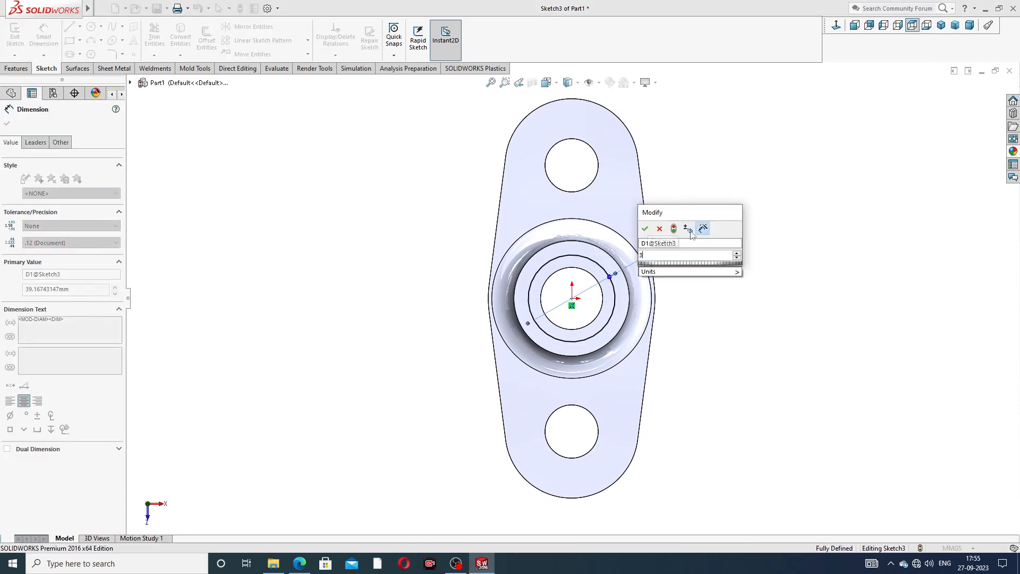
type("4")
key("Return")
key("Escape")
right_click(748, 165)
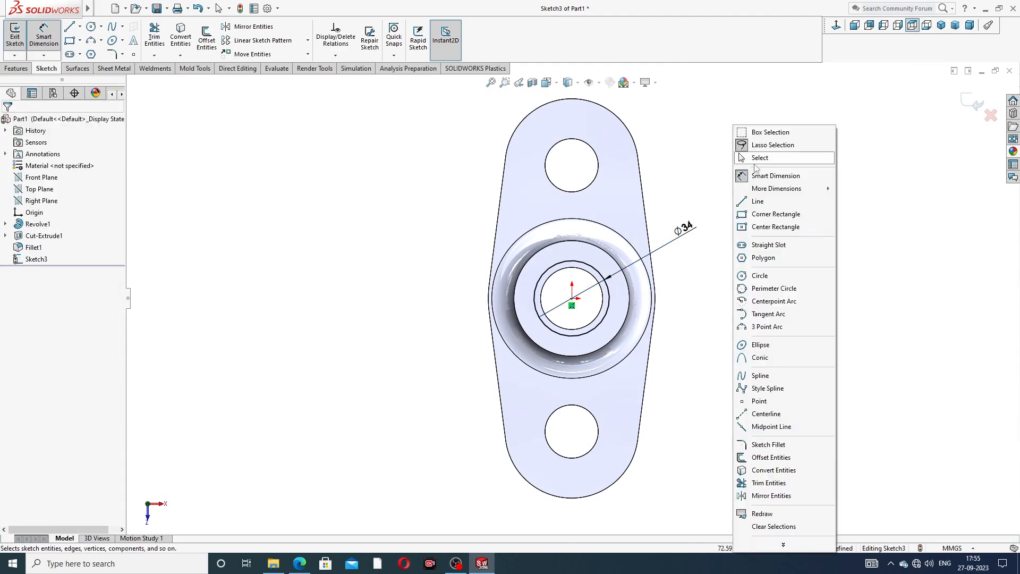
left_click(762, 159)
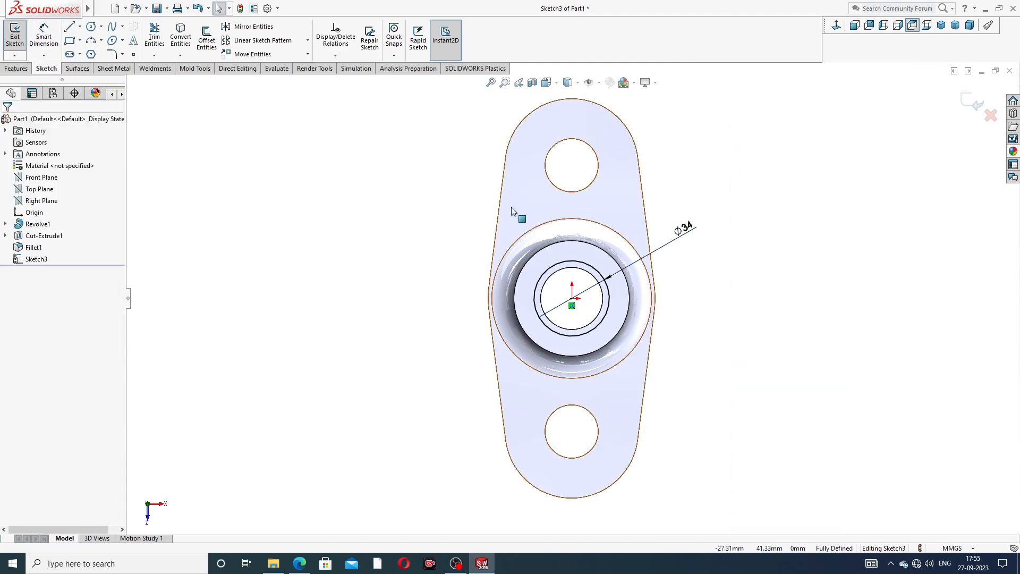
left_click(976, 105)
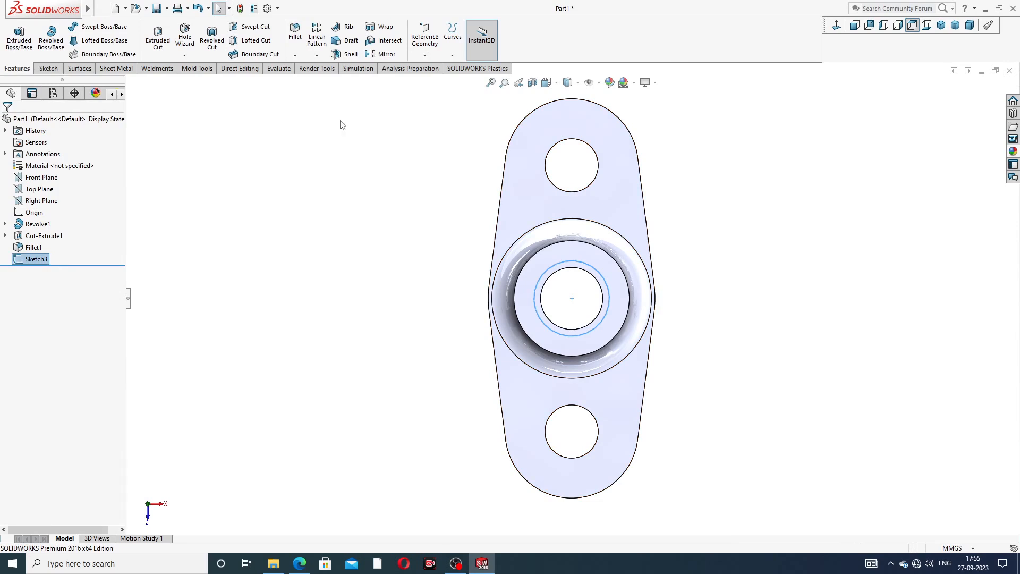
Create a clockwise constant-pitch helix from the 34 mm circle, defined by height and pitch, 50 mm high with a 6 mm pitch, running into the body.
left_click(49, 69)
left_click(18, 69)
left_click(452, 55)
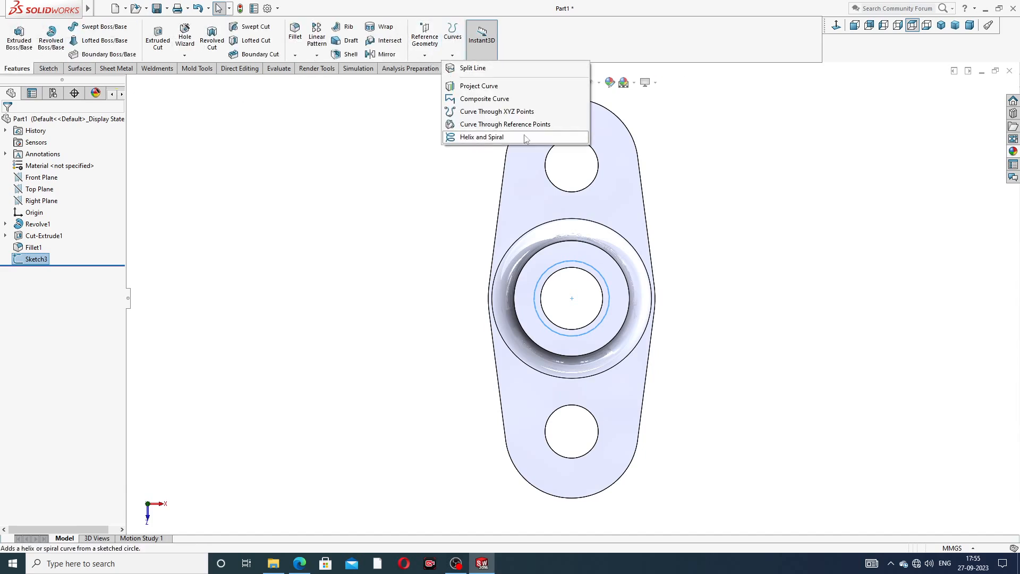
left_click(503, 139)
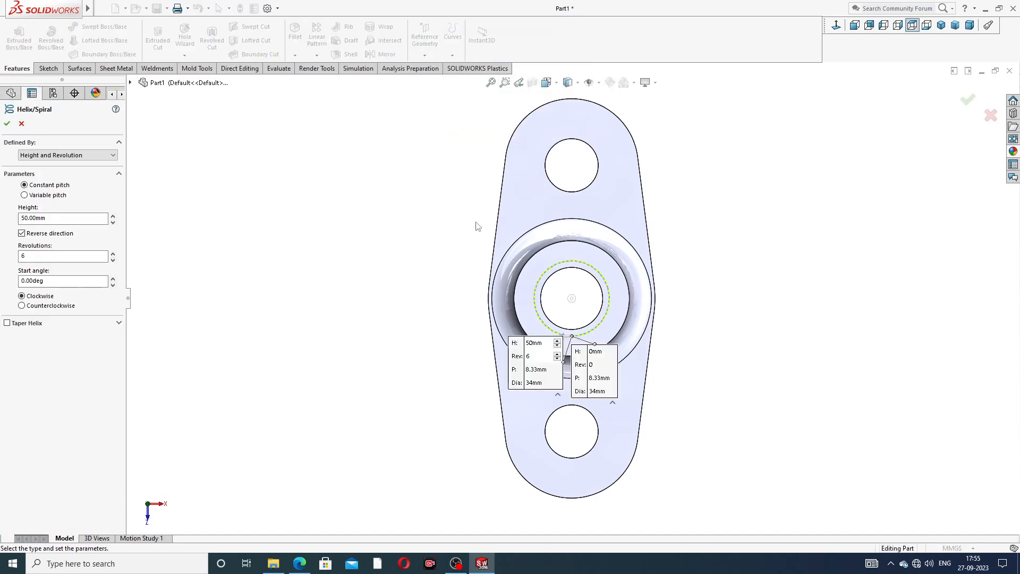
middle_click_drag(477, 226, 537, 161)
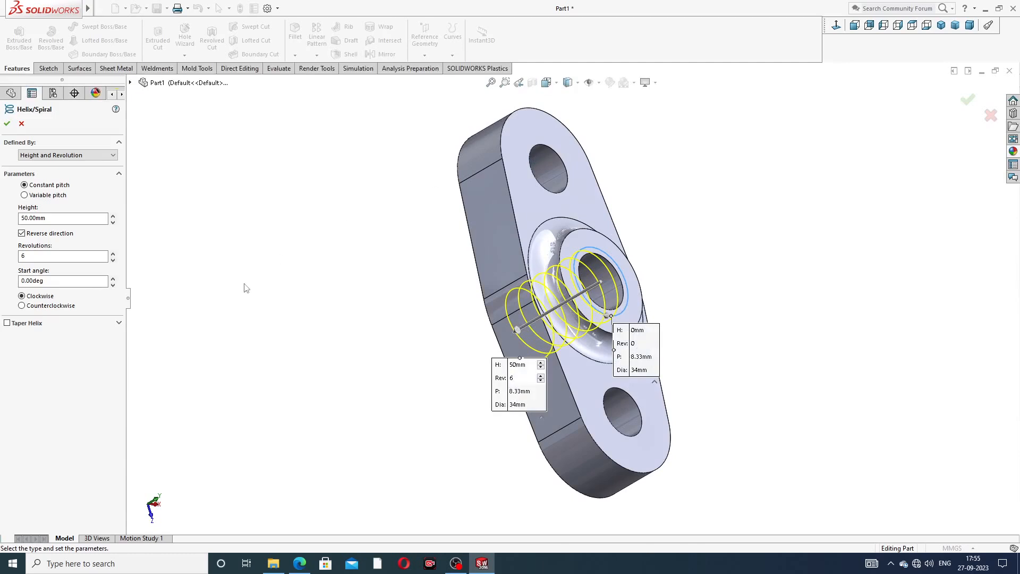
left_click(72, 155)
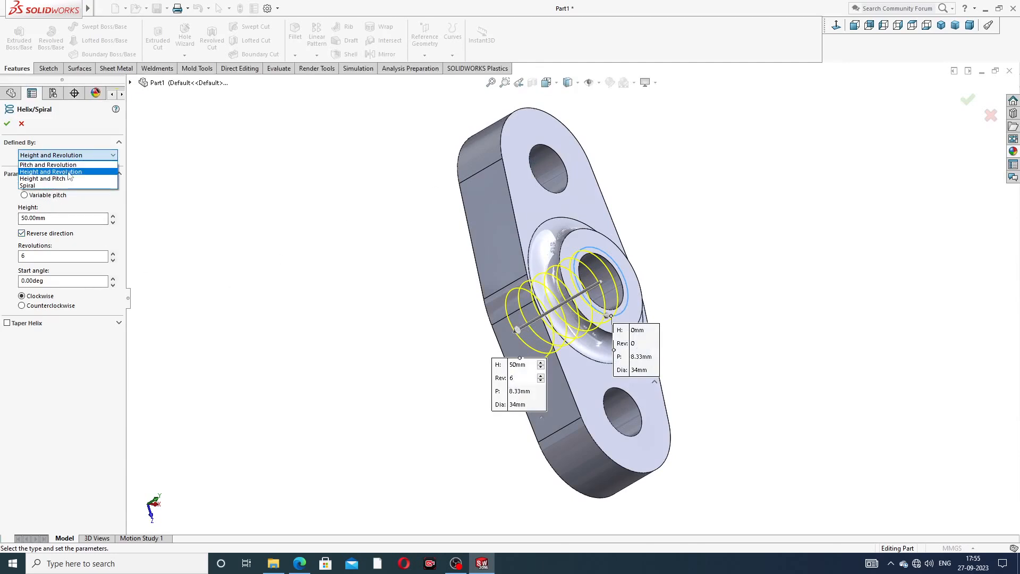
left_click(75, 178)
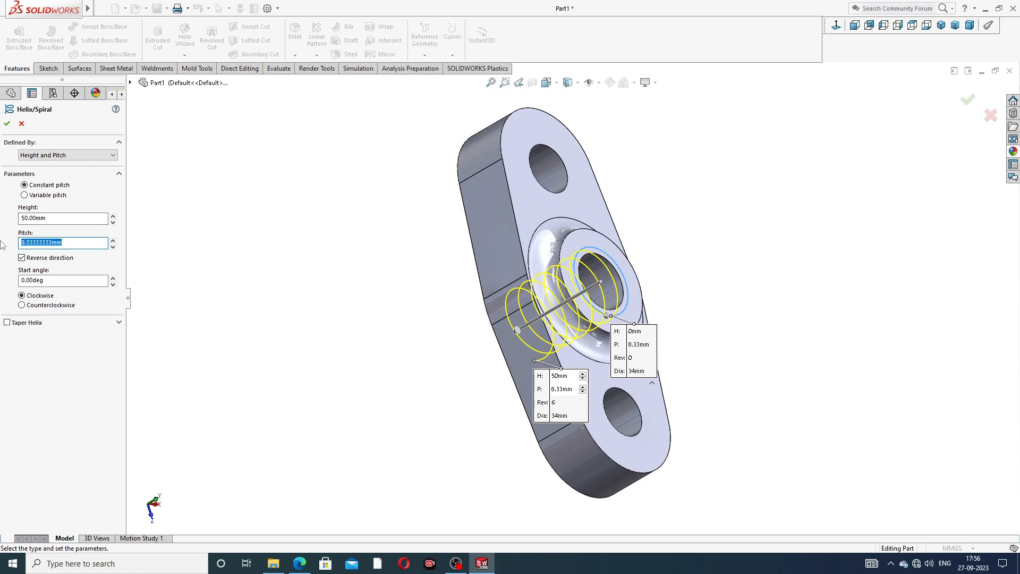
type("6.00mm")
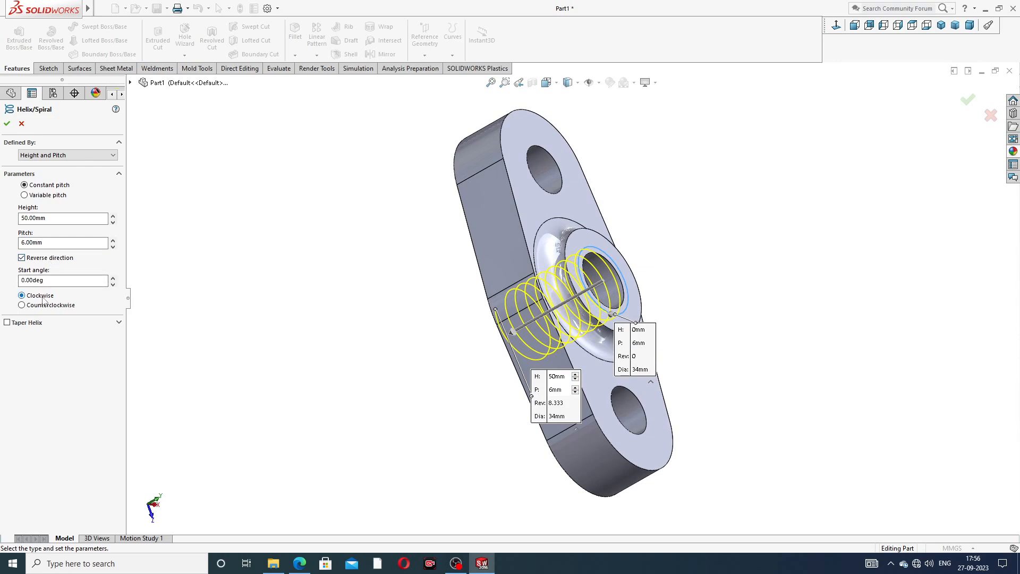
middle_click_drag(316, 280, 426, 254)
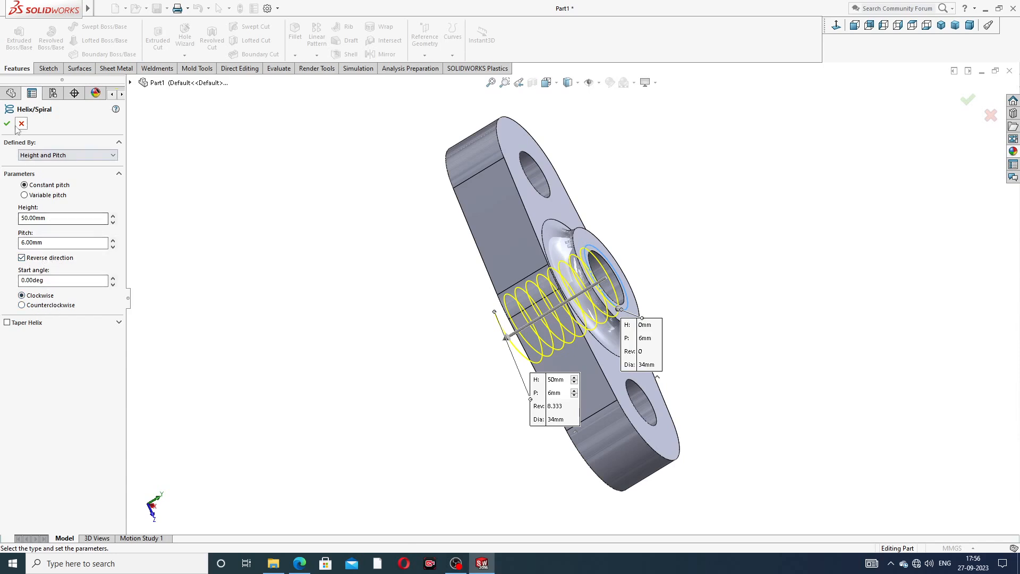
left_click(7, 123)
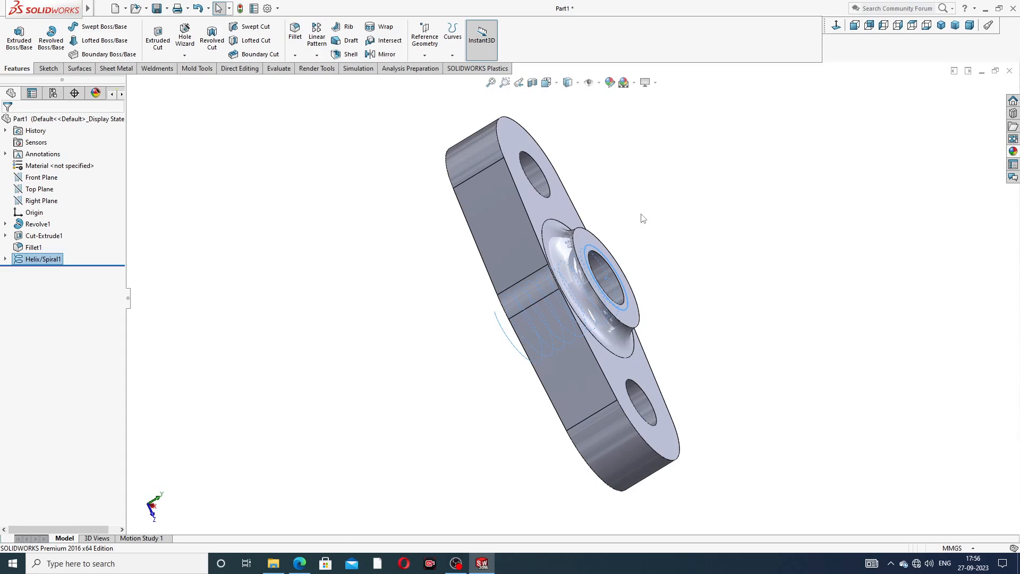
Start a sketch on the Right Plane and orient the view normal to it.
left_click(662, 224)
middle_click_drag(662, 224, 467, 130)
middle_click_drag(532, 184, 545, 291)
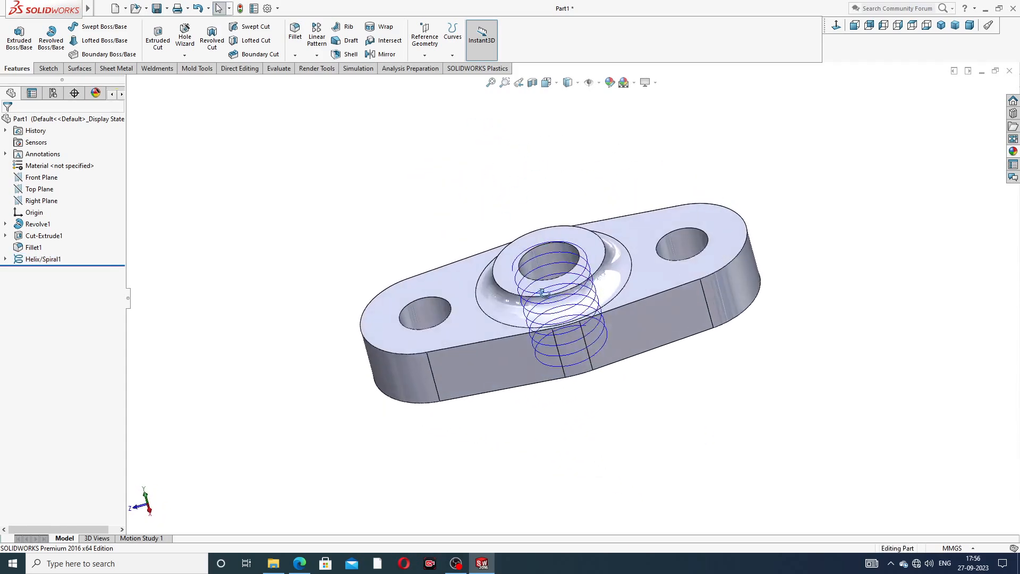
left_click(47, 201)
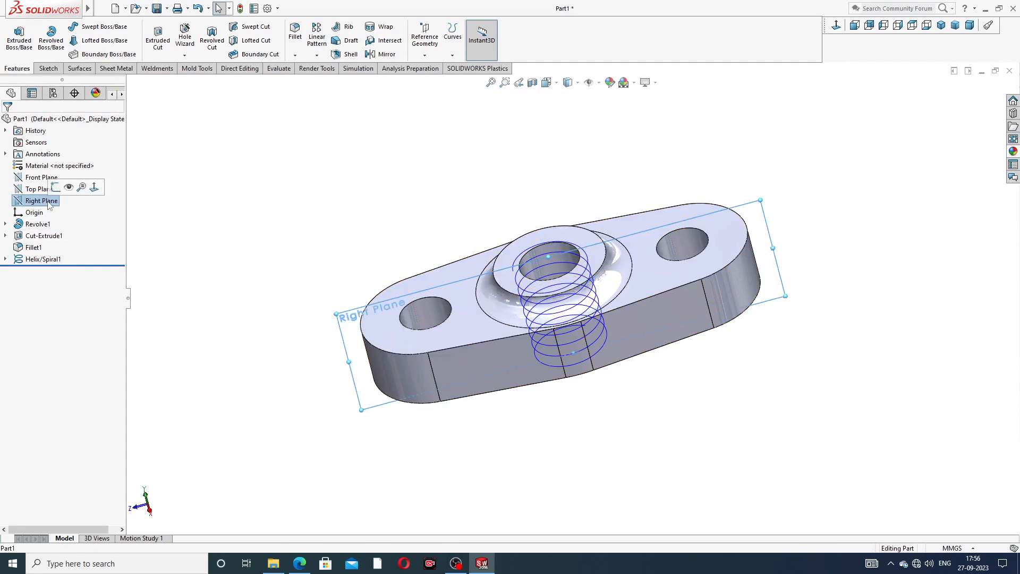
left_click(56, 187)
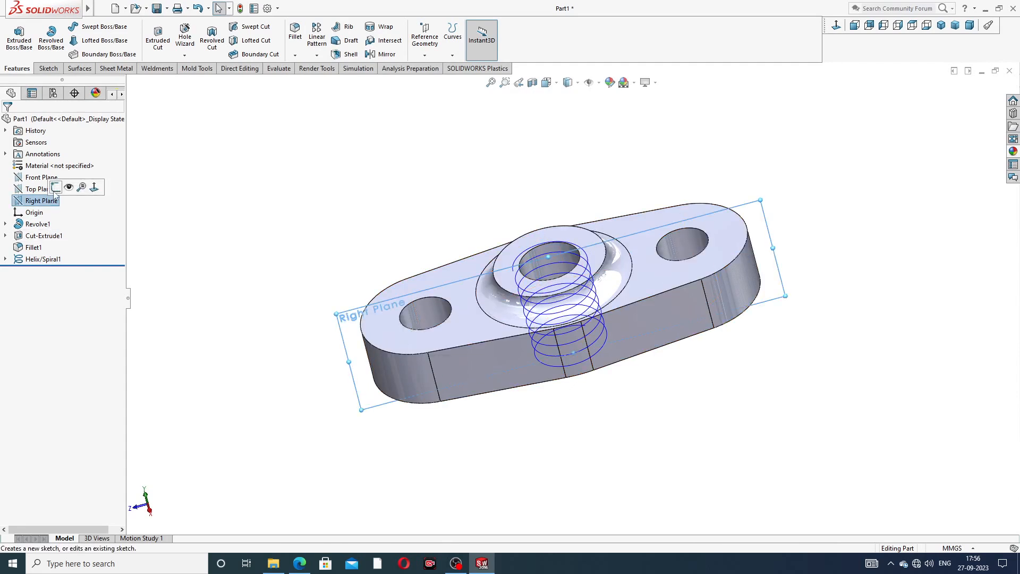
left_click(837, 26)
scroll(581, 244, "down", 4)
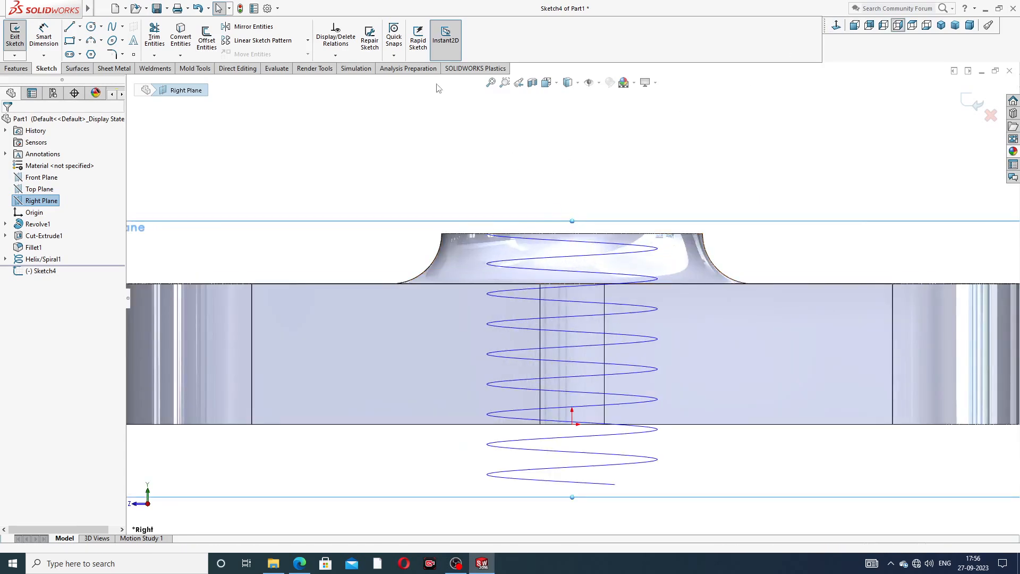
Sketch a corner rectangle about 6.4 mm wide and 5.1 mm high just above the boss, near the helix's start.
left_click(81, 43)
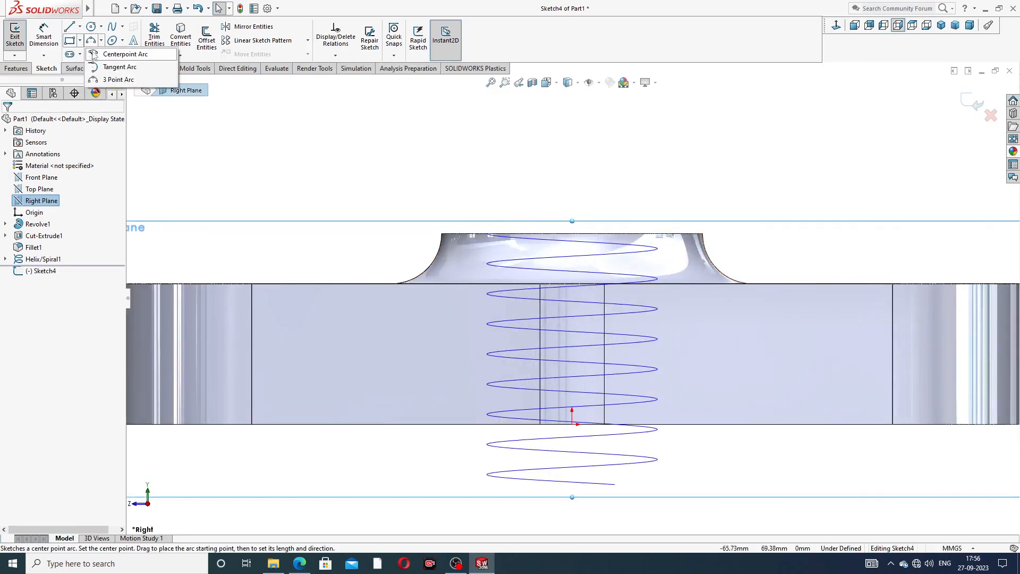
left_click(89, 54)
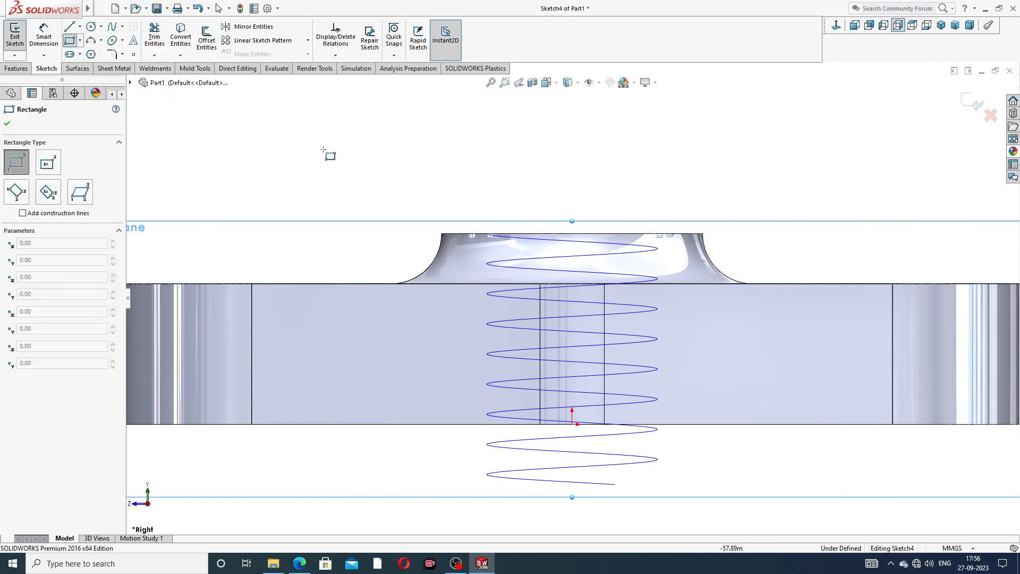
left_click(483, 181)
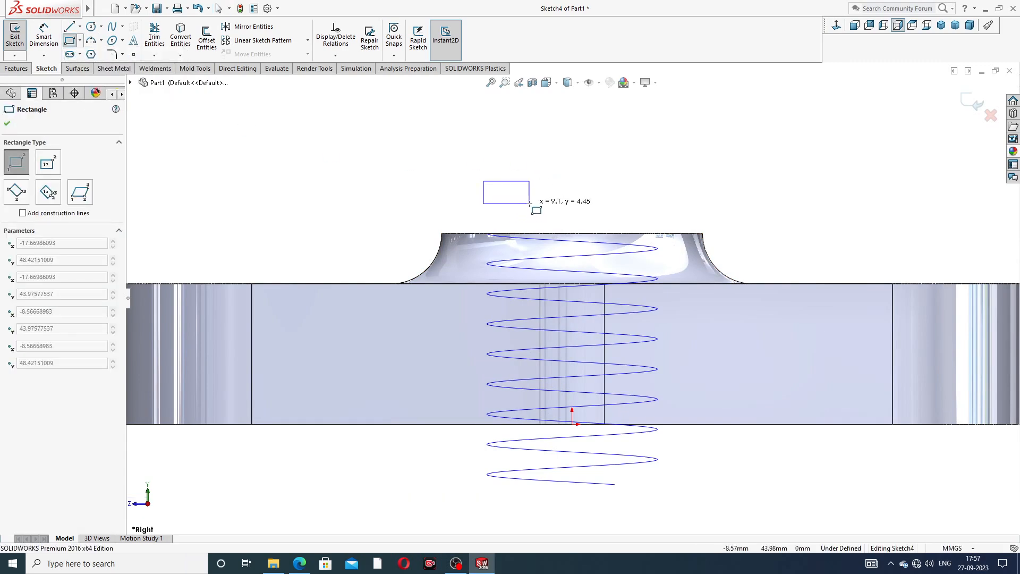
left_click(516, 207)
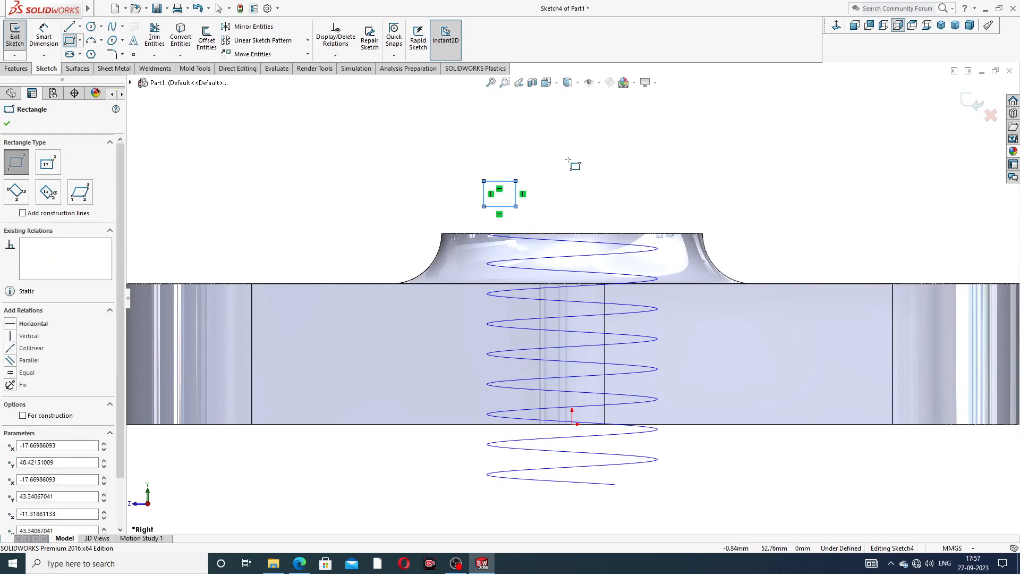
right_click(573, 162)
left_click(598, 169)
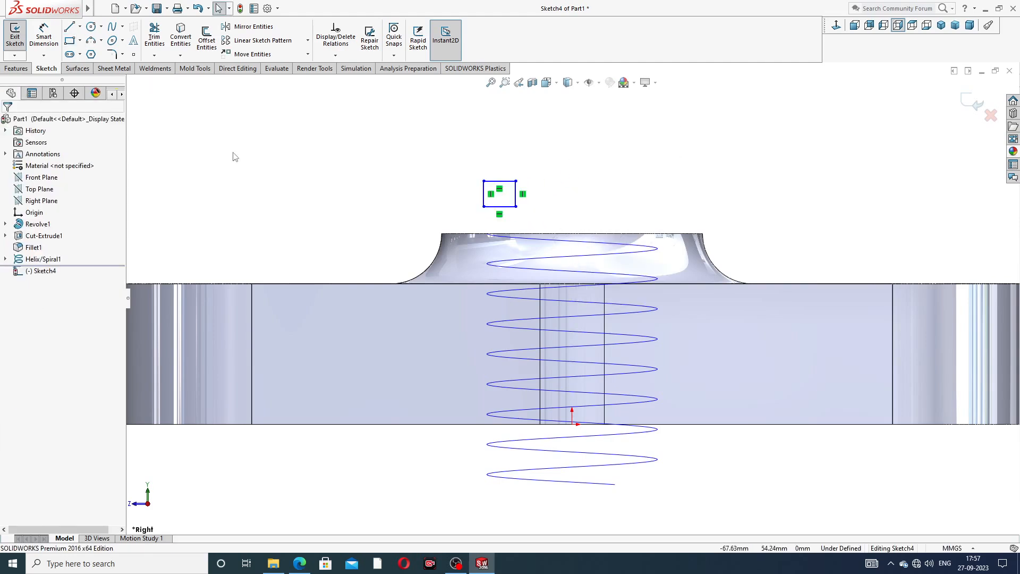
Dimension the rectangle's top edge and set its width to 3 mm.
left_click(44, 37)
scroll(508, 196, "down", 2)
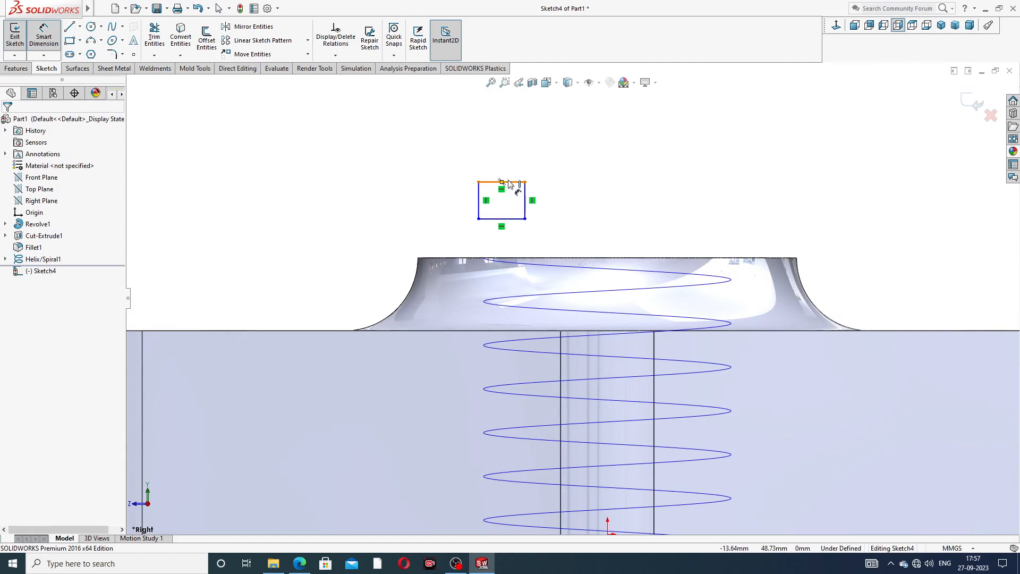
left_click(508, 183)
left_click(507, 173)
type("3")
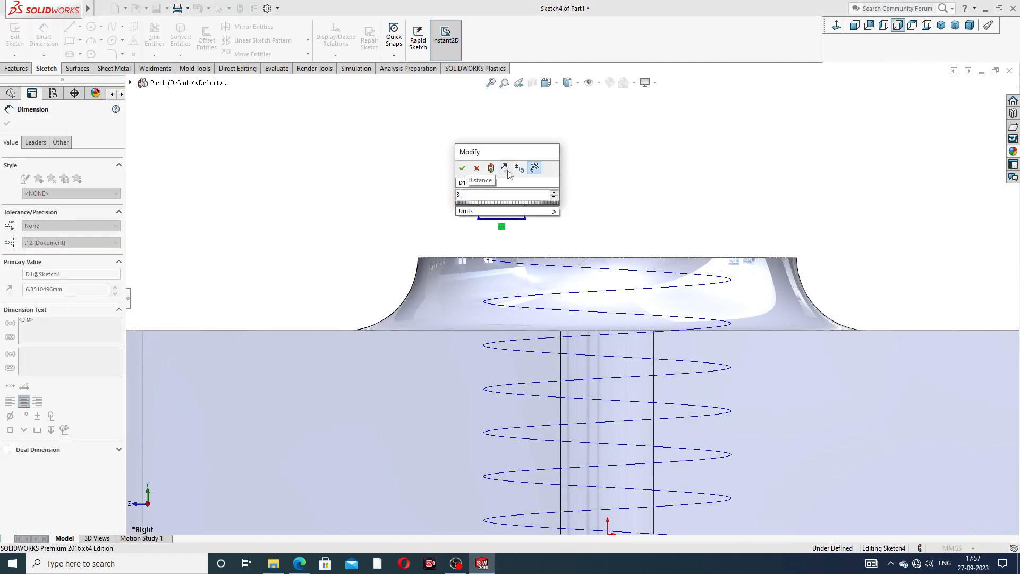
key("Return")
Set the rectangle's height to 3 mm and check the profile size against the Part-09 drawing PDF in the browser.
left_click(500, 200)
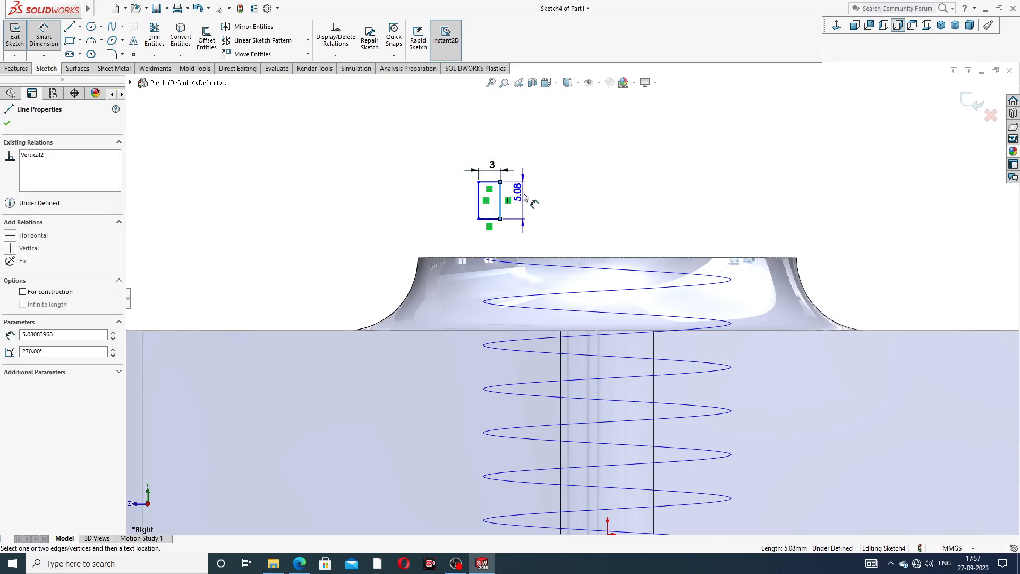
left_click(523, 198)
type("3")
key("Return")
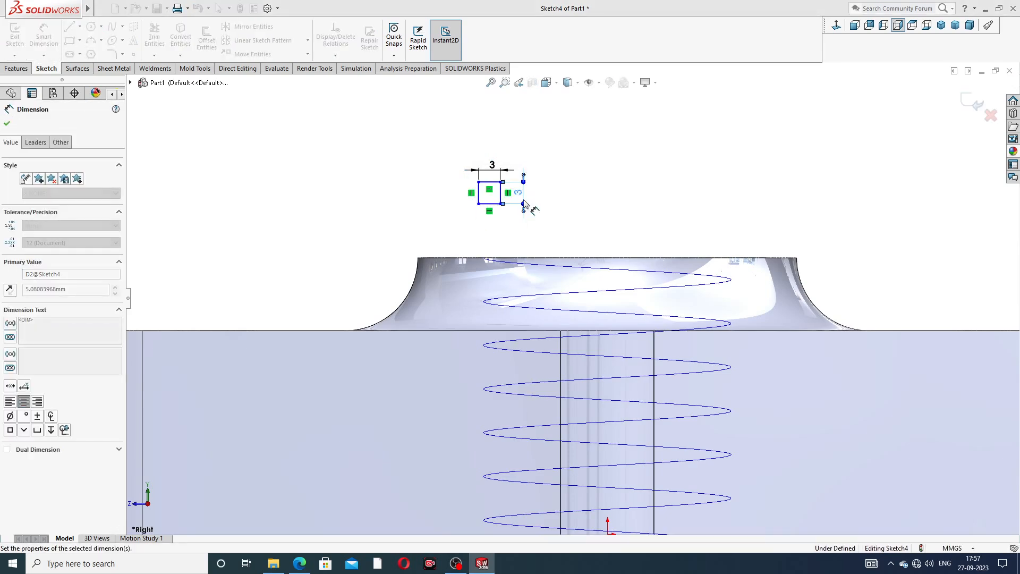
right_click(573, 182)
left_click(597, 160)
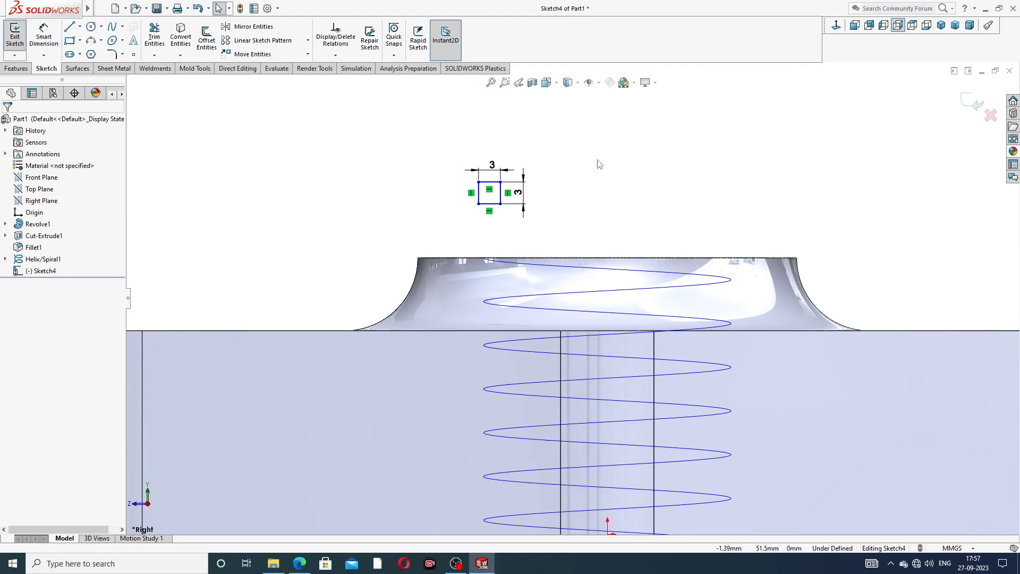
left_click(304, 554)
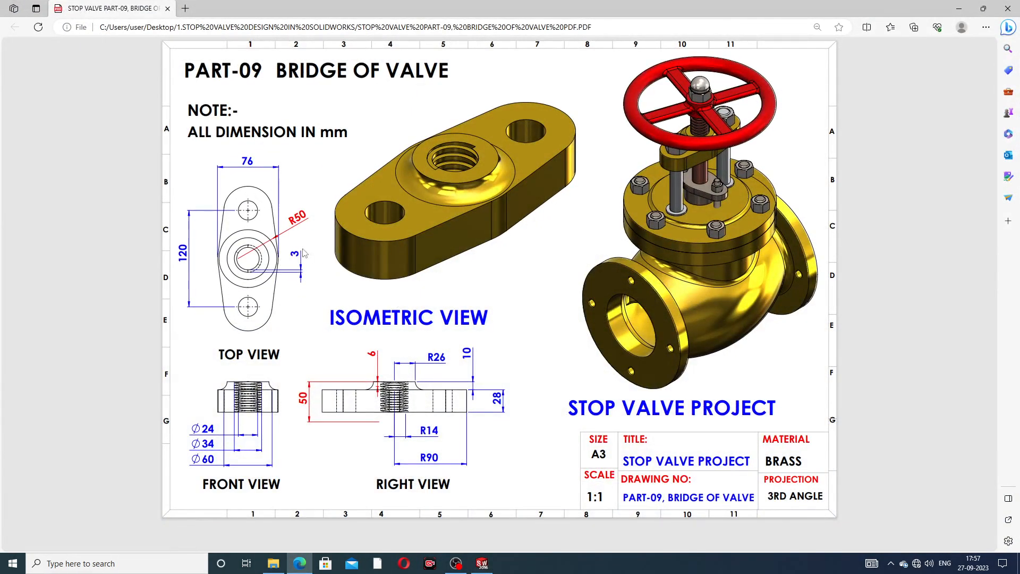
left_click(299, 563)
Add a Pierce relation between the square's lower-left corner and the helix, and close the sketch.
scroll(404, 237, "down", 1)
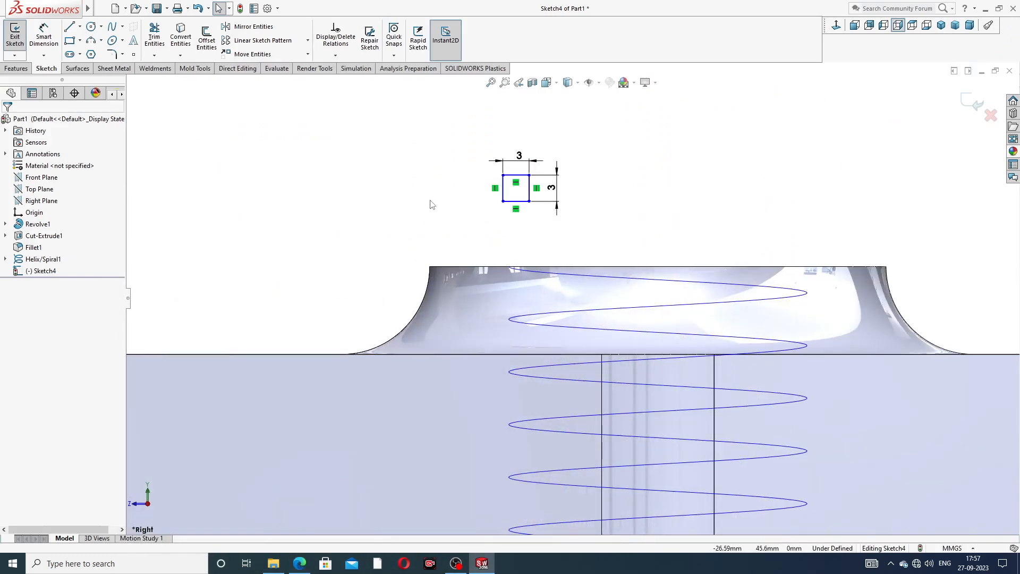
left_click(503, 201)
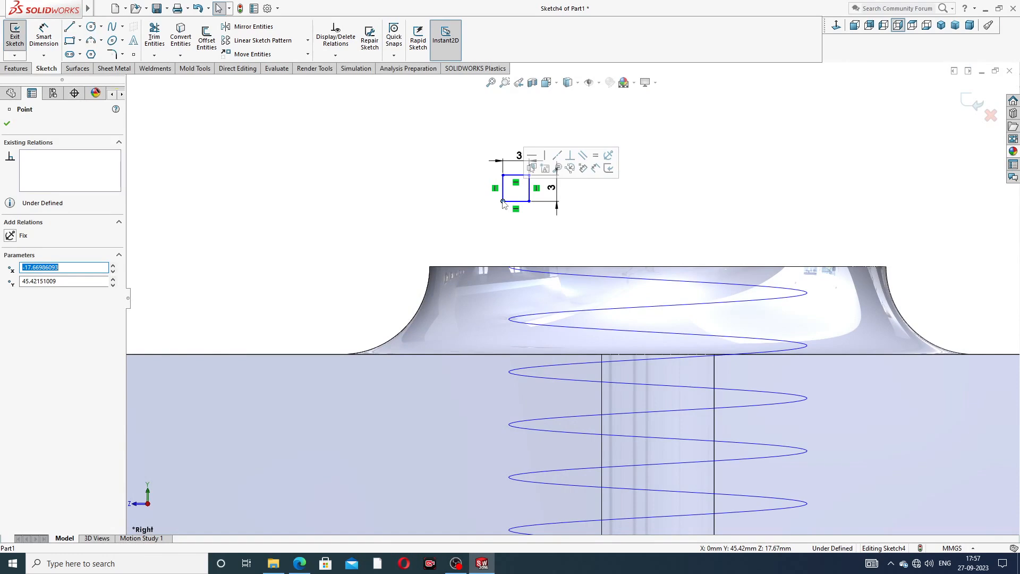
left_click(534, 273, "ctrl")
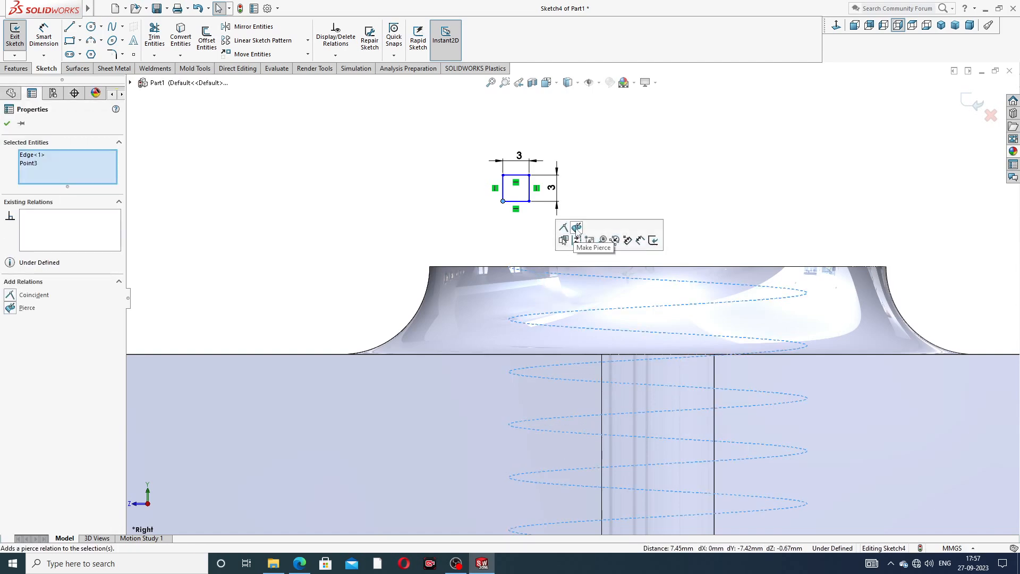
left_click(576, 227)
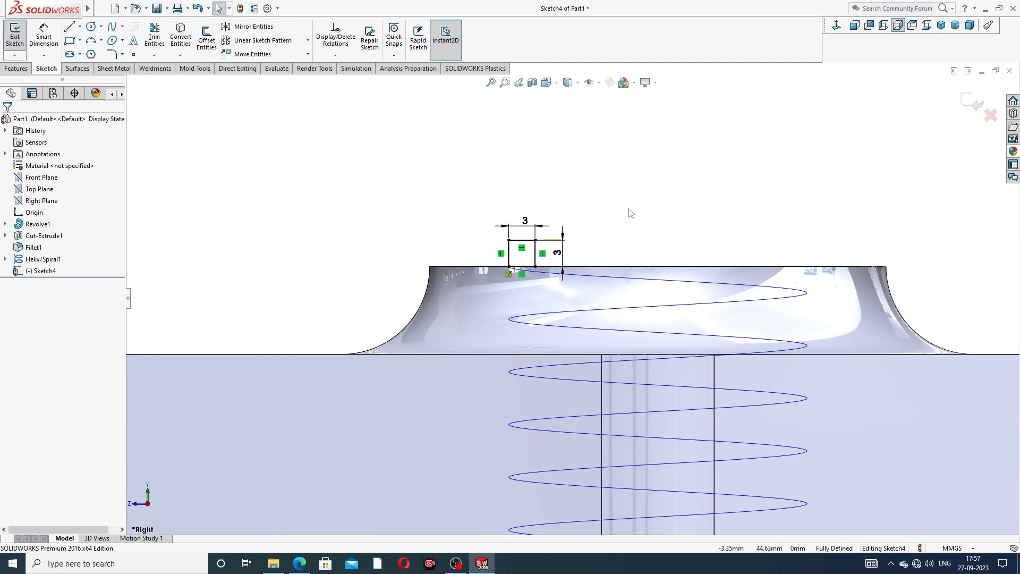
scroll(630, 211, "up", 2)
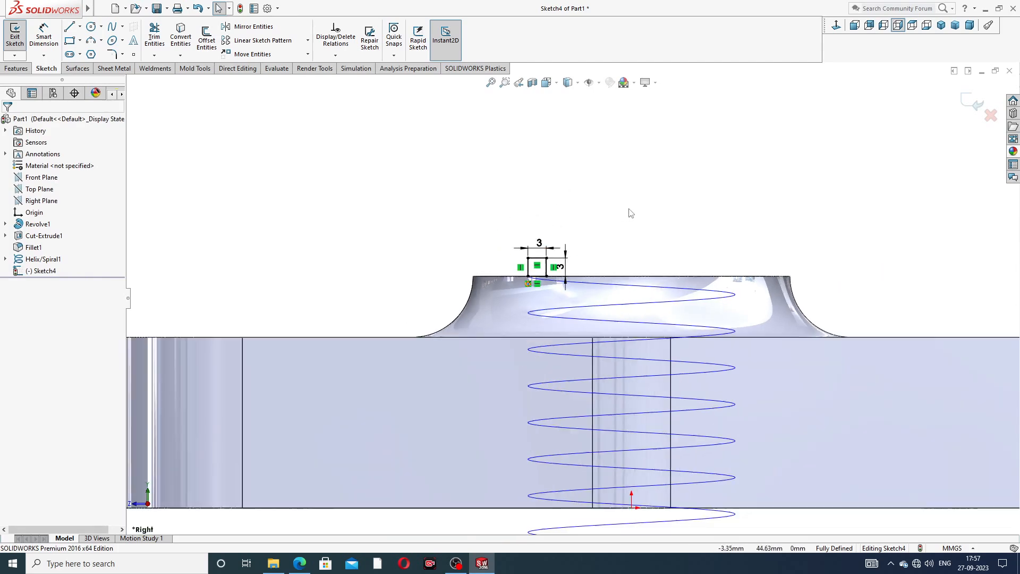
left_click(977, 106)
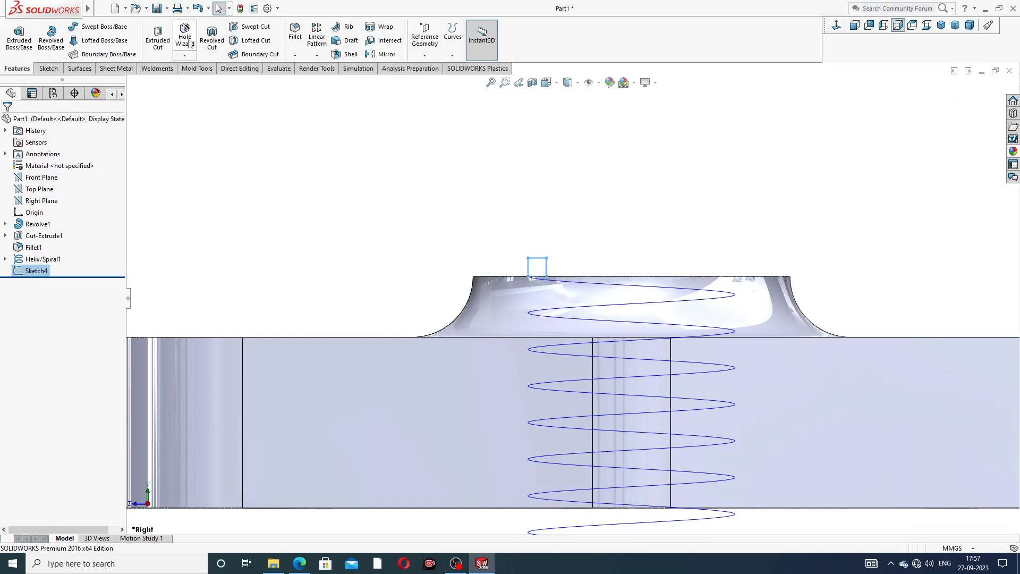
Create a swept cut of the square profile sketch along the helix to form the internal thread.
left_click(254, 27)
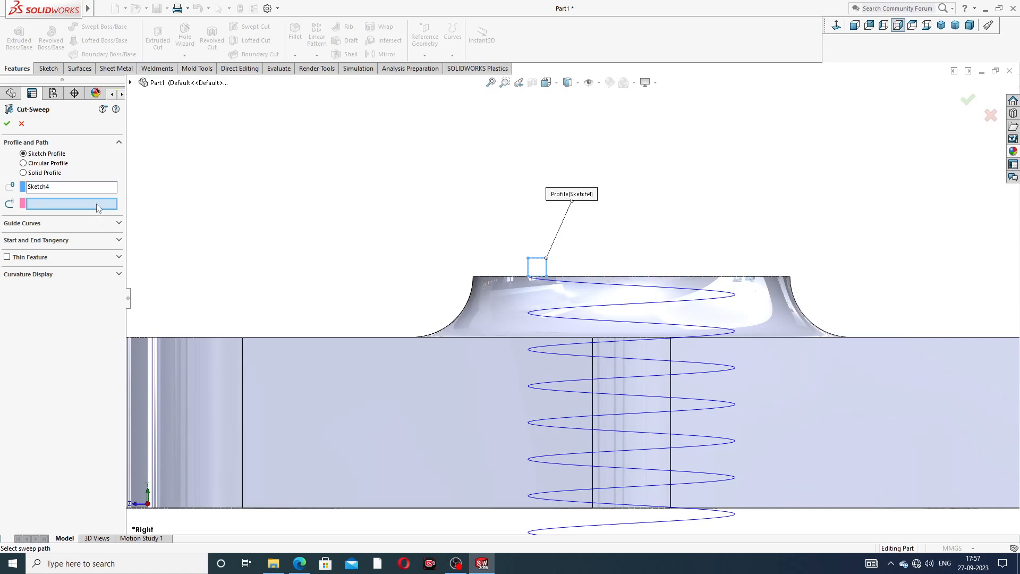
left_click(611, 290)
scroll(489, 263, "up", 2)
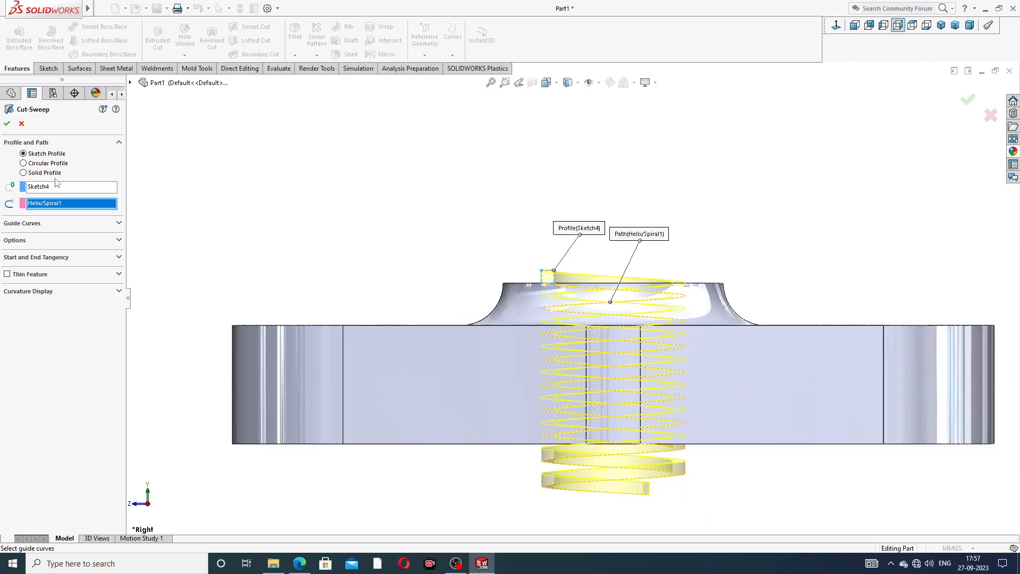
left_click(7, 124)
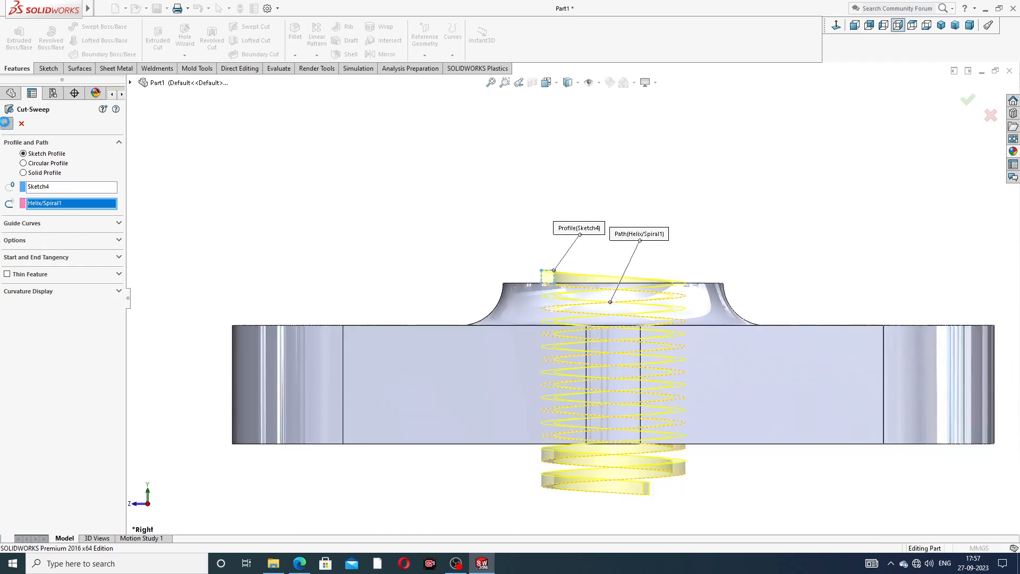
left_click(390, 196)
middle_click_drag(585, 192, 596, 316)
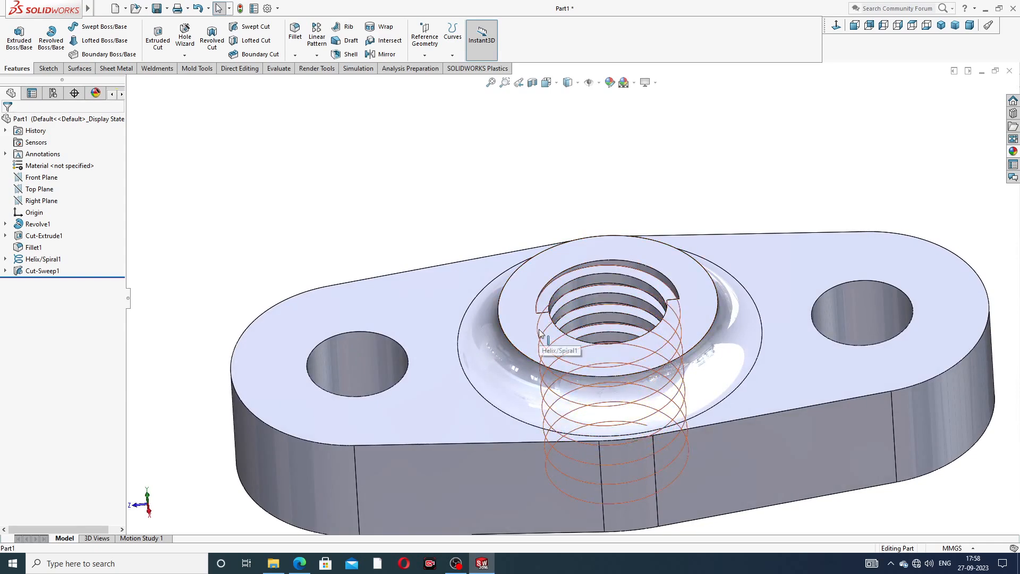
Hide the helix curve in the central bore.
left_click(539, 330)
left_click(582, 296)
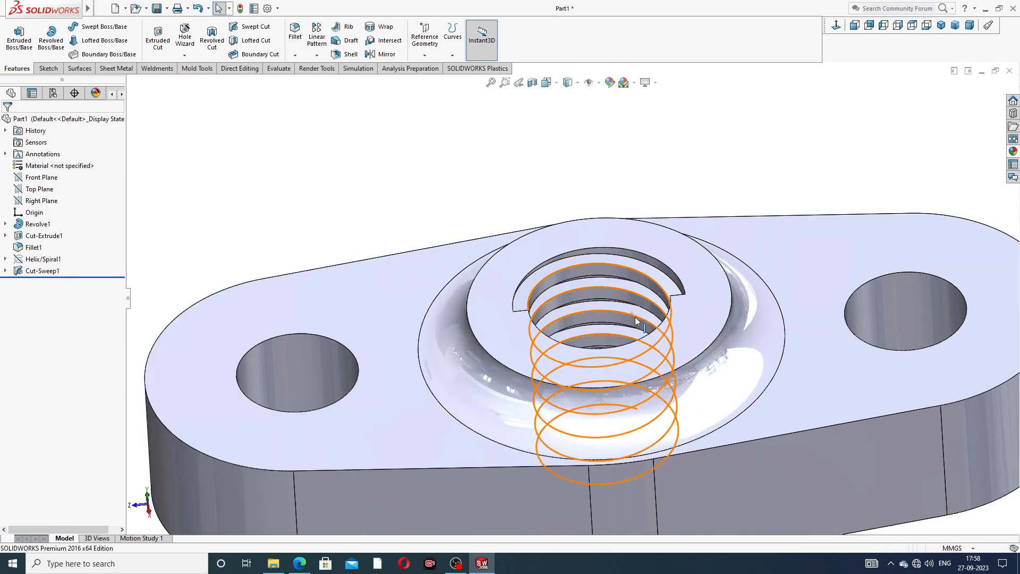
scroll(631, 350, "down", 2)
middle_click_drag(631, 349, 919, 283)
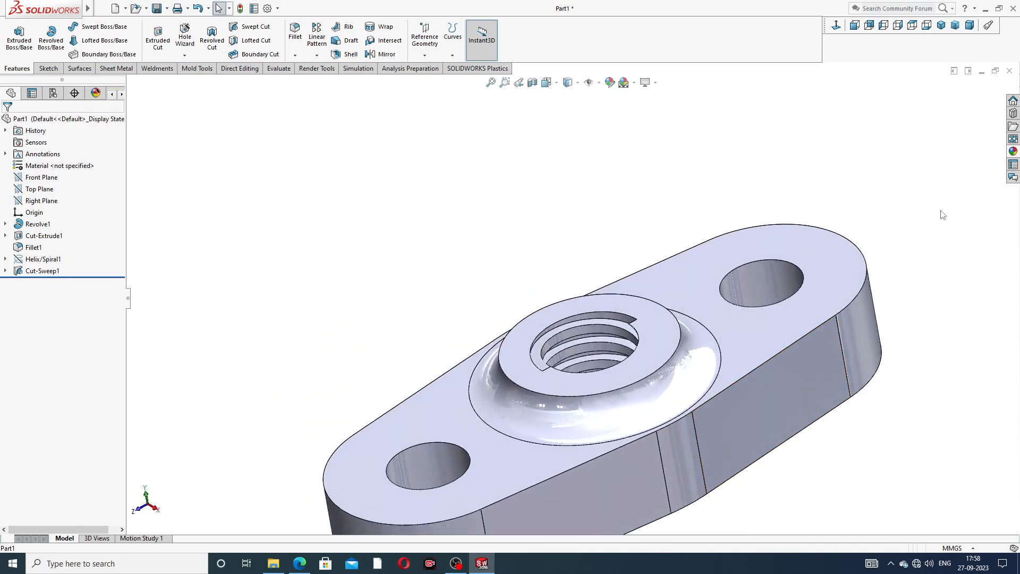
Apply the polished brass appearance to the whole part.
scroll(900, 246, "up", 2)
left_click(1013, 151)
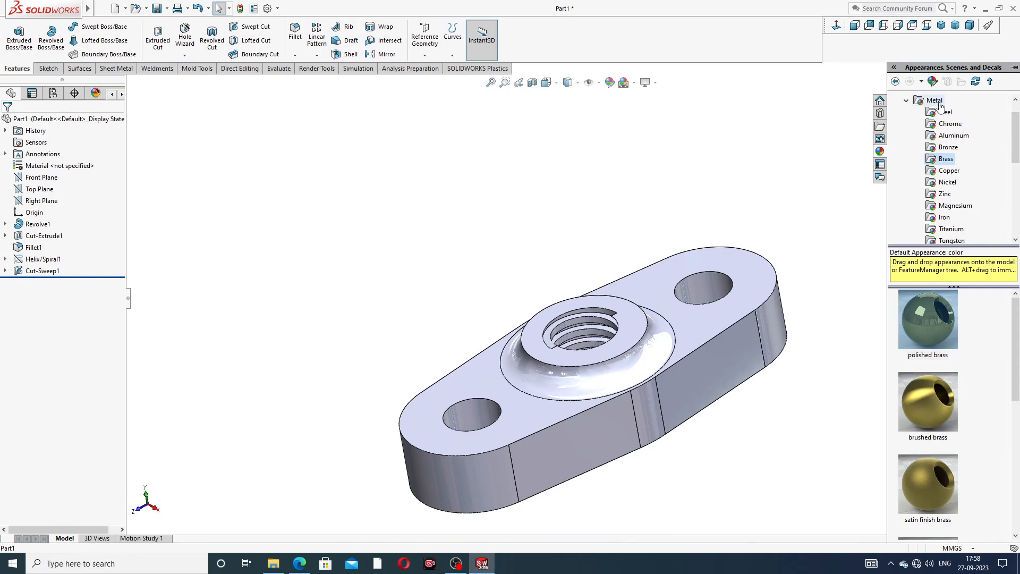
double_click(930, 317)
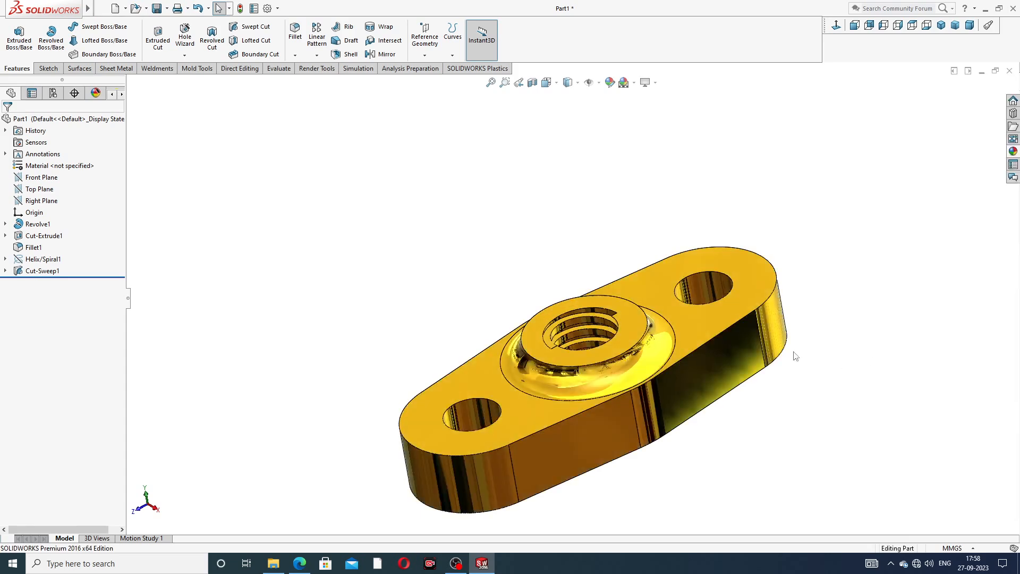
Try to apply the polished aluminum appearance to the thread in the central bore.
scroll(657, 370, "up", 3)
middle_click_drag(658, 371, 577, 339)
scroll(576, 338, "up", 2)
left_click(581, 310)
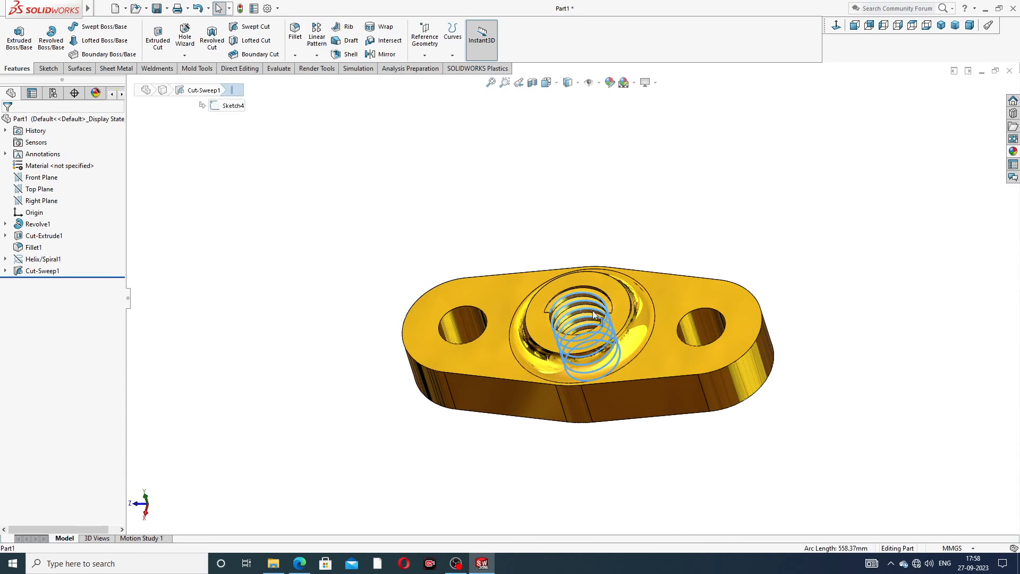
left_click(1013, 153)
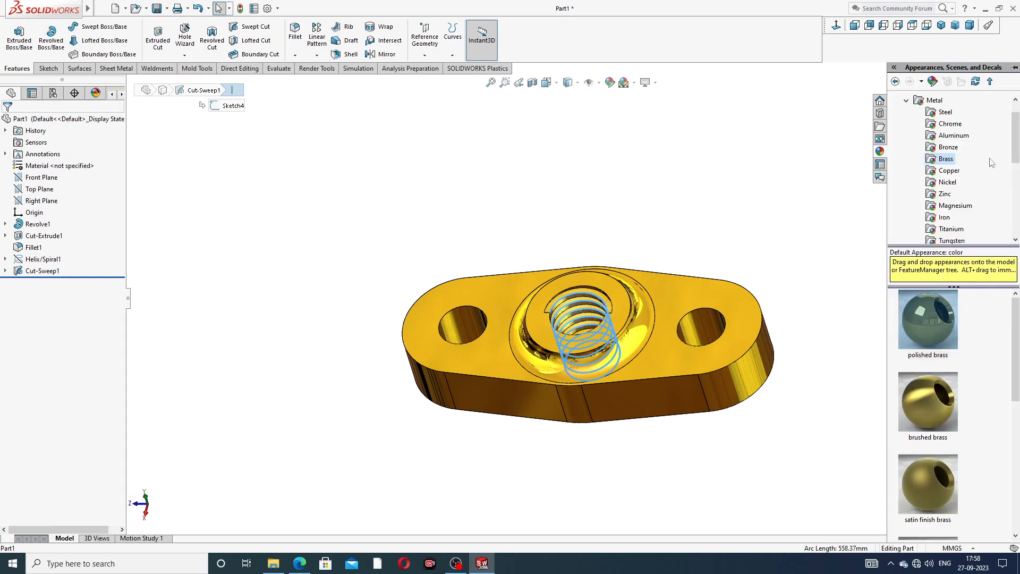
left_click(954, 135)
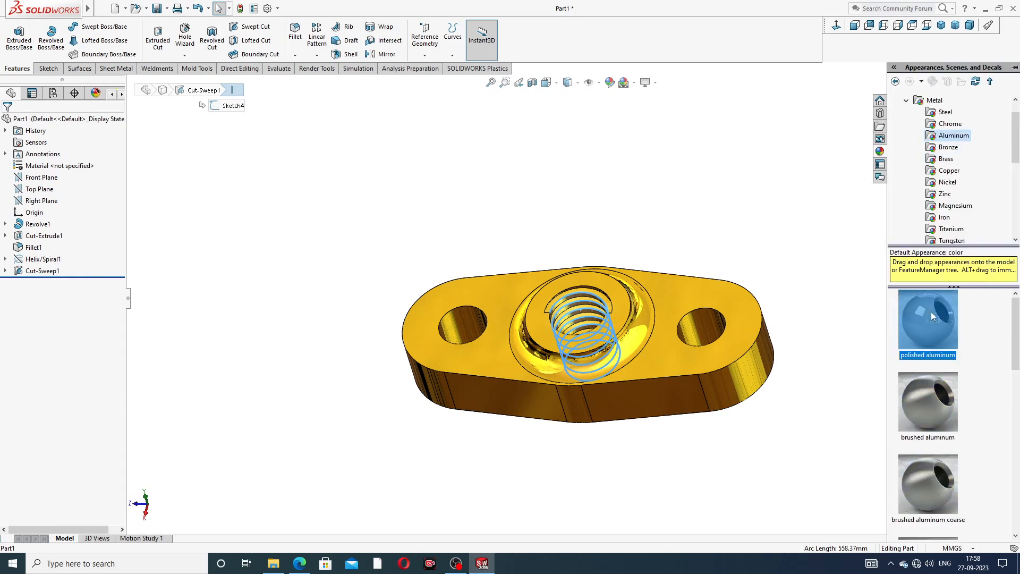
left_click_drag(930, 311, 720, 298)
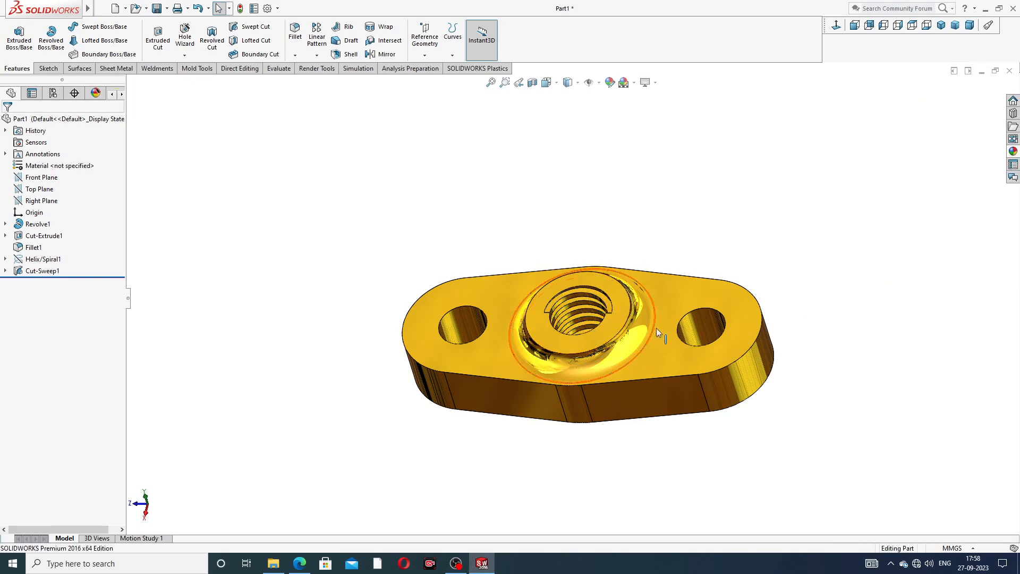
middle_click_drag(656, 327, 697, 359)
scroll(696, 358, "down", 1)
scroll(636, 283, "up", 2)
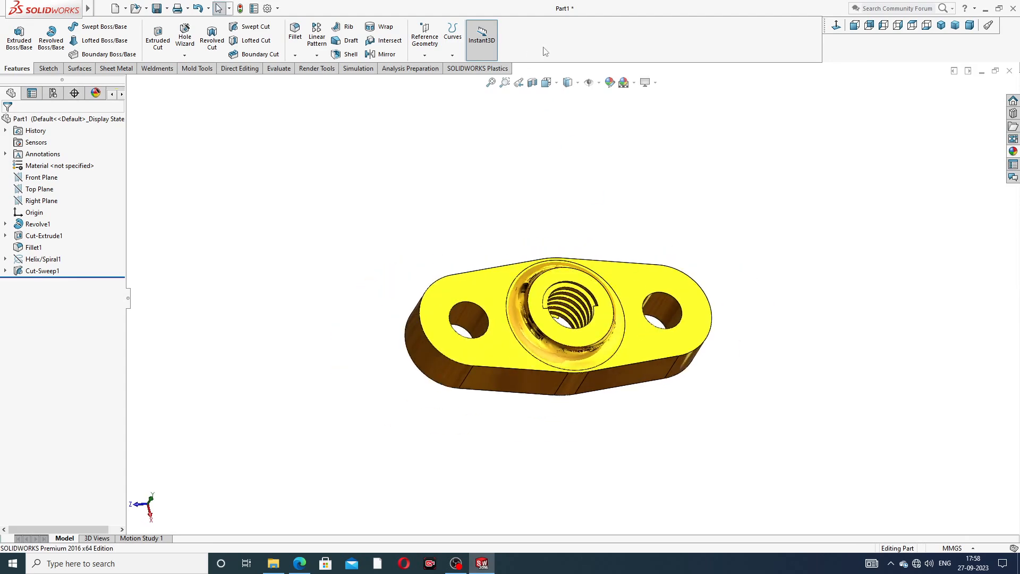
left_click(53, 273)
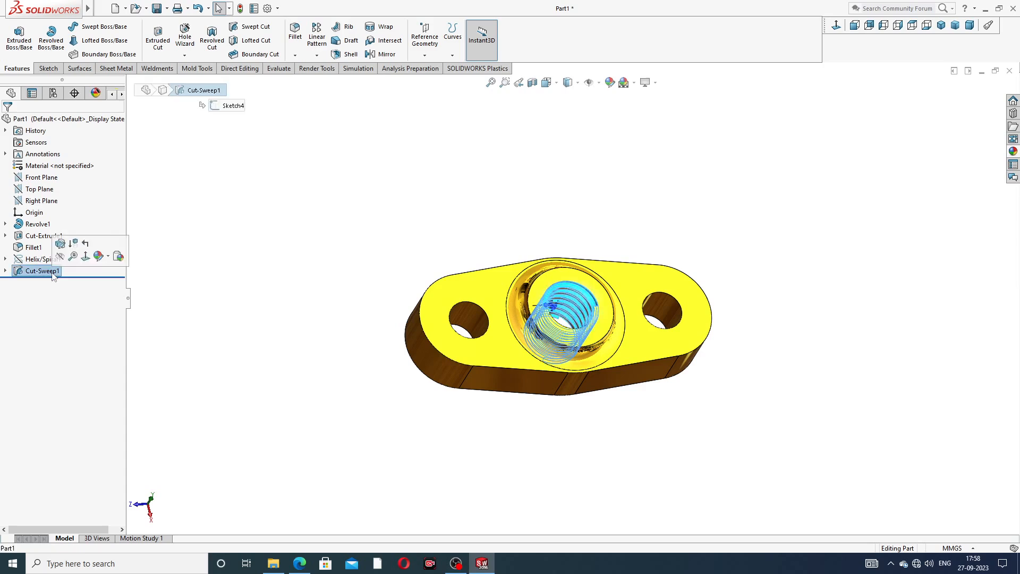
left_click(1013, 151)
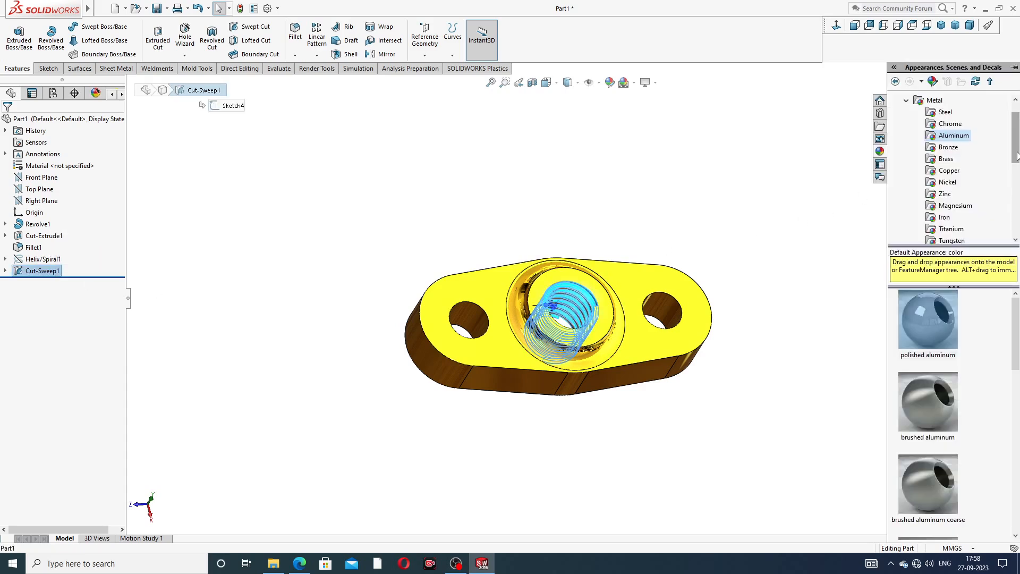
left_click(781, 188)
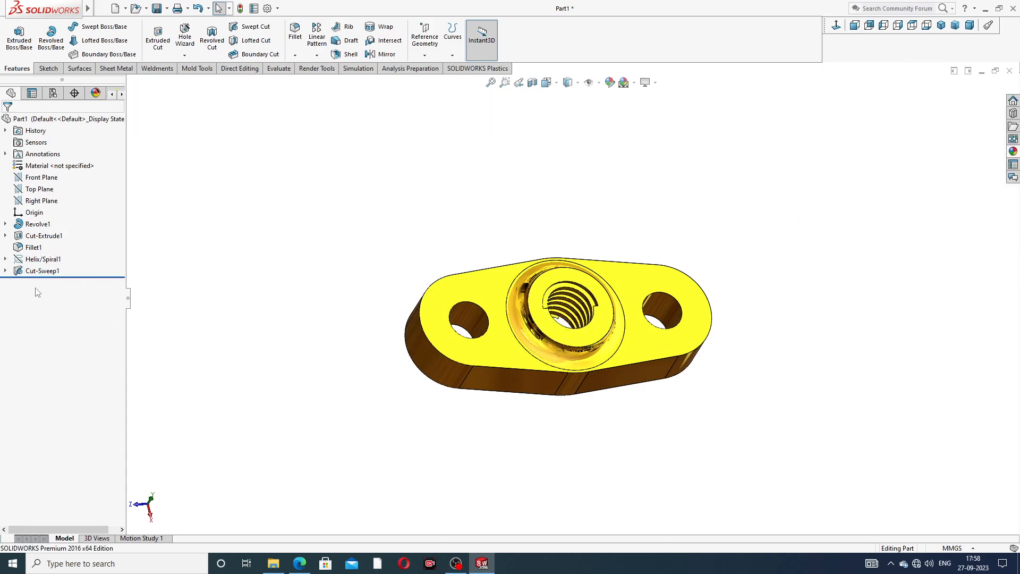
Color the swept-cut thread feature dark gray, RGB 64, 64, 64.
left_click(36, 272)
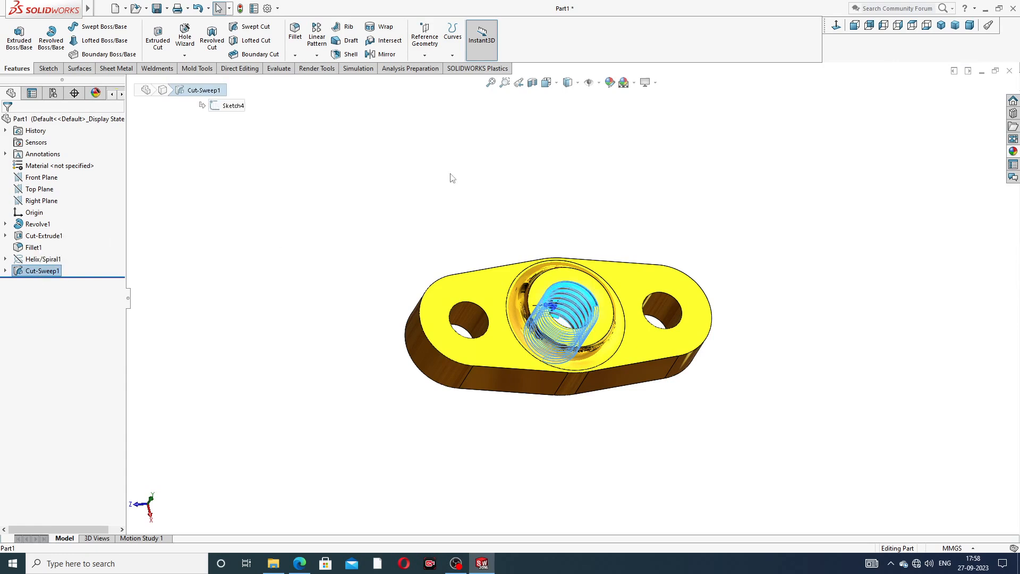
left_click(611, 84)
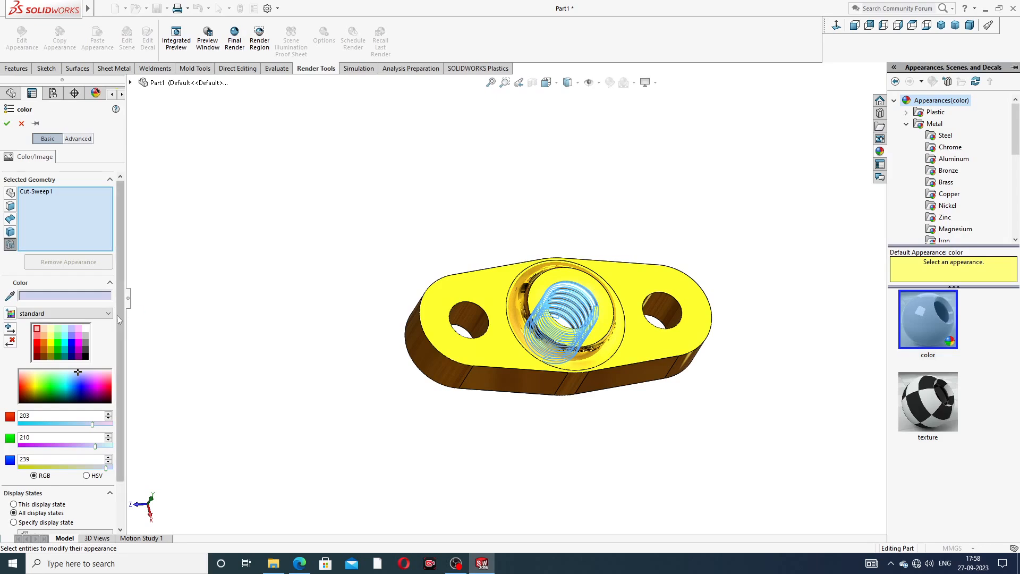
left_click(85, 349)
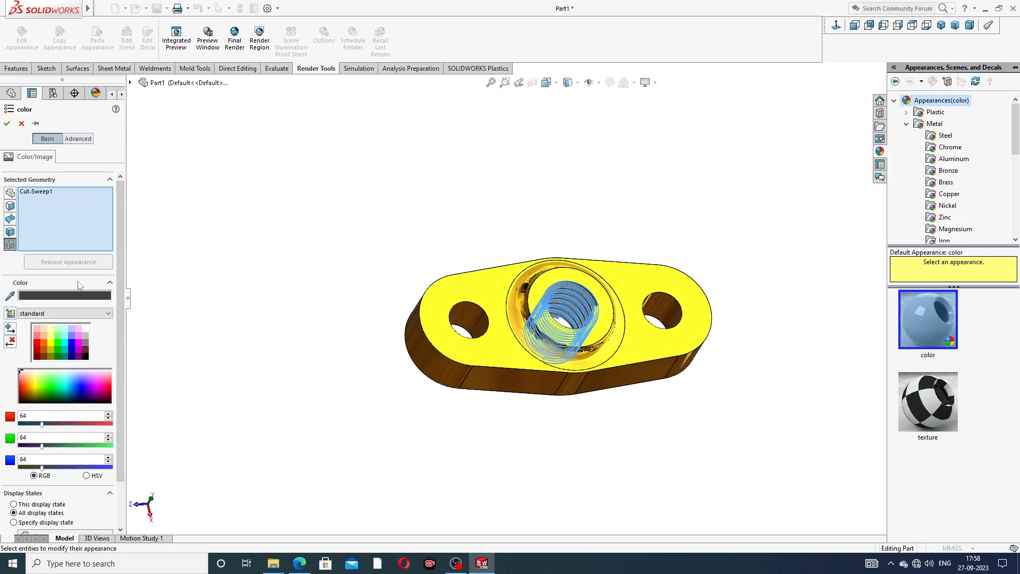
left_click(7, 123)
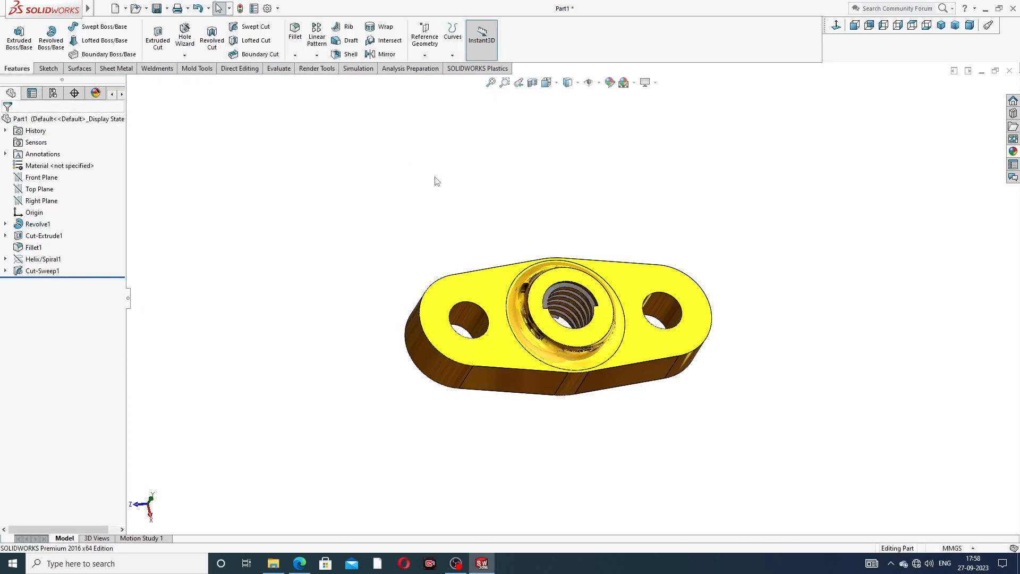
Color the cylindrical bore face between the thread grooves the same dark gray, RGB 64, 64, 64.
middle_click_drag(532, 201, 539, 337)
scroll(561, 316, "down", 2)
scroll(568, 294, "down", 3)
scroll(575, 328, "up", 3)
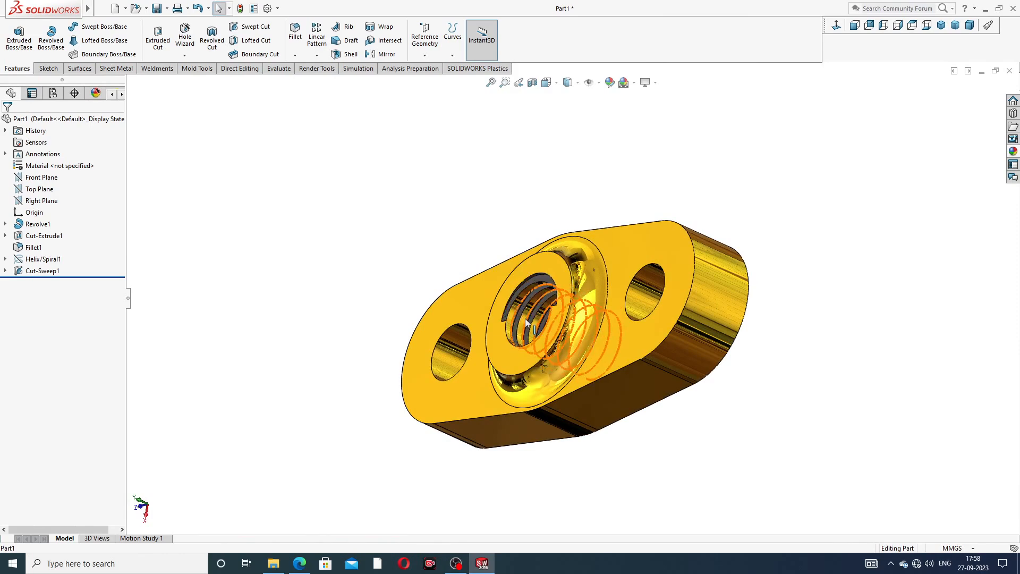
left_click(525, 318)
scroll(527, 319, "down", 8)
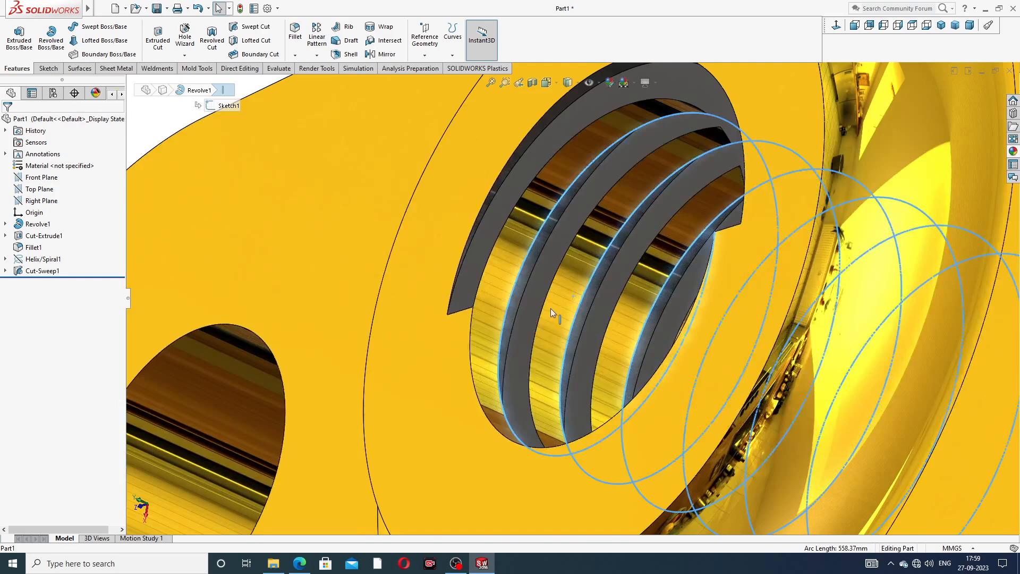
left_click(552, 305)
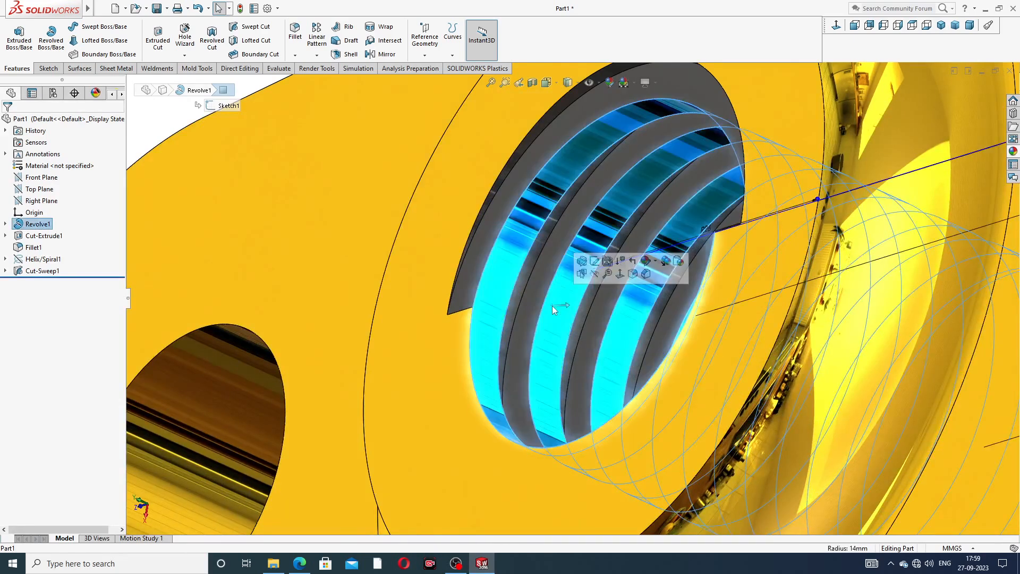
scroll(553, 305, "up", 2)
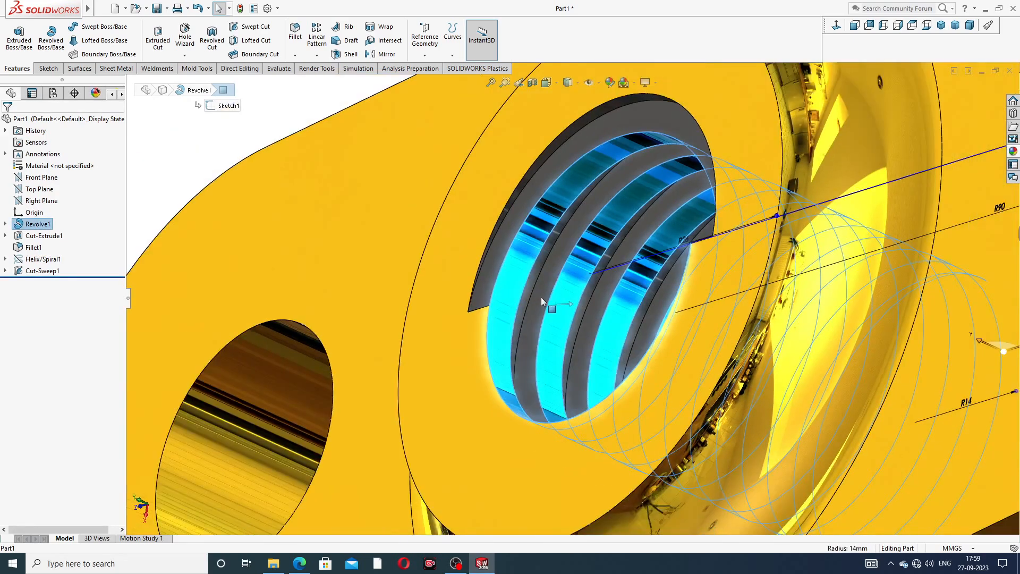
left_click(609, 84)
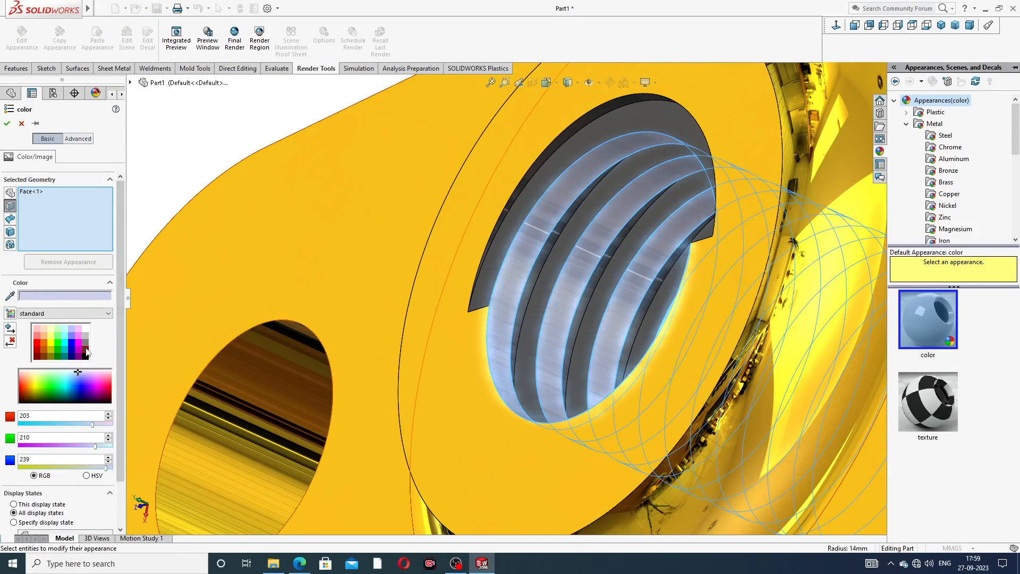
left_click(86, 351)
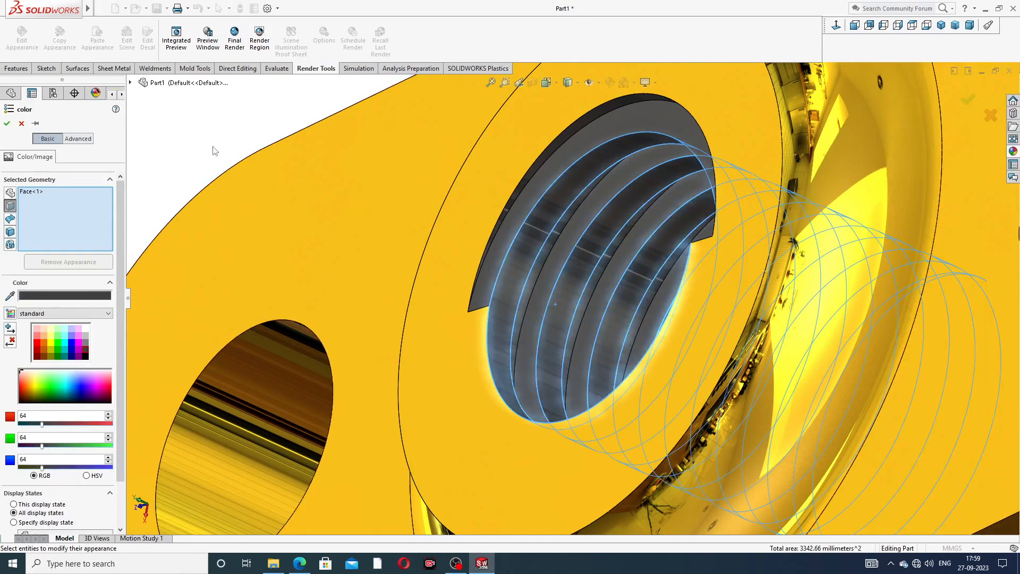
left_click(7, 123)
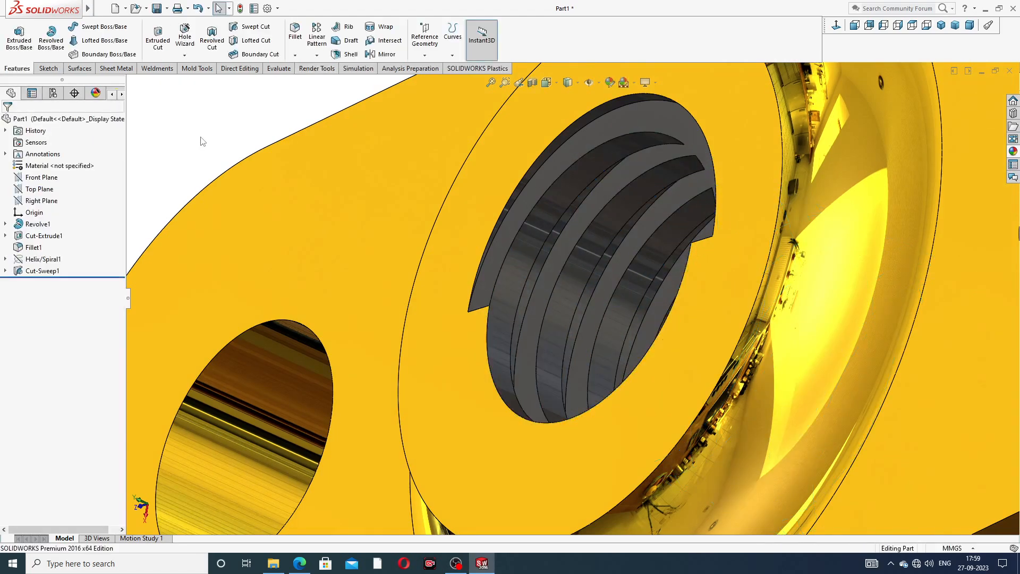
Inspect the finished bridge in isometric and tilted views and compare it with the Part-09 drawing PDF in the browser.
key("f")
middle_click_drag(364, 209, 767, 201)
left_click(941, 24)
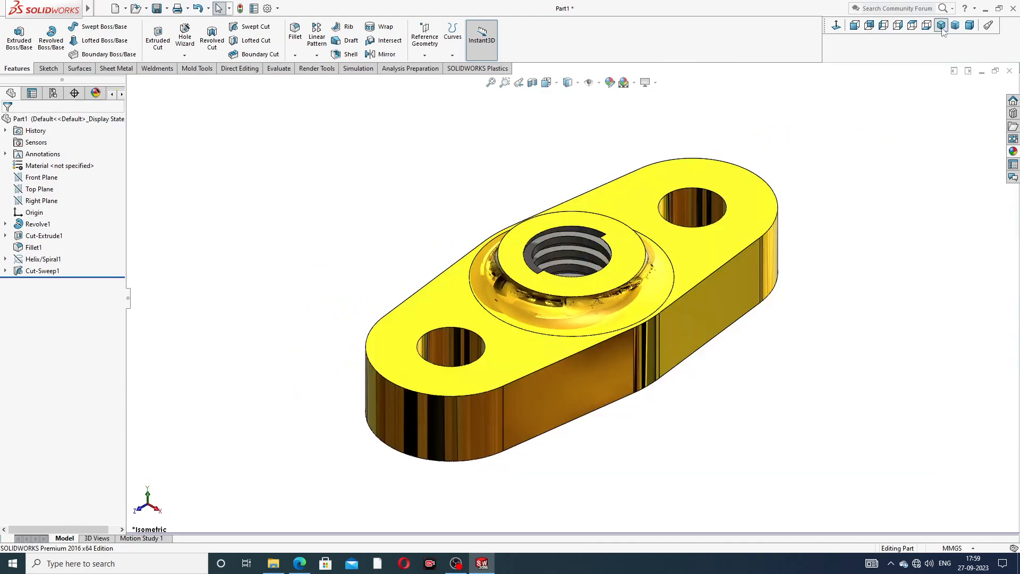
middle_click_drag(762, 103, 597, 338)
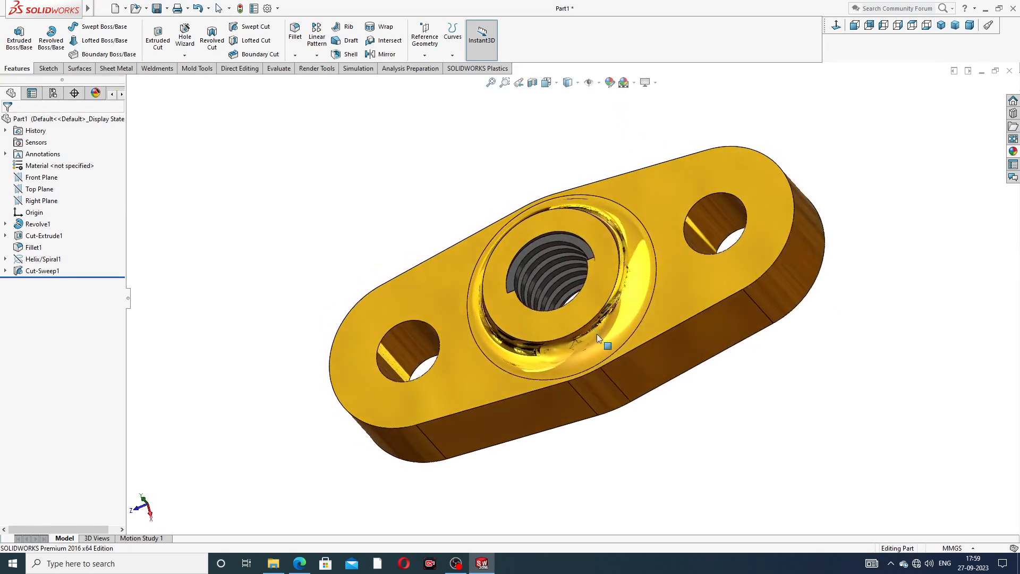
scroll(520, 301, "down", 2)
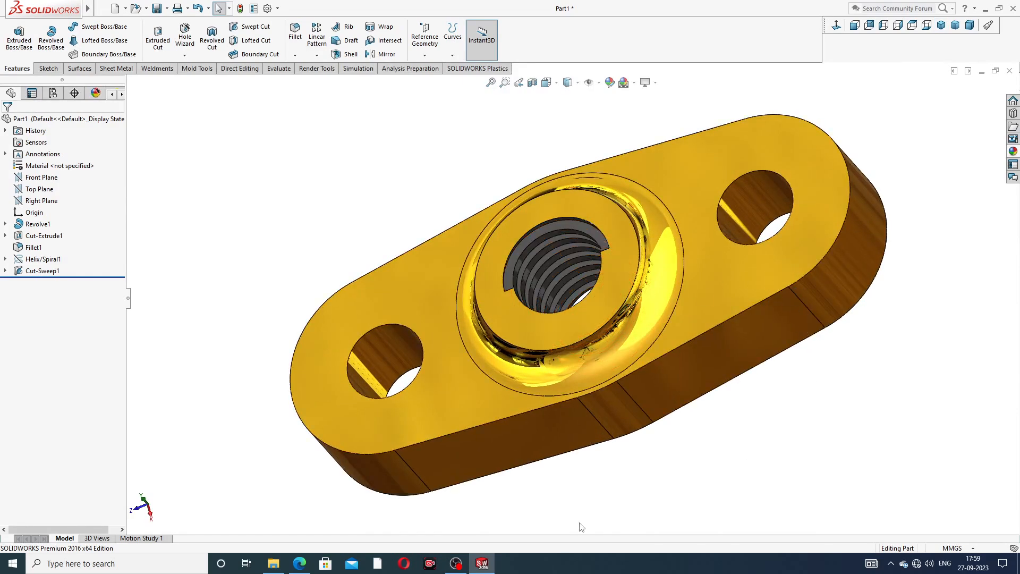
scroll(581, 527, "up", 1)
middle_click_drag(697, 412, 737, 337)
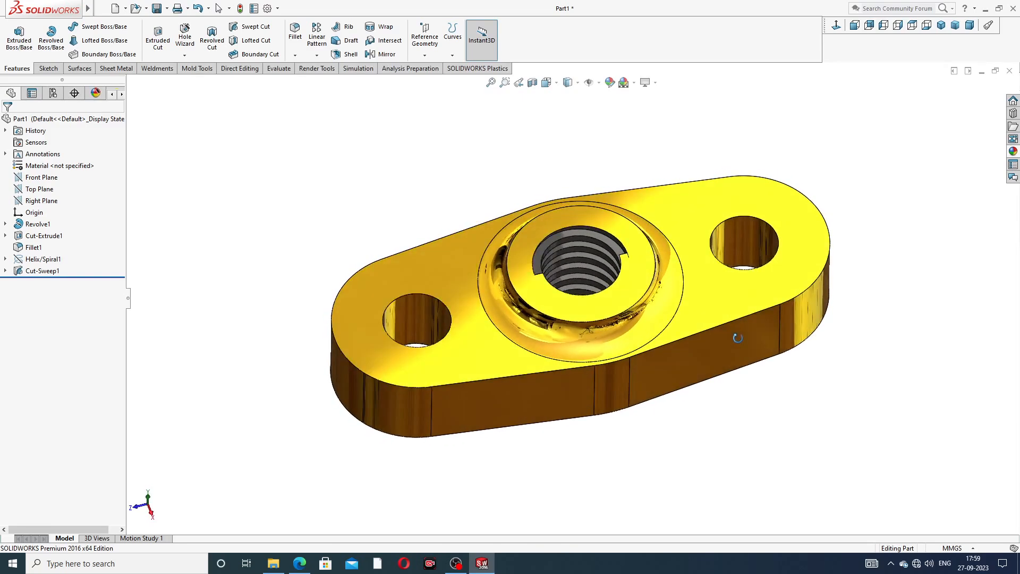
scroll(676, 339, "down", 3)
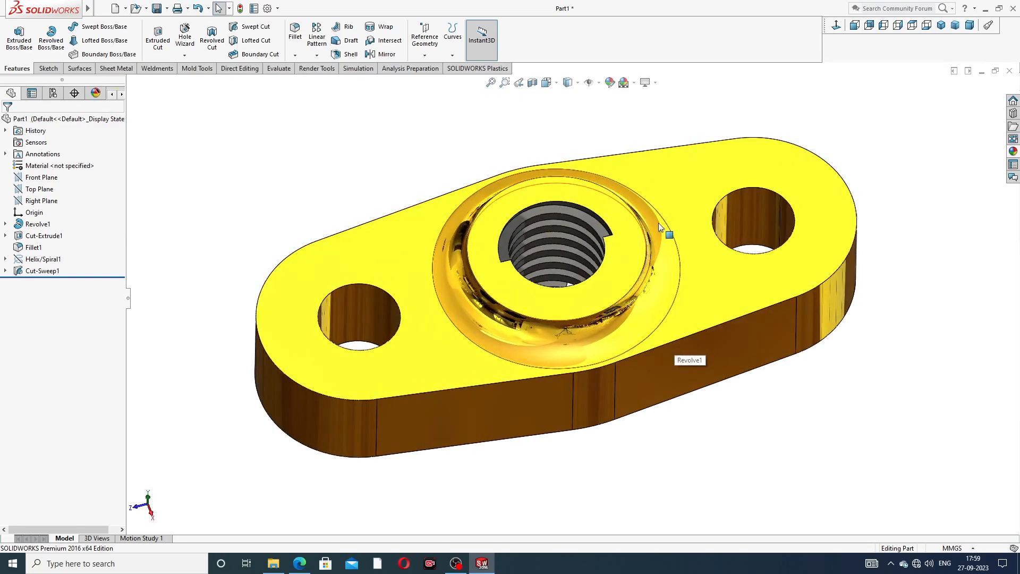
middle_click_drag(658, 222, 653, 255)
scroll(653, 255, "down", 2)
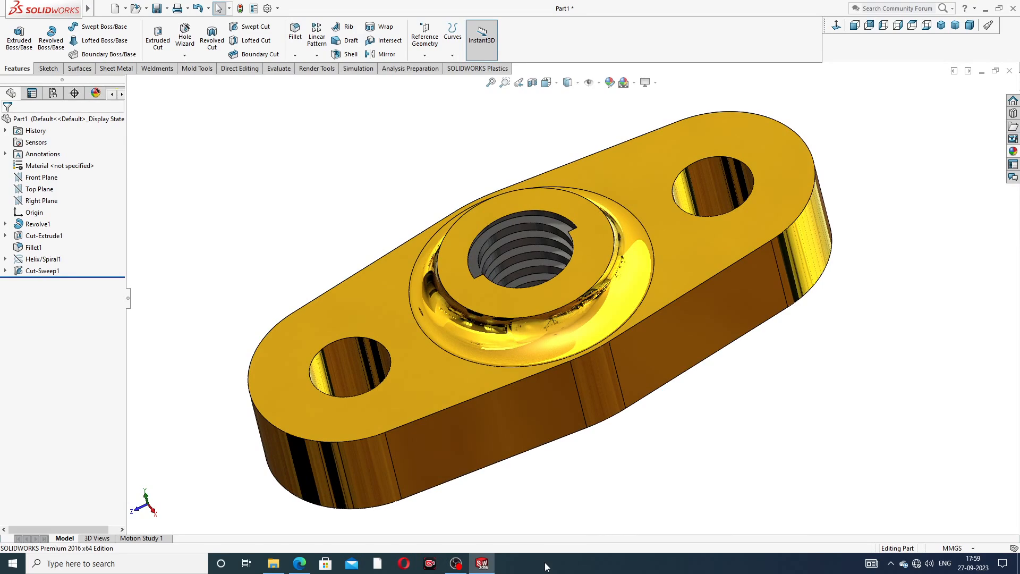
left_click(296, 565)
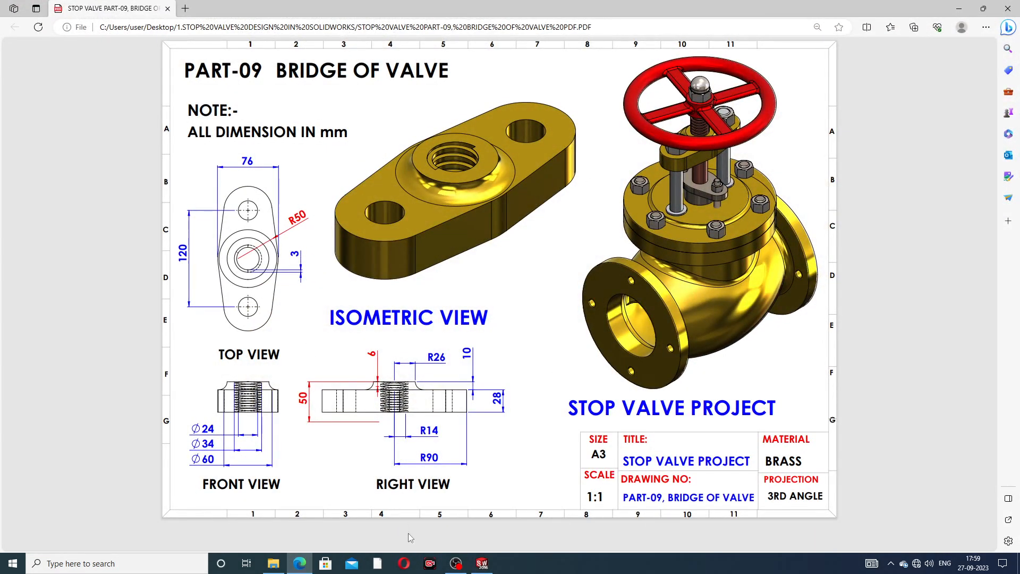
left_click(487, 564)
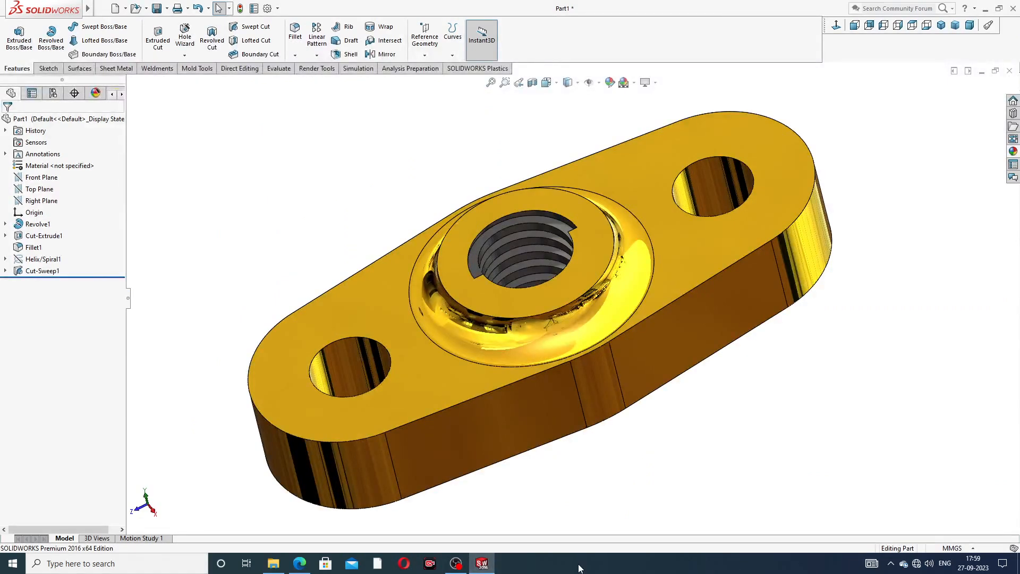
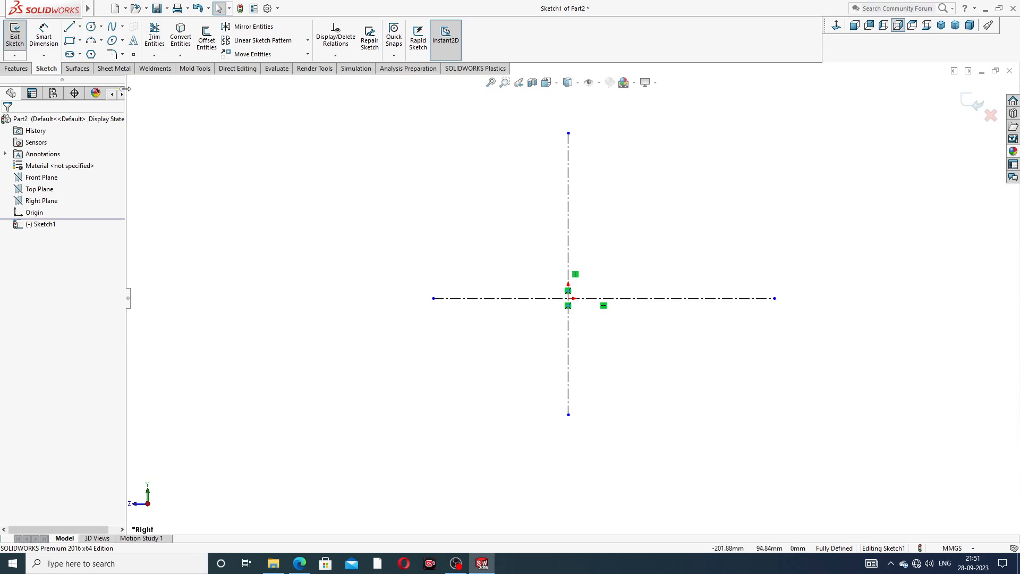
Sketch the profile's lower side from the horizontal centerline: 39 mm line, rising slanted line, 10 mm vertical, 36 mm horizontal and 21 mm vertical, all about.
left_click(70, 28)
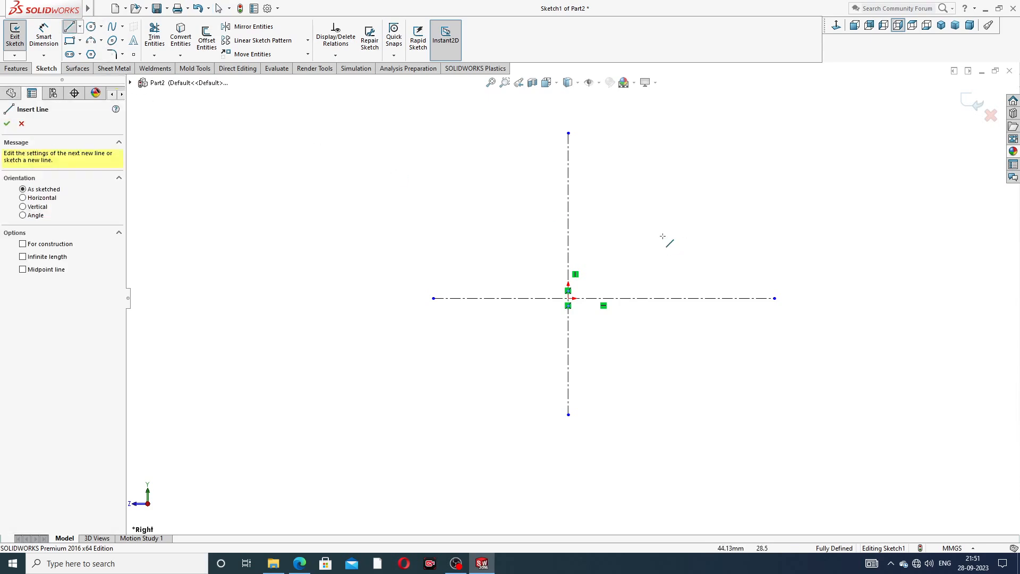
left_click(618, 298)
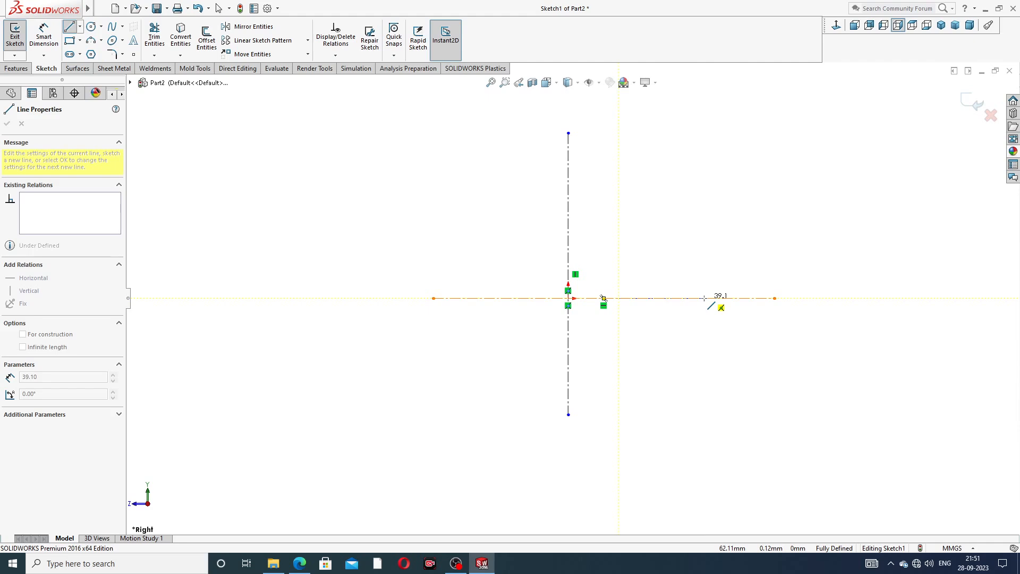
left_click(704, 299)
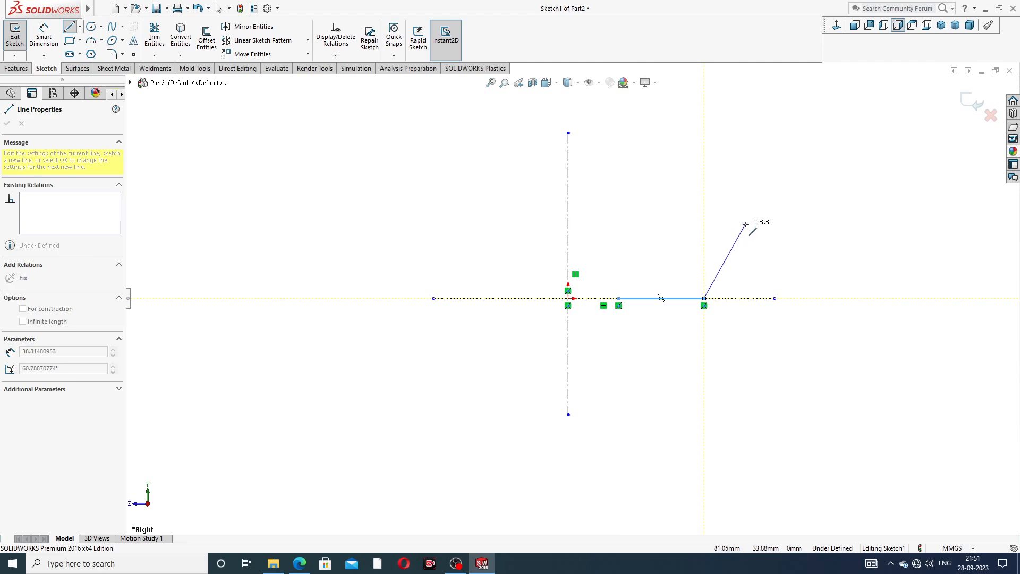
left_click(743, 230)
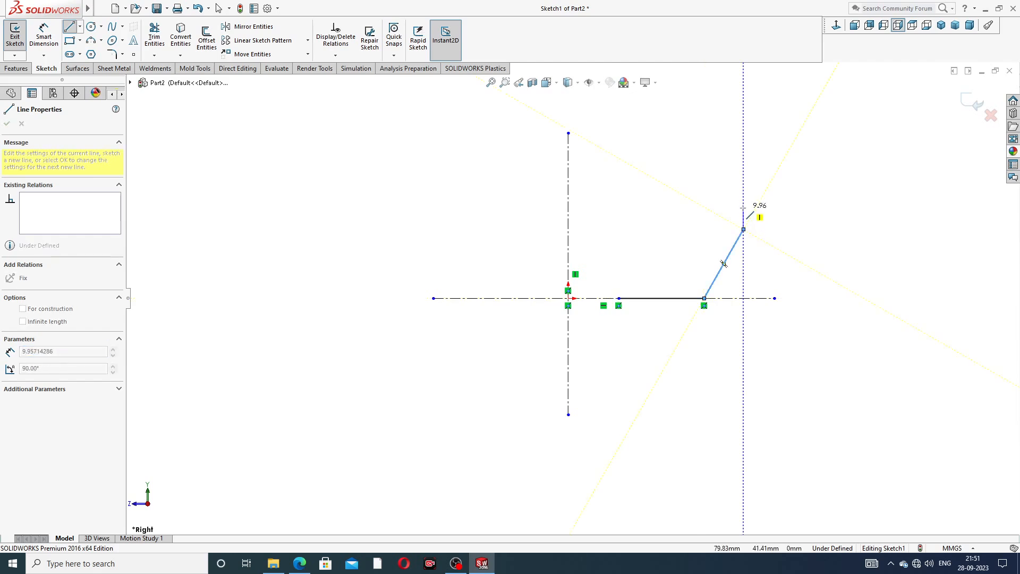
left_click(743, 207)
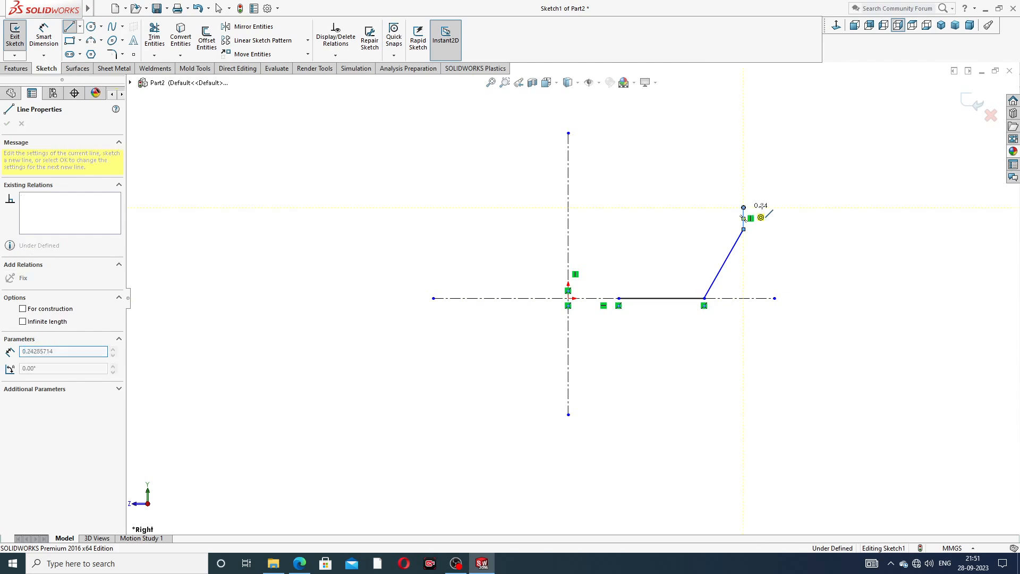
left_click(822, 208)
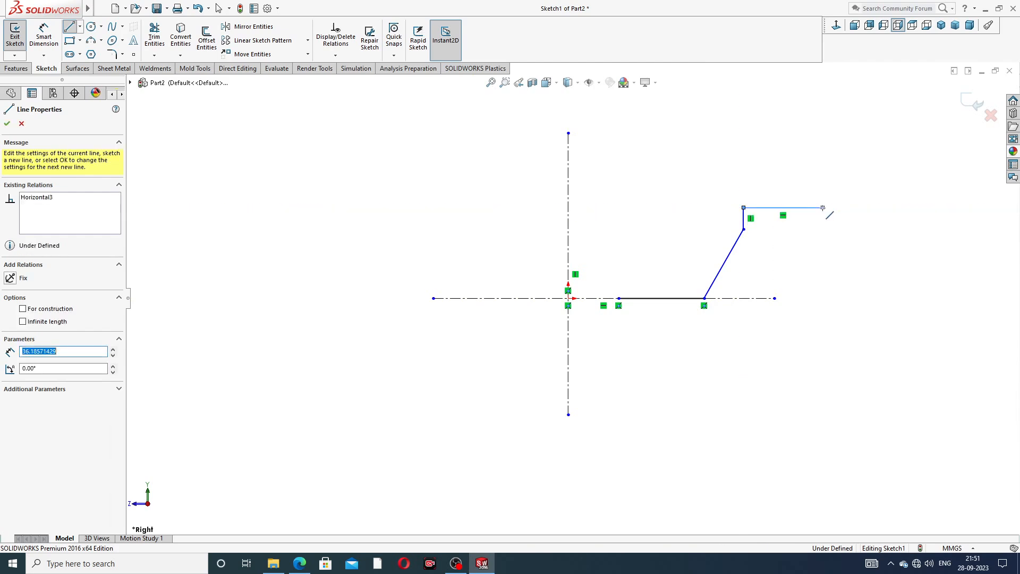
left_click(822, 160)
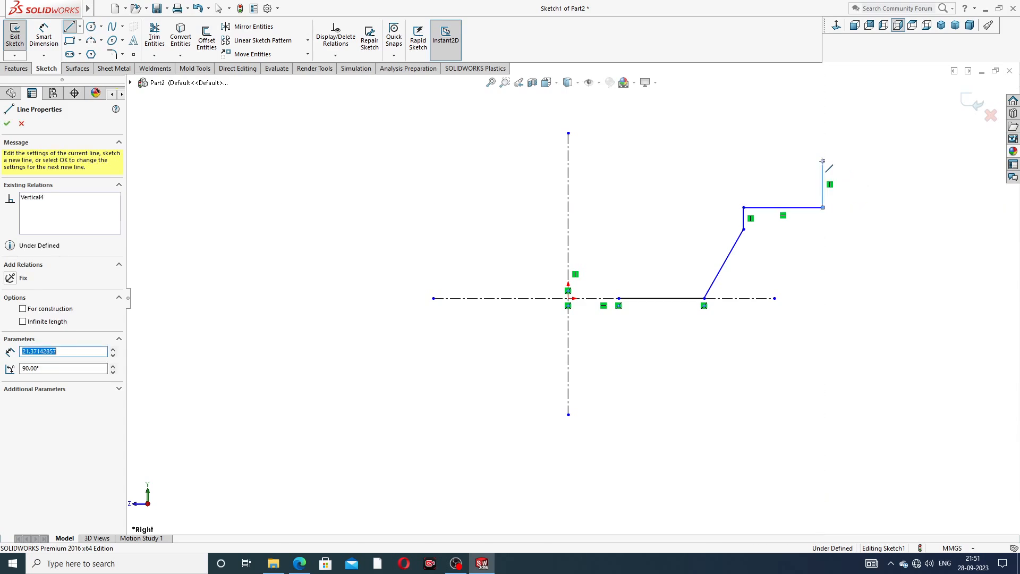
Continue the profile's upper side inward with a horizontal line, a small tangent arc and a horizontal line about 37 mm long.
left_click(754, 160)
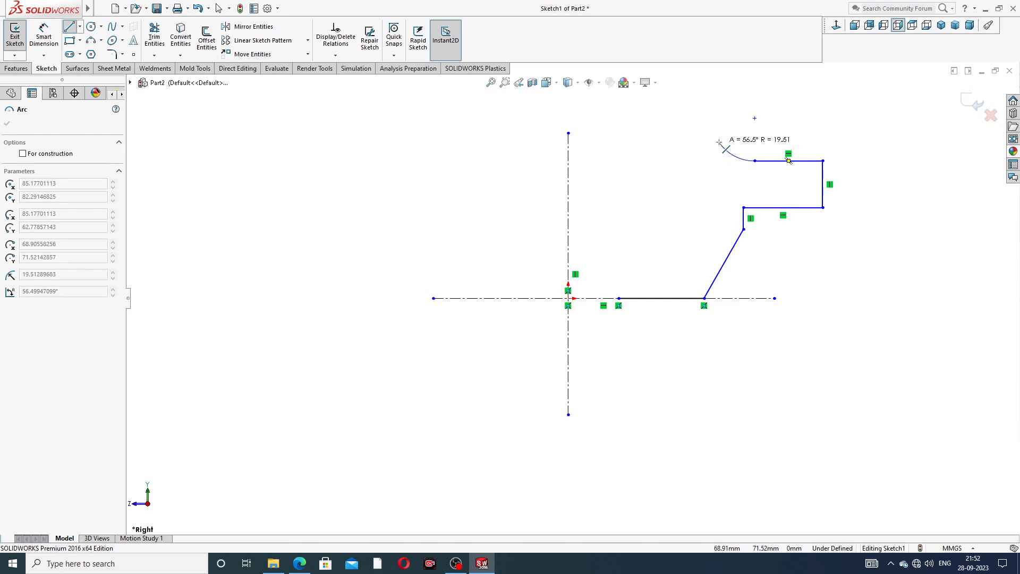
left_click(728, 151)
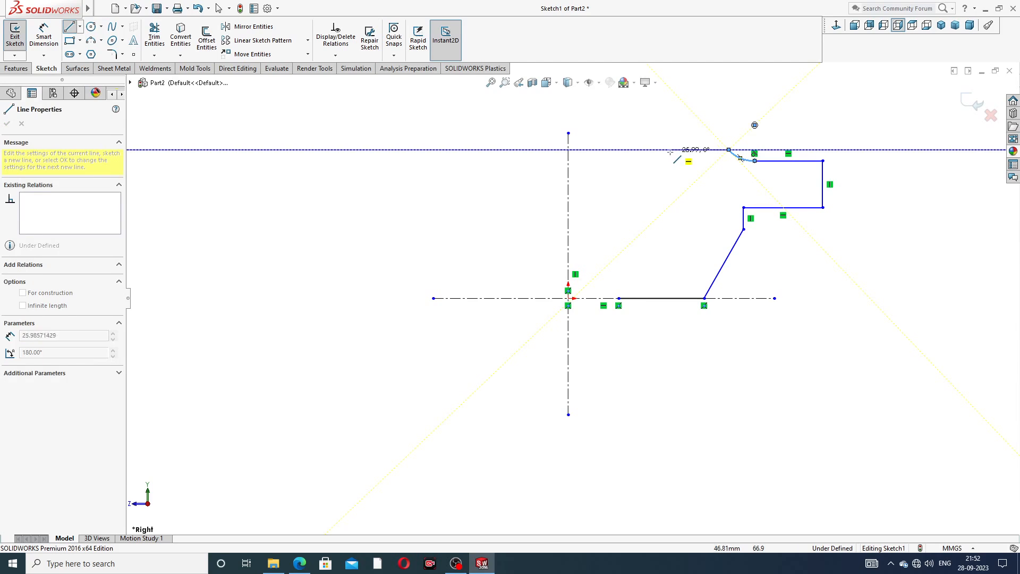
double_click(648, 150)
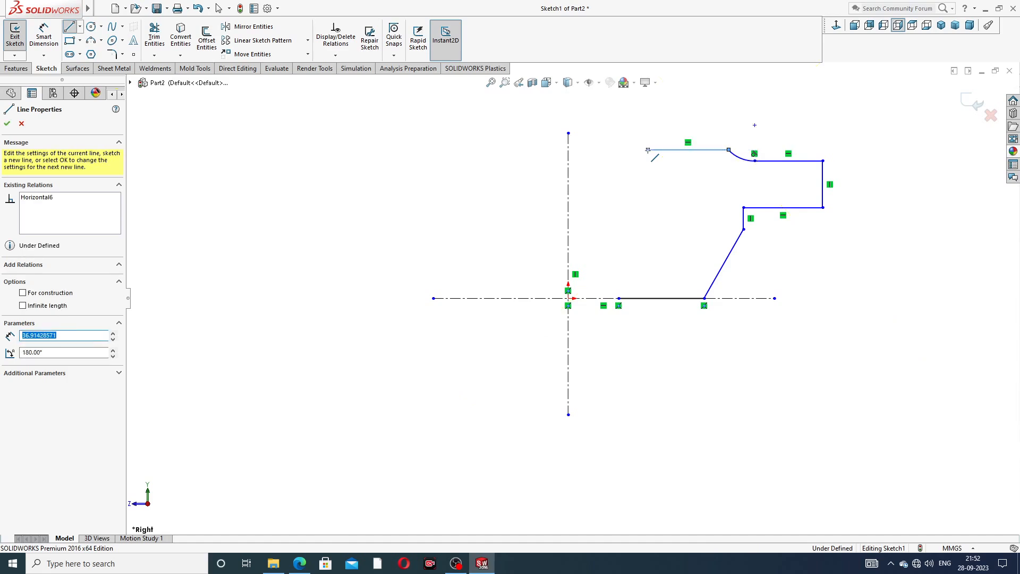
Close the profile with a vertical line about 41 mm, a 45° line about 19 mm and a vertical line about 13 mm to the starting point.
left_click(647, 151)
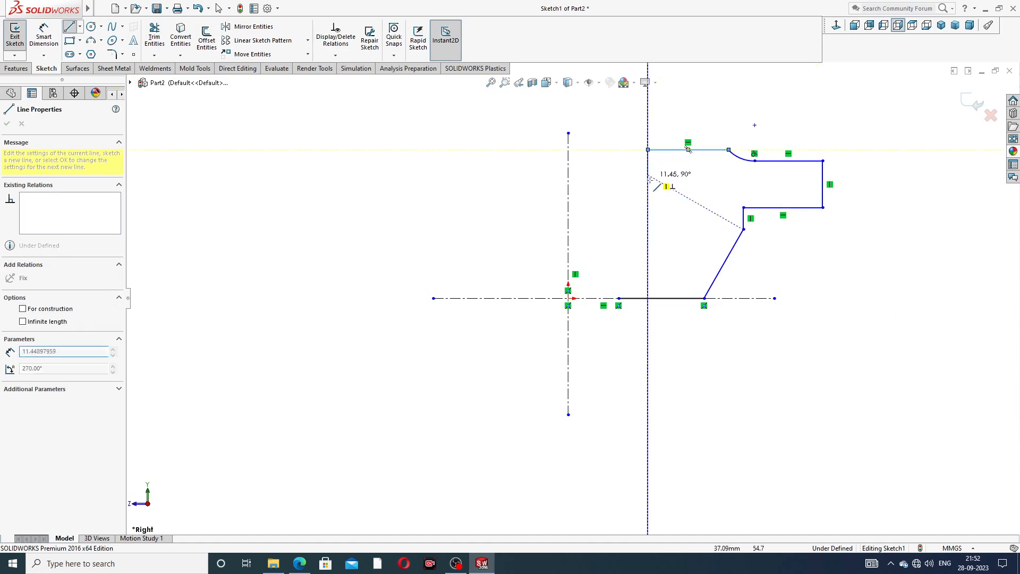
left_click(648, 239)
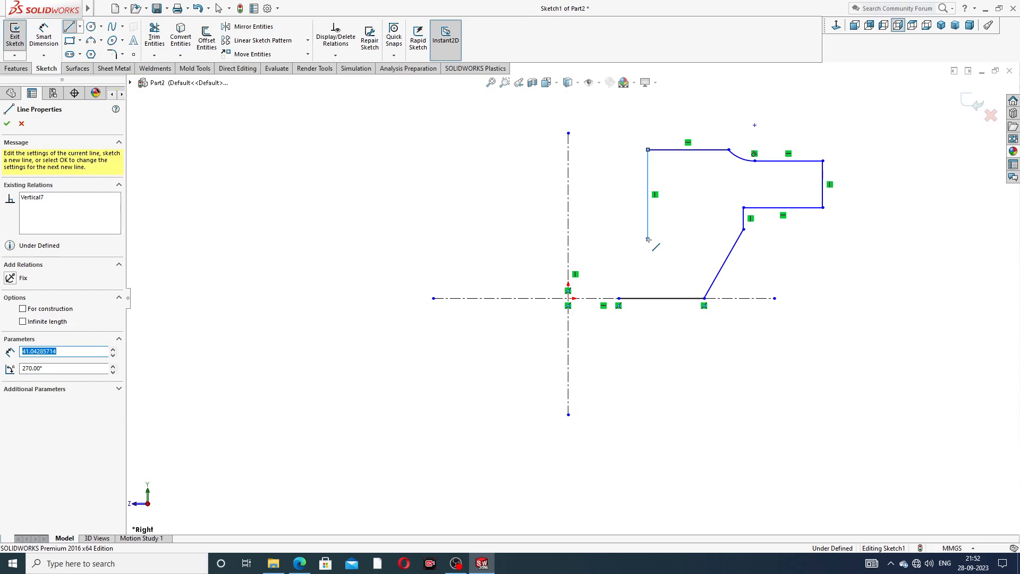
left_click(618, 268)
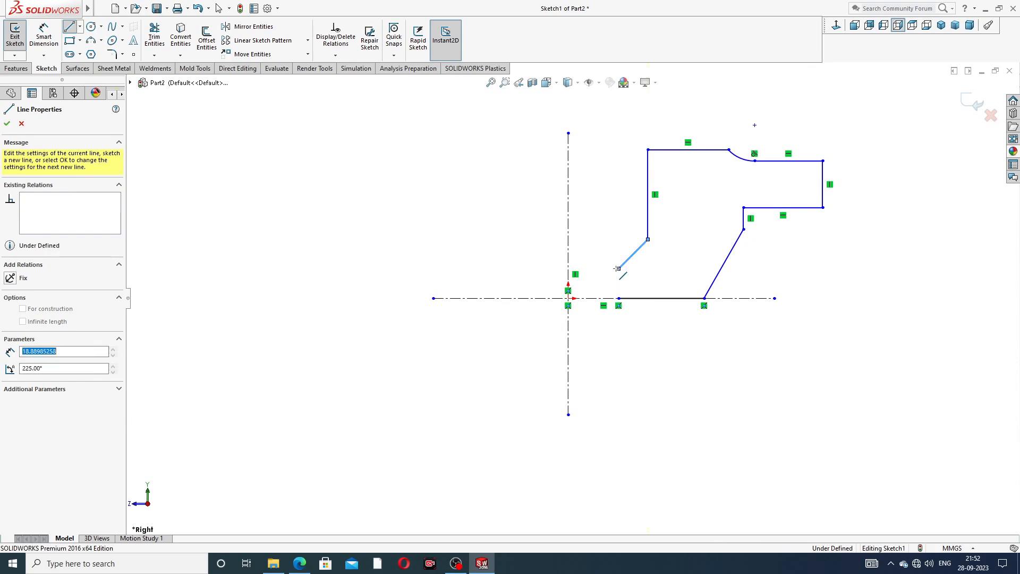
left_click(618, 297)
right_click(800, 231)
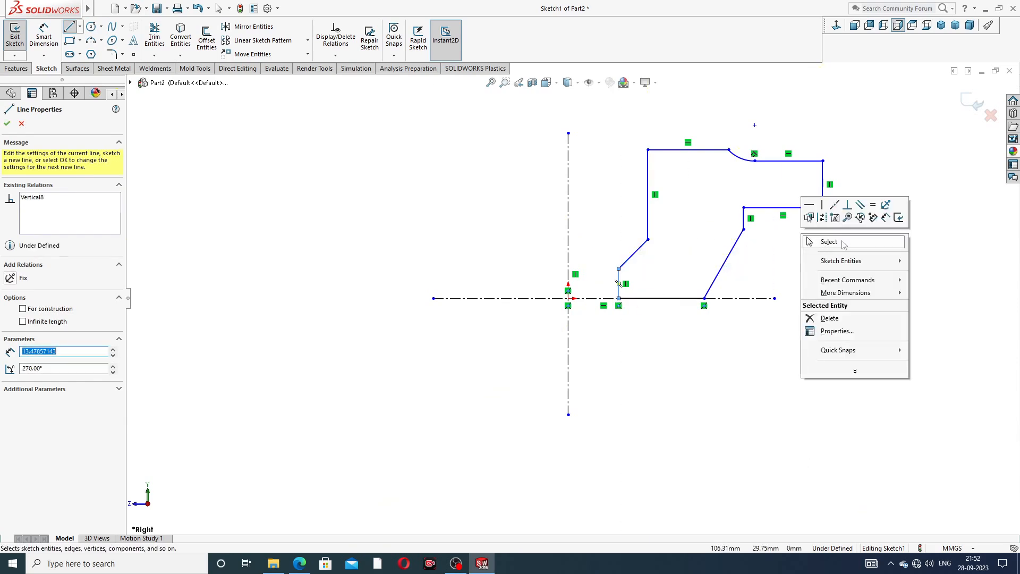
left_click(841, 242)
scroll(754, 165, "down", 2)
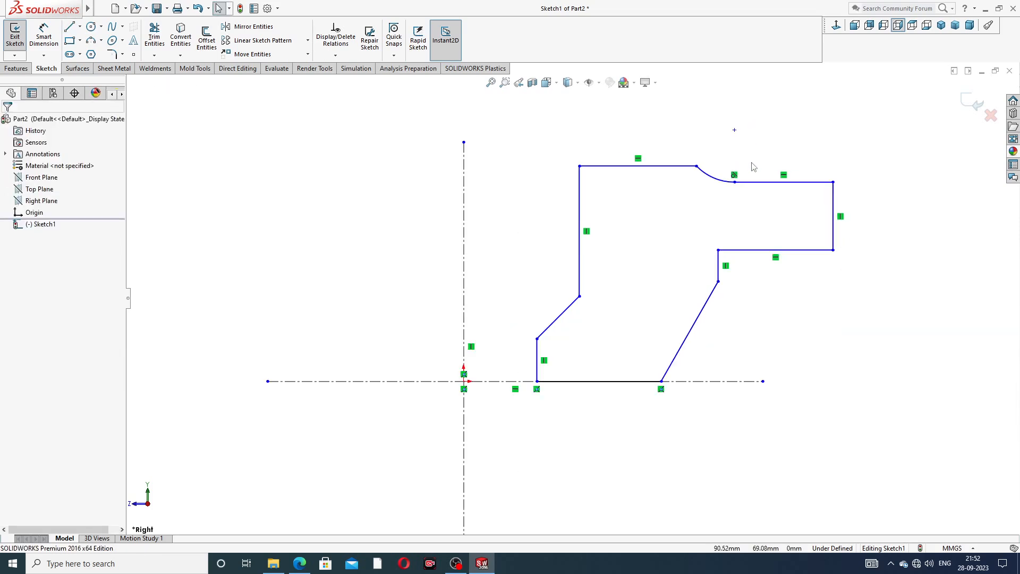
scroll(754, 165, "up", 2)
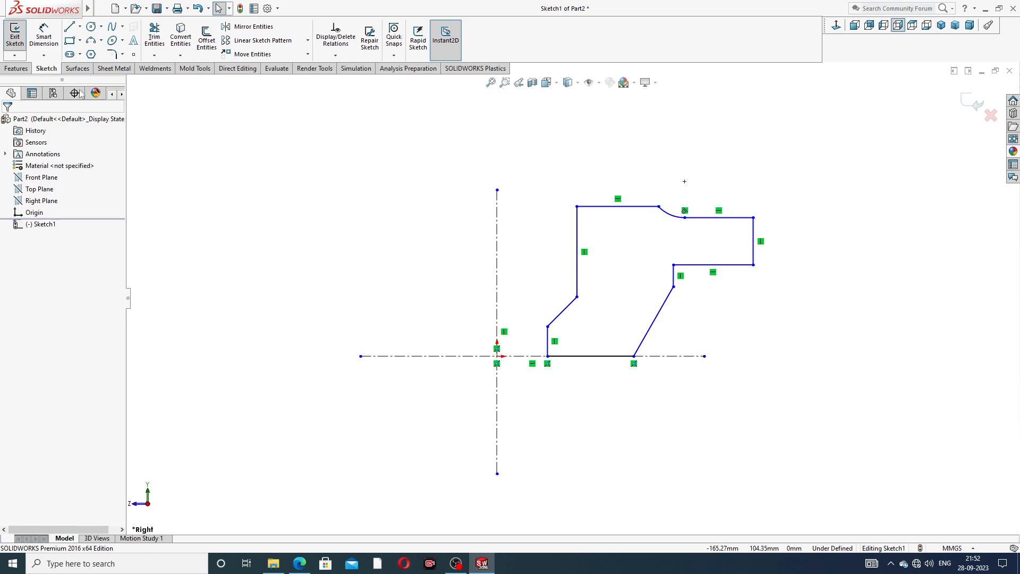
Dimension the profile's inner lower corner 14 mm from the vertical centerline.
left_click(43, 36)
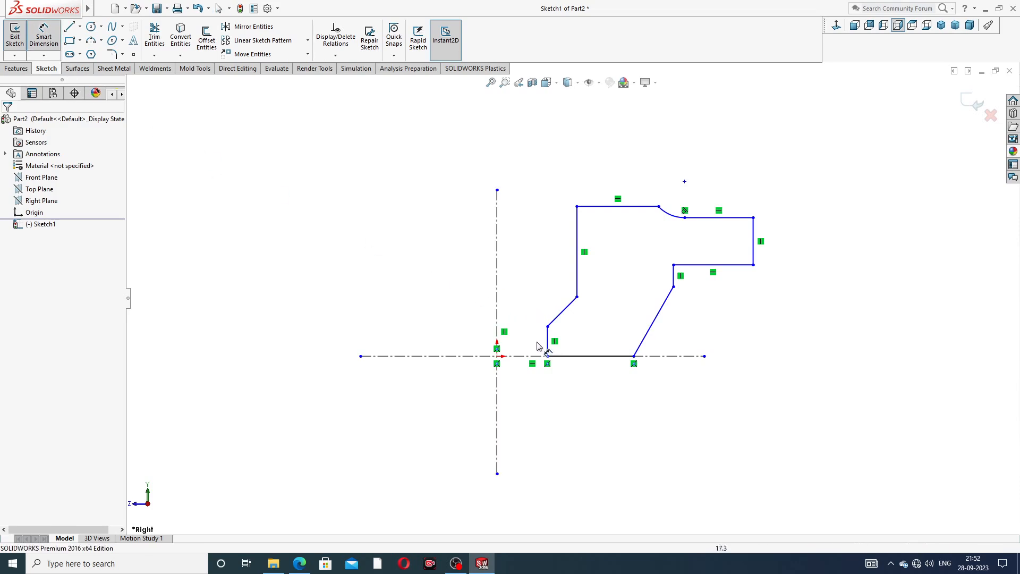
left_click(548, 358)
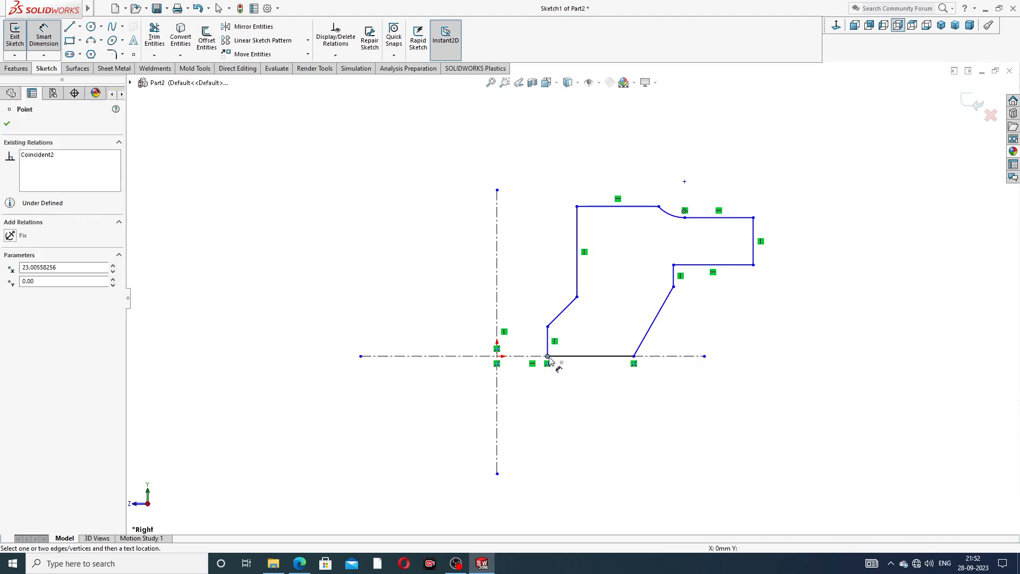
left_click(497, 340)
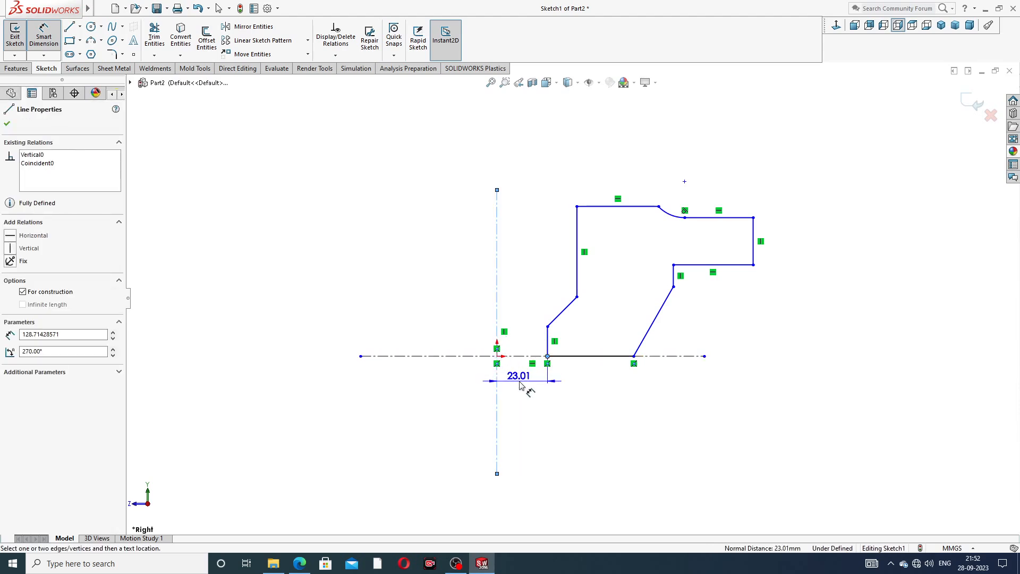
left_click(521, 384)
type("14")
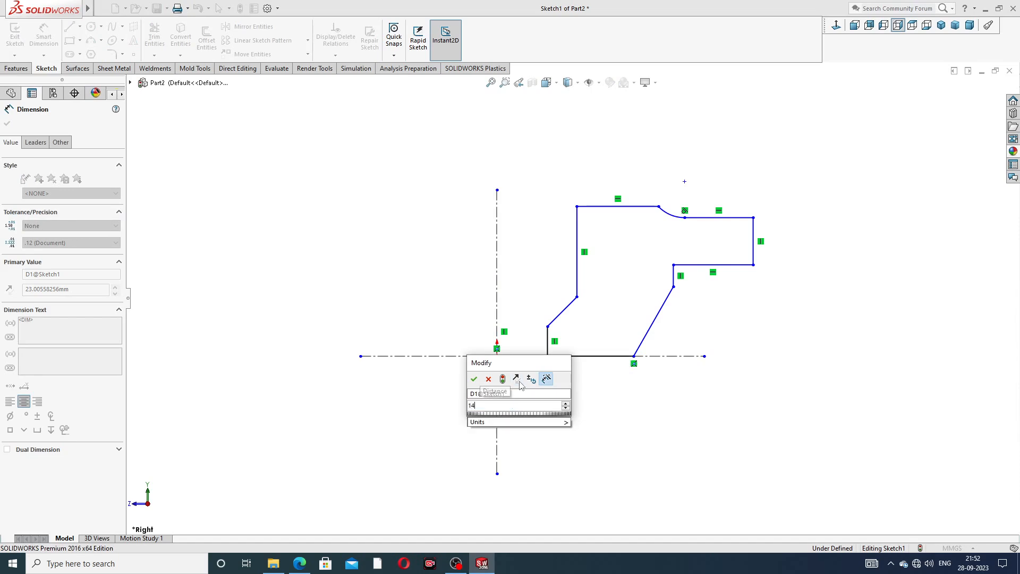
key("Return")
left_click(562, 422)
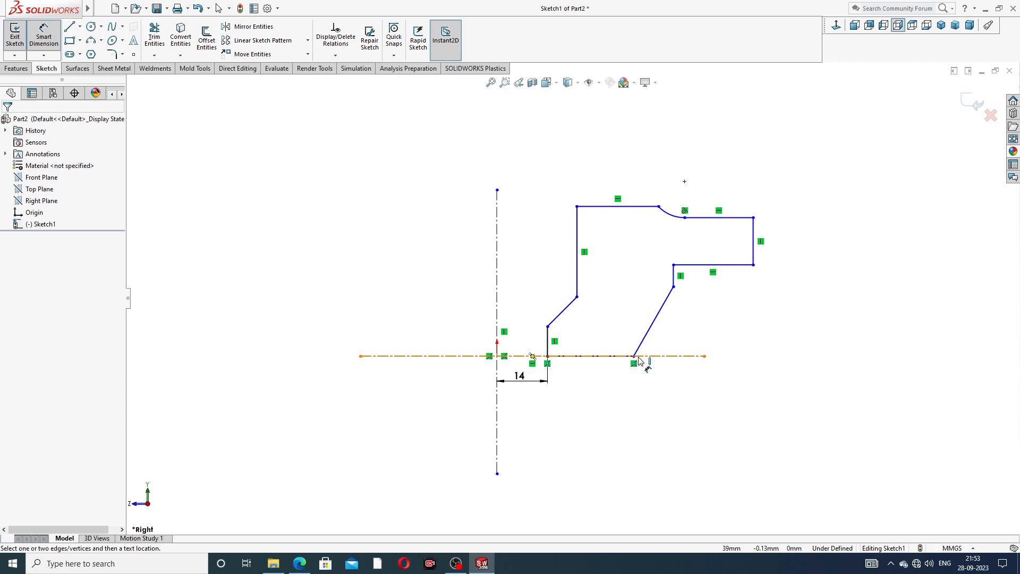
Dimension the outer end of the profile's bottom line 35 mm from the vertical centerline.
left_click(634, 356)
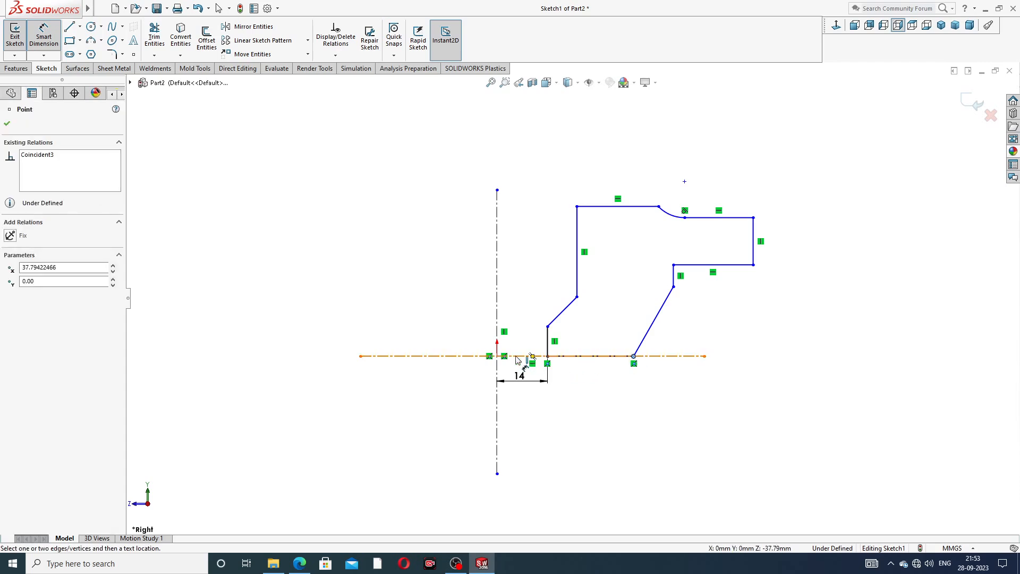
left_click(497, 383)
left_click(535, 412)
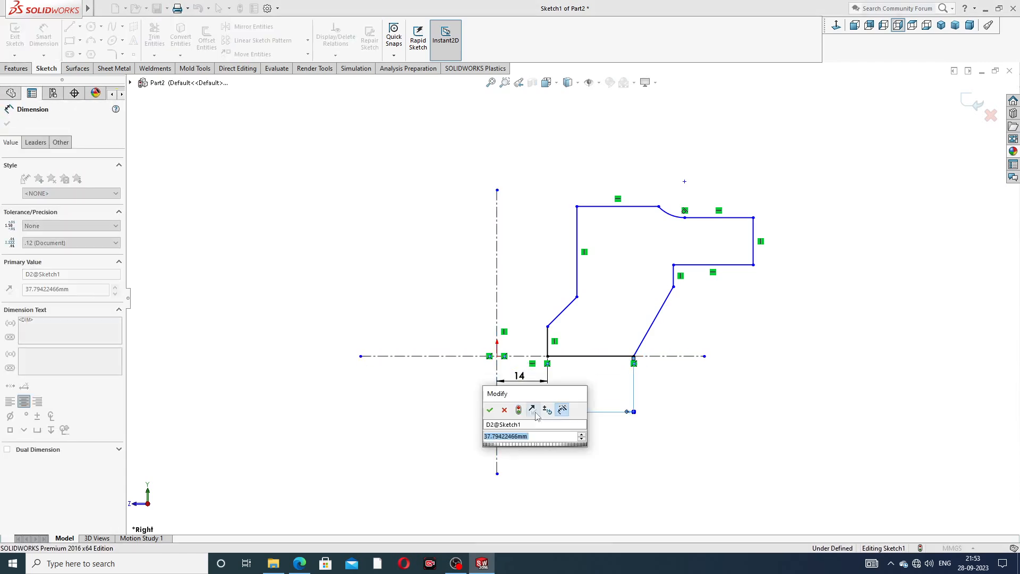
type("35")
key("Return")
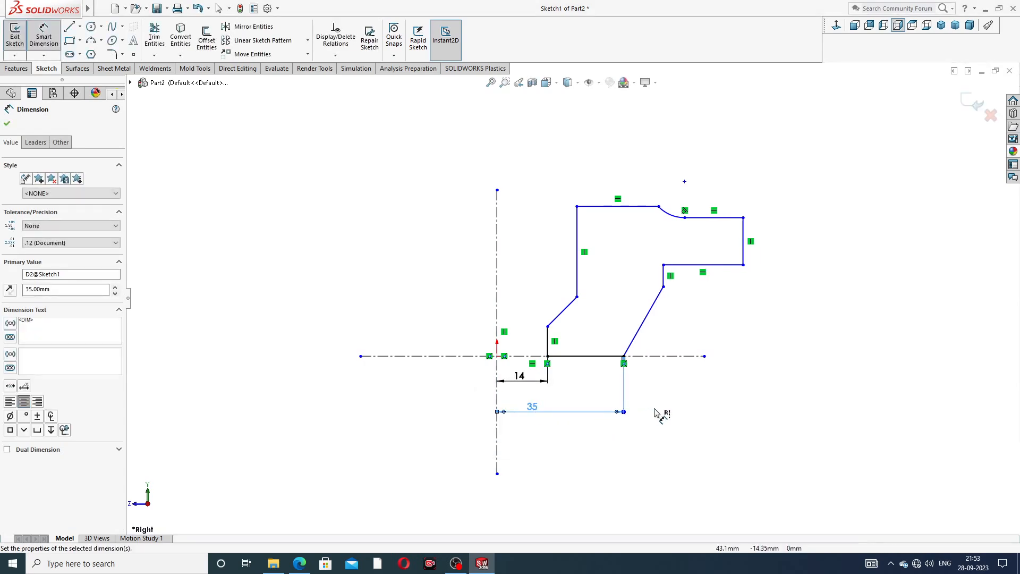
left_click(656, 413)
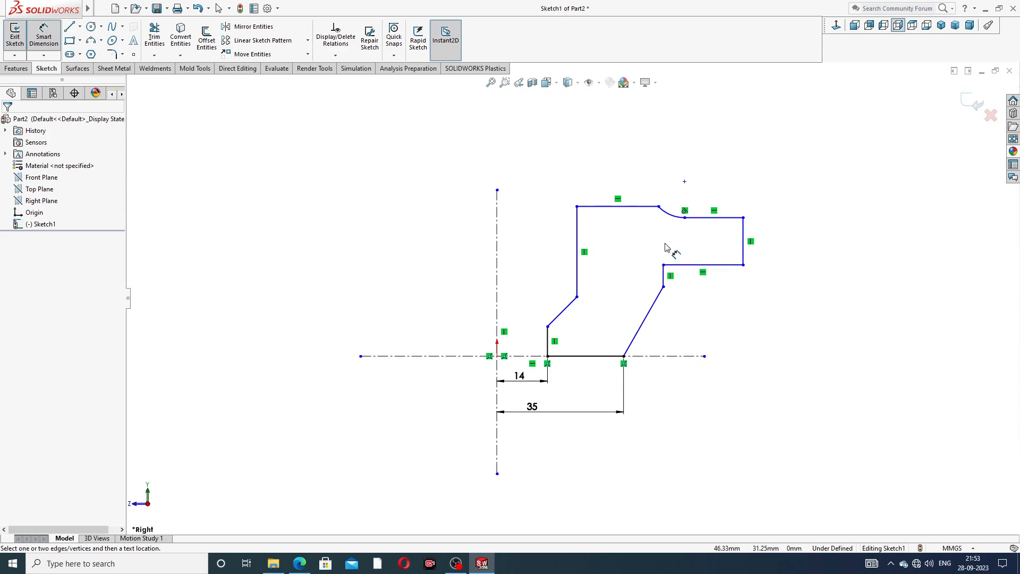
Dimension the arc's upper endpoint 88 mm from the vertical centerline.
left_click(658, 207)
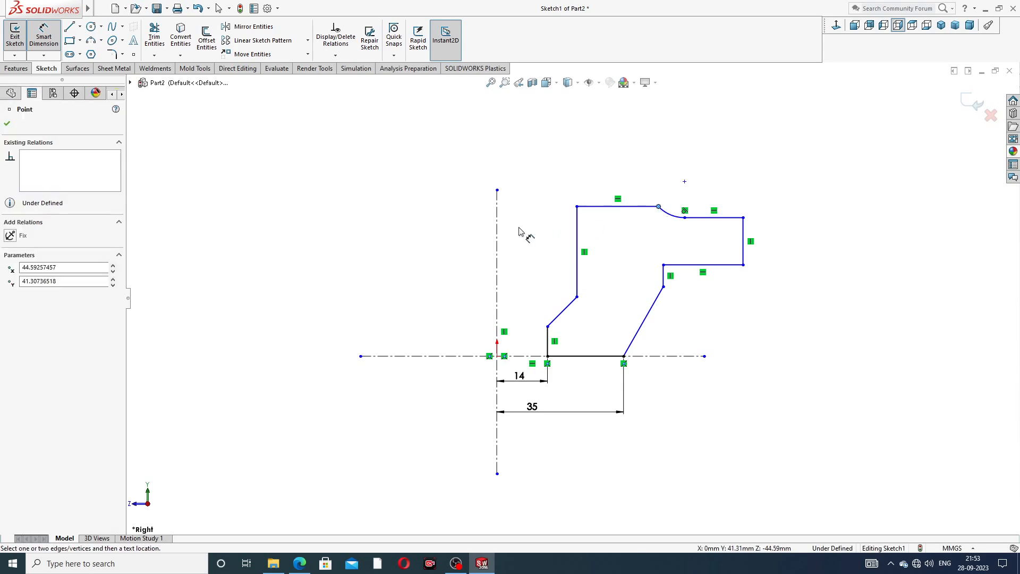
left_click(497, 223)
left_click(563, 167)
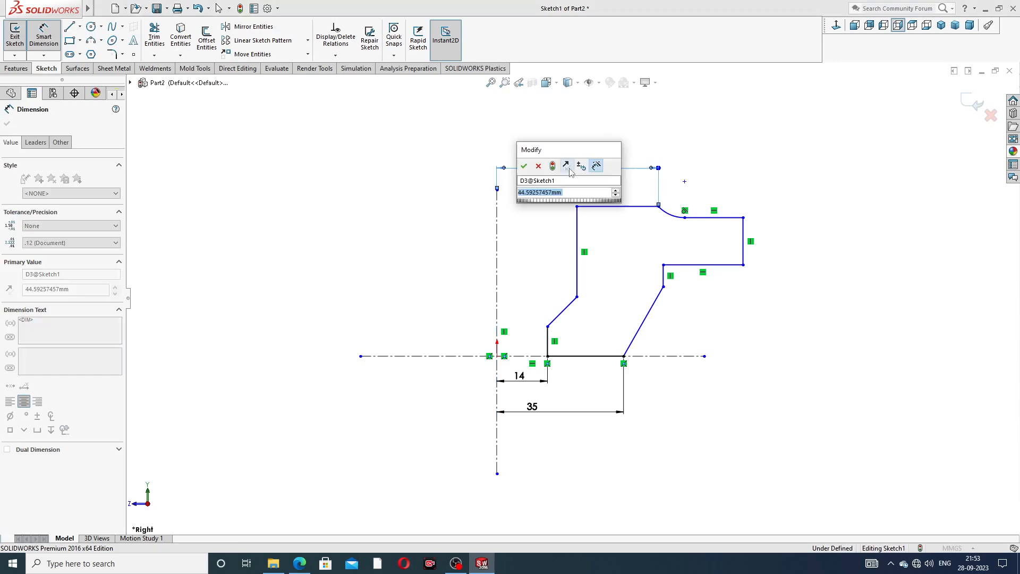
type("88")
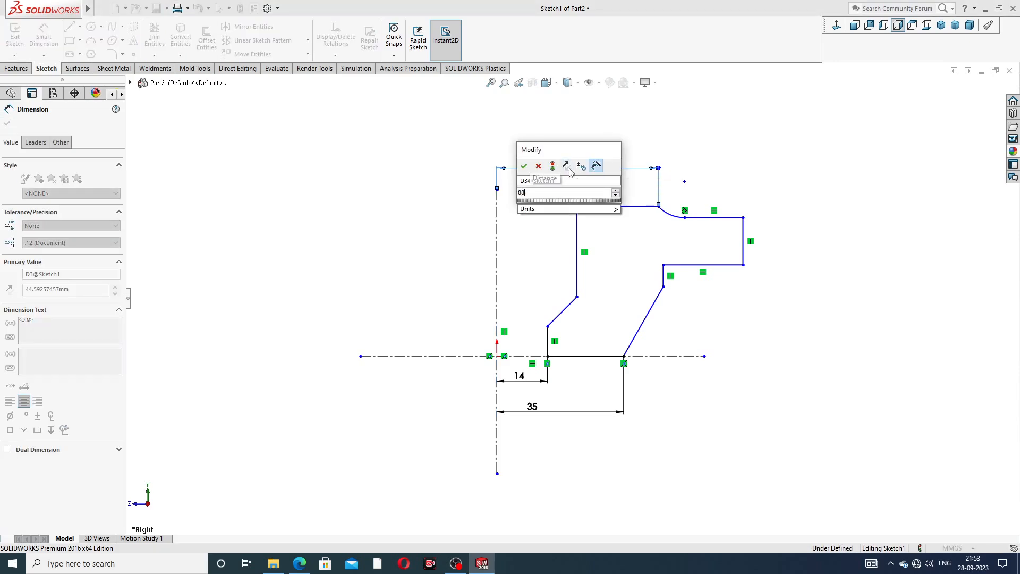
key("Return")
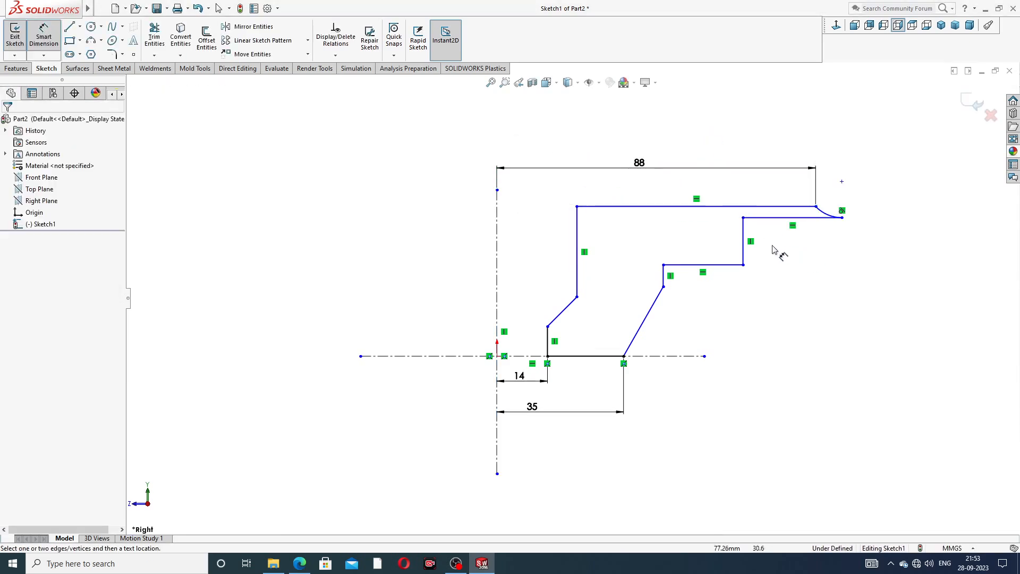
Dimension the profile's outermost vertical edge 138 mm from the vertical centerline.
left_click(743, 237)
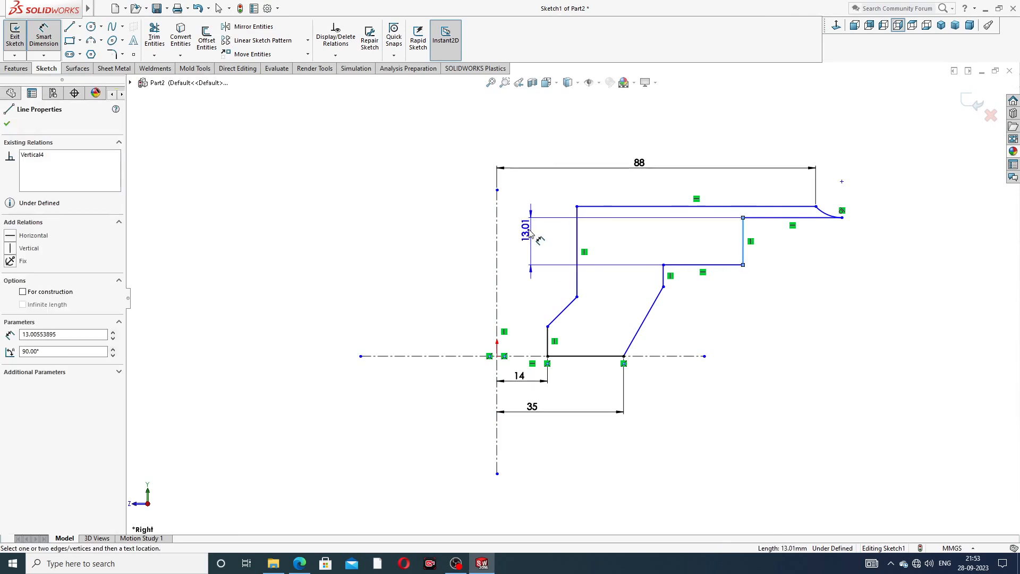
left_click(497, 224)
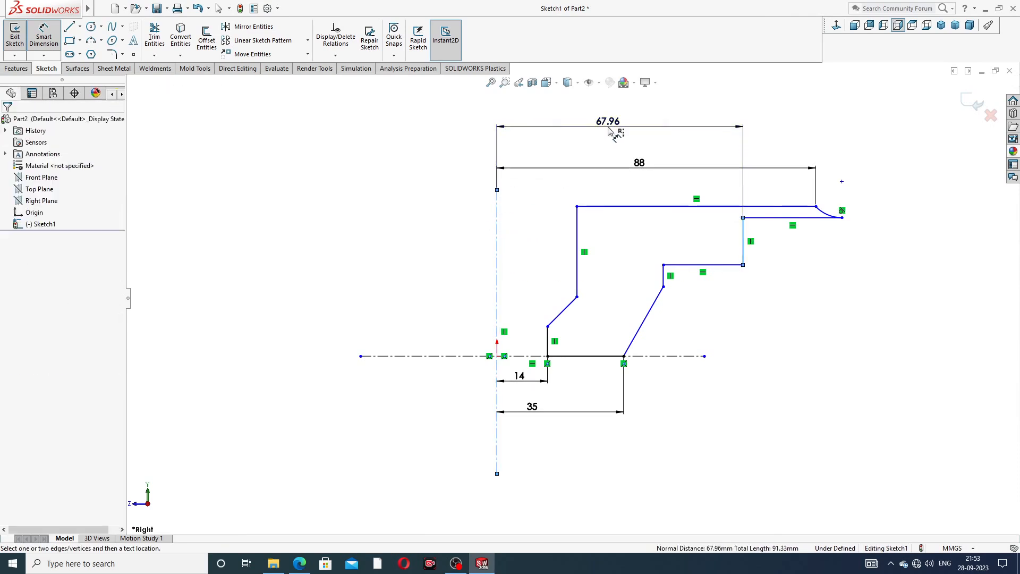
left_click(610, 130)
type("138")
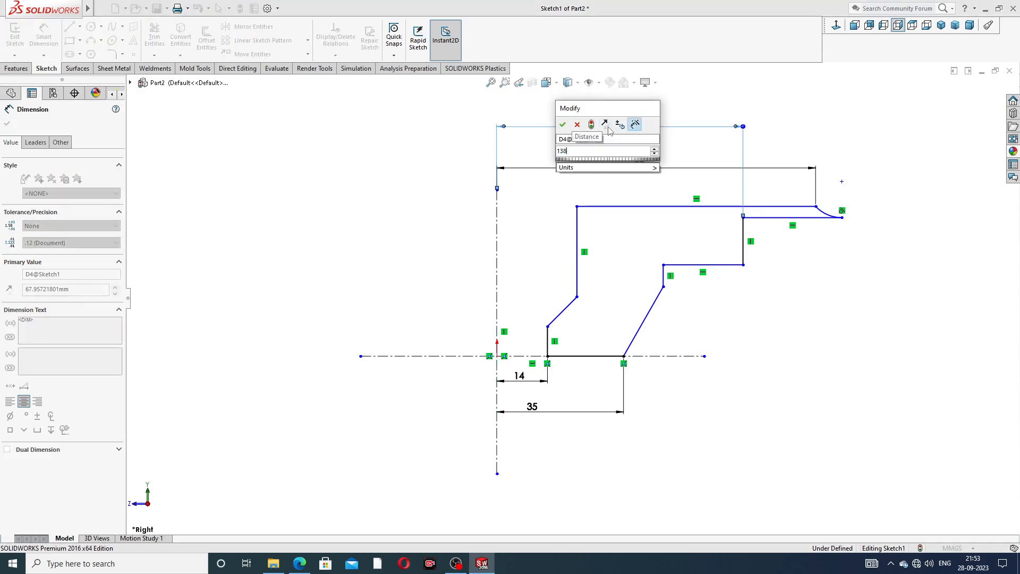
key("Return")
left_click(859, 335)
Dimension the length of the profile's outermost vertical edge as 22 mm.
scroll(875, 298, "up", 2)
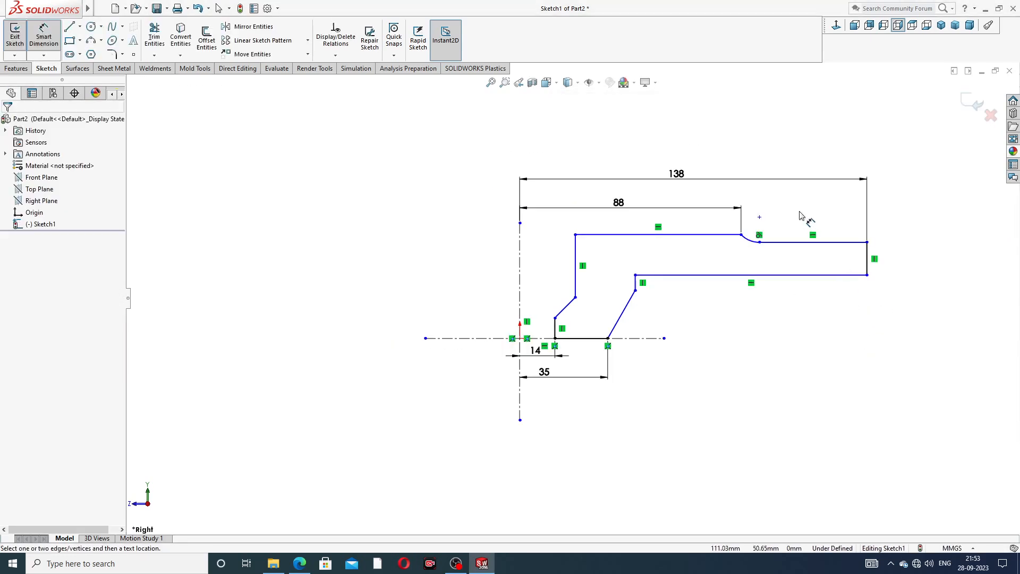
left_click(868, 258)
left_click(892, 264)
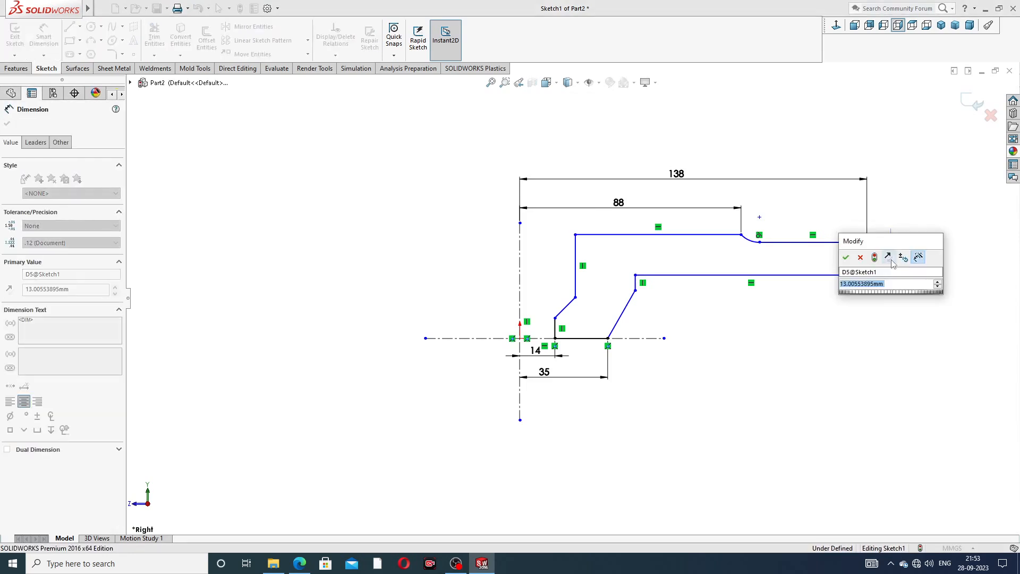
type("13")
key("Return")
left_click(842, 352)
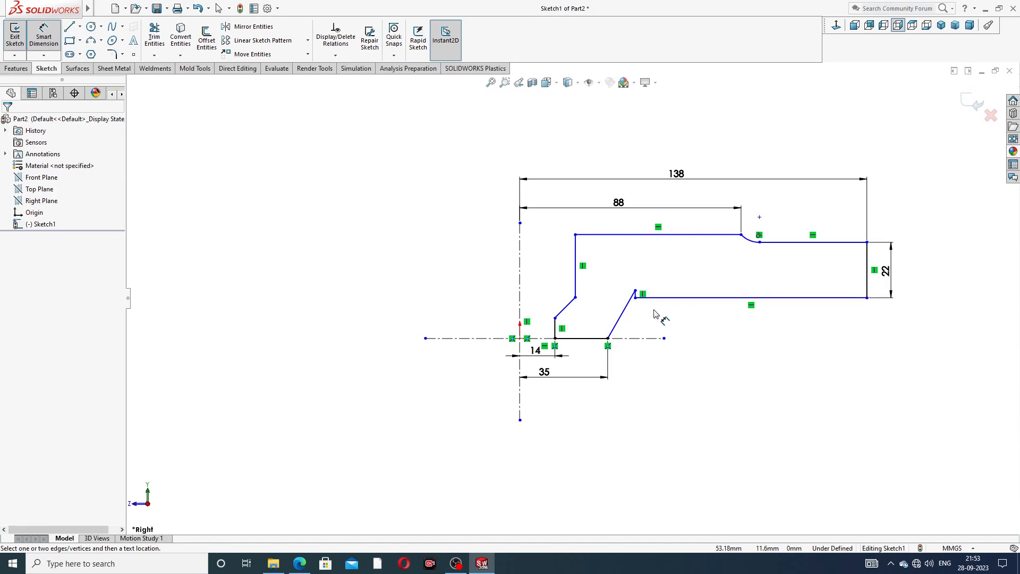
Reposition the upper endpoint of the outer slanted line so it lies below the long lower horizontal edge.
right_click(695, 327)
left_click(721, 157)
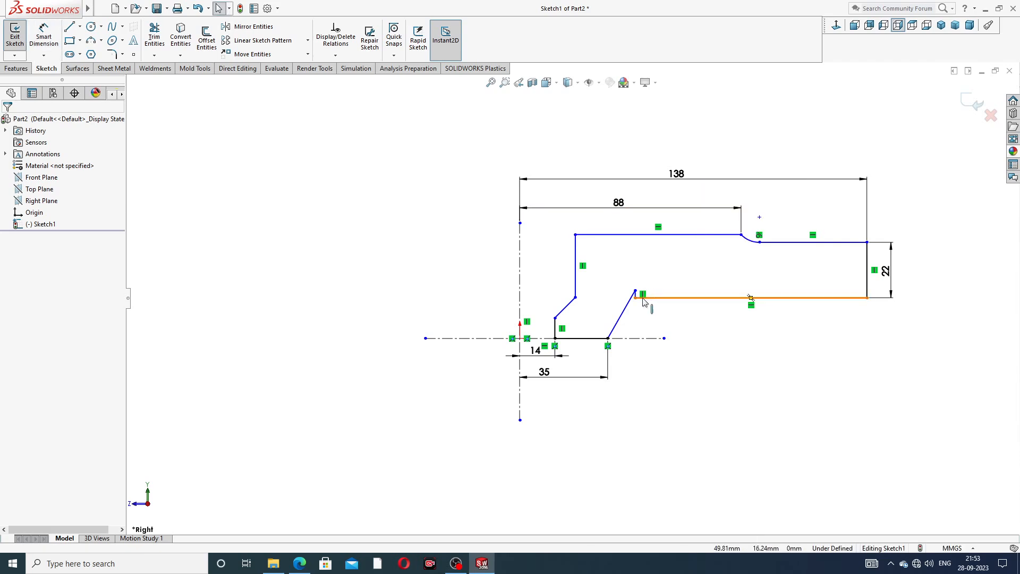
left_click_drag(636, 293, 632, 314)
left_click(701, 339)
scroll(666, 322, "up", 2)
scroll(667, 322, "down", 2)
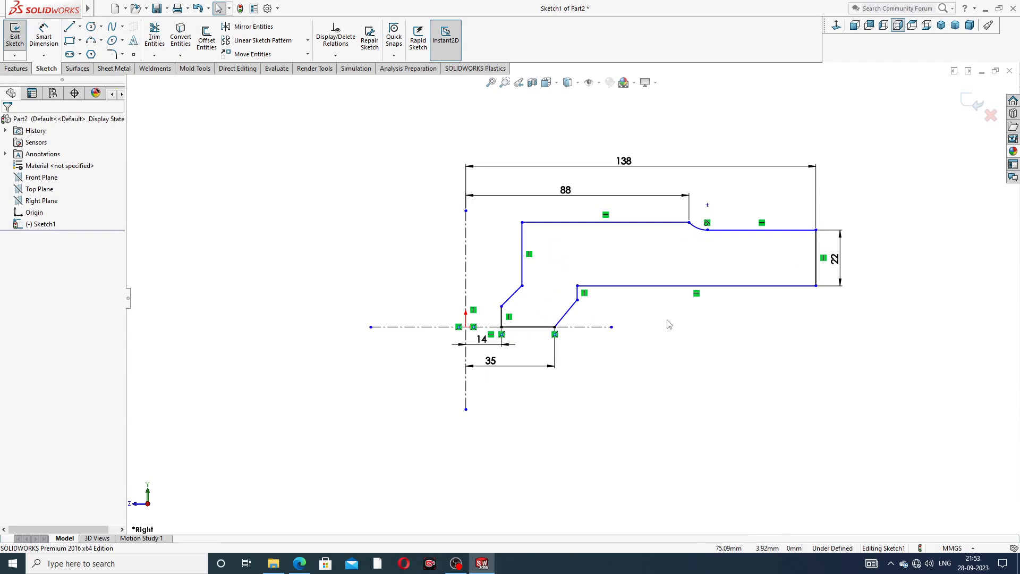
Dimension the short vertical line between the slanted line and the long lower edge as 6 mm.
left_click(44, 35)
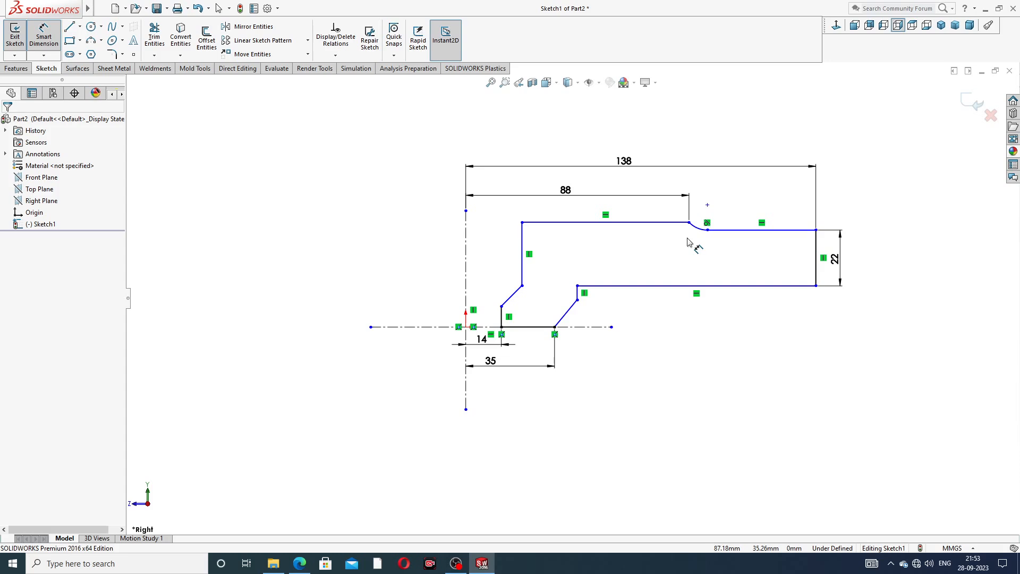
left_click(578, 294)
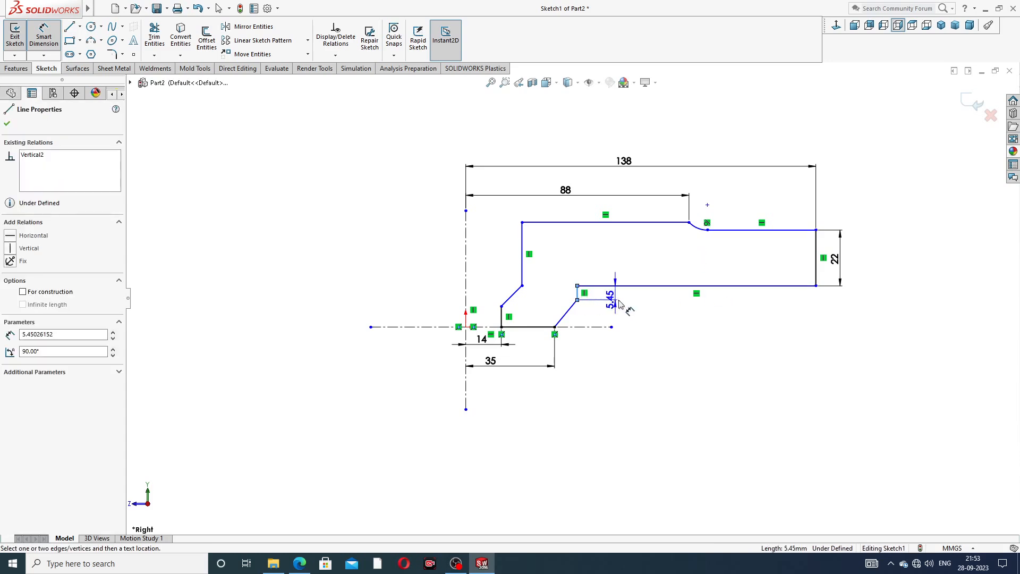
left_click(795, 321)
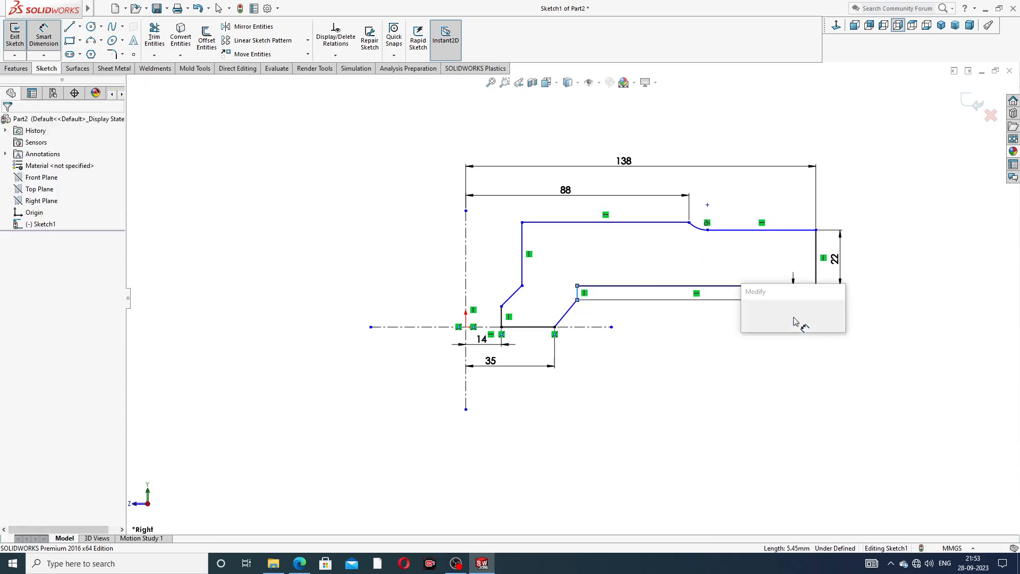
type("6")
key("Return")
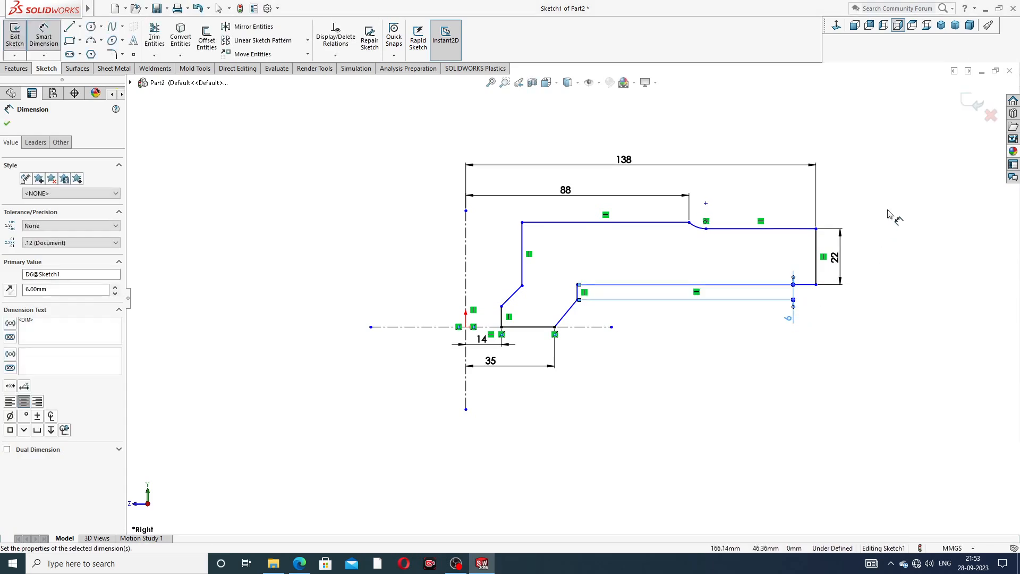
Dimension the arc's upper endpoint 6 mm above the outer upper horizontal line.
left_click(689, 222)
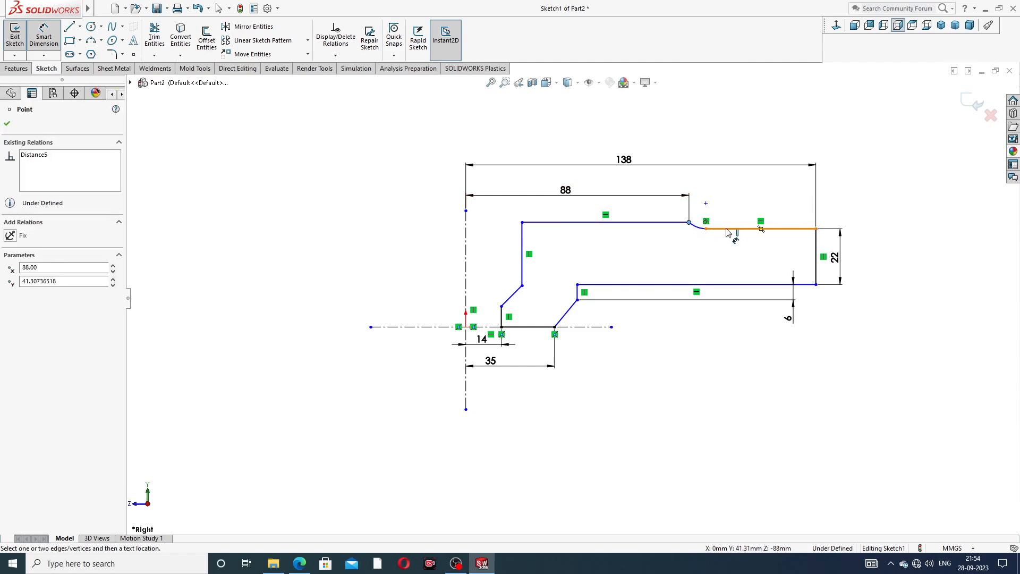
left_click(727, 229)
left_click(829, 201)
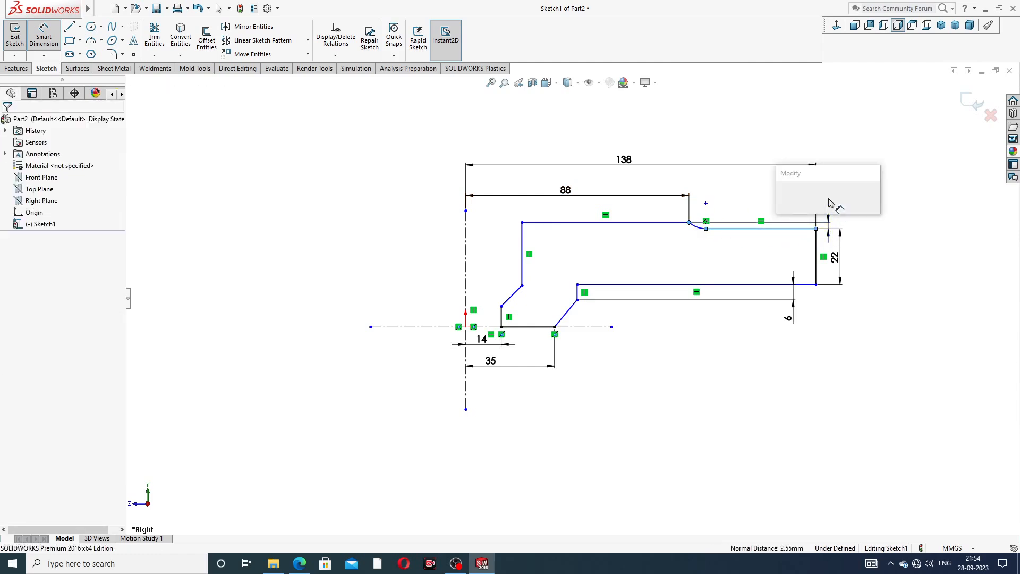
type("6")
key("Return")
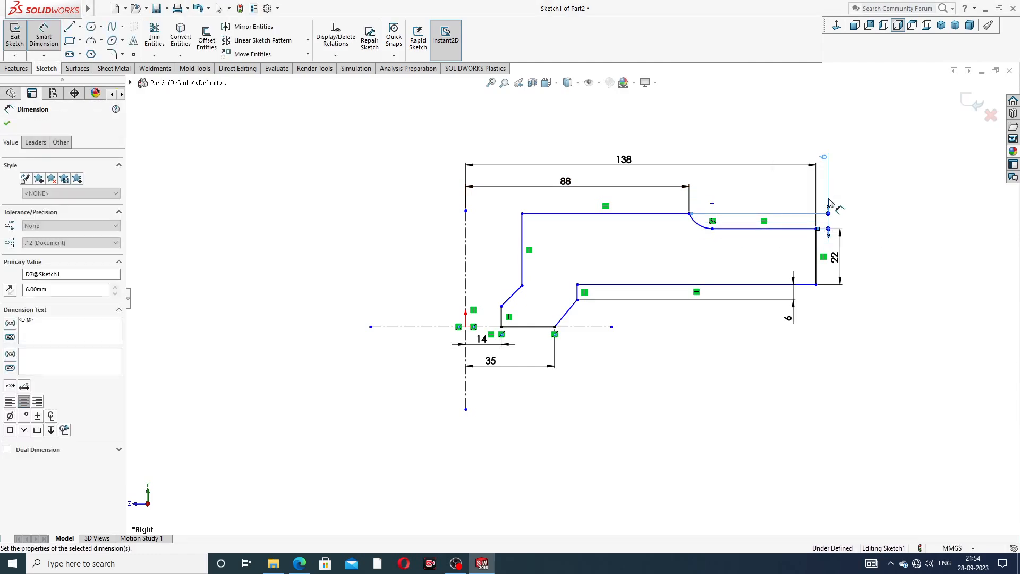
left_click(871, 209)
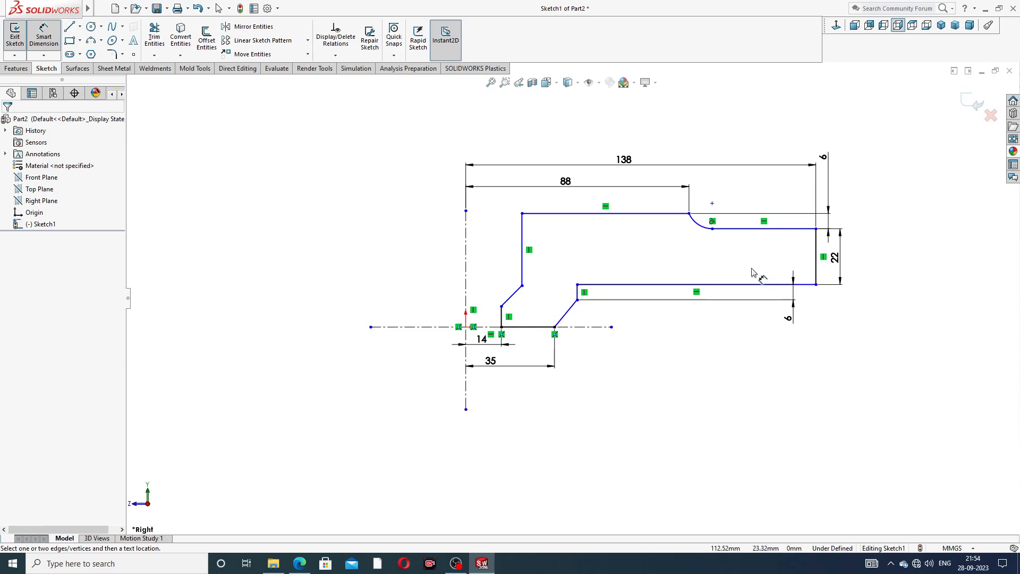
Dimension the upper end of the outer slanted line 47 mm above the horizontal centerline.
left_click(577, 301)
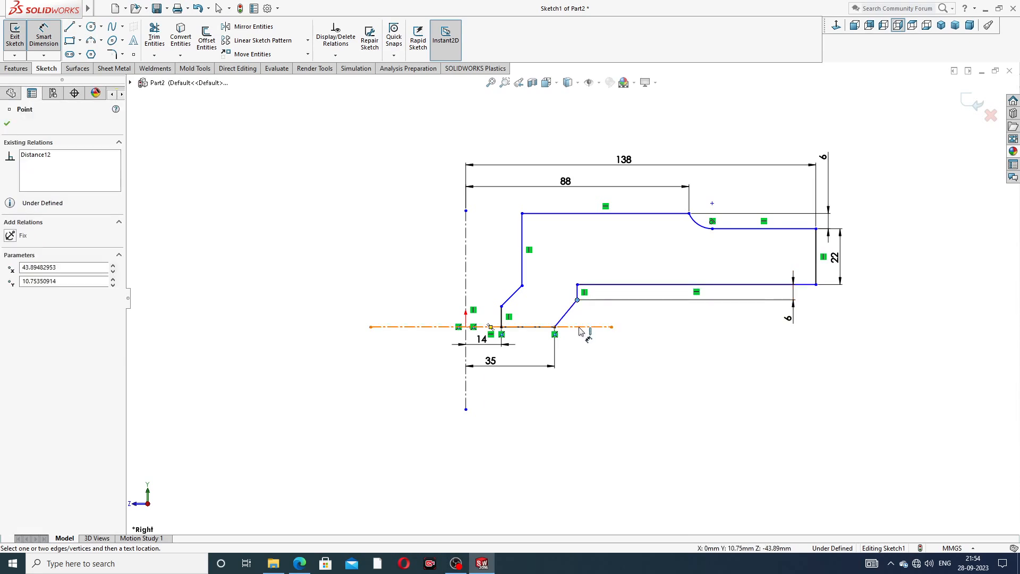
left_click(589, 326)
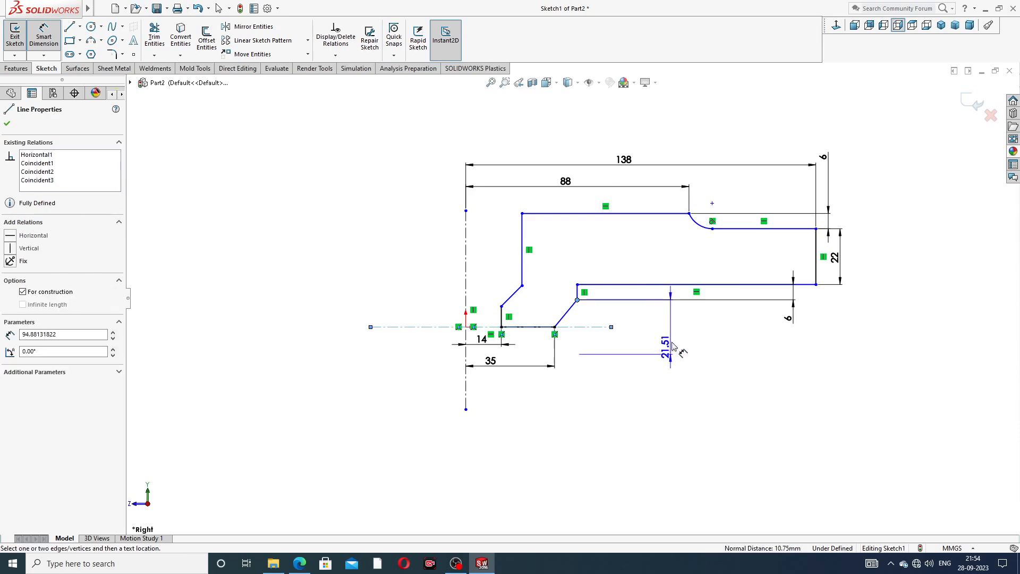
left_click(675, 321)
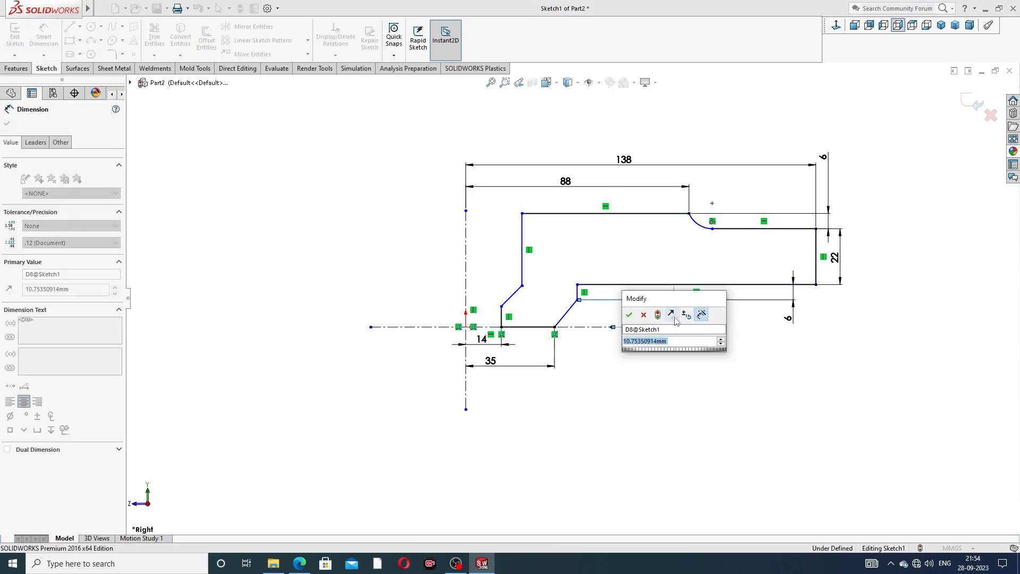
type("47")
key("Return")
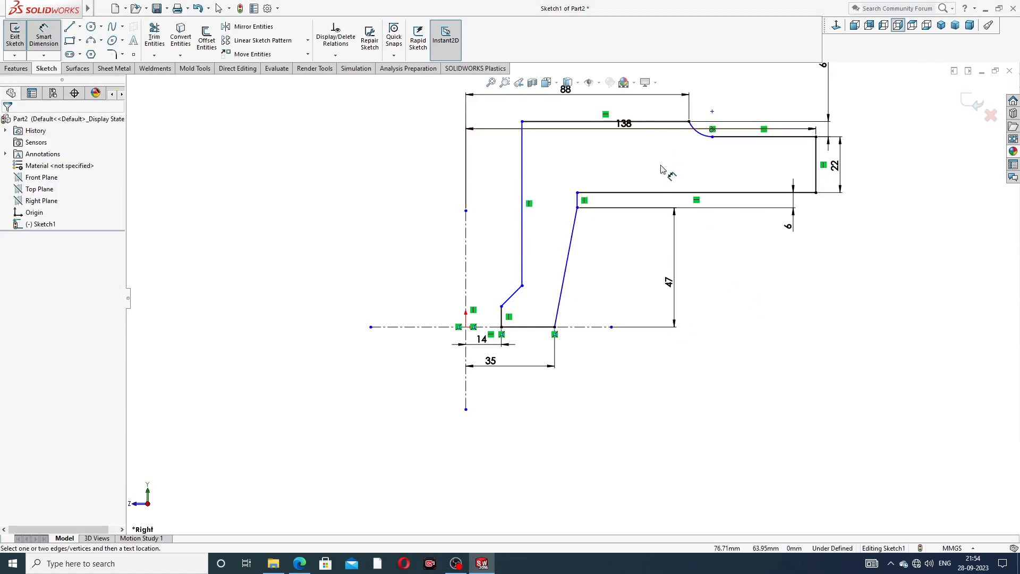
Move the 138, 88, 22 and upper 6 mm dimensions clear of the profile and of each other.
scroll(658, 164, "up", 2)
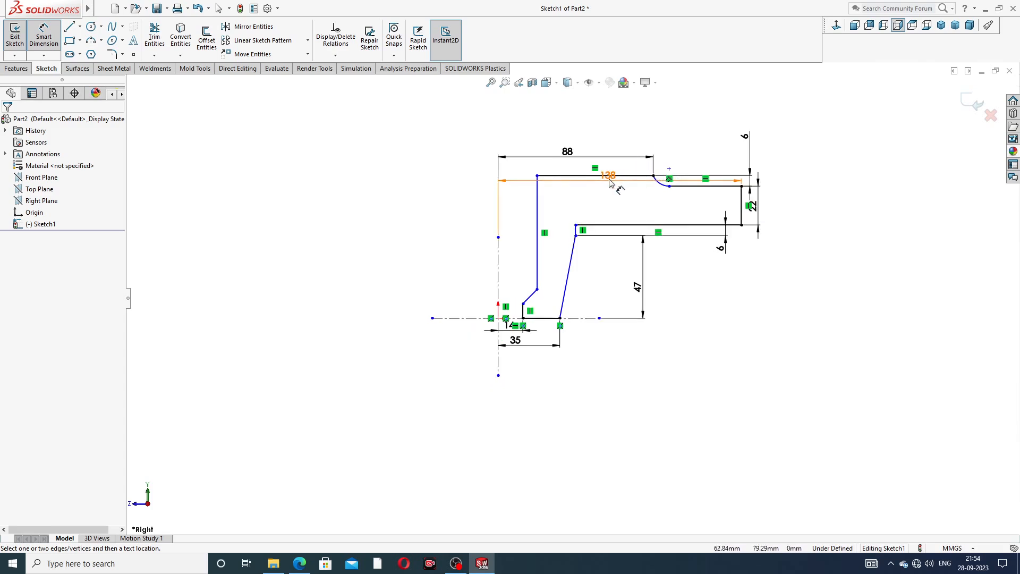
mouse_move(628, 171)
left_mouse_down()
mouse_move(605, 135)
mouse_move(605, 109)
left_mouse_up()
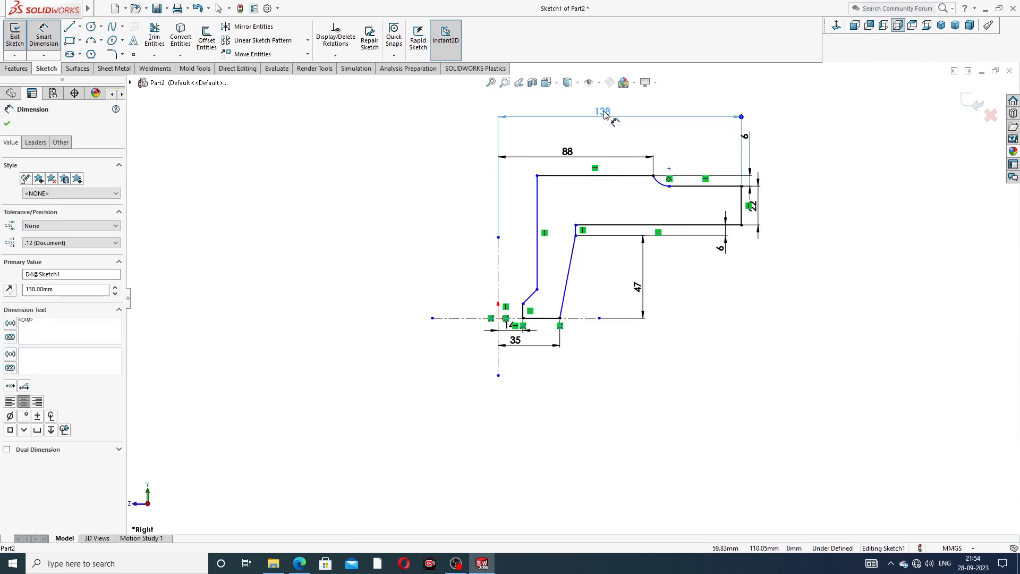
left_click_drag(751, 205, 791, 207)
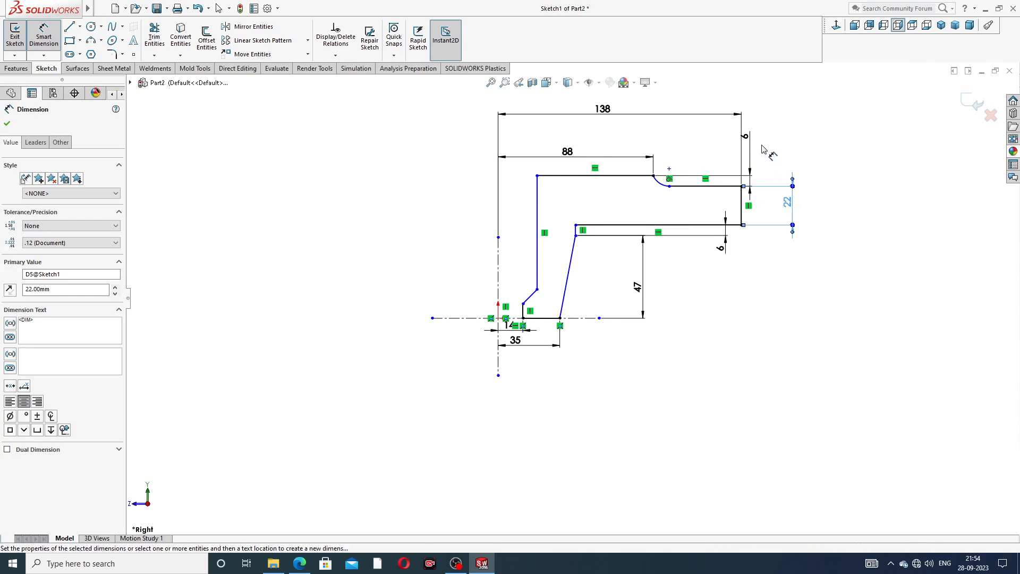
left_click_drag(746, 136, 759, 138)
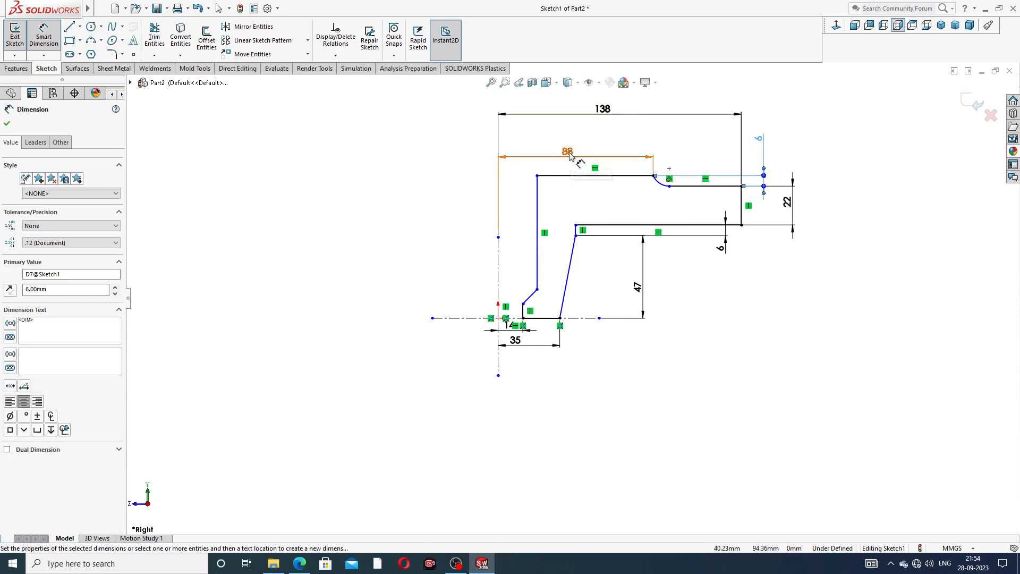
left_click_drag(570, 154, 586, 144)
left_click(649, 296)
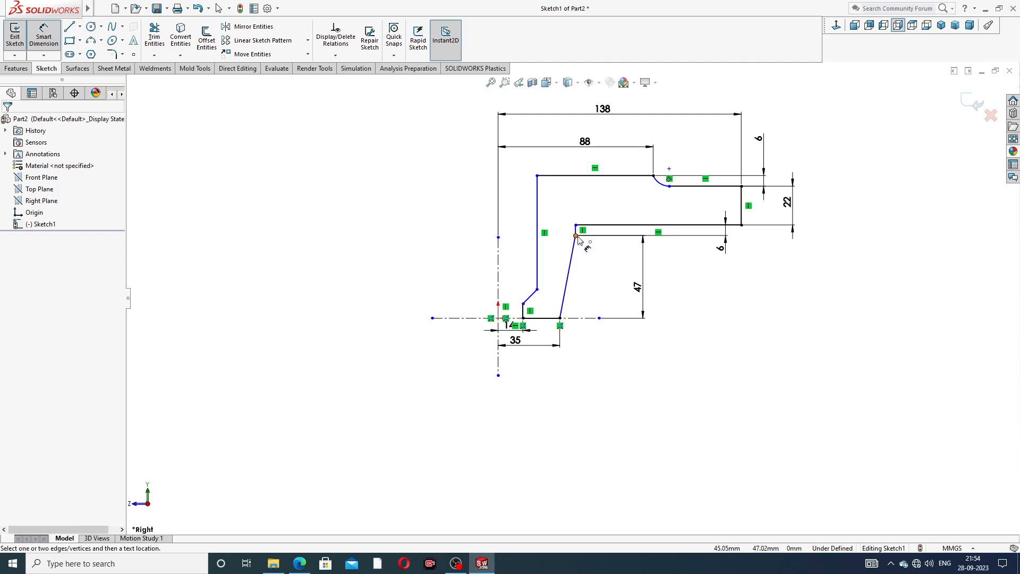
Dimension the upper end of the outer slanted line 81 mm from the vertical centerline.
left_click(576, 236)
left_click(499, 280)
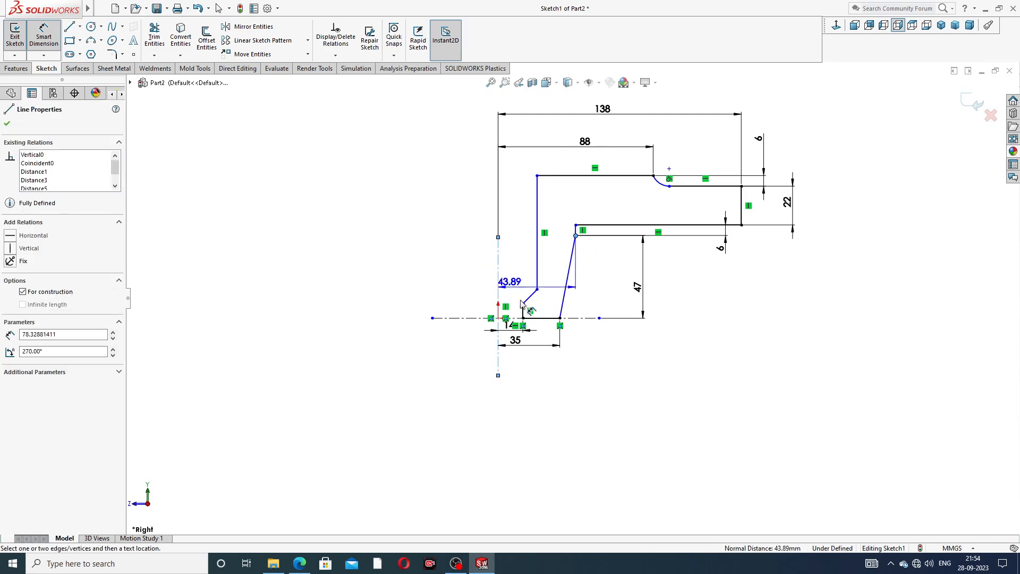
left_click(544, 387)
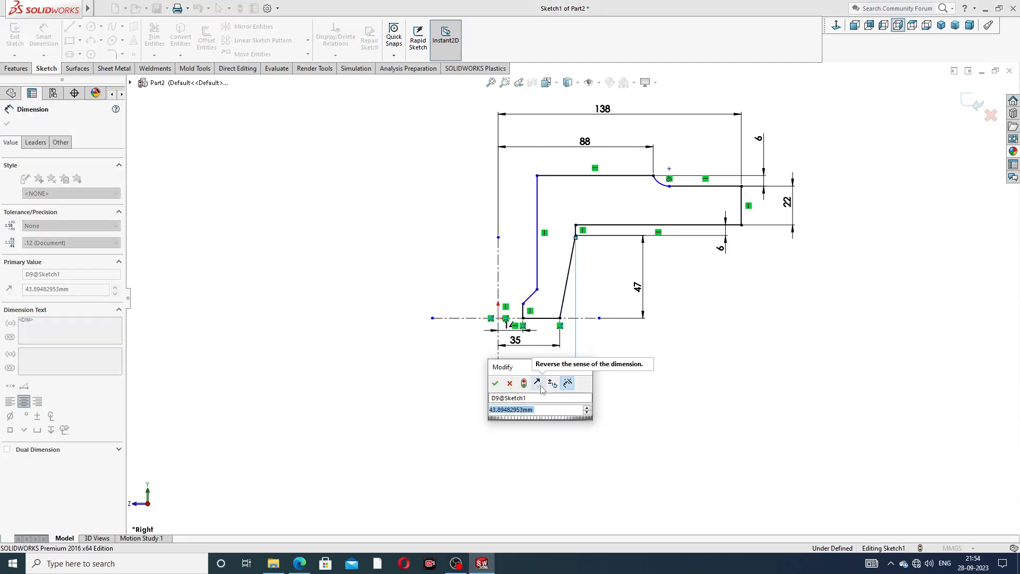
type("81")
key("Return")
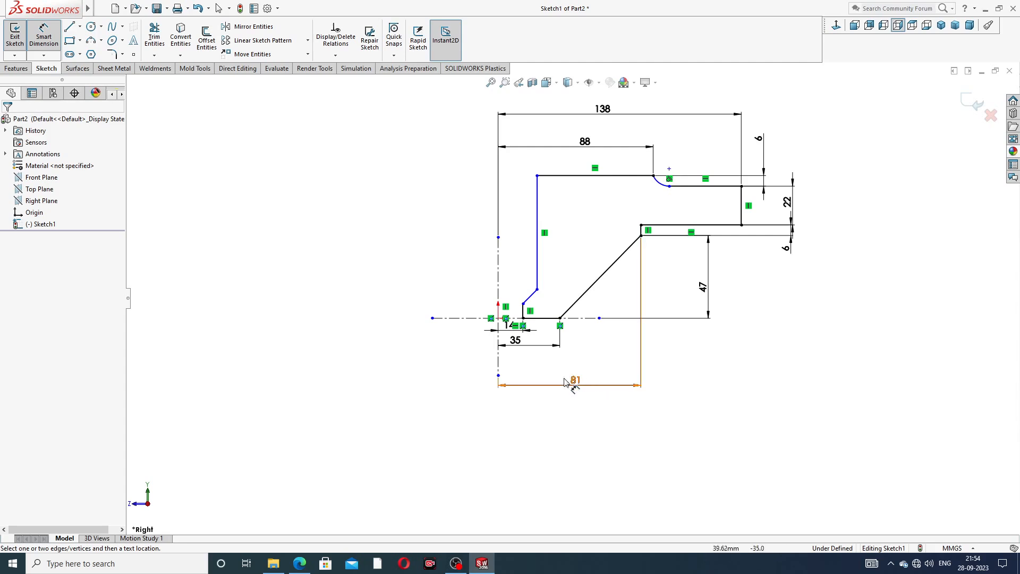
Space out the 35 mm and 14 mm dimensions further below the profile's bottom line.
left_click_drag(530, 345, 538, 368)
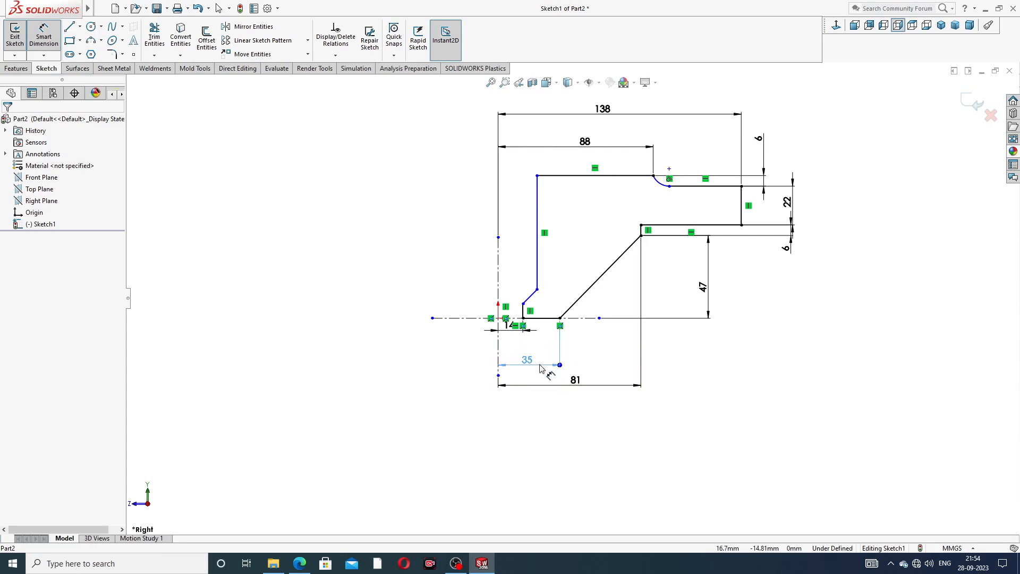
left_click(698, 349)
left_click_drag(510, 330, 511, 343)
left_click(729, 374)
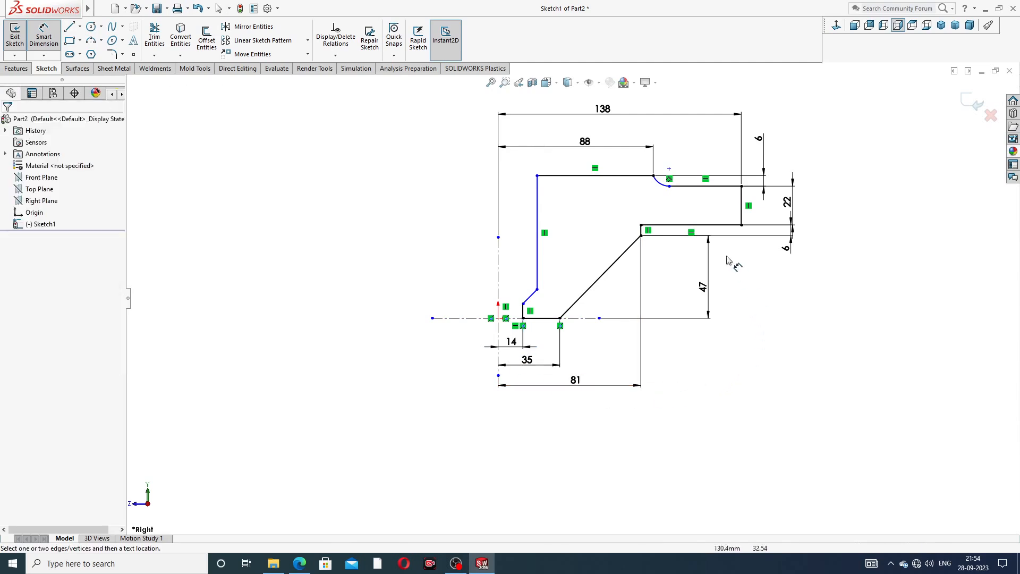
Dimension the profile's long inner vertical edge 28 mm from the vertical centerline.
left_click(537, 213)
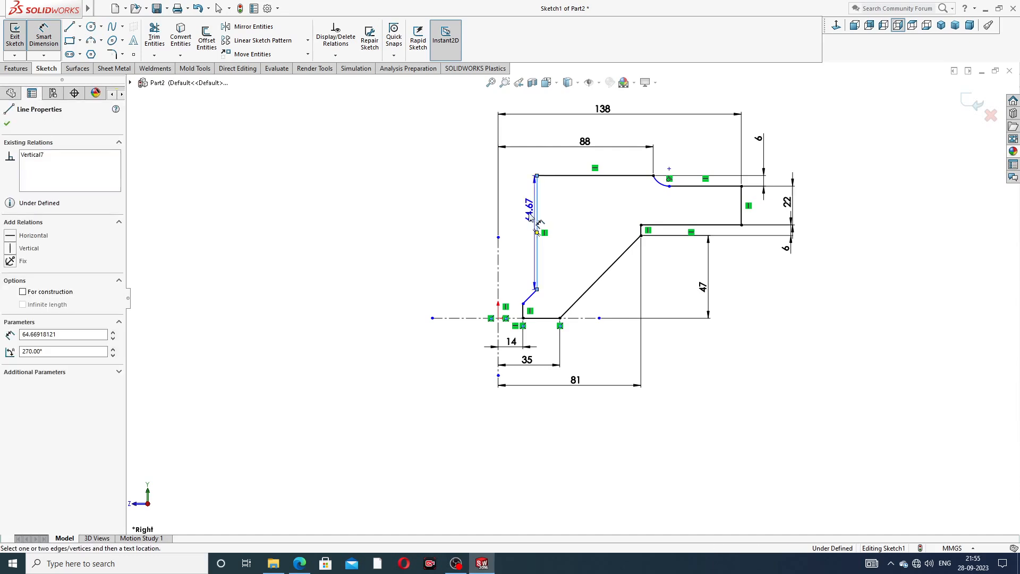
left_click(498, 238)
left_click(519, 237)
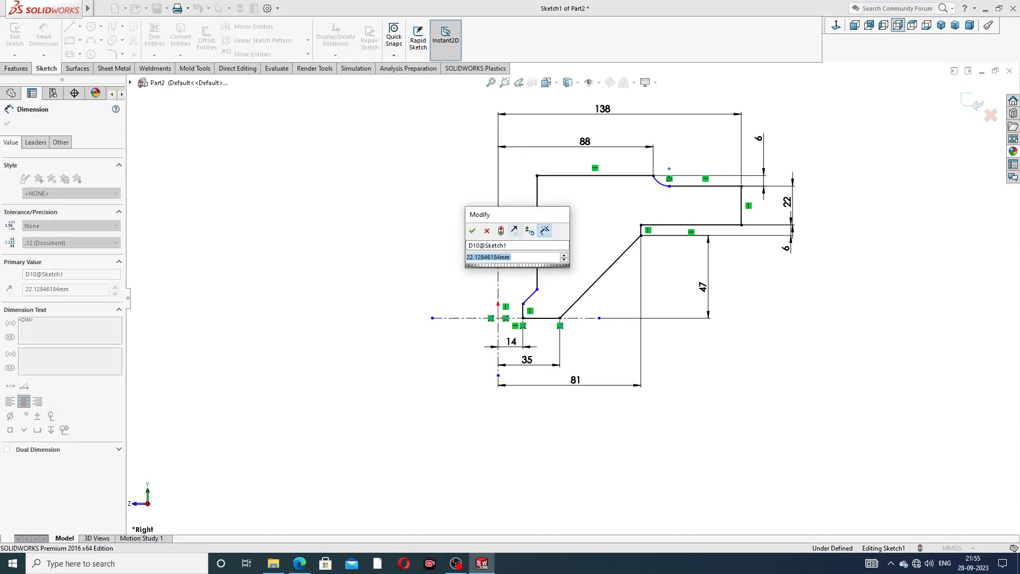
type("22")
key("Return")
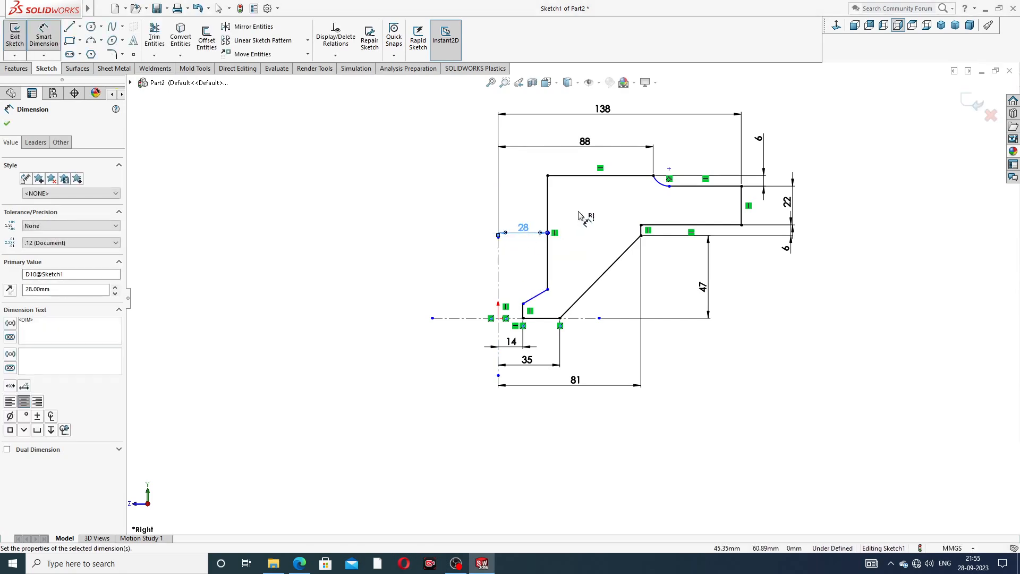
left_click(578, 211)
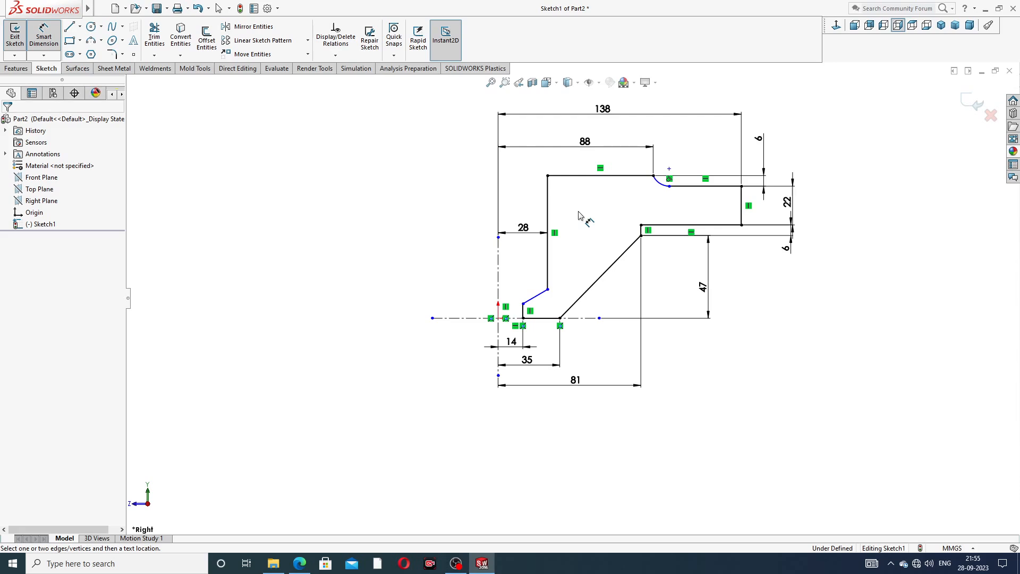
Dimension the vertical distance from the arc's lower endpoint to the top of the short inner vertical line as 48 mm.
left_click(670, 186)
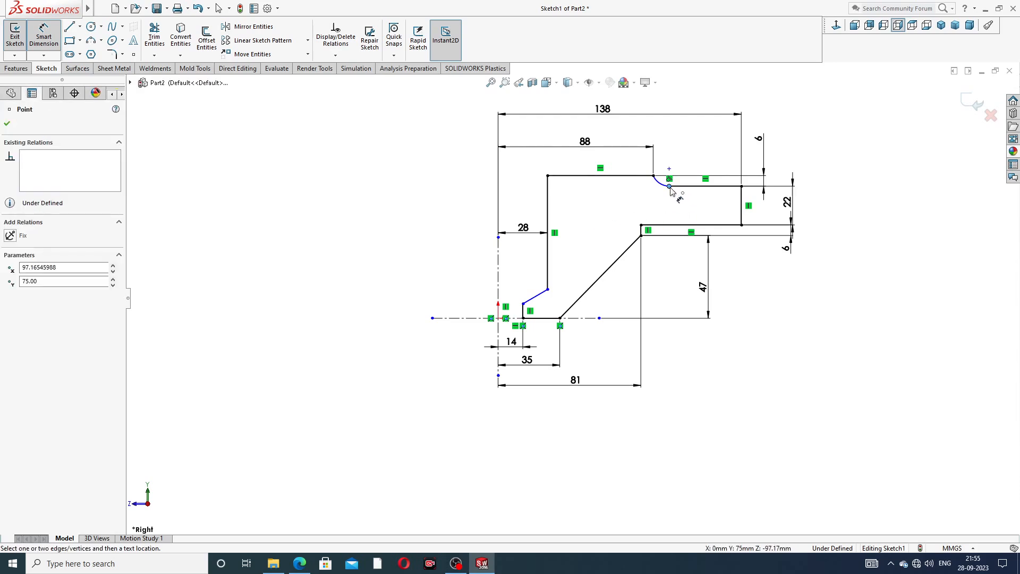
left_click(523, 304)
left_click(478, 255)
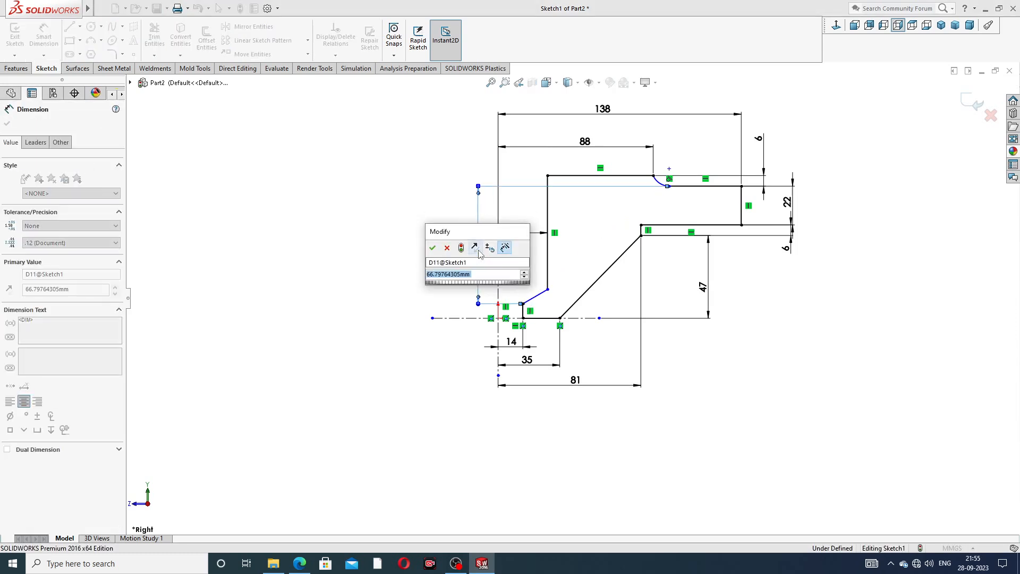
type("48")
key("Return")
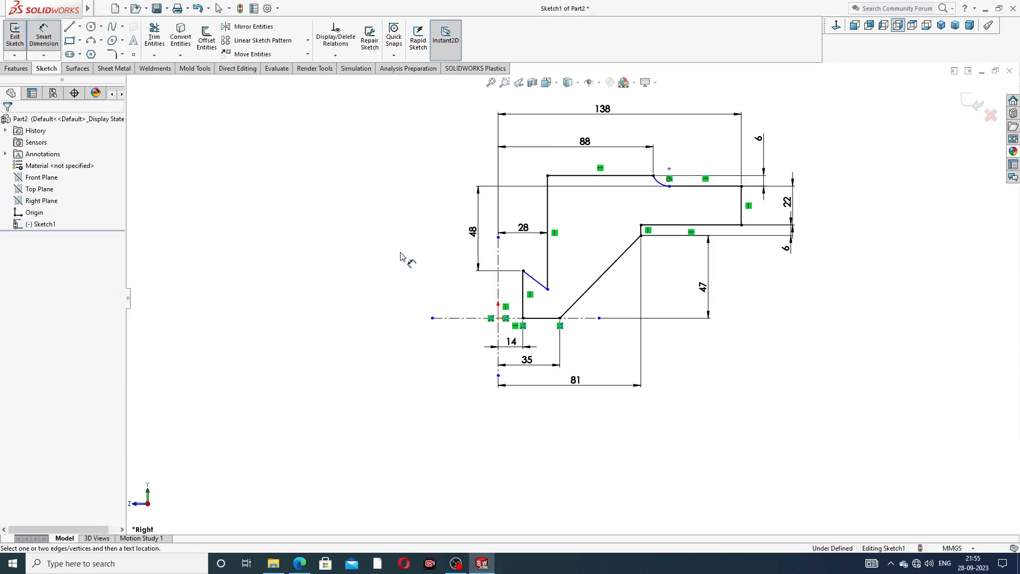
right_click(415, 253)
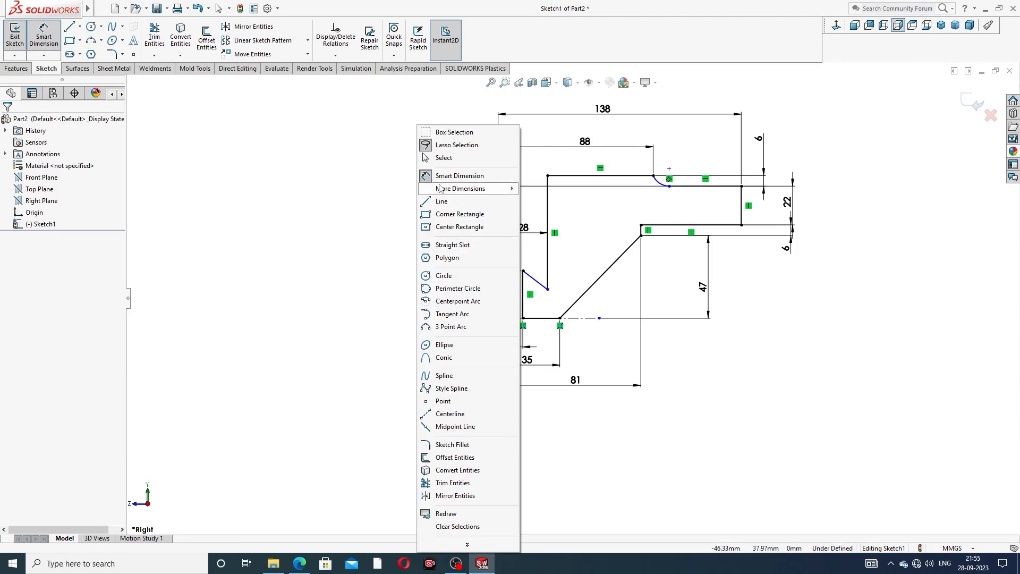
Pull the lower end of the long inner vertical edge up above the short inner vertical line so the connecting line slopes upward.
left_click(444, 158)
left_click_drag(548, 288, 547, 254)
key("Escape")
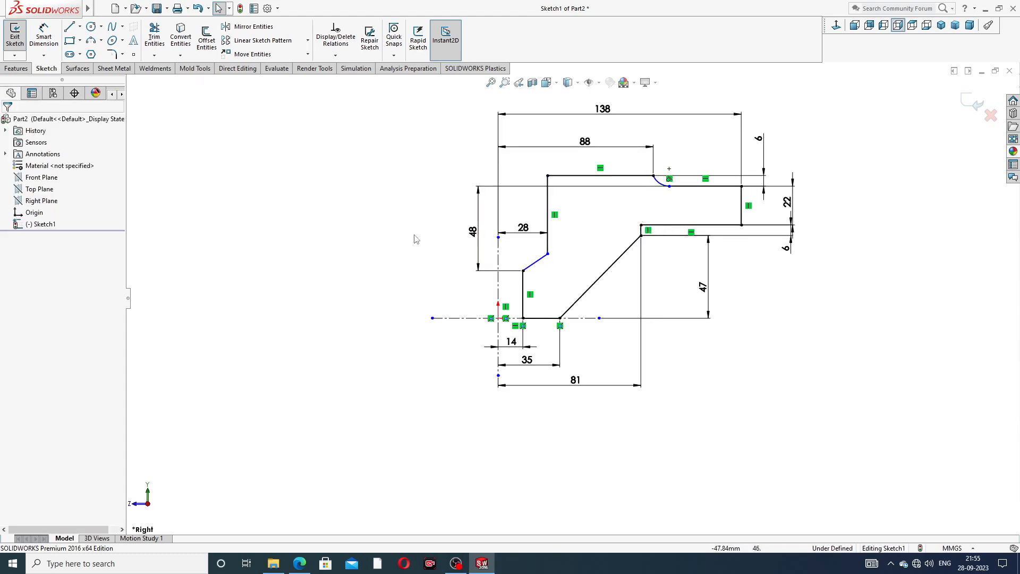
Dimension the angle between the short slanted line and the vertical centerline as 60°.
left_click(53, 37)
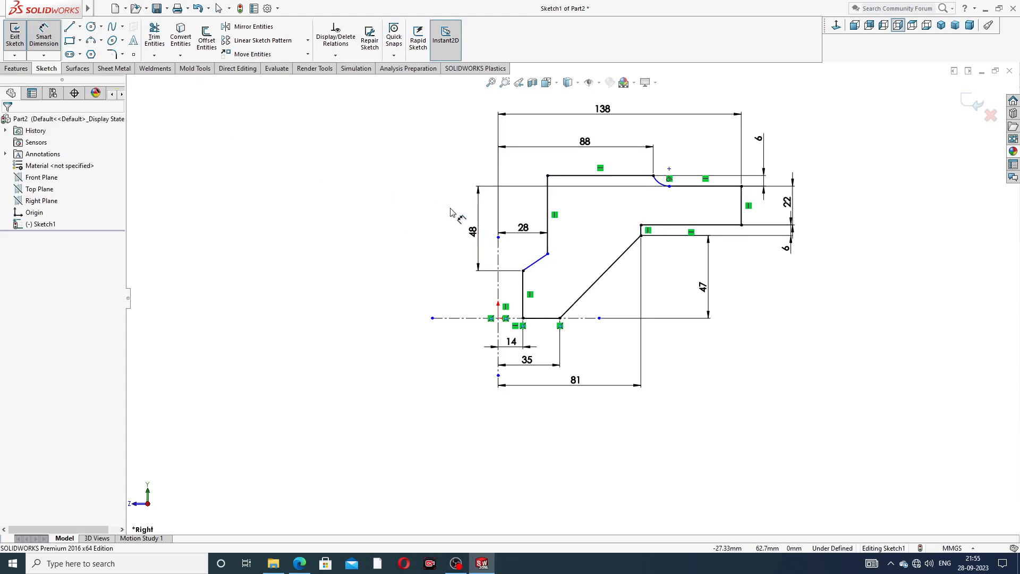
left_click(536, 262)
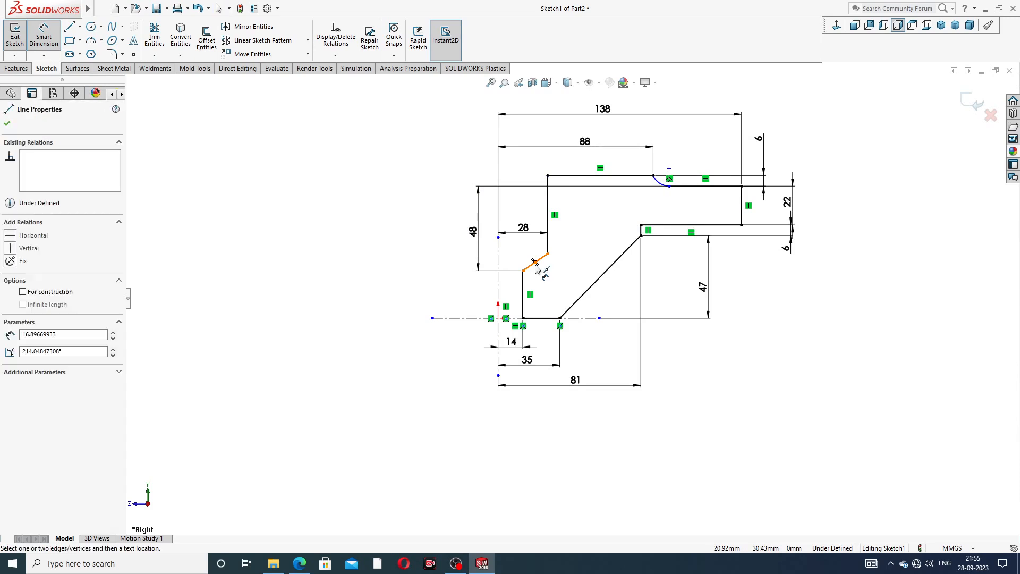
left_click(447, 254)
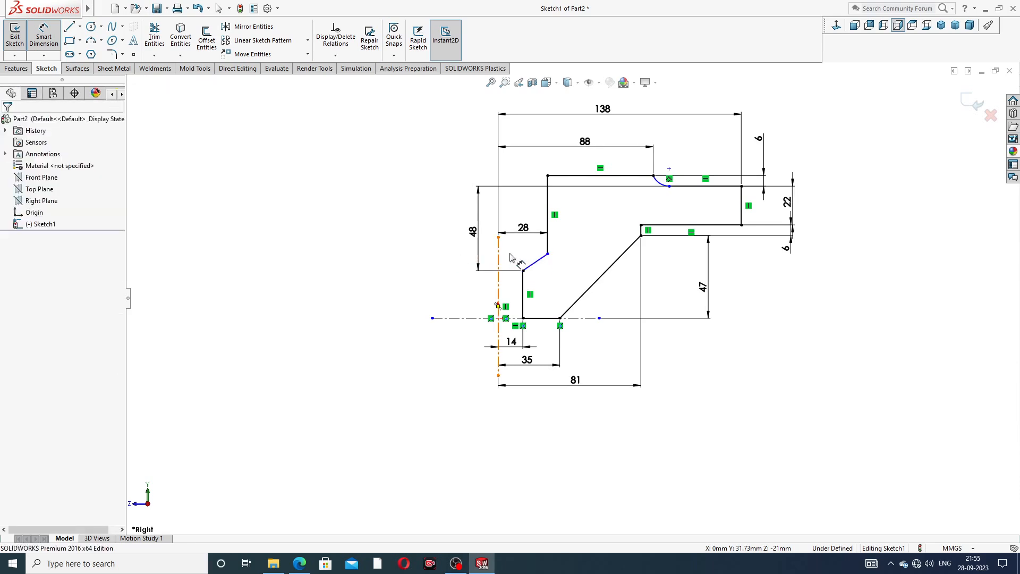
left_click(533, 264)
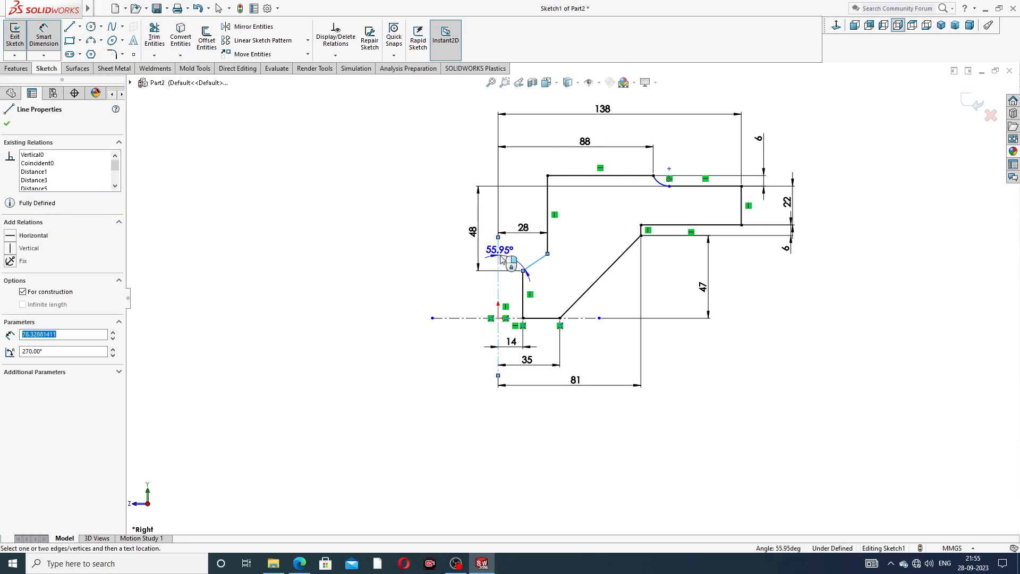
left_click(513, 263)
type("60")
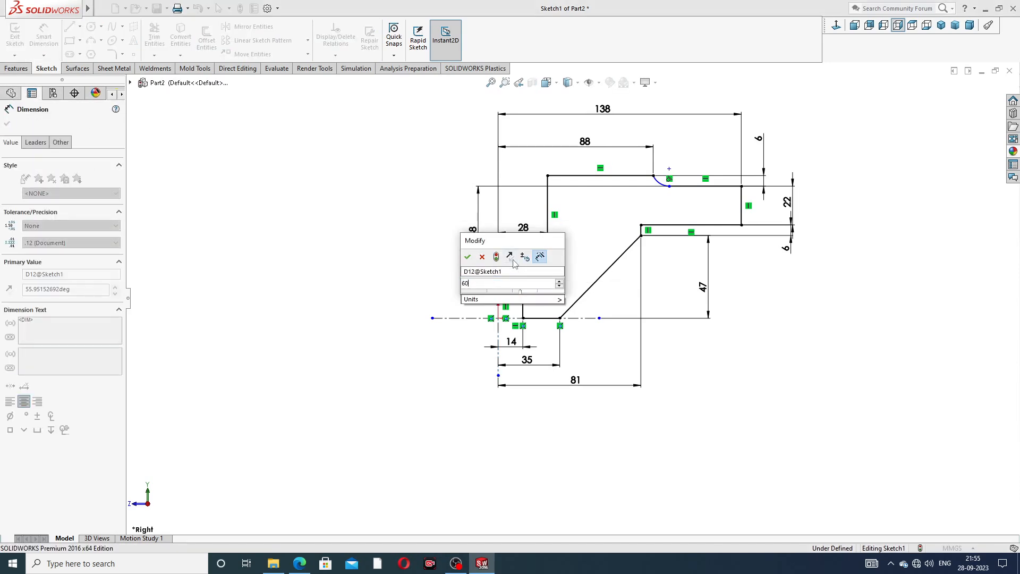
key("Return")
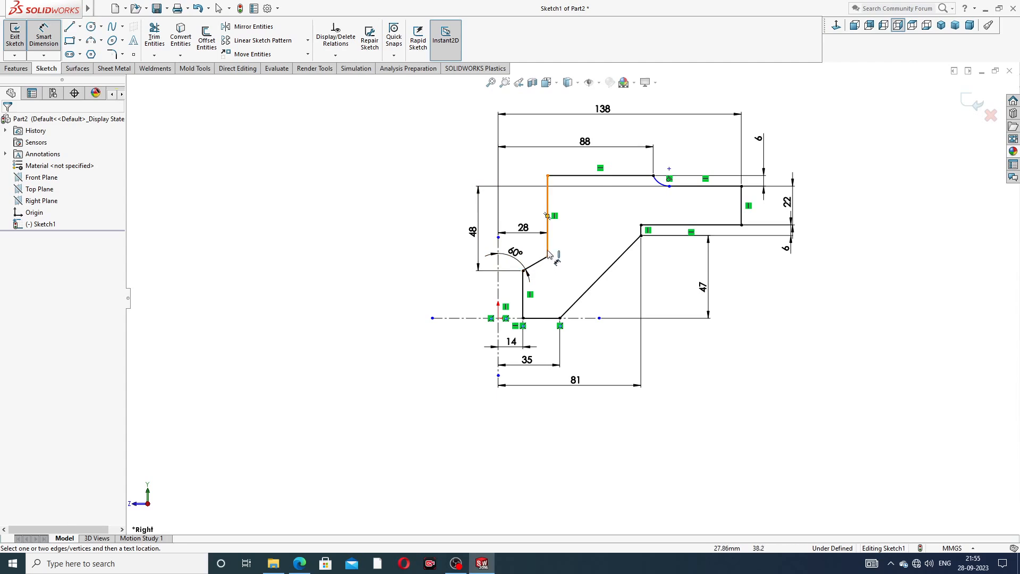
Move the 28 mm dimension higher, clear of the 60° angle dimension, and leave Smart Dimension.
left_click_drag(524, 237, 524, 212)
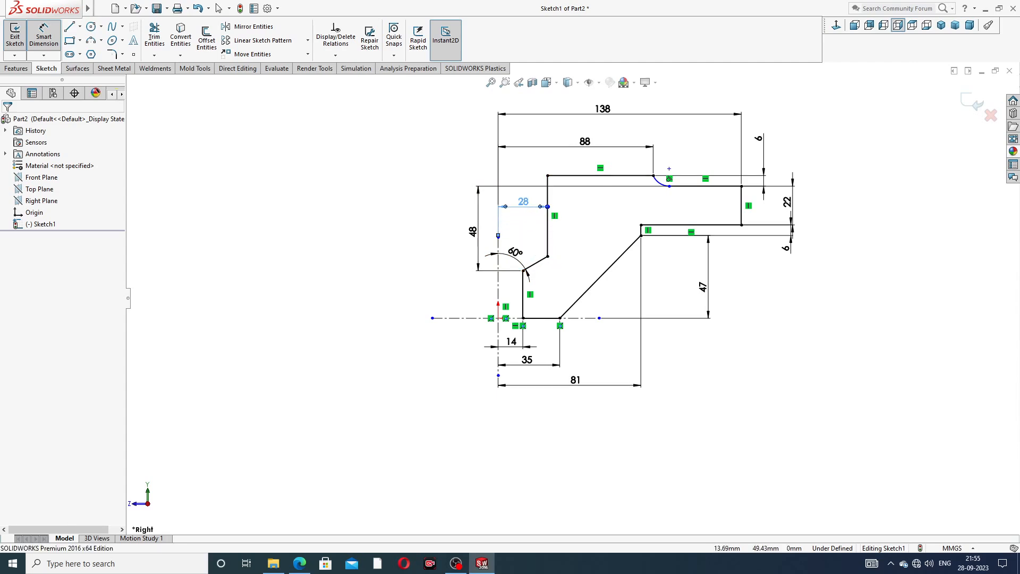
left_click(408, 234)
scroll(690, 148, "down", 3)
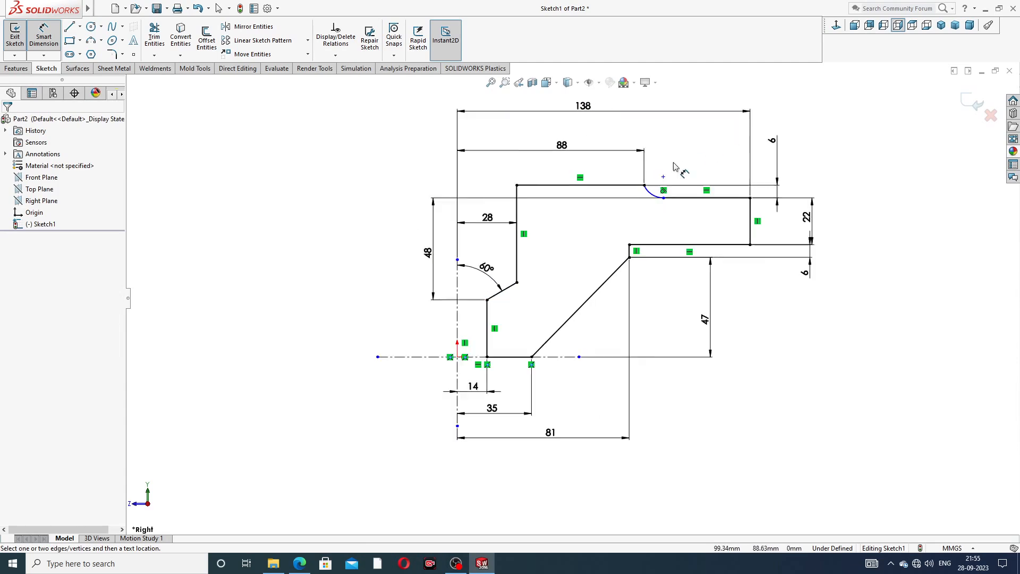
right_click(810, 122)
left_click(838, 153)
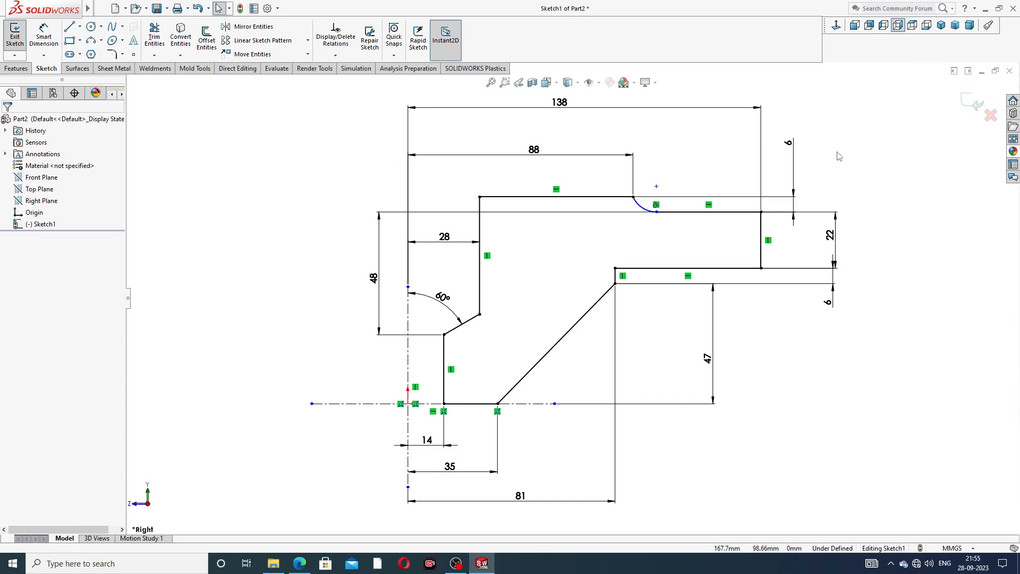
Add a horizontal relation between the arc's upper endpoint and its center point.
left_click(634, 197)
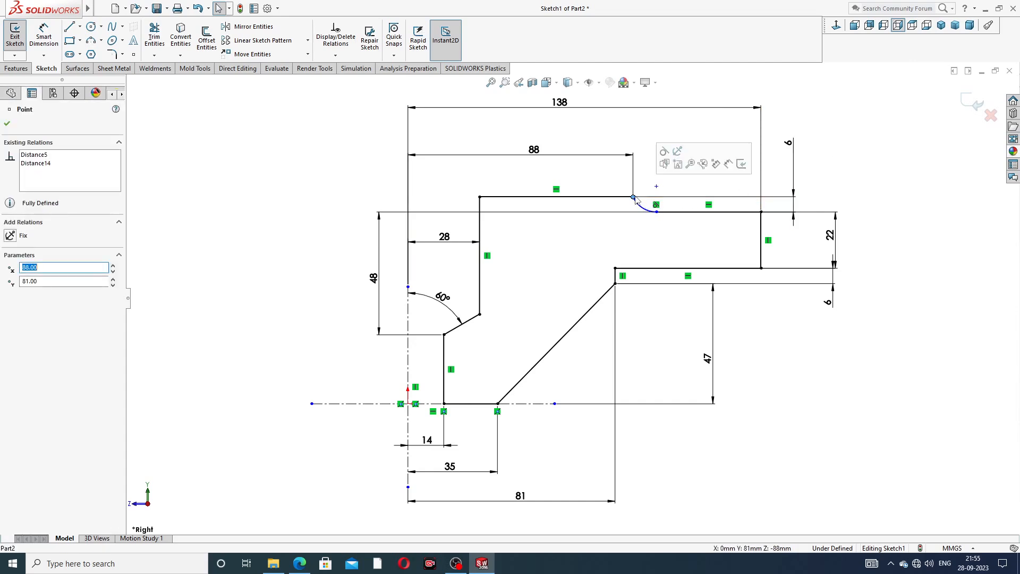
left_click(656, 187, "ctrl")
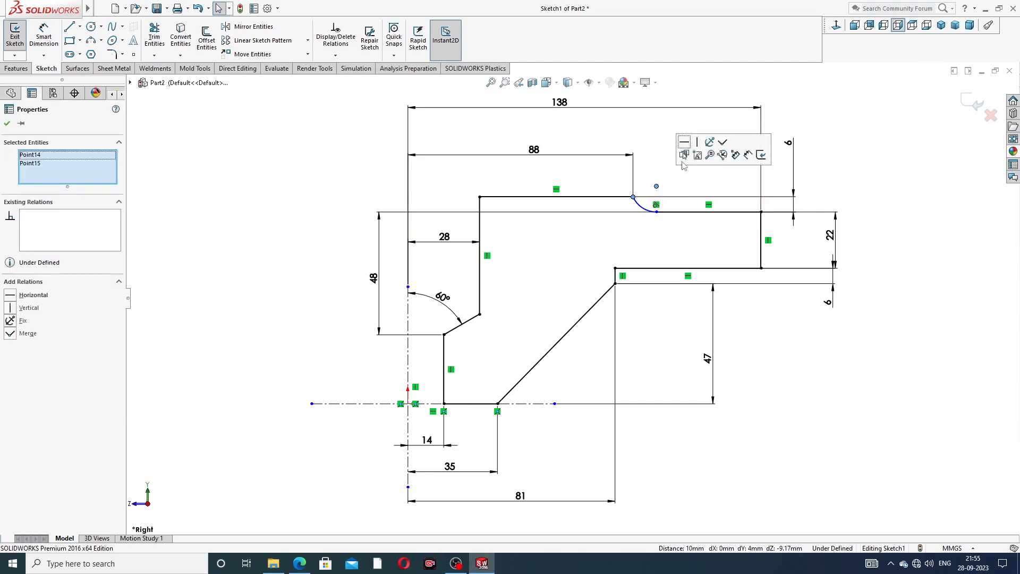
left_click(684, 143)
left_click(839, 169)
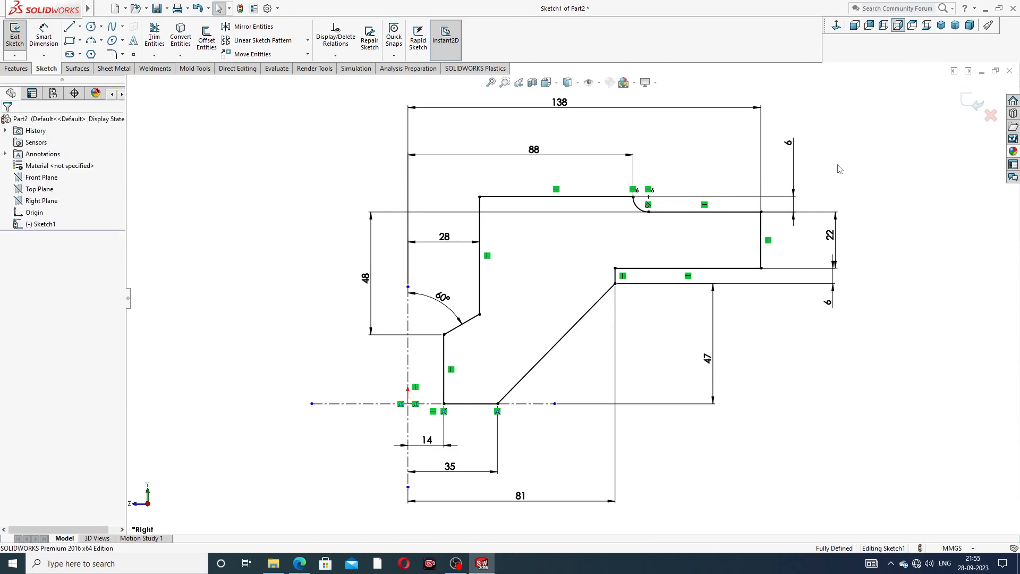
Tidy the placement of the 81 mm, lower 6 mm, 22 mm and 48 mm dimensions around the profile.
key("f")
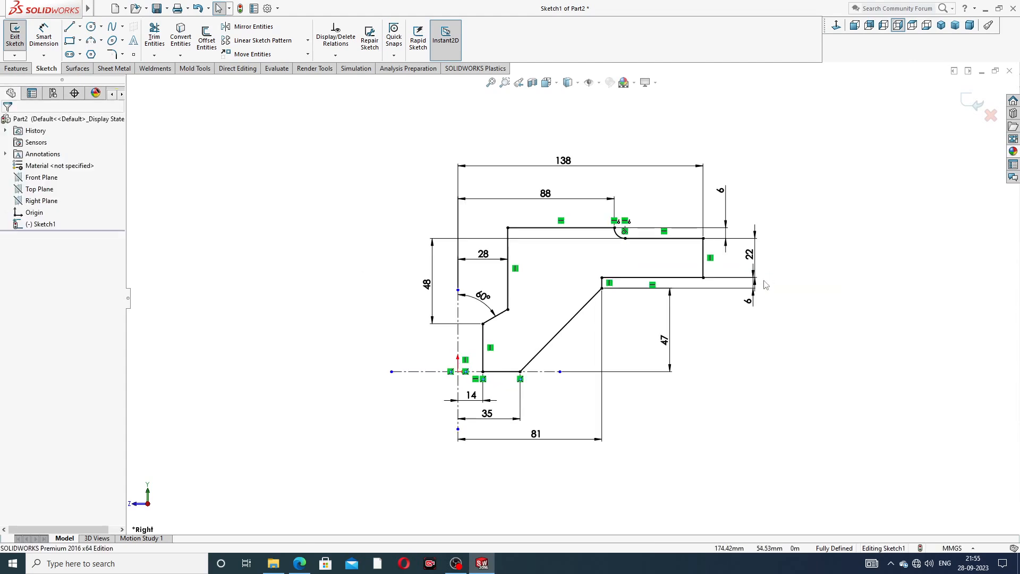
left_click_drag(535, 434, 530, 441)
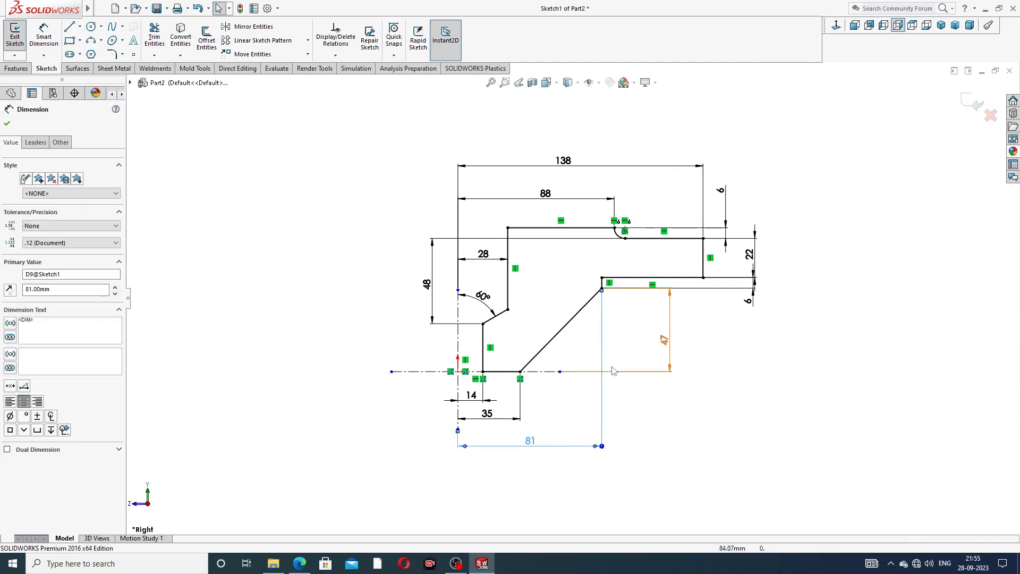
left_click(709, 352)
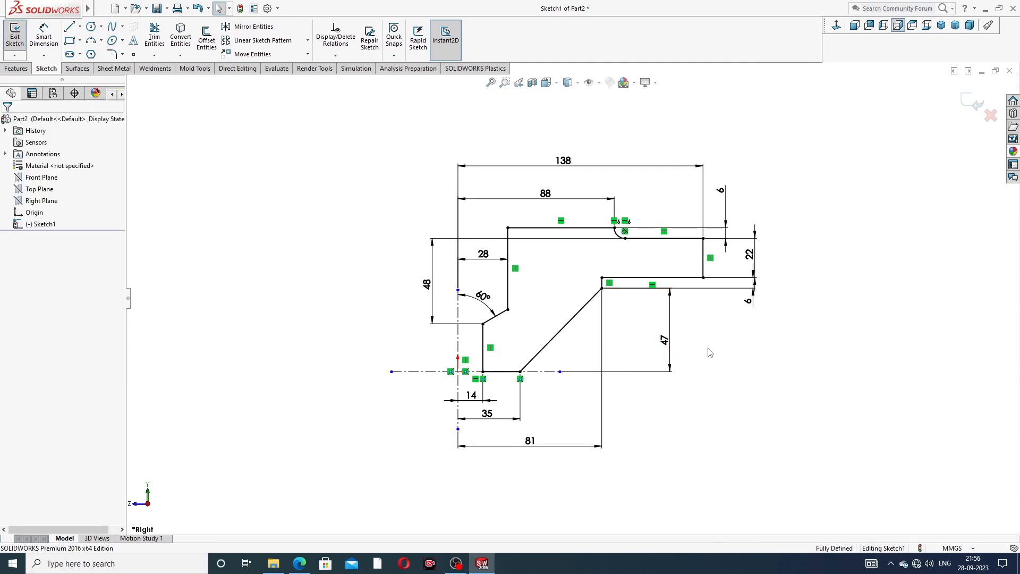
left_click_drag(750, 302, 726, 309)
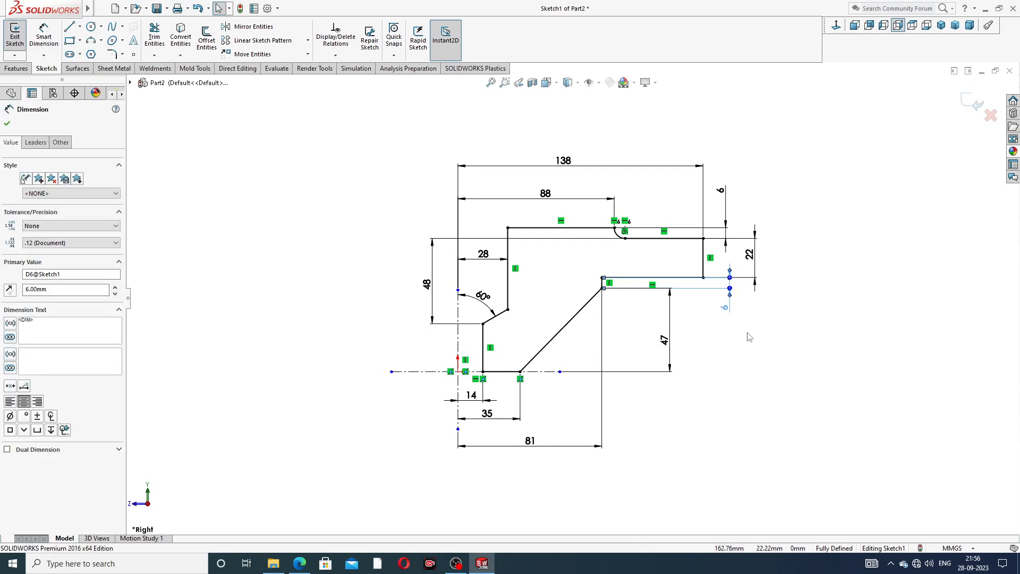
left_click(765, 269)
left_click_drag(765, 268, 767, 268)
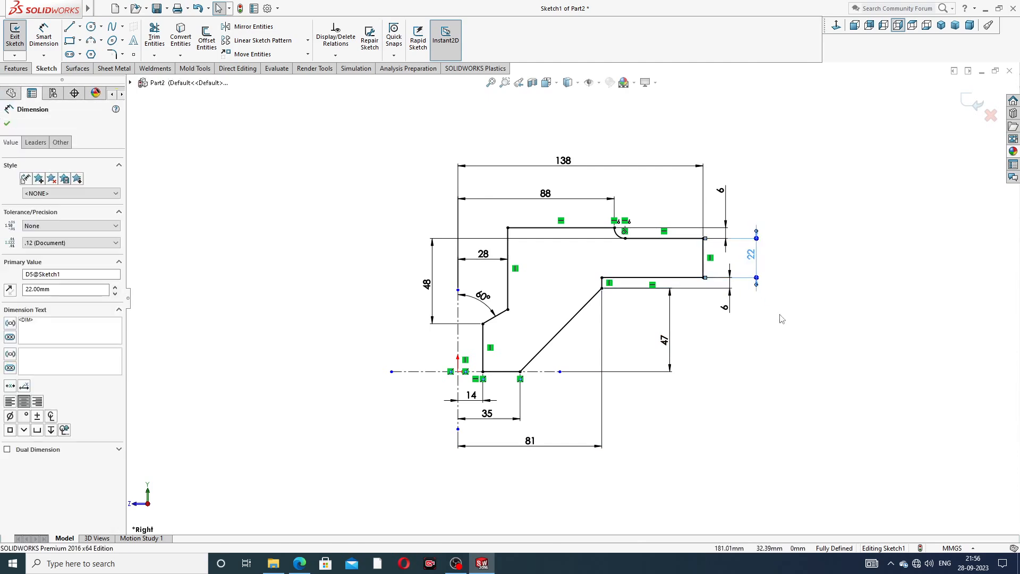
left_click(662, 254)
scroll(661, 254, "down", 2)
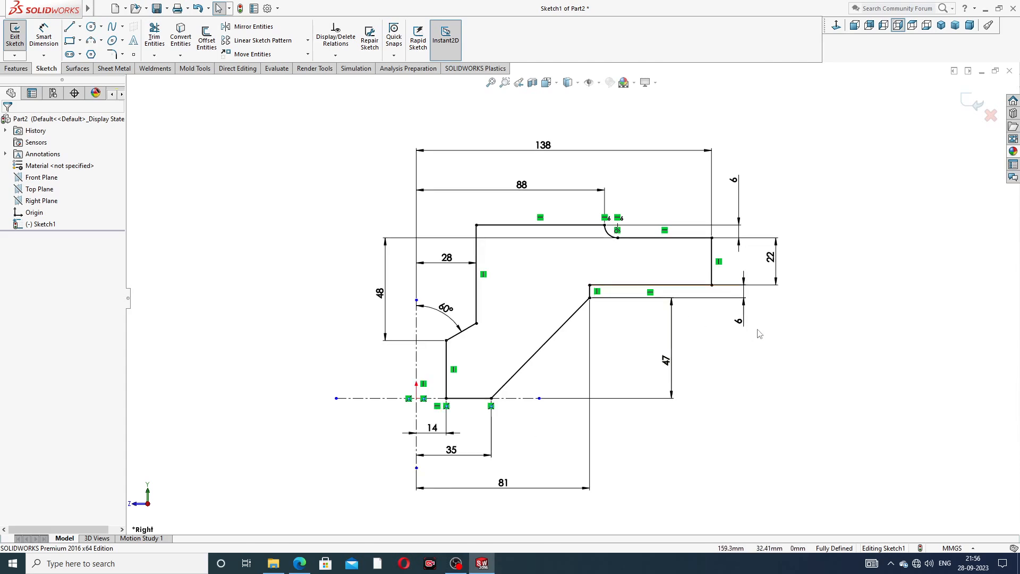
left_click(380, 292)
left_click_drag(380, 293, 373, 292)
left_click(312, 292)
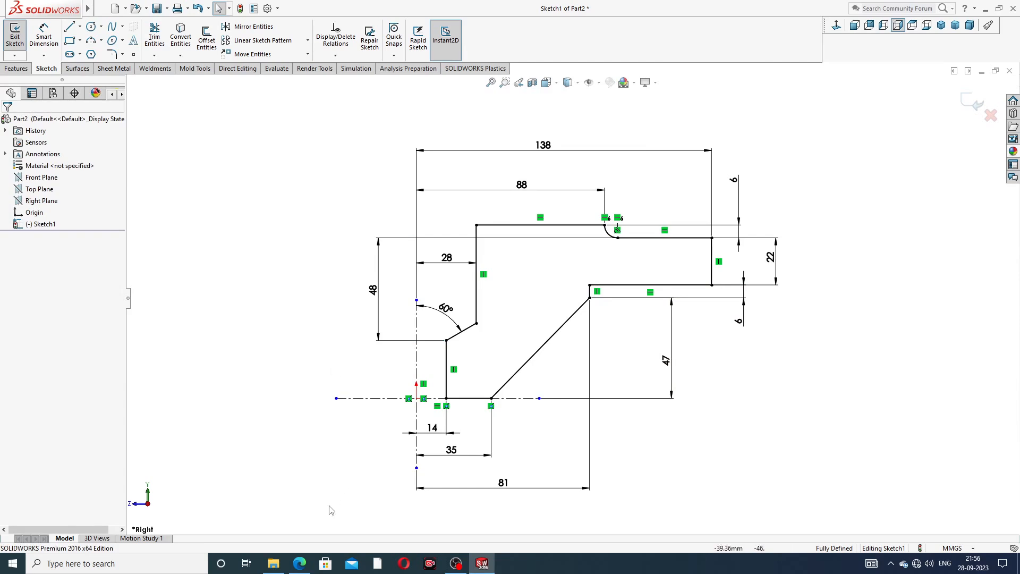
Check the profile against the Part-10 valve cover PDF drawing in the browser, and return to SOLIDWORKS.
left_click(299, 563)
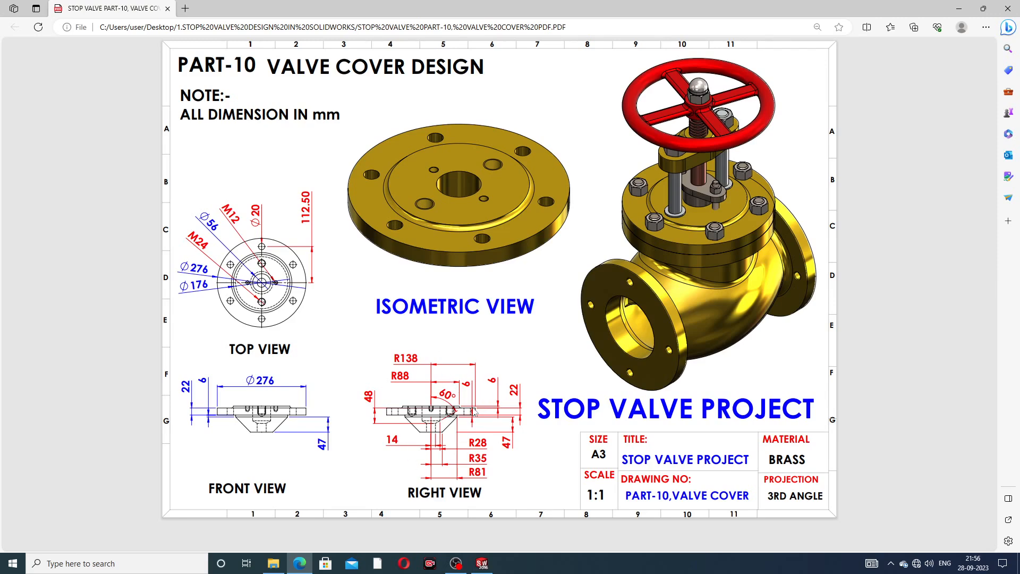
left_click(482, 563)
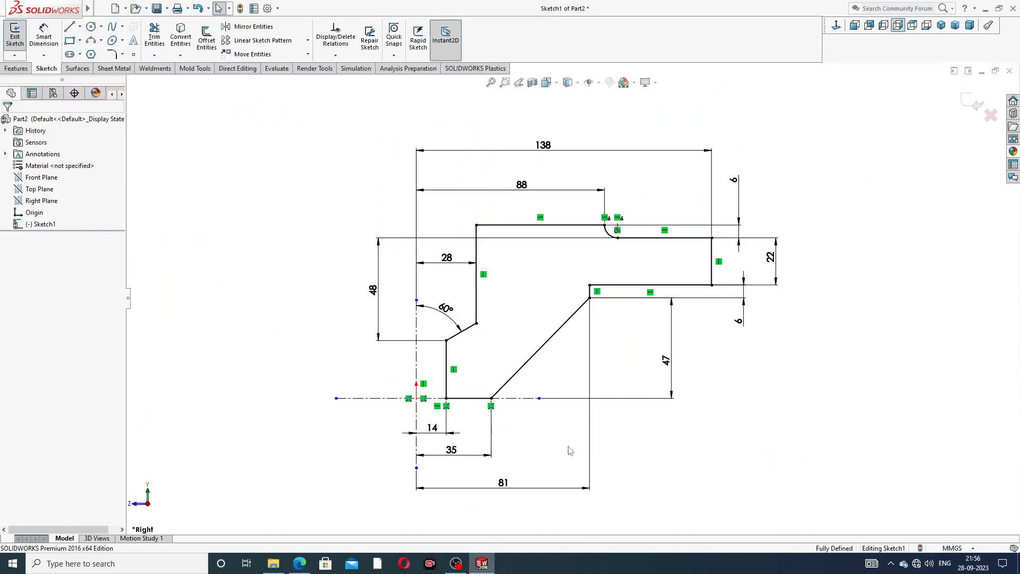
left_click(750, 220)
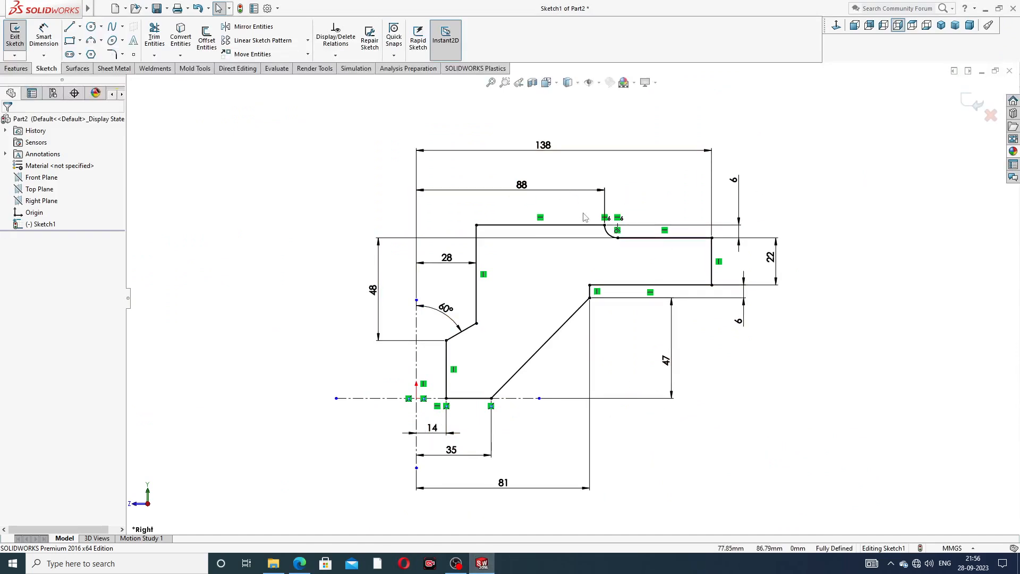
Revolve the profile 360° about the vertical centerline into a solid boss.
left_click(15, 69)
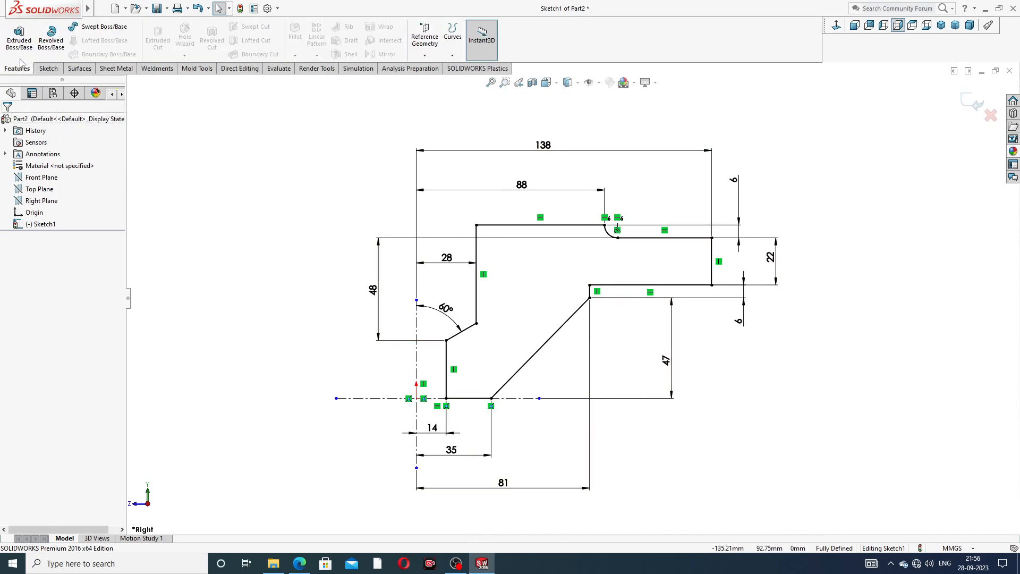
left_click(52, 38)
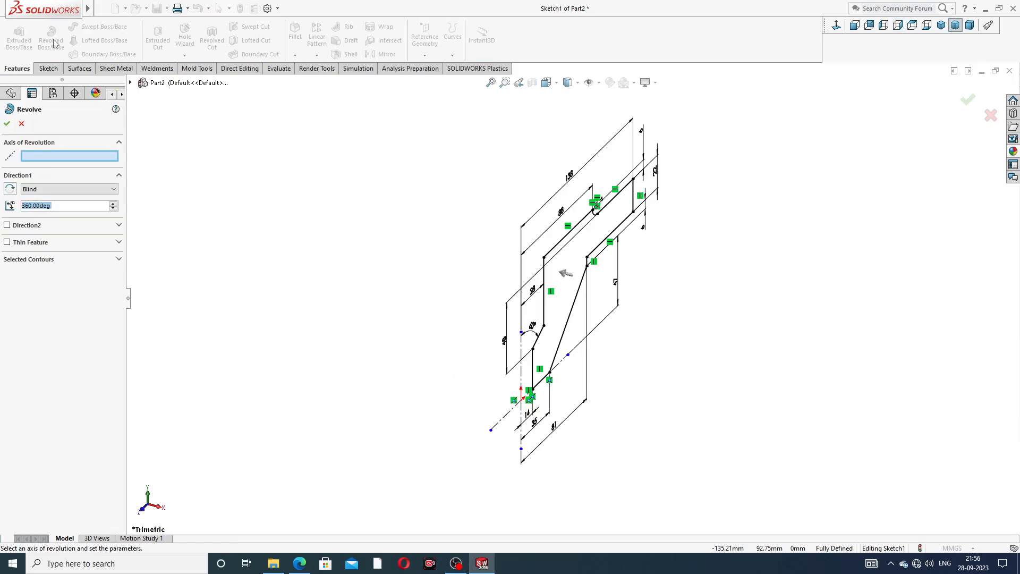
left_click(521, 351)
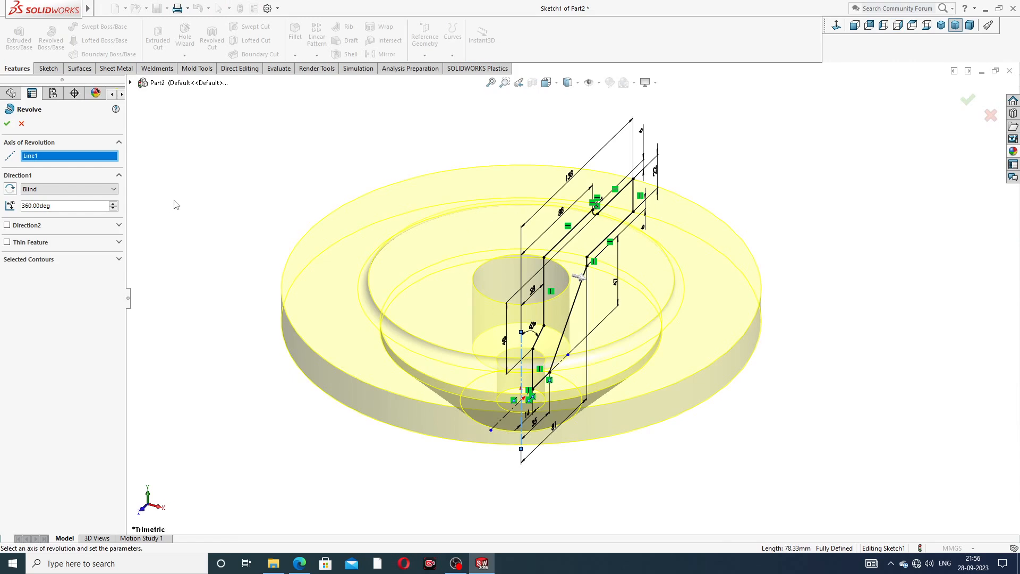
left_click(7, 124)
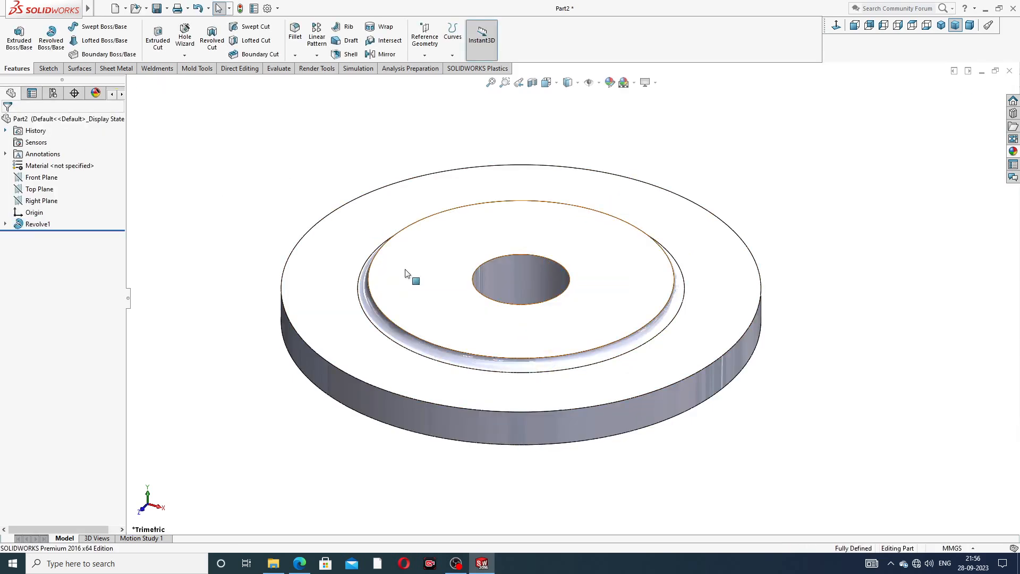
Start a sketch on the upper face of the outer flange ring and view it face-on.
middle_click_drag(405, 274, 529, 276)
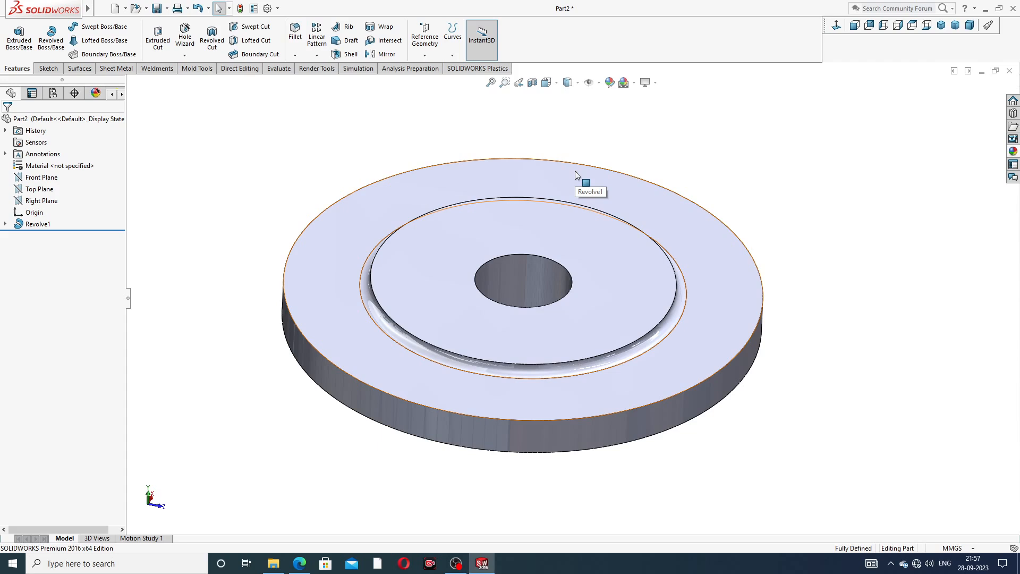
left_click(330, 273)
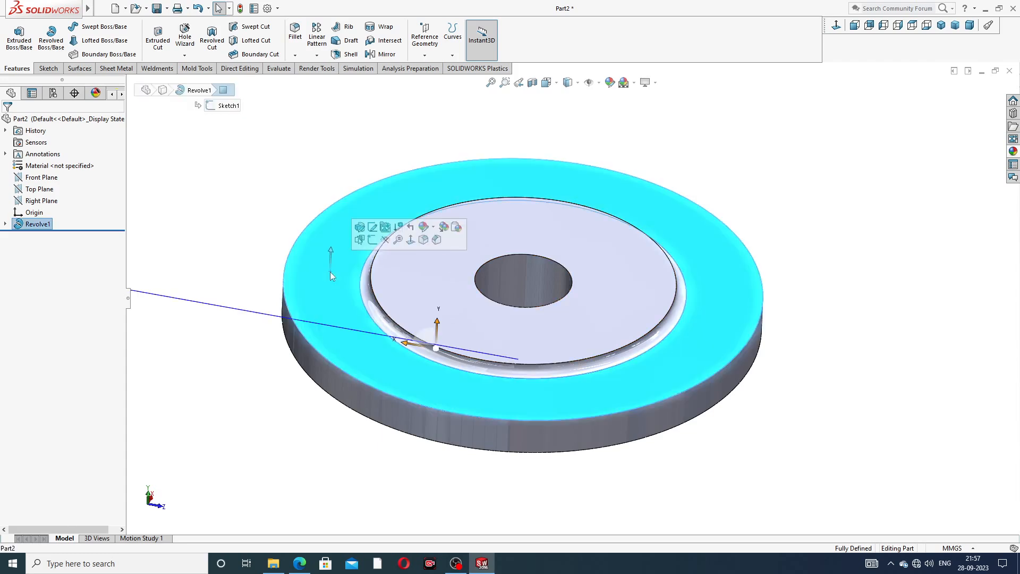
left_click(372, 239)
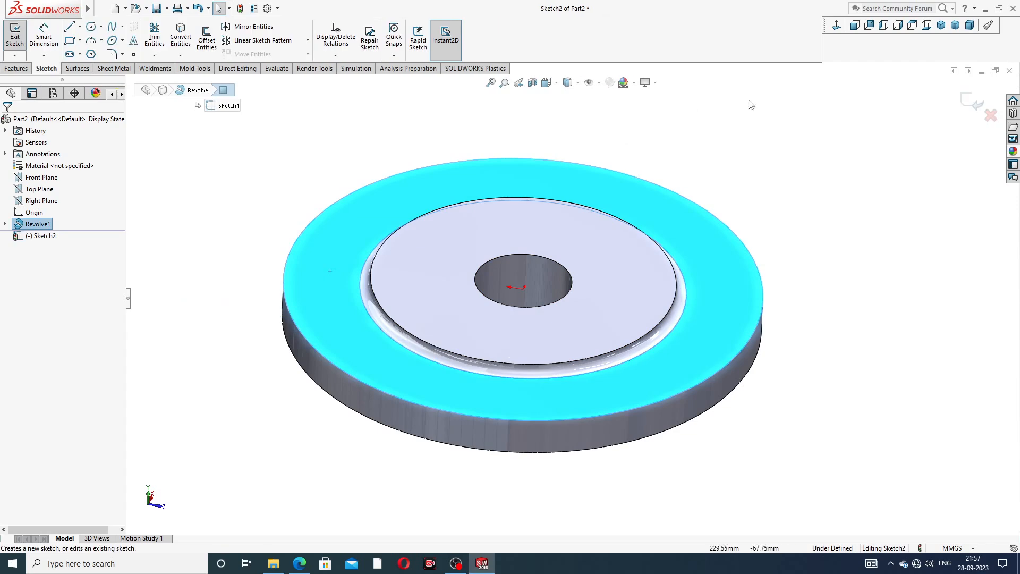
left_click(836, 25)
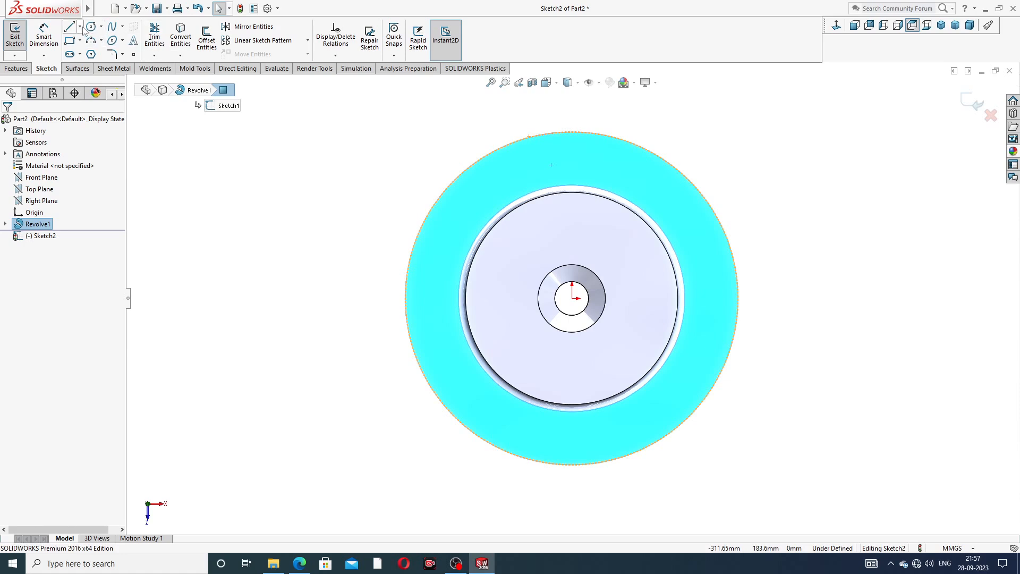
Draw a vertical centerline about 116 mm long from the origin up onto the flange ring.
left_click(80, 27)
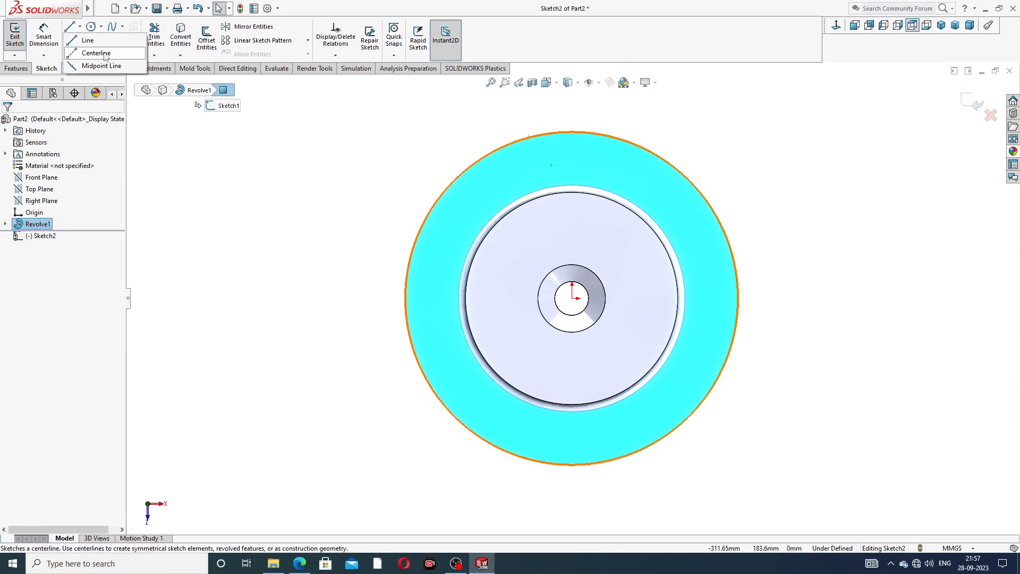
left_click(96, 53)
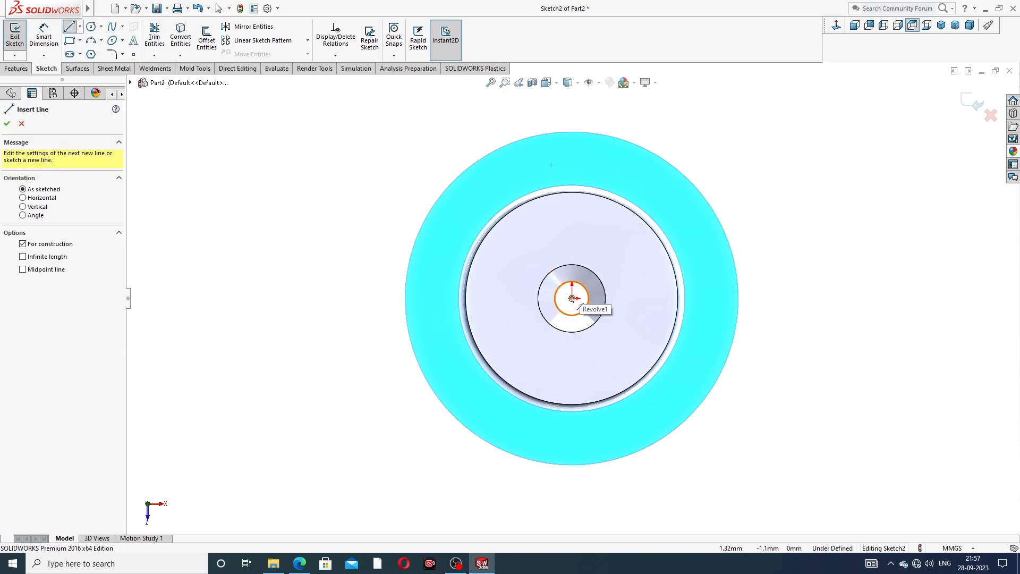
left_click(572, 298)
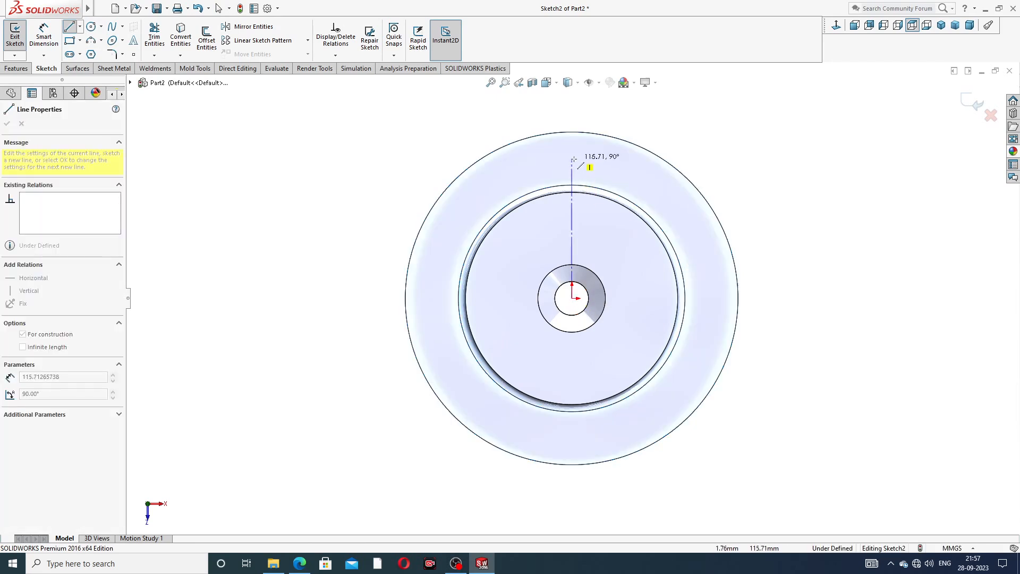
left_click(572, 159)
right_click(694, 127)
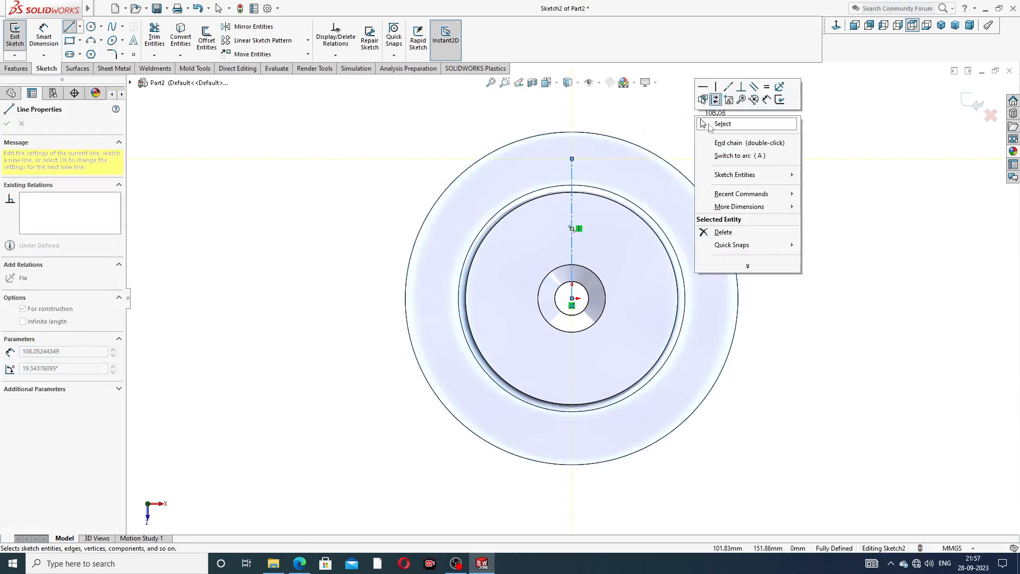
Finish the centerline and check the flange hole's diameter and offset in the valve cover PDF drawing in the browser.
left_click(711, 126)
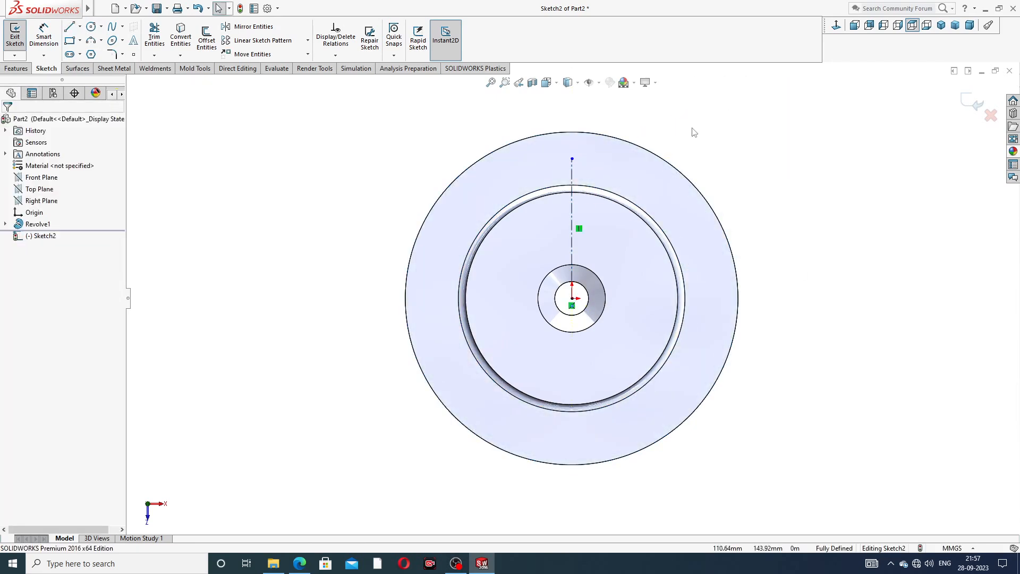
left_click(300, 563)
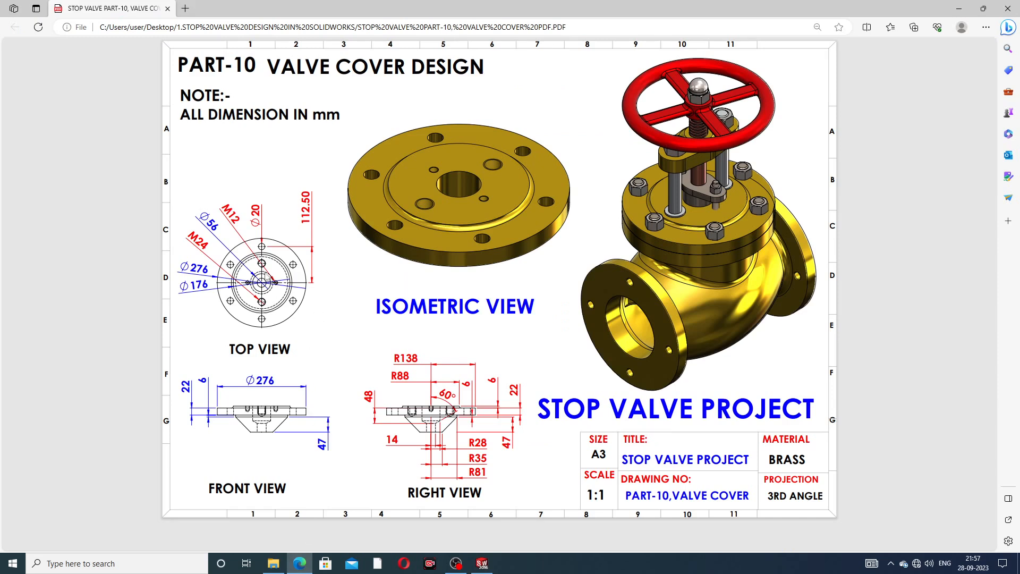
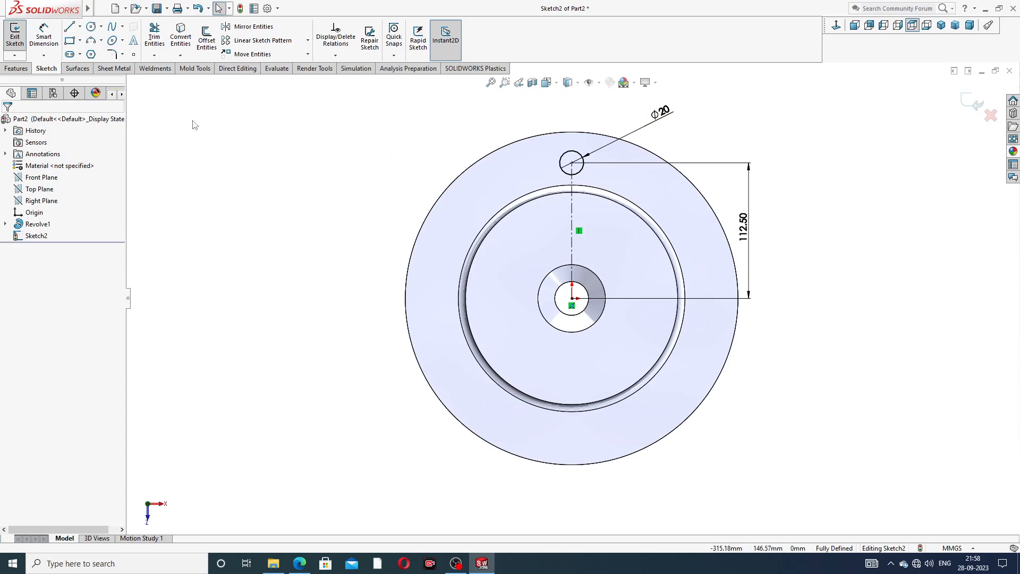
Circular-pattern the 20 mm circle about the origin into 6 equally spaced instances over 360°.
left_click(307, 41)
left_click(292, 68)
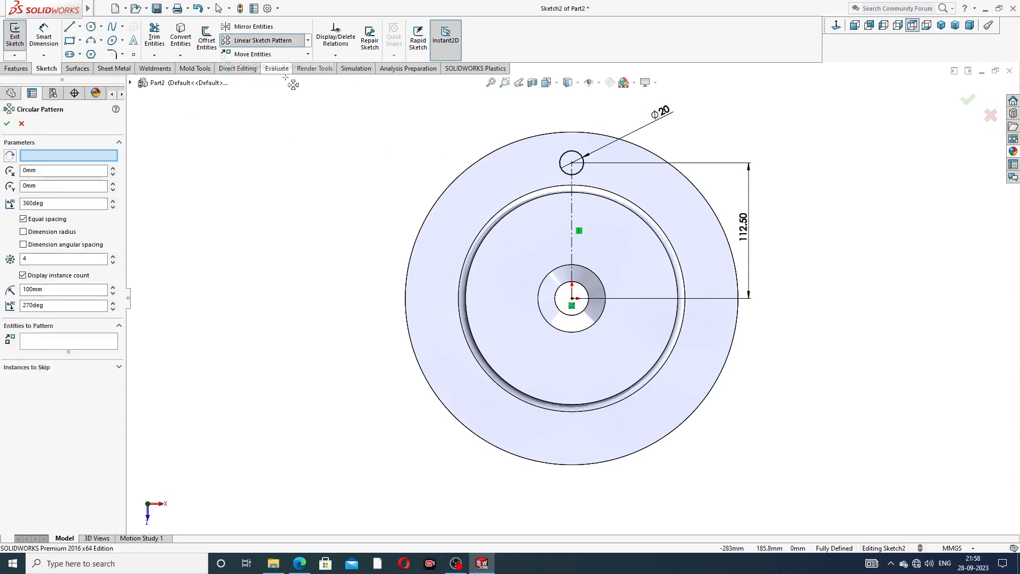
left_click(81, 341)
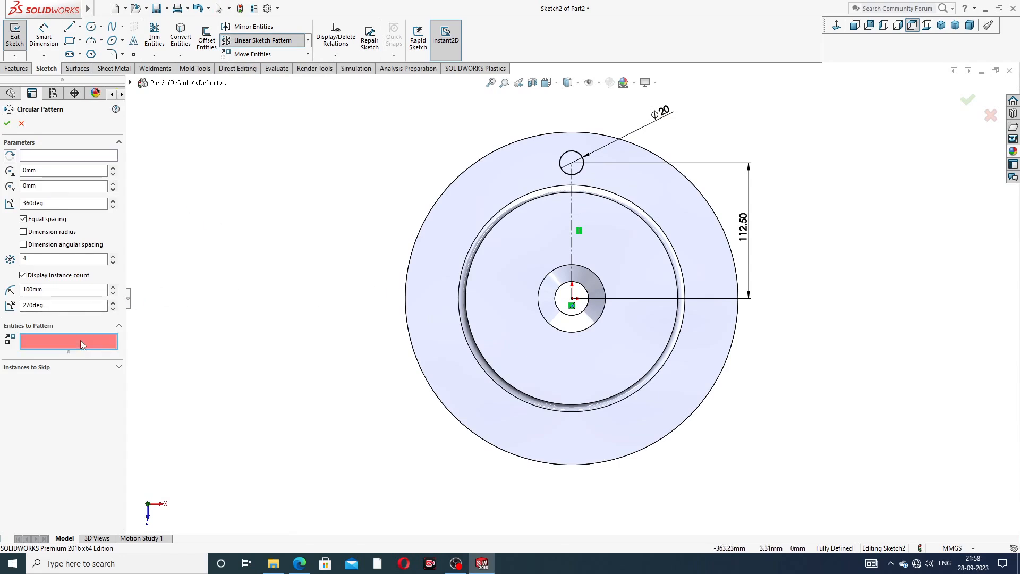
left_click(571, 299)
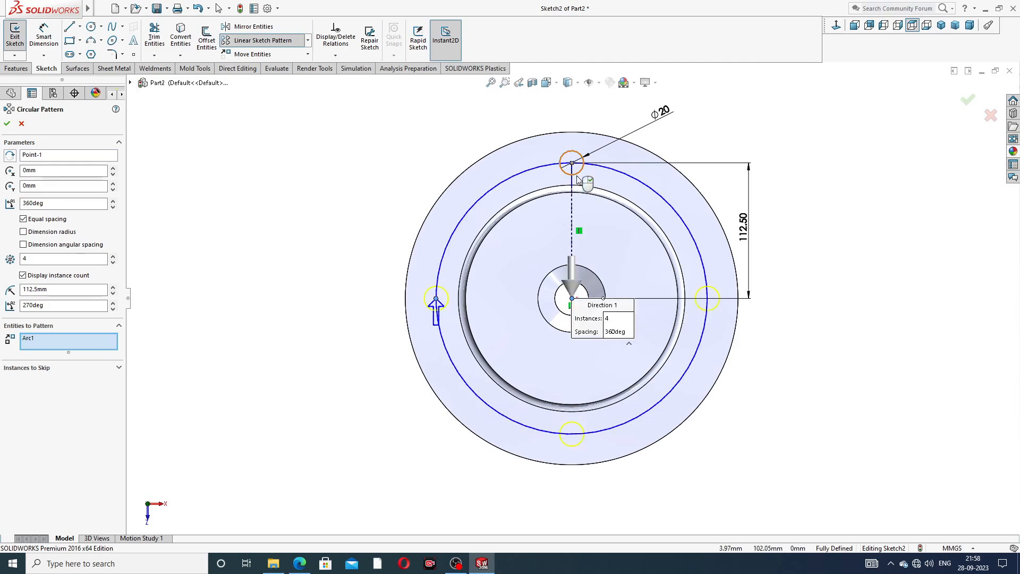
left_click(113, 256)
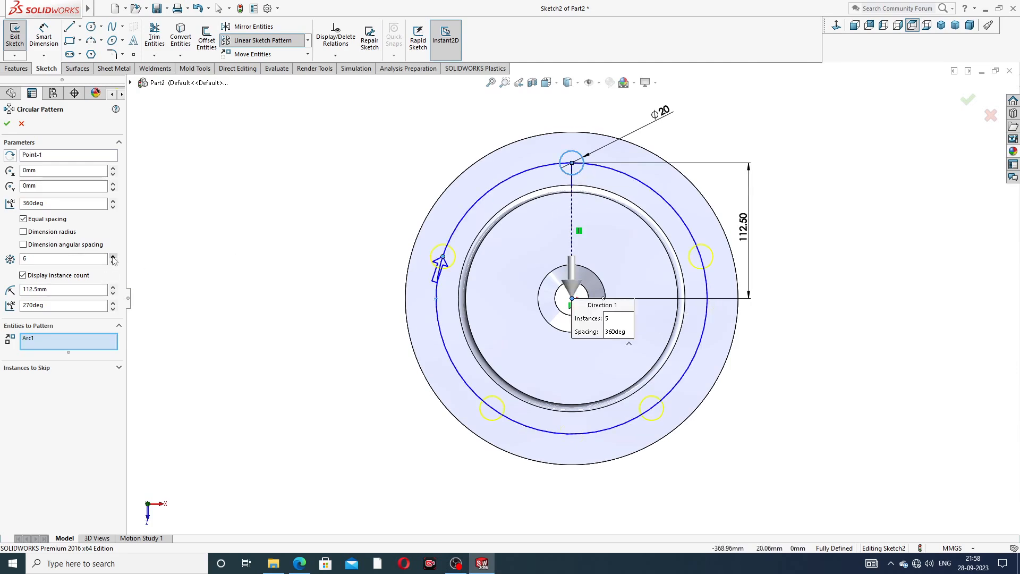
left_click(113, 257)
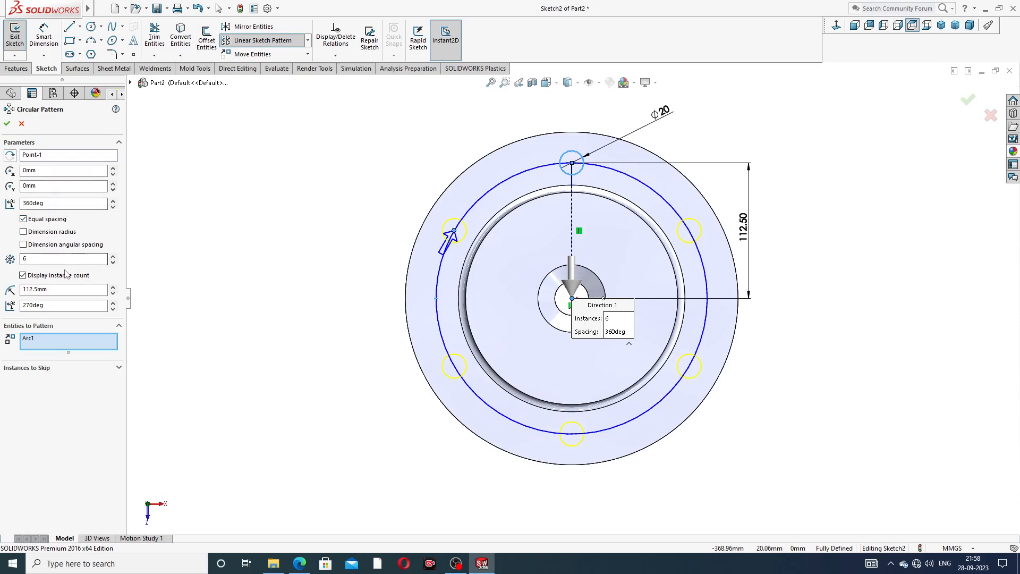
left_click(7, 123)
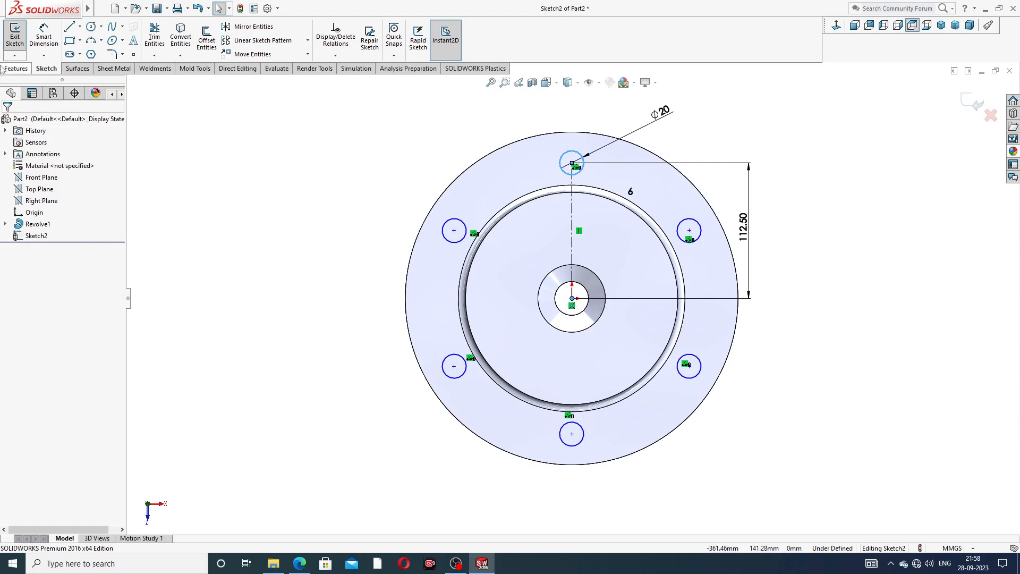
Extrude-cut the six patterned circles Through All to make the flange bolt holes.
left_click(18, 69)
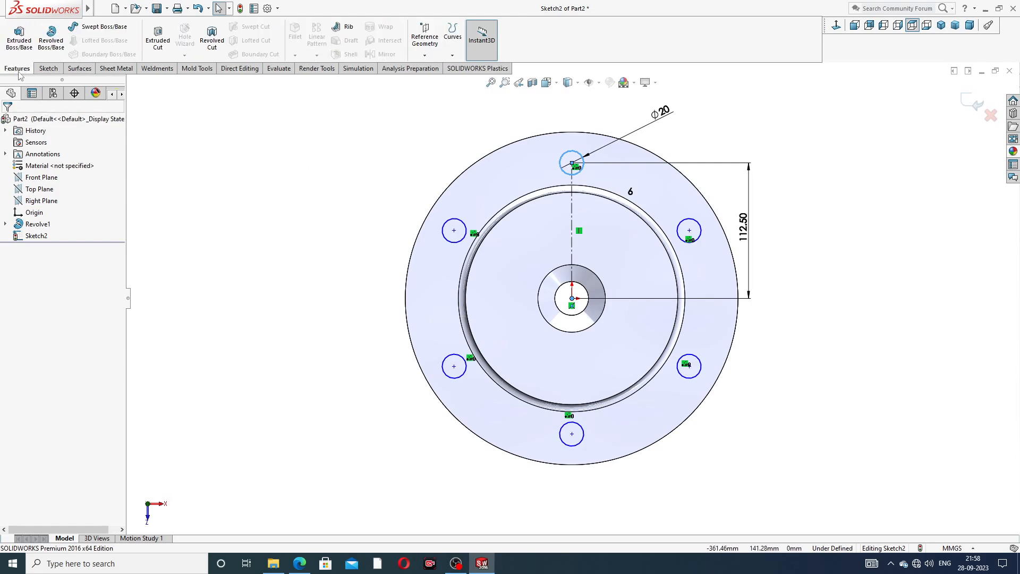
left_click(160, 42)
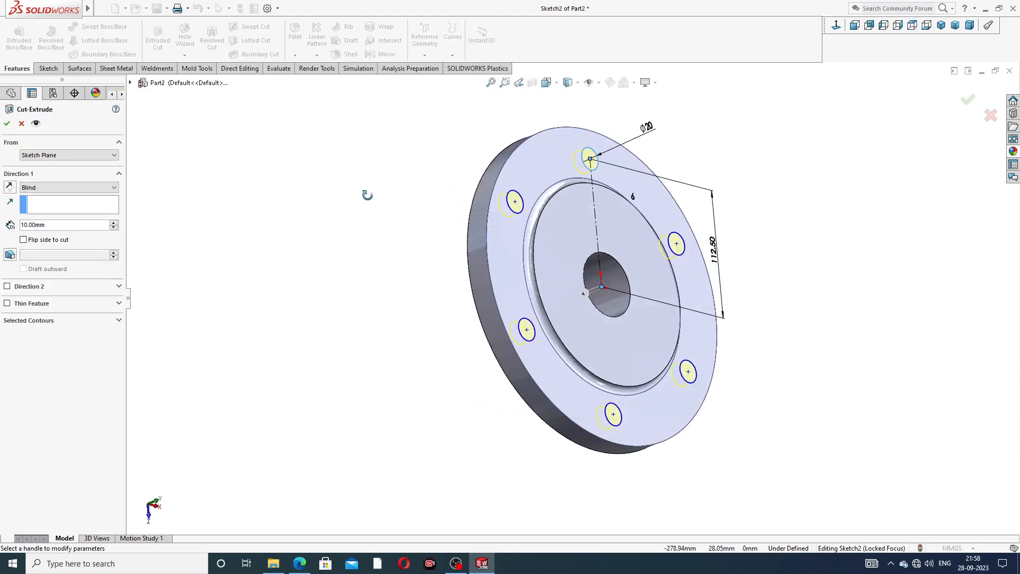
left_click(60, 188)
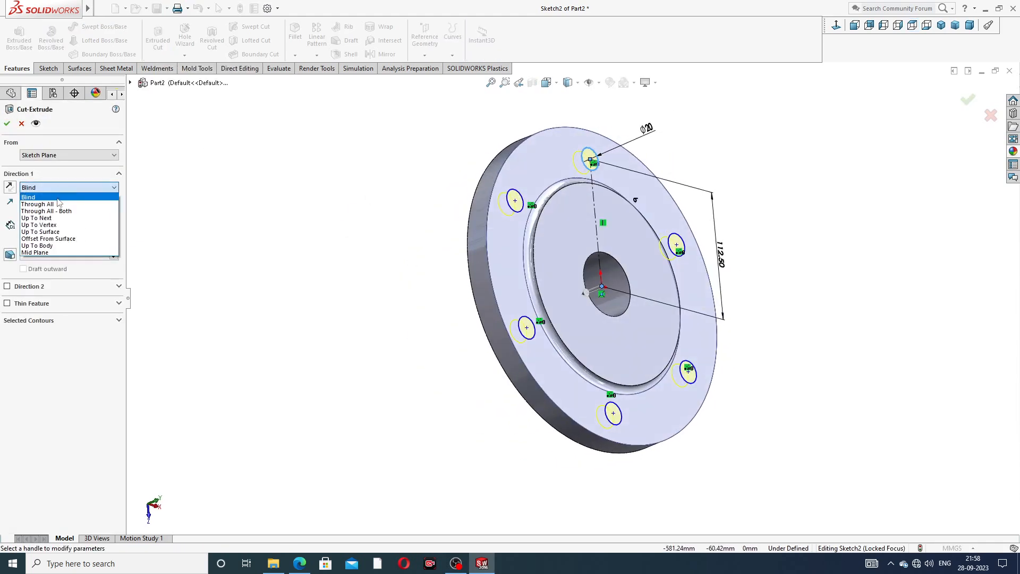
left_click(60, 204)
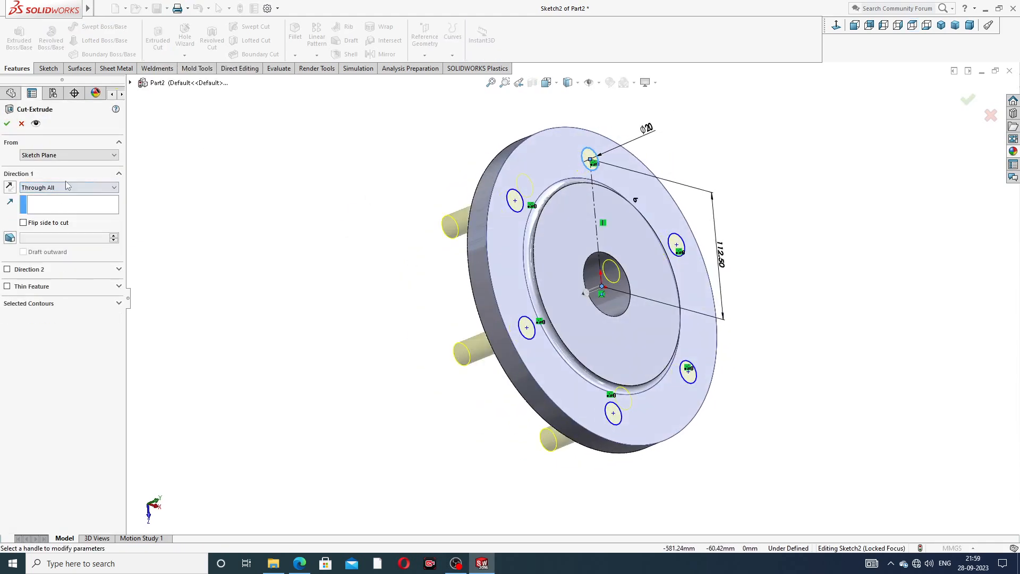
left_click(6, 123)
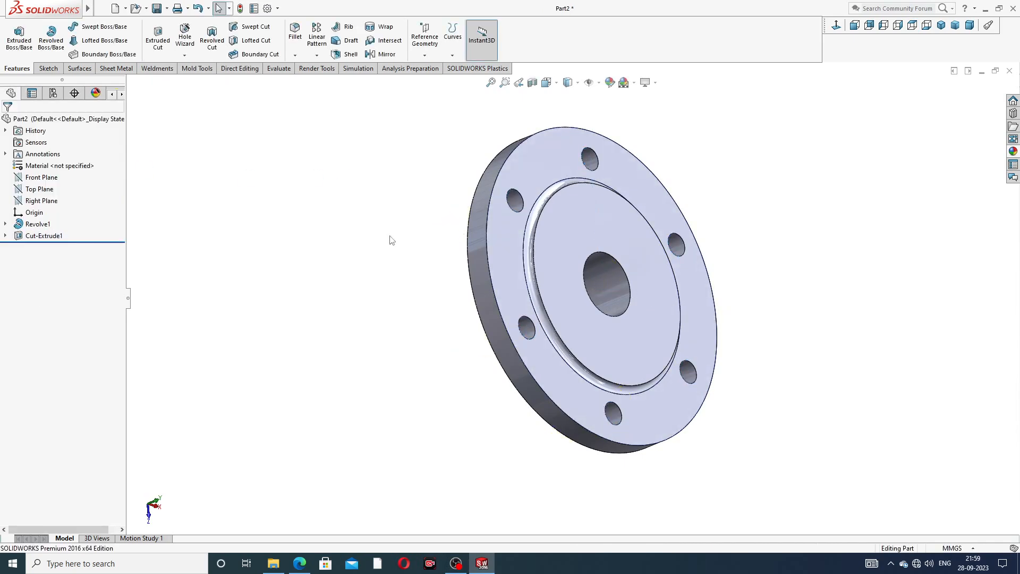
Examine the drilled flange and its raised central face from an angled view and from the top view.
mouse_move(393, 239)
middle_mouse_down()
mouse_move(491, 199)
mouse_move(441, 237)
mouse_move(407, 232)
middle_mouse_up()
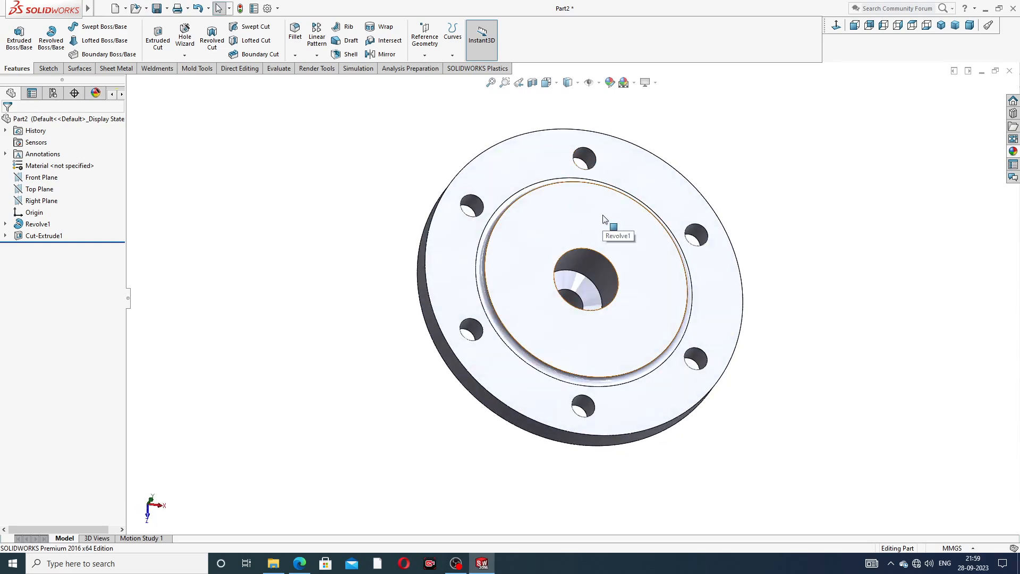
left_click(545, 222)
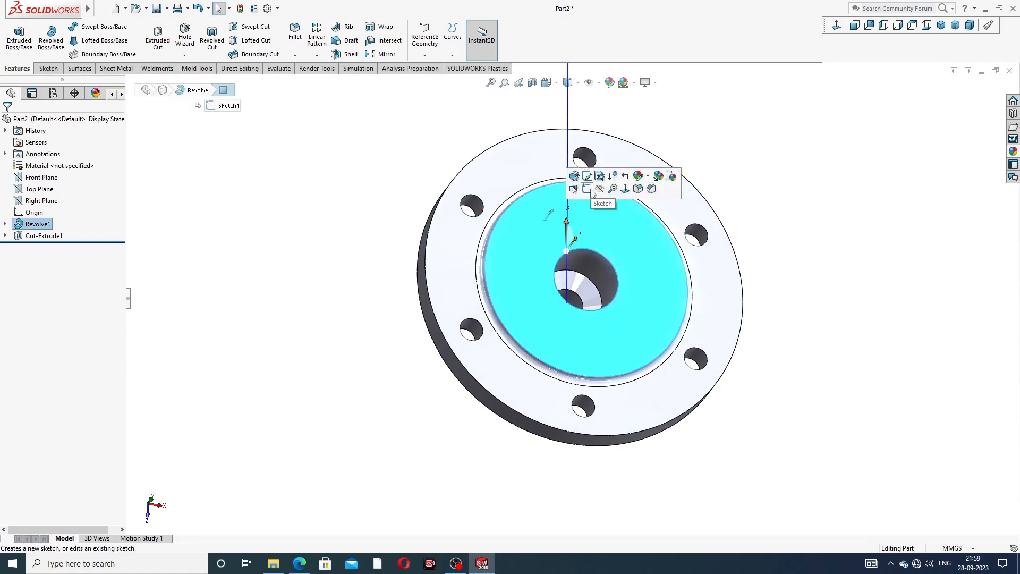
left_click(732, 159)
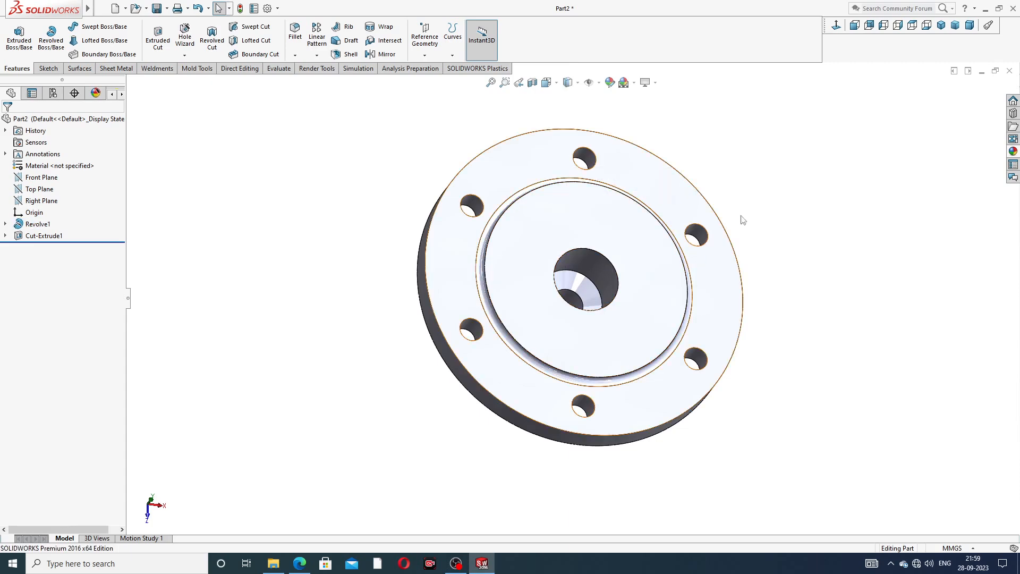
left_click(836, 27)
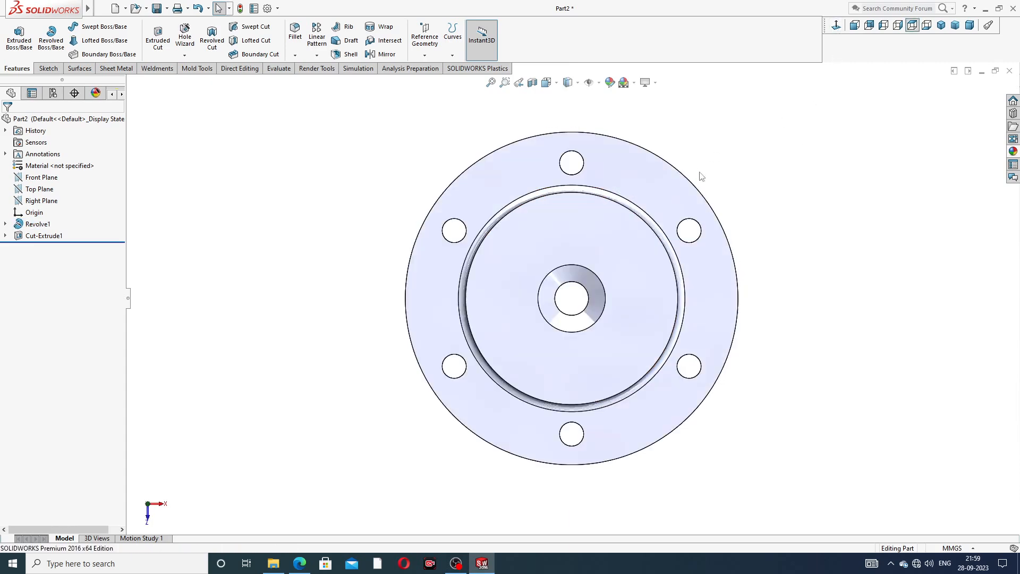
middle_click_drag(444, 283, 746, 121)
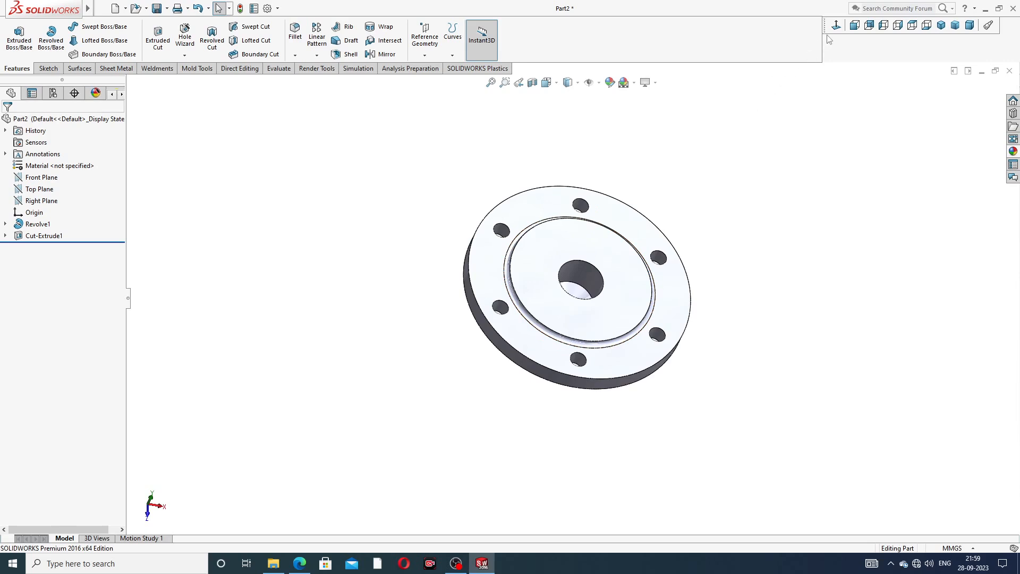
left_click(912, 25)
scroll(597, 334, "down", 5)
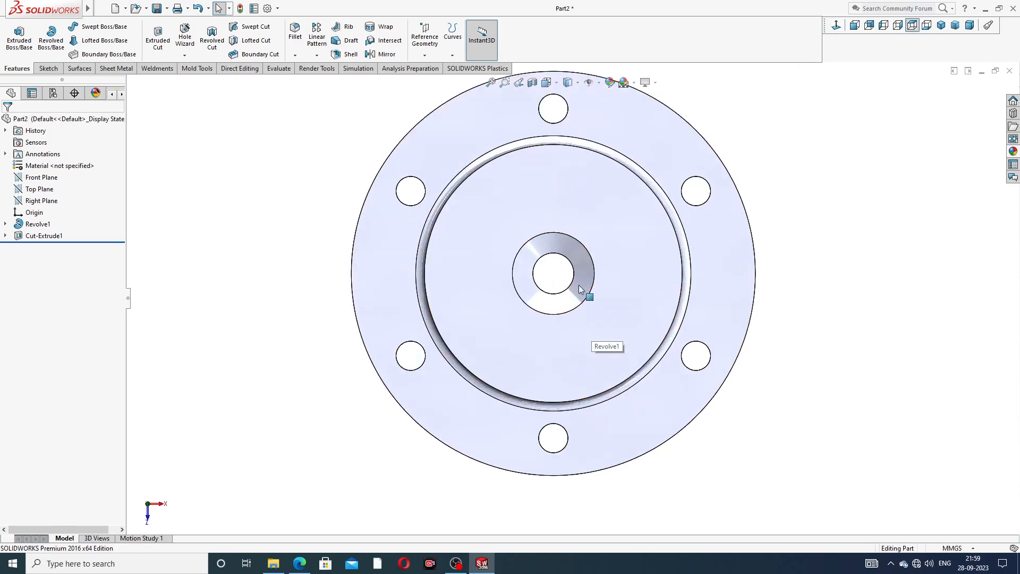
scroll(579, 285, "up", 2)
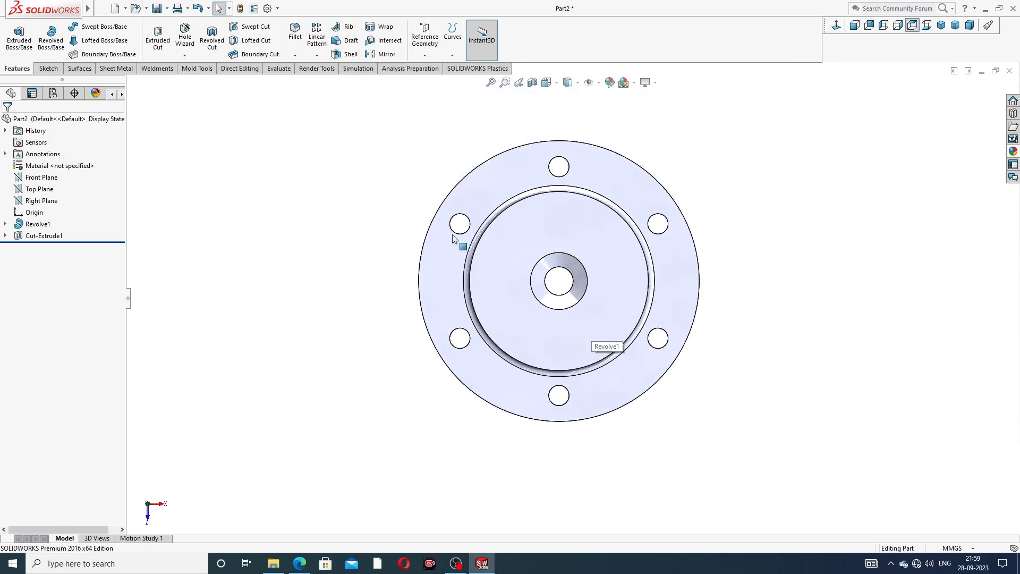
Start a Hole Wizard ISO bottoming tapped hole, check the PDF drawing for its size, and set it to M24.
left_click(185, 55)
left_click(199, 66)
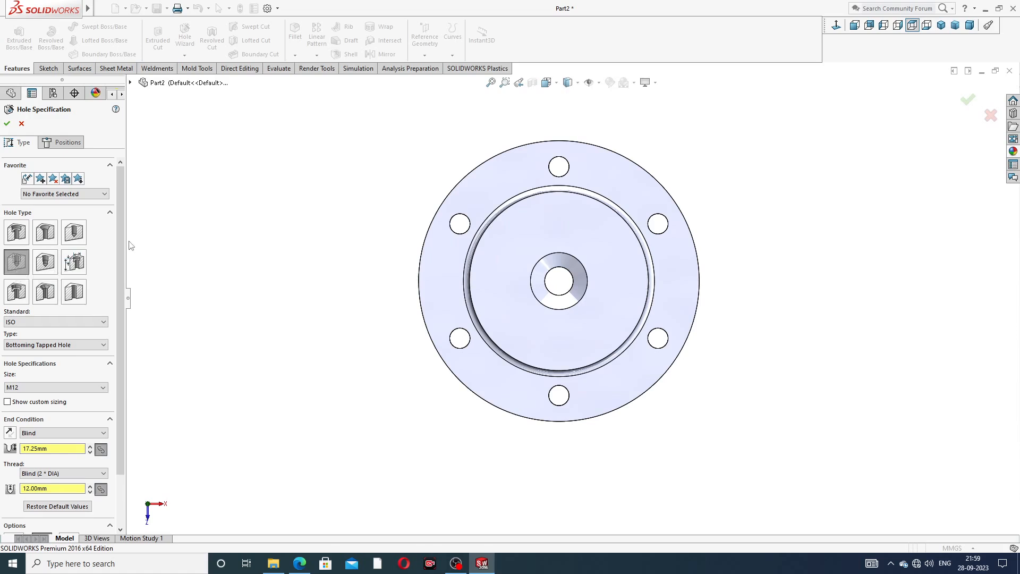
scroll(121, 276, "down", 2)
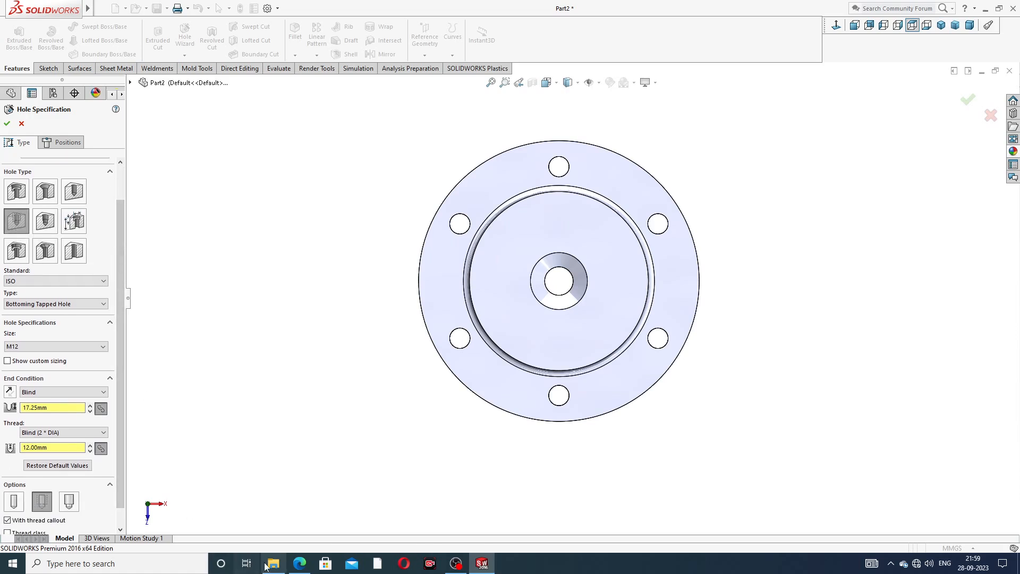
left_click(301, 565)
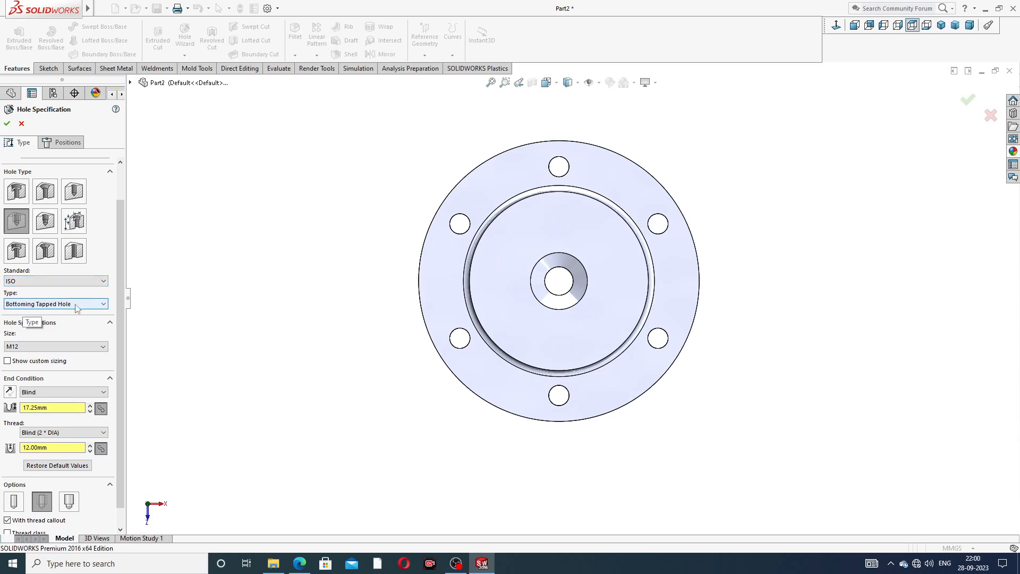
left_click(43, 346)
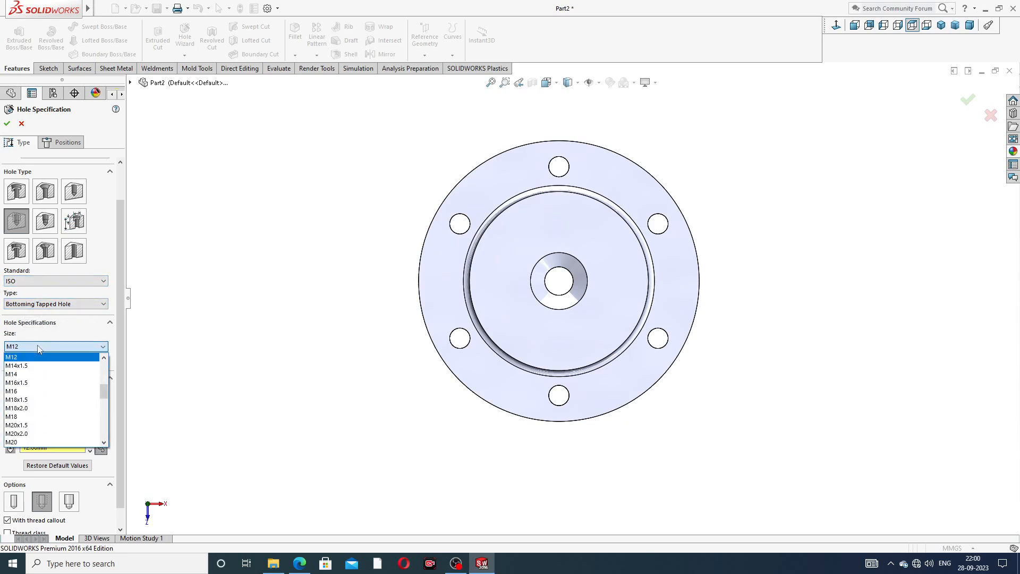
scroll(38, 402, "down", 3)
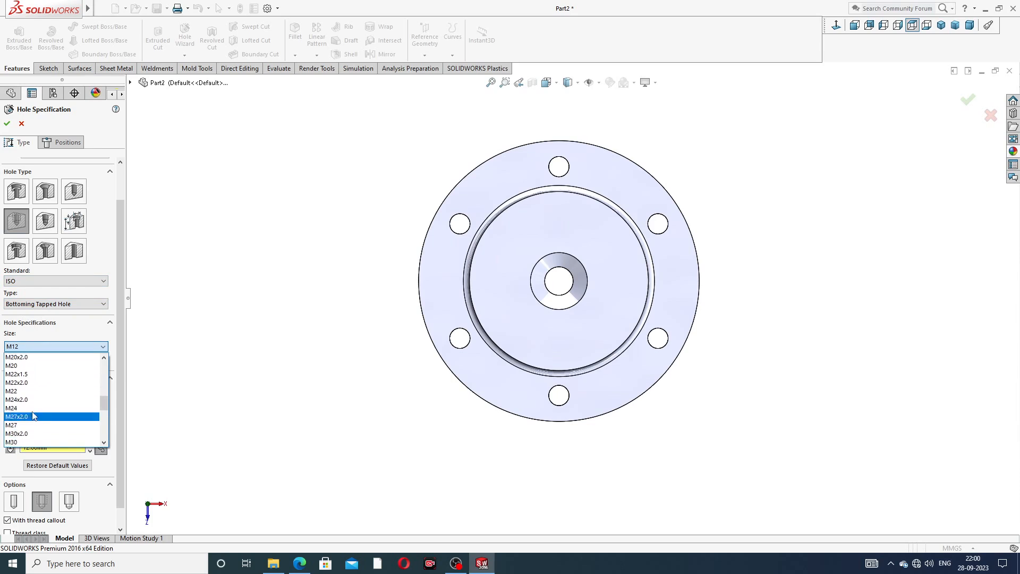
left_click(33, 416)
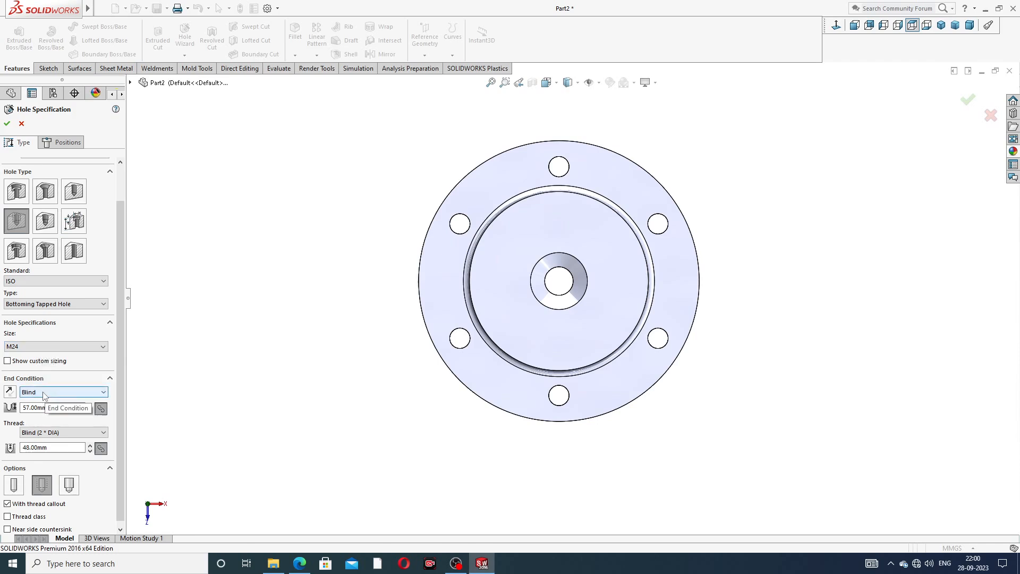
Set the M24 tapped hole's blind depth to 27 mm and its thread depth to 24 mm.
double_click(22, 408)
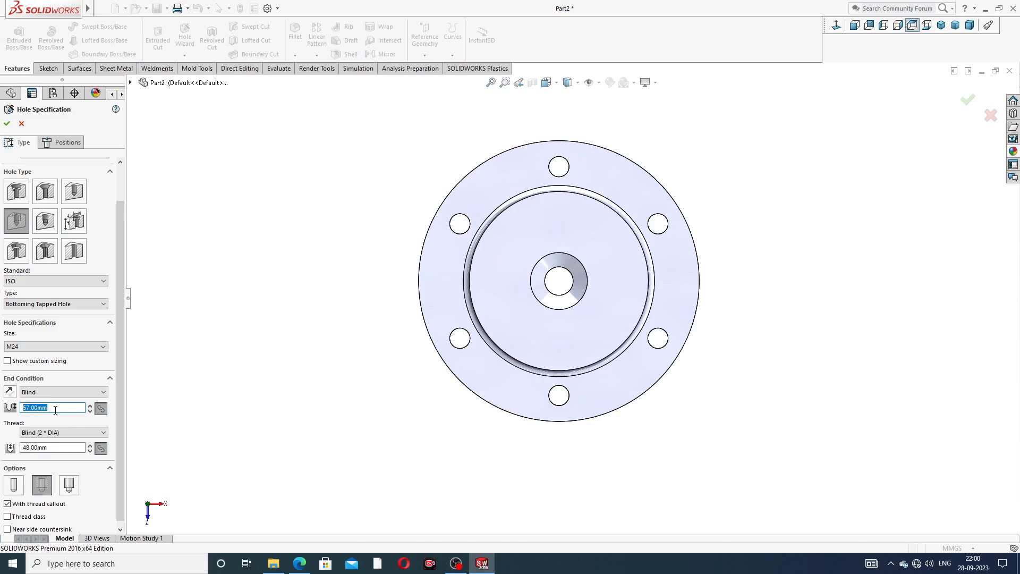
type("27")
key("Return")
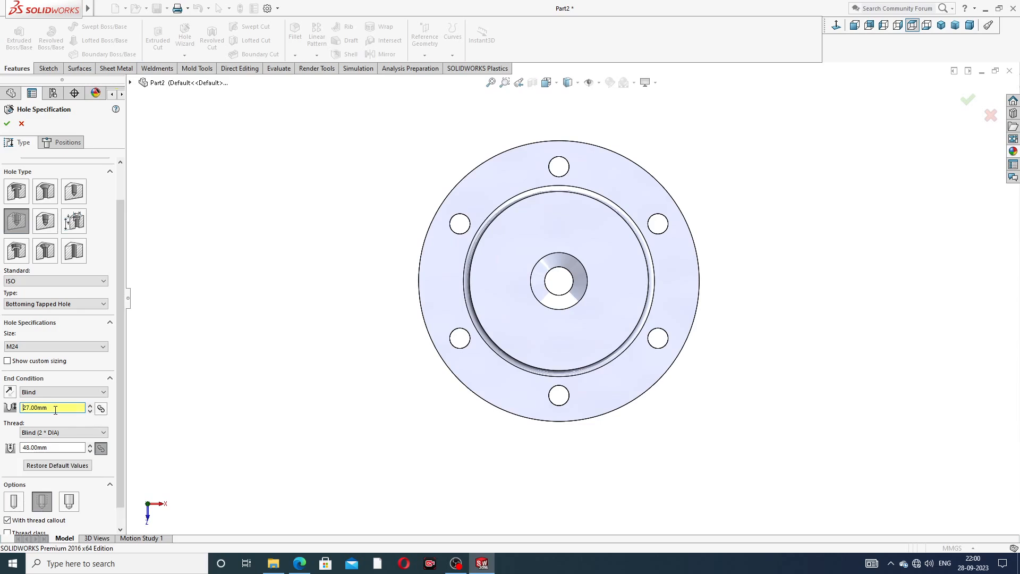
double_click(48, 447)
type("24")
key("Return")
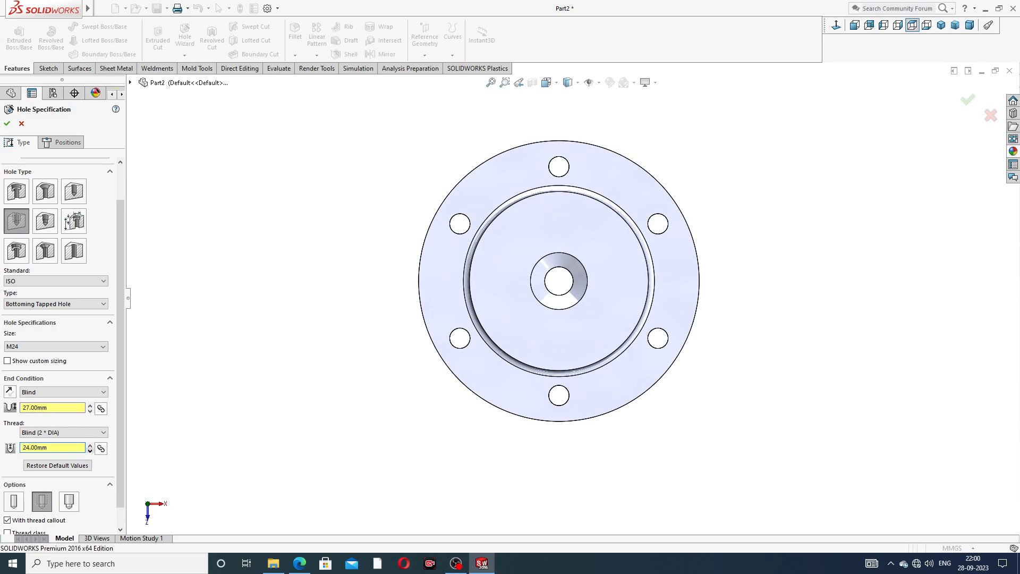
left_click_drag(119, 402, 121, 456)
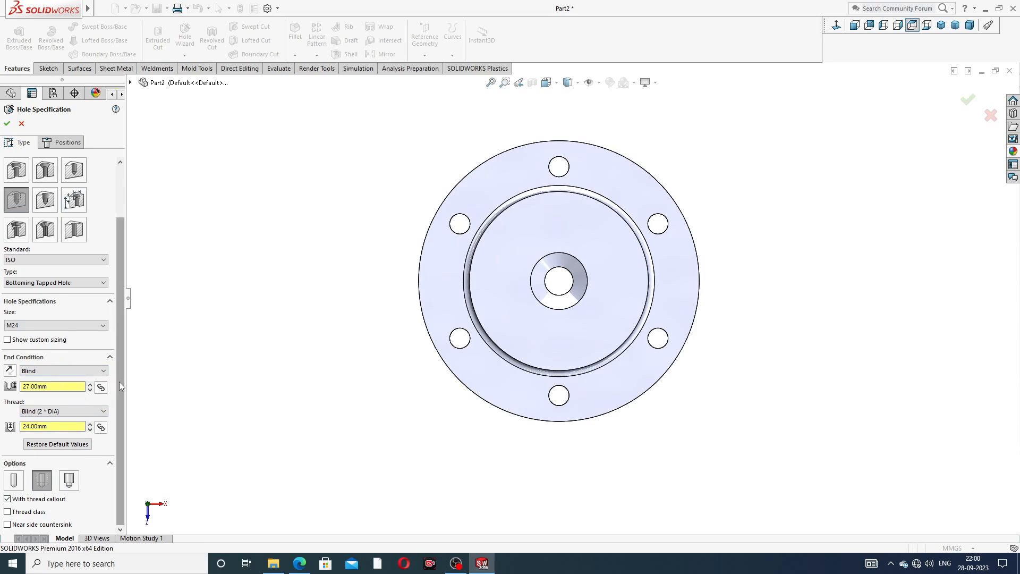
left_click_drag(119, 382, 120, 340)
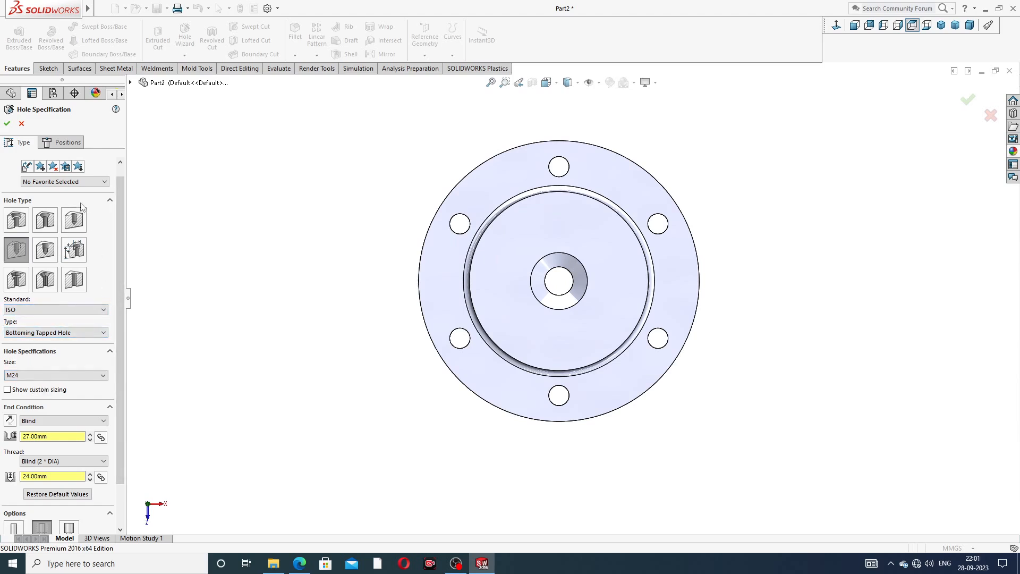
Choose the raised central face as the placement face for the M24 holes and view it face-on.
left_click(66, 143)
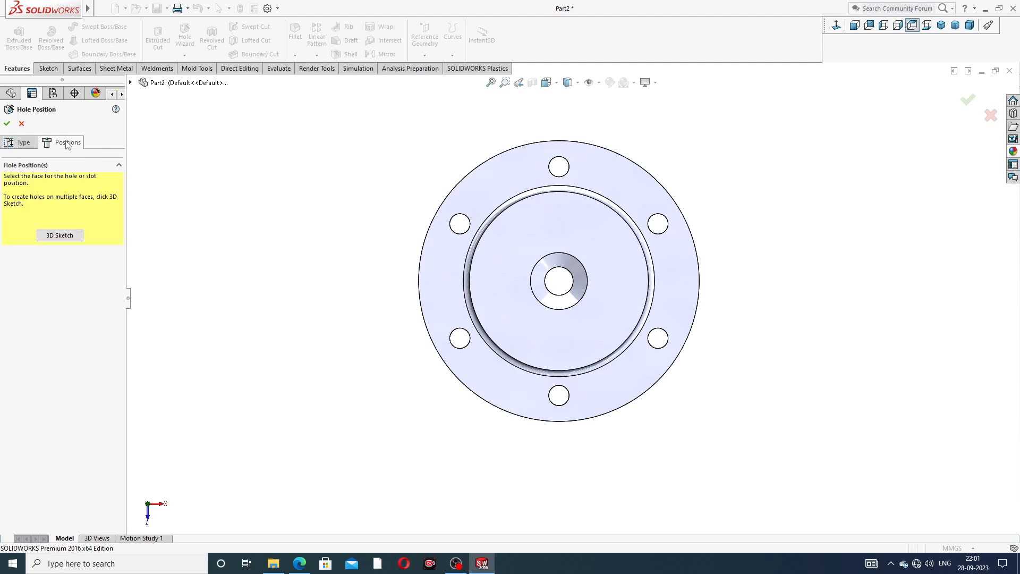
left_click(559, 229)
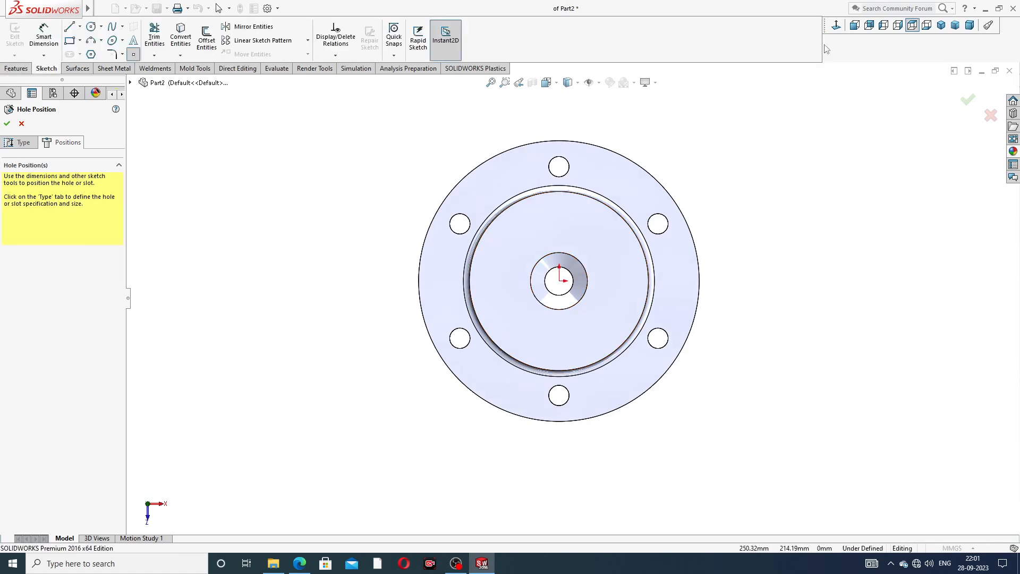
left_click(837, 25)
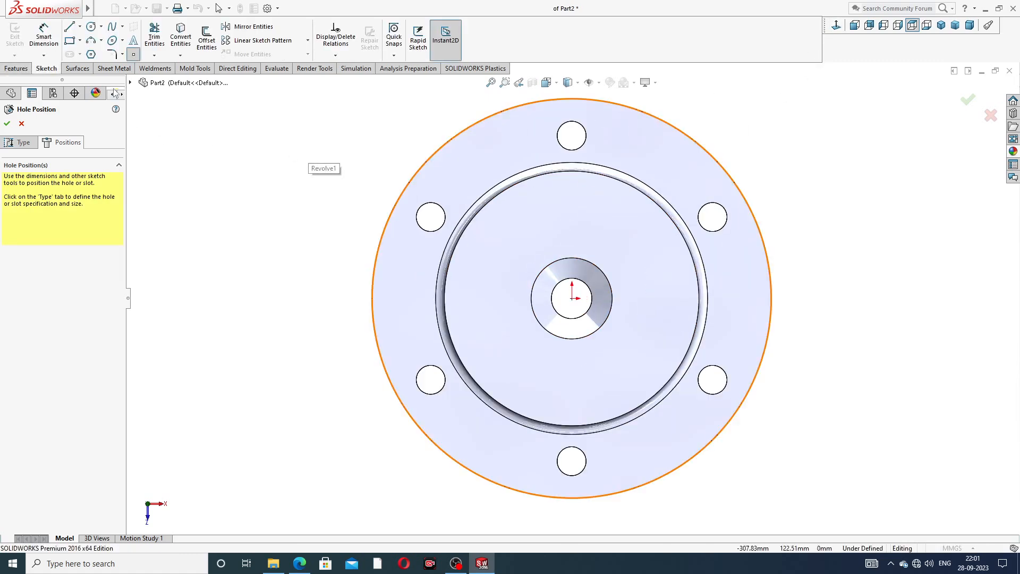
Sketch a vertical construction centerline about 112 mm long through the origin on the raised central face.
left_click(80, 26)
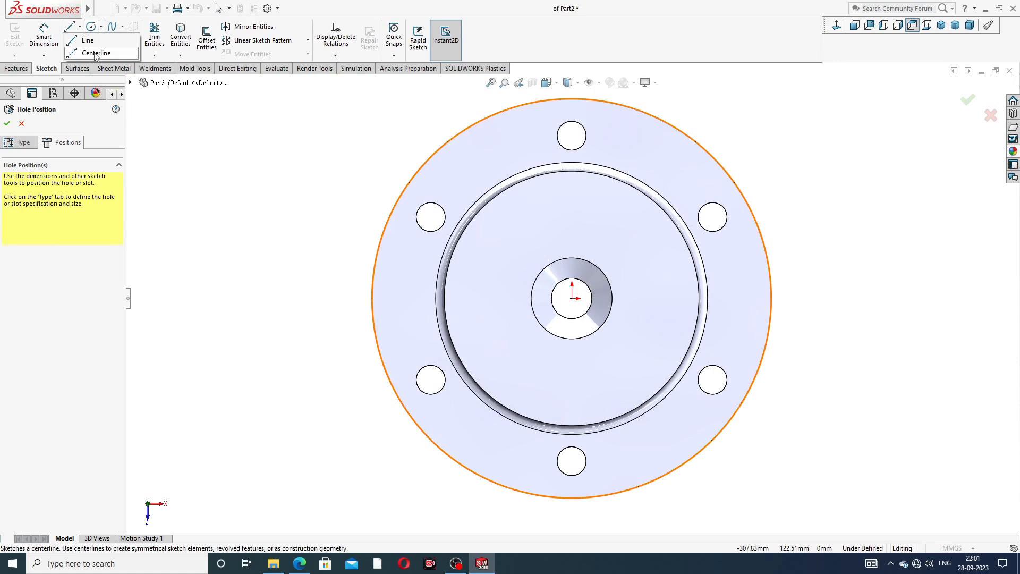
left_click(95, 54)
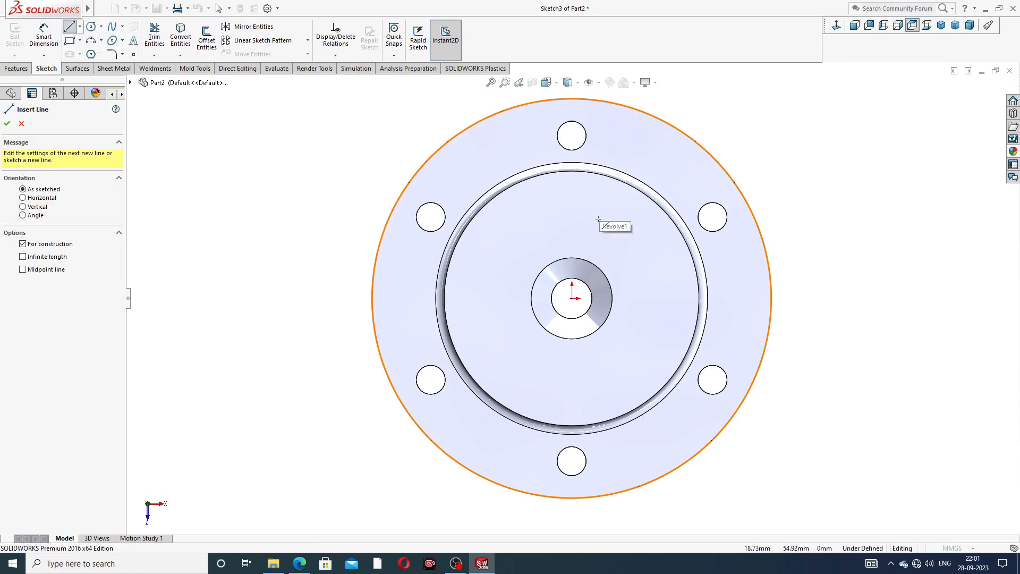
left_click(572, 212)
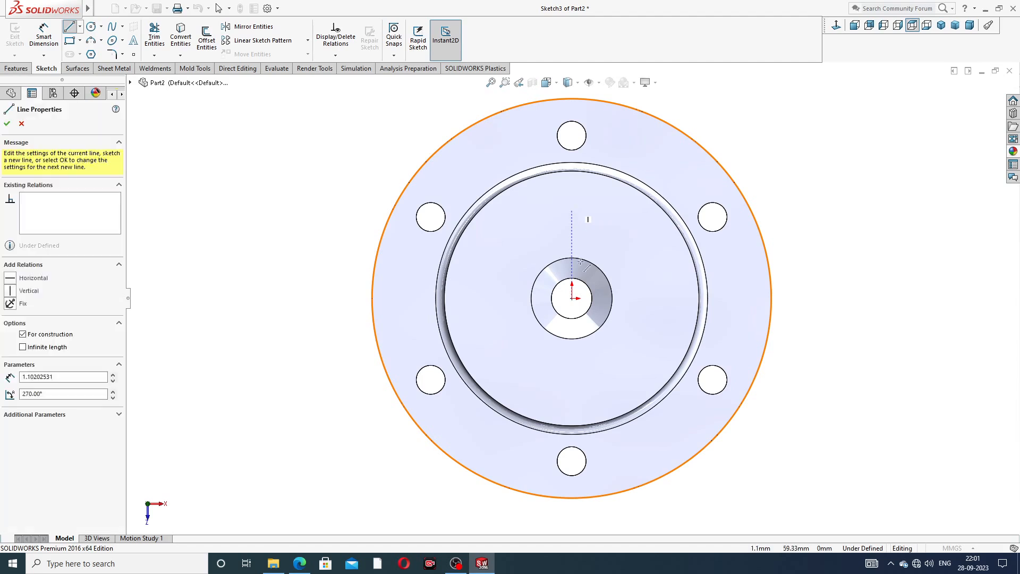
left_click(572, 372)
right_click(633, 223)
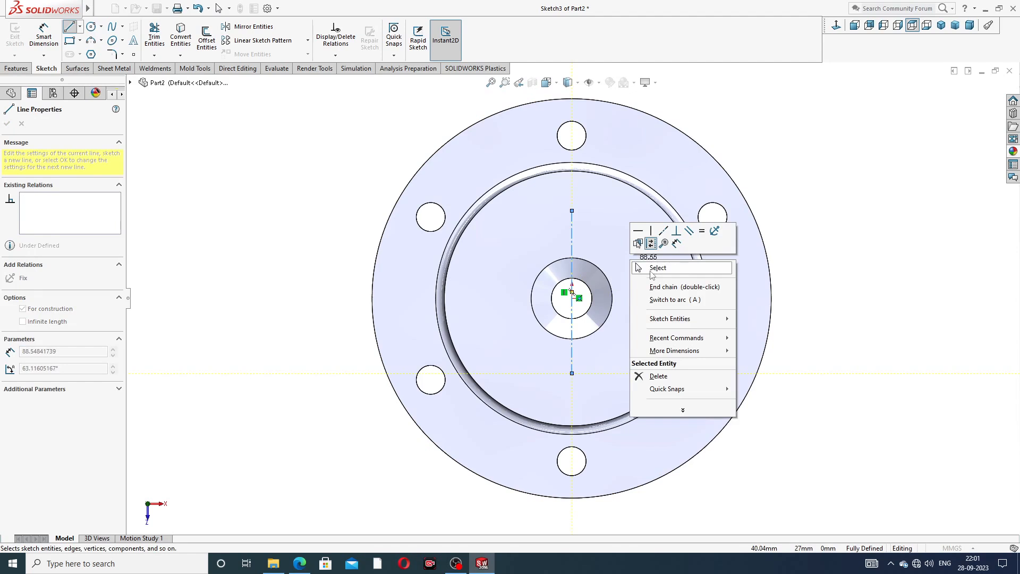
left_click(649, 273)
Add a midpoint relation between the vertical centerline and the origin.
left_click(572, 239)
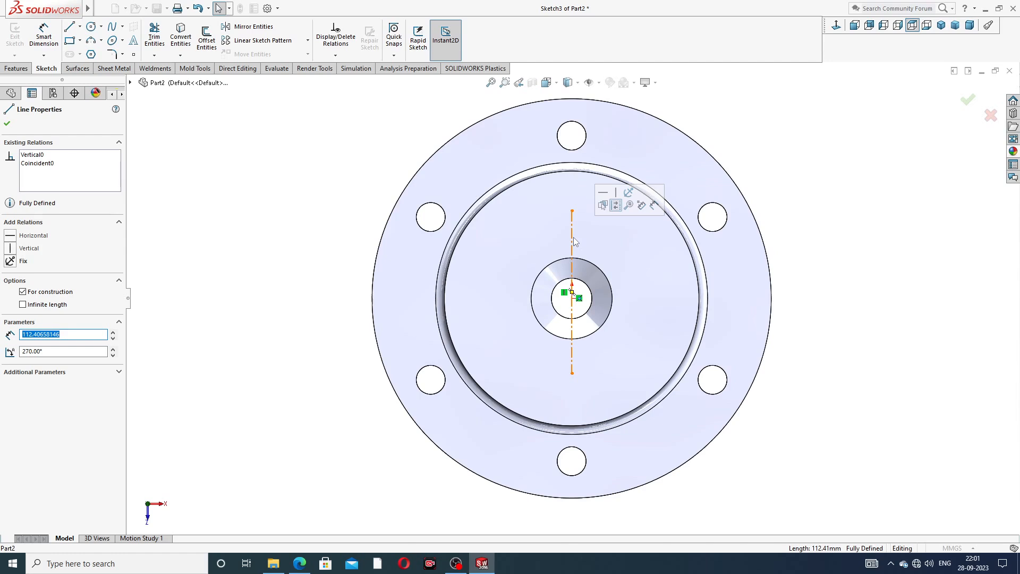
left_click(572, 299, "ctrl")
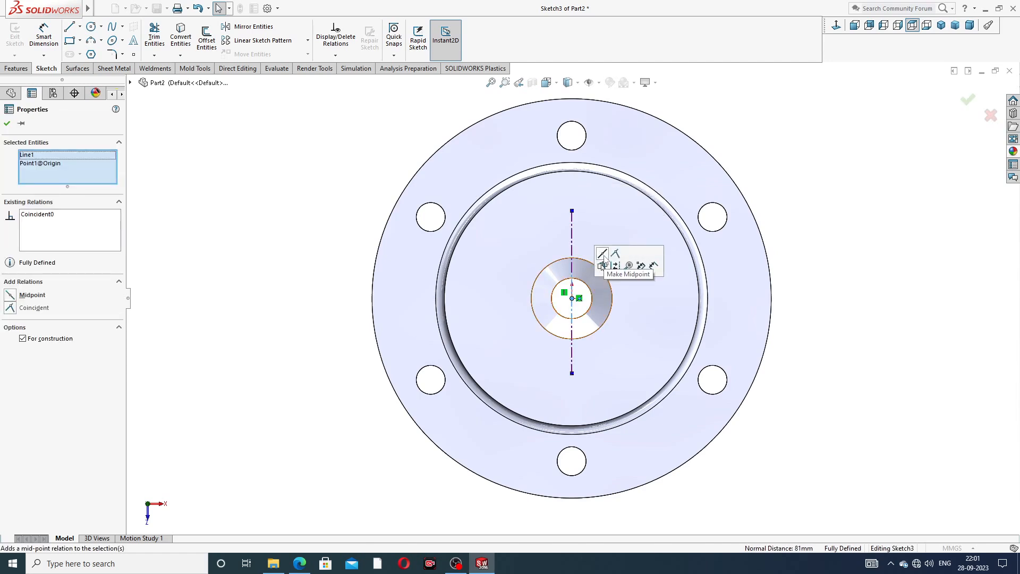
left_click(604, 264)
left_click(791, 154)
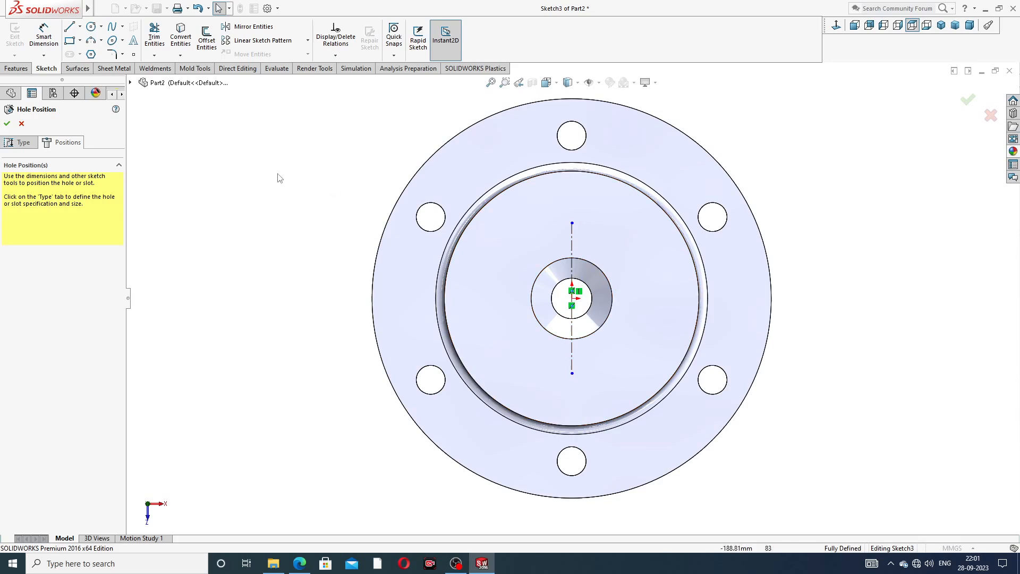
Dimension the vertical centerline's length and set it to 120 mm.
left_click(43, 36)
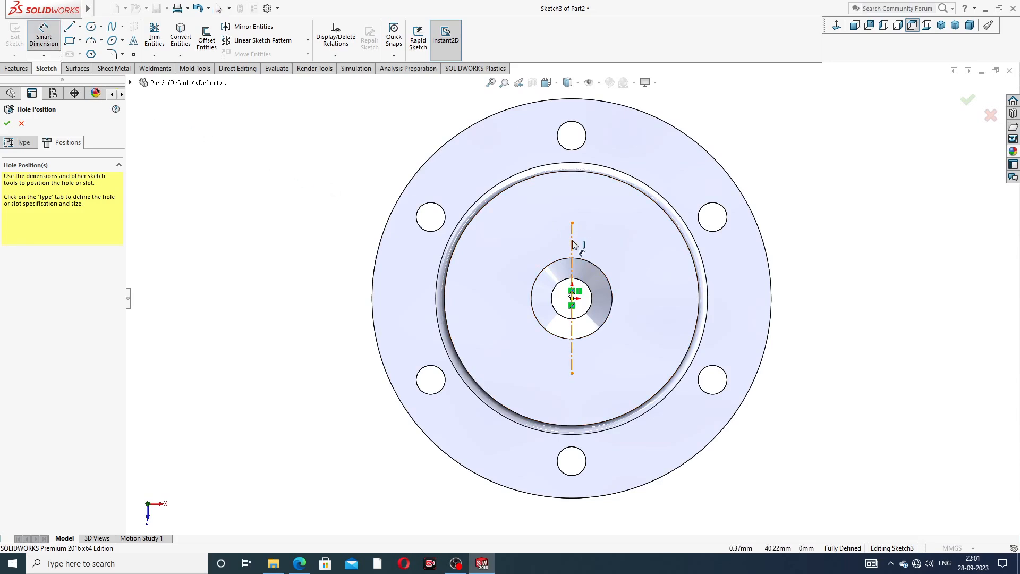
left_click(572, 244)
left_click(642, 295)
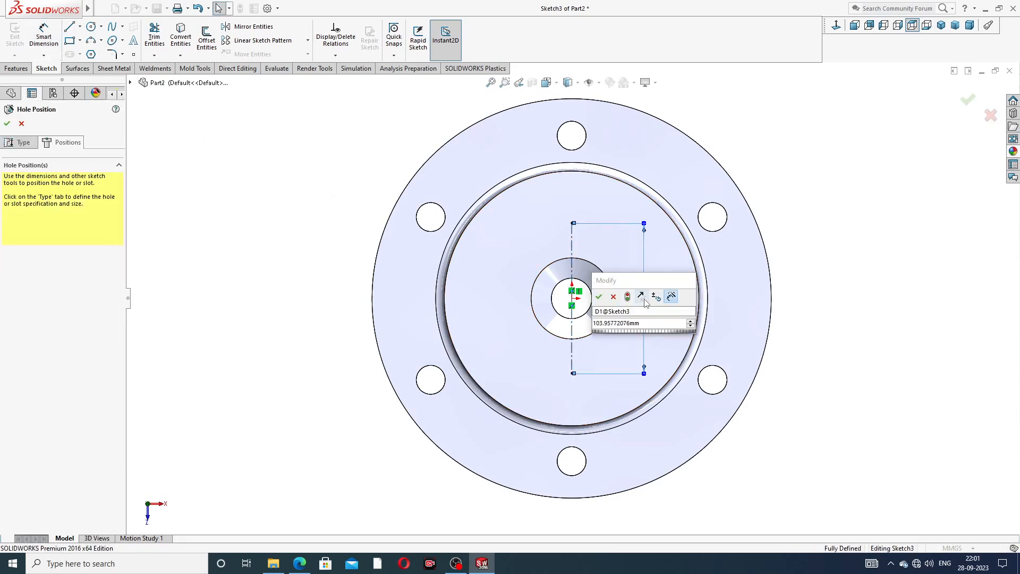
double_click(627, 325)
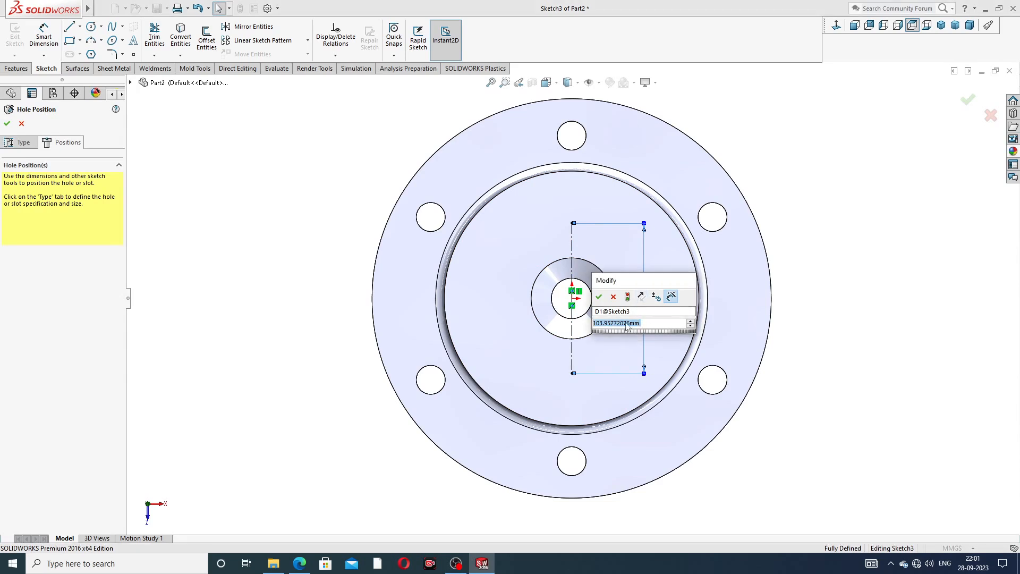
type("120")
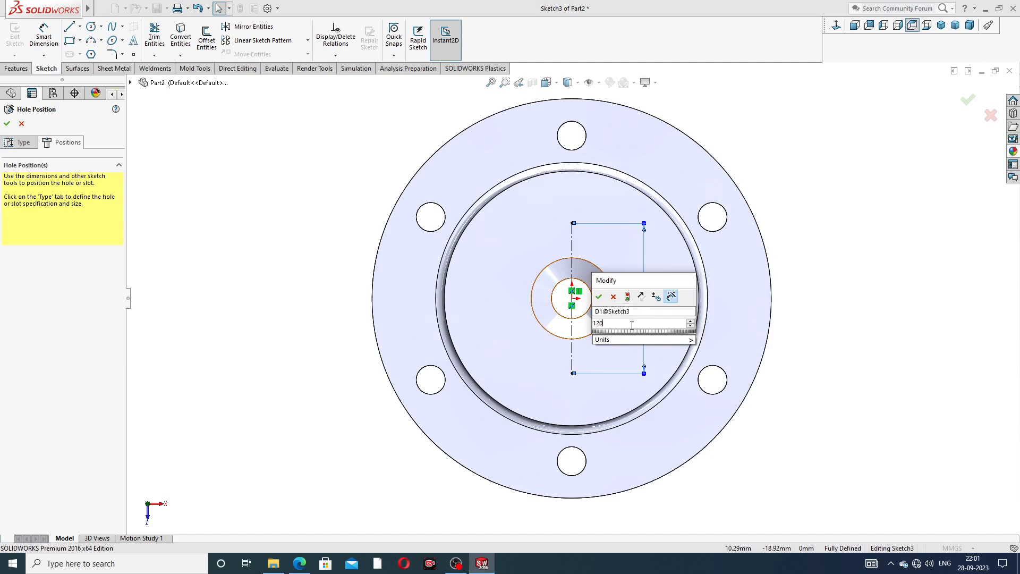
key("Return")
left_click(855, 235)
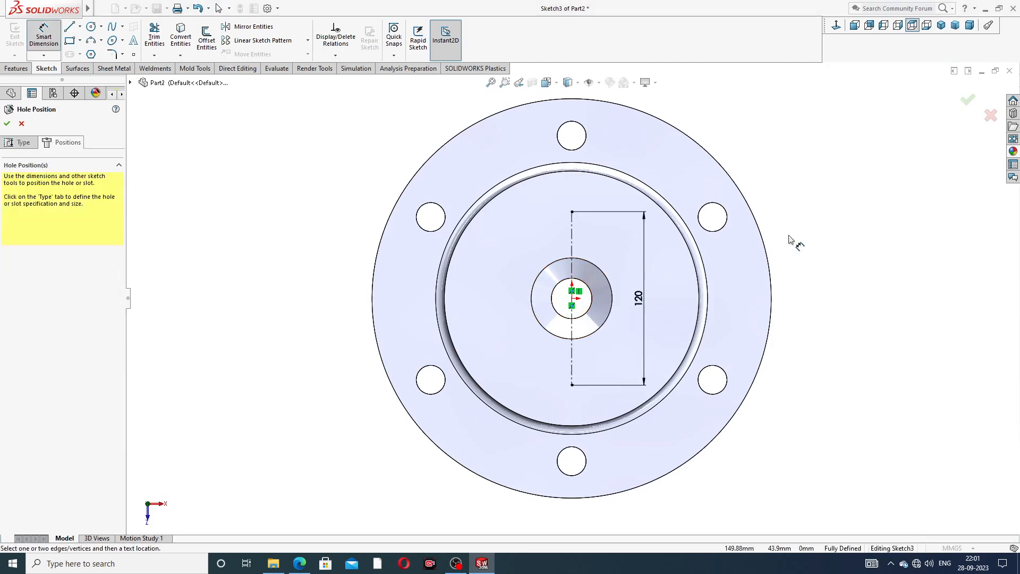
right_click(234, 157)
left_click(270, 183)
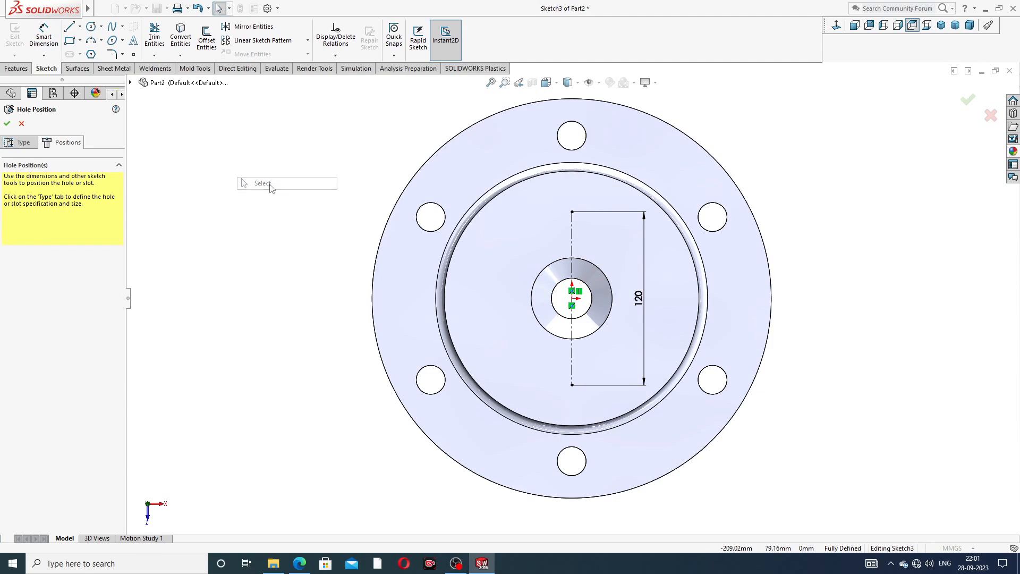
Place M24 hole points on both endpoints of the 120 mm centerline and finish the tapped holes.
left_click(134, 54)
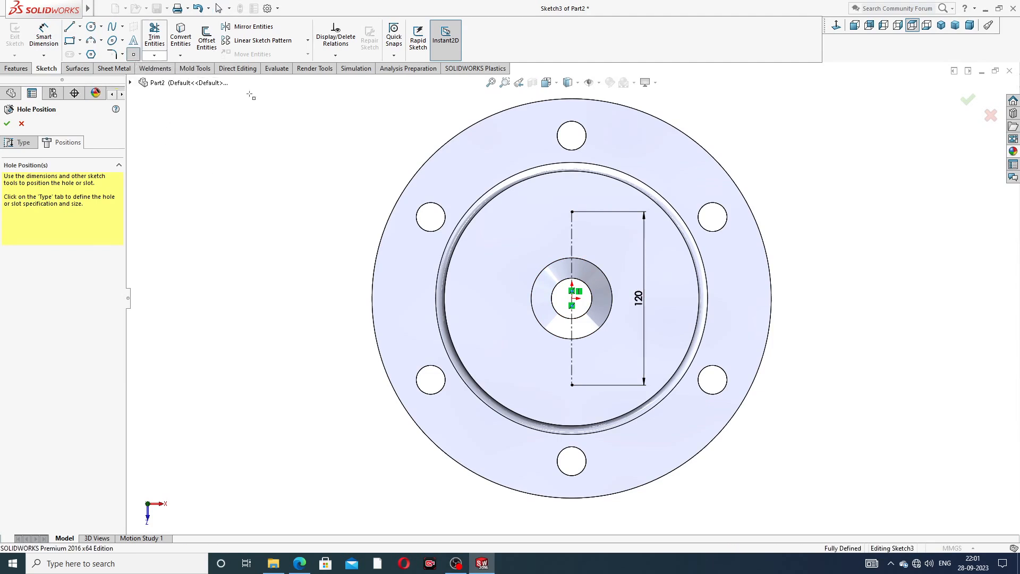
left_click(572, 212)
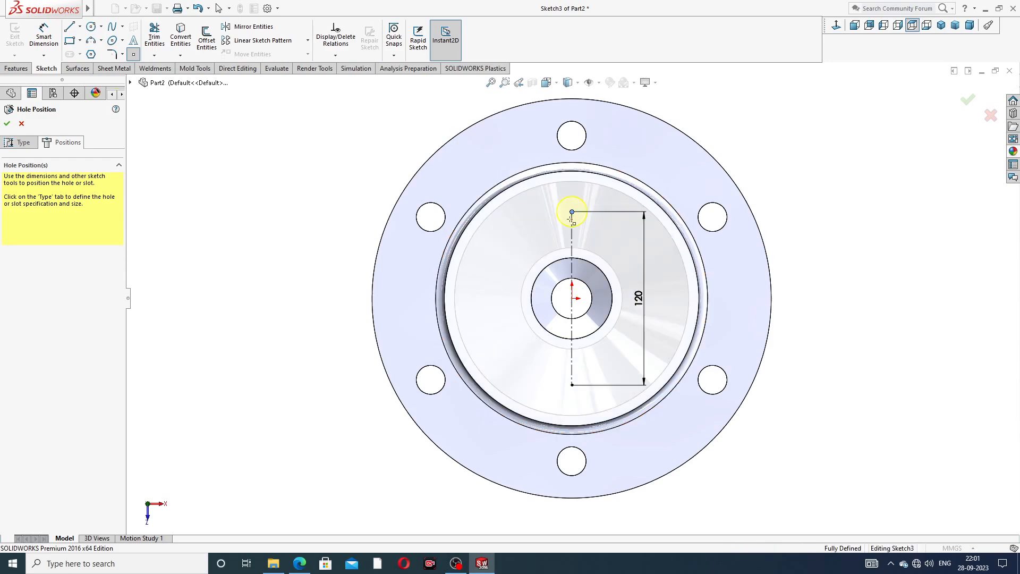
left_click(571, 385)
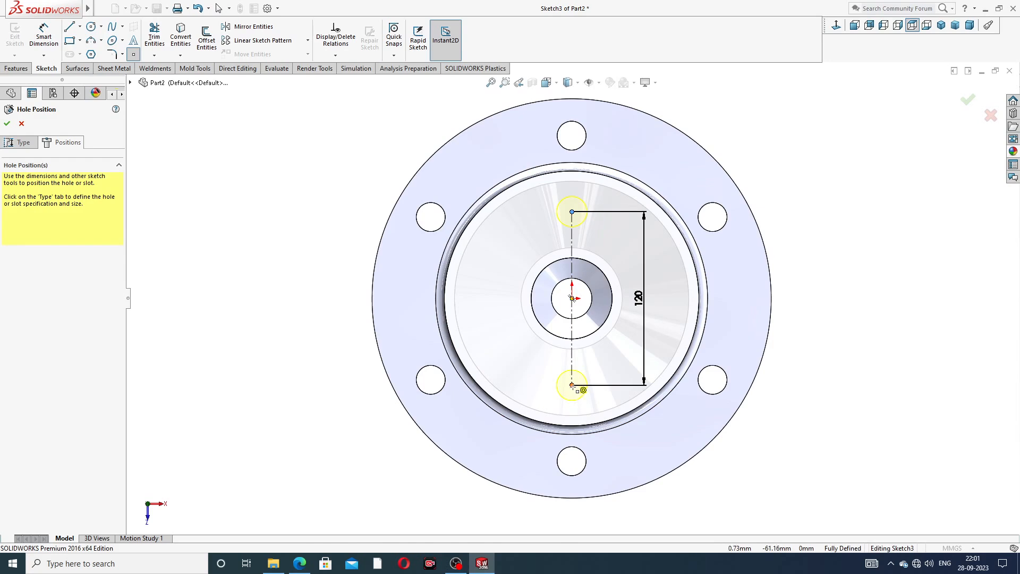
right_click(786, 151)
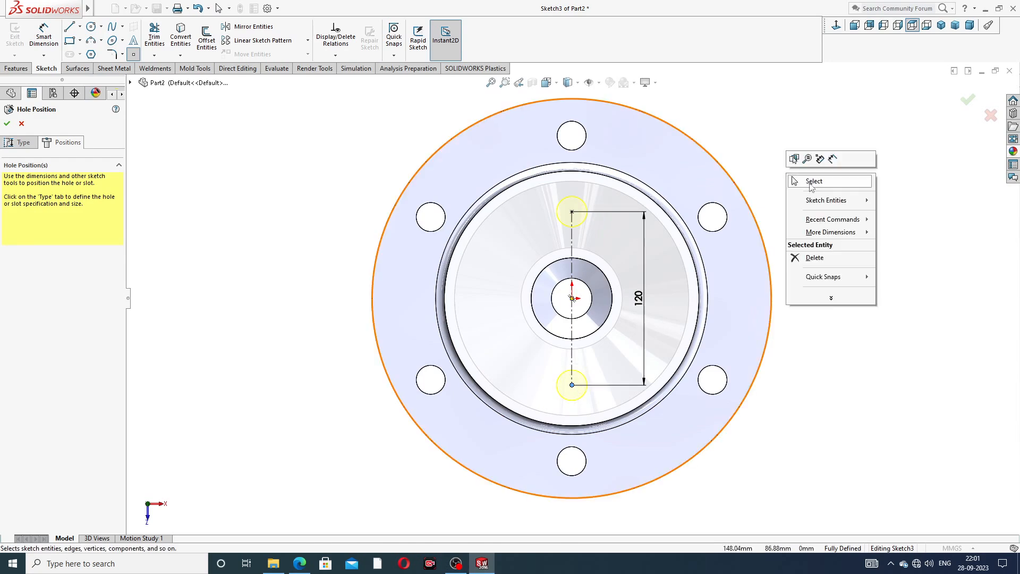
left_click(810, 188)
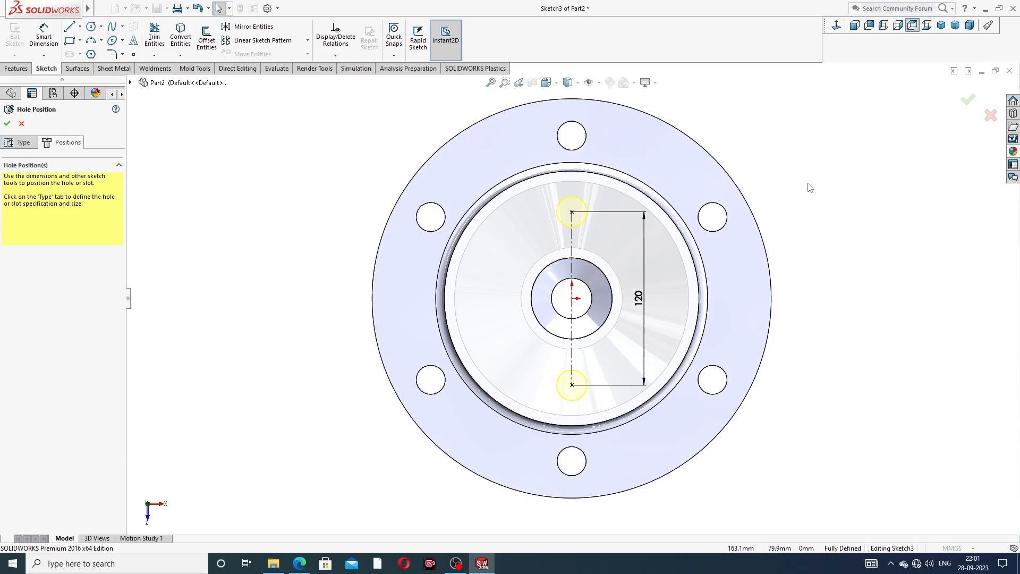
left_click(7, 123)
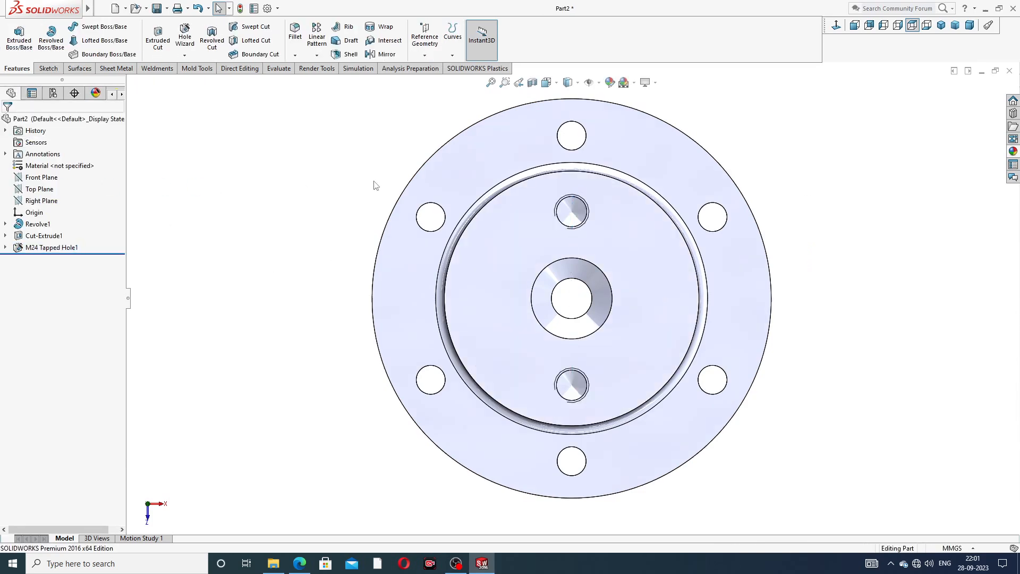
Enable shaded cosmetic threads in the document's detailing properties so the tapped holes display their threads.
middle_click_drag(768, 254, 700, 221)
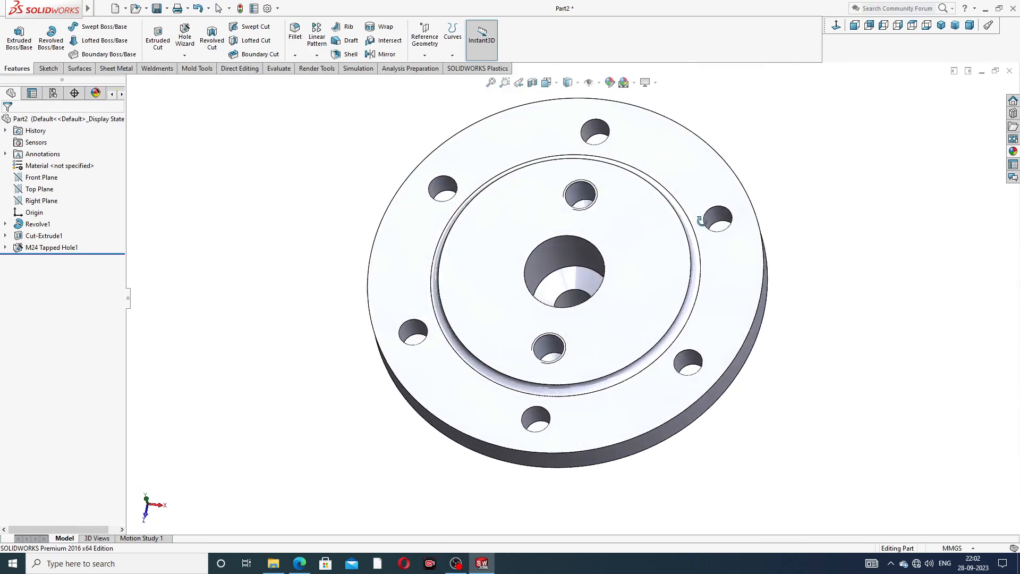
scroll(604, 206, "down", 2)
scroll(541, 218, "down", 3)
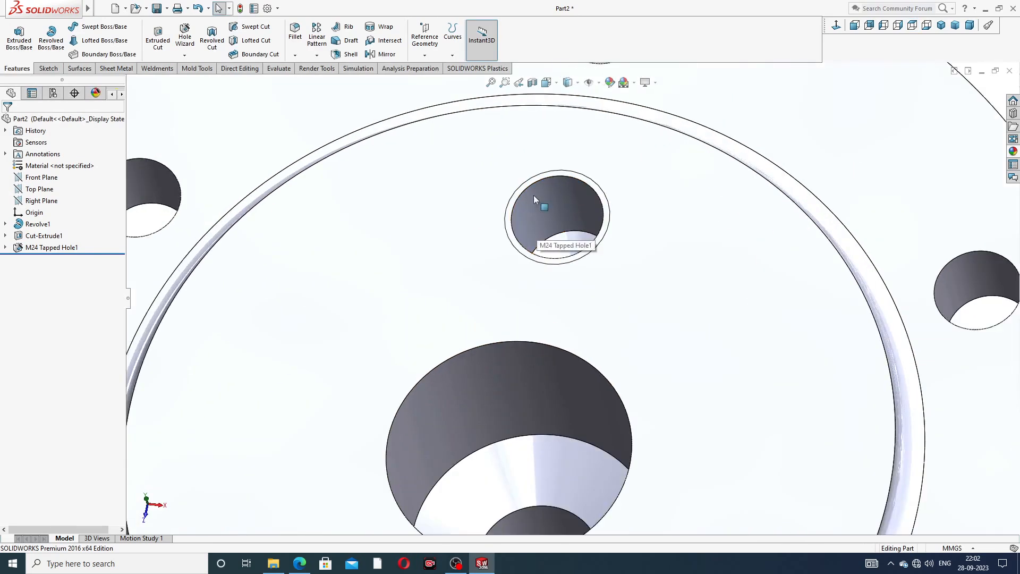
left_click(267, 8)
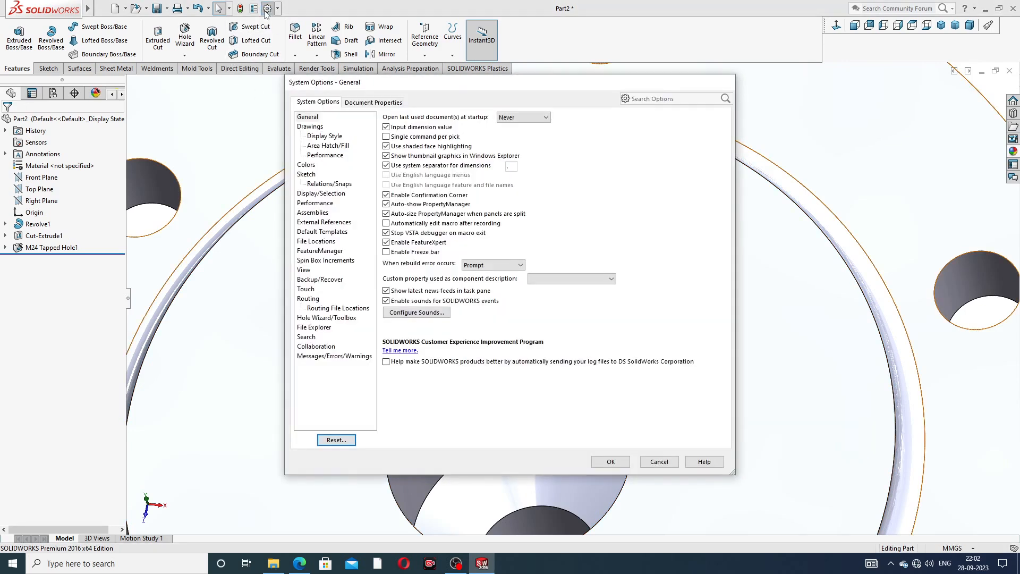
left_click(351, 103)
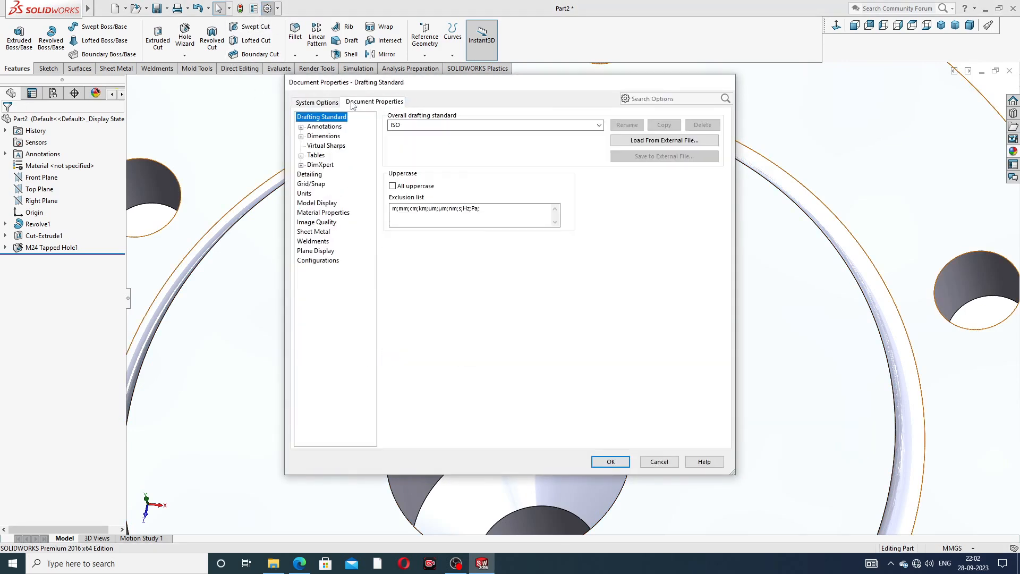
left_click(313, 175)
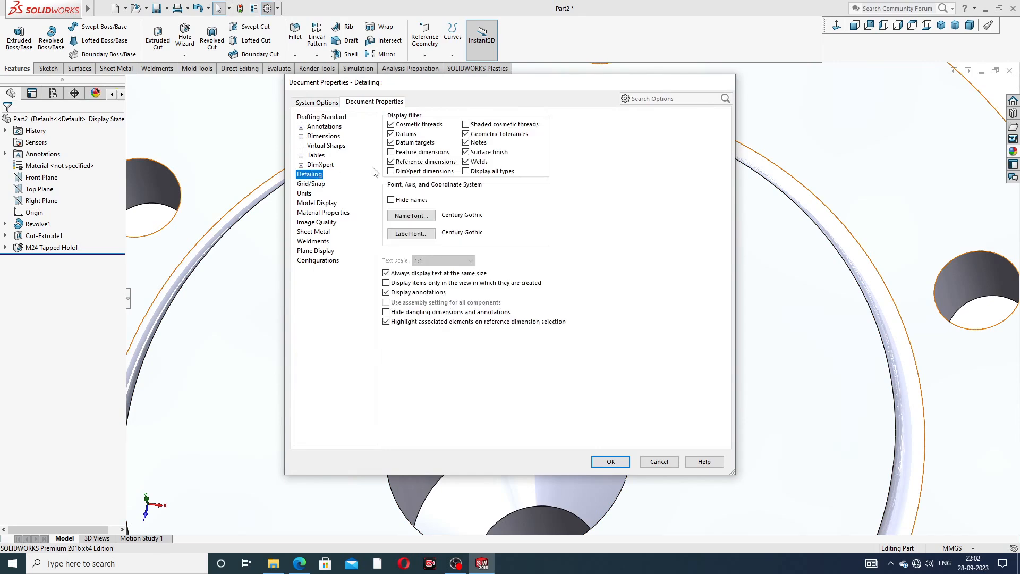
left_click(467, 126)
left_click(605, 461)
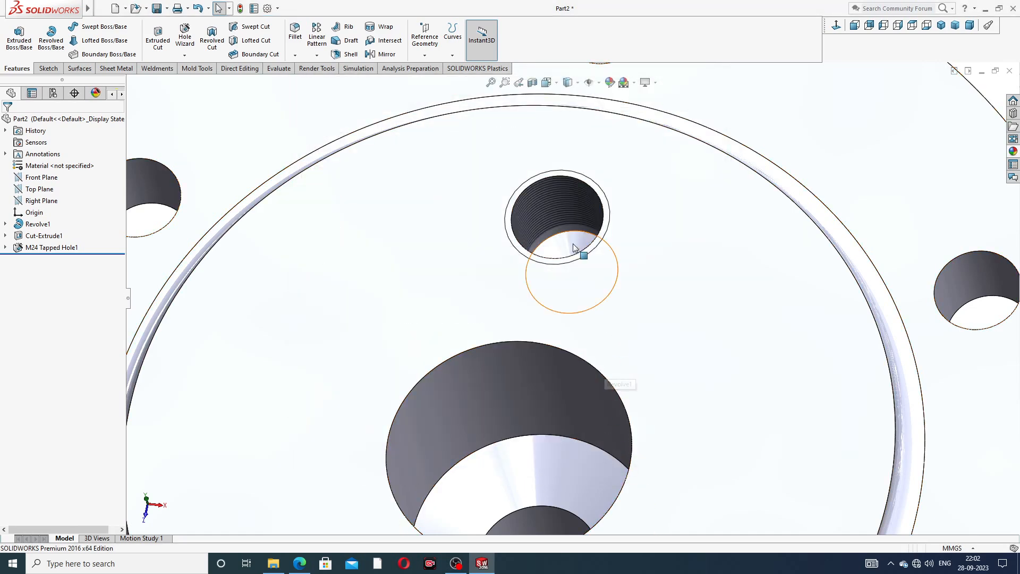
Examine the shaded threads inside the upper M24 hole, and view the central face head-on and at an angle.
key("f")
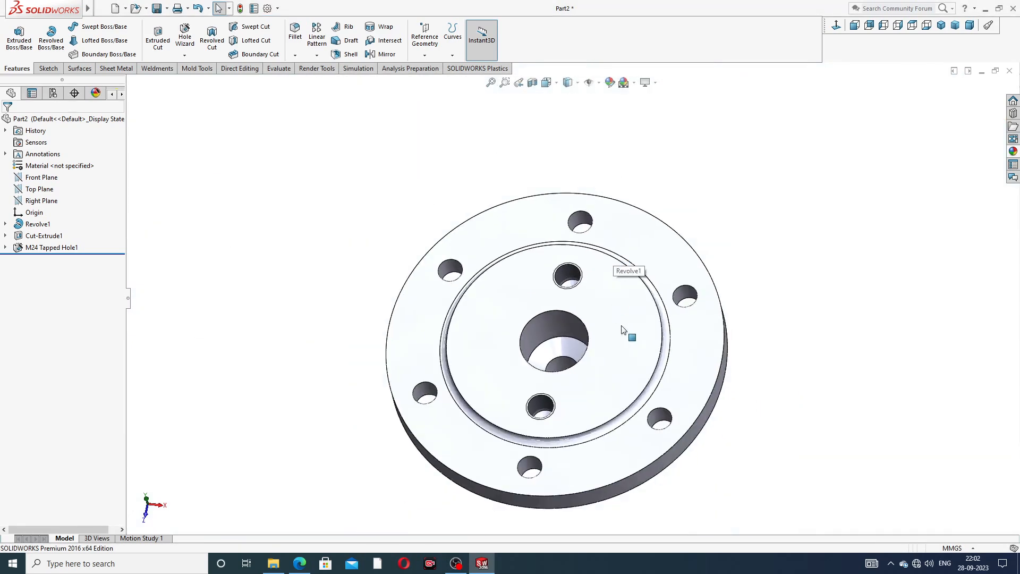
scroll(571, 284, "down", 10)
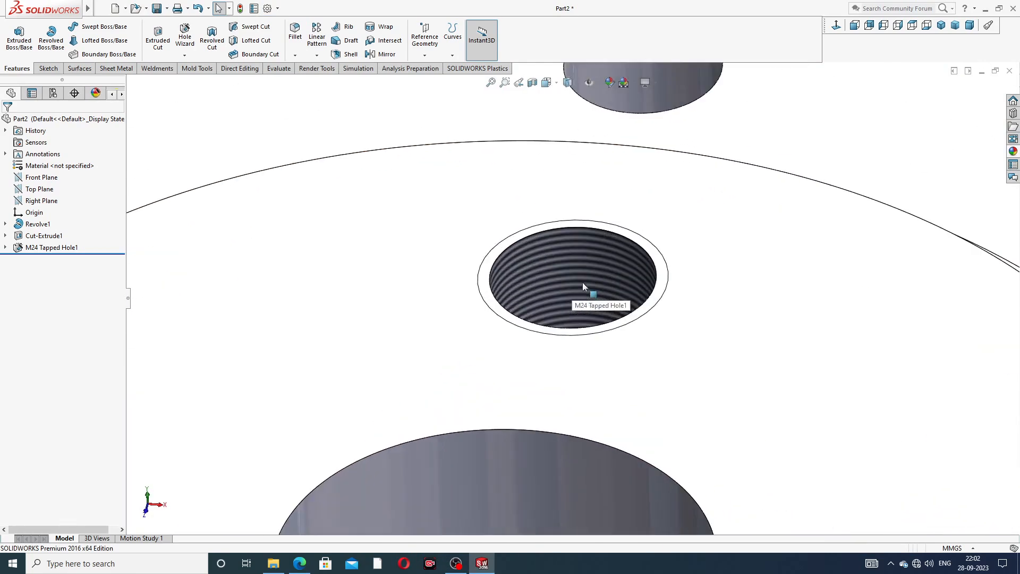
middle_click_drag(579, 307, 594, 384)
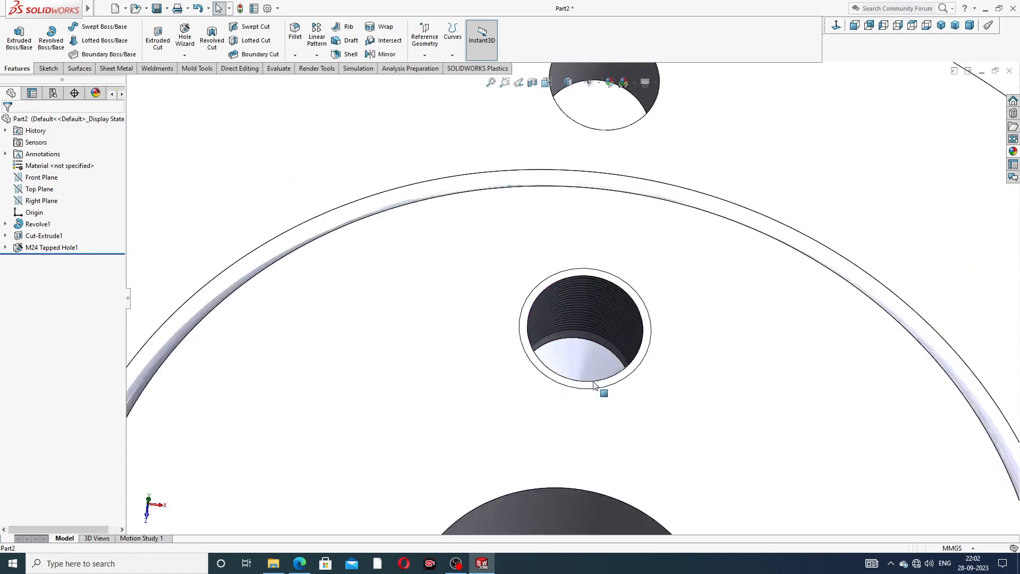
scroll(594, 383, "up", 10)
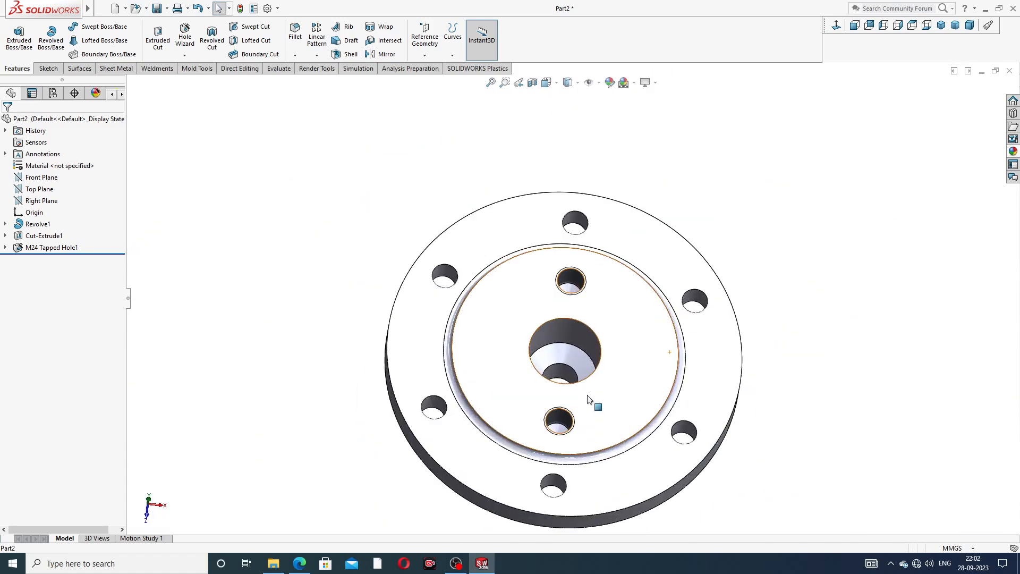
left_click(589, 399)
left_click(837, 26)
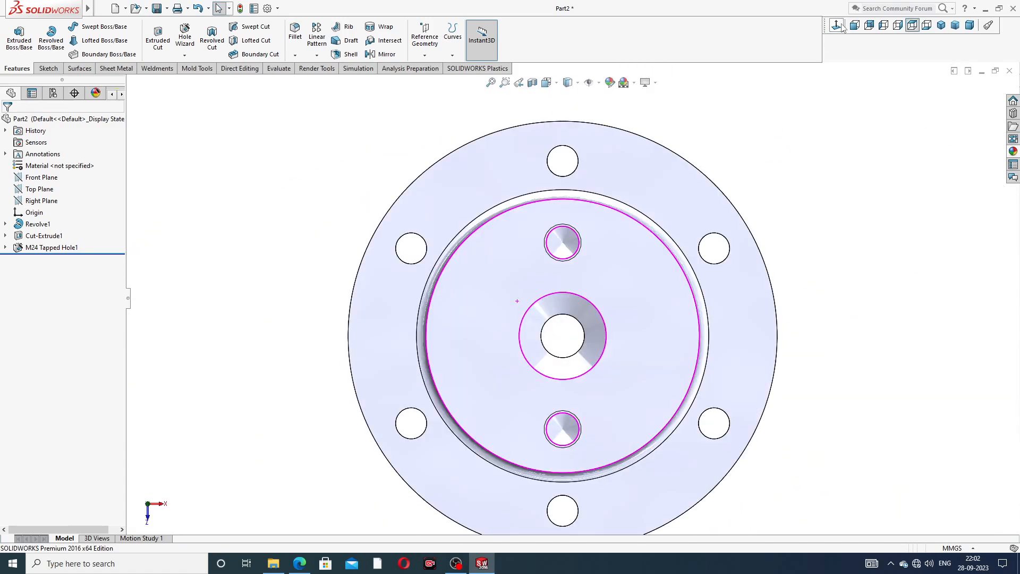
middle_click_drag(638, 260, 617, 230)
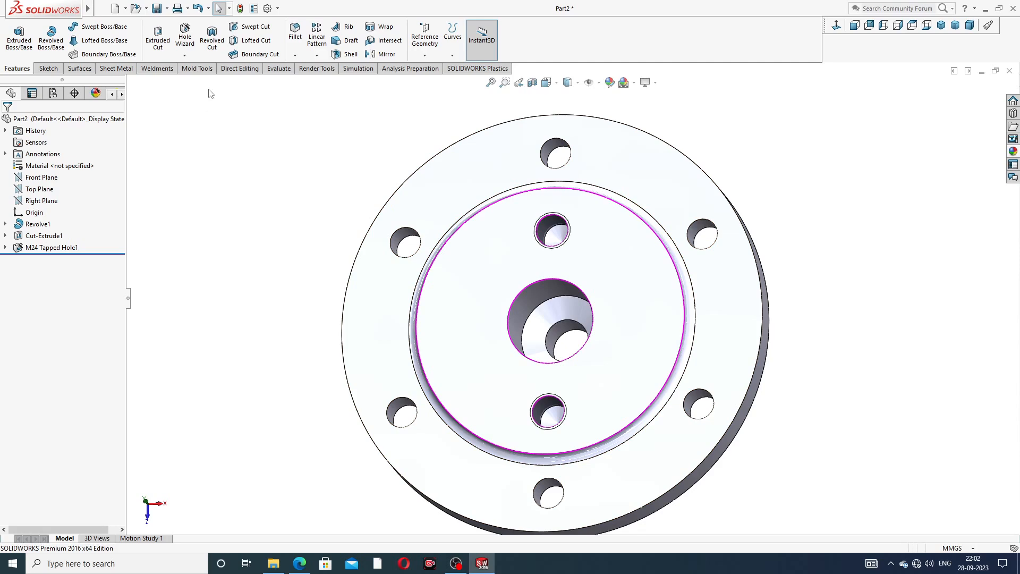
Start a new ISO bottoming tapped hole, checking the valve cover drawing in the browser, and set its size to M12.
left_click(184, 54)
left_click(193, 65)
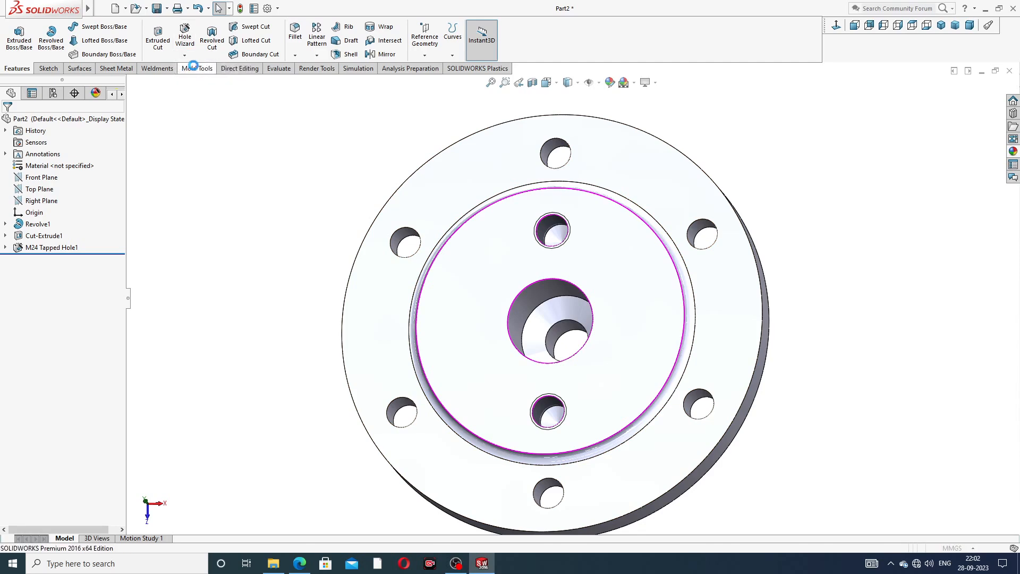
left_click(294, 561)
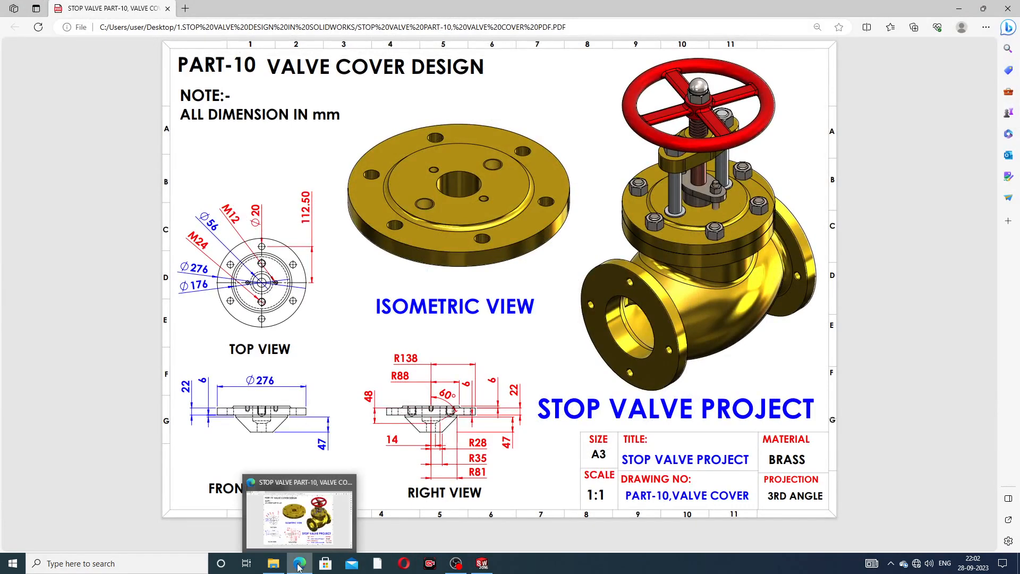
left_click(260, 494)
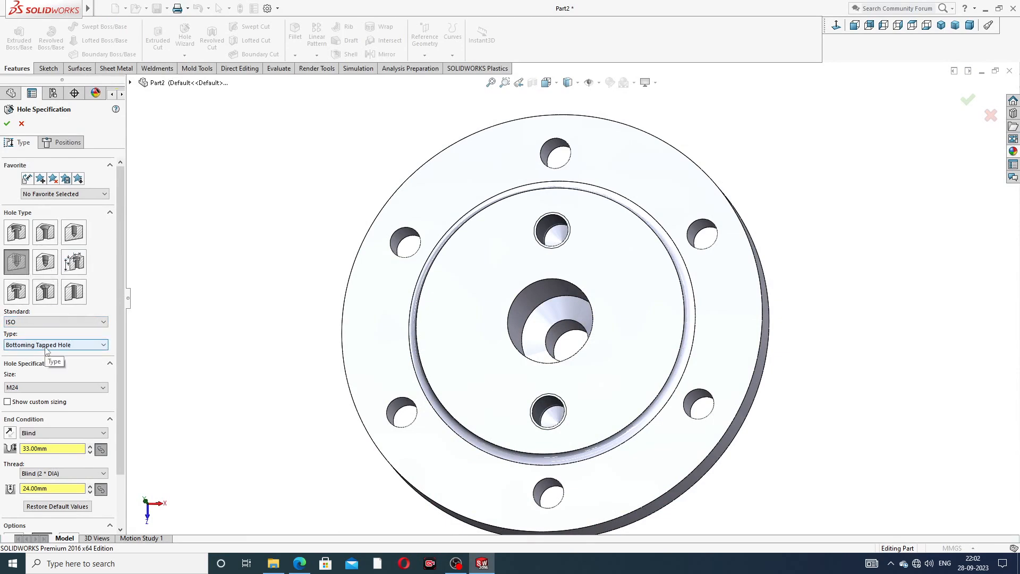
left_click(36, 388)
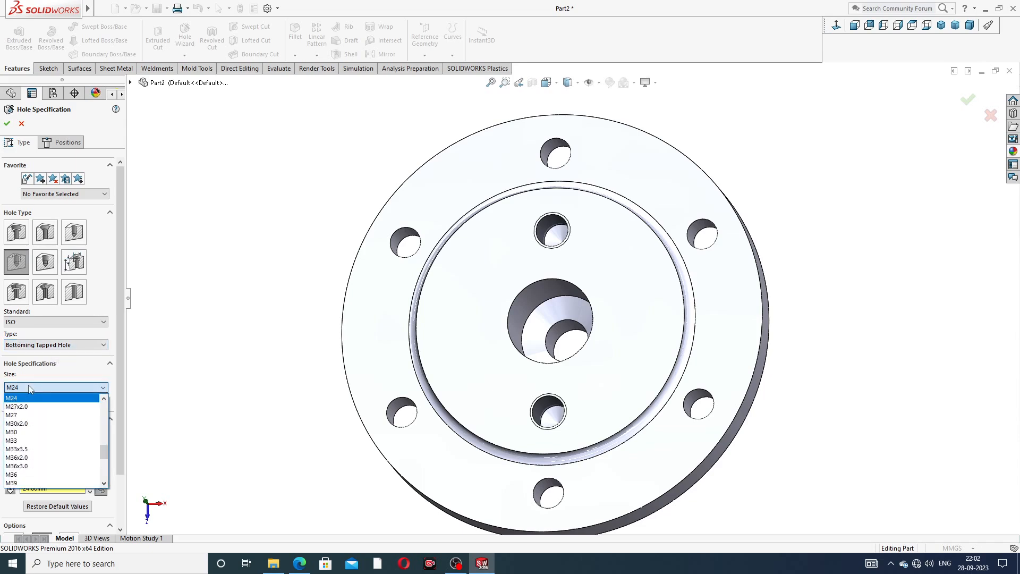
scroll(36, 424, "up", 5)
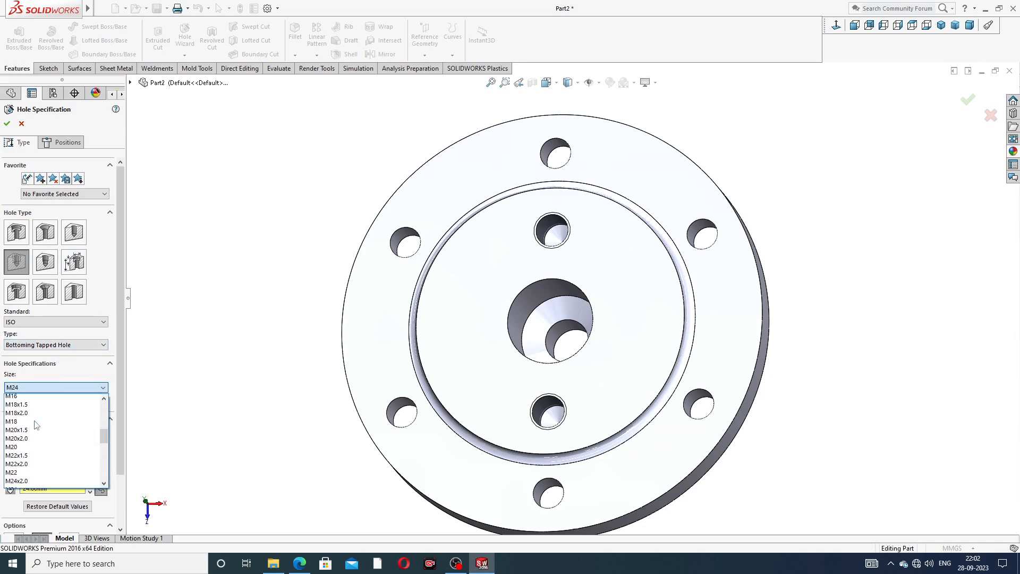
left_click(25, 424)
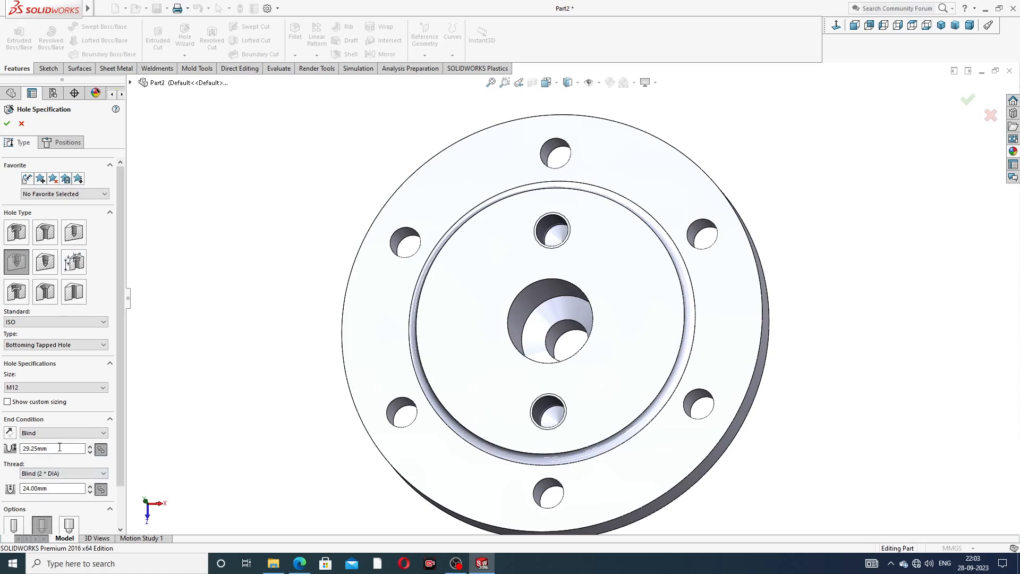
Set the M12 hole's blind depth to 15 mm and its thread depth to 12 mm.
double_click(60, 447)
type("1")
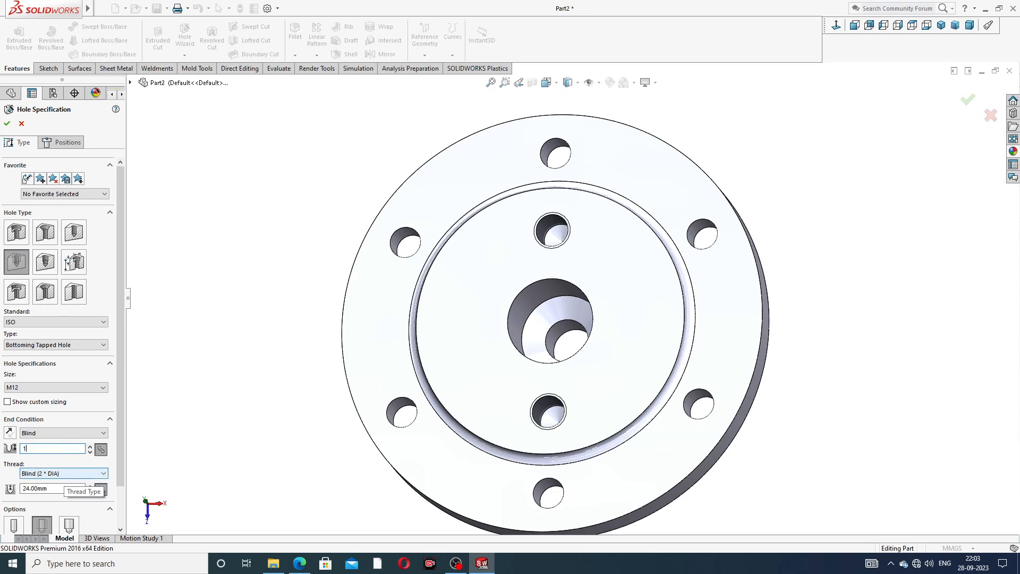
left_click_drag(48, 488, 40, 488)
double_click(53, 488)
type("12")
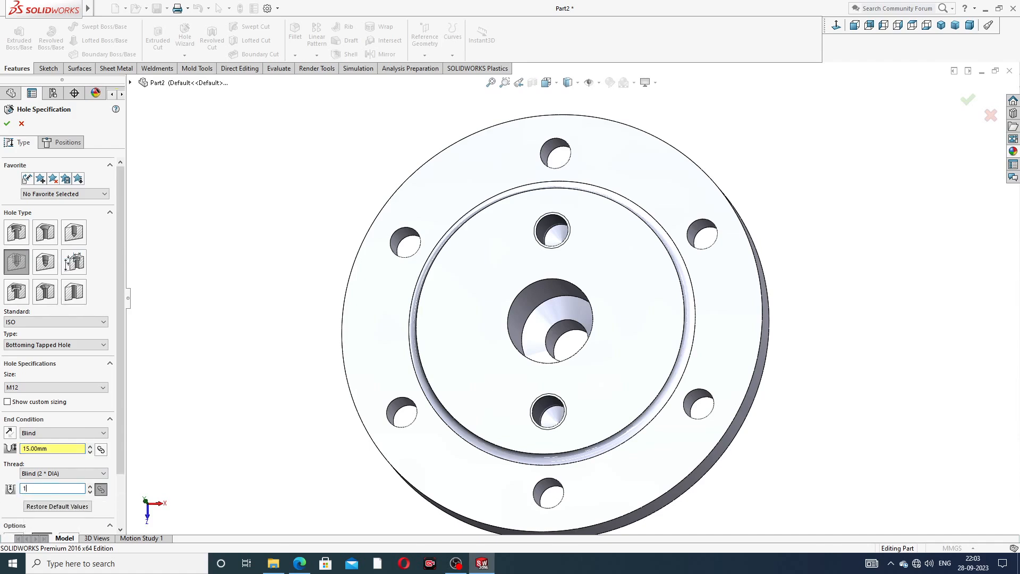
key("Return")
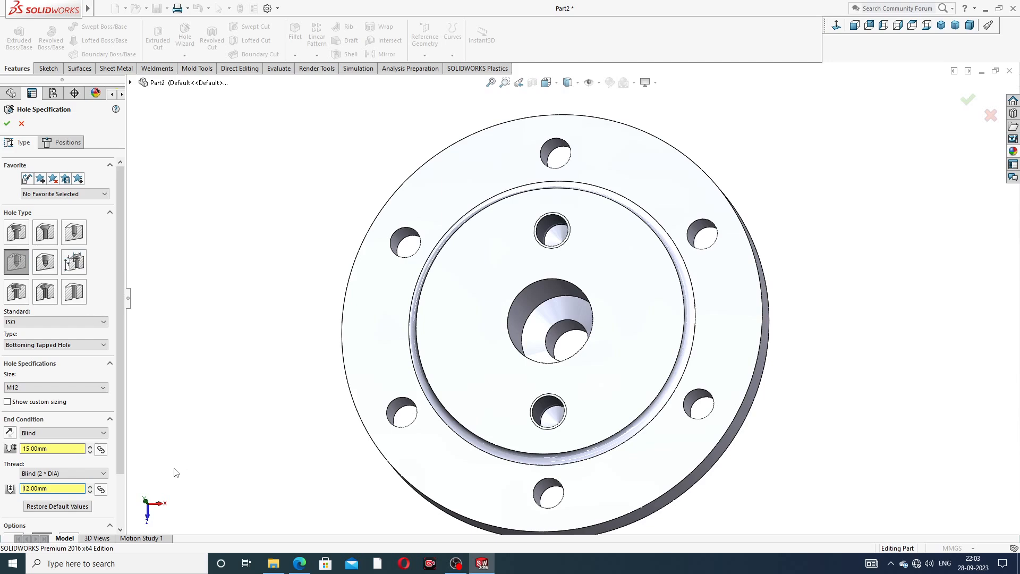
left_click_drag(122, 423, 119, 478)
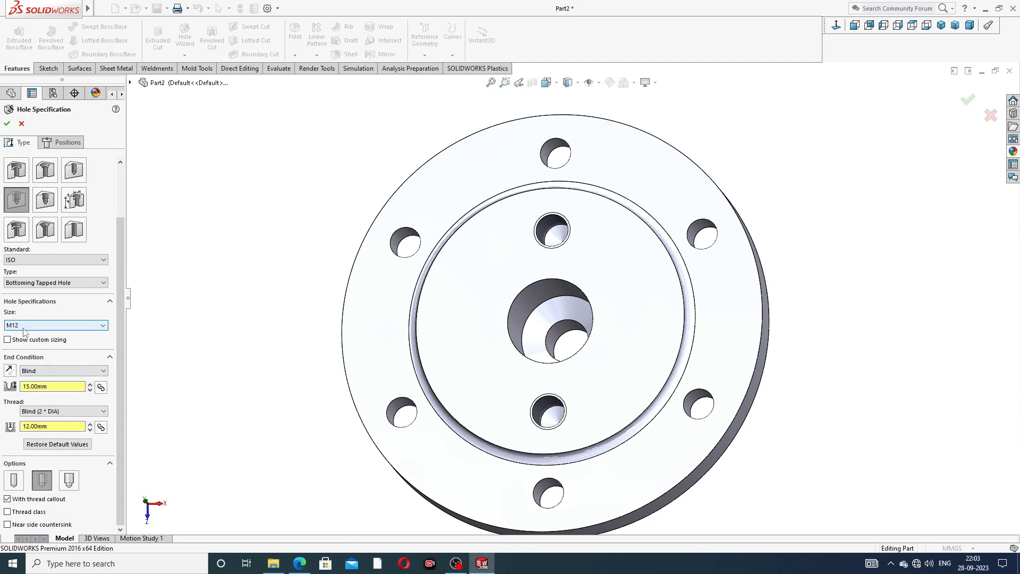
left_click_drag(121, 326, 127, 278)
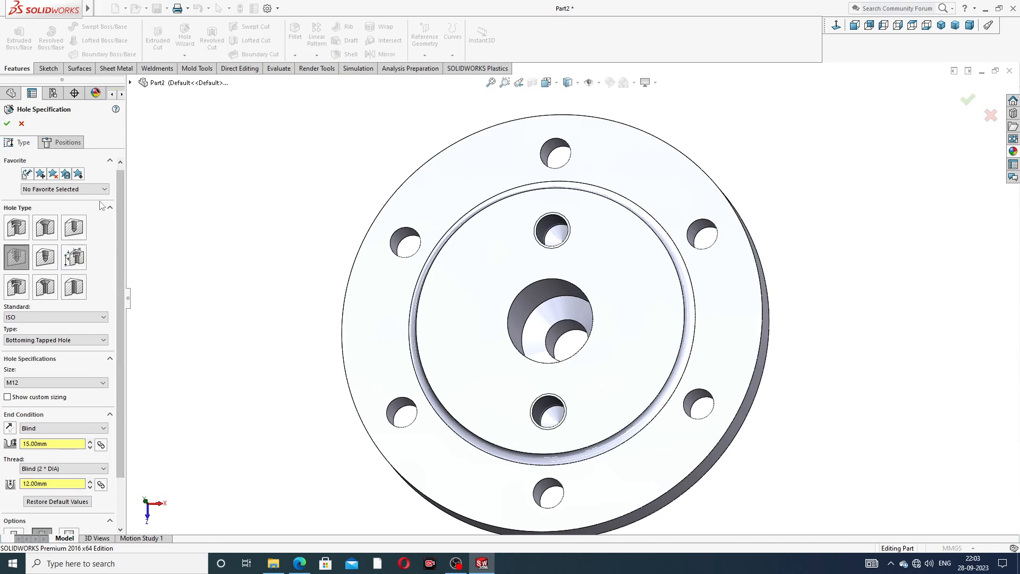
Position the M12 holes on the raised central face by sketching a horizontal centerline about 118 mm long through the origin.
left_click(67, 142)
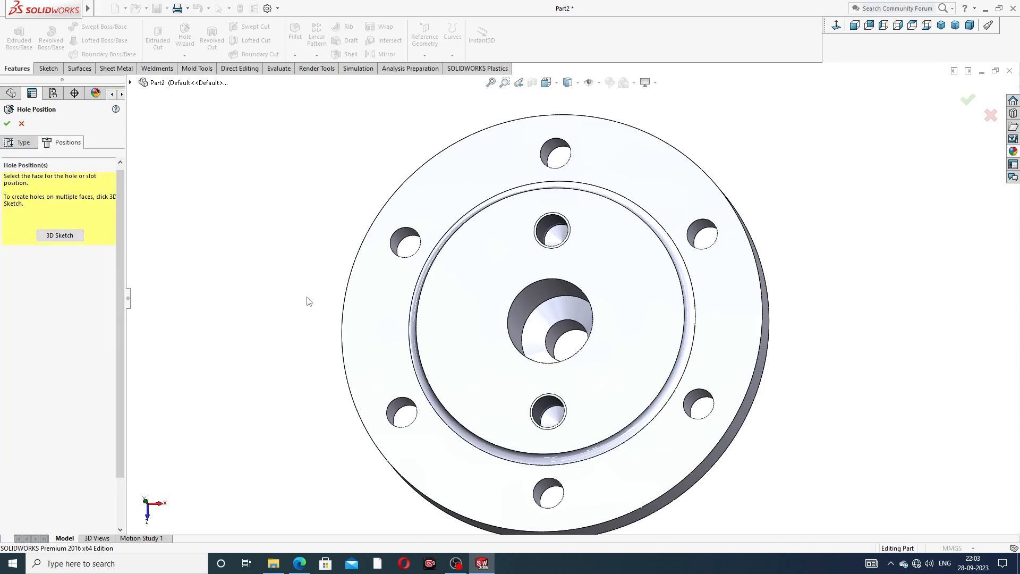
left_click(470, 301)
left_click(836, 25)
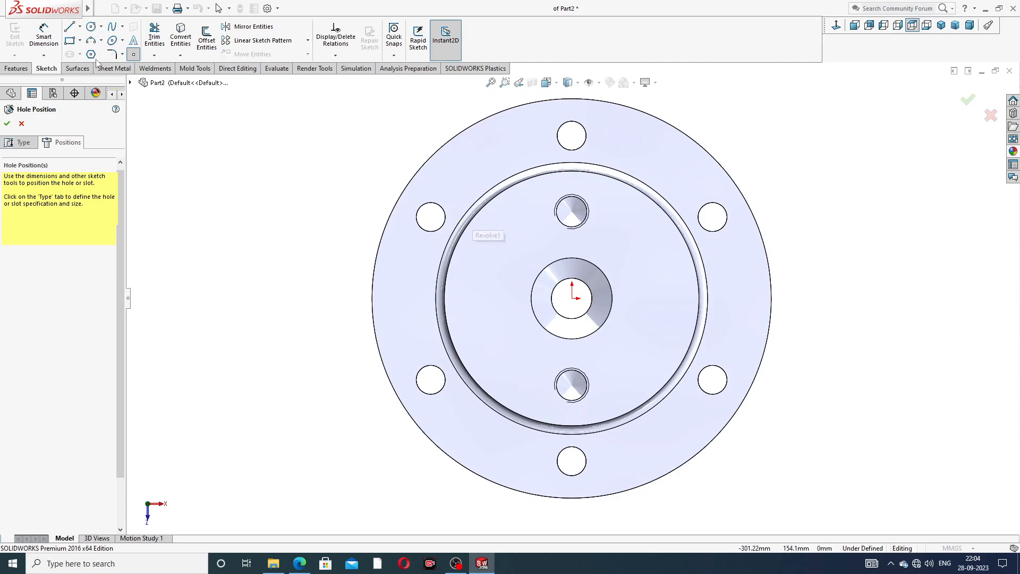
left_click(80, 27)
left_click(99, 52)
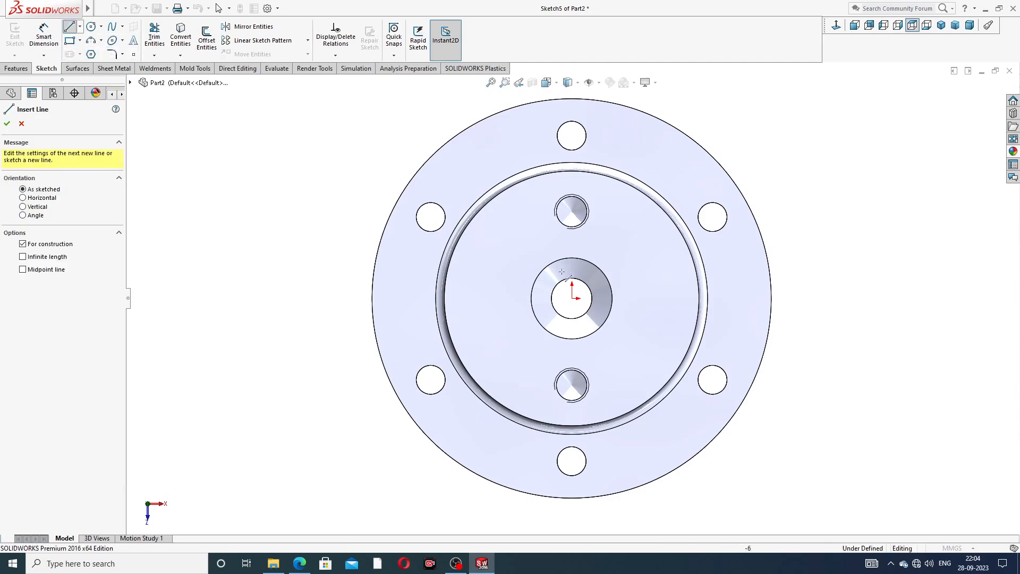
left_click(572, 298)
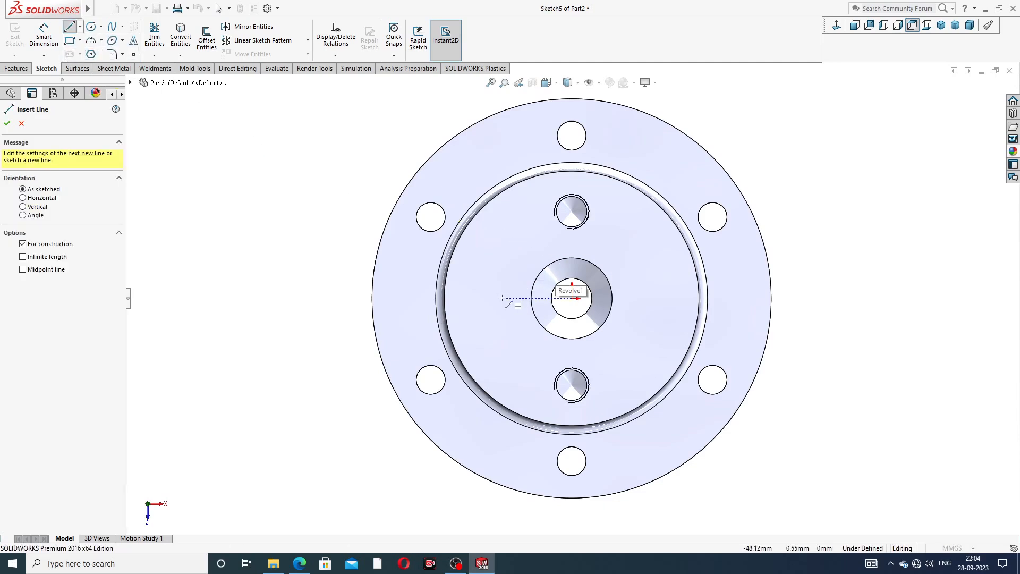
left_click(492, 298)
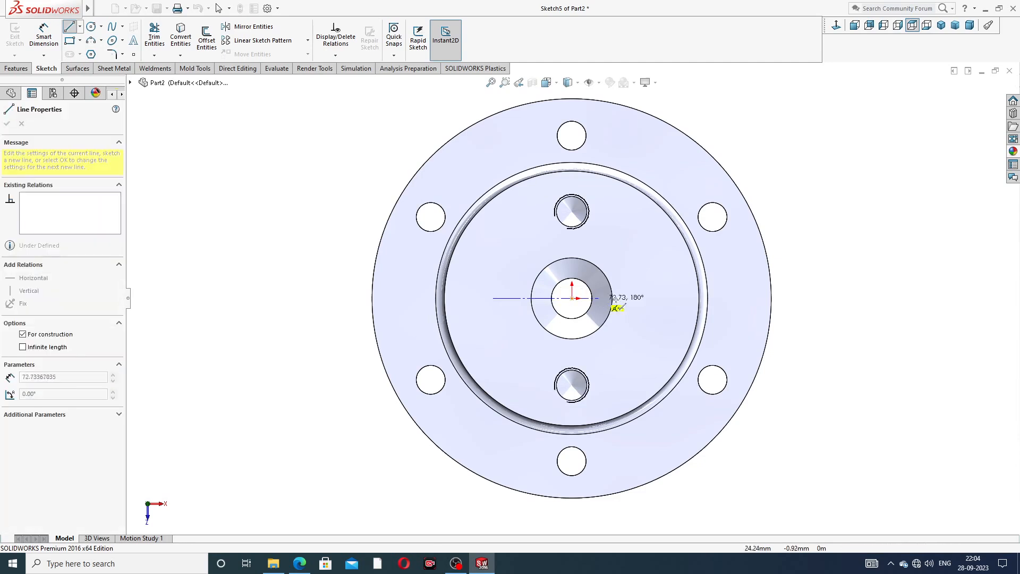
left_click(663, 298)
right_click(811, 203)
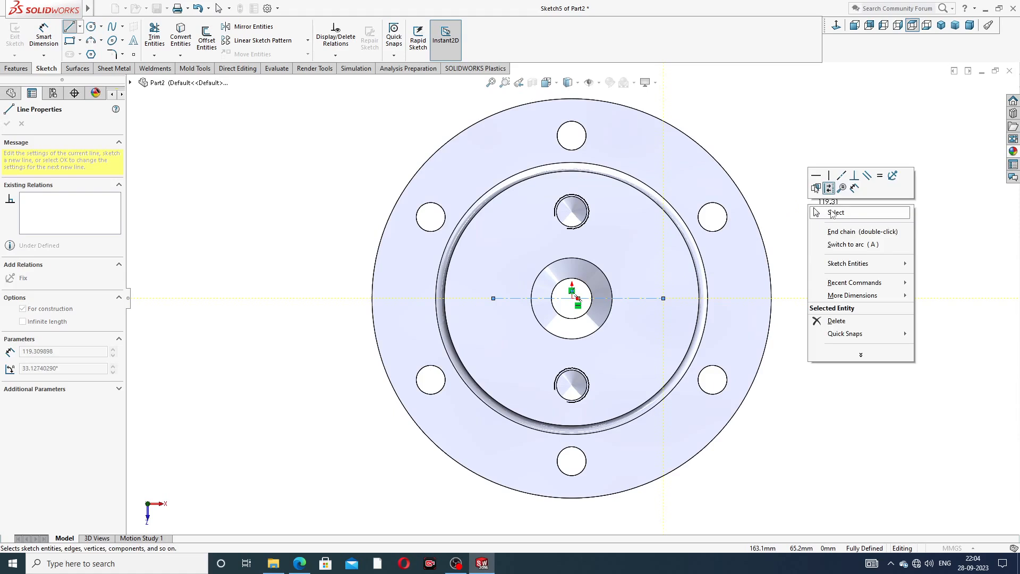
left_click(832, 213)
Add a midpoint relation between the horizontal centerline and the origin.
left_click(628, 300)
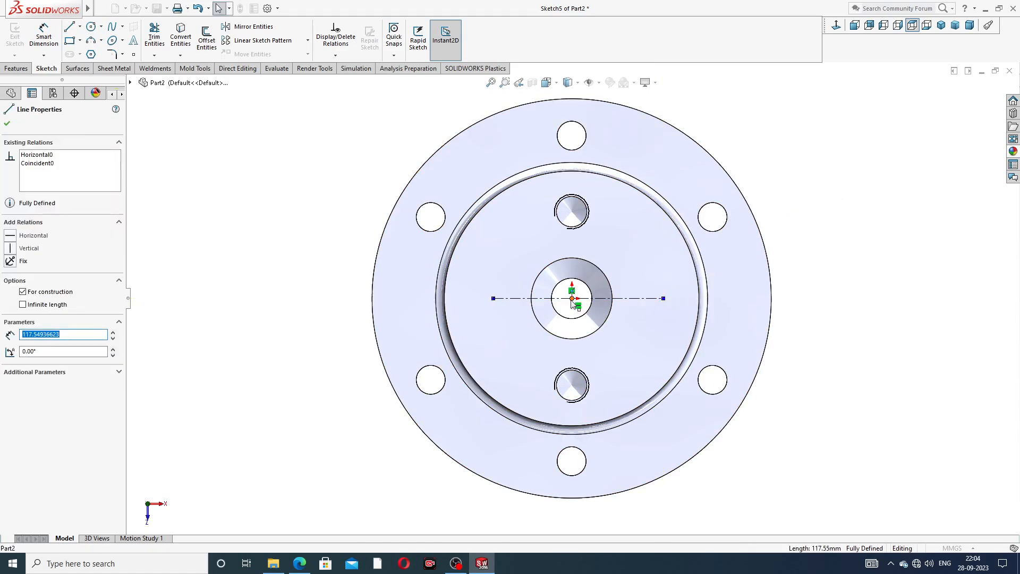
left_click(572, 301, "ctrl")
left_click(599, 271)
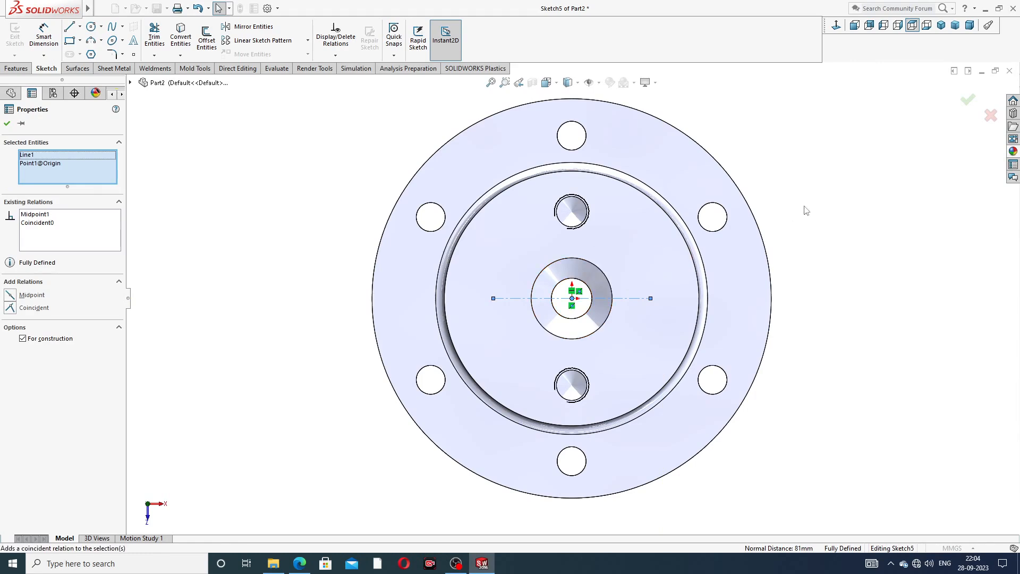
left_click(824, 198)
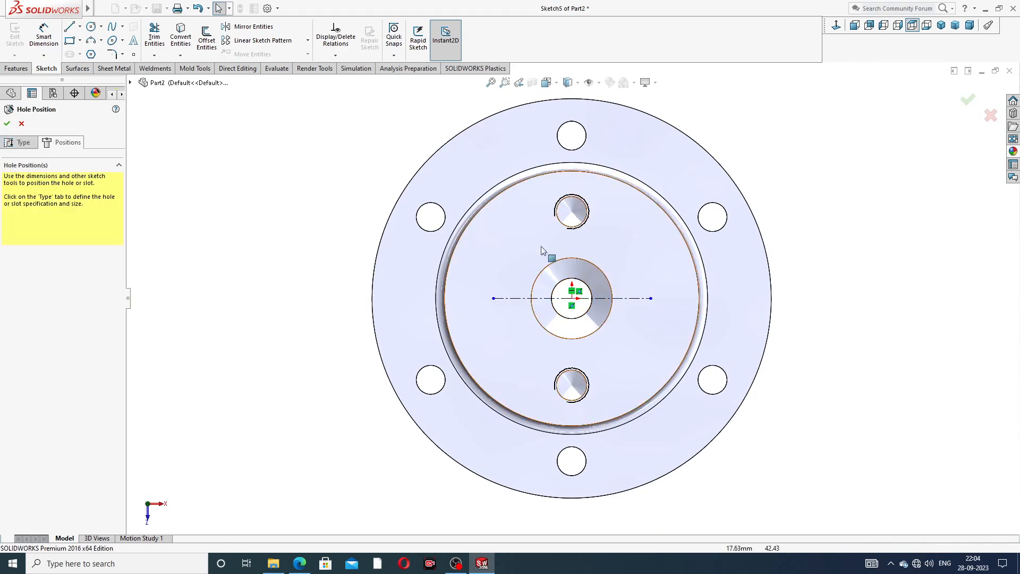
Dimension the horizontal centerline's length and set it to 88 mm.
left_click(43, 36)
left_click(523, 298)
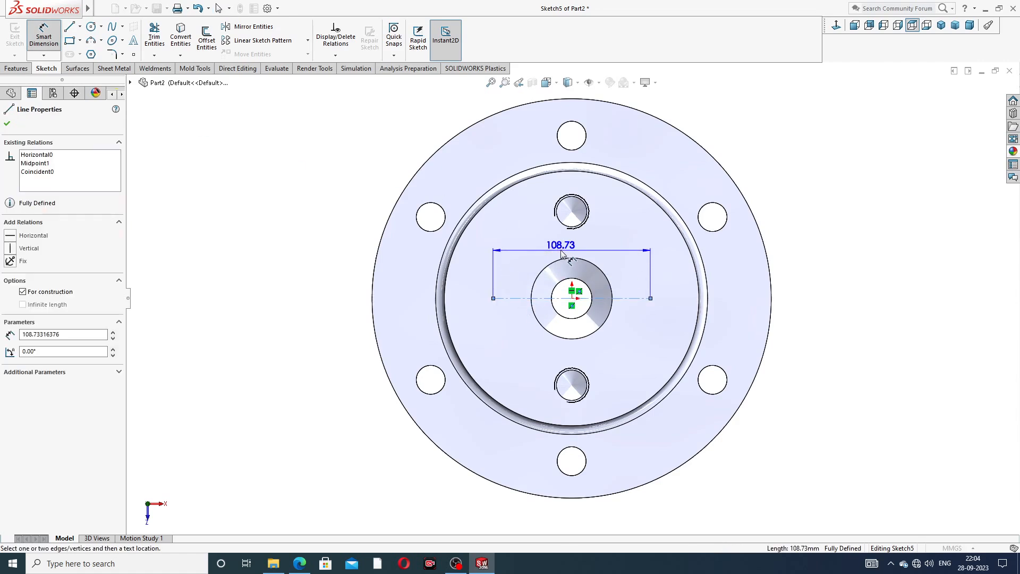
left_click(563, 252)
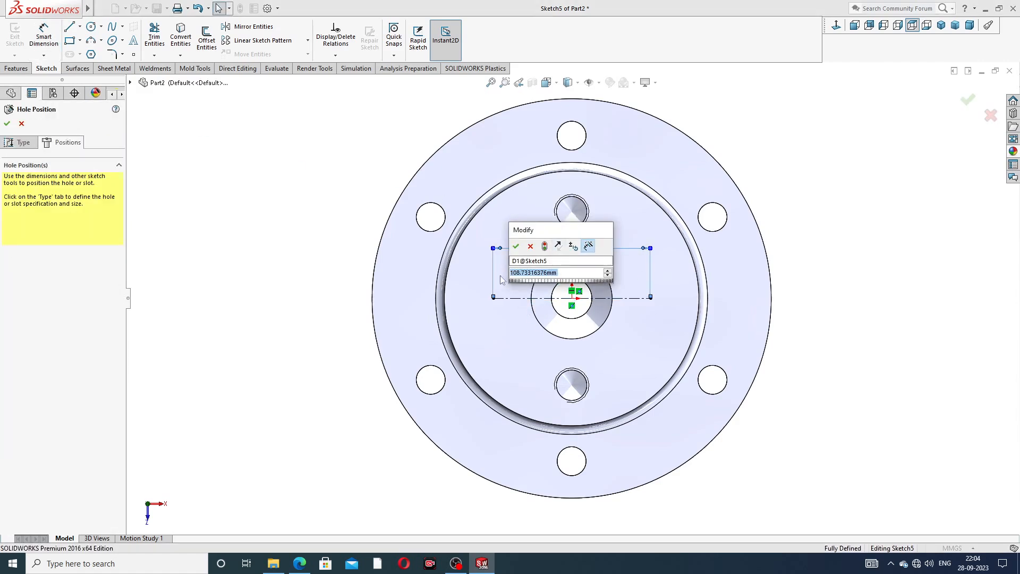
type("88")
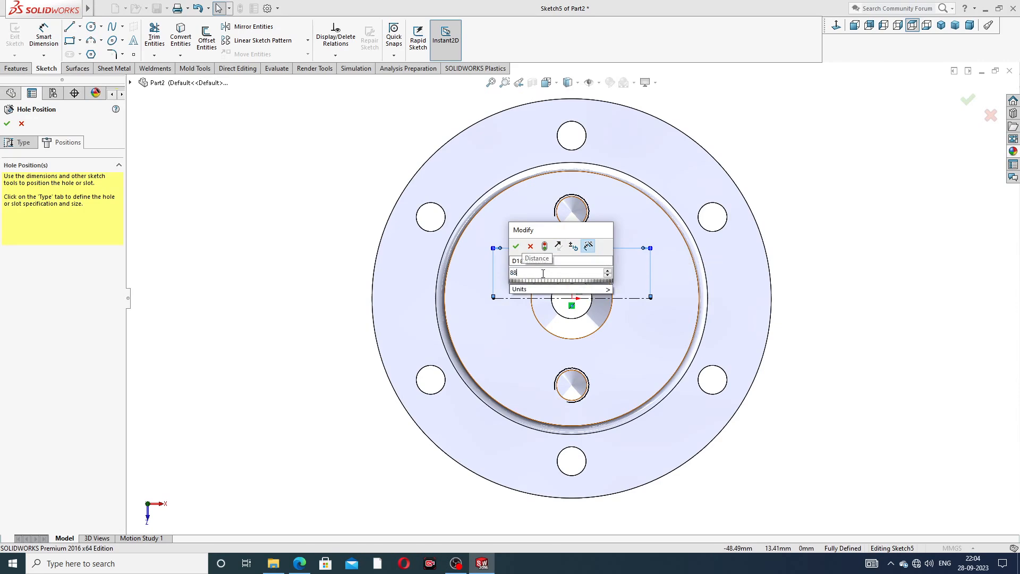
key("Return")
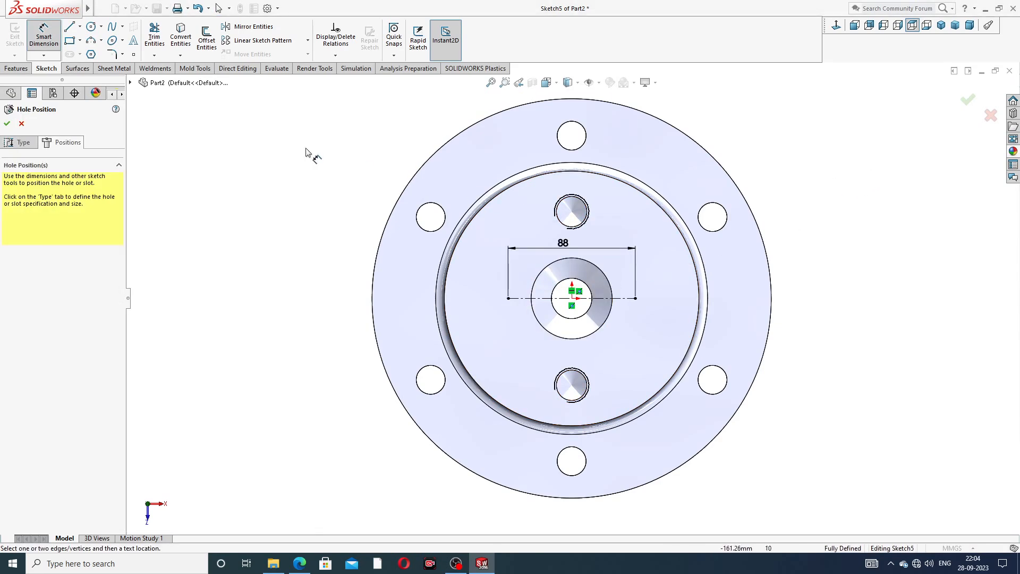
right_click(295, 154)
left_click(319, 178)
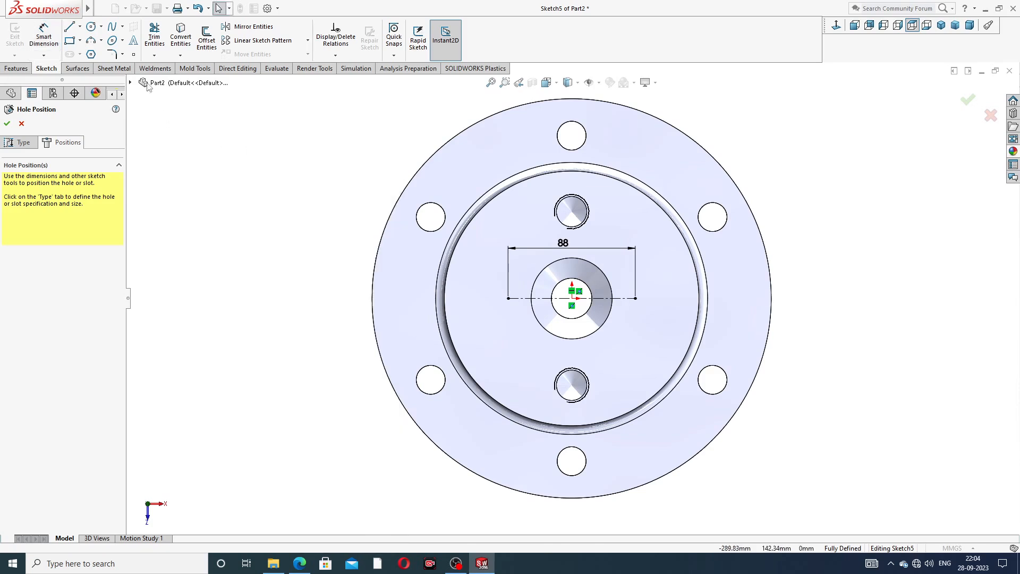
Place M12 hole points on both endpoints of the 88 mm centerline and finish the tapped holes.
left_click(133, 54)
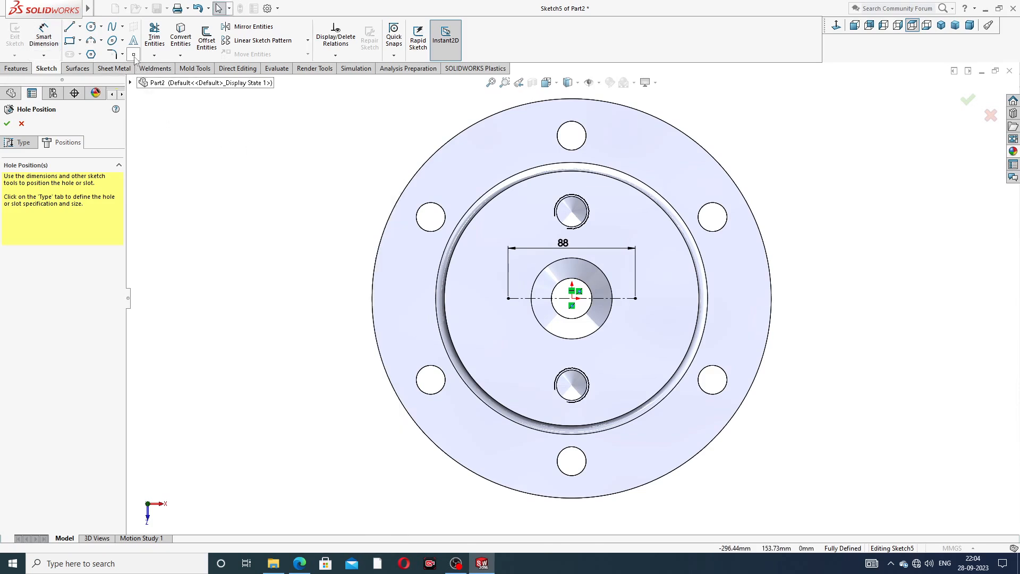
left_click(507, 298)
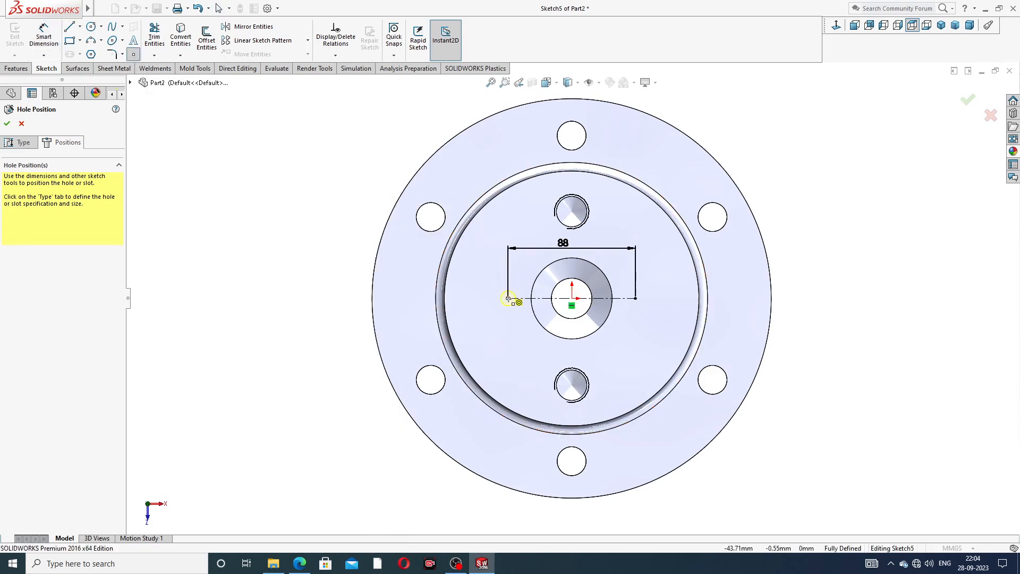
left_click(635, 298)
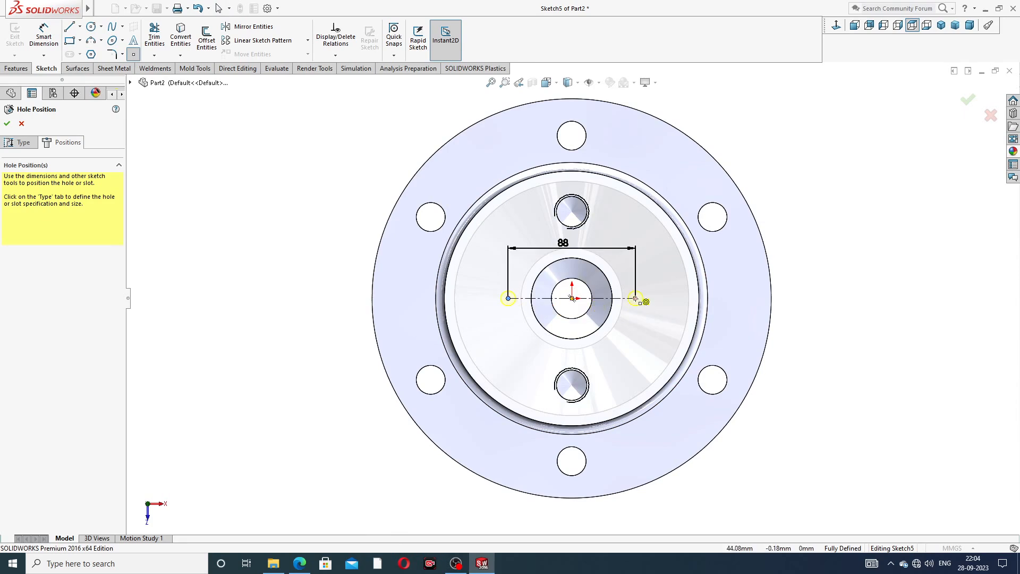
right_click(780, 188)
left_click(807, 196)
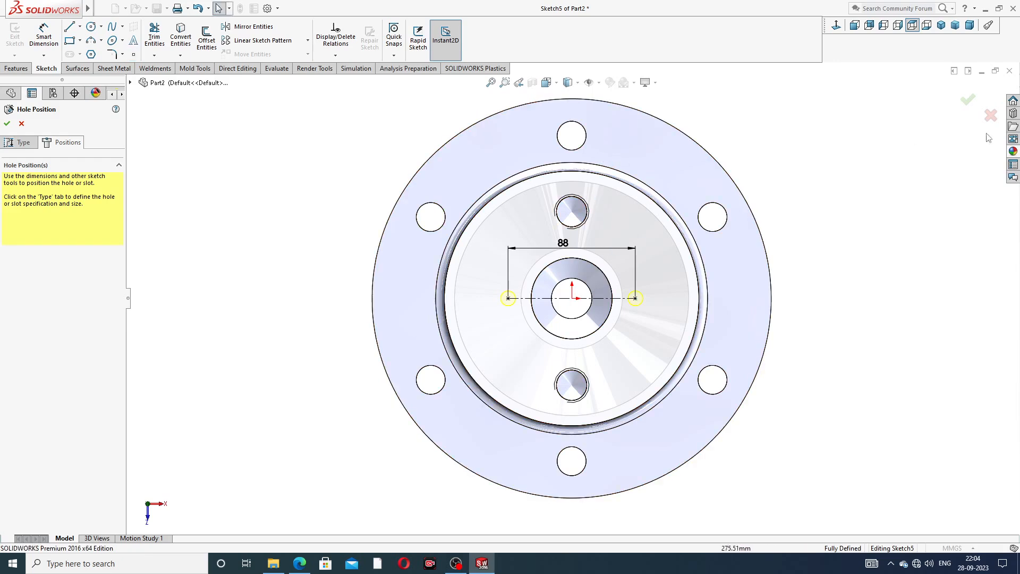
left_click(968, 102)
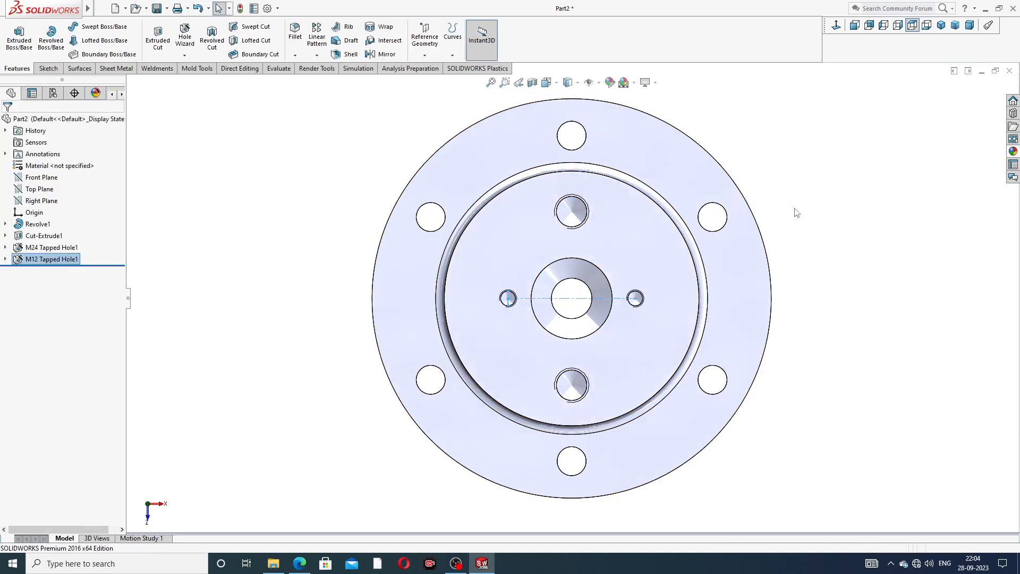
Apply the polished brass appearance to the whole part and switch to the valve cover drawing in the browser for comparison.
scroll(555, 287, "down", 2)
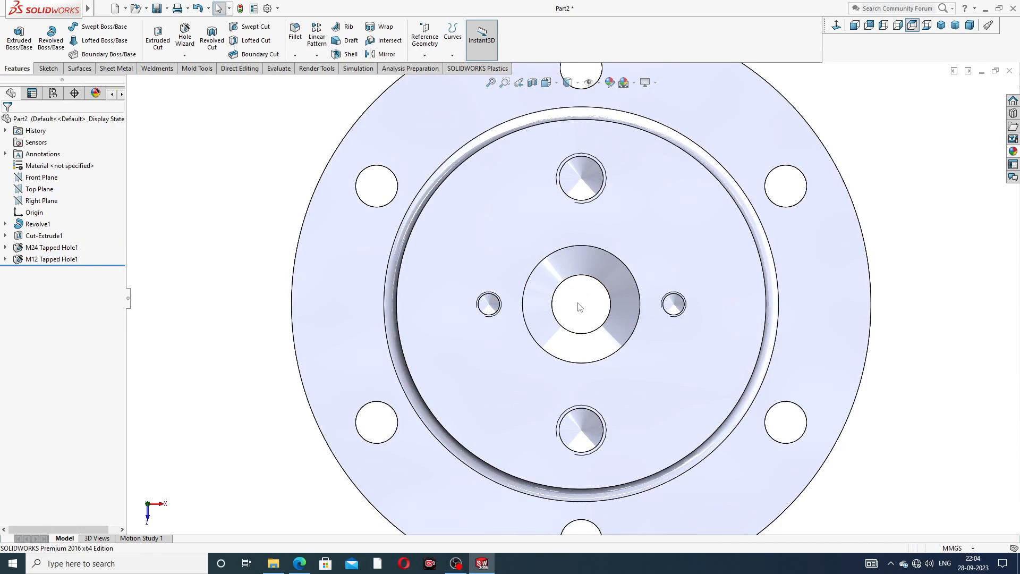
middle_click_drag(578, 244, 613, 233)
scroll(616, 231, "up", 3)
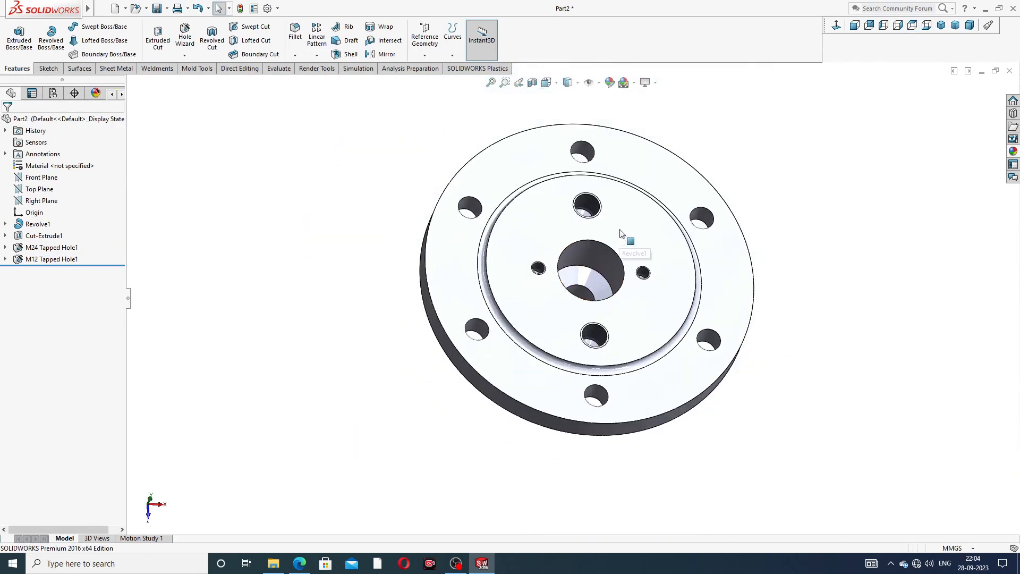
middle_click_drag(621, 198, 525, 297)
scroll(523, 303, "down", 8)
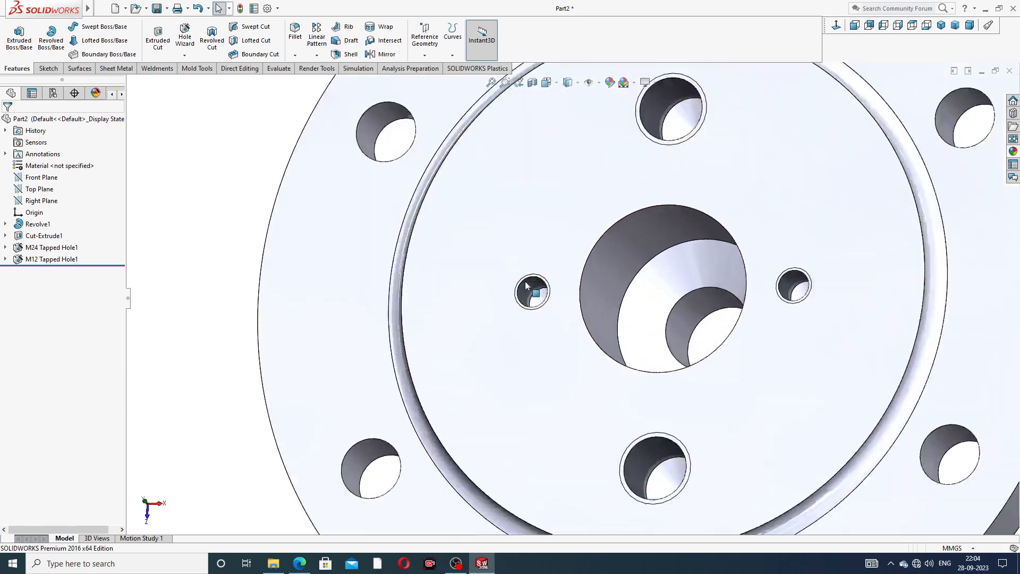
scroll(743, 249, "up", 10)
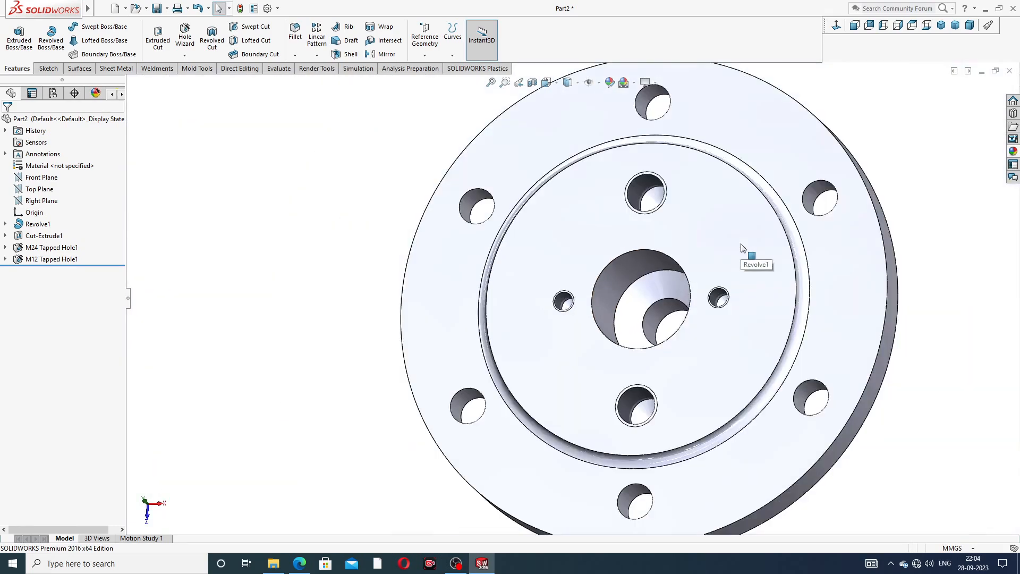
left_click(1013, 151)
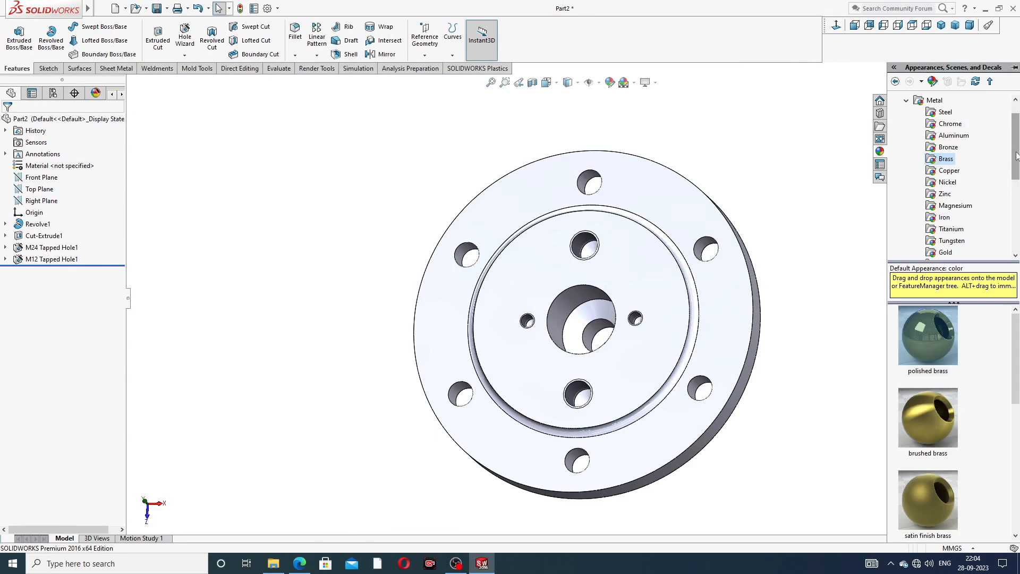
double_click(925, 336)
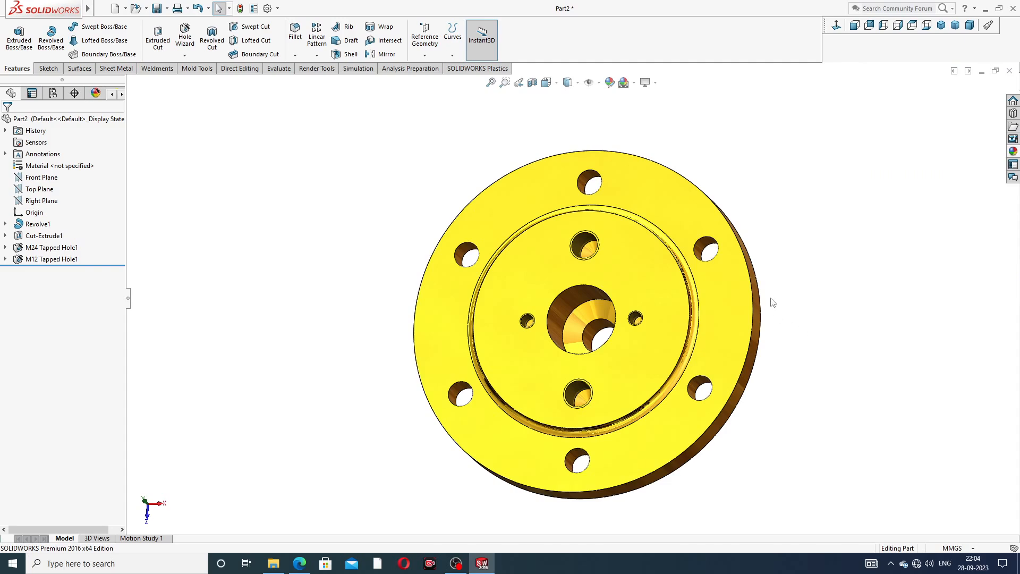
middle_click_drag(777, 287, 713, 370)
middle_click_drag(658, 341, 683, 335)
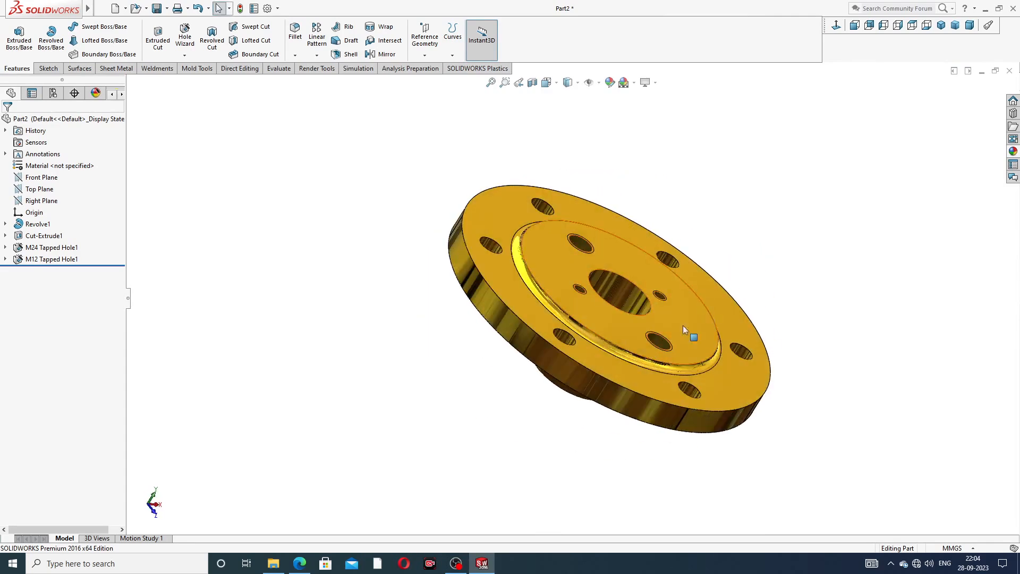
left_click(300, 563)
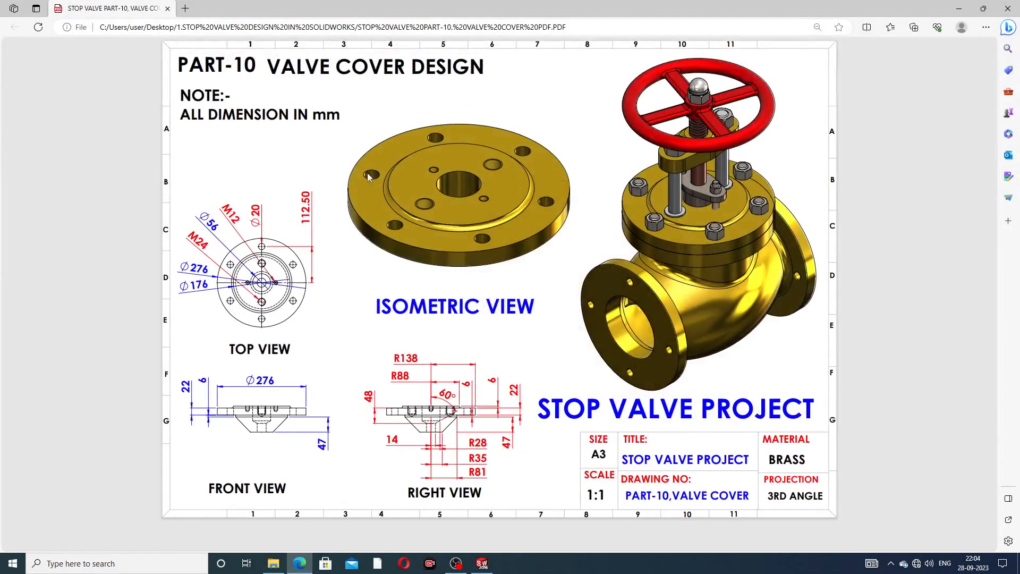